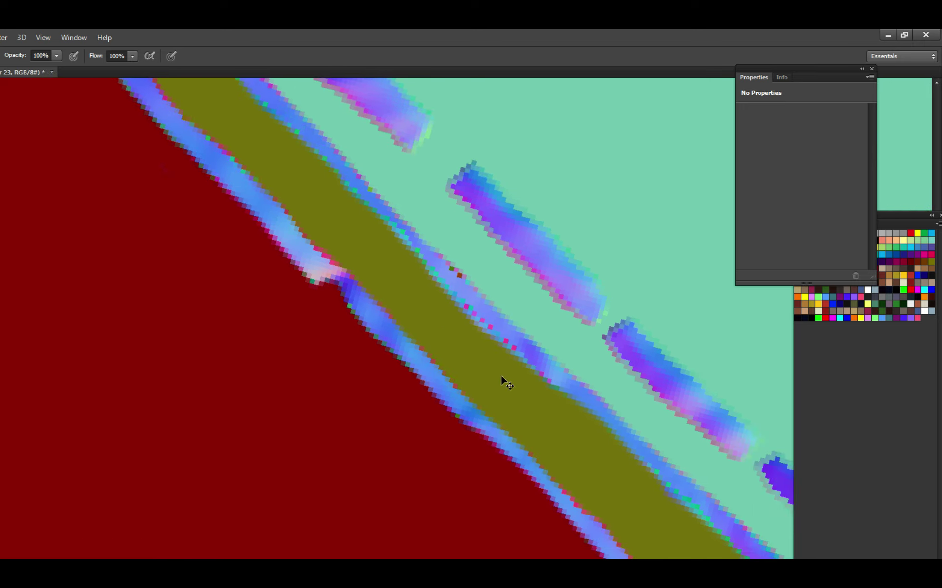
Save the document and touch up the olive border along the teal panel's long diagonal edge beside the dark red area.
key("ctrl+s")
key("ctrl+plus")
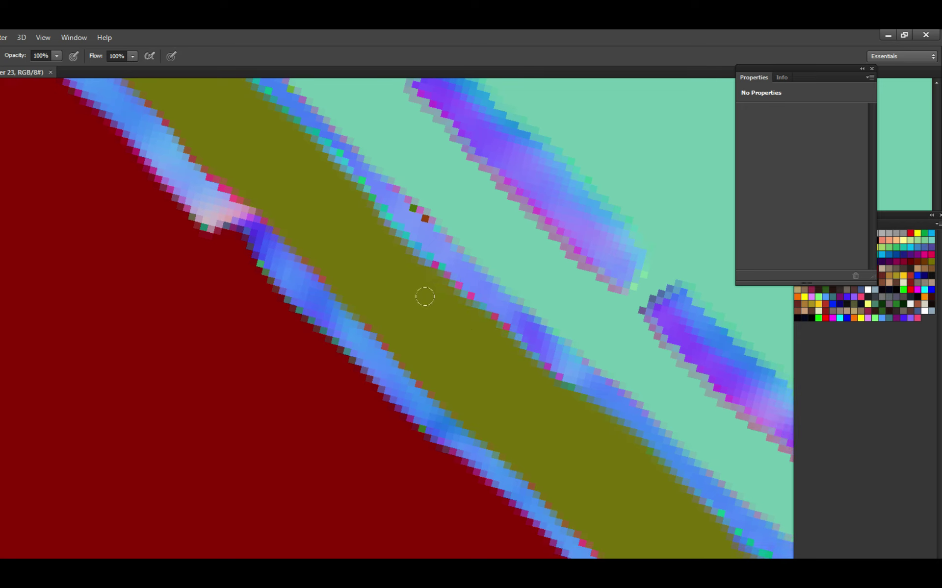
left_click_drag(422, 296, 451, 362)
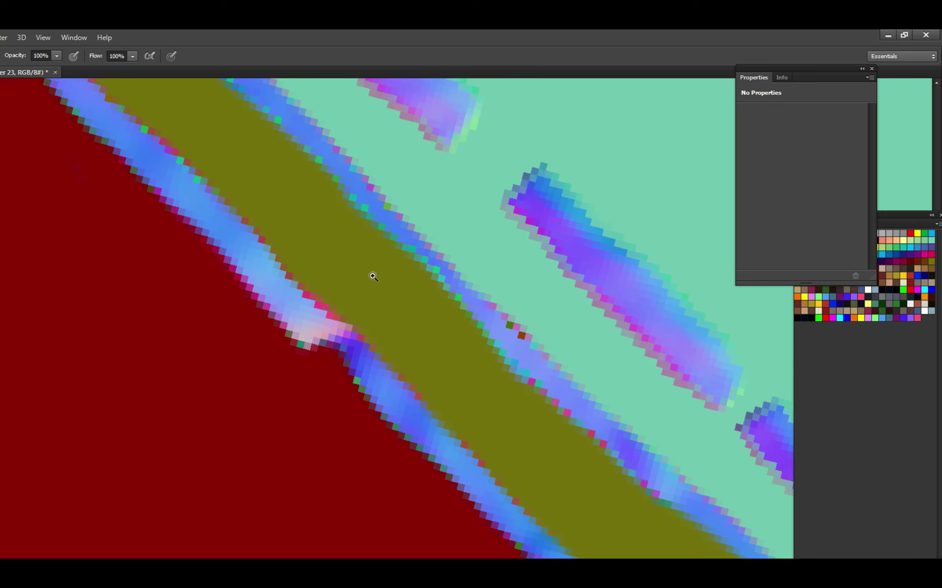
mouse_move(372, 274)
left_mouse_down()
mouse_move(448, 326)
mouse_move(464, 324)
mouse_move(458, 314)
left_mouse_up()
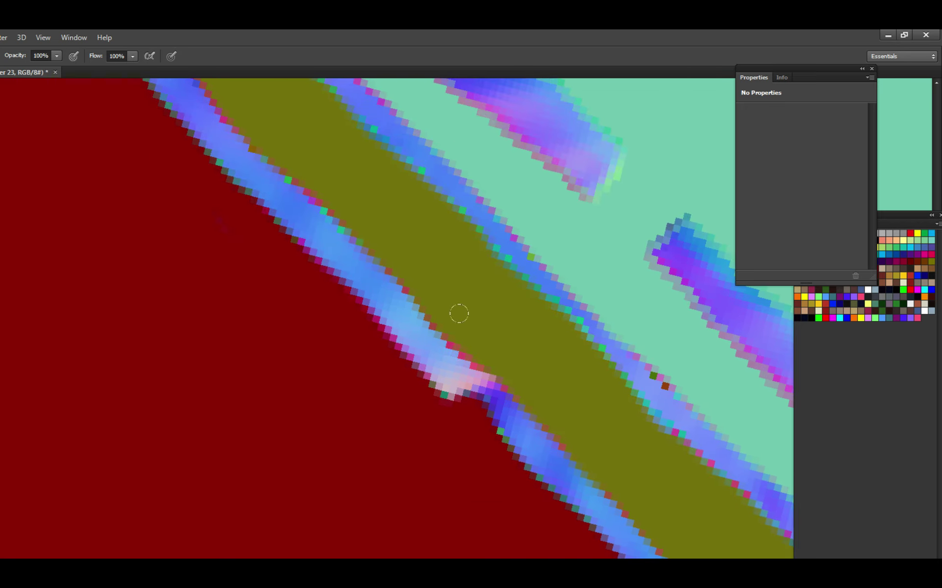
scroll(437, 273, "down", 1)
left_click_drag(444, 273, 488, 330)
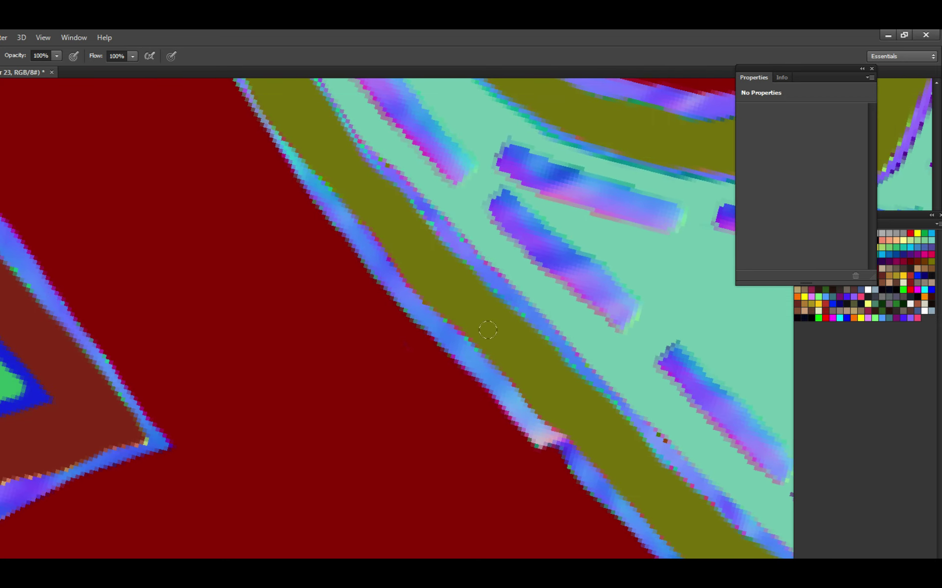
scroll(458, 312, "down", 1)
scroll(468, 323, "up", 2)
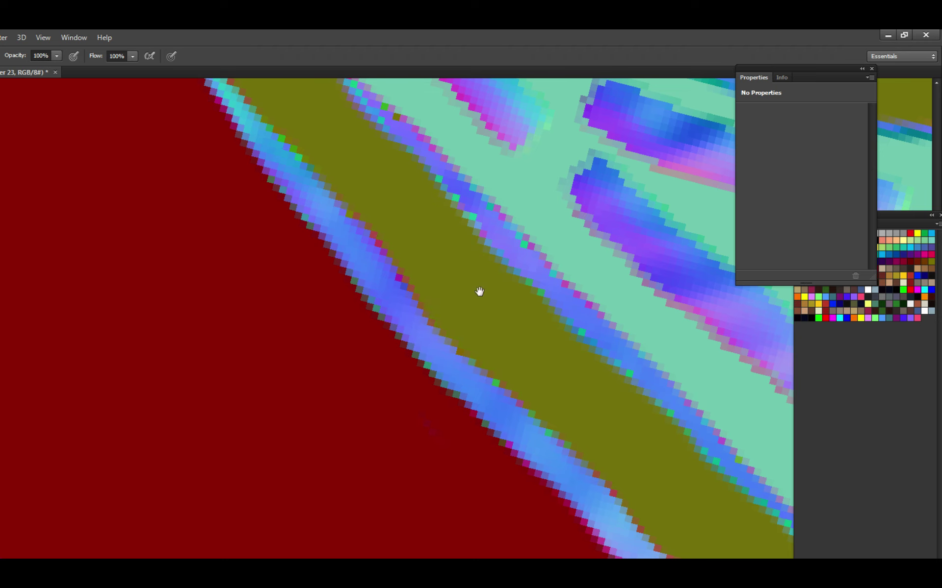
left_click_drag(479, 292, 492, 333)
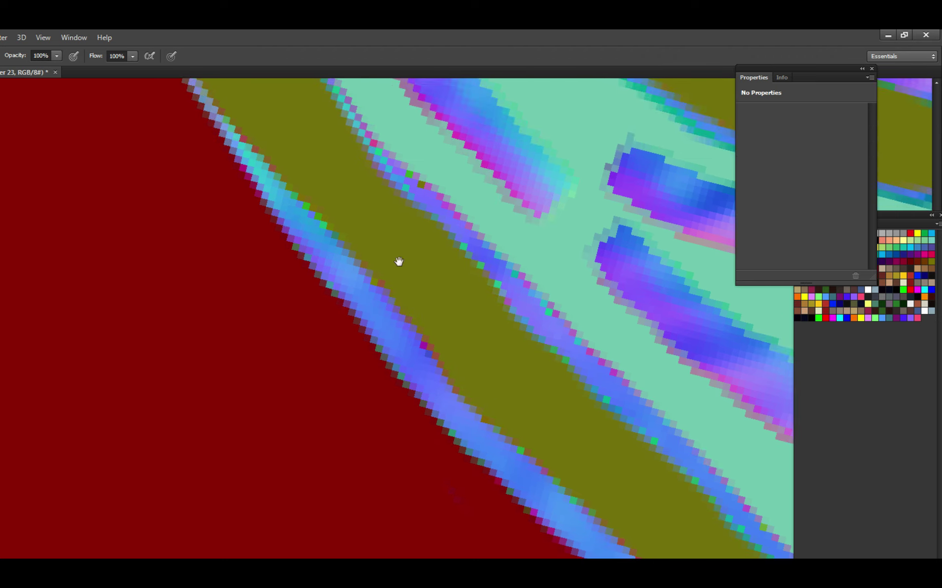
left_click_drag(399, 261, 448, 313)
Clean up the olive border around the teal panel's pointed tip and the inner corner of its curve.
scroll(412, 273, "down", 4)
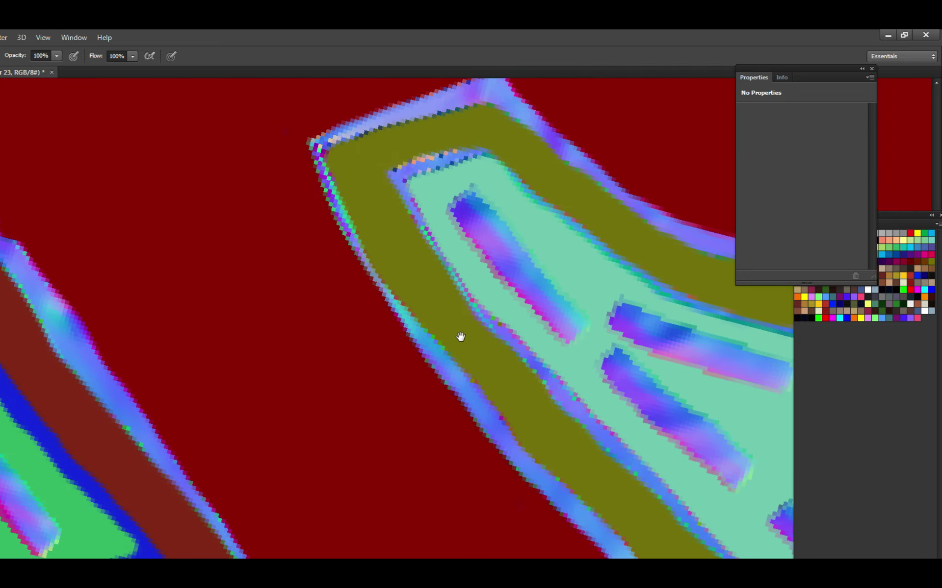
scroll(421, 276, "up", 3)
scroll(450, 291, "up", 1)
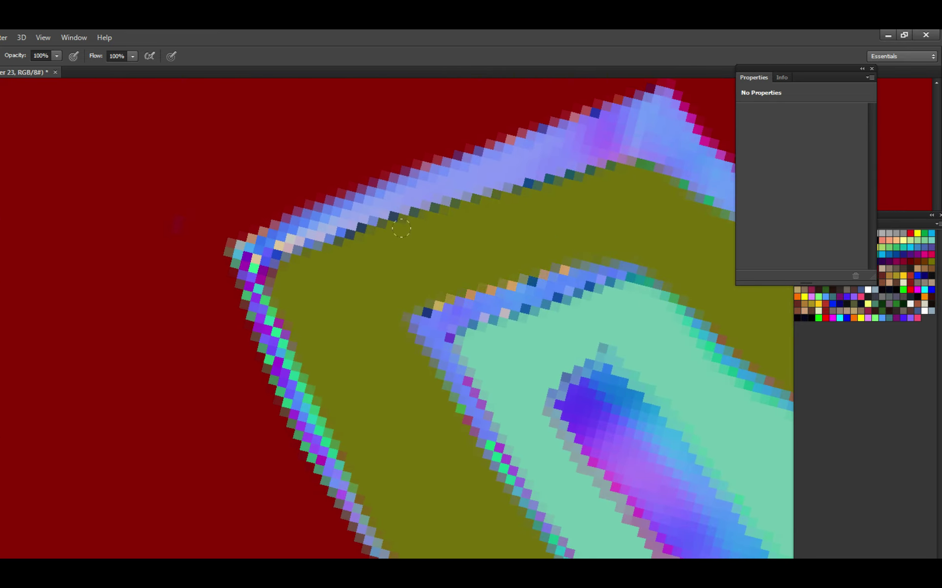
scroll(538, 233, "down", 3)
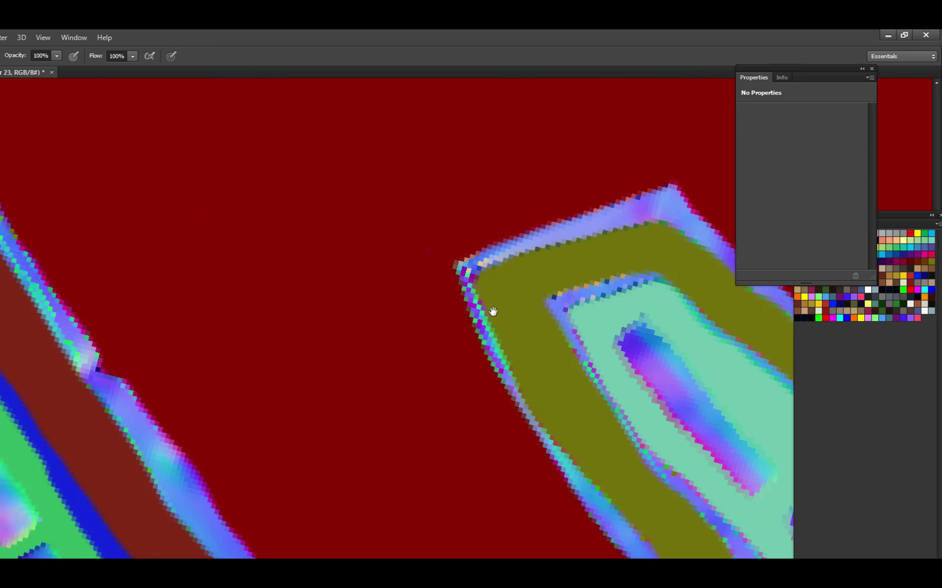
scroll(490, 311, "up", 3)
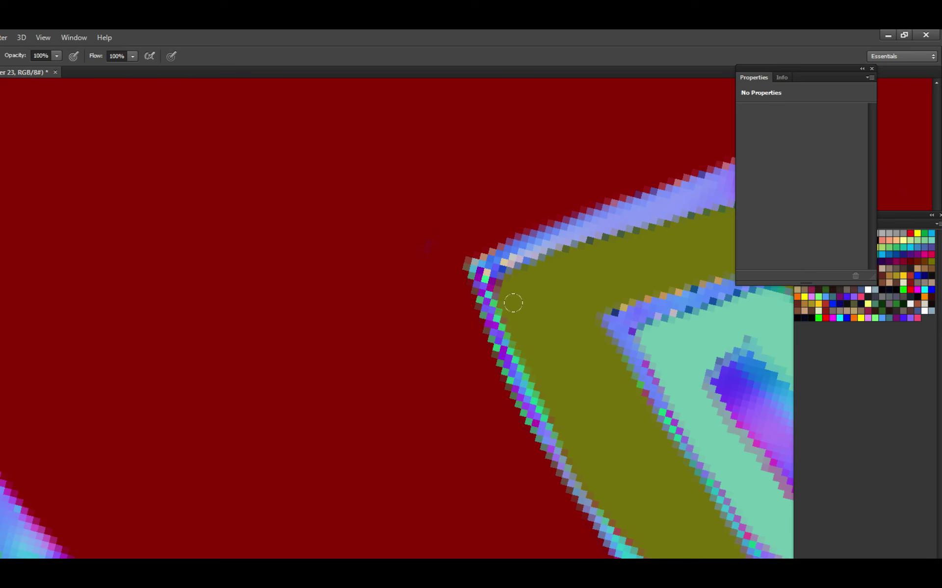
scroll(539, 295, "down", 3)
scroll(542, 309, "up", 4)
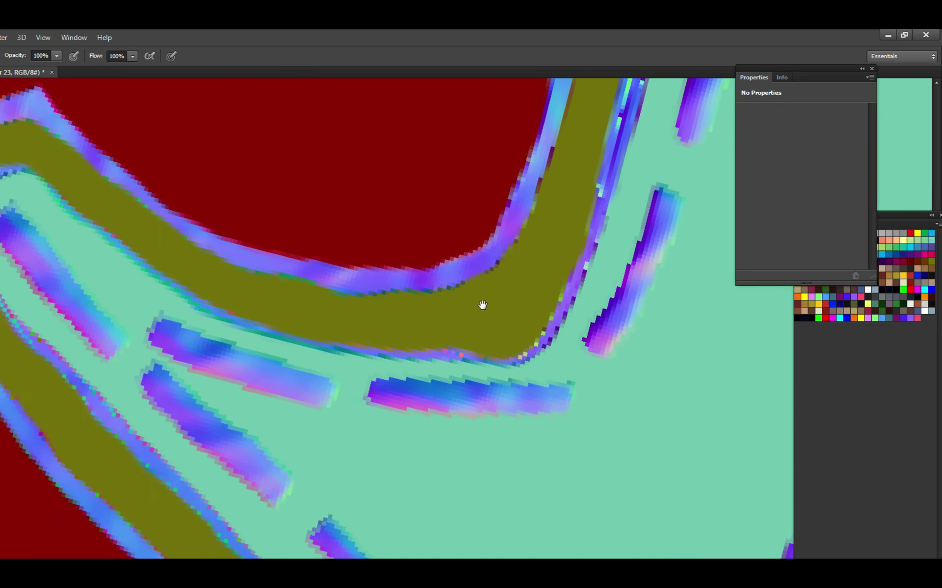
left_click_drag(482, 305, 478, 310)
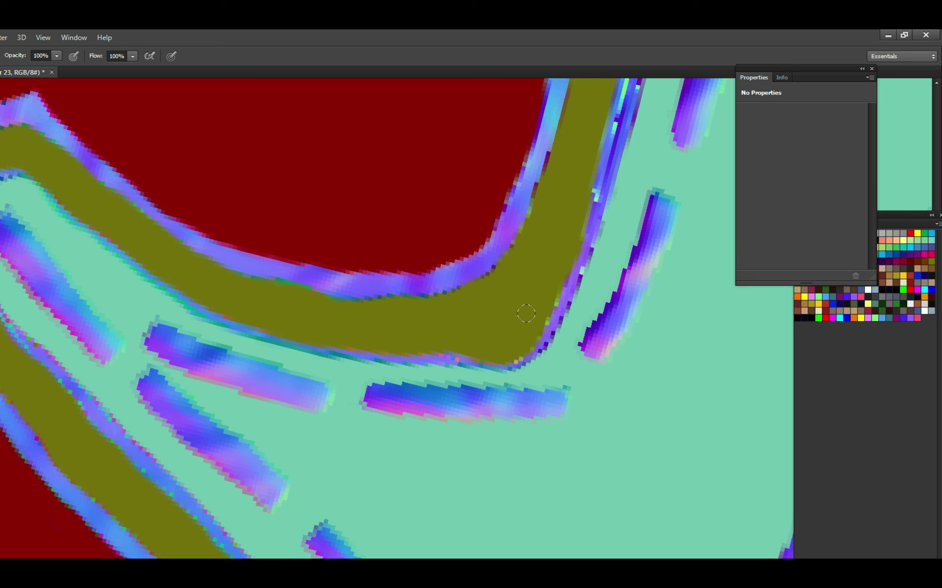
left_click_drag(543, 280, 523, 316)
scroll(522, 267, "down", 5)
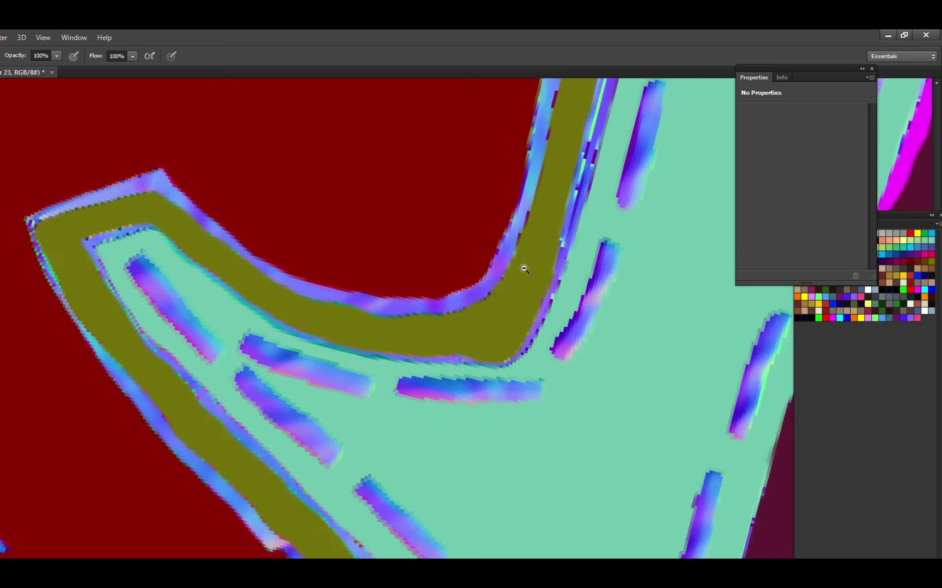
scroll(487, 310, "up", 4)
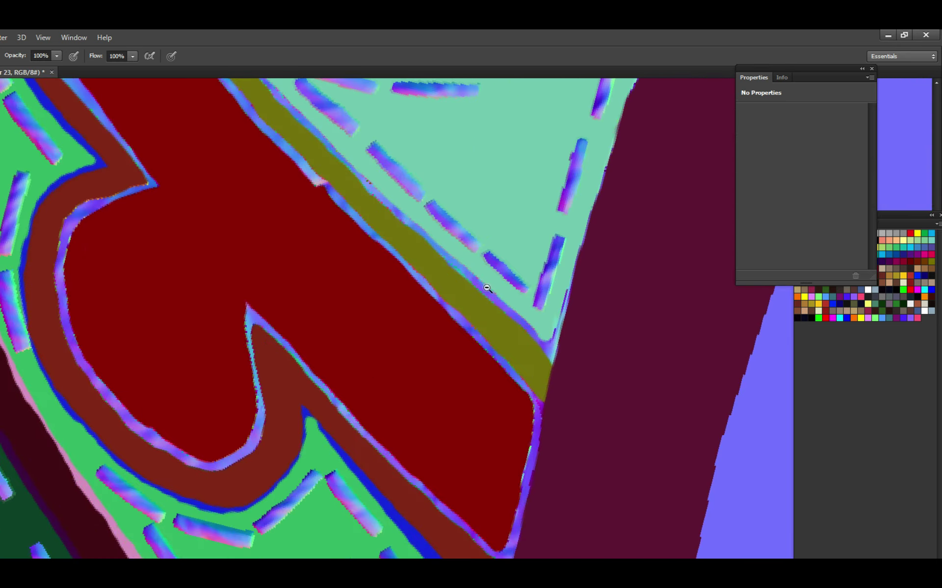
Paint olive over the lower end of the unpainted strip between the opposite teal panel and the dark red area, and save.
scroll(484, 288, "down", 2)
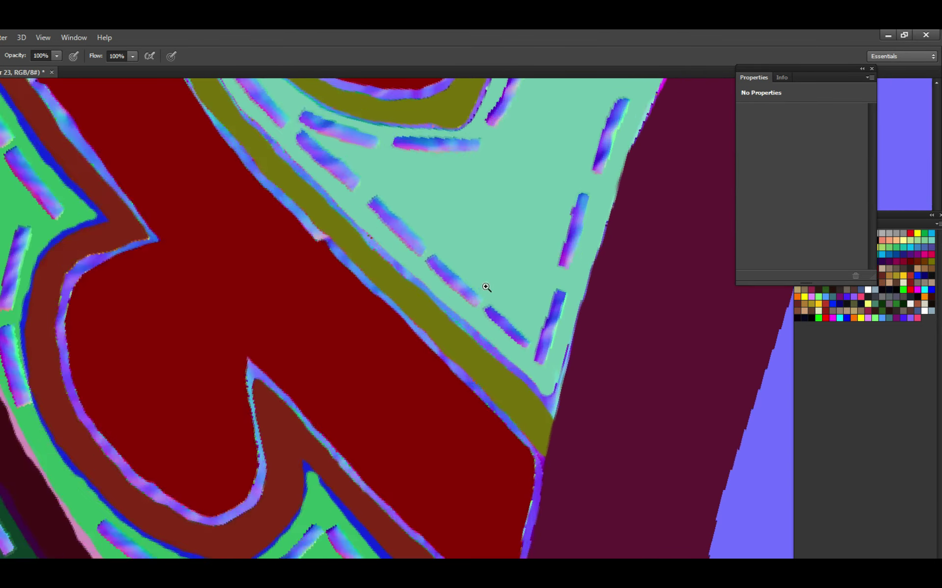
scroll(448, 311, "up", 2)
scroll(470, 295, "down", 4)
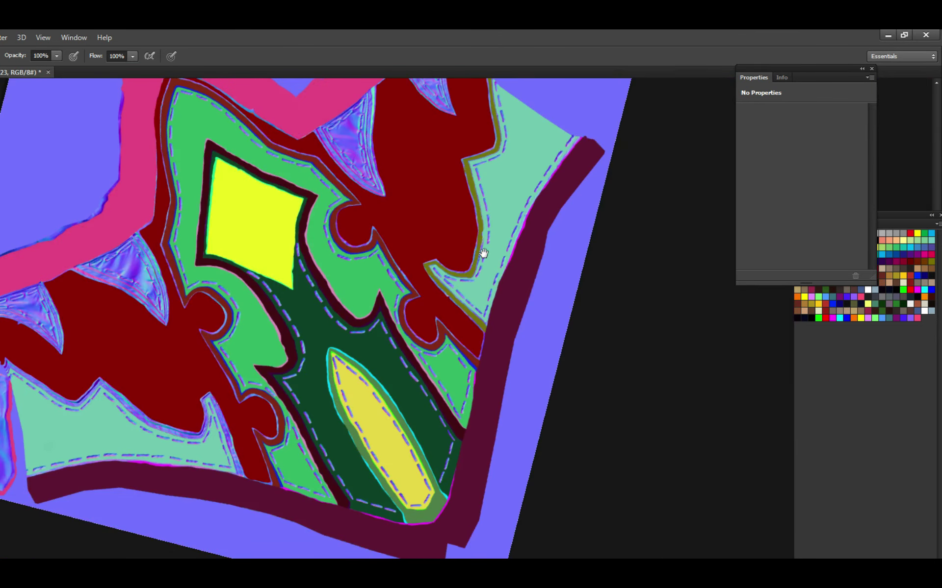
scroll(478, 245, "down", 2)
scroll(427, 343, "up", 5)
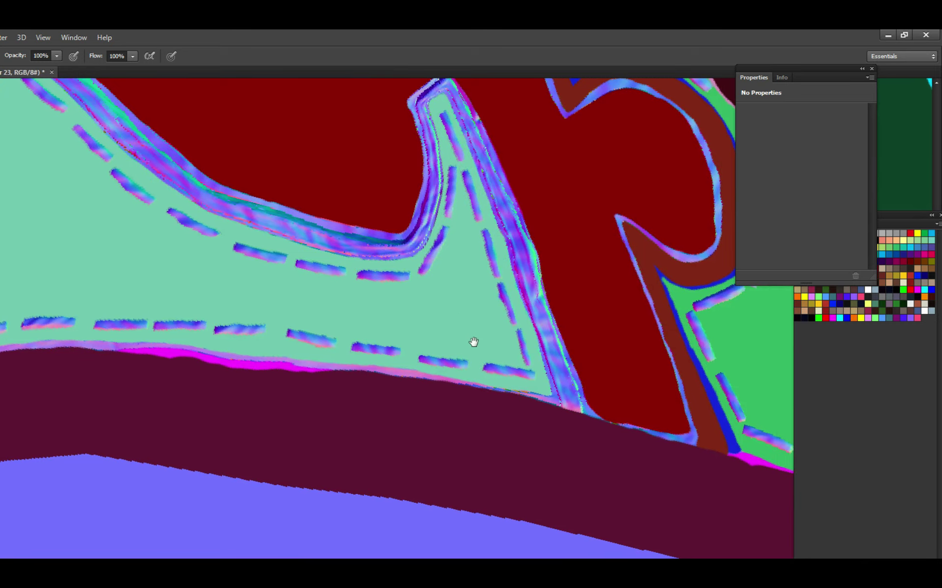
scroll(473, 341, "down", 2)
scroll(454, 309, "up", 1)
scroll(193, 336, "down", 1)
scroll(350, 338, "up", 2)
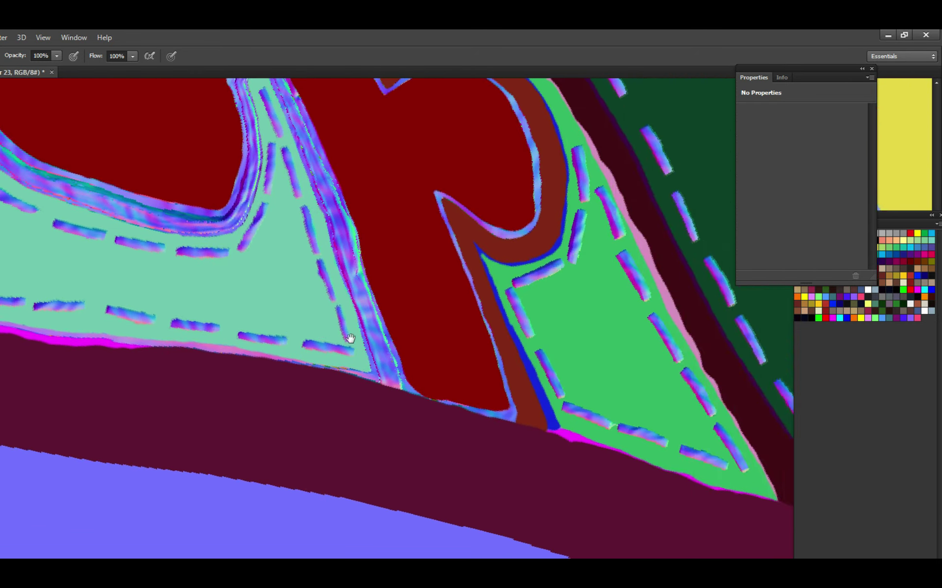
scroll(350, 339, "up", 4)
mouse_move(387, 381)
left_mouse_down()
mouse_move(383, 435)
mouse_move(368, 373)
left_mouse_up()
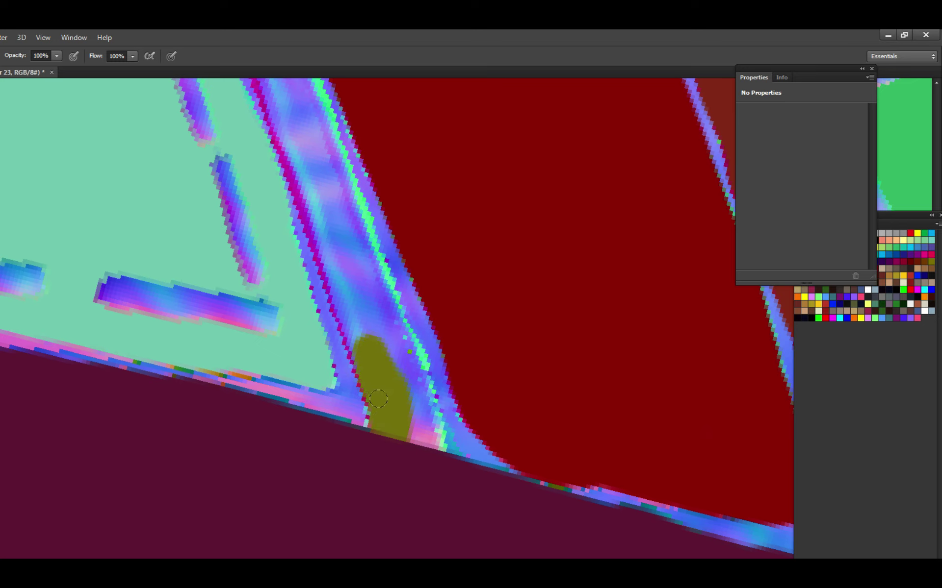
mouse_move(397, 432)
left_mouse_down()
mouse_move(416, 444)
mouse_move(414, 405)
mouse_move(423, 450)
mouse_move(407, 390)
left_mouse_up()
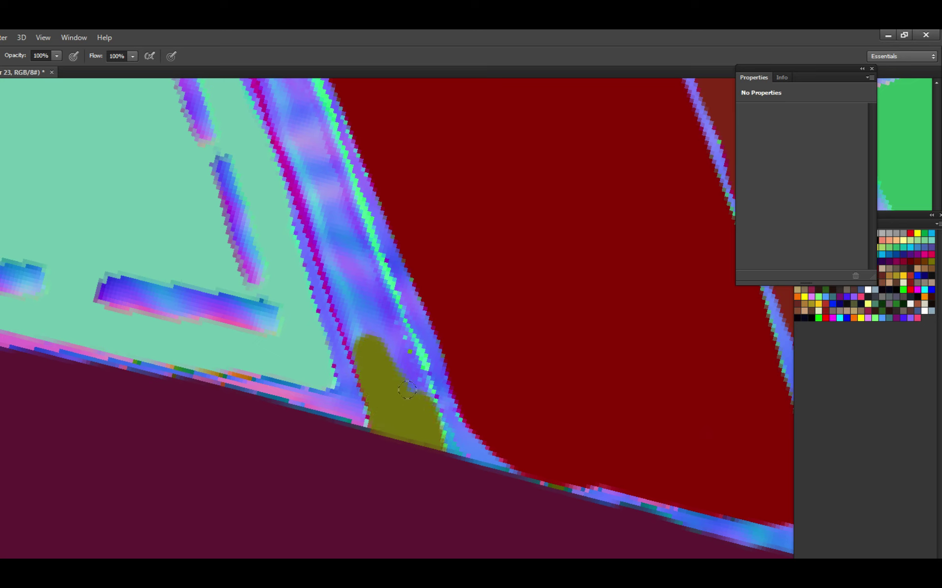
mouse_move(389, 350)
left_mouse_down()
mouse_move(386, 365)
mouse_move(400, 369)
mouse_move(387, 319)
mouse_move(403, 393)
mouse_move(392, 326)
mouse_move(390, 346)
mouse_move(442, 425)
mouse_move(429, 351)
mouse_move(403, 304)
mouse_move(431, 346)
left_mouse_up()
key("ctrl+s")
Extend the olive border upward from the panel's bottom corner along the strip beside the dark red area, and save.
mouse_move(431, 399)
left_mouse_down()
mouse_move(411, 336)
mouse_move(434, 425)
mouse_move(398, 314)
mouse_move(416, 378)
mouse_move(460, 457)
left_mouse_up()
mouse_move(454, 402)
left_mouse_down()
mouse_move(421, 338)
mouse_move(453, 375)
mouse_move(432, 289)
mouse_move(414, 315)
left_mouse_up()
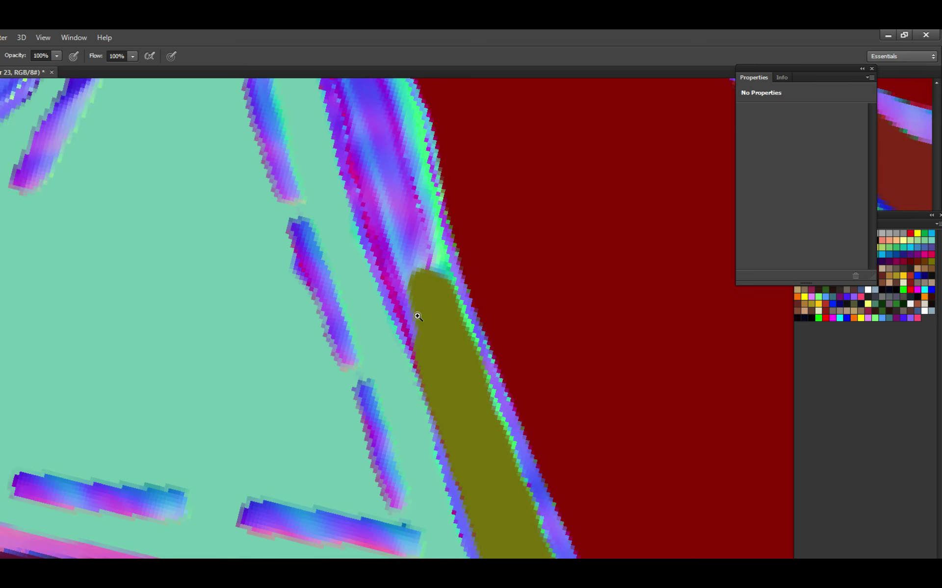
scroll(439, 359, "up", 1)
mouse_move(439, 360)
left_mouse_down()
mouse_move(432, 330)
mouse_move(434, 357)
left_mouse_up()
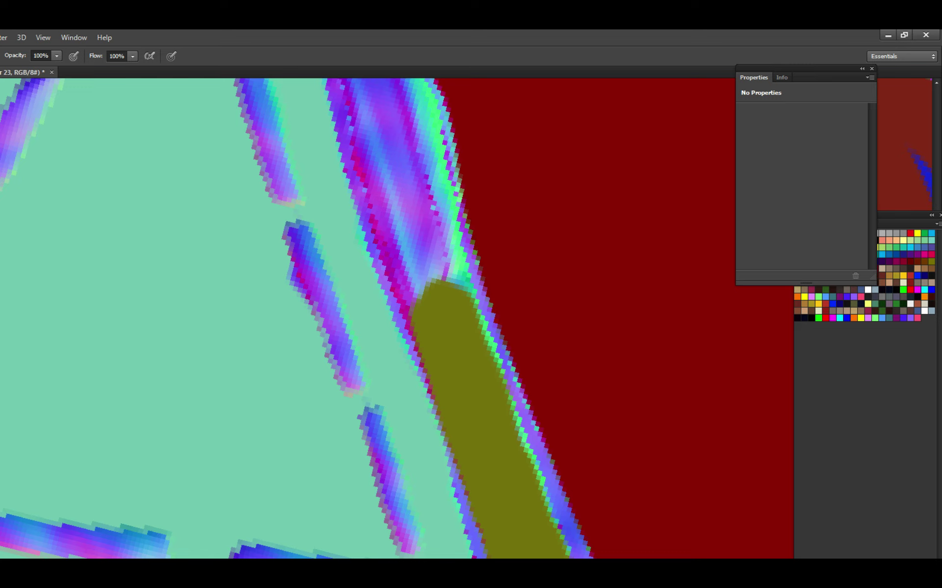
left_click(421, 289)
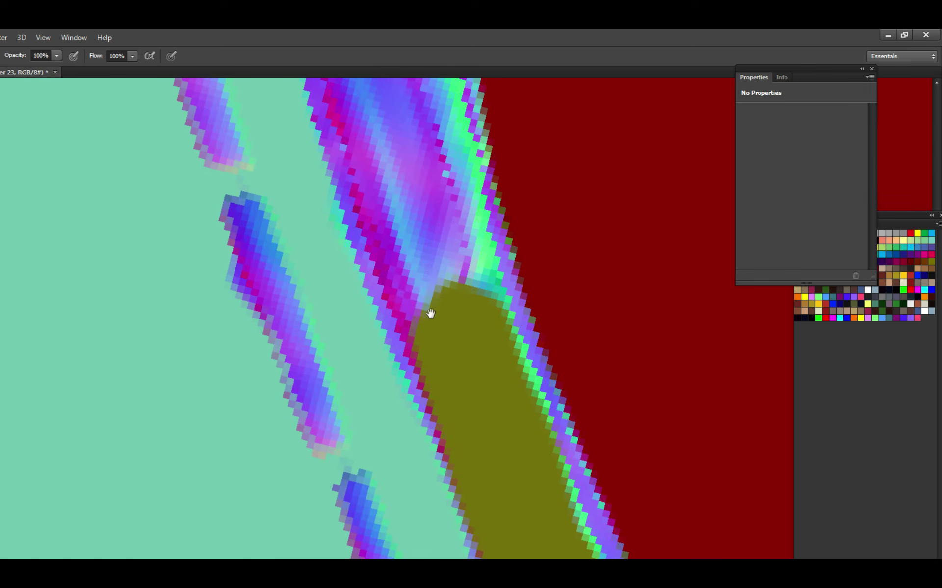
left_click_drag(431, 315, 417, 315)
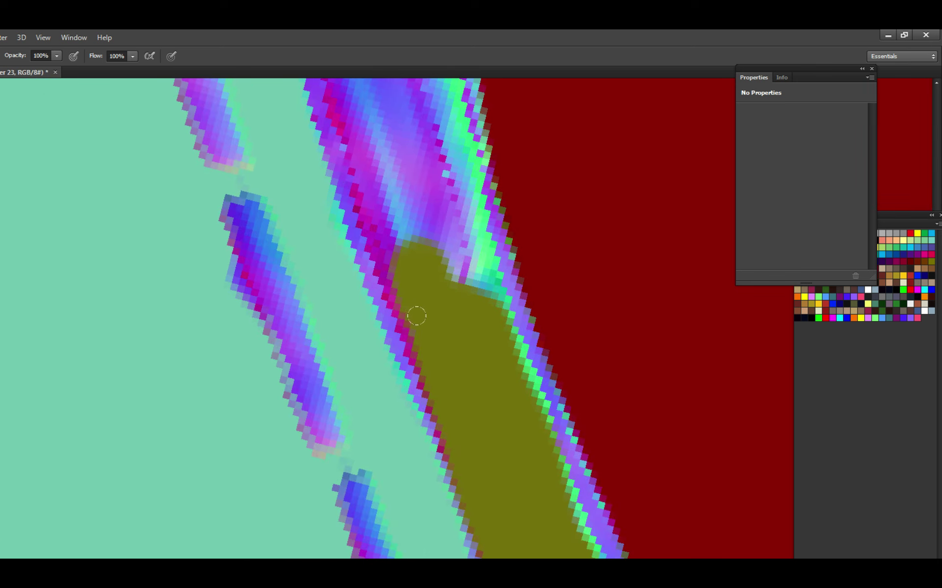
left_click(457, 351, "alt")
key("ctrl+s")
Continue the olive stroke up the strip's teal-side edge past the next stitches and save the document.
left_click_drag(464, 367, 450, 370)
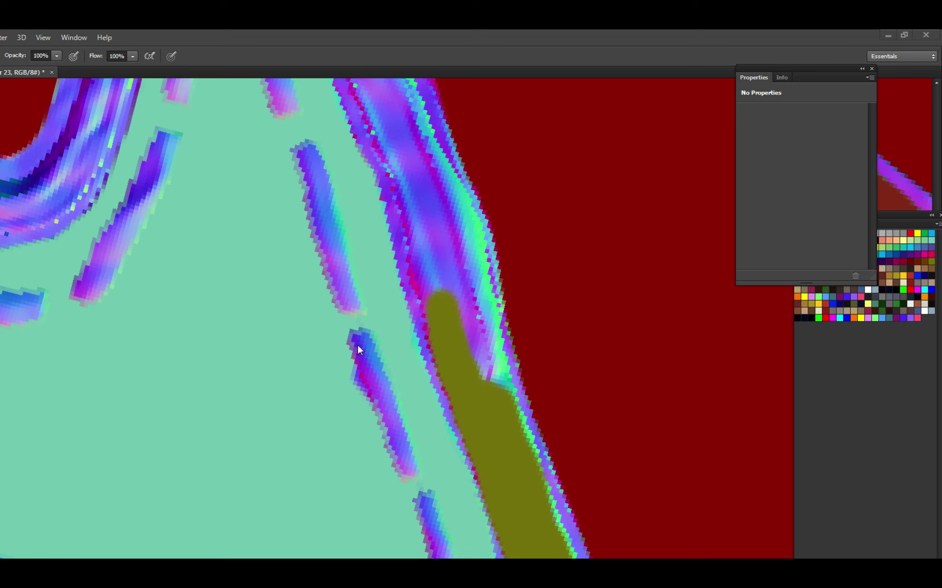
mouse_move(441, 283)
left_mouse_down()
mouse_move(455, 307)
mouse_move(430, 278)
mouse_move(438, 308)
left_mouse_up()
left_click_drag(455, 361, 468, 418)
key("ctrl+s")
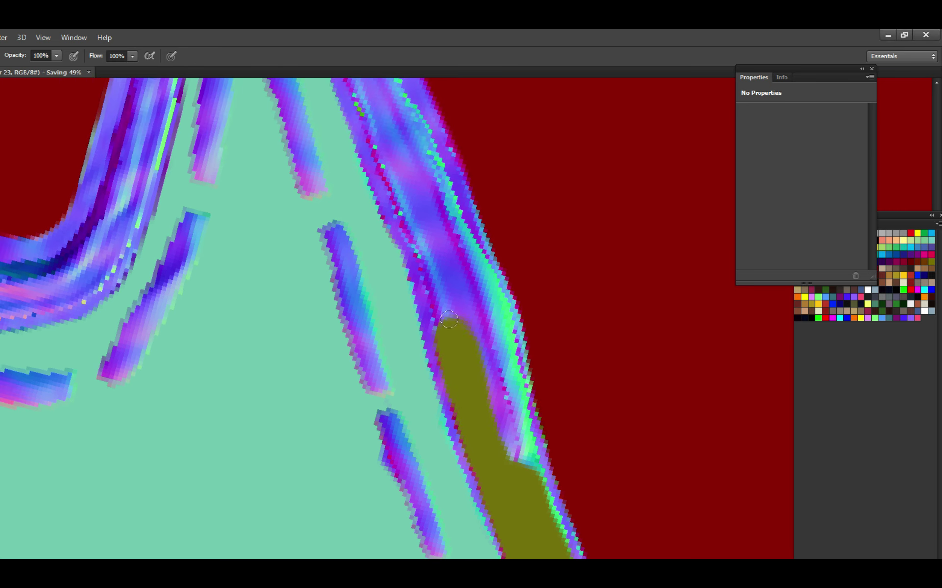
Carry the olive border up the rest of the strip toward the teal panel's narrow tip and save.
mouse_move(461, 322)
left_mouse_down()
mouse_move(436, 309)
mouse_move(434, 259)
mouse_move(455, 330)
mouse_move(429, 274)
left_mouse_up()
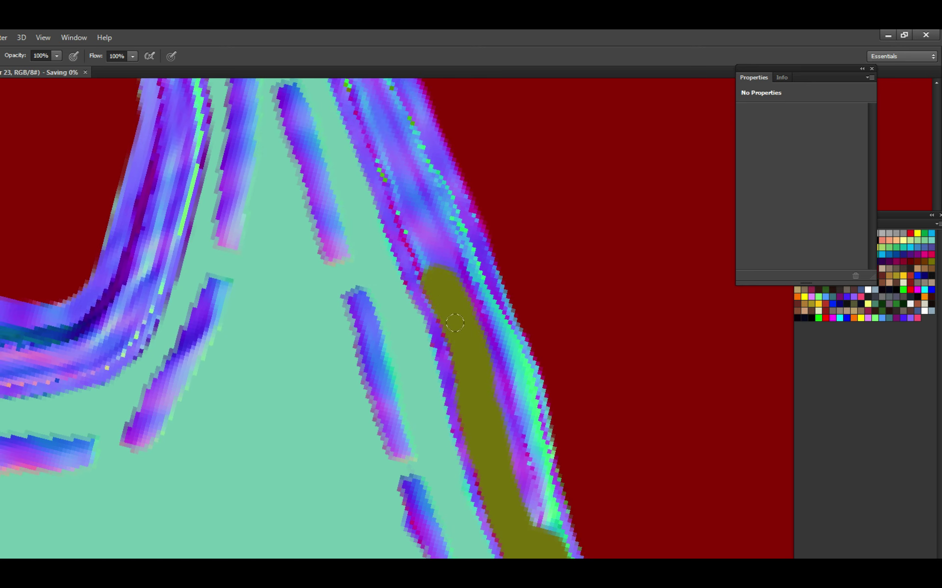
mouse_move(454, 322)
left_mouse_down()
mouse_move(459, 361)
mouse_move(446, 310)
left_mouse_up()
mouse_move(433, 269)
left_mouse_down()
mouse_move(456, 332)
mouse_move(434, 251)
mouse_move(462, 336)
mouse_move(447, 311)
mouse_move(432, 257)
mouse_move(468, 337)
mouse_move(426, 239)
mouse_move(461, 336)
mouse_move(434, 255)
mouse_move(422, 240)
mouse_move(460, 331)
mouse_move(416, 245)
mouse_move(492, 208)
mouse_move(524, 167)
left_mouse_up()
mouse_move(429, 340)
left_mouse_down()
mouse_move(411, 290)
mouse_move(419, 250)
mouse_move(497, 201)
mouse_move(515, 171)
mouse_move(448, 225)
left_mouse_up()
scroll(435, 340, "down", 10)
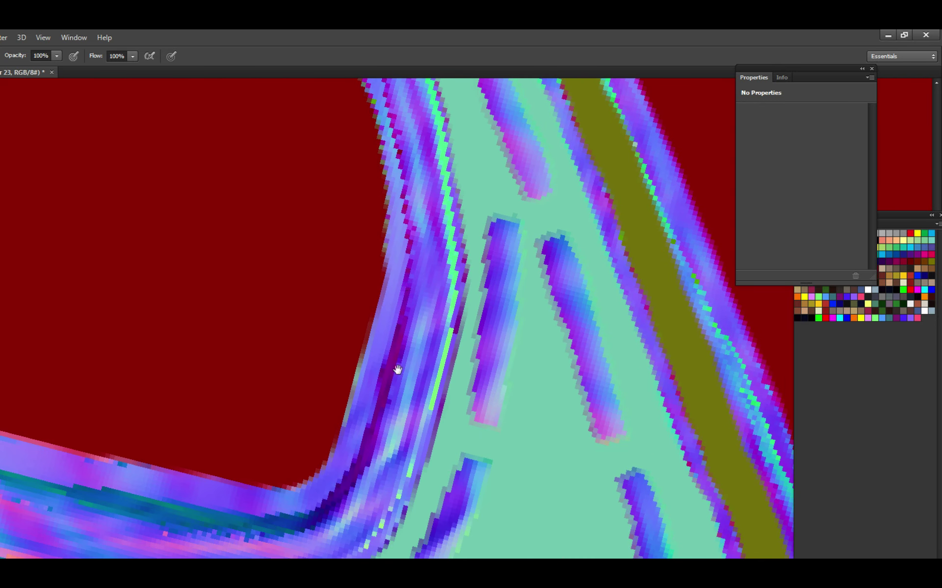
mouse_move(398, 370)
left_mouse_down()
mouse_move(429, 271)
mouse_move(427, 235)
mouse_move(410, 298)
mouse_move(420, 344)
mouse_move(424, 243)
left_mouse_up()
key("ctrl+s")
Paint the olive border around the panel's narrow tip and down its inner curved side, undoing one stray stroke.
scroll(427, 377, "up", 5)
mouse_move(427, 383)
left_mouse_down()
mouse_move(391, 233)
mouse_move(421, 330)
mouse_move(402, 266)
mouse_move(423, 383)
mouse_move(422, 317)
left_mouse_up()
key("ctrl+z")
mouse_move(412, 383)
left_mouse_down()
mouse_move(421, 314)
mouse_move(412, 255)
mouse_move(408, 296)
mouse_move(422, 361)
left_mouse_up()
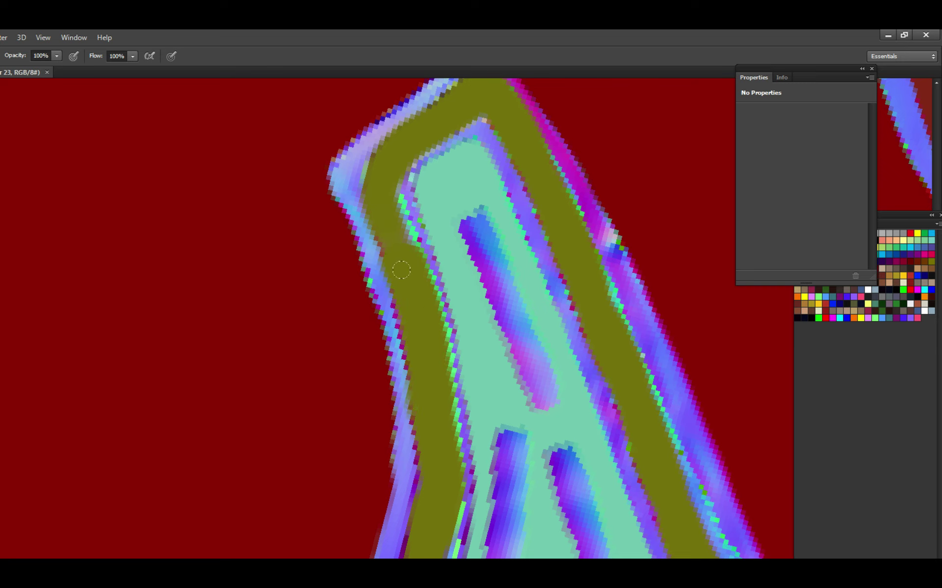
mouse_move(388, 234)
left_mouse_down()
mouse_move(401, 266)
mouse_move(403, 322)
left_mouse_up()
scroll(417, 403, "down", 6)
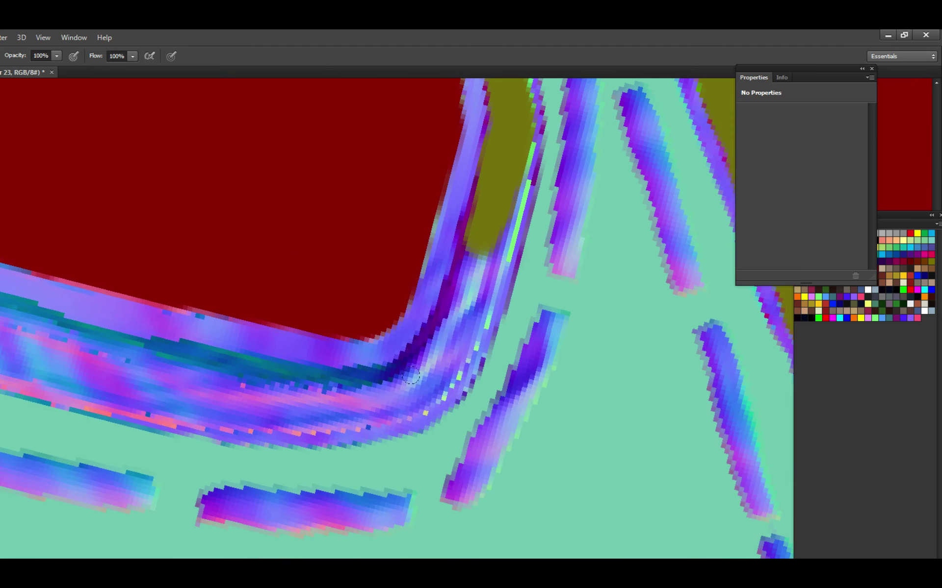
Paint the olive border around the rounded inner corner and onto the long lower band under the dark red area, and save.
mouse_move(411, 377)
left_mouse_down()
mouse_move(478, 269)
mouse_move(469, 245)
mouse_move(403, 373)
mouse_move(353, 392)
mouse_move(216, 390)
left_mouse_up()
left_click_drag(167, 389, 372, 422)
scroll(363, 412, "down", 2)
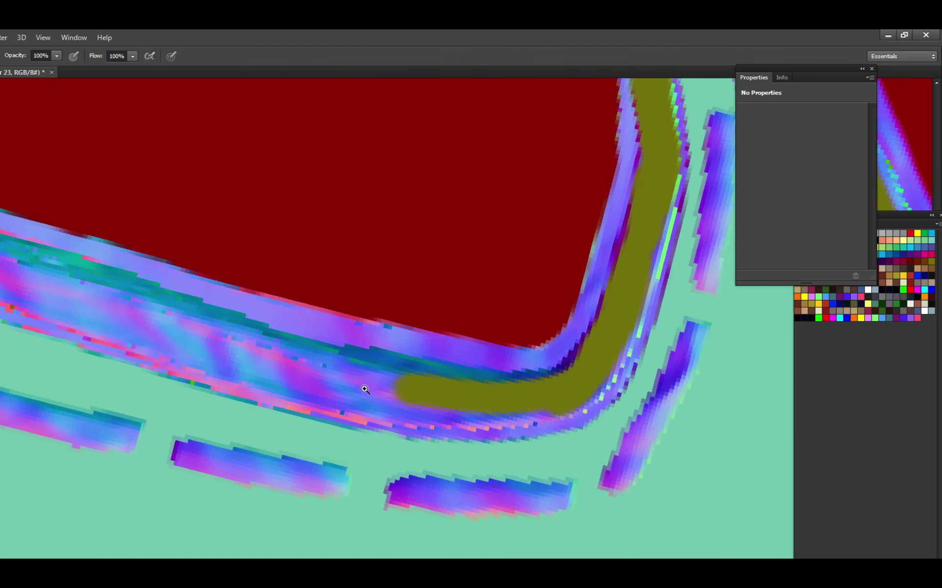
left_click_drag(387, 386, 287, 362)
left_click_drag(446, 391, 365, 367)
key("ctrl+s")
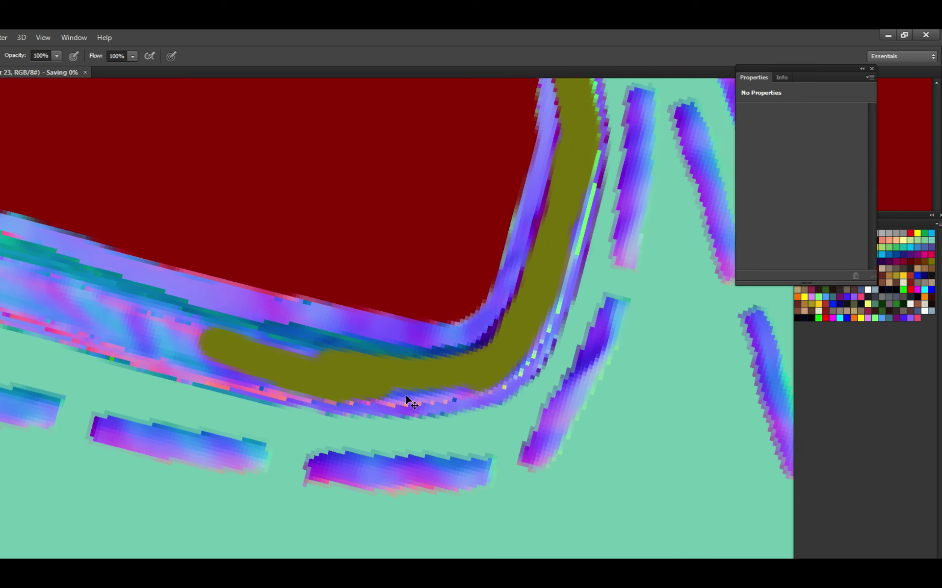
Widen the olive border along the long lower band and extend it away from the rounded inner corner, saving the document.
left_click_drag(417, 381, 442, 392)
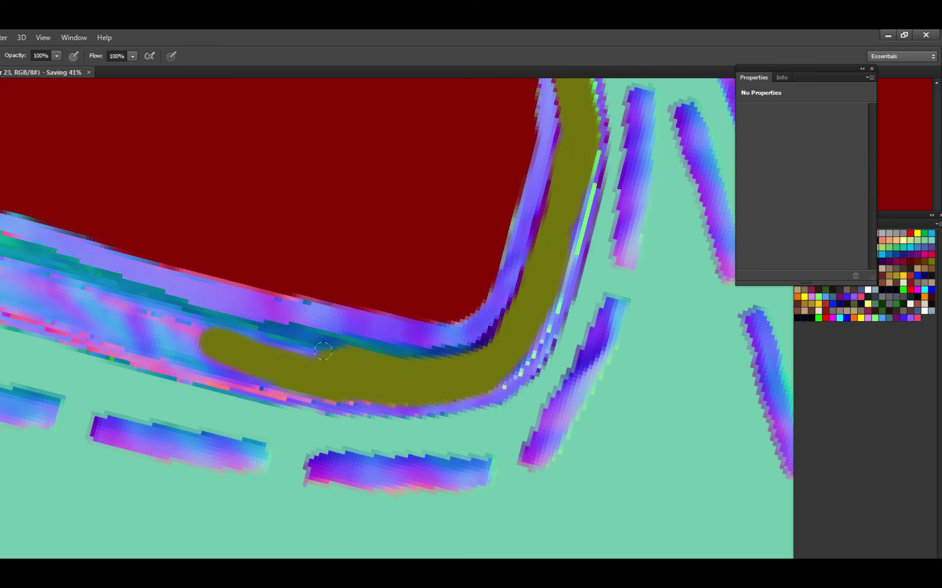
mouse_move(264, 362)
left_mouse_down()
mouse_move(479, 417)
mouse_move(402, 421)
left_mouse_up()
left_click_drag(320, 355, 252, 330)
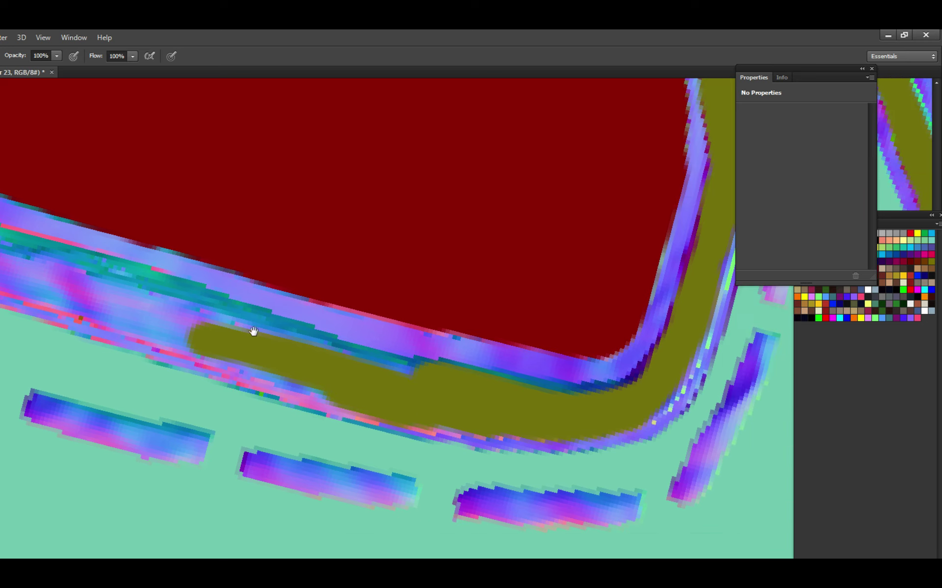
key("ctrl+s")
left_click_drag(463, 417, 496, 419)
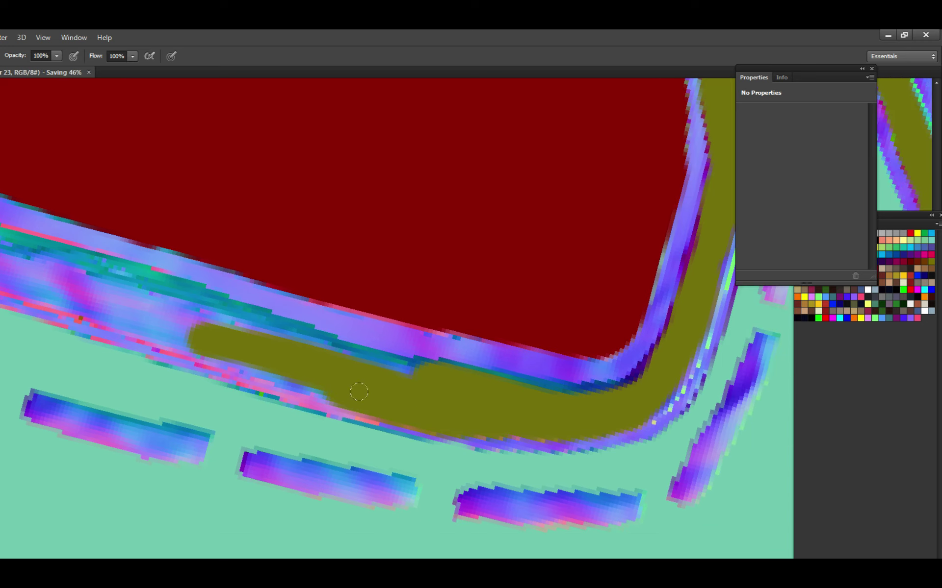
mouse_move(359, 392)
left_mouse_down()
mouse_move(199, 340)
mouse_move(381, 400)
mouse_move(255, 343)
mouse_move(431, 432)
mouse_move(375, 406)
left_mouse_up()
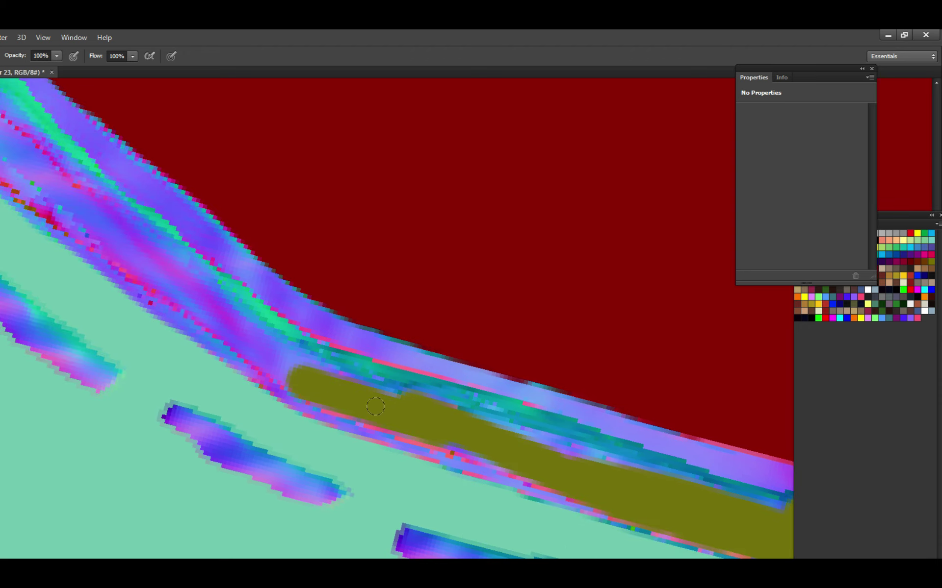
Paint the olive border around the bend and partway up the diagonal strip beside the dark red area, and save.
mouse_move(511, 454)
left_mouse_down()
mouse_move(377, 402)
mouse_move(289, 340)
mouse_move(399, 395)
mouse_move(272, 312)
left_mouse_up()
key("ctrl+s")
mouse_move(272, 312)
left_mouse_down()
mouse_move(362, 394)
mouse_move(316, 349)
mouse_move(395, 395)
mouse_move(332, 346)
mouse_move(372, 381)
mouse_move(333, 309)
left_mouse_up()
key("ctrl+s")
mouse_move(423, 422)
left_mouse_down()
mouse_move(379, 378)
mouse_move(423, 407)
mouse_move(338, 355)
mouse_move(399, 391)
mouse_move(327, 358)
left_mouse_up()
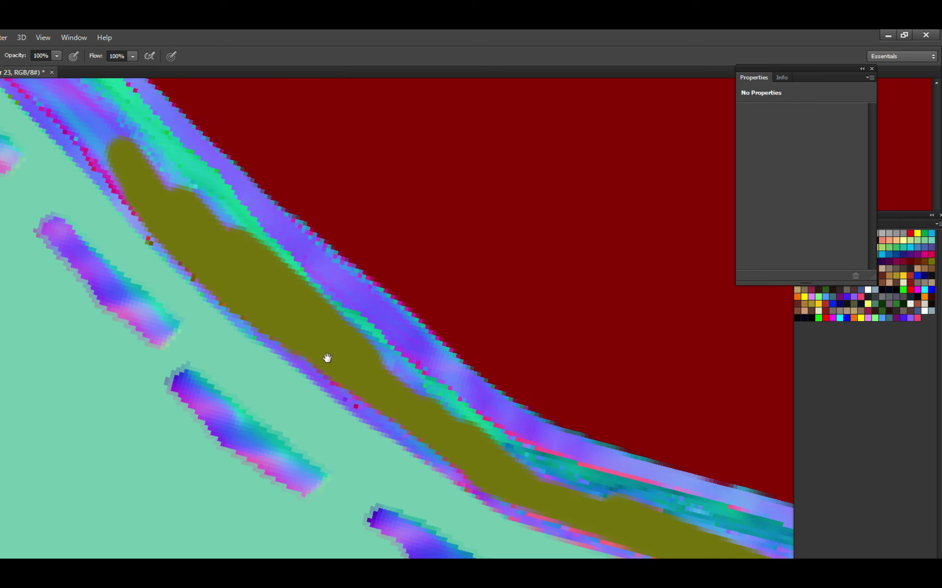
Continue the olive border up the diagonal strip to the teal panel's pointed peak, widen it over the green streak, and save.
scroll(400, 401, "down", 5)
scroll(380, 382, "up", 4)
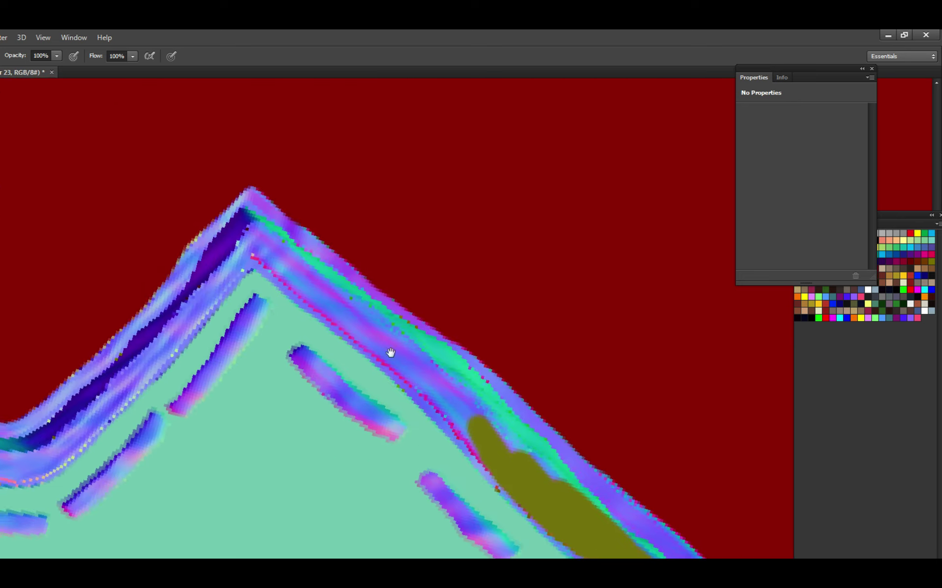
mouse_move(370, 318)
left_mouse_down()
mouse_move(414, 362)
mouse_move(380, 327)
mouse_move(406, 363)
mouse_move(452, 398)
mouse_move(427, 363)
mouse_move(488, 428)
mouse_move(384, 343)
mouse_move(483, 424)
mouse_move(402, 342)
left_mouse_up()
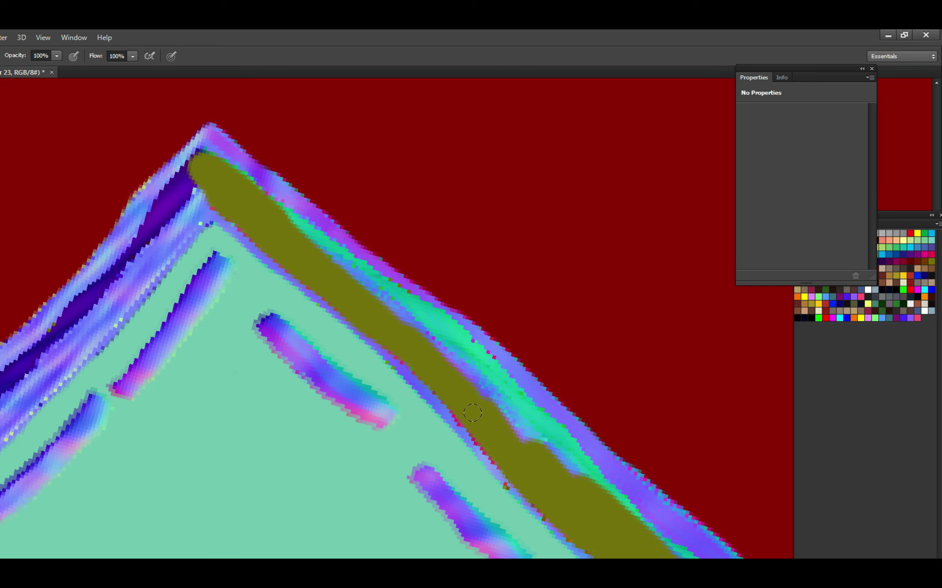
left_click_drag(472, 414, 400, 333)
mouse_move(498, 428)
left_mouse_down()
mouse_move(373, 291)
mouse_move(392, 324)
mouse_move(362, 311)
left_mouse_up()
mouse_move(403, 369)
left_mouse_down()
mouse_move(467, 406)
mouse_move(426, 356)
left_mouse_up()
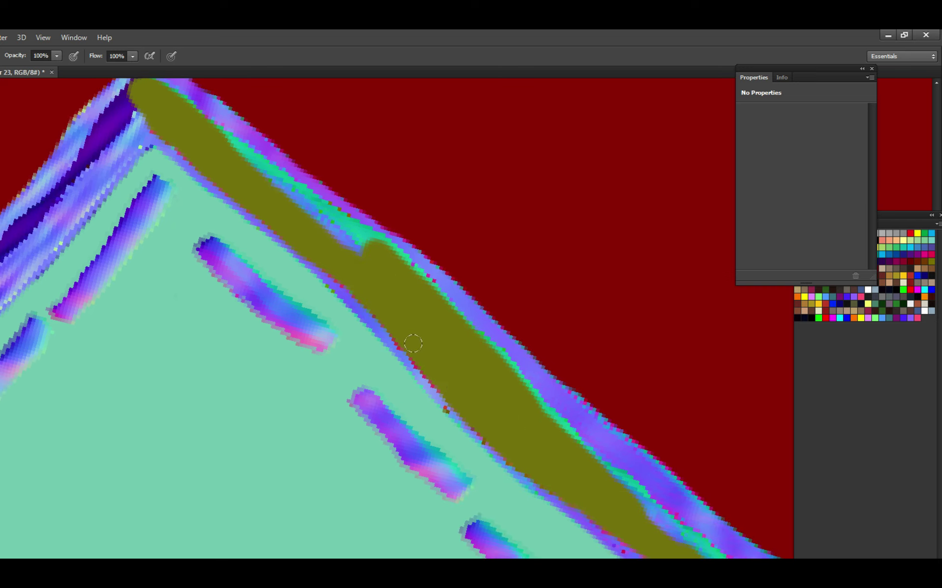
left_click_drag(363, 266, 456, 389)
key("ctrl+s")
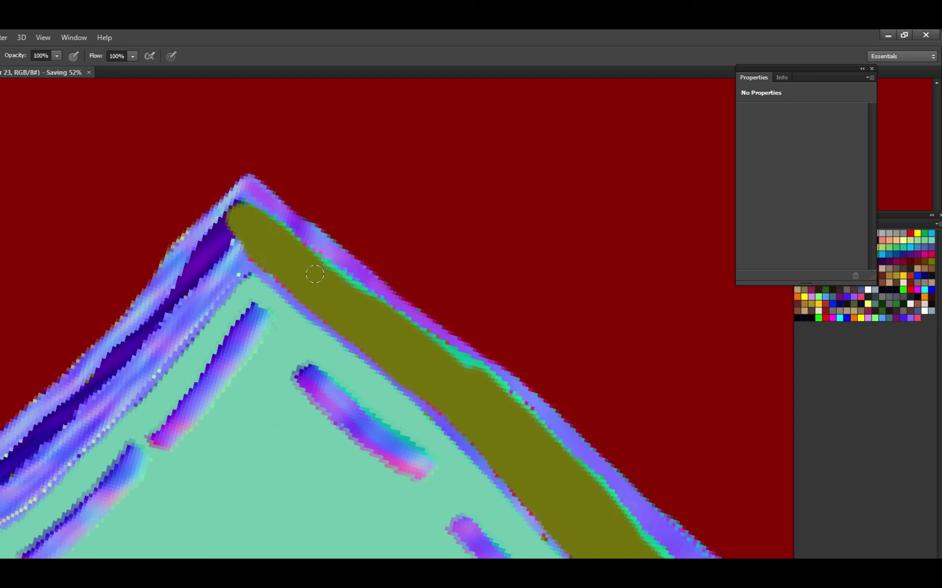
Carry the olive border around the pointed peak and partway down the strip on its other side.
mouse_move(315, 274)
left_mouse_down()
mouse_move(461, 367)
mouse_move(564, 317)
mouse_move(577, 293)
left_mouse_up()
mouse_move(352, 412)
left_mouse_down()
mouse_move(407, 363)
mouse_move(370, 391)
mouse_move(459, 297)
mouse_move(440, 313)
mouse_move(501, 230)
mouse_move(470, 281)
mouse_move(505, 254)
left_mouse_up()
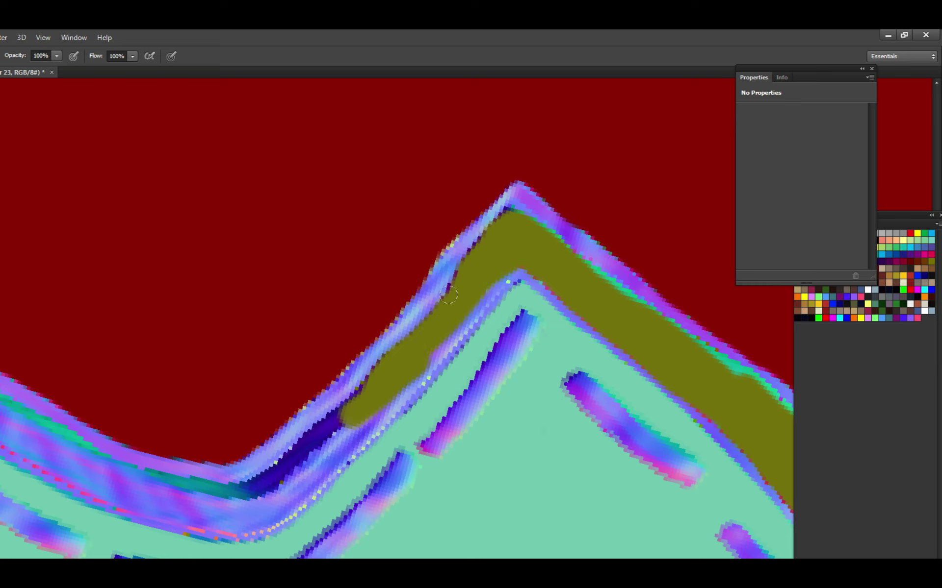
mouse_move(449, 295)
left_mouse_down()
mouse_move(478, 275)
mouse_move(413, 358)
mouse_move(498, 265)
left_mouse_up()
scroll(498, 265, "up", 2)
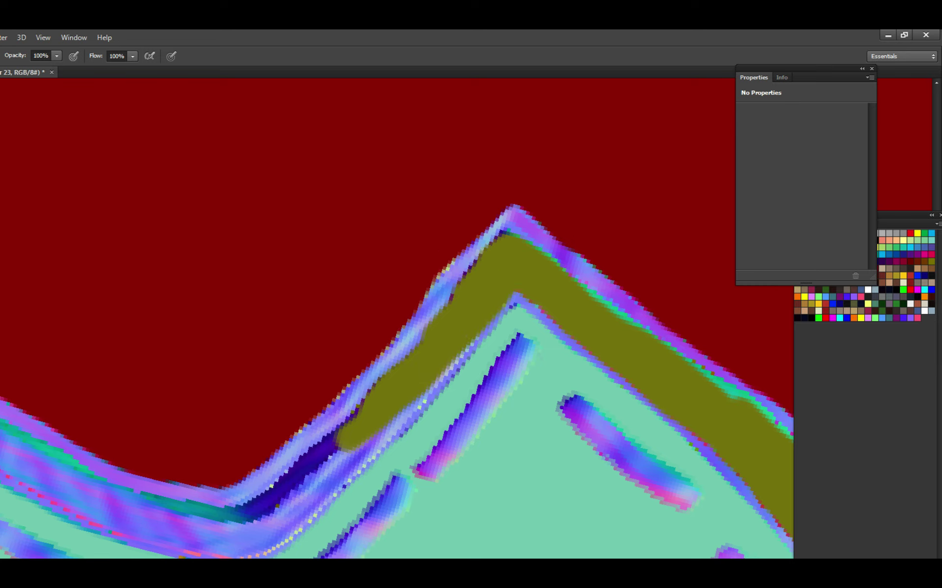
scroll(446, 331, "up", 1, "alt")
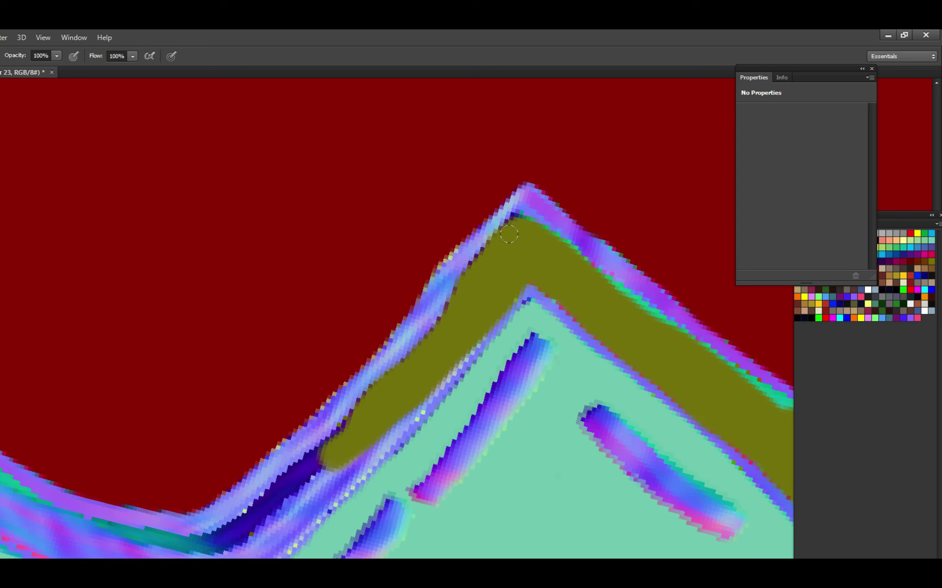
left_click_drag(509, 235, 477, 332)
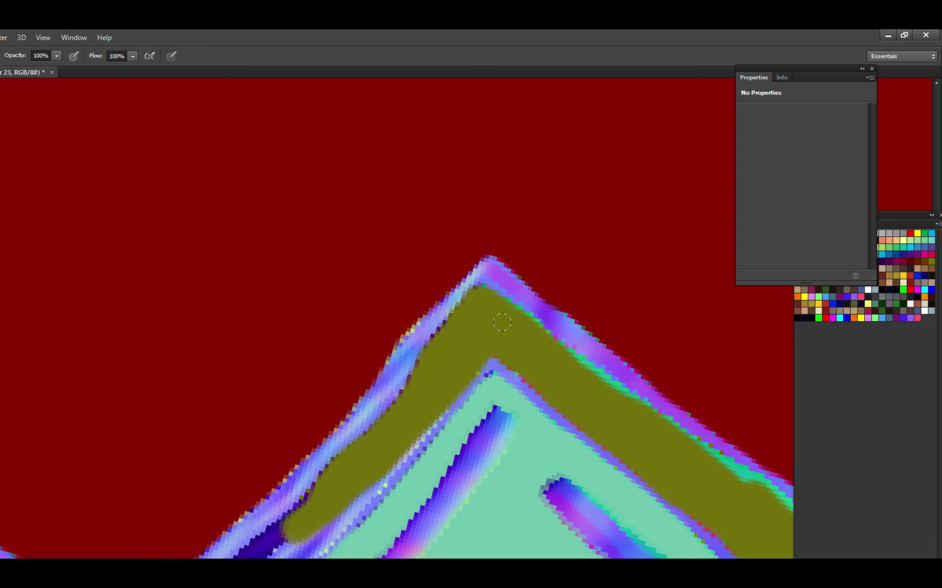
Fill the leftover green gaps along the upper diagonal strip's dark red side with olive, saving the document.
left_click_drag(557, 380, 478, 368)
key("ctrl+s")
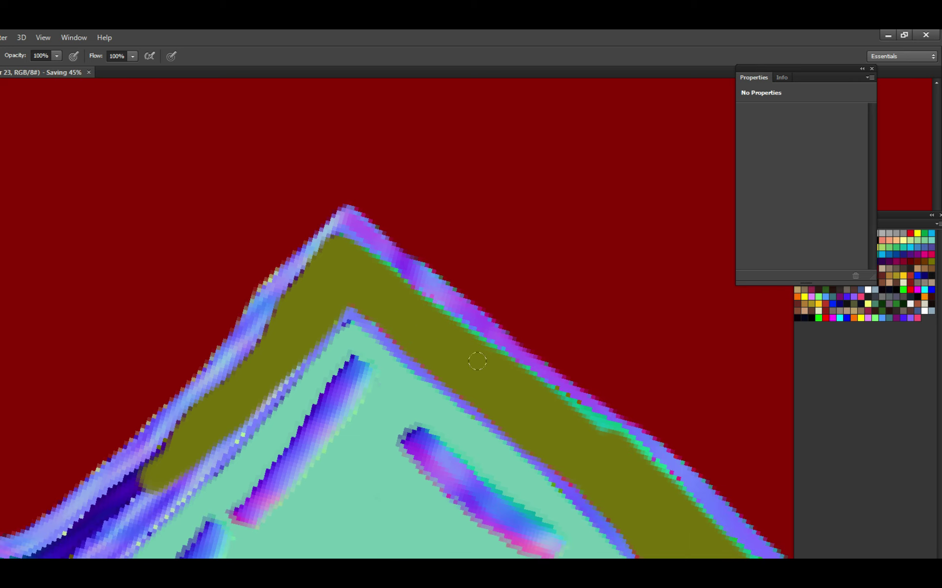
mouse_move(515, 399)
left_mouse_down()
mouse_move(362, 322)
mouse_move(364, 312)
mouse_move(449, 363)
left_mouse_up()
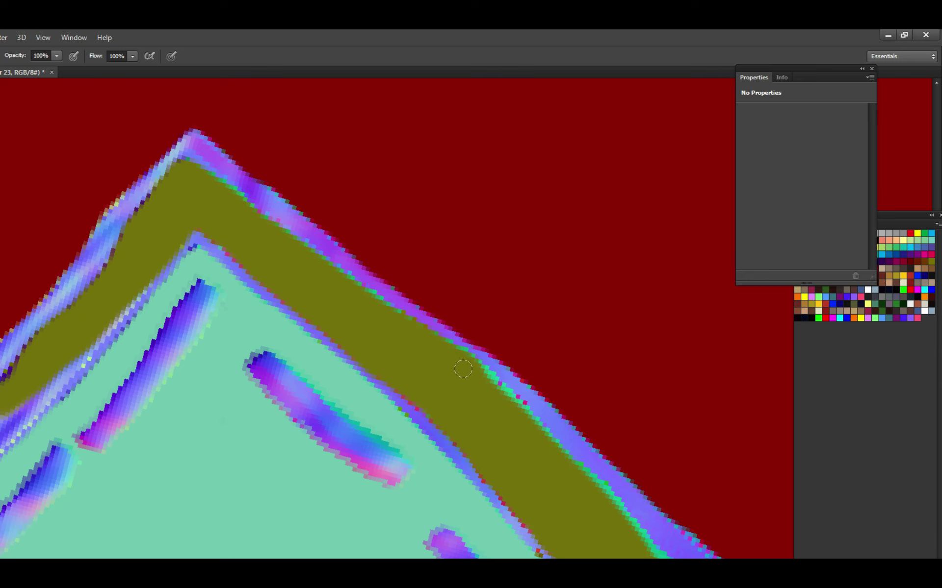
left_click_drag(500, 417, 430, 355)
key("ctrl+s")
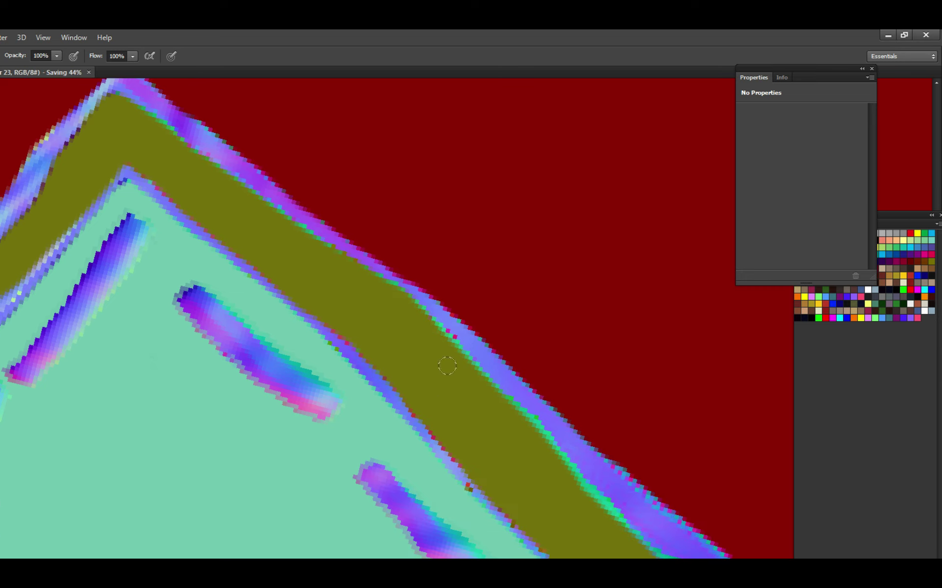
left_click_drag(485, 403, 386, 339)
key("ctrl+s")
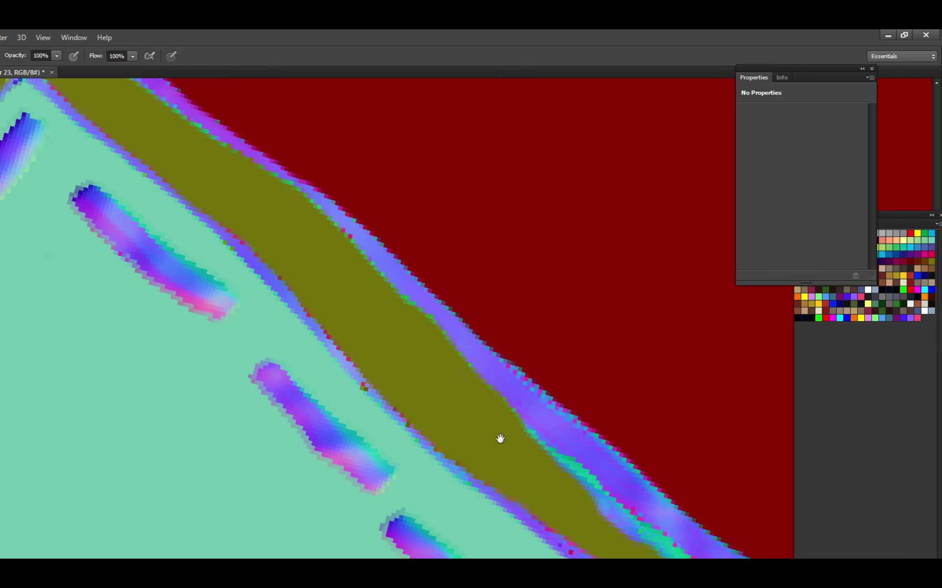
Widen the olive border down the rest of the diagonal strip to the bend at the lower band, and save.
mouse_move(558, 514)
left_mouse_down()
mouse_move(431, 416)
mouse_move(495, 421)
mouse_move(438, 366)
mouse_move(453, 375)
mouse_move(442, 377)
left_mouse_up()
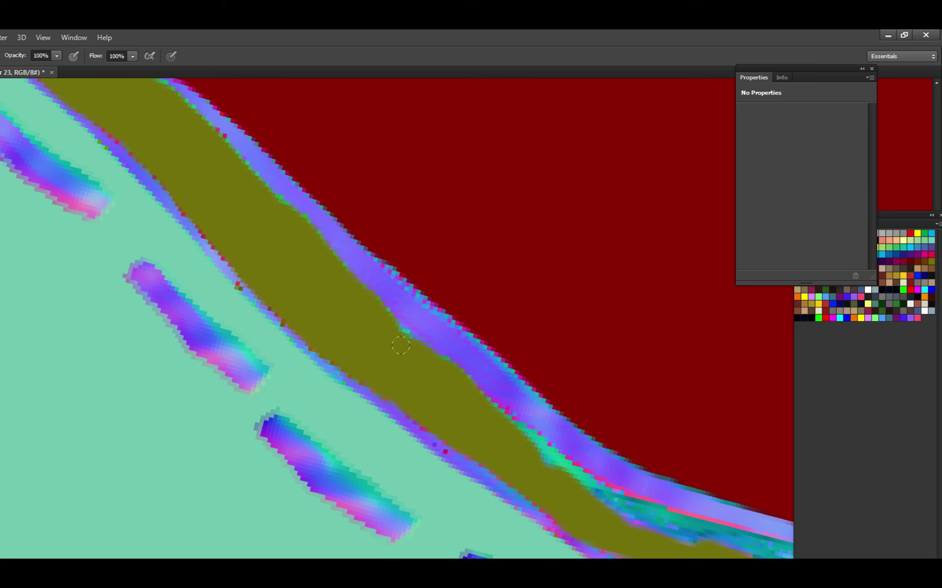
left_click_drag(401, 345, 259, 255)
left_click_drag(426, 383, 357, 340)
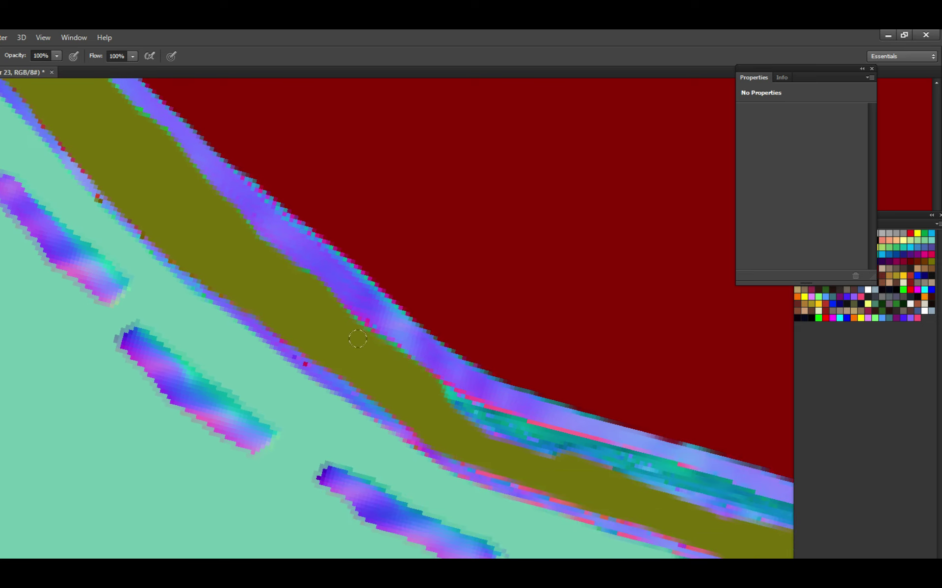
mouse_move(409, 378)
left_mouse_down()
mouse_move(476, 429)
mouse_move(351, 410)
left_mouse_up()
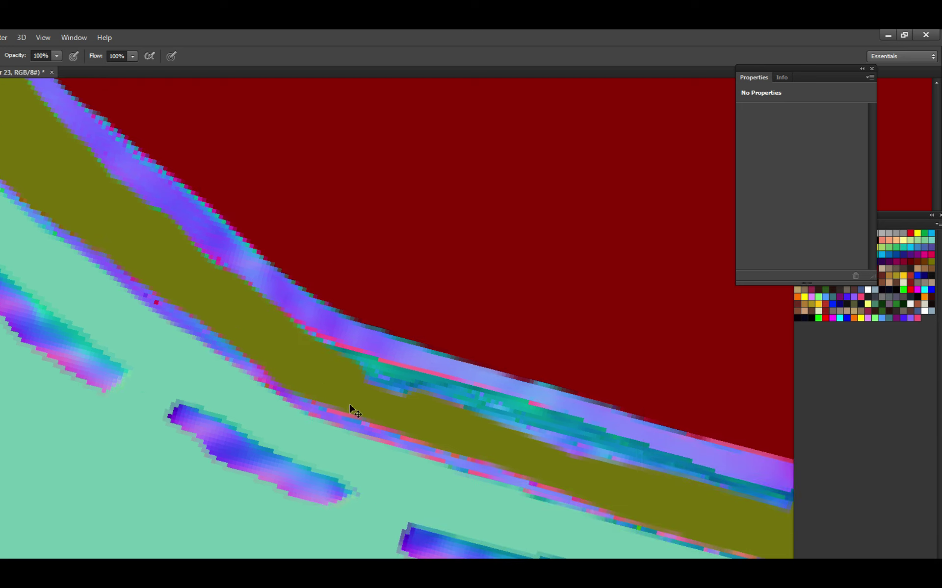
key("ctrl+s")
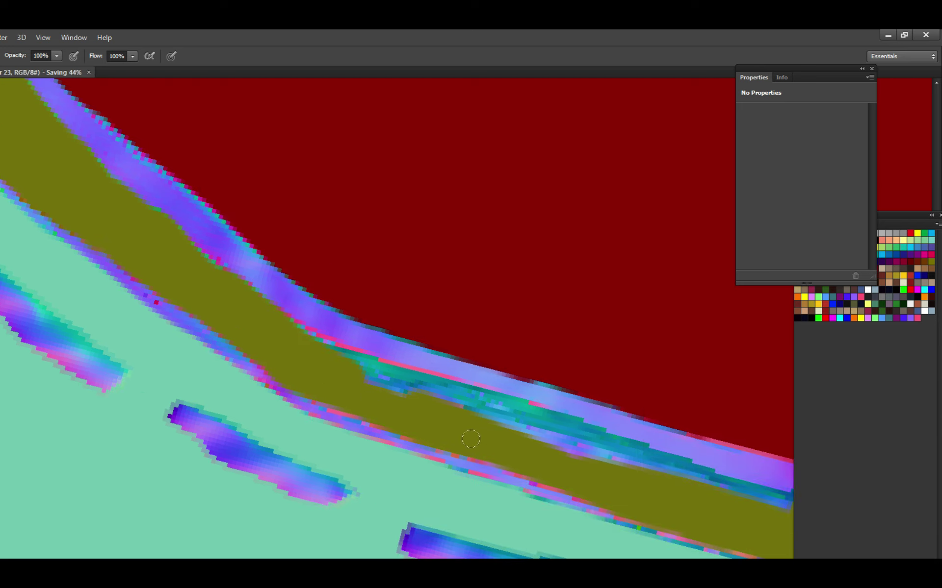
Cover the teal-green streak along the first part of the lower band with olive and save the document.
mouse_move(471, 439)
left_mouse_down()
mouse_move(402, 418)
mouse_move(490, 427)
mouse_move(323, 366)
mouse_move(405, 405)
left_mouse_up()
key("ctrl+s")
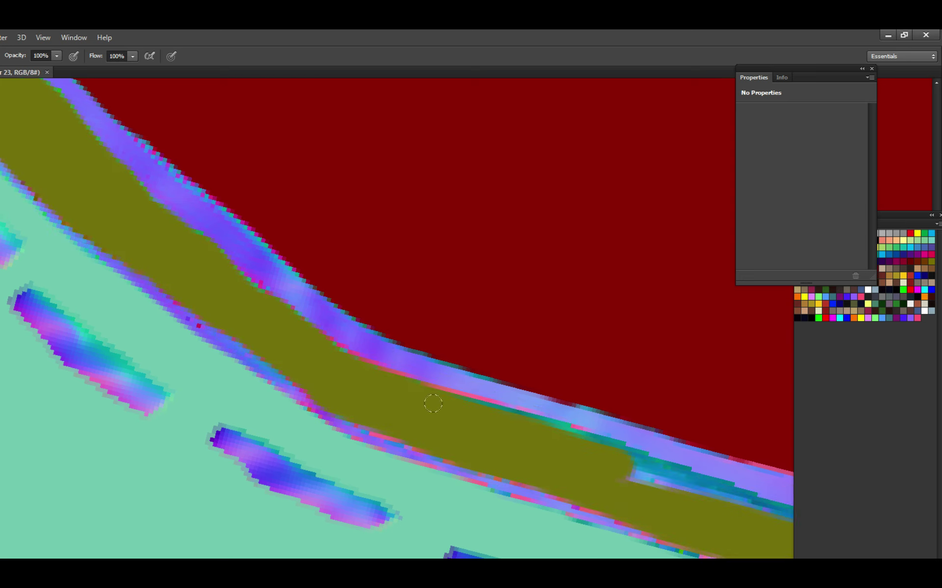
left_click_drag(515, 430, 354, 397)
left_click_drag(532, 449, 444, 423)
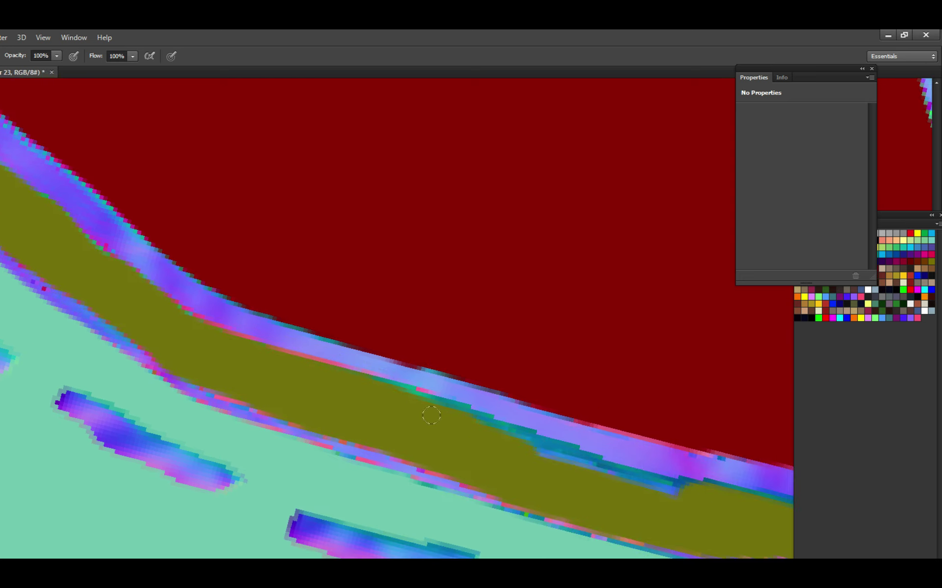
key("ctrl+s")
mouse_move(517, 445)
left_mouse_down()
mouse_move(346, 381)
mouse_move(466, 419)
left_mouse_up()
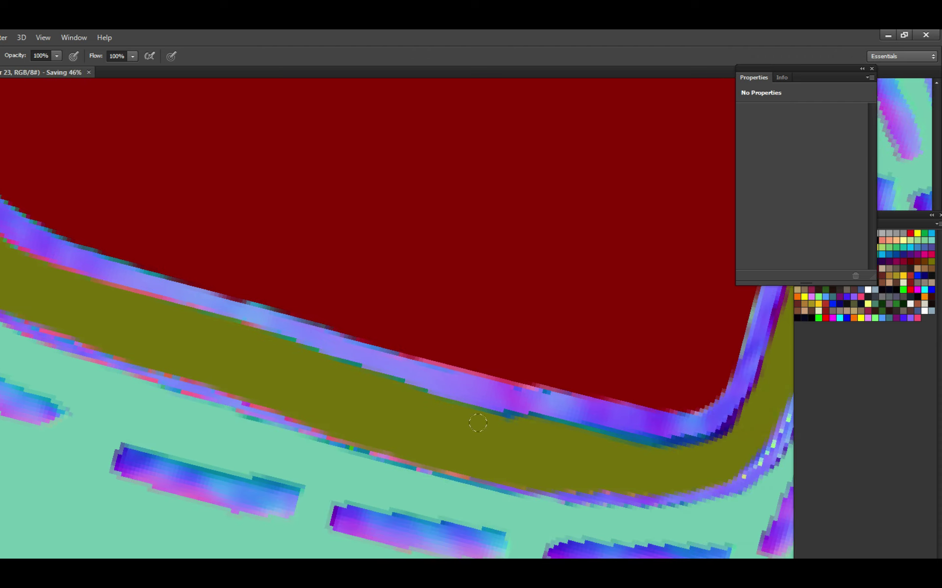
Cover the remaining dark blue streak along the lower band's dark red side with olive up to the rounded inner corner.
left_click_drag(343, 356, 539, 387)
left_click_drag(417, 428, 293, 380)
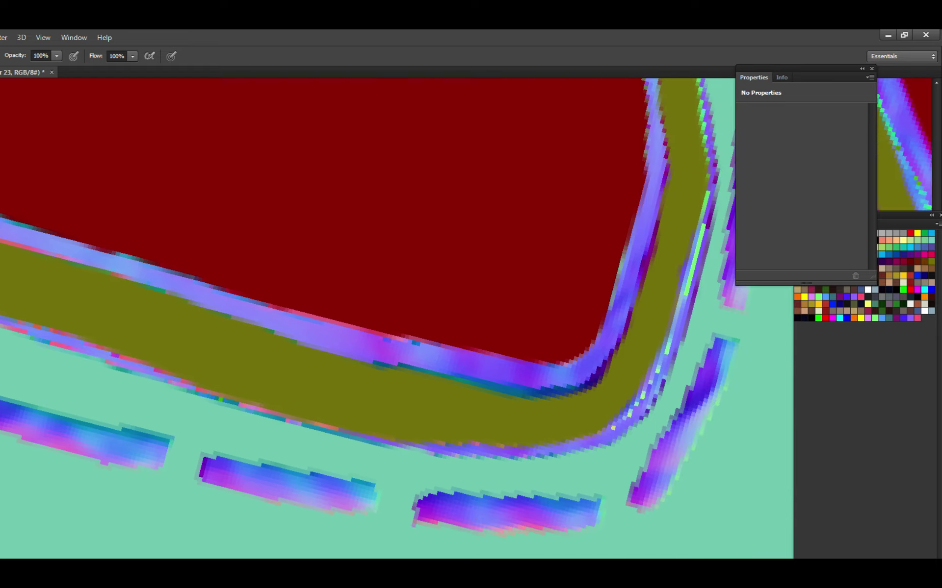
mouse_move(417, 382)
left_mouse_down()
mouse_move(380, 402)
mouse_move(475, 416)
mouse_move(458, 413)
mouse_move(566, 403)
mouse_move(452, 420)
mouse_move(504, 374)
mouse_move(474, 380)
left_mouse_up()
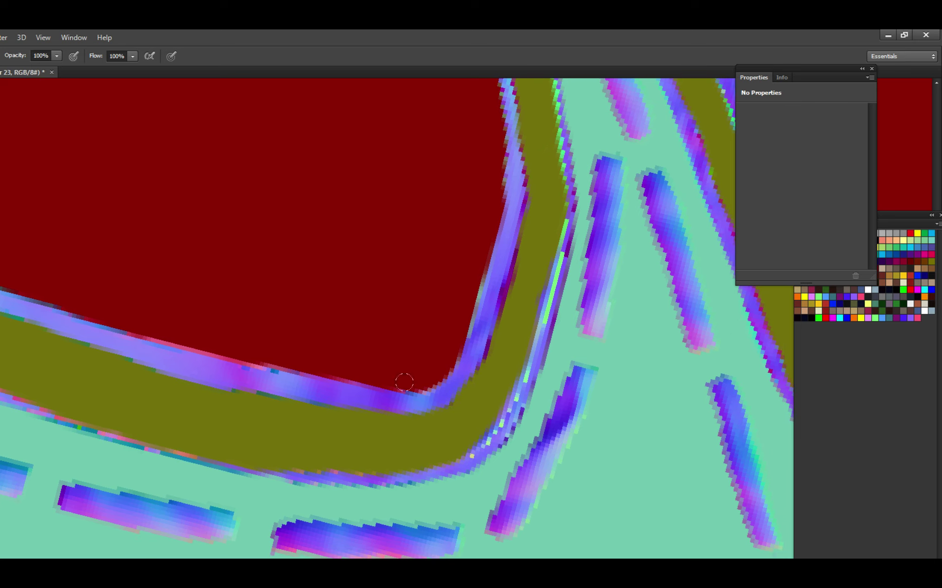
left_click(331, 416)
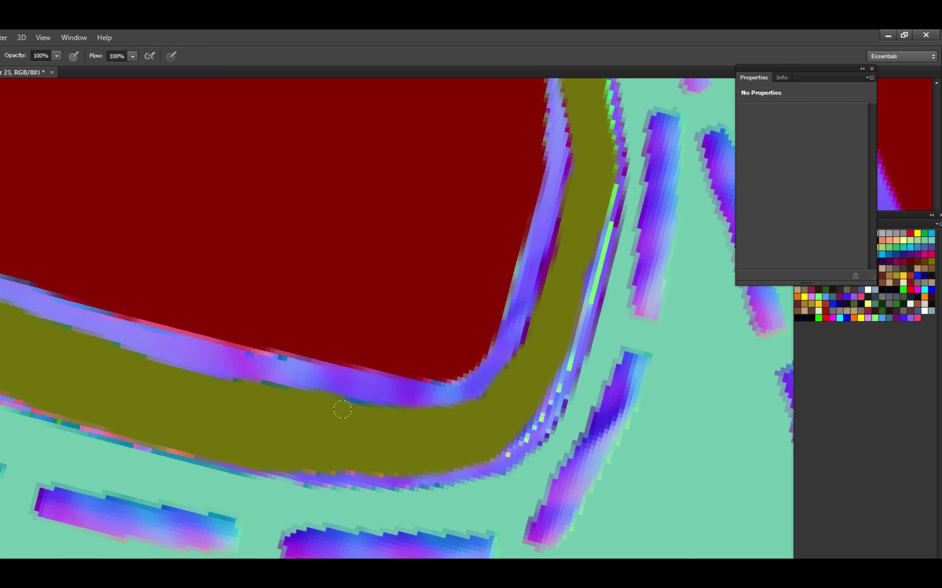
left_click_drag(429, 383, 370, 362)
Rotate the canvas and refine the olive border along the inner curved side down to the narrow tip, and save.
key("r")
mouse_move(441, 224)
left_mouse_down()
mouse_move(530, 361)
mouse_move(345, 508)
mouse_move(303, 510)
mouse_move(275, 396)
mouse_move(296, 347)
mouse_move(286, 350)
mouse_move(330, 312)
mouse_move(244, 394)
mouse_move(231, 454)
mouse_move(275, 439)
mouse_move(283, 397)
mouse_move(264, 424)
mouse_move(309, 315)
left_mouse_up()
scroll(240, 406, "down", 3)
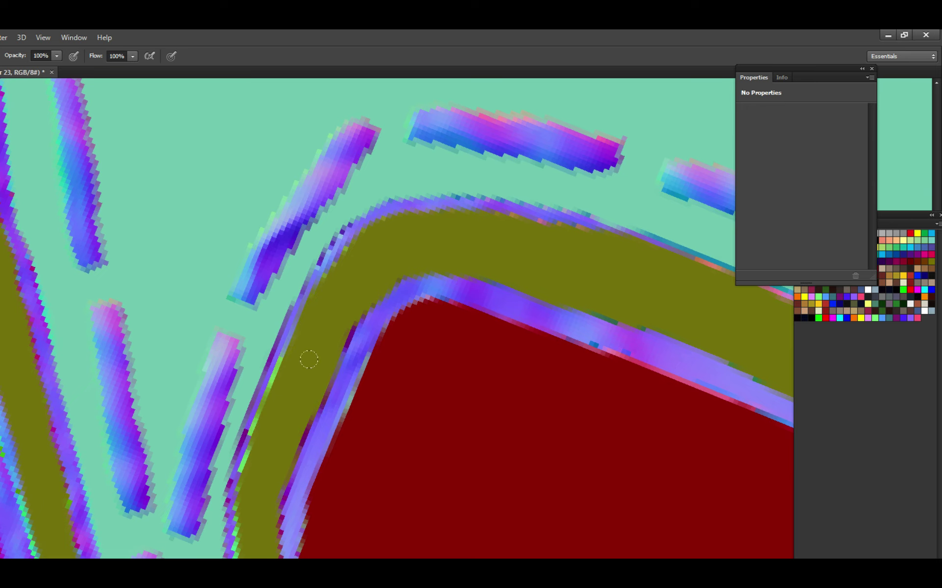
scroll(289, 384, "down", 2)
scroll(284, 378, "up", 2)
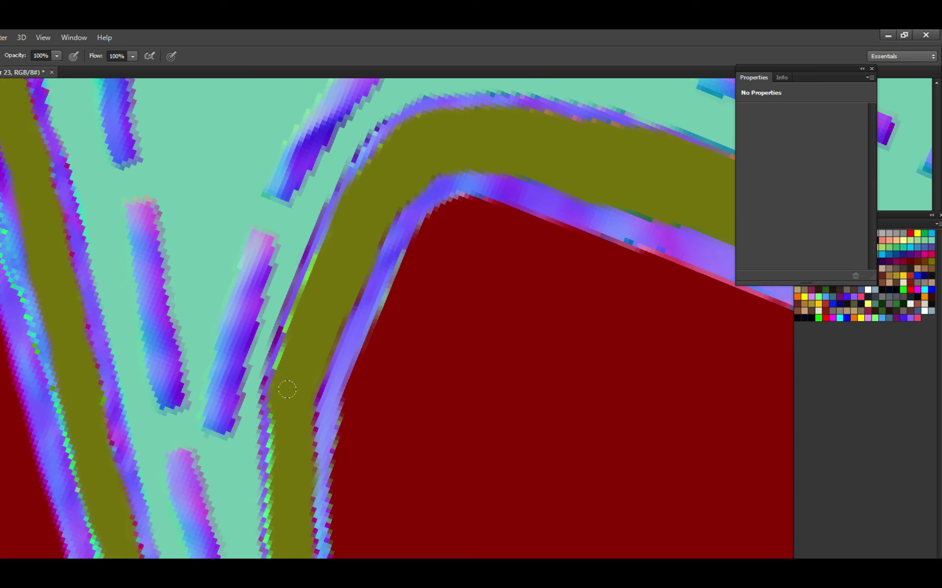
scroll(294, 382, "down", 3)
scroll(309, 402, "up", 2)
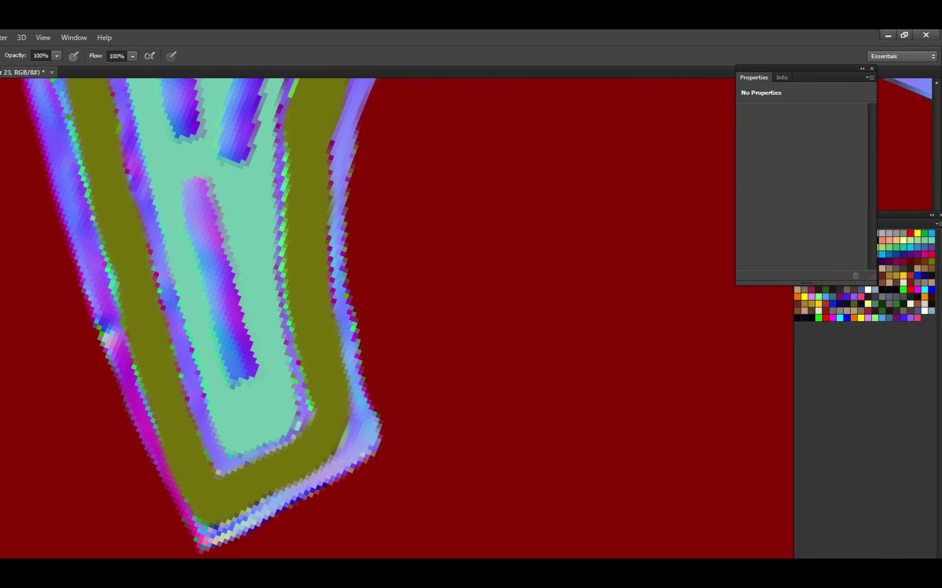
scroll(316, 348, "down", 2)
scroll(319, 389, "up", 2)
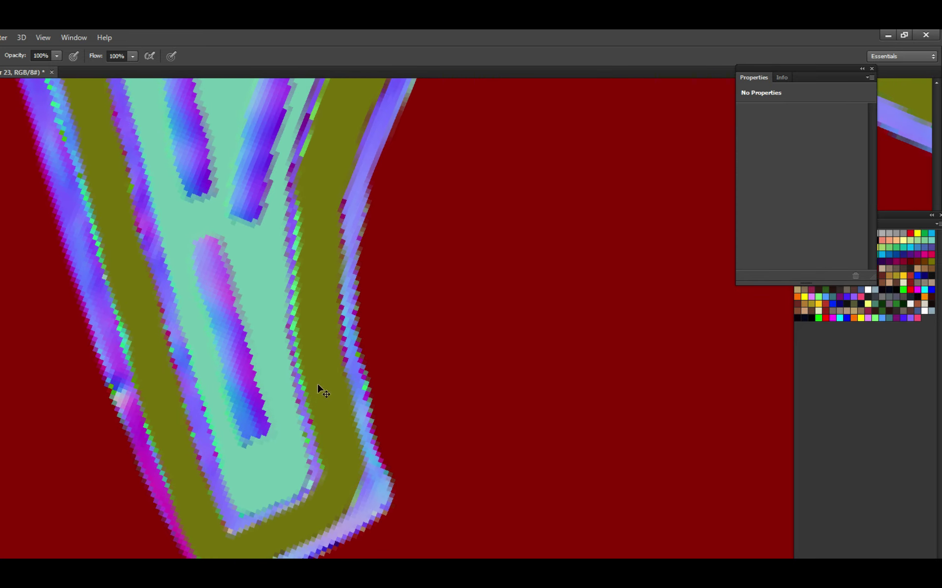
key("ctrl+s")
Touch up the olive border along the long outer side of the narrow tip and save the document.
scroll(309, 311, "down", 2)
scroll(319, 392, "up", 2)
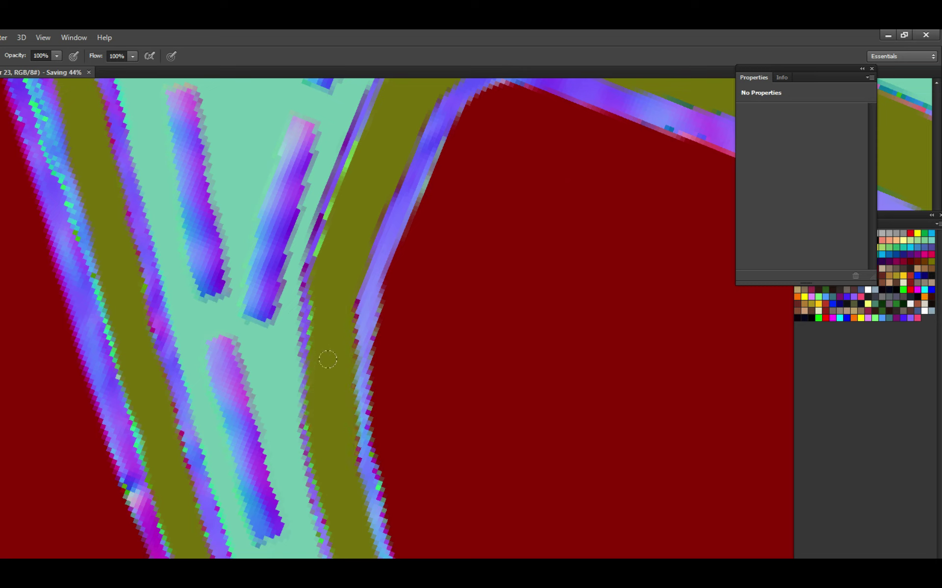
scroll(328, 427, "up", 3)
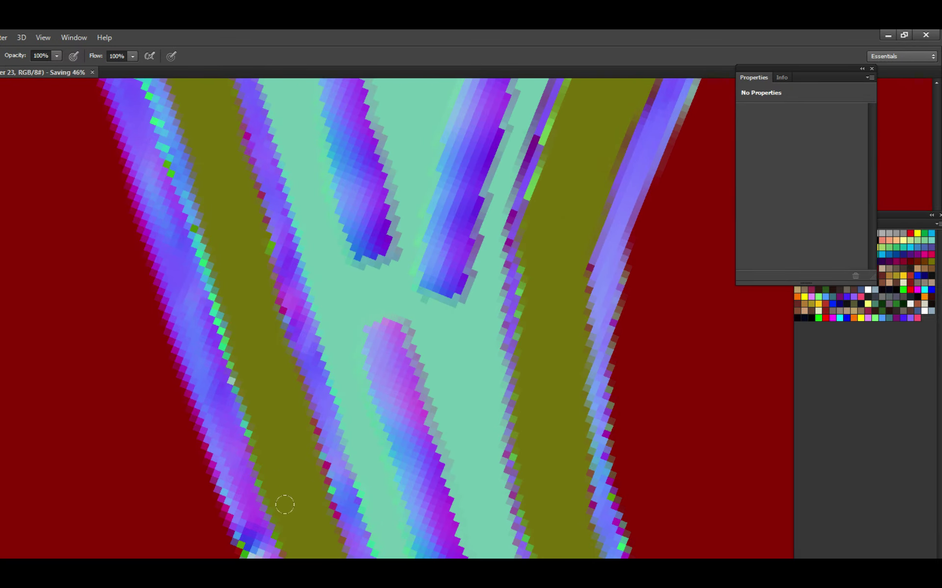
scroll(273, 431, "down", 5)
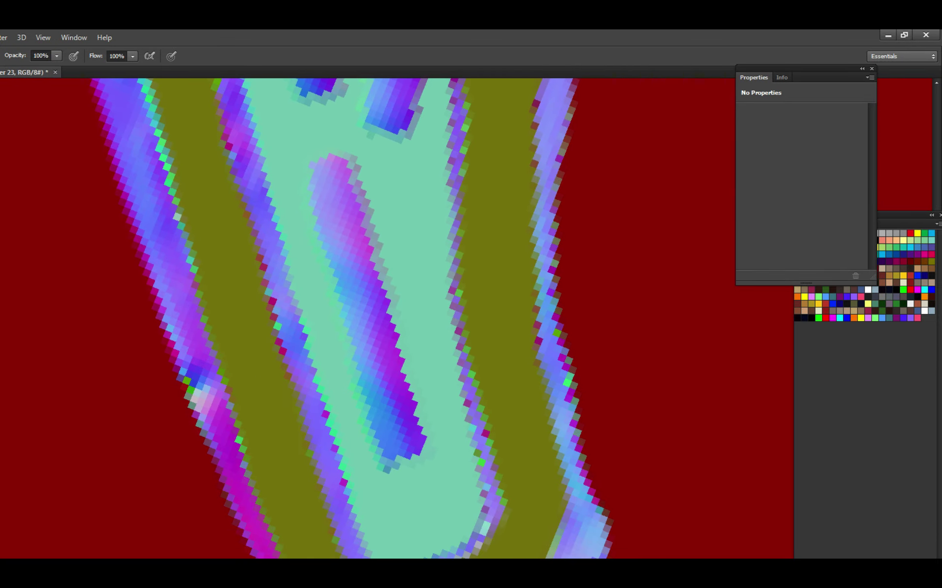
scroll(277, 493, "up", 5)
key("ctrl+s")
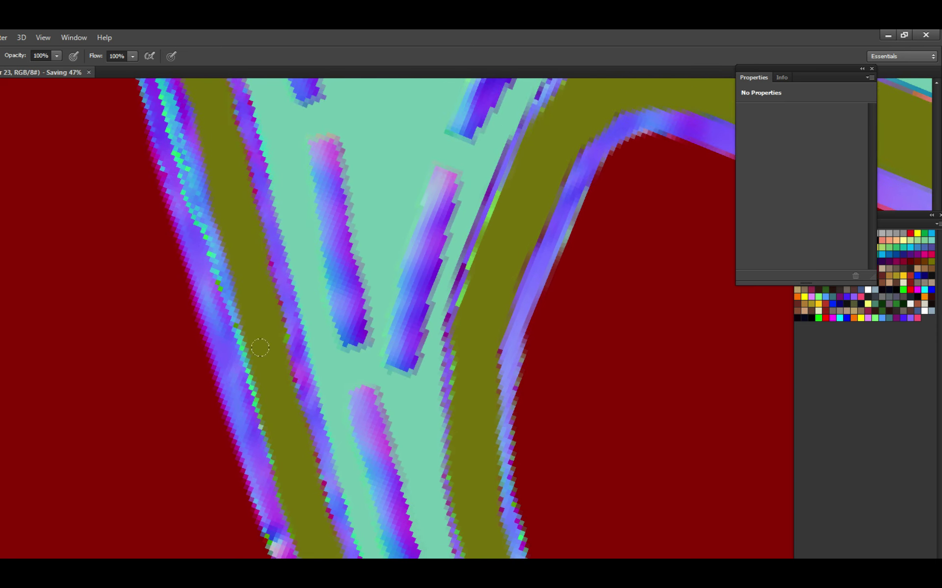
Paint olive over part of the green-blue streak along the upper outer side of the narrow tip and save the document.
scroll(267, 392, "up", 4)
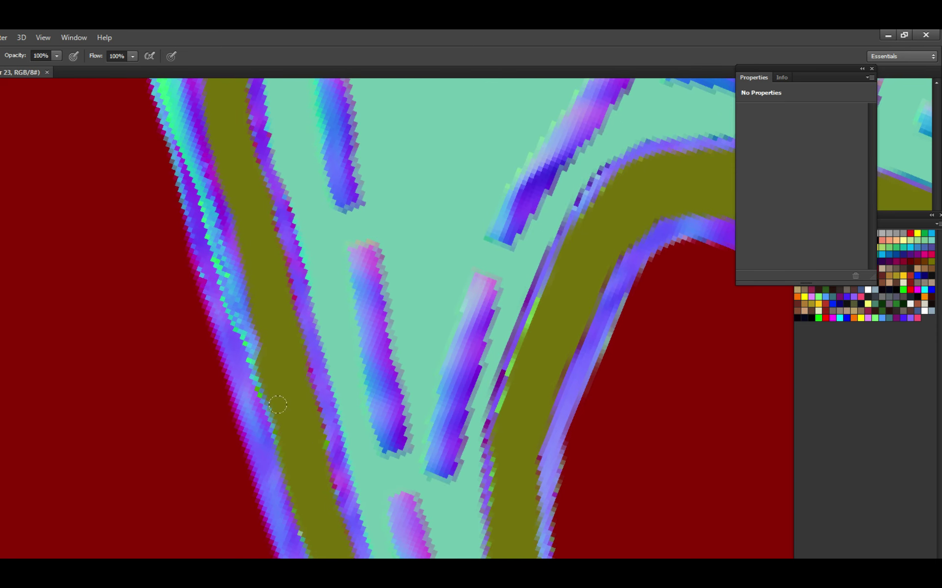
scroll(274, 402, "up", 4)
key("ctrl+s")
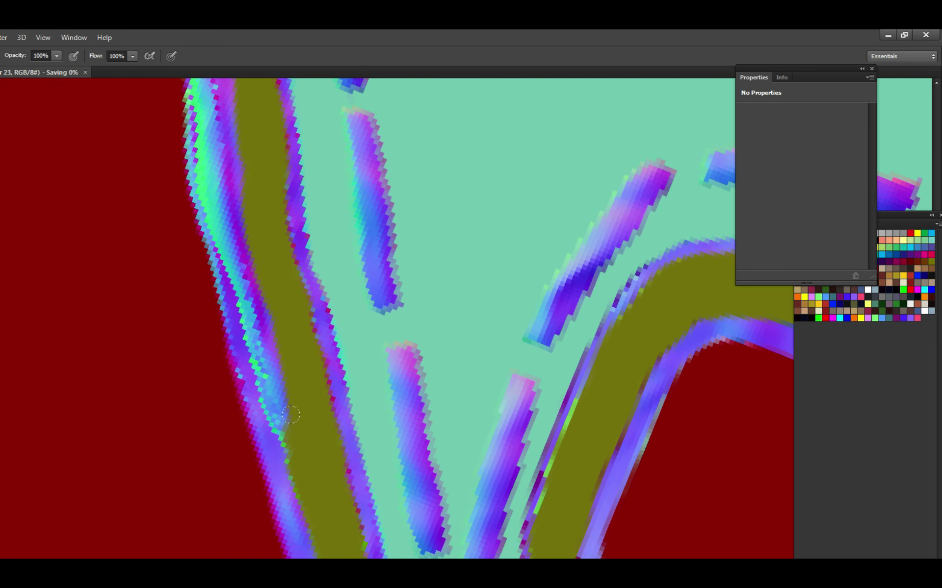
mouse_move(291, 415)
left_mouse_down()
mouse_move(270, 367)
mouse_move(282, 414)
mouse_move(271, 370)
left_mouse_up()
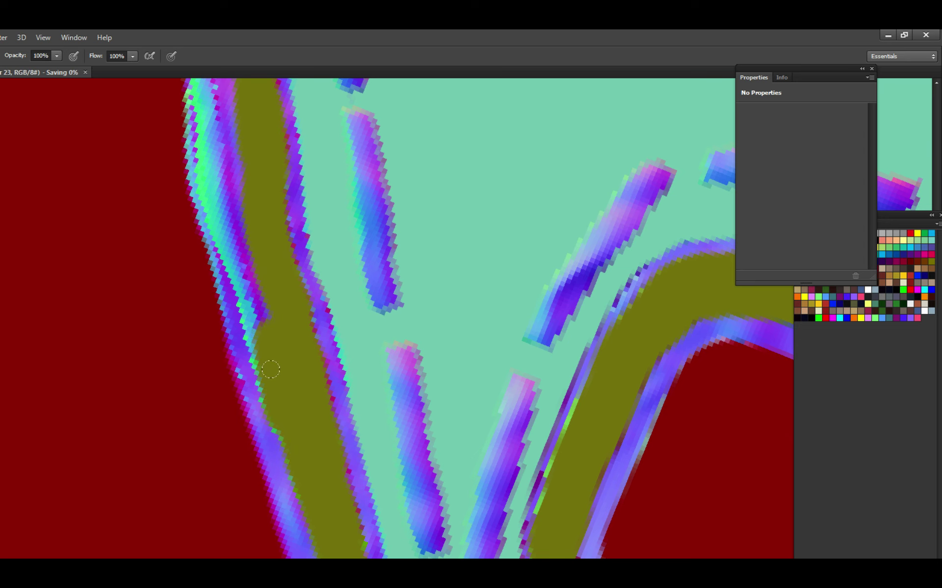
scroll(270, 369, "down", 3)
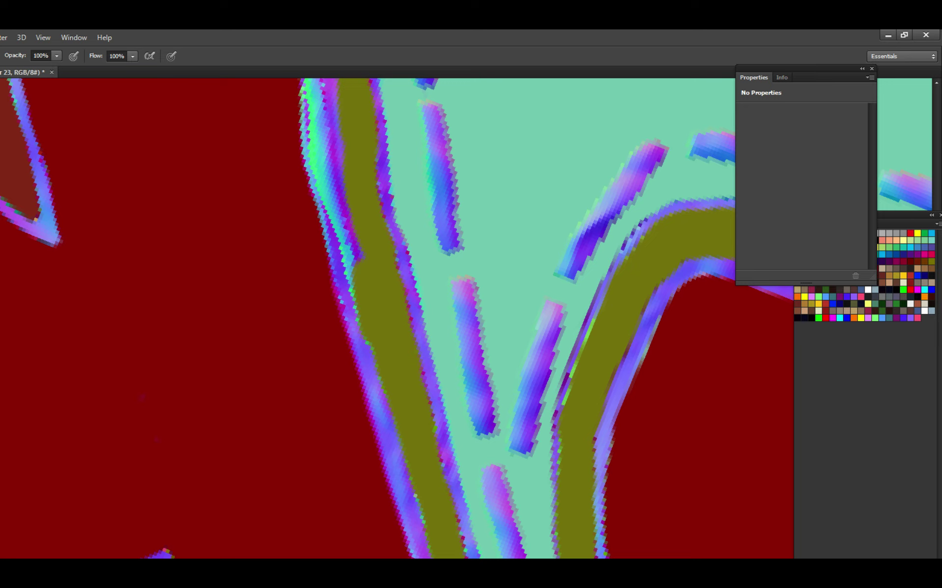
mouse_move(347, 266)
left_mouse_down()
mouse_move(325, 288)
mouse_move(367, 267)
left_mouse_up()
key("ctrl+z")
mouse_move(319, 303)
left_mouse_down()
mouse_move(324, 383)
mouse_move(331, 375)
left_mouse_up()
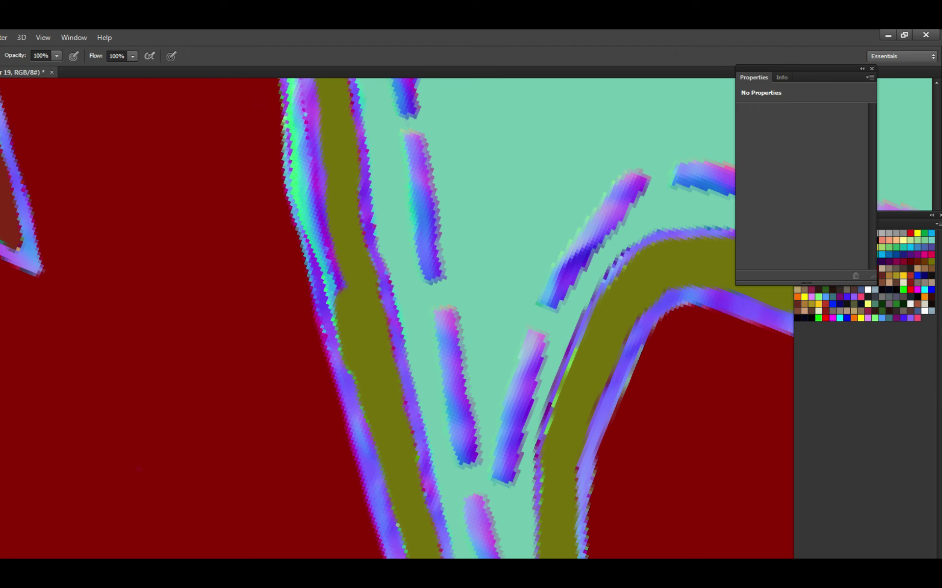
key("alt+bracketleft")
key("alt+bracketleft")
key("alt+bracketleft")
left_click_drag(335, 309, 380, 358)
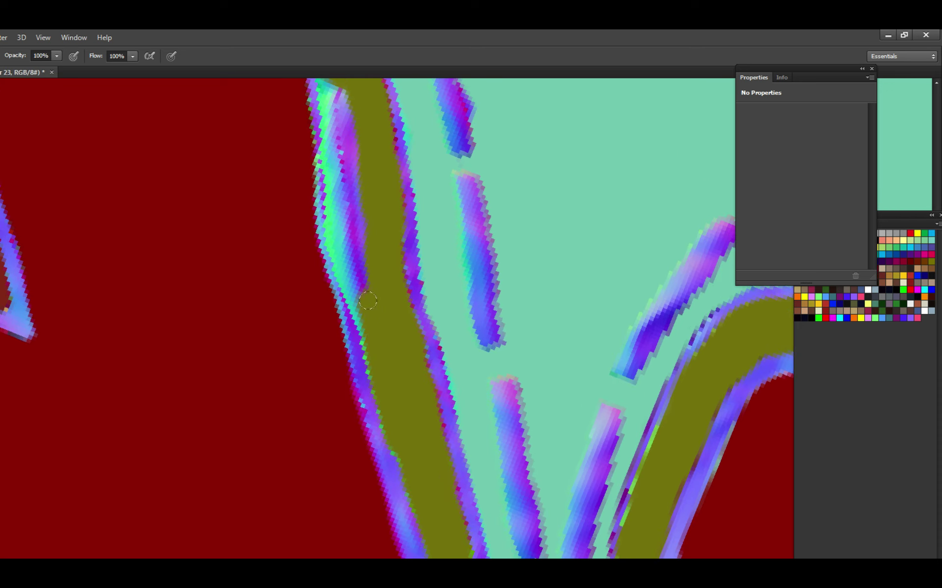
Save the document and cover the green and purple streak along the teal panel's long outer side with olive, up to the maroon boundary.
key("ctrl+s")
left_click_drag(374, 315, 389, 374)
left_click_drag(362, 326, 428, 504)
mouse_move(390, 419)
left_mouse_down()
mouse_move(393, 378)
mouse_move(392, 431)
mouse_move(409, 299)
left_mouse_up()
mouse_move(410, 299)
left_mouse_down()
mouse_move(417, 353)
mouse_move(388, 339)
mouse_move(400, 363)
mouse_move(392, 409)
mouse_move(392, 307)
left_mouse_up()
mouse_move(392, 281)
left_mouse_down()
mouse_move(416, 359)
mouse_move(401, 301)
left_mouse_up()
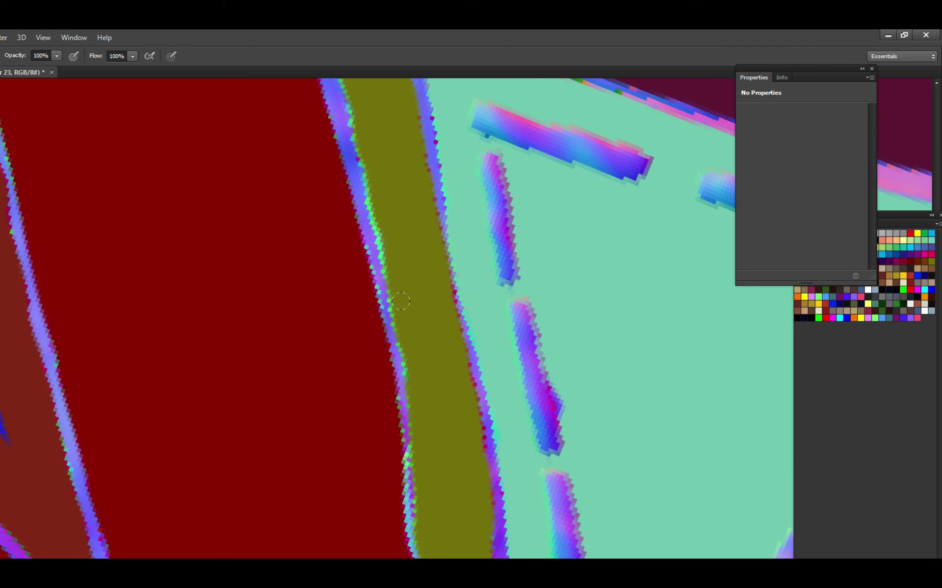
left_click_drag(390, 241, 415, 333)
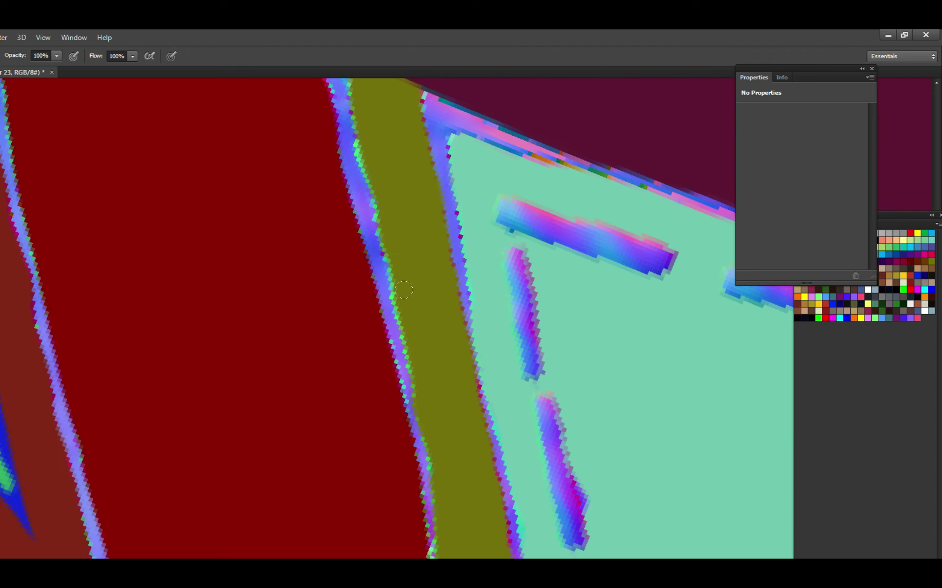
left_click_drag(404, 280, 430, 344)
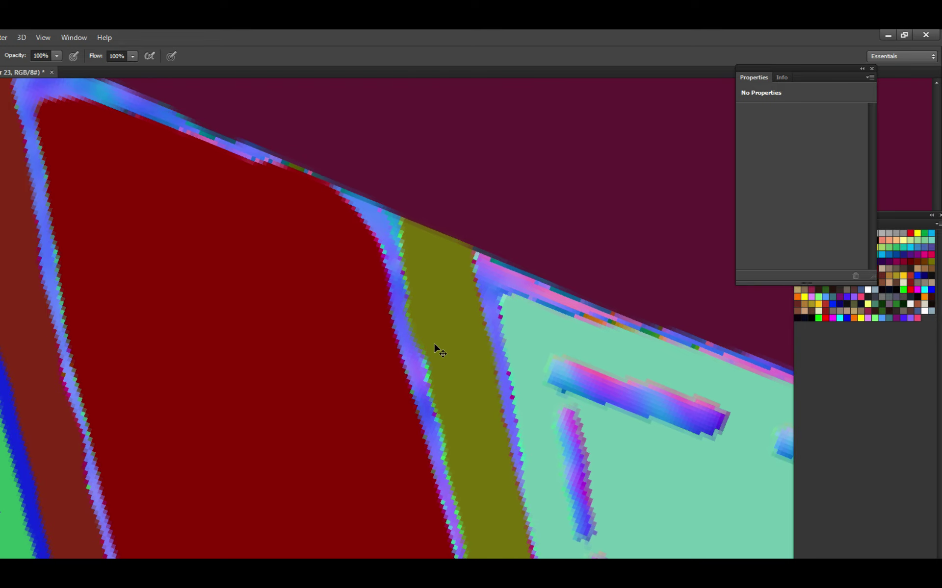
Refine the edge of the olive border along the long outer side between the maroon boundary and the narrow tip.
mouse_move(437, 362)
left_mouse_down()
mouse_move(425, 344)
mouse_move(431, 330)
left_mouse_up()
left_click_drag(442, 421, 442, 322)
mouse_move(440, 441)
left_mouse_down()
mouse_move(439, 385)
mouse_move(451, 369)
mouse_move(366, 369)
mouse_move(420, 385)
mouse_move(425, 353)
mouse_move(448, 385)
mouse_move(417, 382)
left_mouse_up()
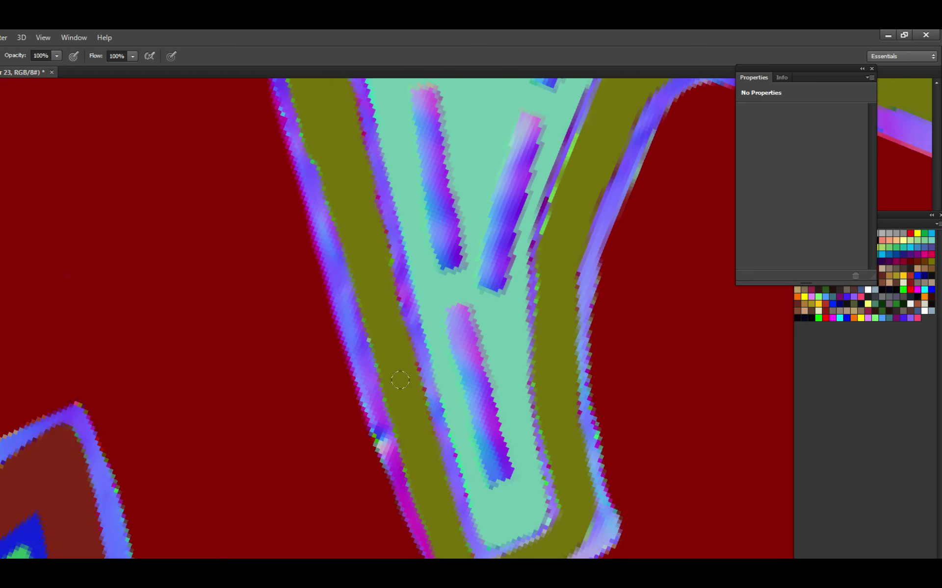
mouse_move(400, 380)
left_mouse_down()
mouse_move(395, 388)
mouse_move(395, 338)
left_mouse_up()
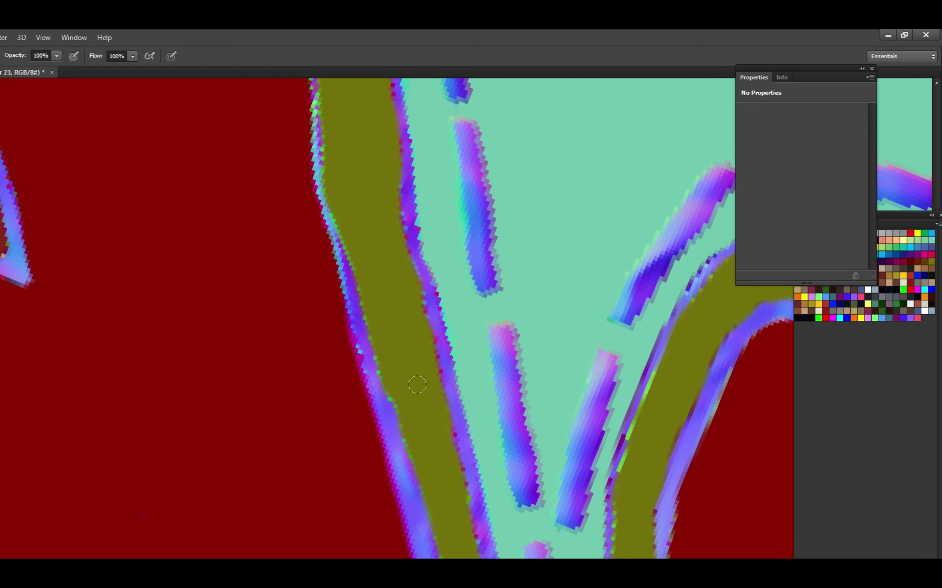
left_click_drag(380, 242, 401, 363)
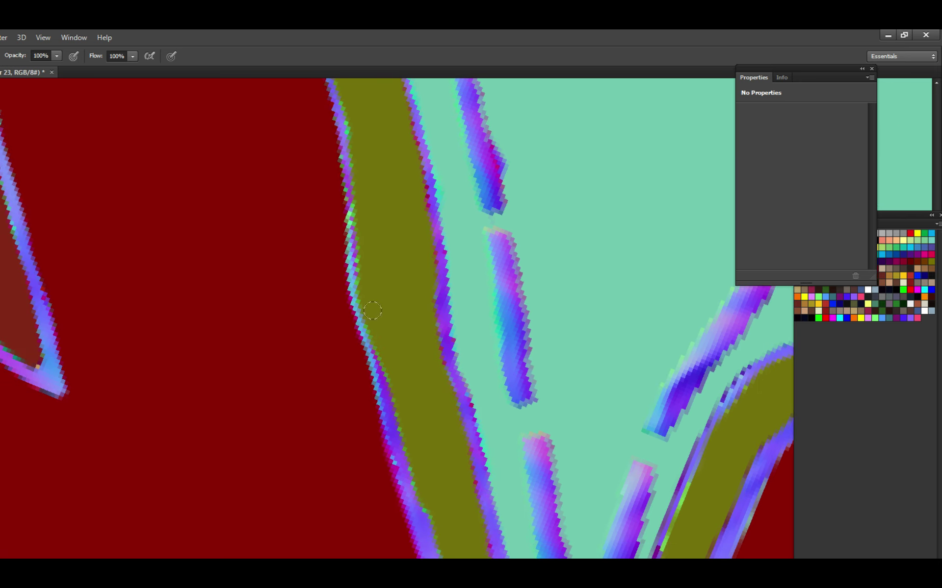
left_click_drag(370, 289, 404, 375)
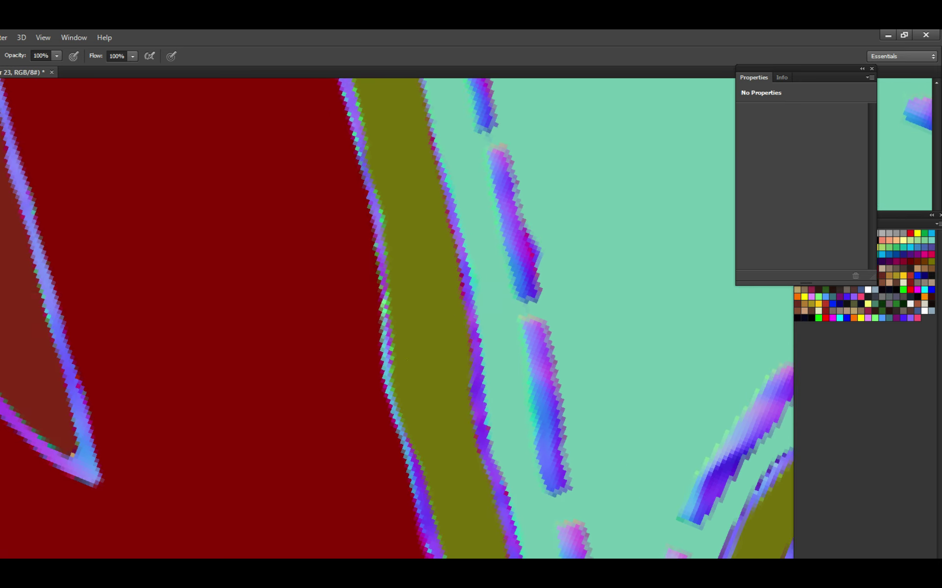
Extend the olive border from the V-shaped lower corner over the dark blue streak and around the rounded peak.
left_click(422, 325, "alt")
left_click_drag(443, 343, 369, 358)
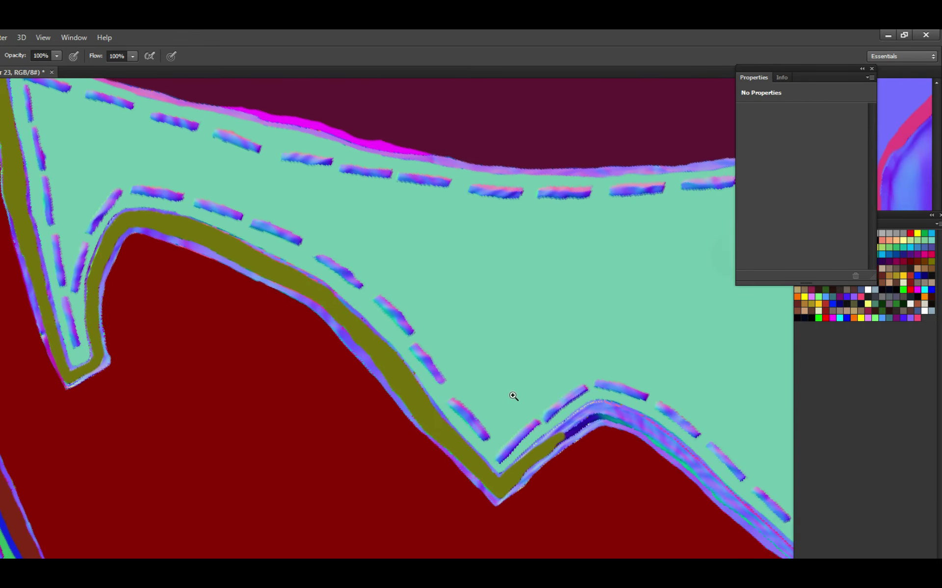
mouse_move(510, 395)
left_mouse_down()
mouse_move(543, 401)
mouse_move(393, 384)
mouse_move(412, 344)
mouse_move(496, 279)
left_mouse_up()
left_click(393, 384)
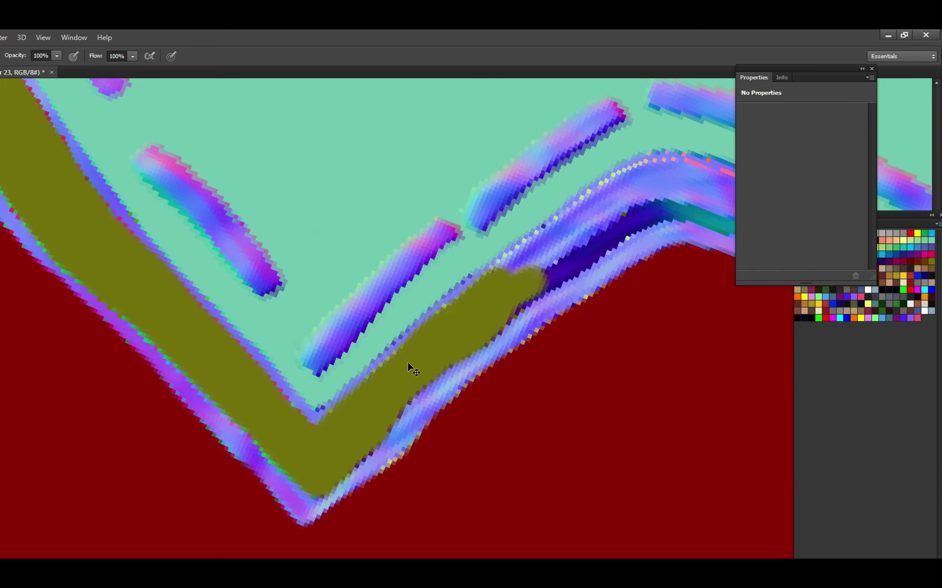
mouse_move(382, 371)
left_mouse_down()
mouse_move(491, 279)
mouse_move(512, 286)
mouse_move(611, 221)
mouse_move(503, 270)
left_mouse_up()
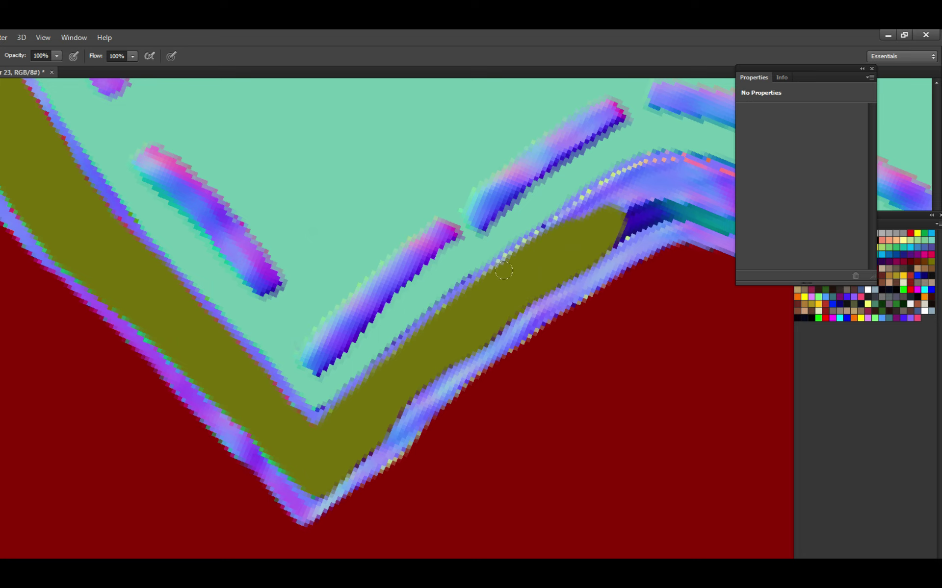
scroll(490, 292, "up", 1)
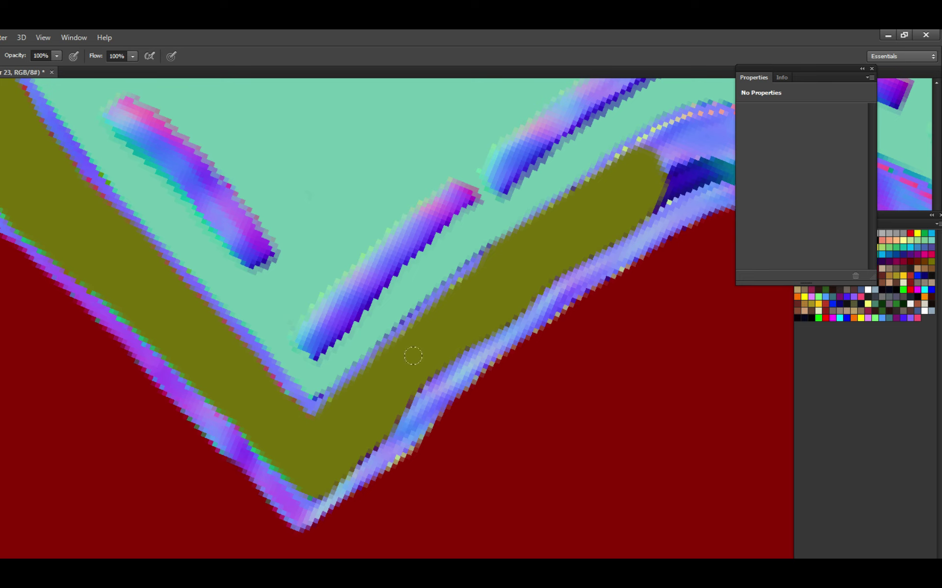
scroll(345, 443, "up", 5)
scroll(345, 443, "right", 5)
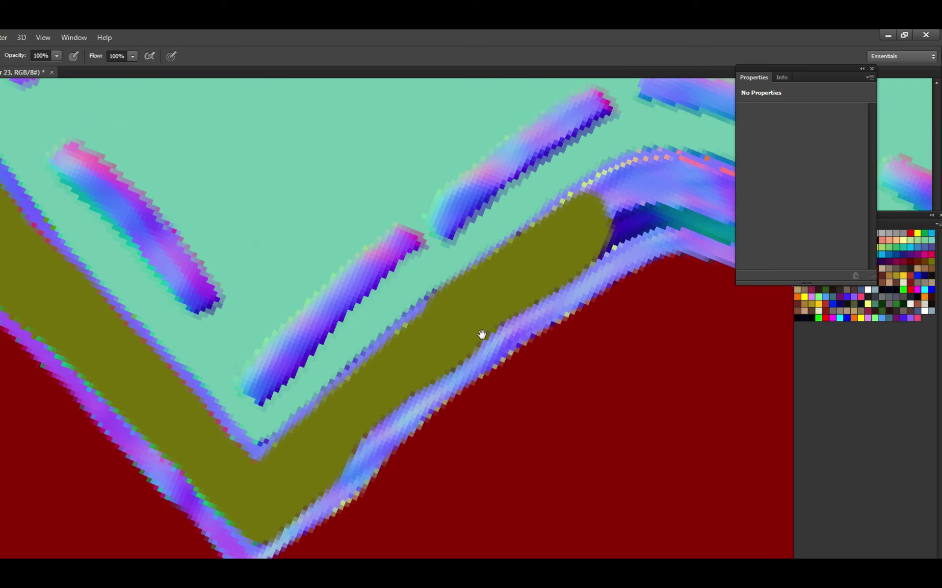
mouse_move(515, 319)
left_mouse_down()
mouse_move(490, 323)
mouse_move(525, 295)
mouse_move(485, 294)
mouse_move(462, 311)
mouse_move(557, 276)
mouse_move(564, 308)
mouse_move(638, 326)
left_mouse_up()
scroll(515, 320, "right", 5)
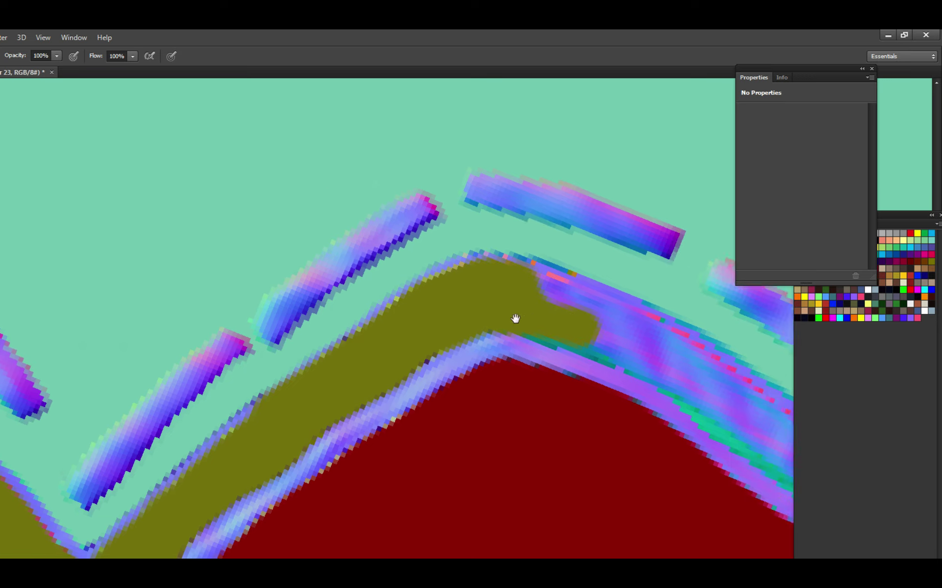
Save the document and continue the olive border past the rounded peak down the first part of the diagonal slope.
key("ctrl+s")
mouse_move(463, 323)
left_mouse_down()
mouse_move(496, 307)
mouse_move(469, 311)
mouse_move(521, 340)
mouse_move(397, 314)
mouse_move(483, 351)
mouse_move(375, 282)
mouse_move(510, 358)
mouse_move(527, 392)
mouse_move(517, 407)
mouse_move(512, 392)
mouse_move(413, 343)
left_mouse_up()
key("ctrl+s")
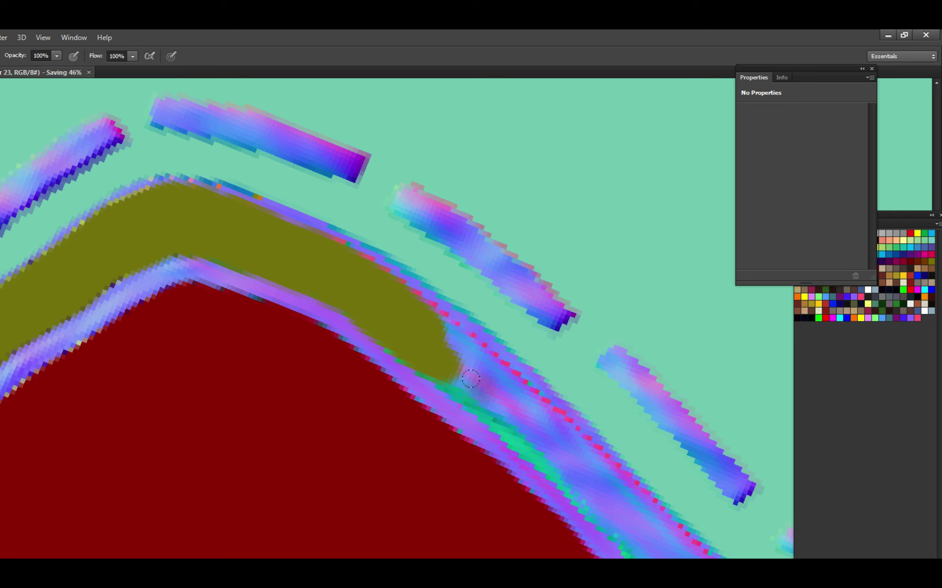
mouse_move(451, 372)
left_mouse_down()
mouse_move(484, 400)
mouse_move(426, 326)
left_mouse_up()
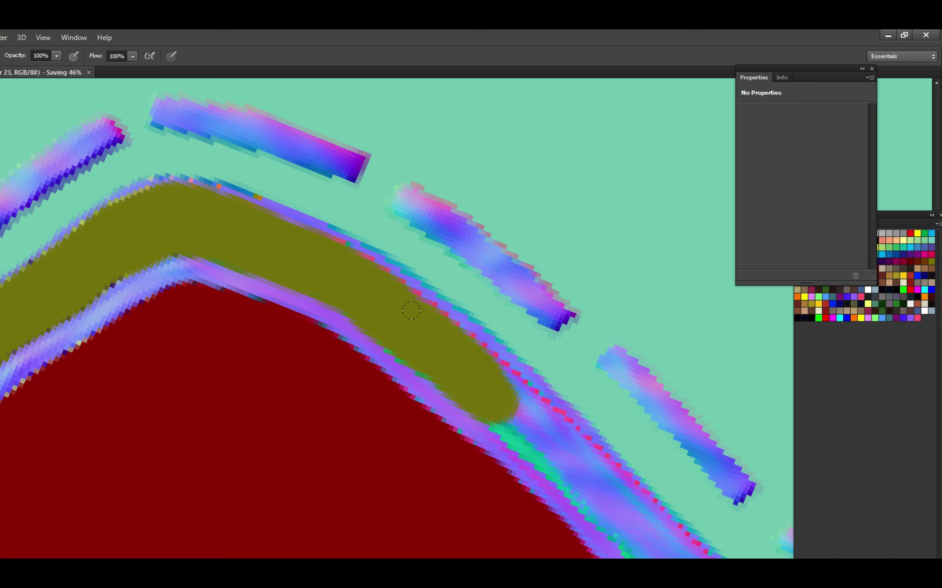
mouse_move(471, 362)
left_mouse_down()
mouse_move(504, 421)
mouse_move(510, 410)
mouse_move(435, 384)
mouse_move(493, 414)
left_mouse_up()
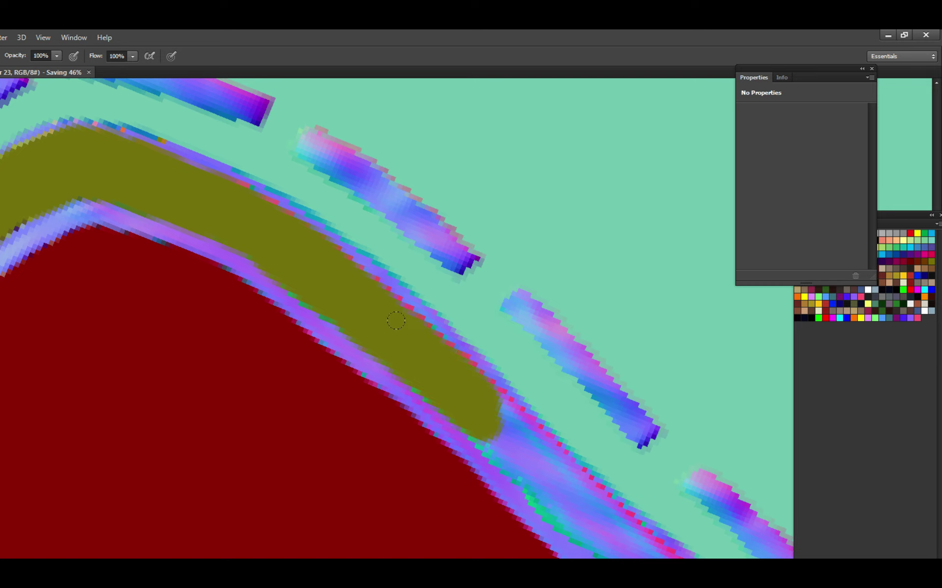
mouse_move(354, 285)
left_mouse_down()
mouse_move(505, 432)
mouse_move(425, 381)
mouse_move(458, 414)
left_mouse_up()
mouse_move(414, 376)
left_mouse_down()
mouse_move(461, 417)
mouse_move(427, 363)
left_mouse_up()
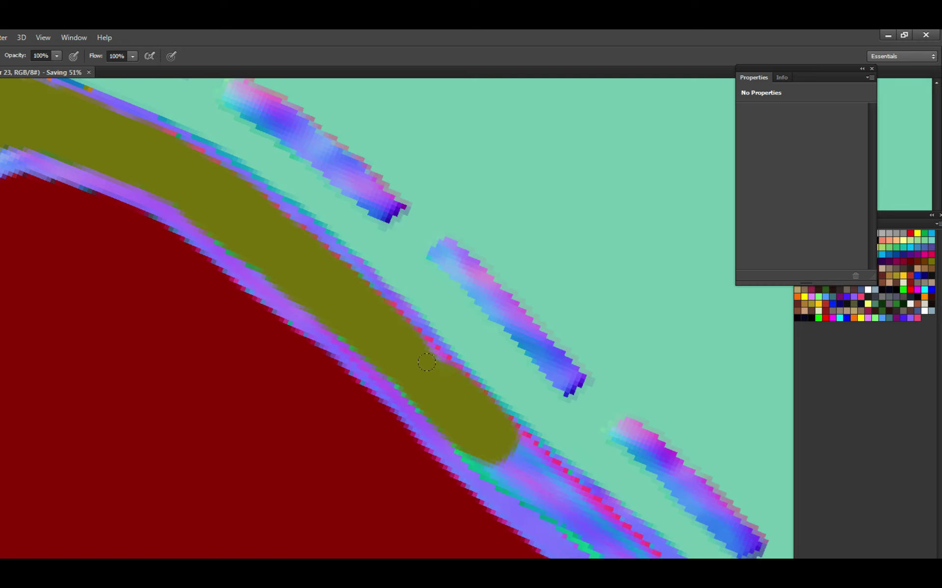
Continue the olive border down the rest of the diagonal slope and around the pointed corner beside the periwinkle area.
mouse_move(490, 437)
left_mouse_down()
mouse_move(368, 363)
mouse_move(473, 436)
mouse_move(421, 382)
left_mouse_up()
left_click_drag(365, 386, 269, 321)
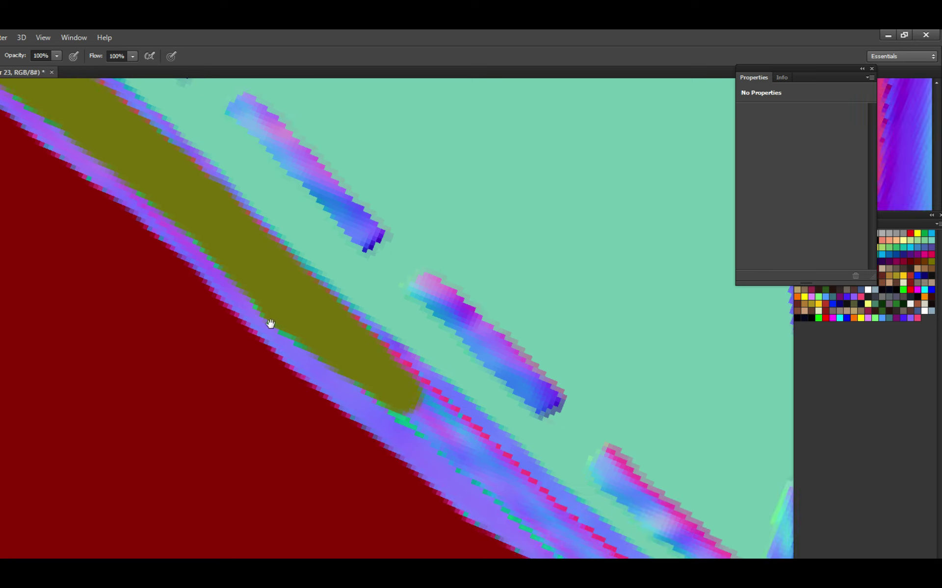
left_click_drag(435, 427, 461, 442)
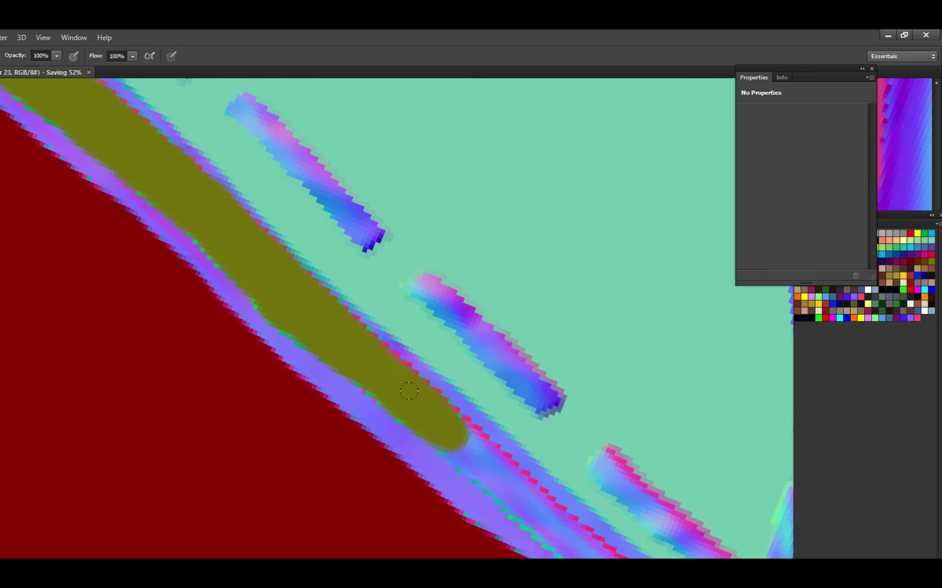
mouse_move(408, 391)
left_mouse_down()
mouse_move(505, 473)
mouse_move(406, 391)
mouse_move(446, 446)
mouse_move(413, 409)
mouse_move(500, 492)
mouse_move(382, 381)
mouse_move(458, 439)
mouse_move(513, 504)
mouse_move(437, 451)
mouse_move(444, 456)
left_mouse_up()
mouse_move(444, 456)
left_mouse_down()
mouse_move(382, 399)
mouse_move(456, 486)
mouse_move(480, 379)
mouse_move(513, 375)
left_mouse_up()
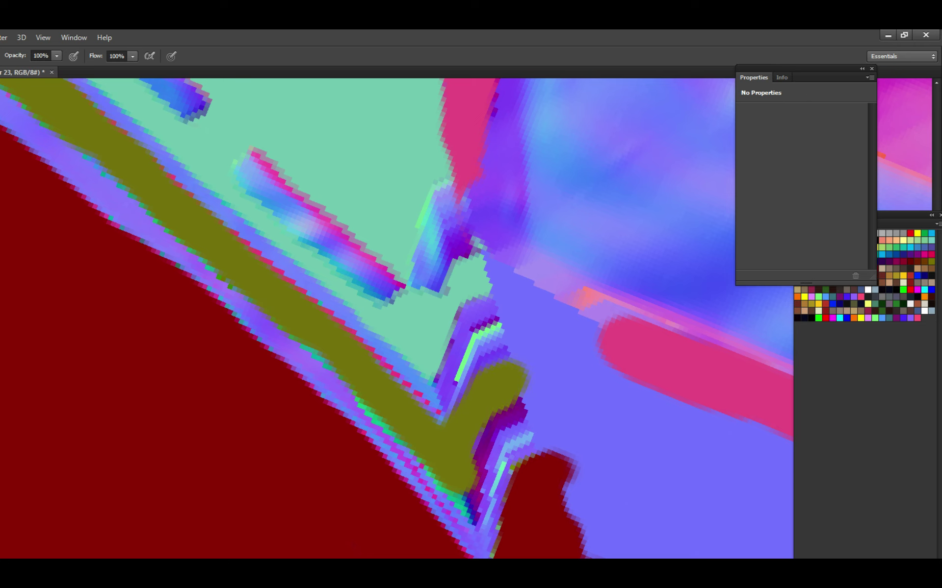
Widen the olive at the pointed corner into the periwinkle area and fill the dark purple and green seam remnants down to the point.
scroll(477, 349, "up", 2)
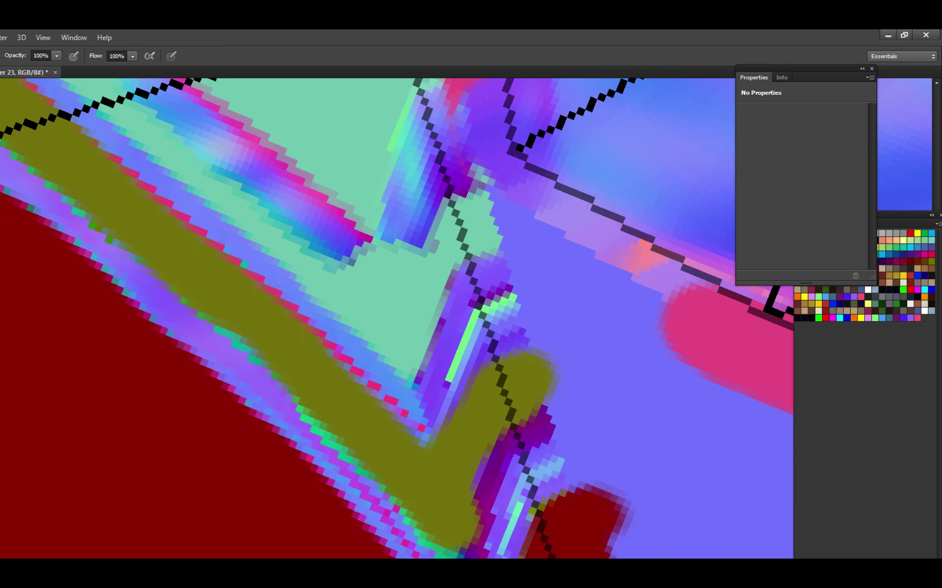
mouse_move(476, 349)
left_mouse_down()
mouse_move(487, 322)
mouse_move(511, 319)
mouse_move(500, 302)
left_mouse_up()
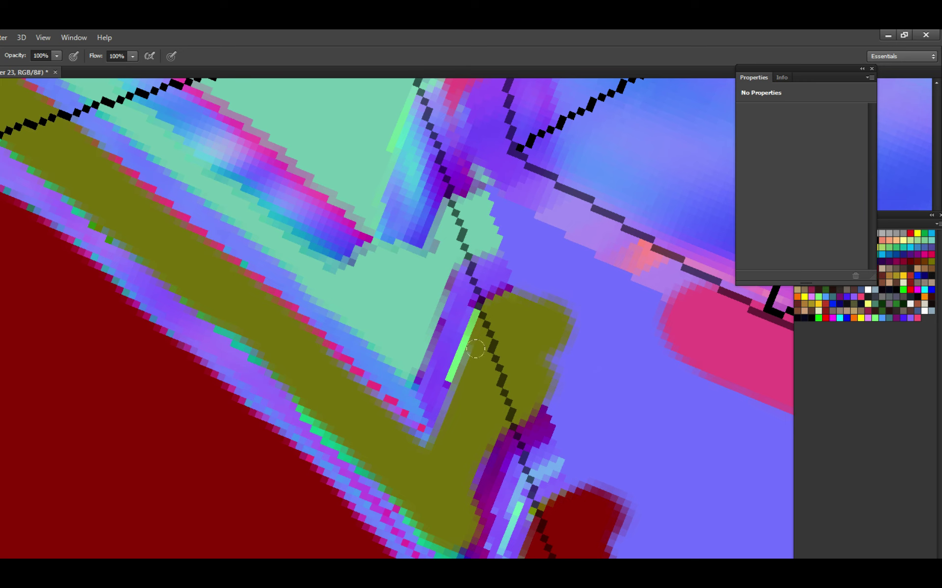
left_click_drag(483, 404, 496, 318)
mouse_move(448, 400)
left_mouse_down()
mouse_move(480, 344)
mouse_move(538, 304)
mouse_move(478, 349)
left_mouse_up()
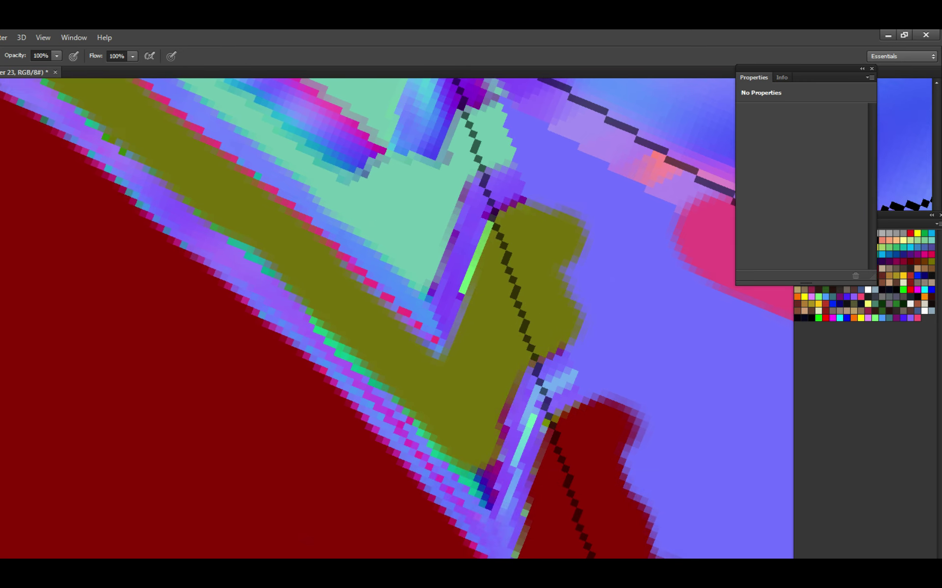
mouse_move(471, 485)
left_mouse_down()
mouse_move(462, 448)
mouse_move(475, 479)
mouse_move(435, 428)
mouse_move(459, 457)
left_mouse_up()
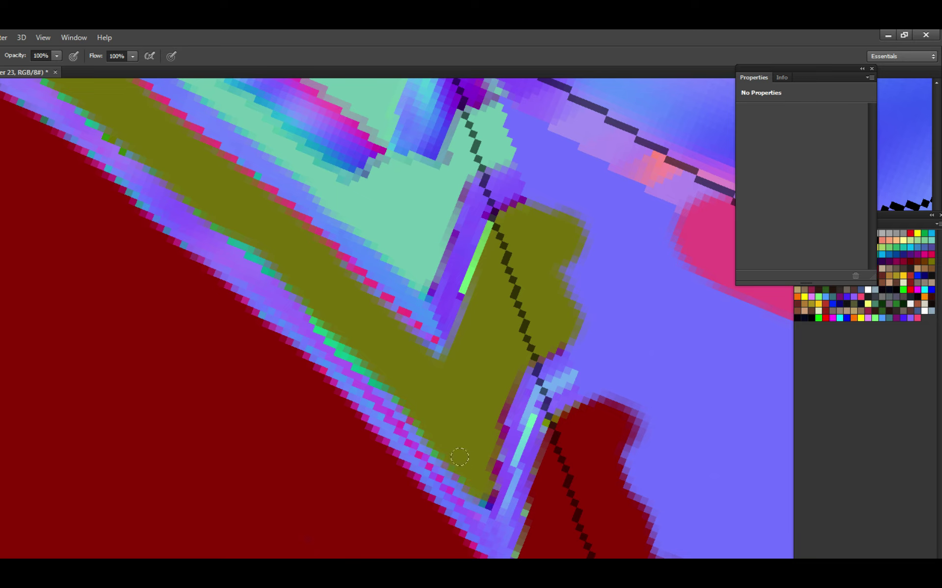
Touch up the olive border's edges from the pointed corner back up along the diagonal slope.
left_click_drag(388, 360, 440, 407)
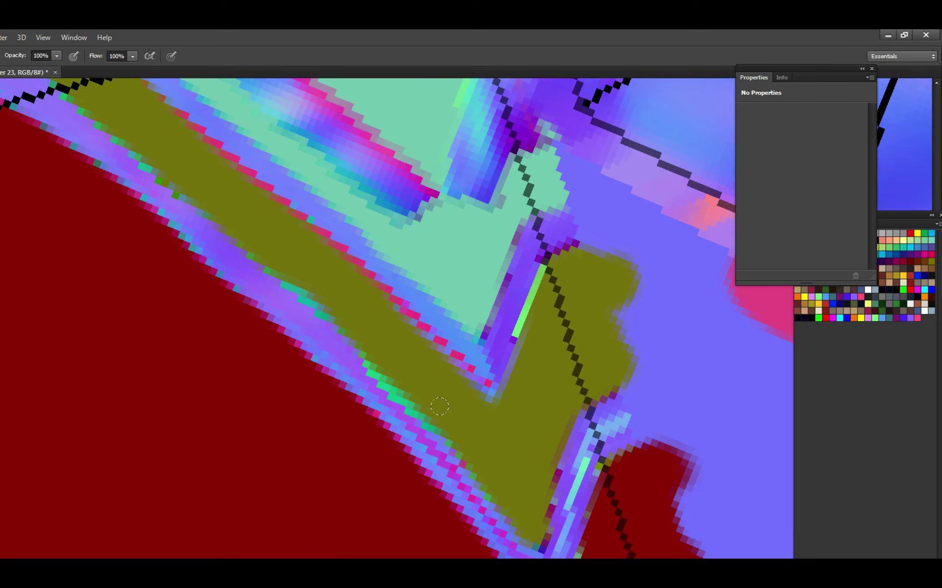
mouse_move(564, 333)
left_mouse_down()
mouse_move(442, 391)
mouse_move(487, 428)
mouse_move(467, 414)
mouse_move(440, 356)
mouse_move(568, 486)
left_mouse_up()
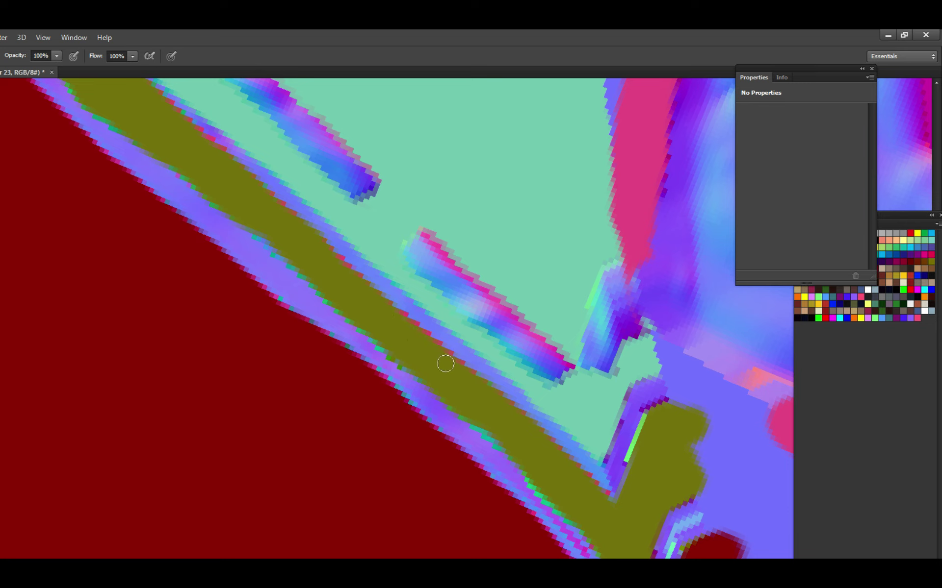
left_click_drag(442, 364, 552, 439)
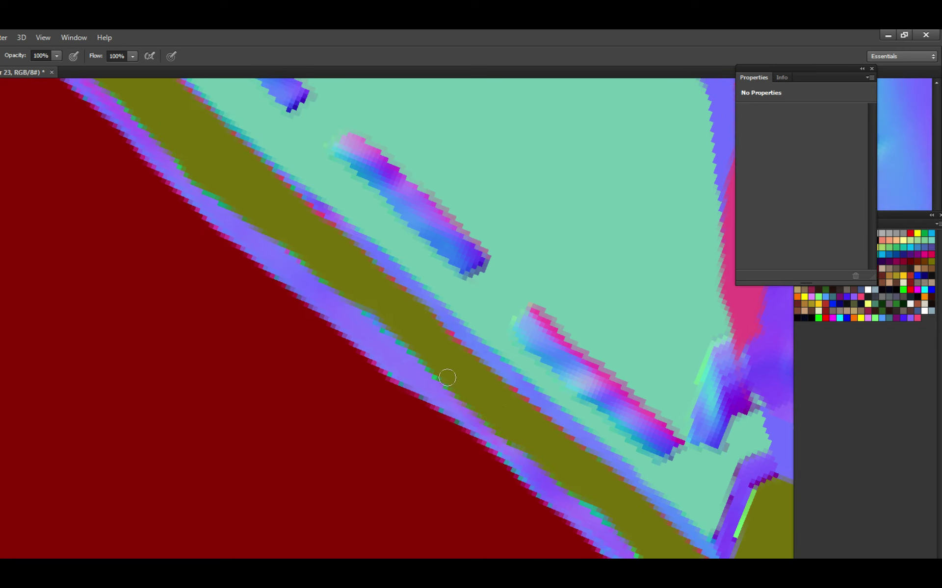
left_click_drag(493, 433, 466, 414)
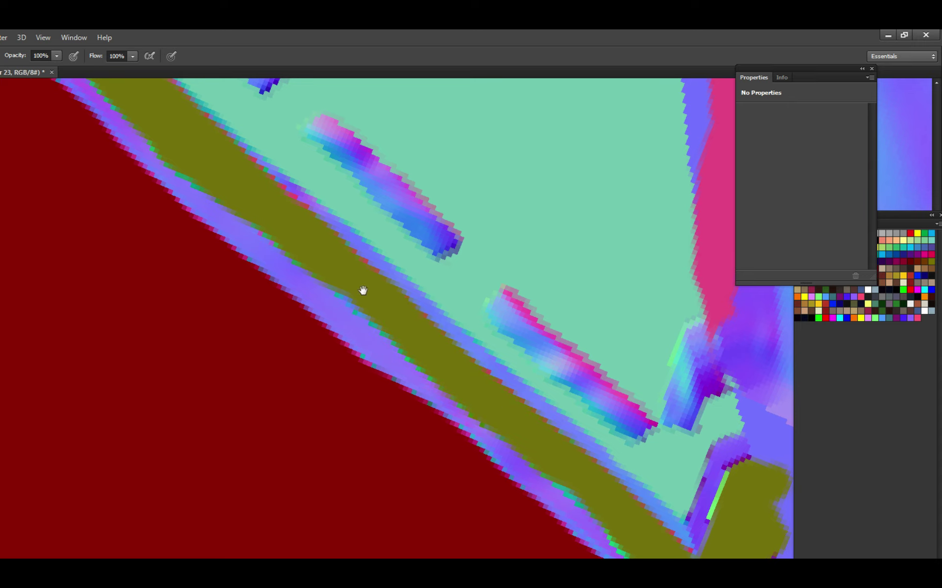
left_click_drag(290, 226, 489, 418)
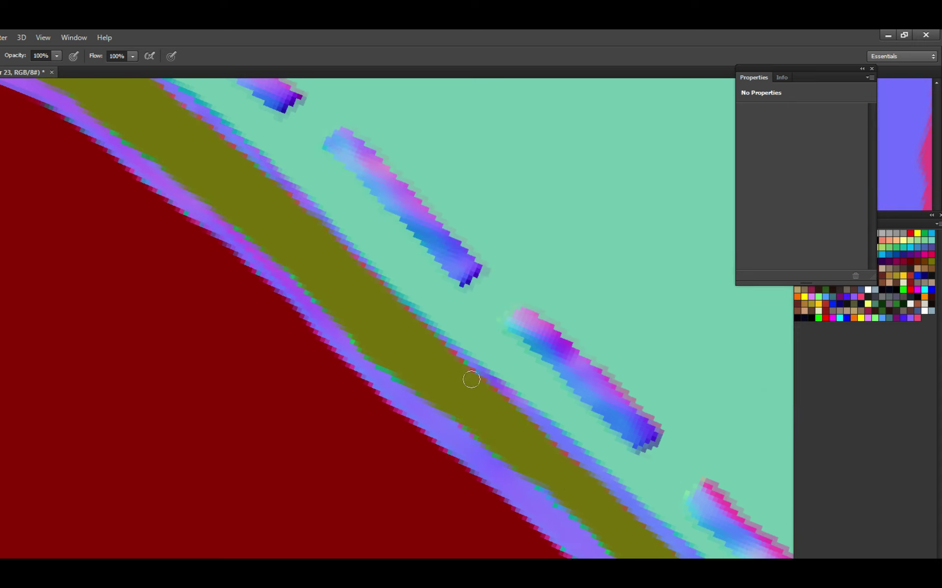
Examine the olive border along the diagonal slope, over the rounded peak and back down toward the pointed corner.
left_click_drag(451, 369, 475, 411)
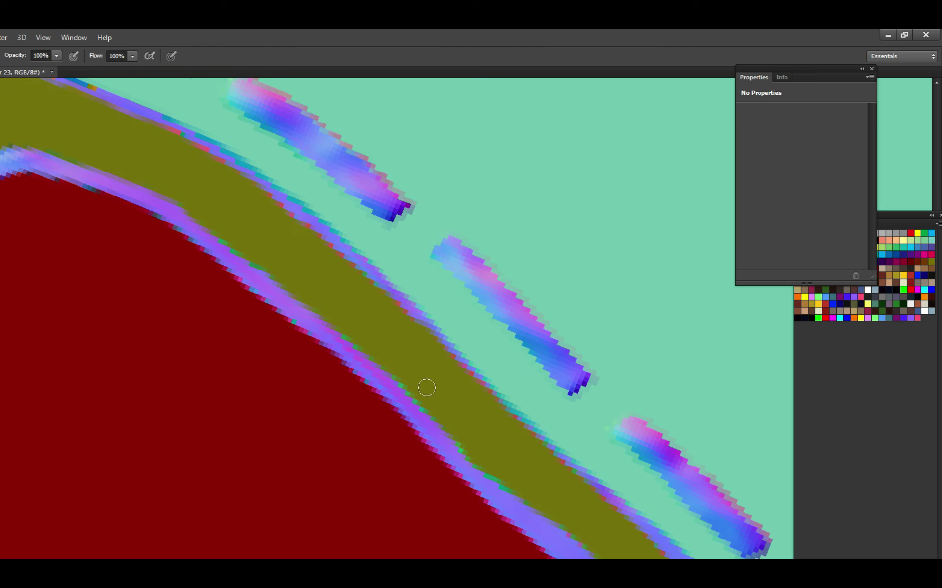
left_click_drag(425, 384, 477, 395)
scroll(448, 387, "down", 3)
scroll(490, 410, "up", 2)
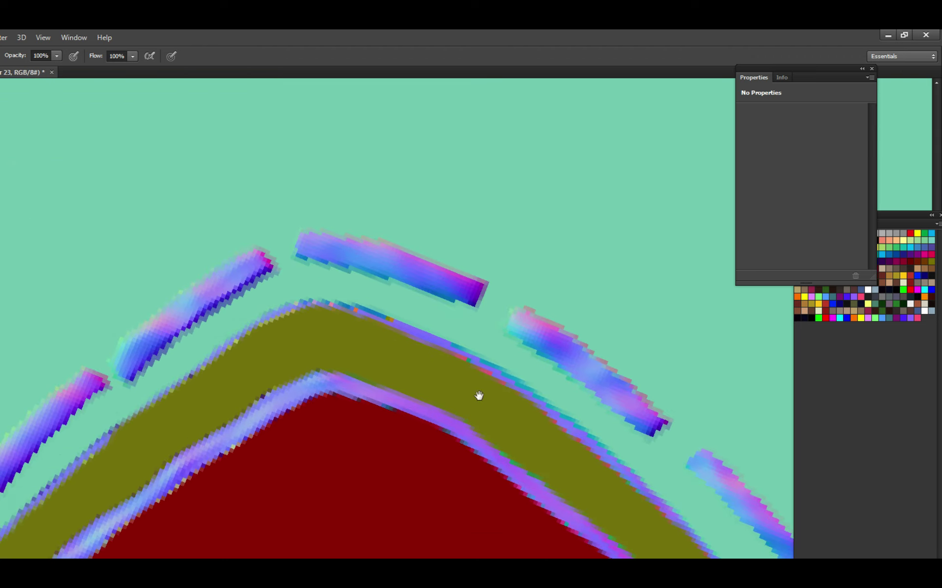
left_click_drag(540, 461, 498, 420)
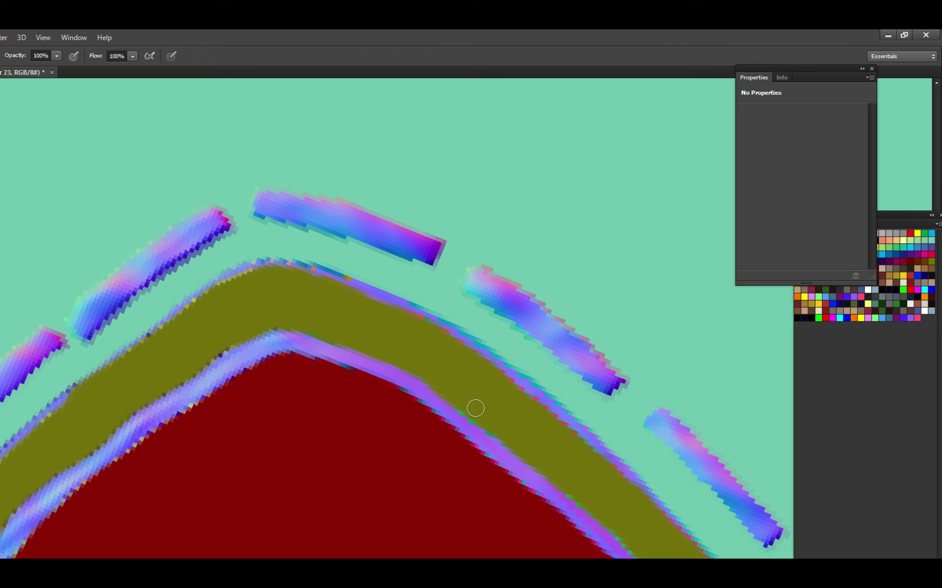
left_click_drag(569, 439, 530, 416)
scroll(520, 433, "down", 2)
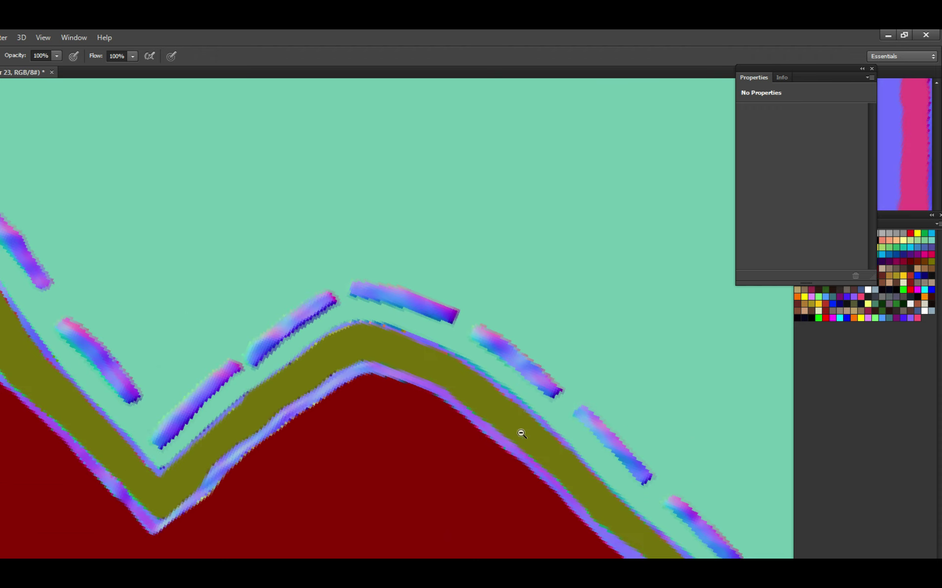
left_click_drag(171, 347, 274, 285)
scroll(444, 344, "up", 2)
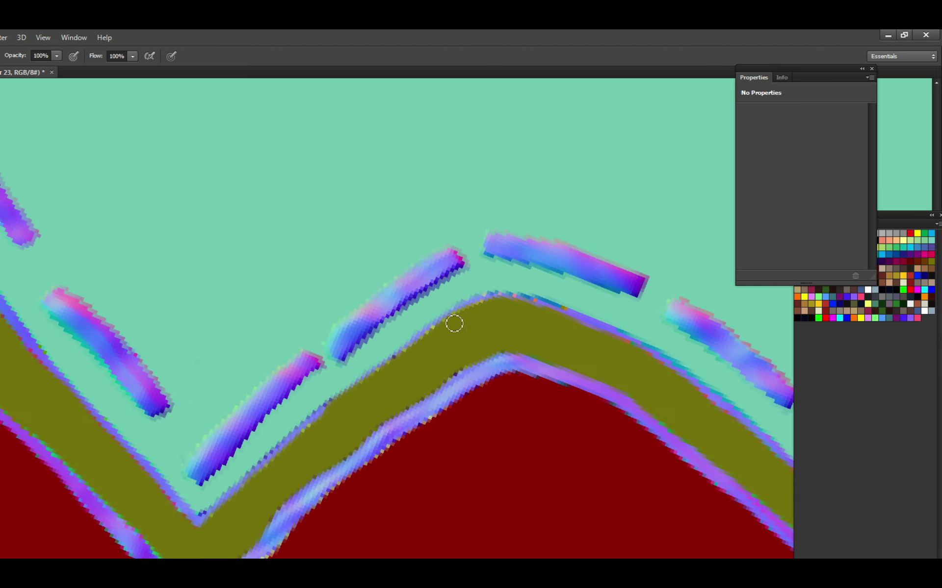
scroll(484, 332, "down", 2)
left_click_drag(543, 378, 384, 368)
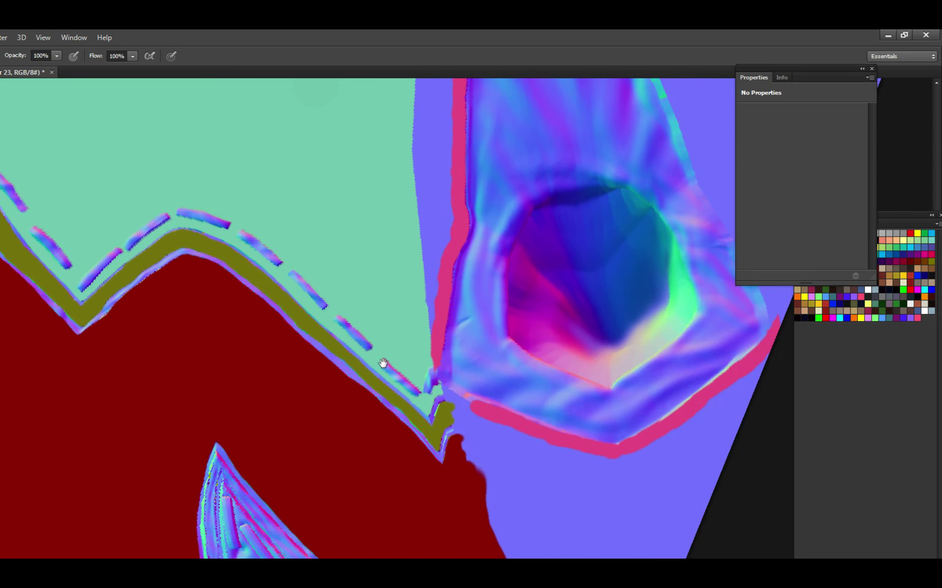
Compare the pointed corner beside the periwinkle area with the olive border hidden and shown.
left_click(440, 400)
left_click(440, 400)
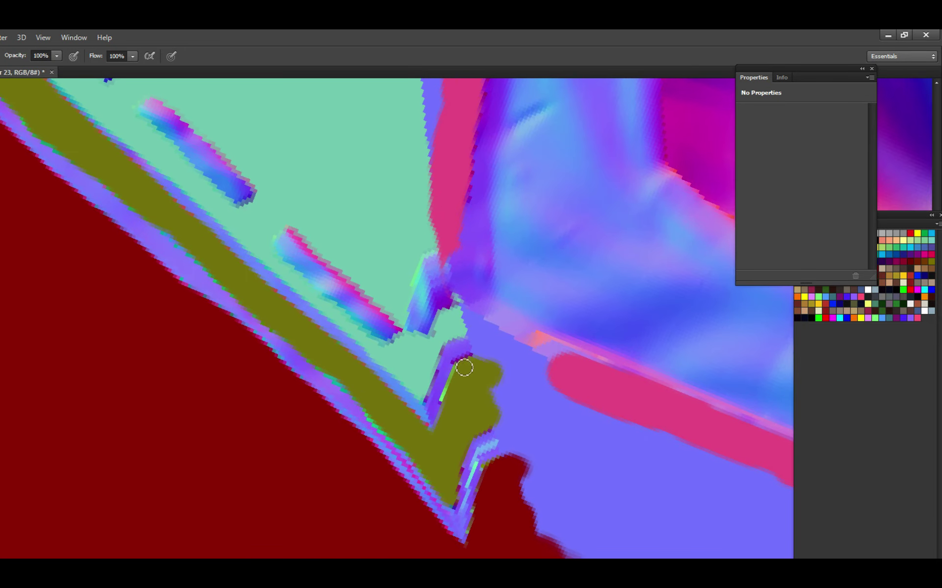
left_click(461, 405, "alt")
left_click(463, 407, "alt")
left_click(393, 381, "alt")
left_click(498, 366)
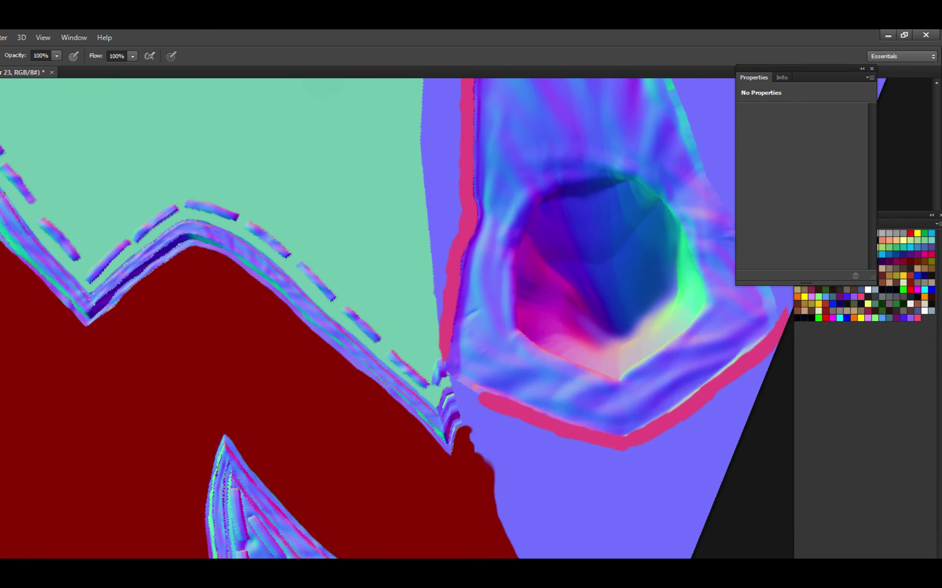
left_click(424, 422)
left_click(424, 423, "alt")
left_click(488, 461)
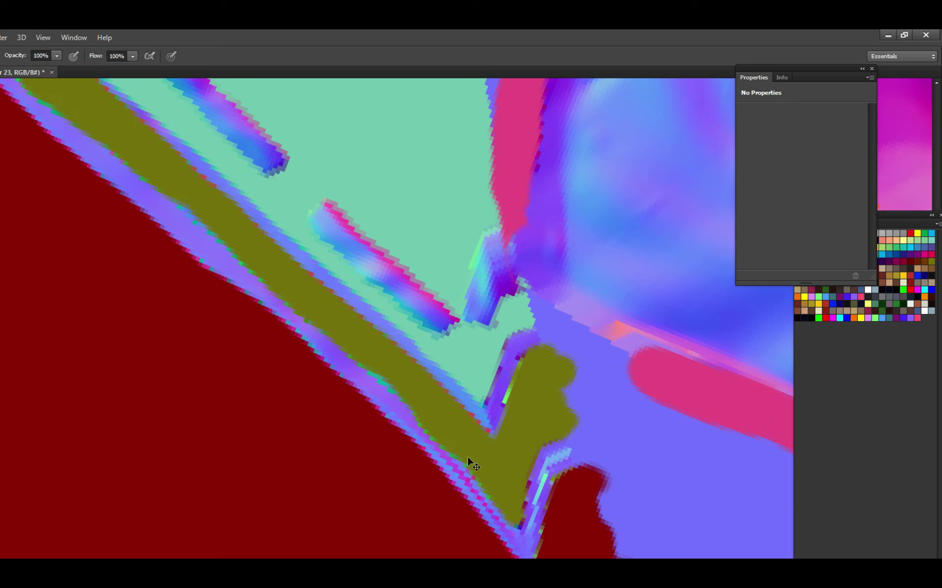
Erase and repaint the olive border's lower edge just before the pointed corner, and save the document.
mouse_move(390, 374)
left_mouse_down()
mouse_move(363, 358)
mouse_move(417, 404)
mouse_move(411, 415)
mouse_move(403, 390)
mouse_move(378, 370)
left_mouse_up()
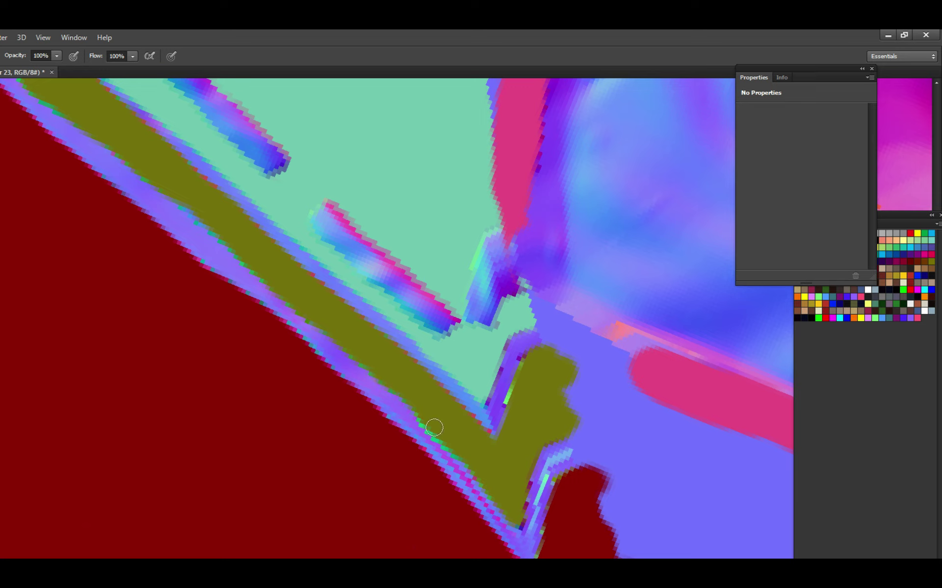
left_click_drag(434, 428, 506, 494)
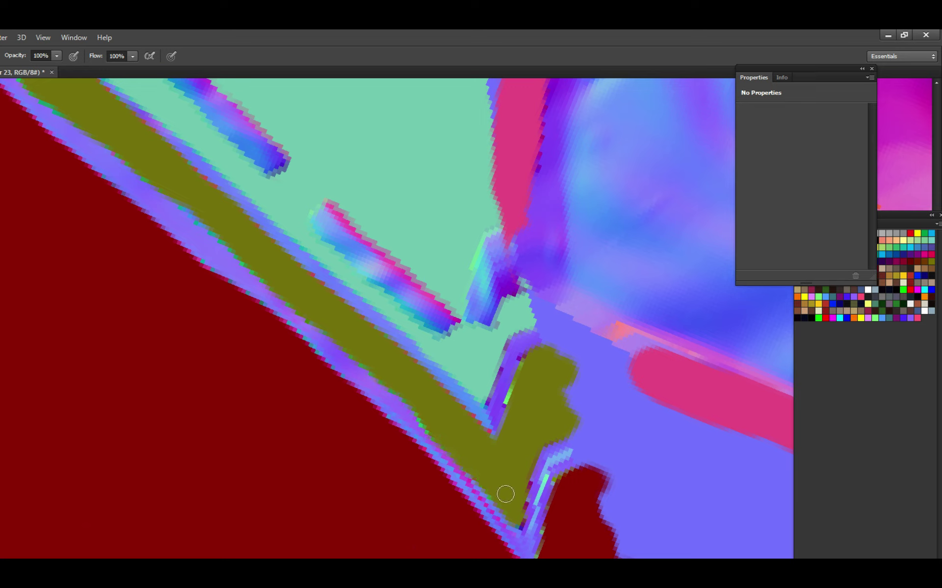
key("e")
mouse_move(446, 449)
left_mouse_down()
mouse_move(458, 483)
mouse_move(430, 456)
left_mouse_up()
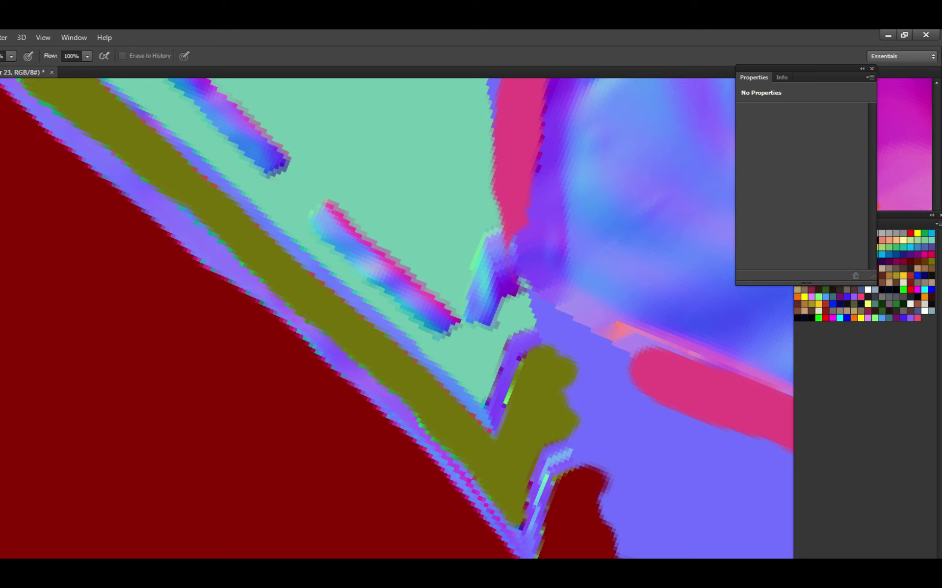
mouse_move(485, 490)
left_mouse_down()
mouse_move(429, 429)
mouse_move(435, 420)
mouse_move(421, 399)
mouse_move(452, 431)
left_mouse_up()
key("b")
mouse_move(418, 389)
left_mouse_down()
mouse_move(418, 403)
mouse_move(470, 448)
mouse_move(479, 475)
mouse_move(410, 391)
mouse_move(424, 423)
left_mouse_up()
key("ctrl+s")
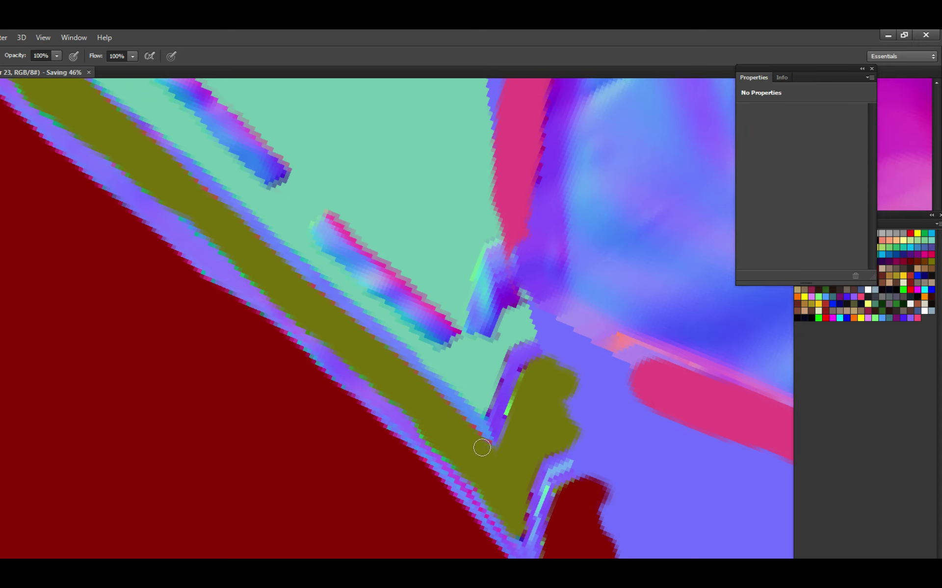
Touch up the olive border's lower edge on the slope, show the colour fills across the map and save the document.
left_click_drag(368, 349, 427, 418)
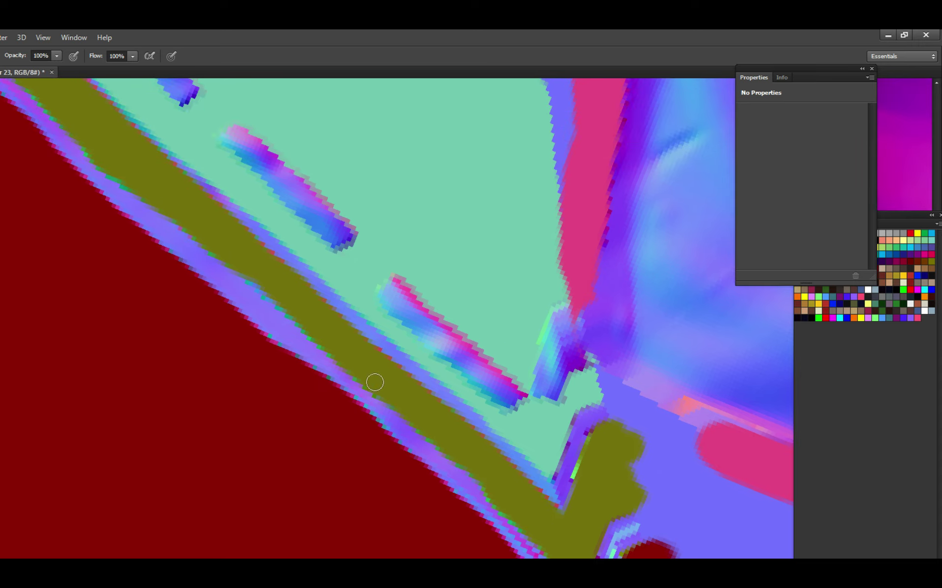
left_click_drag(374, 381, 420, 407)
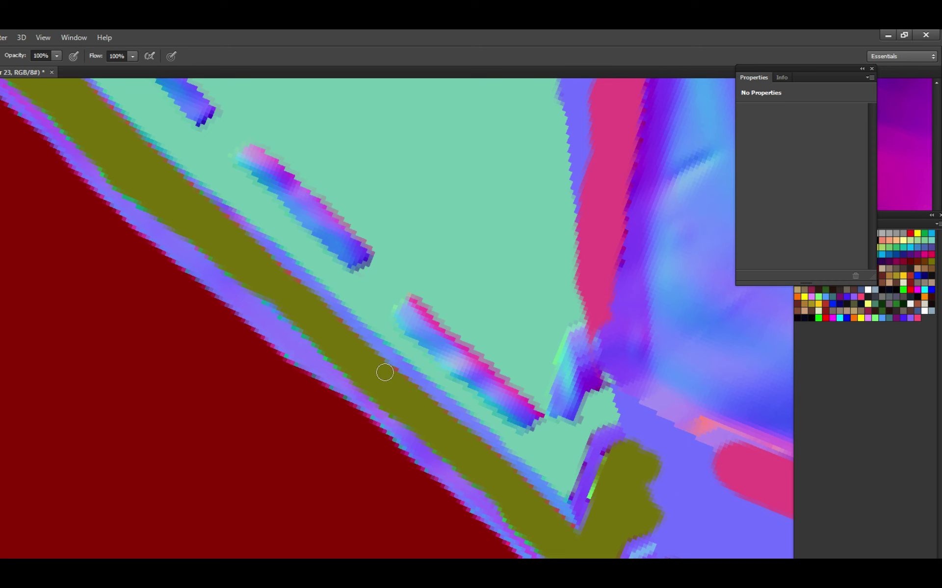
left_click(403, 393, "ctrl+alt")
left_click(227, 312, "ctrl+alt")
left_click(363, 414, "ctrl+alt")
left_click(373, 412, "ctrl")
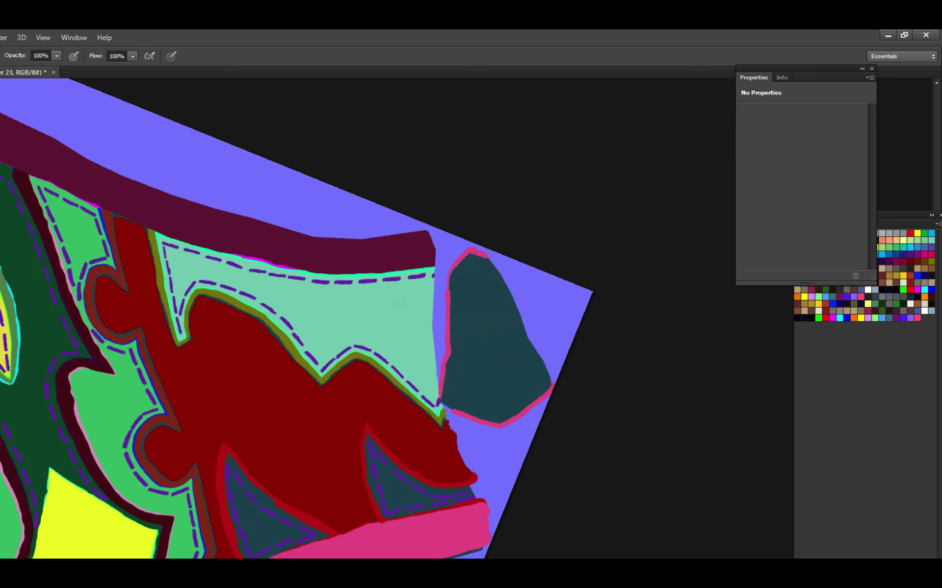
key("ctrl+s")
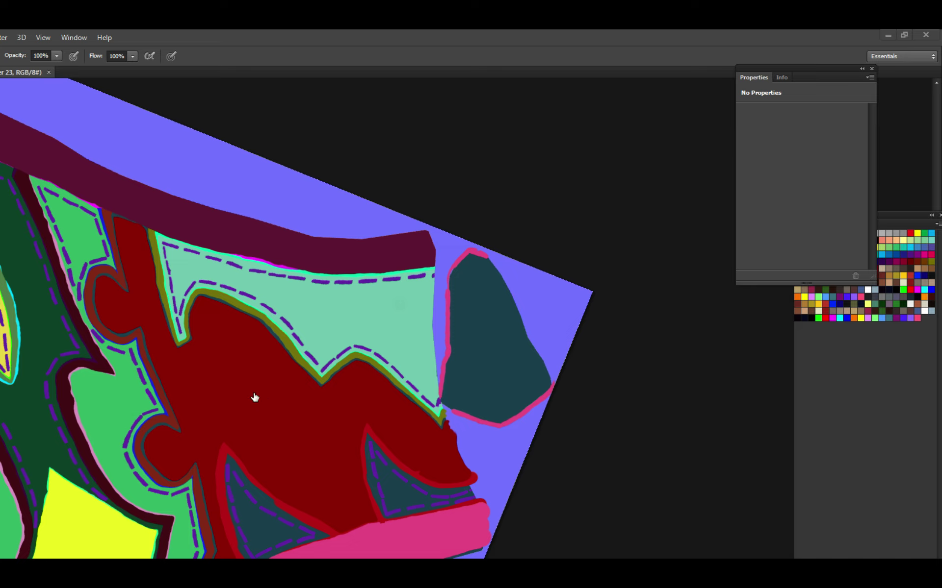
Hide the mint, purple and dark teal fills to expose the seams beside the olive border of the left-hand teal panel.
left_click_drag(254, 397, 540, 387)
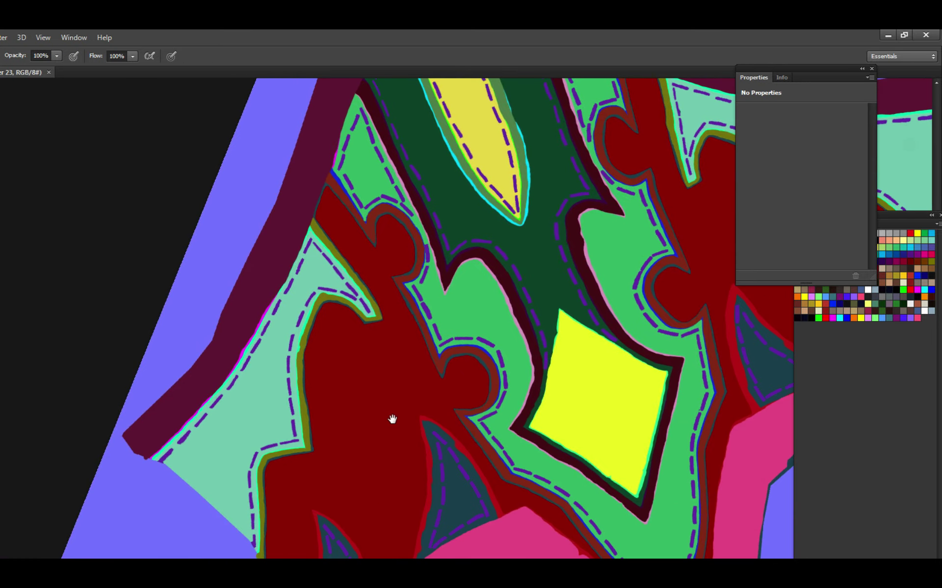
left_click_drag(392, 419, 591, 342)
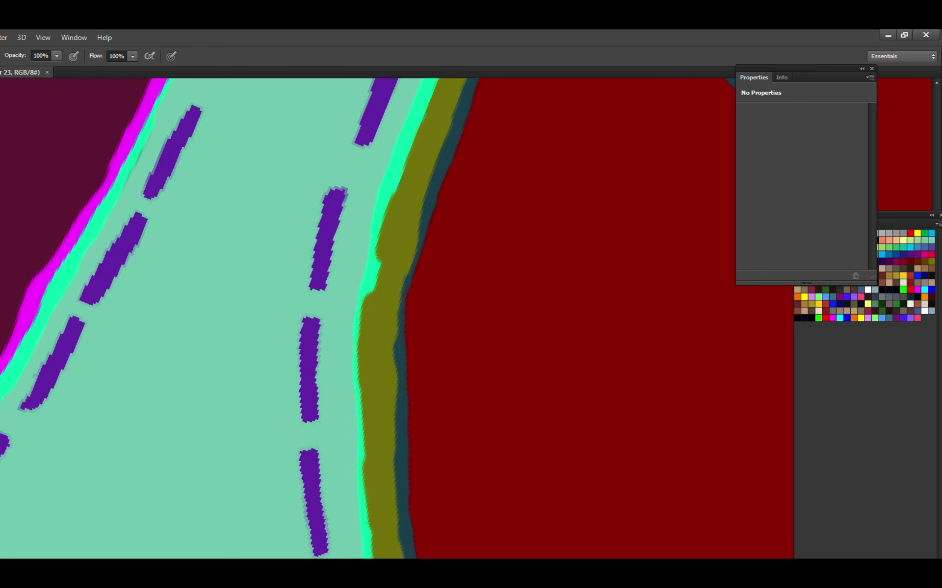
key("alt+BackSpace")
key("ctrl+z")
key("ctrl+z")
key("ctrl+z")
key("ctrl+z")
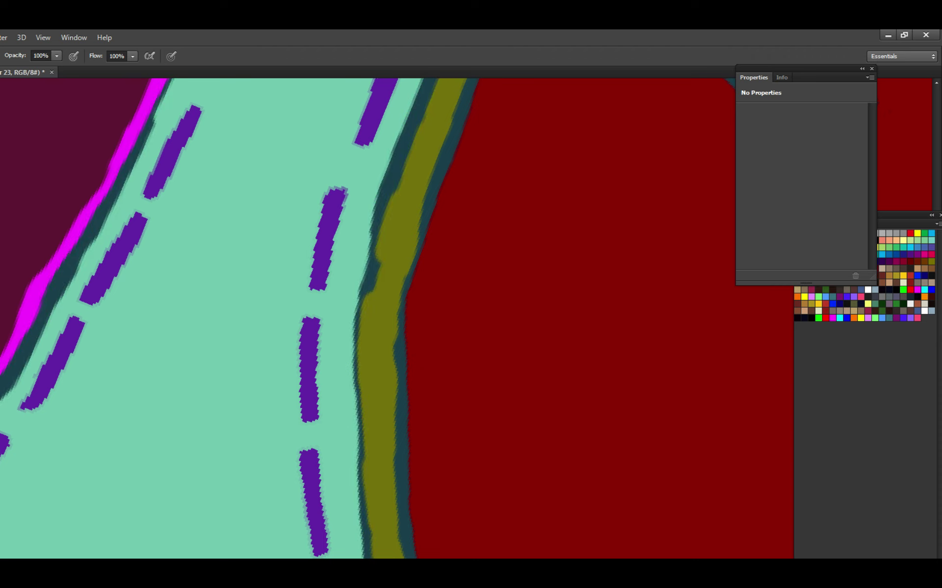
key("ctrl+z")
scroll(392, 295, "up", 2)
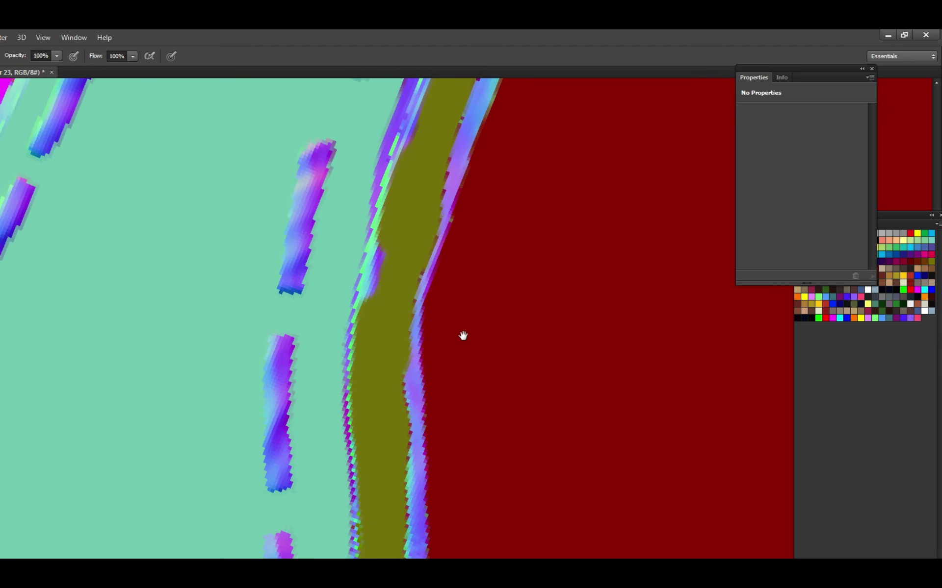
Save the document and extend the olive border over the green seam remnants along the left-hand teal panel's curve.
left_click_drag(463, 336, 478, 345)
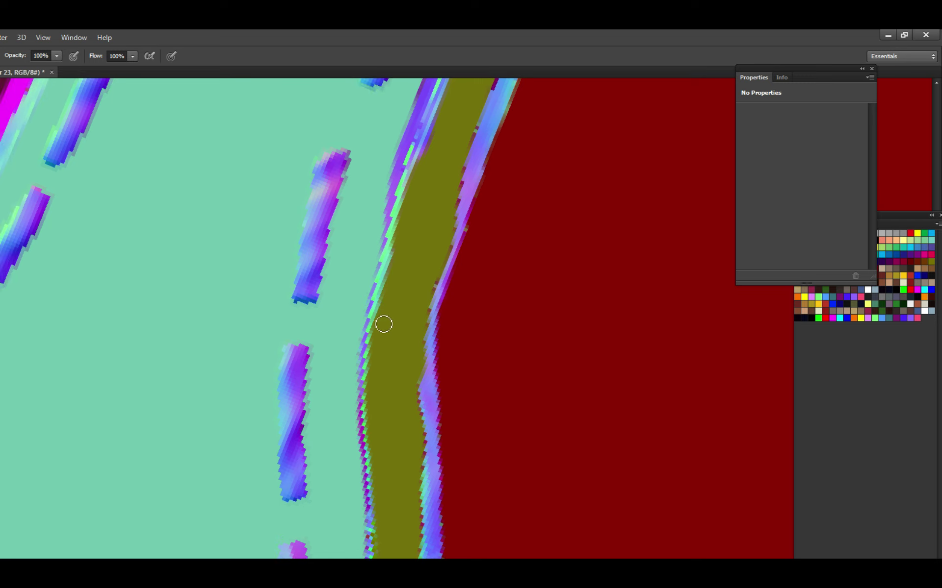
key("ctrl+s")
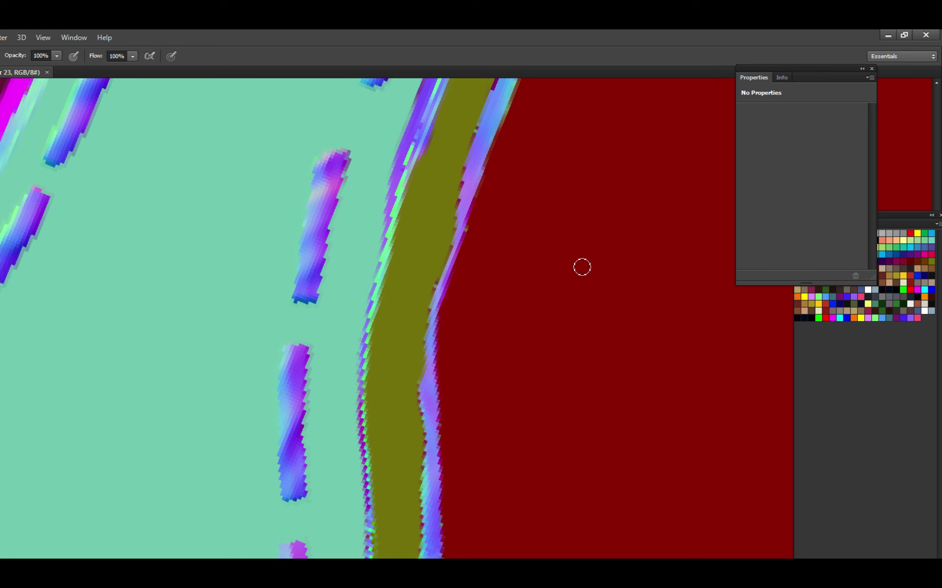
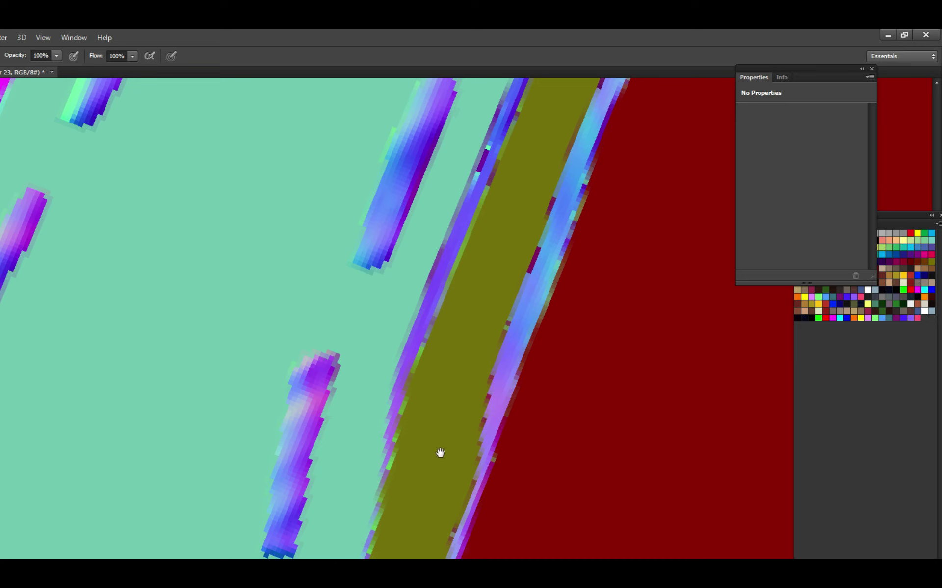
left_click_drag(440, 452, 403, 438)
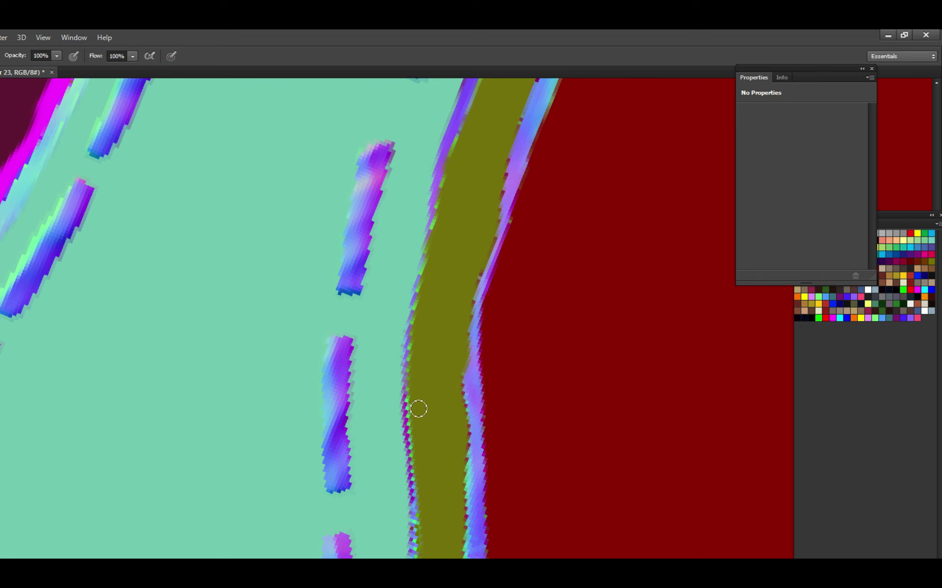
left_click_drag(416, 408, 417, 466)
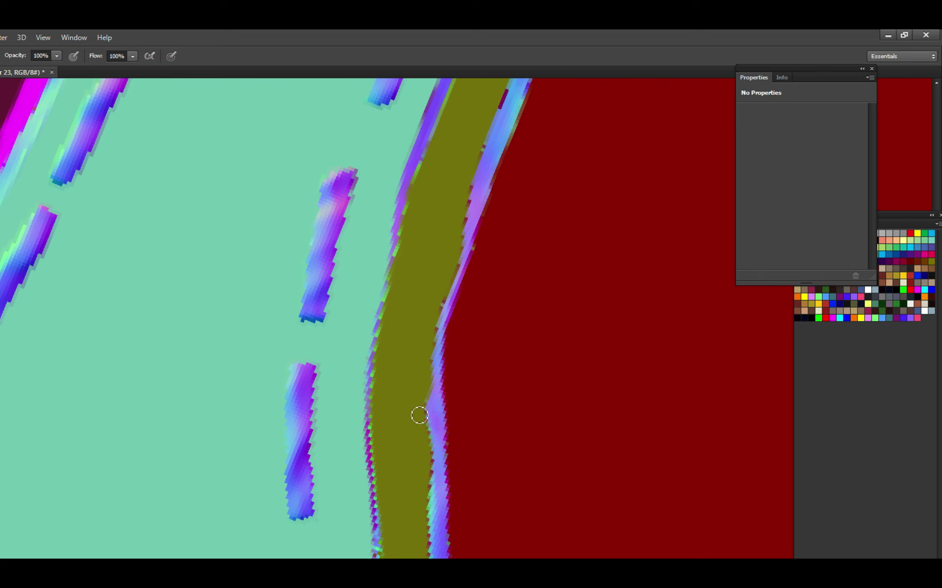
left_click_drag(412, 366, 384, 473)
left_click_drag(411, 389, 262, 408)
Show the mint, purple and dark teal fills over the whole map again and save the document.
scroll(425, 432, "down", 10)
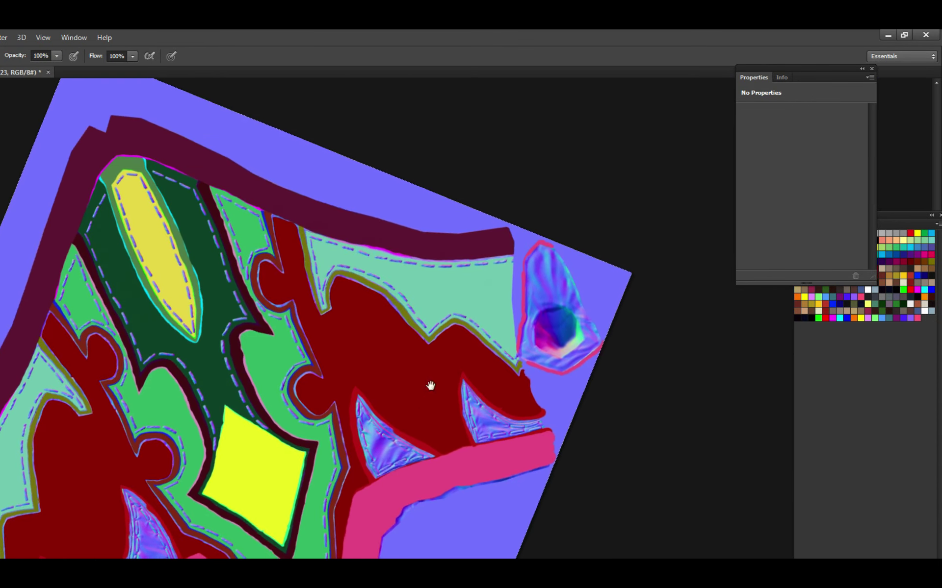
scroll(401, 330, "up", 8)
scroll(365, 369, "down", 5)
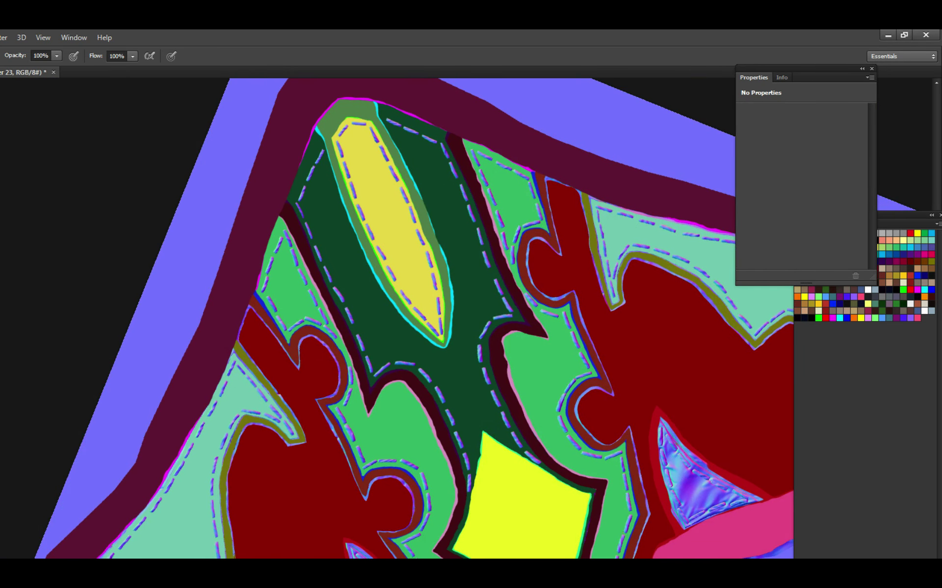
key("ctrl+s")
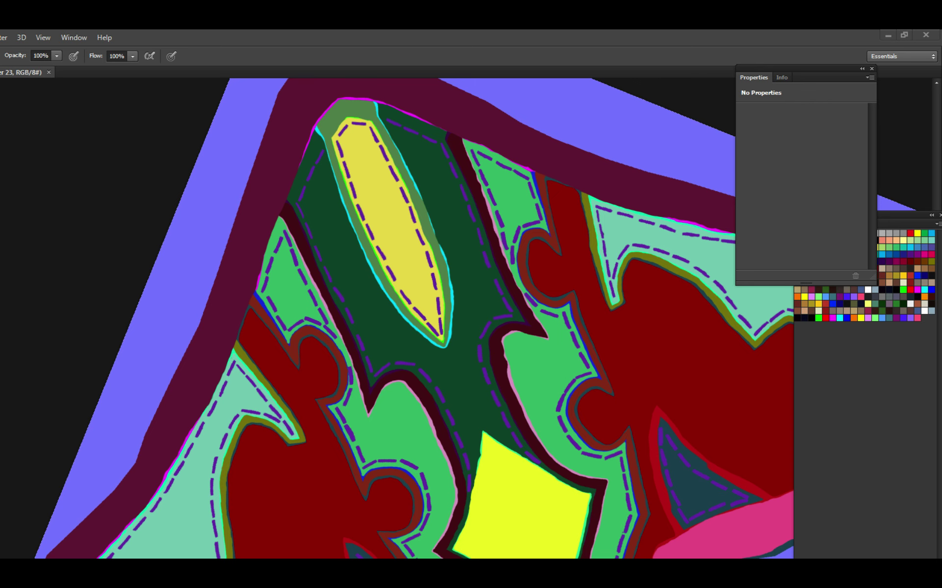
scroll(699, 391, "down", 2)
scroll(700, 390, "right", 3)
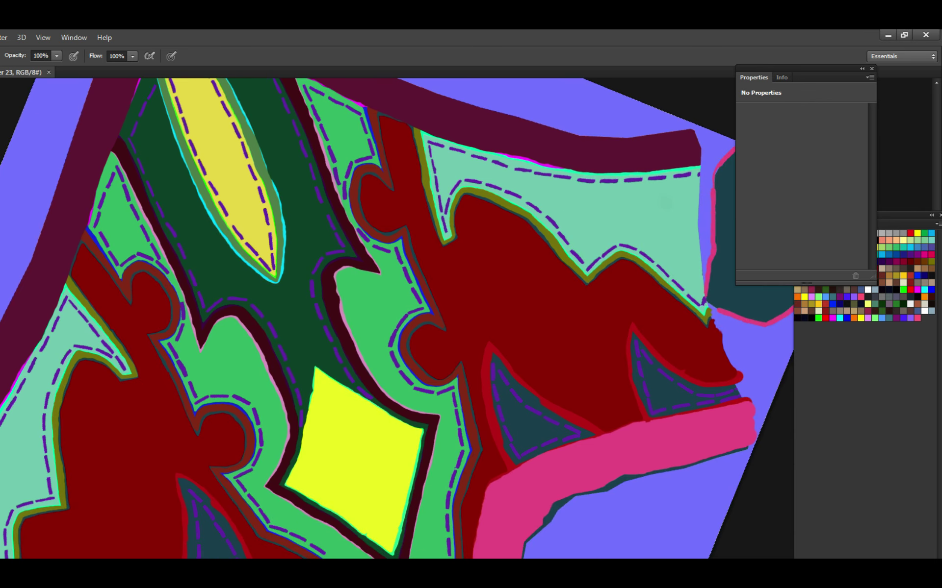
Hide the purple and dark teal fills and switch the mint and red borders off and on to examine the texture around the triangular panels.
scroll(512, 381, "up", 1)
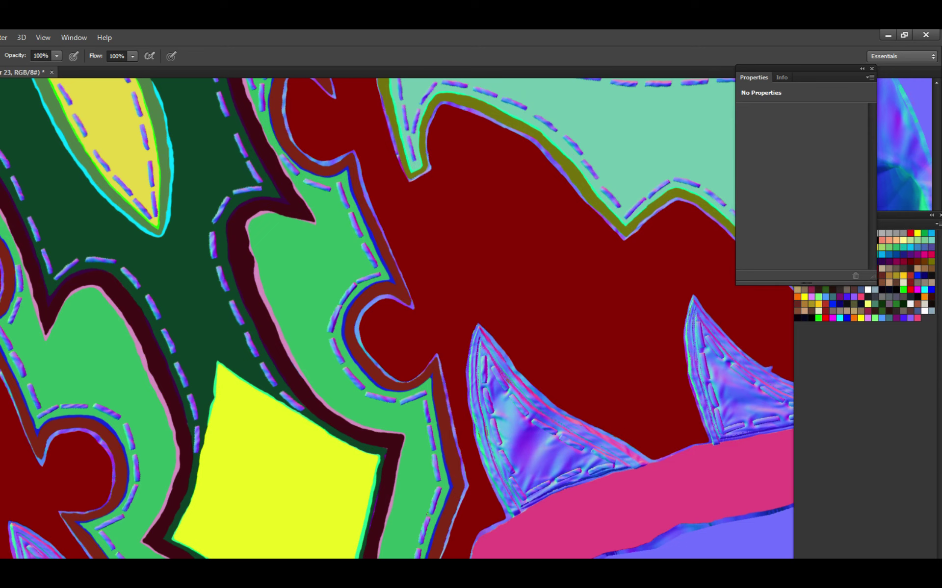
scroll(530, 417, "up", 1)
scroll(547, 448, "down", 2)
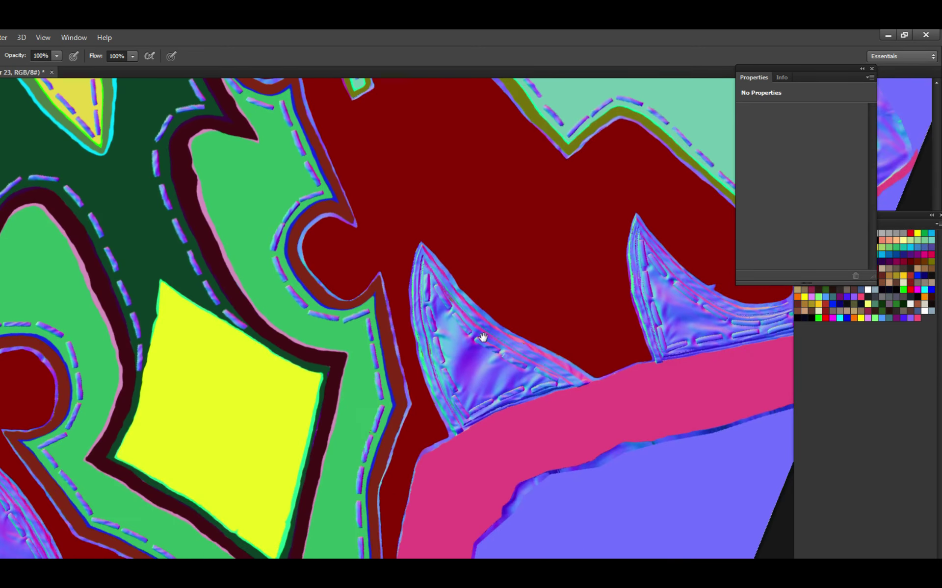
scroll(495, 363, "up", 1)
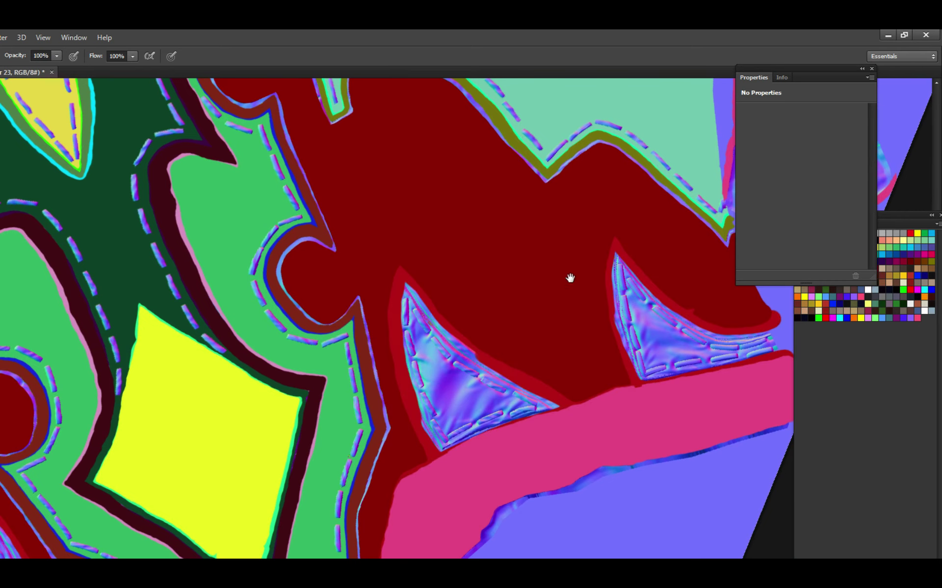
left_click_drag(567, 275, 655, 497)
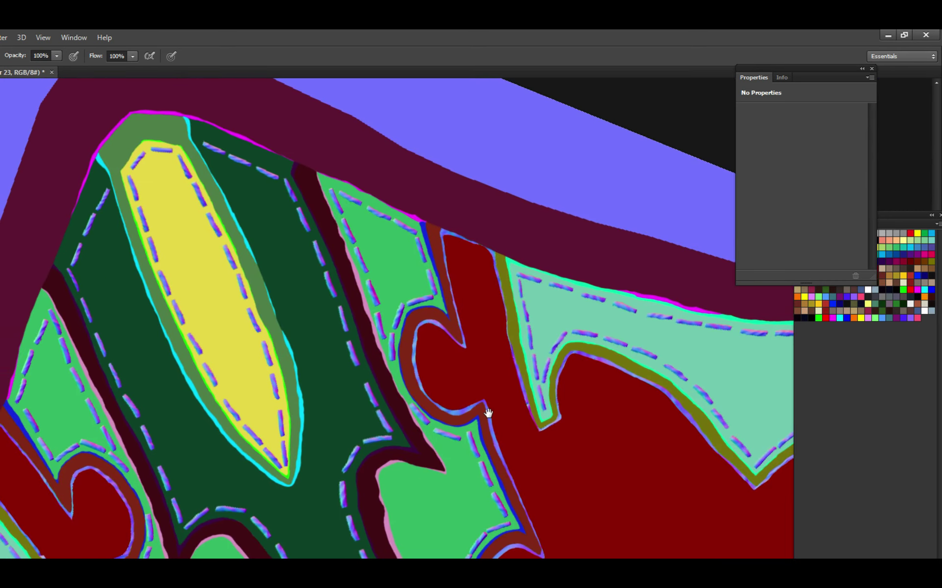
scroll(488, 413, "down", 5)
scroll(488, 413, "right", 5)
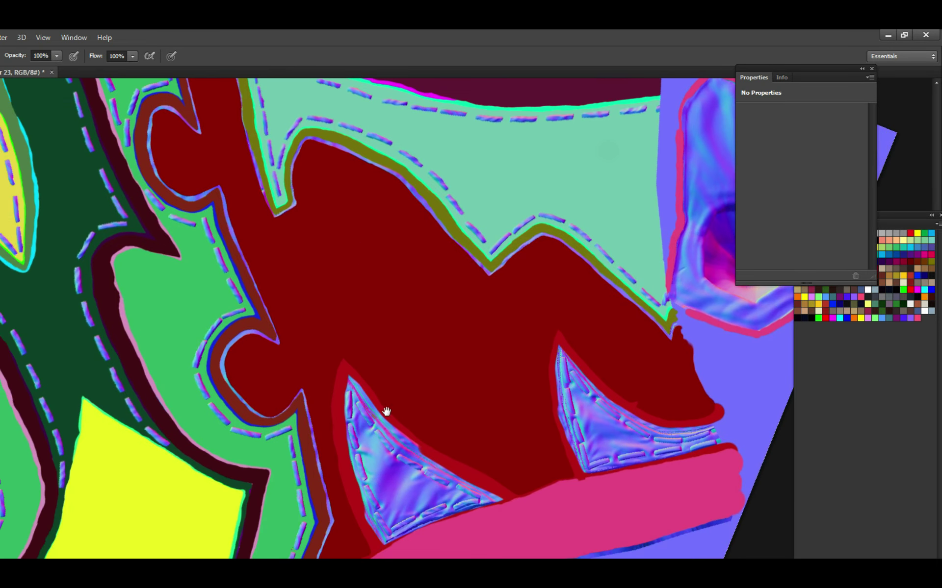
Hide the red borders around the triangular panels and prepare a pale yellow brush on a new layer.
left_click_drag(387, 412, 439, 337)
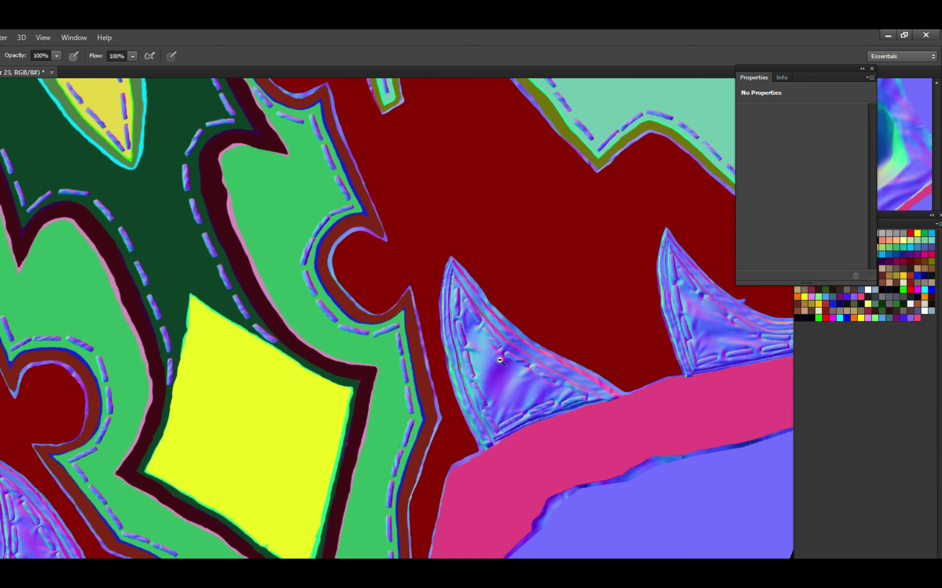
left_click_drag(515, 358, 537, 334)
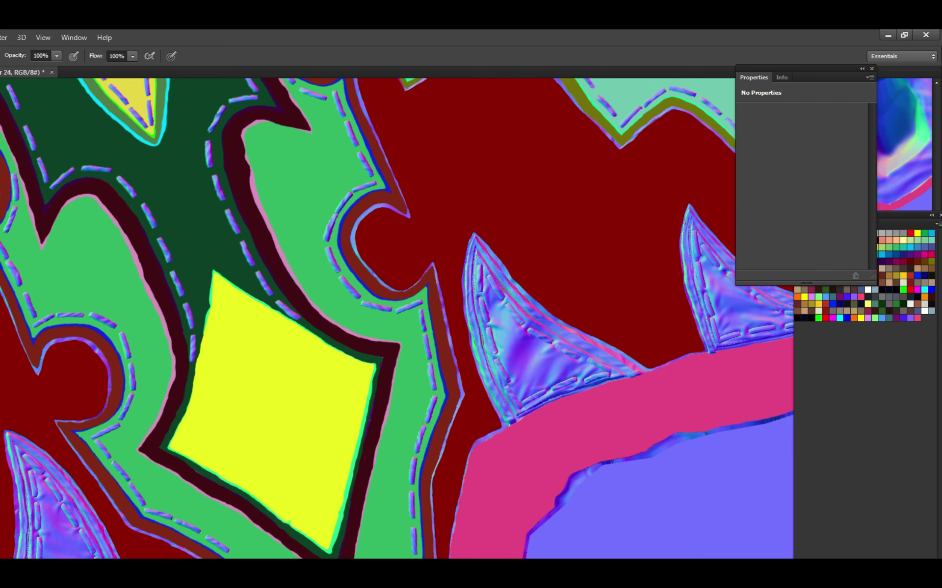
key("i")
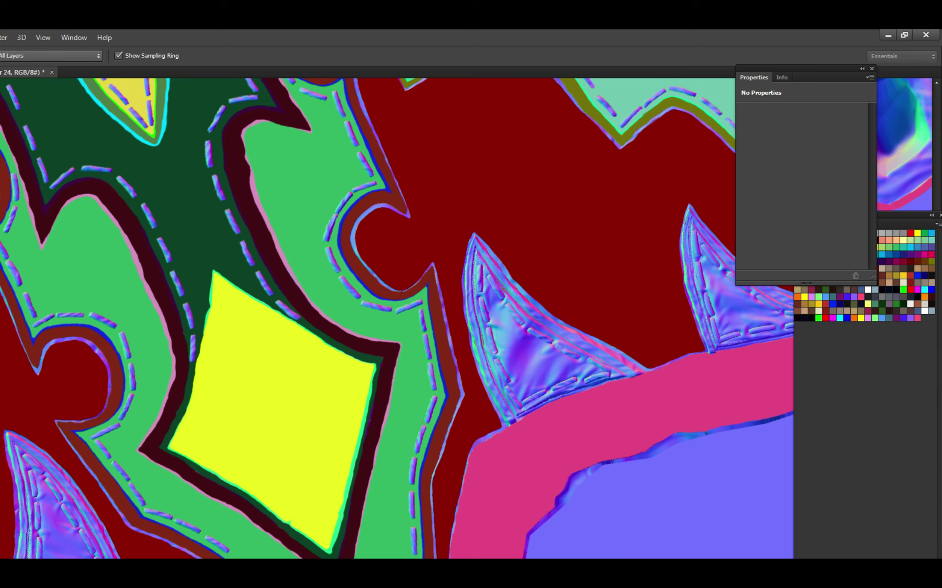
key("b")
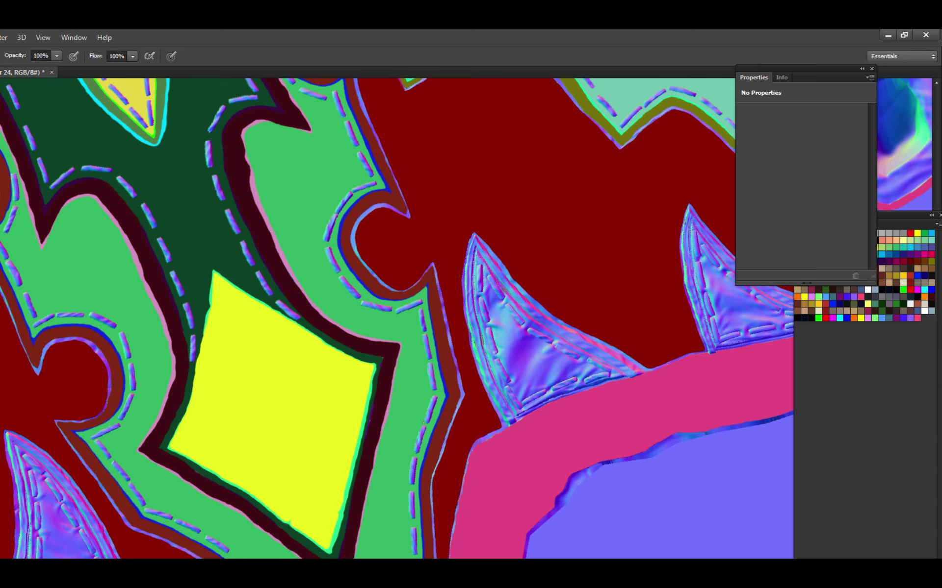
left_click_drag(353, 199, 314, 310)
left_click_drag(358, 167, 296, 295)
left_click_drag(300, 129, 305, 279)
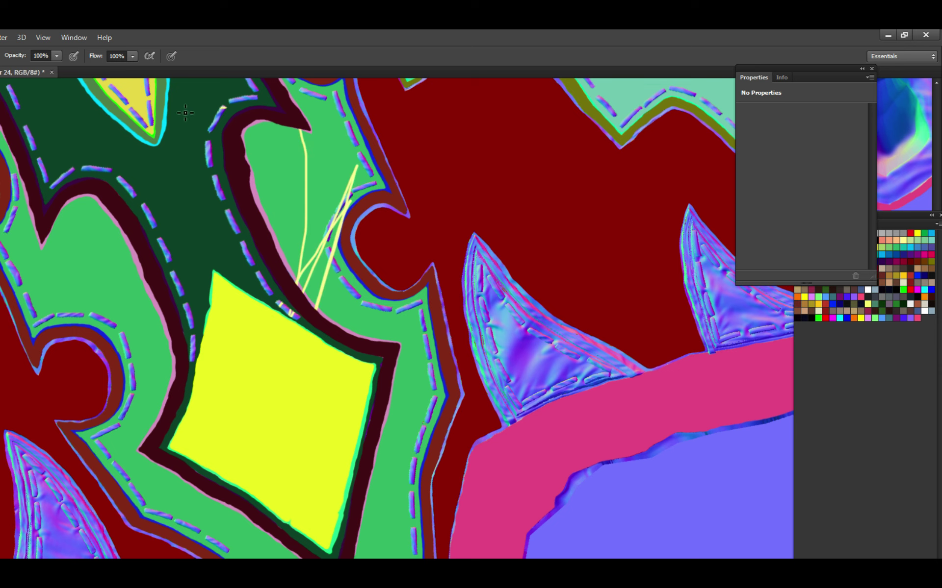
left_click_drag(207, 157, 214, 165)
left_click_drag(151, 89, 326, 301)
scroll(420, 330, "up", 5)
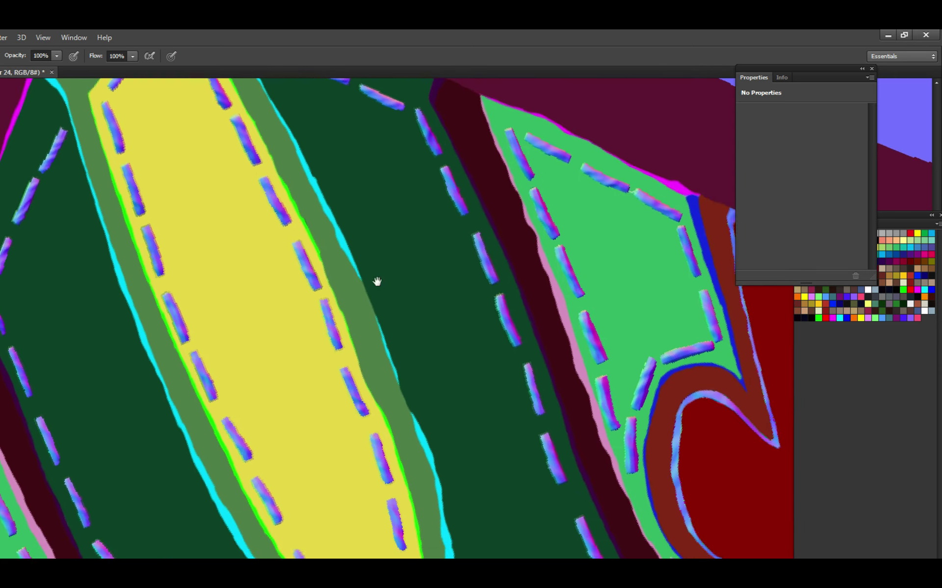
mouse_move(377, 282)
left_mouse_down()
mouse_move(384, 351)
mouse_move(371, 302)
left_mouse_up()
left_click_drag(569, 463, 237, 162)
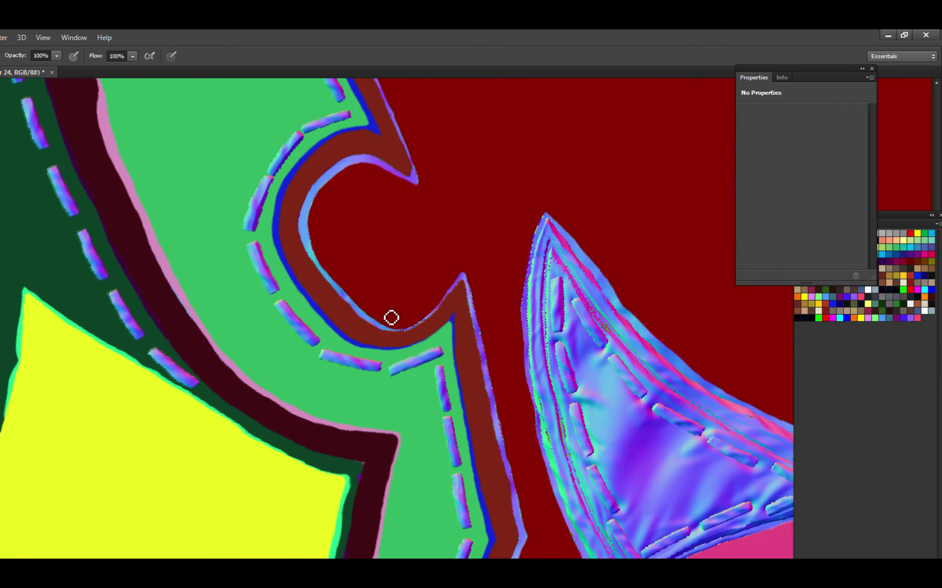
scroll(649, 452, "down", 2)
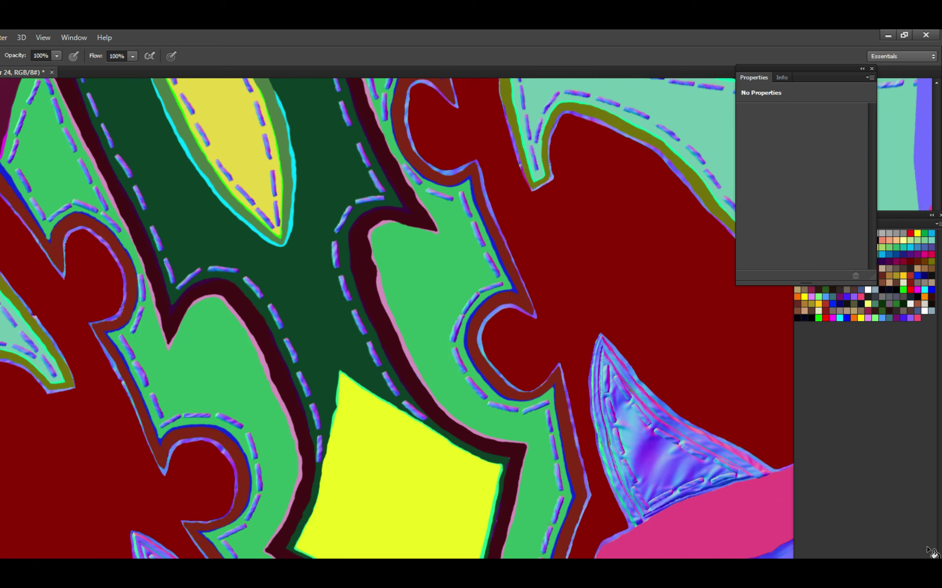
With the purple and dark teal fills temporarily shown, select by colour everything except the stitch dashes, keeping the new layer for painting.
key("Delete")
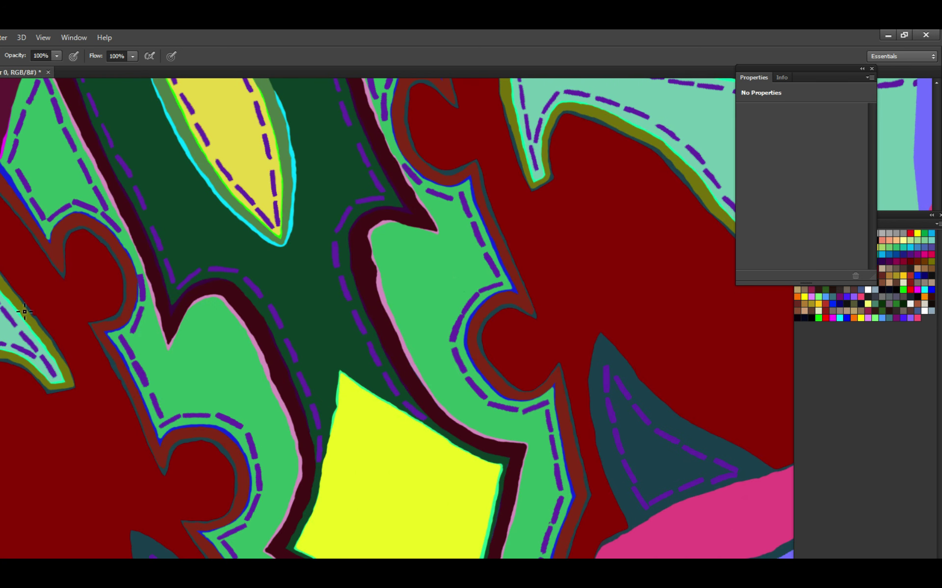
key("w")
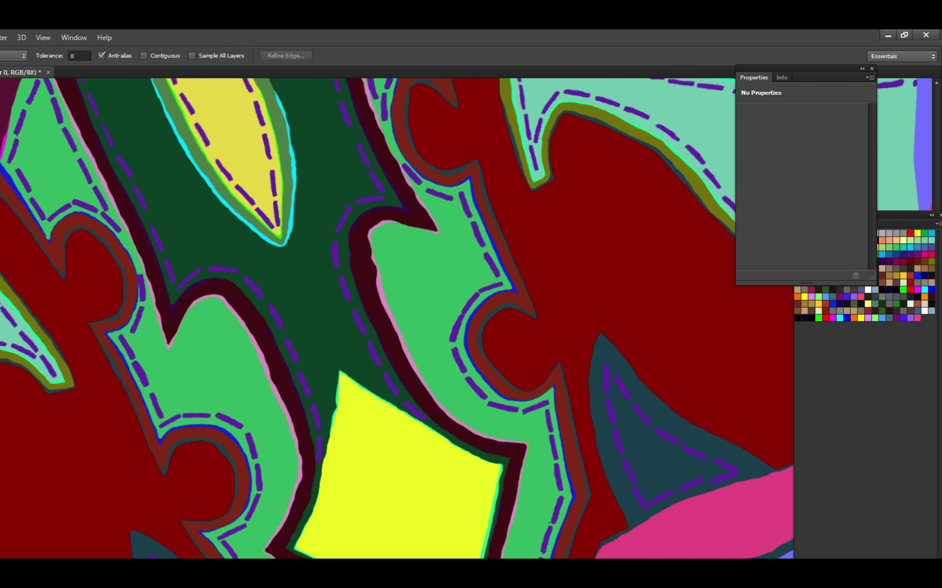
left_click(649, 458)
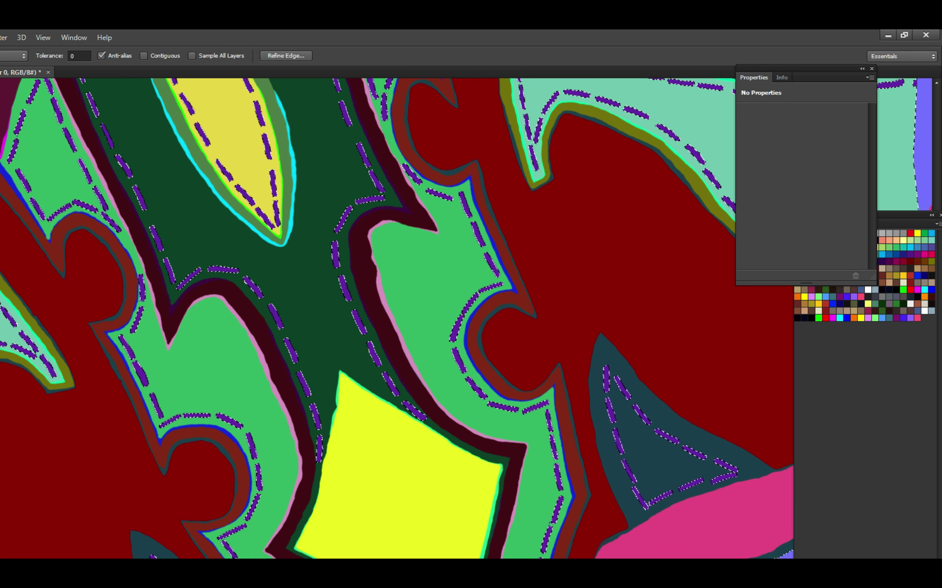
key("ctrl+z")
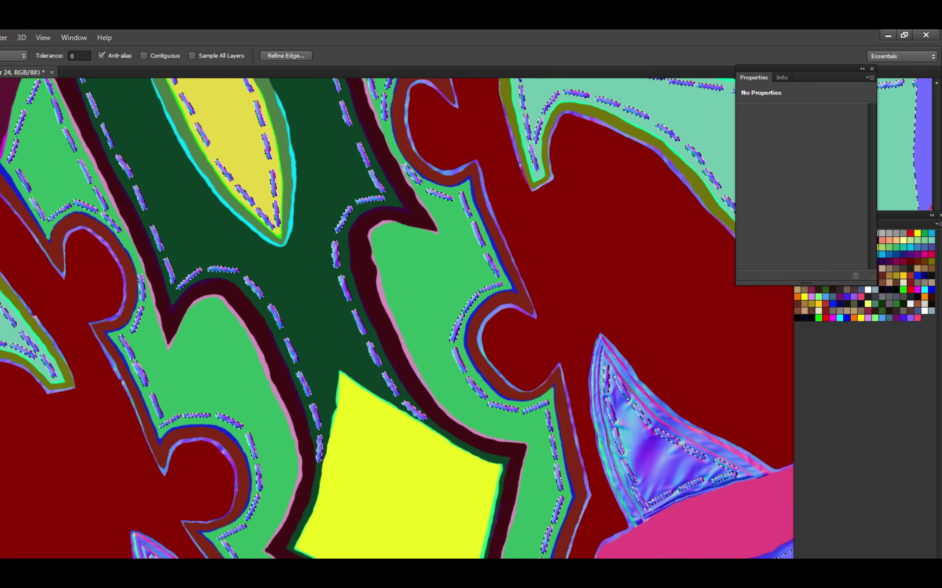
key("ctrl+j")
left_click(377, 290)
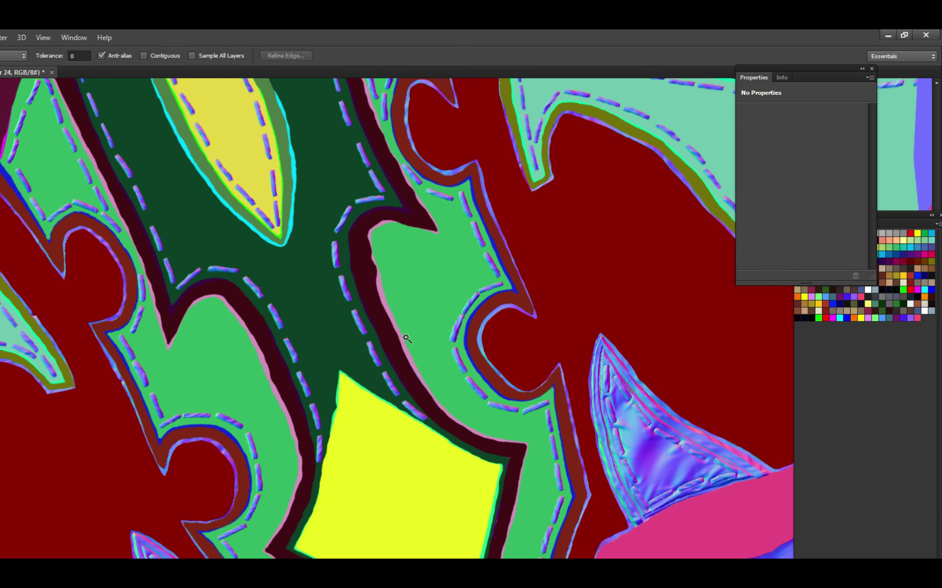
left_click(489, 357)
Paint pale yellow around the upper stitch dashes along the left edge of the triangular panel.
scroll(679, 416, "up", 4)
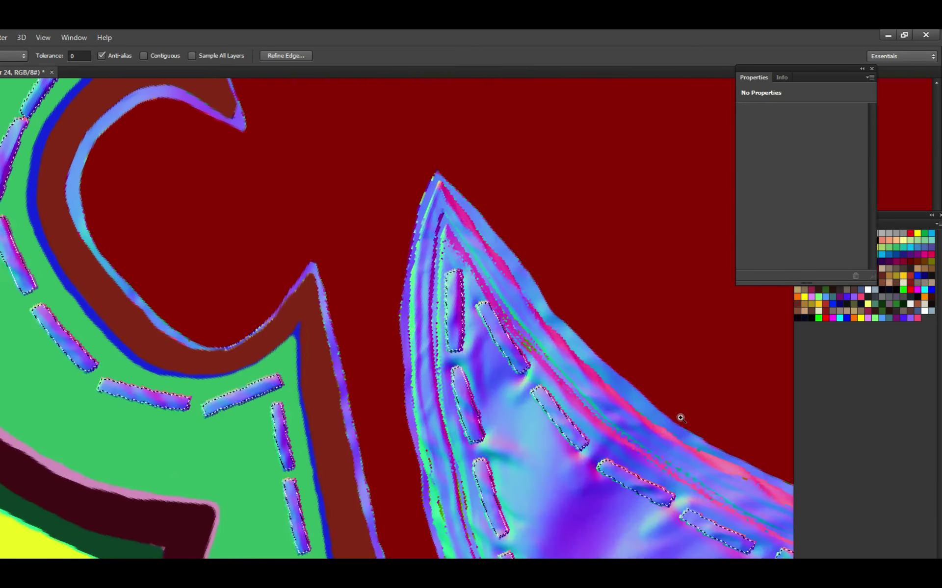
key("b")
scroll(471, 441, "up", 2)
mouse_move(461, 422)
left_mouse_down()
mouse_move(478, 527)
mouse_move(463, 467)
left_mouse_up()
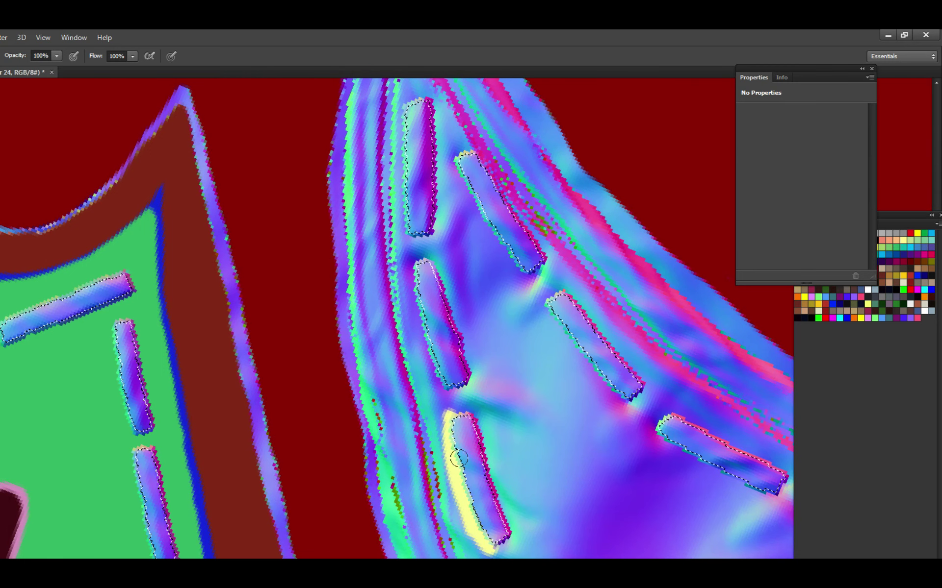
mouse_move(449, 434)
left_mouse_down()
mouse_move(417, 321)
mouse_move(414, 383)
left_mouse_up()
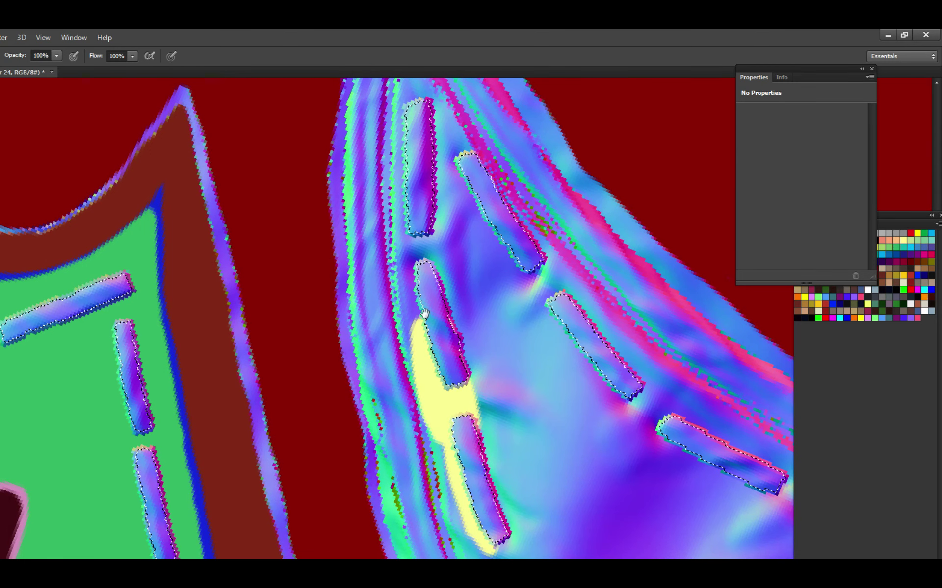
scroll(455, 458, "up", 1)
mouse_move(454, 458)
left_mouse_down()
mouse_move(456, 347)
mouse_move(511, 392)
left_mouse_up()
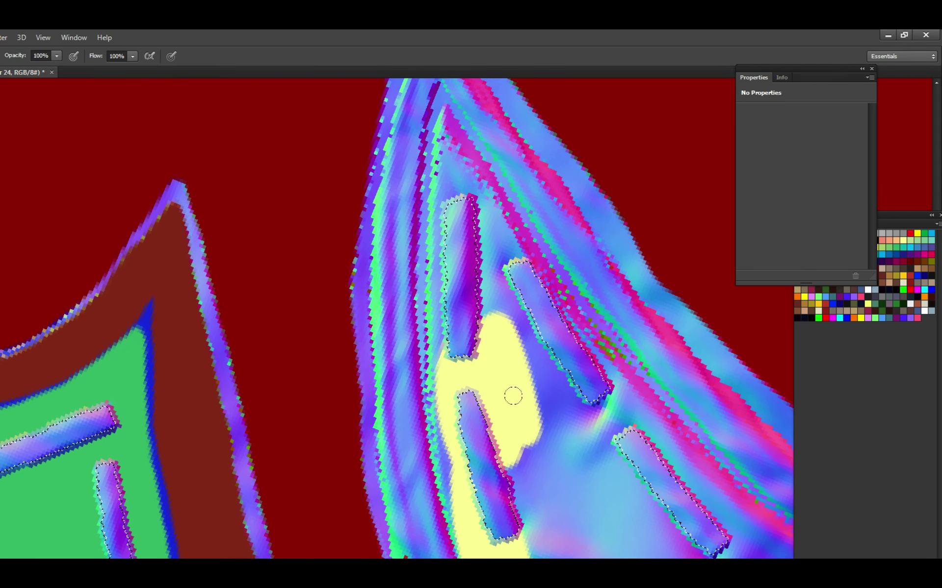
scroll(511, 393, "up", 1)
mouse_move(514, 436)
left_mouse_down()
mouse_move(531, 475)
mouse_move(539, 372)
mouse_move(511, 371)
left_mouse_up()
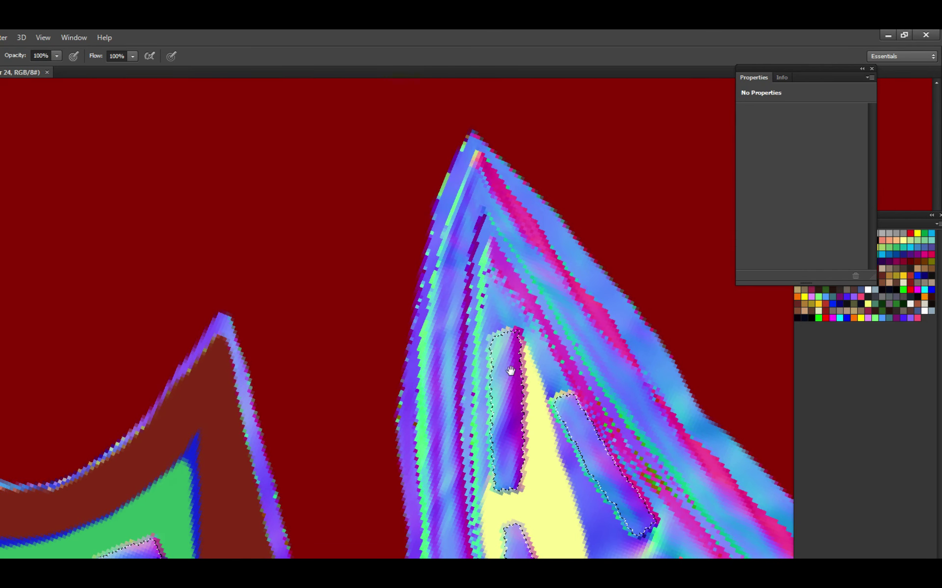
Extend the pale yellow fill along the outer side and over the top of the uppermost left-hand stitch dash.
scroll(510, 371, "up", 1)
left_click_drag(491, 424, 486, 351)
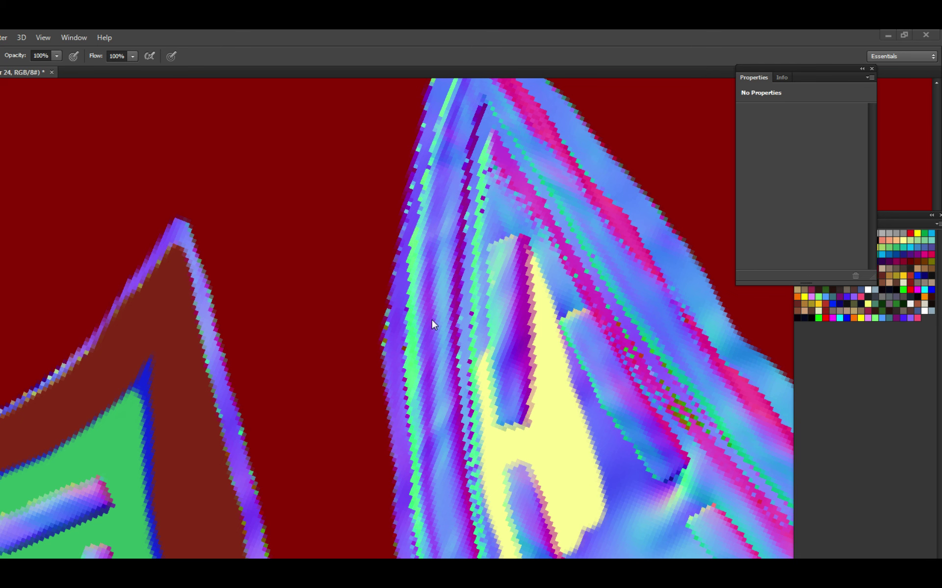
scroll(466, 336, "up", 3)
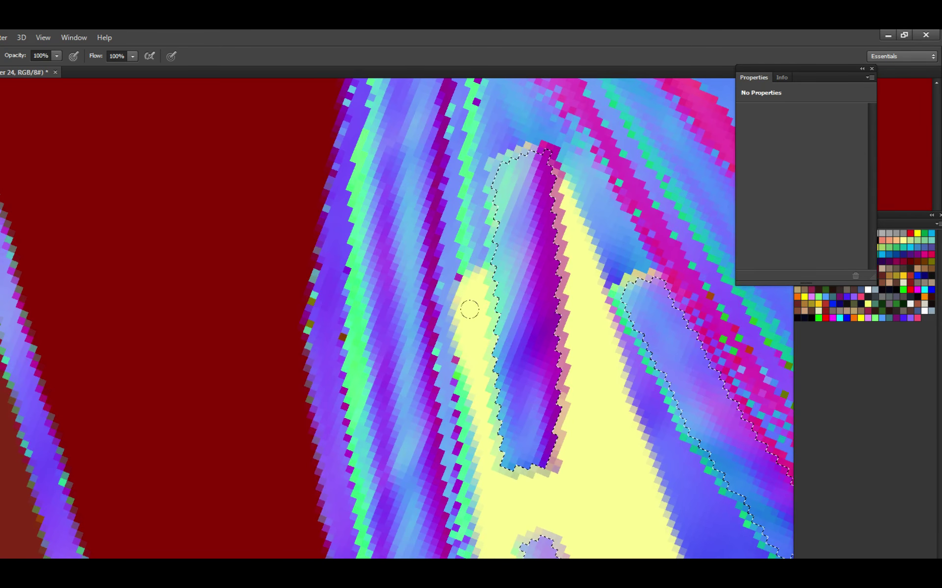
mouse_move(482, 322)
left_mouse_down()
mouse_move(474, 278)
mouse_move(471, 328)
mouse_move(472, 259)
mouse_move(501, 295)
mouse_move(499, 352)
mouse_move(479, 259)
mouse_move(485, 330)
left_mouse_up()
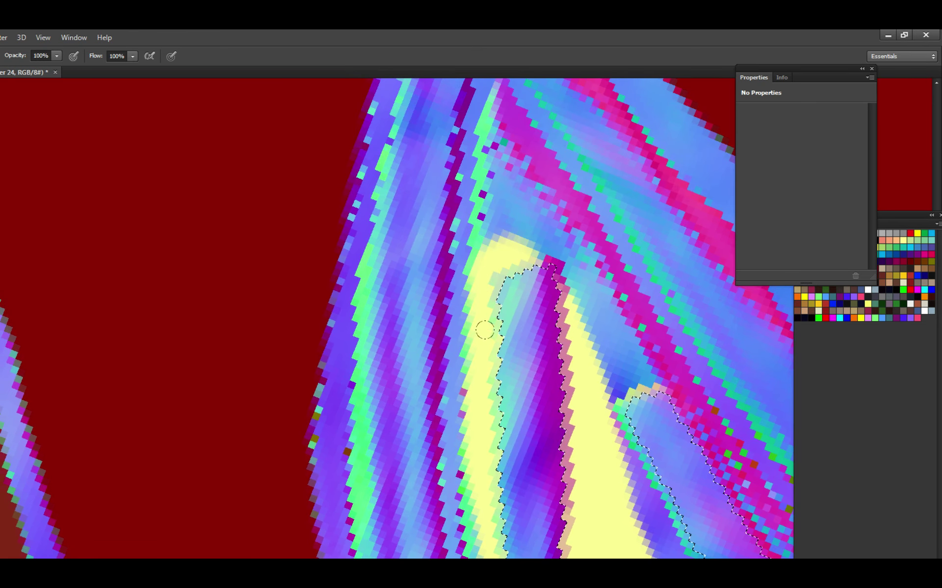
scroll(524, 381, "down", 3)
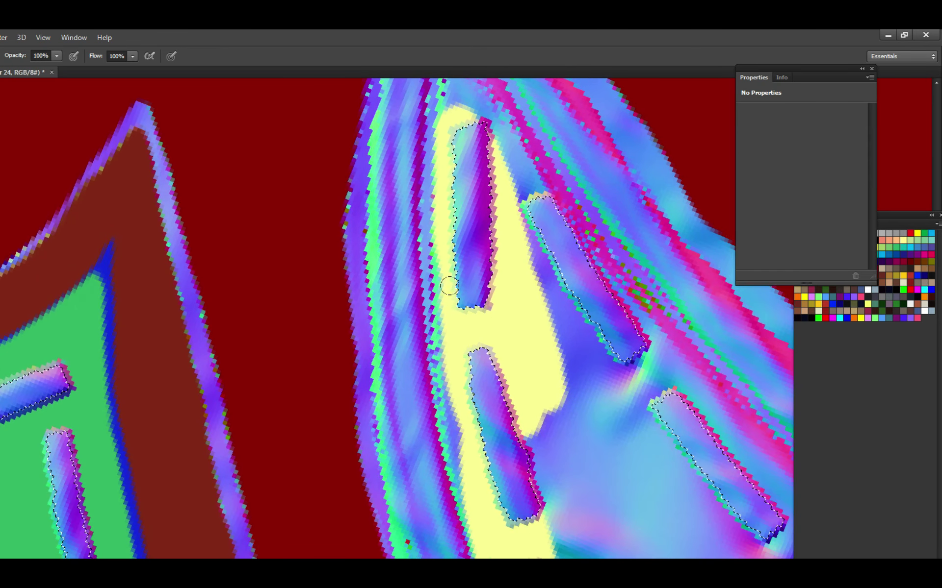
Save the document and widen the pale yellow fill beside and below the third stitch dash on the triangular panel's left edge.
key("alt+Tab")
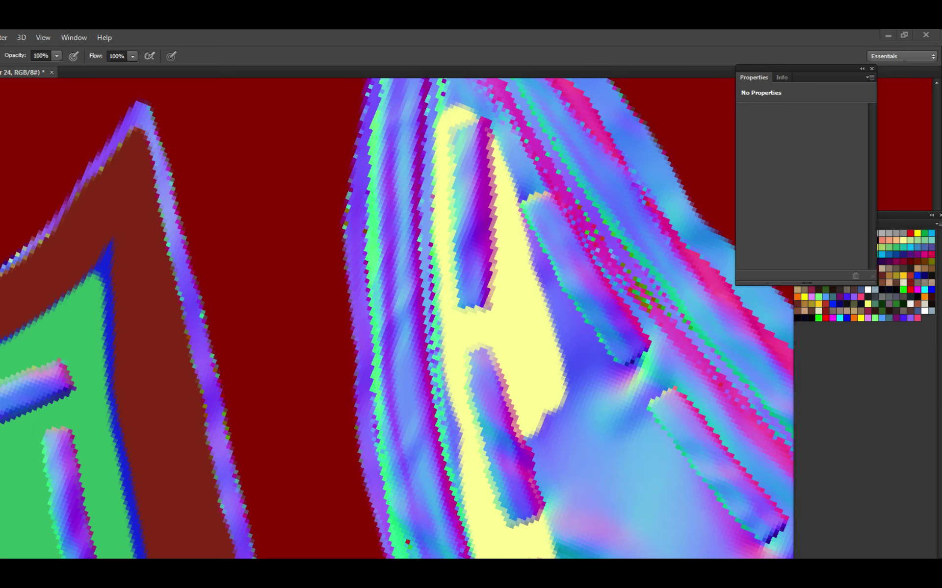
left_click(491, 343)
key("ctrl+s")
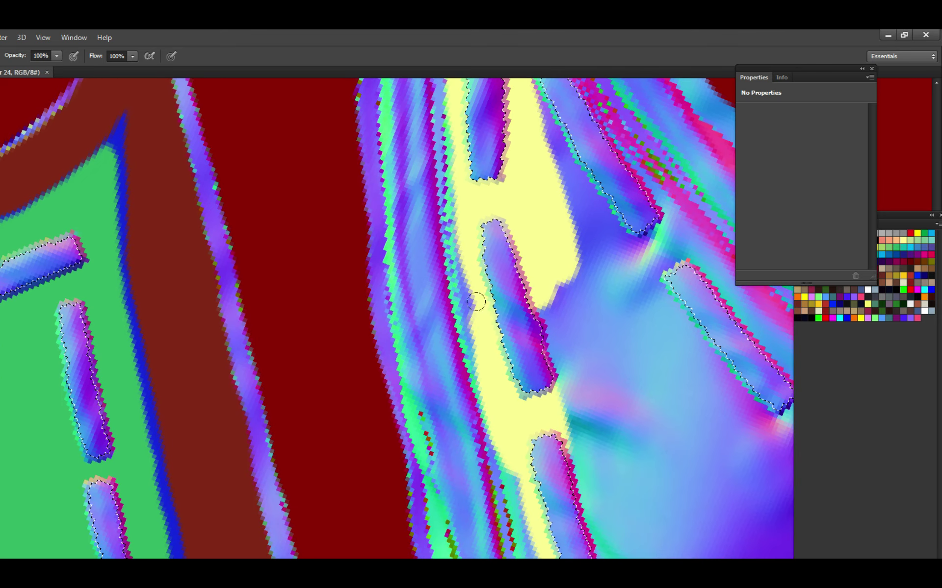
scroll(472, 281, "right", 2)
scroll(490, 314, "up", 1)
scroll(490, 333, "right", 2)
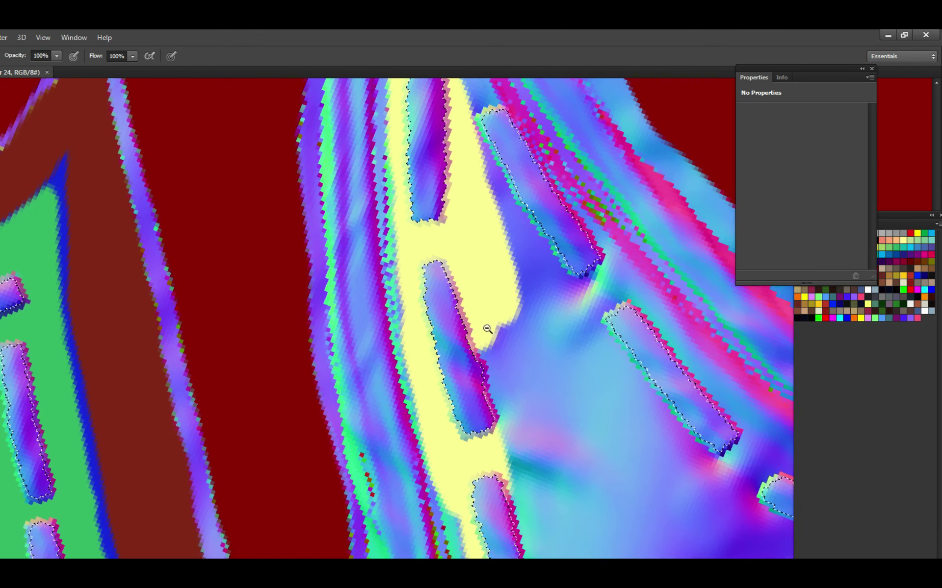
scroll(487, 329, "down", 4)
scroll(487, 329, "up", 4)
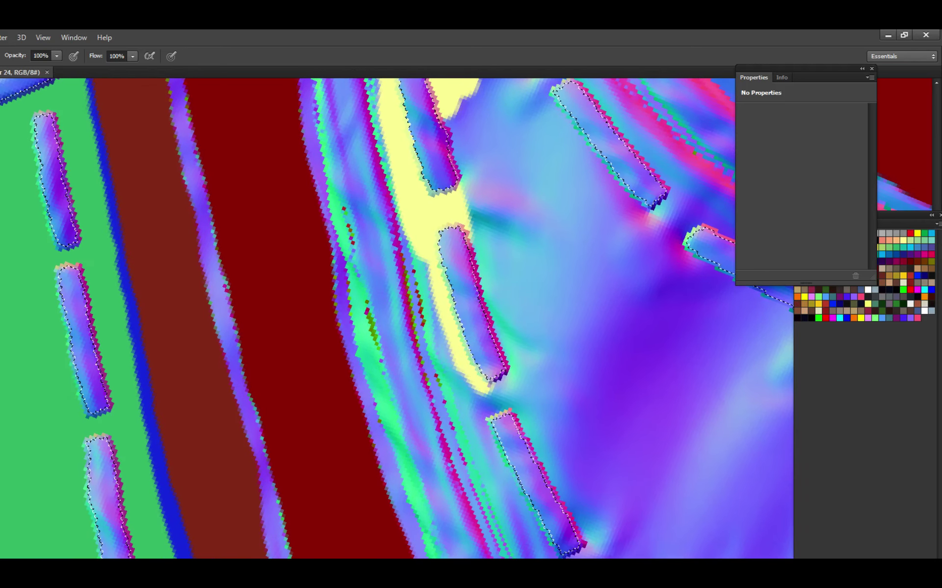
mouse_move(490, 392)
left_mouse_down()
mouse_move(449, 378)
mouse_move(439, 256)
mouse_move(461, 304)
left_mouse_up()
scroll(439, 314, "up", 1)
scroll(520, 343, "down", 2)
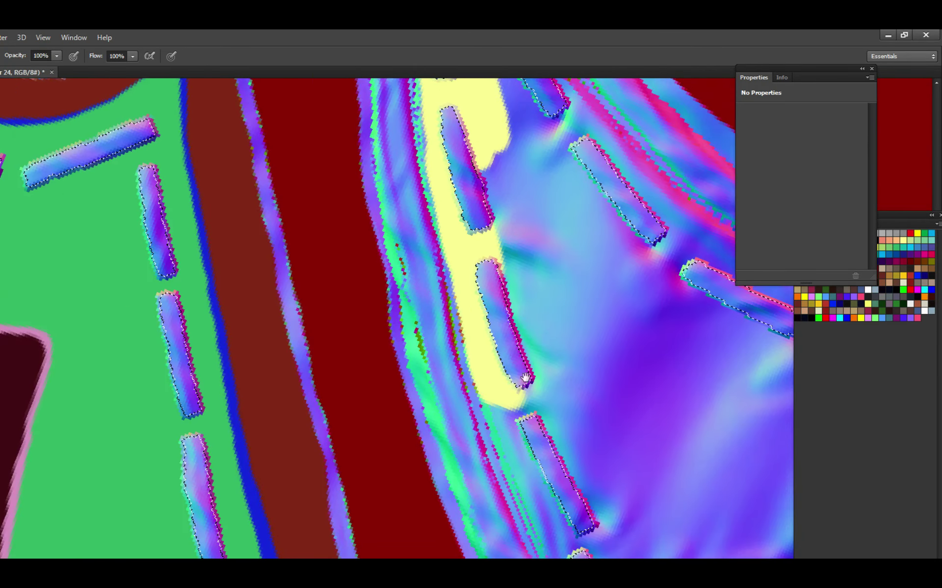
mouse_move(525, 378)
left_mouse_down()
mouse_move(426, 329)
mouse_move(441, 387)
mouse_move(456, 363)
mouse_move(532, 334)
mouse_move(527, 326)
left_mouse_up()
Paint pale yellow along the stitch dashes on the triangular panel's bottom edge and inwards over the lower interior.
key("ctrl+d")
scroll(527, 326, "up", 1)
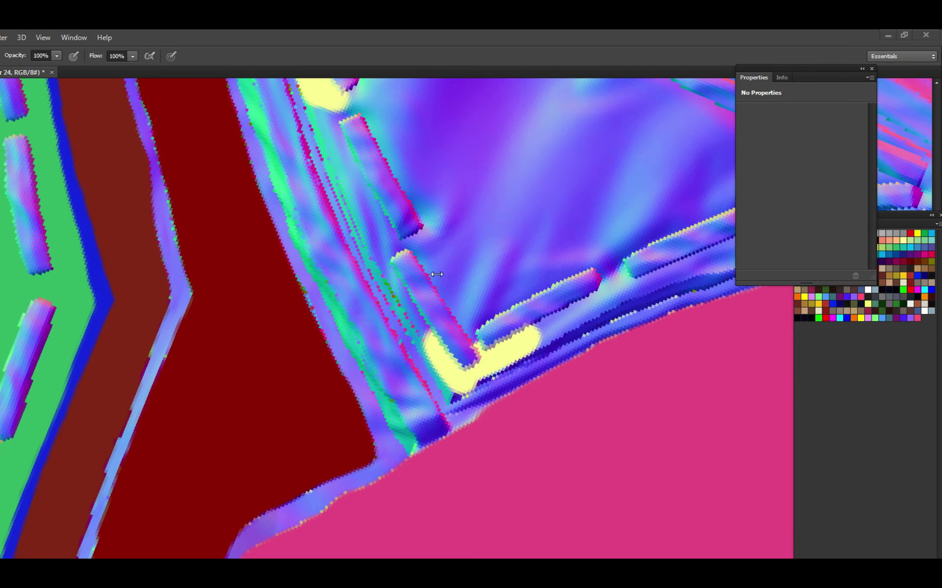
key("ctrl+shift+d")
scroll(471, 283, "up", 2)
left_click_drag(471, 283, 613, 231)
mouse_move(613, 230)
left_mouse_down()
mouse_move(377, 309)
mouse_move(452, 277)
mouse_move(395, 221)
mouse_move(430, 260)
left_mouse_up()
key("ctrl+d")
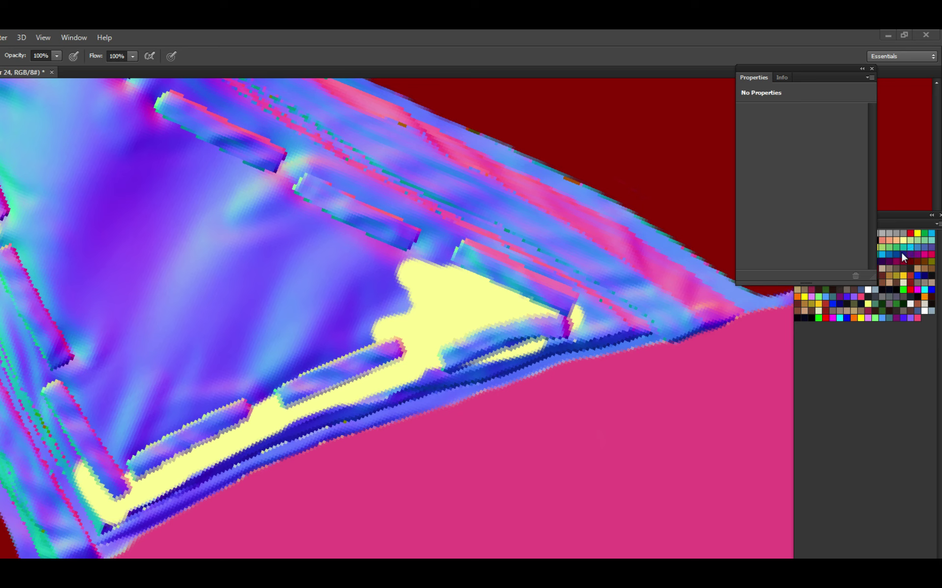
mouse_move(412, 311)
left_mouse_down()
mouse_move(357, 311)
mouse_move(313, 335)
mouse_move(332, 314)
mouse_move(323, 341)
left_mouse_up()
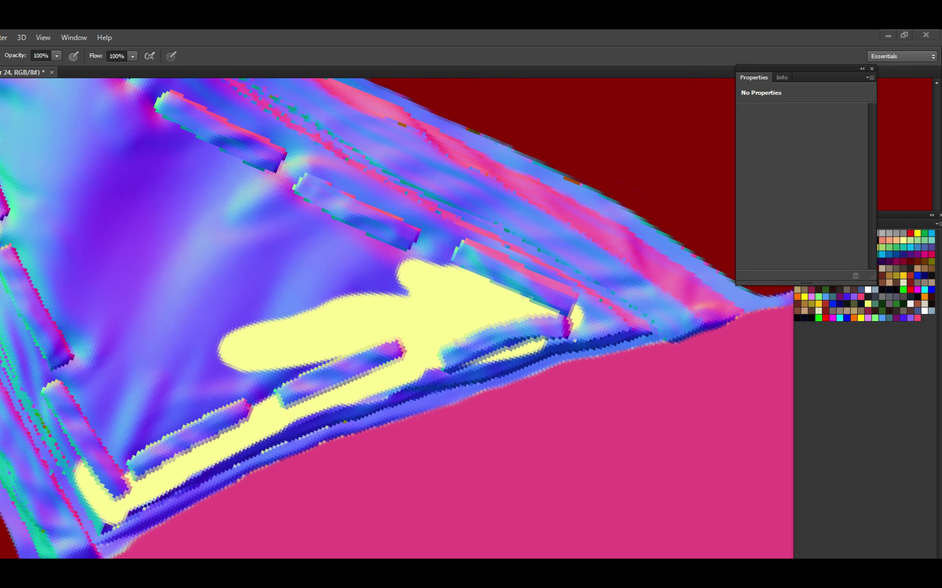
Fill the gap in the pale yellow band down the left-hand stitch dashes to the bottom corner and save the document.
scroll(199, 305, "down", 3)
scroll(294, 311, "up", 5)
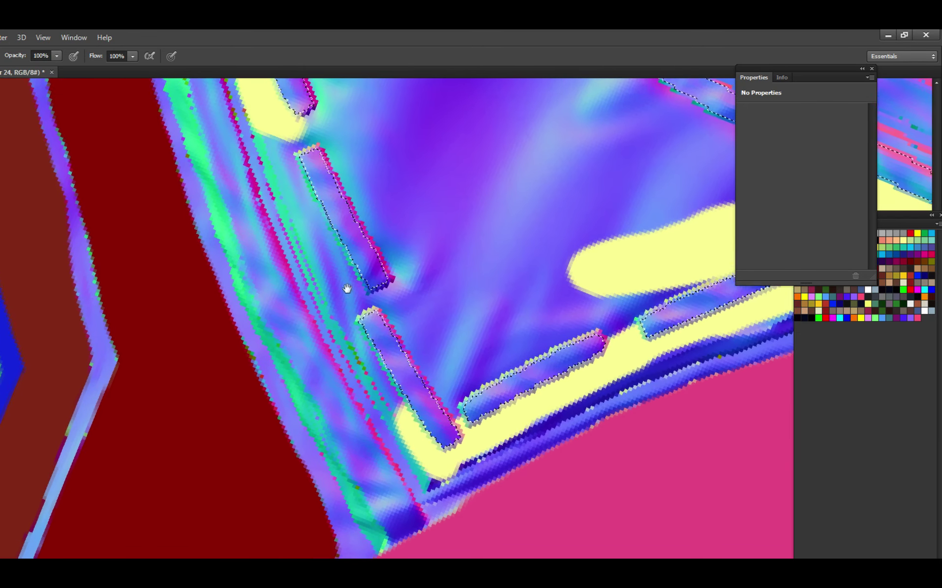
left_click_drag(347, 288, 345, 268)
mouse_move(375, 362)
left_mouse_down()
mouse_move(371, 337)
mouse_move(401, 392)
mouse_move(338, 286)
mouse_move(370, 334)
mouse_move(357, 285)
mouse_move(380, 345)
mouse_move(382, 315)
mouse_move(389, 339)
mouse_move(349, 233)
mouse_move(384, 271)
left_mouse_up()
key("ctrl+s")
key("ctrl+s")
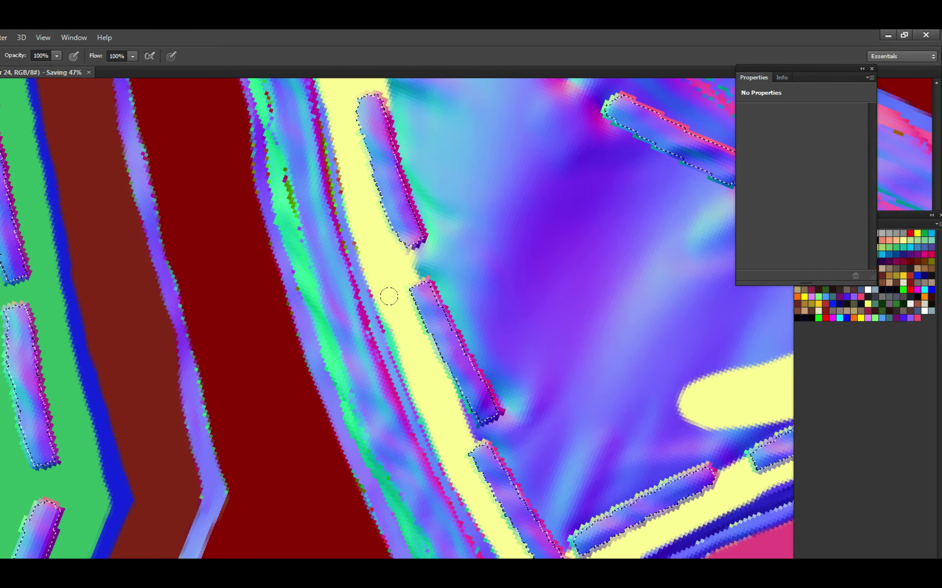
Paint pale yellow along the inner side of the lowest left-hand stitch dash and extend the band beneath the first bottom-edge dash.
left_click_drag(423, 329, 369, 300)
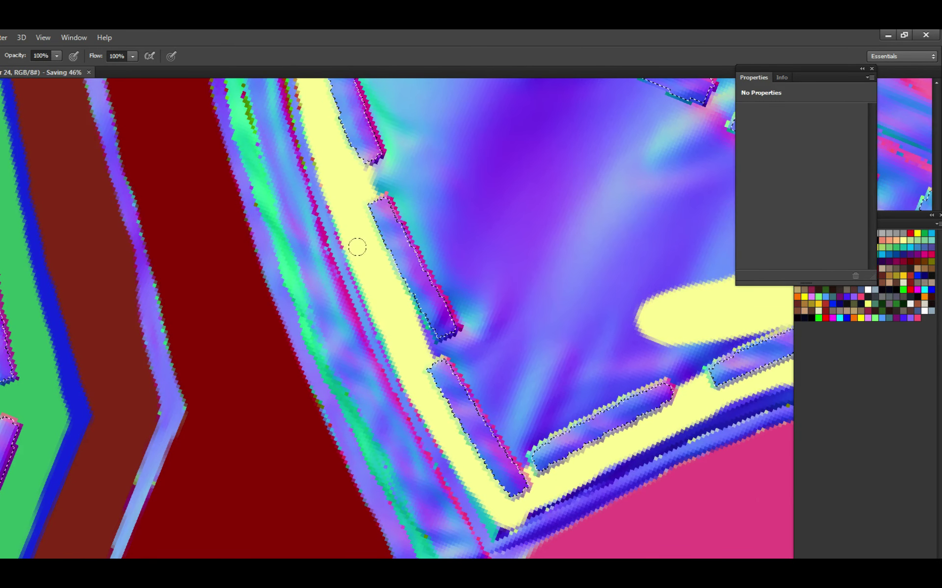
mouse_move(357, 247)
left_mouse_down()
mouse_move(402, 345)
mouse_move(357, 270)
left_mouse_up()
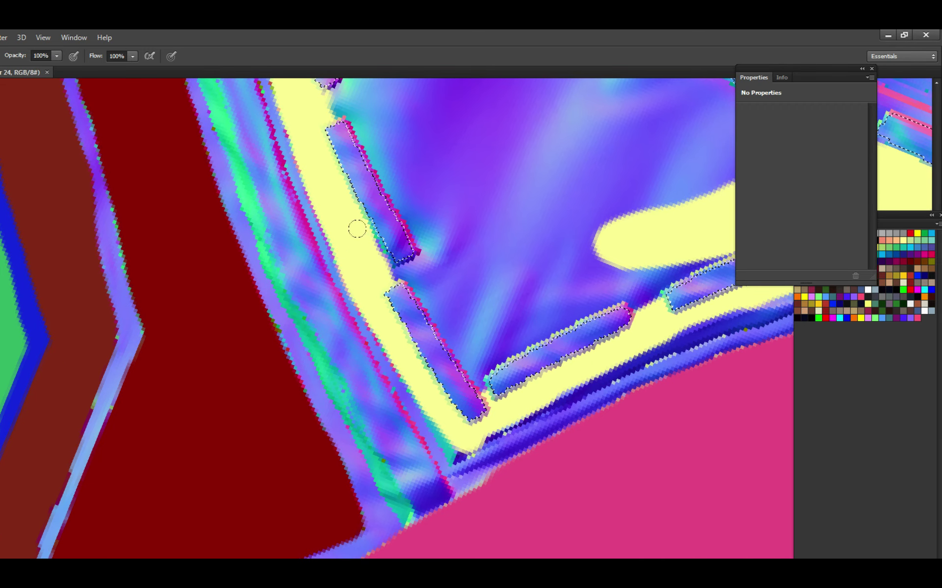
left_click_drag(357, 229, 454, 354)
scroll(431, 343, "up", 3)
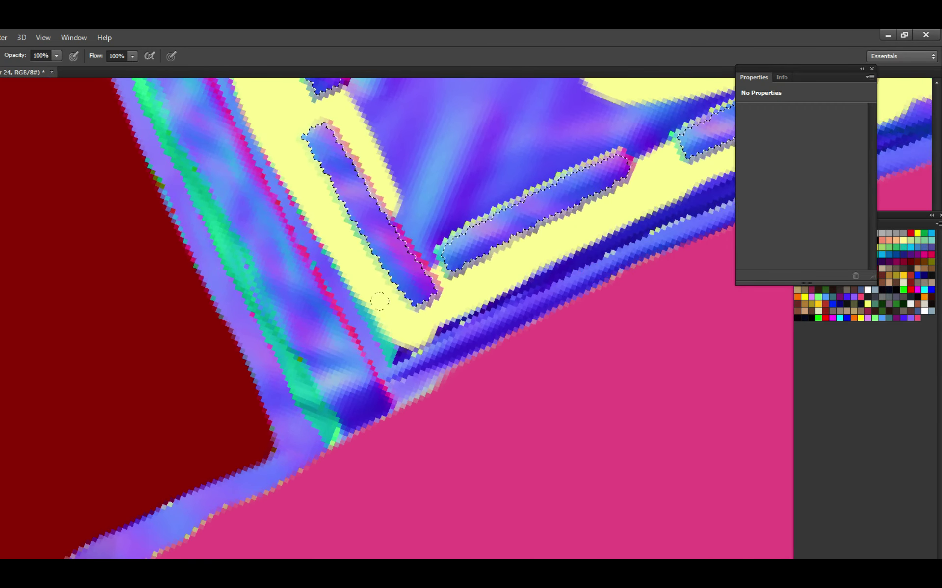
mouse_move(379, 301)
left_mouse_down()
mouse_move(383, 343)
mouse_move(397, 346)
mouse_move(461, 321)
mouse_move(497, 265)
mouse_move(578, 231)
mouse_move(451, 273)
left_mouse_up()
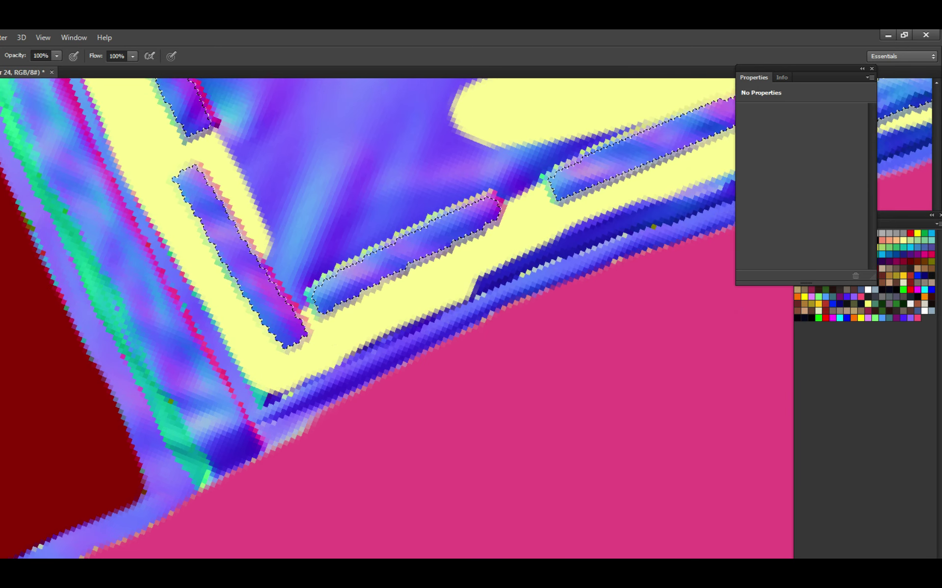
Fill the triangular panel's bottom-left corner with pale yellow right up to its point.
scroll(351, 324, "up", 2)
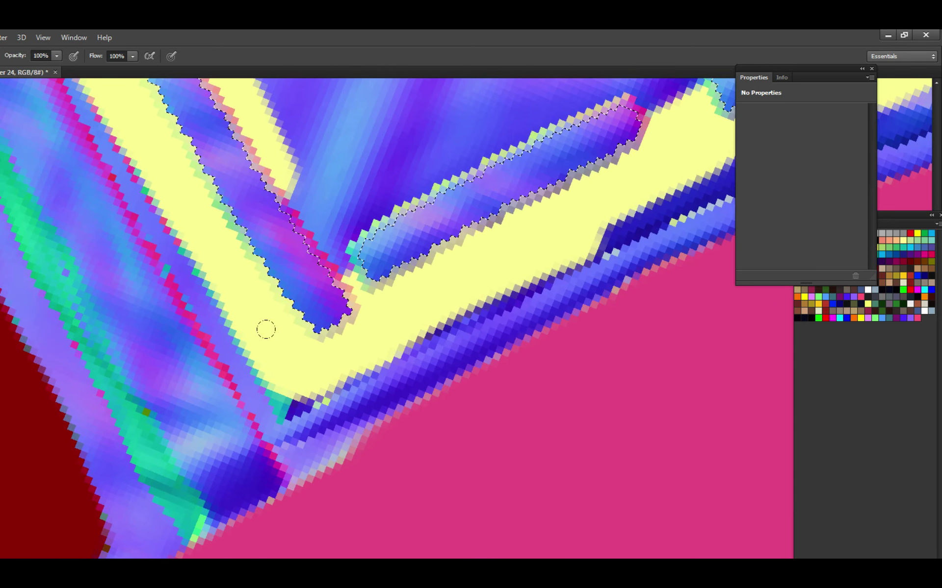
mouse_move(275, 378)
left_mouse_down()
mouse_move(284, 395)
mouse_move(414, 317)
mouse_move(486, 306)
left_mouse_up()
left_click_drag(652, 225, 590, 253)
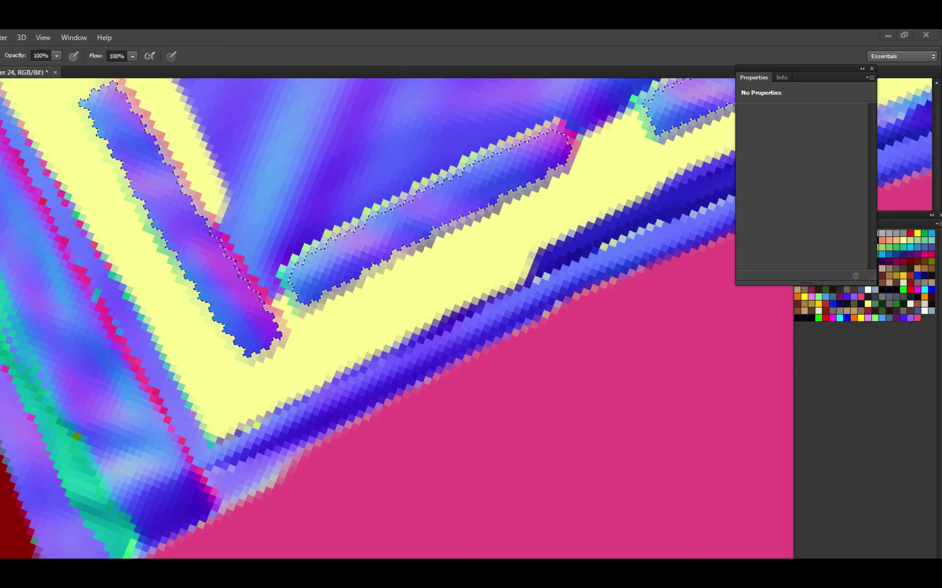
key("ctrl+d")
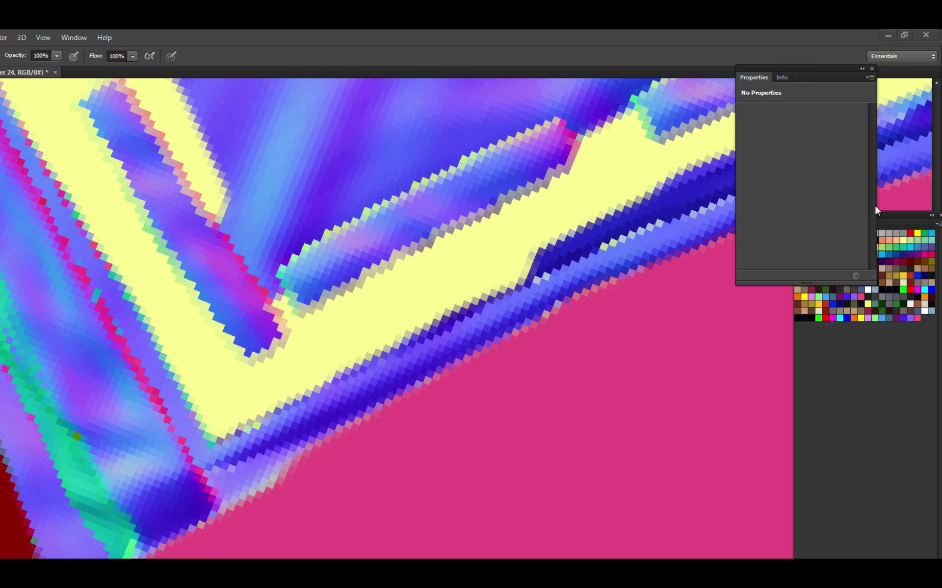
Extend the pale yellow band outwards along the panel's bottom edge beneath the first and second stitch dashes.
scroll(467, 286, "down", 3)
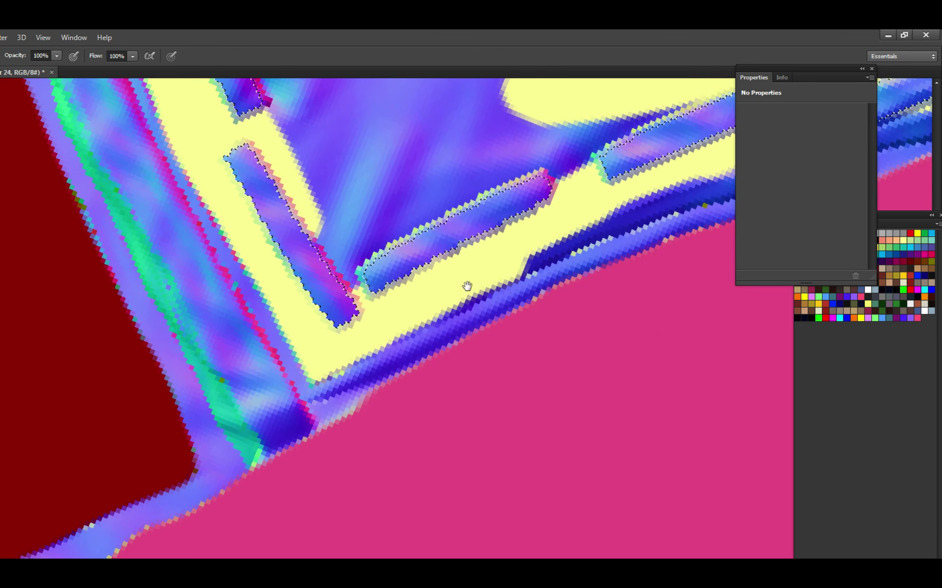
left_click_drag(467, 286, 480, 273)
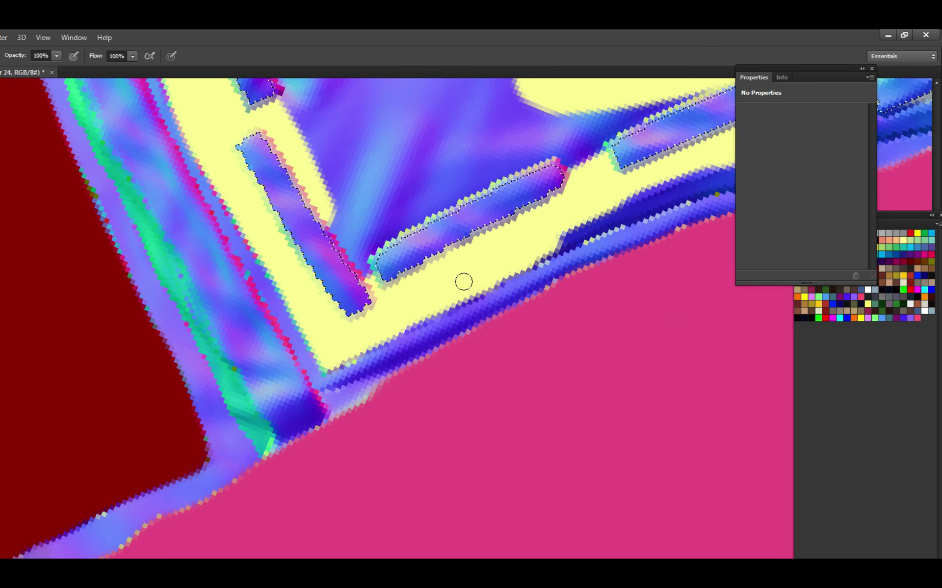
left_click_drag(594, 222, 439, 287)
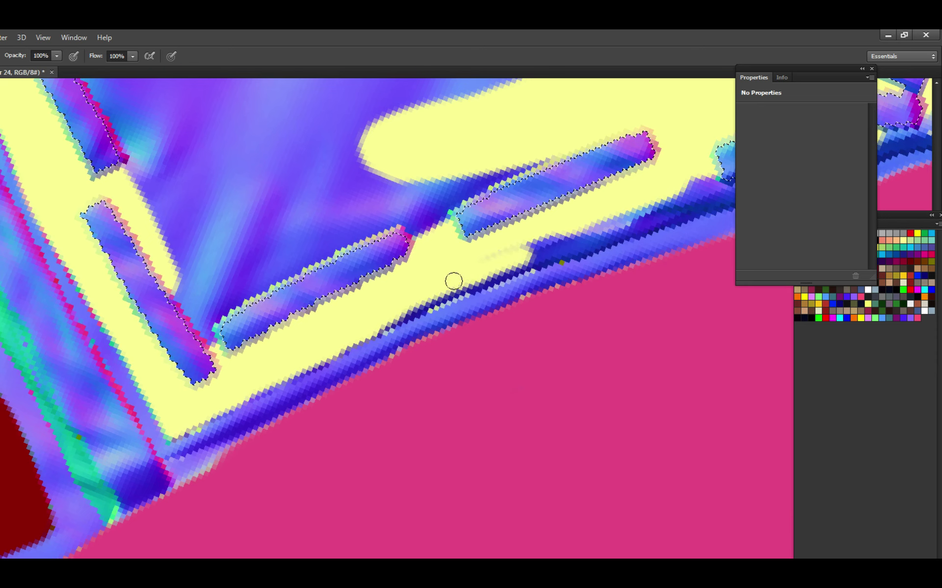
left_click_drag(613, 216, 421, 300)
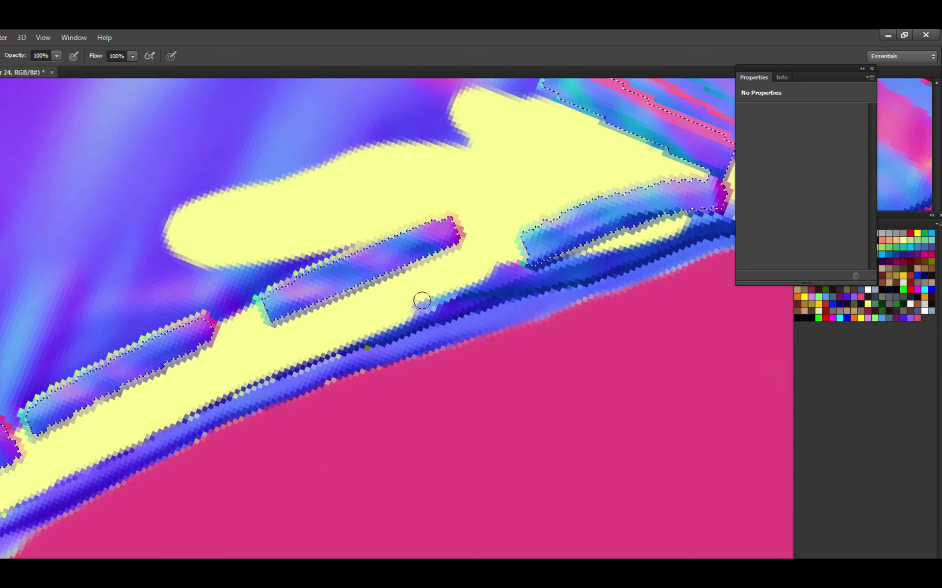
key("ctrl+d")
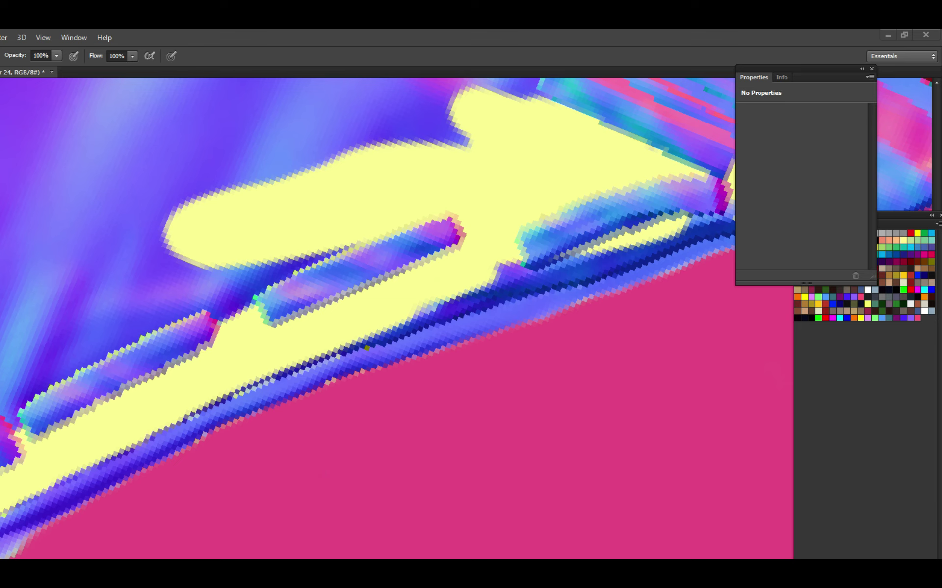
Cover the remaining dark strip below the second bottom-edge stitch dash with pale yellow, following the seam line.
left_click(389, 311)
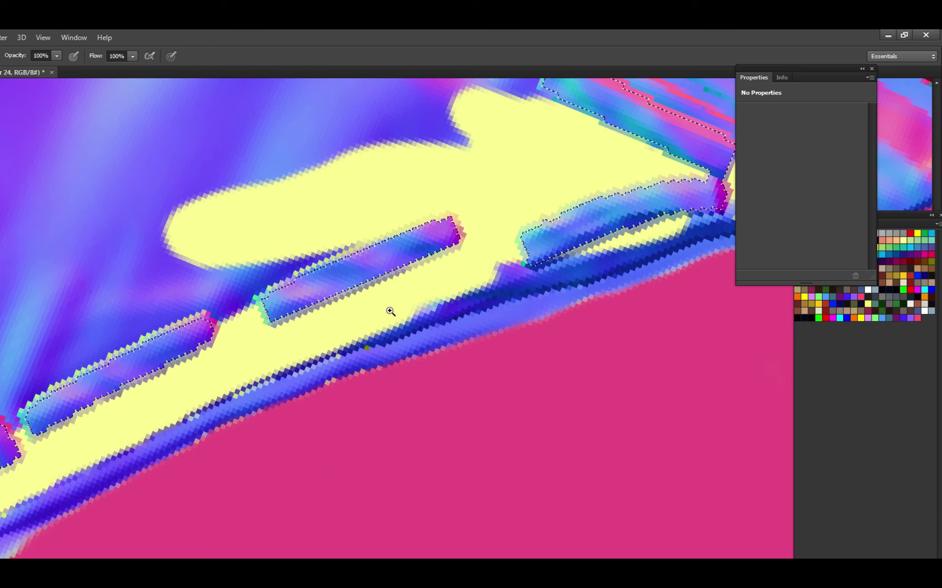
key("ctrl+plus")
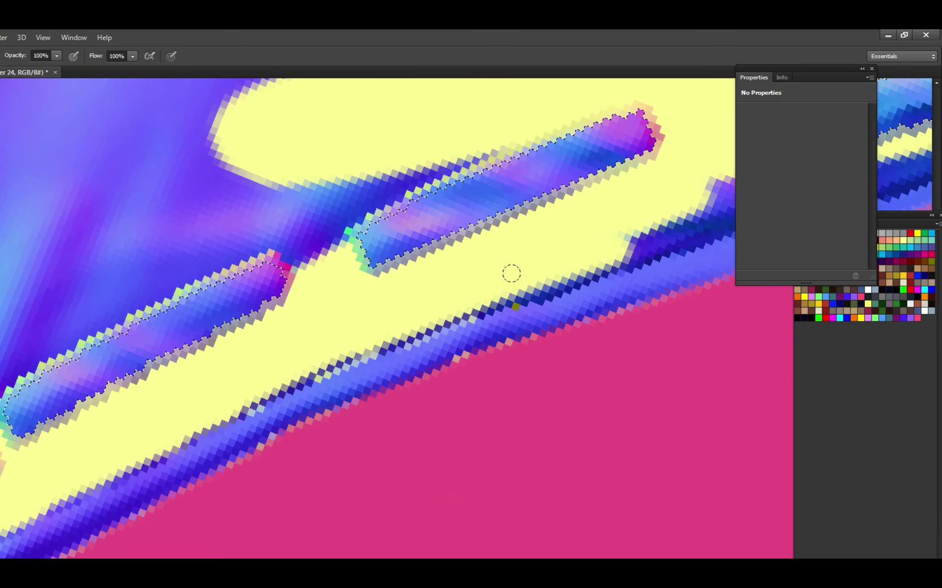
mouse_move(623, 227)
left_mouse_down()
mouse_move(407, 306)
mouse_move(499, 276)
mouse_move(520, 284)
mouse_move(433, 307)
mouse_move(523, 294)
mouse_move(317, 366)
mouse_move(398, 342)
mouse_move(309, 388)
mouse_move(324, 392)
mouse_move(271, 363)
mouse_move(494, 292)
mouse_move(498, 305)
mouse_move(378, 339)
mouse_move(418, 330)
mouse_move(349, 357)
mouse_move(319, 358)
mouse_move(339, 355)
left_mouse_up()
left_click_drag(466, 307, 483, 301)
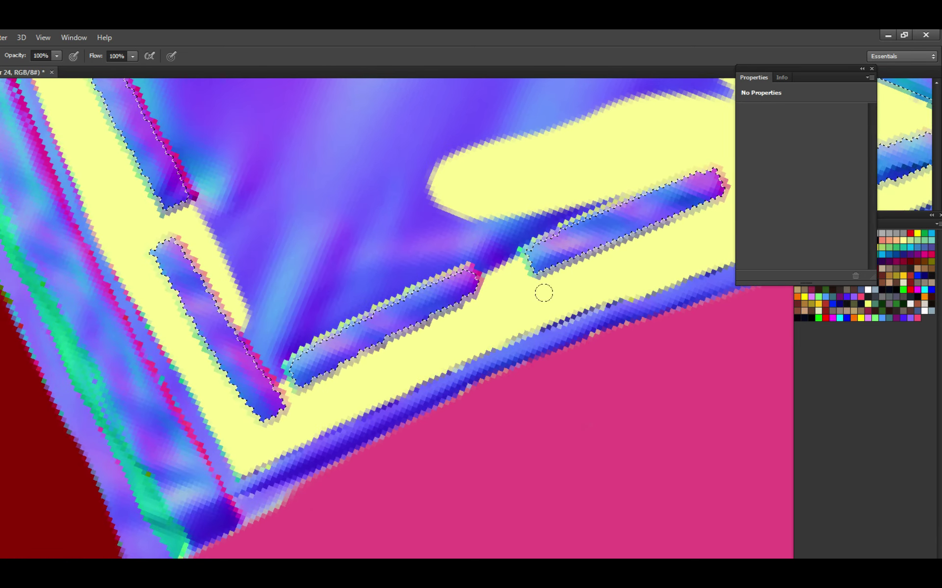
Paint pale yellow beneath the third bottom-edge stitch dash and around its outer end, following the curved seam.
scroll(492, 312, "down", 2)
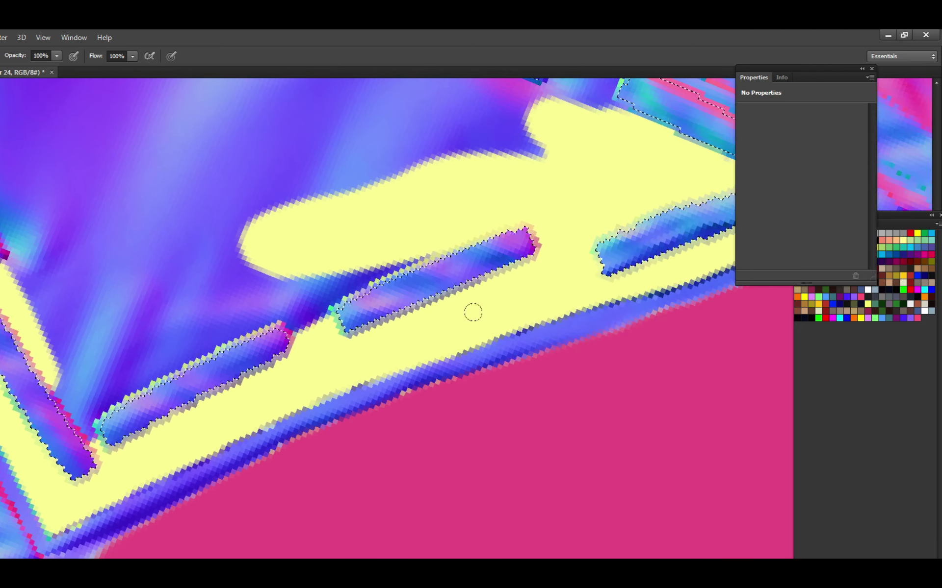
scroll(576, 280, "up", 2)
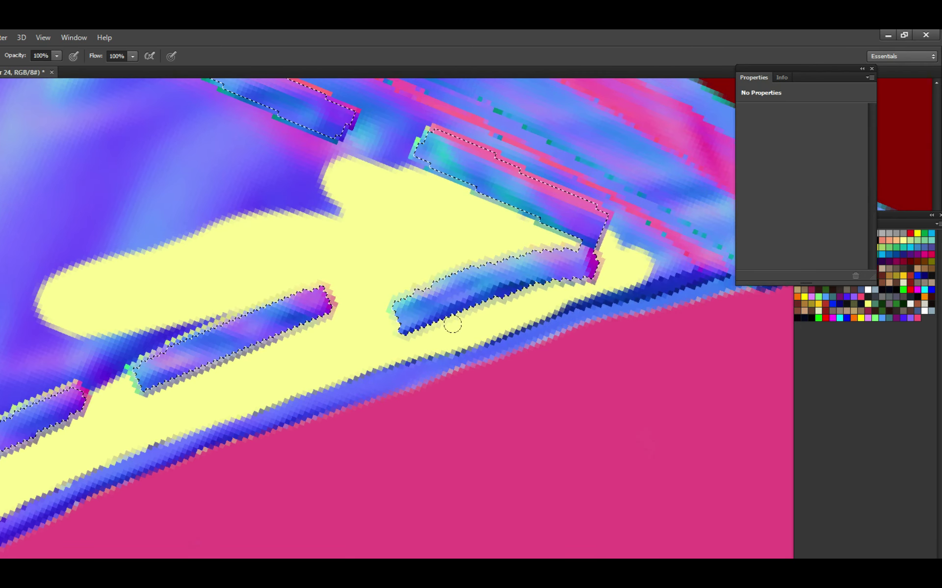
key("e")
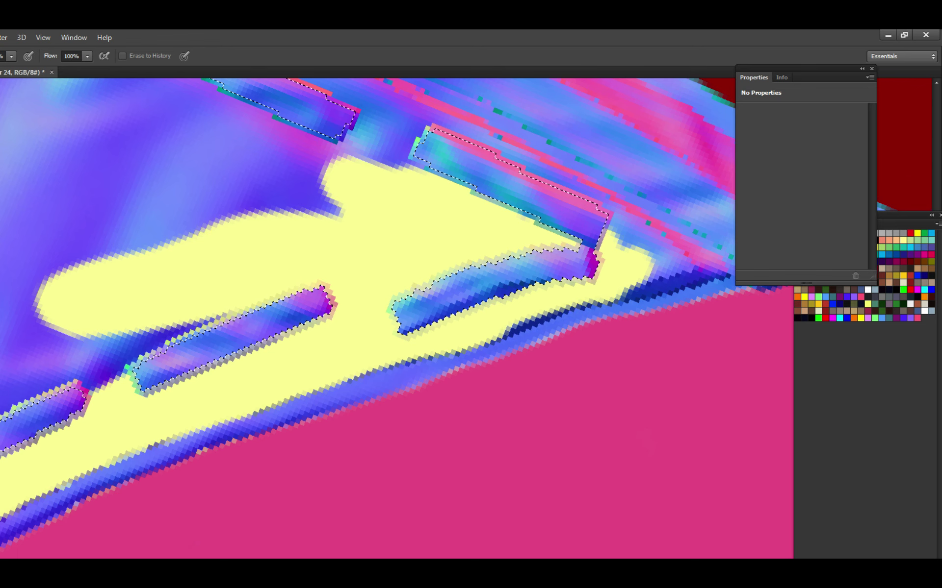
key("b")
scroll(594, 240, "up", 1)
key("ctrl+d")
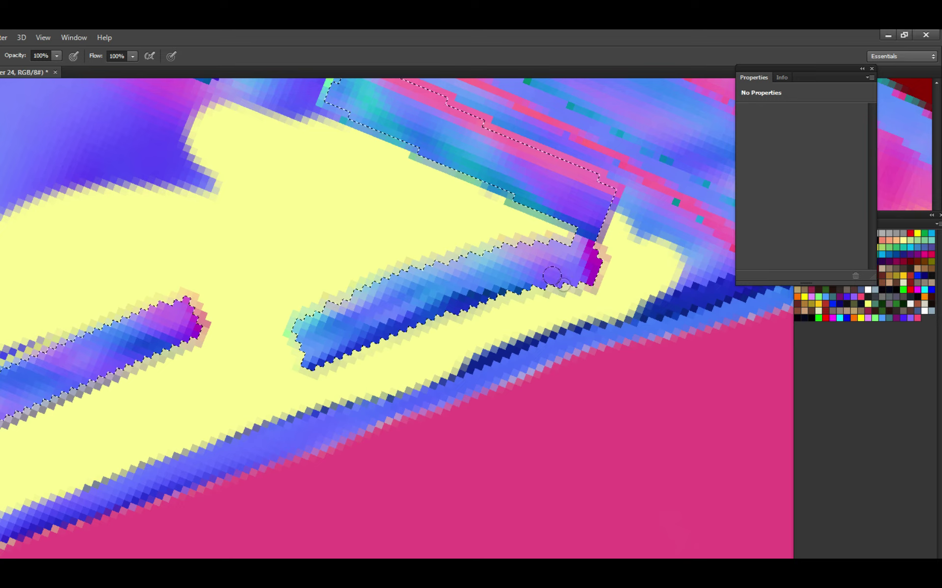
mouse_move(487, 326)
left_mouse_down()
mouse_move(389, 340)
mouse_move(379, 326)
mouse_move(403, 316)
left_mouse_up()
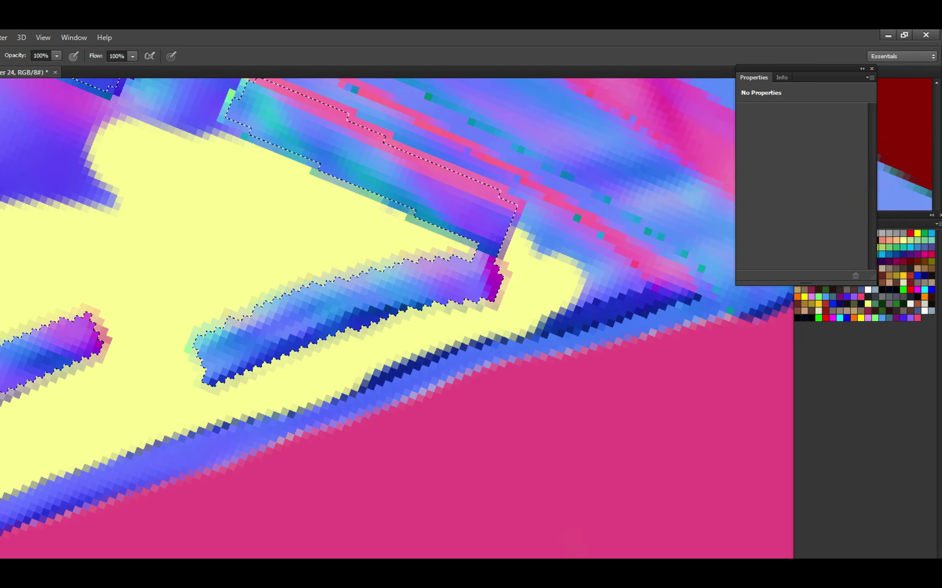
mouse_move(517, 275)
left_mouse_down()
mouse_move(594, 270)
mouse_move(543, 287)
mouse_move(538, 267)
left_mouse_up()
Rotate the canvas and paint pale yellow into the panel's narrow tip beyond the last stitch dashes.
key("r")
mouse_move(529, 218)
left_mouse_down()
mouse_move(569, 340)
mouse_move(473, 372)
left_mouse_up()
key("ctrl+d")
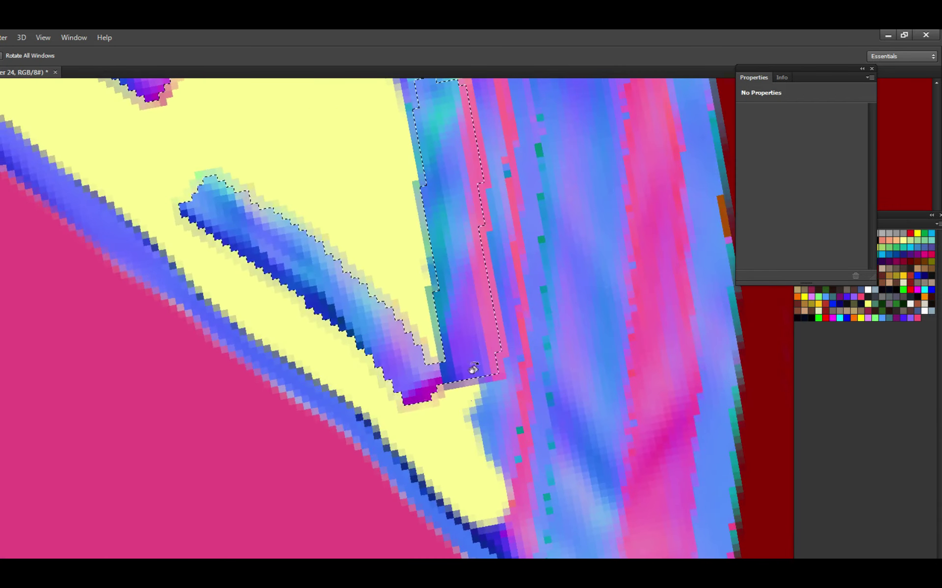
key("b")
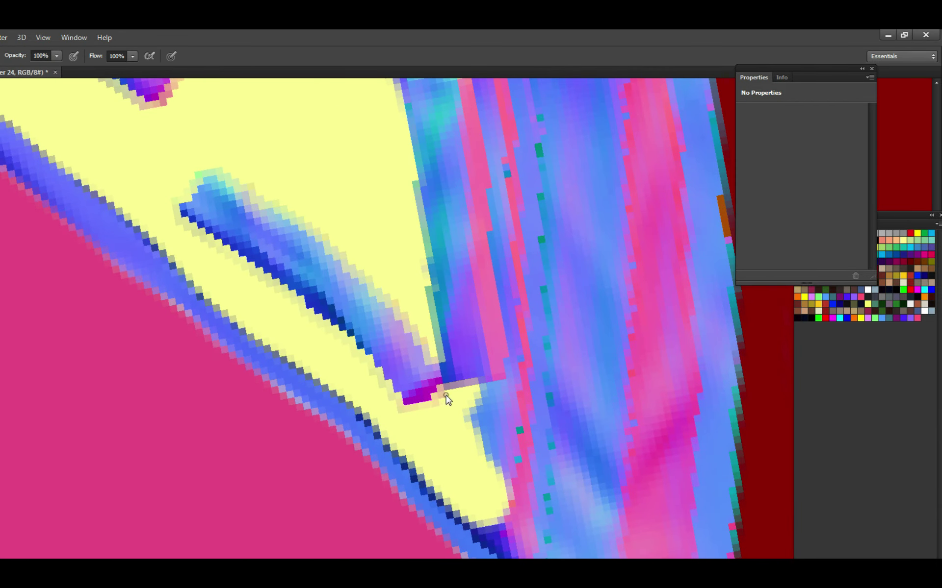
key("ctrl+shift+d")
scroll(442, 399, "down", 3)
mouse_move(458, 363)
left_mouse_down()
mouse_move(450, 373)
mouse_move(468, 441)
left_mouse_up()
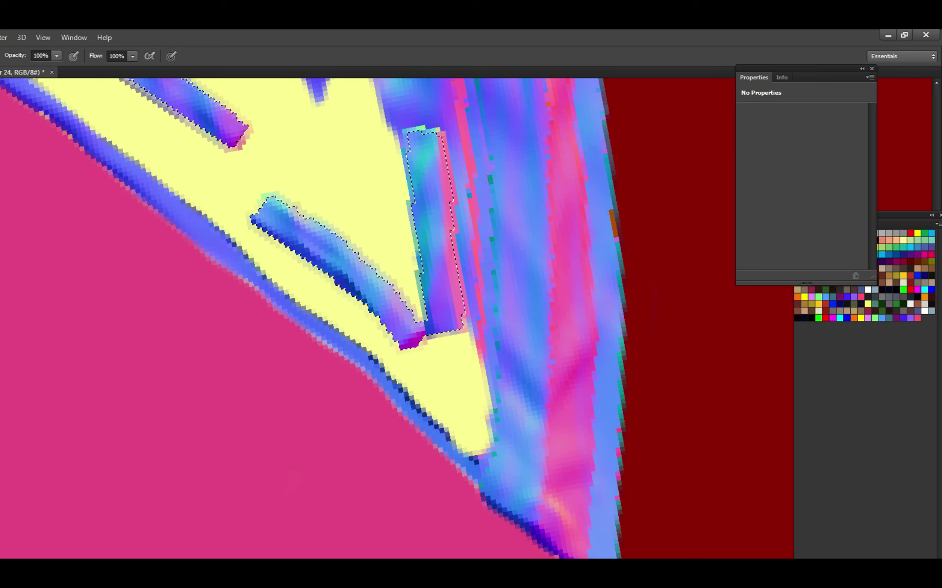
key("ctrl+d")
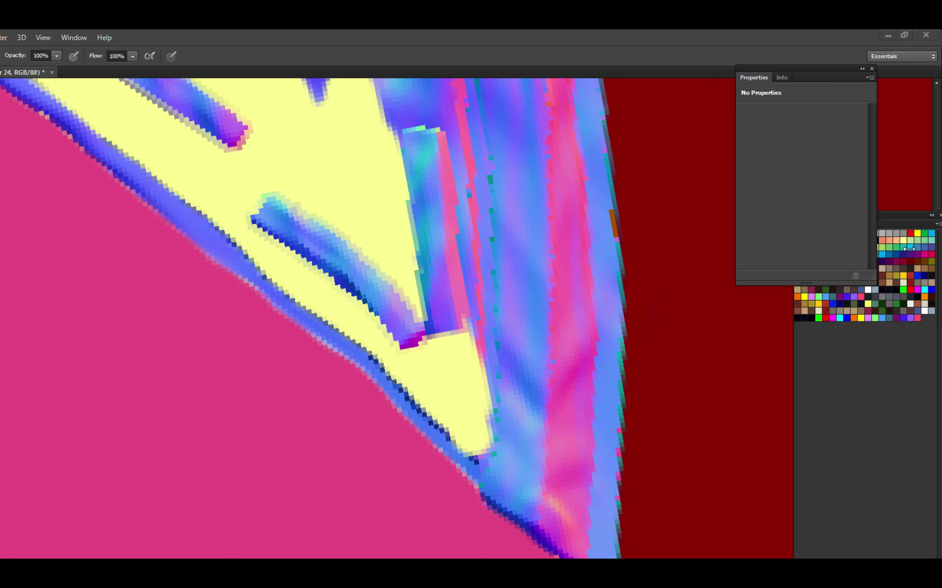
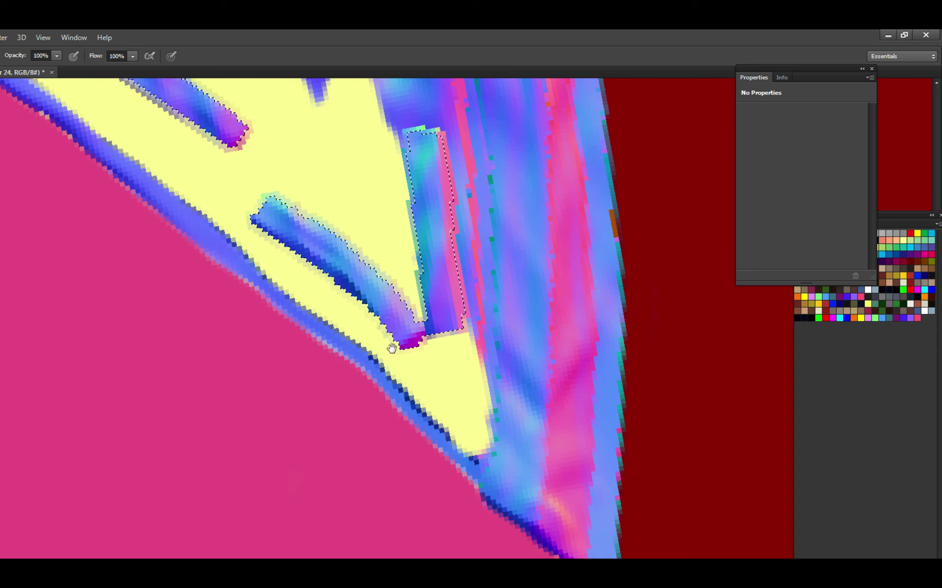
Refine the pale yellow edges at the narrow tip so they follow the seams on both sides.
left_click_drag(358, 328, 390, 287)
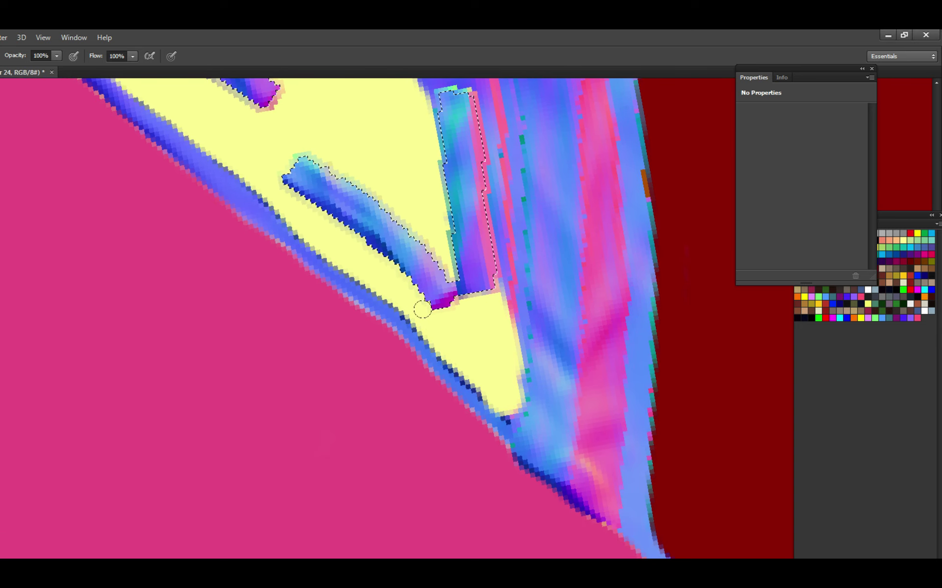
key("e")
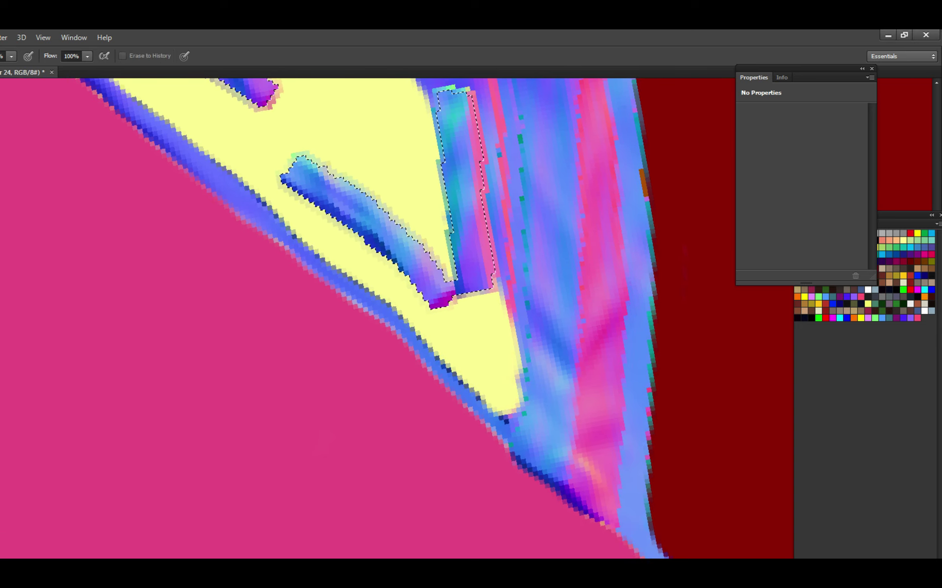
mouse_move(513, 349)
left_mouse_down()
mouse_move(515, 422)
mouse_move(453, 373)
mouse_move(480, 374)
mouse_move(376, 275)
left_mouse_up()
key("b")
scroll(454, 373, "up", 1)
mouse_move(455, 380)
left_mouse_down()
mouse_move(448, 352)
mouse_move(467, 379)
mouse_move(466, 345)
mouse_move(475, 385)
mouse_move(416, 391)
mouse_move(456, 434)
left_mouse_up()
key("e")
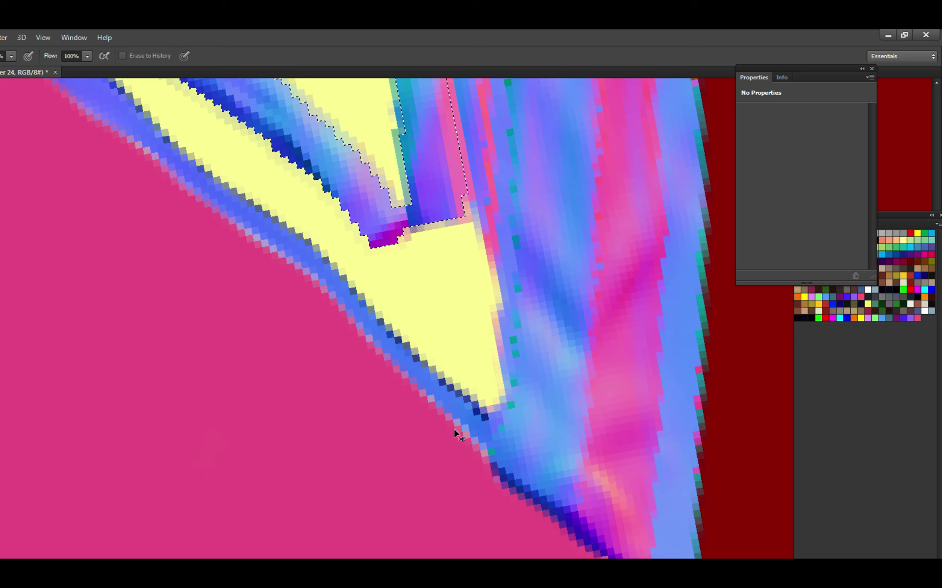
key("b")
scroll(529, 311, "down", 2)
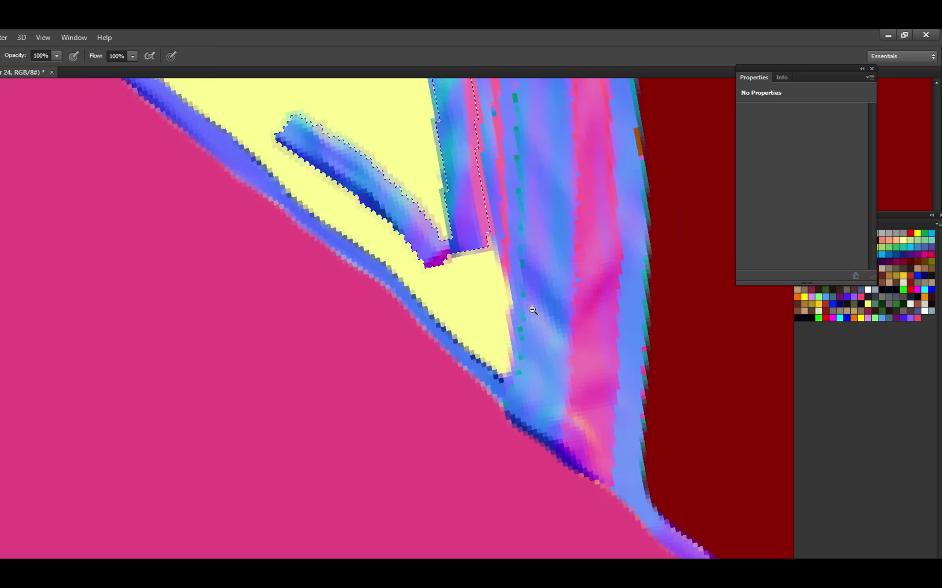
Paint a pale yellow strip along the outer side of the right-hand stitch dash nearest the narrow tip.
scroll(533, 342, "up", 2)
mouse_move(475, 436)
left_mouse_down()
mouse_move(483, 447)
mouse_move(479, 272)
left_mouse_up()
scroll(412, 248, "up", 3)
scroll(412, 248, "left", 5)
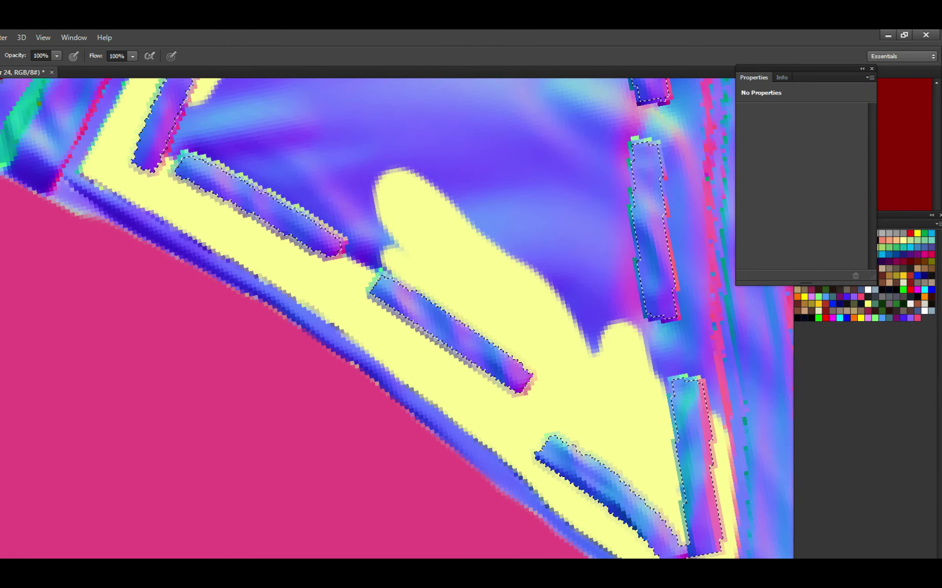
Fill the interior above the first two bottom-edge stitch dashes with pale yellow, joining it to the left-hand band.
mouse_move(390, 260)
left_mouse_down()
mouse_move(370, 243)
mouse_move(377, 265)
left_mouse_up()
scroll(377, 264, "up", 3)
scroll(377, 265, "left", 3)
mouse_move(431, 353)
left_mouse_down()
mouse_move(304, 265)
mouse_move(373, 211)
mouse_move(448, 336)
left_mouse_up()
scroll(448, 337, "up", 1)
scroll(467, 373, "down", 1)
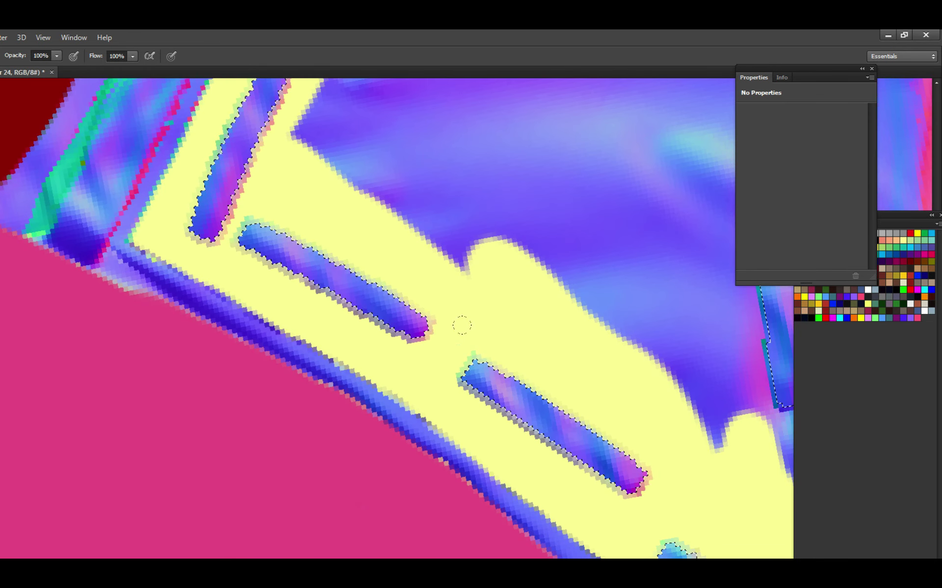
Extend the pale yellow fill across the lower interior and up beside the second-lowest left-hand stitch dash.
scroll(460, 355, "up", 1)
scroll(460, 354, "left", 3)
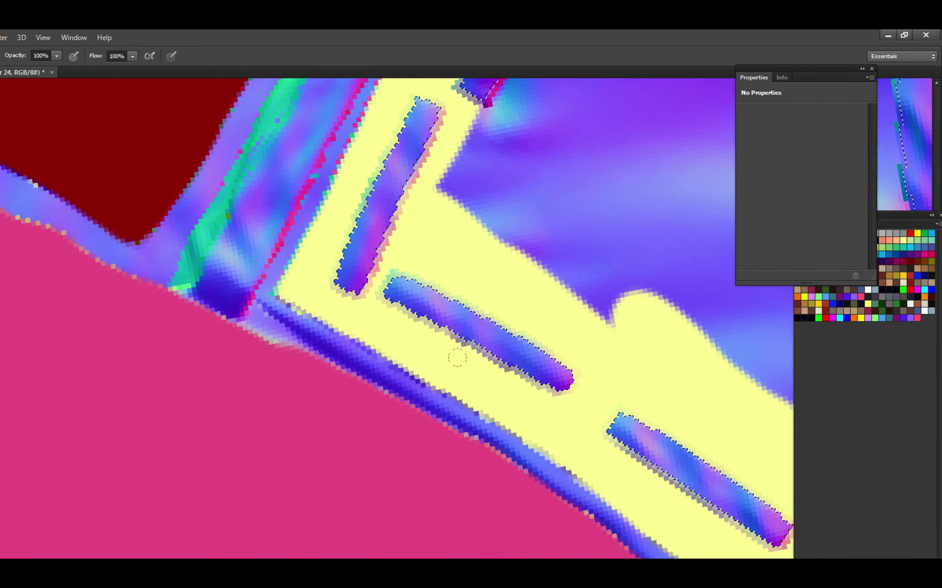
scroll(399, 336, "down", 2)
scroll(407, 318, "up", 1)
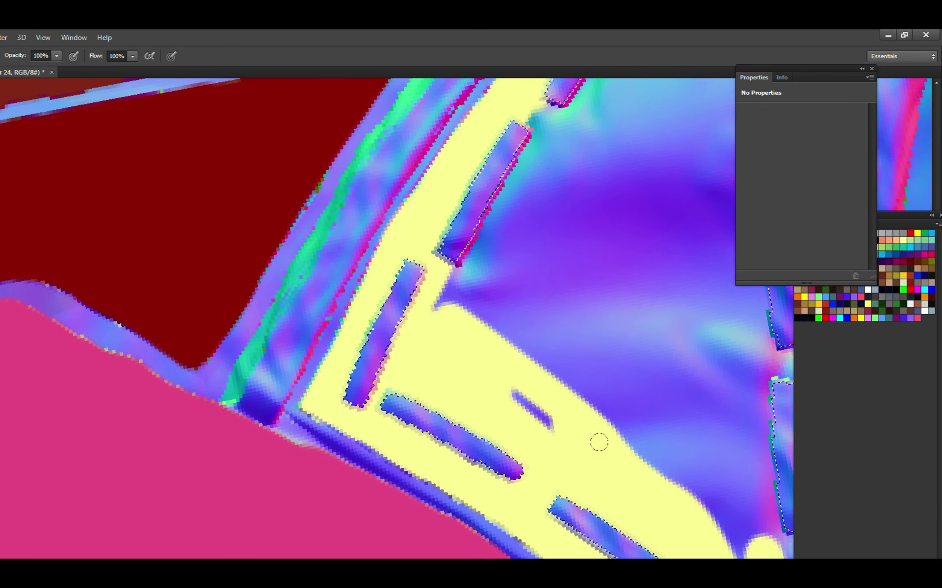
left_click_drag(570, 361, 346, 322)
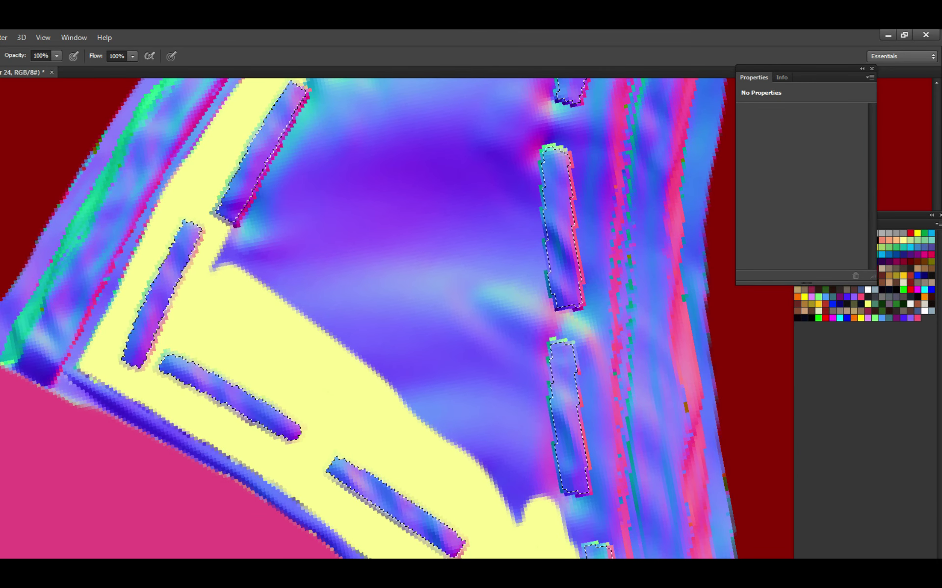
mouse_move(402, 422)
left_mouse_down()
mouse_move(334, 265)
mouse_move(331, 332)
mouse_move(429, 351)
left_mouse_up()
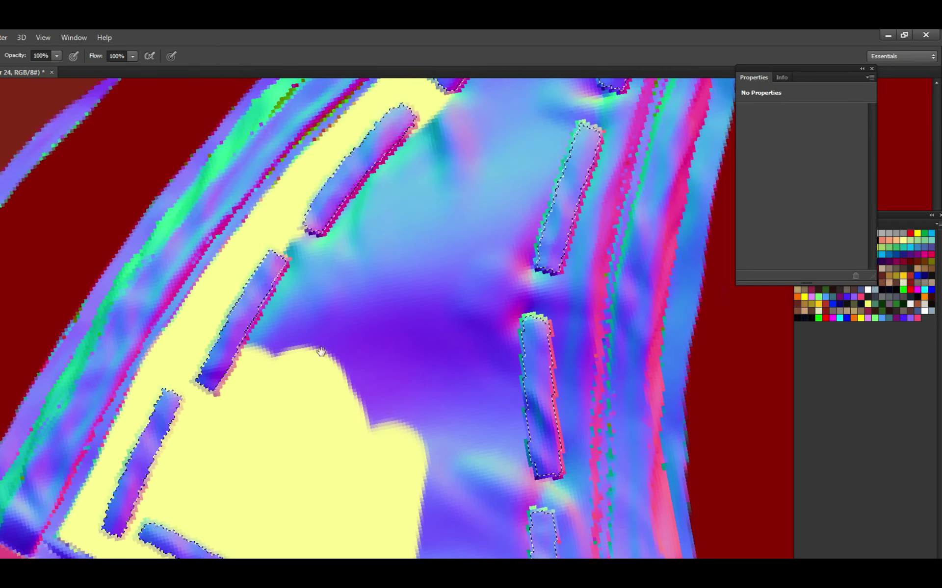
Paint the interior between the two rows of stitch dashes pale yellow, working toward the narrow tip.
left_click_drag(321, 352, 294, 221)
left_click_drag(354, 216, 307, 322)
mouse_move(464, 241)
left_mouse_down()
mouse_move(354, 280)
mouse_move(458, 275)
mouse_move(358, 381)
mouse_move(392, 442)
left_mouse_up()
mouse_move(392, 441)
left_mouse_down()
mouse_move(400, 369)
mouse_move(445, 249)
mouse_move(559, 162)
mouse_move(456, 231)
mouse_move(421, 340)
mouse_move(381, 389)
mouse_move(362, 343)
left_mouse_up()
left_click_drag(314, 491, 342, 349)
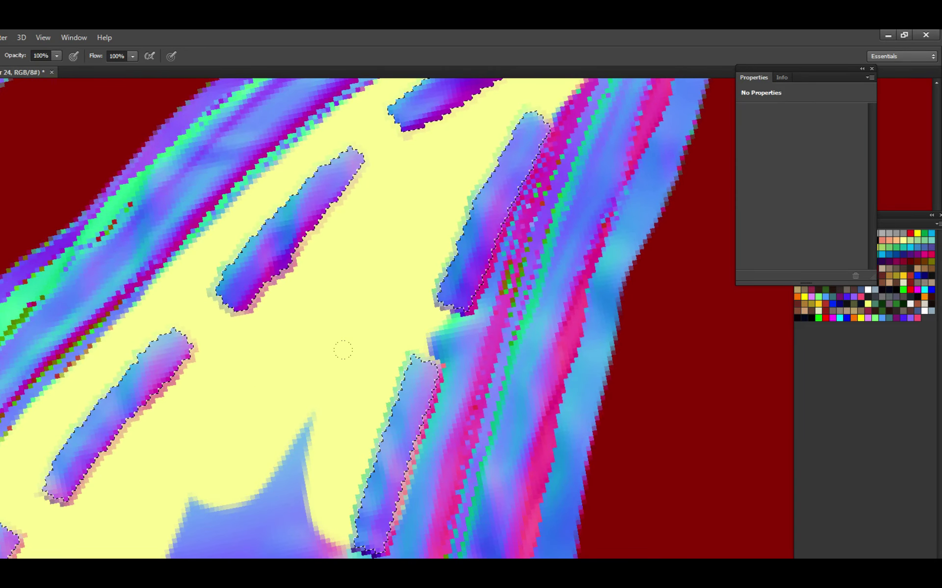
Fill more interior beside the unfinished row of stitch dashes and begin its pale yellow outer strip at the wide-end corner.
mouse_move(412, 422)
left_mouse_down()
mouse_move(351, 498)
mouse_move(346, 403)
left_mouse_up()
mouse_move(346, 314)
left_mouse_down()
mouse_move(342, 243)
mouse_move(216, 296)
mouse_move(263, 422)
mouse_move(330, 381)
mouse_move(363, 334)
left_mouse_up()
mouse_move(343, 294)
left_mouse_down()
mouse_move(336, 454)
mouse_move(373, 279)
mouse_move(487, 269)
left_mouse_up()
left_click_drag(572, 202, 418, 334)
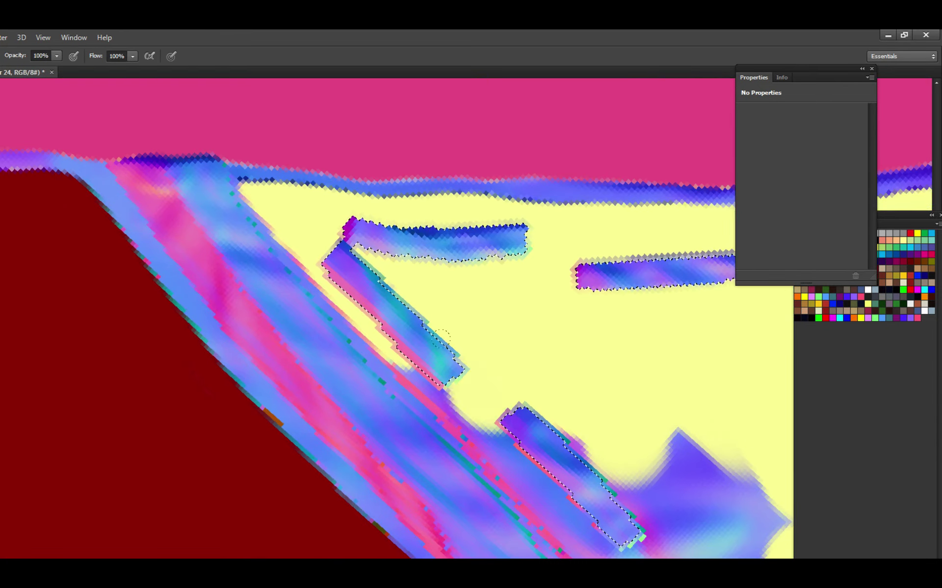
Extend the pale yellow outer strip past the second stitch dash from the wide end and save the document.
left_click_drag(426, 397, 529, 461)
mouse_move(529, 461)
left_mouse_down()
mouse_move(390, 363)
mouse_move(475, 454)
mouse_move(428, 395)
left_mouse_up()
mouse_move(419, 325)
left_mouse_down()
mouse_move(442, 401)
mouse_move(472, 421)
mouse_move(417, 333)
left_mouse_up()
key("ctrl+s")
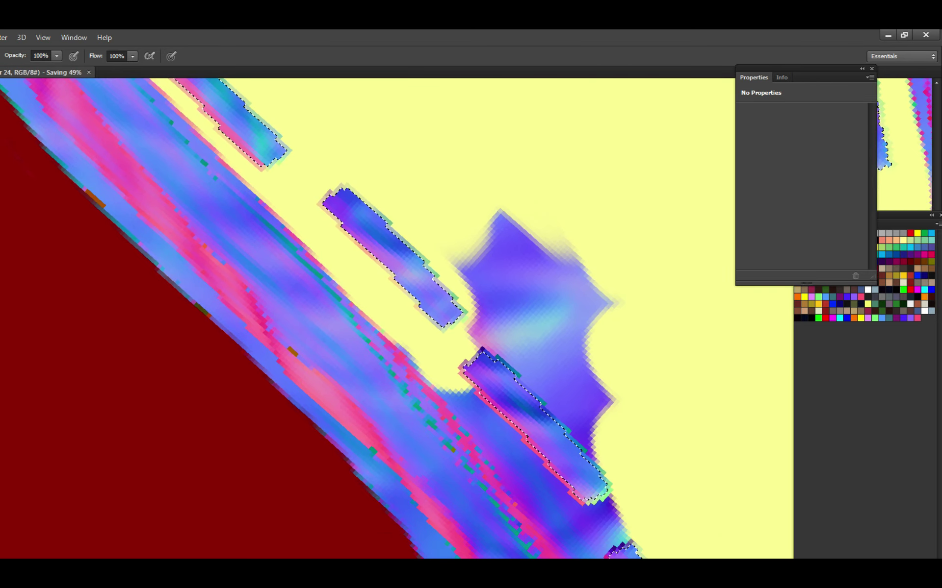
Paint the pale yellow outer strip between the seam and the third stitch dash from the wide end, saving the document.
left_click_drag(428, 379, 437, 330)
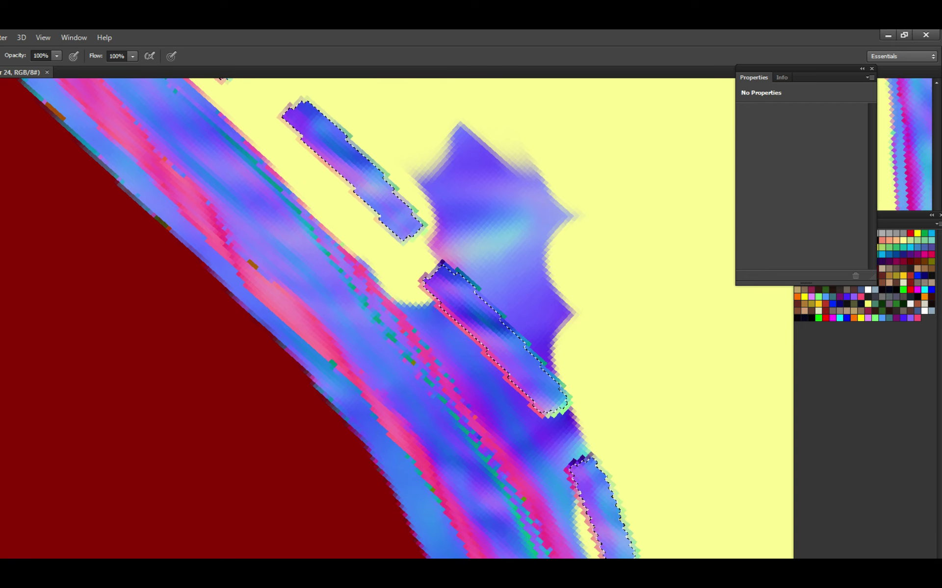
left_click_drag(420, 311, 382, 262)
key("ctrl+d")
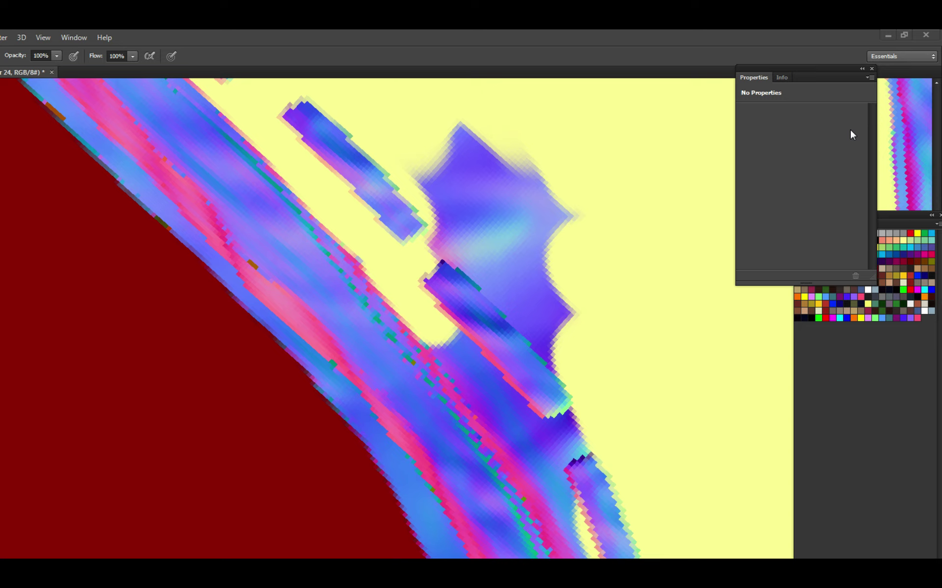
left_click(466, 309)
scroll(452, 336, "down", 3)
key("ctrl+s")
mouse_move(458, 279)
left_mouse_down()
mouse_move(433, 251)
mouse_move(439, 267)
mouse_move(409, 223)
left_mouse_up()
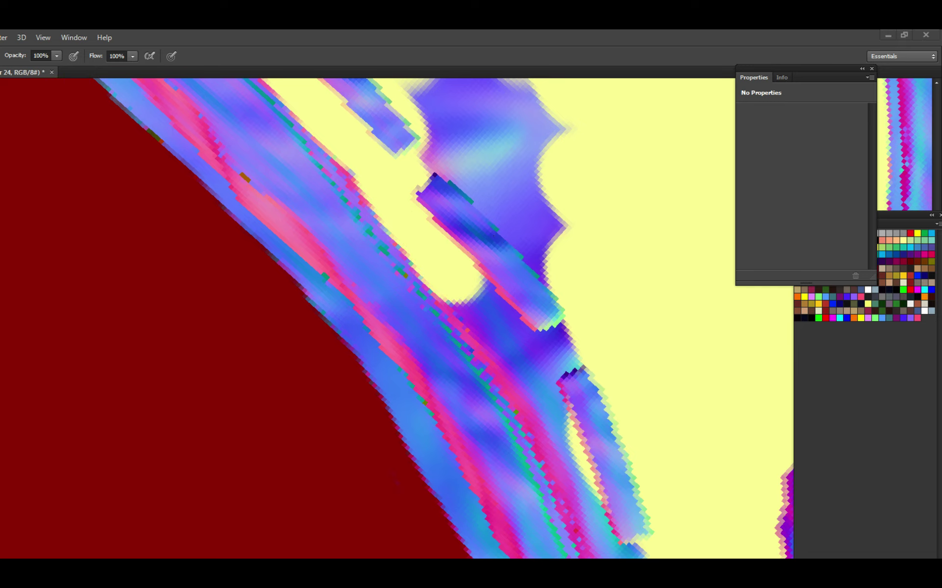
left_click(446, 295)
scroll(448, 294, "down", 3)
key("ctrl+s")
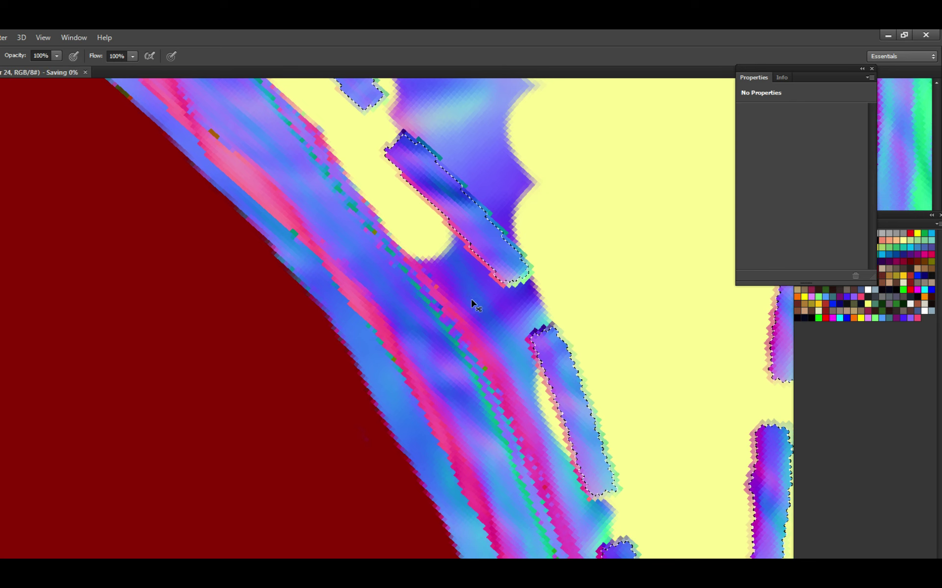
Continue the pale yellow outer strip from the third stitch dash down toward the narrow tip and save the document.
mouse_move(469, 308)
left_mouse_down()
mouse_move(424, 243)
mouse_move(494, 334)
mouse_move(461, 286)
mouse_move(467, 297)
mouse_move(502, 271)
mouse_move(518, 306)
mouse_move(495, 268)
mouse_move(523, 353)
left_mouse_up()
scroll(523, 353, "down", 3)
mouse_move(488, 311)
left_mouse_down()
mouse_move(448, 218)
mouse_move(454, 245)
mouse_move(397, 154)
left_mouse_up()
scroll(495, 313, "down", 3)
key("ctrl+s")
mouse_move(496, 297)
left_mouse_down()
mouse_move(450, 237)
mouse_move(451, 253)
mouse_move(431, 187)
mouse_move(435, 208)
mouse_move(495, 288)
mouse_move(473, 279)
mouse_move(448, 210)
mouse_move(495, 363)
mouse_move(491, 305)
mouse_move(512, 378)
left_mouse_up()
scroll(496, 288, "down", 3)
scroll(495, 363, "down", 3)
scroll(522, 330, "down", 5)
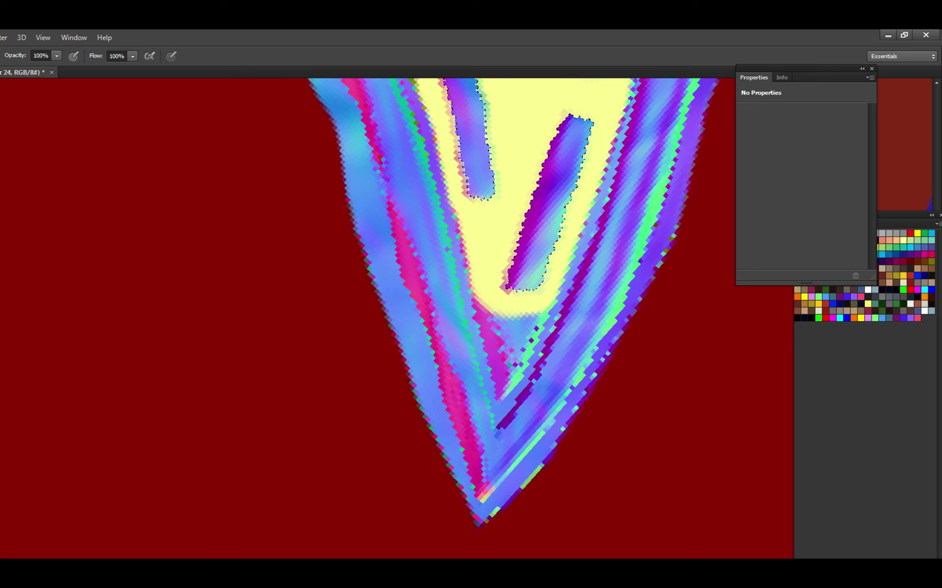
Fill the narrow tip below the last stitch dash with pale yellow up to both seams and save the document.
mouse_move(510, 365)
left_mouse_down()
mouse_move(483, 317)
mouse_move(504, 353)
mouse_move(539, 294)
left_mouse_up()
left_click_drag(524, 335, 505, 388)
key("ctrl+d")
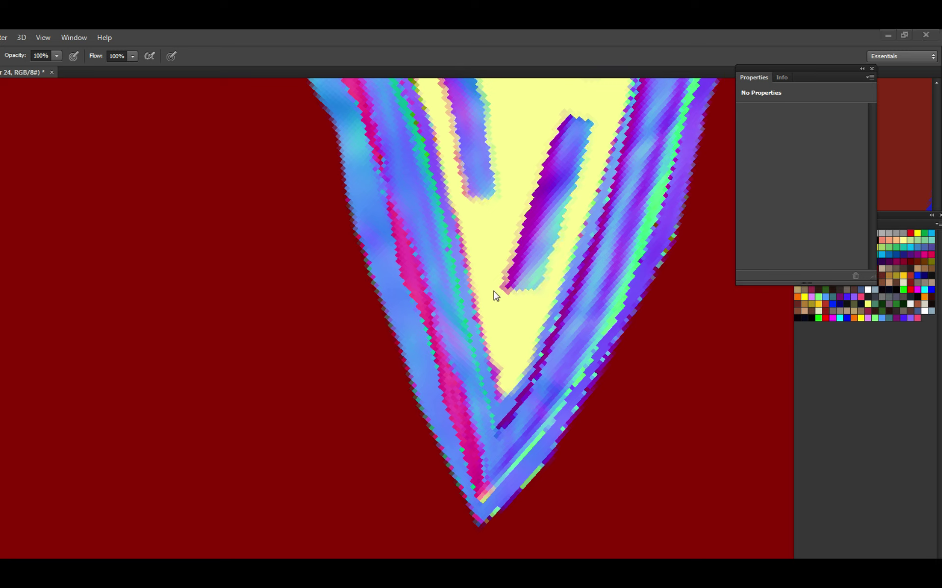
key("ctrl+alt+z")
key("ctrl+alt+z")
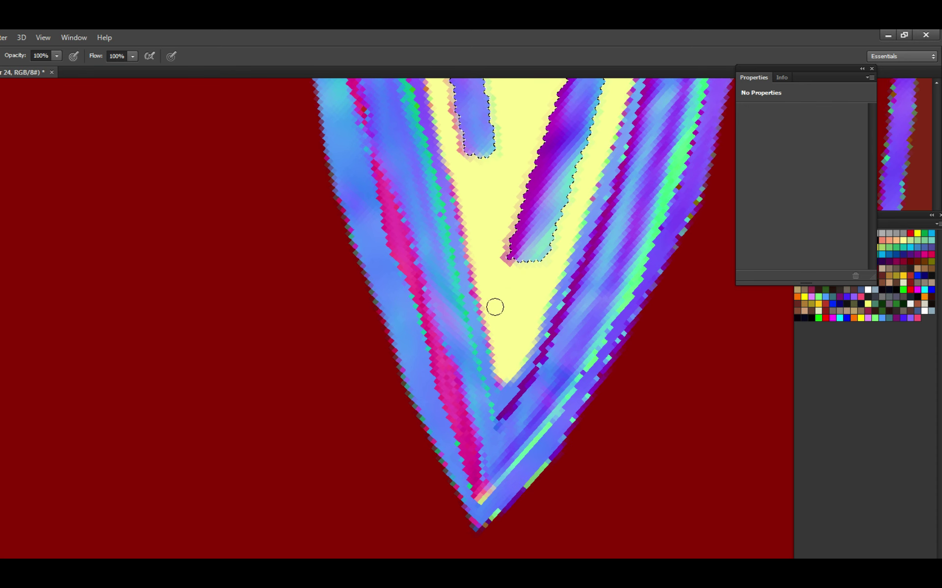
key("ctrl+alt+z")
key("ctrl+s")
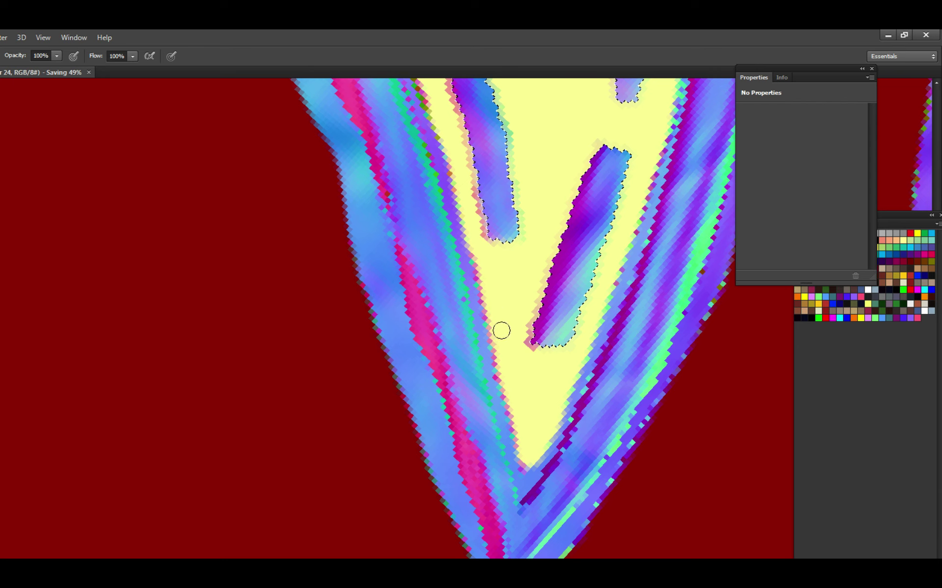
Refine the pale yellow edge along the left-hand seam from the tip up to the third stitch dash, saving the document.
key("ctrl+alt+z")
key("ctrl+alt+z")
key("ctrl+alt+z")
key("ctrl+alt+z")
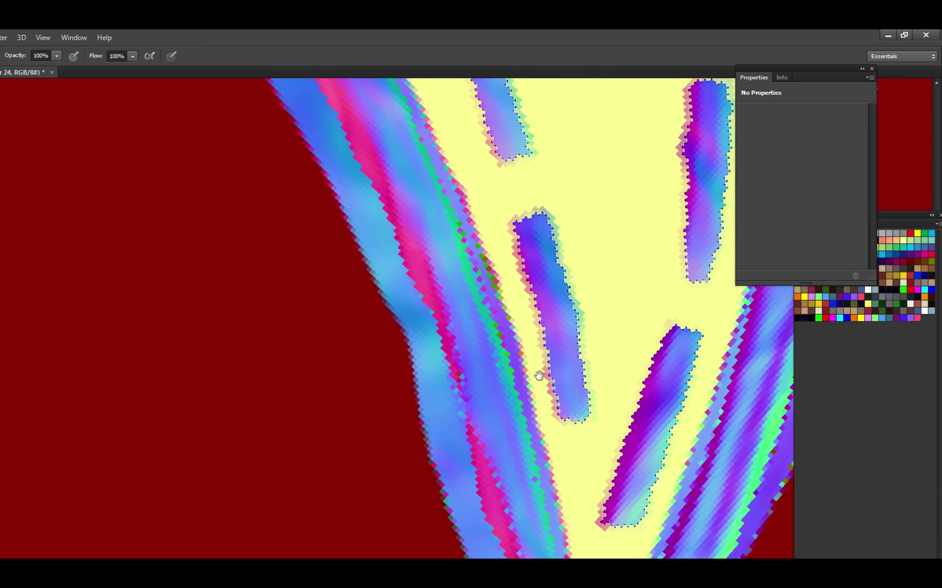
key("ctrl+alt+z")
key("ctrl+s")
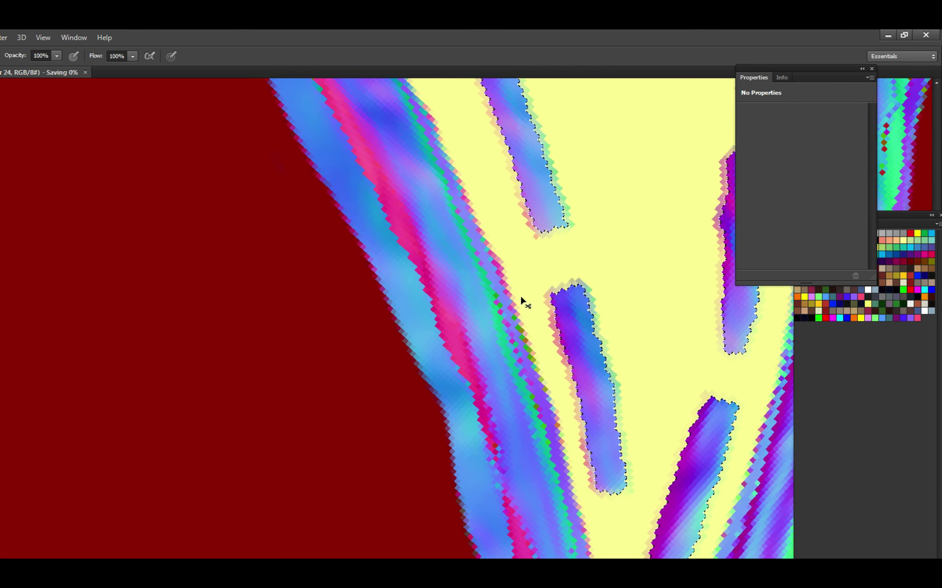
key("ctrl+alt+z")
key("ctrl+alt+z")
key("ctrl+alt+z")
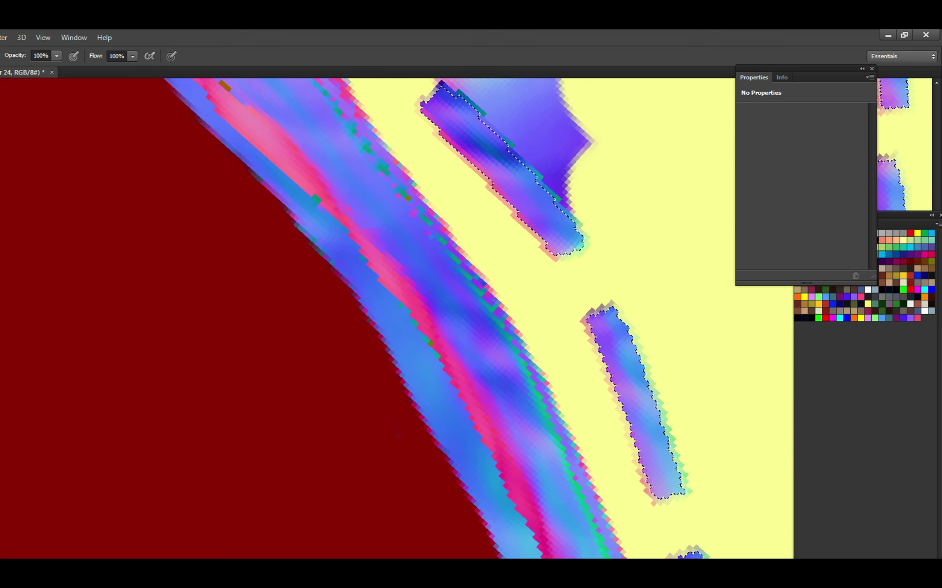
Fill the remaining unpainted interior patch beside the second and third left-hand stitch dashes with pale yellow.
key("ctrl+alt+z")
key("ctrl+alt+z")
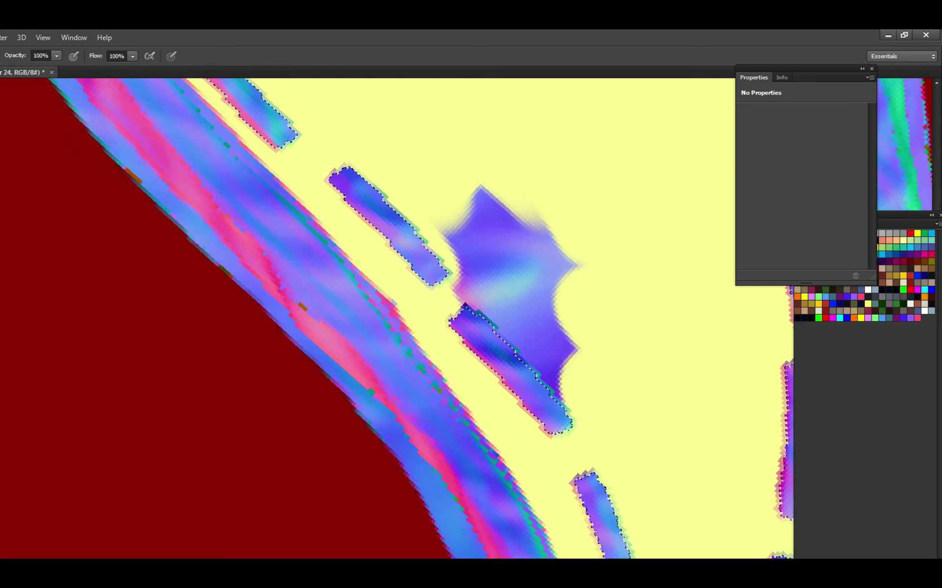
key("ctrl+alt+z")
key("ctrl+alt+z")
key("ctrl+alt+z")
key("ctrl+alt+z")
key("ctrl+alt+z")
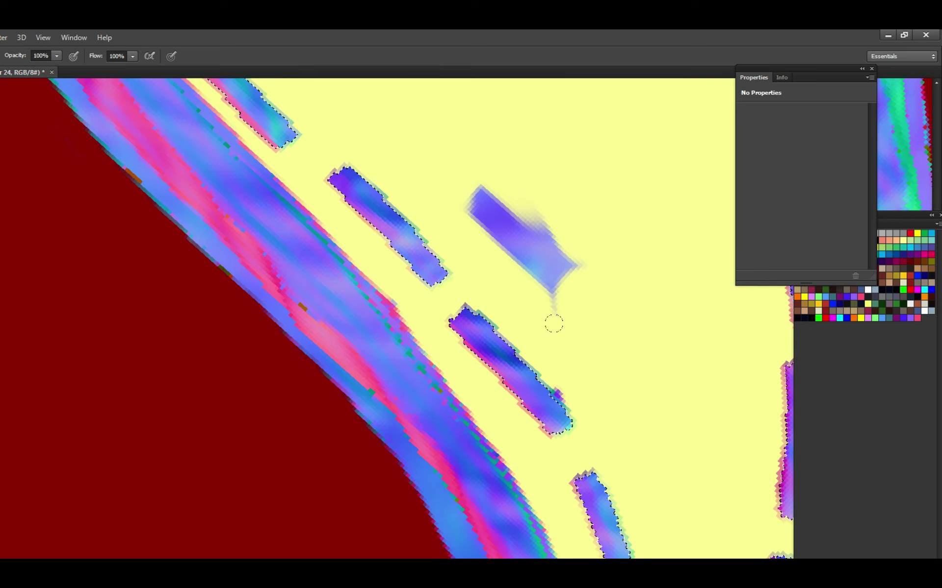
key("ctrl+alt+z")
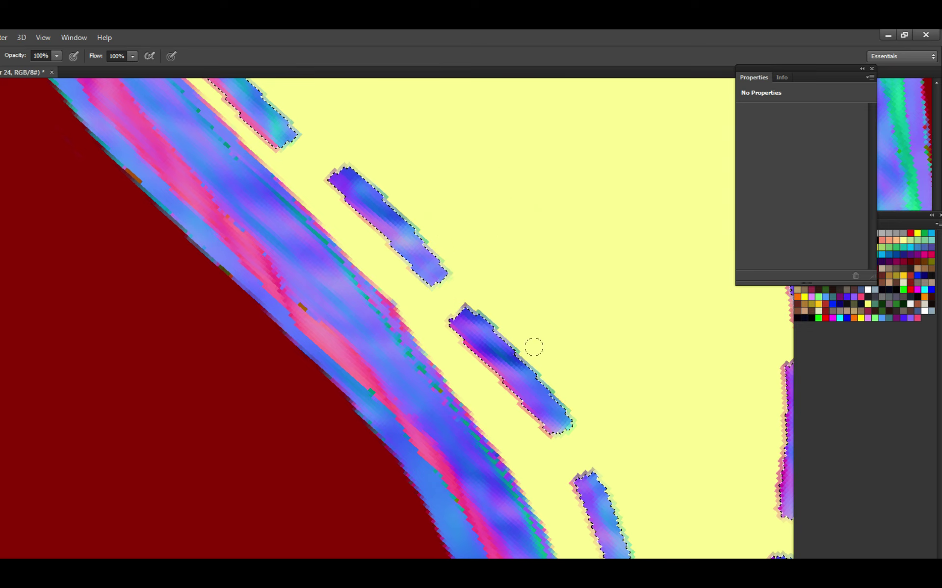
Examine the pale yellow fill along the left-hand seam from the wide end down to the narrow tip for gaps.
scroll(534, 348, "down", 5)
scroll(523, 349, "up", 5)
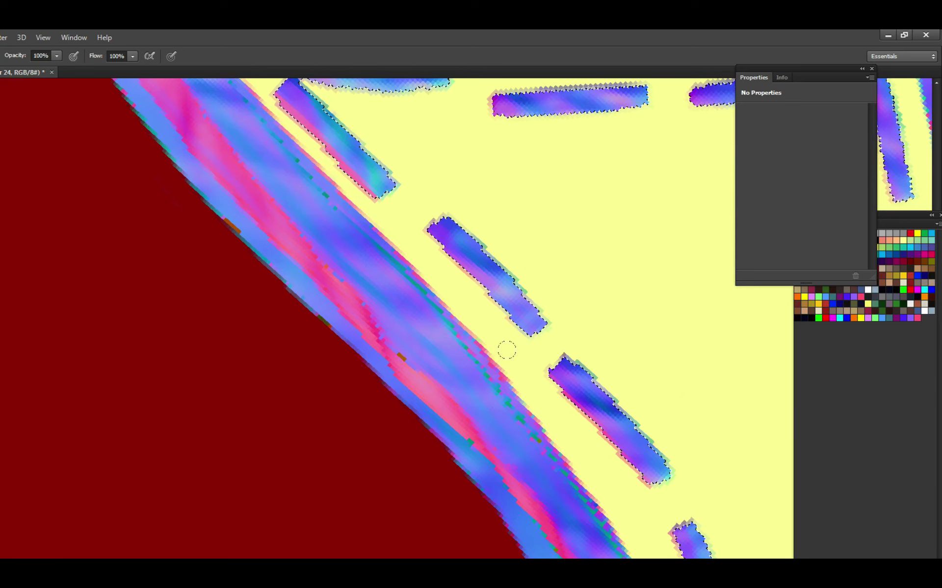
scroll(528, 379, "down", 3)
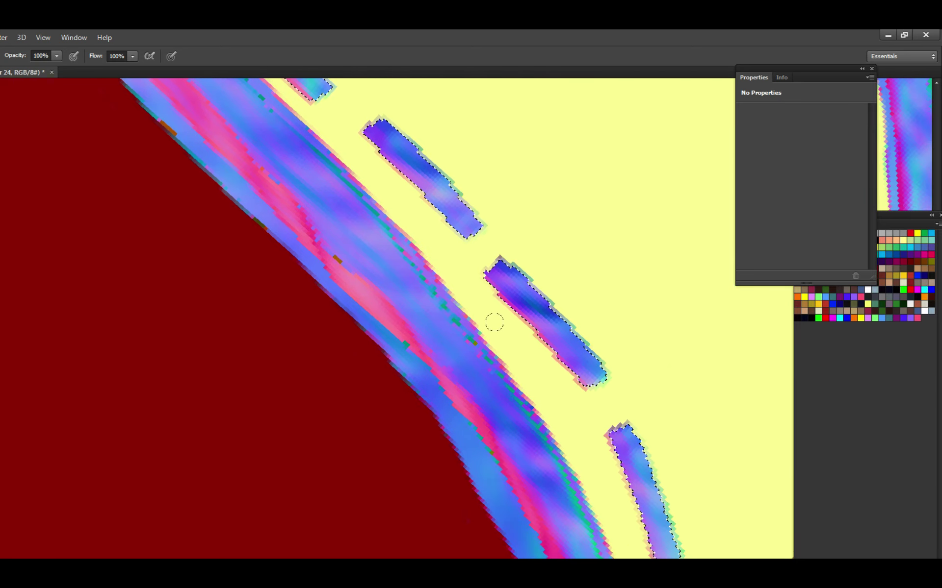
scroll(491, 323, "down", 2)
scroll(569, 330, "down", 4)
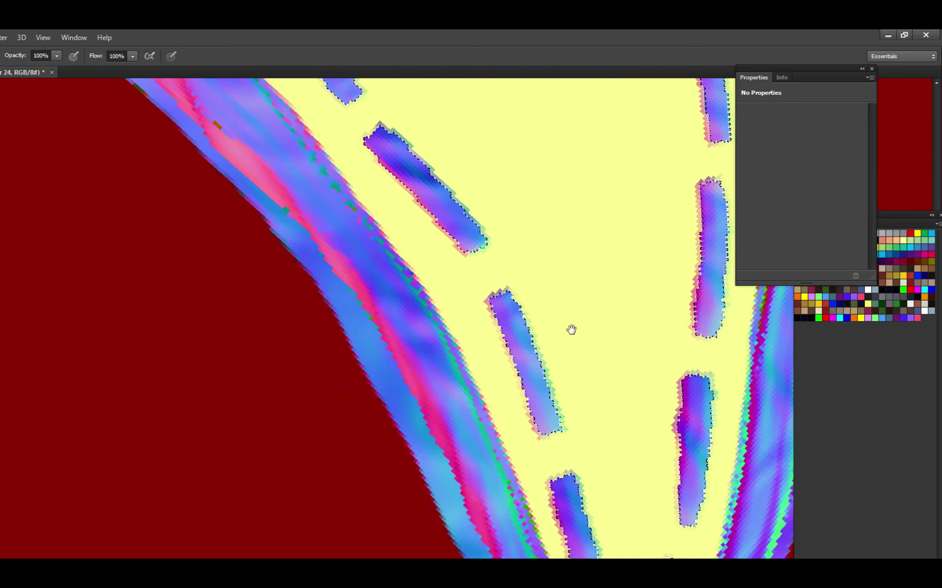
scroll(529, 300, "up", 4)
scroll(515, 345, "down", 3)
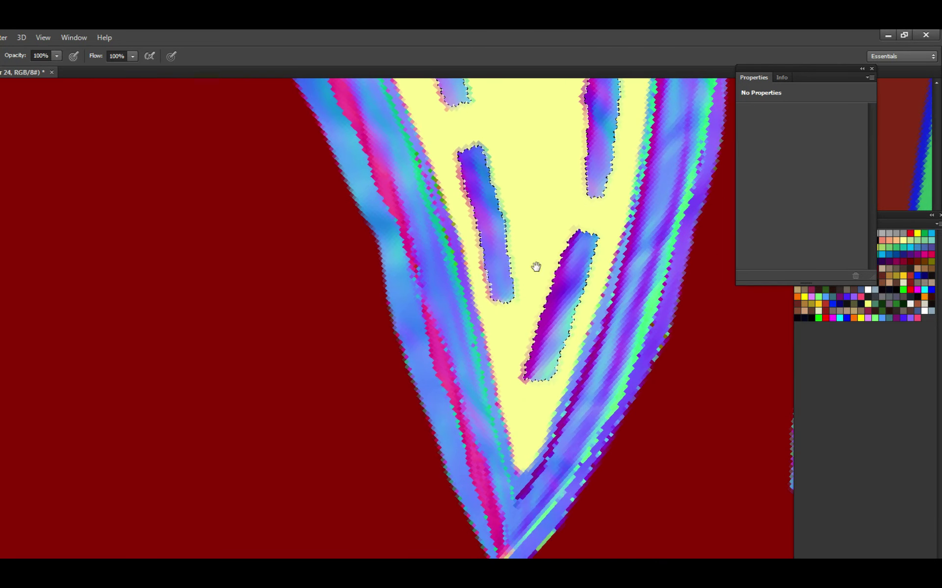
scroll(545, 242, "up", 4)
Paint over the speckled gap at the narrow tip with pale yellow using the Brush tool, following both seams.
key("b")
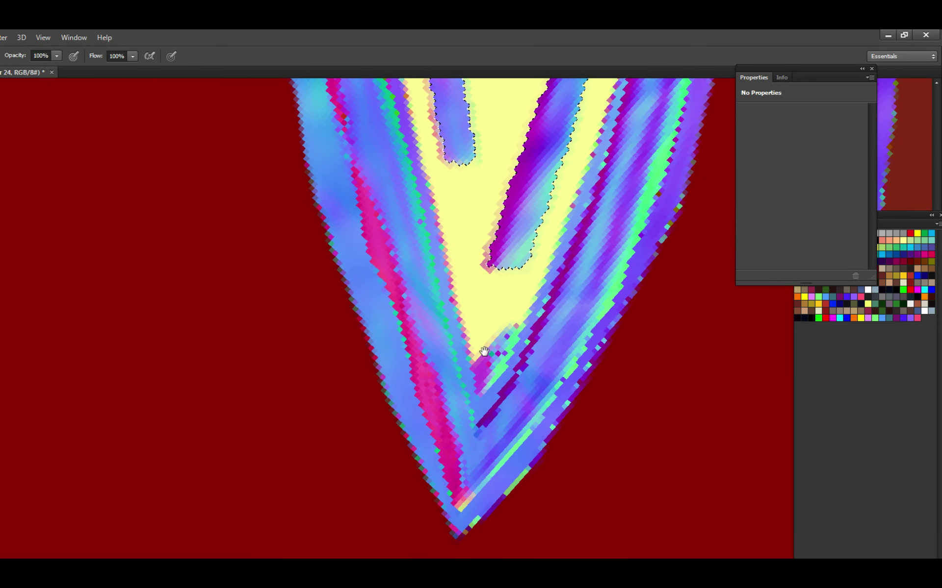
key("ctrl+plus")
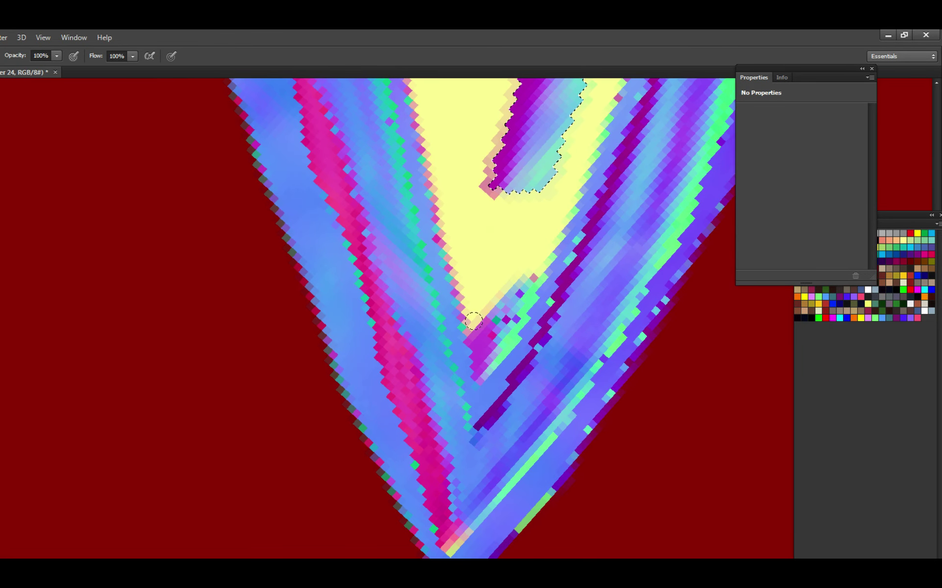
mouse_move(475, 311)
left_mouse_down()
mouse_move(481, 373)
mouse_move(496, 313)
mouse_move(480, 348)
mouse_move(505, 323)
left_mouse_up()
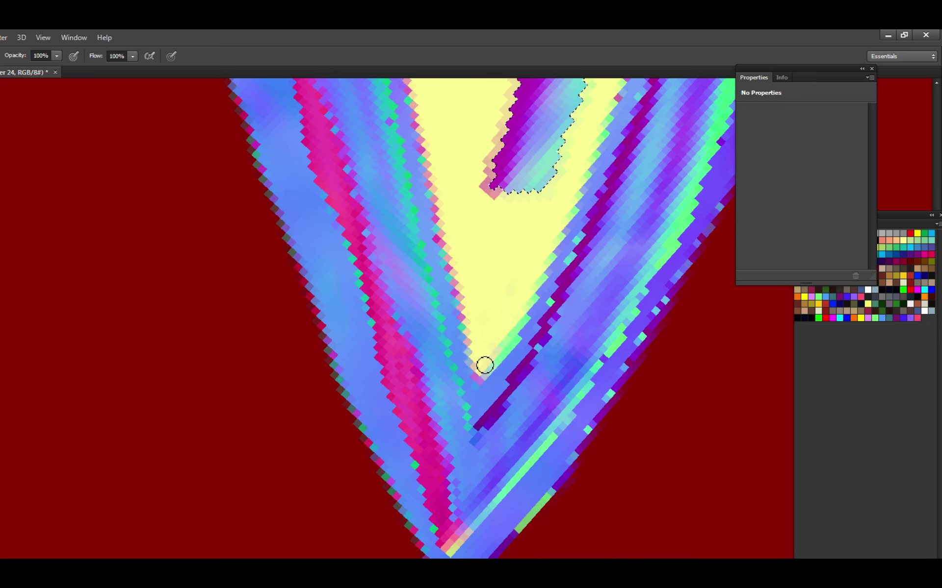
left_click_drag(544, 254, 487, 307)
scroll(487, 307, "up", 2)
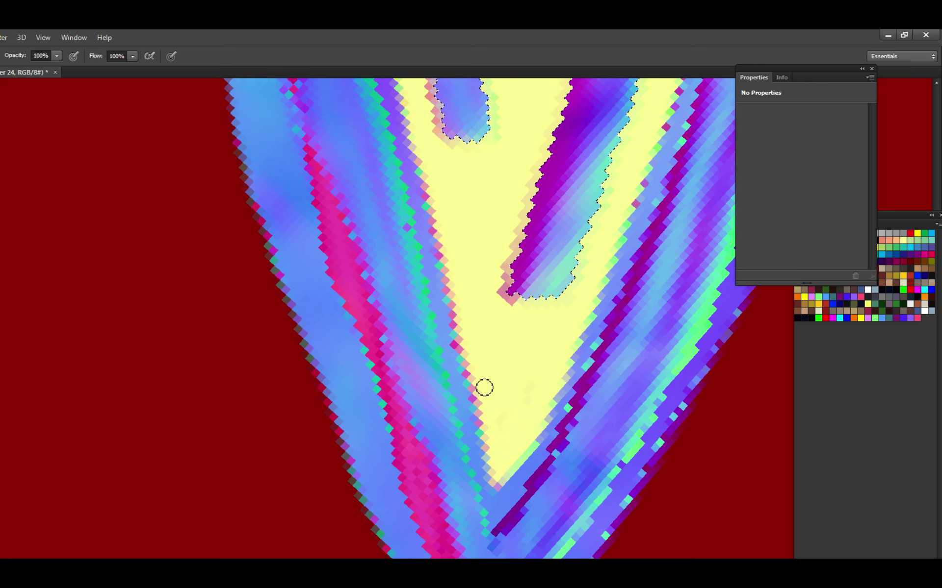
scroll(460, 293, "down", 1)
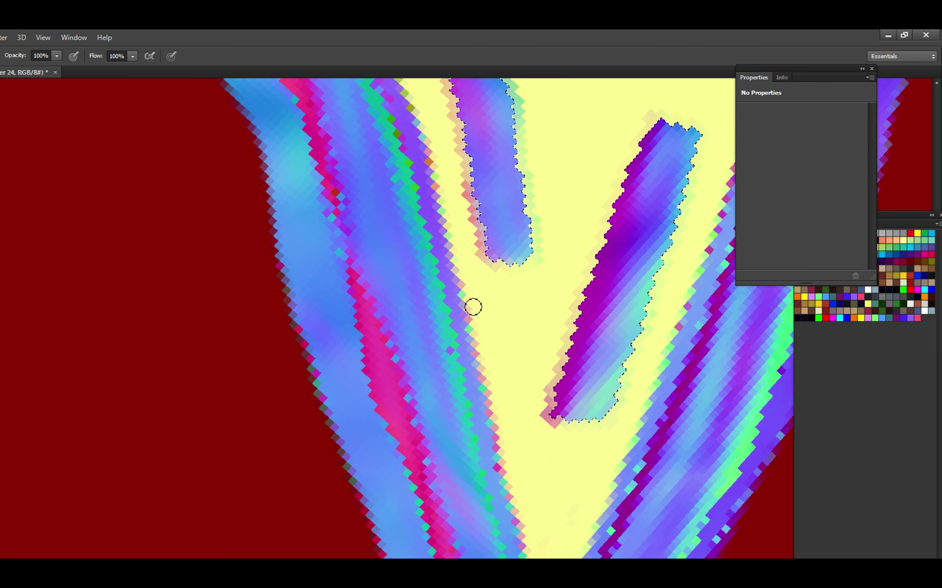
Examine the pale yellow edge along the right-hand seam and its stitch dashes from the narrow tip toward the wide end.
scroll(523, 351, "up", 2)
scroll(524, 351, "up", 1)
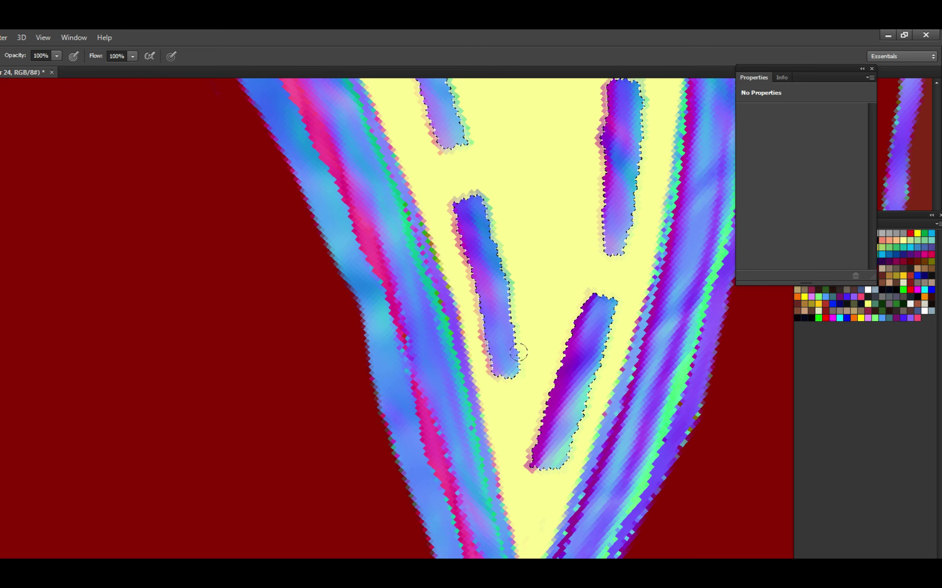
scroll(549, 301, "down", 2)
scroll(549, 300, "up", 2)
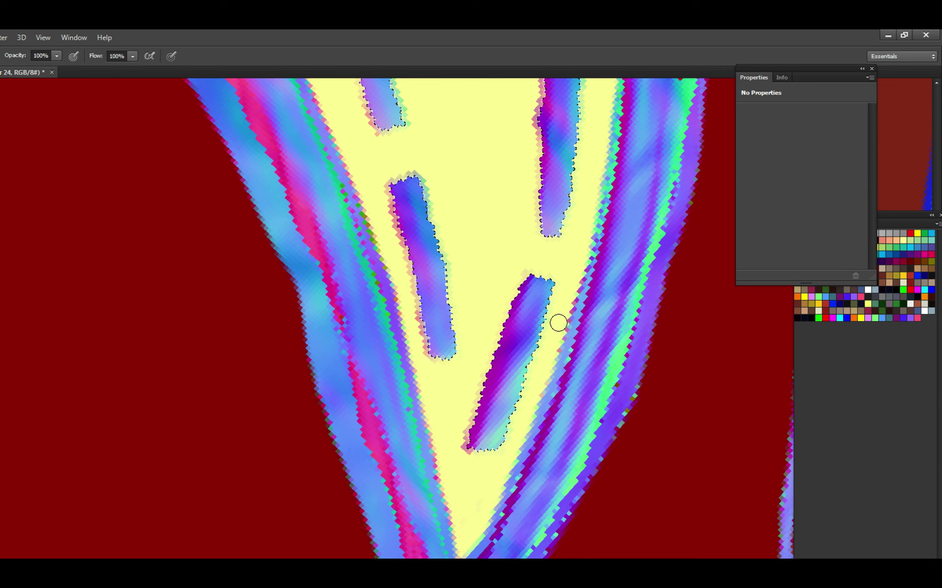
scroll(535, 367, "up", 2)
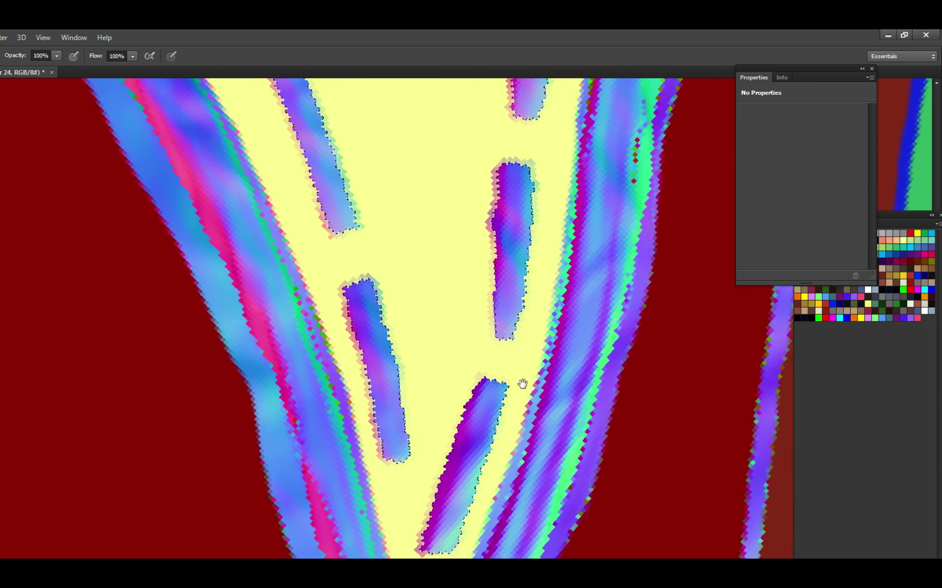
left_click_drag(547, 310, 534, 387)
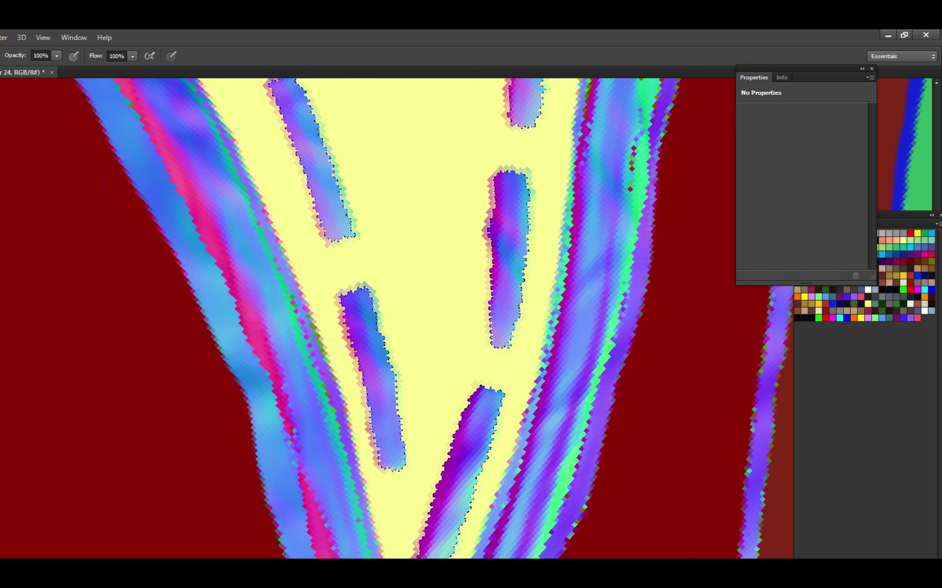
scroll(546, 266, "up", 2)
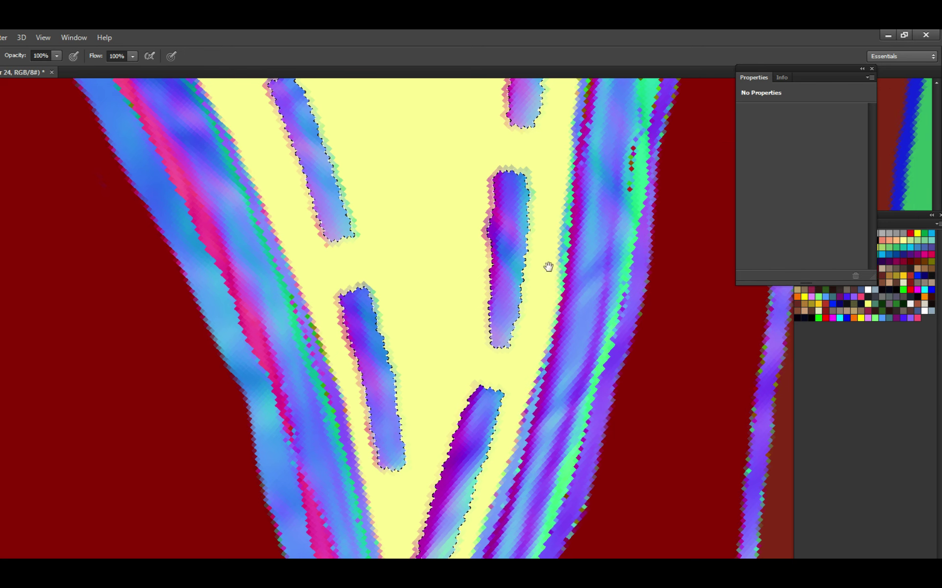
scroll(526, 412, "down", 1)
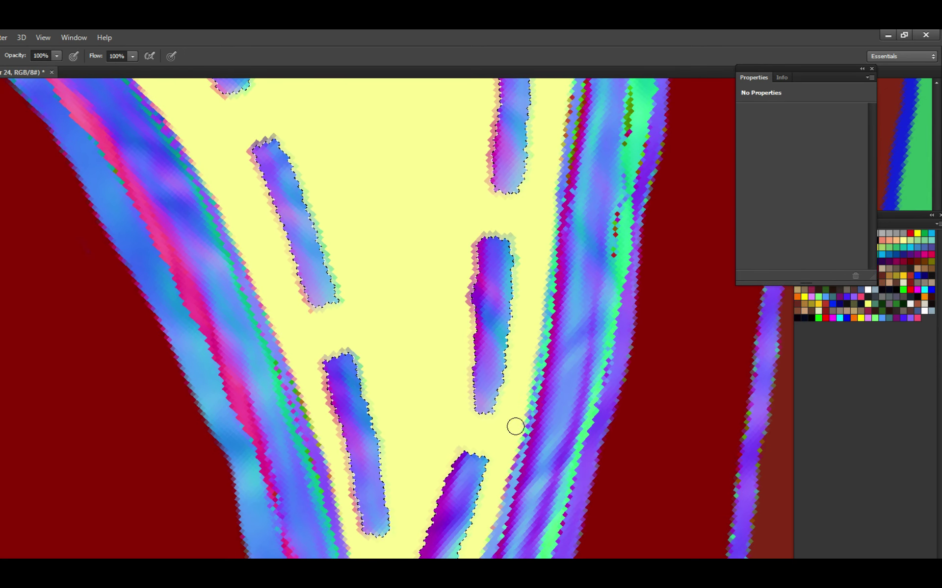
scroll(520, 388, "up", 1)
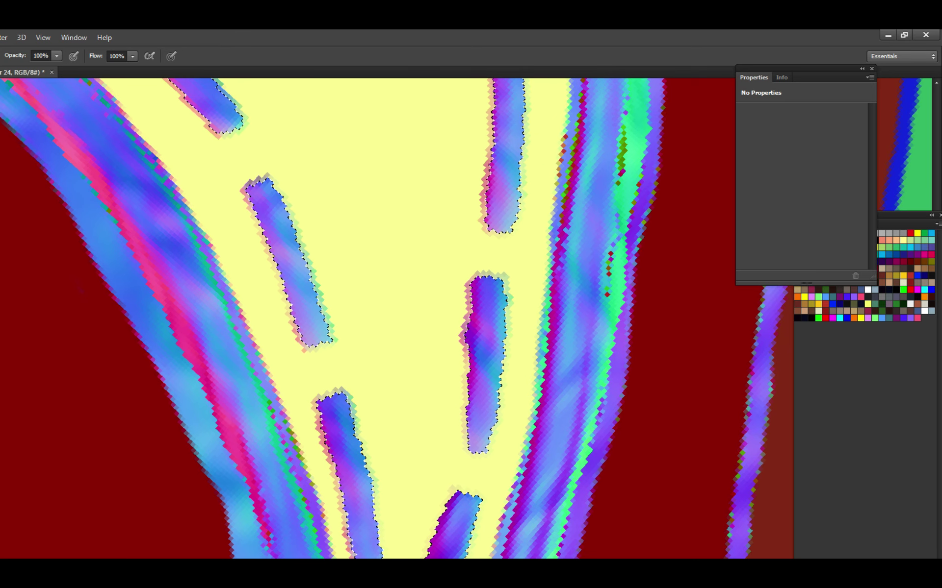
scroll(538, 293, "up", 5)
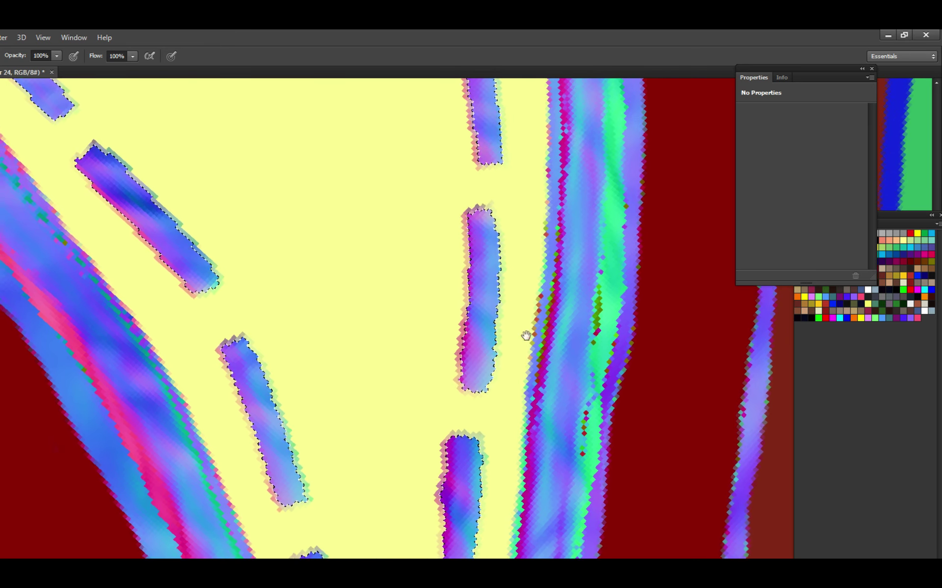
scroll(528, 322, "up", 1)
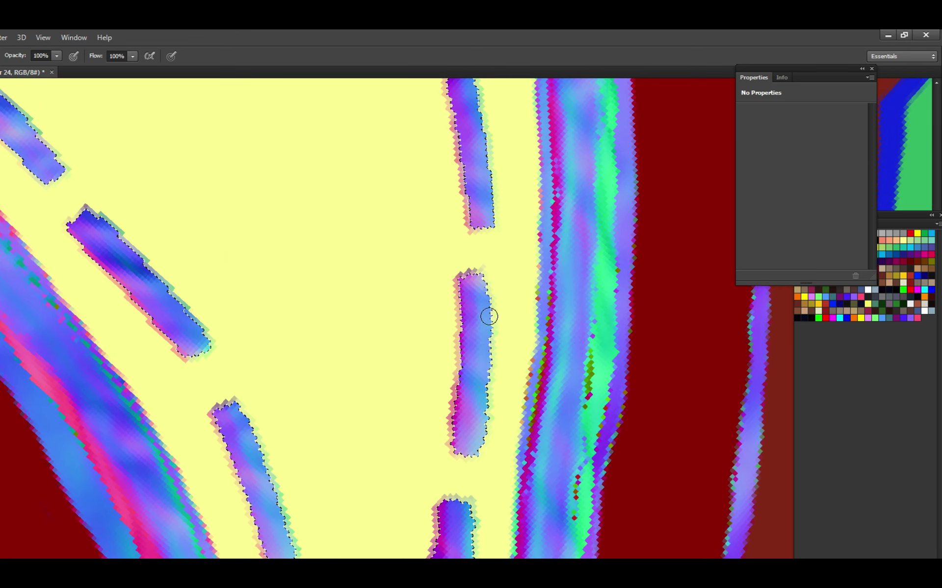
Save the document and check the pale yellow edge beside the right-hand stitch dashes of the finished triangular panel.
scroll(487, 384, "up", 2)
key("ctrl+s")
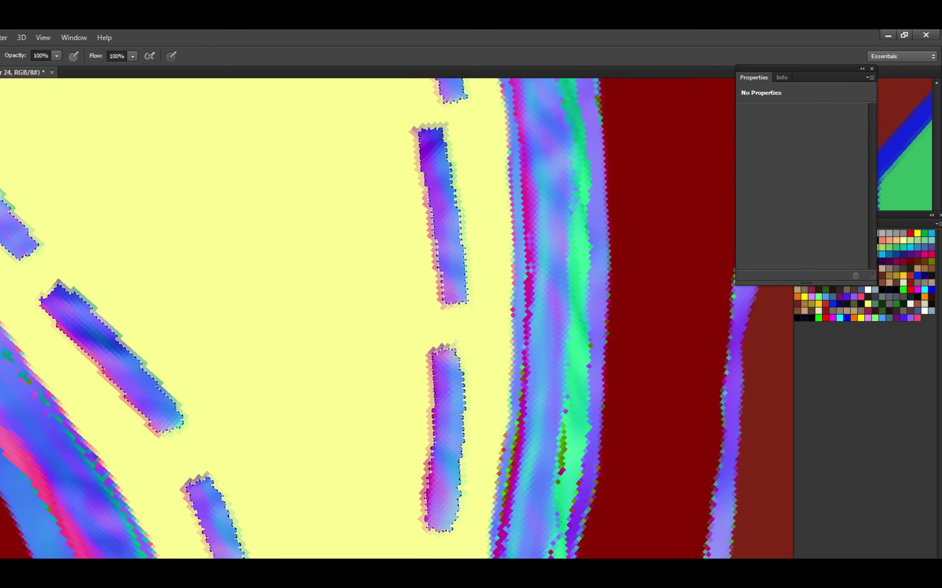
key("ctrl+d")
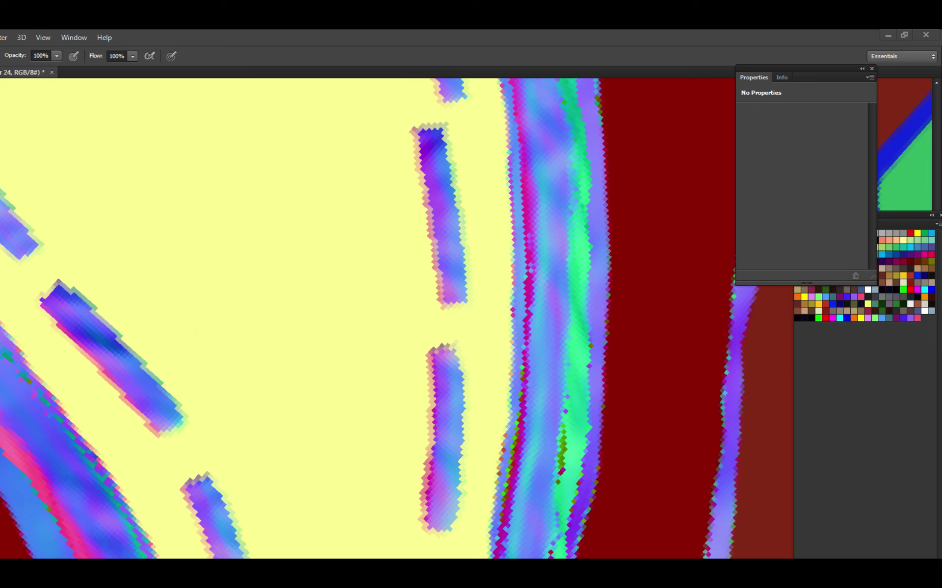
left_click(484, 336)
scroll(511, 336, "down", 3)
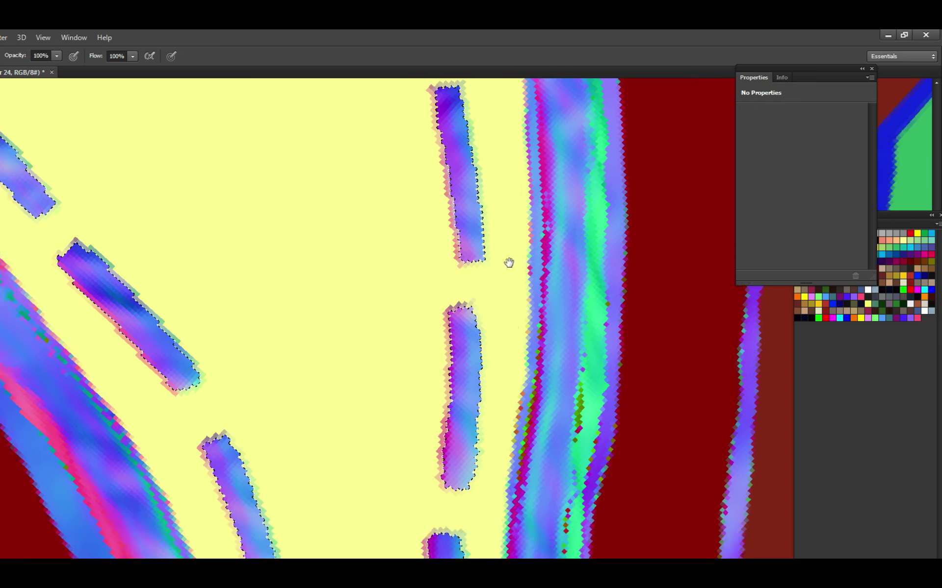
scroll(503, 326, "down", 2)
left_click_drag(437, 330, 534, 285)
scroll(534, 286, "down", 3)
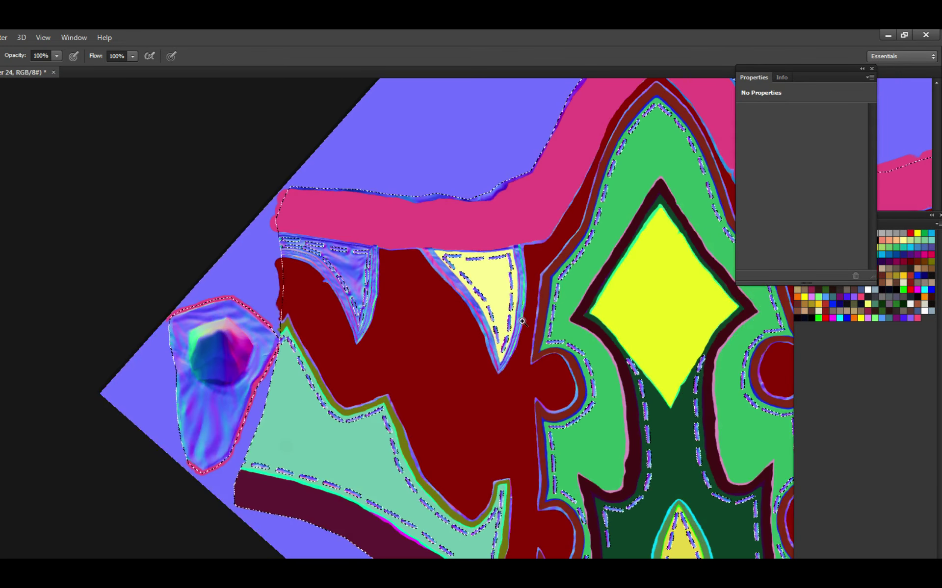
Examine the finished panel's pale yellow fill along its wide end and around the corner stitch dashes.
scroll(443, 316, "up", 3)
scroll(511, 340, "down", 4)
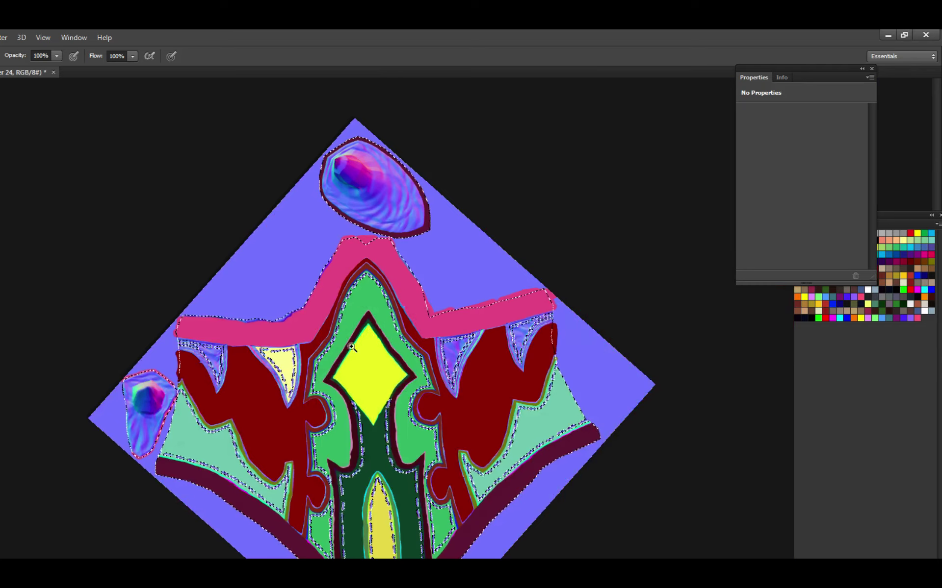
scroll(363, 353, "up", 3)
left_click_drag(236, 363, 417, 340)
scroll(418, 339, "up", 3)
left_click_drag(505, 351, 364, 347)
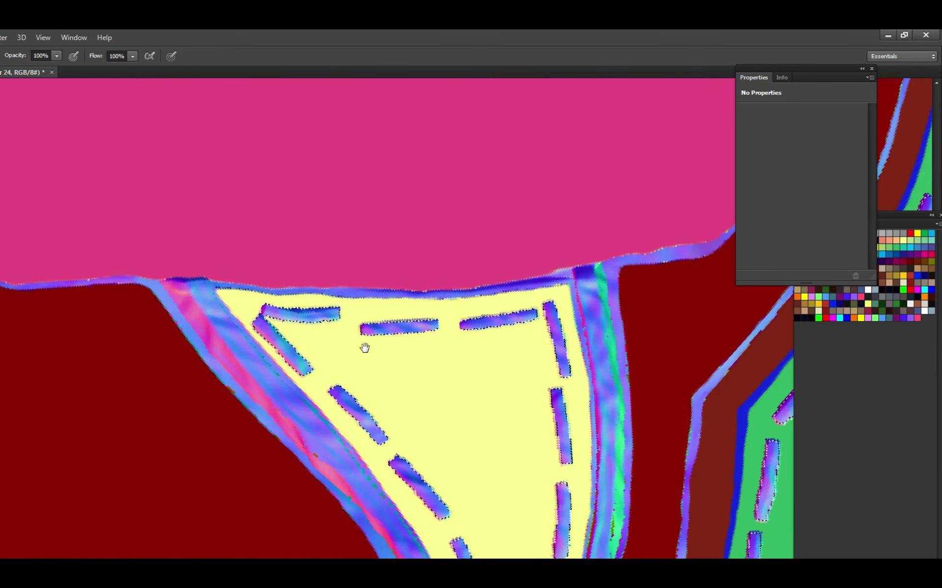
scroll(318, 362, "up", 2)
scroll(318, 361, "down", 2)
scroll(429, 388, "up", 2)
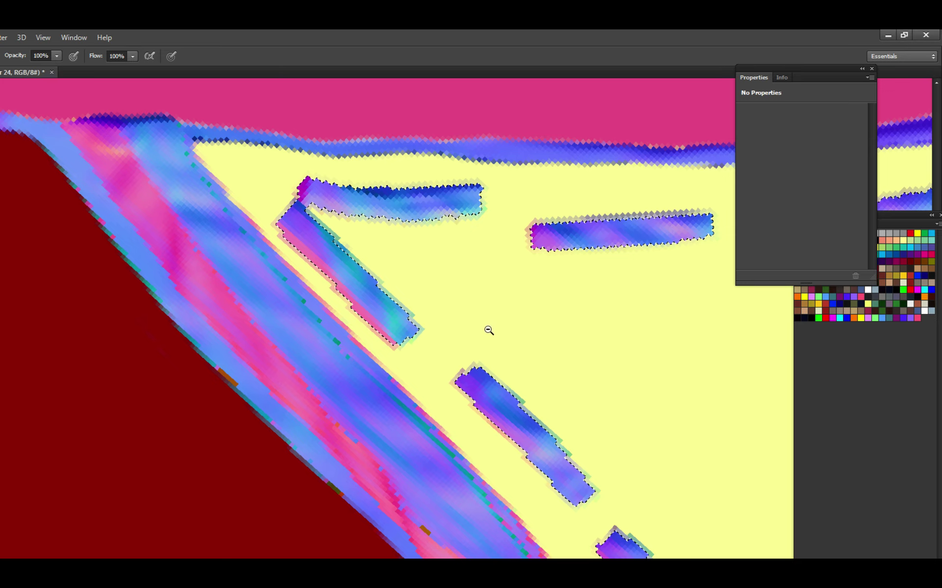
mouse_move(489, 331)
left_mouse_down()
mouse_move(497, 330)
mouse_move(398, 350)
mouse_move(208, 295)
mouse_move(426, 301)
mouse_move(449, 336)
left_mouse_up()
Brush pale yellow around the second left-hand stitch dash of the mirrored triangular panel and save the document.
mouse_move(422, 267)
left_mouse_down()
mouse_move(425, 378)
mouse_move(443, 394)
left_mouse_up()
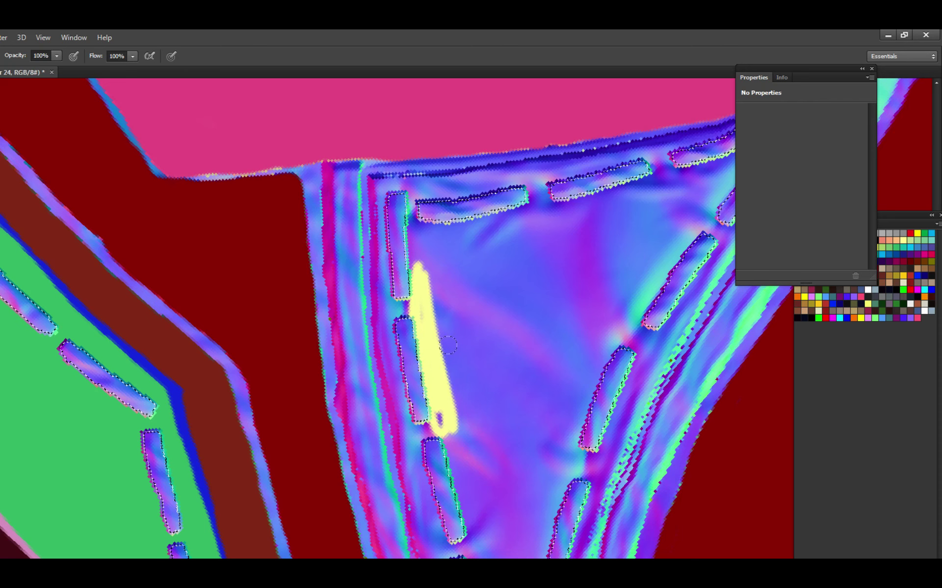
mouse_move(478, 395)
left_mouse_down()
mouse_move(438, 421)
mouse_move(433, 378)
mouse_move(429, 390)
mouse_move(422, 374)
mouse_move(401, 417)
left_mouse_up()
left_click_drag(343, 373, 388, 373)
key("ctrl+s")
scroll(324, 84, "up", 2)
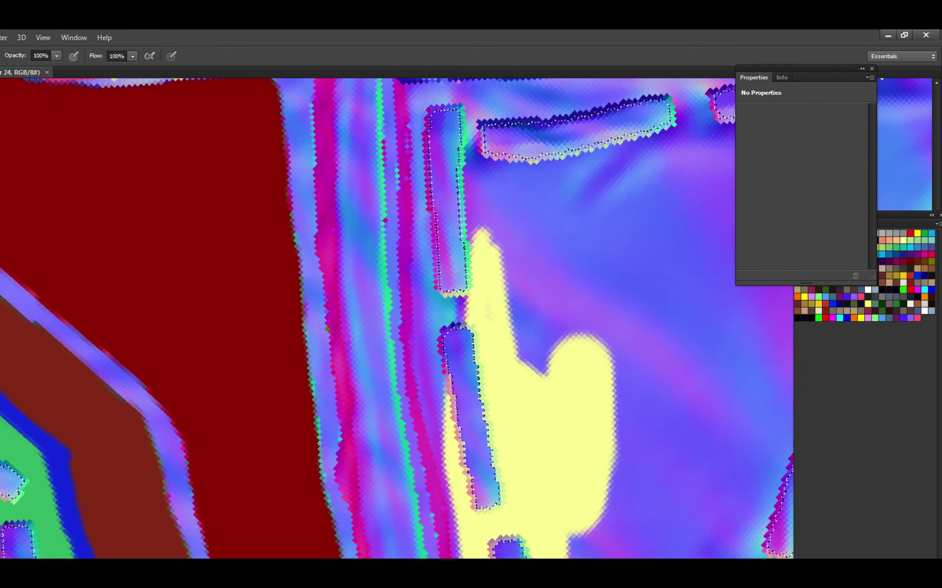
Extend the mirrored panel's pale yellow fill around the uppermost left-hand dash and along the first wide-end dashes.
left_click_drag(451, 304, 429, 352)
left_click_drag(505, 353, 515, 280)
scroll(515, 295, "up", 3)
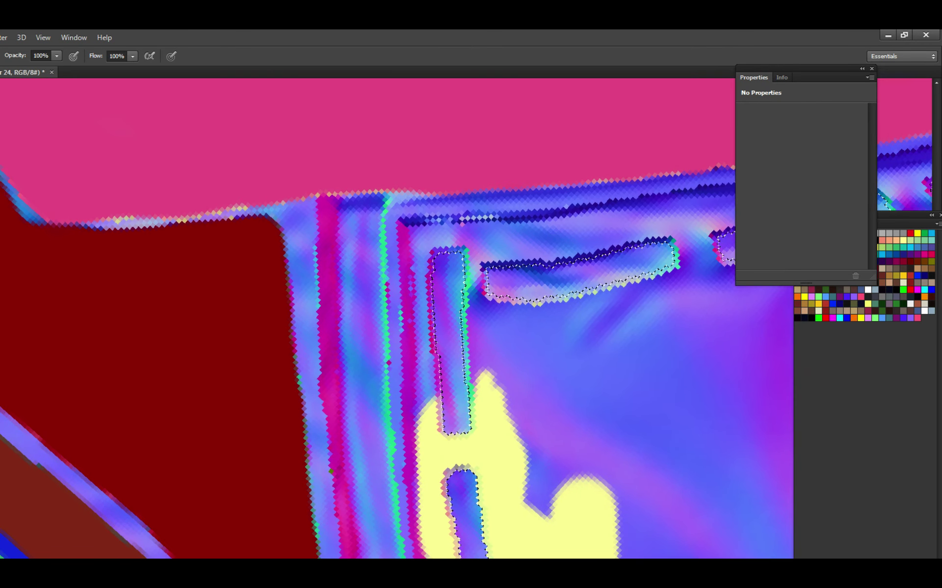
mouse_move(485, 417)
left_mouse_down()
mouse_move(441, 265)
mouse_move(572, 216)
mouse_move(405, 295)
left_mouse_up()
mouse_move(471, 319)
left_mouse_down()
mouse_move(540, 348)
mouse_move(441, 287)
mouse_move(578, 280)
mouse_move(545, 335)
left_mouse_up()
left_click(545, 335, "alt")
mouse_move(538, 279)
left_mouse_down()
mouse_move(451, 330)
mouse_move(384, 353)
mouse_move(364, 287)
left_mouse_up()
mouse_move(416, 428)
left_mouse_down()
mouse_move(461, 444)
mouse_move(456, 414)
left_mouse_up()
Paint pale yellow down past the lower left-hand dashes and around the lowest right-hand dash near the narrow tip.
scroll(441, 351, "down", 6)
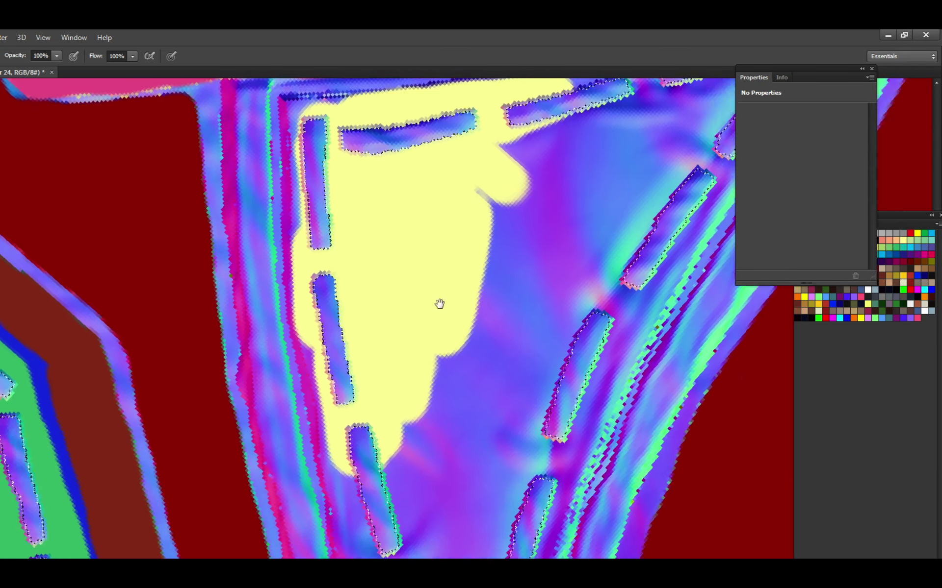
left_click_drag(340, 330, 397, 463)
scroll(397, 464, "down", 4)
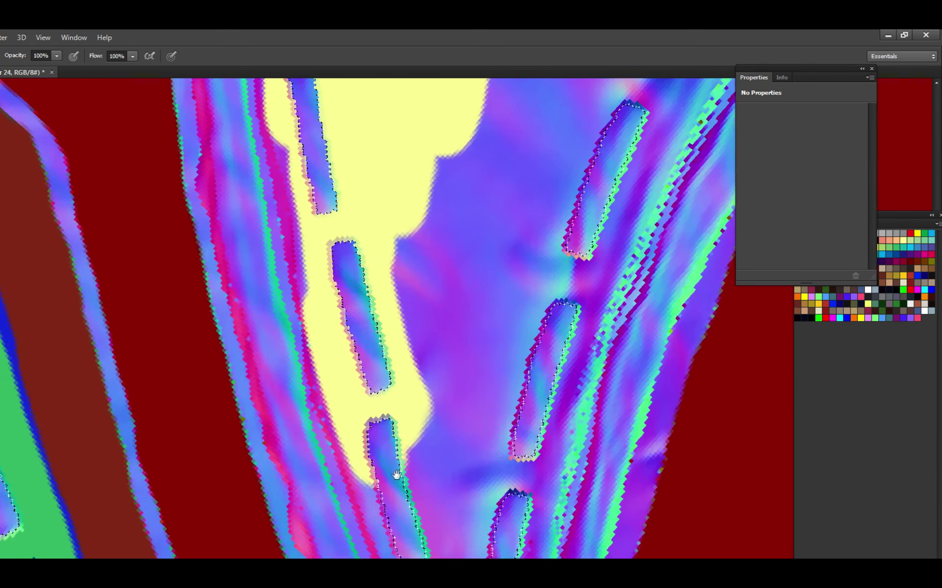
mouse_move(412, 267)
left_mouse_down()
mouse_move(415, 430)
mouse_move(478, 506)
mouse_move(534, 343)
mouse_move(510, 486)
mouse_move(483, 457)
left_mouse_up()
scroll(482, 458, "down", 3)
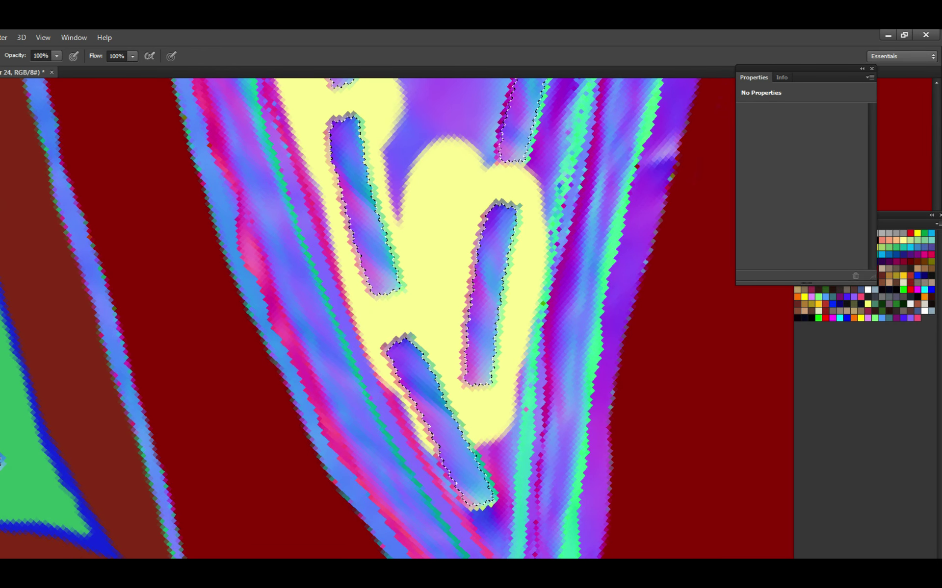
mouse_move(462, 500)
left_mouse_down()
mouse_move(432, 461)
mouse_move(459, 497)
mouse_move(486, 478)
mouse_move(473, 501)
left_mouse_up()
Refine the pale yellow strip between the lowest left-hand dash and its seam, and save the document.
key("alt+Tab")
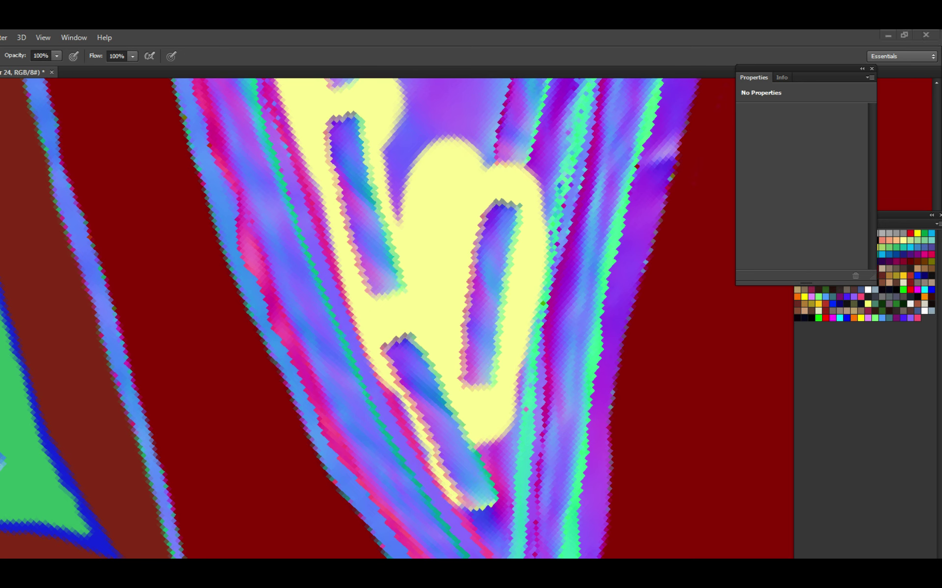
key("alt+Tab")
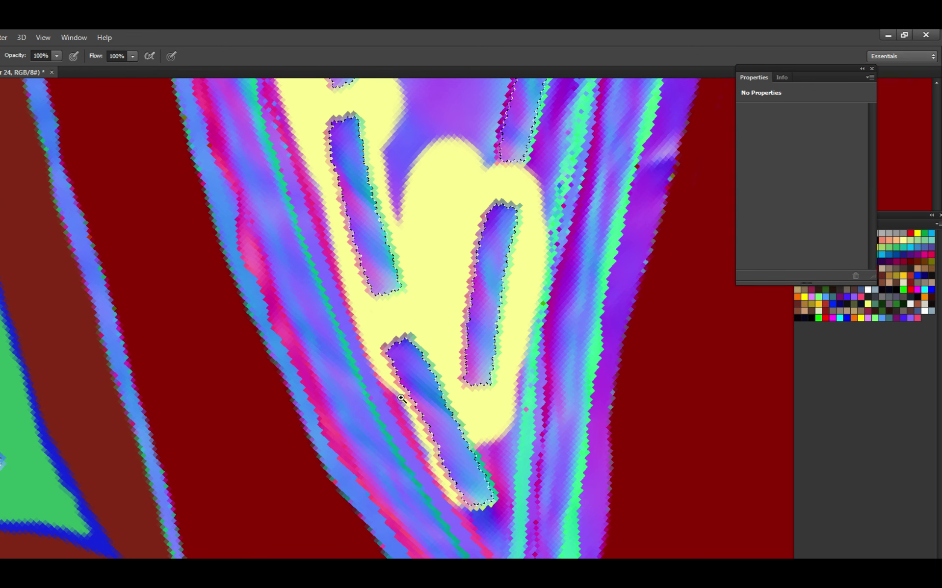
scroll(429, 394, "up", 2)
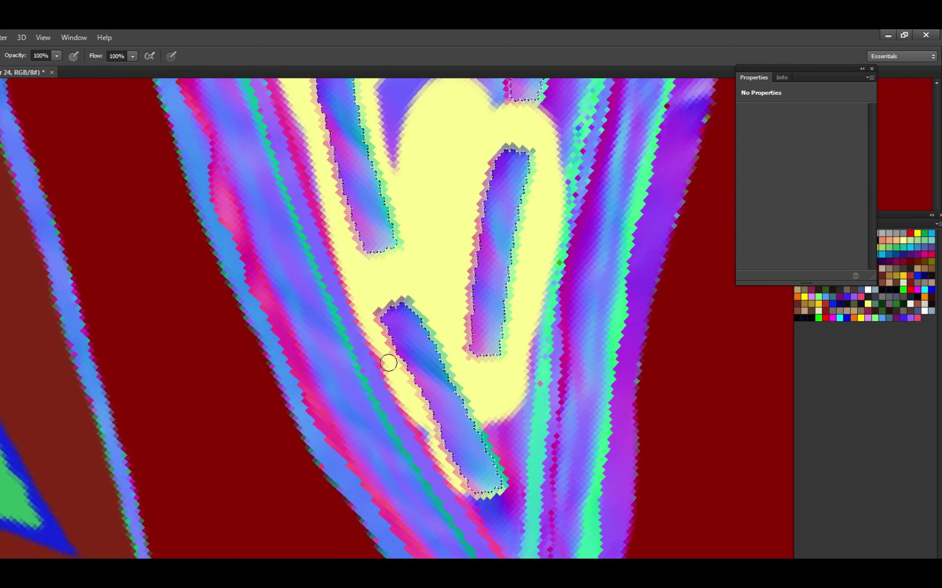
scroll(410, 399, "down", 2)
key("ctrl+s")
scroll(420, 369, "down", 1)
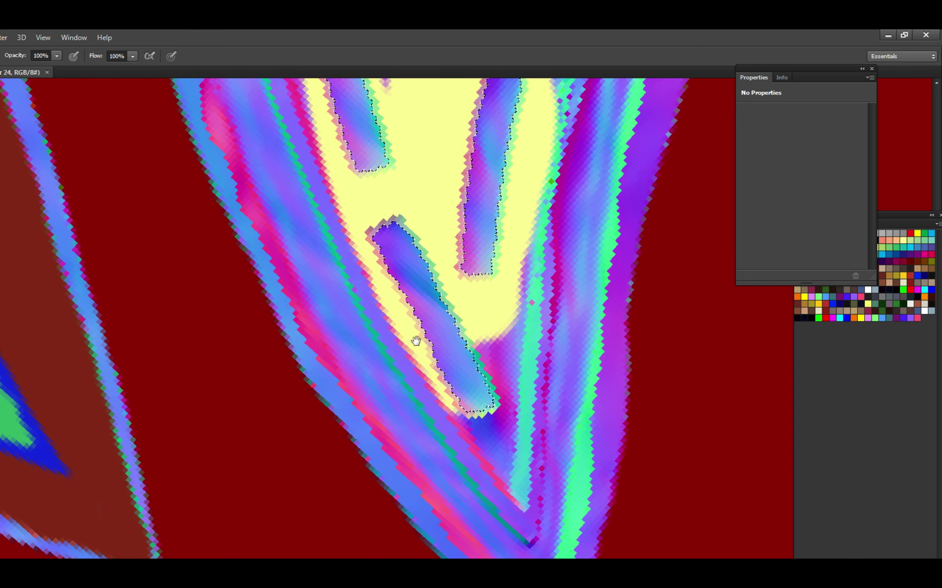
Fill the mirrored panel's narrow tip with pale yellow up to both seams and save the document.
scroll(414, 339, "down", 1)
mouse_move(481, 428)
left_mouse_down()
mouse_move(495, 441)
mouse_move(512, 407)
mouse_move(482, 316)
mouse_move(511, 362)
mouse_move(526, 280)
mouse_move(507, 427)
left_mouse_up()
scroll(510, 441, "up", 1)
scroll(503, 391, "down", 1)
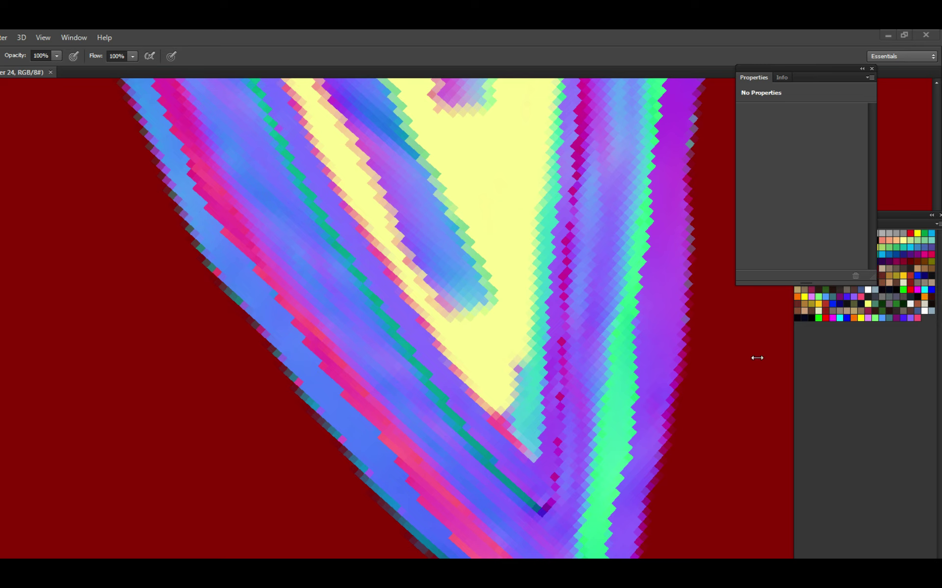
key("Escape")
mouse_move(471, 373)
left_mouse_down()
mouse_move(486, 392)
mouse_move(481, 328)
mouse_move(484, 313)
mouse_move(489, 335)
mouse_move(490, 291)
mouse_move(493, 399)
mouse_move(486, 282)
left_mouse_up()
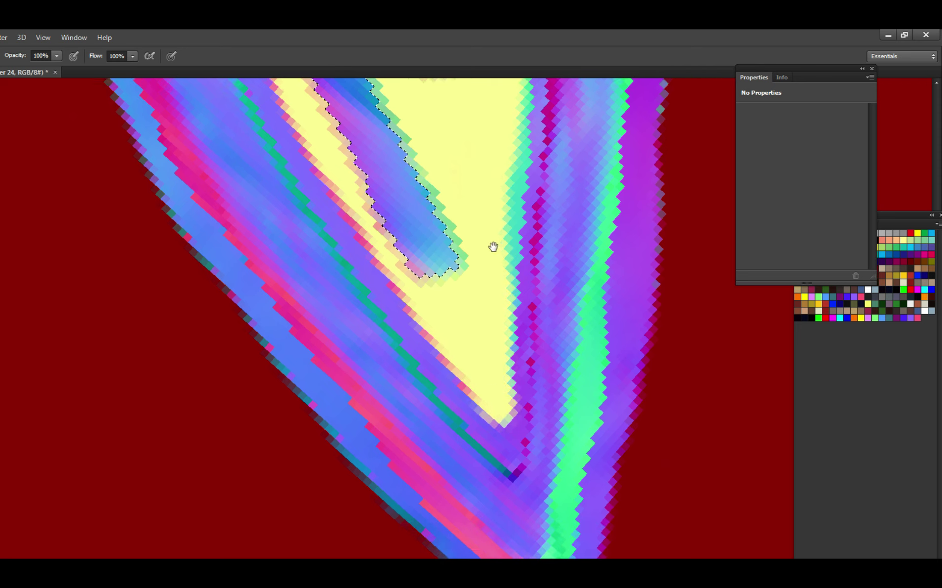
left_click_drag(496, 233, 467, 435)
key("ctrl+s")
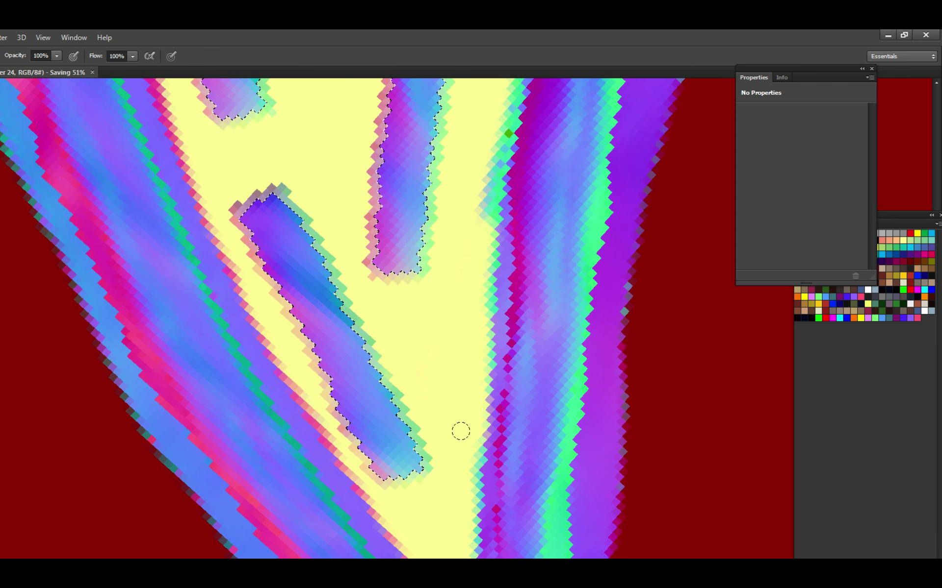
Paint the pale yellow edge along the left-hand seam beside the two lowest dashes, check it and save.
scroll(454, 504, "up", 5)
mouse_move(430, 405)
left_mouse_down()
mouse_move(436, 463)
mouse_move(441, 397)
mouse_move(442, 419)
left_mouse_up()
mouse_move(437, 526)
left_mouse_down()
mouse_move(456, 334)
mouse_move(437, 416)
mouse_move(448, 387)
mouse_move(492, 413)
left_mouse_up()
key("r")
scroll(492, 413, "up", 3)
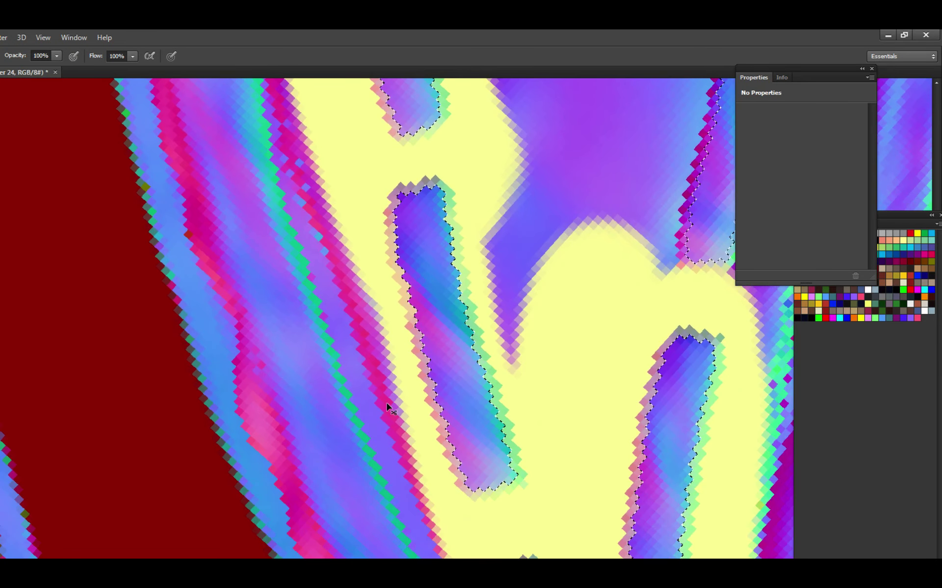
key("ctrl+s")
mouse_move(388, 372)
left_mouse_down()
mouse_move(368, 288)
mouse_move(387, 387)
mouse_move(427, 400)
mouse_move(452, 444)
mouse_move(427, 388)
mouse_move(443, 415)
left_mouse_up()
scroll(420, 362, "down", 1)
scroll(446, 392, "down", 2)
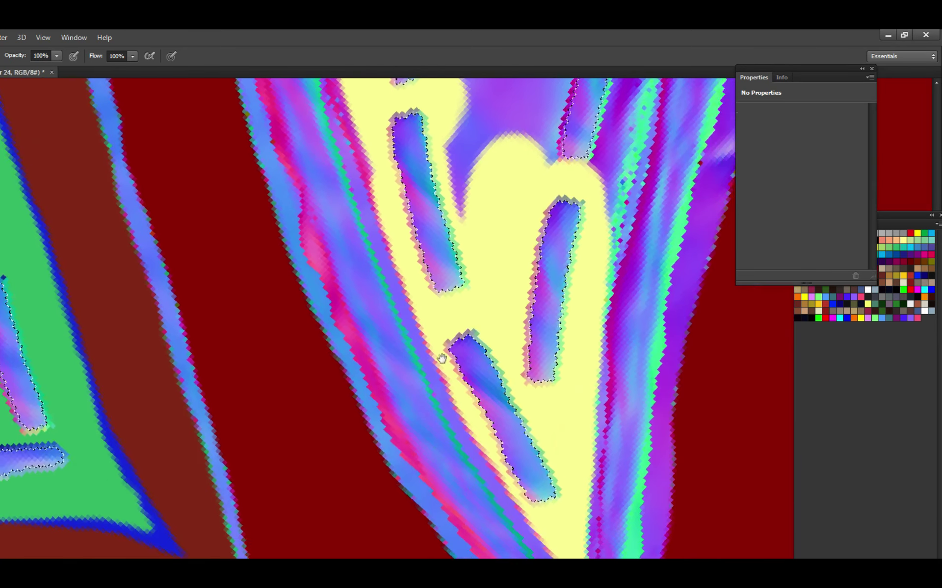
scroll(500, 456, "up", 2)
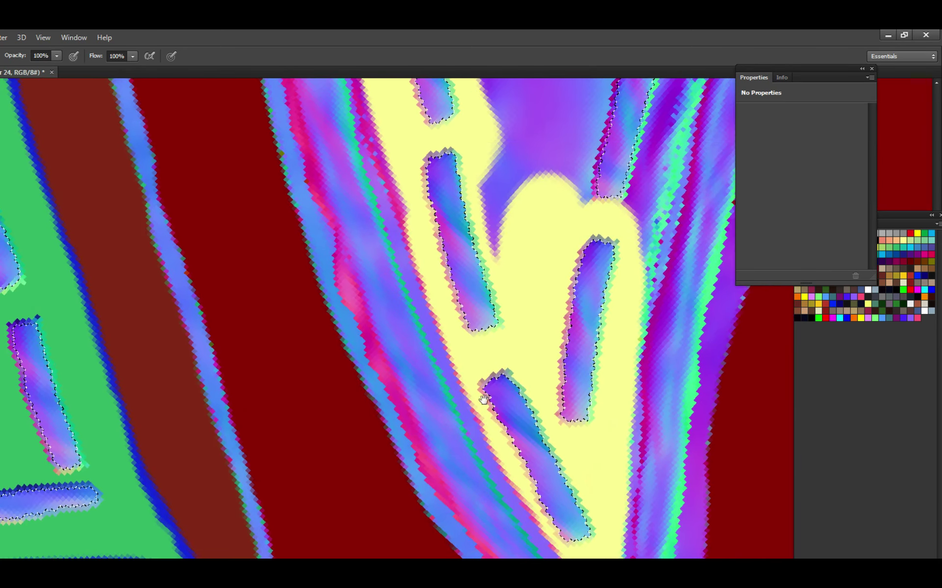
scroll(500, 455, "down", 3)
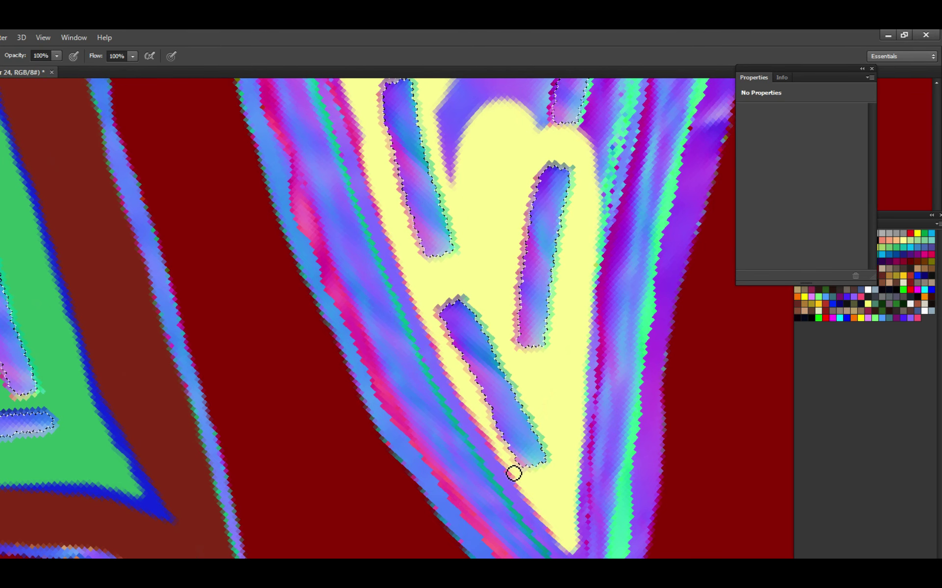
scroll(484, 420, "down", 2)
Fill the gaps between the left-hand seam and the second and third dashes with pale yellow, saving the document.
scroll(506, 401, "up", 3)
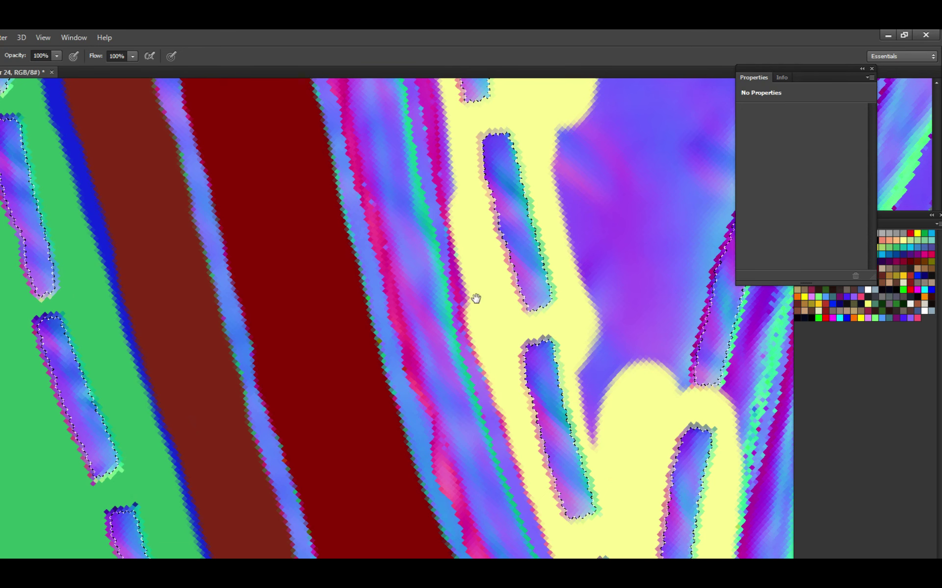
left_click_drag(475, 298, 512, 339)
key("ctrl+s")
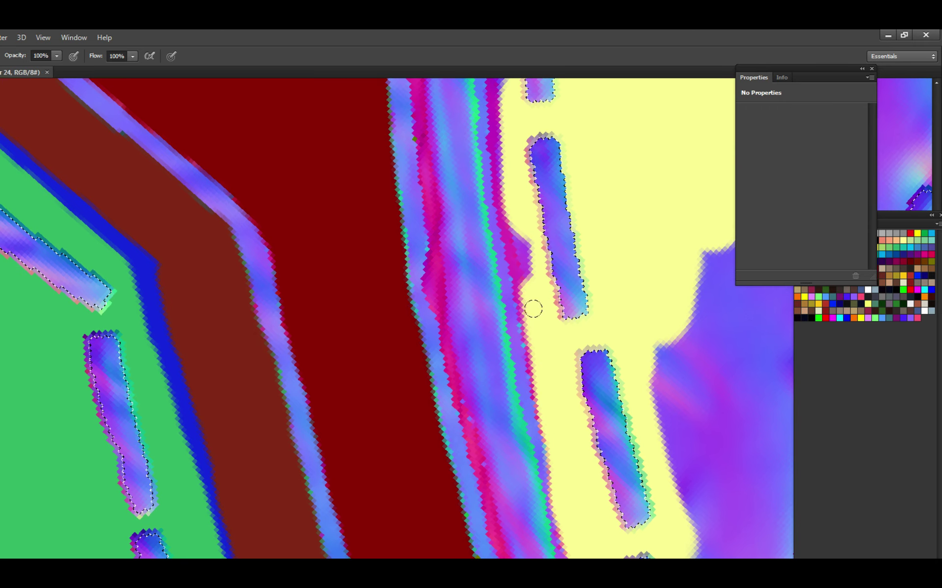
left_click_drag(523, 222, 542, 333)
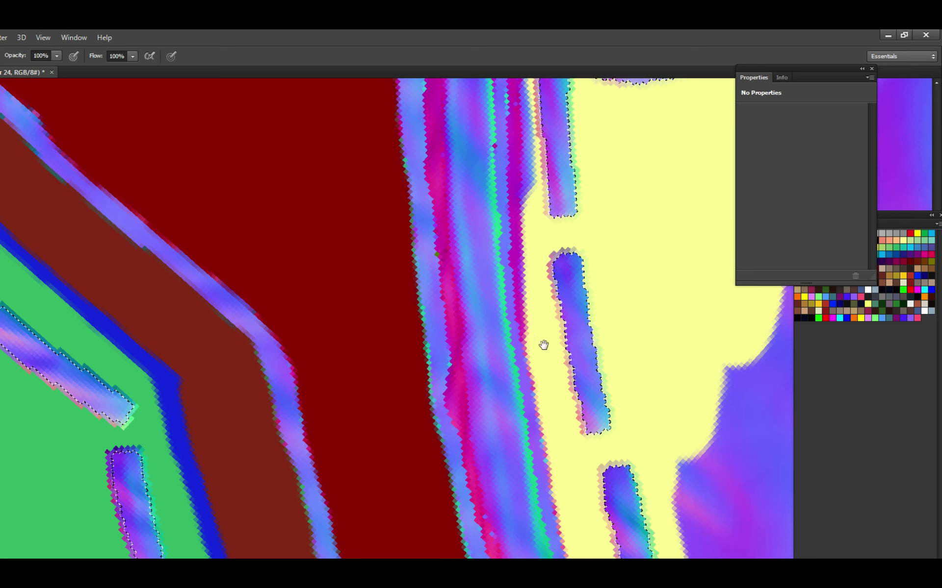
key("ctrl+s")
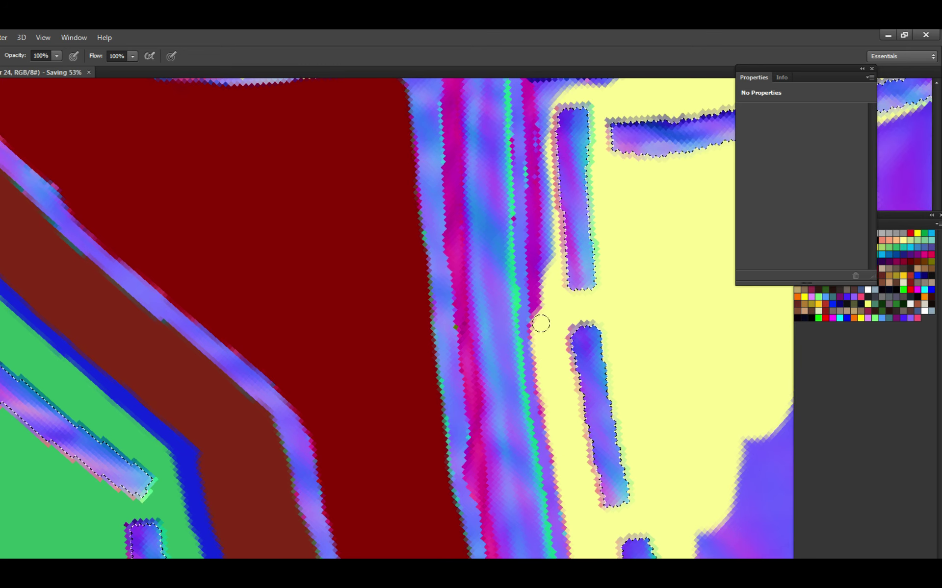
Paint pale yellow along the seam beside the uppermost left-hand dash and into the wide-end corner, saving the document.
scroll(552, 406, "up", 3)
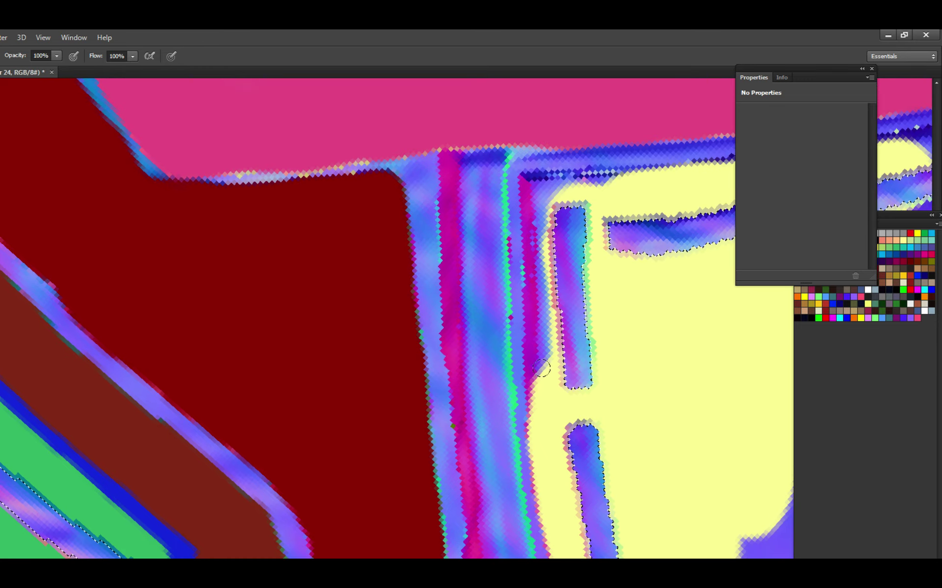
key("ctrl+s")
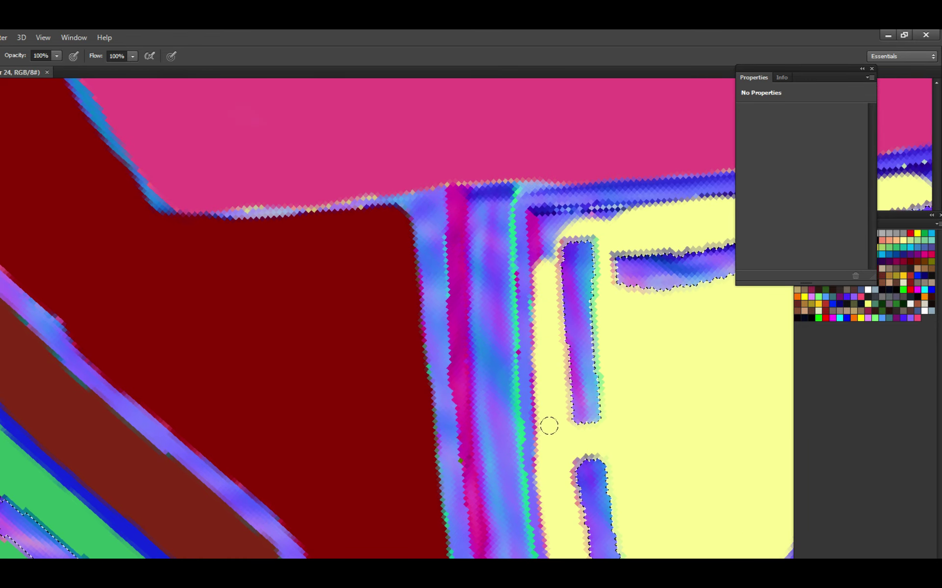
scroll(548, 383, "up", 3)
key("ctrl+s")
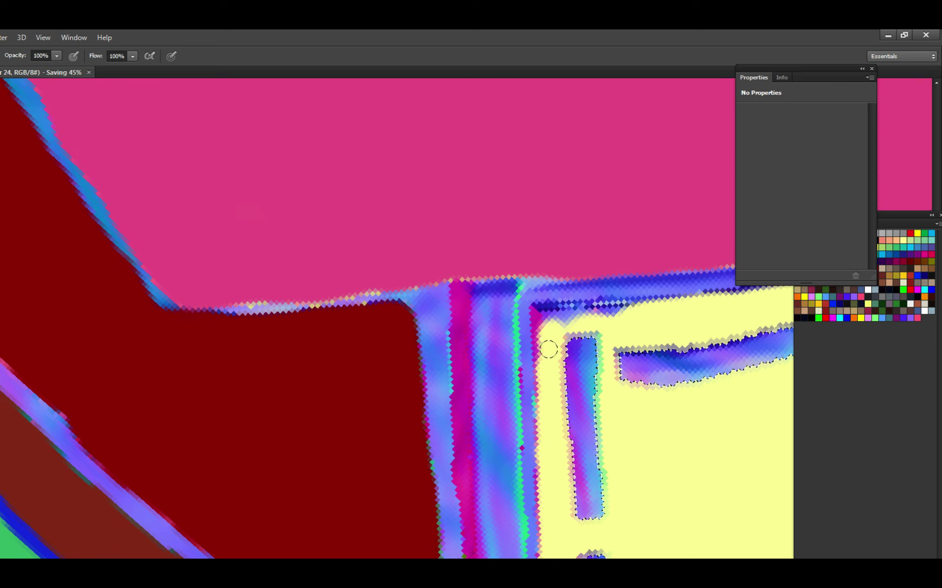
left_click_drag(545, 325, 602, 315)
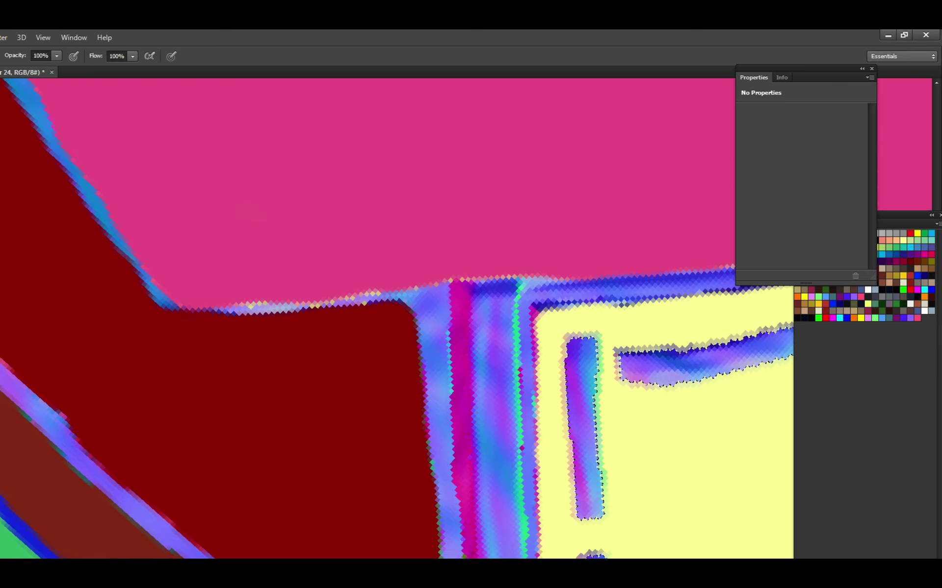
Rotate the canvas, paint pale yellow around the corner dashes at the wide end's opposite corner, and save.
key("r")
left_click_drag(584, 224, 260, 461)
key("b")
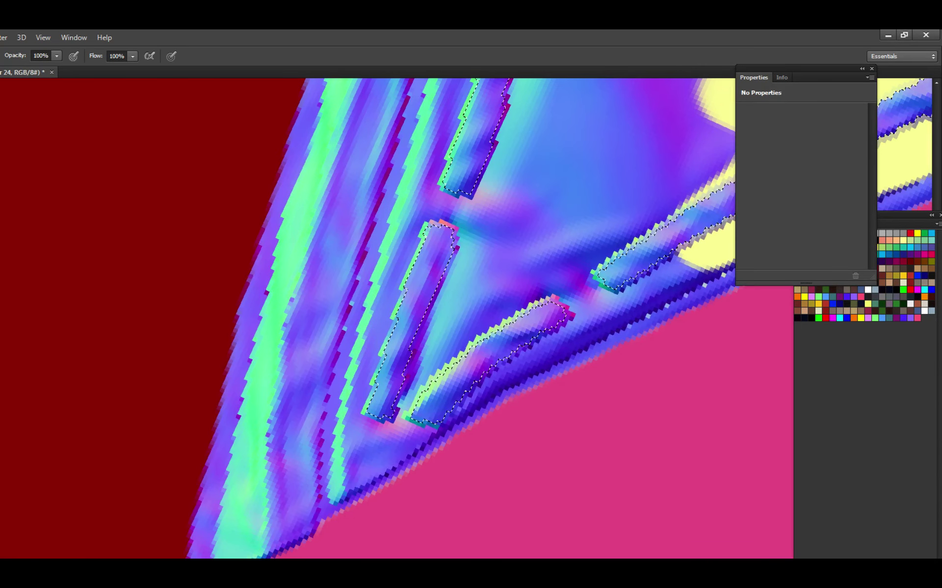
mouse_move(375, 432)
left_mouse_down()
mouse_move(377, 358)
mouse_move(365, 426)
mouse_move(372, 324)
mouse_move(363, 408)
left_mouse_up()
mouse_move(394, 332)
left_mouse_down()
mouse_move(445, 343)
mouse_move(470, 368)
mouse_move(479, 290)
mouse_move(451, 431)
left_mouse_up()
key("ctrl+s")
Paint the pointed tip of that opposite corner pale yellow up to the seam and the pink band's border.
scroll(475, 361, "down", 5)
mouse_move(476, 361)
left_mouse_down()
mouse_move(460, 332)
mouse_move(448, 381)
mouse_move(455, 327)
left_mouse_up()
mouse_move(445, 384)
left_mouse_down()
mouse_move(501, 348)
mouse_move(537, 267)
mouse_move(493, 361)
left_mouse_up()
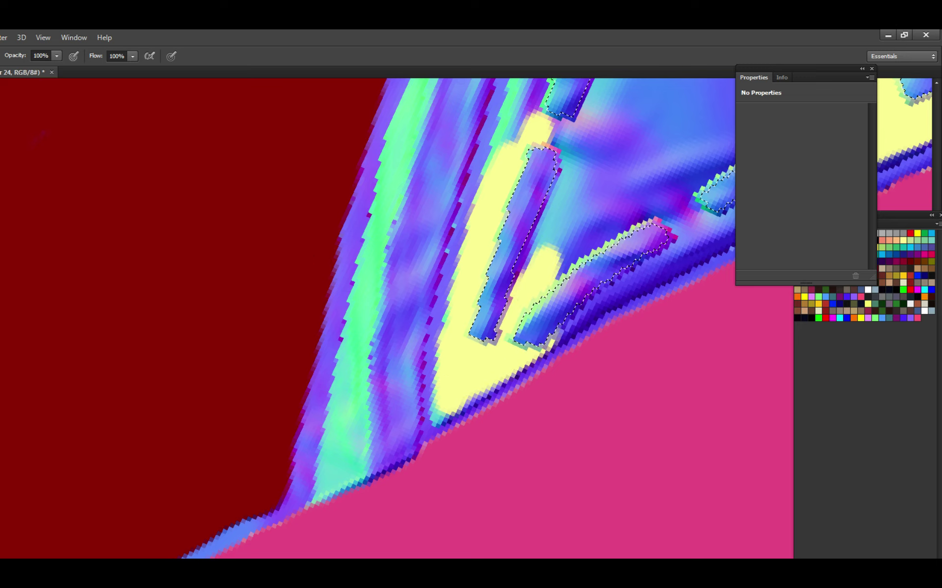
left_click_drag(436, 417, 442, 405)
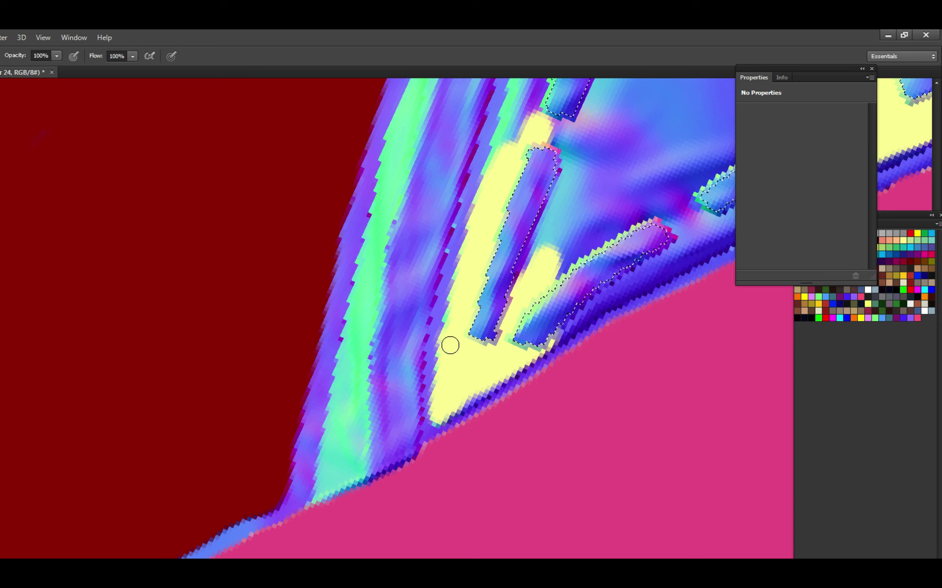
Paint pale yellow between the two dash rows near the pointed tip and around the gap to the next dashes.
scroll(468, 378, "down", 1)
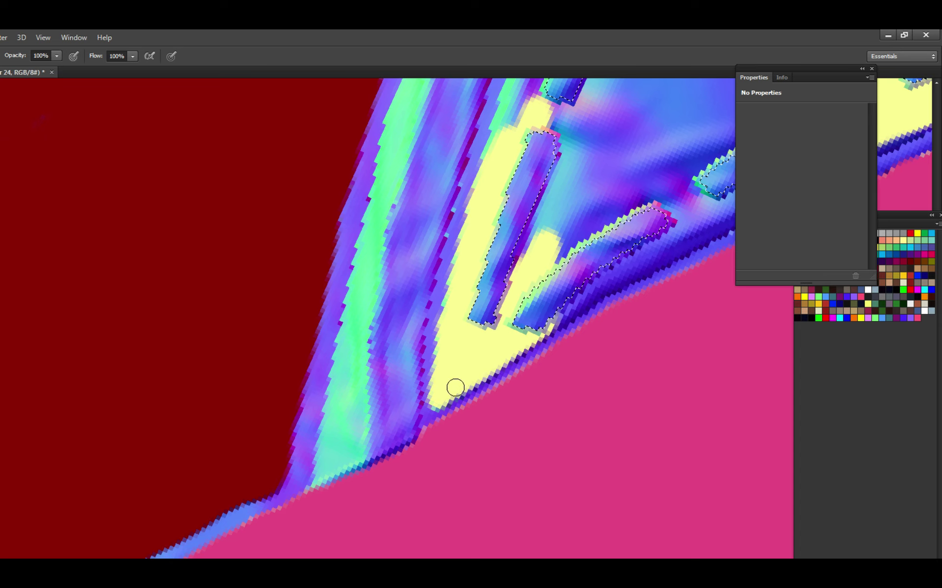
mouse_move(492, 361)
left_mouse_down()
mouse_move(595, 293)
mouse_move(535, 334)
mouse_move(484, 342)
mouse_move(575, 295)
mouse_move(501, 320)
mouse_move(494, 307)
mouse_move(568, 236)
mouse_move(400, 343)
mouse_move(444, 298)
mouse_move(430, 225)
mouse_move(405, 228)
left_mouse_up()
scroll(574, 296, "up", 6)
scroll(575, 296, "right", 10)
scroll(405, 228, "down", 1)
mouse_move(441, 275)
left_mouse_down()
mouse_move(383, 392)
mouse_move(368, 389)
left_mouse_up()
left_click(432, 340, "ctrl")
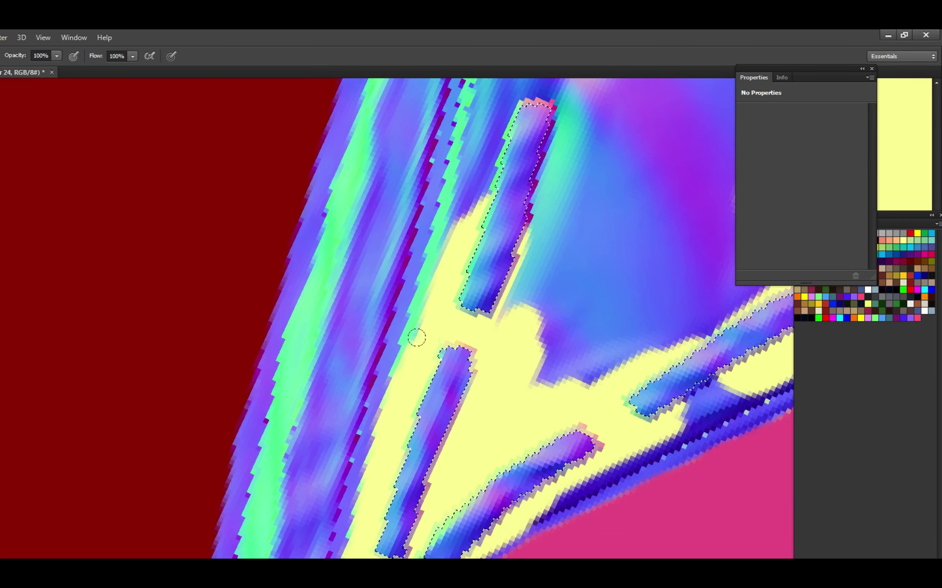
Extend the pale yellow along the left-hand seam beside the second dash from the tip, and save the document.
scroll(431, 283, "down", 1)
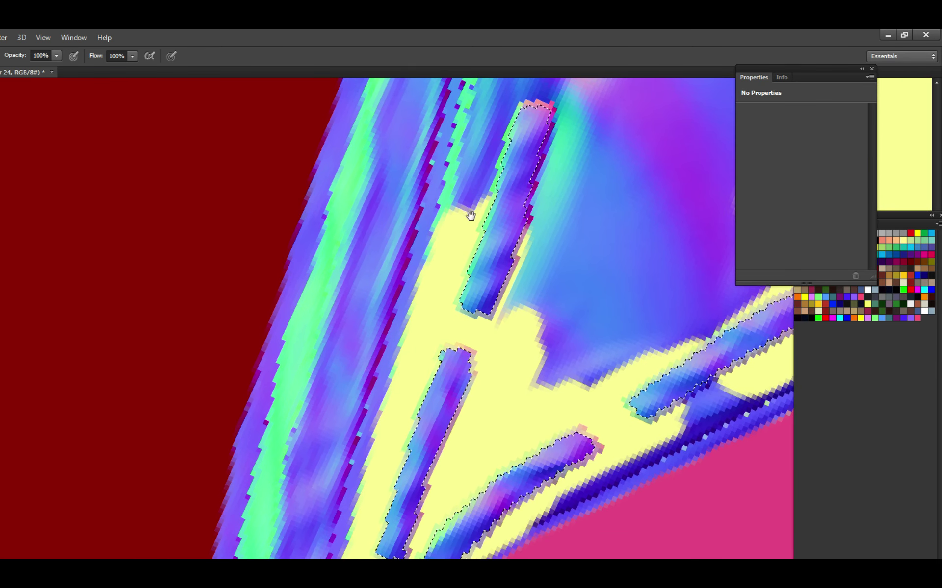
scroll(471, 210, "up", 1)
key("ctrl+s")
left_click_drag(486, 206, 418, 335)
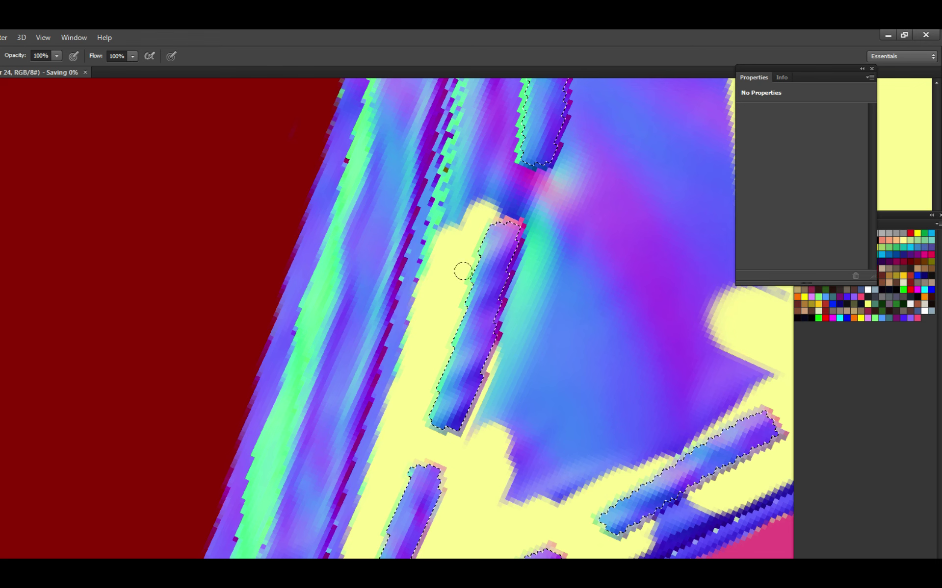
Fill the inner side of the second left-hand dash and the area above the dashes facing the pink band with pale yellow.
mouse_move(462, 272)
left_mouse_down()
mouse_move(479, 450)
mouse_move(524, 483)
left_mouse_up()
scroll(525, 483, "down", 1)
scroll(458, 325, "up", 1)
mouse_move(458, 325)
left_mouse_down()
mouse_move(579, 275)
mouse_move(520, 335)
left_mouse_up()
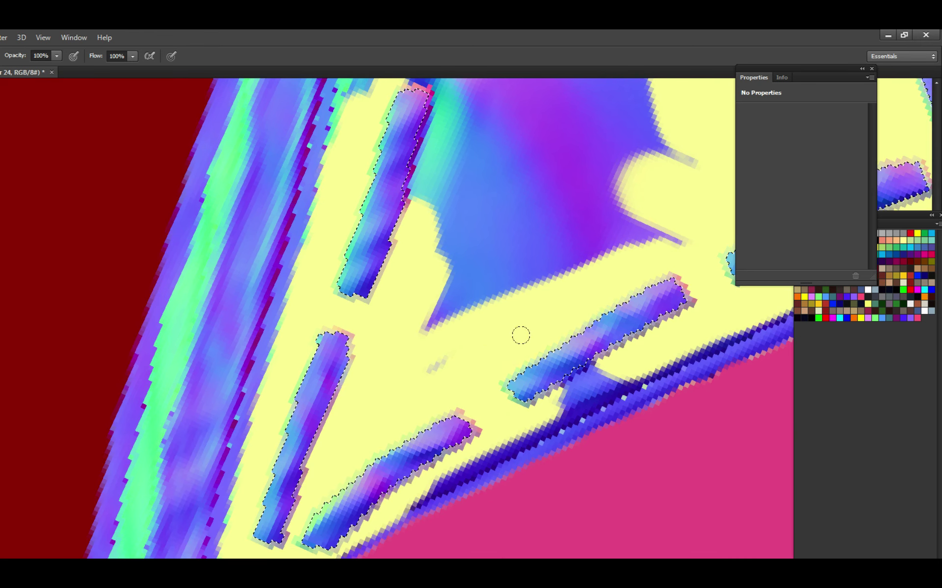
Paint the strip between the dashes and the pink band's border pale yellow up to the far corner, and save the document.
scroll(427, 384, "down", 1)
scroll(428, 384, "up", 2)
mouse_move(422, 407)
left_mouse_down()
mouse_move(338, 426)
mouse_move(403, 375)
mouse_move(626, 251)
mouse_move(420, 354)
left_mouse_up()
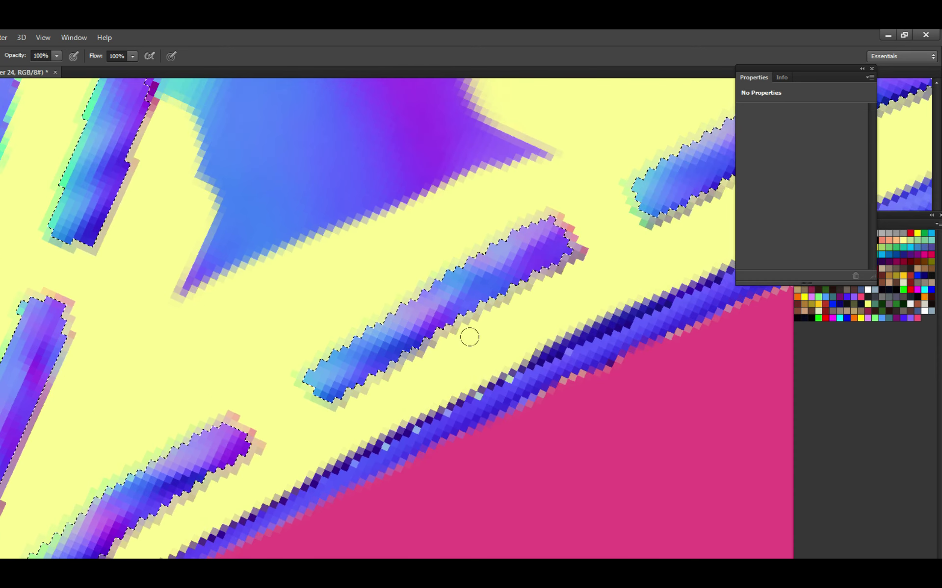
mouse_move(286, 433)
left_mouse_down()
mouse_move(279, 440)
mouse_move(573, 291)
mouse_move(377, 372)
mouse_move(616, 258)
mouse_move(282, 422)
left_mouse_up()
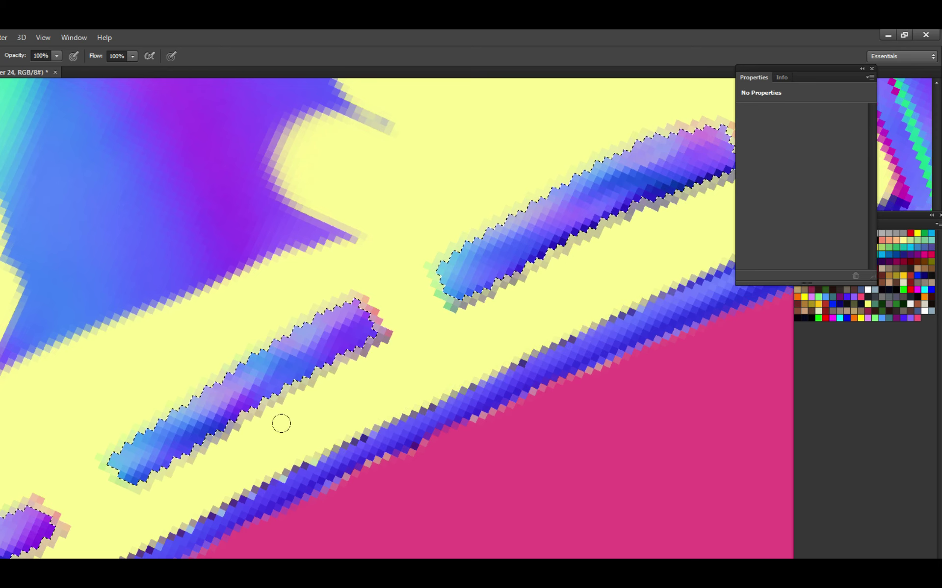
left_click(429, 374, "ctrl+alt")
left_click(430, 374, "ctrl+alt")
left_click(429, 367, "ctrl+alt")
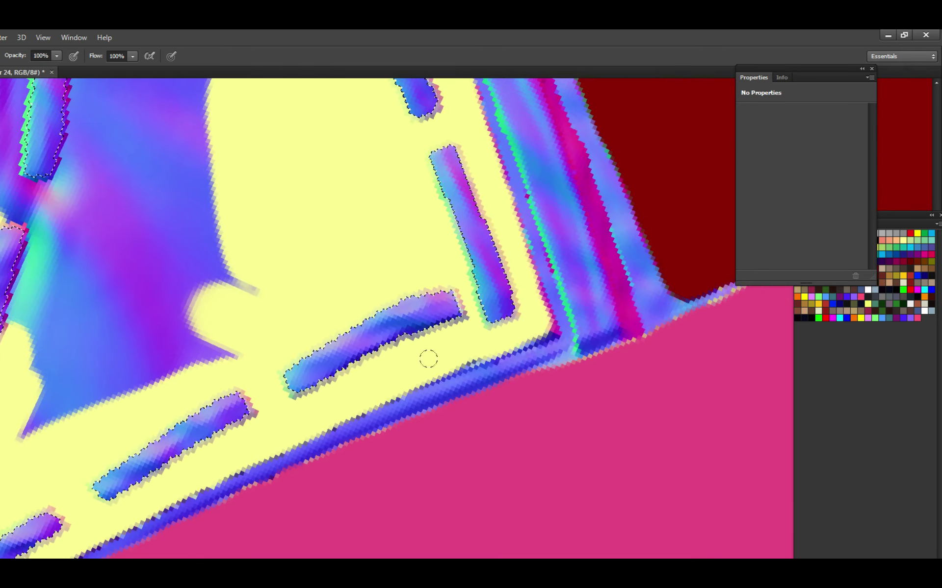
left_click_drag(504, 327, 462, 349)
key("ctrl+s")
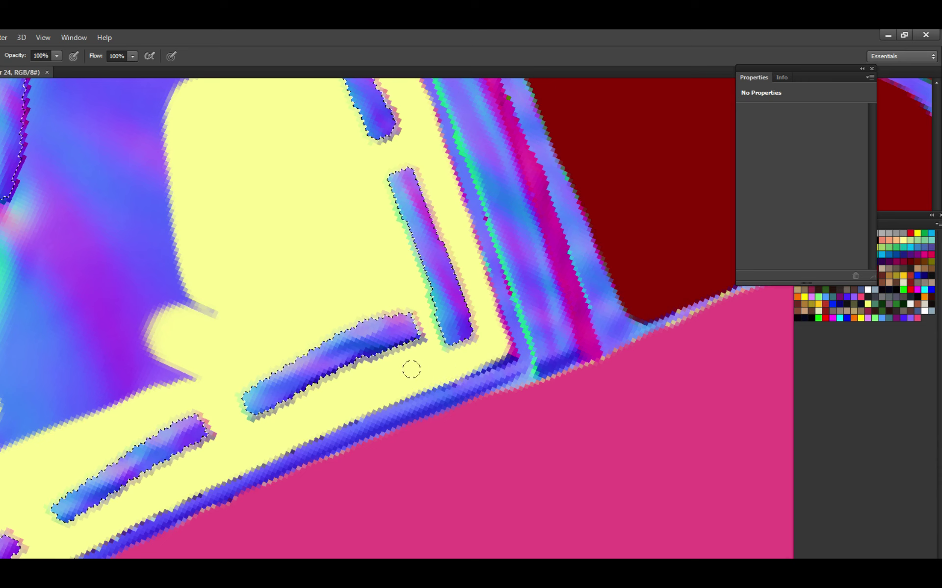
Rotate the canvas and touch up the pale yellow edge at the corner where the pink band's border meets the seam.
key("ctrl+d")
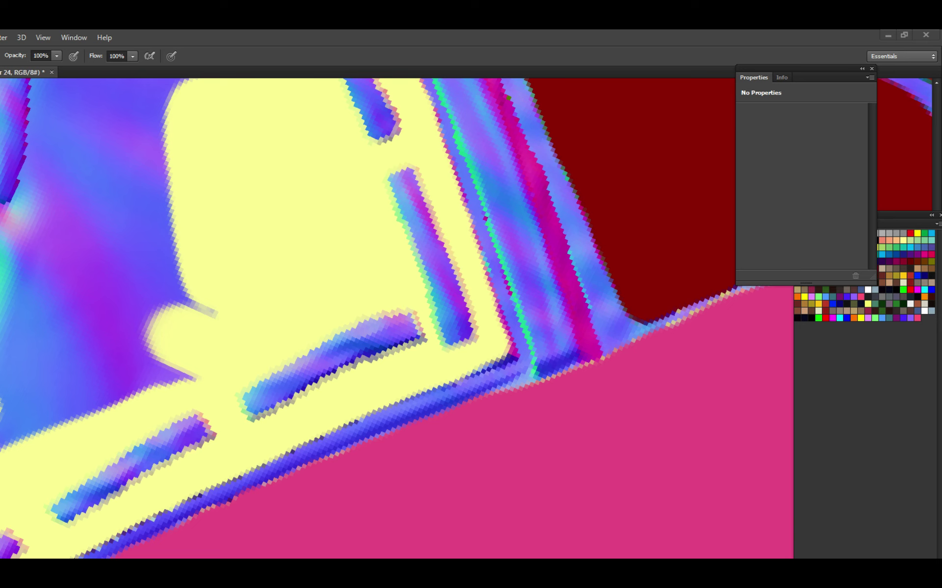
scroll(393, 328, "down", 2)
scroll(404, 326, "up", 4)
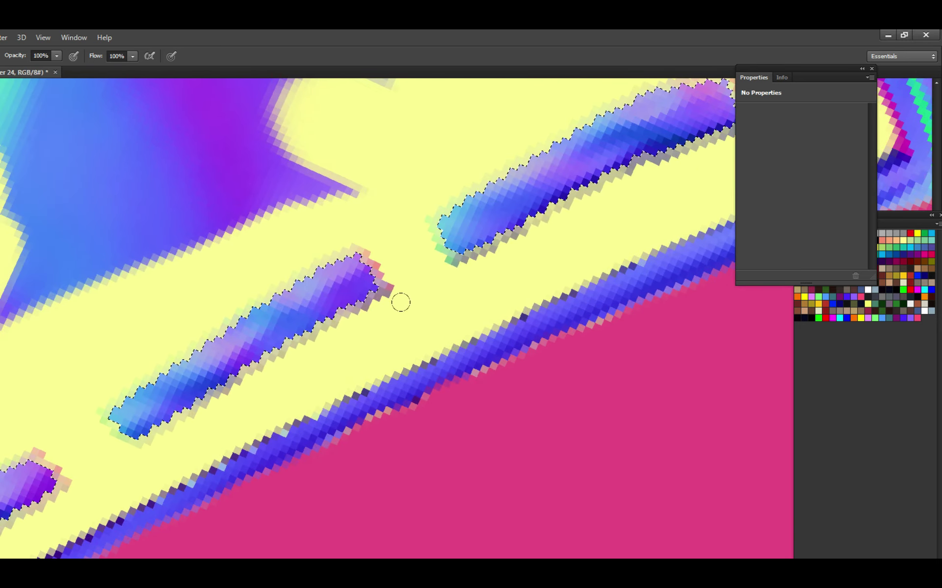
scroll(401, 302, "down", 2)
scroll(404, 343, "up", 2)
mouse_move(419, 342)
left_mouse_down()
mouse_move(518, 364)
mouse_move(397, 448)
mouse_move(407, 342)
mouse_move(378, 334)
mouse_move(360, 359)
mouse_move(395, 355)
mouse_move(455, 376)
mouse_move(396, 366)
mouse_move(511, 397)
mouse_move(569, 401)
left_mouse_up()
key("r")
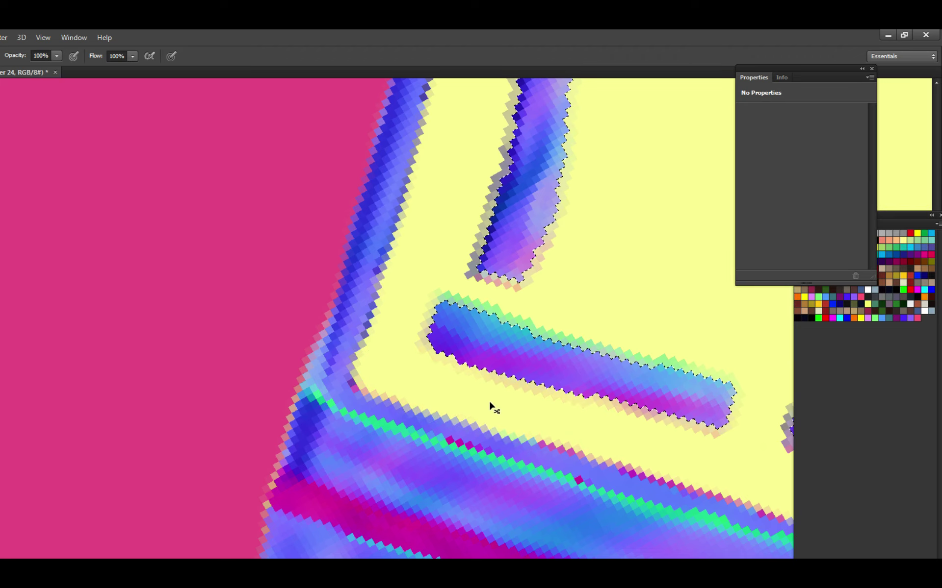
mouse_move(491, 403)
left_mouse_down()
mouse_move(435, 372)
mouse_move(578, 397)
left_mouse_up()
left_click_drag(378, 370, 456, 385)
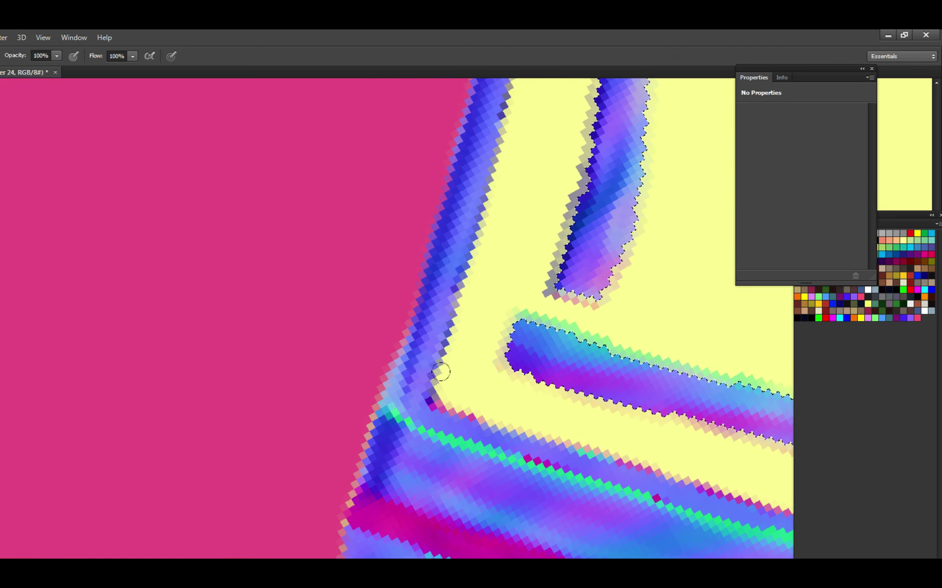
left_click(441, 372)
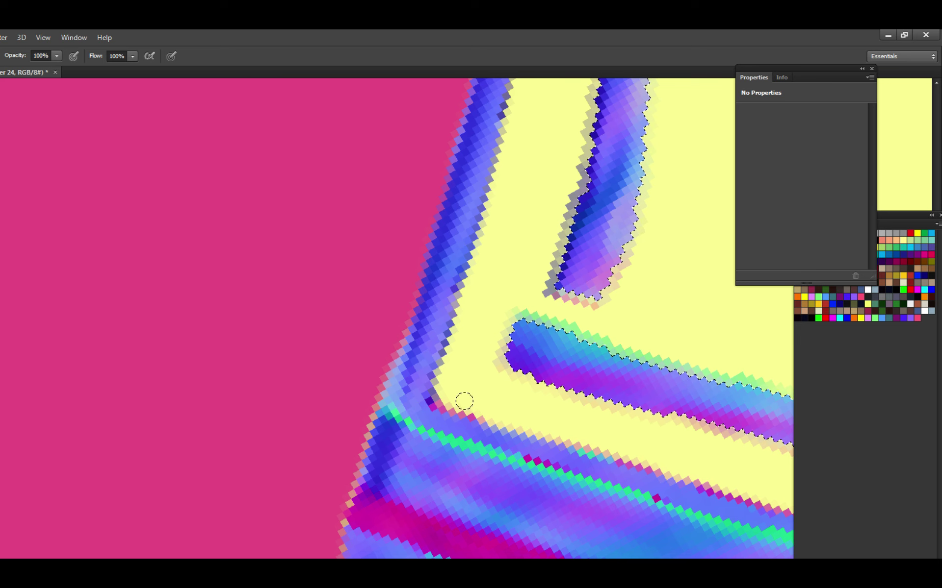
mouse_move(434, 397)
left_mouse_down()
mouse_move(449, 365)
mouse_move(439, 392)
left_mouse_up()
Go over the pale yellow edge along the seam from the wide-end corner to the narrow tip, and save the document.
scroll(471, 278, "down", 3)
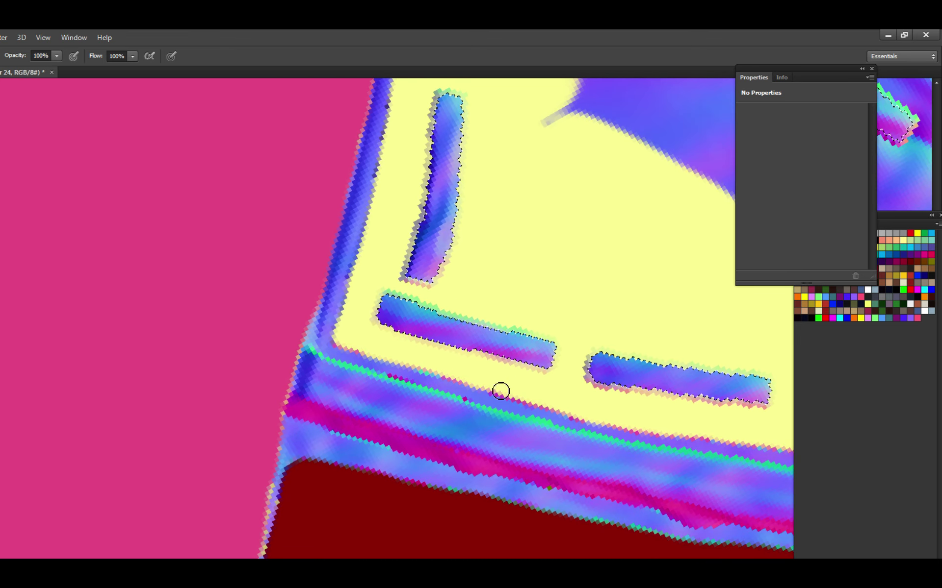
scroll(603, 386, "down", 1)
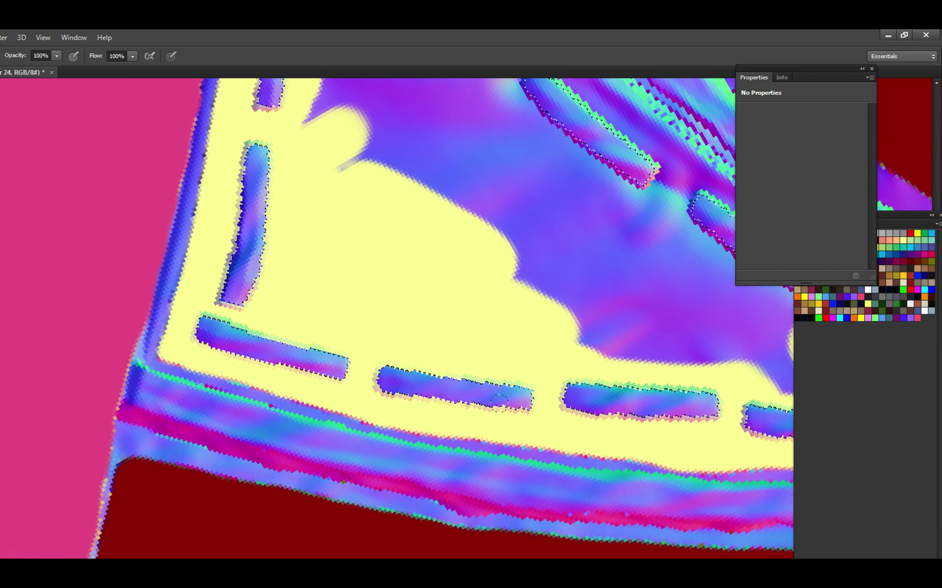
scroll(456, 368, "down", 2)
scroll(492, 389, "up", 2)
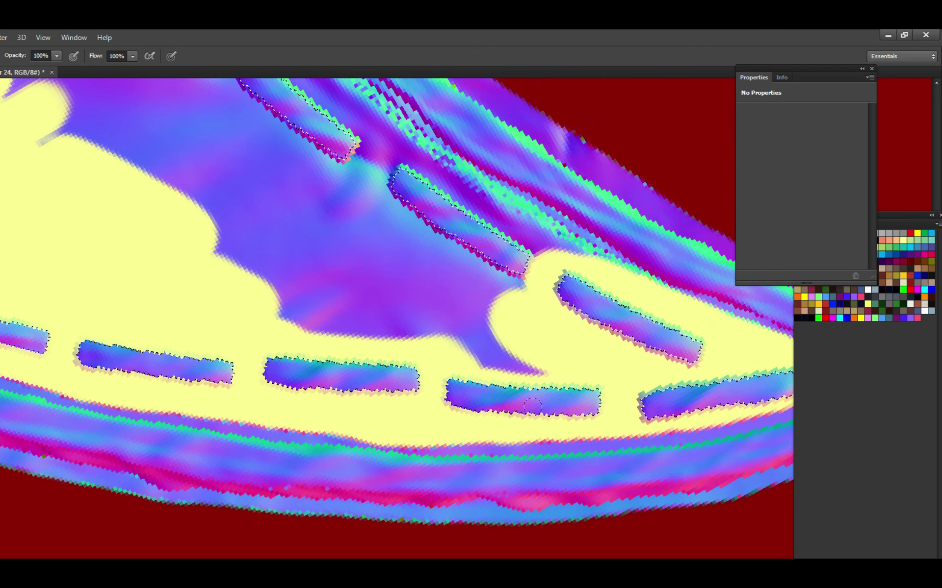
scroll(532, 406, "down", 2)
scroll(445, 425, "up", 2)
key("ctrl+s")
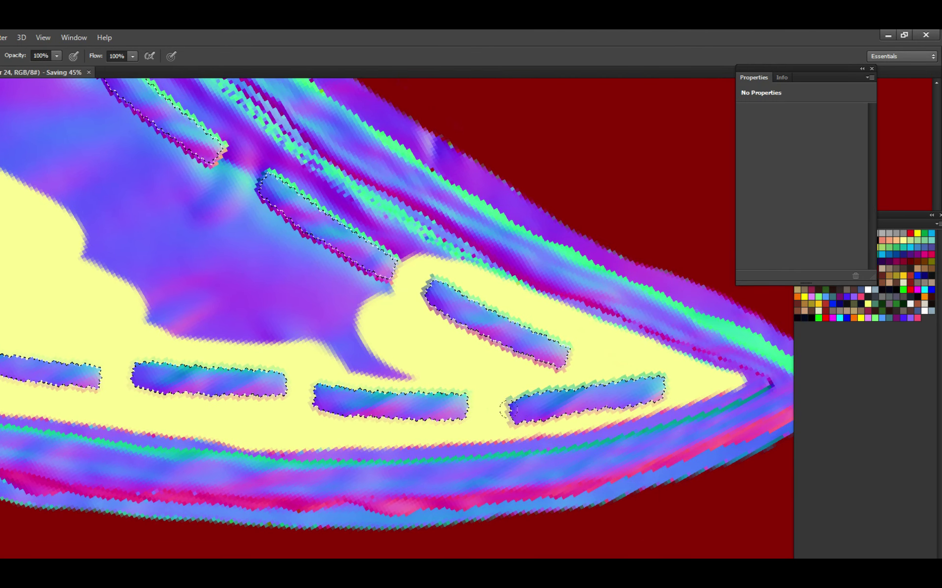
scroll(563, 403, "down", 2)
scroll(643, 457, "up", 2)
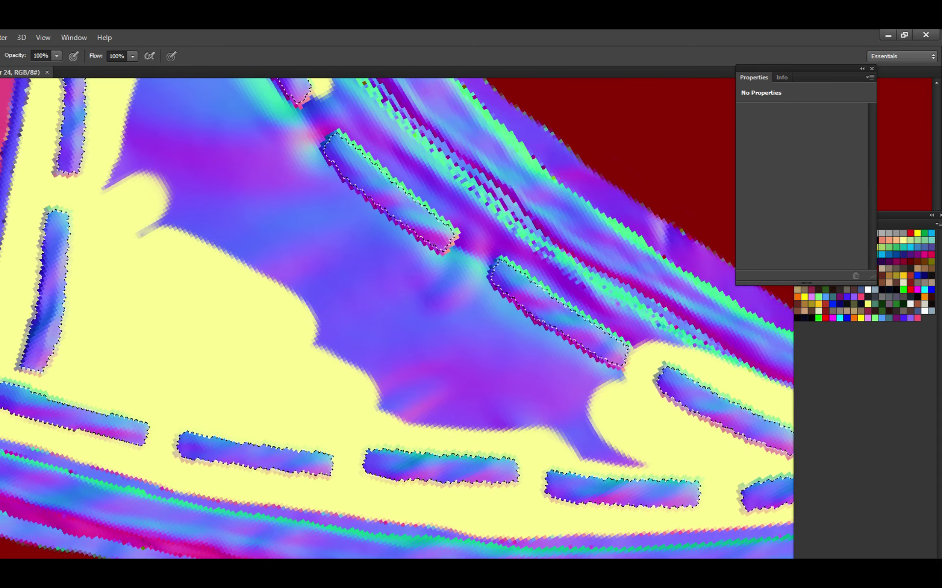
Fill the panel's unpainted interior with pale yellow from the narrow end towards the wide end.
mouse_move(643, 457)
left_mouse_down()
mouse_move(495, 397)
mouse_move(589, 363)
left_mouse_up()
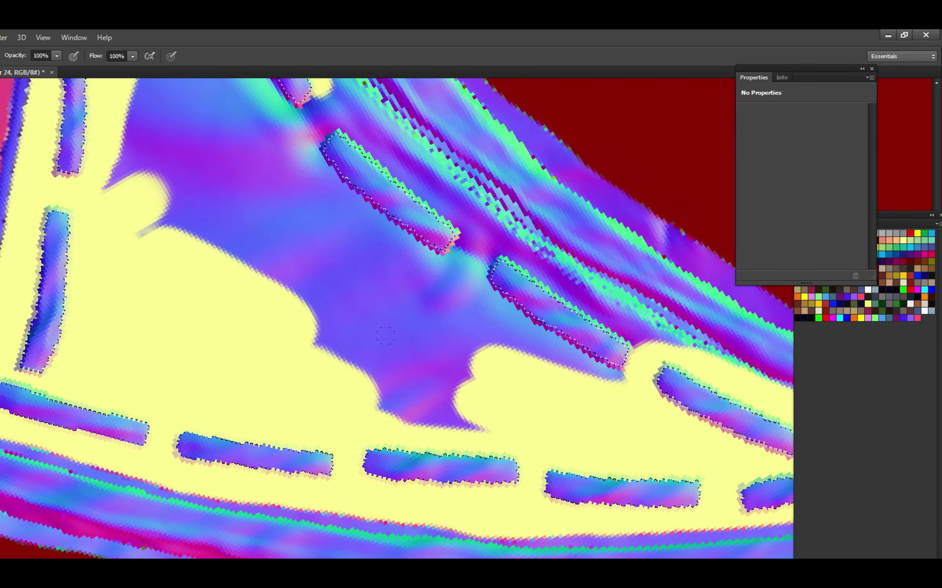
mouse_move(471, 412)
left_mouse_down()
mouse_move(216, 216)
mouse_move(152, 186)
left_mouse_up()
scroll(152, 186, "down", 2)
scroll(364, 357, "up", 2)
left_click_drag(363, 357, 266, 310)
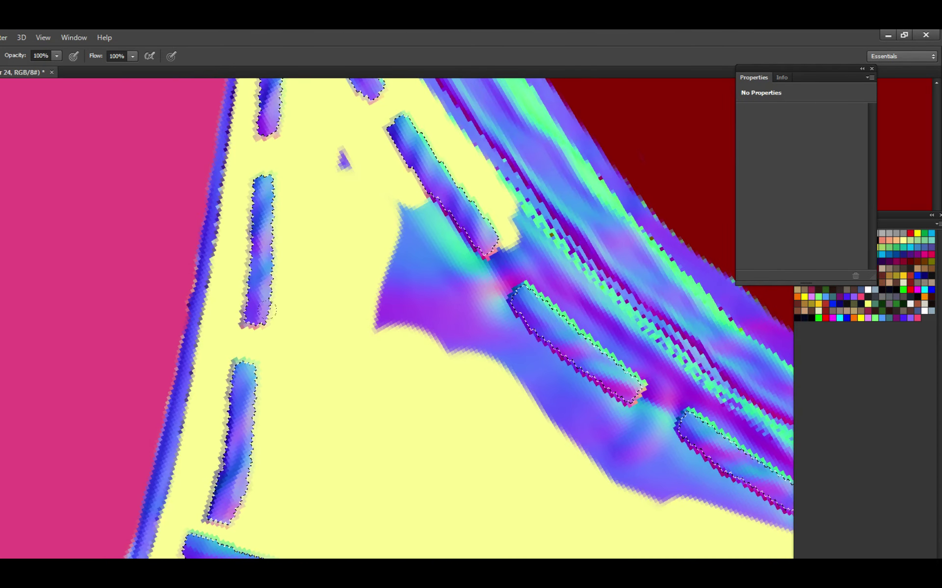
Paint the remaining interior patch and the gaps between the dashes of the unfinished row pale yellow.
mouse_move(286, 211)
left_mouse_down()
mouse_move(433, 274)
mouse_move(462, 380)
mouse_move(431, 349)
left_mouse_up()
left_click_drag(540, 547, 412, 381)
left_click_drag(519, 495, 589, 461)
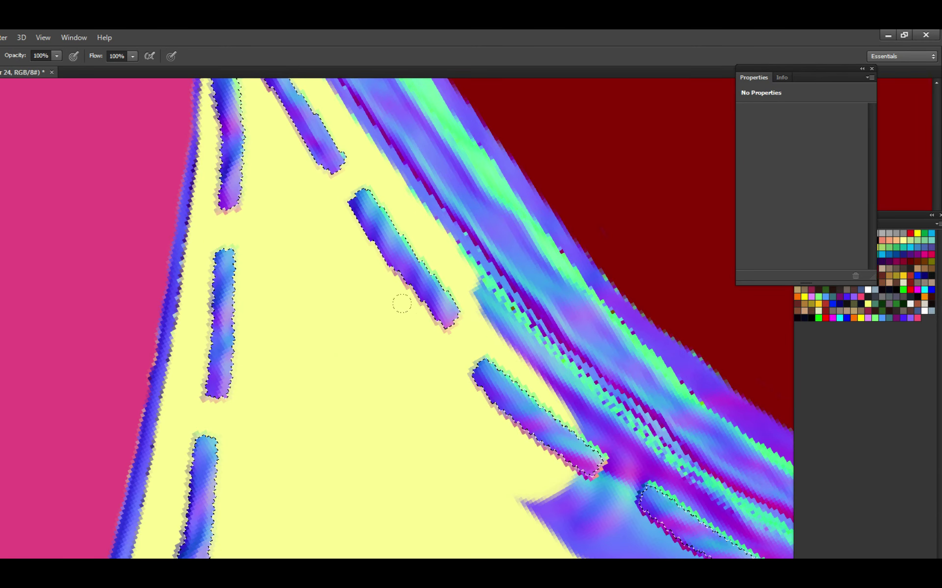
scroll(388, 325, "down", 2)
left_click_drag(414, 321, 686, 480)
scroll(574, 420, "up", 2)
mouse_move(412, 448)
left_mouse_down()
mouse_move(603, 431)
mouse_move(387, 314)
mouse_move(491, 373)
mouse_move(449, 337)
mouse_move(536, 263)
mouse_move(358, 494)
mouse_move(525, 326)
left_mouse_up()
Rotate the canvas, paint the strip between the last dash row and its seam pale yellow, and save the document.
key("r")
key("b")
scroll(525, 325, "down", 1)
scroll(499, 326, "up", 2)
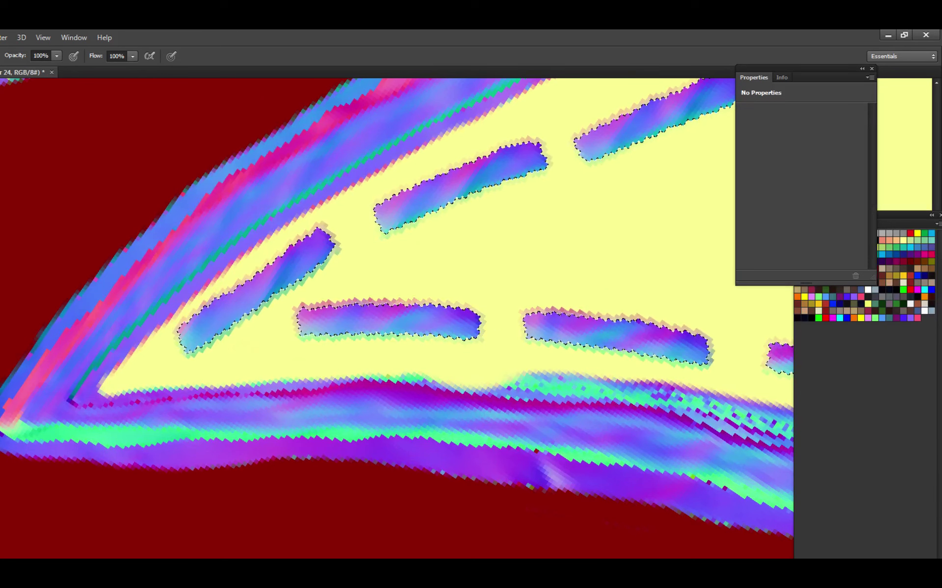
scroll(478, 320, "down", 1)
scroll(478, 319, "up", 1)
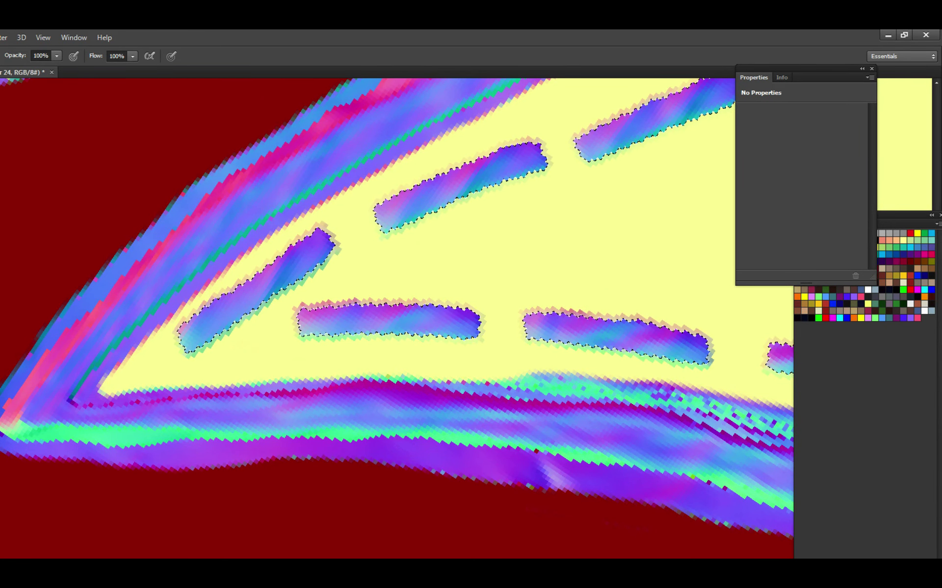
scroll(479, 320, "right", 3)
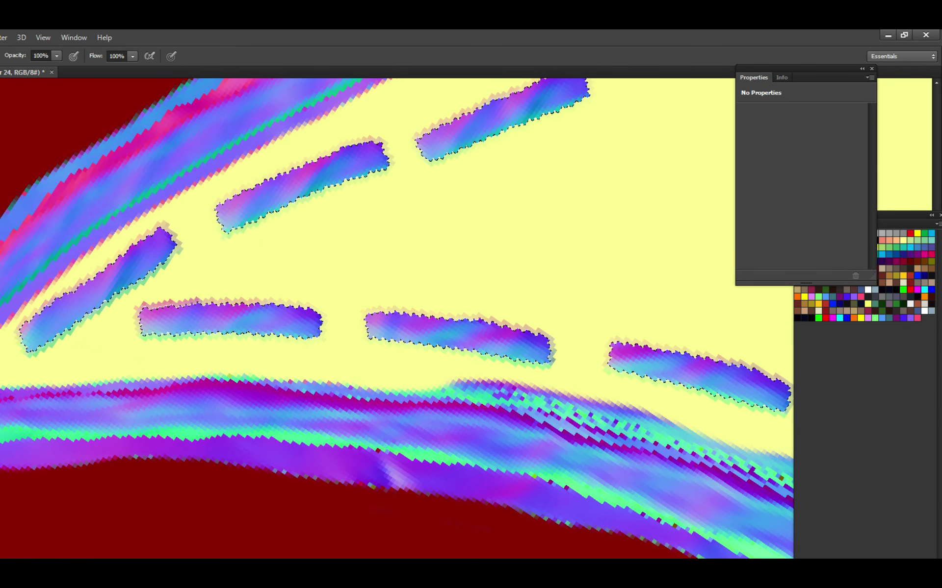
scroll(536, 330, "right", 3)
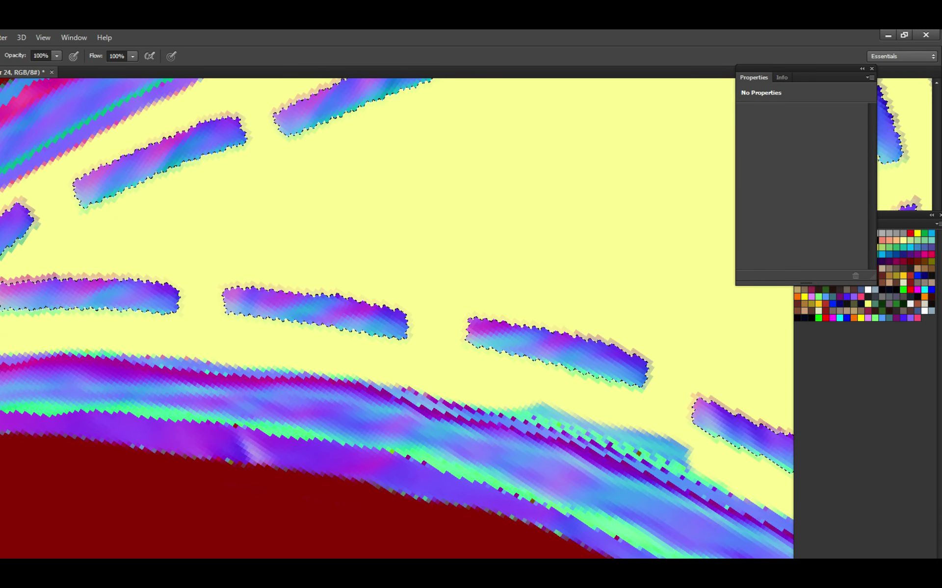
scroll(553, 335, "right", 3)
key("ctrl+s")
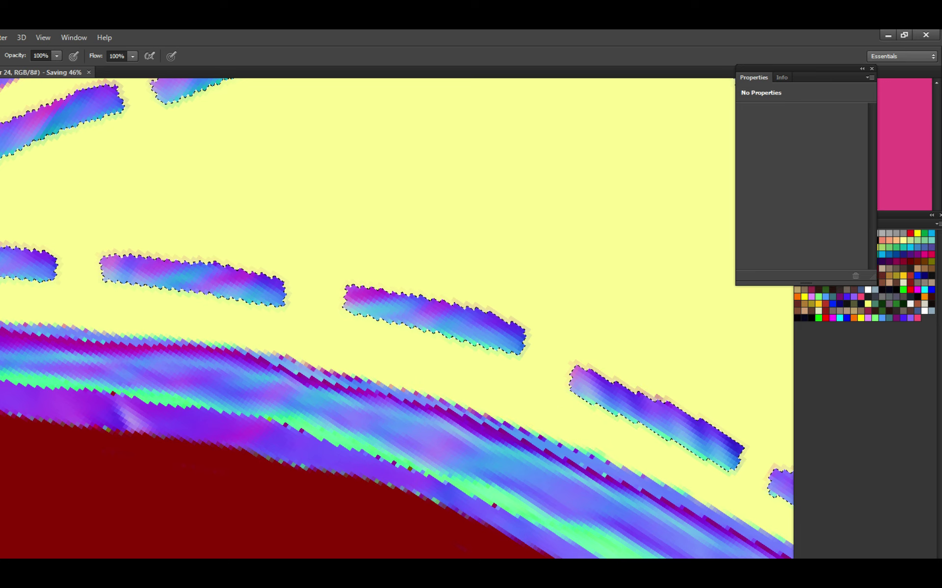
scroll(498, 330, "down", 4)
scroll(444, 340, "up", 2)
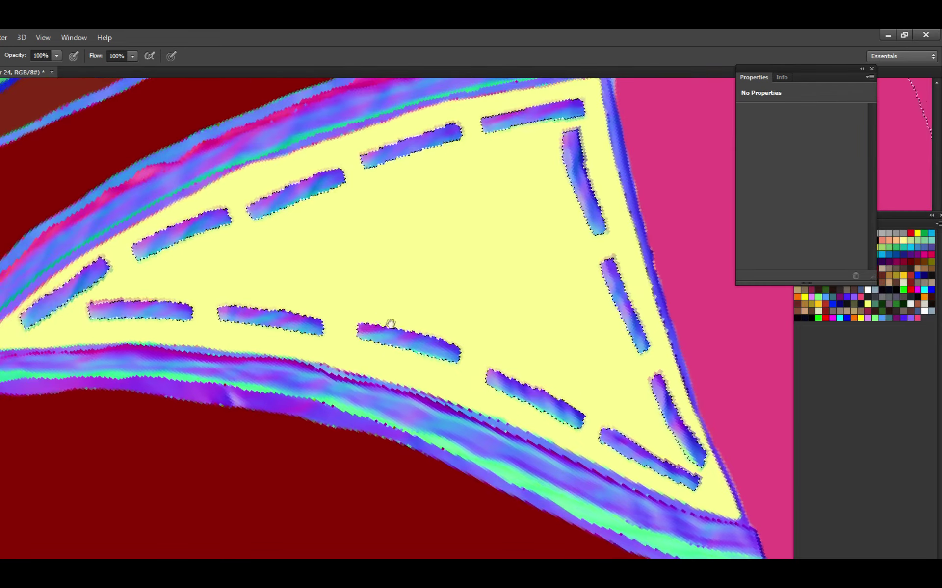
scroll(391, 324, "down", 2)
scroll(509, 346, "left", 2)
scroll(444, 359, "up", 4)
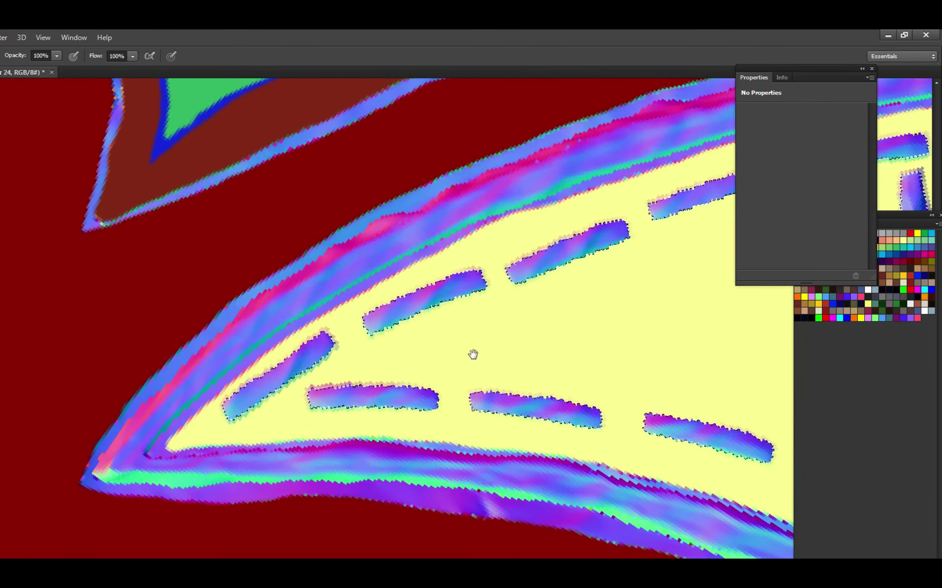
left_click_drag(473, 354, 449, 315)
key("e")
left_click_drag(422, 385, 367, 392)
key("ctrl+z")
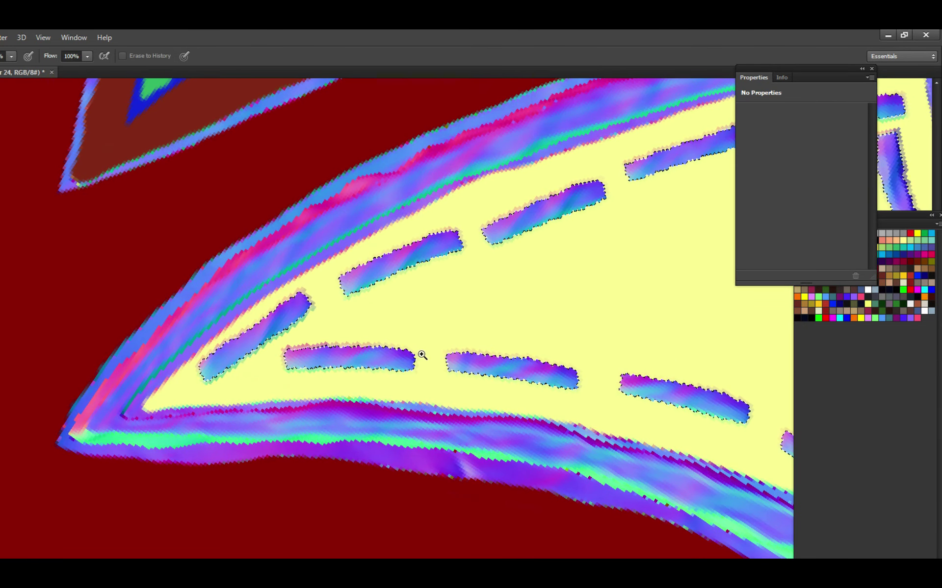
scroll(431, 358, "up", 2)
scroll(431, 357, "down", 2)
scroll(410, 367, "up", 3)
scroll(410, 367, "right", 3)
left_click_drag(432, 383, 360, 390)
key("ctrl+z")
key("b")
left_click_drag(346, 431, 429, 432)
key("ctrl+z")
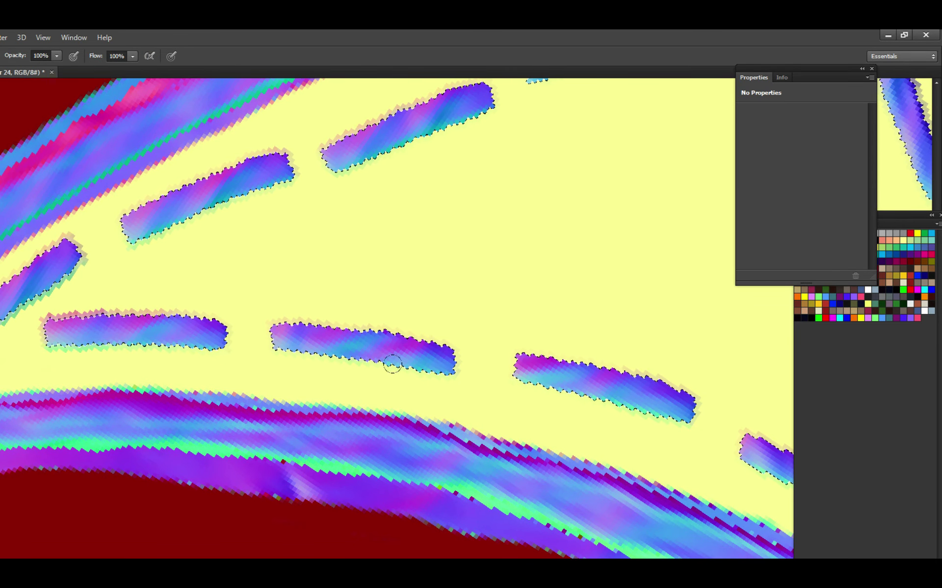
Go over the pale yellow fill along the outer curved dash row from the narrow tip to the wide-end corner, and save the document.
left_click_drag(24, 290, 262, 311)
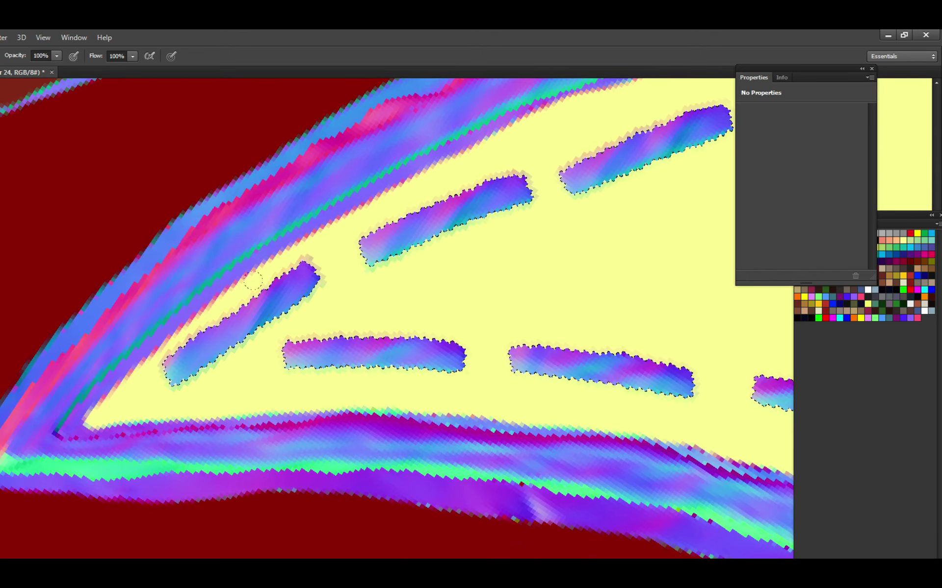
left_click_drag(608, 193, 412, 295)
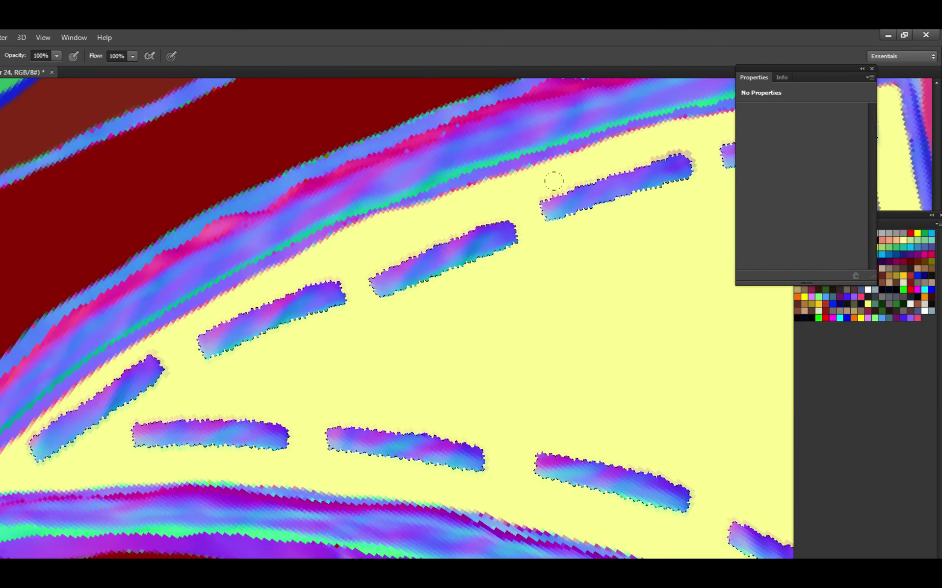
left_click_drag(554, 182, 403, 304)
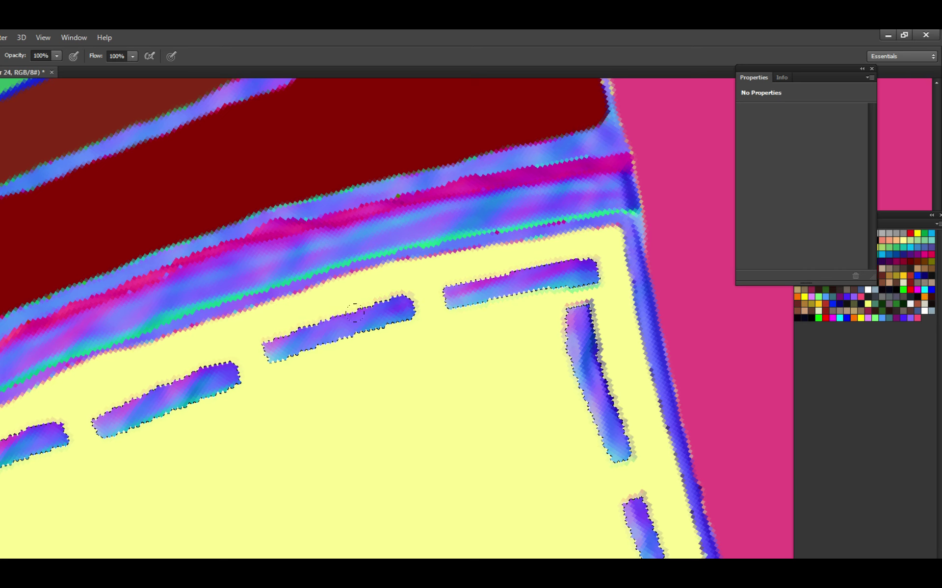
left_click_drag(355, 312, 393, 324)
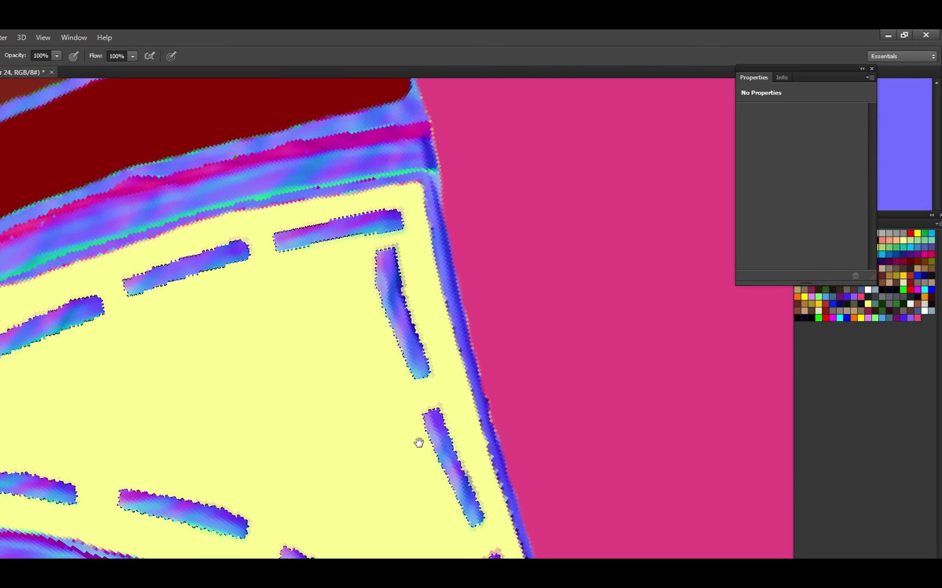
left_click_drag(418, 443, 417, 358)
key("ctrl+s")
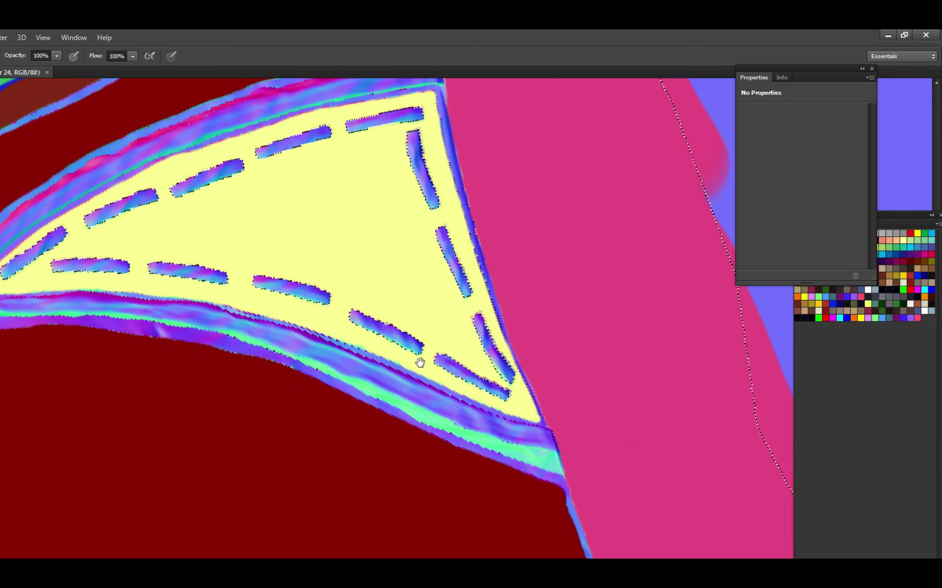
Inspect the pale yellow panel's edges and dash gaps up close and compare it with the surrounding panels of the texture map.
scroll(417, 359, "up", 2)
left_click_drag(529, 359, 507, 353)
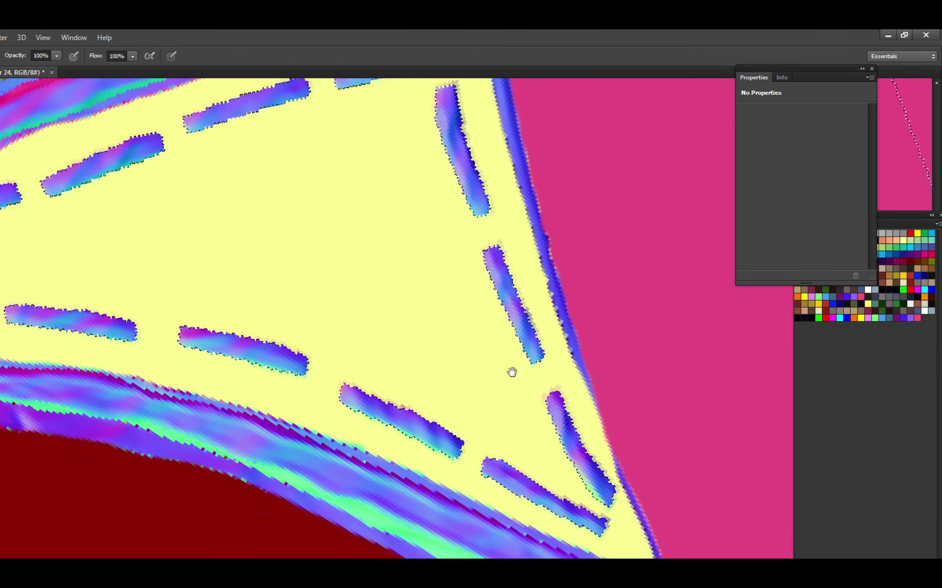
left_click_drag(466, 241, 479, 308)
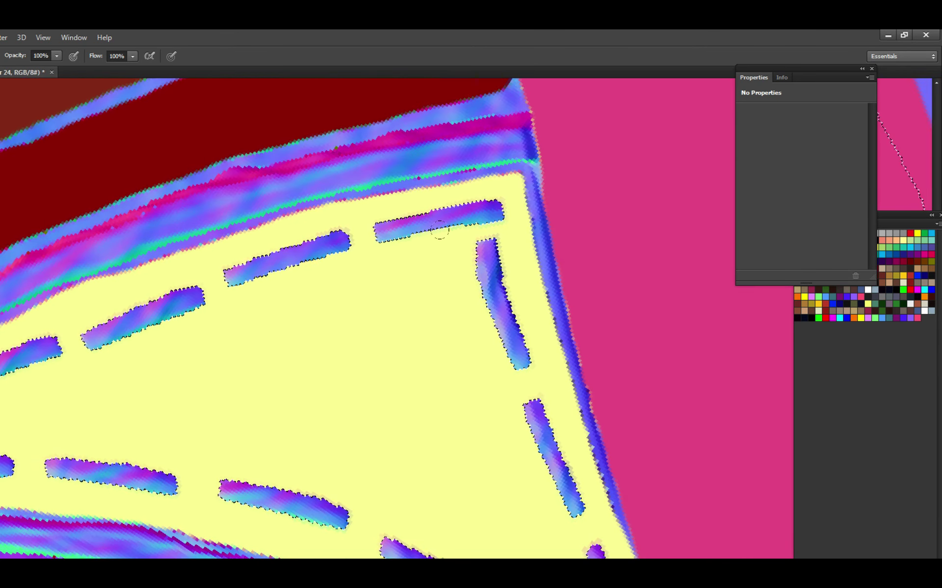
left_click_drag(351, 513, 376, 407)
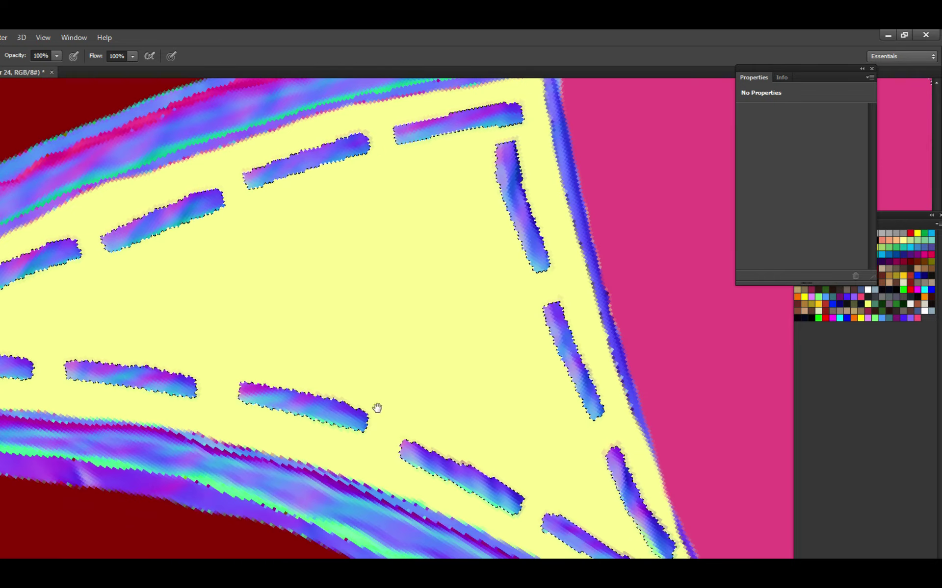
left_click(350, 372, "alt")
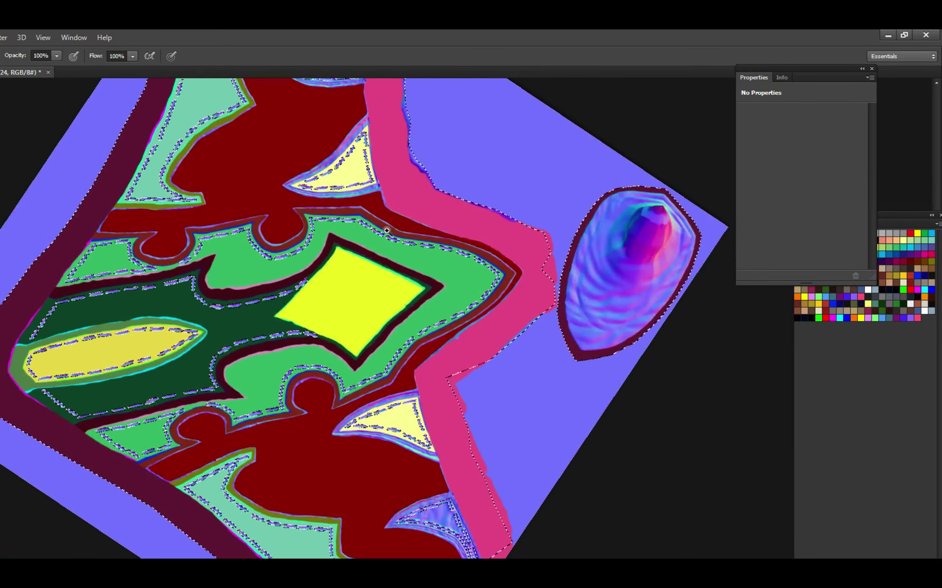
left_click(386, 230)
left_click(355, 404)
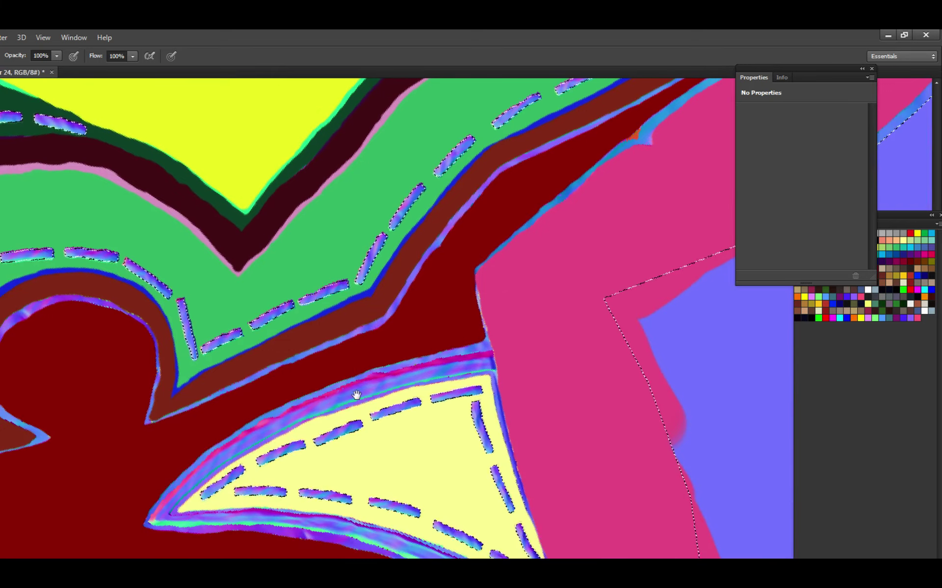
left_click_drag(356, 395, 393, 391)
left_click_drag(456, 430, 447, 370)
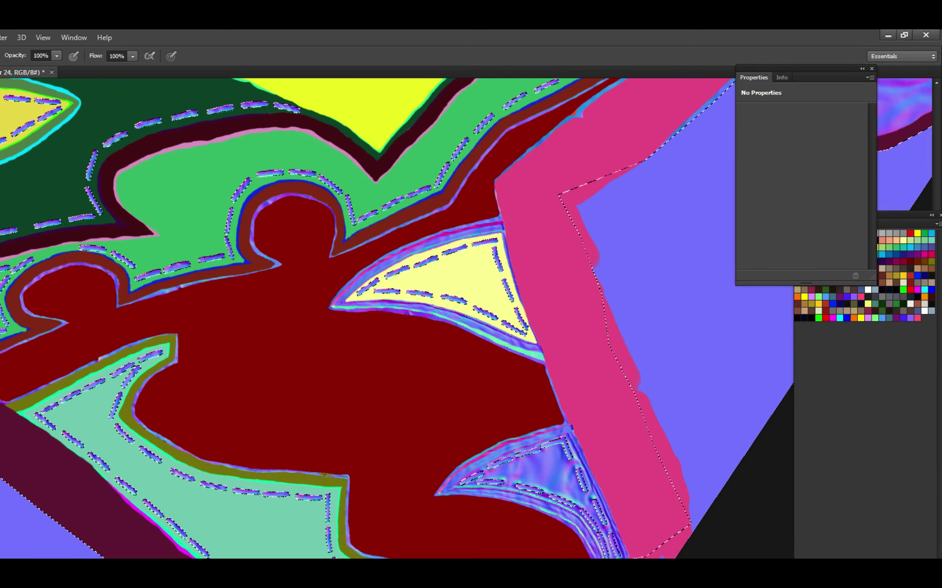
scroll(480, 278, "up", 4)
left_click_drag(456, 297, 492, 369)
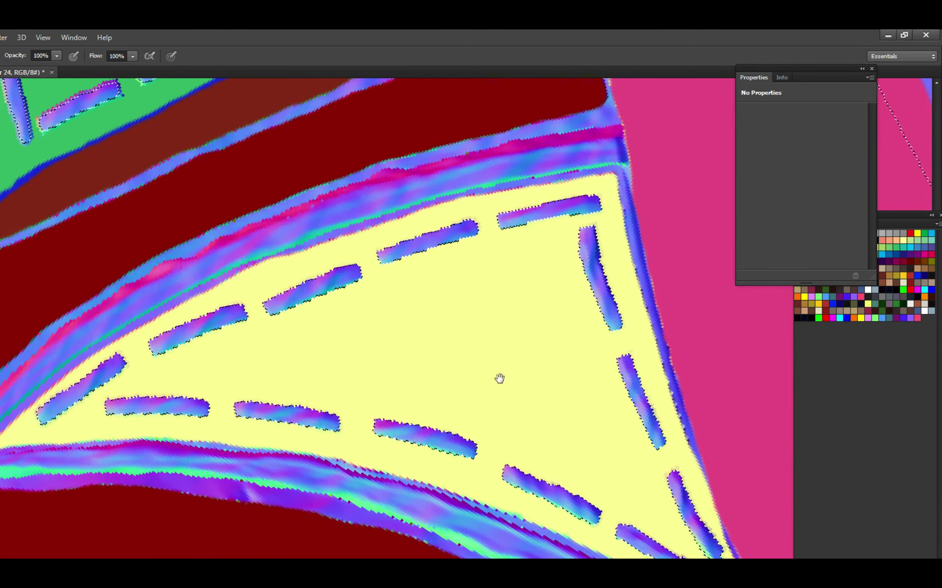
scroll(502, 378, "down", 5)
scroll(513, 391, "up", 1)
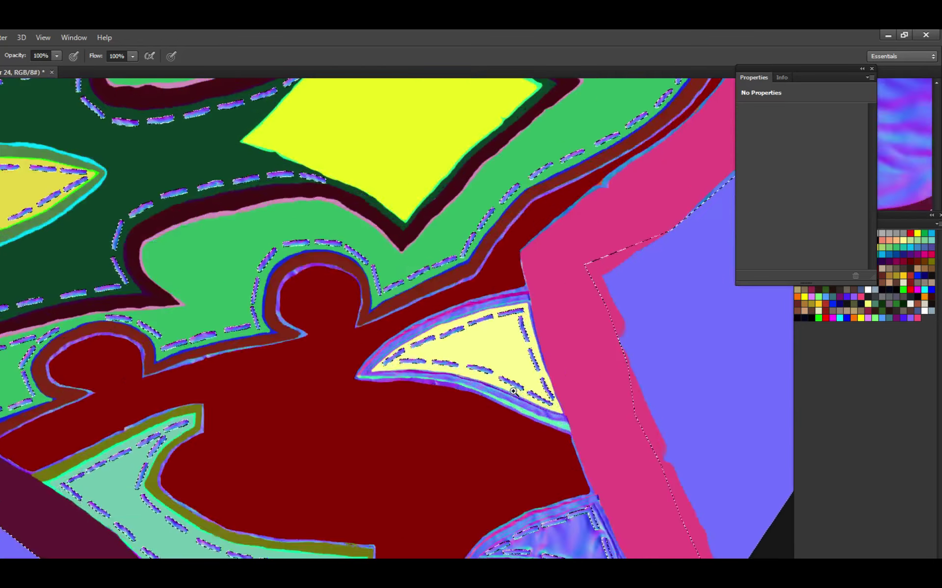
scroll(513, 391, "up", 3)
key("i")
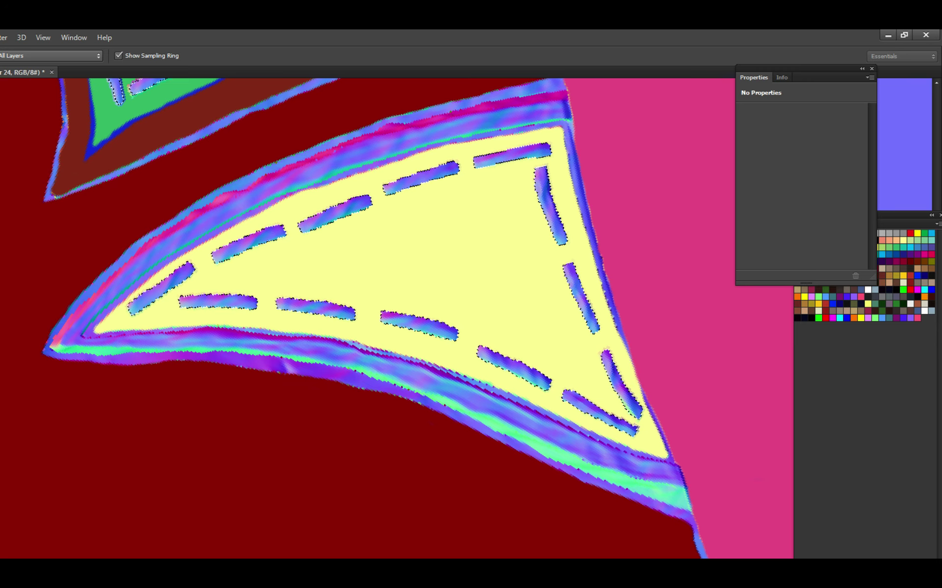
key("b")
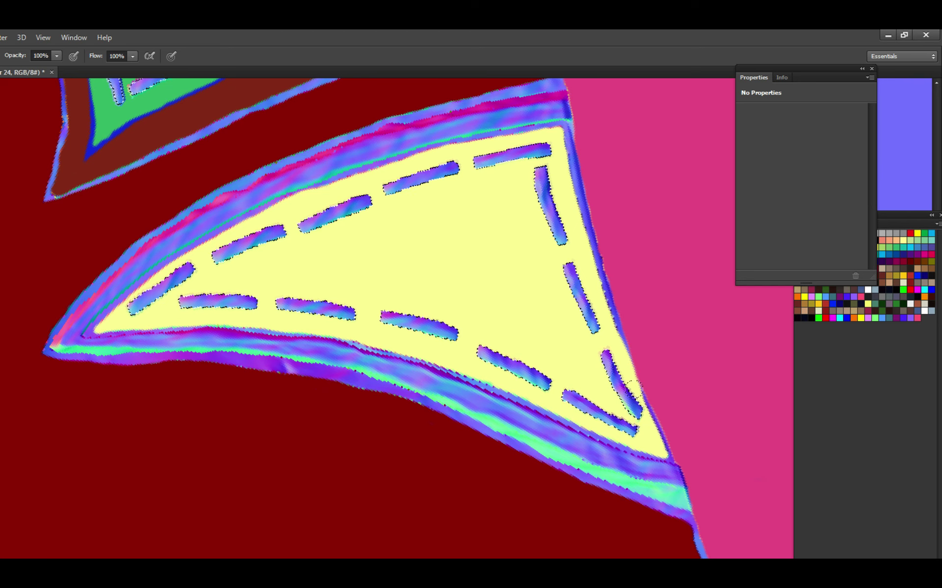
left_click_drag(631, 385, 579, 381)
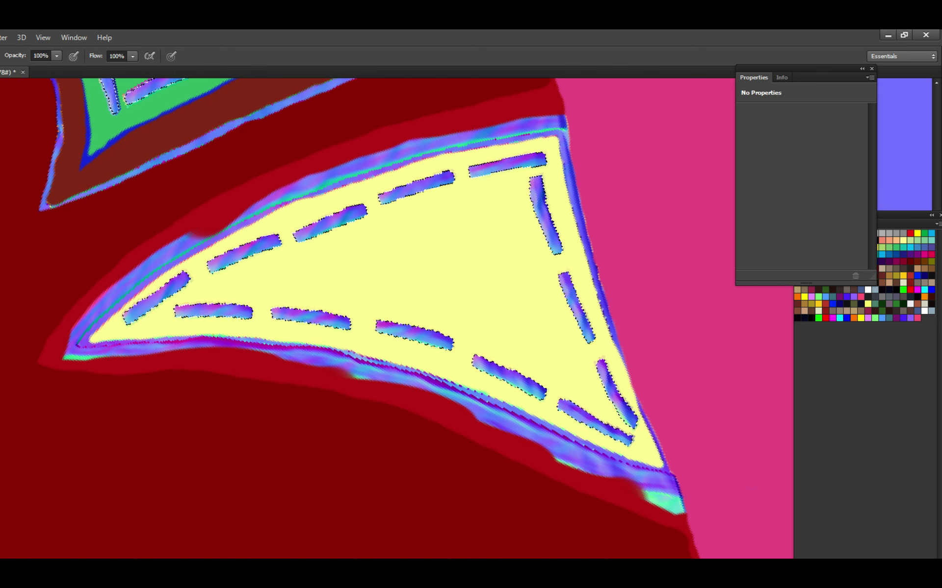
key("ctrl+z")
key("ctrl+z")
key("ctrl+z")
key("ctrl+z")
key("ctrl+z")
key("ctrl+z")
key("ctrl+z")
key("ctrl+z")
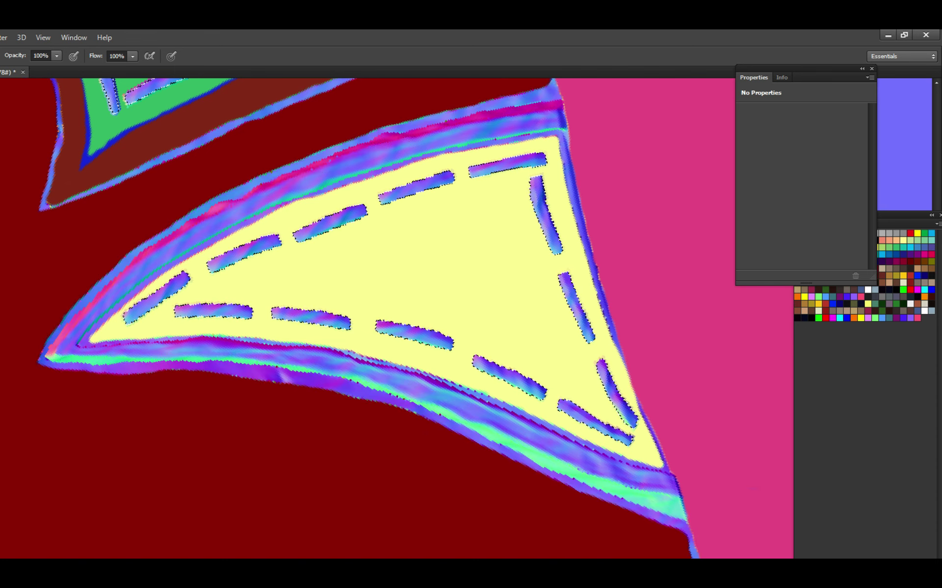
key("ctrl+z")
key("ctrl+z")
key("ctrl+z")
key("ctrl+z")
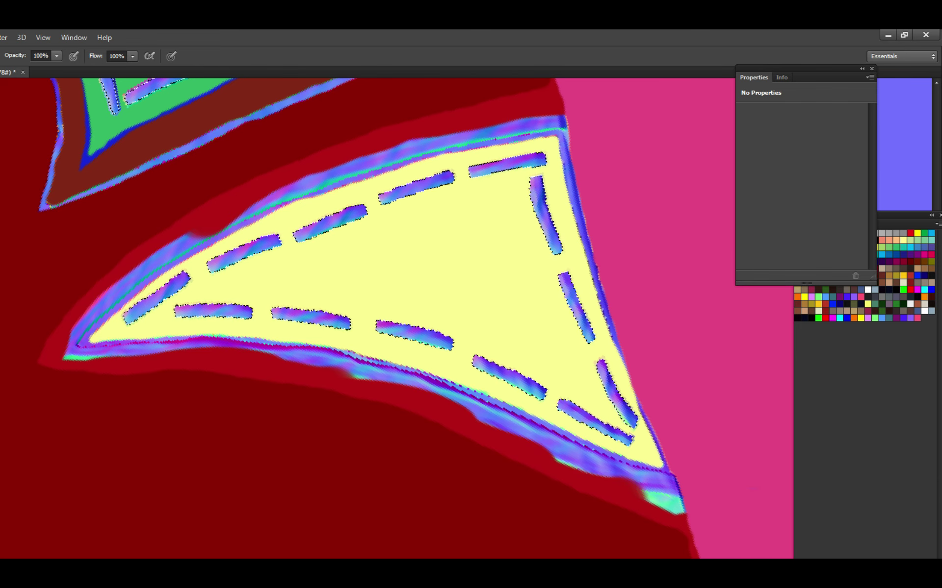
key("ctrl+z")
key("ctrl+z")
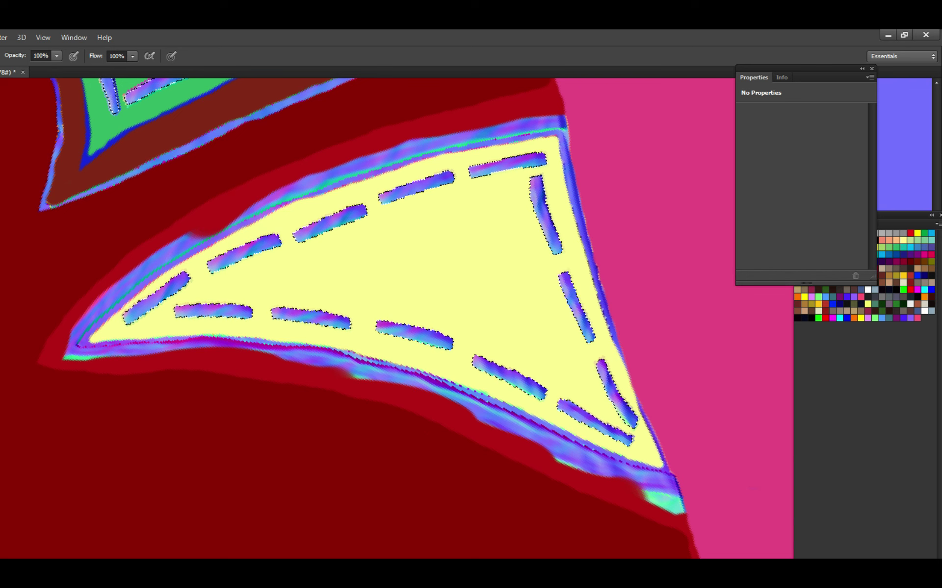
key("ctrl+z")
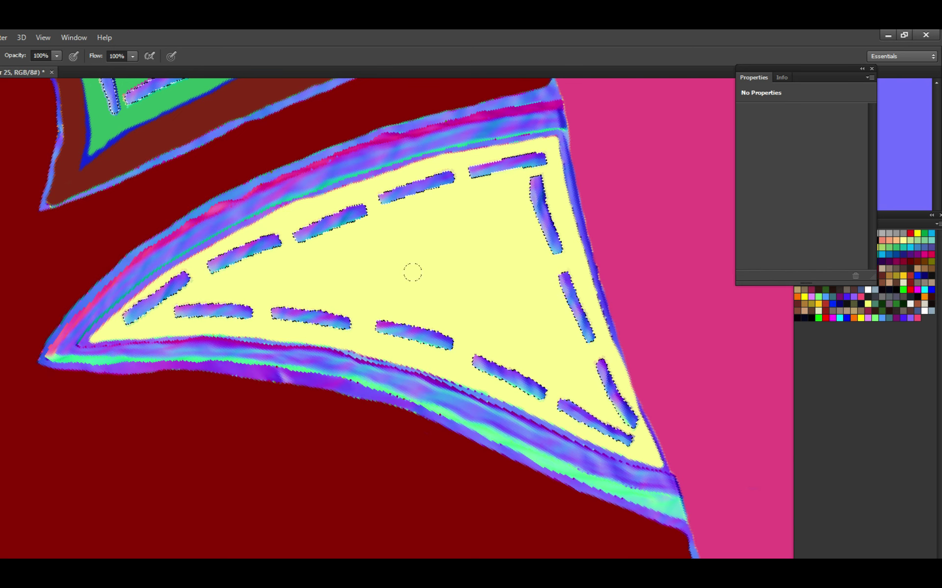
On Layer 25, paint a narrow brown strip along the outer curved edge of the pale yellow fill, undoing the stroke that runs too wide.
left_click(212, 275)
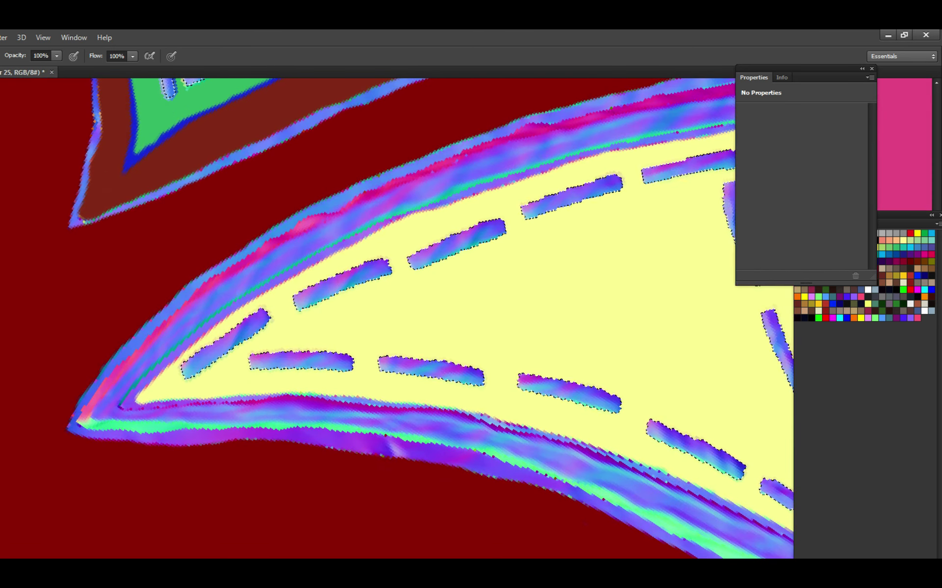
left_click_drag(259, 282, 359, 231)
key("ctrl+z")
scroll(336, 275, "up", 3)
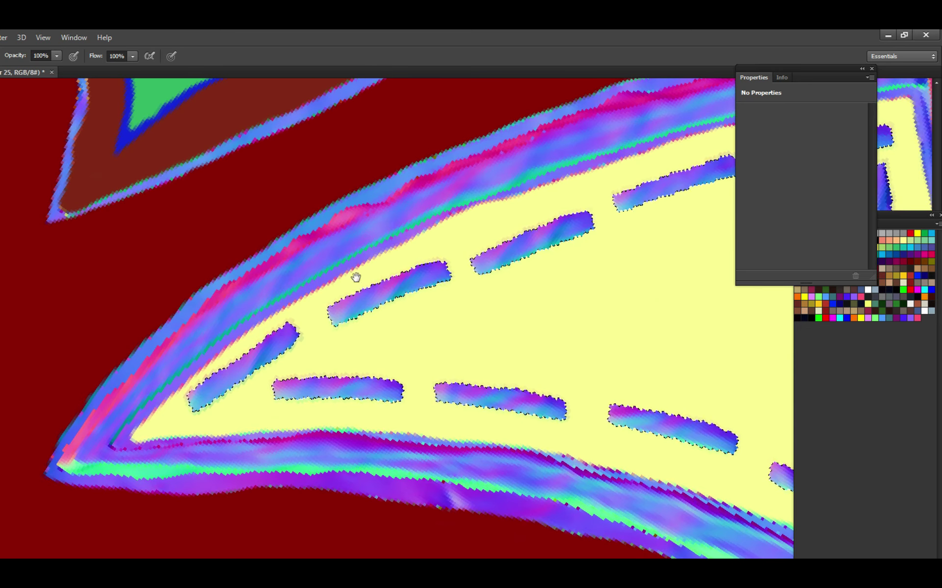
left_click_drag(314, 308, 347, 292)
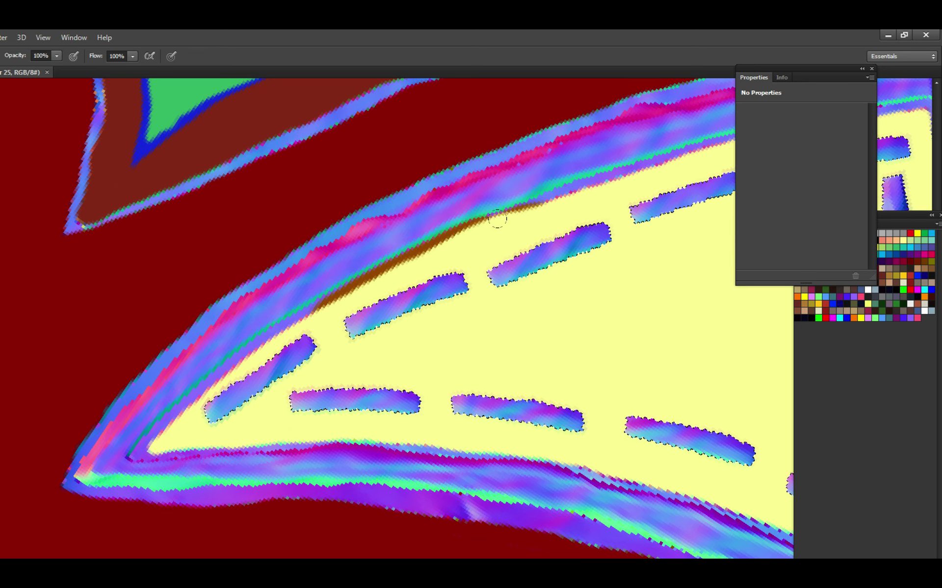
left_click_drag(591, 209, 429, 292)
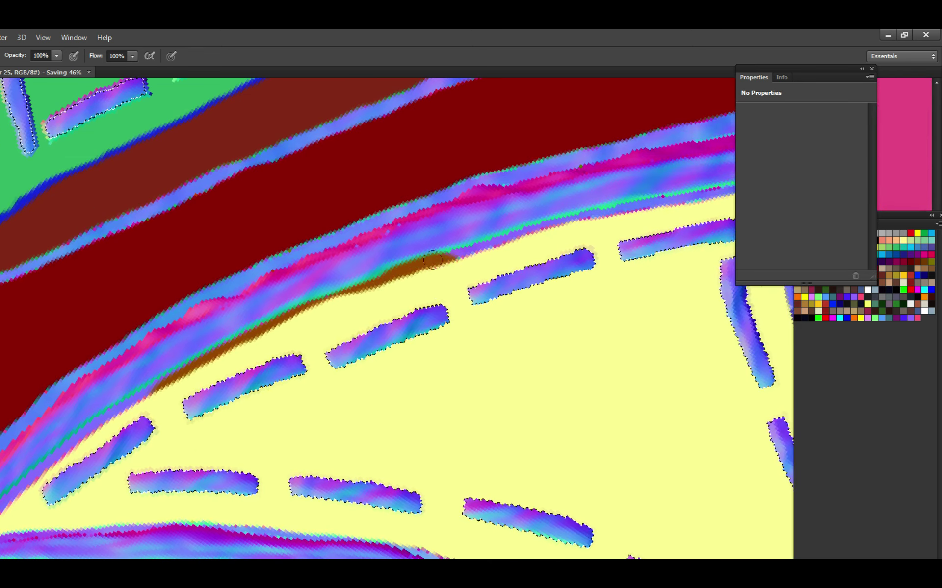
key("ctrl+z")
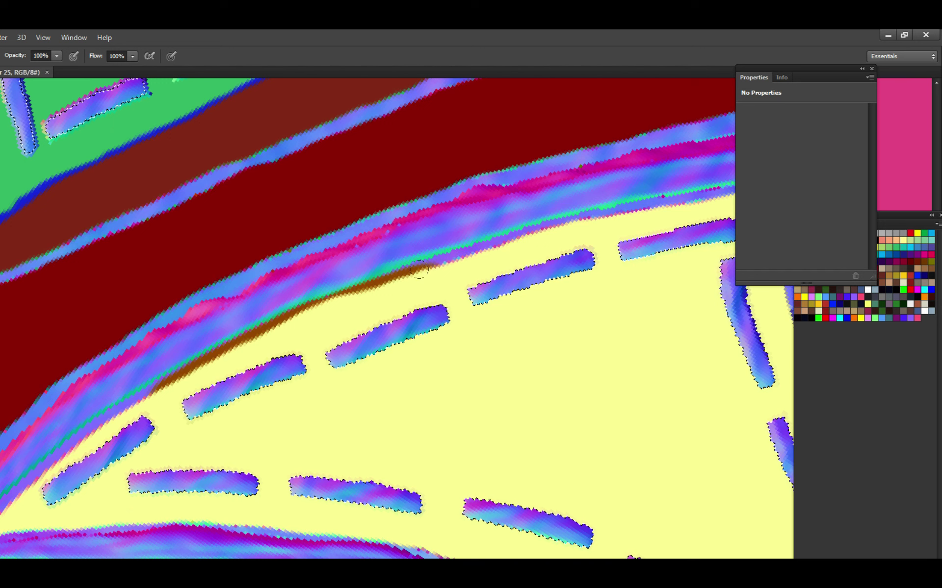
mouse_move(469, 254)
left_mouse_down()
mouse_move(535, 231)
mouse_move(389, 301)
left_mouse_up()
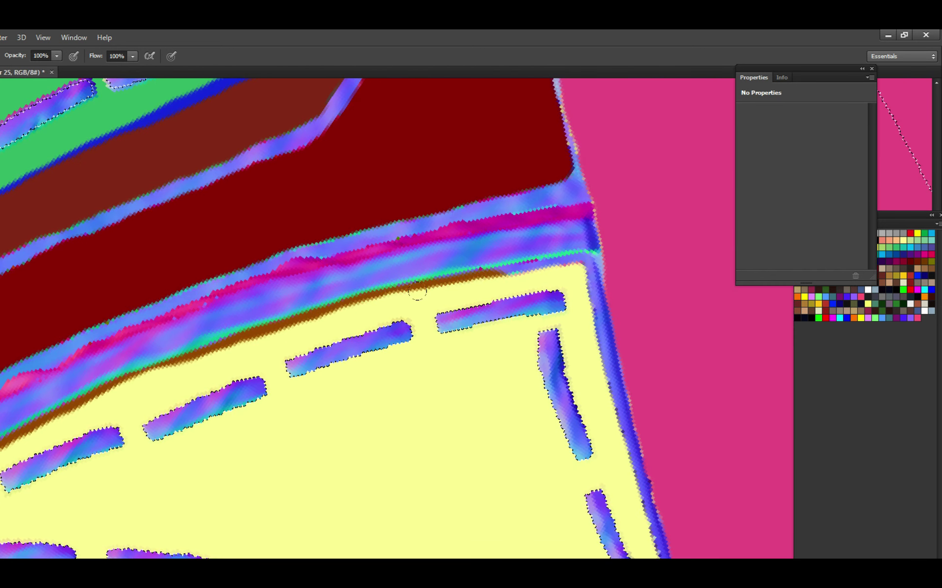
Continue the brown strip around the wide-end corner and along the panel's straight side bordering the pink band.
mouse_move(481, 276)
left_mouse_down()
mouse_move(564, 262)
mouse_move(596, 294)
mouse_move(611, 363)
left_mouse_up()
mouse_move(584, 327)
left_mouse_down()
mouse_move(633, 431)
mouse_move(657, 554)
left_mouse_up()
left_click_drag(556, 396, 427, 242)
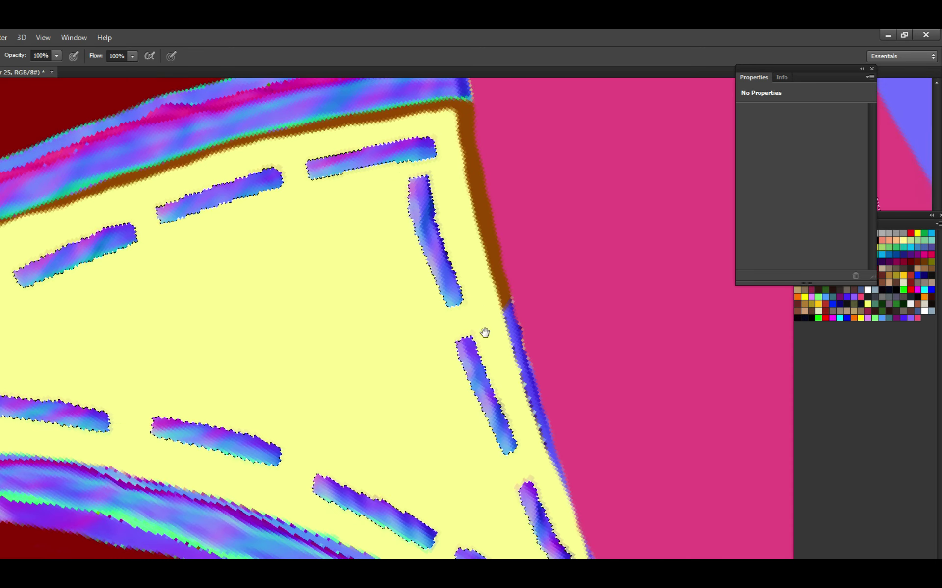
mouse_move(496, 361)
left_mouse_down()
mouse_move(539, 474)
mouse_move(460, 283)
left_mouse_up()
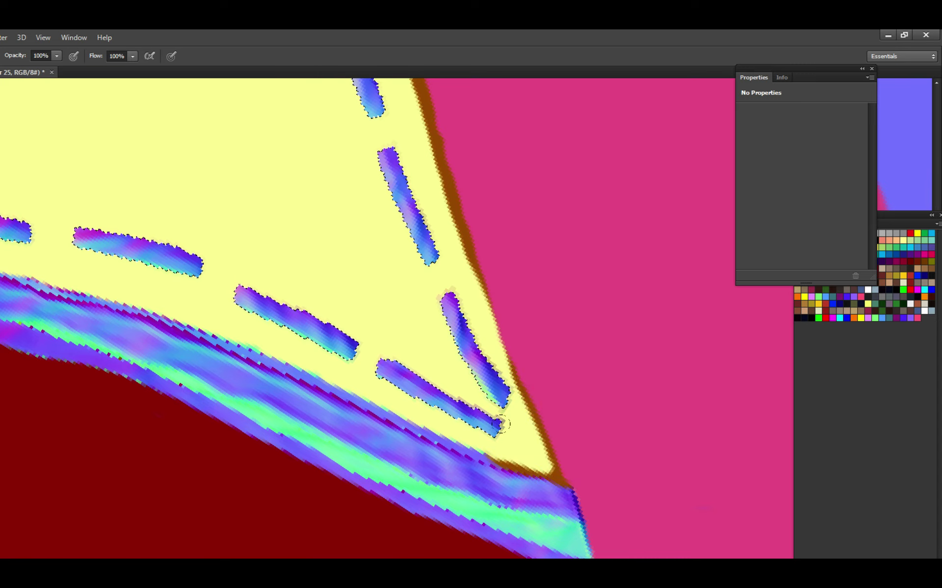
Paint the brown strip around the panel's sharp far corner and start it along the inner curved seam below the last dash.
key("e")
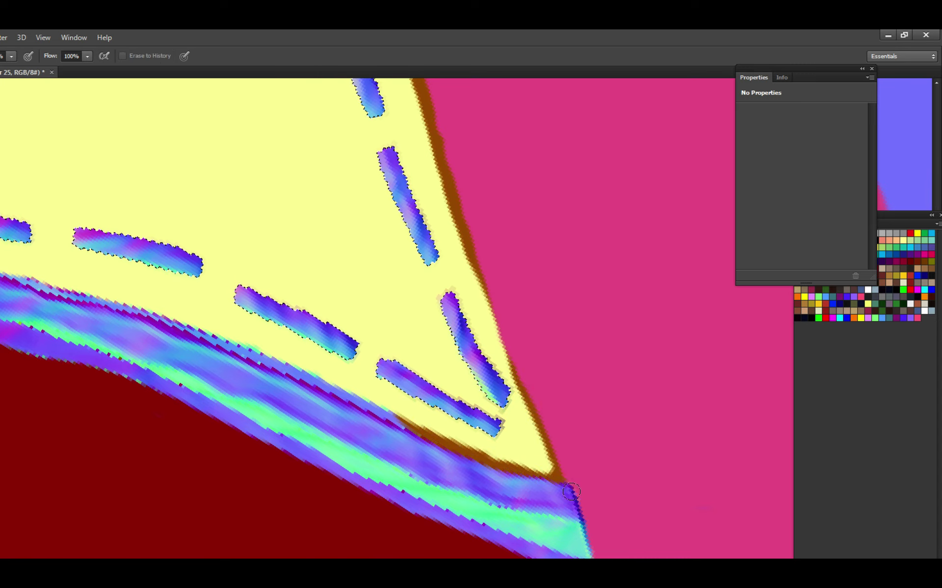
key("b")
left_click_drag(542, 437, 563, 437)
mouse_move(459, 427)
left_mouse_down()
mouse_move(451, 412)
mouse_move(360, 407)
left_mouse_up()
key("ctrl+z")
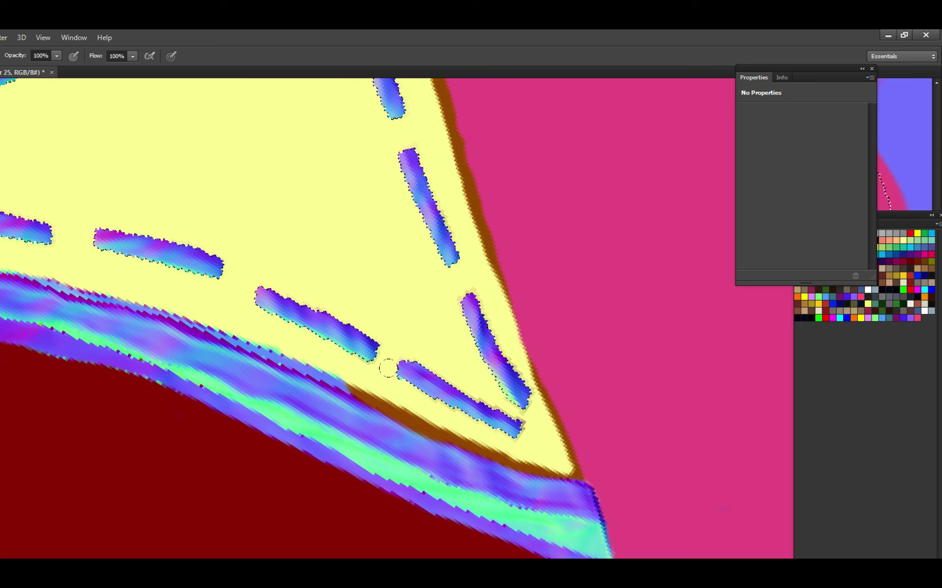
Erase the brown edge around the sharp far corner and repaint it along both adjoining sides, closing the gap beside the pink band.
key("e")
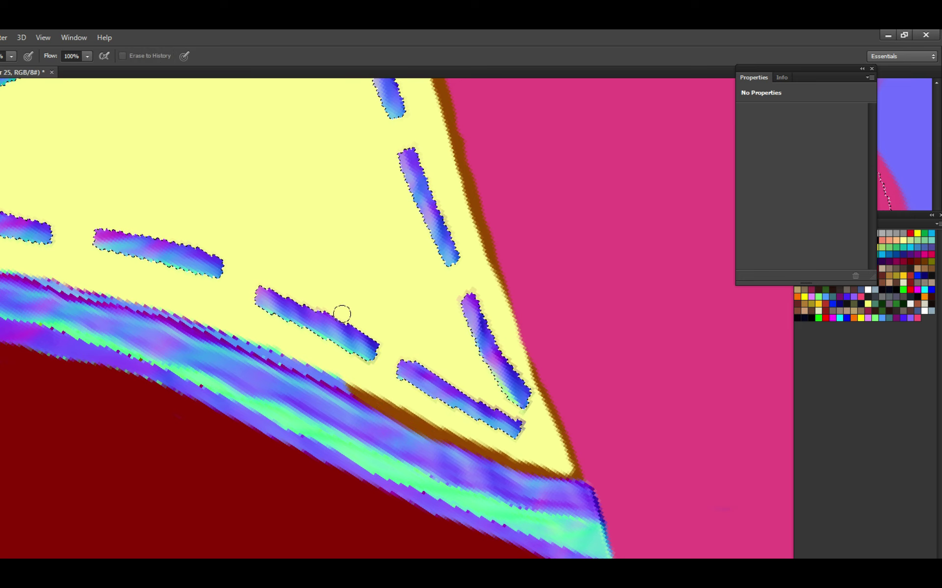
mouse_move(549, 417)
left_mouse_down()
mouse_move(571, 468)
mouse_move(353, 388)
left_mouse_up()
key("b")
mouse_move(392, 422)
left_mouse_down()
mouse_move(436, 432)
mouse_move(414, 414)
mouse_move(445, 408)
left_mouse_up()
key("ctrl+z")
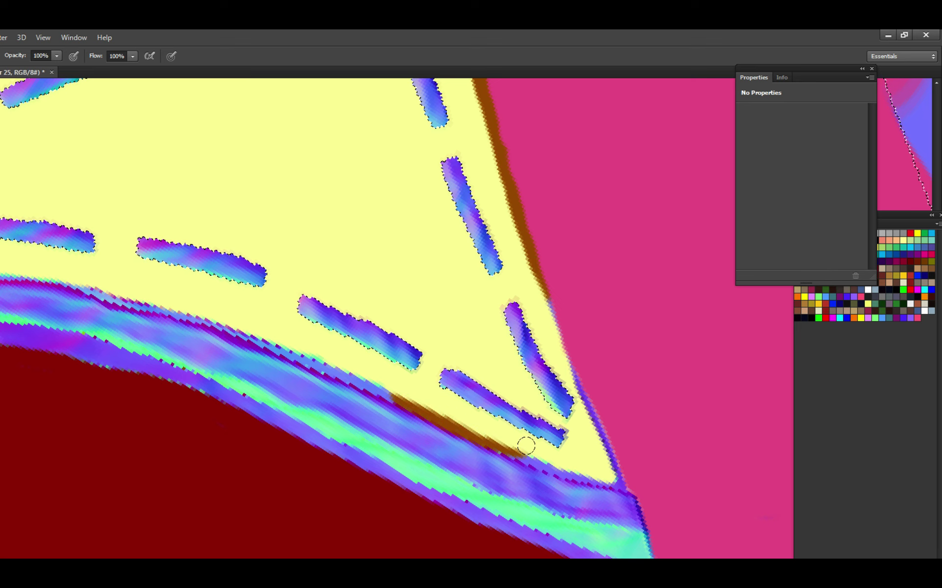
left_click_drag(526, 446, 481, 437)
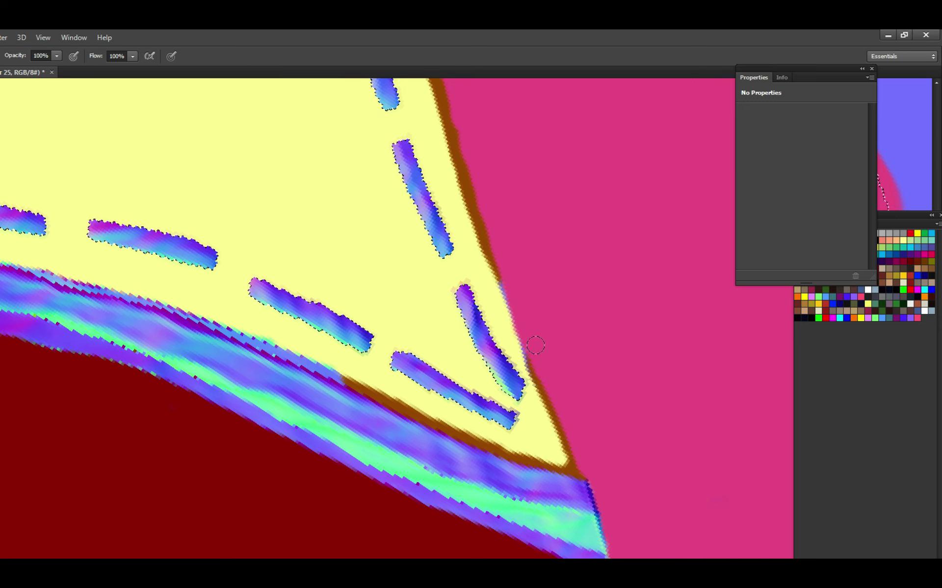
left_click_drag(514, 308, 533, 359)
Extend the brown strip along the panel's lower curved seam from the sharp far corner toward the narrow tip, and save the document.
scroll(547, 403, "down", 3)
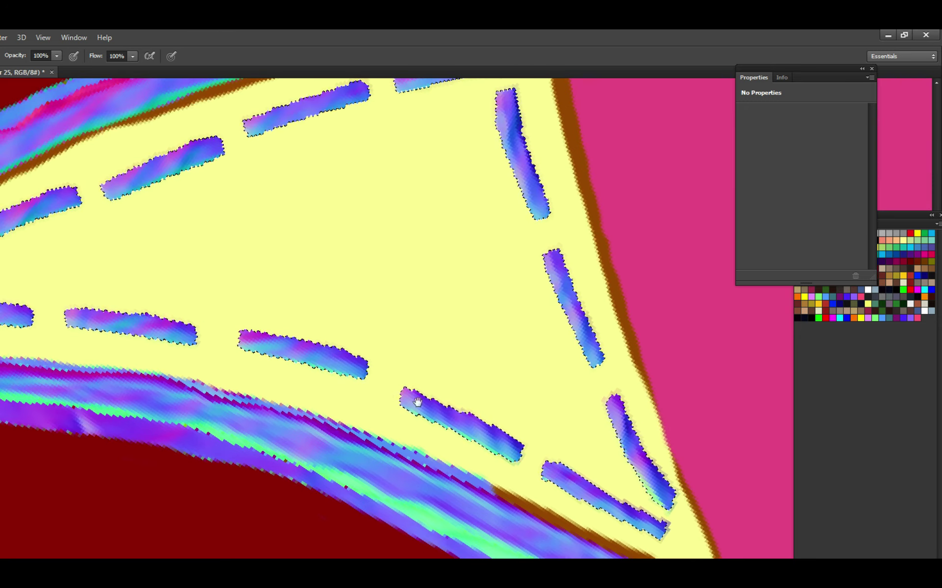
scroll(542, 436, "up", 4)
mouse_move(542, 435)
left_mouse_down()
mouse_move(514, 417)
mouse_move(538, 428)
left_mouse_up()
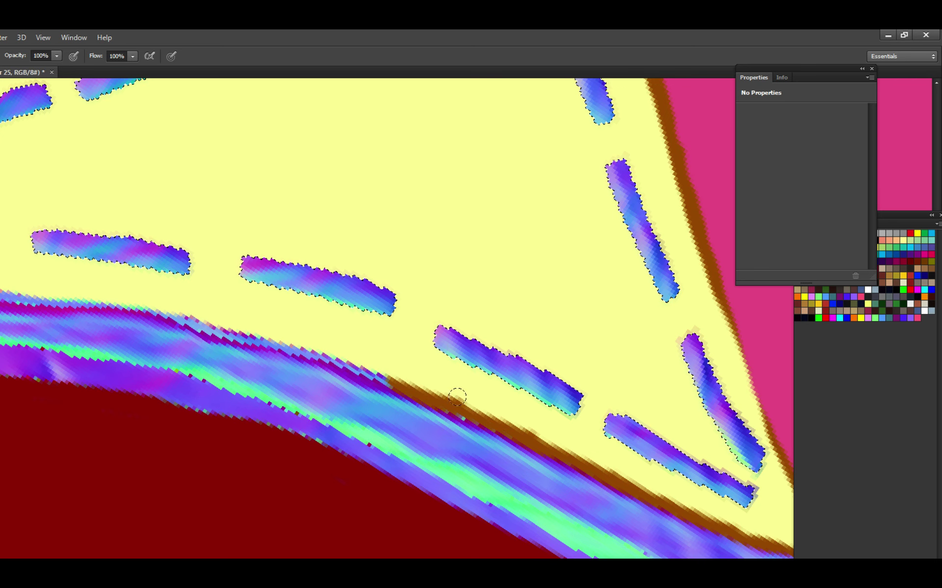
scroll(342, 351, "down", 3)
key("ctrl+s")
scroll(437, 382, "up", 3)
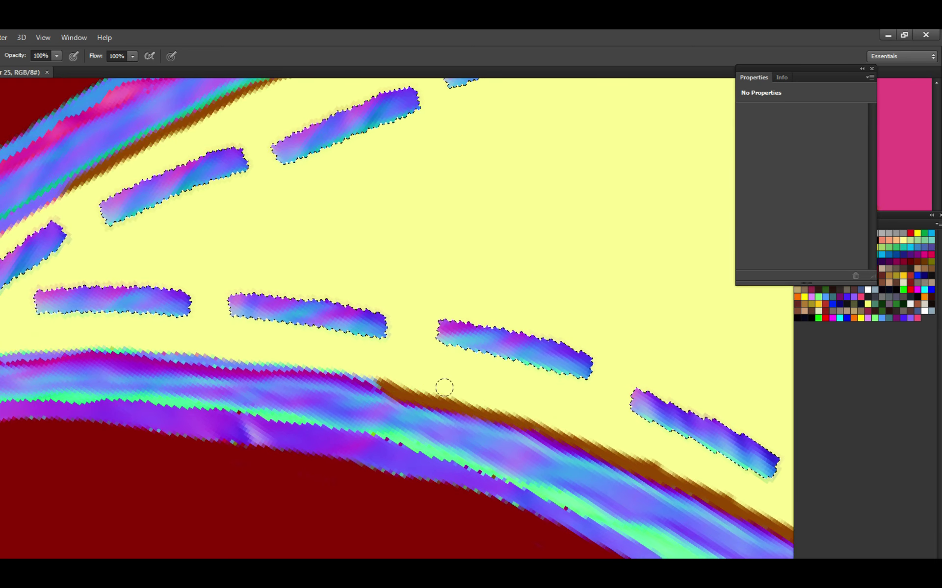
Continue the brown strip along the lower curved seam beneath the middle dashes toward the narrow tip, saving again.
scroll(493, 400, "down", 1)
scroll(521, 395, "up", 1)
left_click_drag(508, 407, 471, 392)
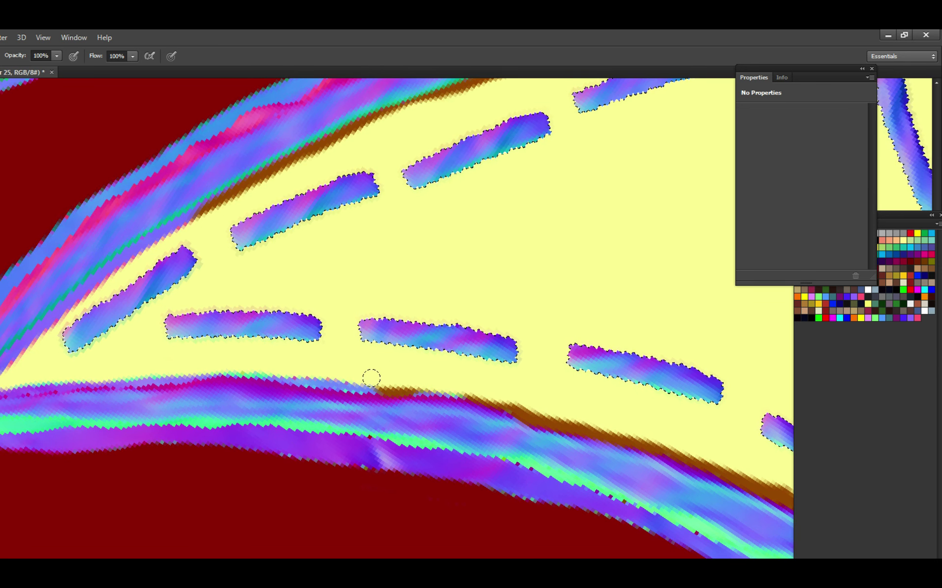
left_click_drag(398, 381, 520, 389)
key("ctrl+s")
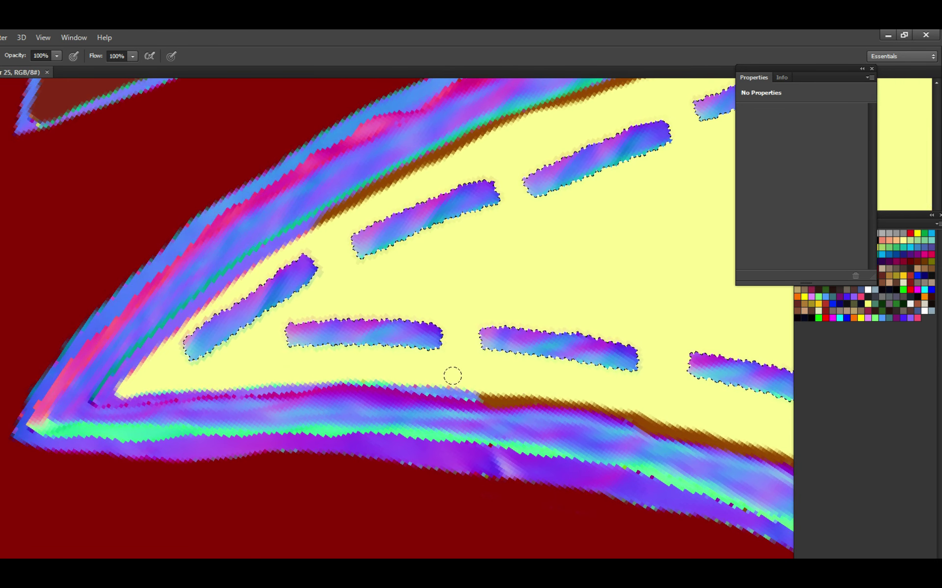
scroll(433, 375, "down", 1)
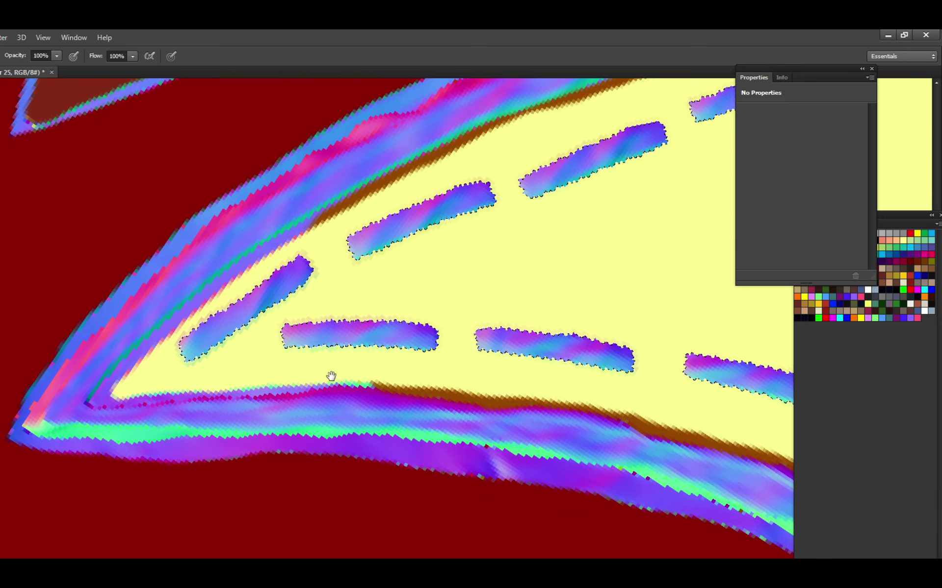
Paint the brown edge around the panel's narrow tip and erase the excess from its outer side.
scroll(420, 385, "left", 3)
scroll(336, 384, "up", 2)
mouse_move(328, 392)
left_mouse_down()
mouse_move(305, 385)
mouse_move(421, 287)
left_mouse_up()
key("e")
left_click_drag(343, 351, 420, 289)
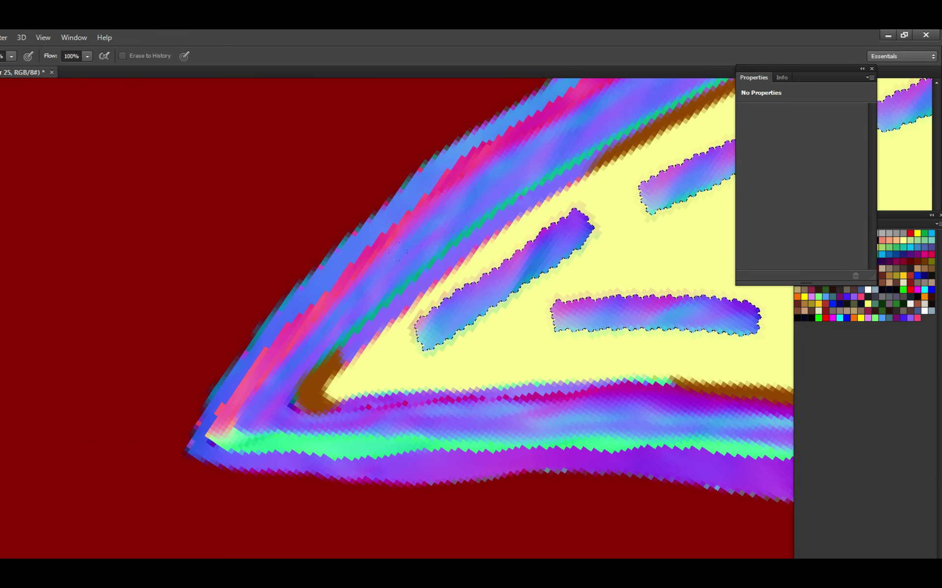
key("b")
scroll(367, 319, "up", 1)
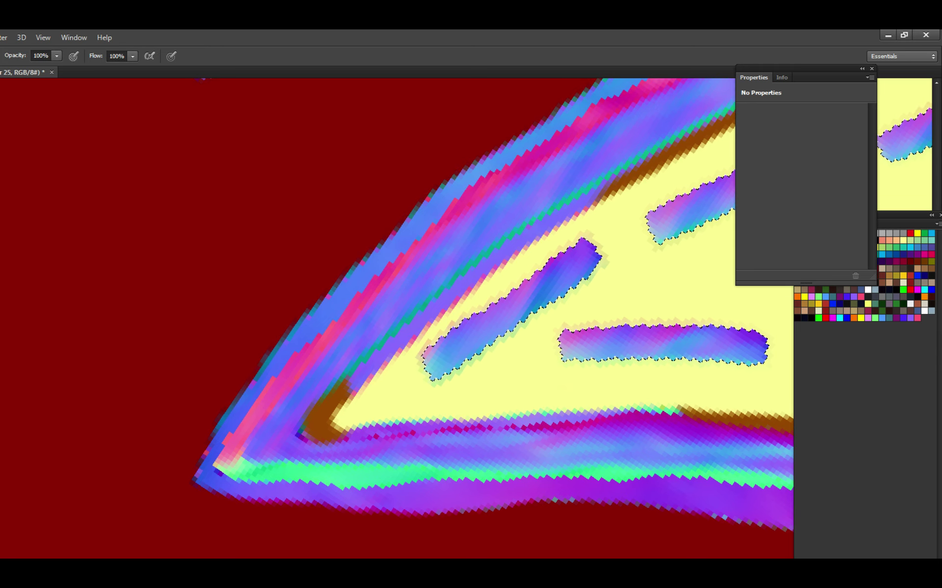
Paint the brown strip from the narrow tip up along the outer curved edge until it joins the existing strip.
left_click_drag(347, 383, 430, 315)
scroll(430, 316, "up", 1)
key("e")
key("b")
scroll(367, 319, "up", 1)
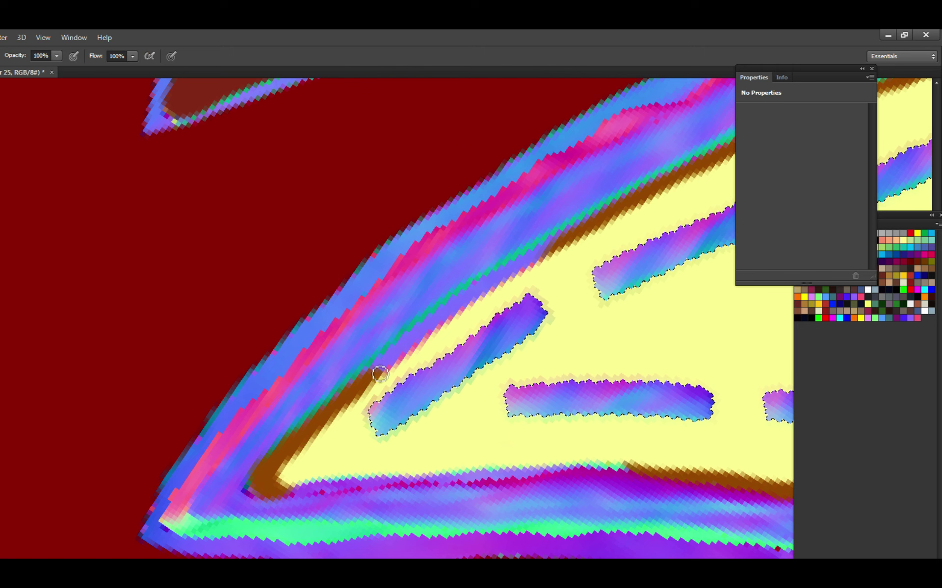
left_click_drag(375, 370, 493, 282)
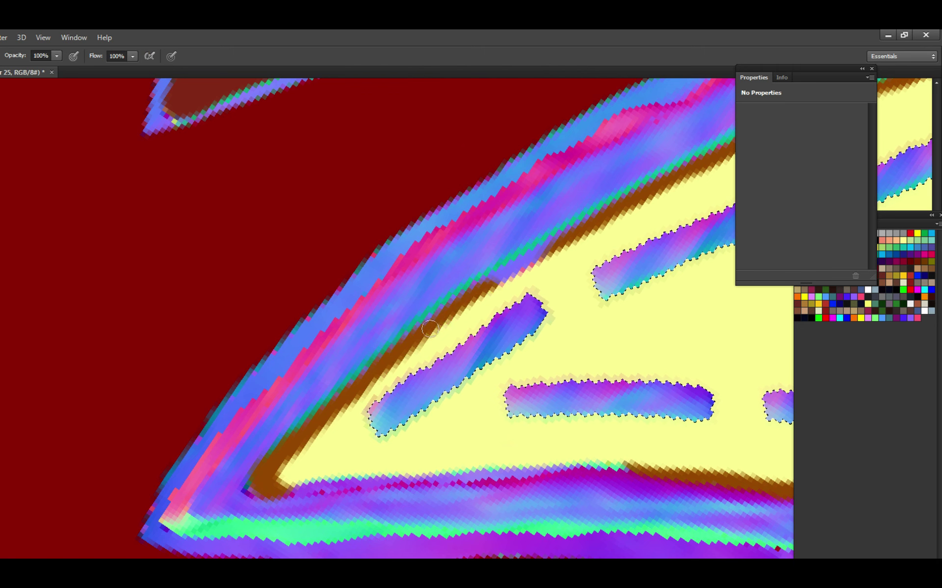
Paint the brown strip from the narrow tip along the lower seam until it meets the existing strip.
scroll(493, 293, "down", 2)
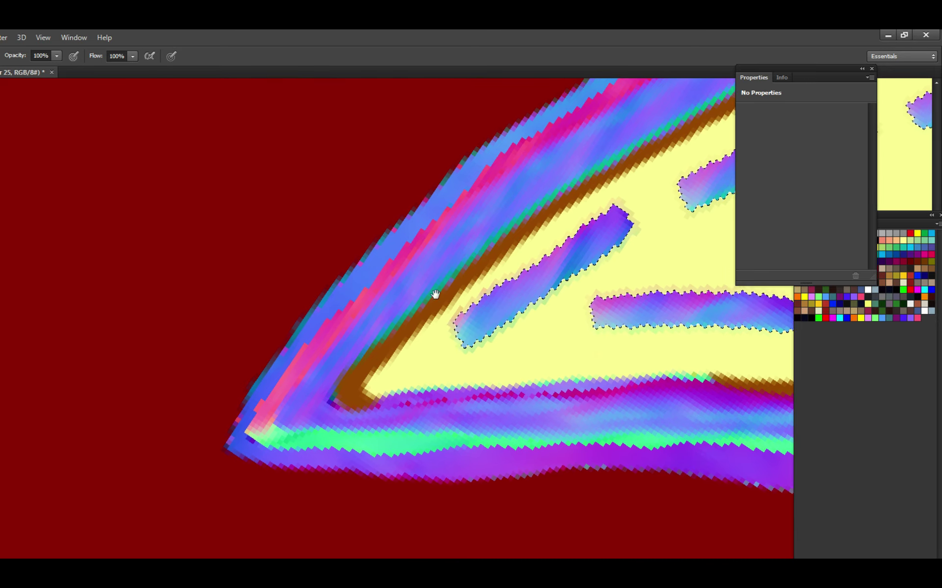
scroll(434, 294, "up", 2)
left_click_drag(367, 384, 595, 374)
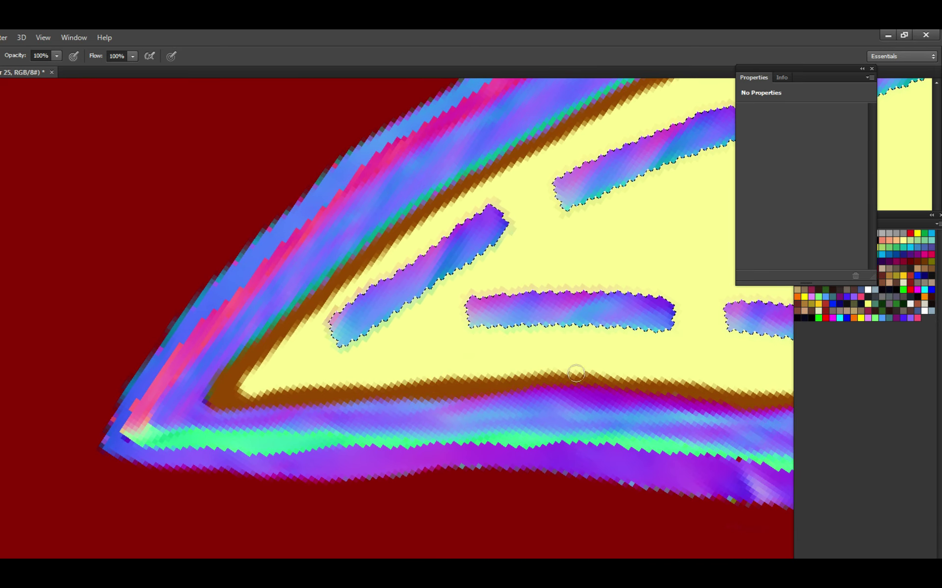
Trim the outer side of the brown corner at the narrow tip with the Eraser and touch up its edge.
key("e")
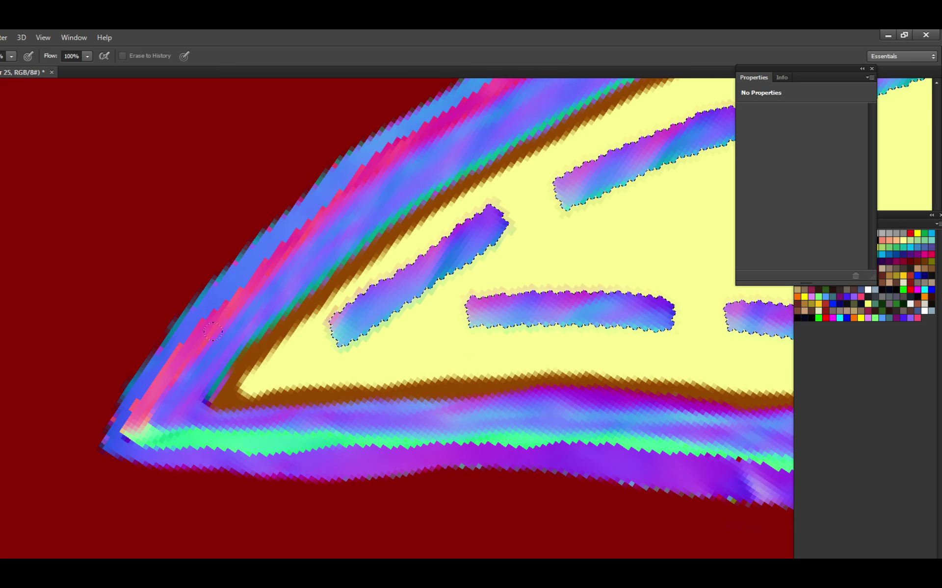
key("b")
left_click_drag(221, 389, 253, 379)
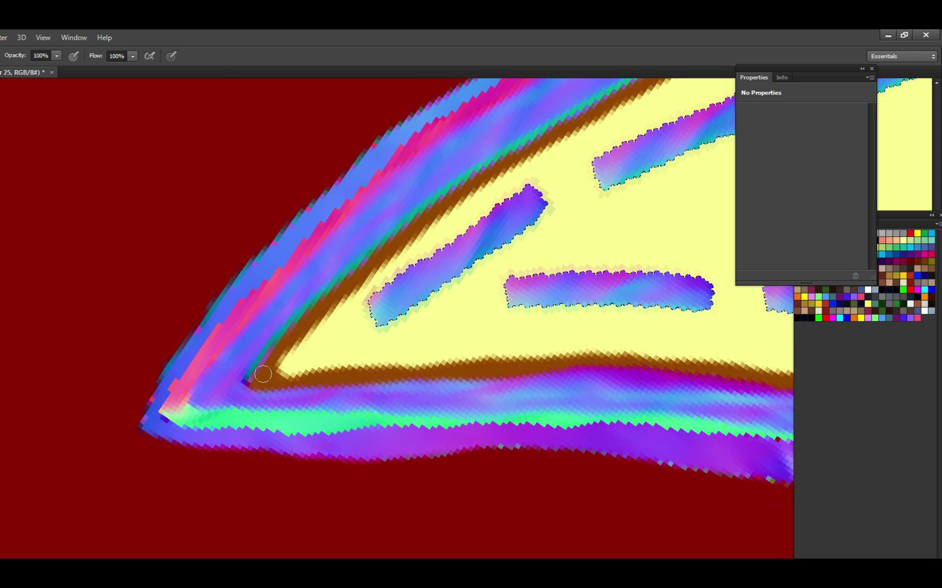
left_click_drag(539, 351, 224, 401)
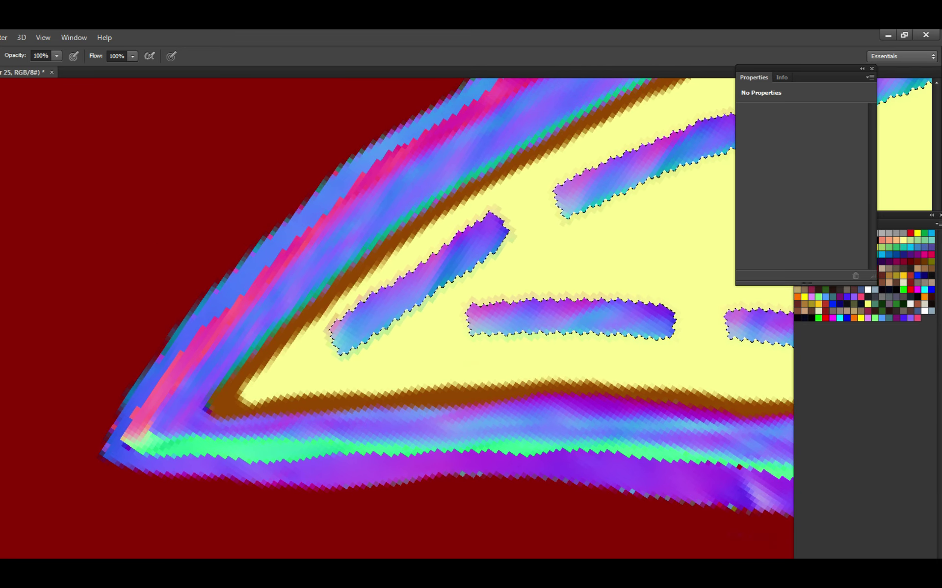
key("e")
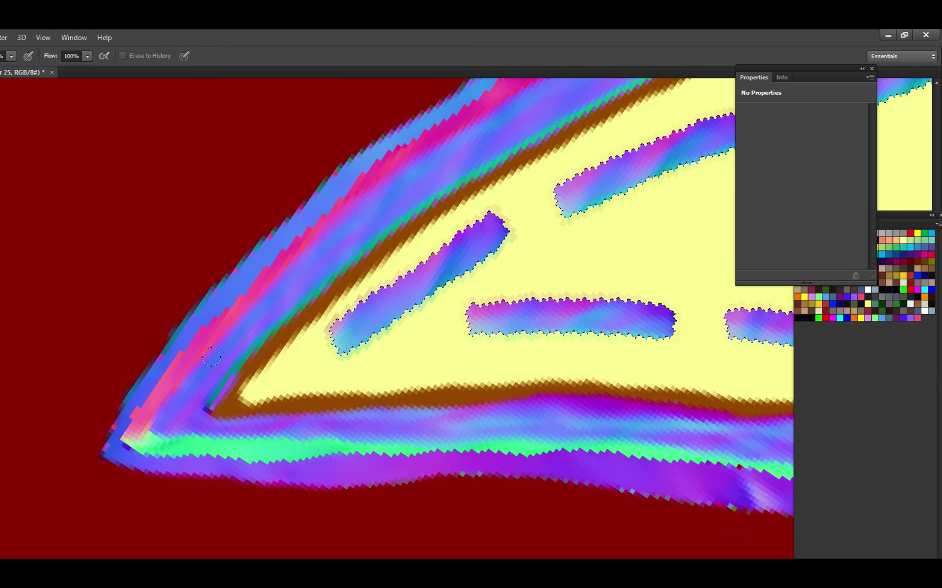
key("b")
Erase the uneven parts of the brown strip along the lower seam beneath the dashes to even out its width.
mouse_move(383, 383)
left_mouse_down()
mouse_move(246, 365)
mouse_move(66, 366)
left_mouse_up()
key("e")
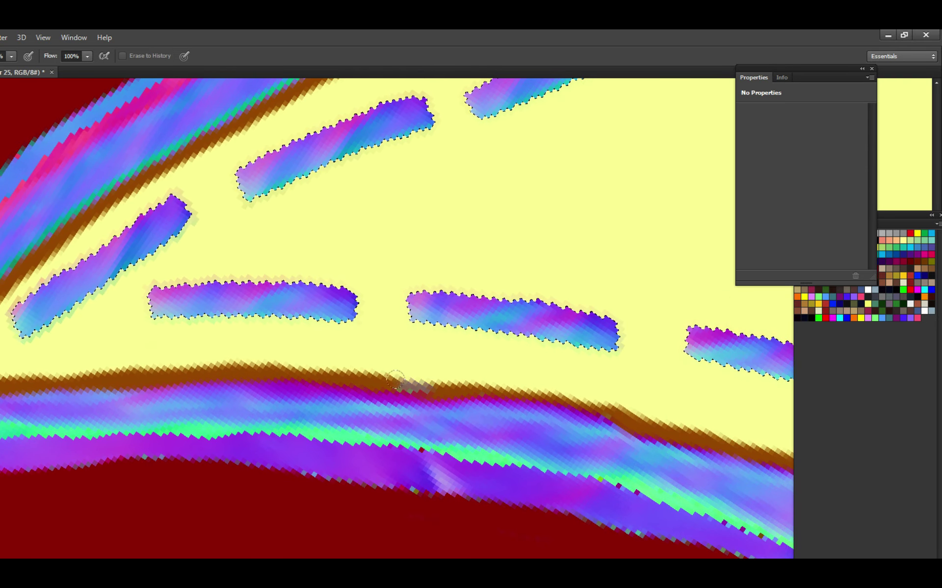
left_click_drag(291, 378, 463, 390)
mouse_move(255, 373)
left_mouse_down()
mouse_move(479, 387)
mouse_move(431, 405)
left_mouse_up()
key("b")
key("e")
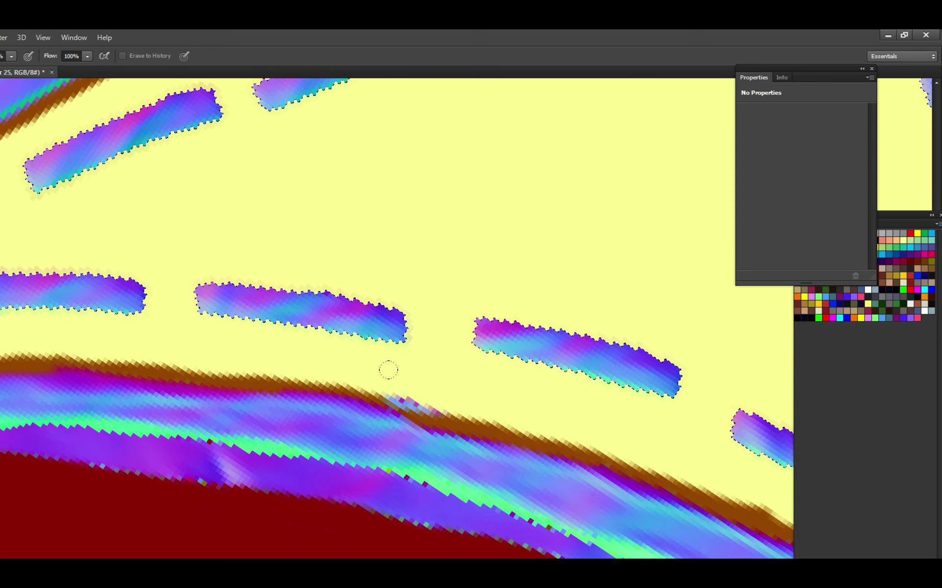
scroll(511, 390, "down", 3)
mouse_move(414, 387)
left_mouse_down()
mouse_move(298, 391)
mouse_move(421, 361)
left_mouse_up()
scroll(361, 365, "up", 2)
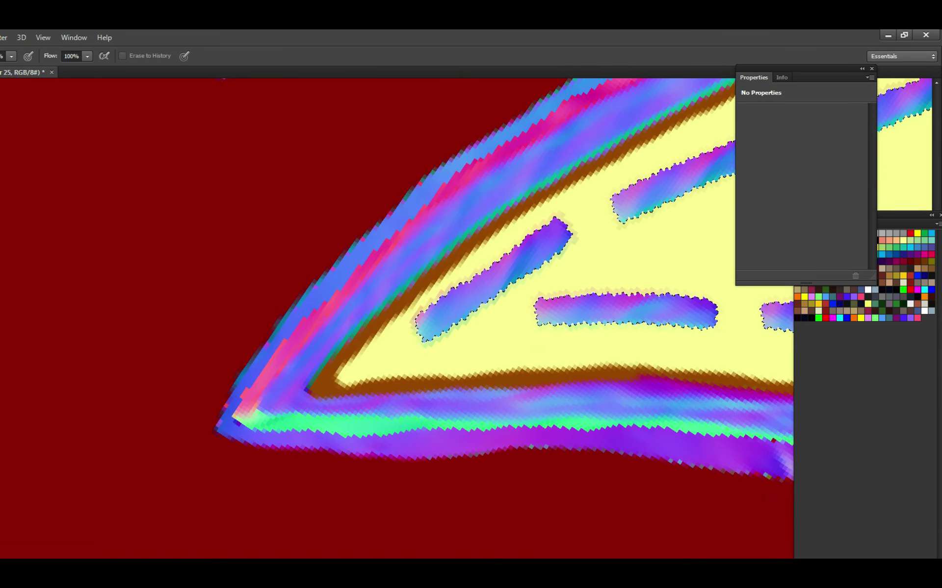
Retouch the brown corner at the narrow tip with the Brush and Eraser where its two sides meet.
key("b")
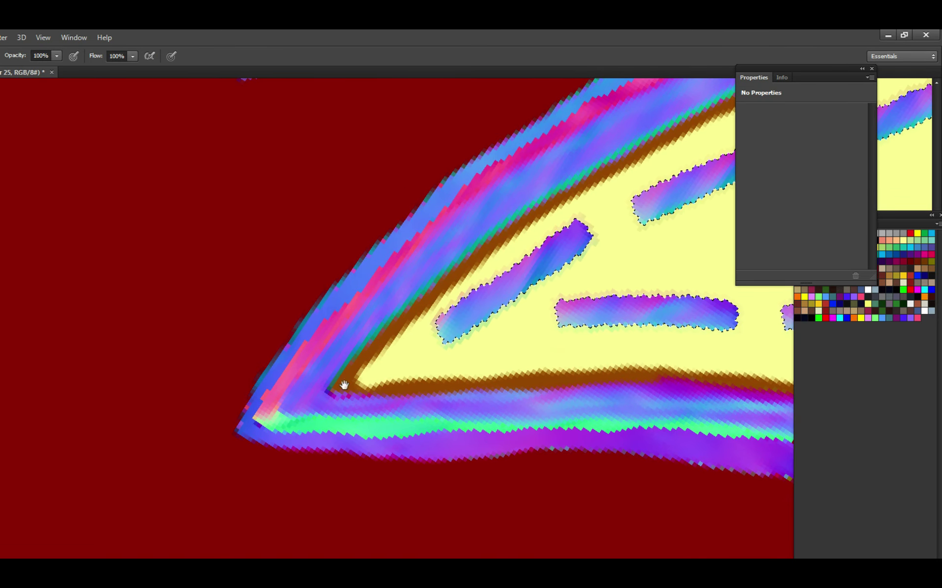
mouse_move(321, 383)
left_mouse_down()
mouse_move(342, 385)
mouse_move(320, 451)
mouse_move(298, 441)
left_mouse_up()
key("e")
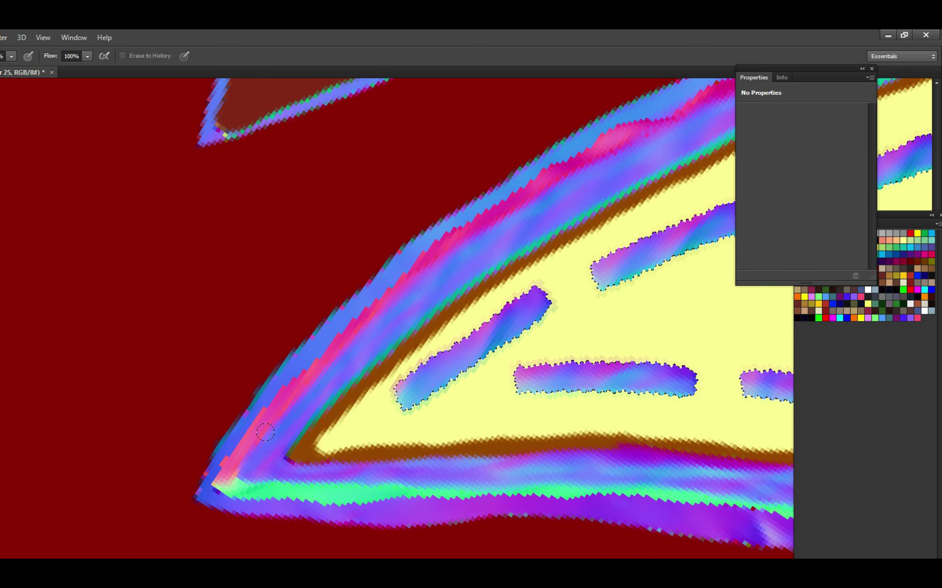
key("b")
scroll(349, 449, "up", 1)
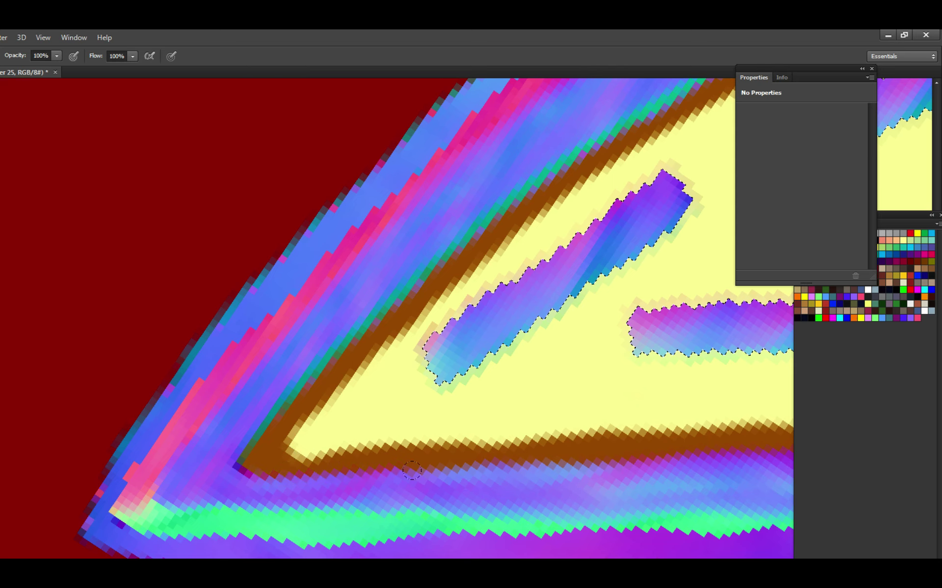
Erase the brown strip along the lower seam beside the narrow tip, repaint it more narrowly, and save the document.
key("e")
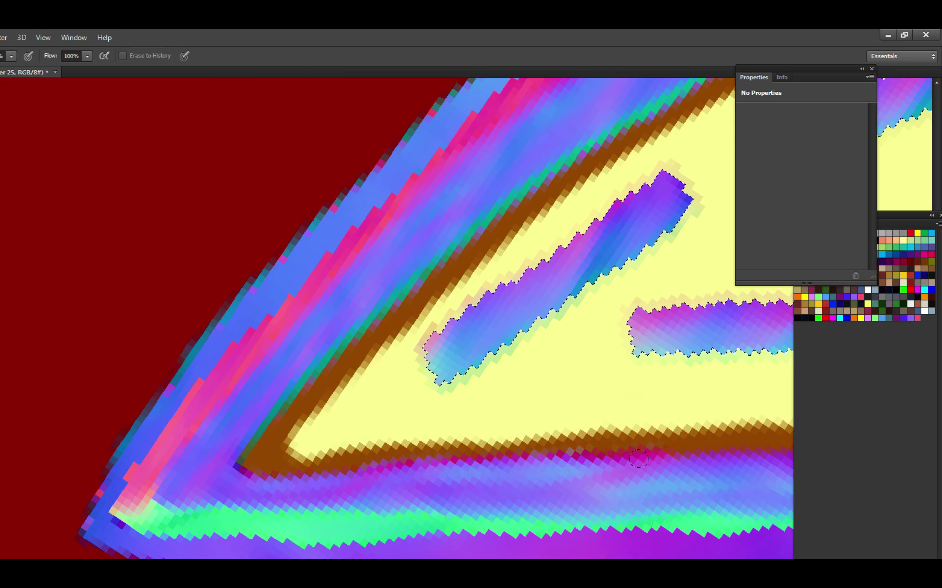
left_click_drag(632, 460, 346, 454)
key("b")
scroll(332, 452, "up", 1)
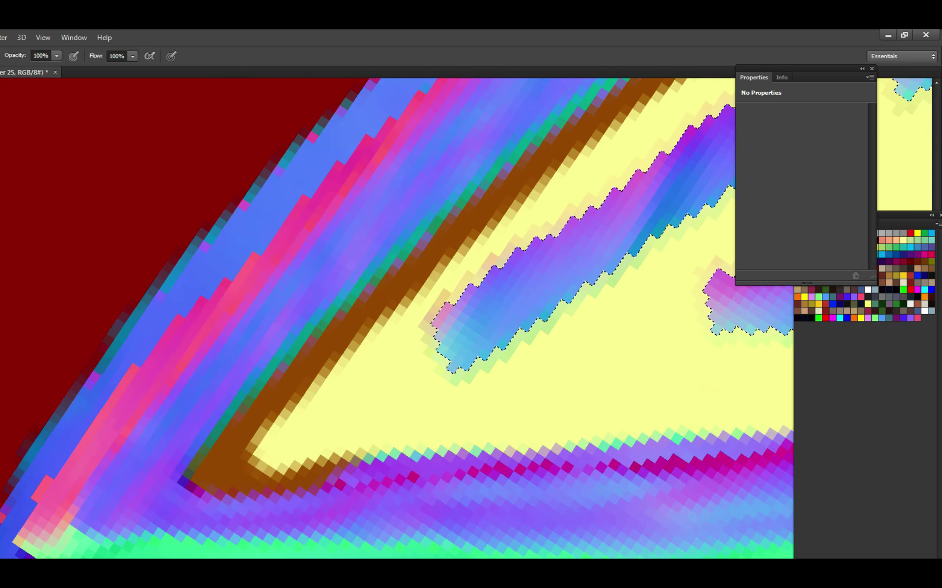
left_click_drag(466, 412, 364, 394)
key("ctrl+s")
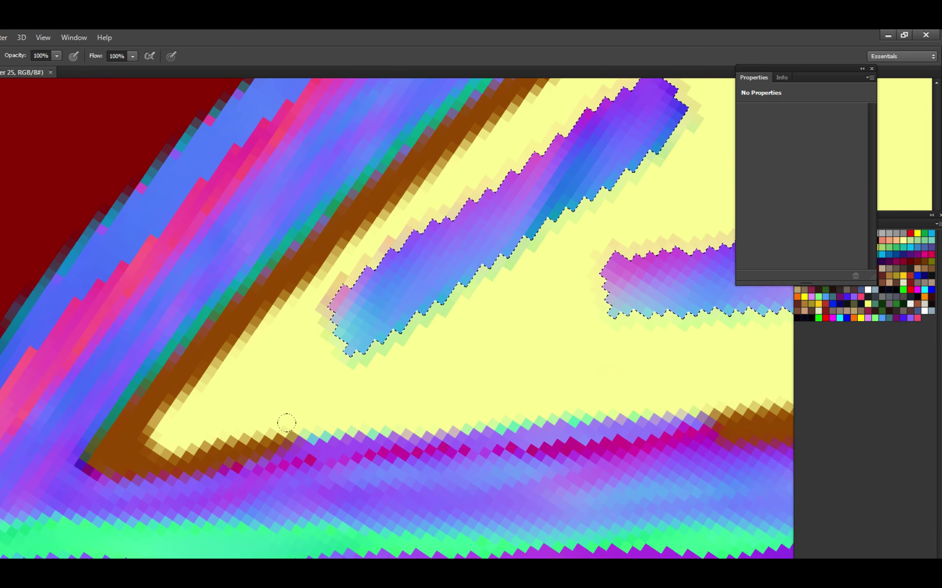
mouse_move(287, 422)
left_mouse_down()
mouse_move(650, 391)
mouse_move(670, 402)
mouse_move(484, 412)
left_mouse_up()
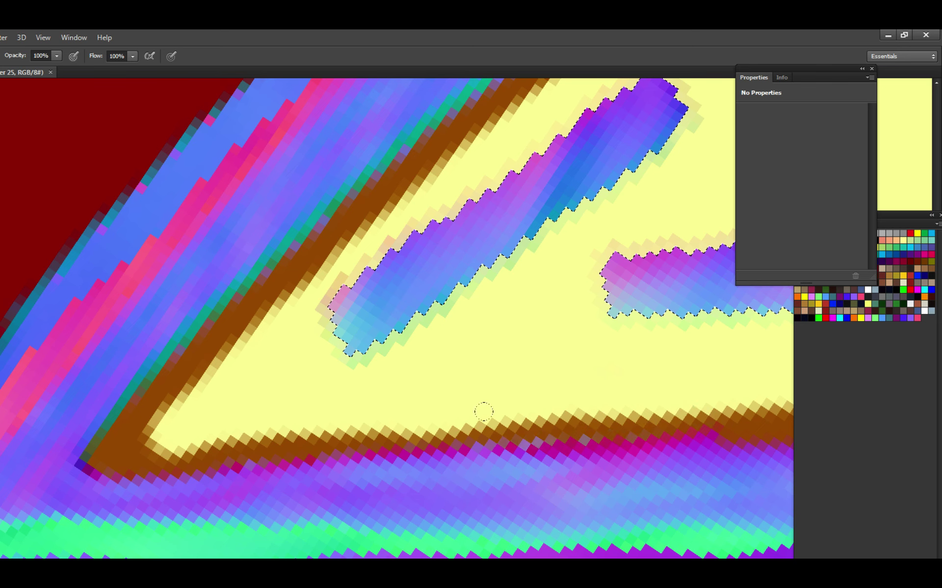
left_click_drag(634, 409, 320, 369)
Erase the brown strip at the crest of the lower seam below the second dash and repaint it.
key("e")
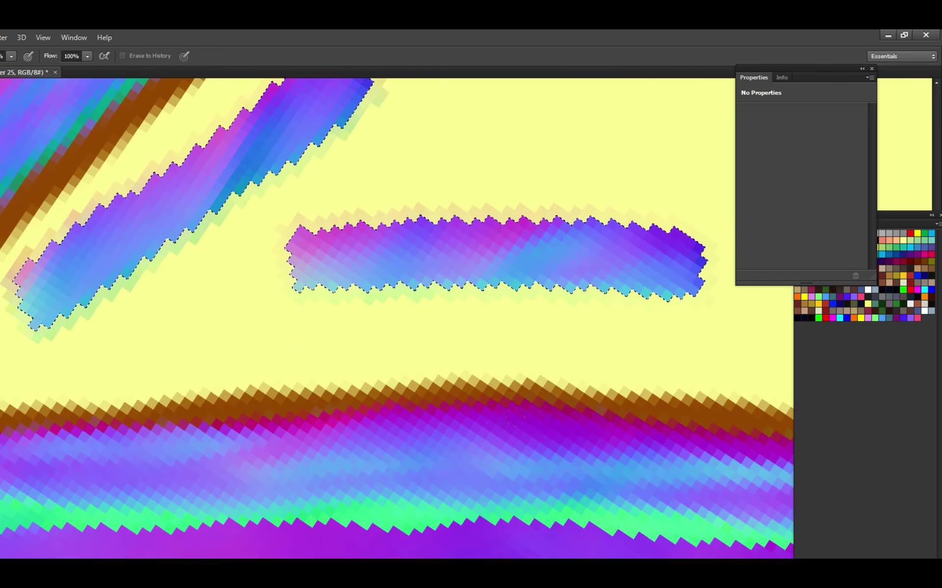
mouse_move(395, 416)
left_mouse_down()
mouse_move(528, 411)
mouse_move(471, 392)
left_mouse_up()
key("b")
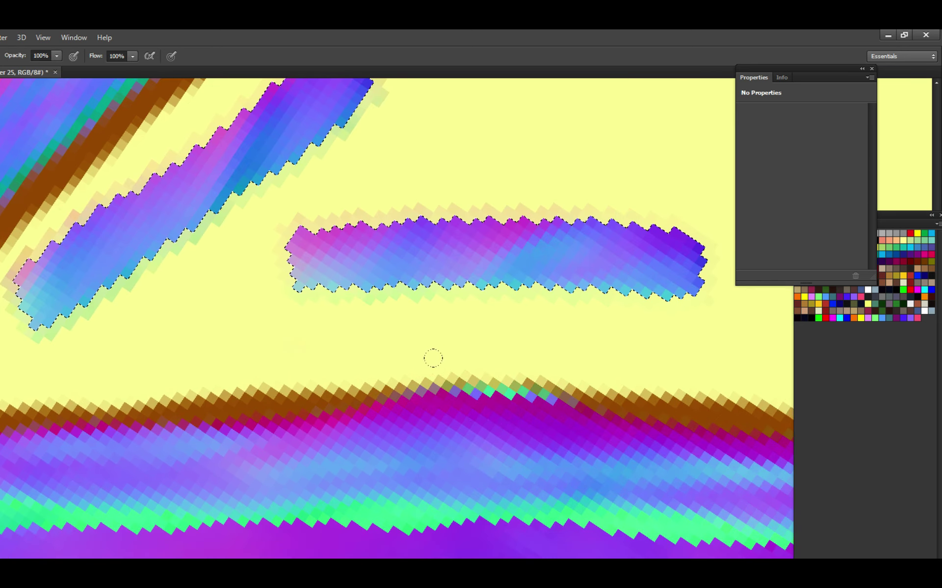
mouse_move(562, 394)
left_mouse_down()
mouse_move(512, 395)
mouse_move(484, 515)
left_mouse_up()
Inspect the brown edging around the whole pale yellow panel and the surrounding colour regions.
scroll(544, 368, "down", 3)
scroll(542, 374, "down", 1)
scroll(357, 393, "up", 1)
scroll(357, 392, "down", 2)
scroll(363, 390, "up", 3)
mouse_move(363, 390)
left_mouse_down()
mouse_move(399, 369)
mouse_move(345, 409)
mouse_move(531, 251)
left_mouse_up()
scroll(540, 266, "down", 3)
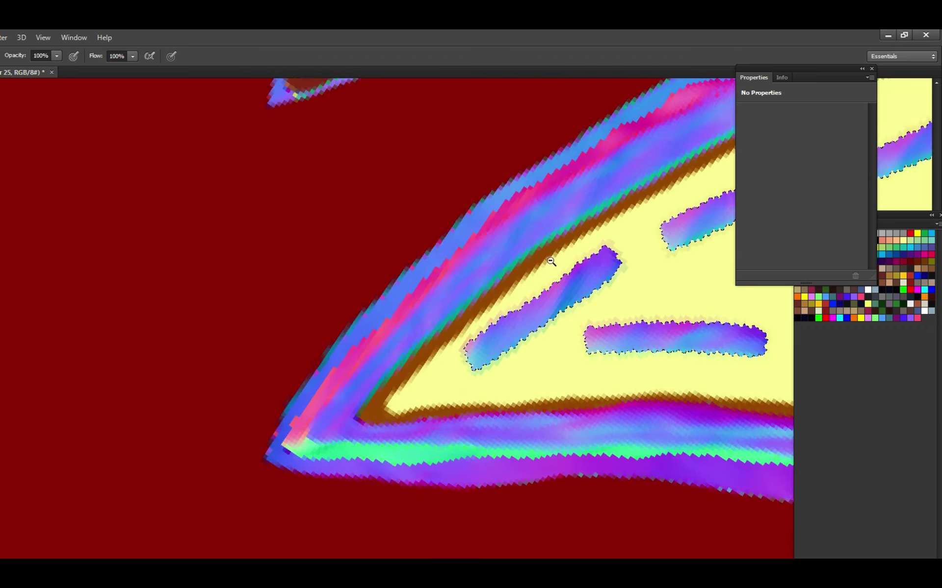
scroll(275, 400, "up", 4)
scroll(409, 369, "down", 3)
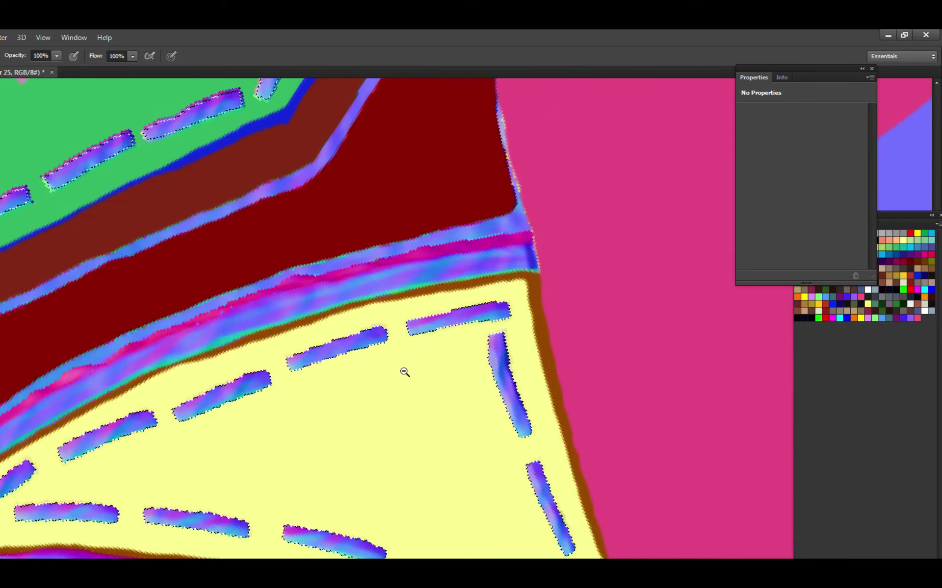
scroll(407, 370, "up", 3)
scroll(413, 364, "down", 6)
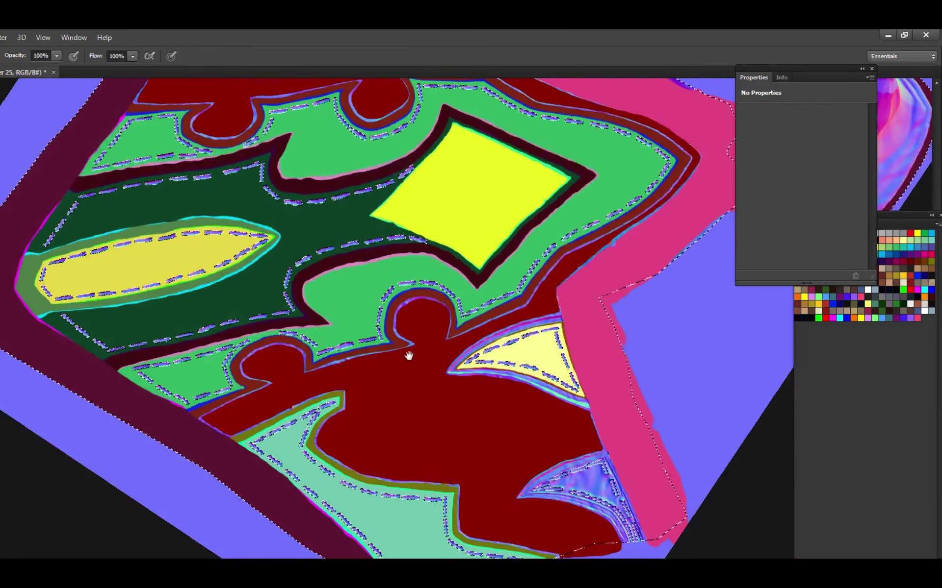
Paint a brown strip along the lower edge of the pale yellow panel, starting at its narrow tip, and save the document.
scroll(441, 417, "up", 5)
scroll(495, 310, "up", 4)
scroll(495, 309, "up", 4)
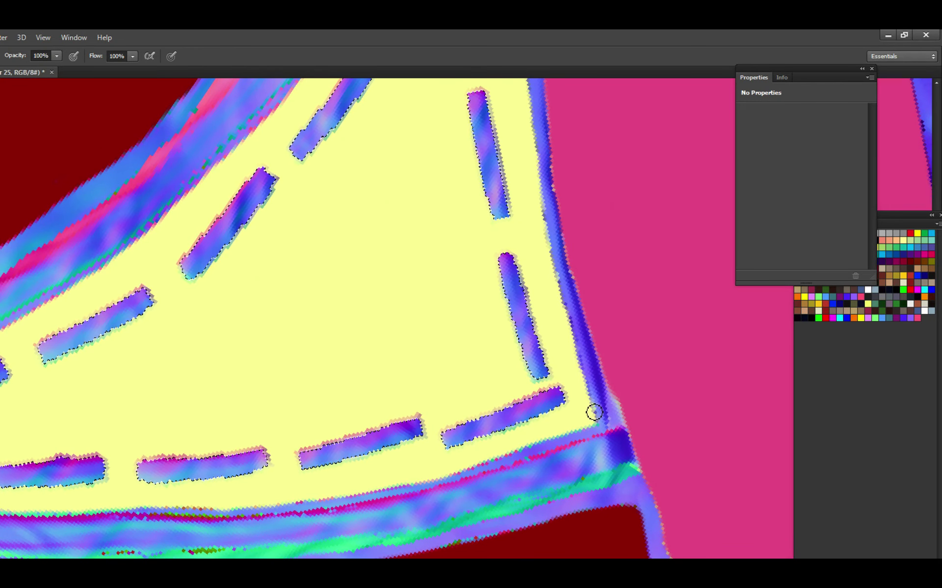
scroll(441, 319, "down", 3)
scroll(362, 400, "left", 10)
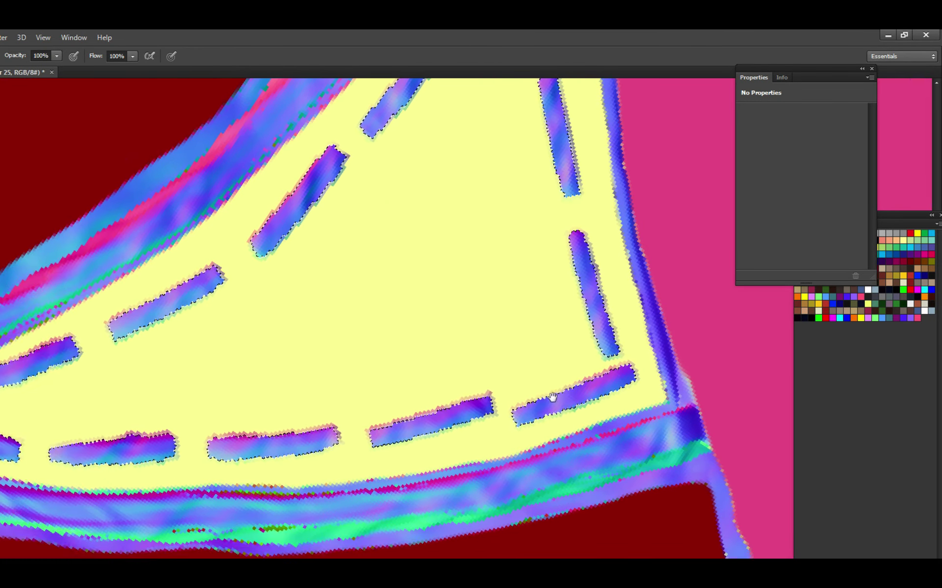
left_click(262, 412)
left_click(264, 414)
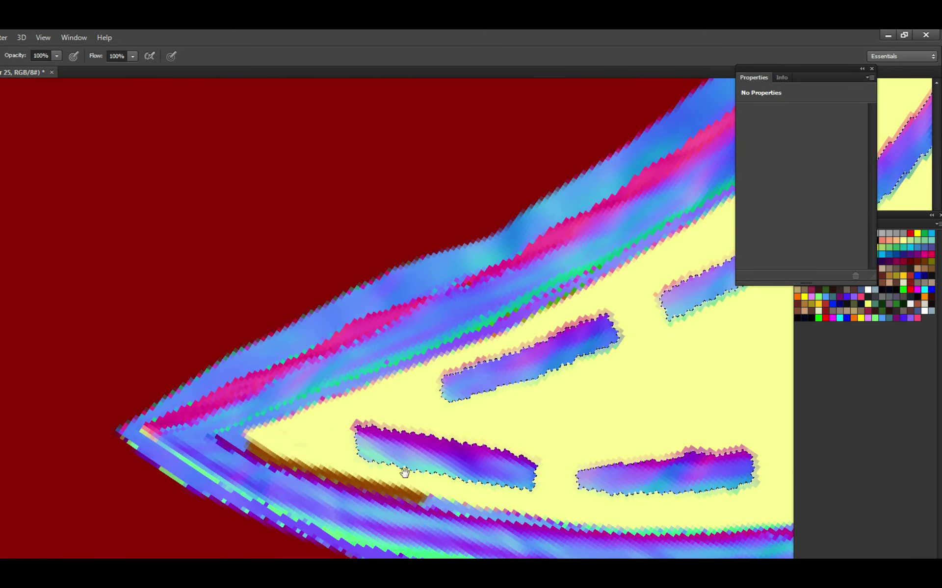
scroll(404, 467, "right", 5)
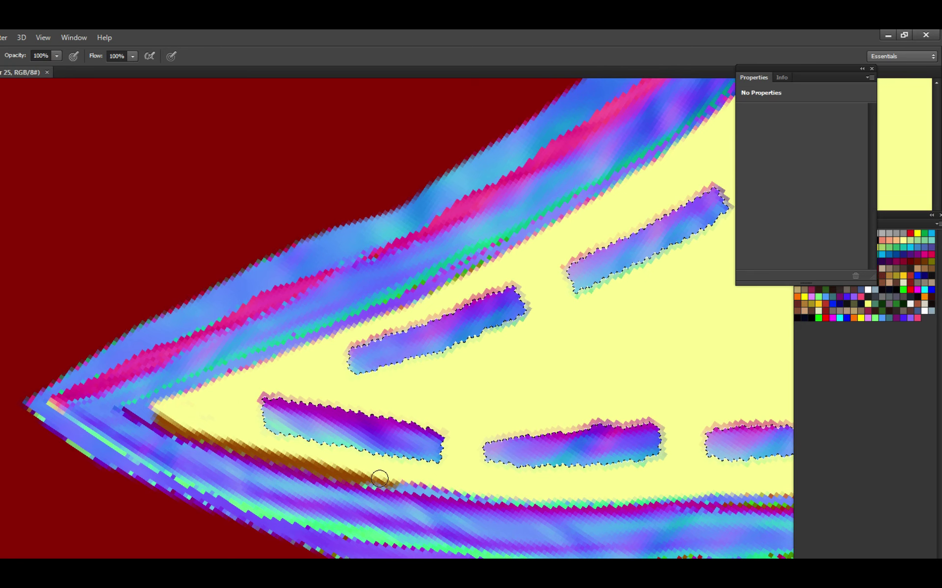
left_click_drag(418, 481, 363, 466)
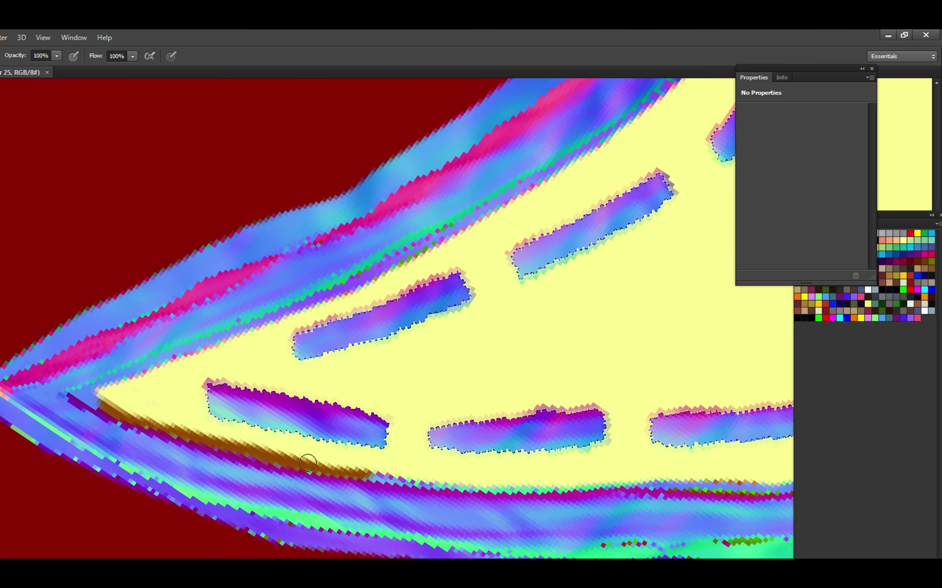
left_click_drag(423, 478, 315, 466)
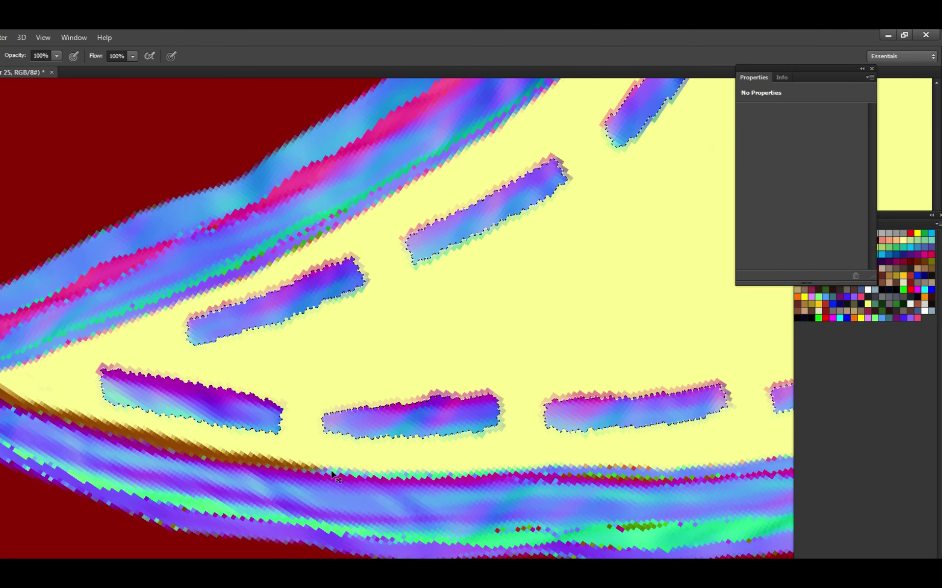
key("ctrl+s")
mouse_move(17, 398)
left_mouse_down()
mouse_move(304, 453)
mouse_move(256, 428)
mouse_move(284, 435)
left_mouse_up()
key("ctrl+s")
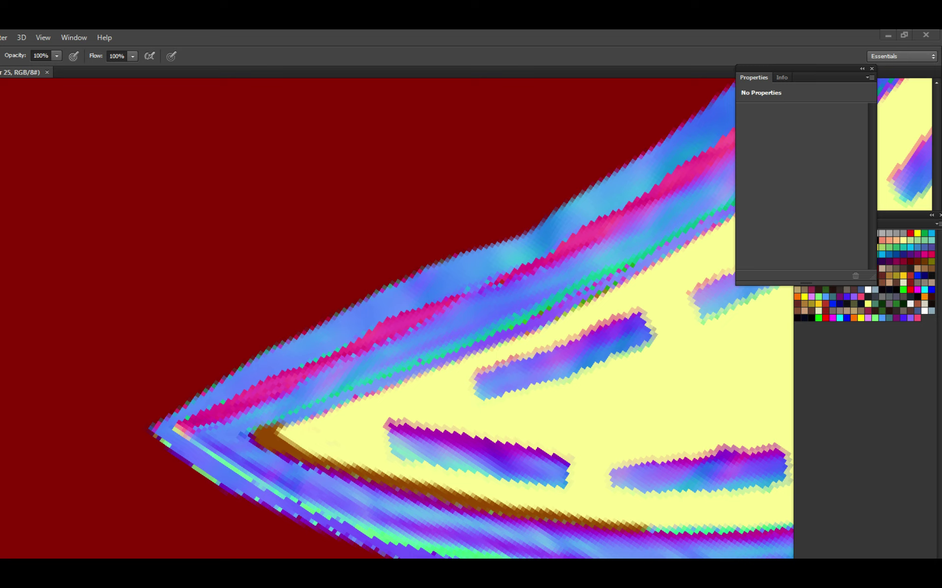
Continue the brown edging from the narrow tip onto the start of the panel's upper edge and save the document.
key("Return")
key("ctrl+d")
scroll(283, 397, "down", 3)
scroll(357, 311, "up", 3)
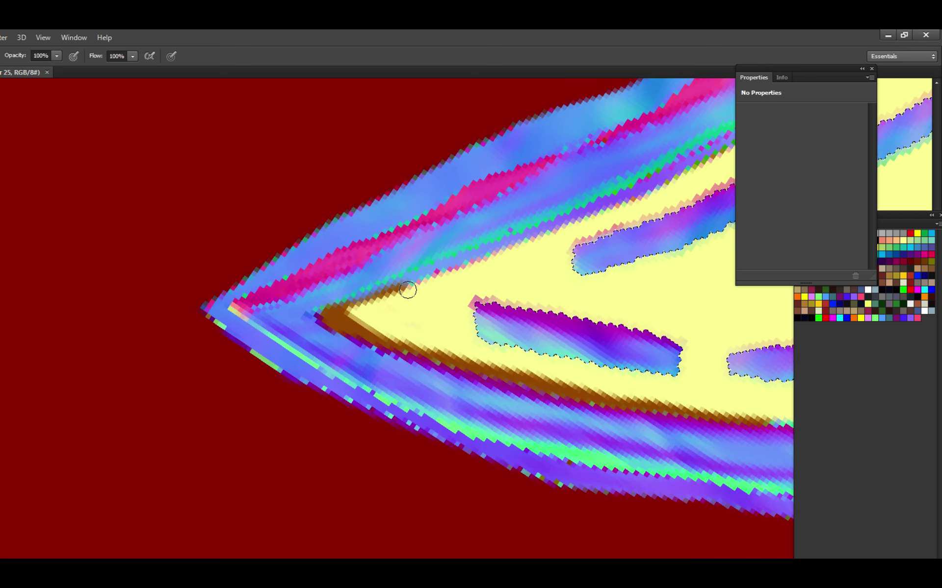
left_click_drag(410, 290, 491, 251)
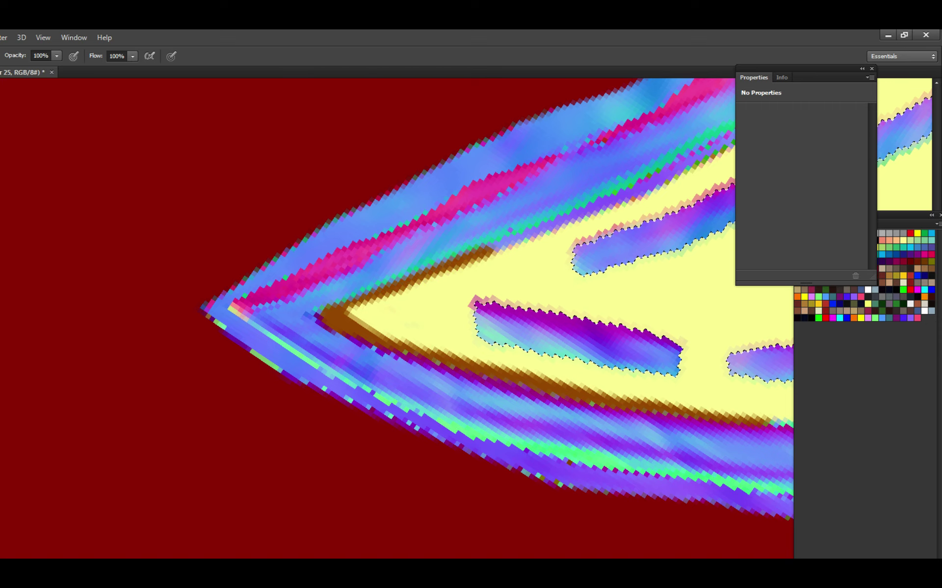
scroll(436, 280, "up", 2)
key("ctrl+s")
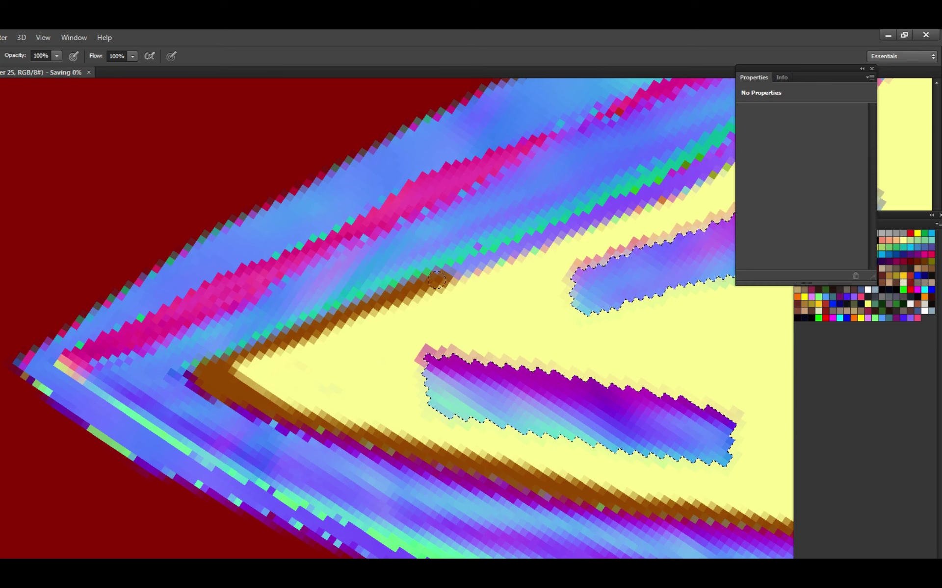
Extend the brown strip along the curved middle of the upper edge beside the dashes, saving the document along the way.
mouse_move(437, 280)
left_mouse_down()
mouse_move(559, 233)
mouse_move(427, 298)
mouse_move(525, 259)
mouse_move(427, 301)
mouse_move(589, 222)
mouse_move(449, 301)
mouse_move(613, 214)
left_mouse_up()
key("ctrl+s")
mouse_move(613, 215)
left_mouse_down()
mouse_move(391, 345)
mouse_move(564, 241)
mouse_move(434, 344)
mouse_move(451, 321)
mouse_move(583, 235)
left_mouse_up()
left_click_drag(594, 223, 490, 319)
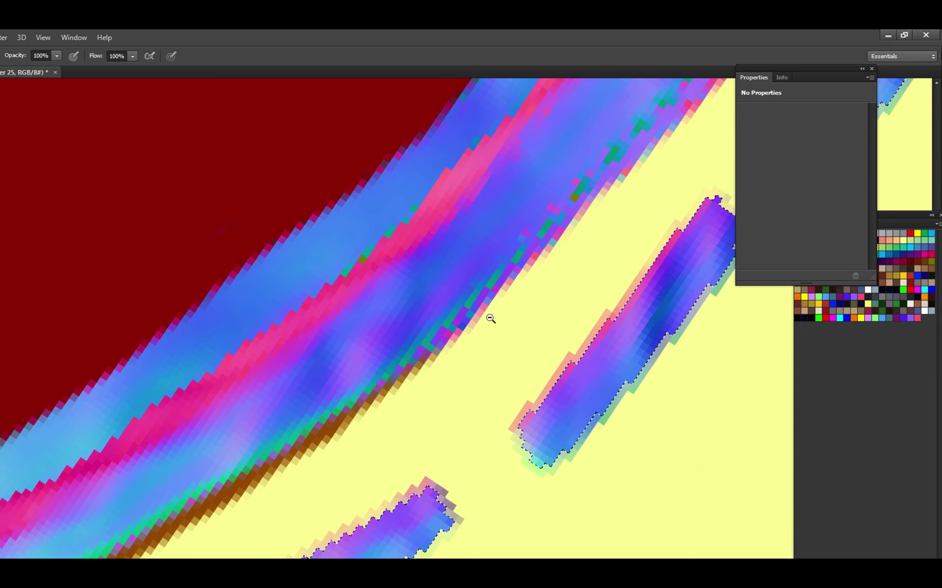
left_click(491, 319, "alt")
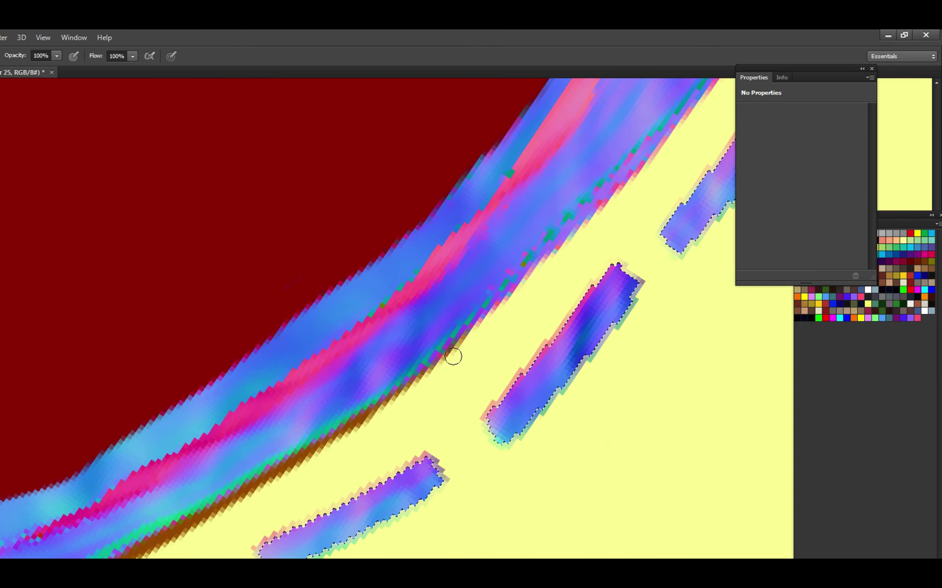
left_click_drag(538, 264, 458, 344)
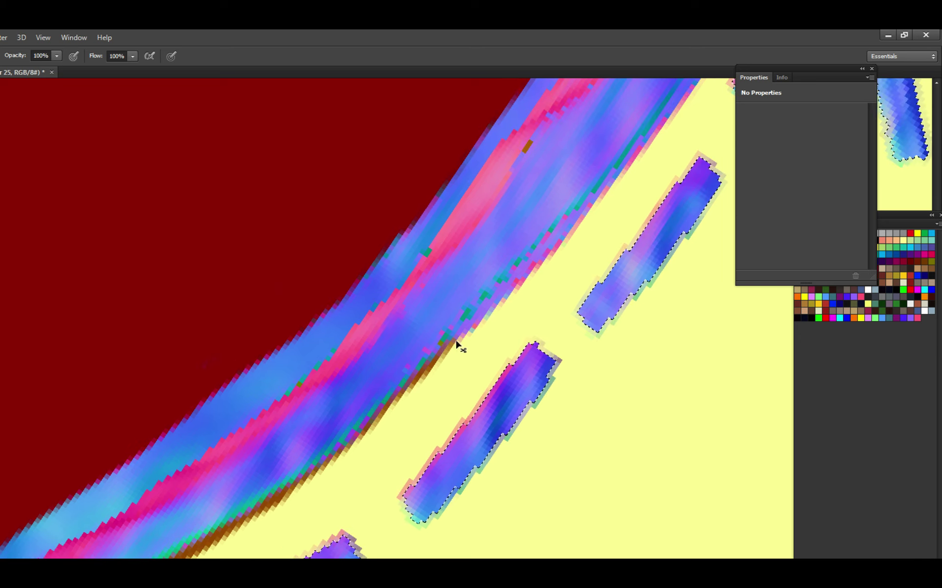
key("ctrl+s")
left_click_drag(505, 290, 463, 337)
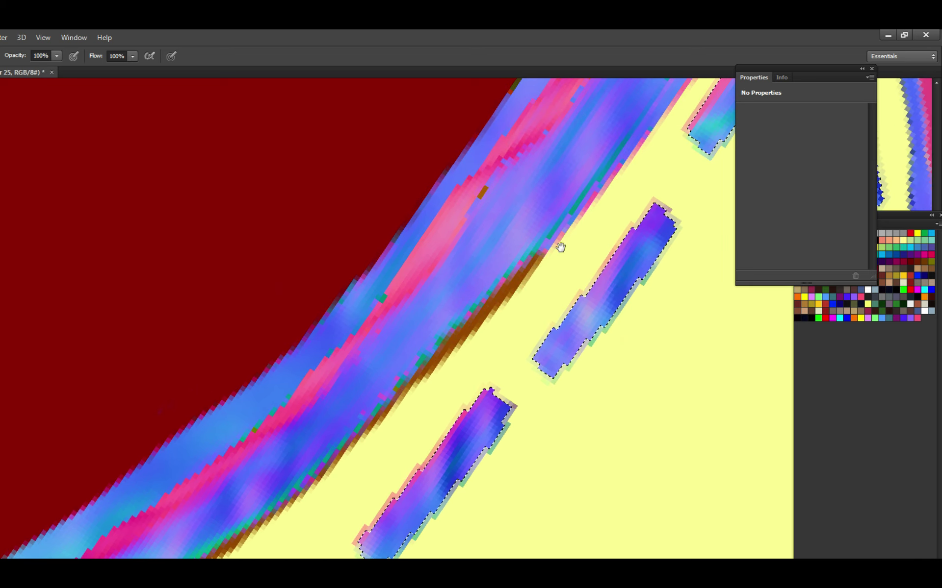
Paint the remaining brown strip along the upper edge up to the top corner beside the pink band, saving the progress.
mouse_move(559, 248)
left_mouse_down()
mouse_move(443, 372)
mouse_move(497, 324)
mouse_move(467, 351)
left_mouse_up()
mouse_move(537, 274)
left_mouse_down()
mouse_move(488, 342)
mouse_move(561, 250)
mouse_move(464, 360)
mouse_move(513, 296)
left_mouse_up()
key("ctrl+s")
key("ctrl+s")
mouse_move(540, 256)
left_mouse_down()
mouse_move(454, 353)
mouse_move(505, 319)
left_mouse_up()
mouse_move(469, 361)
left_mouse_down()
mouse_move(571, 245)
mouse_move(533, 283)
mouse_move(564, 253)
left_mouse_up()
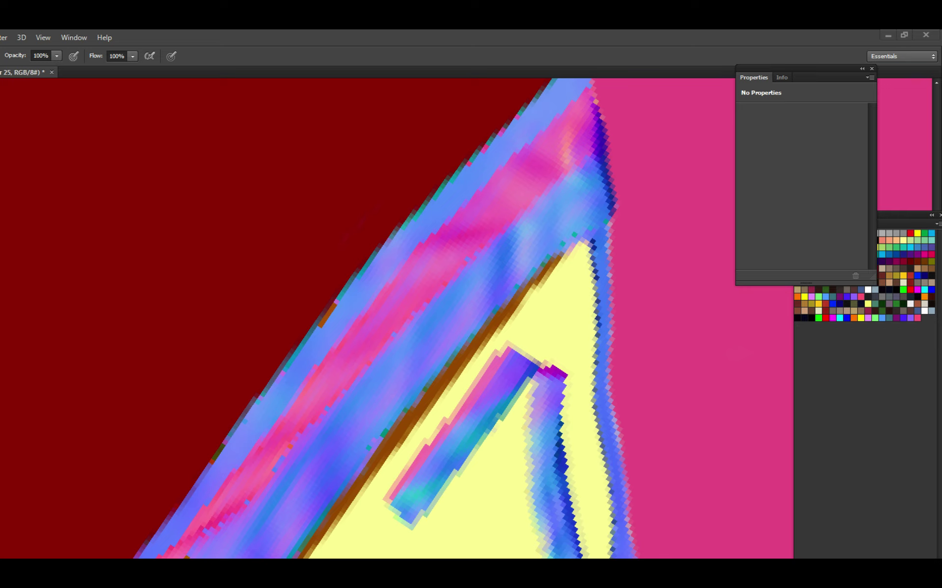
Extend the brown strip along the lower edge below the middle dashes toward the pink band and save the document.
key("alt+Tab")
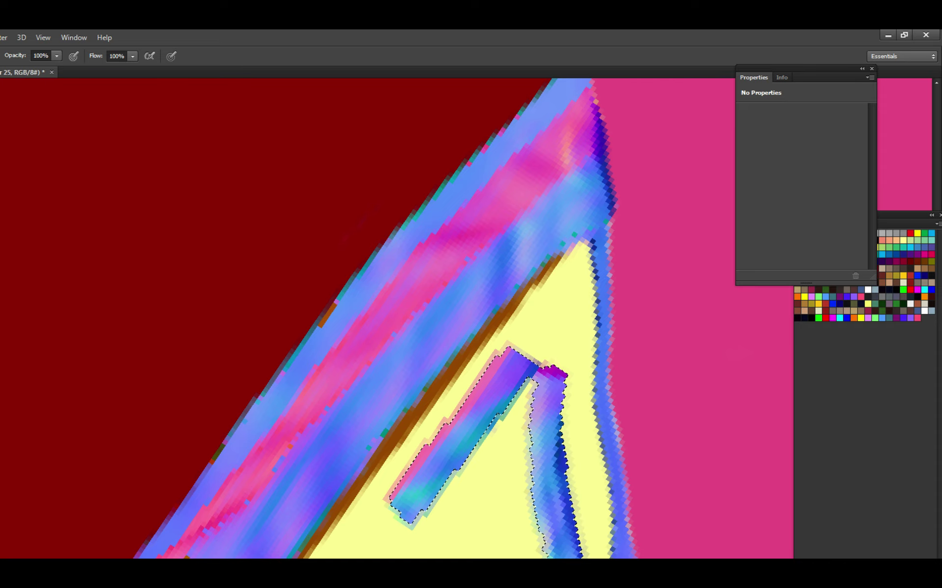
scroll(535, 290, "down", 3)
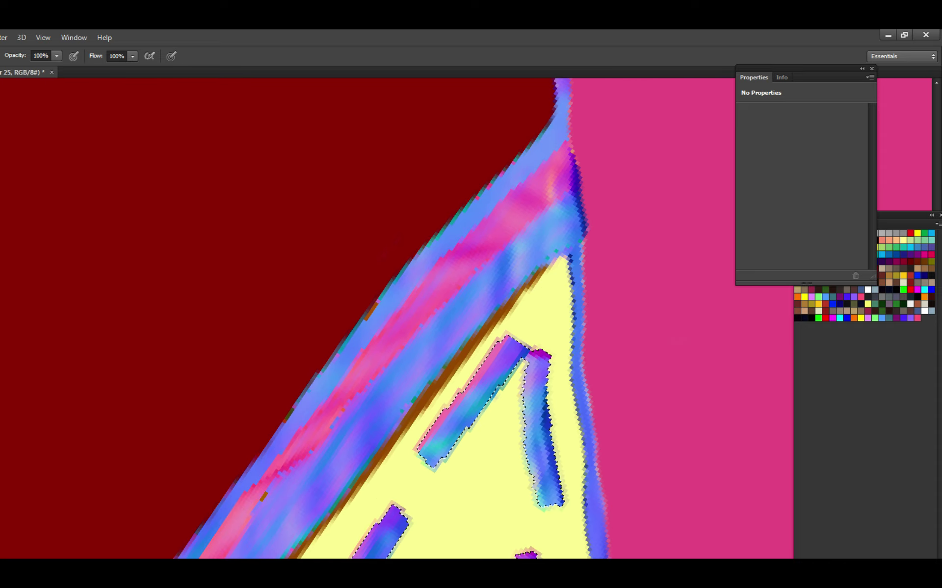
scroll(535, 290, "down", 5)
scroll(540, 332, "up", 5)
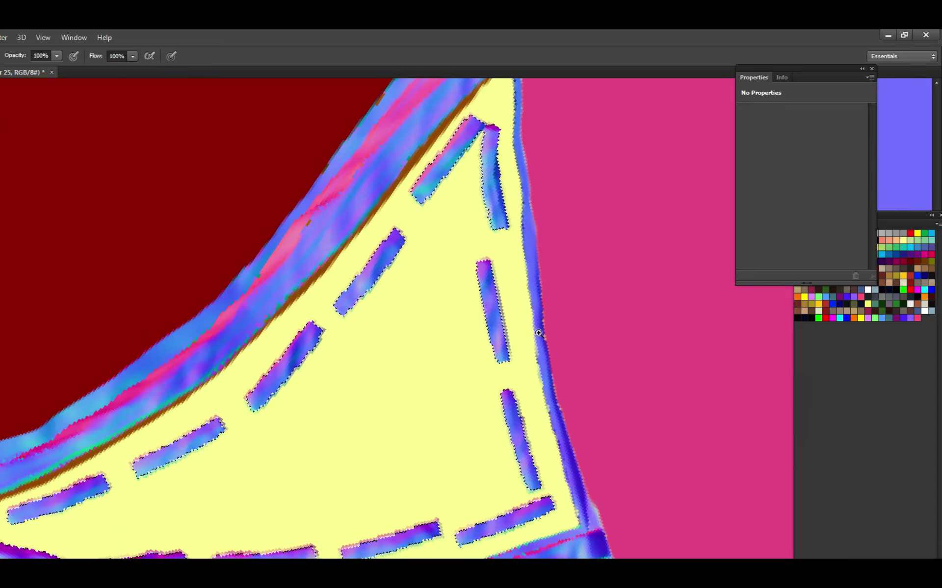
left_click_drag(540, 331, 522, 246)
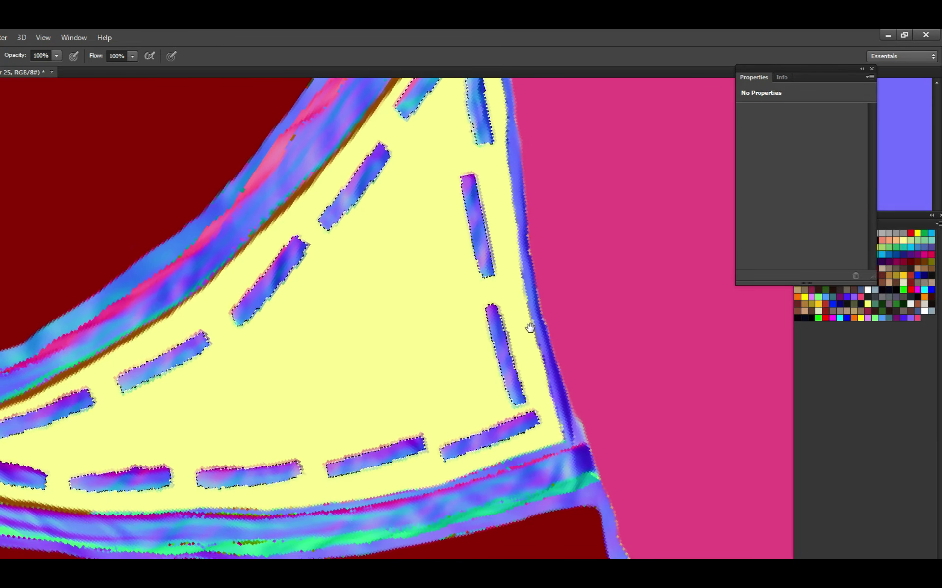
scroll(542, 331, "down", 4)
scroll(471, 270, "up", 2)
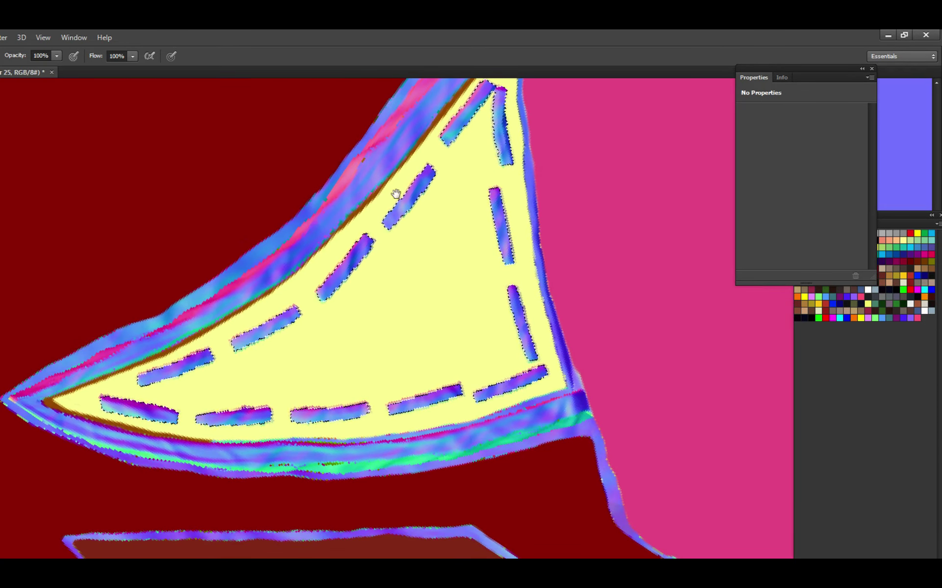
scroll(509, 311, "up", 3)
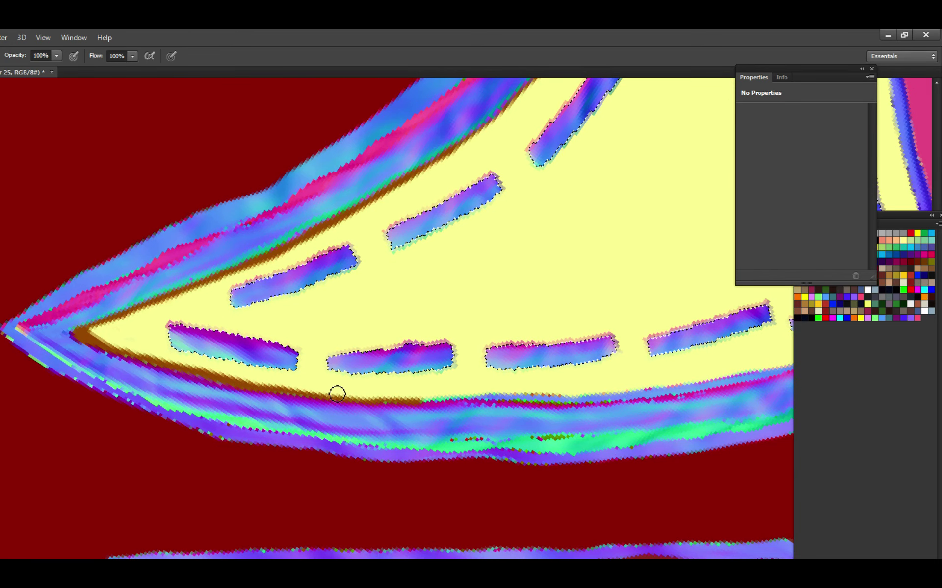
scroll(481, 396, "right", 3)
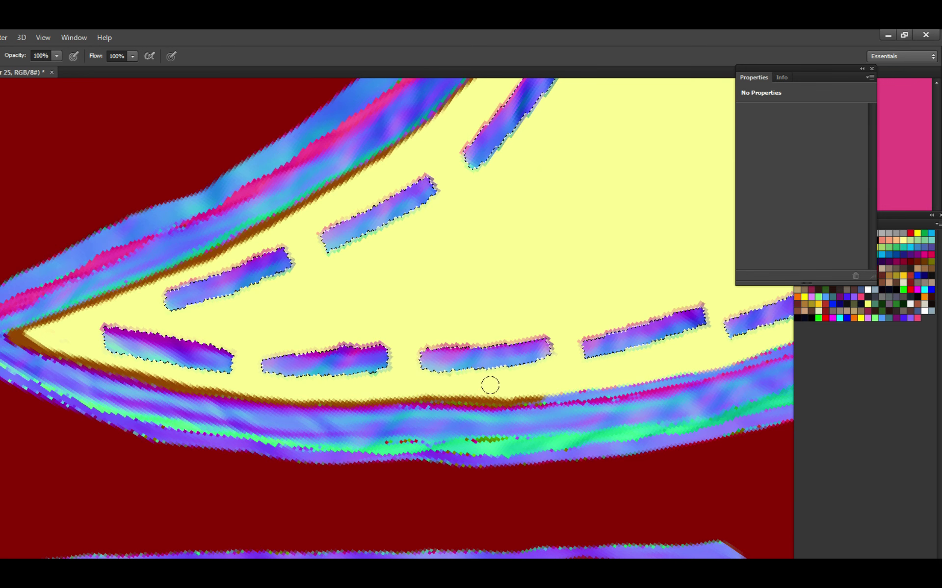
scroll(561, 387, "right", 5)
key("ctrl+s")
Paint the lower corner beside the pink band brown and refine the adjoining lower strip with the Eraser and Brush.
mouse_move(446, 380)
left_mouse_down()
mouse_move(547, 372)
mouse_move(616, 348)
mouse_move(489, 375)
mouse_move(564, 366)
mouse_move(605, 343)
mouse_move(657, 335)
mouse_move(633, 267)
left_mouse_up()
key("e")
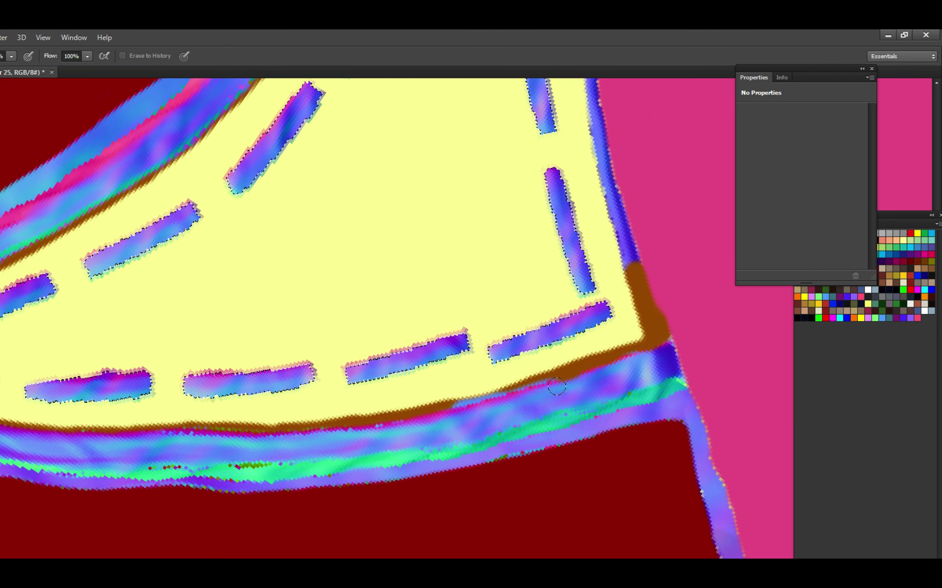
key("b")
scroll(446, 389, "up", 1)
mouse_move(447, 389)
left_mouse_down()
mouse_move(437, 391)
mouse_move(557, 357)
left_mouse_up()
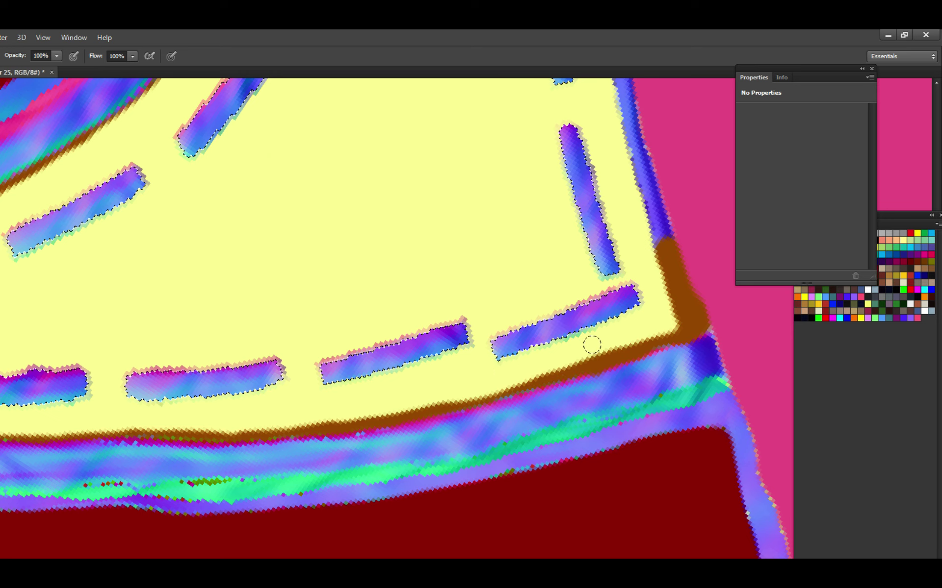
scroll(586, 356, "down", 1)
scroll(534, 397, "up", 1)
key("e")
key("b")
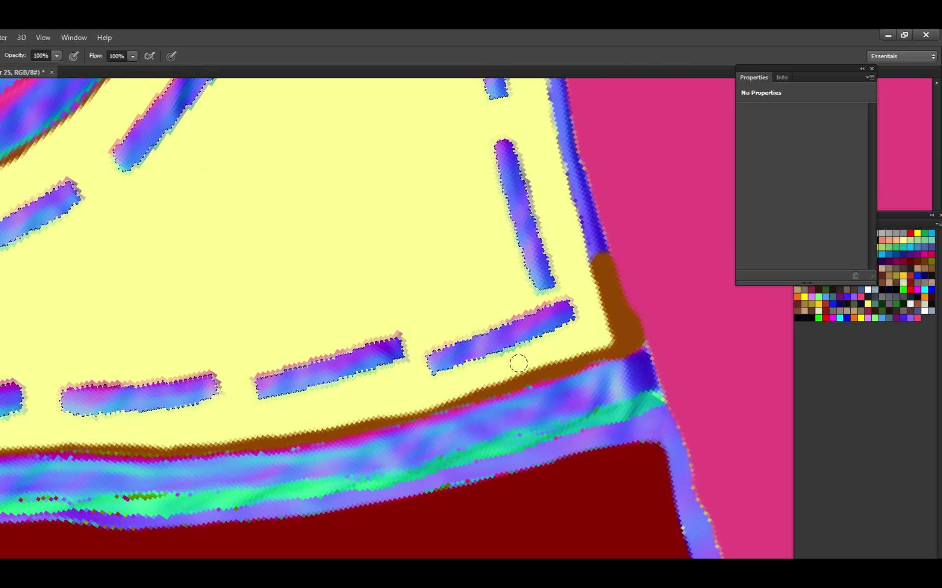
key("e")
key("b")
Paint the brown strip up the panel's side along the pink band and join it to the upper strip at the top corner.
left_click_drag(619, 366, 590, 445)
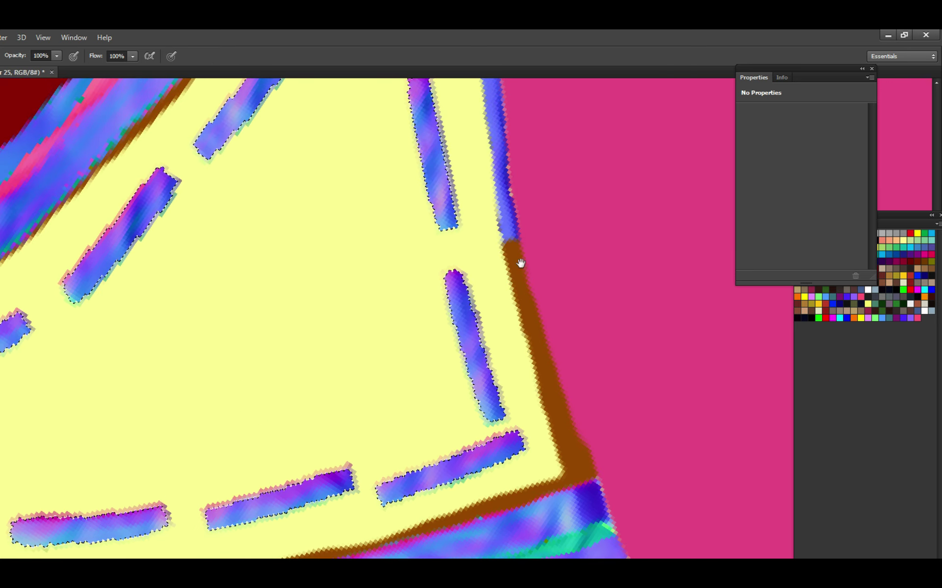
left_click_drag(520, 263, 502, 368)
left_click_drag(483, 203, 503, 380)
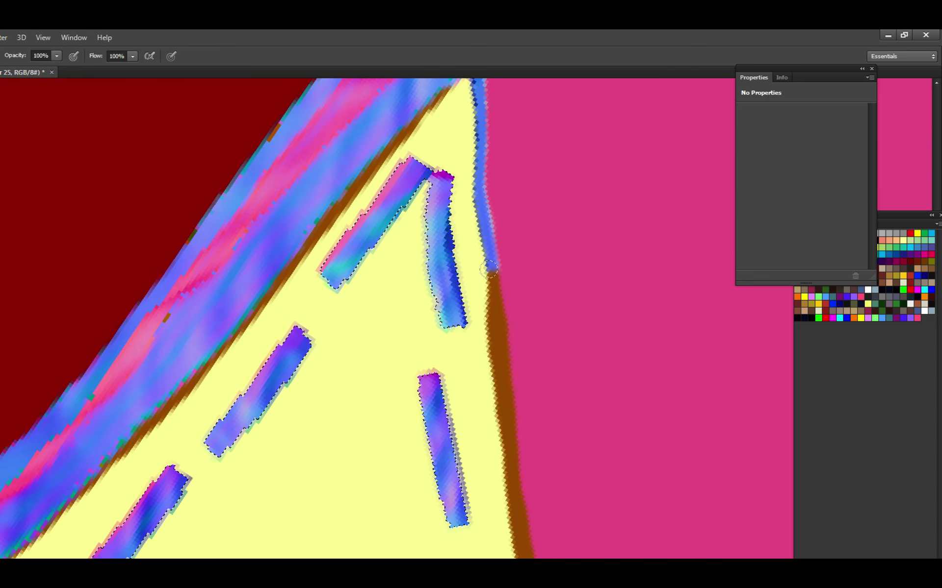
left_click_drag(483, 246, 497, 412)
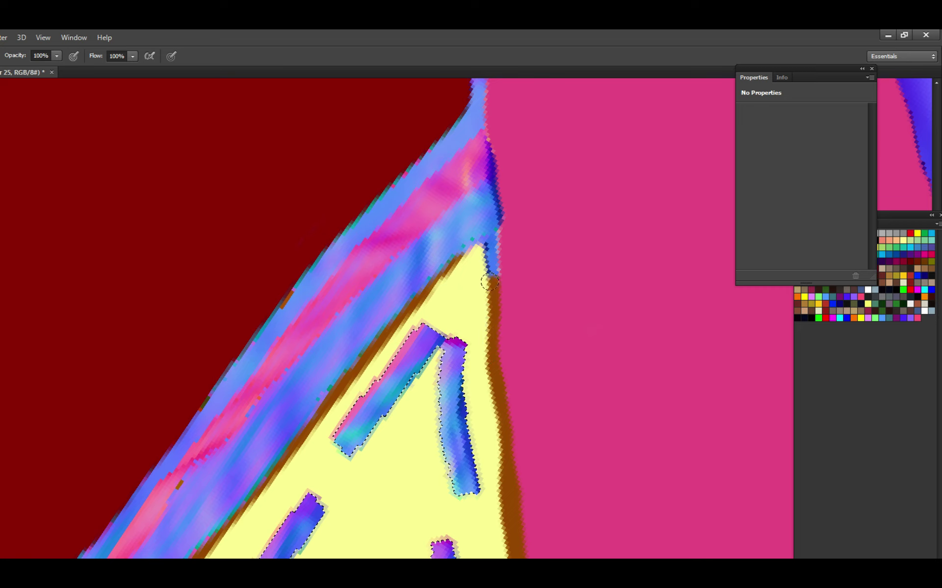
mouse_move(490, 282)
left_mouse_down()
mouse_move(488, 247)
mouse_move(503, 238)
mouse_move(466, 265)
left_mouse_up()
left_click(482, 298, "alt")
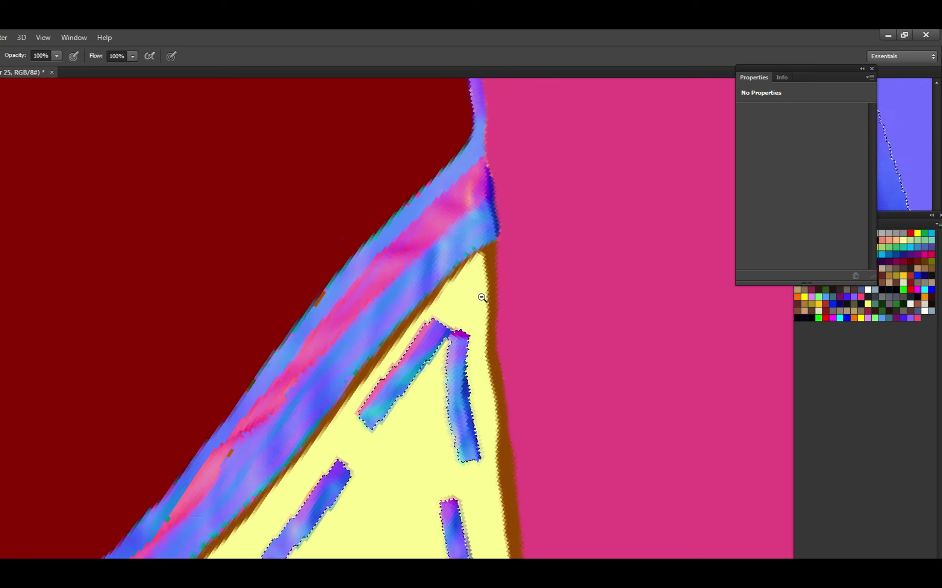
Paint a thicker brown band along the upper curved edge of the yellow patch, from its pointed corner up to its top tip.
left_click(481, 298, "alt")
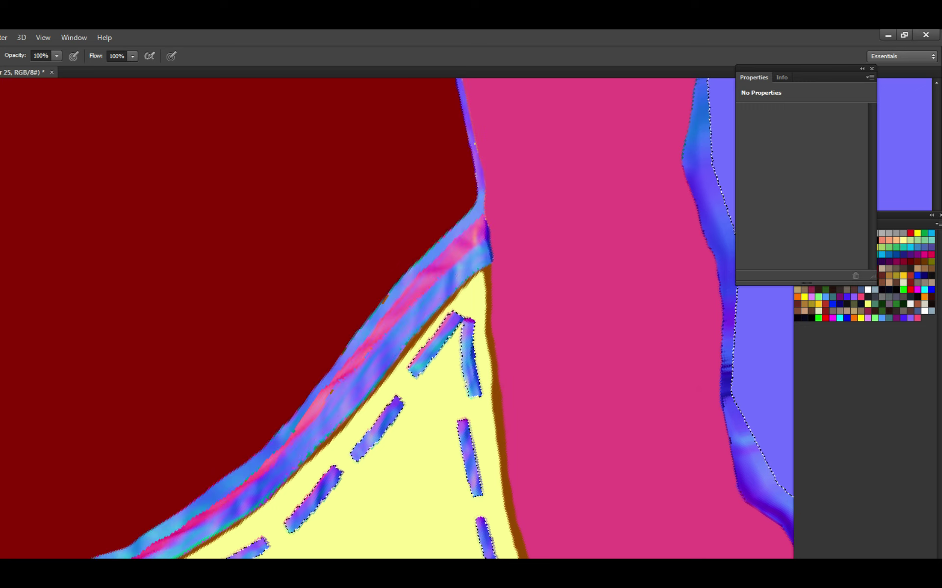
left_click_drag(428, 546, 513, 437)
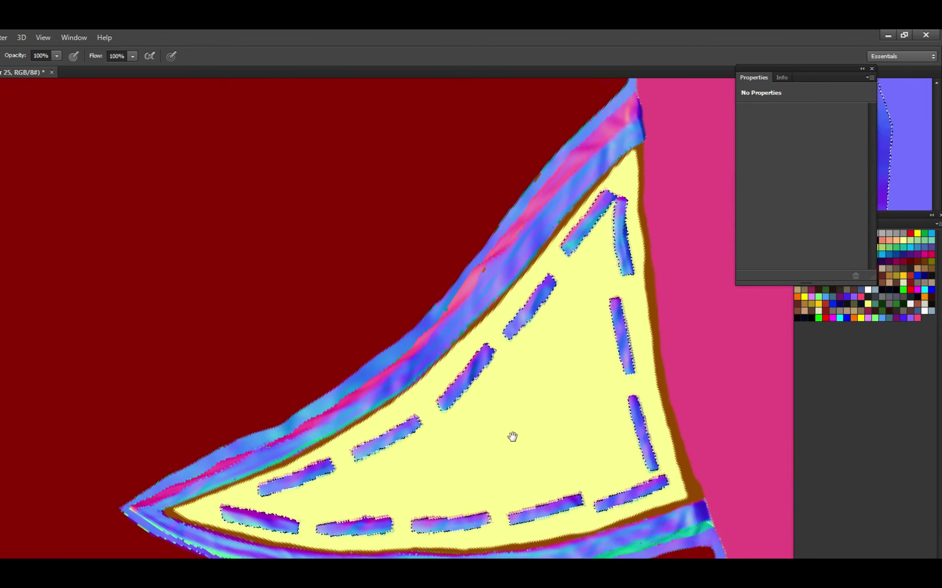
scroll(330, 445, "up", 5)
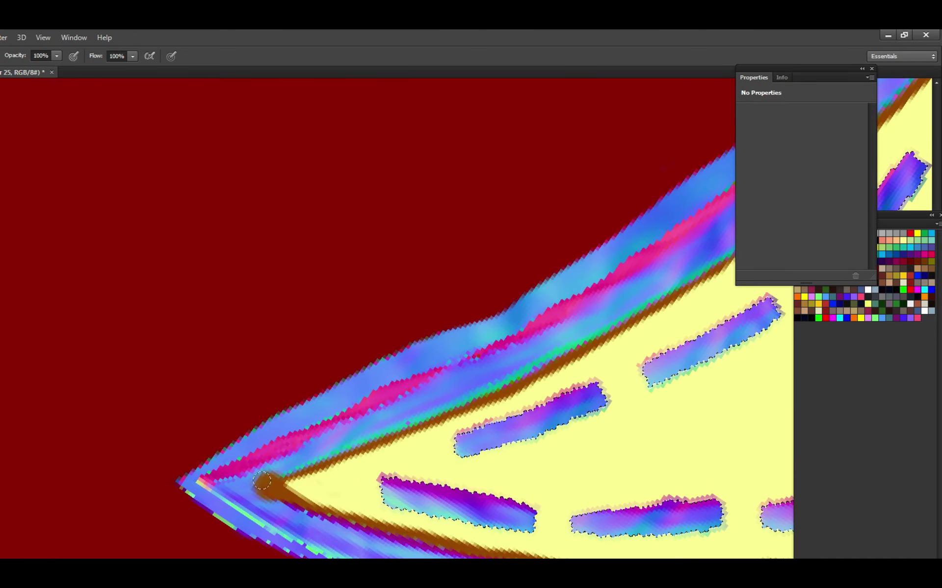
mouse_move(262, 482)
left_mouse_down()
mouse_move(347, 432)
mouse_move(605, 332)
mouse_move(438, 408)
left_mouse_up()
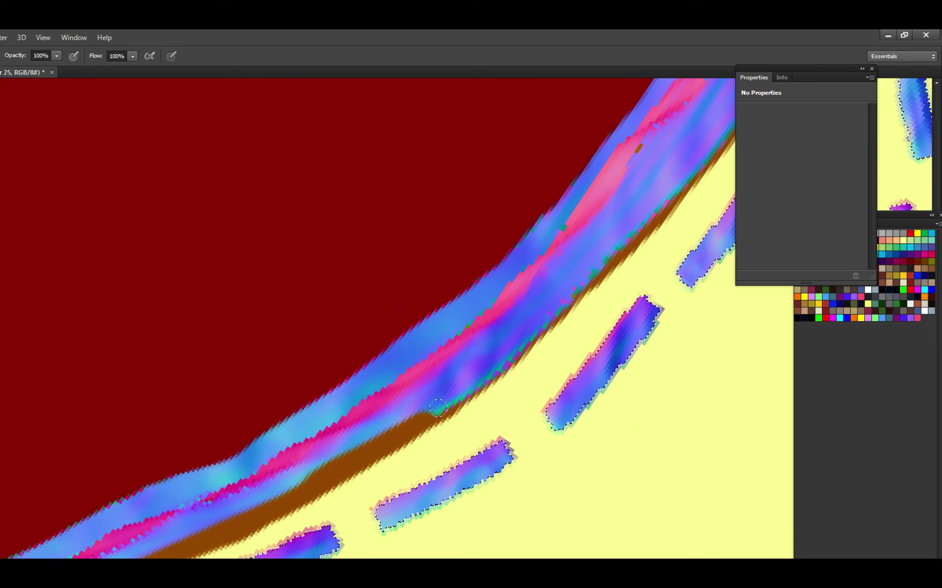
scroll(580, 309, "down", 1)
mouse_move(520, 322)
left_mouse_down()
mouse_move(391, 466)
mouse_move(628, 206)
left_mouse_up()
scroll(390, 461, "up", 1)
scroll(420, 460, "down", 3)
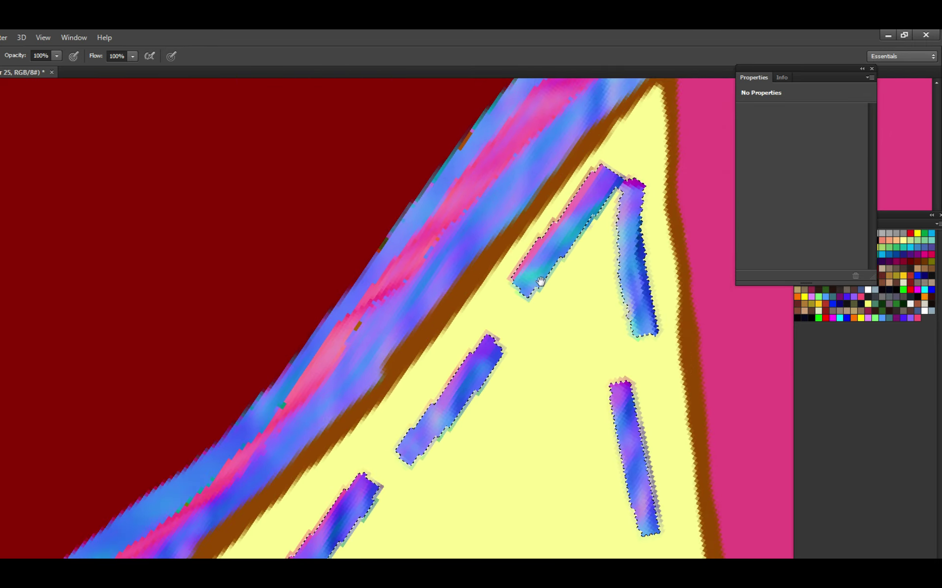
scroll(420, 459, "down", 2)
scroll(432, 338, "up", 2)
Thicken the brown band along the bottom edge of the same yellow patch, reaching the corner beside the pink strip.
mouse_move(318, 339)
left_mouse_down()
mouse_move(373, 371)
mouse_move(435, 388)
mouse_move(635, 406)
left_mouse_up()
scroll(521, 384, "right", 3)
left_click_drag(471, 412, 630, 395)
scroll(629, 395, "right", 4)
mouse_move(456, 421)
left_mouse_down()
mouse_move(696, 358)
mouse_move(739, 337)
left_mouse_up()
scroll(461, 415, "down", 2)
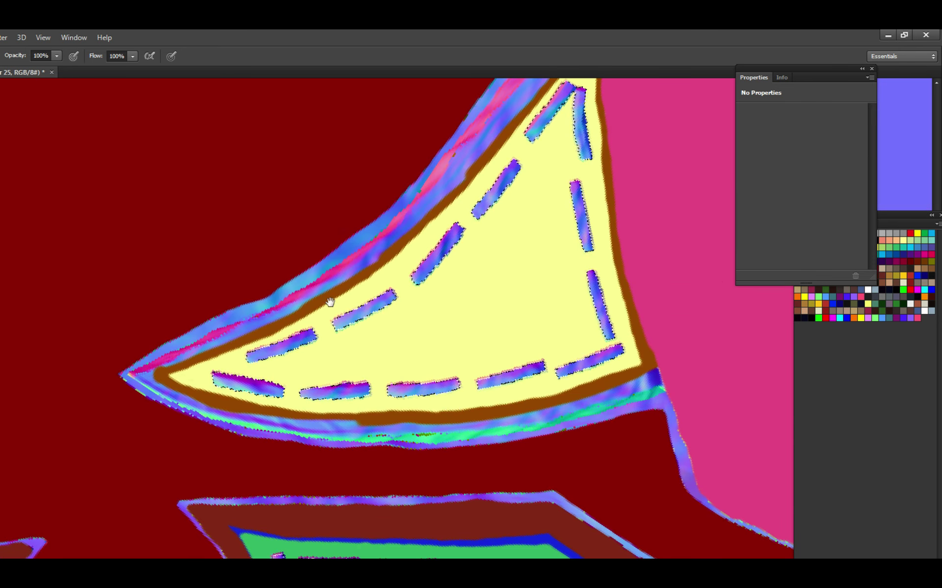
Compare the yellow patch's border with the red and brown colour areas shown and hidden to check their coverage.
key("ctrl+z")
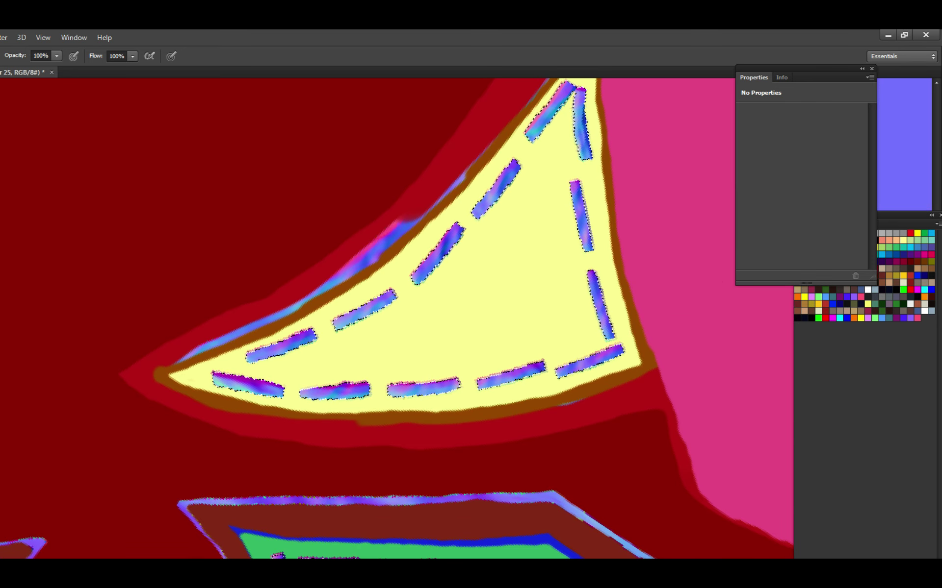
key("ctrl+z")
key("ctrl+z")
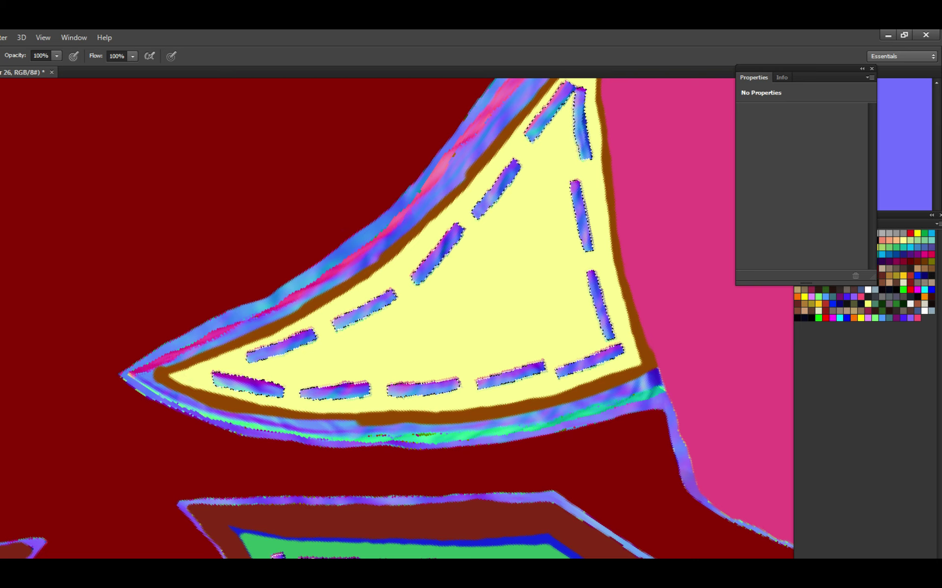
key("ctrl+z")
key("ctrl+z")
key("ctrl+z")
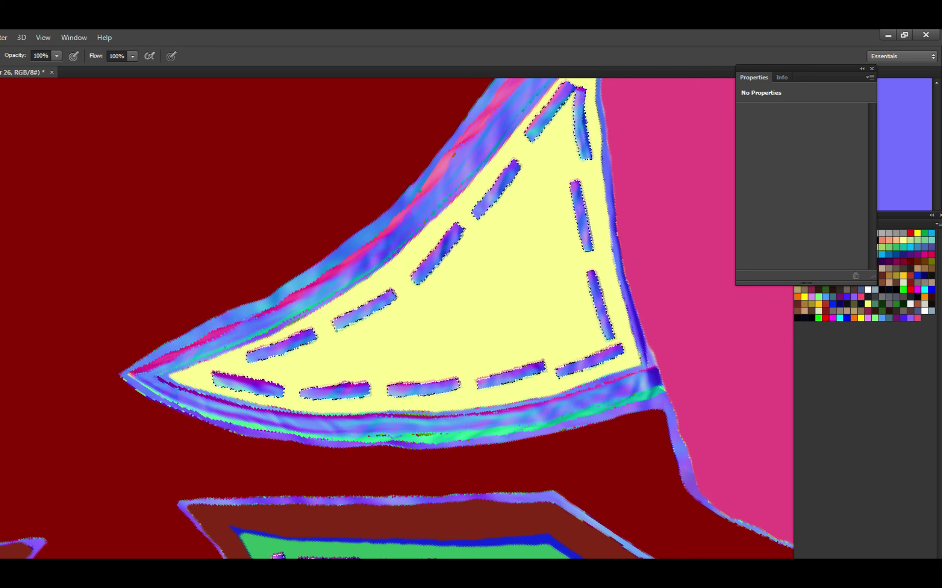
Paint a thicker brown band along the upper curved edge of the second yellow patch, below the green shape.
scroll(490, 492, "down", 5)
scroll(511, 465, "up", 5)
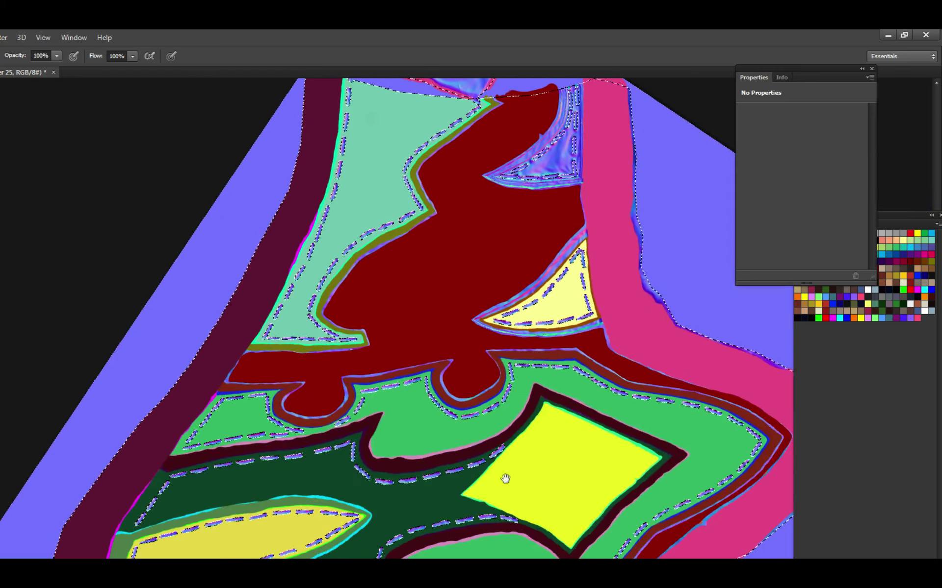
scroll(669, 445, "up", 5)
scroll(668, 448, "left", 3)
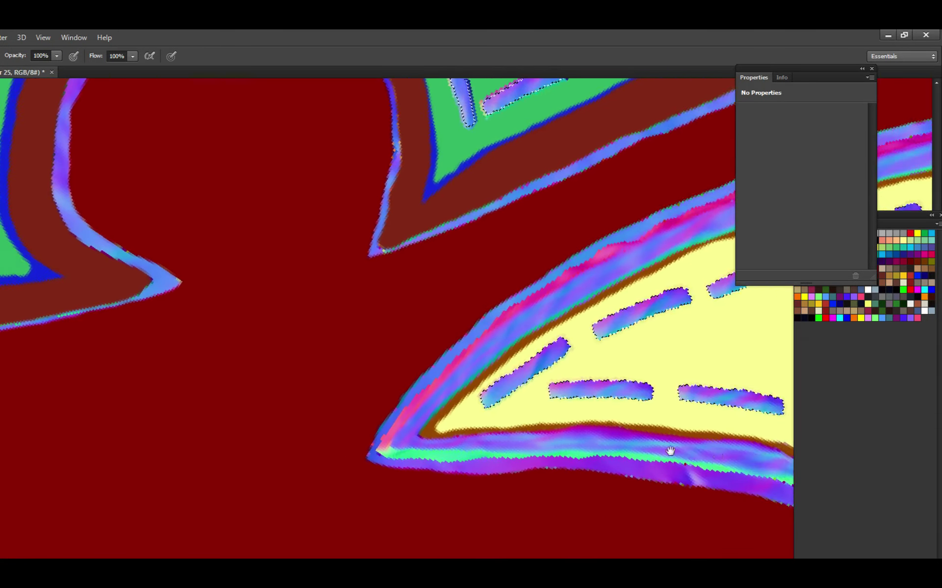
left_click_drag(474, 451, 527, 398)
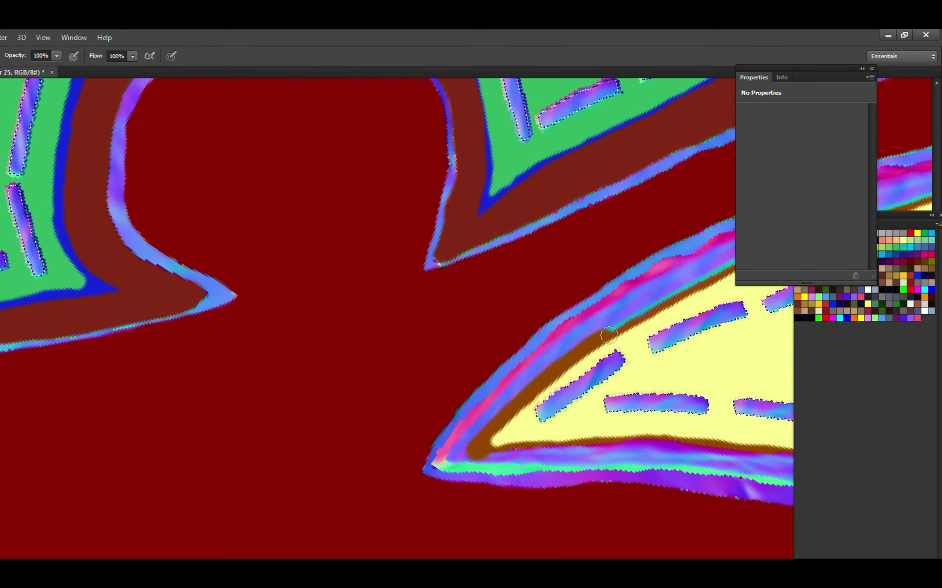
scroll(509, 405, "down", 2)
scroll(392, 458, "up", 2)
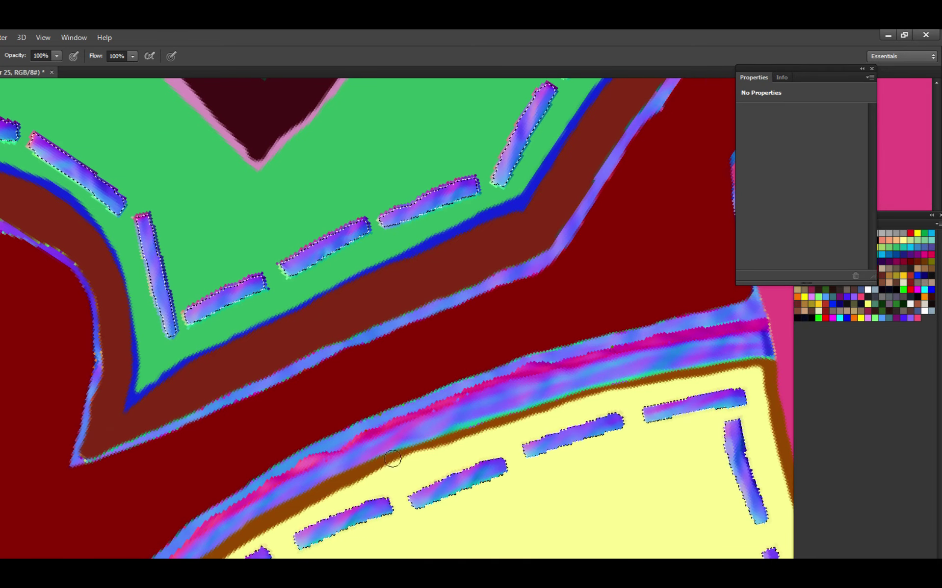
left_click_drag(264, 547, 342, 433)
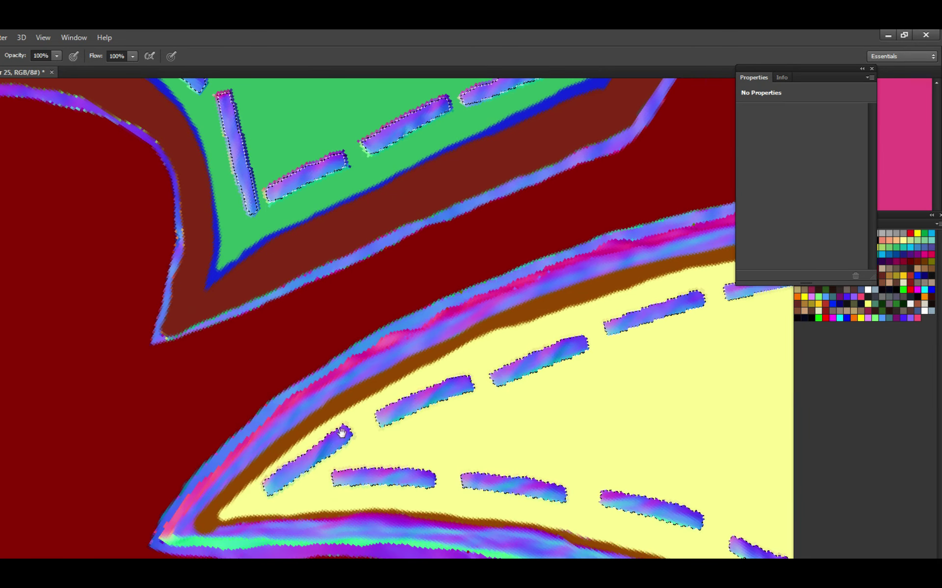
Thicken the brown band along the lower curved edge of the second yellow patch.
mouse_move(220, 524)
left_mouse_down()
mouse_move(417, 512)
mouse_move(557, 540)
left_mouse_up()
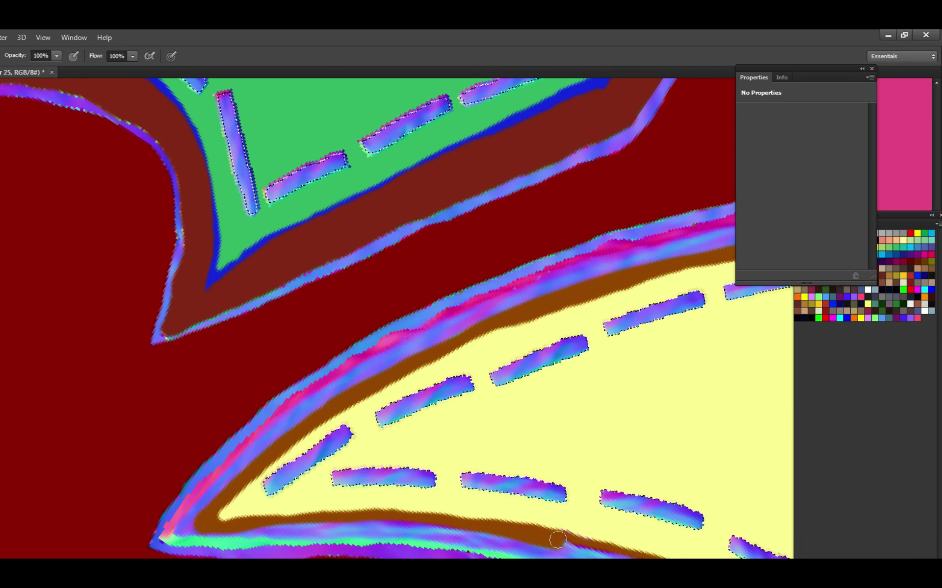
scroll(558, 540, "down", 2)
scroll(558, 539, "up", 2)
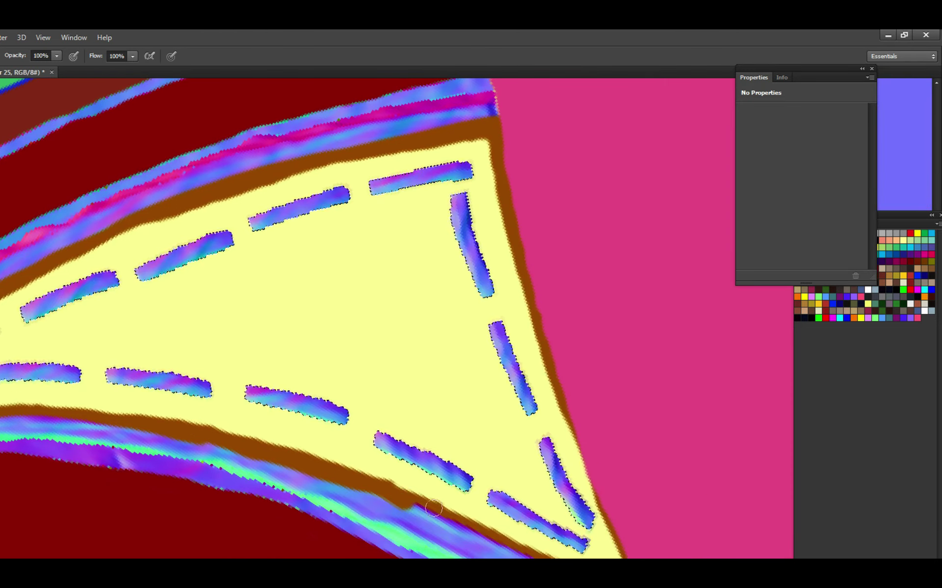
scroll(557, 540, "down", 4)
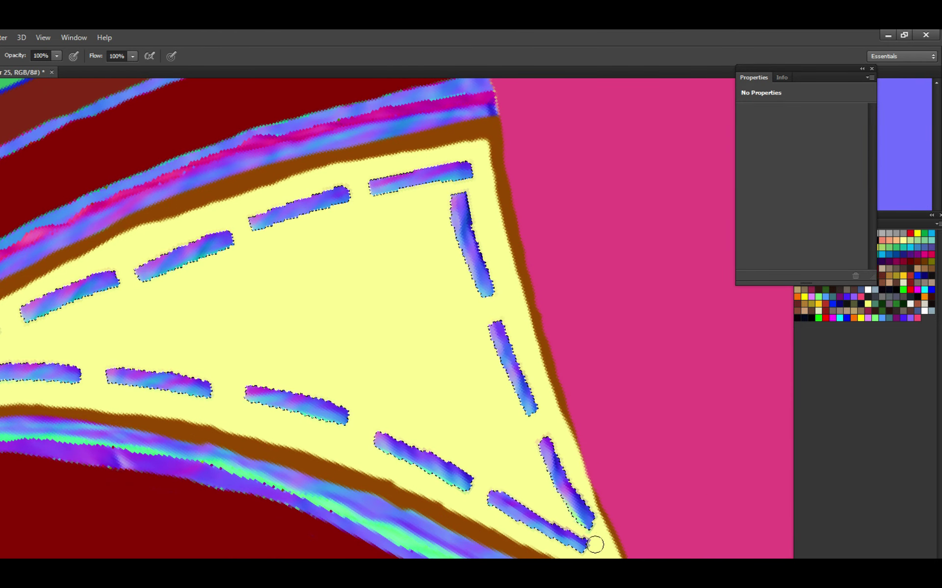
Set up a new layer with the brown outline hidden and a dark grey brush colour.
key("ctrl+j")
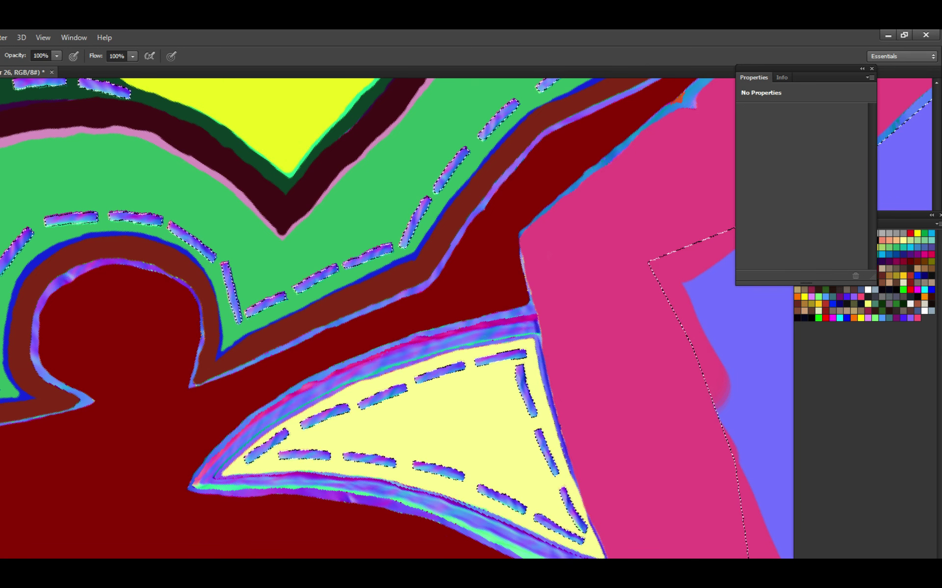
key("i")
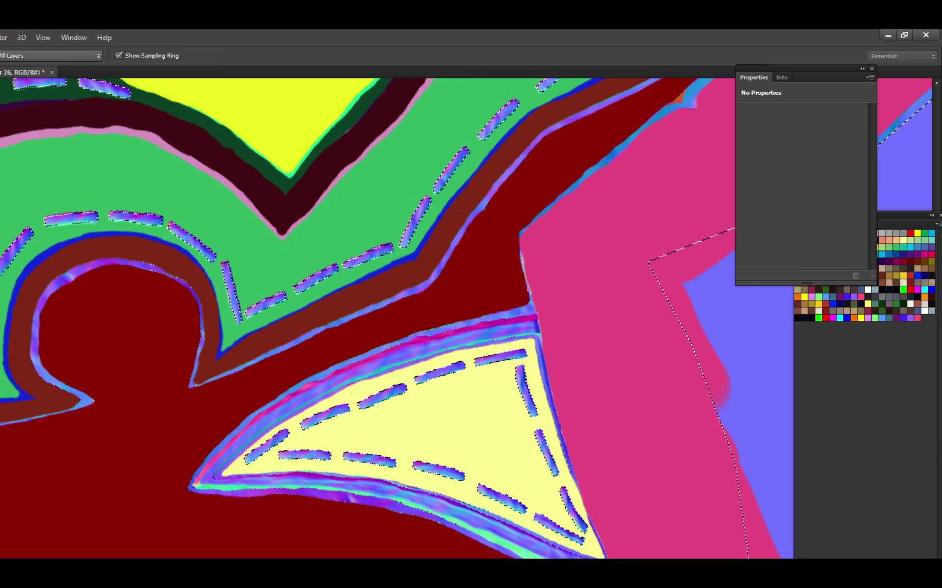
key("b")
Paint a dark grey strip inside the first yellow patch's upper border, from the pointed corner to about the middle of the curve.
scroll(336, 319, "down", 6)
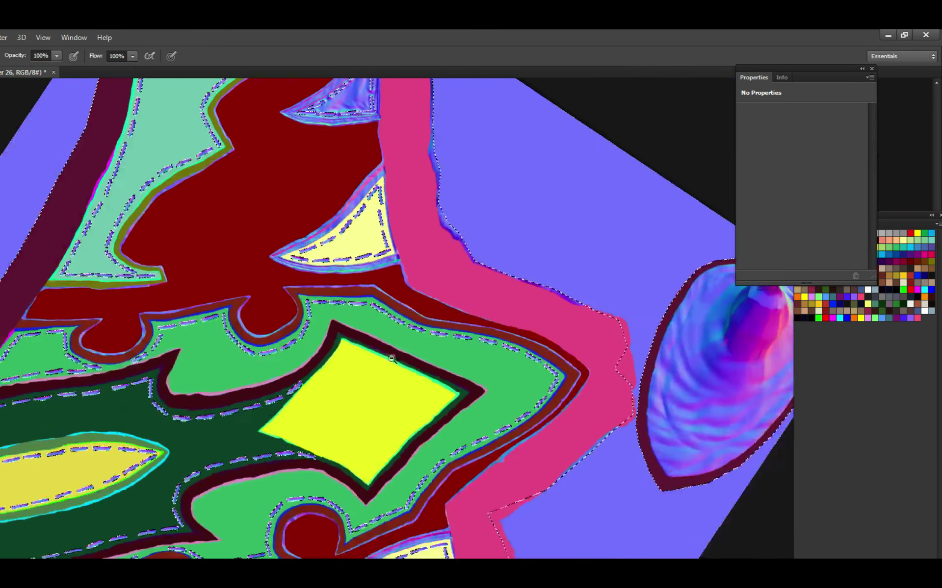
scroll(391, 358, "down", 4)
scroll(281, 423, "up", 8)
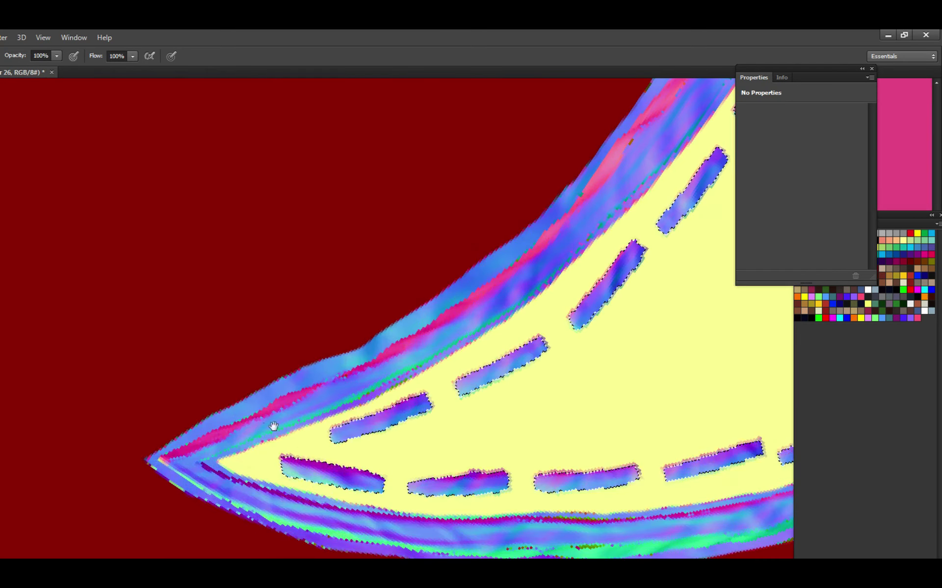
scroll(381, 399, "down", 2)
scroll(355, 399, "up", 5)
left_click_drag(346, 417, 532, 338)
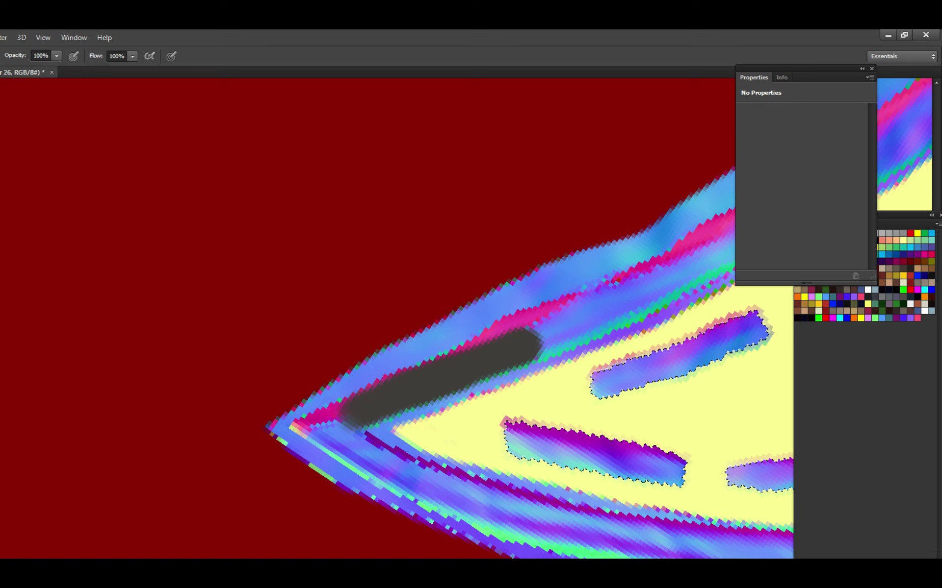
key("alt+Tab")
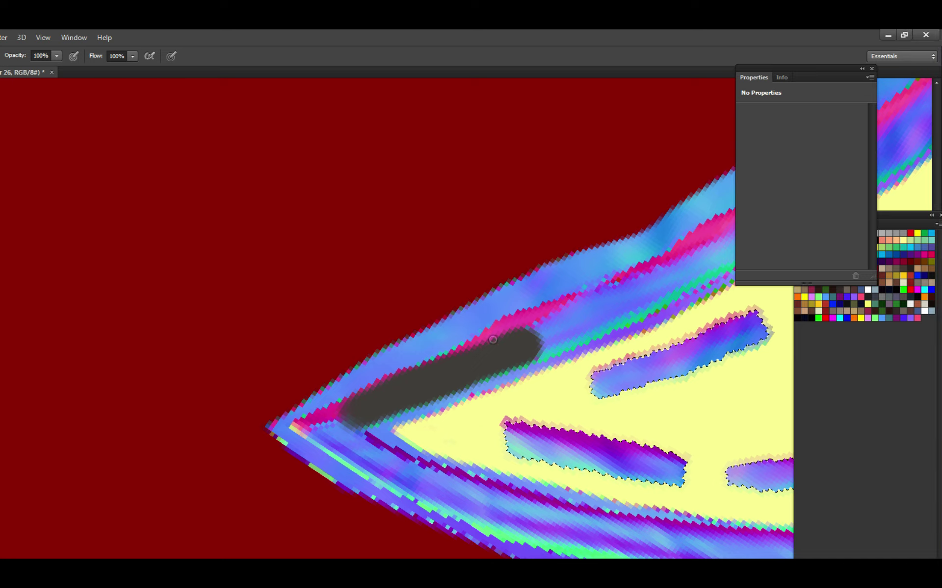
mouse_move(523, 330)
left_mouse_down()
mouse_move(420, 374)
mouse_move(411, 388)
mouse_move(441, 367)
mouse_move(377, 378)
mouse_move(555, 325)
mouse_move(455, 375)
mouse_move(501, 356)
mouse_move(531, 305)
mouse_move(599, 273)
mouse_move(399, 410)
mouse_move(468, 361)
left_mouse_up()
key("ctrl+s")
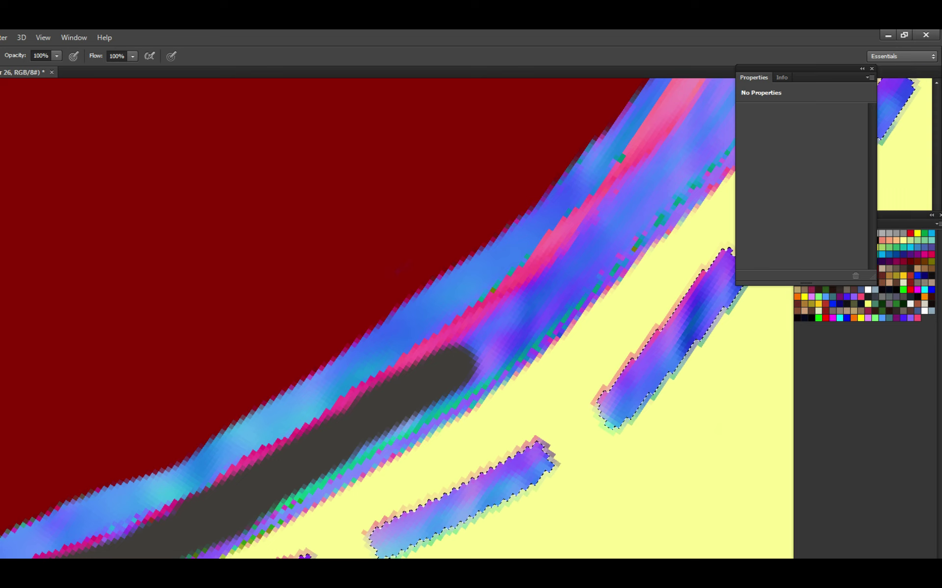
key("ctrl+d")
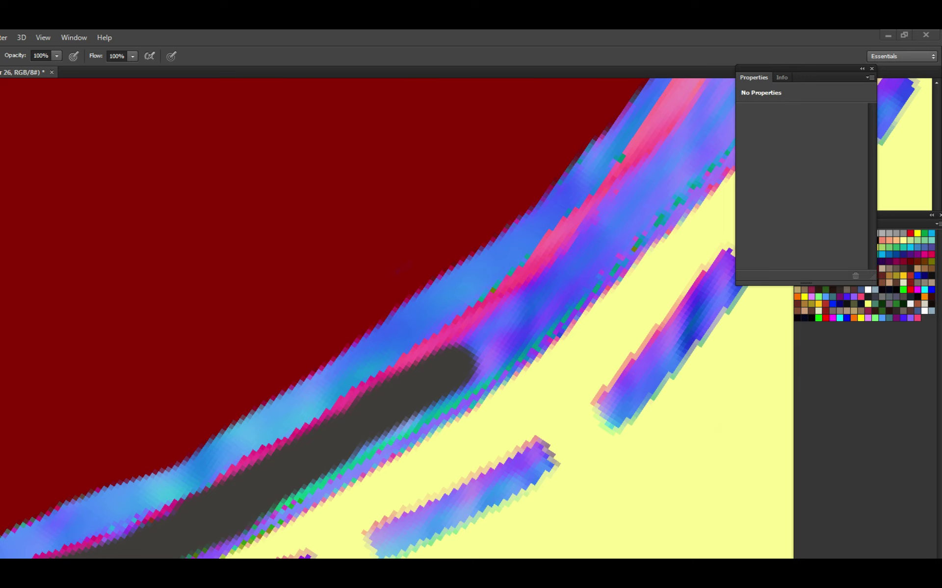
Extend the dark grey strip up the border and fill the wide area at the patch's top tip.
mouse_move(466, 347)
left_mouse_down()
mouse_move(511, 308)
mouse_move(447, 351)
mouse_move(572, 273)
left_mouse_up()
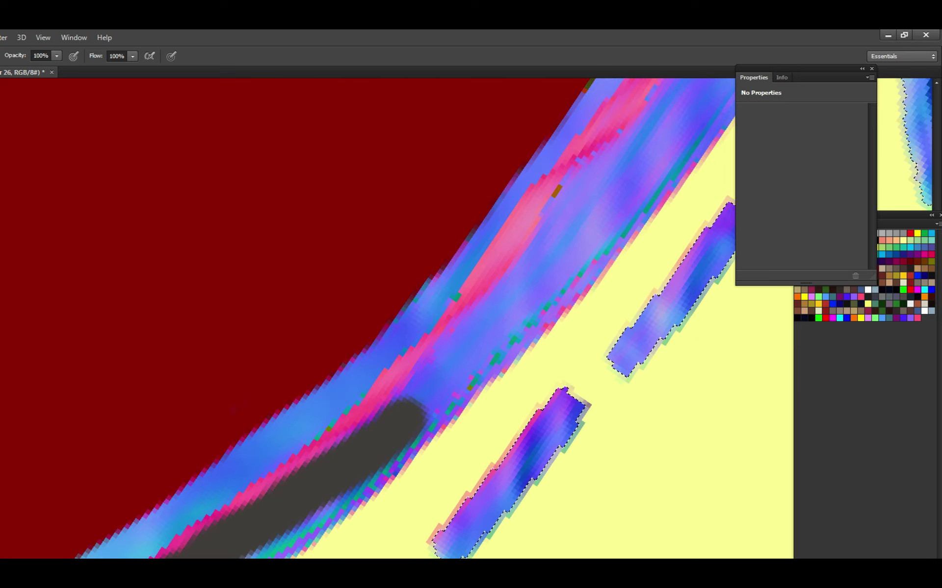
left_click_drag(424, 405, 510, 297)
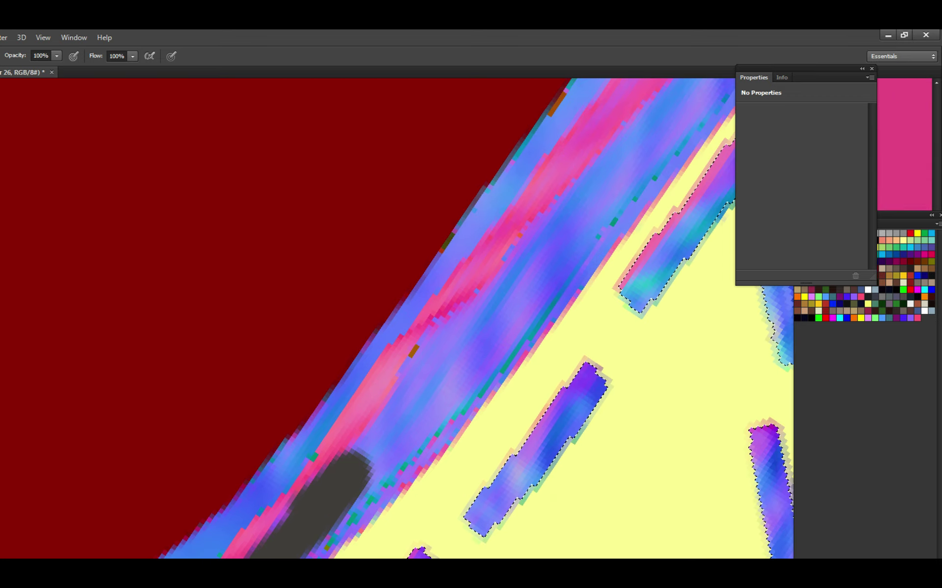
mouse_move(353, 458)
left_mouse_down()
mouse_move(431, 326)
mouse_move(536, 244)
left_mouse_up()
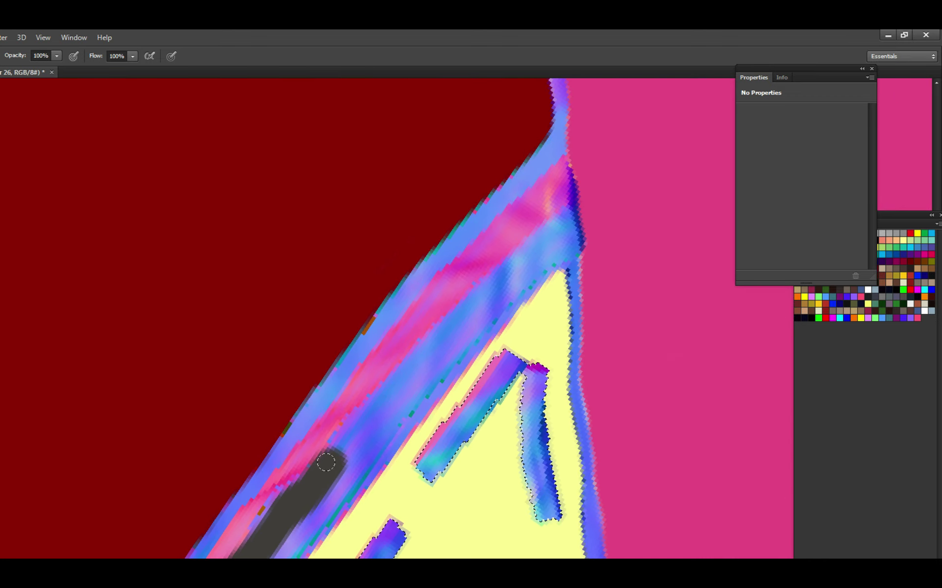
mouse_move(343, 441)
left_mouse_down()
mouse_move(434, 335)
mouse_move(571, 228)
left_mouse_up()
mouse_move(532, 275)
left_mouse_down()
mouse_move(545, 204)
mouse_move(509, 264)
mouse_move(474, 283)
mouse_move(404, 356)
mouse_move(432, 314)
mouse_move(424, 320)
mouse_move(535, 199)
left_mouse_up()
left_click_drag(484, 255, 530, 222)
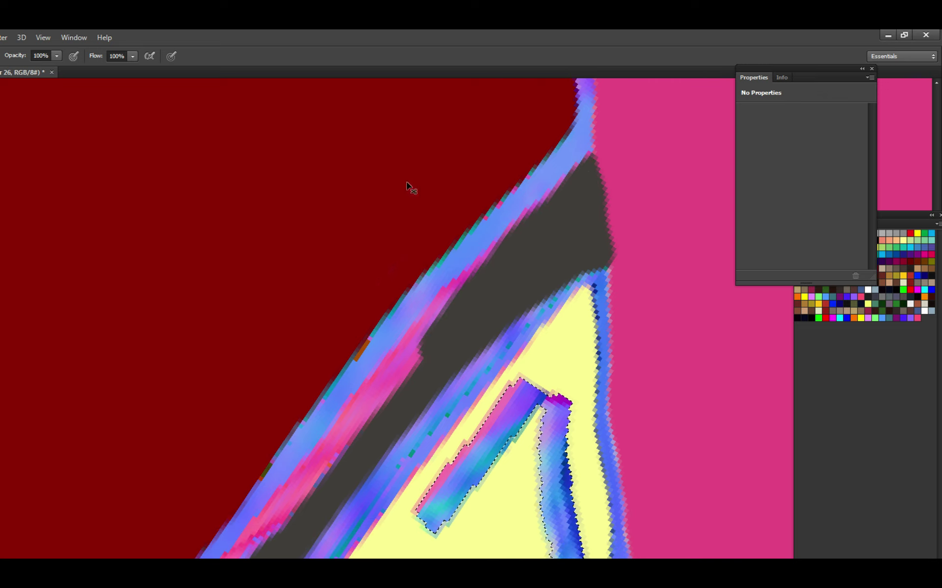
key("ctrl+s")
Widen the dark grey strip over the pink band just below the patch's top tip and save the document.
mouse_move(418, 353)
left_mouse_down()
mouse_move(440, 331)
mouse_move(416, 338)
mouse_move(477, 271)
left_mouse_up()
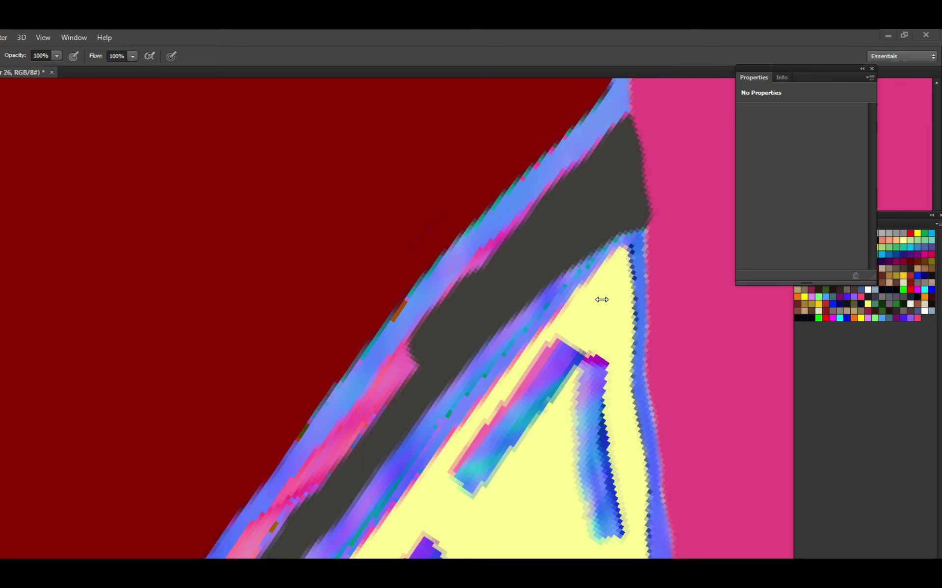
scroll(475, 311, "up", 3)
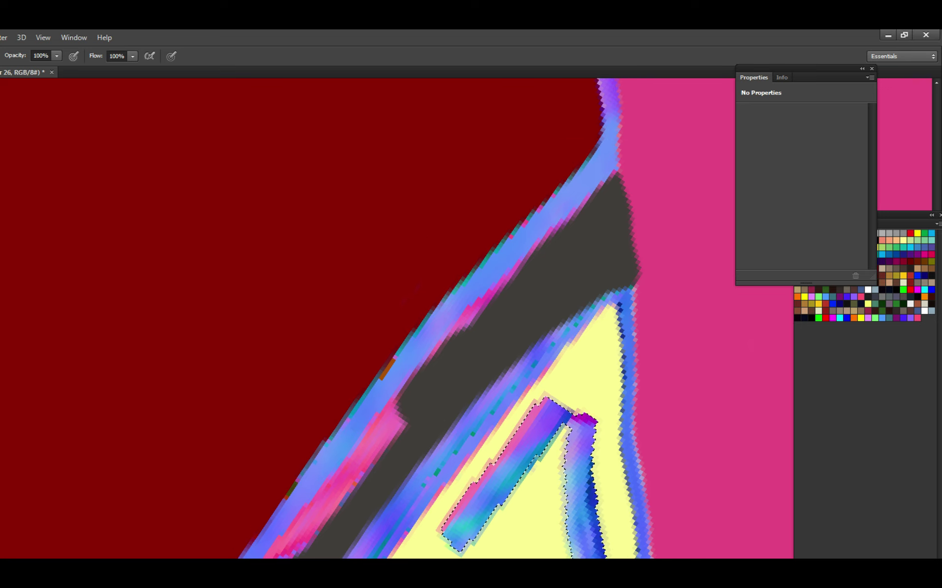
key("ctrl+s")
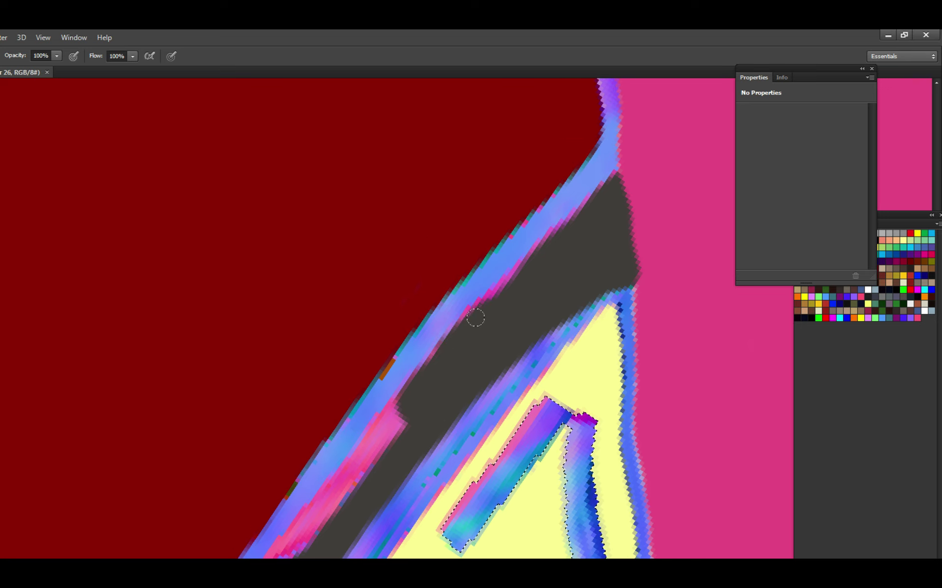
Even out the dark grey strip's outer edge, cover more of the pink band farther down the border, and save the document.
left_click_drag(475, 317, 564, 233)
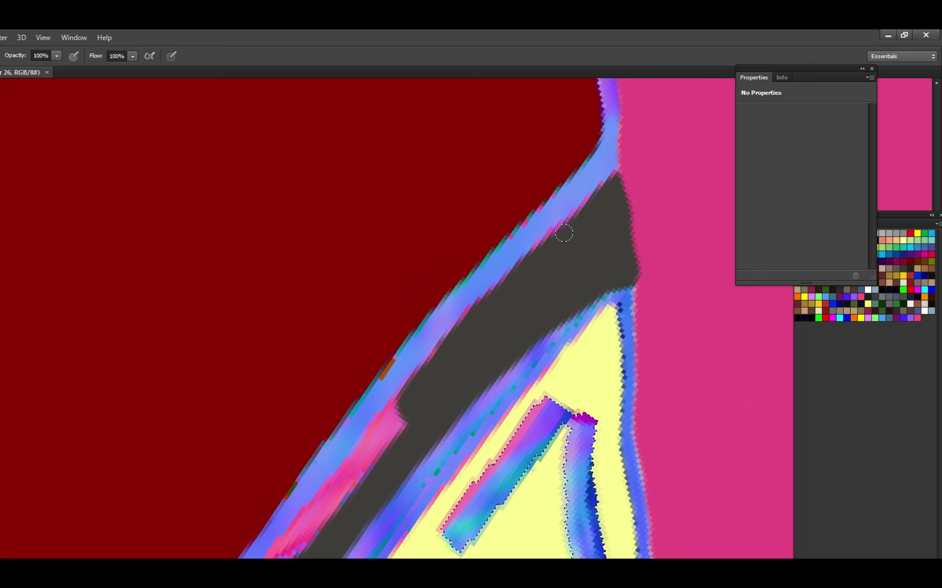
mouse_move(452, 367)
left_mouse_down()
mouse_move(586, 242)
mouse_move(486, 353)
mouse_move(527, 302)
mouse_move(520, 289)
mouse_move(414, 451)
left_mouse_up()
mouse_move(383, 494)
left_mouse_down()
mouse_move(451, 397)
mouse_move(450, 370)
mouse_move(426, 395)
mouse_move(500, 311)
left_mouse_up()
key("ctrl+s")
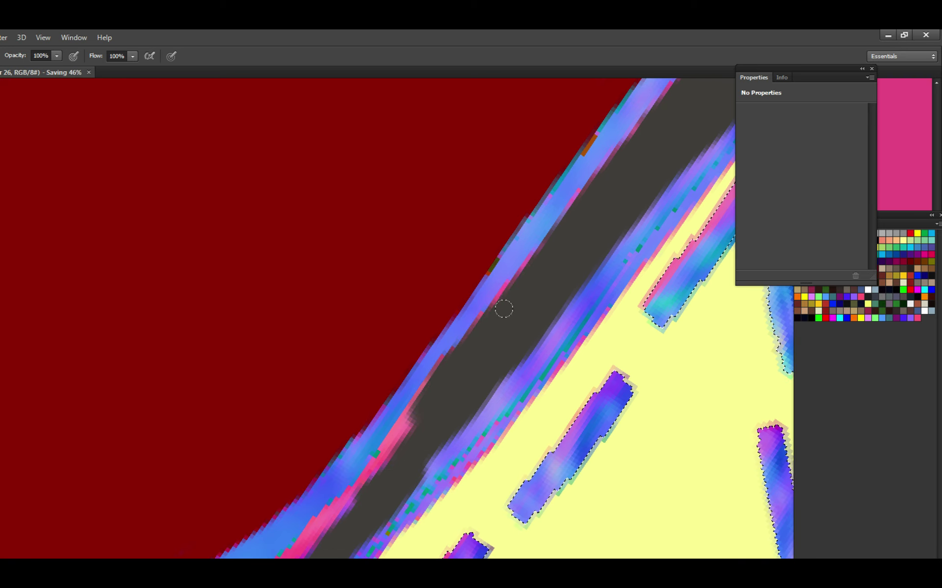
scroll(495, 301, "down", 1)
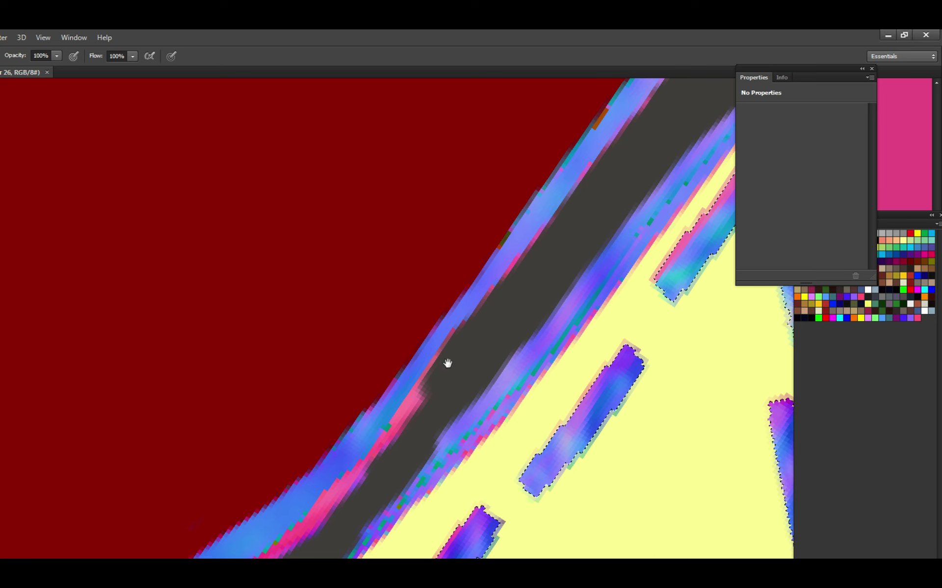
Undo the last stroke, restore the selection, and paint dark grey over the pink band at the bend in the first yellow patch's upper border.
key("ctrl+z")
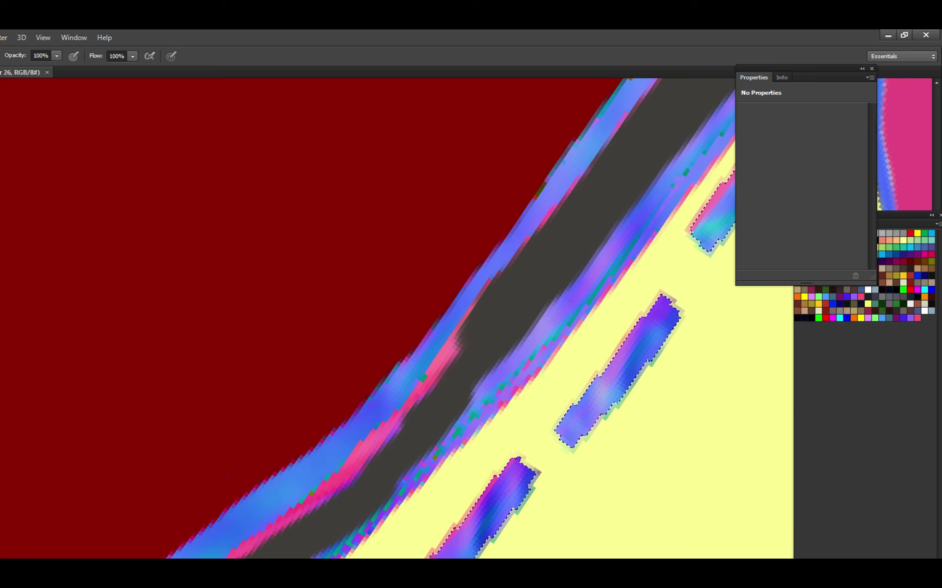
key("ctrl+d")
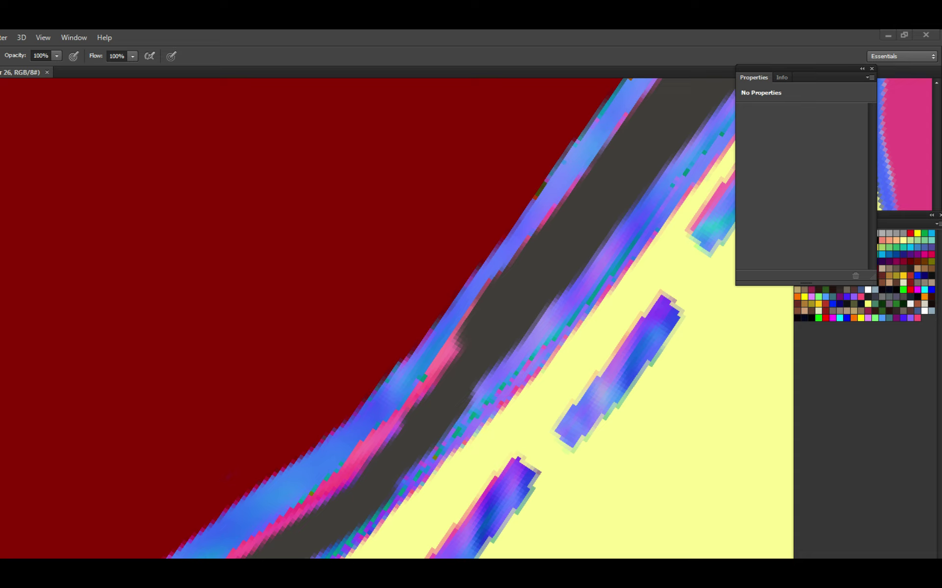
key("ctrl+shift+d")
scroll(543, 314, "up", 5)
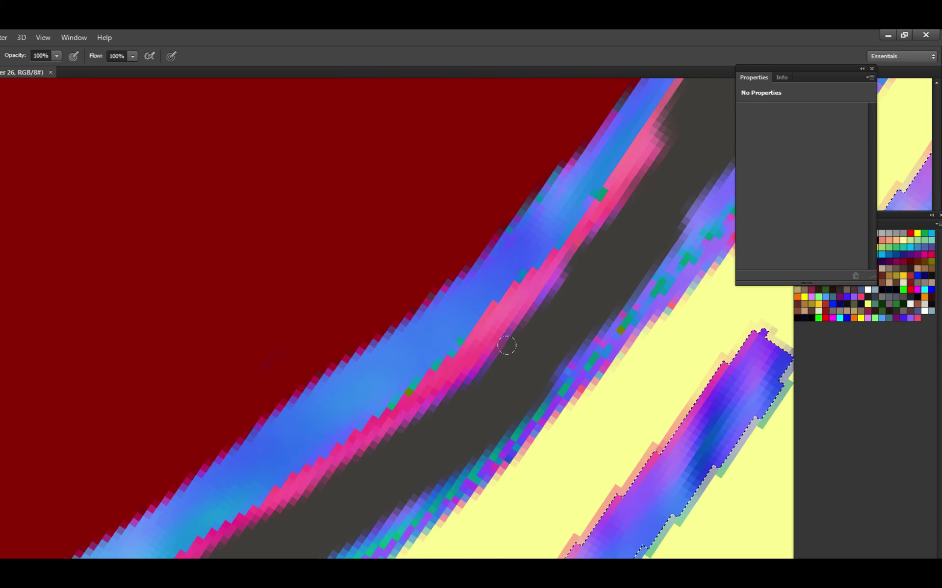
mouse_move(507, 346)
left_mouse_down()
mouse_move(500, 309)
mouse_move(572, 245)
left_mouse_up()
key("space")
mouse_move(609, 238)
left_mouse_down()
mouse_move(522, 337)
mouse_move(483, 346)
mouse_move(574, 239)
mouse_move(528, 298)
mouse_move(563, 237)
mouse_move(526, 295)
left_mouse_up()
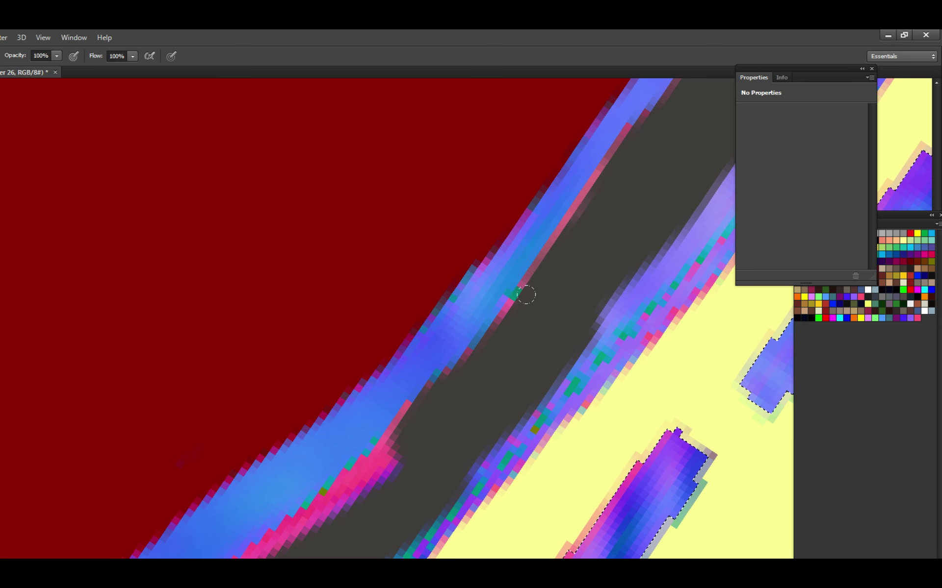
Widen the dark grey strip toward the yellow area along the middle of the upper border and save the document.
scroll(526, 295, "down", 3)
scroll(511, 332, "up", 1)
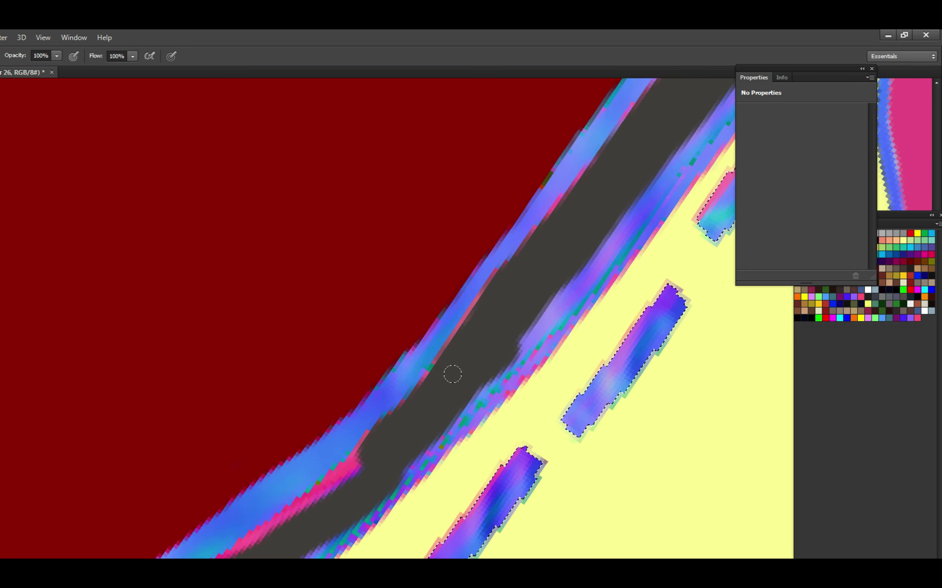
mouse_move(453, 375)
left_mouse_down()
mouse_move(570, 266)
mouse_move(597, 257)
left_mouse_up()
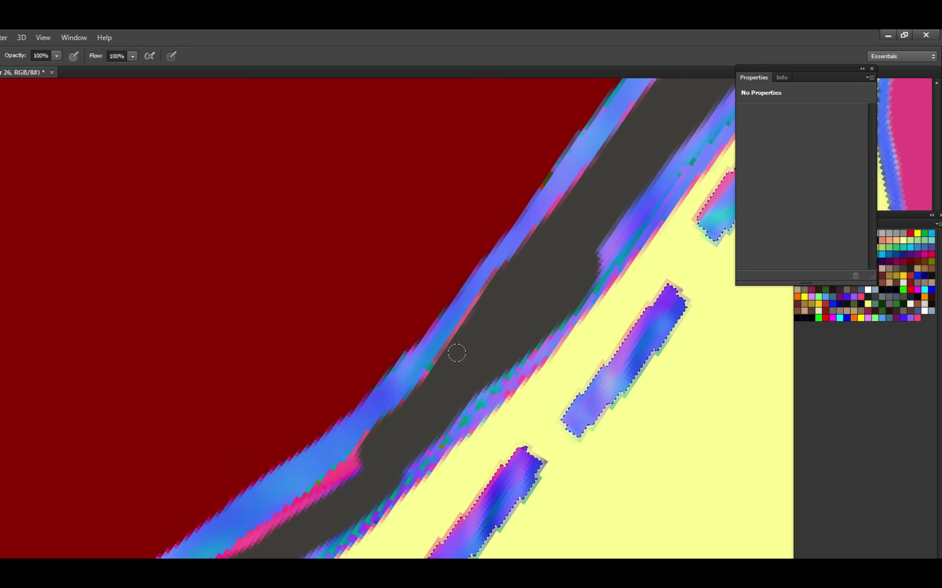
scroll(507, 332, "up", 3)
scroll(507, 332, "right", 3)
key("ctrl+s")
mouse_move(491, 350)
left_mouse_down()
mouse_move(521, 309)
mouse_move(569, 277)
left_mouse_up()
scroll(513, 280, "down", 3)
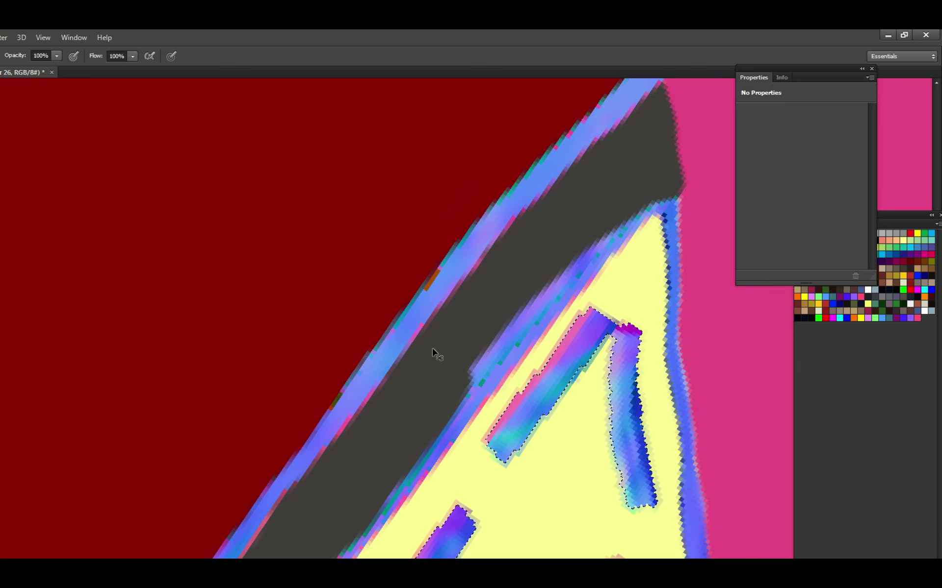
Widen the inner side of the dark grey strip up the border as far as the patch's top tip.
scroll(463, 357, "up", 3)
mouse_move(469, 345)
left_mouse_down()
mouse_move(534, 267)
mouse_move(438, 381)
mouse_move(472, 326)
mouse_move(542, 269)
left_mouse_up()
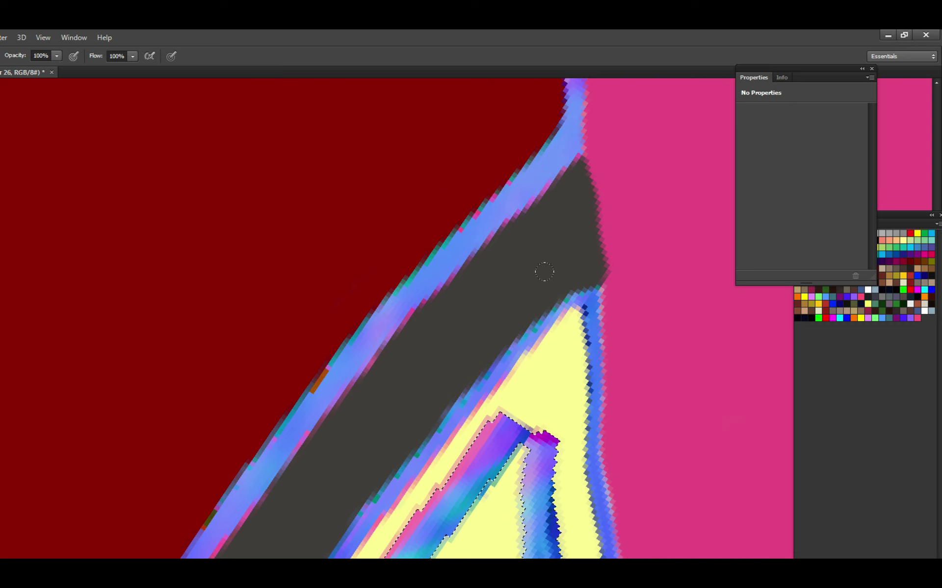
mouse_move(473, 294)
left_mouse_down()
mouse_move(583, 266)
mouse_move(440, 416)
mouse_move(521, 328)
mouse_move(514, 348)
left_mouse_up()
mouse_move(559, 269)
left_mouse_down()
mouse_move(336, 422)
mouse_move(434, 357)
mouse_move(411, 377)
mouse_move(430, 371)
mouse_move(549, 263)
left_mouse_up()
Cover the pink band along the lower half of the upper border and broaden the dark grey strip there.
mouse_move(396, 391)
left_mouse_down()
mouse_move(523, 299)
mouse_move(456, 346)
left_mouse_up()
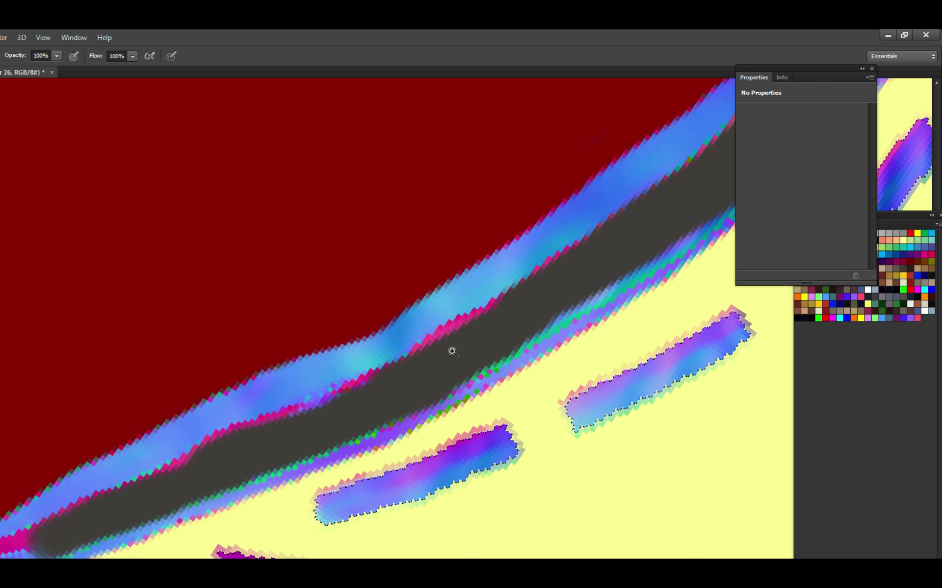
scroll(450, 348, "up", 1)
left_click_drag(458, 313, 502, 287)
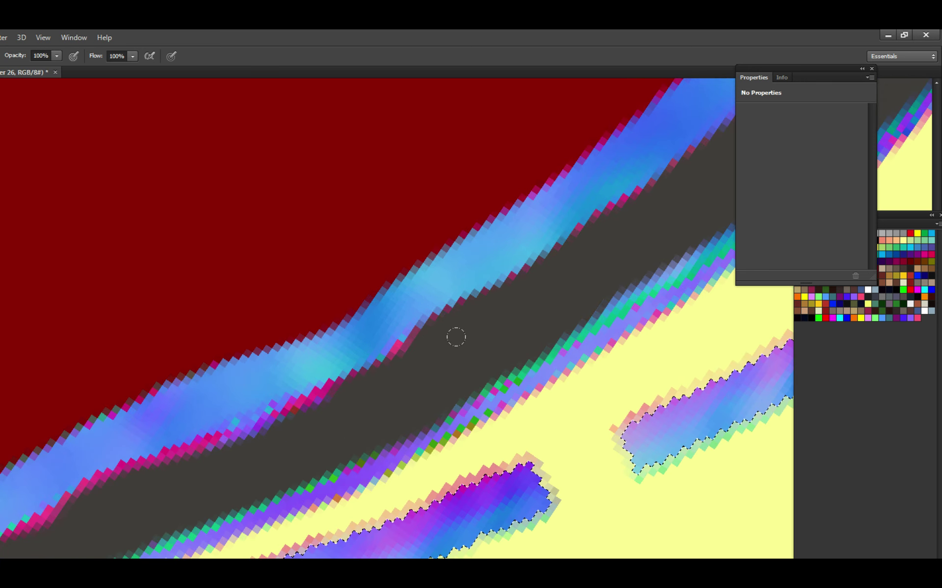
mouse_move(456, 337)
left_mouse_down()
mouse_move(426, 358)
mouse_move(578, 270)
mouse_move(385, 351)
mouse_move(564, 240)
mouse_move(570, 225)
mouse_move(599, 234)
mouse_move(457, 327)
mouse_move(483, 280)
mouse_move(314, 392)
left_mouse_up()
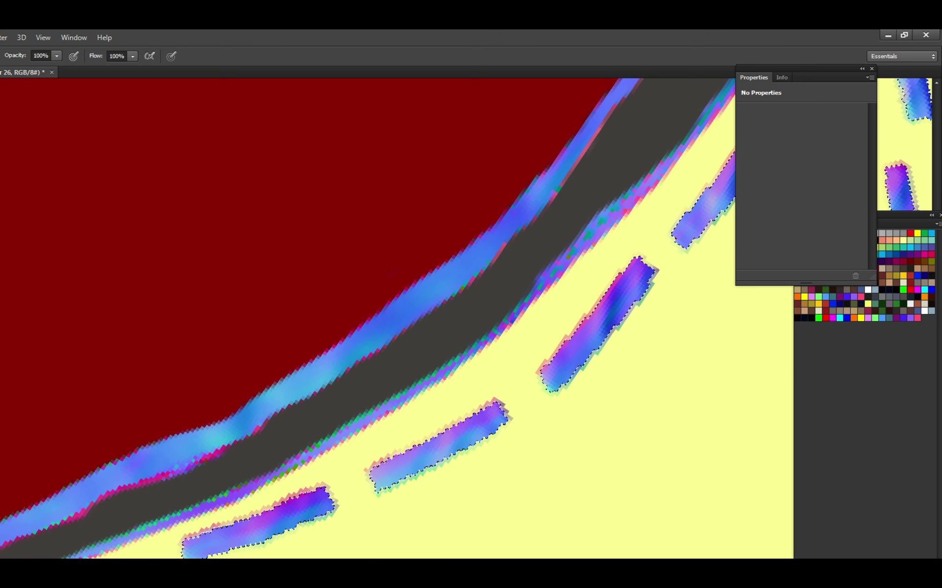
Fill the upper border's end at the pointed corner with dark grey and cover the pink band beside it.
key("ctrl+d")
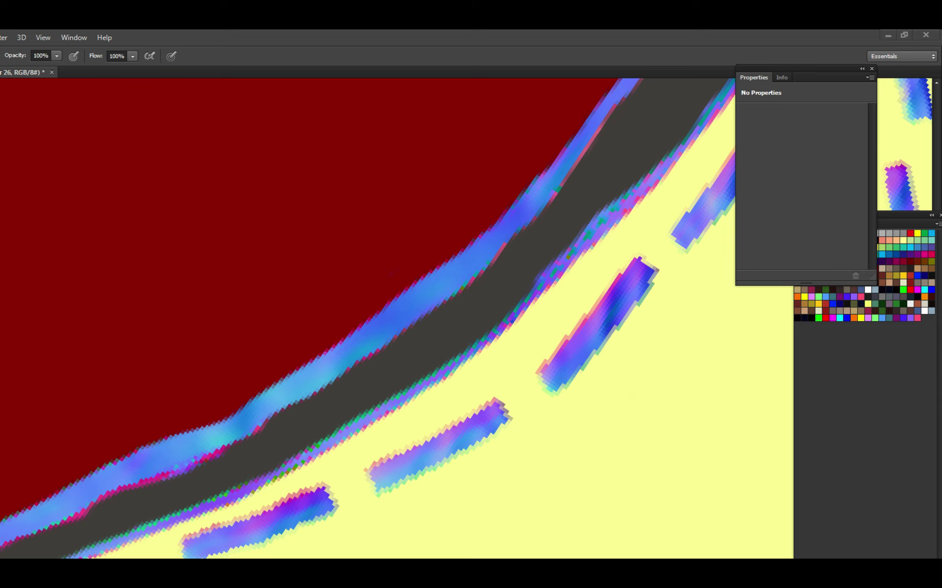
scroll(632, 424, "down", 3)
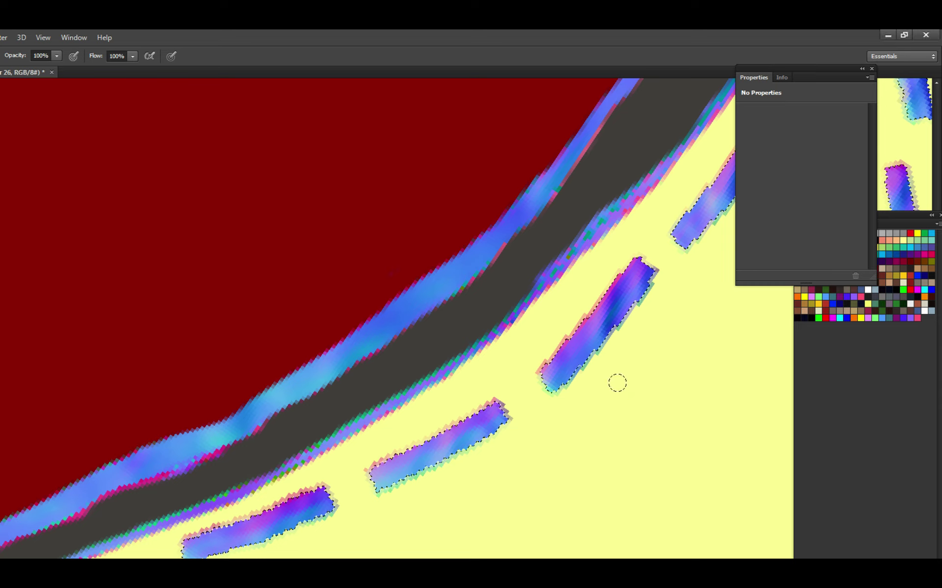
scroll(355, 368, "up", 3)
scroll(429, 337, "up", 2)
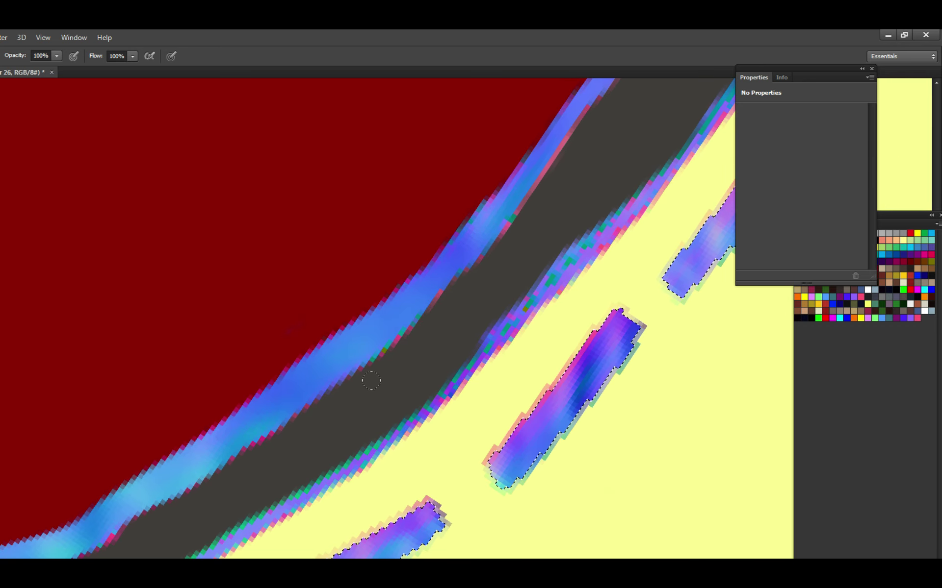
scroll(430, 337, "down", 3)
scroll(410, 357, "up", 3)
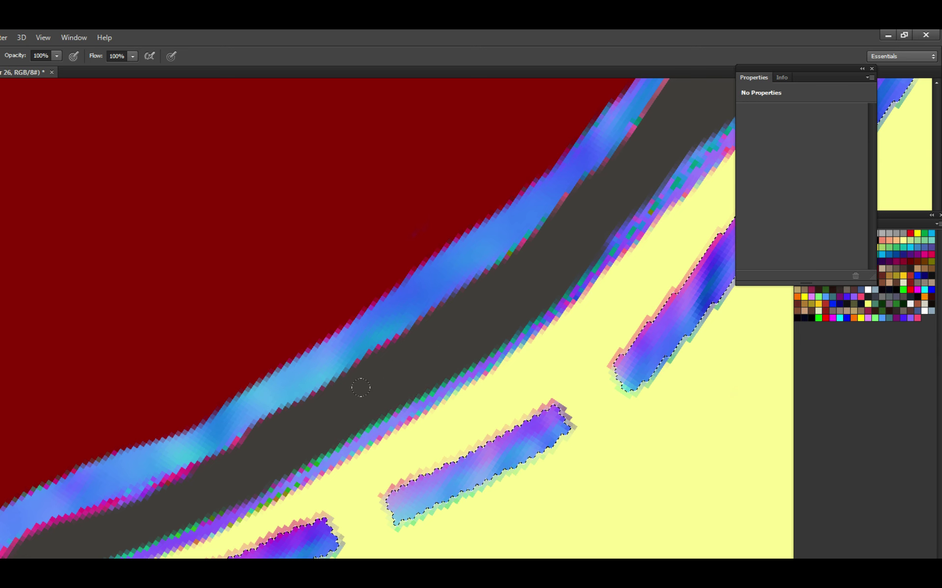
scroll(361, 387, "down", 2)
scroll(231, 378, "up", 2)
left_click_drag(318, 410, 280, 382)
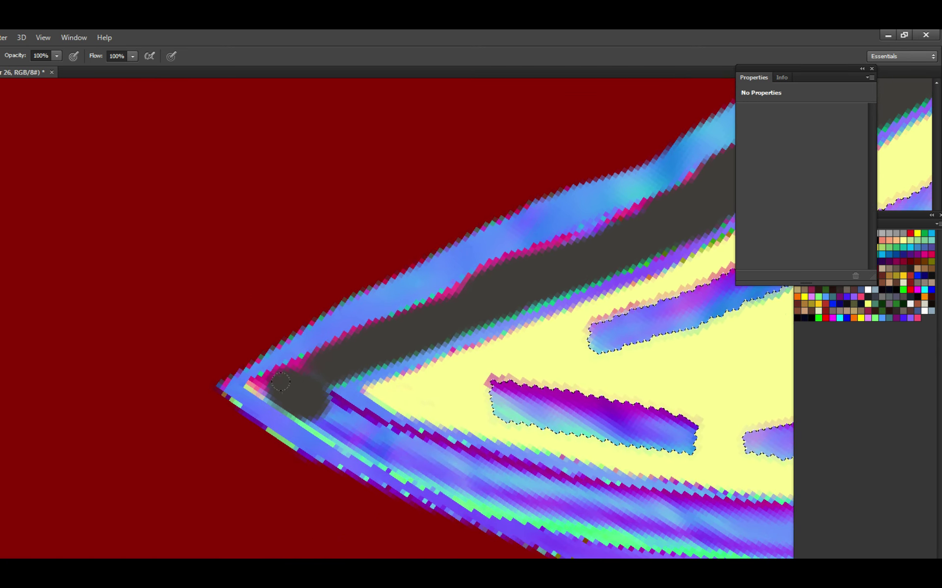
left_click_drag(354, 340, 433, 300)
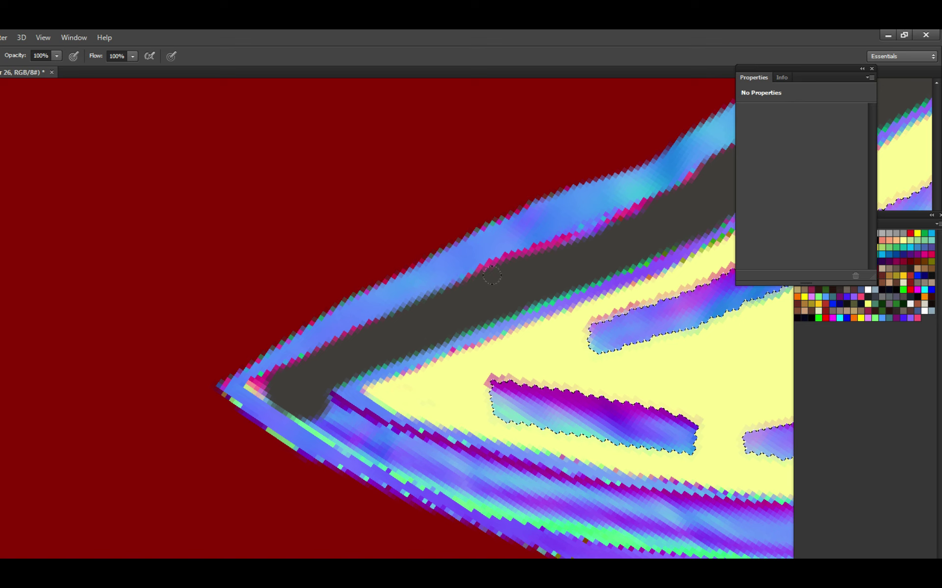
mouse_move(571, 242)
left_mouse_down()
mouse_move(657, 219)
mouse_move(487, 297)
left_mouse_up()
left_click_drag(530, 265, 770, 169)
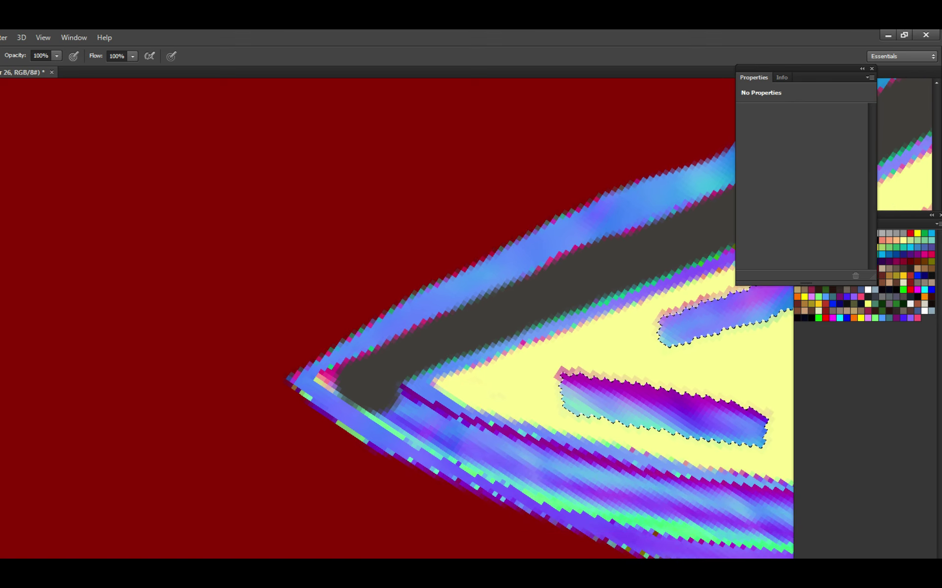
Carry the dark grey strip around the pointed corner into the start of the lower border and save the document.
mouse_move(378, 406)
left_mouse_down()
mouse_move(373, 400)
mouse_move(389, 412)
mouse_move(387, 391)
left_mouse_up()
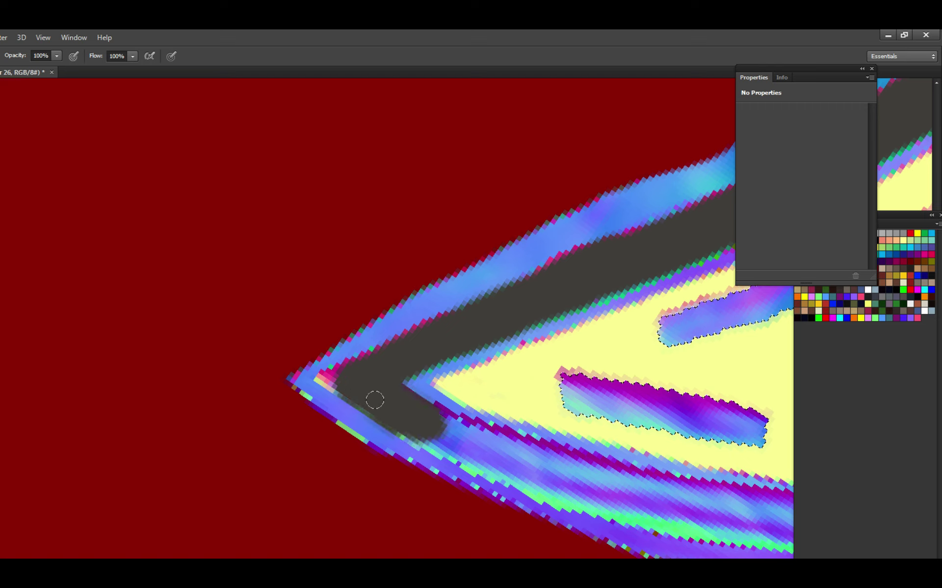
mouse_move(329, 379)
left_mouse_down()
mouse_move(357, 370)
mouse_move(304, 364)
left_mouse_up()
left_click_drag(407, 459, 332, 423)
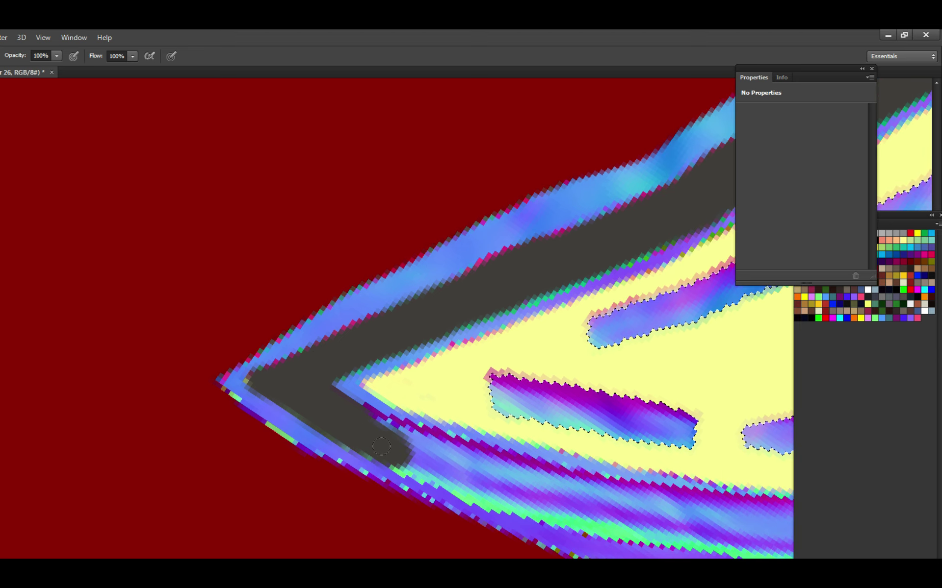
mouse_move(381, 446)
left_mouse_down()
mouse_move(468, 478)
mouse_move(431, 436)
mouse_move(466, 444)
mouse_move(434, 454)
mouse_move(483, 458)
mouse_move(347, 409)
mouse_move(346, 451)
mouse_move(349, 441)
mouse_move(432, 469)
mouse_move(498, 459)
mouse_move(431, 417)
mouse_move(388, 405)
left_mouse_up()
key("ctrl+s")
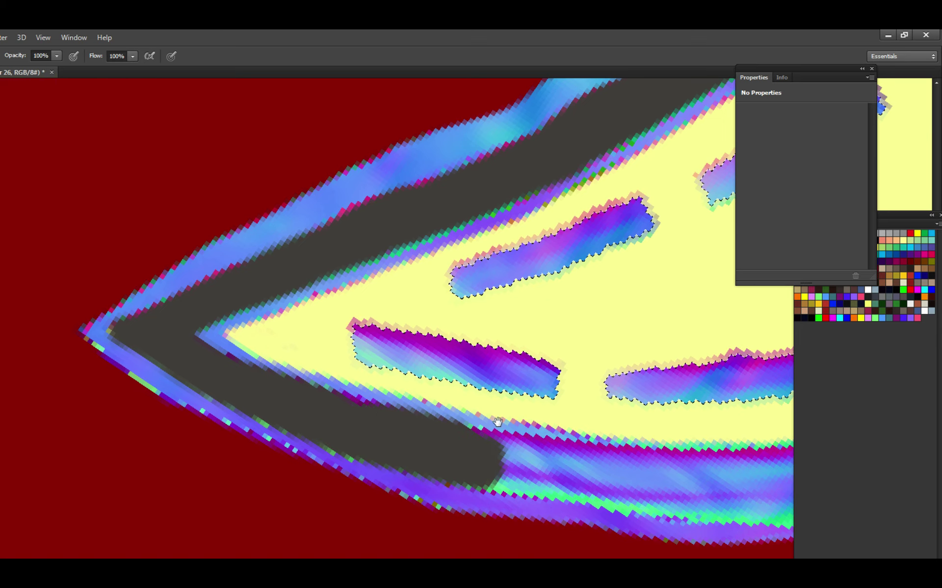
Rotate the canvas and extend the dark grey strip along the first part of the lower border, undoing a stray stroke.
mouse_move(497, 422)
left_mouse_down()
mouse_move(370, 378)
mouse_move(410, 252)
mouse_move(235, 290)
mouse_move(416, 365)
left_mouse_up()
key("r")
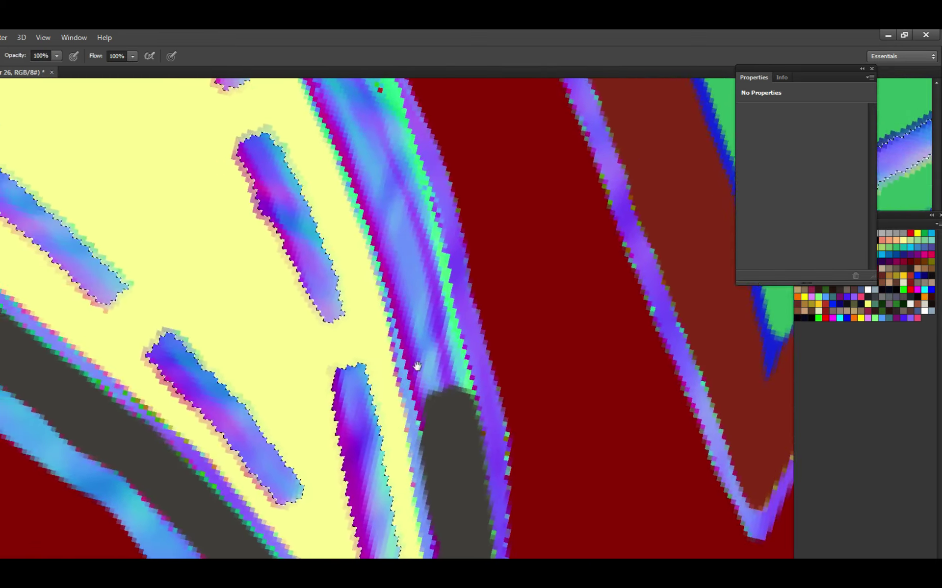
scroll(417, 365, "up", 2)
mouse_move(422, 441)
left_mouse_down()
mouse_move(419, 374)
mouse_move(431, 428)
mouse_move(462, 438)
mouse_move(463, 346)
mouse_move(466, 389)
mouse_move(441, 268)
mouse_move(426, 360)
mouse_move(400, 284)
mouse_move(416, 373)
mouse_move(400, 281)
mouse_move(408, 326)
mouse_move(387, 255)
left_mouse_up()
key("ctrl+z")
scroll(387, 255, "up", 1)
mouse_move(432, 363)
left_mouse_down()
mouse_move(407, 295)
mouse_move(471, 376)
mouse_move(458, 294)
left_mouse_up()
scroll(446, 289, "down", 2)
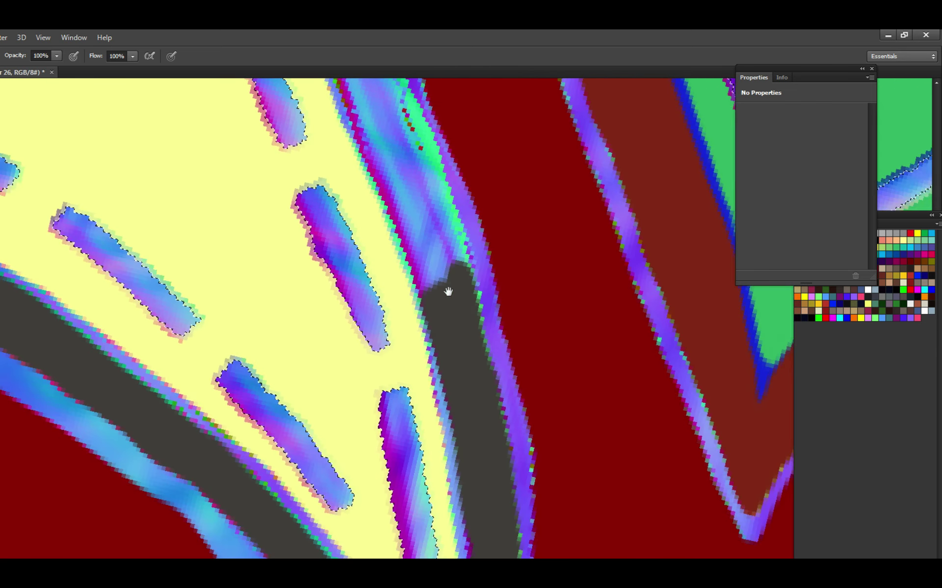
Continue the dark grey strip along the lower border between the yellow area's edge and the purple outer rim, and save the document.
scroll(483, 396, "up", 1)
left_click_drag(483, 396, 477, 402)
mouse_move(469, 363)
left_mouse_down()
mouse_move(499, 401)
mouse_move(479, 330)
mouse_move(501, 372)
mouse_move(466, 256)
mouse_move(485, 334)
mouse_move(470, 319)
mouse_move(473, 365)
mouse_move(457, 324)
mouse_move(484, 389)
left_mouse_up()
scroll(441, 319, "up", 1)
key("ctrl+s")
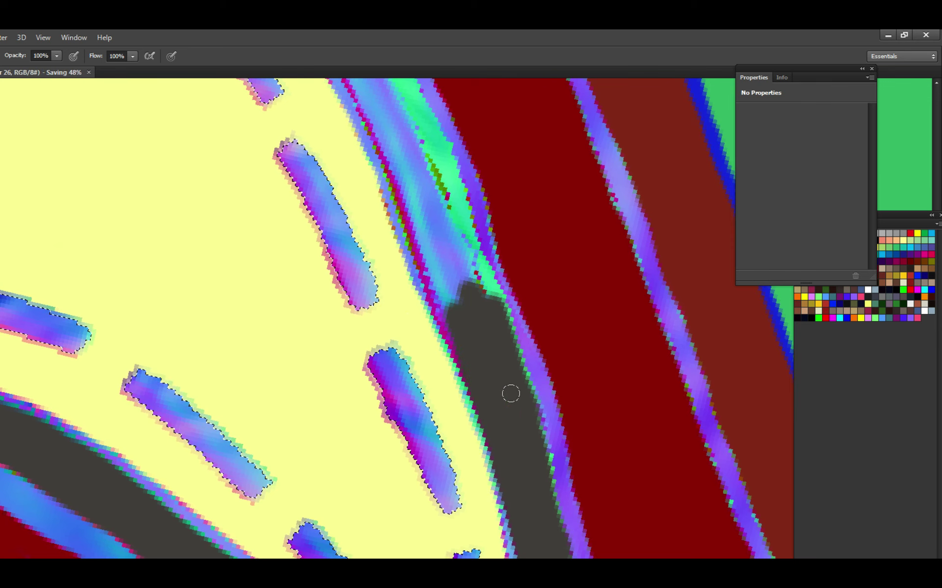
mouse_move(514, 376)
left_mouse_down()
mouse_move(496, 304)
mouse_move(492, 429)
mouse_move(466, 373)
mouse_move(473, 408)
mouse_move(507, 381)
mouse_move(466, 280)
mouse_move(473, 366)
mouse_move(448, 359)
mouse_move(463, 363)
mouse_move(467, 321)
mouse_move(461, 351)
left_mouse_up()
key("ctrl+s")
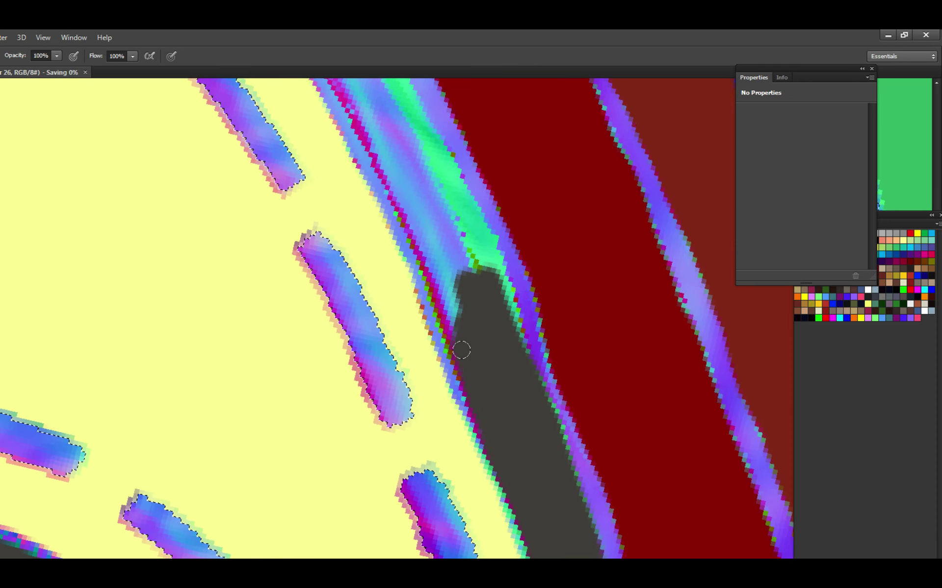
Extend the dark grey strip over the blue and green bands farther along the lower border, undo one stroke, and save.
left_click_drag(461, 294, 495, 368)
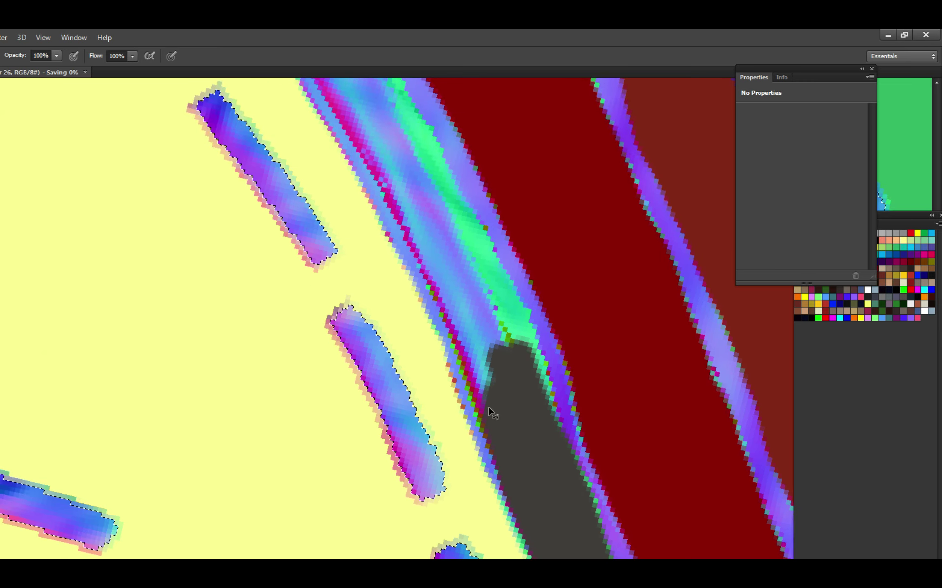
mouse_move(469, 316)
left_mouse_down()
mouse_move(484, 386)
mouse_move(511, 381)
mouse_move(515, 362)
mouse_move(480, 253)
mouse_move(509, 351)
left_mouse_up()
mouse_move(523, 399)
left_mouse_down()
mouse_move(486, 339)
mouse_move(516, 423)
mouse_move(489, 334)
mouse_move(523, 437)
mouse_move(494, 316)
mouse_move(532, 361)
mouse_move(492, 275)
mouse_move(453, 240)
mouse_move(492, 354)
left_mouse_up()
key("ctrl+z")
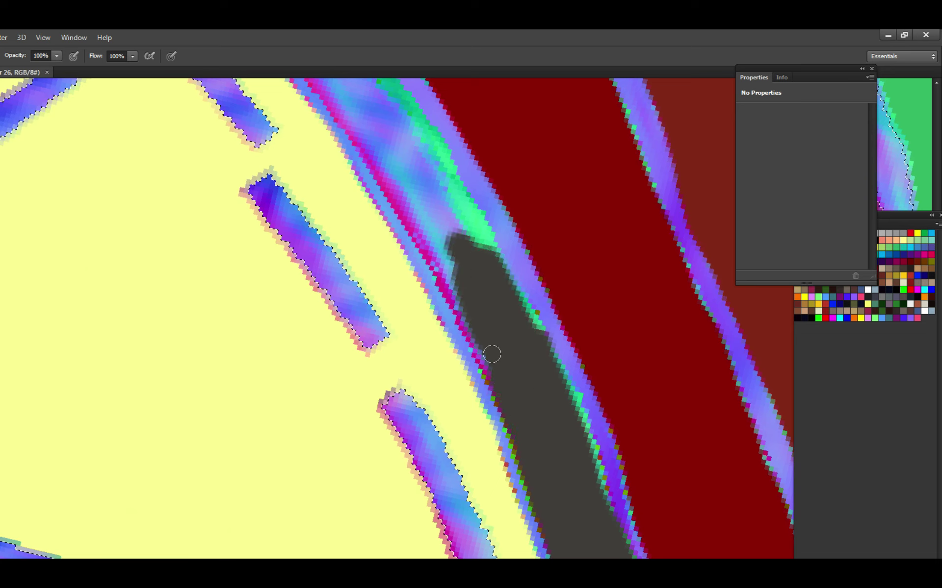
mouse_move(462, 305)
left_mouse_down()
mouse_move(521, 389)
mouse_move(473, 287)
mouse_move(516, 390)
left_mouse_up()
key("ctrl+s")
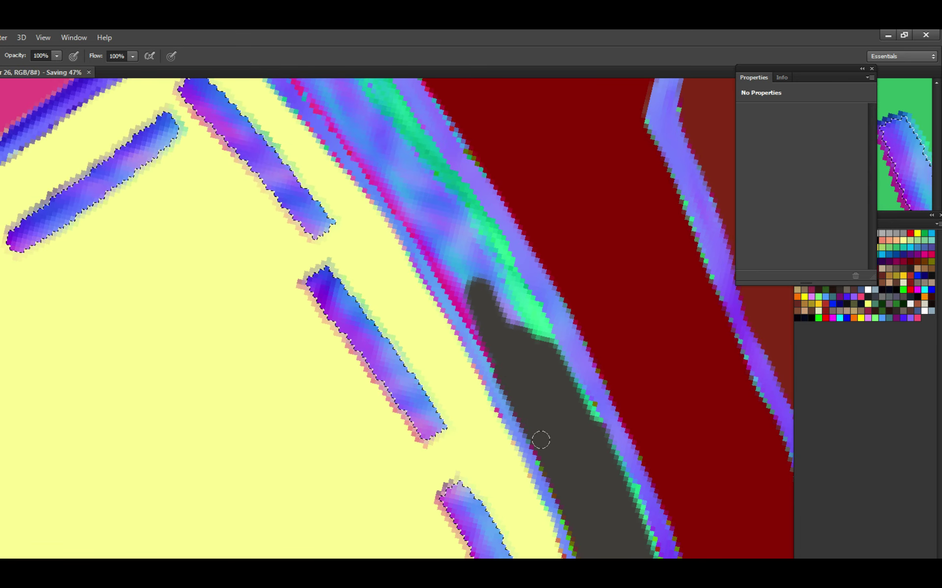
Run a narrower dark grey strip along the inner side of the lower border up to the pink area and save the document.
left_click_drag(463, 308, 529, 399)
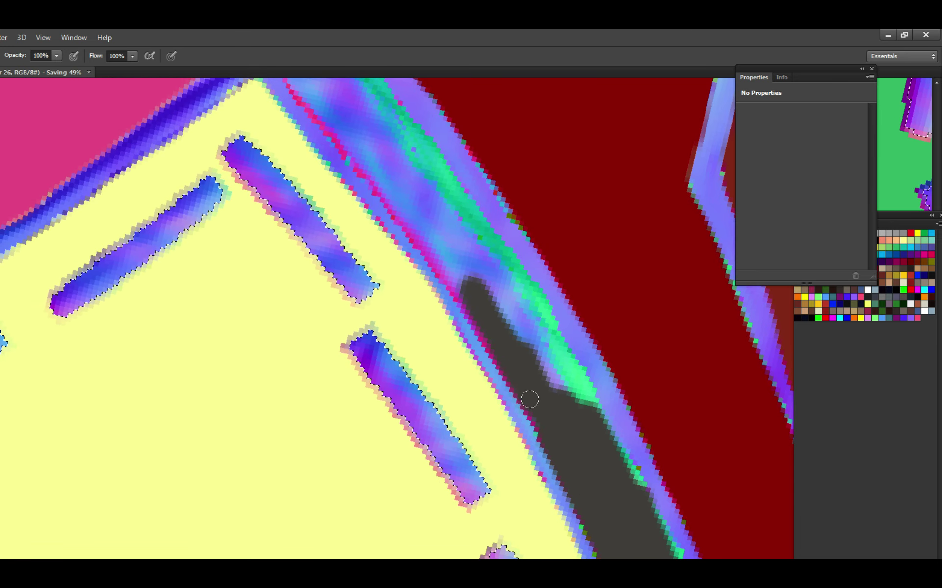
left_click_drag(495, 334, 546, 412)
mouse_move(453, 260)
left_mouse_down()
mouse_move(532, 399)
mouse_move(412, 237)
mouse_move(434, 300)
mouse_move(495, 373)
mouse_move(489, 359)
mouse_move(530, 395)
mouse_move(495, 369)
mouse_move(519, 379)
left_mouse_up()
scroll(455, 348, "down", 1)
key("ctrl+s")
key("ctrl+s")
scroll(504, 374, "down", 1)
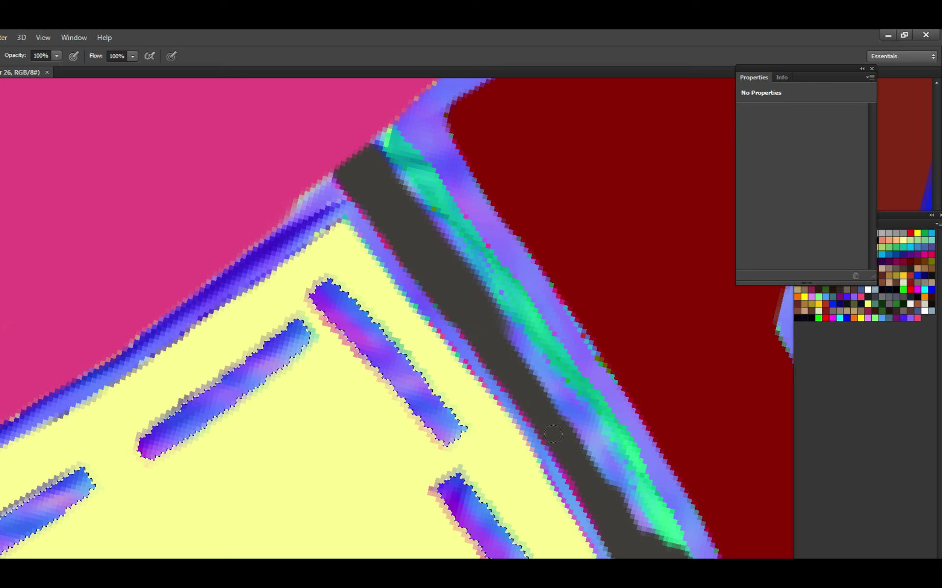
Rotate the canvas and extend the dark grey strip over the remaining green edge spots along the lower border's outer side.
left_click_drag(553, 434, 522, 375)
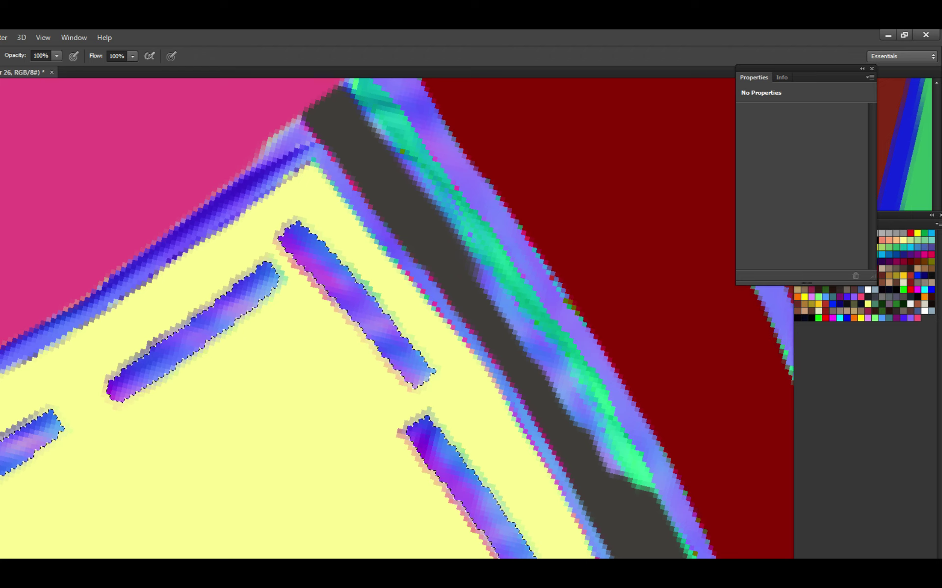
scroll(526, 374, "up", 2)
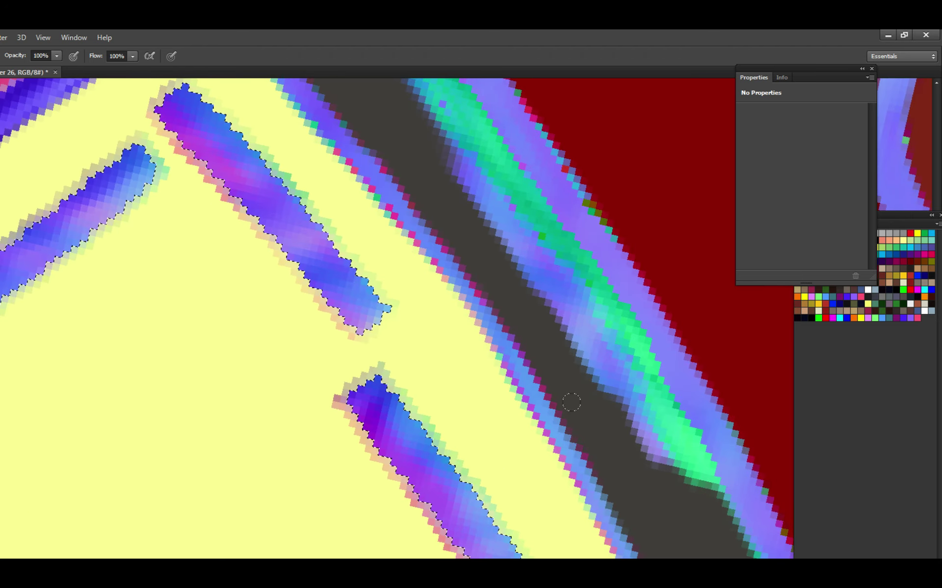
mouse_move(668, 488)
left_mouse_down()
mouse_move(641, 420)
mouse_move(548, 299)
mouse_move(631, 456)
mouse_move(278, 500)
mouse_move(374, 346)
mouse_move(502, 428)
left_mouse_up()
key("r")
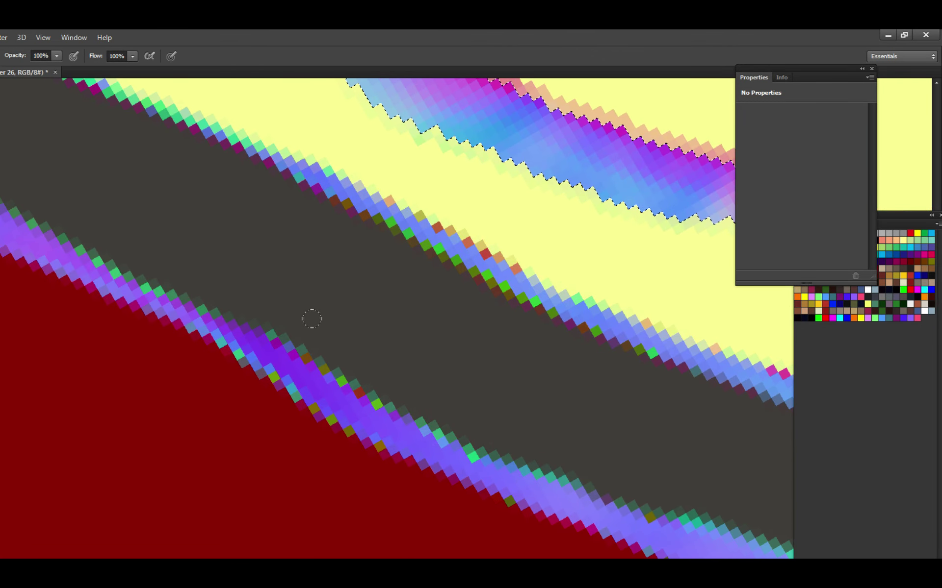
left_click_drag(252, 294, 446, 389)
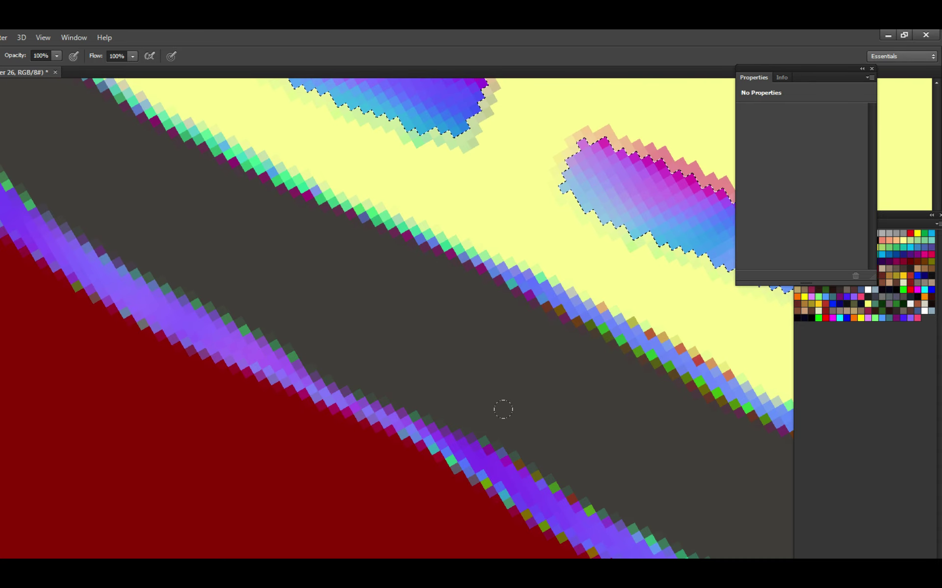
scroll(502, 410, "down", 3)
key("e")
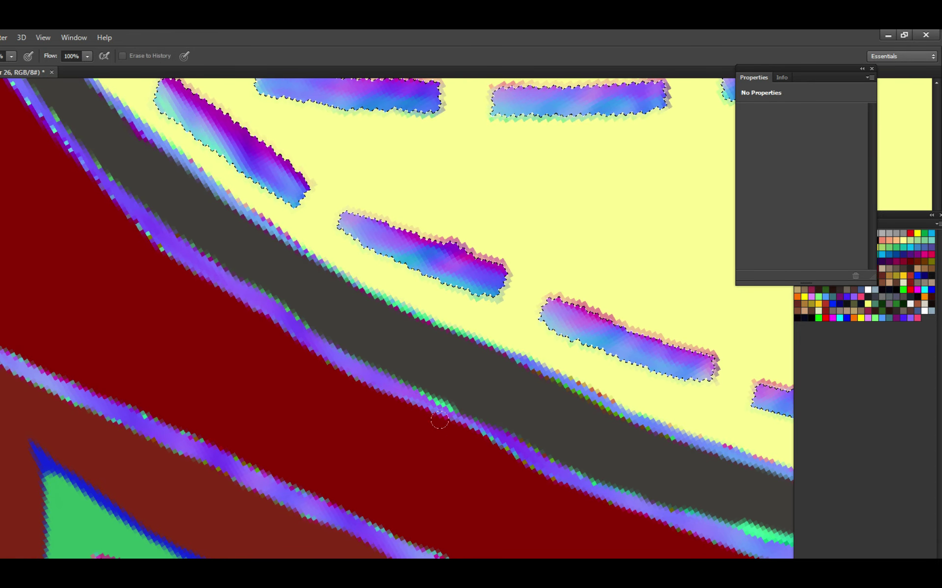
key("b")
left_click_drag(455, 398, 433, 388)
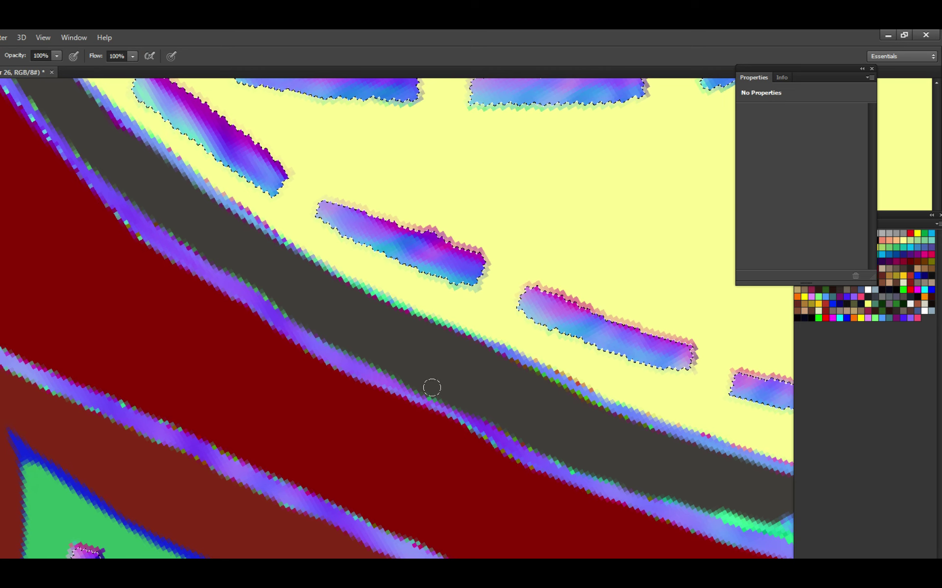
Cover the remaining green and blue bands at the end of the lower border with dark grey, up to the pink area.
left_click_drag(550, 418, 341, 370)
mouse_move(462, 417)
left_mouse_down()
mouse_move(441, 399)
mouse_move(346, 374)
left_mouse_up()
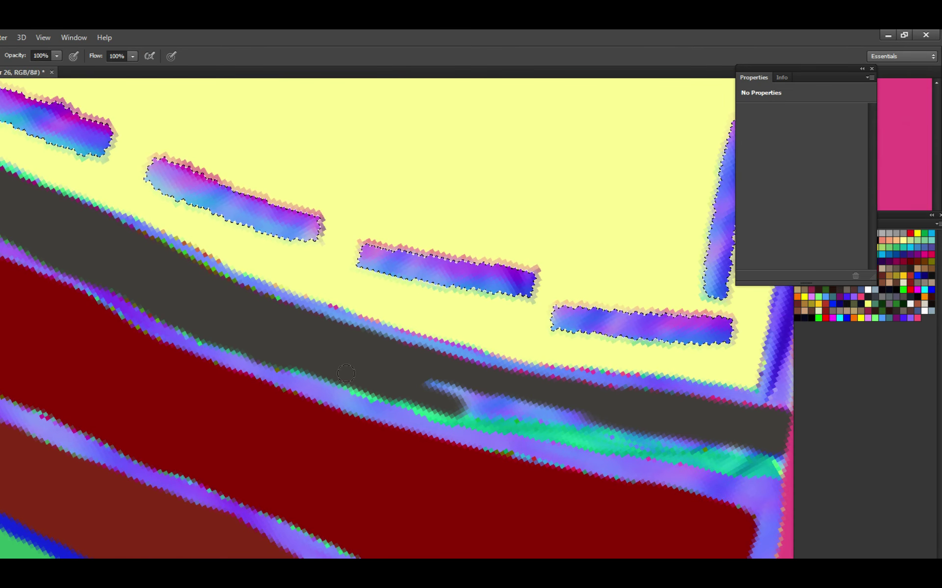
mouse_move(414, 396)
left_mouse_down()
mouse_move(494, 420)
mouse_move(492, 395)
mouse_move(352, 381)
left_mouse_up()
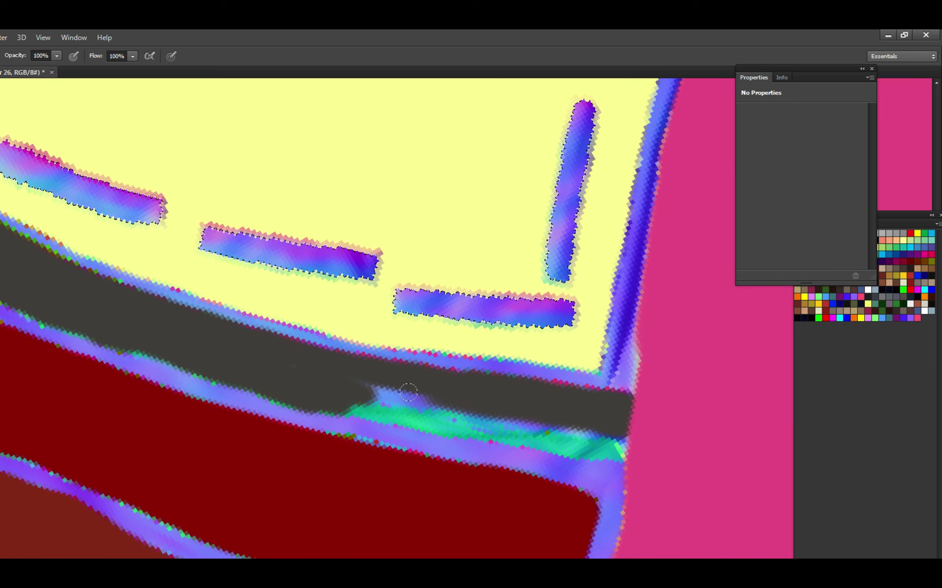
mouse_move(421, 401)
left_mouse_down()
mouse_move(342, 388)
mouse_move(599, 432)
left_mouse_up()
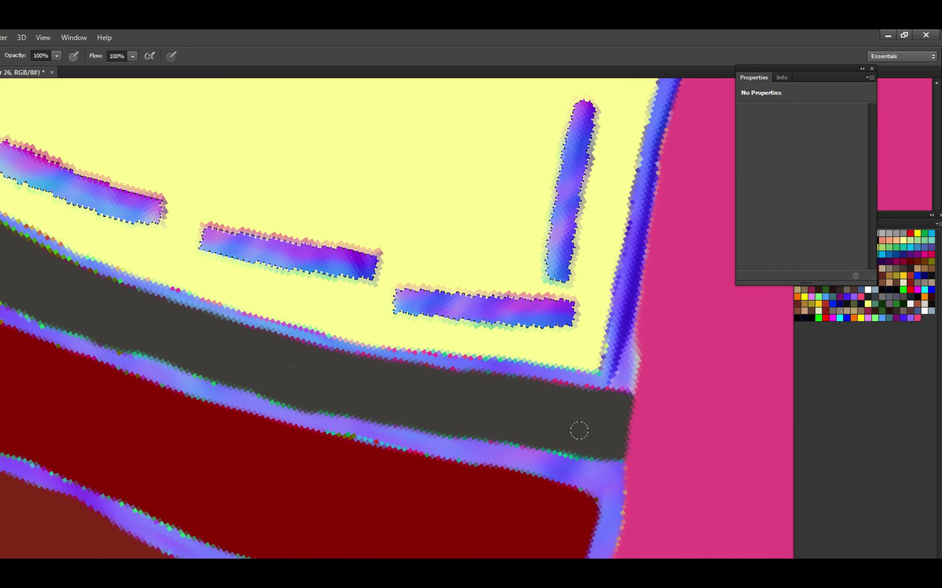
Even out the outer edge of the dark grey strip along the middle of the lower border.
mouse_move(297, 373)
left_mouse_down()
mouse_move(474, 415)
mouse_move(495, 431)
left_mouse_up()
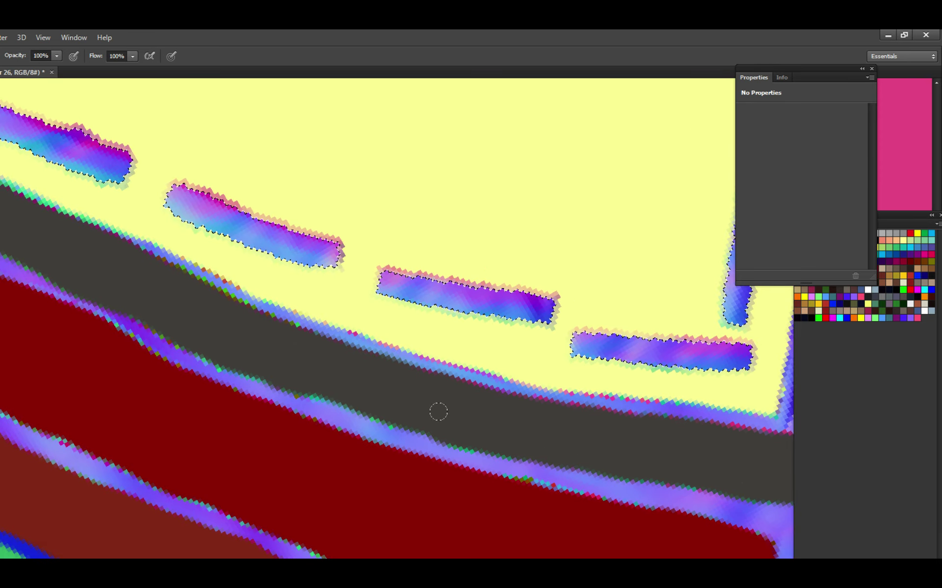
mouse_move(438, 412)
left_mouse_down()
mouse_move(426, 412)
mouse_move(456, 425)
left_mouse_up()
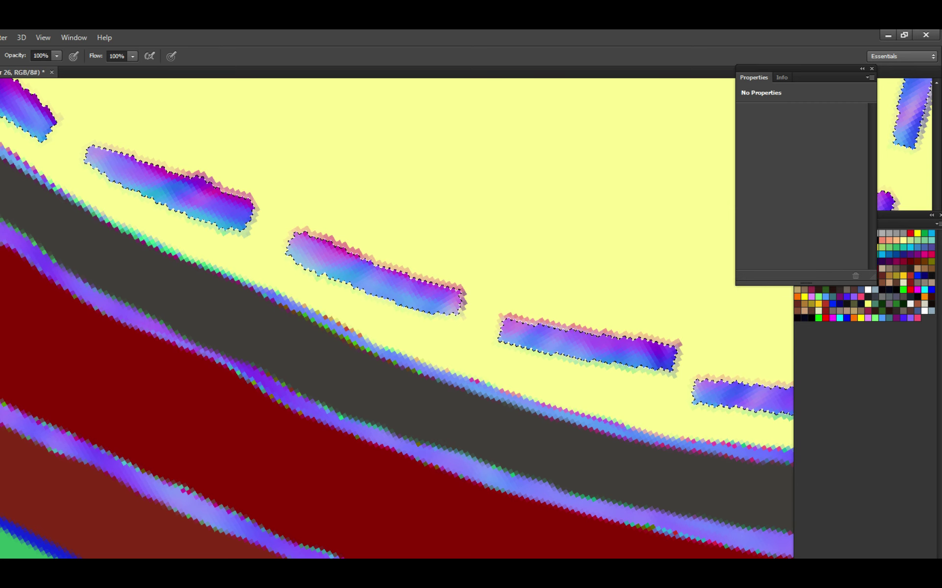
mouse_move(372, 424)
left_mouse_down()
mouse_move(427, 453)
mouse_move(596, 500)
left_mouse_up()
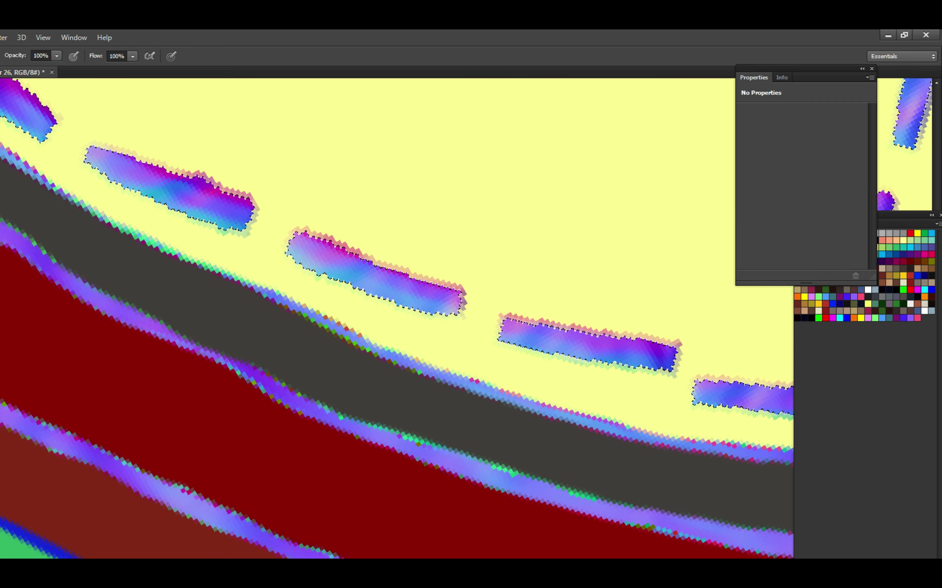
mouse_move(533, 474)
left_mouse_down()
mouse_move(496, 444)
mouse_move(449, 427)
mouse_move(466, 438)
left_mouse_up()
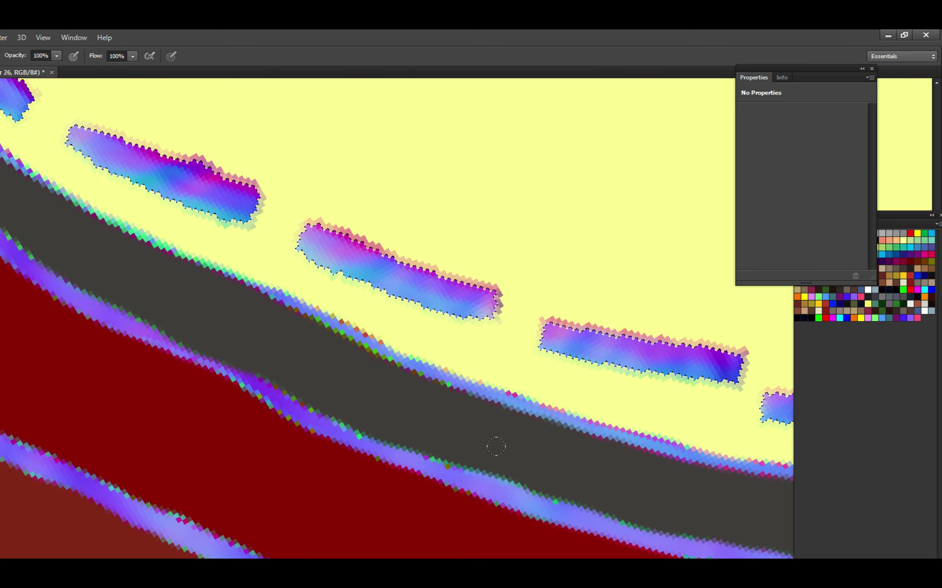
scroll(476, 431, "down", 6)
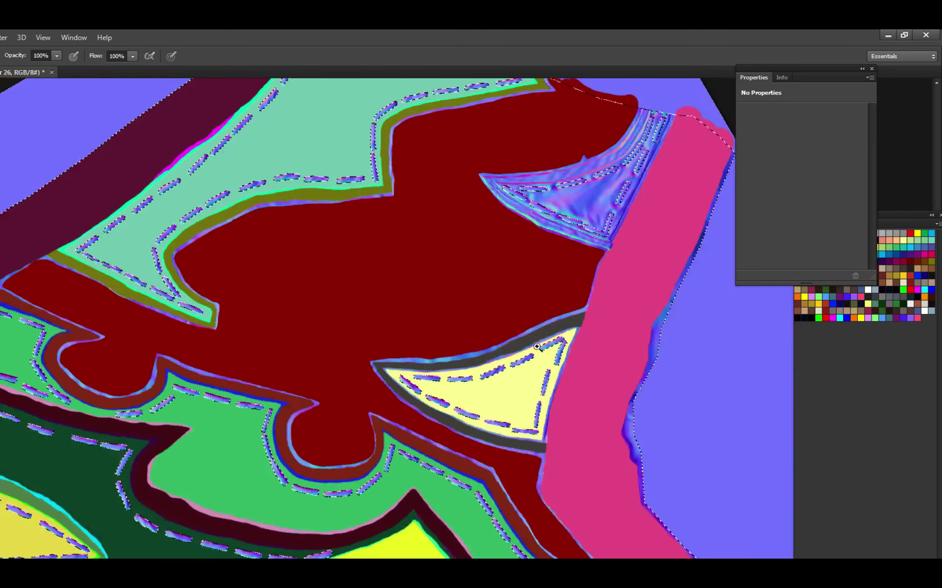
Touch up the inner edge of the dark grey strip along the yellow patch's upper border up to the pink area.
scroll(534, 367, "up", 3)
scroll(534, 367, "up", 1)
scroll(506, 393, "down", 3)
scroll(508, 339, "up", 5)
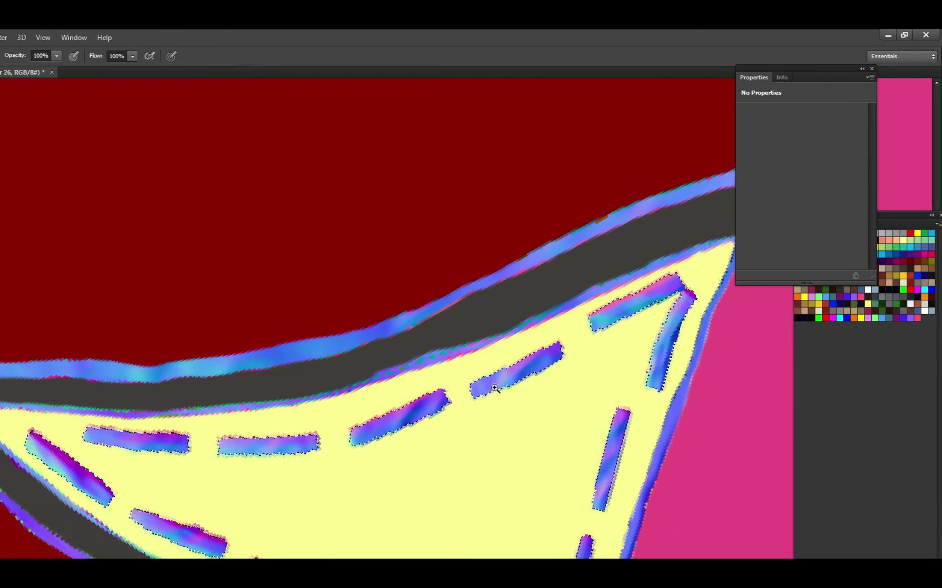
scroll(509, 338, "up", 2)
scroll(471, 351, "up", 2)
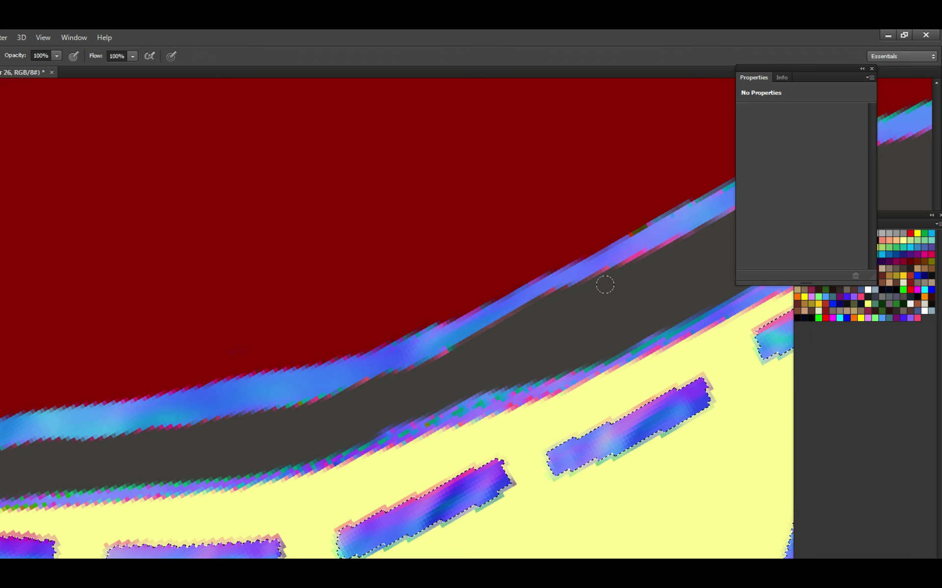
scroll(553, 319, "down", 2)
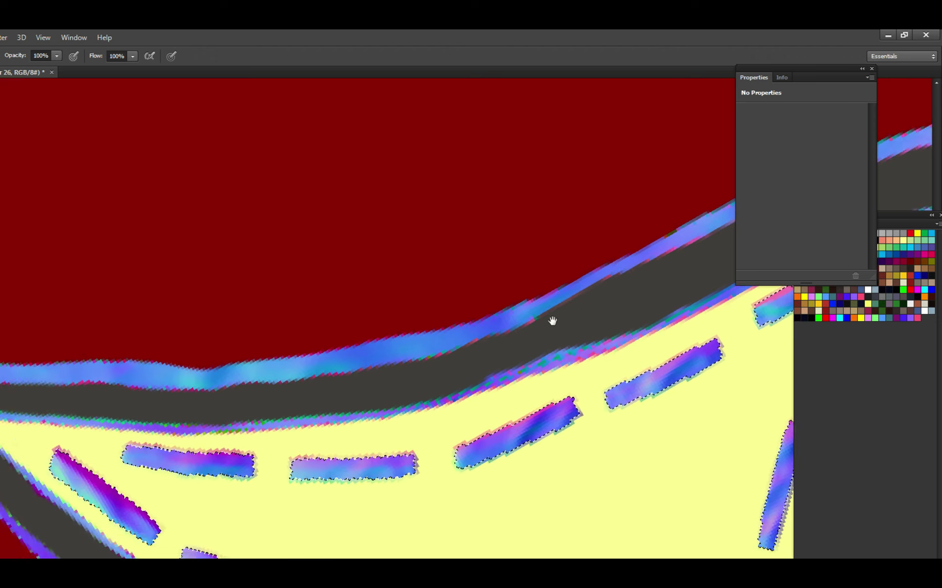
scroll(467, 367, "up", 2)
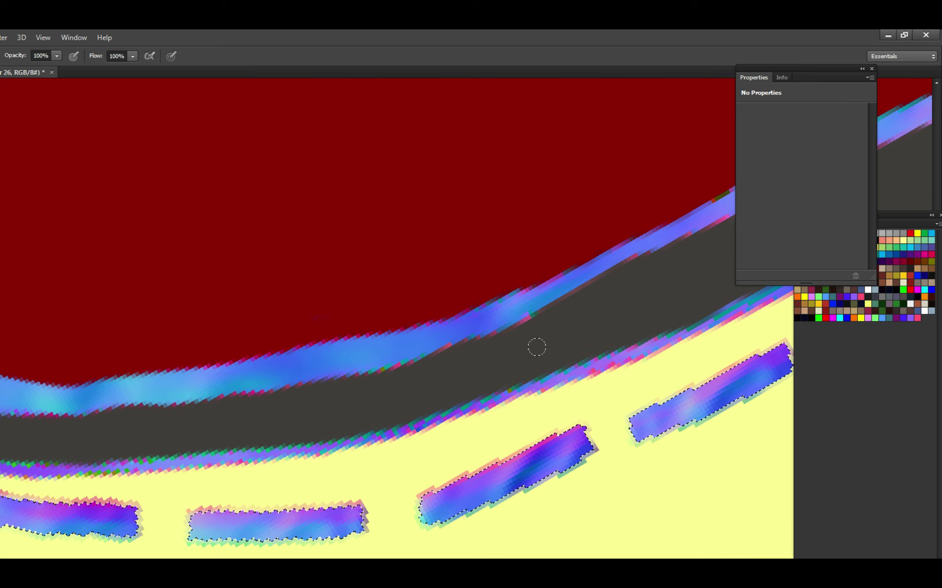
mouse_move(477, 368)
left_mouse_down()
mouse_move(564, 333)
mouse_move(409, 375)
left_mouse_up()
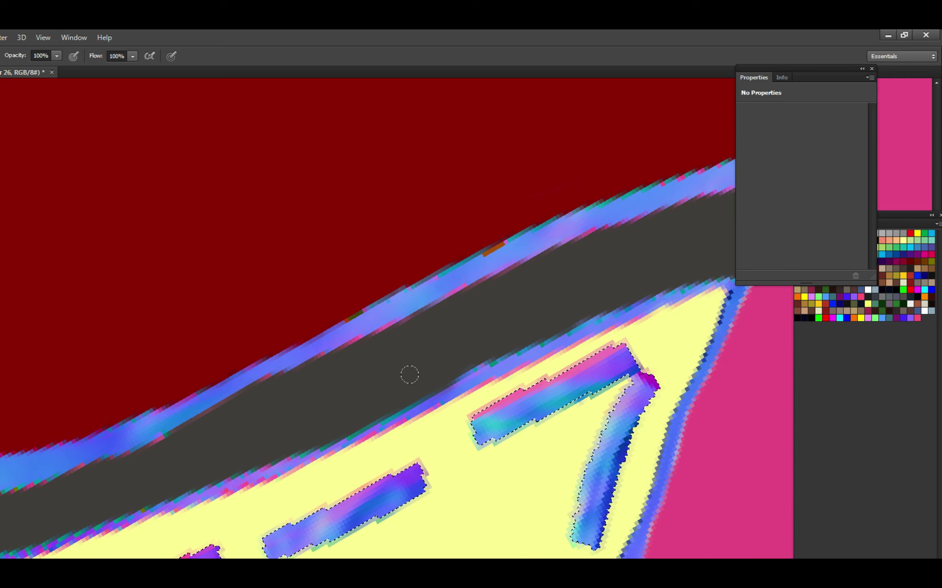
left_click_drag(621, 278, 527, 325)
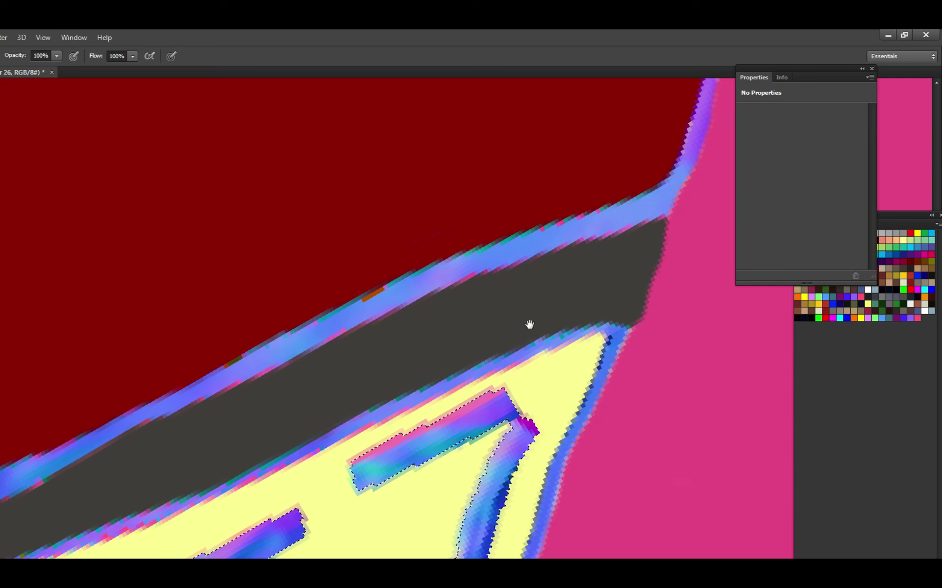
Colour the thin rim around the yellow patch brown and check it against the neighbouring patches.
left_click(575, 302, "alt")
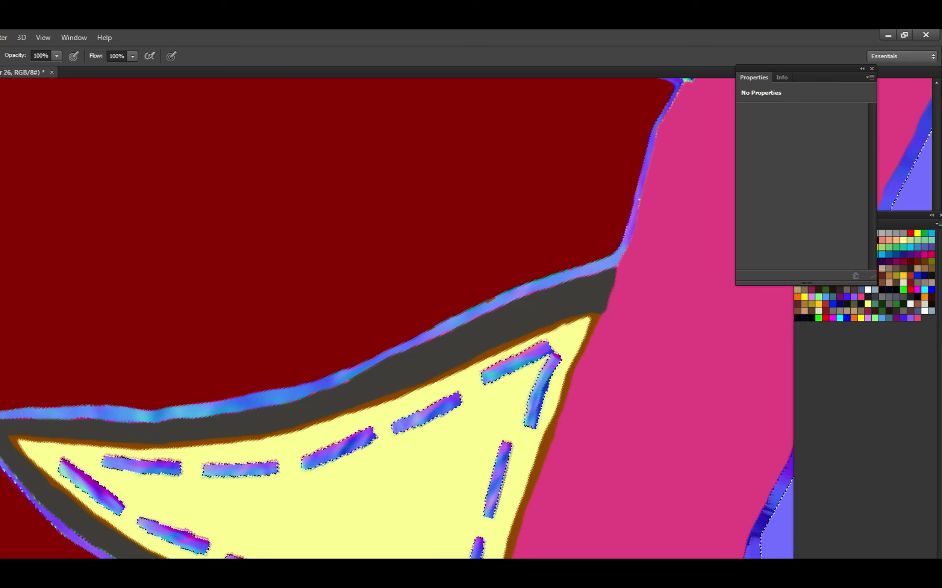
key("ctrl+minus")
key("ctrl+minus")
key("ctrl+minus")
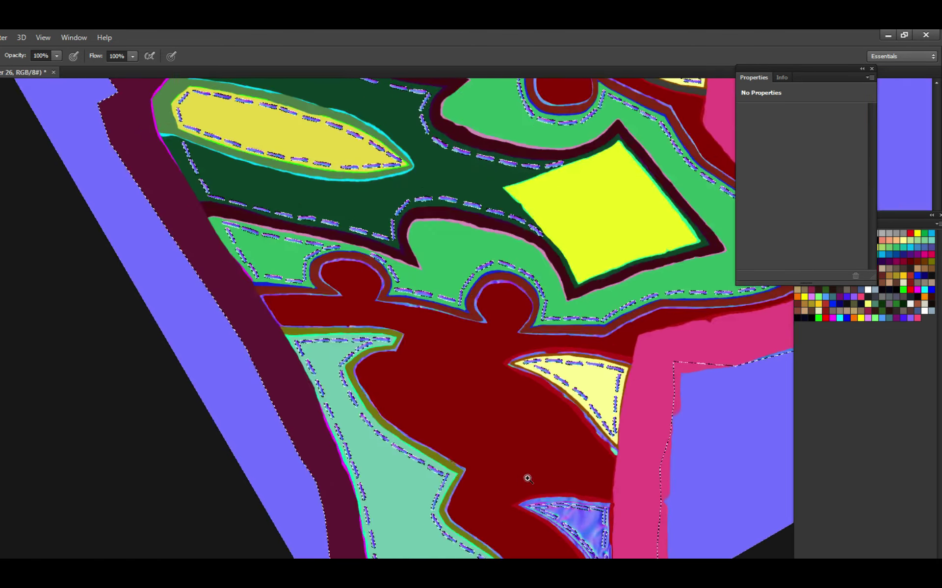
scroll(527, 480, "up", 2)
scroll(441, 347, "down", 4)
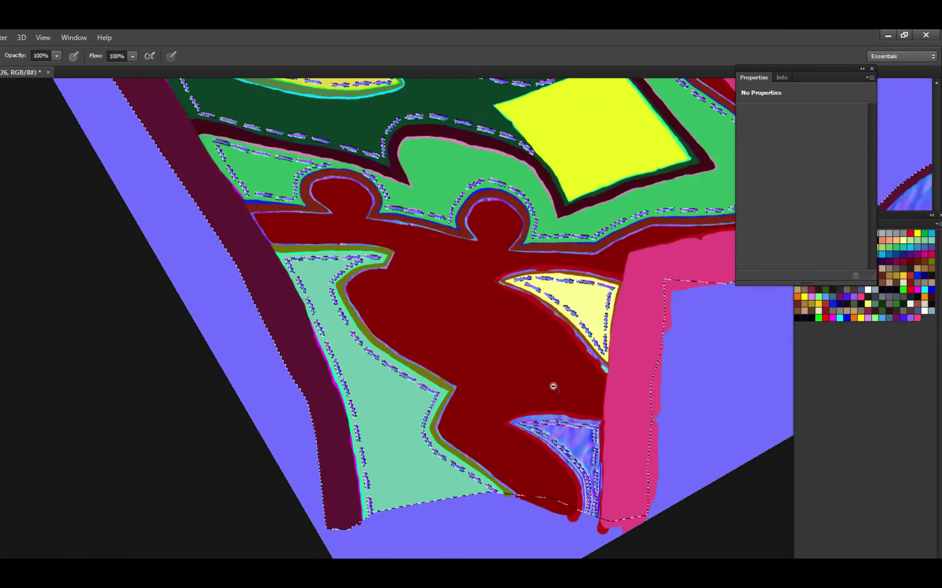
scroll(554, 392, "up", 1)
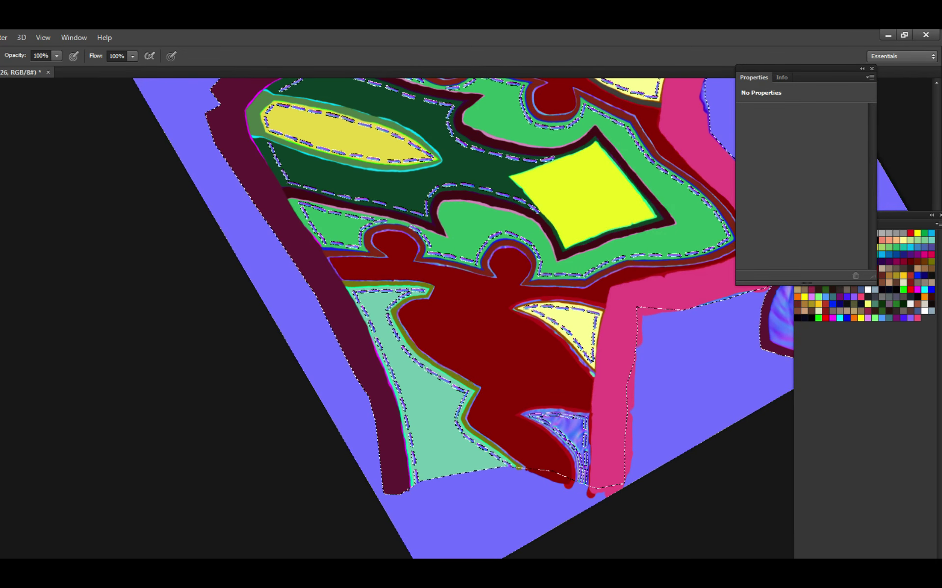
Try dark grey strokes on the second yellow patch's border near the pink area and undo them.
key("ctrl+d")
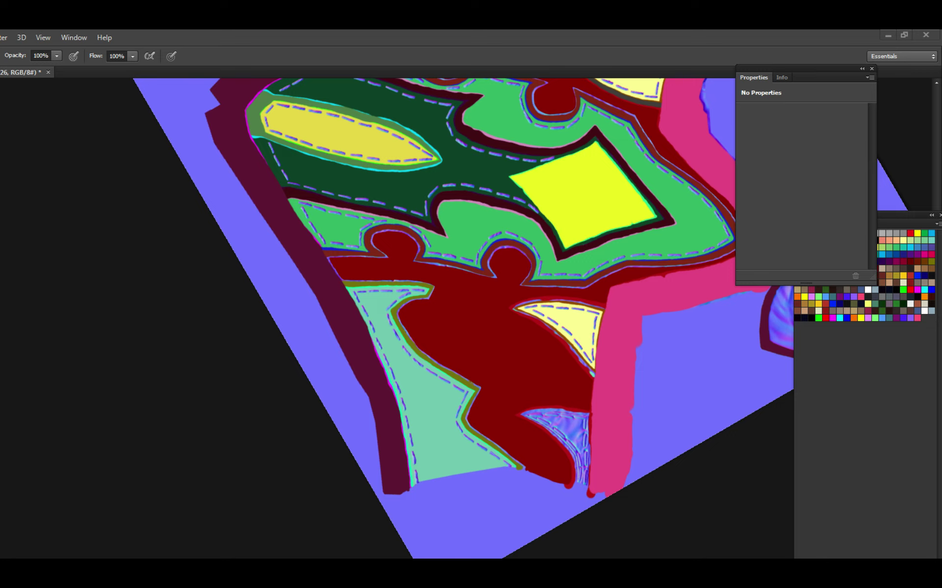
scroll(539, 371, "up", 5)
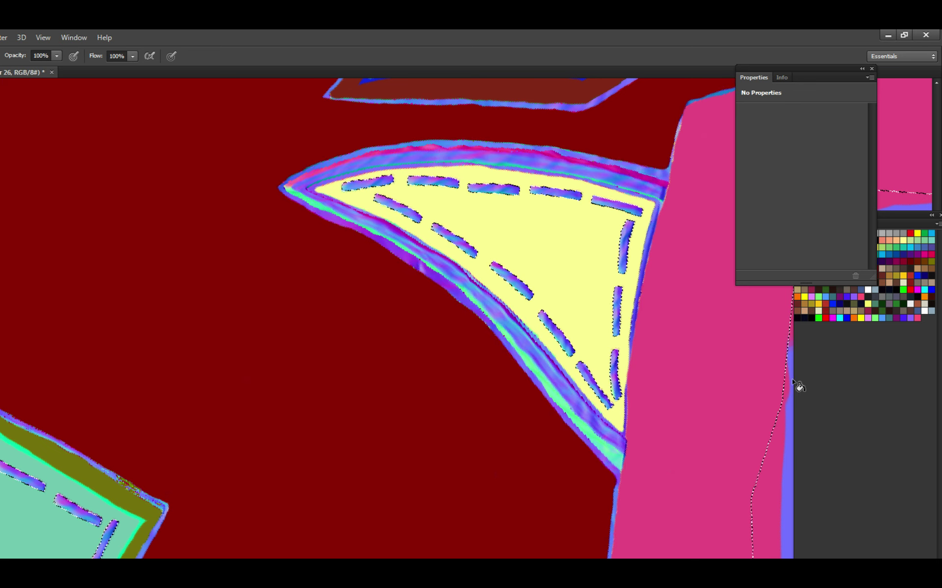
left_click_drag(623, 367, 586, 389)
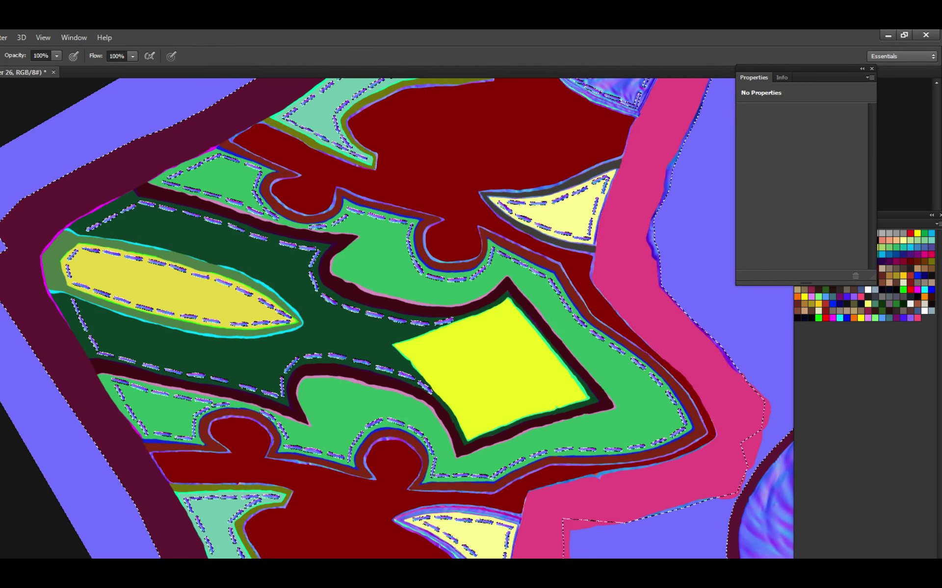
scroll(481, 536, "up", 3)
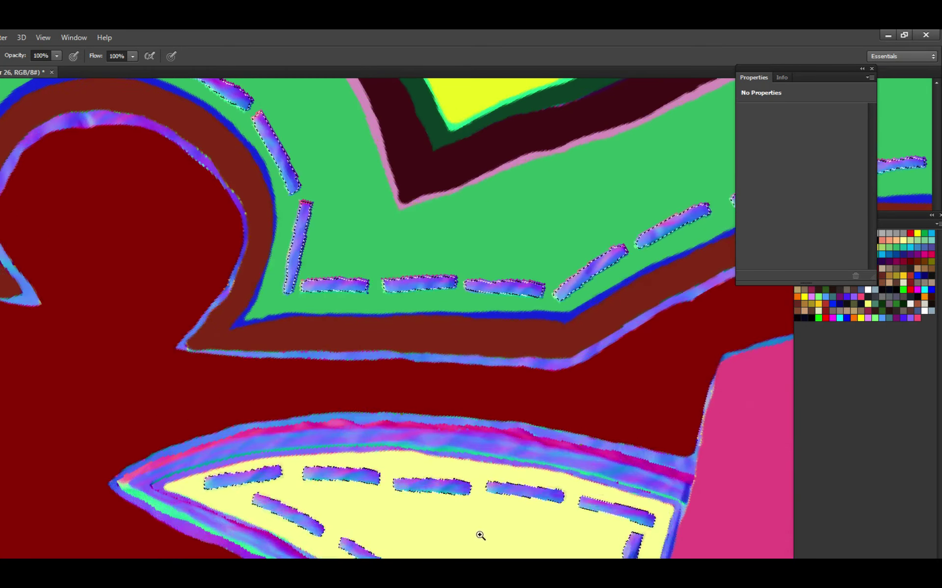
left_click_drag(481, 536, 450, 417)
scroll(490, 470, "down", 5)
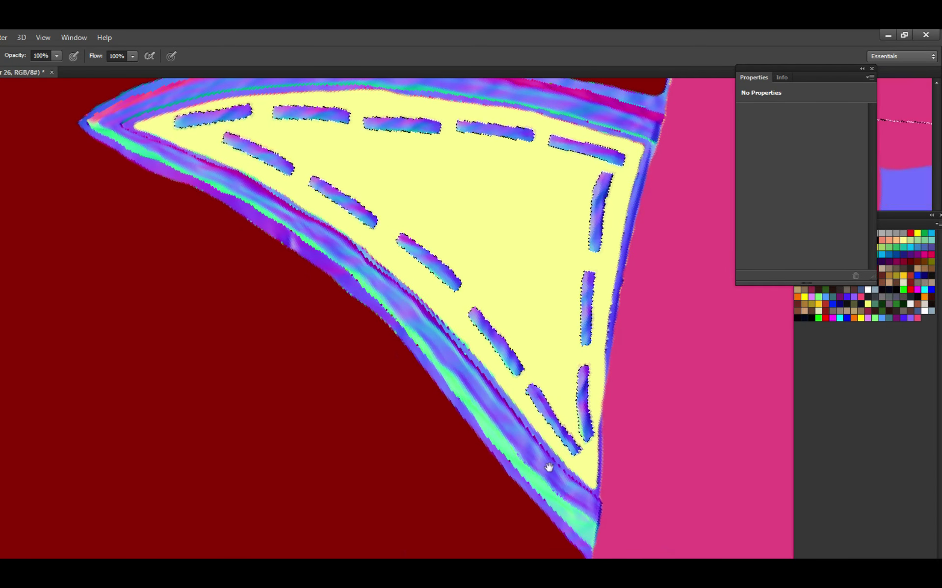
scroll(559, 458, "up", 3)
left_click_drag(567, 452, 541, 422)
mouse_move(558, 483)
left_mouse_down()
mouse_move(564, 471)
mouse_move(579, 479)
mouse_move(560, 527)
left_mouse_up()
key("ctrl+z")
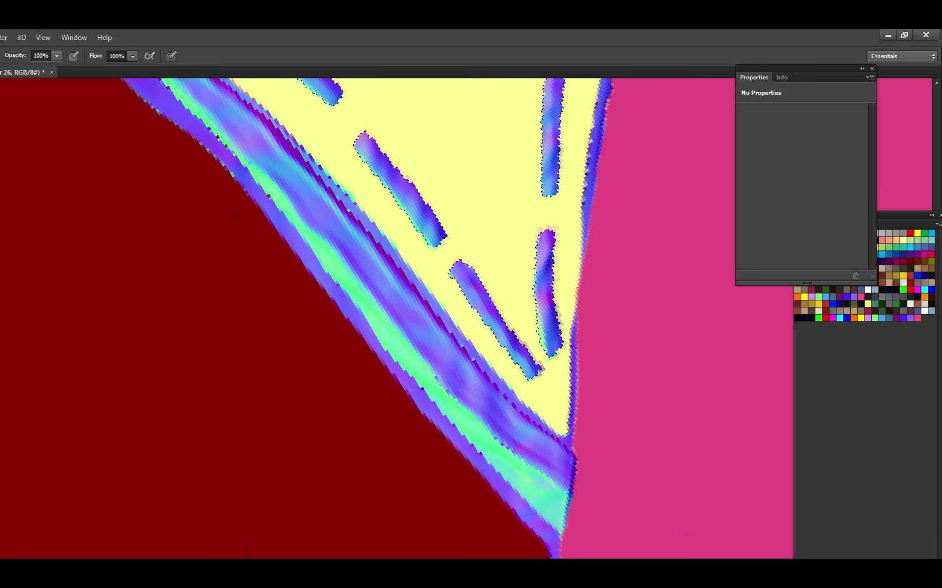
key("ctrl+alt+z")
key("ctrl+z")
key("ctrl+z")
key("ctrl+z")
key("z")
left_click(589, 473)
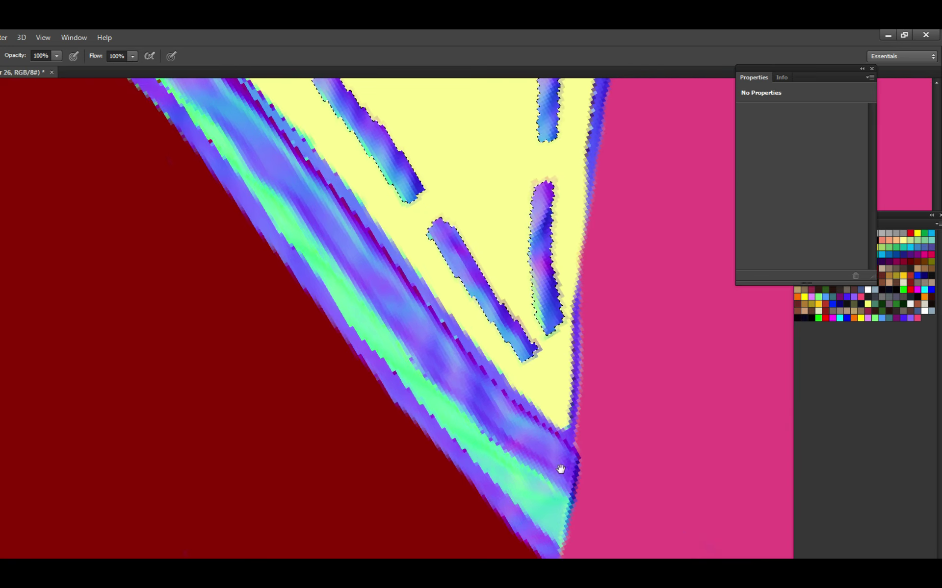
Start a dark grey strip on the second yellow patch's long curved border from its pink-side corner, saving the document.
key("b")
mouse_move(536, 439)
left_mouse_down()
mouse_move(539, 485)
mouse_move(537, 429)
mouse_move(507, 461)
mouse_move(530, 488)
mouse_move(491, 461)
mouse_move(509, 475)
mouse_move(485, 428)
mouse_move(517, 485)
mouse_move(458, 428)
mouse_move(489, 467)
mouse_move(471, 429)
mouse_move(497, 474)
left_mouse_up()
key("ctrl+s")
mouse_move(536, 520)
left_mouse_down()
mouse_move(598, 542)
mouse_move(555, 502)
mouse_move(610, 540)
mouse_move(525, 464)
mouse_move(551, 490)
mouse_move(538, 505)
mouse_move(507, 479)
mouse_move(522, 504)
mouse_move(524, 474)
mouse_move(485, 425)
mouse_move(550, 522)
left_mouse_up()
key("ctrl+s")
mouse_move(523, 477)
left_mouse_down()
mouse_move(486, 413)
mouse_move(525, 477)
mouse_move(502, 434)
left_mouse_up()
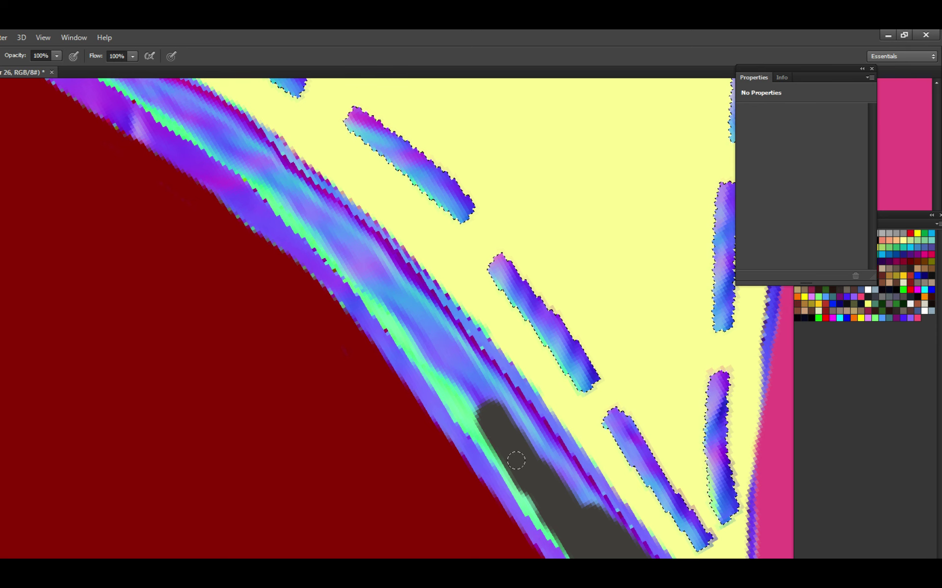
Save the document and widen the new dark grey strip over the adjoining green, blue and purple bands.
left_click_drag(390, 372, 394, 348)
key("ctrl+s")
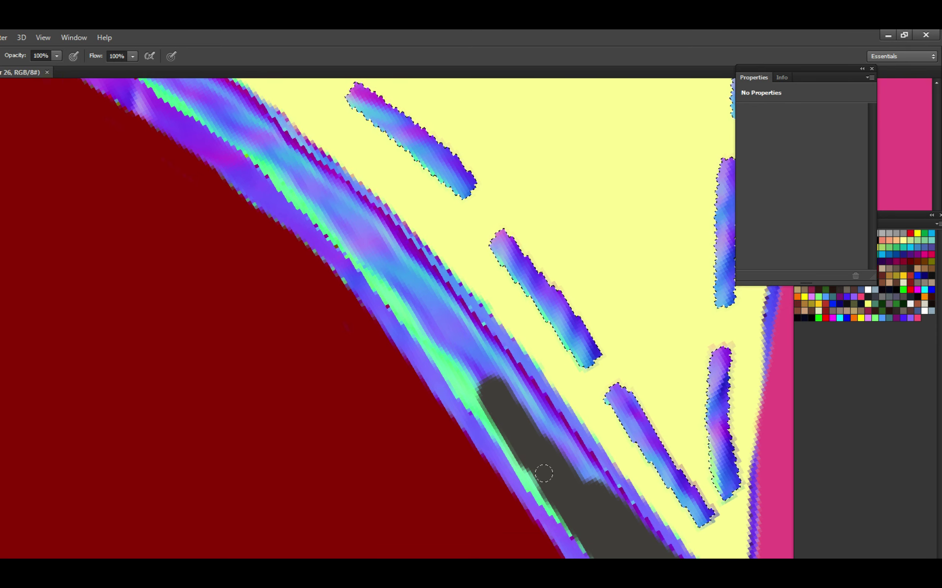
mouse_move(543, 472)
left_mouse_down()
mouse_move(534, 466)
mouse_move(559, 501)
left_mouse_up()
left_click_drag(596, 539, 603, 519)
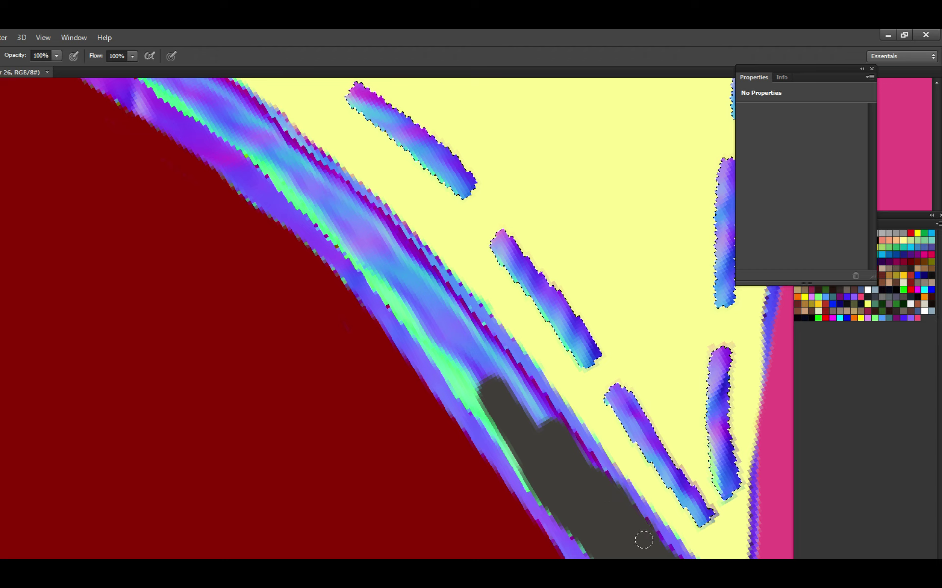
scroll(640, 539, "down", 2)
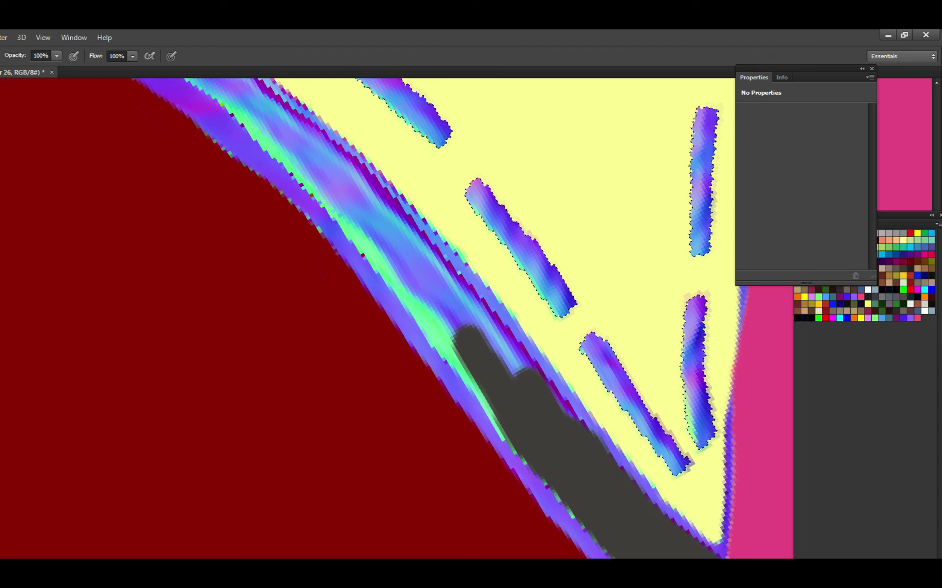
Extend the dark grey strip further along the second yellow patch's long curved border and save the document.
scroll(581, 476, "left", 1)
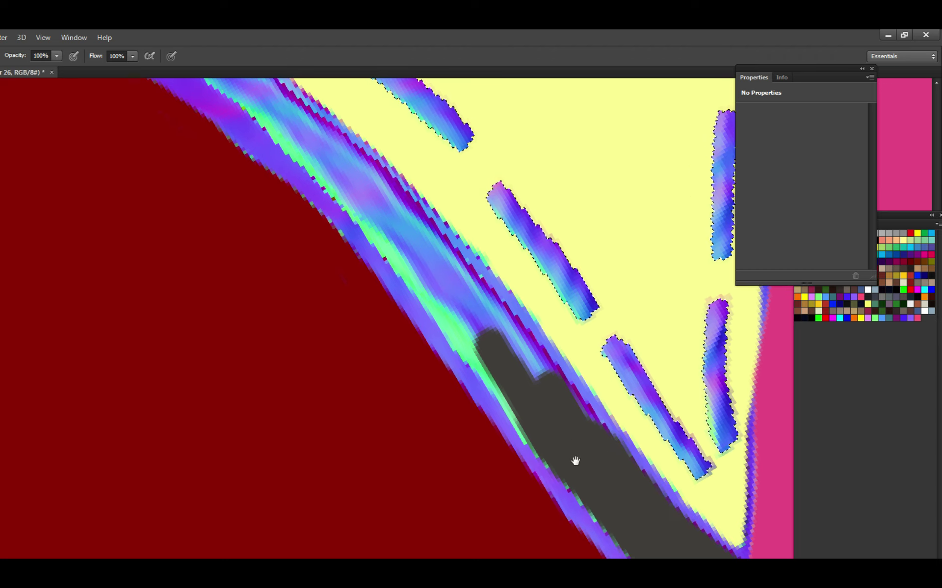
key("ctrl+s")
scroll(536, 407, "up", 3)
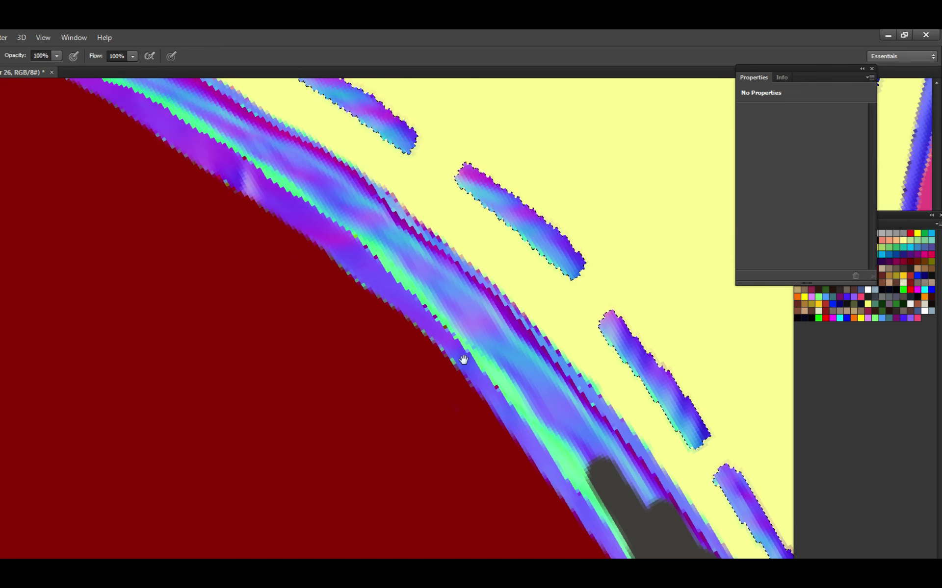
mouse_move(599, 456)
left_mouse_down()
mouse_move(549, 373)
mouse_move(584, 474)
left_mouse_up()
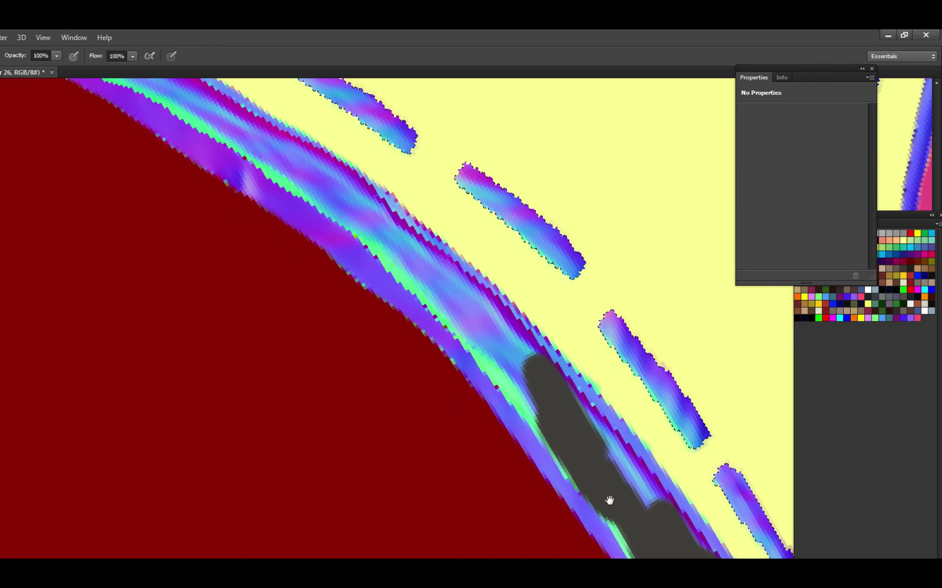
scroll(605, 498, "down", 1)
key("ctrl+s")
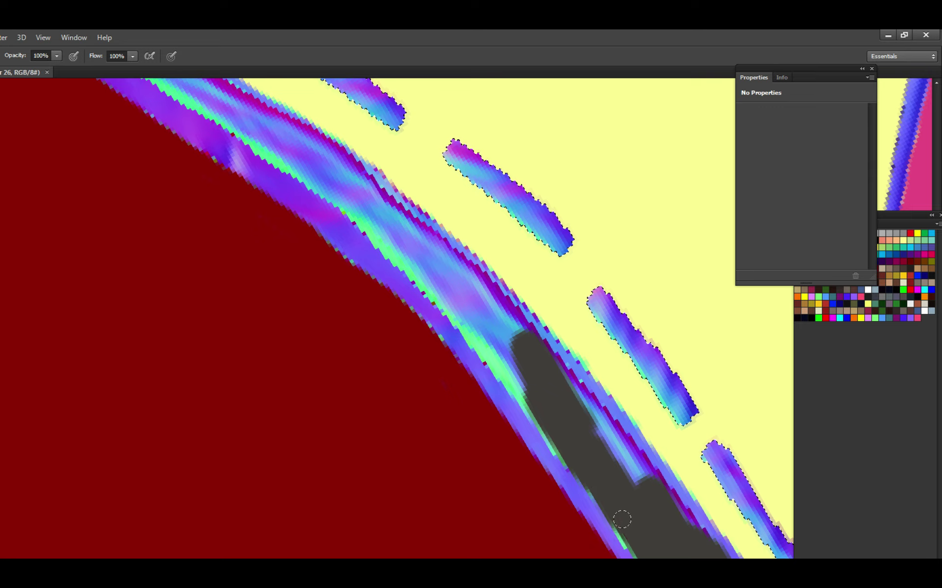
Fill the notch and the leftover green and blue slivers along both edges of the dark grey strip.
mouse_move(631, 493)
left_mouse_down()
mouse_move(611, 446)
mouse_move(634, 480)
left_mouse_up()
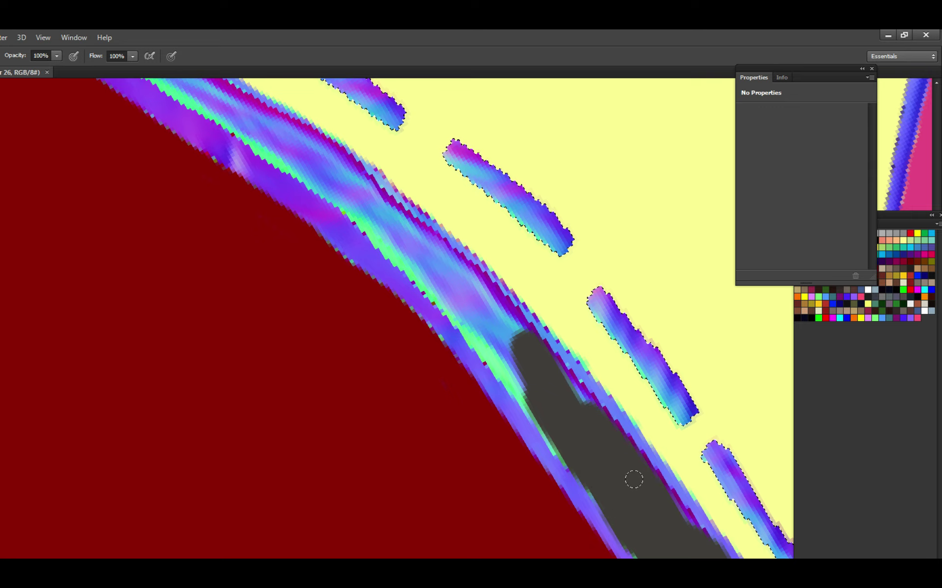
left_click(620, 453)
scroll(604, 446, "down", 2)
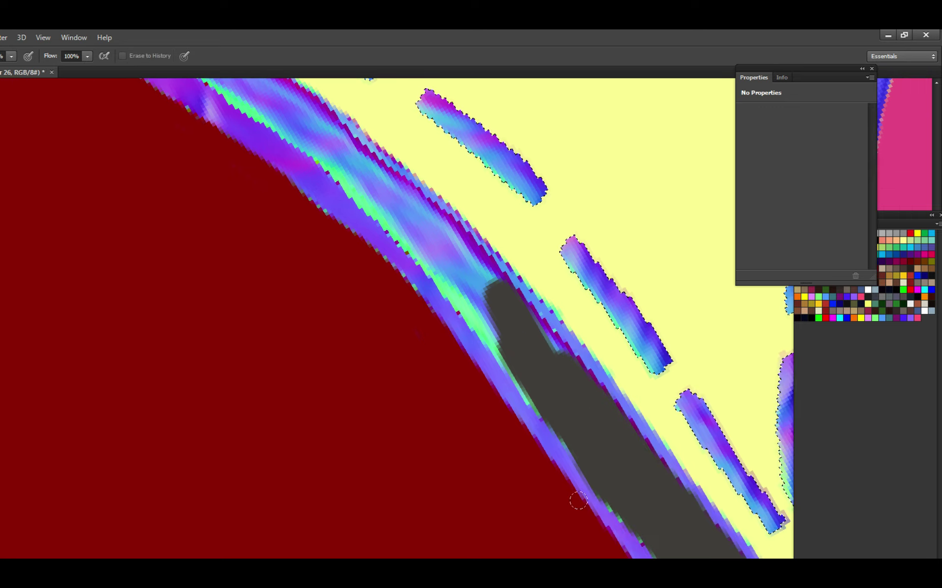
scroll(606, 463, "down", 2)
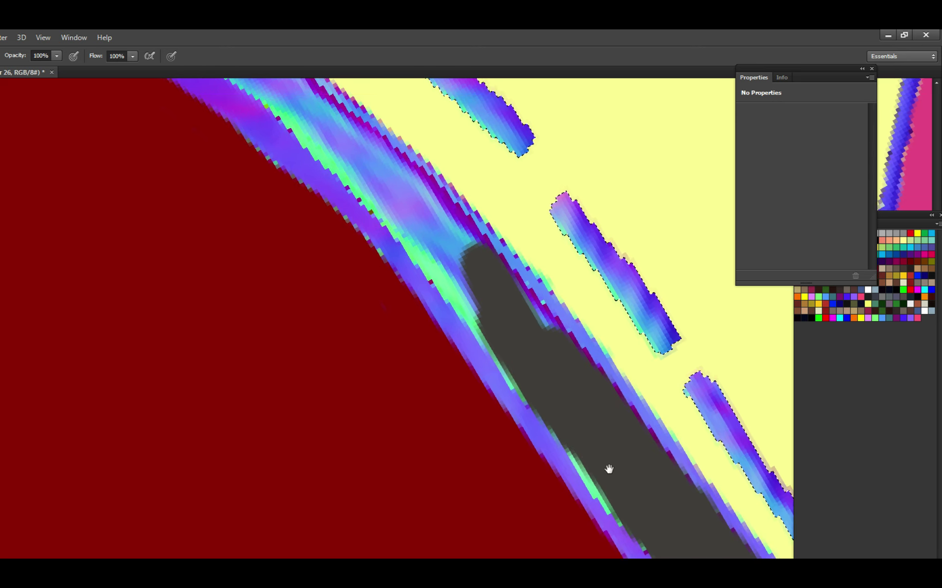
left_click_drag(581, 433, 620, 488)
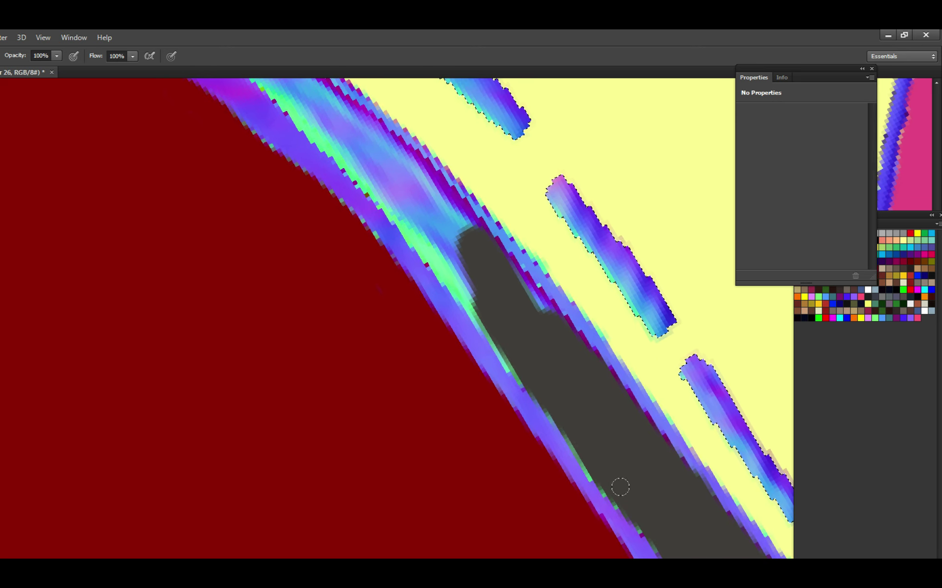
scroll(654, 518, "down", 3)
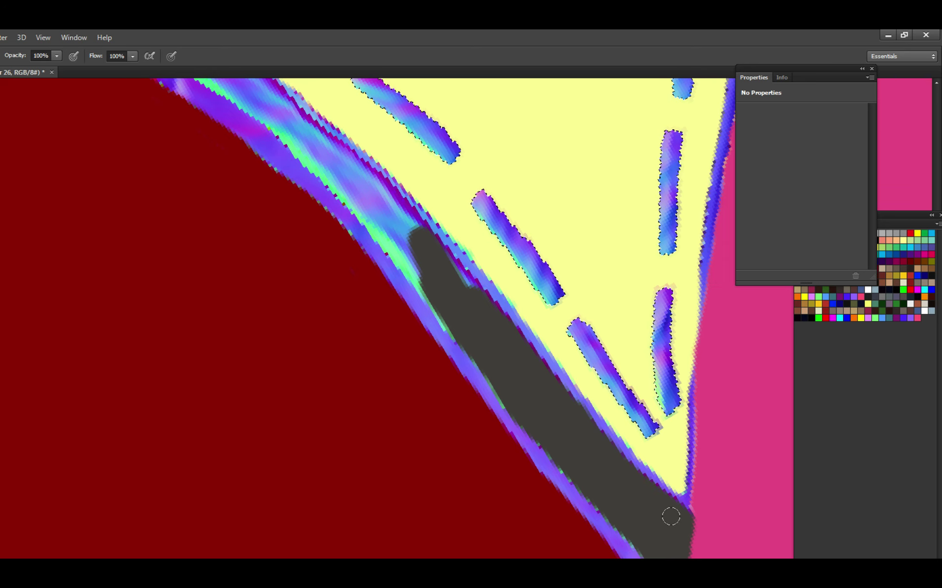
Lengthen the dark grey strip beyond its rounded tip, widen it toward the yellow area and save the document.
scroll(588, 445, "up", 5)
scroll(588, 446, "left", 3)
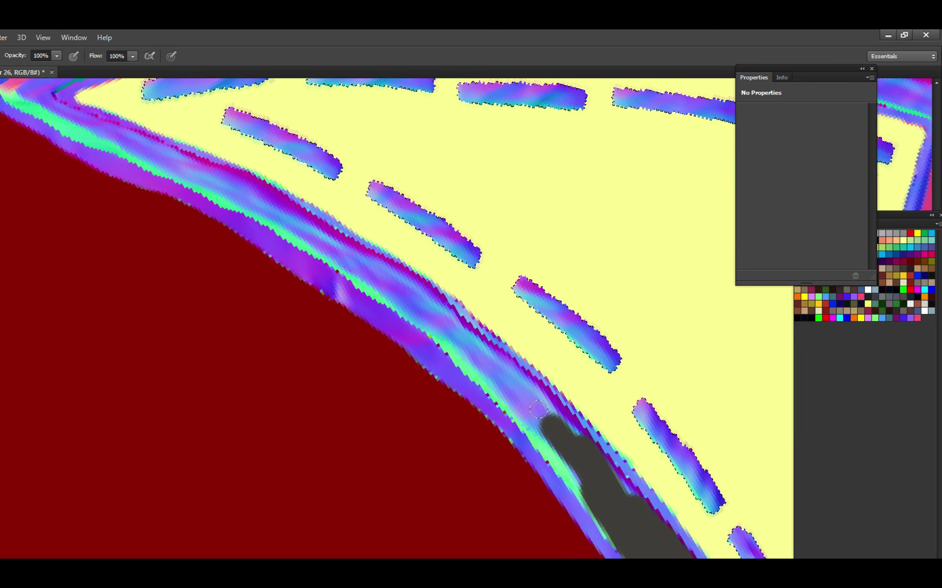
left_click_drag(538, 409, 545, 417)
left_click_drag(565, 454, 594, 497)
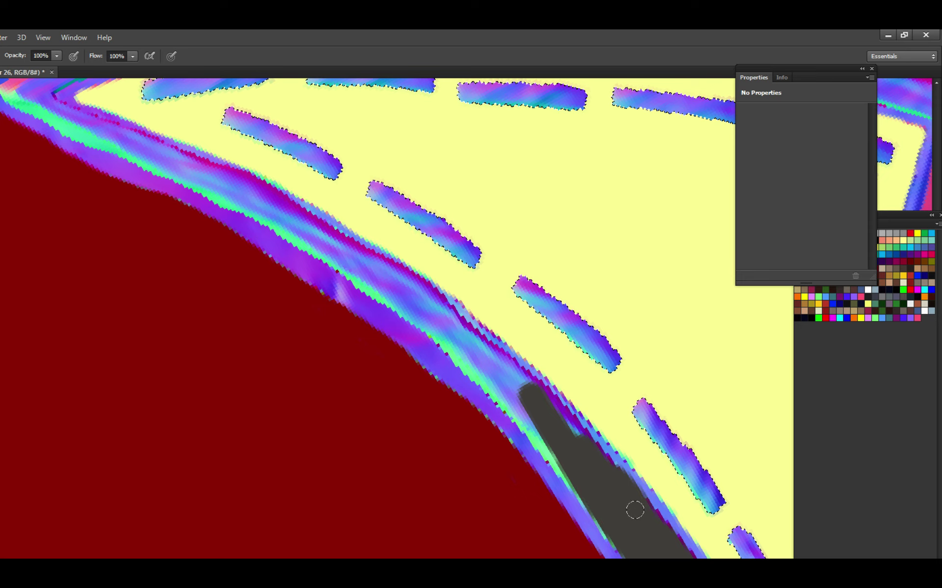
scroll(593, 488, "down", 4)
scroll(593, 487, "right", 2)
key("ctrl+s")
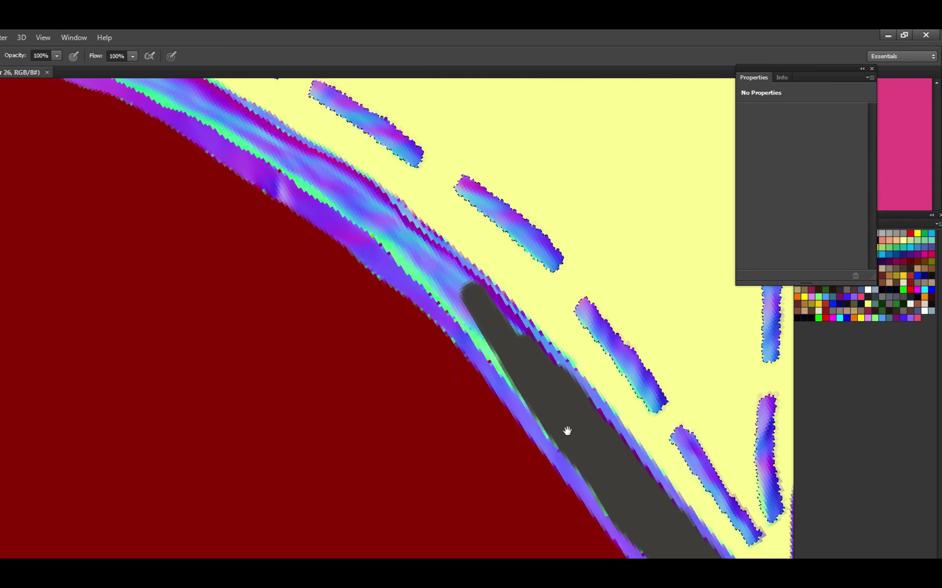
scroll(567, 431, "down", 1)
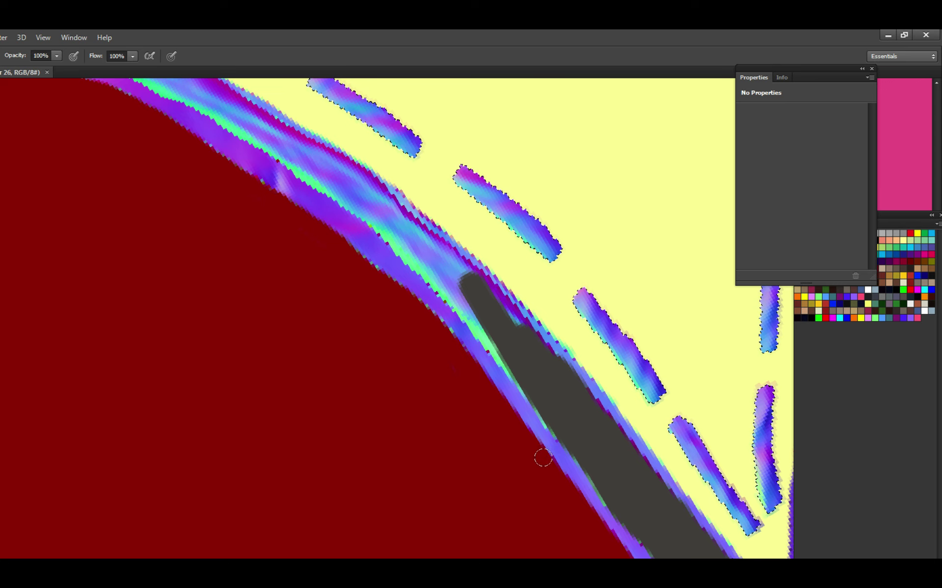
Carry the dark grey strip around the bend of the curved border, covering its inner blue, green and purple bands.
key("alt+Tab")
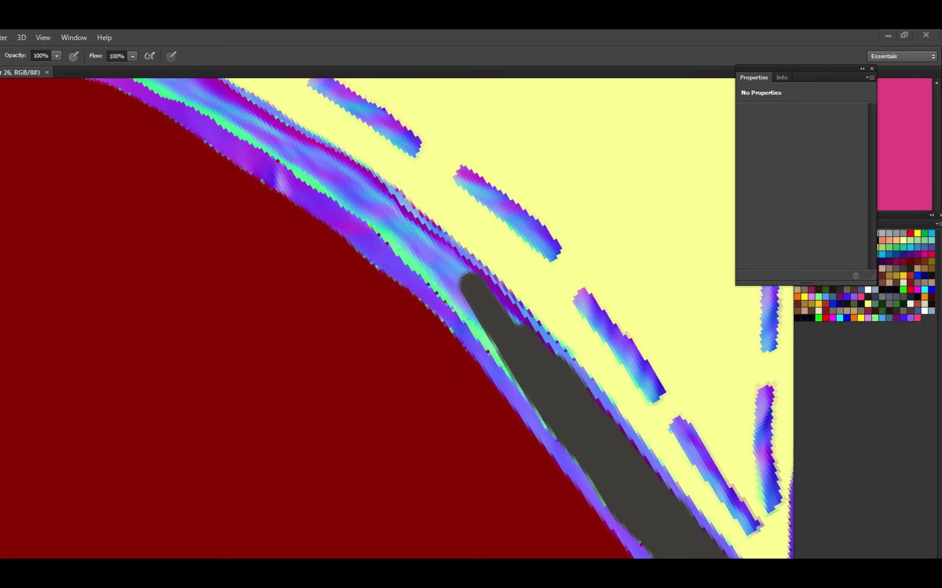
left_click_drag(490, 315, 527, 387)
left_click_drag(505, 353, 533, 417)
scroll(534, 416, "up", 3)
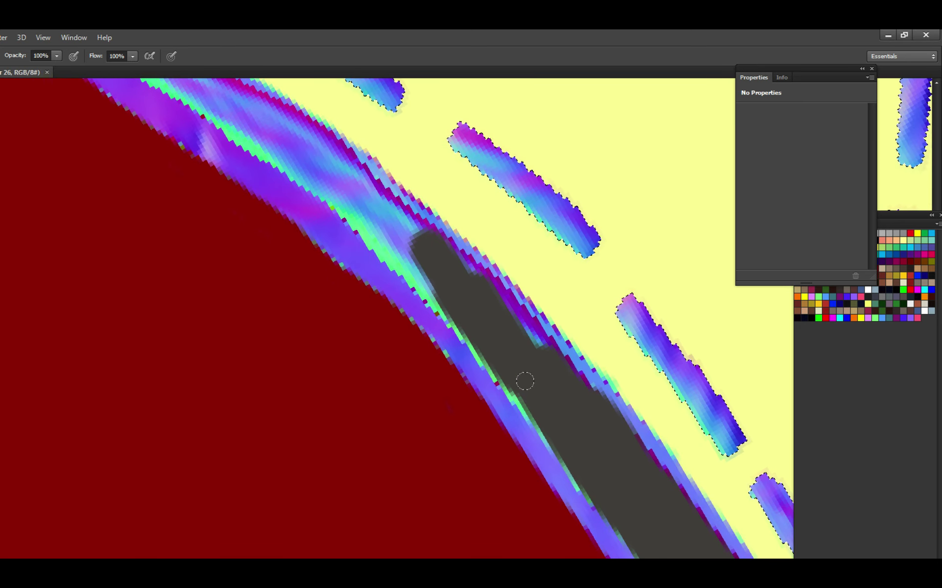
mouse_move(516, 376)
left_mouse_down()
mouse_move(551, 418)
mouse_move(588, 520)
left_mouse_up()
mouse_move(505, 374)
left_mouse_down()
mouse_move(422, 319)
mouse_move(491, 405)
mouse_move(539, 503)
left_mouse_up()
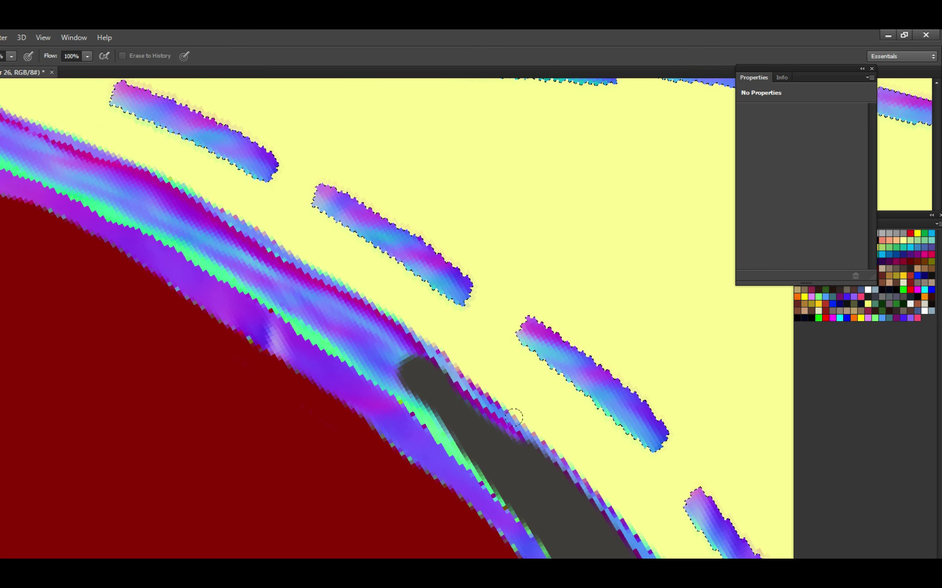
Continue the dark grey strip past the pale spot in the purple outer band, filling its inner edge and saving.
scroll(402, 376, "up", 1)
mouse_move(402, 376)
left_mouse_down()
mouse_move(479, 435)
mouse_move(384, 361)
mouse_move(515, 471)
mouse_move(456, 411)
left_mouse_up()
key("ctrl+s")
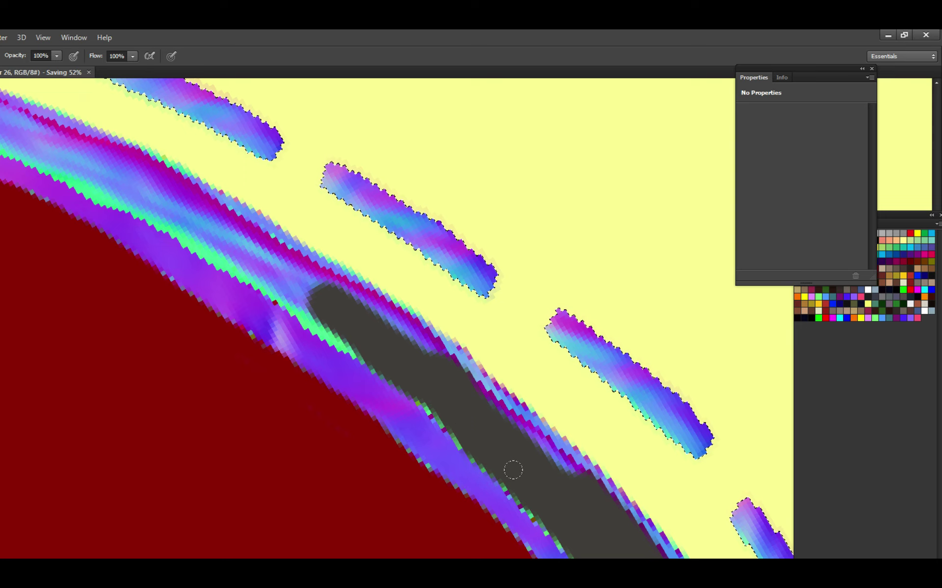
left_click_drag(550, 476, 547, 488)
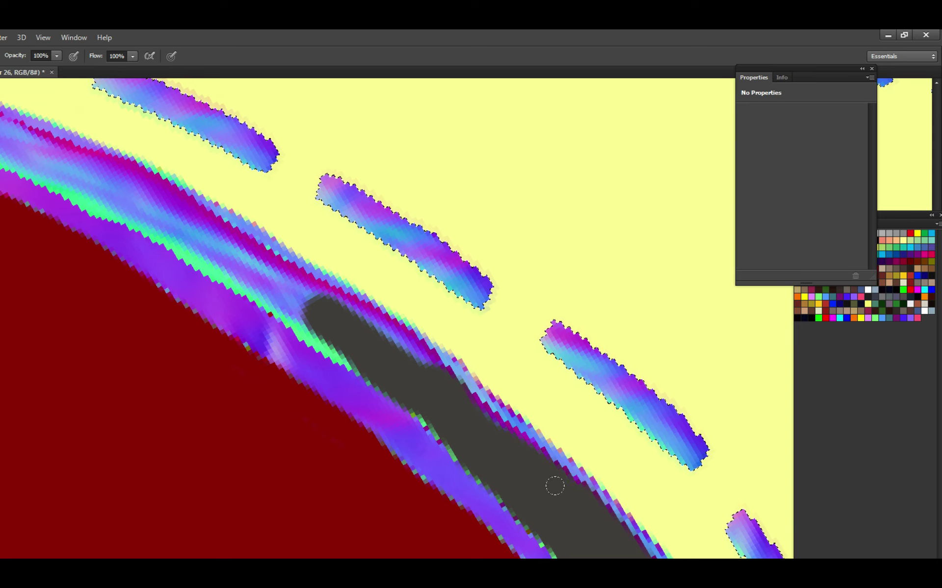
key("ctrl+d")
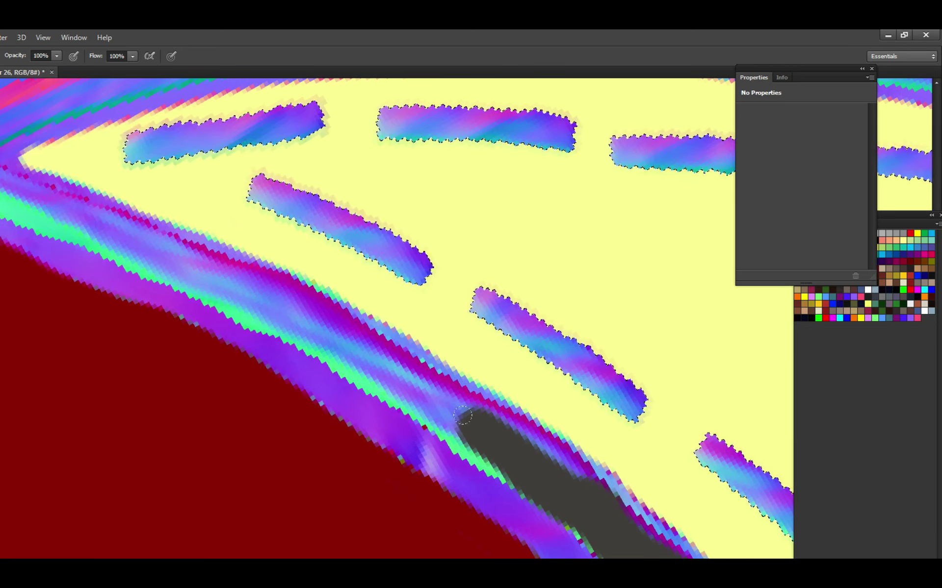
mouse_move(471, 432)
left_mouse_down()
mouse_move(489, 449)
mouse_move(481, 446)
left_mouse_up()
key("ctrl+s")
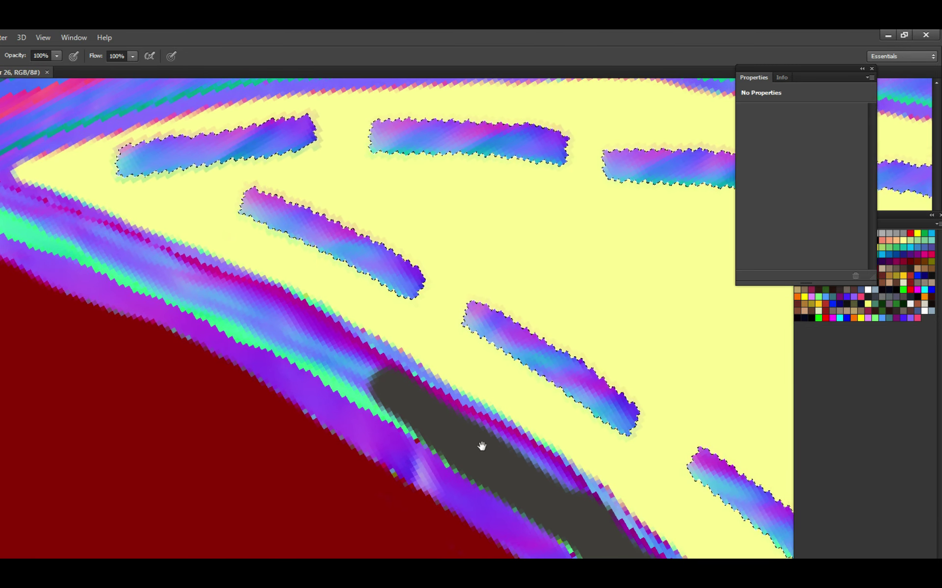
Rotate the canvas, extend the dark grey strip to the patch's pointed far corner, turn it onto the adjoining border and save.
key("r")
mouse_move(528, 311)
left_mouse_down()
mouse_move(587, 410)
mouse_move(348, 503)
mouse_move(395, 426)
mouse_move(698, 332)
mouse_move(504, 406)
left_mouse_up()
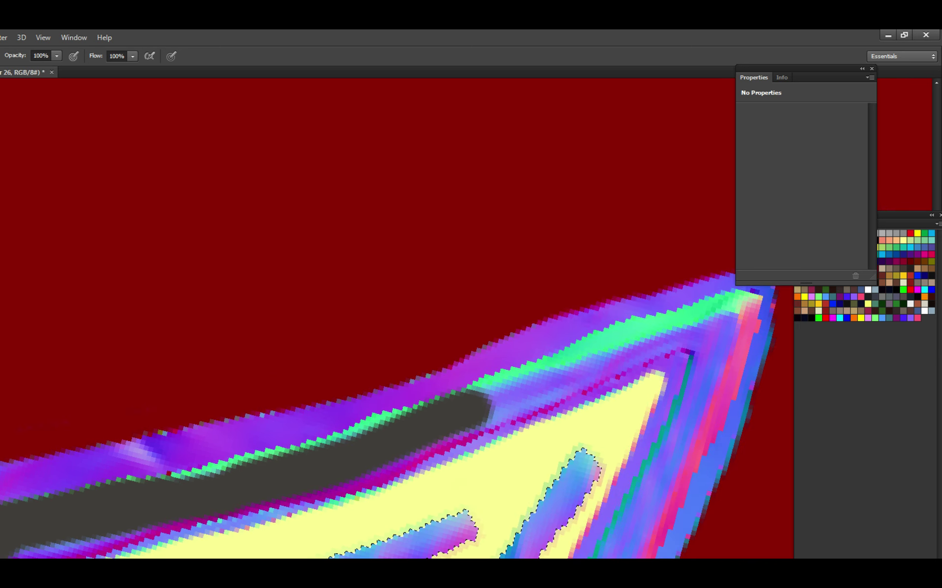
left_click_drag(486, 407, 711, 315)
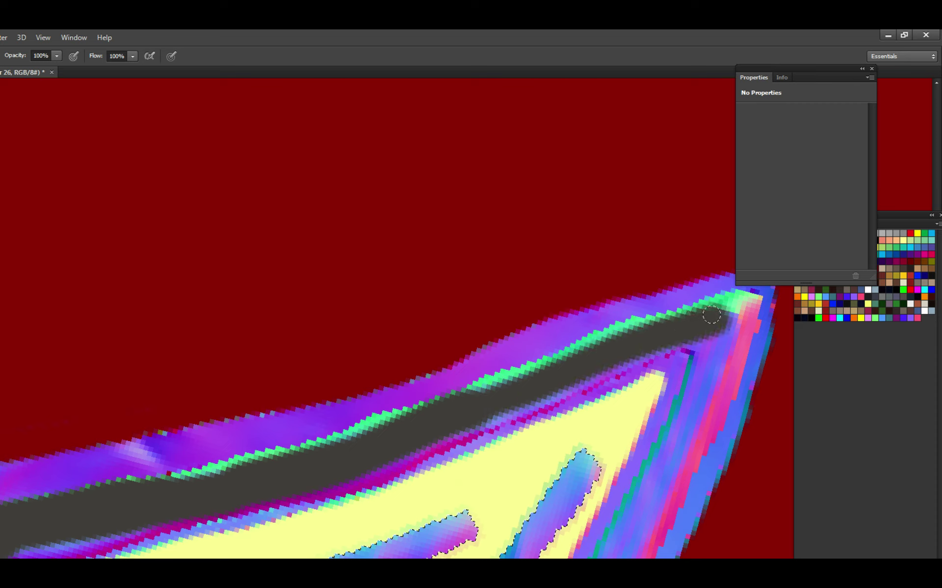
mouse_move(680, 409)
left_mouse_down()
mouse_move(652, 367)
mouse_move(718, 265)
mouse_move(722, 297)
left_mouse_up()
left_click_drag(628, 381, 658, 312)
key("ctrl+s")
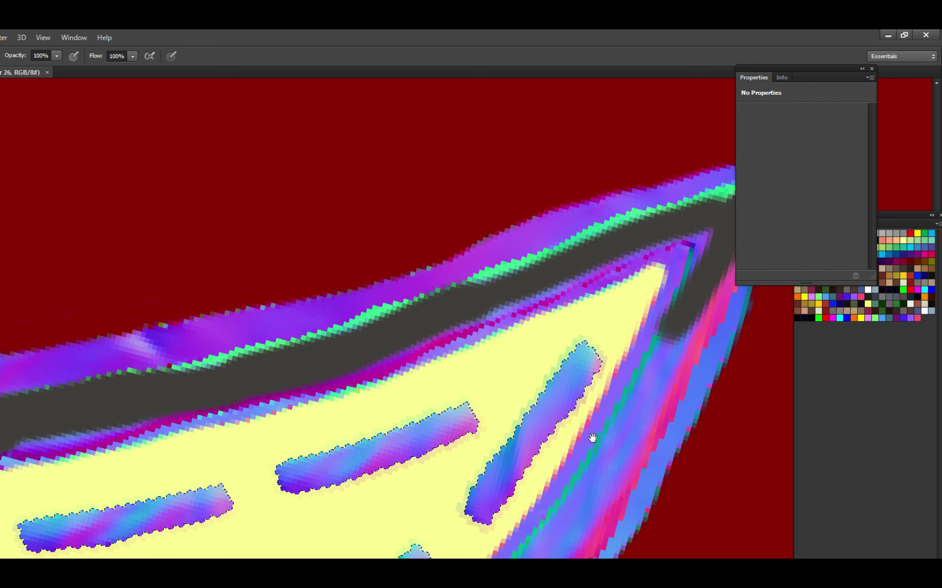
Paint dark grey strokes down the adjoining border from the pointed corner, between its green line and pink band.
left_click_drag(595, 435, 639, 298)
left_click_drag(532, 481, 562, 441)
left_click_drag(650, 335, 677, 300)
scroll(603, 370, "down", 3)
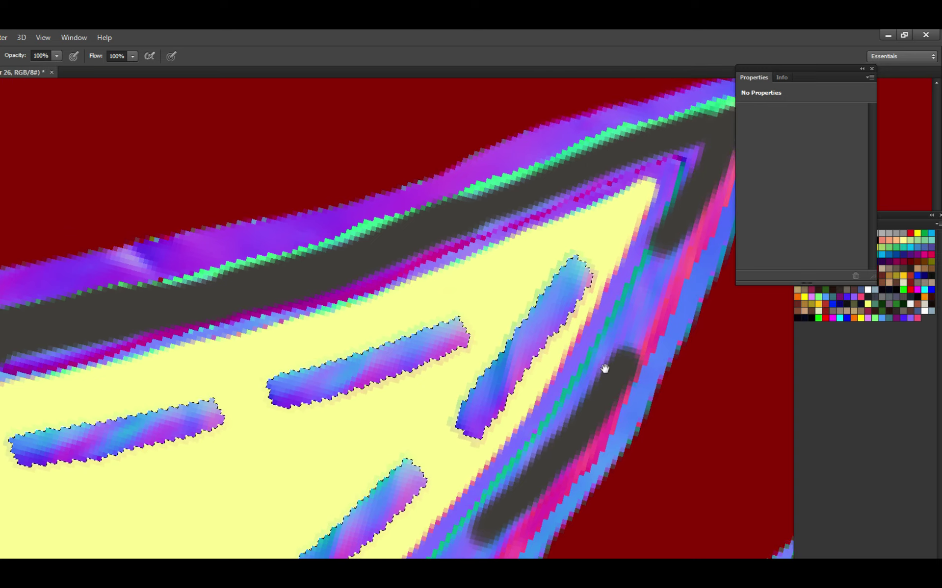
scroll(584, 384, "up", 2)
left_click_drag(502, 466, 586, 326)
scroll(530, 407, "down", 2)
mouse_move(506, 444)
left_mouse_down()
mouse_move(498, 409)
mouse_move(519, 414)
left_mouse_up()
mouse_move(473, 479)
left_mouse_down()
mouse_move(495, 441)
mouse_move(579, 365)
left_mouse_up()
left_click_drag(343, 515, 560, 370)
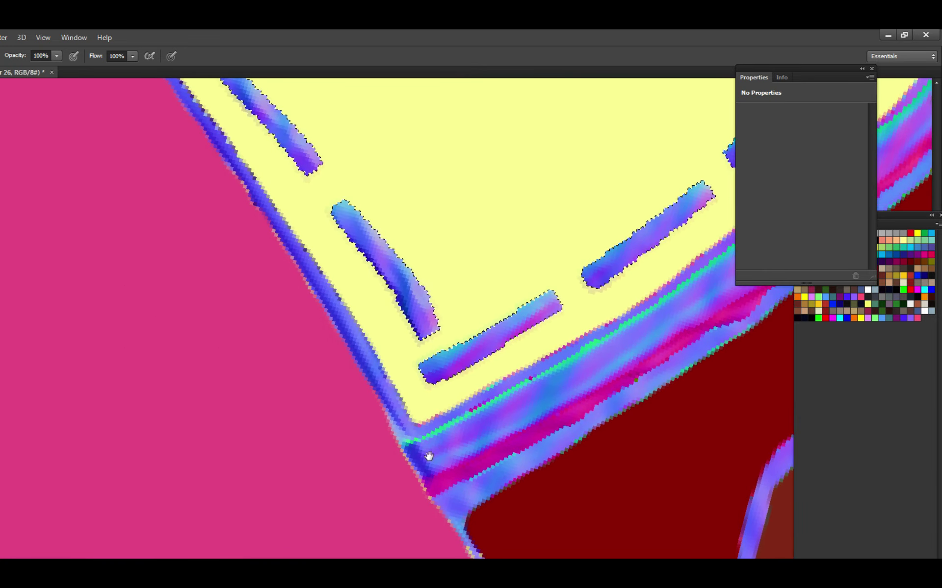
Paint the dark grey strip at this border's other end, starting from the corner beside the pink area, and save.
scroll(441, 466, "up", 1)
mouse_move(434, 461)
left_mouse_down()
mouse_move(439, 473)
mouse_move(426, 486)
mouse_move(426, 461)
mouse_move(403, 465)
mouse_move(571, 363)
mouse_move(601, 357)
mouse_move(605, 385)
mouse_move(571, 380)
left_mouse_up()
key("ctrl+s")
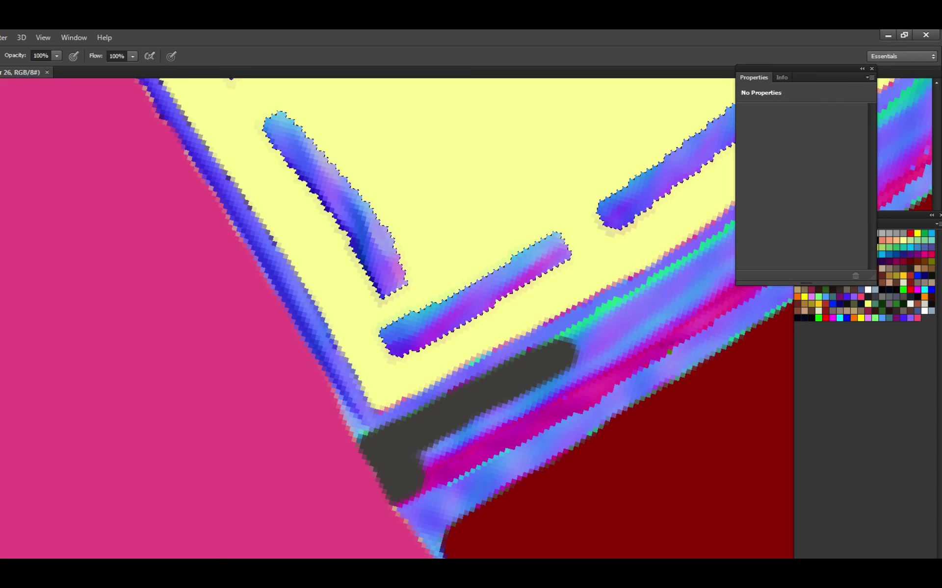
key("ctrl+d")
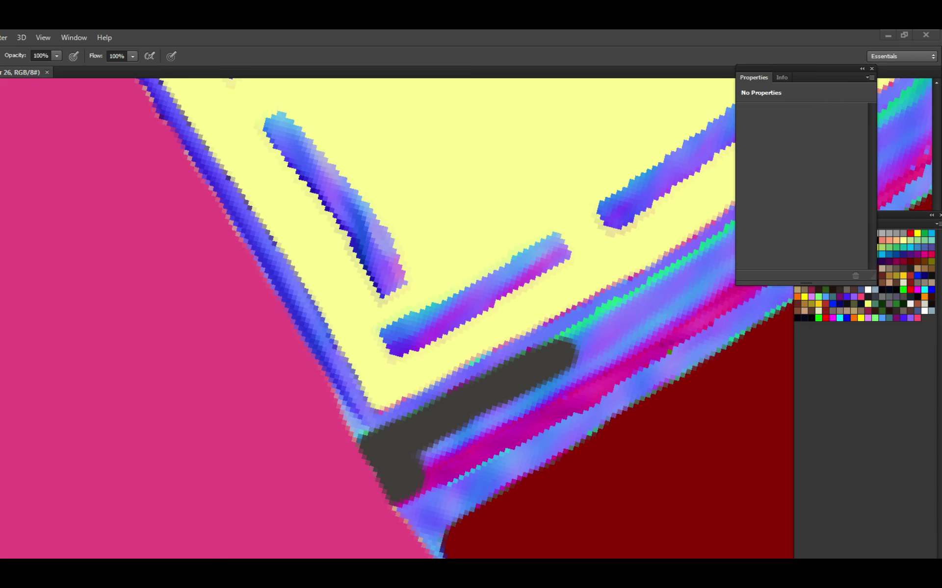
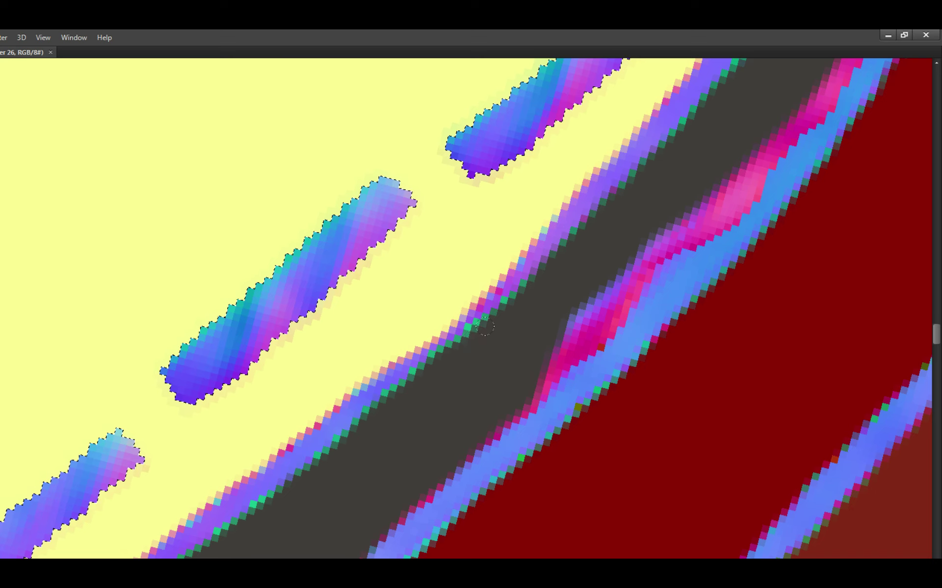
Widen the dark grey strip over the pink and purple bands on the border facing the brown patch, saving the document.
scroll(501, 314, "right", 1)
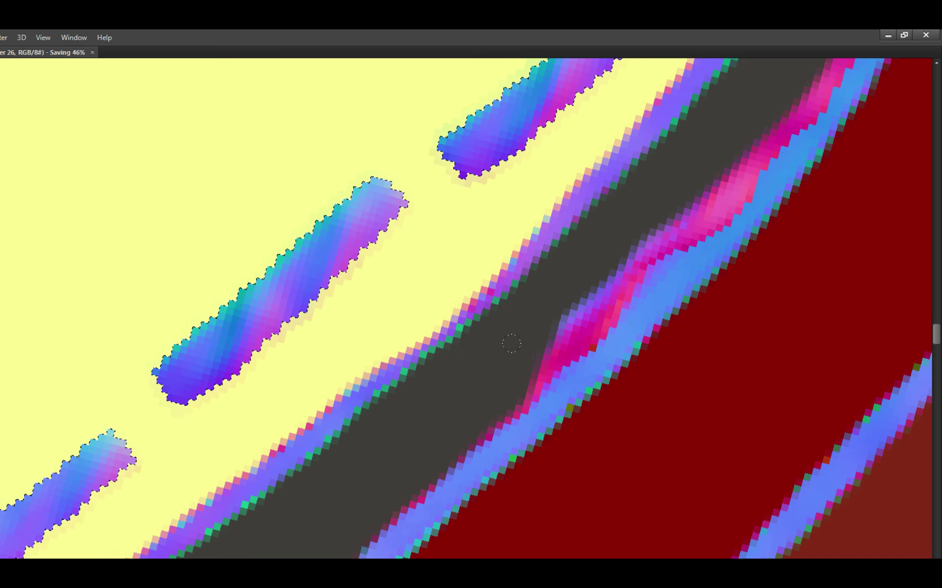
mouse_move(496, 371)
left_mouse_down()
mouse_move(533, 330)
mouse_move(575, 300)
mouse_move(574, 308)
mouse_move(586, 278)
mouse_move(596, 281)
mouse_move(557, 296)
mouse_move(553, 309)
mouse_move(586, 263)
mouse_move(649, 233)
mouse_move(538, 332)
mouse_move(571, 271)
mouse_move(657, 221)
left_mouse_up()
key("ctrl+s")
mouse_move(657, 220)
left_mouse_down()
mouse_move(562, 313)
mouse_move(569, 295)
mouse_move(538, 307)
mouse_move(525, 339)
mouse_move(501, 358)
mouse_move(530, 334)
mouse_move(540, 284)
mouse_move(508, 315)
mouse_move(536, 272)
mouse_move(460, 357)
mouse_move(567, 231)
mouse_move(543, 336)
left_mouse_up()
key("ctrl+s")
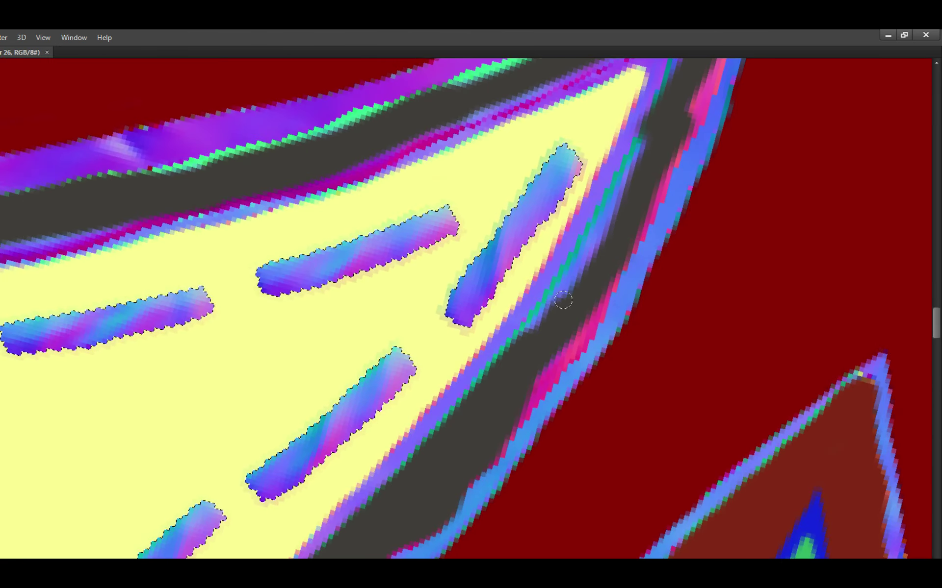
Cover the leftover green-side gap and pink patches of the strip just below the pointed corner with dark grey.
mouse_move(568, 284)
left_mouse_down()
mouse_move(535, 313)
mouse_move(489, 392)
left_mouse_up()
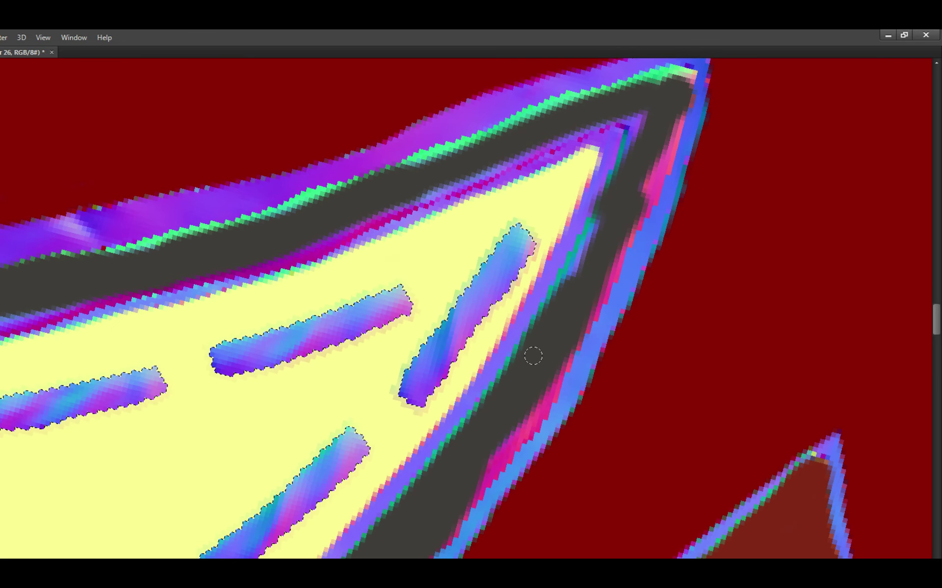
mouse_move(551, 311)
left_mouse_down()
mouse_move(547, 347)
mouse_move(571, 276)
left_mouse_up()
scroll(546, 346, "up", 1)
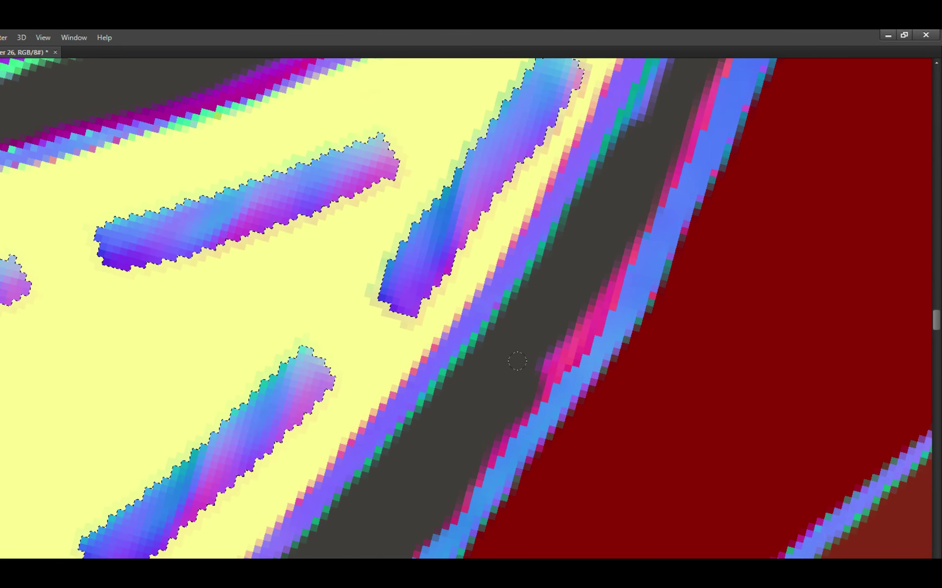
left_click_drag(517, 362, 578, 280)
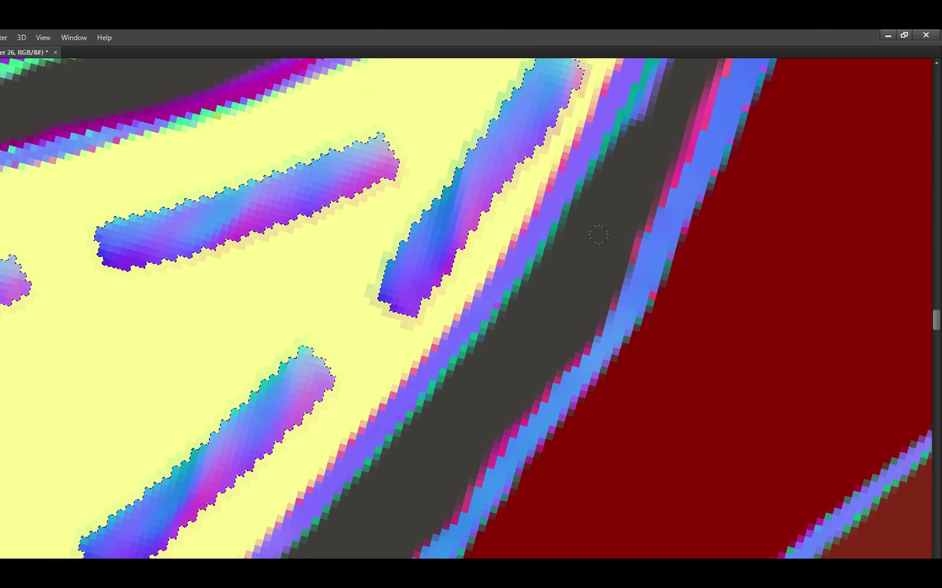
Touch up the dark grey strip's outer edge along the blue rim midway down the border.
scroll(598, 235, "down", 2)
scroll(567, 322, "up", 1)
left_click_drag(568, 322, 585, 299)
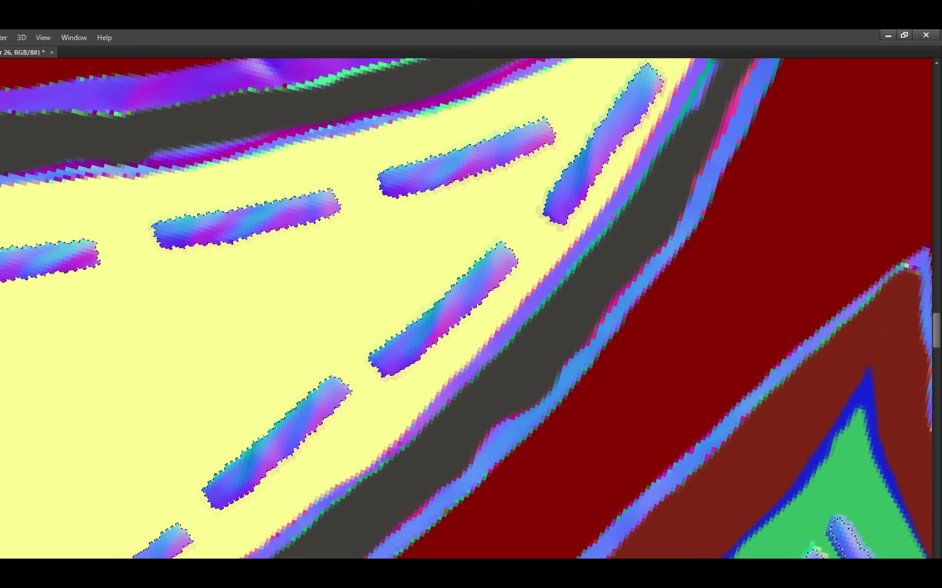
key("ctrl+d")
left_click_drag(586, 298, 612, 307)
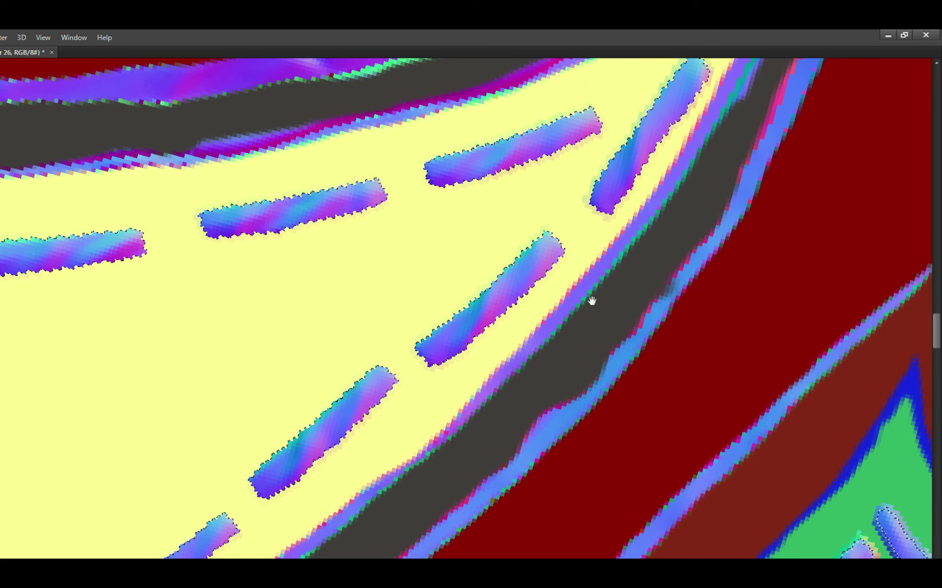
Touch up the dark grey strip's outer edge along the blue rim facing the dark red area, and save.
mouse_move(582, 318)
left_mouse_down()
mouse_move(627, 309)
mouse_move(602, 337)
left_mouse_up()
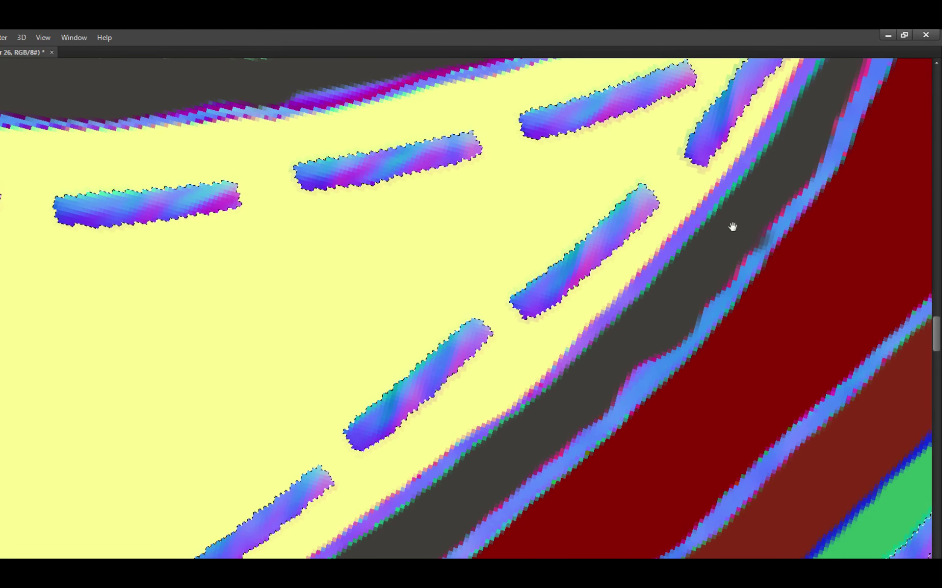
left_click_drag(731, 225, 668, 330)
key("ctrl+s")
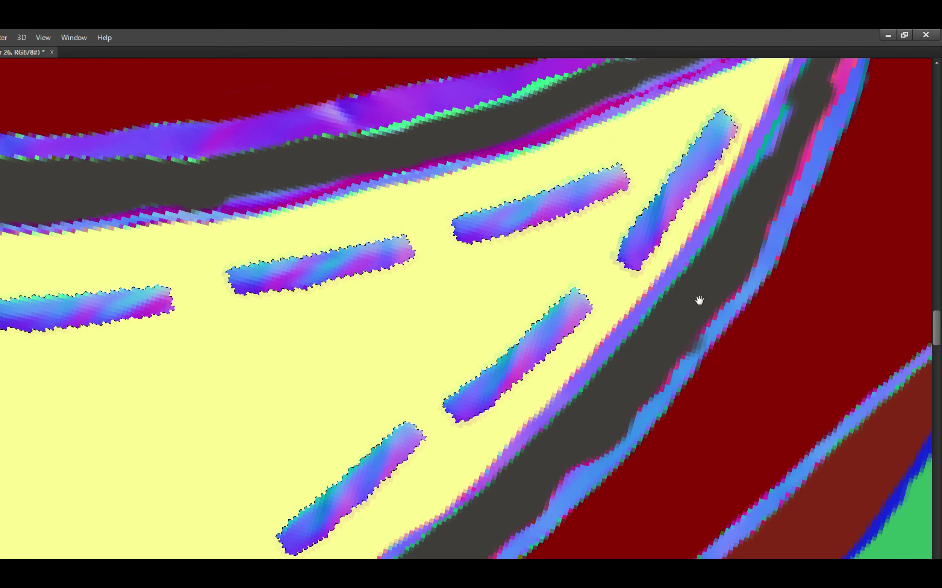
left_click_drag(698, 299, 683, 294)
left_click(632, 356)
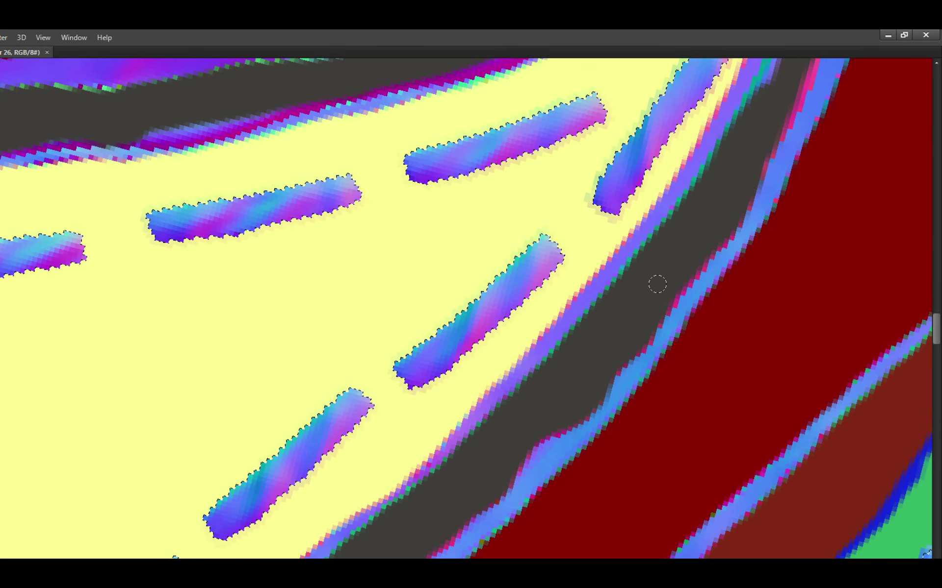
Follow the dark grey strip down to the corner beside the pink area, filling its uneven outer edge along the blue rim.
left_click_drag(697, 237, 807, 134)
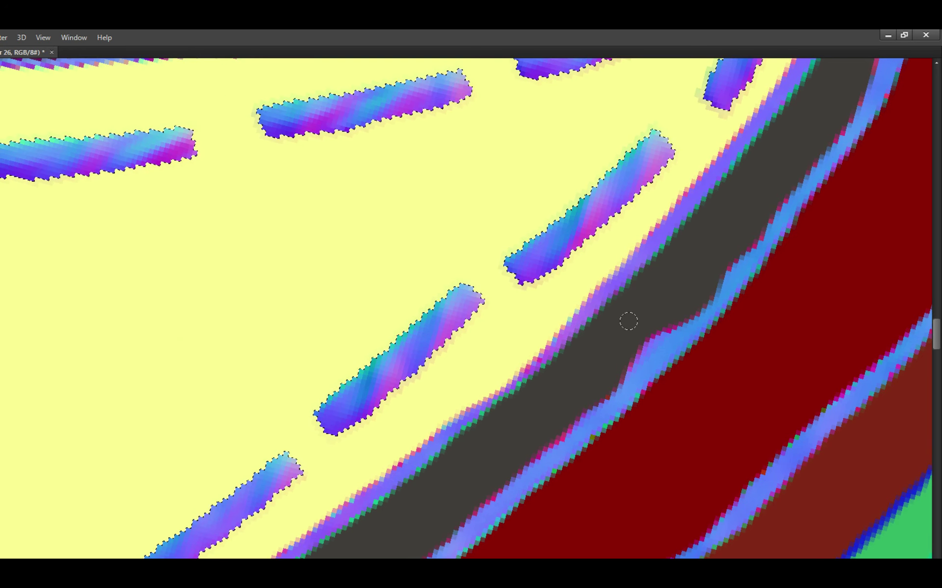
left_click_drag(664, 305, 733, 236)
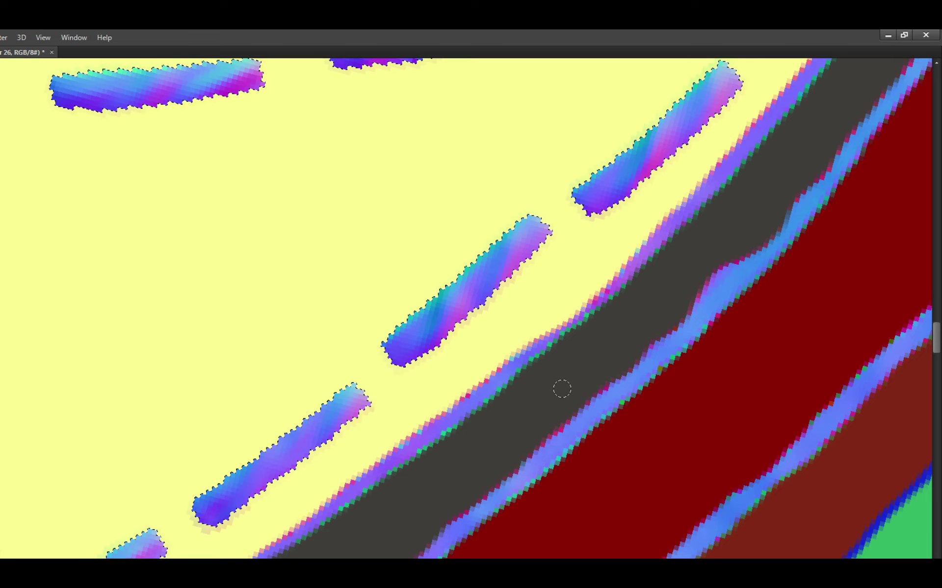
mouse_move(562, 389)
left_mouse_down()
mouse_move(574, 366)
mouse_move(561, 366)
mouse_move(578, 367)
mouse_move(583, 353)
mouse_move(629, 323)
left_mouse_up()
left_click_drag(588, 355, 580, 347)
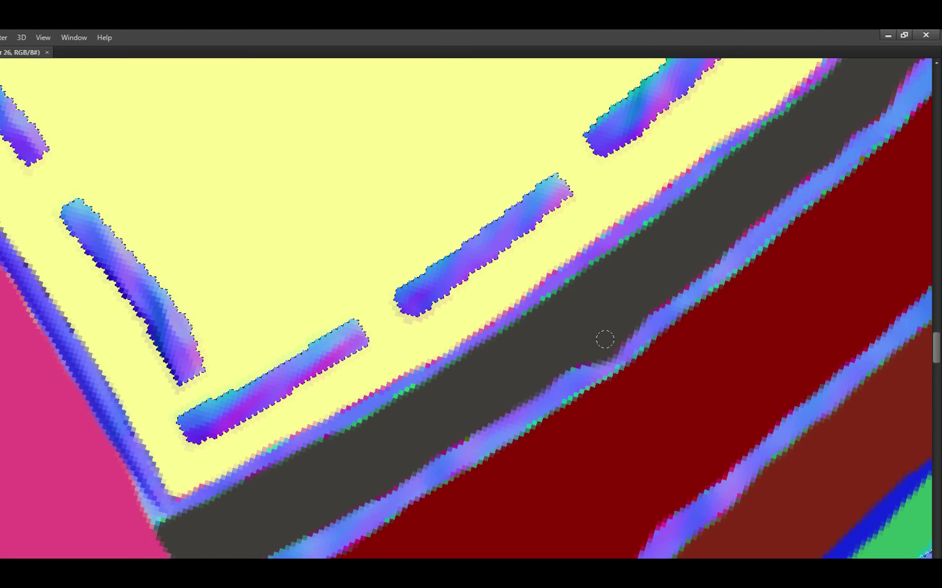
mouse_move(649, 286)
left_mouse_down()
mouse_move(677, 279)
mouse_move(582, 363)
mouse_move(641, 340)
mouse_move(579, 386)
left_mouse_up()
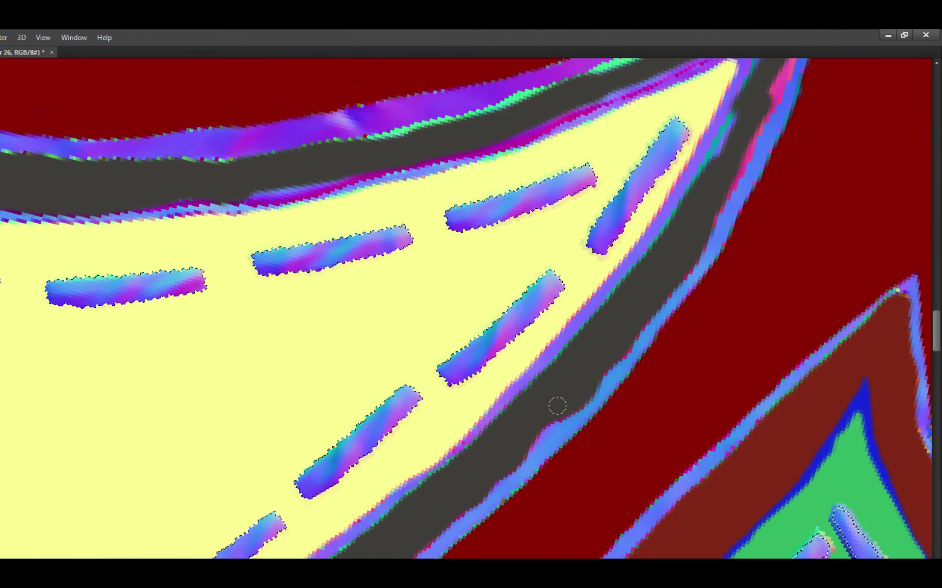
Cover the pink fringe on the strip's outer edge just below the pointed corner with dark grey, saving the document.
key("ctrl+z")
mouse_move(654, 295)
left_mouse_down()
mouse_move(645, 315)
mouse_move(582, 369)
mouse_move(614, 316)
left_mouse_up()
key("ctrl+s")
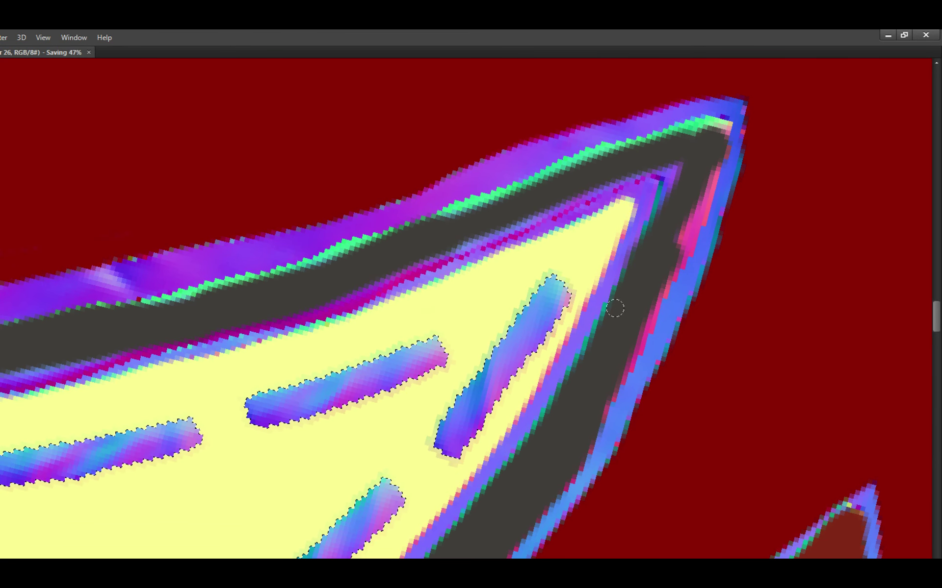
key("ctrl+d")
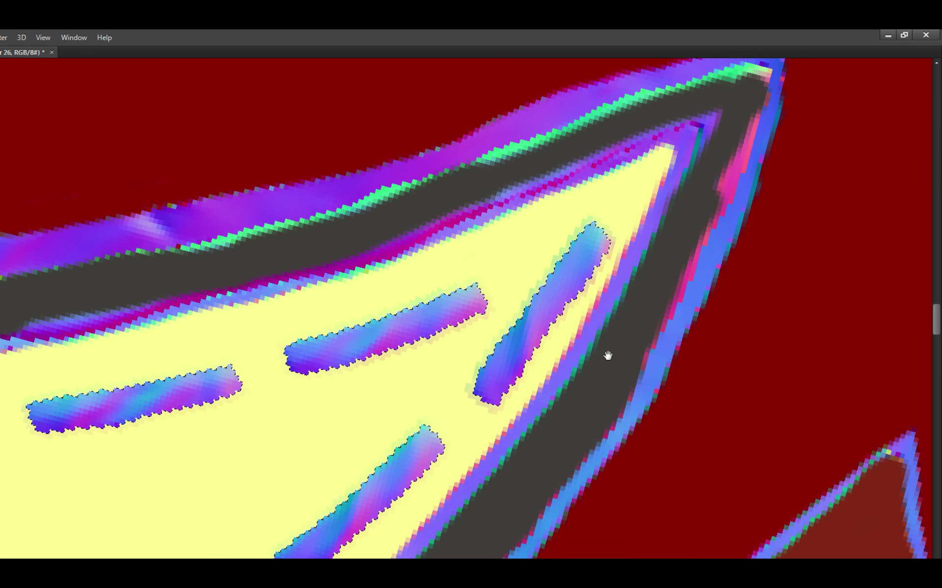
key("ctrl+z")
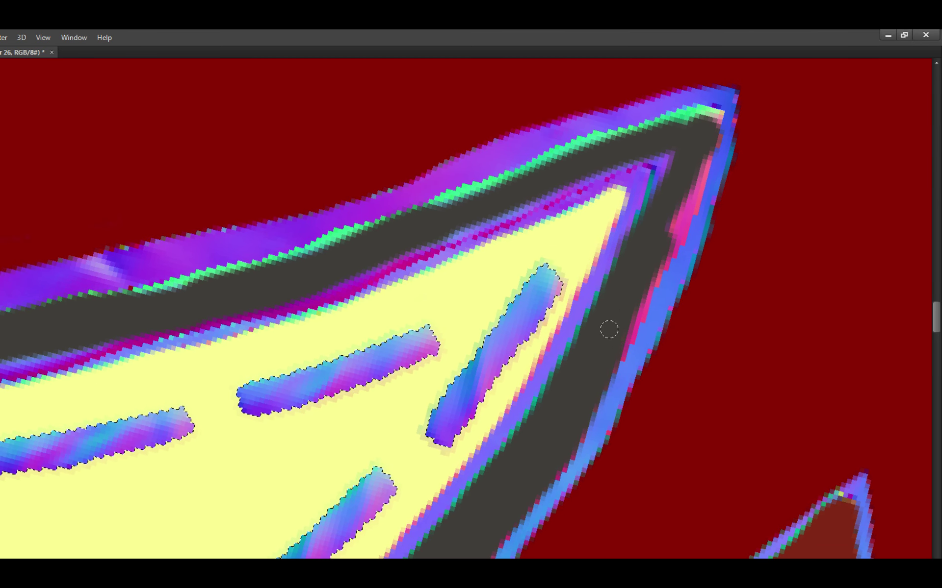
left_click_drag(652, 256, 599, 363)
key("ctrl+s")
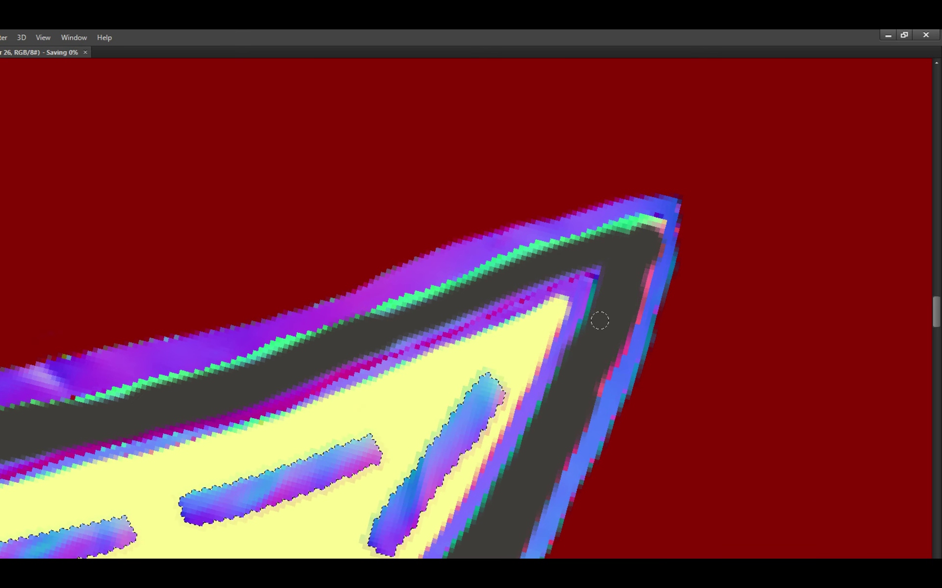
Widen the dark grey around the pointed corner over the green, pink and inner magenta bands, and save.
mouse_move(576, 386)
left_mouse_down()
mouse_move(588, 357)
mouse_move(581, 339)
left_mouse_up()
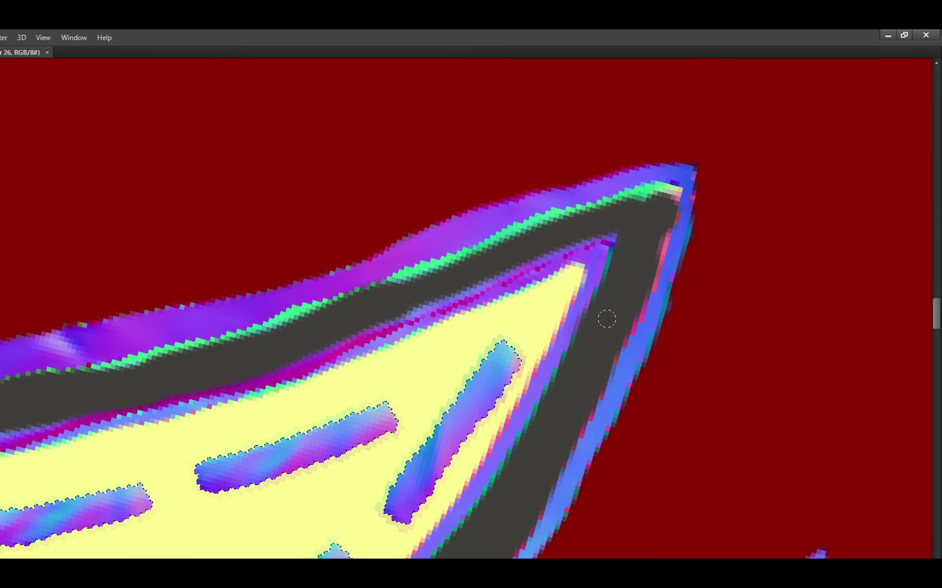
mouse_move(641, 243)
left_mouse_down()
mouse_move(676, 302)
mouse_move(701, 287)
mouse_move(755, 278)
left_mouse_up()
mouse_move(653, 301)
left_mouse_down()
mouse_move(625, 314)
mouse_move(664, 297)
mouse_move(497, 364)
mouse_move(557, 358)
mouse_move(532, 367)
mouse_move(602, 337)
mouse_move(686, 278)
mouse_move(699, 321)
mouse_move(734, 299)
mouse_move(697, 319)
left_mouse_up()
key("ctrl+s")
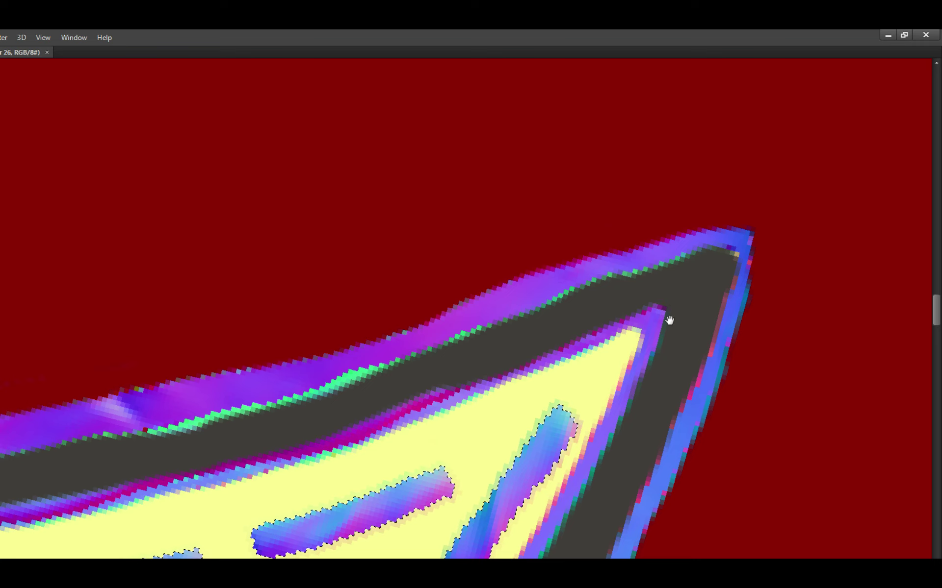
Turn the canvas and refine the dark grey strip's outer edge over the pink pixels leading away from the pointed corner, then save.
scroll(670, 314, "down", 3)
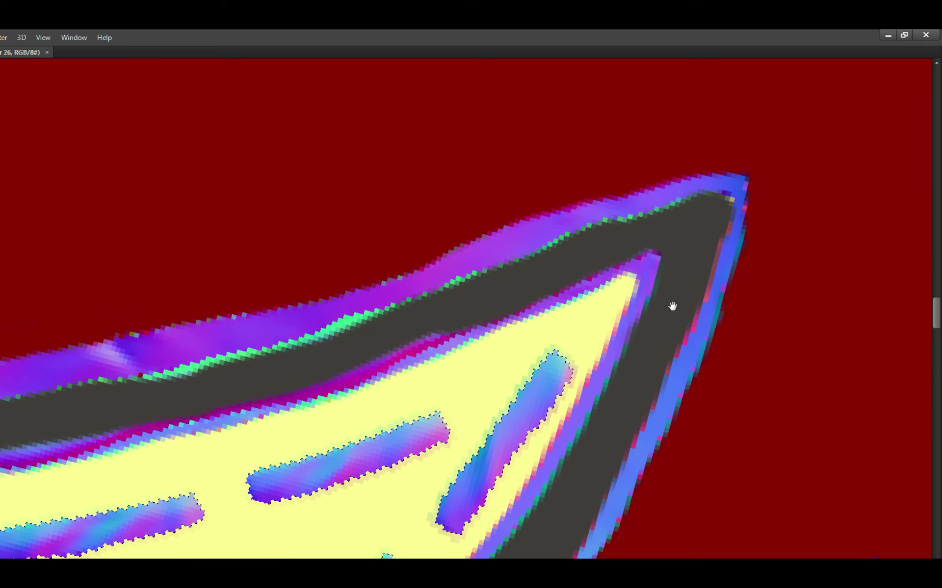
scroll(662, 294, "down", 1)
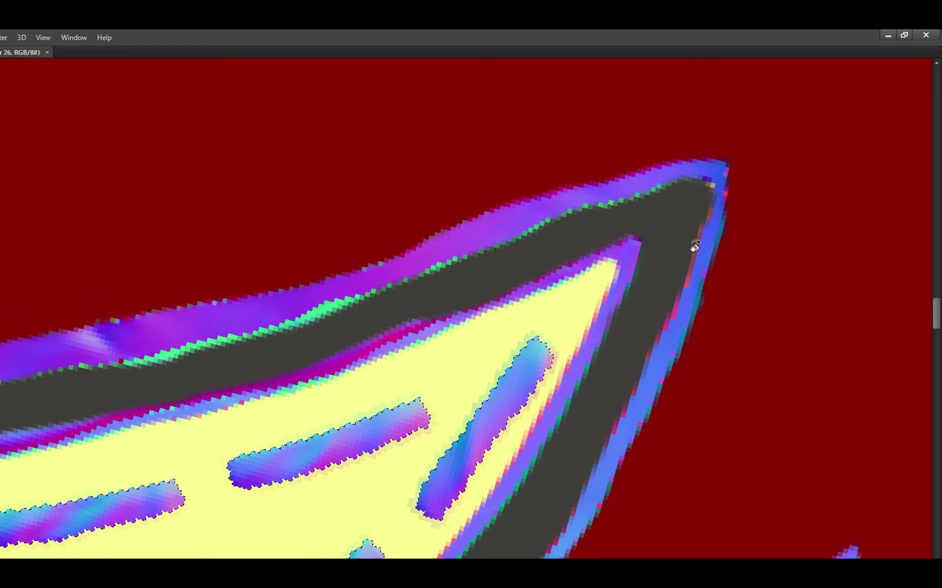
left_click_drag(700, 248, 469, 361)
scroll(470, 361, "up", 1)
left_click_drag(641, 414, 568, 382)
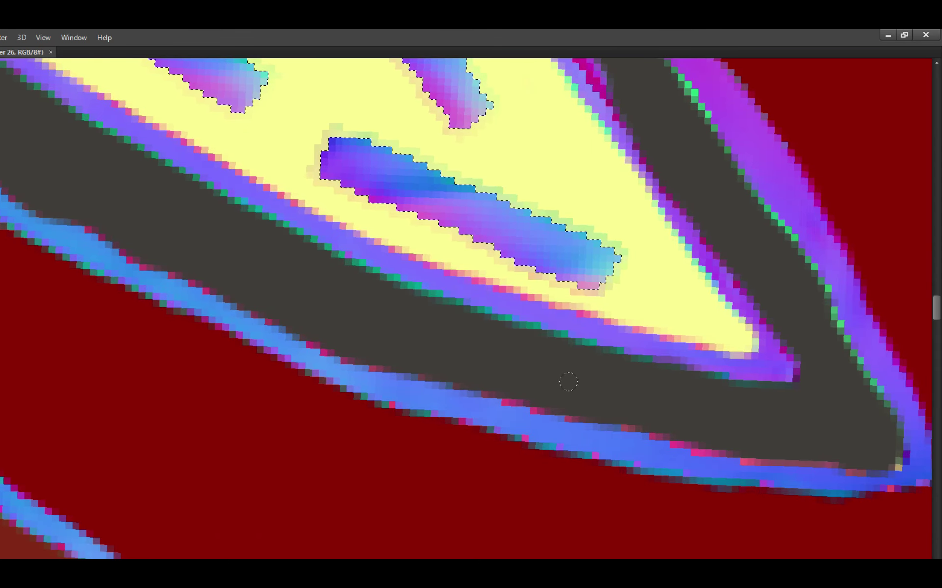
left_click_drag(679, 409, 616, 392)
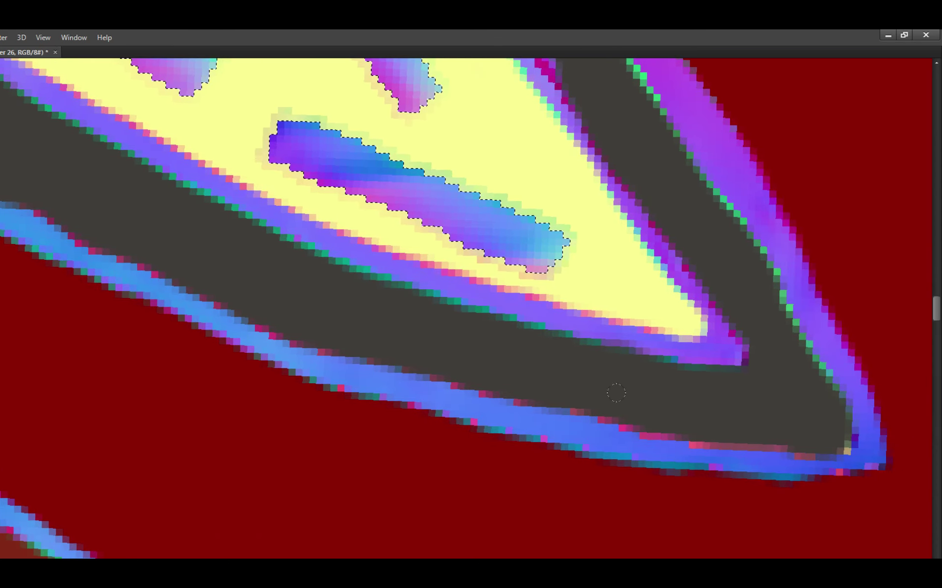
left_click_drag(710, 407, 773, 435)
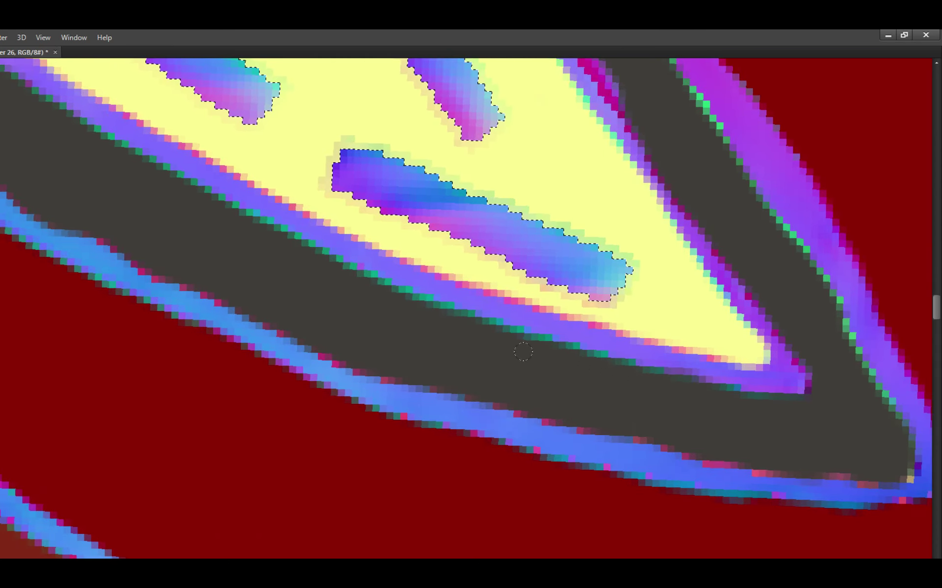
left_click_drag(522, 351, 616, 412)
key("ctrl+s")
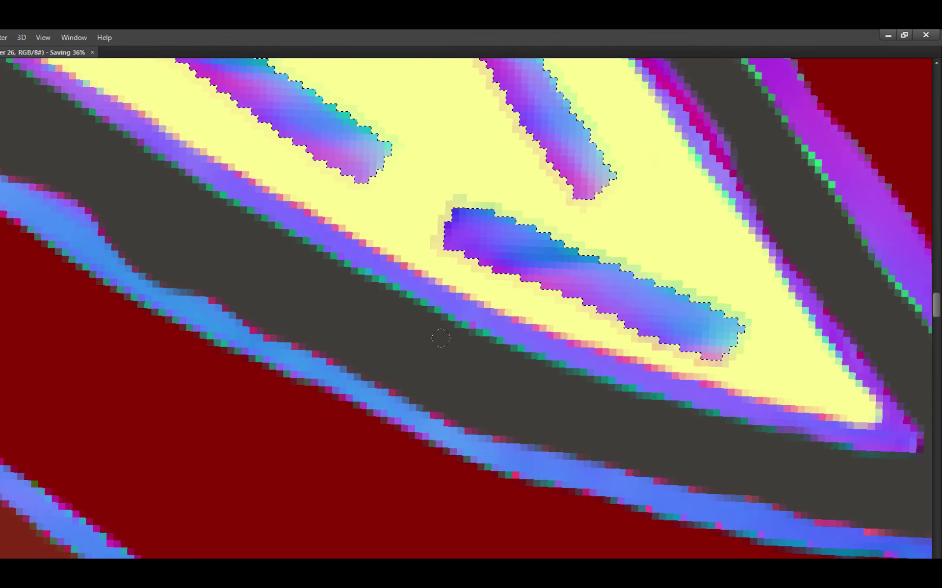
Extend the dark grey over the uneven blue rim farther along the same border, saving the document.
left_click_drag(440, 338, 450, 353)
mouse_move(495, 381)
left_mouse_down()
mouse_move(526, 416)
mouse_move(543, 412)
left_mouse_up()
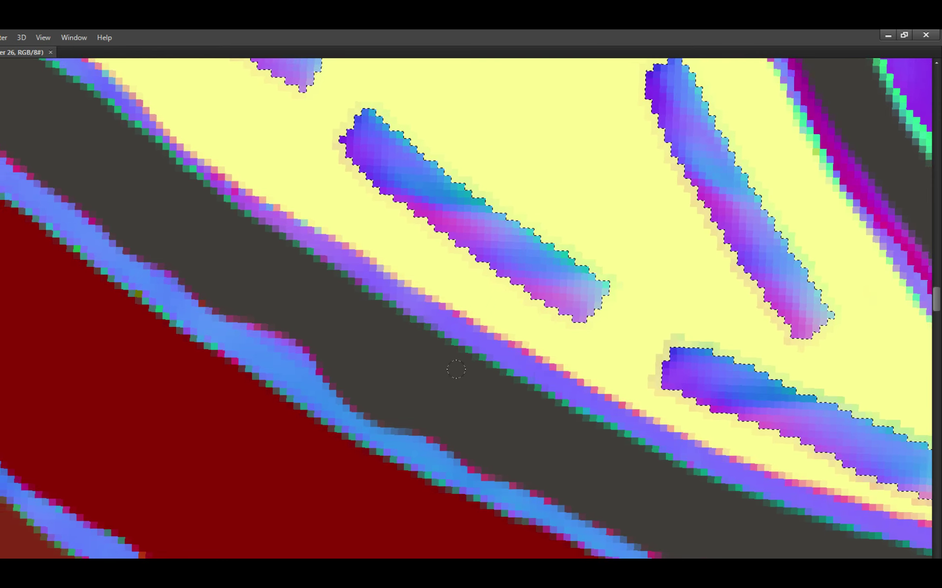
left_click_drag(486, 432, 499, 395)
key("ctrl+s")
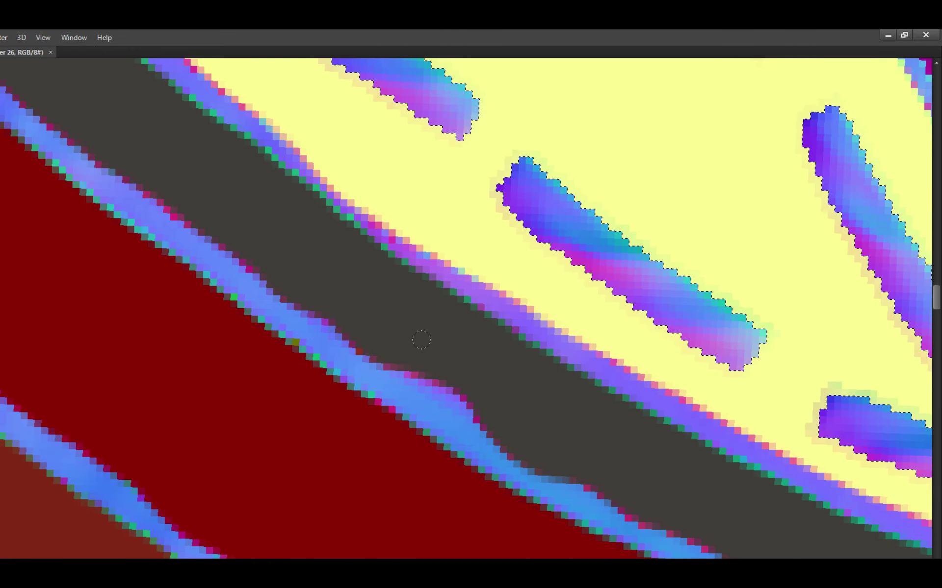
scroll(486, 378, "down", 5)
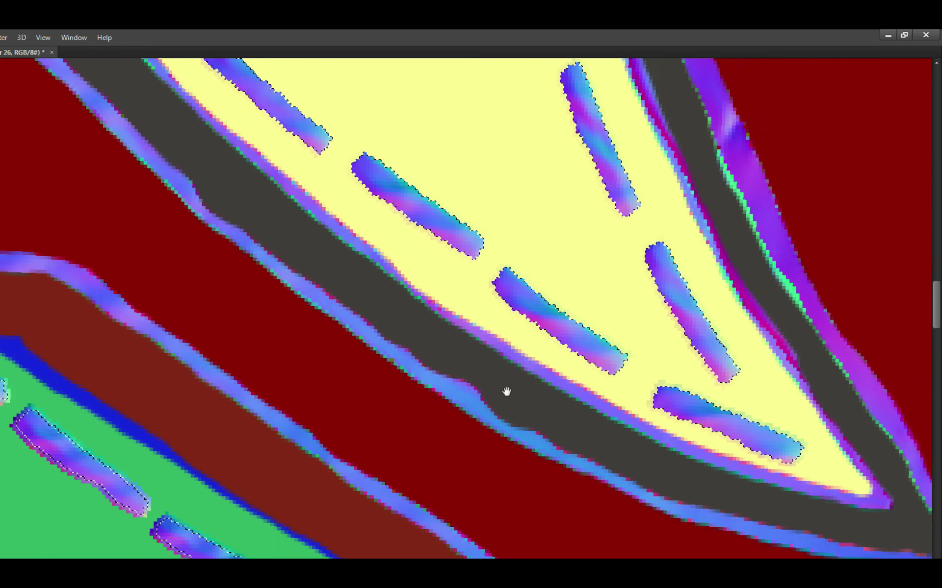
key("ctrl+s")
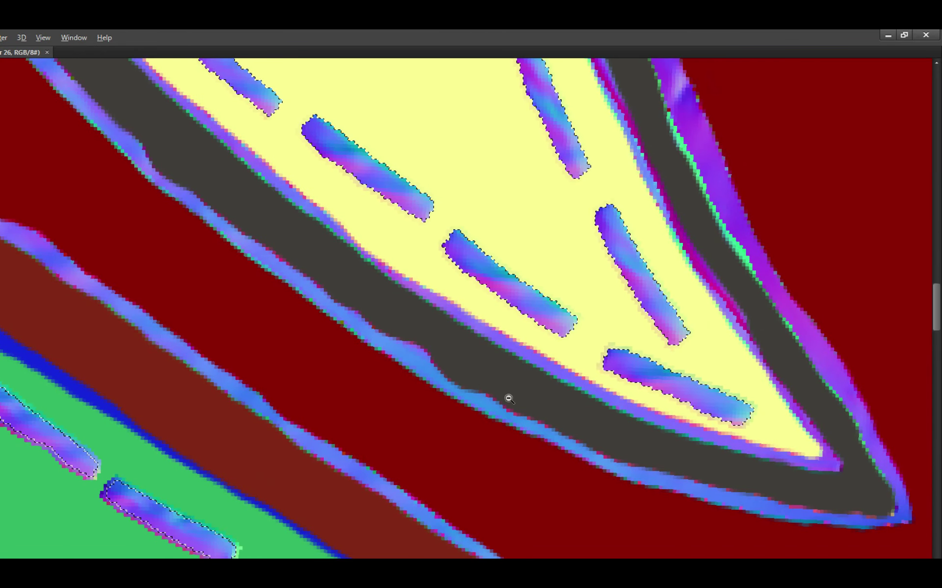
Touch up the dark grey strip's outer edge between the rim's bumps and the pointed corner, and save.
scroll(513, 396, "down", 2)
scroll(553, 413, "up", 5)
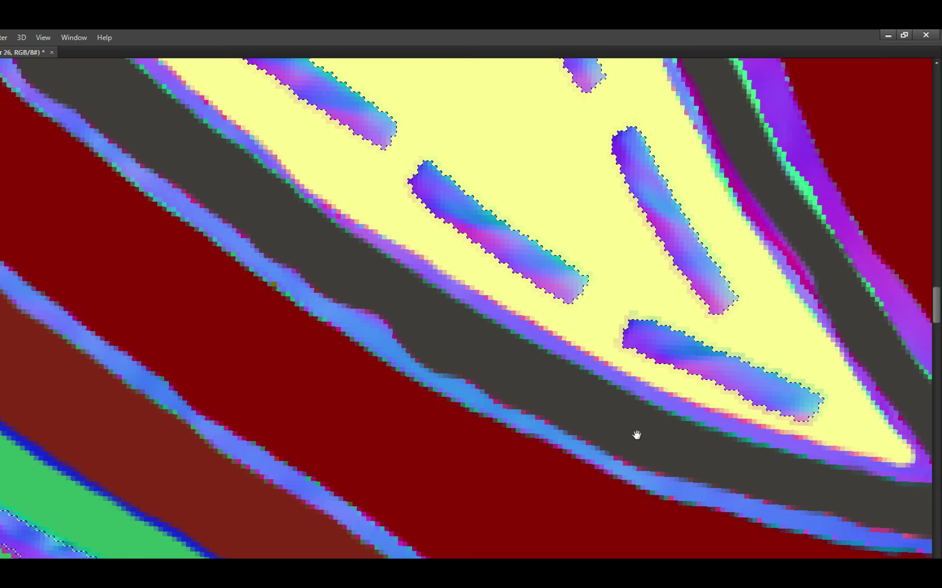
scroll(638, 432, "down", 2)
key("ctrl+s")
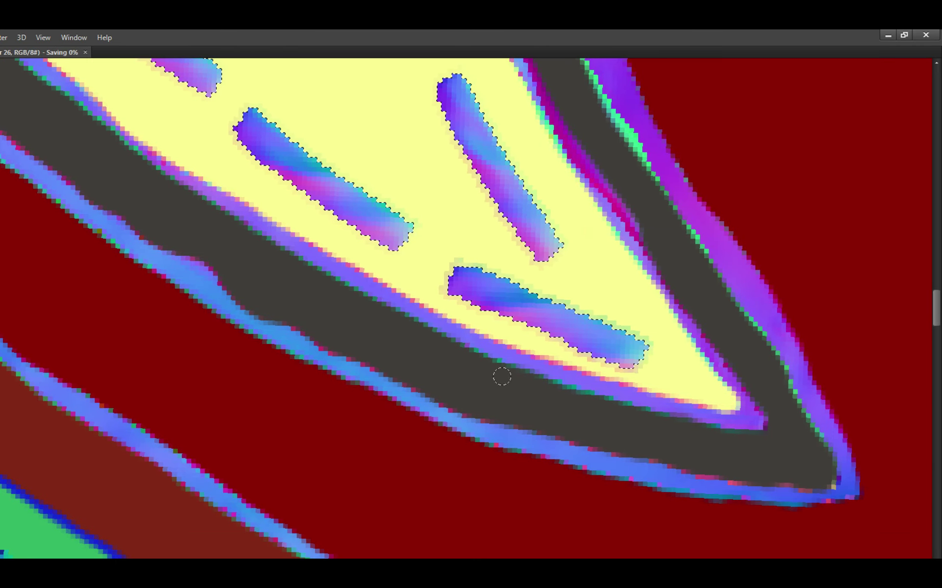
scroll(603, 347, "down", 1)
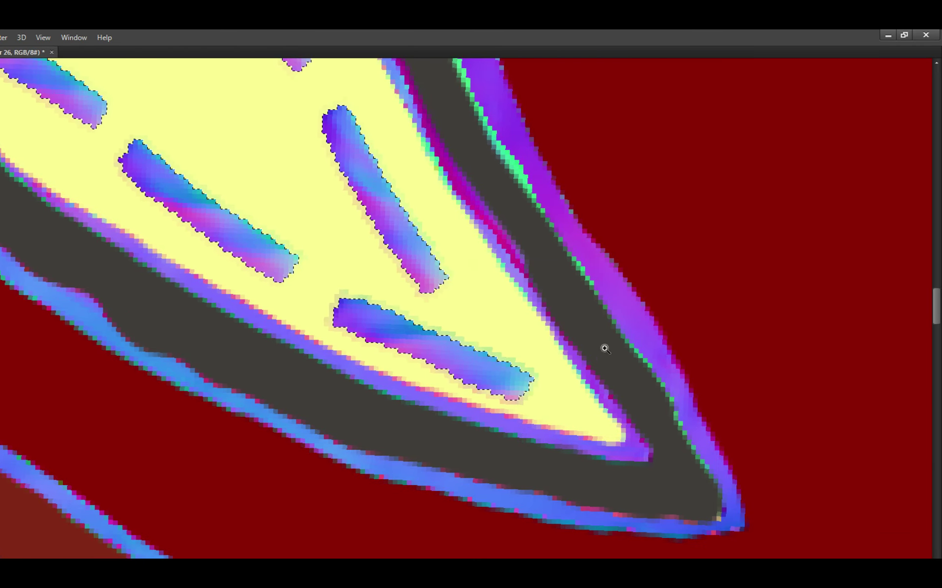
Paint dark grey over the magenta band on the inner edge of the yellow patch's other border, starting near the pointed corner, and save.
scroll(597, 382, "up", 2)
scroll(552, 320, "up", 2)
left_click_drag(553, 320, 586, 353)
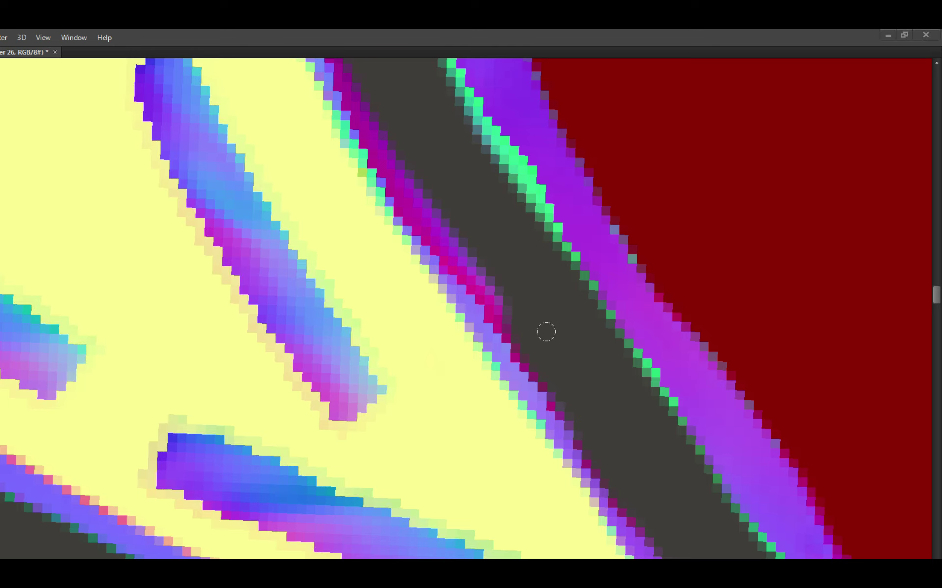
scroll(555, 313, "up", 2)
scroll(555, 314, "left", 1)
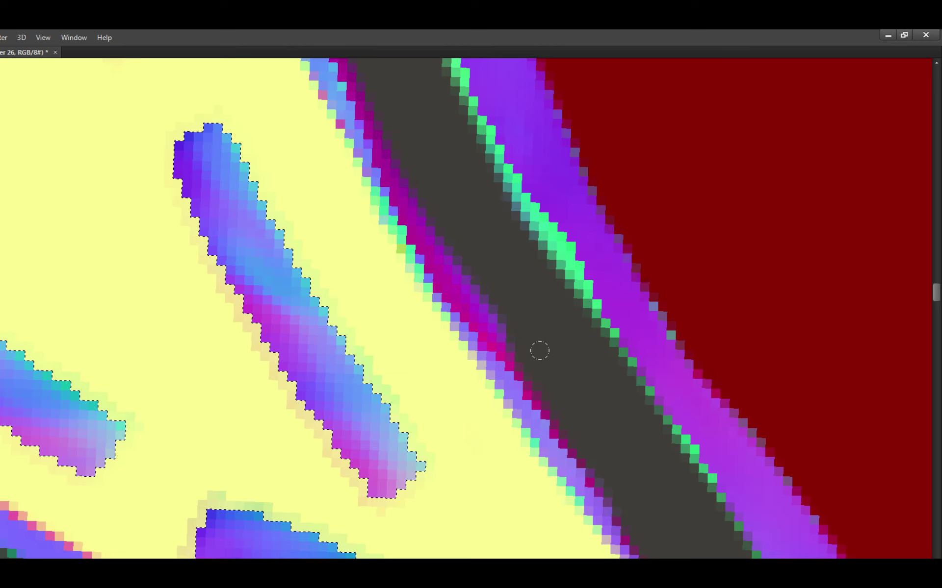
scroll(561, 392, "up", 2)
scroll(561, 392, "left", 1)
key("ctrl+s")
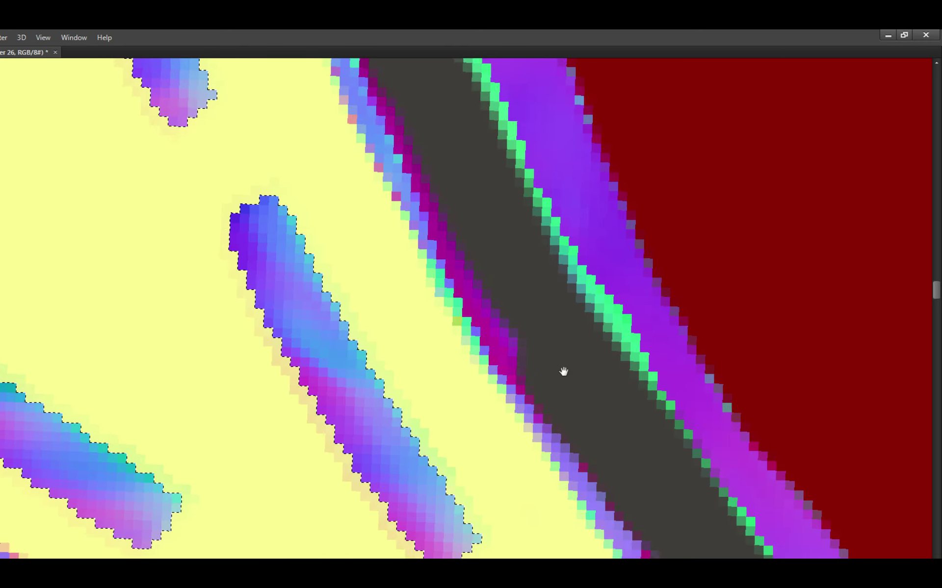
Widen the dark grey strip farther along this border over the magenta inner band and the green outer fringe.
scroll(564, 388, "up", 2)
scroll(564, 387, "left", 1)
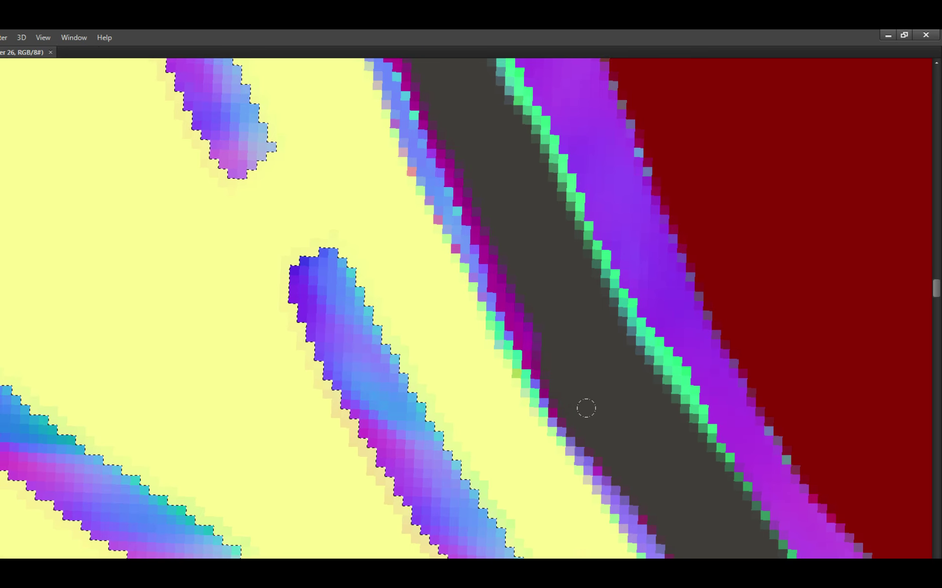
scroll(586, 409, "down", 3)
scroll(594, 406, "up", 1)
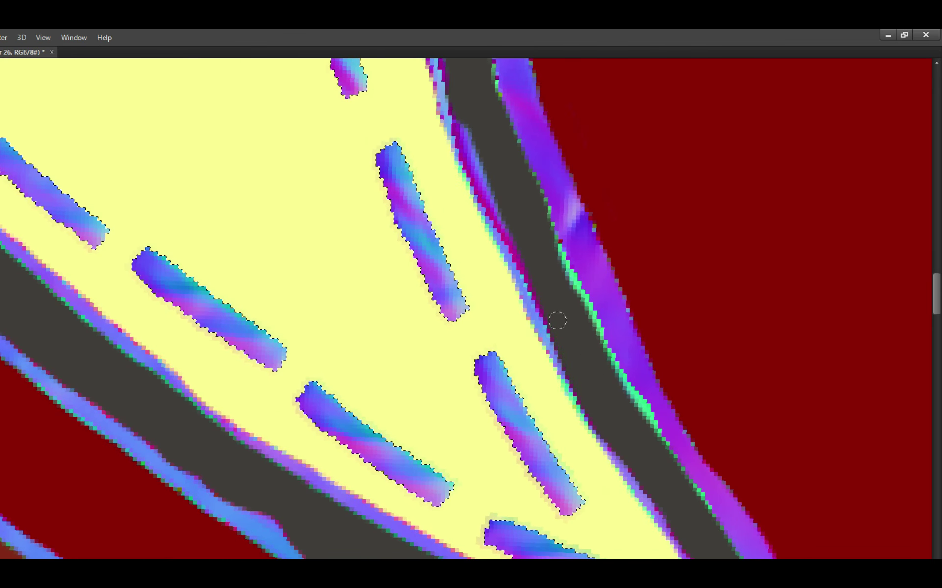
scroll(564, 333, "up", 2)
scroll(564, 334, "left", 1)
scroll(584, 353, "up", 2)
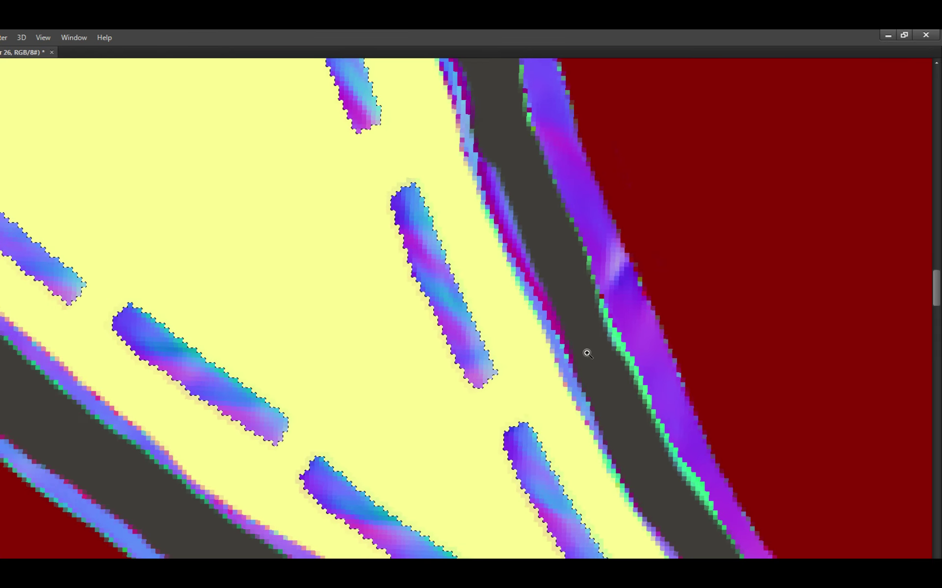
scroll(570, 326, "down", 2)
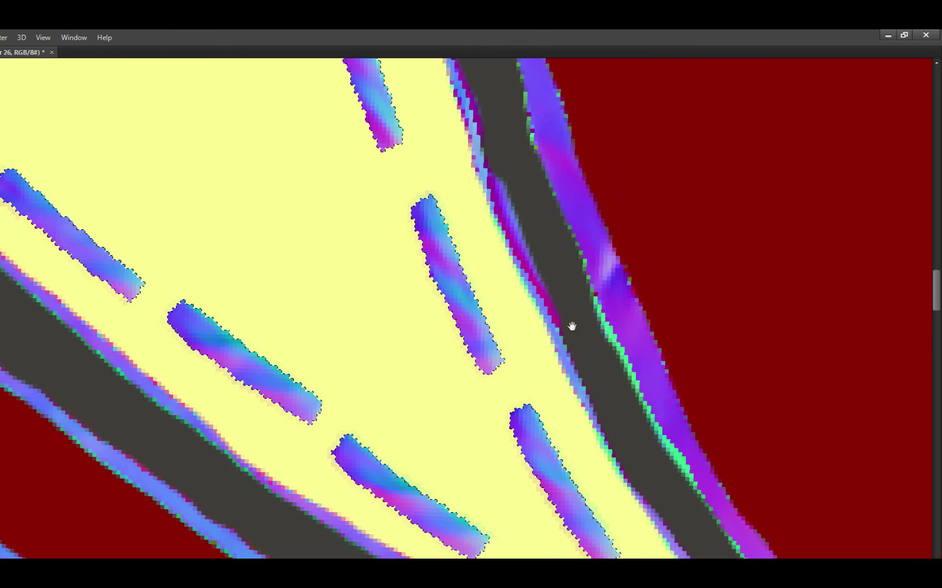
scroll(570, 326, "up", 1)
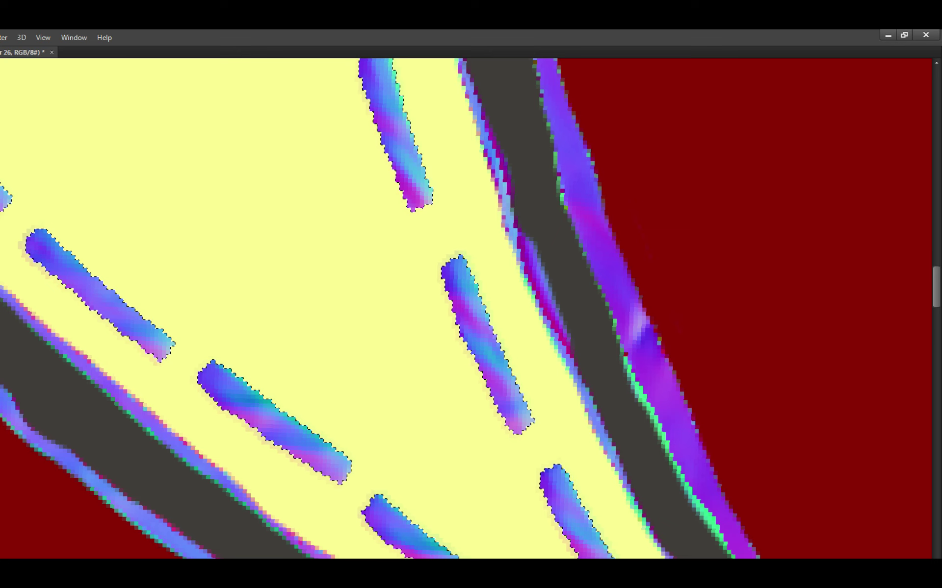
key("alt+Tab")
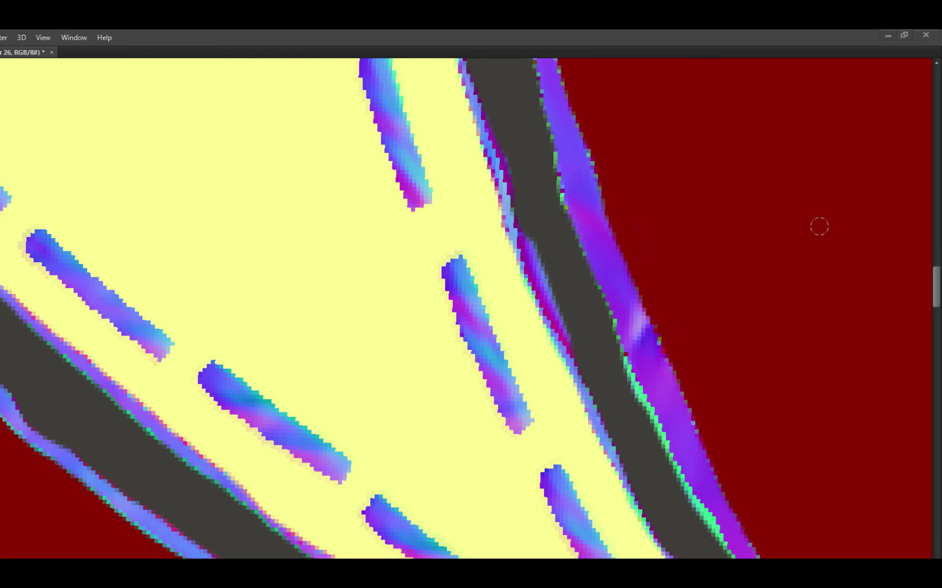
Paint dark grey over the magenta inner band farther along the yellow patch's curved border, and save the document.
left_click_drag(570, 319, 587, 346)
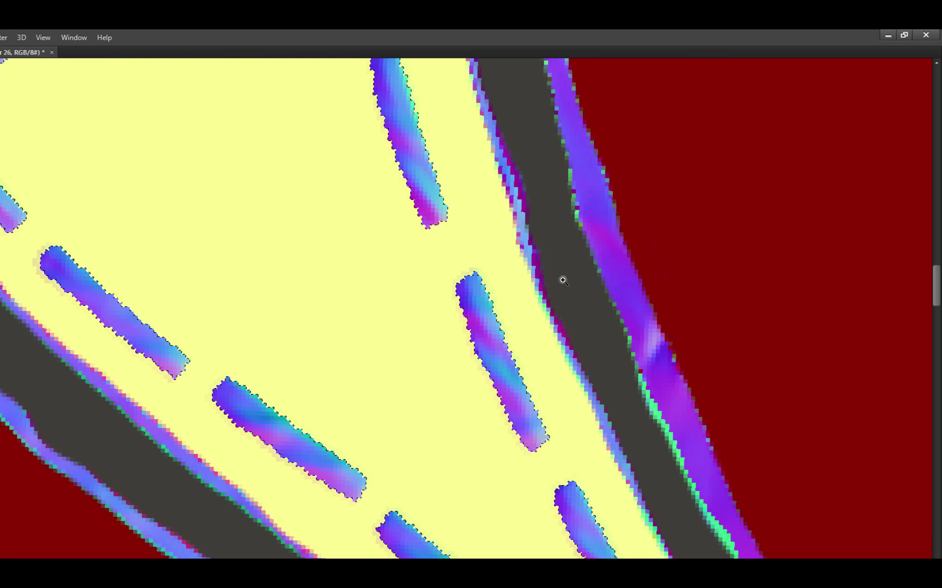
scroll(561, 277, "up", 1)
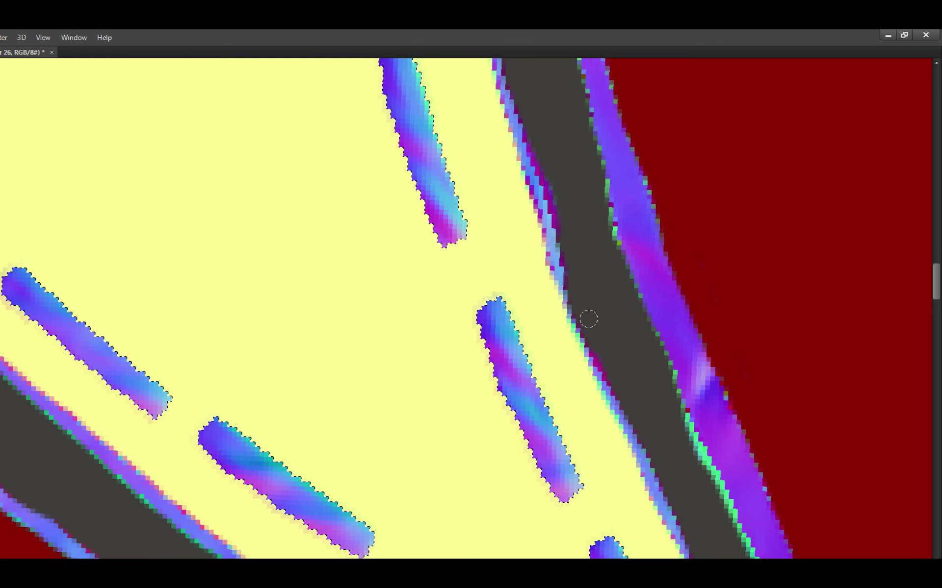
left_click_drag(604, 354, 626, 361)
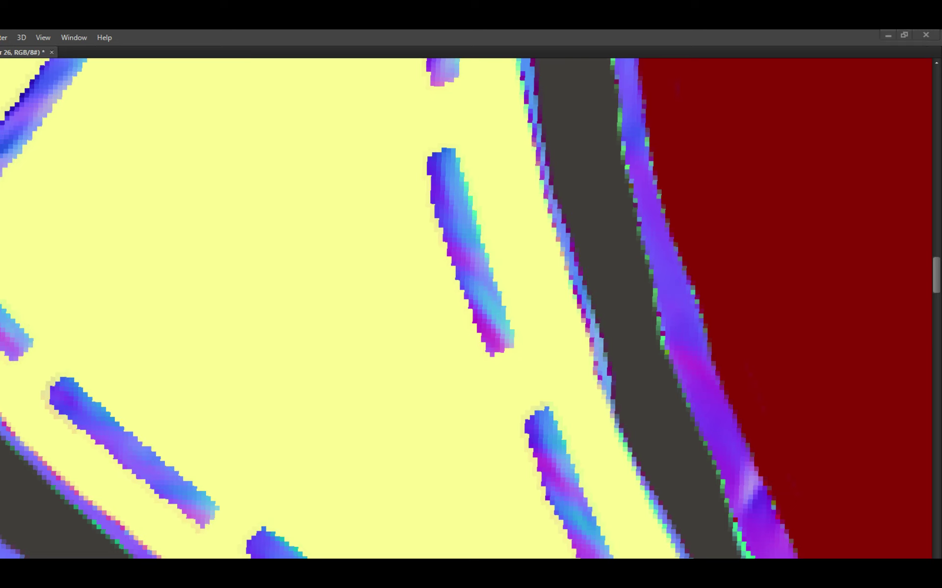
key("Return")
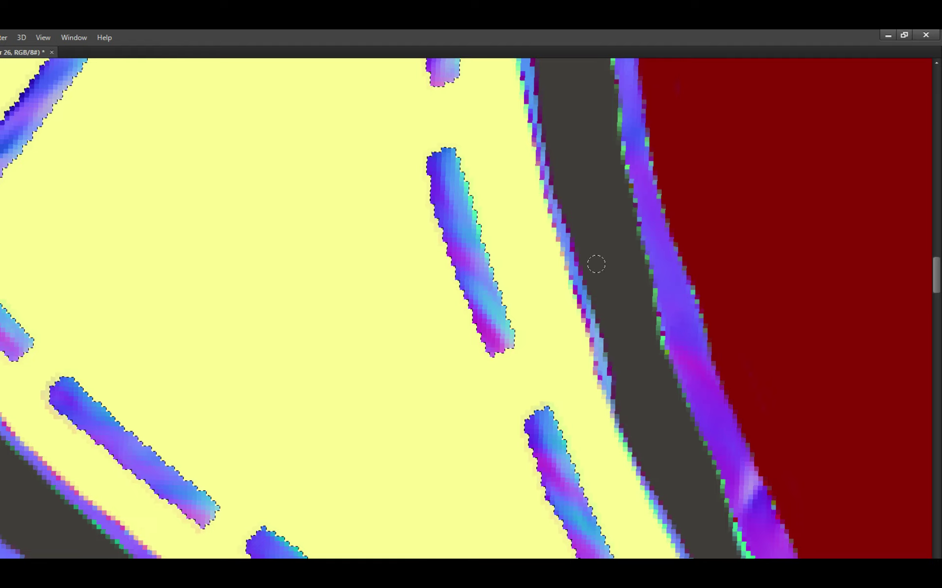
left_click_drag(596, 264, 614, 294)
key("ctrl+s")
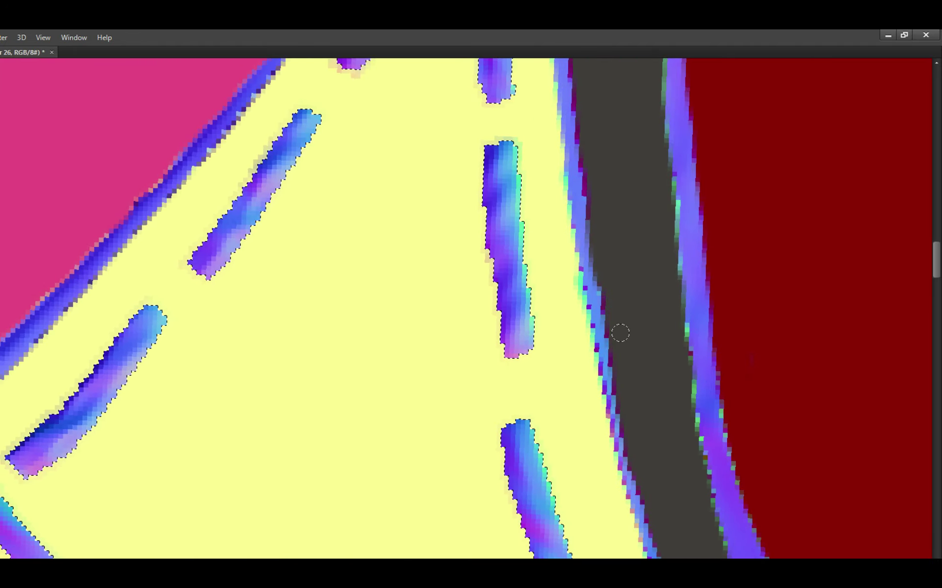
left_click_drag(620, 333, 613, 316)
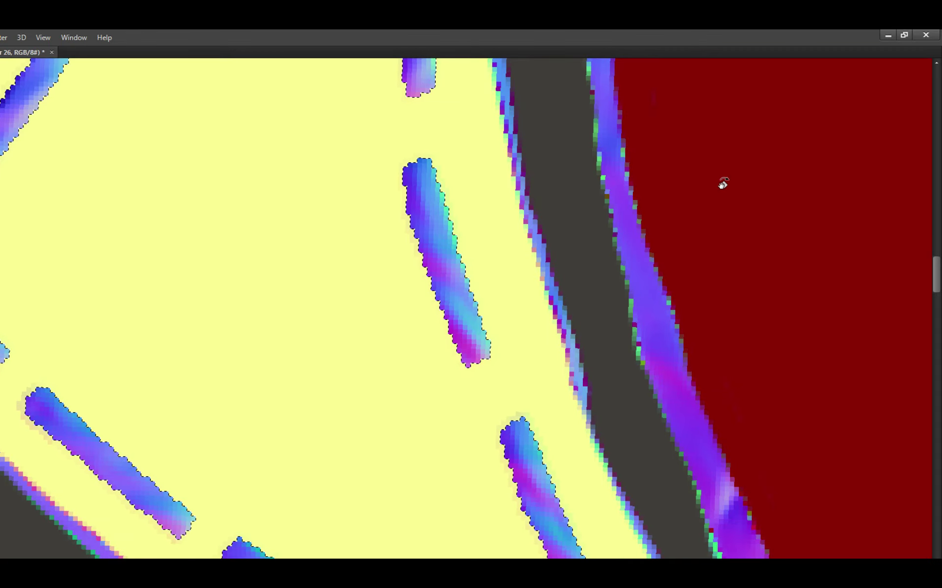
Rotate the canvas and paint dark grey over the bright green fringe along the curved strip's outer edge, saving the document.
mouse_move(721, 183)
left_mouse_down()
mouse_move(616, 472)
mouse_move(506, 508)
mouse_move(536, 359)
mouse_move(514, 389)
left_mouse_up()
scroll(536, 358, "up", 2)
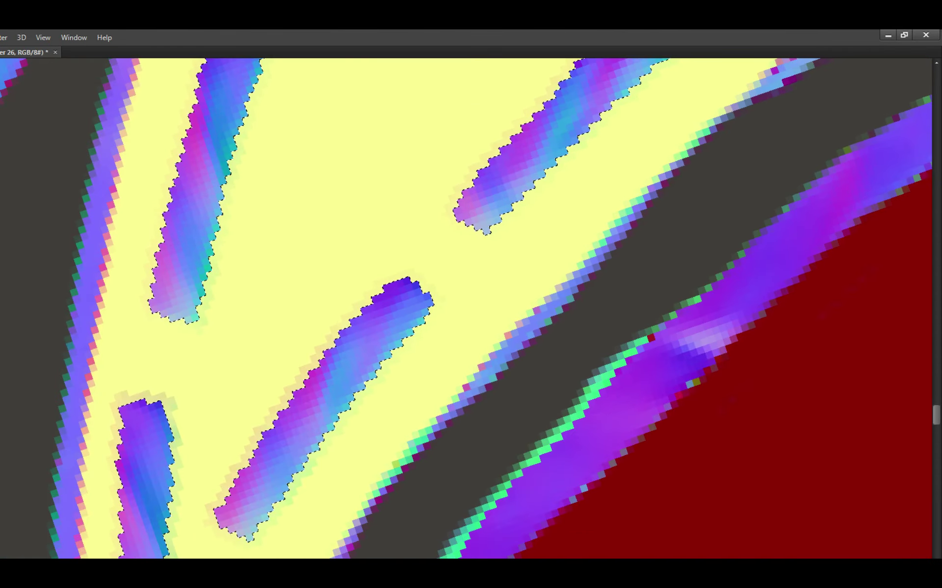
key("ctrl+s")
scroll(651, 276, "down", 3)
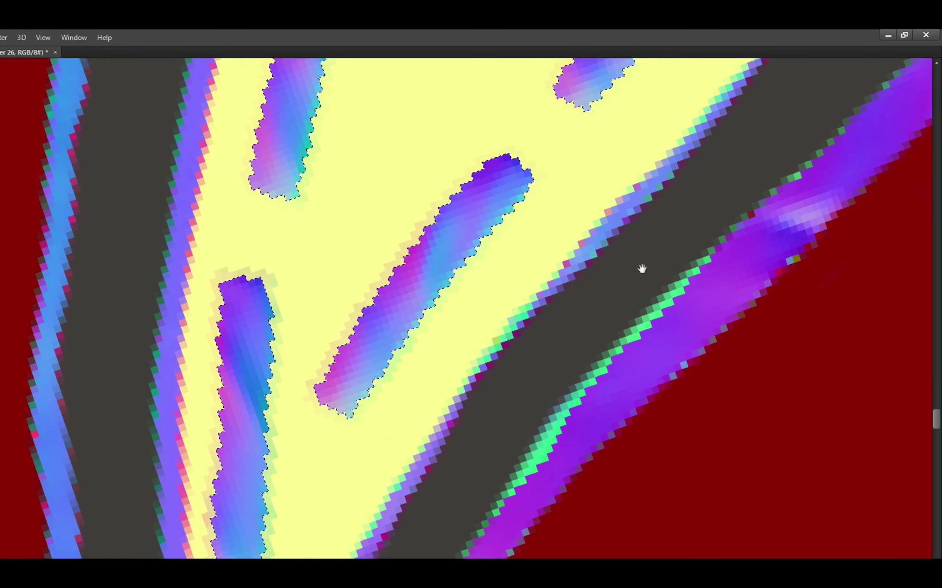
mouse_move(571, 346)
left_mouse_down()
mouse_move(638, 313)
mouse_move(716, 236)
mouse_move(707, 196)
left_mouse_up()
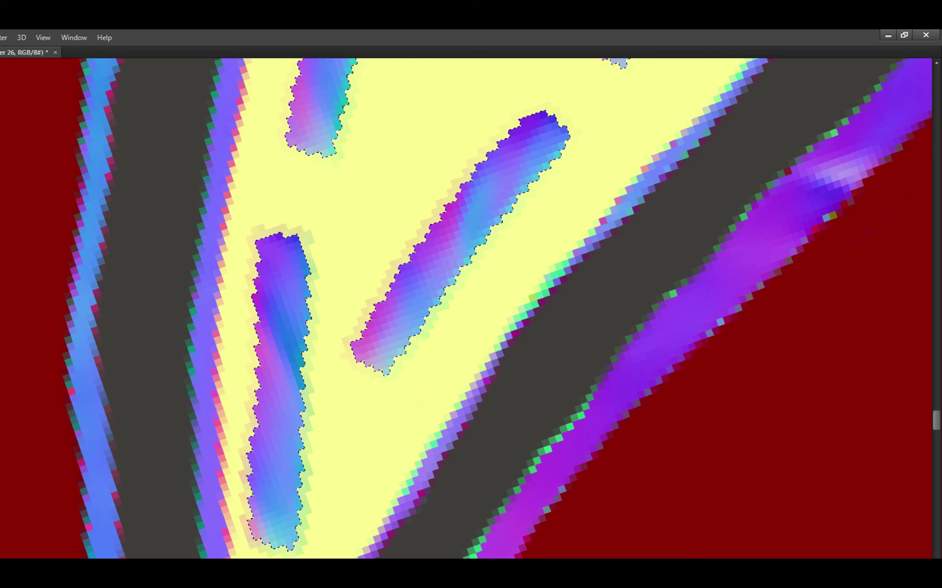
key("ctrl+d")
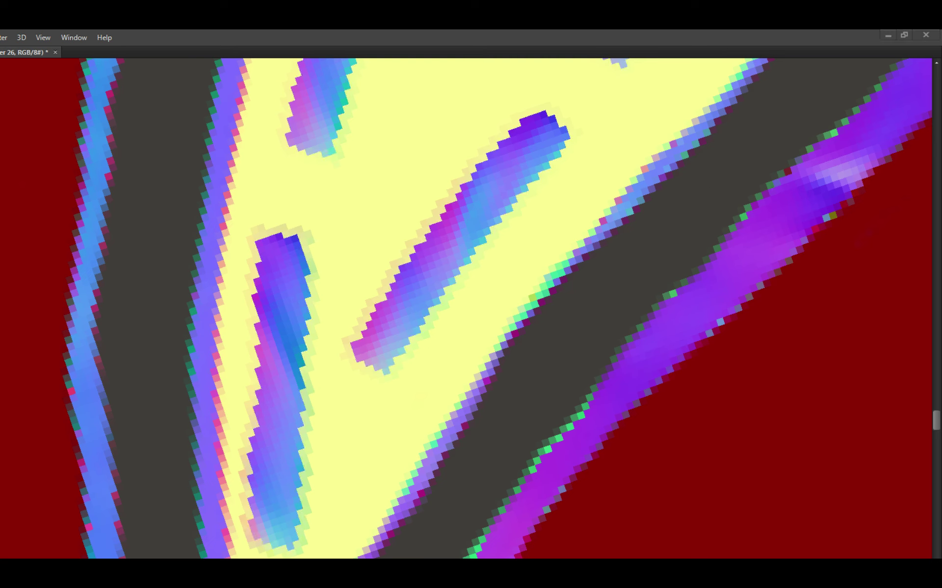
left_click_drag(529, 400, 613, 293)
key("ctrl+z")
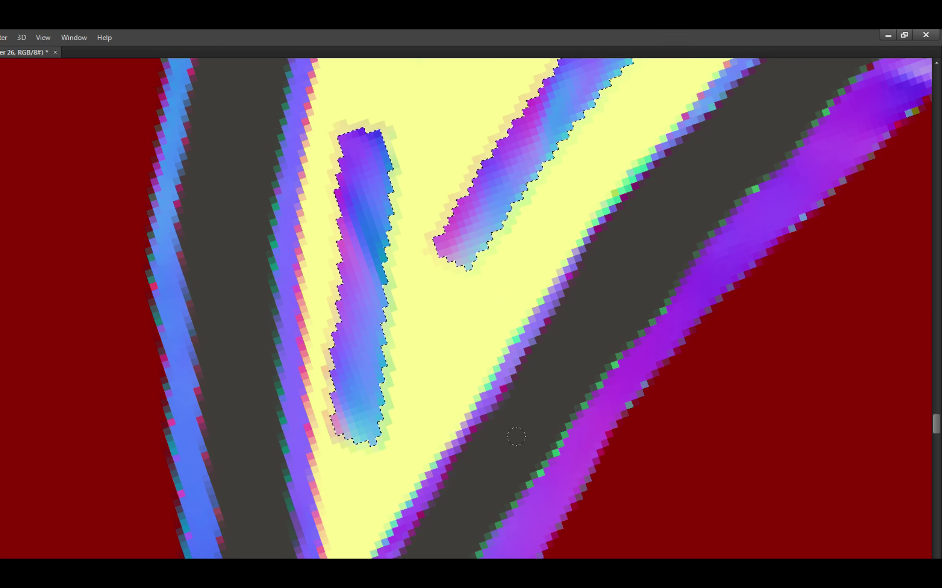
Refine the edges of the dark grey strip down to the yellow patch's pointed corner.
left_click_drag(511, 437, 579, 321)
left_click_drag(503, 444, 539, 380)
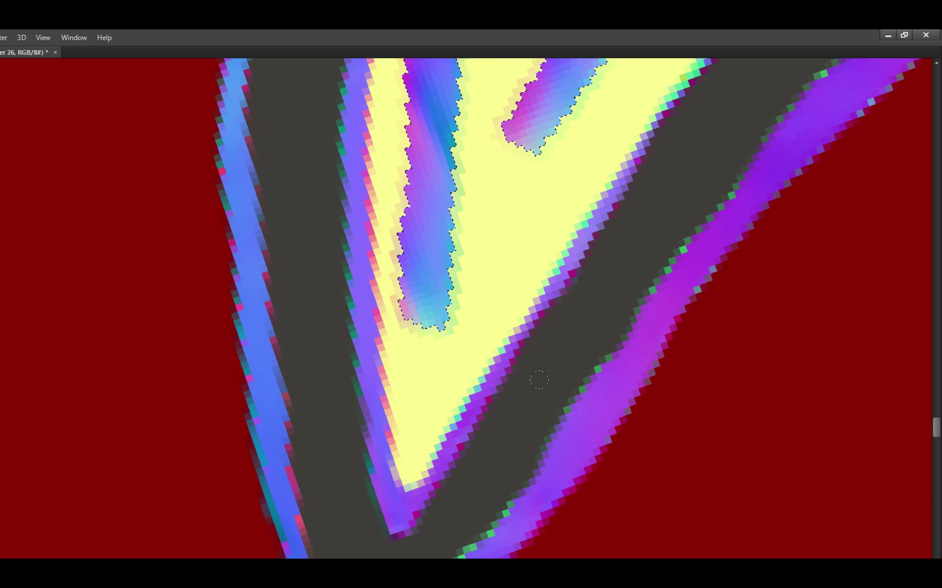
key("ctrl+z")
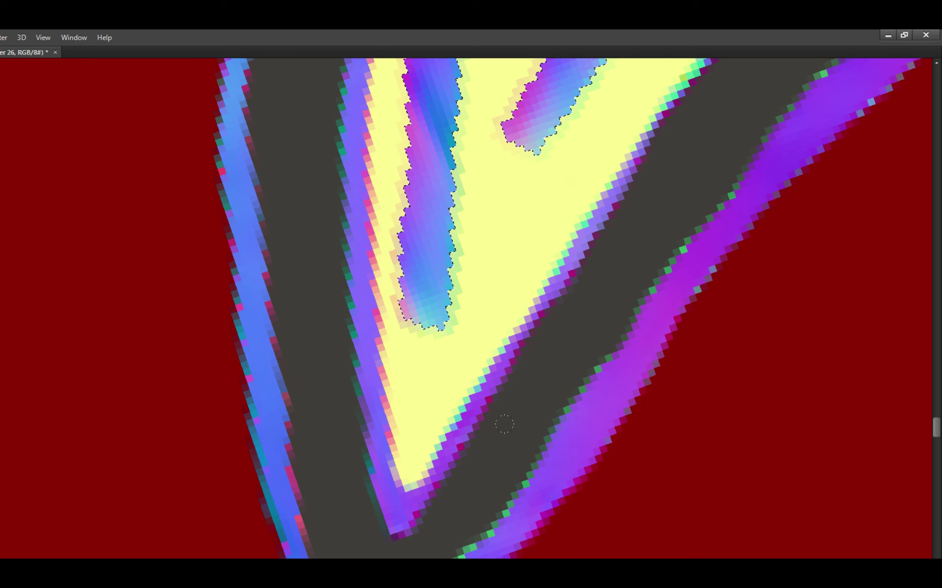
scroll(504, 425, "down", 3)
scroll(504, 425, "left", 2)
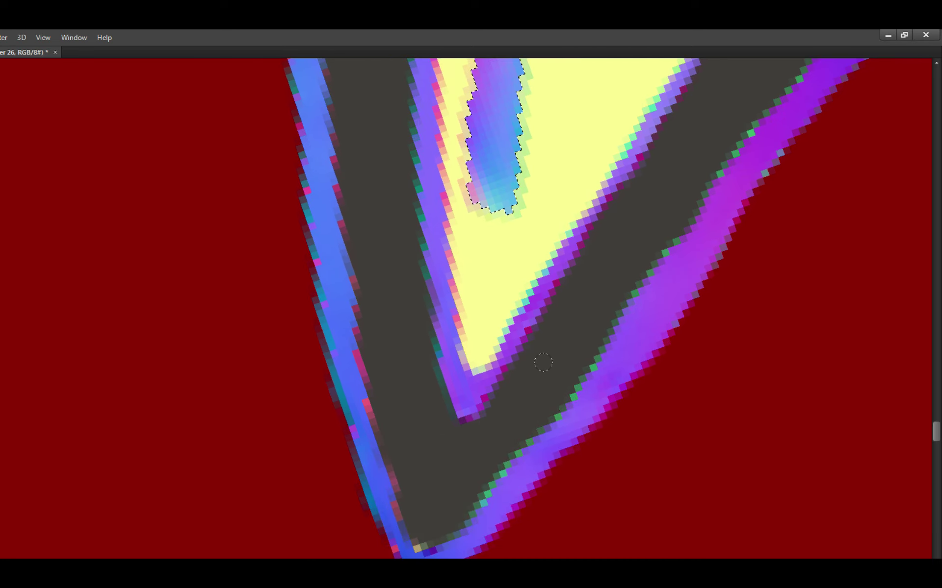
left_click(517, 367, "alt")
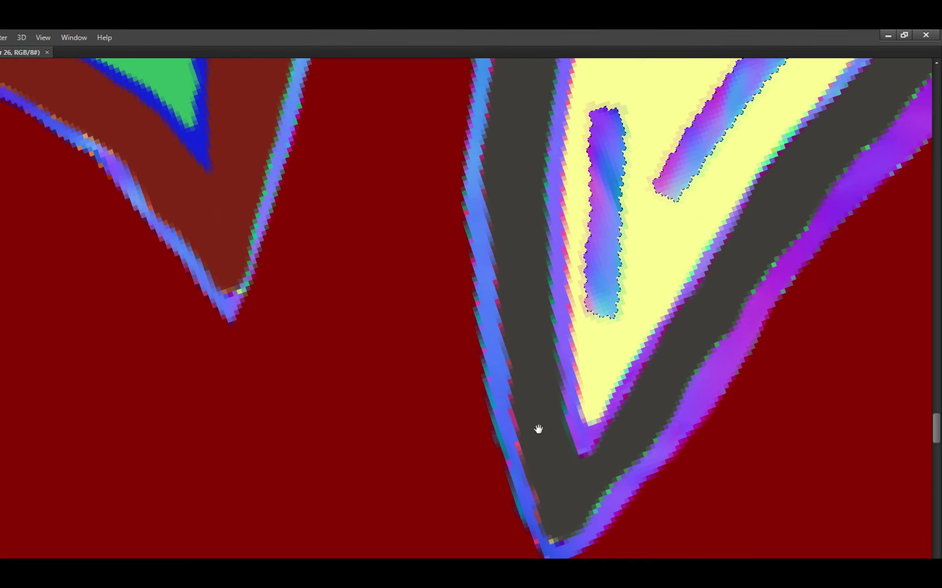
Touch up the dark grey strip around the pointed corner and along the yellow patch's straighter border facing the green patch.
left_click_drag(538, 429, 582, 424)
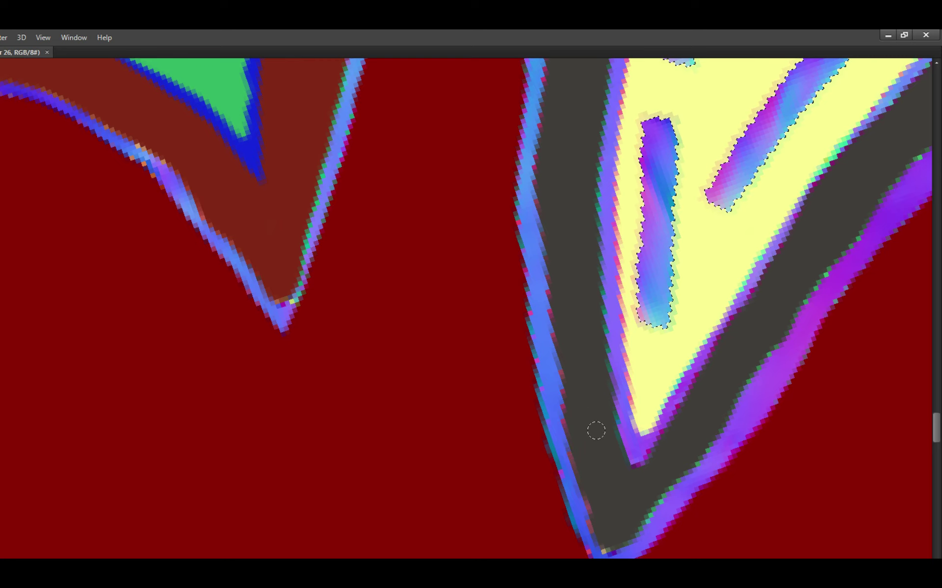
left_click(599, 505)
scroll(591, 431, "down", 3)
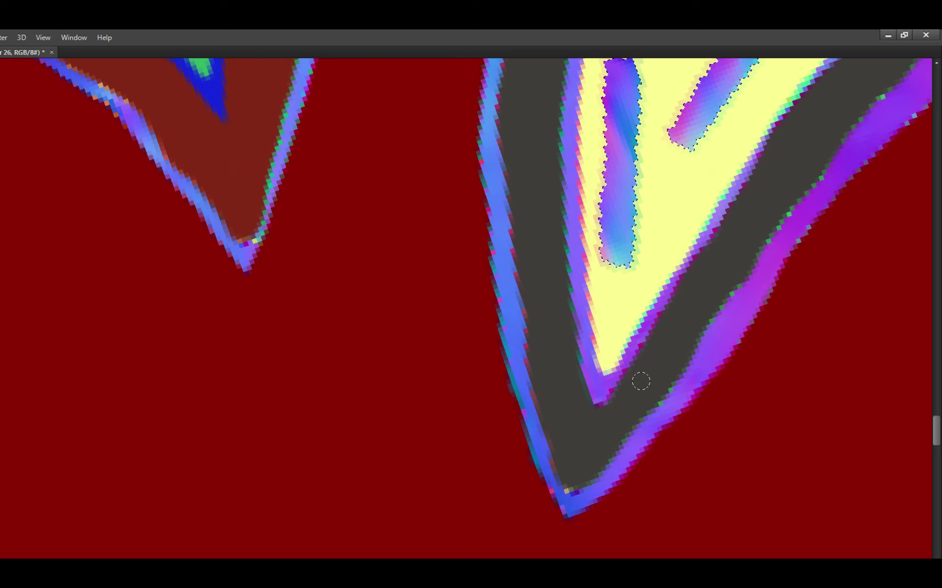
left_click_drag(642, 359, 595, 358)
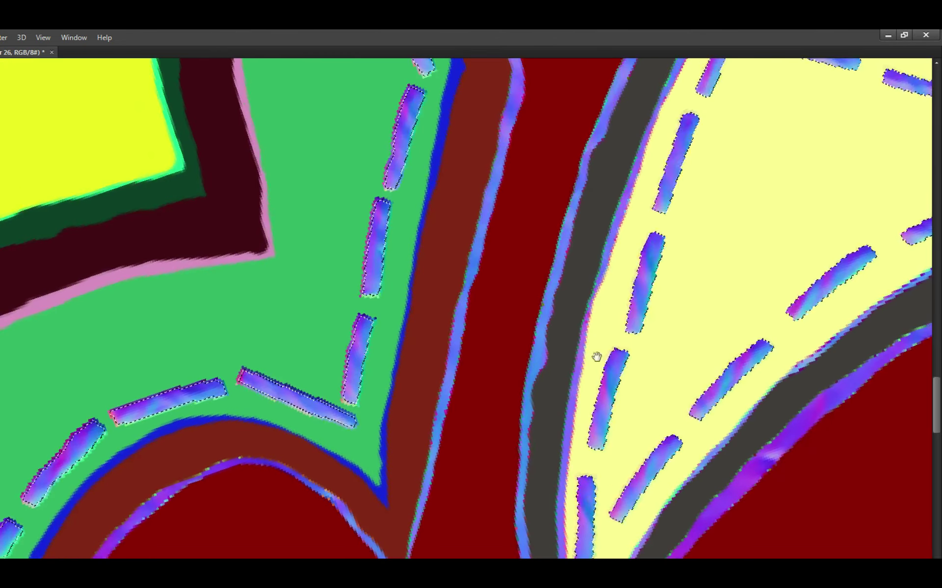
left_click(572, 362)
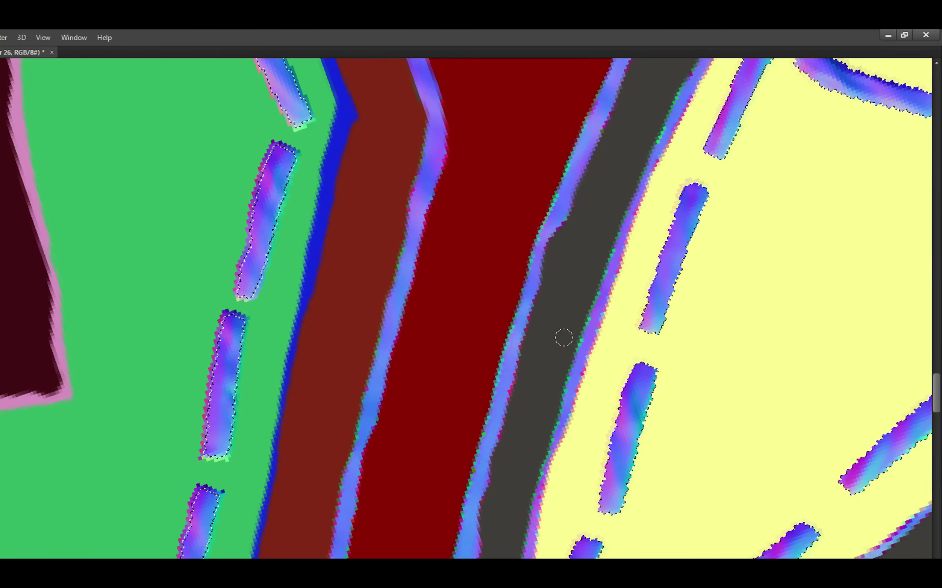
scroll(542, 378, "down", 2)
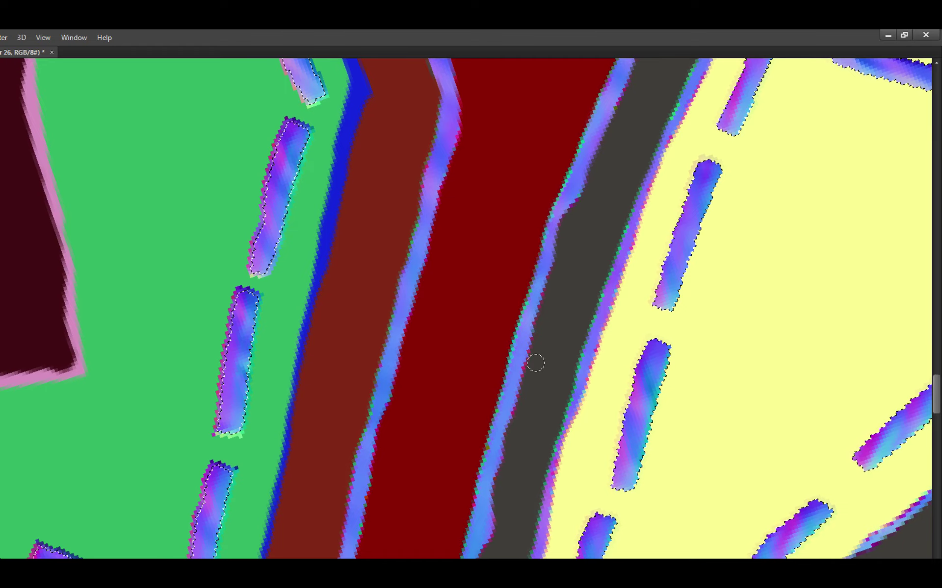
scroll(552, 374, "down", 4)
scroll(600, 407, "up", 5)
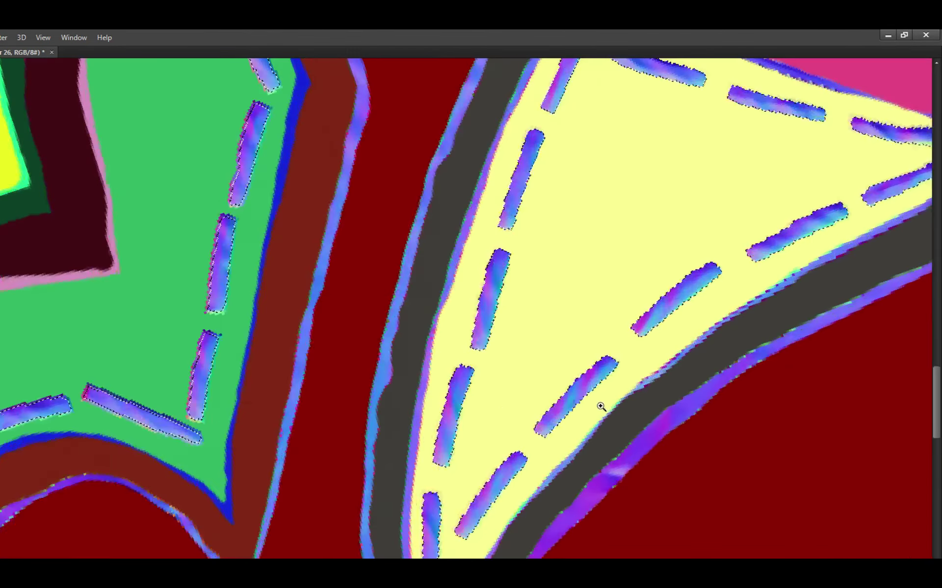
Cover the green outer fringe and magenta inner band with dark grey along the curved border towards the pink patch, and save.
scroll(601, 407, "up", 6)
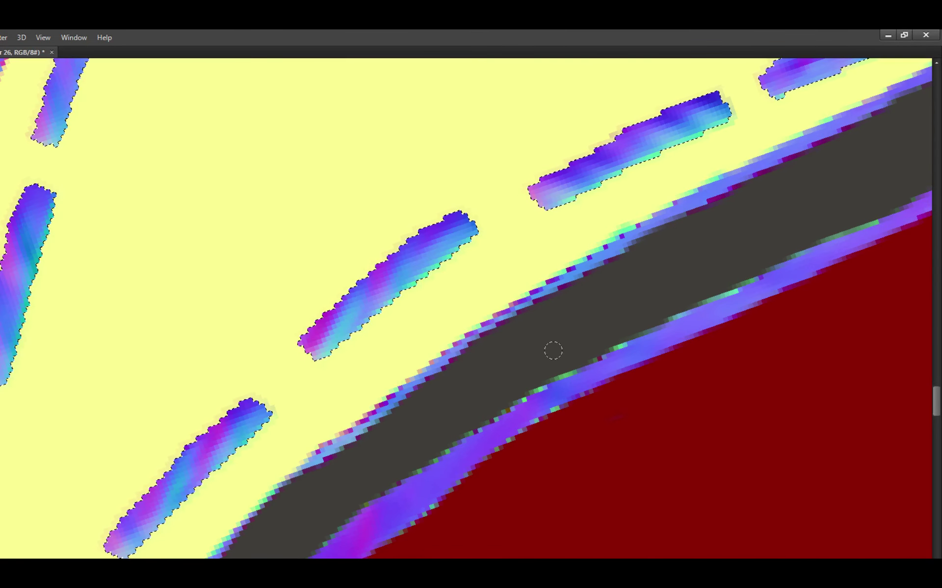
left_click_drag(561, 352, 713, 274)
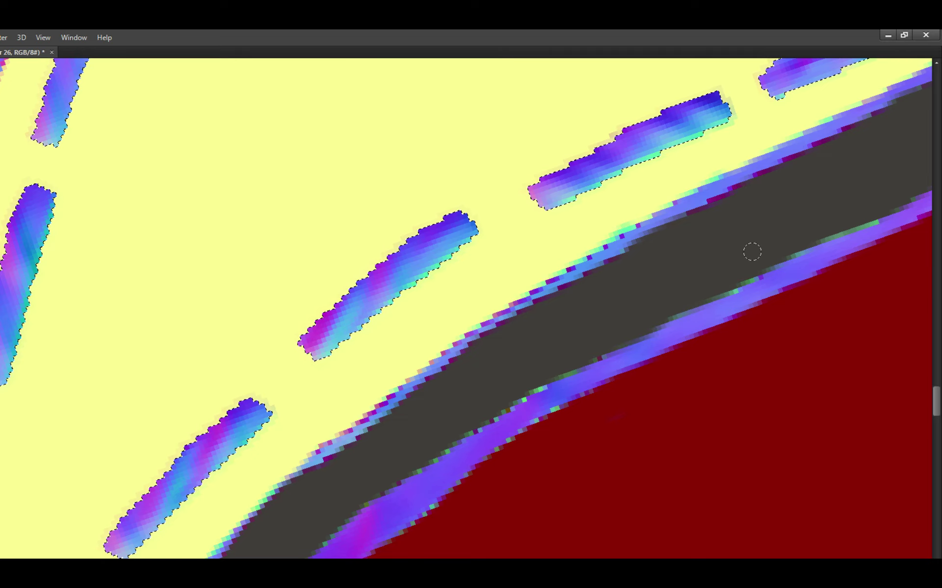
mouse_move(778, 238)
left_mouse_down()
mouse_move(658, 311)
mouse_move(662, 328)
left_mouse_up()
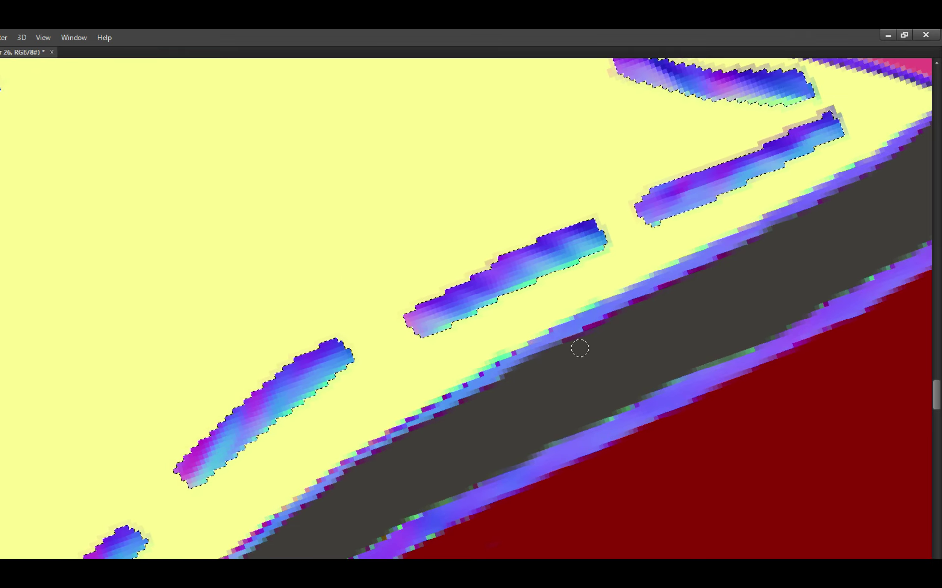
mouse_move(578, 346)
left_mouse_down()
mouse_move(646, 351)
mouse_move(640, 369)
mouse_move(661, 371)
left_mouse_up()
key("ctrl+s")
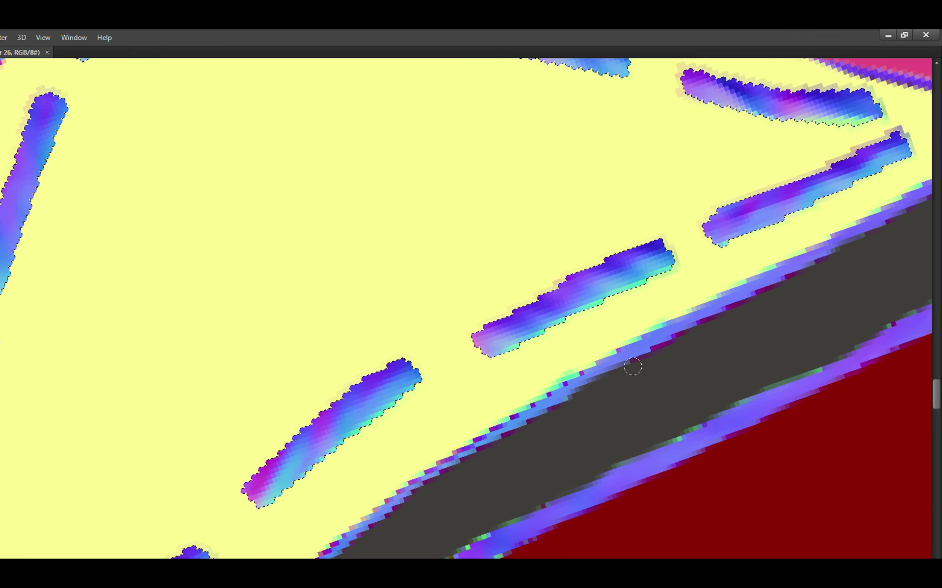
left_click_drag(737, 314, 658, 367)
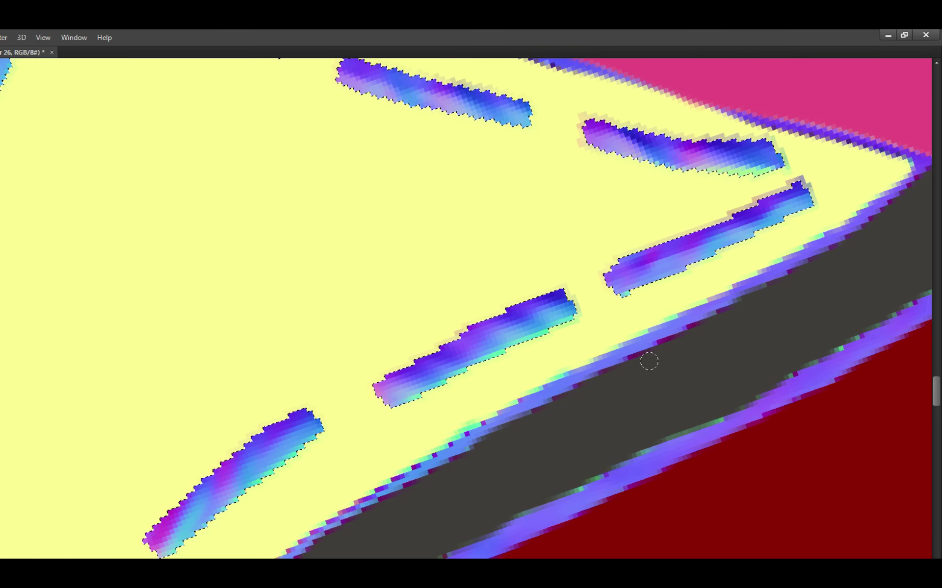
left_click(716, 327, "alt")
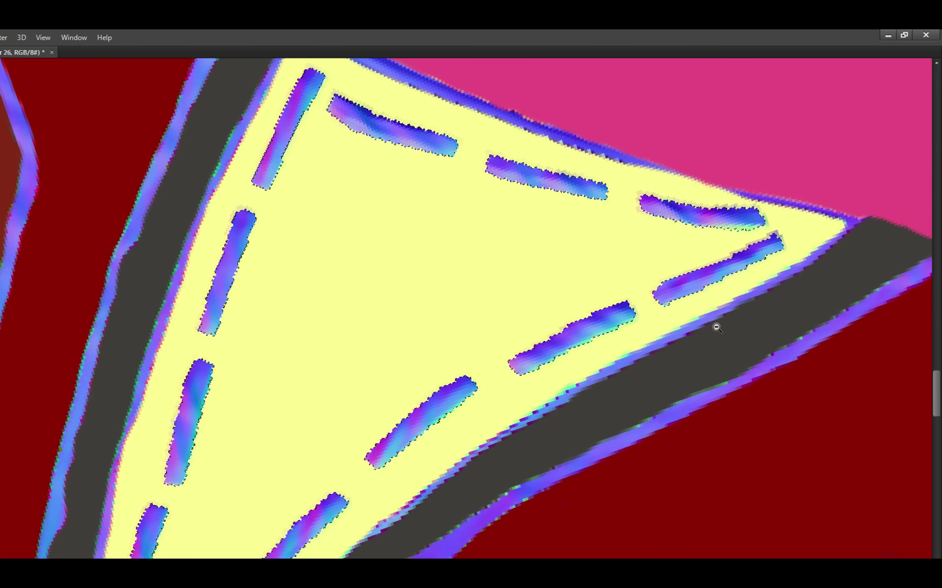
Bring back the hidden panels and switch the dark grey strips off and on to compare them with the normal map.
key("Tab")
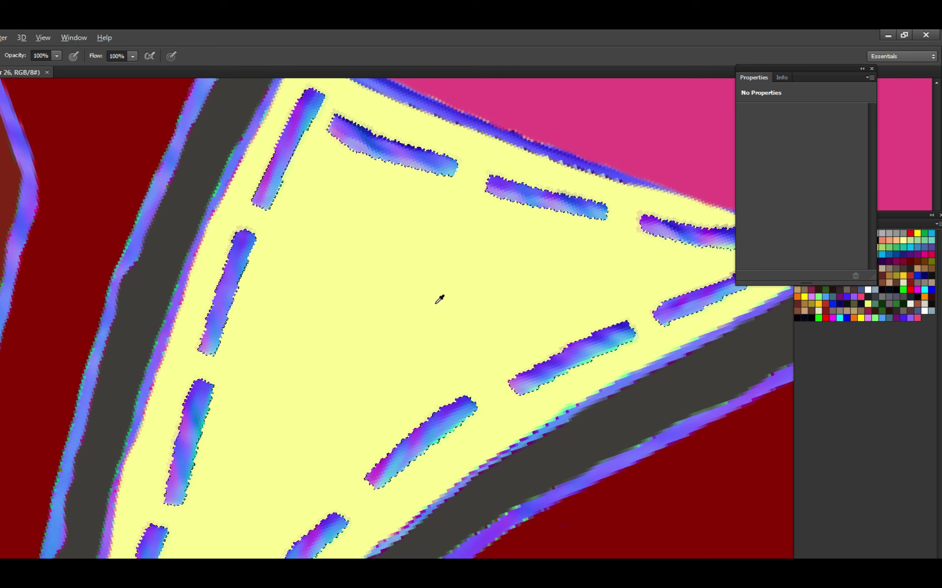
key("Tab")
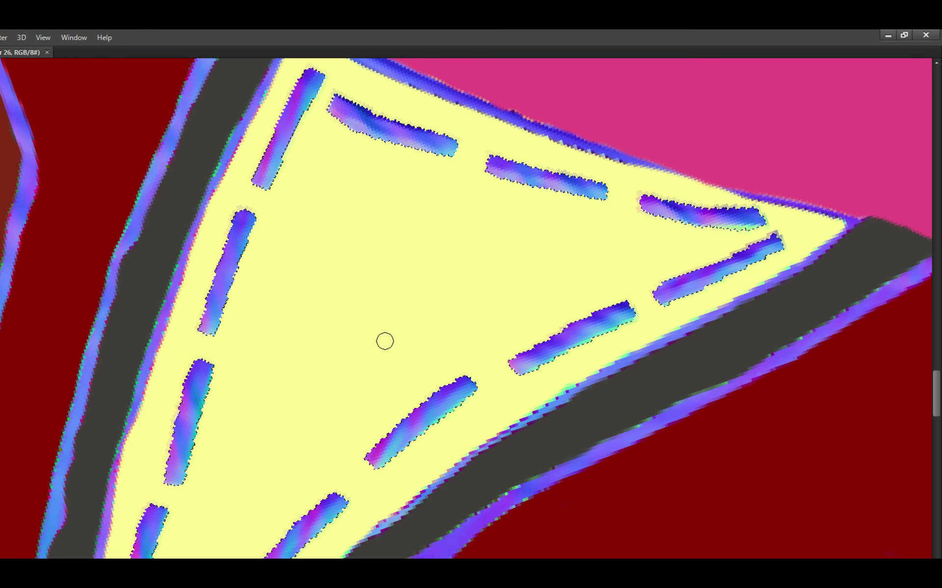
key("Tab")
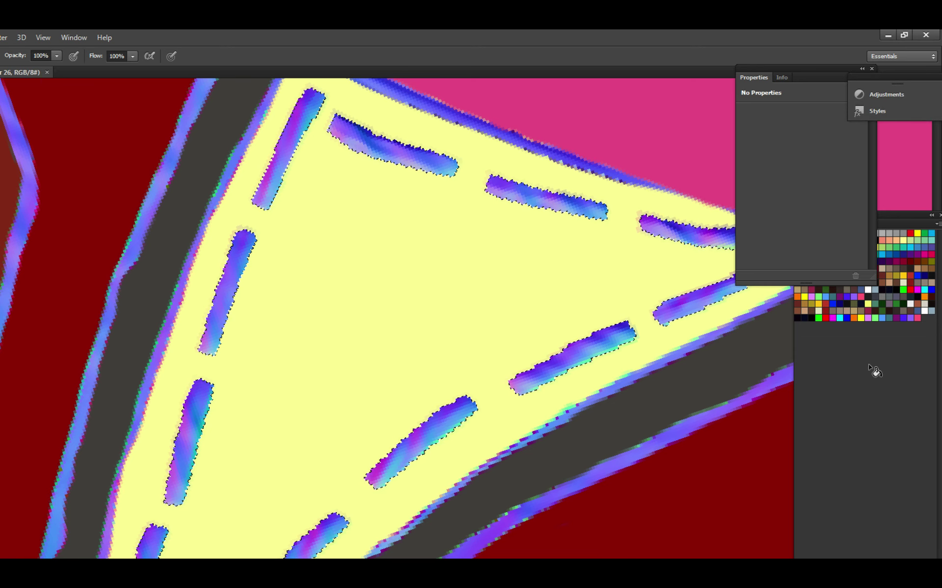
key("ctrl+z")
key("ctrl+z")
key("ctrl+z")
key("ctrl+z")
key("ctrl+z")
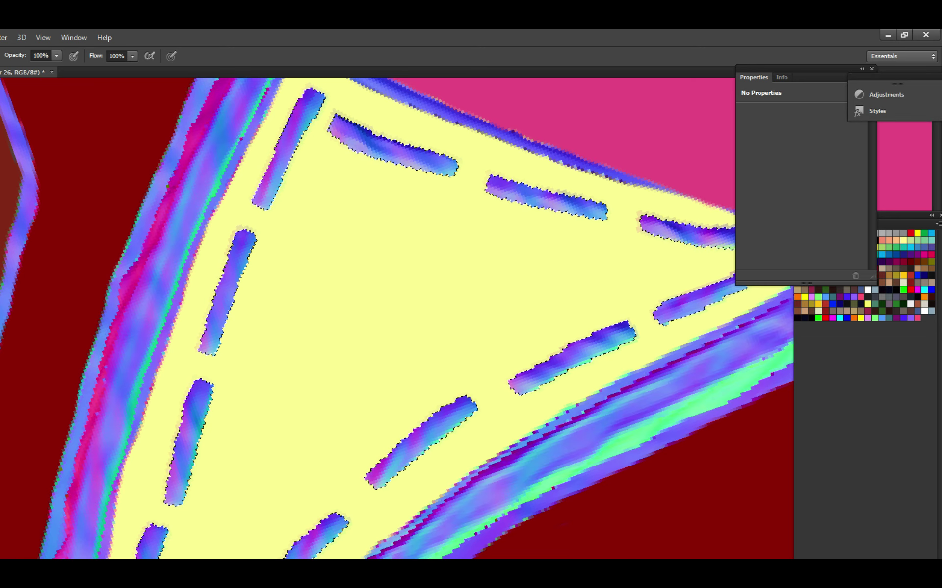
key("ctrl+z")
key("ctrl+z")
key("ctrl+z")
key("ctrl+z")
key("ctrl+z")
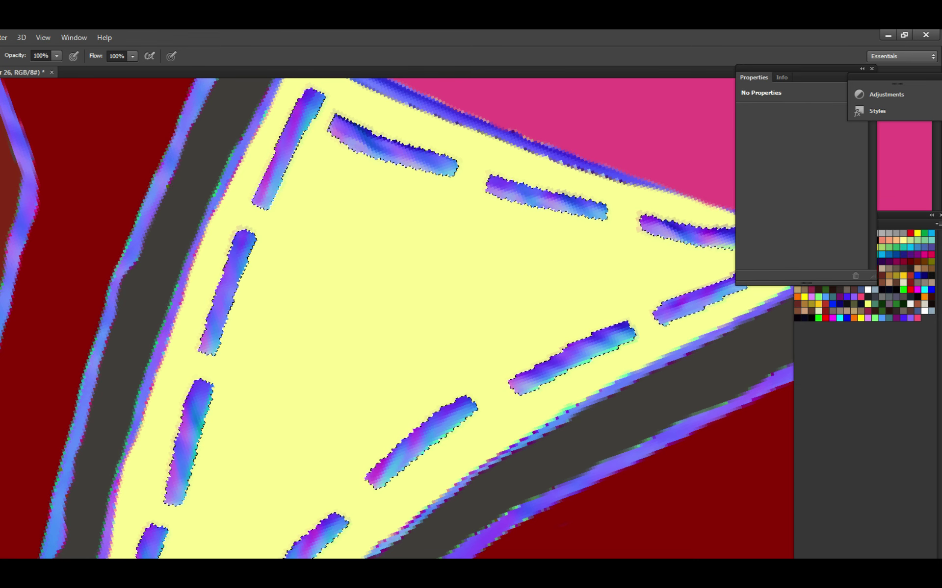
Switch the pale yellow fill off and on repeatedly to compare it with the normal map underneath.
key("ctrl+z")
key("ctrl+z")
key("ctrl+z")
key("ctrl+z")
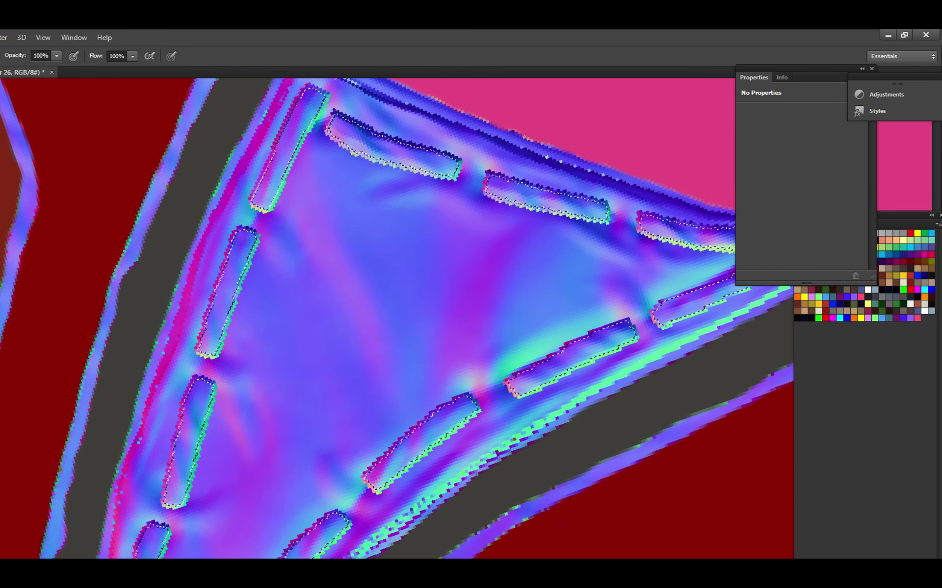
key("ctrl+z")
key("ctrl+z")
key("ctrl+z")
key("ctrl+z")
key("ctrl+z")
key("ctrl+z")
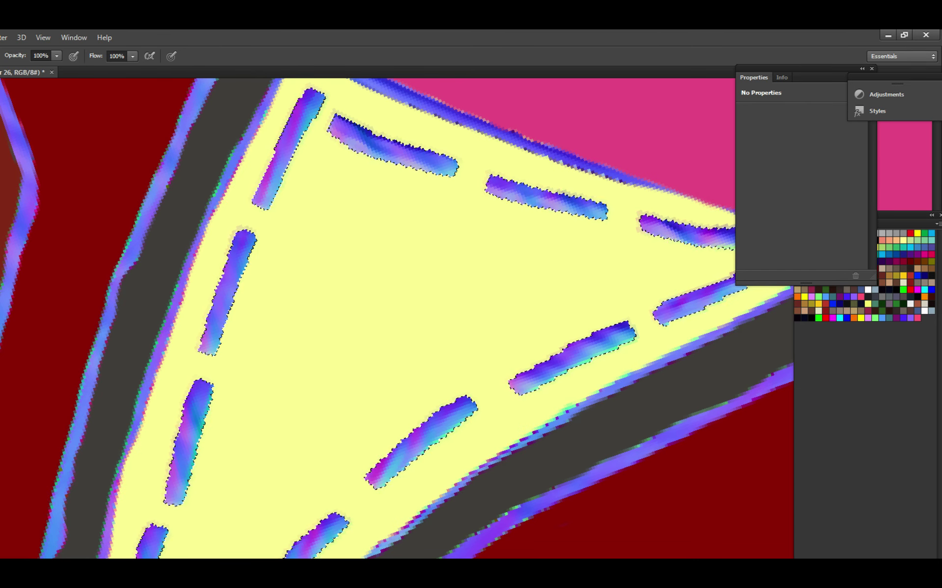
key("ctrl+z")
key("ctrl+z")
key("ctrl+z")
key("ctrl+z")
key("ctrl+z")
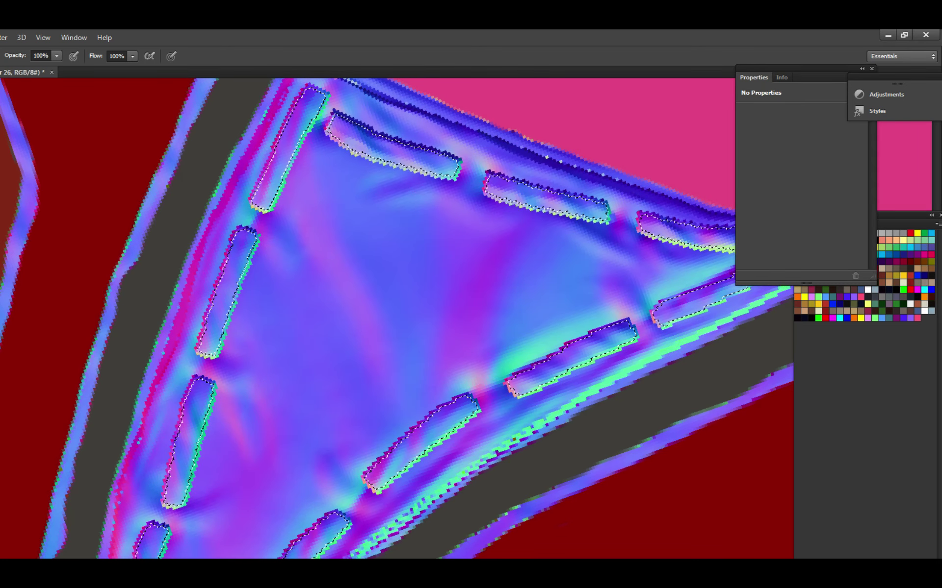
Toggle the pale yellow fill a few more times to check its coverage around the dashed stitch gaps.
key("ctrl+z")
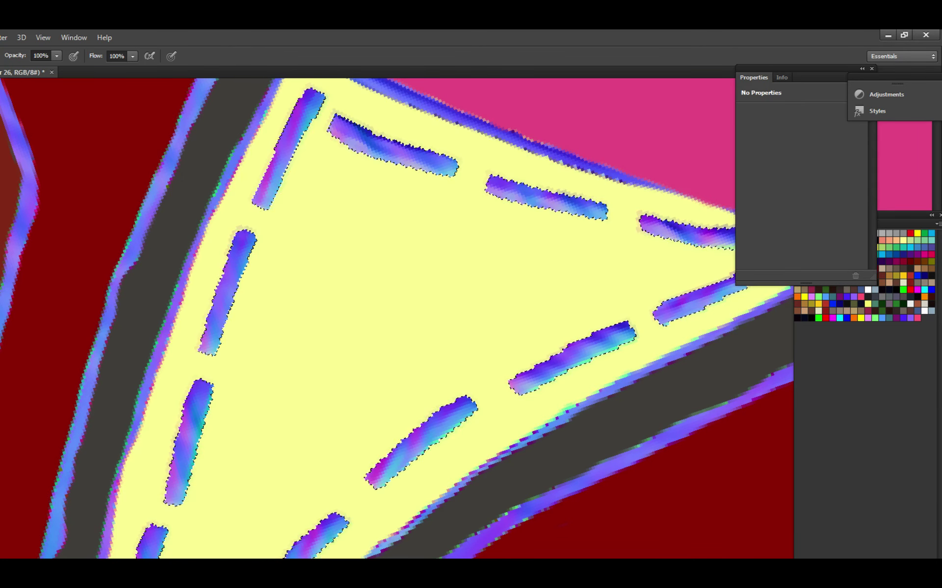
key("ctrl+z")
key("ctrl+z")
key("ctrl+z")
key("ctrl+z")
key("ctrl+z")
key("ctrl+z")
key("ctrl+z")
key("ctrl+z")
Examine the thin gap between the pale yellow fill and the dark grey strip along the patch's curved edge.
left_click(513, 405)
left_click_drag(513, 406, 579, 365)
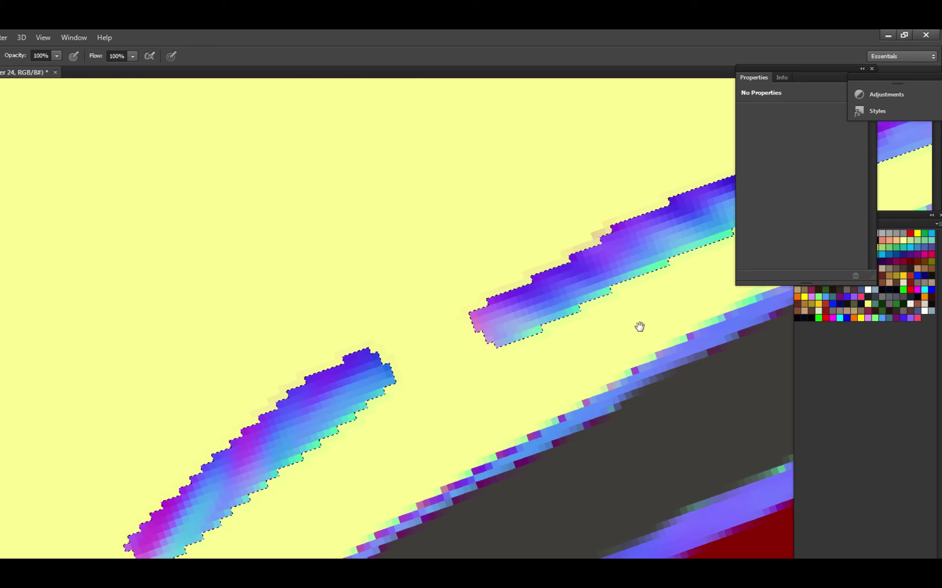
mouse_move(639, 325)
left_mouse_down()
mouse_move(433, 437)
mouse_move(448, 428)
mouse_move(443, 437)
left_mouse_up()
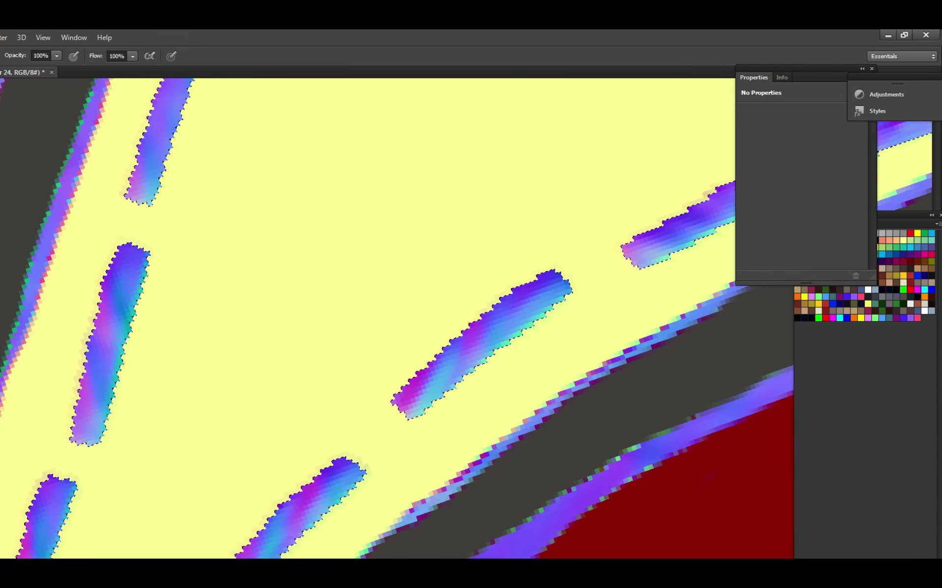
left_click(463, 453, "ctrl")
left_click(459, 460, "ctrl")
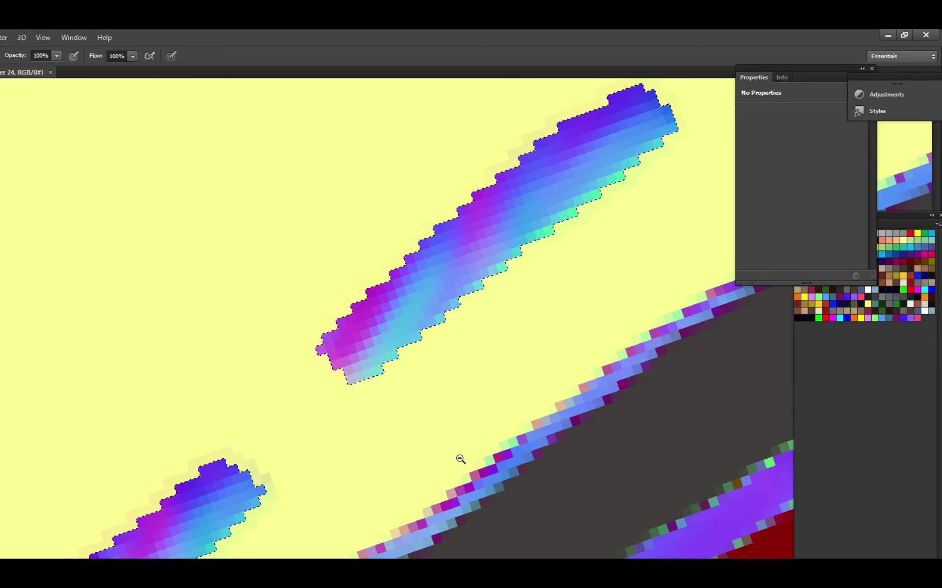
left_click(461, 454, "ctrl+alt")
left_click(464, 449, "ctrl")
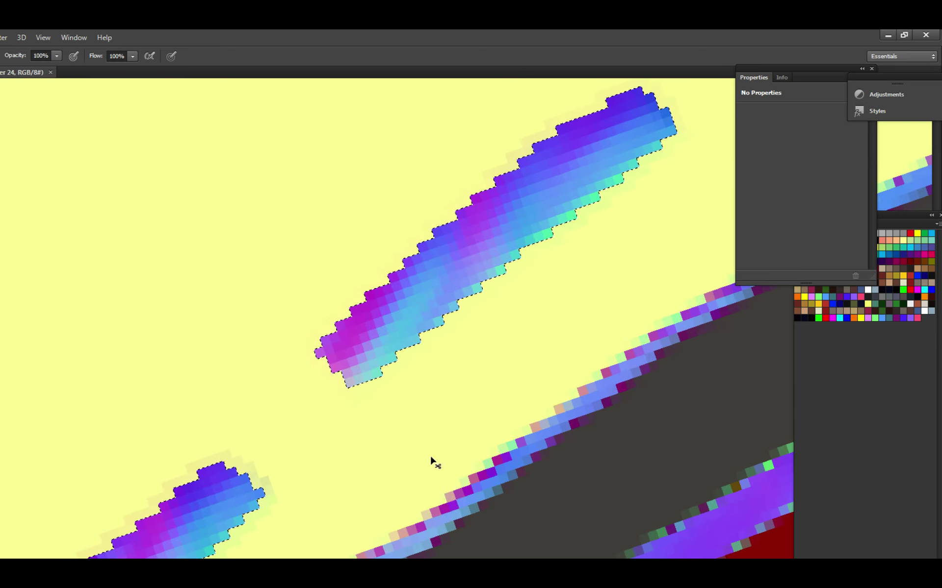
left_click(463, 457, "ctrl+alt")
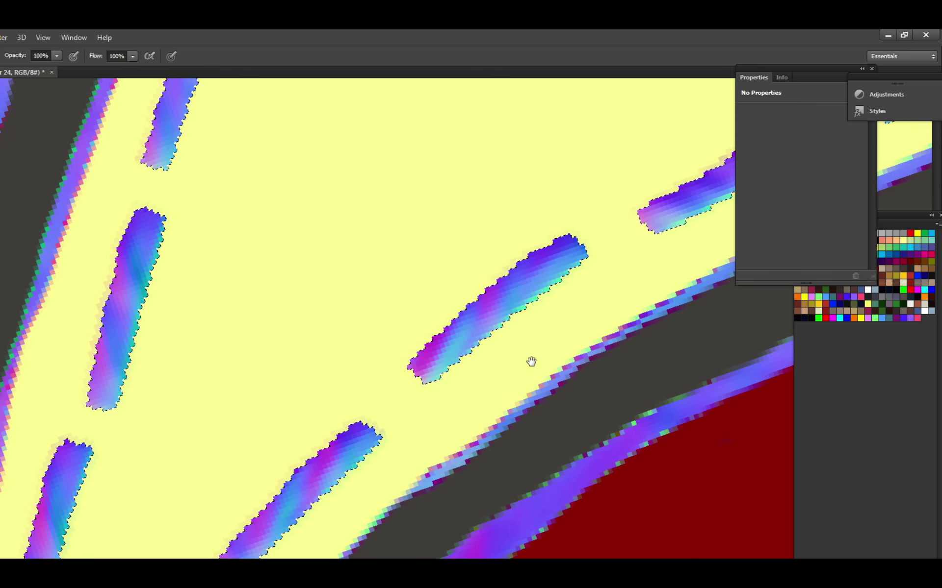
left_click_drag(530, 361, 494, 400)
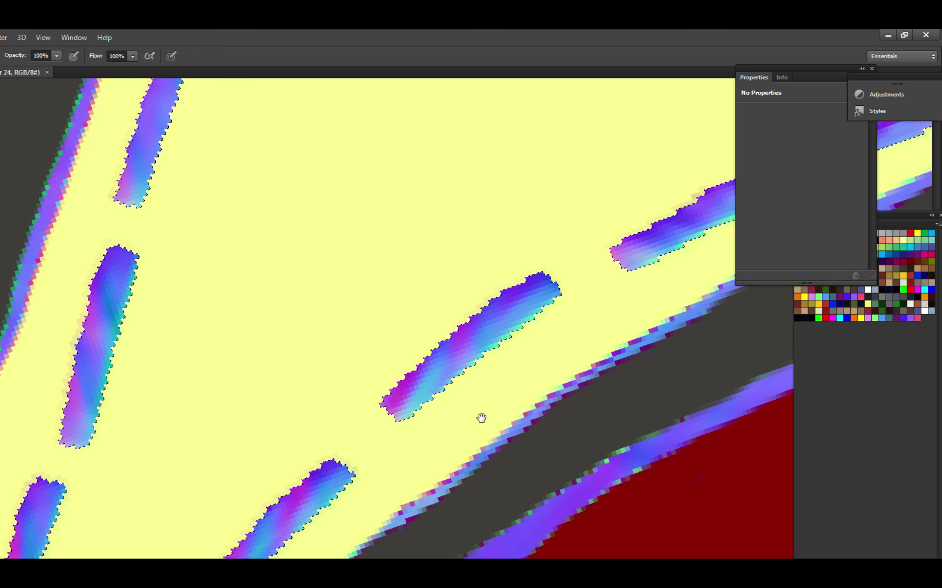
left_click_drag(507, 406, 510, 411)
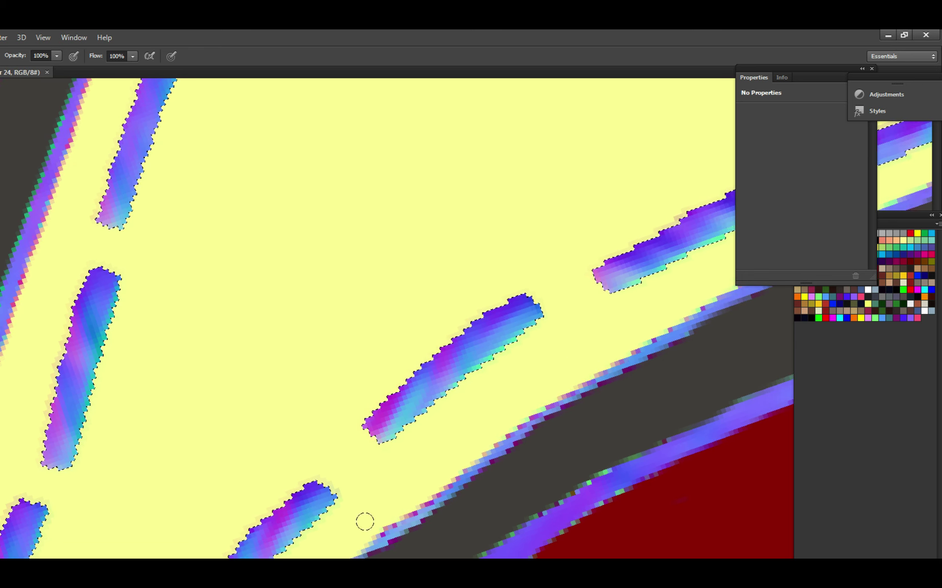
mouse_move(377, 497)
left_mouse_down()
mouse_move(467, 433)
mouse_move(456, 441)
mouse_move(496, 437)
mouse_move(528, 389)
left_mouse_up()
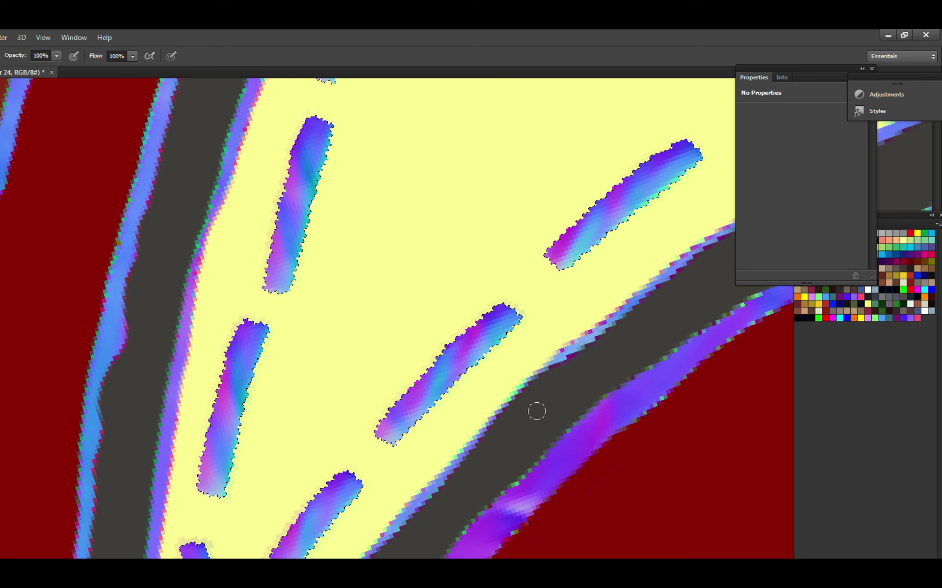
Switch the dark grey border strips off and on repeatedly to compare them with the normal map beneath.
key("ctrl+z")
key("ctrl+z")
key("ctrl+z")
key("ctrl+z")
key("ctrl+z")
key("ctrl+z")
key("ctrl+z")
key("ctrl+z")
key("ctrl+z")
key("ctrl+z")
key("ctrl+z")
key("ctrl+z")
key("ctrl+z")
key("ctrl+z")
key("ctrl+z")
key("ctrl+z")
key("ctrl+z")
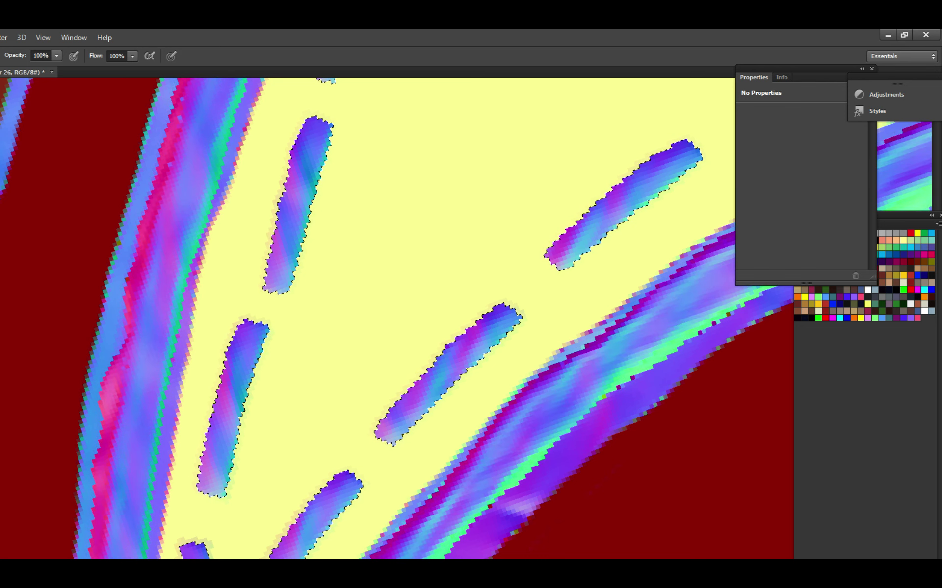
key("ctrl+z")
key("ctrl+z")
key("ctrl+z")
key("ctrl+z")
key("ctrl+z")
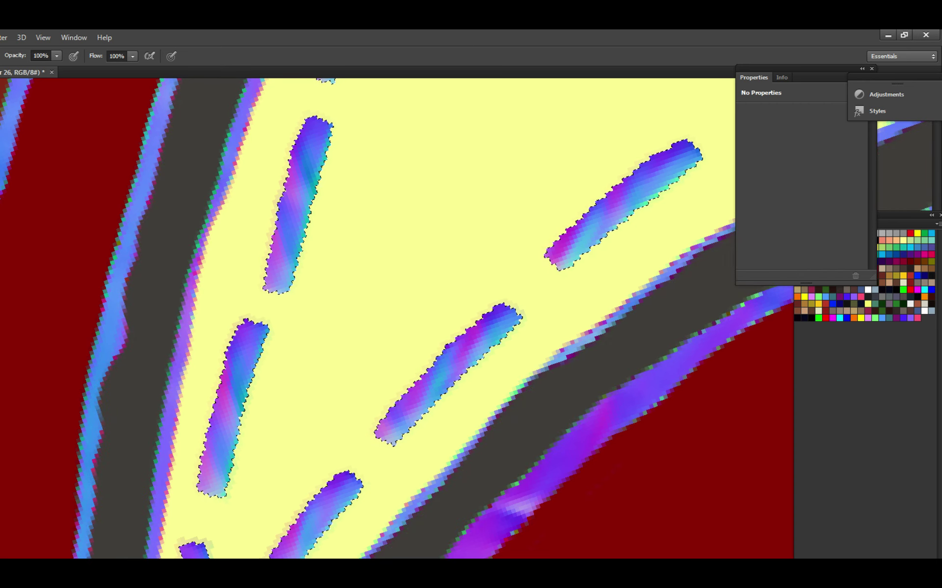
Inspect the dark grey strip's edges beside the dark red area, and look over the surrounding patches.
scroll(700, 330, "up", 4)
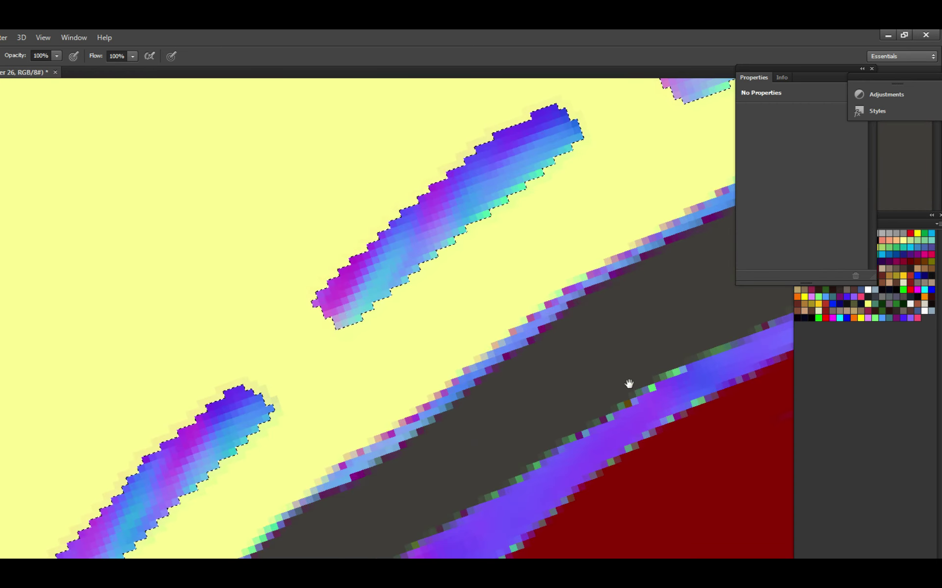
left_click_drag(629, 384, 562, 401)
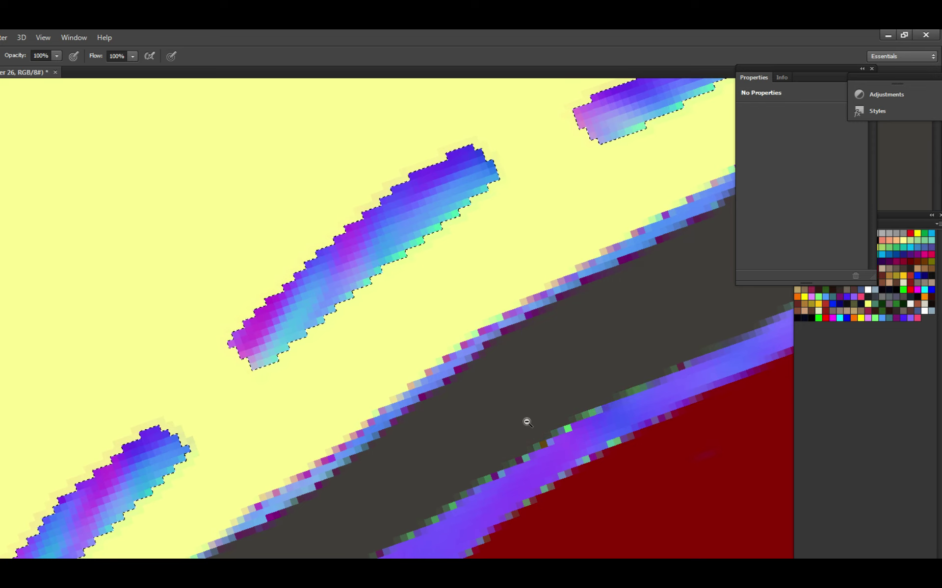
scroll(525, 420, "down", 3)
scroll(507, 428, "up", 3)
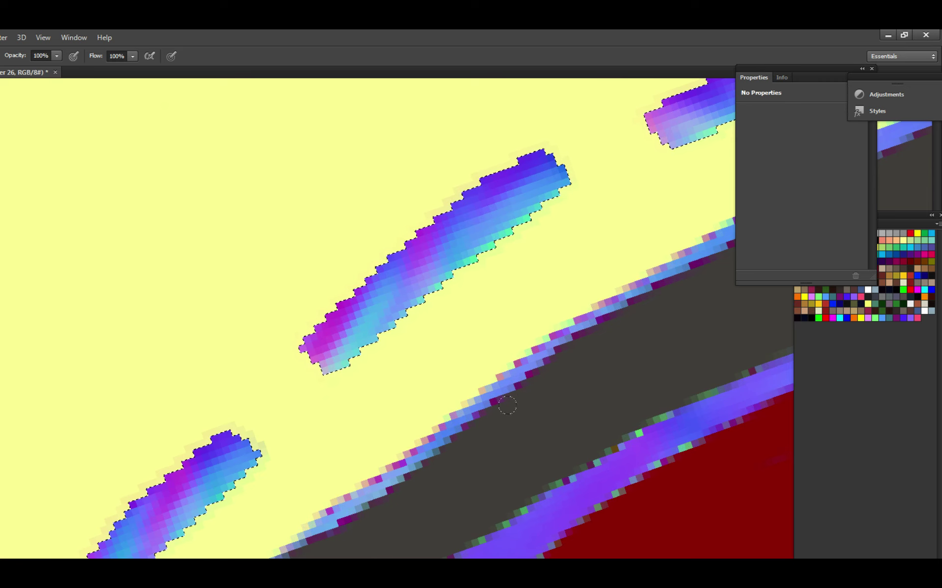
left_click_drag(633, 328, 507, 401)
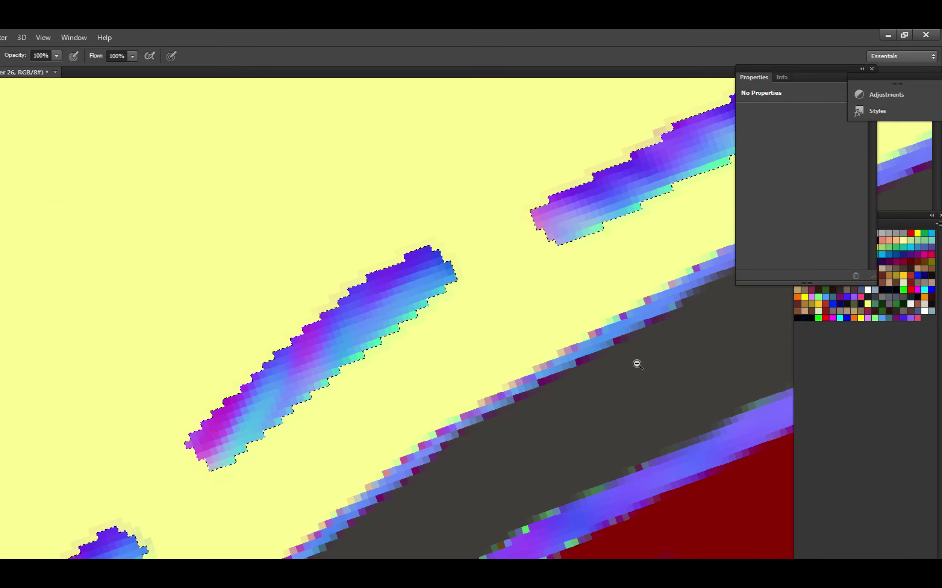
scroll(637, 361, "down", 3)
scroll(611, 416, "up", 4)
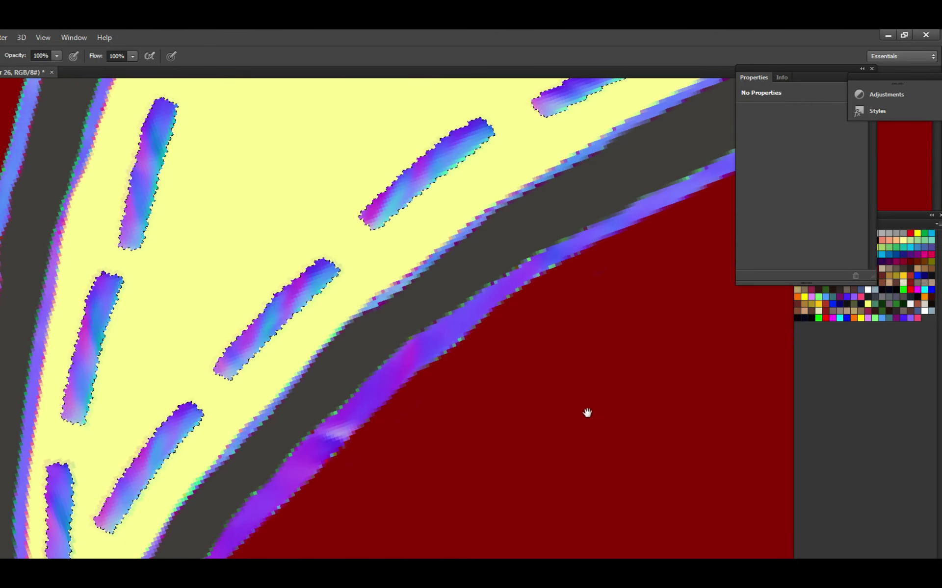
scroll(557, 390, "down", 3)
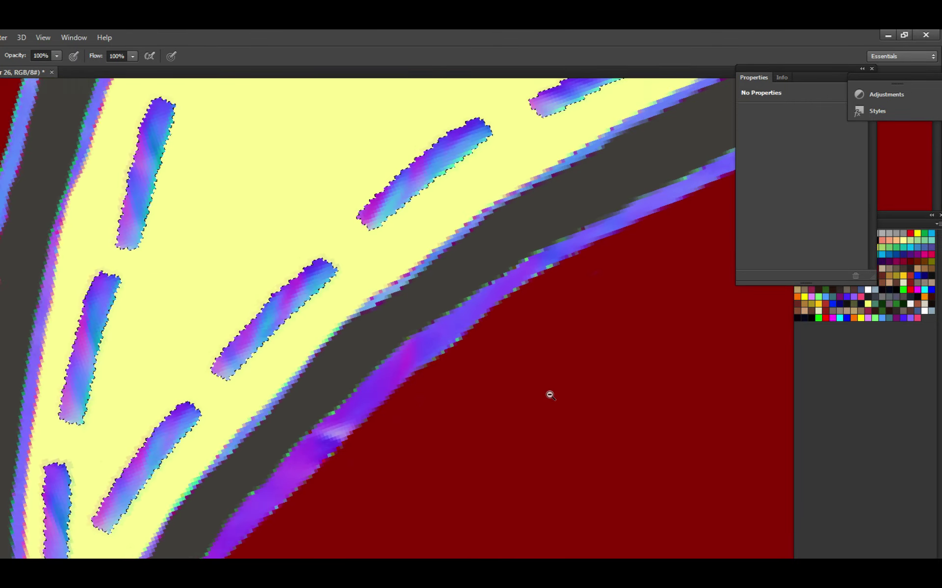
scroll(558, 407, "up", 3)
scroll(556, 412, "up", 2)
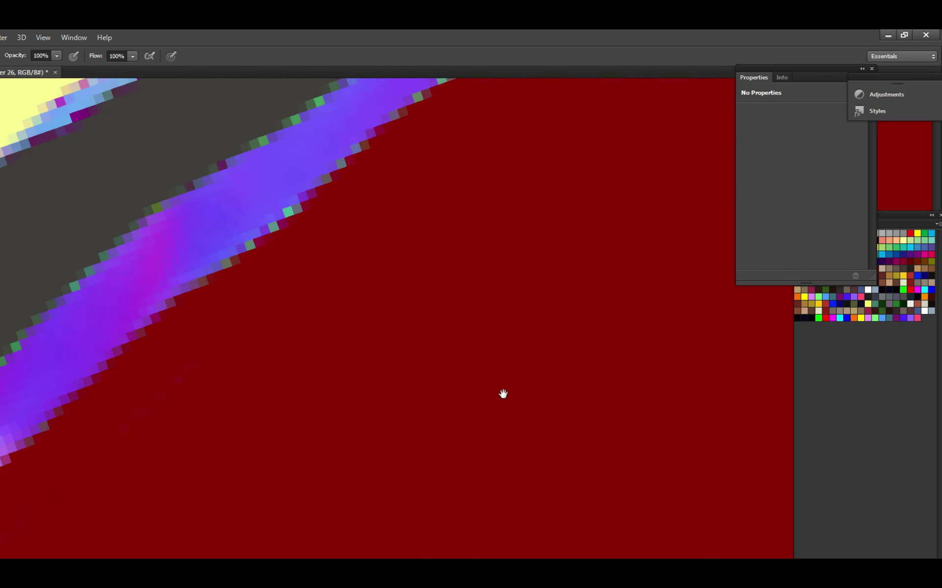
scroll(524, 377, "up", 2)
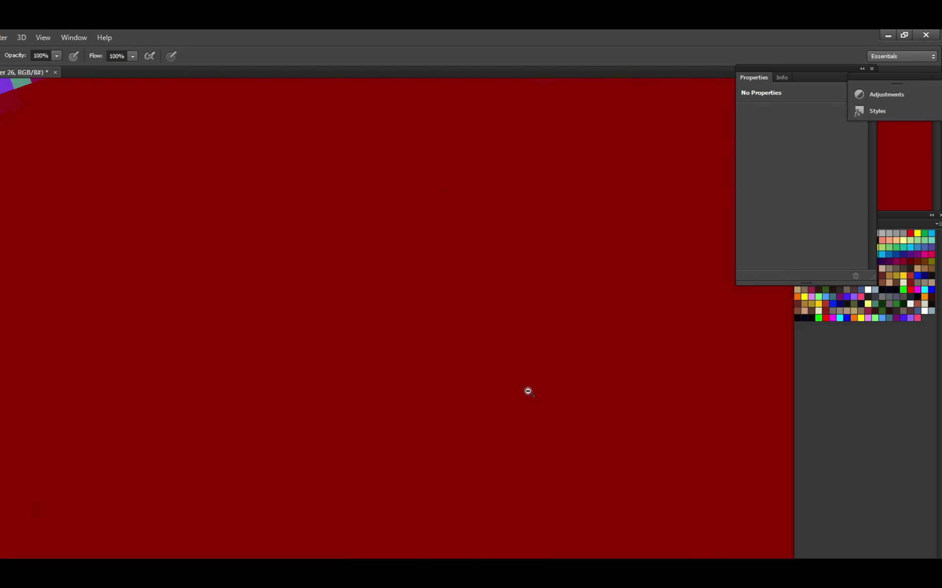
scroll(524, 392, "down", 1)
scroll(531, 403, "down", 6)
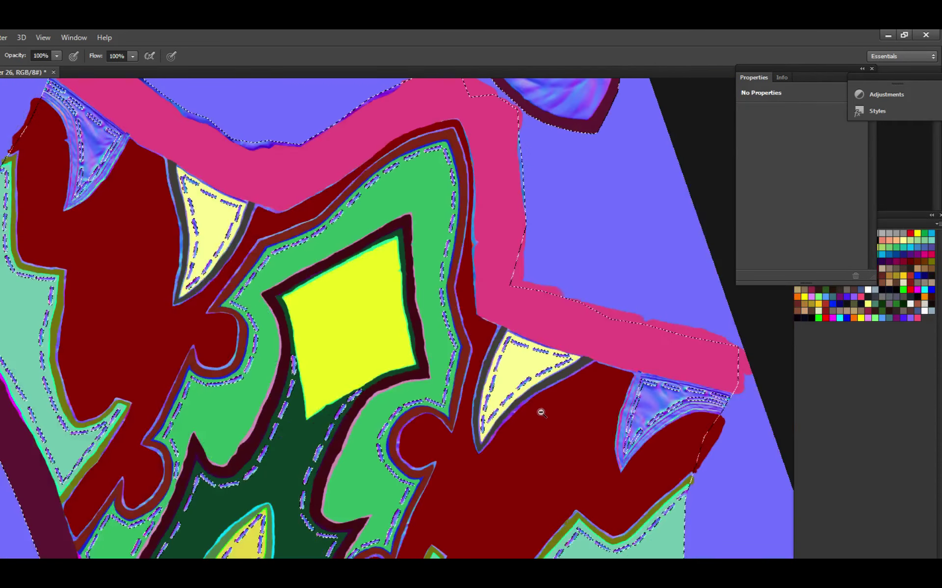
left_click(548, 418)
scroll(554, 423, "down", 1)
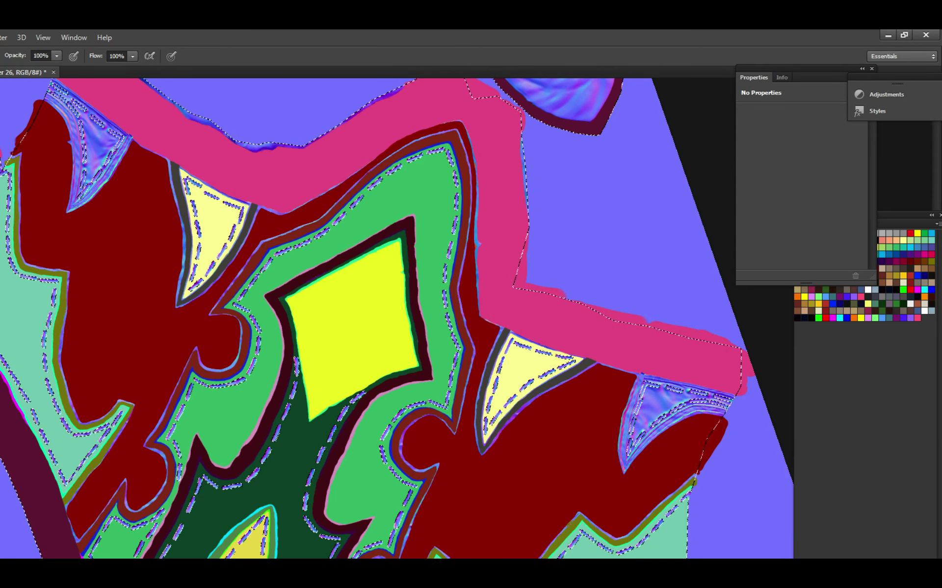
Clear the stitch selection, show the crimson edging around the dark red areas, and save the document.
key("l")
key("ctrl+d")
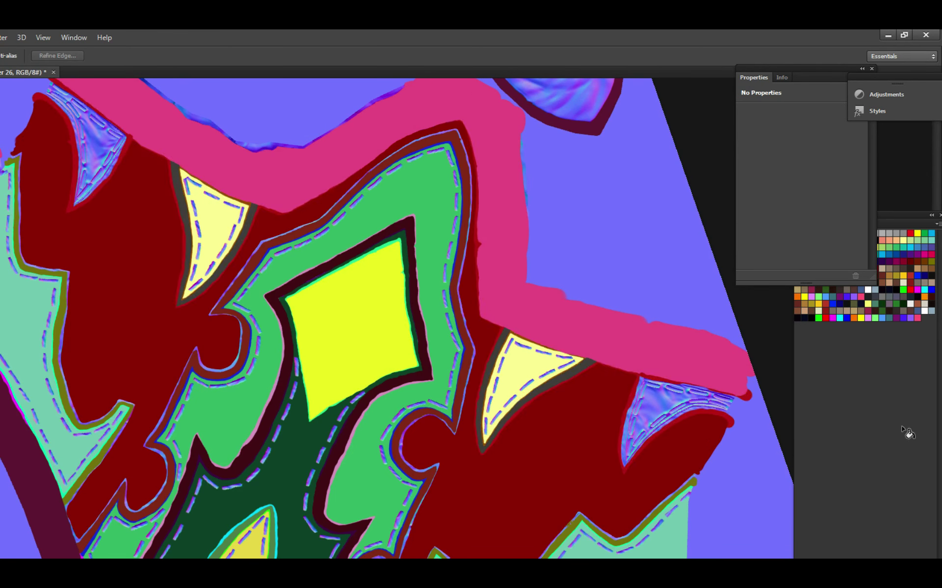
left_click(637, 390, "ctrl")
left_click(642, 395, "ctrl")
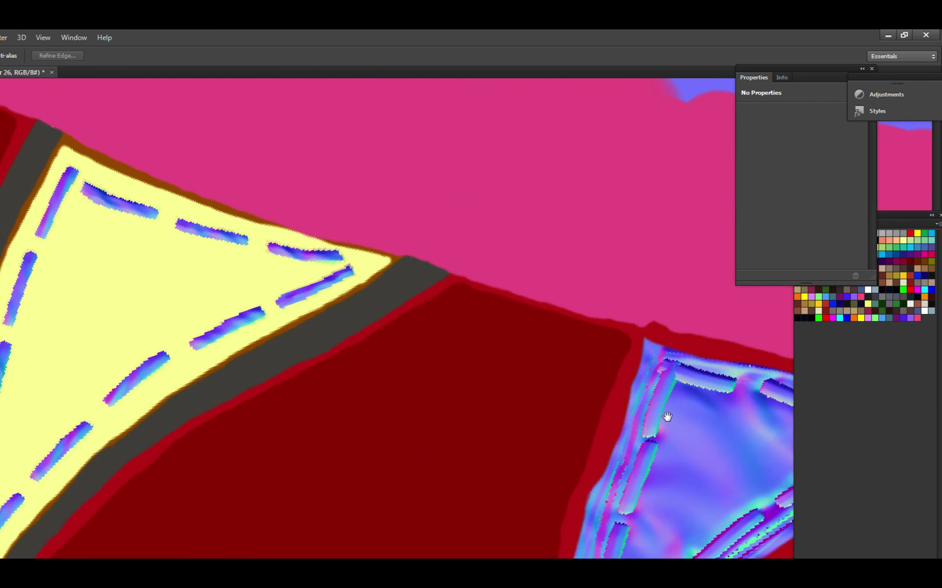
left_click(659, 419, "ctrl")
left_click(588, 423, "ctrl+alt")
left_click(591, 425, "ctrl+alt")
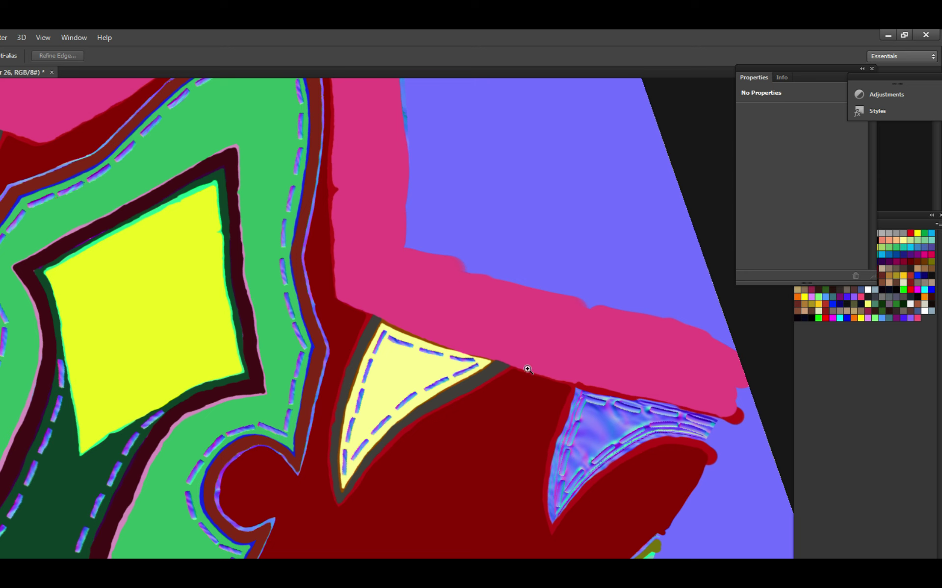
left_click_drag(540, 494, 617, 376)
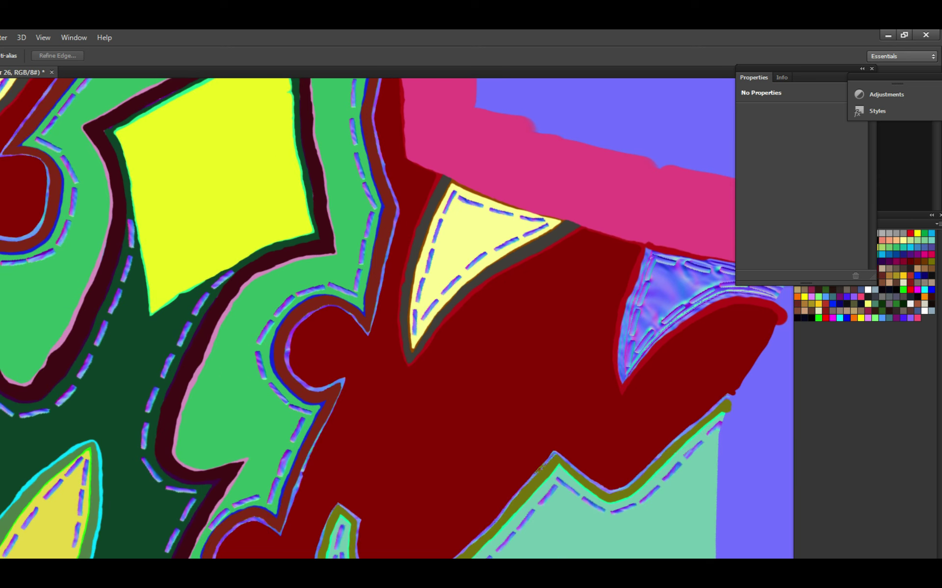
left_click(672, 412, "ctrl+alt")
key("ctrl+s")
Preview the dark teal and purple base colours, and hide the crimson edging around the dark red areas.
left_click(707, 392)
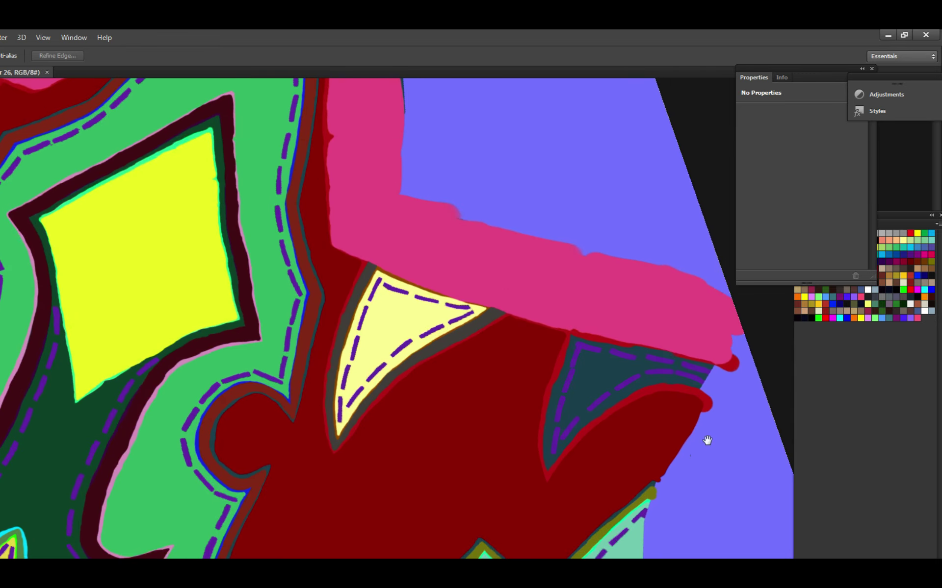
key("ctrl+z")
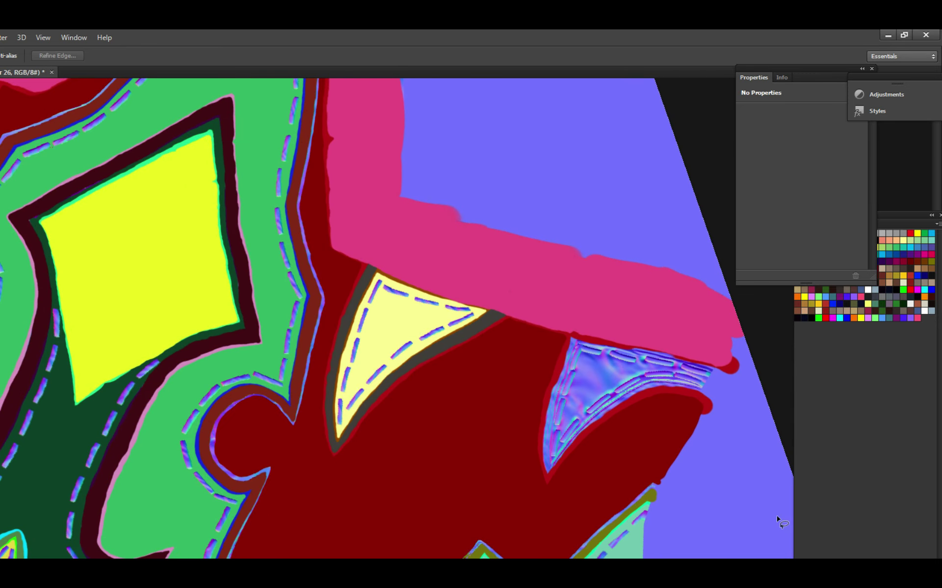
left_click(608, 374)
left_click(630, 396)
left_click(633, 398, "alt")
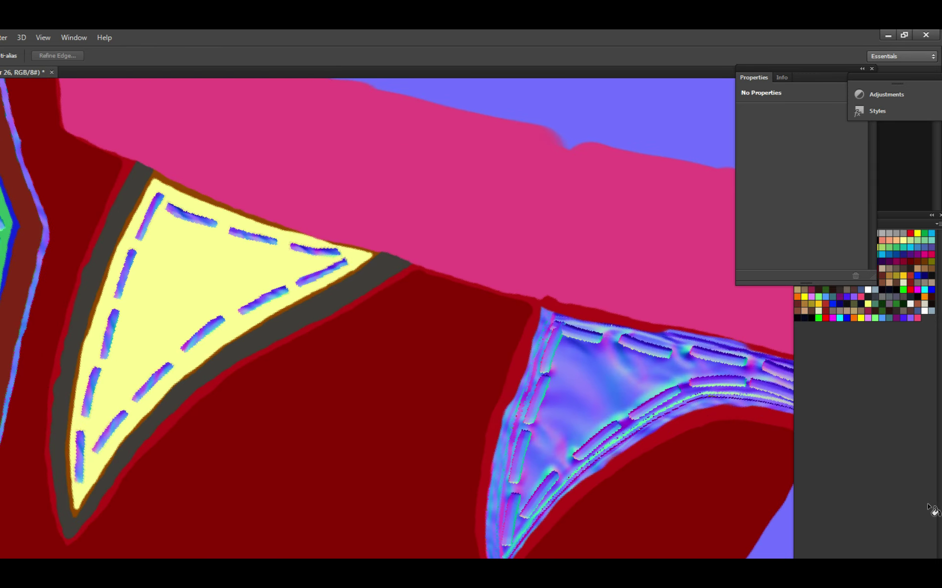
key("ctrl+z")
key("ctrl+z")
key("ctrl+z")
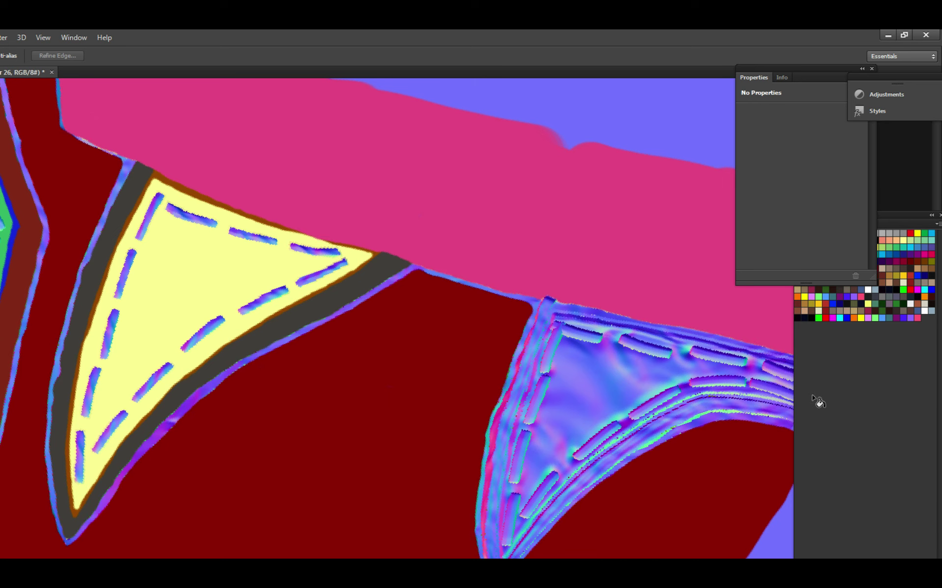
Show the base colour layer and select its dark teal area around the purple stitches on the unfilled pointed patch with the Magic Wand.
left_click(622, 362)
left_click(620, 393)
left_click(635, 405, "alt")
left_click(627, 420)
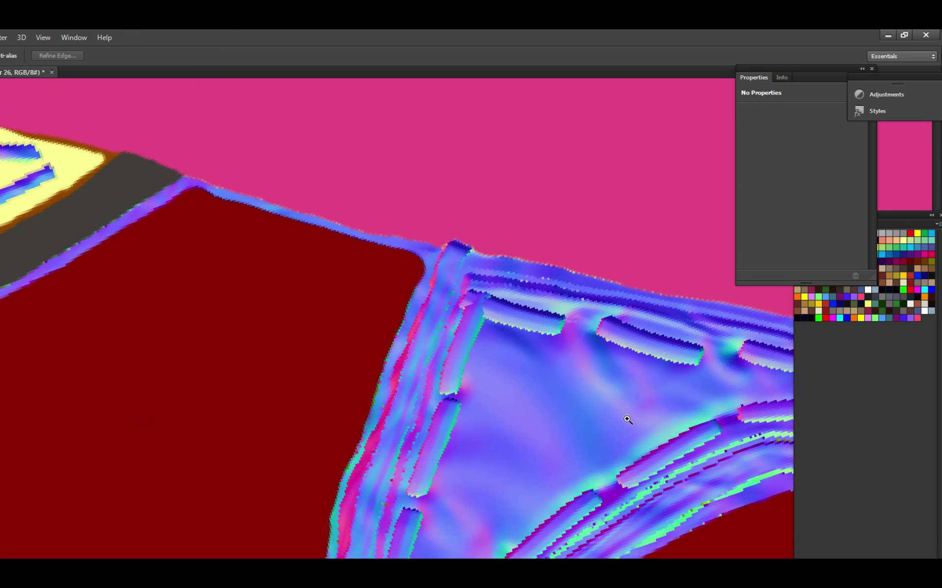
left_click(630, 418, "alt")
left_click(549, 314)
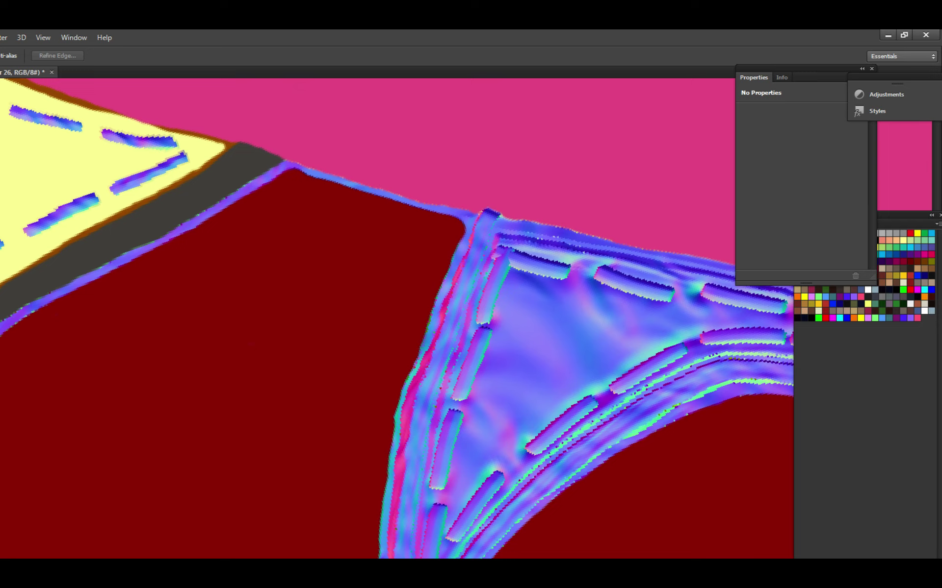
left_click(898, 531)
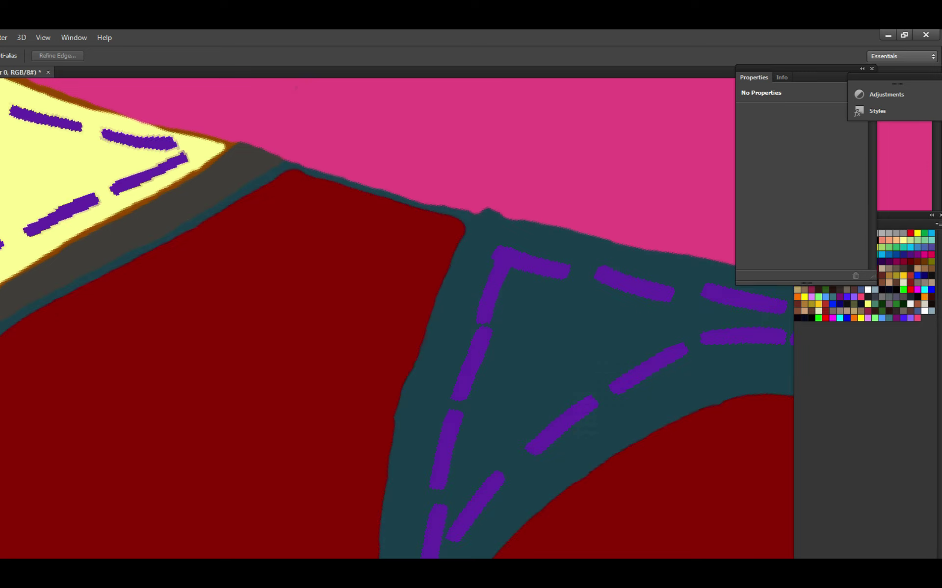
key("w")
left_click(509, 332)
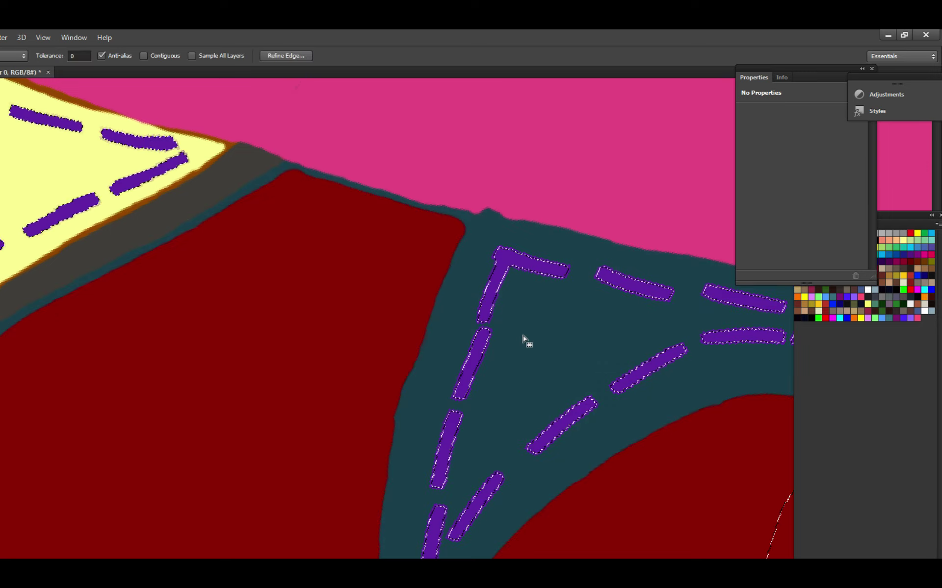
key("ctrl+space")
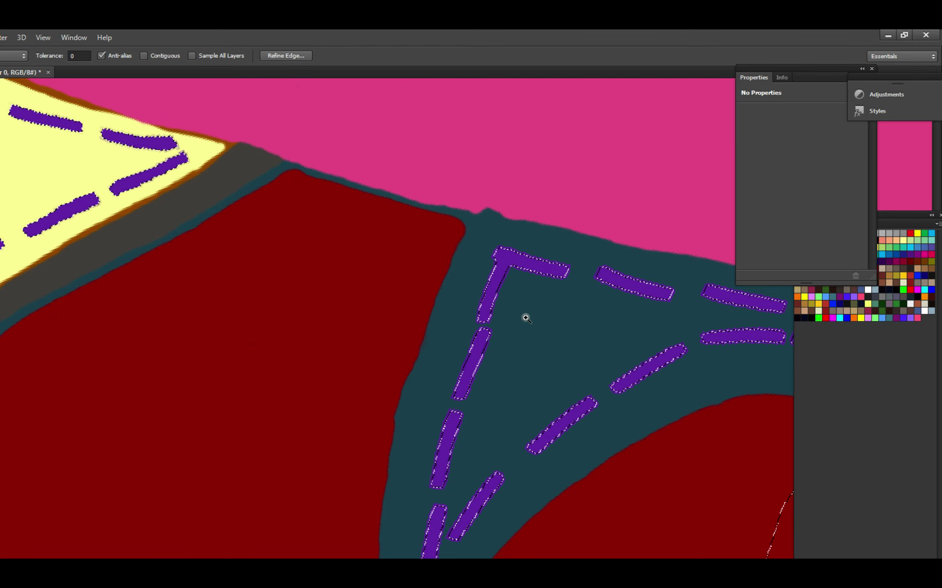
left_click(534, 316, "ctrl+alt")
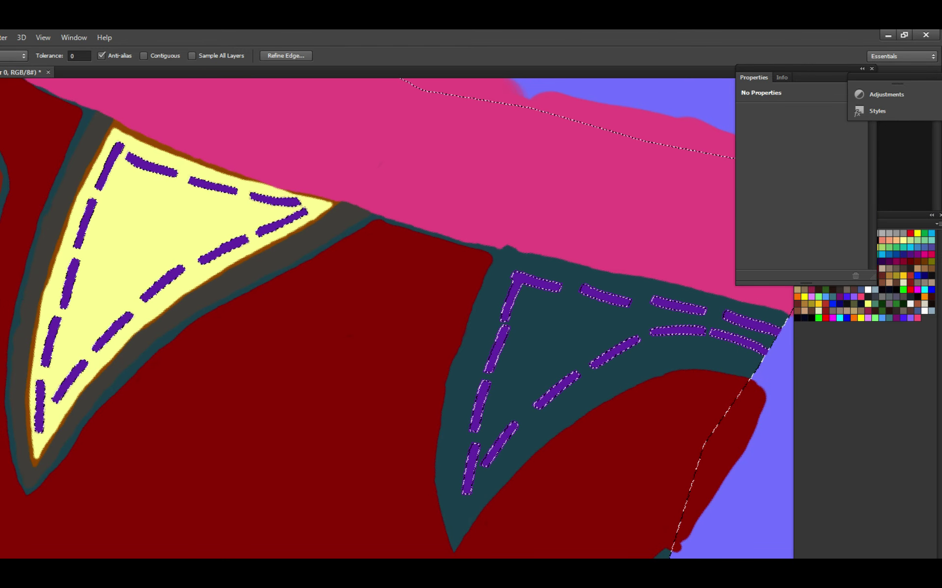
Hide the base colours, add a new layer, and sample brown for painting with the stitch selection still active.
key("Delete")
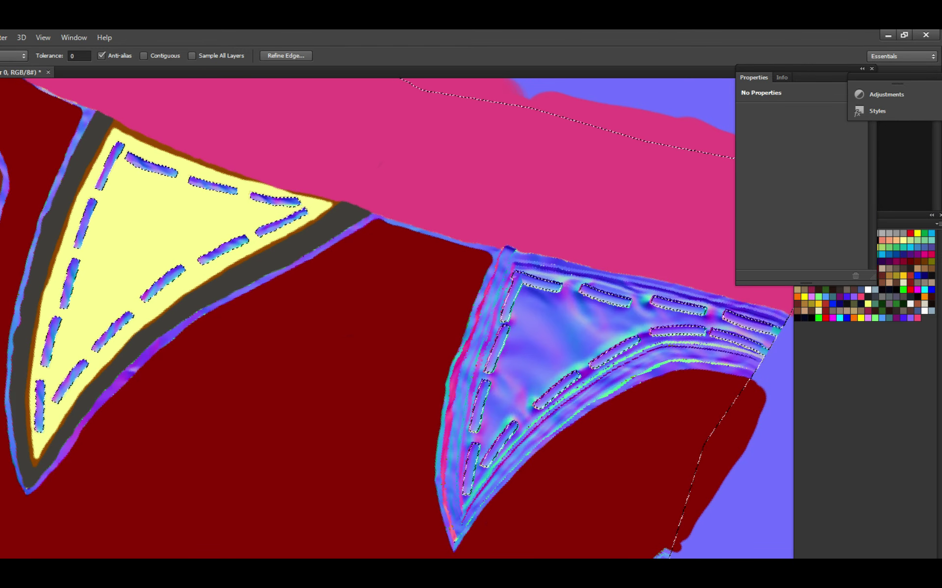
key("ctrl+shift+alt+n")
key("i")
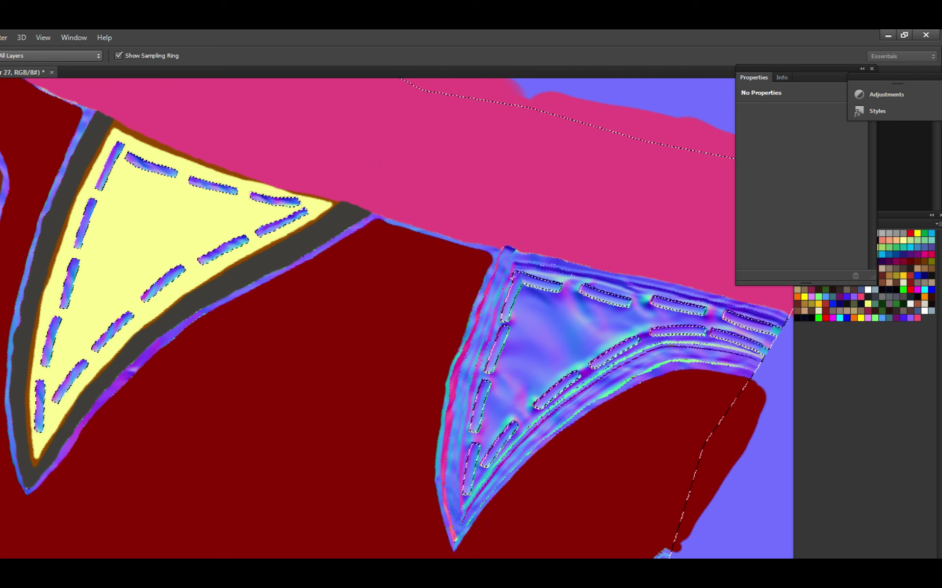
key("w")
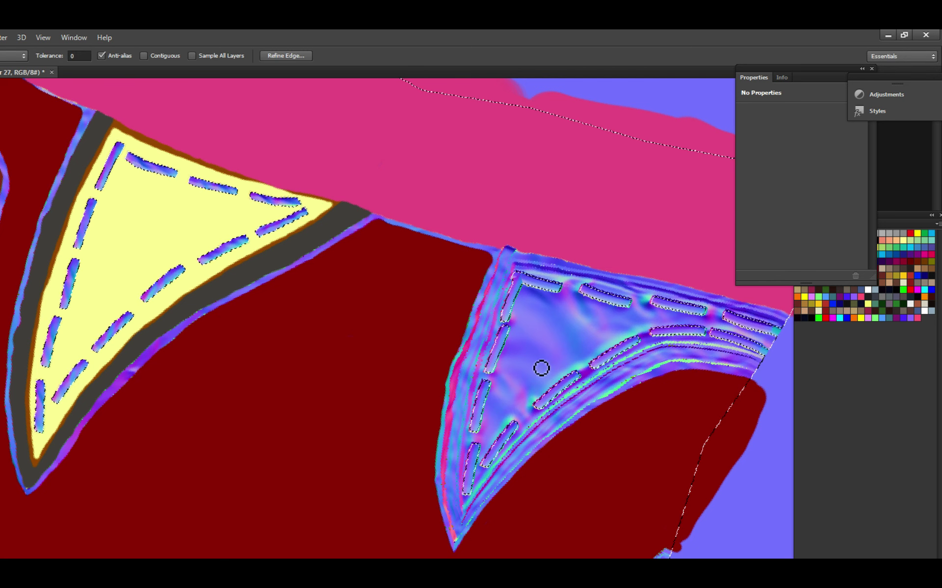
Paint brown with the Brush beside and between the long side row of stitches on the unfilled pointed patch.
key("b")
scroll(522, 367, "up", 4)
mouse_move(540, 349)
left_mouse_down()
mouse_move(508, 422)
mouse_move(495, 418)
left_mouse_up()
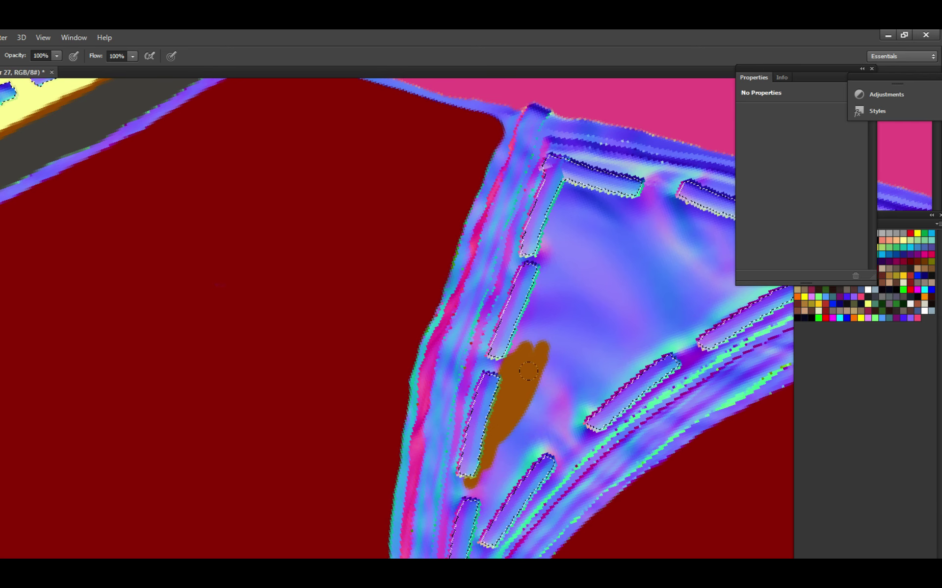
mouse_move(559, 387)
left_mouse_down()
mouse_move(578, 334)
mouse_move(519, 324)
left_mouse_up()
scroll(538, 304, "up", 3)
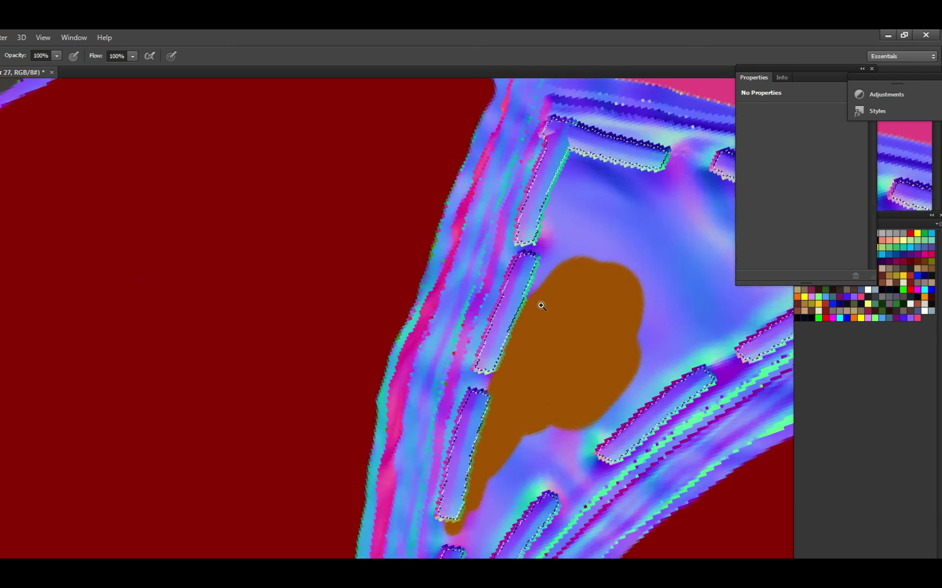
mouse_move(584, 295)
left_mouse_down()
mouse_move(526, 271)
mouse_move(546, 373)
left_mouse_up()
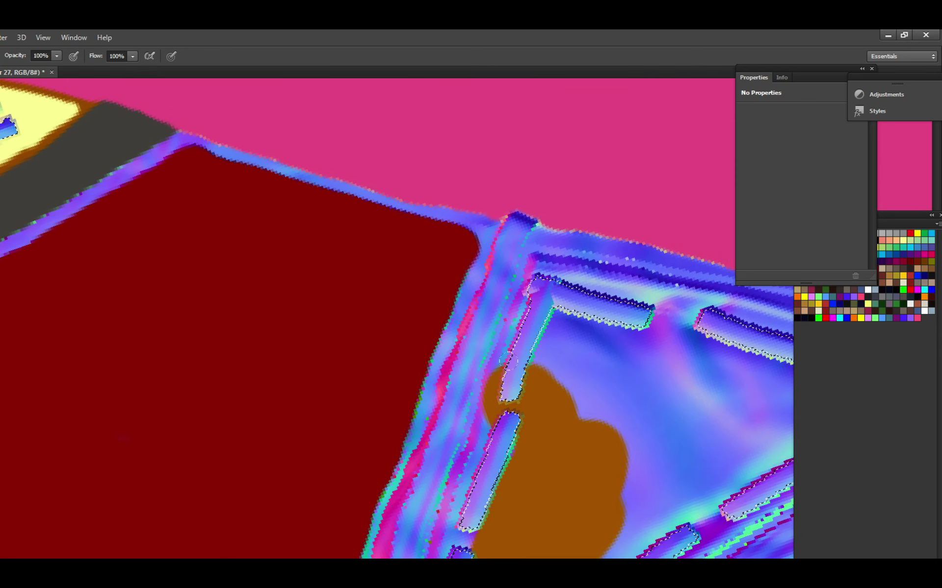
Extend the brown across the patch's middle and around the stitches below the pink border.
mouse_move(539, 314)
left_mouse_down()
mouse_move(606, 293)
mouse_move(659, 307)
left_mouse_up()
scroll(659, 306, "right", 2)
mouse_move(652, 388)
left_mouse_down()
mouse_move(598, 374)
mouse_move(584, 397)
left_mouse_up()
scroll(585, 397, "down", 2)
mouse_move(603, 282)
left_mouse_down()
mouse_move(706, 314)
mouse_move(677, 350)
left_mouse_up()
scroll(676, 351, "down", 2)
mouse_move(608, 417)
left_mouse_down()
mouse_move(528, 343)
mouse_move(584, 367)
left_mouse_up()
scroll(542, 396, "right", 2)
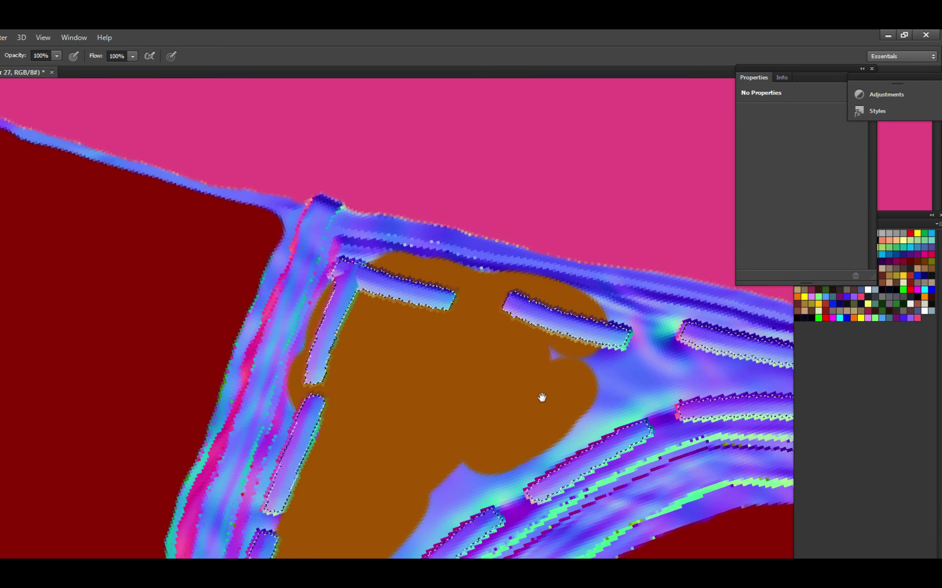
scroll(543, 395, "up", 1)
mouse_move(542, 396)
left_mouse_down()
mouse_move(582, 354)
mouse_move(603, 358)
mouse_move(618, 343)
mouse_move(518, 311)
mouse_move(610, 325)
mouse_move(638, 343)
left_mouse_up()
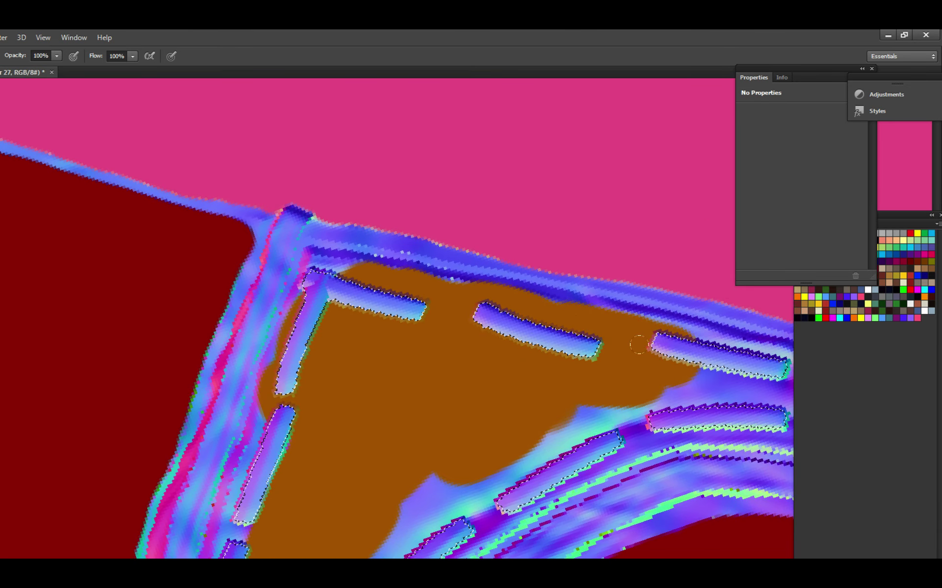
Carry the brown through the narrow stitched end of the patch up to its cut edge beside the flat blue.
scroll(637, 343, "right", 3)
mouse_move(638, 407)
left_mouse_down()
mouse_move(525, 366)
mouse_move(534, 397)
mouse_move(697, 452)
left_mouse_up()
scroll(524, 365, "right", 5)
scroll(492, 373, "down", 5)
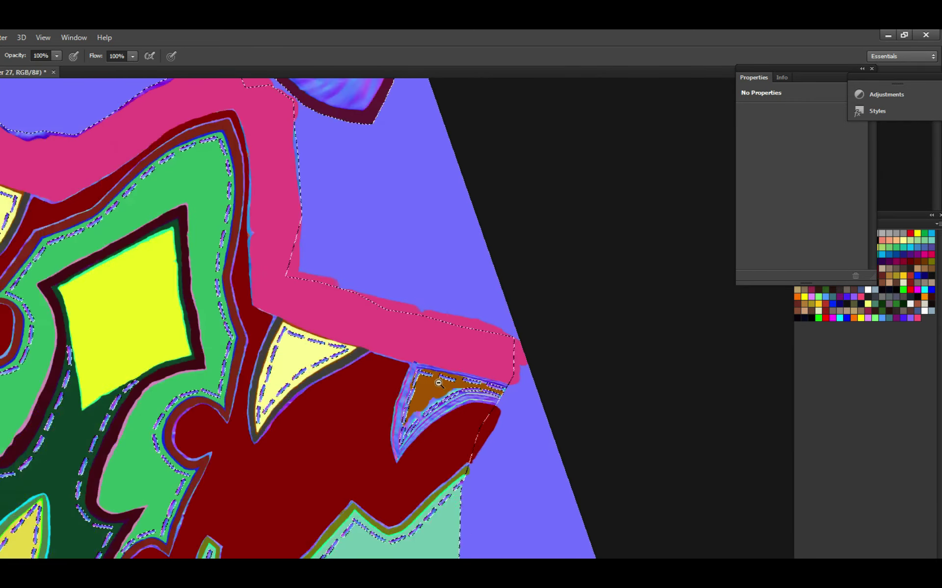
Start filling the matching pointed patch on the opposite side with brown, around its lower stitches and its upper curved row.
scroll(437, 389, "left", 8)
scroll(306, 255, "up", 5)
mouse_move(346, 258)
left_mouse_down()
mouse_move(366, 346)
mouse_move(324, 299)
mouse_move(299, 316)
mouse_move(303, 327)
left_mouse_up()
mouse_move(431, 366)
left_mouse_down()
mouse_move(303, 259)
mouse_move(343, 314)
mouse_move(471, 392)
mouse_move(493, 443)
mouse_move(578, 535)
mouse_move(557, 533)
mouse_move(471, 343)
mouse_move(532, 449)
mouse_move(467, 410)
mouse_move(480, 365)
left_mouse_up()
left_click_drag(464, 423, 434, 422)
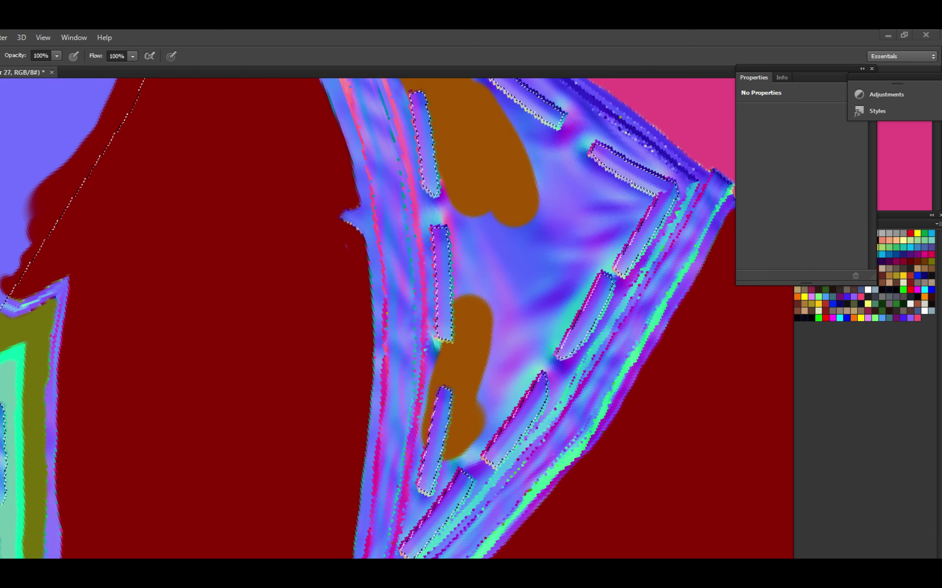
left_click_drag(427, 201, 481, 311)
left_click_drag(447, 240, 461, 268)
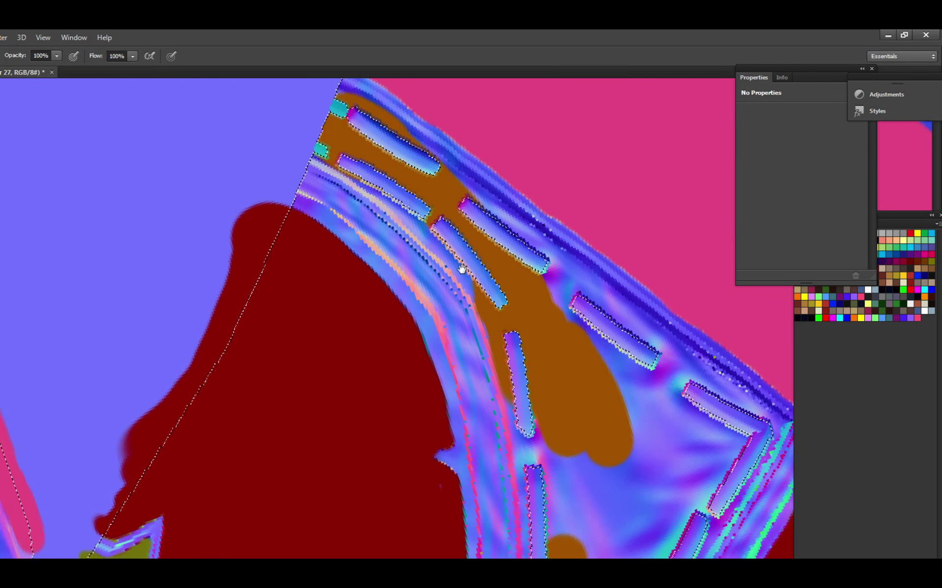
Fill the brown's outer margins around the stitches at the patch's cut edge, and save the document.
scroll(461, 268, "up", 3)
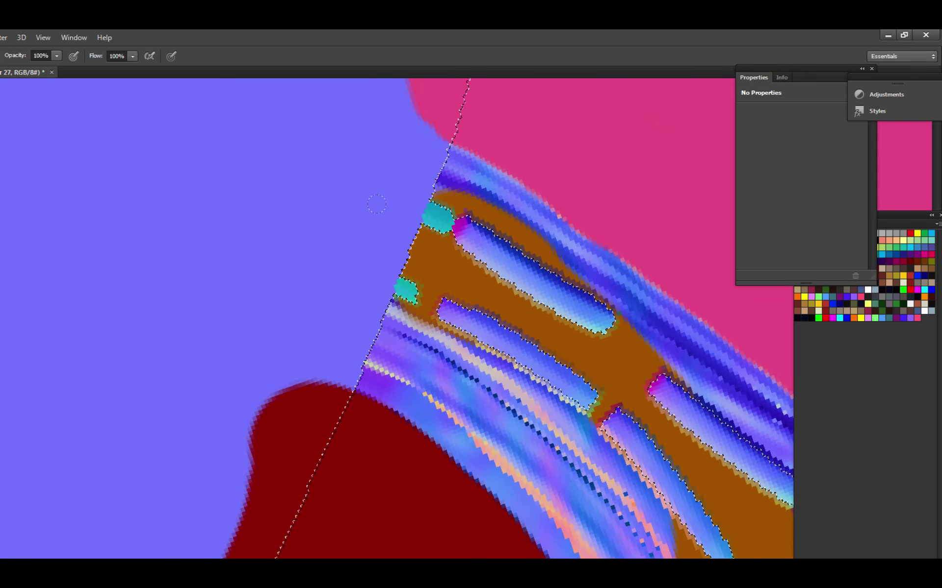
left_click_drag(436, 192, 500, 203)
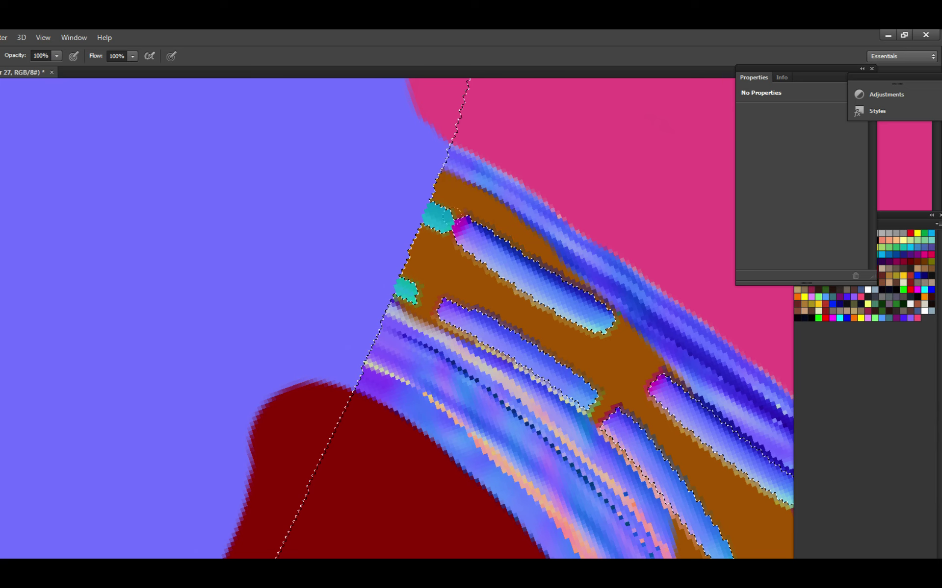
left_click_drag(453, 327, 393, 312)
left_click_drag(445, 291, 430, 267)
key("ctrl+s")
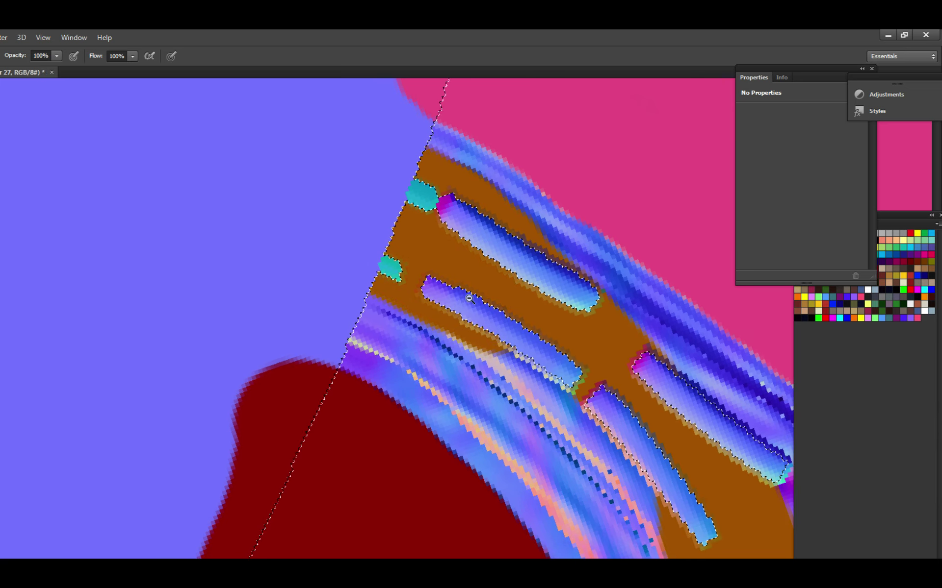
Extend the brown along the inner edge of the curved stitch row, and preview it without the selection outline.
scroll(392, 239, "down", 3)
scroll(460, 284, "up", 3)
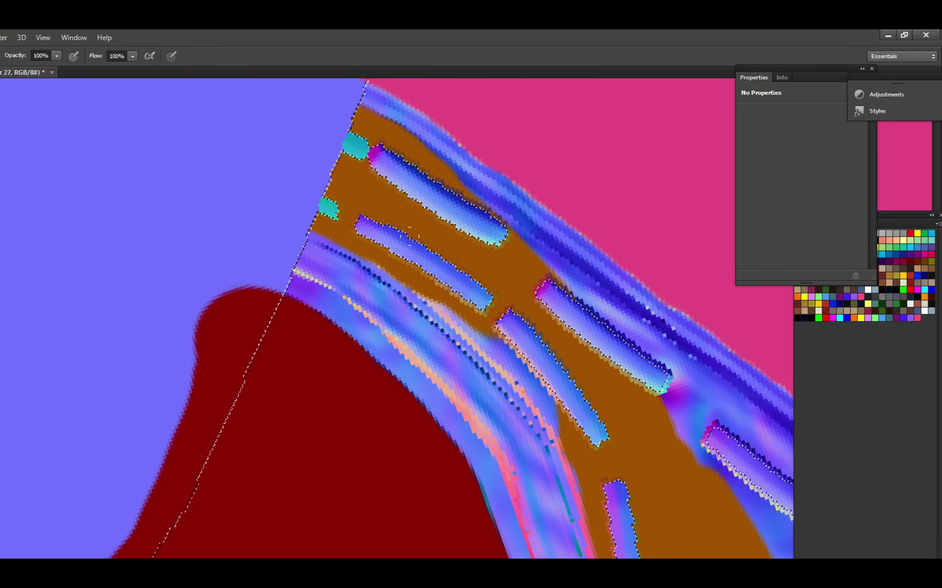
key("ctrl+d")
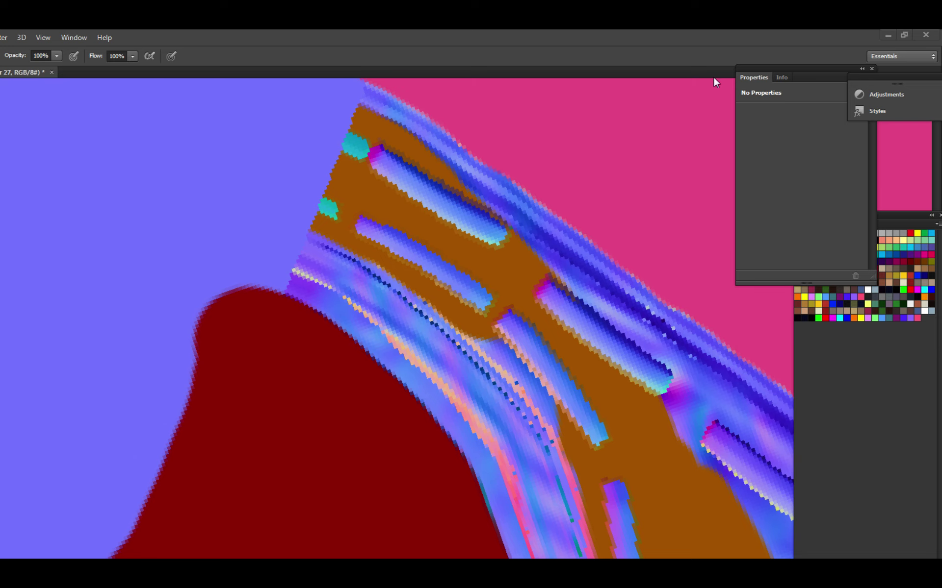
key("ctrl+shift+d")
left_click_drag(451, 305, 419, 260)
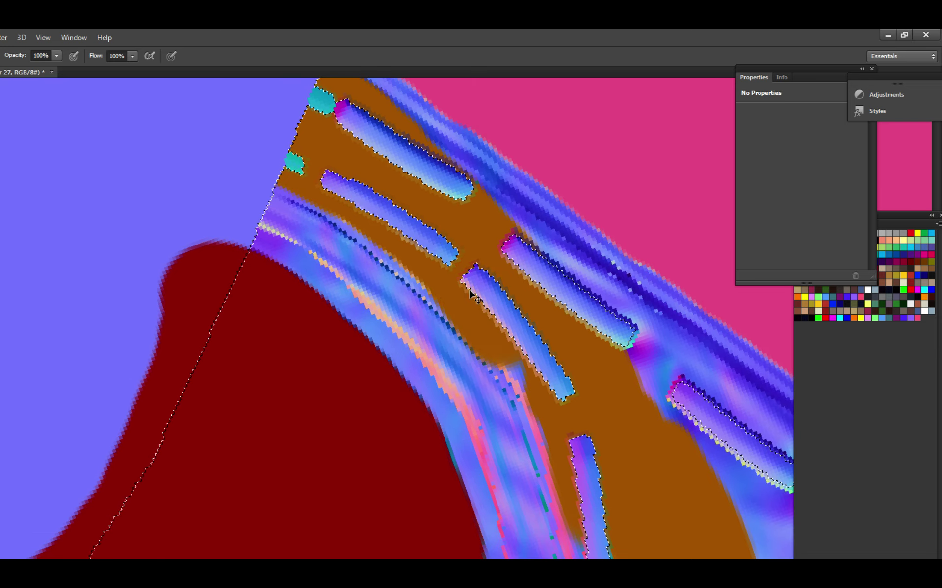
scroll(540, 367, "down", 2)
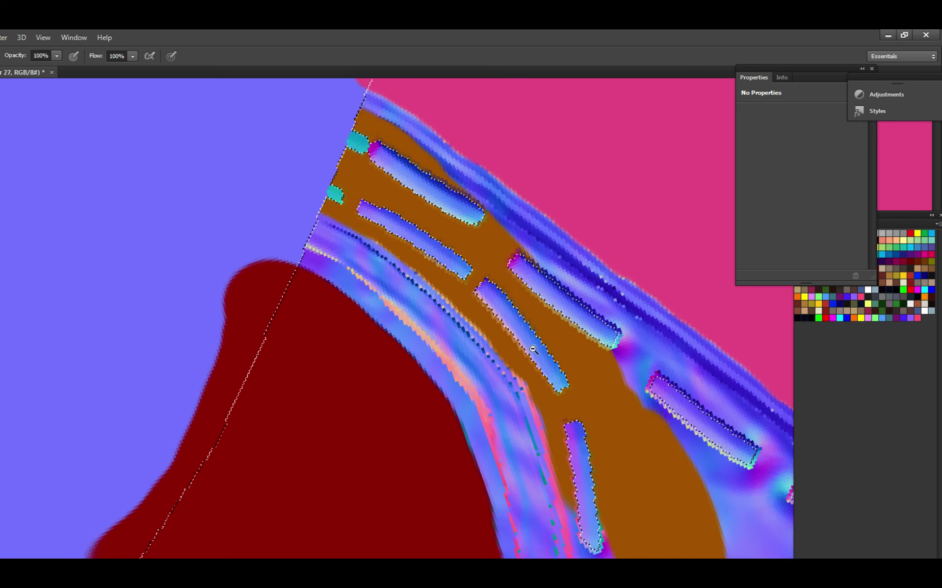
key("ctrl+d")
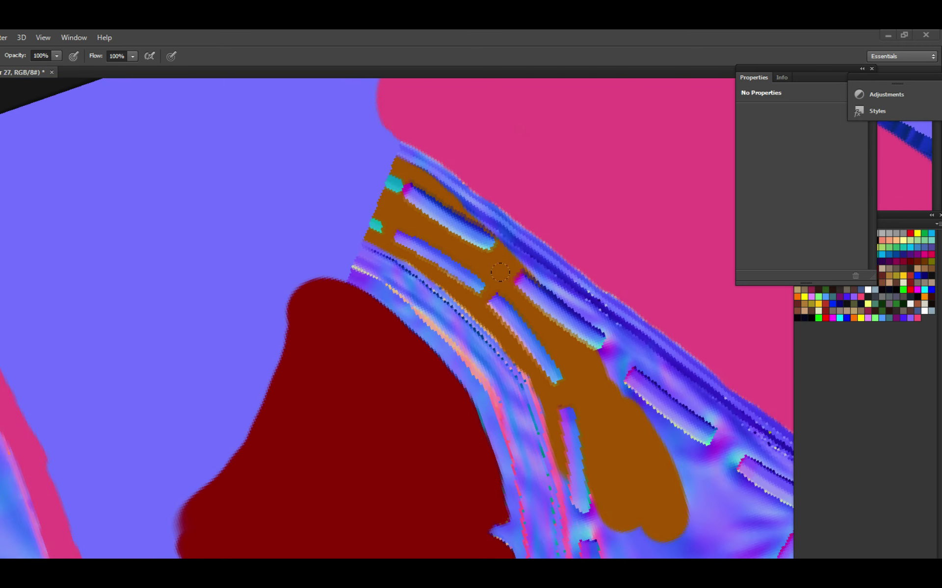
key("ctrl+shift+d")
Paint brown around and between the stitches near the patch's narrow tip, and save the document.
left_click_drag(563, 378, 502, 299)
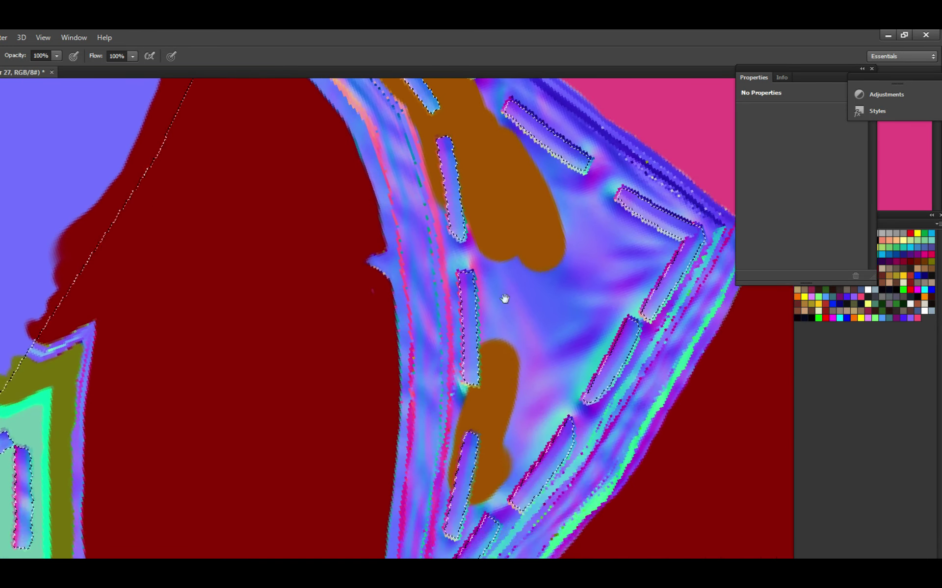
scroll(508, 369, "up", 2)
scroll(508, 369, "down", 2)
mouse_move(534, 329)
left_mouse_down()
mouse_move(568, 278)
mouse_move(547, 267)
mouse_move(480, 388)
left_mouse_up()
scroll(494, 341, "up", 2)
left_click_drag(494, 341, 535, 309)
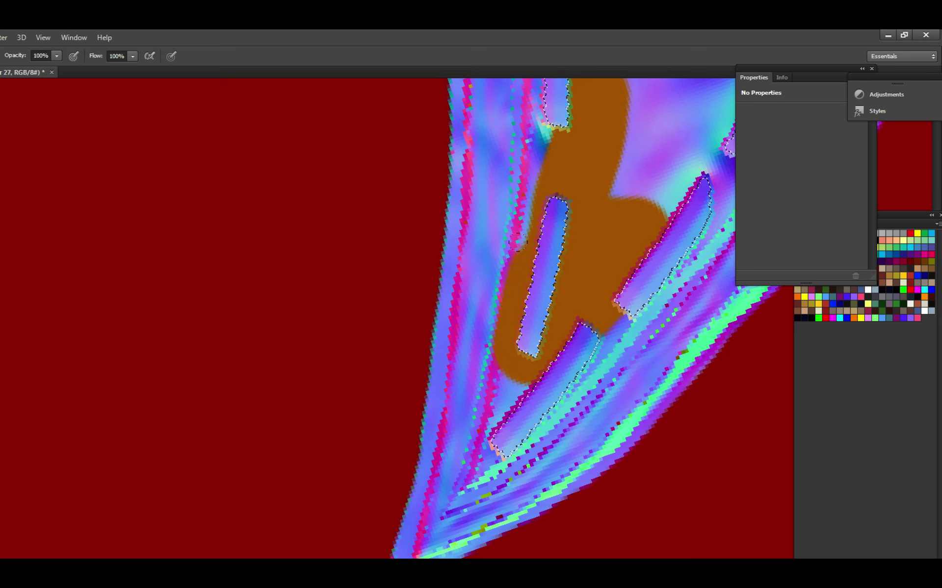
scroll(526, 230, "down", 2)
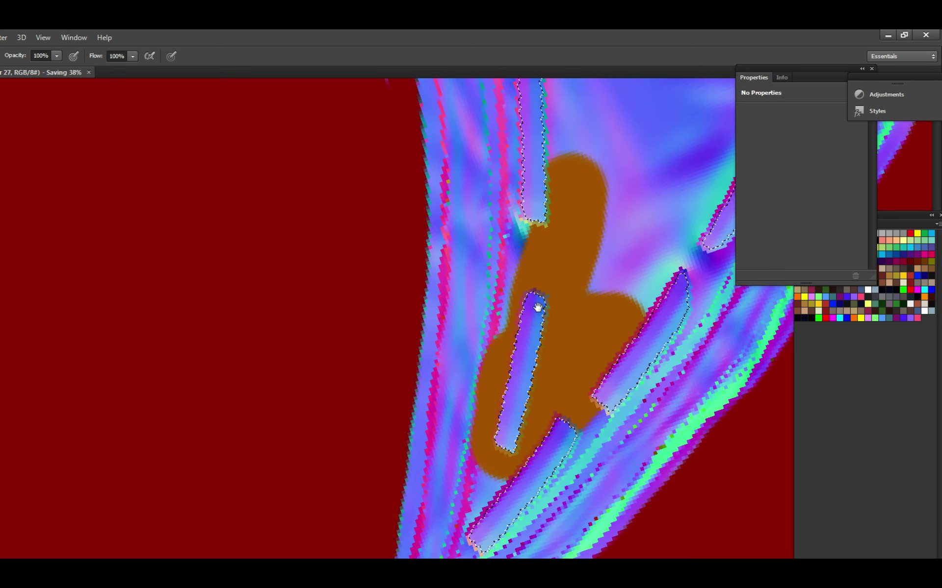
left_click_drag(536, 305, 536, 318)
scroll(536, 317, "up", 2)
Carry the brown from the tip up the dark red side to the next stitch, and save the document.
key("ctrl+d")
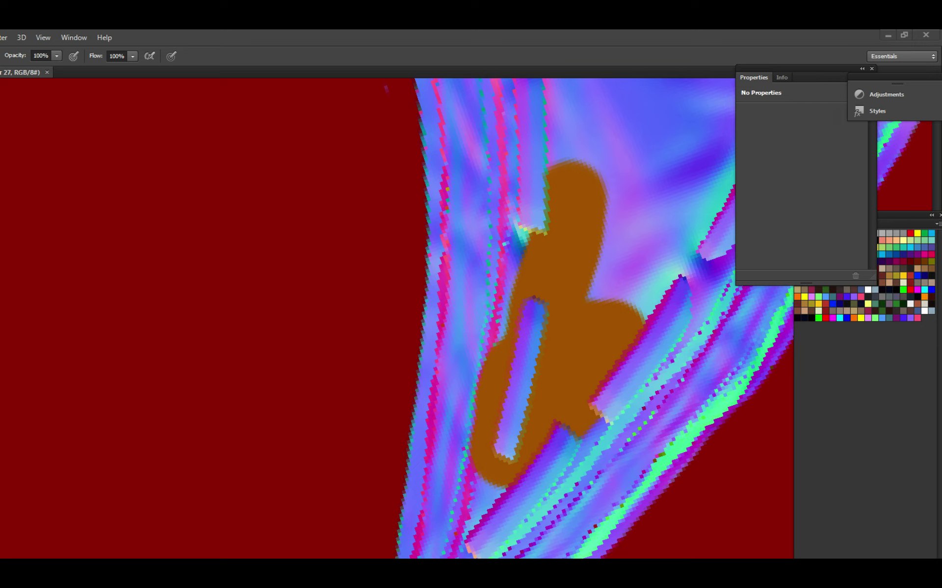
scroll(521, 281, "down", 1)
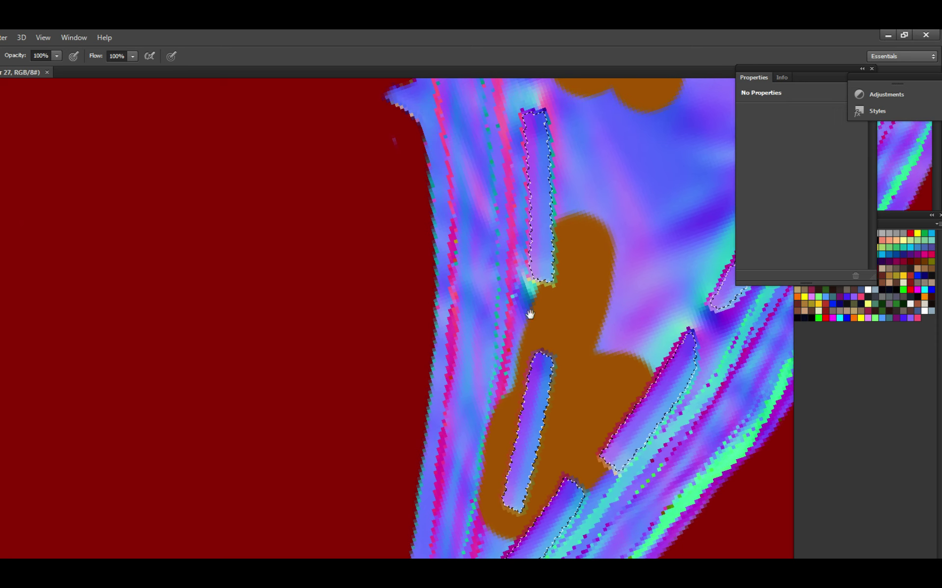
scroll(527, 309, "up", 2)
left_click(505, 367)
mouse_move(505, 367)
left_mouse_down()
mouse_move(528, 320)
mouse_move(514, 342)
mouse_move(525, 297)
mouse_move(511, 357)
mouse_move(520, 290)
mouse_move(505, 359)
mouse_move(524, 254)
mouse_move(517, 298)
mouse_move(518, 206)
left_mouse_up()
scroll(546, 237, "up", 3)
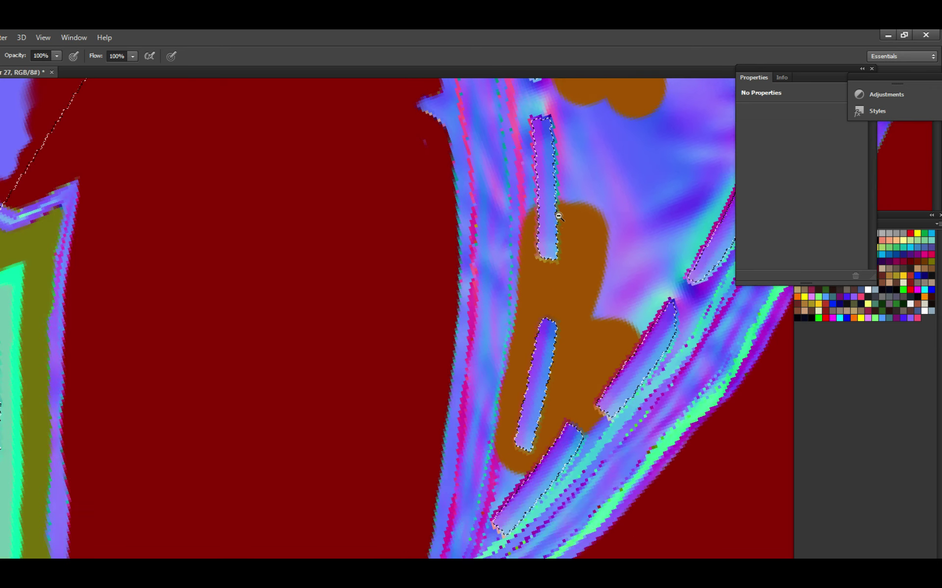
key("ctrl+s")
Join the lower and upper brown areas around the middle stitches of the patch's curved side.
left_click_drag(549, 309, 497, 339)
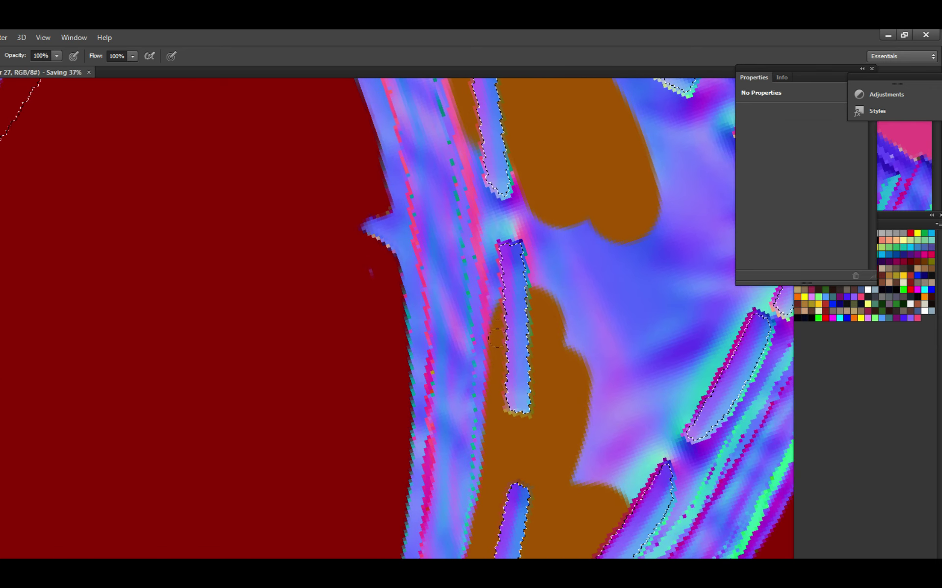
scroll(531, 380, "up", 1)
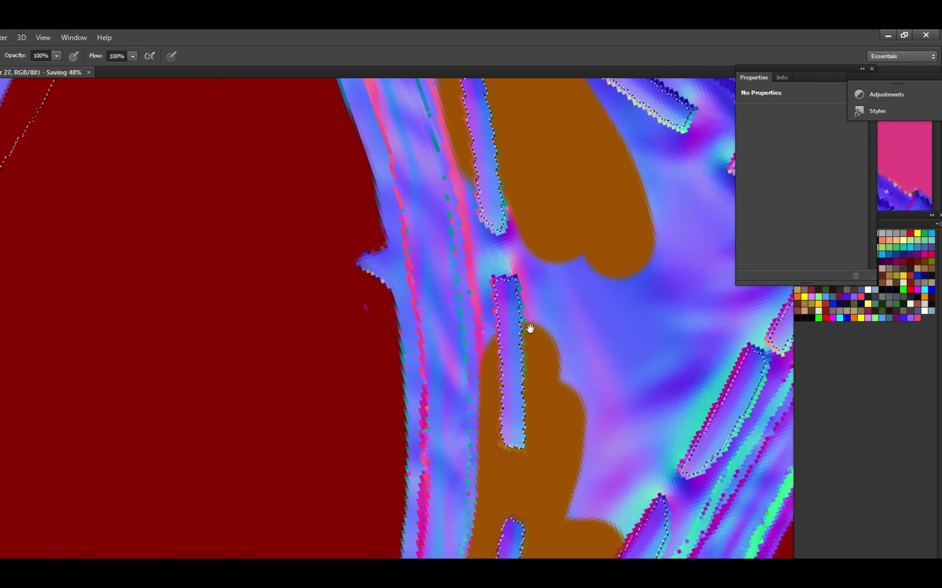
scroll(536, 358, "up", 3)
left_click_drag(550, 347, 547, 362)
left_click_drag(559, 363, 564, 446)
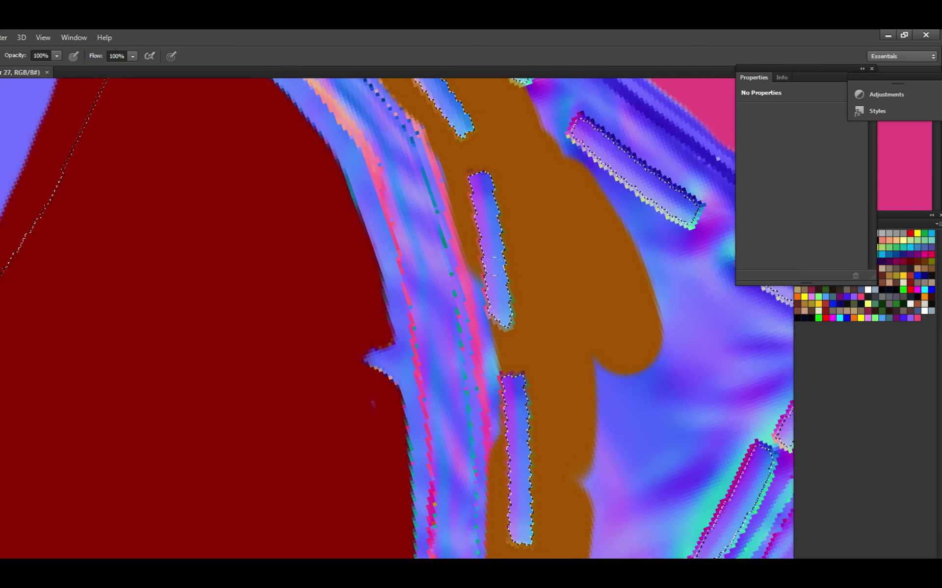
Smooth the brown's edge along the seam beside the upper curved stitches, and save the document.
mouse_move(471, 241)
left_mouse_down()
mouse_move(531, 332)
mouse_move(471, 279)
mouse_move(417, 206)
mouse_move(429, 204)
left_mouse_up()
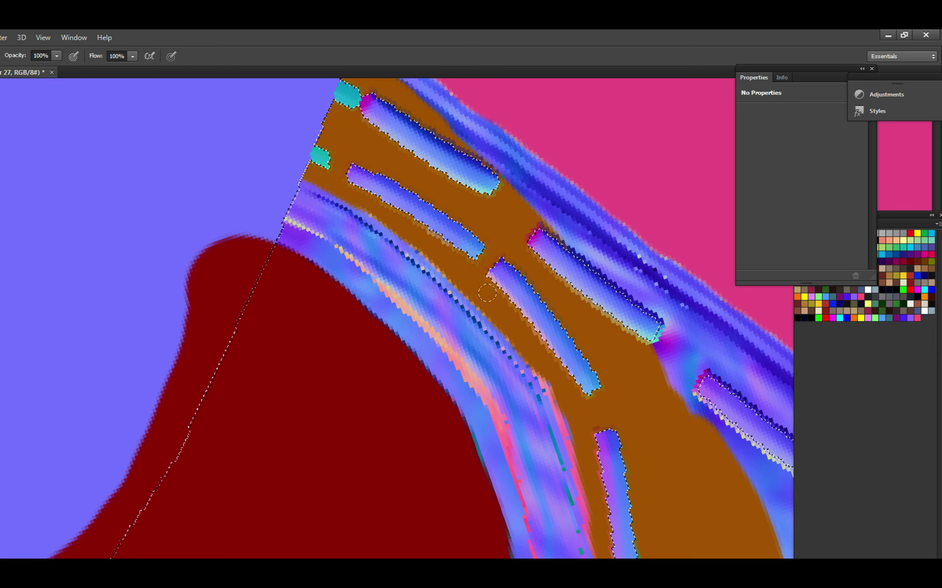
scroll(487, 294, "down", 5)
key("ctrl+s")
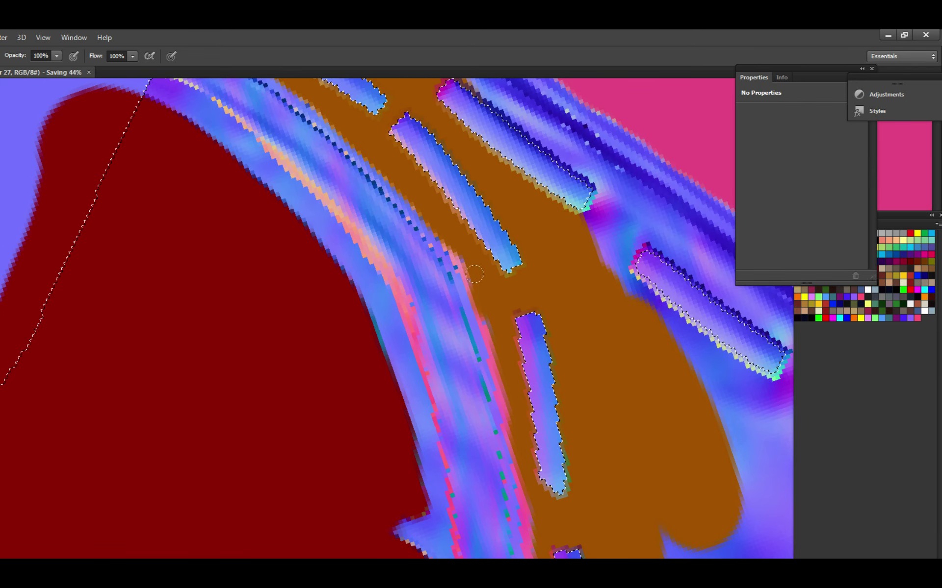
left_click_drag(474, 274, 453, 230)
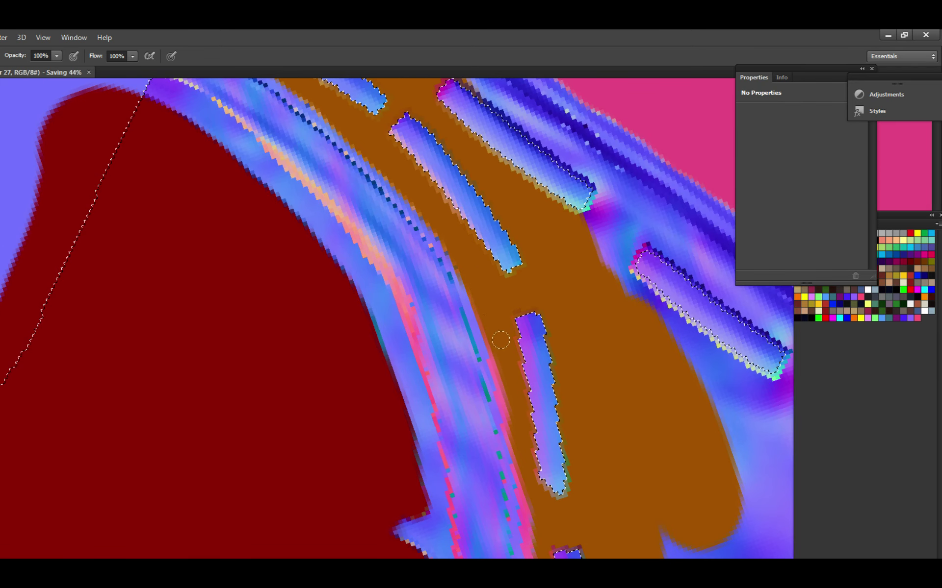
left_click_drag(513, 366, 525, 278)
scroll(530, 337, "up", 1)
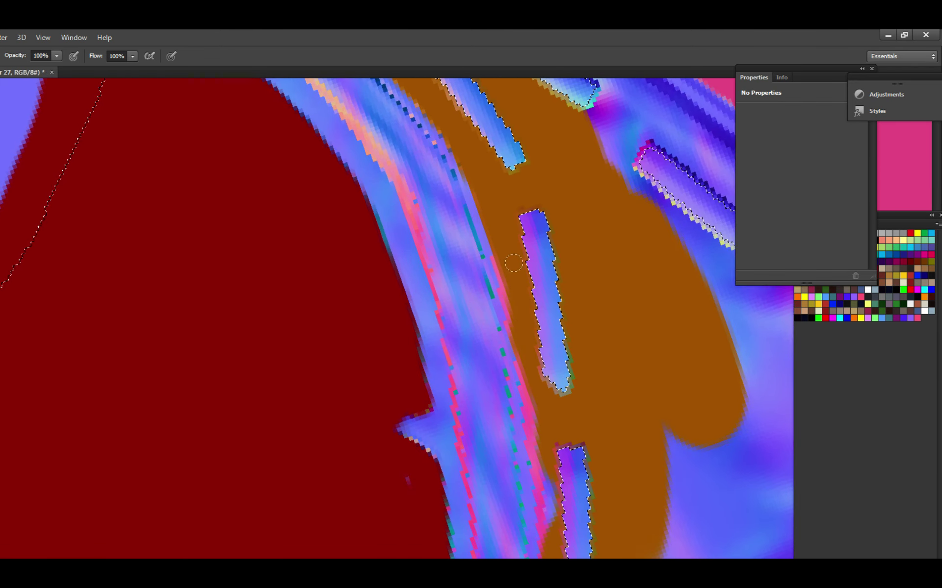
Continue the brown edge down the seam beside the lower stitches to the last stitch at the patch's tip.
scroll(533, 337, "down", 3)
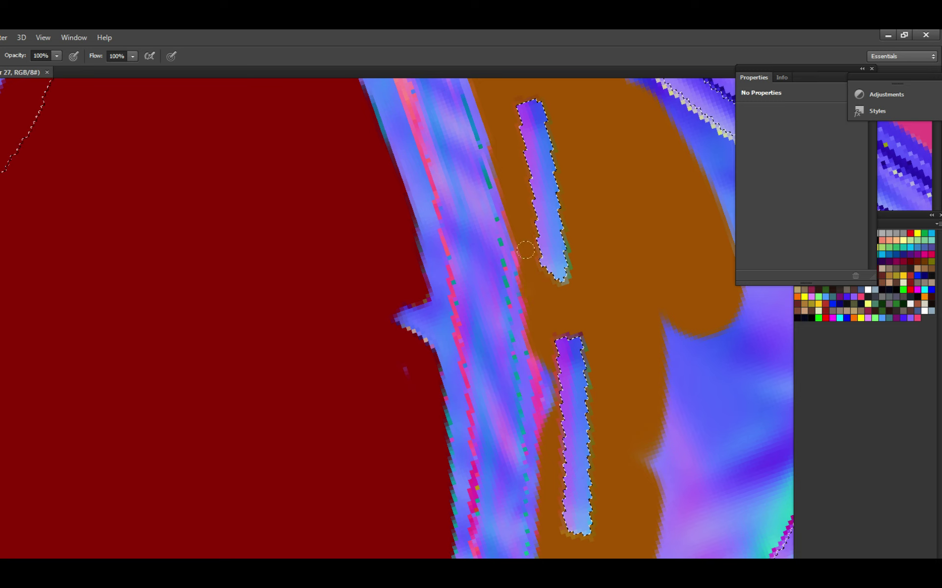
scroll(546, 273, "down", 2)
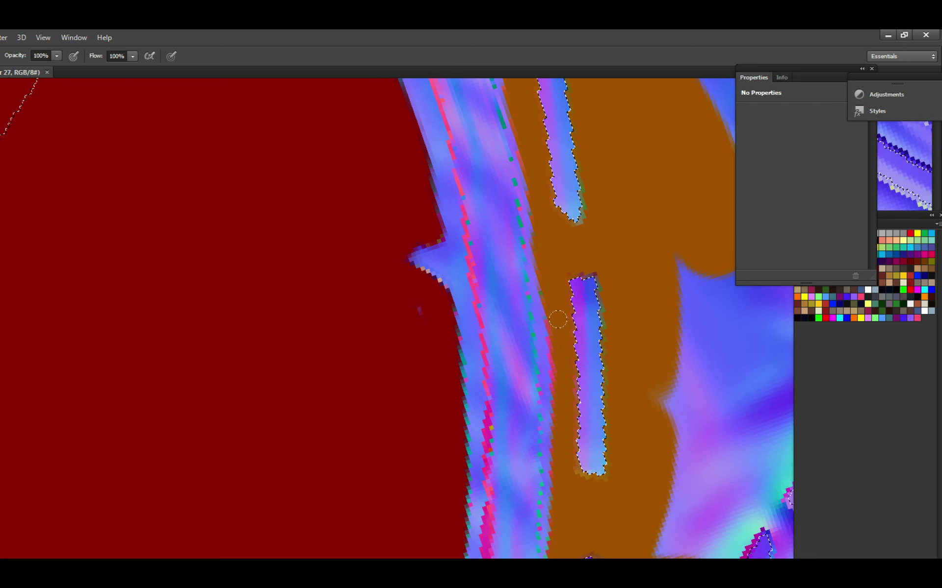
mouse_move(564, 384)
left_mouse_down()
mouse_move(485, 183)
mouse_move(551, 361)
mouse_move(586, 361)
mouse_move(608, 284)
left_mouse_up()
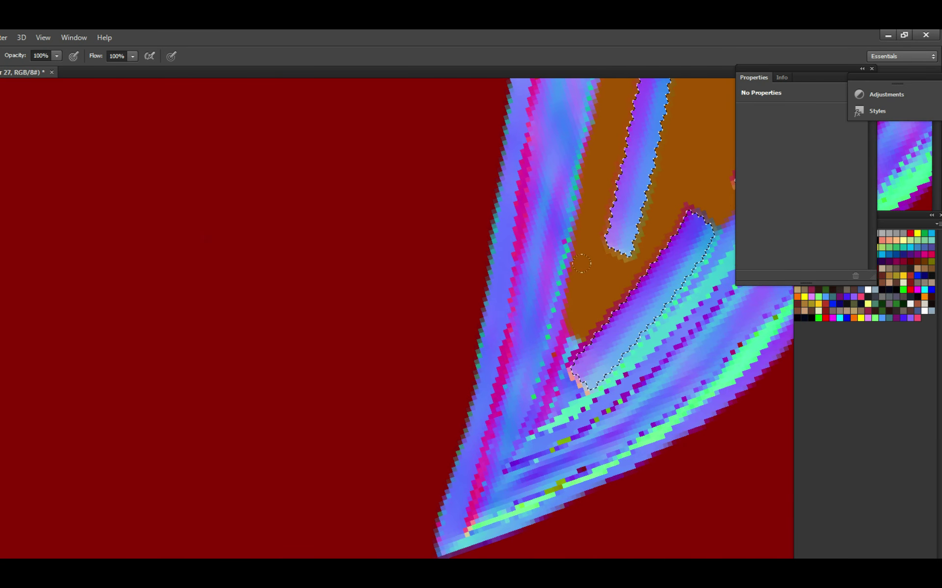
Paint brown between the lower curved-side stitches and the seam up to the foot of the corner stitch, and save the document.
mouse_move(576, 337)
left_mouse_down()
mouse_move(564, 367)
mouse_move(564, 341)
mouse_move(535, 353)
mouse_move(546, 343)
mouse_move(511, 375)
left_mouse_up()
key("ctrl+s")
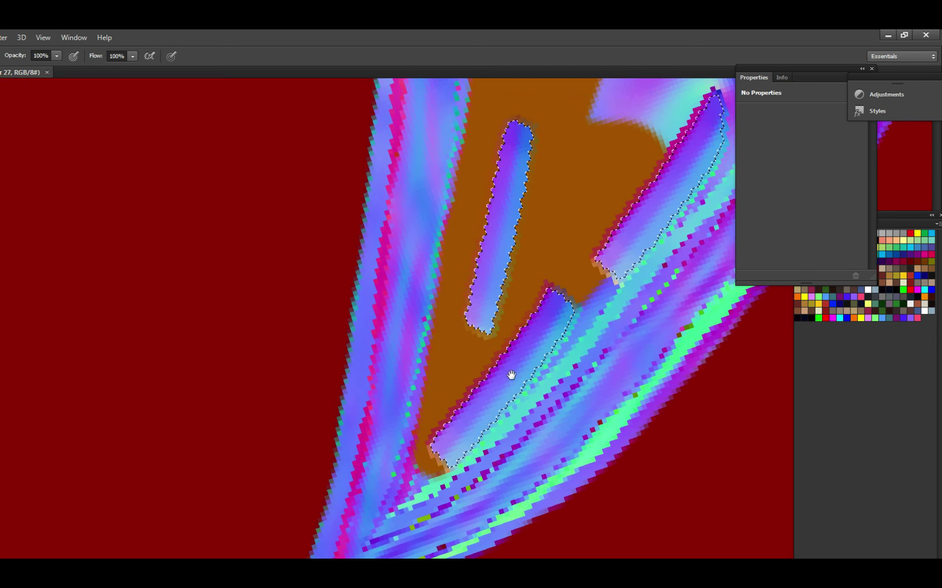
mouse_move(437, 440)
left_mouse_down()
mouse_move(525, 393)
mouse_move(628, 274)
mouse_move(637, 225)
mouse_move(485, 368)
mouse_move(539, 343)
mouse_move(539, 318)
mouse_move(492, 368)
left_mouse_up()
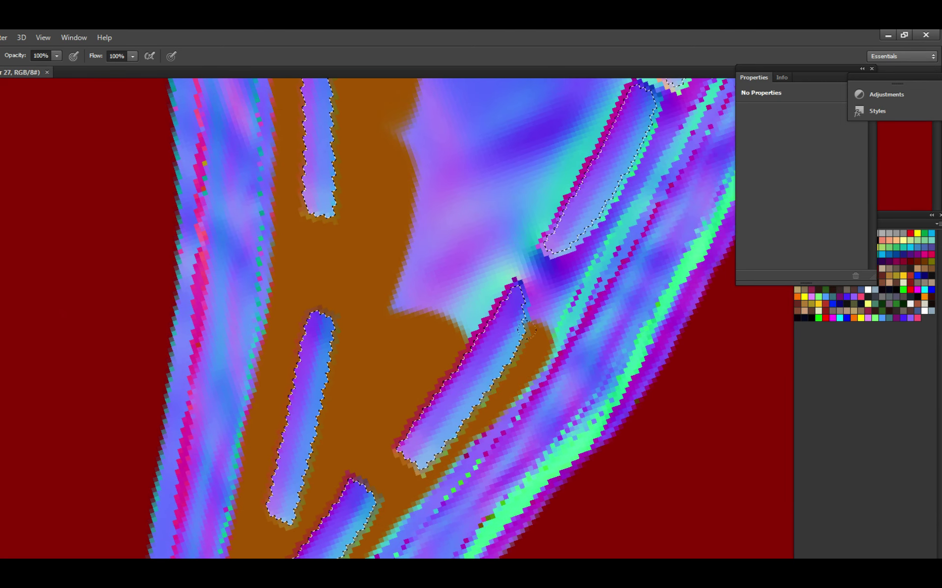
mouse_move(526, 329)
left_mouse_down()
mouse_move(546, 286)
mouse_move(583, 247)
mouse_move(545, 282)
mouse_move(512, 354)
mouse_move(529, 338)
mouse_move(536, 303)
mouse_move(513, 331)
mouse_move(597, 220)
mouse_move(573, 239)
mouse_move(515, 252)
mouse_move(465, 301)
mouse_move(385, 430)
mouse_move(431, 401)
mouse_move(351, 429)
mouse_move(305, 413)
mouse_move(387, 338)
left_mouse_up()
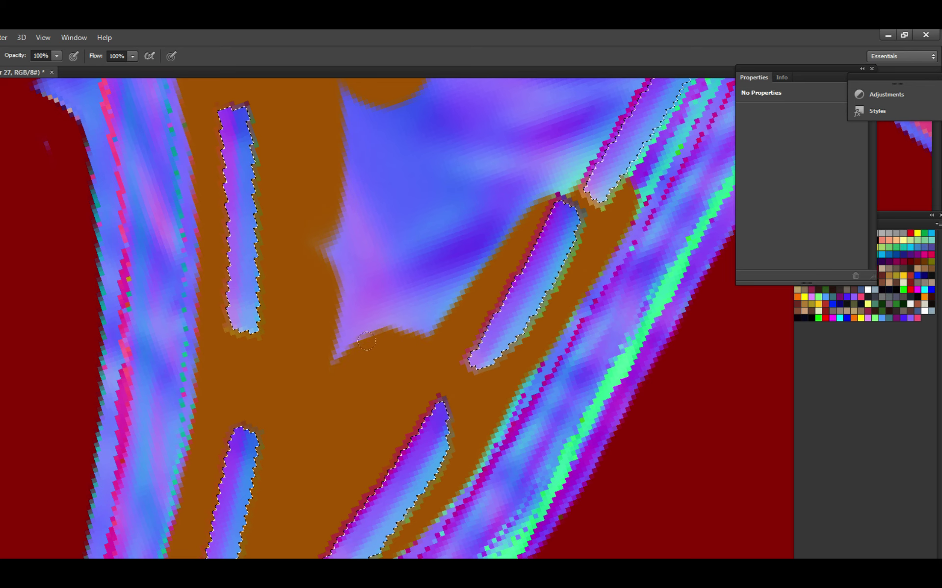
Fill the remaining normal-map area in the middle of the patch with brown, and save the document.
mouse_move(297, 289)
left_mouse_down()
mouse_move(393, 295)
mouse_move(382, 216)
mouse_move(440, 231)
mouse_move(481, 296)
mouse_move(484, 332)
mouse_move(392, 295)
mouse_move(564, 220)
mouse_move(522, 239)
mouse_move(471, 133)
mouse_move(491, 125)
left_mouse_up()
left_click_drag(532, 196, 529, 339)
mouse_move(490, 265)
left_mouse_down()
mouse_move(441, 235)
mouse_move(507, 227)
mouse_move(369, 179)
mouse_move(488, 323)
mouse_move(516, 300)
left_mouse_up()
key("ctrl+s")
Paint brown below the last stitch into the patch's tip where the two seams meet, and save the document.
mouse_move(454, 309)
left_mouse_down()
mouse_move(494, 324)
mouse_move(538, 246)
mouse_move(458, 324)
left_mouse_up()
left_click_drag(449, 418, 566, 324)
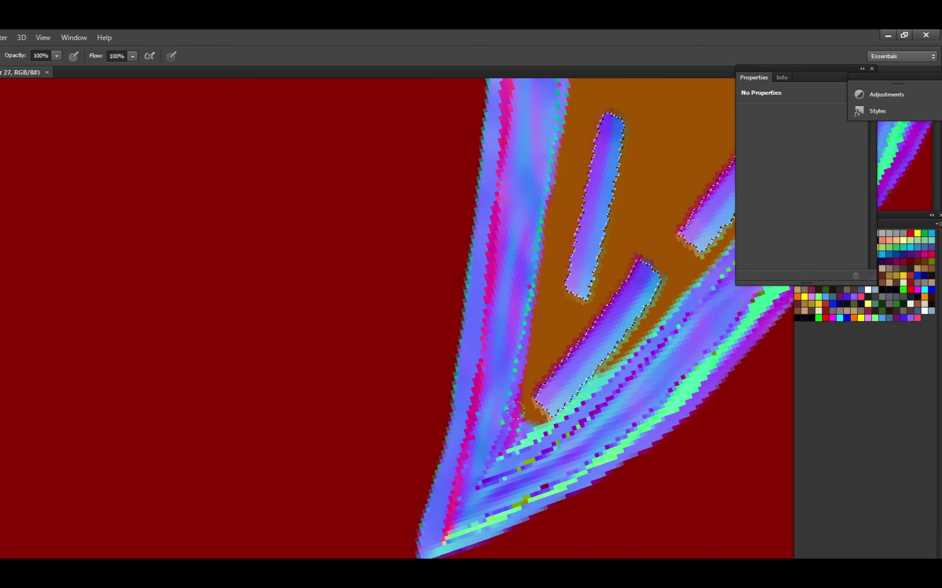
mouse_move(528, 414)
left_mouse_down()
mouse_move(513, 435)
mouse_move(628, 338)
left_mouse_up()
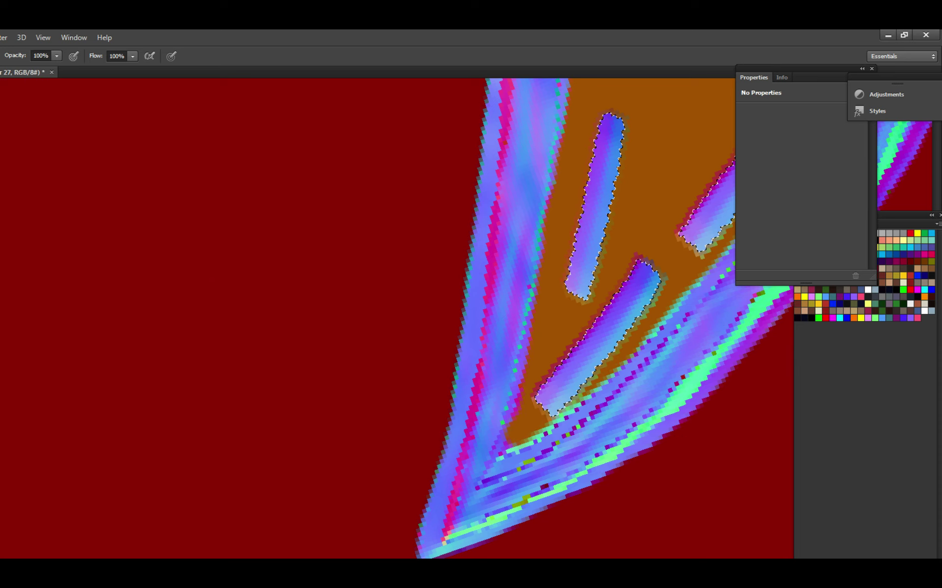
scroll(467, 412, "up", 2)
mouse_move(466, 412)
left_mouse_down()
mouse_move(524, 384)
mouse_move(561, 391)
mouse_move(504, 385)
left_mouse_up()
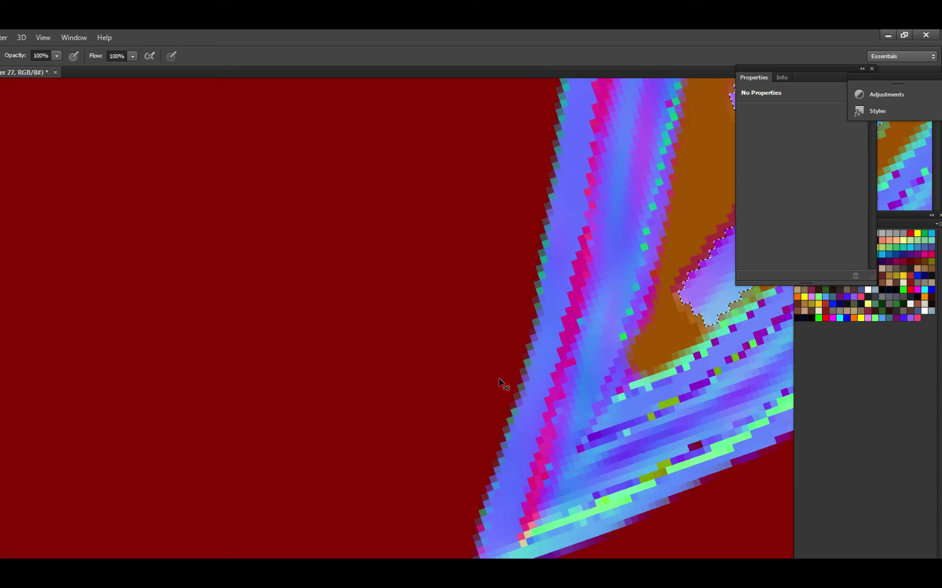
key("ctrl+s")
Refine the brown's edge along the straight seam beside the last stitch and extend it further into the tip.
left_click_drag(669, 387, 590, 404)
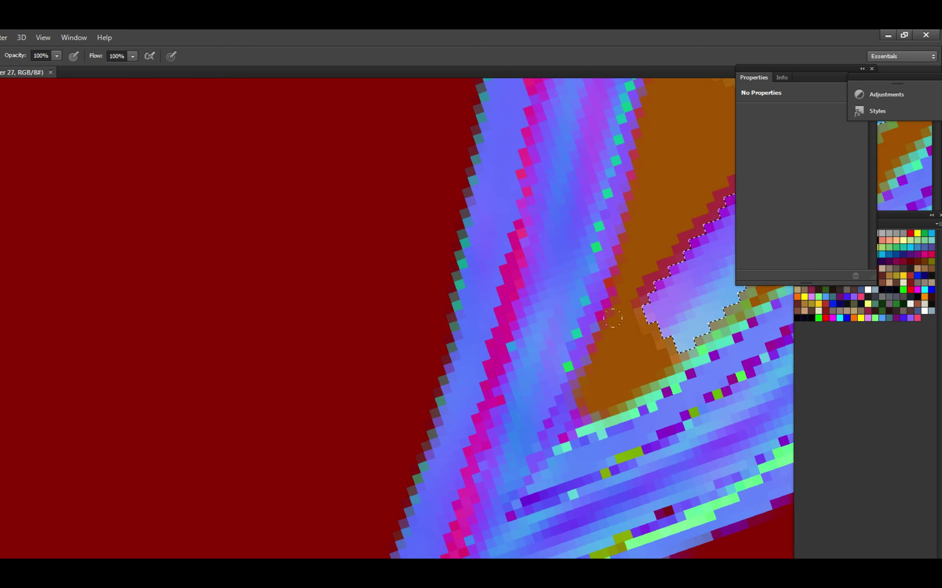
left_click_drag(627, 340, 593, 349)
key("e")
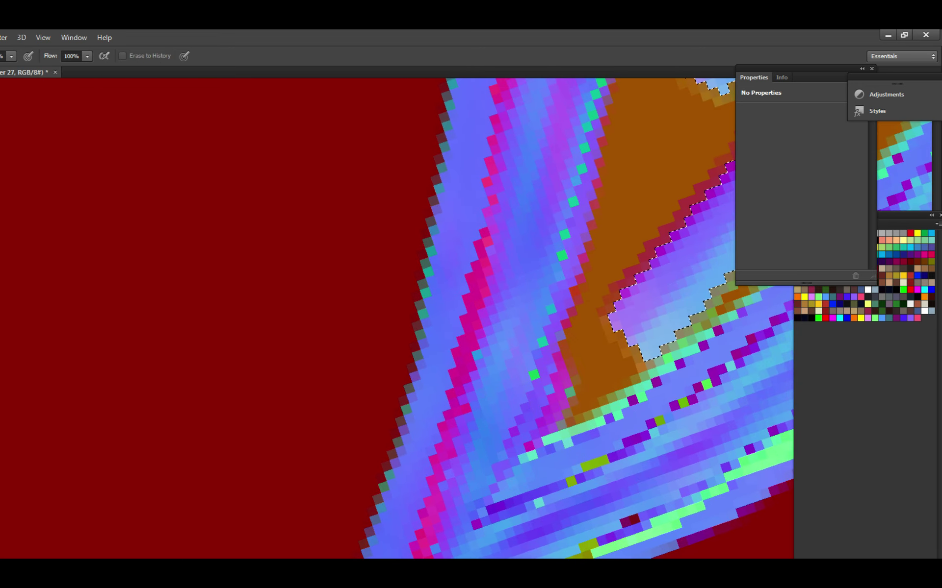
key("b")
mouse_move(578, 432)
left_mouse_down()
mouse_move(537, 437)
mouse_move(613, 350)
mouse_move(662, 316)
mouse_move(551, 389)
left_mouse_up()
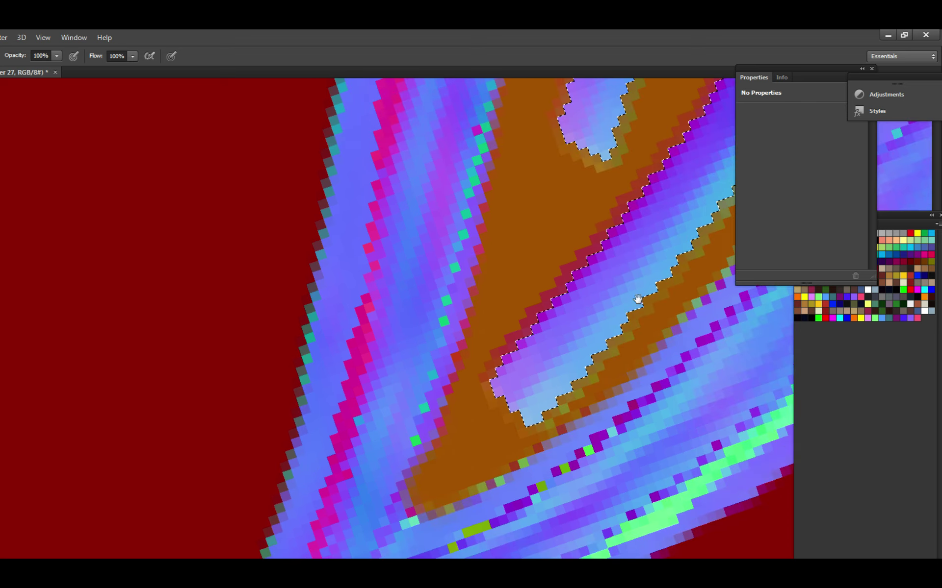
left_click_drag(638, 299, 627, 291)
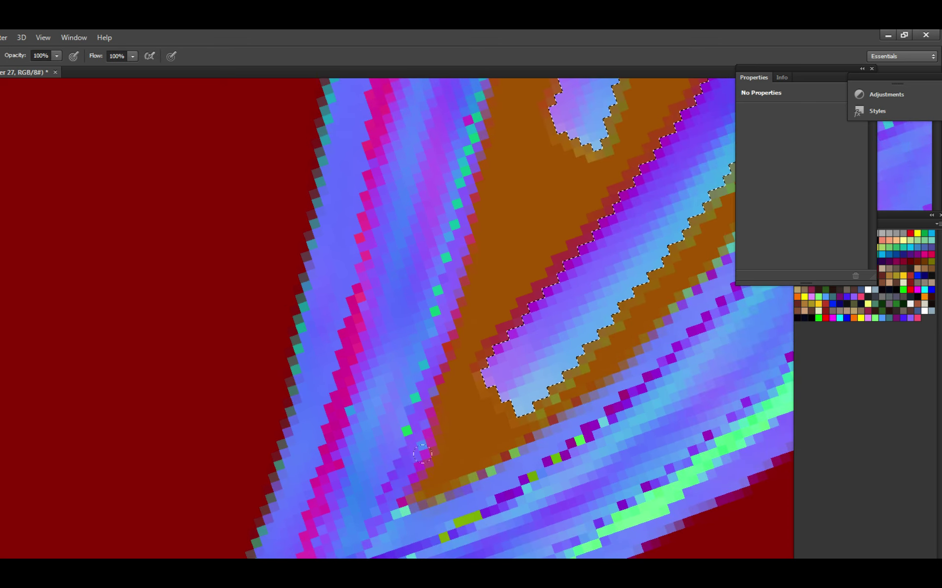
left_click_drag(459, 439, 441, 444)
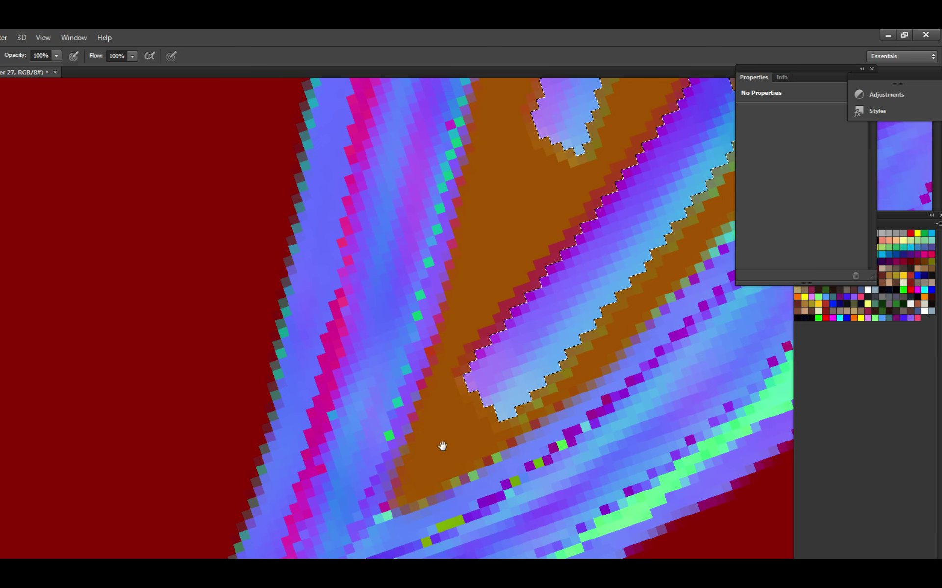
Erase the brown spilling over the curved seam at the tip and repaint that edge along the seam's pixels.
key("e")
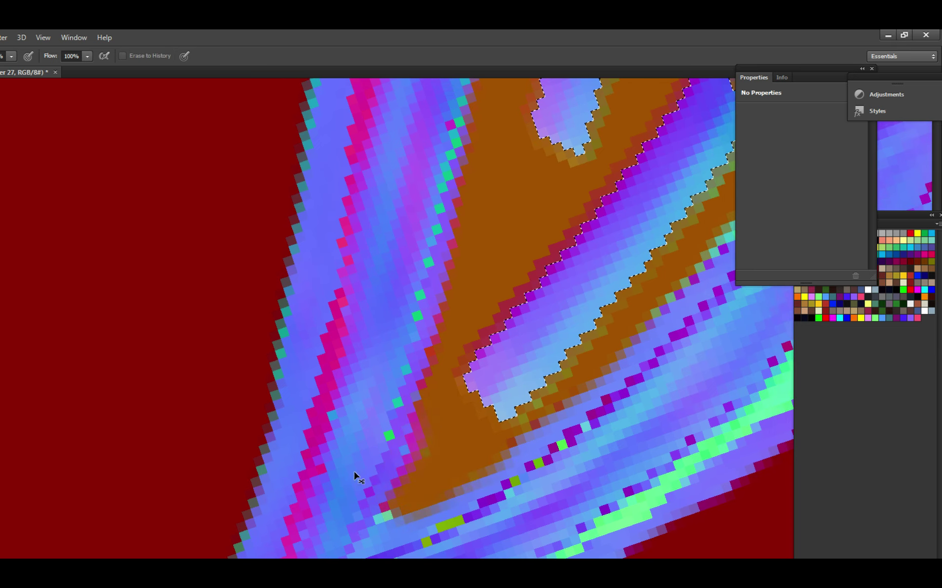
left_click_drag(387, 508, 500, 454)
key("b")
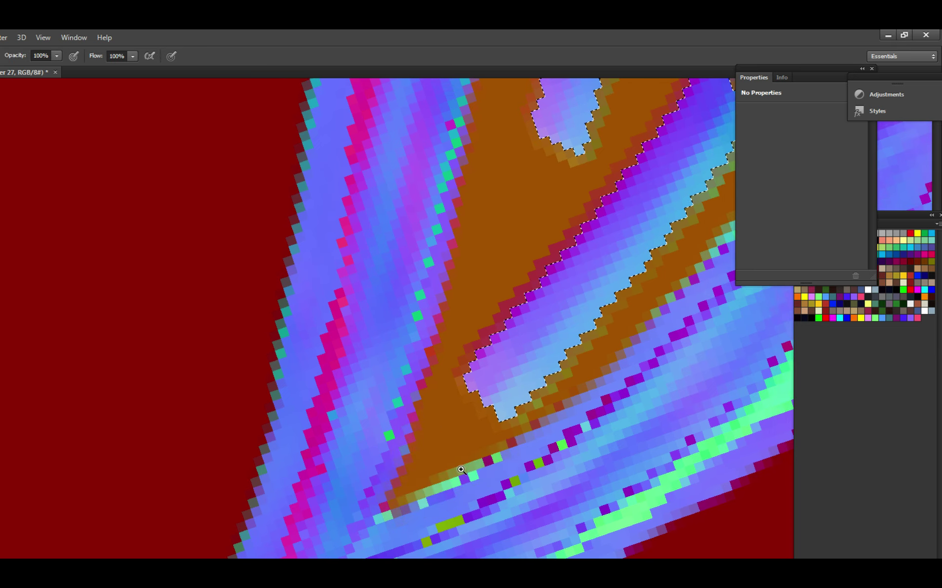
scroll(465, 468, "up", 2)
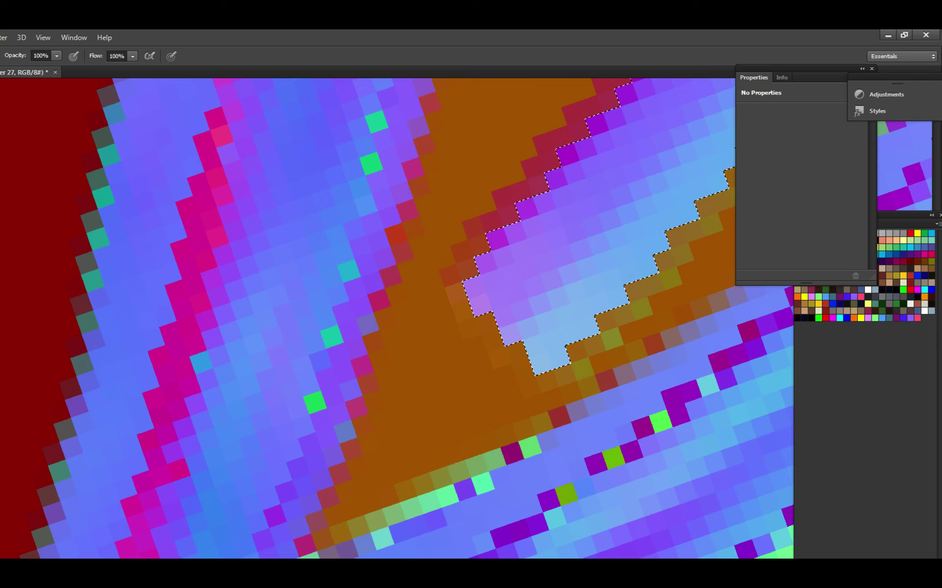
mouse_move(354, 545)
left_mouse_down()
mouse_move(454, 473)
mouse_move(508, 451)
left_mouse_up()
Clear and restore the stitch selection to check the edges, and touch up the brown along both seams near the tip.
key("ctrl+d")
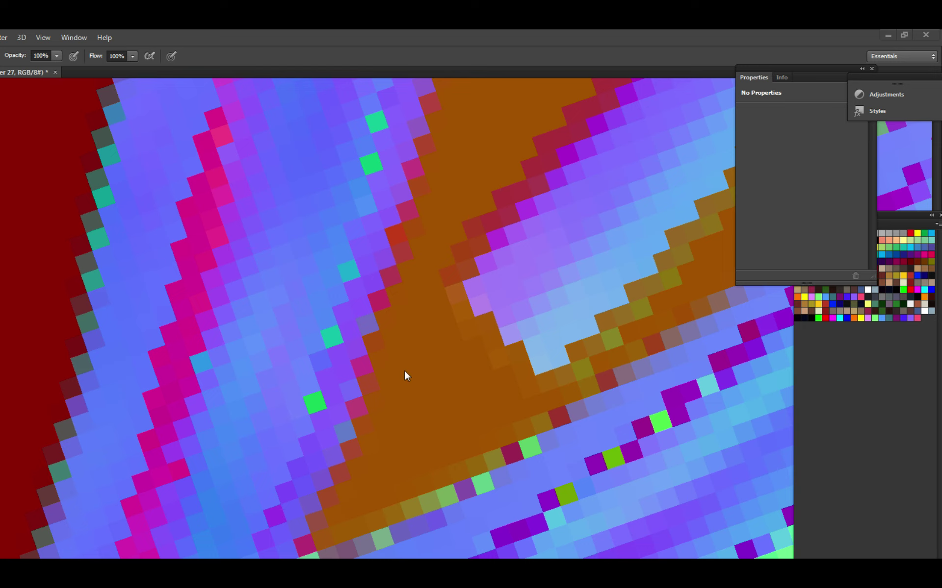
key("ctrl+shift+d")
scroll(478, 391, "down", 5)
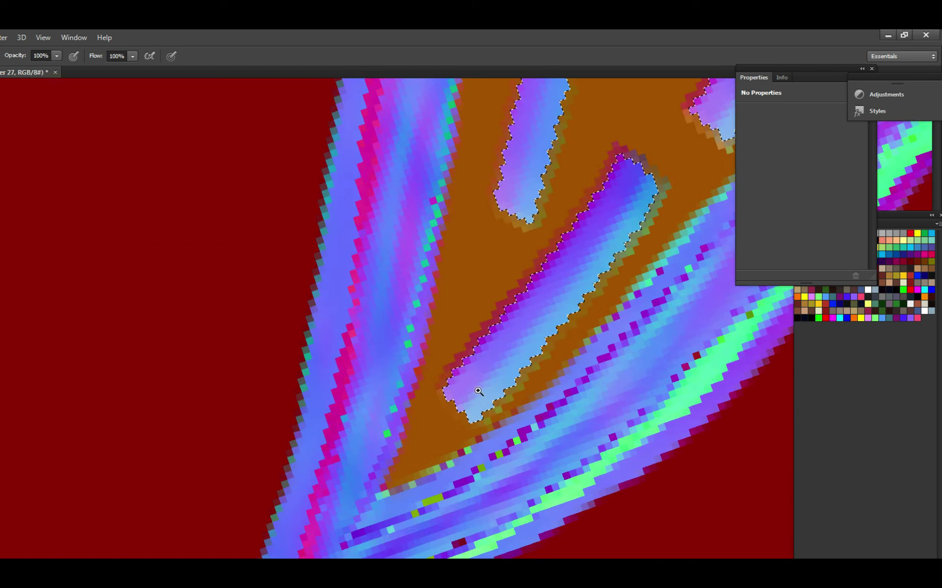
left_click(446, 380)
left_click(479, 432)
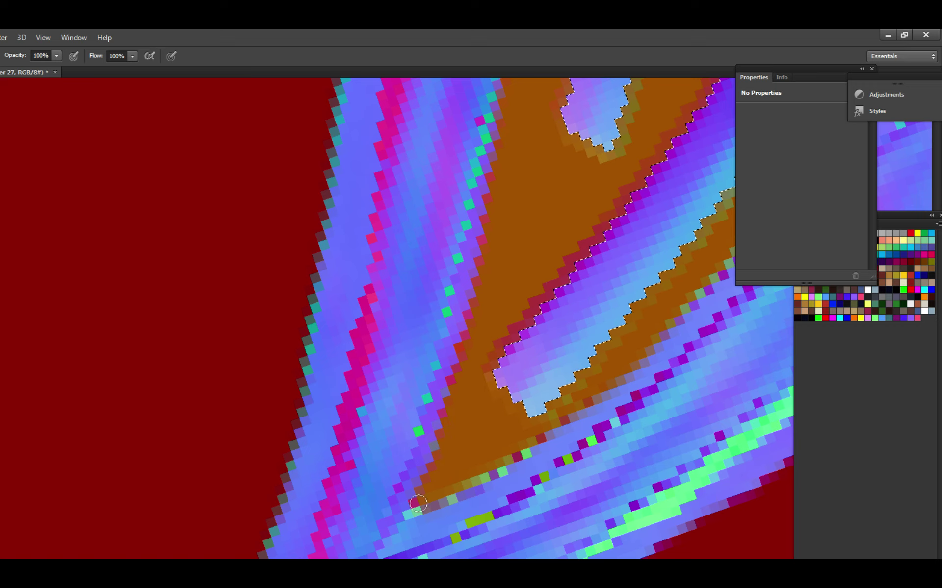
left_click_drag(456, 490, 492, 460)
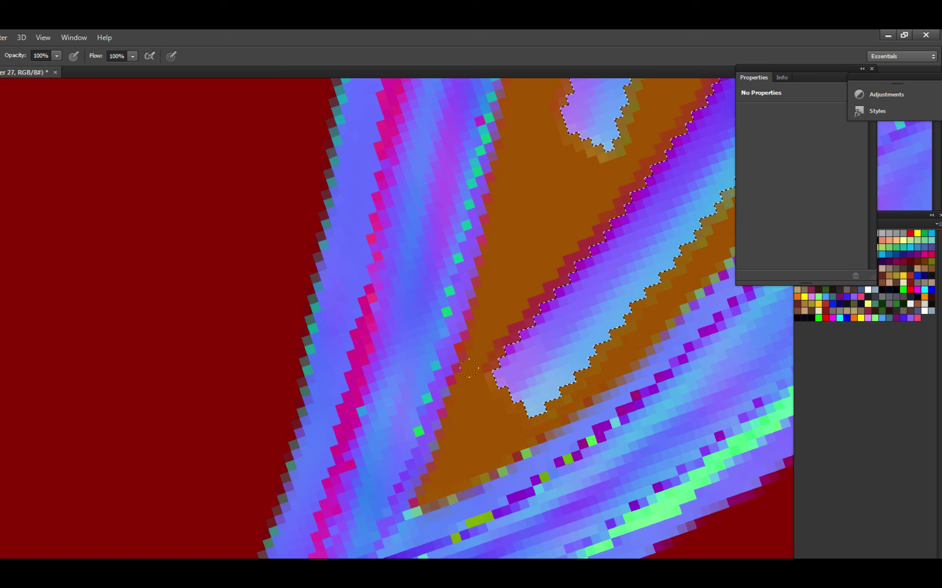
left_click_drag(477, 339, 479, 395)
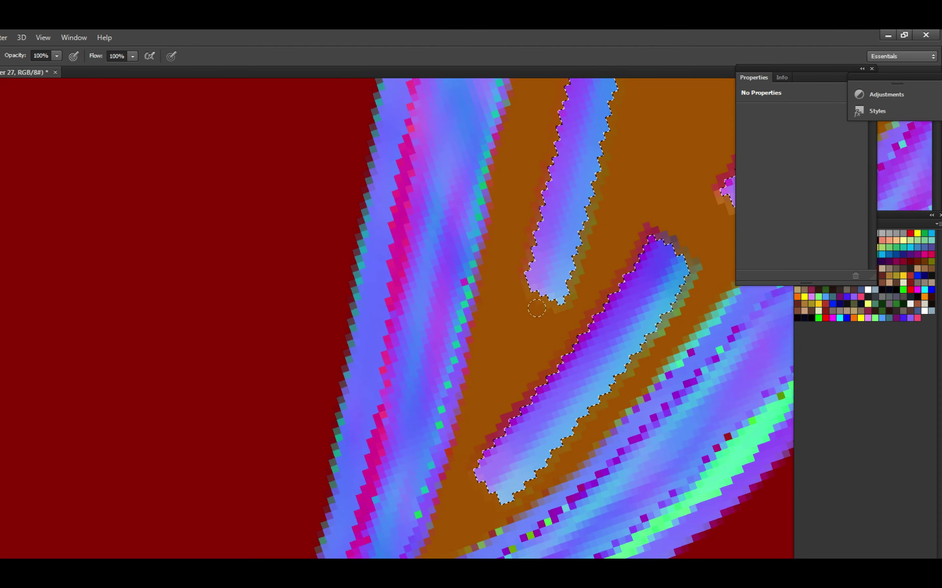
mouse_move(474, 406)
left_mouse_down()
mouse_move(549, 406)
mouse_move(485, 419)
left_mouse_up()
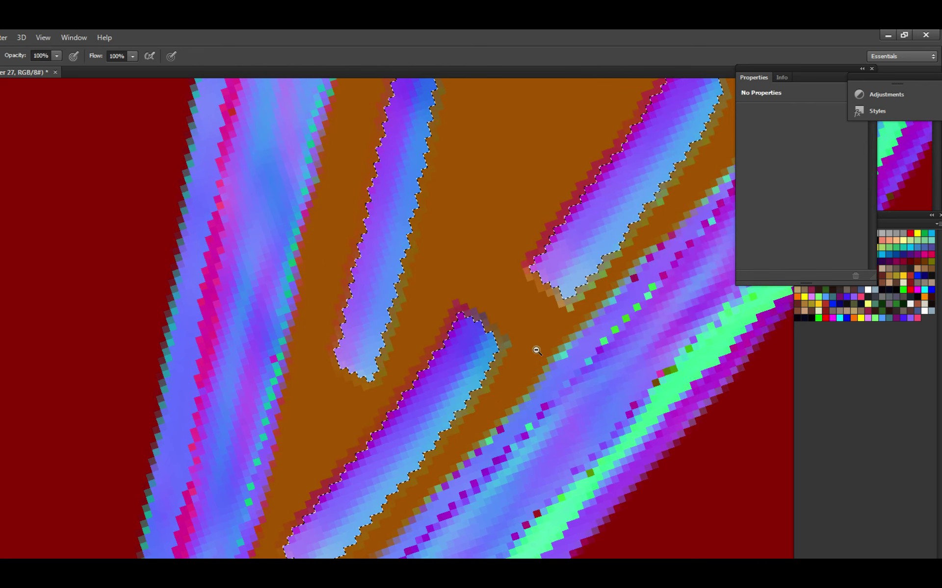
scroll(515, 388, "down", 2)
mouse_move(452, 435)
left_mouse_down()
mouse_move(496, 392)
mouse_move(435, 399)
mouse_move(454, 410)
mouse_move(477, 398)
left_mouse_up()
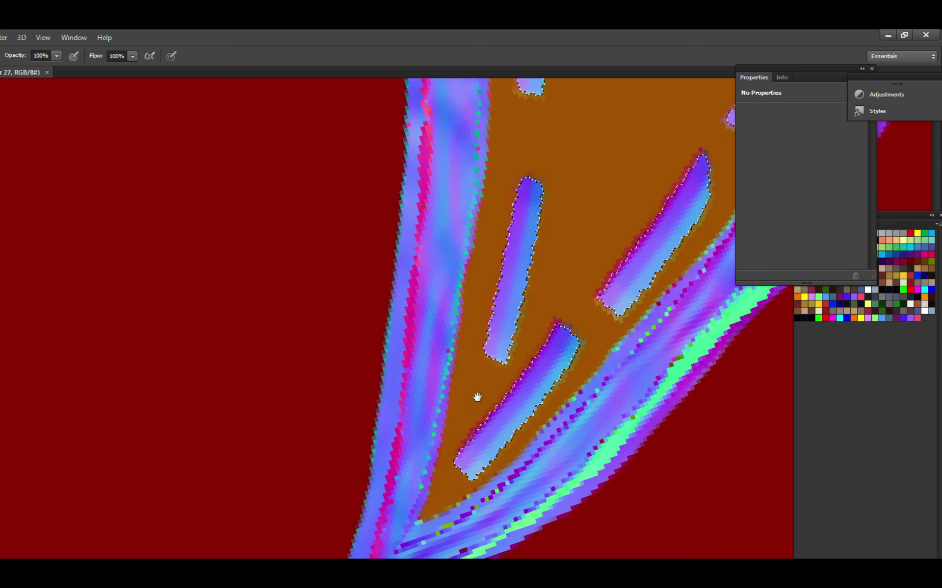
Trim the brown's overspill at the patch's tip to a sharp corner between the seams, and save the document.
scroll(475, 398, "down", 1)
scroll(486, 441, "up", 2)
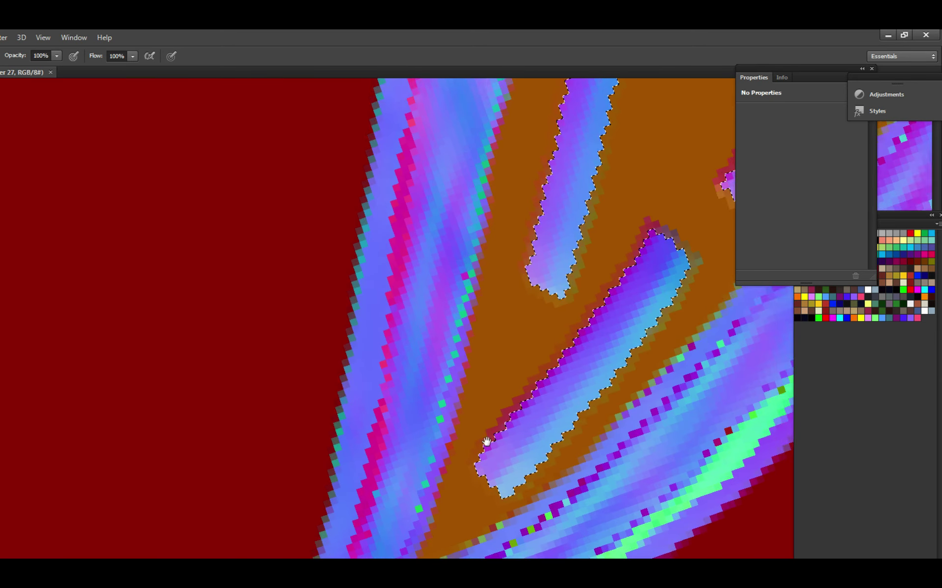
scroll(486, 442, "down", 1)
key("e")
scroll(480, 490, "up", 1)
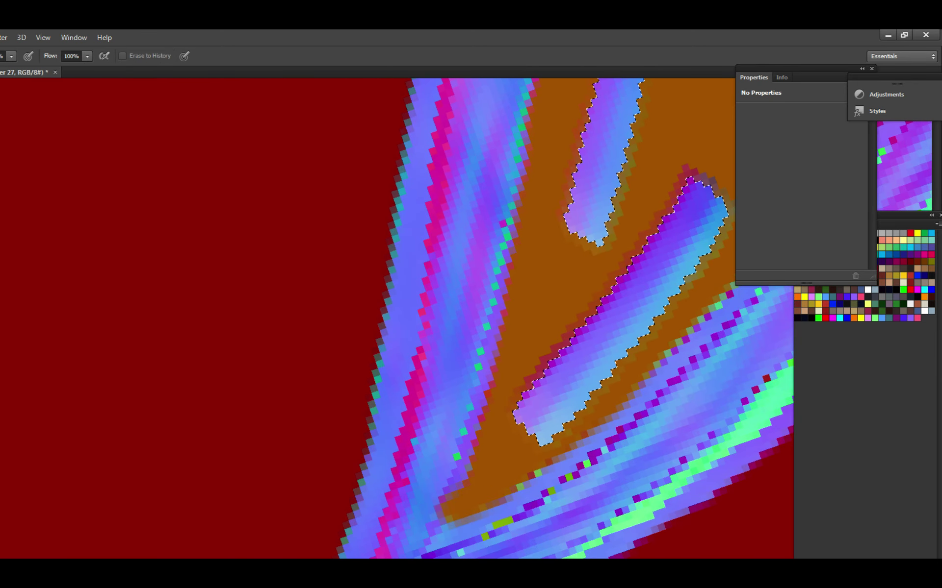
key("b")
scroll(498, 442, "down", 1)
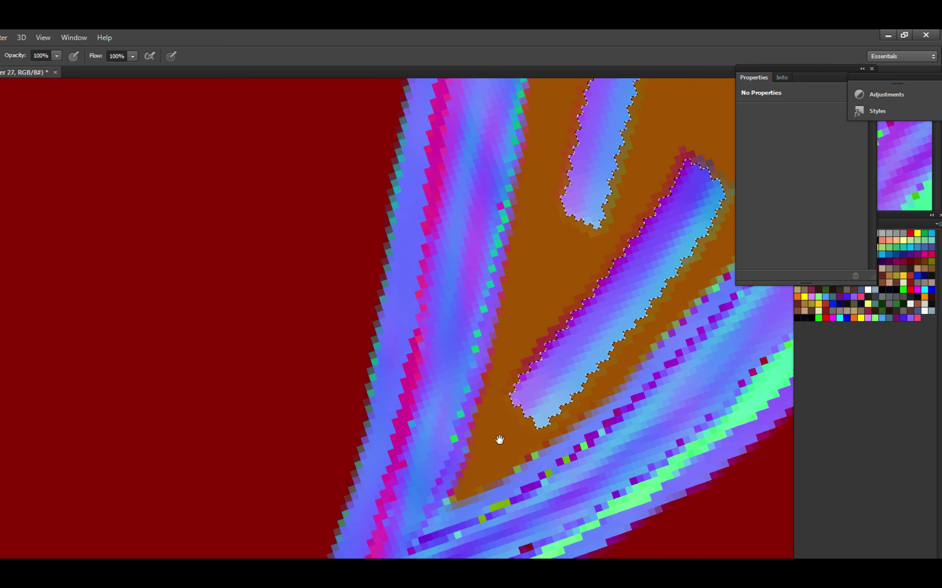
key("ctrl+s")
Touch up single brown edge pixels at the very corner of the patch's tip.
left_click_drag(484, 431, 501, 416)
scroll(501, 415, "up", 2)
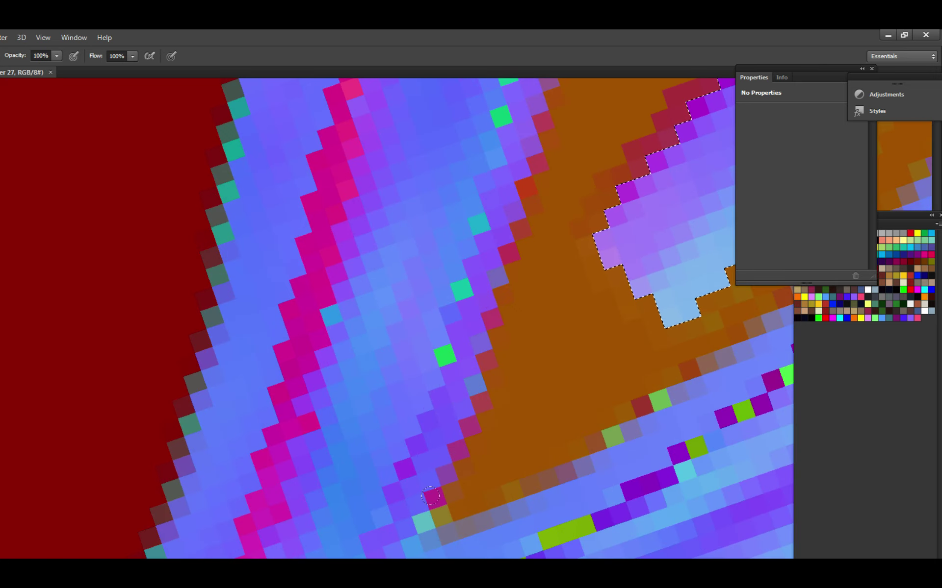
left_click(495, 390)
scroll(495, 391, "down", 4)
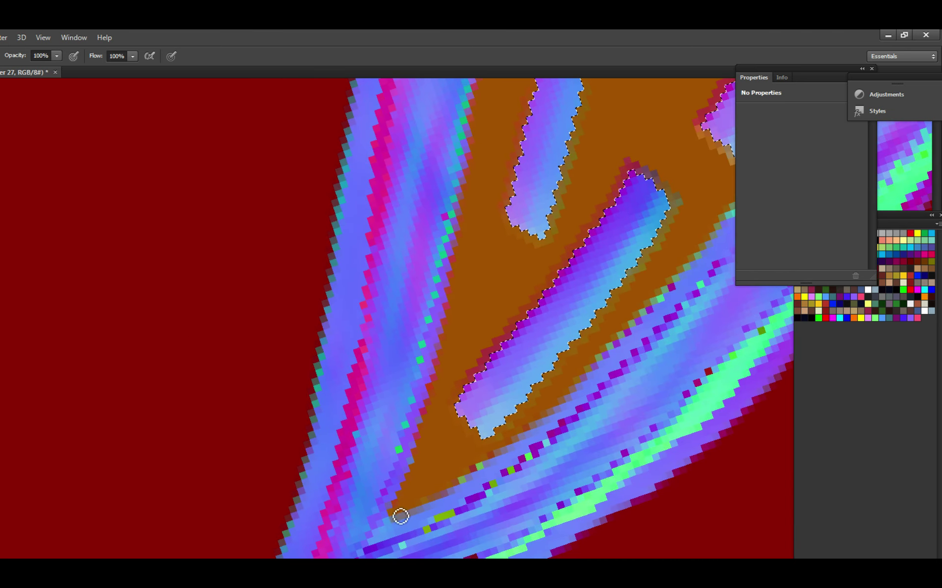
Smooth the brown's edge along the curved seam beside the two lowest stitches.
left_click_drag(541, 398, 468, 462)
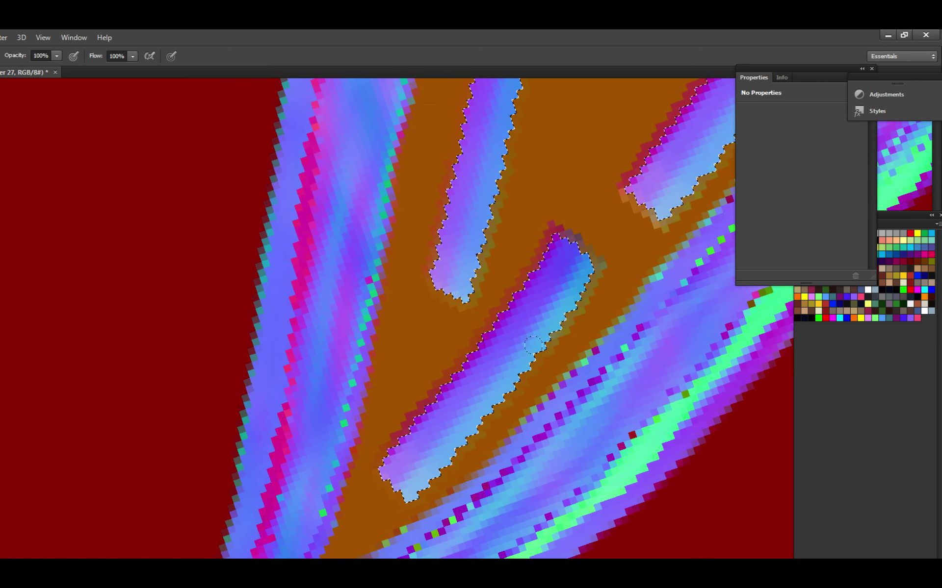
left_click_drag(533, 345, 460, 431)
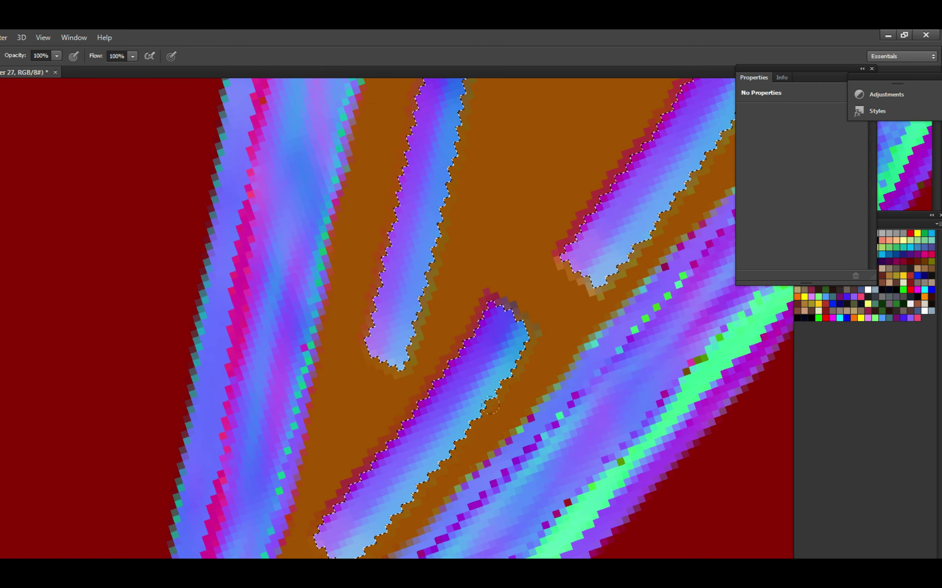
scroll(528, 362, "down", 4)
scroll(485, 428, "up", 2)
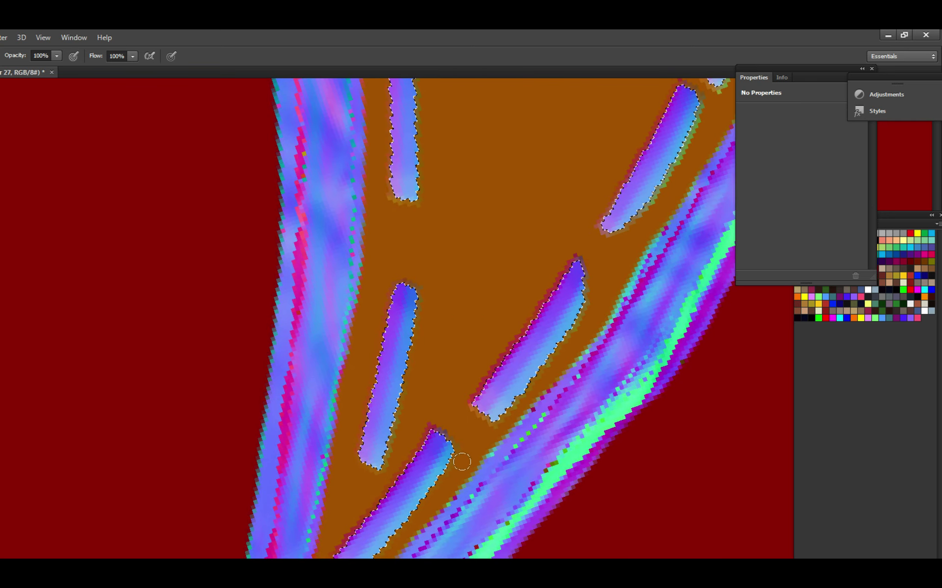
left_click_drag(376, 429, 413, 406)
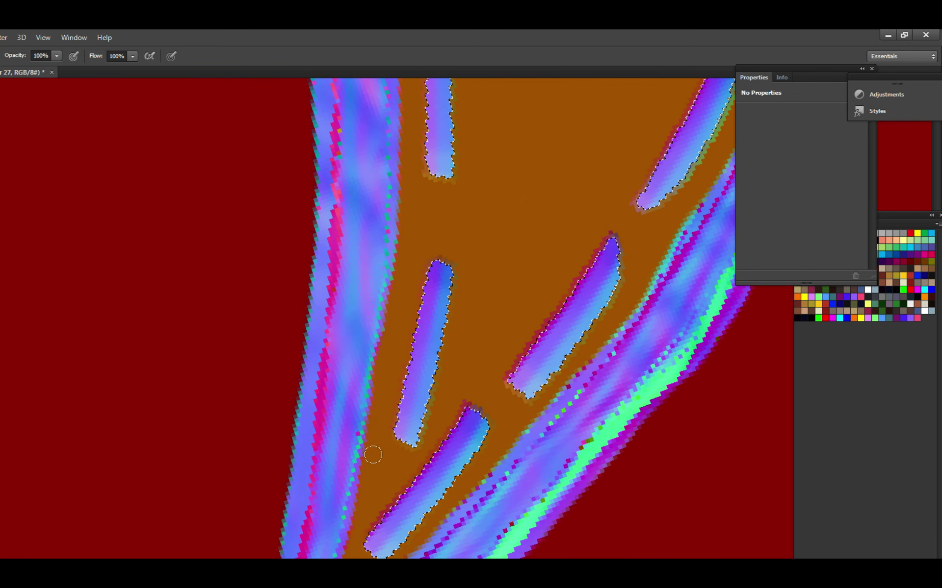
Continue the brown's edge up the curved seam to the corner stitch, and clear the stitch selection.
left_click_drag(599, 312, 499, 385)
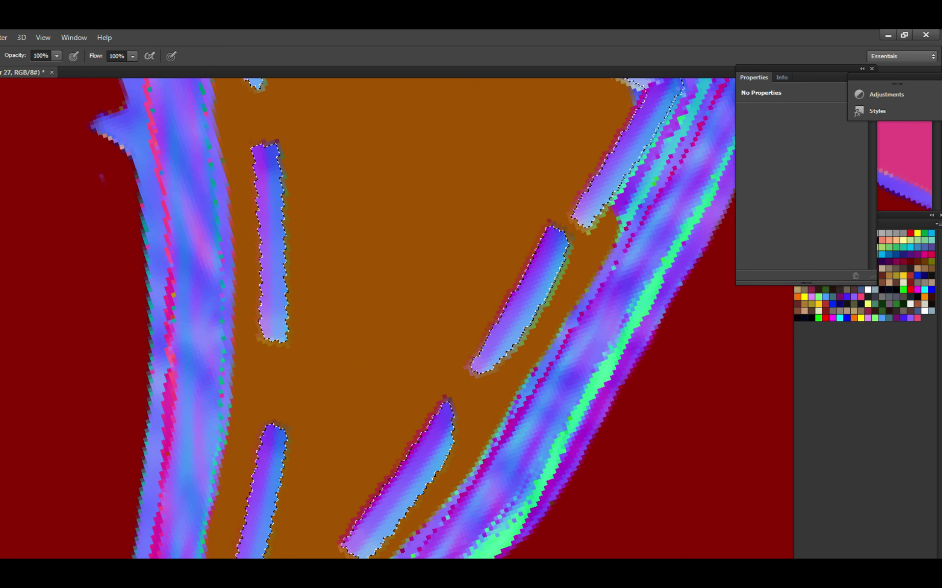
left_click_drag(536, 330, 496, 389)
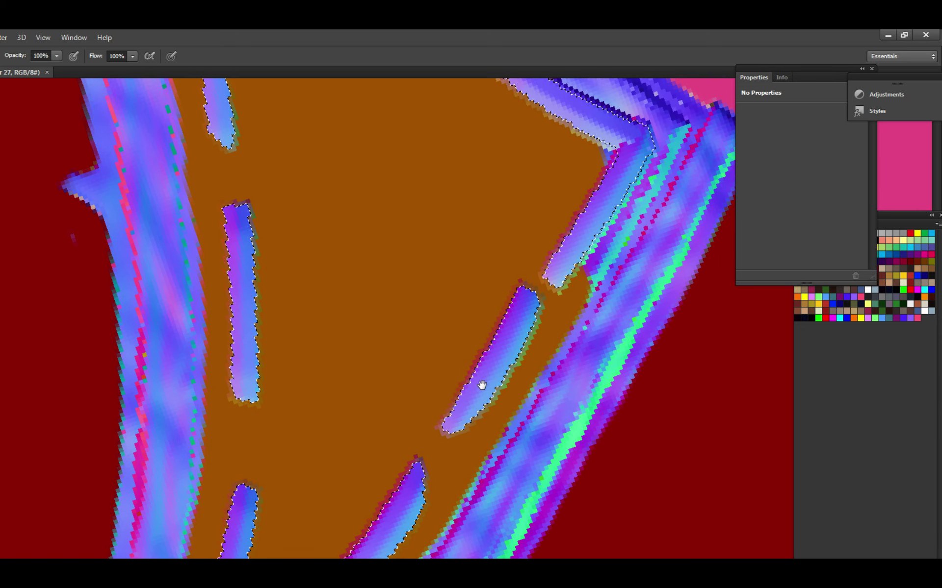
scroll(481, 381, "up", 3)
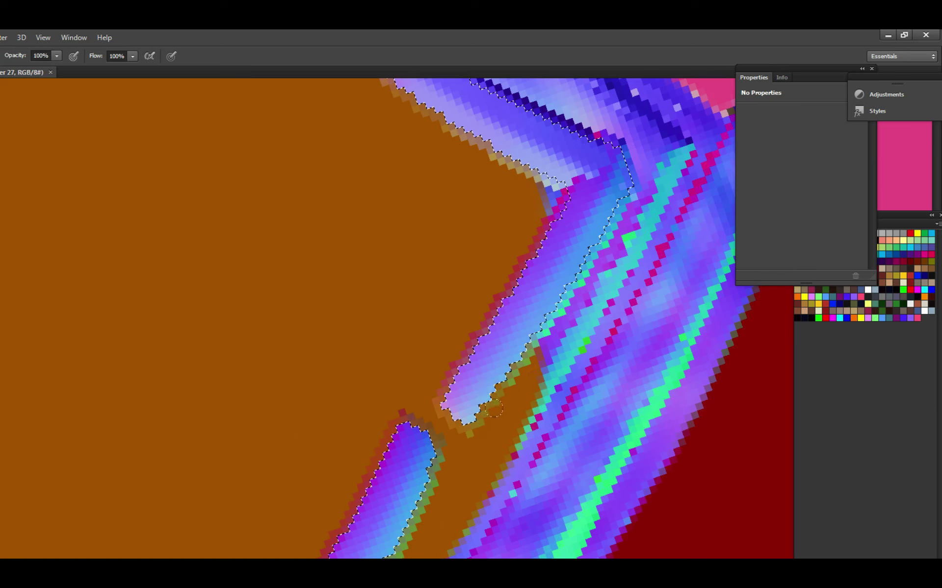
left_click_drag(494, 408, 474, 424)
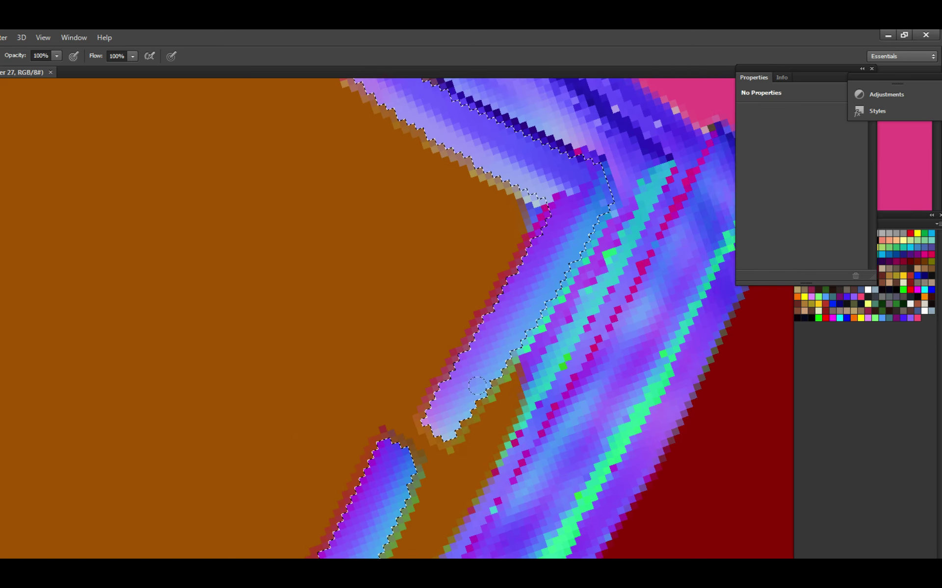
key("ctrl+d")
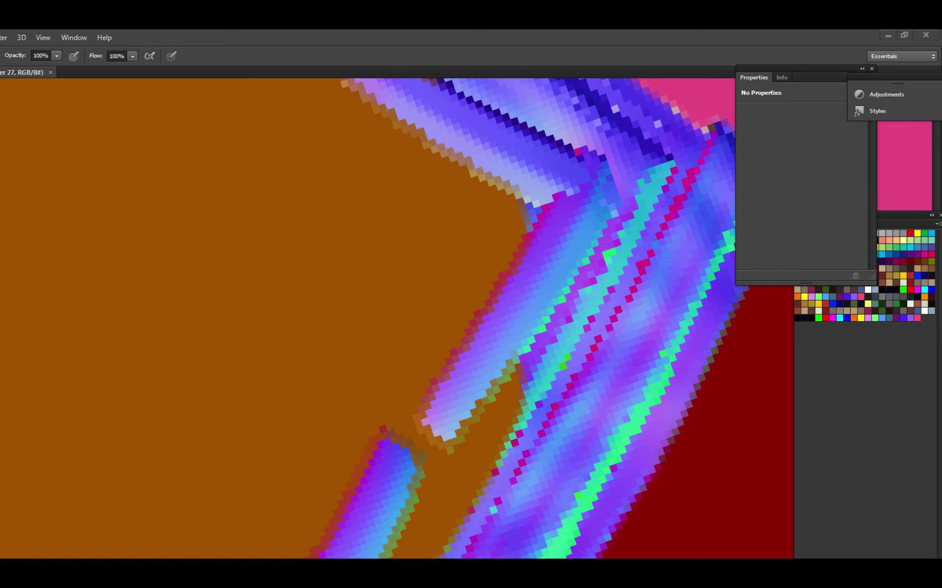
Restore the stitch selection, paint brown between the corner stitch's outer corner and the seams, and save the document.
key("ctrl+alt+z")
key("ctrl+alt+z")
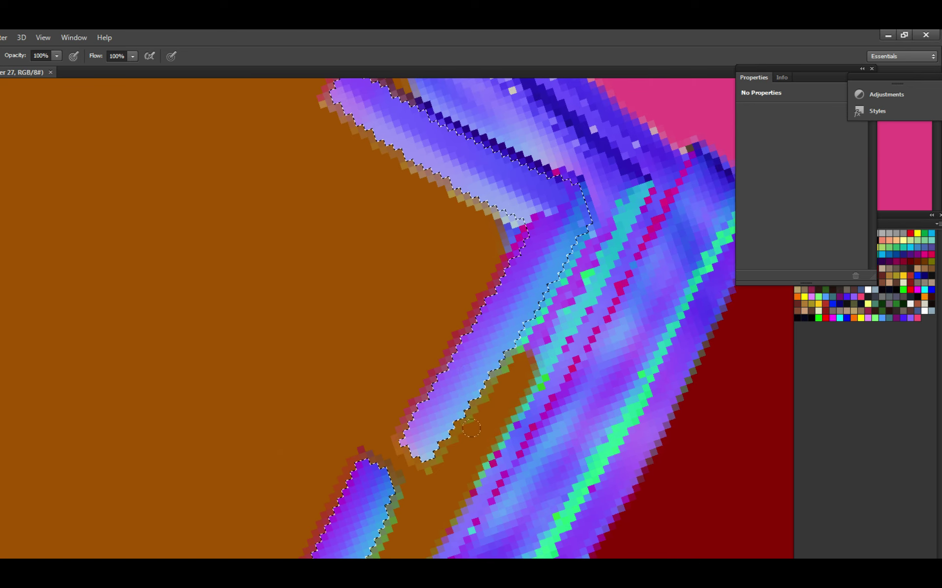
mouse_move(511, 361)
left_mouse_down()
mouse_move(499, 378)
mouse_move(562, 272)
mouse_move(580, 272)
mouse_move(468, 430)
mouse_move(422, 373)
mouse_move(420, 334)
mouse_move(354, 317)
left_mouse_up()
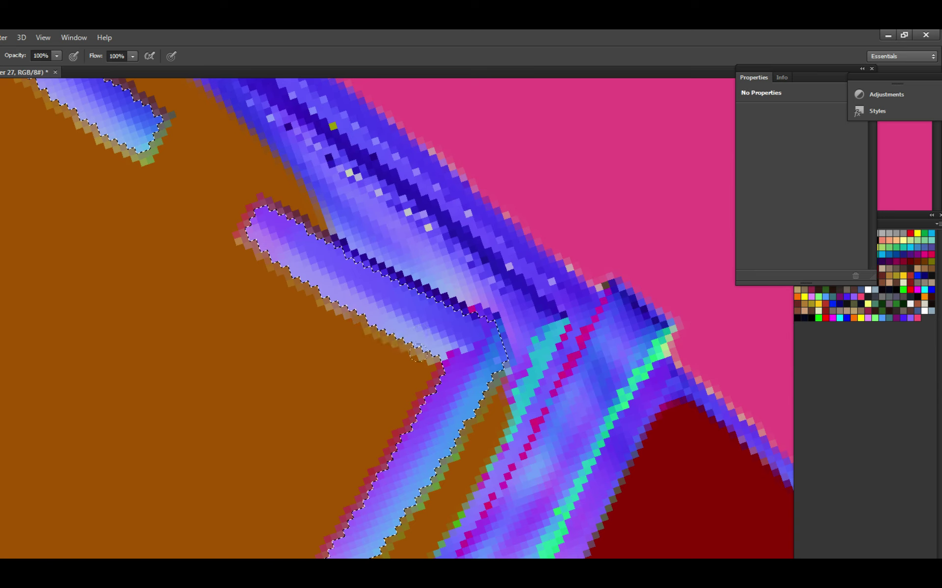
left_click_drag(486, 341, 477, 357)
key("ctrl+s")
mouse_move(498, 392)
left_mouse_down()
mouse_move(458, 456)
mouse_move(494, 389)
mouse_move(481, 364)
mouse_move(490, 373)
mouse_move(488, 401)
mouse_move(518, 347)
mouse_move(430, 303)
mouse_move(461, 336)
mouse_move(440, 314)
mouse_move(495, 412)
left_mouse_up()
key("ctrl+s")
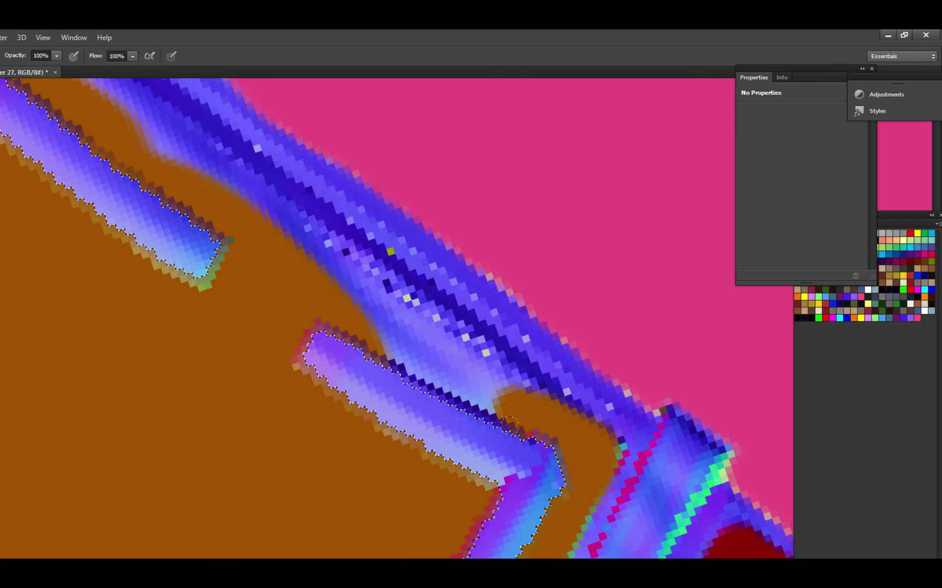
key("ctrl+s")
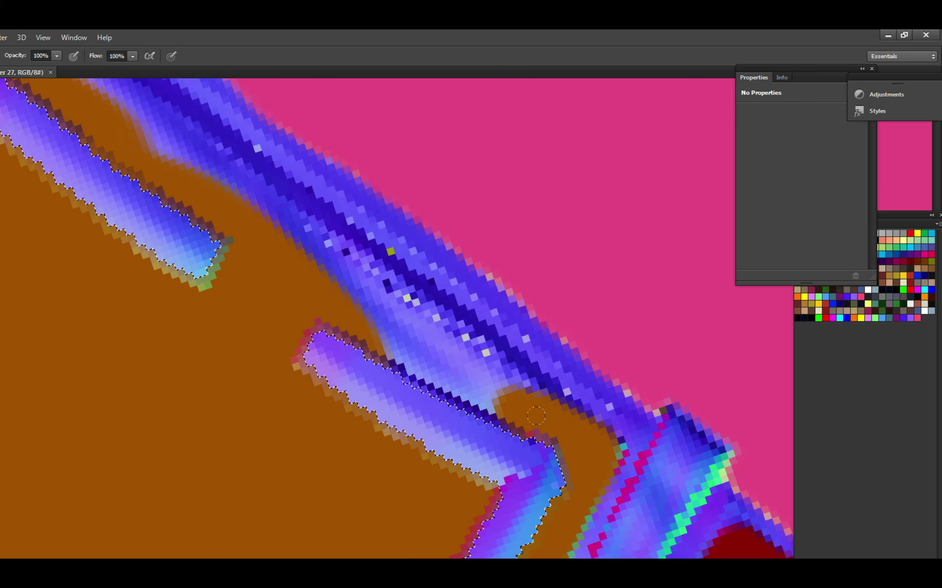
Fill the gap between the corner stitch's outer arm and the pink area's seam with brown, and save the document.
mouse_move(506, 390)
left_mouse_down()
mouse_move(407, 343)
mouse_move(500, 397)
left_mouse_up()
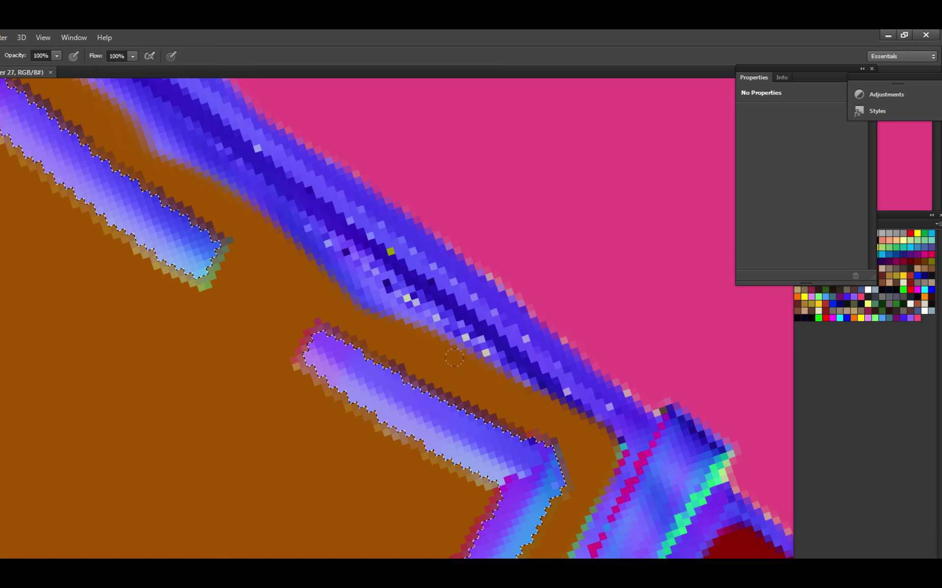
left_click_drag(486, 290, 460, 322)
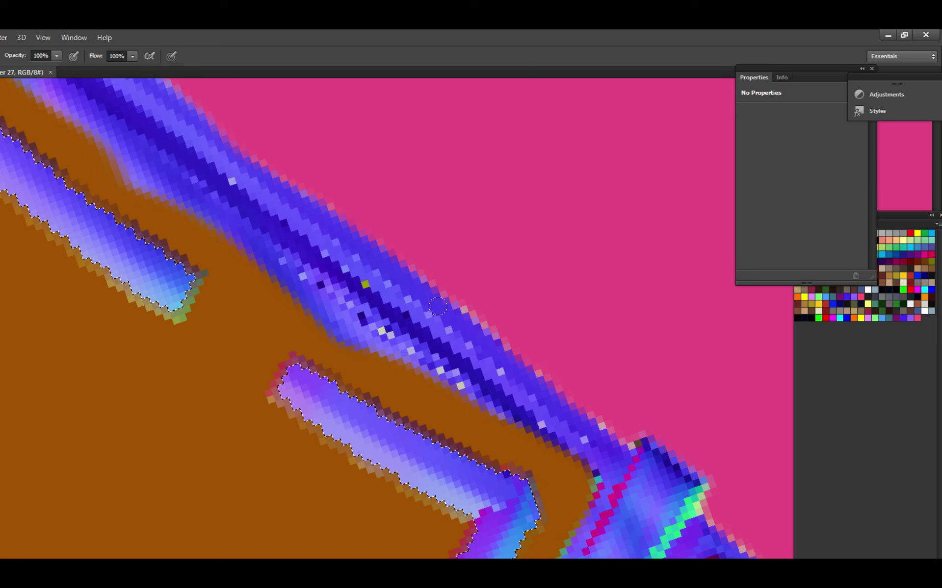
key("r")
mouse_move(536, 266)
left_mouse_down()
mouse_move(414, 470)
mouse_move(388, 425)
left_mouse_up()
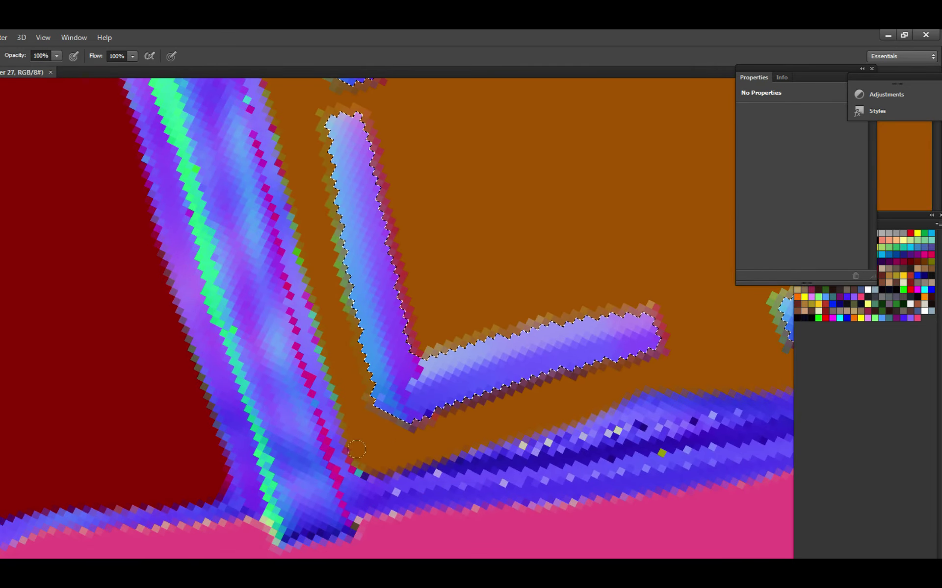
scroll(351, 336, "up", 1)
key("ctrl+s")
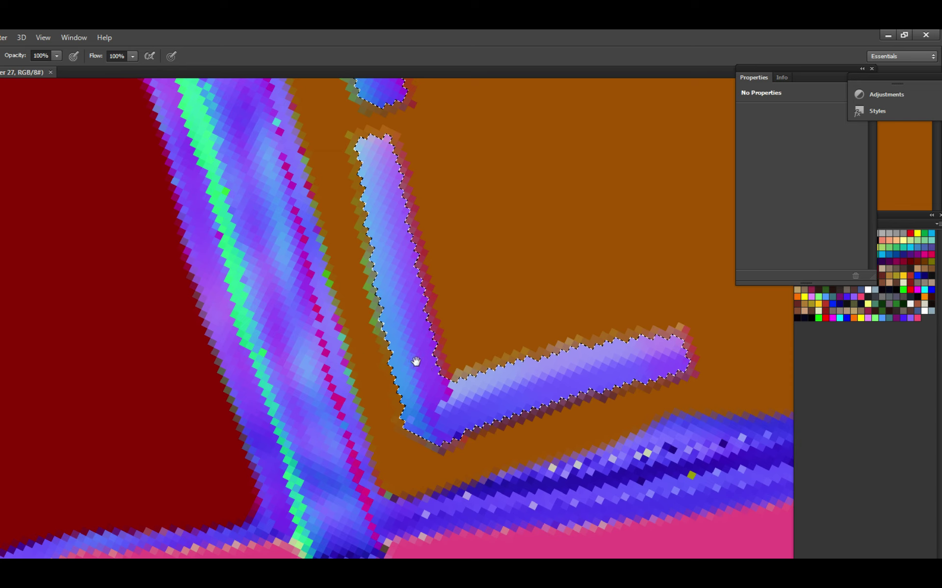
Widen the brown from the corner stitch towards the pink area, covering the inner band of the seam.
left_click_drag(452, 393, 454, 341)
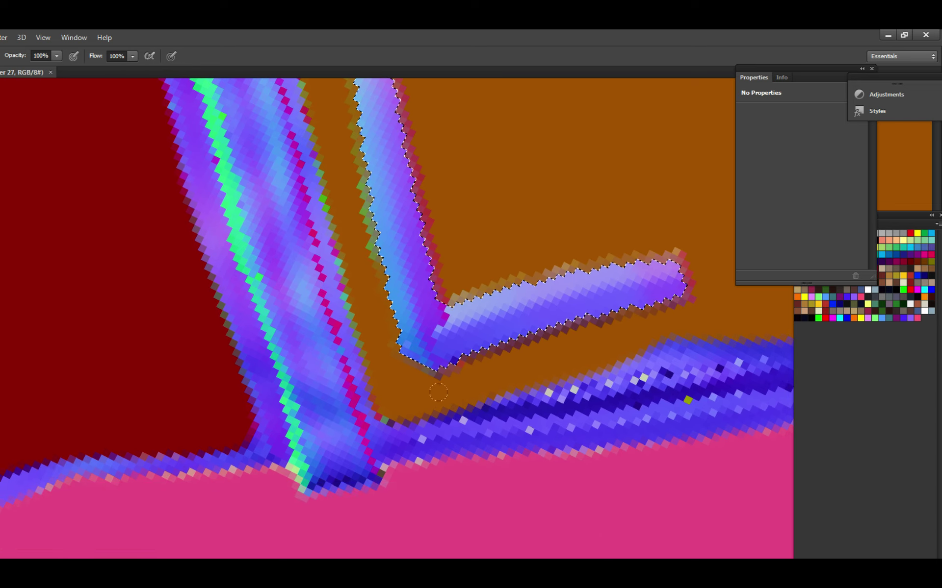
left_click_drag(477, 388, 550, 382)
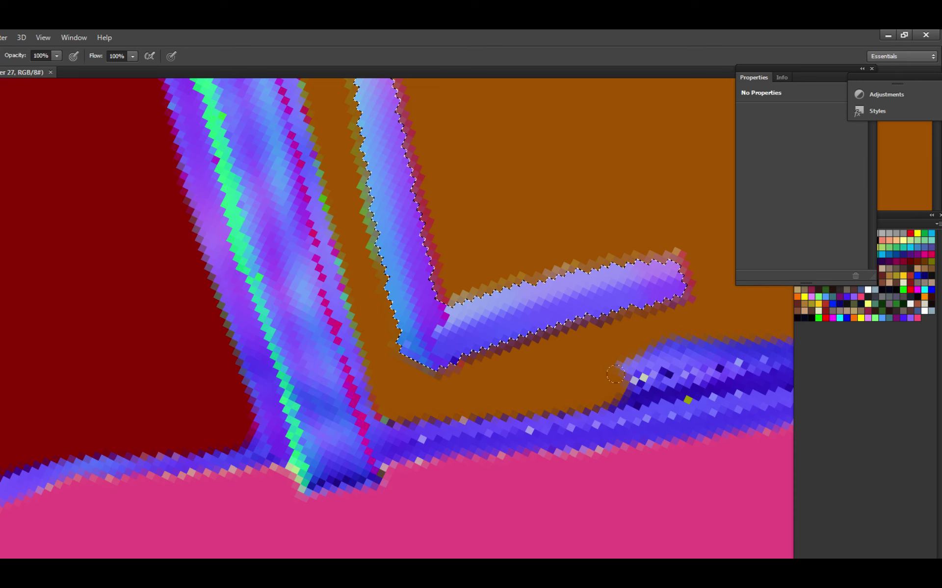
mouse_move(614, 375)
left_mouse_down()
mouse_move(659, 355)
mouse_move(707, 360)
left_mouse_up()
scroll(706, 361, "down", 1)
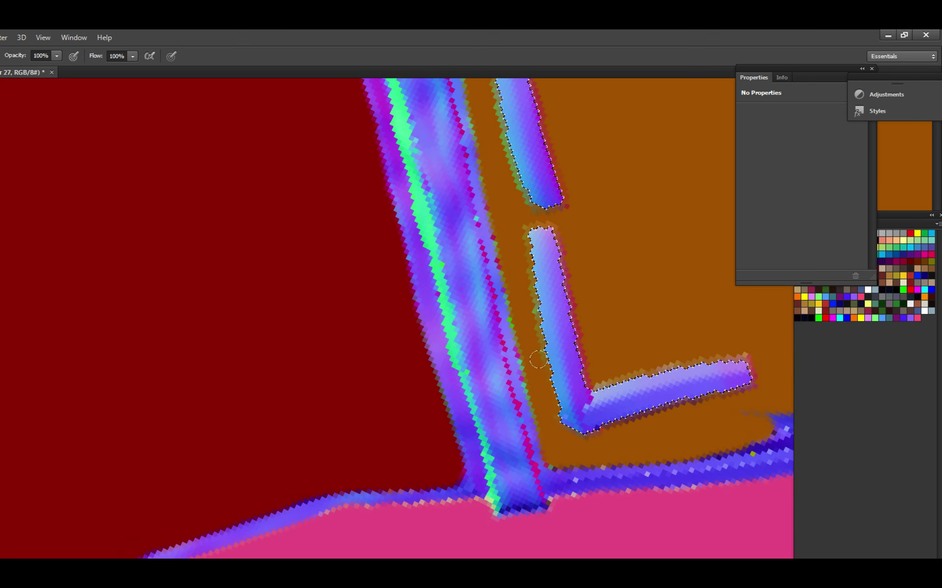
Touch up the brown's edge along the seam beside the corner stitch's long arm with the Eraser and Brush.
left_click_drag(535, 384, 553, 450)
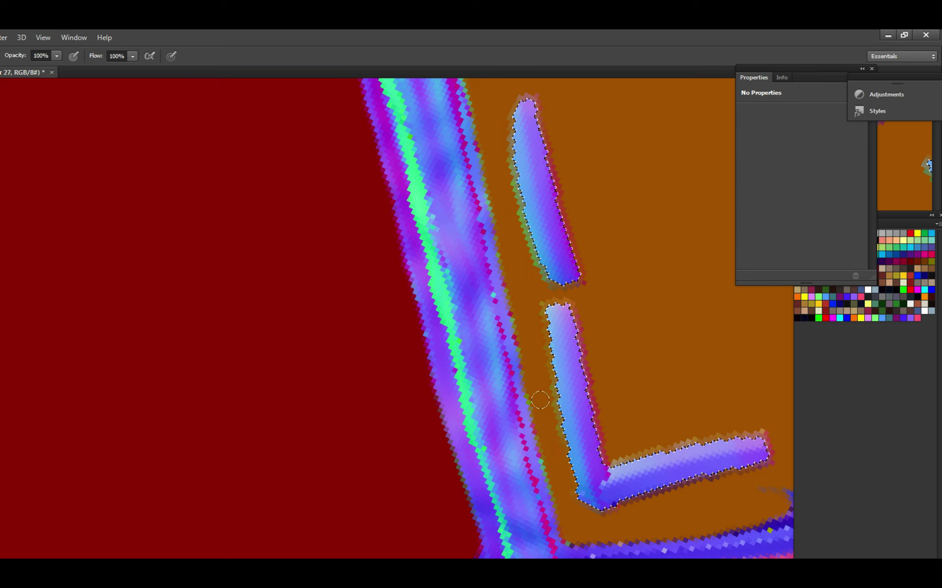
key("e")
left_click_drag(534, 375, 514, 402)
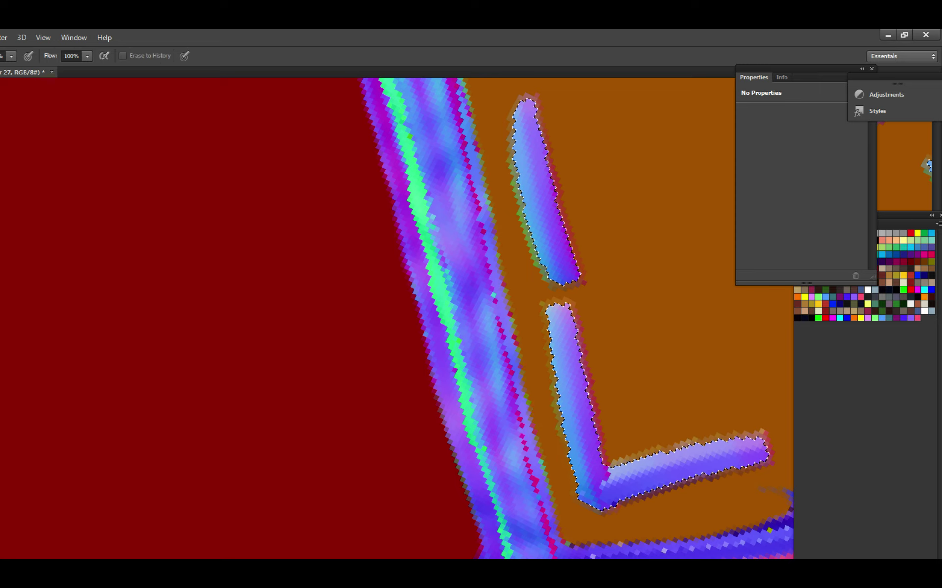
key("b")
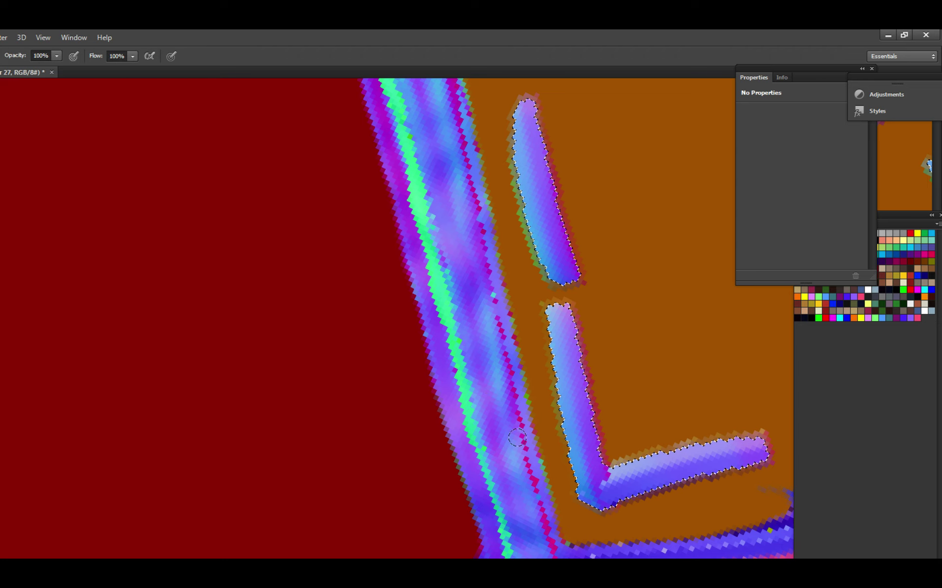
left_click_drag(529, 422, 491, 402)
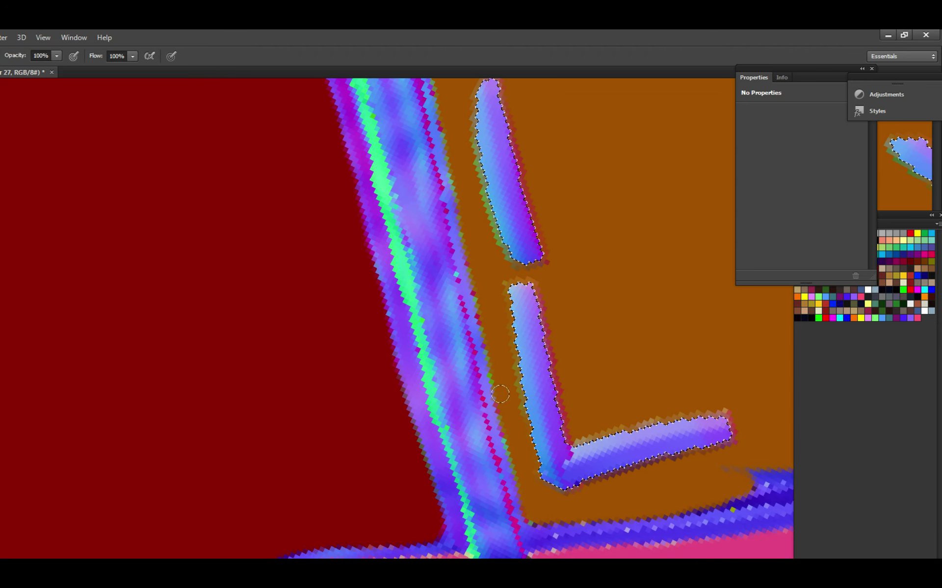
left_click(531, 390, "alt")
Extend the brown along the pink area's seam, past the second stitch to the third one, and save the document.
mouse_move(574, 400)
left_mouse_down()
mouse_move(528, 384)
mouse_move(479, 389)
left_mouse_up()
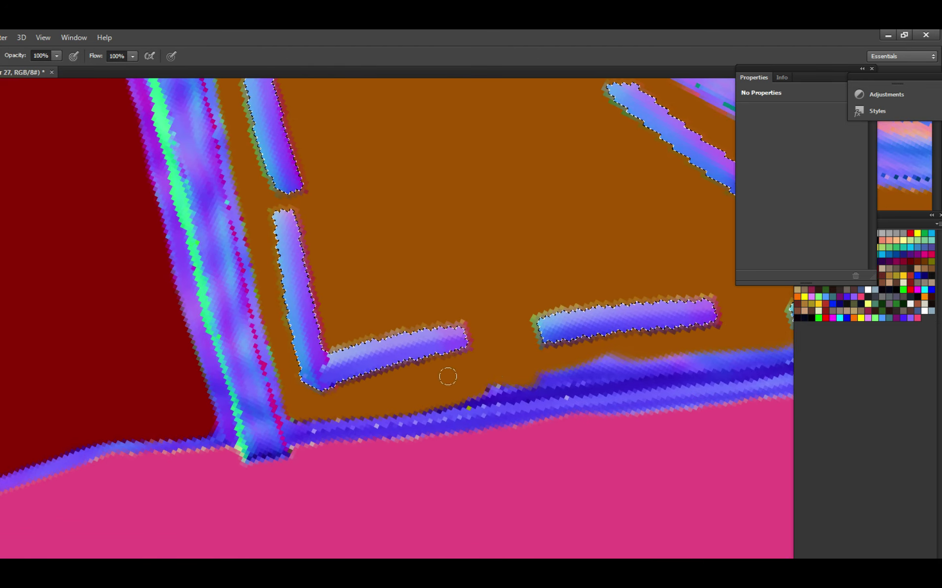
left_click_drag(613, 372, 525, 384)
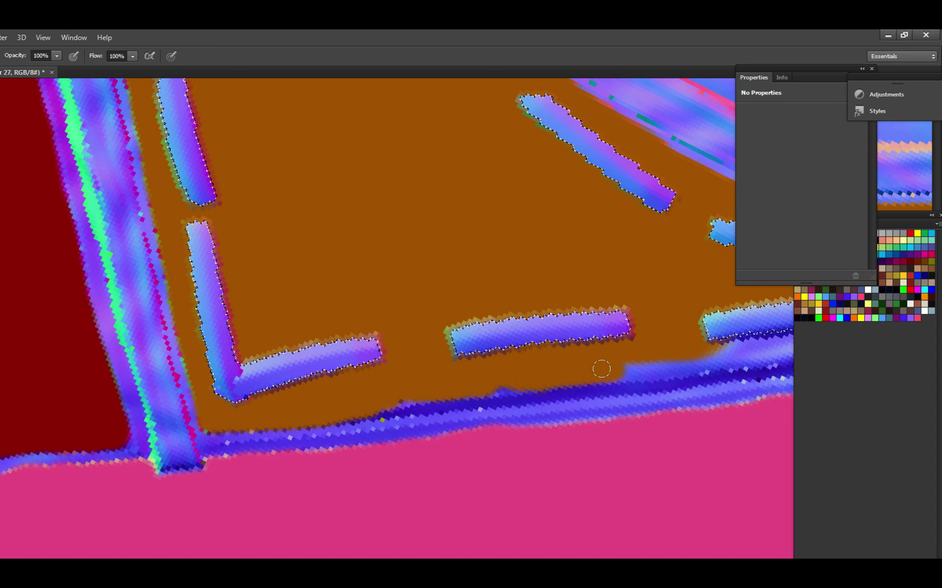
left_click_drag(602, 368, 481, 398)
key("ctrl+s")
left_click_drag(551, 357, 502, 375)
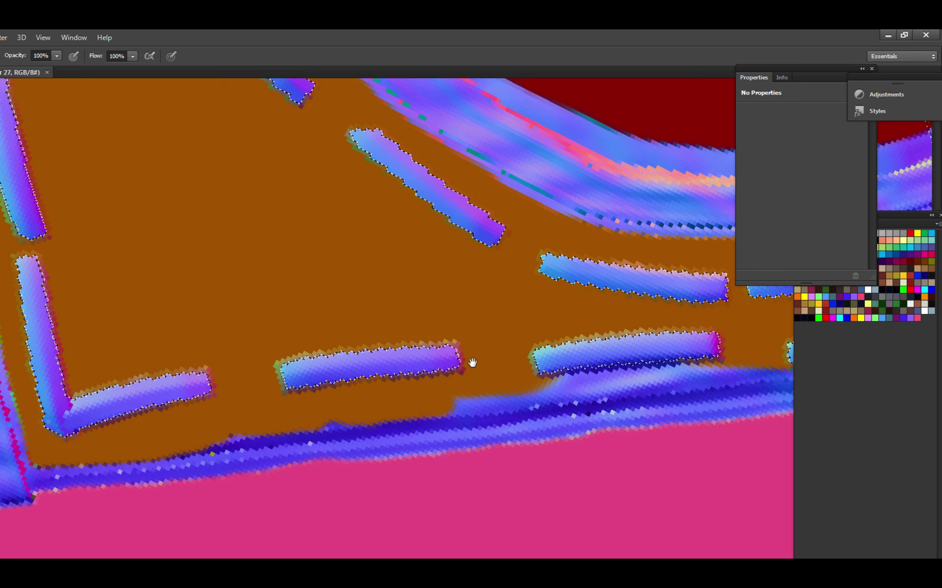
left_click_drag(489, 362, 431, 372)
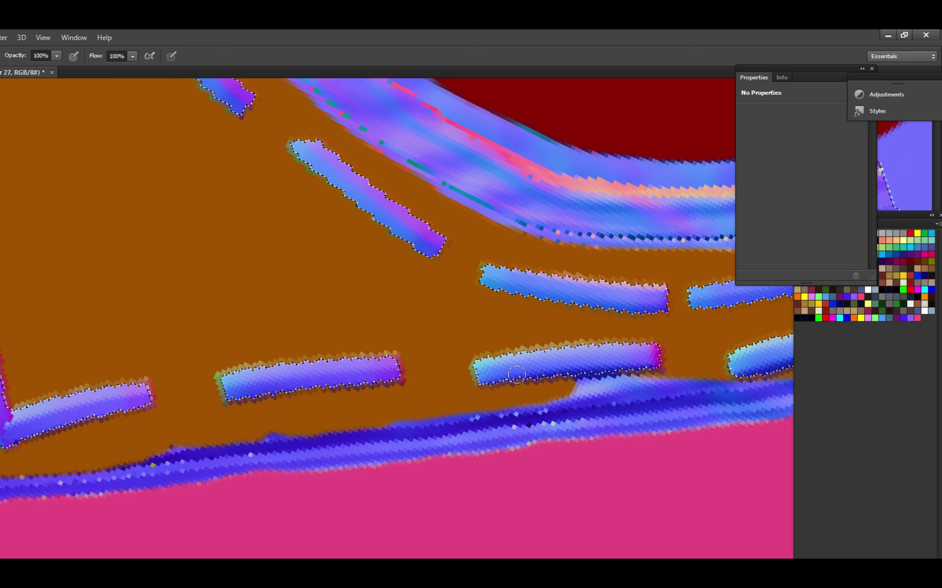
left_click_drag(532, 364, 480, 362)
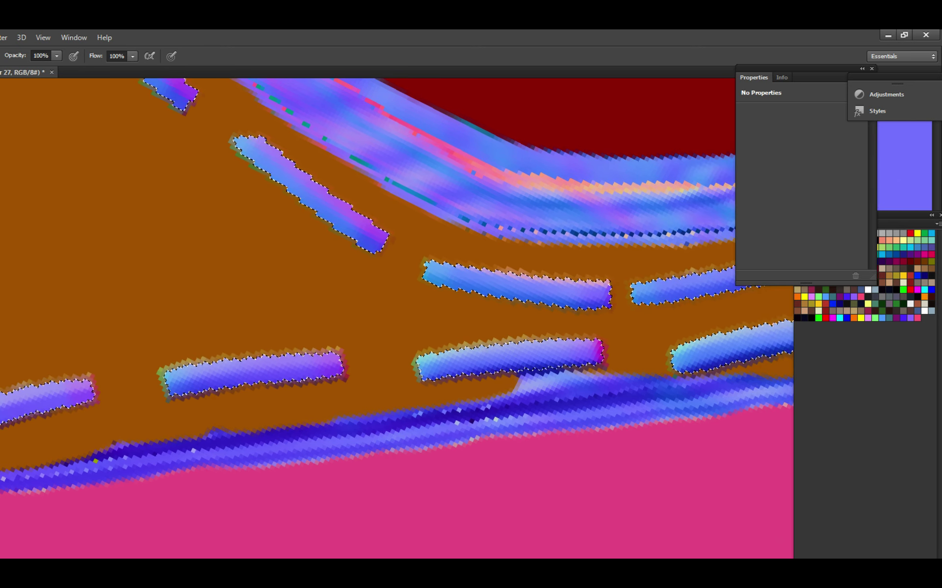
key("ctrl+s")
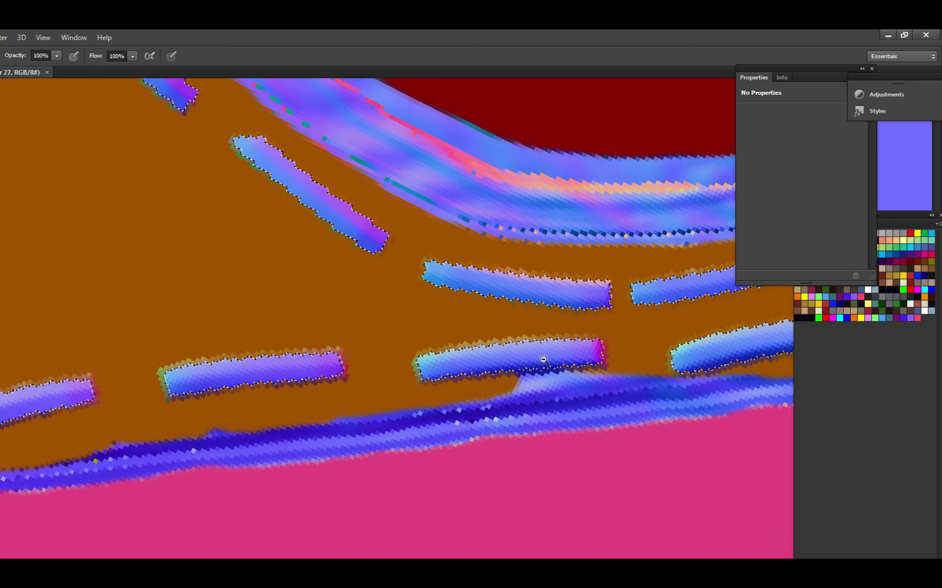
Paint brown between the third stitch and the pink area's seam, up to the start of the last stitch.
left_click_drag(570, 388, 567, 385)
scroll(567, 385, "up", 1)
left_click_drag(486, 375, 446, 379)
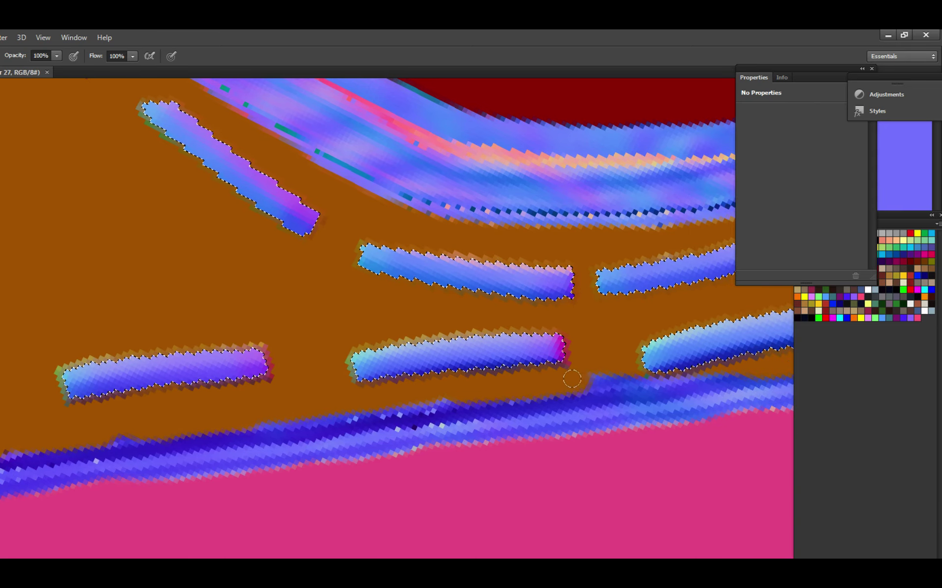
scroll(562, 380, "down", 3)
scroll(479, 381, "up", 2)
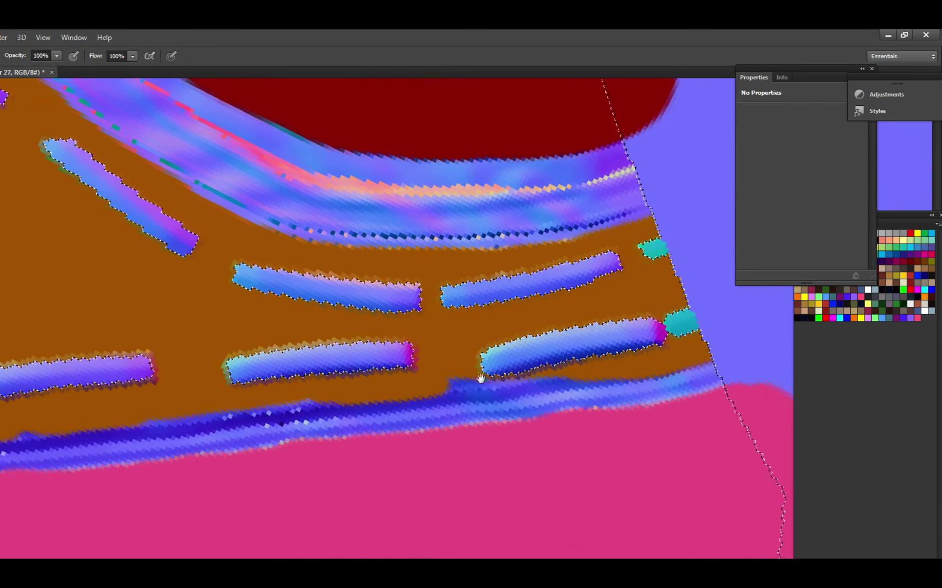
scroll(527, 384, "down", 3)
scroll(422, 391, "up", 4)
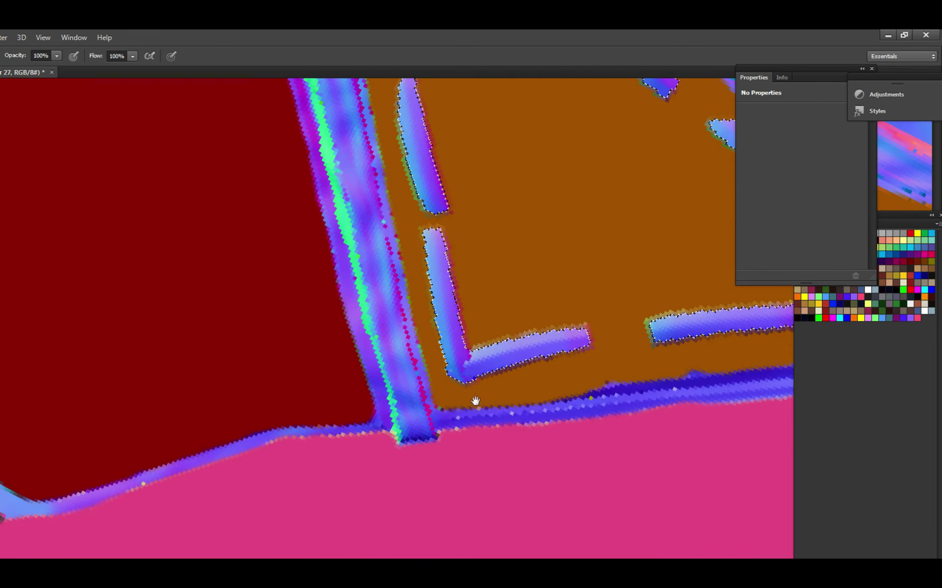
Paint brown over the seam's dark blue inner band from the corner stitch to the third stitch, and save the document.
mouse_move(427, 397)
left_mouse_down()
mouse_move(403, 399)
mouse_move(568, 385)
left_mouse_up()
scroll(655, 373, "down", 3)
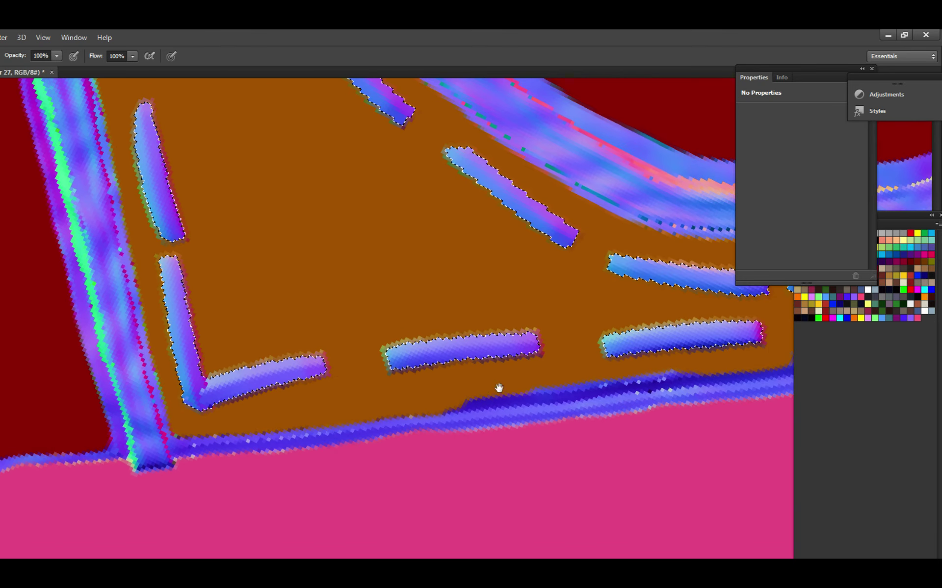
scroll(498, 389, "up", 3)
mouse_move(478, 399)
left_mouse_down()
mouse_move(598, 389)
mouse_move(622, 374)
left_mouse_up()
scroll(622, 375, "down", 1)
scroll(412, 311, "up", 1)
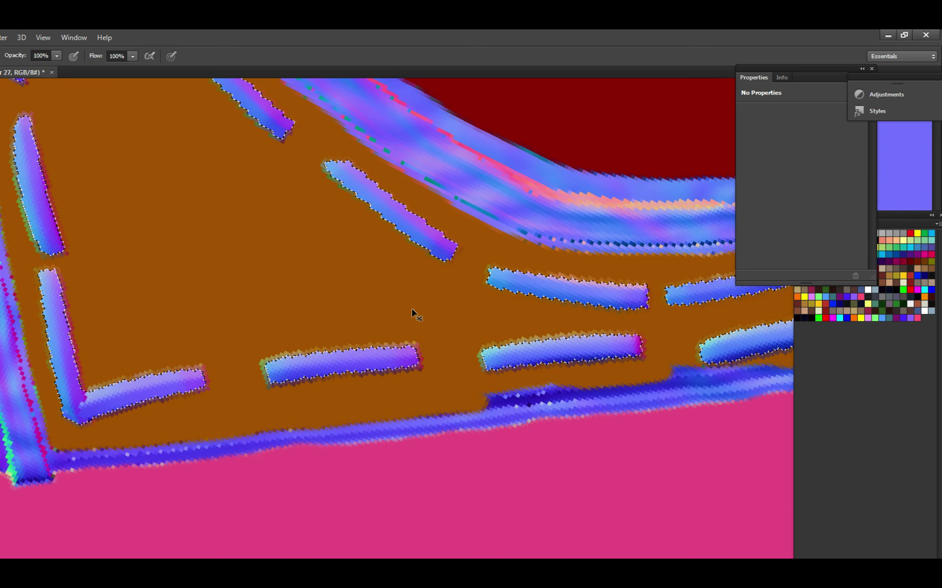
key("ctrl+s")
Cover the remaining dark blue band below the third stitch with brown, up to the start of the last stitch.
scroll(412, 311, "down", 1)
scroll(510, 389, "up", 1)
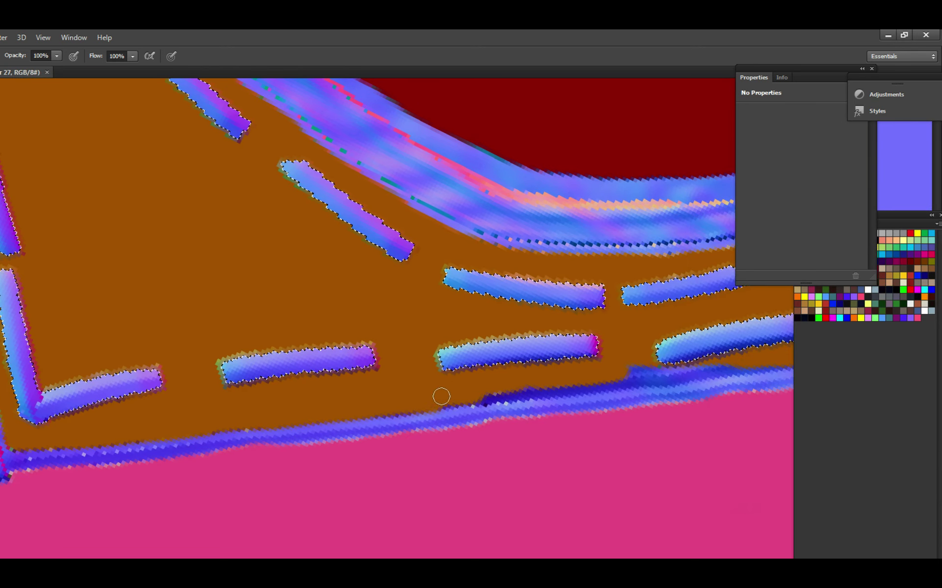
mouse_move(440, 396)
left_mouse_down()
mouse_move(546, 387)
mouse_move(473, 385)
mouse_move(498, 389)
left_mouse_up()
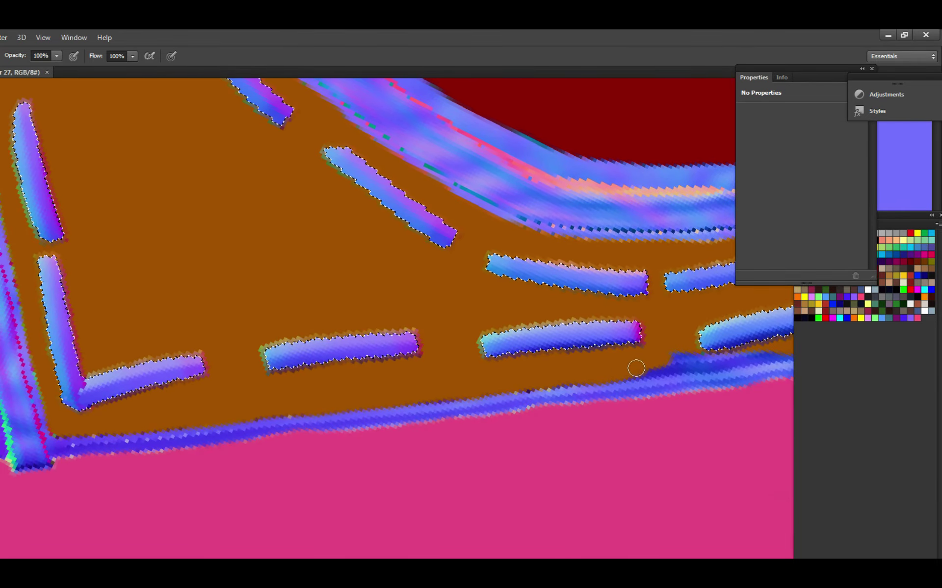
mouse_move(636, 368)
left_mouse_down()
mouse_move(488, 368)
mouse_move(406, 319)
left_mouse_up()
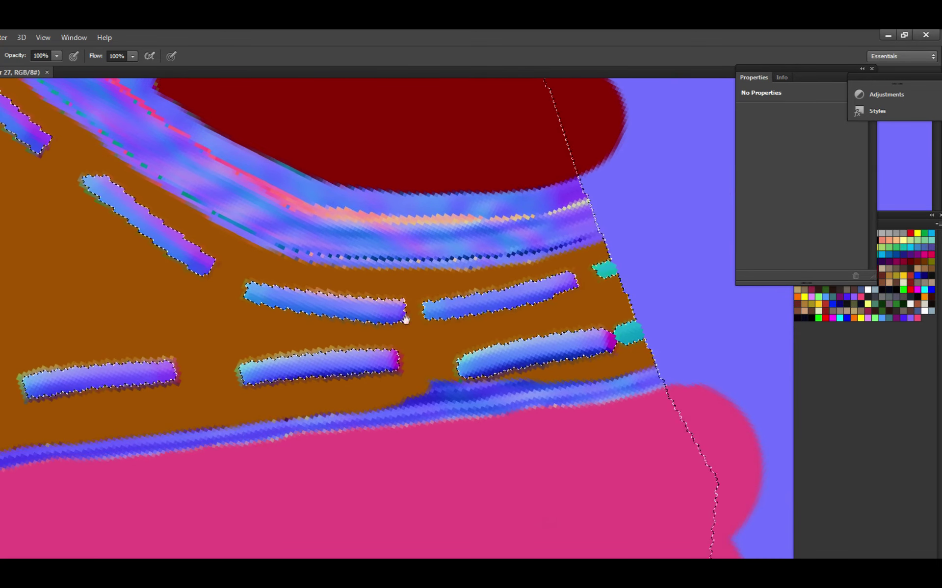
left_click_drag(511, 362, 528, 358)
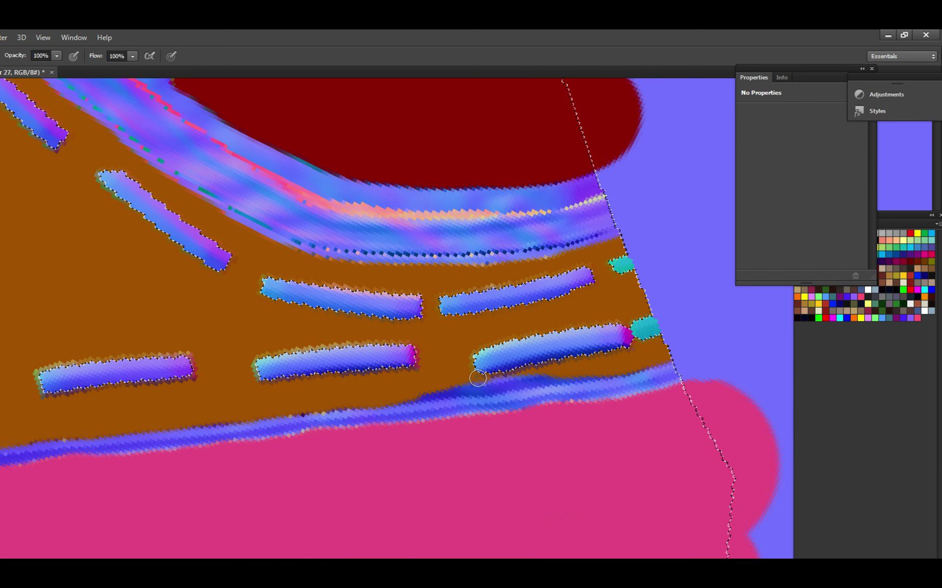
Save the document, and paint brown along the seam beneath the last stitch up to the patch's straight end.
mouse_move(508, 374)
left_mouse_down()
mouse_move(513, 367)
mouse_move(461, 355)
left_mouse_up()
left_click(512, 362, "ctrl")
left_click(509, 360, "ctrl")
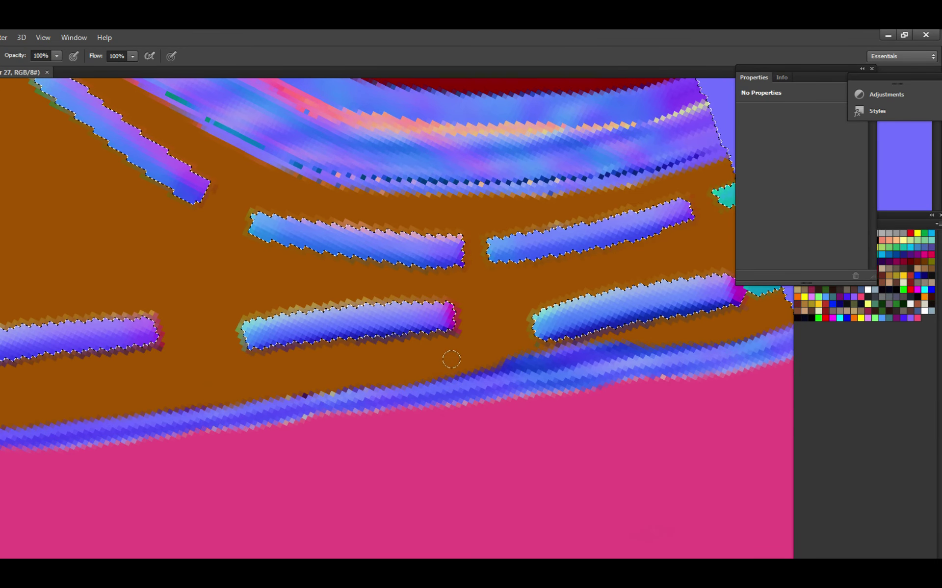
left_click_drag(515, 348, 481, 352)
key("ctrl+s")
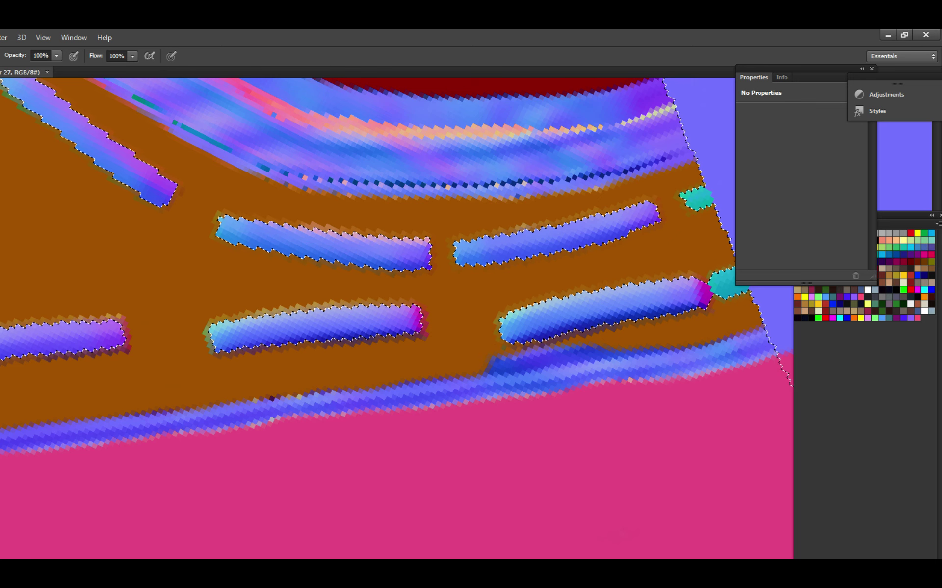
scroll(525, 358, "up", 2)
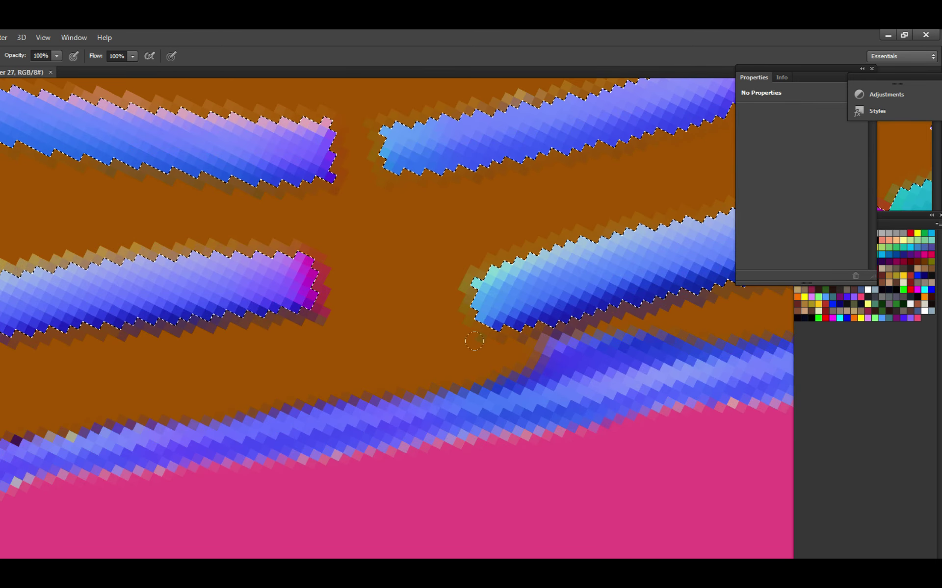
mouse_move(496, 338)
left_mouse_down()
mouse_move(544, 363)
mouse_move(613, 343)
mouse_move(631, 322)
left_mouse_up()
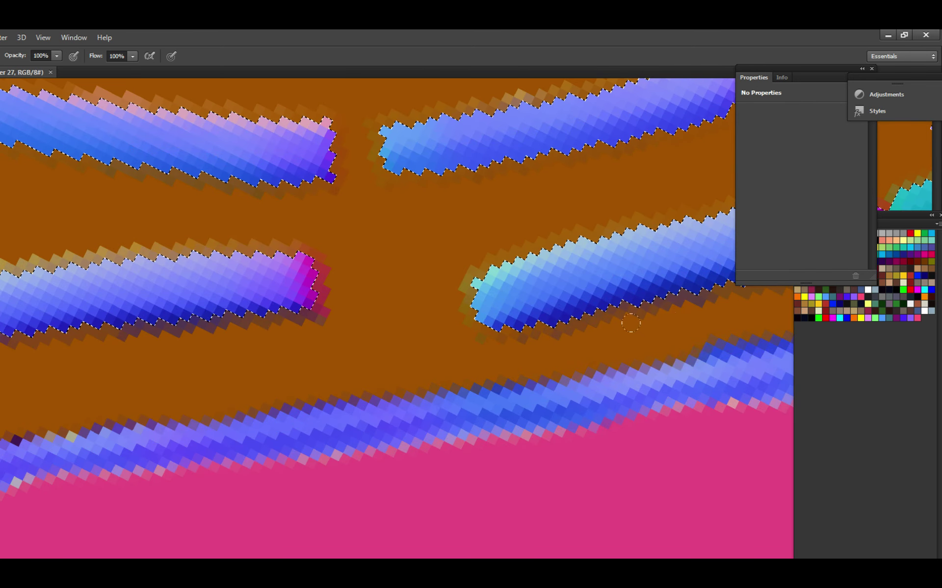
scroll(504, 343, "down", 2)
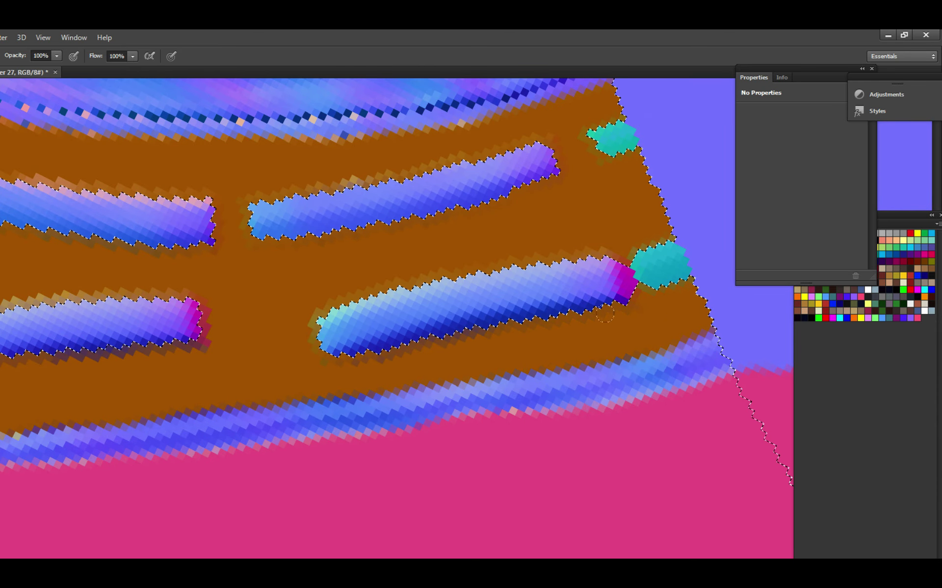
Check the brown coverage around the stitches along the patch's pink-side seam, from the straight end back to the corner stitch.
scroll(425, 328, "down", 2)
left_click_drag(425, 328, 402, 349)
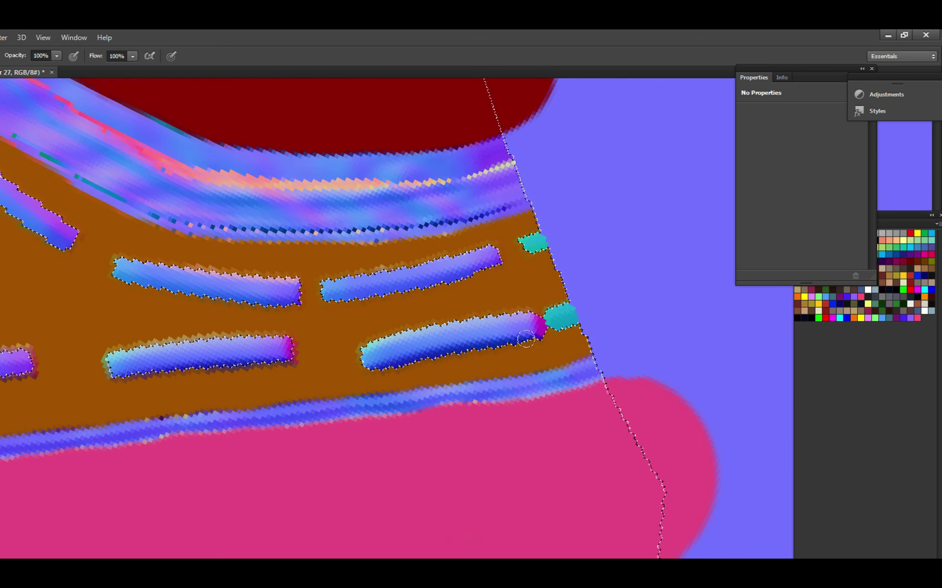
scroll(422, 359, "up", 3)
scroll(421, 359, "up", 1)
left_click_drag(589, 353, 542, 353)
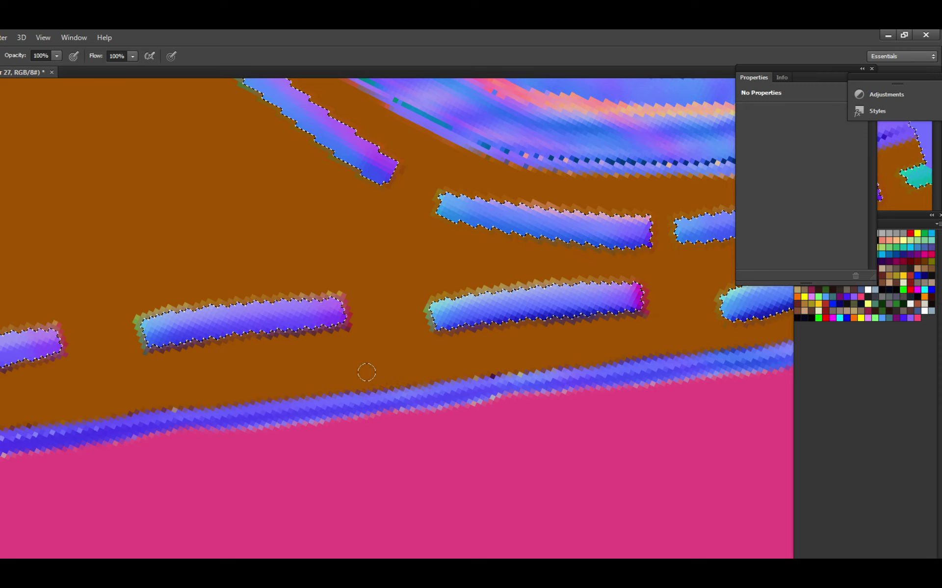
scroll(366, 373, "right", 4)
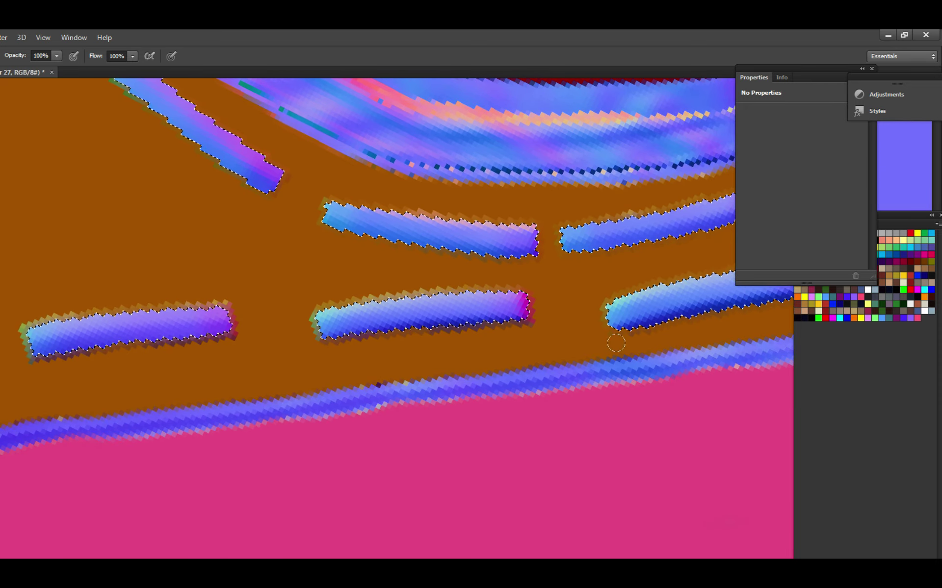
scroll(339, 354, "down", 1)
scroll(393, 360, "left", 8)
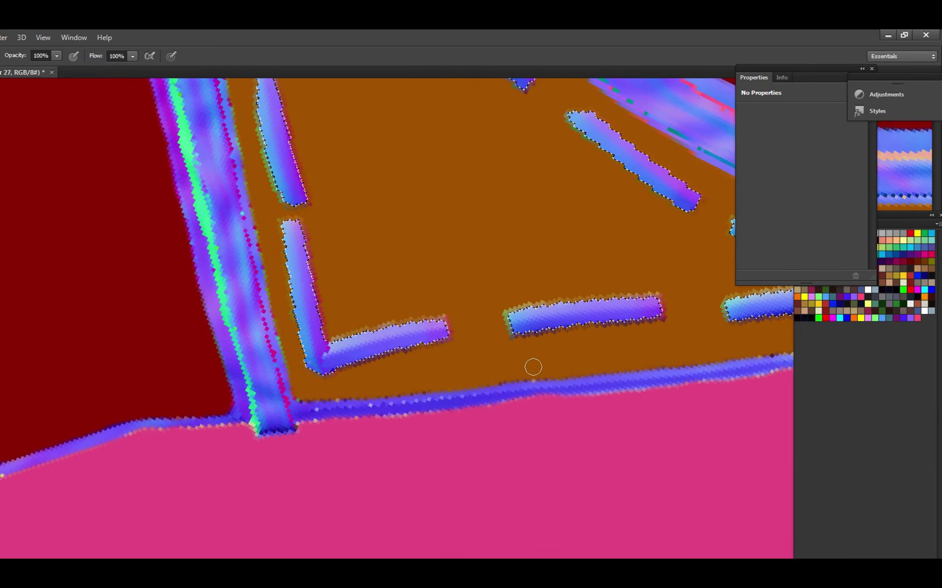
scroll(514, 345, "down", 5)
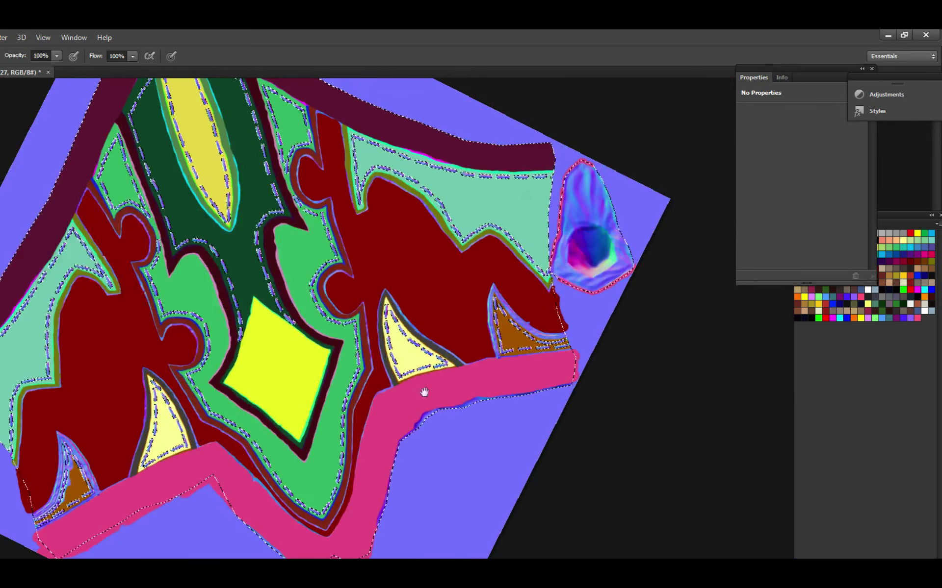
On the opposite pointed patch, paint brown between the curved seam and the end stitch, starting at the straight end.
scroll(201, 457, "up", 2)
scroll(408, 389, "up", 8)
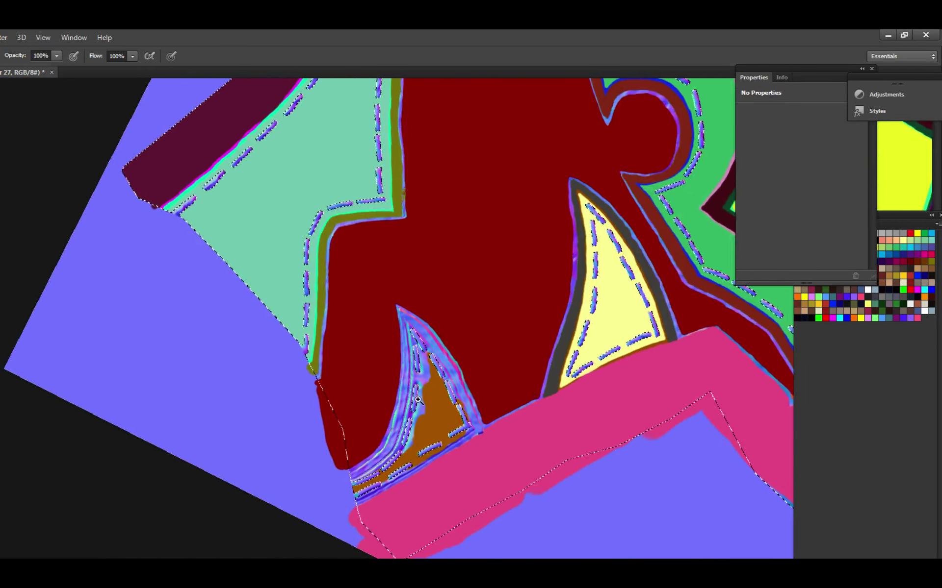
scroll(400, 446, "down", 4)
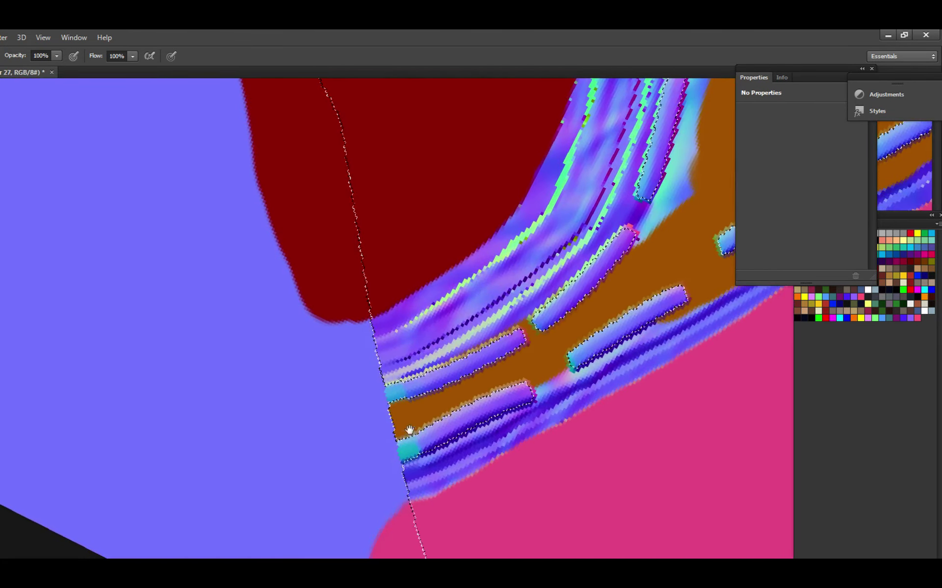
scroll(410, 427, "up", 6)
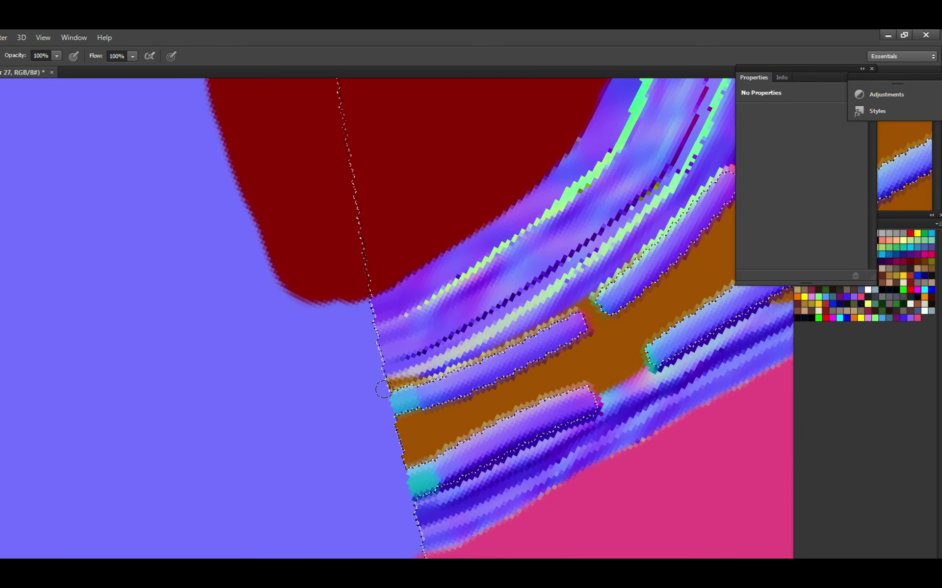
scroll(415, 379, "up", 1)
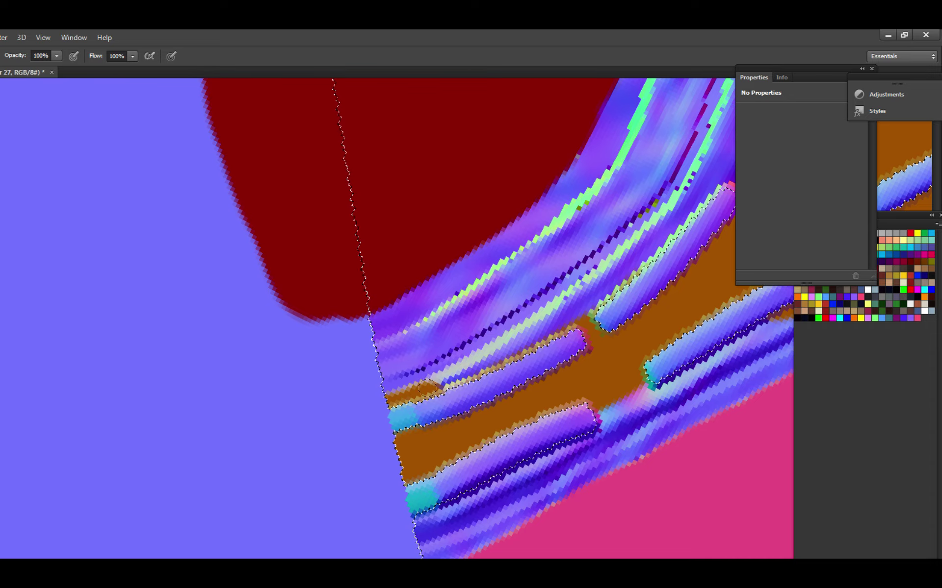
mouse_move(503, 370)
left_mouse_down()
mouse_move(476, 365)
mouse_move(525, 365)
mouse_move(587, 285)
mouse_move(554, 272)
mouse_move(517, 279)
mouse_move(474, 320)
left_mouse_up()
key("r")
scroll(474, 320, "up", 2)
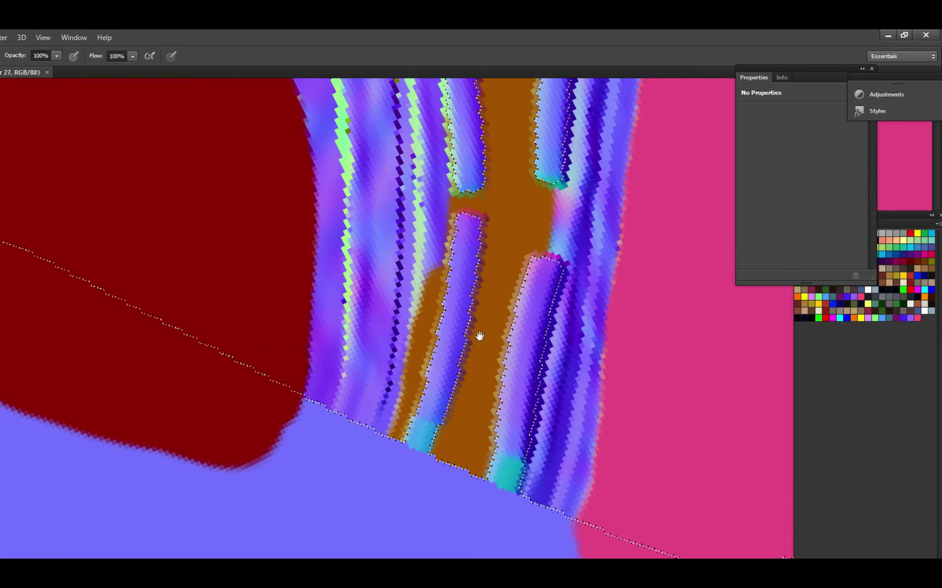
Extend the brown strip beside the end stitch up to the gap before the second stitch, and save the document.
scroll(502, 306, "up", 1)
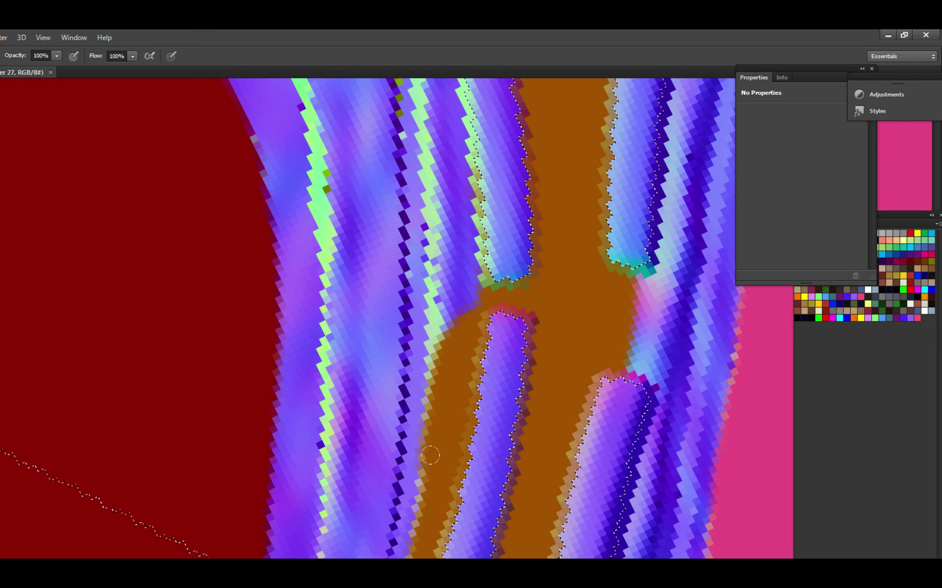
left_click_drag(420, 509, 412, 554)
key("e")
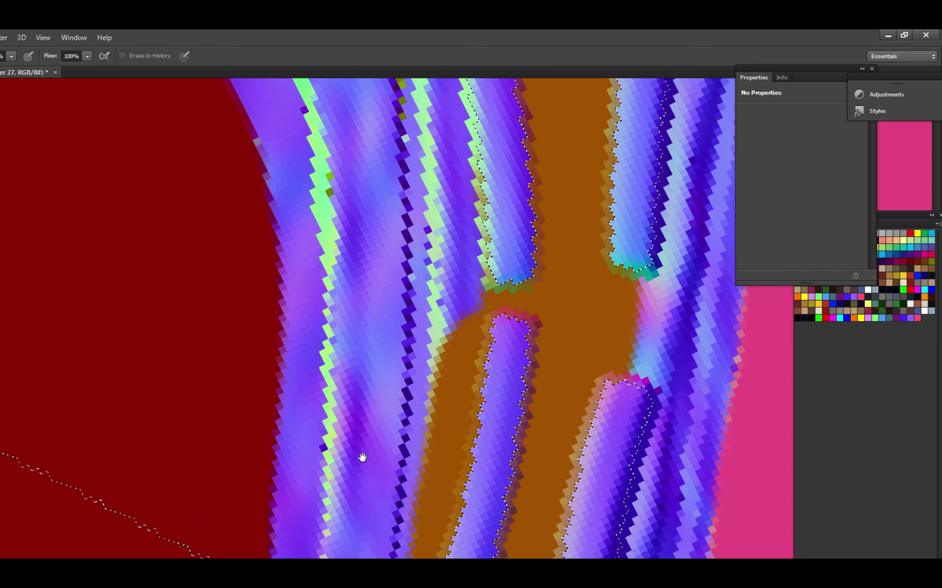
scroll(351, 486, "left", 1)
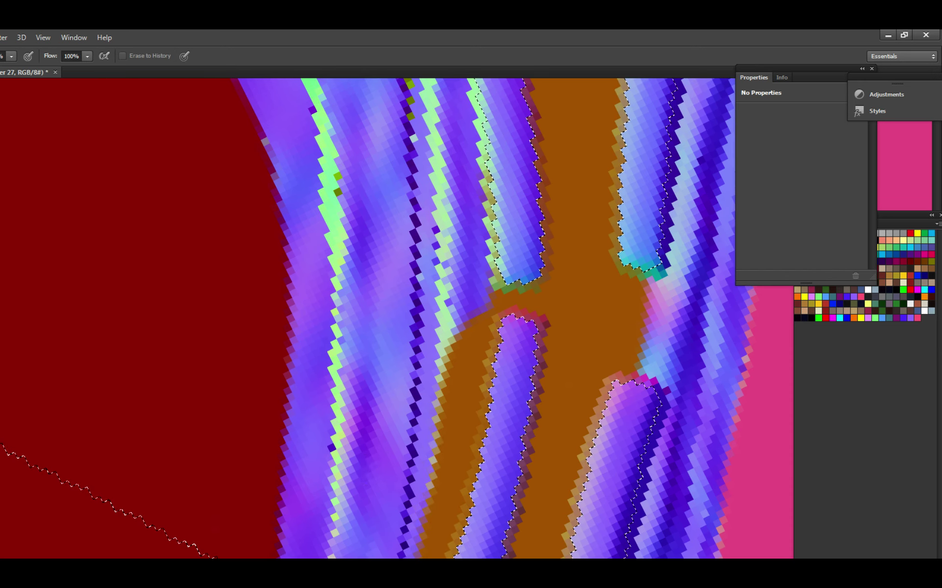
key("b")
scroll(432, 416, "up", 1)
key("ctrl+s")
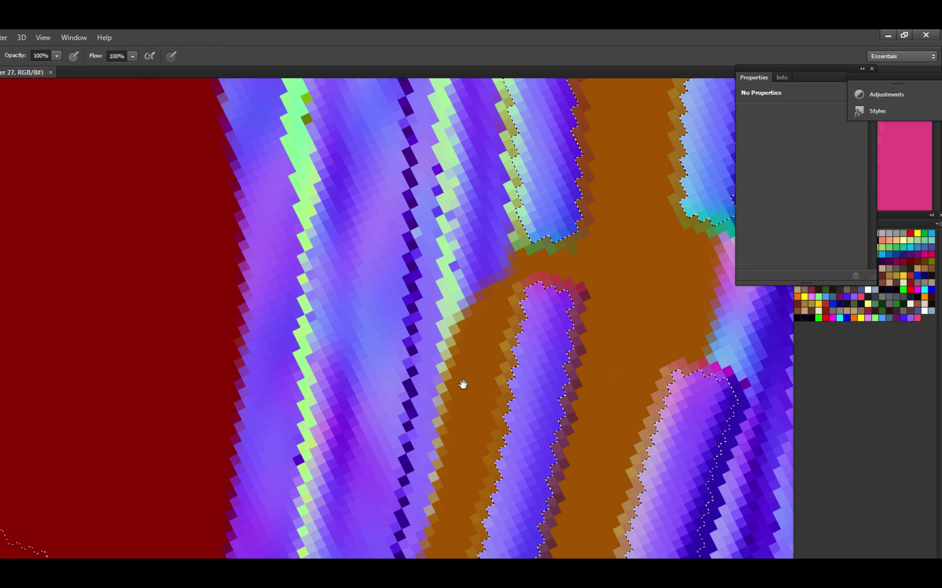
Clean up the brown strip's seam-side edge near the straight end, covering the pale pixels beside the end stitch.
scroll(462, 384, "up", 1)
scroll(479, 324, "down", 5)
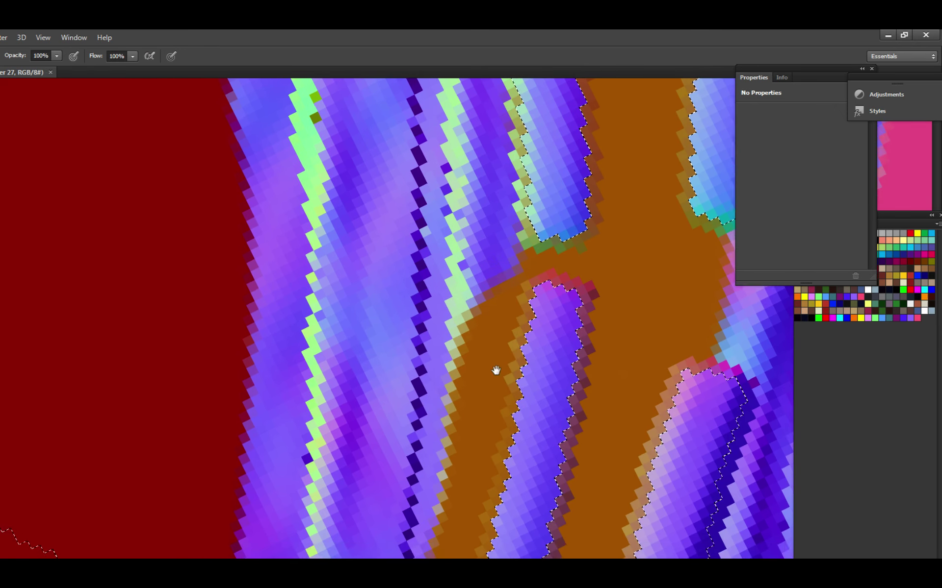
key("e")
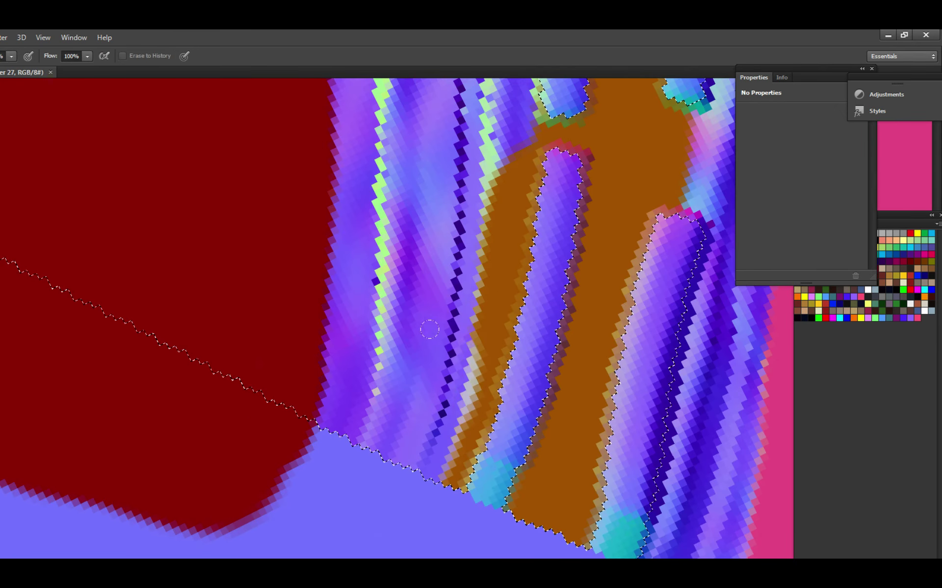
scroll(471, 407, "up", 1)
left_click_drag(461, 432, 480, 338)
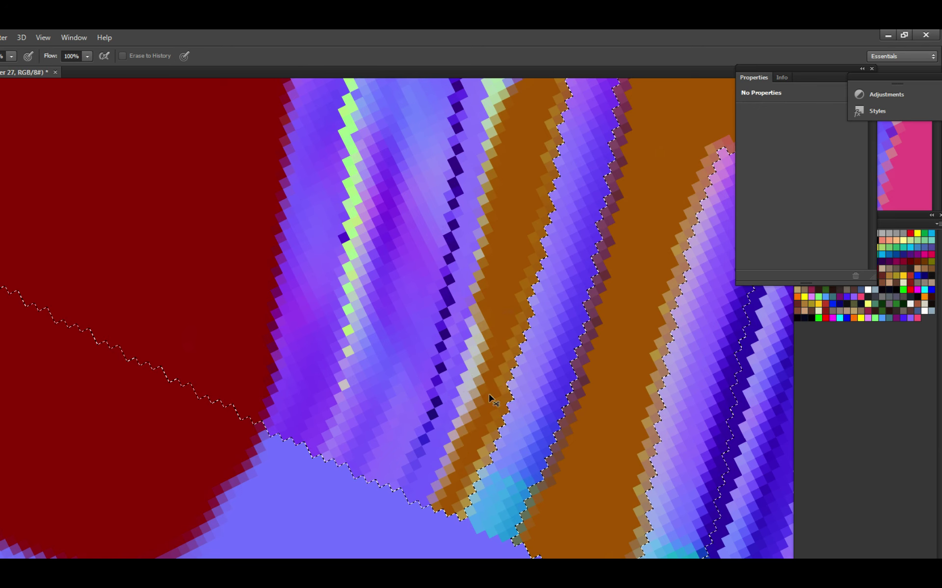
key("b")
mouse_move(478, 420)
left_mouse_down()
mouse_move(469, 341)
mouse_move(450, 462)
left_mouse_up()
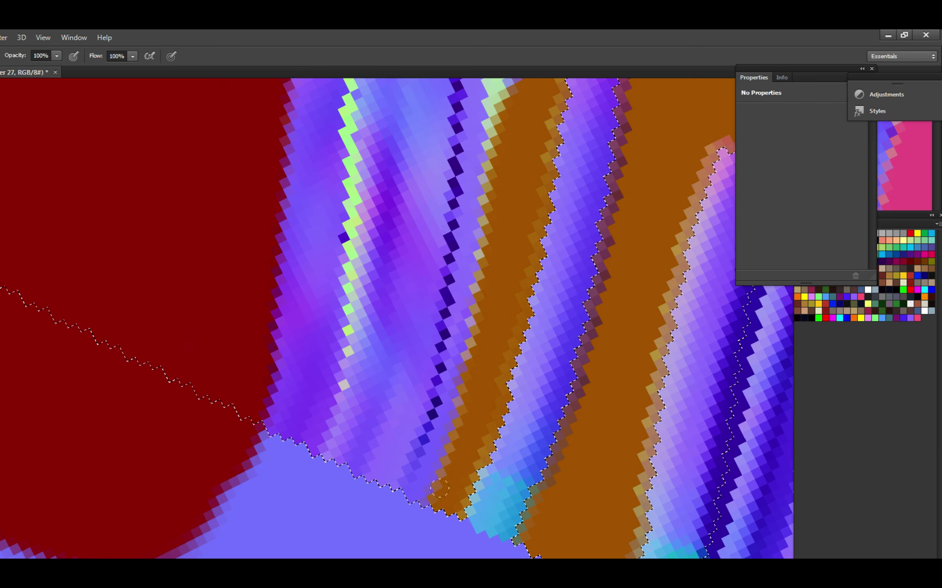
Paint brown between the curved seam and the second stitch along the stitch's full length, and save the document.
scroll(538, 392, "down", 3)
scroll(538, 391, "up", 4)
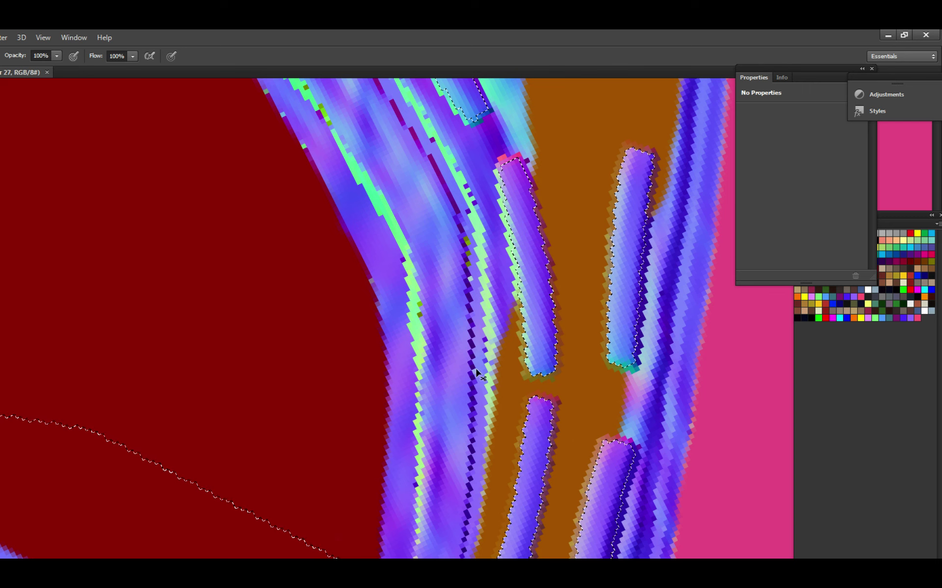
scroll(511, 369, "up", 2)
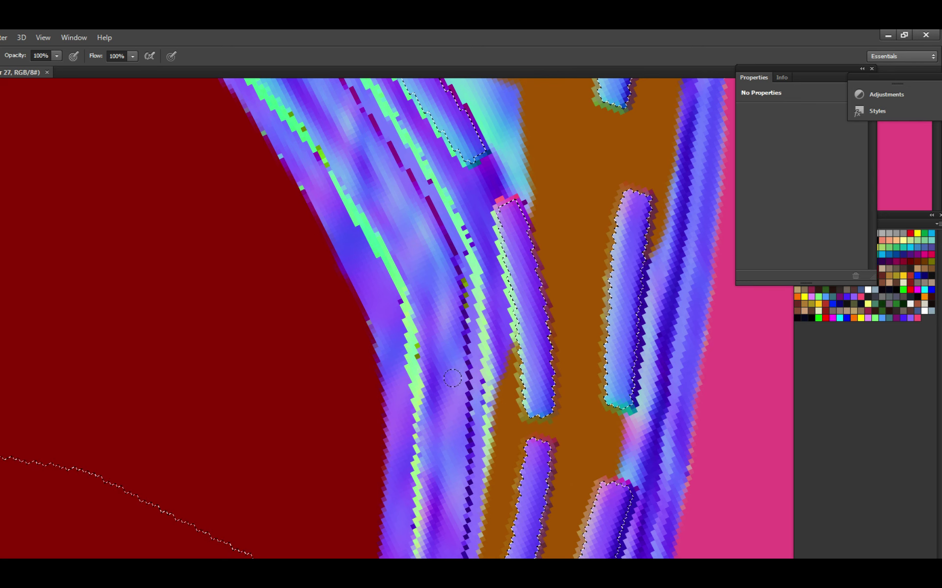
scroll(495, 324, "up", 2)
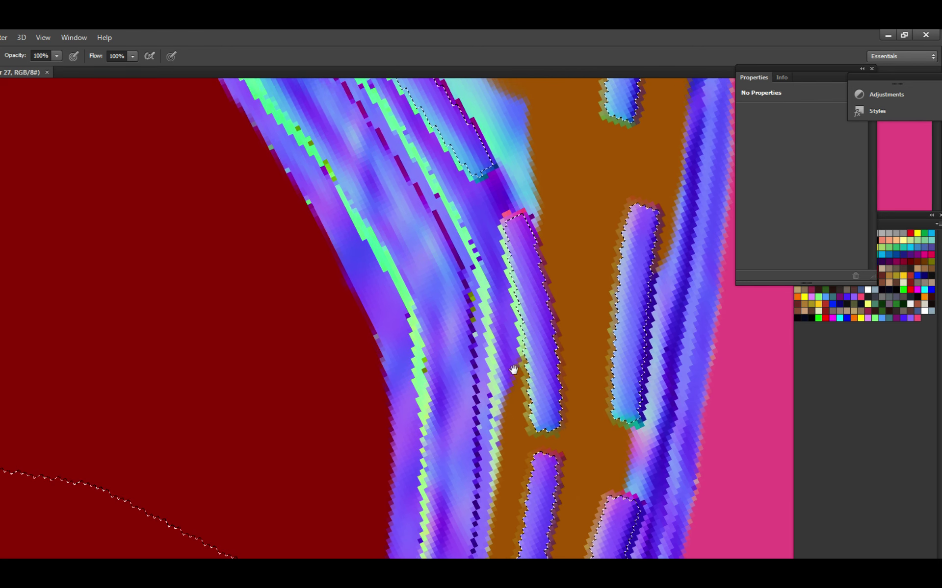
mouse_move(490, 379)
left_mouse_down()
mouse_move(493, 346)
mouse_move(502, 431)
mouse_move(493, 502)
left_mouse_up()
key("ctrl+s")
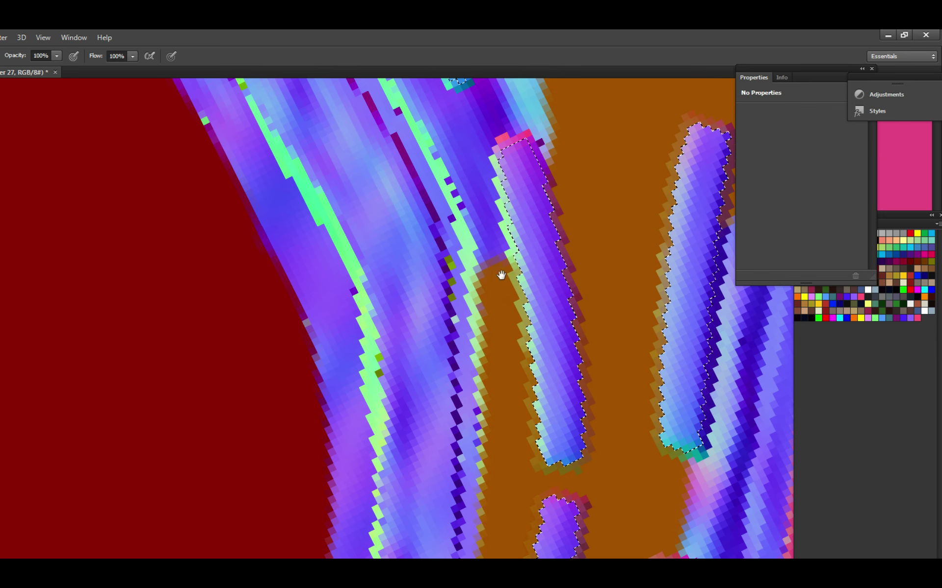
scroll(501, 274, "up", 3)
mouse_move(476, 299)
left_mouse_down()
mouse_move(495, 377)
mouse_move(477, 328)
mouse_move(495, 406)
mouse_move(490, 414)
mouse_move(486, 406)
mouse_move(496, 552)
left_mouse_up()
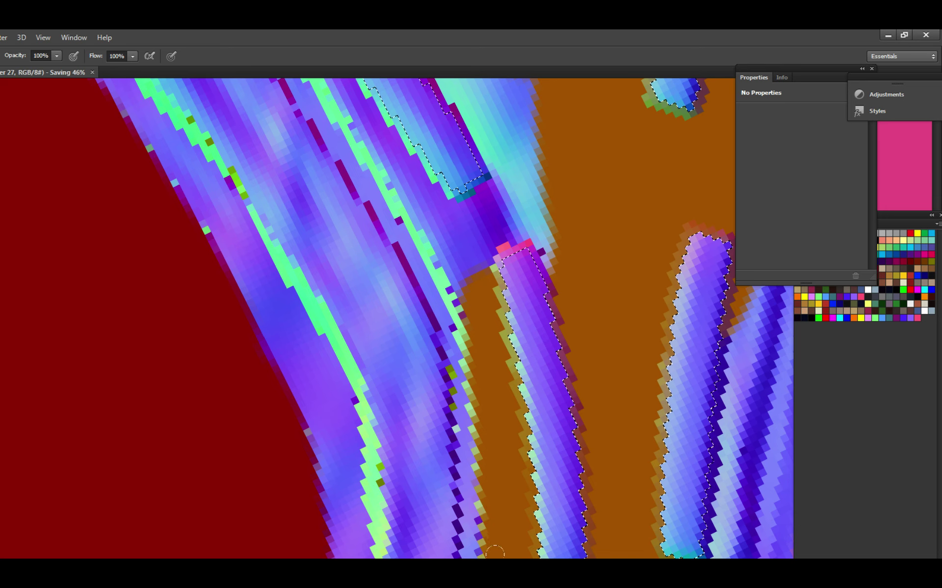
Fill the gap between the second and third stitches with brown, continuing onto the lower inner side of the third stitch.
scroll(466, 369, "up", 2)
scroll(466, 369, "up", 3)
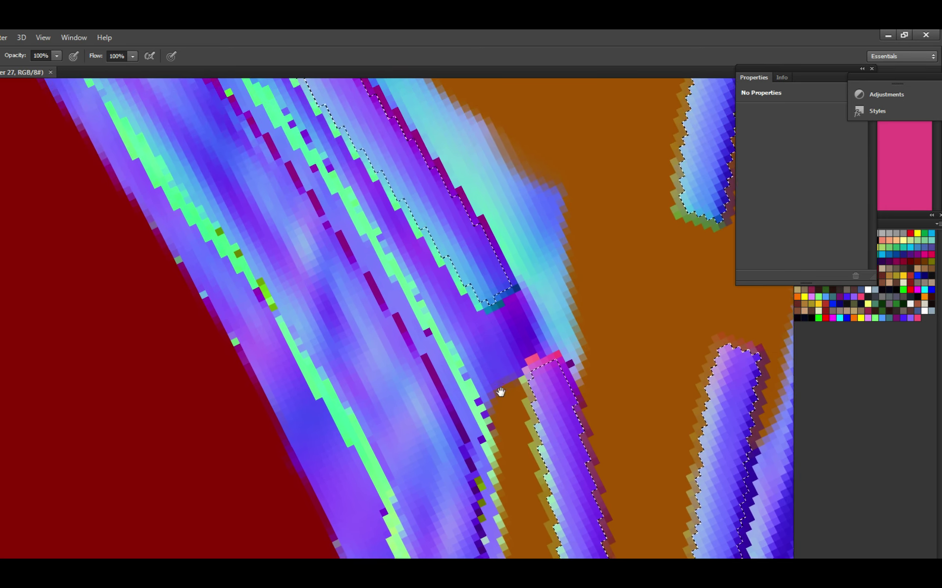
mouse_move(504, 374)
left_mouse_down()
mouse_move(564, 313)
mouse_move(532, 254)
mouse_move(544, 289)
left_mouse_up()
left_click(537, 277, "alt")
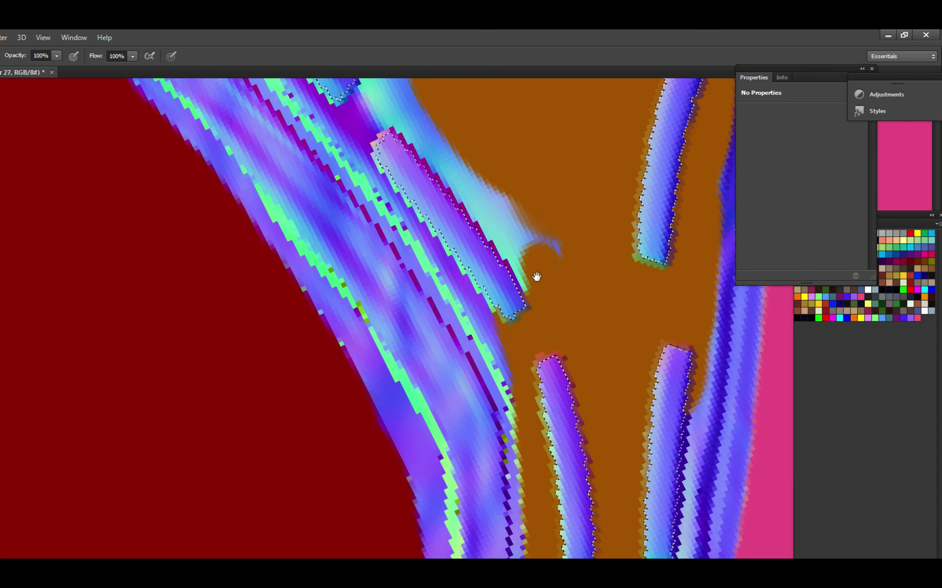
left_click(534, 343, "alt")
Cover the inner side of the third stitch with brown, and fill the gap leading to the fourth stitch.
mouse_move(551, 361)
left_mouse_down()
mouse_move(546, 344)
mouse_move(584, 374)
mouse_move(520, 345)
mouse_move(601, 482)
left_mouse_up()
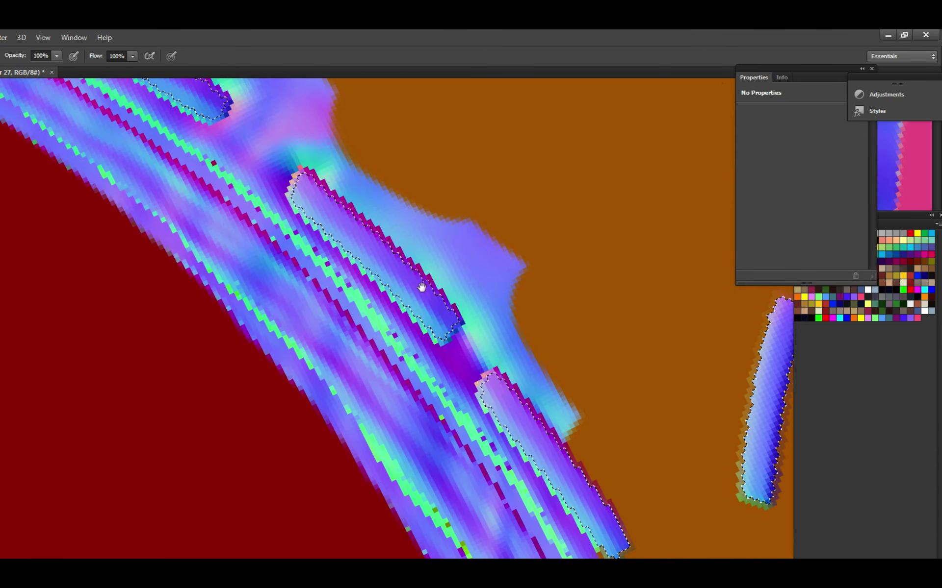
left_click_drag(574, 426, 541, 398)
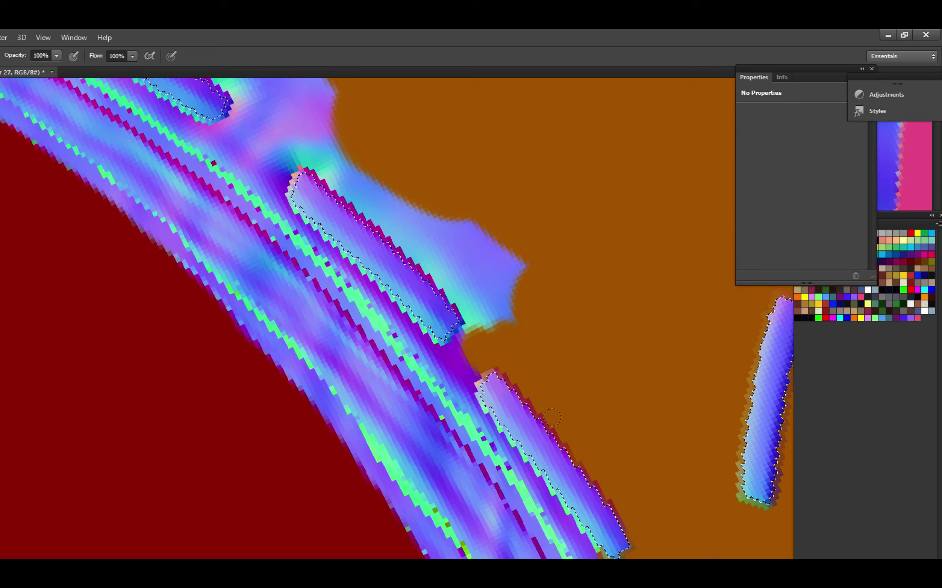
mouse_move(510, 296)
left_mouse_down()
mouse_move(486, 269)
mouse_move(539, 348)
mouse_move(572, 326)
left_mouse_up()
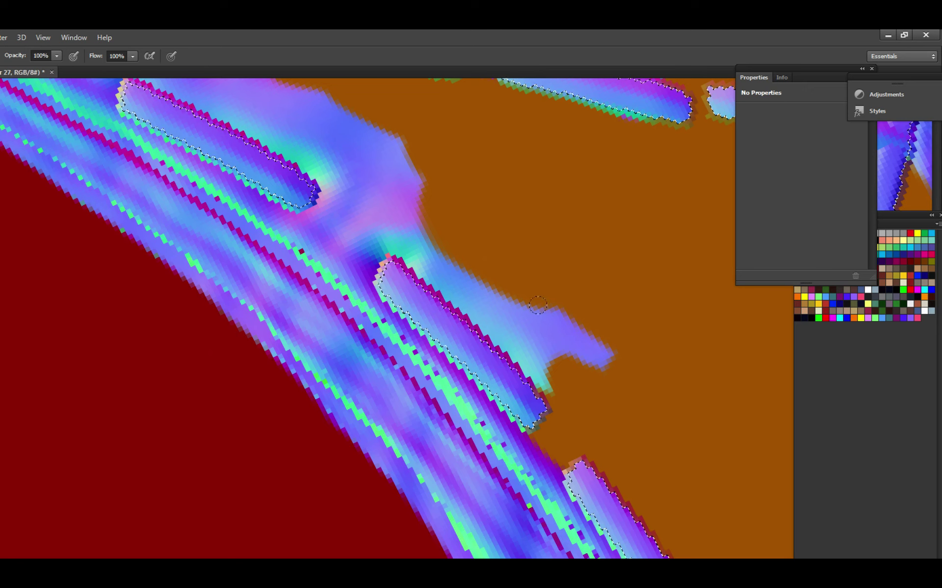
Paint brown along the inner side of the fourth stitch up to its upper end.
left_click_drag(507, 339, 536, 375)
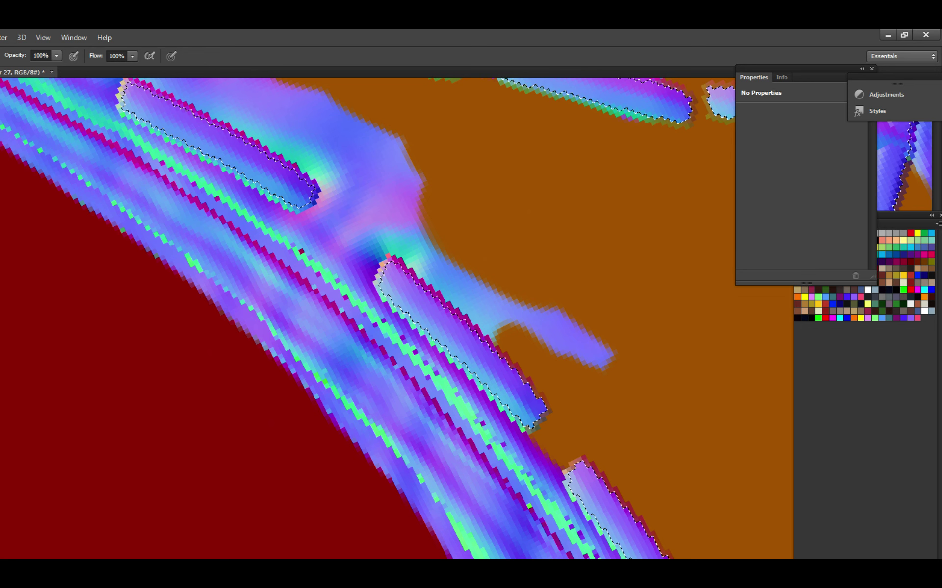
scroll(451, 304, "up", 2)
scroll(451, 304, "left", 2)
left_click_drag(452, 302, 654, 392)
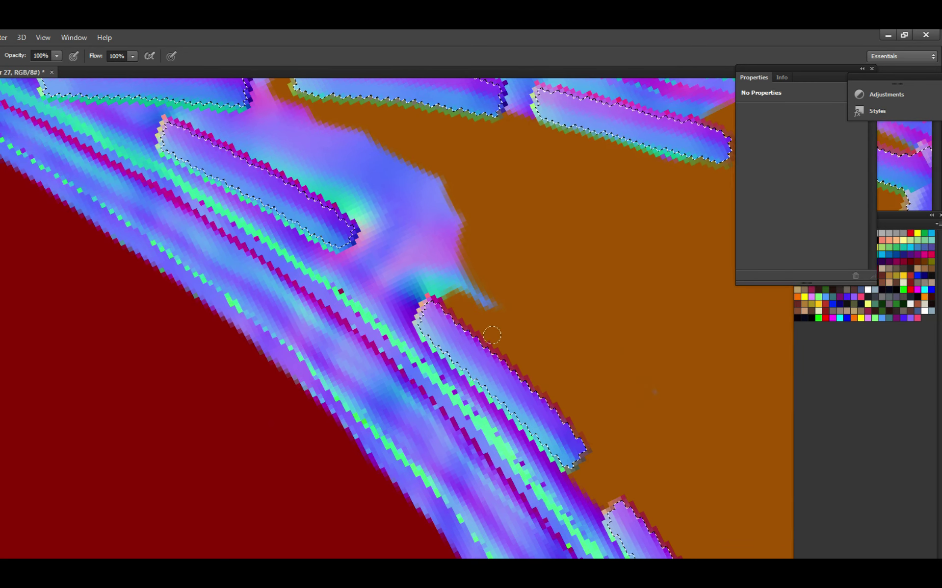
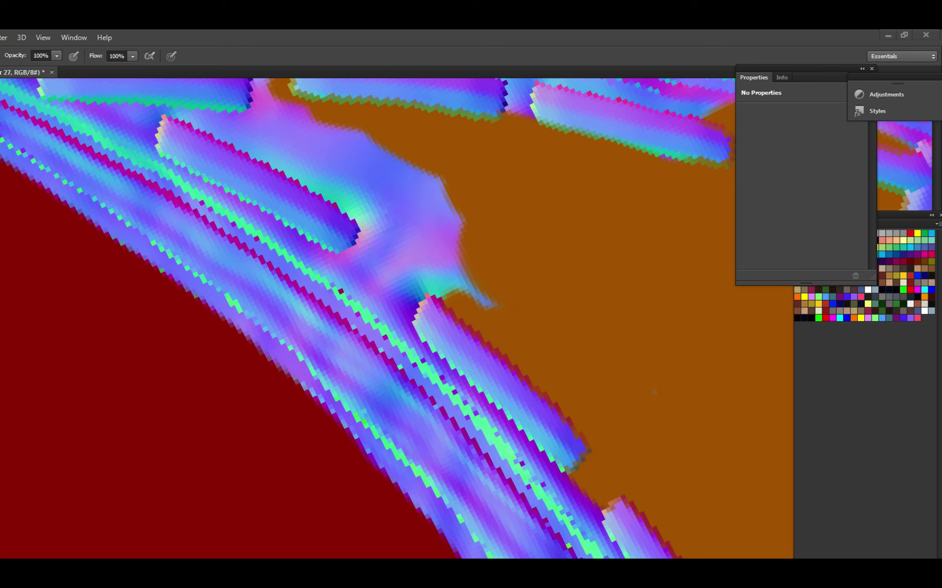
Paint brown around the upper end of the fifth stitch near the patch's tip and along its seam side, and save the document.
scroll(569, 335, "down", 2)
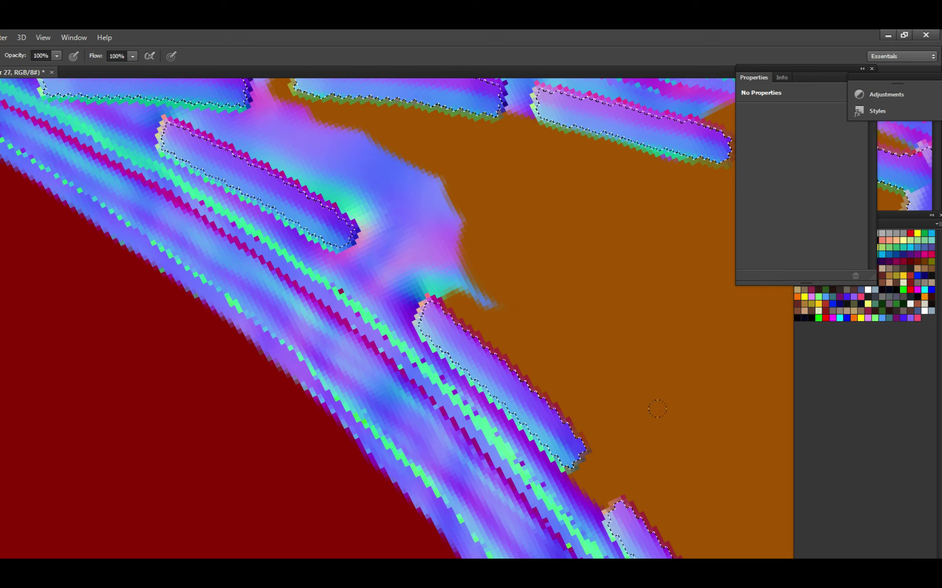
scroll(513, 332, "down", 1)
scroll(566, 365, "up", 2)
scroll(566, 365, "down", 2)
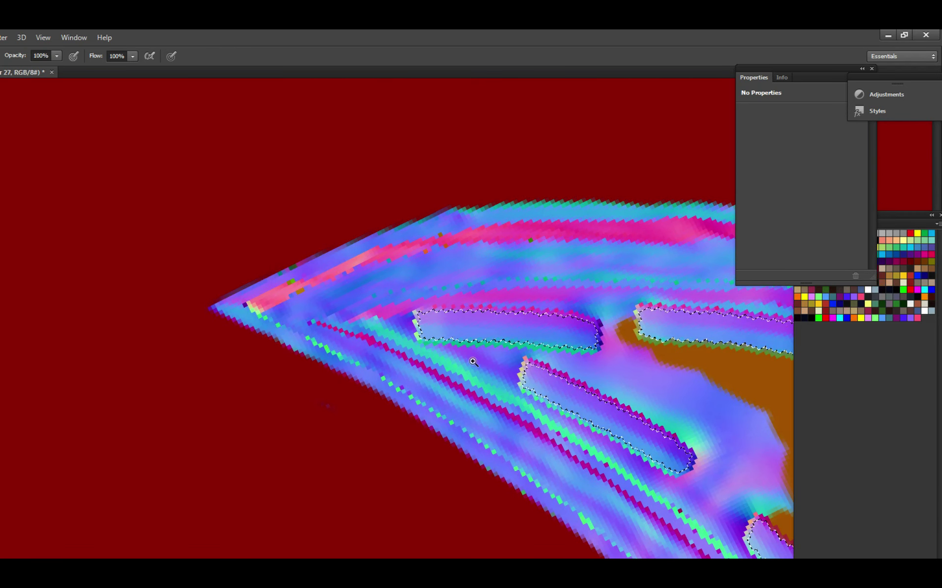
scroll(461, 346, "up", 3)
scroll(486, 357, "down", 3)
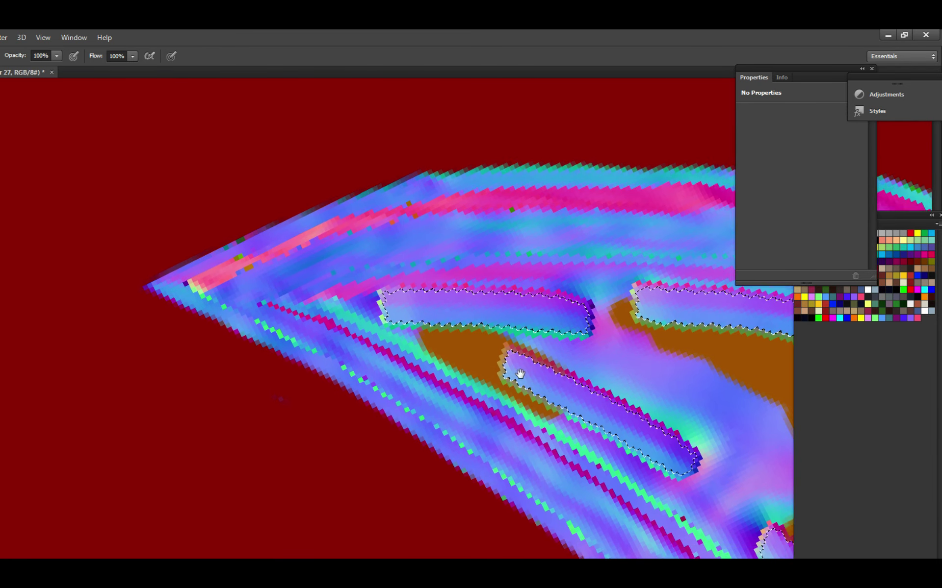
scroll(488, 358, "right", 4)
key("ctrl+s")
scroll(488, 358, "up", 1)
mouse_move(488, 358)
left_mouse_down()
mouse_move(500, 393)
mouse_move(564, 431)
mouse_move(513, 386)
mouse_move(580, 437)
left_mouse_up()
scroll(466, 347, "down", 2)
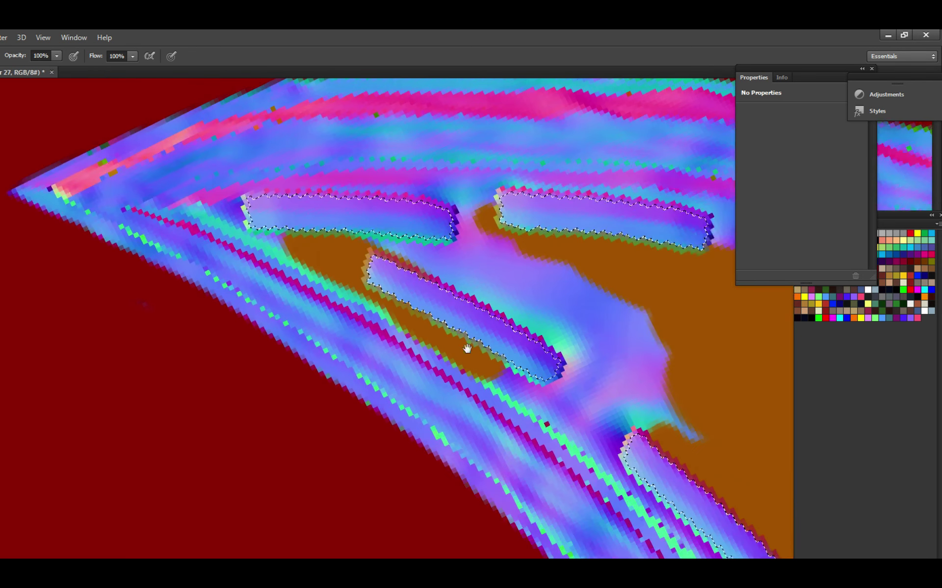
Paint brown around the lower end of the fifth stitch and across most of the area between the two stitch rows.
scroll(464, 367, "up", 1)
mouse_move(464, 367)
left_mouse_down()
mouse_move(486, 359)
mouse_move(564, 427)
mouse_move(539, 417)
mouse_move(618, 353)
mouse_move(607, 388)
mouse_move(539, 339)
mouse_move(610, 329)
mouse_move(490, 255)
mouse_move(475, 276)
left_mouse_up()
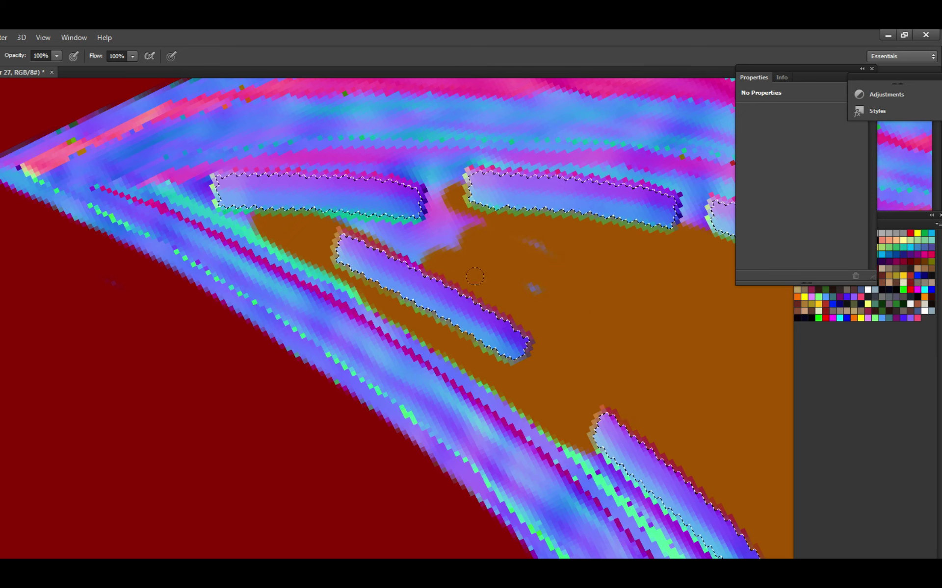
scroll(521, 258, "down", 2)
scroll(494, 288, "up", 4)
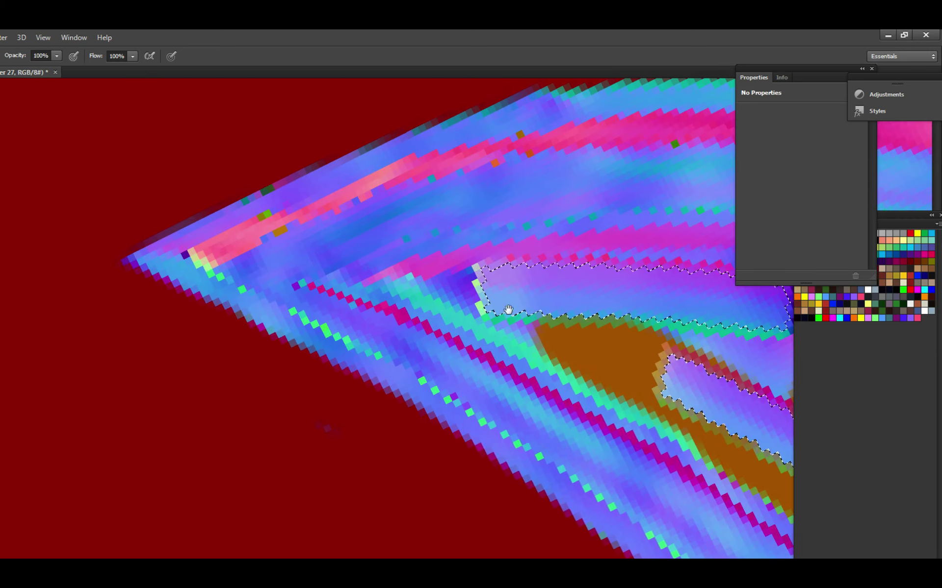
Paint brown around the tip-side end and lower edge of the stitch nearest the patch's point, and save the document.
mouse_move(520, 308)
left_mouse_down()
mouse_move(460, 289)
mouse_move(563, 325)
mouse_move(531, 337)
mouse_move(505, 318)
left_mouse_up()
key("ctrl+s")
key("ctrl+s")
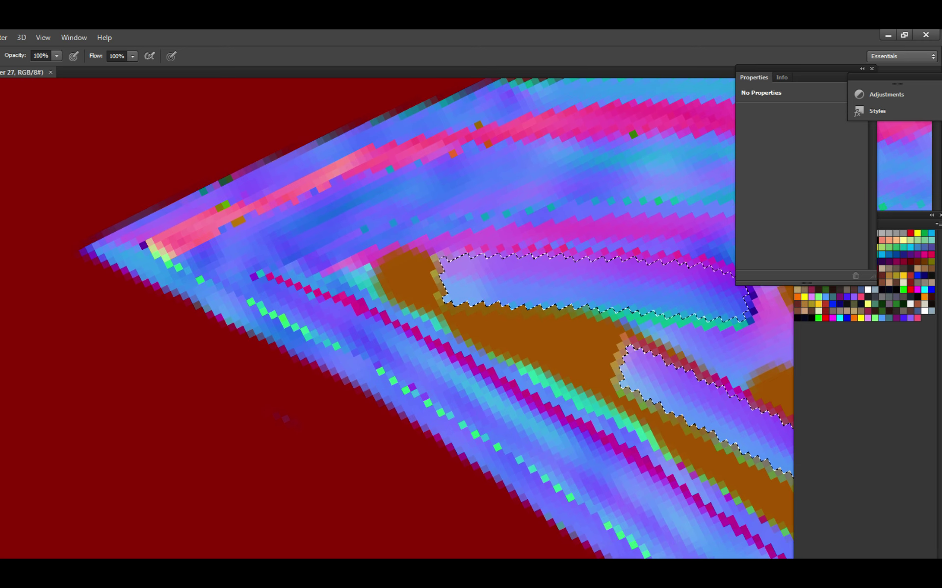
Fill the remaining gap between the stitch nearest the point and its neighbours in both rows with brown.
left_click_drag(557, 340, 511, 316)
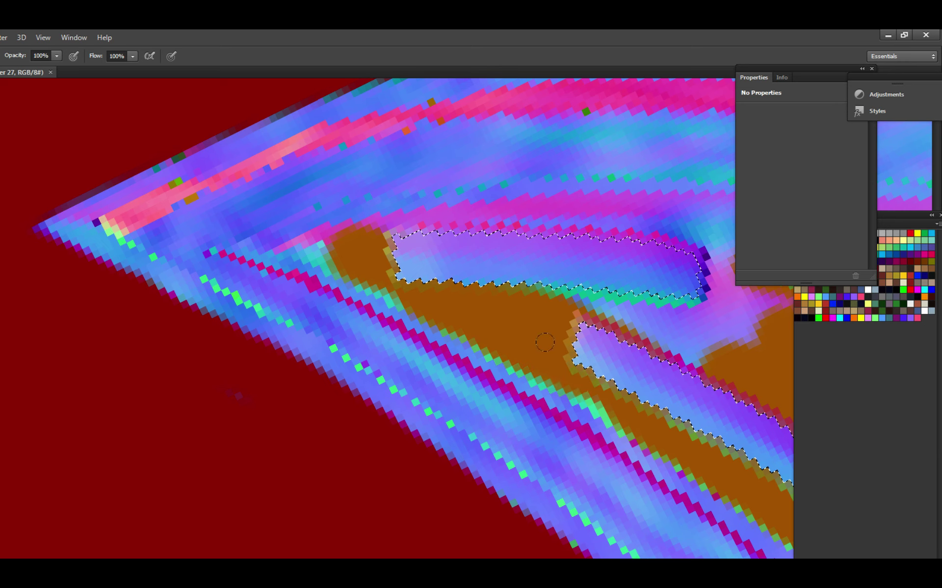
left_click_drag(607, 383, 550, 341)
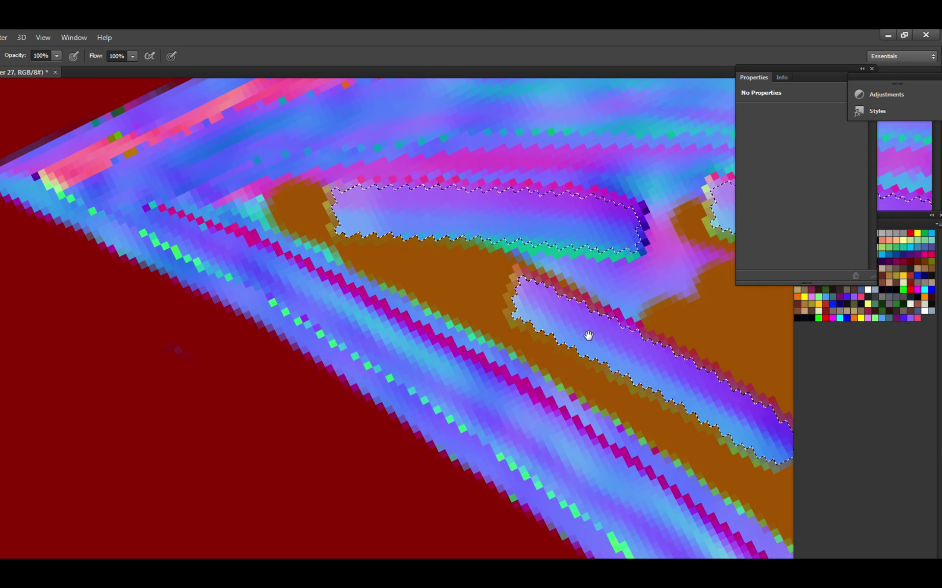
scroll(587, 332, "down", 1)
left_click_drag(606, 353, 559, 327)
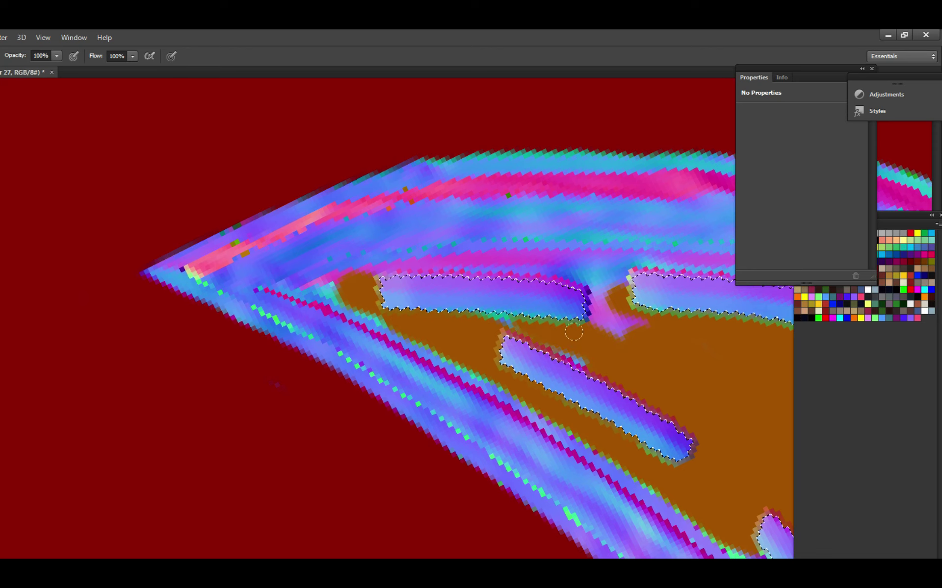
left_click_drag(442, 318, 618, 345)
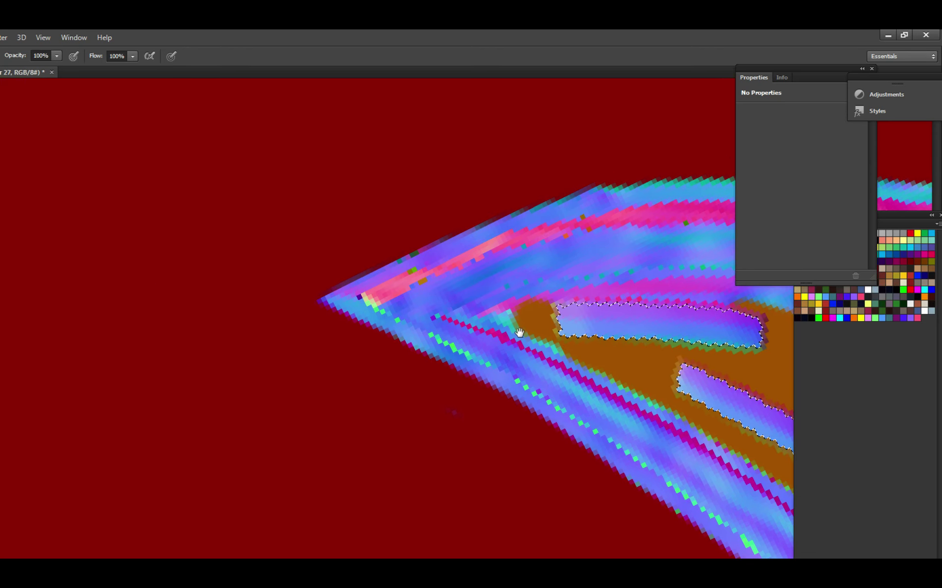
left_click_drag(533, 332, 577, 346)
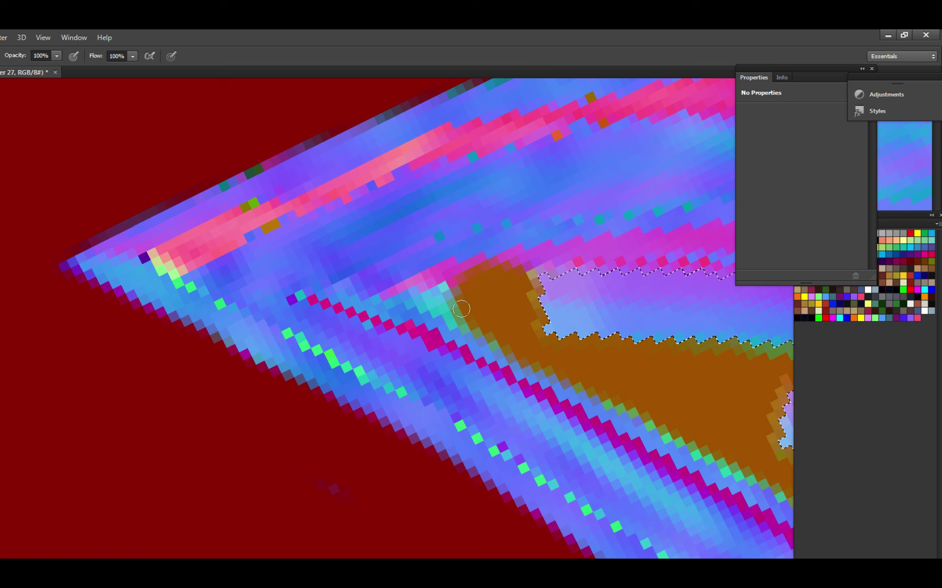
Extend the brown into the pointed corner up to the seam and over the start of the nearest stitch's outer side.
mouse_move(443, 294)
left_mouse_down()
mouse_move(414, 298)
mouse_move(465, 278)
left_mouse_up()
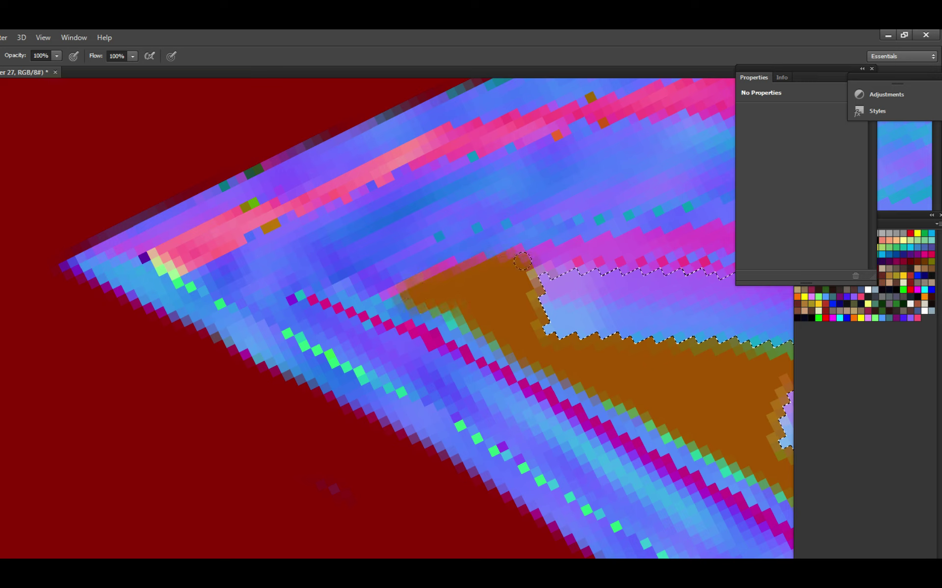
left_click_drag(525, 260, 586, 256)
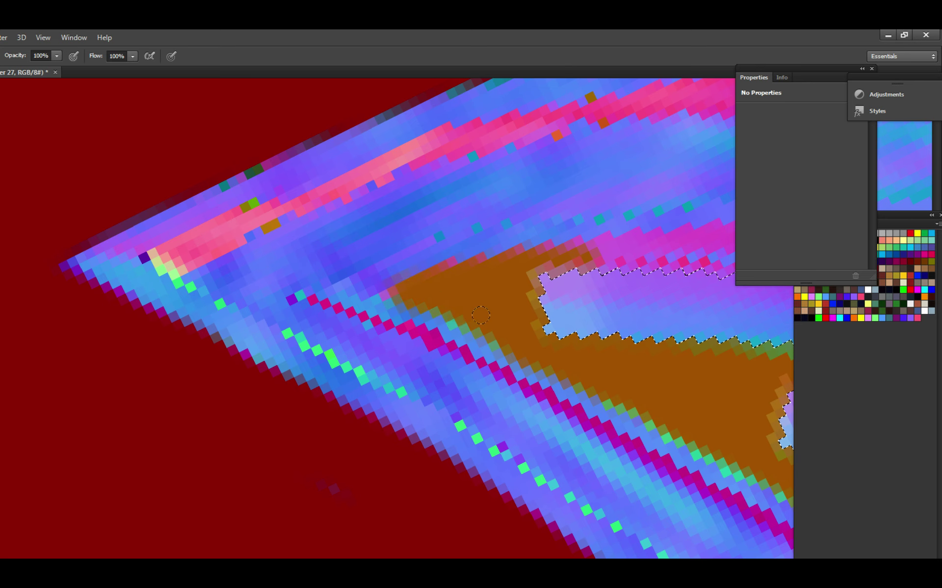
left_click(504, 321, "alt")
key("e")
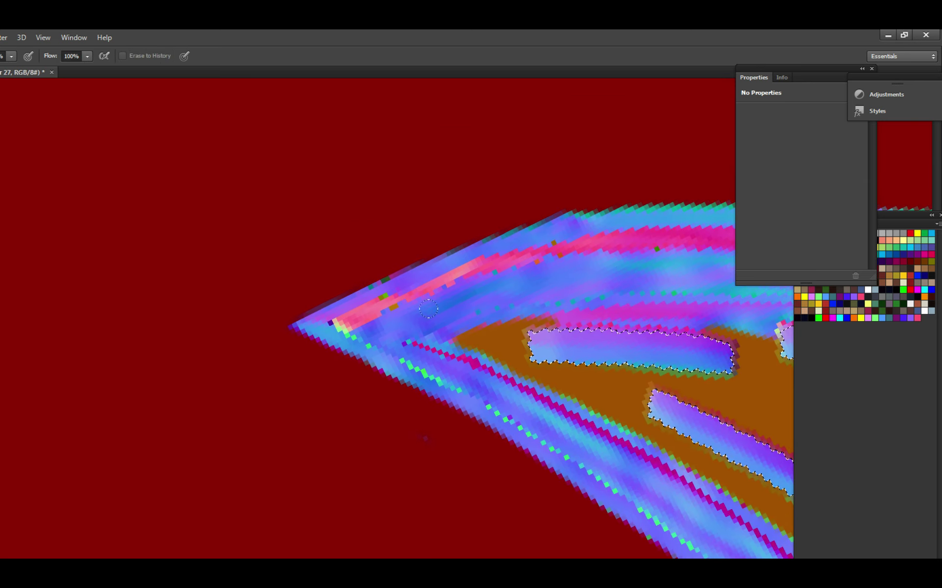
Paint brown along the outer side of the stitch nearest the point, across the gap and along the next stitch.
key("b")
left_click_drag(591, 322, 427, 331)
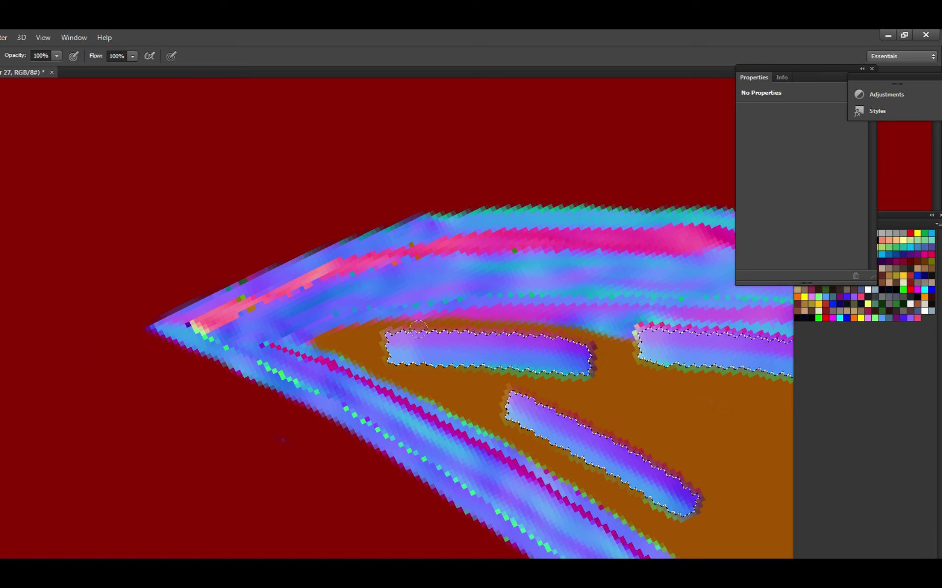
mouse_move(419, 328)
left_mouse_down()
mouse_move(500, 317)
mouse_move(560, 321)
left_mouse_up()
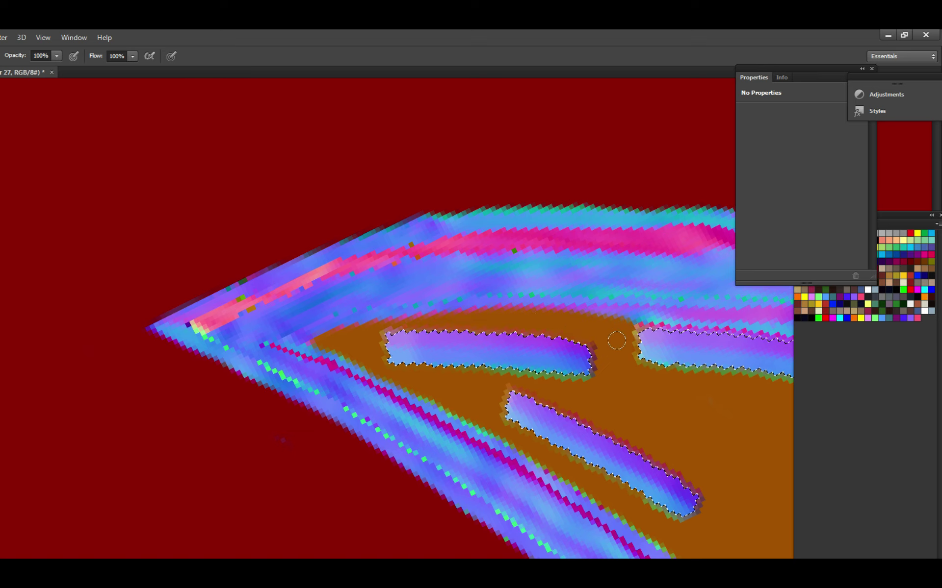
left_click_drag(587, 357, 440, 380)
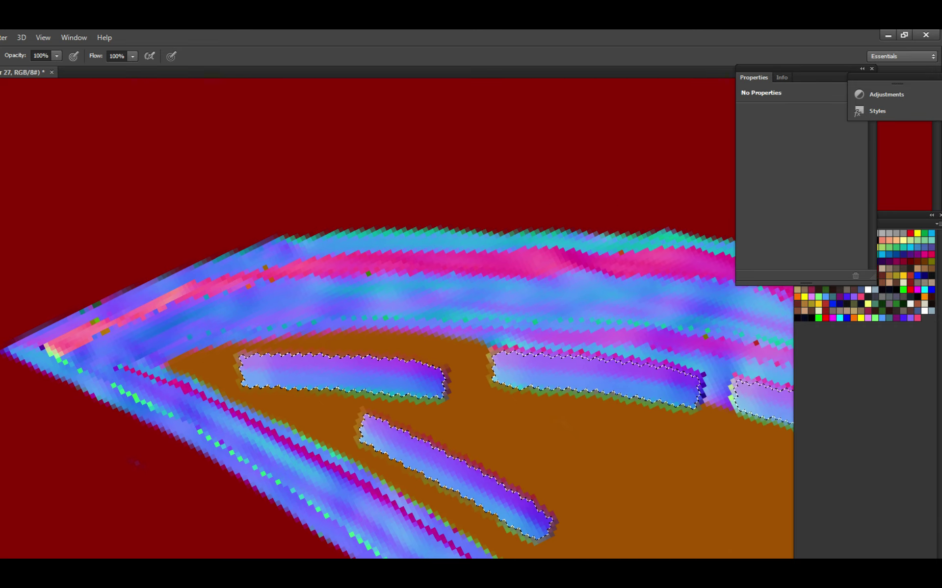
left_click_drag(613, 339, 533, 341)
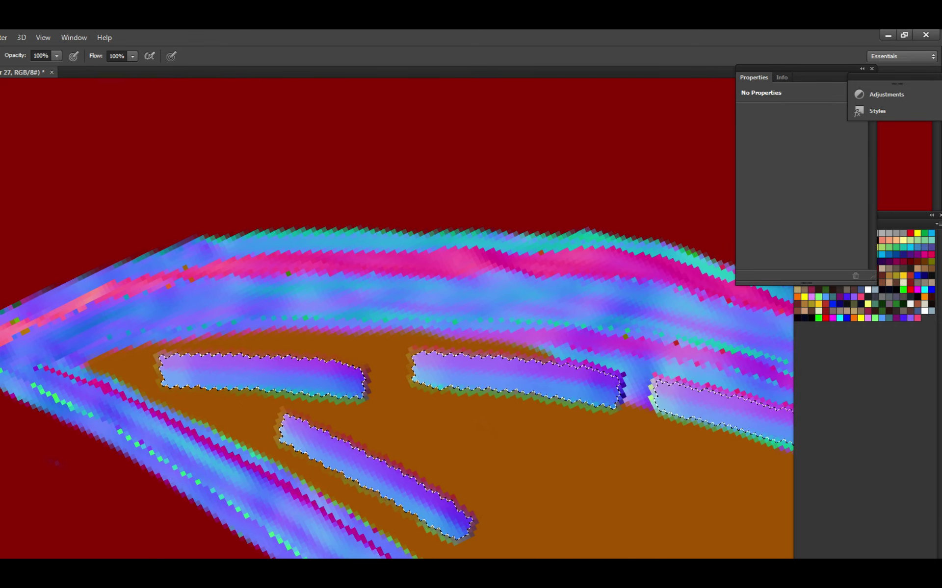
Rotate the canvas and paint brown along the outer side of the remaining stitches on the patch's curved edge.
key("r")
mouse_move(578, 267)
left_mouse_down()
mouse_move(626, 294)
mouse_move(580, 497)
mouse_move(466, 510)
mouse_move(322, 485)
mouse_move(348, 416)
mouse_move(453, 444)
left_mouse_up()
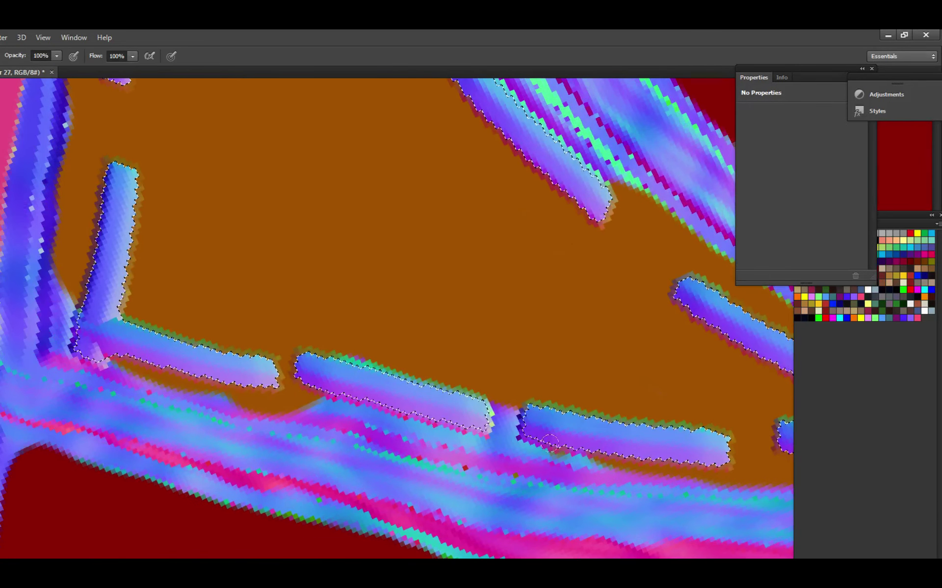
mouse_move(229, 378)
left_mouse_down()
mouse_move(490, 353)
mouse_move(402, 326)
mouse_move(429, 332)
mouse_move(432, 352)
mouse_move(412, 330)
mouse_move(448, 315)
mouse_move(385, 287)
left_mouse_up()
scroll(405, 304, "down", 3)
scroll(431, 351, "up", 3)
Even out the brown border beside the stitch along the pink area by covering the leftover blue notch, and save the document.
mouse_move(458, 346)
left_mouse_down()
mouse_move(465, 365)
mouse_move(472, 314)
left_mouse_up()
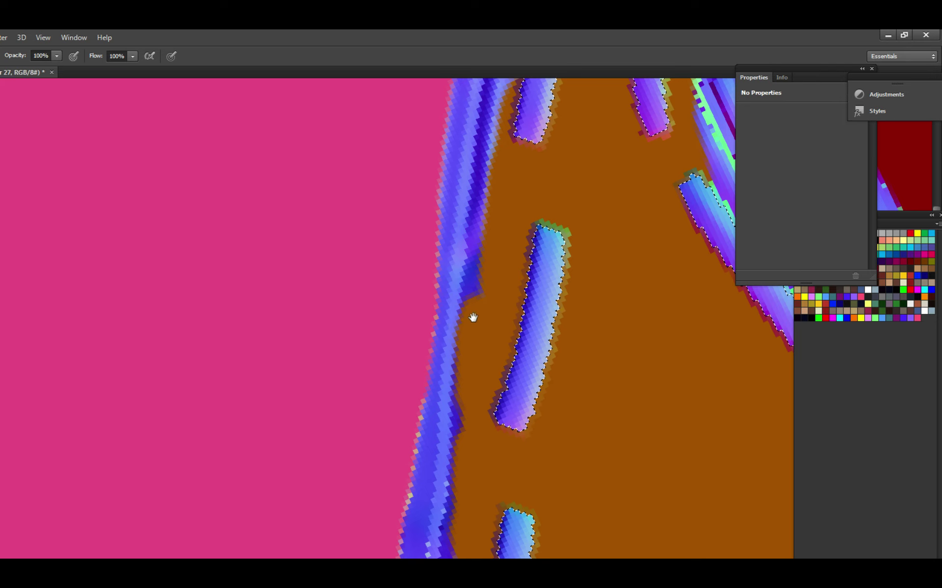
left_click_drag(489, 311, 497, 322)
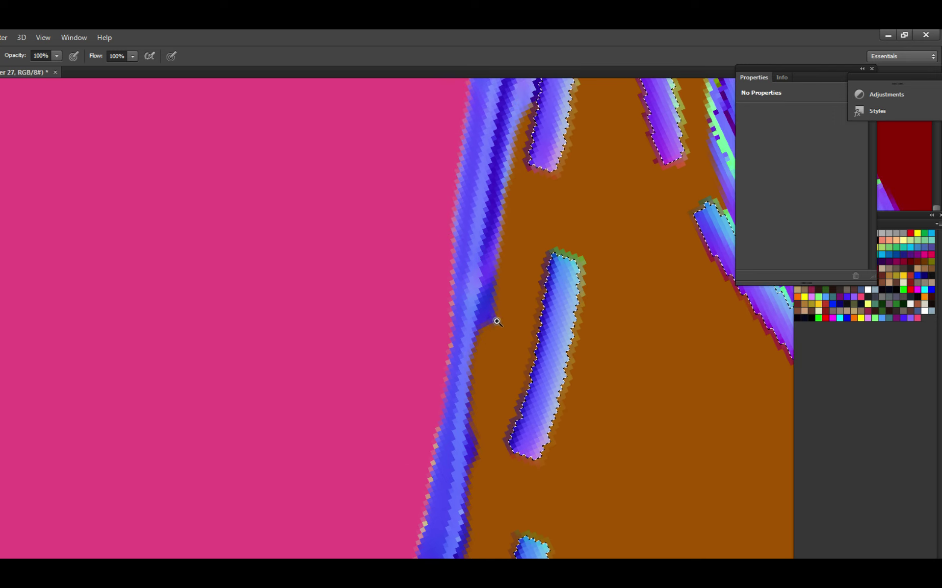
left_click(497, 322)
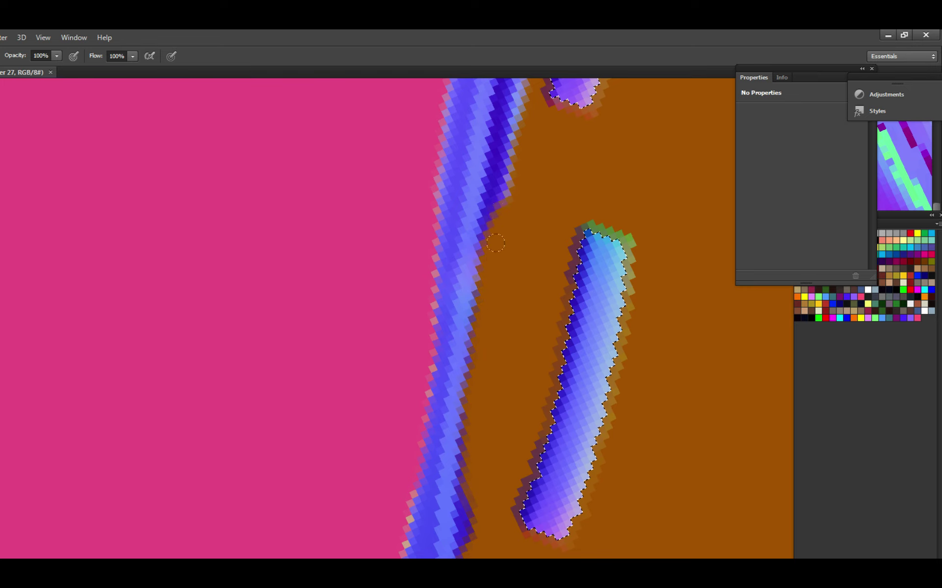
Clear the purple-blue excess between the vertical band beside the pink area and the middle stitch to plain brown, saving the document.
key("space")
left_click_drag(487, 206, 525, 278)
left_click_drag(540, 225, 564, 295)
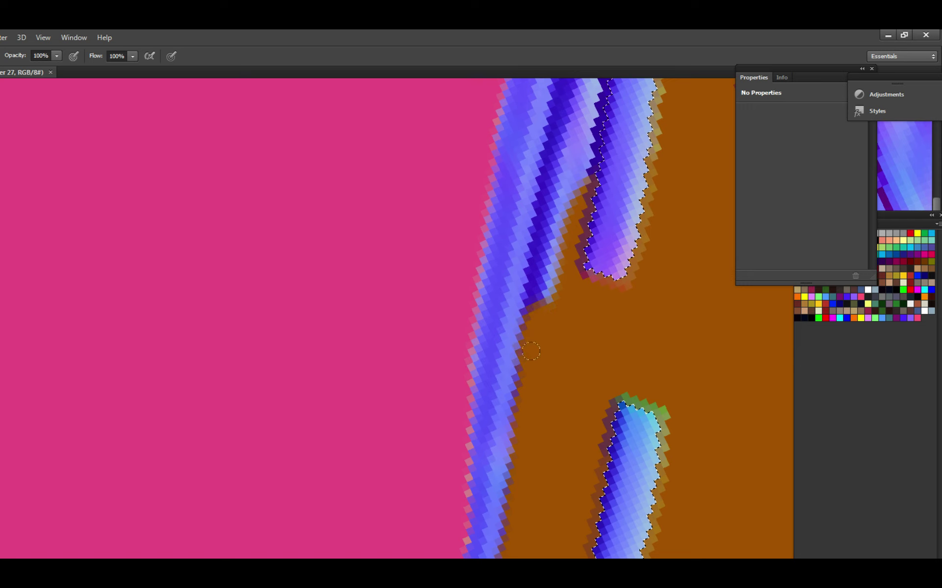
left_click_drag(546, 240, 540, 314)
key("ctrl+s")
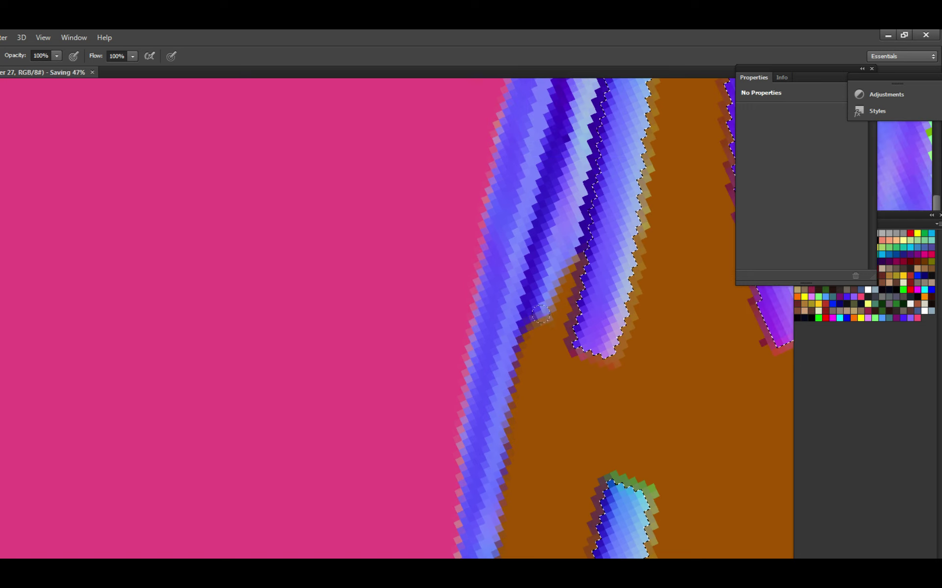
left_click_drag(540, 257, 553, 330)
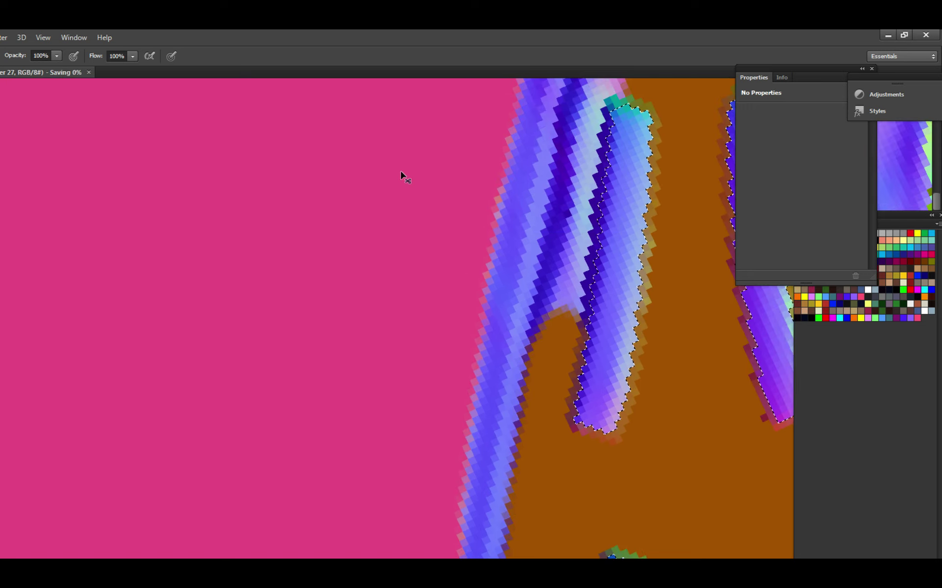
left_click_drag(572, 273, 563, 300)
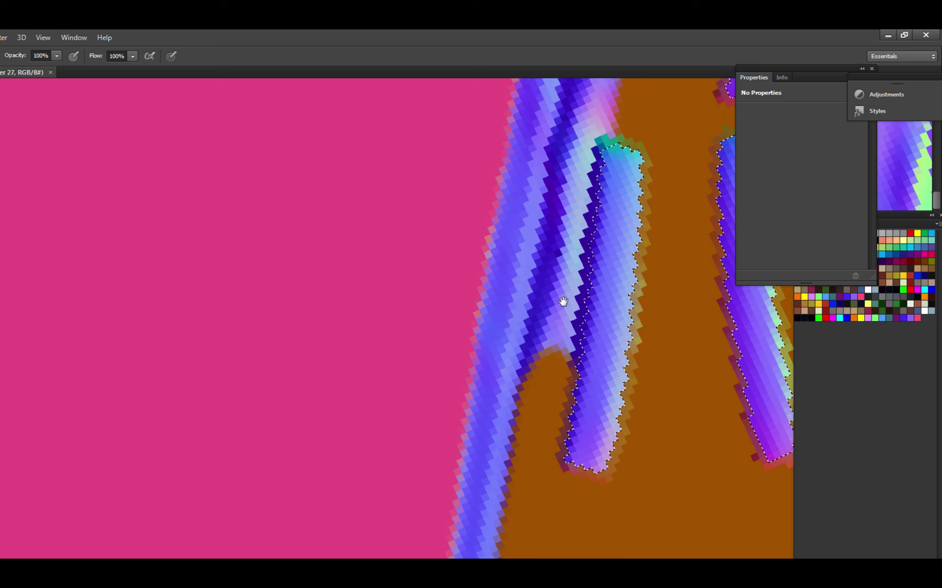
mouse_move(564, 338)
left_mouse_down()
mouse_move(540, 306)
mouse_move(544, 274)
mouse_move(525, 294)
mouse_move(545, 206)
mouse_move(515, 294)
mouse_move(529, 325)
mouse_move(529, 297)
left_mouse_up()
key("space")
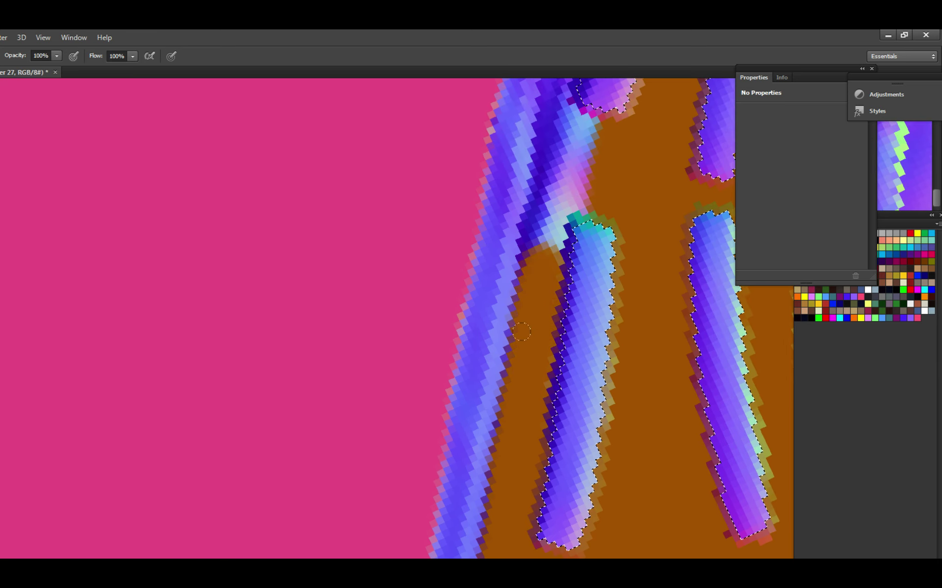
Extend the brown gap upward from the middle stitch to the lower half of the uppermost stitch beside the vertical band, and save.
mouse_move(521, 332)
left_mouse_down()
mouse_move(539, 236)
mouse_move(525, 309)
mouse_move(515, 304)
mouse_move(533, 260)
mouse_move(528, 250)
mouse_move(552, 289)
mouse_move(564, 245)
mouse_move(559, 192)
left_mouse_up()
key("space")
key("ctrl+s")
key("space")
mouse_move(551, 237)
left_mouse_down()
mouse_move(542, 324)
mouse_move(534, 307)
mouse_move(512, 375)
mouse_move(526, 305)
left_mouse_up()
key("ctrl+s")
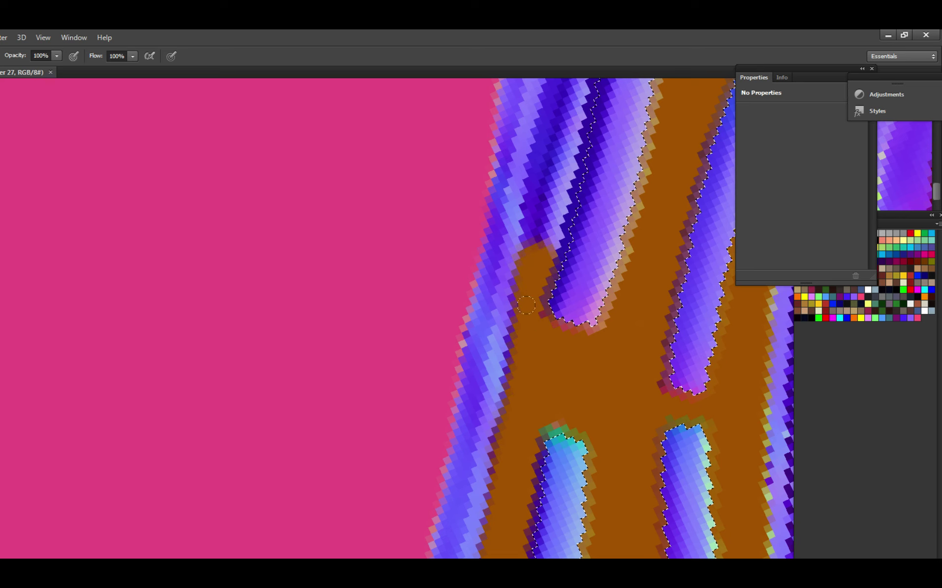
key("space")
left_click_drag(540, 263, 540, 305)
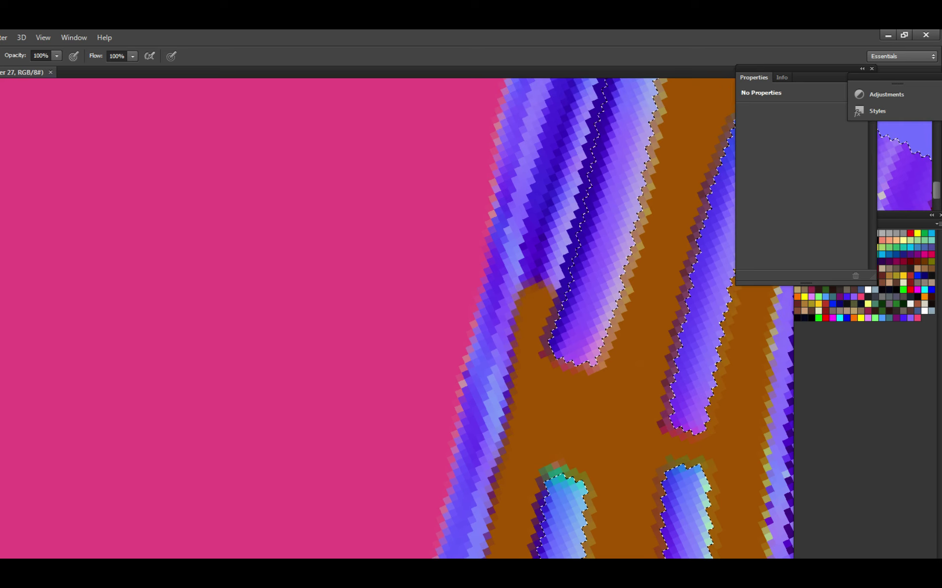
key("ctrl+d")
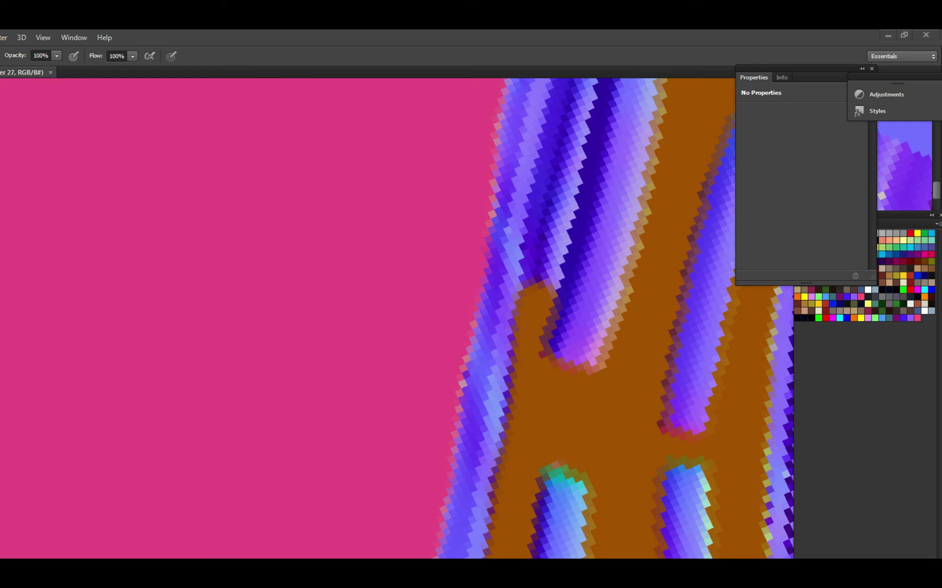
key("ctrl+alt+z")
key("ctrl+alt+z")
key("ctrl+alt+z")
key("ctrl+alt+z")
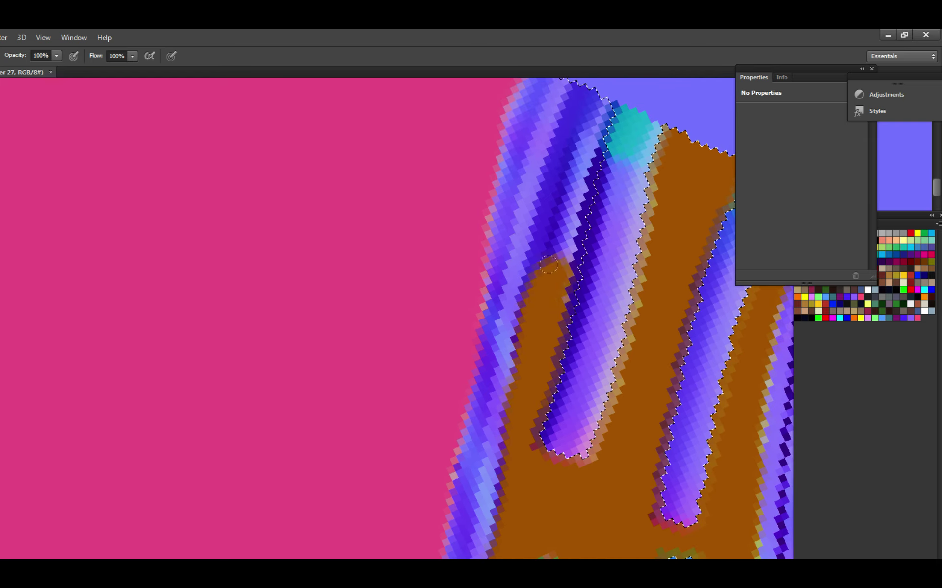
Clear the remaining purple beside the uppermost stitch up to the selection's upper boundary, and save the document.
key("space")
mouse_move(544, 277)
left_mouse_down()
mouse_move(554, 303)
mouse_move(544, 344)
mouse_move(530, 342)
mouse_move(536, 304)
mouse_move(529, 347)
mouse_move(561, 201)
mouse_move(535, 297)
left_mouse_up()
key("ctrl+s")
scroll(534, 346, "up", 2)
key("ctrl+alt+z")
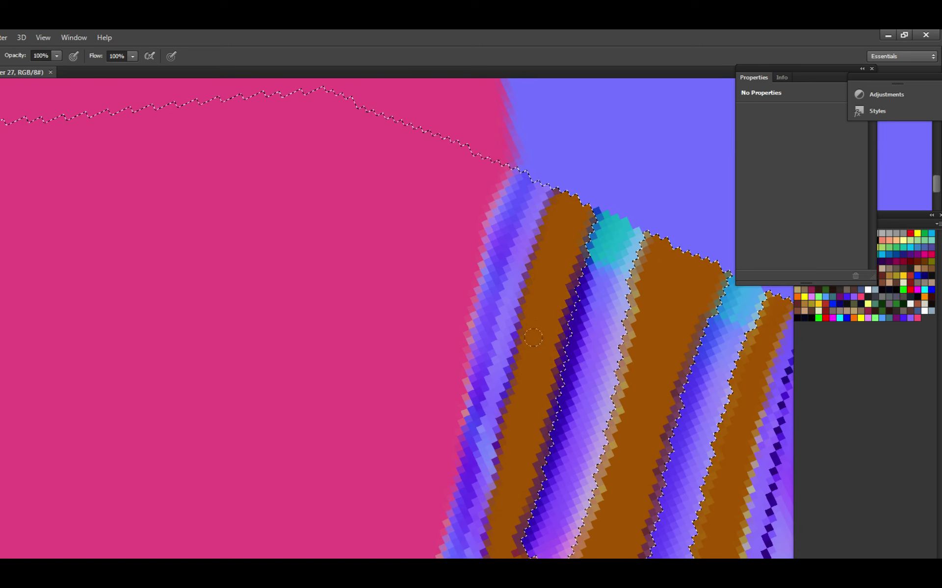
scroll(510, 446, "down", 3)
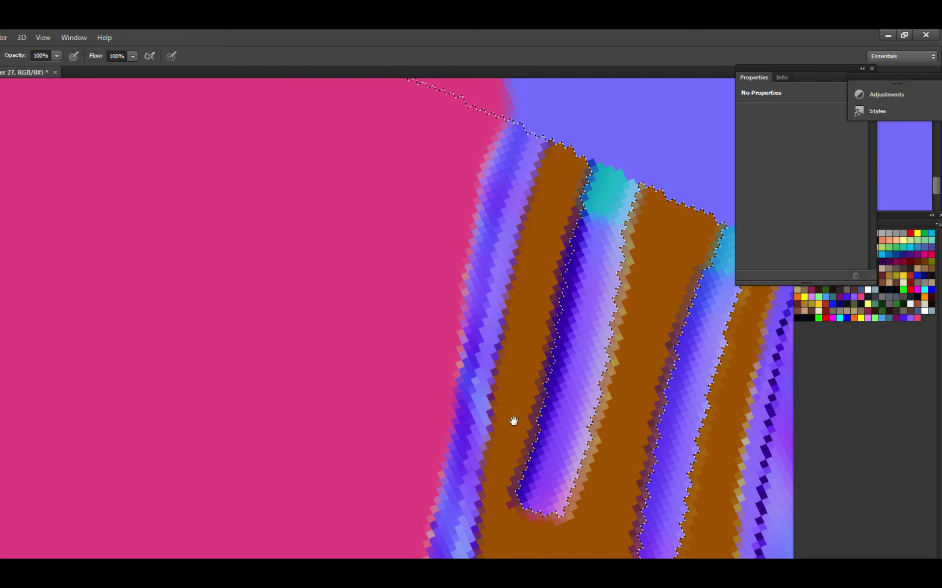
scroll(506, 458, "up", 3)
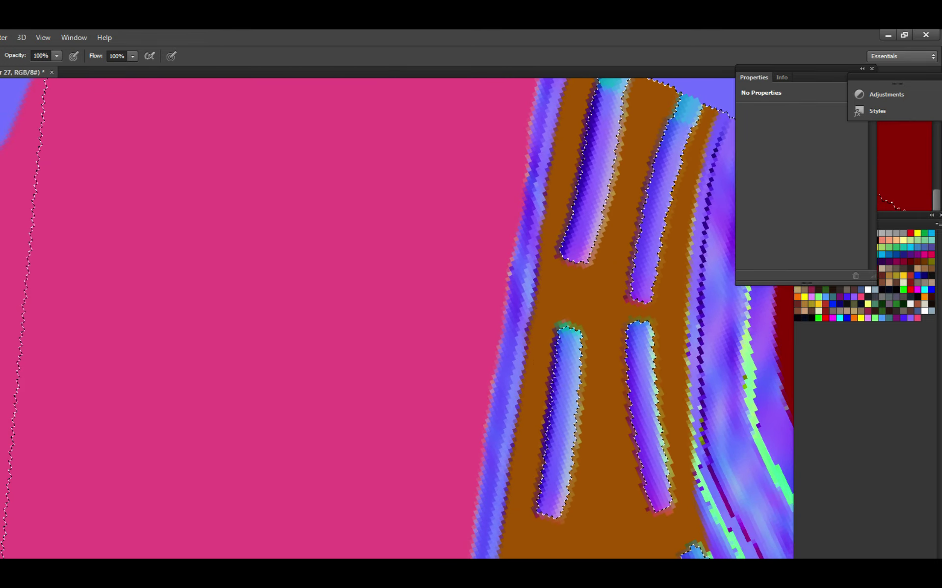
key("ctrl+s")
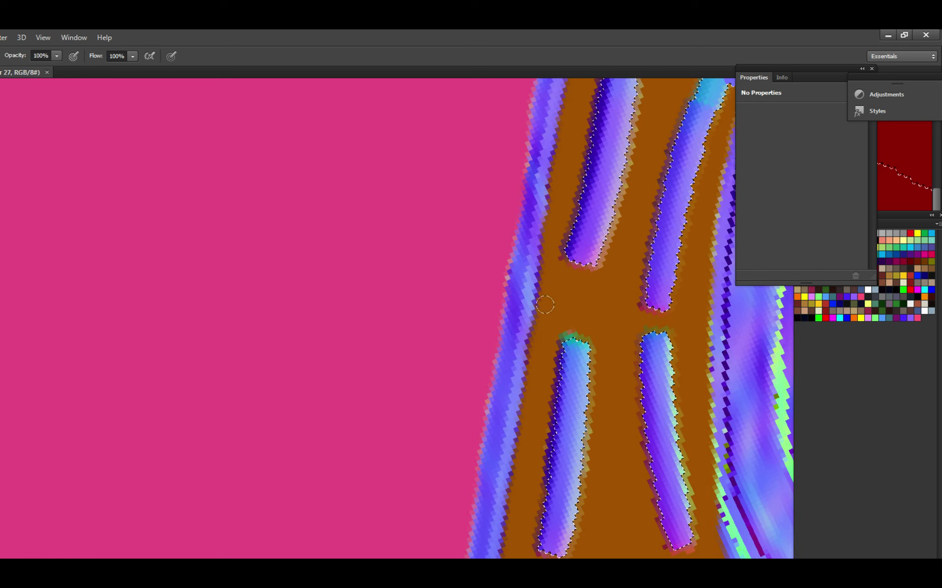
Trim the inner edge of the vertical blue band alongside the upper and middle stitches to an even line, saving the document.
key("ctrl+z")
left_click_drag(545, 370, 557, 362)
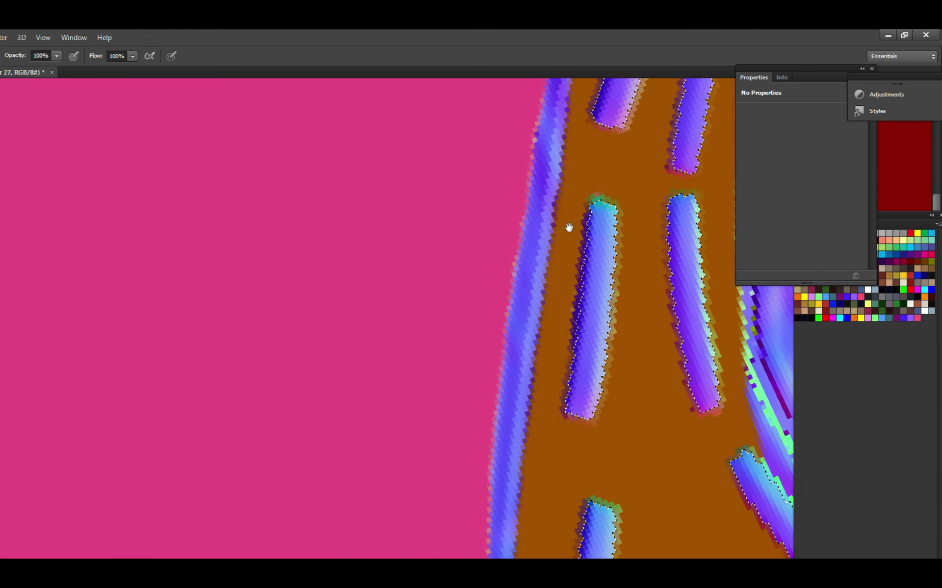
left_click_drag(568, 227, 566, 277)
key("ctrl+s")
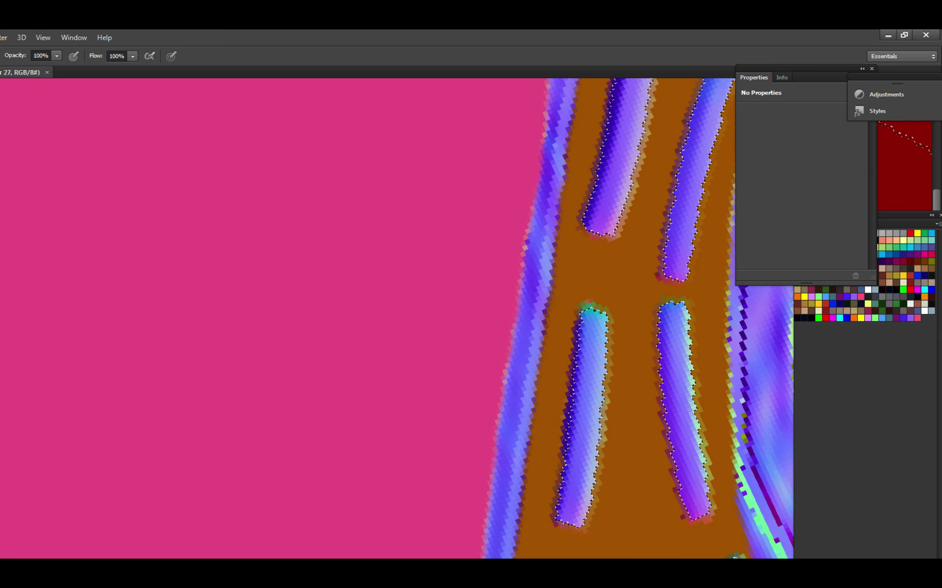
mouse_move(562, 291)
left_mouse_down()
mouse_move(531, 311)
mouse_move(525, 339)
left_mouse_up()
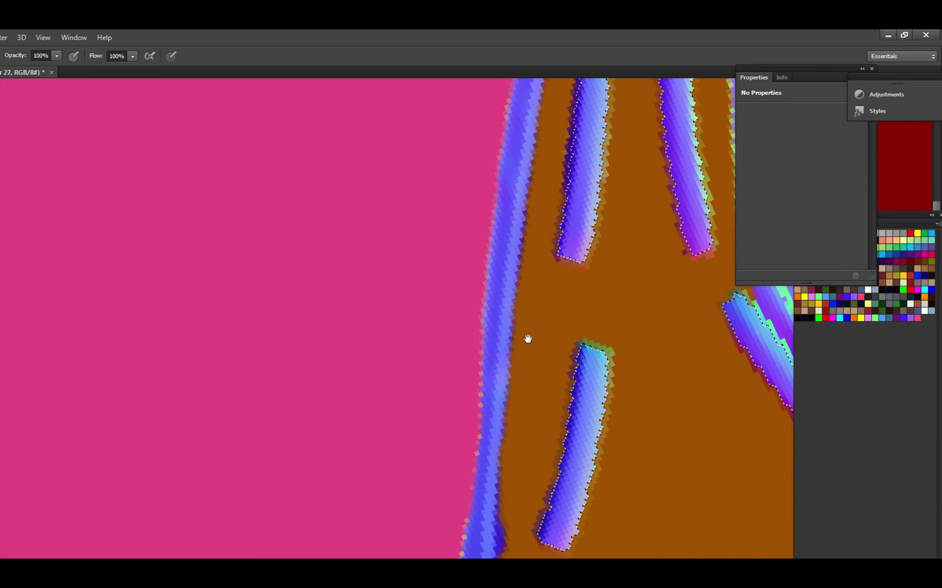
left_click_drag(534, 241, 528, 356)
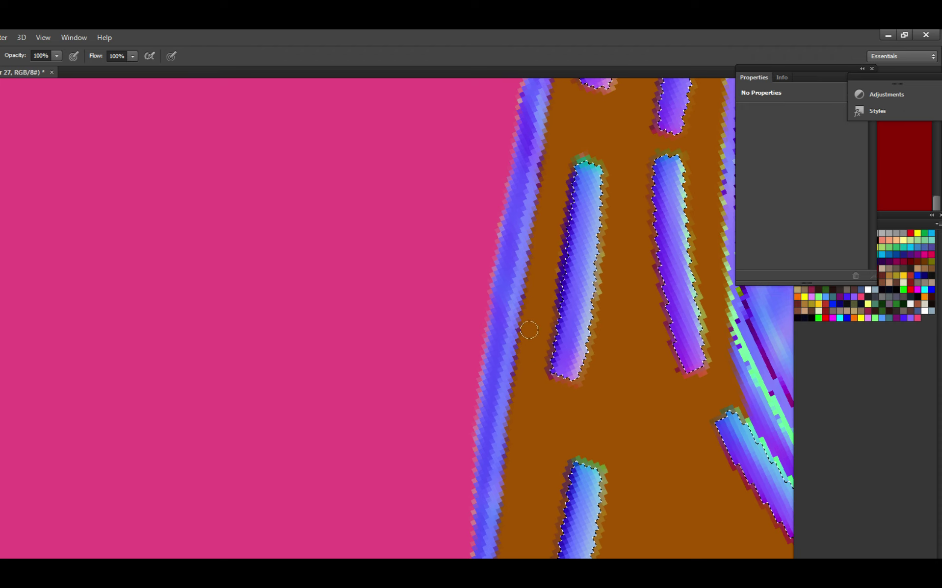
scroll(526, 406, "up", 3)
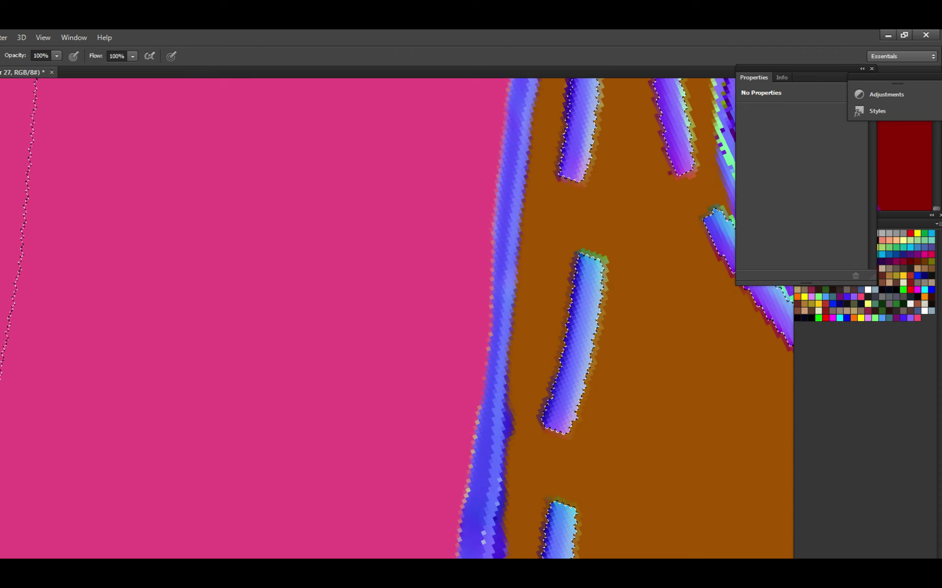
Clear the blue-purple patch between the vertical band and the L-shaped corner stitch down to the horizontal seam.
scroll(520, 455, "down", 4)
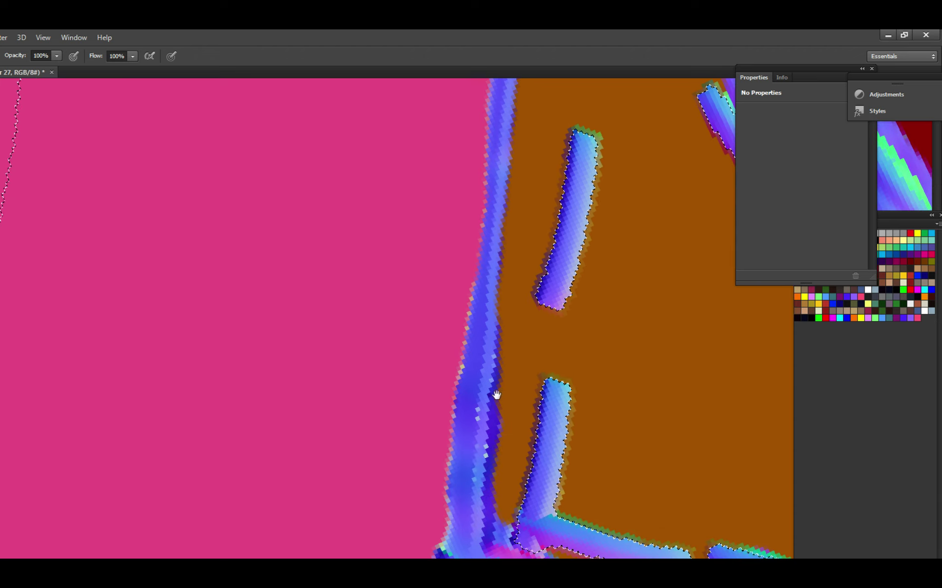
scroll(507, 317, "down", 4)
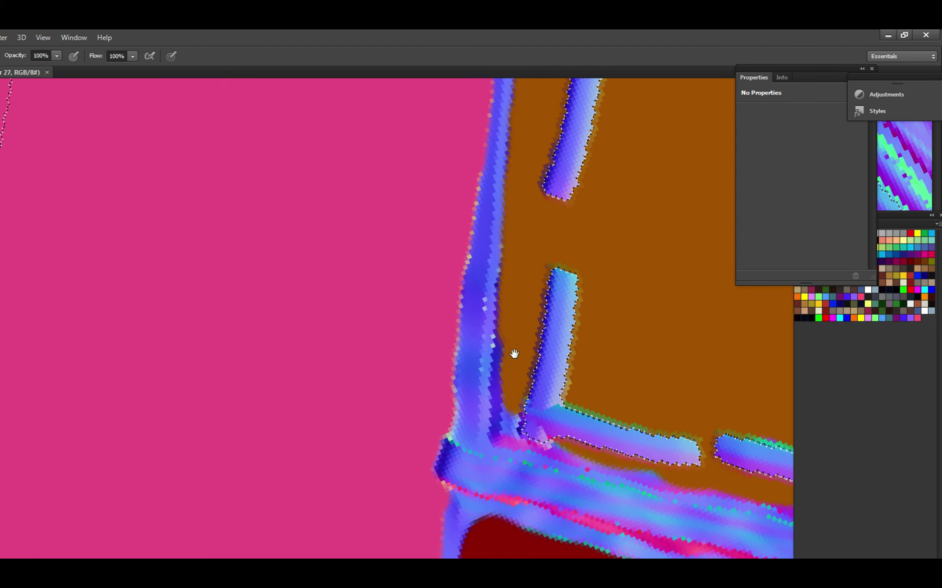
scroll(521, 355, "down", 1)
scroll(517, 334, "up", 2, "alt")
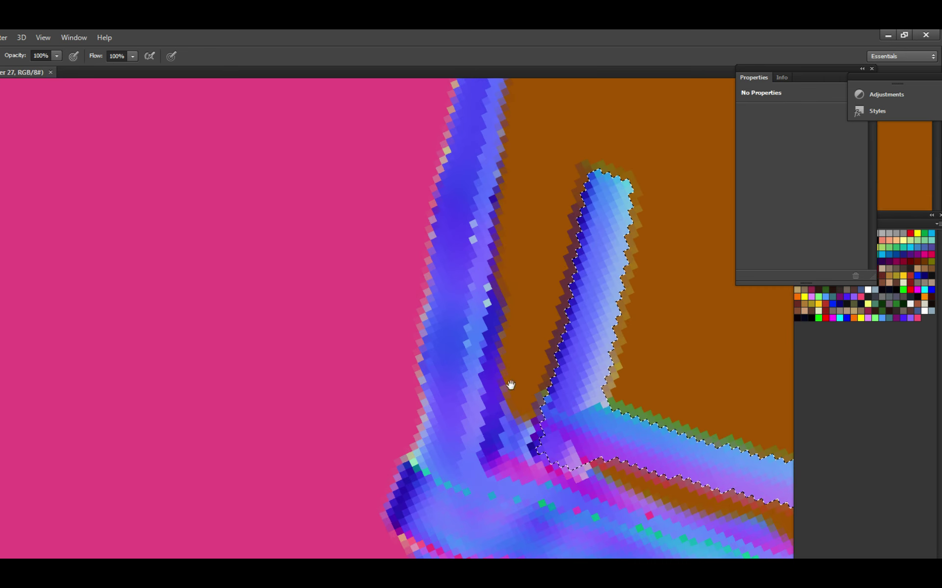
left_click_drag(502, 404, 499, 439)
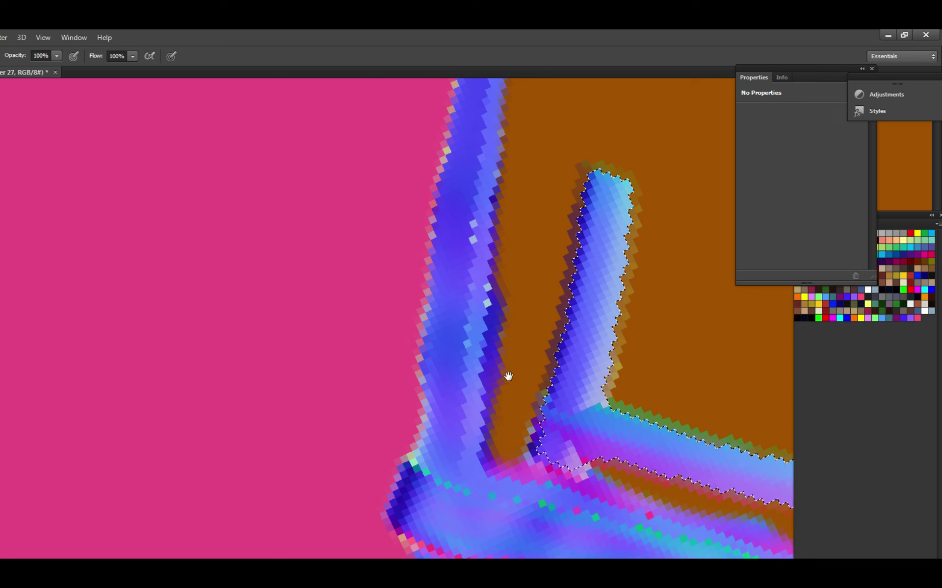
Trim the dark purple fringe from the vertical band's inner edge beside the corner stitch, and save the document.
left_click_drag(508, 376, 496, 399)
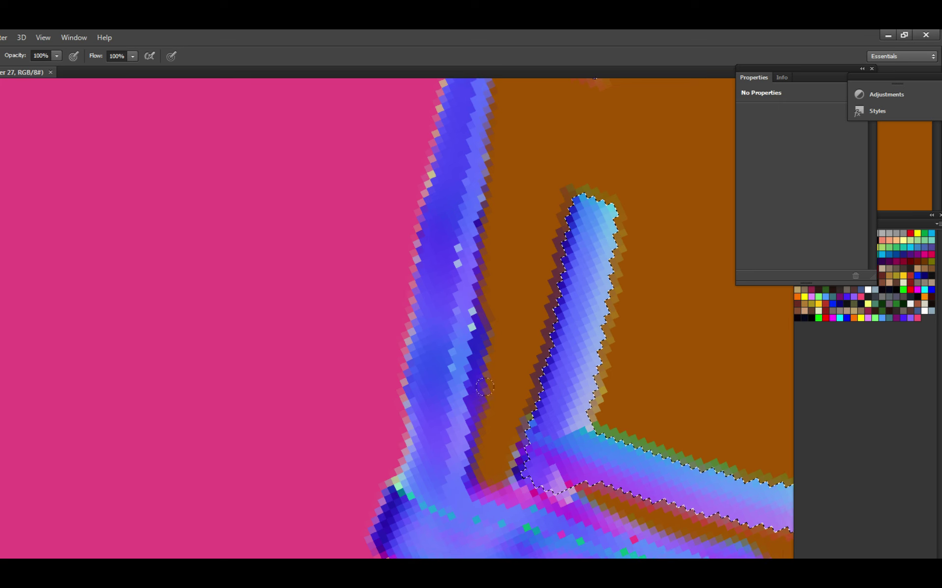
mouse_move(484, 388)
left_mouse_down()
mouse_move(492, 309)
mouse_move(513, 355)
mouse_move(510, 373)
left_mouse_up()
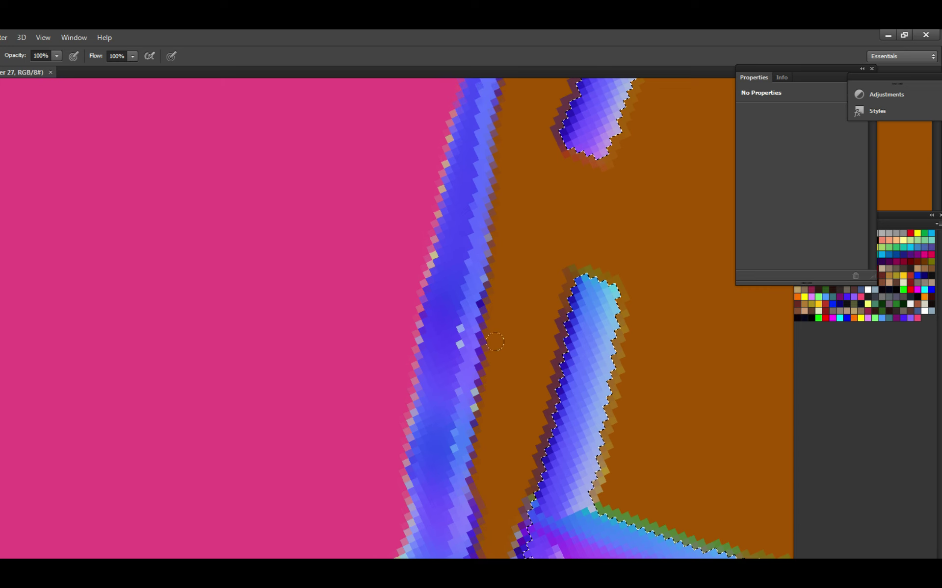
left_click_drag(528, 324, 542, 198)
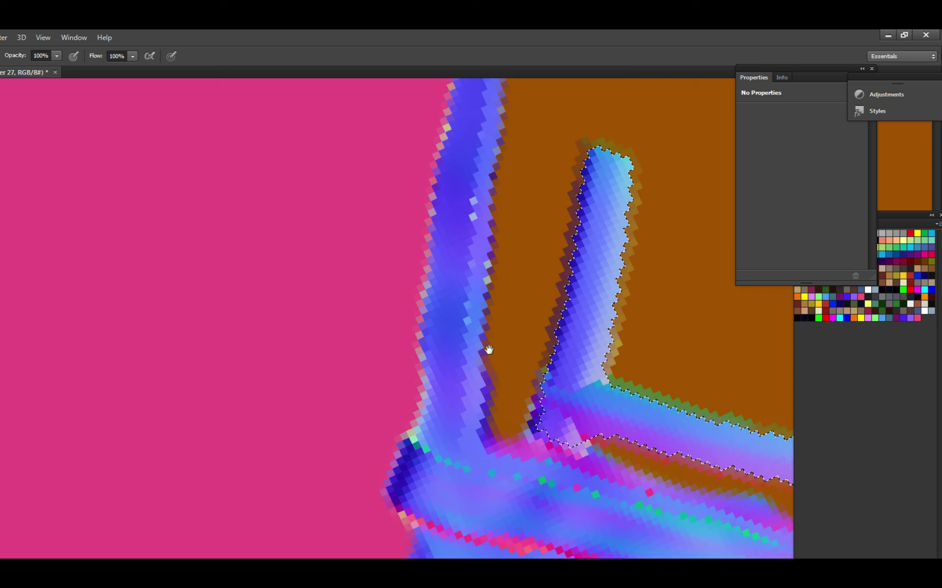
mouse_move(494, 424)
left_mouse_down()
mouse_move(489, 438)
mouse_move(523, 431)
mouse_move(635, 478)
mouse_move(552, 466)
mouse_move(547, 436)
mouse_move(571, 435)
mouse_move(500, 408)
left_mouse_up()
key("ctrl+s")
key("ctrl+s")
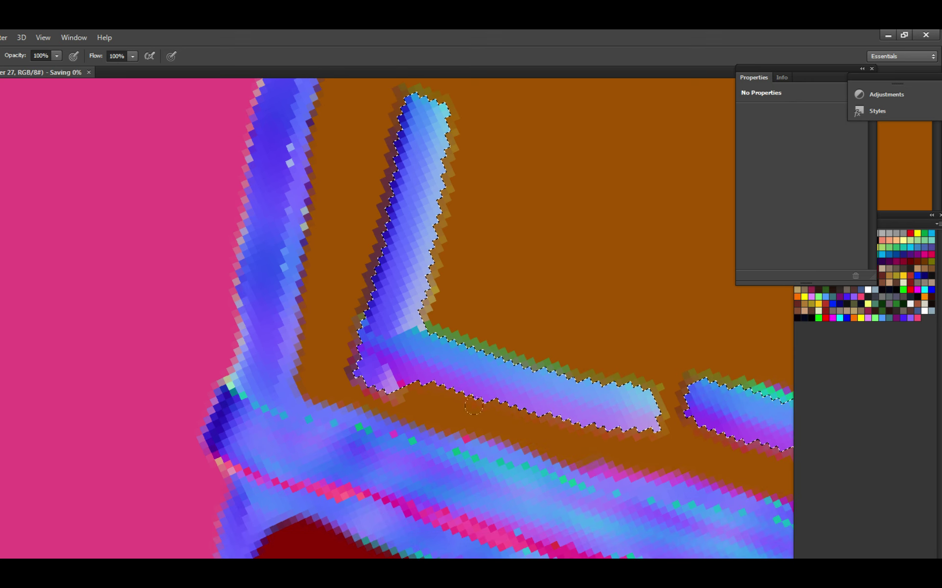
Clear the purple-blue excess between the lower seam and the row of horizontal stitches, working from the corner toward the pointed end, and save.
mouse_move(596, 440)
left_mouse_down()
mouse_move(496, 420)
mouse_move(495, 407)
mouse_move(475, 403)
mouse_move(550, 425)
left_mouse_up()
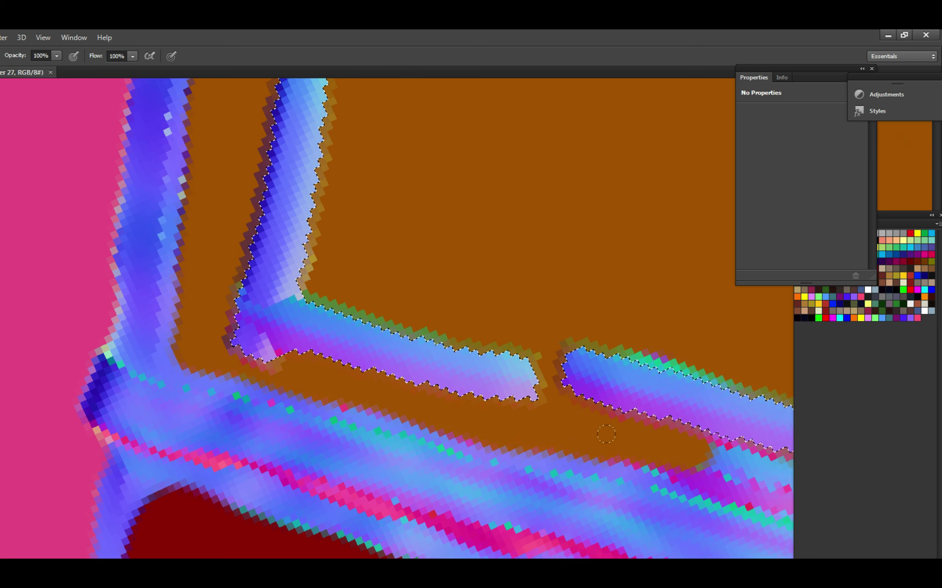
left_click_drag(606, 435, 454, 417)
left_click_drag(564, 451, 608, 454)
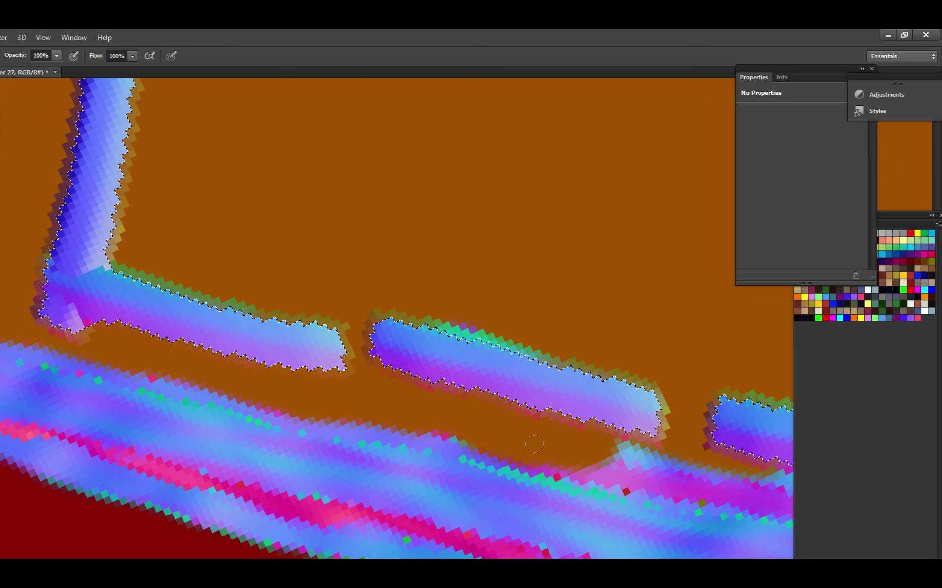
left_click_drag(535, 438, 441, 419)
key("ctrl+s")
mouse_move(510, 449)
left_mouse_down()
mouse_move(522, 432)
mouse_move(567, 438)
mouse_move(445, 423)
mouse_move(630, 456)
left_mouse_up()
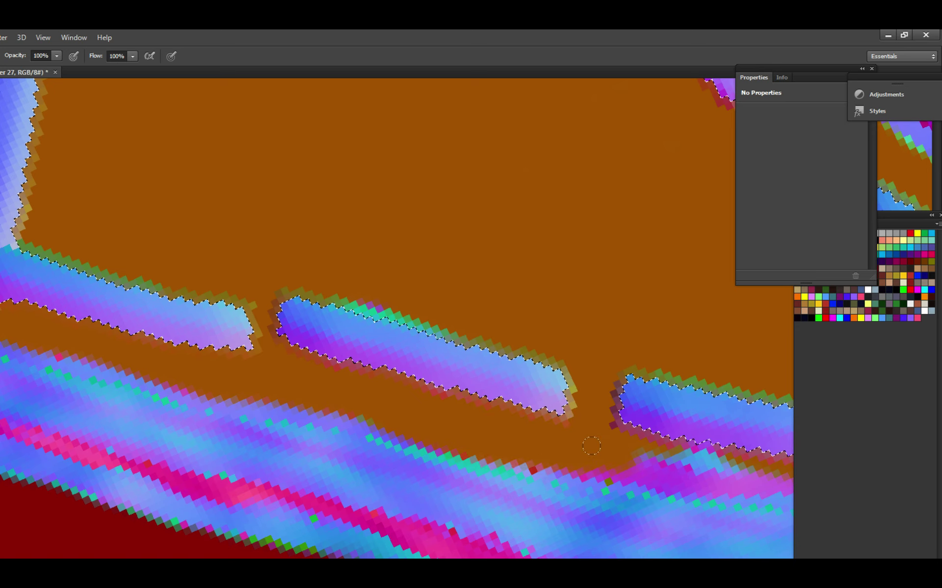
left_click_drag(574, 420, 427, 406)
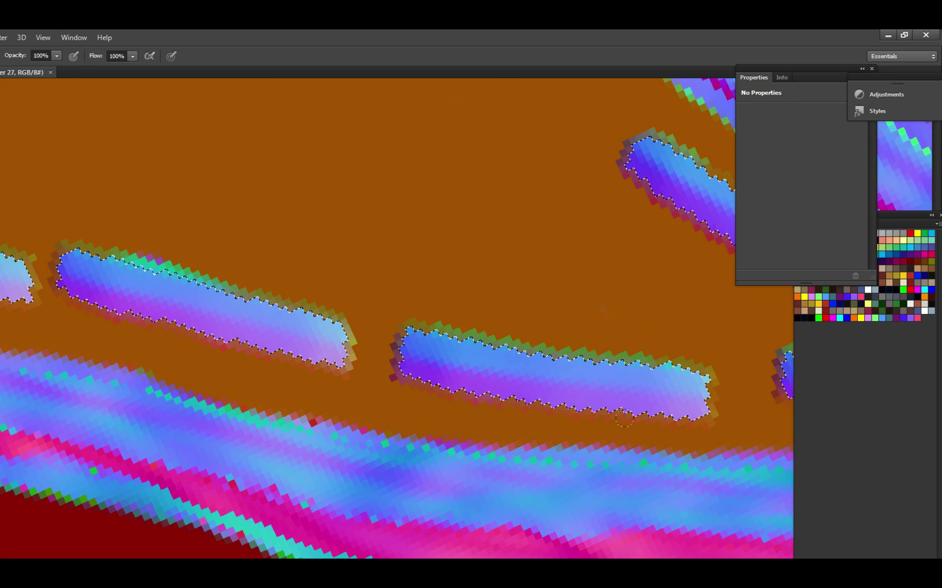
Clean up the brown gap between the lower seam and the last horizontal stitches near the pointed end.
scroll(590, 420, "down", 5)
scroll(557, 406, "up", 5)
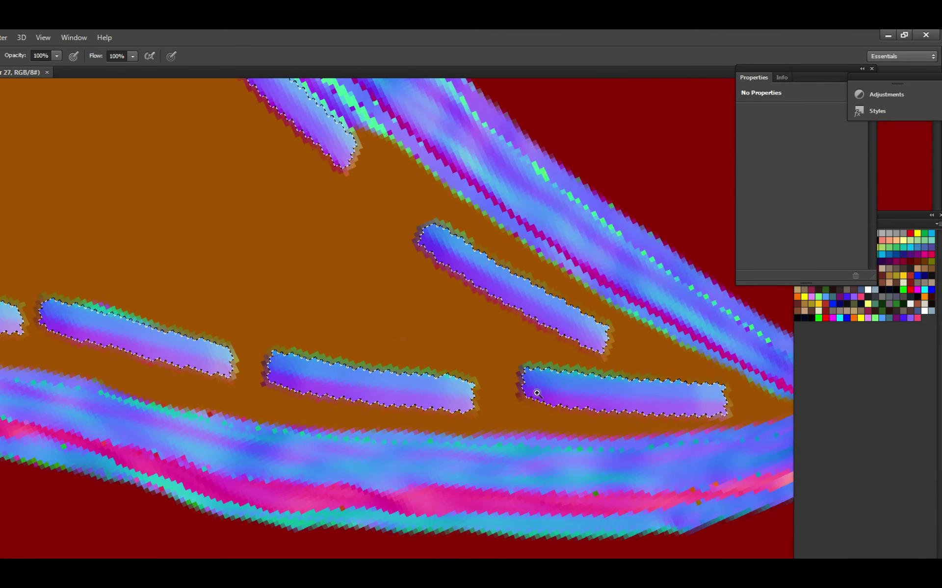
left_click_drag(534, 391, 451, 380)
left_click_drag(507, 429, 499, 427)
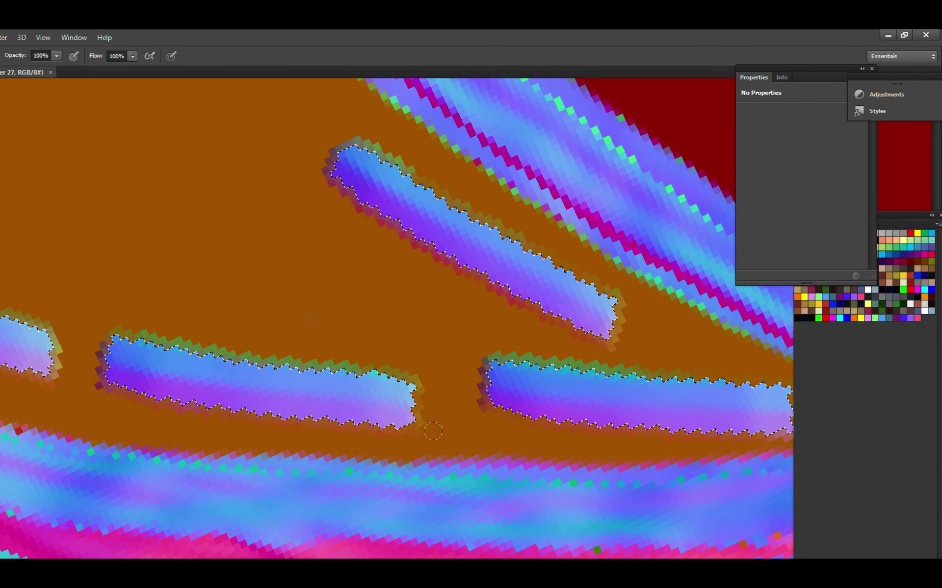
left_click_drag(555, 419, 479, 423)
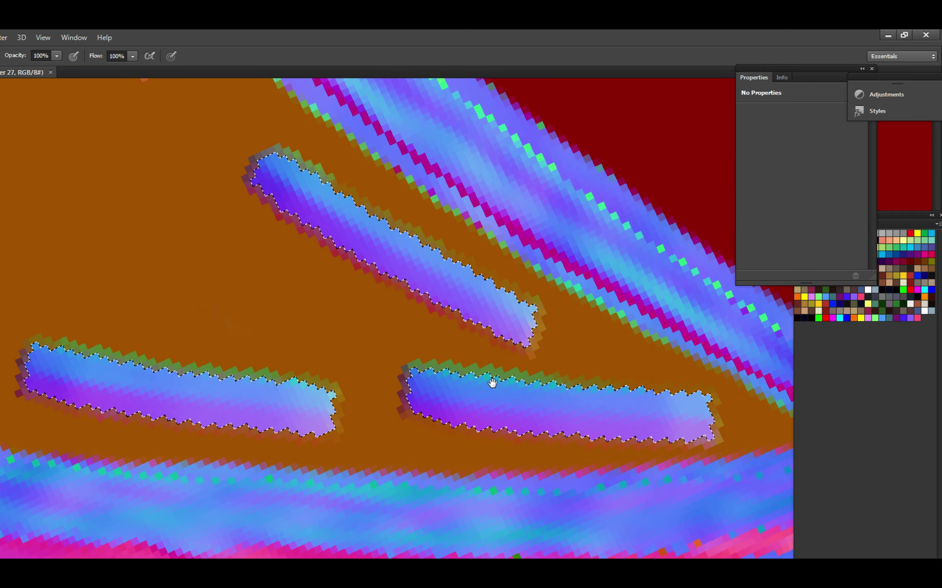
Clear the blue-green excess between the curved band and the first diagonal stitch beyond the pointed end, and save the document.
left_click_drag(485, 374, 448, 393)
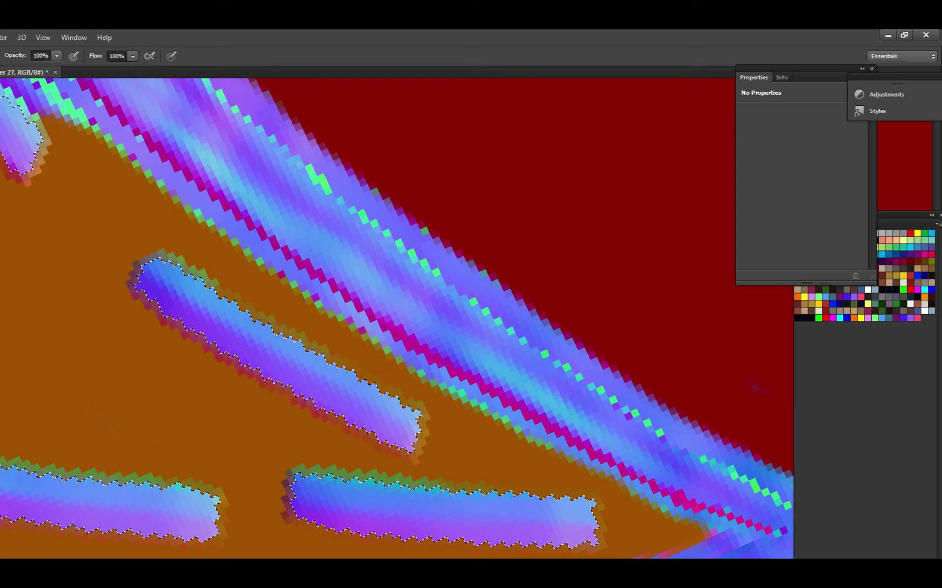
key("r")
mouse_move(564, 258)
left_mouse_down()
mouse_move(353, 547)
mouse_move(372, 490)
left_mouse_up()
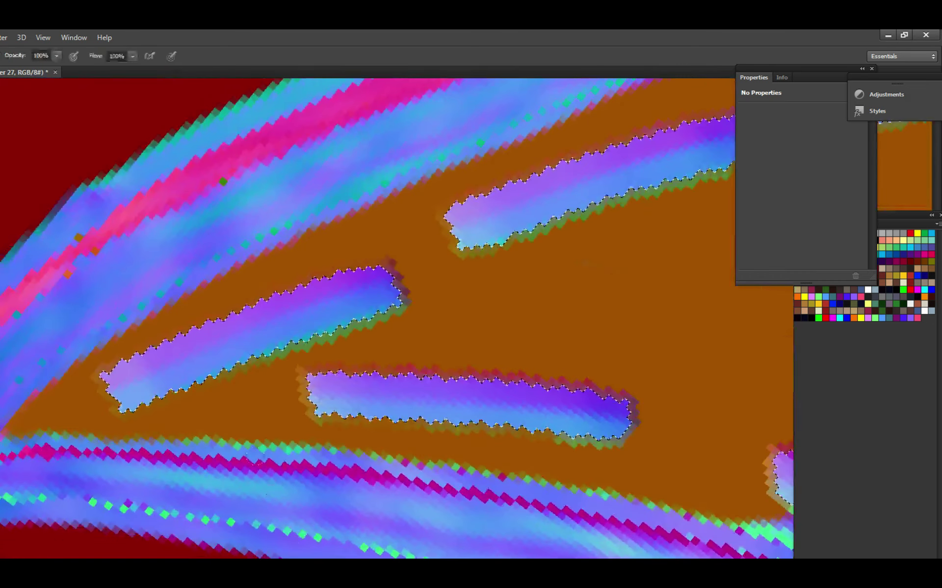
scroll(393, 319, "up", 3)
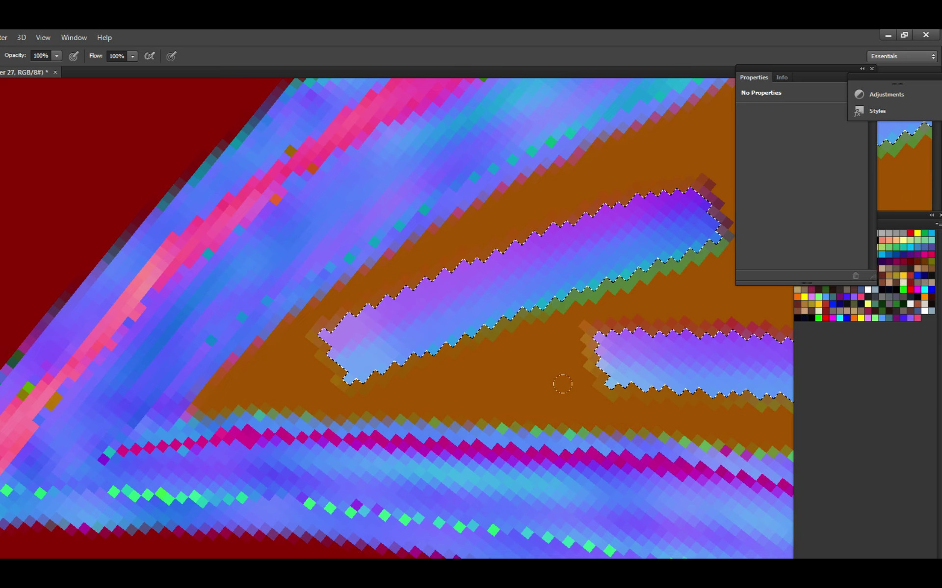
scroll(639, 393, "down", 2)
scroll(550, 420, "up", 2)
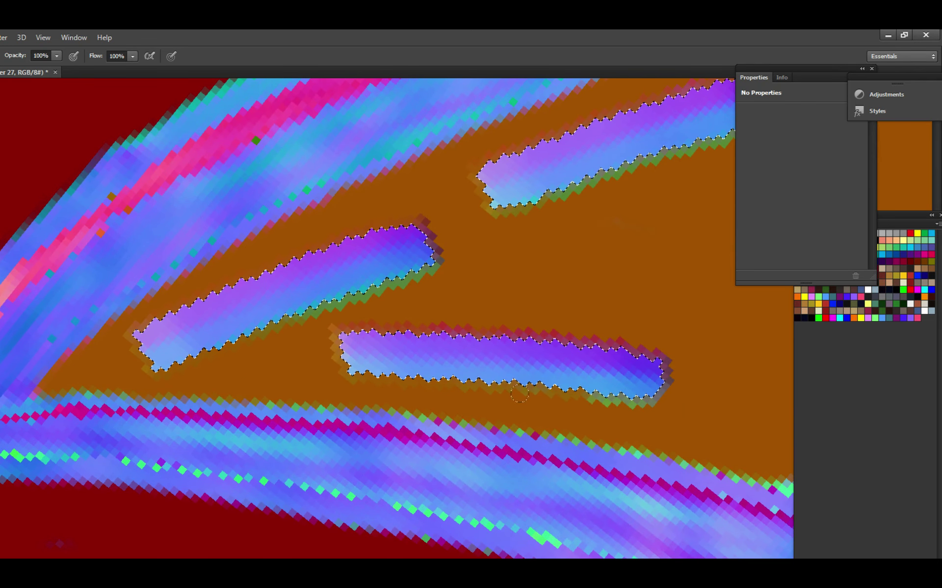
left_click_drag(610, 420, 507, 417)
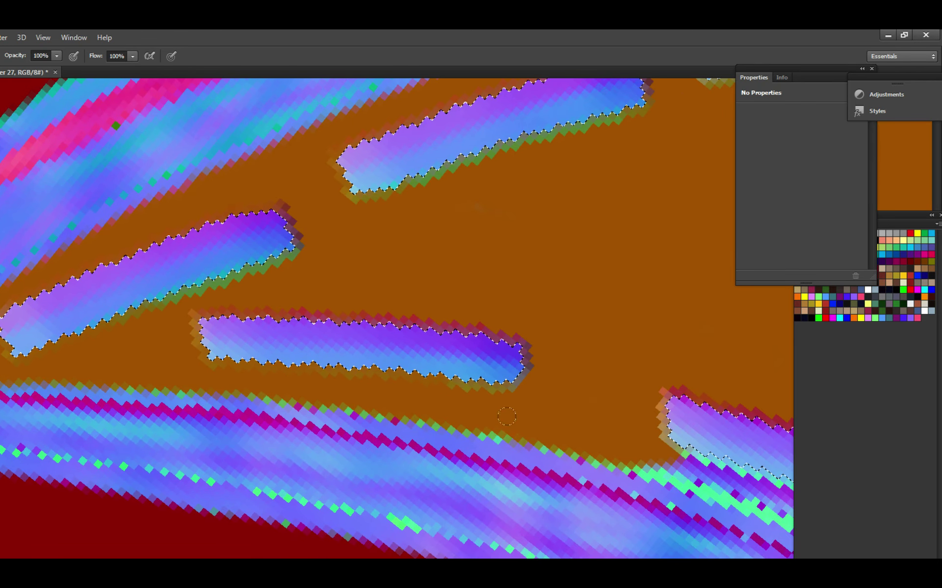
left_click_drag(628, 430, 503, 407)
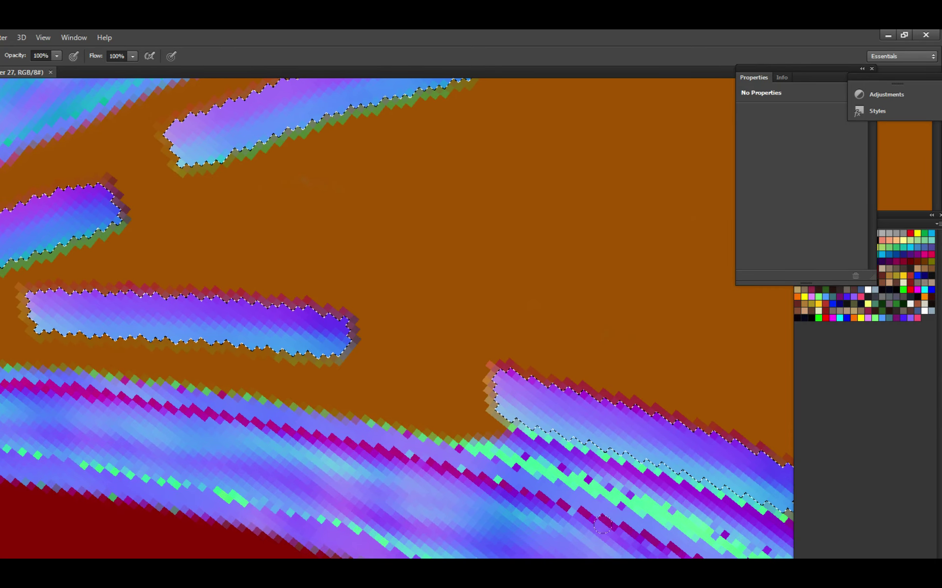
mouse_move(508, 432)
left_mouse_down()
mouse_move(444, 397)
mouse_move(454, 424)
mouse_move(544, 434)
mouse_move(562, 441)
mouse_move(507, 423)
mouse_move(633, 480)
mouse_move(447, 402)
mouse_move(681, 498)
mouse_move(447, 390)
left_mouse_up()
key("ctrl+s")
mouse_move(534, 447)
left_mouse_down()
mouse_move(514, 418)
mouse_move(441, 424)
mouse_move(360, 393)
left_mouse_up()
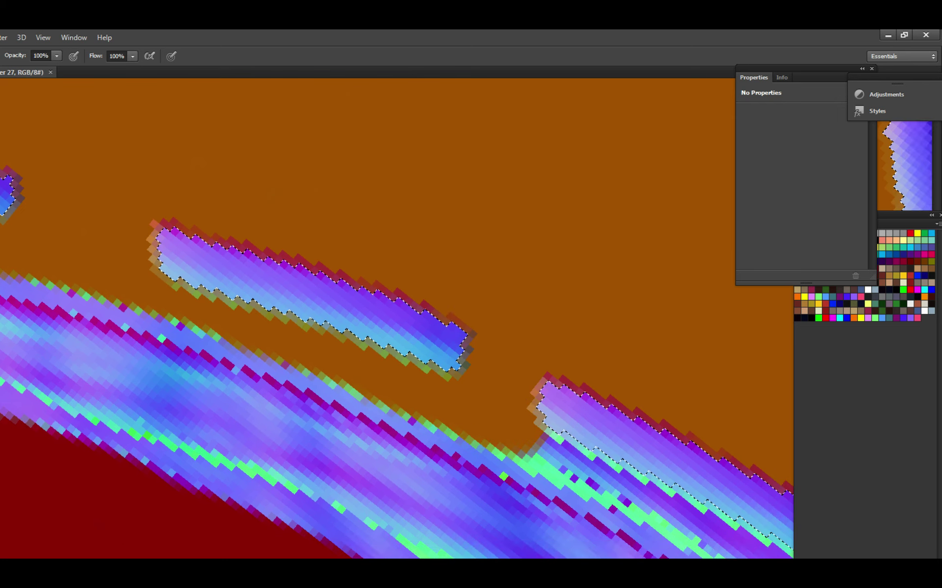
Clear the purple-green excess beneath the next diagonal stitch along the curved band, keeping the stitch selection active, and save.
left_click_drag(312, 369, 455, 417)
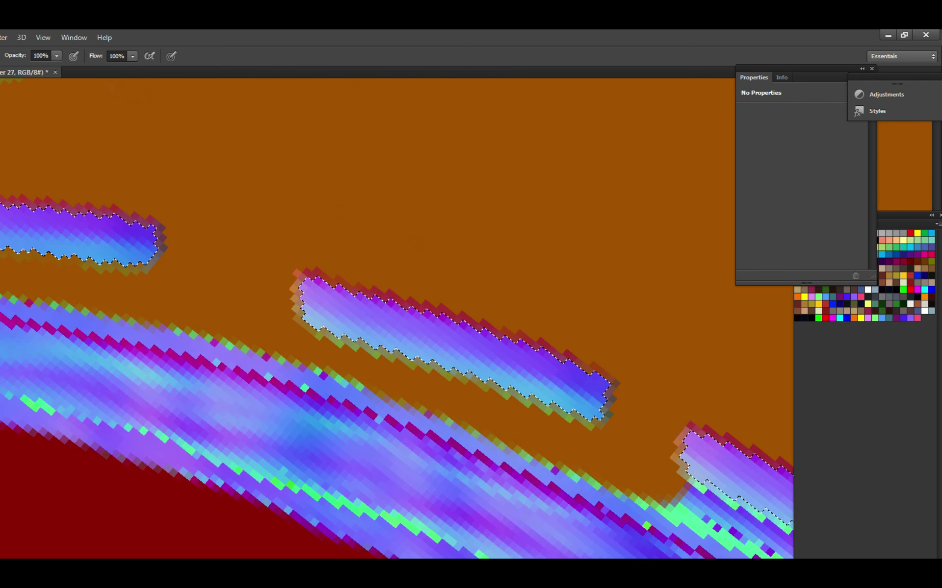
key("ctrl+d")
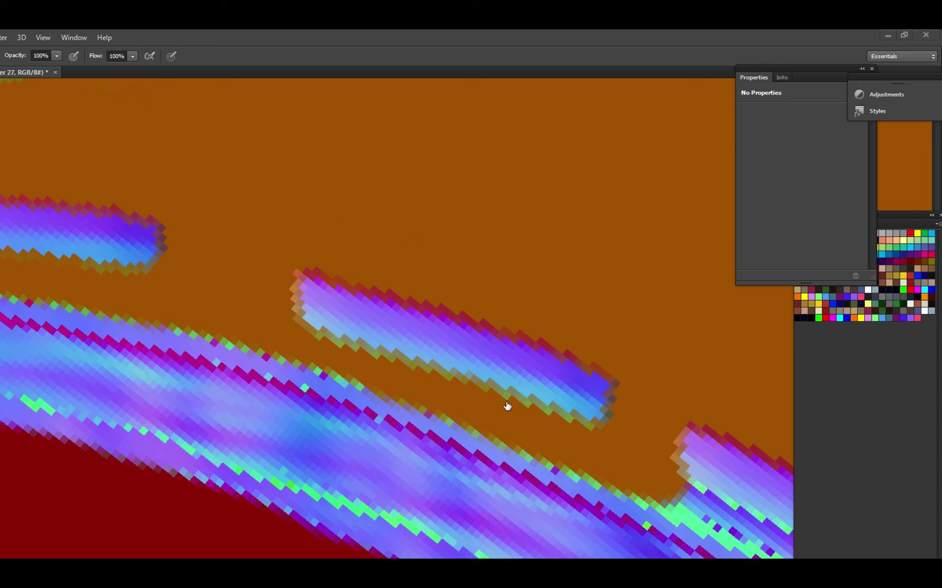
mouse_move(521, 412)
left_mouse_down()
mouse_move(496, 416)
mouse_move(431, 387)
left_mouse_up()
key("ctrl+shift+d")
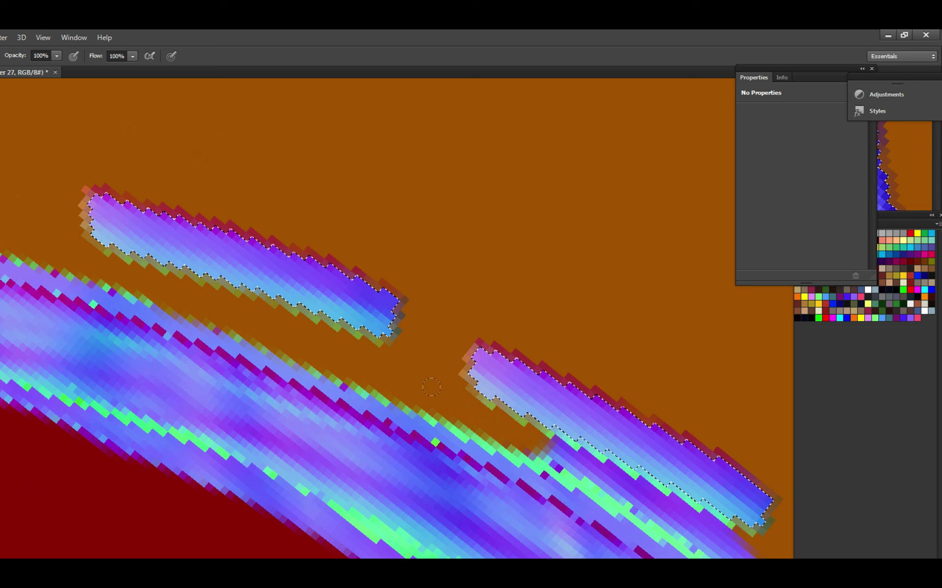
left_click_drag(603, 472, 524, 434)
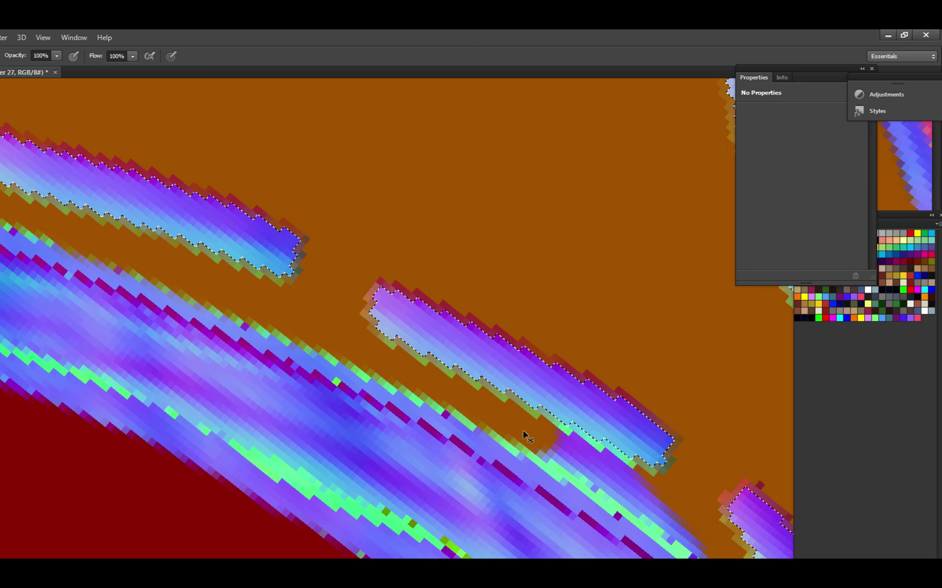
key("ctrl+s")
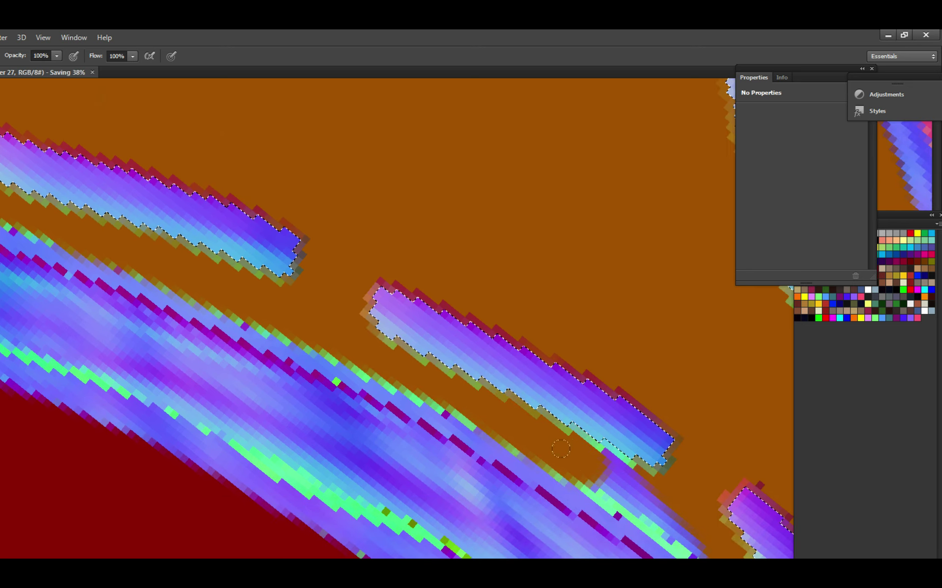
mouse_move(610, 458)
left_mouse_down()
mouse_move(515, 426)
mouse_move(608, 478)
mouse_move(628, 510)
mouse_move(655, 511)
mouse_move(584, 439)
mouse_move(505, 402)
mouse_move(477, 351)
left_mouse_up()
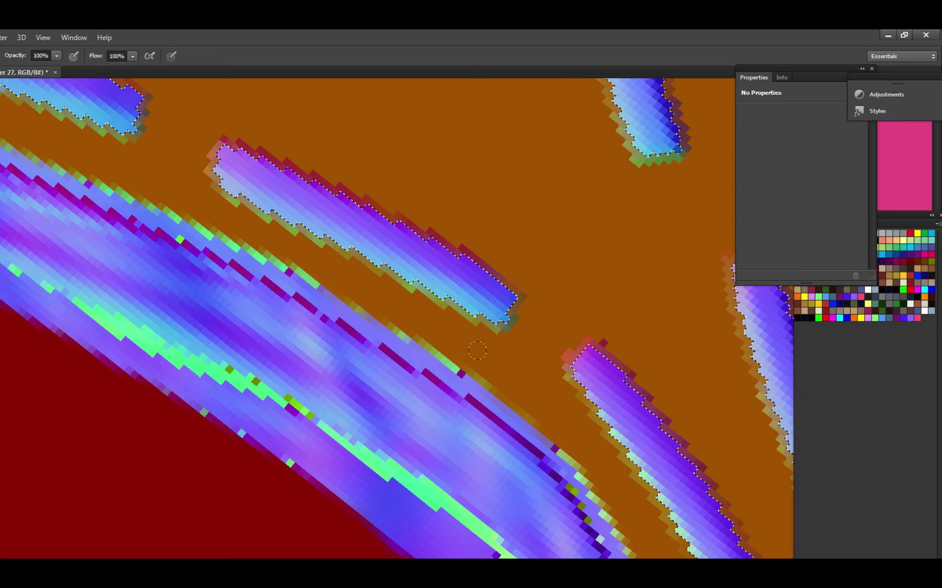
Examine the cleaned gap along the curved band and the whole brown panel with its stitches against the neighbouring areas.
mouse_move(262, 253)
left_mouse_down()
mouse_move(488, 378)
mouse_move(296, 296)
left_mouse_up()
mouse_move(298, 275)
left_mouse_down()
mouse_move(522, 387)
mouse_move(361, 326)
mouse_move(490, 382)
left_mouse_up()
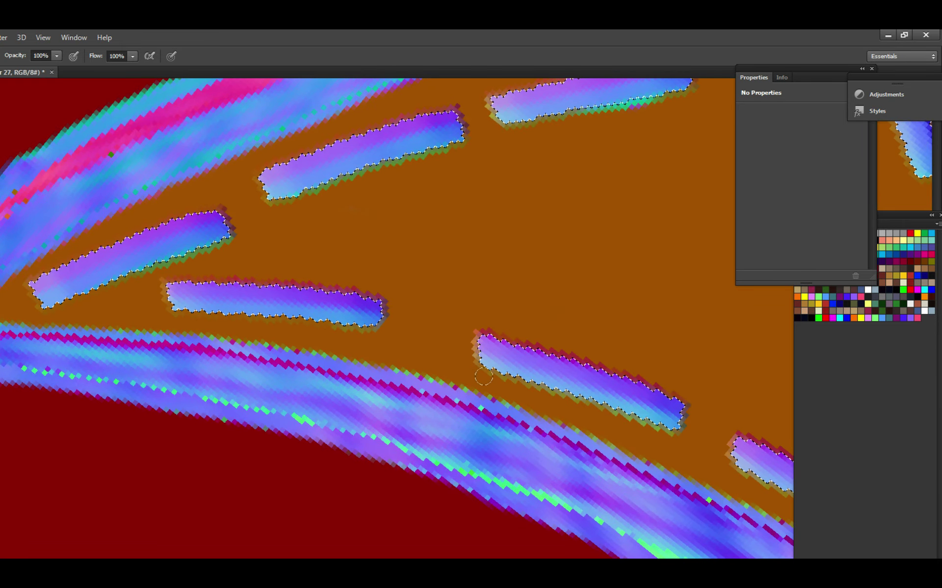
mouse_move(405, 350)
left_mouse_down()
mouse_move(519, 393)
mouse_move(479, 369)
mouse_move(446, 330)
mouse_move(490, 333)
mouse_move(493, 344)
left_mouse_up()
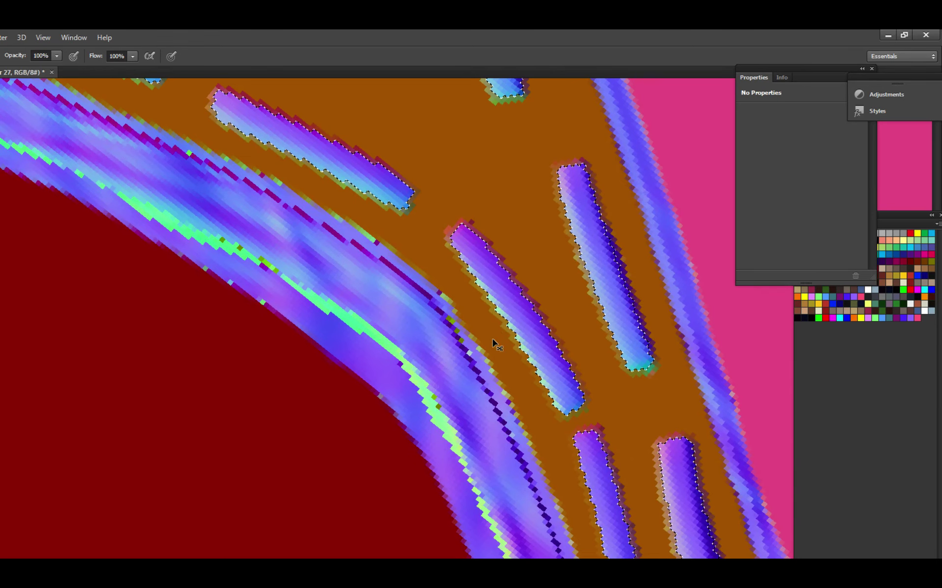
key("ctrl+d")
key("ctrl+z")
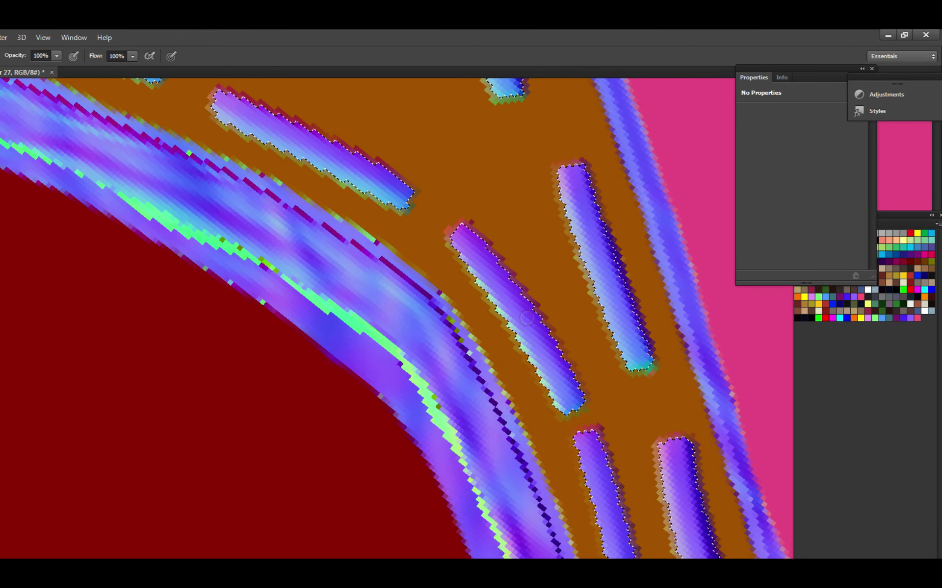
left_click(540, 399, "ctrl+alt")
scroll(539, 398, "down", 8)
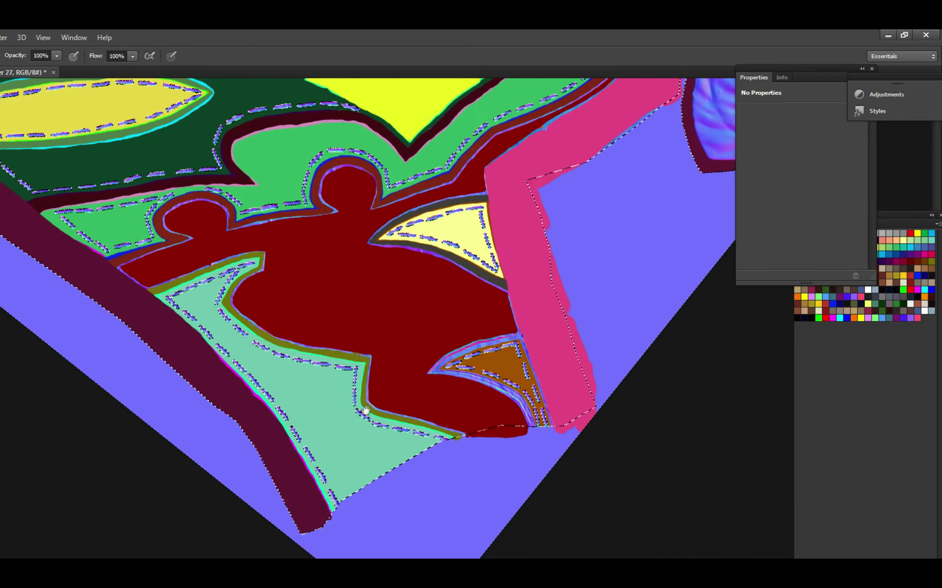
left_click_drag(334, 338, 561, 319)
key("r")
scroll(561, 316, "up", 6)
scroll(560, 316, "down", 6)
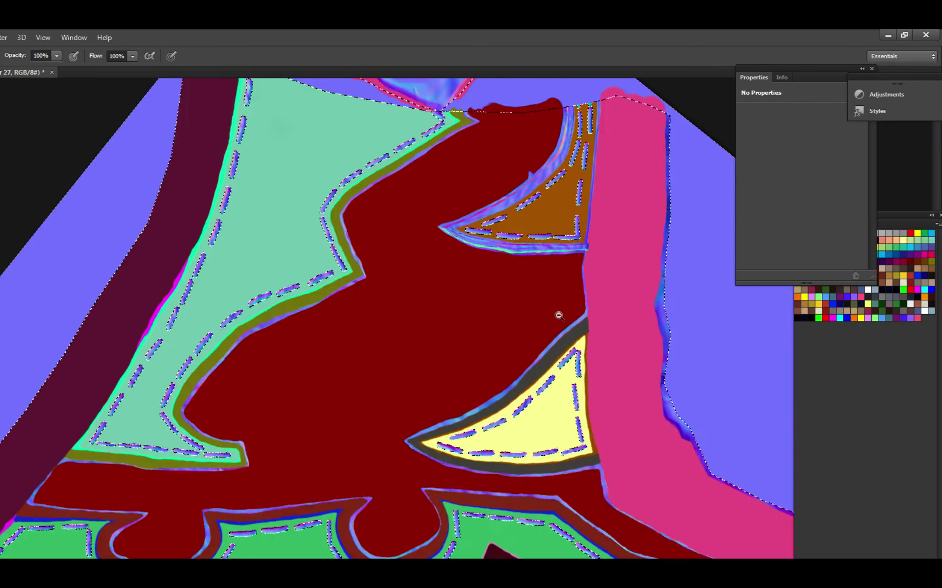
scroll(561, 310, "up", 5)
scroll(558, 310, "down", 5)
scroll(554, 311, "up", 5)
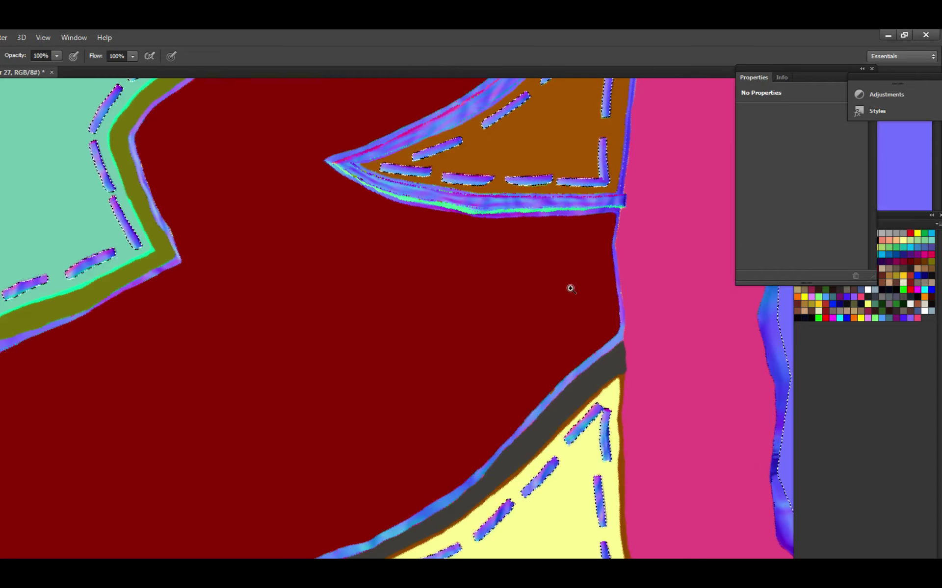
scroll(569, 288, "down", 5)
scroll(583, 273, "up", 4)
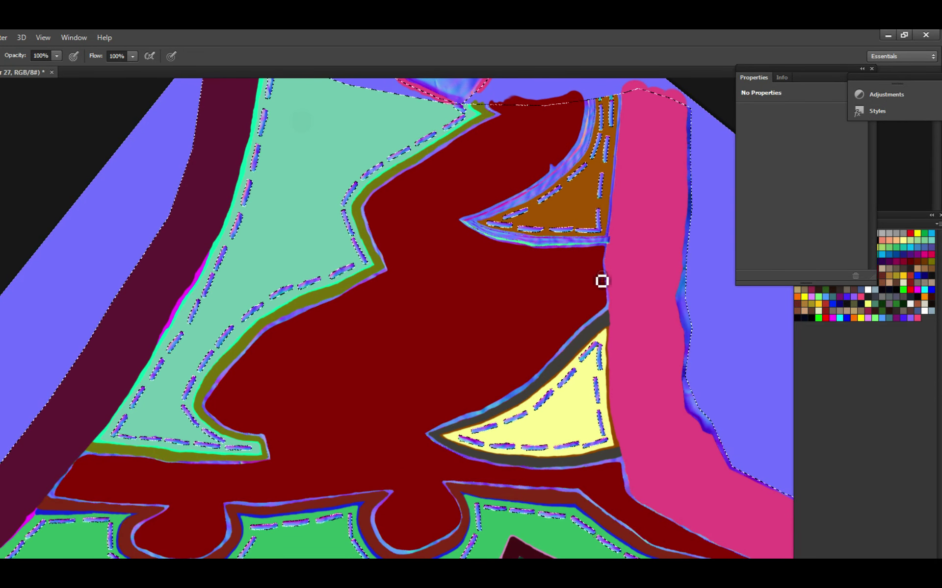
scroll(553, 279, "up", 2)
scroll(563, 295, "up", 2)
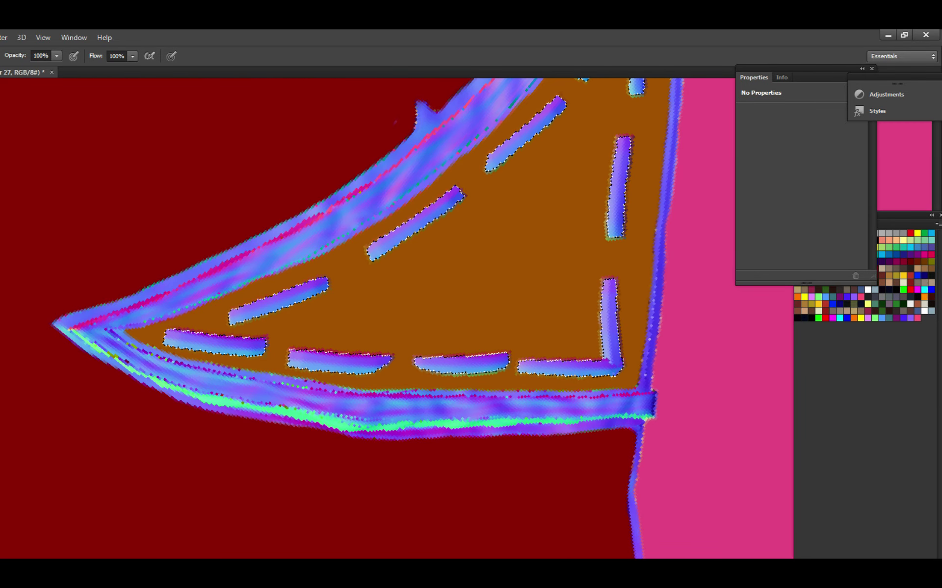
Compare the brown panel's seam edges with the bright red border shown and hidden.
key("ctrl+z")
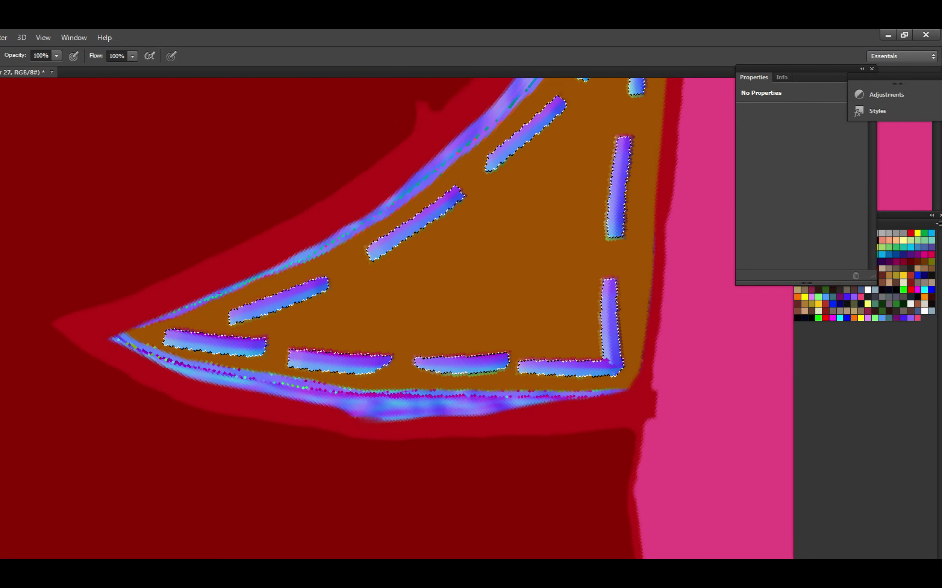
scroll(702, 420, "down", 3)
key("x")
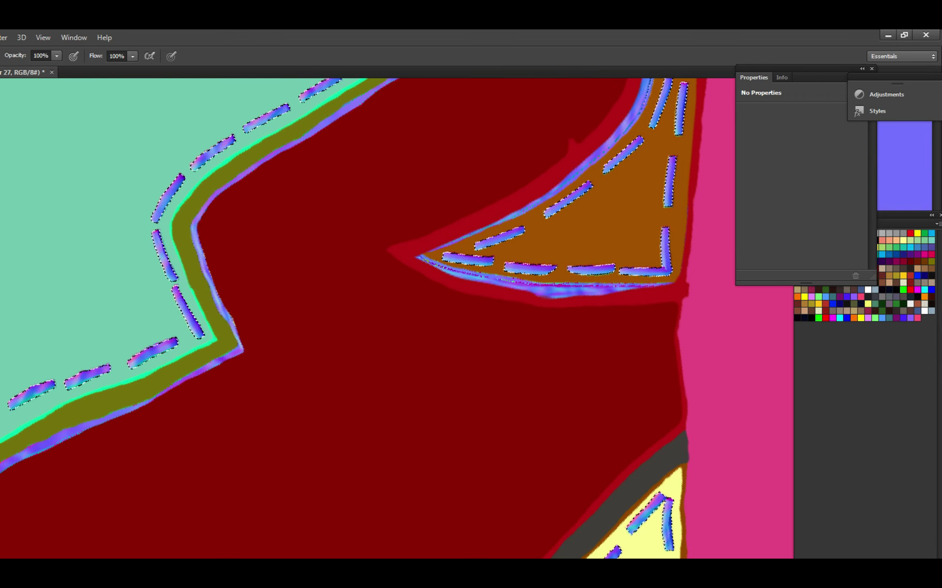
key("ctrl+z")
key("ctrl+z")
key("ctrl+z")
key("ctrl+z")
key("ctrl+z")
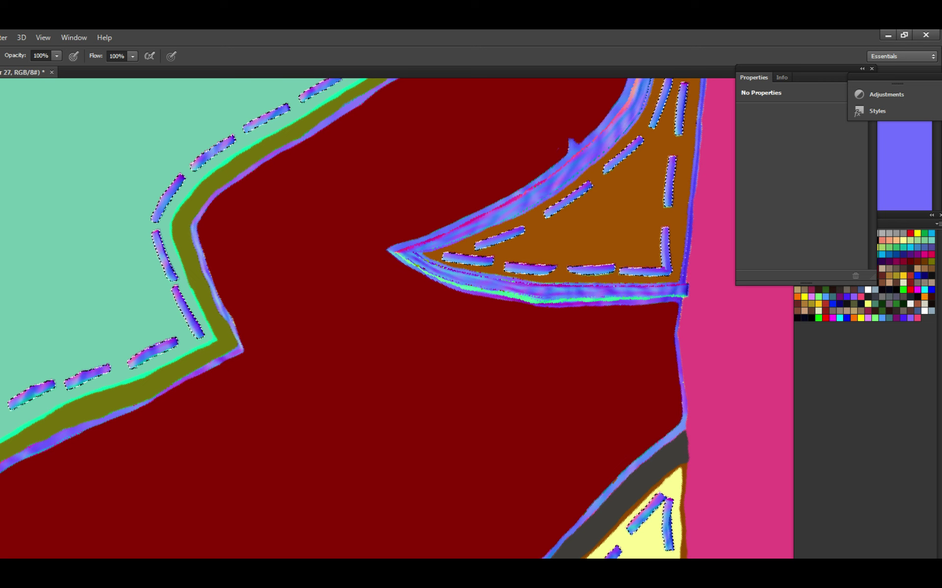
key("ctrl+alt+z")
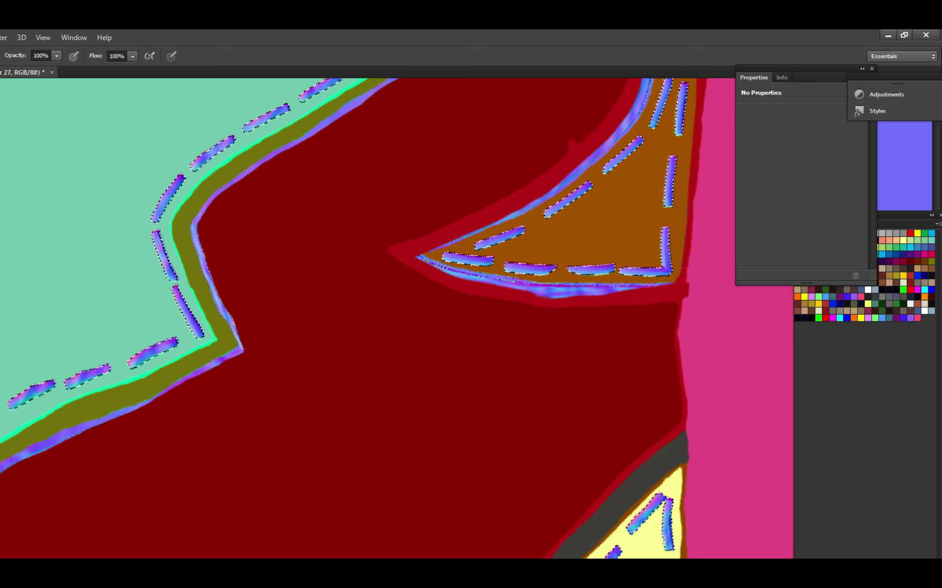
Hide the brown fill and the bright red border to examine the panel's bare normal-map folds, seams and stitches.
key("ctrl+alt+z")
key("ctrl+shift+z")
key("ctrl+shift+z")
key("ctrl+shift+z")
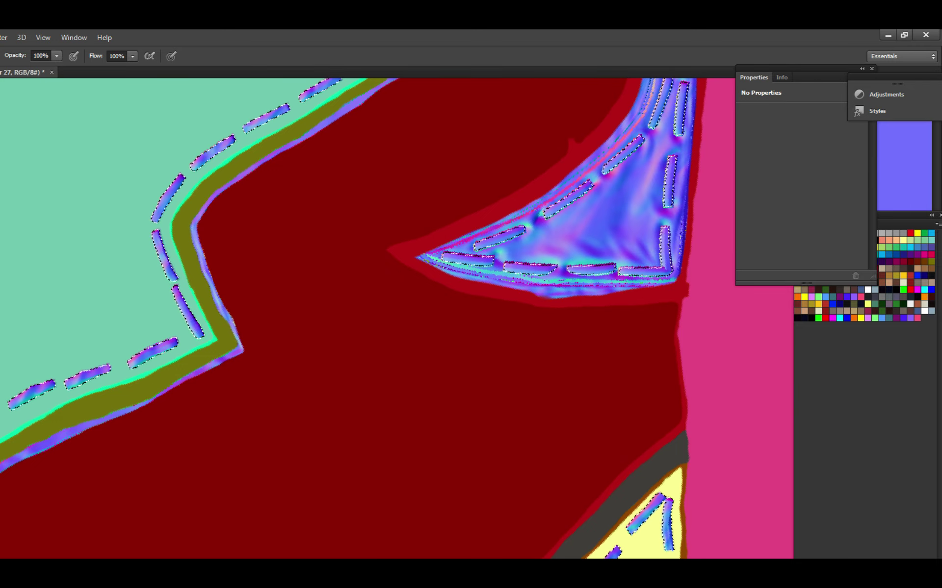
scroll(742, 379, "down", 2)
scroll(645, 380, "up", 4)
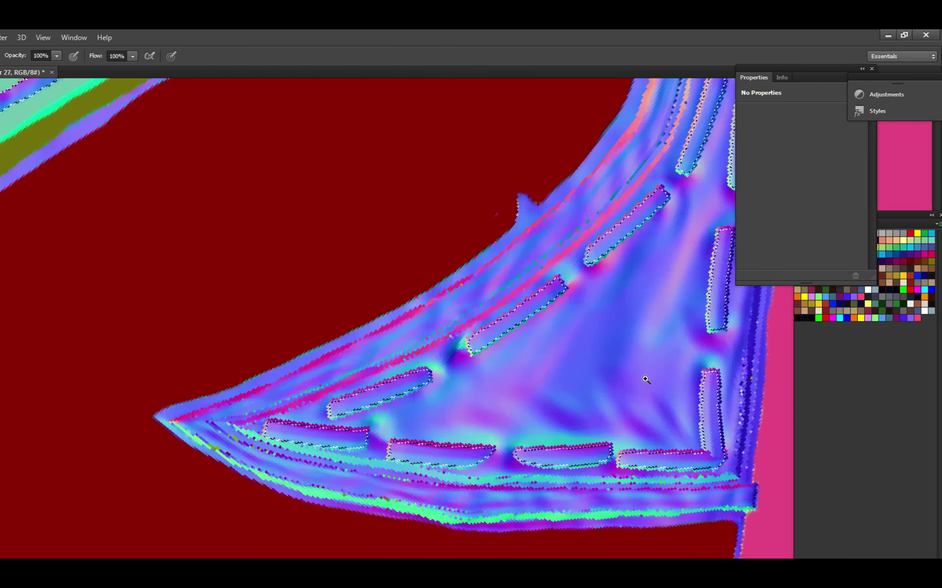
scroll(658, 399, "down", 2)
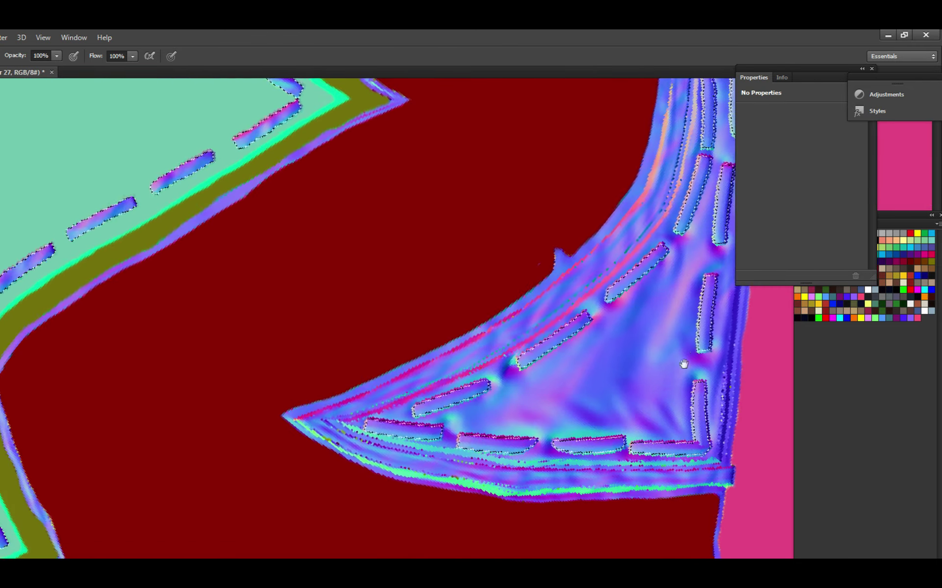
scroll(652, 393, "up", 2)
scroll(789, 376, "down", 2)
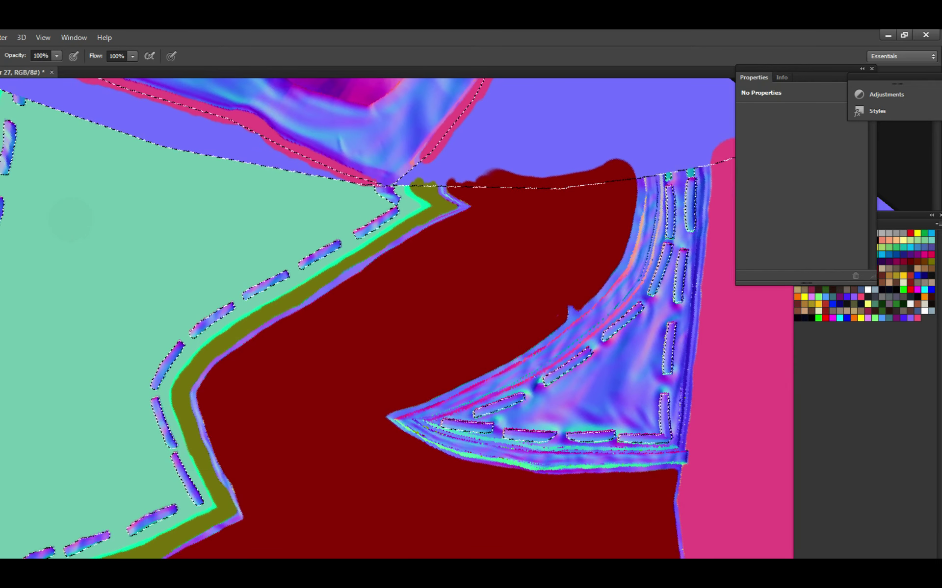
Restore the brown fill and the bright red border, comparing the flat mask colours with the normal-map shading.
key("ctrl+z")
key("ctrl+z")
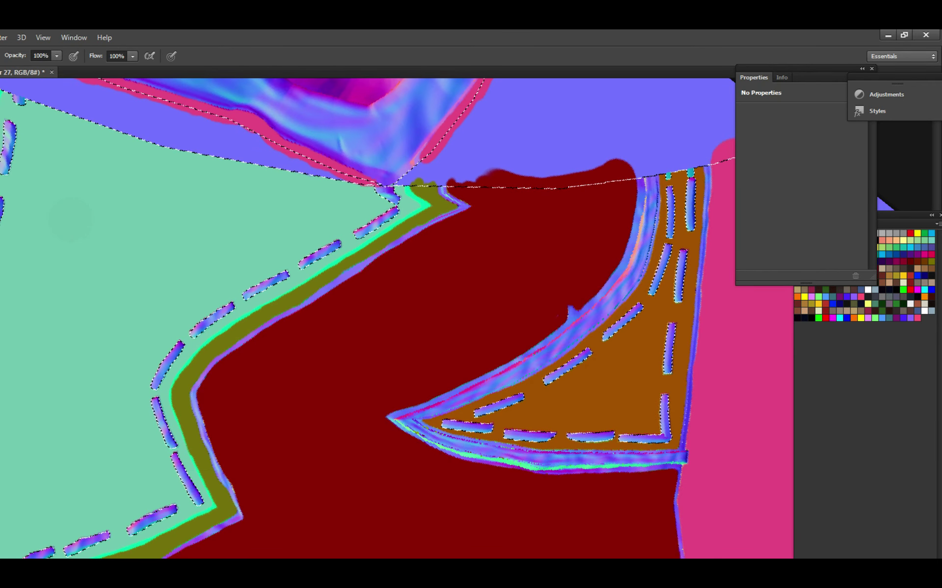
key("ctrl+z")
key("ctrl+z")
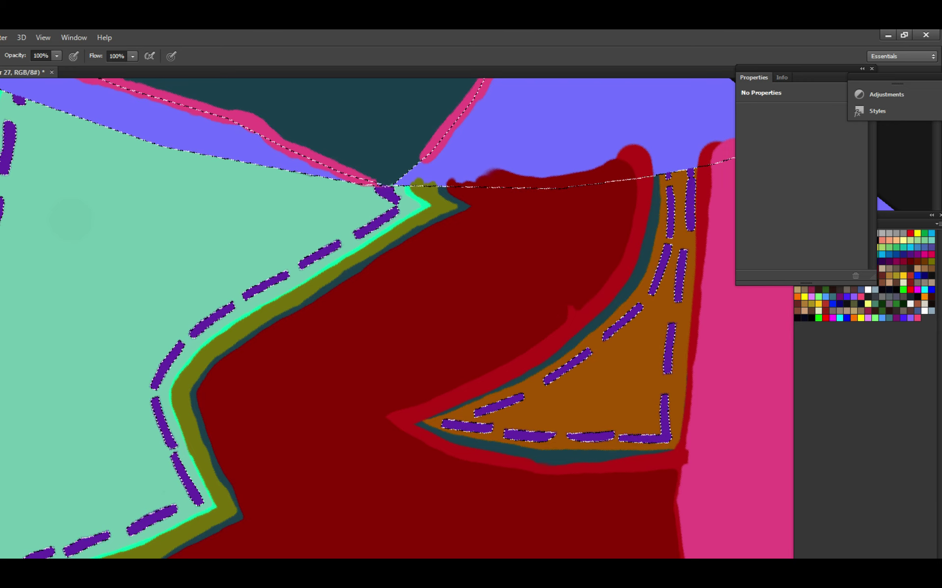
key("ctrl+z")
key("ctrl+z")
key("ctrl+z")
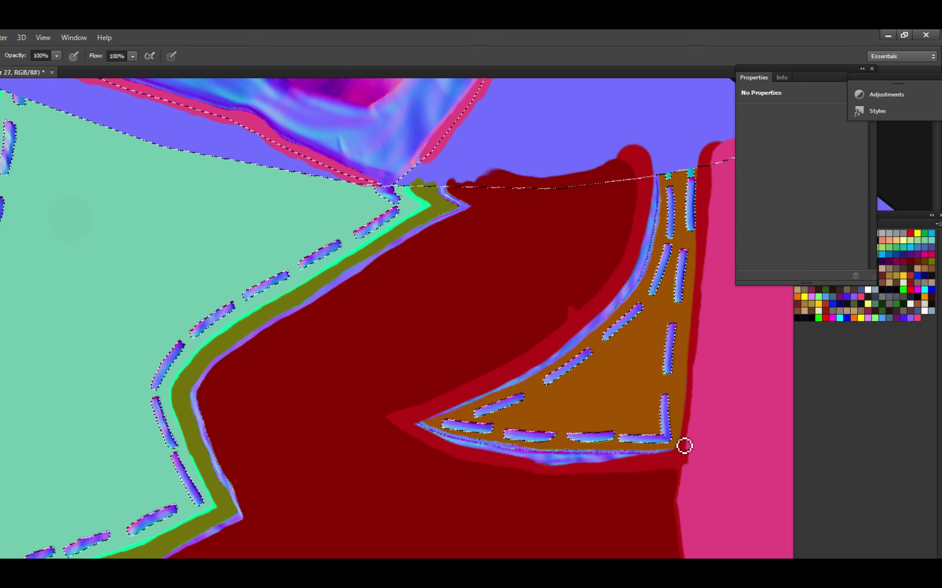
Check the brown panel's stitches and edges inside the red border, and save the document.
scroll(650, 381, "up", 1)
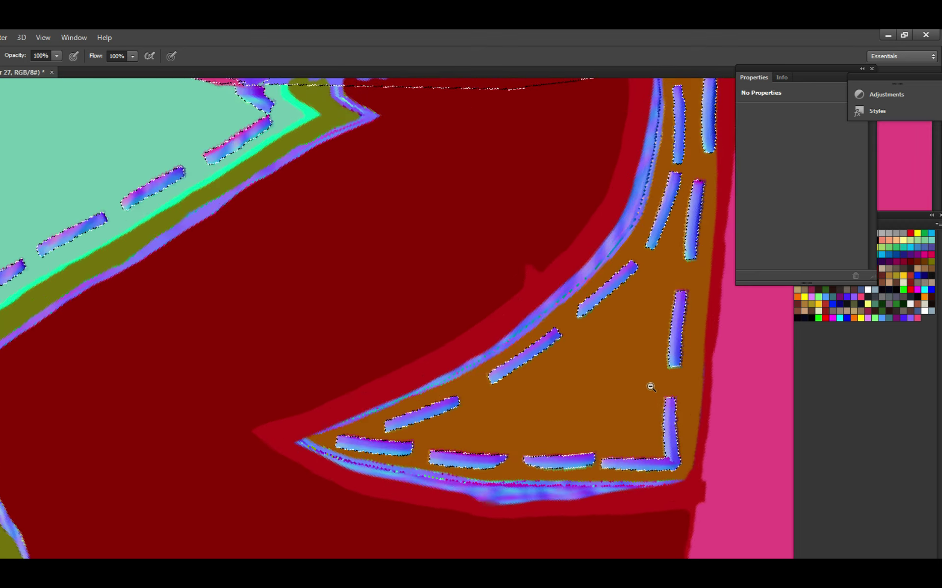
scroll(650, 381, "down", 1)
left_click_drag(649, 382, 625, 432)
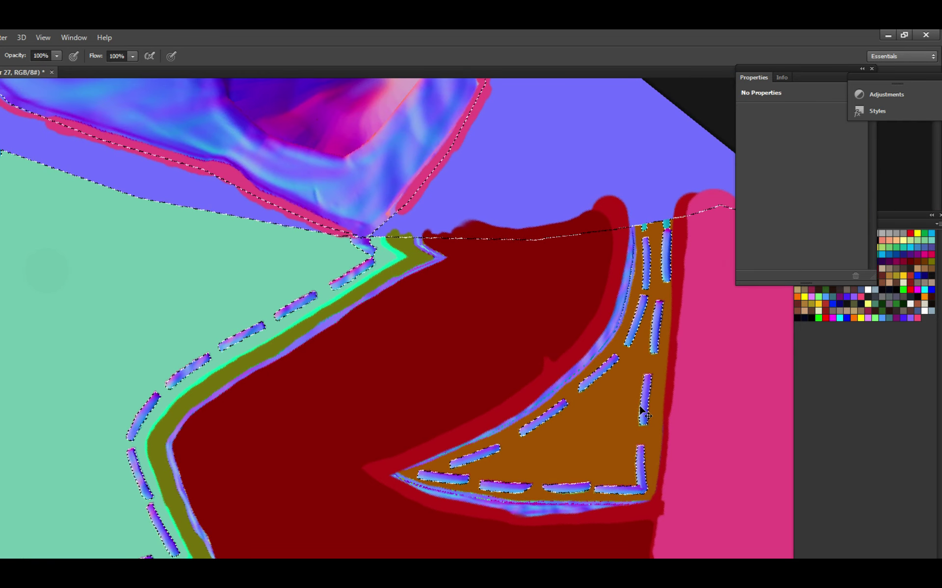
key("ctrl+s")
scroll(625, 432, "up", 2)
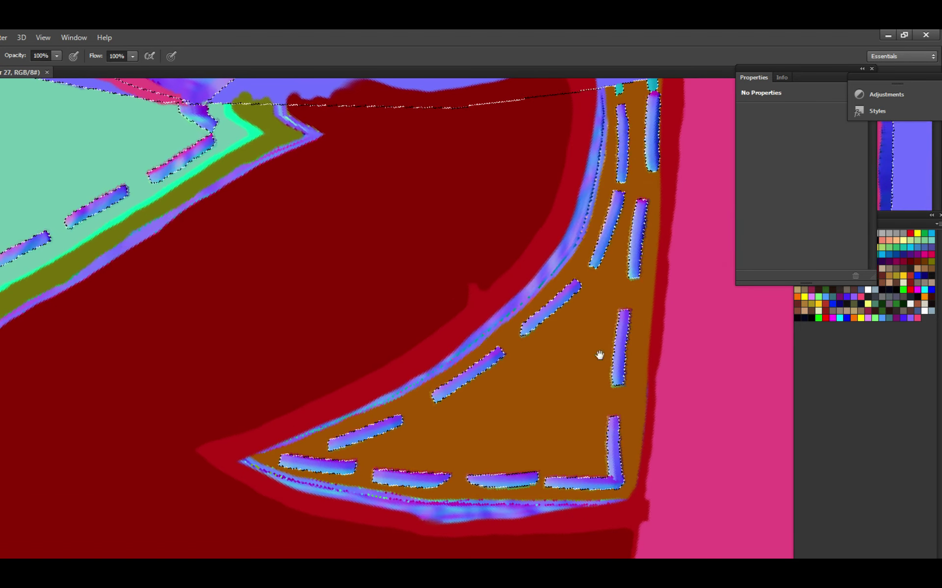
Hide the brown fill and compare the panel's bare normal-map folds and stitches with the bright red border hidden and shown.
key("ctrl+z")
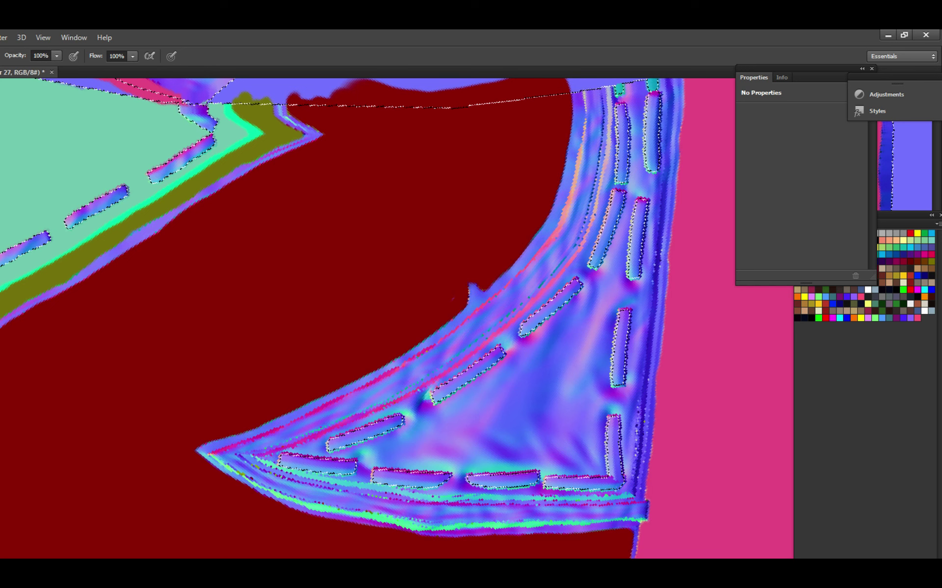
key("ctrl+z")
key("ctrl+z")
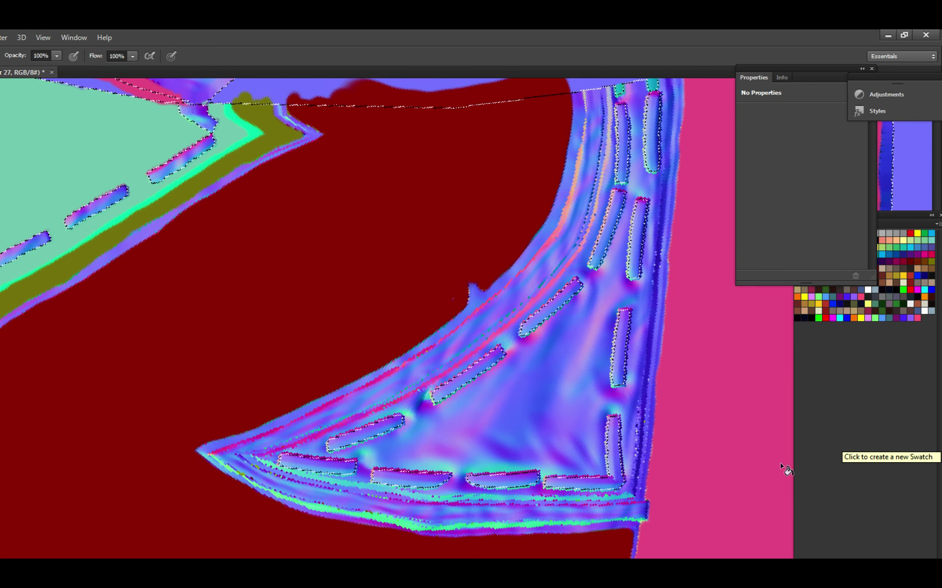
left_click_drag(609, 480, 637, 444)
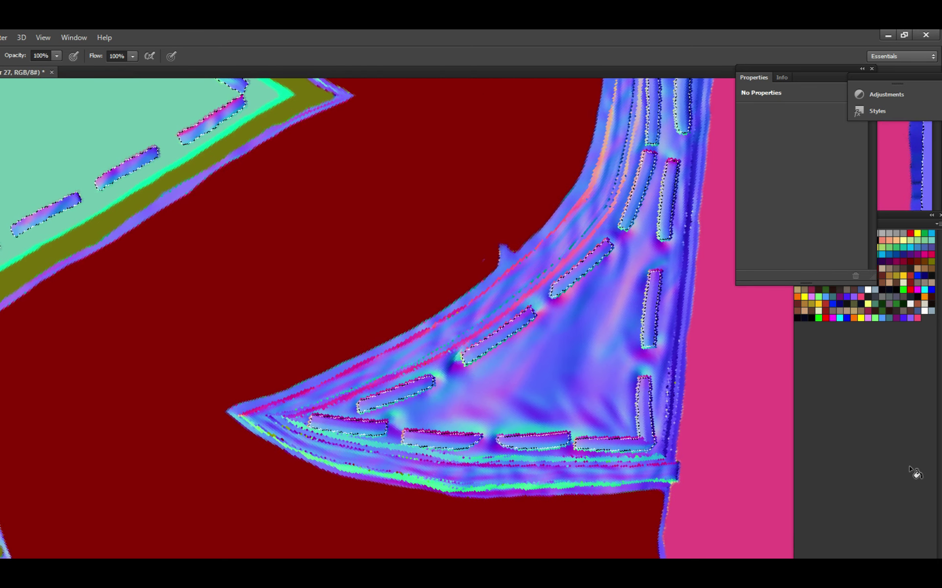
key("q")
key("q")
key("q")
key("q")
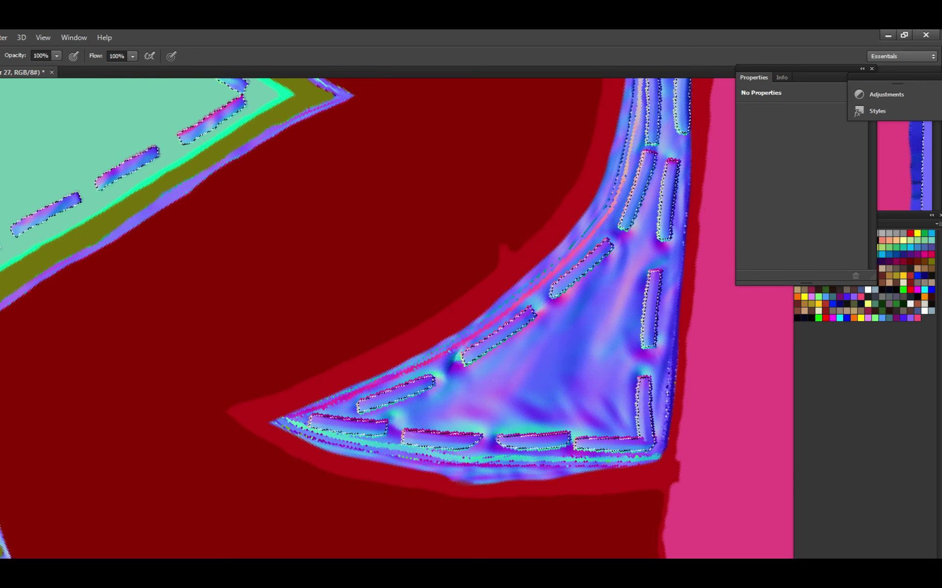
Restore the brown fill, check the panel within the whole layout in flat mask colours, and save the document.
key("q")
key("q")
key("q")
key("q")
key("q")
key("q")
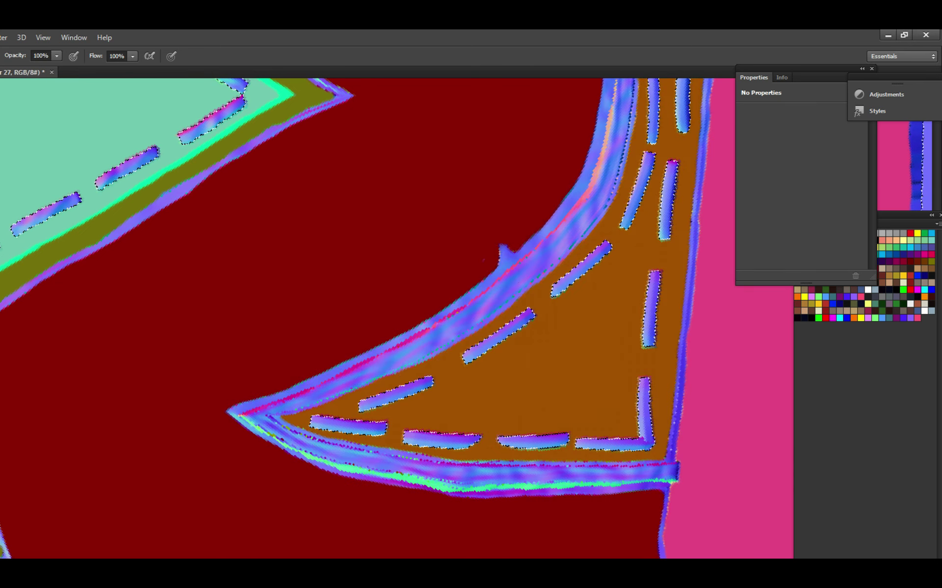
key("alt+BackSpace")
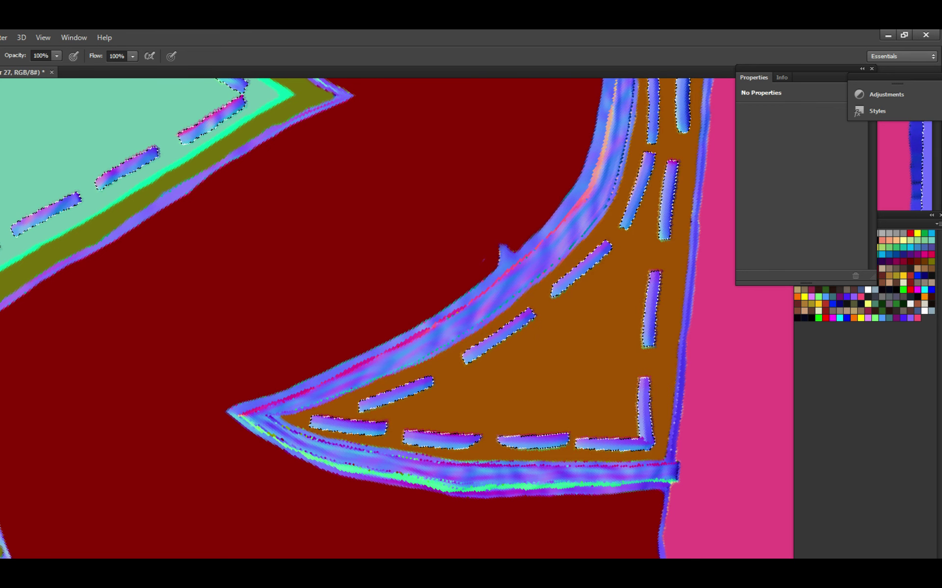
left_click(717, 462)
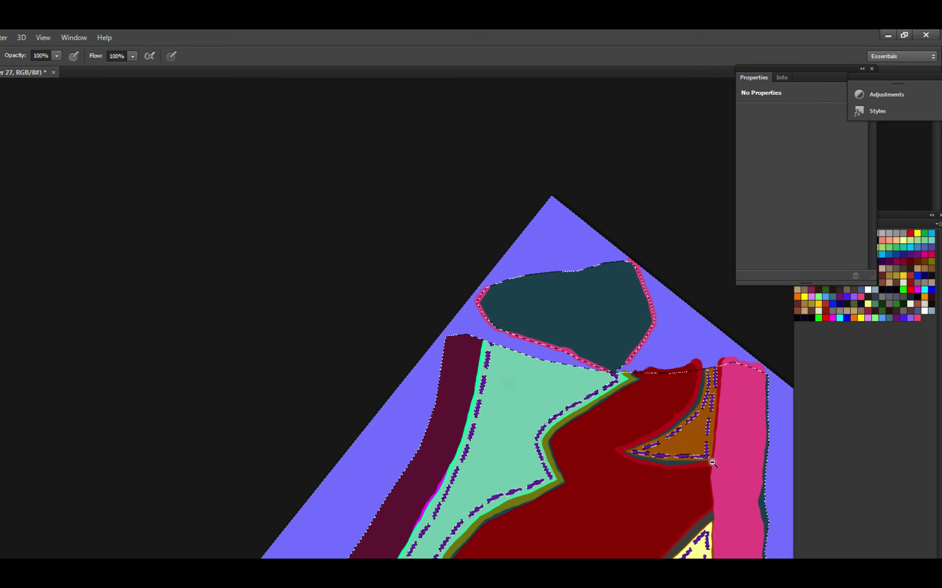
key("ctrl+s")
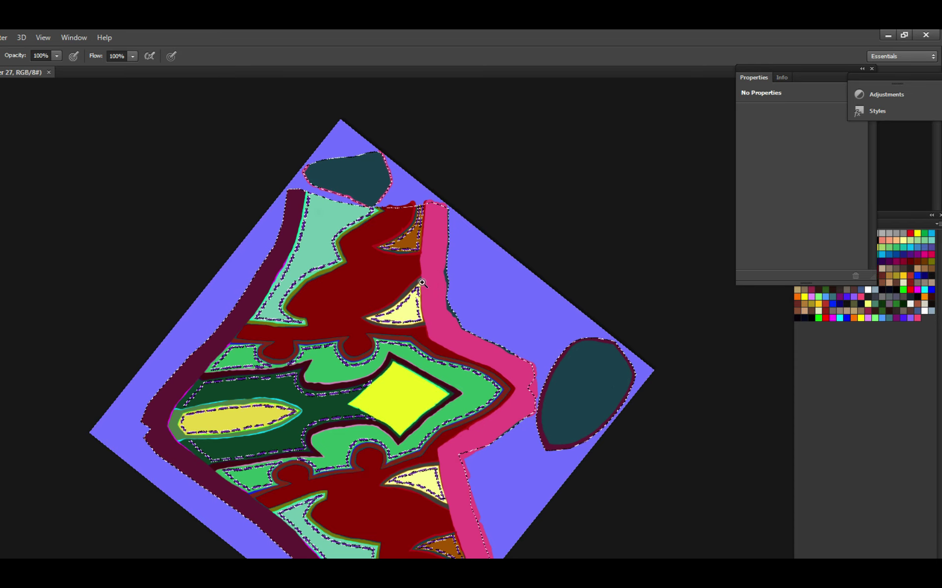
Compare the panel with the brown fill and bright red border hidden and shown, against the flat mask colours.
left_click_drag(431, 265, 597, 368)
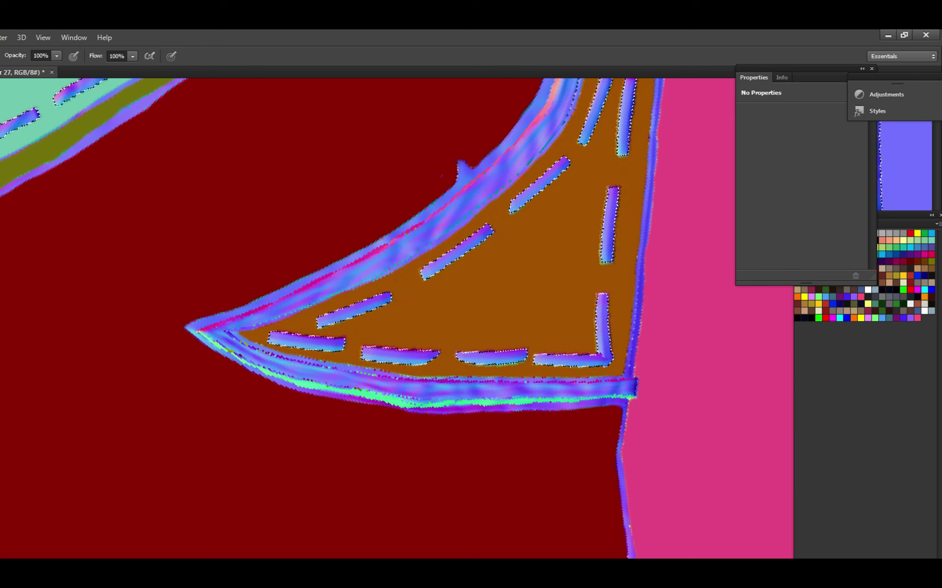
key("ctrl+z")
key("ctrl+z")
key("ctrl+z")
key("ctrl+z")
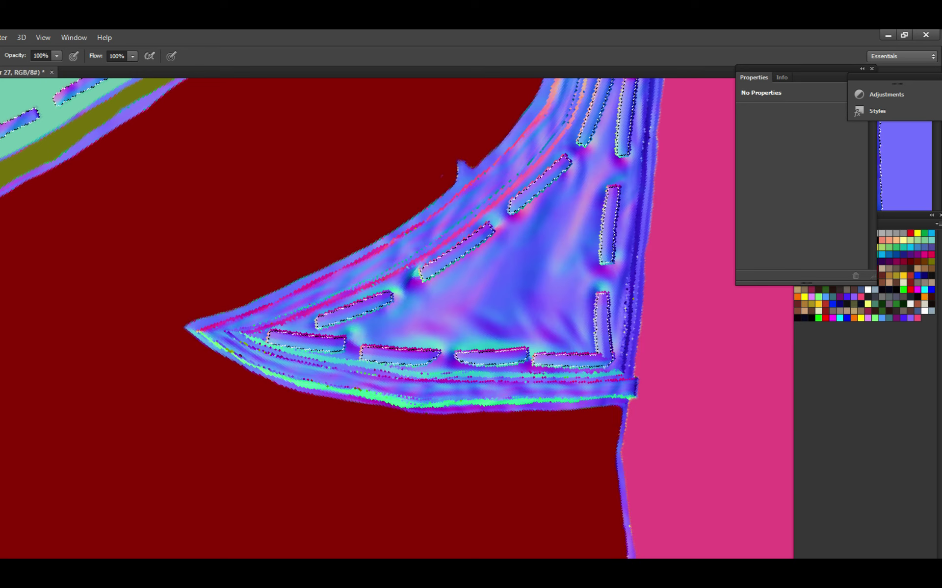
key("ctrl+z")
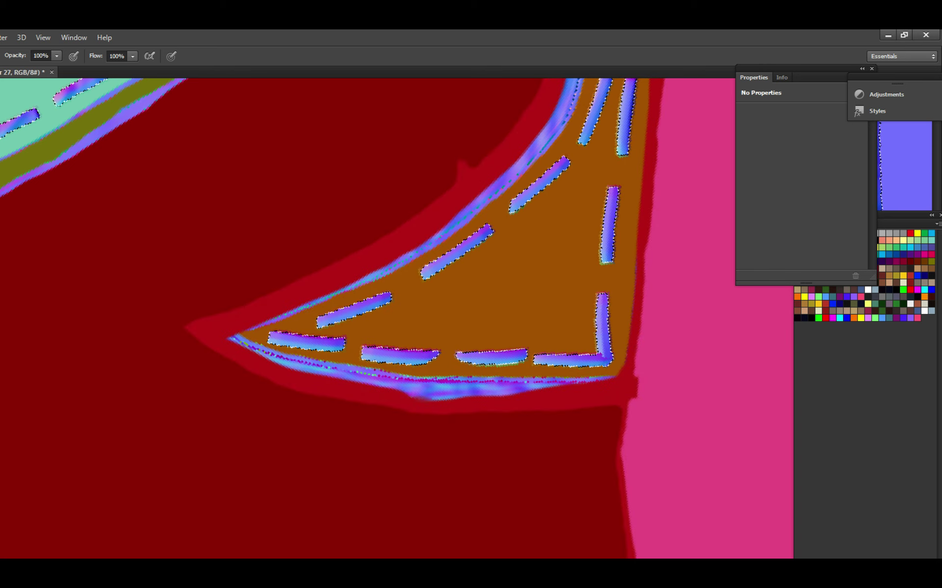
key("ctrl+z")
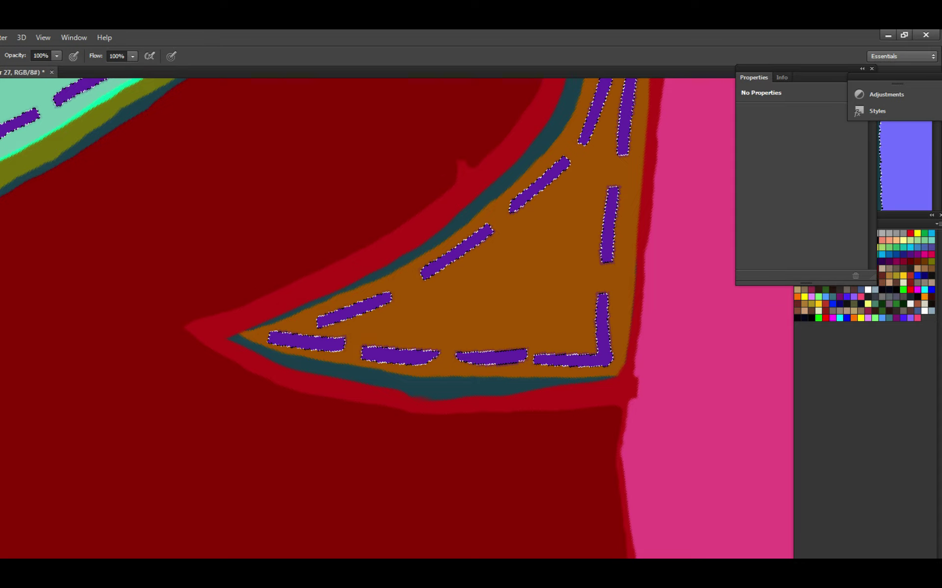
Examine how the brown panel, its stitches and border sit between the dark red and pink neighbouring areas.
scroll(698, 456, "down", 6)
scroll(642, 459, "up", 4)
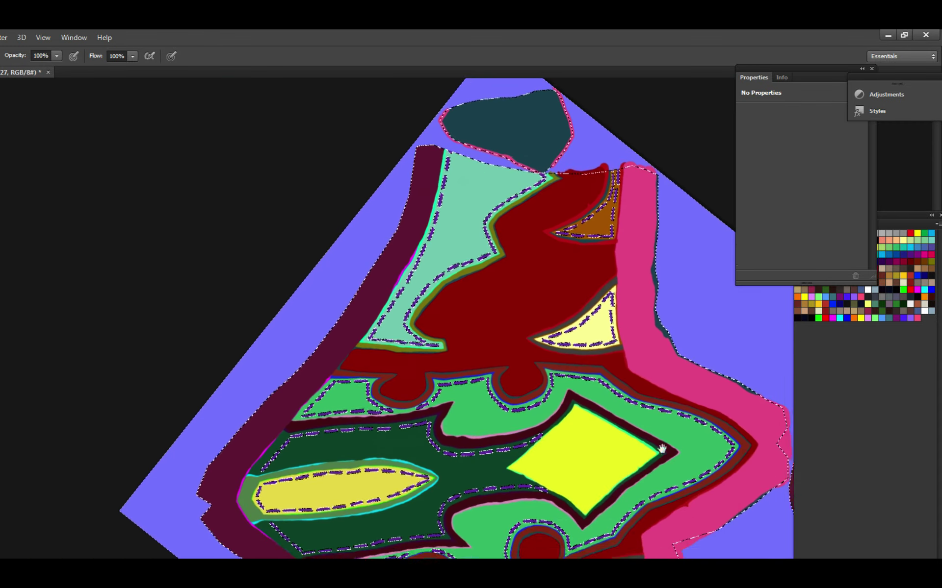
left_click_drag(642, 458, 633, 555)
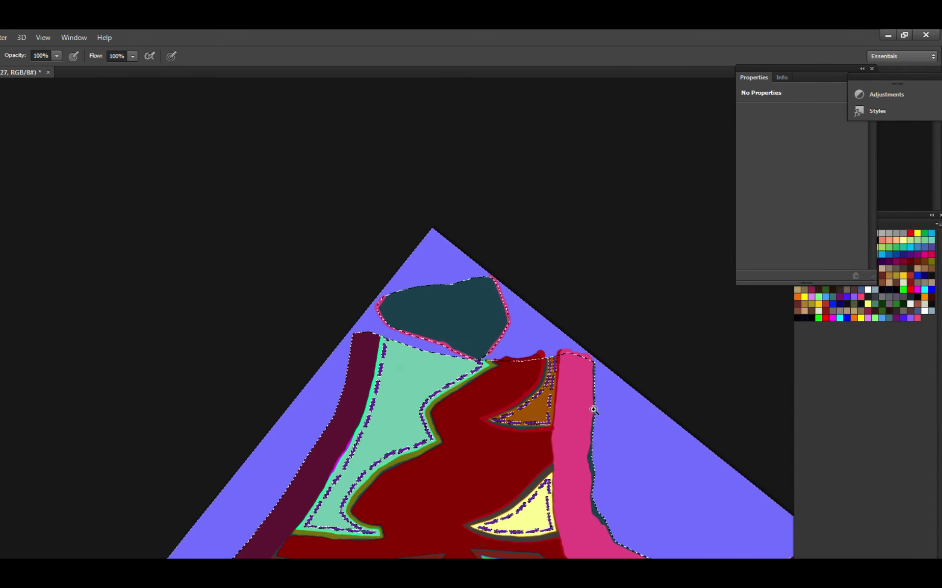
scroll(565, 410, "up", 3)
left_click_drag(565, 410, 597, 444)
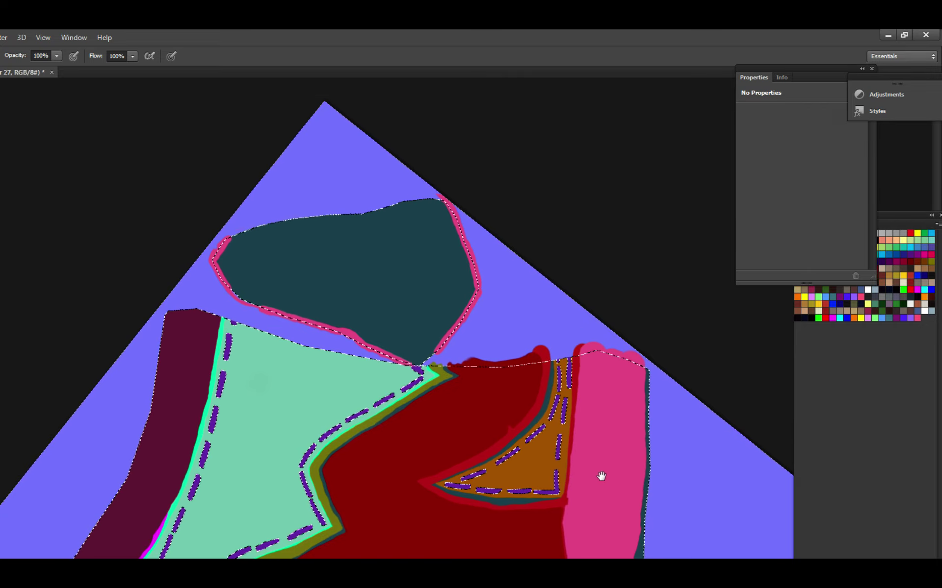
left_click(598, 442)
left_click(570, 437)
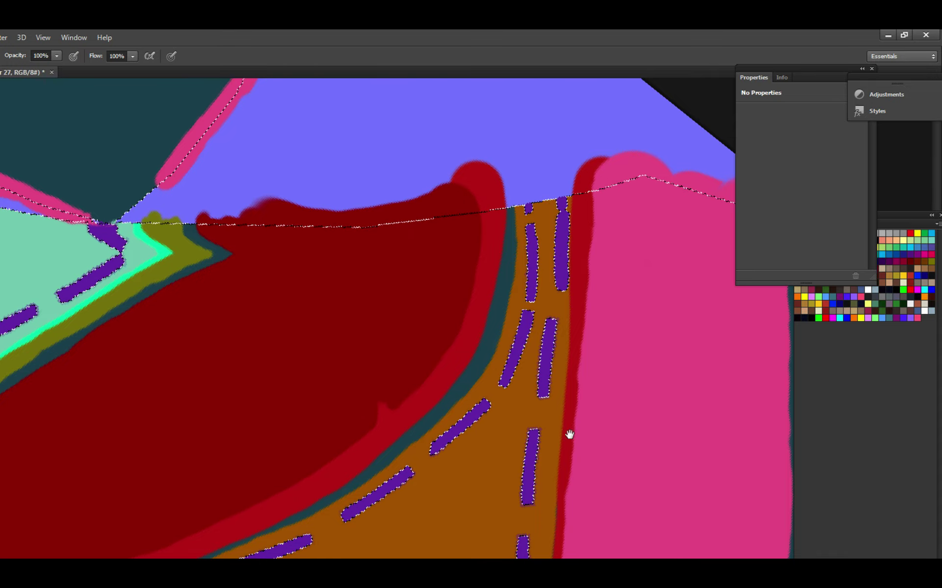
left_click(573, 434, "ctrl")
left_click(574, 432, "alt")
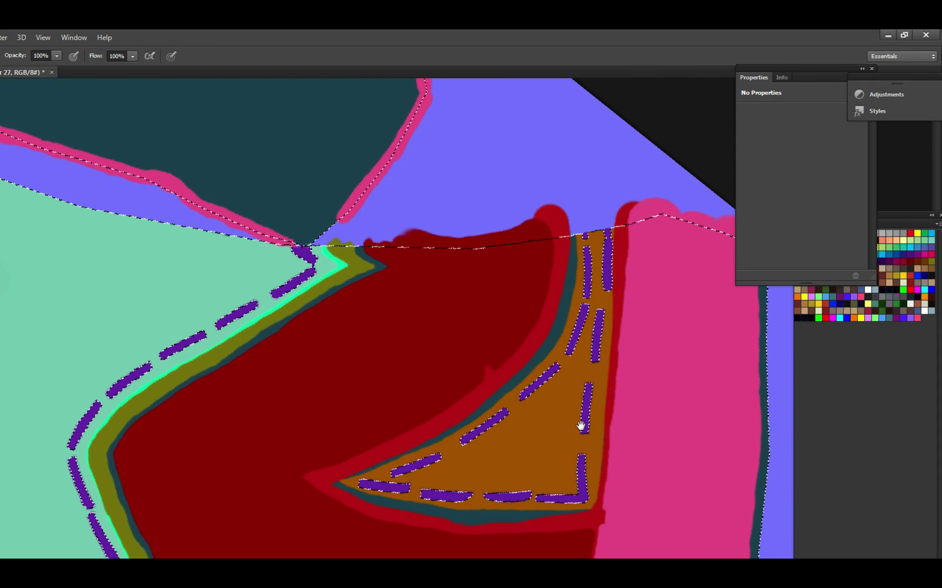
left_click_drag(583, 435, 613, 416)
left_click(619, 431, "ctrl")
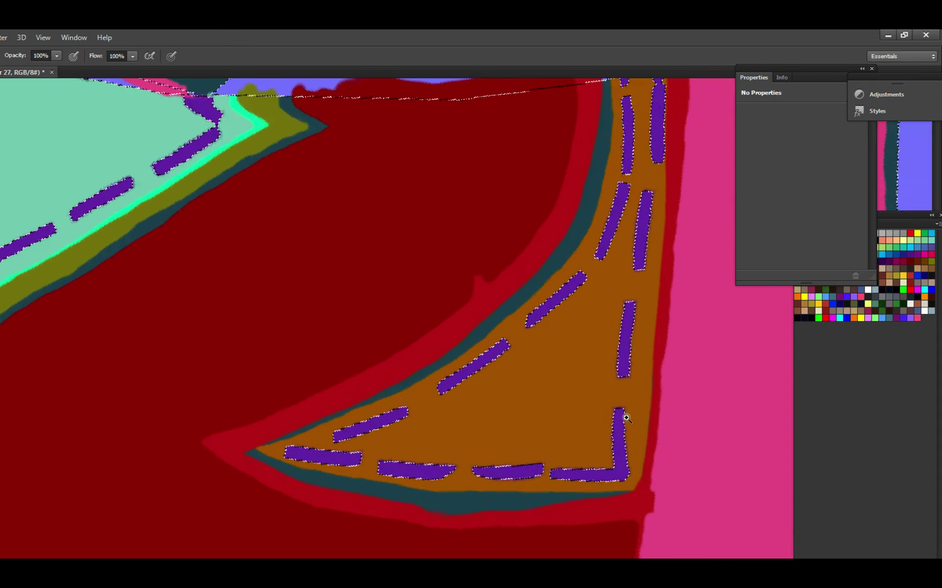
left_click(620, 417, "alt")
key("ctrl+z")
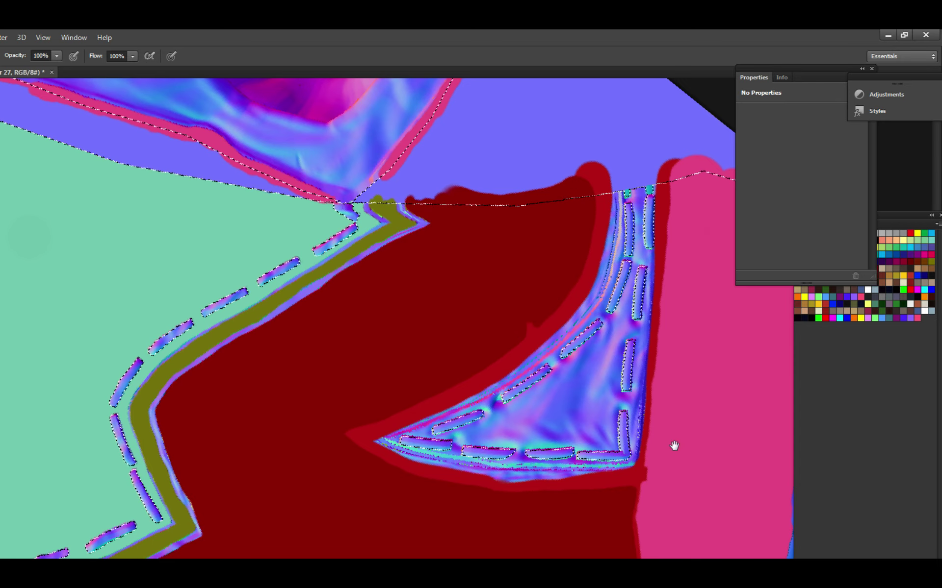
Compare the brown panel's seam edges over the normal-map shading with the bright red border hidden and shown.
scroll(674, 445, "up", 3)
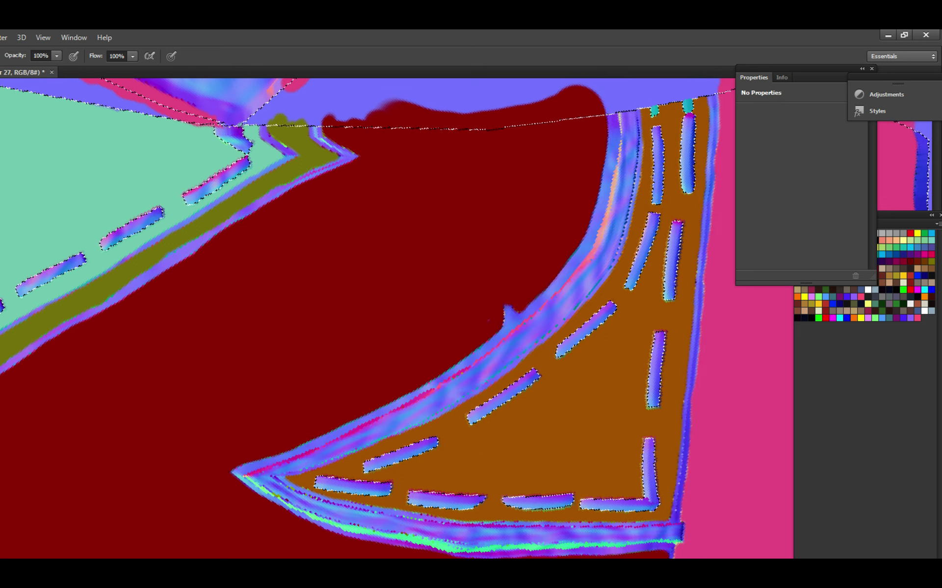
key("ctrl+z")
key("ctrl+z")
key("ctrl+z")
key("ctrl+z")
key("ctrl+z")
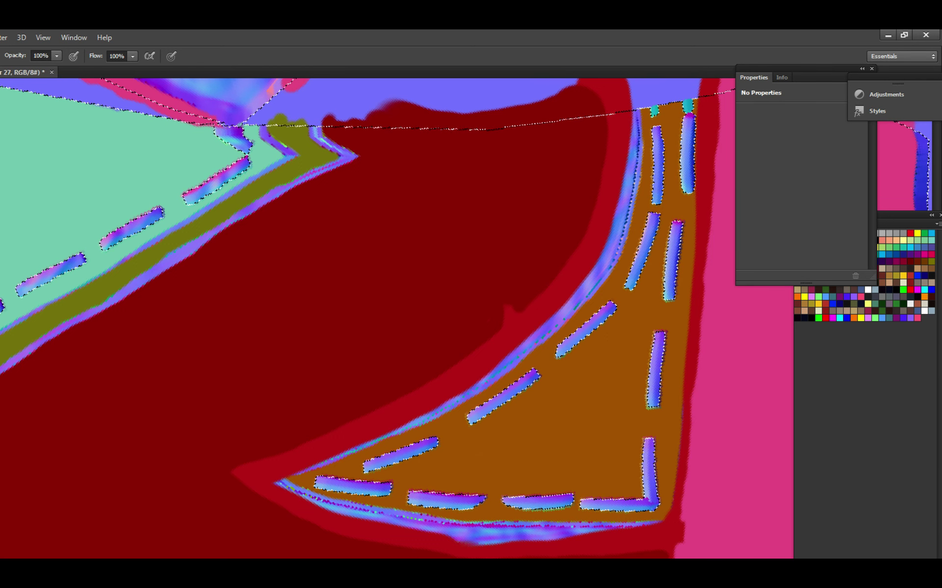
With the bright red border hidden, make Layer 28 active and ready the brush with a grey-blue colour.
key("ctrl+z")
key("ctrl+z")
key("ctrl+z")
key("ctrl+z")
key("ctrl+z")
key("ctrl+z")
key("ctrl+z")
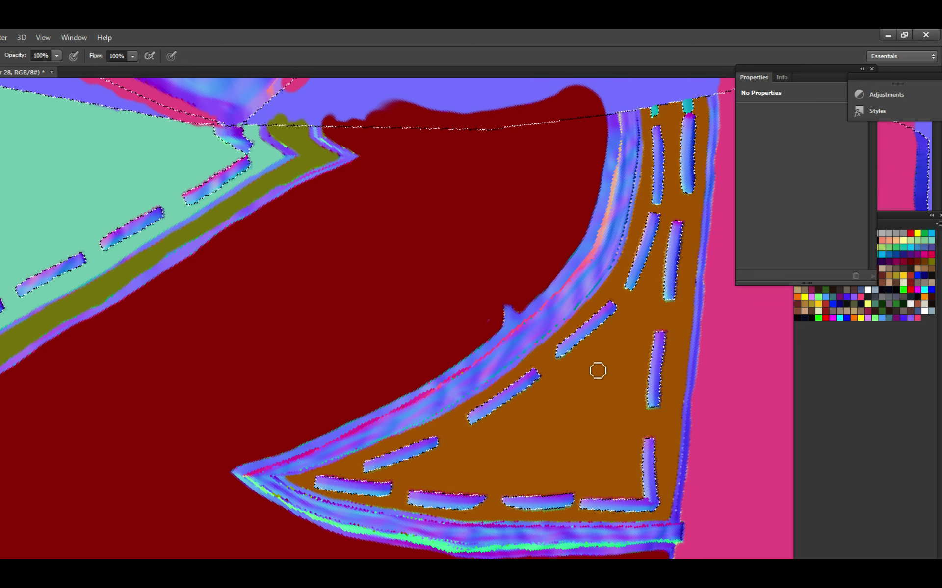
key("i")
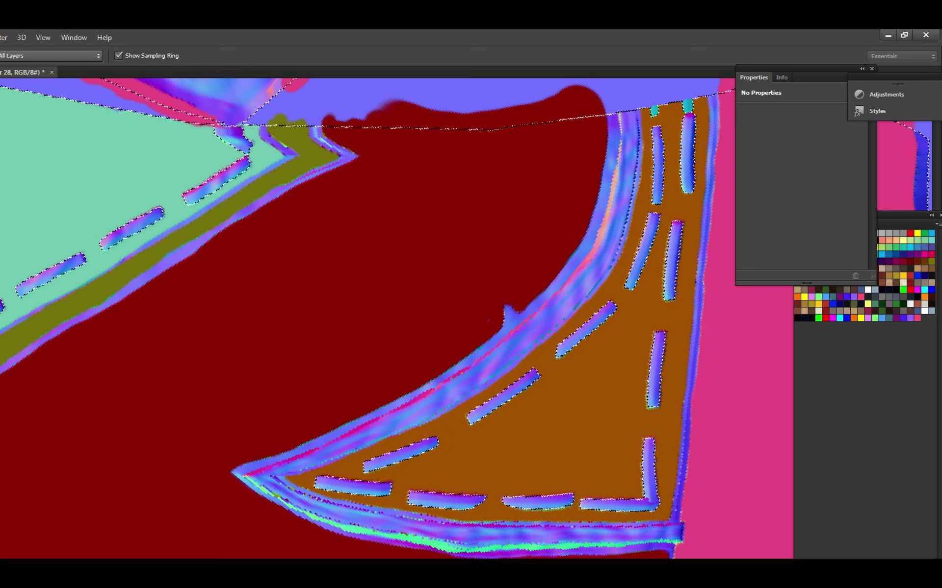
key("b")
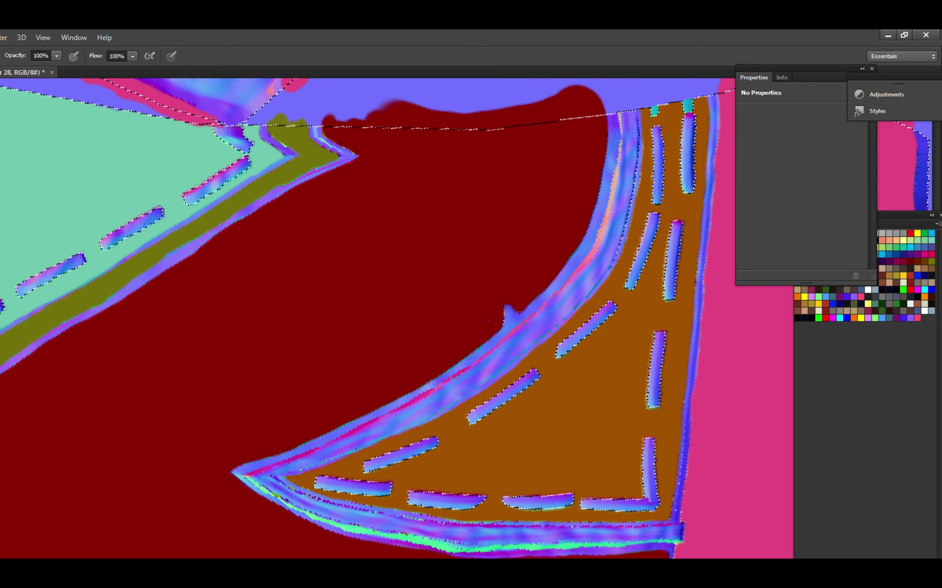
Paint a narrow grey-blue band along the brown panel's curved inner edge, from mid-curve up to the panel's upper end.
scroll(363, 422, "up", 2)
mouse_move(540, 380)
left_mouse_down()
mouse_move(581, 360)
mouse_move(605, 315)
mouse_move(486, 377)
left_mouse_up()
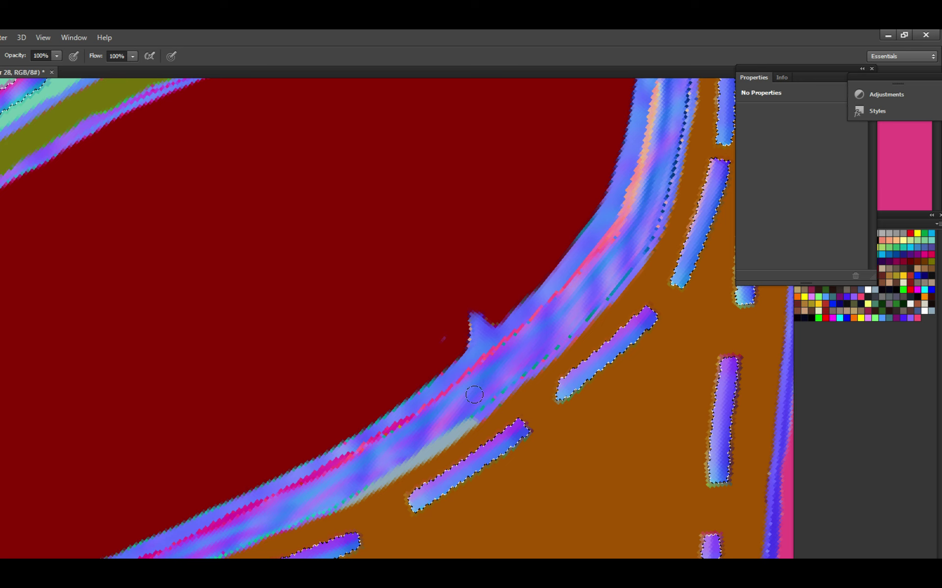
key("ctrl+space")
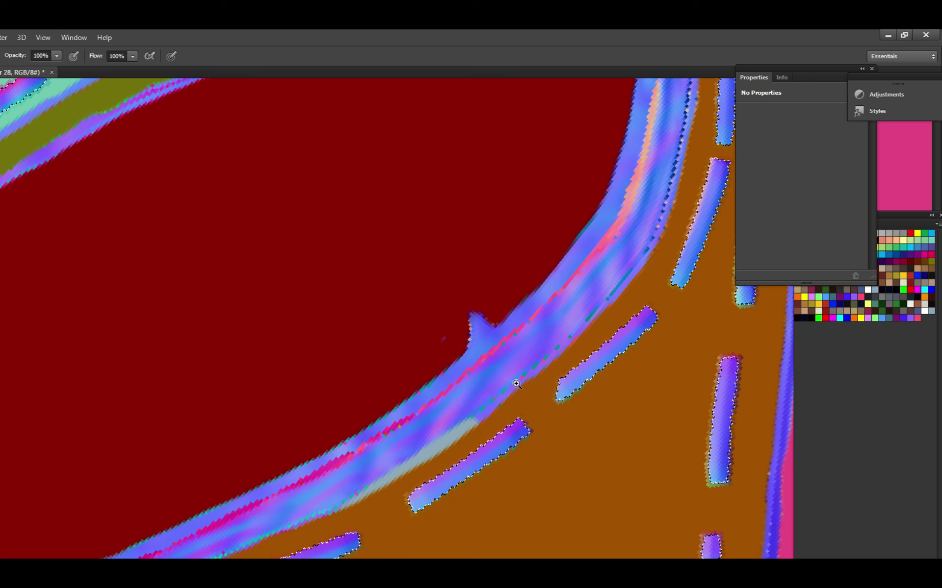
left_click(516, 384, "ctrl")
left_click(505, 412, "ctrl+alt")
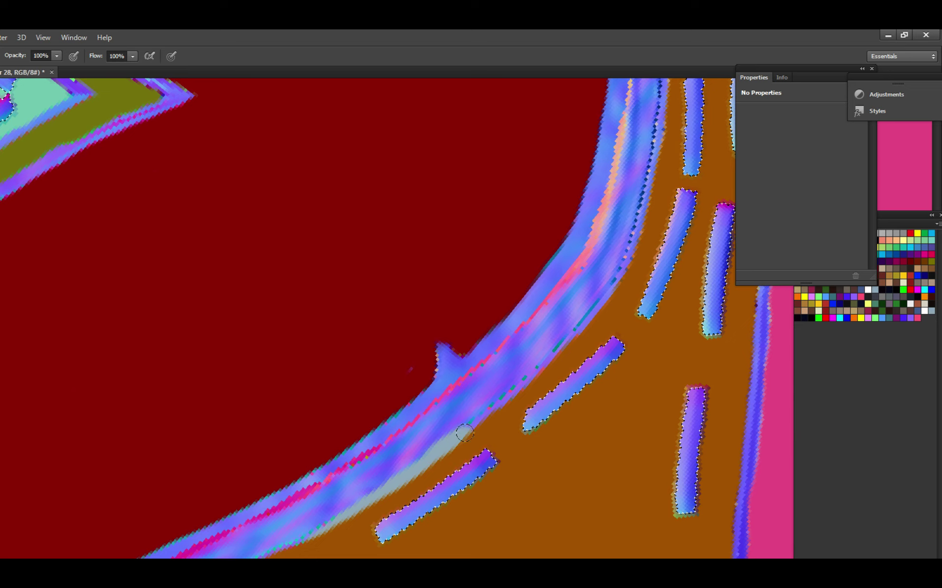
left_click_drag(548, 366, 519, 410)
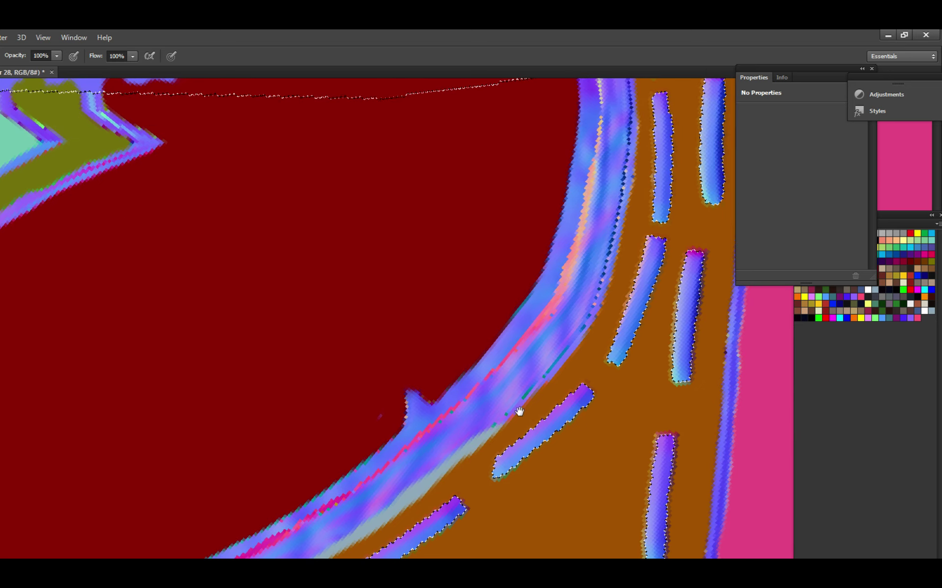
left_click_drag(584, 312, 492, 418)
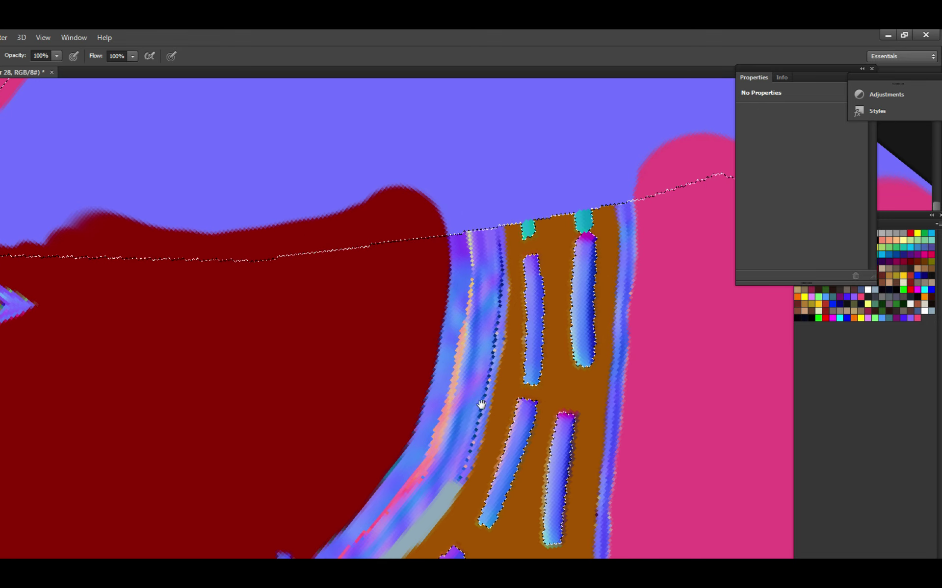
left_click_drag(493, 373, 470, 480)
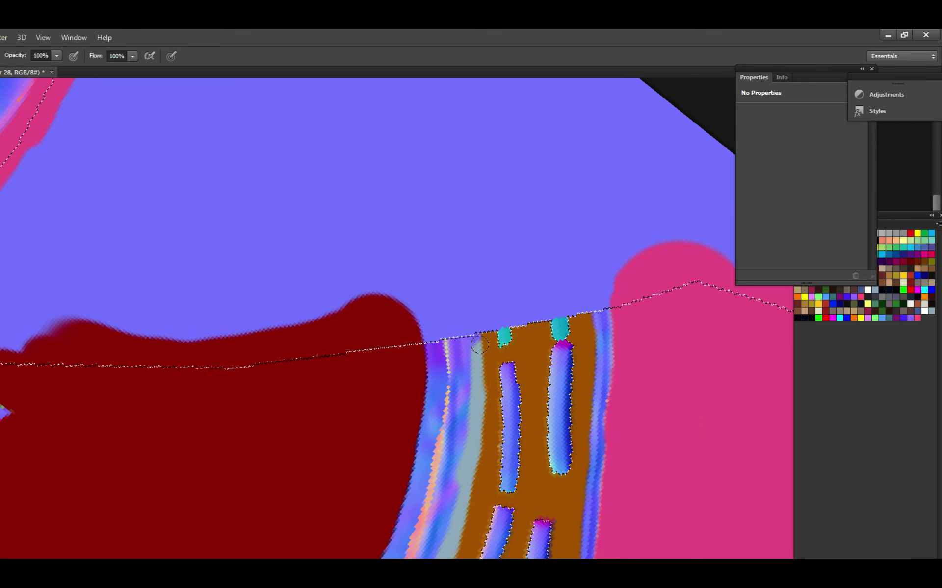
Continue the grey-blue band down the lower curve, around the panel's pointed tip and along its bottom edge.
mouse_move(463, 470)
left_mouse_down()
mouse_move(548, 402)
mouse_move(462, 452)
mouse_move(579, 414)
mouse_move(567, 408)
mouse_move(505, 435)
mouse_move(541, 413)
mouse_move(481, 428)
mouse_move(312, 491)
mouse_move(399, 536)
left_mouse_up()
left_click_drag(567, 559, 431, 531)
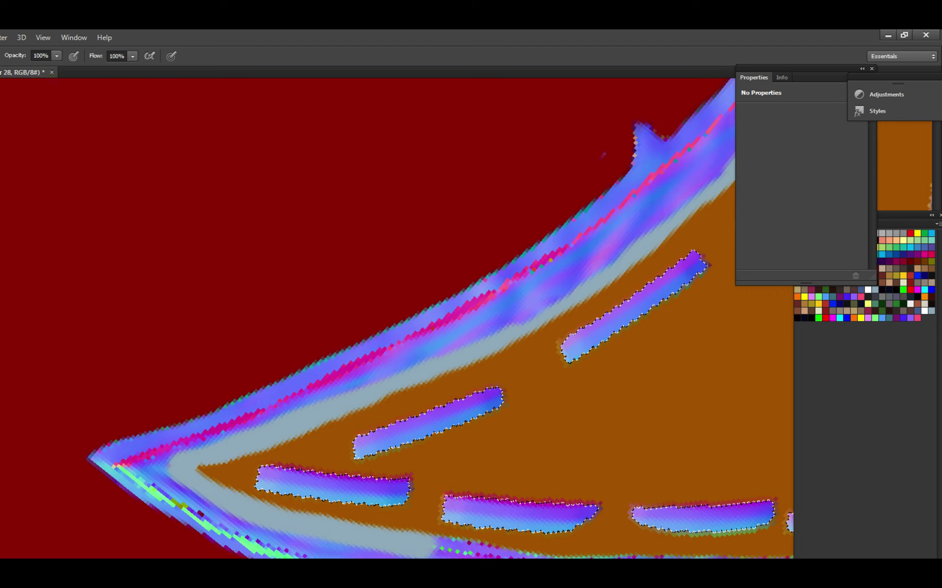
left_click_drag(579, 539, 406, 510)
mouse_move(415, 530)
left_mouse_down()
mouse_move(598, 537)
mouse_move(443, 526)
mouse_move(654, 516)
mouse_move(630, 520)
mouse_move(644, 513)
mouse_move(653, 363)
mouse_move(649, 393)
mouse_move(660, 333)
left_mouse_up()
Paint the grey-blue band up the brown panel's straight edge beside the pink strip, and save the document.
left_click(608, 466, "alt")
left_click(634, 383, "alt")
left_click(591, 436, "alt")
left_click(591, 436)
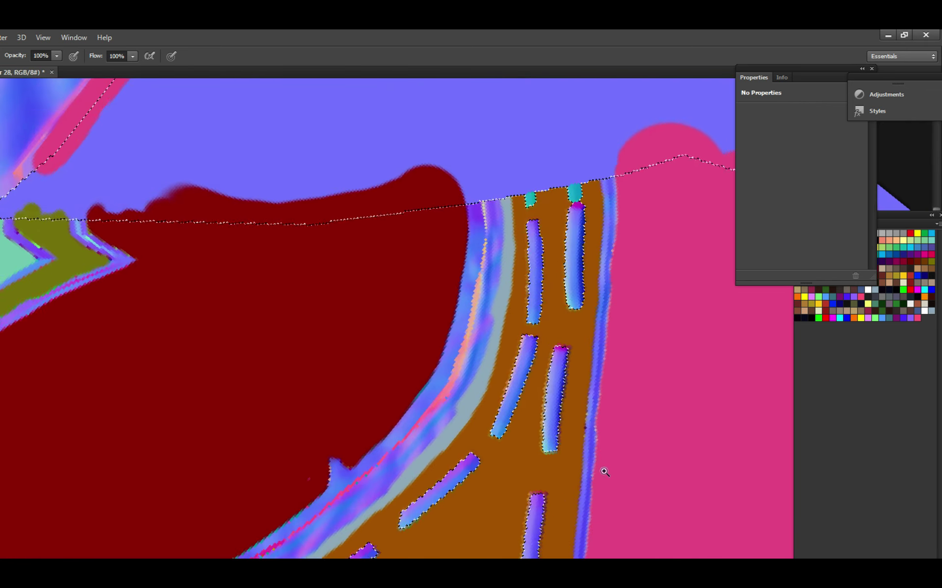
left_click_drag(555, 525, 569, 296)
left_click_drag(570, 307, 558, 393)
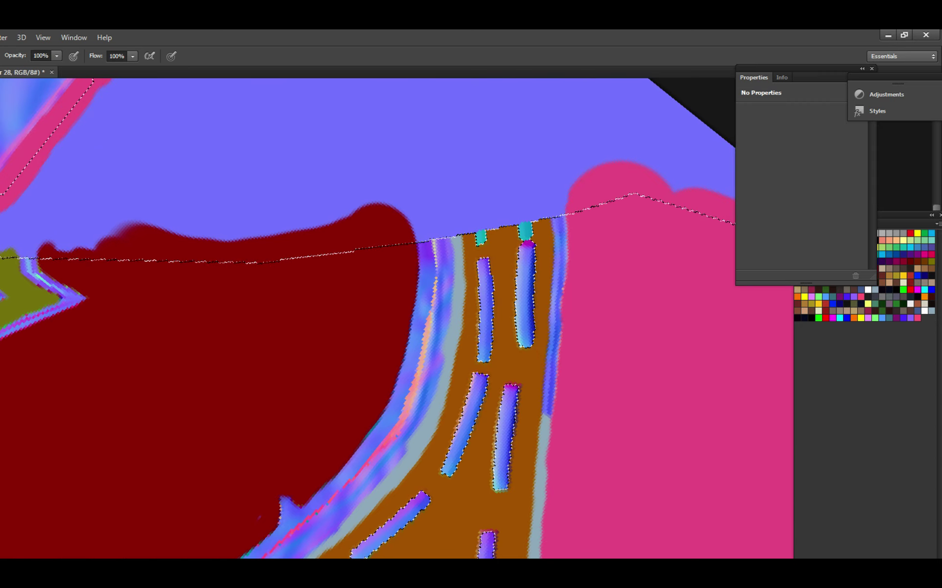
left_click_drag(560, 348, 550, 432)
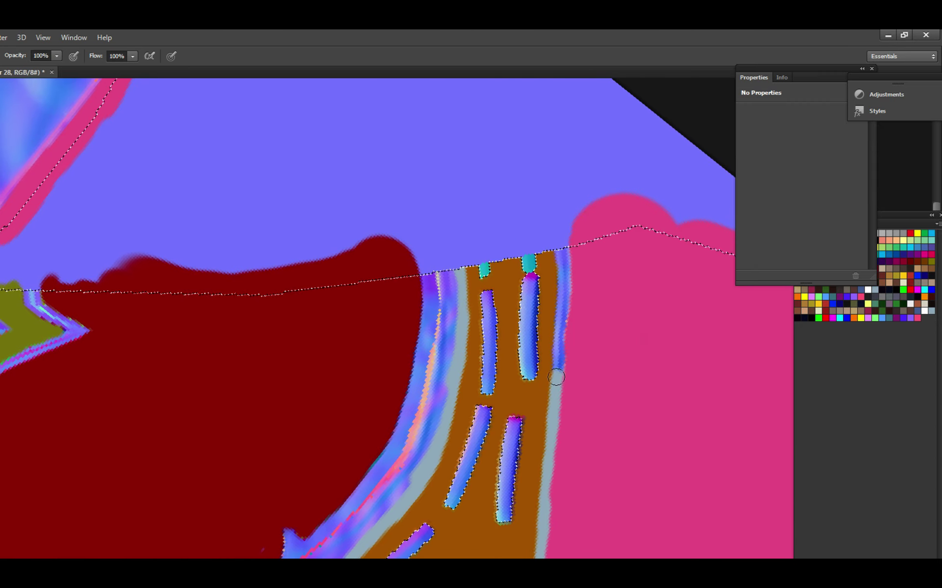
mouse_move(556, 377)
left_mouse_down()
mouse_move(547, 370)
mouse_move(551, 391)
mouse_move(560, 279)
left_mouse_up()
key("ctrl+0")
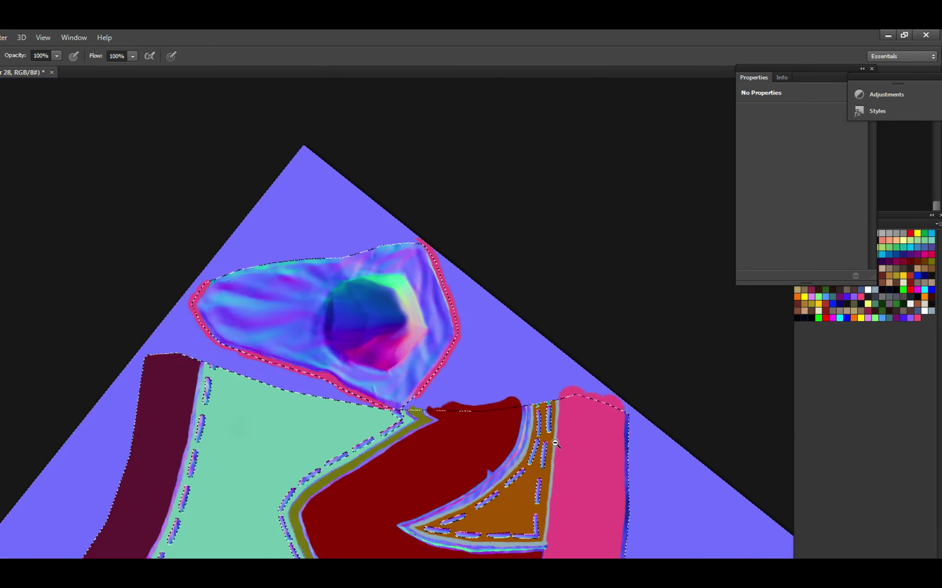
On the mirrored brown panel, paint the grey-blue band from its narrow end along the inner curve, around the pointed tip and onto the opposite edge.
scroll(492, 337, "up", 6)
scroll(447, 468, "up", 8)
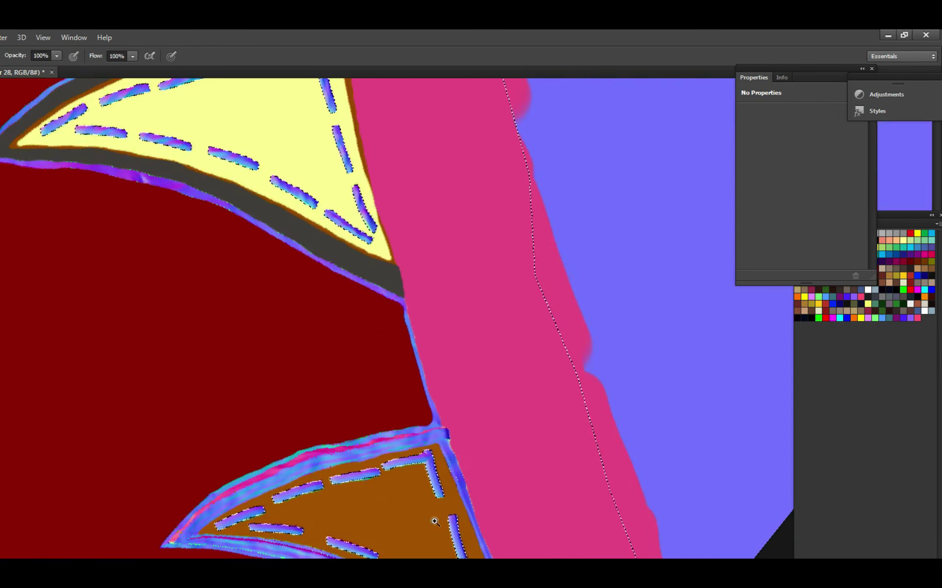
scroll(481, 500, "up", 2)
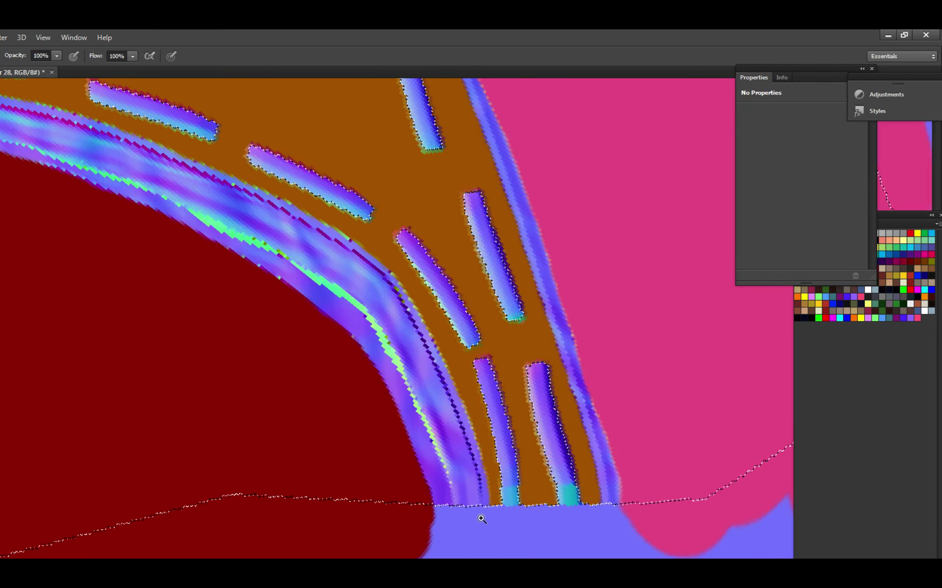
mouse_move(479, 510)
left_mouse_down()
mouse_move(463, 397)
mouse_move(405, 302)
left_mouse_up()
mouse_move(405, 301)
left_mouse_down()
mouse_move(502, 486)
mouse_move(490, 458)
mouse_move(448, 413)
mouse_move(340, 345)
mouse_move(511, 490)
mouse_move(523, 483)
mouse_move(316, 400)
mouse_move(275, 387)
mouse_move(250, 384)
left_mouse_up()
left_click_drag(250, 384, 515, 451)
scroll(486, 417, "up", 2)
mouse_move(564, 470)
left_mouse_down()
mouse_move(464, 443)
mouse_move(431, 451)
mouse_move(373, 385)
mouse_move(494, 462)
mouse_move(538, 458)
mouse_move(345, 445)
mouse_move(396, 393)
mouse_move(377, 409)
left_mouse_up()
mouse_move(343, 441)
left_mouse_down()
mouse_move(387, 419)
mouse_move(396, 429)
mouse_move(371, 420)
mouse_move(377, 431)
mouse_move(444, 379)
mouse_move(404, 402)
mouse_move(530, 336)
mouse_move(403, 401)
mouse_move(537, 350)
left_mouse_up()
scroll(395, 429, "up", 1)
left_click_drag(609, 326, 443, 399)
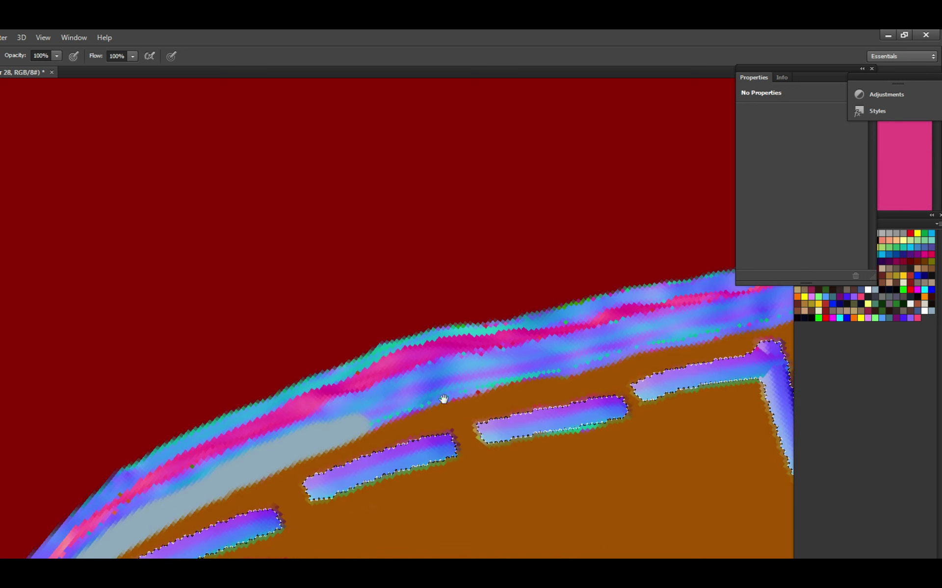
Continue the grey-blue band to the mirrored panel's corner, then down its straight edge beside the pink strip to the narrow end.
left_click_drag(328, 422, 638, 346)
mouse_move(639, 347)
left_mouse_down()
mouse_move(461, 391)
mouse_move(671, 349)
mouse_move(669, 409)
mouse_move(659, 352)
mouse_move(682, 452)
mouse_move(691, 453)
mouse_move(678, 383)
mouse_move(721, 510)
left_mouse_up()
mouse_move(693, 518)
left_mouse_down()
mouse_move(692, 454)
mouse_move(567, 402)
left_mouse_up()
left_click_drag(581, 367, 657, 515)
left_click_drag(657, 515, 606, 429)
left_click_drag(480, 318, 474, 305)
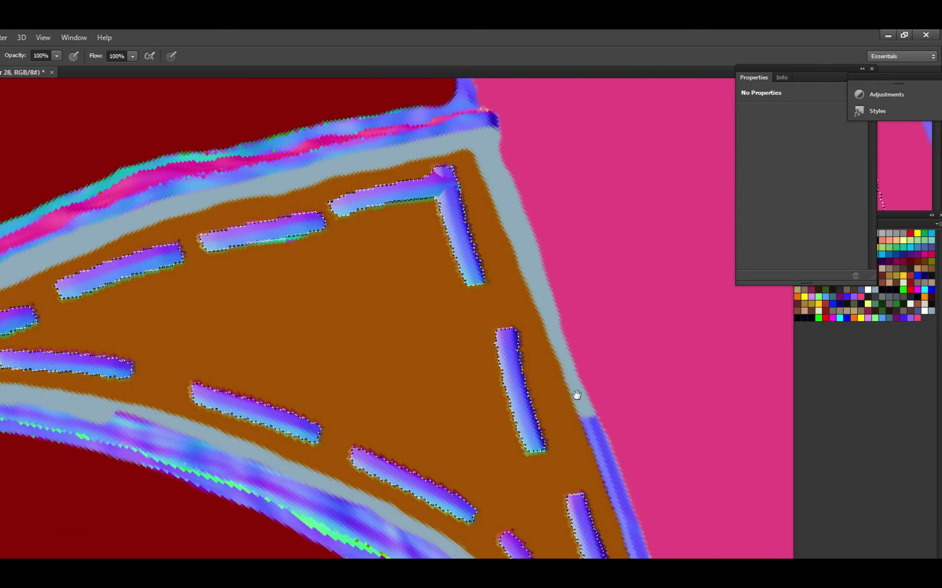
left_click_drag(576, 393, 635, 537)
mouse_move(613, 496)
left_mouse_down()
mouse_move(593, 435)
mouse_move(633, 545)
mouse_move(592, 415)
mouse_move(633, 556)
left_mouse_up()
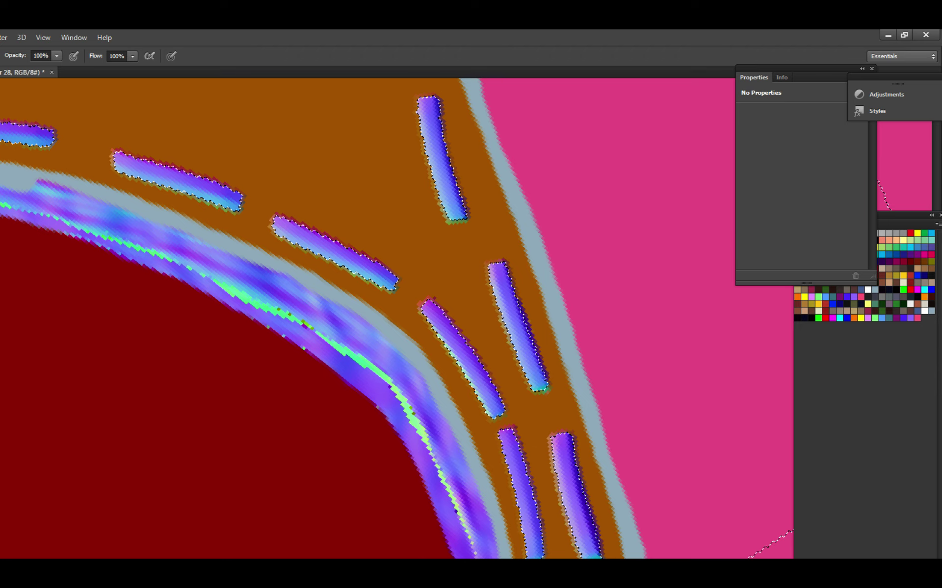
Widen the grey-blue band along the mirrored brown panel's curved inner edge.
scroll(458, 362, "down", 3)
left_click(536, 404)
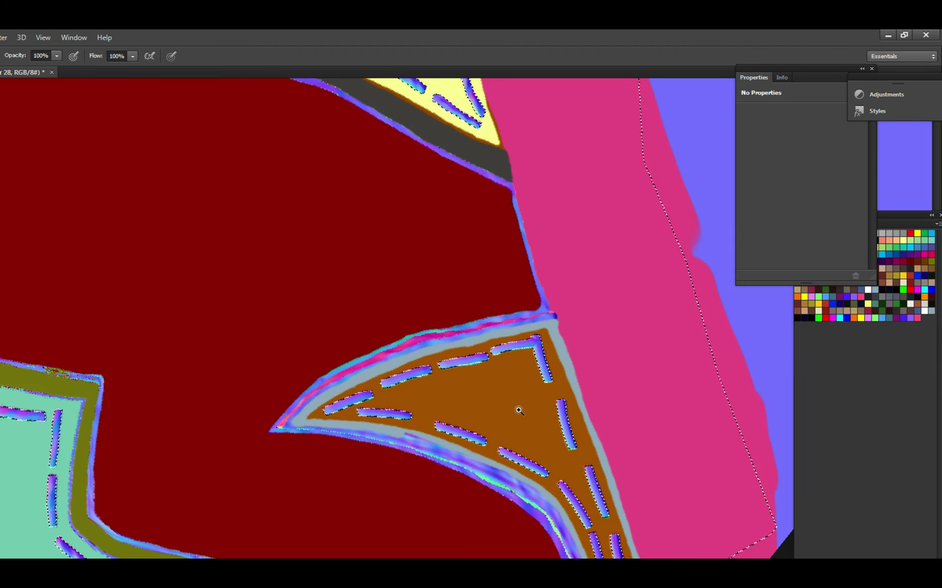
left_click(519, 411)
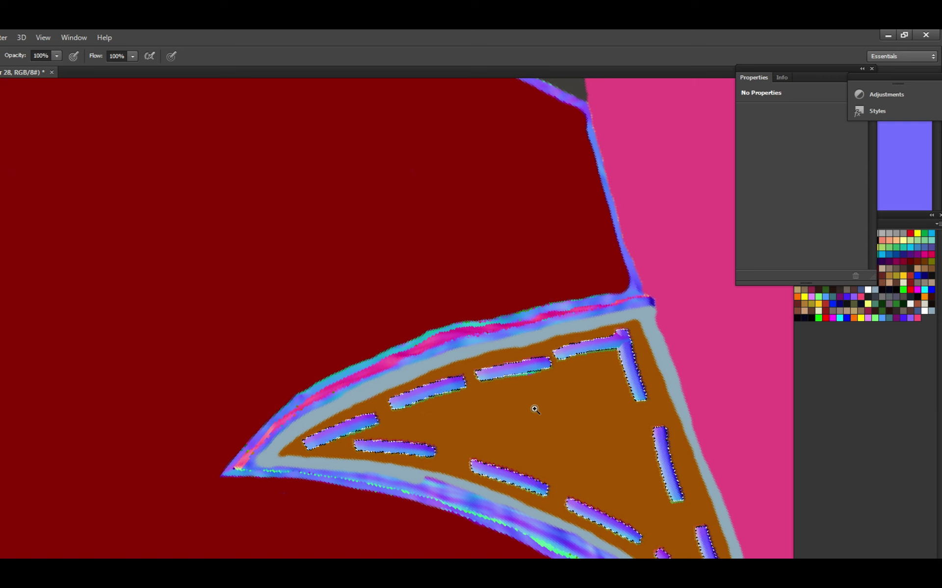
scroll(534, 423, "down", 1)
scroll(475, 433, "up", 3)
key("x")
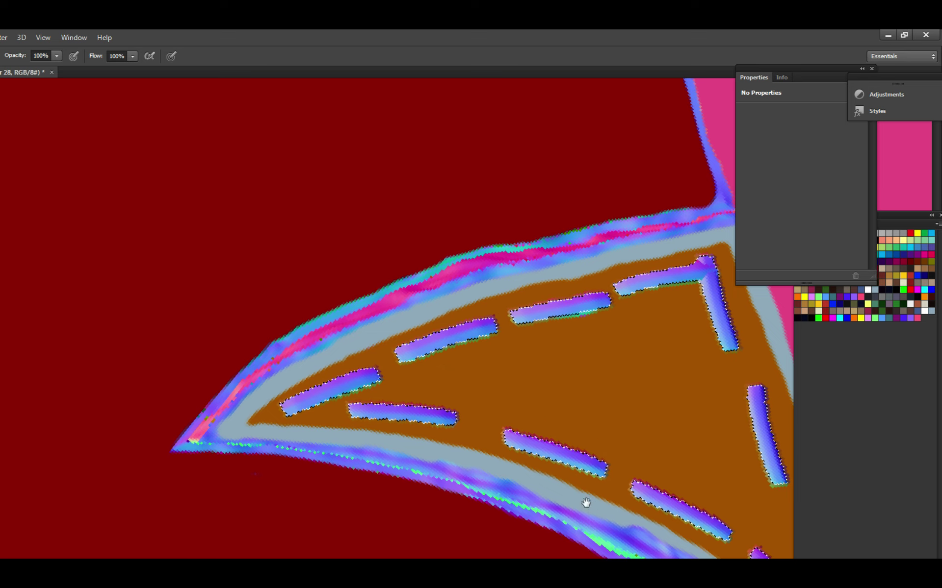
left_click_drag(589, 500, 535, 459)
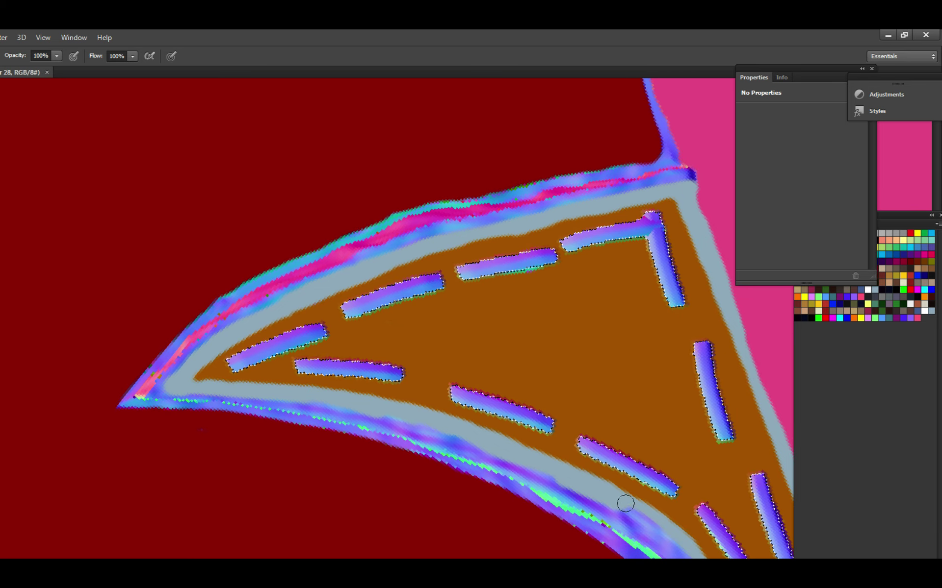
left_click_drag(625, 503, 540, 434)
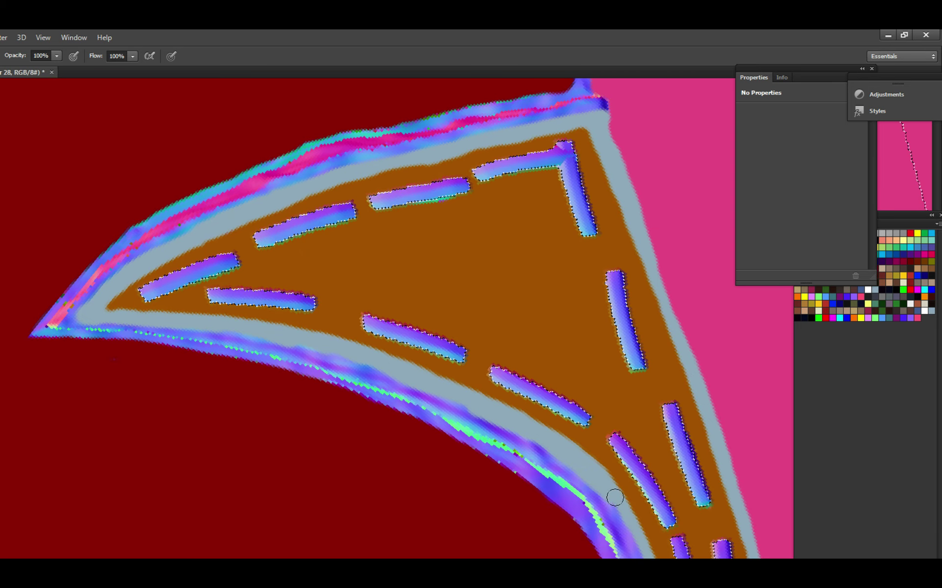
scroll(615, 498, "down", 6)
scroll(581, 345, "up", 2)
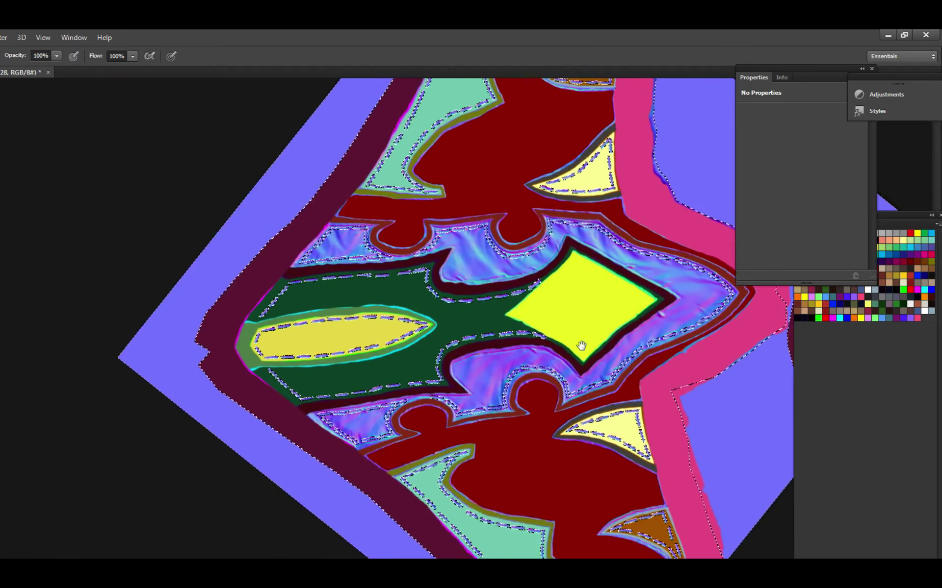
Widen the grey-blue band on the first brown panel's inner curve, from the pointed tip up to the panel's narrow end.
scroll(581, 346, "up", 10)
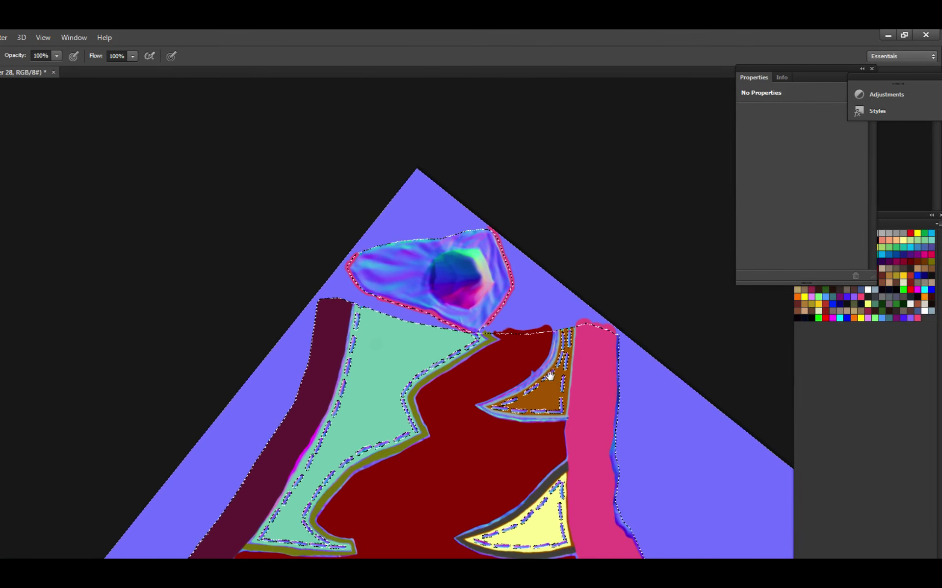
scroll(550, 376, "up", 6)
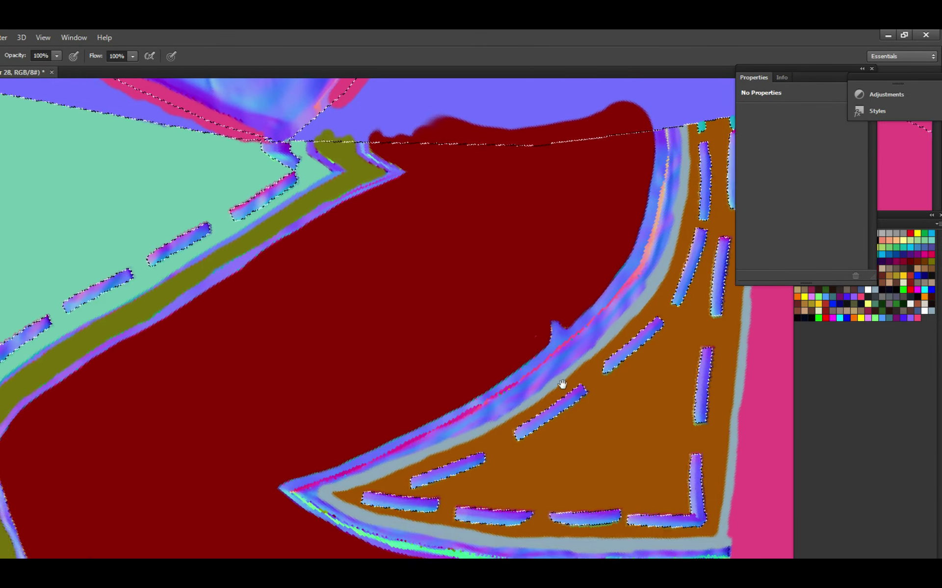
scroll(562, 385, "up", 4)
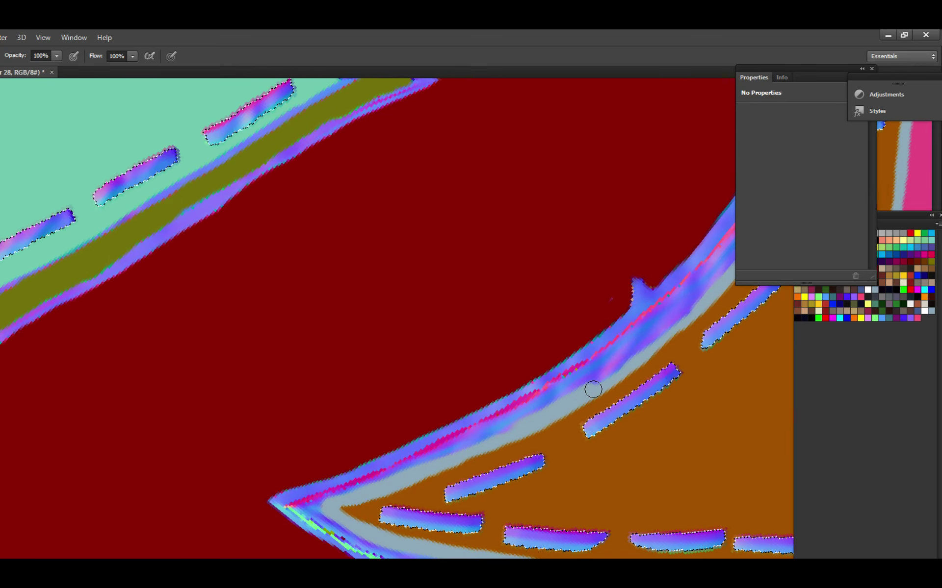
scroll(656, 343, "up", 3)
scroll(656, 343, "right", 3)
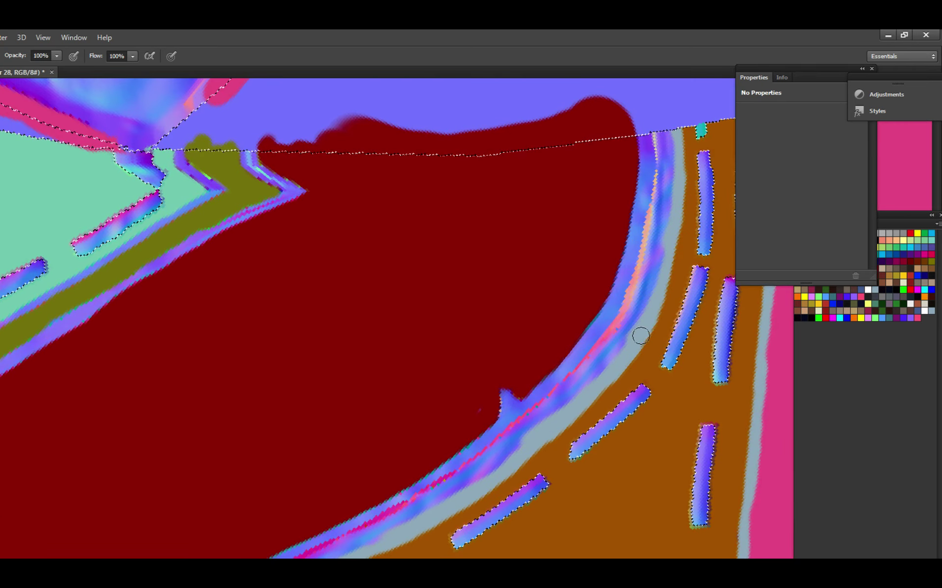
scroll(641, 336, "up", 3)
scroll(640, 336, "right", 2)
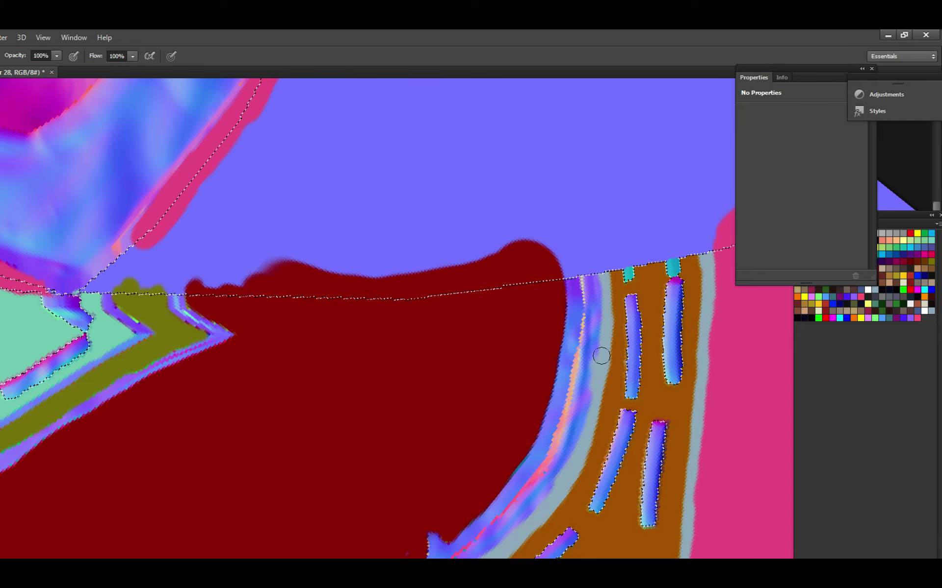
scroll(601, 262, "down", 4)
Show the bright red border again and examine how it meets the grey-blue band around the brown panel.
scroll(553, 391, "up", 3)
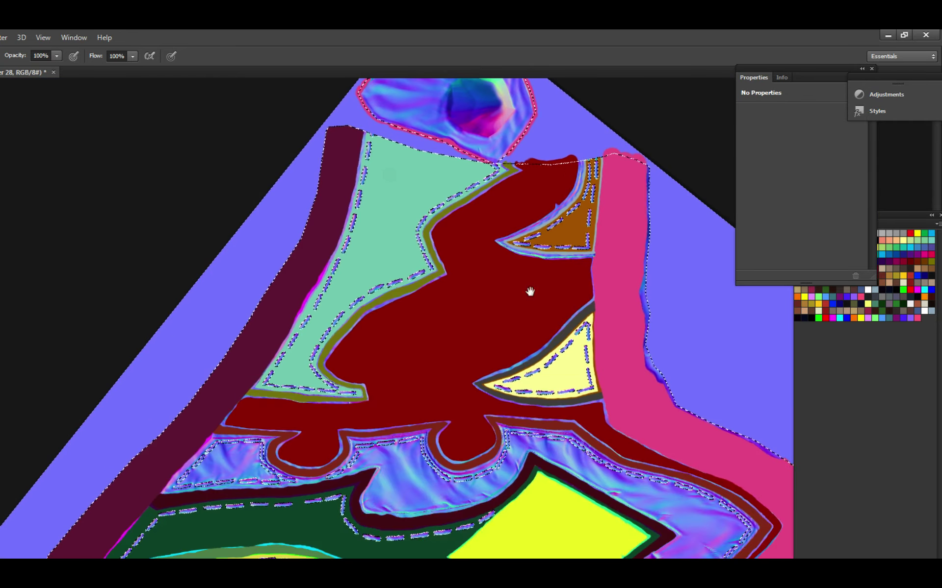
scroll(530, 293, "down", 3)
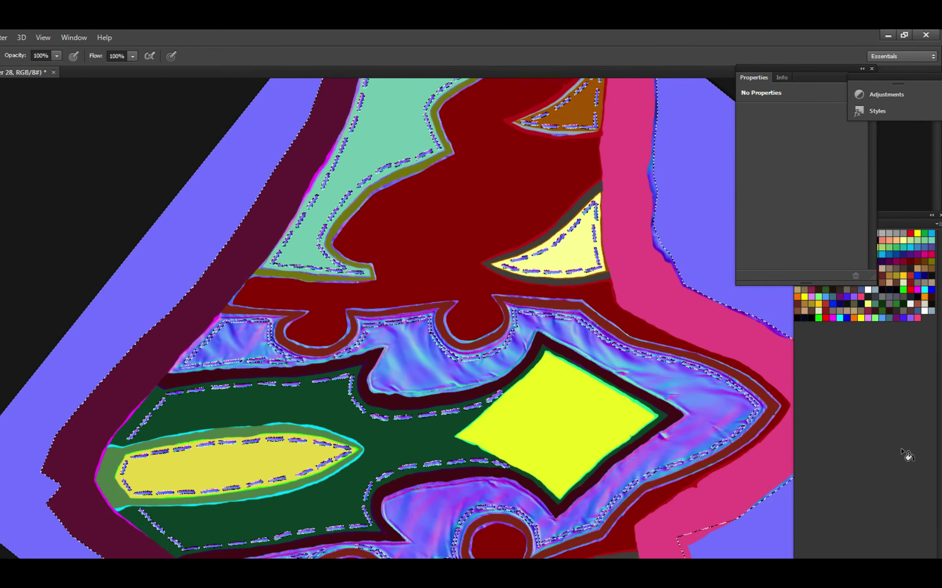
scroll(635, 500, "up", 3)
scroll(605, 341, "up", 3)
scroll(591, 369, "down", 3)
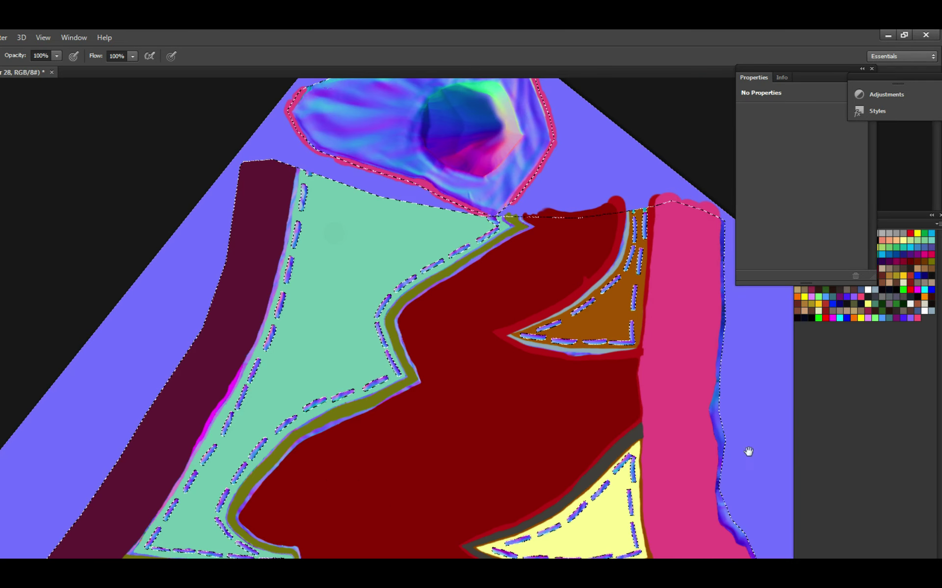
Hide the brown fill, the grey-blue band and the bright red border to expose the panel's normal map.
scroll(749, 448, "up", 2)
key("Delete")
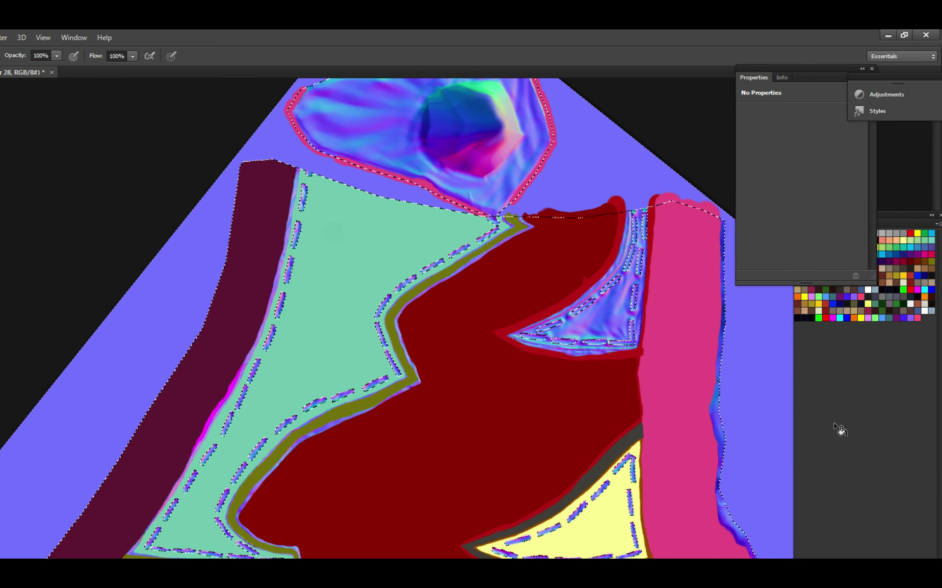
scroll(640, 485, "down", 3)
scroll(639, 447, "up", 3)
scroll(652, 376, "up", 4)
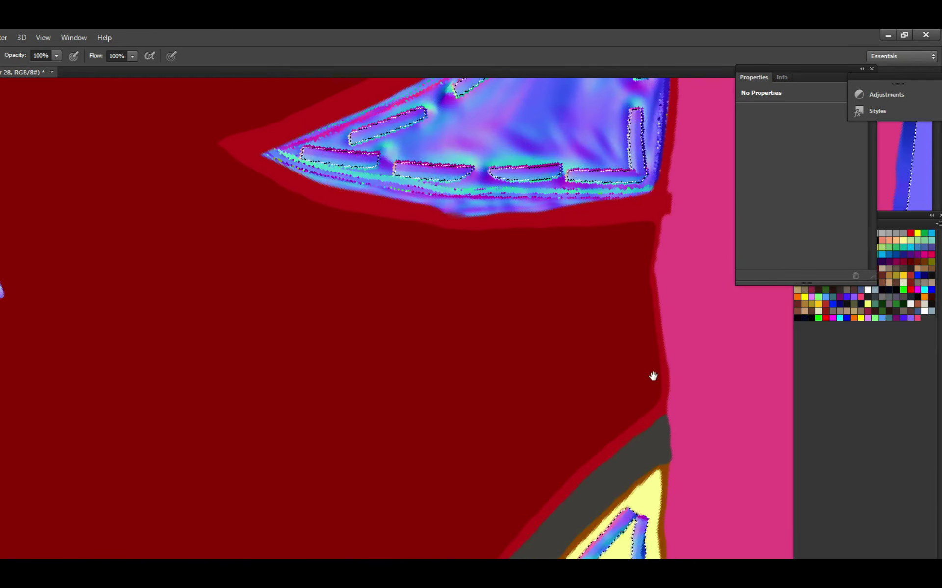
scroll(643, 371, "up", 3)
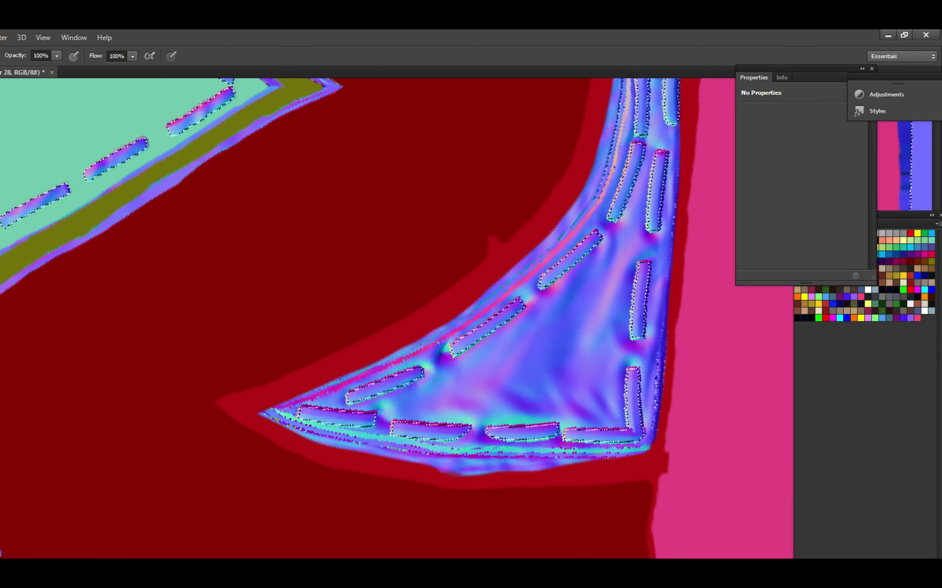
key("ctrl+z")
key("ctrl+z")
key("ctrl+z")
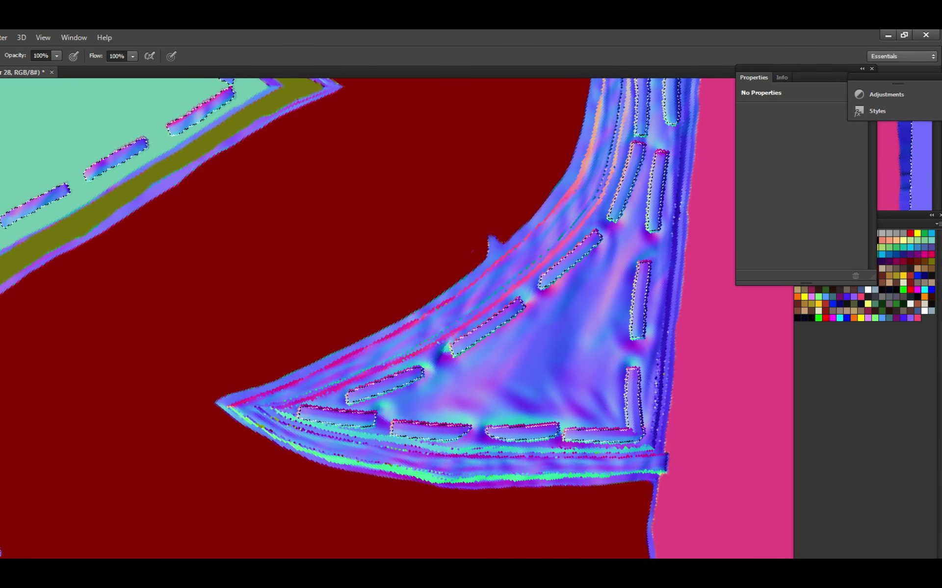
Create Layer 29 and ready the brush with a green colour.
key("ctrl+z")
key("ctrl+z")
key("alt")
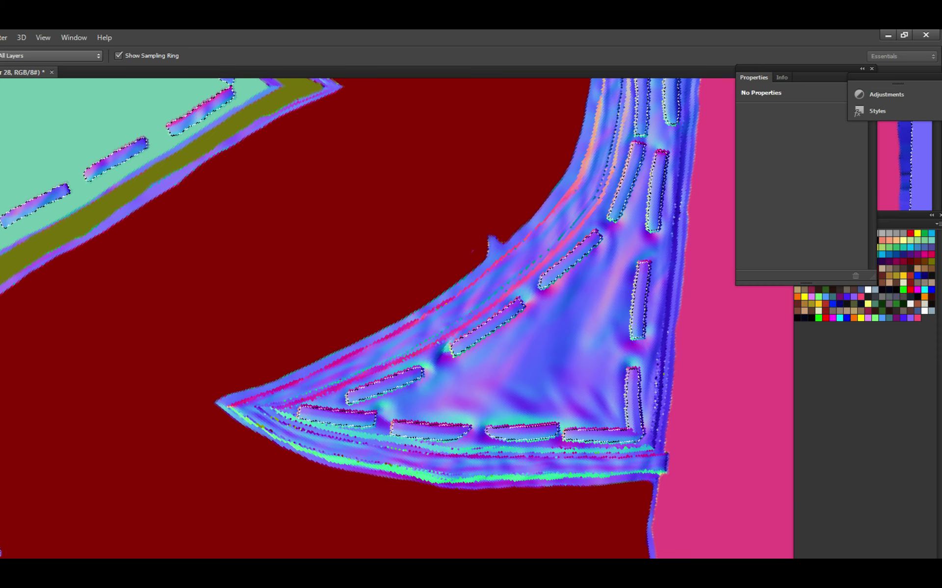
key("b")
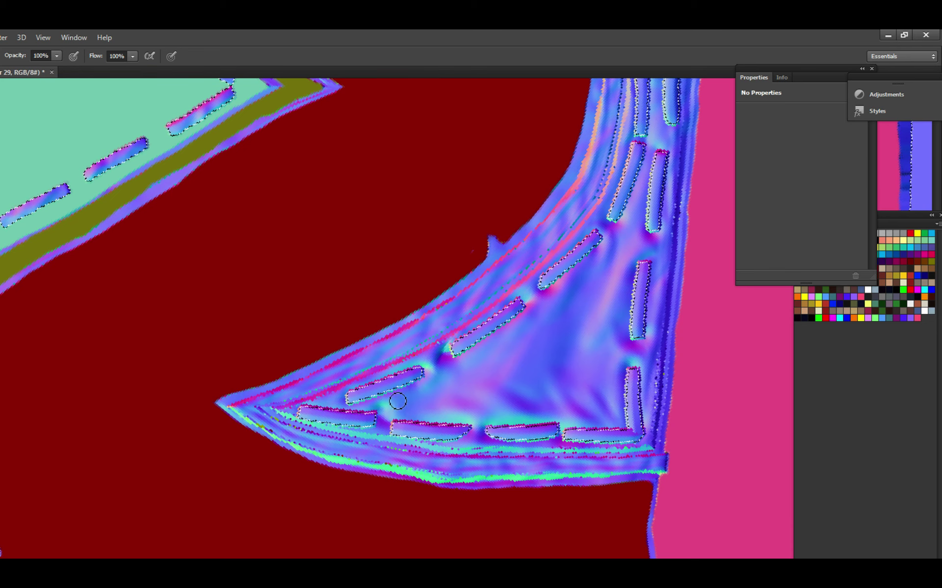
Paint a green strip along the panel's outer curved trim up to its narrow end at the selection boundary, and save the document.
left_click_drag(402, 372, 579, 515)
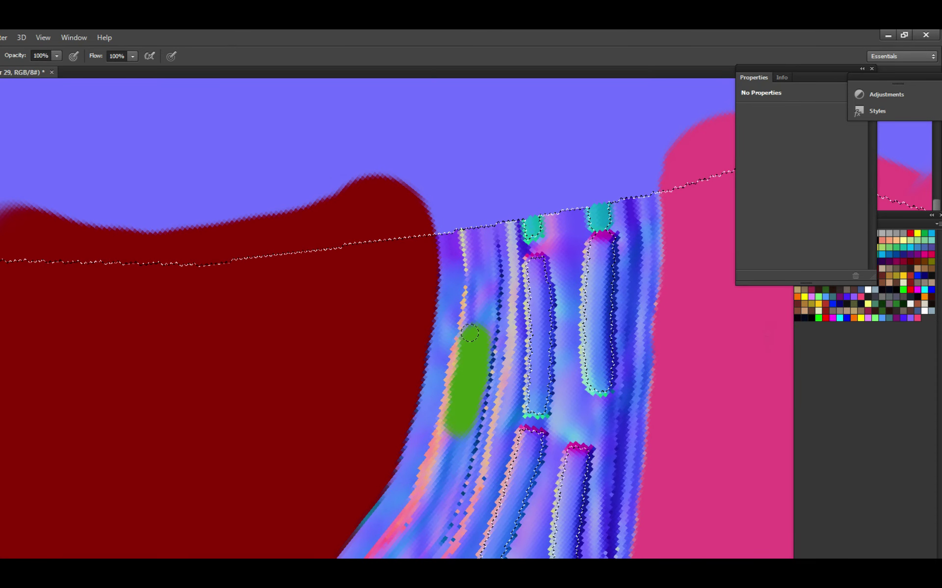
scroll(470, 226, "up", 5)
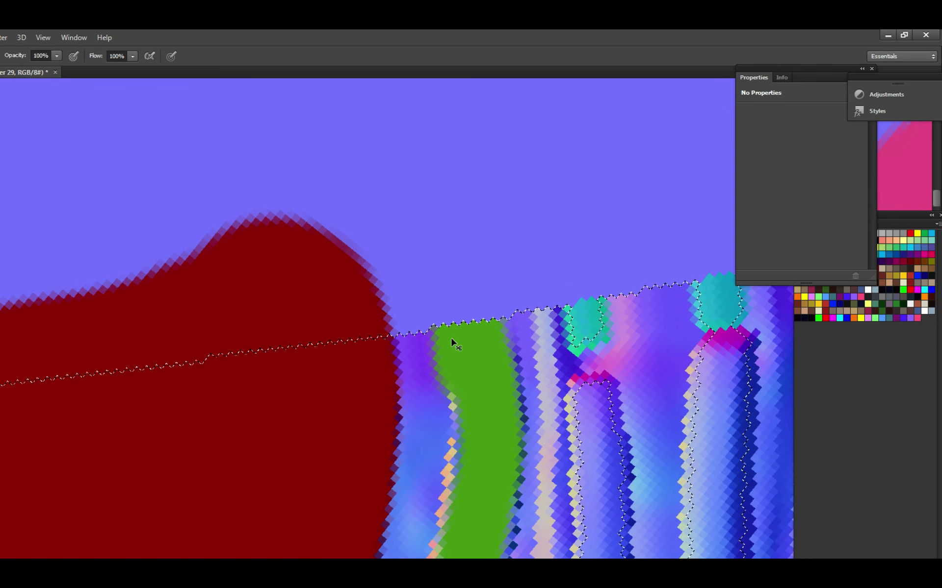
key("ctrl+z")
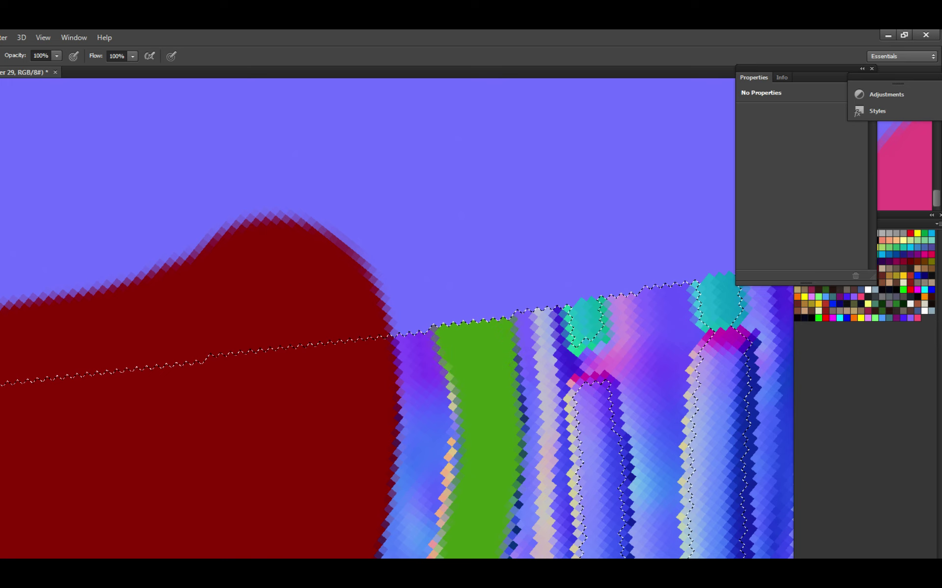
scroll(463, 388, "down", 2)
key("ctrl+s")
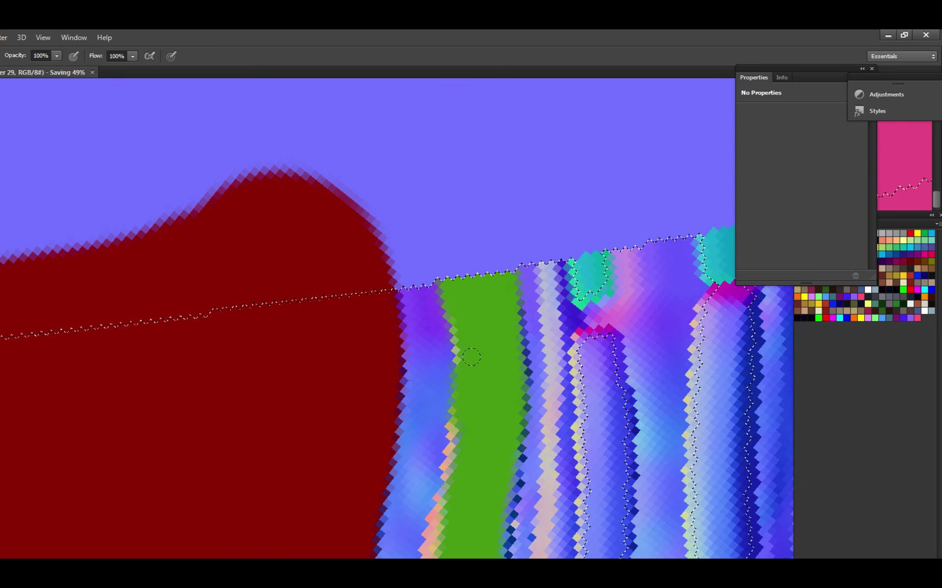
Extend the green strip down the curved trim along the bend beside the dark red panel, and save the document.
mouse_move(471, 422)
left_mouse_down()
mouse_move(479, 427)
mouse_move(446, 437)
mouse_move(446, 463)
mouse_move(423, 450)
left_mouse_up()
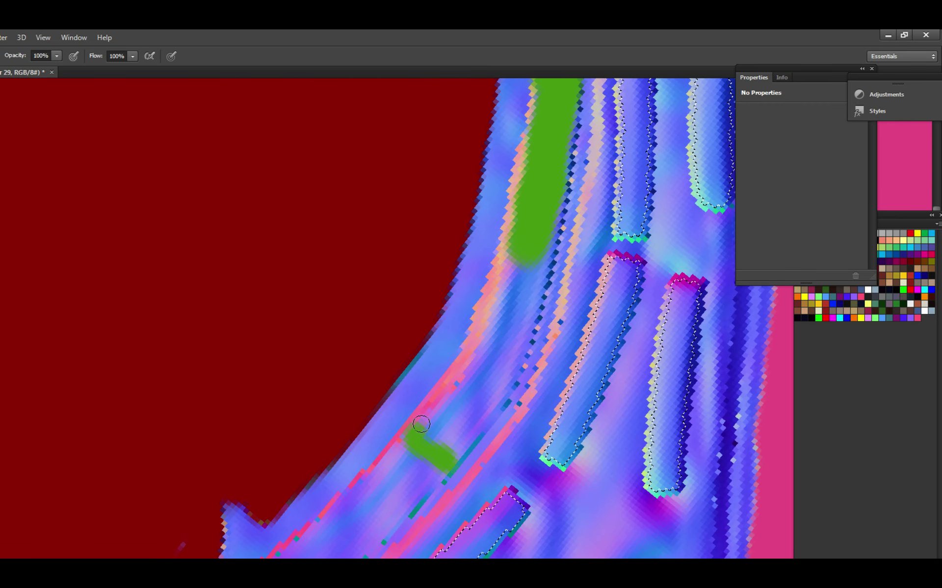
left_click_drag(432, 407, 485, 337)
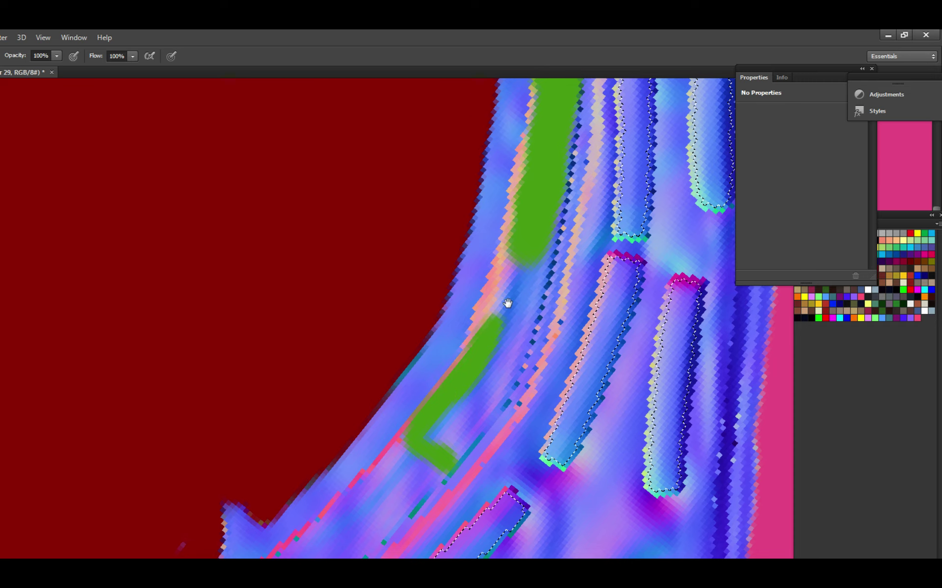
mouse_move(507, 304)
left_mouse_down()
mouse_move(487, 387)
mouse_move(464, 406)
mouse_move(487, 315)
left_mouse_up()
key("ctrl+s")
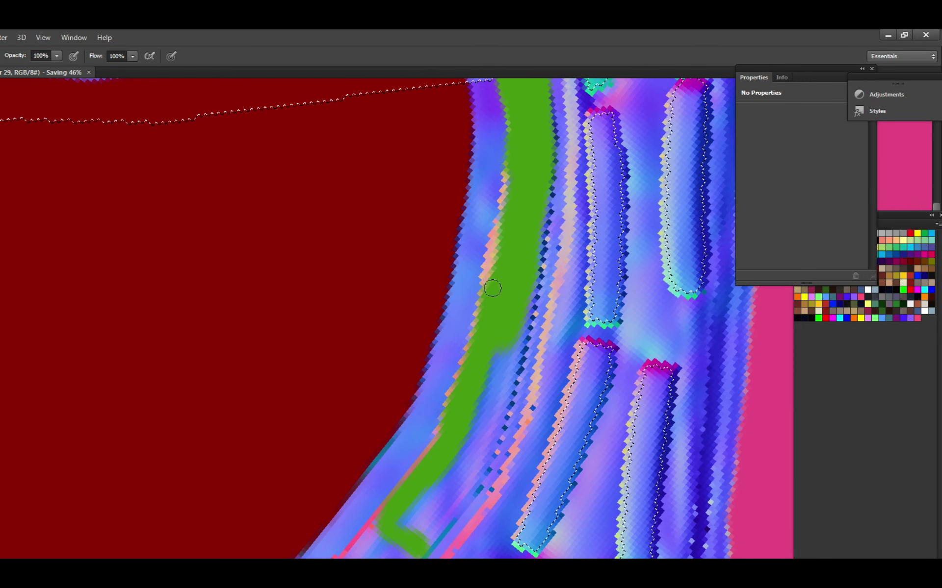
scroll(493, 289, "up", 4)
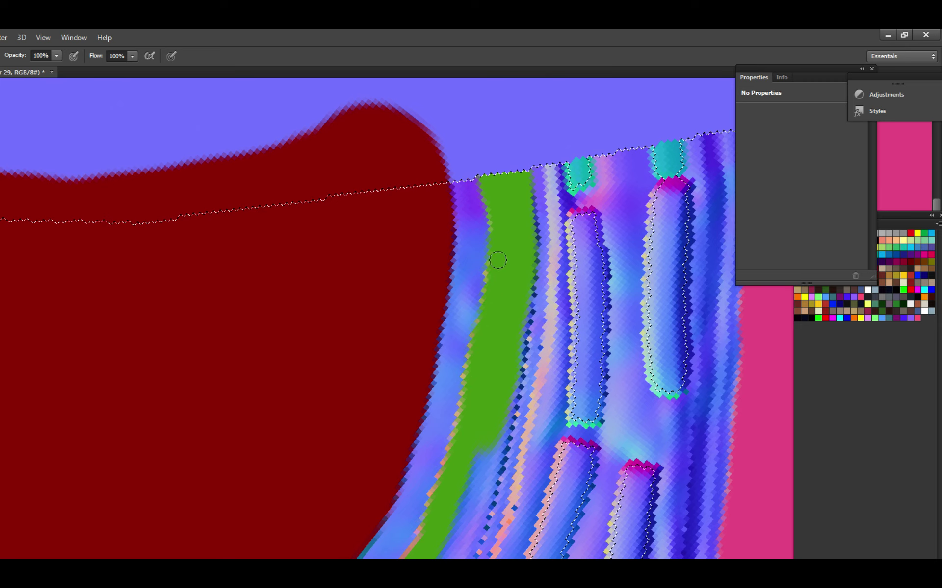
scroll(498, 366, "up", 5)
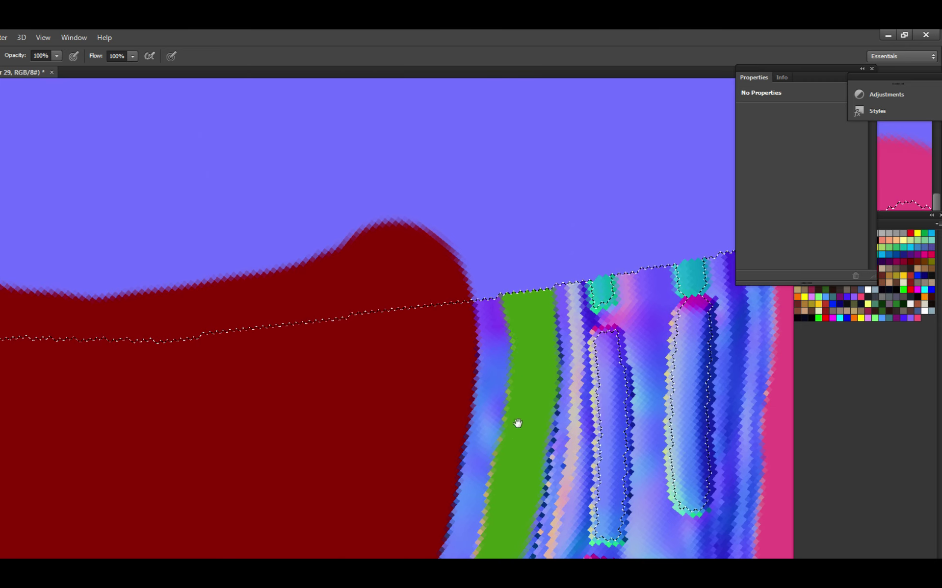
scroll(518, 423, "down", 12)
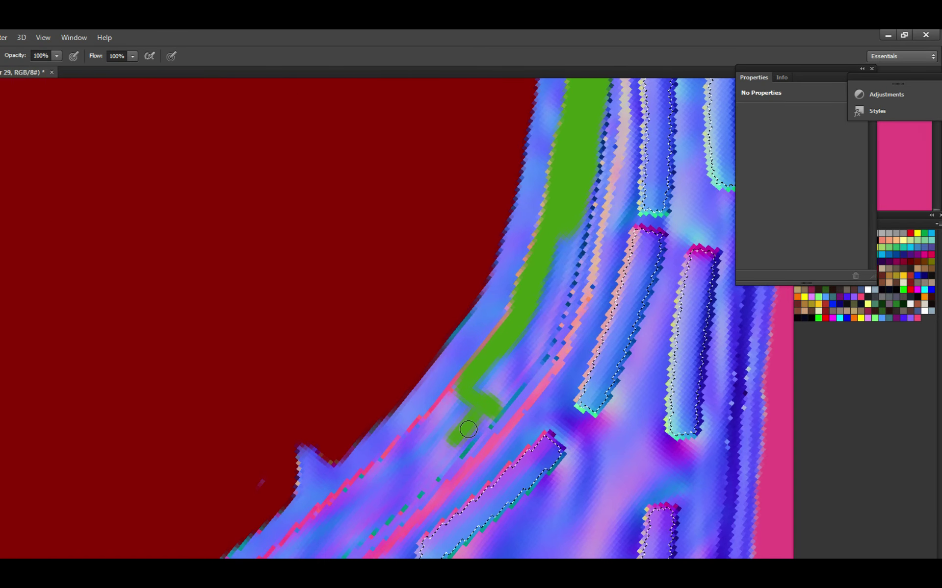
scroll(513, 383, "up", 1)
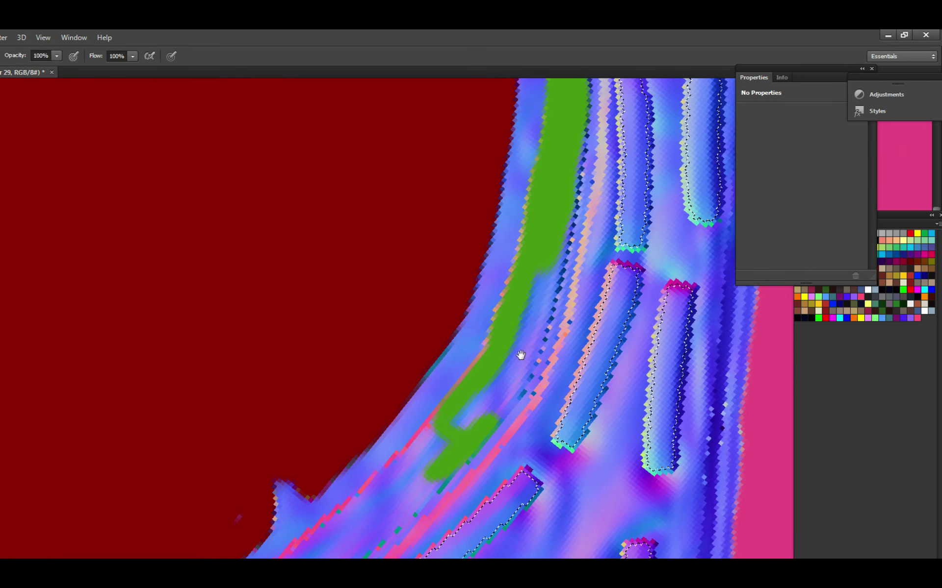
Rotate the canvas, fill the green strip to the trim's full width through the bend, and save the document.
key("r")
mouse_move(519, 358)
left_mouse_down()
mouse_move(448, 497)
mouse_move(322, 481)
mouse_move(368, 458)
mouse_move(420, 466)
left_mouse_up()
left_click_drag(375, 427, 367, 417)
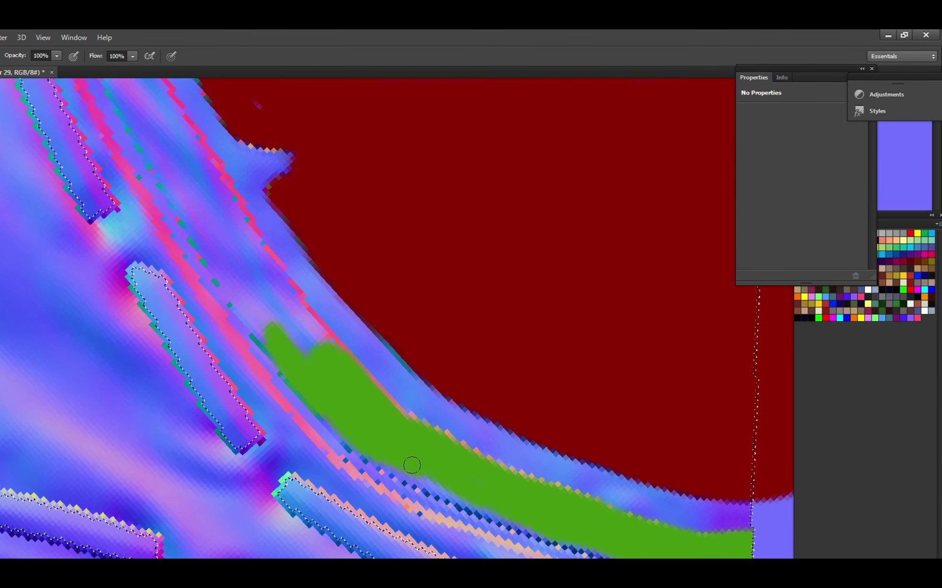
key("ctrl+s")
scroll(461, 481, "down", 3)
scroll(461, 480, "right", 5)
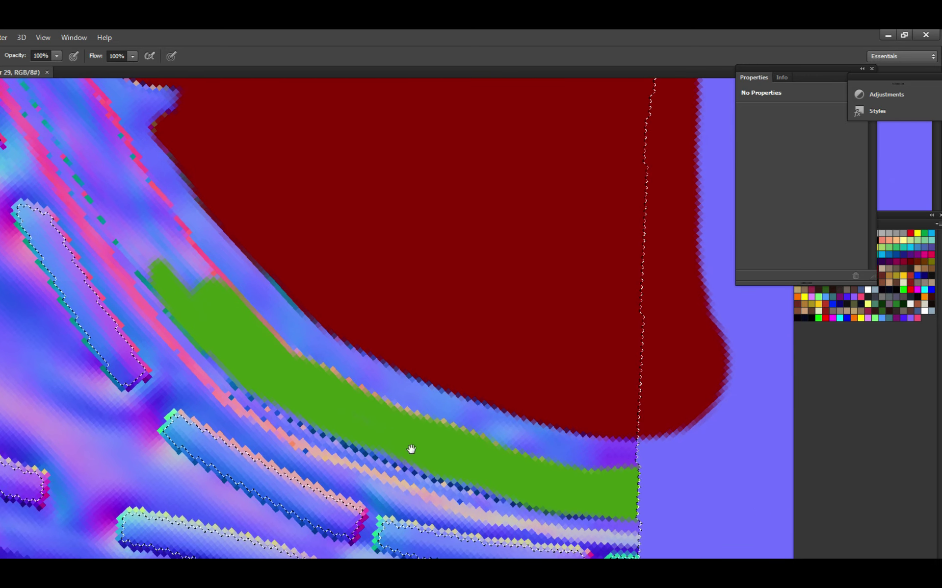
Check the green strip up to the selection boundary, touch up its outer edge near the bend, and save the document.
left_click(503, 487)
scroll(490, 483, "right", 3)
scroll(491, 483, "down", 1)
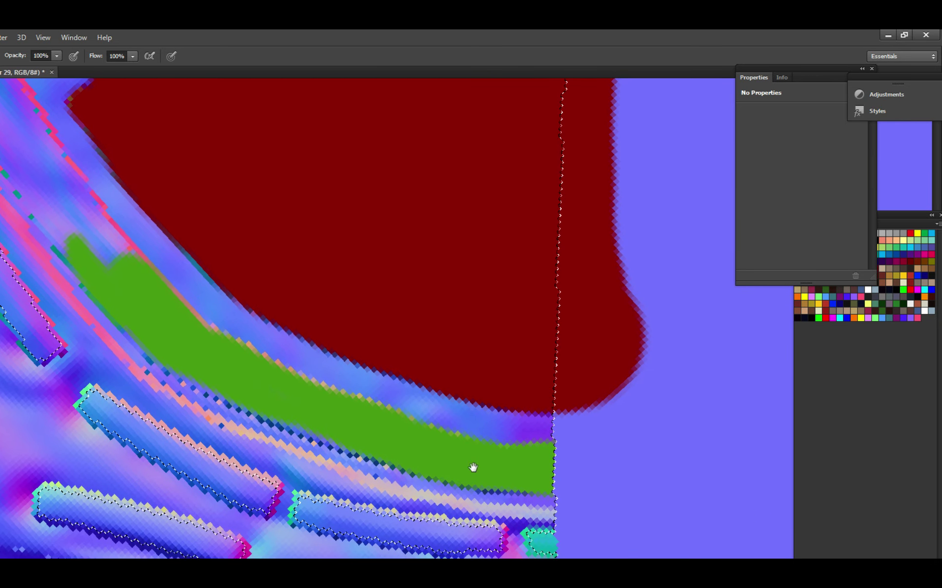
scroll(521, 485, "left", 5)
scroll(521, 485, "up", 2)
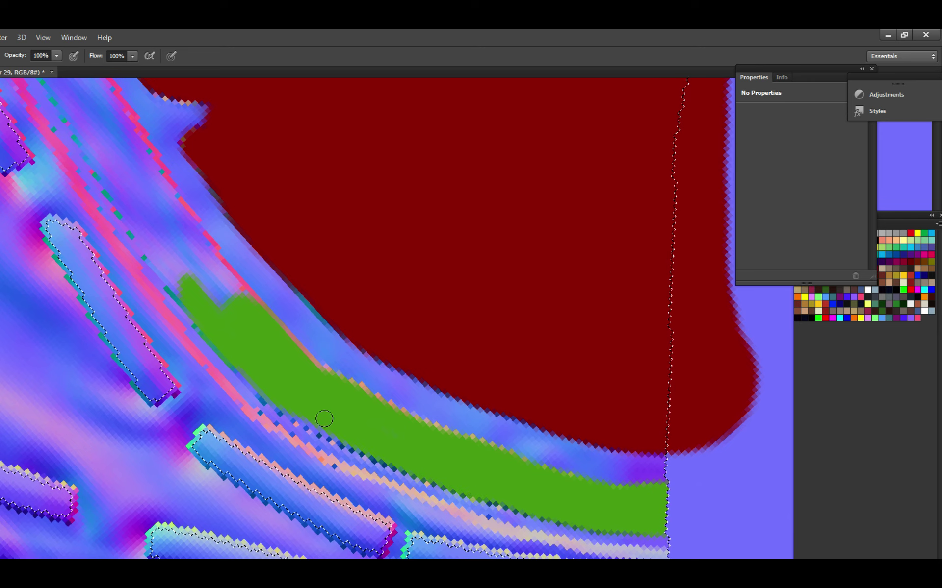
scroll(323, 418, "left", 4)
scroll(324, 418, "up", 2)
key("ctrl+s")
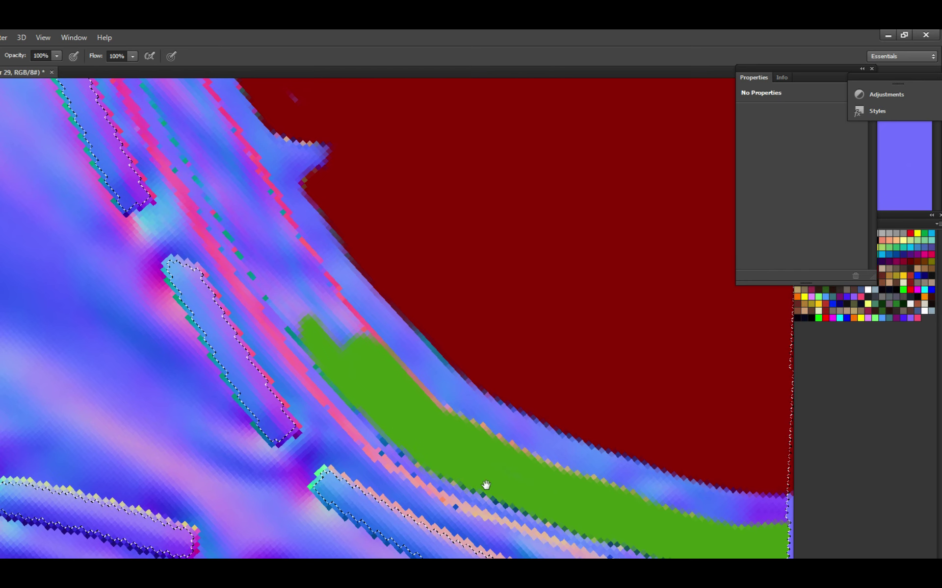
Refine the green strip's outer edge at close range from its unfinished tip through the bend, and save the document.
left_click_drag(349, 423, 398, 449)
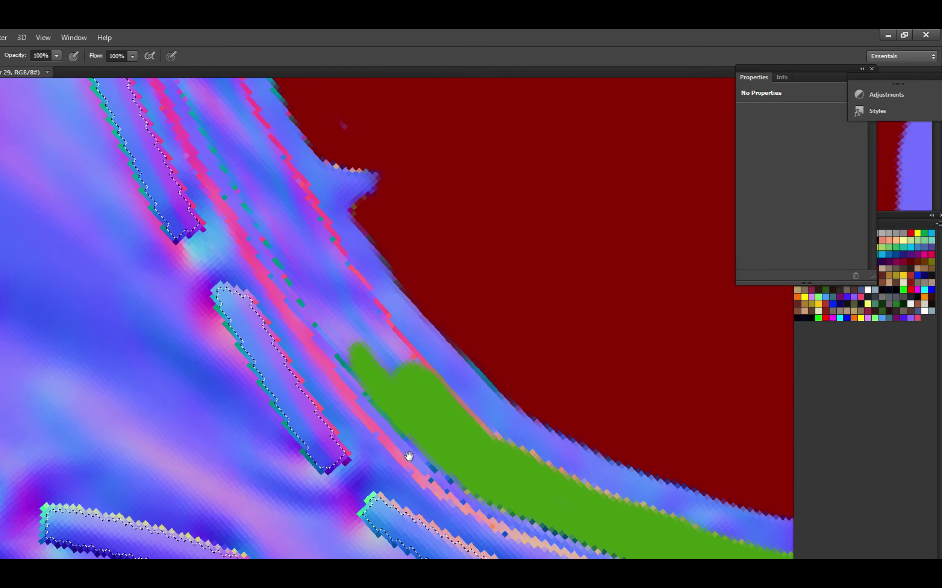
scroll(443, 450, "up", 2)
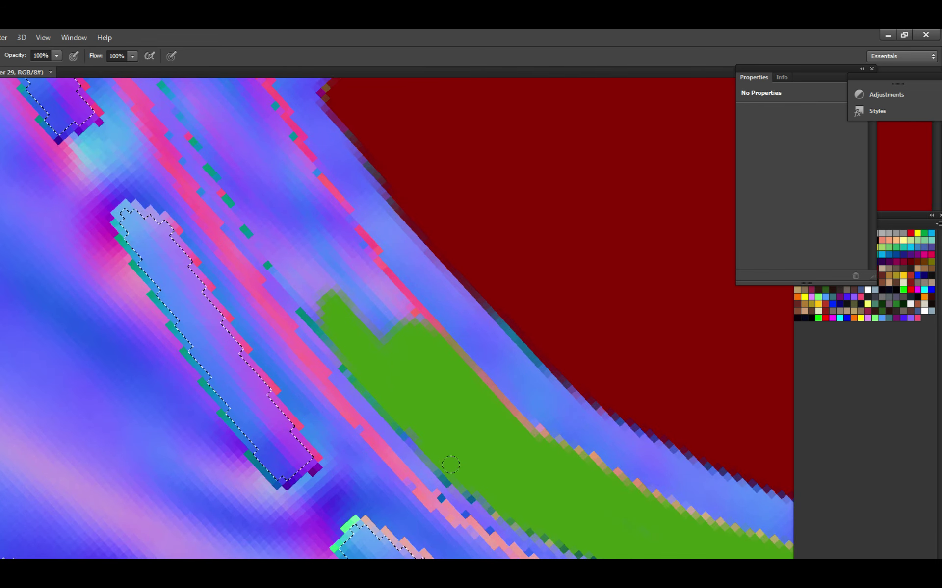
scroll(420, 432, "down", 3)
scroll(420, 431, "right", 4)
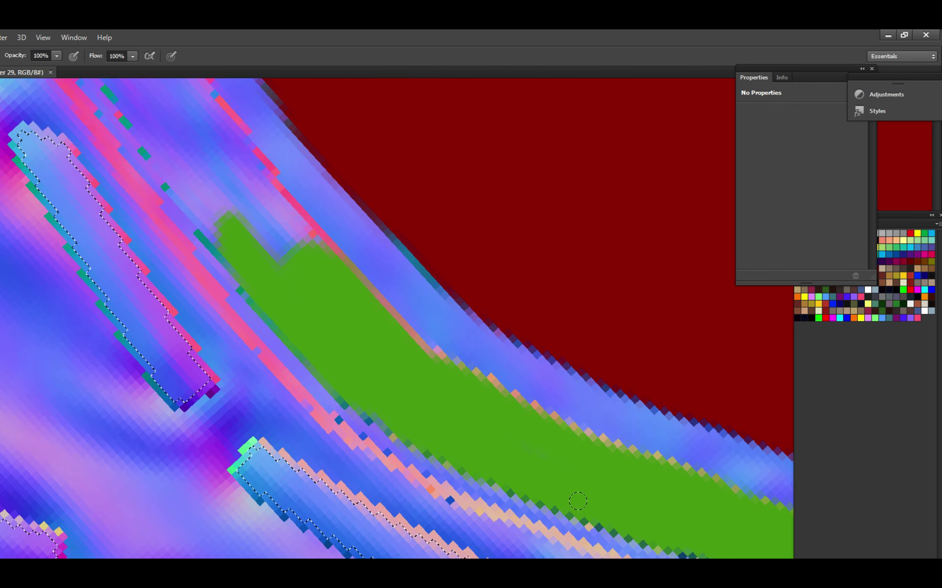
scroll(441, 417, "down", 2)
scroll(441, 417, "right", 4)
key("ctrl+s")
scroll(462, 444, "right", 1)
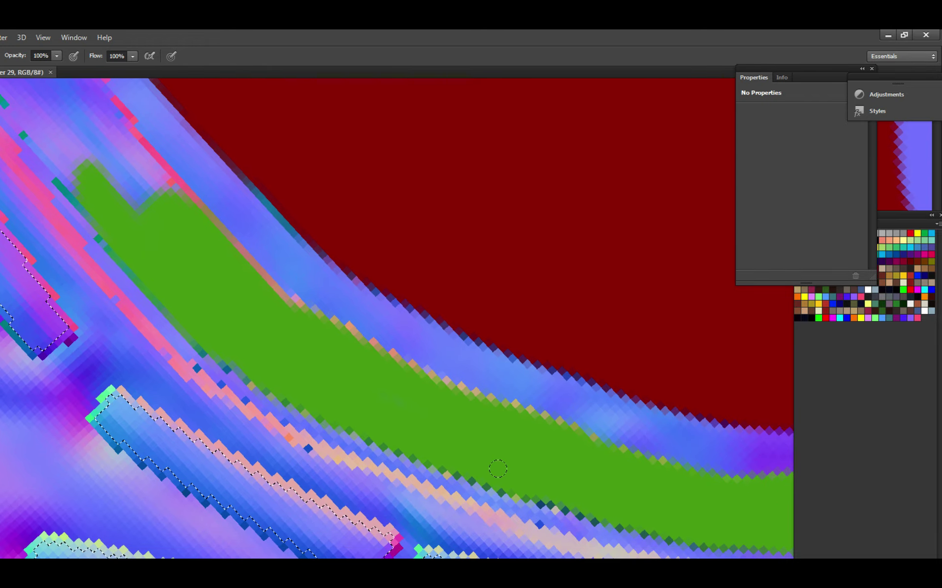
Cover the remaining normal-map pixels along the green strip's outer edge between the bend and the selection boundary, saving the document.
left_click(563, 492)
scroll(540, 496, "up", 3)
scroll(539, 496, "left", 3)
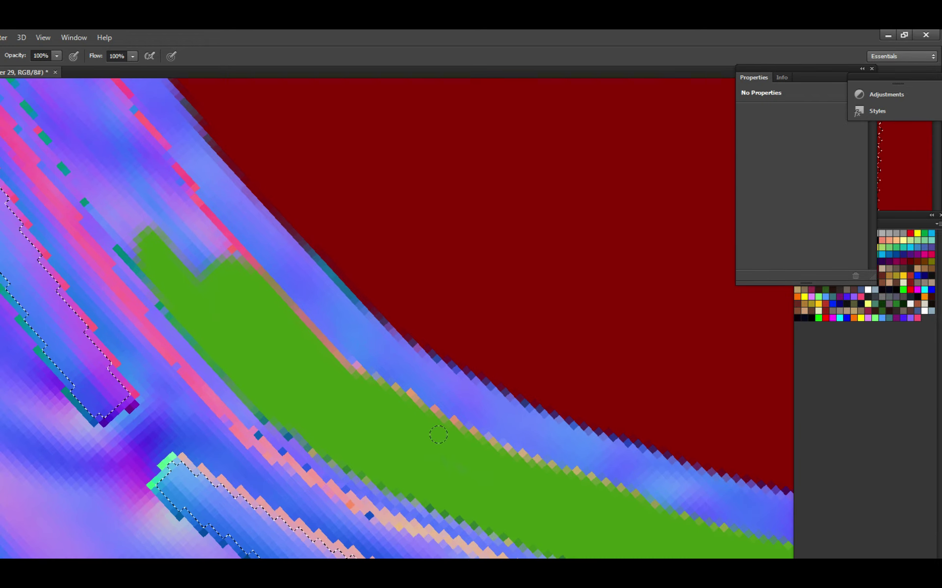
scroll(554, 490, "down", 2)
scroll(554, 489, "right", 4)
key("ctrl+s")
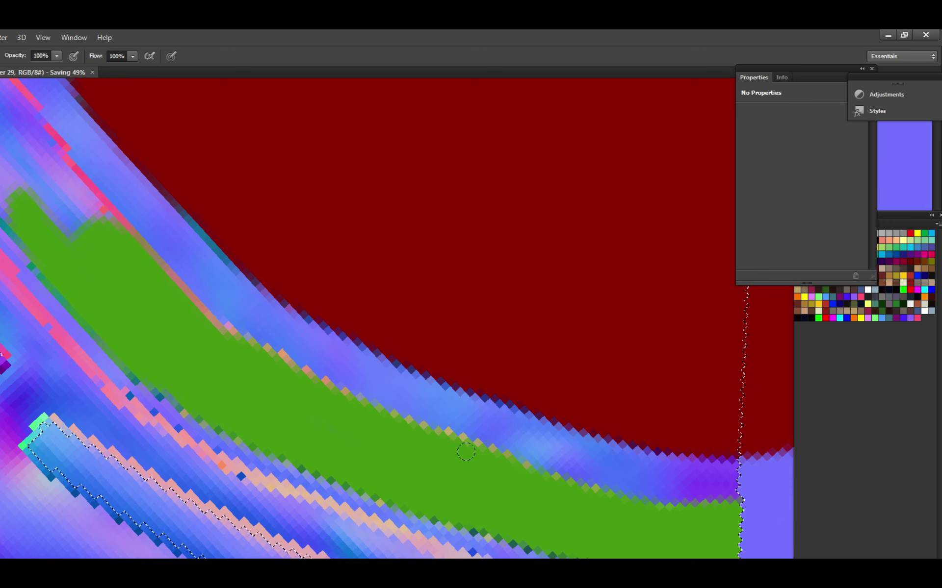
scroll(530, 498, "right", 1)
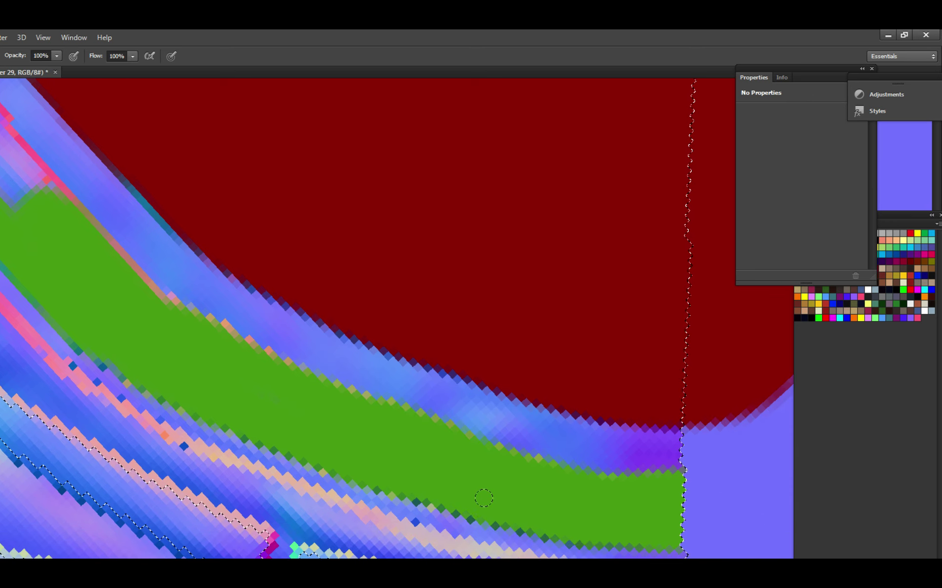
scroll(515, 490, "down", 1)
scroll(515, 490, "left", 2)
key("ctrl+s")
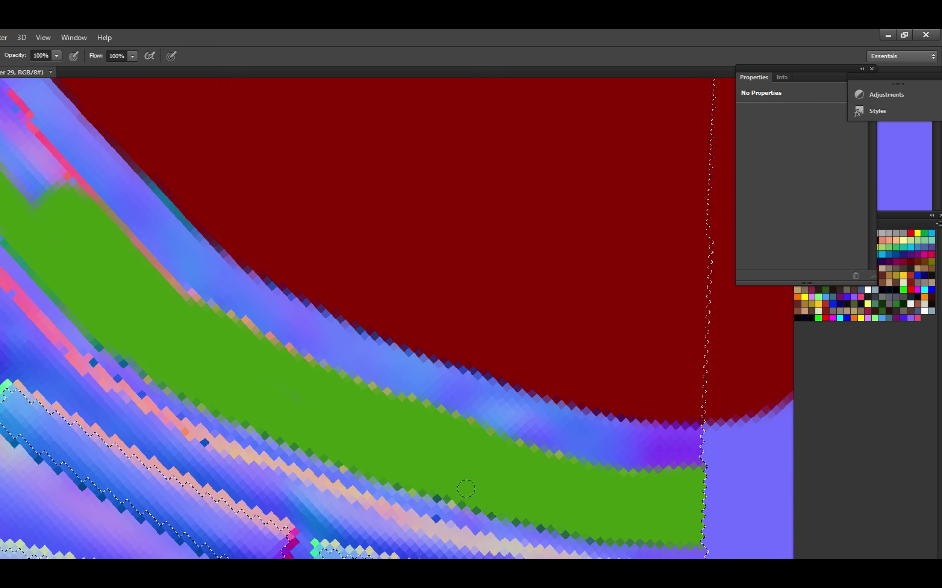
Touch up the green strip's last stretch before the selection boundary and save the document.
scroll(619, 522, "left", 1)
key("ctrl+s")
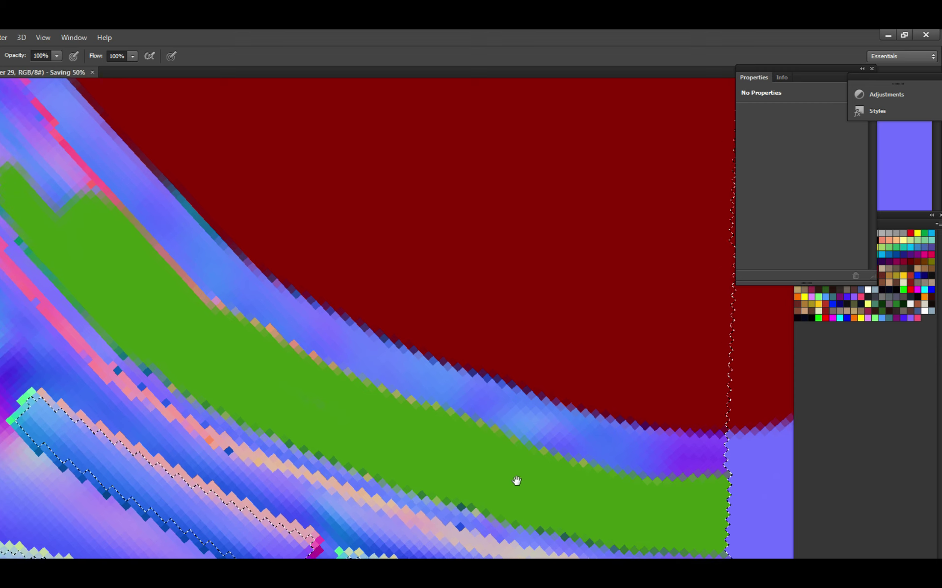
scroll(515, 481, "left", 3)
scroll(515, 481, "up", 2)
scroll(546, 487, "right", 5)
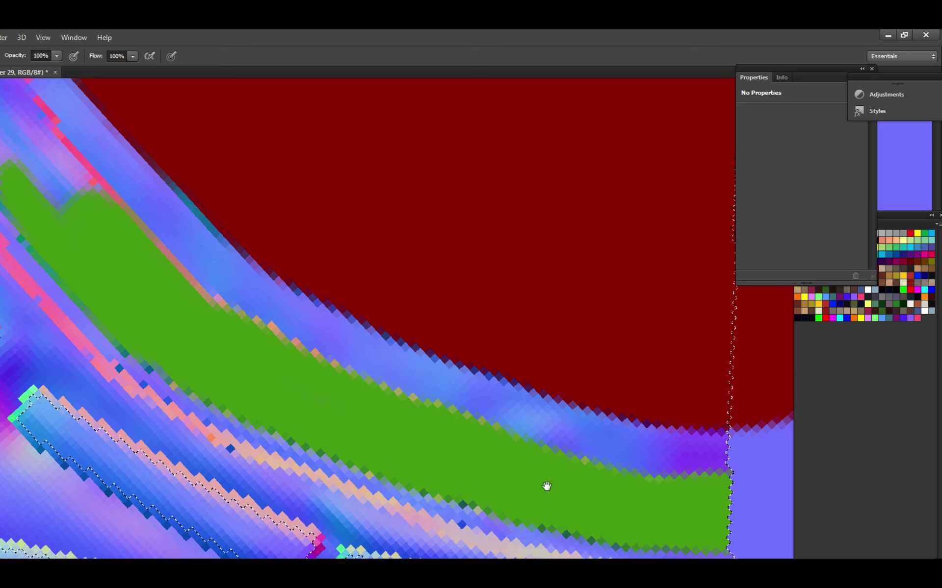
key("ctrl+s")
scroll(493, 467, "down", 2)
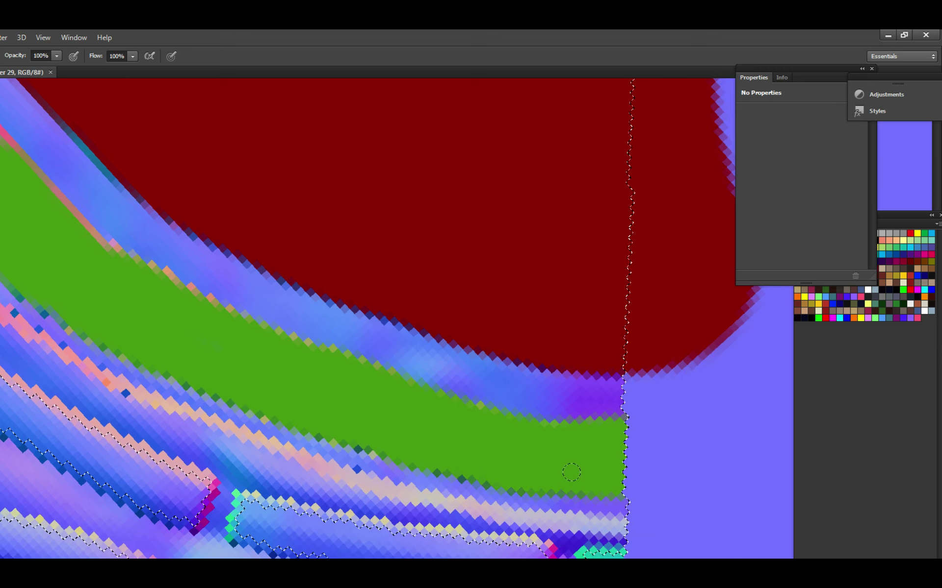
Fill the notched tip of the green strip and extend it along the trim toward the spike in the dark red panel.
scroll(502, 456, "up", 5)
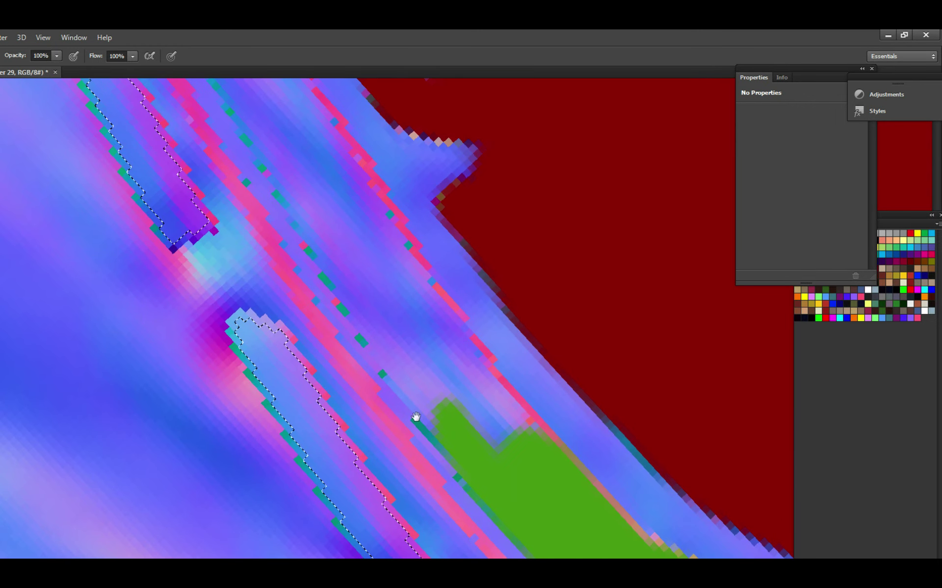
mouse_move(416, 417)
left_mouse_down()
mouse_move(455, 431)
mouse_move(405, 379)
mouse_move(424, 369)
mouse_move(516, 444)
left_mouse_up()
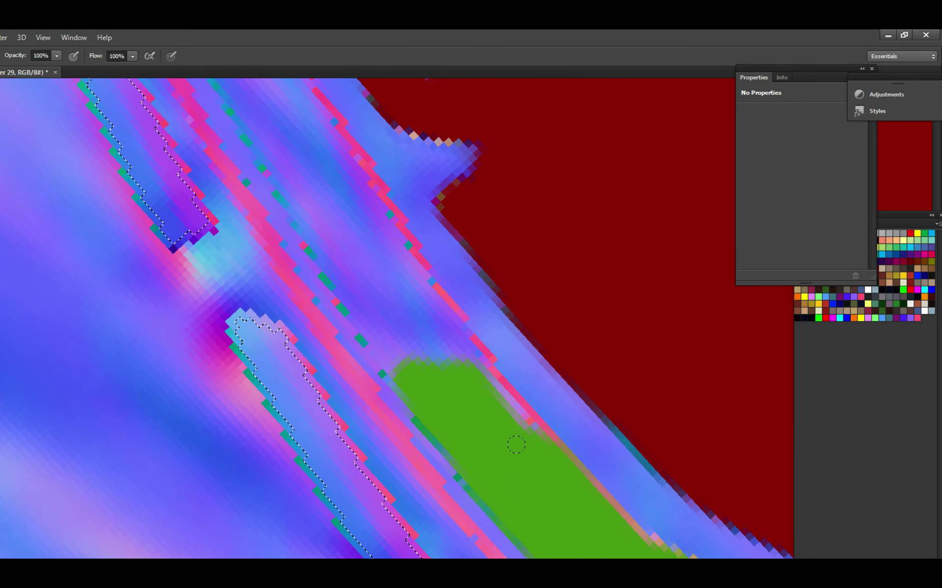
left_click_drag(466, 391, 419, 363)
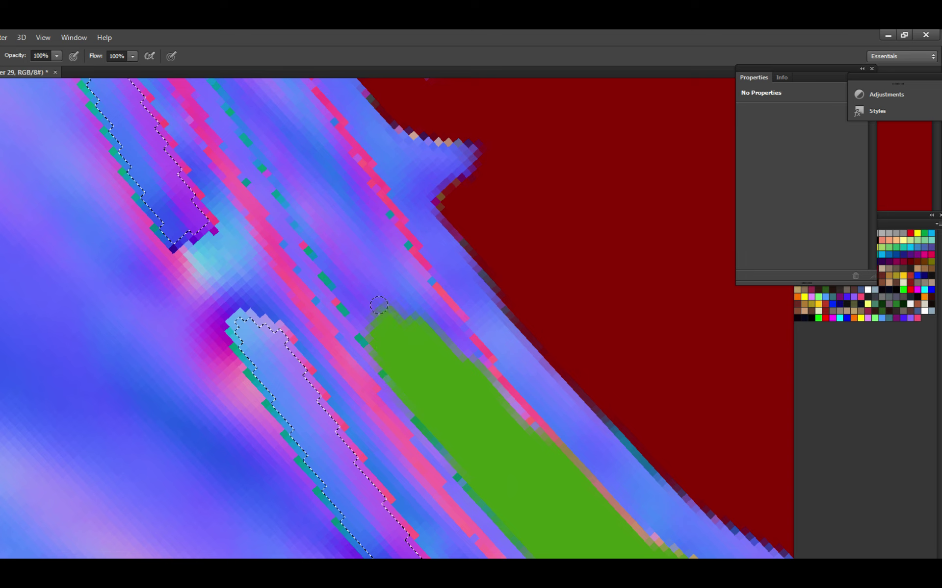
mouse_move(379, 306)
left_mouse_down()
mouse_move(416, 314)
mouse_move(478, 406)
left_mouse_up()
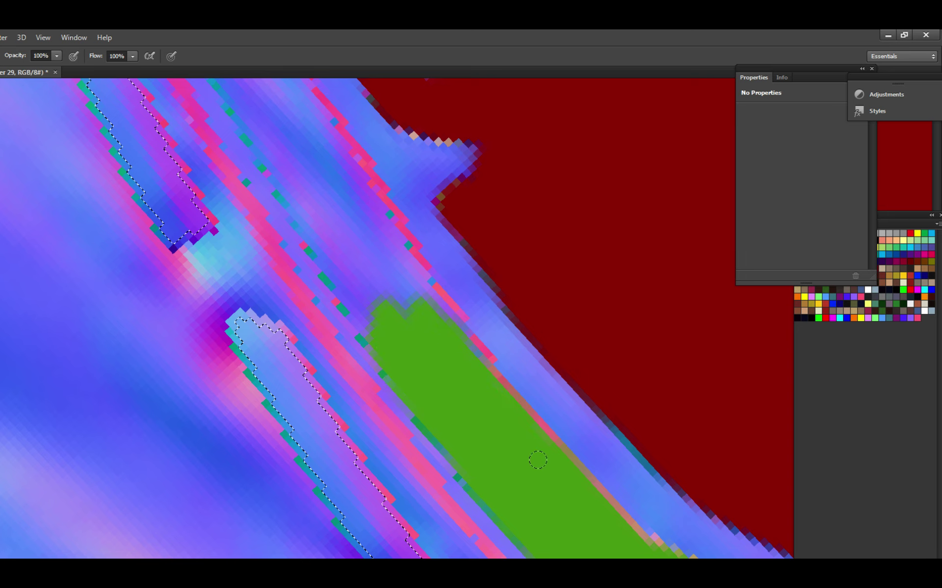
left_click_drag(537, 460, 473, 443)
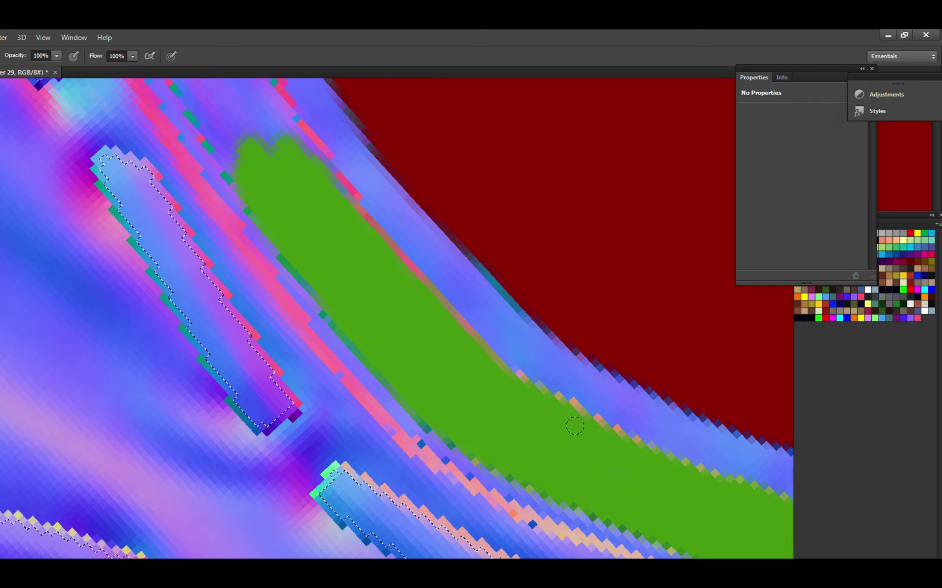
Rotate the canvas, save the document, and extend the green strip's inner edge along the pink line past the dark red panel's spike.
key("r")
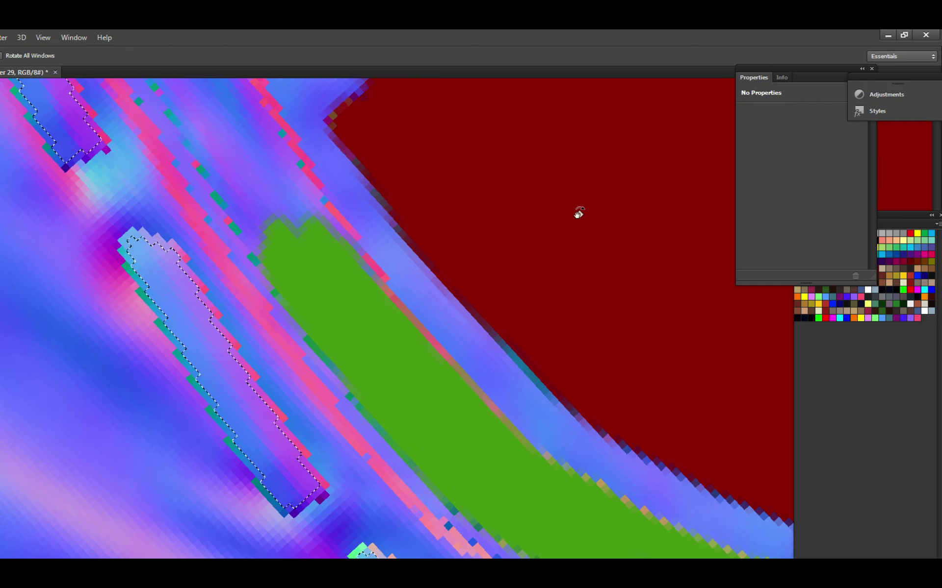
mouse_move(578, 213)
left_mouse_down()
mouse_move(556, 457)
mouse_move(299, 466)
left_mouse_up()
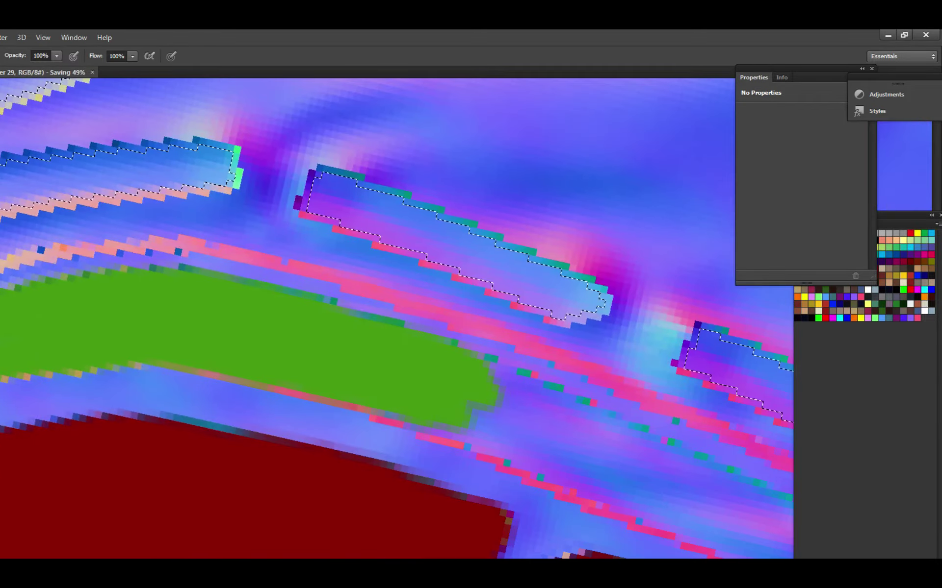
left_click_drag(431, 414, 411, 424)
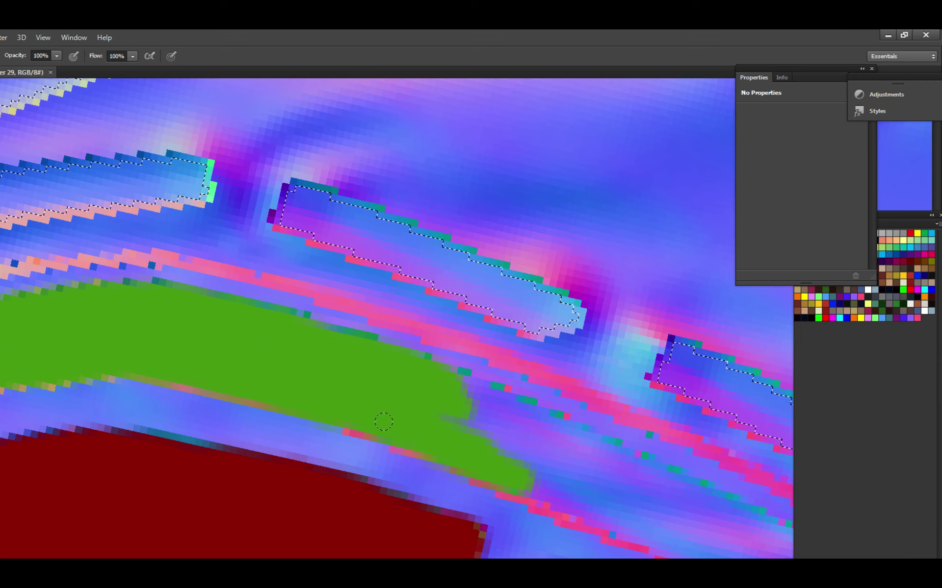
left_click(535, 483)
Paint a separate green strip along the trim's far tapering end beside the dark red panel, and save the document.
mouse_move(535, 478)
left_mouse_down()
mouse_move(326, 387)
mouse_move(210, 277)
mouse_move(152, 294)
left_mouse_up()
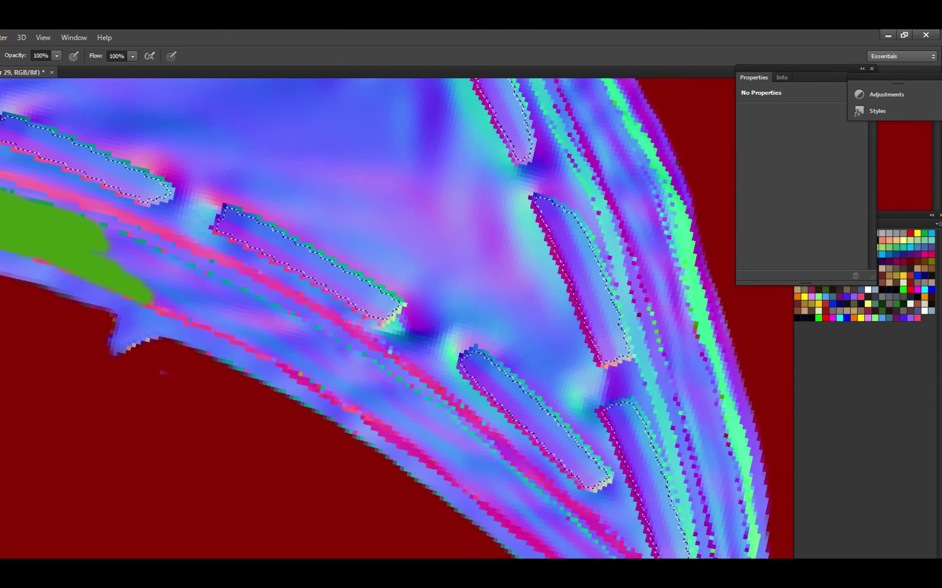
mouse_move(417, 439)
left_mouse_down()
mouse_move(430, 461)
mouse_move(502, 506)
mouse_move(506, 494)
mouse_move(572, 555)
mouse_move(414, 436)
mouse_move(392, 402)
mouse_move(559, 551)
left_mouse_up()
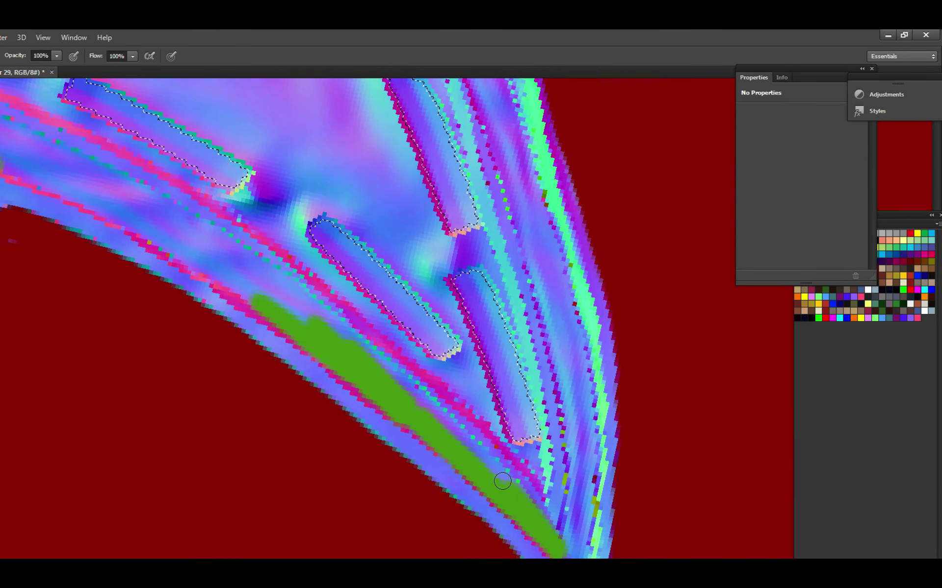
key("ctrl+s")
Widen the main green strip to the trim's full width past the dark red panel's spike, and save the document.
mouse_move(206, 255)
left_mouse_down()
mouse_move(304, 284)
mouse_move(313, 298)
mouse_move(353, 314)
mouse_move(405, 311)
mouse_move(432, 343)
mouse_move(361, 293)
mouse_move(437, 330)
mouse_move(425, 318)
mouse_move(466, 329)
mouse_move(315, 263)
left_mouse_up()
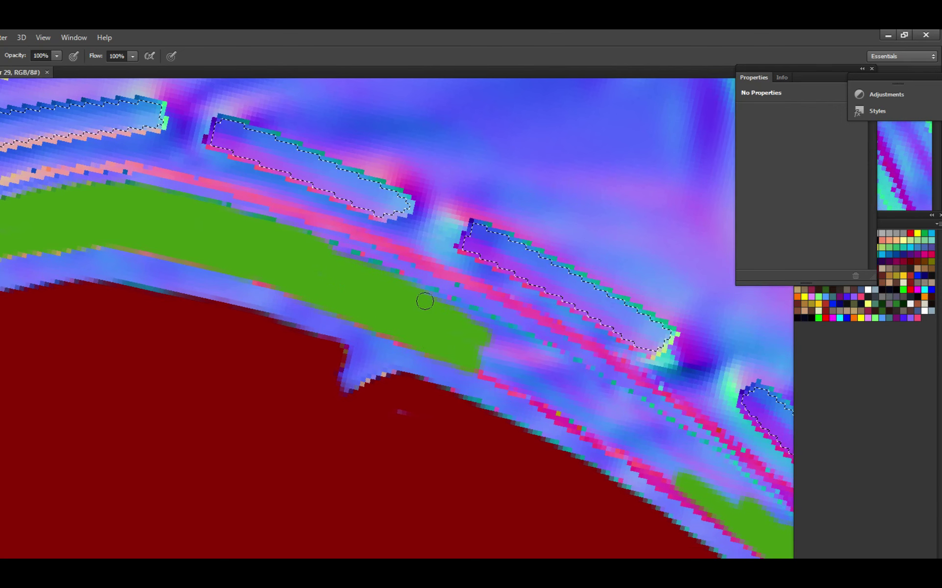
left_click_drag(438, 310, 313, 240)
key("ctrl+s")
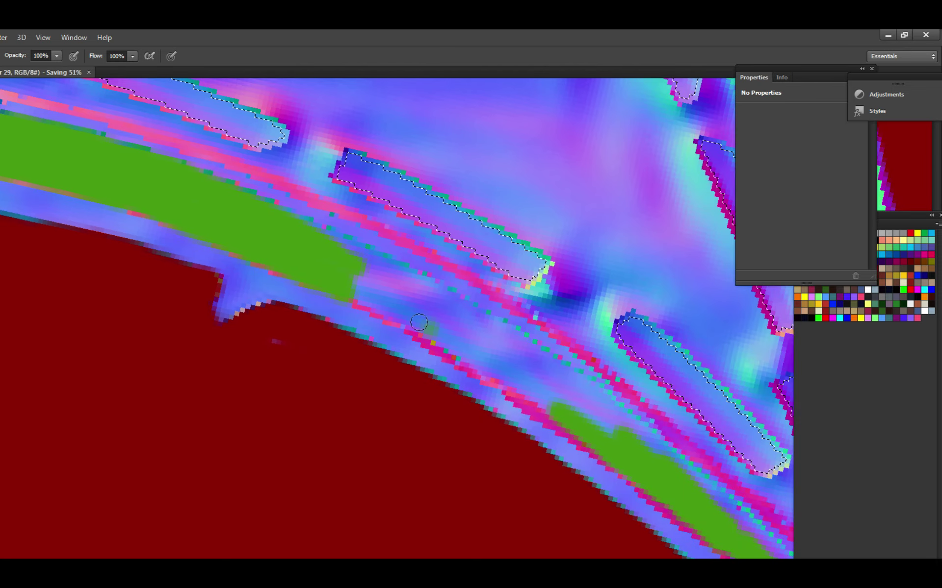
Bridge the gap between the main green strip and the separate far strip with green along the trim's inner pink line.
mouse_move(427, 327)
left_mouse_down()
mouse_move(365, 295)
mouse_move(379, 282)
left_mouse_up()
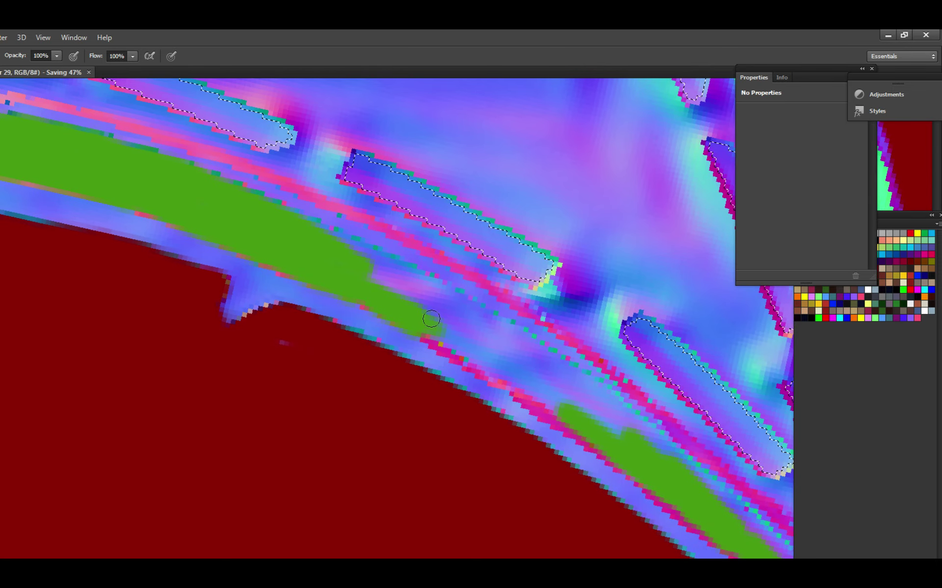
left_click_drag(457, 345, 419, 324)
left_click_drag(484, 369, 403, 298)
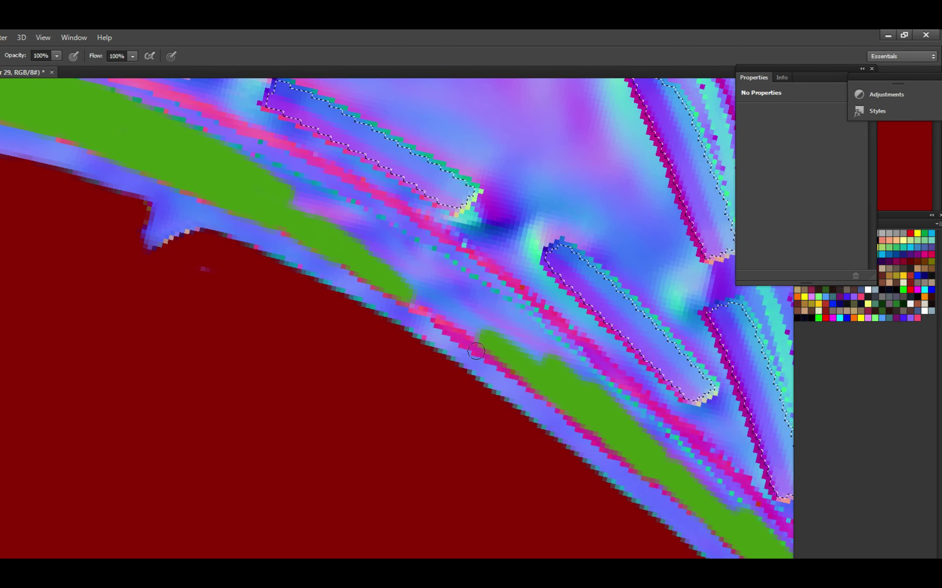
left_click_drag(495, 343, 434, 316)
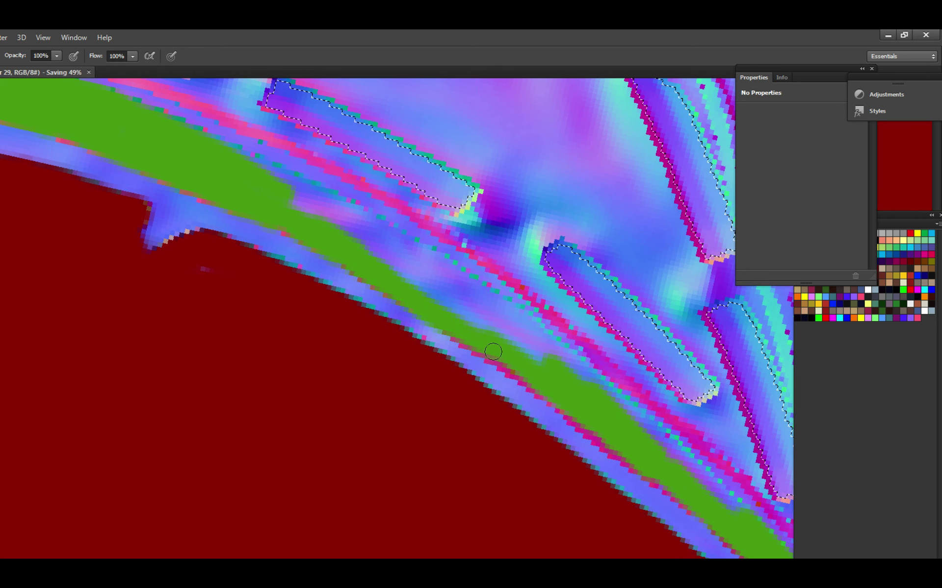
mouse_move(493, 351)
left_mouse_down()
mouse_move(510, 369)
mouse_move(445, 315)
left_mouse_up()
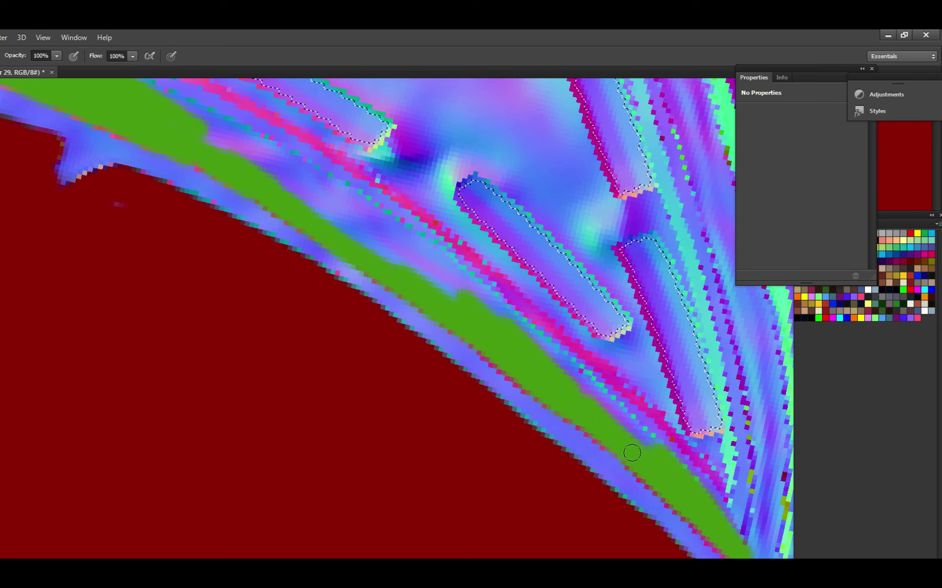
Extend the joined green strip into the trim's pointed corner beside the dark red background, and save the document.
left_click_drag(516, 383, 359, 281)
left_click_drag(579, 457, 542, 421)
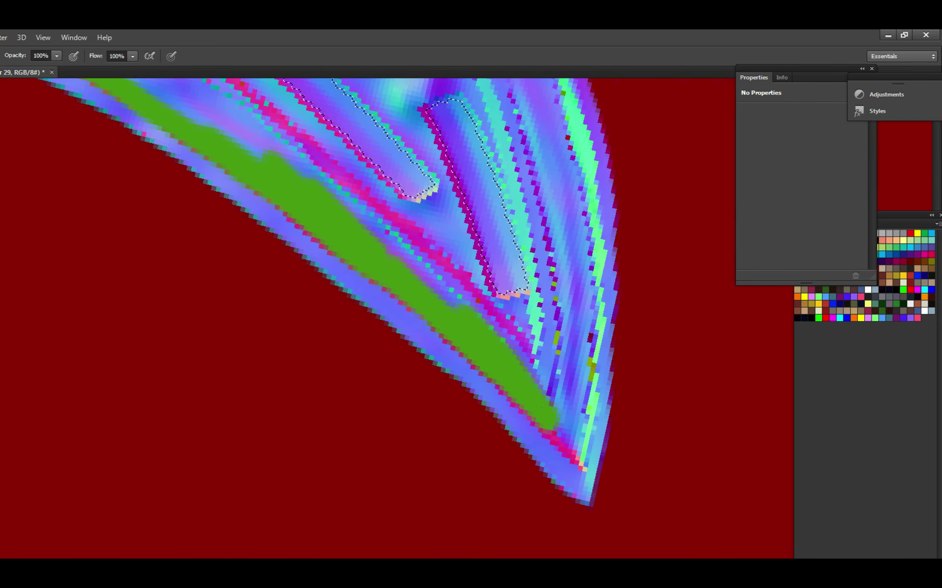
left_click(574, 448)
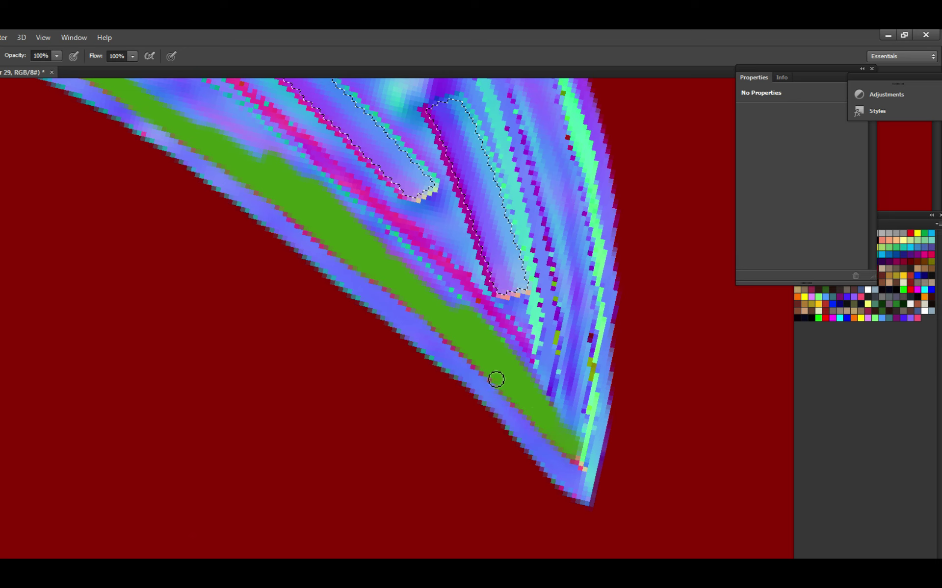
mouse_move(429, 319)
left_mouse_down()
mouse_move(478, 376)
mouse_move(502, 345)
left_mouse_up()
key("ctrl+s")
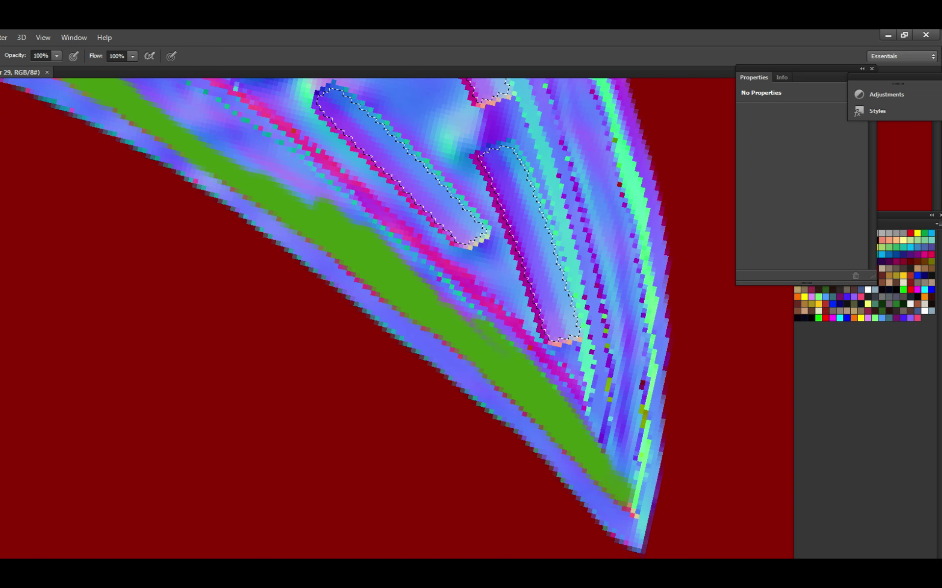
Widen the green strip toward the outer magenta line along the trim's tapering end, and save the document.
left_click_drag(441, 316, 525, 399)
key("ctrl+s")
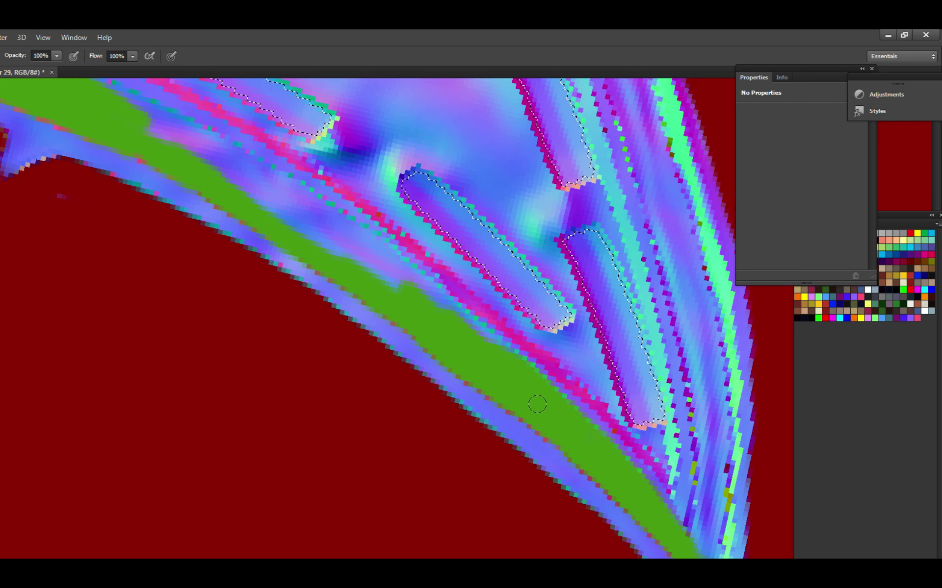
left_click_drag(455, 360, 571, 451)
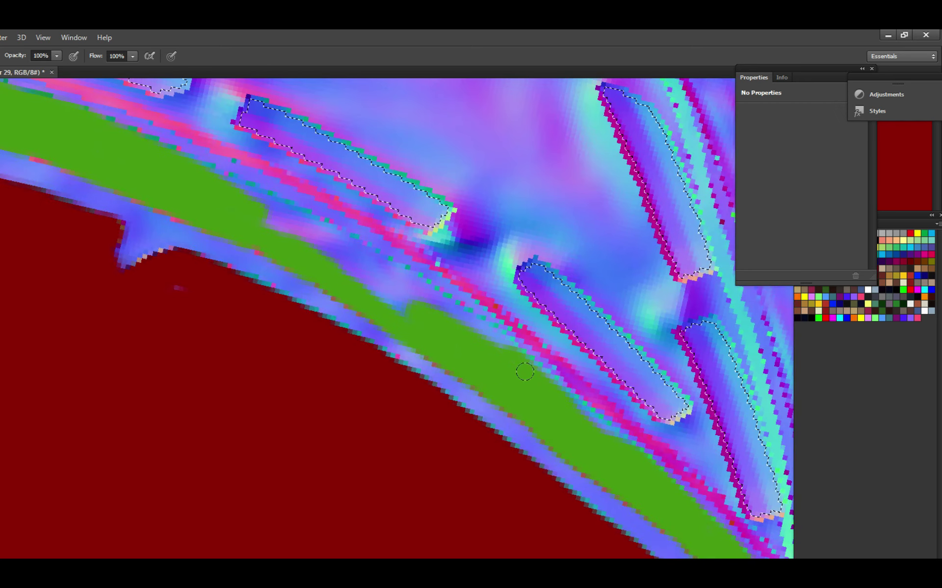
left_click_drag(599, 443, 412, 293)
key("ctrl+s")
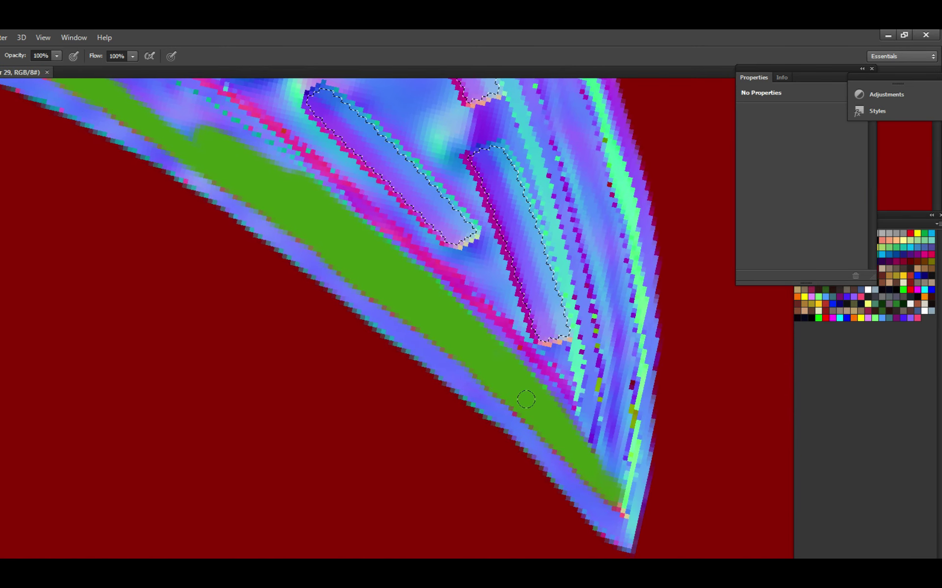
Fill the trim's pointed corner with green and begin a short strip around it onto the adjoining side.
mouse_move(483, 379)
left_mouse_down()
mouse_move(481, 343)
mouse_move(408, 291)
left_mouse_up()
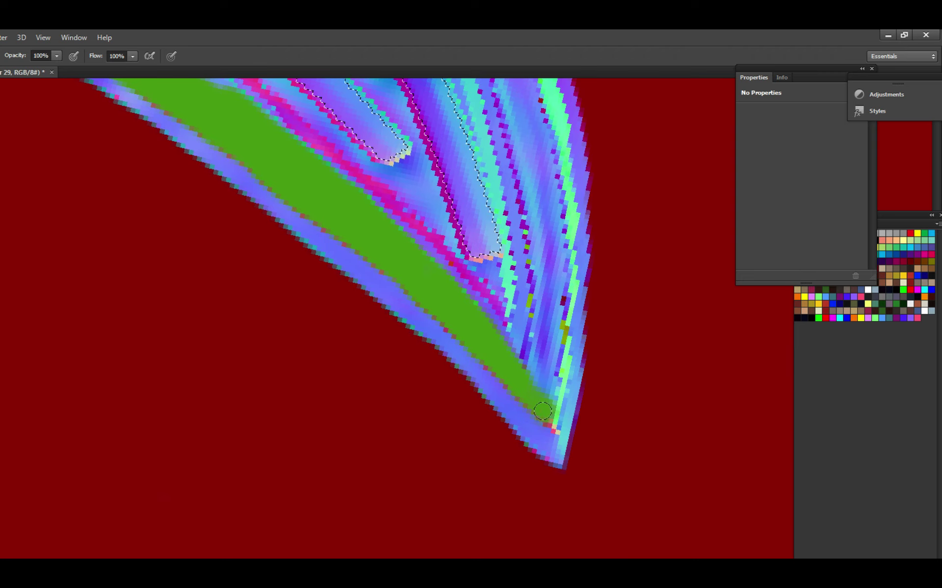
mouse_move(535, 381)
left_mouse_down()
mouse_move(544, 297)
mouse_move(544, 382)
mouse_move(563, 356)
mouse_move(539, 255)
mouse_move(547, 294)
left_mouse_up()
left_click_drag(480, 260, 501, 304)
left_click_drag(408, 277, 470, 330)
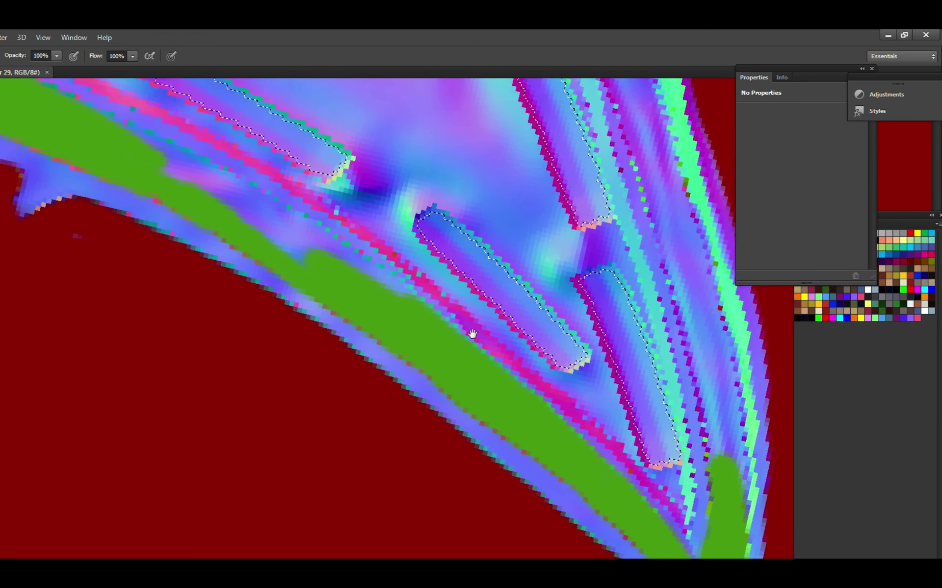
Fill the narrow, notched joint past the dark red panel's spike so the green strip spans the trim's full width.
mouse_move(356, 287)
left_mouse_down()
mouse_move(429, 348)
mouse_move(520, 397)
left_mouse_up()
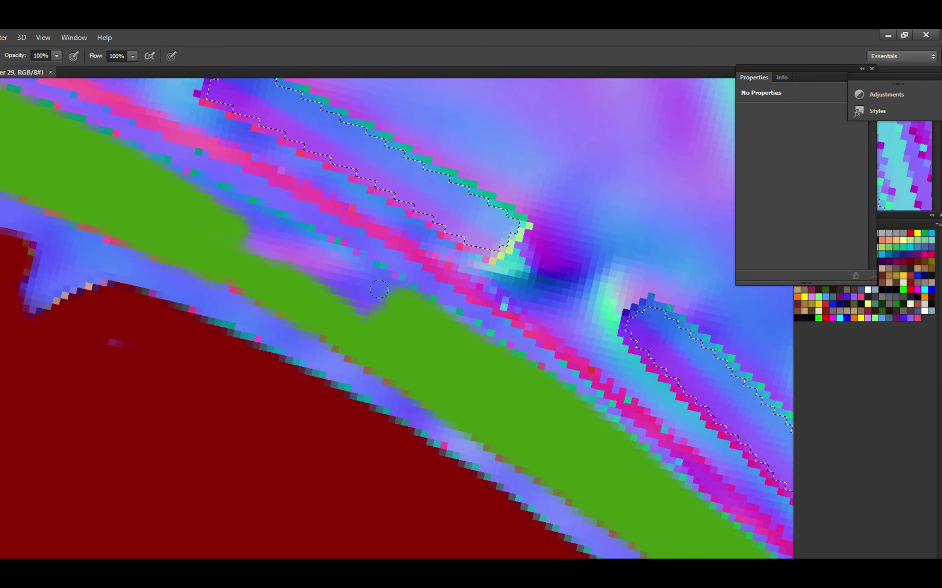
left_click_drag(340, 275, 501, 396)
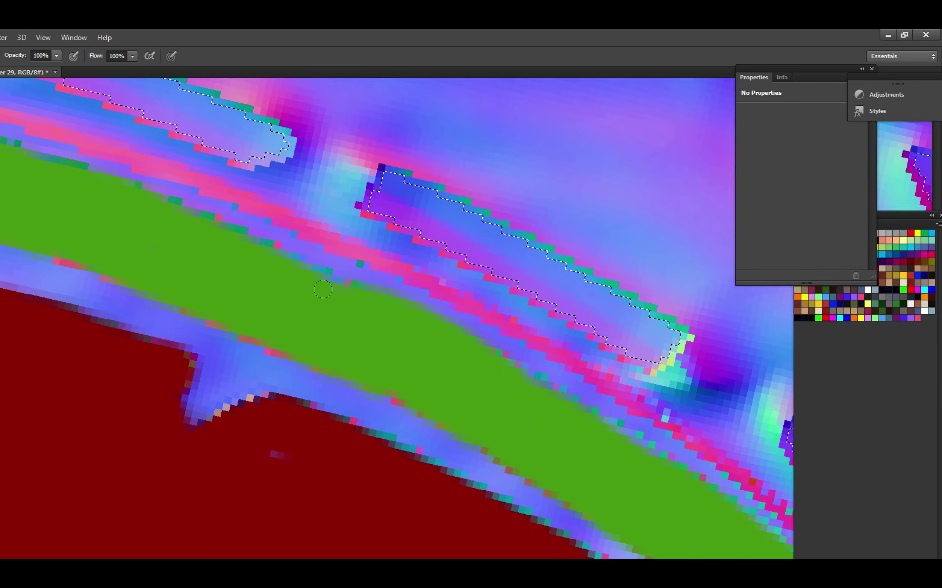
key("e")
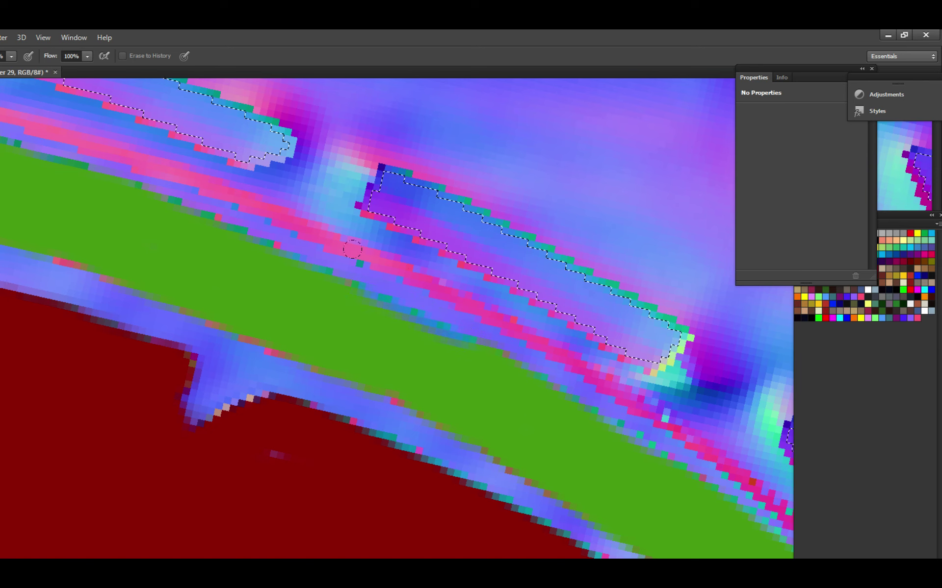
key("b")
mouse_move(421, 324)
left_mouse_down()
mouse_move(408, 314)
mouse_move(400, 354)
left_mouse_up()
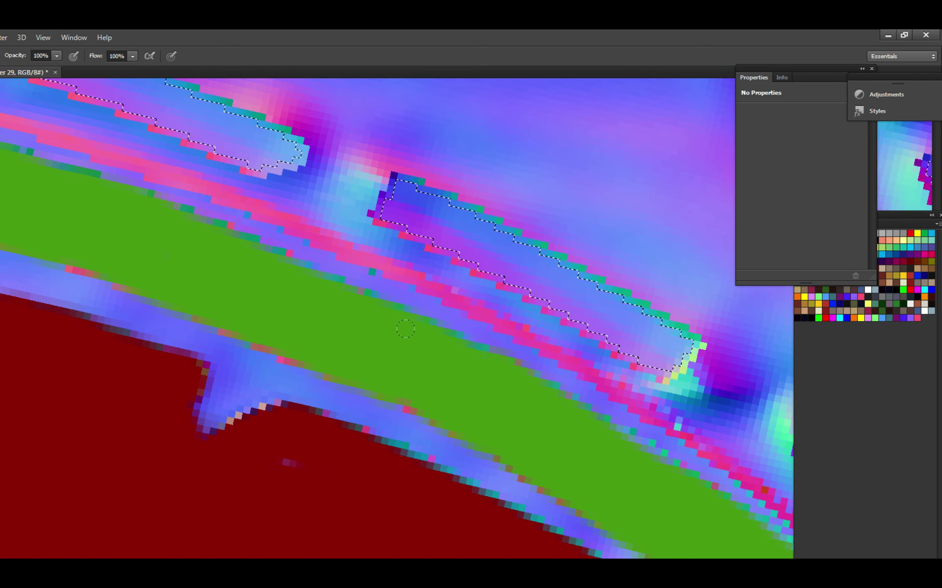
left_click_drag(496, 417, 371, 324)
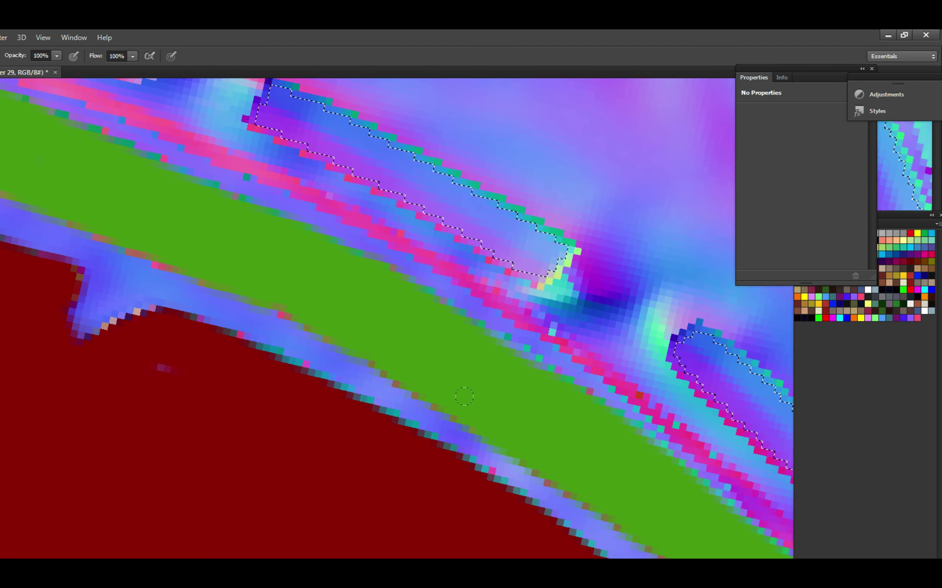
left_click_drag(525, 411, 500, 387)
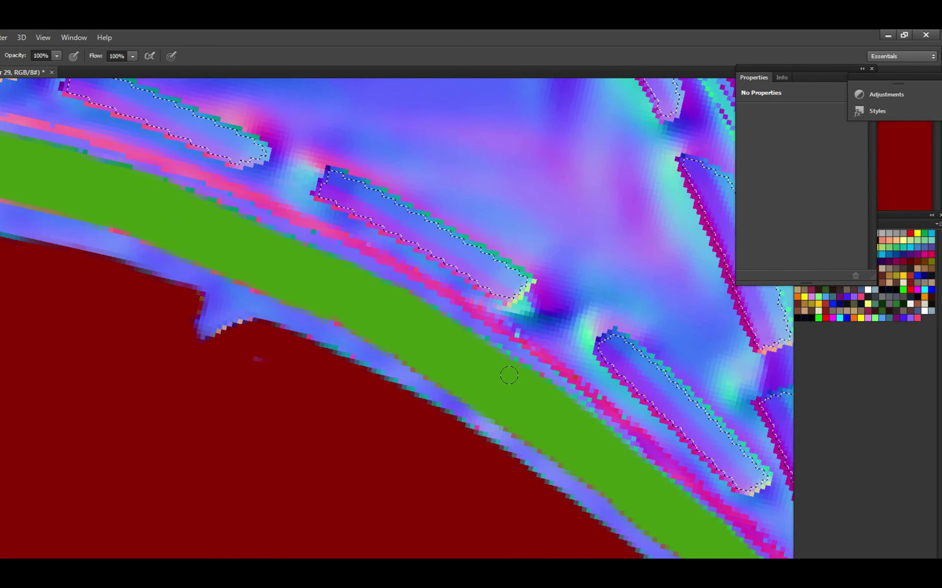
Touch up the green strip toward the pointed corner and save the document.
mouse_move(550, 429)
left_mouse_down()
mouse_move(362, 318)
mouse_move(370, 325)
left_mouse_up()
left_click_drag(510, 417, 404, 336)
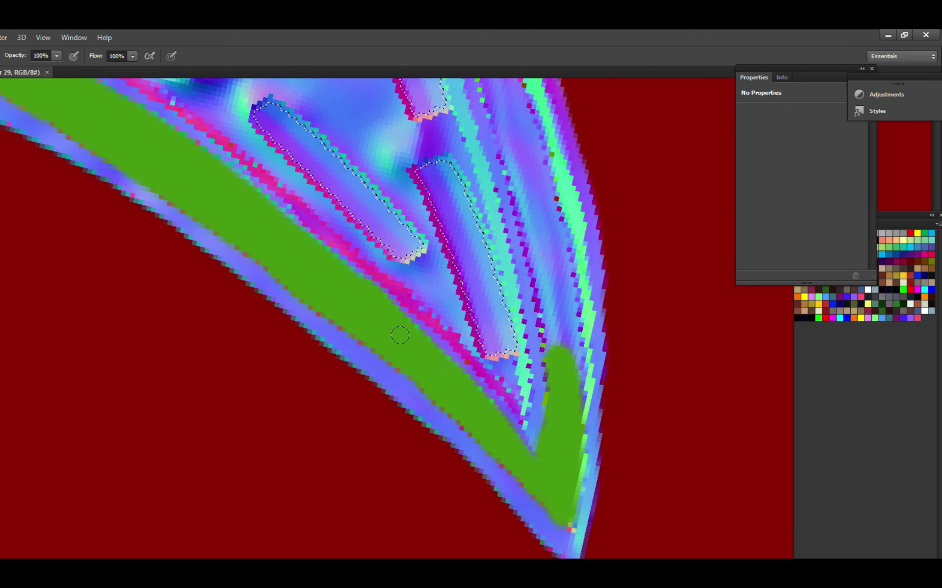
left_click_drag(524, 466, 560, 486)
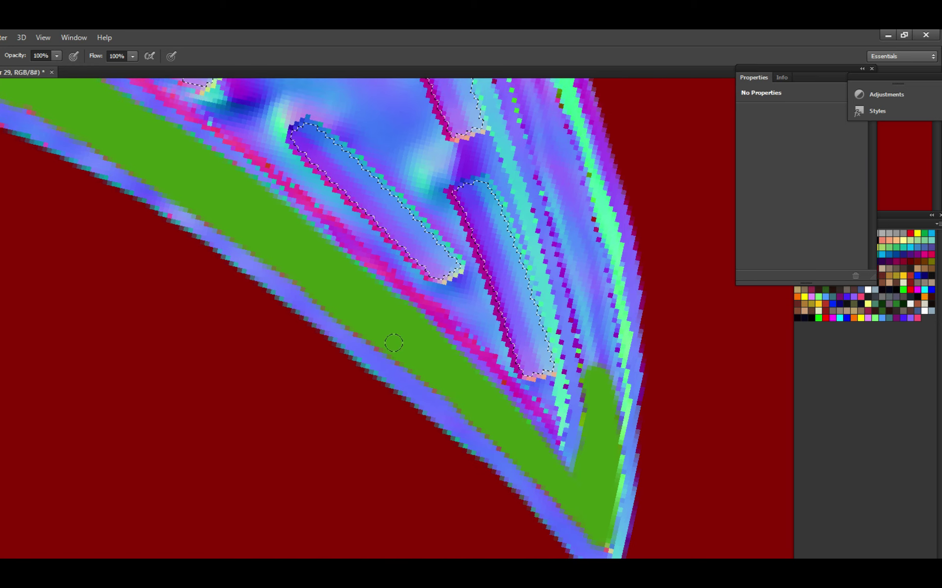
scroll(408, 332, "down", 1)
key("ctrl+s")
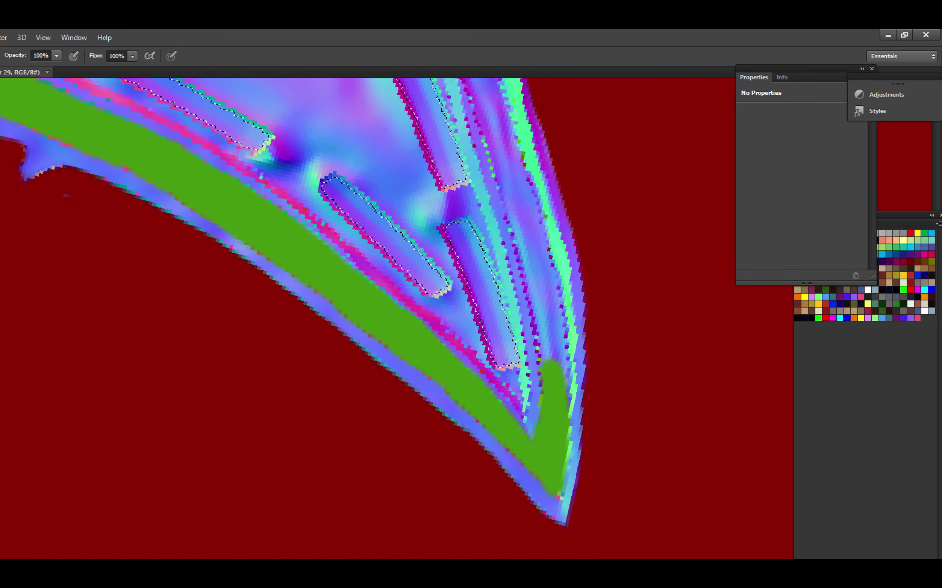
Rotate the canvas, extend the green strip from the pointed corner along the adjoining side's bright green edge, and save the document.
left_click_drag(521, 291, 457, 366)
key("r")
key("Escape")
key("b")
scroll(362, 368, "down", 5)
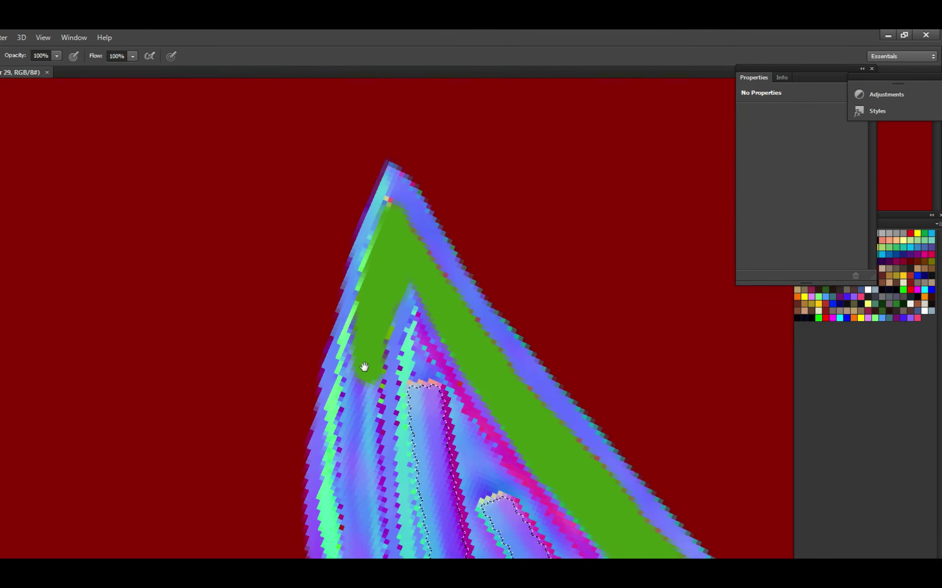
scroll(347, 324, "up", 2)
mouse_move(358, 427)
left_mouse_down()
mouse_move(364, 305)
mouse_move(365, 317)
mouse_move(382, 262)
left_mouse_up()
left_click_drag(413, 155, 397, 200)
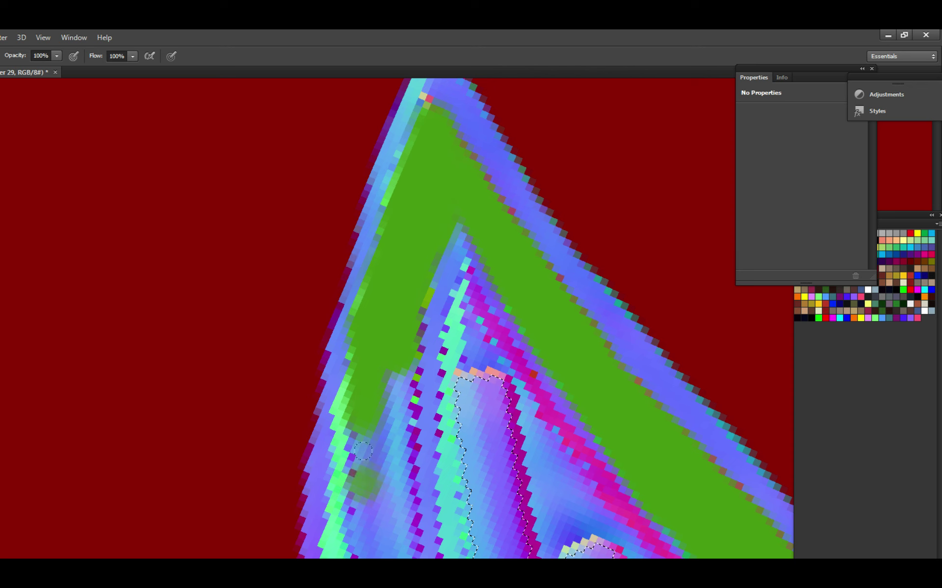
left_click_drag(370, 469, 369, 273)
mouse_move(368, 399)
left_mouse_down()
mouse_move(356, 456)
mouse_move(336, 412)
mouse_move(336, 339)
mouse_move(346, 267)
mouse_move(368, 368)
mouse_move(351, 331)
mouse_move(363, 269)
left_mouse_up()
key("ctrl+s")
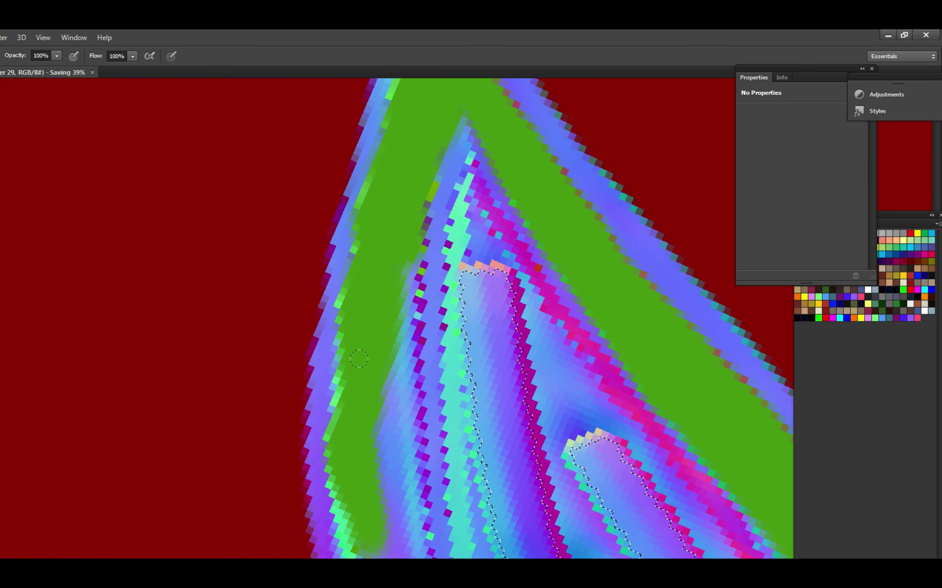
Extend and widen the green strip farther along the adjoining side, rotate the canvas to follow the curve, and save the document.
scroll(358, 359, "down", 3)
scroll(359, 359, "up", 3)
scroll(358, 392, "down", 2)
mouse_move(371, 486)
left_mouse_down()
mouse_move(345, 309)
mouse_move(354, 333)
mouse_move(340, 289)
mouse_move(358, 424)
mouse_move(377, 427)
left_mouse_up()
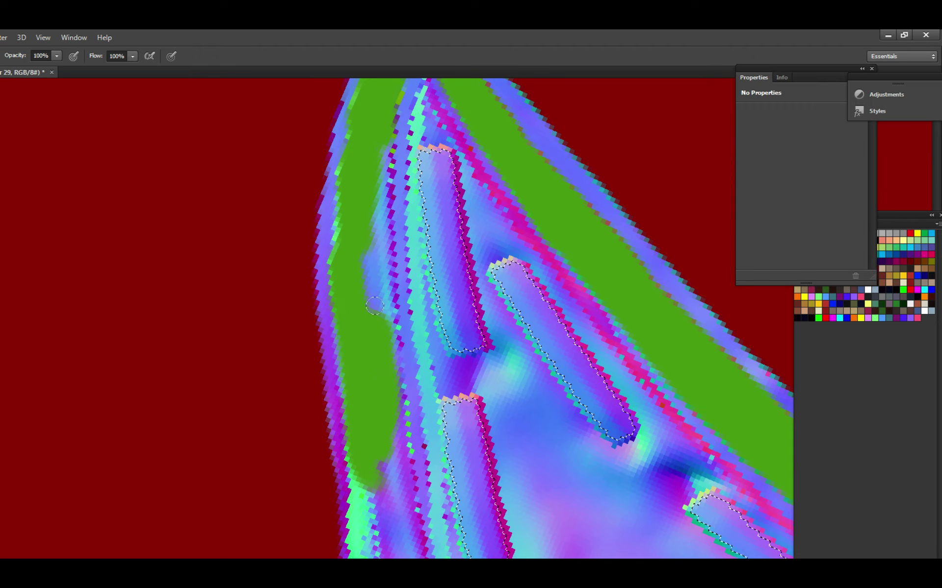
left_click_drag(374, 306, 350, 334)
key("r")
mouse_move(458, 183)
left_mouse_down()
mouse_move(511, 333)
mouse_move(452, 535)
left_mouse_up()
key("b")
left_click_drag(387, 386, 390, 342)
key("ctrl+s")
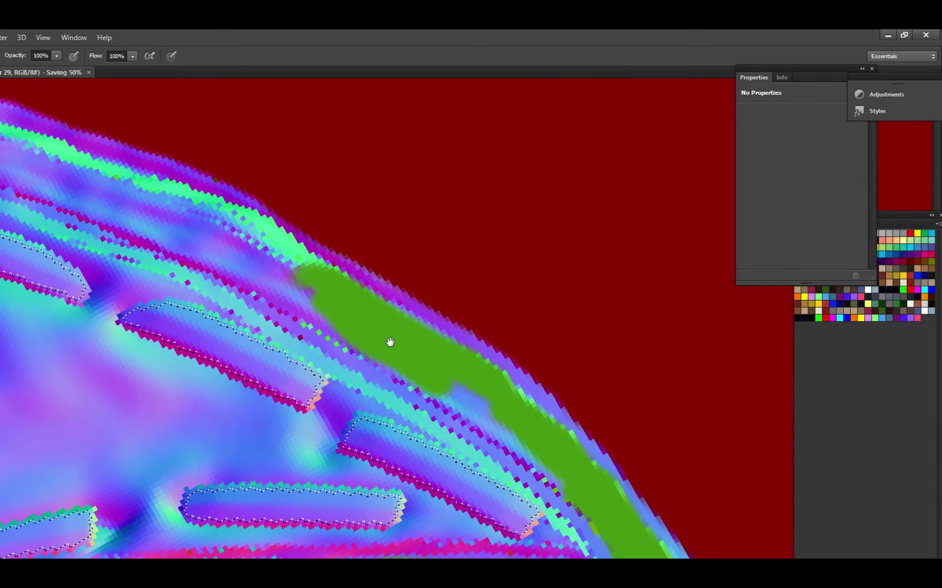
Fill the notch along the adjoining side's inner purple line to even the green strip's width, and save the document.
scroll(440, 370, "up", 3)
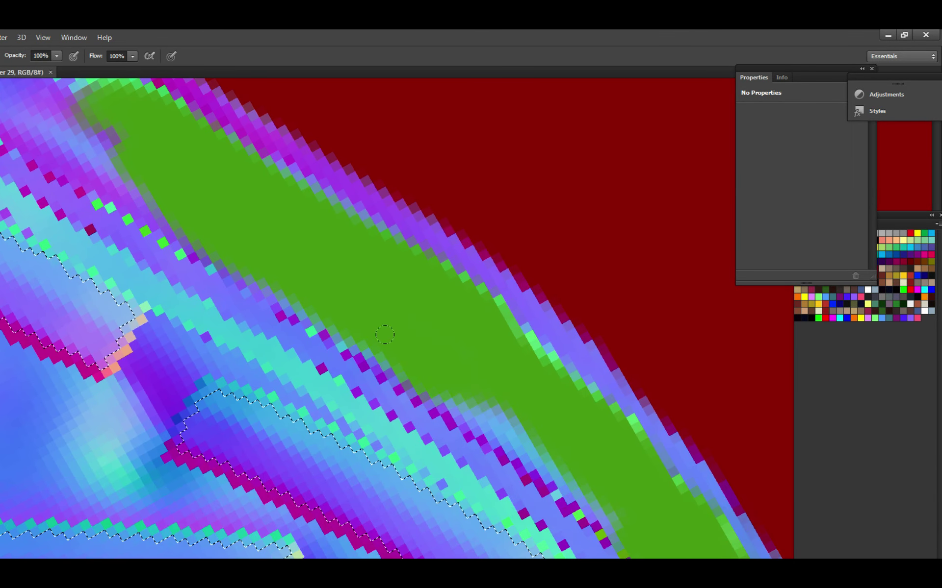
mouse_move(385, 335)
left_mouse_down()
mouse_move(490, 406)
mouse_move(539, 461)
left_mouse_up()
left_click_drag(539, 461, 454, 370)
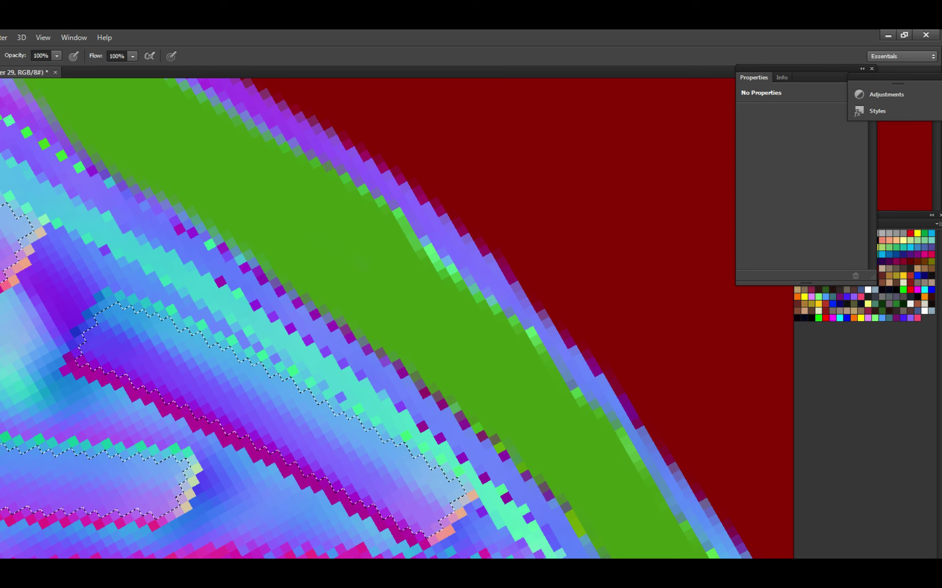
left_click_drag(390, 355, 488, 399)
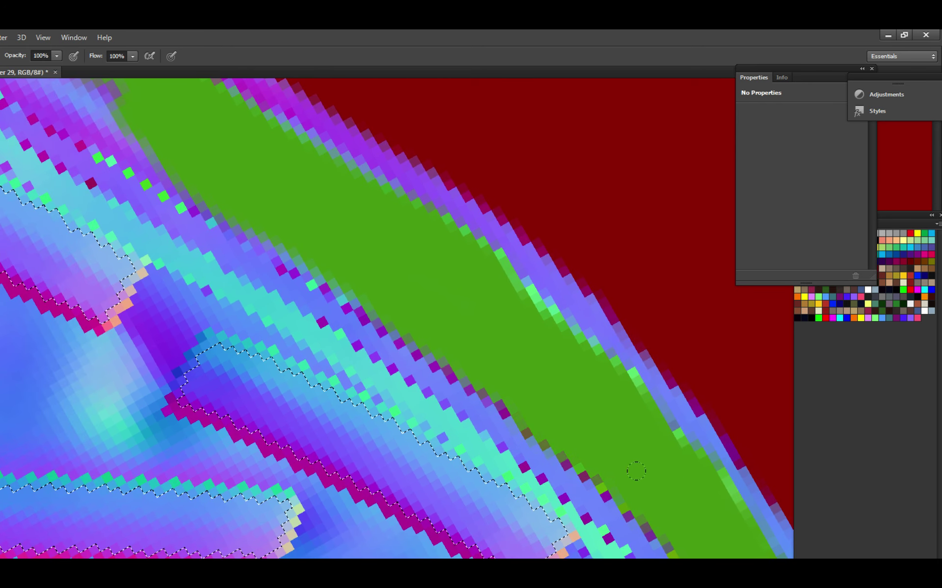
left_click_drag(426, 373, 389, 367)
key("ctrl+s")
mouse_move(492, 418)
left_mouse_down()
mouse_move(461, 405)
mouse_move(471, 379)
mouse_move(483, 419)
left_mouse_up()
left_click_drag(473, 461, 491, 468)
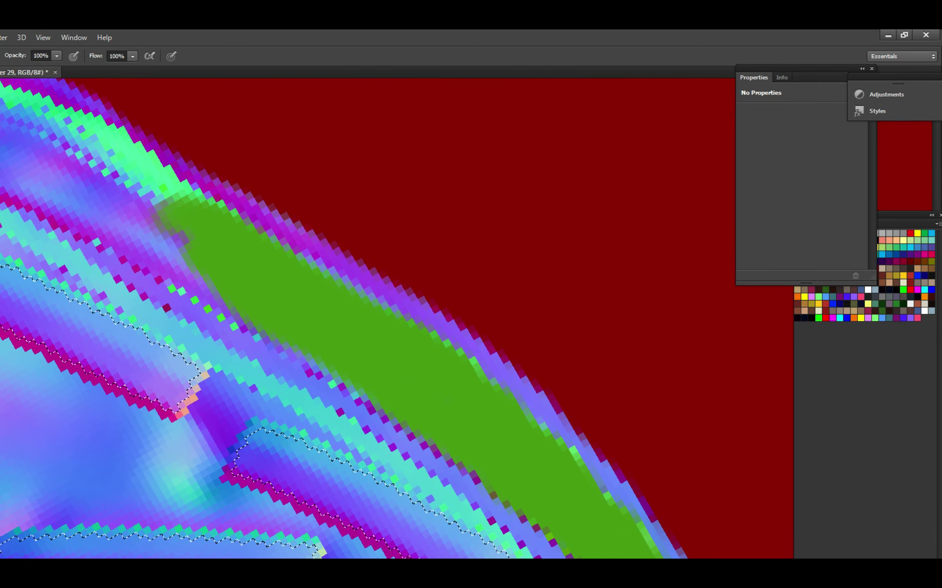
key("ctrl+s")
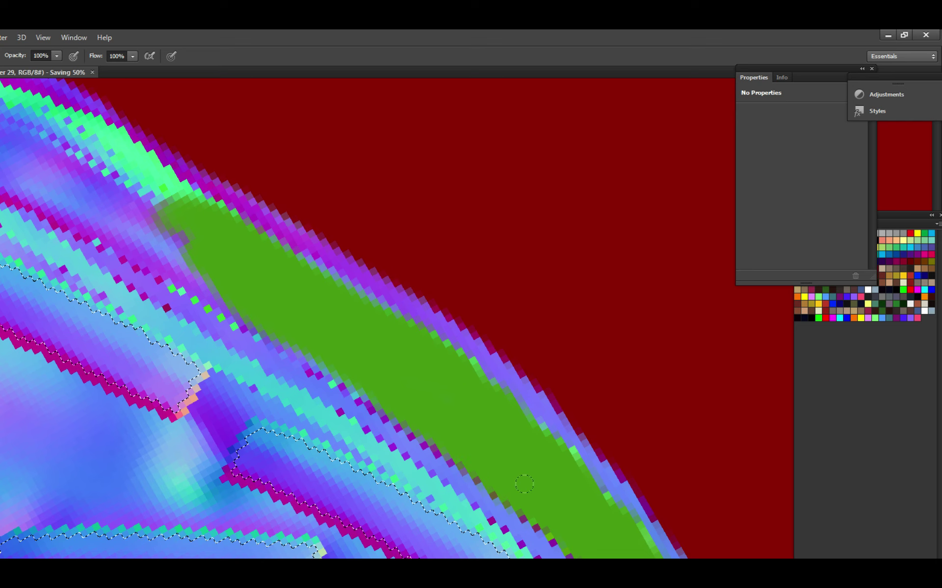
Touch up the green strip's edges between the pointed corner and its unfinished end, and save the document.
left_click_drag(562, 515, 521, 486)
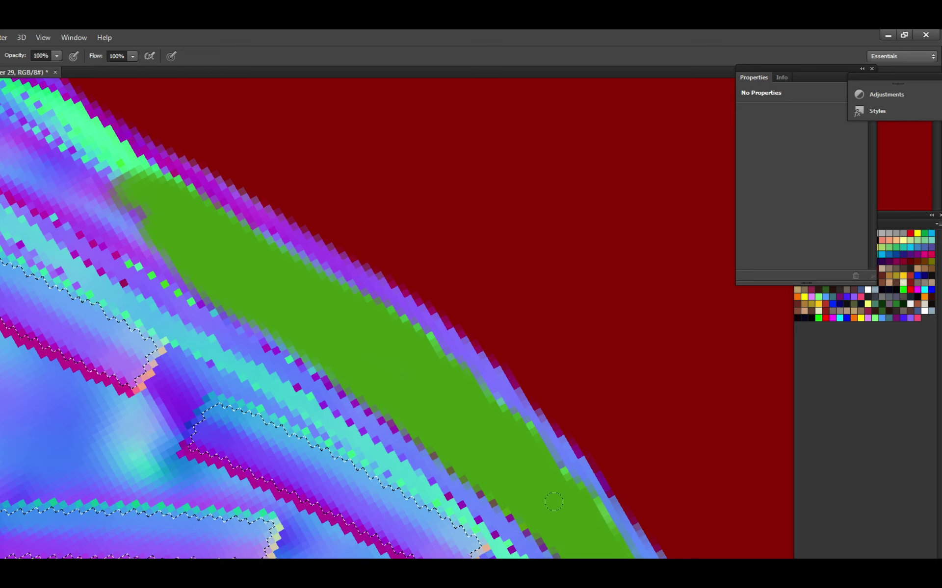
left_click_drag(584, 540, 517, 510)
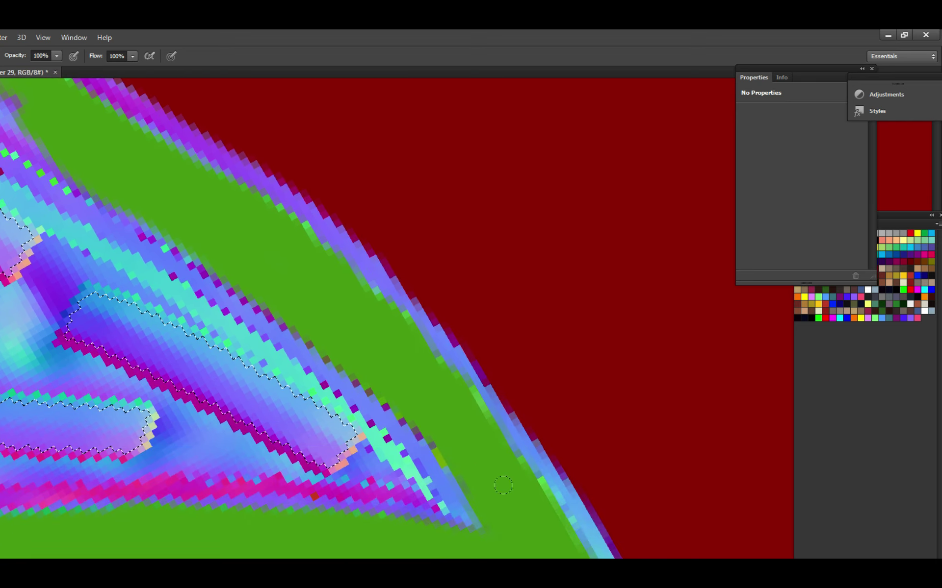
mouse_move(500, 558)
left_mouse_down()
mouse_move(546, 558)
mouse_move(563, 515)
mouse_move(510, 459)
mouse_move(556, 466)
mouse_move(584, 508)
mouse_move(602, 488)
mouse_move(645, 527)
left_mouse_up()
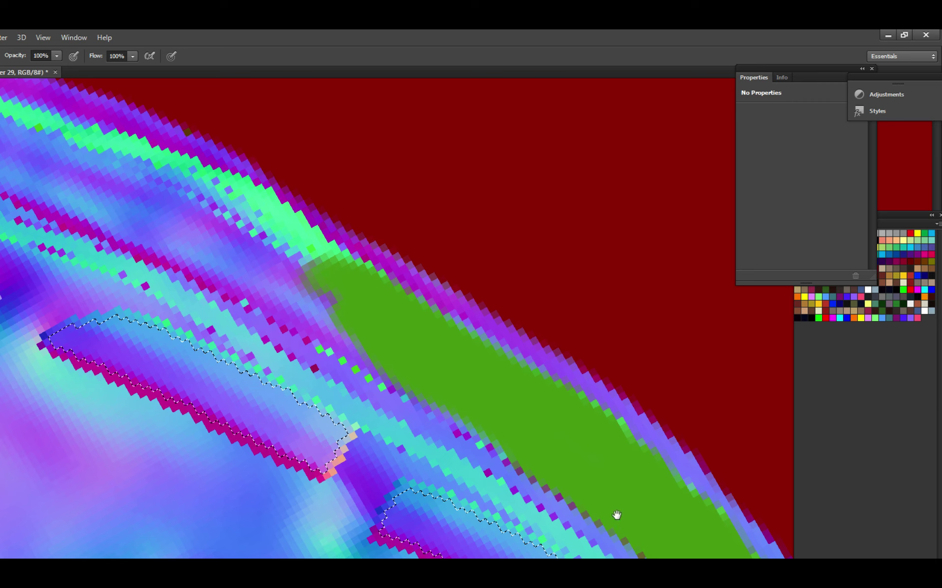
left_click_drag(415, 393, 484, 448)
key("ctrl+s")
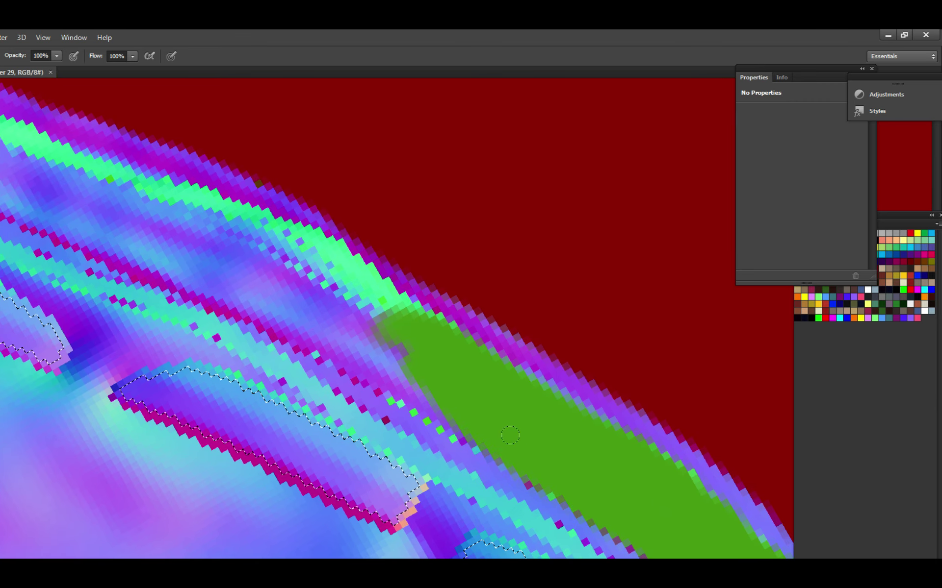
Paint the squared end of the green strip where the adjoining side meets the pink area, and save the document.
mouse_move(510, 435)
left_mouse_down()
mouse_move(534, 462)
mouse_move(464, 408)
mouse_move(456, 429)
mouse_move(554, 470)
mouse_move(521, 455)
mouse_move(608, 516)
left_mouse_up()
mouse_move(29, 235)
left_mouse_down()
mouse_move(39, 255)
mouse_move(424, 434)
left_mouse_up()
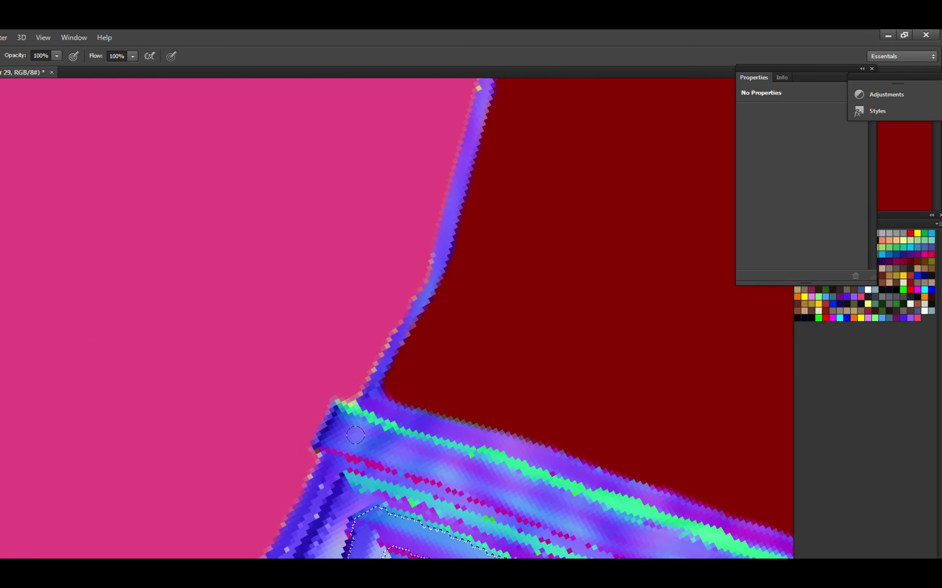
mouse_move(356, 434)
left_mouse_down()
mouse_move(314, 433)
mouse_move(331, 407)
mouse_move(349, 409)
mouse_move(378, 442)
left_mouse_up()
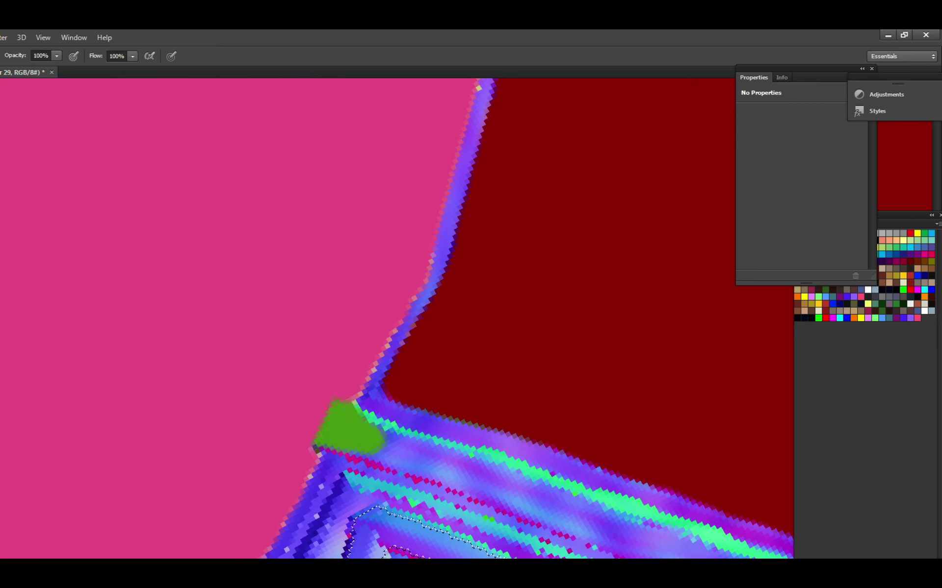
left_click(366, 442)
key("ctrl+s")
Extend the green strip from the squared end along the trim to join the existing strip, and save the document.
left_click_drag(378, 446, 417, 457)
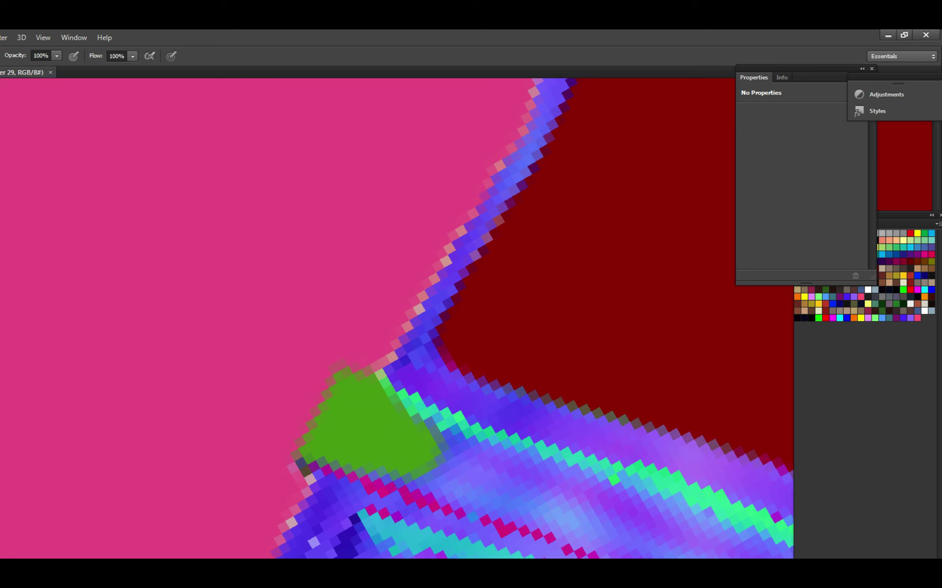
left_click(402, 454)
mouse_move(370, 423)
left_mouse_down()
mouse_move(416, 458)
mouse_move(343, 520)
mouse_move(265, 490)
mouse_move(400, 440)
mouse_move(540, 495)
mouse_move(470, 484)
mouse_move(574, 525)
mouse_move(500, 491)
left_mouse_up()
scroll(426, 463, "down", 5)
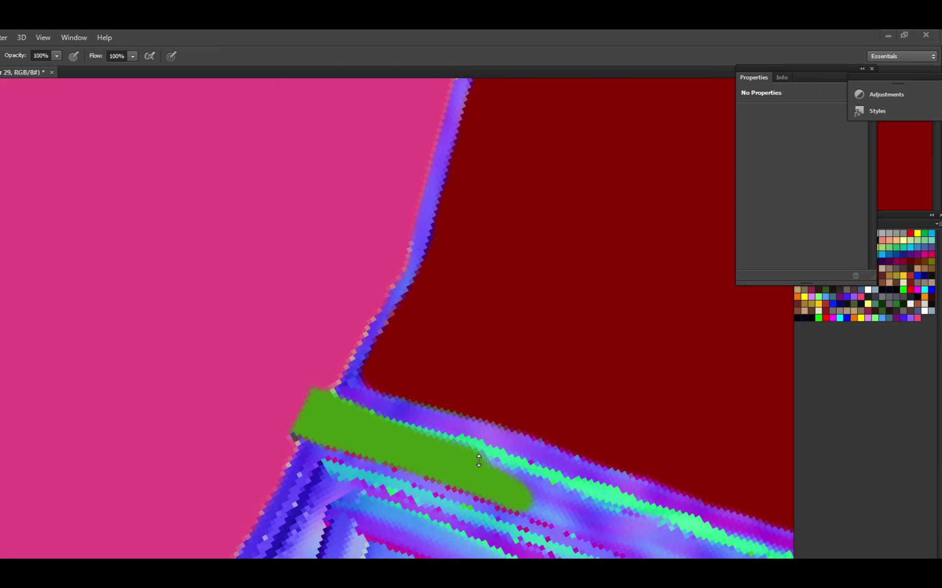
mouse_move(564, 509)
left_mouse_down()
mouse_move(481, 479)
mouse_move(553, 514)
mouse_move(590, 519)
mouse_move(449, 456)
mouse_move(631, 549)
mouse_move(608, 510)
mouse_move(395, 421)
left_mouse_up()
key("ctrl+s")
key("ctrl+s")
left_click_drag(509, 486, 497, 478)
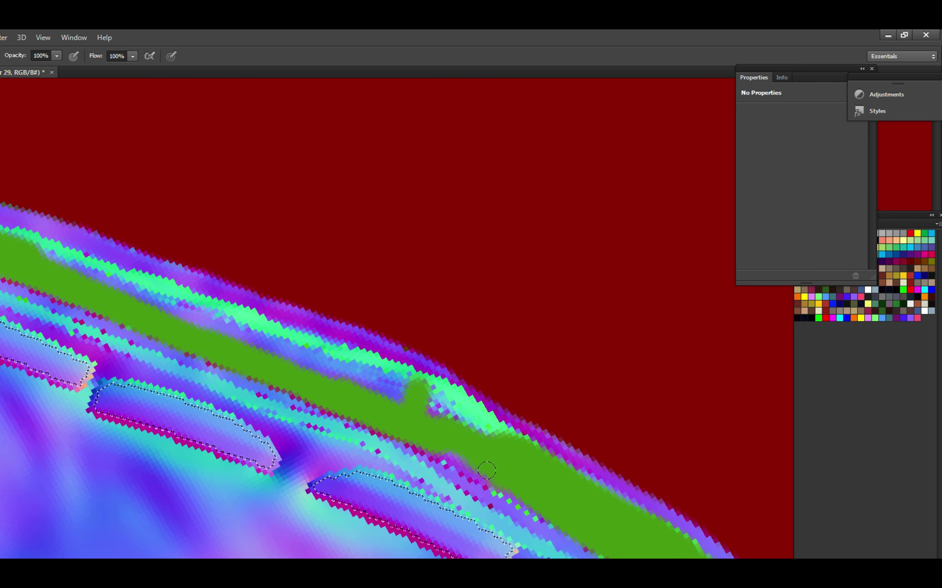
Widen the newly joined green strip outward to the trim's bright green edge, filling the gaps back to the squared end.
left_click_drag(602, 540, 489, 464)
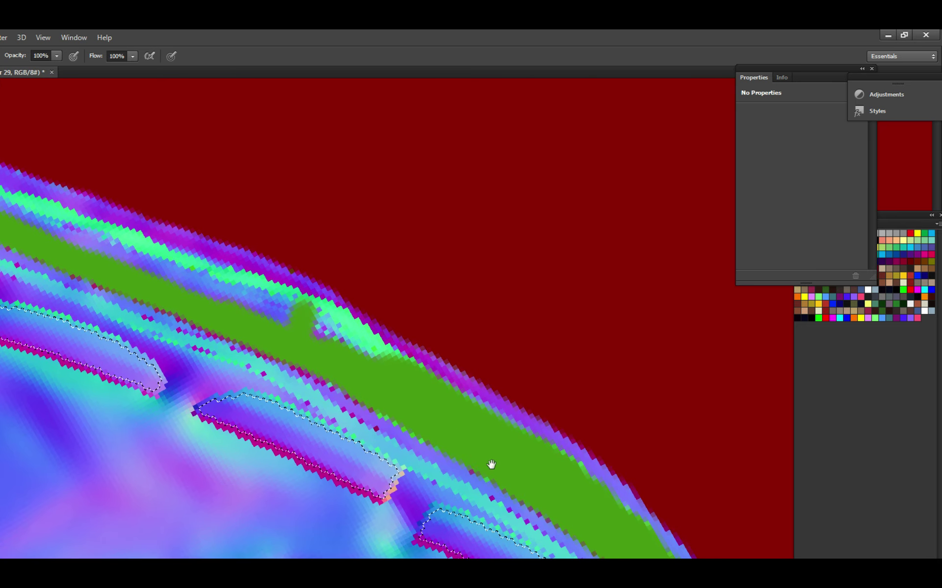
left_click_drag(370, 395, 544, 468)
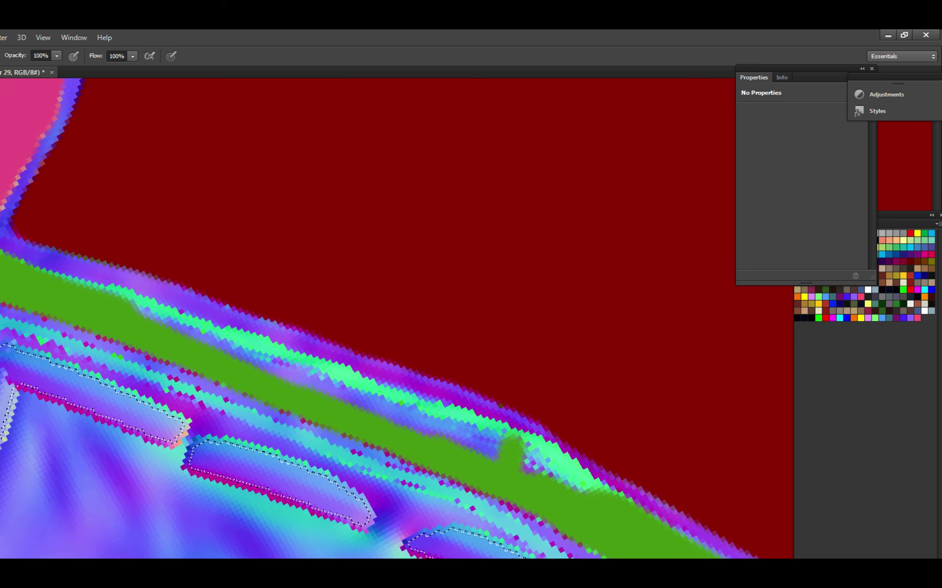
key("ctrl+minus")
key("ctrl+minus")
key("ctrl+minus")
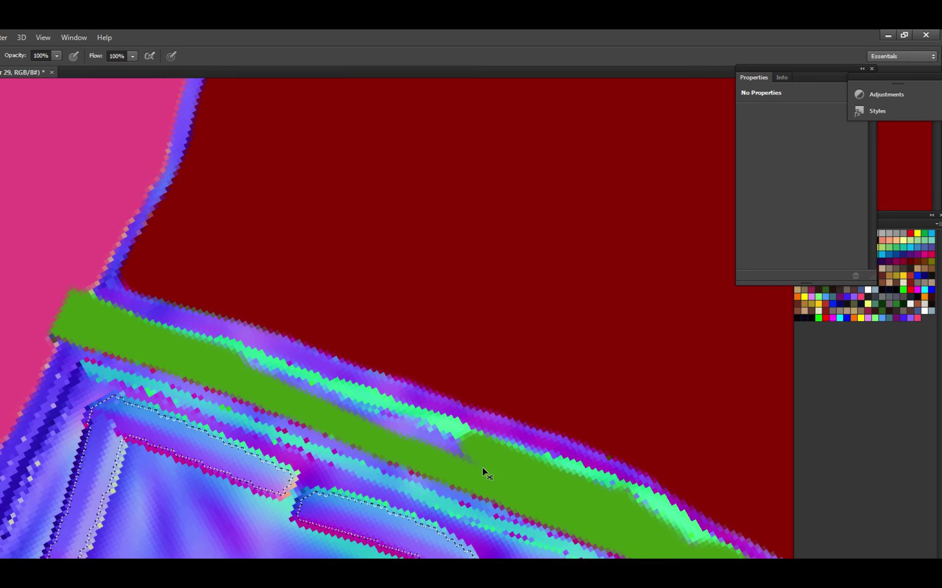
left_click_drag(458, 456, 511, 489)
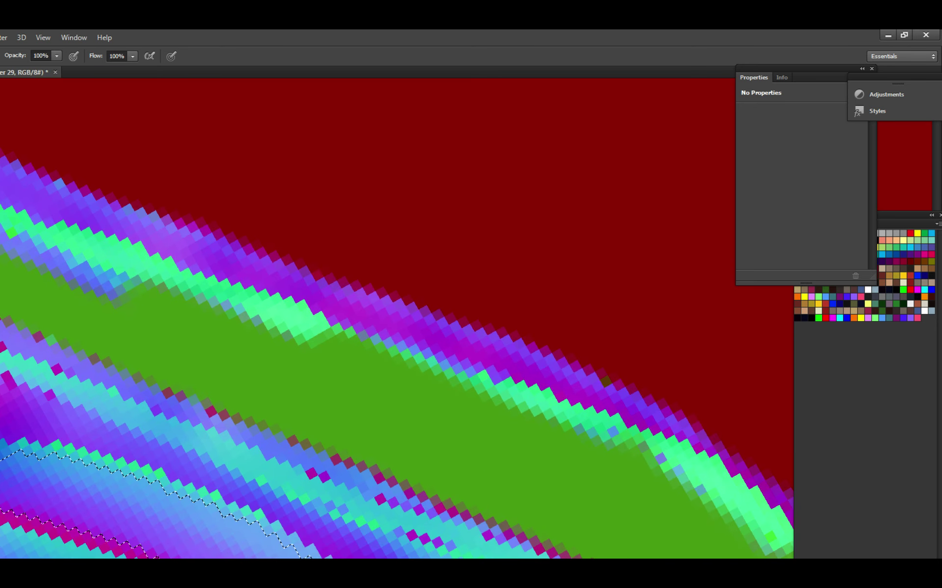
scroll(489, 481, "down", 4)
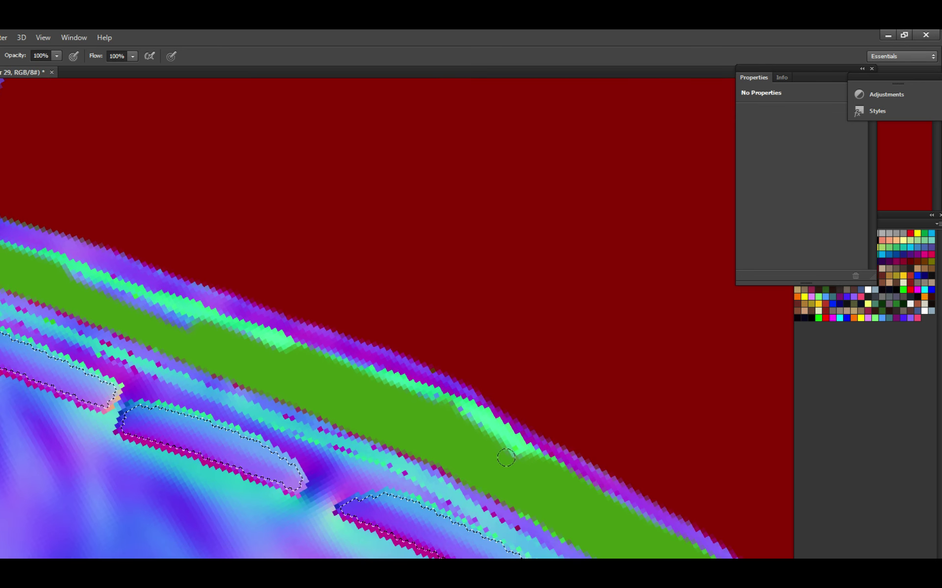
mouse_move(389, 385)
left_mouse_down()
mouse_move(328, 383)
mouse_move(467, 475)
mouse_move(306, 409)
left_mouse_up()
mouse_move(377, 443)
left_mouse_down()
mouse_move(421, 475)
mouse_move(467, 482)
left_mouse_up()
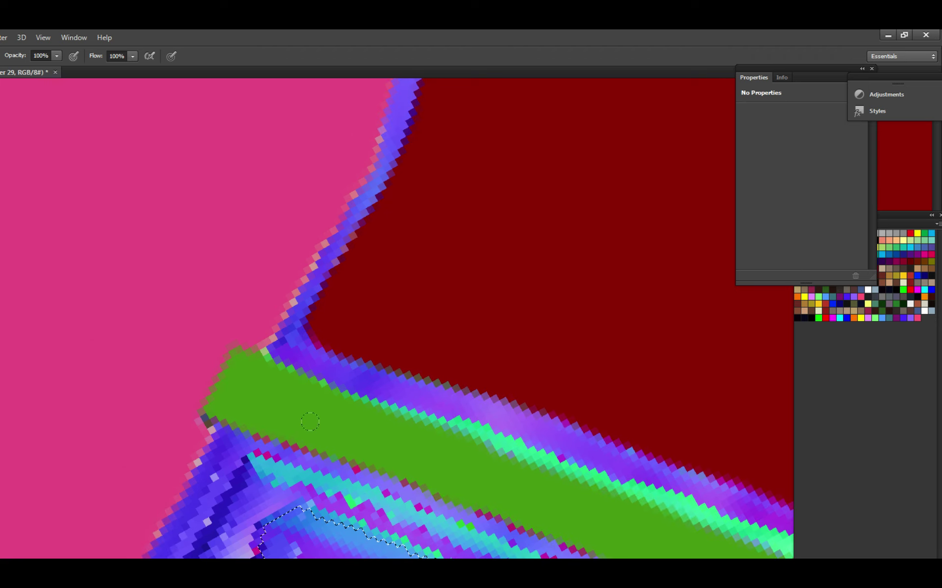
left_click_drag(285, 412, 359, 466)
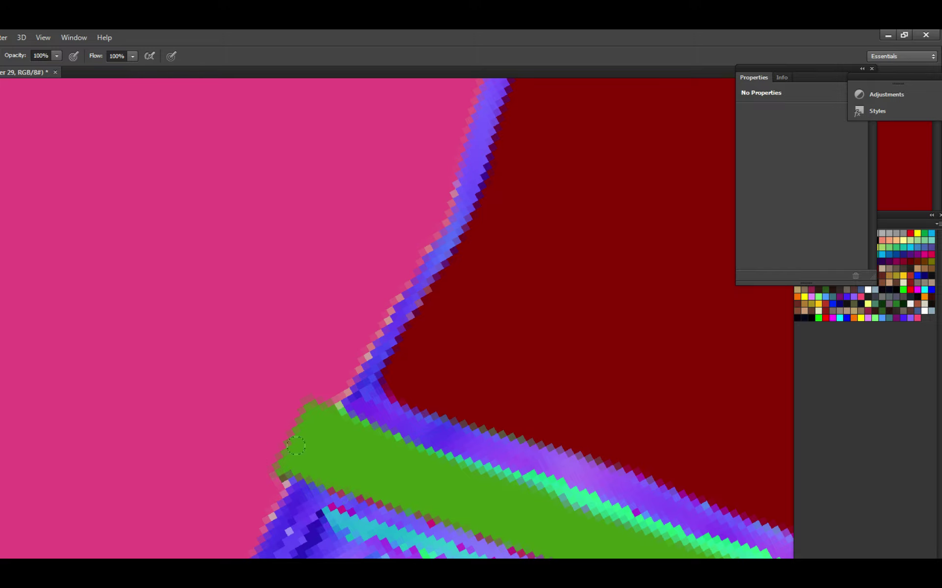
Rotate the canvas and cover the remaining bright green areas along the joined strip's outer edge.
key("r")
mouse_move(492, 342)
left_mouse_down()
mouse_move(549, 404)
mouse_move(107, 538)
mouse_move(536, 467)
mouse_move(403, 410)
mouse_move(393, 366)
mouse_move(492, 381)
mouse_move(591, 374)
left_mouse_up()
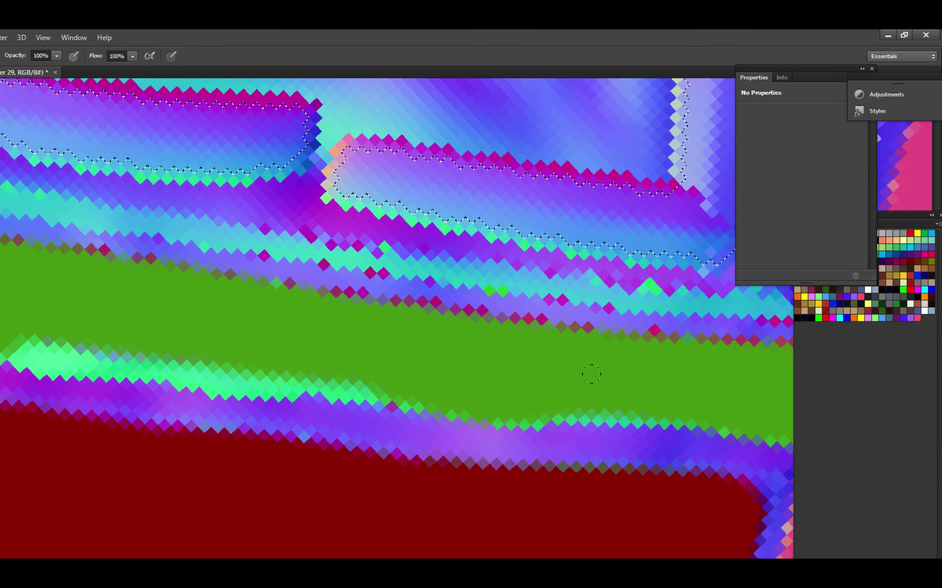
mouse_move(302, 363)
left_mouse_down()
mouse_move(569, 425)
mouse_move(359, 387)
mouse_move(267, 385)
mouse_move(284, 399)
mouse_move(668, 431)
left_mouse_up()
scroll(428, 381, "left", 10)
scroll(428, 381, "up", 2)
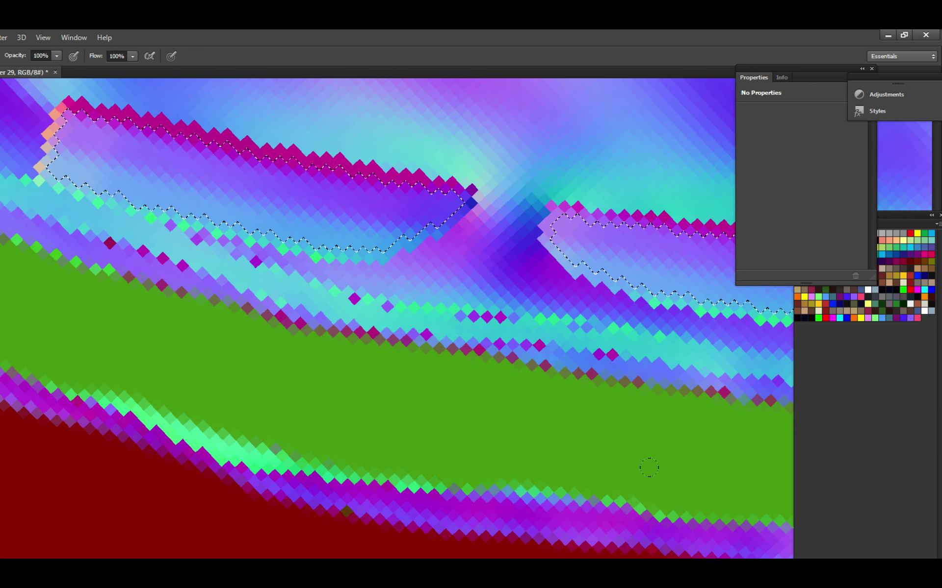
scroll(333, 407, "left", 5)
scroll(333, 406, "up", 1)
mouse_move(454, 496)
left_mouse_down()
mouse_move(304, 431)
mouse_move(238, 419)
mouse_move(358, 466)
mouse_move(324, 461)
mouse_move(445, 463)
mouse_move(520, 503)
mouse_move(588, 516)
left_mouse_up()
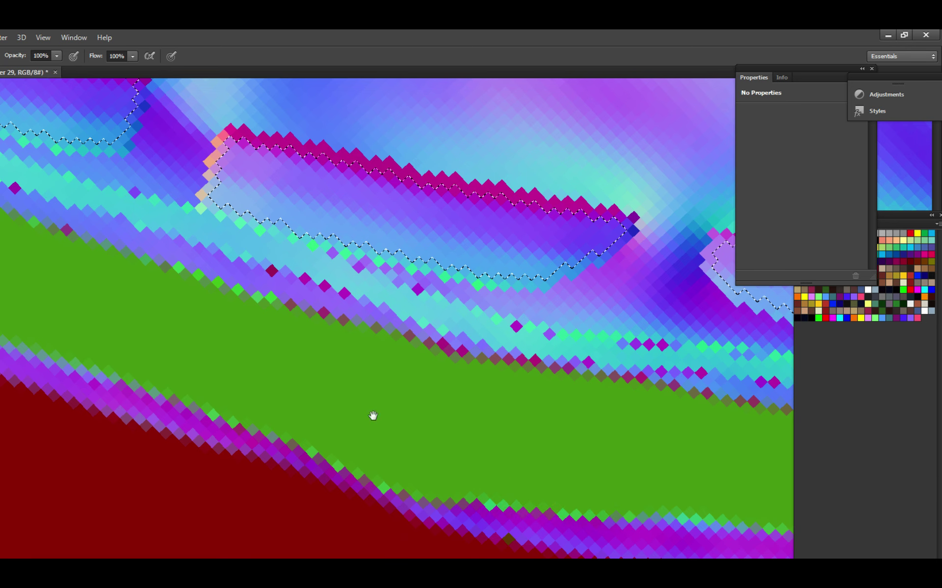
Touch up the green strip's inner edge beside the selected stitches, and save the document.
scroll(472, 441, "left", 7)
scroll(472, 441, "up", 3)
scroll(554, 455, "right", 6)
scroll(554, 455, "down", 1)
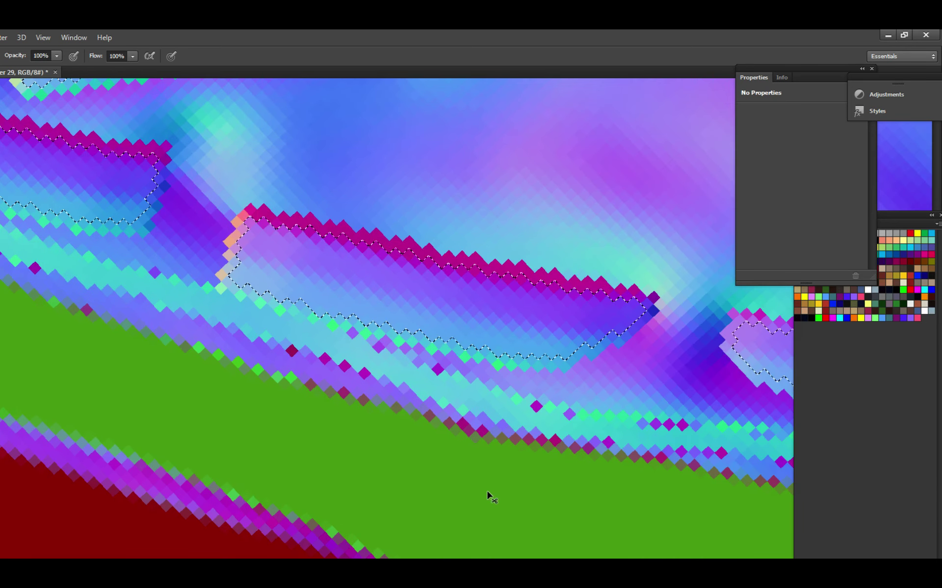
key("ctrl+s")
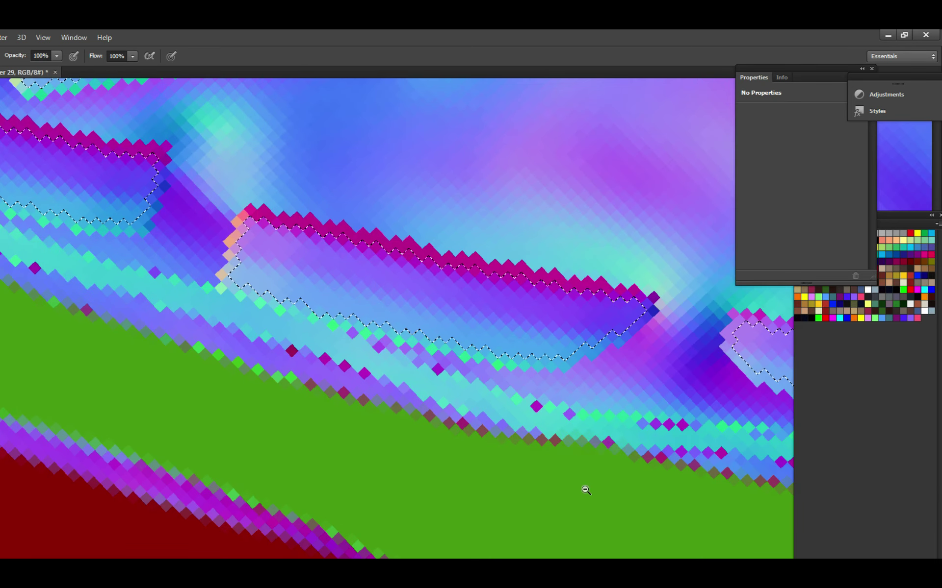
scroll(610, 501, "down", 5)
scroll(440, 481, "up", 3)
left_click_drag(534, 517, 460, 502)
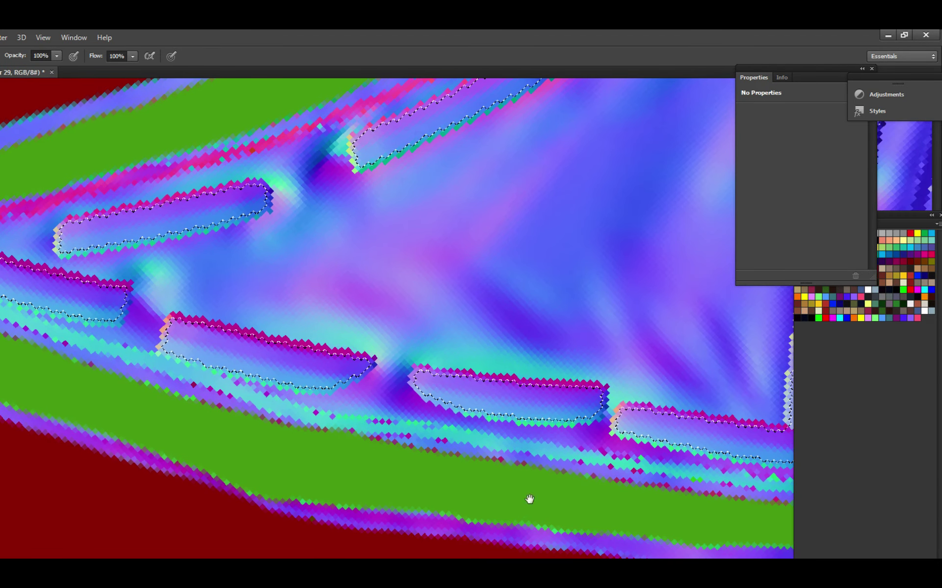
scroll(530, 498, "right", 4)
scroll(530, 498, "down", 1)
key("ctrl+s")
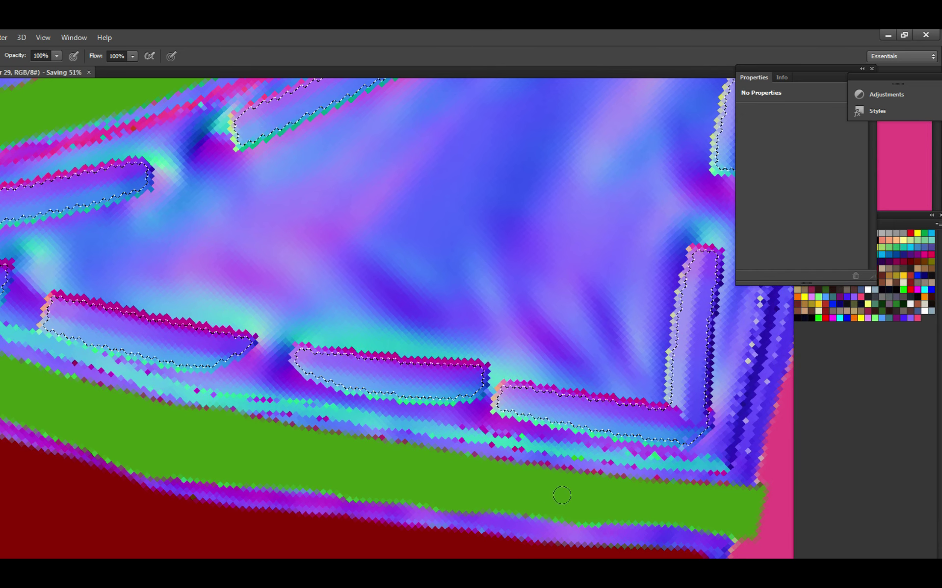
Inspect the completed green strip and the whole texture, and locate the matching flap whose trim is still unpainted.
scroll(585, 505, "down", 3)
scroll(498, 490, "up", 3)
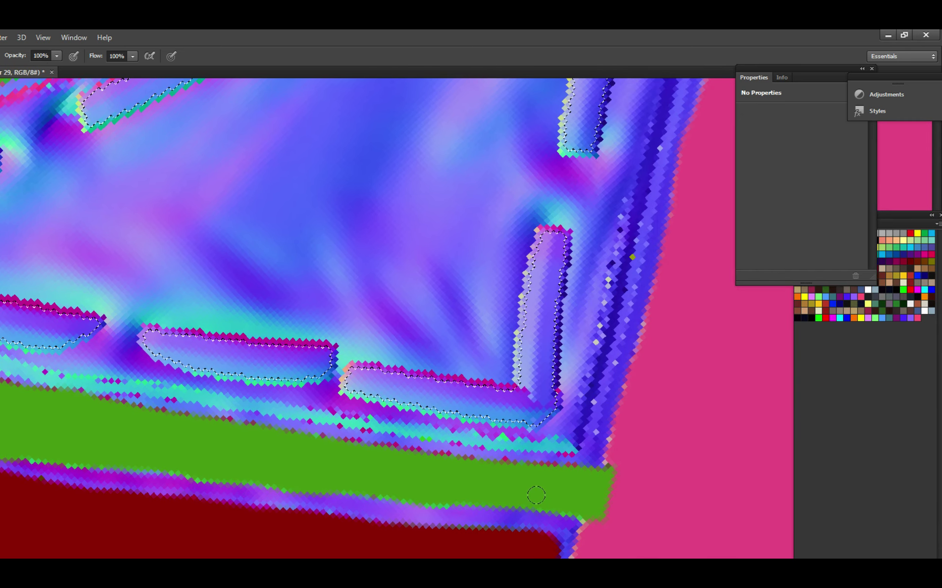
scroll(493, 493, "down", 4)
scroll(239, 349, "up", 4)
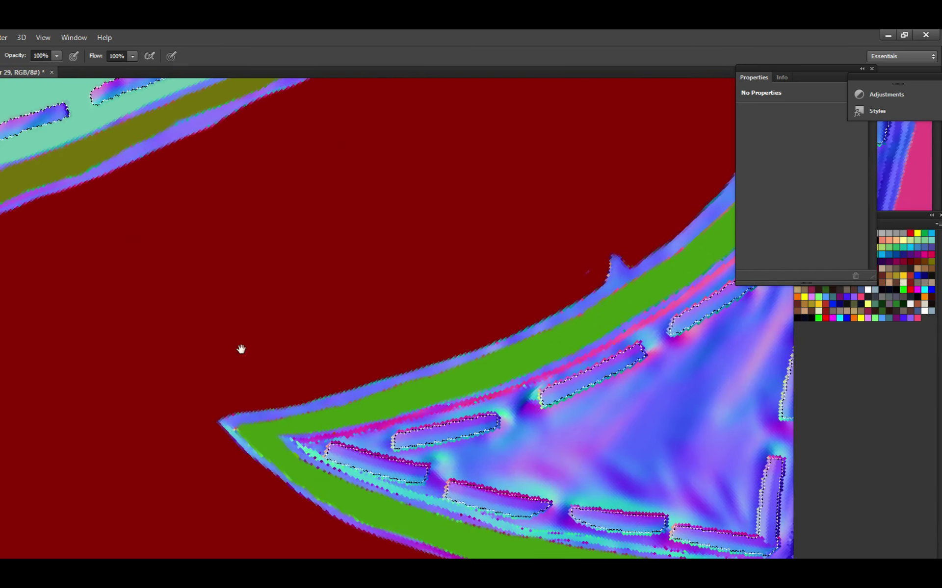
scroll(390, 480, "down", 5)
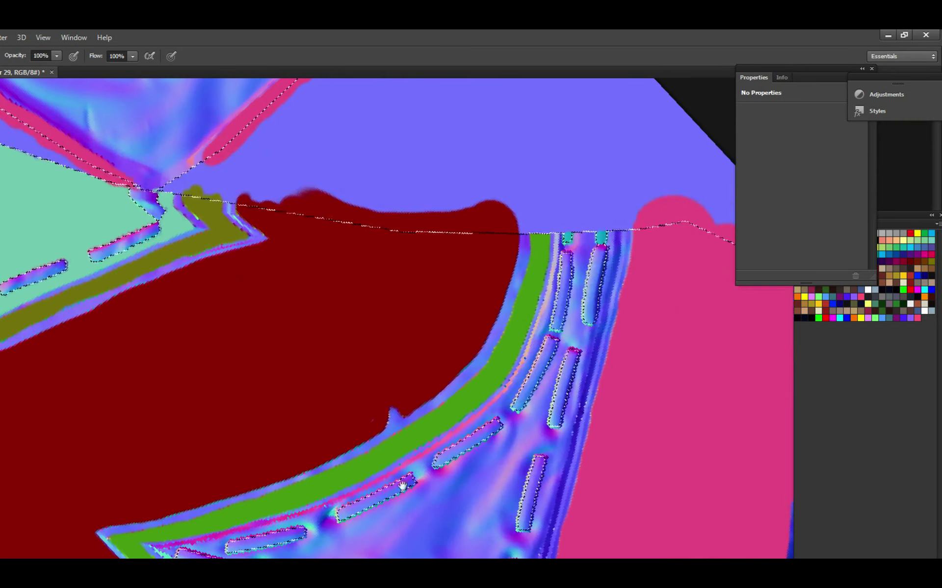
scroll(488, 427, "down", 4)
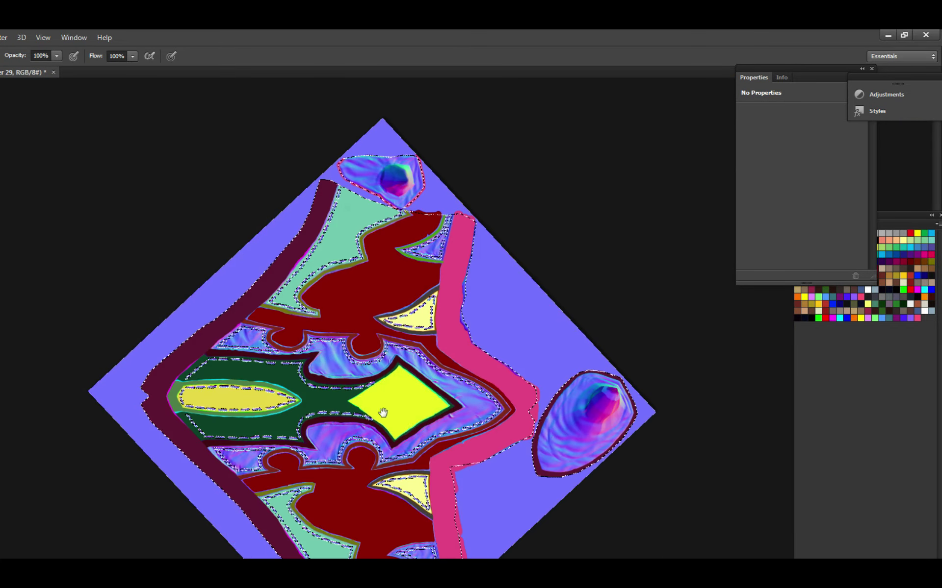
scroll(405, 468, "up", 3)
scroll(405, 468, "up", 6)
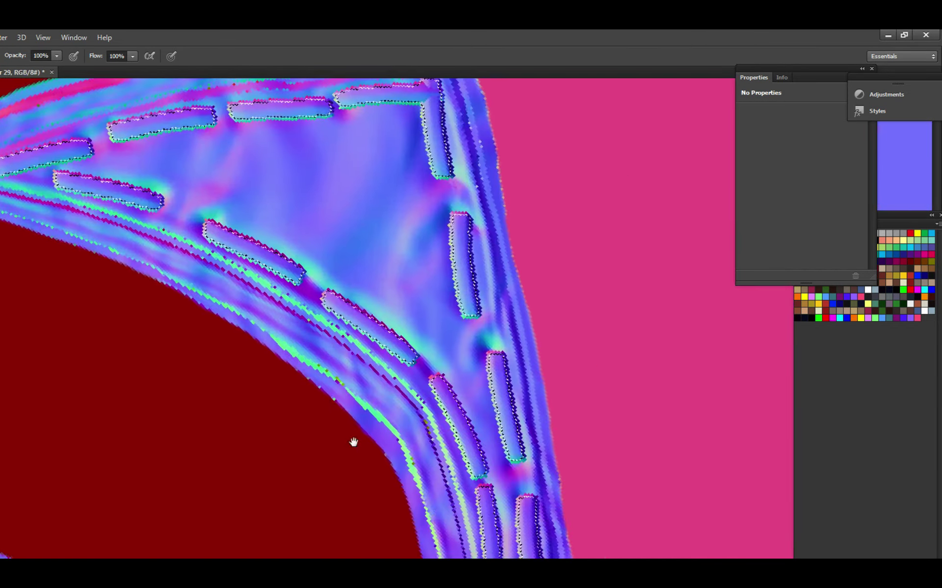
scroll(442, 500, "down", 2)
scroll(446, 471, "up", 4)
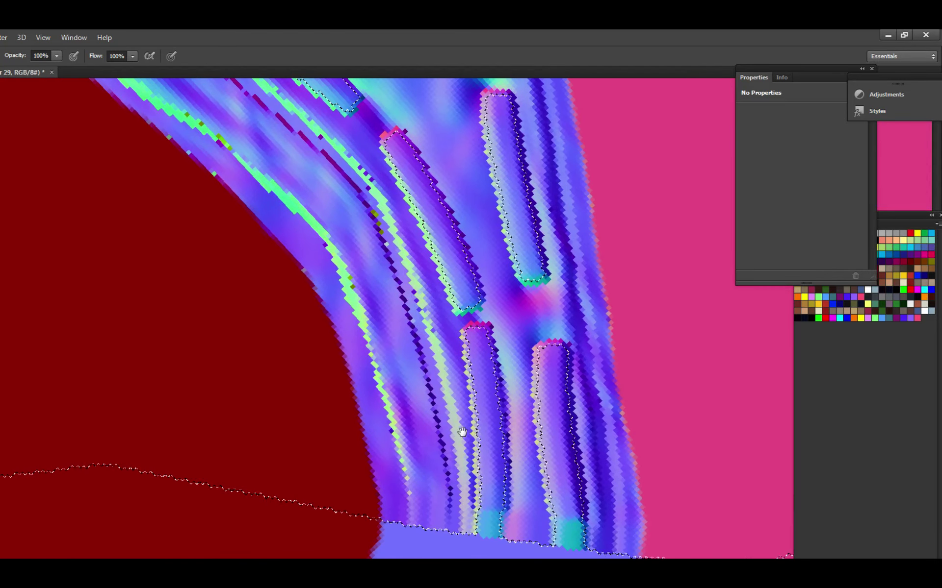
scroll(453, 448, "down", 3)
scroll(448, 391, "up", 2)
left_click_drag(506, 405, 524, 435)
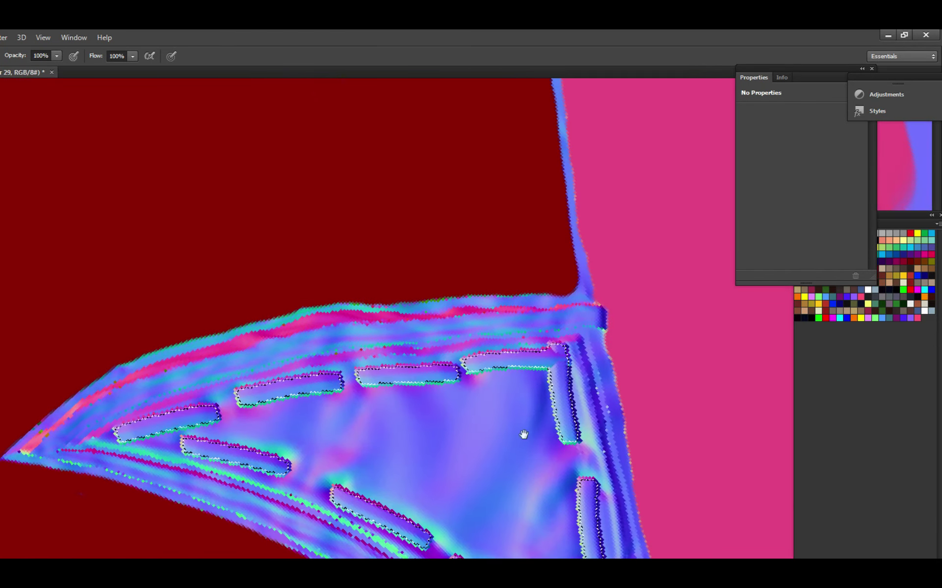
Start a green strip at the matching flap's squared end beside the pink area, extend it along the trim, and save the document.
scroll(623, 313, "up", 2)
scroll(622, 313, "down", 2)
scroll(567, 433, "up", 3)
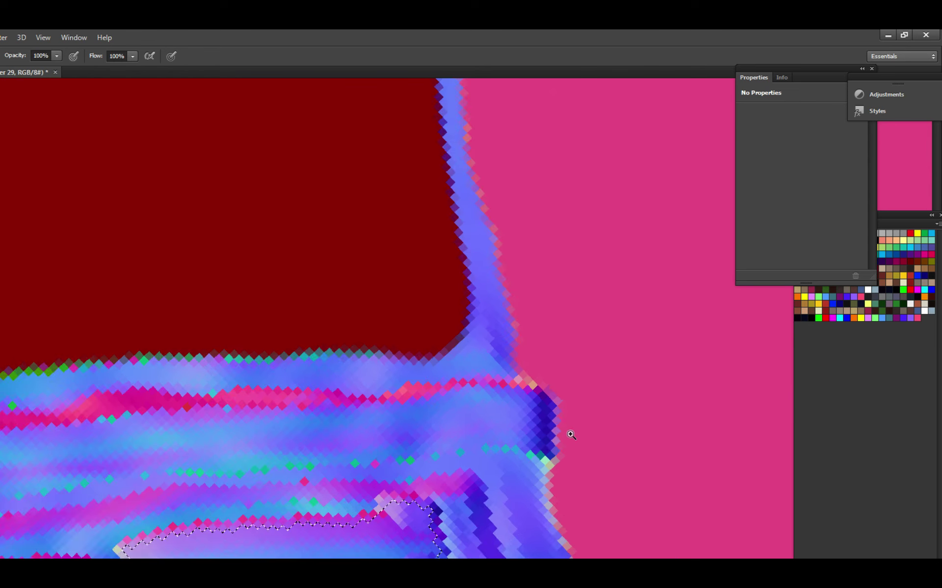
mouse_move(542, 473)
left_mouse_down()
mouse_move(524, 374)
mouse_move(309, 399)
mouse_move(468, 407)
mouse_move(531, 431)
left_mouse_up()
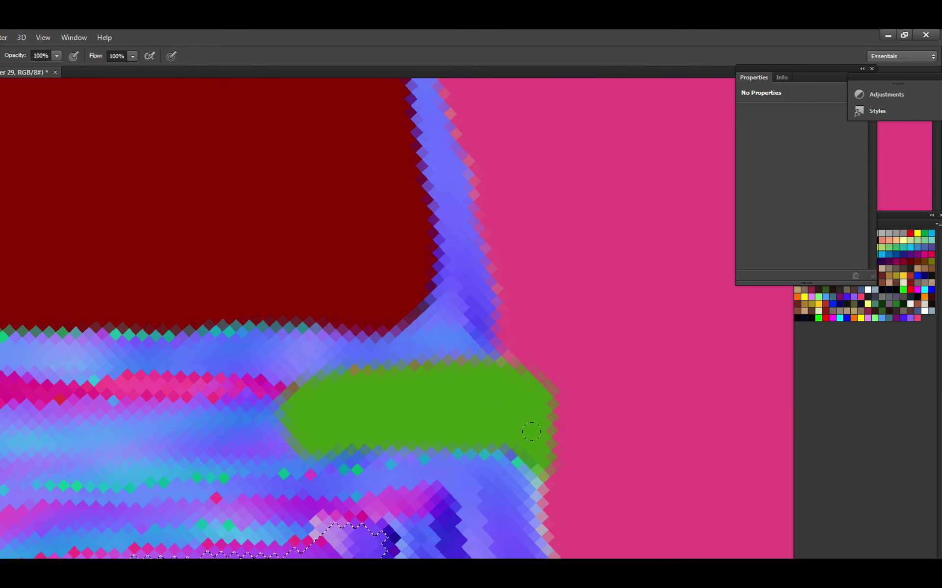
left_click_drag(444, 409, 313, 423)
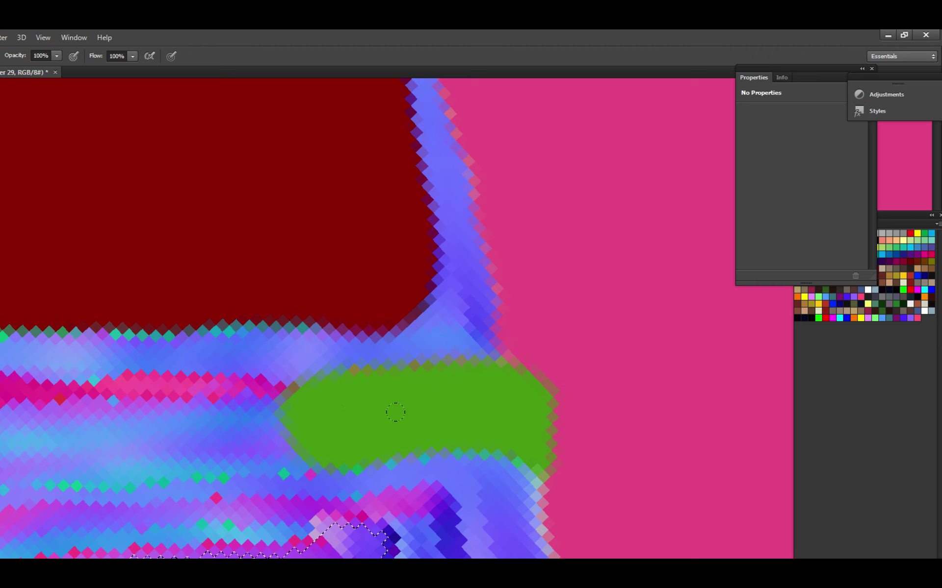
scroll(412, 429, "left", 5)
mouse_move(451, 429)
left_mouse_down()
mouse_move(323, 432)
mouse_move(420, 413)
mouse_move(374, 435)
mouse_move(377, 457)
left_mouse_up()
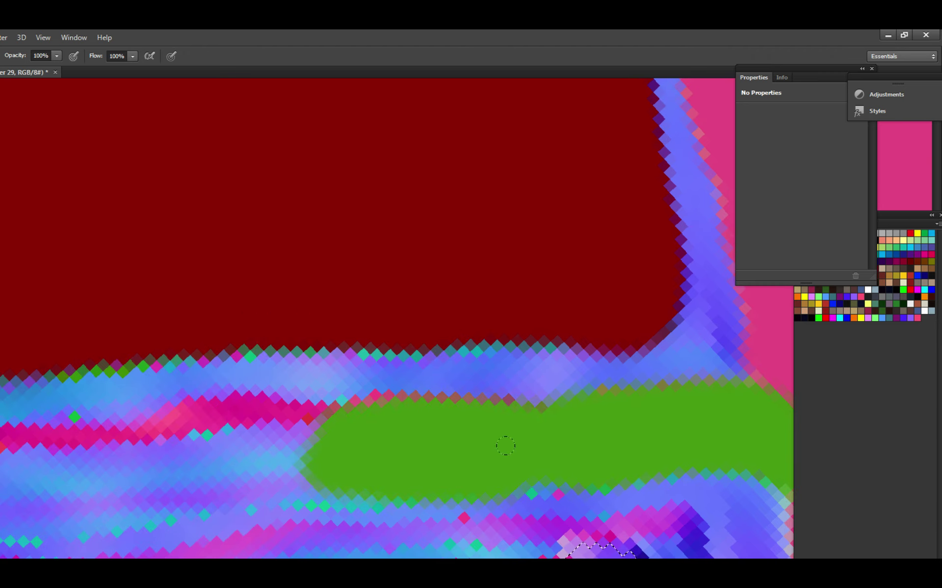
scroll(544, 443, "left", 7)
key("ctrl+s")
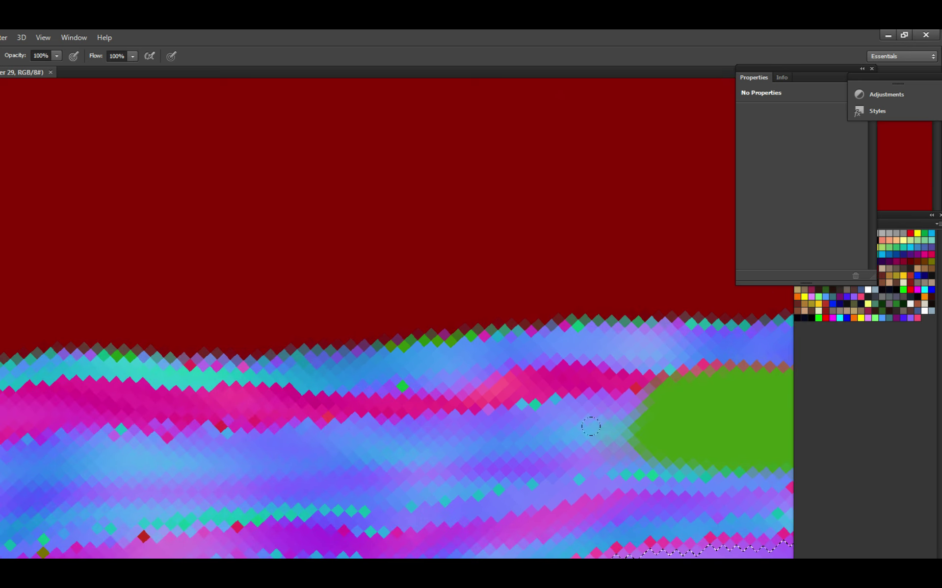
Extend the green strip along the trim from the flap's squared end toward the curve, and save the document.
mouse_move(618, 442)
left_mouse_down()
mouse_move(436, 425)
mouse_move(574, 375)
mouse_move(626, 412)
left_mouse_up()
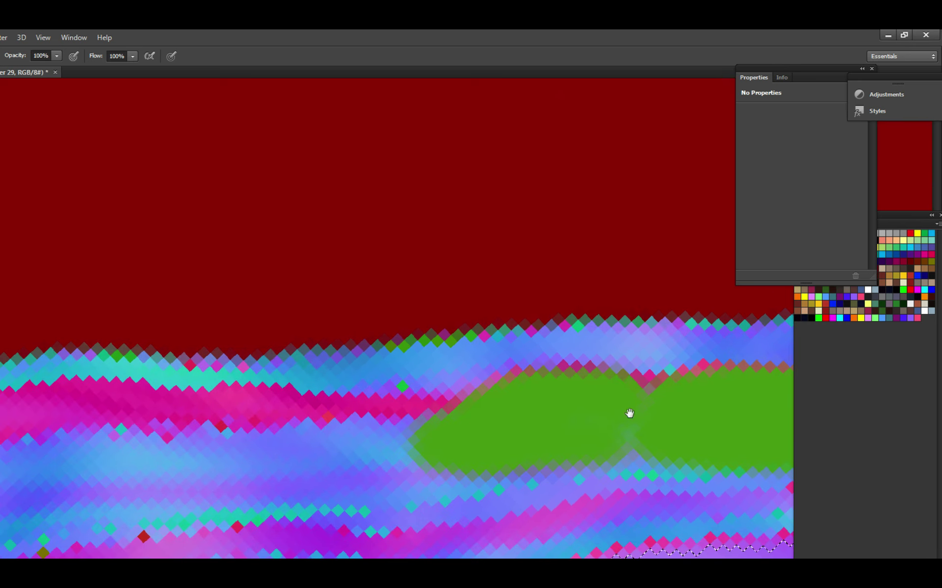
scroll(626, 412, "right", 3)
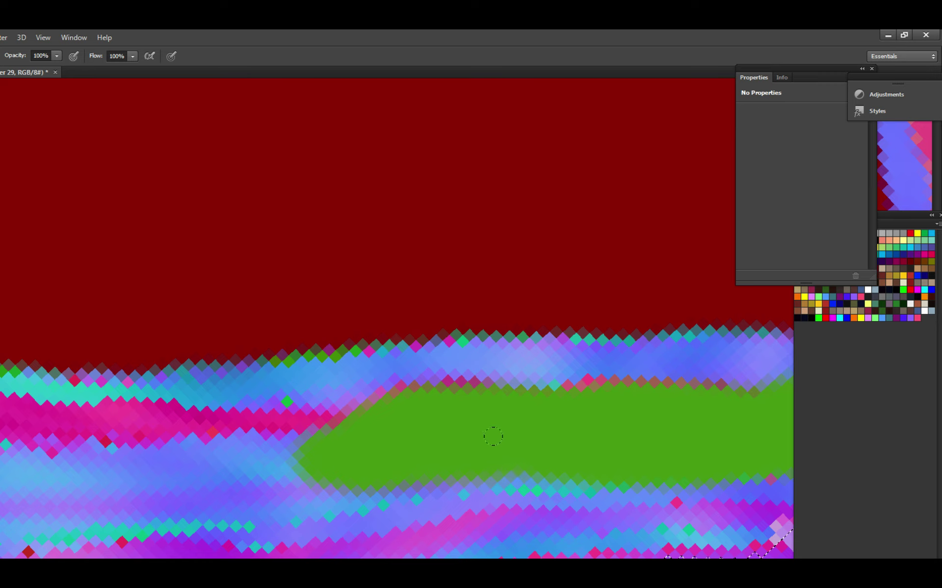
left_click_drag(316, 450, 183, 464)
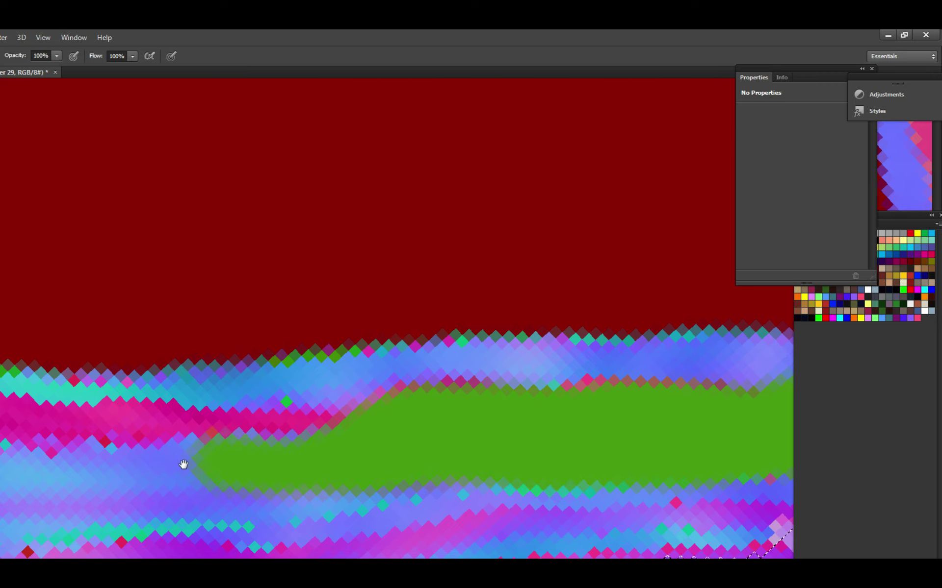
scroll(183, 464, "left", 6)
mouse_move(469, 471)
left_mouse_down()
mouse_move(294, 446)
mouse_move(408, 425)
mouse_move(603, 425)
mouse_move(586, 437)
left_mouse_up()
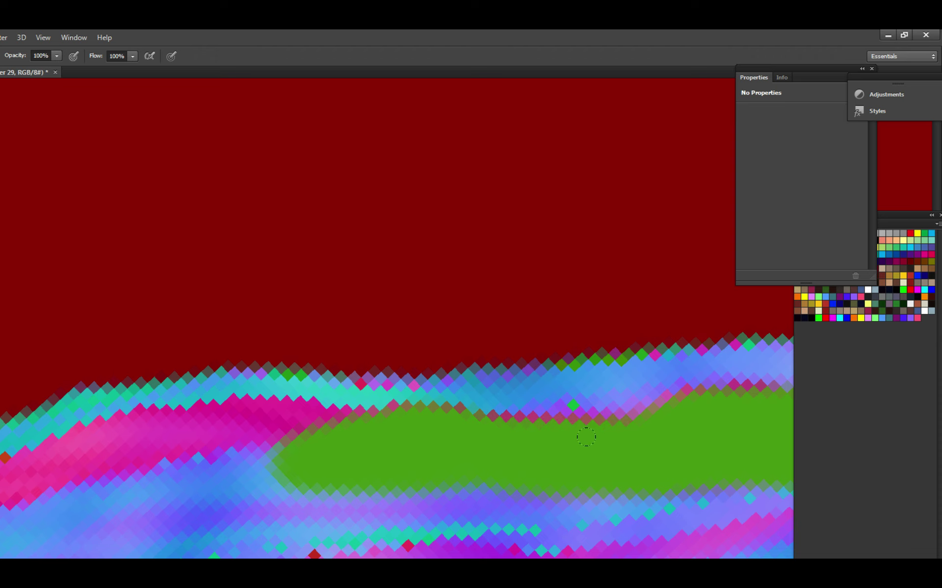
scroll(451, 454, "left", 8)
scroll(452, 454, "down", 1)
key("ctrl+s")
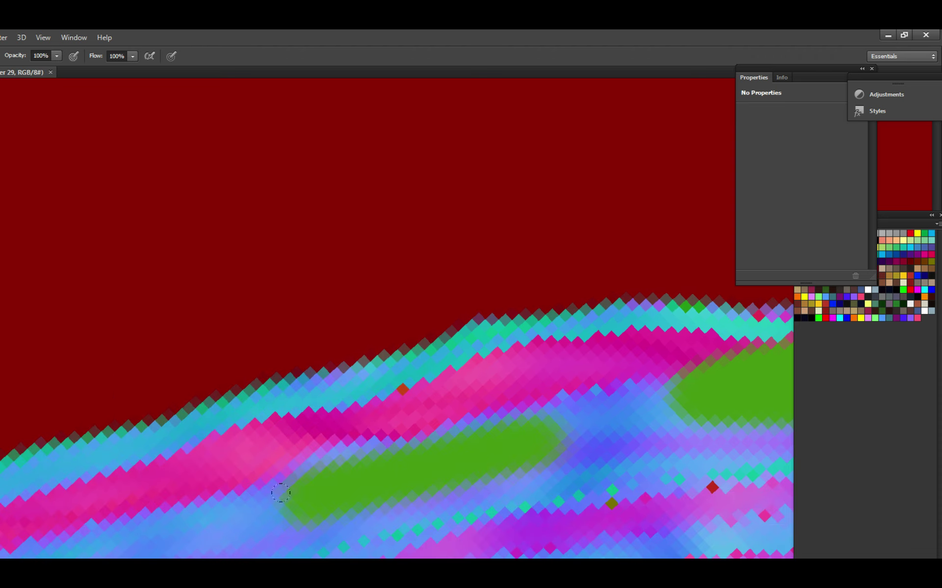
Join the separate green segment on the curve to the main strip, and cover the pink line along its outer edge.
mouse_move(281, 493)
left_mouse_down()
mouse_move(348, 437)
mouse_move(417, 416)
mouse_move(350, 436)
mouse_move(479, 373)
mouse_move(669, 377)
mouse_move(545, 393)
left_mouse_up()
scroll(547, 385, "right", 2)
scroll(546, 385, "up", 1)
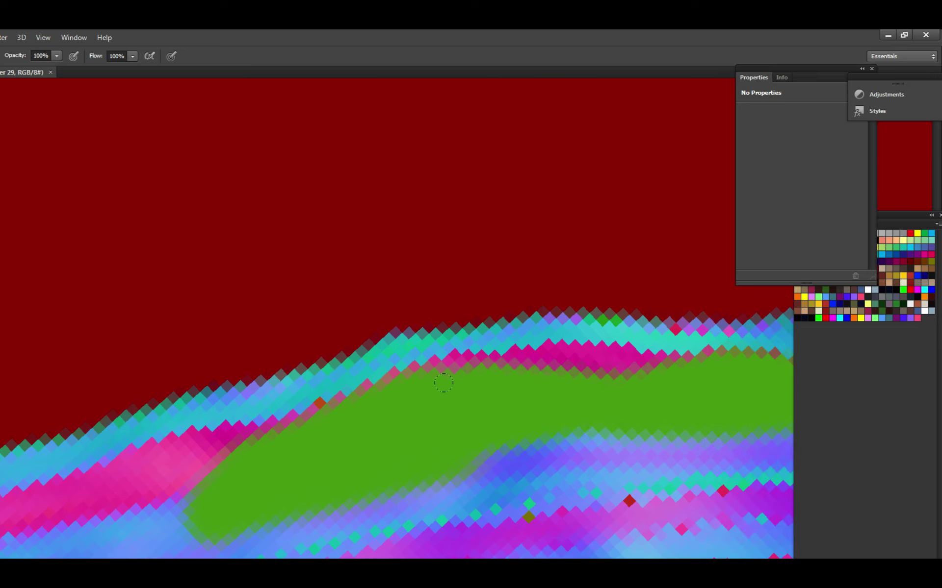
mouse_move(434, 376)
left_mouse_down()
mouse_move(599, 373)
mouse_move(568, 366)
mouse_move(595, 363)
mouse_move(527, 359)
mouse_move(492, 373)
mouse_move(596, 355)
mouse_move(653, 375)
left_mouse_up()
left_click_drag(495, 462, 519, 435)
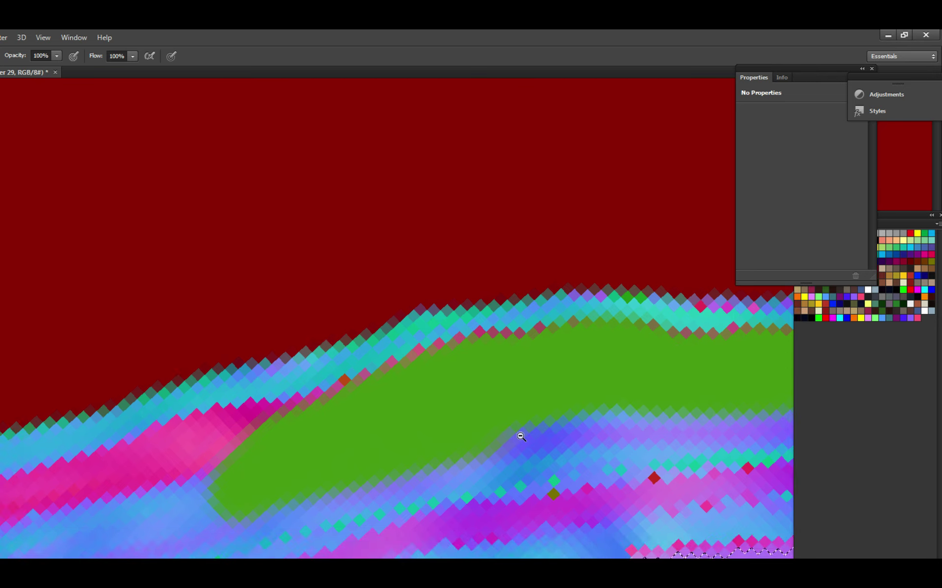
left_click_drag(362, 462, 542, 431)
Paint green at the bend before the flap's tip, connect it to the strip, and fill the pink gap at the joint.
mouse_move(382, 430)
left_mouse_down()
mouse_move(572, 411)
mouse_move(726, 347)
left_mouse_up()
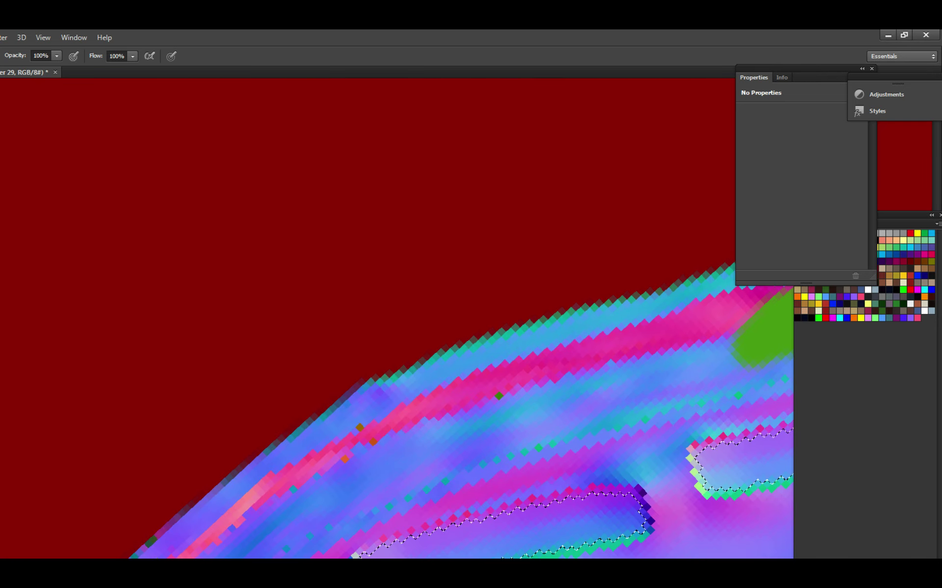
mouse_move(432, 442)
left_mouse_down()
mouse_move(525, 420)
mouse_move(481, 417)
left_mouse_up()
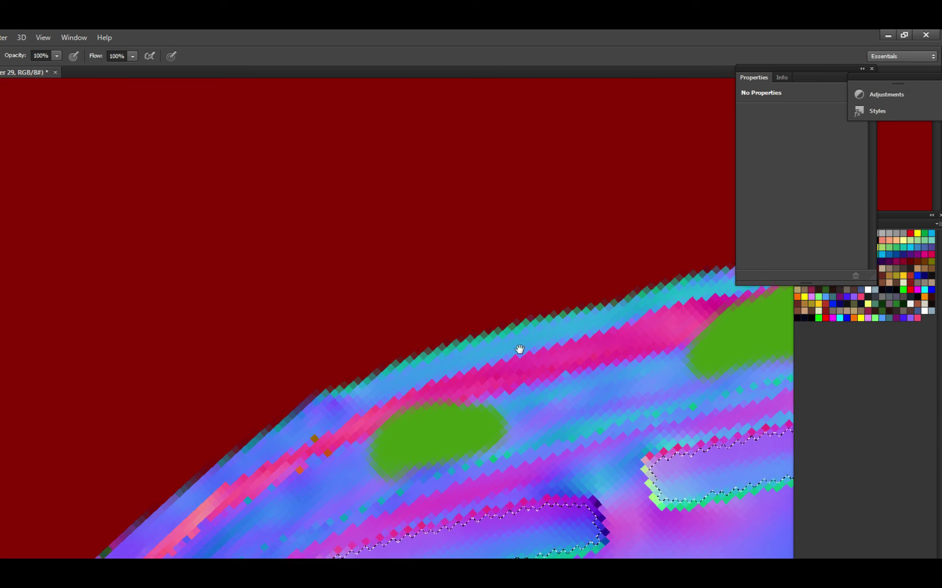
mouse_move(519, 349)
left_mouse_down()
mouse_move(571, 291)
mouse_move(500, 323)
mouse_move(584, 302)
mouse_move(448, 382)
mouse_move(584, 322)
mouse_move(510, 326)
left_mouse_up()
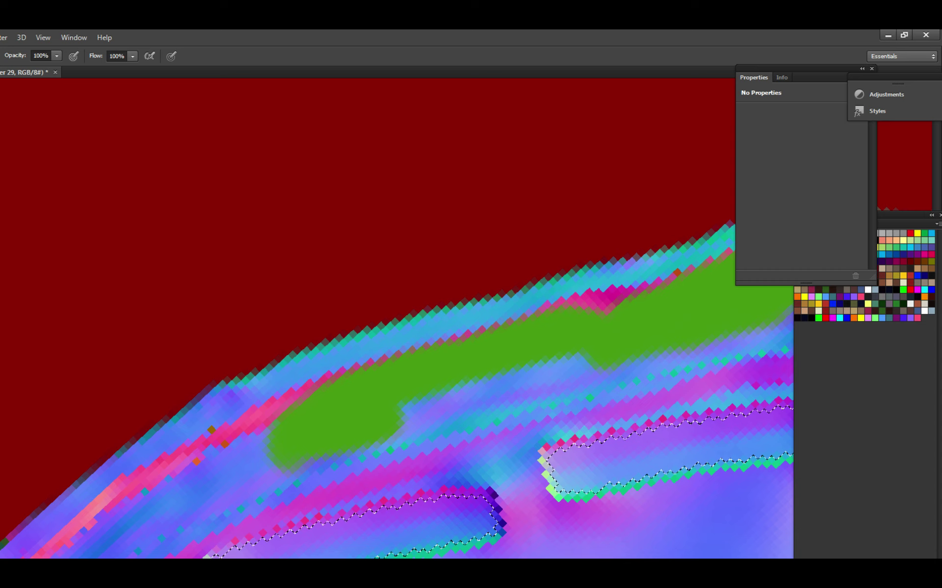
left_click_drag(586, 300, 639, 308)
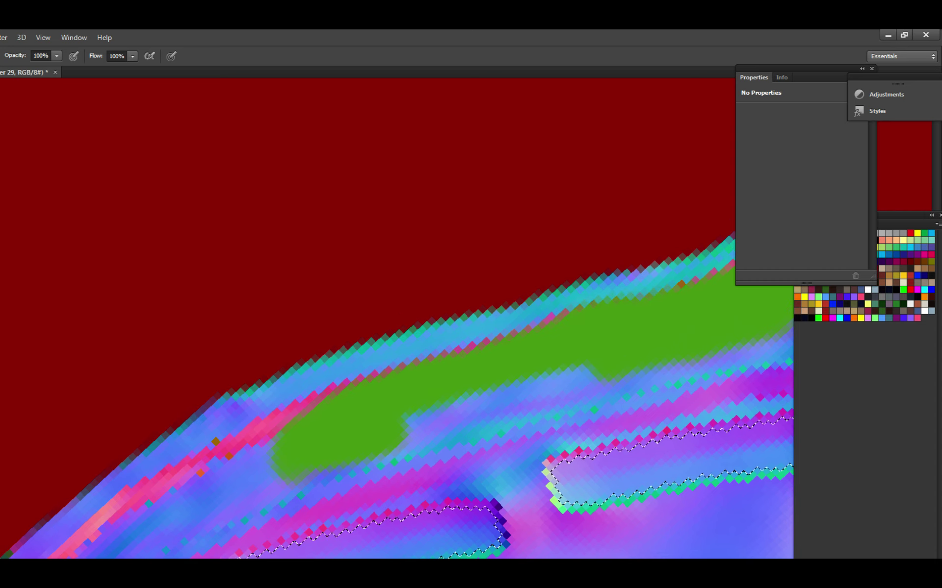
key("ctrl+z")
scroll(575, 332, "up", 1)
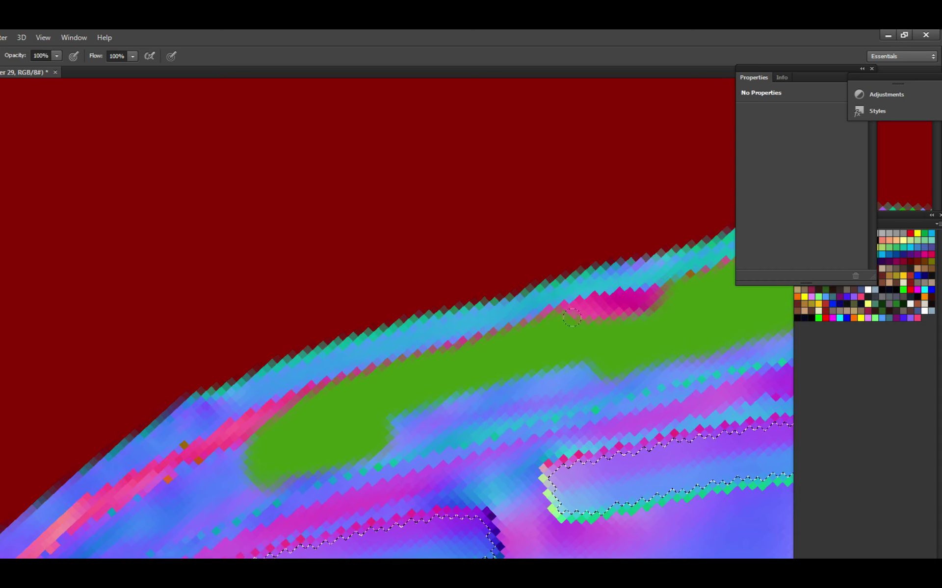
mouse_move(572, 312)
left_mouse_down()
mouse_move(649, 298)
mouse_move(638, 294)
left_mouse_up()
Paint the straight trim between the bend and the flap's pointed tip green, joining it to the existing strip.
mouse_move(157, 524)
left_mouse_down()
mouse_move(248, 451)
mouse_move(496, 354)
left_mouse_up()
scroll(462, 370, "up", 2)
left_click_drag(378, 417, 481, 314)
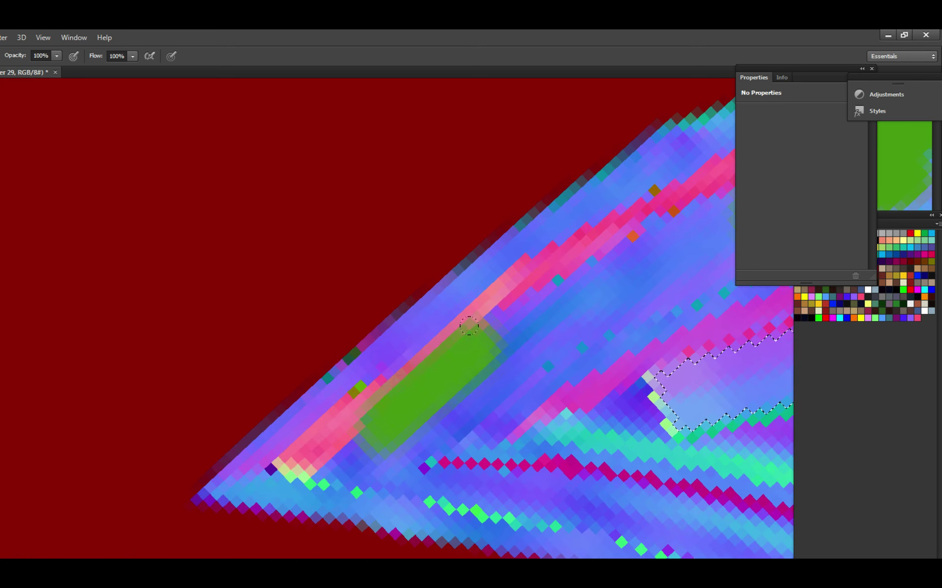
scroll(481, 314, "down", 2)
scroll(456, 373, "up", 1)
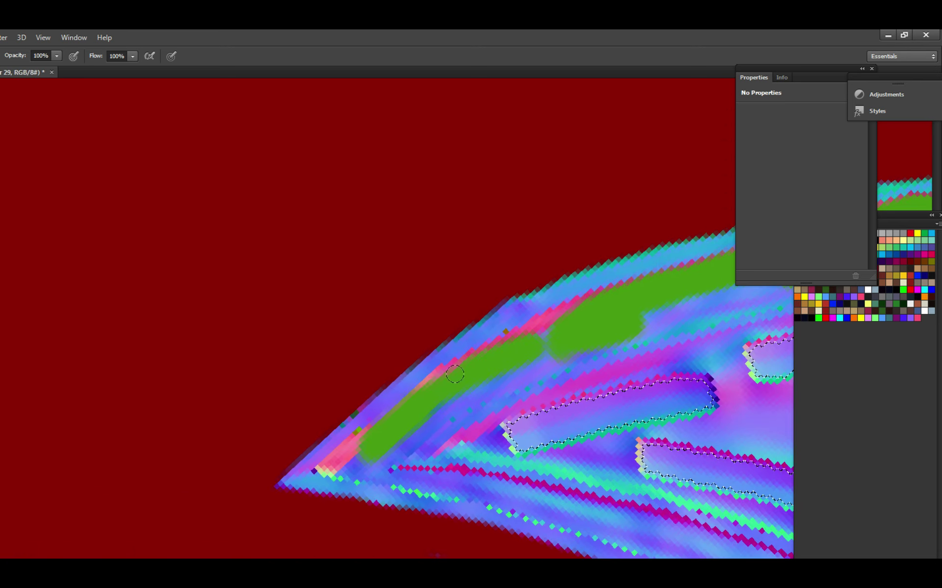
left_click_drag(442, 377, 572, 320)
scroll(520, 351, "down", 2)
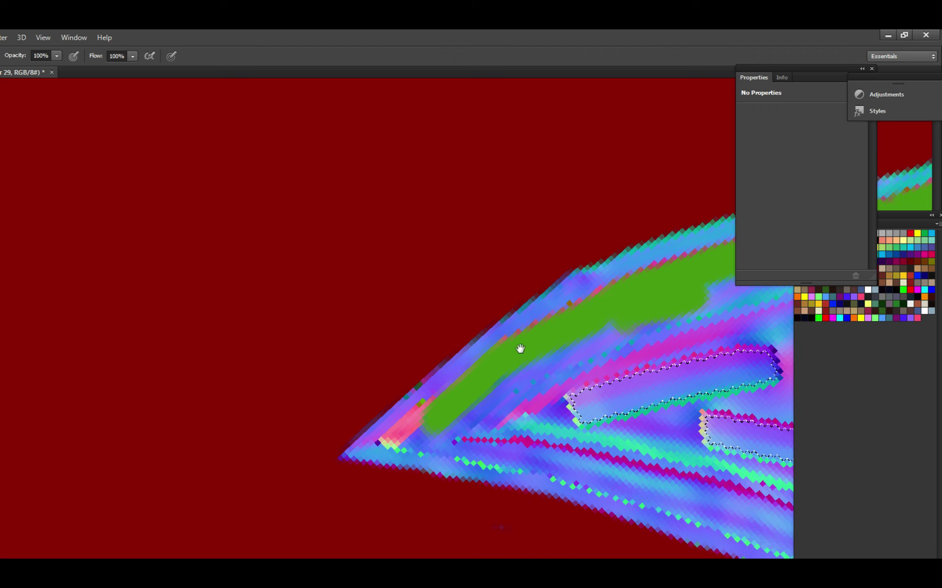
scroll(491, 382, "up", 3)
left_click_drag(441, 420, 452, 390)
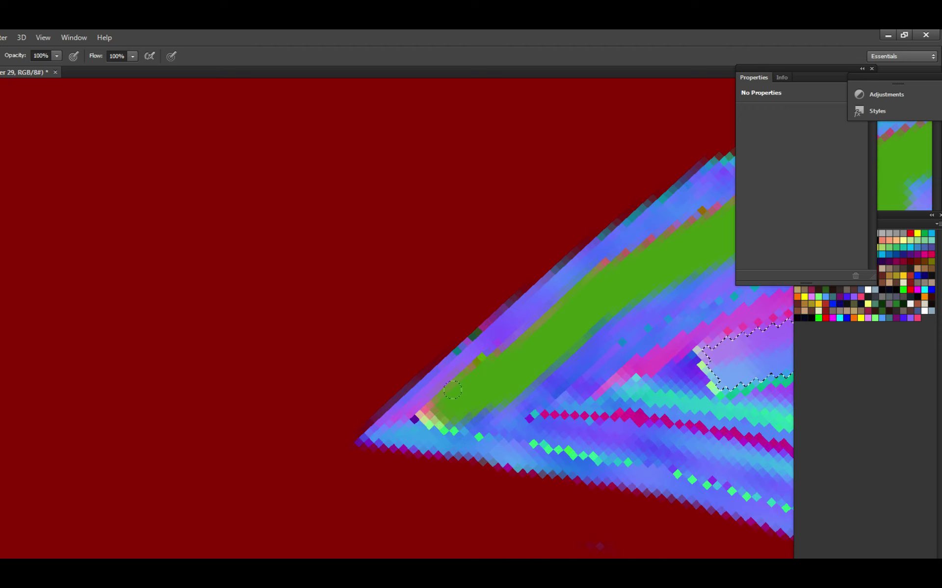
Widen the strip's inner edge from near the tip around the bend beside the selected stitches, and save the document.
scroll(553, 334, "up", 2)
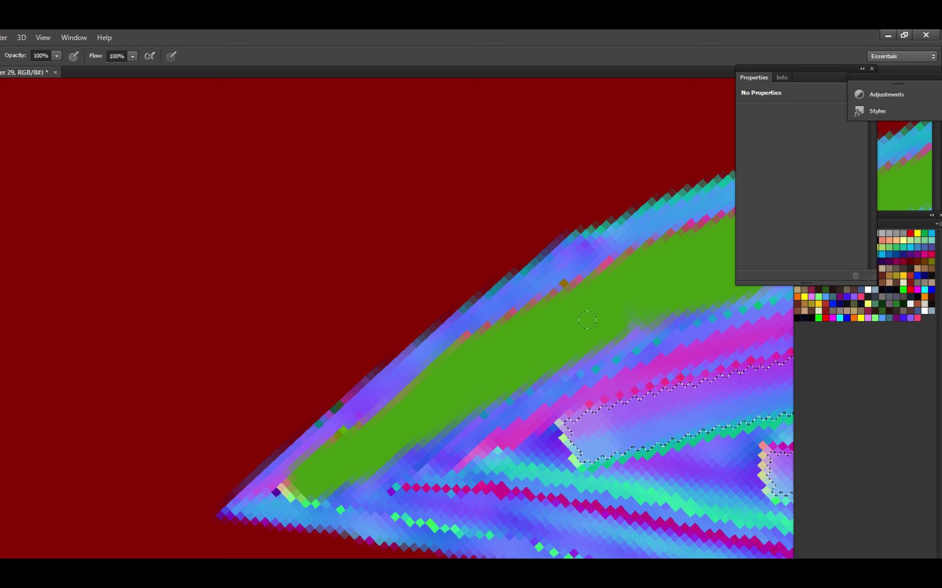
left_click_drag(659, 301, 473, 397)
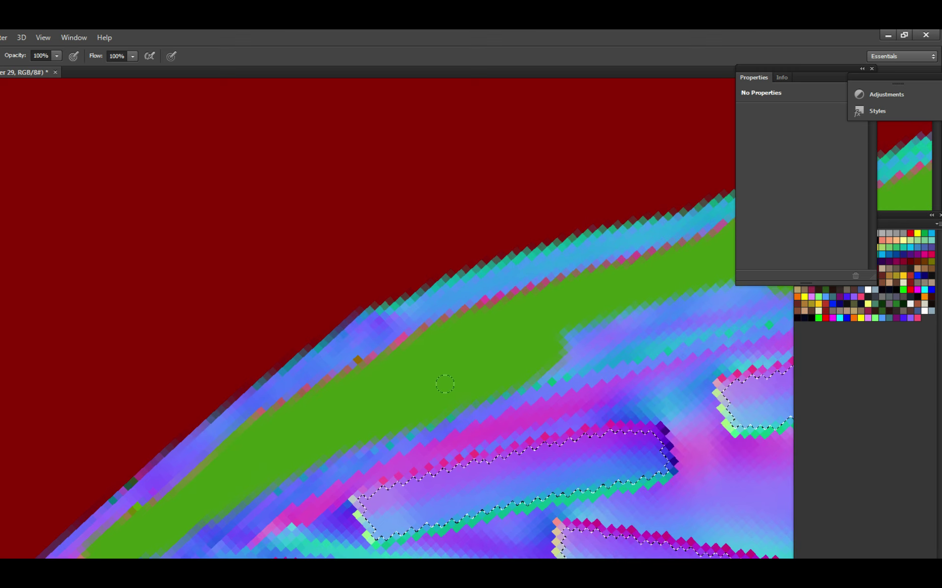
mouse_move(653, 312)
left_mouse_down()
mouse_move(495, 331)
mouse_move(602, 328)
left_mouse_up()
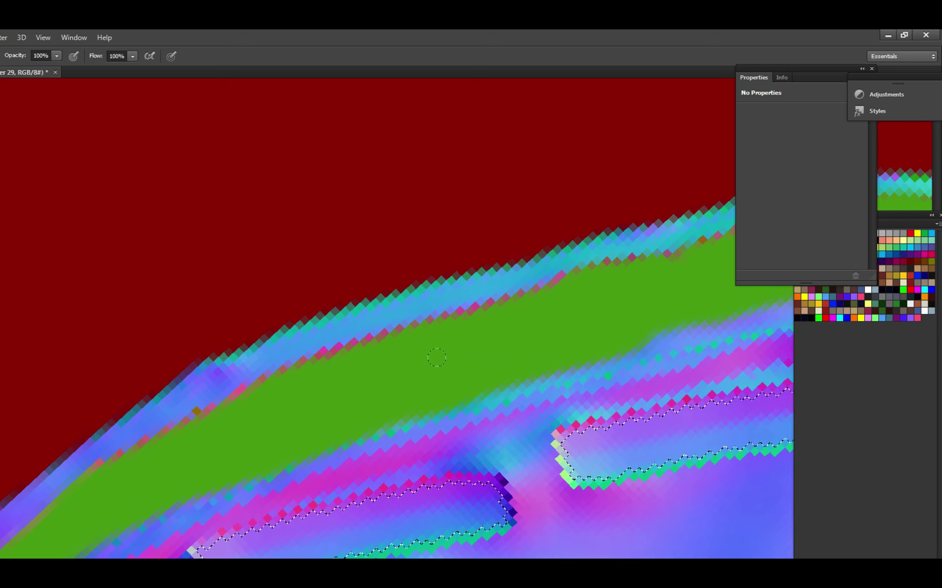
left_click_drag(492, 368, 647, 323)
key("ctrl+s")
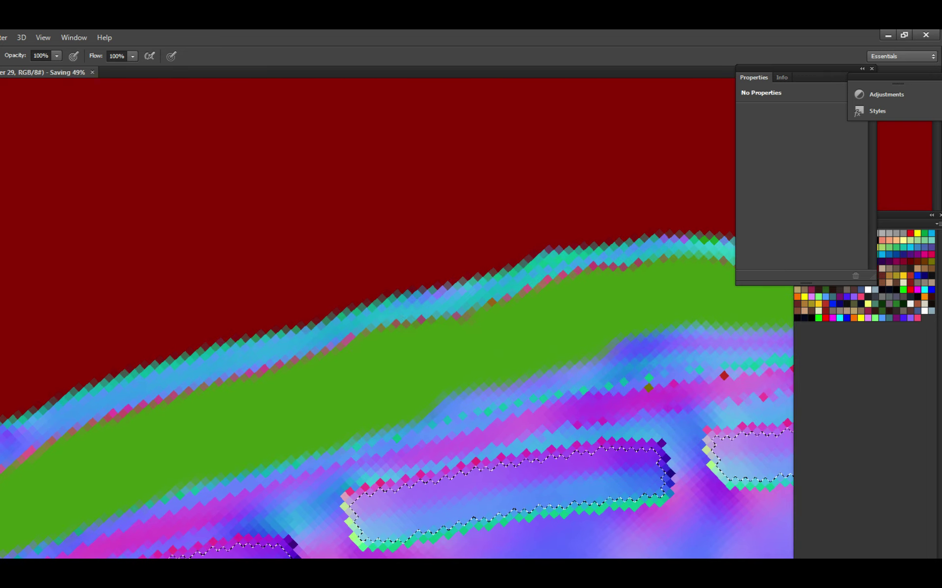
Widen and even out the strip's inner edge along the remaining curve toward the squared end.
mouse_move(428, 391)
left_mouse_down()
mouse_move(638, 342)
mouse_move(387, 394)
mouse_move(371, 404)
mouse_move(472, 391)
mouse_move(366, 409)
mouse_move(552, 382)
left_mouse_up()
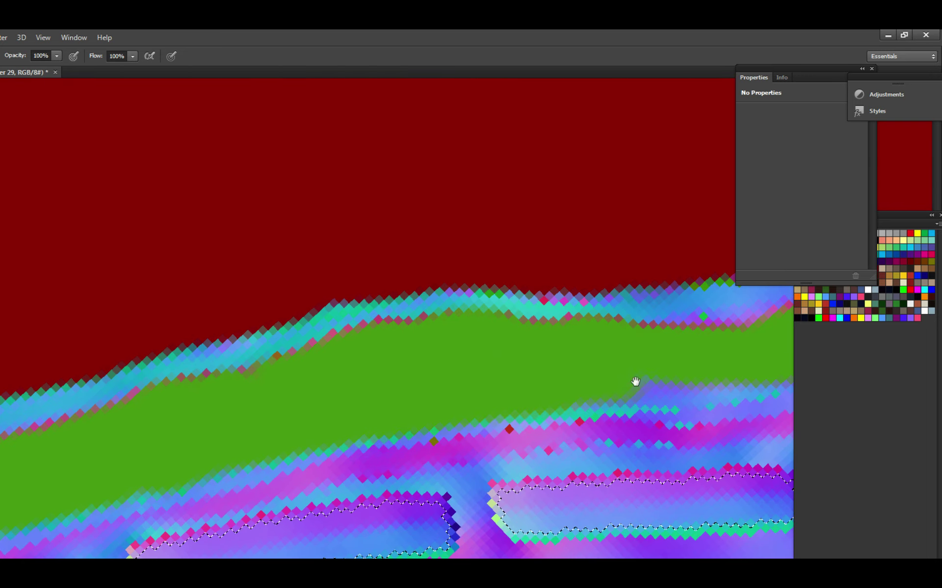
left_click_drag(635, 382, 415, 406)
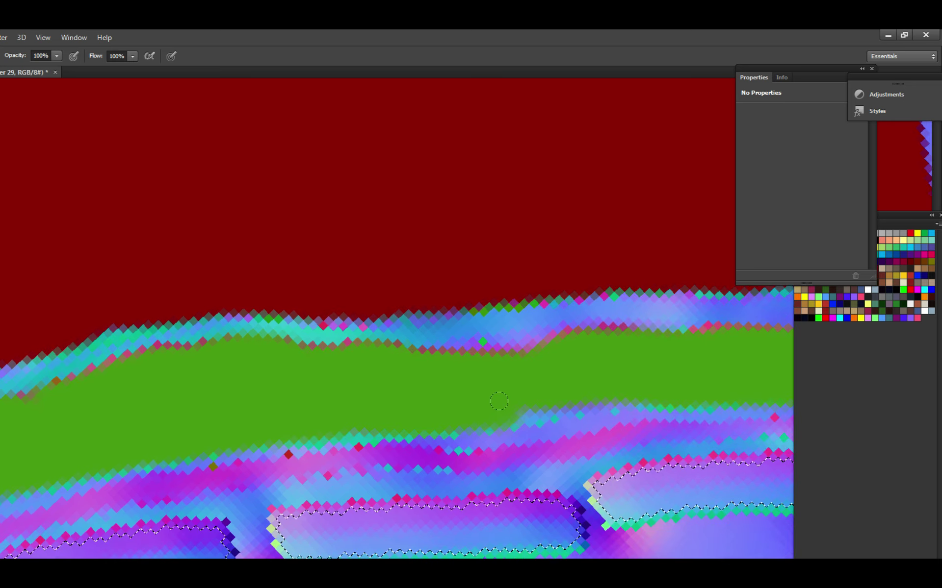
scroll(479, 391, "down", 3)
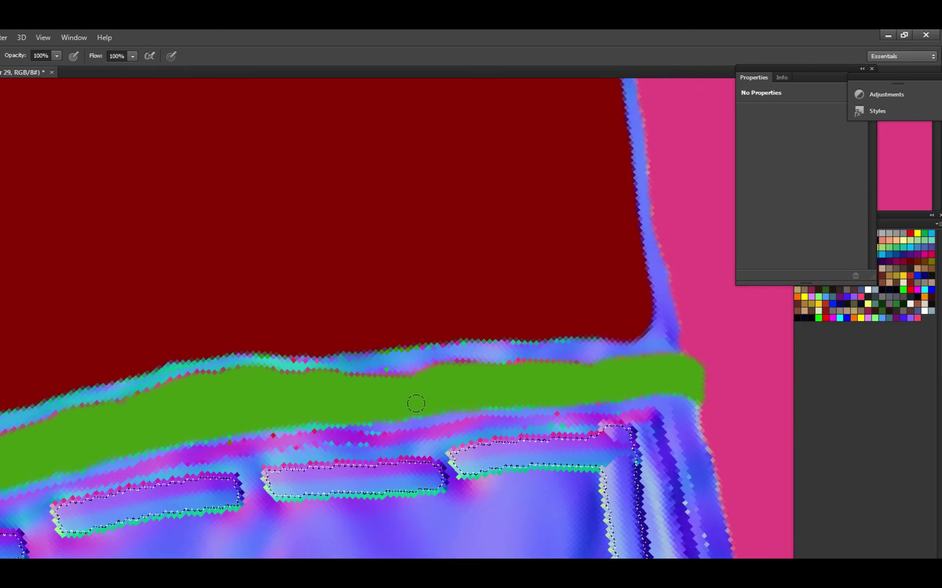
left_click_drag(414, 402, 513, 393)
scroll(491, 402, "up", 2)
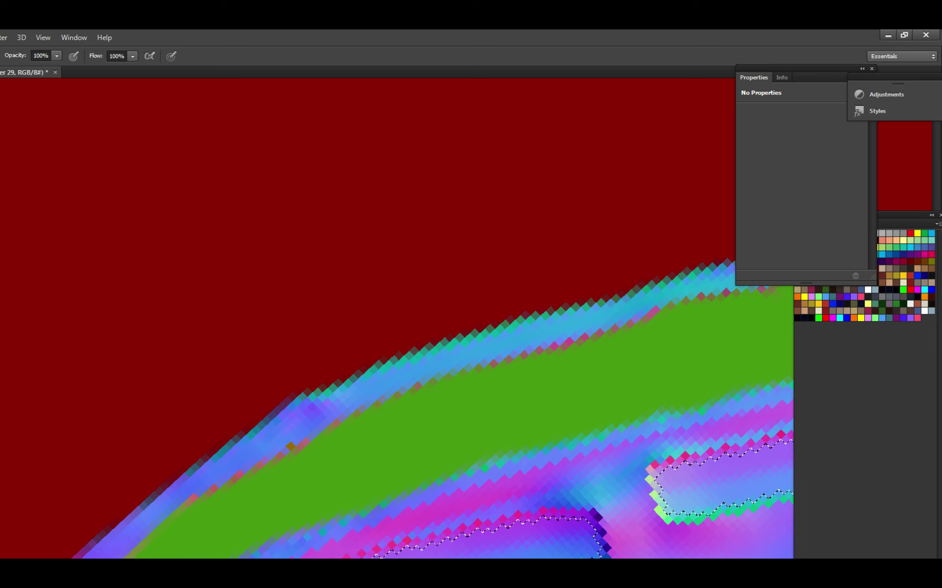
Inspect the green strip from the squared end to the pointed tip, and compare it with the trim underneath.
key("ctrl+d")
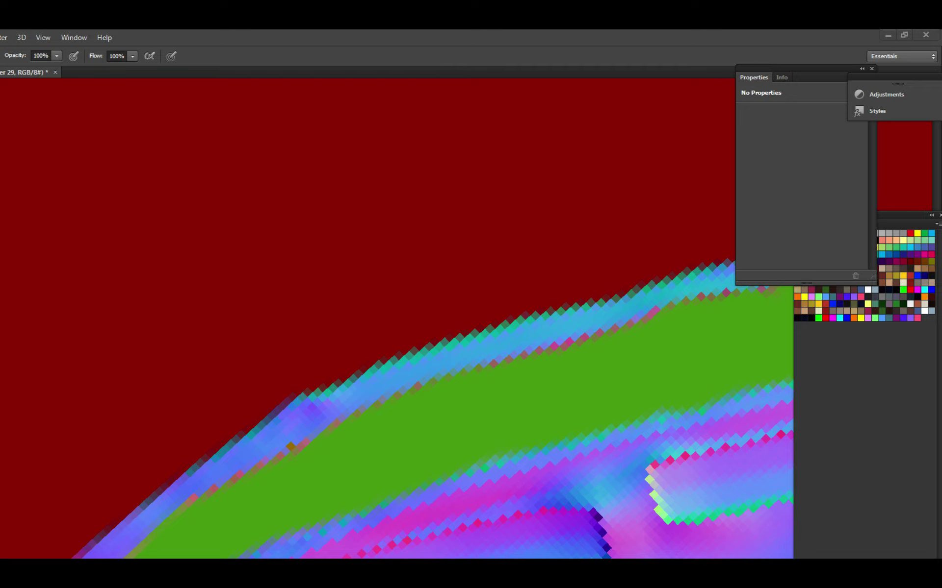
scroll(437, 290, "down", 3)
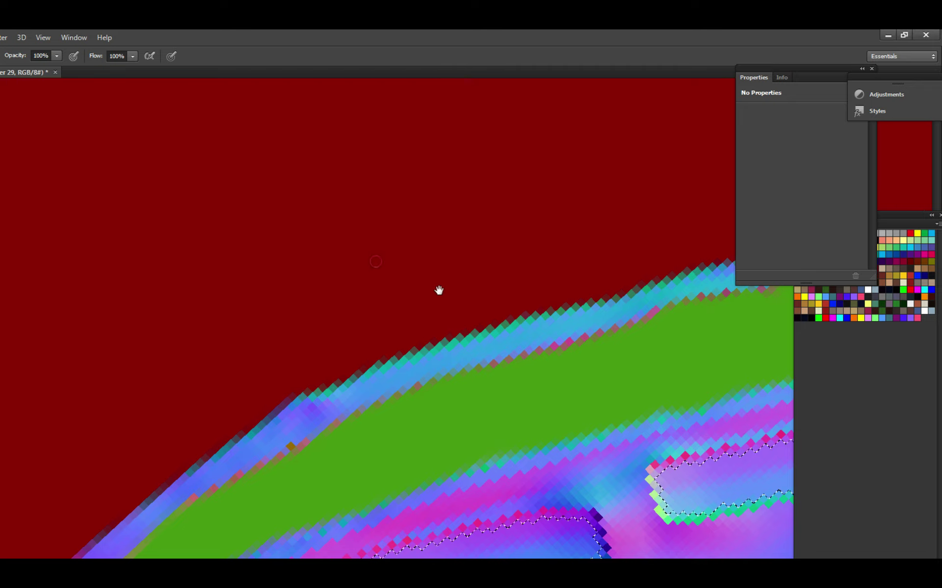
scroll(433, 271, "up", 2)
left_click_drag(422, 292, 385, 308)
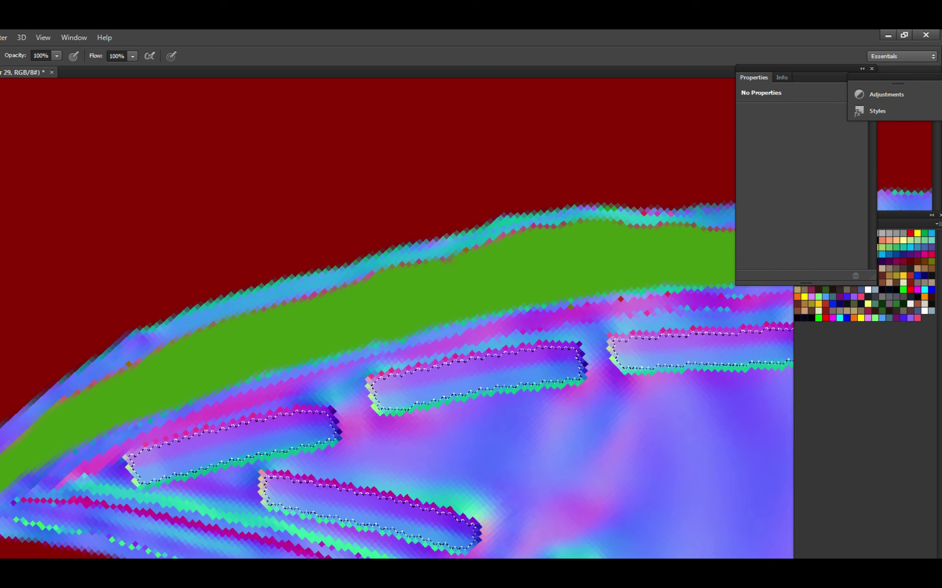
left_click_drag(546, 245, 489, 276)
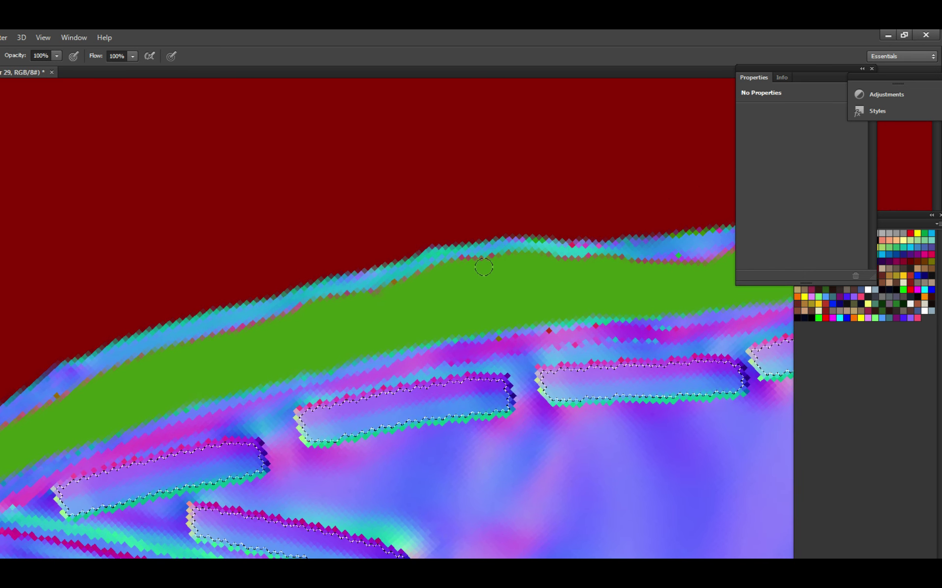
left_click_drag(567, 275, 472, 290)
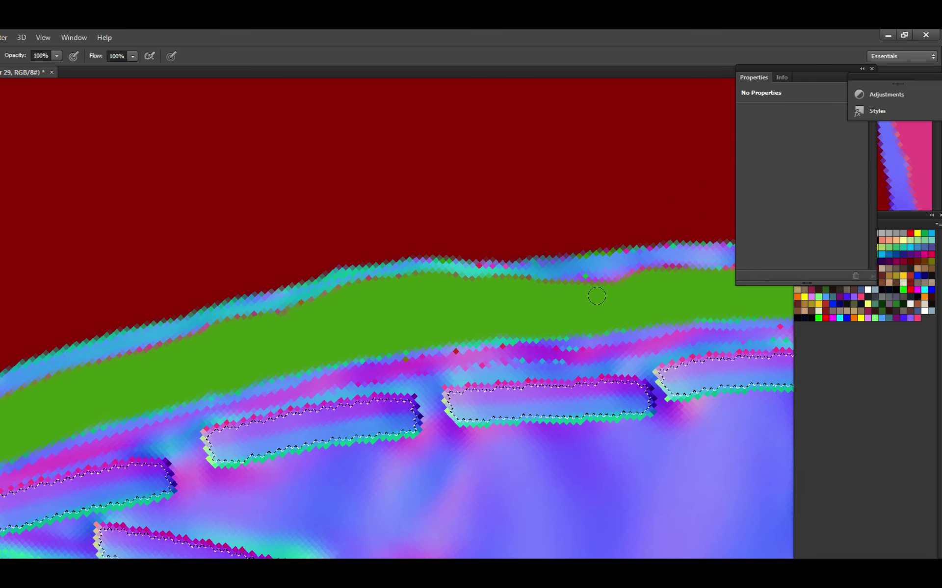
left_click_drag(646, 284, 560, 304)
key("ctrl+d")
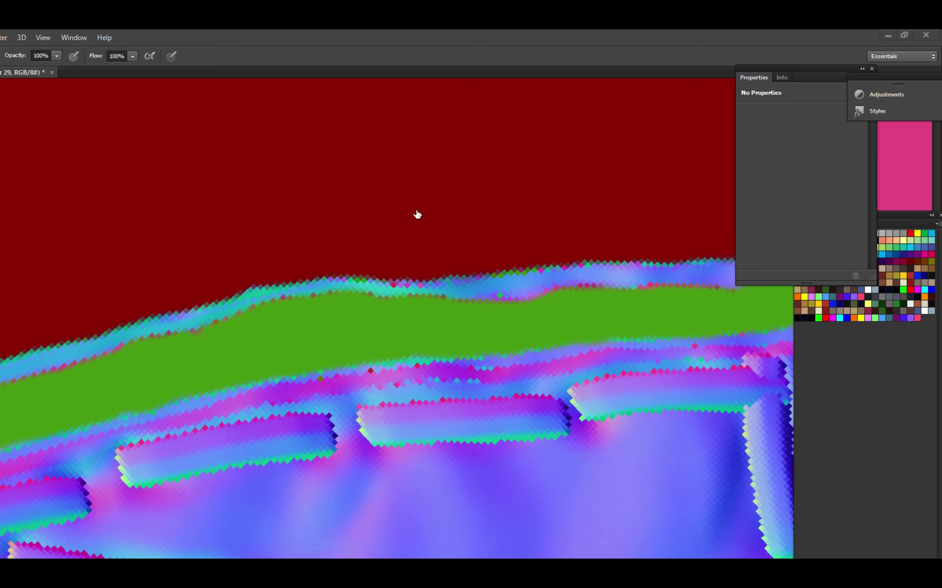
scroll(431, 332, "up", 5)
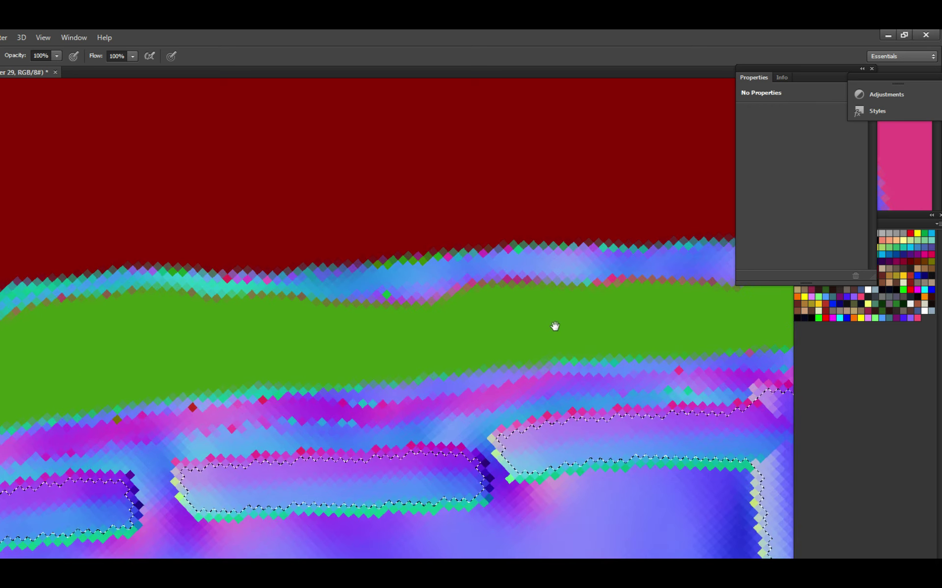
left_click_drag(555, 326, 503, 311)
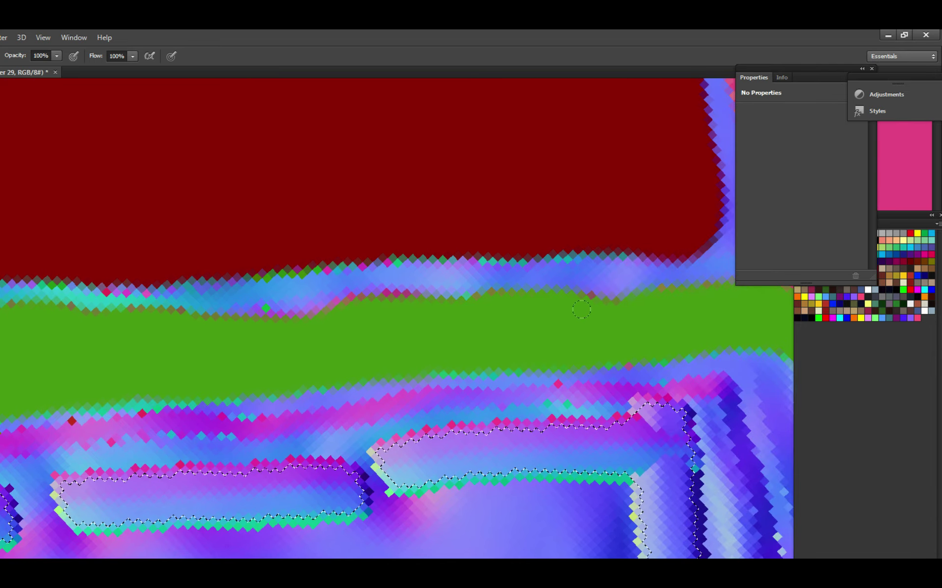
scroll(581, 309, "down", 3)
scroll(597, 330, "up", 3)
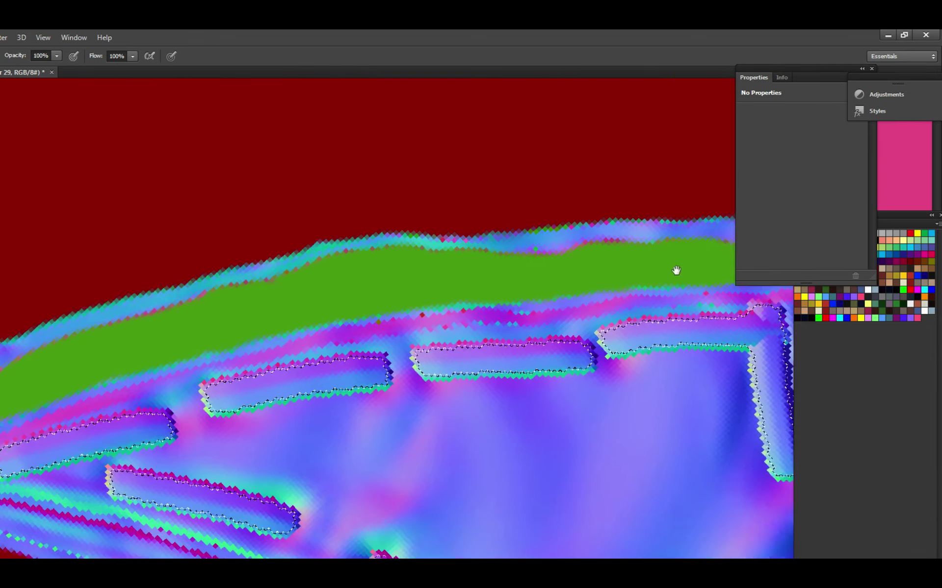
scroll(638, 285, "down", 3)
scroll(311, 358, "up", 2)
scroll(372, 358, "down", 1)
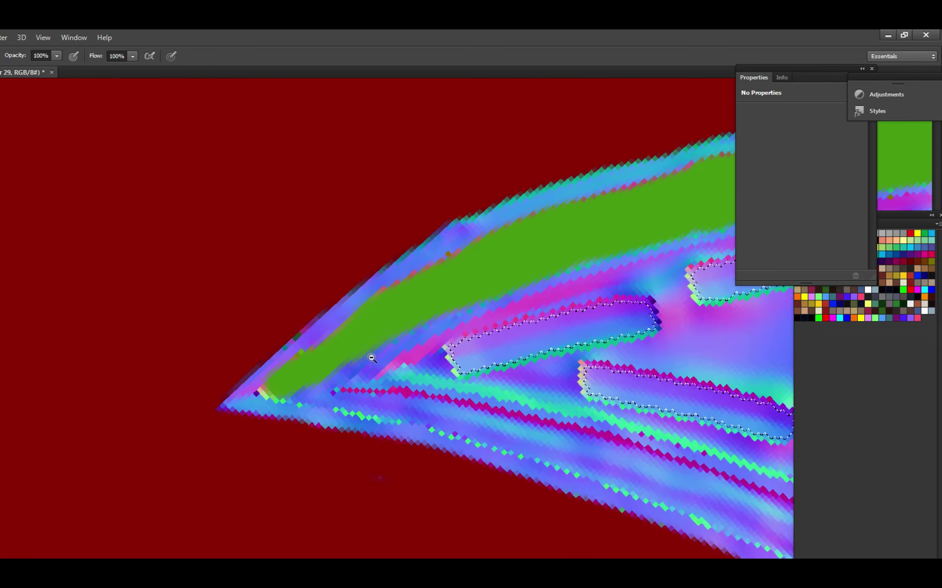
scroll(372, 359, "down", 2)
scroll(368, 377, "up", 1)
key("ctrl+z")
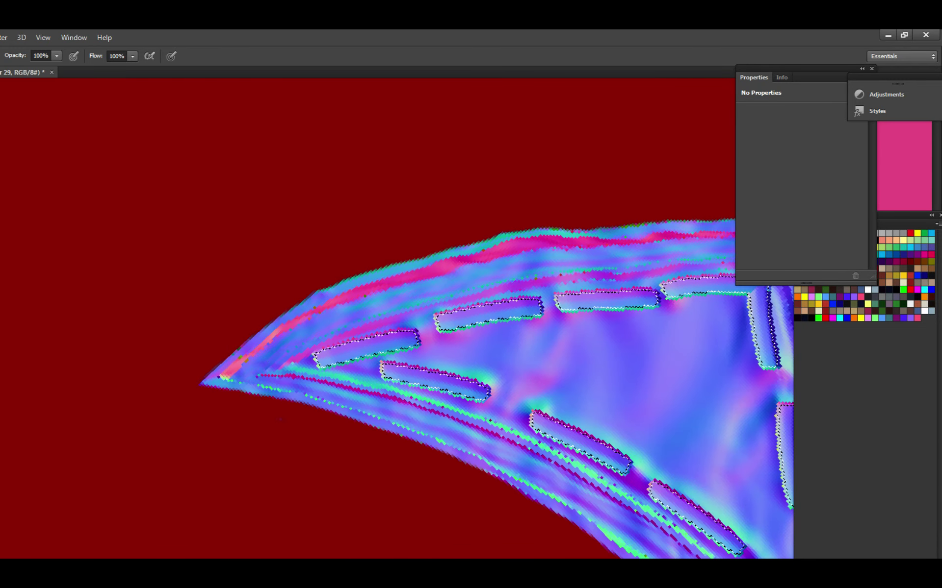
Toggle the green strip off and on near the flap's pointed tip to compare it with the trim beneath, leaving it shown.
key("ctrl+z")
key("ctrl+z")
key("ctrl+z")
key("ctrl+z")
key("ctrl+z")
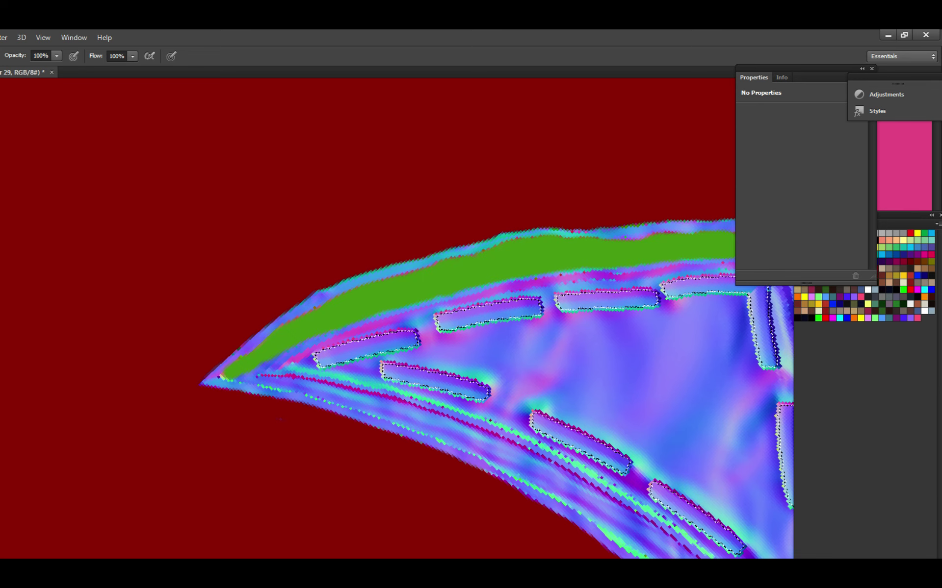
key("ctrl+z")
key("ctrl+z")
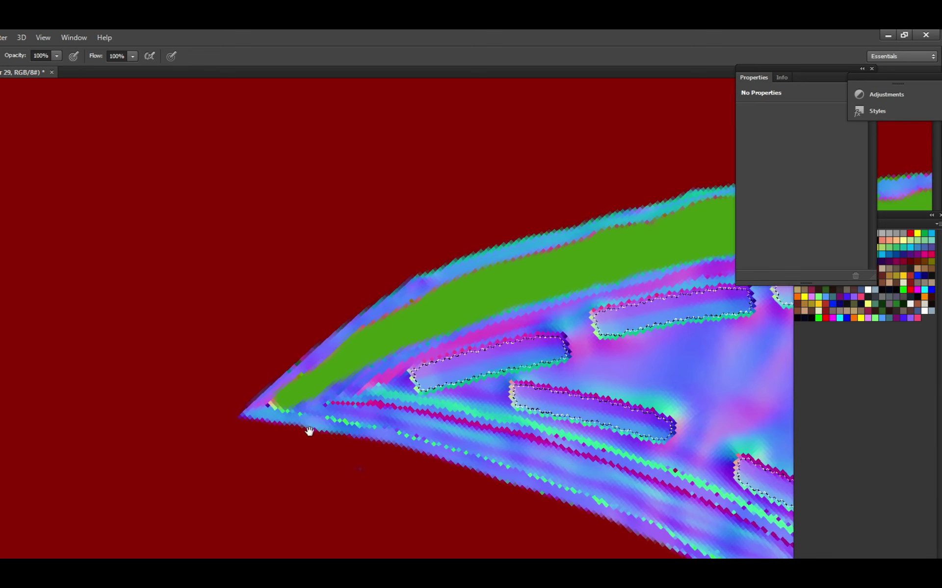
Widen the green strip's inner edge at the flap's pointed tip so its end is fuller.
left_click(307, 426, "ctrl")
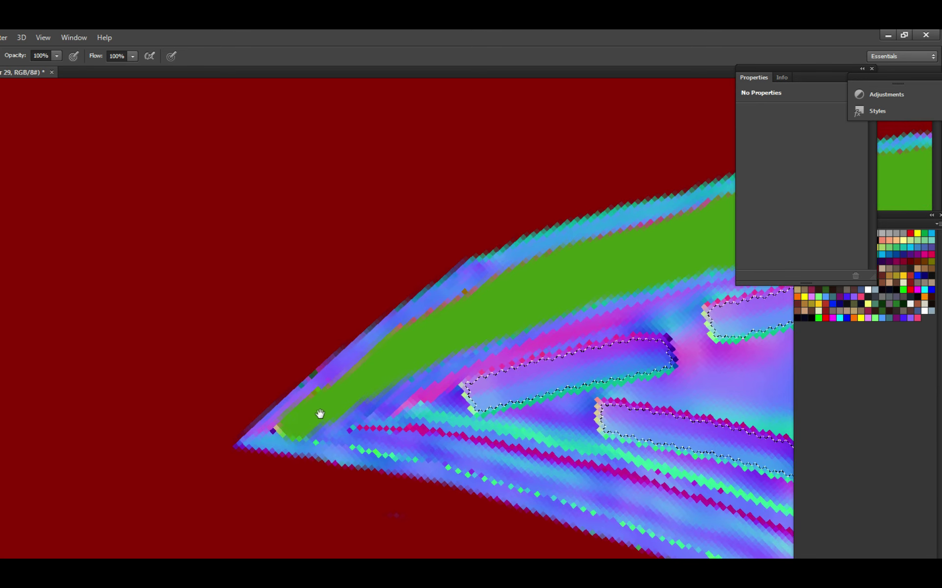
scroll(323, 417, "right", 3)
left_click_drag(323, 419, 316, 411)
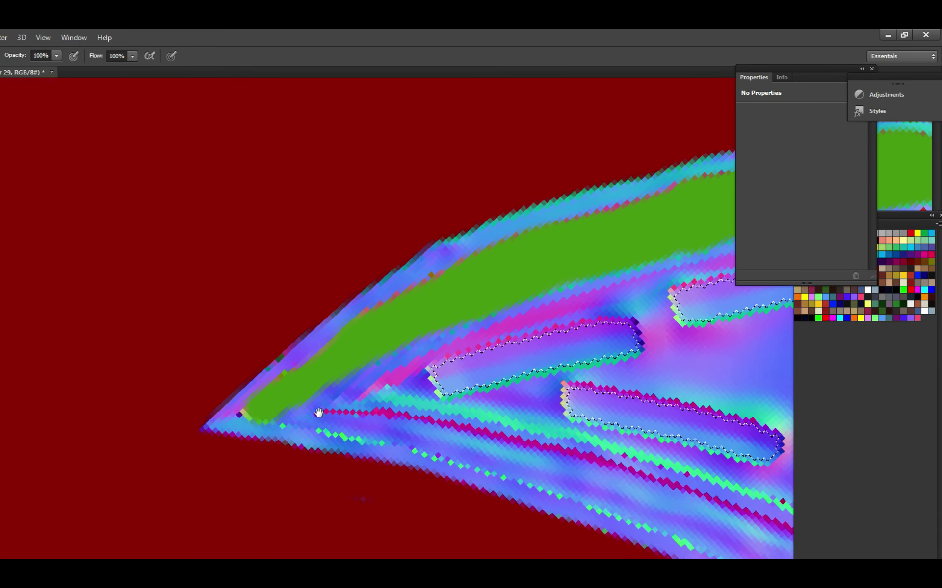
left_click(315, 408, "ctrl")
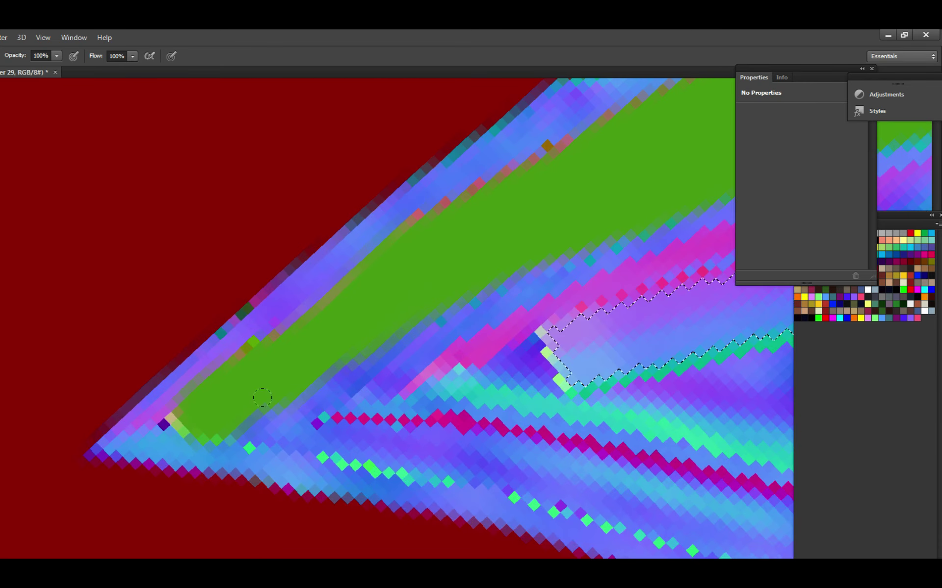
mouse_move(244, 392)
left_mouse_down()
mouse_move(323, 348)
mouse_move(350, 318)
left_mouse_up()
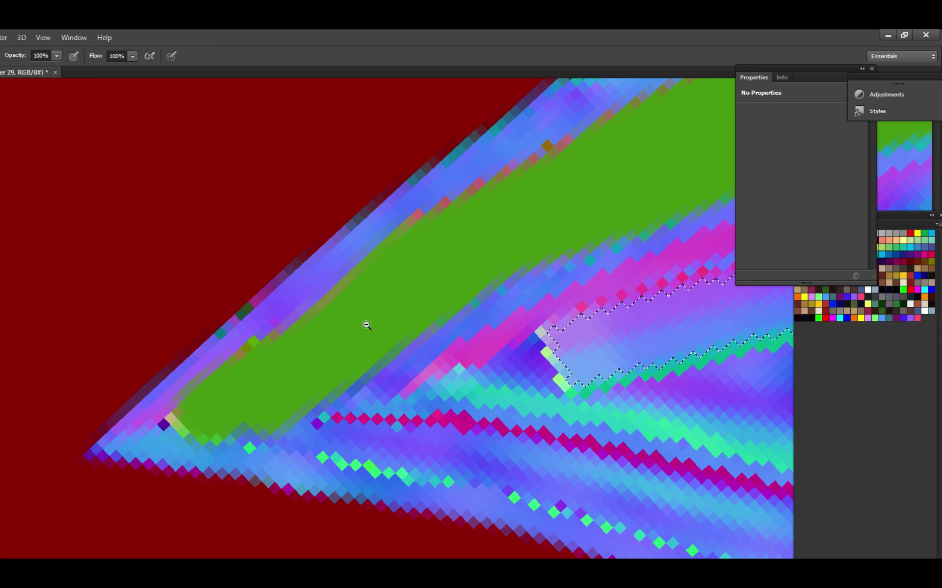
Paint a green strip along the flap's opposite trim, from near the pointed tip past the first selected stitch, and save the document.
left_click(367, 326, "alt")
mouse_move(378, 391)
left_mouse_down()
mouse_move(506, 421)
mouse_move(523, 434)
mouse_move(377, 400)
mouse_move(441, 431)
mouse_move(409, 394)
mouse_move(522, 442)
mouse_move(430, 439)
mouse_move(367, 403)
mouse_move(490, 458)
mouse_move(412, 425)
left_mouse_up()
key("ctrl+s")
key("ctrl+s")
left_click_drag(360, 400, 447, 439)
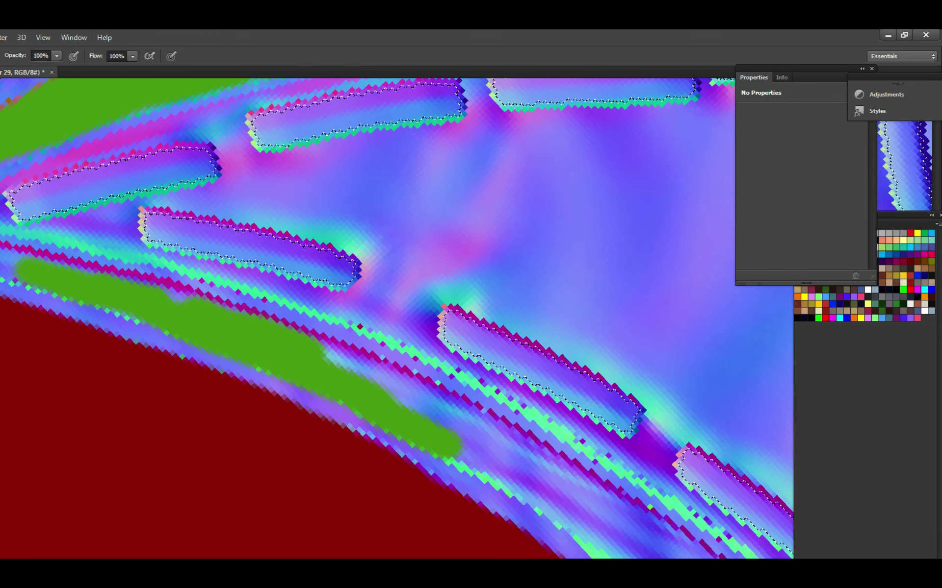
Widen the new strip up to the trim's inner seam line beside the second selected stitch, and save the document.
left_click(391, 387)
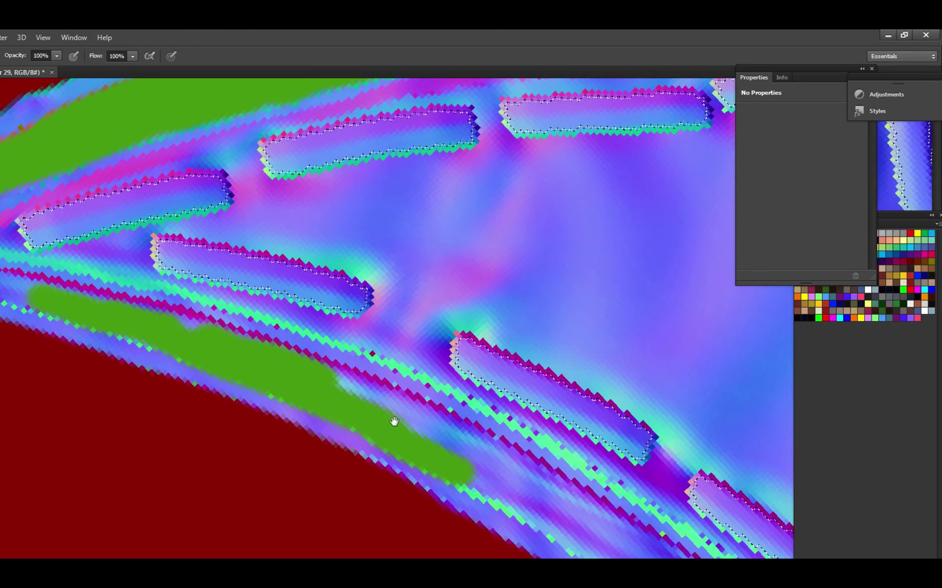
mouse_move(361, 391)
left_mouse_down()
mouse_move(434, 422)
mouse_move(367, 390)
mouse_move(433, 414)
mouse_move(446, 423)
mouse_move(428, 429)
mouse_move(464, 451)
left_mouse_up()
key("ctrl+s")
mouse_move(371, 402)
left_mouse_down()
mouse_move(352, 374)
mouse_move(374, 389)
mouse_move(408, 388)
mouse_move(407, 417)
mouse_move(461, 439)
mouse_move(480, 443)
mouse_move(465, 401)
mouse_move(495, 424)
mouse_move(441, 393)
mouse_move(435, 403)
left_mouse_up()
key("alt+Tab")
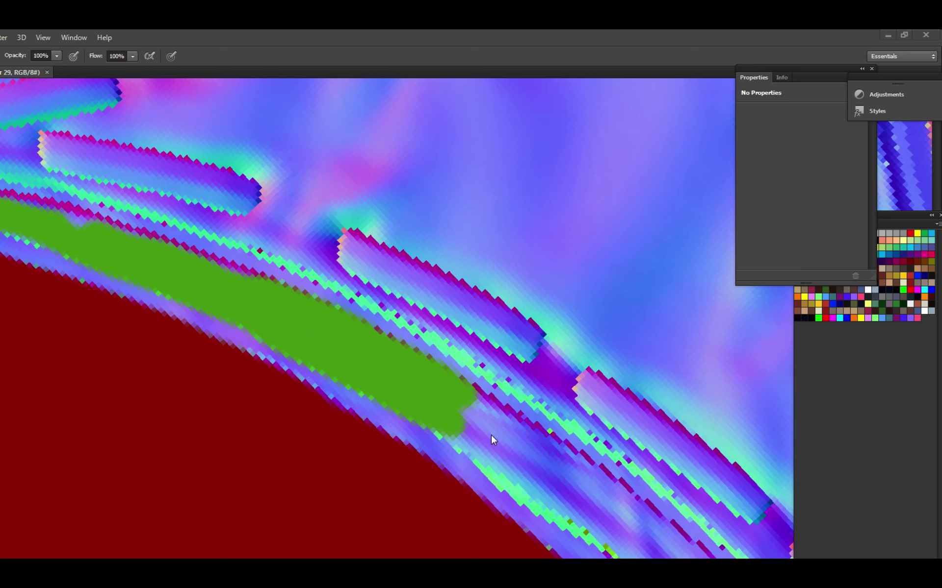
Show the selection outlines again and extend the strip along the trim's outer edge past the second selected stitch.
key("ctrl+h")
left_click_drag(493, 438, 433, 350)
left_click_drag(492, 375, 458, 335)
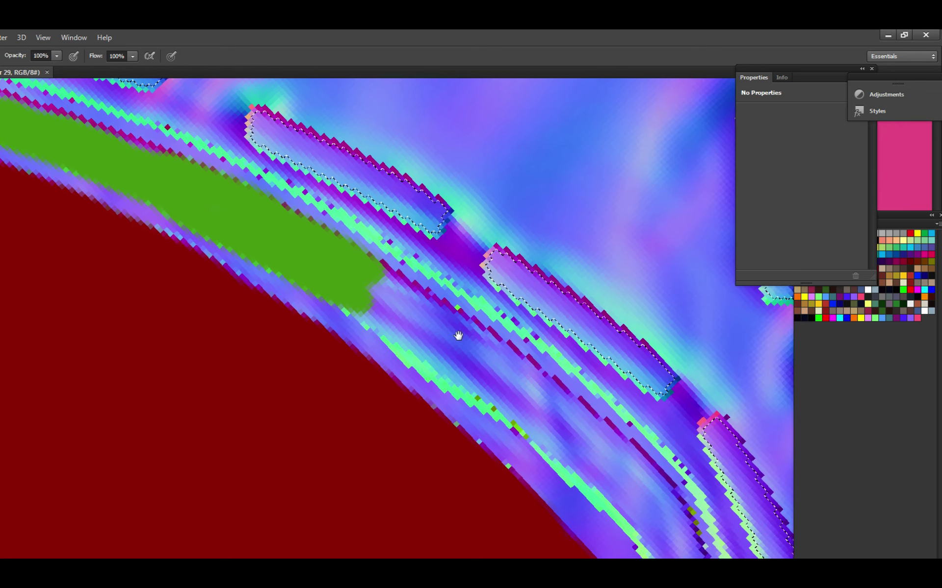
scroll(458, 335, "left", 3)
scroll(458, 336, "up", 1)
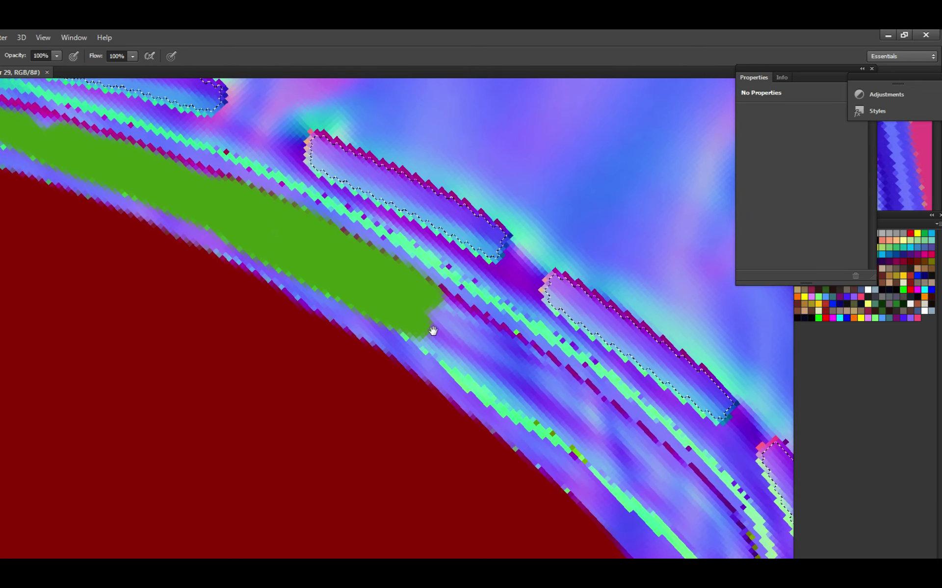
scroll(432, 331, "left", 3)
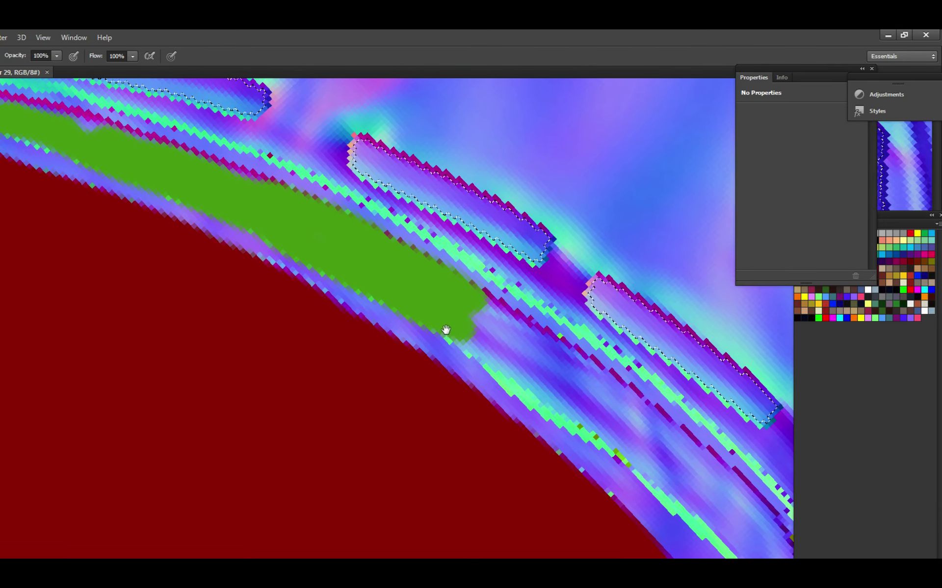
scroll(491, 339, "left", 1)
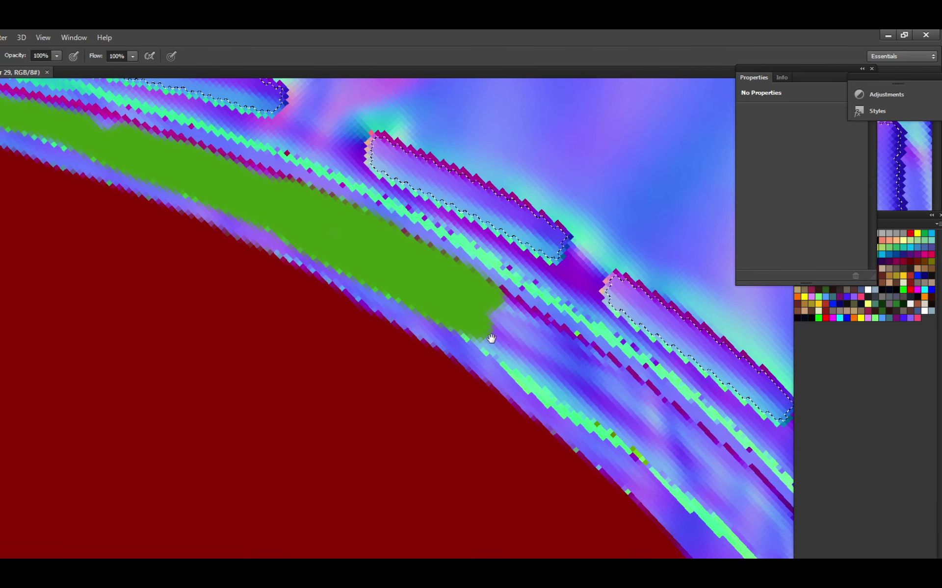
scroll(491, 338, "right", 2)
scroll(491, 338, "up", 1)
left_click_drag(505, 381, 434, 335)
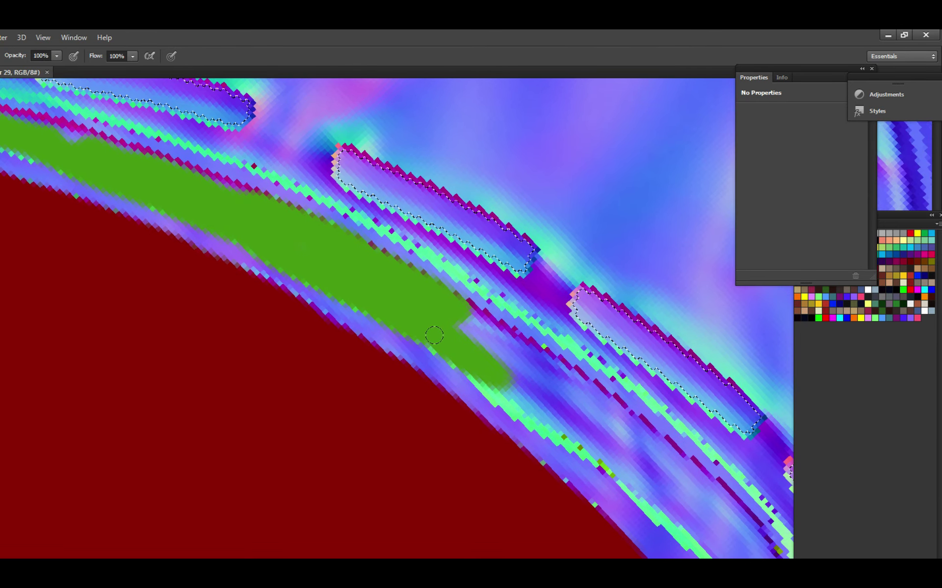
Fill the strip to the inner seam line and extend it at full width alongside the third selected stitch.
scroll(434, 336, "right", 4)
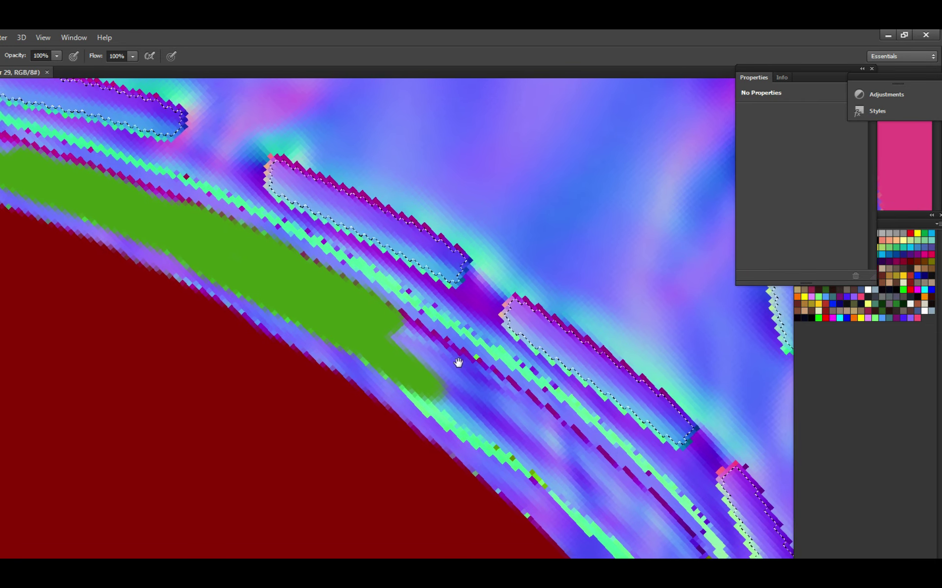
scroll(458, 362, "up", 1)
left_click_drag(469, 385, 398, 342)
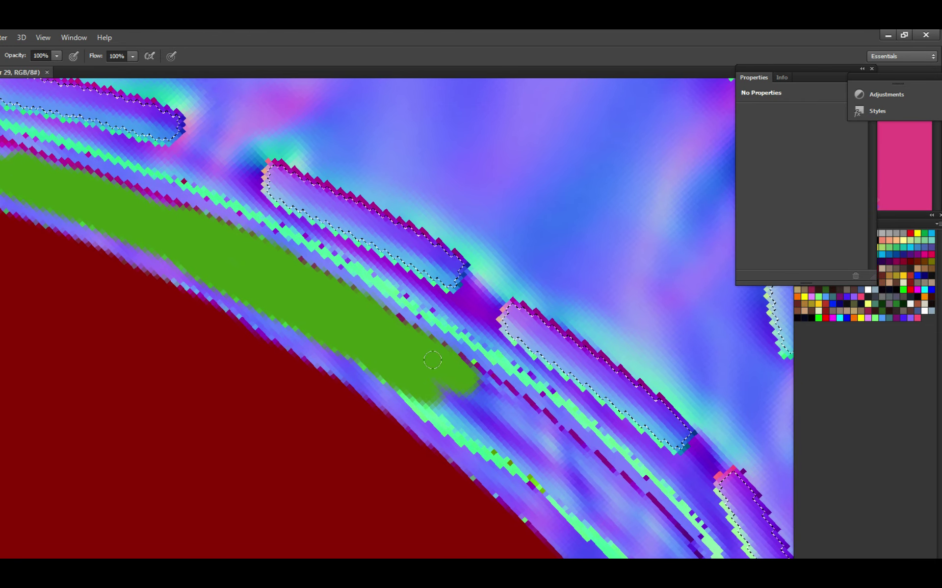
scroll(424, 367, "down", 1)
scroll(424, 368, "right", 1)
left_click_drag(440, 350, 419, 311)
mouse_move(458, 365)
left_mouse_down()
mouse_move(401, 330)
mouse_move(428, 353)
mouse_move(378, 328)
mouse_move(490, 400)
mouse_move(395, 315)
mouse_move(479, 358)
mouse_move(411, 305)
left_mouse_up()
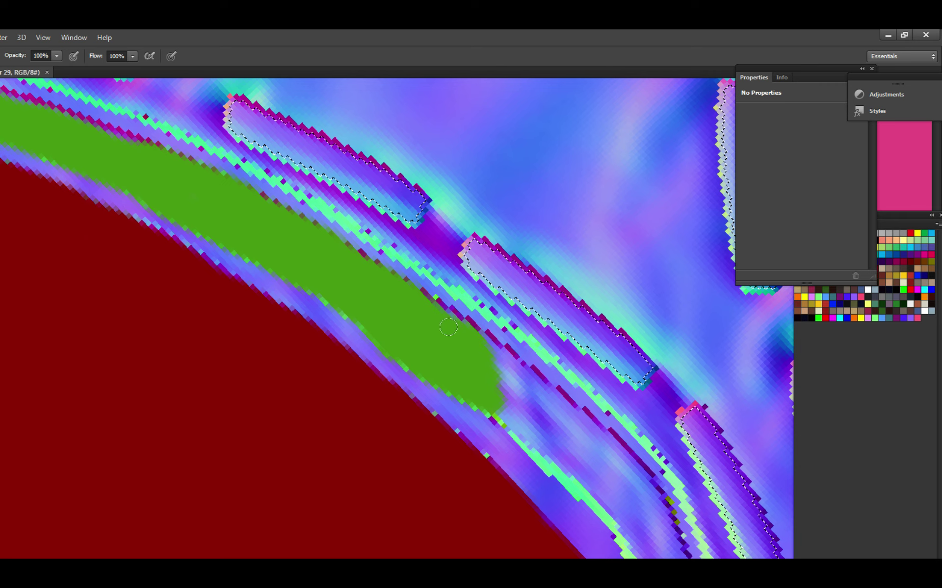
left_click_drag(475, 368, 446, 340)
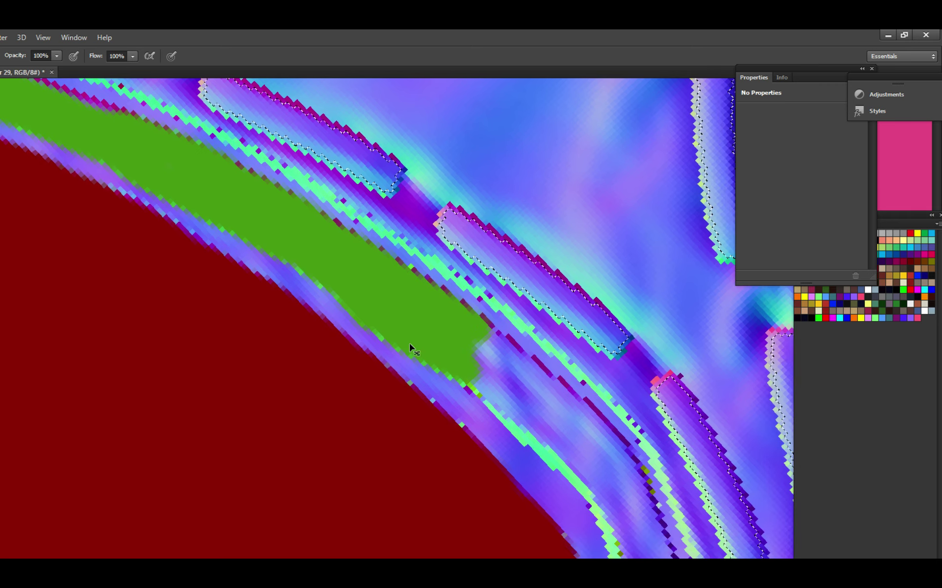
Continue the full-width green strip toward the far end of the third selected stitch, and save the document.
mouse_move(494, 397)
left_mouse_down()
mouse_move(442, 348)
mouse_move(408, 292)
left_mouse_up()
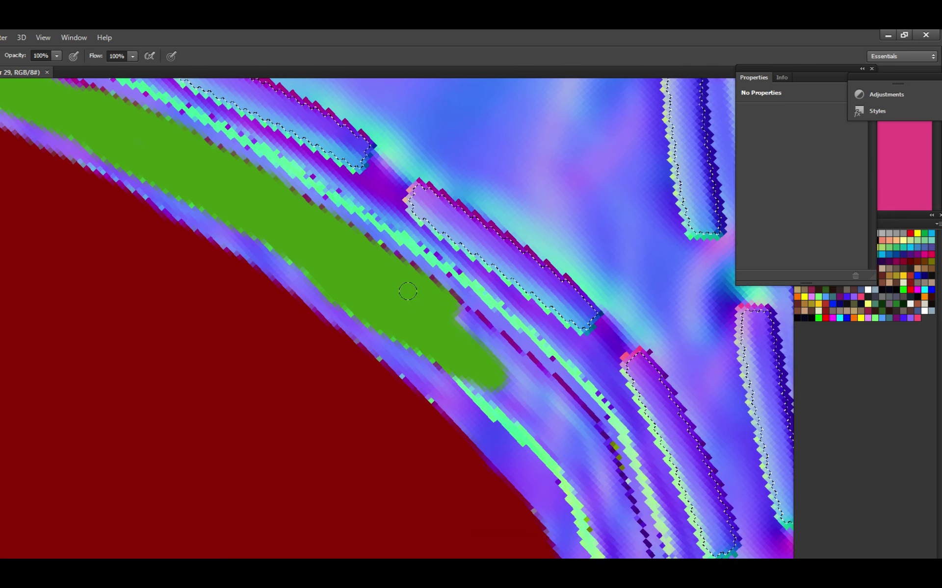
mouse_move(474, 343)
left_mouse_down()
mouse_move(433, 342)
mouse_move(482, 346)
left_mouse_up()
key("ctrl+s")
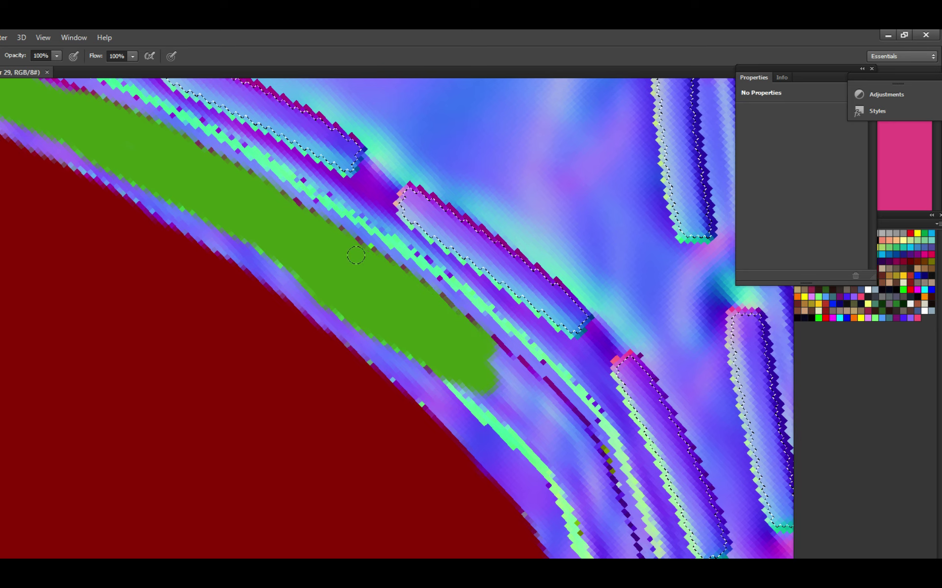
mouse_move(372, 275)
left_mouse_down()
mouse_move(419, 303)
mouse_move(406, 307)
mouse_move(429, 309)
mouse_move(421, 284)
mouse_move(462, 304)
mouse_move(405, 263)
mouse_move(437, 302)
mouse_move(422, 287)
left_mouse_up()
mouse_move(457, 322)
left_mouse_down()
mouse_move(430, 267)
mouse_move(515, 317)
mouse_move(476, 301)
mouse_move(314, 417)
mouse_move(431, 486)
left_mouse_up()
Paint the trim's squared end green between its two seam lines, lengthen this section toward the curve, and save the document.
key("r")
key("b")
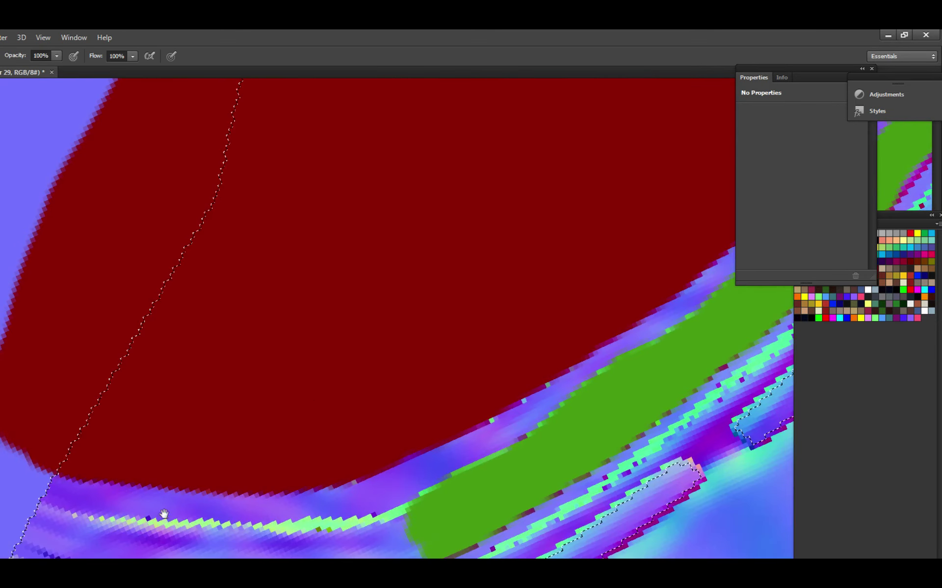
scroll(167, 490, "up", 3)
mouse_move(226, 317)
left_mouse_down()
mouse_move(193, 346)
mouse_move(261, 373)
mouse_move(239, 368)
mouse_move(230, 362)
mouse_move(333, 391)
mouse_move(322, 347)
mouse_move(244, 327)
mouse_move(360, 350)
mouse_move(376, 373)
mouse_move(325, 385)
mouse_move(256, 357)
left_mouse_up()
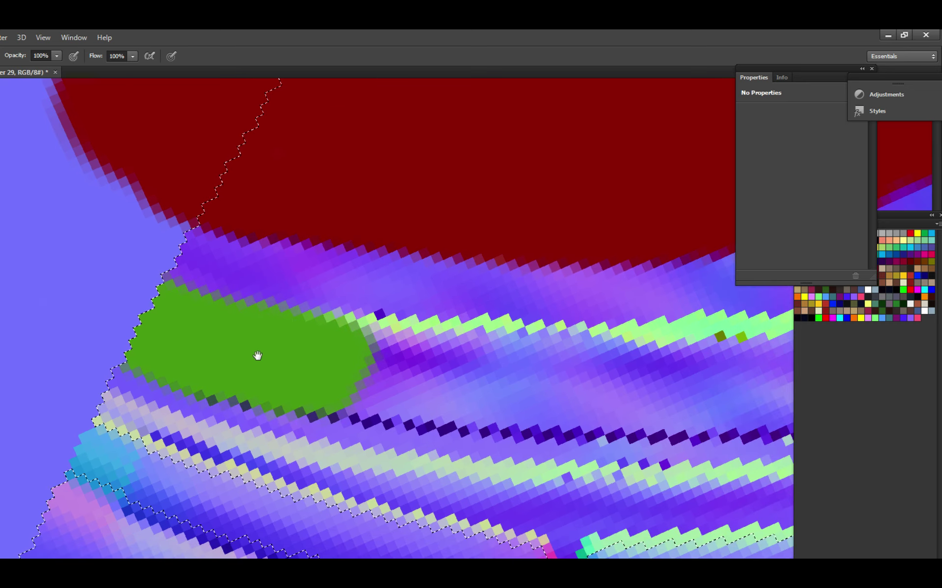
key("ctrl+s")
mouse_move(316, 357)
left_mouse_down()
mouse_move(294, 340)
mouse_move(322, 319)
mouse_move(358, 330)
left_mouse_up()
mouse_move(393, 299)
left_mouse_down()
mouse_move(363, 314)
mouse_move(354, 344)
mouse_move(442, 323)
mouse_move(401, 263)
mouse_move(480, 258)
left_mouse_up()
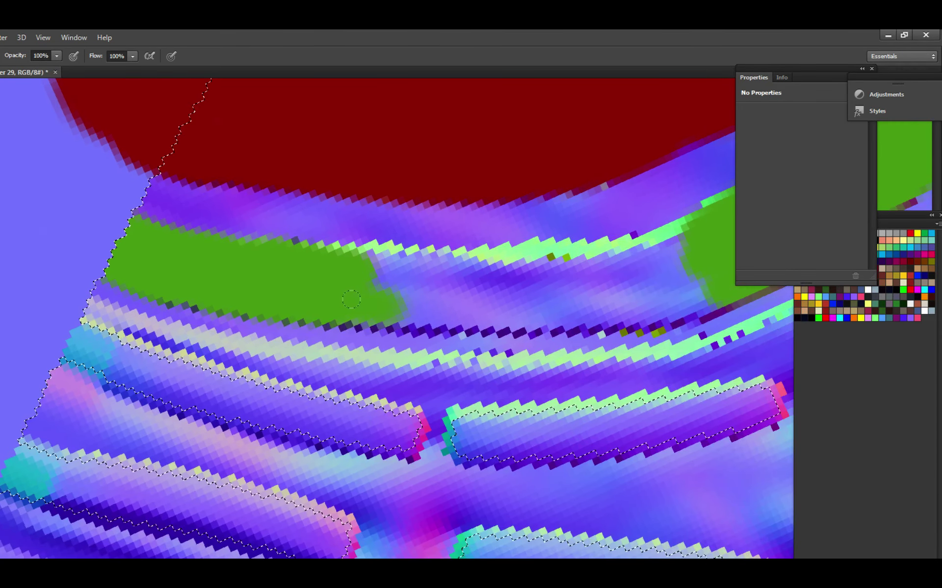
mouse_move(351, 300)
left_mouse_down()
mouse_move(451, 304)
mouse_move(403, 265)
mouse_move(461, 274)
mouse_move(420, 304)
mouse_move(427, 221)
mouse_move(210, 248)
mouse_move(319, 318)
left_mouse_up()
Extend the squared-end green section along its outer side into the unpainted gap at the bend.
key("r")
scroll(378, 288, "up", 2)
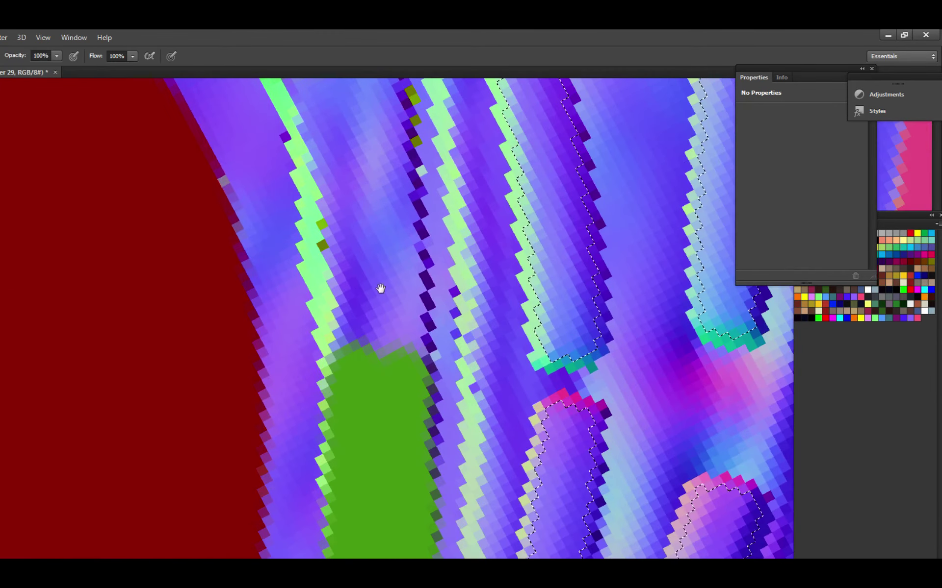
scroll(378, 315, "up", 4)
scroll(418, 295, "down", 1)
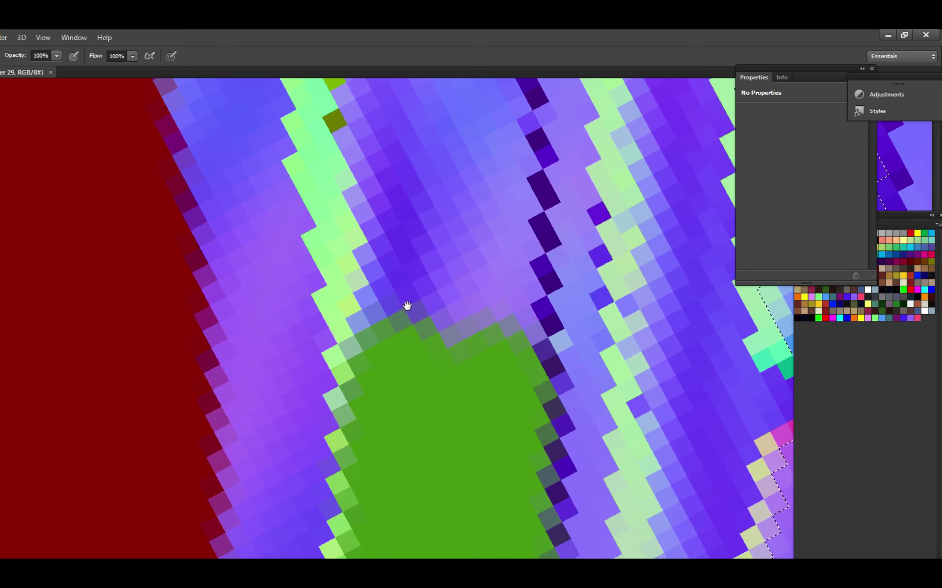
left_click_drag(414, 315, 444, 316)
scroll(443, 317, "down", 1)
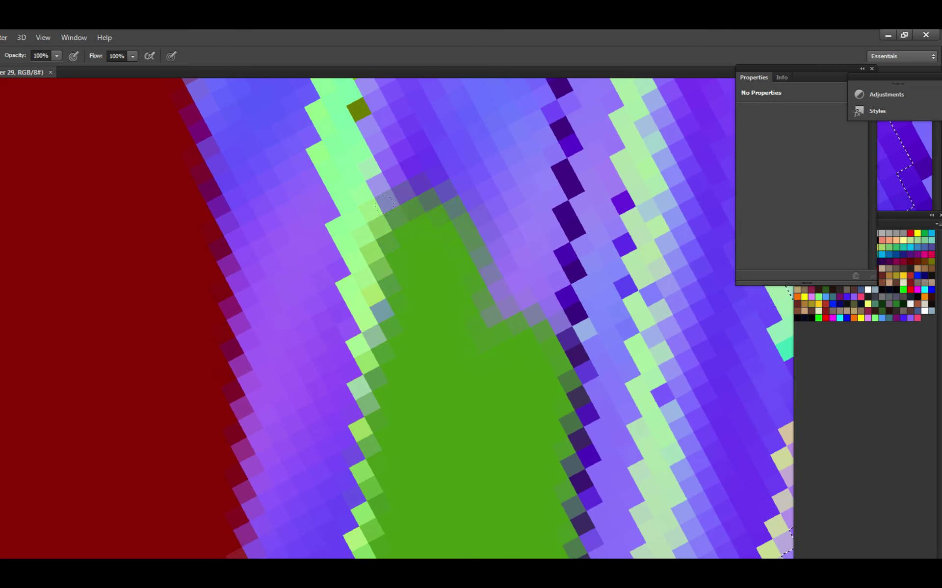
scroll(452, 279, "down", 3)
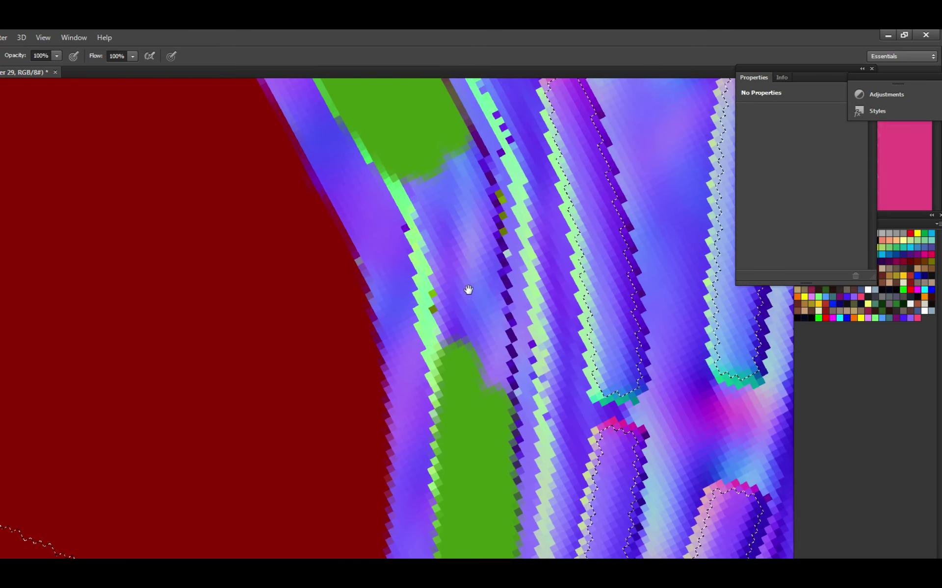
Join the squared-end section to the long green strip by painting along the outer seam line of the bend.
scroll(463, 324, "up", 2)
scroll(459, 311, "down", 2)
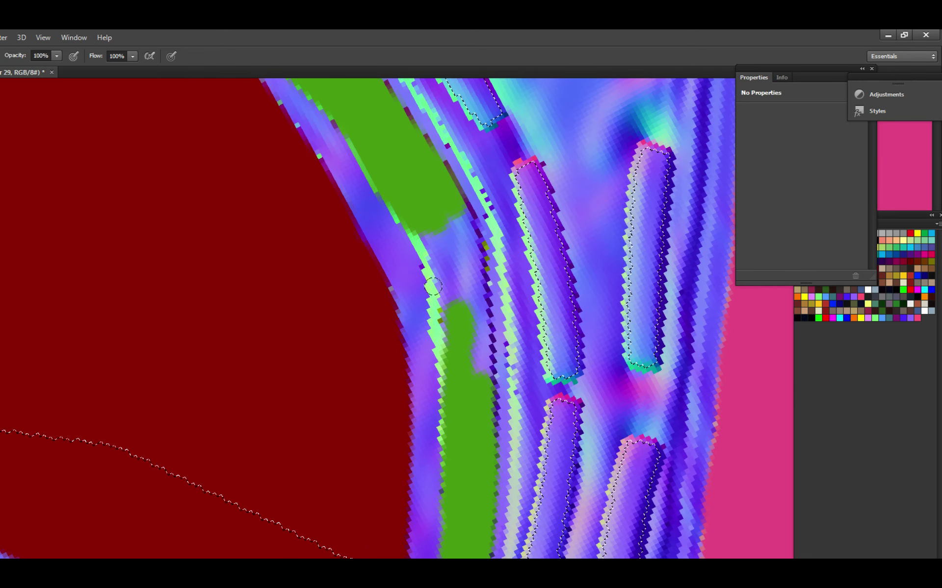
scroll(461, 301, "up", 2)
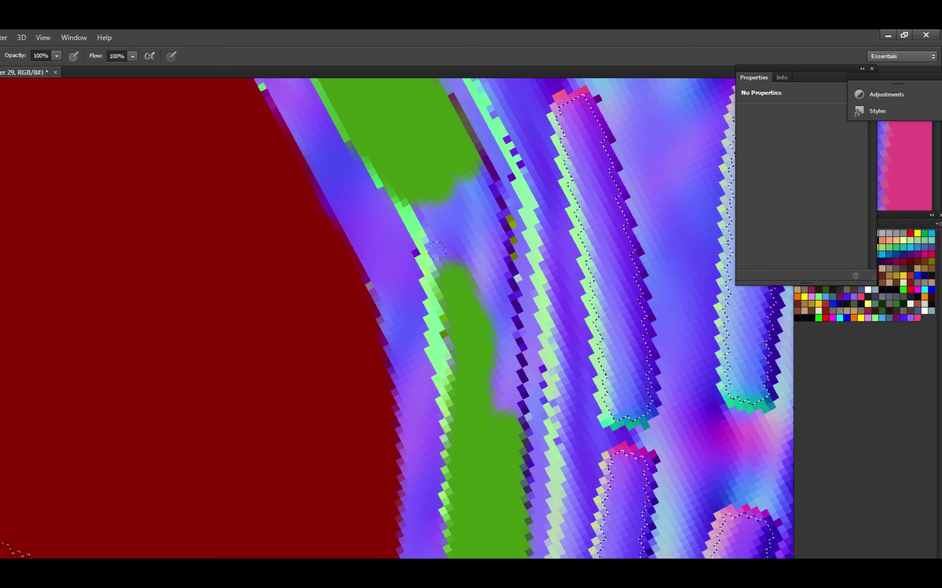
scroll(453, 335, "down", 2)
left_click_drag(457, 338, 474, 302)
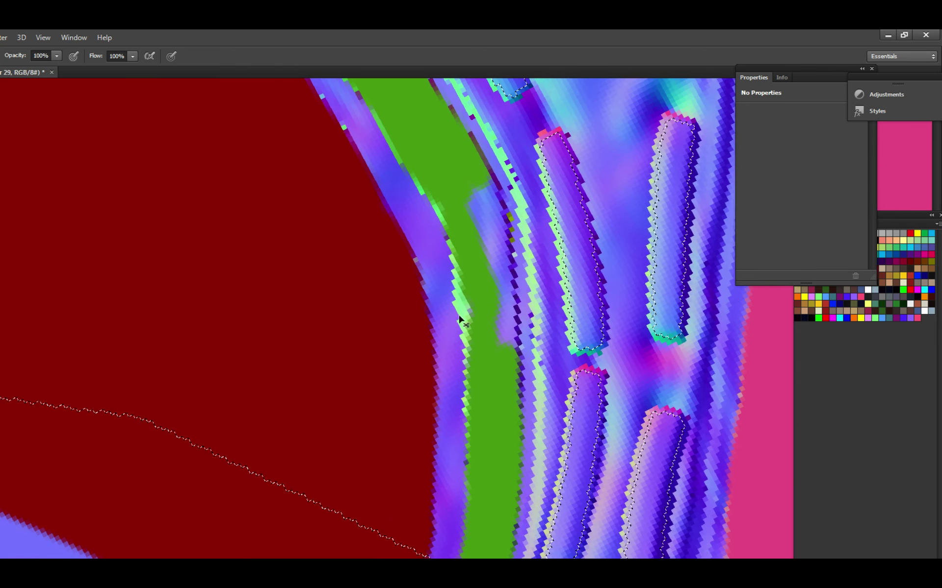
left_click_drag(468, 305, 474, 299)
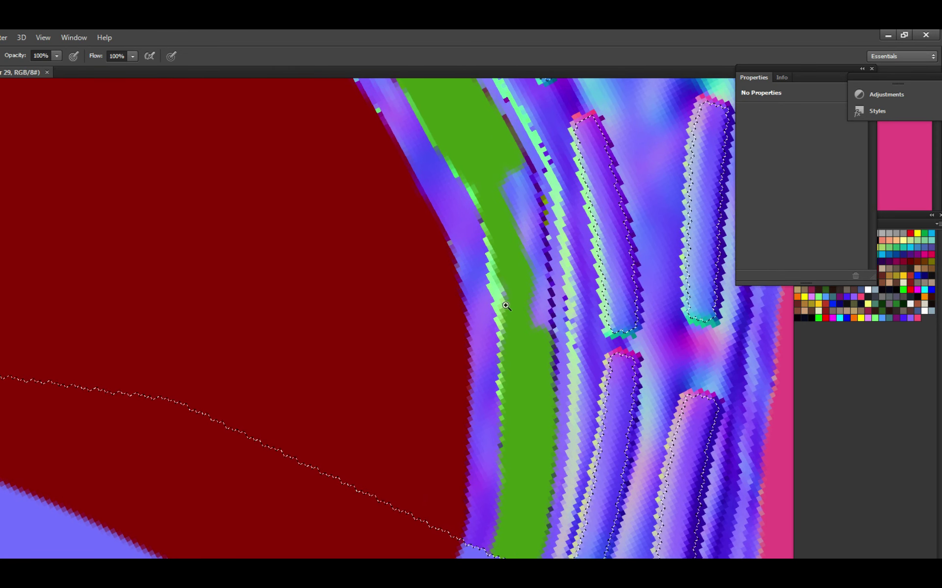
Paint green over the bright pixels along the inner seam line at the strip's bend, and save the document.
scroll(497, 299, "up", 2)
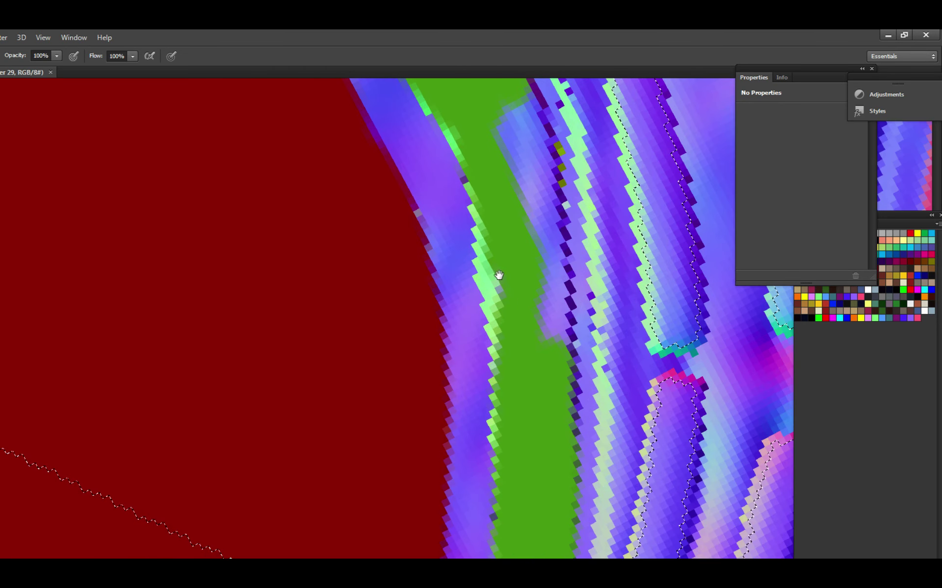
scroll(501, 294, "up", 2)
mouse_move(510, 308)
left_mouse_down()
mouse_move(498, 295)
mouse_move(483, 206)
mouse_move(507, 278)
left_mouse_up()
key("ctrl+s")
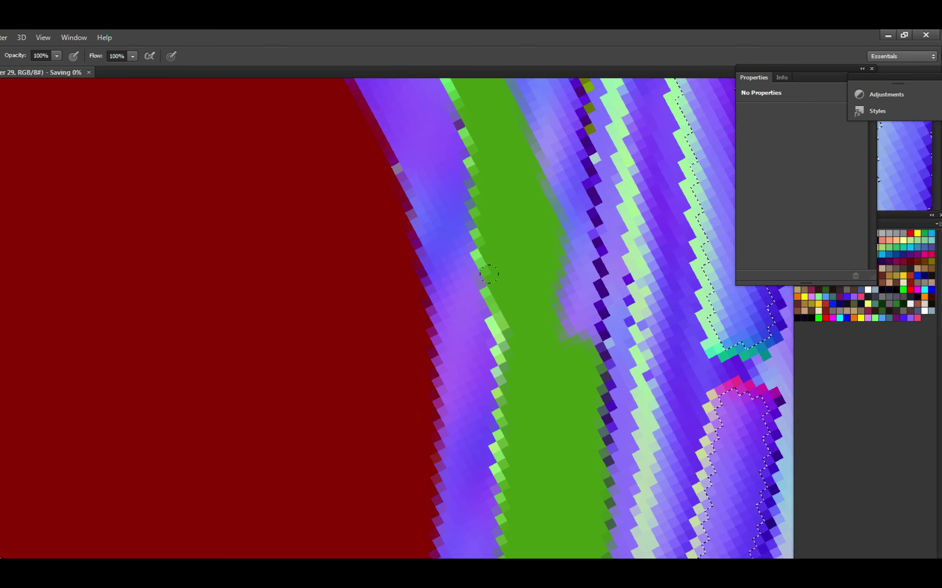
scroll(519, 318, "down", 3)
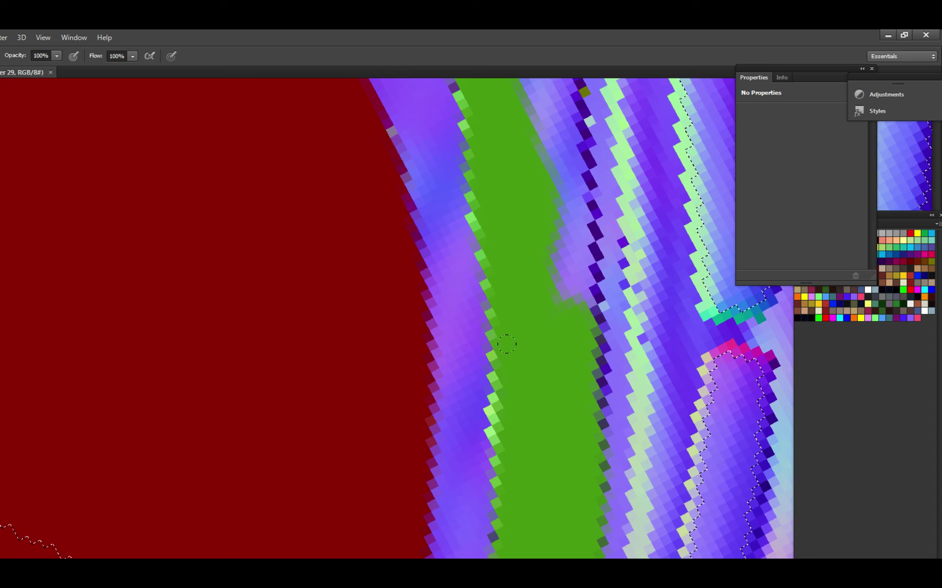
mouse_move(506, 344)
left_mouse_down()
mouse_move(499, 417)
mouse_move(508, 397)
left_mouse_up()
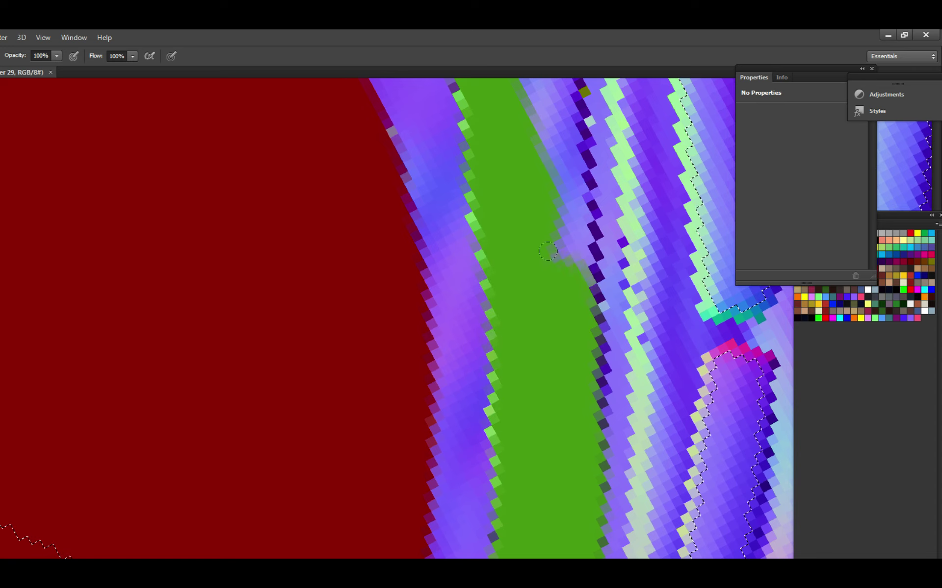
mouse_move(567, 362)
left_mouse_down()
mouse_move(525, 332)
mouse_move(512, 348)
mouse_move(496, 340)
left_mouse_up()
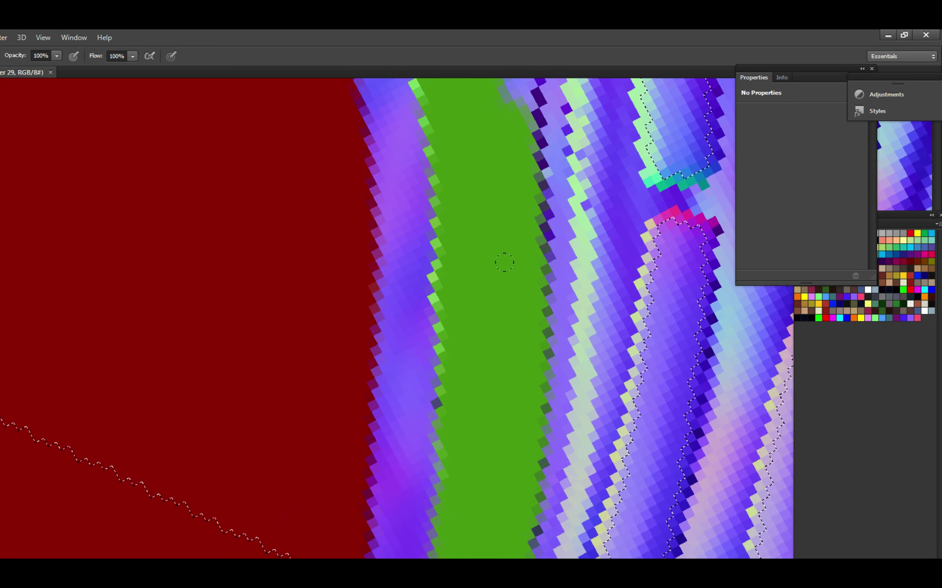
Fill the remaining gap between the green strip and the outer seam line at the bend, and save the document.
mouse_move(500, 202)
left_mouse_down()
mouse_move(508, 368)
mouse_move(509, 260)
left_mouse_up()
scroll(456, 296, "up", 3)
mouse_move(455, 297)
left_mouse_down()
mouse_move(487, 260)
mouse_move(508, 339)
mouse_move(493, 184)
left_mouse_up()
key("ctrl+s")
scroll(484, 349, "up", 4)
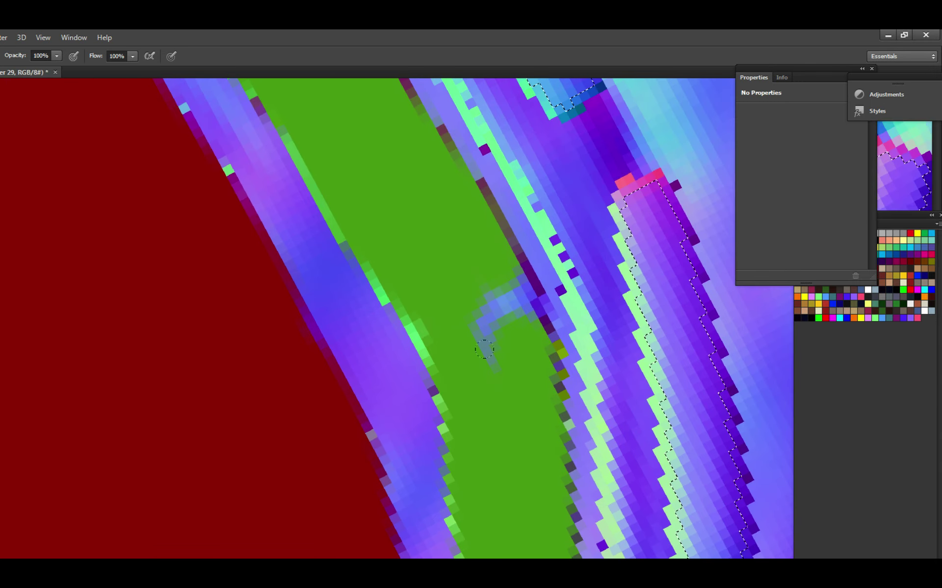
mouse_move(469, 238)
left_mouse_down()
mouse_move(494, 263)
mouse_move(487, 361)
mouse_move(465, 386)
left_mouse_up()
Touch up the green strip's edges along the curve from the bend toward the flap's pointed tip.
scroll(471, 355, "up", 1)
scroll(470, 355, "left", 2)
scroll(477, 284, "down", 2)
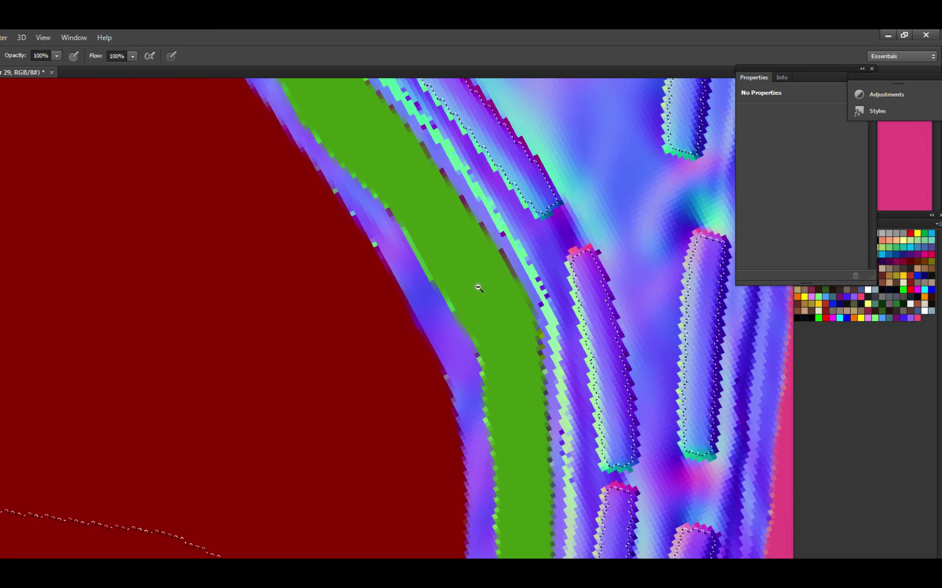
left_click_drag(477, 284, 499, 365)
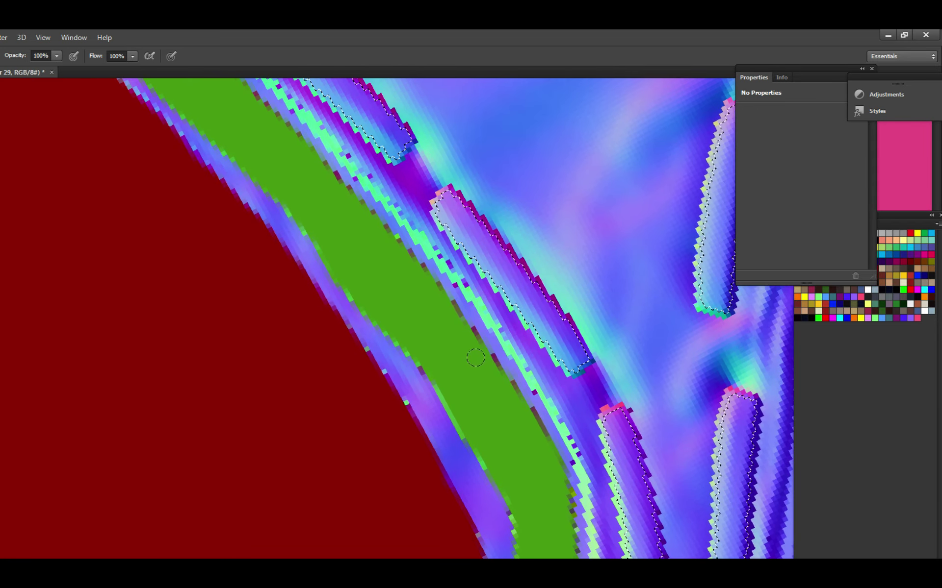
scroll(471, 393, "up", 1)
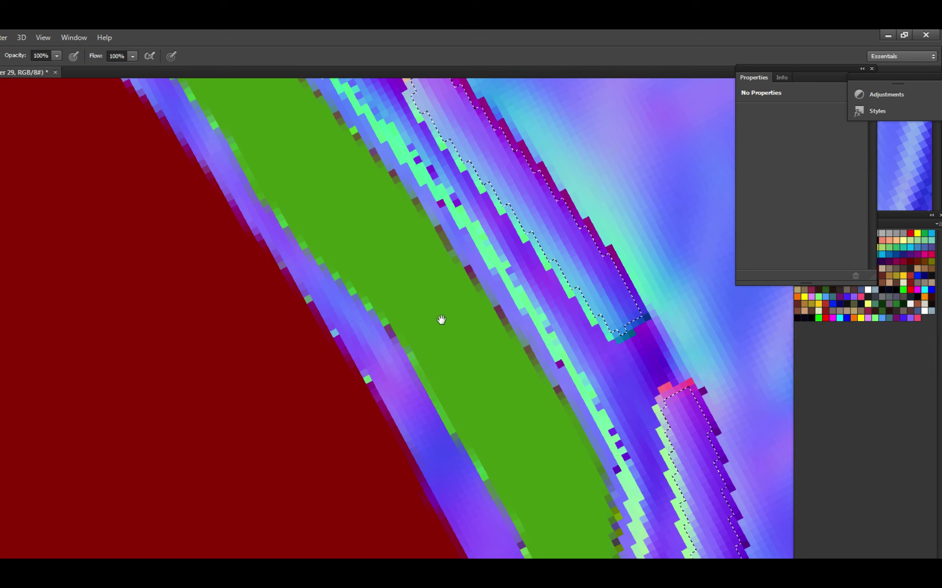
left_click_drag(441, 319, 476, 384)
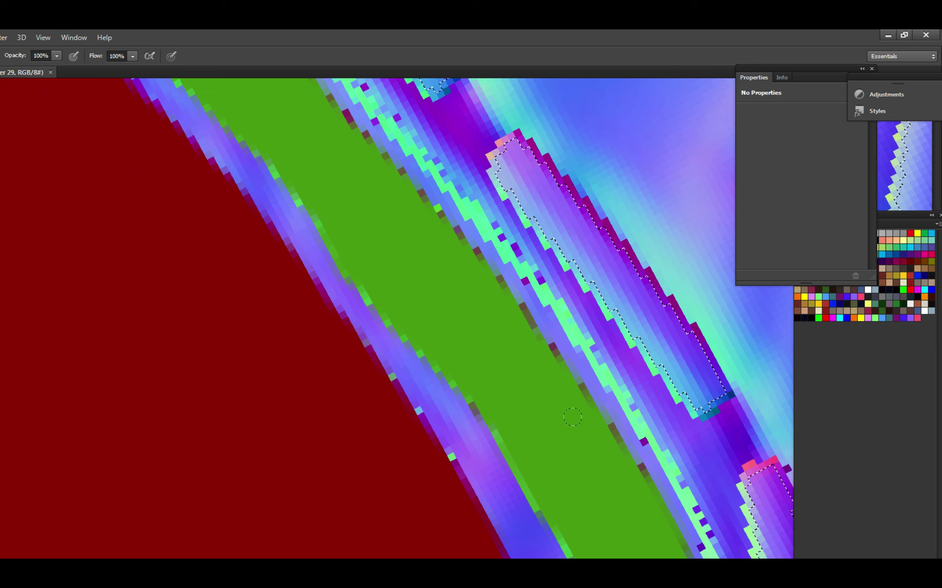
scroll(516, 420, "down", 5)
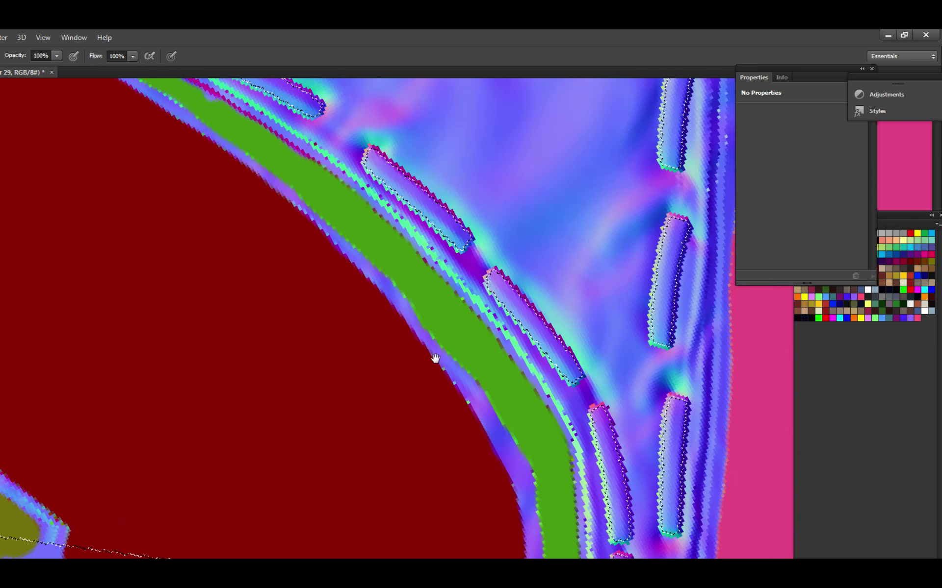
left_click_drag(417, 294, 499, 402)
scroll(499, 403, "down", 2)
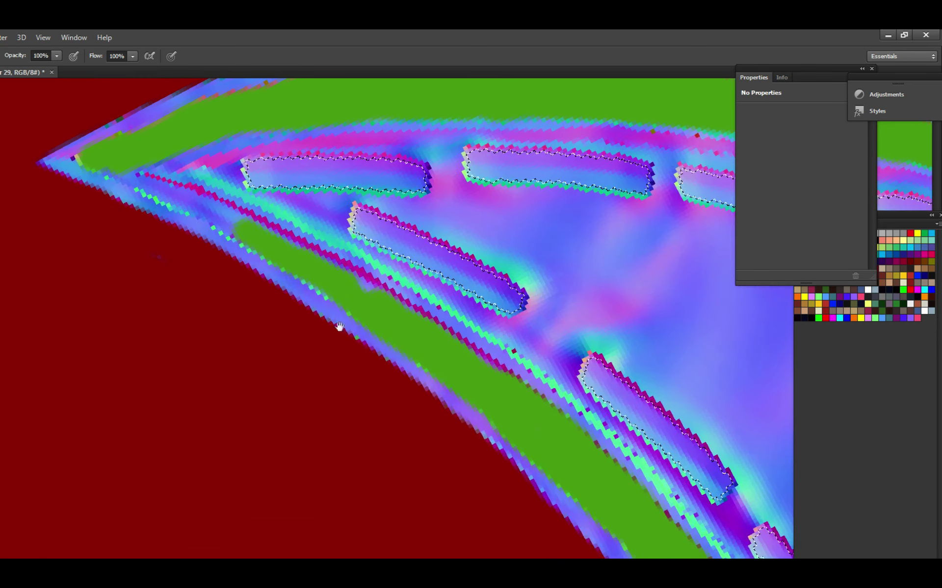
Fill the notch near the strip's rounded end and extend it to join the other green strip at the flap's tip.
scroll(499, 402, "up", 5)
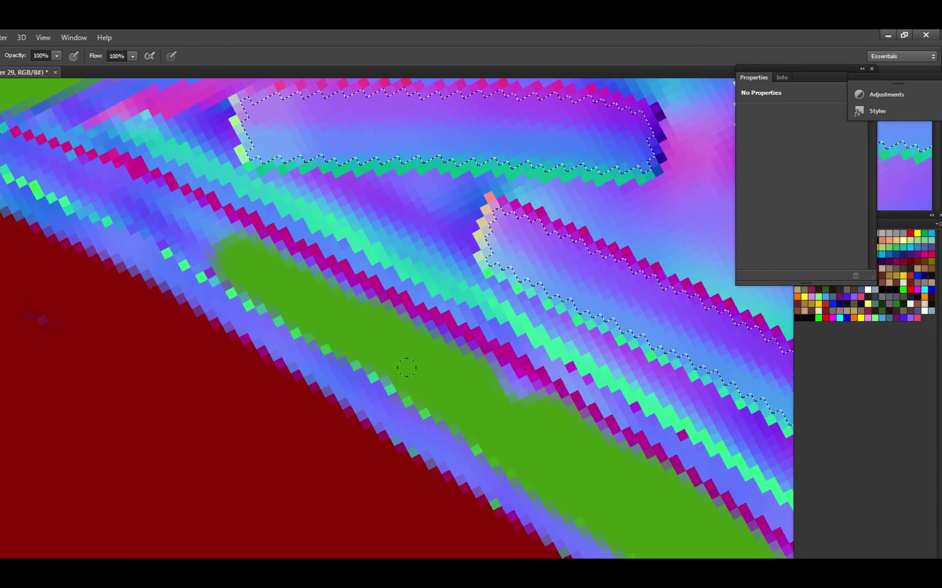
mouse_move(498, 384)
left_mouse_down()
mouse_move(455, 351)
mouse_move(495, 372)
mouse_move(391, 308)
mouse_move(309, 283)
left_mouse_up()
left_click_drag(309, 283, 458, 381)
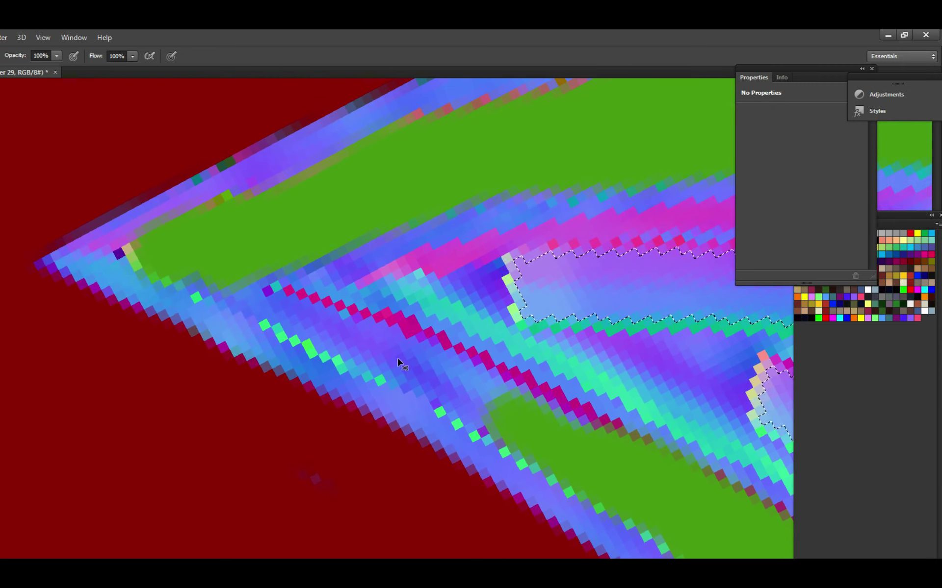
left_click_drag(366, 316, 421, 383)
mouse_move(345, 376)
left_mouse_down()
mouse_move(422, 390)
mouse_move(584, 486)
mouse_move(405, 392)
left_mouse_up()
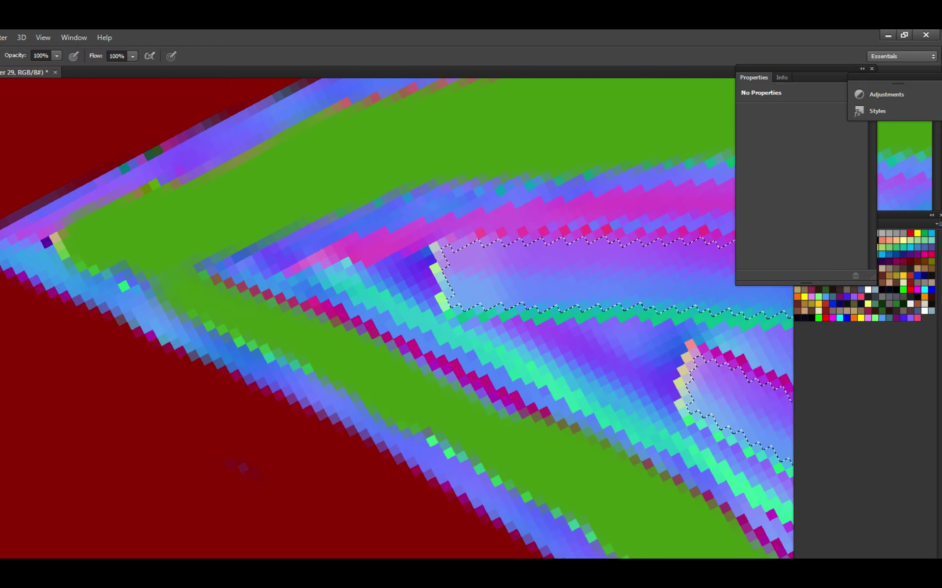
Widen the newly joined green section near the flap's tip out to its two seam lines.
mouse_move(373, 359)
left_mouse_down()
mouse_move(554, 423)
mouse_move(466, 387)
mouse_move(420, 397)
mouse_move(449, 418)
left_mouse_up()
left_click_drag(407, 366, 485, 395)
left_click_drag(336, 365, 429, 410)
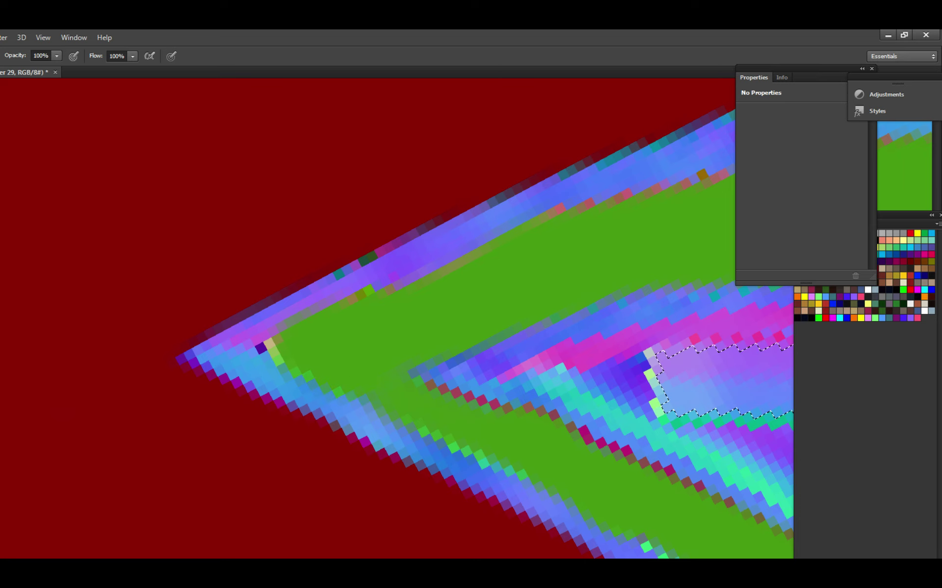
left_click_drag(515, 490, 400, 410)
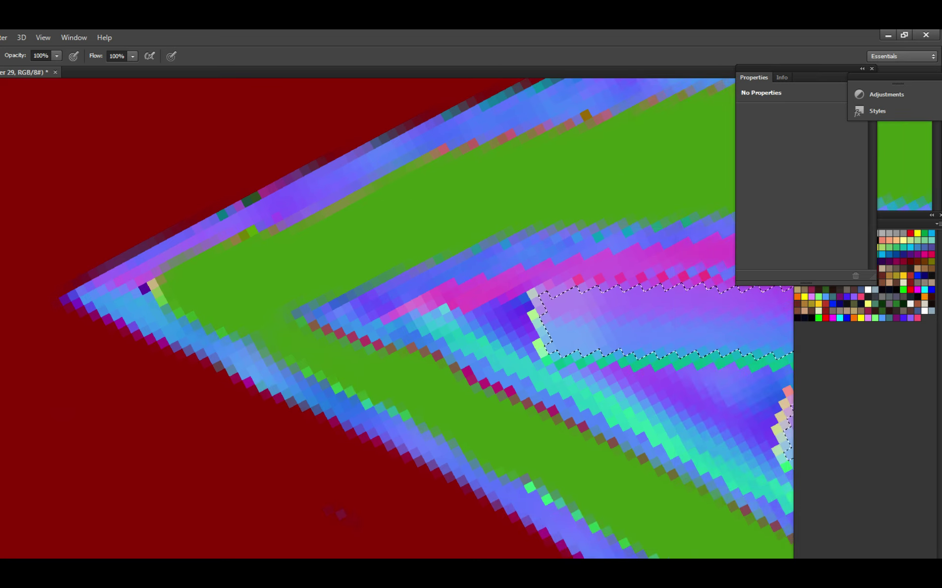
left_click_drag(501, 441, 337, 372)
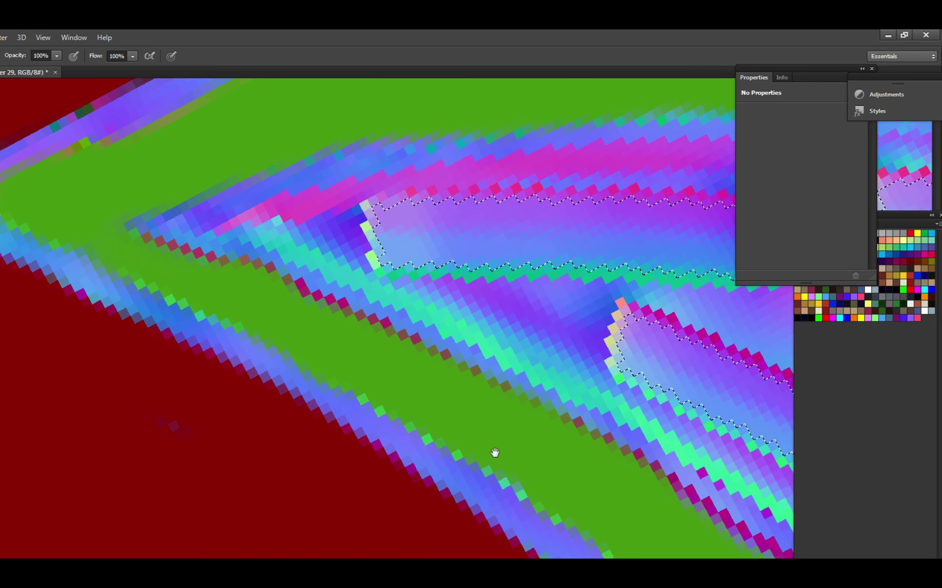
Paint the strip's stitch-side edge up to the seam line from the joined tip section back along the curve.
left_click_drag(494, 454, 448, 420)
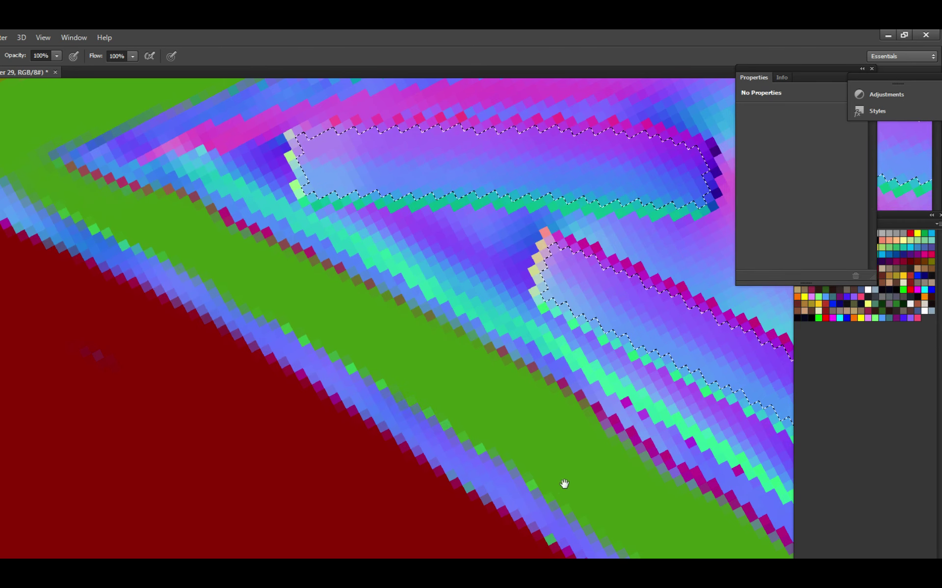
left_click_drag(564, 484, 397, 376)
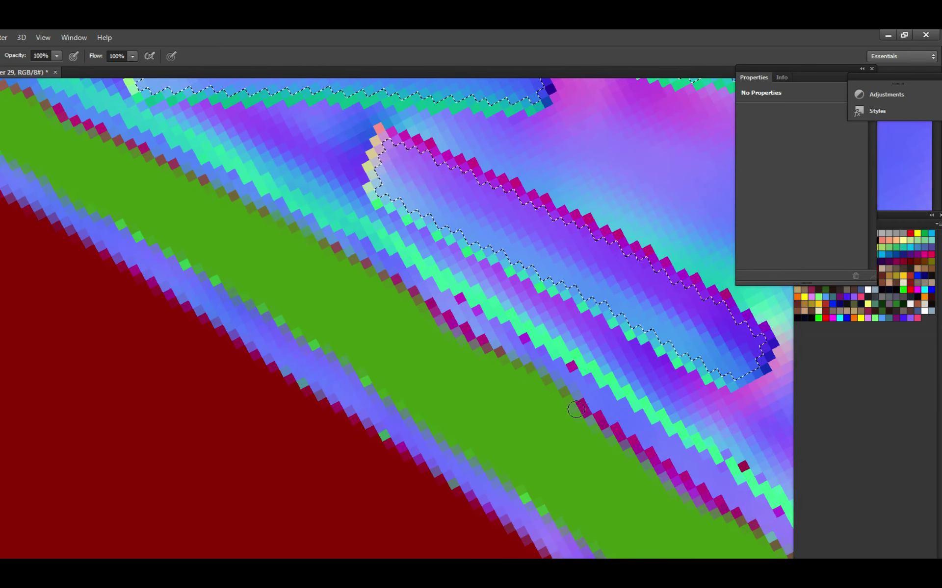
left_click_drag(576, 409, 358, 301)
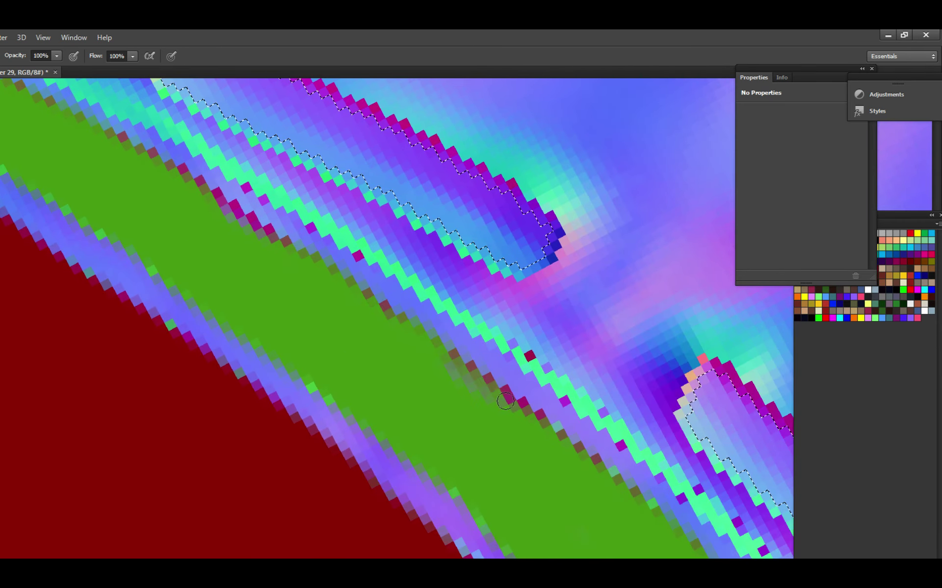
left_click_drag(505, 401, 518, 409)
scroll(480, 412, "down", 5)
scroll(456, 400, "up", 3)
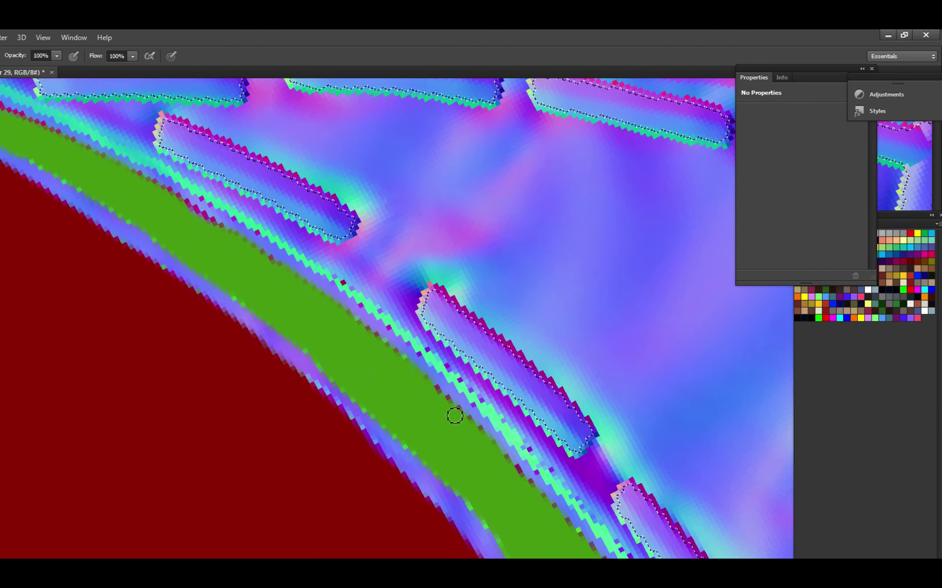
Examine both edges of the green strip from the curve around the bend to its squared end for unpainted spots.
scroll(437, 393, "up", 4)
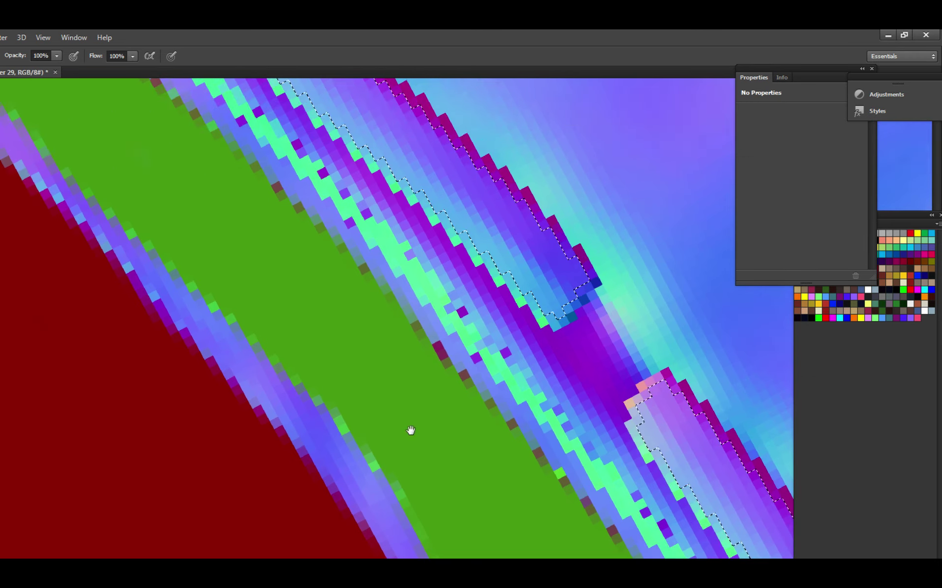
scroll(445, 377, "down", 2)
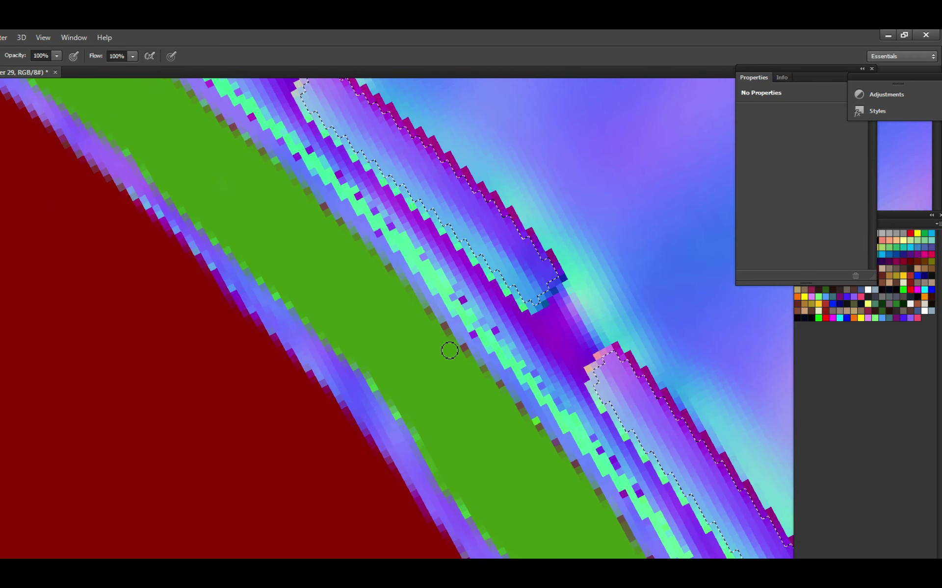
scroll(443, 418, "down", 4)
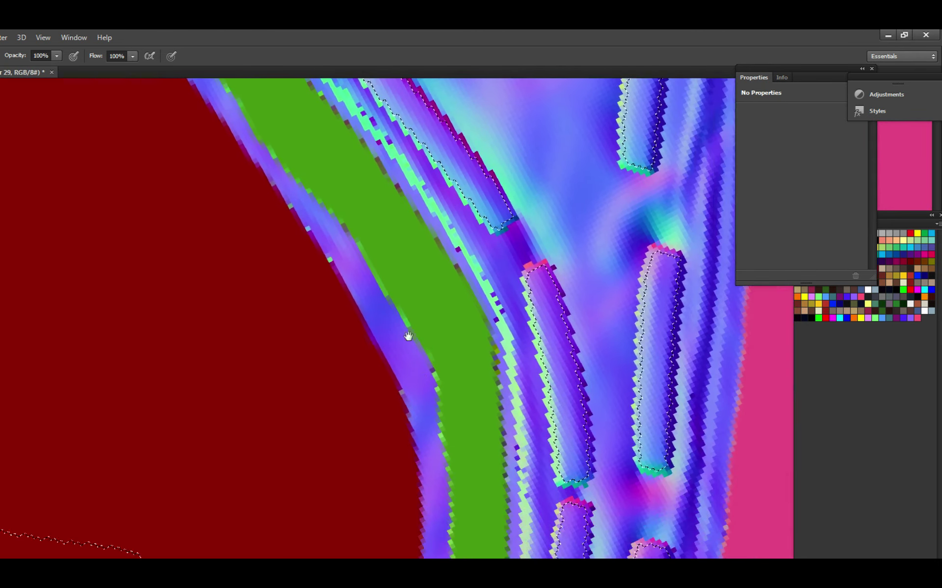
scroll(431, 441, "up", 2)
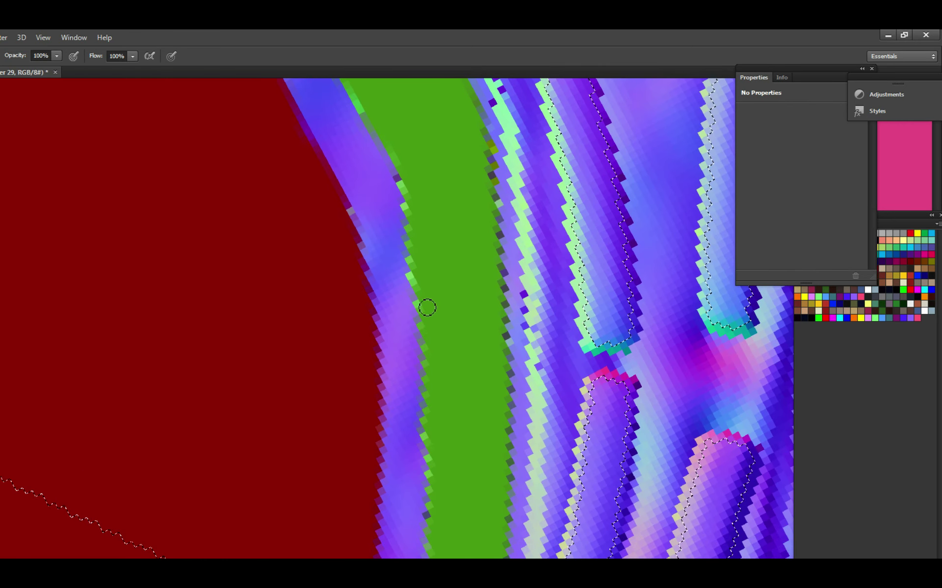
scroll(427, 307, "up", 3)
scroll(428, 288, "down", 5)
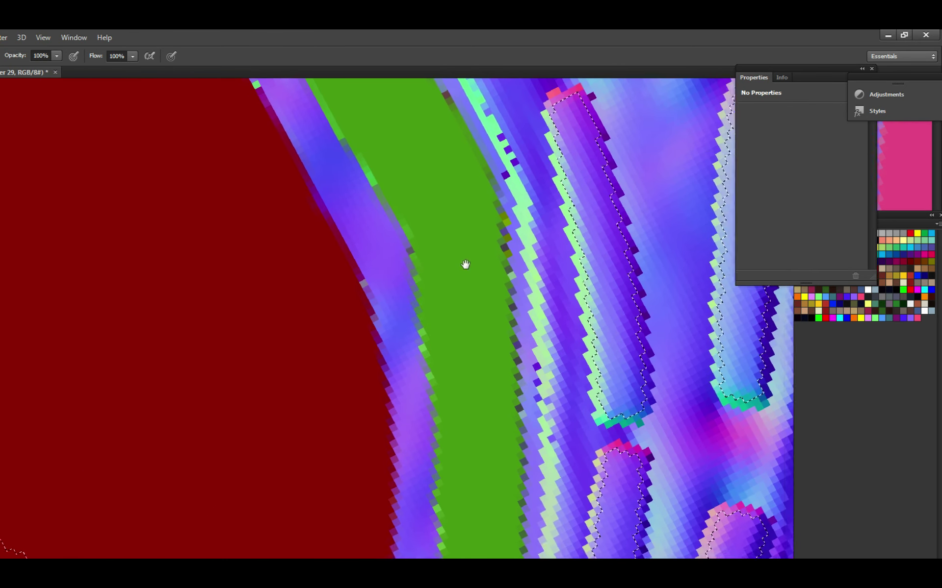
scroll(386, 337, "down", 1)
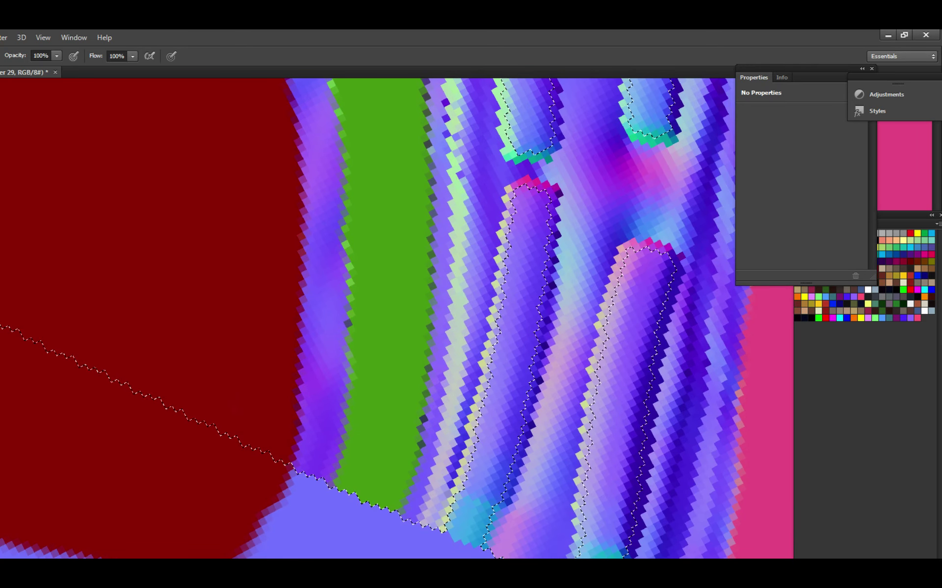
scroll(484, 351, "up", 1)
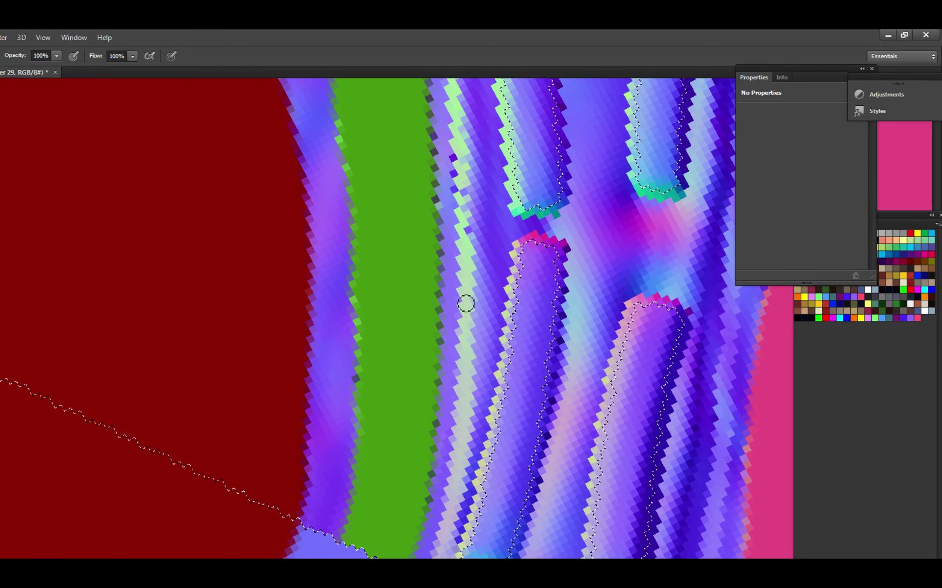
Rotate the canvas, touch up the strip's stitch-side edge from the squared end around the bend, and save the document.
key("r")
left_click_drag(435, 288, 358, 452)
key("b")
scroll(358, 453, "down", 1)
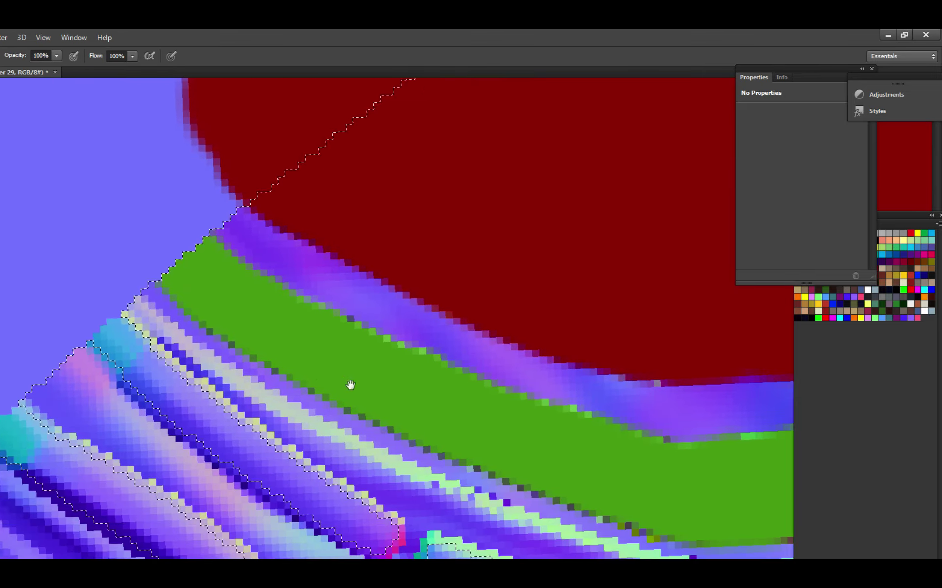
scroll(421, 433, "up", 1)
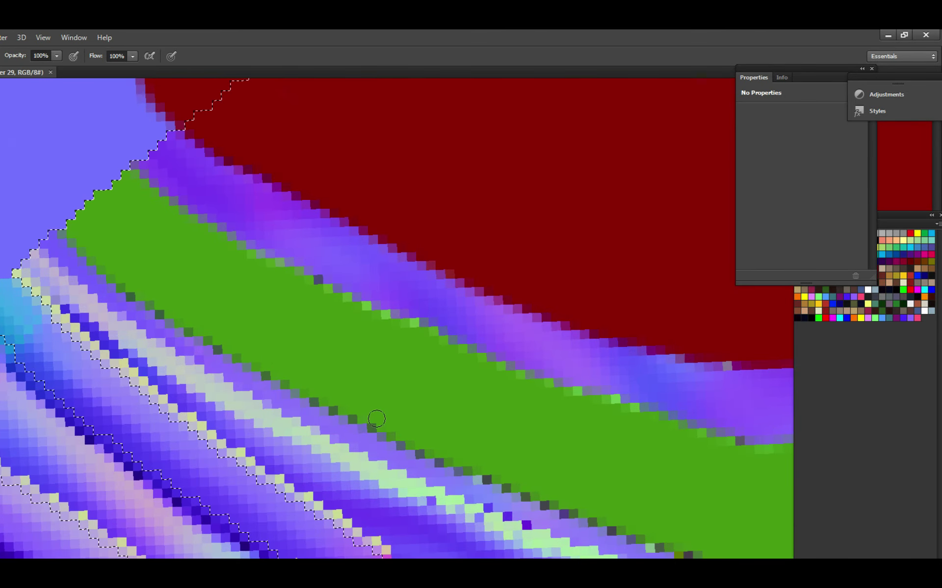
left_click_drag(531, 475, 364, 401)
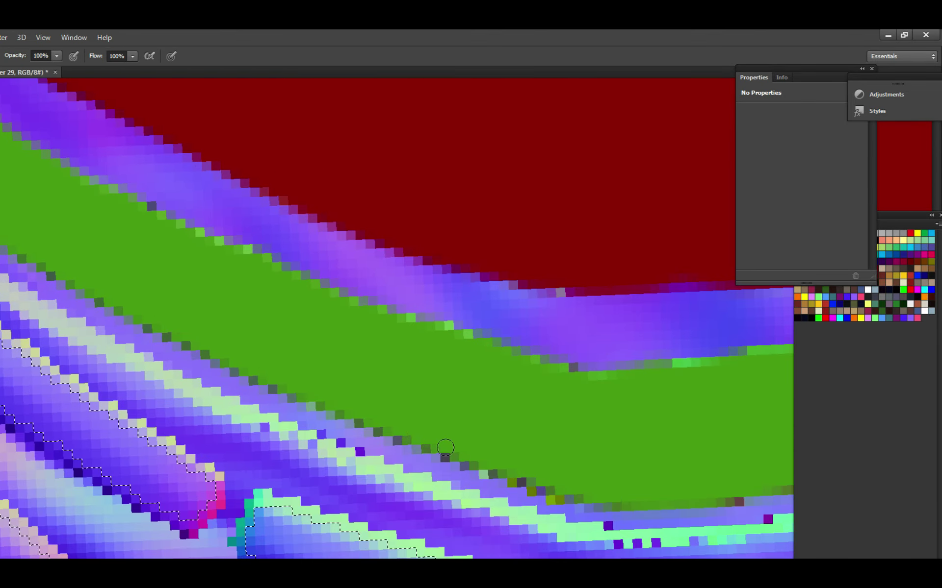
left_click(563, 469)
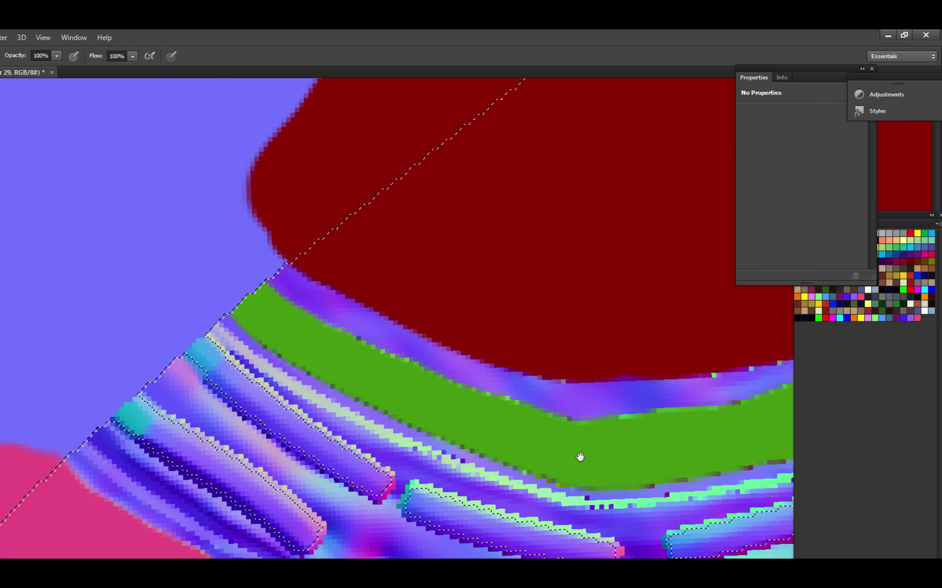
scroll(579, 452, "up", 3)
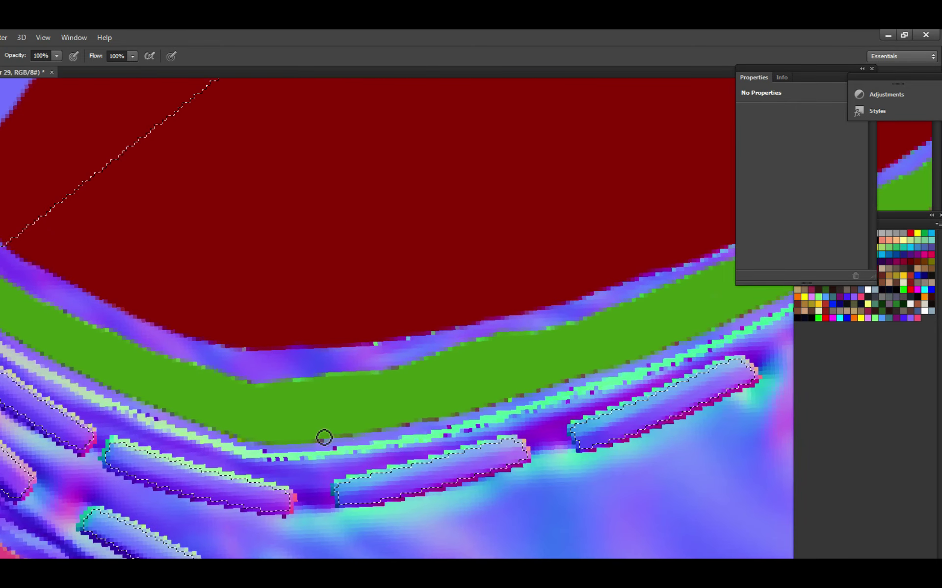
left_click_drag(462, 380, 409, 400)
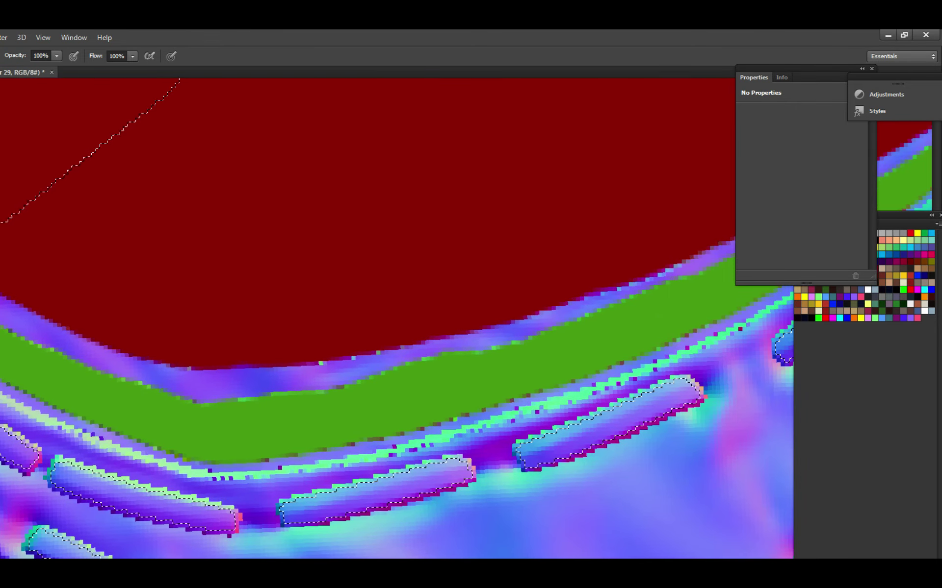
Examine both edges of the green strip from the bend along the curve to the flap's tip for unpainted pixels.
left_click(438, 391)
left_click(438, 391)
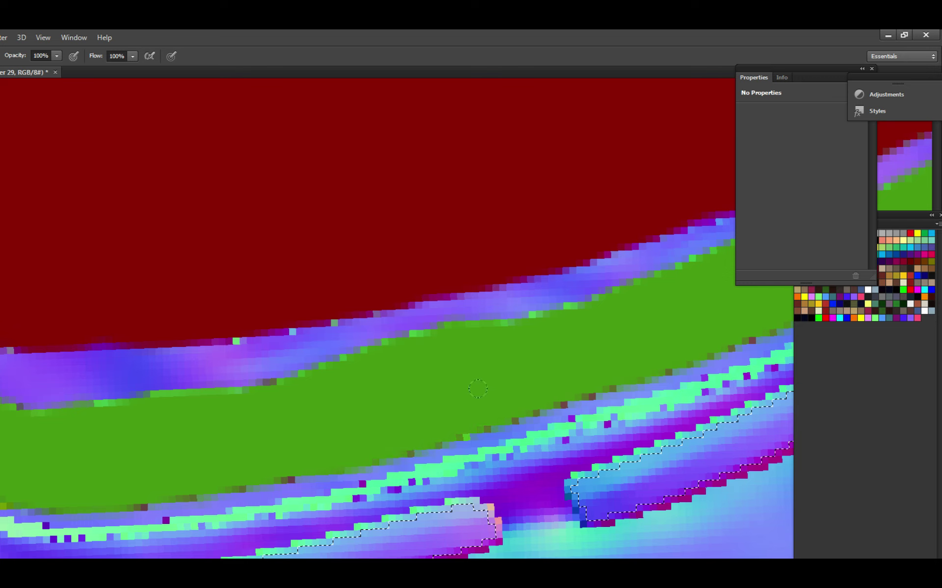
left_click_drag(574, 358, 468, 397)
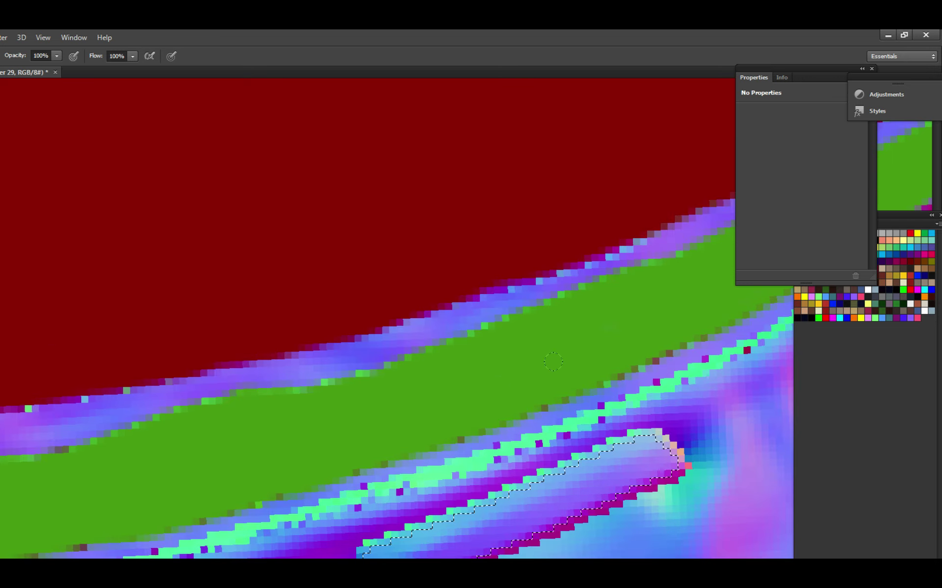
left_click_drag(639, 323, 666, 344)
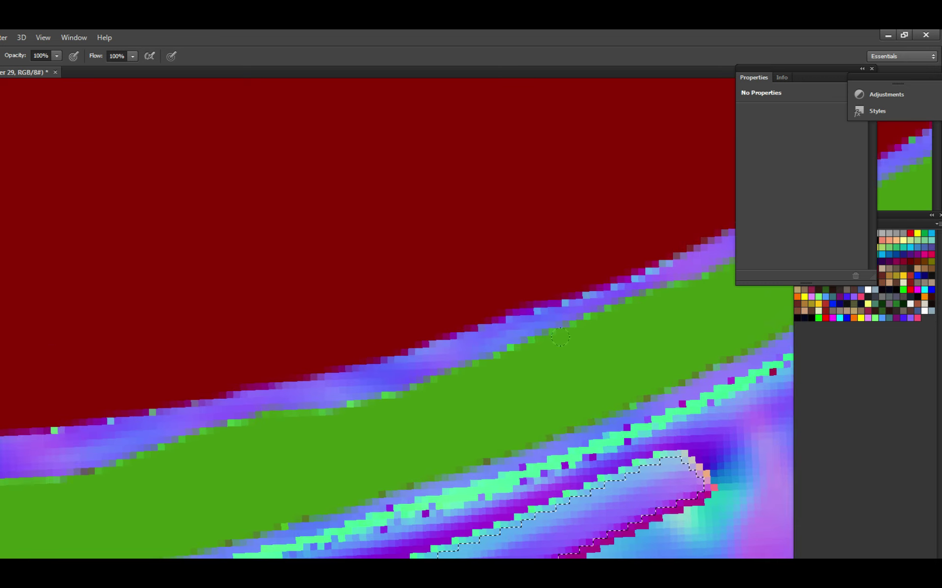
left_click_drag(578, 331, 514, 379)
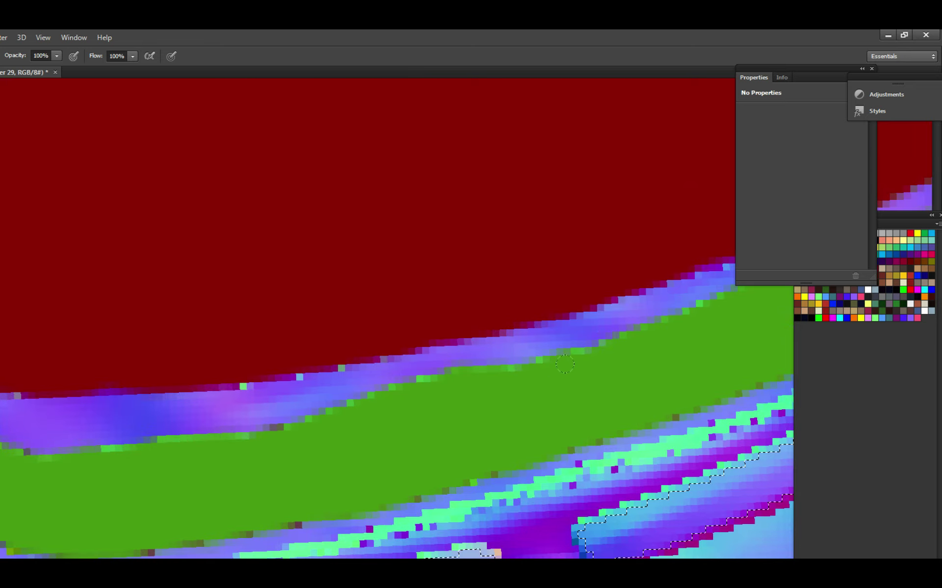
mouse_move(610, 360)
left_mouse_down()
mouse_move(496, 401)
mouse_move(365, 428)
mouse_move(450, 390)
left_mouse_up()
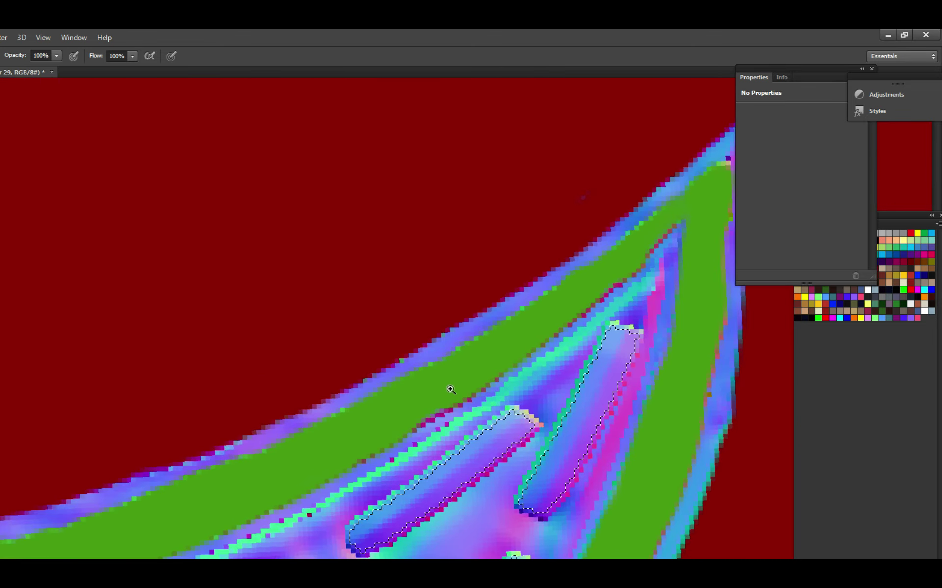
left_click(450, 390)
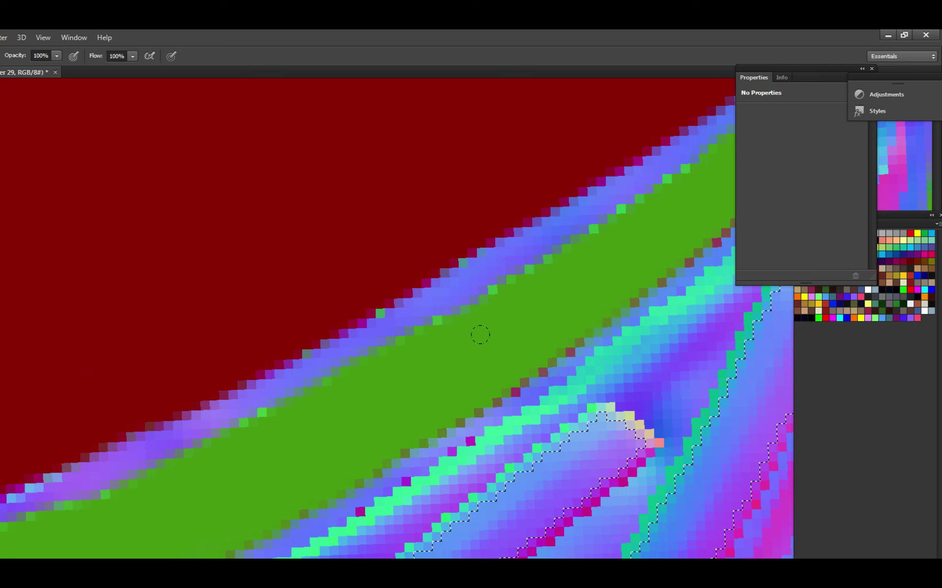
Undo the last strokes, repaint the strip's stitch-side edge up to the seam line near the flap's tip, and save the document.
left_click_drag(562, 302, 416, 410)
key("ctrl+alt+z")
key("ctrl+alt+z")
key("ctrl+alt+z")
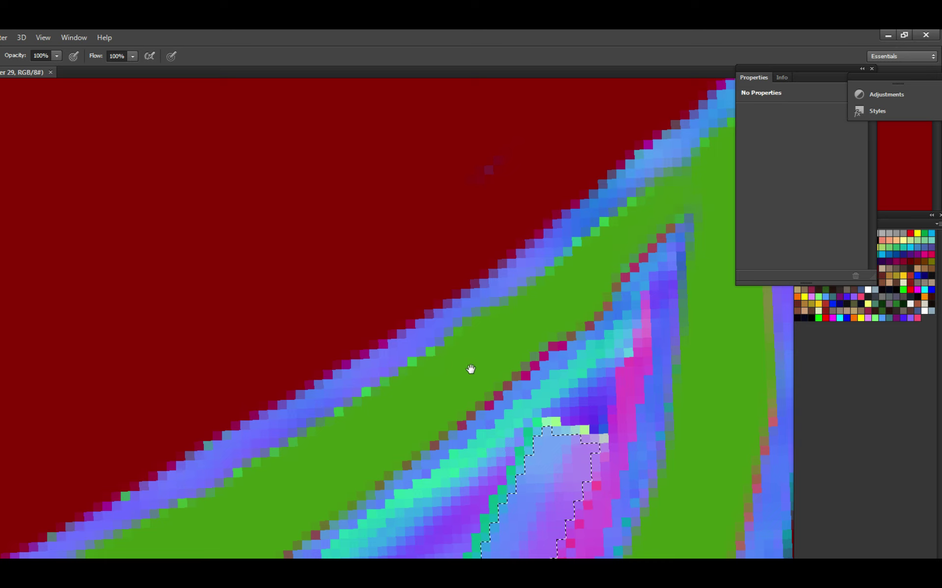
left_click_drag(475, 358, 448, 369)
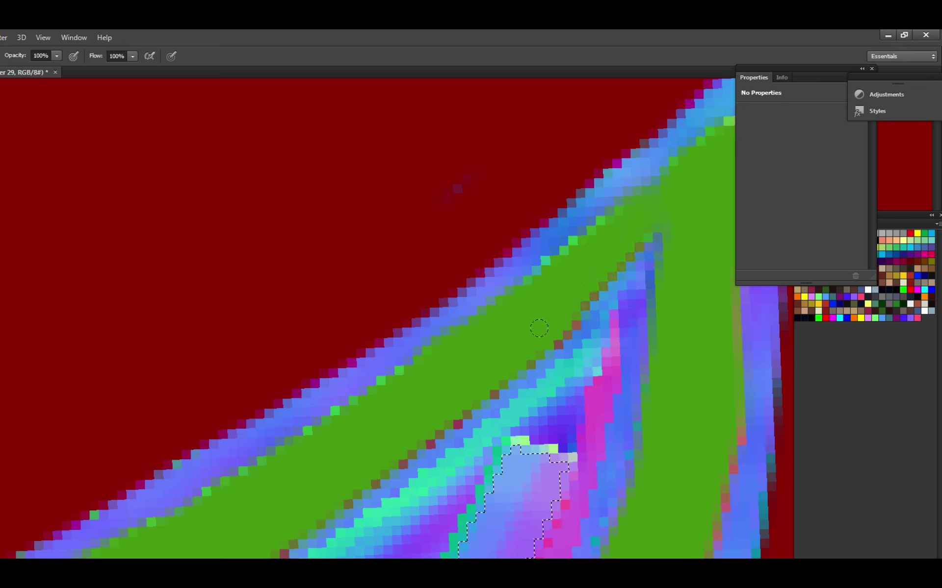
left_click_drag(422, 409, 489, 325)
key("ctrl+s")
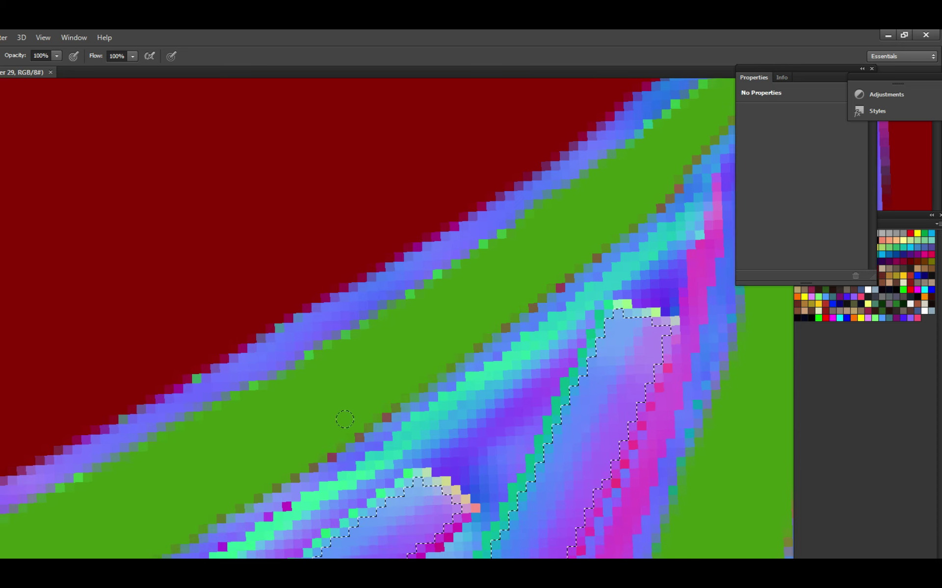
Fill the green strip into a point at the flap's tip and clean its outer edge there with the Eraser.
scroll(282, 454, "down", 4)
scroll(347, 437, "up", 2)
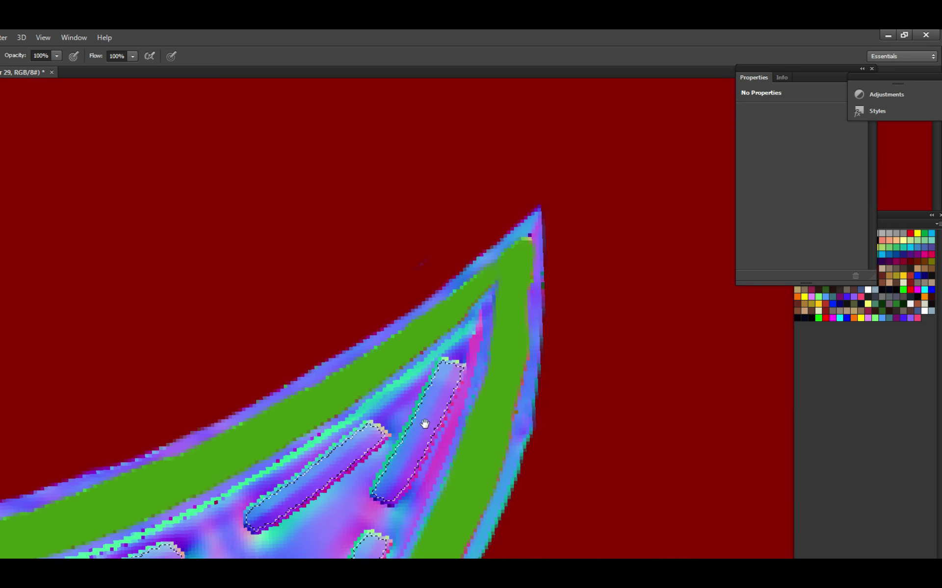
left_click_drag(470, 412, 446, 434)
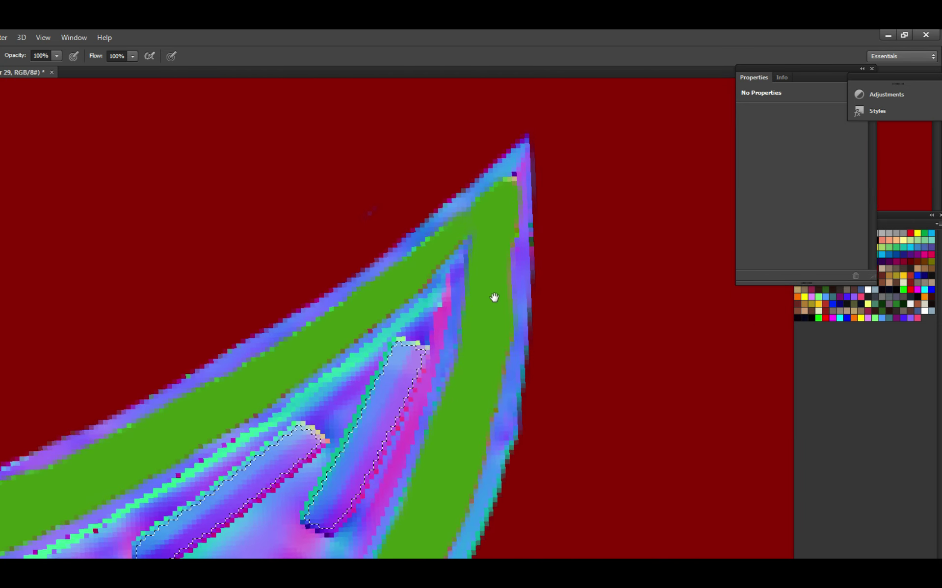
left_click_drag(492, 296, 482, 424)
left_click_drag(509, 323, 507, 372)
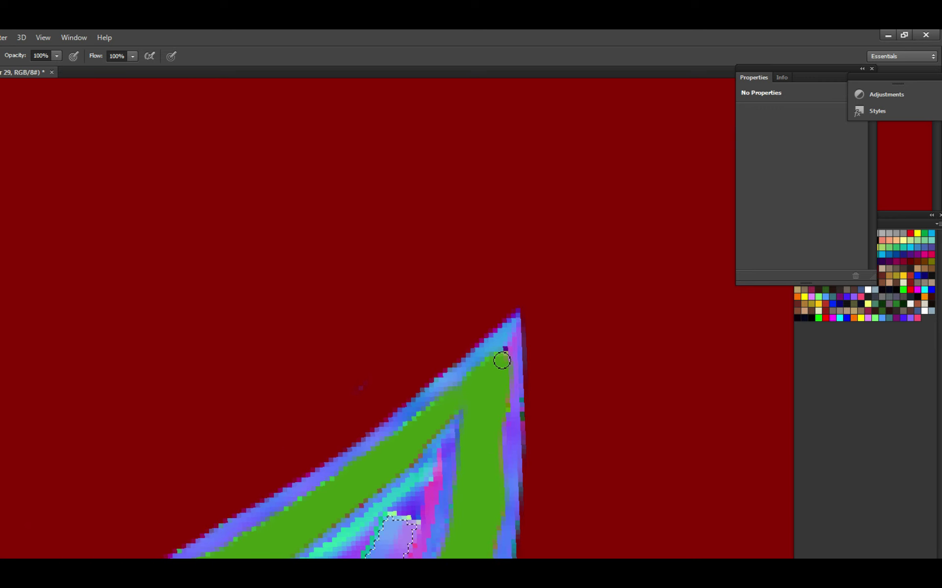
key("e")
left_click_drag(490, 321, 455, 338)
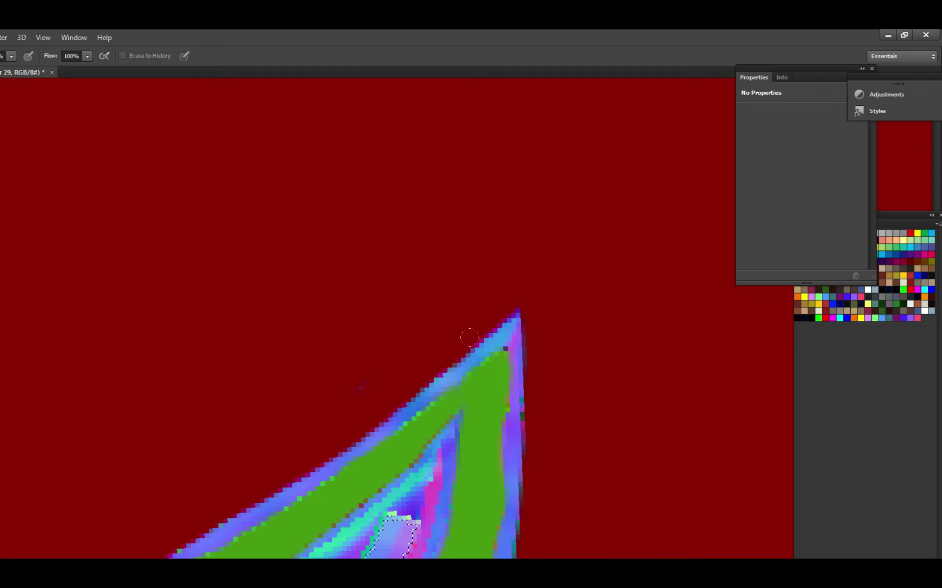
key("b")
left_click_drag(486, 398, 482, 389)
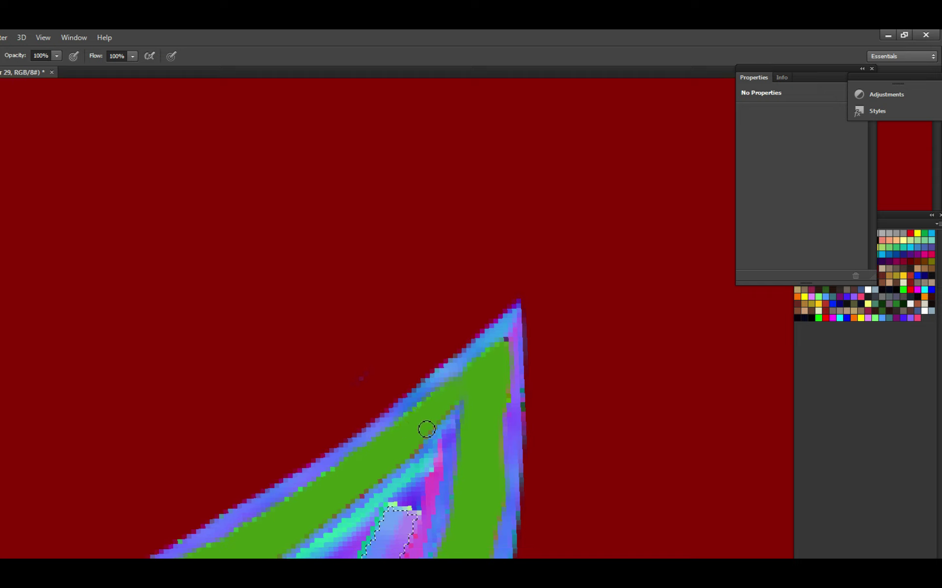
Clear the wavy outer stretch of the green strip below the flap's tip and repaint it as a smooth edge along the seam.
scroll(453, 391, "down", 3)
scroll(448, 492, "up", 4)
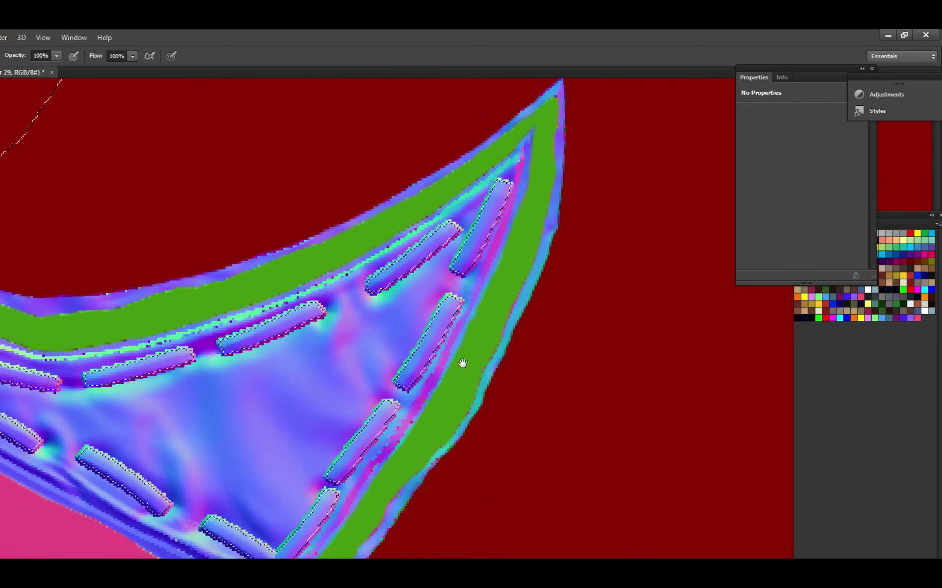
scroll(445, 449, "up", 2)
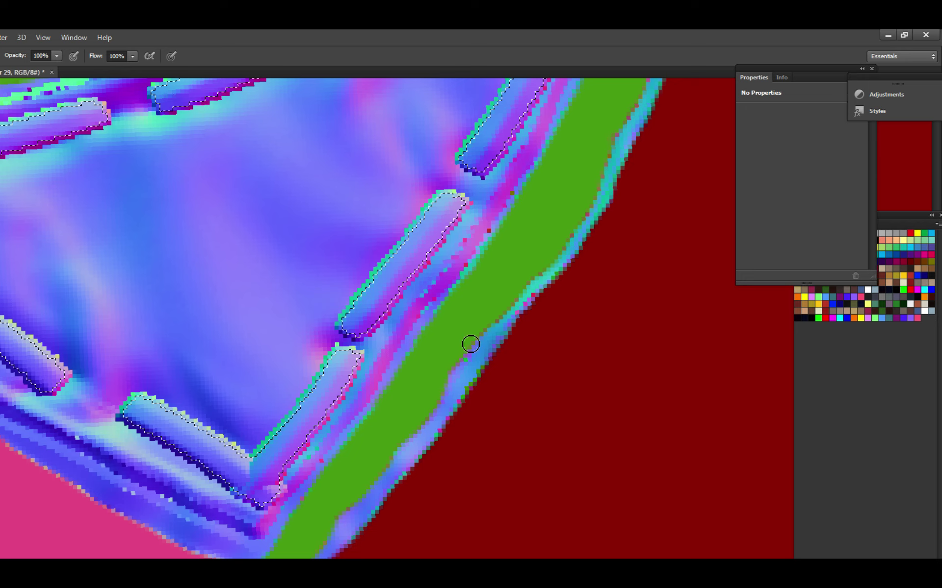
left_click_drag(520, 274, 473, 326)
key("ctrl+z")
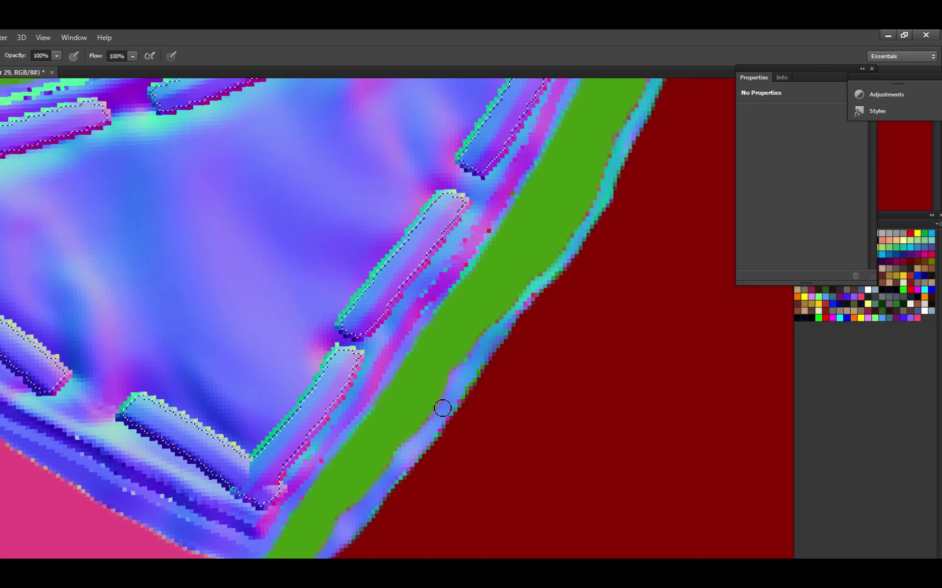
scroll(494, 309, "up", 3)
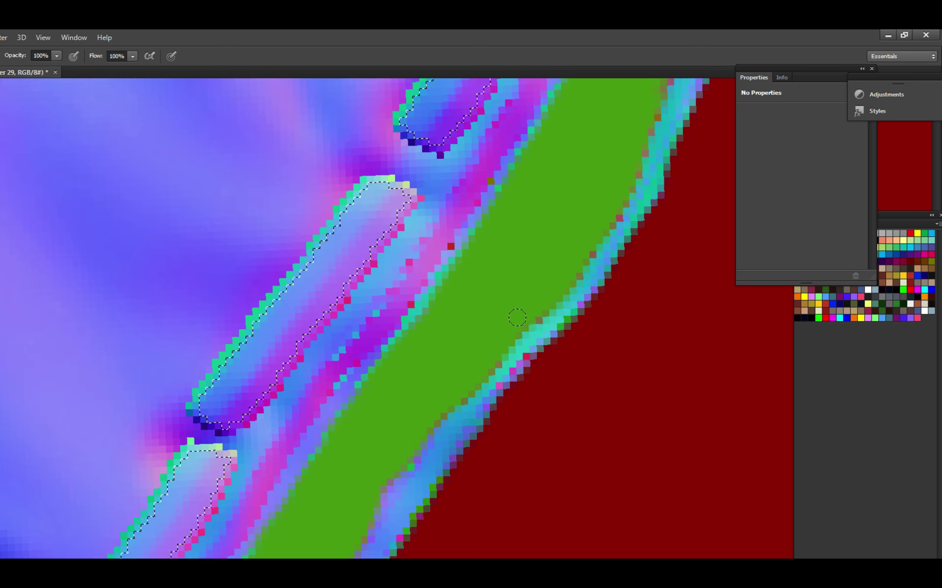
left_click_drag(517, 318, 498, 384)
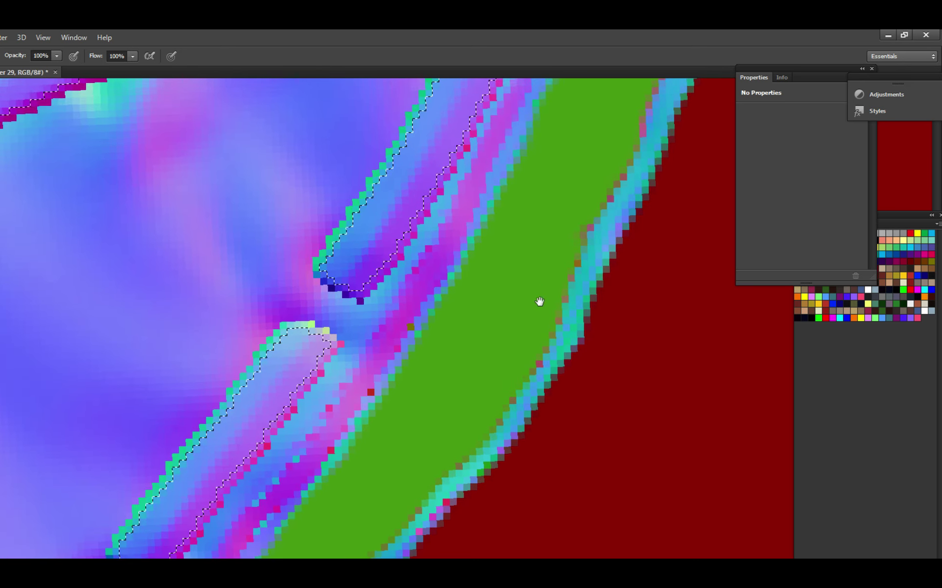
left_click_drag(538, 301, 494, 379)
left_click_drag(483, 434, 554, 248)
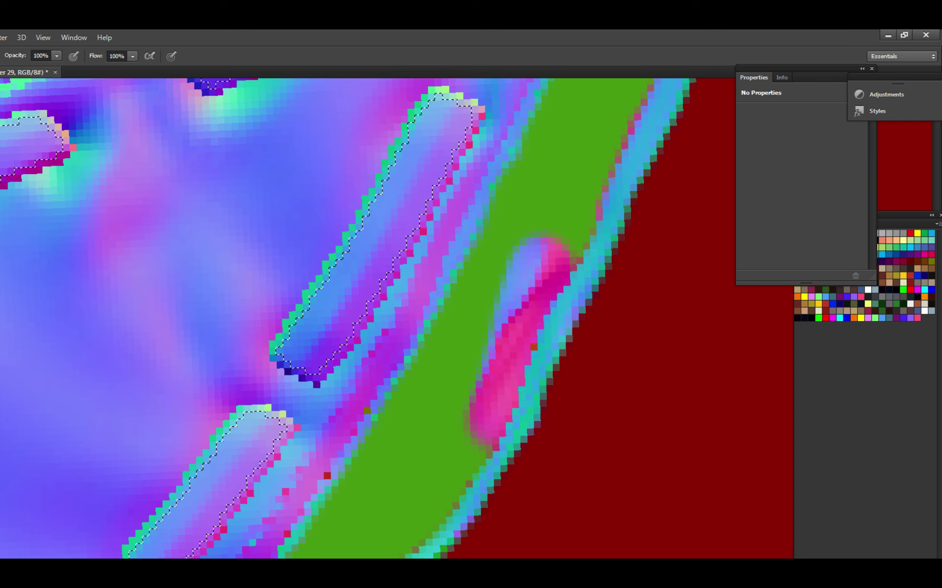
mouse_move(481, 392)
left_mouse_down()
mouse_move(472, 431)
mouse_move(490, 373)
mouse_move(466, 428)
left_mouse_up()
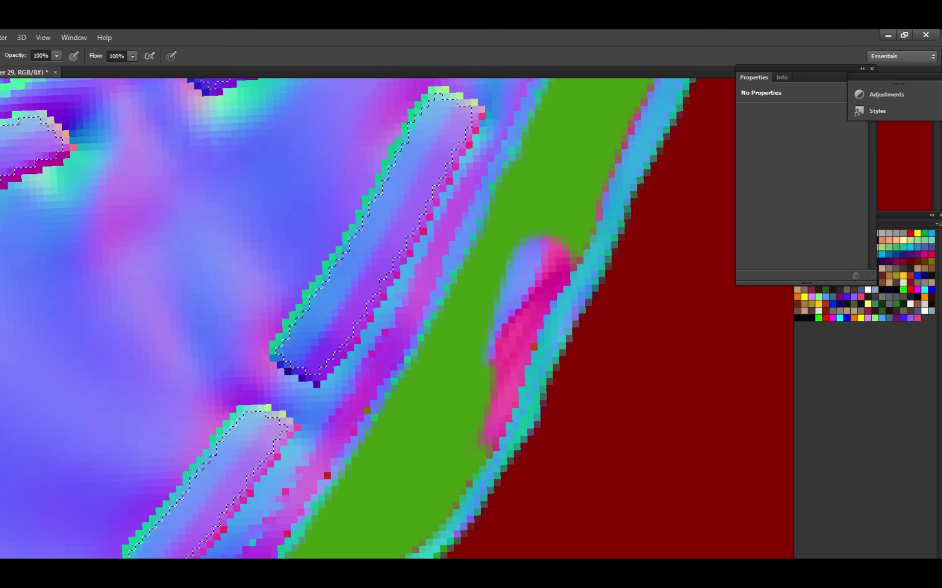
mouse_move(493, 375)
left_mouse_down()
mouse_move(513, 221)
mouse_move(538, 207)
mouse_move(484, 336)
mouse_move(465, 411)
left_mouse_up()
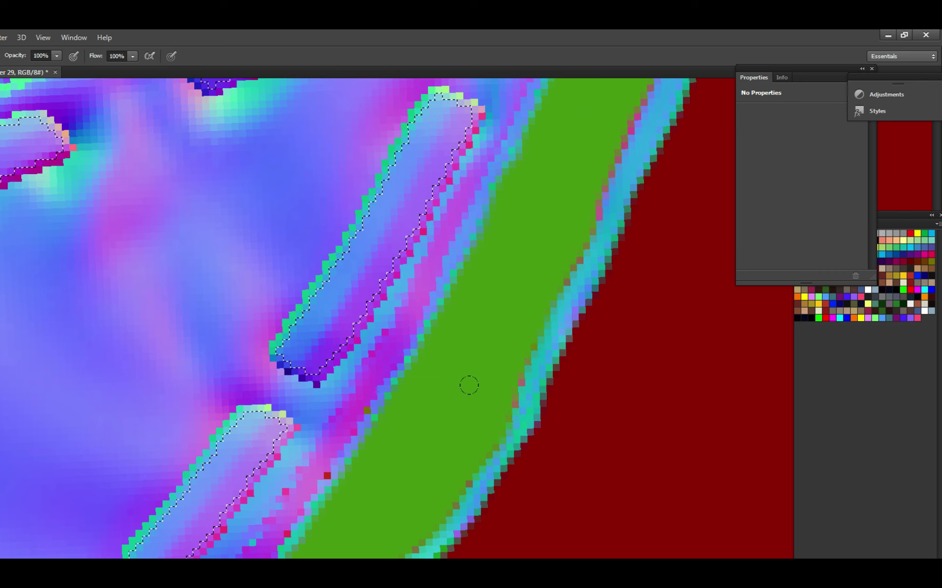
Examine the repainted outer strip up to the flap's tip, checking both edges close up and against the whole flap.
scroll(521, 298, "down", 5)
scroll(463, 391, "up", 5)
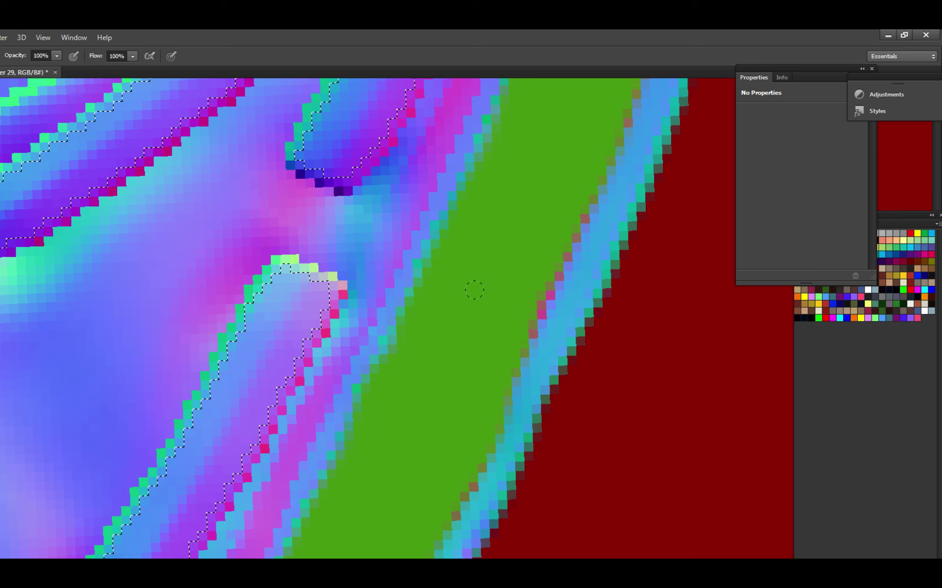
scroll(535, 224, "down", 3)
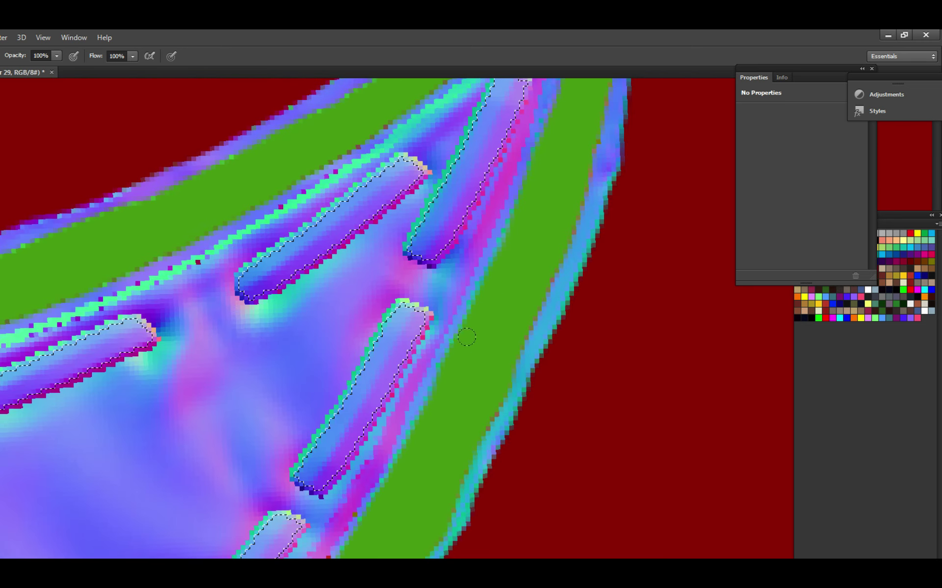
scroll(466, 336, "down", 3)
scroll(483, 359, "up", 3)
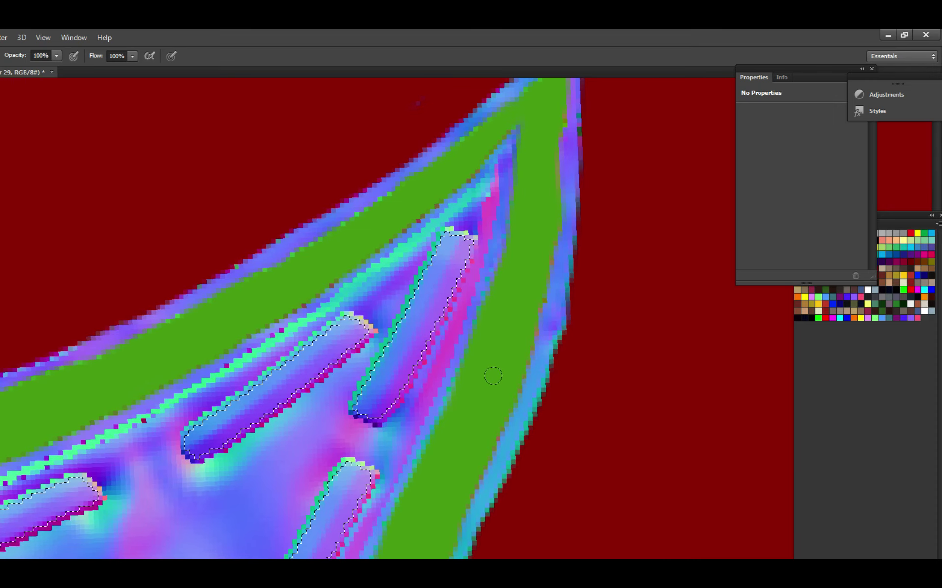
left_click(498, 339)
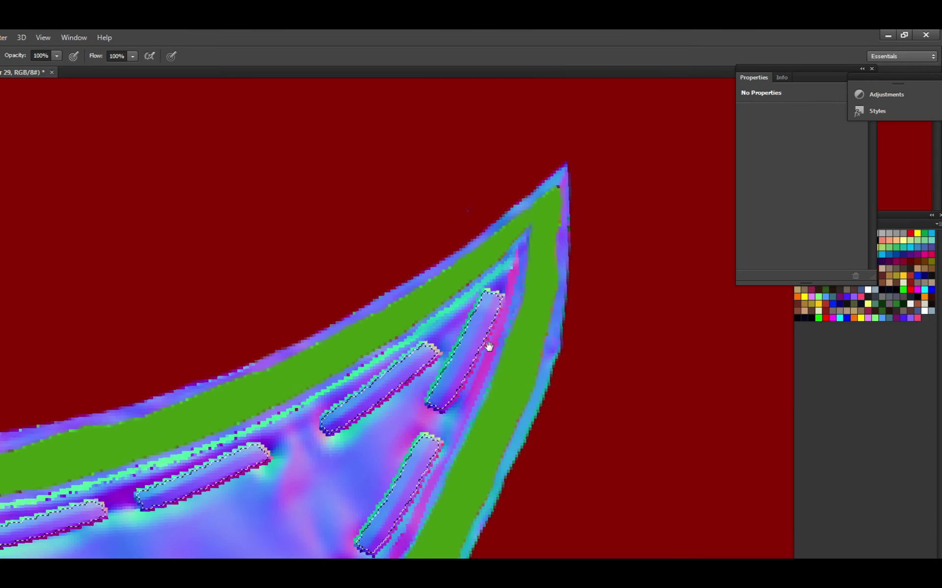
left_click_drag(488, 343, 509, 337)
left_click(411, 297, "alt")
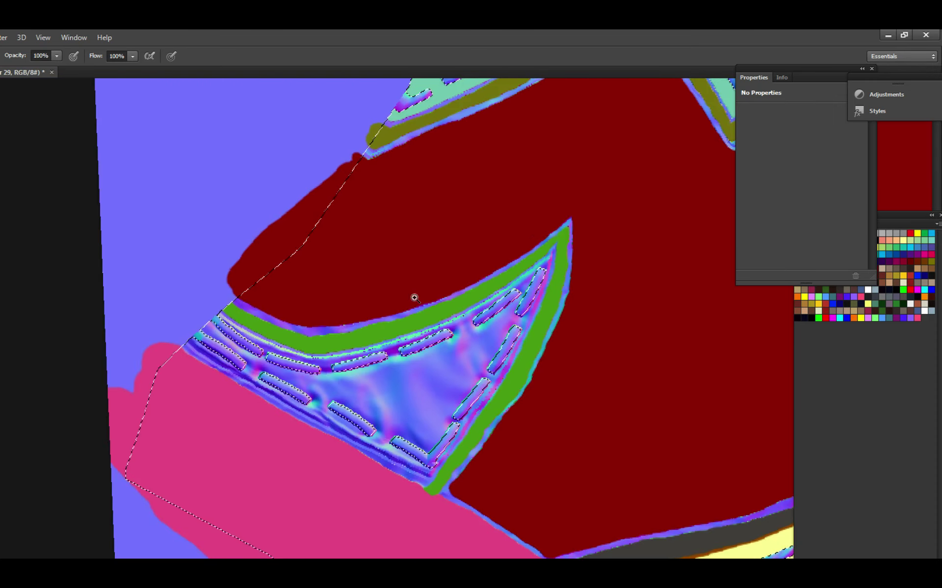
Check the green-trimmed flap and its surroundings with the brown fill and the other coloured mask layers shown.
left_click(650, 433, "alt")
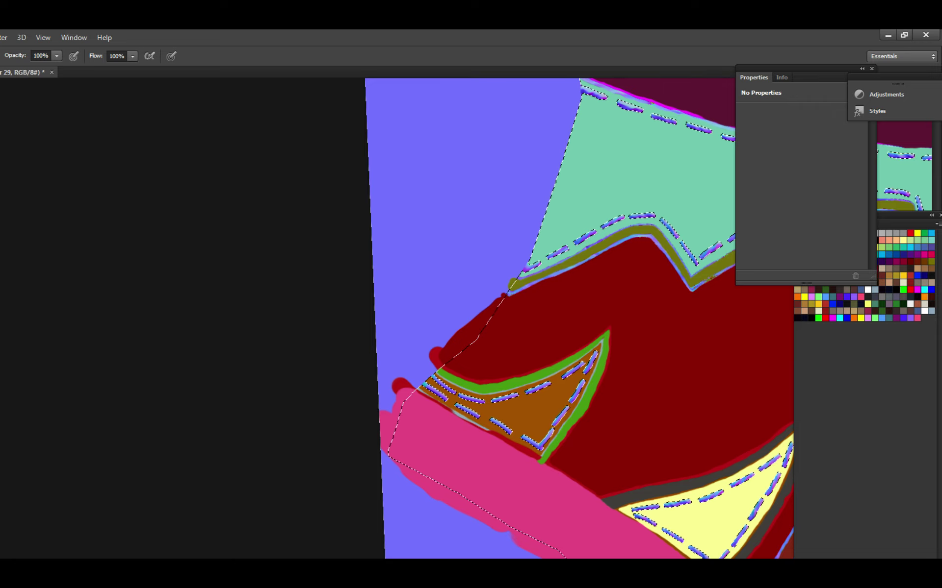
left_click_drag(604, 461, 529, 439)
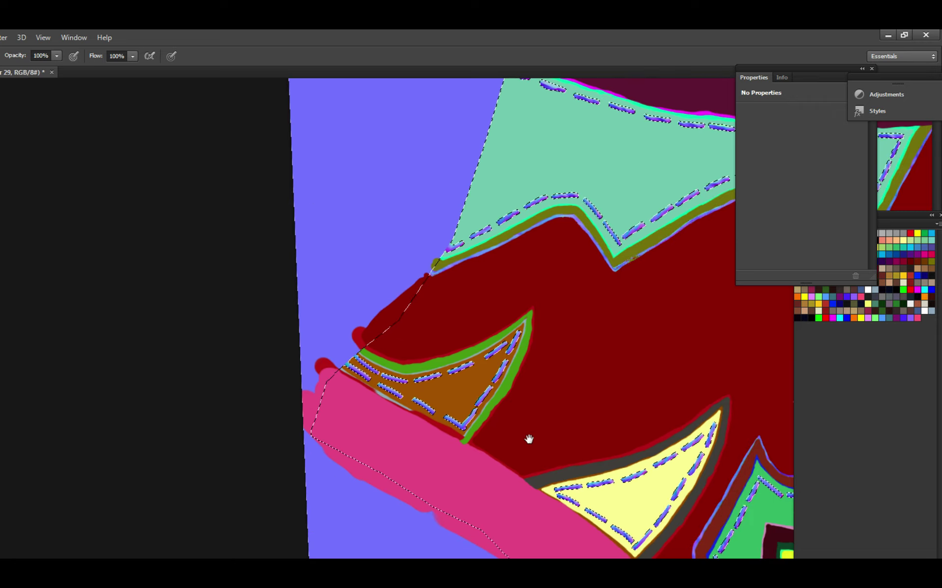
scroll(498, 415, "up", 5)
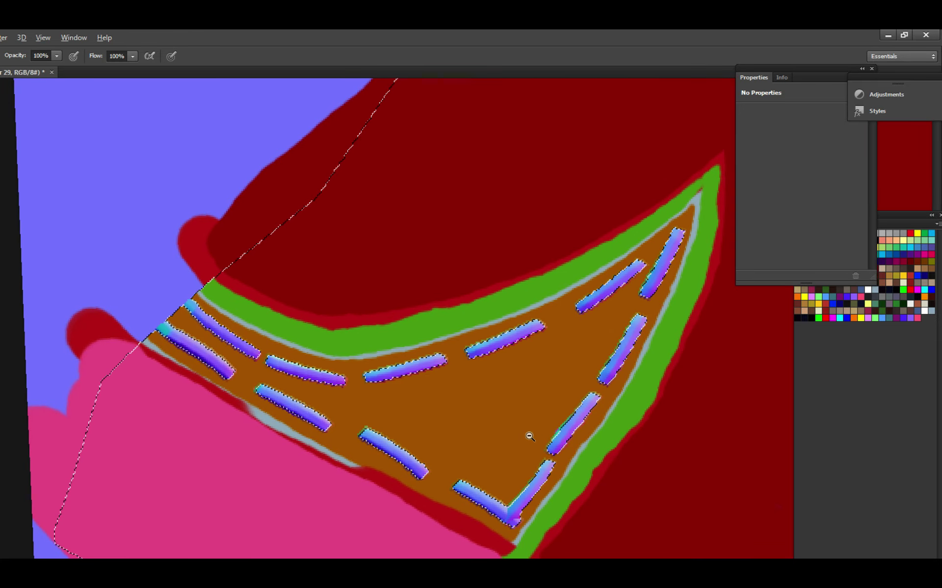
scroll(530, 437, "down", 5)
scroll(530, 437, "up", 5)
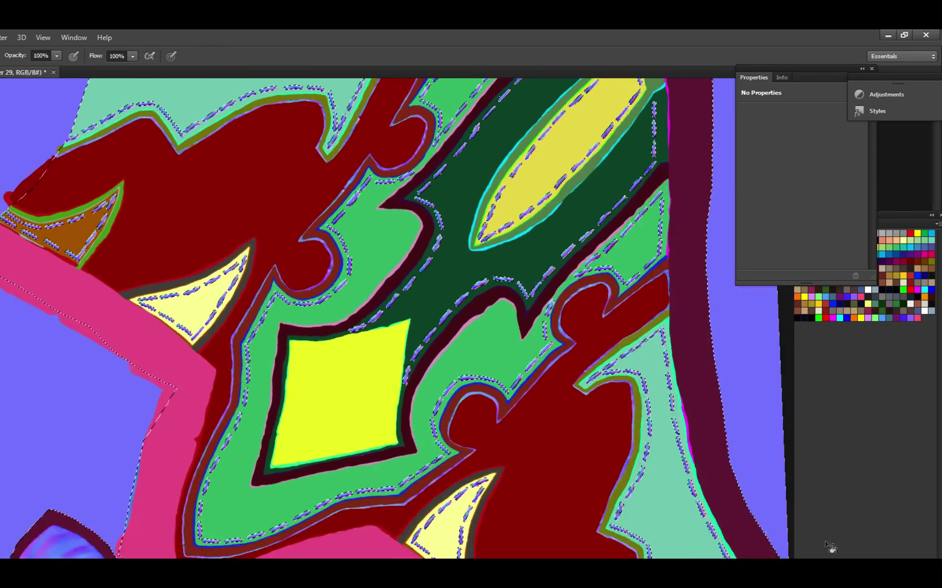
Inspect the masks with the purple stitches shown, from the green-trimmed flap past the yellow diamond to the matching flap with green trim.
left_click_drag(210, 370, 284, 423)
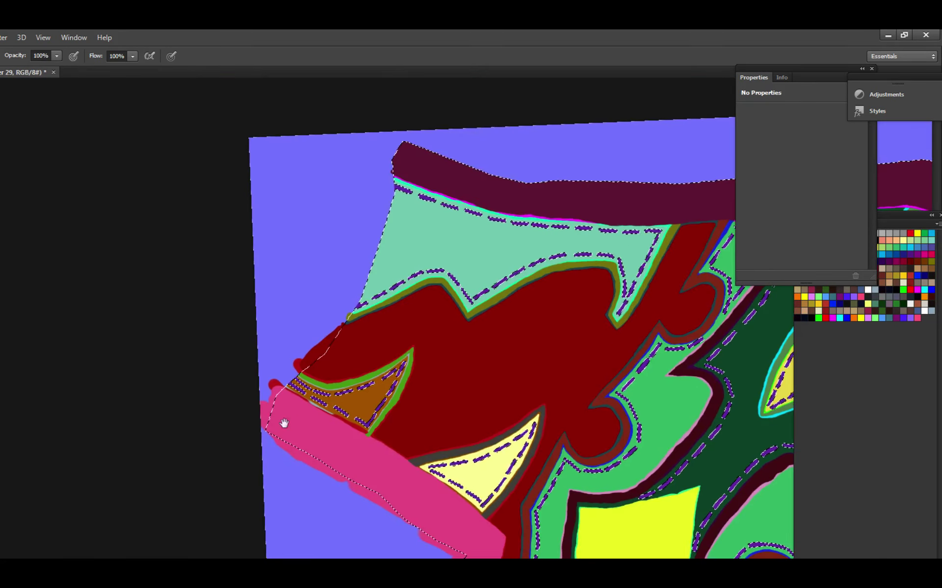
scroll(284, 423, "up", 5)
scroll(478, 466, "down", 1)
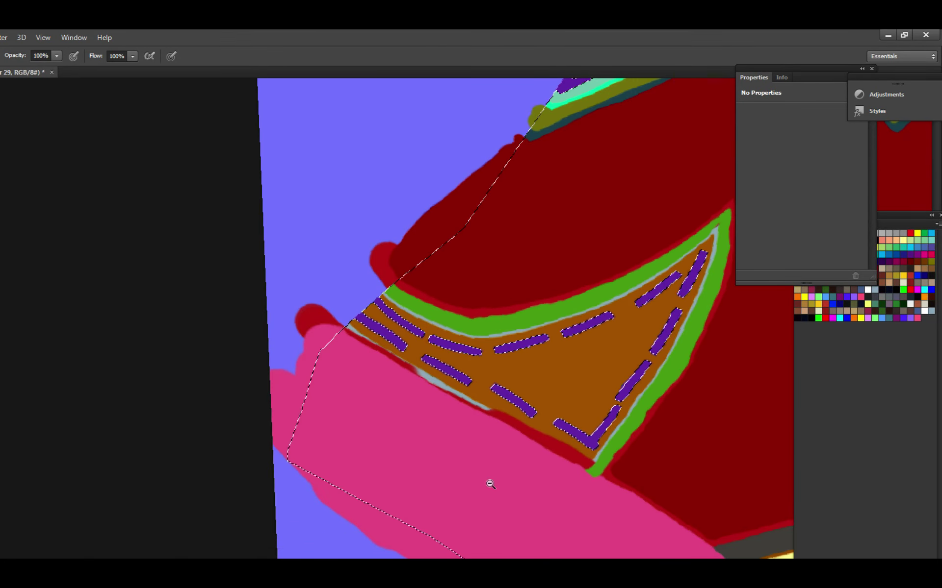
scroll(500, 494, "down", 2)
left_click_drag(410, 478, 295, 416)
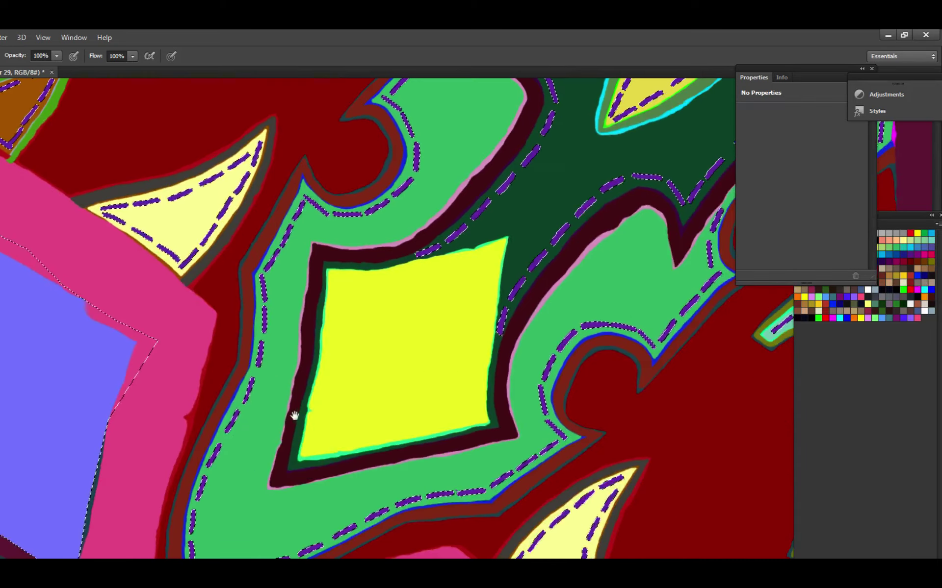
mouse_move(246, 447)
left_mouse_down()
mouse_move(367, 490)
mouse_move(53, 238)
left_mouse_up()
mouse_move(470, 531)
left_mouse_down()
mouse_move(436, 532)
mouse_move(324, 471)
left_mouse_up()
scroll(433, 491, "up", 2)
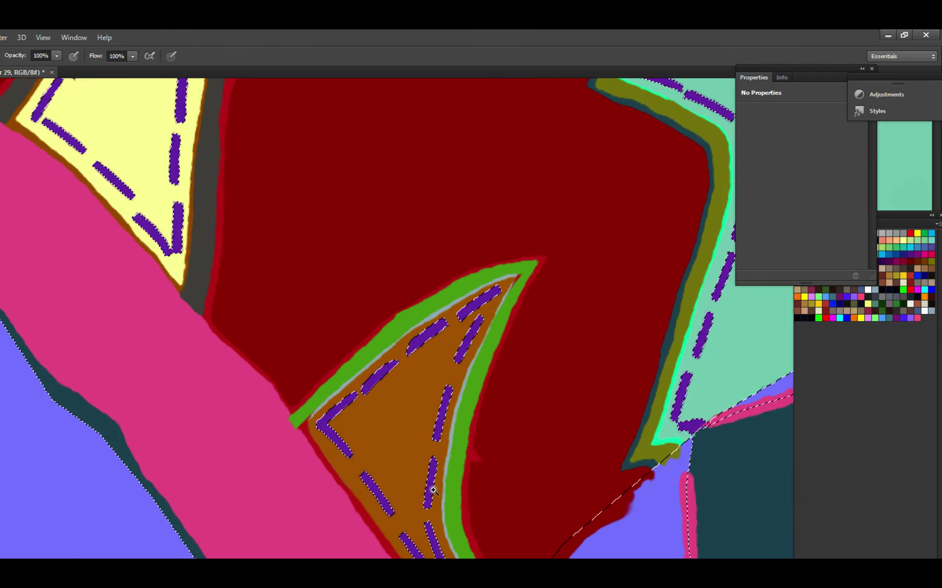
Make Layer 20, which holds the bright red edge at the brown flap's corner by the pink band, active.
scroll(433, 490, "up", 1)
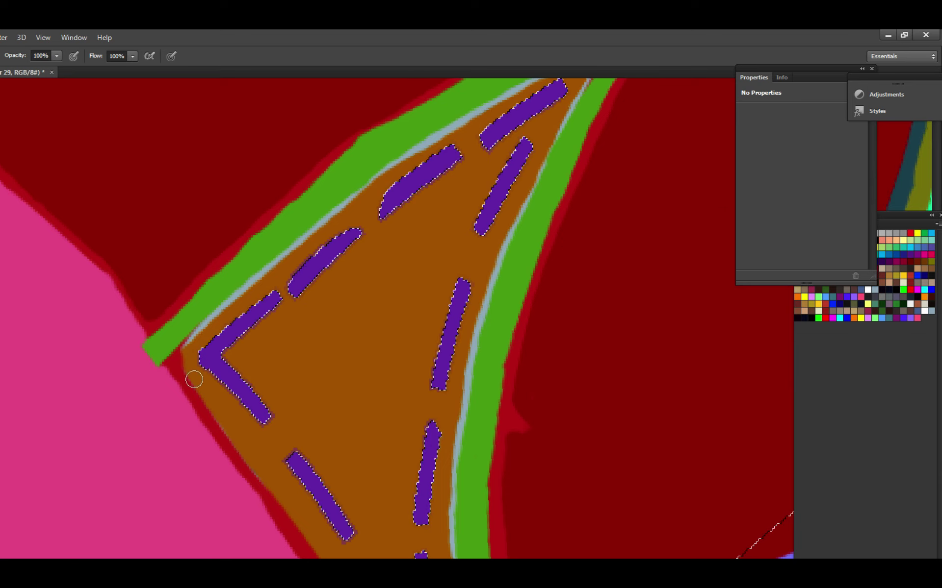
key("v")
key("alt+v")
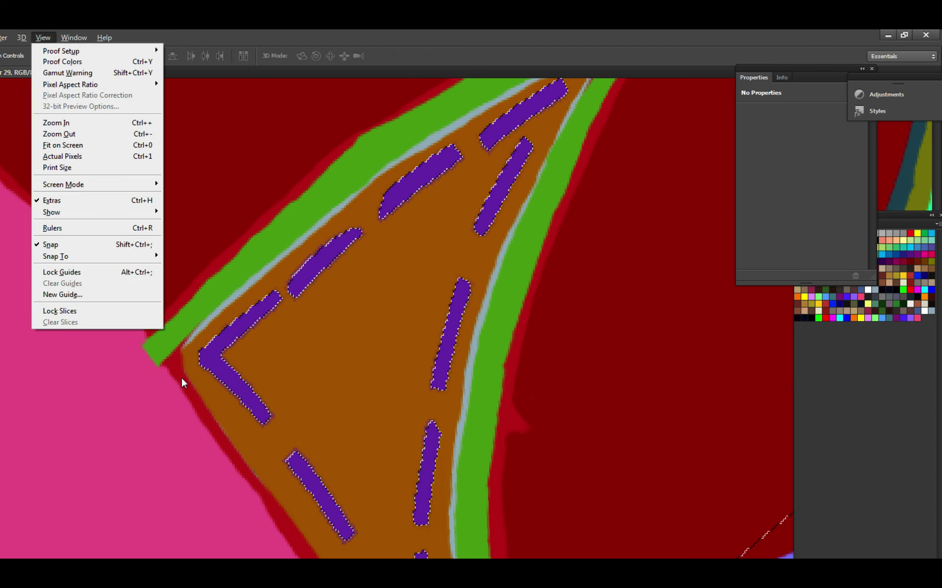
key("Escape")
key("b")
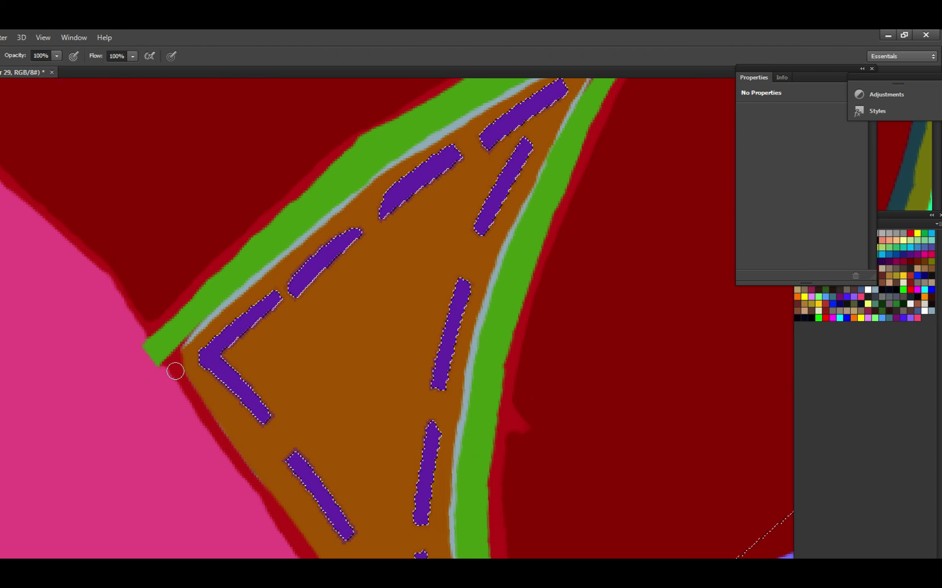
right_click(175, 372)
key("Escape")
key("v")
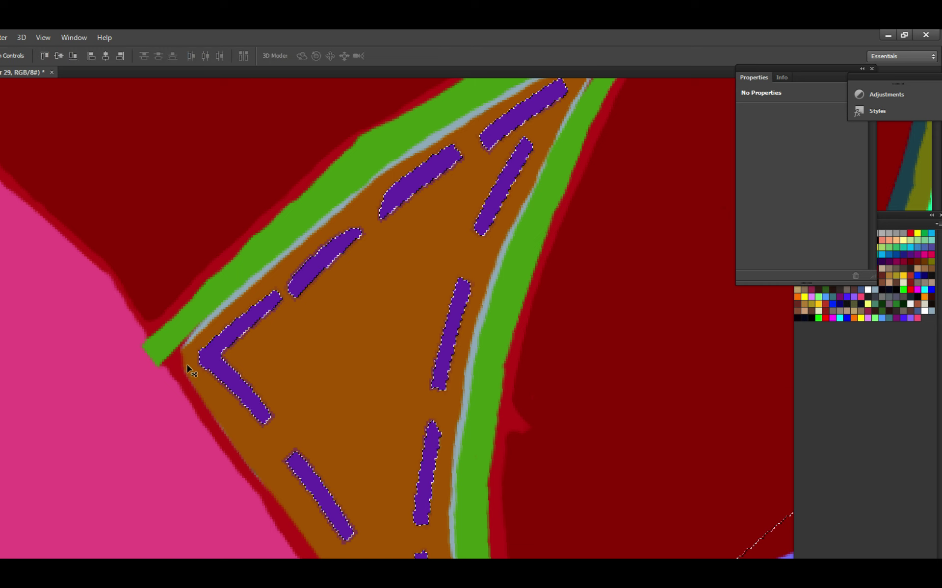
right_click(187, 367)
left_click(223, 379)
key("b")
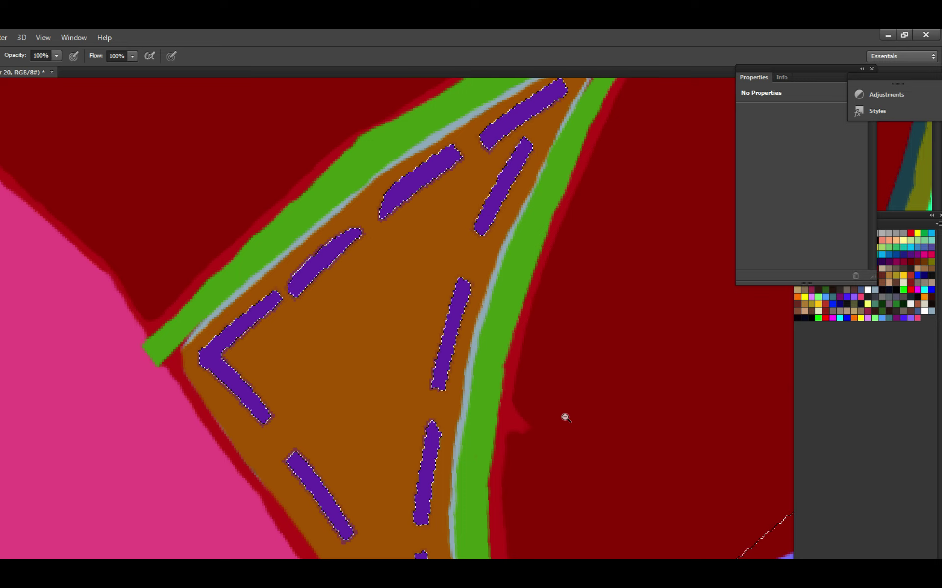
Make Layer 19, the dark red fill beside the flap's green strip, the active layer.
scroll(569, 416, "down", 3)
scroll(581, 412, "up", 5)
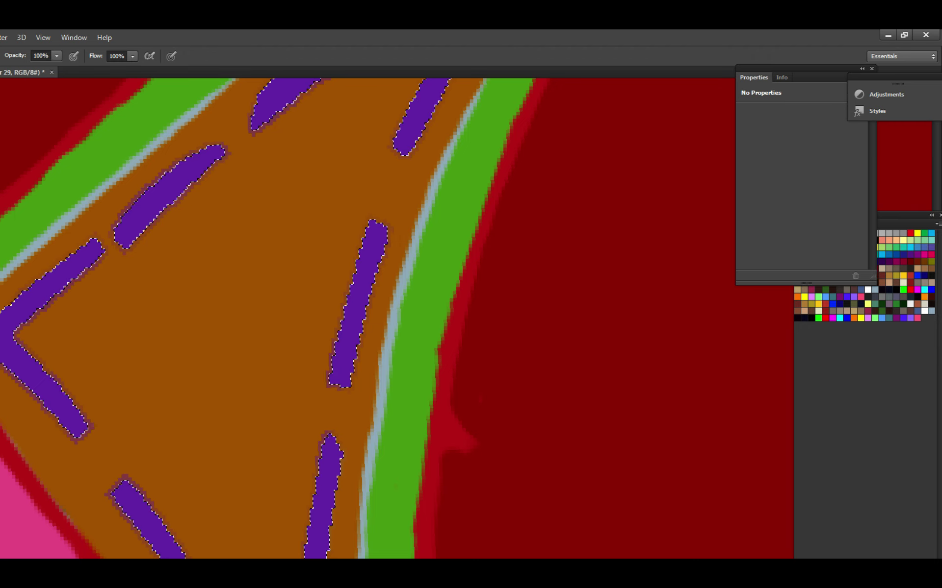
left_click(479, 396, "ctrl")
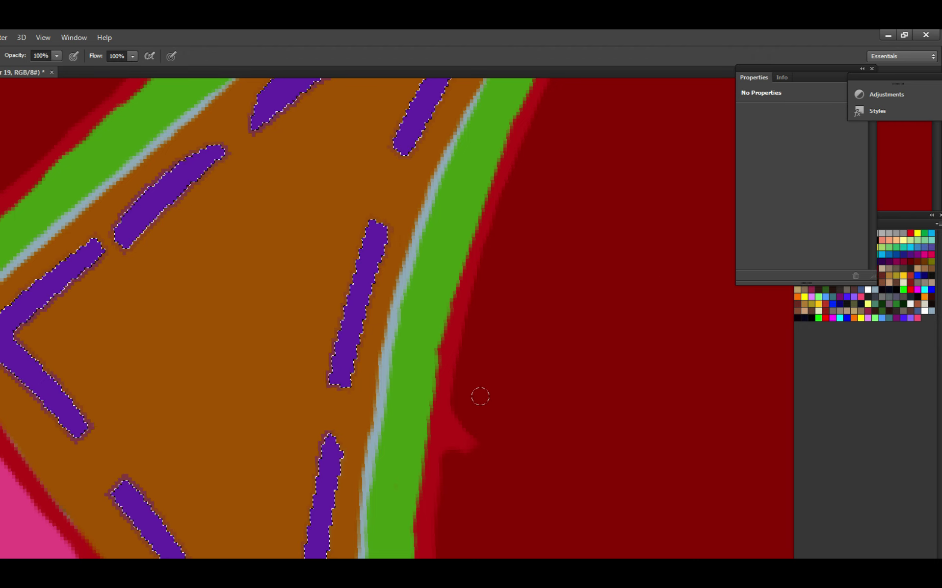
scroll(480, 413, "down", 4)
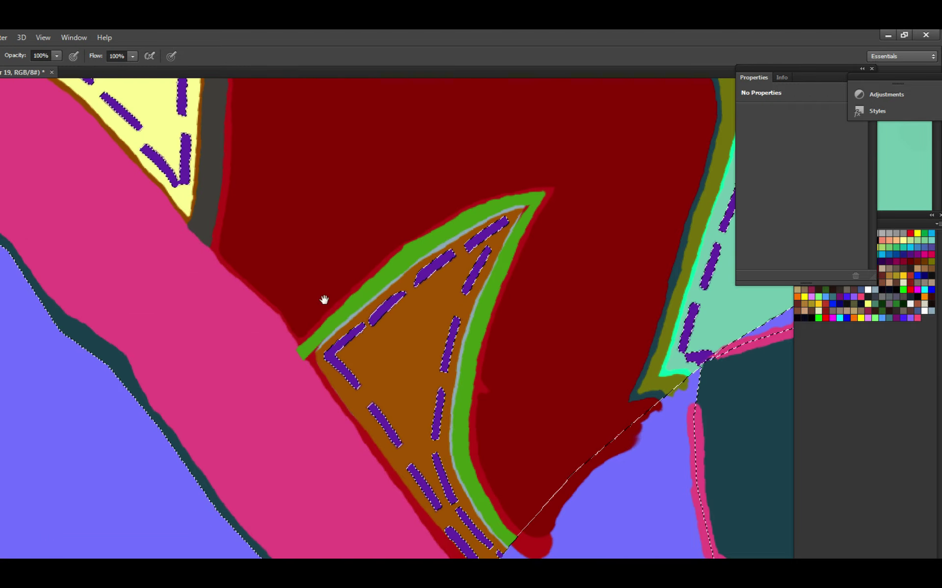
Erase the stray red spot on the teal line around the bright green piece's corner, on Layer 20.
scroll(324, 301, "up", 2)
scroll(372, 352, "up", 5)
scroll(338, 391, "left", 5)
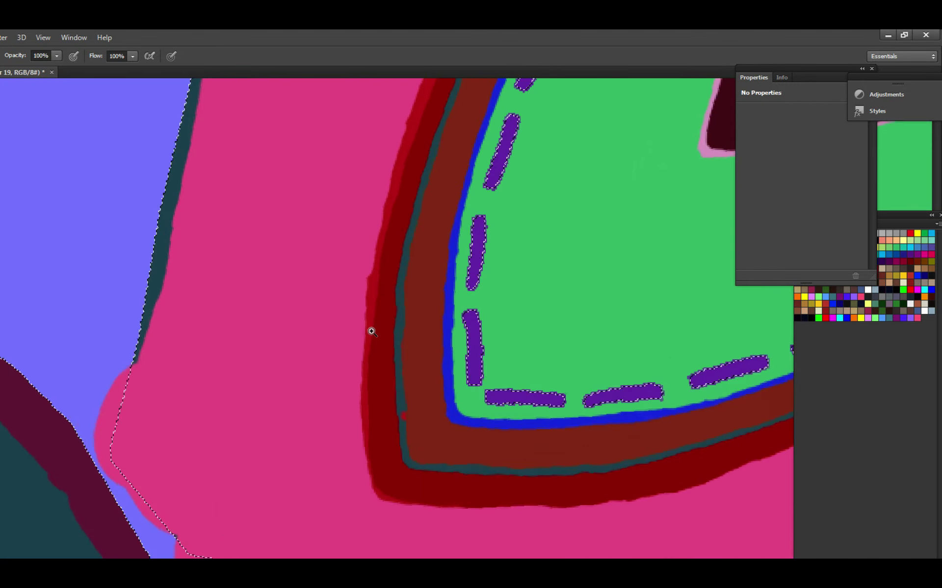
left_click(371, 332)
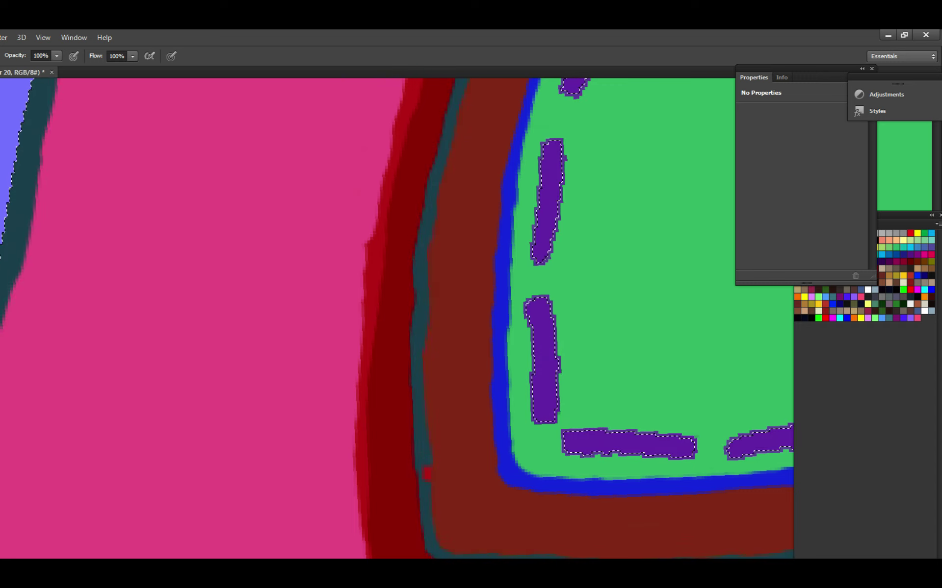
key("e")
scroll(436, 406, "down", 3)
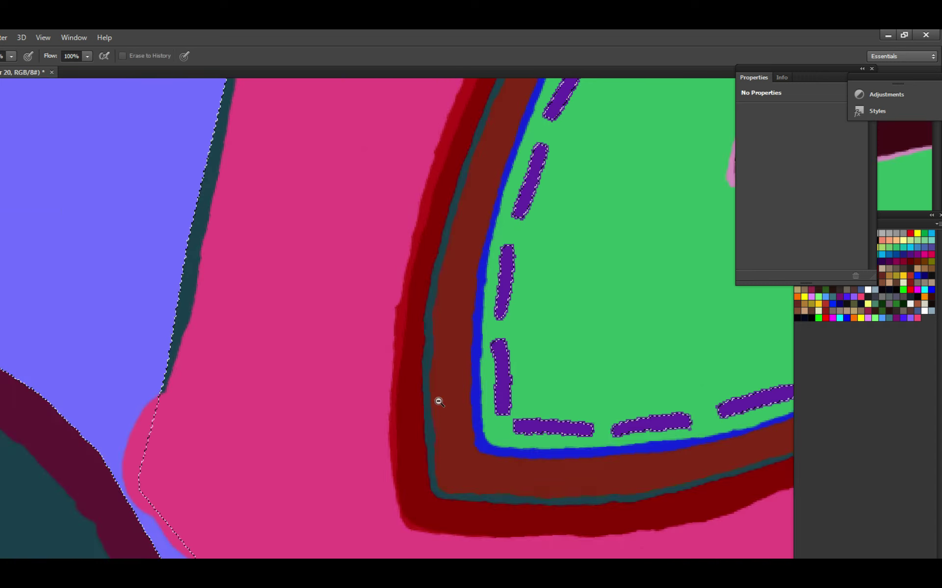
mouse_move(437, 399)
left_mouse_down()
mouse_move(429, 263)
mouse_move(413, 362)
mouse_move(464, 399)
mouse_move(441, 406)
left_mouse_up()
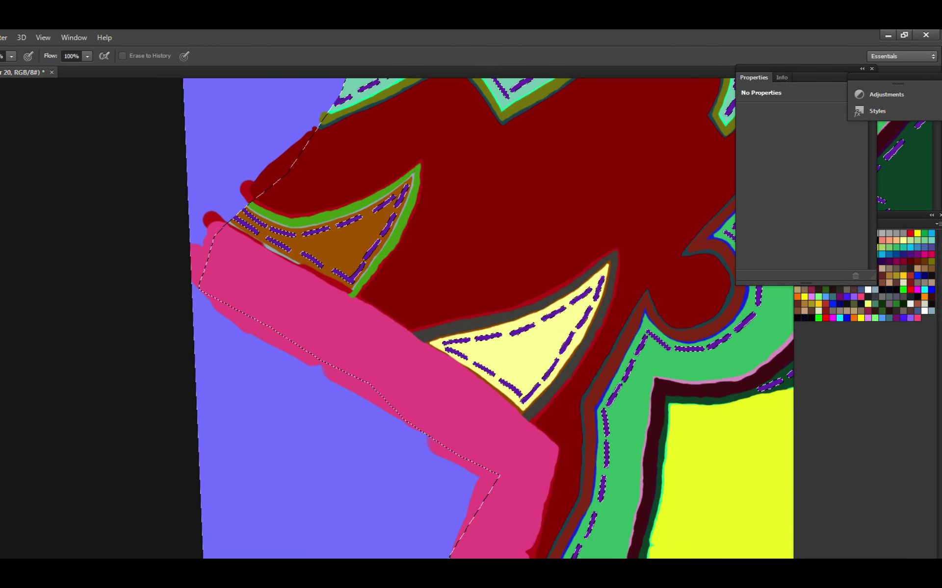
Clear the active selection and check the flaps and pale teal piece against the wireframe.
key("l")
key("ctrl+d")
scroll(305, 277, "up", 2)
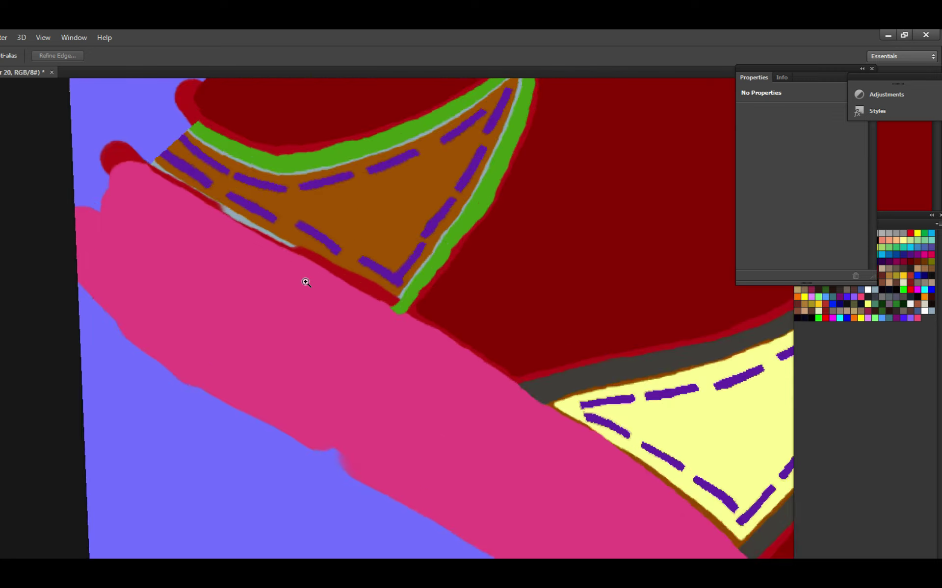
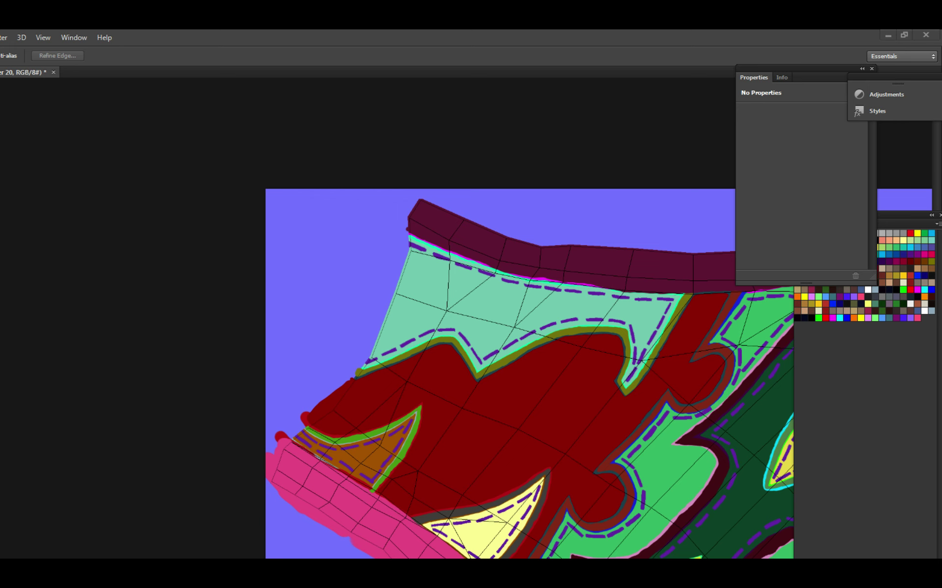
scroll(446, 515, "up", 4)
scroll(446, 514, "down", 2)
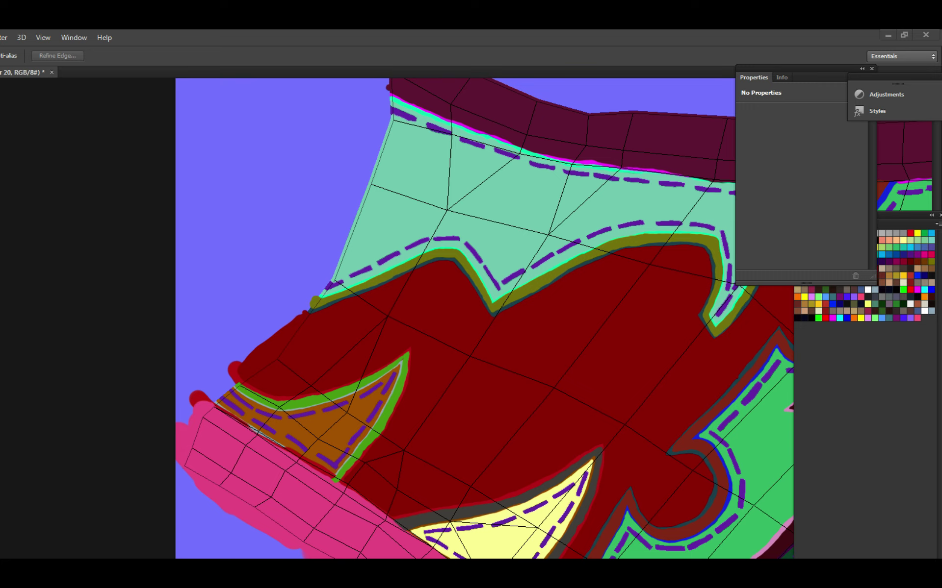
scroll(559, 358, "down", 1)
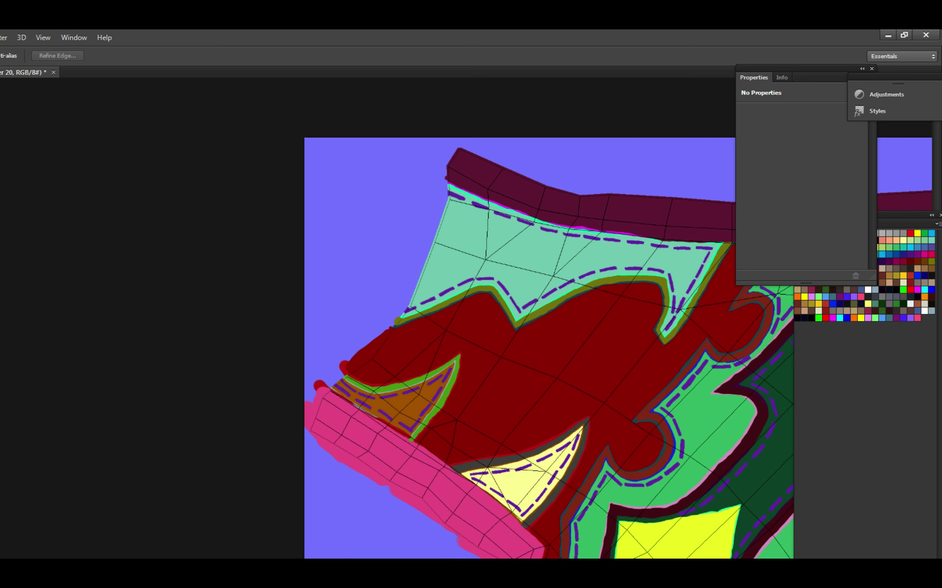
Try a black fill for the blue background behind the masks, and undo it.
key("alt+BackSpace")
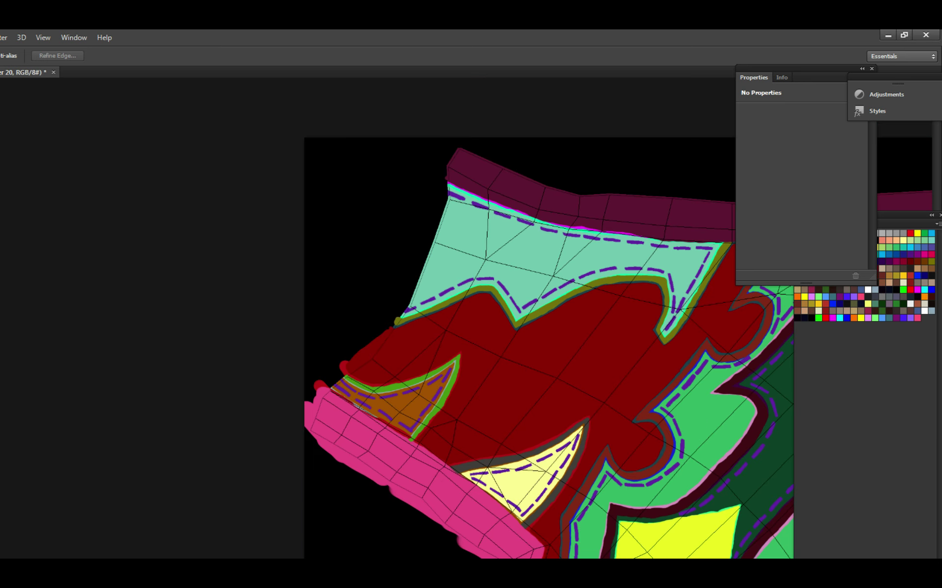
key("ctrl+z")
key("ctrl+z")
key("ctrl+z")
Bring the whole texture into view and save the document.
left_click_drag(463, 479, 435, 352)
scroll(481, 400, "down", 1)
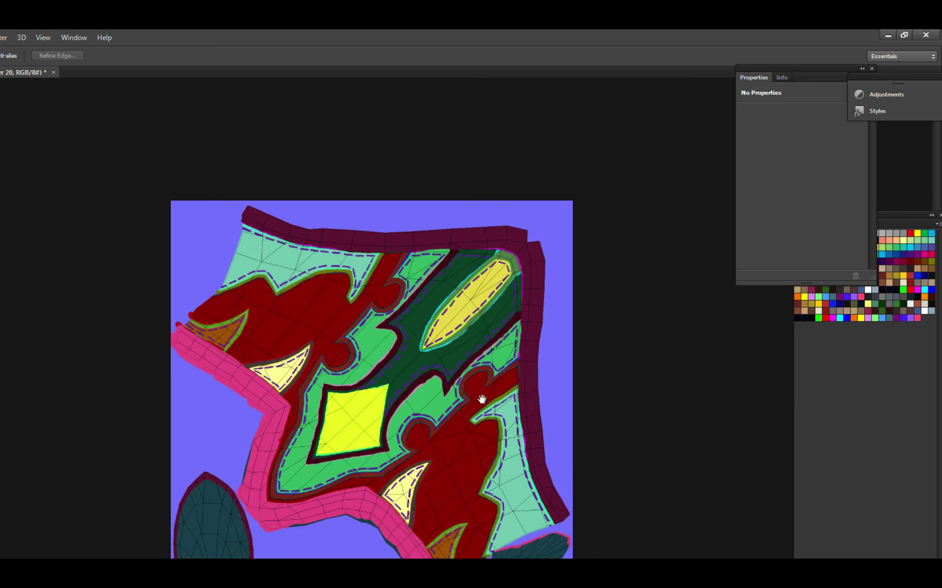
key("ctrl+s")
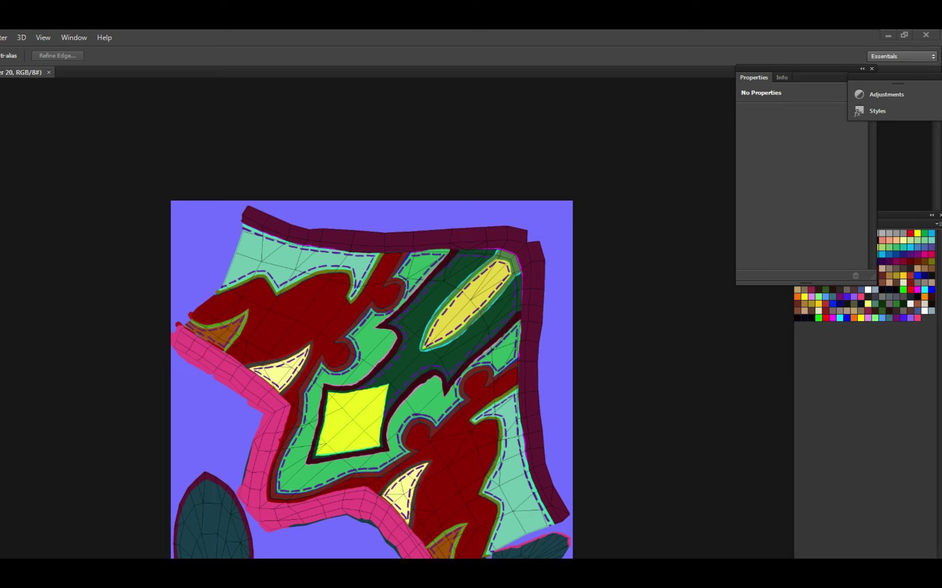
Examine the pink band's edges along the cream and brown flaps against the wireframe.
left_click(705, 391)
scroll(337, 435, "up", 3)
left_click_drag(337, 435, 508, 426)
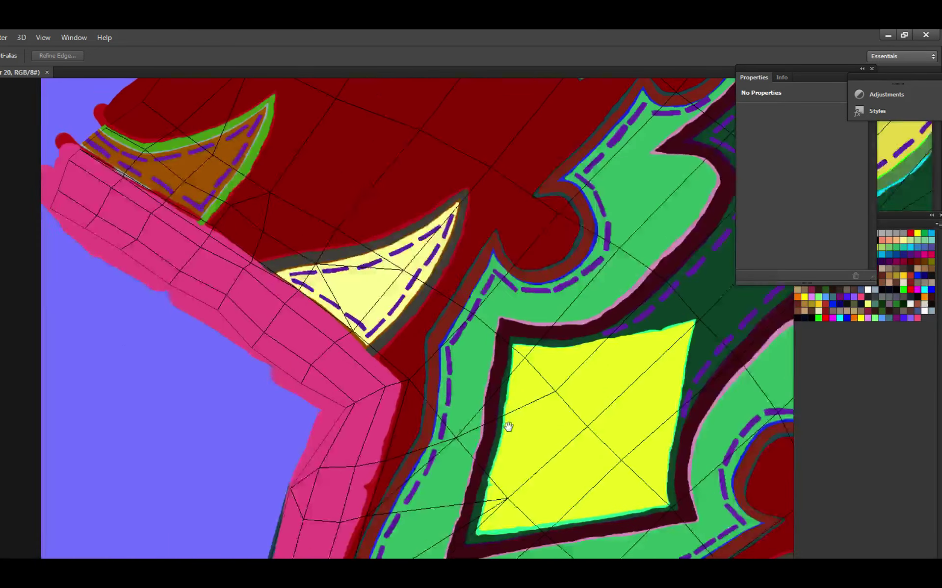
scroll(417, 427, "up", 4)
scroll(416, 429, "down", 2)
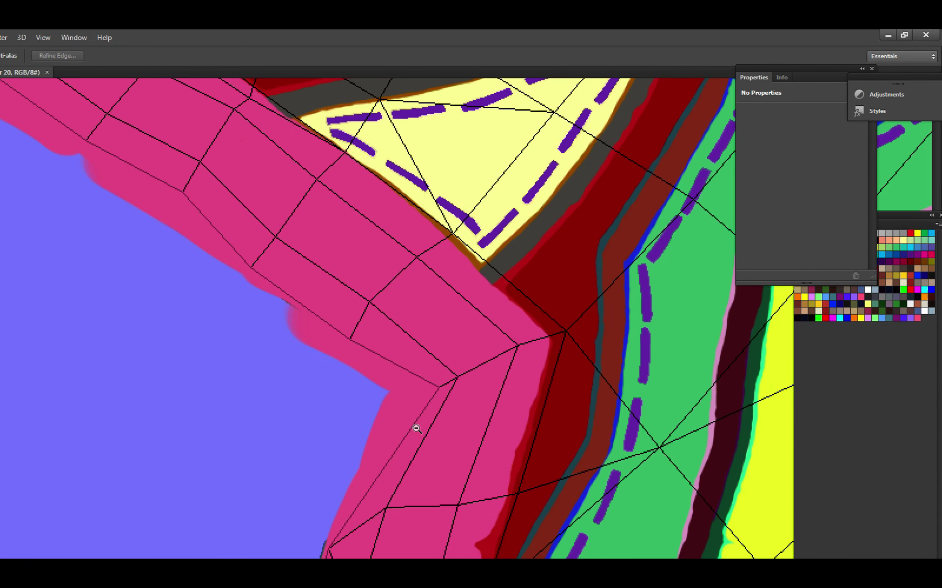
scroll(621, 311, "up", 2)
left_click_drag(432, 278, 580, 420)
left_click_drag(412, 336, 489, 367)
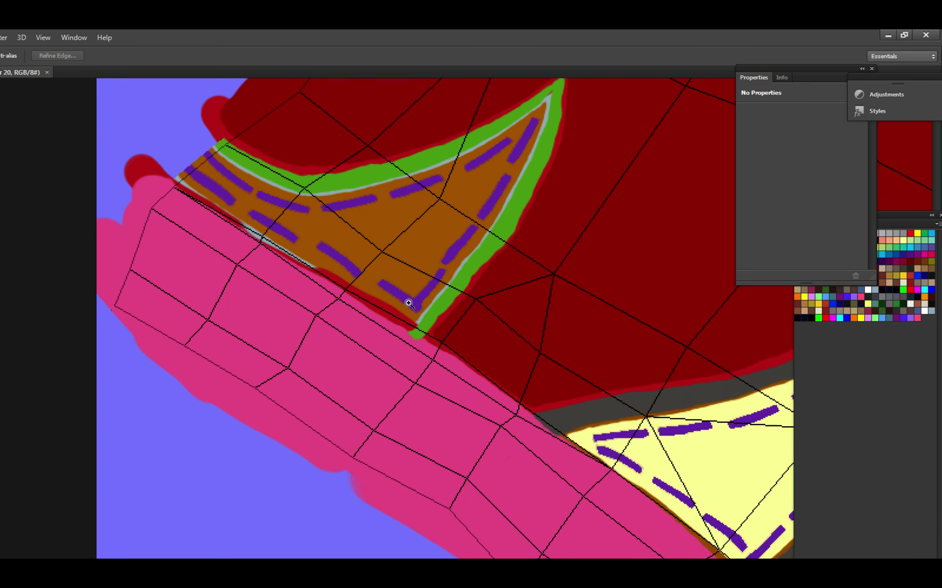
Erase the bright red edge on Layer 20 along the brown flap's side bordering the pink band.
left_click(409, 304, "alt")
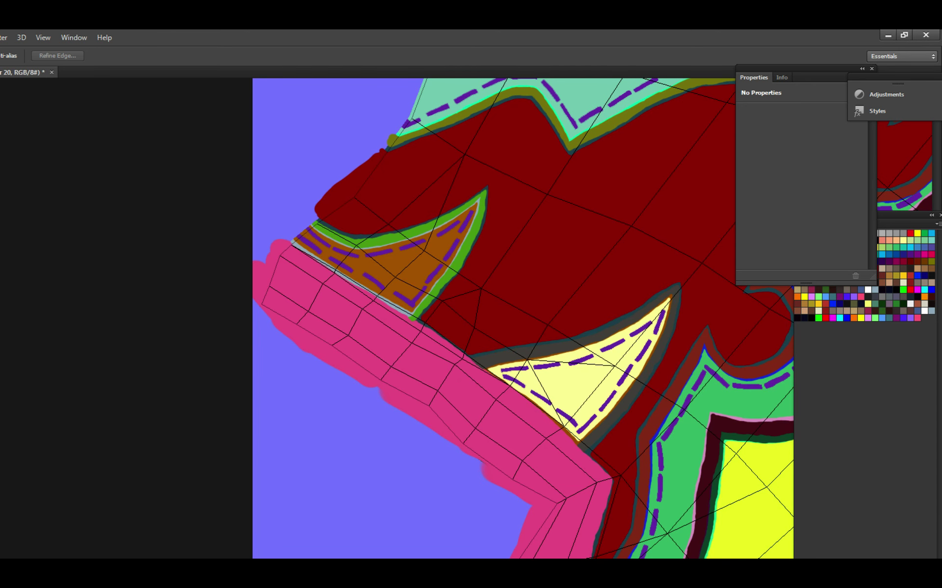
key("ctrl+d")
key("b")
scroll(407, 306, "up", 4)
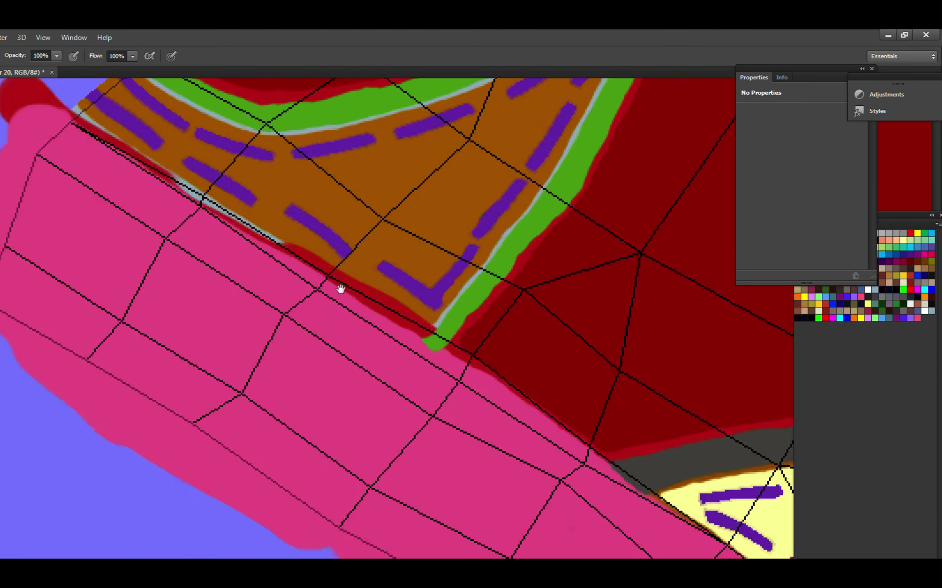
key("e")
mouse_move(440, 347)
left_mouse_down()
mouse_move(344, 291)
mouse_move(496, 375)
mouse_move(316, 278)
mouse_move(310, 258)
mouse_move(361, 309)
left_mouse_up()
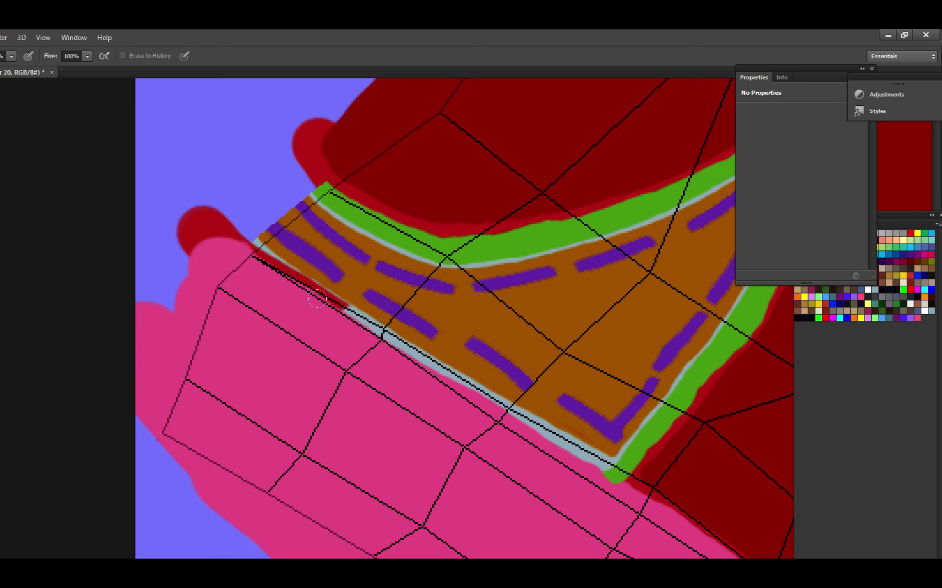
Erase the bright red edge between the matching brown flap on the opposite side and the pink band, exposing its grey-blue outline.
scroll(258, 270, "down", 4, "alt")
scroll(258, 269, "down", 3, "alt")
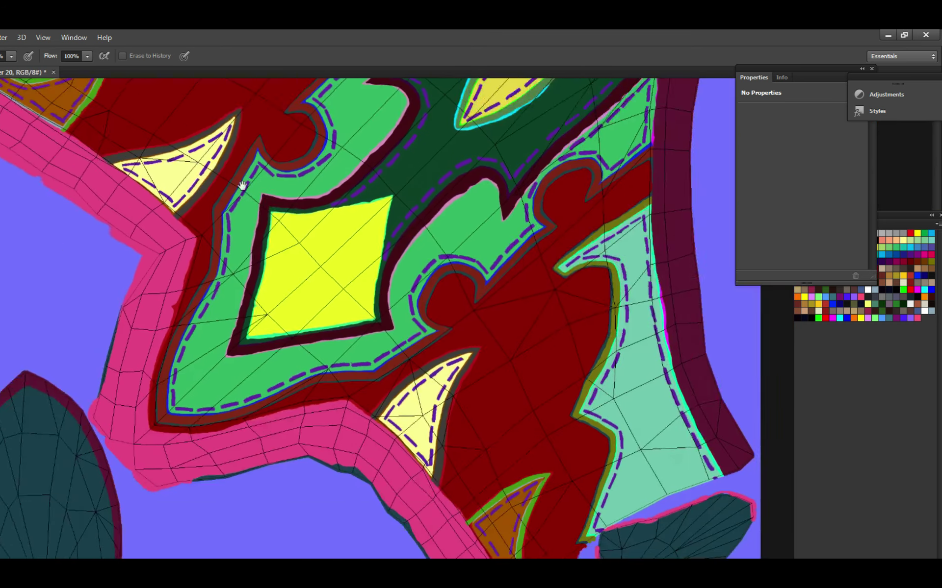
scroll(420, 361, "up", 5, "alt")
left_click_drag(369, 418, 399, 242)
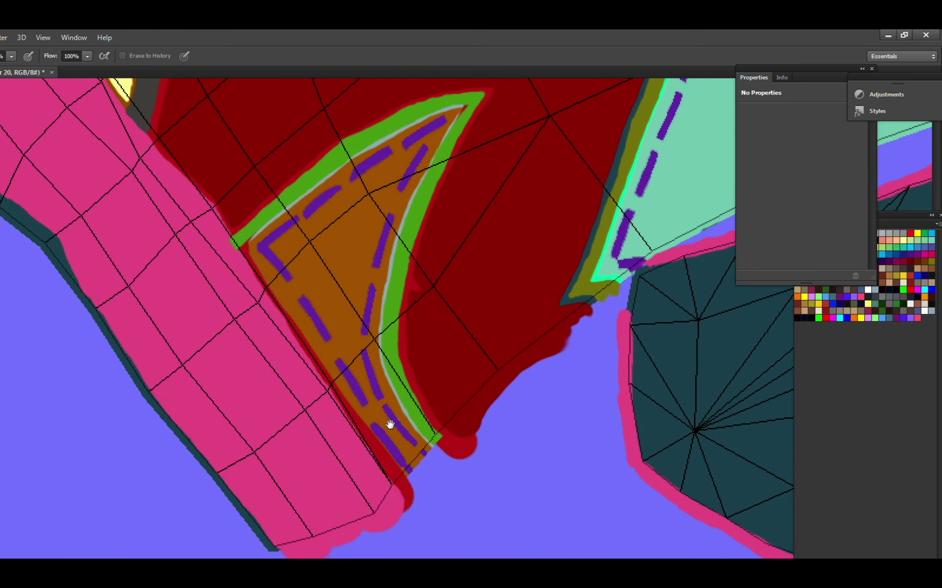
mouse_move(396, 486)
left_mouse_down()
mouse_move(320, 385)
mouse_move(348, 442)
mouse_move(249, 239)
left_mouse_up()
scroll(256, 262, "down", 3, "alt")
scroll(263, 267, "up", 5, "alt")
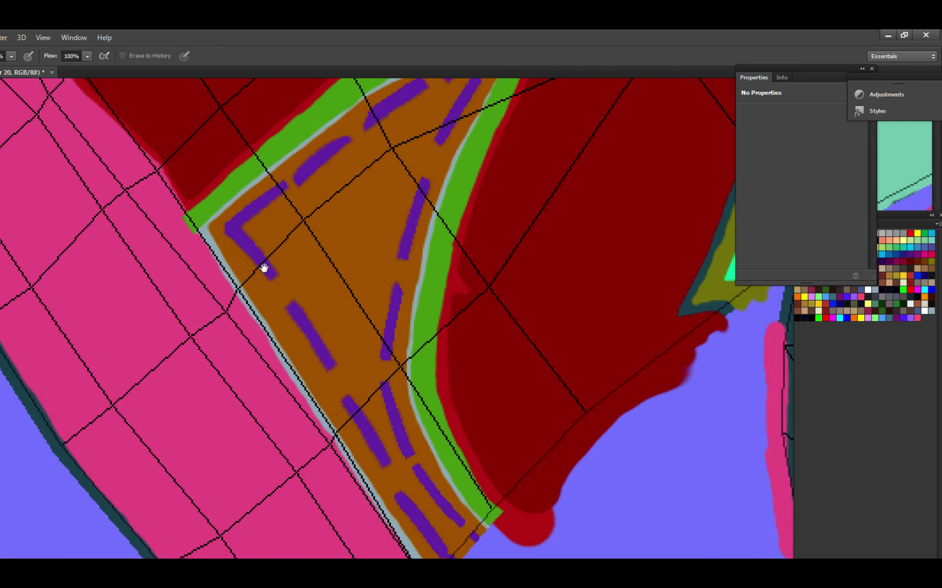
scroll(285, 333, "down", 4, "alt")
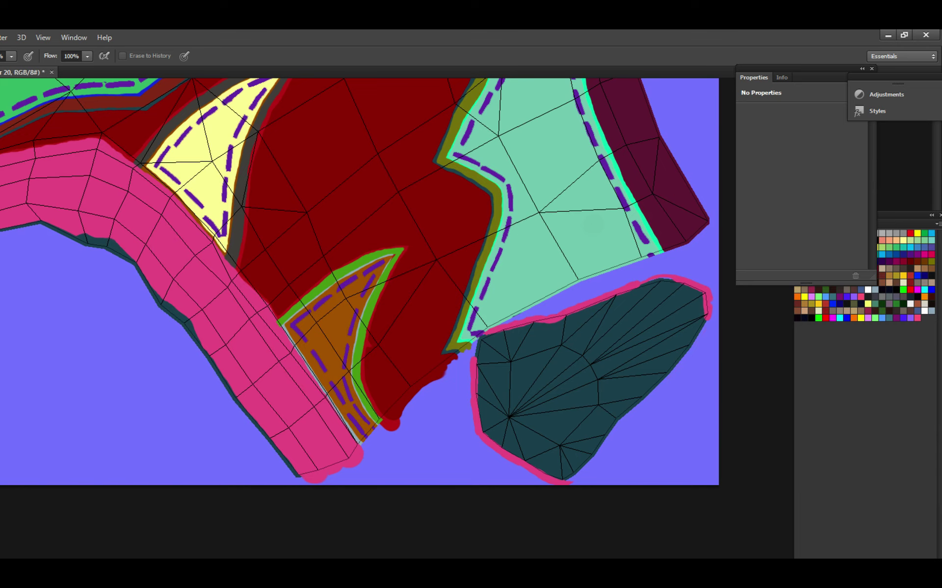
Hide the UV wireframe overlay and the blue background layer of the bracers texture.
key("ctrl+comma")
scroll(394, 310, "down", 2, "alt")
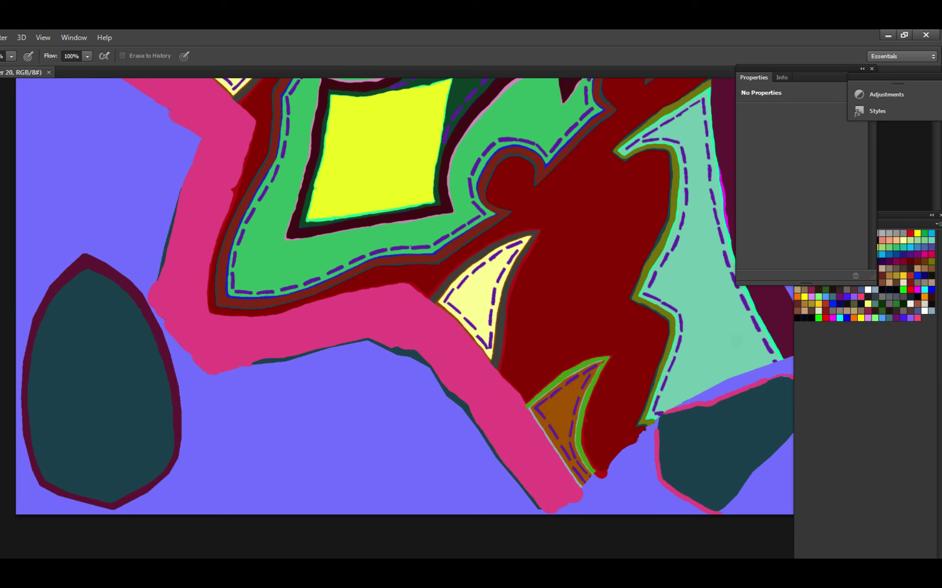
key("ctrl+comma")
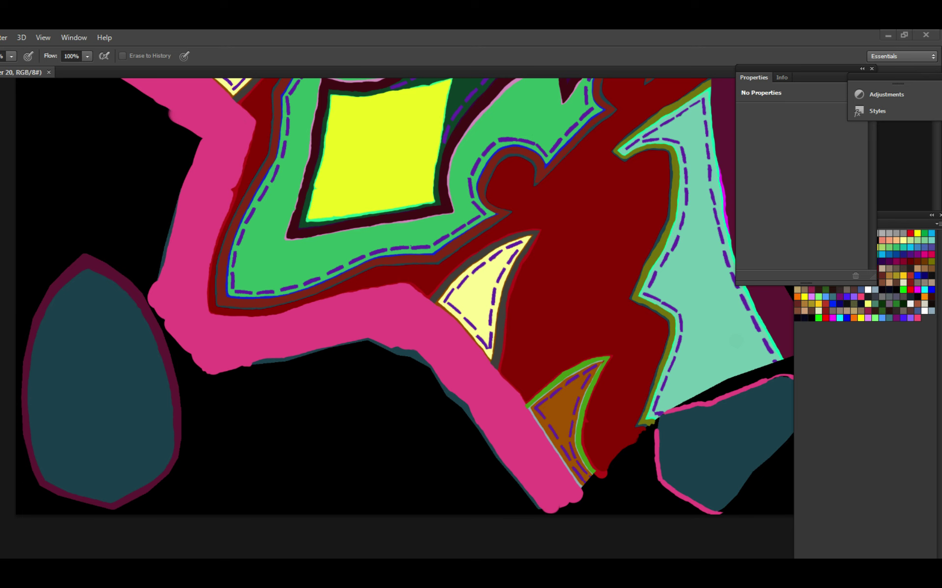
key("ctrl+0")
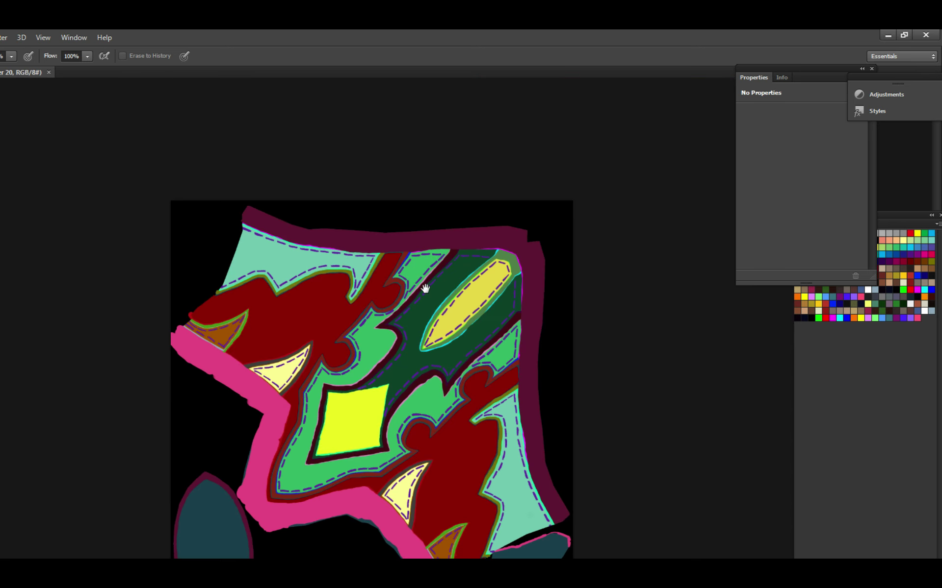
left_click(425, 342)
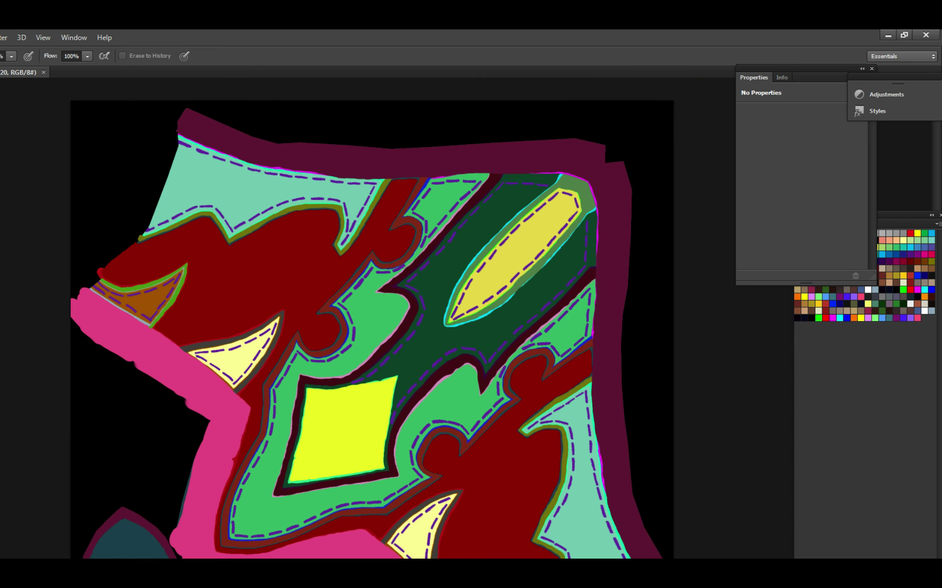
Shift the hue of the thin red outline layer around the cream and brown spikes to +123 with Hue/Saturation.
left_click(100, 273)
left_click(299, 397)
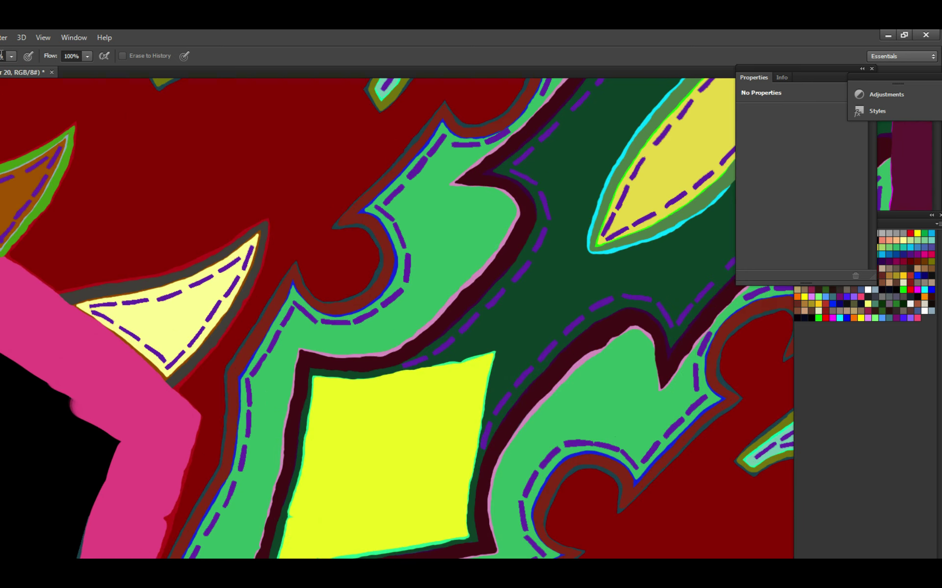
key("alt+i")
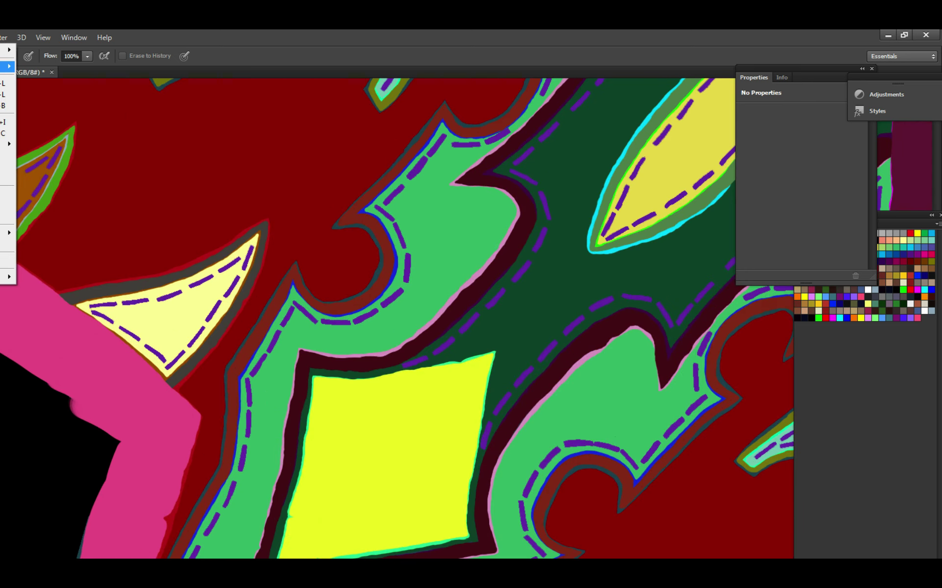
mouse_move(6, 66)
left_click(77, 128)
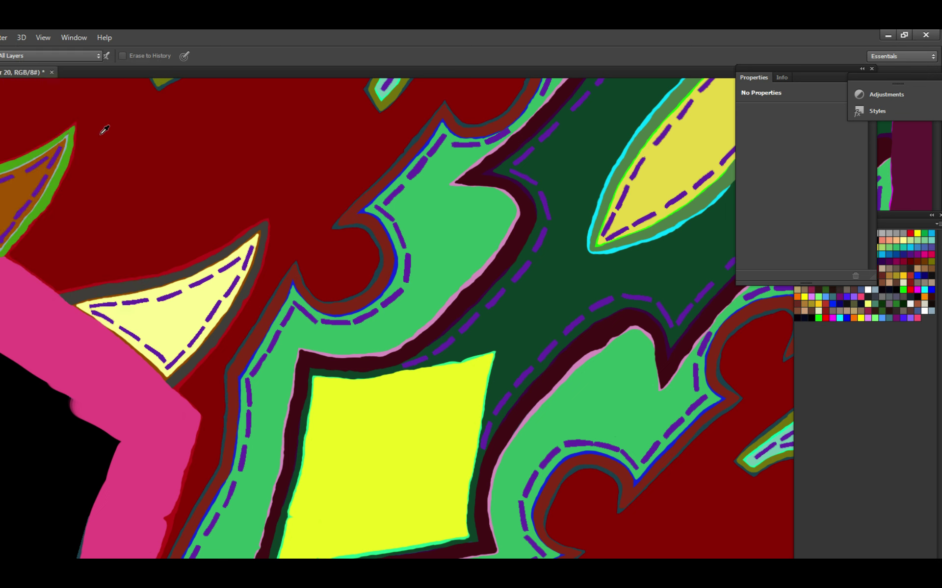
left_click_drag(685, 323, 628, 336)
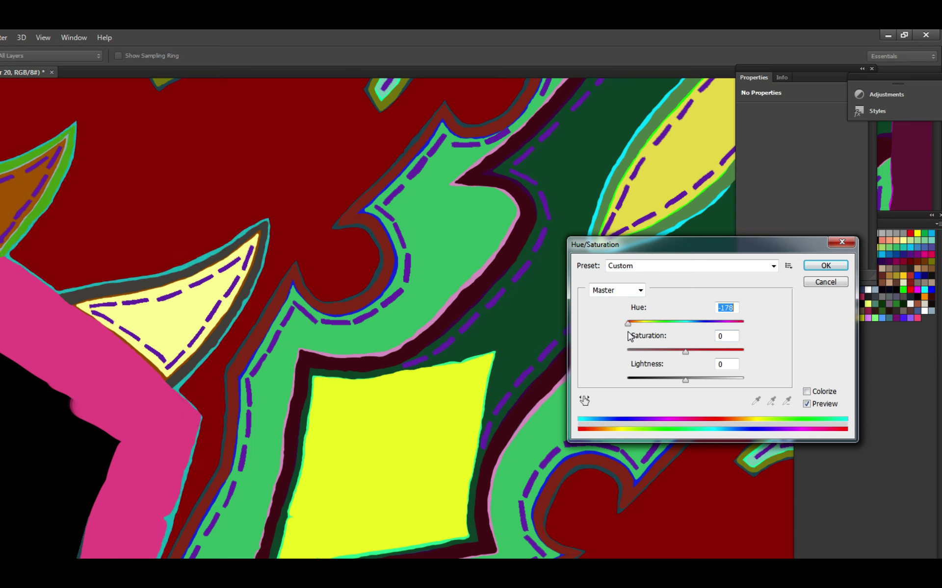
left_click_drag(628, 324, 731, 325)
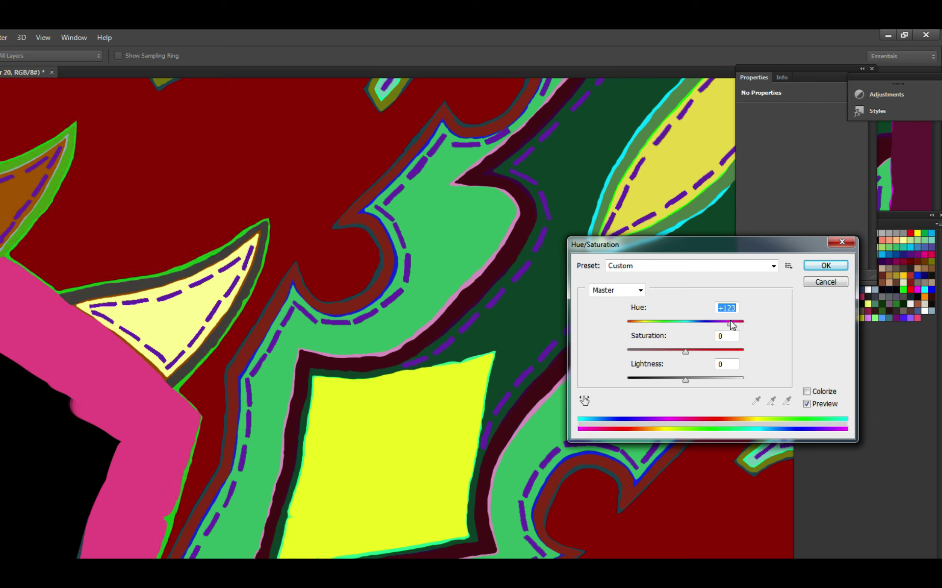
scroll(432, 330, "down", 2)
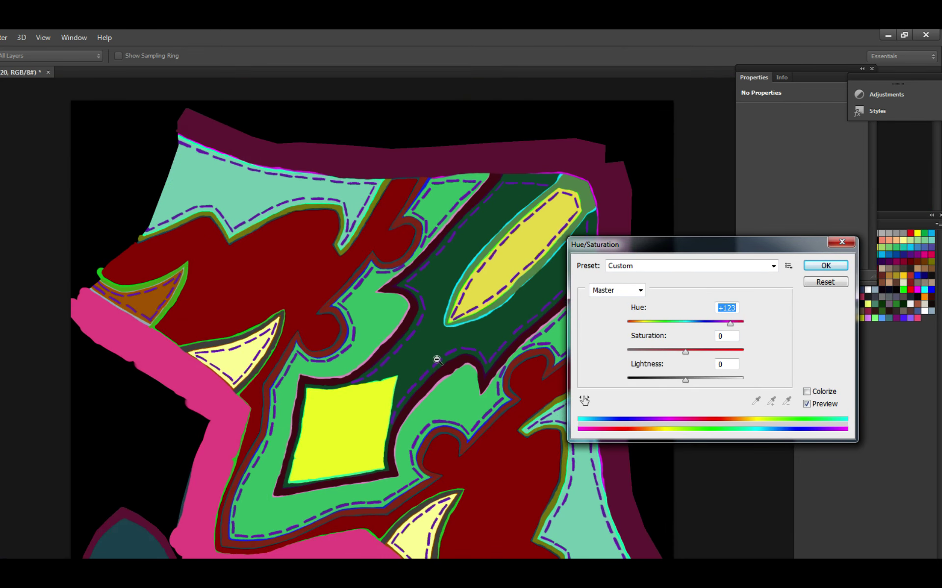
left_click(826, 265)
scroll(487, 360, "up", 2)
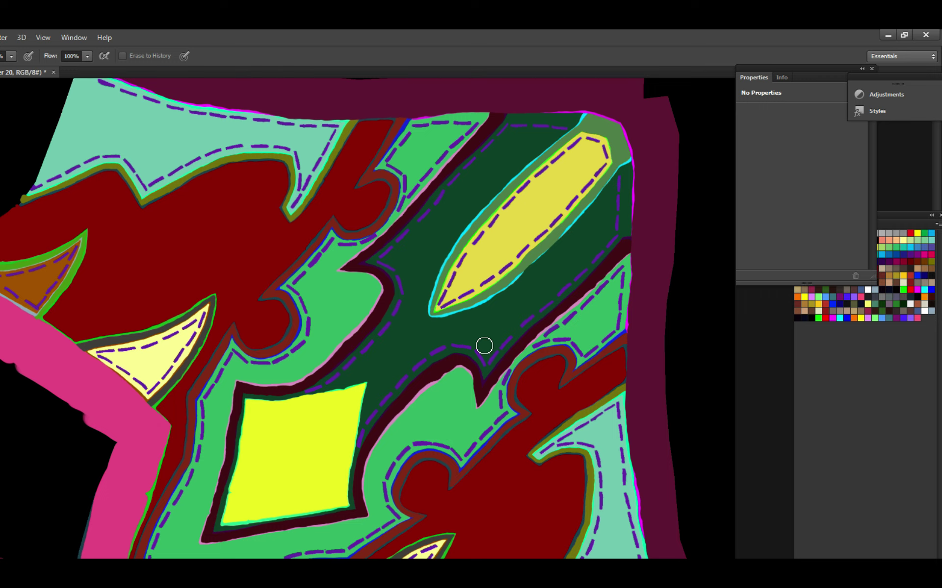
Save the bracers texture document and close it.
key("ctrl+s")
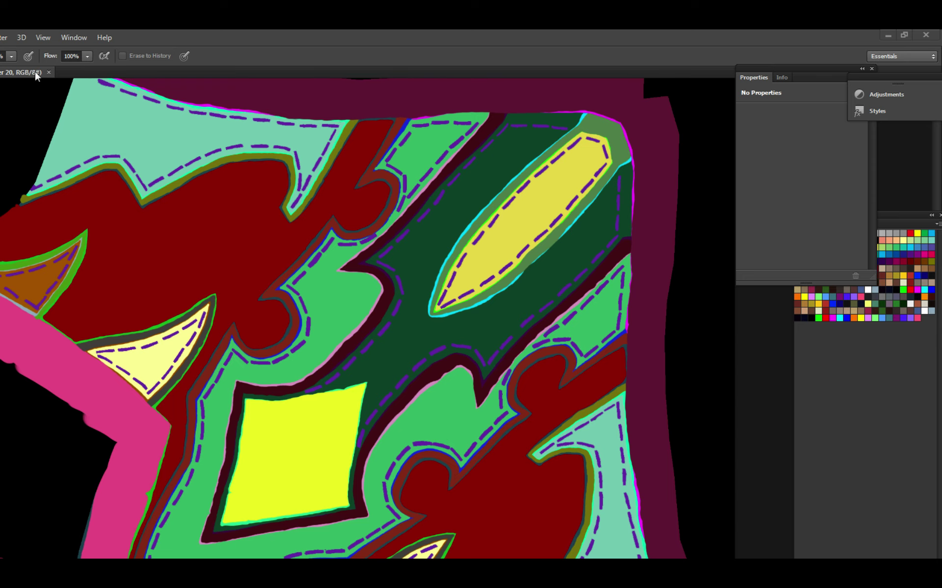
left_click_drag(60, 75, 240, 186)
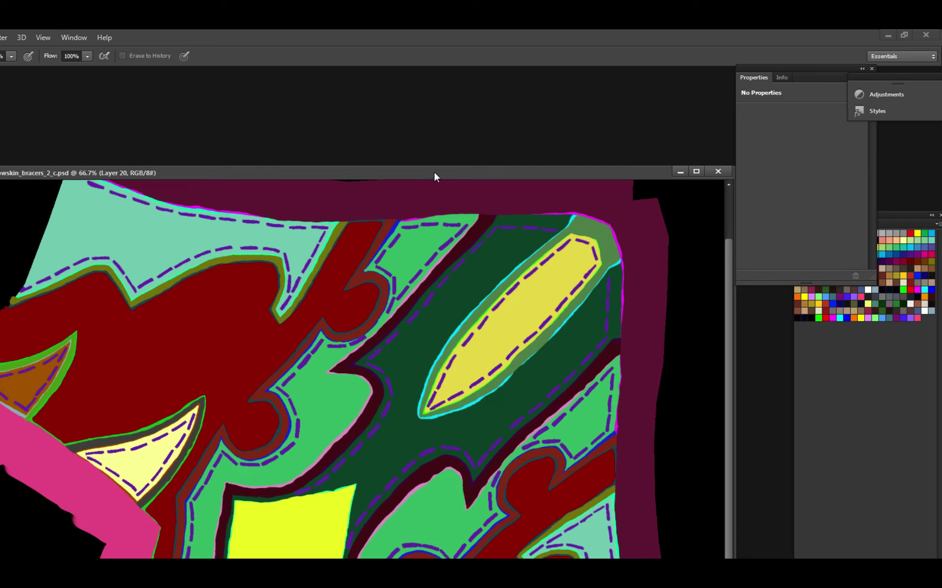
key("ctrl+minus")
left_click(588, 126)
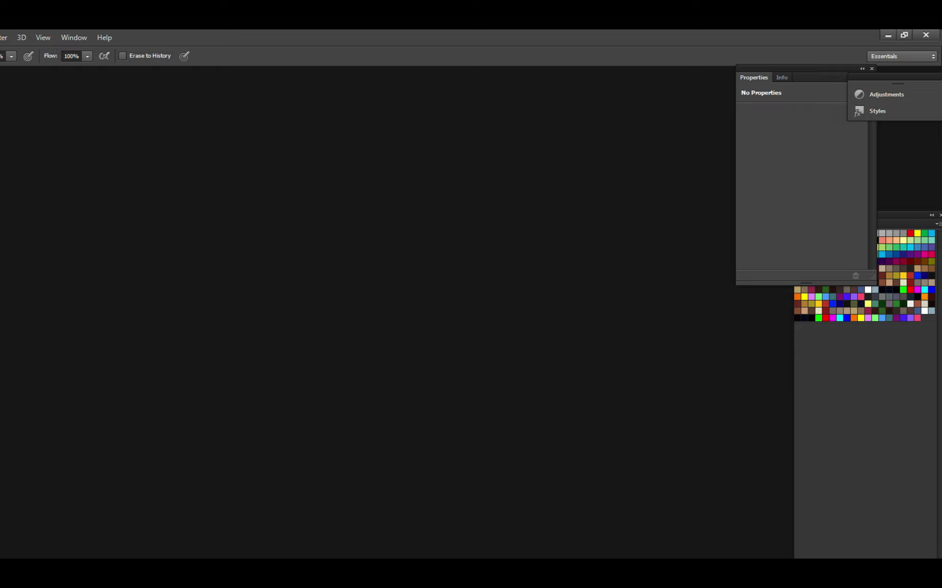
Open f_hum_studded_shadowskin_gloves_c.psd and place it in its own floating window.
double_click(157, 140)
left_click(160, 138)
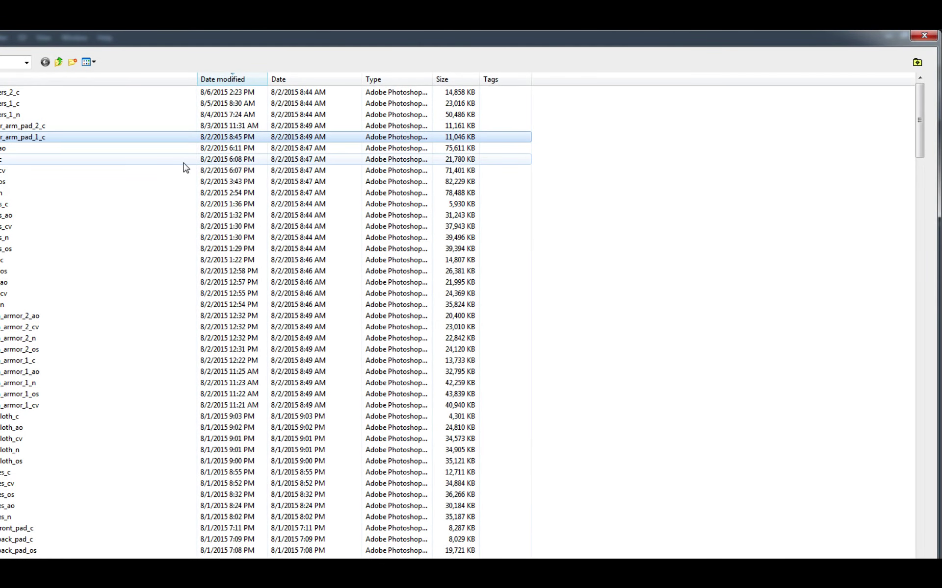
scroll(185, 168, "down", 8)
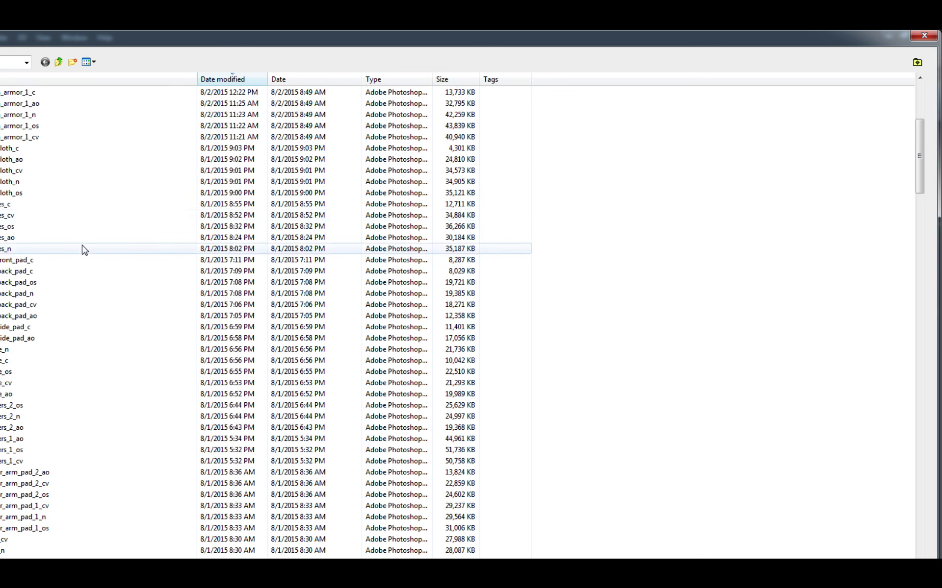
double_click(52, 208)
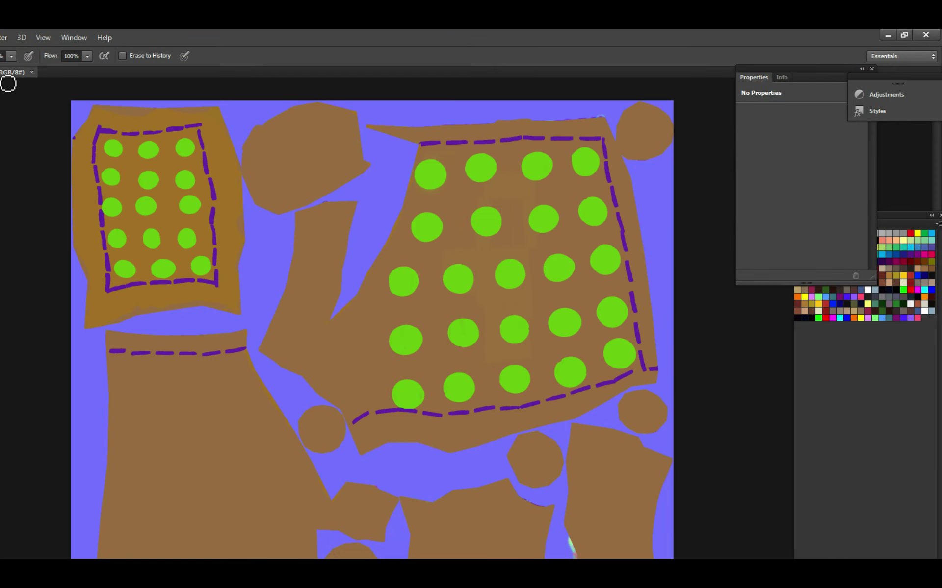
left_click_drag(33, 75, 342, 93)
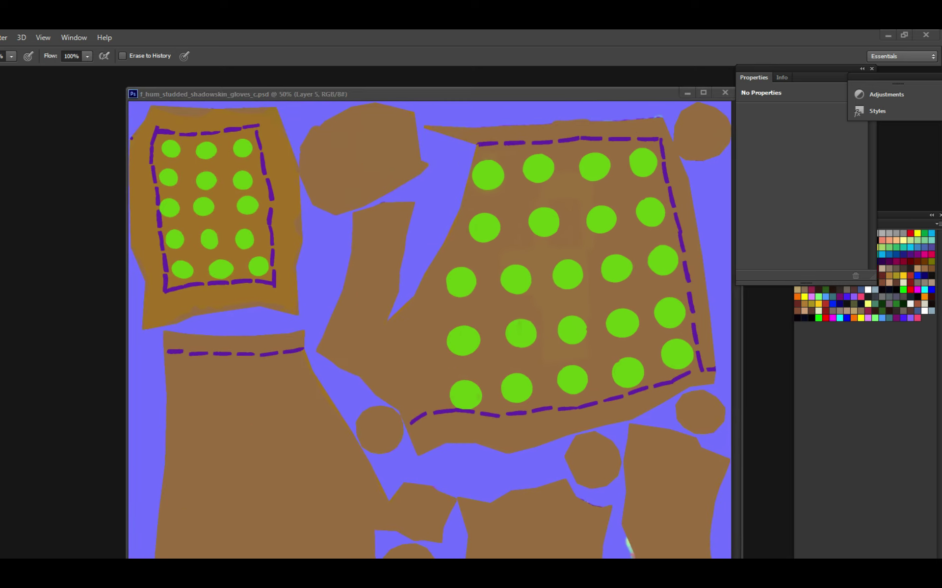
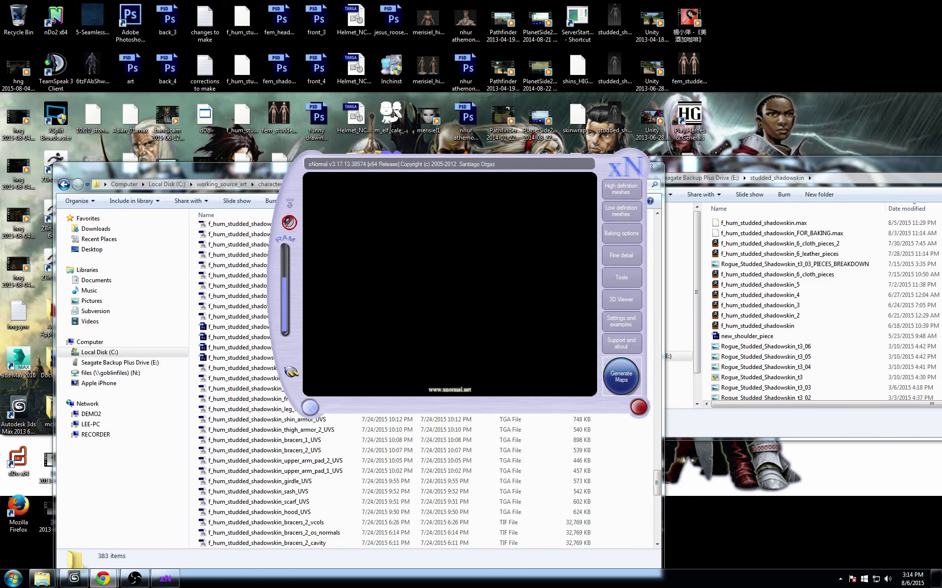
Switch to xNormal and remove bracers_top_part_HIGH.OBJ from the high definition meshes.
left_click(613, 194)
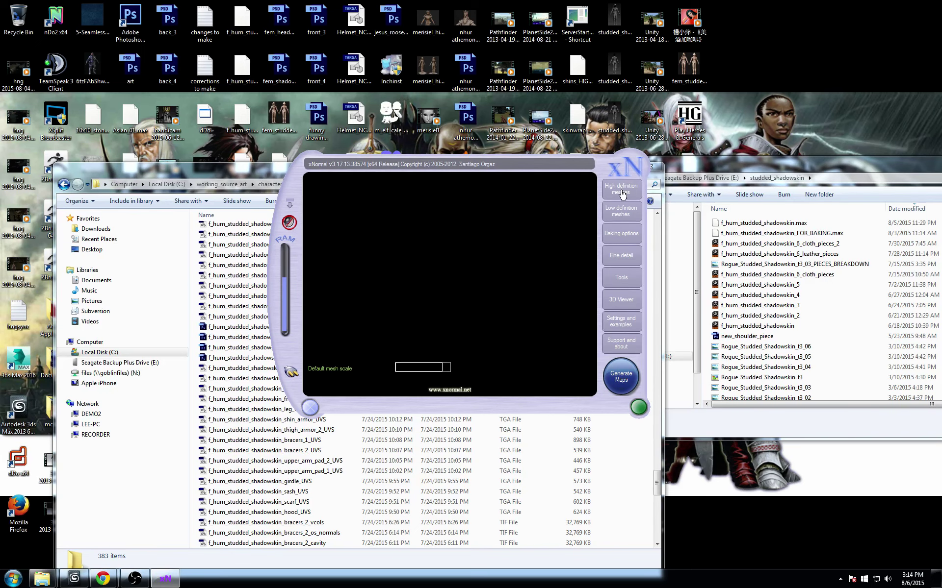
left_click_drag(685, 171, 826, 271)
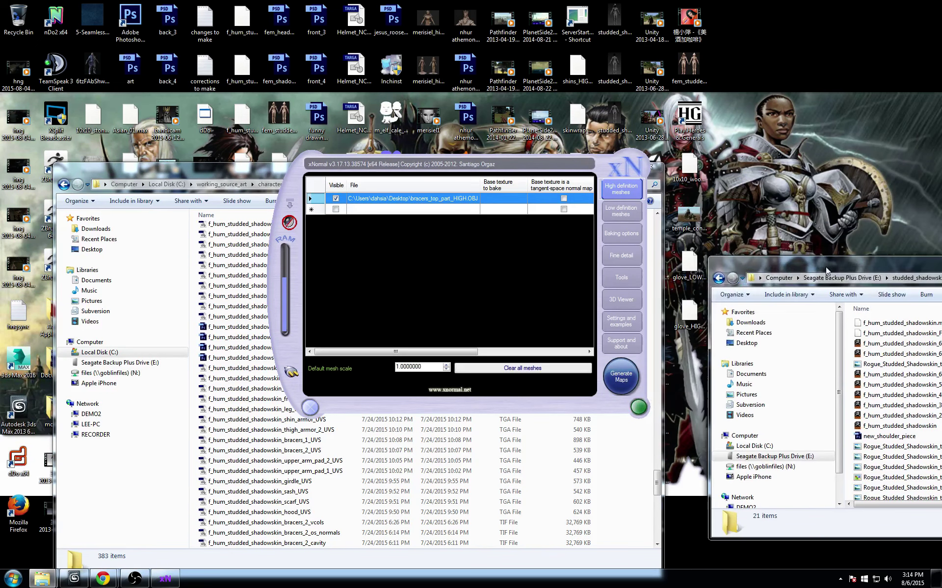
right_click(377, 201)
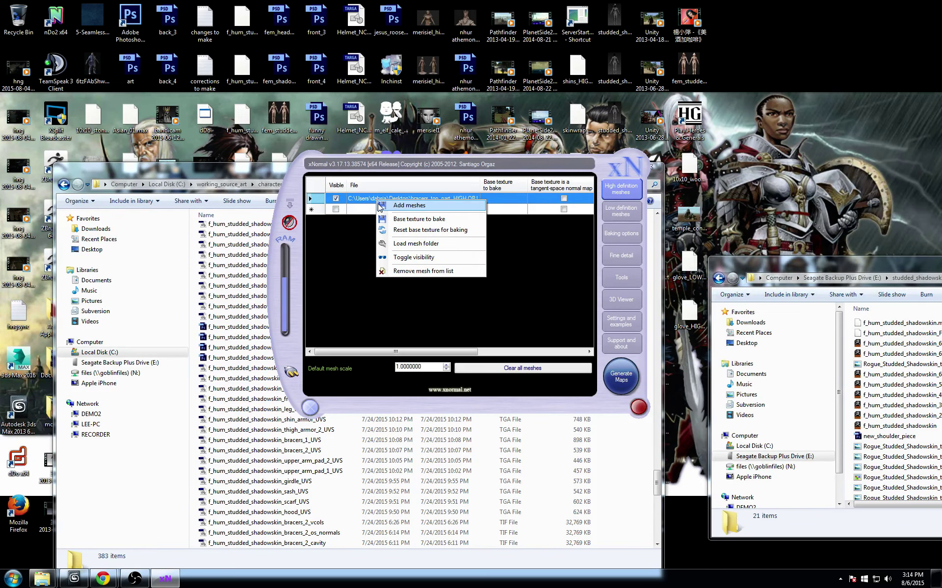
left_click(423, 271)
Clear the windows away from the desktop files and add glove_HIGH.OBJ to the high definition meshes.
left_click_drag(247, 181, 587, 388)
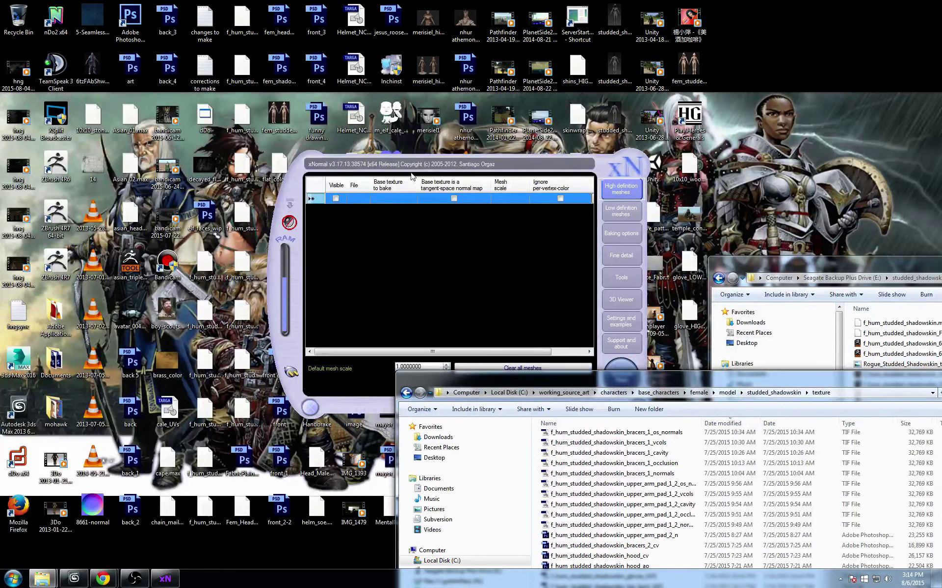
left_click_drag(420, 153, 548, 88)
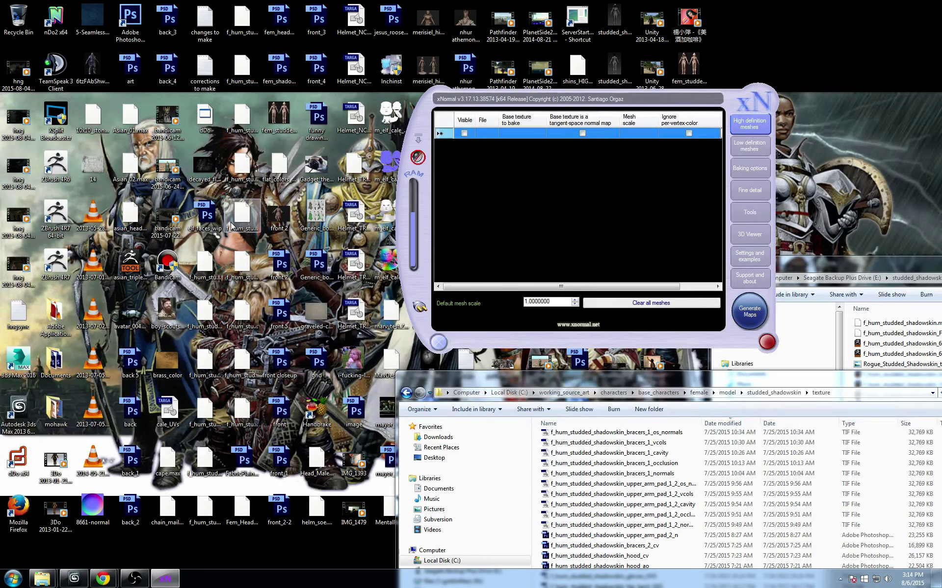
left_click(242, 267)
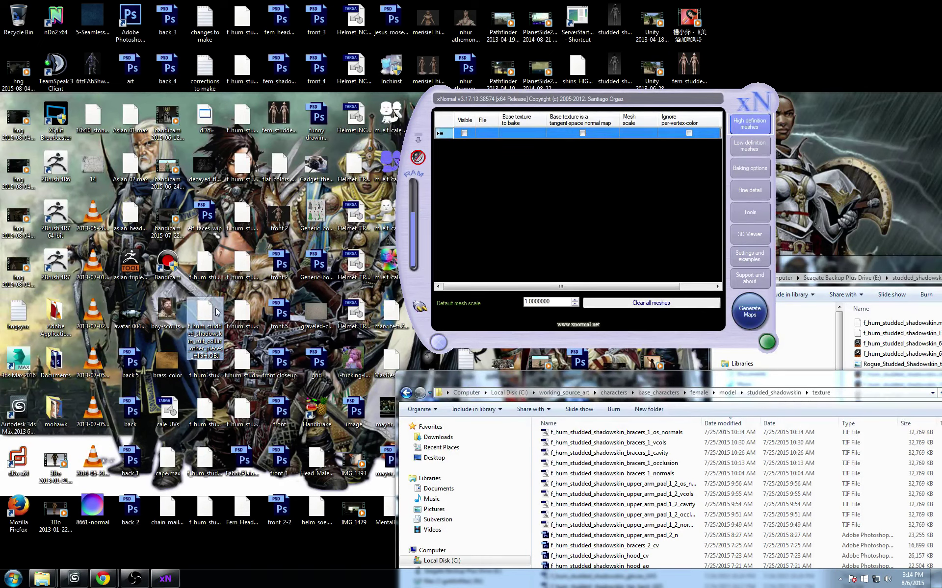
left_click(216, 364)
left_click(241, 363)
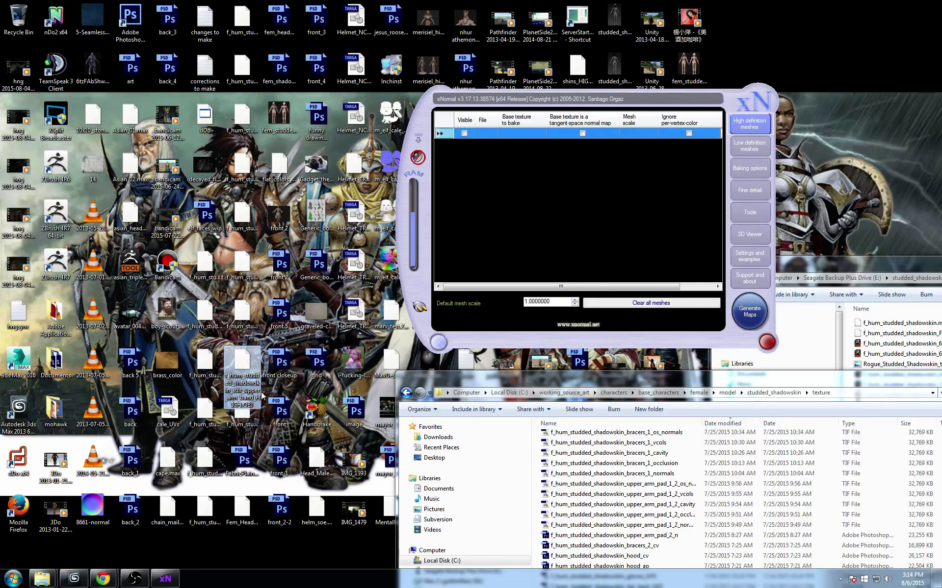
left_click(242, 412)
left_click(241, 515)
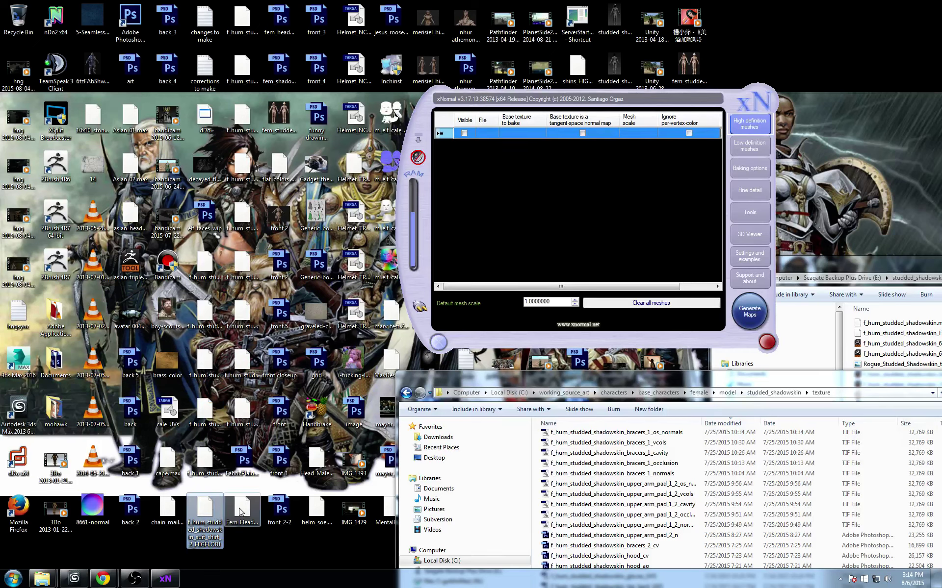
left_click(242, 68)
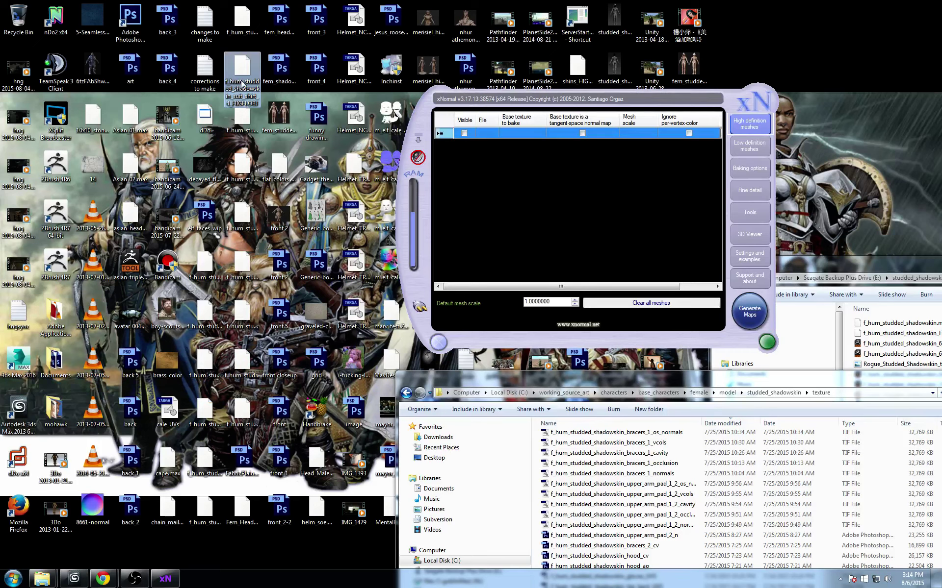
left_click(282, 167)
left_click_drag(554, 101, 286, 69)
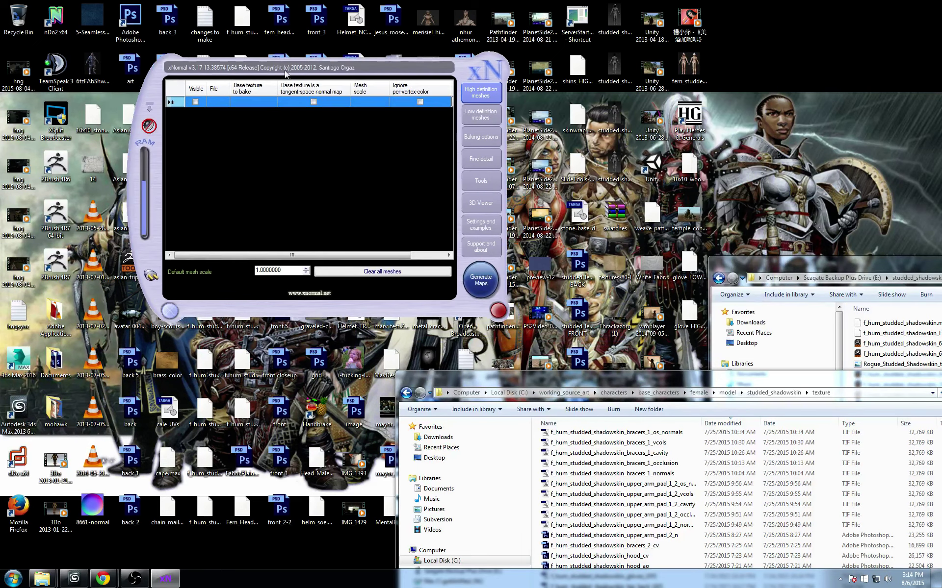
left_click(690, 265)
left_click_drag(690, 314, 221, 108)
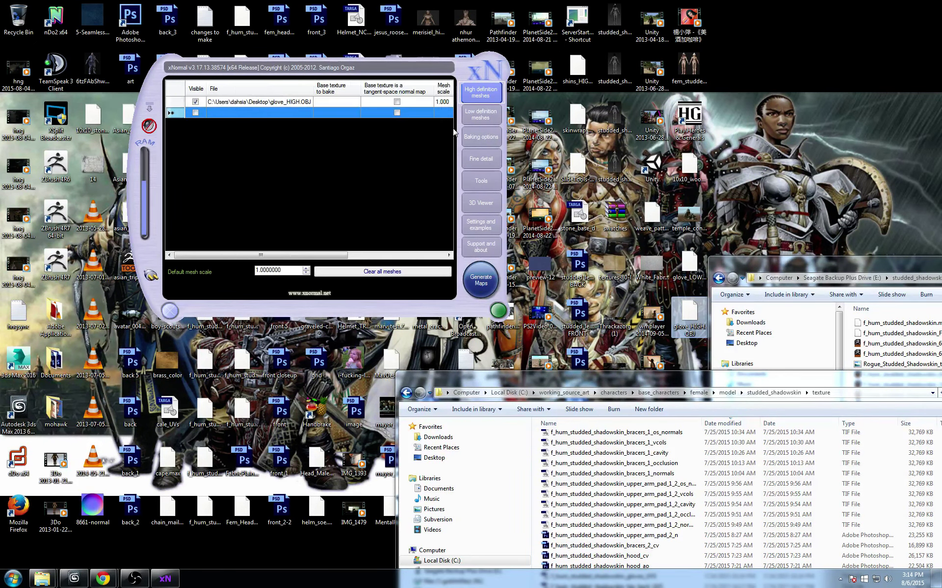
Replace bracers_top_part_LOW.obj with glove_LOW.obj from the desktop in the low definition meshes.
left_click(481, 114)
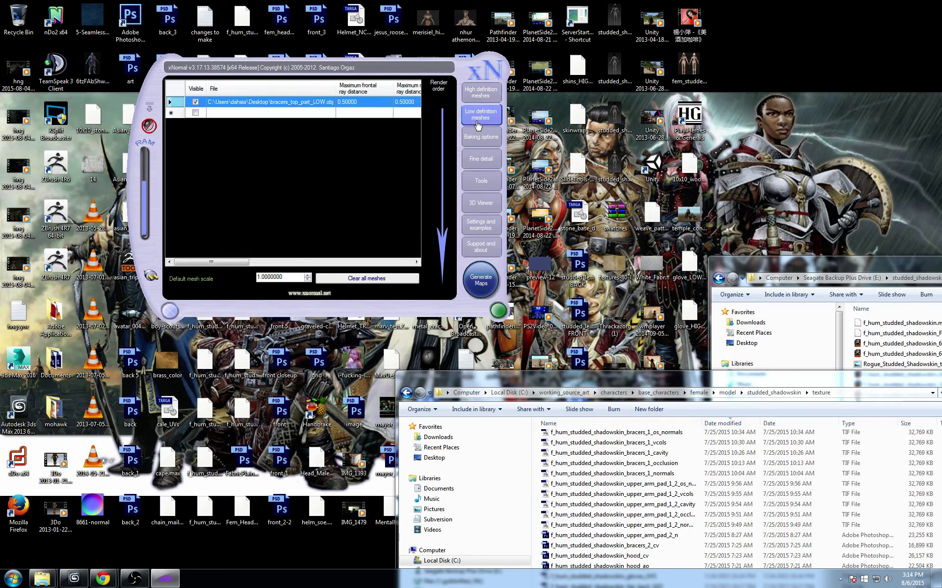
right_click(307, 106)
left_click(359, 147)
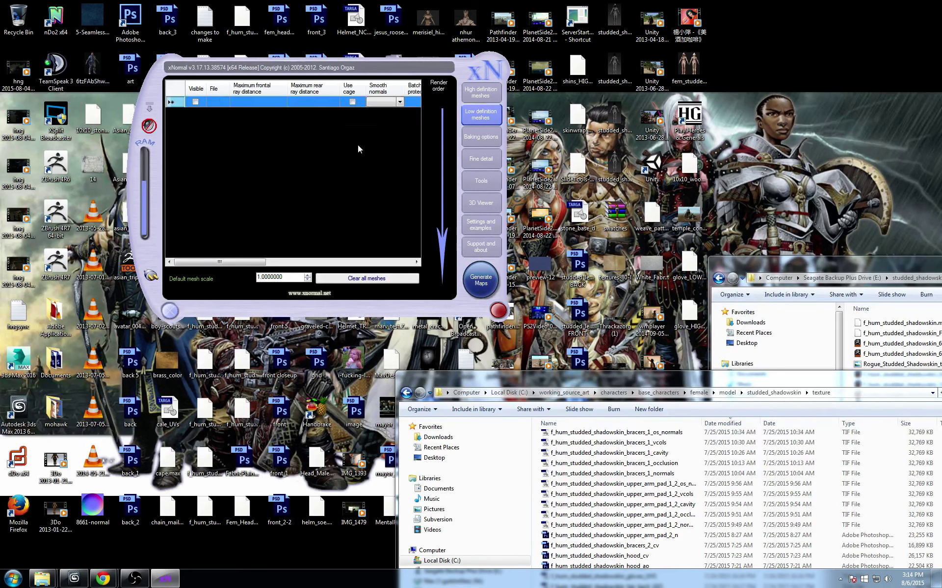
left_click_drag(689, 267, 235, 108)
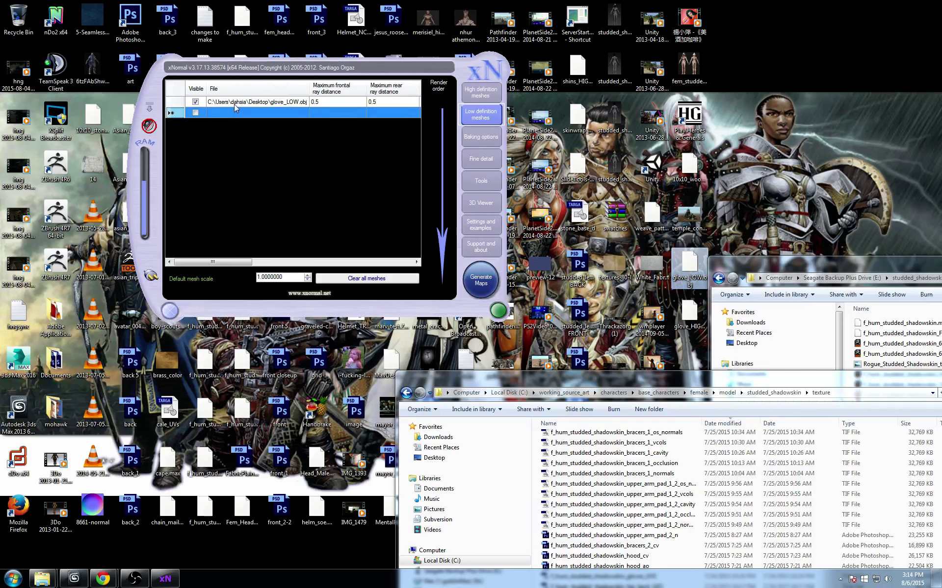
Set the maximum frontal ray distance of glove_LOW.obj to 2 and open its maximum rear ray distance for editing.
left_click(322, 107)
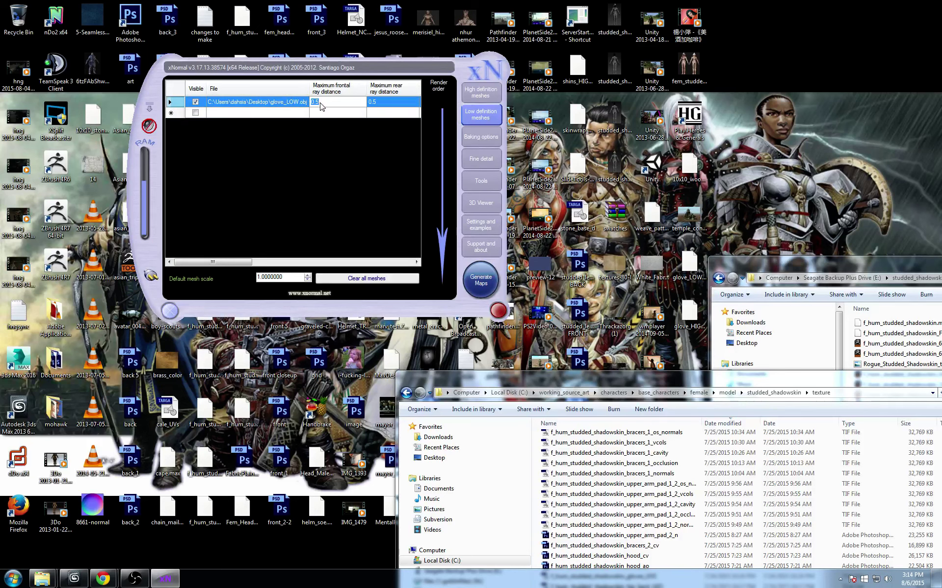
type("2")
left_click(378, 101)
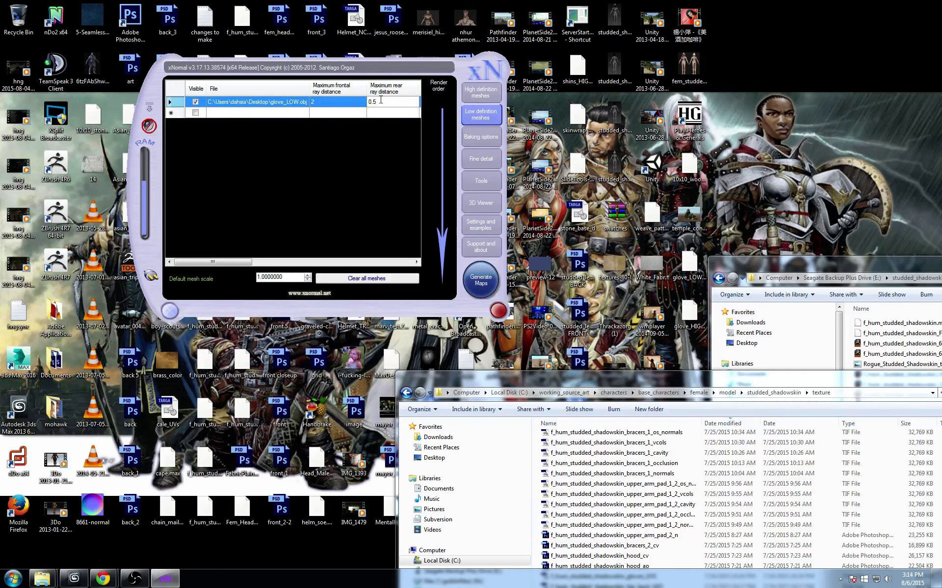
Rename the baking output file as f_hum_studded_shadowskin_gloves_2.tif on the desktop.
left_click(481, 137)
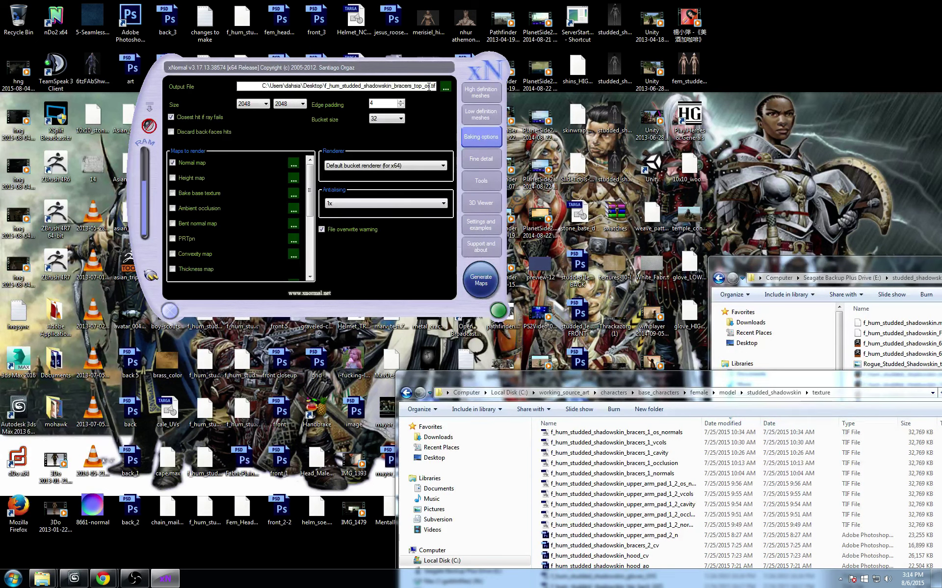
left_click_drag(429, 87, 397, 88)
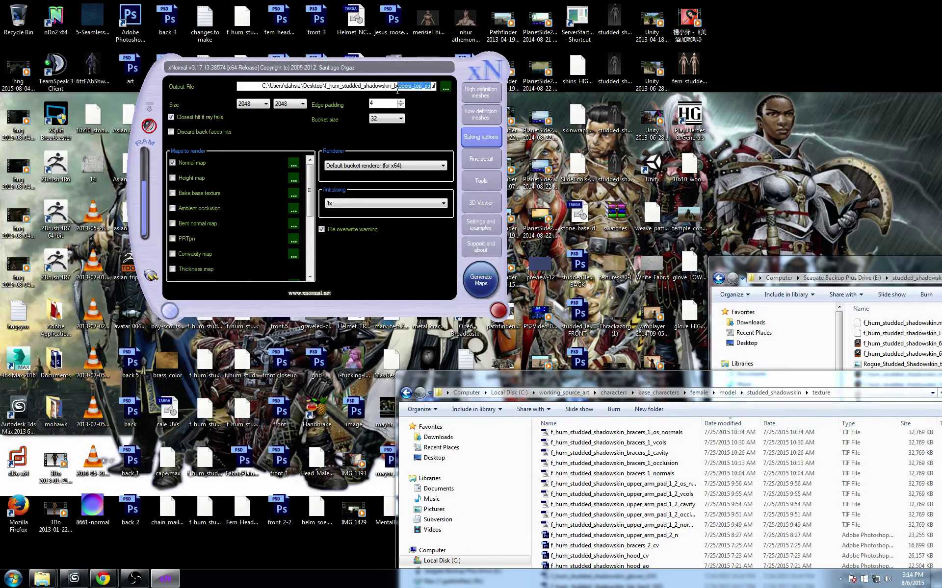
type("gloves_2")
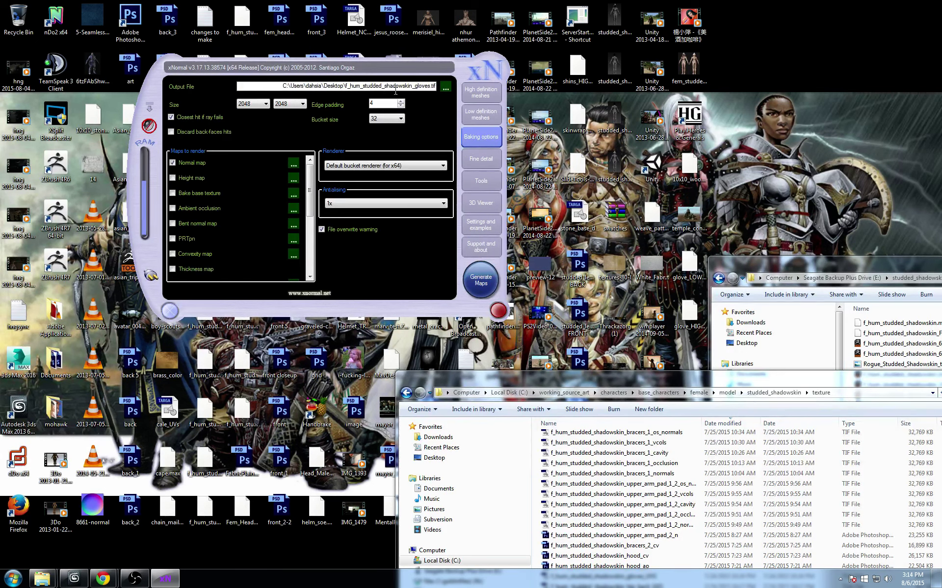
Check the normal map's tangent space option and add the cavity map to the maps to render.
left_click(292, 163)
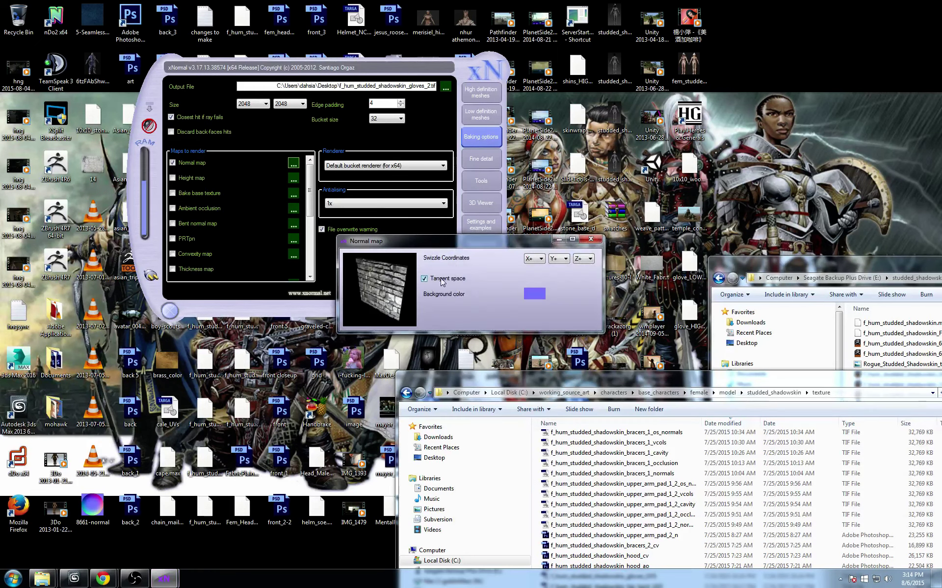
left_click(590, 240)
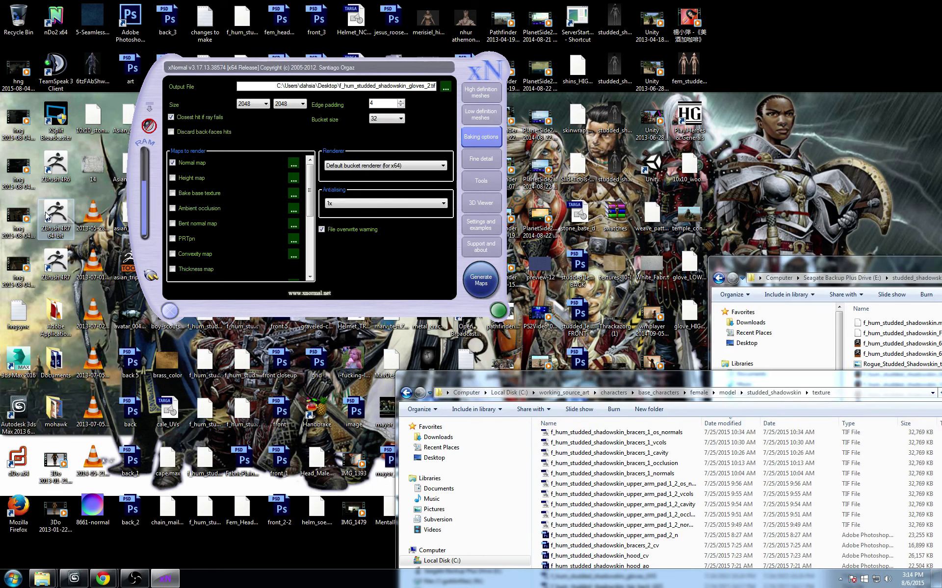
scroll(195, 210, "down", 5)
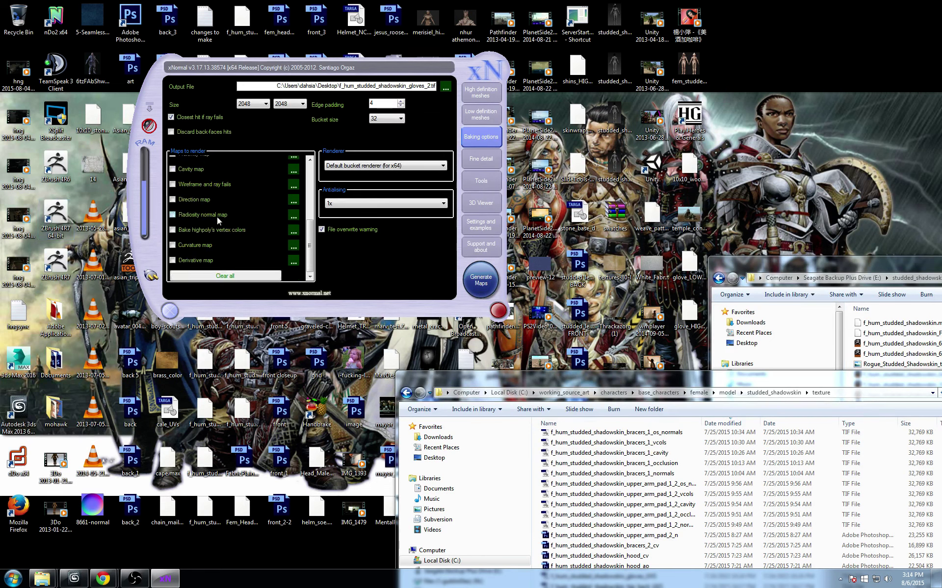
left_click(192, 169)
Generate the glove's normal and cavity maps, moving the xNormal and preview windows apart, and close the finished preview.
left_click(482, 283)
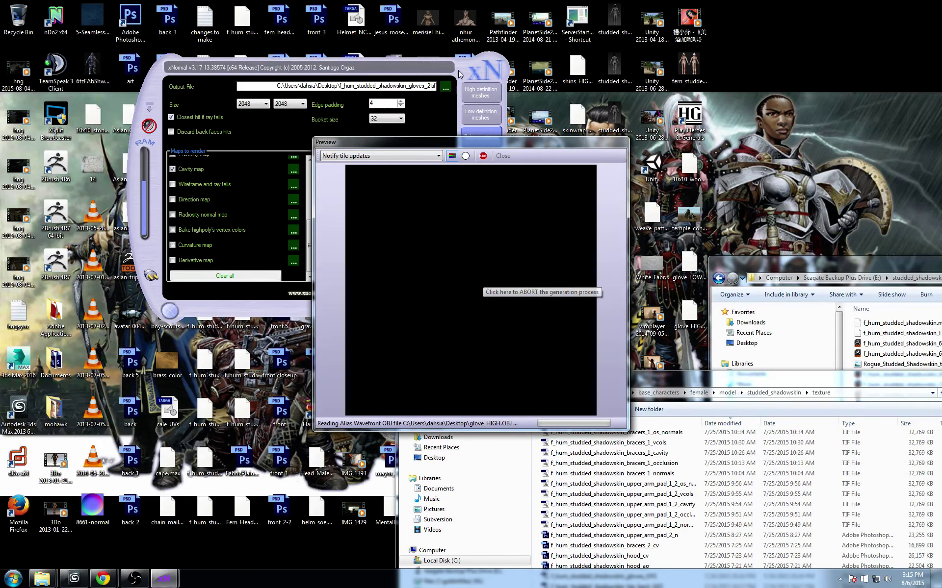
left_click_drag(480, 71, 433, 54)
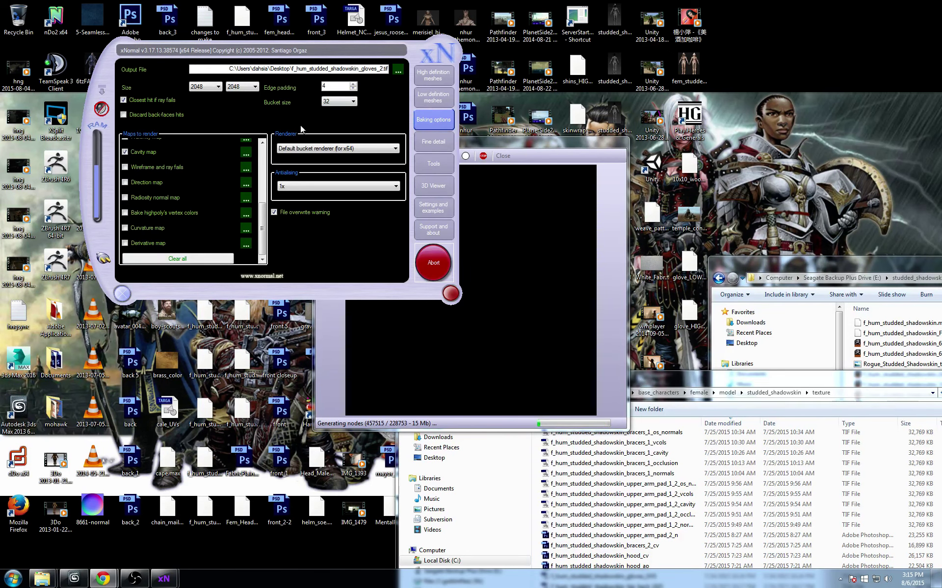
left_click_drag(428, 51, 394, 27)
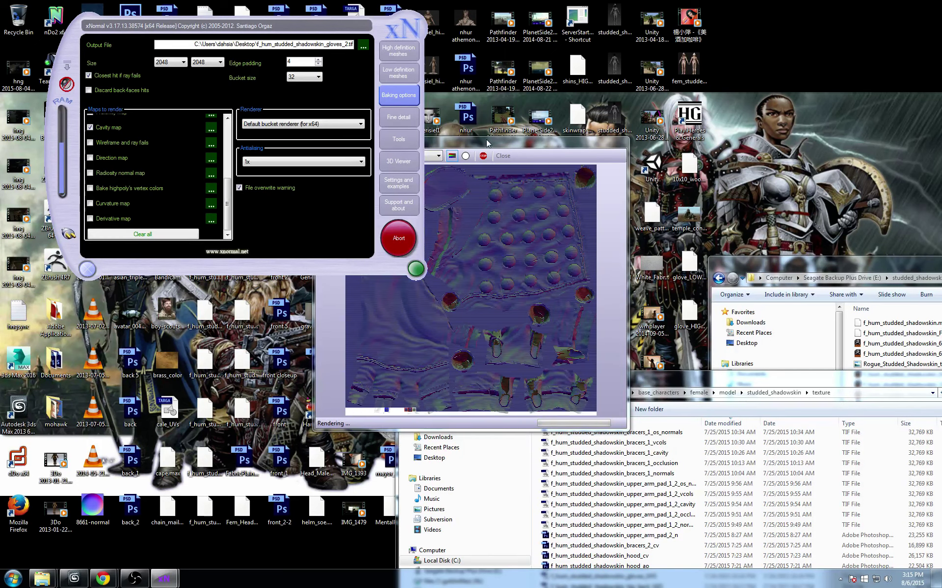
left_click_drag(485, 139, 564, 71)
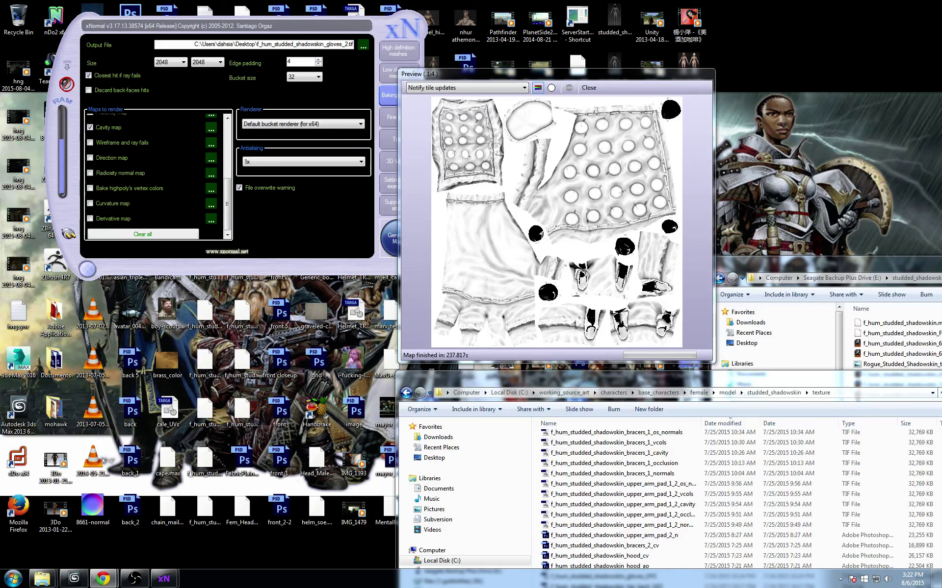
left_click(589, 88)
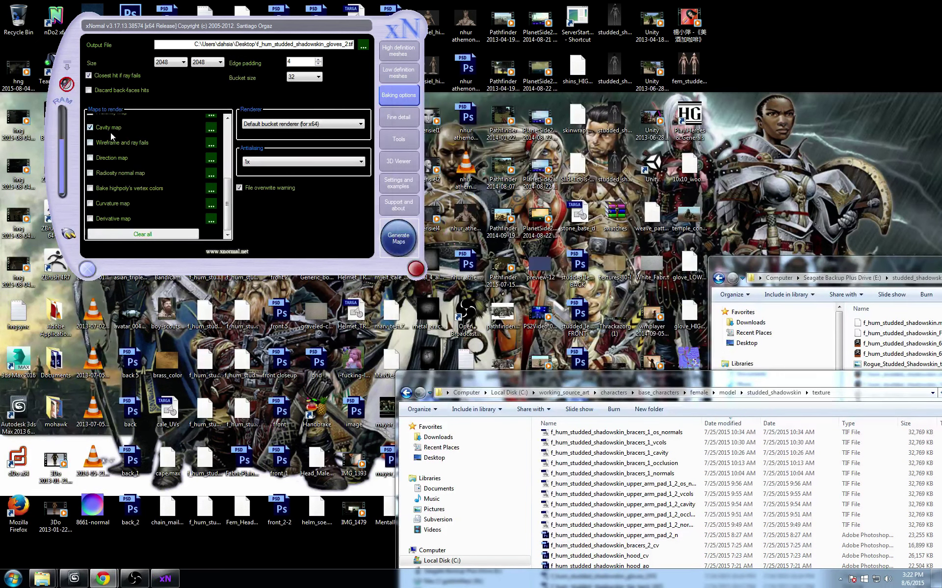
Deselect the normal map and cavity map in the maps to render.
scroll(112, 137, "up", 3)
left_click(90, 121)
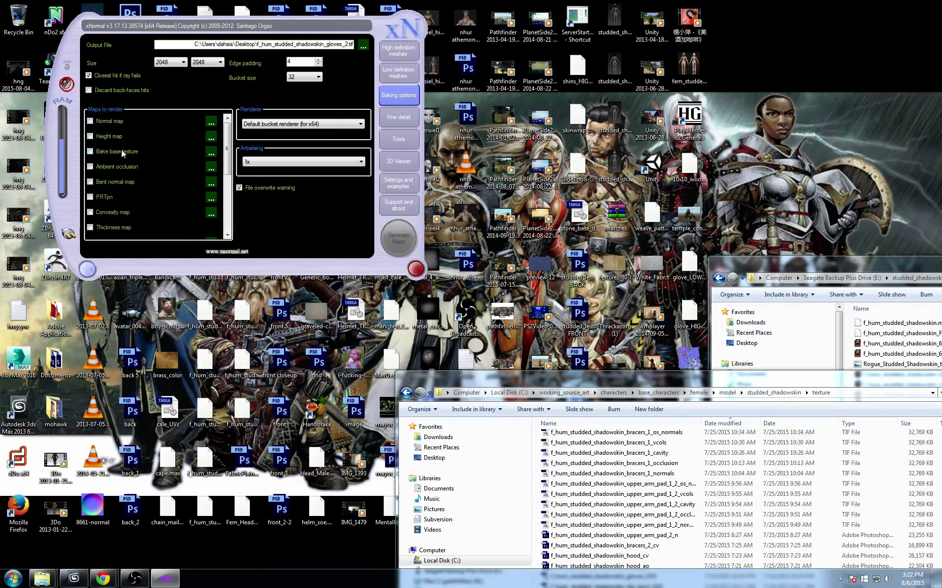
scroll(143, 180, "down", 6)
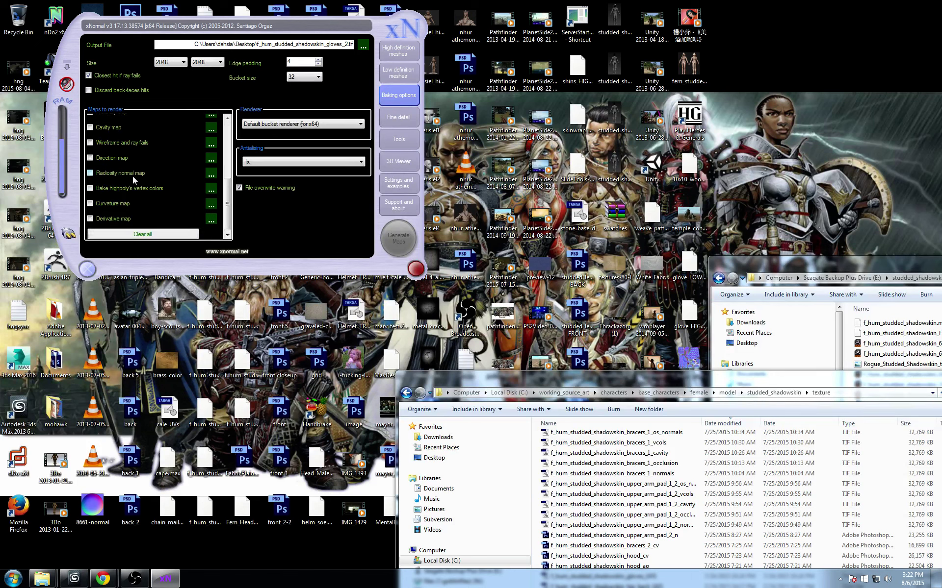
Leave Ignore per-vertex-color off for glove_HIGH.OBJ, bake the highpoly's vertex colors map, and close the finished preview.
left_click(390, 51)
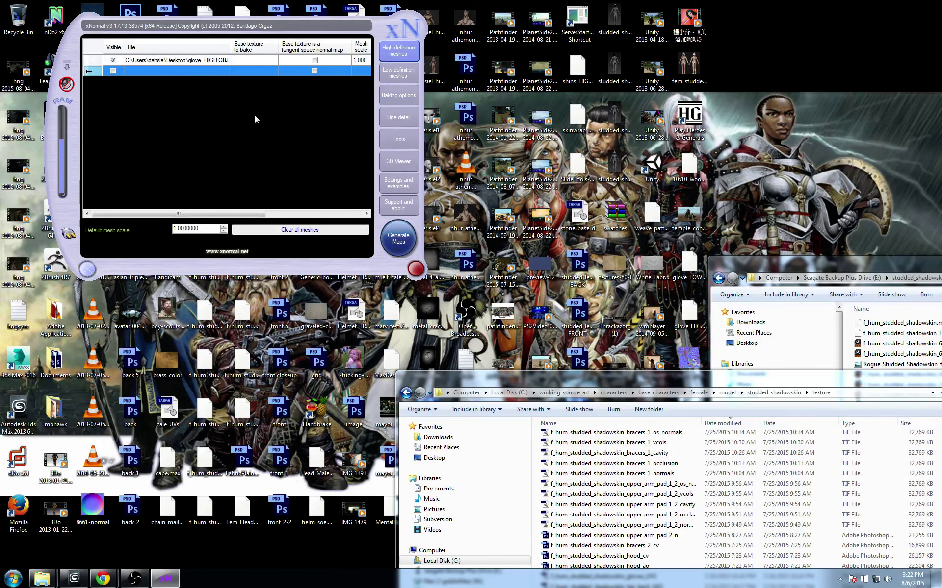
left_click_drag(208, 214, 305, 213)
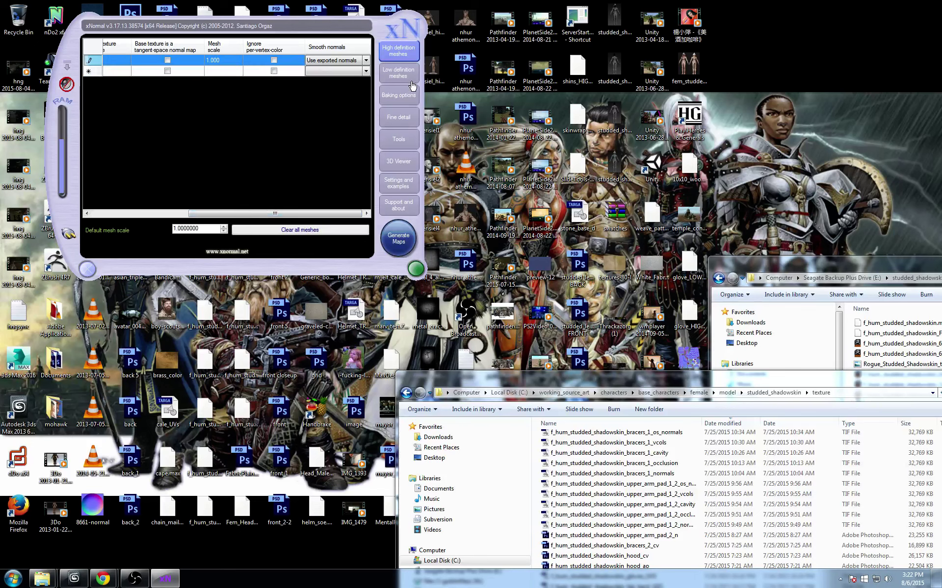
left_click(398, 74)
left_click(399, 94)
left_click(399, 238)
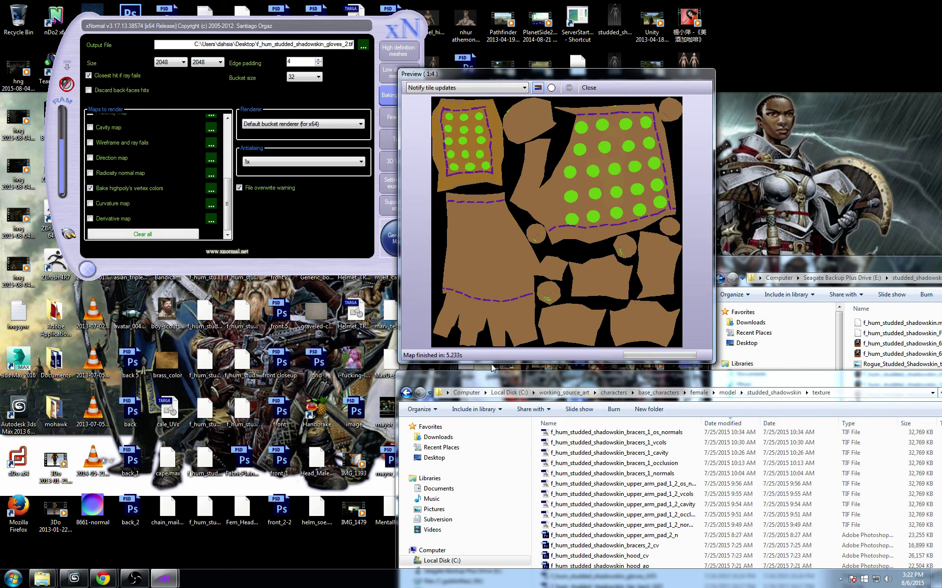
left_click(588, 87)
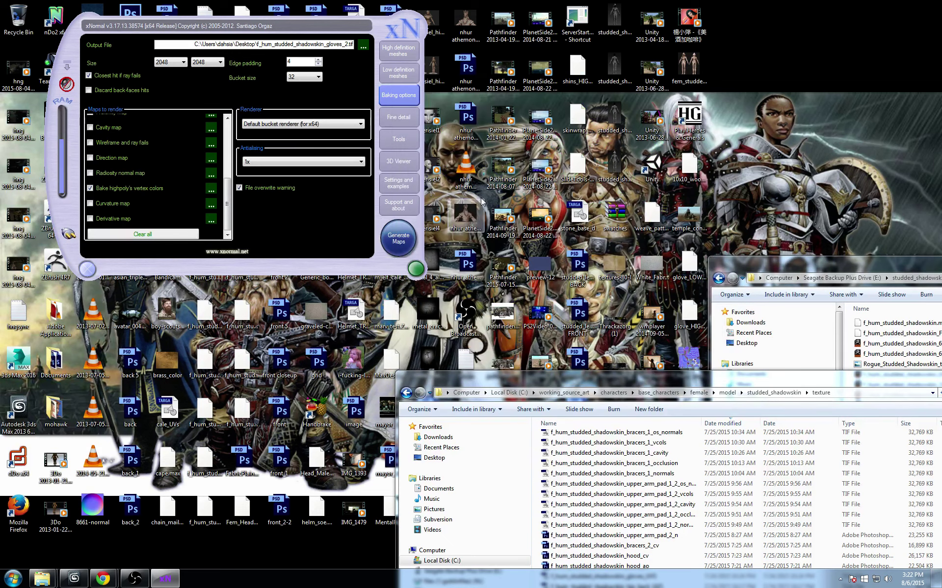
Render only the normal map instead of the vertex colors and turn off its tangent space option.
scroll(144, 208, "up", 5)
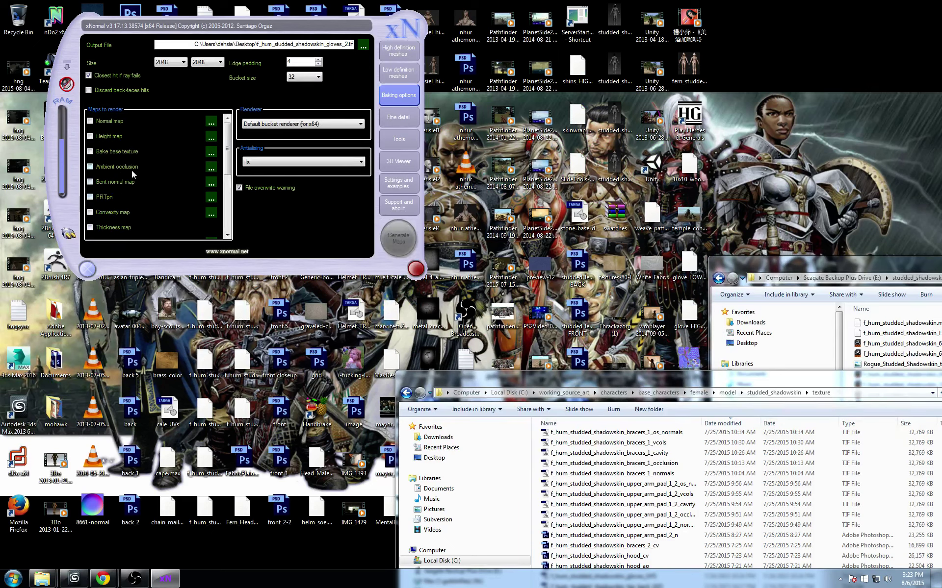
left_click(129, 121)
left_click(211, 121)
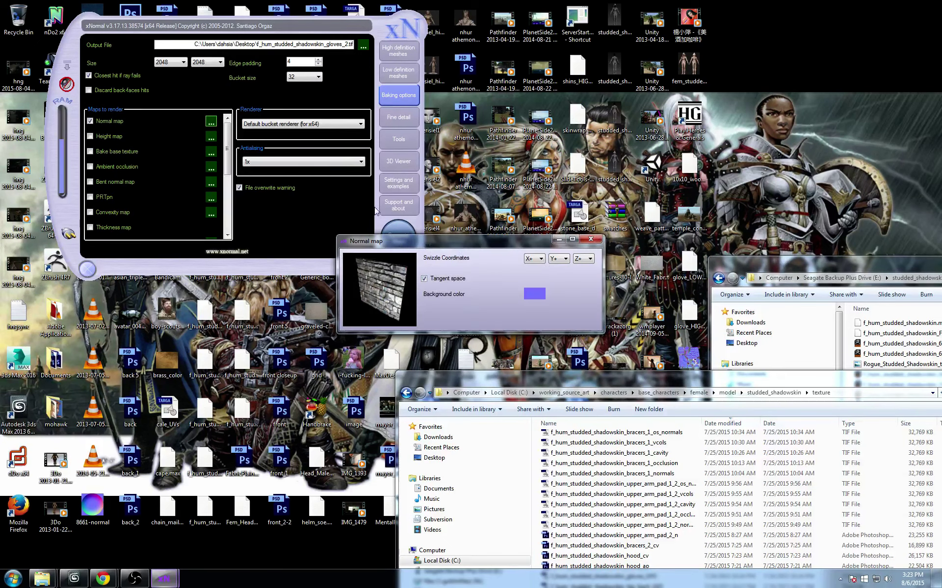
left_click(424, 279)
left_click(591, 239)
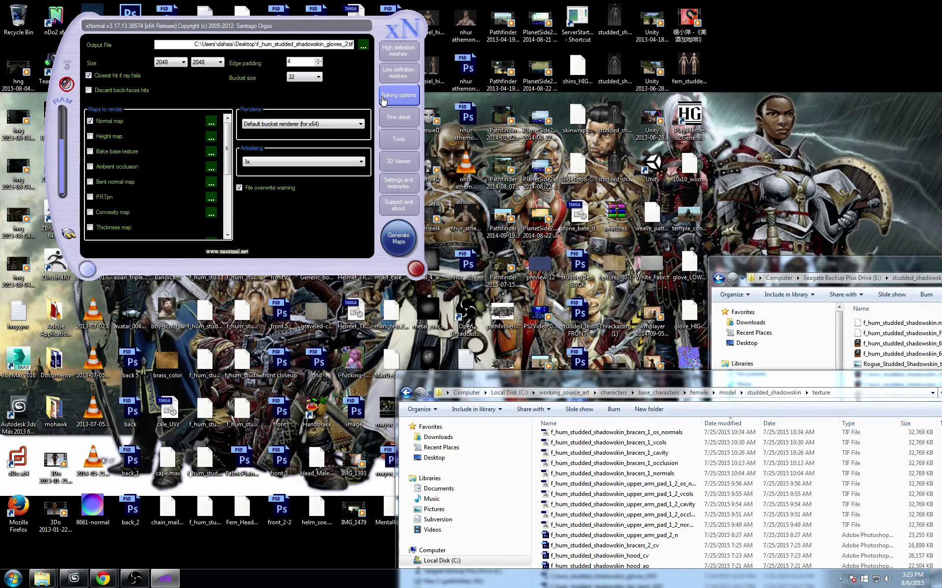
Change the output file name to f_hum_studded_shadowskin_gloves_2_os.tif and recheck the normal map's tangent space option.
type("2_osd")
key("BackSpace")
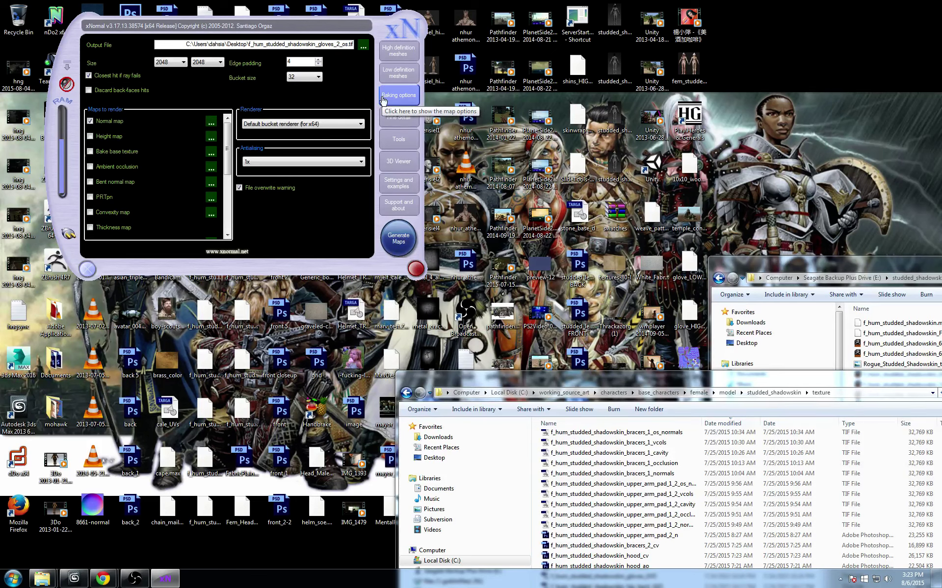
left_click(211, 121)
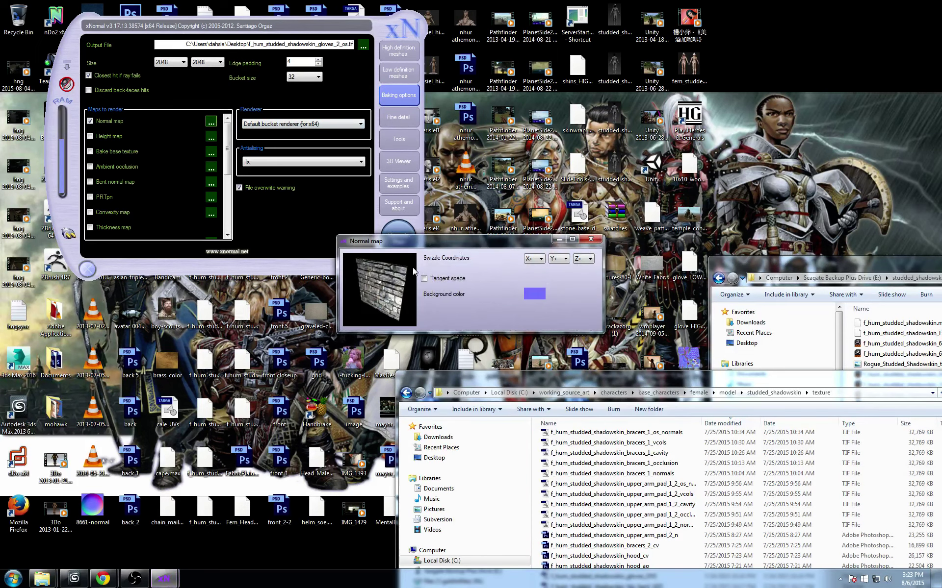
left_click(590, 239)
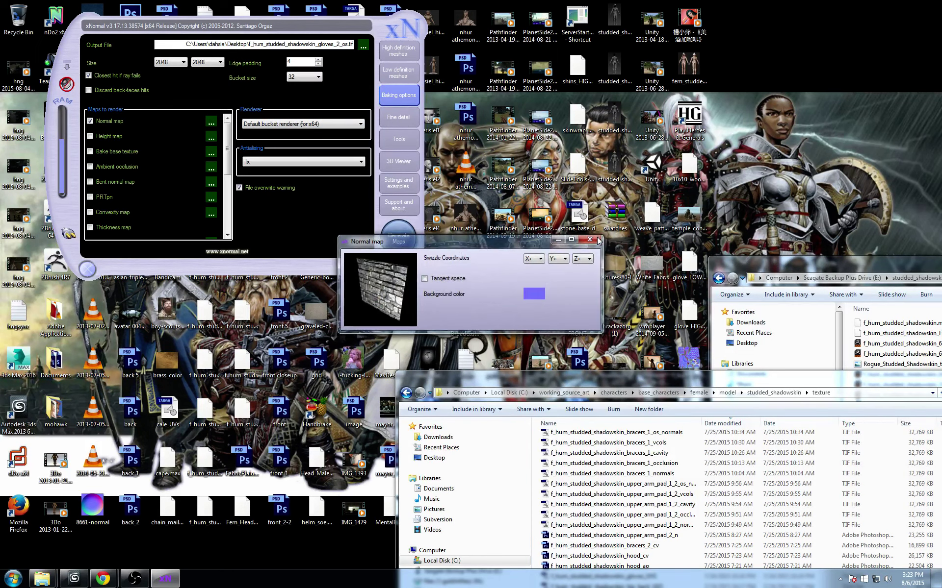
Check the high definition mesh settings, generate the glove's object-space normal map, and close the finished preview.
left_click(400, 58)
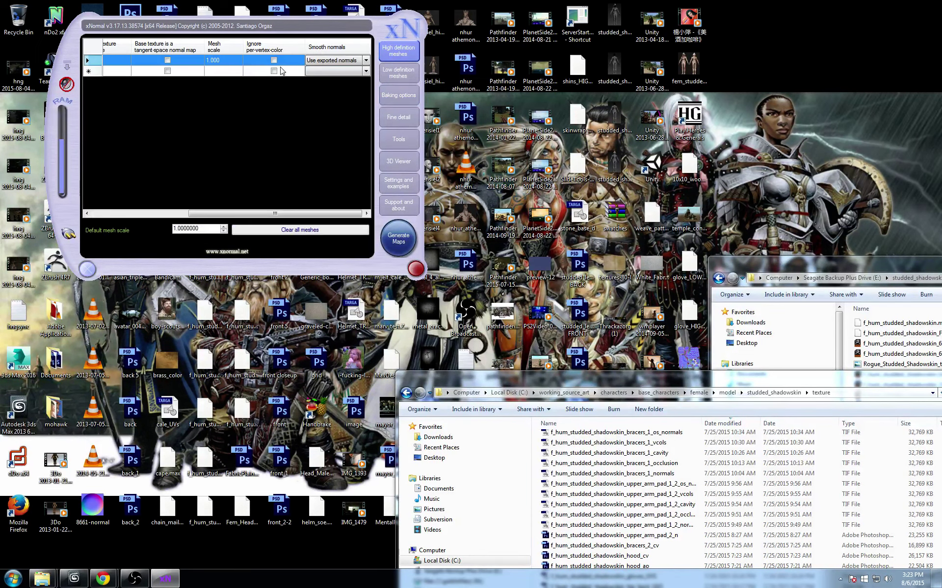
left_click(398, 95)
left_click(401, 237)
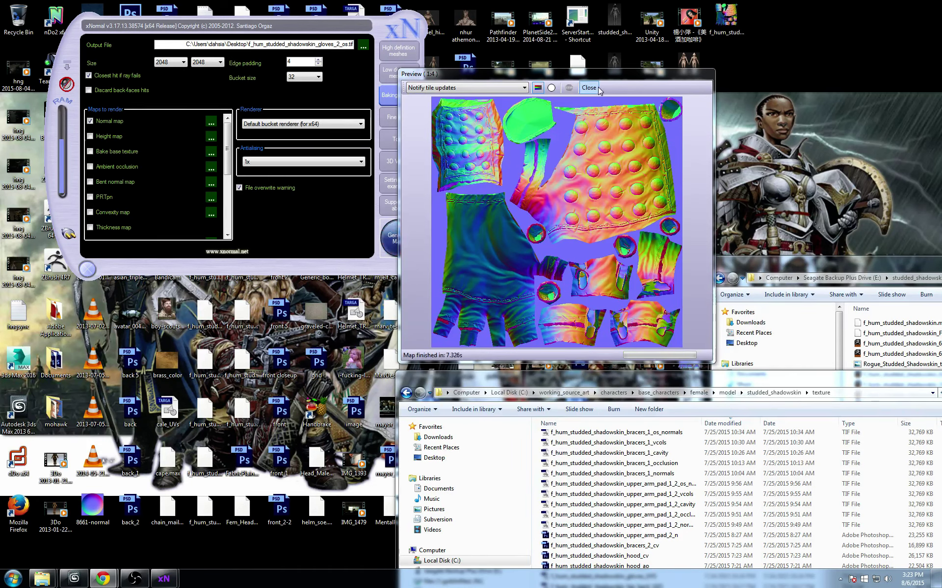
left_click(589, 88)
Close xNormal and launch Adobe Photoshop CS6 (64 Bit).
left_click_drag(87, 240, 174, 240)
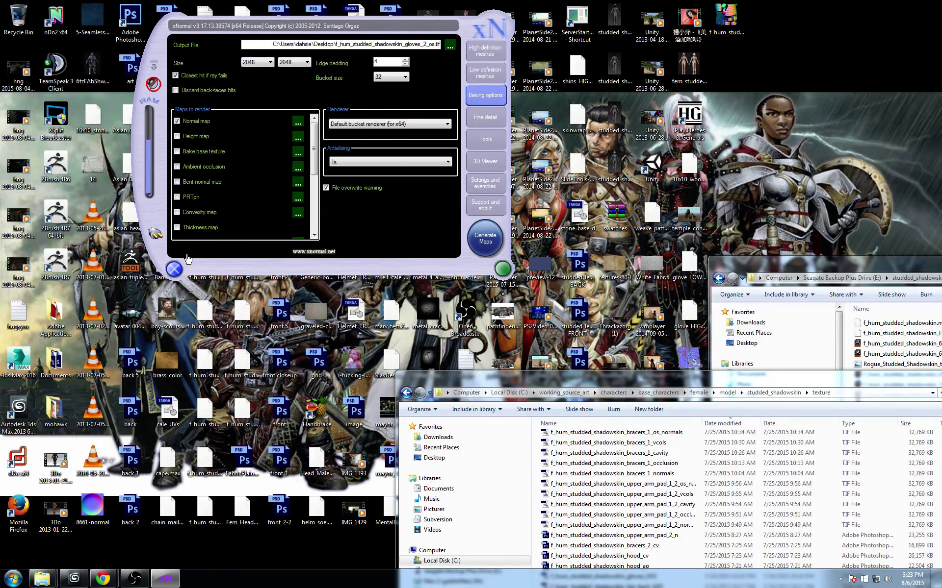
left_click(180, 264)
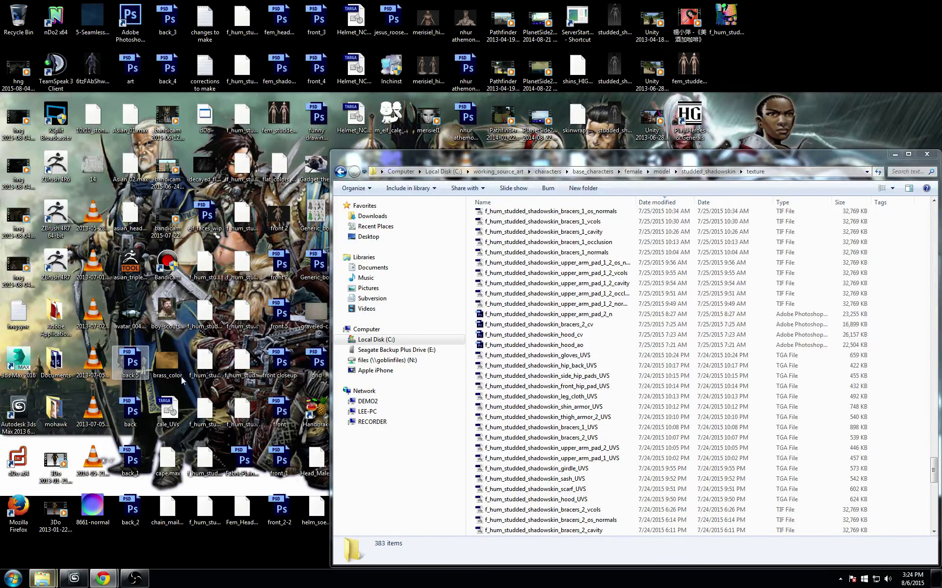
left_click(20, 575)
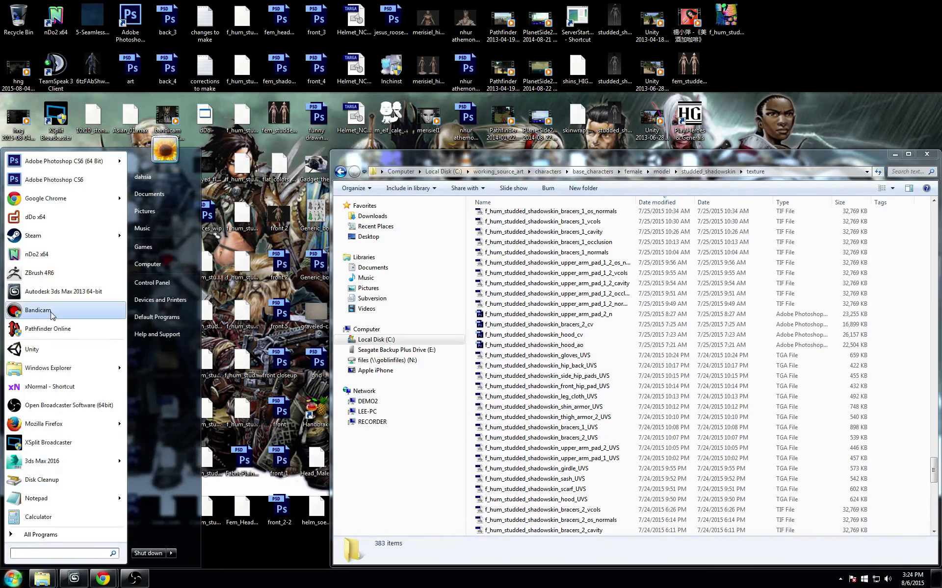
left_click(54, 161)
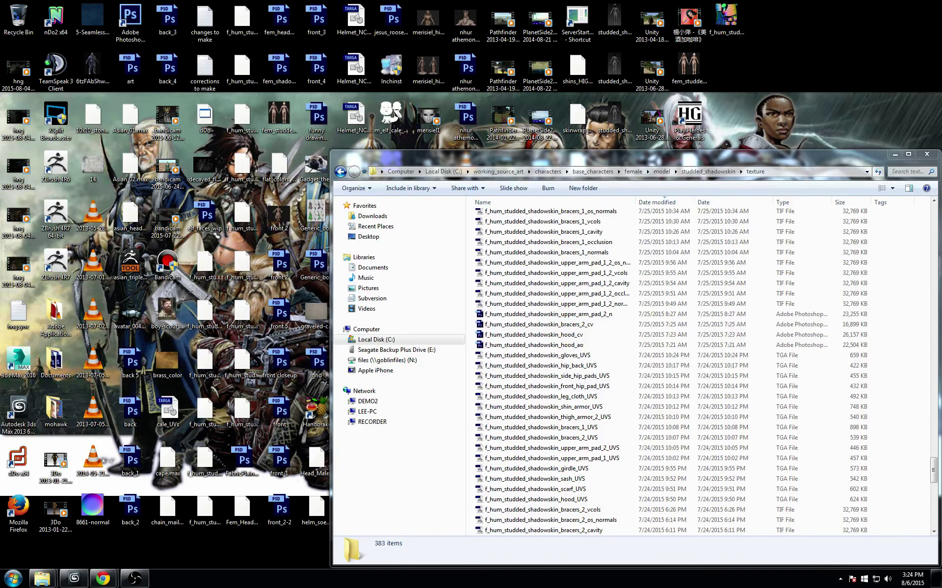
Switch to Open Broadcaster Software, turn on the Monitor Capture 2 source, and move the chat window off the captured monitor.
left_click(135, 579)
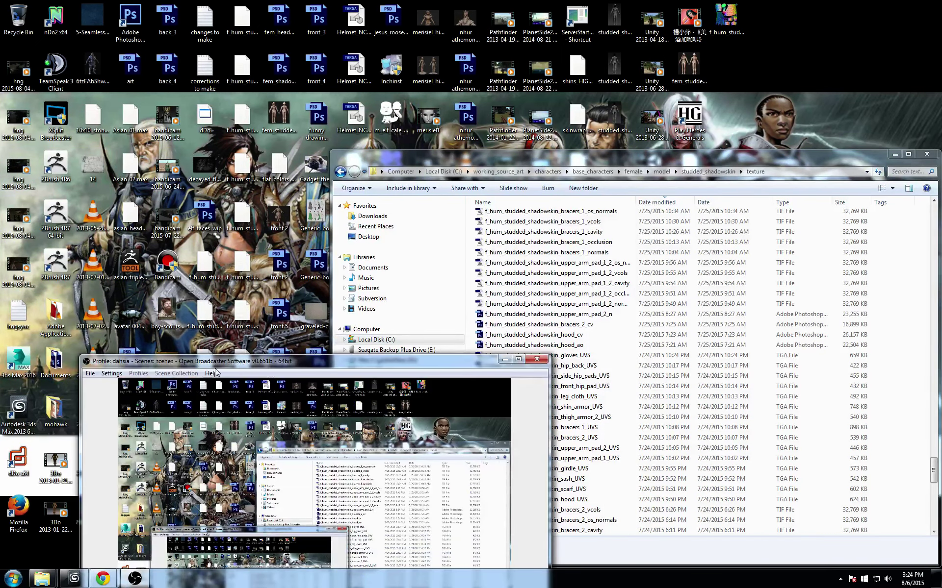
left_click_drag(214, 365, 235, 173)
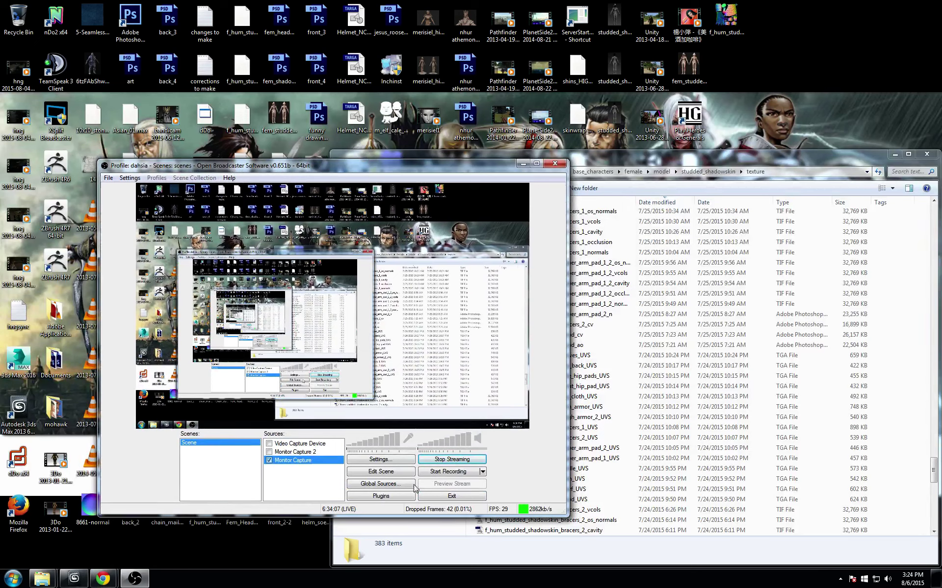
left_click(269, 452)
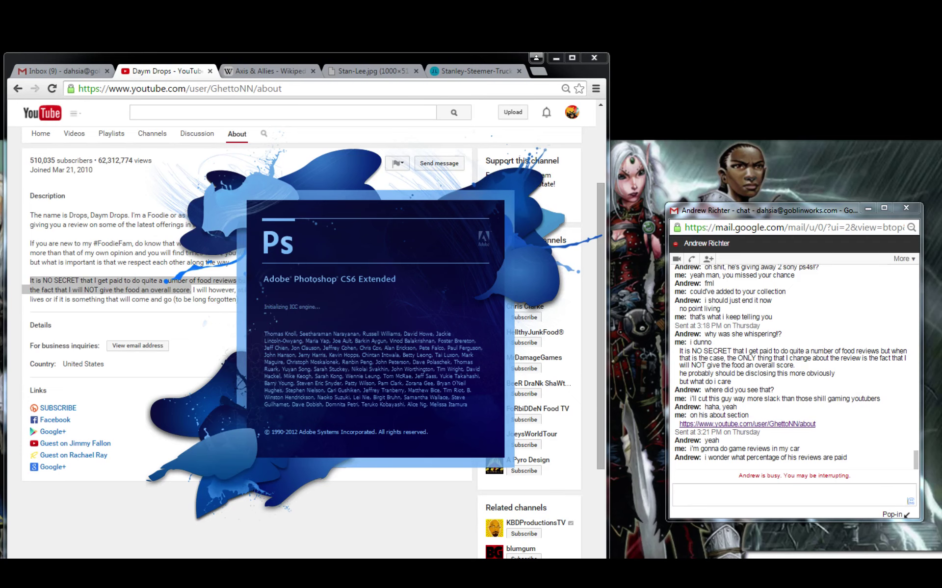
left_click_drag(794, 206, 932, 217)
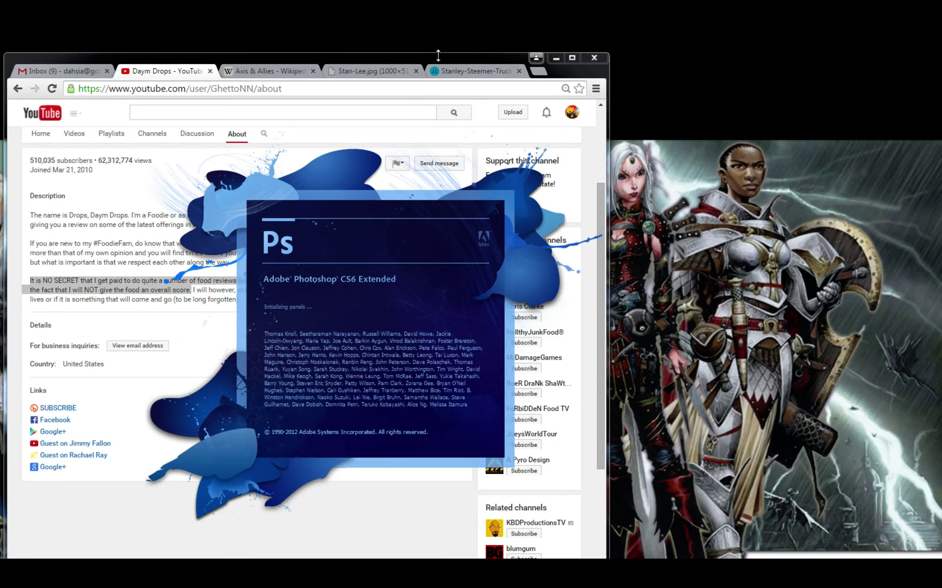
Clear the browser off the captured monitor and float gloves_c.psd, gloves_n.psd and gloves_2_normals.TIF in separate document windows.
left_click_drag(433, 56, 941, 133)
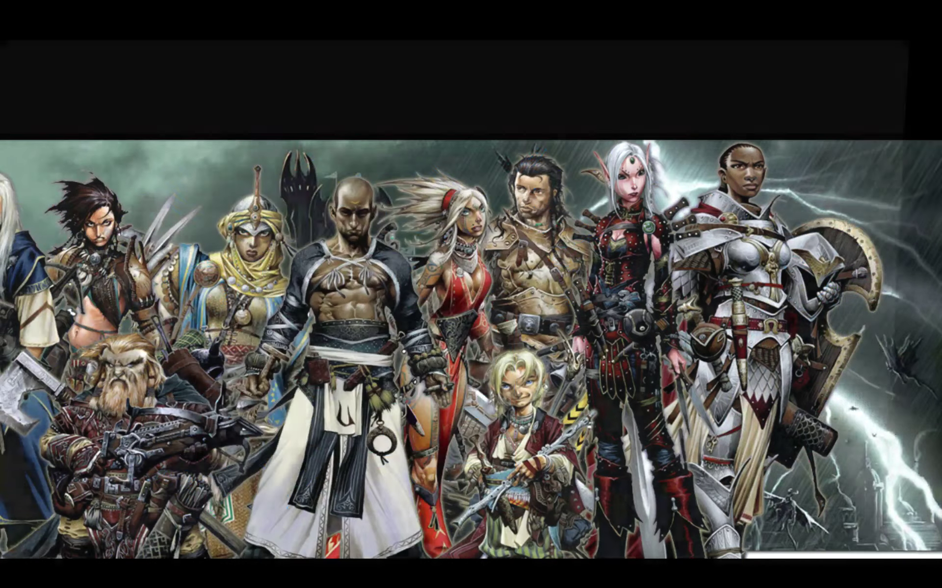
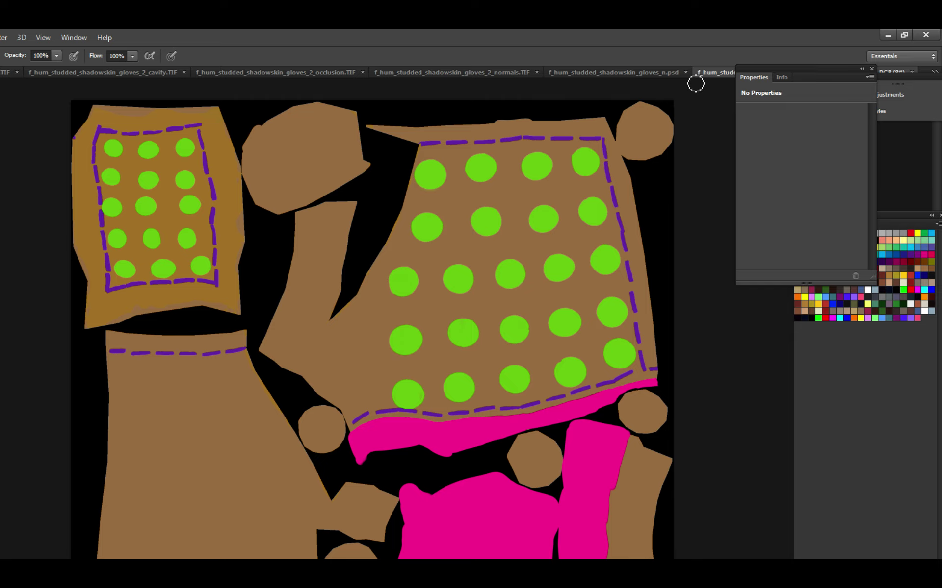
key("Tab")
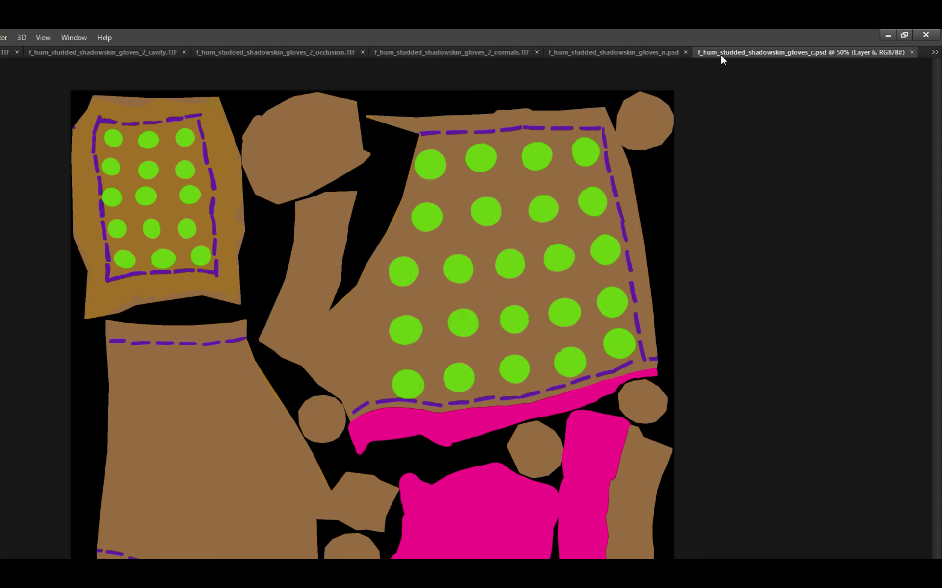
left_click_drag(721, 58, 749, 114)
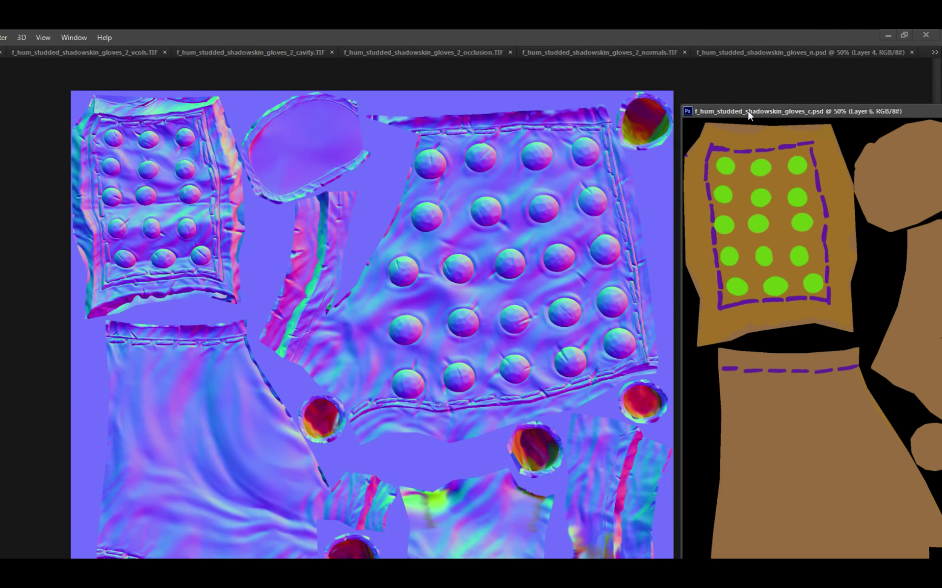
left_click_drag(711, 52, 622, 87)
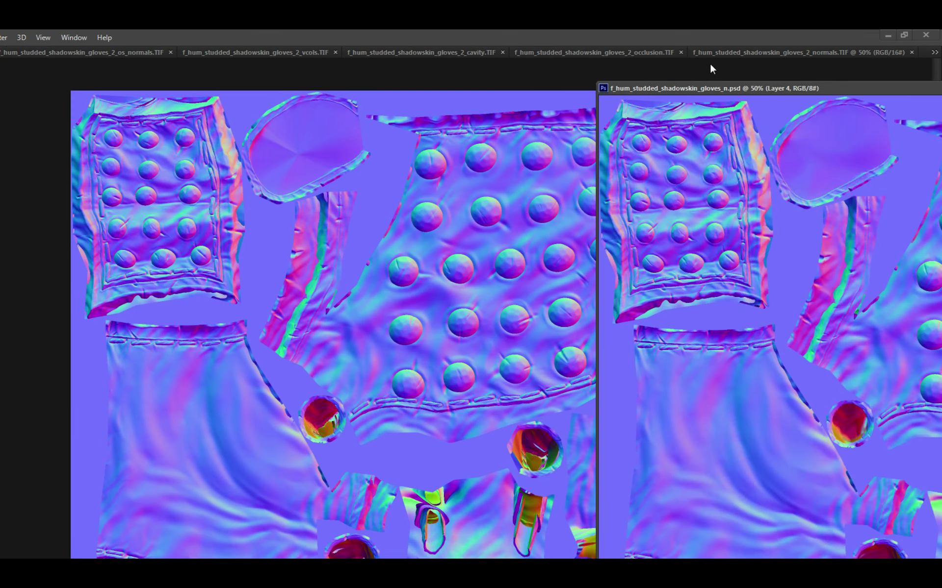
left_click_drag(721, 52, 467, 152)
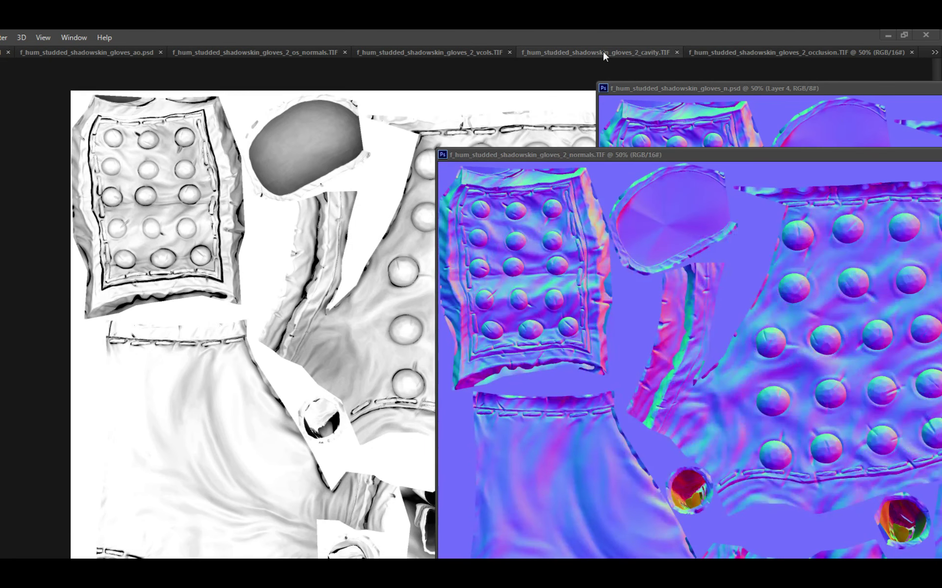
Float the baked gloves_2 cavity, occlusion, os_normals and vcols TIF documents in their own windows.
left_click_drag(603, 52, 162, 122)
left_click_drag(595, 124, 333, 131)
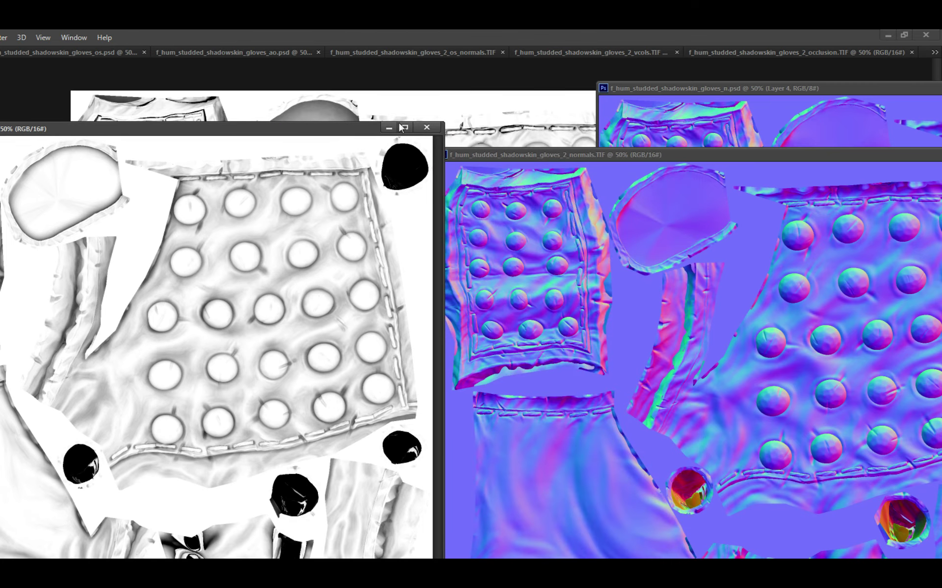
left_click_drag(725, 52, 6, 190)
left_click_drag(571, 54, 185, 91)
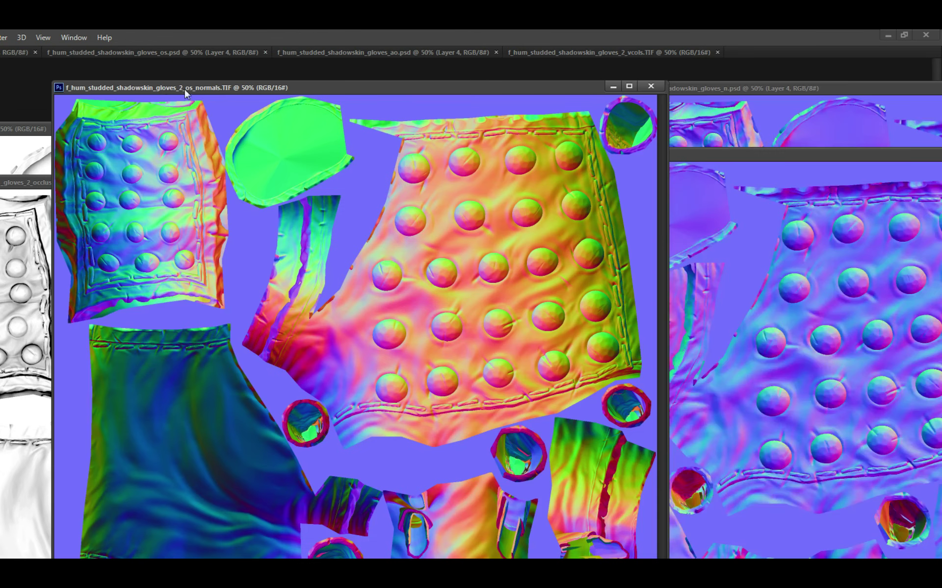
left_click_drag(619, 49, 95, 67)
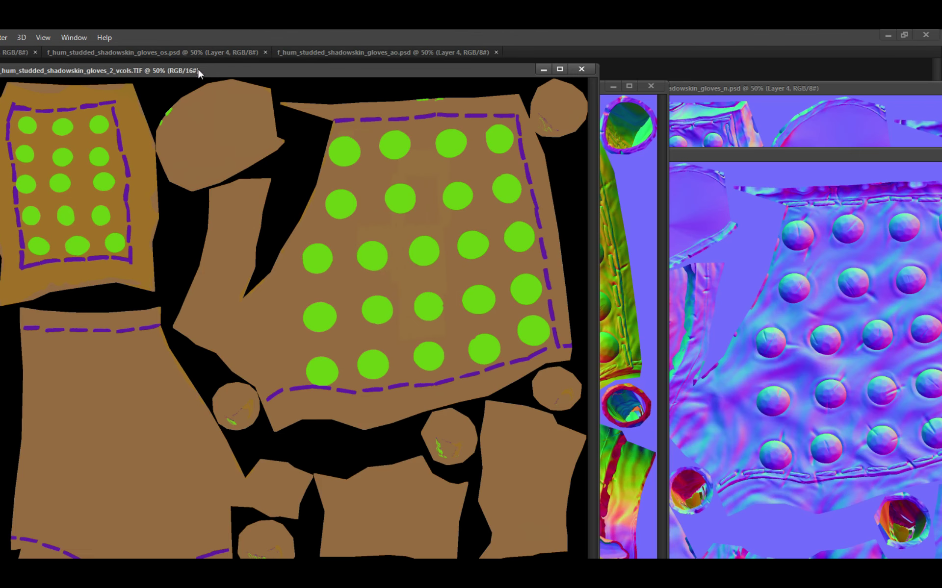
Float the gloves_ao.psd, gloves_os.psd and gloves_cv.psd documents in their own windows.
left_click_drag(348, 49, 405, 113)
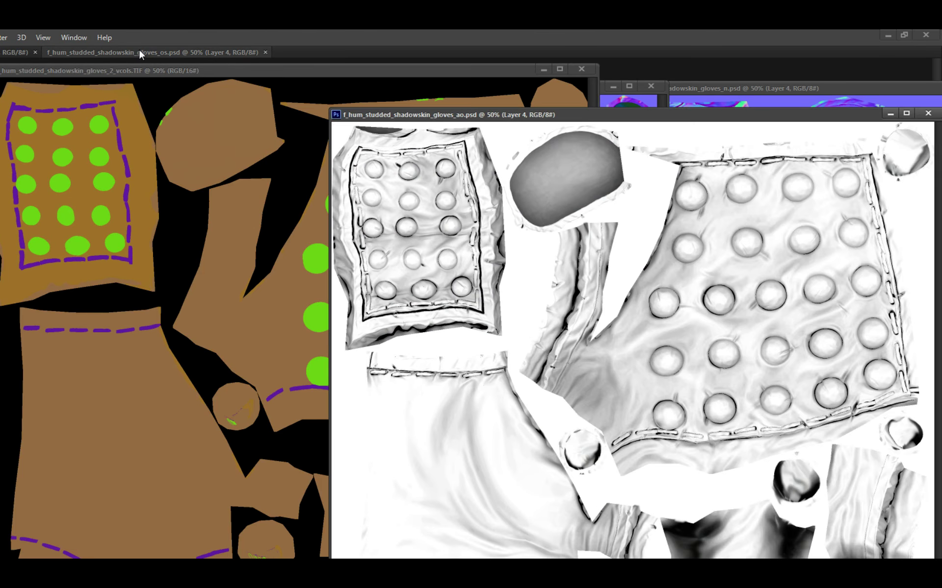
left_click_drag(139, 49, 600, 204)
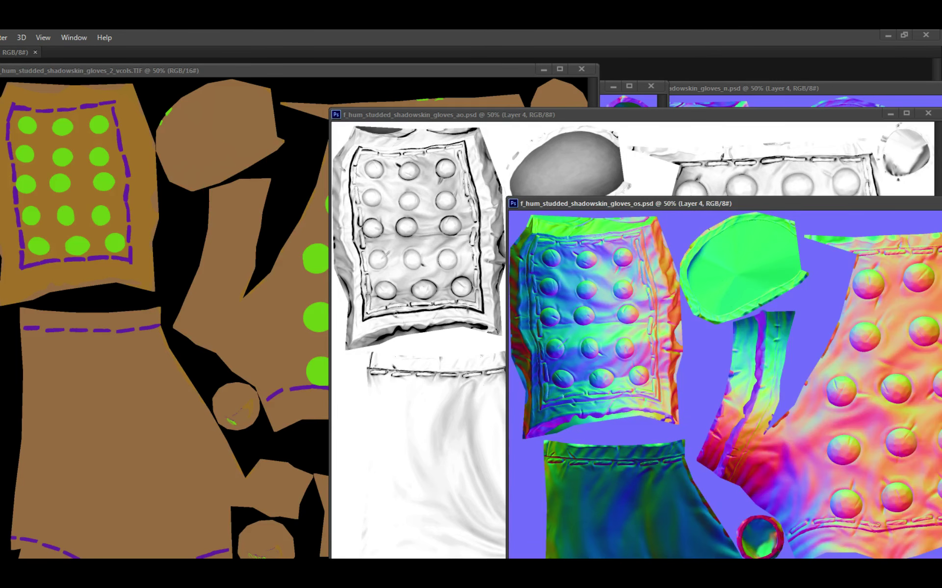
left_click_drag(15, 52, 431, 218)
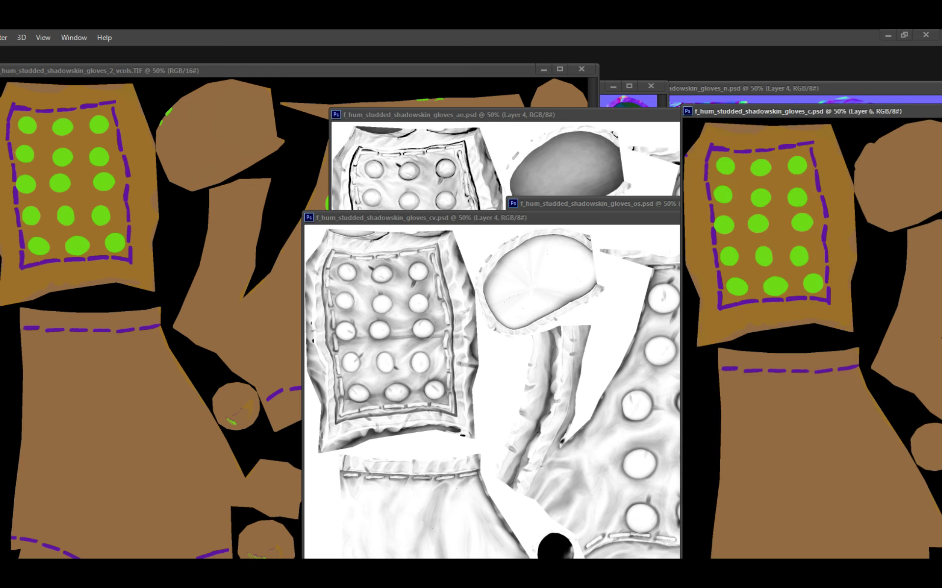
Examine the stud and stitch edges in f_hum_studded_shadowskin_gloves_2_vcols.TIF up close and close the document.
left_click(192, 354)
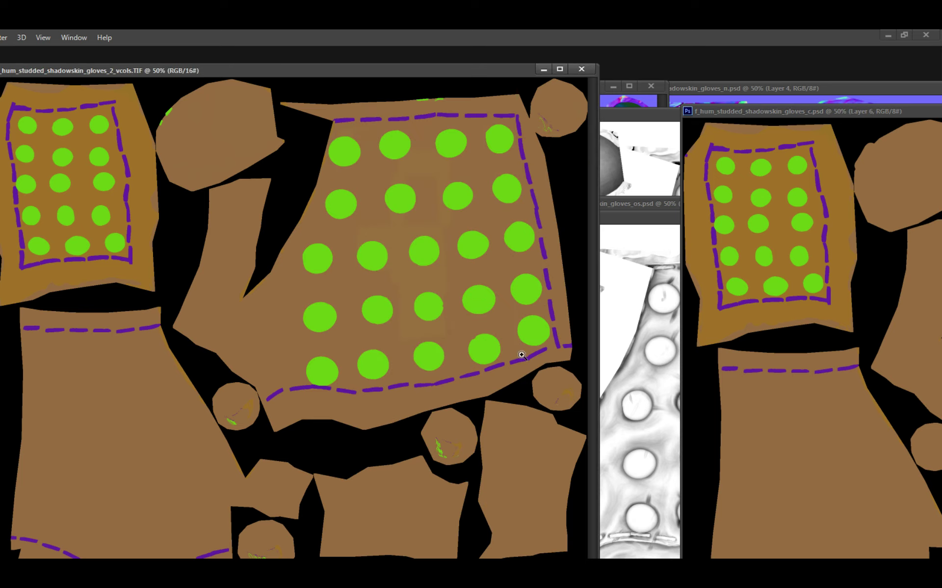
scroll(558, 342, "up", 2)
left_click_drag(558, 342, 512, 357)
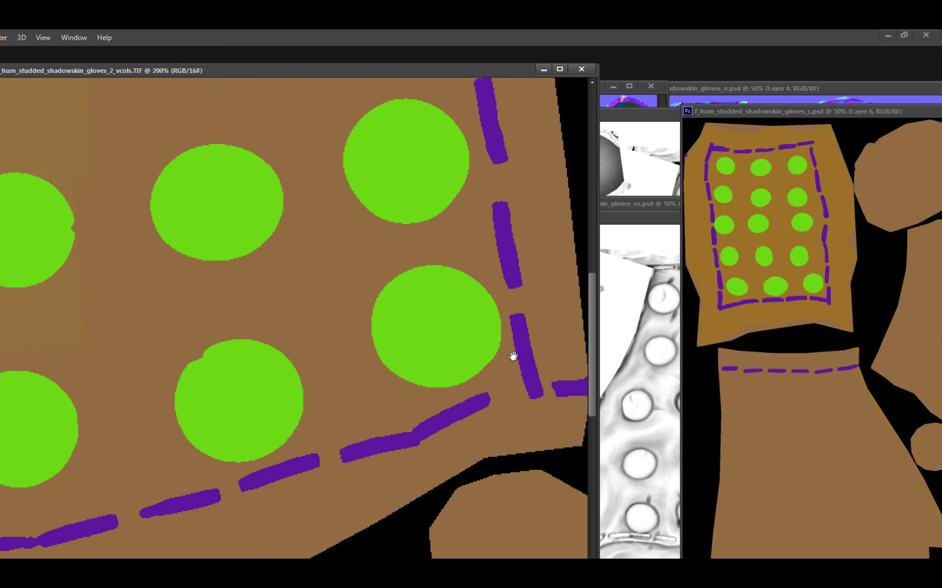
scroll(514, 357, "down", 2)
scroll(240, 405, "up", 2)
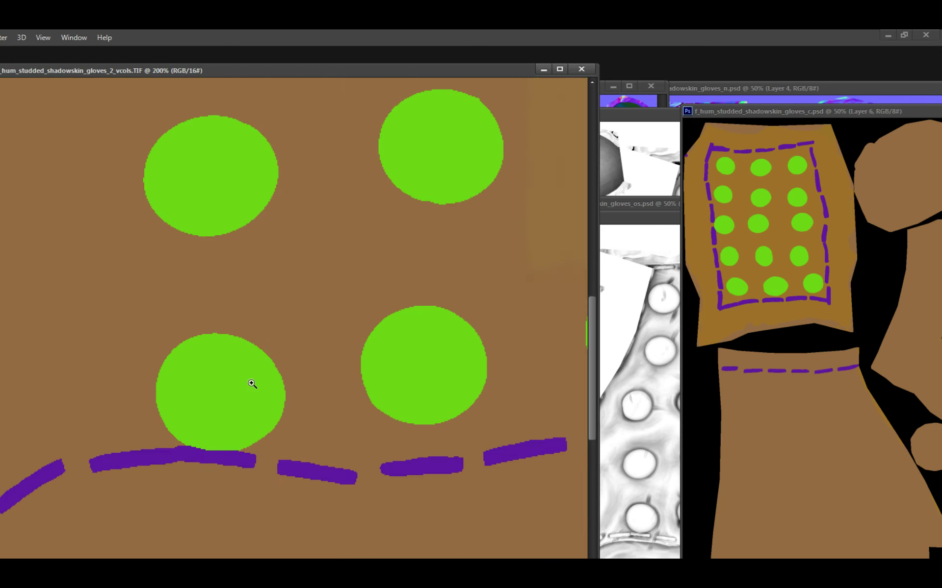
left_click(580, 70)
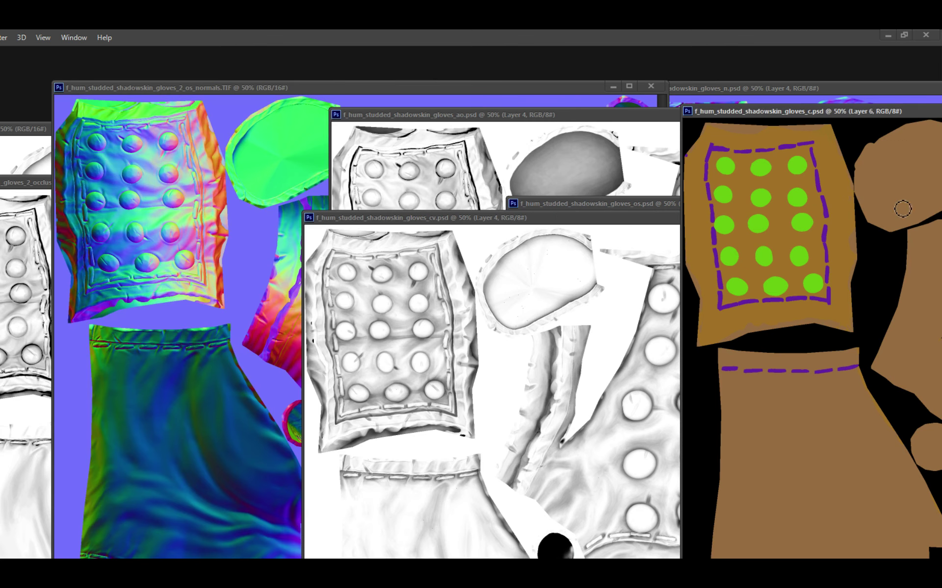
Show gloves_c.psd at 100% and spread out the ao, cv, os and os_normals document windows.
key("ctrl+plus")
key("ctrl+plus")
key("ctrl+plus")
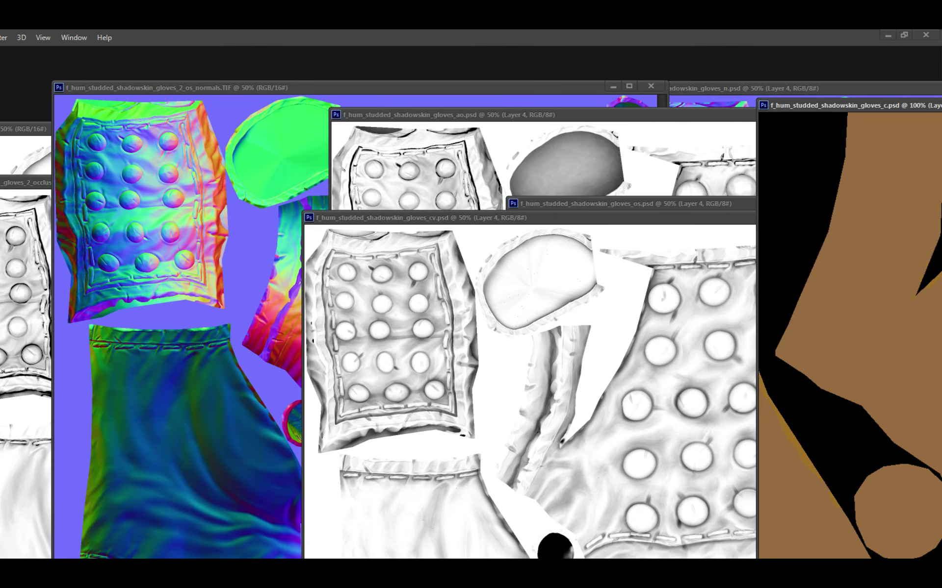
key("ctrl+minus")
scroll(849, 333, "down", 5)
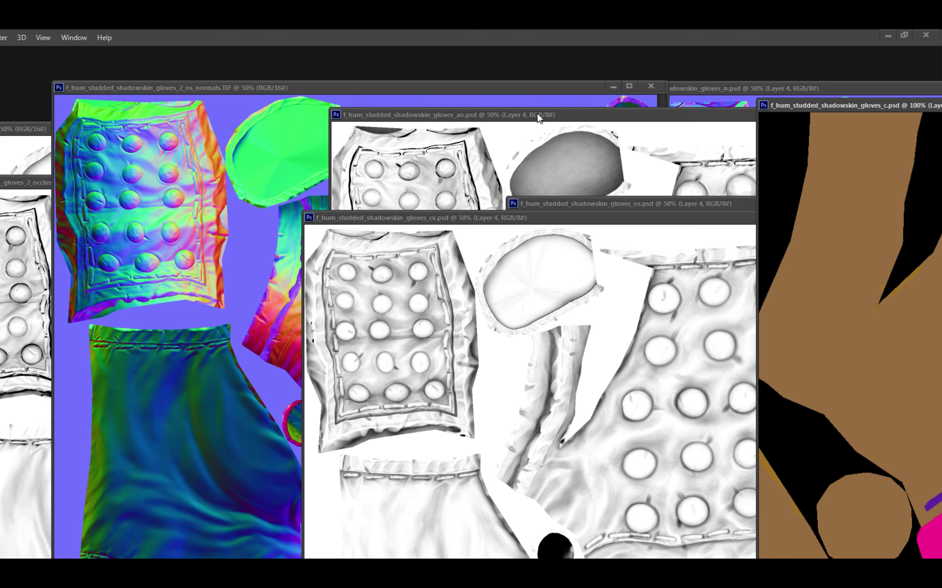
left_click_drag(538, 118, 730, 272)
left_click_drag(519, 217, 726, 273)
left_click_drag(630, 206, 686, 204)
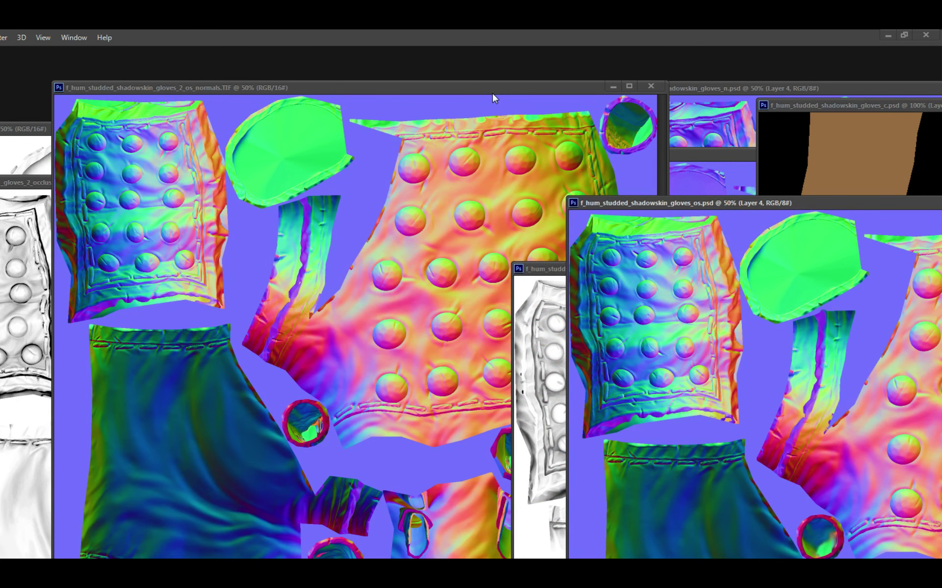
left_click_drag(493, 93, 238, 181)
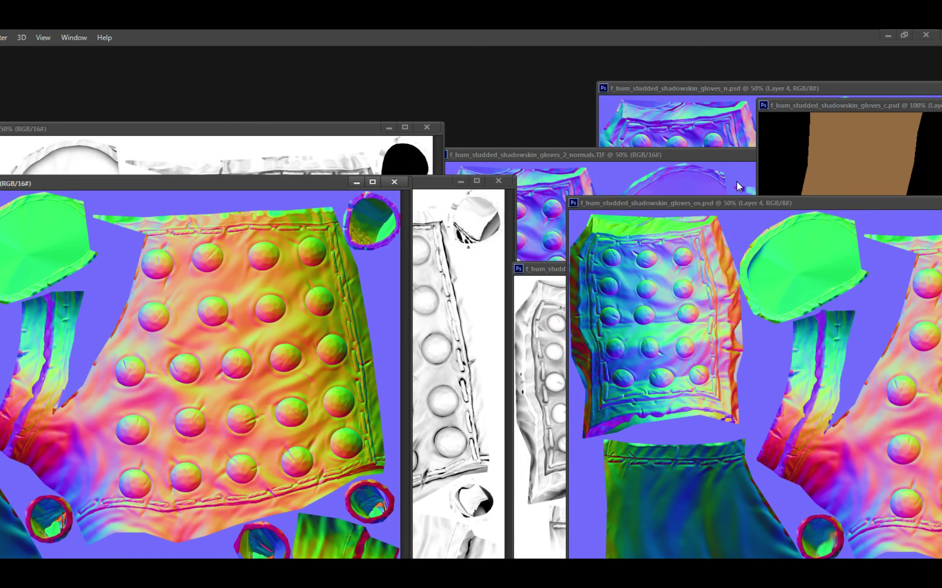
Bring gloves_2_normals.TIF and gloves_n.psd to the front, overlapping so both stay reachable, and restore the hidden panels.
left_click_drag(692, 157, 332, 87)
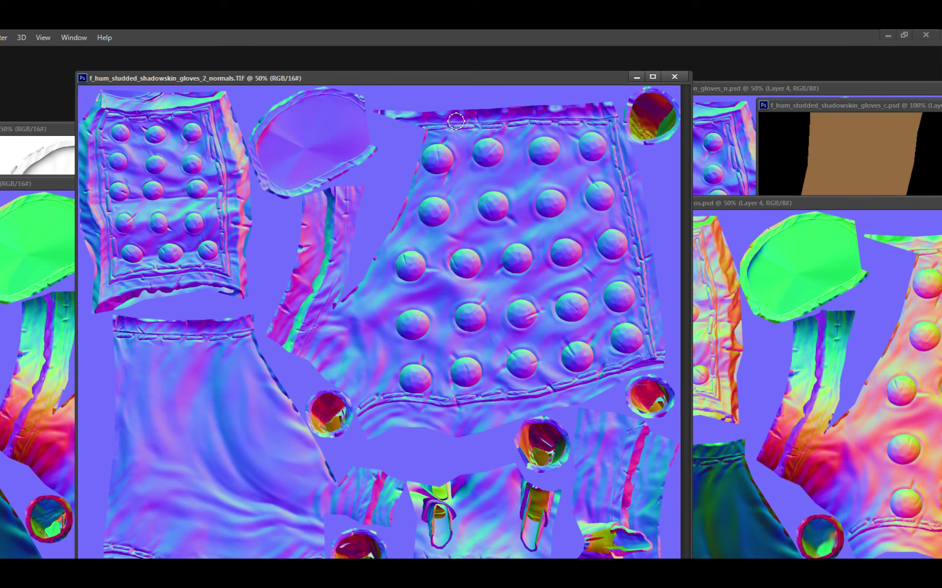
key("ctrl+minus")
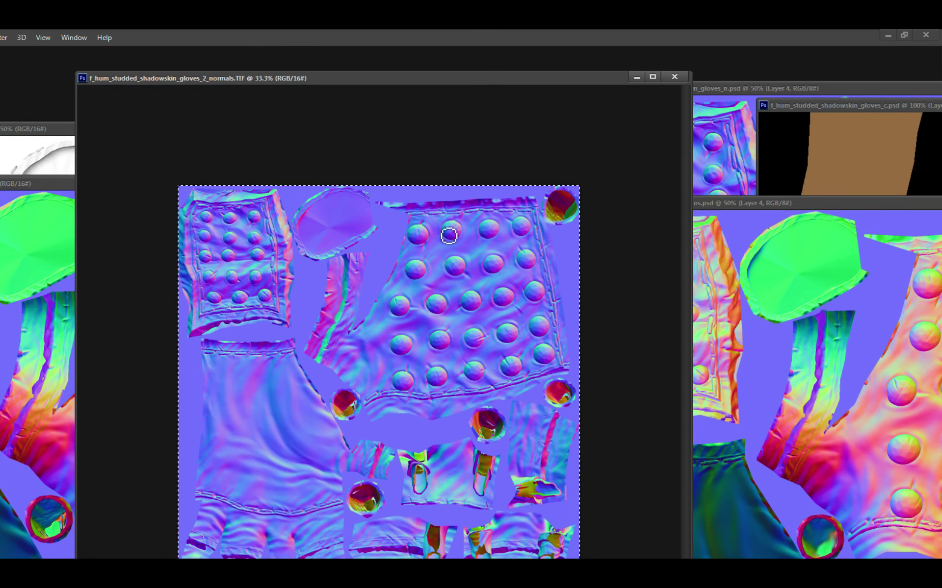
key("b")
left_click_drag(716, 87, 360, 81)
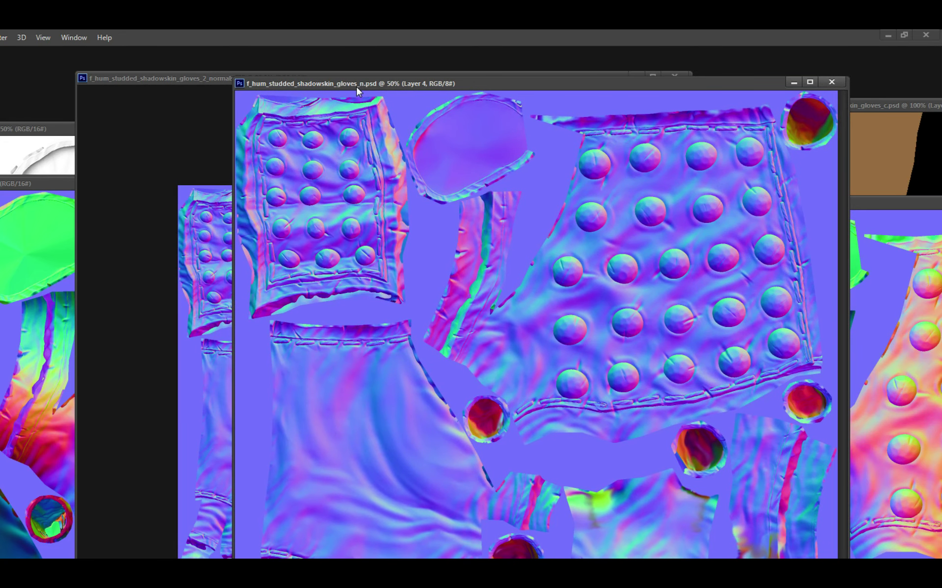
key("Tab")
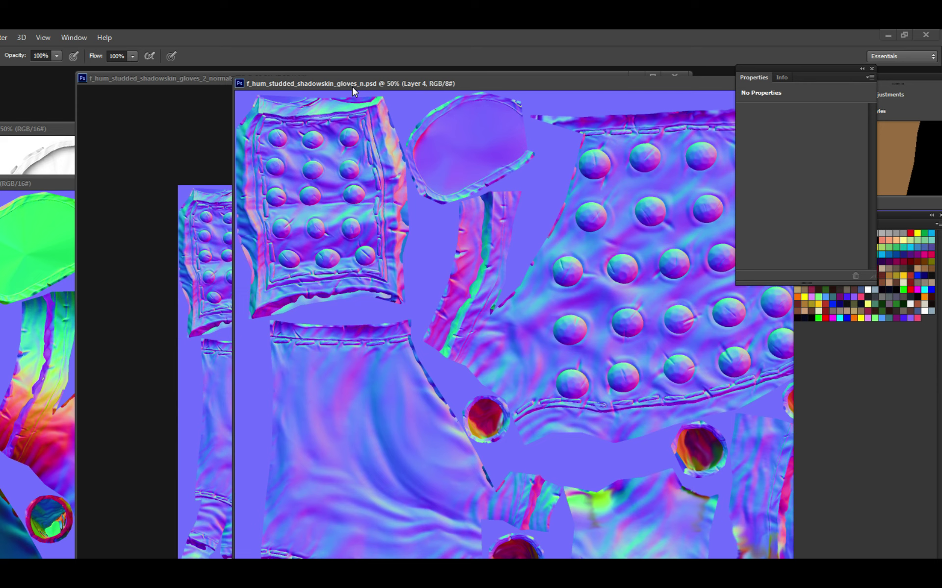
left_click_drag(513, 88, 468, 131)
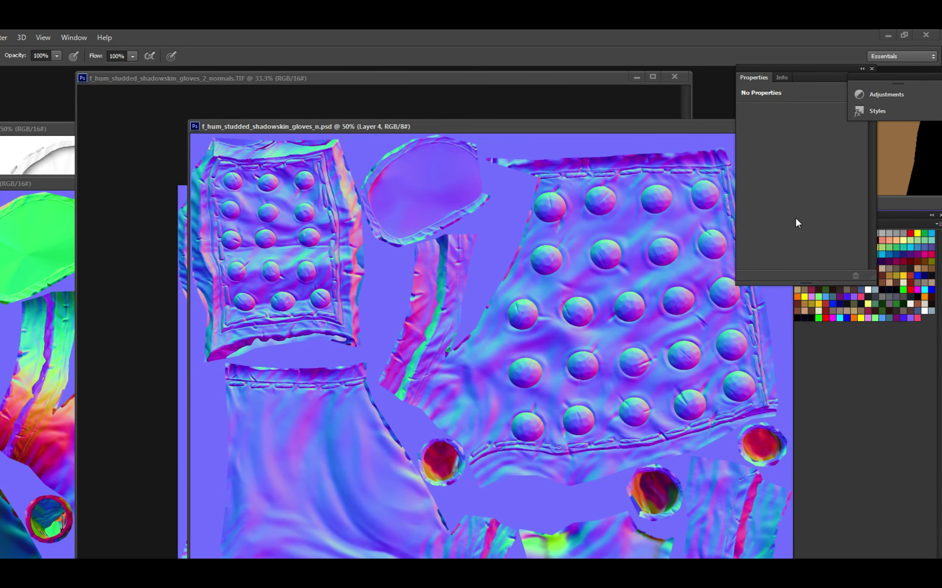
left_click_drag(678, 122, 626, 115)
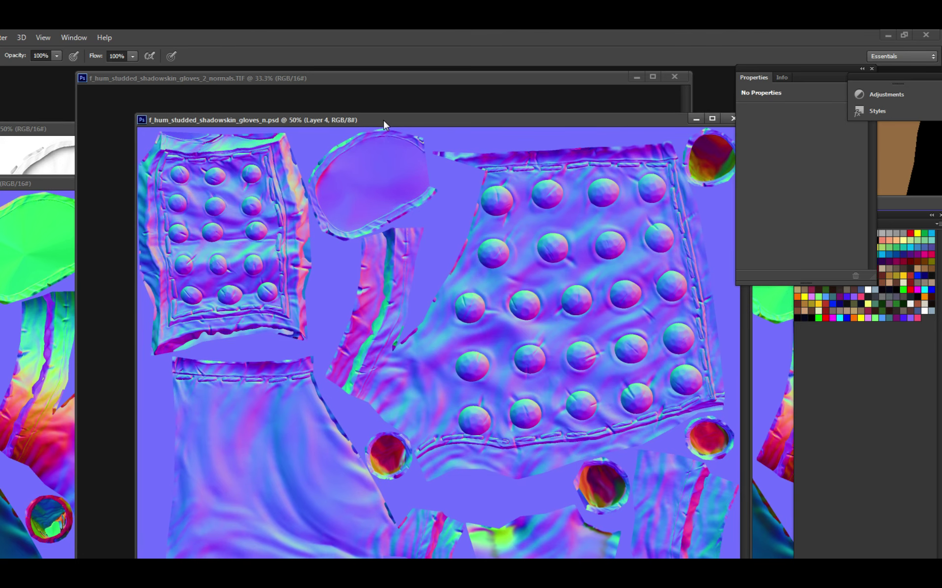
left_click_drag(384, 125, 555, 128)
Copy the entire baked normal map from gloves_2_normals.TIF into gloves_n.psd as a new layer.
left_click(261, 107)
key("ctrl+a")
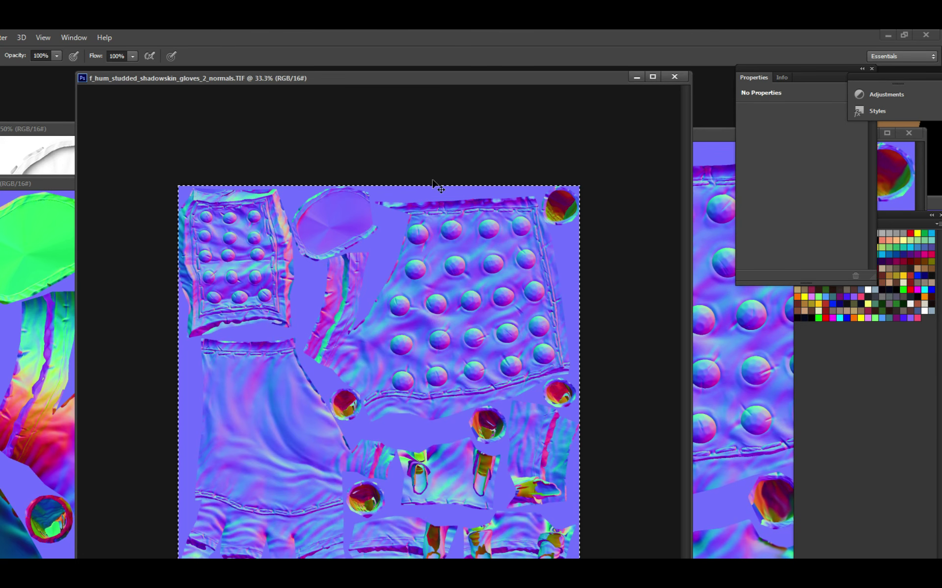
left_click(698, 134)
left_click_drag(705, 134, 642, 133)
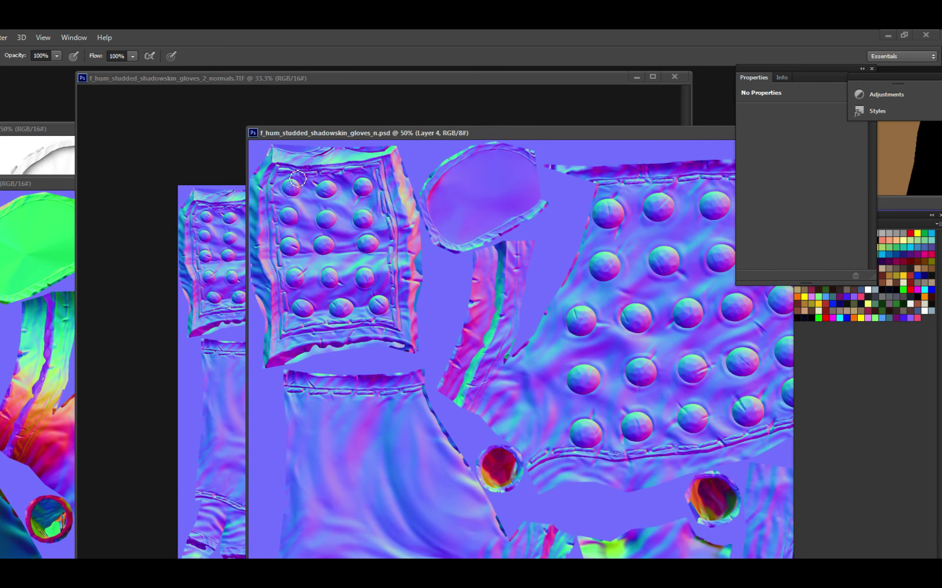
left_click(185, 154)
left_click(697, 131)
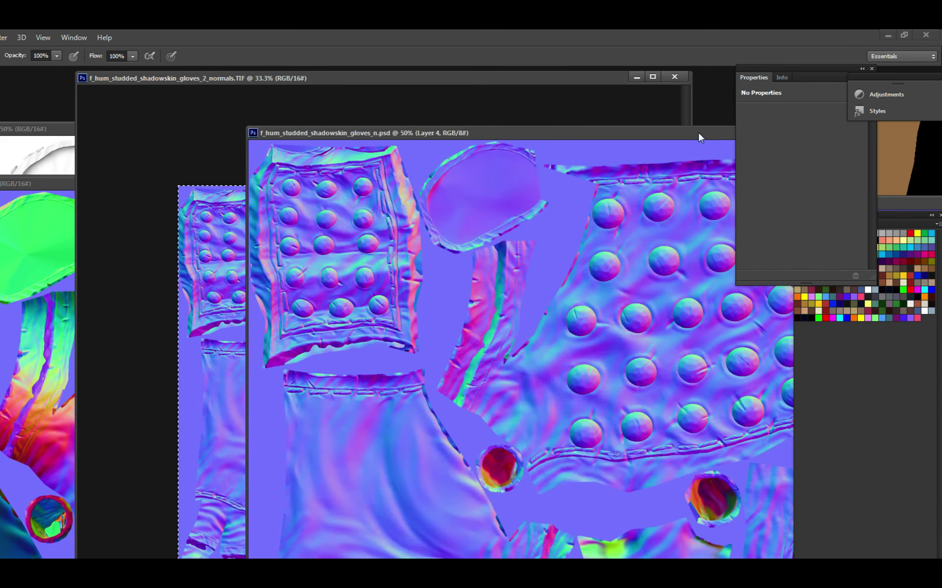
left_click_drag(697, 131, 678, 124)
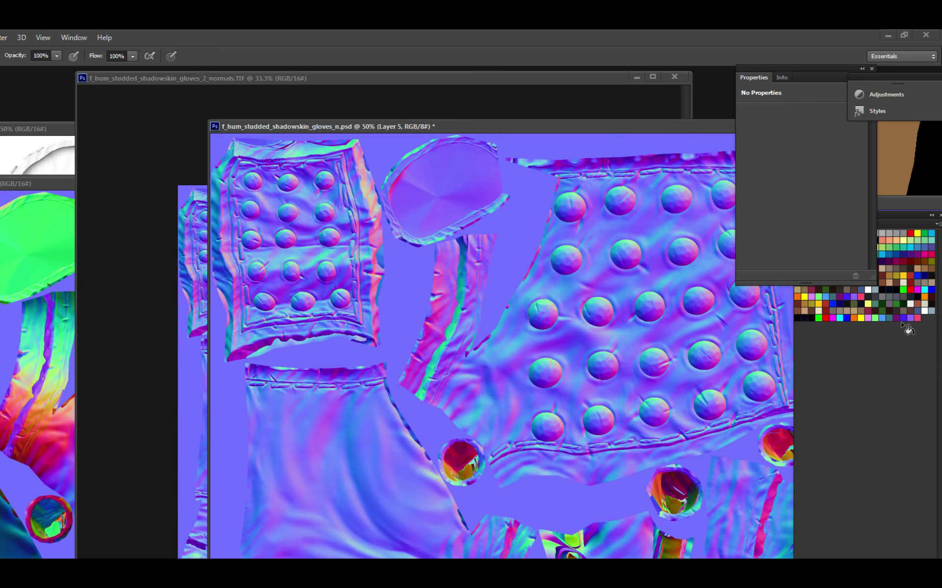
Add a layer mask to the pasted normal map layer and fill the mask with black.
key("ctrl+backslash")
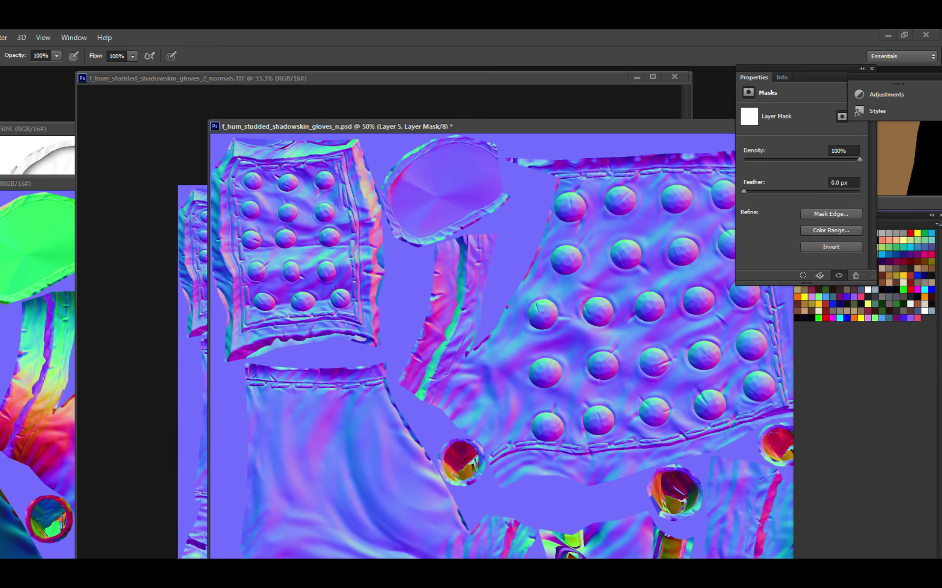
key("g")
left_click(424, 310)
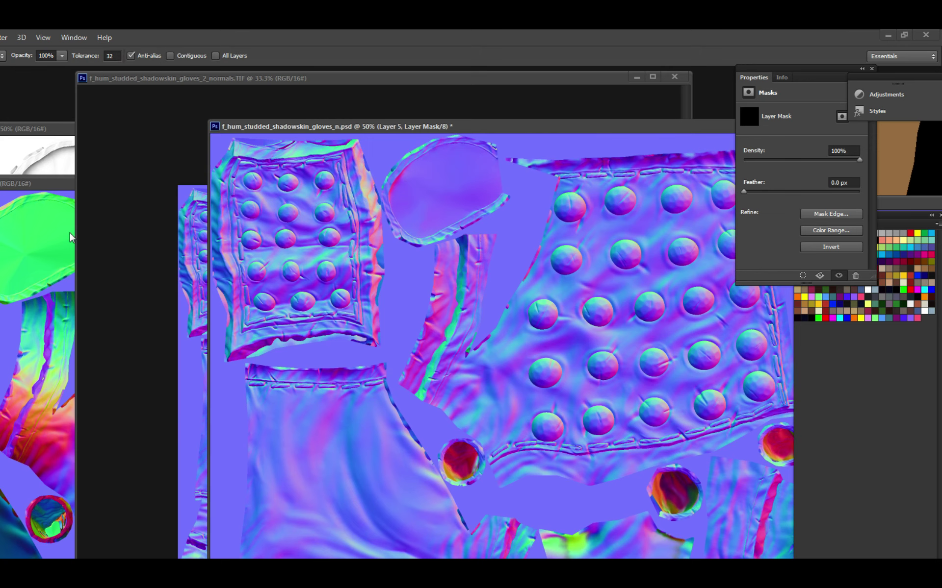
Brush small spots of the black layer mask in gloves_n.psd to reveal the new bake along the large studded panel's lower stitching.
key("b")
left_click_drag(450, 130, 260, 144)
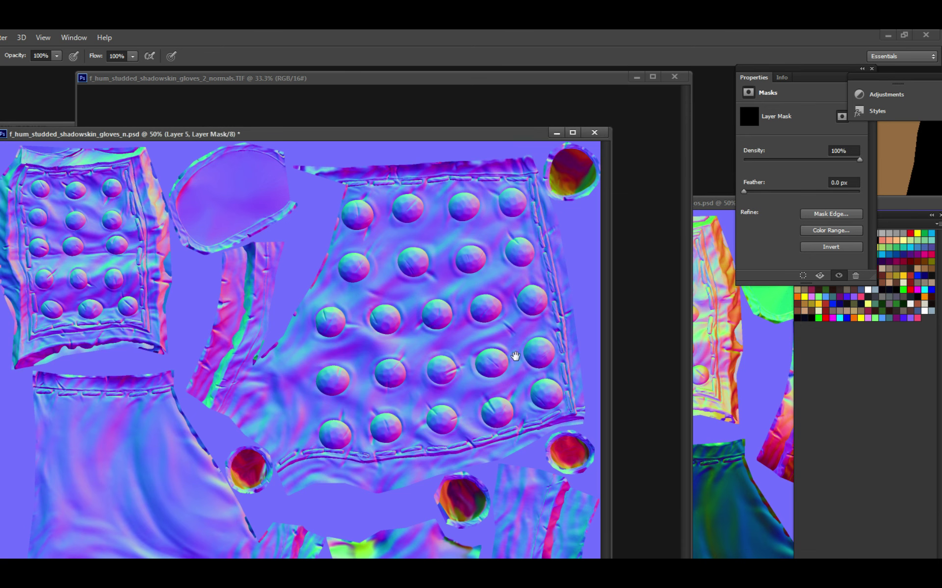
scroll(515, 356, "up", 2)
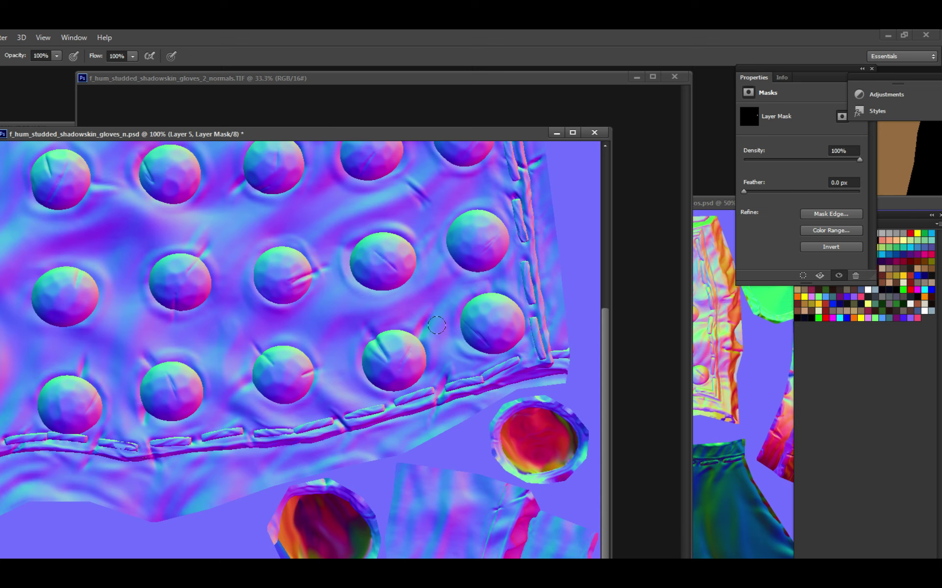
scroll(436, 325, "left", 5)
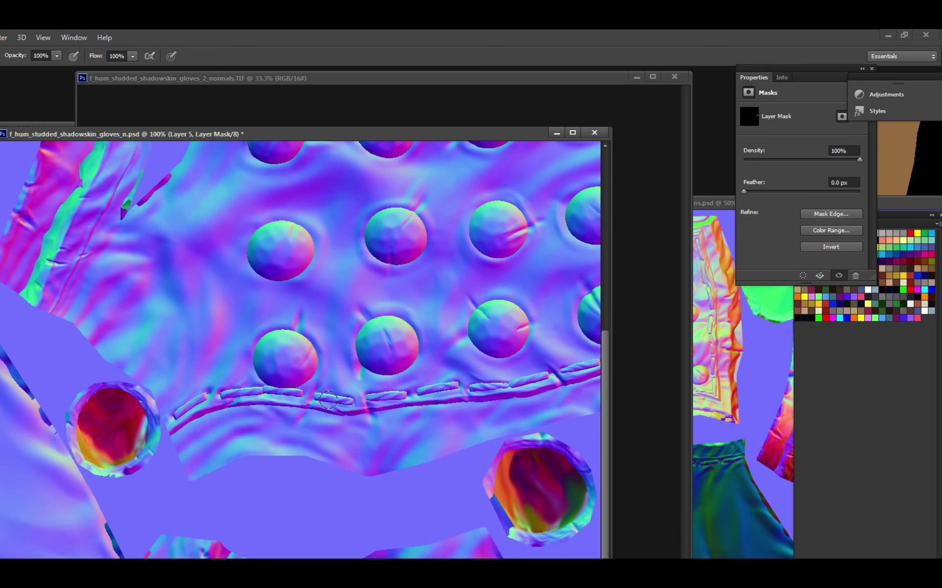
scroll(278, 389, "left", 8)
scroll(367, 385, "up", 5)
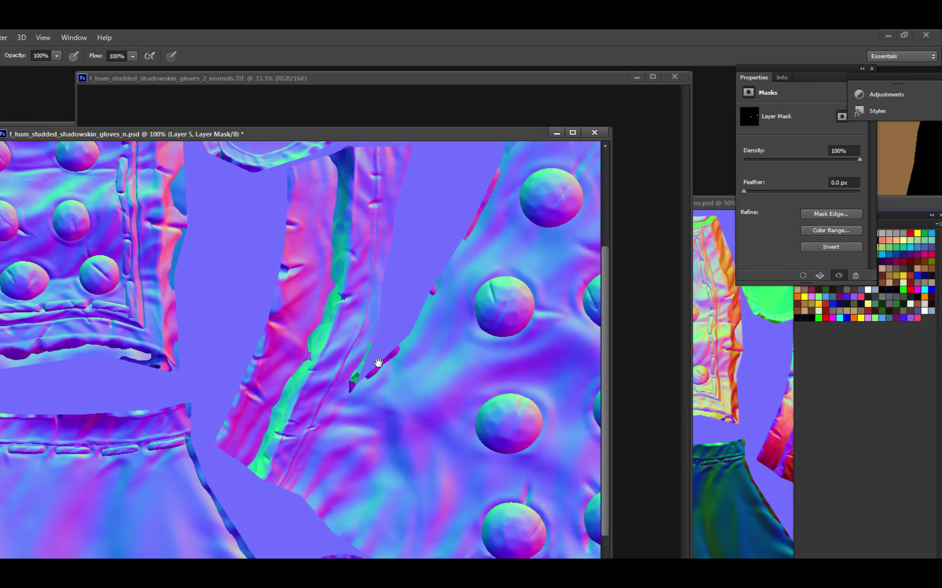
Examine the merged normal map in gloves_n.psd across the studded panels, cuff stitching and plain glove piece for remaining bake errors.
key("ctrl+minus")
scroll(392, 368, "right", 5)
scroll(216, 367, "down", 3)
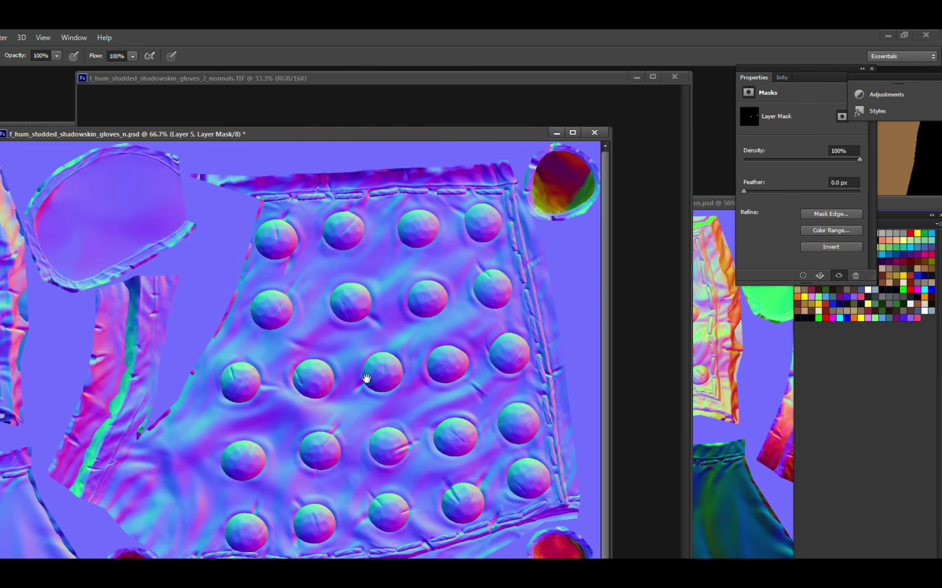
scroll(353, 426, "down", 5)
scroll(353, 418, "left", 6)
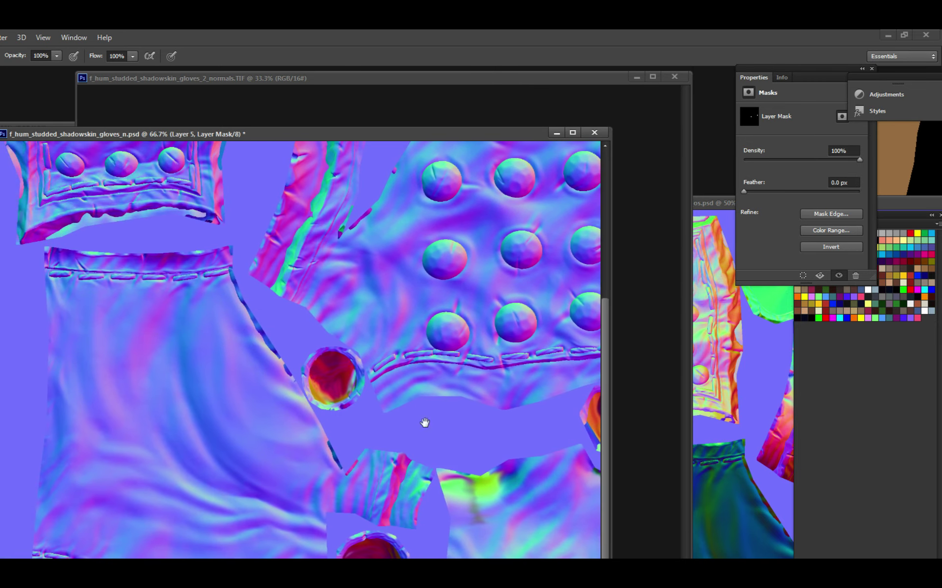
key("ctrl+plus")
key("ctrl+plus")
scroll(515, 452, "down", 1)
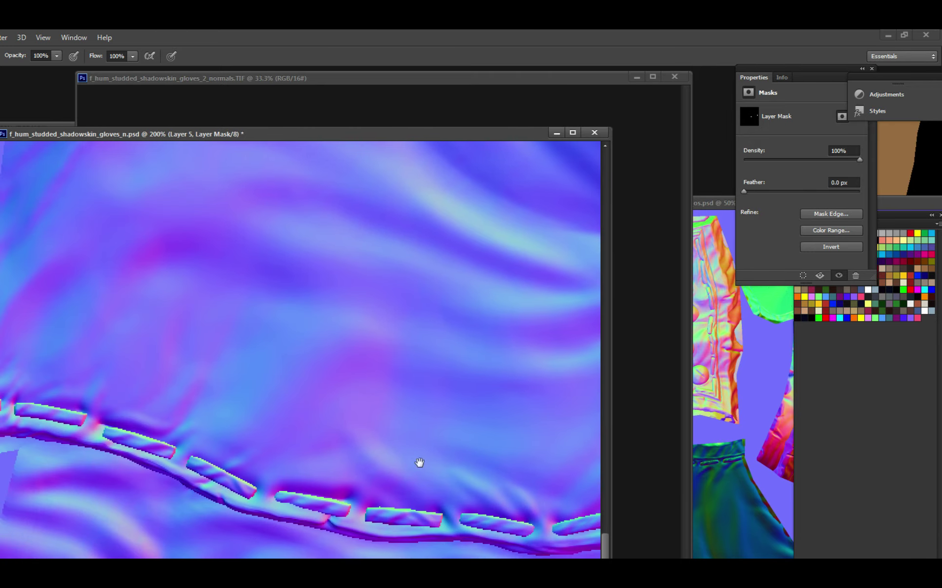
key("ctrl+minus")
scroll(284, 414, "up", 5)
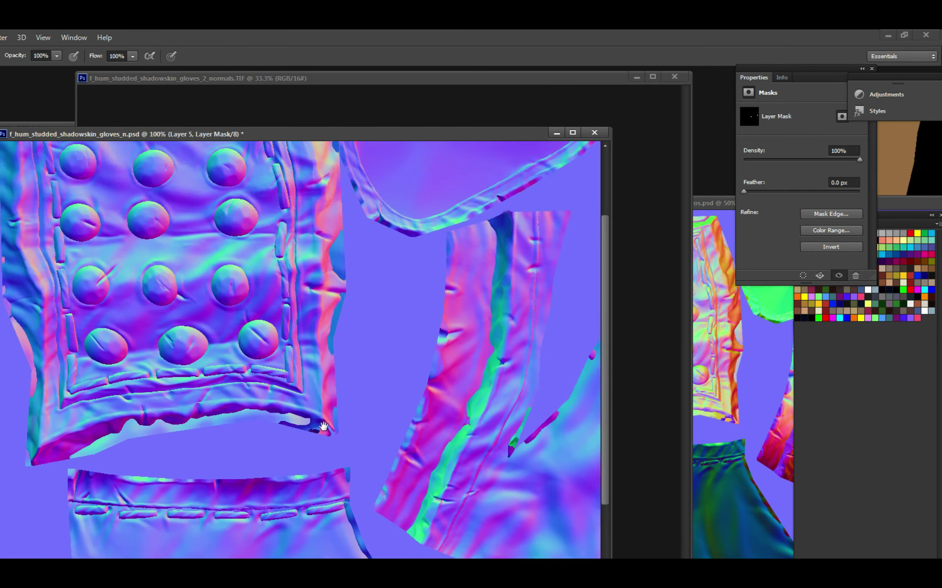
scroll(324, 427, "up", 3)
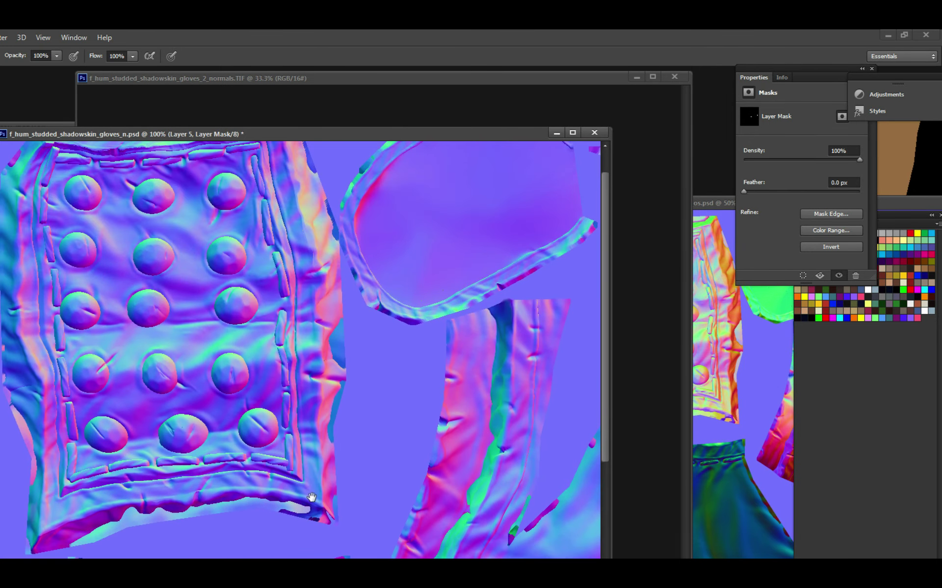
scroll(270, 480, "right", 5)
key("ctrl+minus")
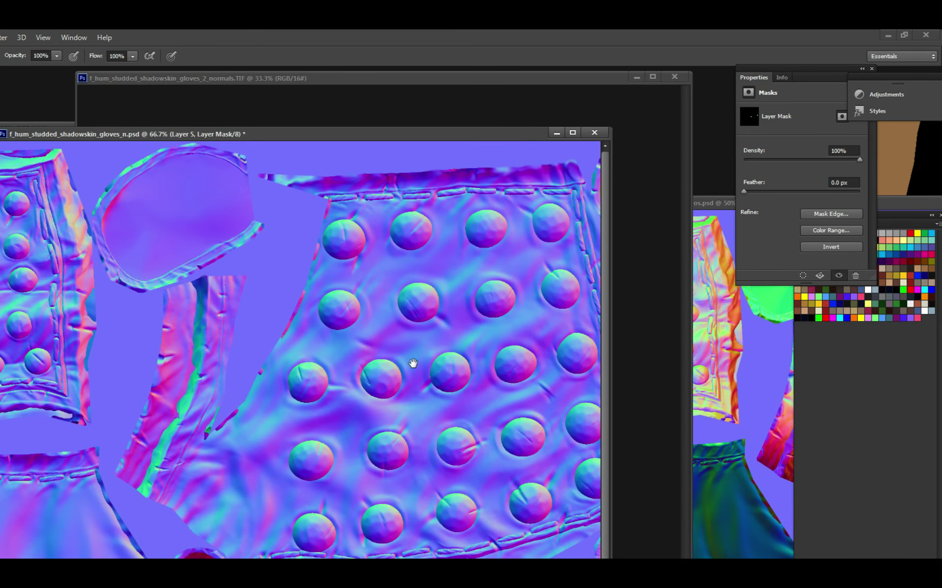
scroll(413, 363, "right", 3)
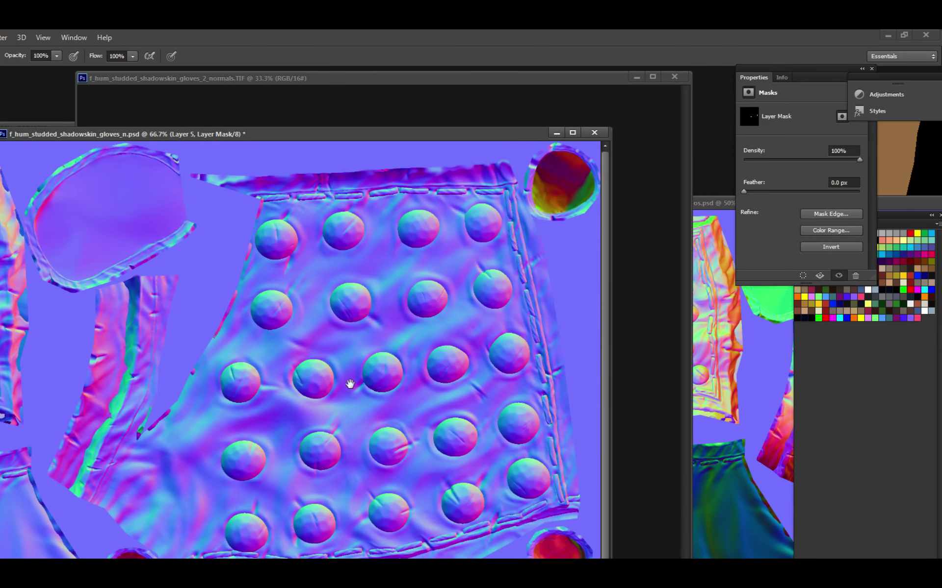
Inspect the studs and edge stitching of the large panel in gloves_n.psd at 200%.
left_click(427, 421)
scroll(428, 420, "down", 4)
scroll(511, 298, "up", 1)
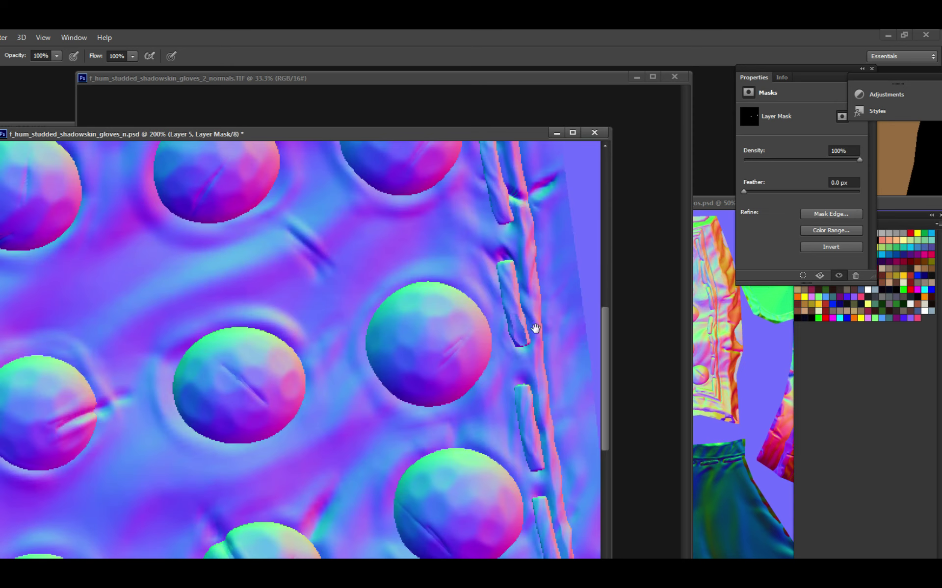
scroll(502, 377, "down", 2)
left_click_drag(487, 443, 357, 441)
scroll(369, 387, "down", 2)
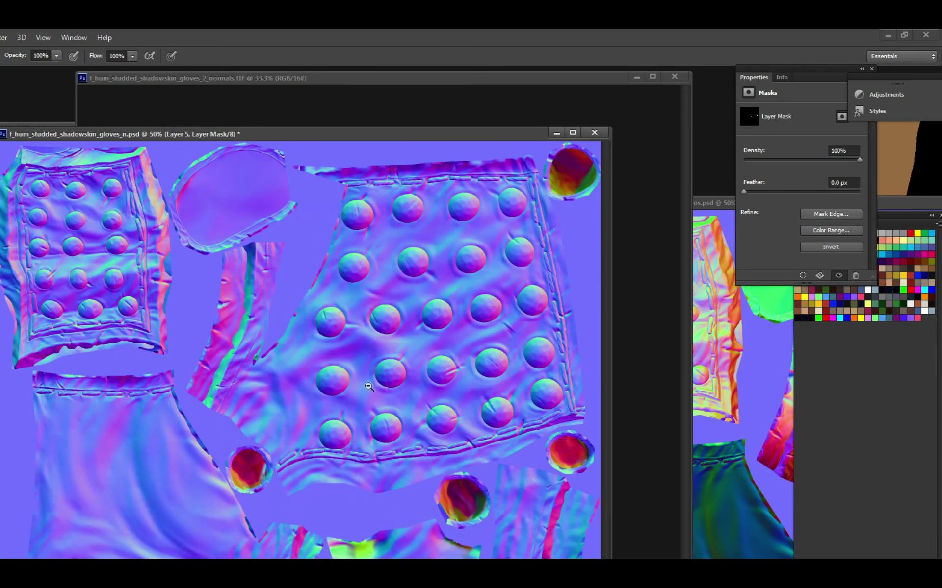
Save gloves_n.psd, move its window aside and close gloves_2_normals.TIF.
key("ctrl+s")
left_click_drag(368, 136, 826, 258)
left_click(584, 122)
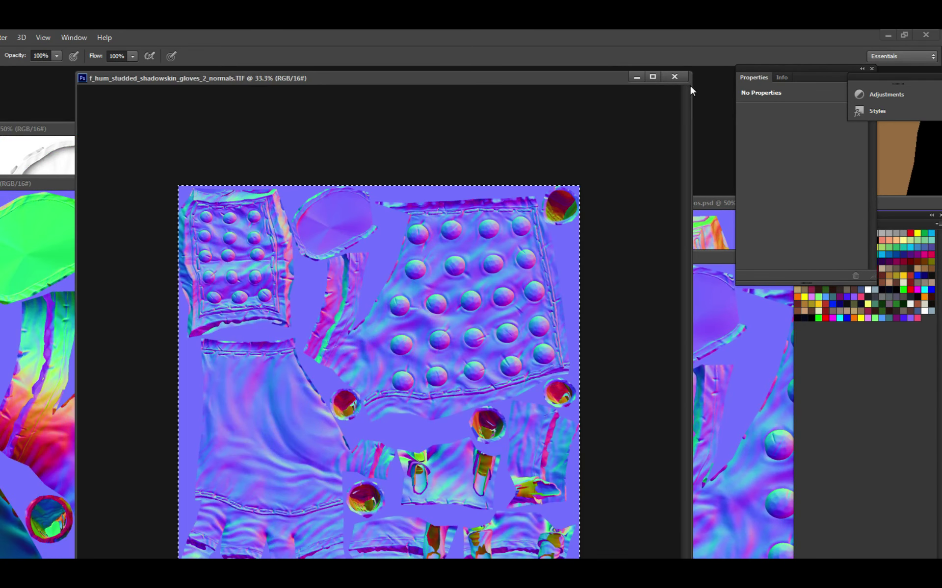
left_click(675, 77)
Copy the baked object-space normals into gloves_os.psd as a new masked layer and fill the mask with black.
left_click(277, 184)
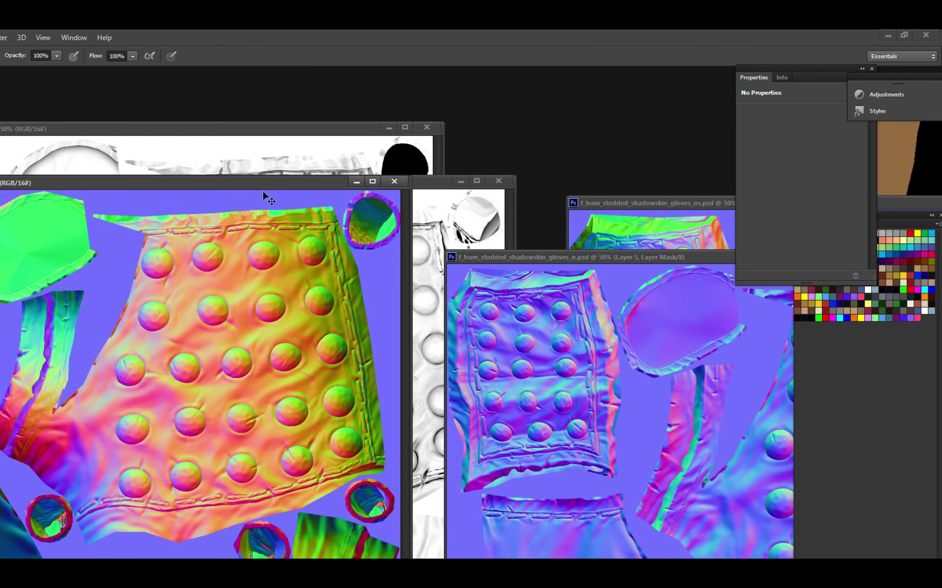
left_click_drag(651, 204, 358, 148)
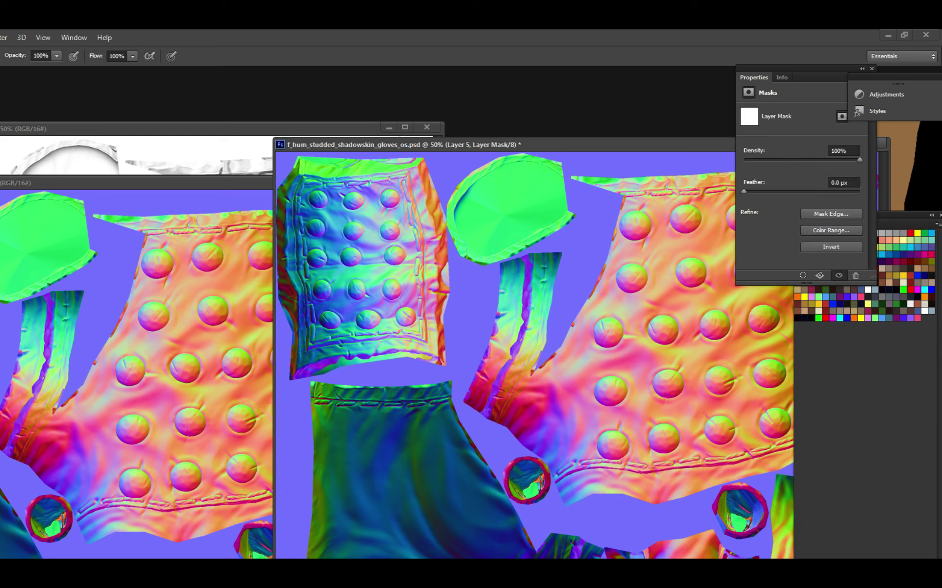
key("g")
left_click(299, 208)
key("b")
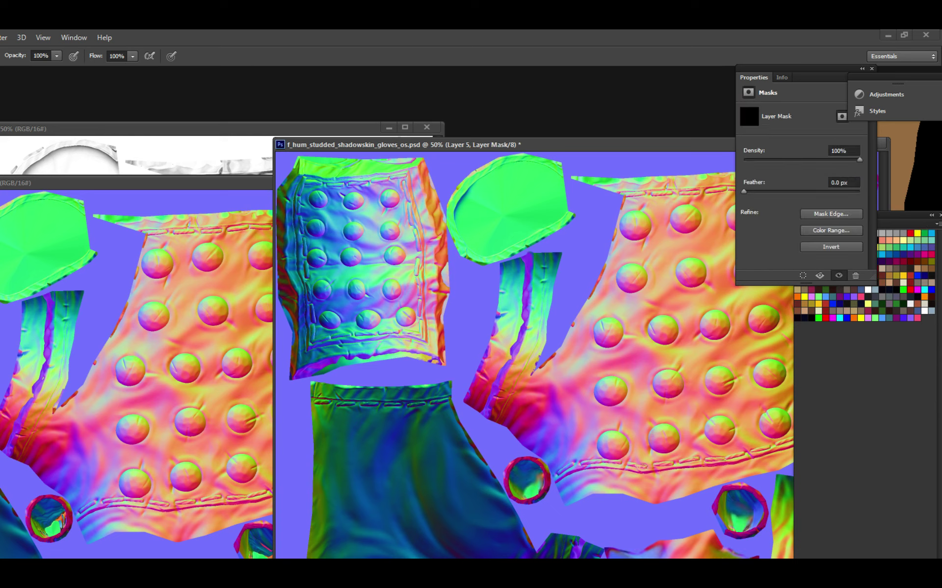
Brush the layer mask in gloves_os.psd at 100% to reveal the new bake along the large studded panel's lower stitching.
left_click_drag(529, 149, 193, 127)
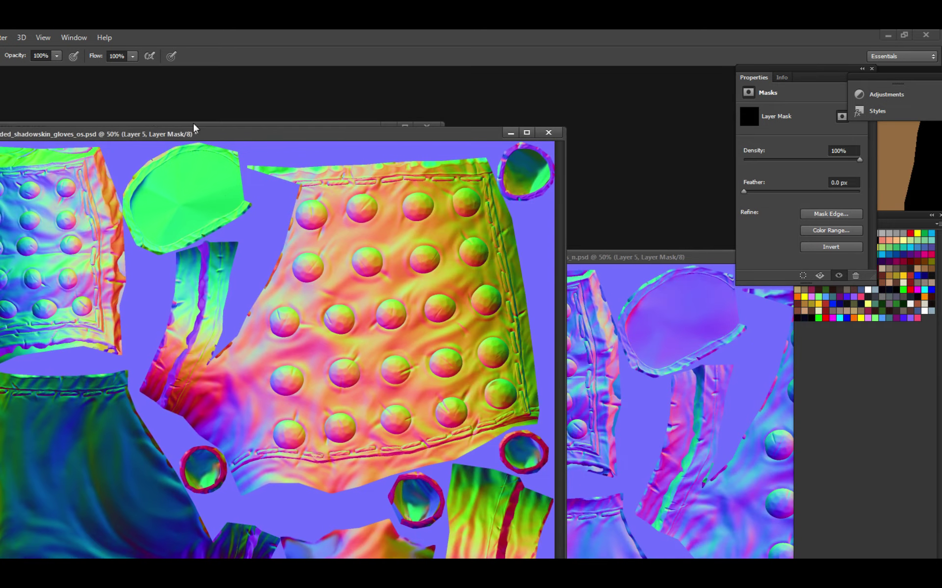
left_click(479, 277)
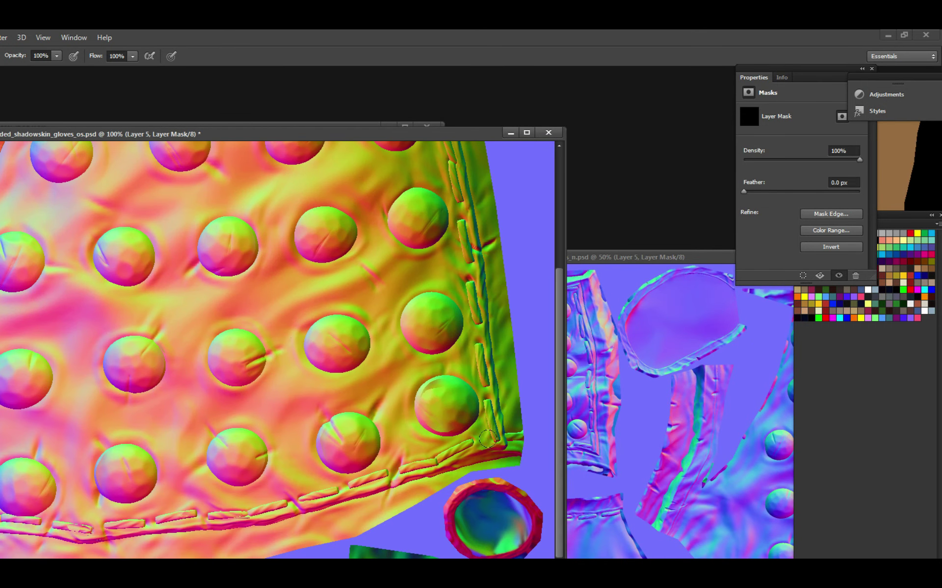
left_click_drag(269, 493, 319, 469)
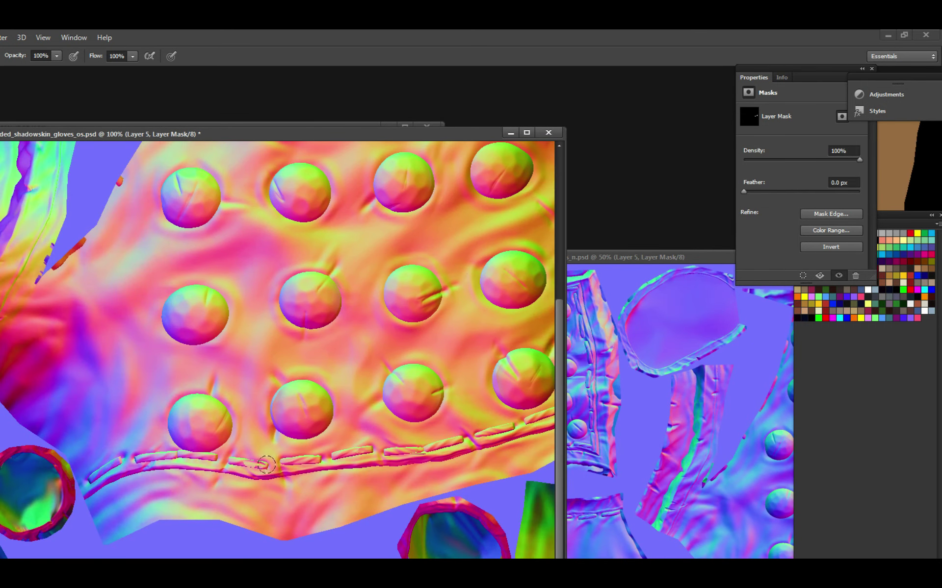
left_click_drag(121, 446, 330, 305)
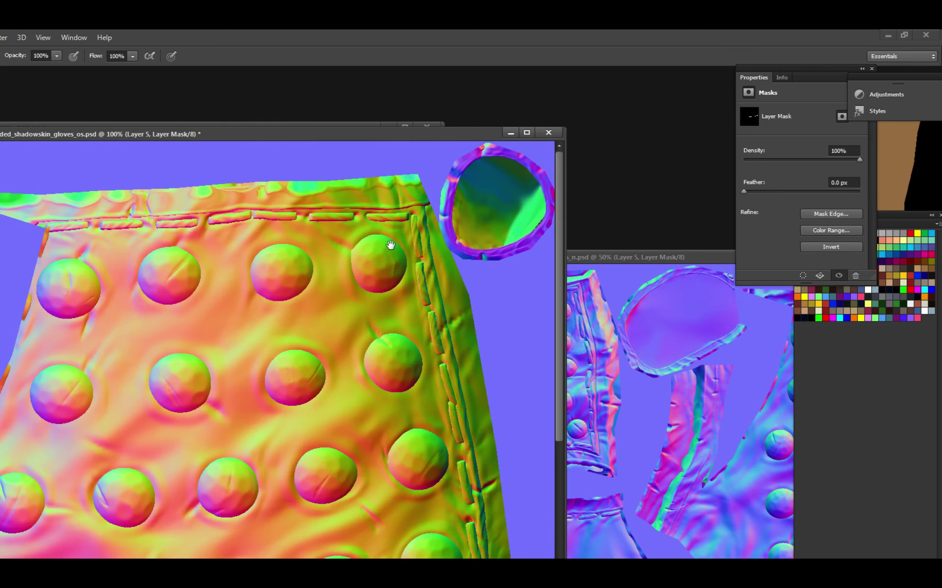
Examine the object-space map in gloves_os.psd from the studded panels down to the plain glove piece's stitched seam.
left_click_drag(273, 214, 279, 271)
left_click(424, 277)
left_click(423, 288, "alt")
scroll(209, 380, "down", 2)
scroll(209, 380, "left", 10)
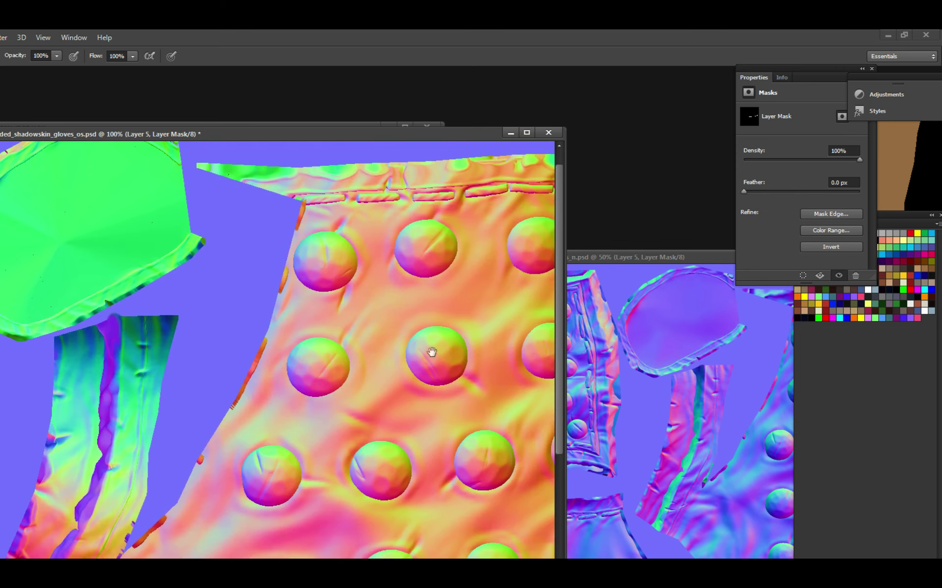
scroll(187, 337, "up", 2)
scroll(187, 336, "left", 2)
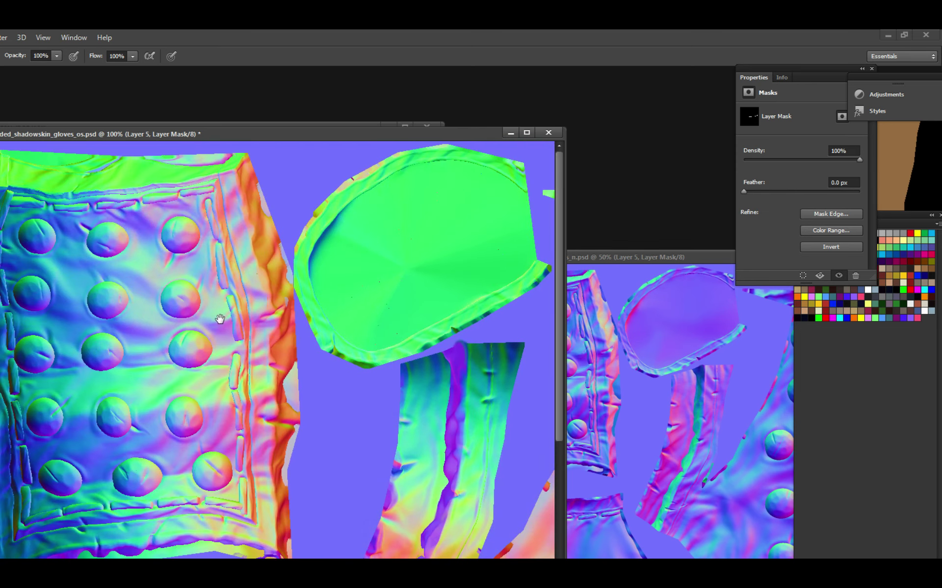
left_click(317, 376, "alt")
scroll(300, 382, "down", 2)
scroll(299, 383, "right", 1)
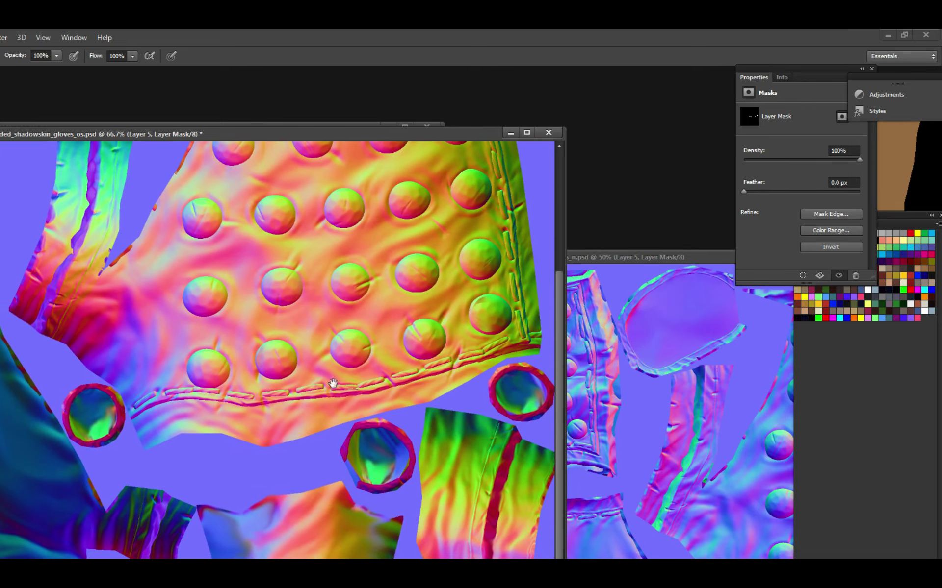
scroll(212, 300, "left", 5)
left_click(315, 361, "ctrl")
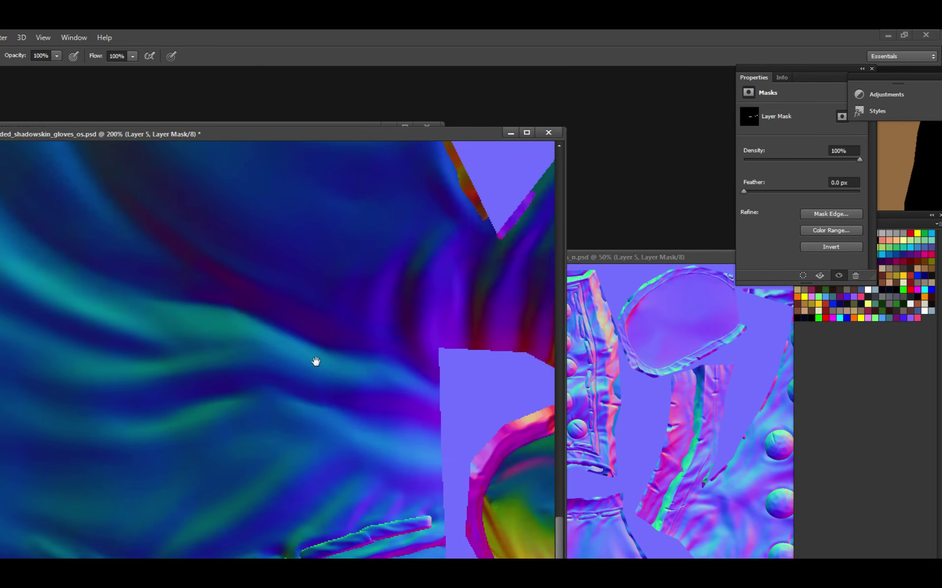
scroll(197, 446, "down", 2)
scroll(127, 480, "right", 4)
scroll(127, 480, "left", 2)
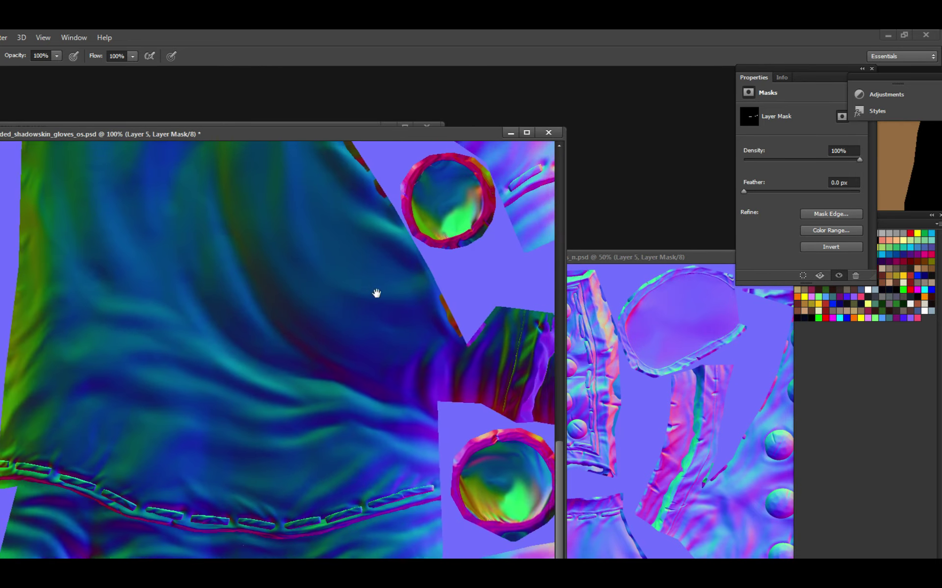
Check the large studded panel in gloves_os.psd for bake errors around its studs, side stitching and top edge.
scroll(376, 292, "up", 10)
scroll(278, 428, "down", 1)
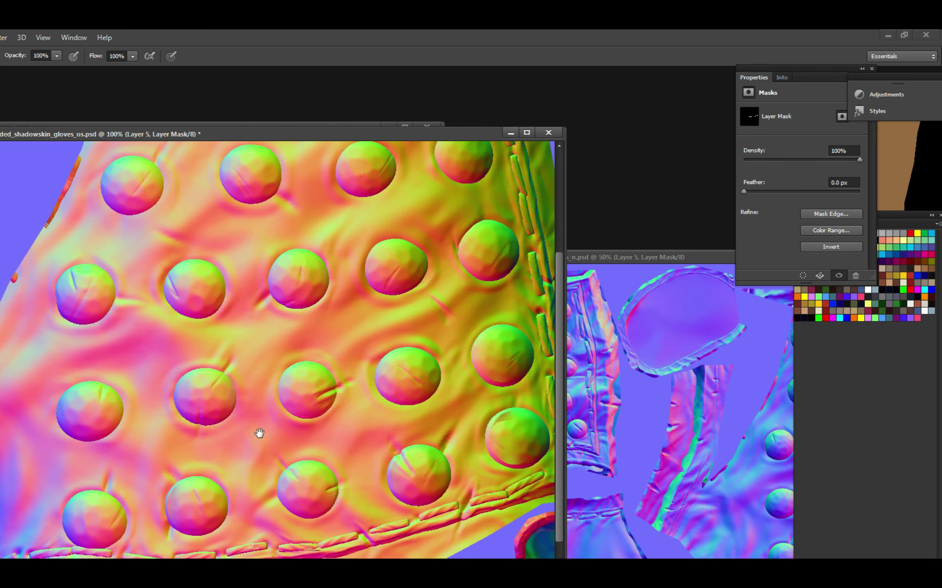
scroll(256, 435, "up", 2)
scroll(340, 341, "up", 3)
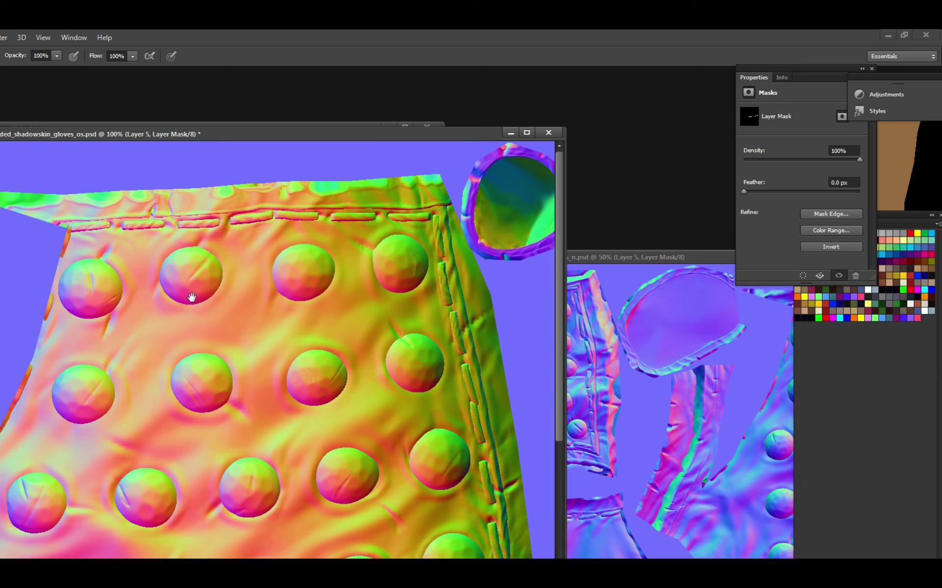
scroll(236, 361, "left", 1)
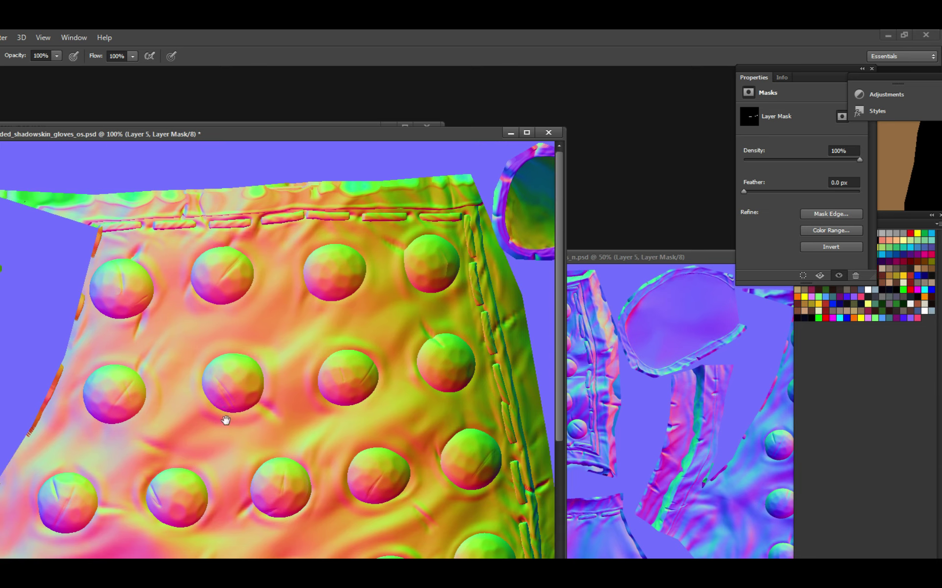
scroll(226, 420, "down", 5)
scroll(222, 403, "down", 1)
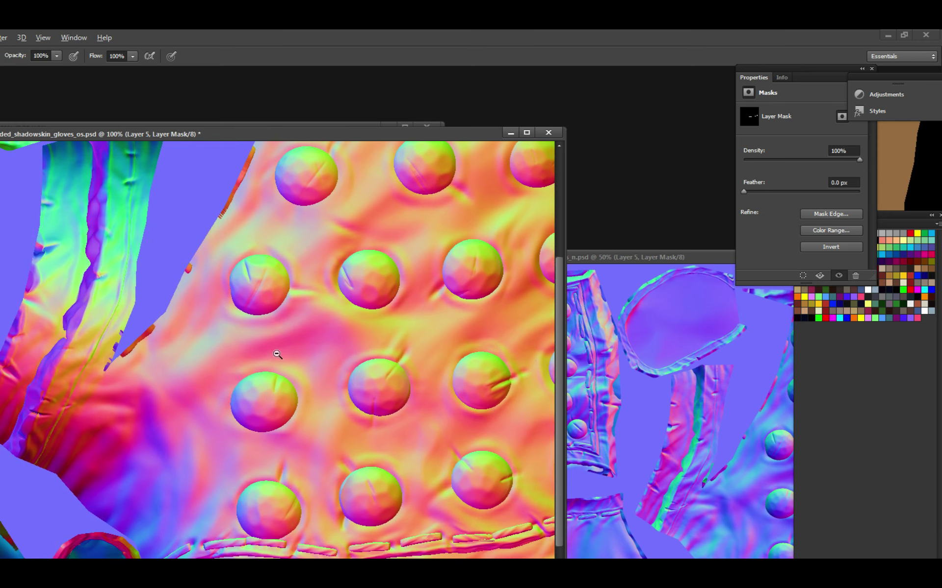
Brush more of the gloves_os.psd layer mask at 200% to reveal the new bake on the lower stitches below the studs.
scroll(245, 383, "down", 1)
scroll(281, 420, "up", 3)
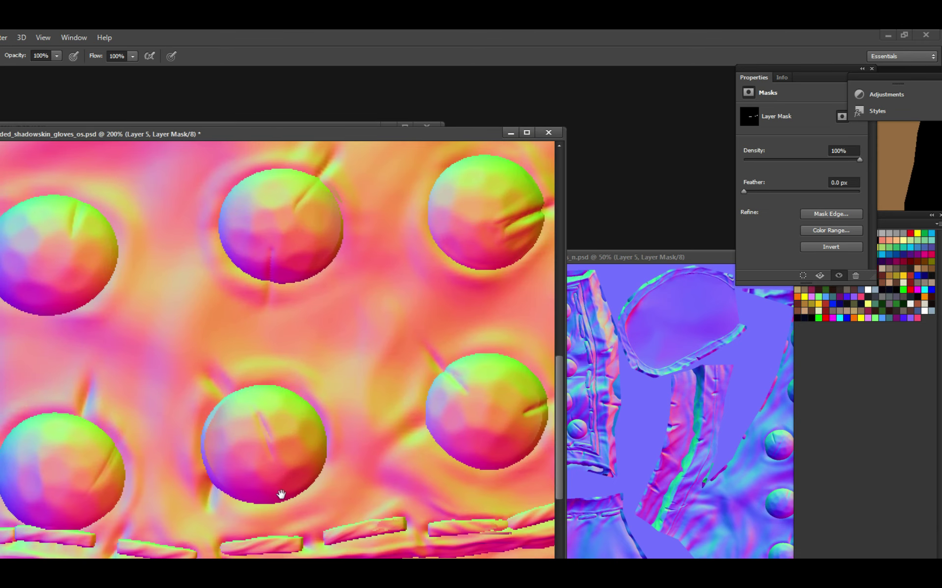
left_click_drag(280, 494, 333, 431)
left_click_drag(261, 474, 277, 471)
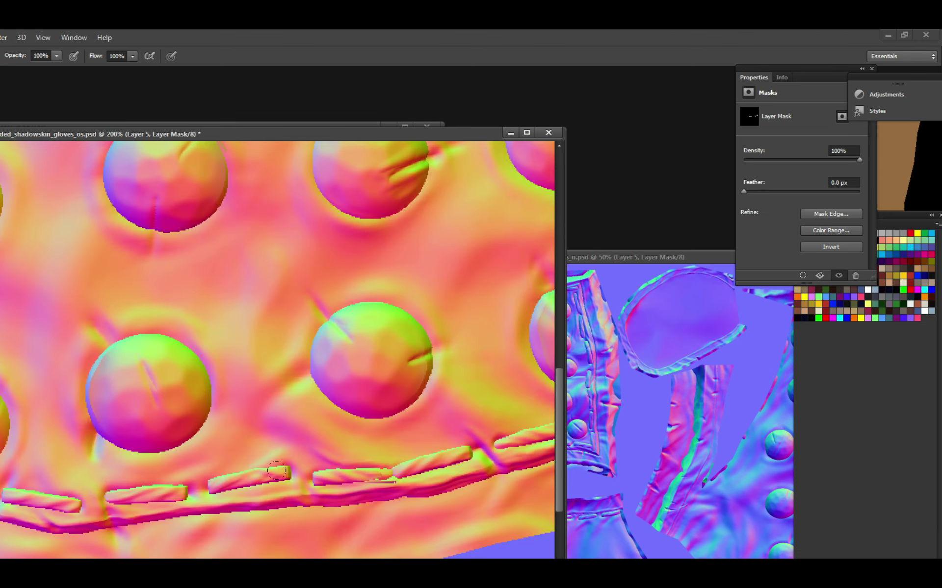
key("ctrl+minus")
key("ctrl+minus")
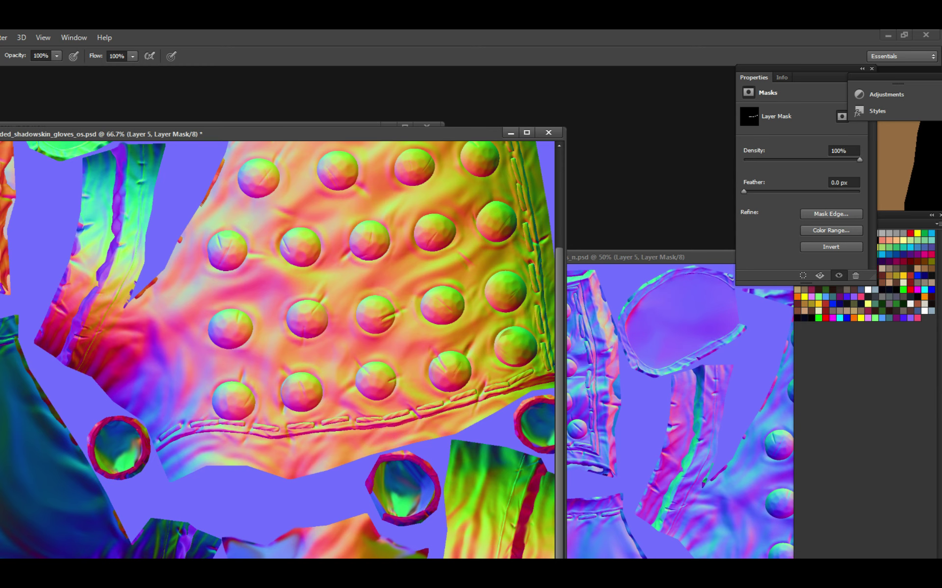
Reposition the gloves_os.psd window and show the texture at 33.3%.
left_click_drag(330, 135, 406, 107)
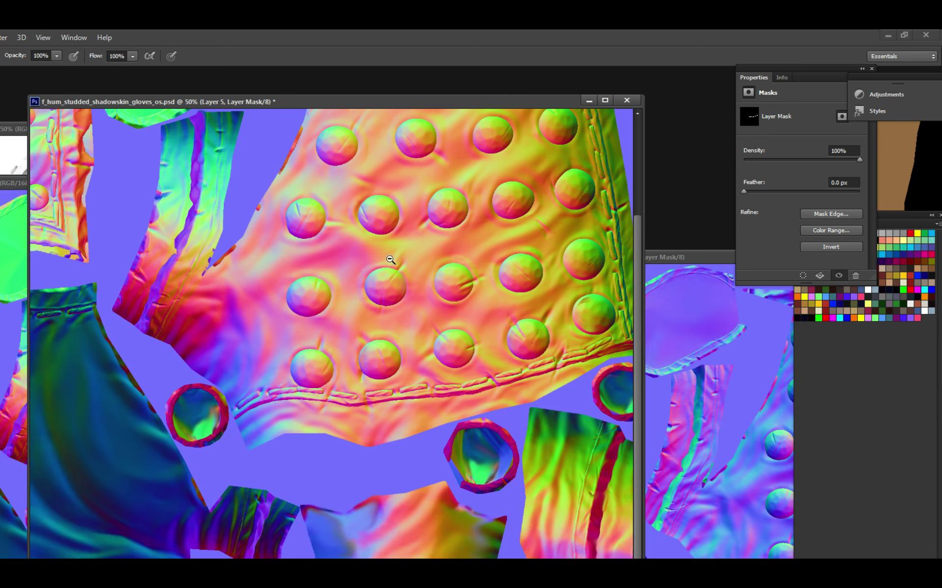
key("ctrl+minus")
key("ctrl+minus")
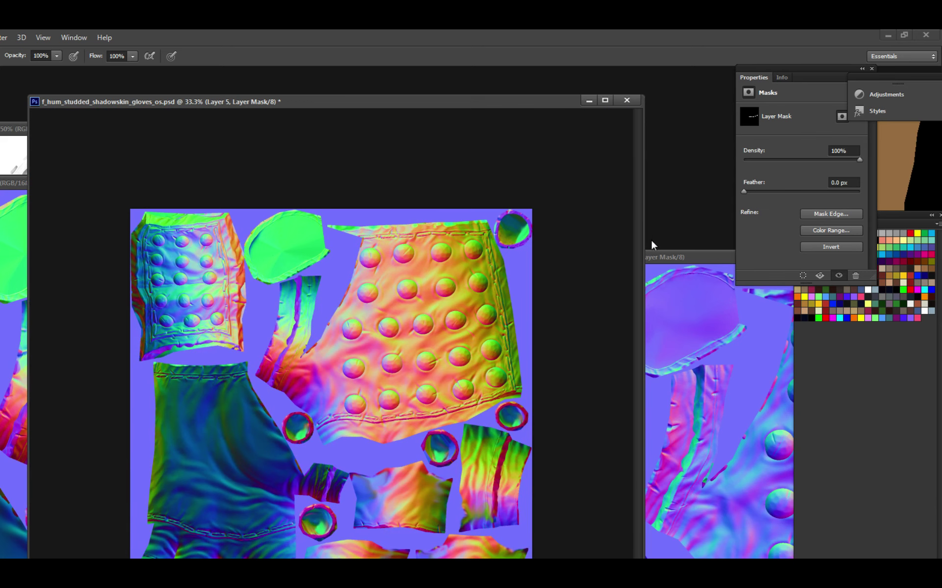
Reposition the gloves_n.psd and gloves_os.psd windows and check the large studded panel of gloves_os.psd at up to 200%.
left_click_drag(659, 256, 601, 398)
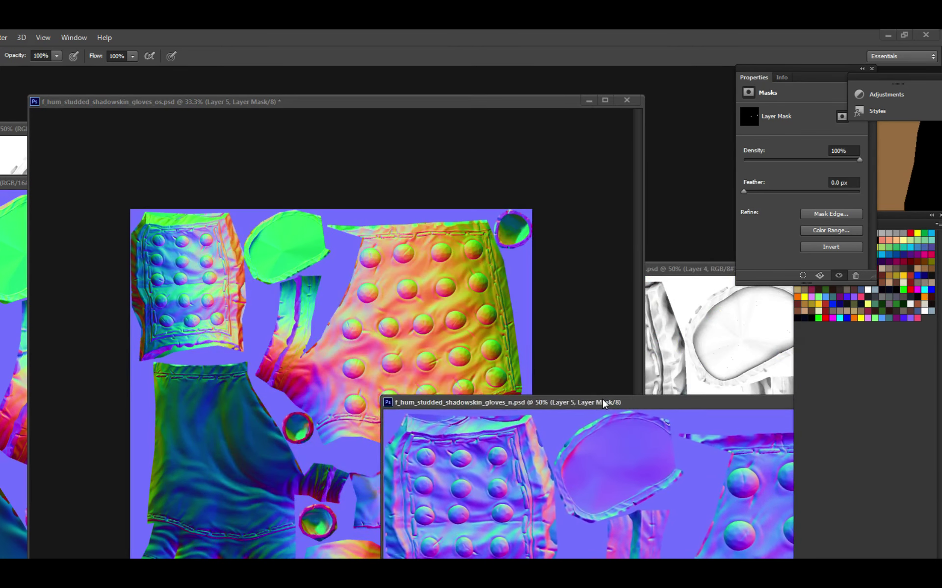
left_click(485, 154)
left_click_drag(440, 107, 398, 101)
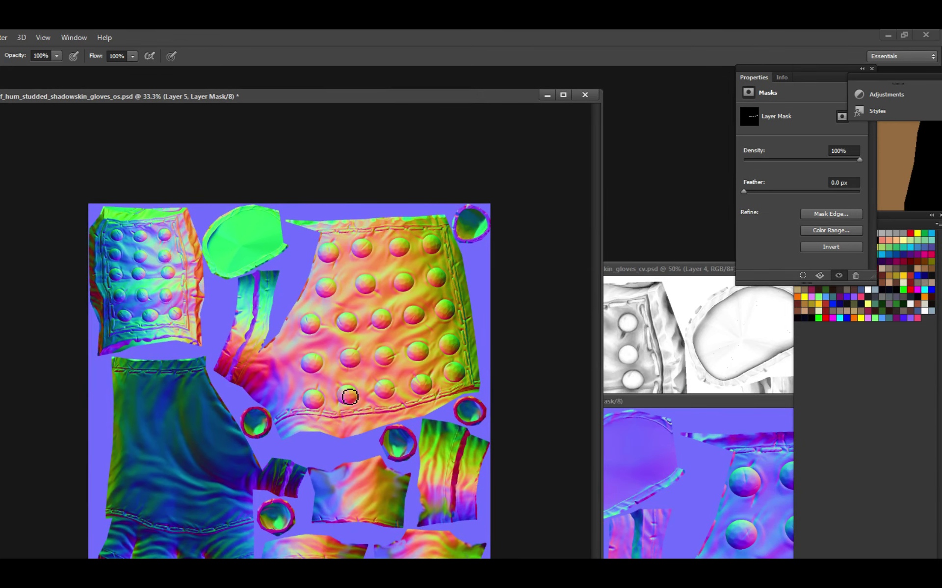
scroll(401, 382, "up", 3)
scroll(400, 382, "up", 2)
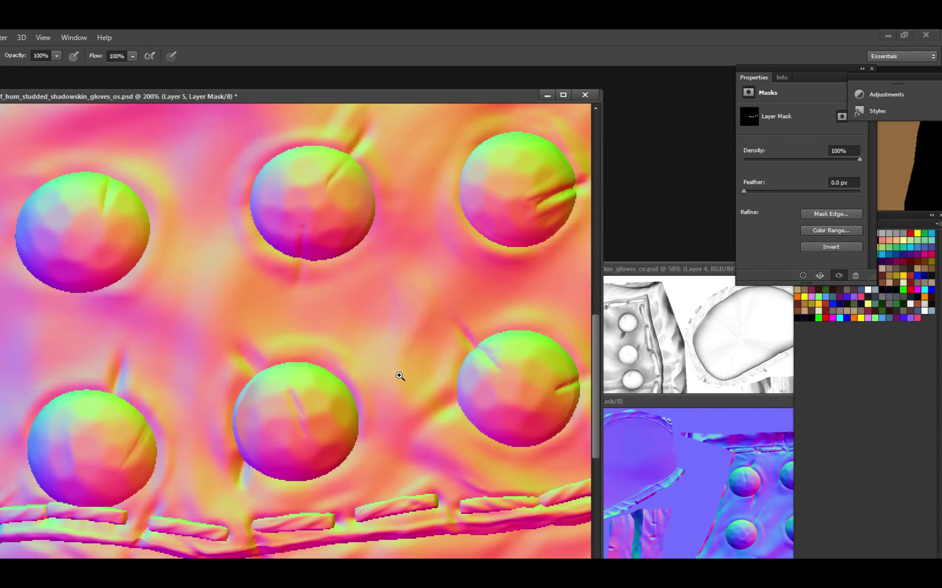
scroll(397, 376, "down", 2)
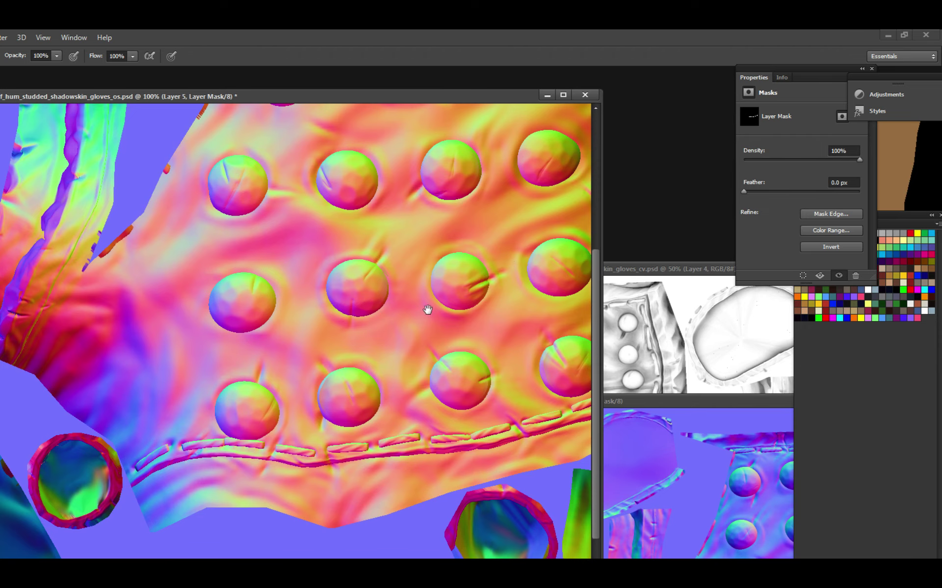
scroll(334, 339, "down", 2)
scroll(351, 308, "up", 1)
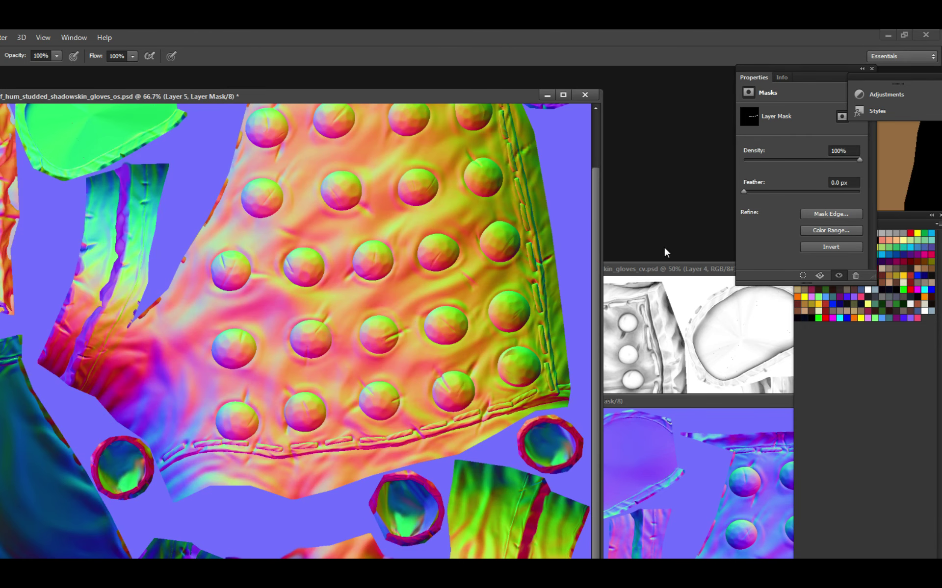
Hide the panels and spread out the gloves_c.psd, gloves_ao.psd and gloves_cv.psd windows for comparison.
key("Tab")
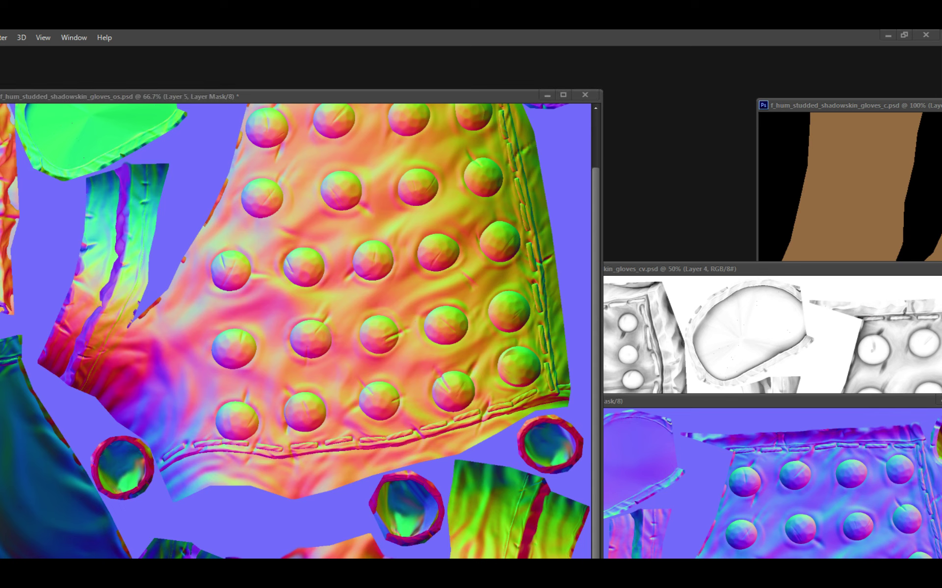
left_click_drag(859, 106, 472, 143)
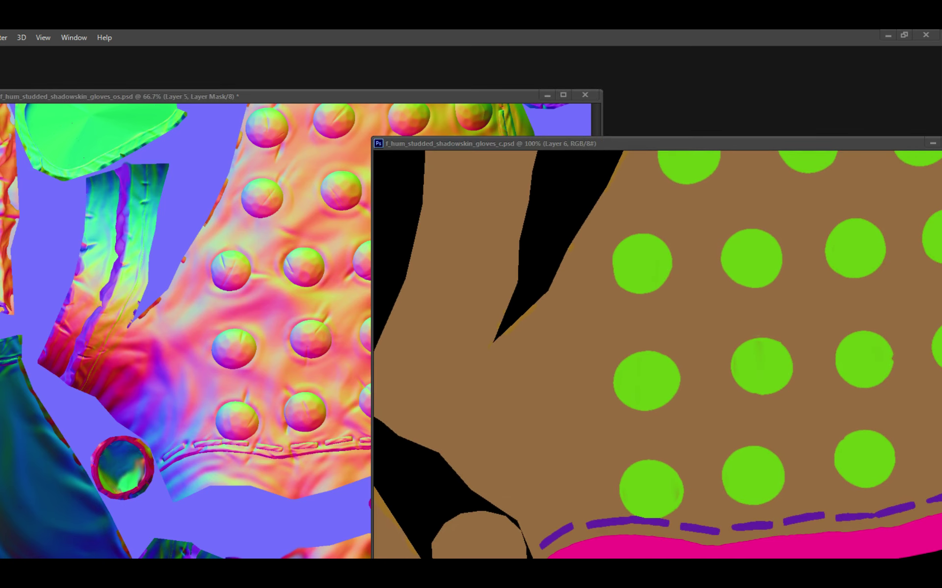
left_click_drag(931, 268, 652, 303)
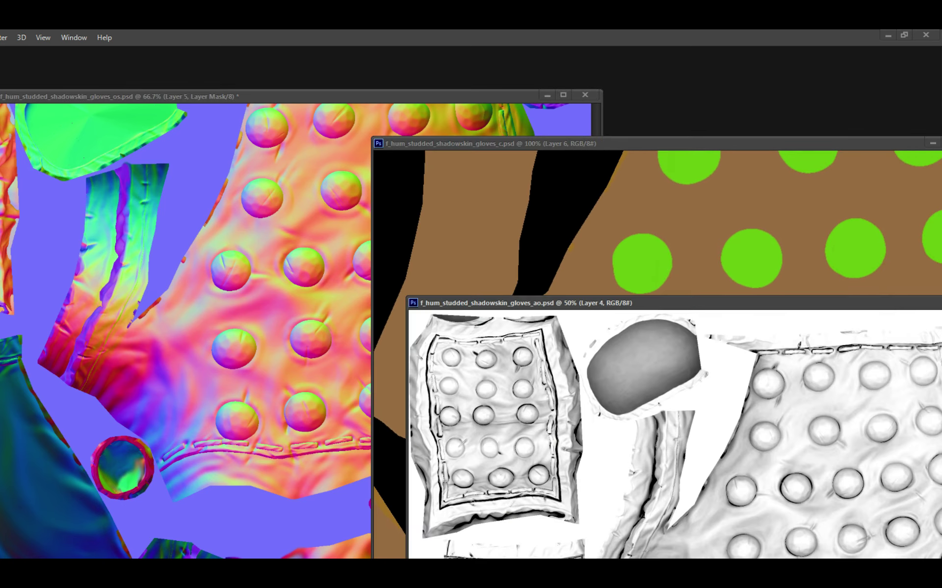
left_click_drag(932, 267, 529, 308)
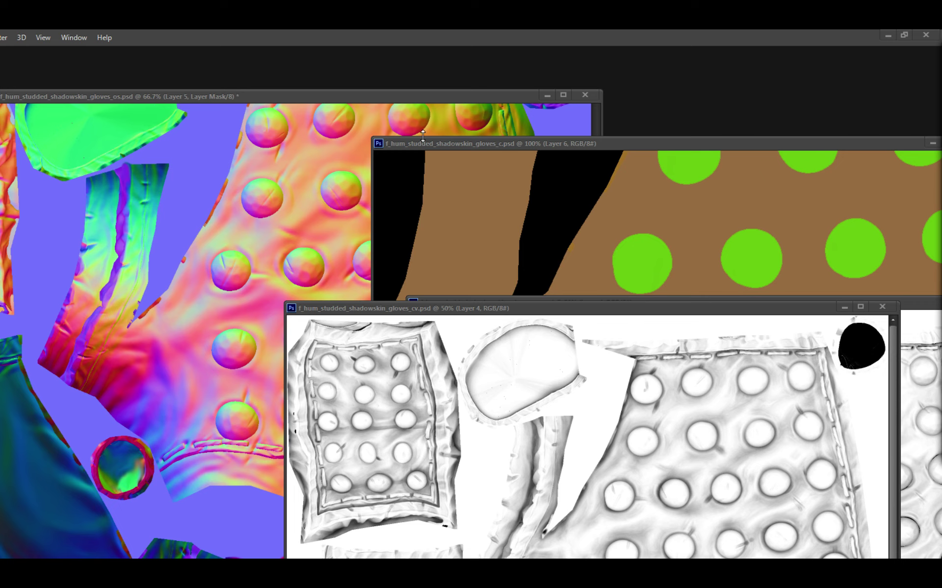
left_click_drag(559, 144, 417, 116)
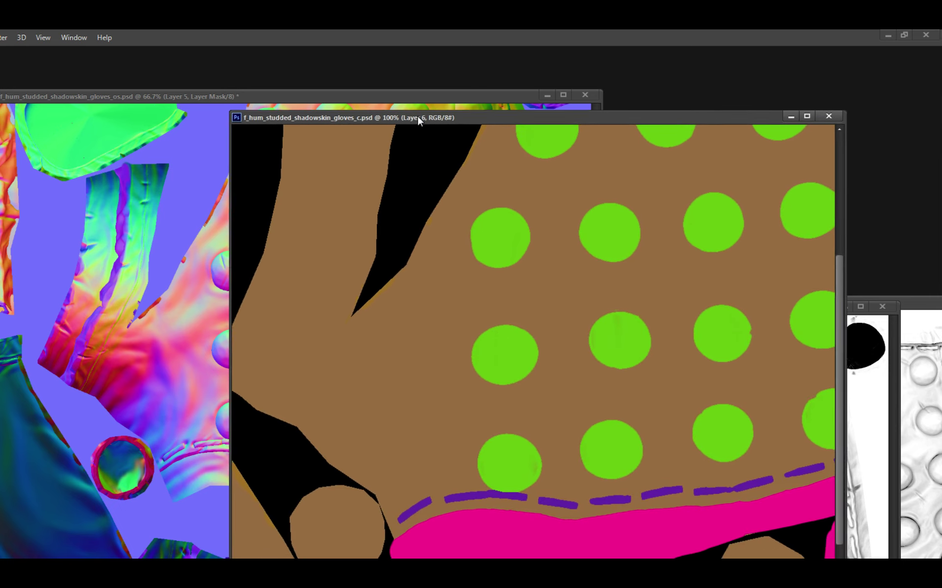
Check the studs and lower stitches in the gloves_c.psd colour map and move its window aside.
key("ctrl+minus")
left_click(503, 306)
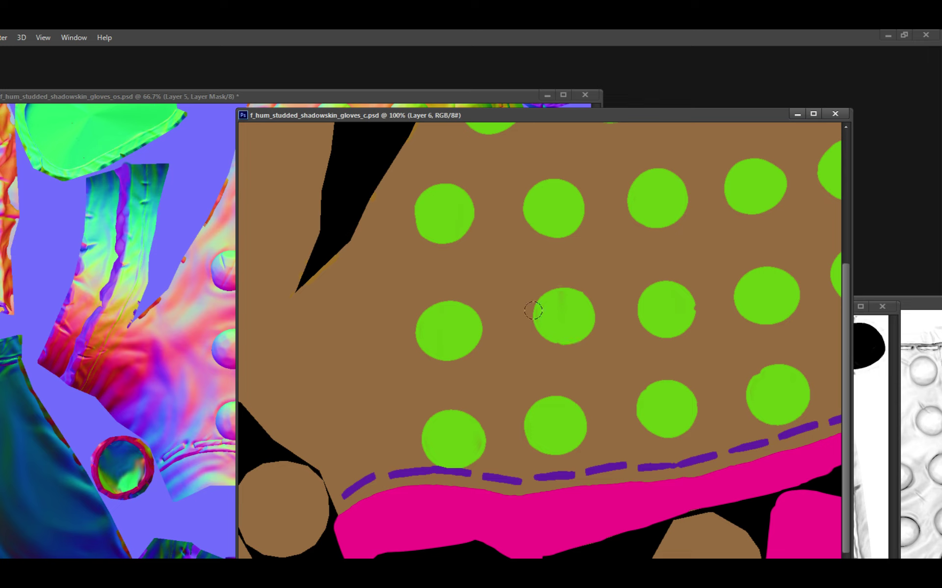
left_click(543, 286, "alt")
left_click_drag(580, 113, 653, 371)
Examine the large studded panel in gloves_ao.psd at 100% and 66.7%, and set its window beside gloves_os.psd.
left_click_drag(629, 307, 484, 177)
key("z")
left_click(730, 309)
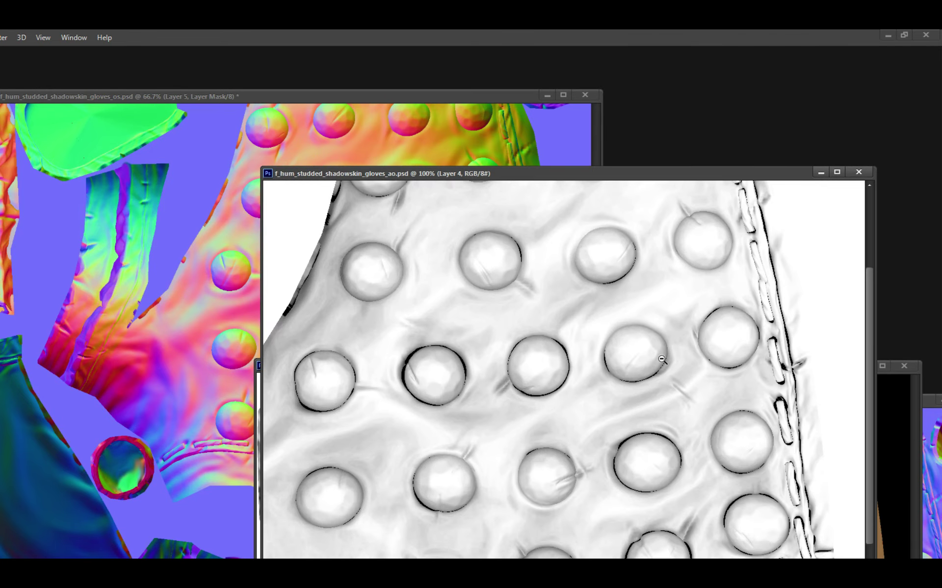
left_click(662, 359, "alt")
left_click_drag(565, 339, 608, 289)
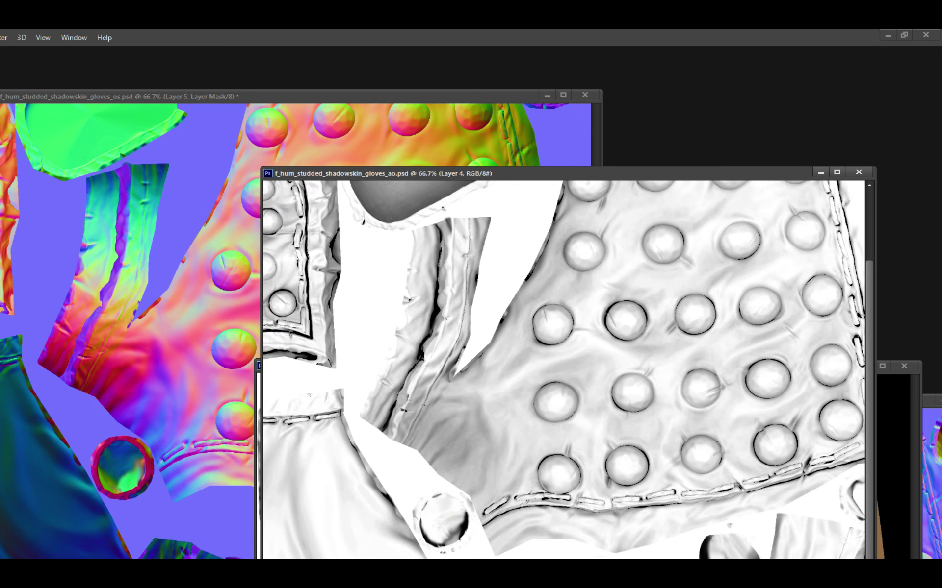
left_click_drag(530, 169, 724, 199)
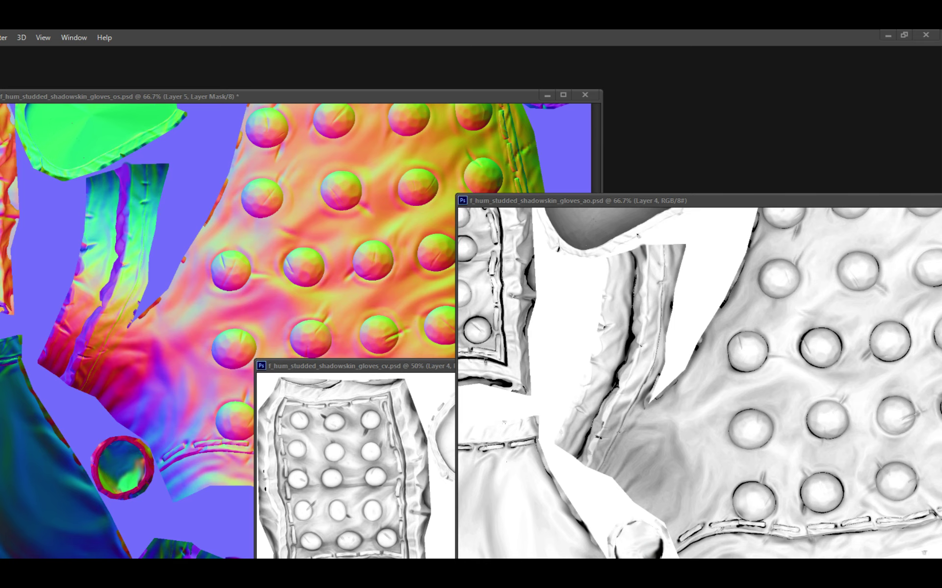
Show gloves_os.psd at 50%, restore the panels, save the file and close the baked object-space image.
left_click(169, 129)
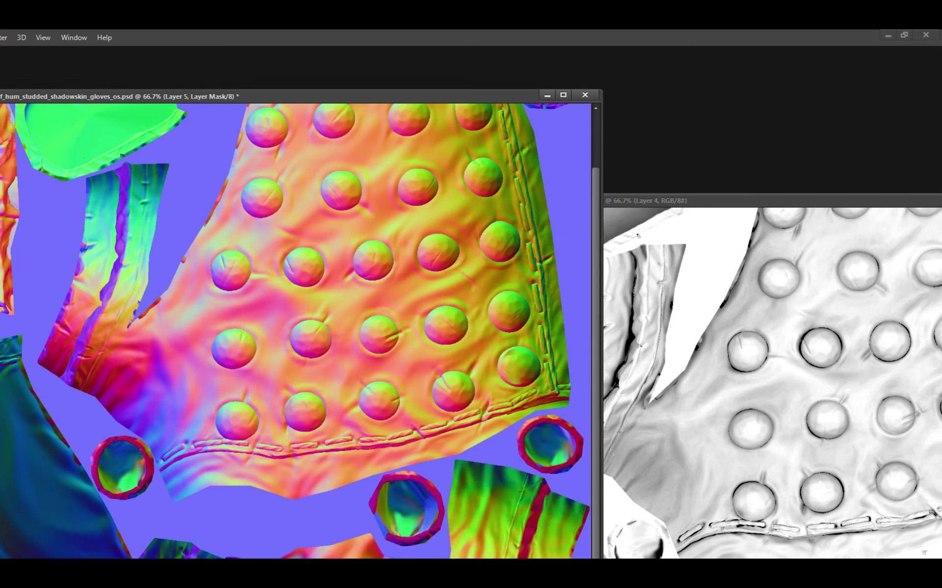
key("ctrl+minus")
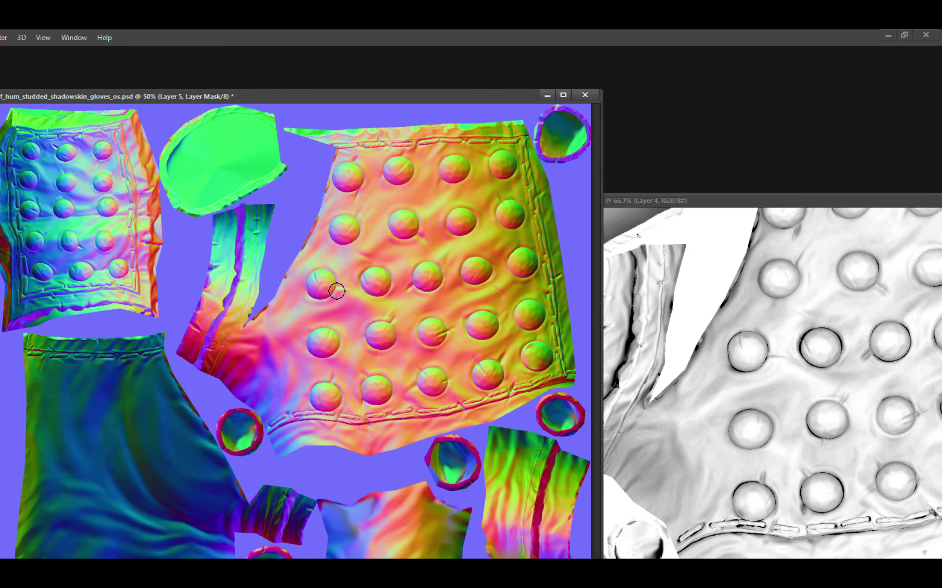
key("Tab")
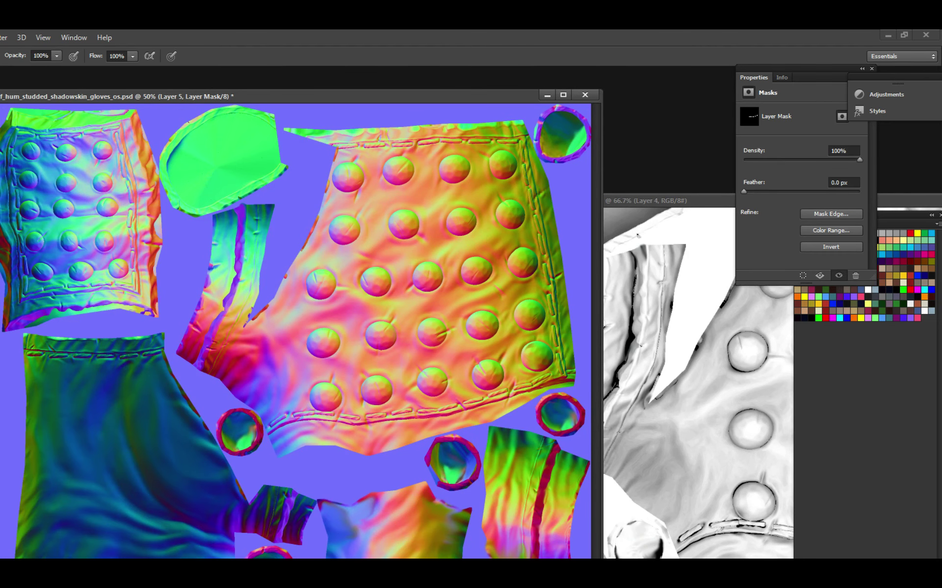
left_click_drag(351, 101, 577, 224)
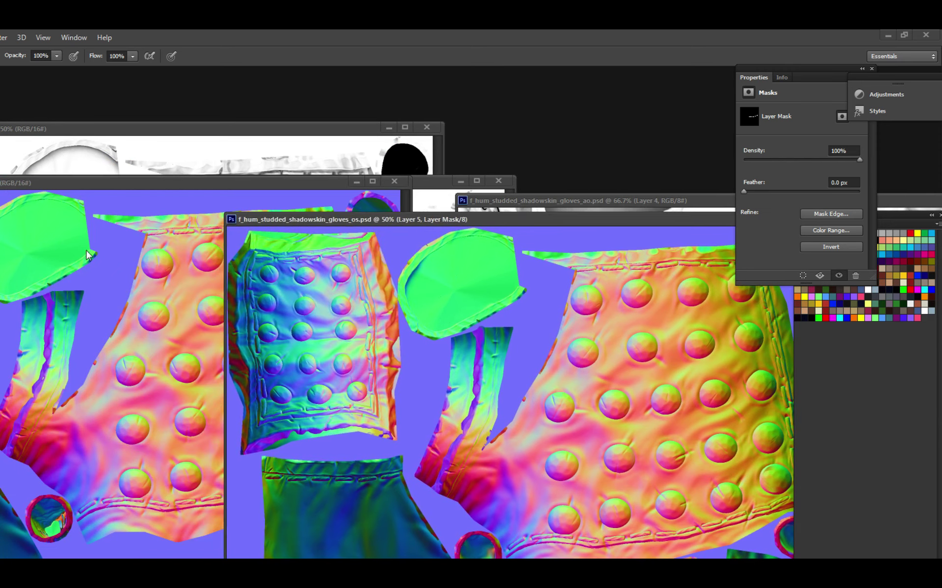
left_click(87, 255)
left_click(394, 181)
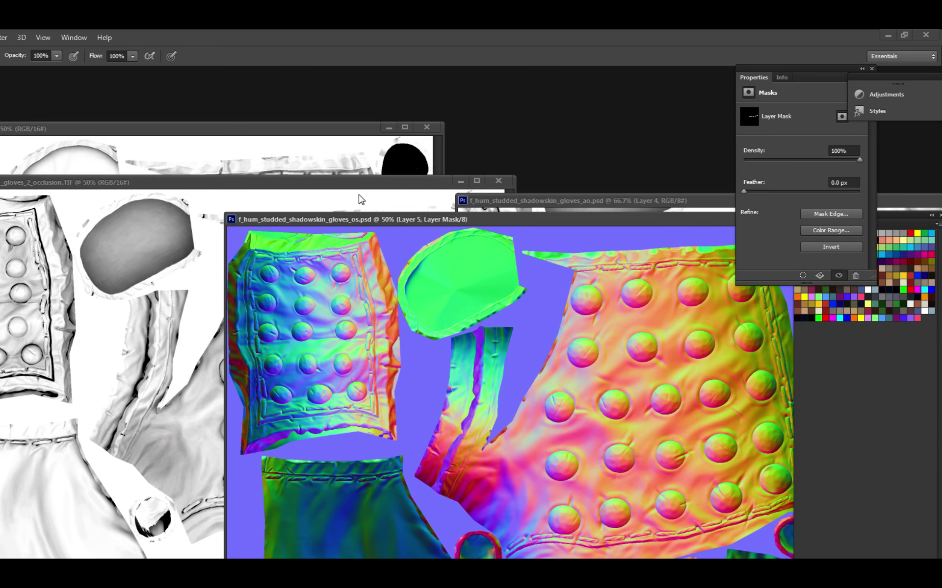
Check the studded panel in gloves_2_occlusion.TIF at 100% and select the whole image.
left_click_drag(262, 181, 272, 103)
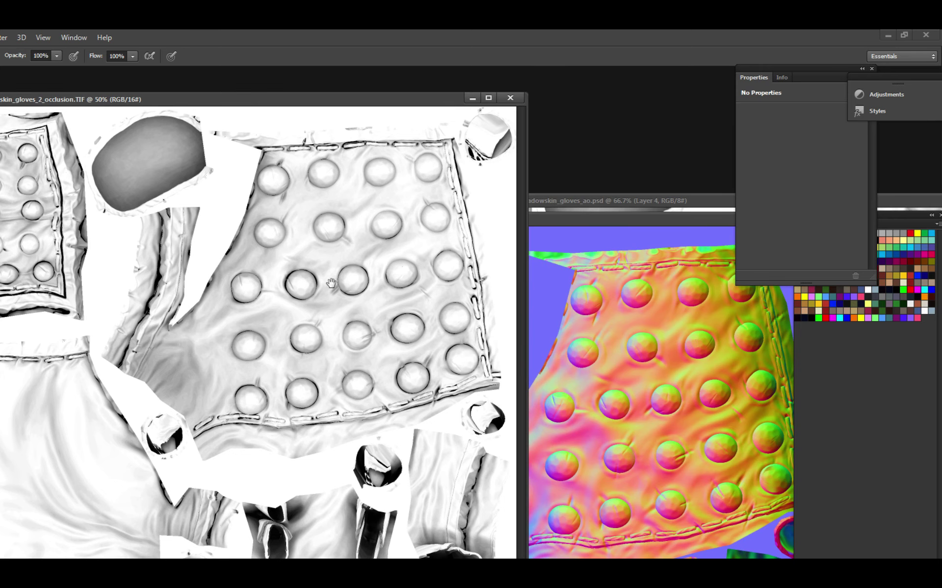
left_click(383, 282)
left_click(374, 288, "alt")
left_click(392, 298)
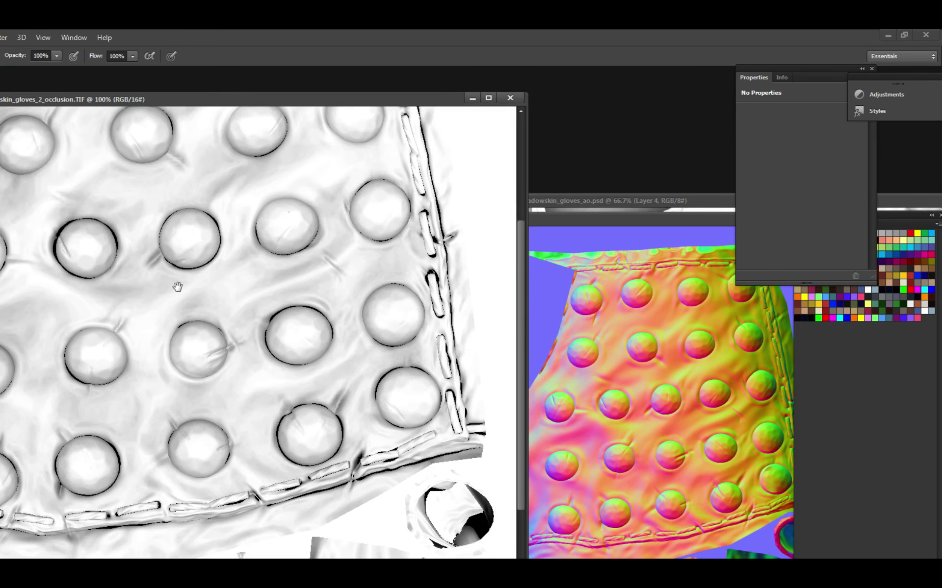
left_click(275, 319, "alt")
left_click(290, 314, "alt")
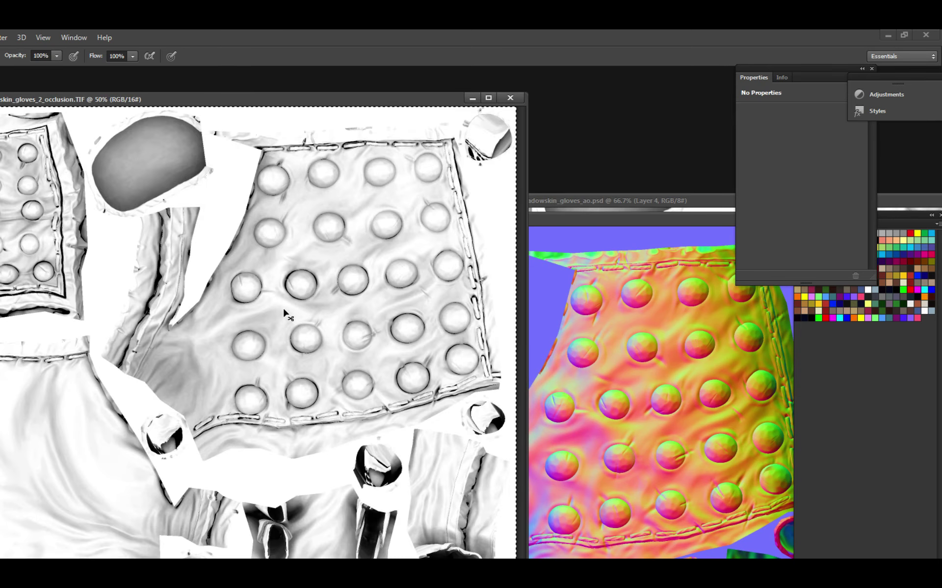
Bring gloves_ao.psd forward at 50% and paste the baked occlusion map into it as a new layer.
left_click_drag(630, 218, 407, 274)
left_click_drag(588, 205, 314, 167)
key("ctrl+minus")
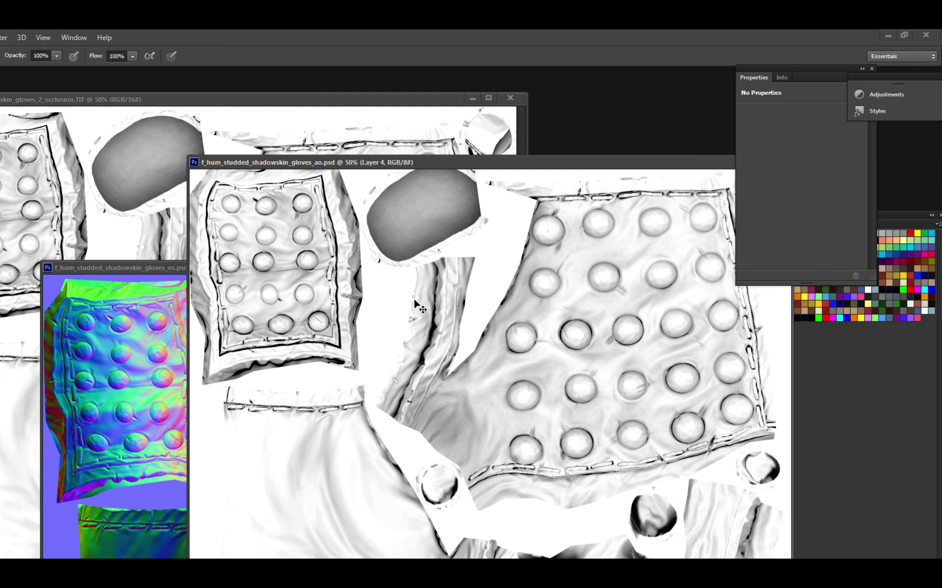
key("ctrl+z")
key("ctrl+z")
left_click(85, 177)
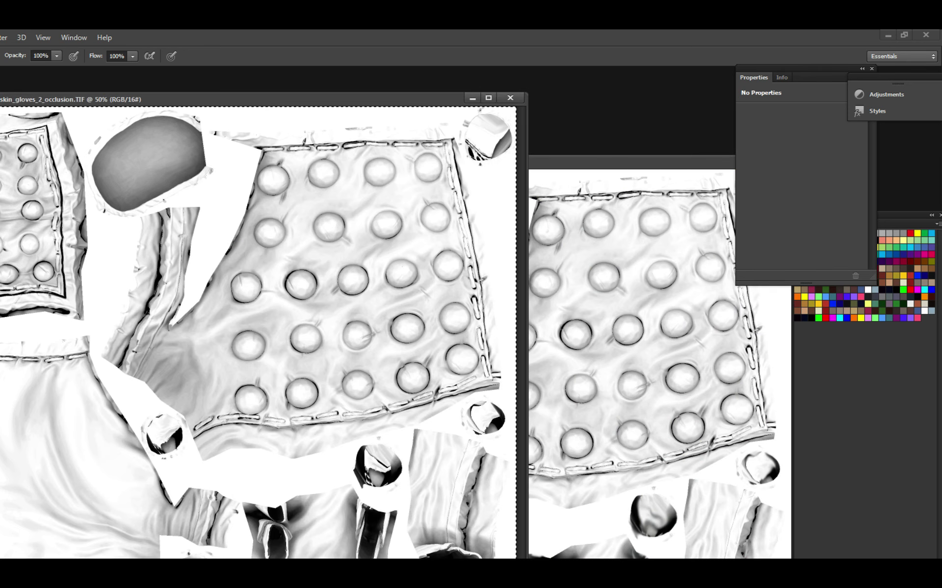
left_click(637, 230)
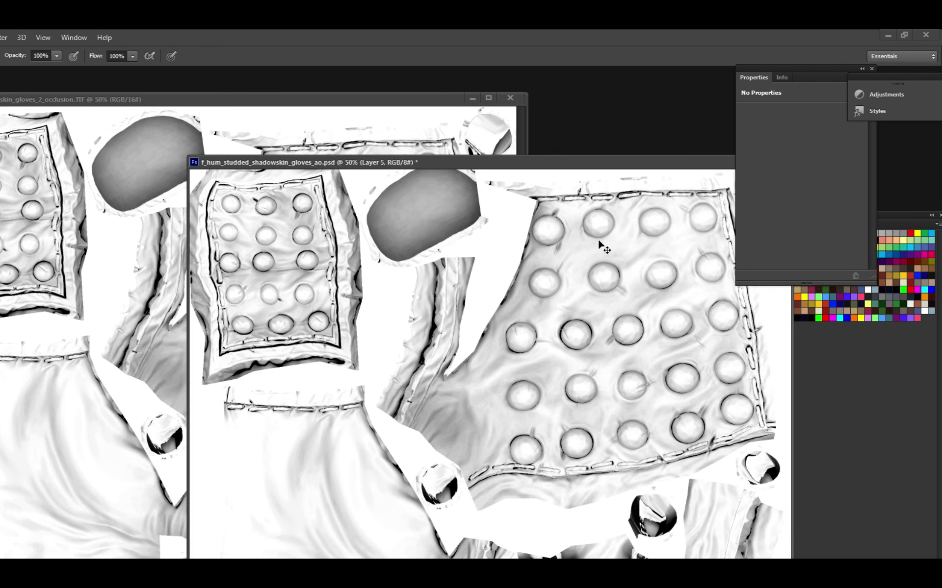
Examine the pasted occlusion bake around the studs and side stitching at 200% and 66.7%.
key("ctrl+plus")
key("ctrl+plus")
key("ctrl+plus")
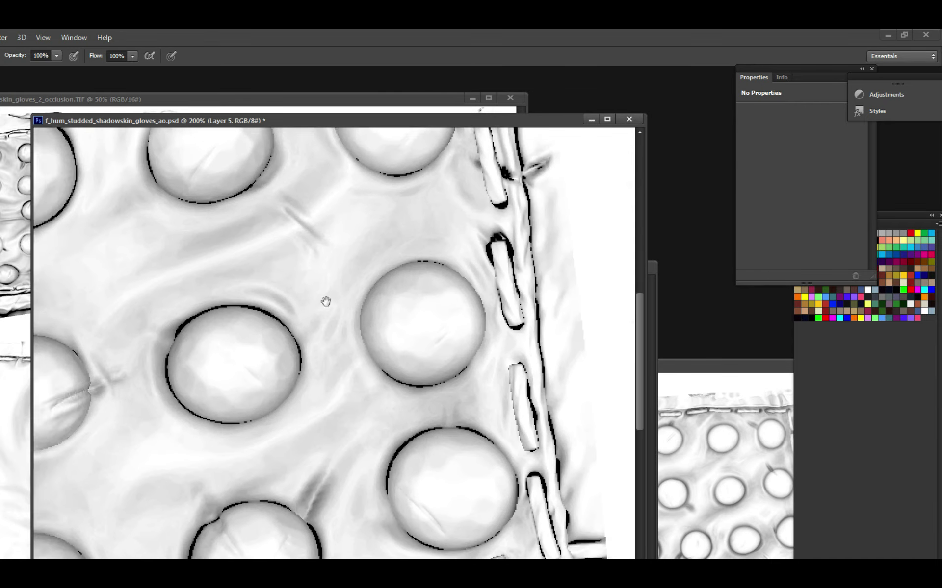
left_click_drag(326, 302, 294, 297)
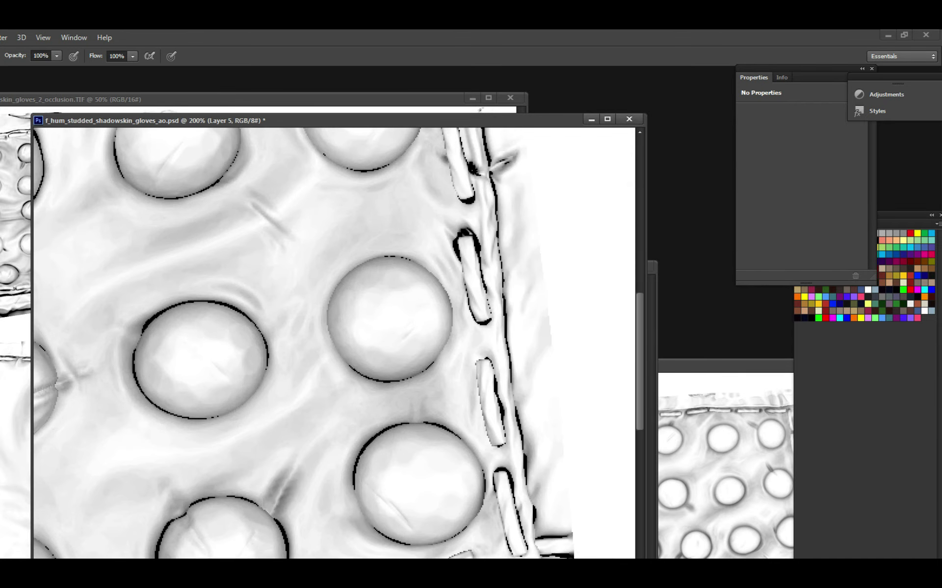
key("ctrl+minus")
key("ctrl+minus")
left_click_drag(464, 350, 485, 330)
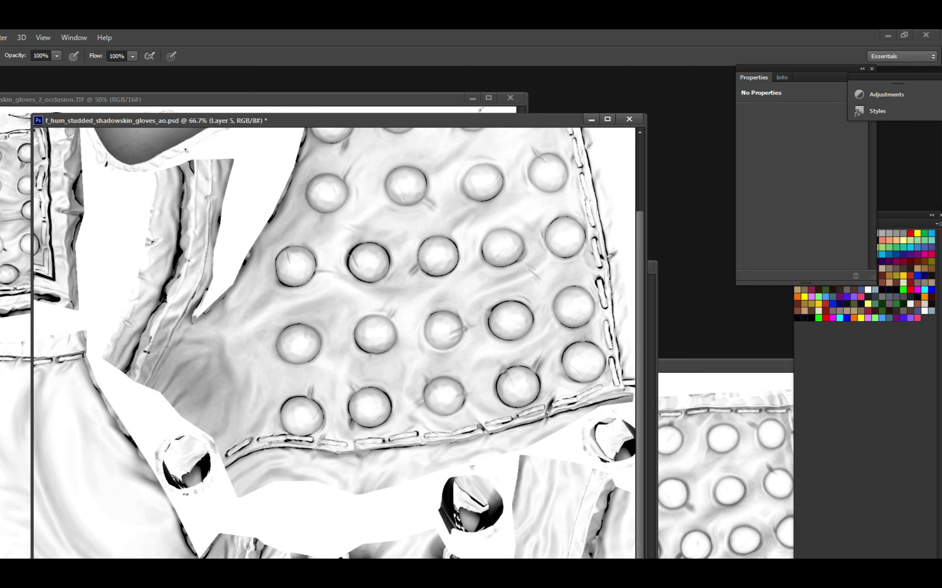
Undo the pasted occlusion layer in gloves_ao.psd, close gloves_2_occlusion.TIF and move the gloves_ao.psd window aside.
key("ctrl+z")
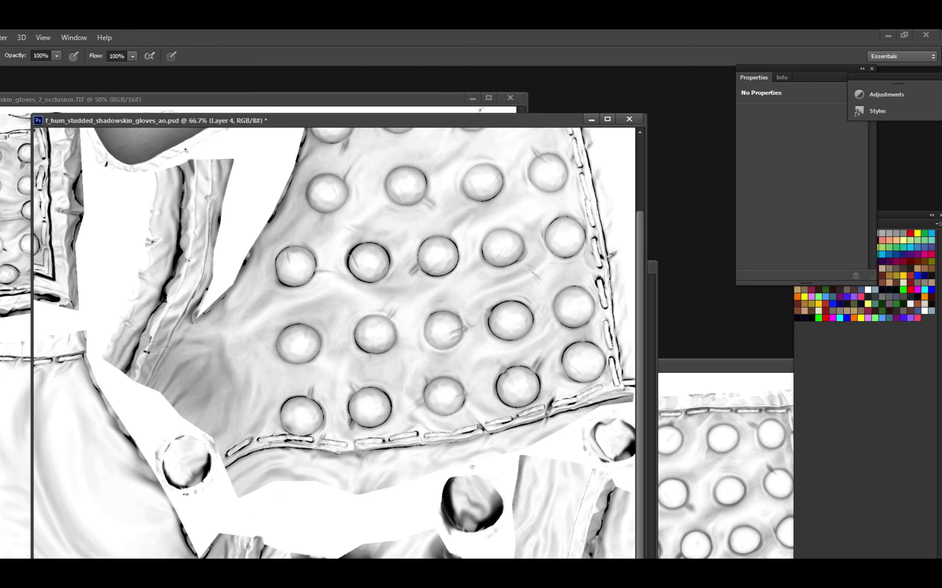
left_click(270, 110)
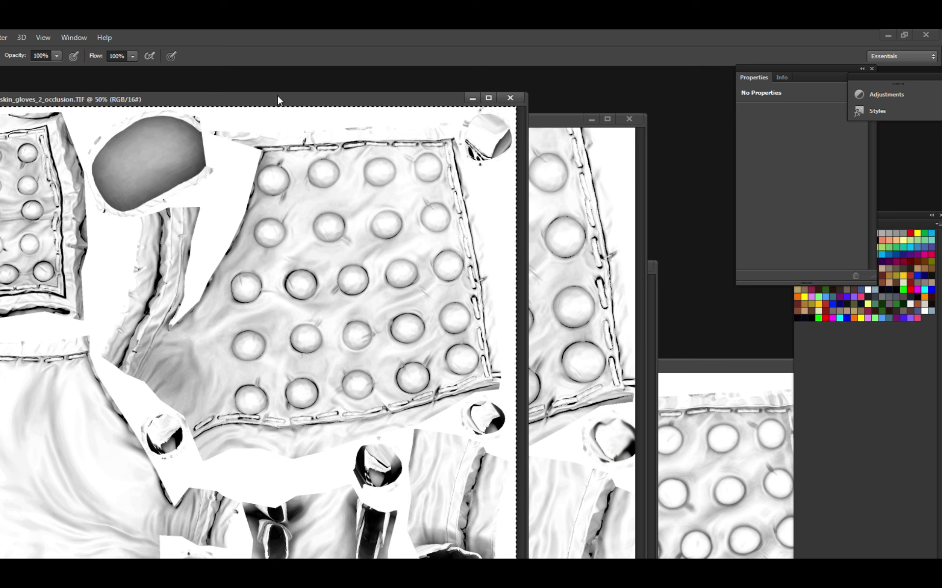
left_click(509, 98)
left_click_drag(439, 126, 636, 240)
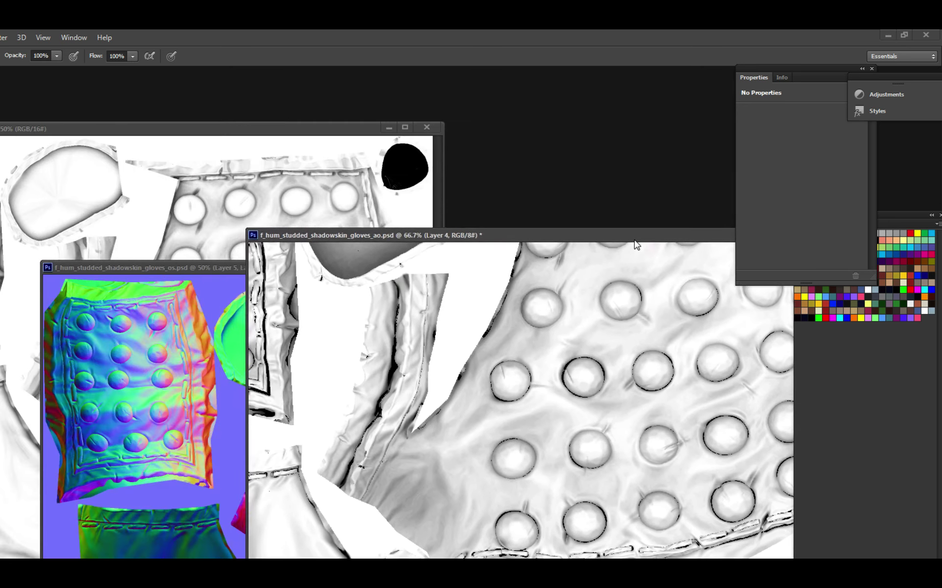
Select the whole gloves_2_cavity.TIF image and arrange the windows with gloves_cv.psd in view beside it.
left_click(141, 132)
left_click(214, 198, "alt")
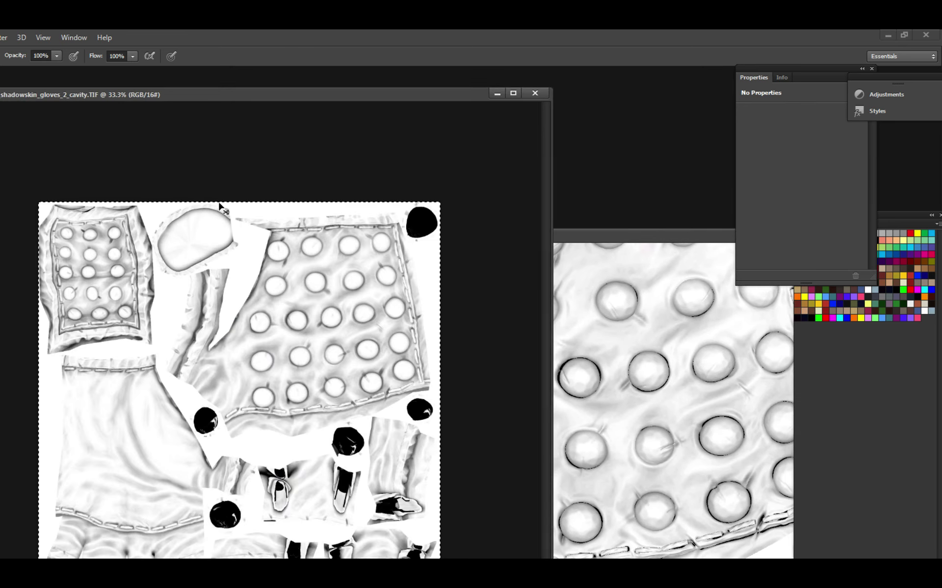
key("ctrl+a")
left_click_drag(343, 99, 28, 101)
left_click_drag(424, 237, 151, 359)
left_click_drag(710, 369, 586, 136)
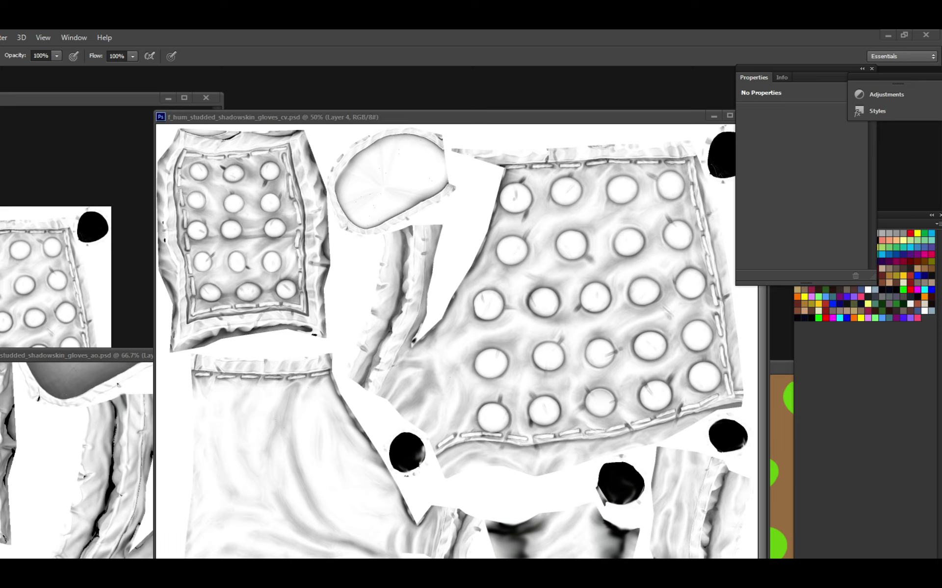
Move the gloves_cv.psd window aside and show gloves_ao.psd in front at 50%.
left_click(332, 196)
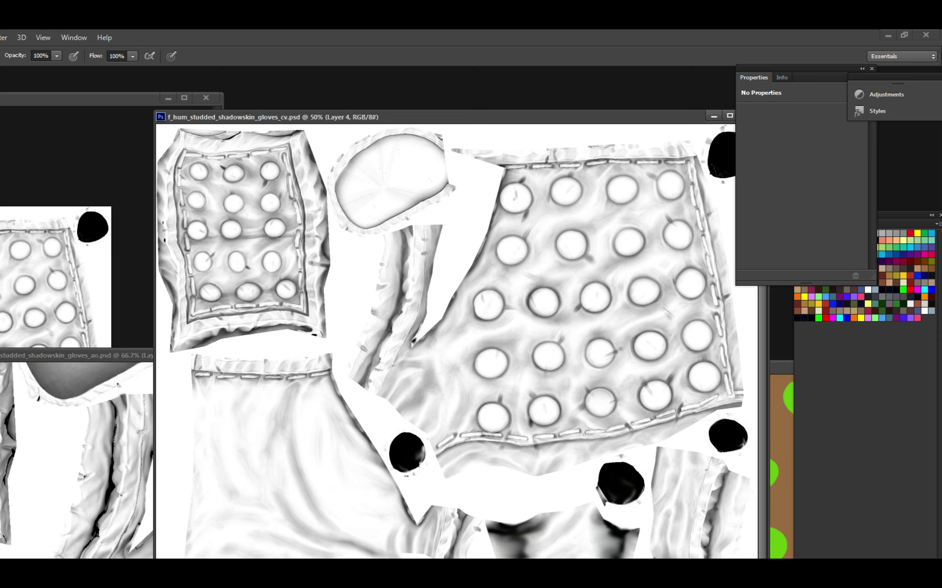
left_click_drag(476, 123, 118, 188)
left_click(423, 357)
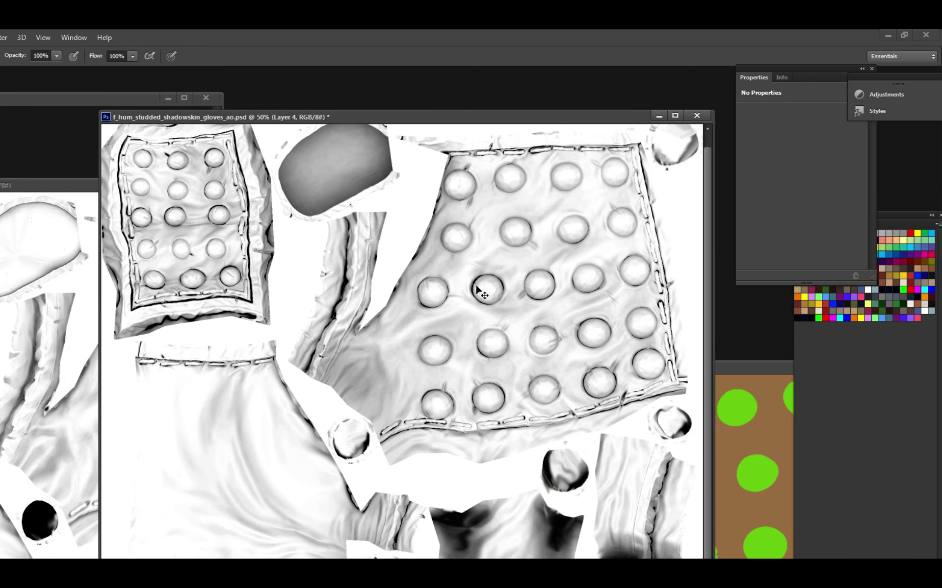
Try pasting the cavity bake into gloves_ao.psd, undo it, and move the window aside to reach gloves_os.psd.
key("ctrl+v")
key("ctrl+z")
left_click_drag(378, 126, 515, 221)
mouse_move(410, 118)
left_mouse_down()
mouse_move(440, 123)
mouse_move(657, 301)
left_mouse_up()
left_click_drag(524, 300, 655, 361)
left_click(521, 269)
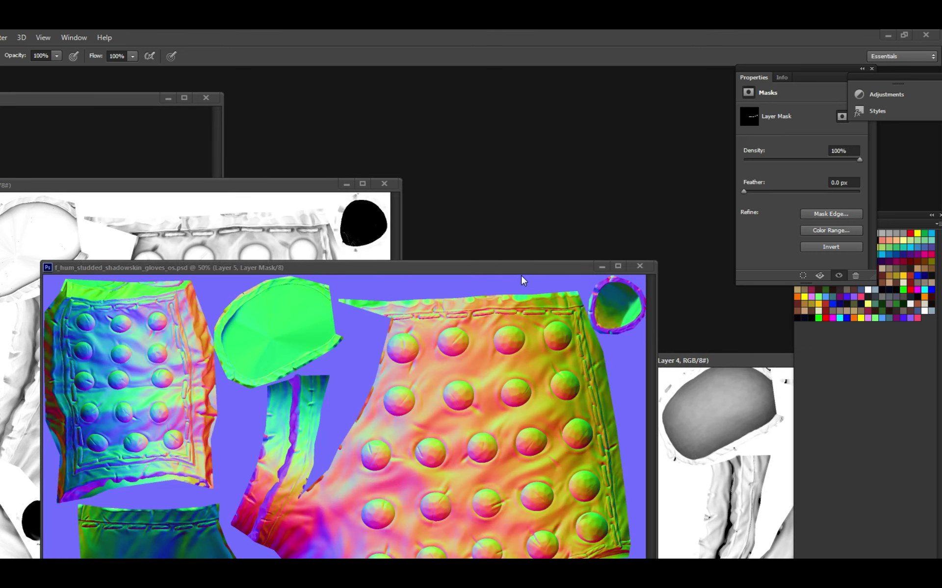
Spread out the gloves_os.psd, gloves_ao.psd, gloves_c.psd and gloves_n.psd windows so that each one can be reached.
left_click_drag(466, 268, 573, 457)
left_click(573, 457)
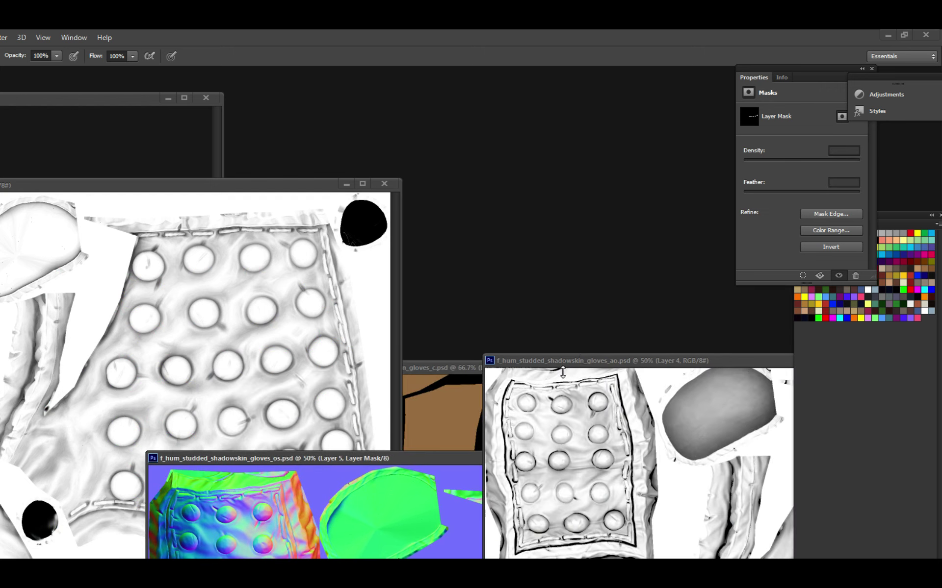
left_click_drag(470, 361, 470, 427)
left_click_drag(561, 430, 329, 436)
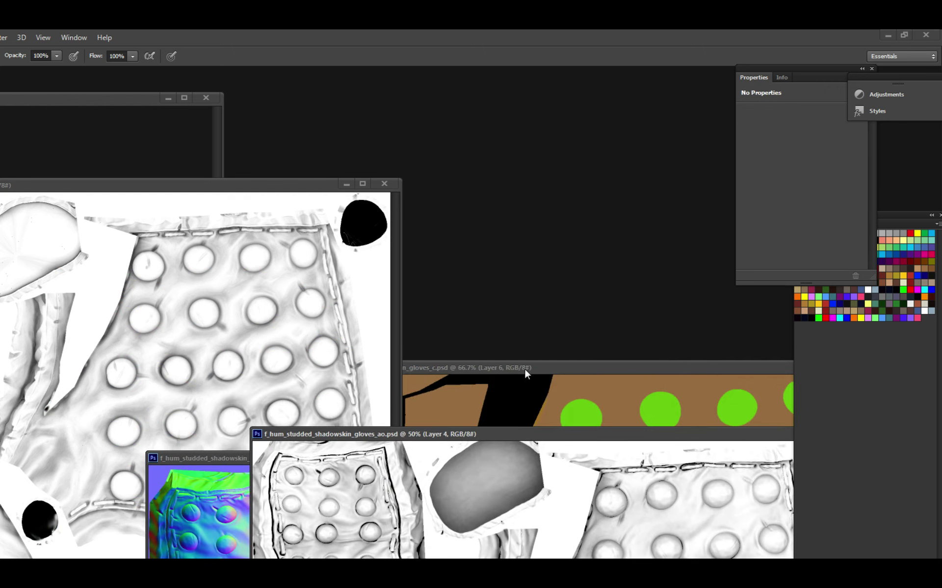
left_click(524, 368)
left_click_drag(523, 368, 227, 363)
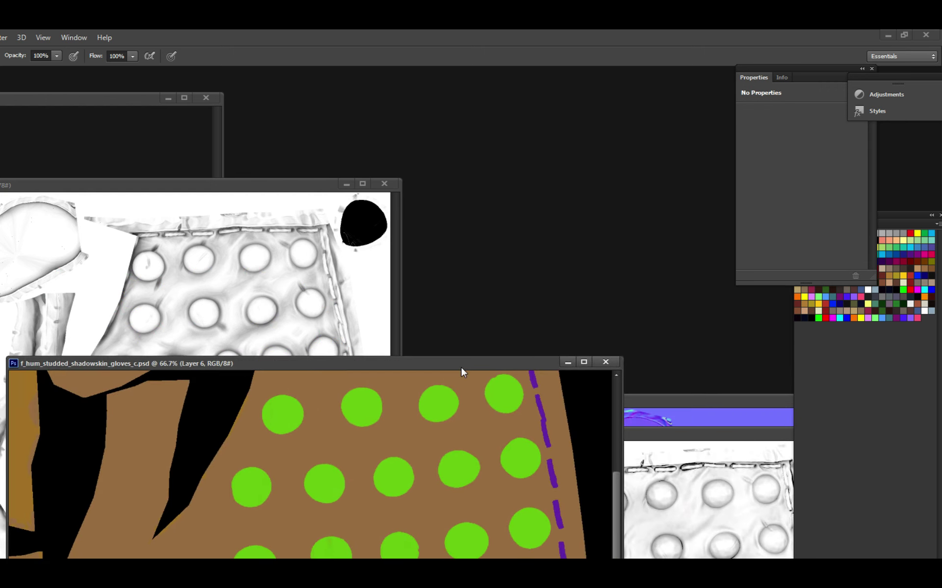
left_click_drag(461, 366, 477, 527)
left_click_drag(592, 436, 397, 449)
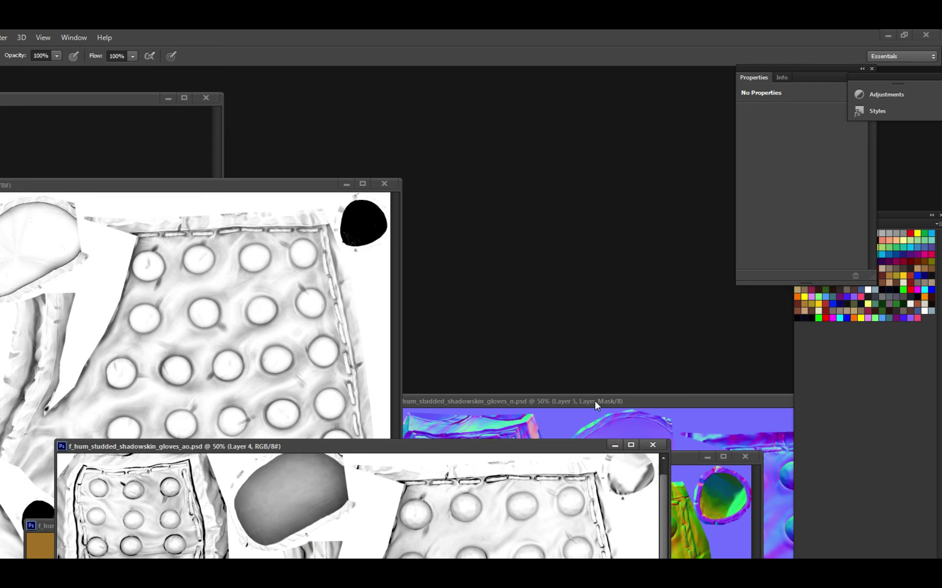
left_click_drag(596, 404, 444, 381)
Try the gloves_2_cavity.TIF bake as a new layer in gloves_cv.psd and examine the studs and stitching at 66.7%.
left_click_drag(146, 93, 146, 107)
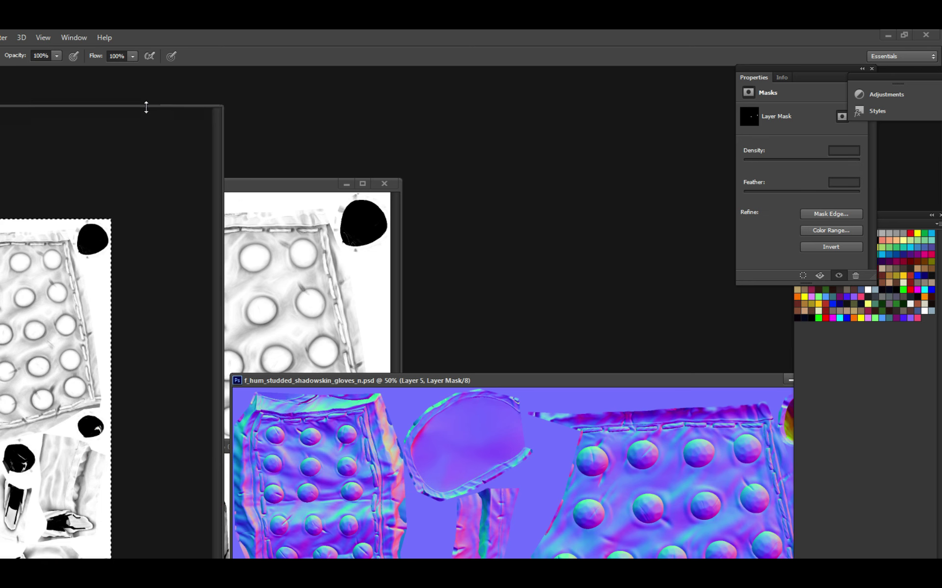
left_click_drag(44, 118, 589, 111)
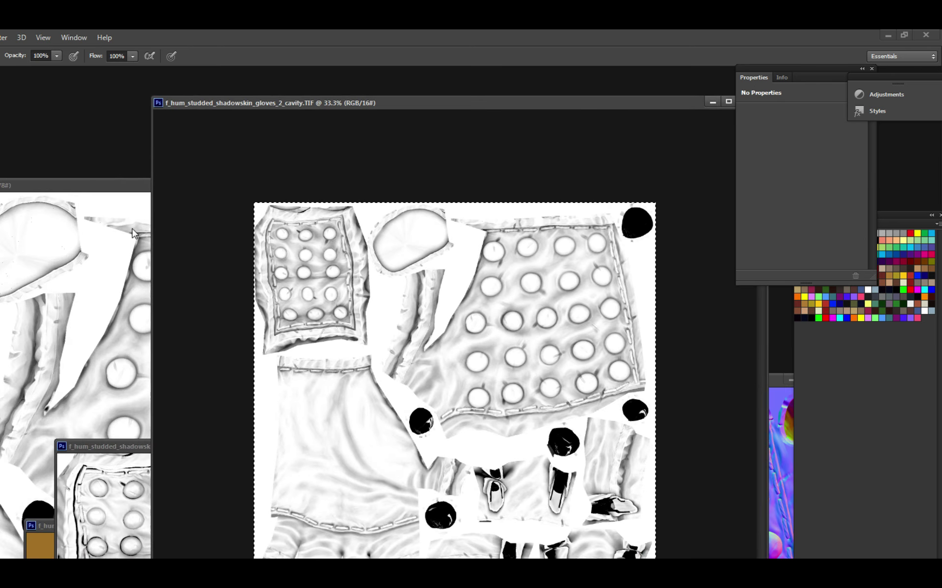
left_click(75, 185)
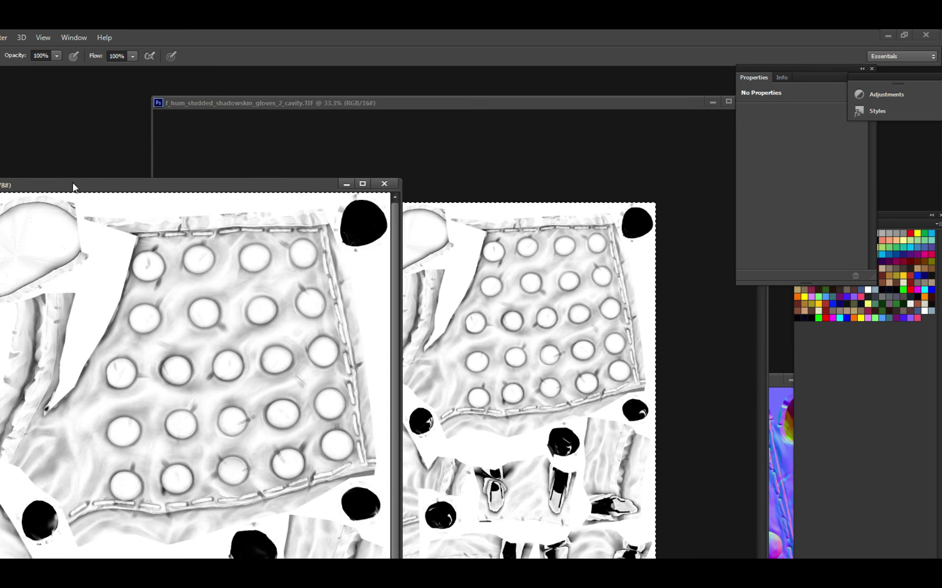
left_click(449, 153)
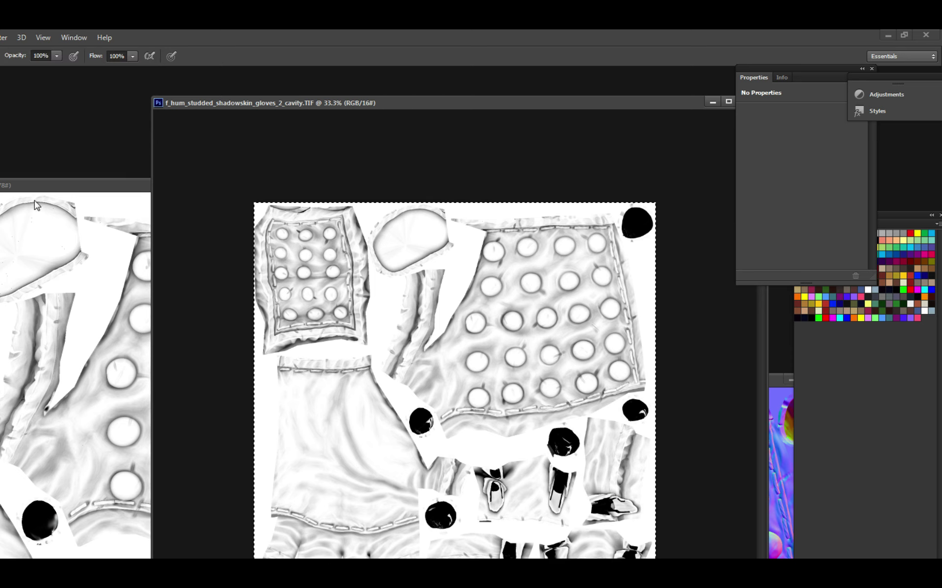
left_click_drag(17, 187, 141, 221)
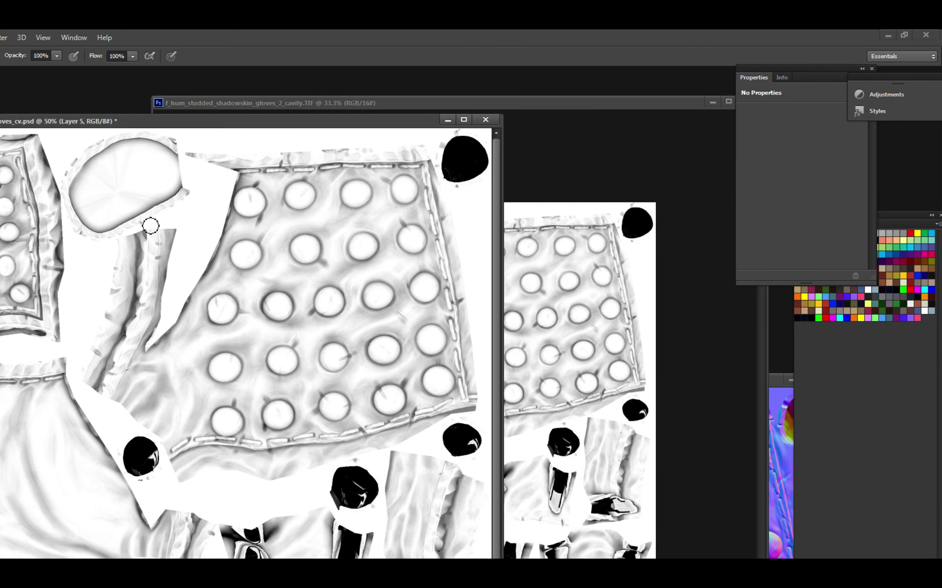
scroll(340, 330, "up", 1)
scroll(341, 330, "up", 1)
scroll(326, 347, "down", 1)
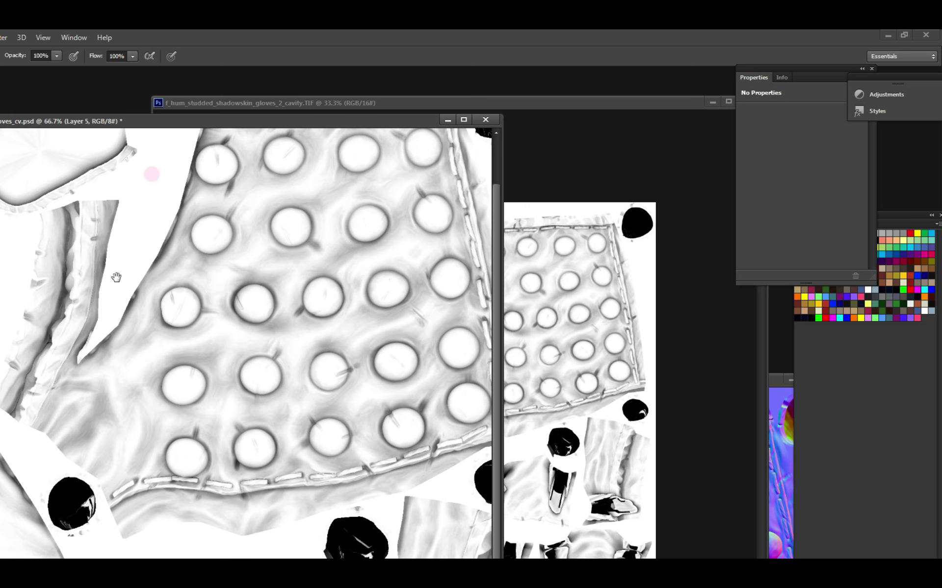
scroll(206, 295, "down", 2)
scroll(206, 295, "up", 2)
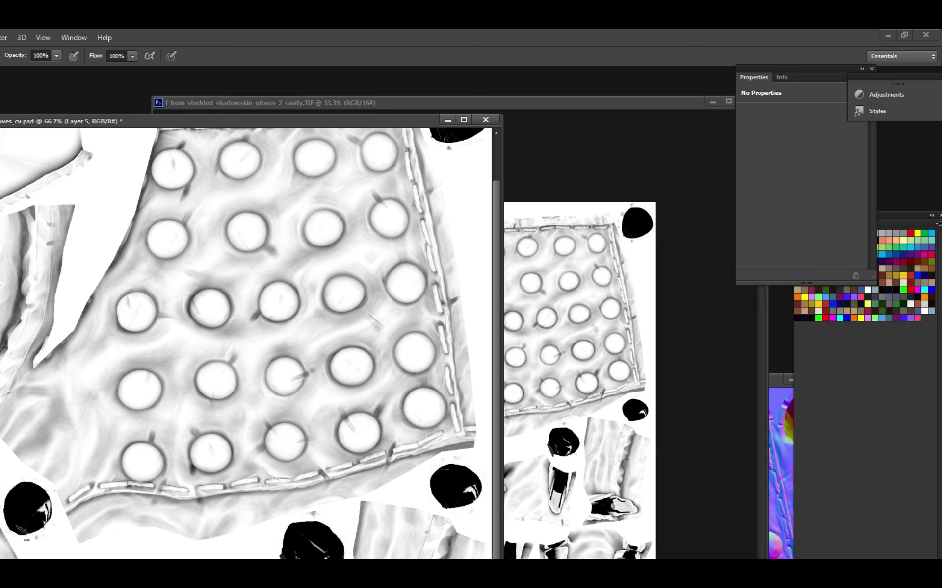
Close gloves_2_cavity.TIF and gloves_cv.psd without saving the pasted cavity layer.
left_click(569, 107)
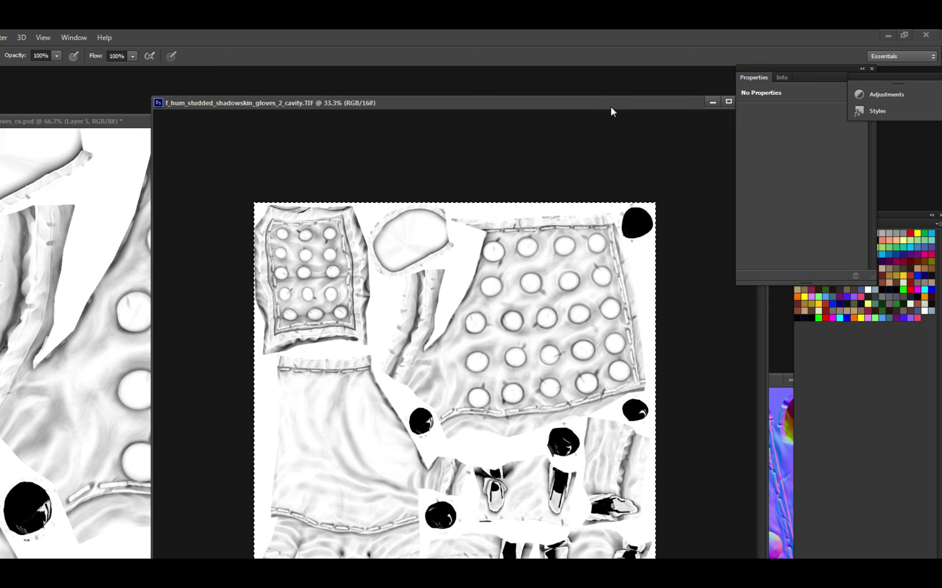
left_click_drag(611, 107, 576, 144)
key("ctrl+w")
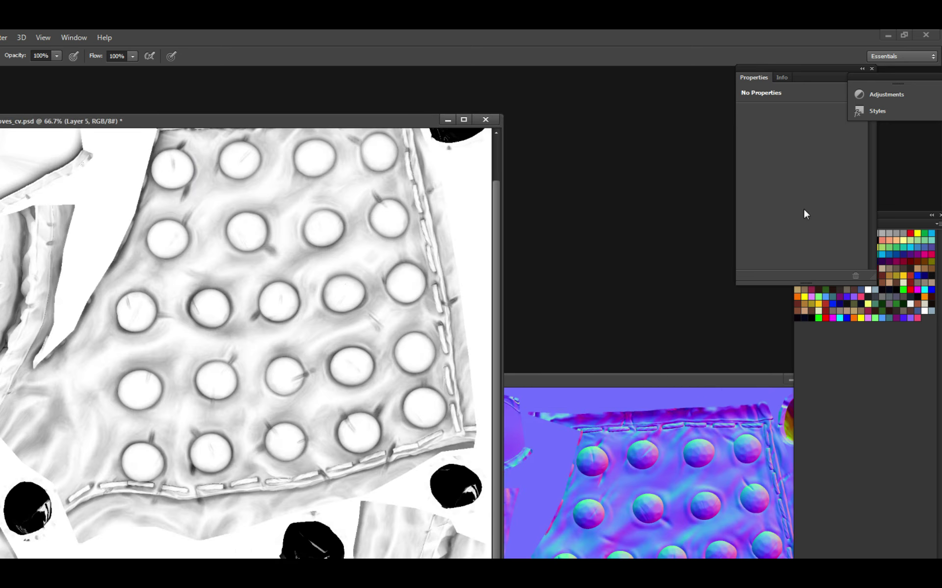
left_click(484, 119)
left_click(370, 294)
Select the whole gloves_n.psd canvas and close gloves_ao.psd.
left_click_drag(622, 381, 704, 149)
key("ctrl+a")
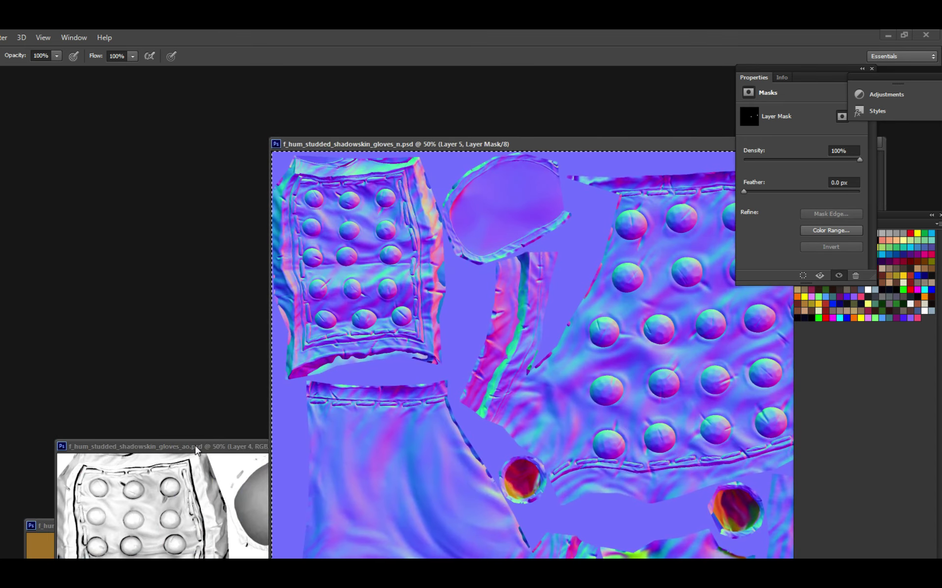
left_click_drag(196, 450, 147, 228)
left_click_drag(485, 237, 459, 161)
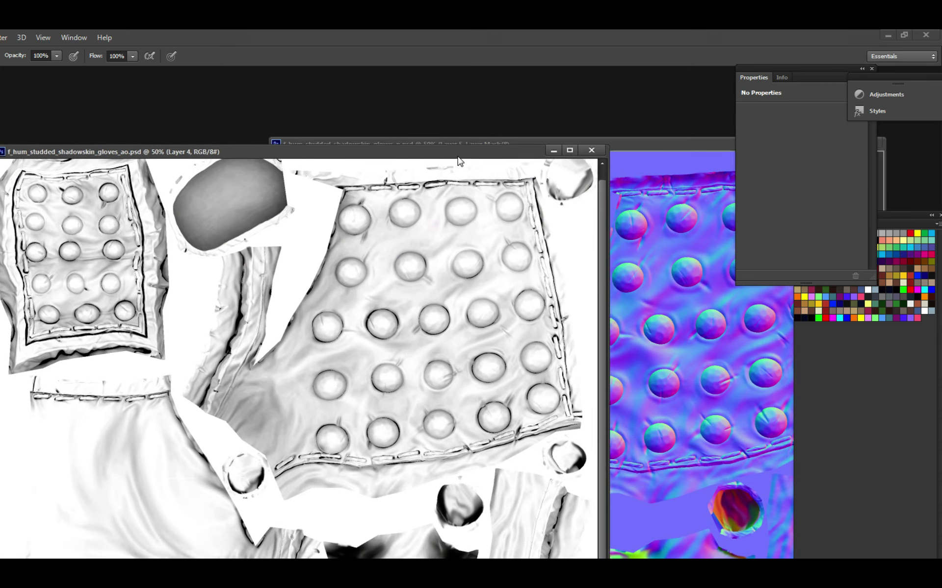
left_click(591, 150)
Bring gloves_c.psd forward and examine the green studs' colour and edges at up to 300%.
left_click_drag(208, 526, 211, 164)
scroll(267, 315, "down", 1)
scroll(370, 381, "up", 4)
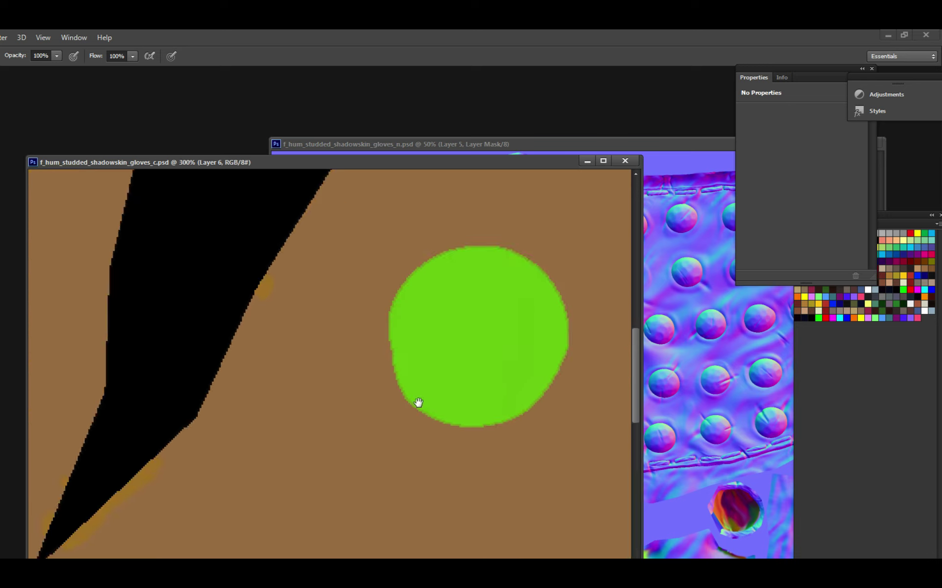
left_click_drag(417, 403, 322, 384)
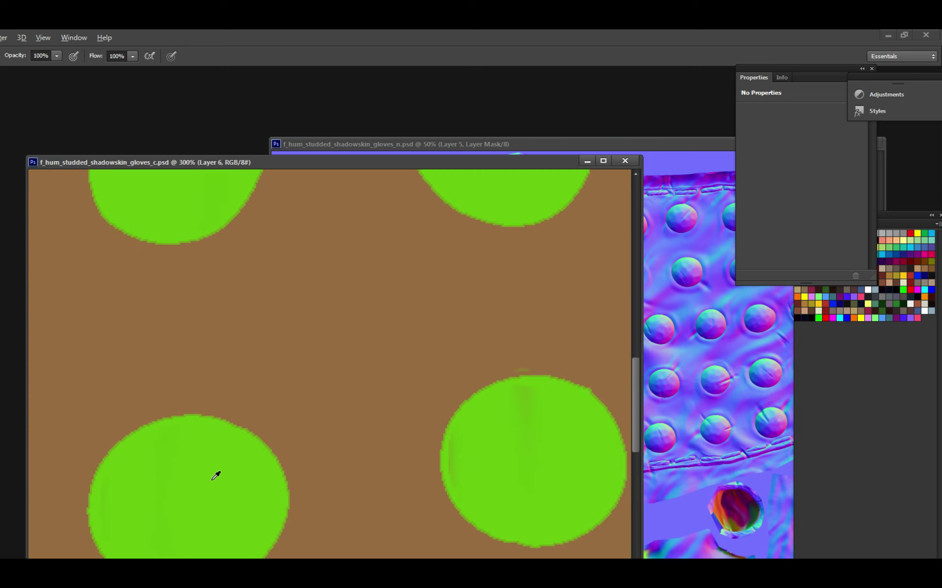
scroll(269, 435, "down", 3)
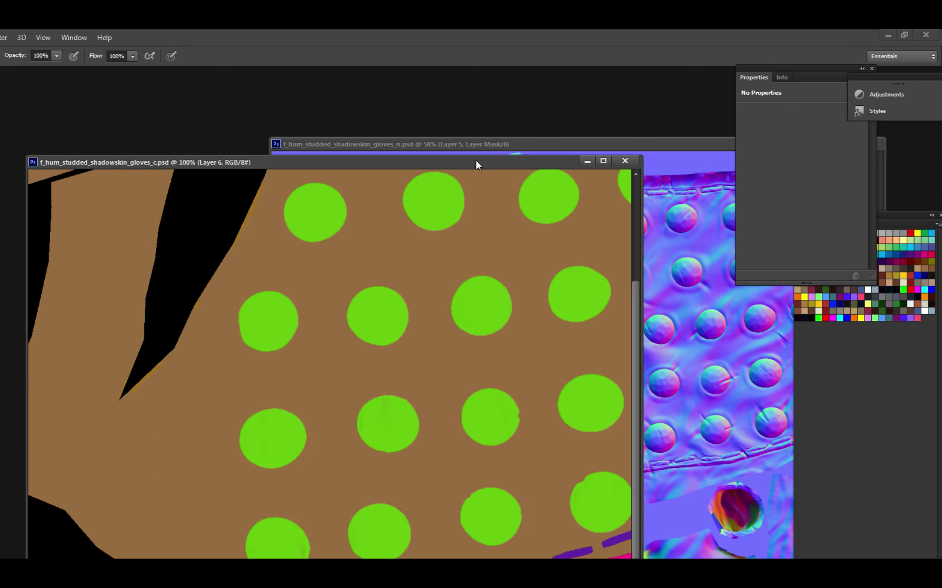
Close gloves_os.psd and show the gloves_n.psd normal map at 33.3% beside gloves_c.psd.
left_click_drag(475, 165, 244, 161)
left_click_drag(507, 142, 41, 243)
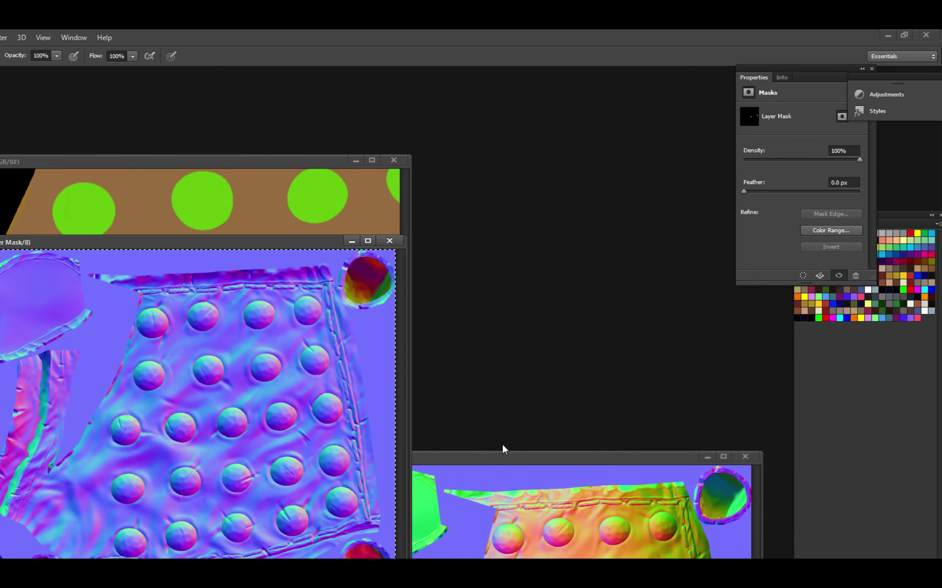
left_click_drag(503, 446, 369, 277)
left_click(591, 275)
left_click_drag(162, 242, 186, 240)
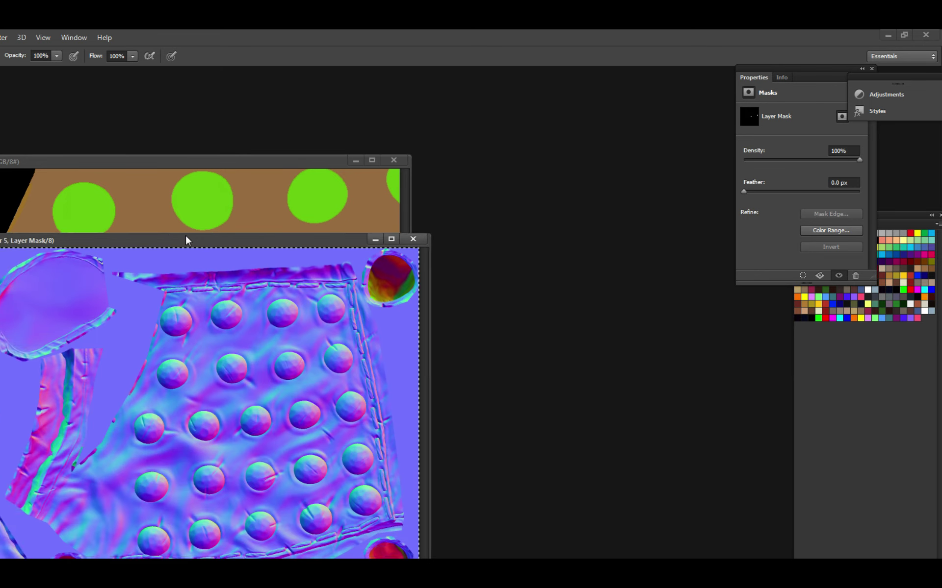
left_click(391, 239)
key("ctrl+minus")
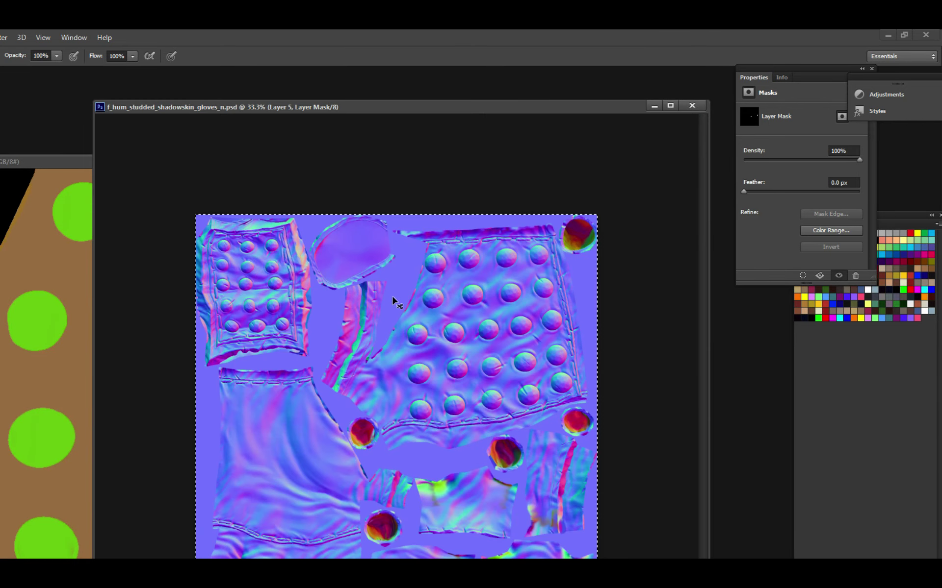
Show gloves_c.psd at 50% with Layer 8 active, then set it aside and return to gloves_n.psd.
left_click_drag(61, 166, 331, 105)
key("ctrl+minus")
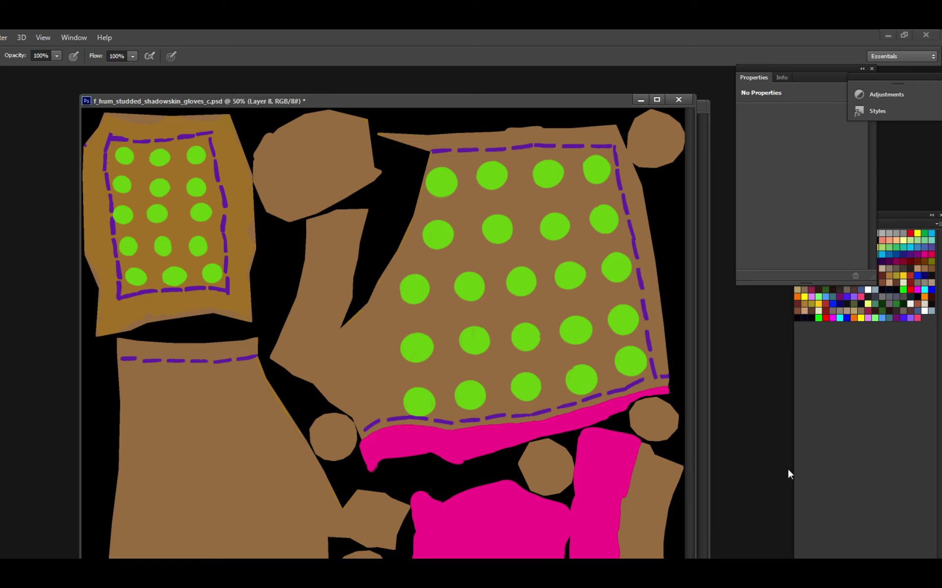
key("ctrl+plus")
key("ctrl+minus")
left_click_drag(324, 104, 56, 122)
left_click(528, 168)
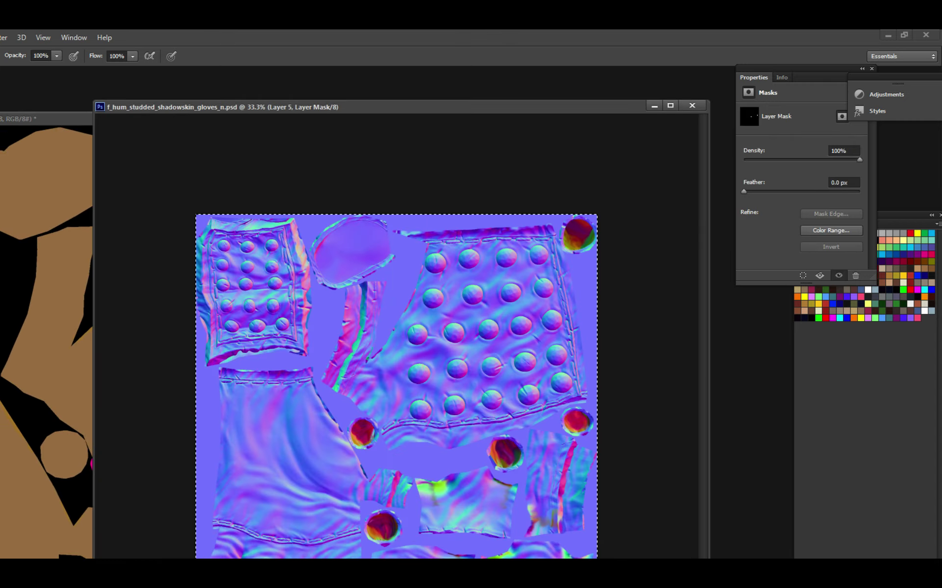
Open the vertex colour bake gloves_2_vcols.TIF, the one listed between the os_normals and cavity files.
key("ctrl+o")
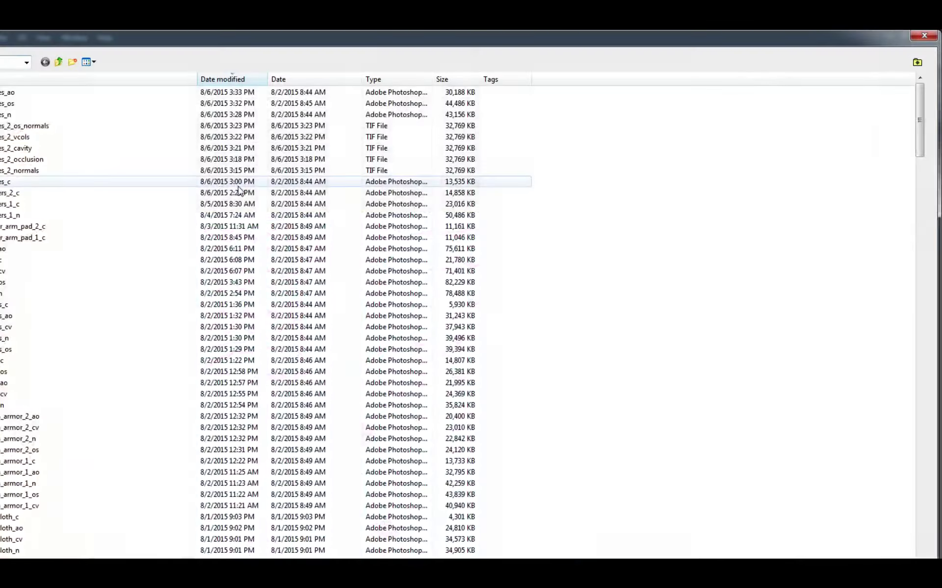
left_click(60, 158)
left_click(60, 127)
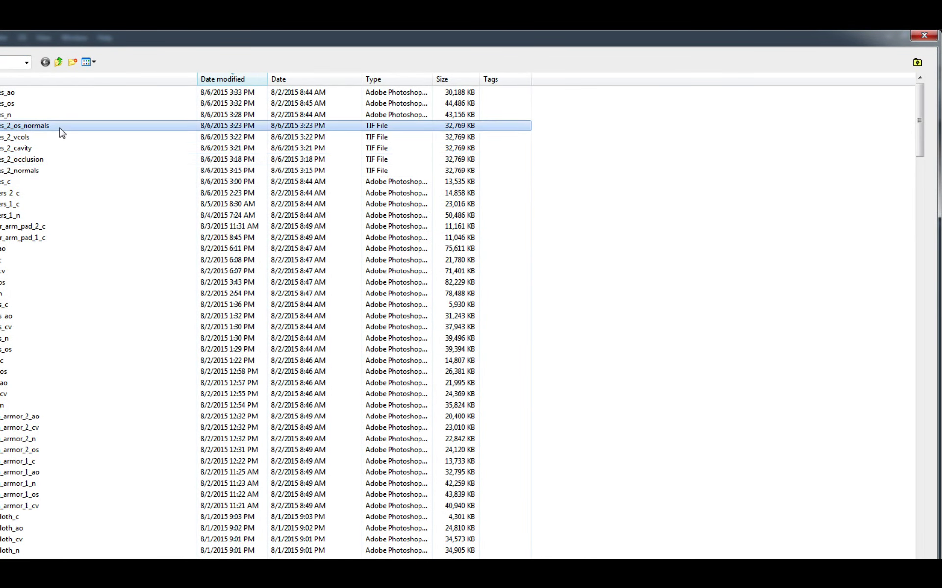
left_click(49, 148)
left_click(55, 126)
left_click(51, 148)
left_click(40, 138)
double_click(39, 139)
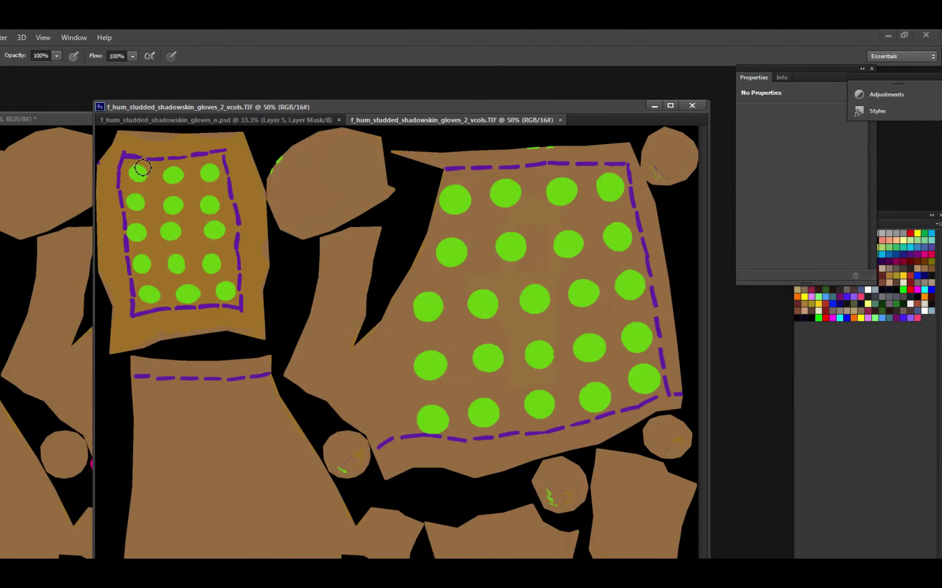
Float gloves_2_vcols.TIF in its own window, select its whole image, and bring gloves_c.psd forward at 66.7% with Layer 7 active.
left_click_drag(440, 125, 318, 131)
key("ctrl+a")
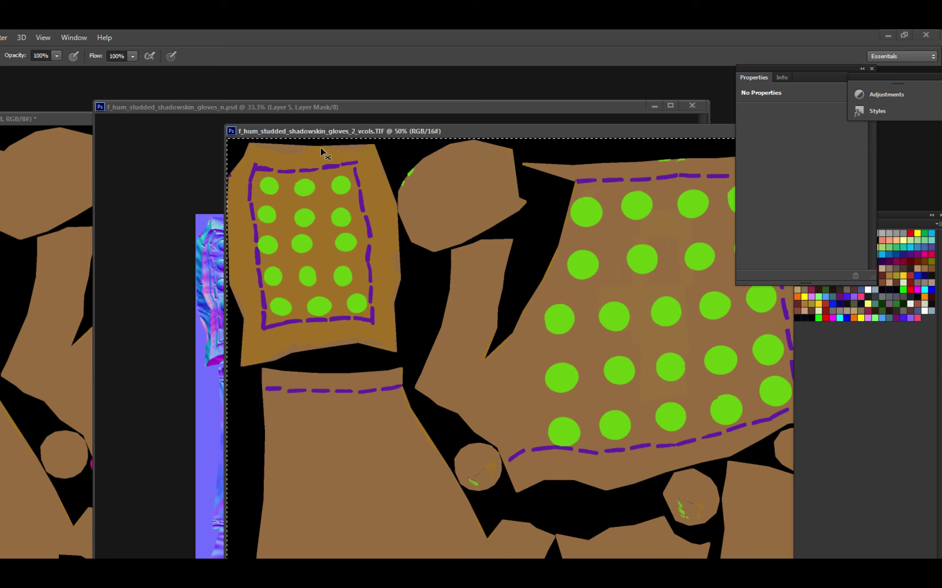
left_click_drag(34, 124, 115, 87)
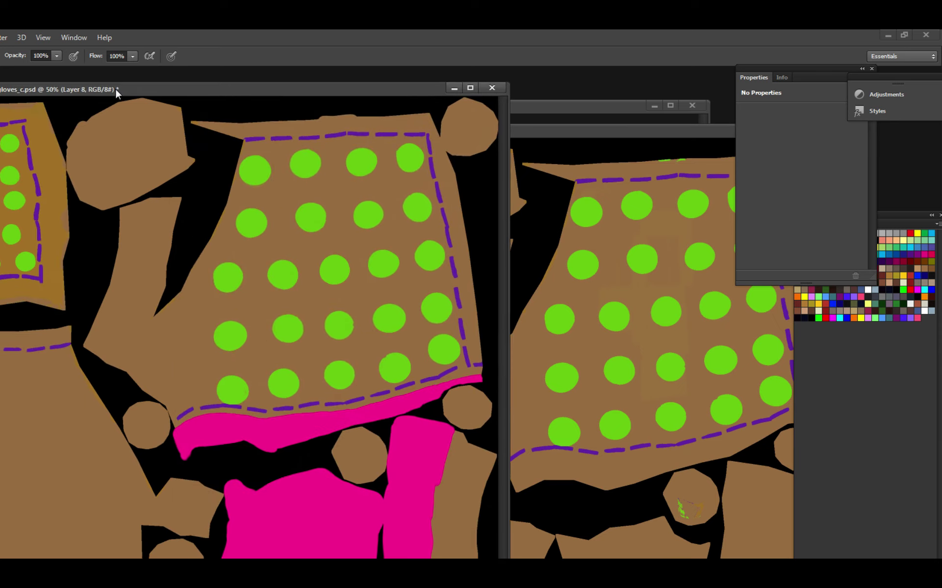
left_click(222, 231, "alt")
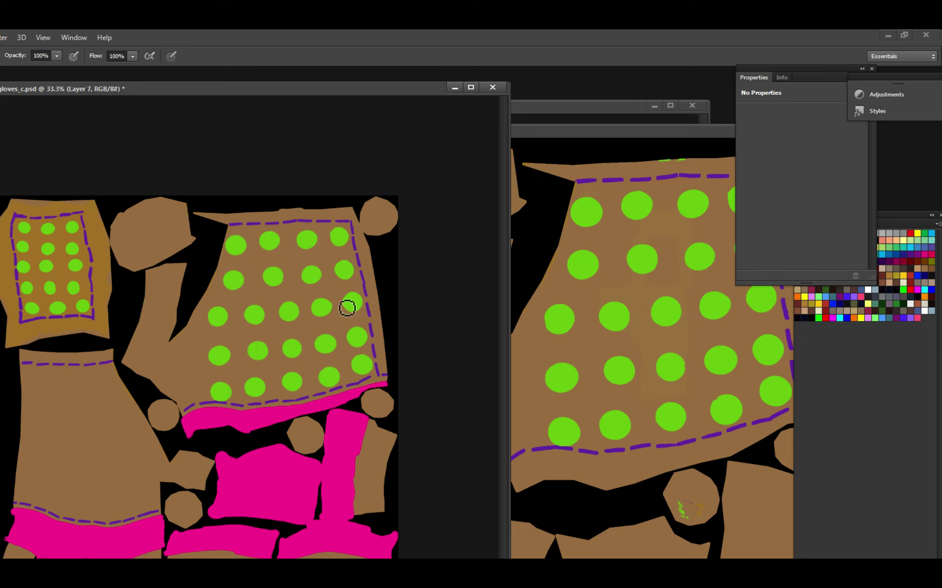
key("ctrl+plus")
key("ctrl+plus")
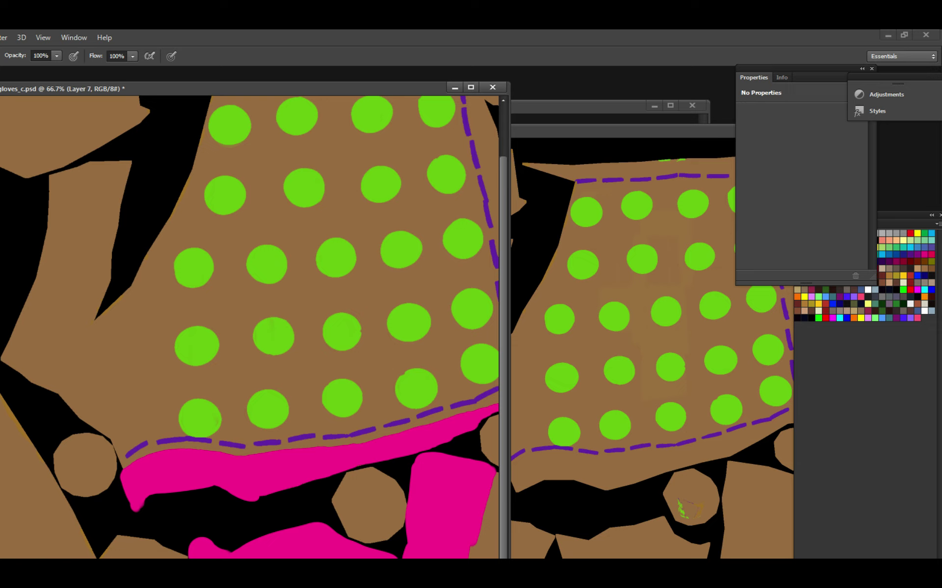
Paste the vertex colour bake into gloves_c.psd as a new layer and examine the studs at 200% and 66.7%.
left_click(284, 322)
left_click(343, 284)
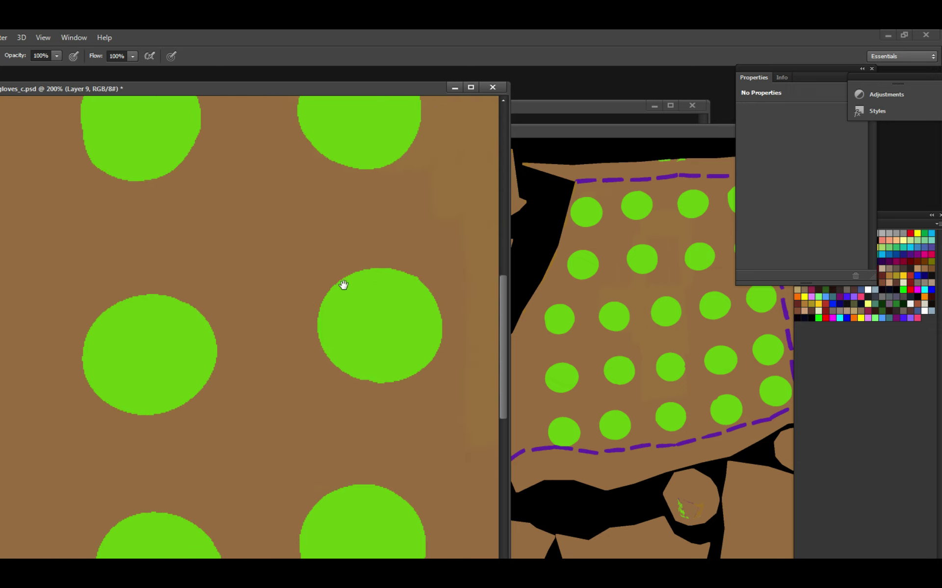
left_click(310, 308, "alt")
left_click(353, 321, "alt")
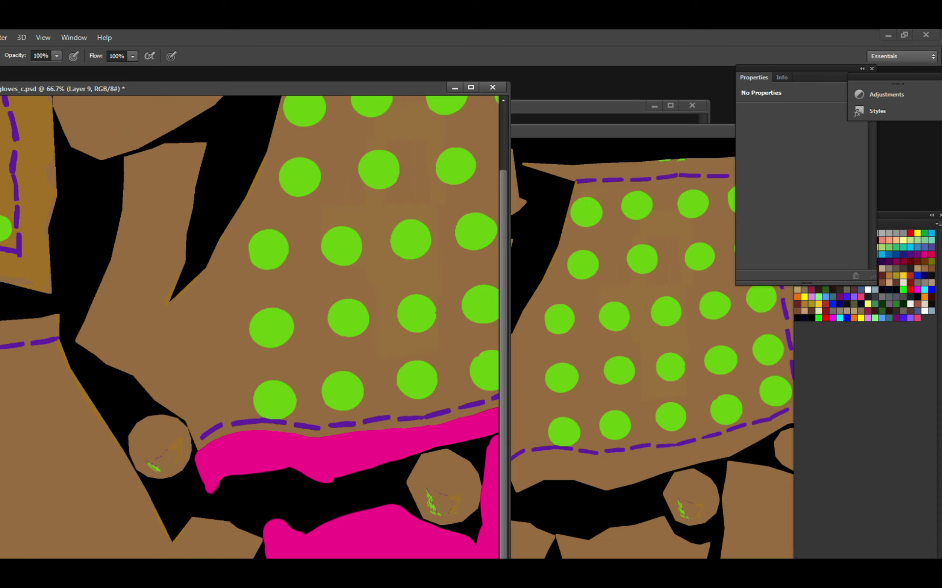
Add a layer mask to Layer 9 and fill it with black to hide the whole vertex colour bake.
key("ctrl+backslash")
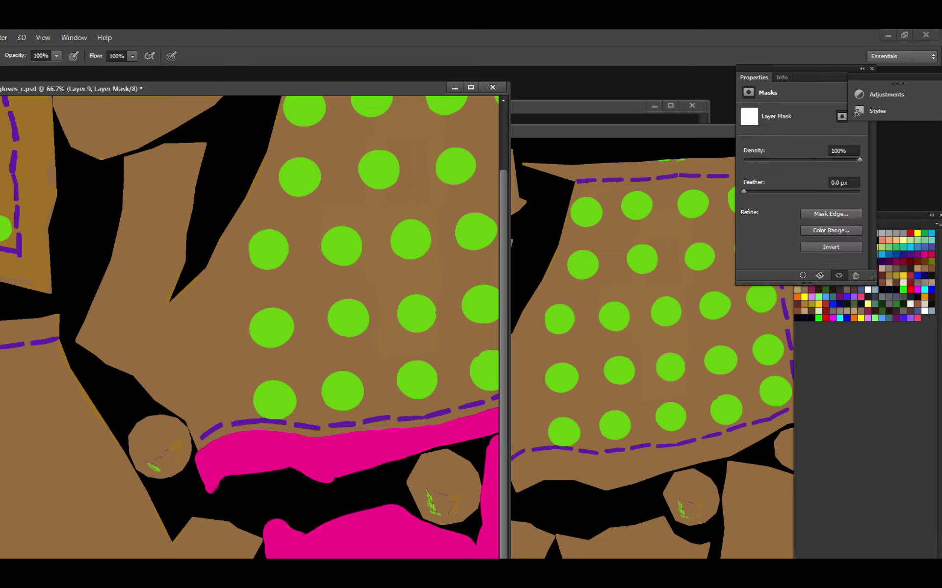
key("g")
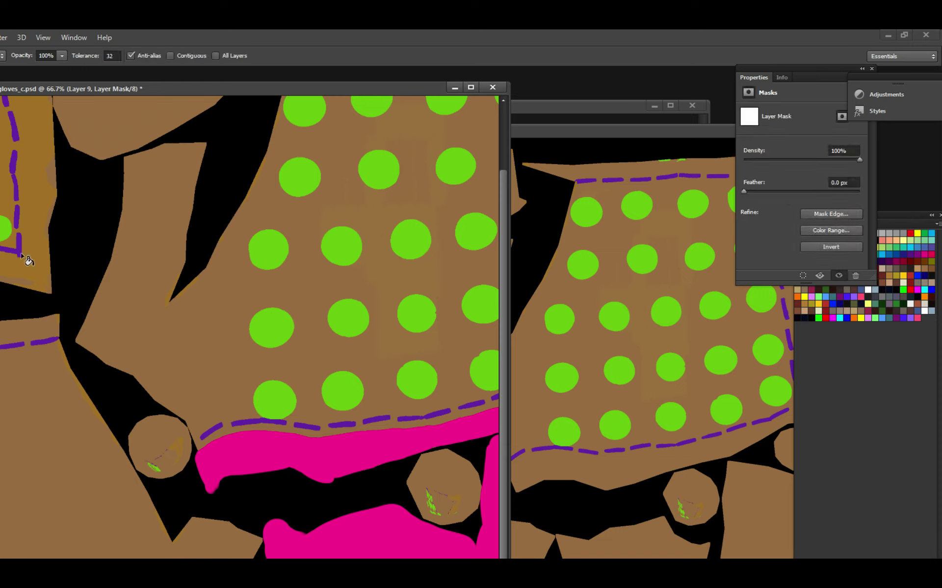
left_click(183, 218)
key("b")
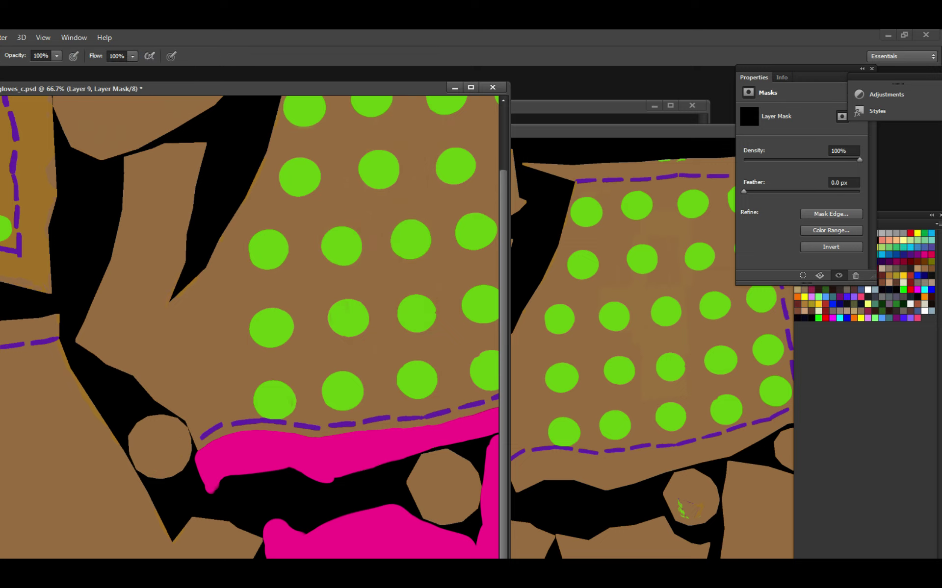
Try to reveal the new bake by painting white on Layer 9's mask over the smudged studs of the large palm piece.
left_click_drag(296, 284, 320, 378)
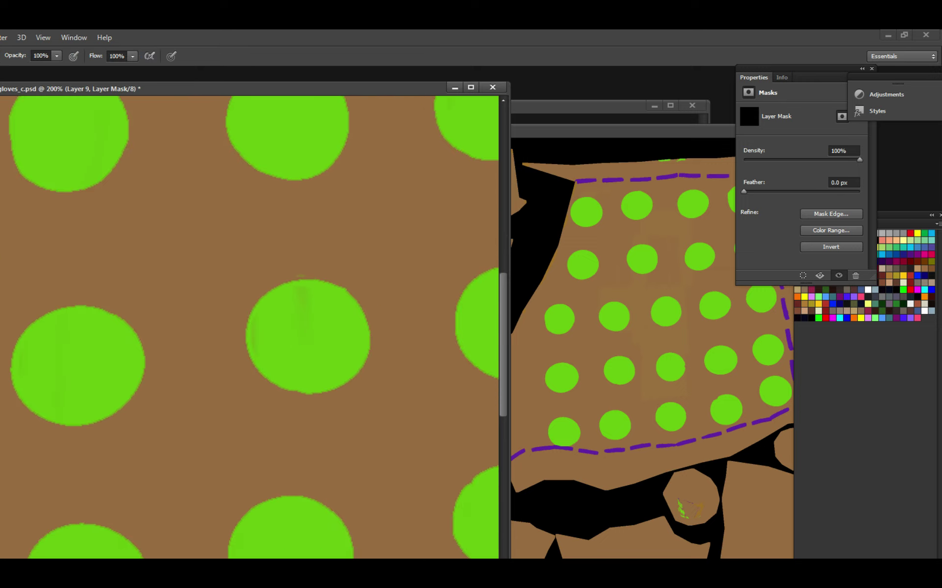
scroll(258, 343, "down", 4)
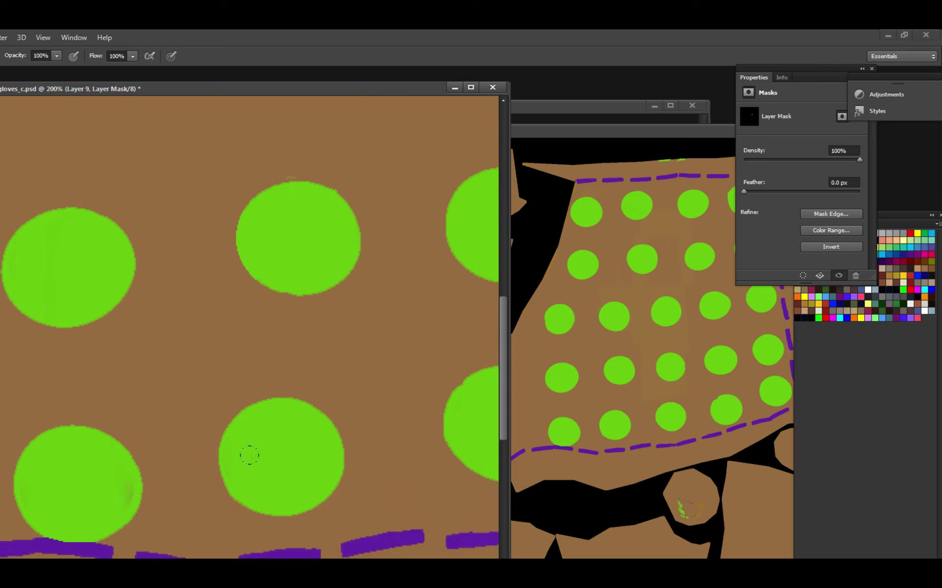
scroll(192, 437, "down", 2)
scroll(192, 437, "left", 3)
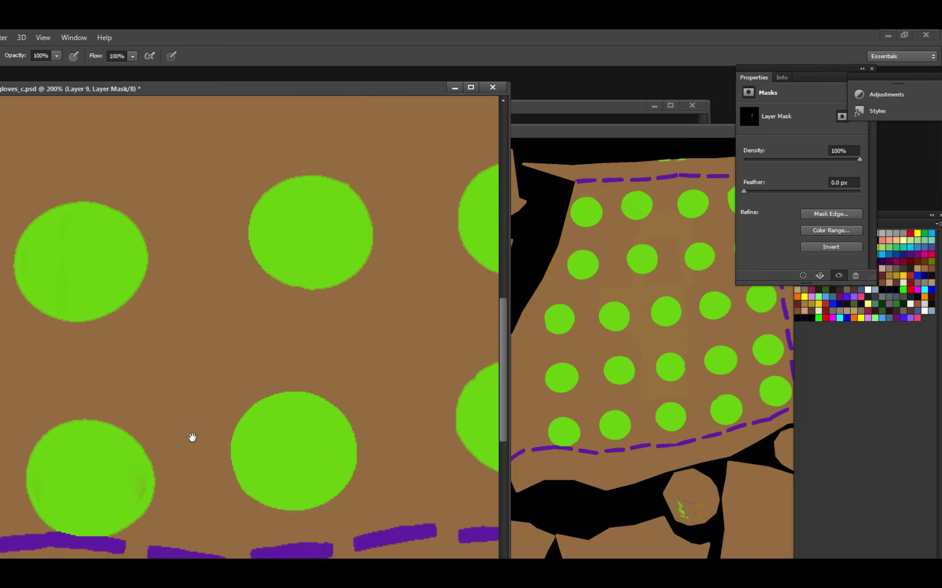
scroll(219, 372, "up", 3)
scroll(219, 372, "left", 2)
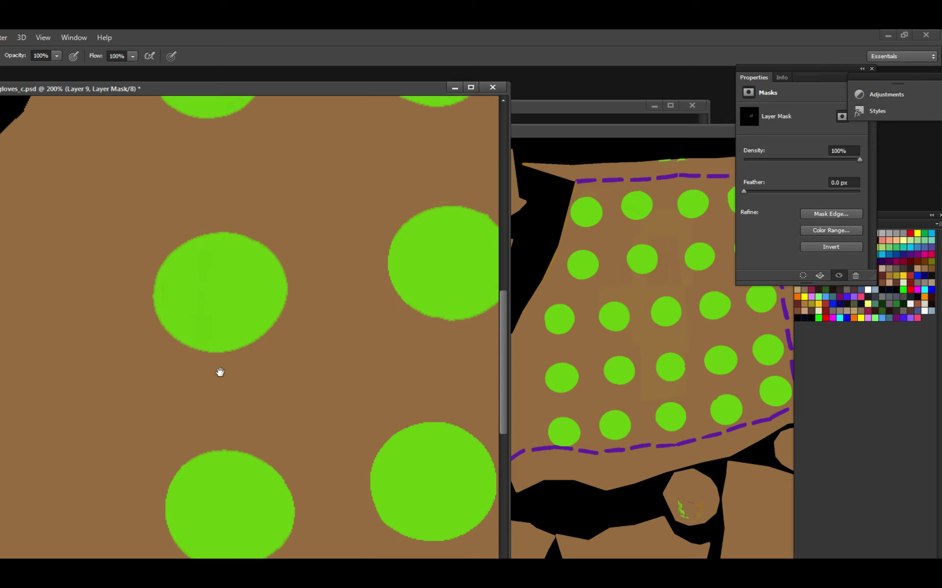
key("ctrl+plus")
mouse_move(116, 273)
left_mouse_down()
mouse_move(172, 227)
mouse_move(246, 258)
mouse_move(215, 329)
mouse_move(117, 333)
left_mouse_up()
left_click(288, 287, "alt")
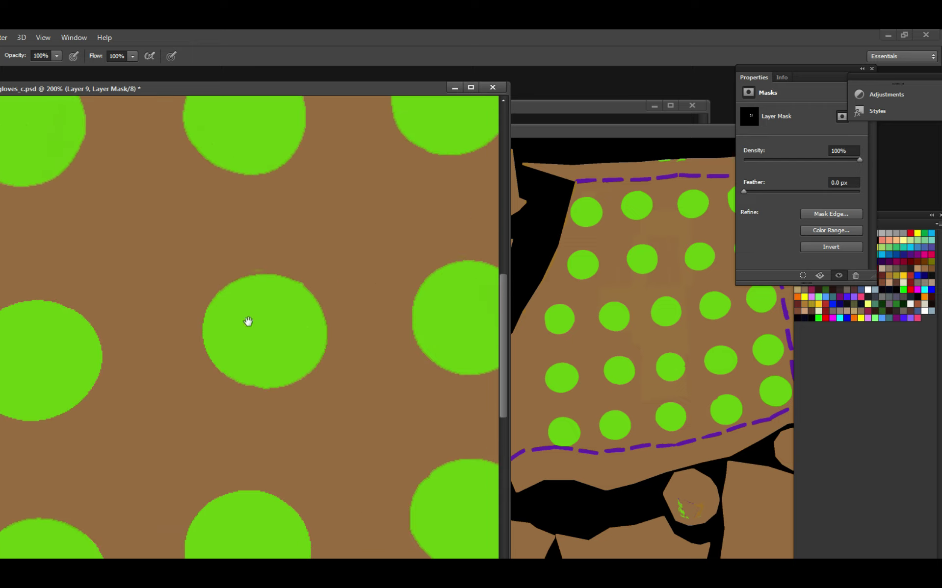
left_click_drag(256, 297, 289, 302)
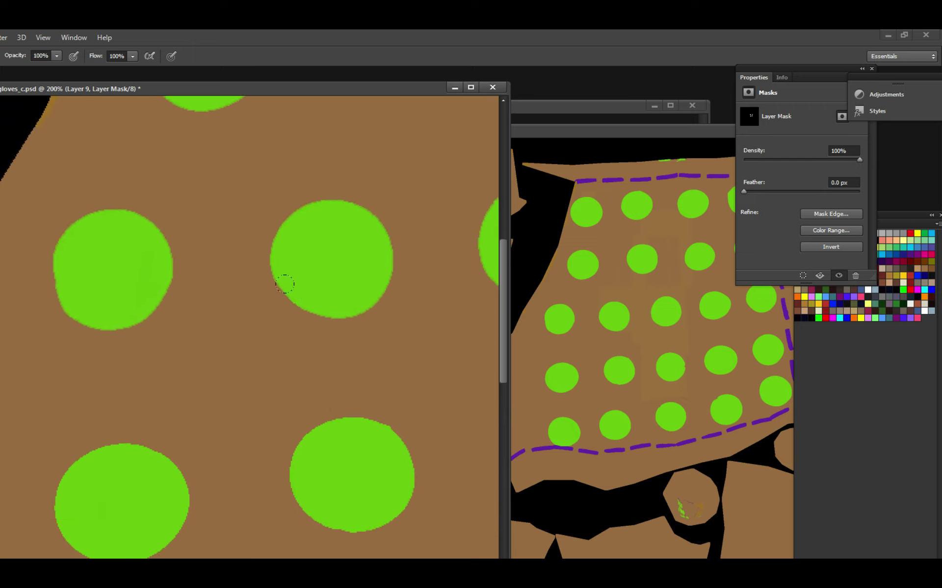
key("ctrl+minus")
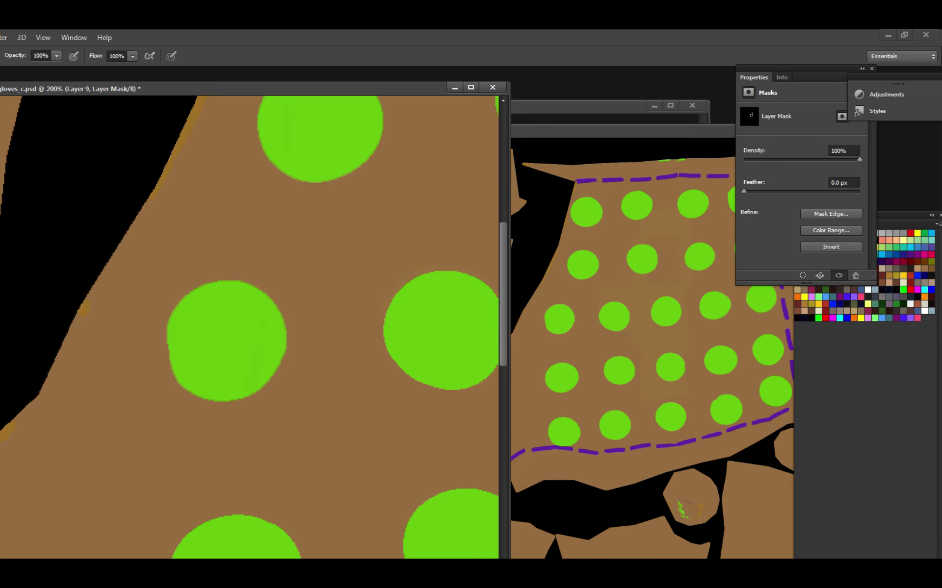
left_click_drag(235, 271, 337, 299)
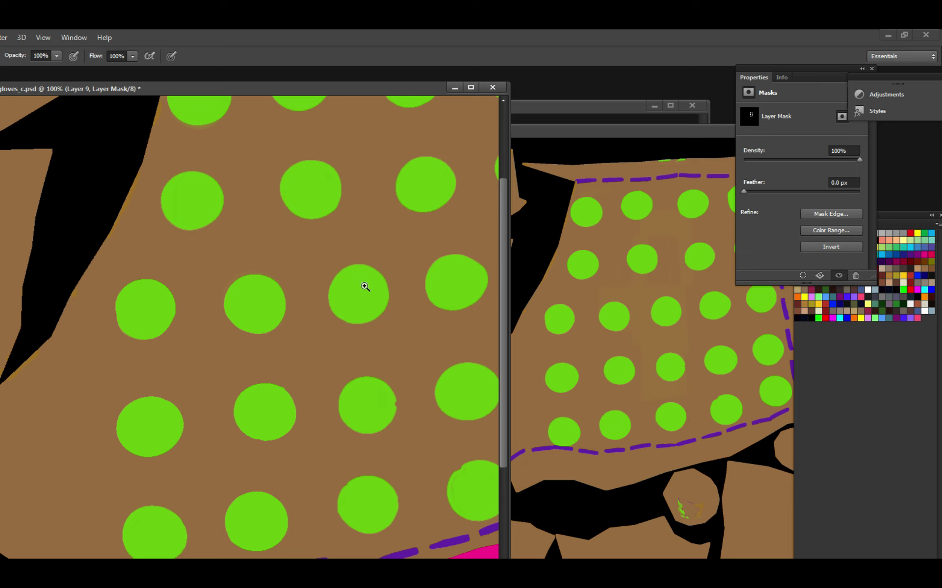
scroll(372, 294, "up", 2)
scroll(378, 305, "down", 2)
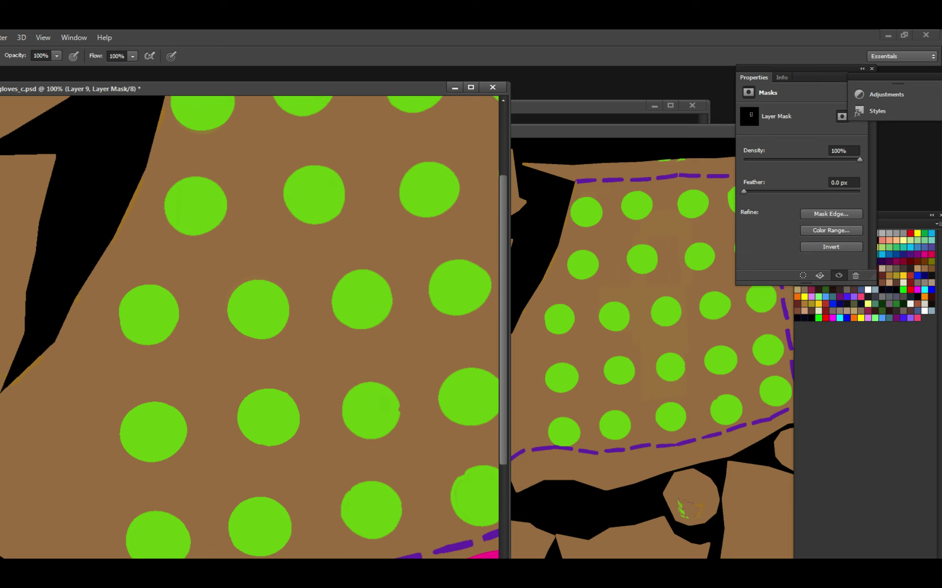
Delete Layer 9's painted mask without applying it, and give the layer a fresh mask filled with black.
left_click(855, 275)
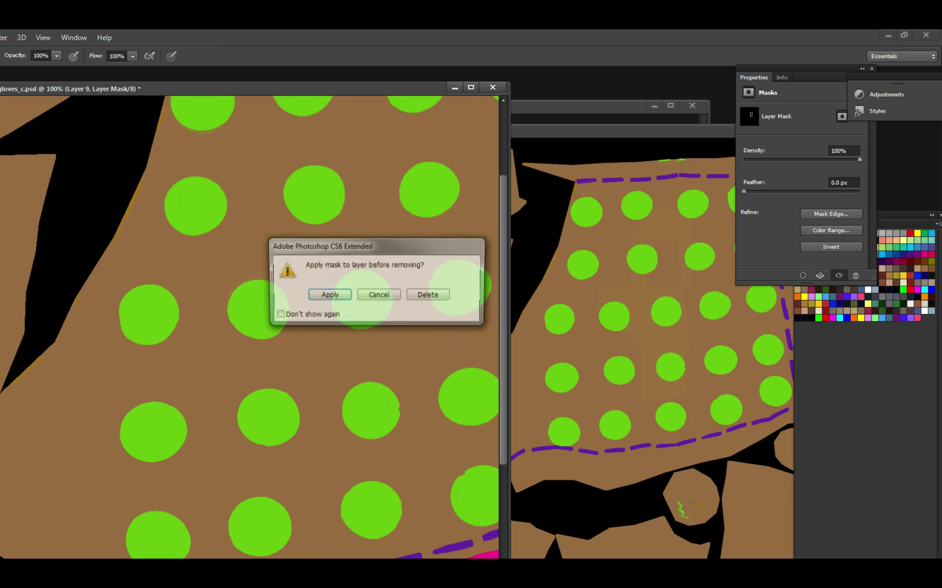
left_click(425, 295)
key("ctrl+z")
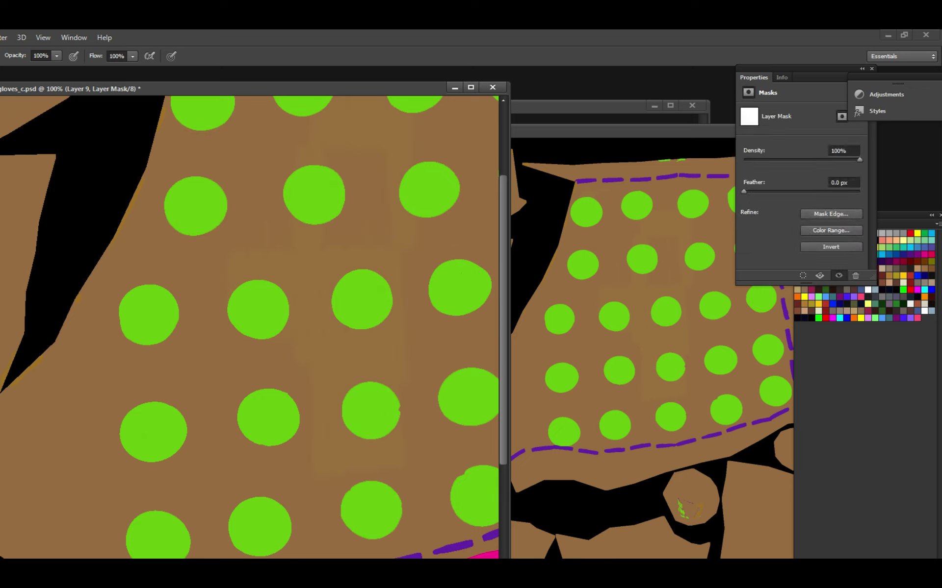
key("g")
left_click(63, 216)
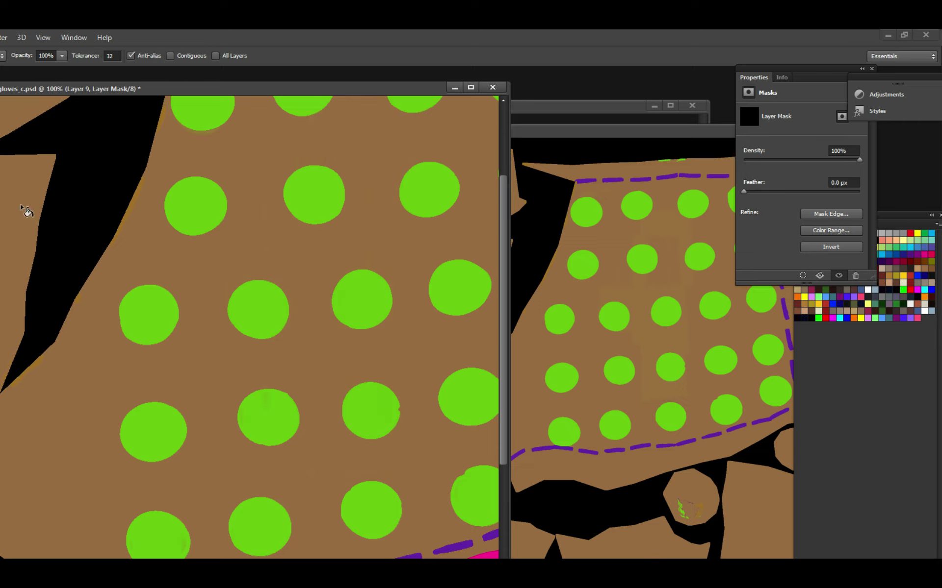
key("b")
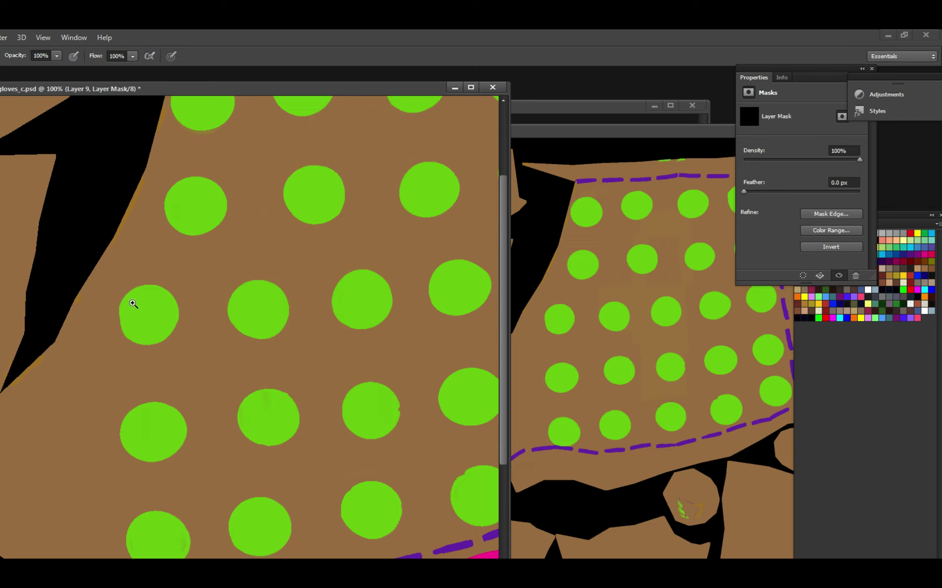
Paint white on Layer 9's mask over the leftmost stud in the palm's third row at 400%, and save gloves_c.psd.
scroll(147, 305, "up", 3)
left_click_drag(148, 304, 158, 300)
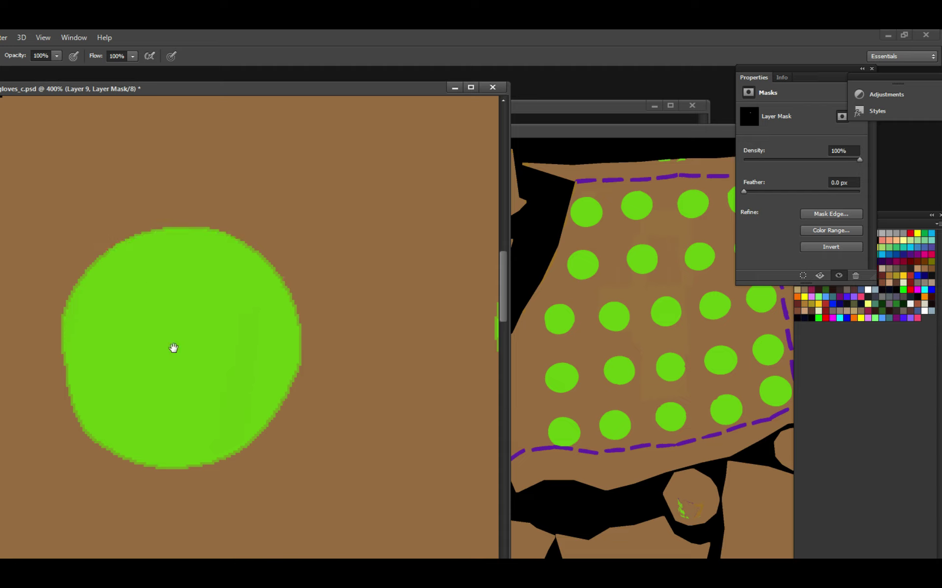
left_click_drag(172, 347, 207, 320)
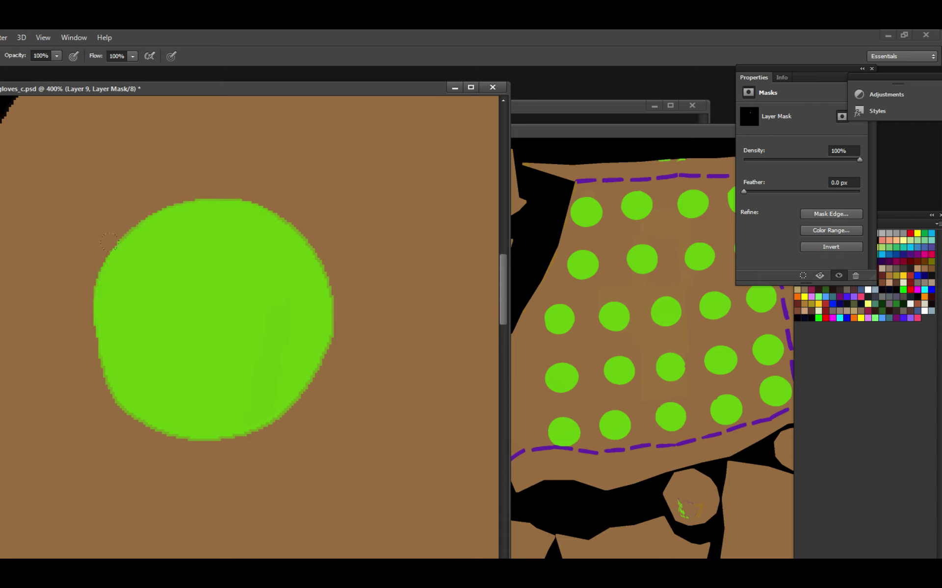
mouse_move(119, 254)
left_mouse_down()
mouse_move(104, 375)
mouse_move(147, 424)
left_mouse_up()
left_click_drag(265, 423, 313, 378)
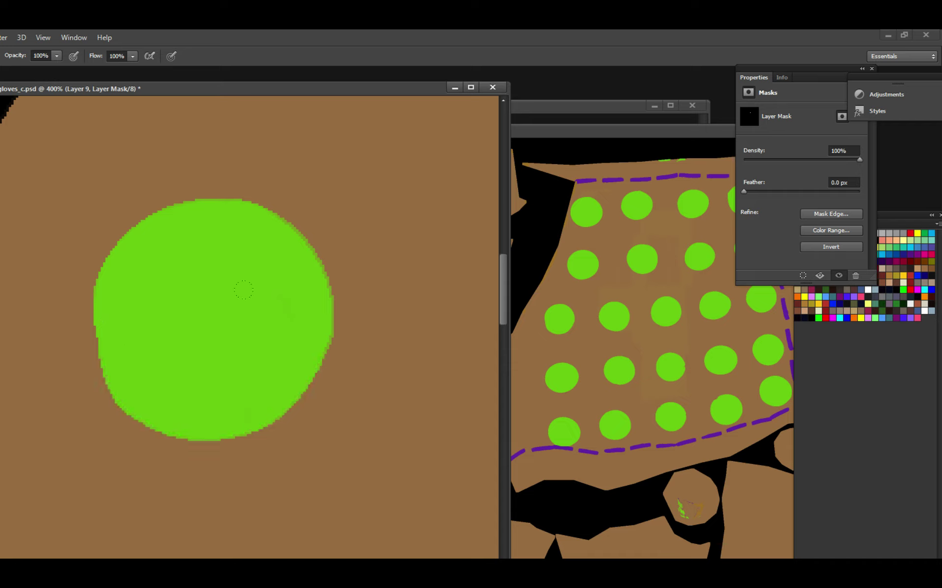
scroll(263, 288, "down", 1)
key("ctrl+s")
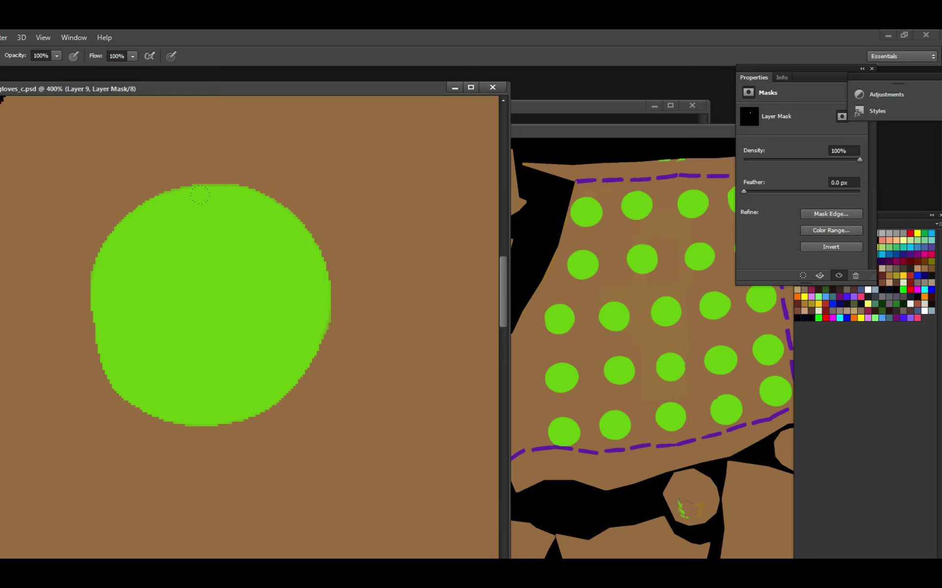
Select all matching green stud areas in Layer 9's image with the non-contiguous Magic Wand at tolerance 10.
scroll(226, 231, "down", 2)
scroll(242, 282, "down", 1)
scroll(241, 280, "up", 1)
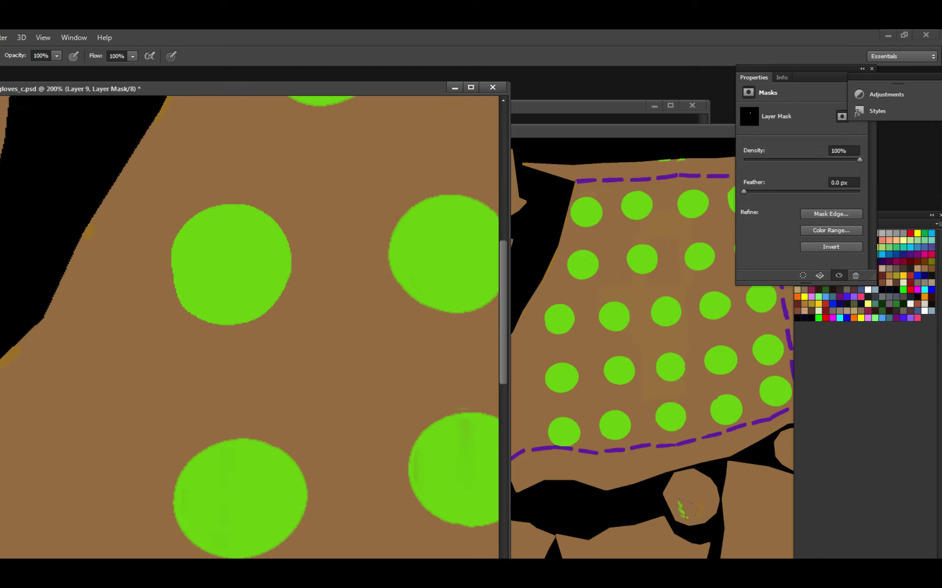
key("ctrl+2")
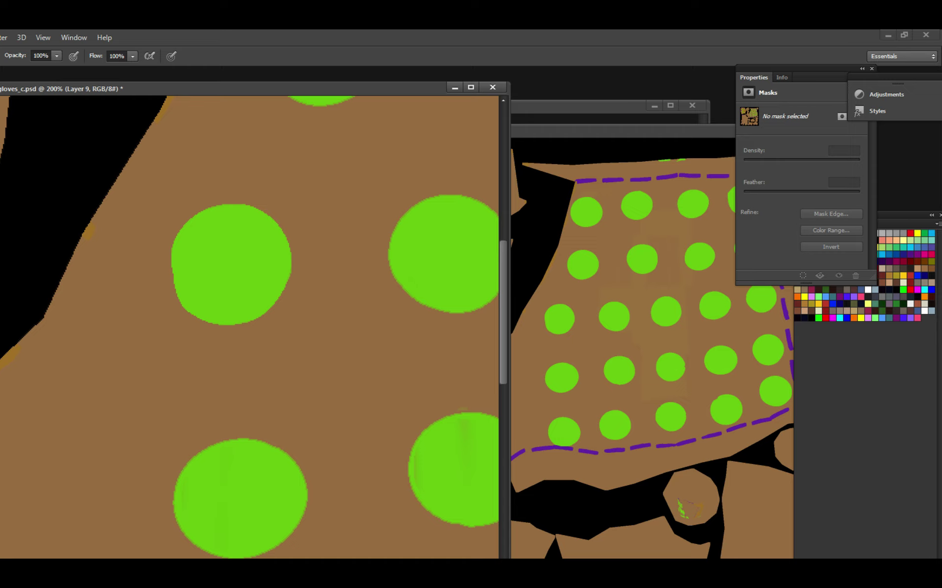
key("w")
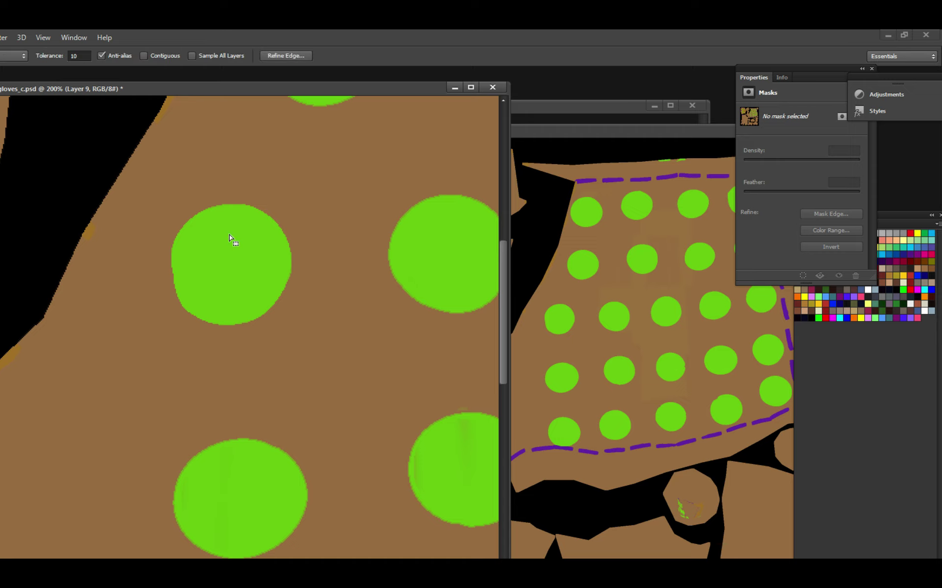
left_click(229, 235)
scroll(226, 251, "down", 1)
scroll(321, 261, "up", 1)
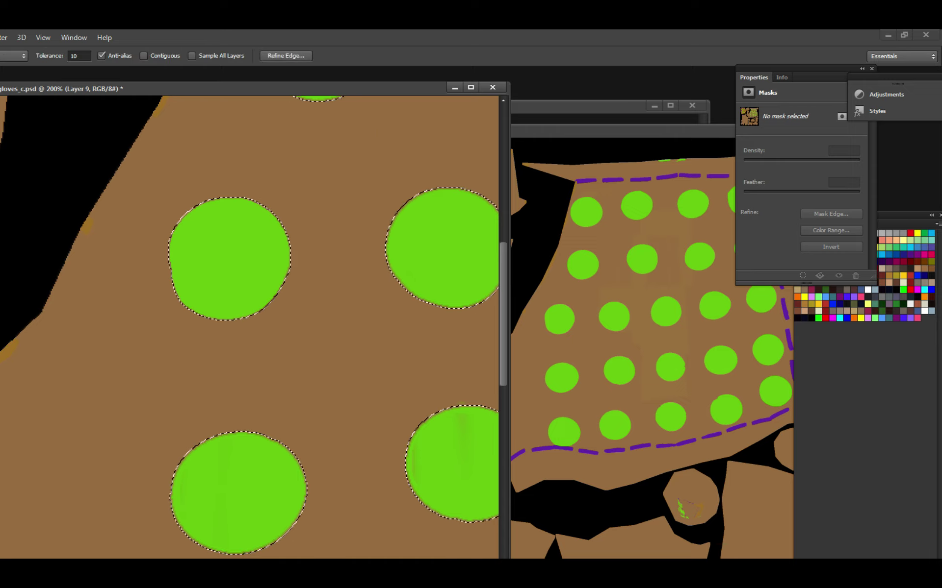
Fill the selected stud areas with white on Layer 9's mask, and clear the selection.
key("ctrl+backslash")
left_click_drag(266, 428, 243, 287)
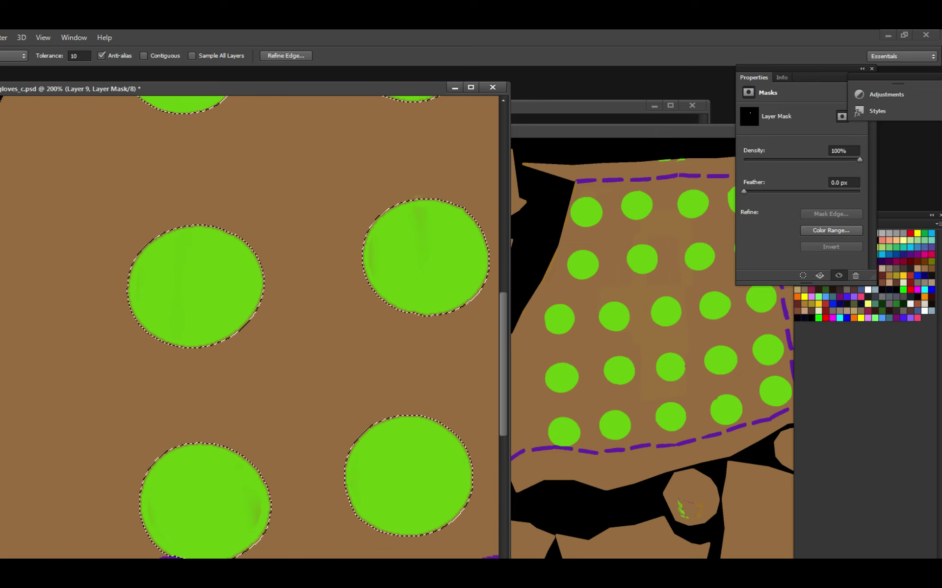
key("g")
left_click(191, 471)
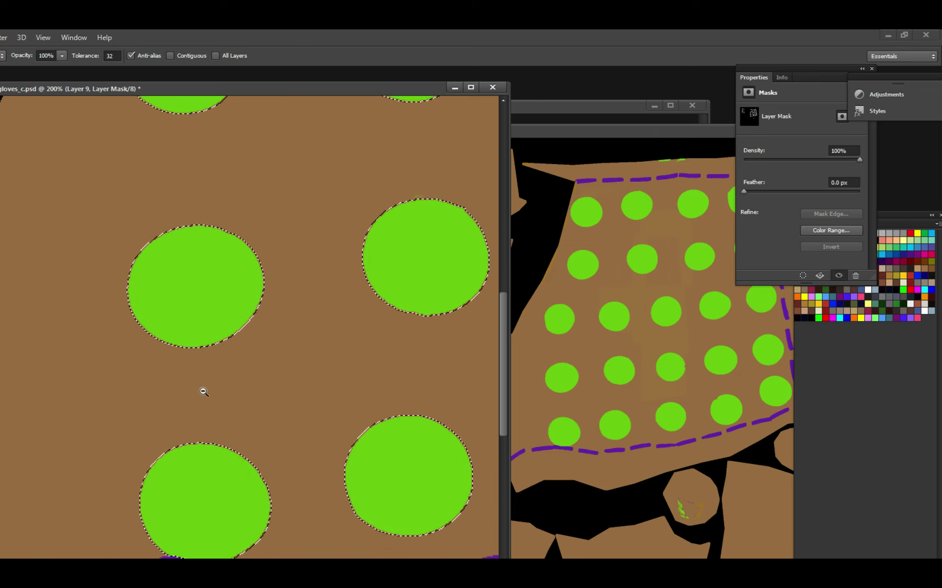
scroll(122, 347, "up", 2)
key("l")
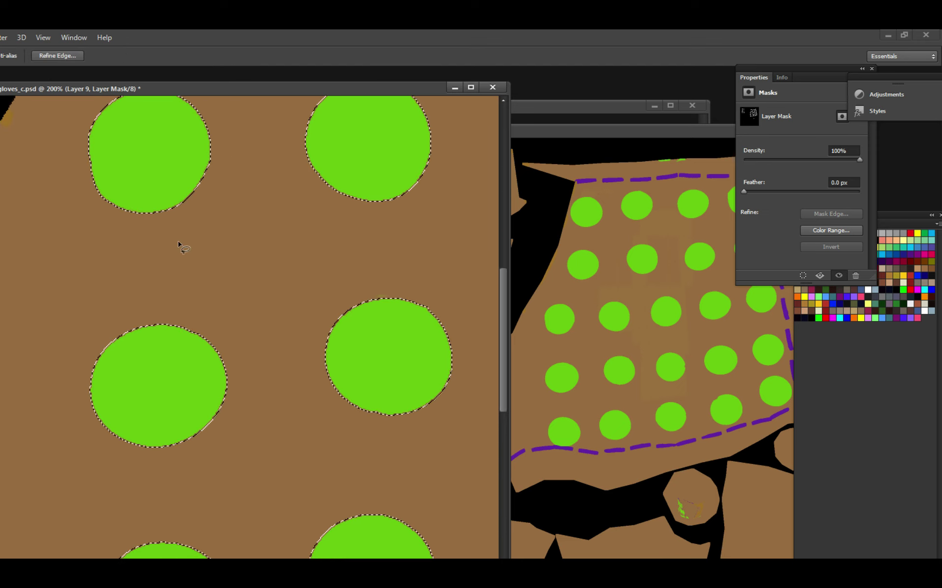
key("ctrl+d")
Paint out the stray green marks on the two round pieces below and left of the studded palm in Layer 9's mask.
left_click(229, 256, "ctrl+alt")
left_click(225, 251, "ctrl+alt")
left_click(224, 248, "ctrl+alt")
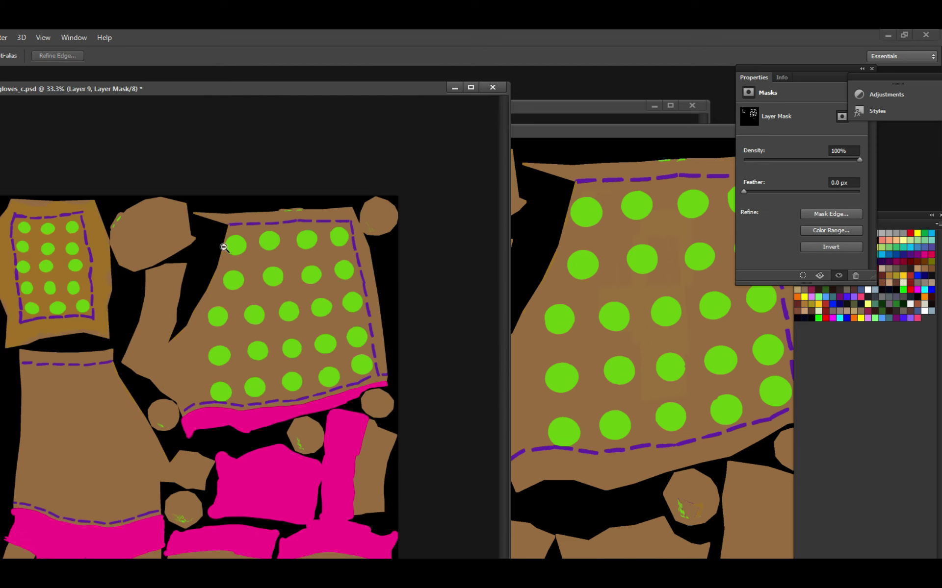
left_click(206, 288, "ctrl")
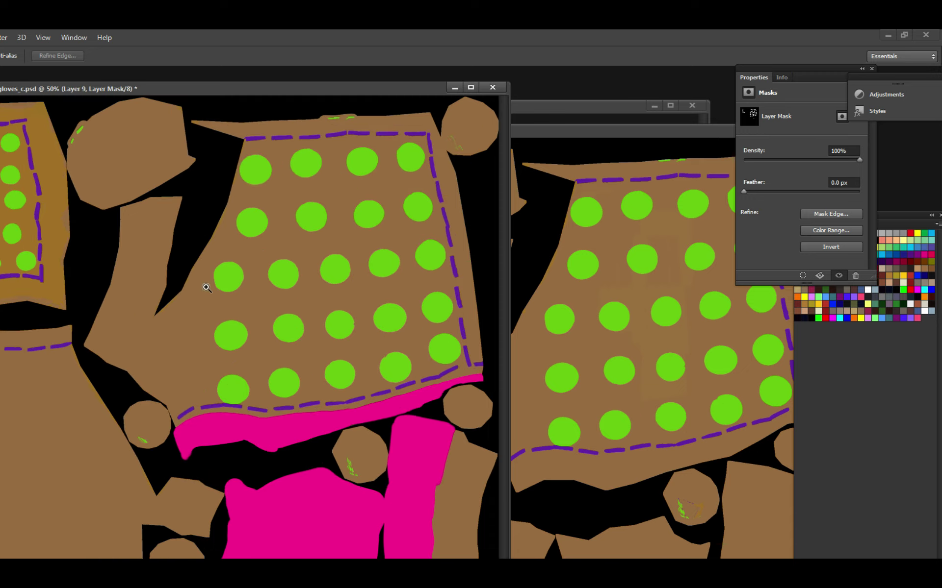
left_click(186, 278, "ctrl")
left_click(193, 289, "ctrl")
left_click_drag(193, 290, 45, 111)
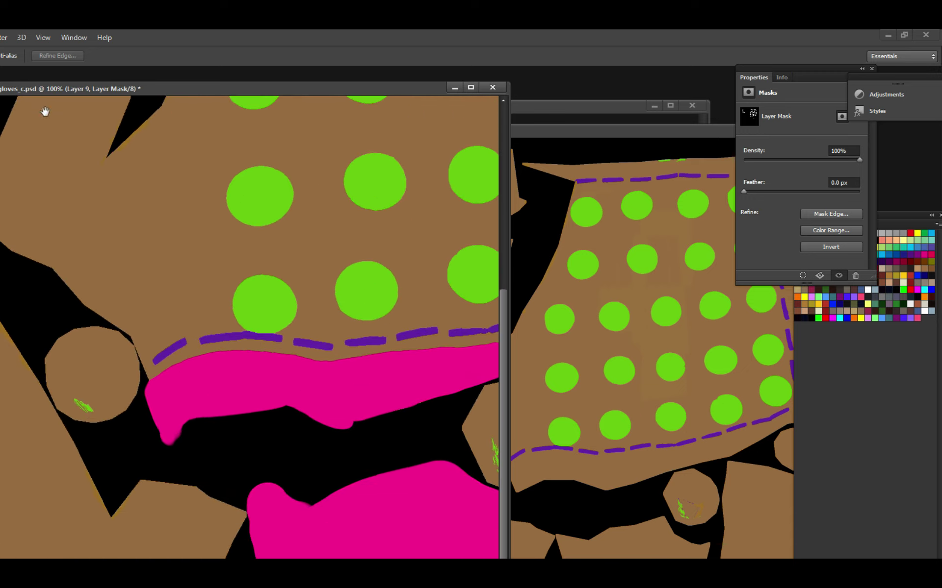
key("b")
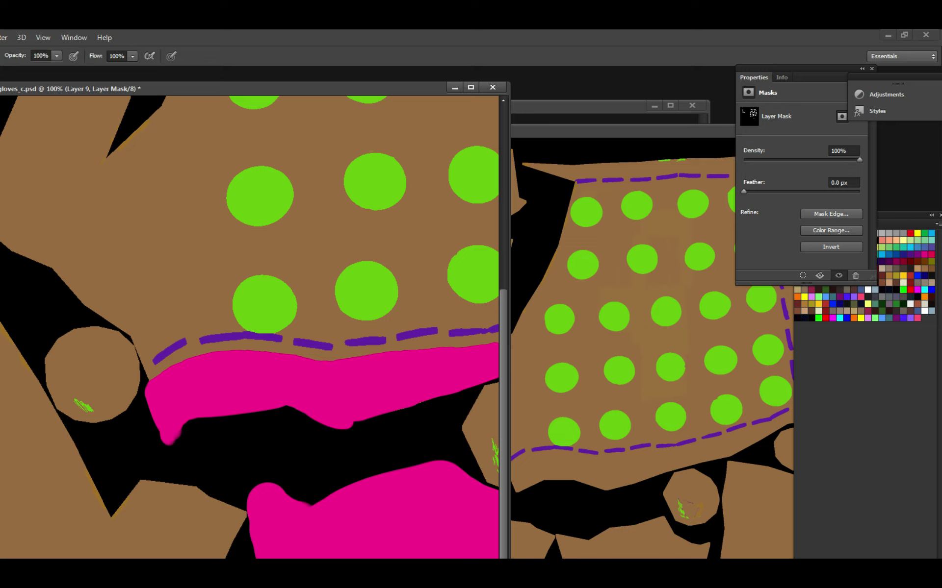
mouse_move(73, 402)
left_mouse_down()
mouse_move(91, 409)
mouse_move(120, 336)
mouse_move(148, 191)
left_mouse_up()
mouse_move(168, 463)
left_mouse_down()
mouse_move(193, 479)
mouse_move(204, 467)
left_mouse_up()
Paint out the stray green marks on the two round pieces beneath the palm's pink lower edge in Layer 9's mask.
mouse_move(296, 479)
left_mouse_down()
mouse_move(351, 257)
mouse_move(319, 264)
mouse_move(319, 314)
left_mouse_up()
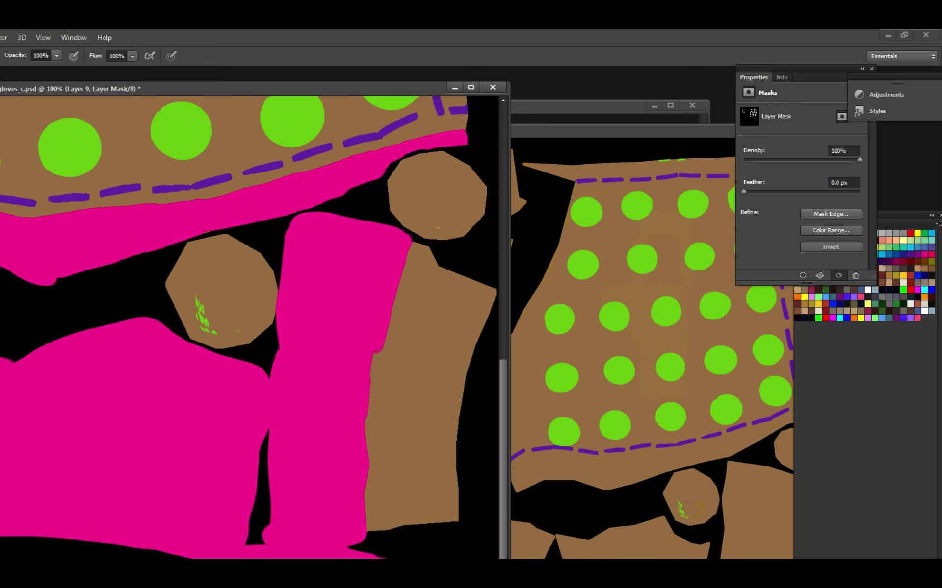
mouse_move(196, 296)
left_mouse_down()
mouse_move(216, 334)
mouse_move(246, 290)
mouse_move(275, 431)
left_mouse_up()
left_click(442, 254)
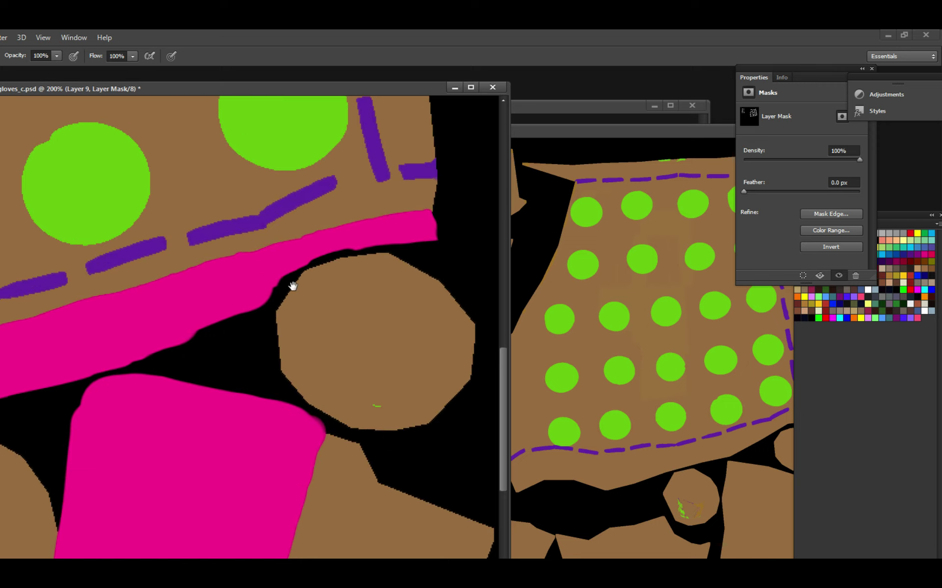
left_click(389, 373, "alt")
left_click_drag(389, 372, 278, 206)
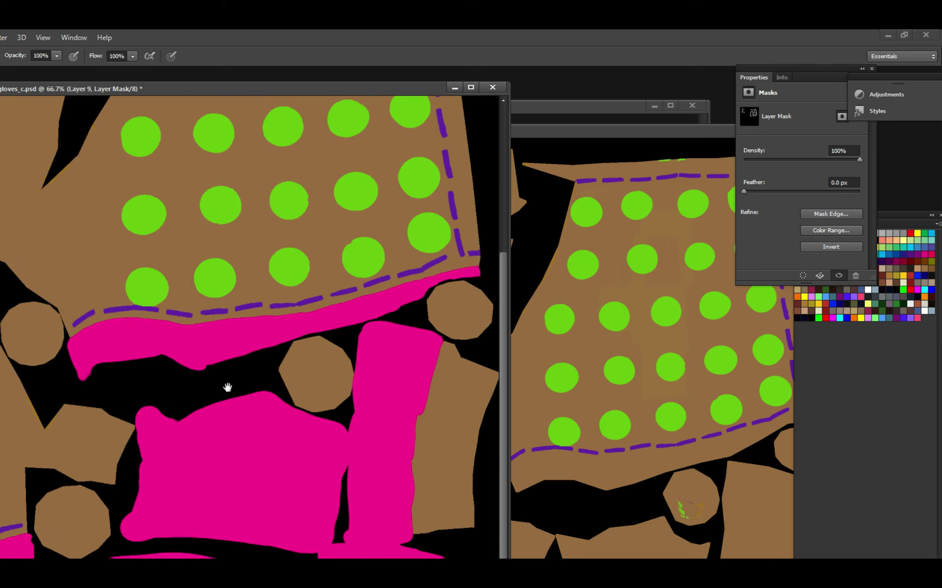
Paint out the two stray green marks on the edge of the large rounded piece beside the palm in Layer 9's mask.
scroll(265, 402, "left", 5)
scroll(255, 393, "up", 5)
left_click(151, 177, "ctrl")
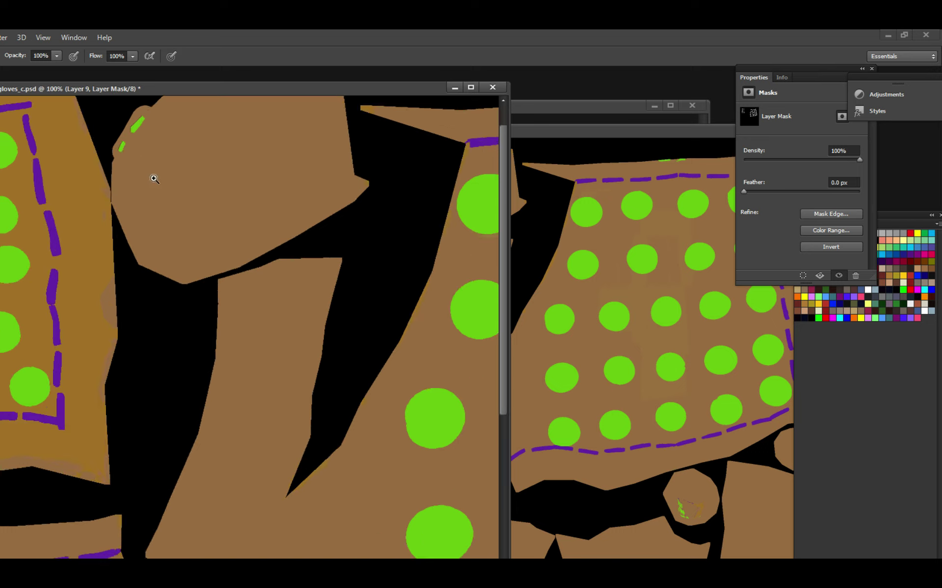
left_click(204, 302, "ctrl")
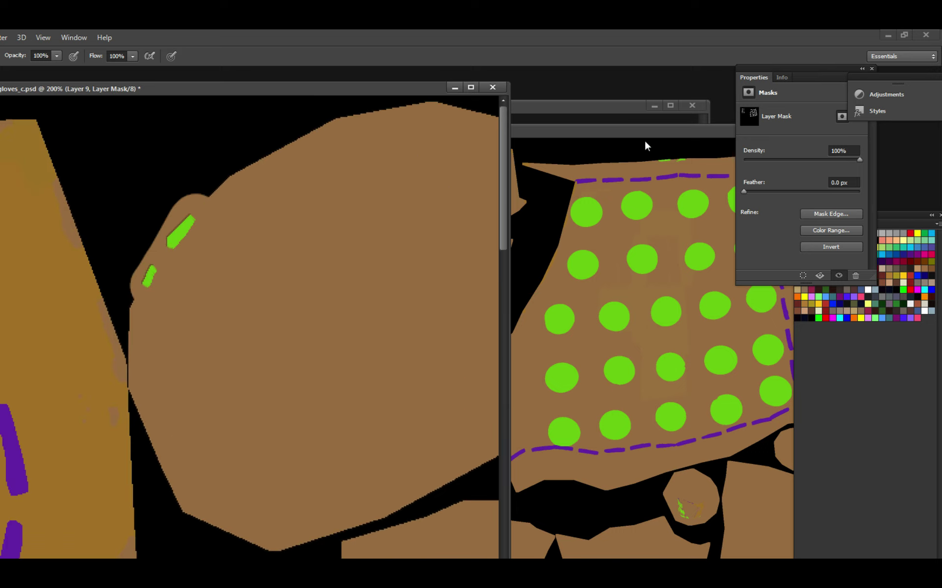
left_click_drag(616, 131, 686, 219)
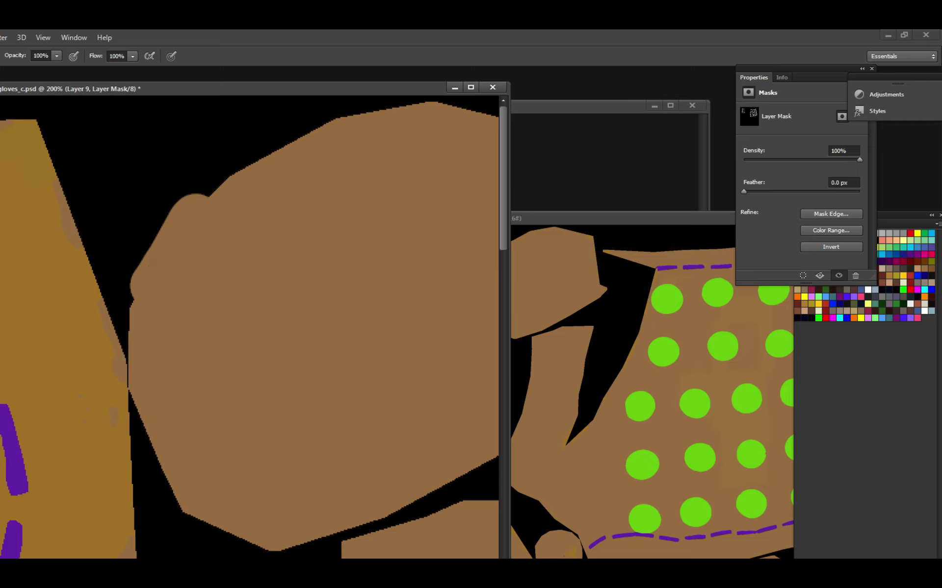
key("ctrl+z")
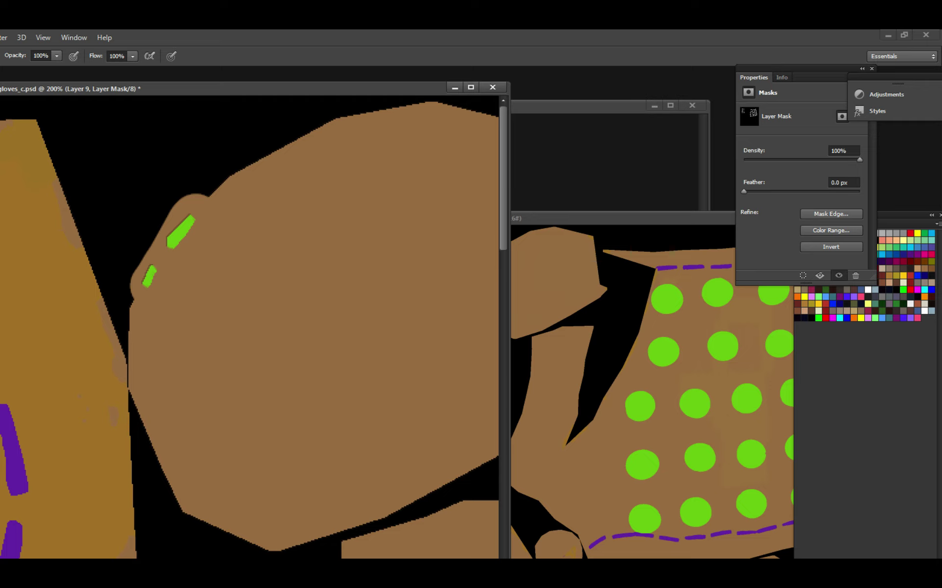
key("ctrl+z")
key("ctrl+alt+z")
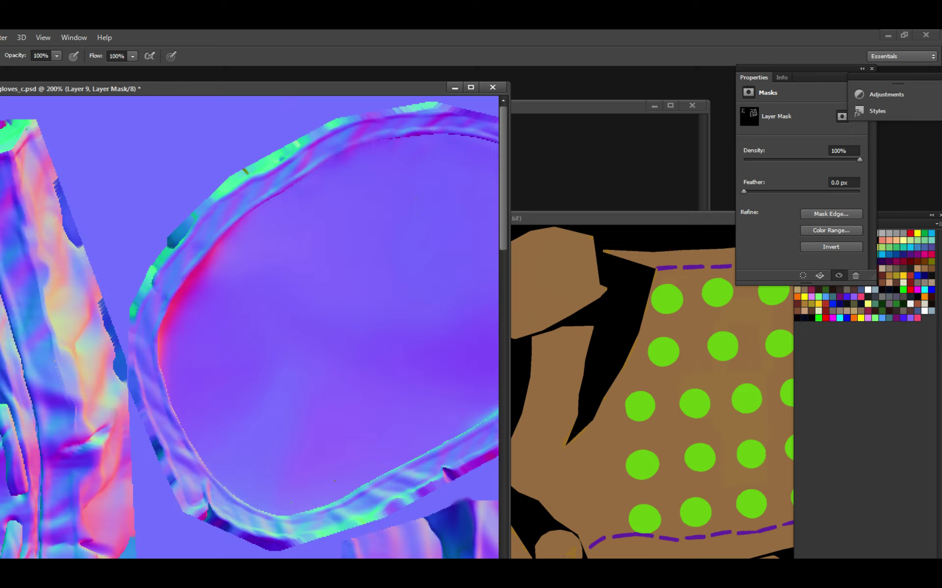
key("ctrl+shift+z")
key("ctrl+shift+z")
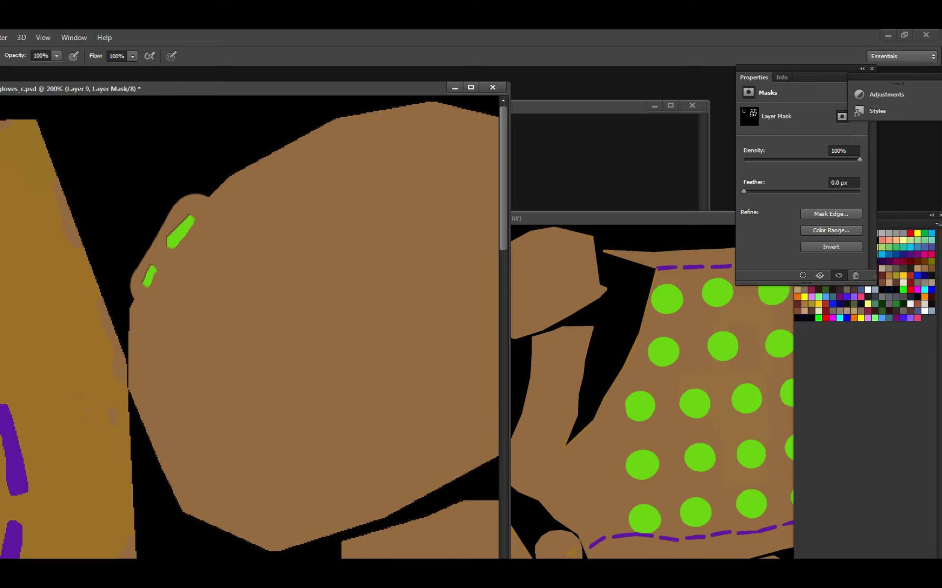
mouse_move(184, 228)
left_mouse_down()
mouse_move(150, 279)
mouse_move(145, 265)
left_mouse_up()
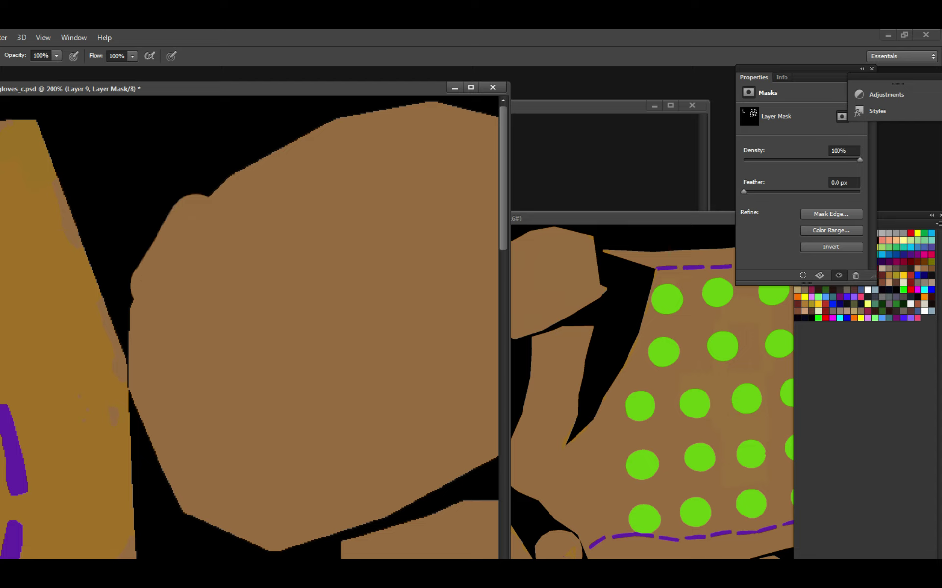
Paint out the stray green marks on the studded palm's upper edge in Layer 9's mask, and save the document.
scroll(347, 316, "down", 6)
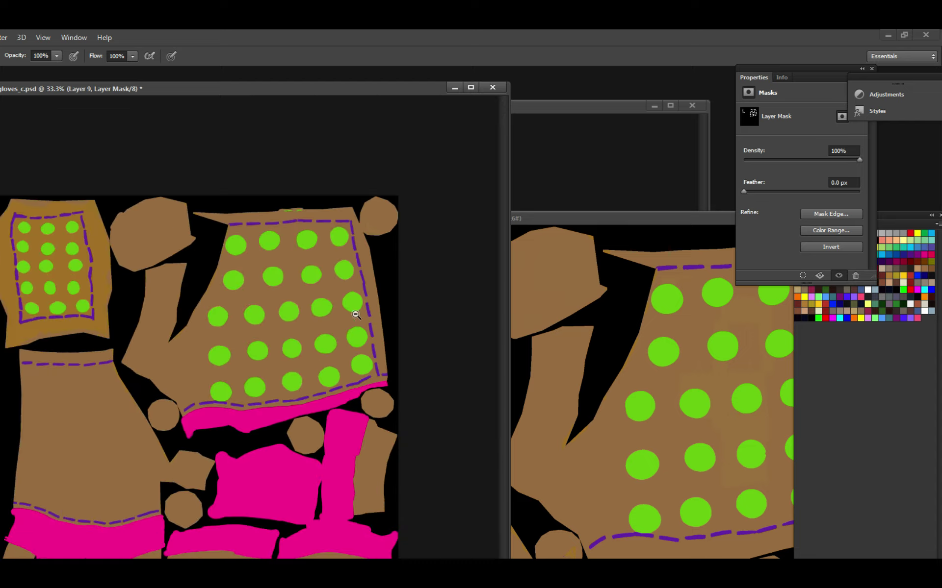
scroll(350, 318, "up", 3)
scroll(366, 321, "down", 1)
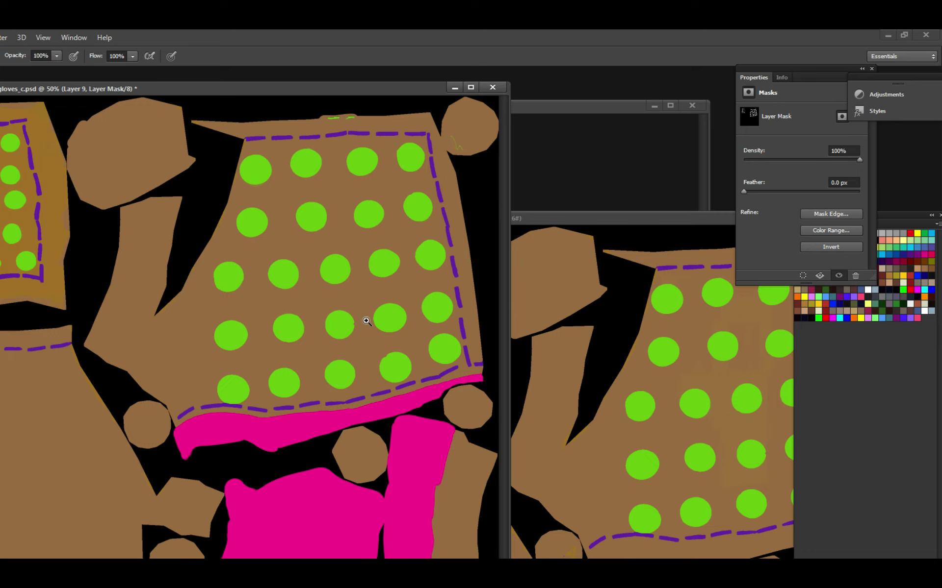
scroll(368, 319, "up", 2)
scroll(351, 204, "up", 1)
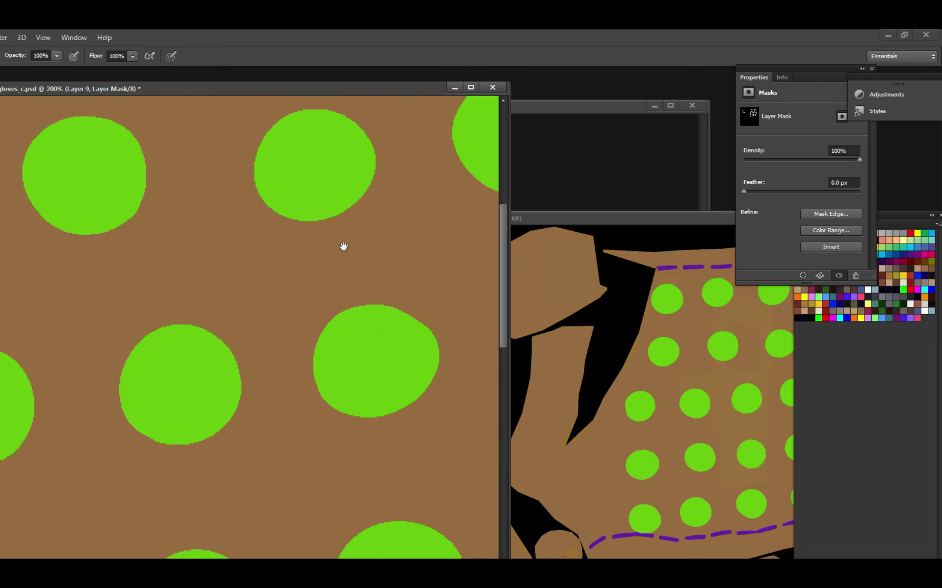
scroll(307, 286, "down", 2)
scroll(287, 223, "up", 1)
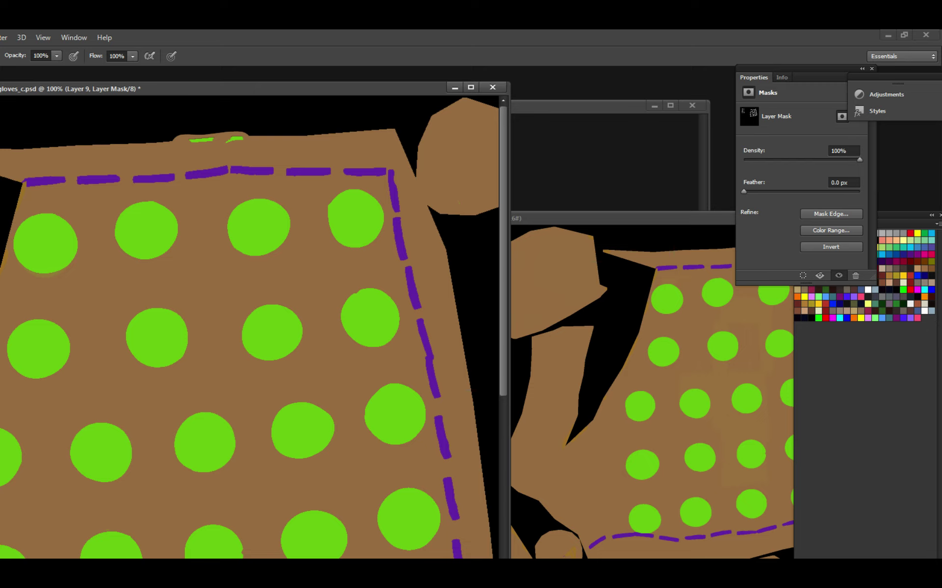
left_click_drag(242, 133, 167, 136)
key("ctrl+s")
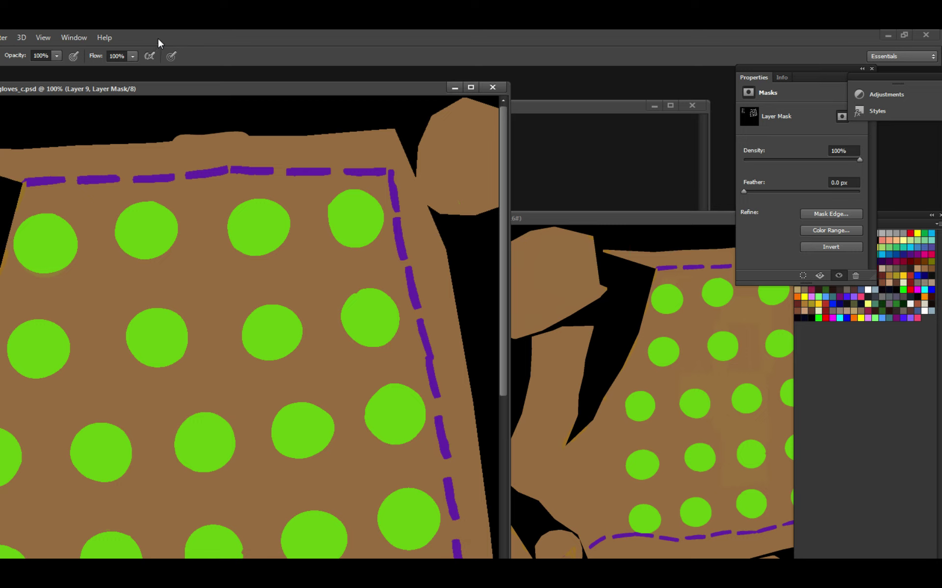
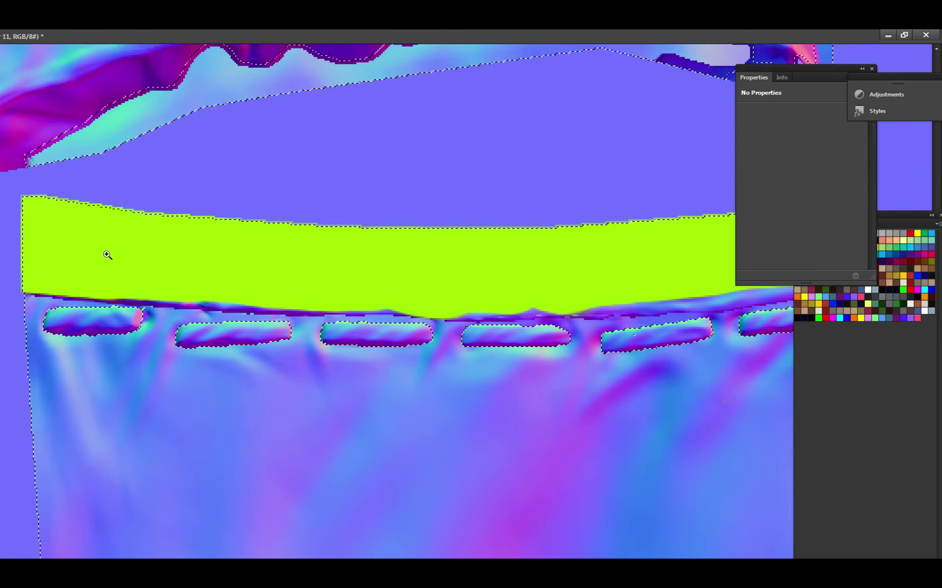
Paint the bright green edge band down to the dark seam beside the first stitches on Layer 11, within the active selection.
scroll(105, 255, "up", 3)
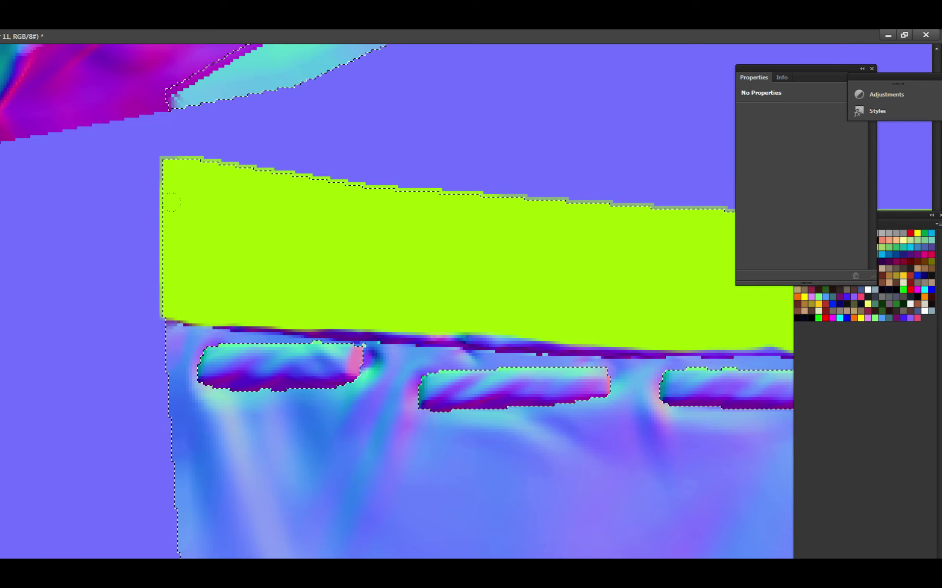
key("ctrl+s")
scroll(176, 258, "up", 1)
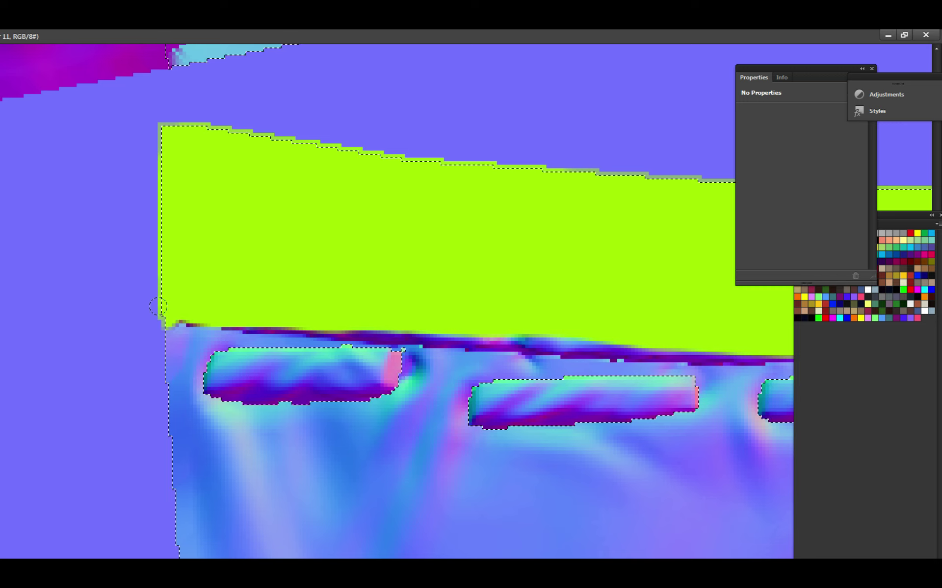
mouse_move(271, 308)
left_mouse_down()
mouse_move(254, 305)
mouse_move(398, 314)
mouse_move(274, 296)
left_mouse_up()
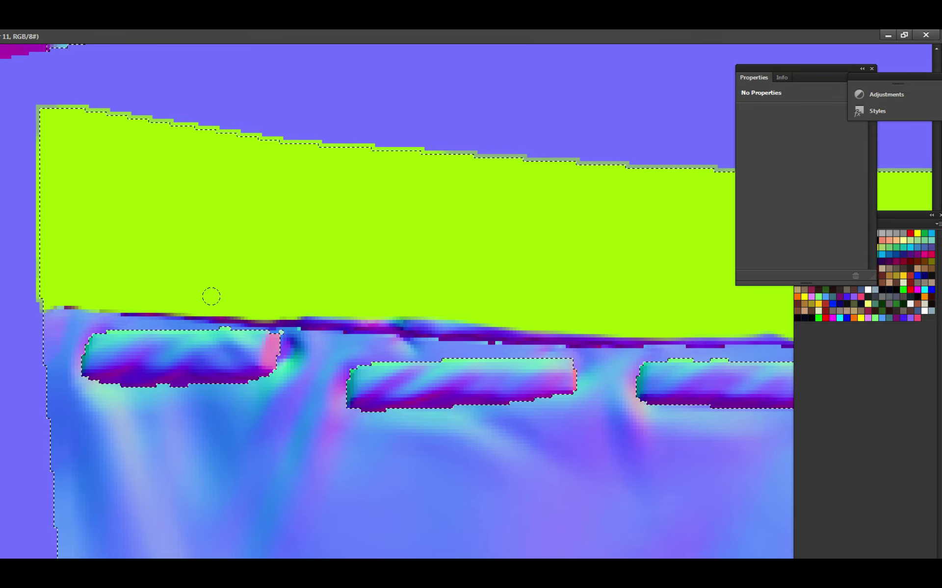
left_click_drag(211, 296, 372, 306)
left_click_drag(373, 306, 294, 269)
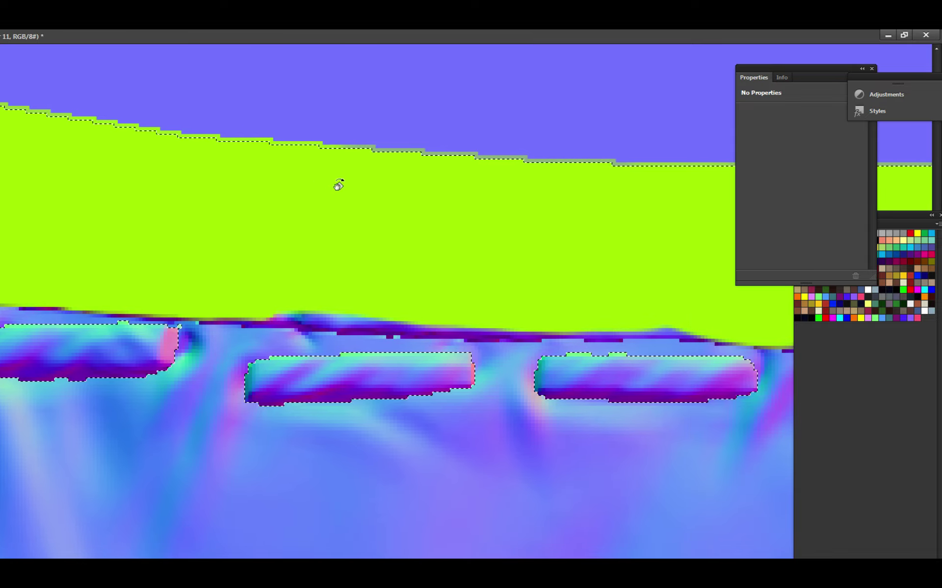
mouse_move(339, 185)
left_mouse_down()
mouse_move(437, 368)
mouse_move(293, 448)
mouse_move(395, 444)
mouse_move(384, 406)
mouse_move(436, 330)
mouse_move(441, 300)
mouse_move(537, 250)
left_mouse_up()
left_click_drag(554, 248, 485, 291)
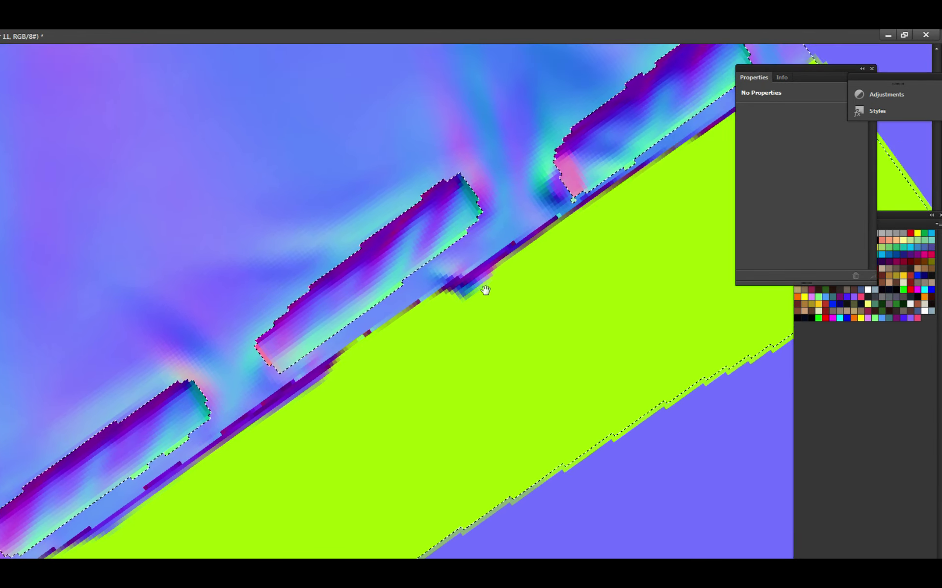
Extend the bright green along the middle stretch of the seam on Layer 11, saving the document between strokes.
key("ctrl+s")
mouse_move(410, 325)
left_mouse_down()
mouse_move(445, 290)
mouse_move(534, 246)
mouse_move(452, 330)
mouse_move(441, 300)
mouse_move(493, 270)
left_mouse_up()
key("ctrl+s")
mouse_move(537, 267)
left_mouse_down()
mouse_move(466, 314)
mouse_move(624, 196)
mouse_move(653, 187)
mouse_move(392, 366)
mouse_move(400, 327)
mouse_move(372, 324)
mouse_move(562, 194)
left_mouse_up()
key("ctrl+s")
left_click_drag(519, 231, 496, 268)
mouse_move(441, 294)
left_mouse_down()
mouse_move(540, 240)
mouse_move(414, 346)
mouse_move(506, 280)
mouse_move(286, 379)
left_mouse_up()
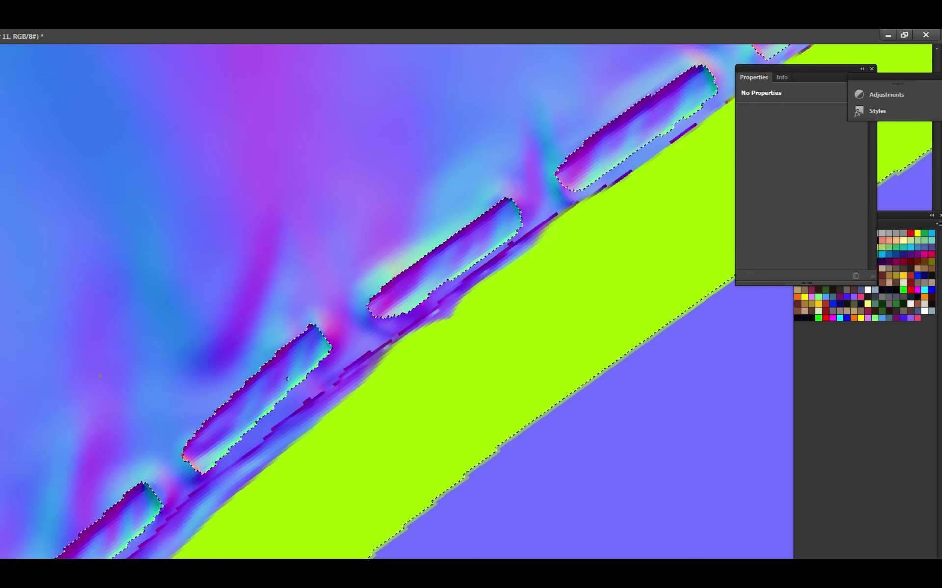
left_click_drag(432, 325, 556, 228)
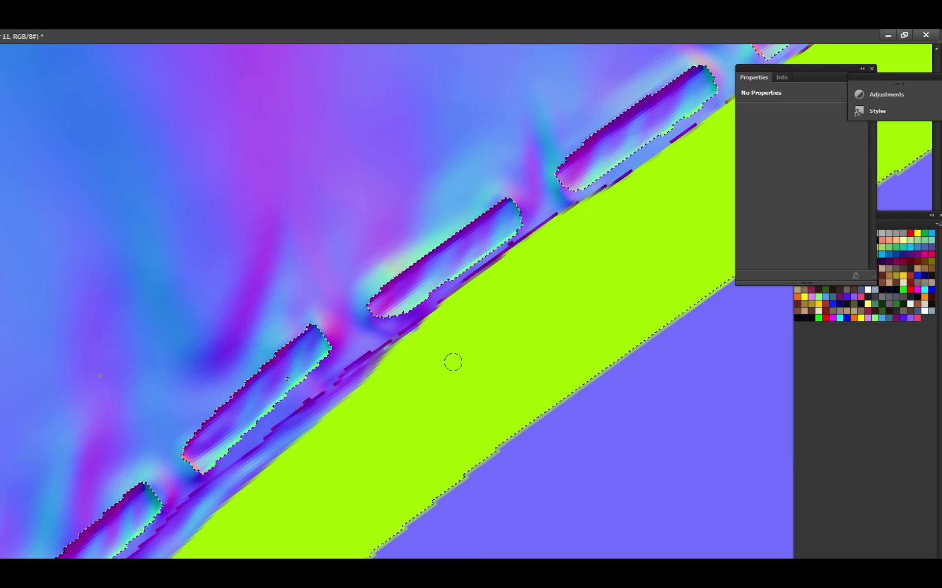
Cover the fold at the band's corner end with bright green, up to the seam beside the last stitch.
key("ctrl+d")
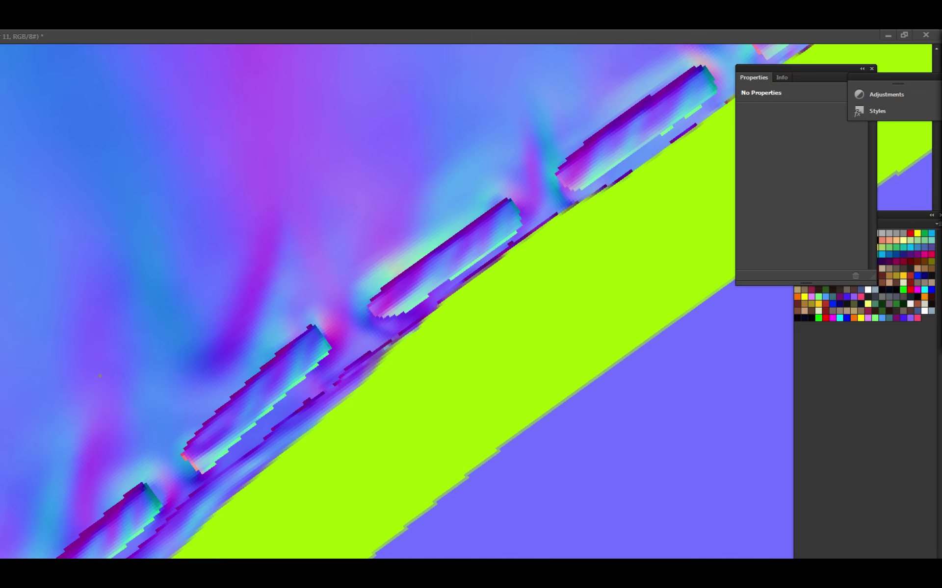
scroll(452, 343, "down", 10)
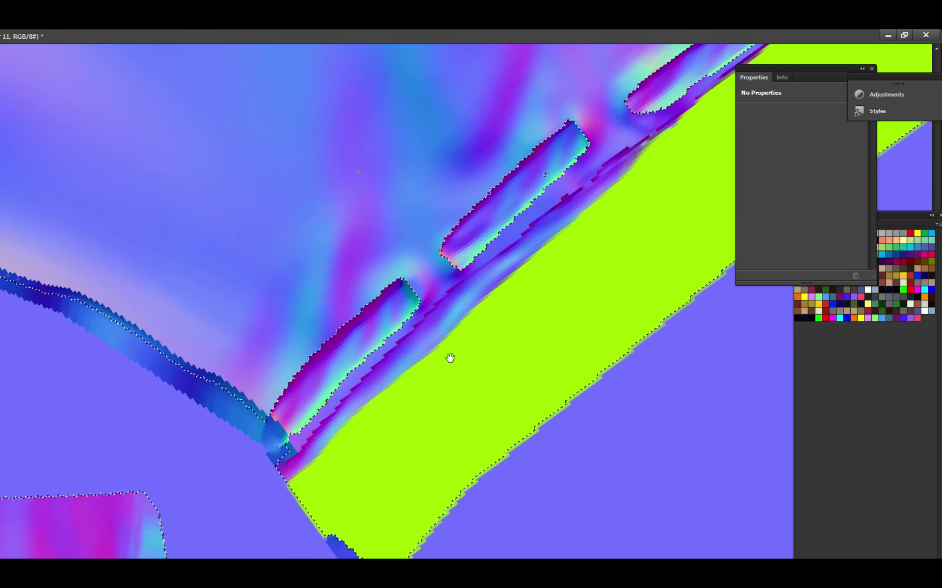
mouse_move(383, 373)
left_mouse_down()
mouse_move(341, 397)
mouse_move(415, 328)
left_mouse_up()
key("ctrl+d")
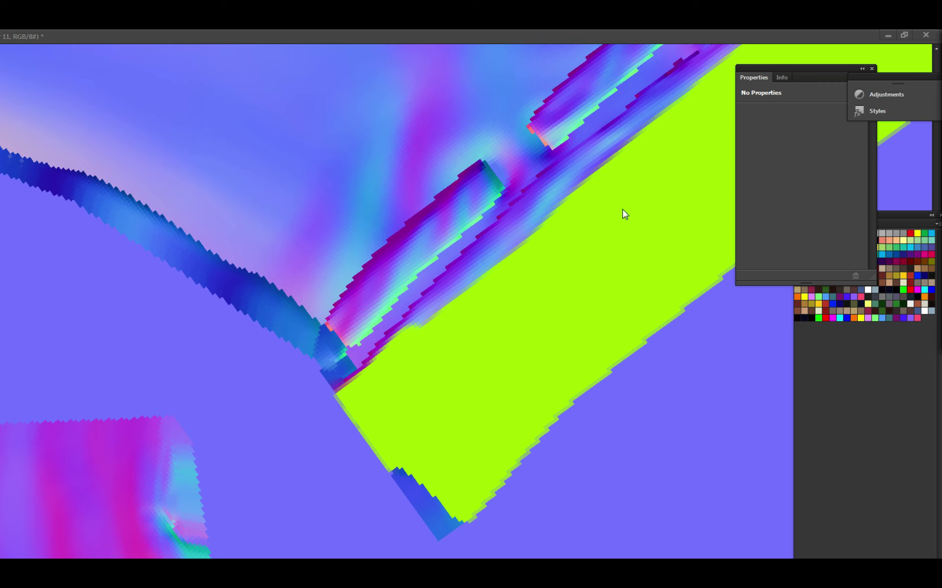
left_click_drag(447, 322, 480, 288)
key("ctrl+shift+d")
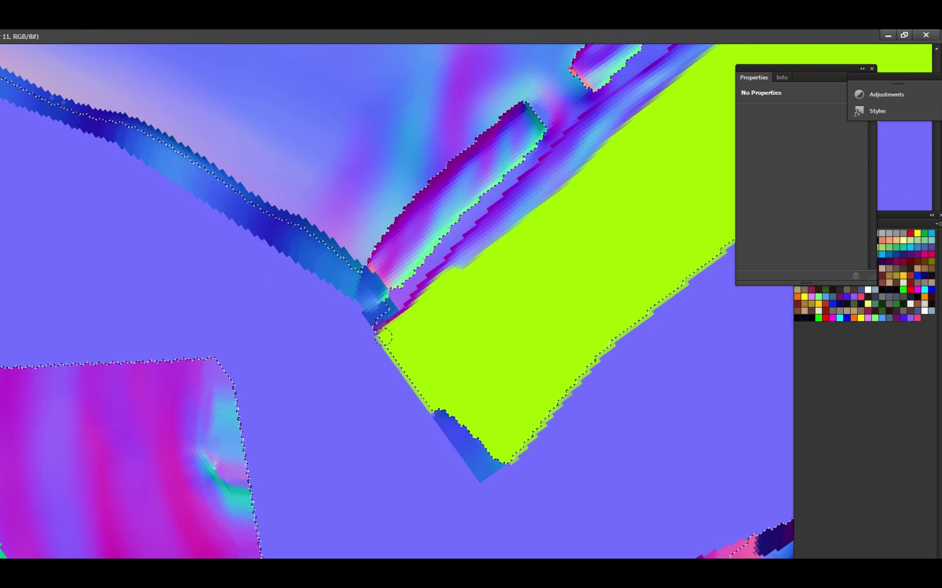
left_click_drag(384, 337, 493, 228)
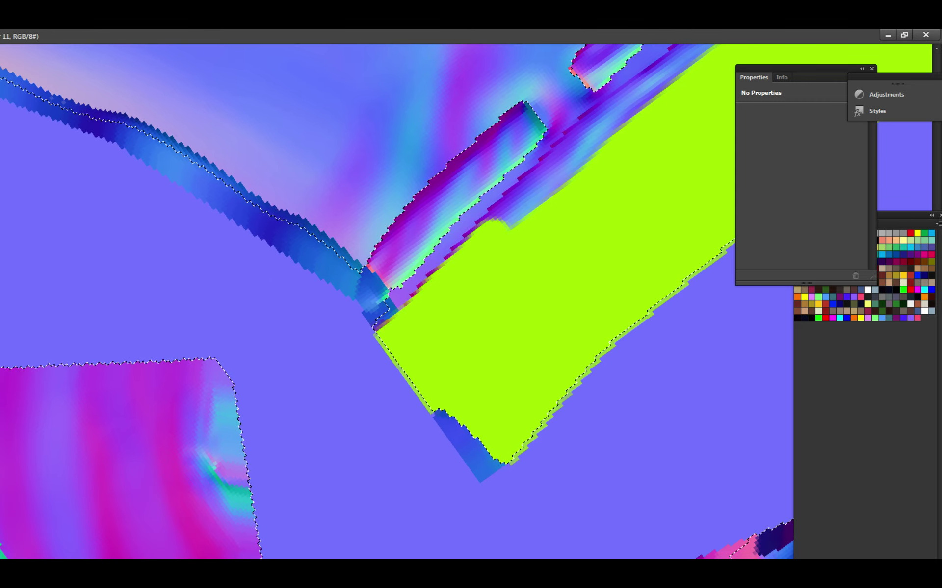
key("ctrl+d")
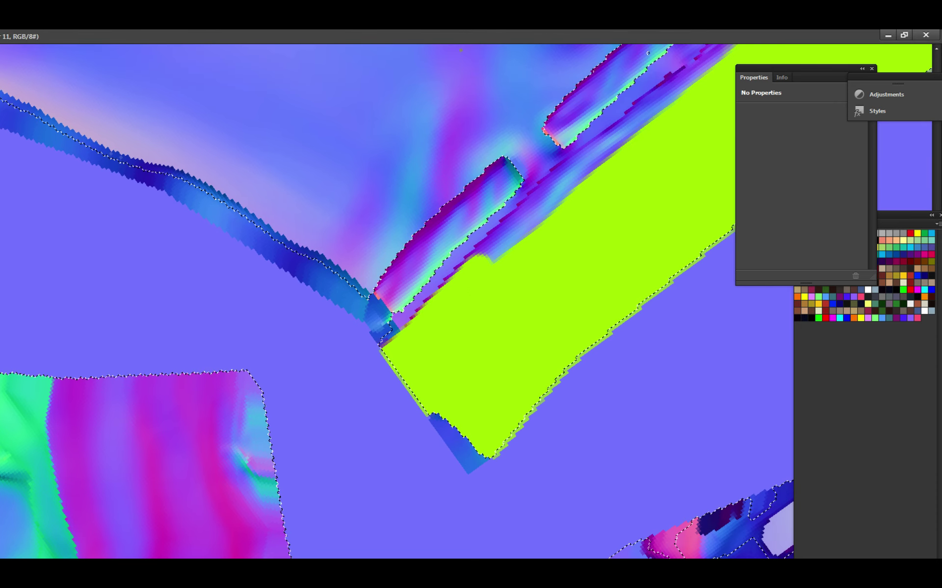
Extend the bright green along the seam past the last stitch to the gap before the neighbouring stitch.
mouse_move(469, 285)
left_mouse_down()
mouse_move(507, 233)
mouse_move(463, 284)
mouse_move(495, 244)
mouse_move(469, 271)
left_mouse_up()
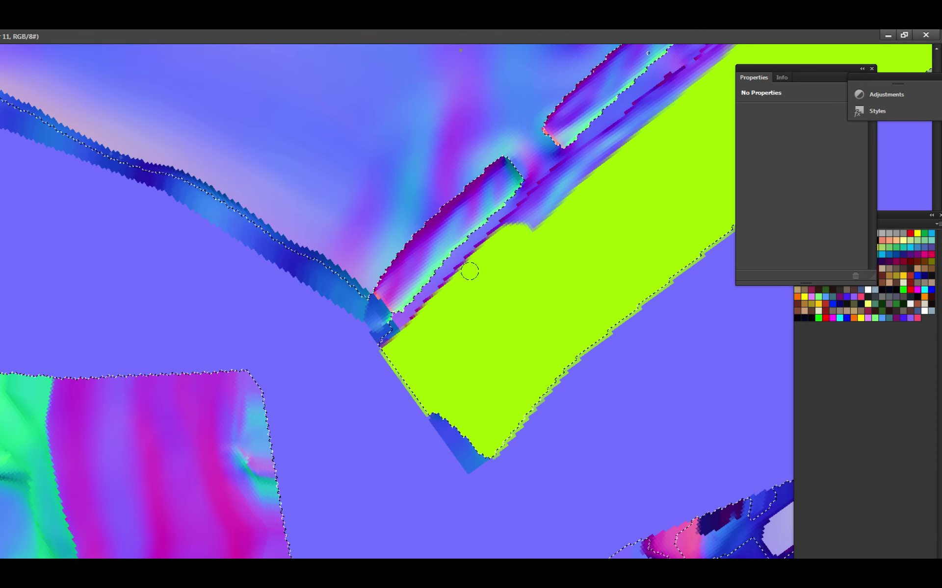
mouse_move(425, 321)
left_mouse_down()
mouse_move(433, 301)
mouse_move(471, 270)
left_mouse_up()
left_click_drag(571, 198, 480, 289)
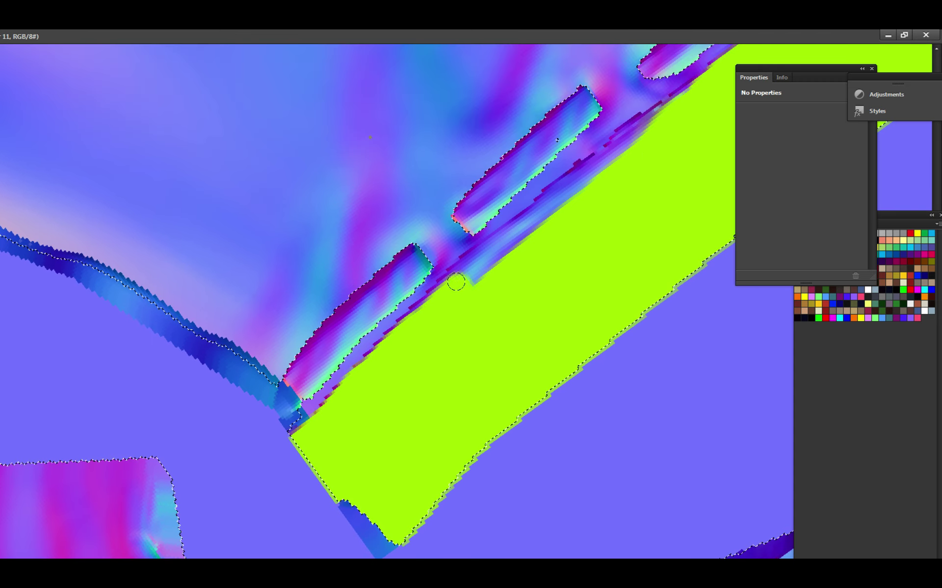
mouse_move(408, 335)
left_mouse_down()
mouse_move(431, 307)
mouse_move(399, 337)
mouse_move(508, 244)
mouse_move(447, 290)
mouse_move(499, 246)
mouse_move(447, 287)
mouse_move(468, 272)
left_mouse_up()
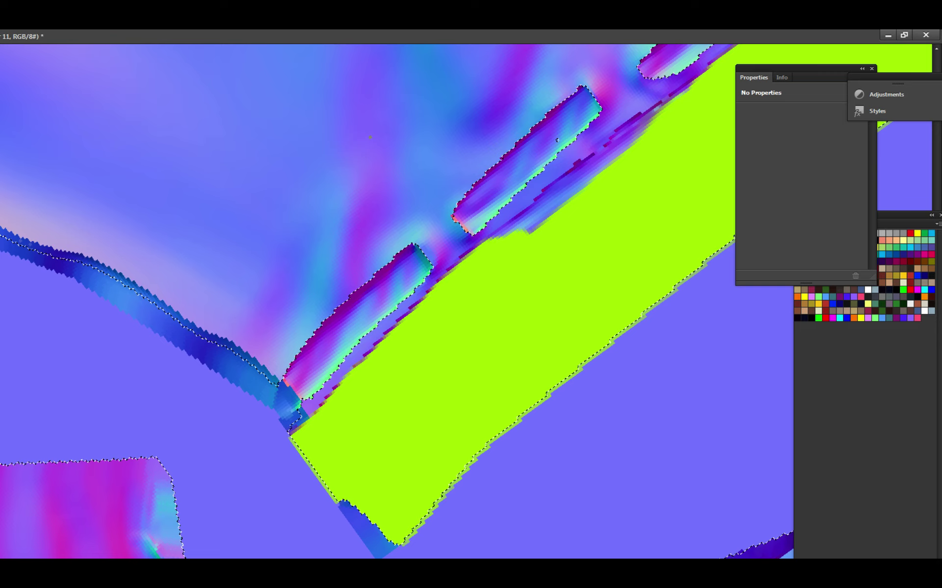
key("ctrl+d")
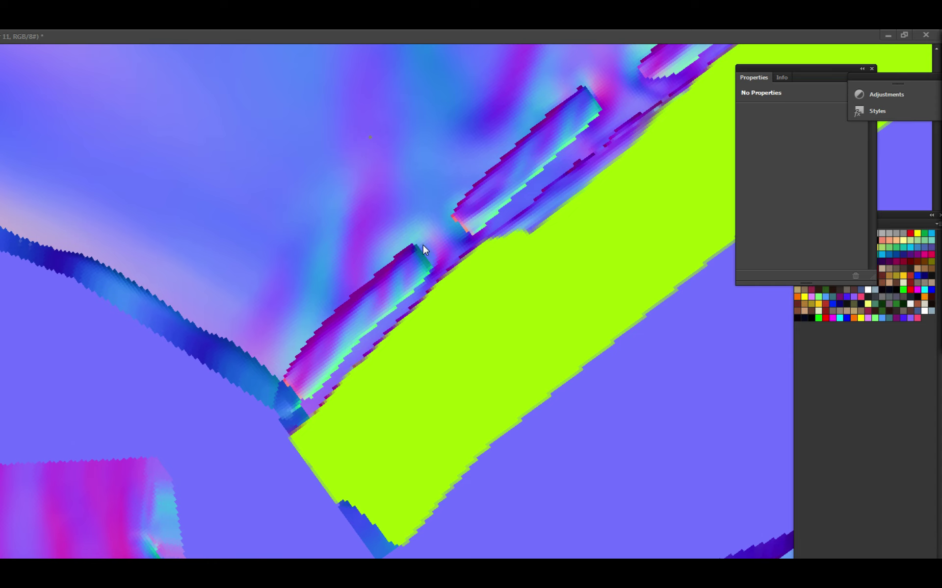
key("ctrl+z")
Paint bright green over the fold beside the second-to-last stitch, following the dark seam line.
scroll(473, 273, "right", 2)
mouse_move(465, 254)
left_mouse_down()
mouse_move(509, 221)
mouse_move(457, 260)
mouse_move(547, 192)
mouse_move(501, 227)
mouse_move(537, 191)
mouse_move(514, 208)
mouse_move(540, 208)
left_mouse_up()
mouse_move(438, 300)
left_mouse_down()
mouse_move(448, 268)
mouse_move(497, 241)
left_mouse_up()
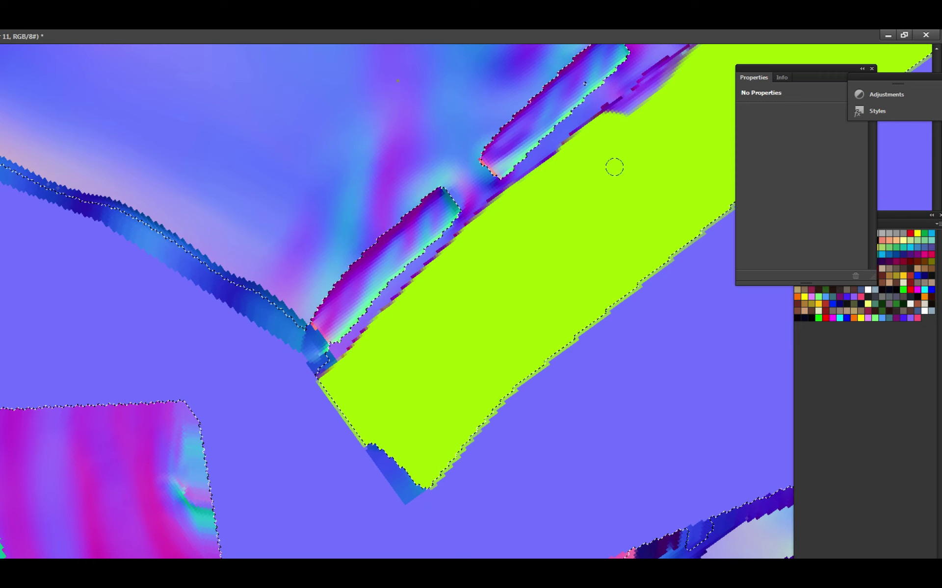
key("ctrl+d")
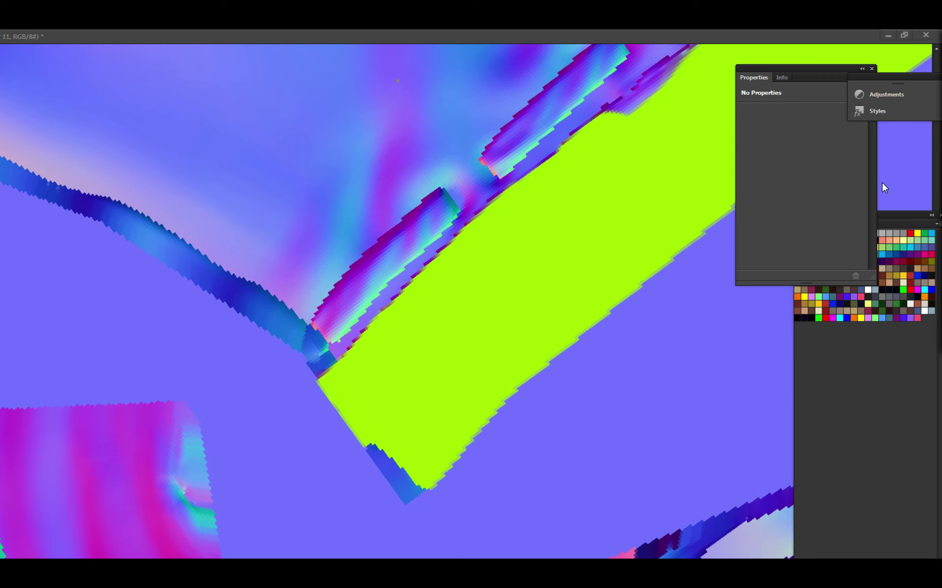
key("ctrl+z")
Cover the remaining purple fold between the second and third stitches from the corner with bright green, and save the document.
scroll(607, 174, "up", 2)
key("ctrl+s")
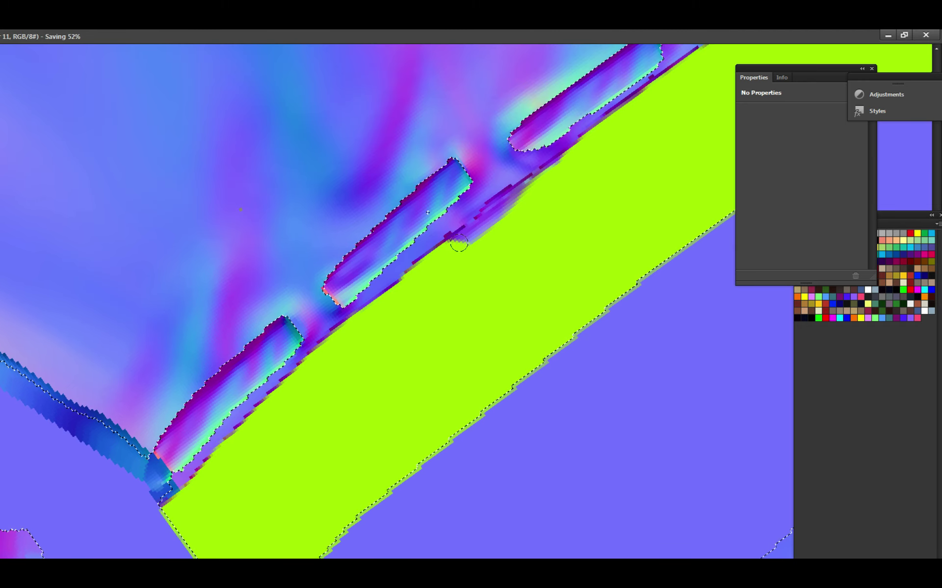
mouse_move(502, 212)
left_mouse_down()
mouse_move(573, 155)
mouse_move(493, 244)
left_mouse_up()
key("ctrl+s")
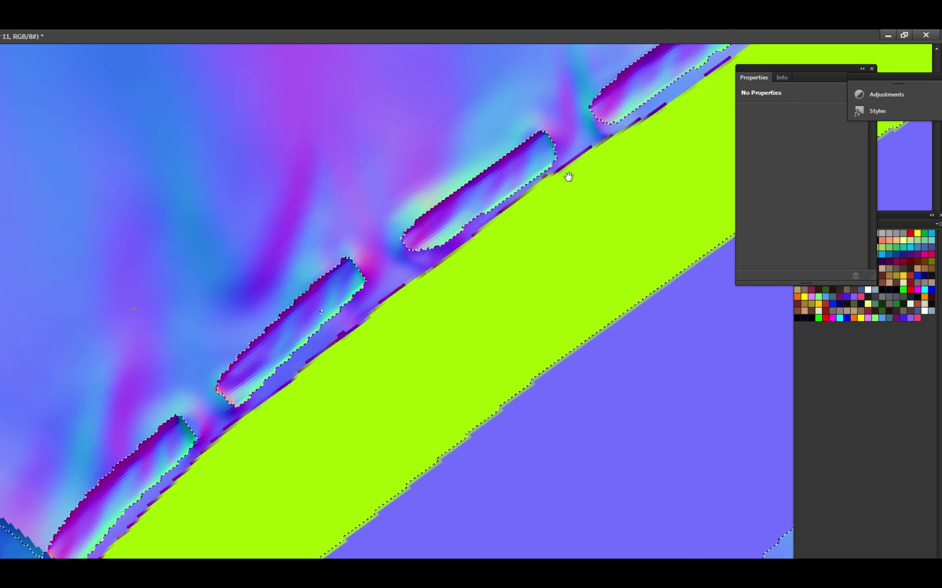
left_click_drag(567, 177, 484, 260)
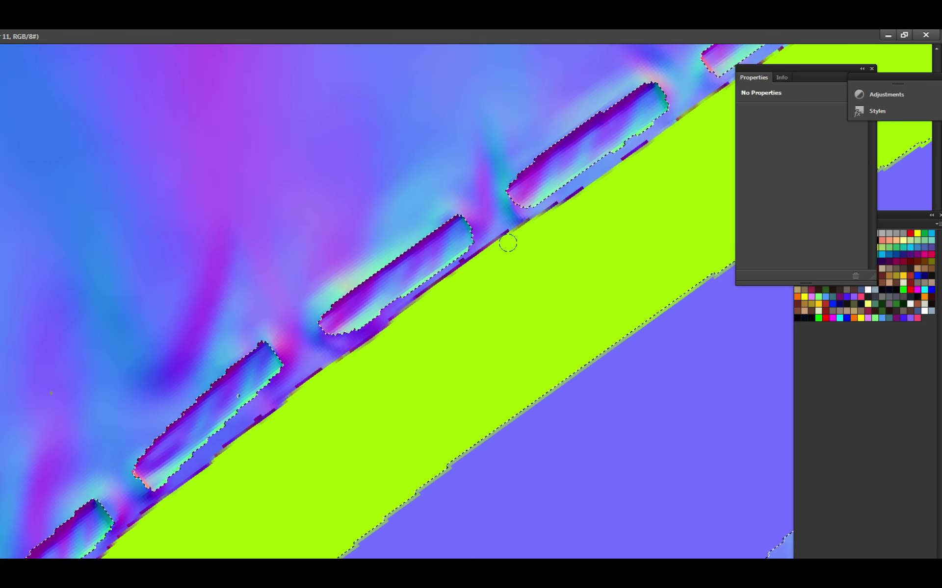
Touch up the bright green along the seam beneath the middle stitches, and save the document.
mouse_move(398, 320)
left_mouse_down()
mouse_move(500, 252)
mouse_move(475, 281)
left_mouse_up()
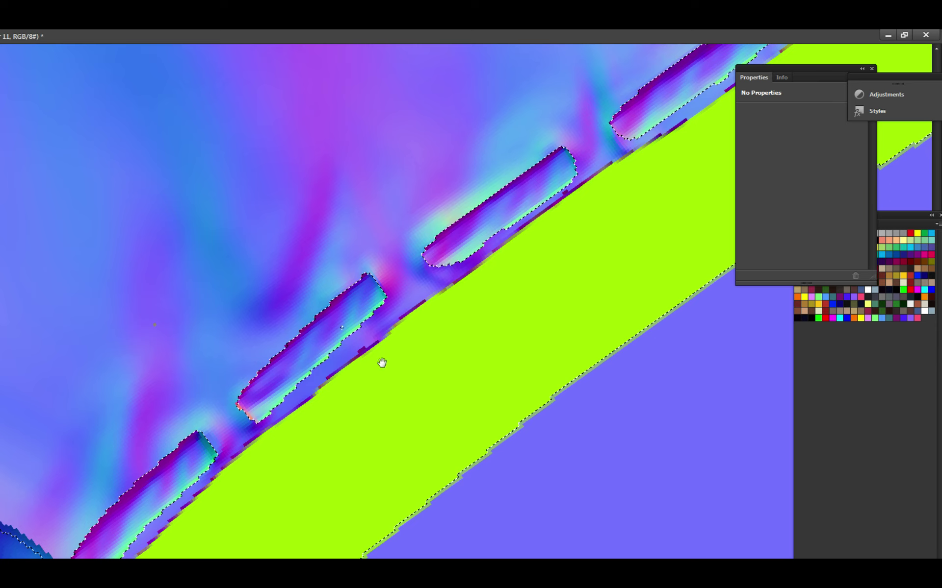
left_click_drag(381, 363, 421, 336)
key("ctrl+s")
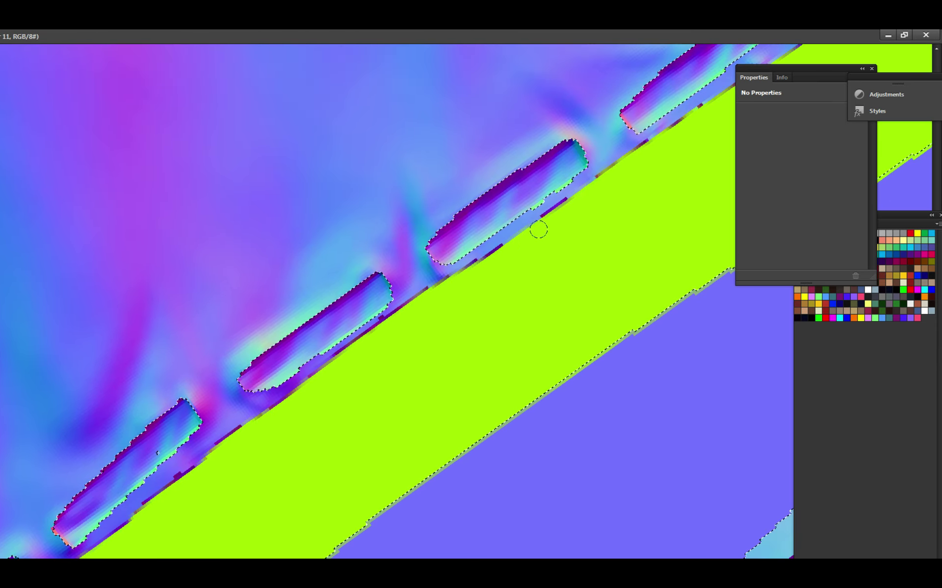
left_click(538, 229)
scroll(620, 199, "down", 6)
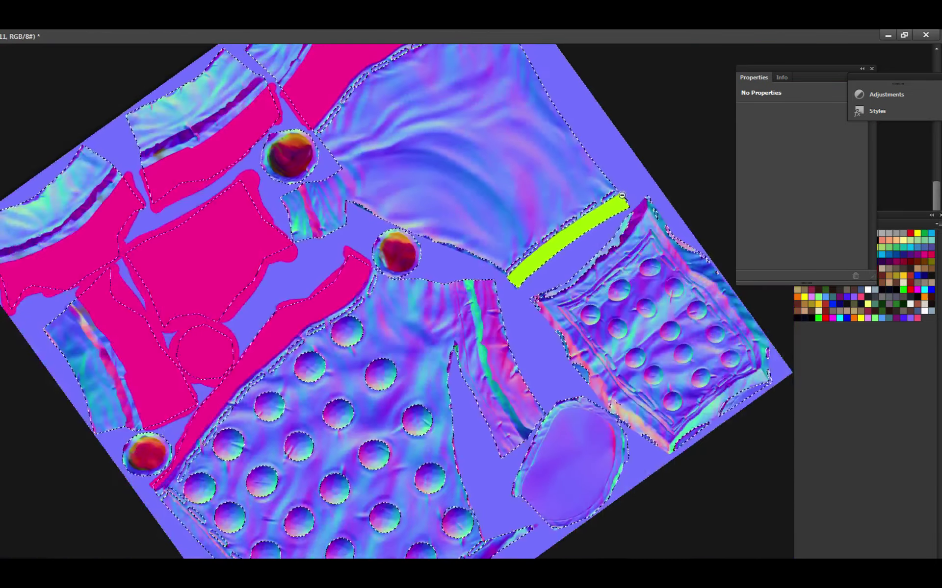
Hide the normal bake to check the flat colour areas, save the document, and show the bake again with the pink areas covered.
key("ctrl+comma")
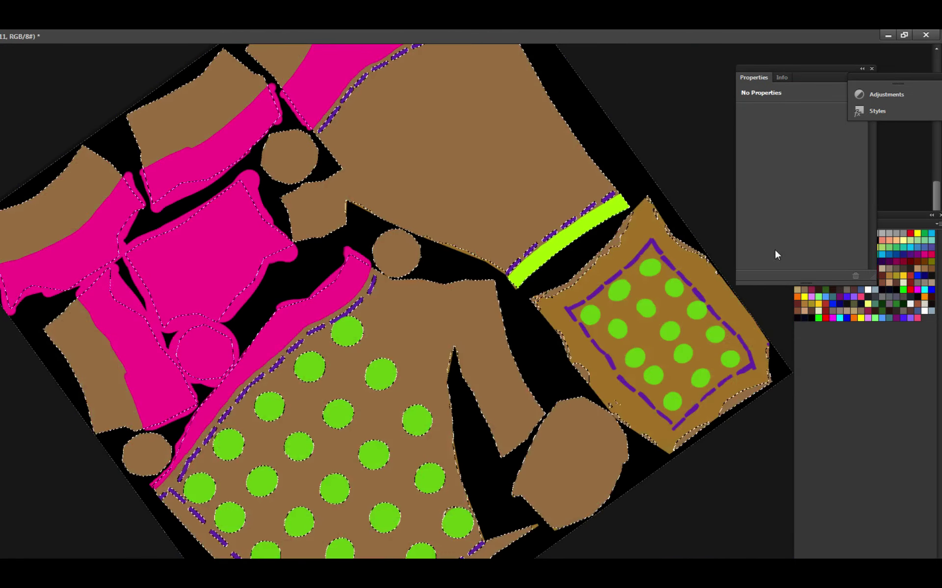
key("ctrl+s")
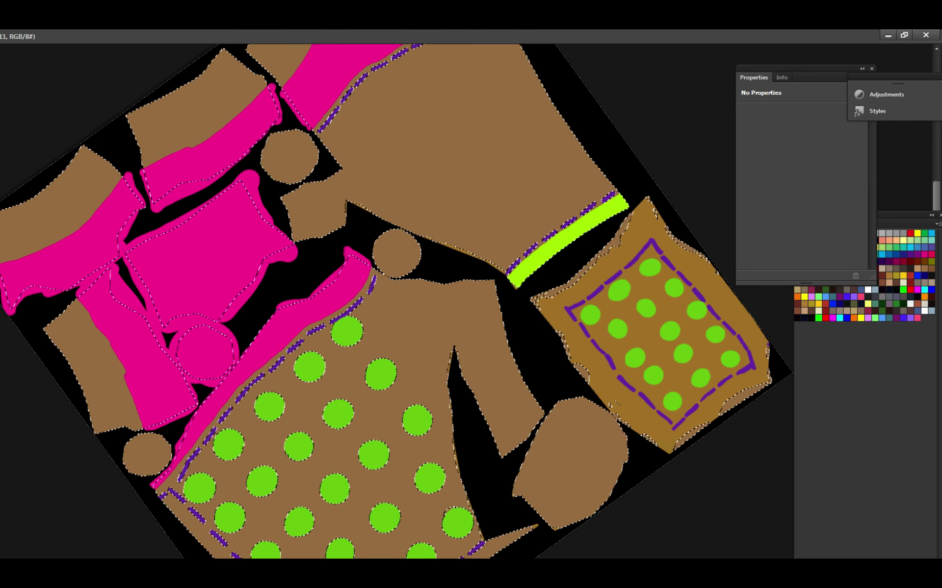
key("alt+Tab")
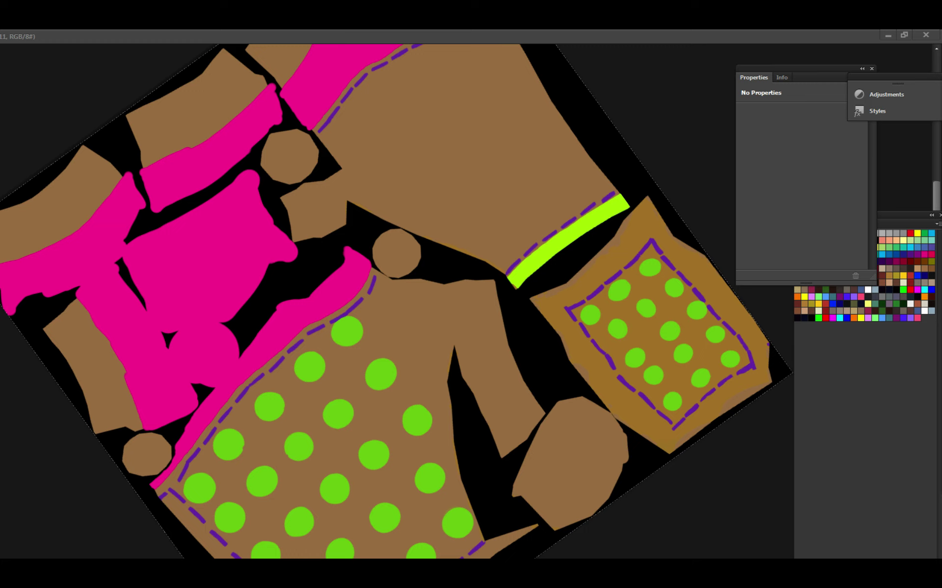
left_click(855, 369)
key("ctrl+plus")
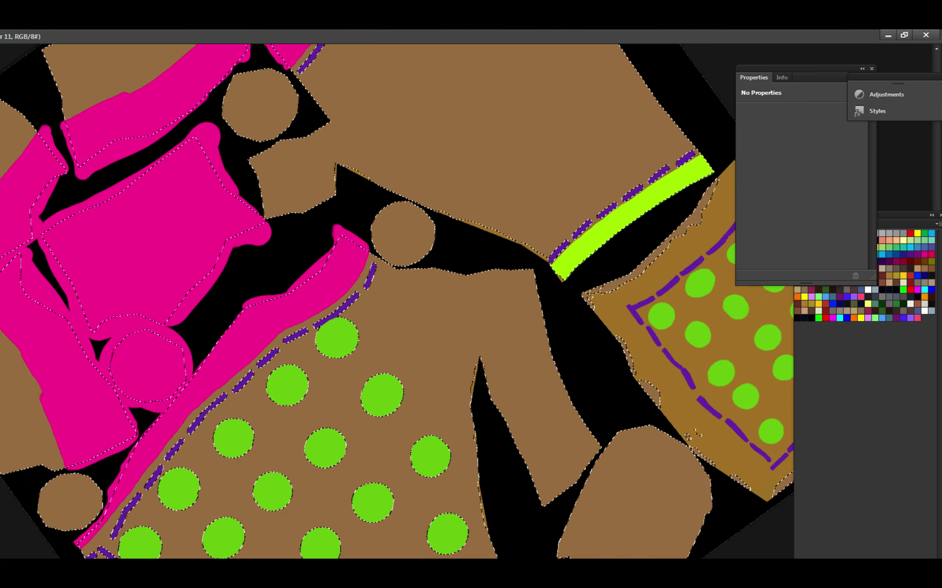
key("ctrl+v")
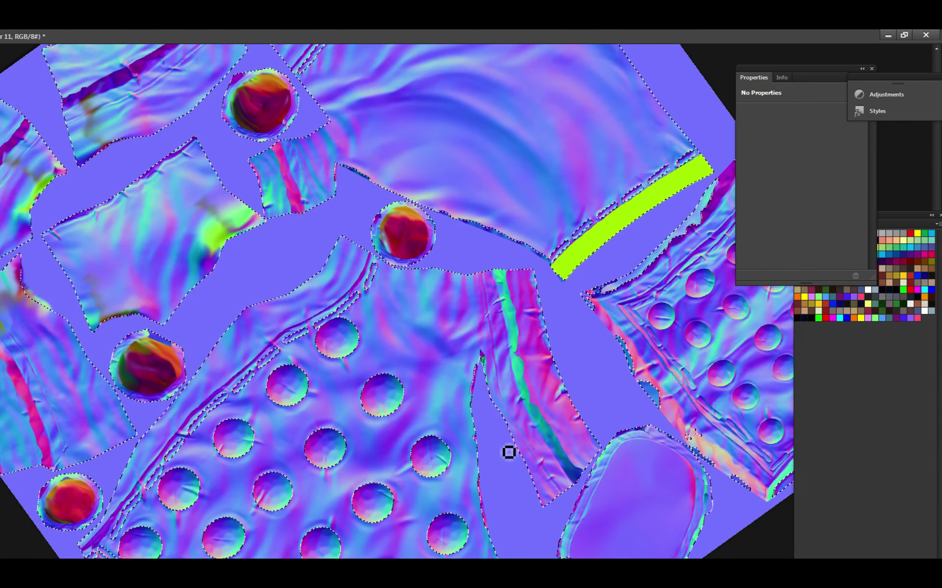
Paint bright green across the full width of the oval piece's lower rim end beside the sleeve piece, and save the document.
scroll(506, 431, "down", 5)
scroll(499, 399, "up", 4)
scroll(458, 483, "down", 4)
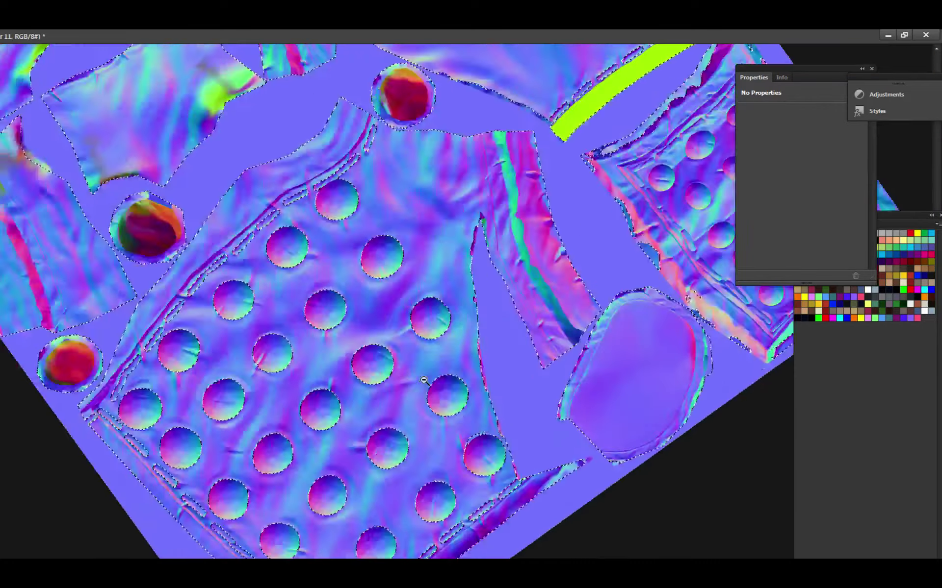
scroll(424, 381, "down", 3)
scroll(495, 333, "up", 2)
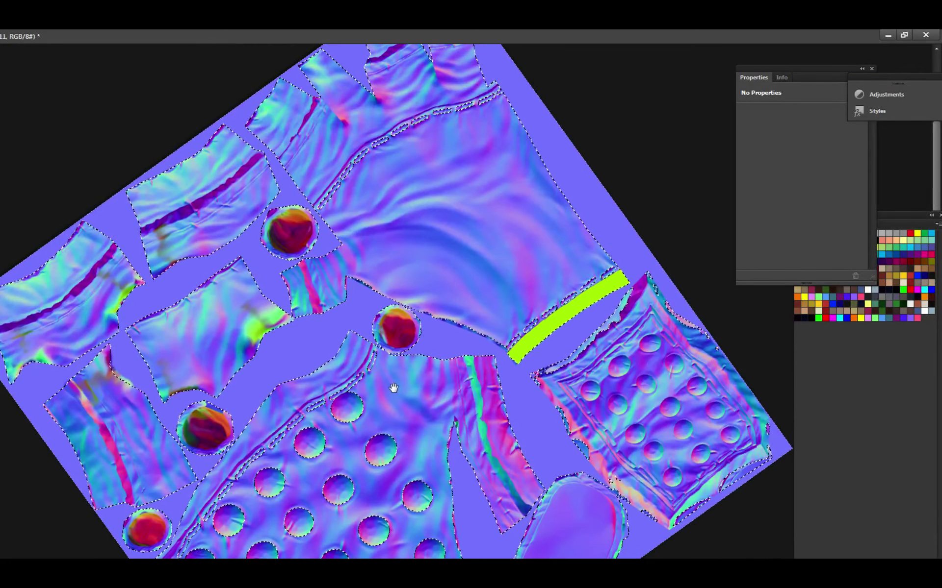
scroll(454, 366, "down", 2)
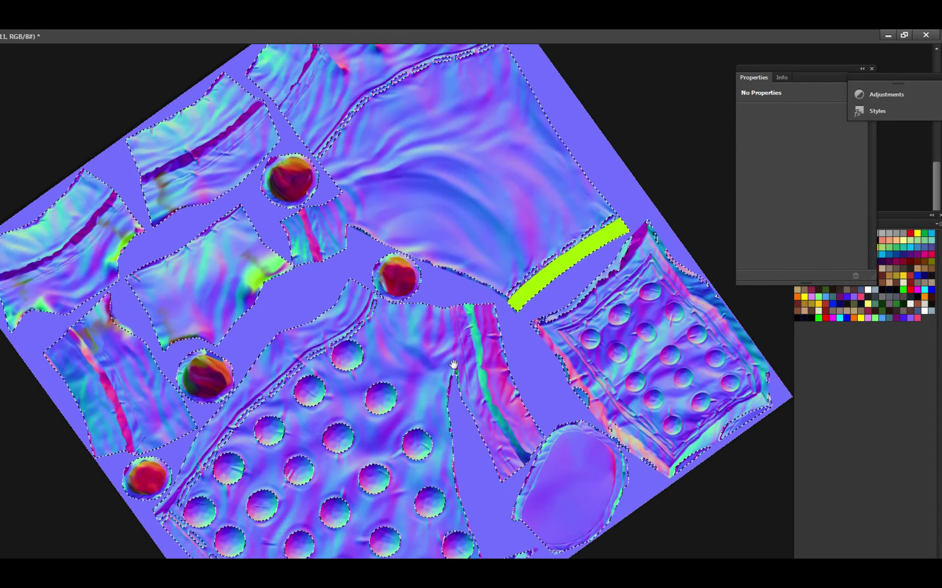
scroll(454, 366, "up", 2)
left_click_drag(513, 417, 318, 326)
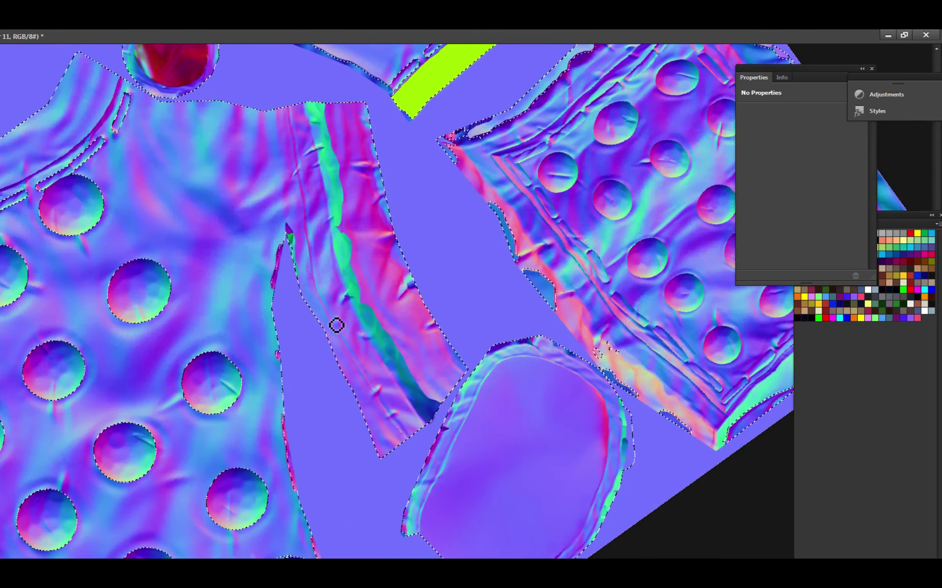
scroll(568, 410, "up", 4)
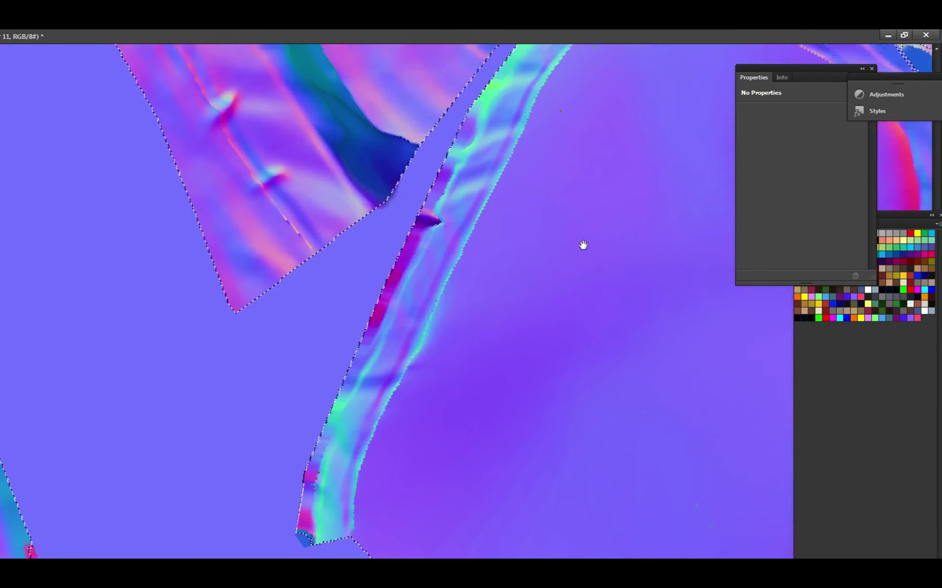
mouse_move(583, 245)
left_mouse_down()
mouse_move(611, 219)
mouse_move(624, 181)
left_mouse_up()
mouse_move(353, 462)
left_mouse_down()
mouse_move(347, 422)
mouse_move(353, 477)
mouse_move(379, 409)
mouse_move(379, 440)
mouse_move(380, 393)
left_mouse_up()
mouse_move(378, 450)
left_mouse_down()
mouse_move(393, 422)
mouse_move(393, 432)
mouse_move(407, 353)
mouse_move(370, 390)
left_mouse_up()
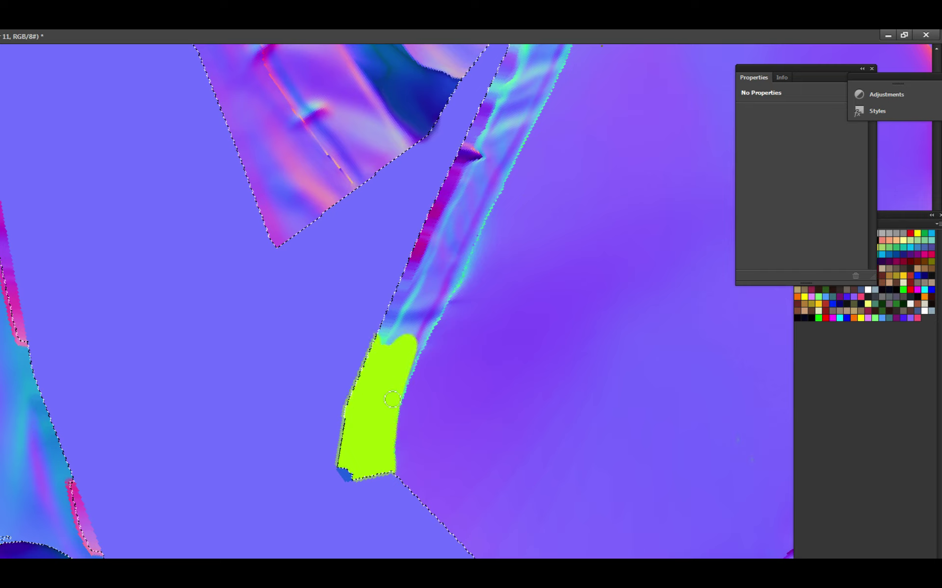
key("ctrl+s")
key("alt+Tab")
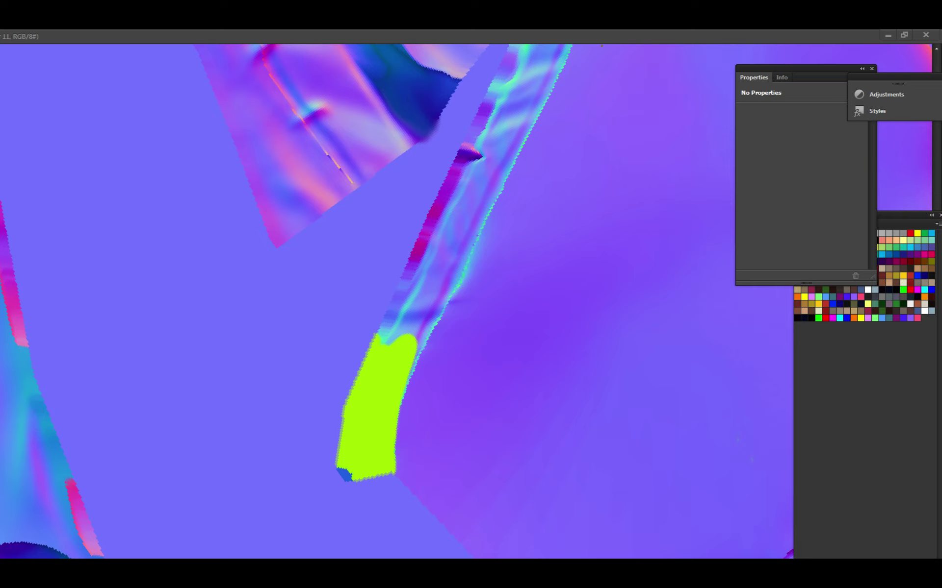
Extend the bright green up the straight outer edge of the oval's rim, to beside the sleeve piece's dark corner.
scroll(358, 332, "down", 1)
mouse_move(357, 332)
left_mouse_down()
mouse_move(376, 300)
mouse_move(353, 320)
mouse_move(414, 179)
left_mouse_up()
scroll(352, 320, "up", 2)
scroll(353, 321, "right", 1)
scroll(414, 179, "up", 3)
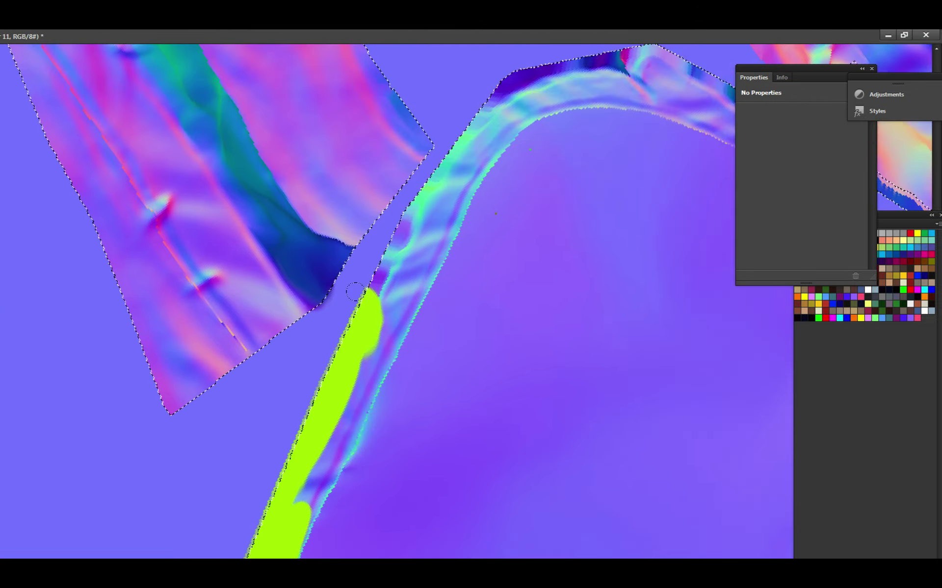
Continue the bright green along the oval's outer rim around the upper corner, almost to its topmost point.
left_click_drag(363, 299, 421, 218)
scroll(367, 256, "up", 4)
scroll(366, 255, "right", 2)
mouse_move(363, 306)
left_mouse_down()
mouse_move(451, 201)
mouse_move(539, 167)
mouse_move(574, 169)
left_mouse_up()
scroll(529, 181, "right", 4)
scroll(529, 181, "up", 1)
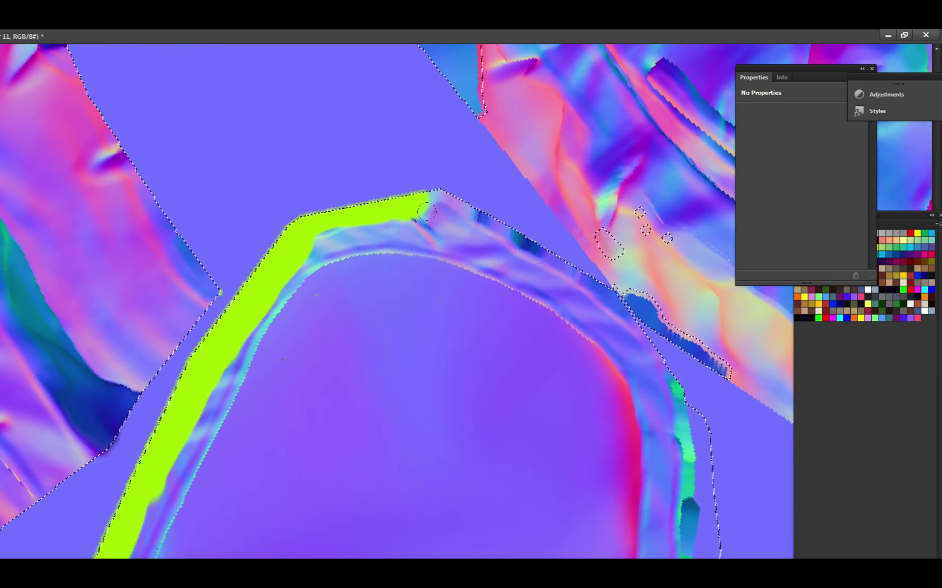
Carry the bright green past the oval's topmost point, and widen it towards the inner seam on the rim's lower straight side.
mouse_move(407, 206)
left_mouse_down()
mouse_move(470, 202)
mouse_move(525, 240)
left_mouse_up()
scroll(525, 240, "up", 2)
scroll(350, 288, "down", 4)
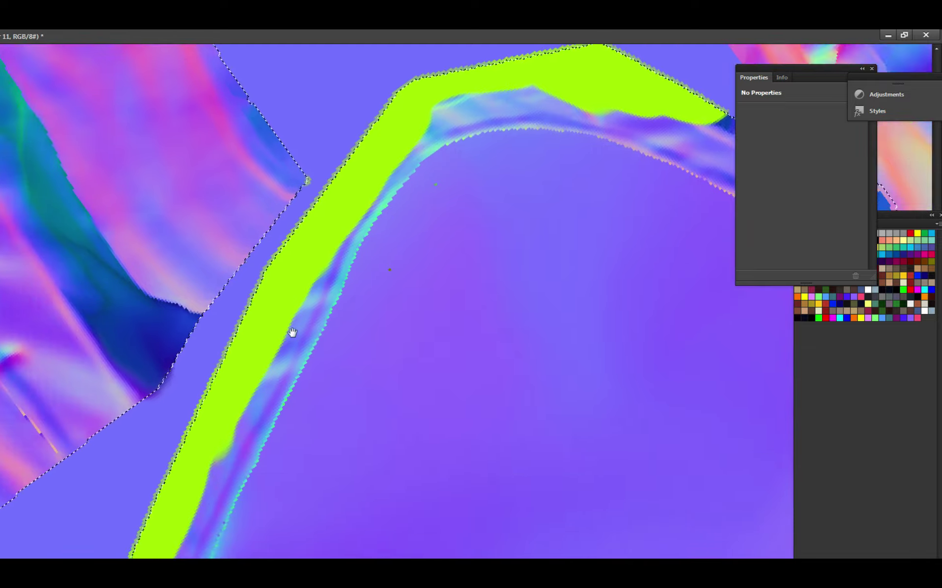
scroll(349, 288, "down", 3)
scroll(350, 288, "left", 2)
left_click_drag(315, 332, 257, 341)
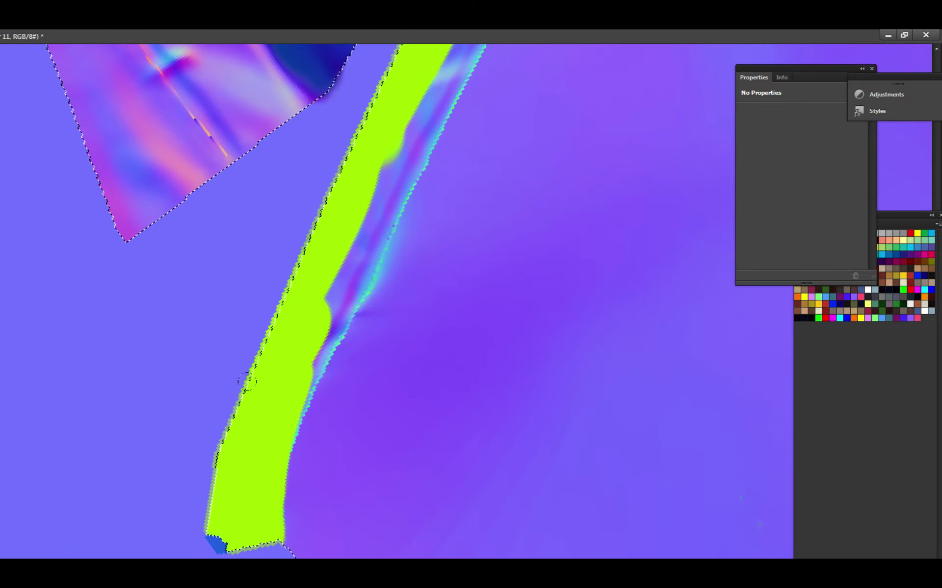
Paint a bright green patch over the opposite end of the oval's rim, beside the small cyan corner, and save the document.
scroll(313, 378, "down", 6)
scroll(314, 378, "right", 5)
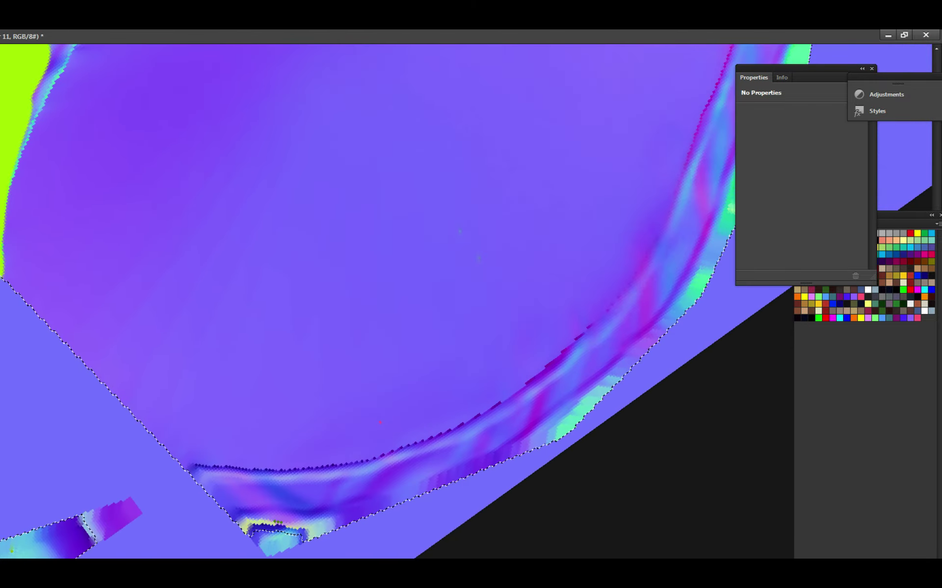
left_click_drag(311, 466, 206, 475)
scroll(235, 490, "down", 2)
key("ctrl+s")
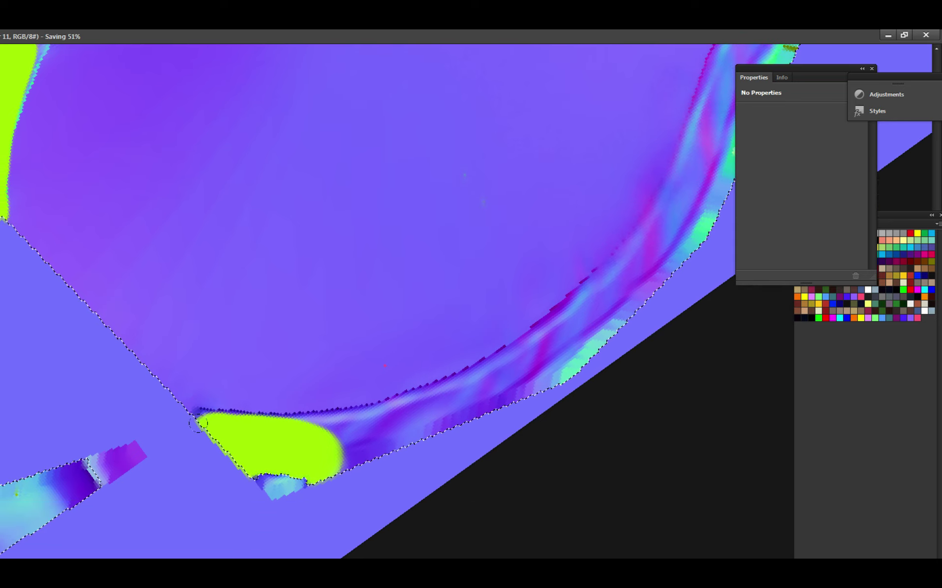
Rotate the canvas and fill the pointed end of the oval's rim with bright green, up to the dark seam line.
left_click_drag(178, 419, 382, 415)
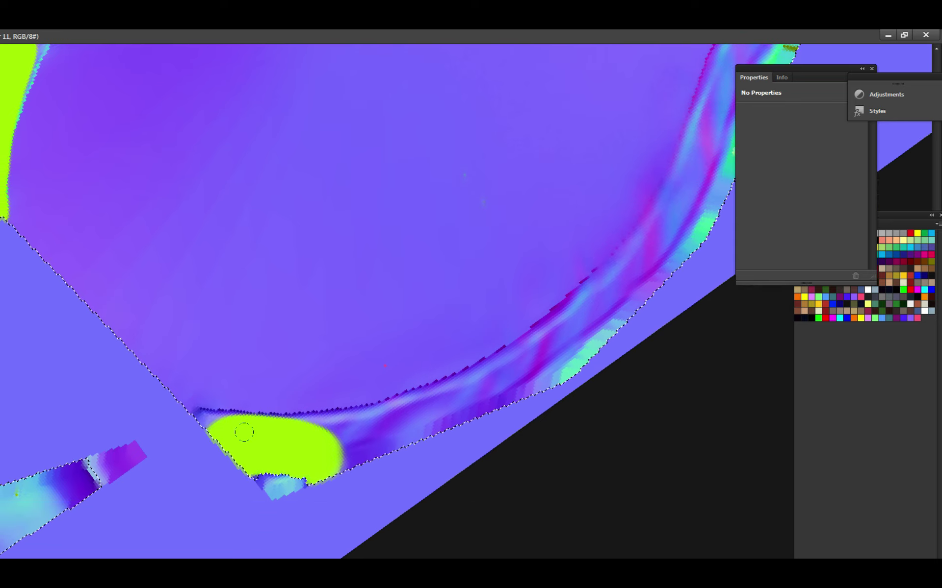
scroll(307, 365, "down", 2)
scroll(353, 315, "left", 1)
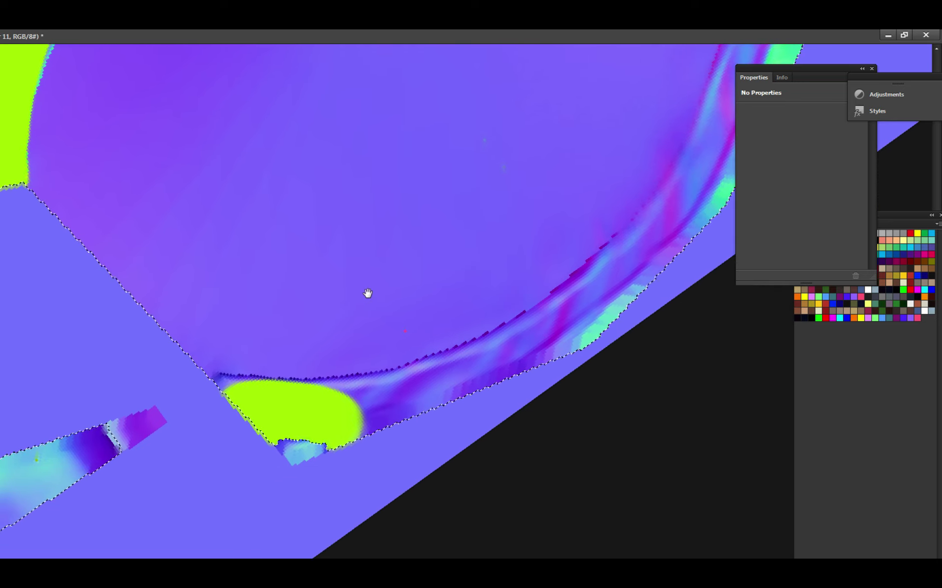
key("r")
left_click_drag(422, 202, 230, 490)
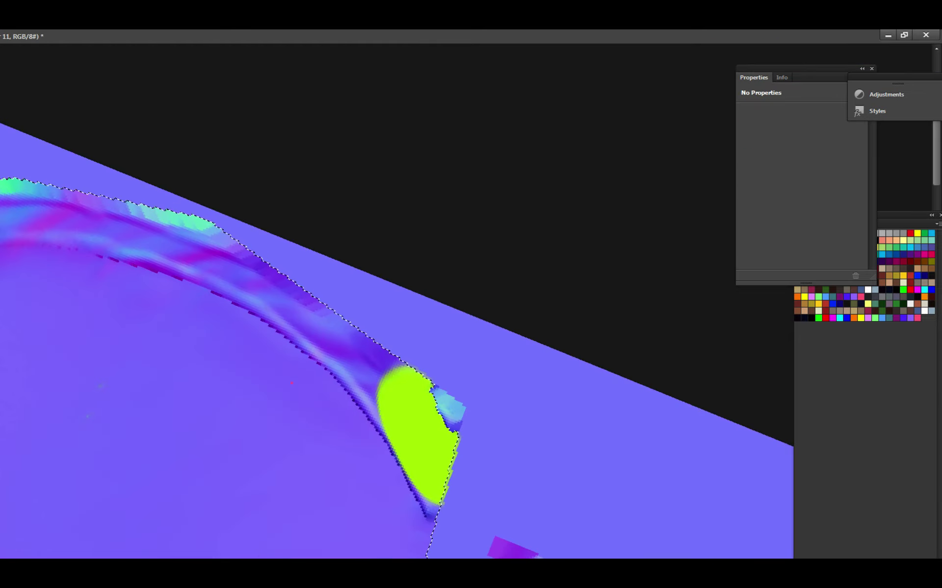
key("z")
left_click(406, 389)
scroll(406, 389, "down", 3)
key("b")
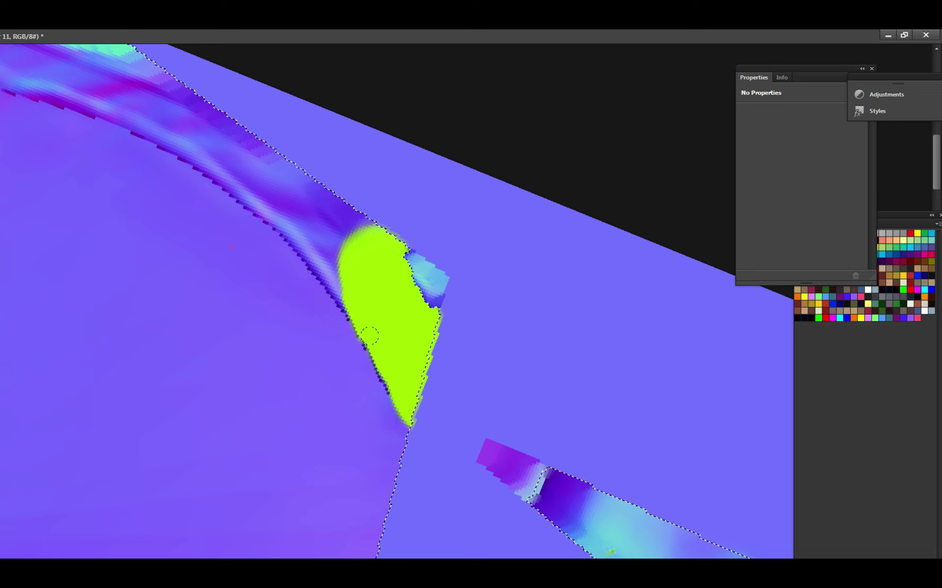
mouse_move(358, 305)
left_mouse_down()
mouse_move(317, 240)
mouse_move(359, 199)
left_mouse_up()
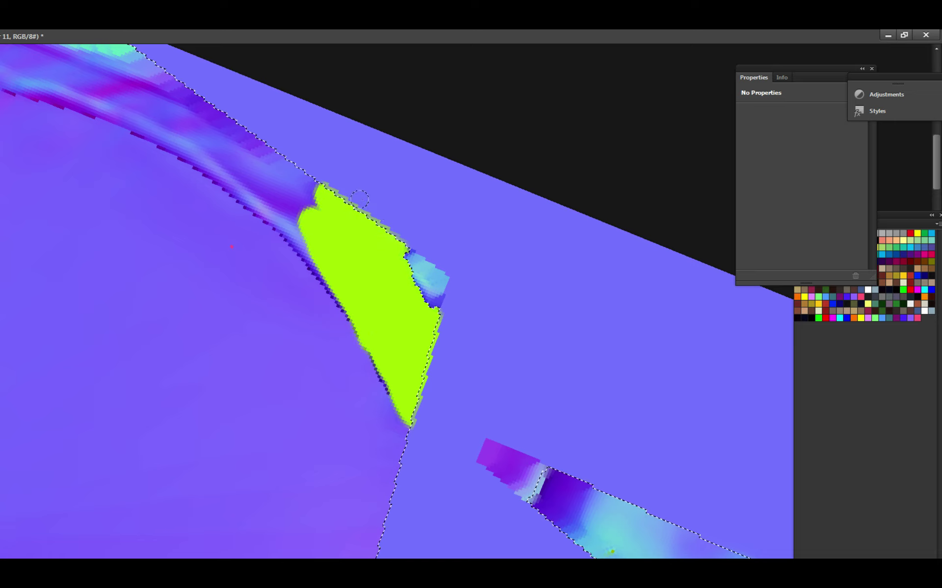
left_click(317, 200)
Extend the bright green from the rim's pointed end along the outer edge, past the next corner of the oval.
mouse_move(432, 294)
left_mouse_down()
mouse_move(339, 211)
mouse_move(449, 279)
mouse_move(457, 311)
mouse_move(478, 299)
mouse_move(452, 294)
mouse_move(545, 377)
mouse_move(475, 311)
left_mouse_up()
scroll(392, 274, "up", 1)
scroll(550, 380, "up", 1)
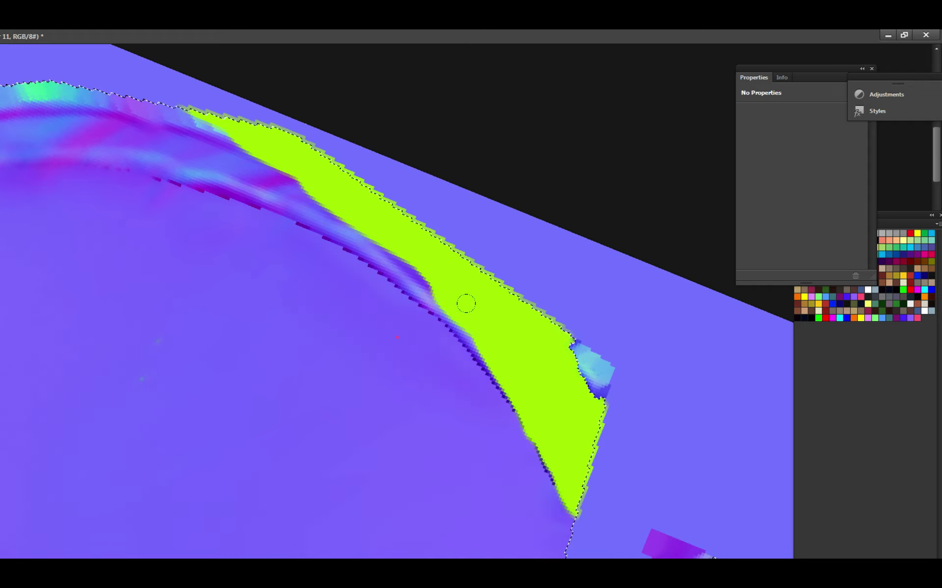
Cover the dark seam pixels along the rim's inner edge near the pointed end with bright green, saving the document.
scroll(494, 346, "down", 1)
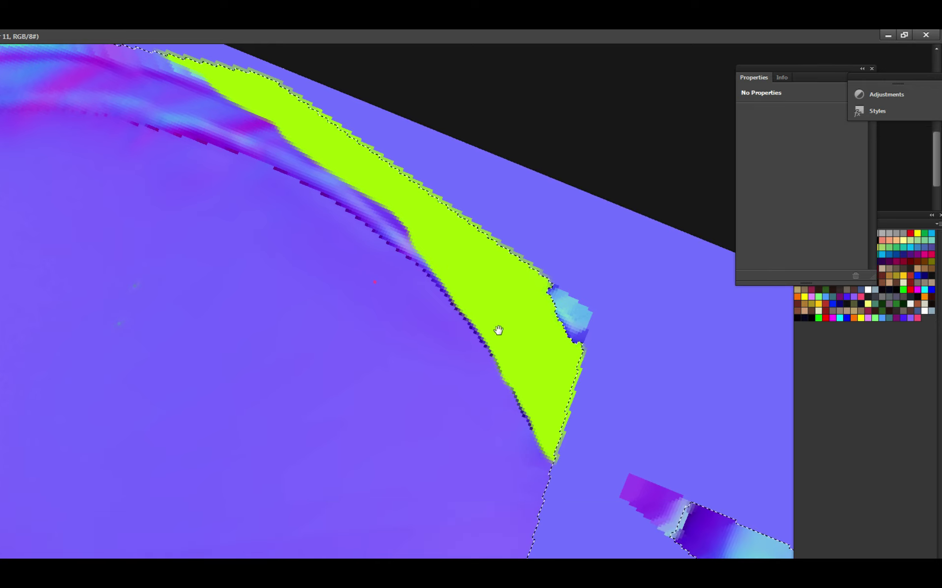
scroll(498, 330, "up", 1)
mouse_move(483, 333)
left_mouse_down()
mouse_move(513, 342)
mouse_move(515, 387)
mouse_move(485, 310)
left_mouse_up()
scroll(513, 343, "up", 1)
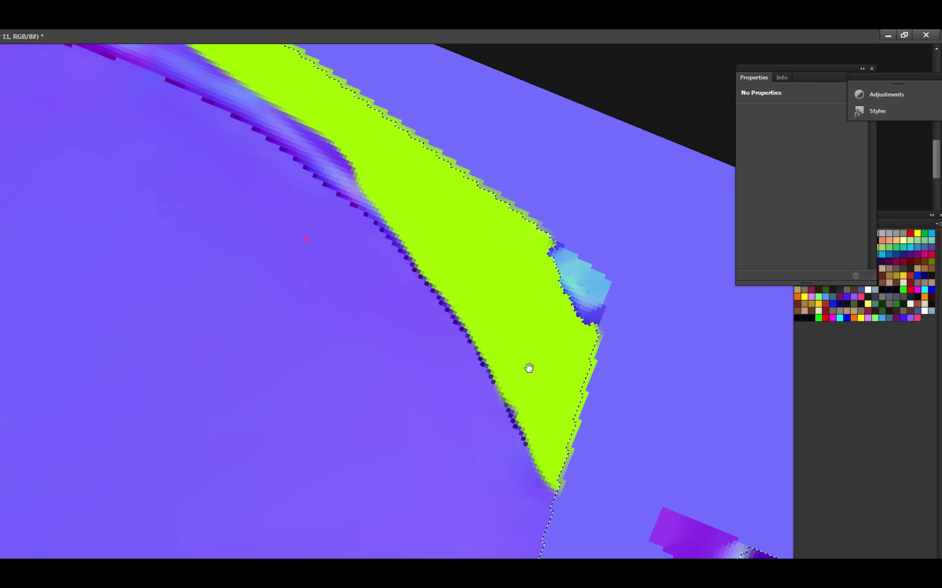
left_click_drag(529, 368, 524, 350)
key("ctrl+s")
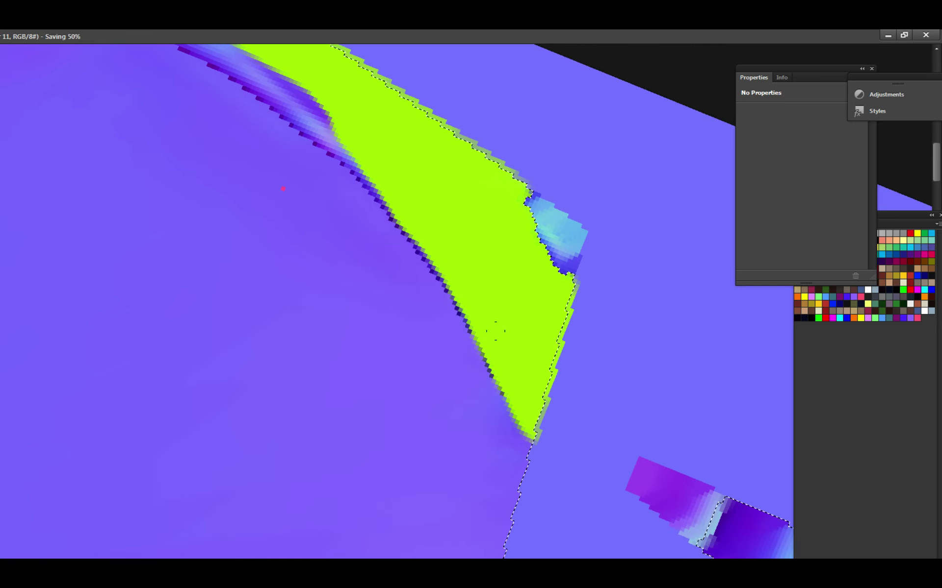
left_click_drag(443, 236, 512, 339)
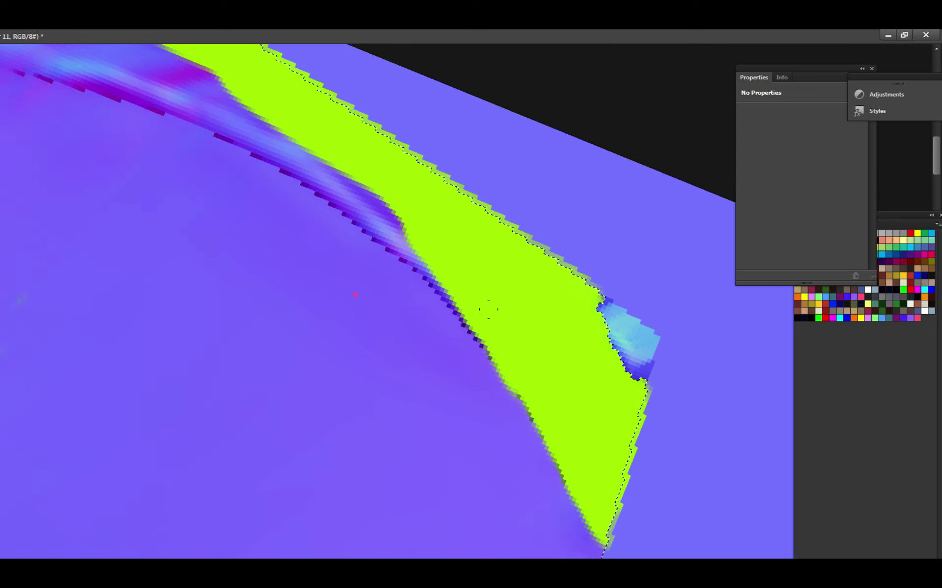
left_click_drag(483, 295, 560, 379)
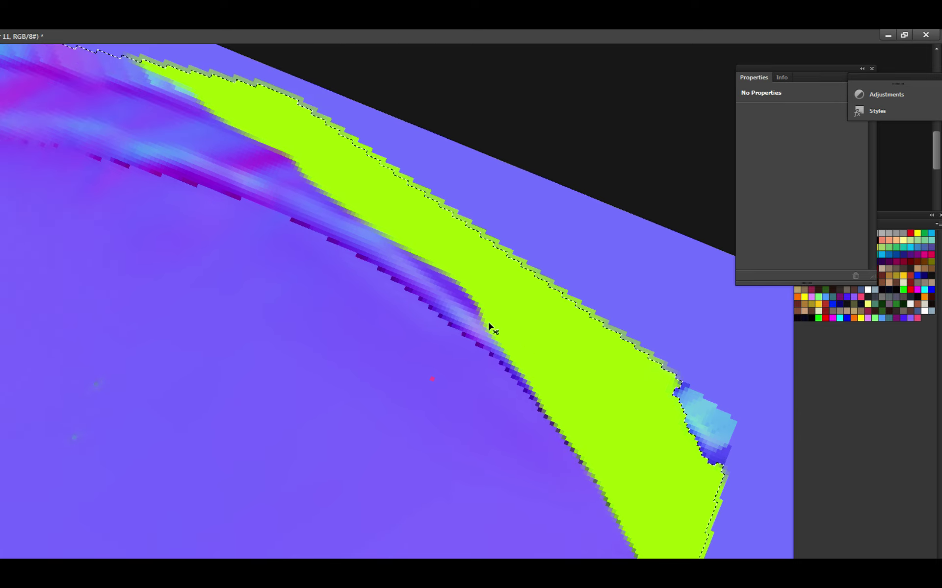
key("ctrl+s")
Fill more of the seam near the pointed end, and paint bright green along the oval's outer rim facing the studded piece.
left_click_drag(509, 320, 472, 260)
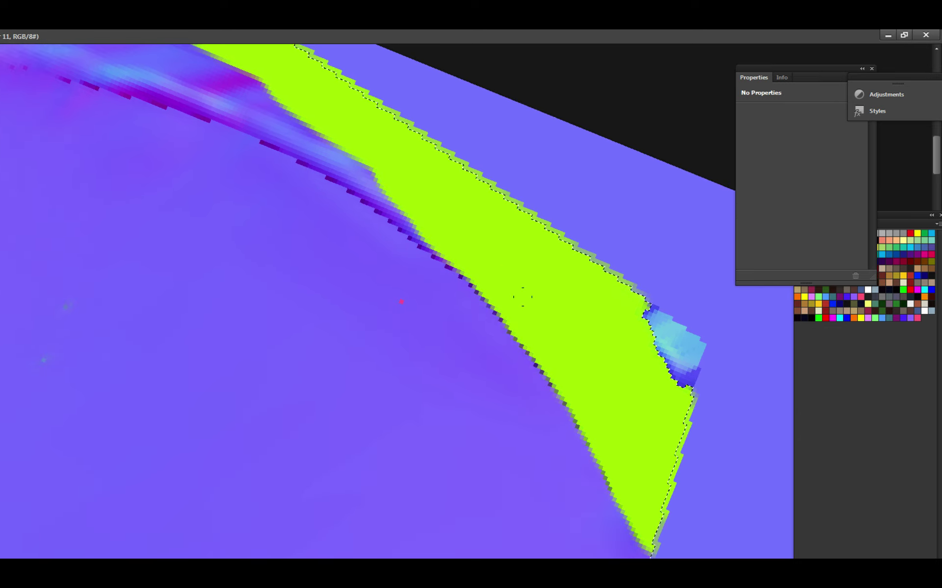
left_click_drag(417, 261, 703, 472)
mouse_move(632, 289)
left_mouse_down()
mouse_move(495, 231)
mouse_move(187, 182)
mouse_move(380, 248)
mouse_move(323, 280)
mouse_move(231, 273)
mouse_move(199, 294)
mouse_move(158, 357)
mouse_move(284, 258)
mouse_move(294, 206)
left_mouse_up()
left_click_drag(241, 392, 251, 262)
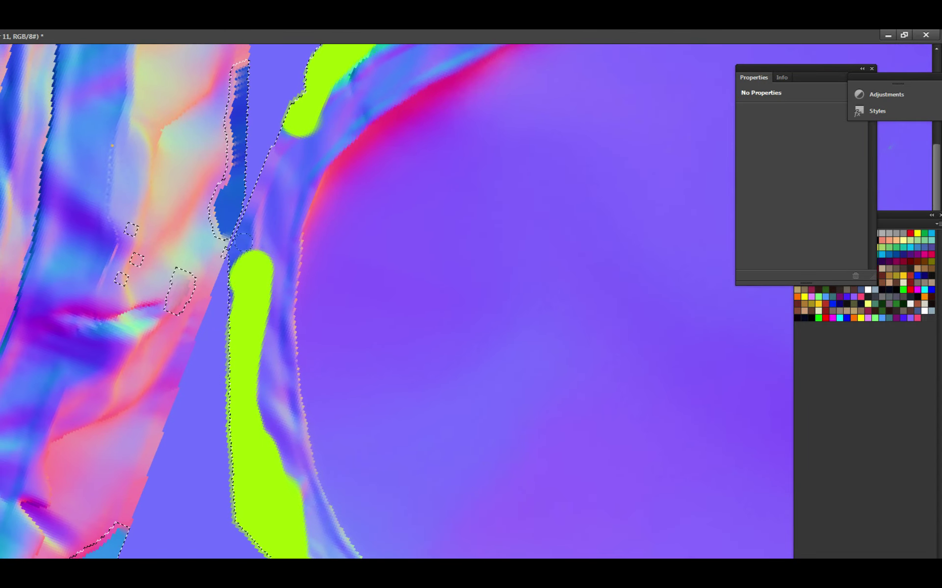
Join the green strokes across the gap in the oval's rim facing the studded piece, and undo the last stroke.
mouse_move(236, 301)
left_mouse_down()
mouse_move(238, 382)
mouse_move(253, 302)
mouse_move(285, 228)
mouse_move(263, 257)
left_mouse_up()
mouse_move(249, 309)
left_mouse_down()
mouse_move(253, 282)
mouse_move(286, 293)
mouse_move(269, 308)
mouse_move(270, 223)
left_mouse_up()
scroll(224, 318, "down", 3)
key("ctrl+z")
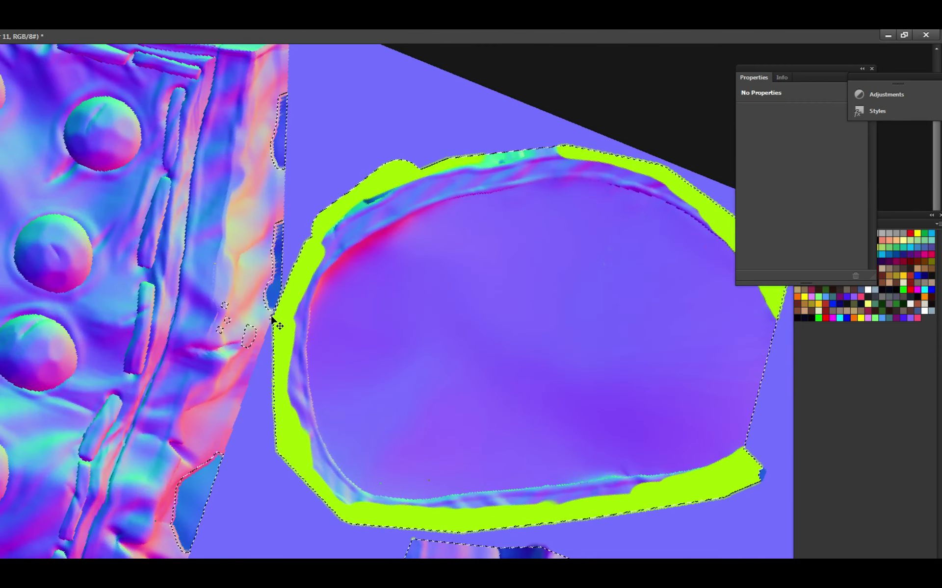
Paint bright green over the dark patches along the studded piece's edge facing the oval, including the larger patch below the oval's level.
scroll(311, 279, "up", 3)
left_click_drag(287, 248, 285, 274)
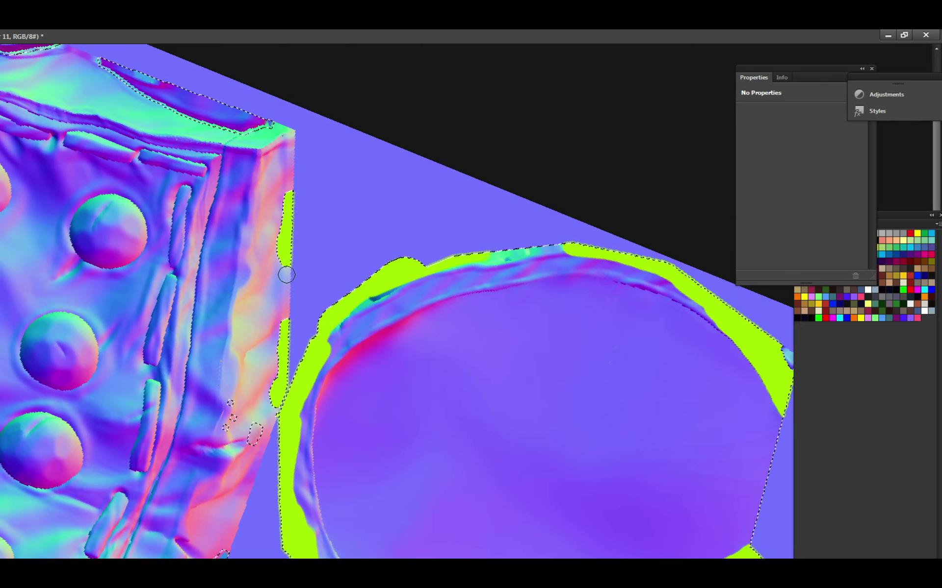
scroll(307, 305, "down", 5)
mouse_move(240, 301)
left_mouse_down()
mouse_move(257, 339)
mouse_move(226, 374)
mouse_move(210, 341)
left_mouse_up()
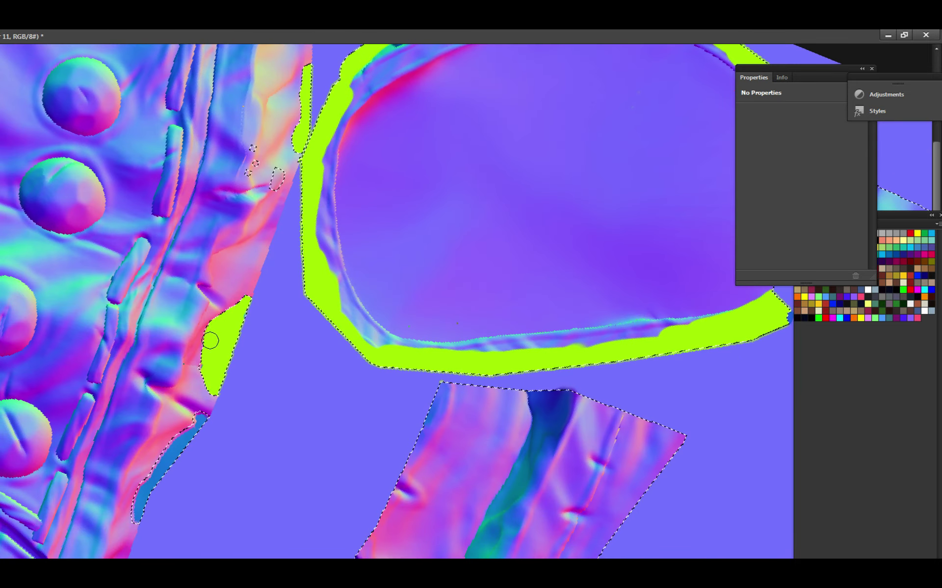
Continue the bright green over the remaining dark patches down the studded piece's edge to its pointed lower corner.
left_click_drag(237, 385, 286, 255)
mouse_move(252, 287)
left_mouse_down()
mouse_move(189, 390)
mouse_move(201, 339)
left_mouse_up()
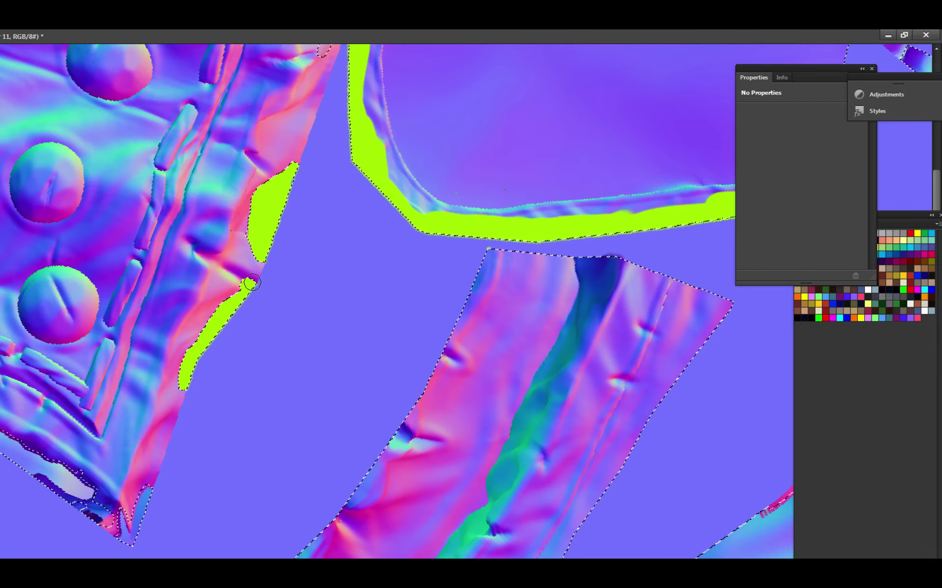
left_click_drag(204, 468, 263, 328)
mouse_move(211, 349)
left_mouse_down()
mouse_move(184, 407)
mouse_move(179, 387)
left_mouse_up()
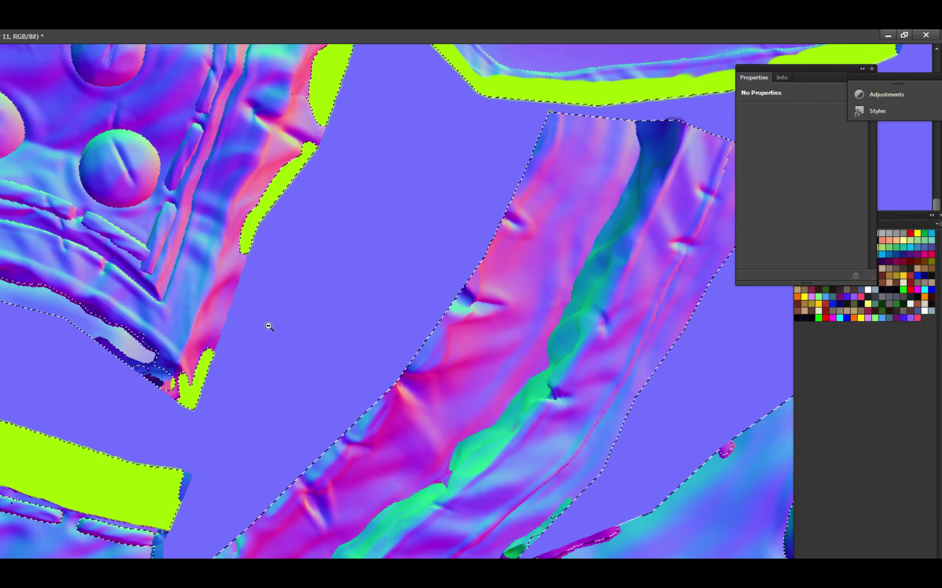
Hide the normal map to show the flat colour areas of the whole glove layout, and save the document.
scroll(282, 334, "down", 2)
scroll(282, 334, "down", 1)
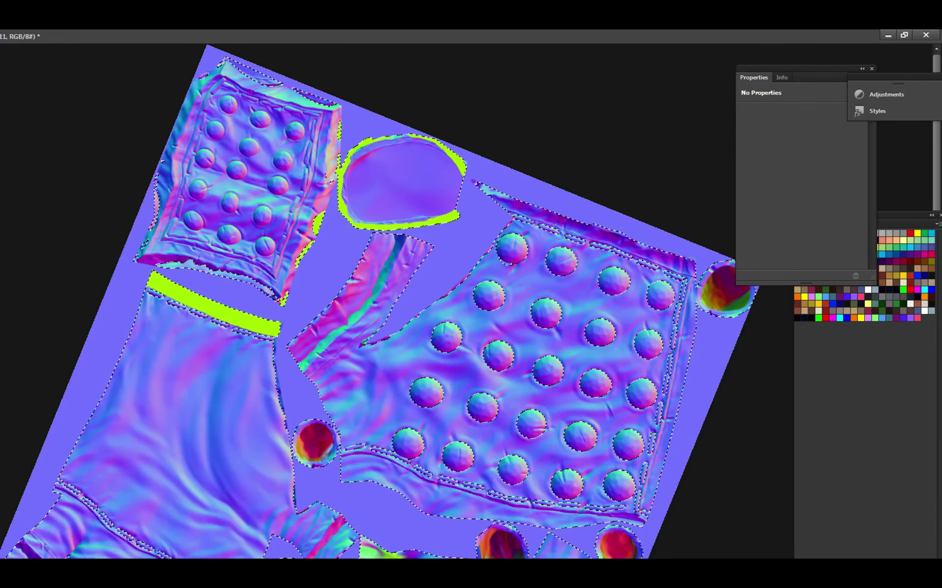
key("ctrl+comma")
key("ctrl+s")
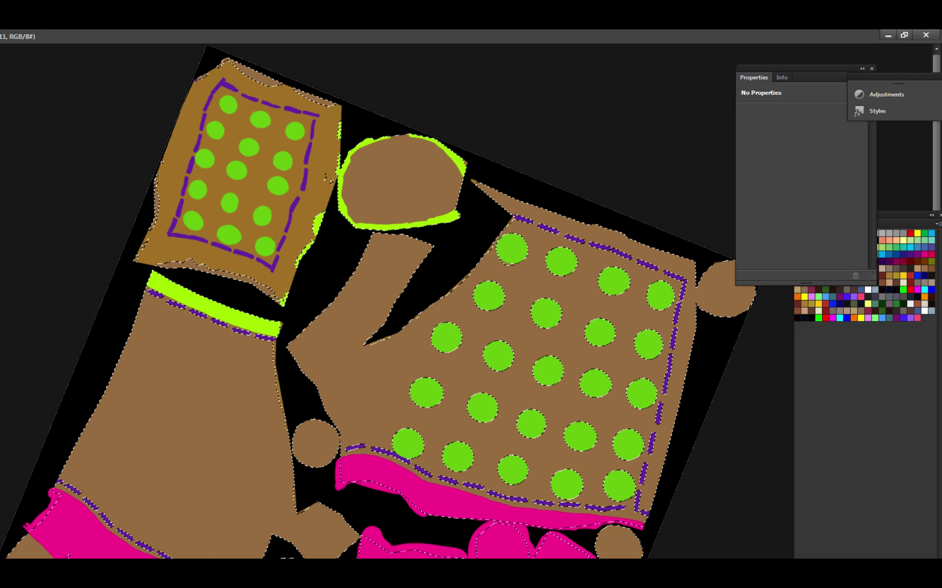
key("ctrl+d")
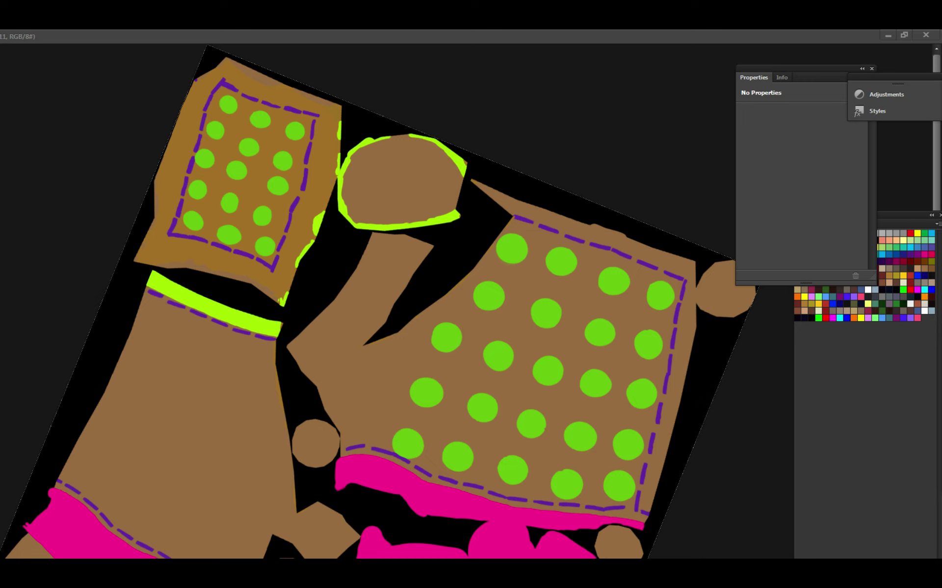
Erase the bright green patches from the lower part of the studded piece's edge and its pointed corner.
left_click(505, 252)
scroll(383, 225, "up", 5)
left_click_drag(383, 225, 445, 213)
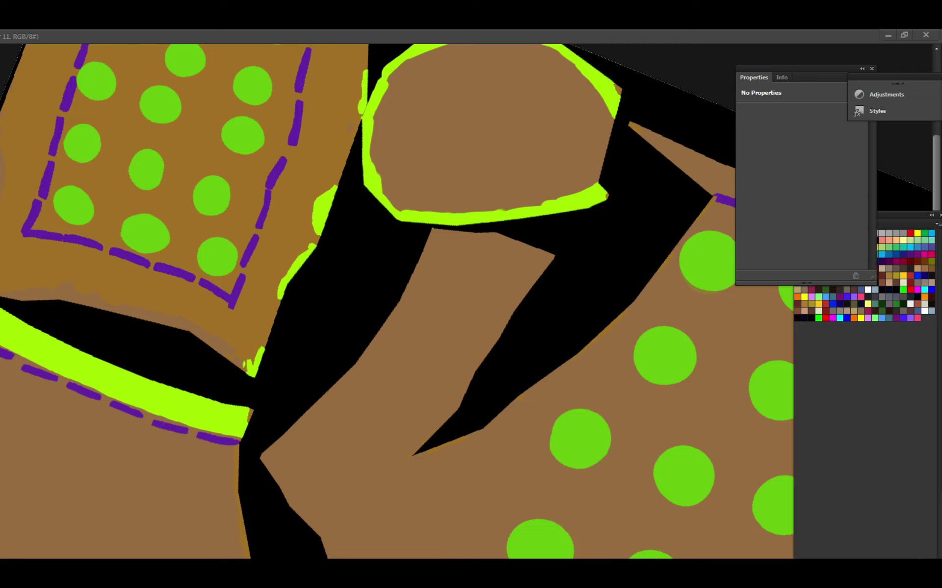
mouse_move(343, 275)
left_mouse_down()
mouse_move(348, 309)
mouse_move(330, 291)
mouse_move(336, 252)
mouse_move(333, 263)
mouse_move(357, 220)
mouse_move(327, 289)
mouse_move(287, 339)
left_mouse_up()
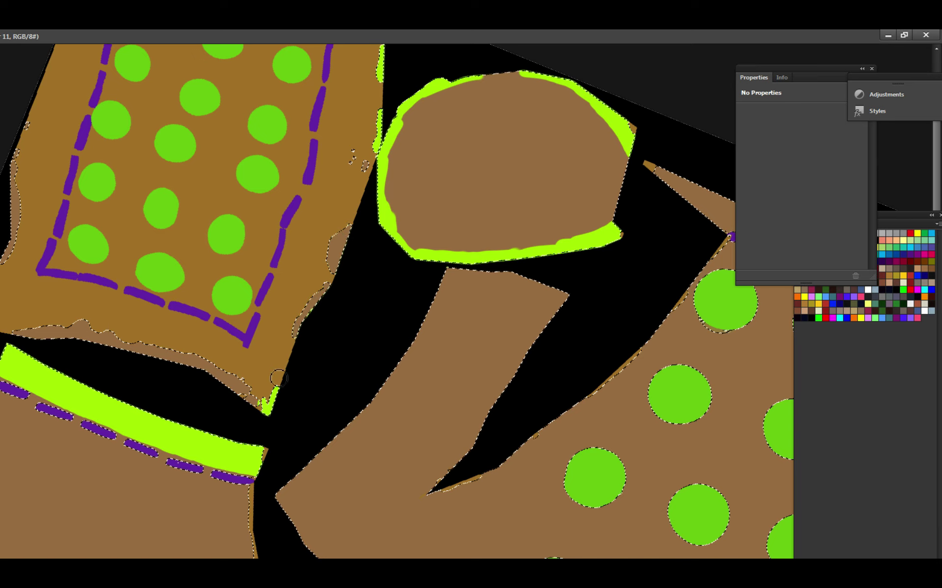
left_click_drag(268, 404, 260, 402)
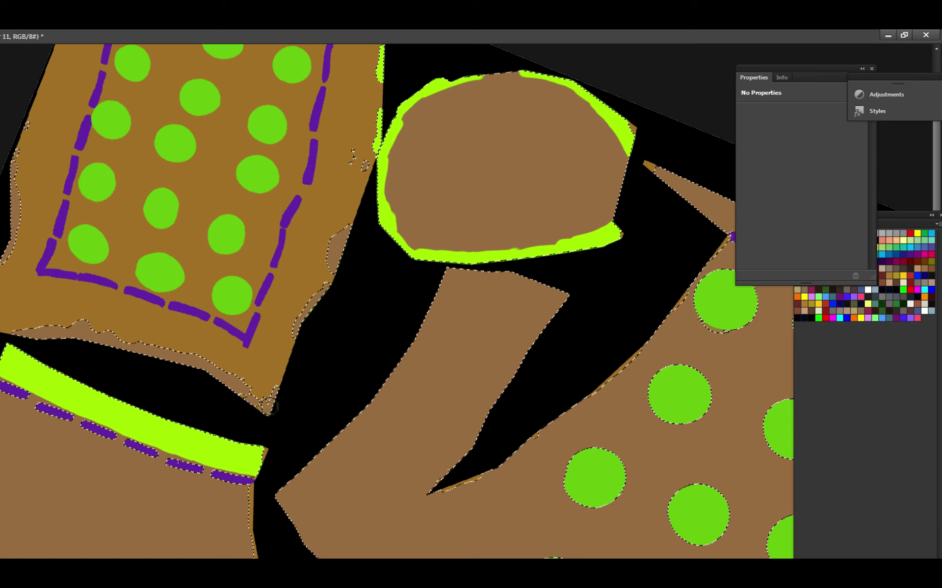
Save the document and erase the two remaining bright green patches from the studded piece's edge beside the oval.
scroll(367, 192, "up", 3)
scroll(394, 212, "up", 3)
key("ctrl+s")
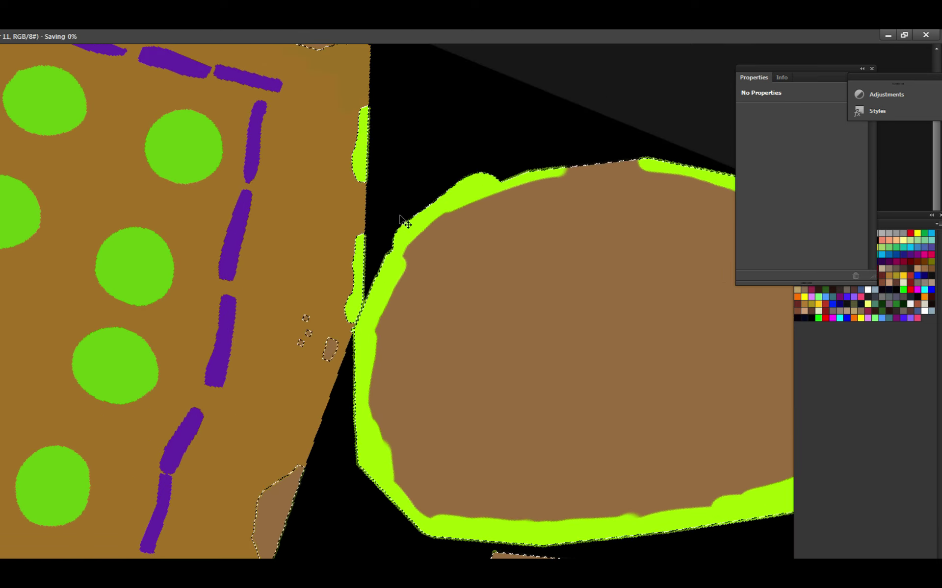
scroll(393, 214, "up", 2)
left_click_drag(344, 247, 326, 368)
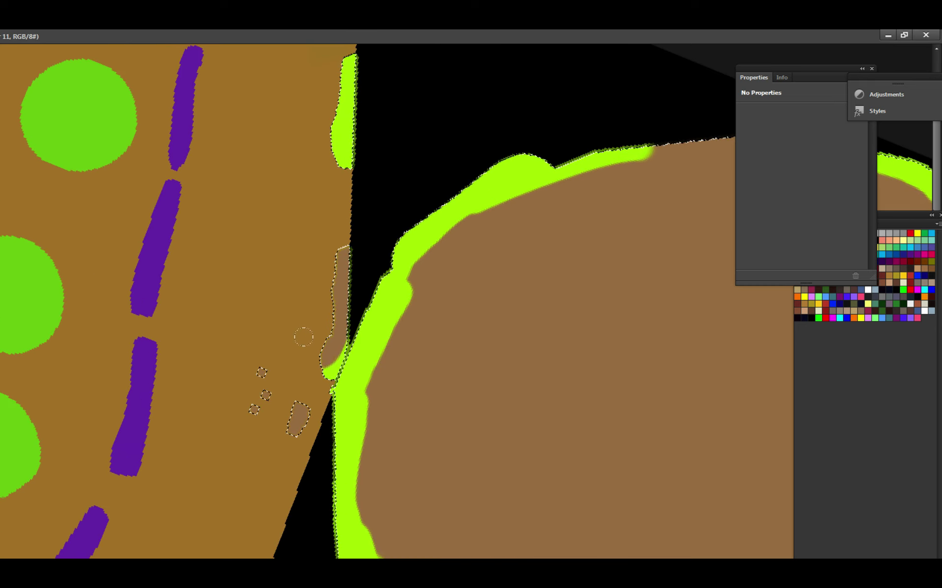
left_click_drag(346, 167, 345, 54)
scroll(310, 254, "up", 2)
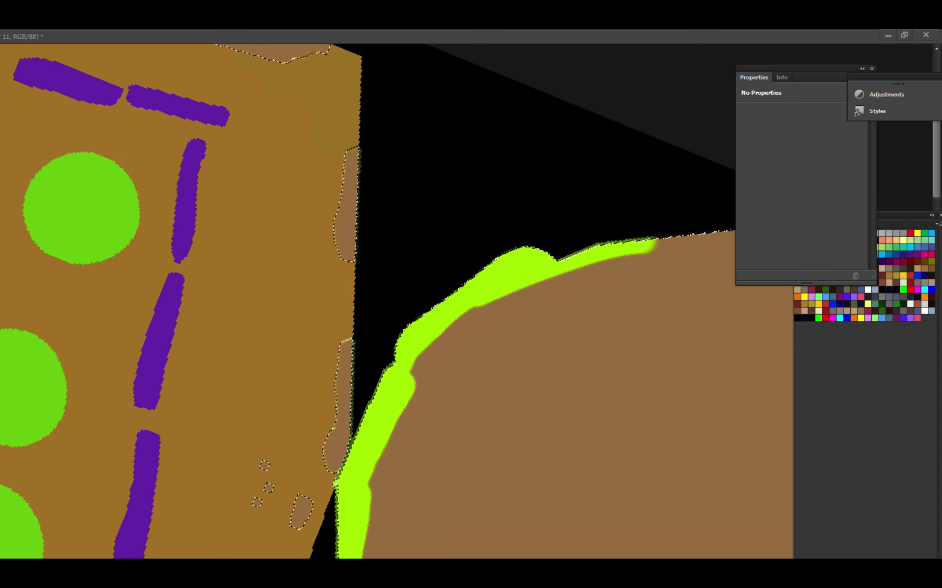
Inspect the studded piece's edges and the oval's surroundings for leftover green, and save the document.
key("ctrl+d")
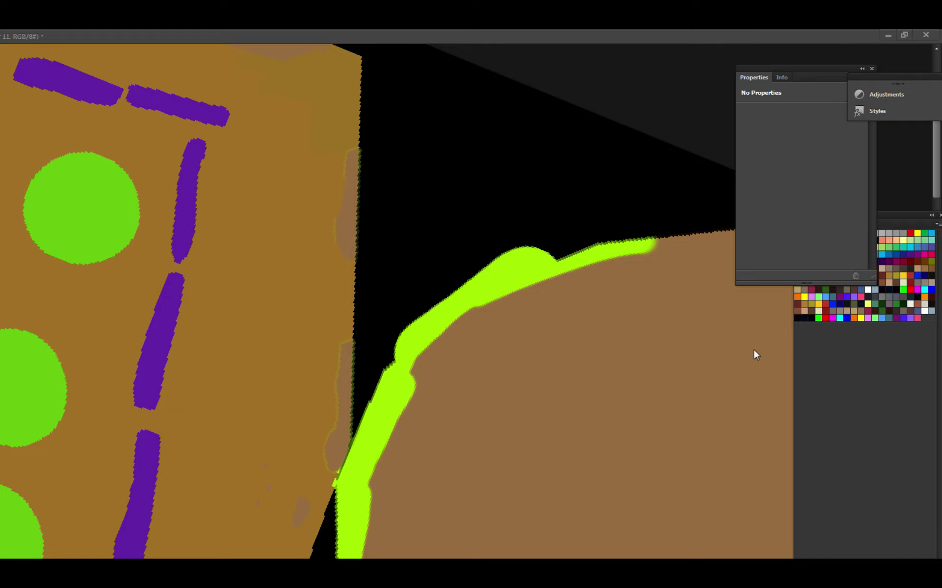
left_click(315, 171)
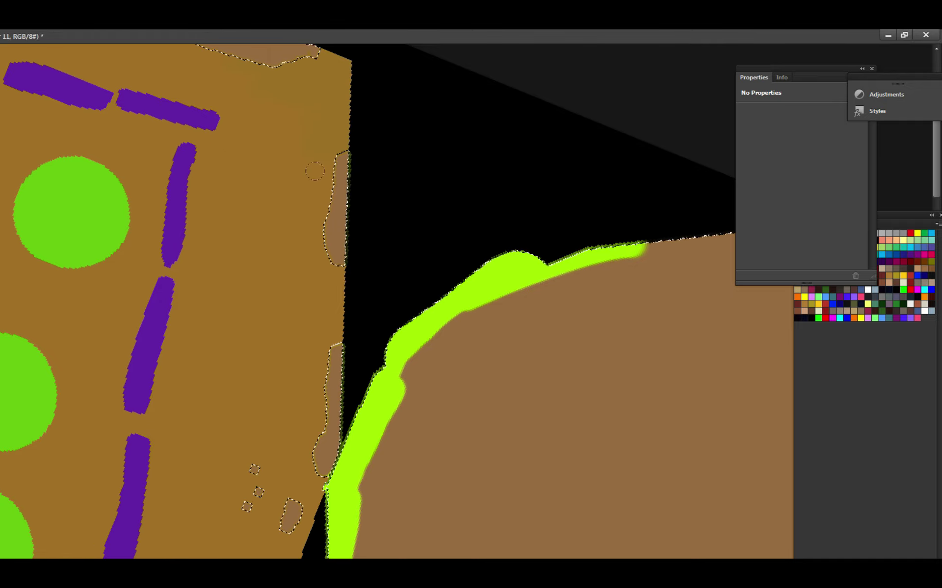
scroll(310, 314, "down", 3)
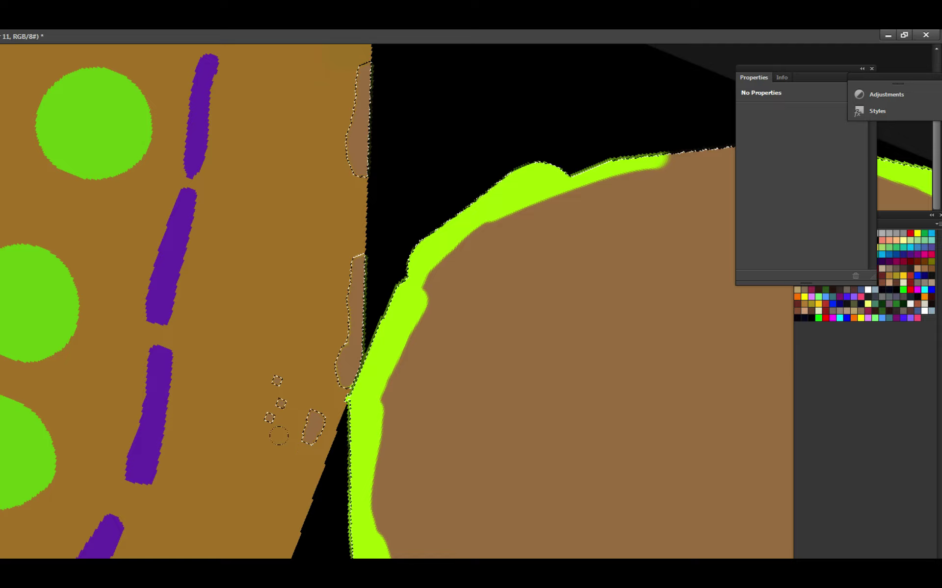
left_click_drag(279, 368, 320, 294)
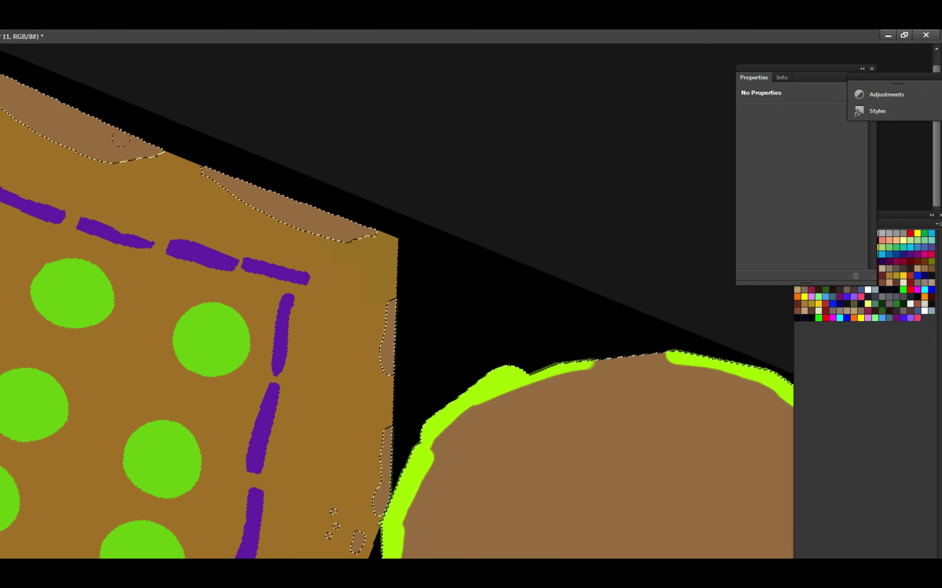
left_click(316, 264, "alt")
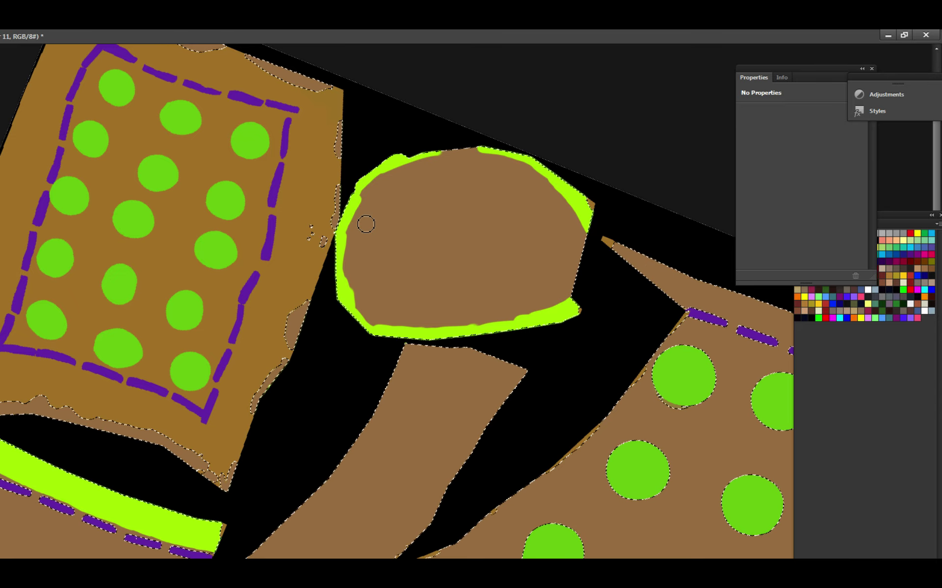
scroll(505, 342, "down", 5)
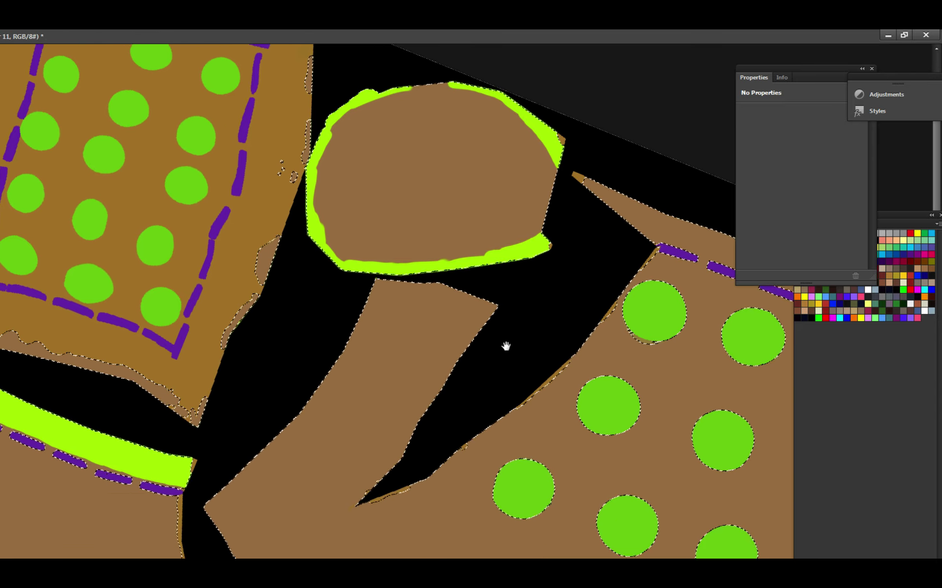
key("ctrl+s")
scroll(494, 358, "down", 3)
scroll(494, 357, "up", 3)
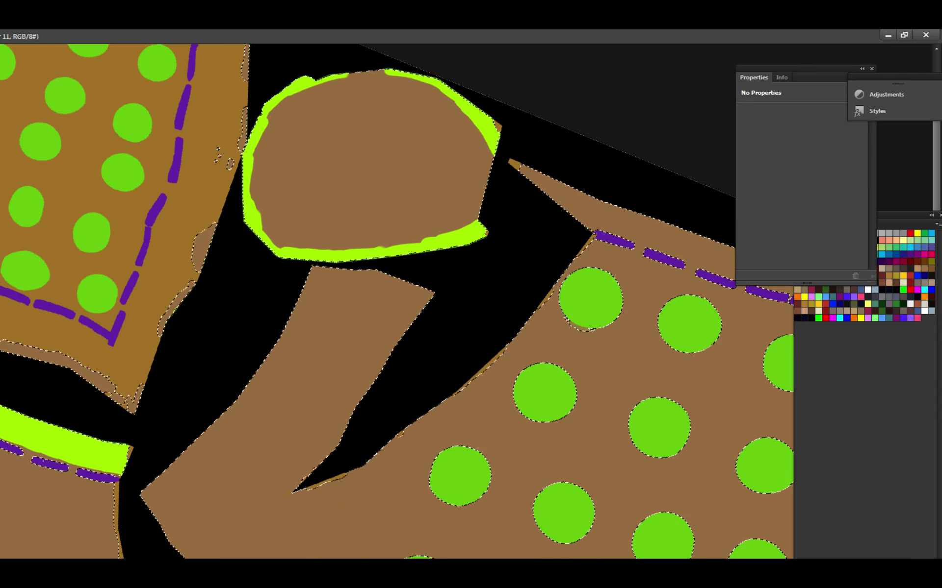
Show the normal map again and paint bright green across the remaining gap in the oval's upper rim.
key("ctrl+comma")
scroll(496, 327, "up", 2)
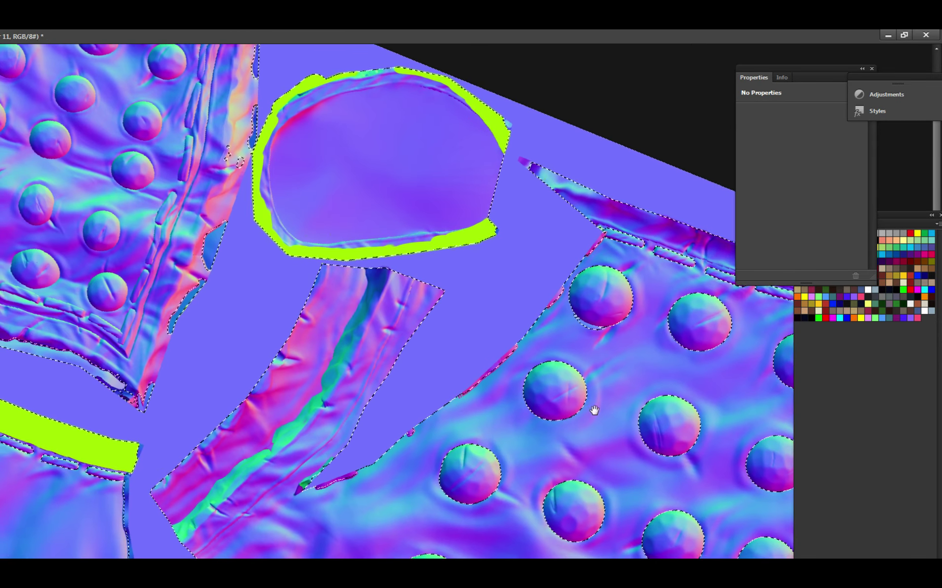
scroll(465, 294, "up", 3)
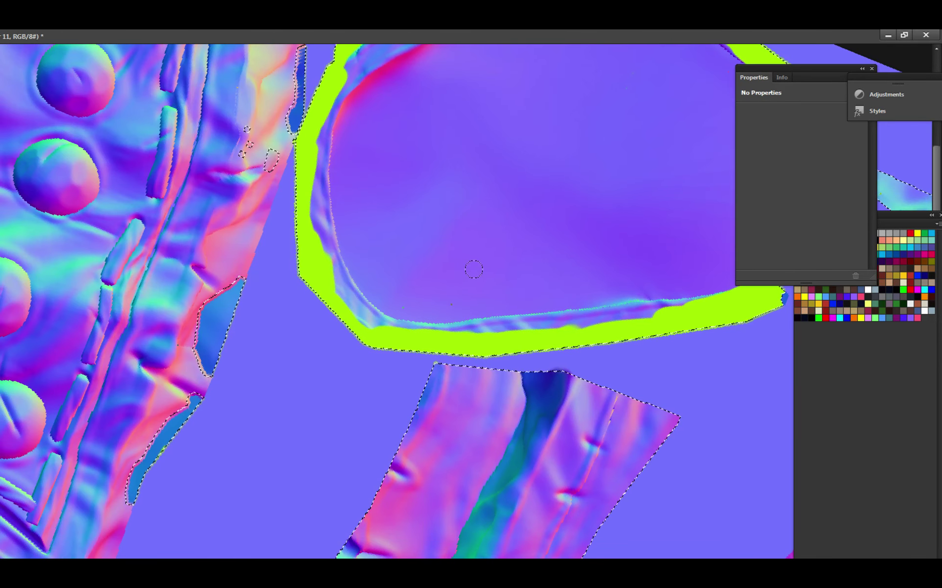
scroll(569, 265, "down", 3)
scroll(475, 218, "up", 4)
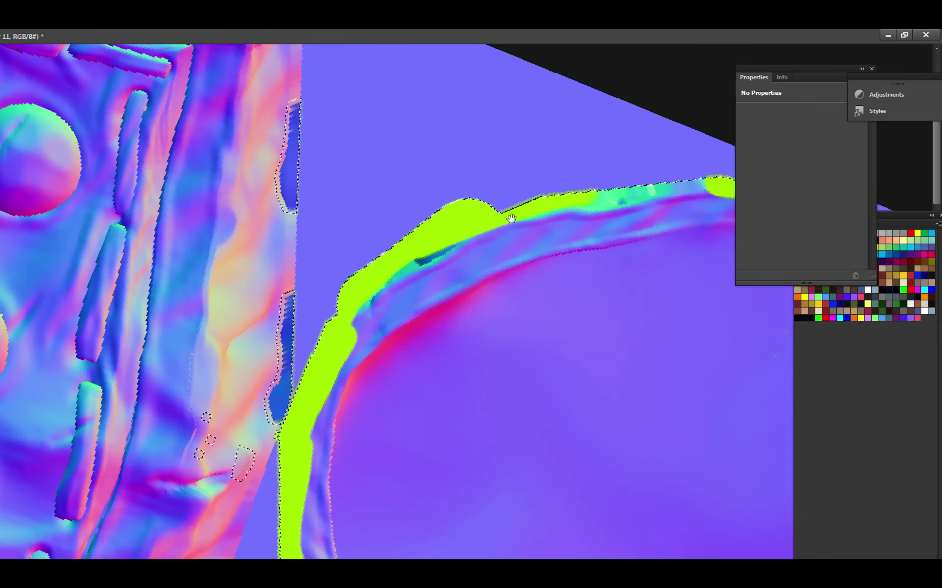
left_click_drag(585, 201, 490, 220)
scroll(485, 235, "left", 5)
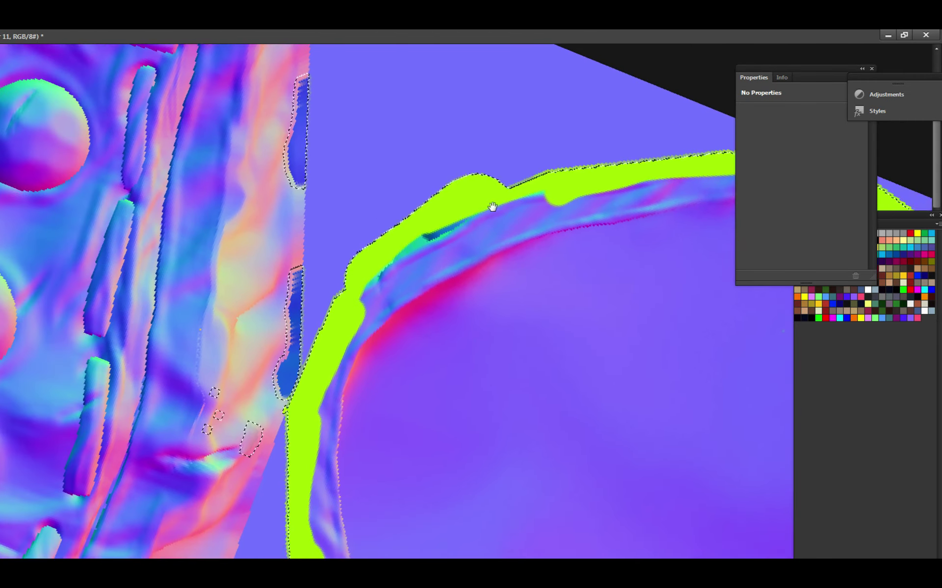
Cover the dark seam pixels inside the oval's upper rim and widen the bright green band there towards the inner seam.
scroll(482, 249, "down", 1)
scroll(454, 242, "up", 2)
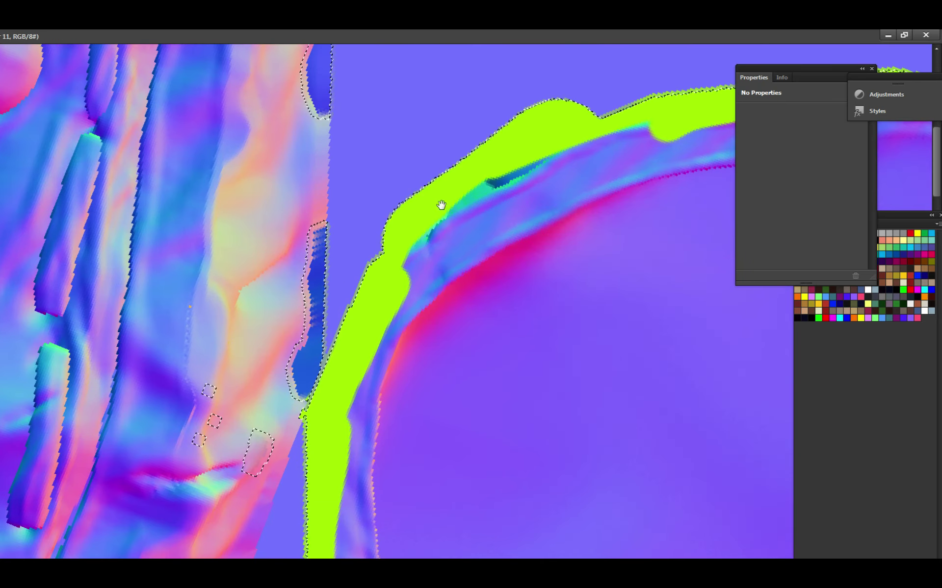
scroll(439, 204, "up", 1)
mouse_move(382, 231)
left_mouse_down()
mouse_move(504, 178)
mouse_move(620, 152)
left_mouse_up()
scroll(620, 152, "up", 1)
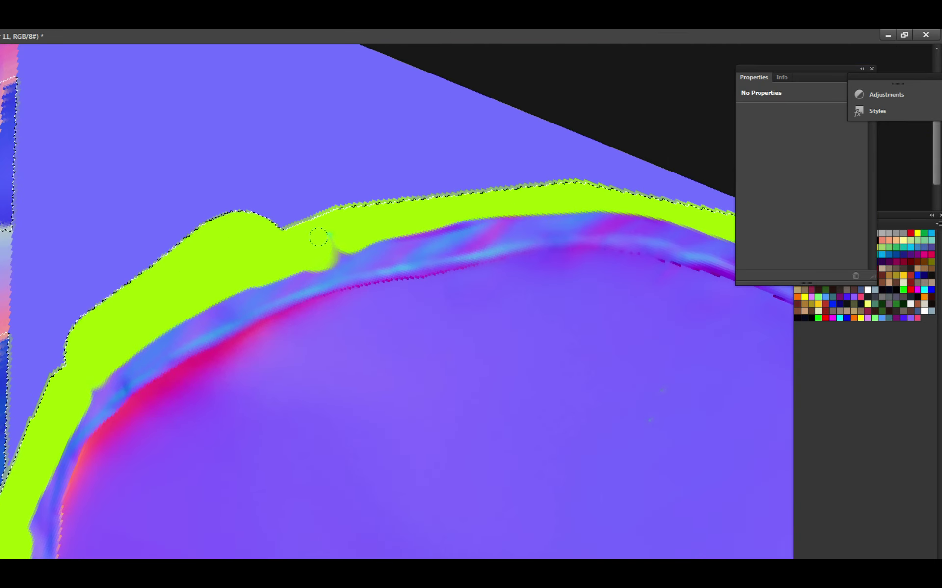
left_click_drag(529, 236, 359, 214)
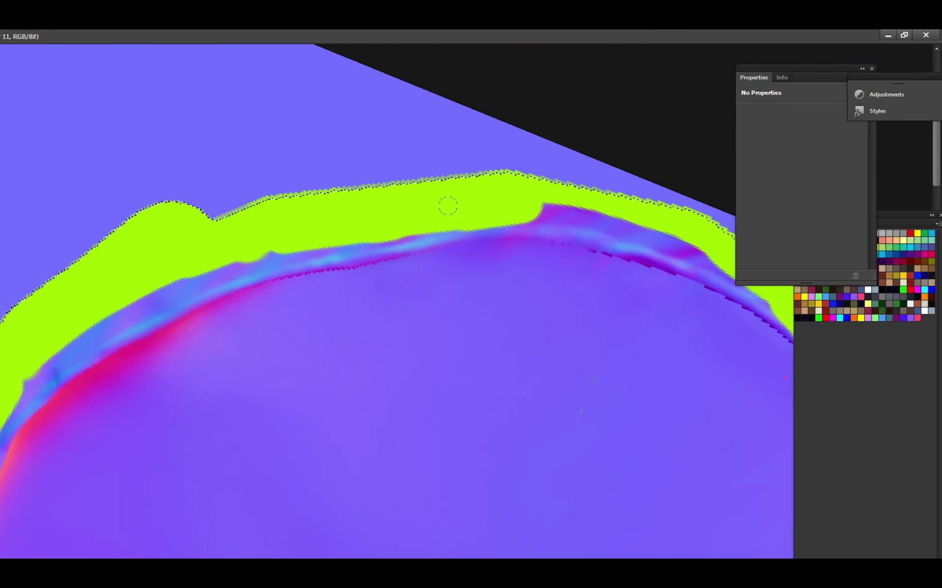
Widen the bright green band to the rim's inner seam all the way to the oval's far corner, saving the document.
left_click_drag(446, 204, 356, 133)
key("ctrl+s")
mouse_move(477, 214)
left_mouse_down()
mouse_move(399, 183)
mouse_move(364, 179)
mouse_move(526, 237)
mouse_move(481, 215)
mouse_move(508, 229)
left_mouse_up()
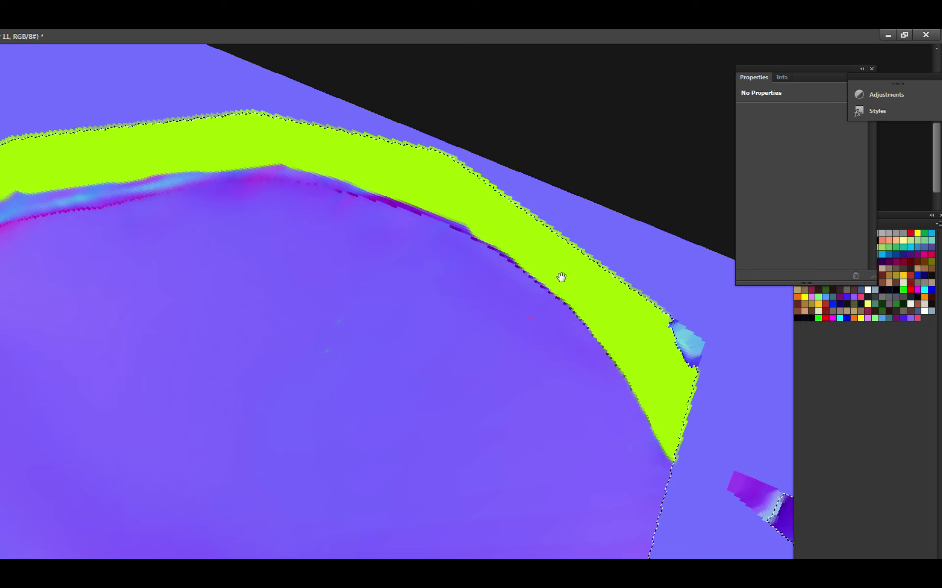
left_click_drag(561, 277, 493, 216)
key("ctrl+s")
left_click_drag(445, 184, 500, 219)
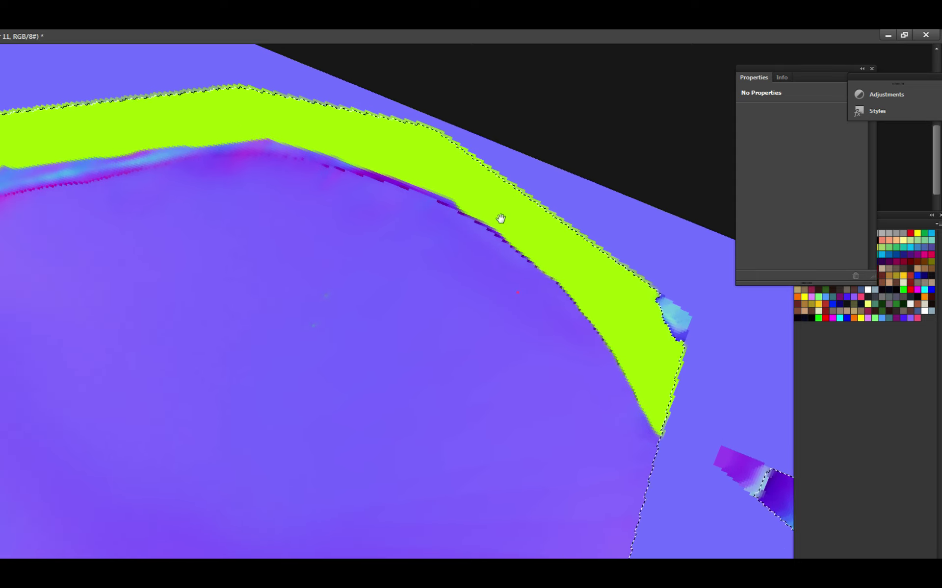
left_click_drag(449, 181, 522, 218)
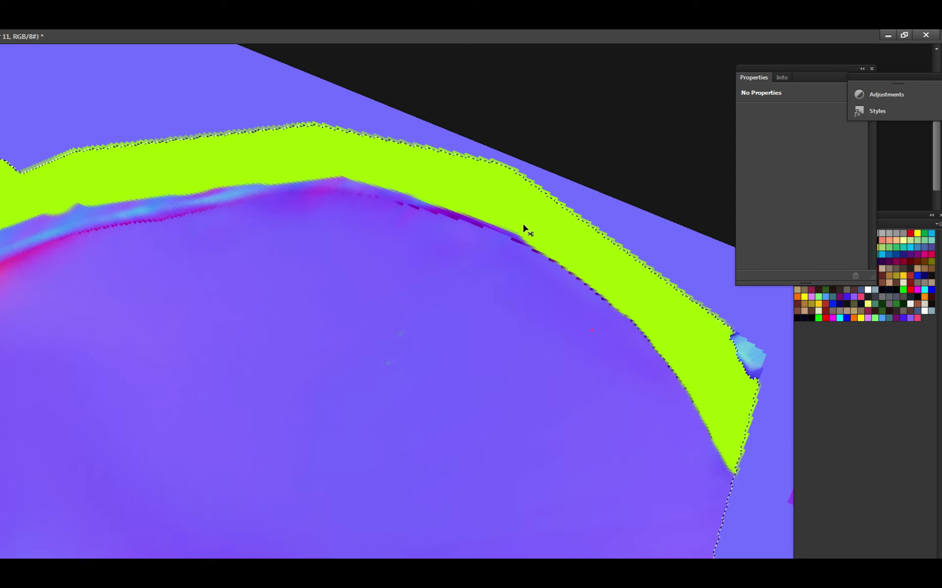
key("ctrl+s")
key("ctrl+s")
mouse_move(388, 183)
left_mouse_down()
mouse_move(527, 210)
mouse_move(481, 218)
left_mouse_up()
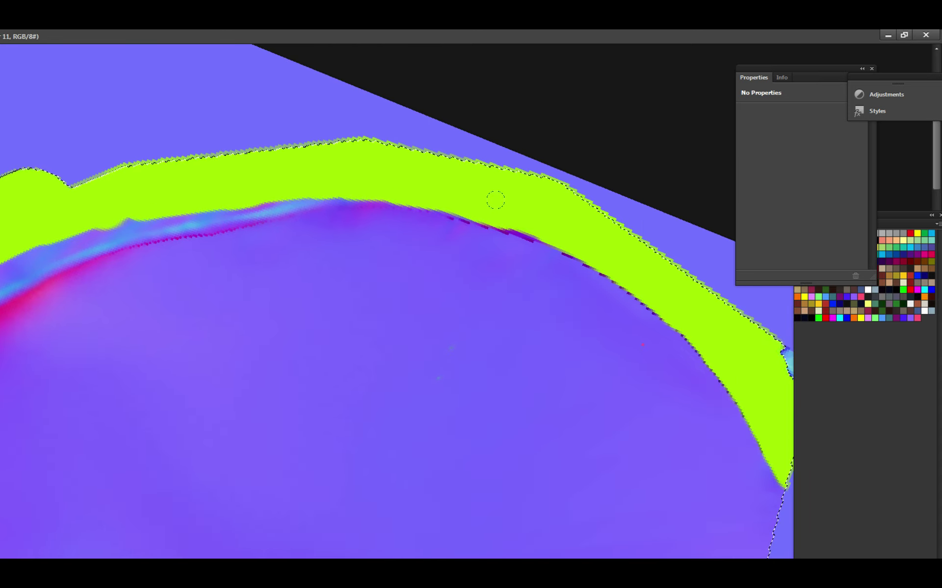
Widen the bright green band to the inner seam along the oval's side facing the studded piece and around its upper curve, saving the document.
scroll(594, 240, "down", 5)
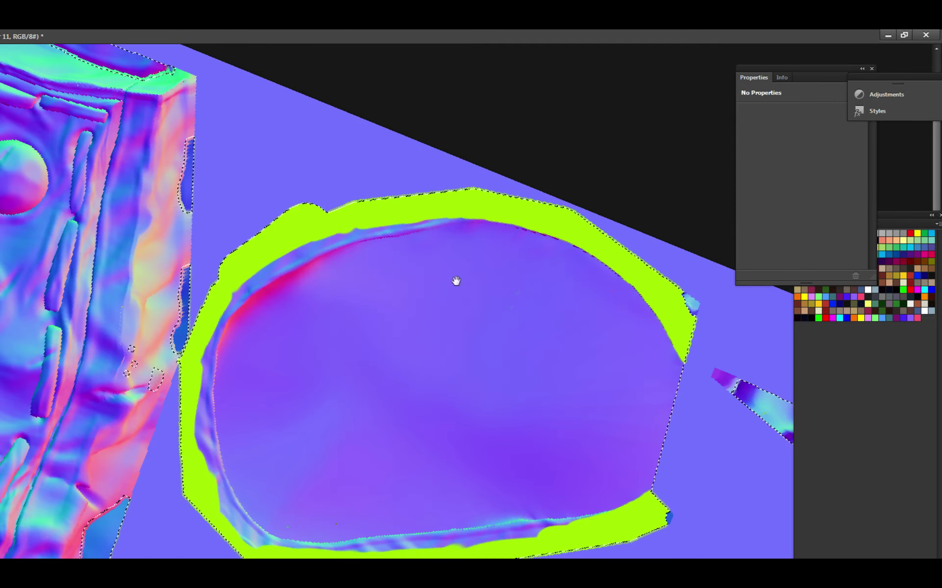
scroll(456, 279, "up", 8)
scroll(417, 295, "down", 2)
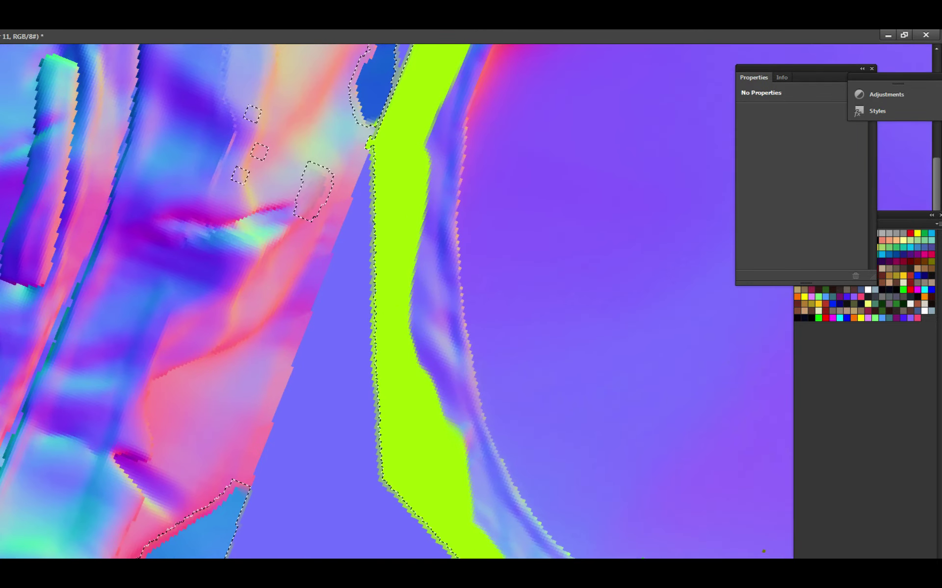
mouse_move(417, 336)
left_mouse_down()
mouse_move(442, 314)
mouse_move(426, 278)
left_mouse_up()
mouse_move(411, 255)
left_mouse_down()
mouse_move(406, 216)
mouse_move(420, 243)
mouse_move(425, 195)
mouse_move(389, 260)
mouse_move(395, 273)
mouse_move(399, 219)
mouse_move(427, 187)
left_mouse_up()
key("ctrl+s")
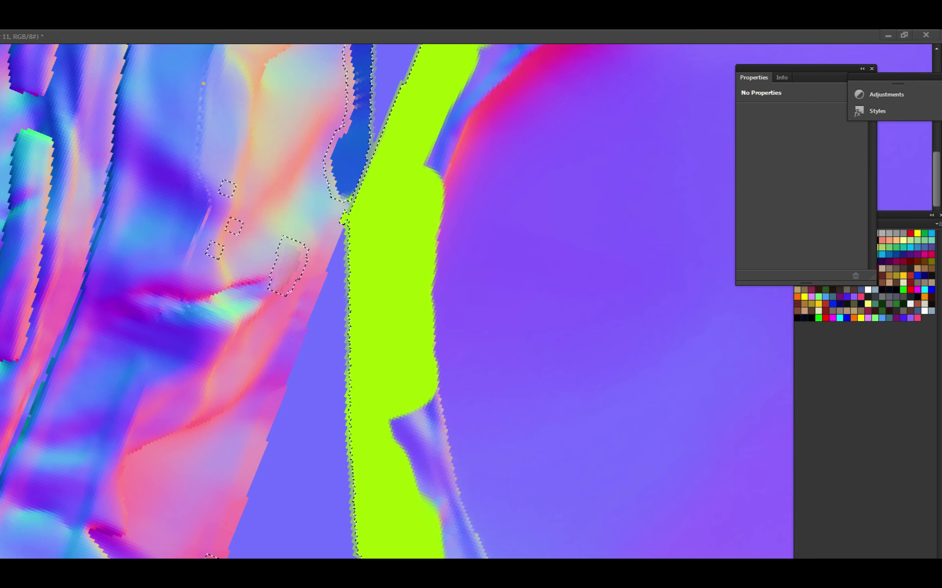
key("ctrl+s")
mouse_move(454, 149)
left_mouse_down()
mouse_move(451, 238)
mouse_move(399, 212)
mouse_move(387, 253)
mouse_move(405, 196)
mouse_move(387, 250)
mouse_move(462, 179)
mouse_move(390, 244)
left_mouse_up()
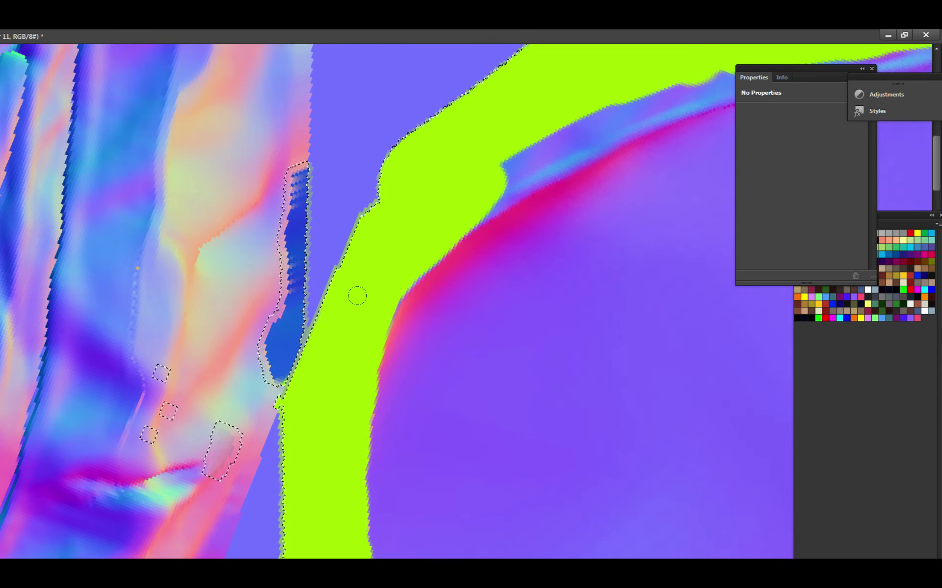
Save the document and extend the bright green band past the bulge on the oval's upper rim, right up to the inner seam.
key("ctrl+s")
scroll(424, 265, "up", 3)
scroll(425, 265, "right", 3)
mouse_move(439, 255)
left_mouse_down()
mouse_move(458, 204)
mouse_move(397, 255)
mouse_move(529, 169)
left_mouse_up()
scroll(486, 209, "up", 2)
scroll(485, 209, "right", 3)
scroll(486, 209, "up", 2)
scroll(486, 209, "right", 3)
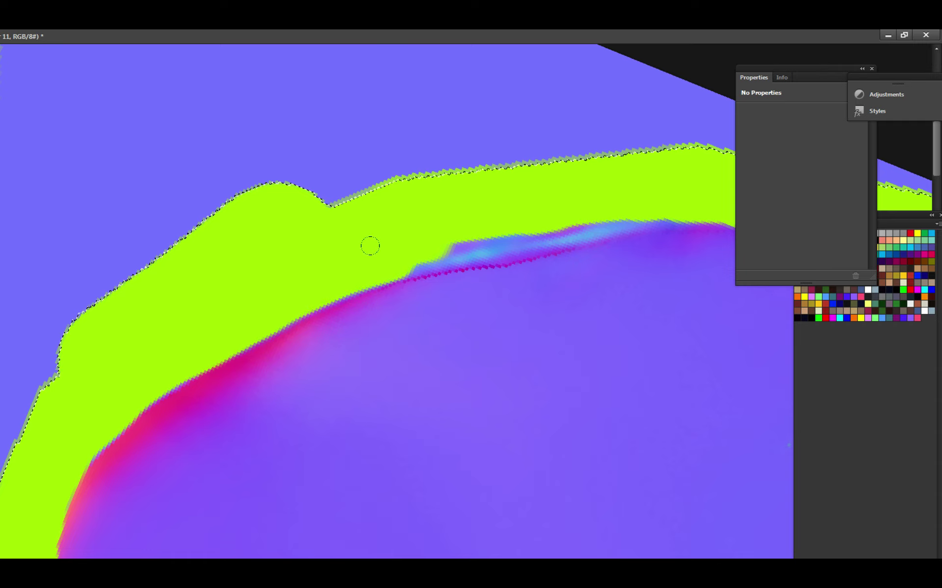
Cover the remaining blue sliver along the crest of the oval's upper rim with bright green up to the inner seam.
scroll(464, 236, "up", 1)
scroll(464, 235, "right", 3)
left_click_drag(478, 260, 417, 267)
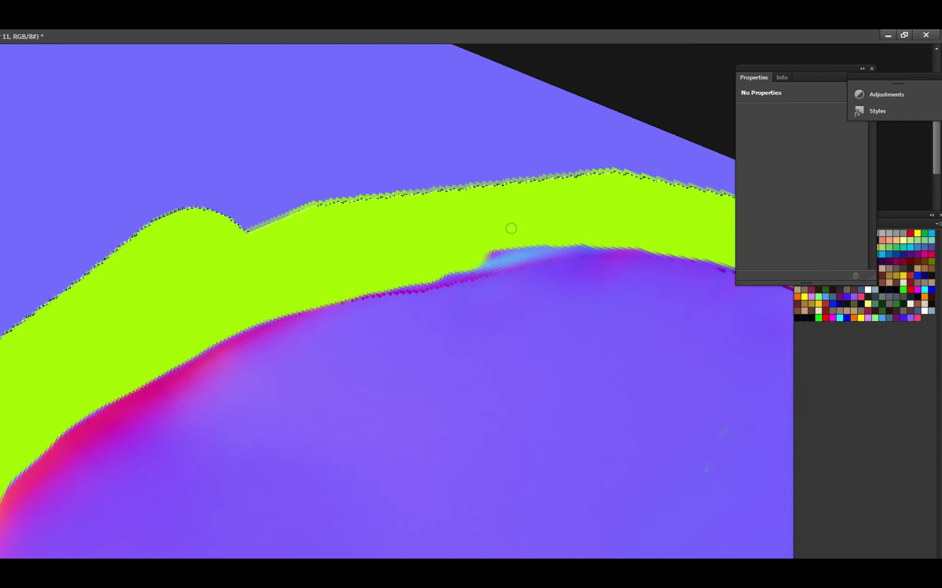
scroll(509, 227, "right", 3)
mouse_move(422, 244)
left_mouse_down()
mouse_move(326, 265)
mouse_move(590, 215)
left_mouse_up()
scroll(590, 214, "down", 2)
left_click_drag(392, 300, 450, 202)
Widen the bright green band along the oval's lower rim above the neighbouring fabric strip and save the document.
scroll(431, 343, "down", 5)
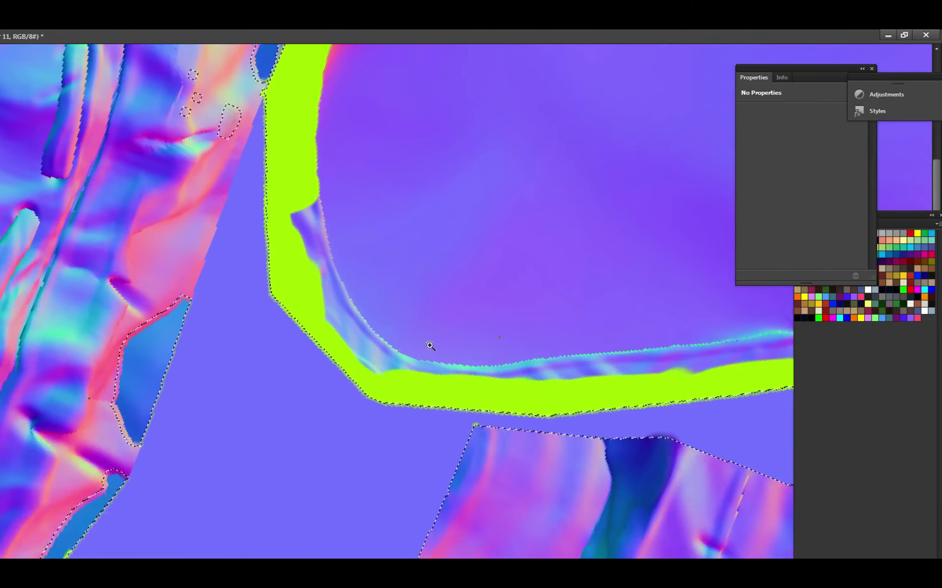
scroll(290, 311, "right", 5)
mouse_move(372, 360)
left_mouse_down()
mouse_move(387, 330)
mouse_move(478, 331)
mouse_move(449, 360)
mouse_move(530, 330)
mouse_move(425, 303)
mouse_move(397, 310)
left_mouse_up()
scroll(398, 310, "left", 5)
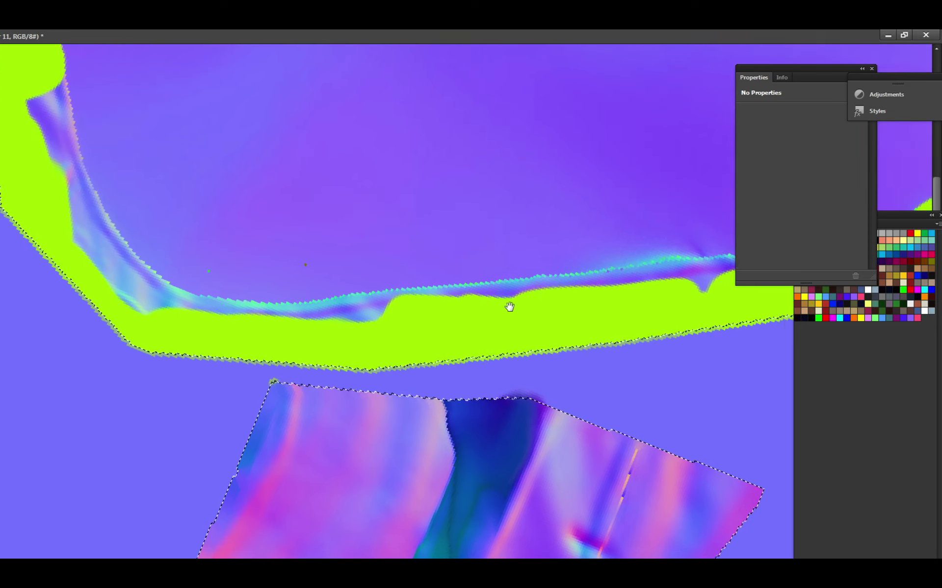
key("ctrl+s")
key("alt+Tab")
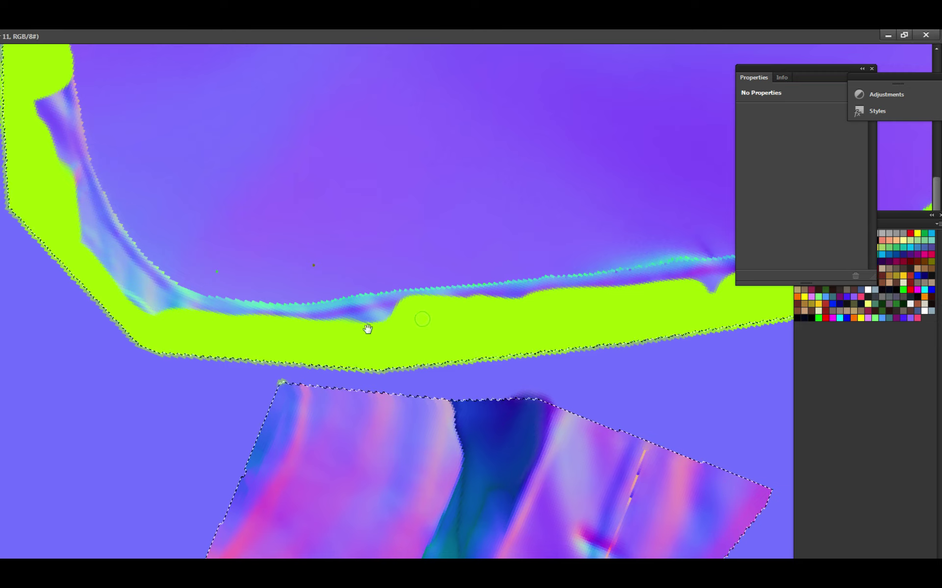
Fill the band up to the inner seam on the stretch beside the fabric strip's corner, rotate the canvas and save.
scroll(496, 278, "up", 2)
left_click_drag(458, 252, 523, 238)
left_click_drag(559, 204, 505, 262)
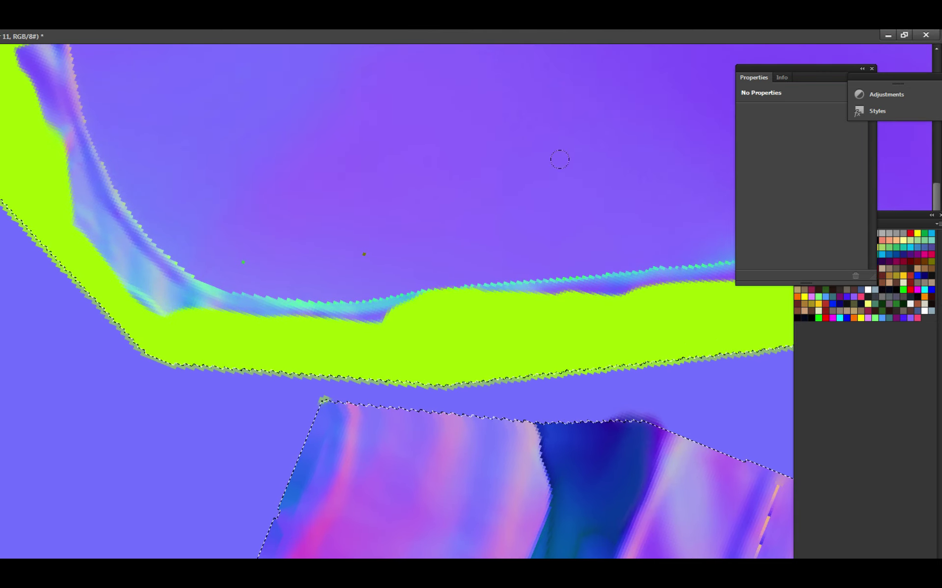
key("r")
left_click_drag(367, 377, 443, 275)
key("ctrl+s")
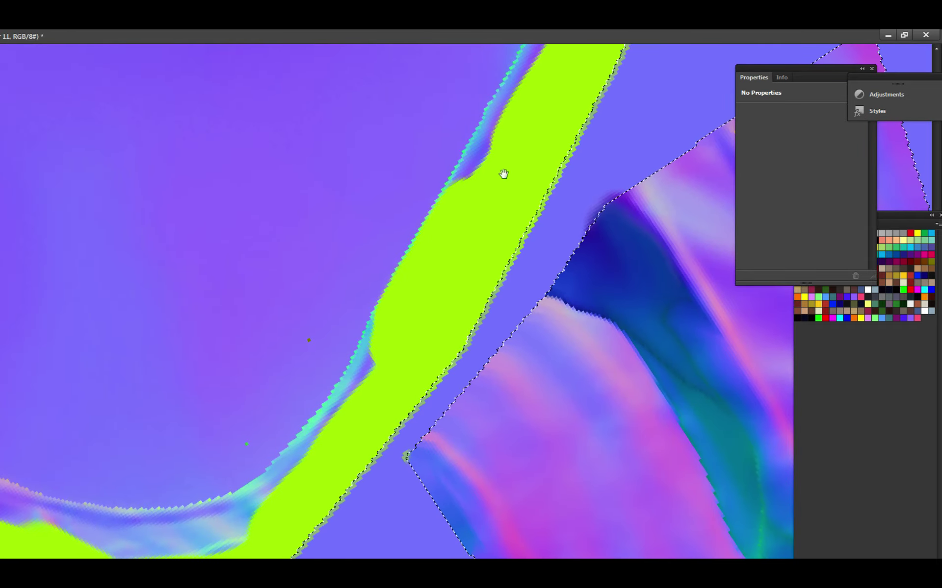
Extend the widened bright green band along the oval's straight side facing the fabric strip and save the document.
left_click_drag(423, 140, 399, 200)
left_click_drag(428, 244, 485, 145)
mouse_move(485, 144)
left_mouse_down()
mouse_move(437, 262)
mouse_move(485, 168)
mouse_move(464, 235)
mouse_move(473, 211)
left_mouse_up()
key("ctrl+s")
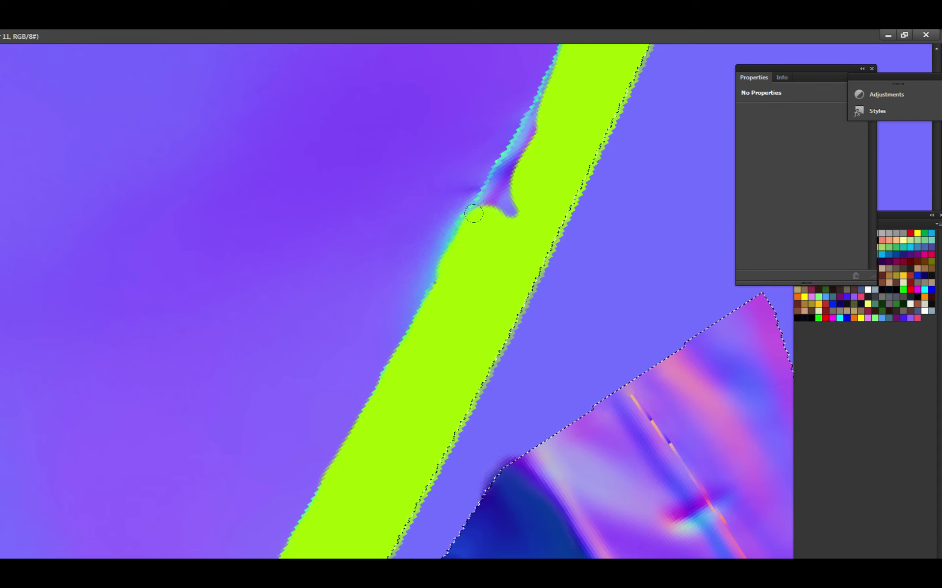
Fill the notch at the inner seam of the oval's straight side with bright green and smooth the band's edge towards its tip.
mouse_move(448, 263)
left_mouse_down()
mouse_move(475, 213)
mouse_move(505, 184)
mouse_move(453, 260)
left_mouse_up()
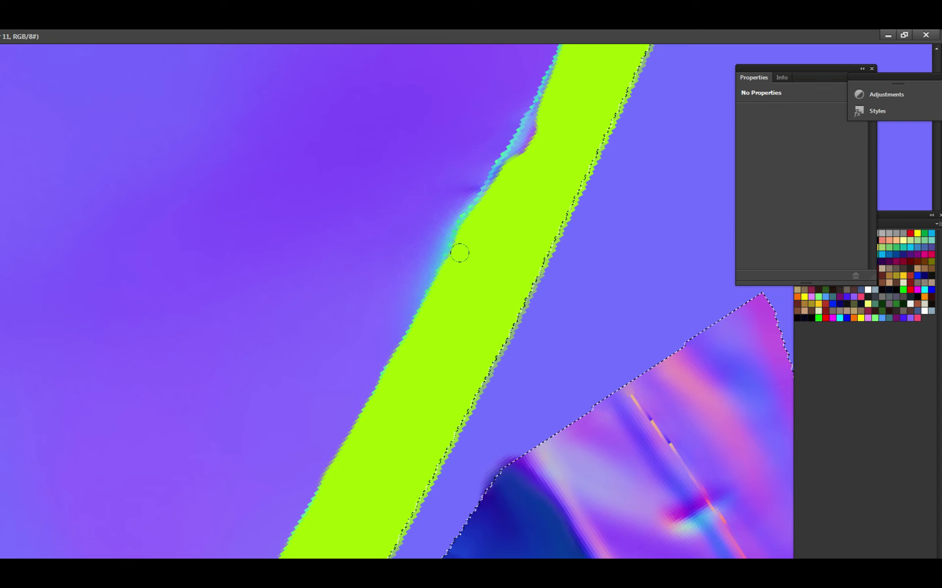
scroll(475, 258, "up", 5)
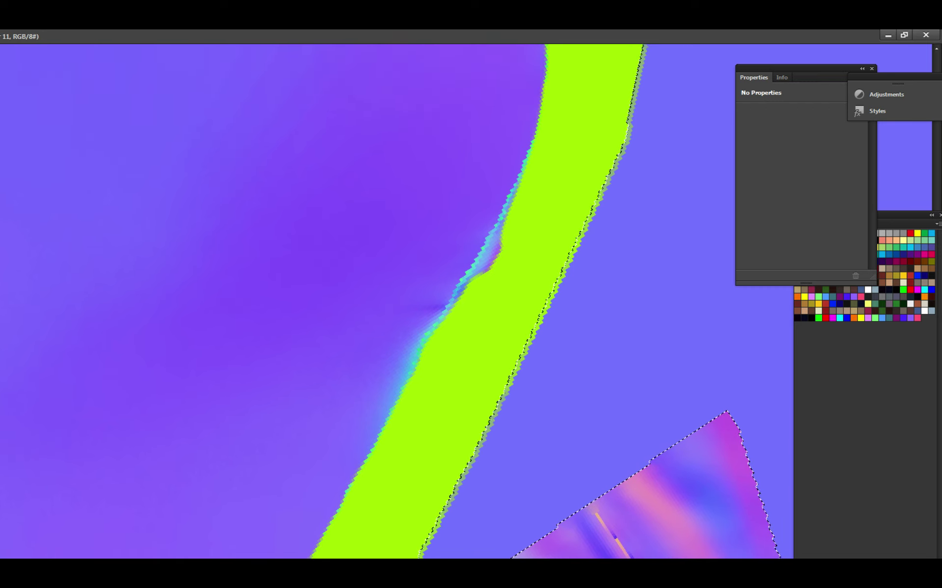
mouse_move(486, 250)
left_mouse_down()
mouse_move(483, 265)
mouse_move(511, 210)
left_mouse_up()
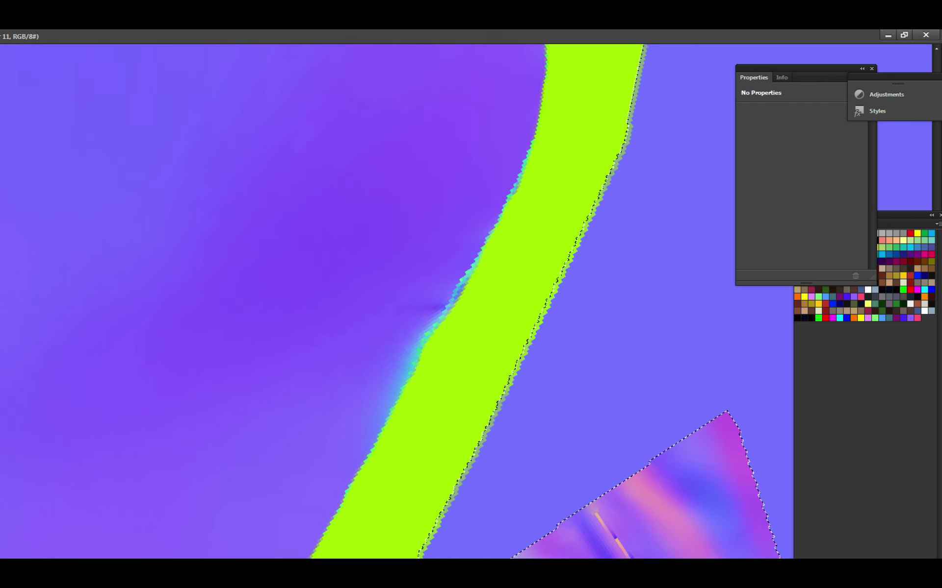
left_click_drag(496, 282, 528, 263)
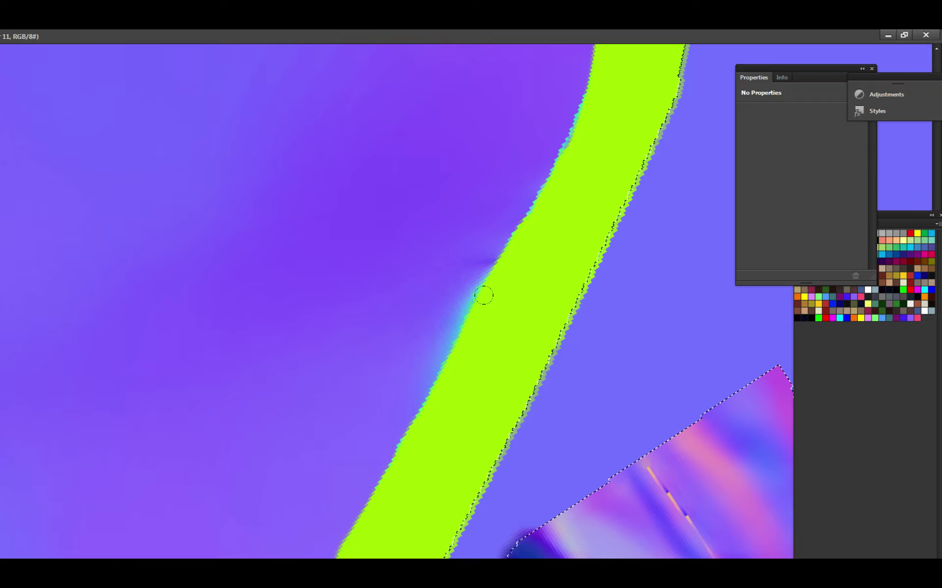
scroll(518, 276, "down", 4)
scroll(522, 267, "up", 4)
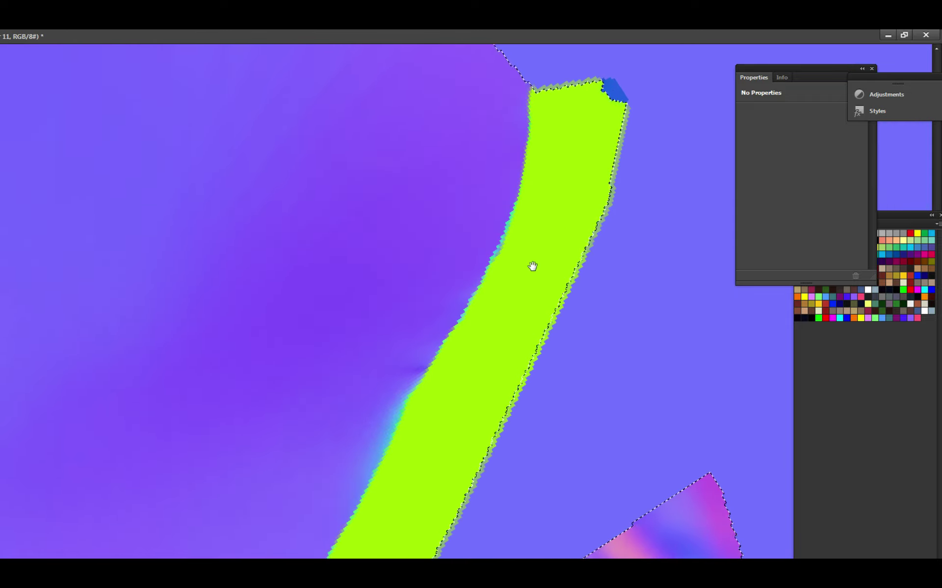
left_click_drag(499, 225, 477, 271)
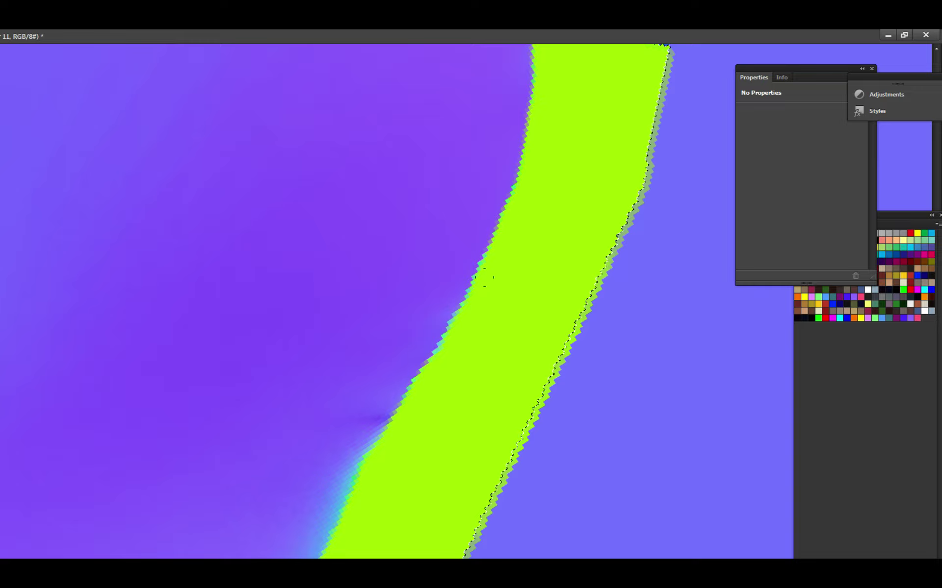
mouse_move(470, 331)
left_mouse_down()
mouse_move(483, 328)
mouse_move(561, 193)
mouse_move(517, 260)
mouse_move(546, 302)
mouse_move(551, 274)
left_mouse_up()
Undo the last strokes and widen the bright green band to the inner seam on the rim leading into the oval's rounded corner.
key("ctrl+alt+z")
key("ctrl+alt+z")
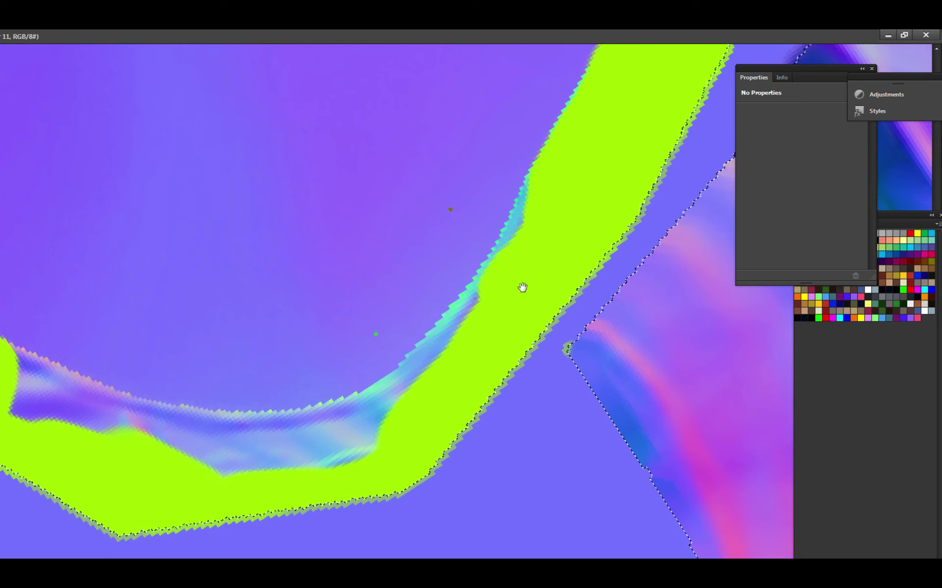
left_click_drag(557, 324, 540, 343)
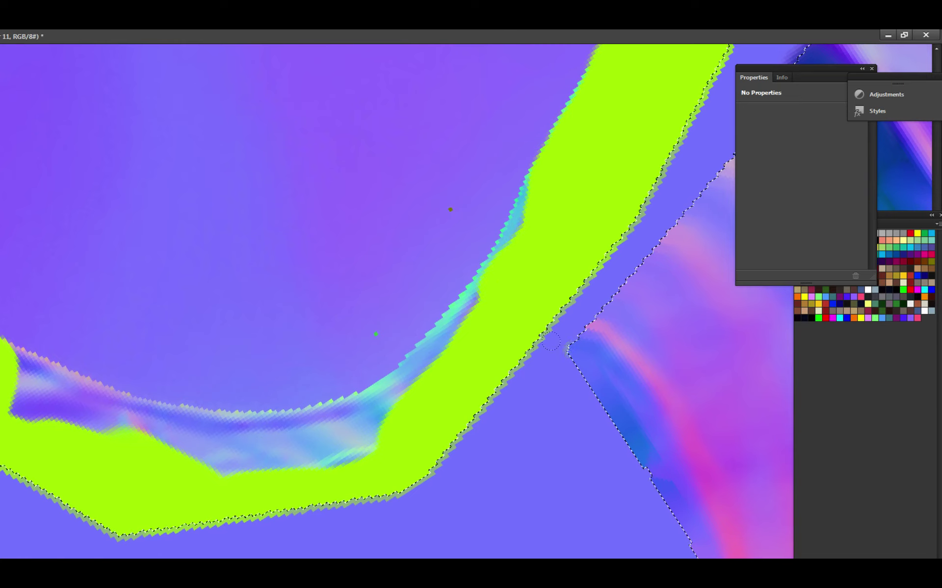
key("alt+Tab")
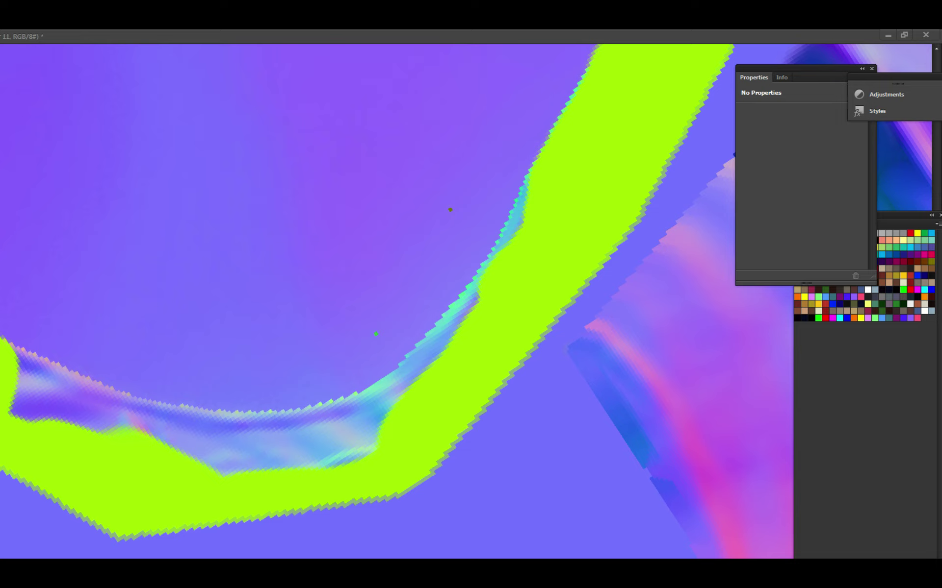
mouse_move(482, 341)
left_mouse_down()
mouse_move(504, 312)
mouse_move(589, 260)
left_mouse_up()
left_click_drag(696, 250, 436, 226)
key("ctrl+z")
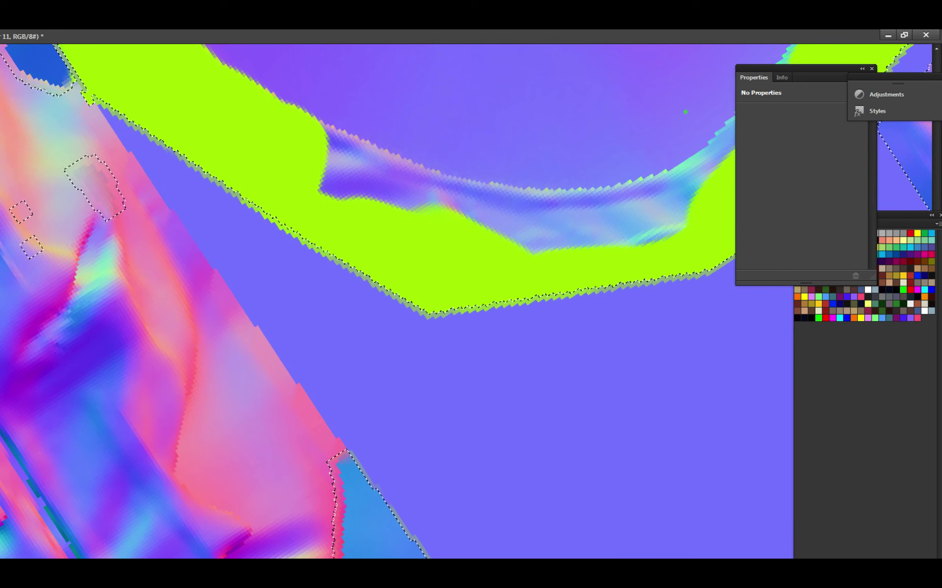
mouse_move(490, 319)
left_mouse_down()
mouse_move(565, 363)
mouse_move(343, 286)
left_mouse_up()
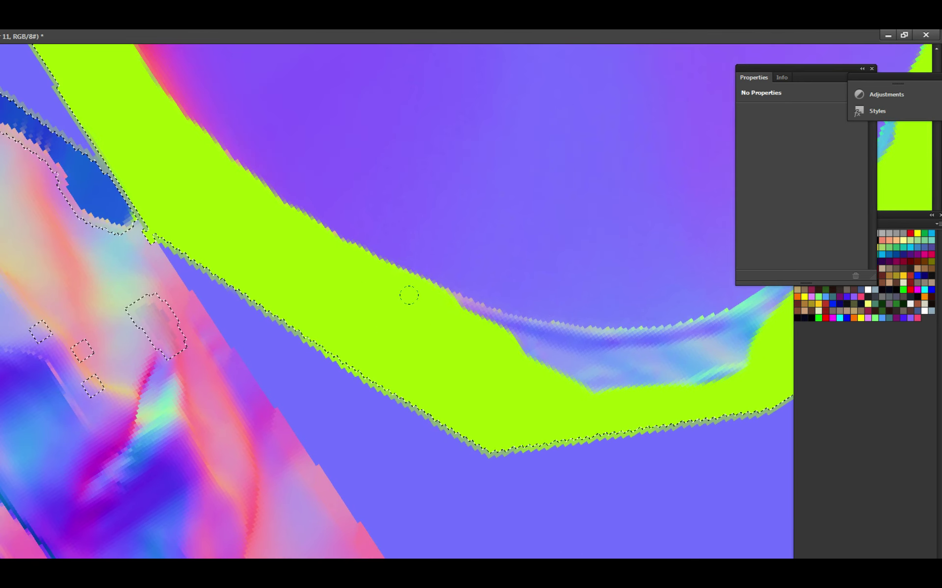
scroll(435, 305, "right", 3)
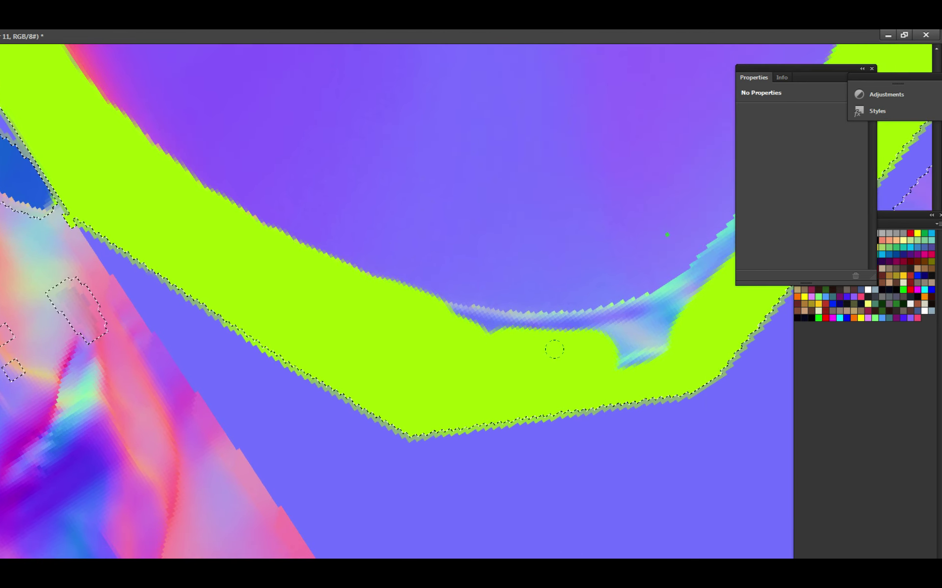
Continue the bright green band along the inner seam into the bend of the oval's rounded corner, rotating the canvas and saving.
scroll(544, 346, "down", 2)
key("ctrl+s")
mouse_move(415, 280)
left_mouse_down()
mouse_move(456, 280)
mouse_move(458, 288)
mouse_move(605, 314)
left_mouse_up()
scroll(605, 313, "up", 2)
scroll(605, 313, "right", 2)
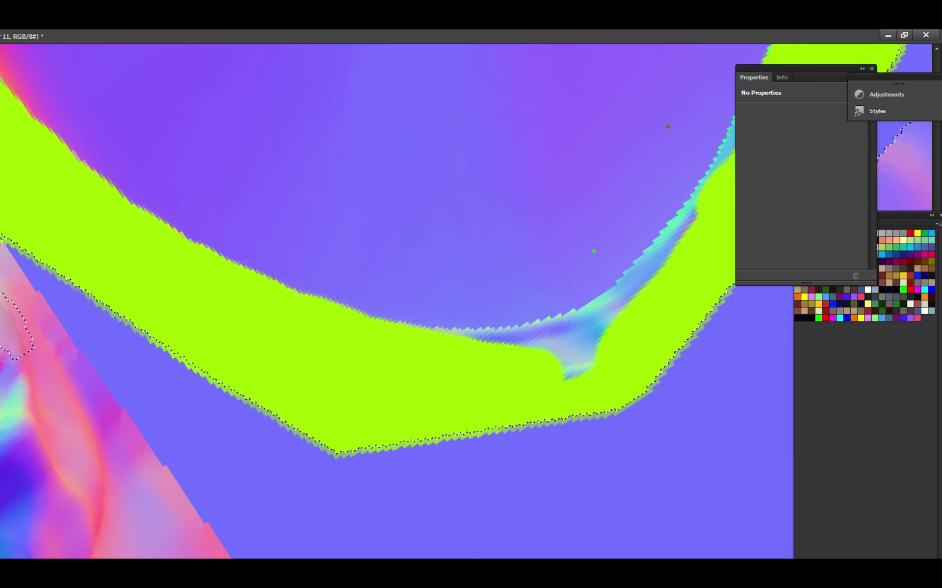
key("r")
mouse_move(442, 245)
left_mouse_down()
mouse_move(463, 195)
mouse_move(427, 264)
mouse_move(536, 284)
left_mouse_up()
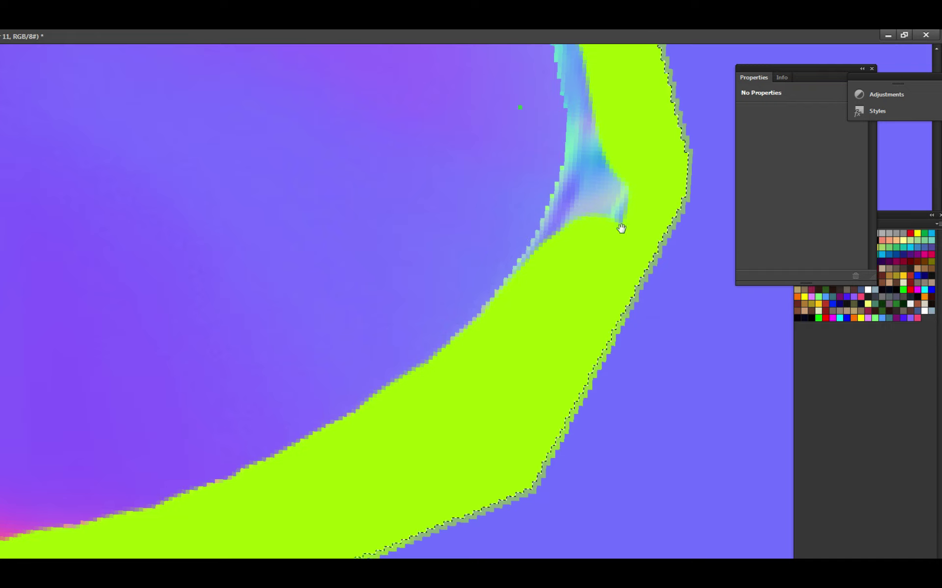
scroll(620, 220, "up", 2)
mouse_move(623, 230)
left_mouse_down()
mouse_move(603, 196)
mouse_move(548, 268)
mouse_move(589, 260)
left_mouse_up()
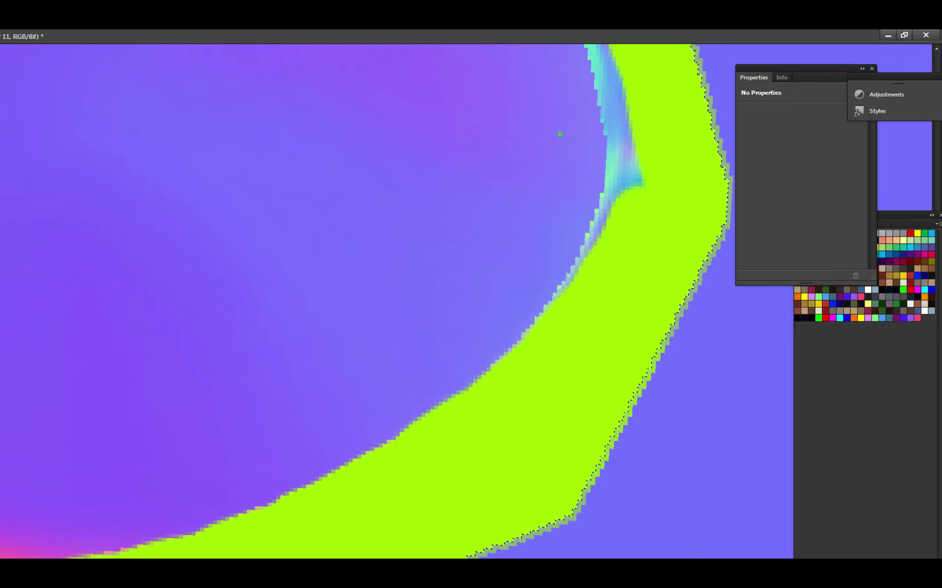
Cover the last cyan-blue strip between the rounded corner and the straight side with bright green, saving between strokes.
mouse_move(594, 299)
left_mouse_down()
mouse_move(677, 281)
mouse_move(687, 216)
mouse_move(557, 346)
mouse_move(565, 331)
mouse_move(600, 362)
left_mouse_up()
key("ctrl+s")
mouse_move(609, 241)
left_mouse_down()
mouse_move(612, 301)
mouse_move(639, 290)
left_mouse_up()
key("ctrl+s")
mouse_move(611, 231)
left_mouse_down()
mouse_move(629, 310)
mouse_move(613, 224)
mouse_move(643, 267)
left_mouse_up()
key("ctrl+s")
mouse_move(620, 227)
left_mouse_down()
mouse_move(603, 174)
mouse_move(575, 140)
mouse_move(586, 164)
left_mouse_up()
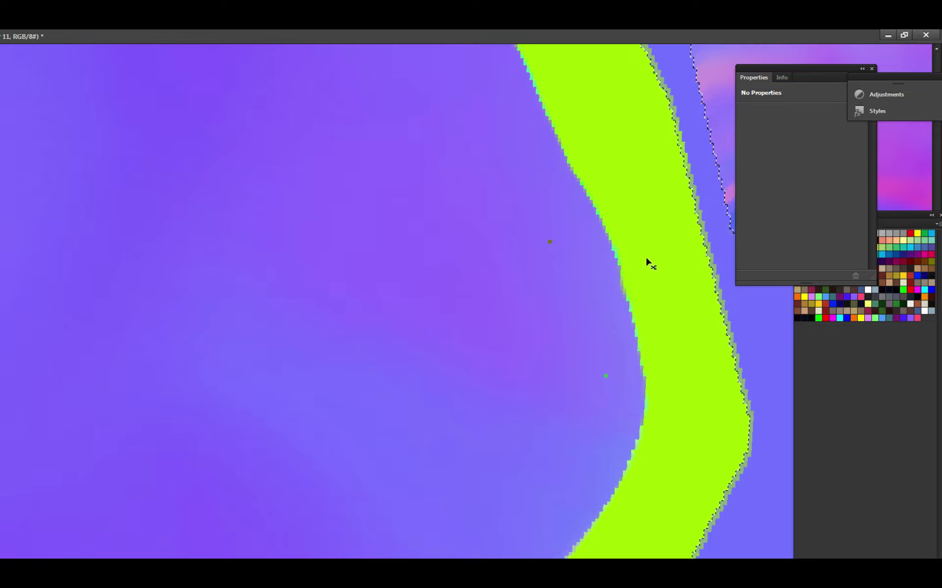
Examine the oval's bright green rim all around for gaps along the inner seam and where it meets the stitched piece.
scroll(637, 243, "down", 4)
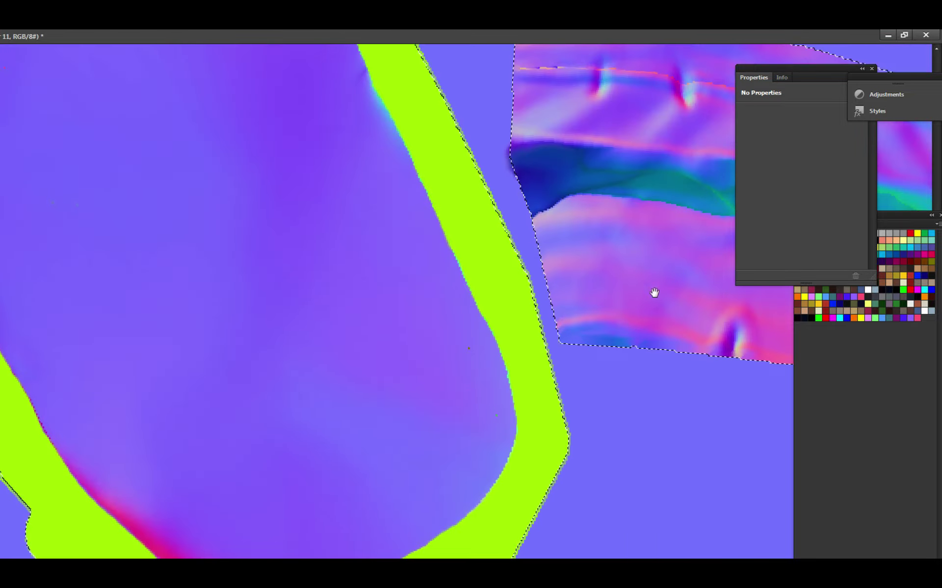
left_click_drag(406, 224, 355, 358)
scroll(305, 221, "up", 5)
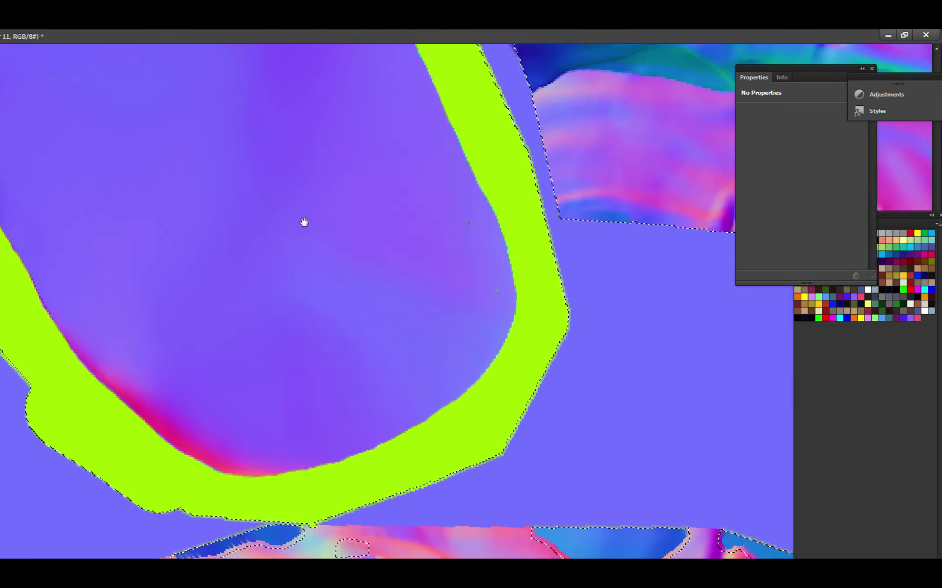
left_click_drag(206, 450, 263, 410)
scroll(246, 448, "up", 1)
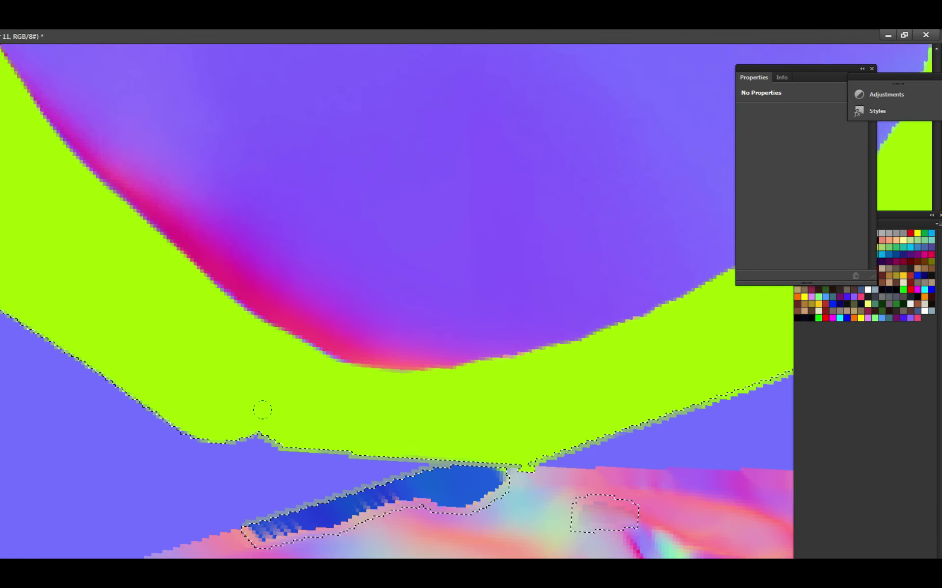
scroll(239, 374, "up", 1)
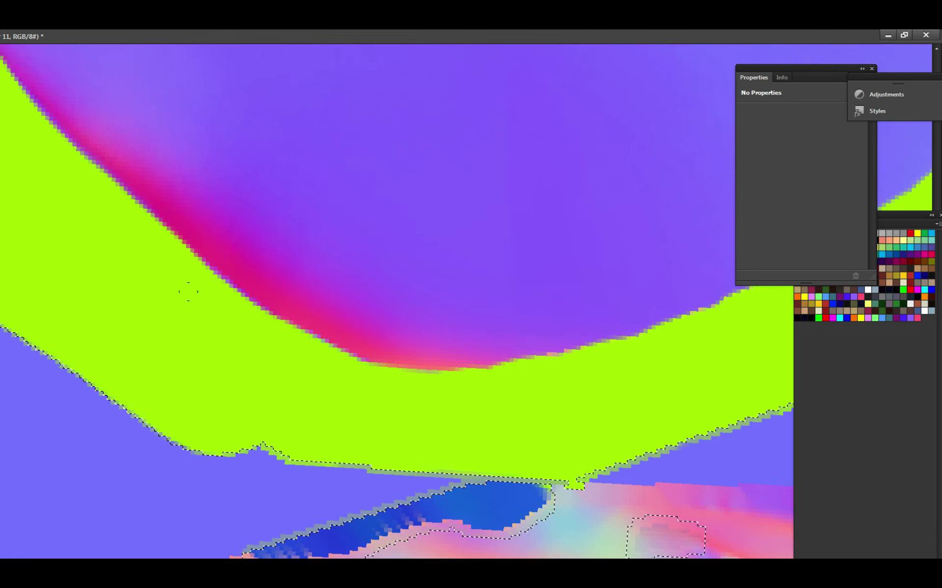
scroll(273, 361, "down", 3)
left_click_drag(313, 404, 313, 383)
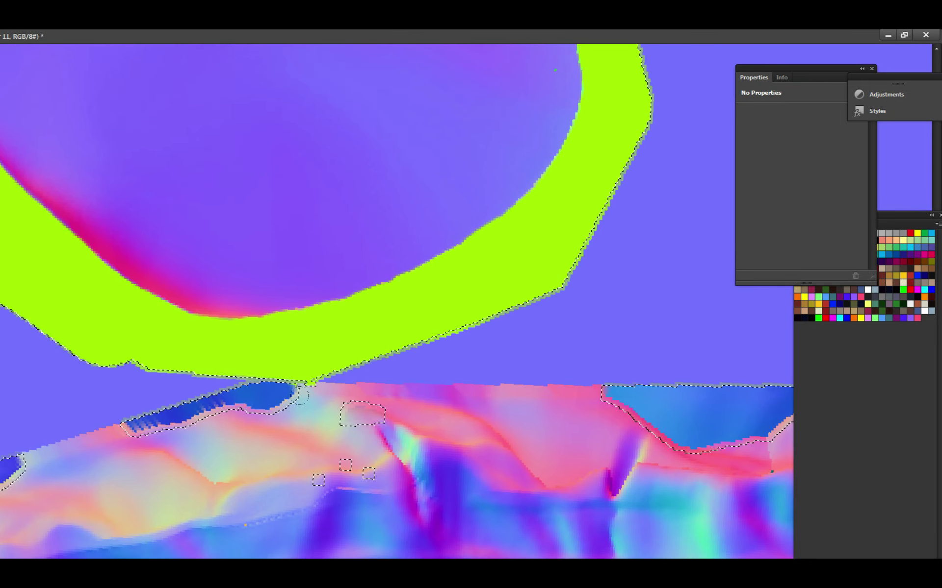
Hide the normal map and the UV wireframe to check the flat colour areas of the glove pieces for stray patches.
scroll(488, 349, "down", 2)
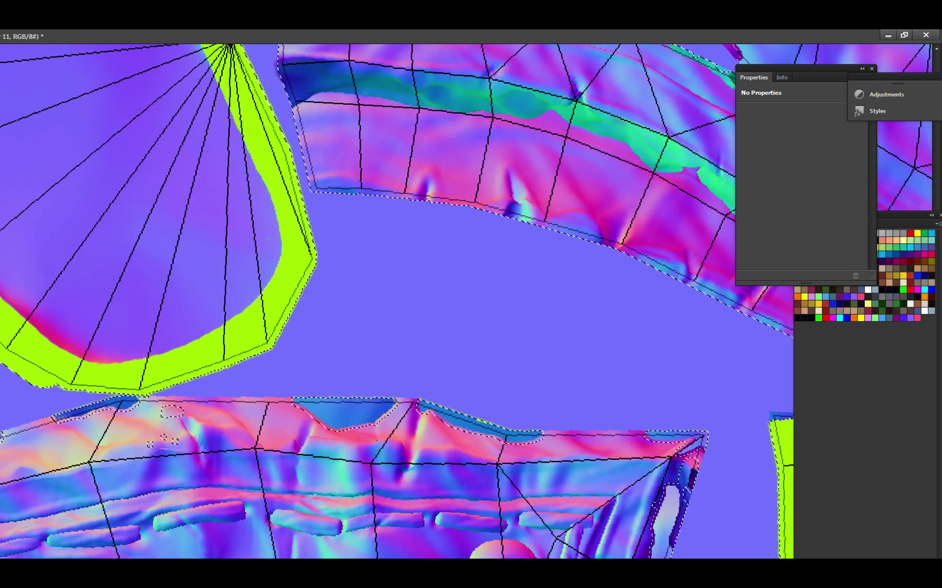
key("ctrl+comma")
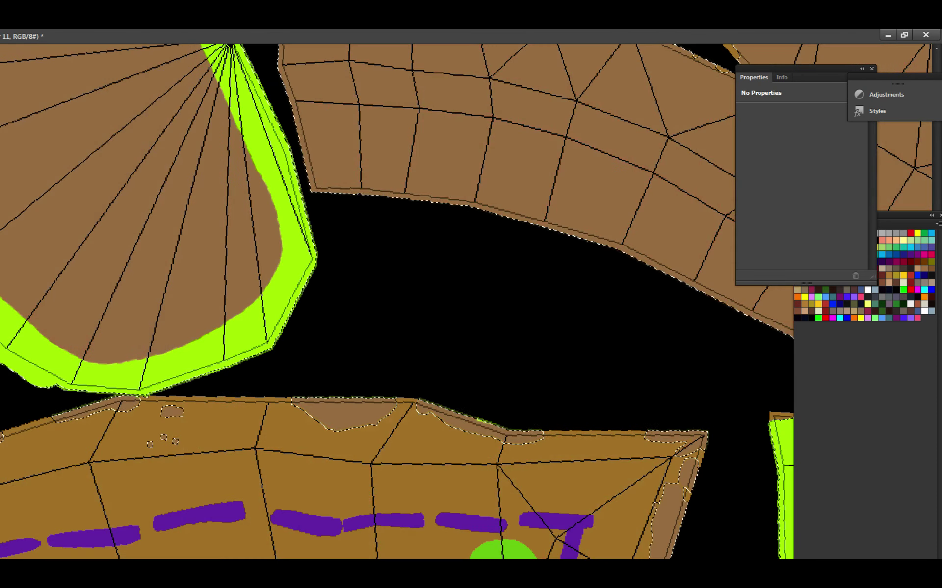
key("ctrl+comma")
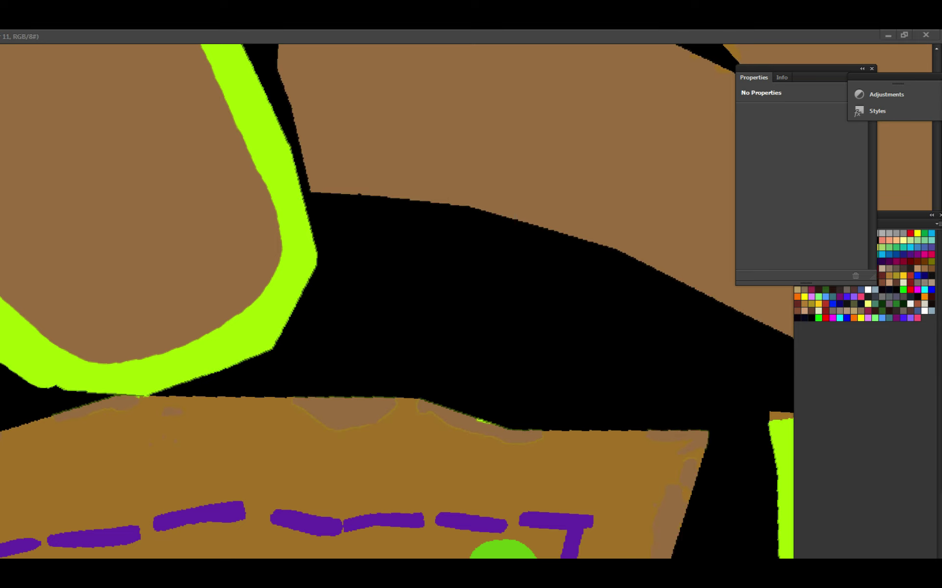
scroll(487, 351, "down", 2)
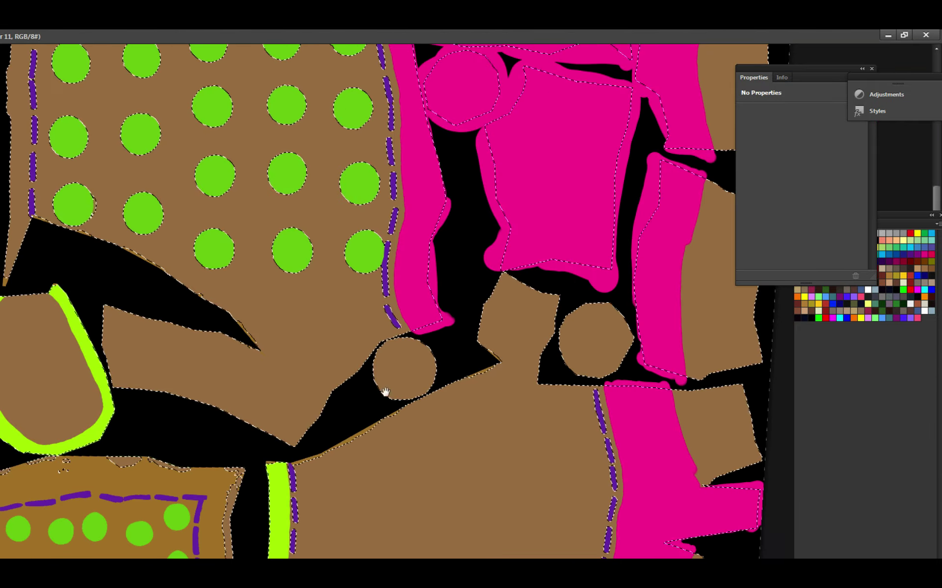
scroll(273, 343, "up", 5)
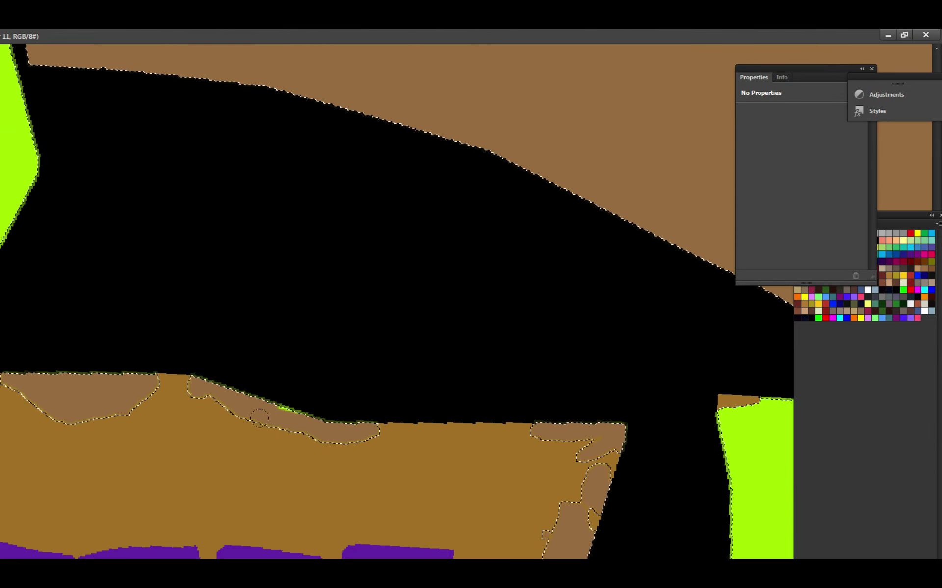
scroll(328, 397, "down", 3)
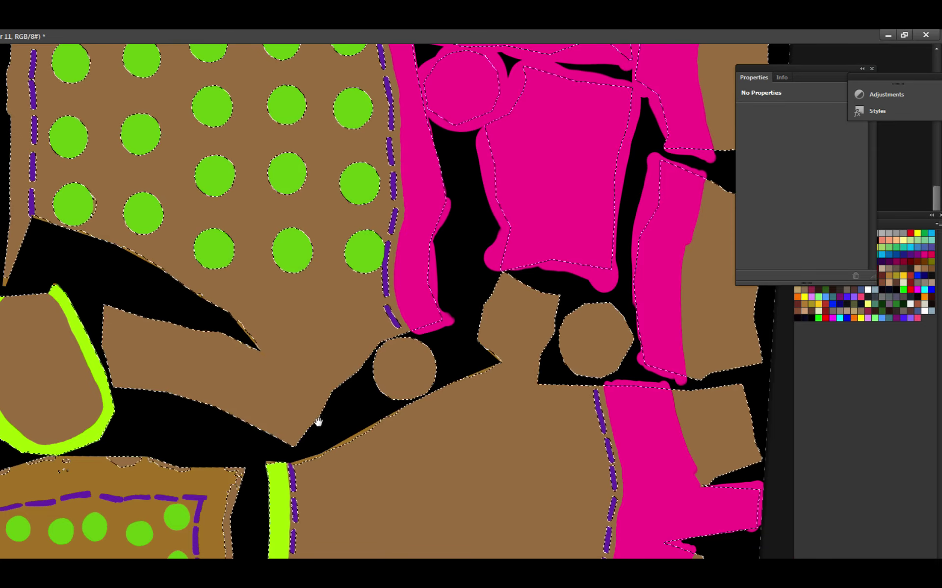
Examine the studded panel's stitched borders and pointed lower edge against the normal map, with the selection outline both shown and hidden.
scroll(290, 301, "up", 2)
scroll(290, 301, "down", 2)
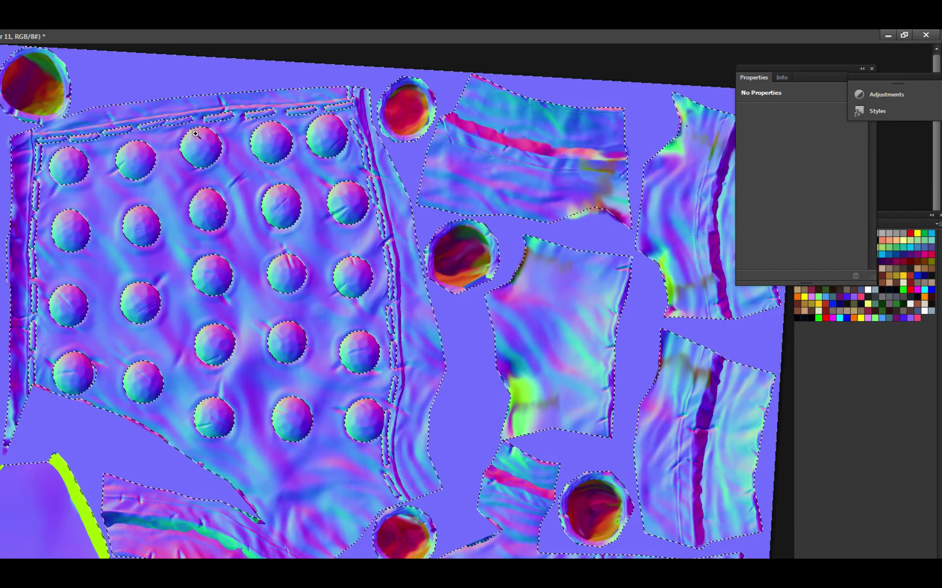
scroll(101, 131, "up", 3)
mouse_move(102, 130)
left_mouse_down()
mouse_move(19, 343)
mouse_move(124, 360)
left_mouse_up()
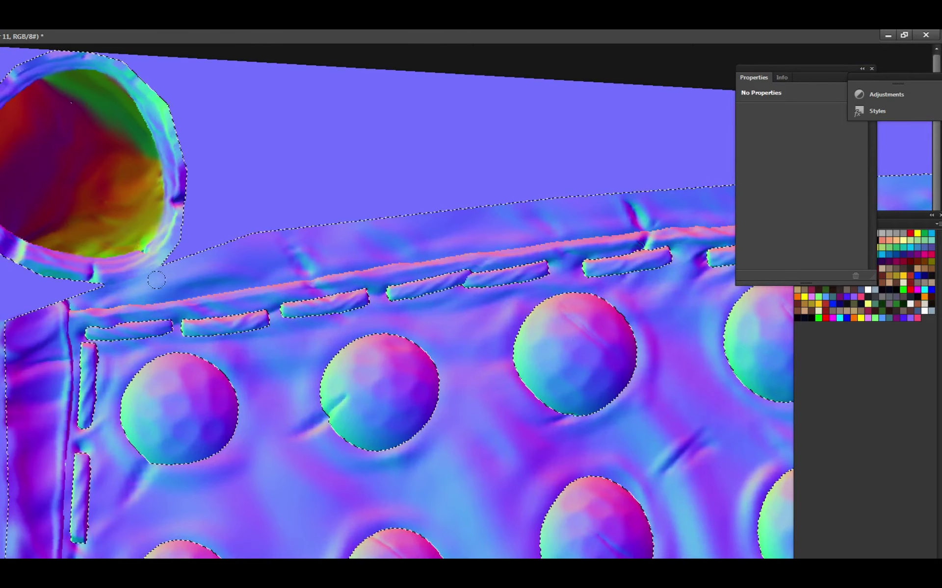
scroll(154, 326, "down", 5)
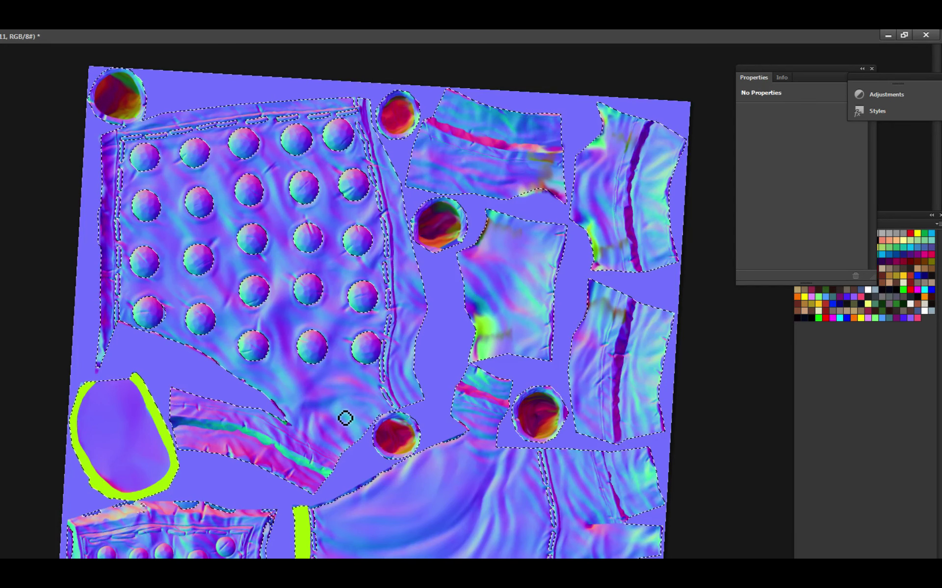
key("ctrl+d")
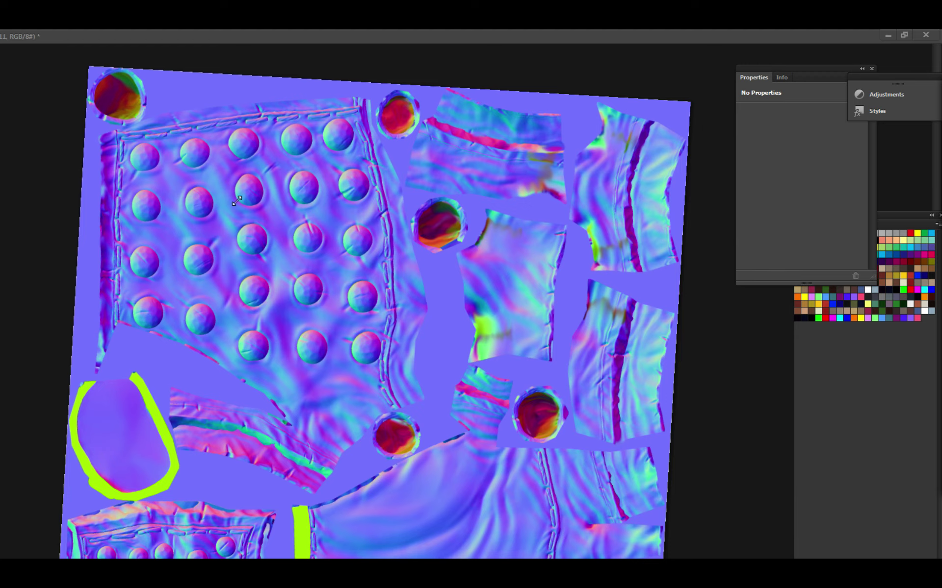
key("ctrl+shift+d")
left_click(212, 138, "ctrl")
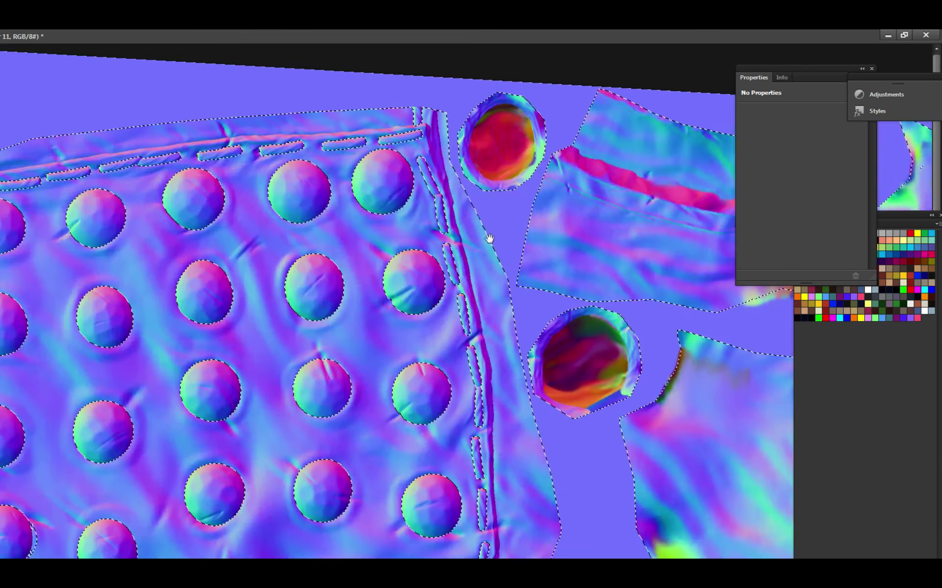
mouse_move(488, 239)
left_mouse_down()
mouse_move(63, 158)
mouse_move(504, 361)
left_mouse_up()
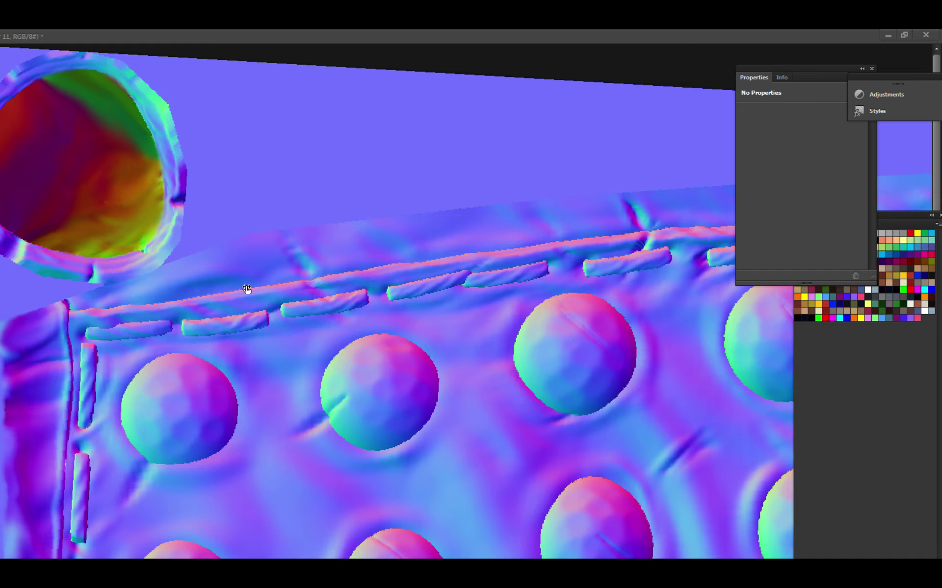
left_click(255, 241)
scroll(254, 241, "down", 3)
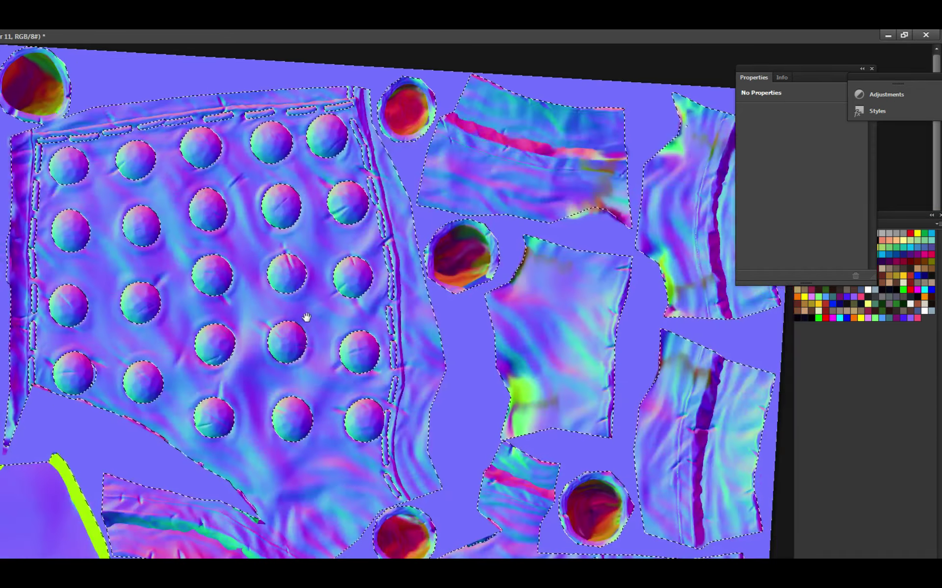
left_click(220, 441)
left_click(372, 274)
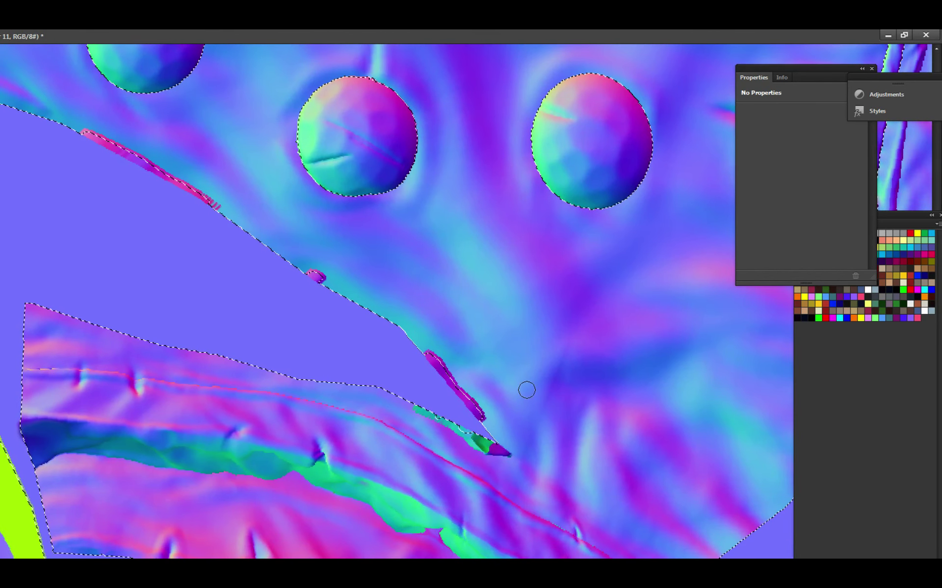
scroll(490, 417, "down", 3)
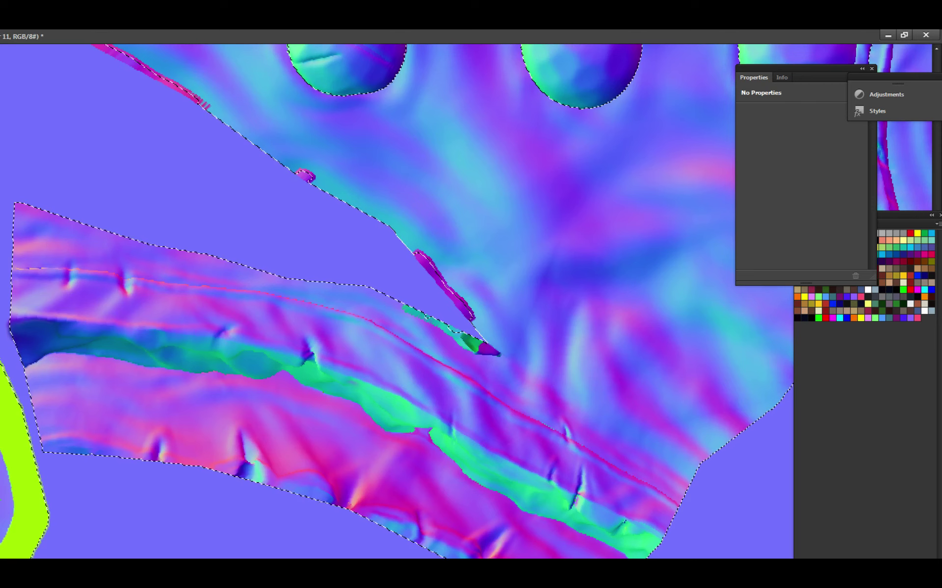
key("ctrl+comma")
scroll(435, 411, "down", 2)
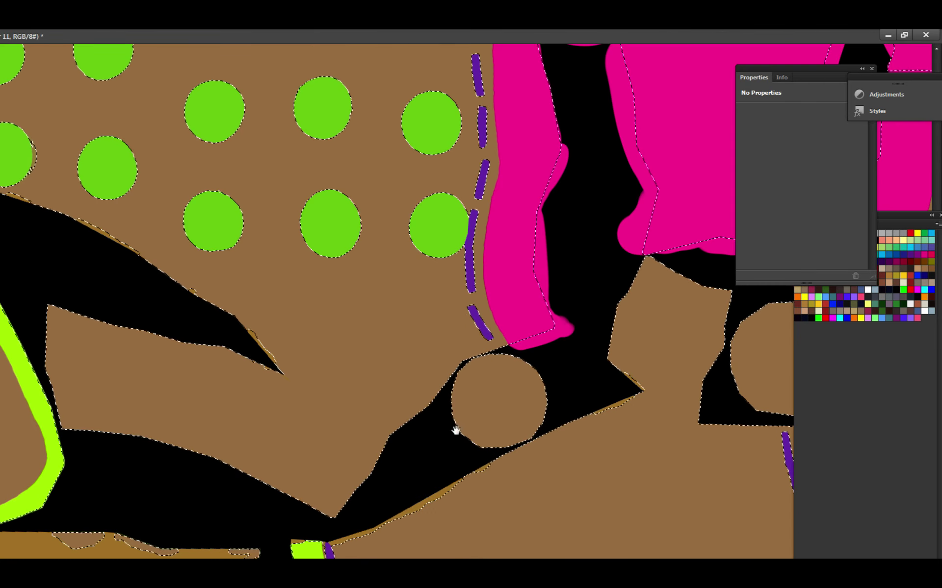
mouse_move(322, 450)
left_mouse_down()
mouse_move(237, 422)
mouse_move(221, 383)
left_mouse_up()
key("ctrl+s")
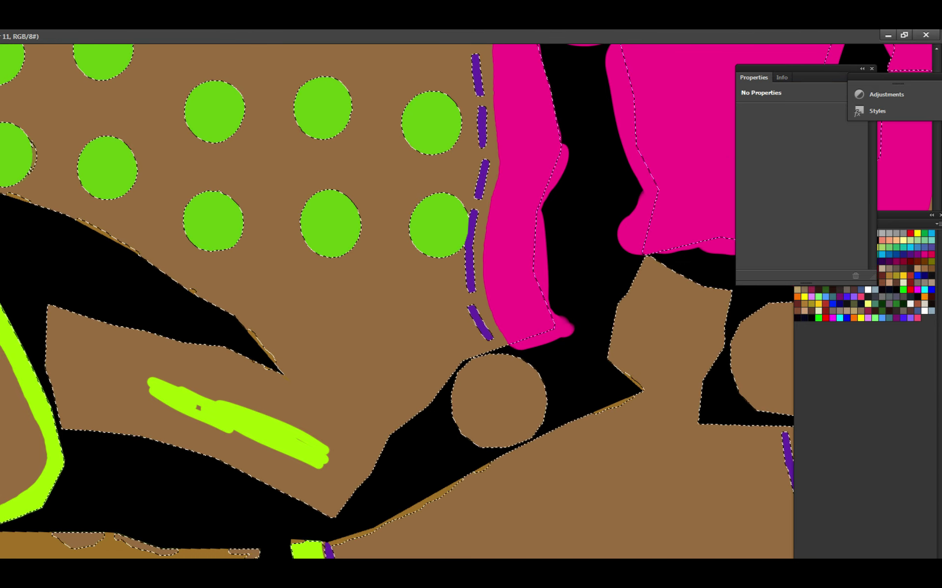
key("alt+Tab")
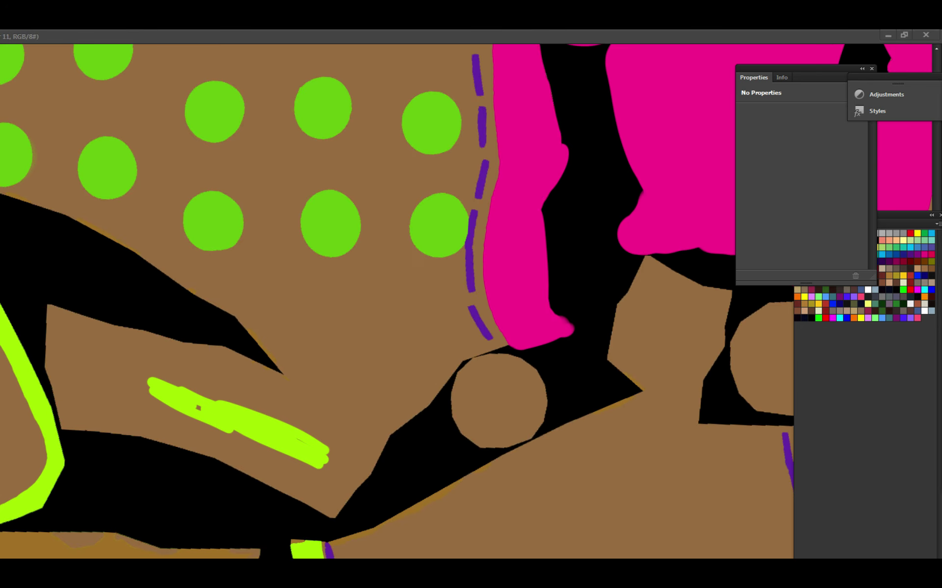
key("alt+Tab")
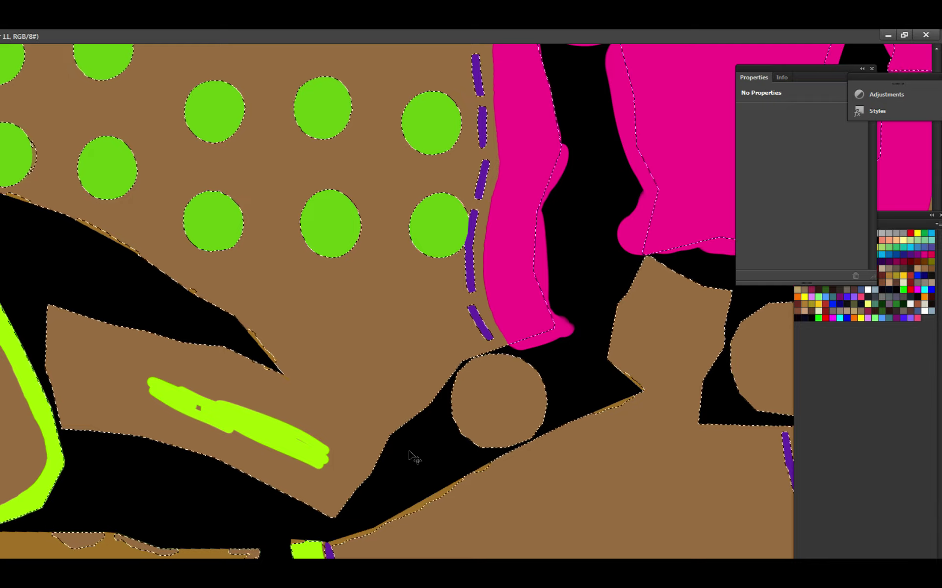
key("alt+Tab")
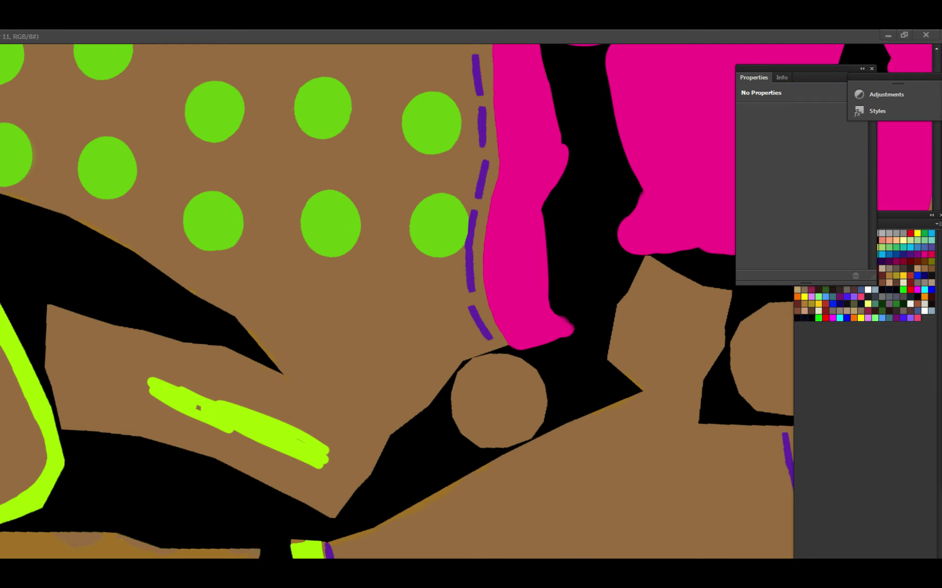
key("alt+Tab")
key("ctrl+z")
scroll(458, 534, "down", 3)
key("ctrl+minus")
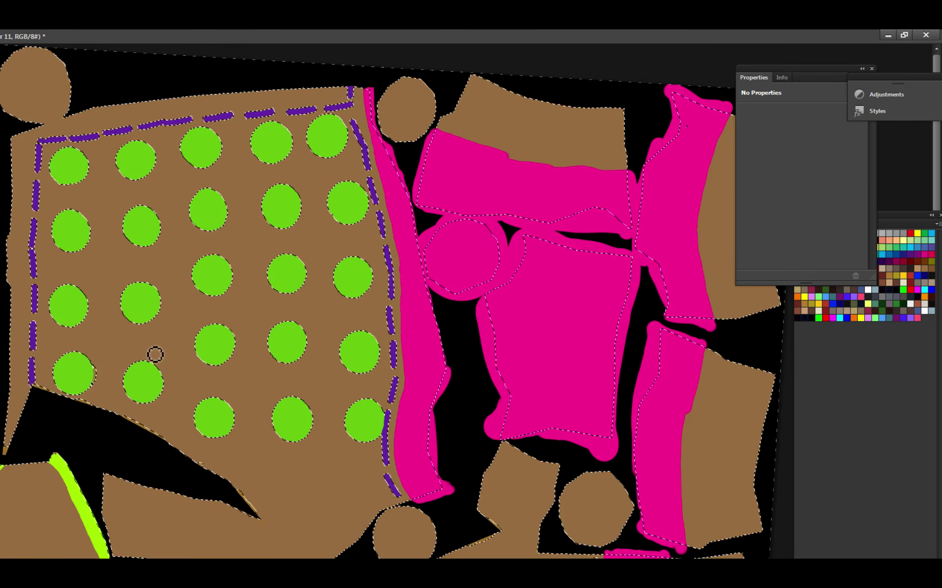
With the normal map visible, fill the pointed lower end of the narrow flap beside the studded panel's stitching with bright green.
scroll(50, 363, "up", 3)
left_click_drag(435, 296, 683, 349)
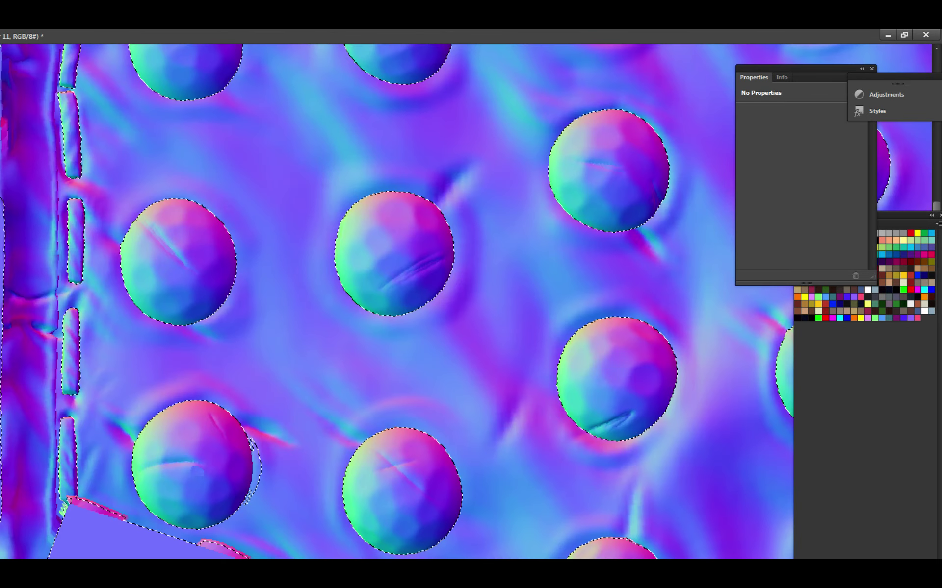
scroll(123, 337, "down", 2)
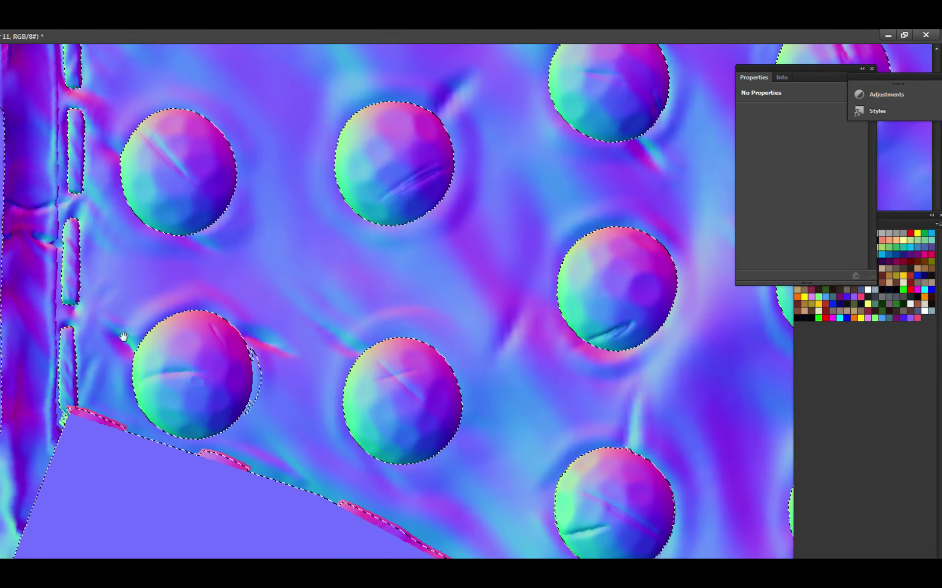
scroll(123, 336, "down", 2)
left_click_drag(30, 417, 20, 319)
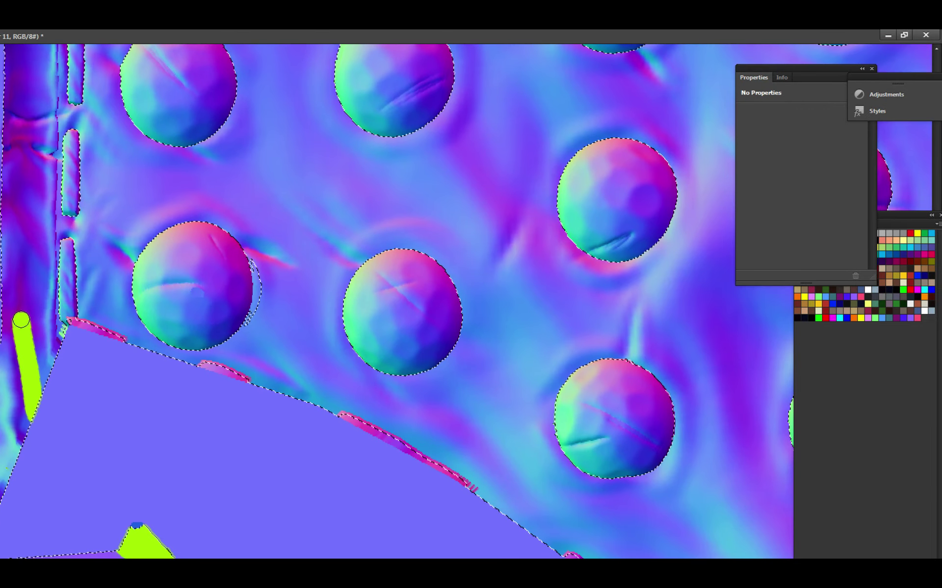
scroll(137, 356, "up", 2)
mouse_move(139, 358)
left_mouse_down()
mouse_move(110, 449)
mouse_move(96, 456)
mouse_move(91, 435)
mouse_move(70, 468)
mouse_move(87, 465)
mouse_move(79, 434)
left_mouse_up()
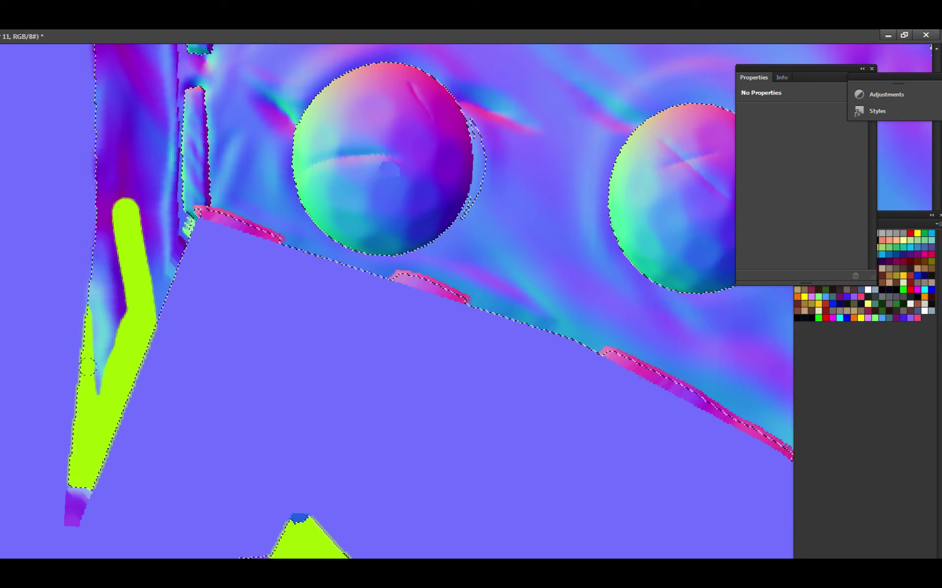
mouse_move(88, 366)
left_mouse_down()
mouse_move(122, 285)
mouse_move(111, 179)
mouse_move(101, 255)
mouse_move(181, 255)
left_mouse_up()
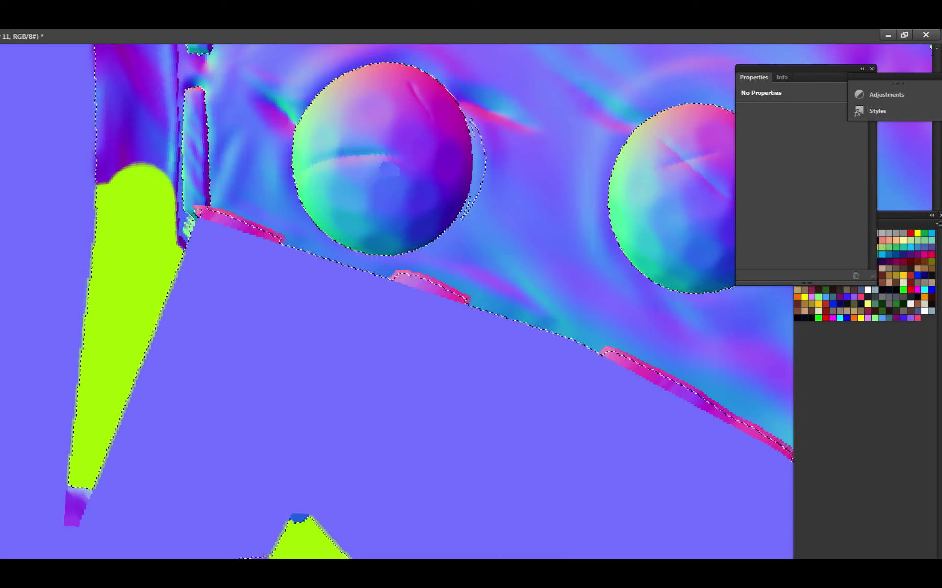
Extend the bright green fill up the flap's outer edge beside the stitches, keeping the paint inside the restored selection.
key("ctrl+d")
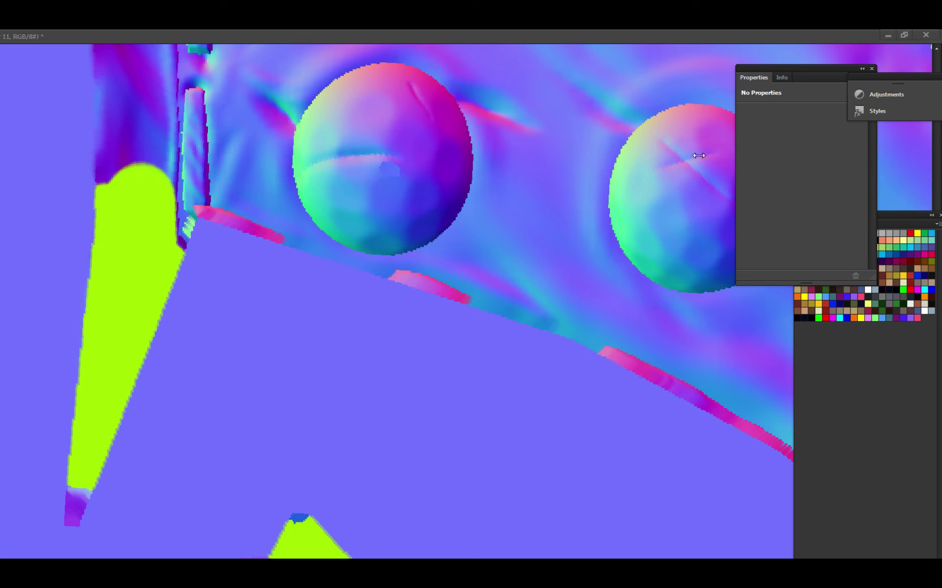
key("ctrl+shift+d")
left_click_drag(138, 237, 160, 361)
left_click_drag(125, 334, 118, 201)
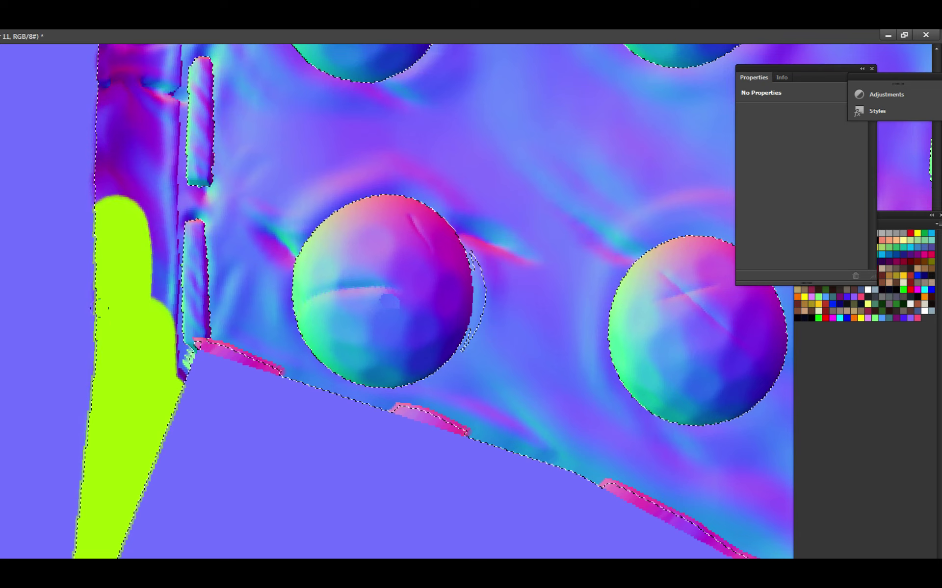
Brush lime green over the studded panel's outer hem beside the first stitches at its narrow end.
scroll(139, 370, "up", 3)
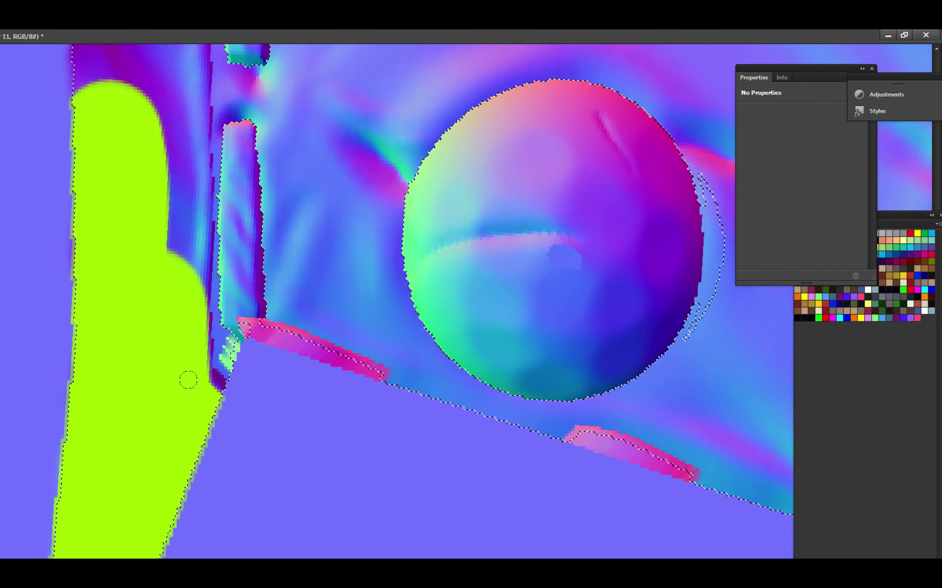
left_click_drag(215, 385, 218, 335)
scroll(220, 372, "up", 2)
mouse_move(244, 279)
left_mouse_down()
mouse_move(264, 301)
mouse_move(258, 282)
mouse_move(271, 290)
mouse_move(257, 277)
left_mouse_up()
mouse_move(266, 128)
left_mouse_down()
mouse_move(292, 257)
mouse_move(297, 233)
left_mouse_up()
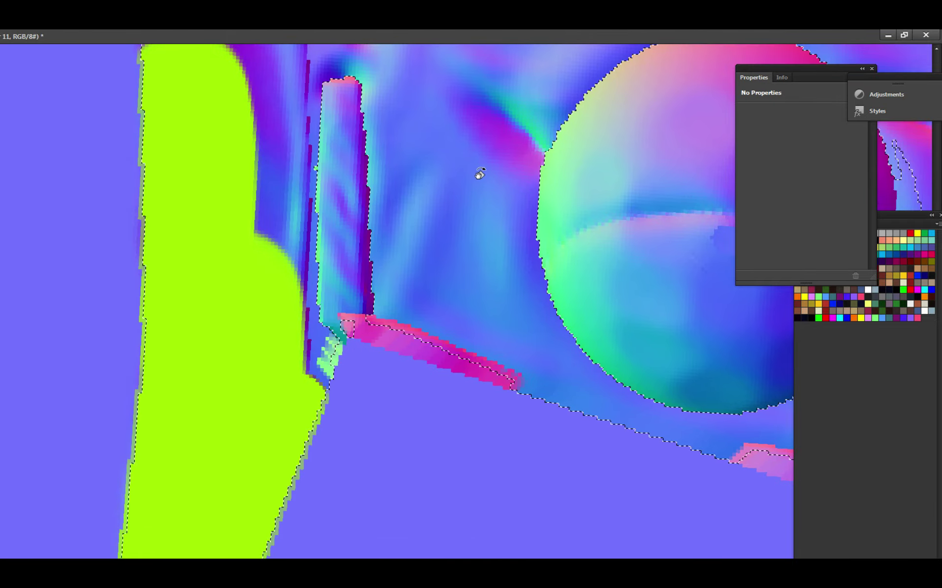
left_click_drag(480, 175, 336, 349)
mouse_move(536, 318)
left_mouse_down()
mouse_move(582, 422)
mouse_move(449, 260)
mouse_move(322, 287)
left_mouse_up()
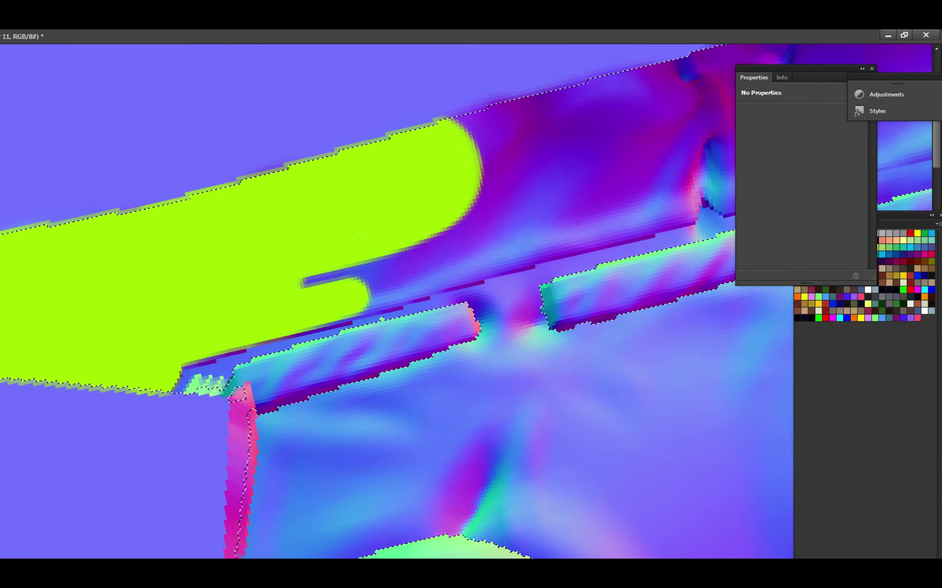
mouse_move(309, 230)
left_mouse_down()
mouse_move(343, 206)
mouse_move(332, 223)
mouse_move(353, 220)
mouse_move(281, 239)
mouse_move(554, 196)
mouse_move(490, 165)
left_mouse_up()
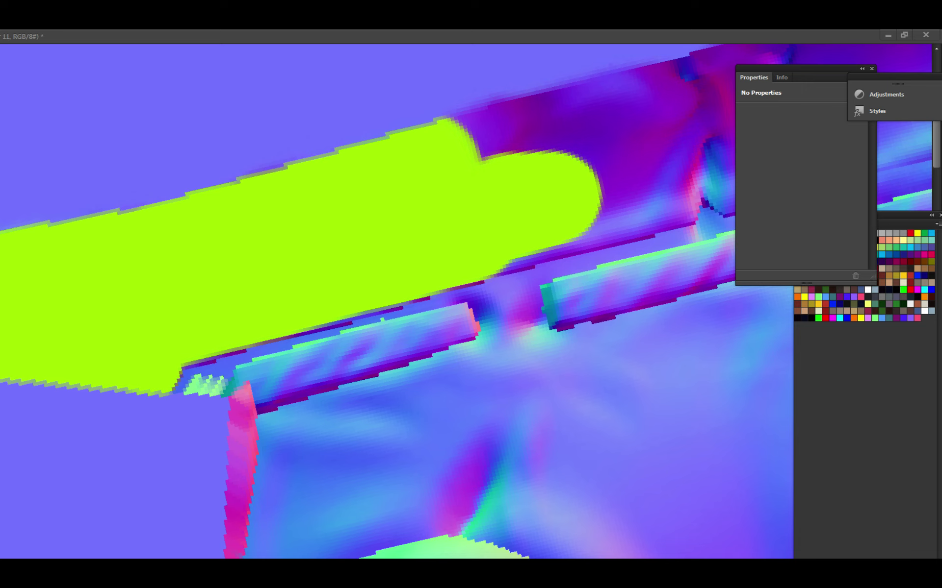
Continue the lime green along the hem's outer edge towards the panel corner near the round piece.
left_click_drag(500, 204, 353, 268)
mouse_move(275, 196)
left_mouse_down()
mouse_move(431, 186)
mouse_move(471, 148)
mouse_move(373, 197)
mouse_move(608, 176)
mouse_move(439, 201)
mouse_move(357, 152)
left_mouse_up()
mouse_move(564, 156)
left_mouse_down()
mouse_move(346, 231)
mouse_move(443, 220)
mouse_move(273, 265)
left_mouse_up()
scroll(425, 223, "down", 3)
mouse_move(148, 289)
left_mouse_down()
mouse_move(624, 138)
mouse_move(585, 137)
mouse_move(620, 137)
mouse_move(625, 168)
left_mouse_up()
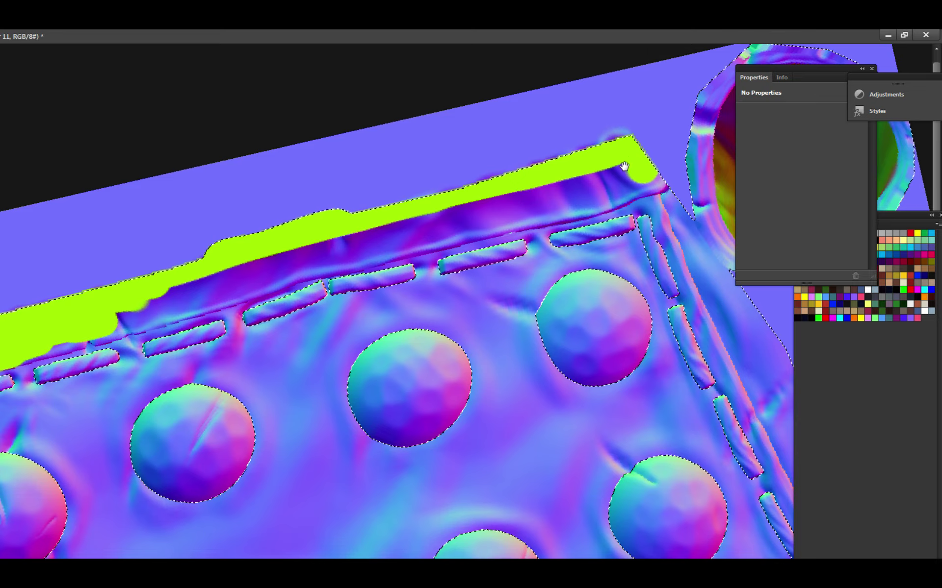
Compare the painted hem with the flat colour map by hiding and reshowing the normal map overlay.
scroll(625, 168, "down", 3)
left_click_drag(542, 188, 512, 189)
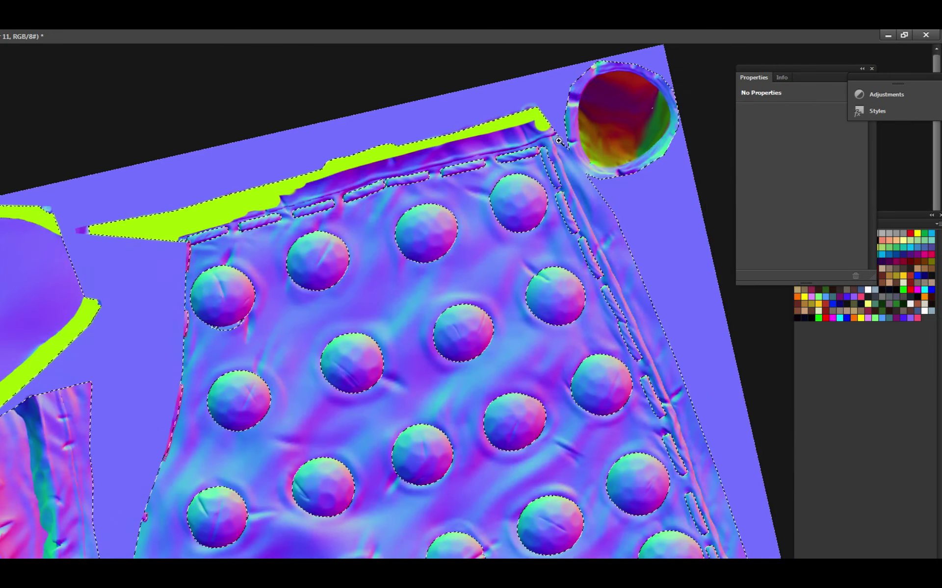
scroll(549, 162, "down", 3)
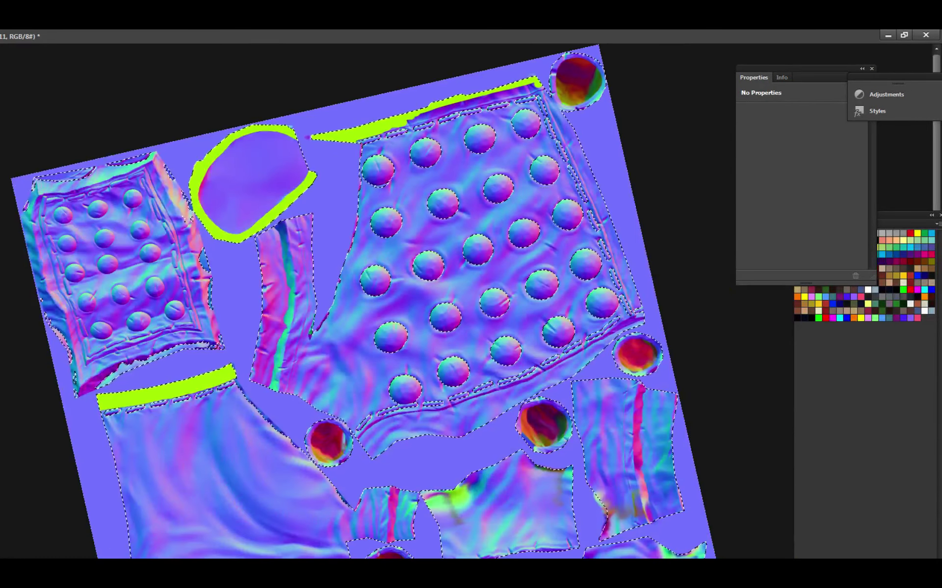
scroll(532, 134, "up", 2)
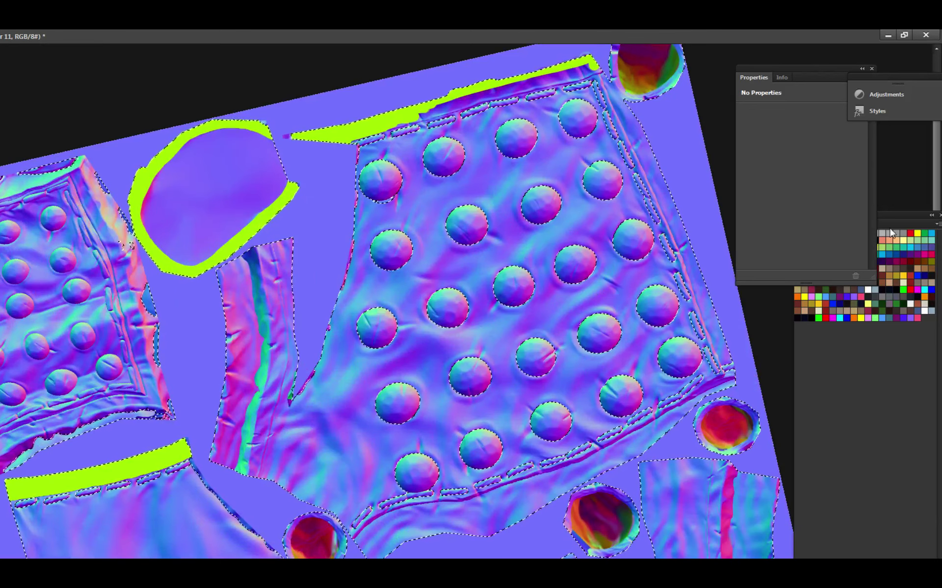
key("ctrl+comma")
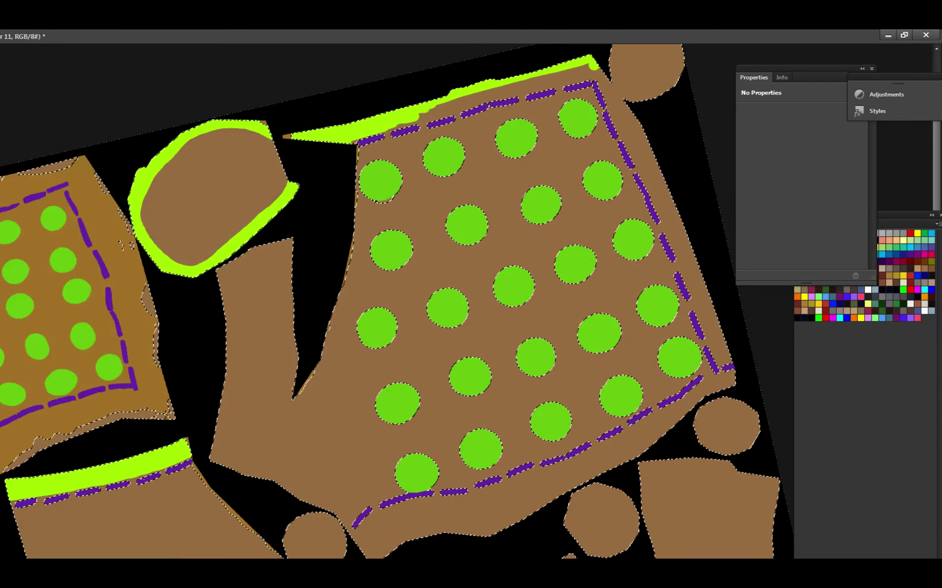
key("ctrl+comma")
Brush lime green down to the hem seam above the second stitch from the panel's narrow end.
scroll(440, 118, "up", 5)
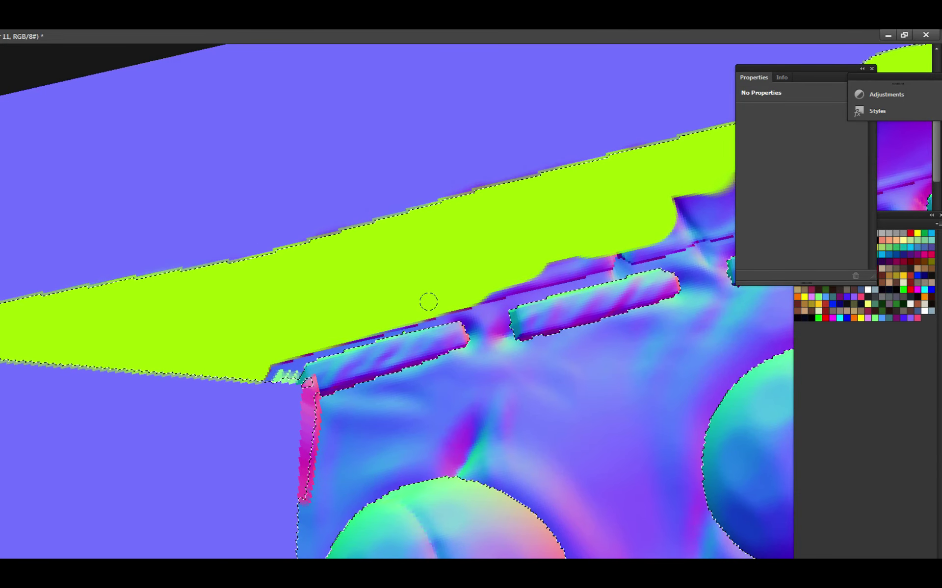
mouse_move(532, 267)
left_mouse_down()
mouse_move(416, 298)
mouse_move(477, 288)
mouse_move(485, 272)
left_mouse_up()
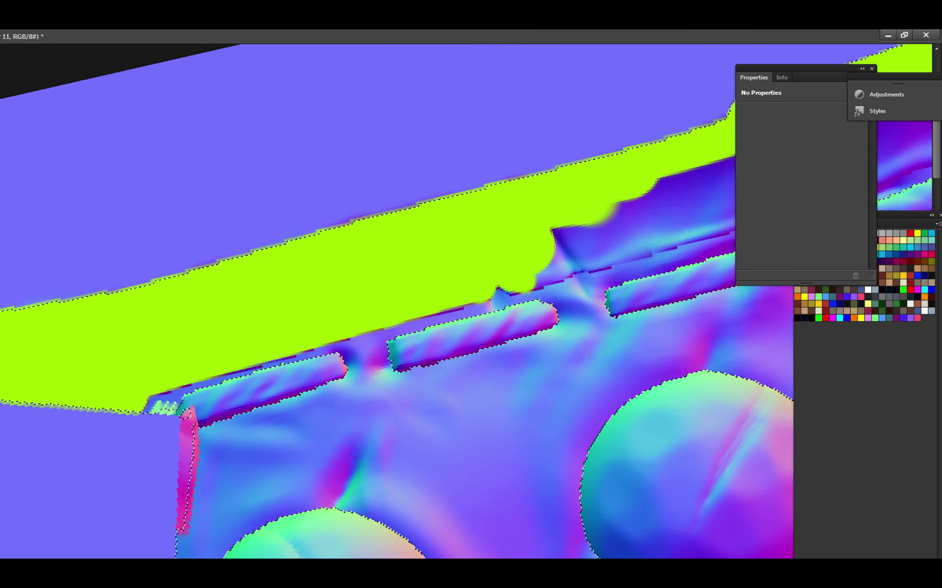
left_click(500, 272)
scroll(493, 284, "up", 3)
mouse_move(456, 301)
left_mouse_down()
mouse_move(482, 253)
mouse_move(469, 248)
mouse_move(482, 232)
mouse_move(521, 255)
mouse_move(507, 265)
mouse_move(511, 276)
mouse_move(538, 266)
left_mouse_up()
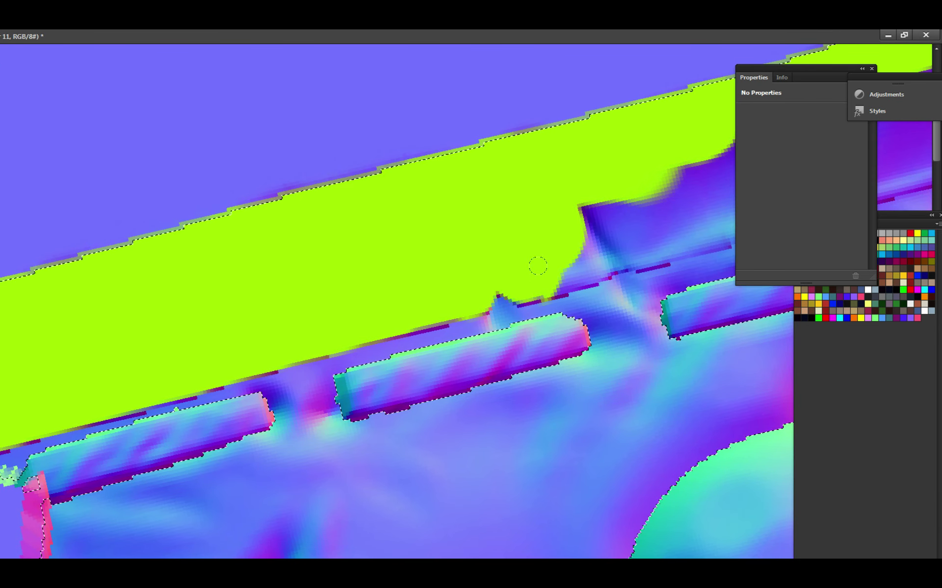
key("ctrl+d")
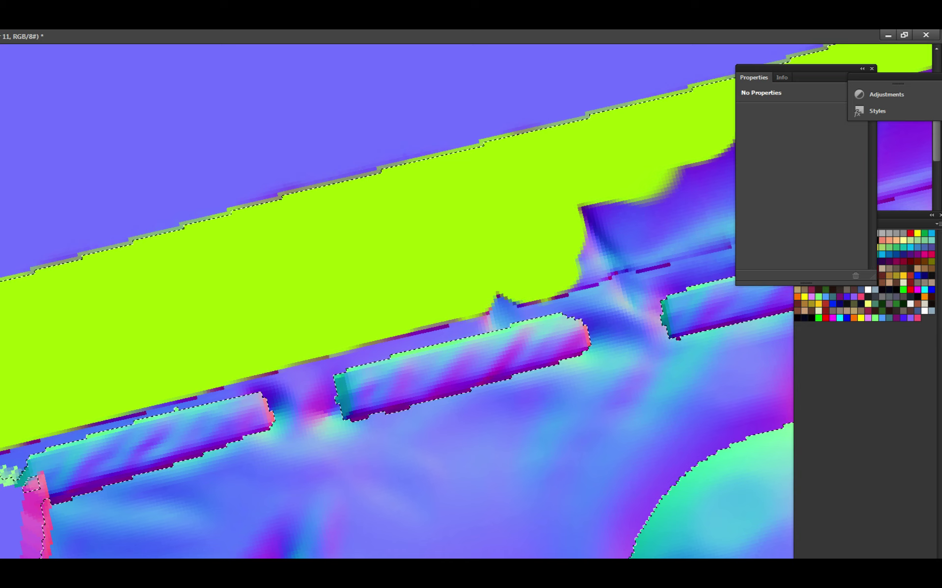
key("Escape")
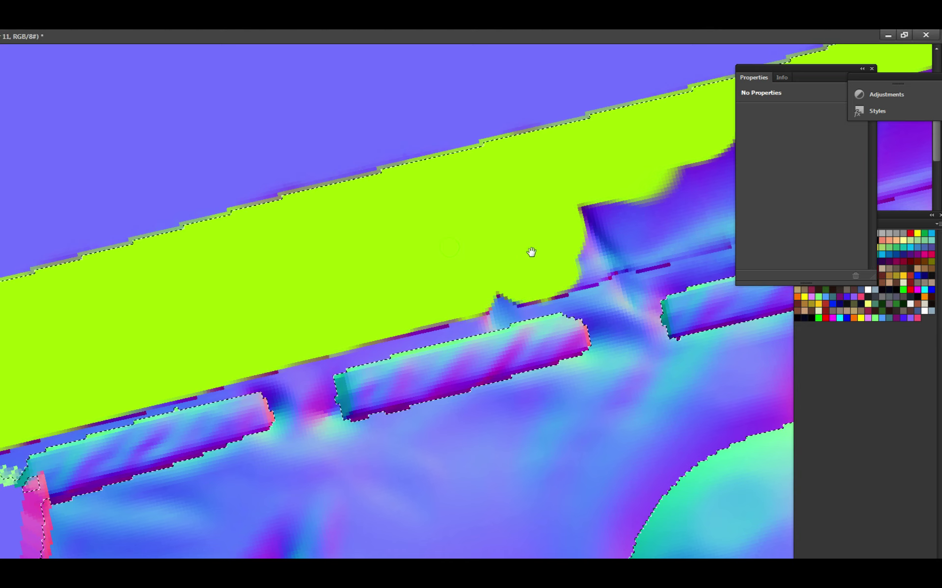
Check the green hem above the first two stitches and save the document.
mouse_move(518, 276)
left_mouse_down()
mouse_move(536, 267)
mouse_move(510, 273)
mouse_move(527, 294)
mouse_move(506, 280)
mouse_move(525, 269)
mouse_move(588, 268)
mouse_move(554, 221)
left_mouse_up()
left_click(433, 256, "alt")
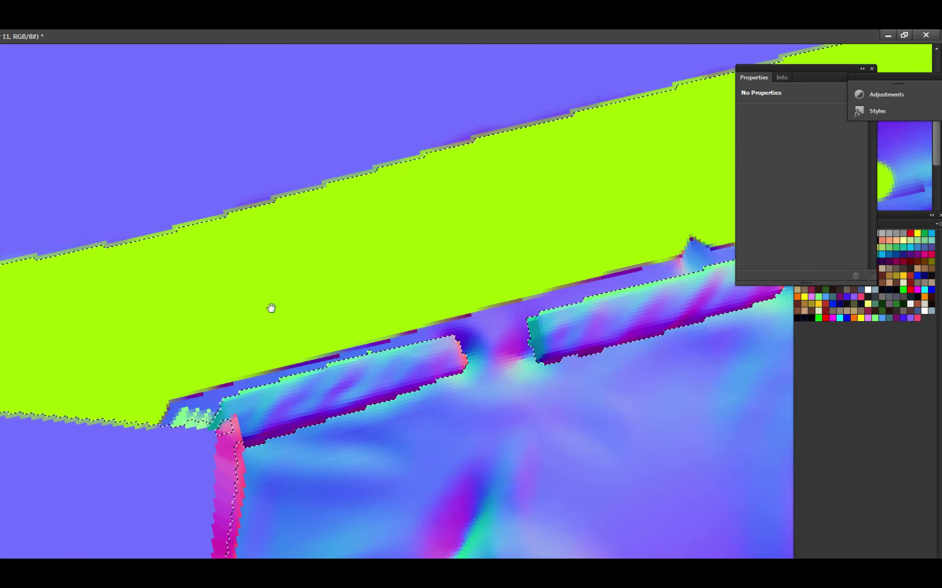
left_click(270, 307, "ctrl")
key("v")
key("ctrl+s")
scroll(328, 301, "right", 2)
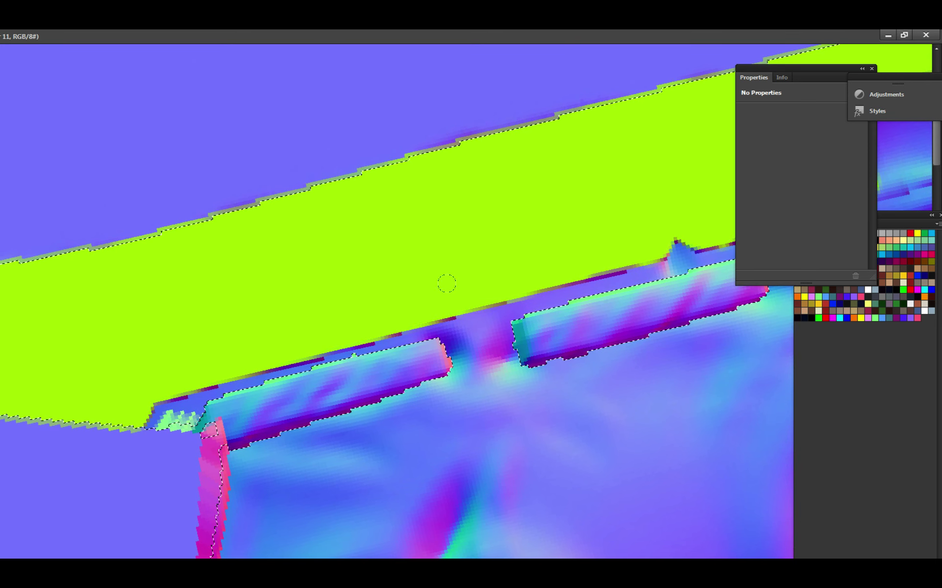
Extend the lime green along the seam from the second stitch towards the third one.
left_click_drag(498, 302, 619, 271)
left_click(645, 217, "alt")
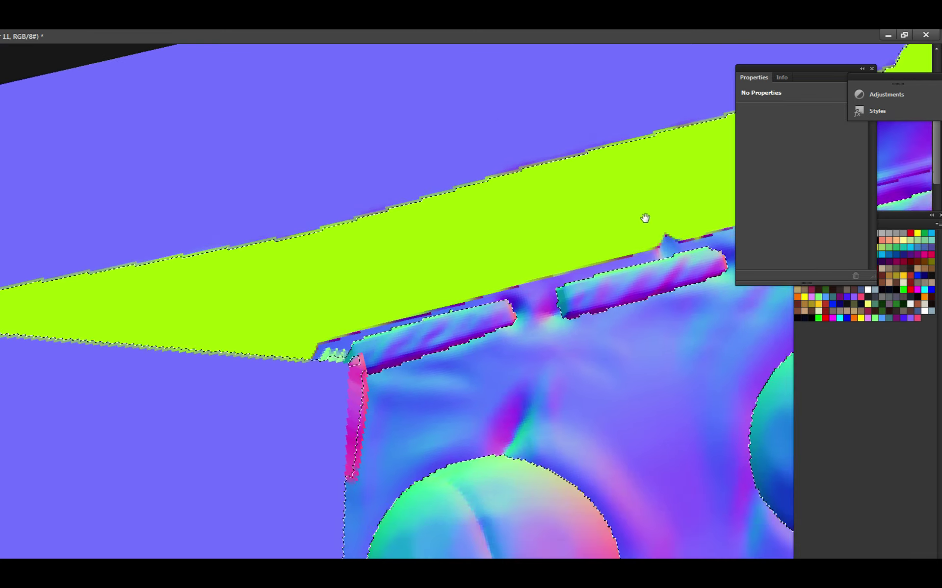
left_click(504, 251, "ctrl")
left_click(479, 273, "ctrl")
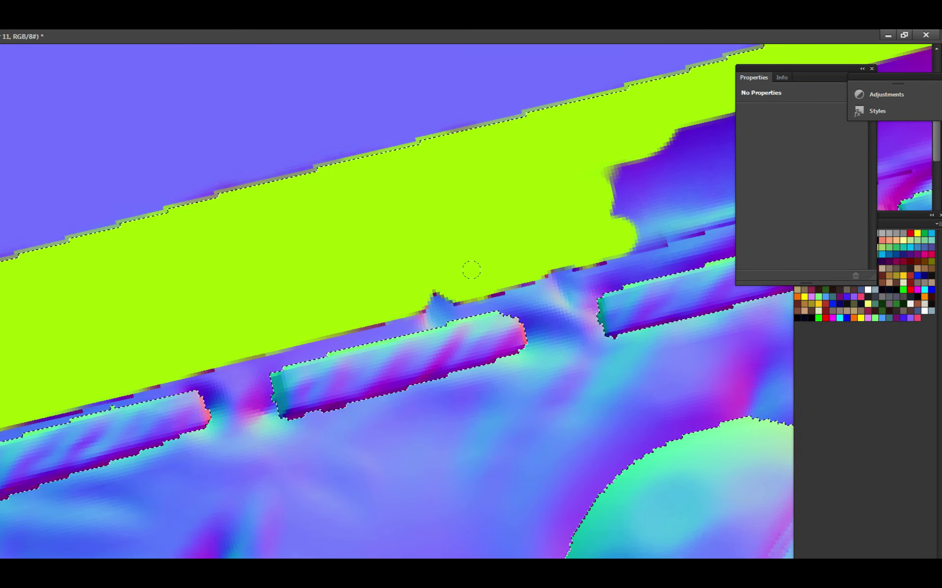
left_click_drag(471, 270, 421, 285)
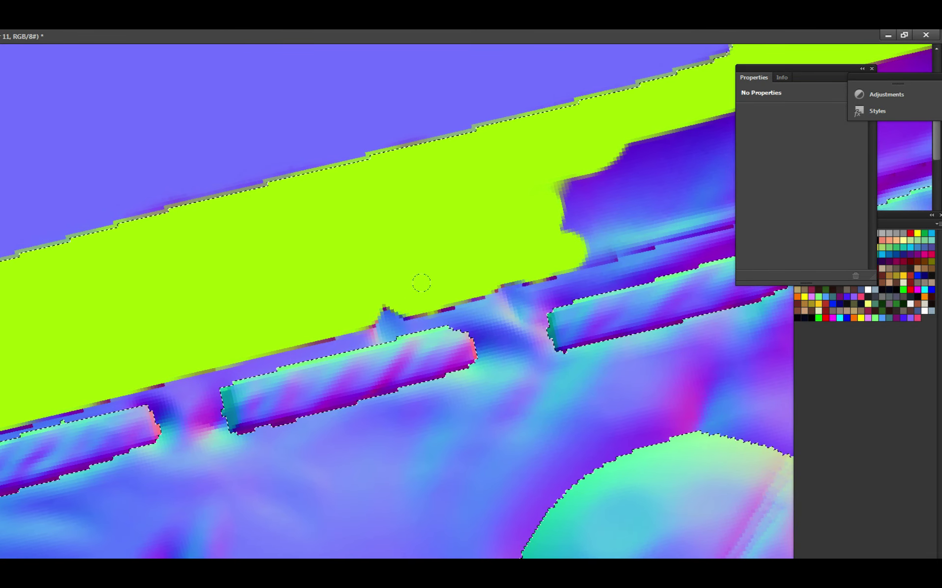
mouse_move(564, 244)
left_mouse_down()
mouse_move(460, 280)
mouse_move(505, 274)
mouse_move(502, 232)
mouse_move(454, 252)
mouse_move(526, 210)
mouse_move(294, 255)
mouse_move(231, 330)
mouse_move(219, 387)
left_mouse_up()
Rotate the canvas and widen the lime green strip from the hem corner near the round piece.
left_click(525, 210, "alt")
key("r")
key("z")
left_click(391, 309, "alt")
left_click(448, 395, "alt")
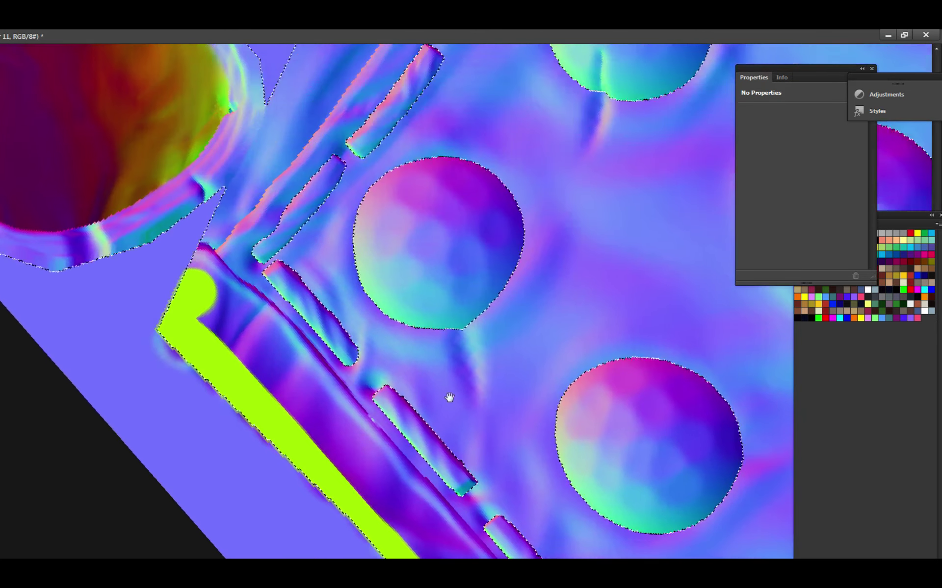
left_click(194, 316)
left_click(210, 336)
key("b")
mouse_move(221, 344)
left_mouse_down()
mouse_move(251, 277)
mouse_move(273, 341)
mouse_move(362, 496)
mouse_move(319, 445)
mouse_move(275, 304)
left_mouse_up()
Fill the hem beside the middle stitches with lime green down to the seam line.
left_click_drag(344, 383, 353, 422)
mouse_move(294, 346)
left_mouse_down()
mouse_move(393, 458)
mouse_move(263, 259)
mouse_move(555, 520)
mouse_move(410, 431)
mouse_move(358, 294)
mouse_move(515, 496)
mouse_move(380, 387)
mouse_move(353, 326)
mouse_move(362, 327)
mouse_move(316, 288)
mouse_move(330, 293)
mouse_move(421, 404)
left_mouse_up()
left_click(380, 387)
mouse_move(313, 294)
left_mouse_down()
mouse_move(365, 337)
mouse_move(250, 243)
mouse_move(362, 341)
left_mouse_up()
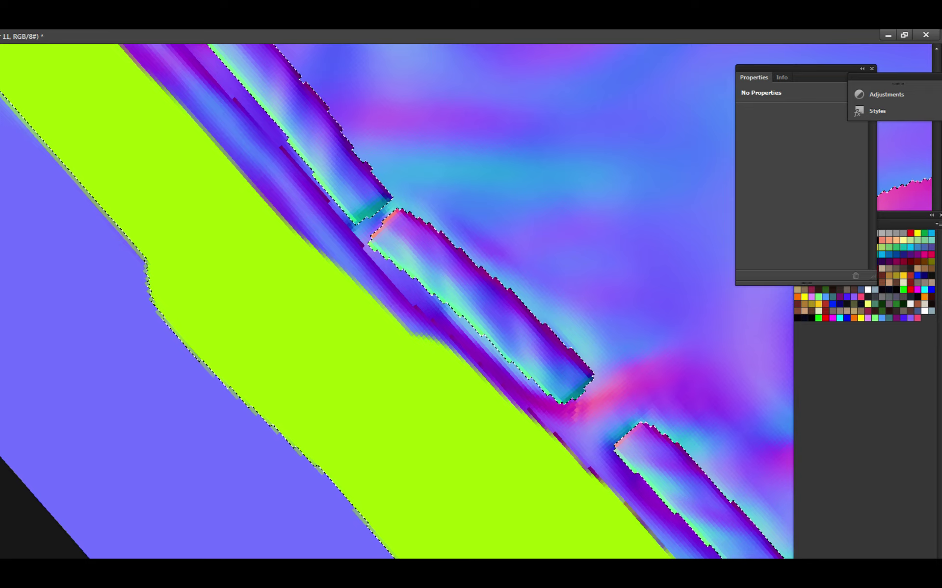
left_click_drag(356, 294, 469, 381)
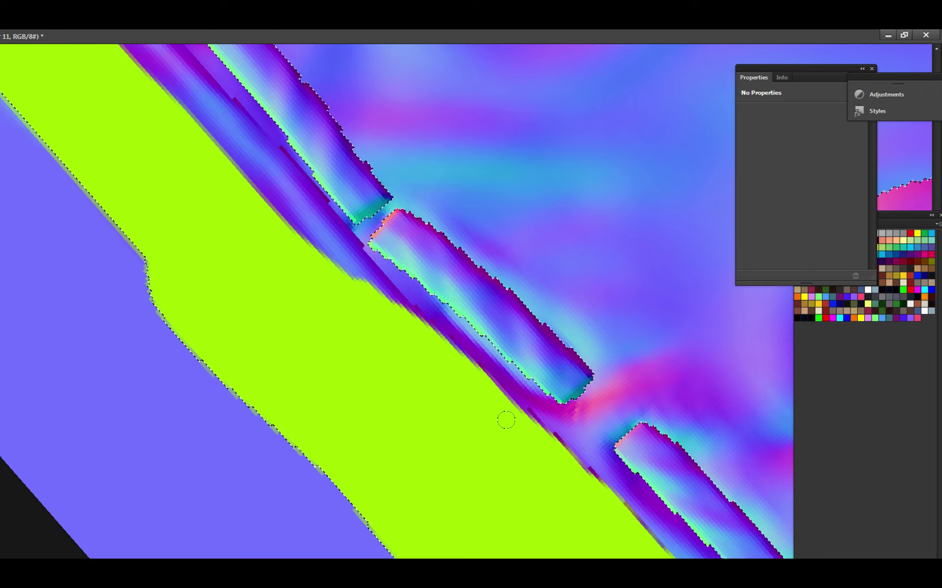
Rotate the canvas back and paint the green over the unpainted hem above the next stitch.
key("r")
mouse_move(415, 353)
left_mouse_down()
mouse_move(428, 361)
mouse_move(424, 333)
mouse_move(593, 343)
mouse_move(349, 466)
mouse_move(326, 177)
mouse_move(393, 237)
left_mouse_up()
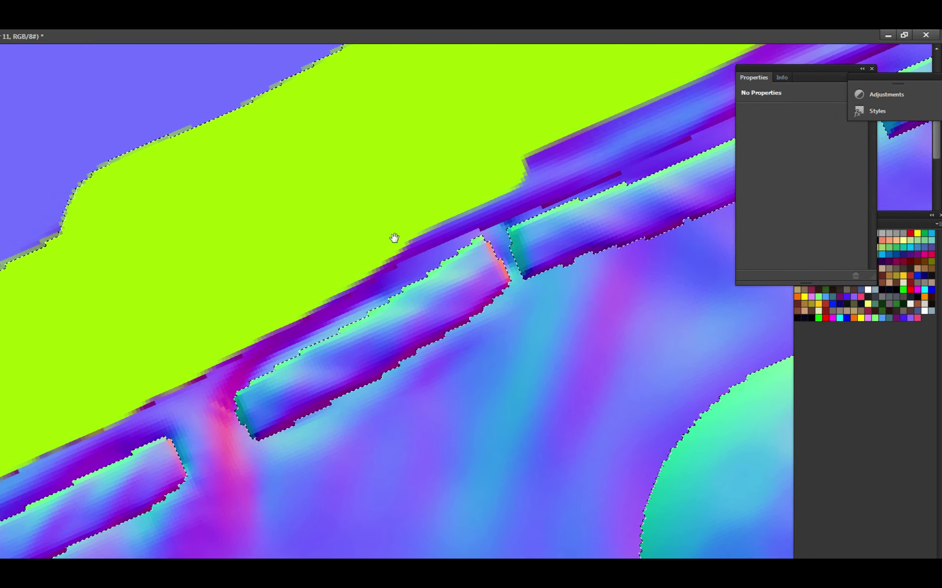
mouse_move(318, 262)
left_mouse_down()
mouse_move(483, 189)
mouse_move(513, 198)
left_mouse_up()
key("ctrl+d")
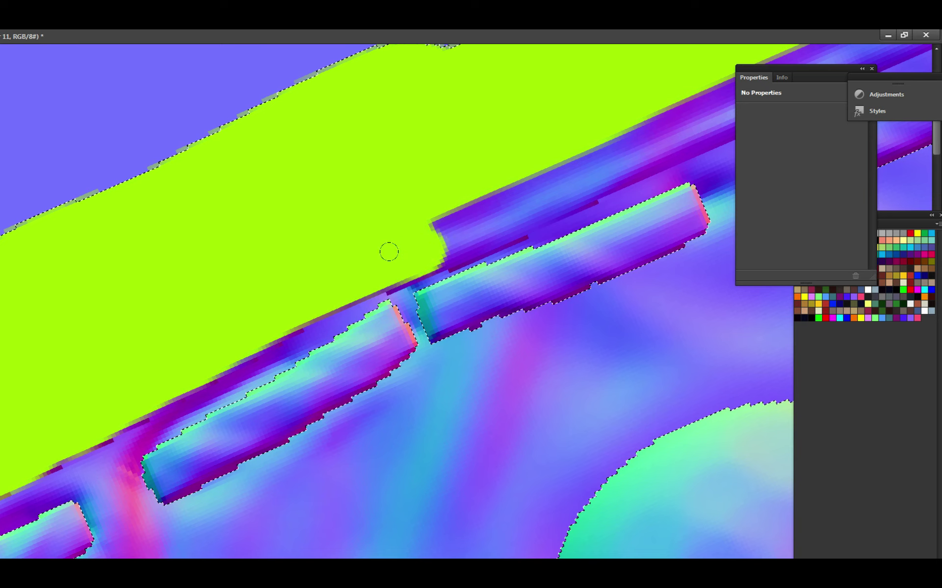
mouse_move(389, 252)
left_mouse_down()
mouse_move(471, 230)
mouse_move(508, 204)
mouse_move(452, 204)
left_mouse_up()
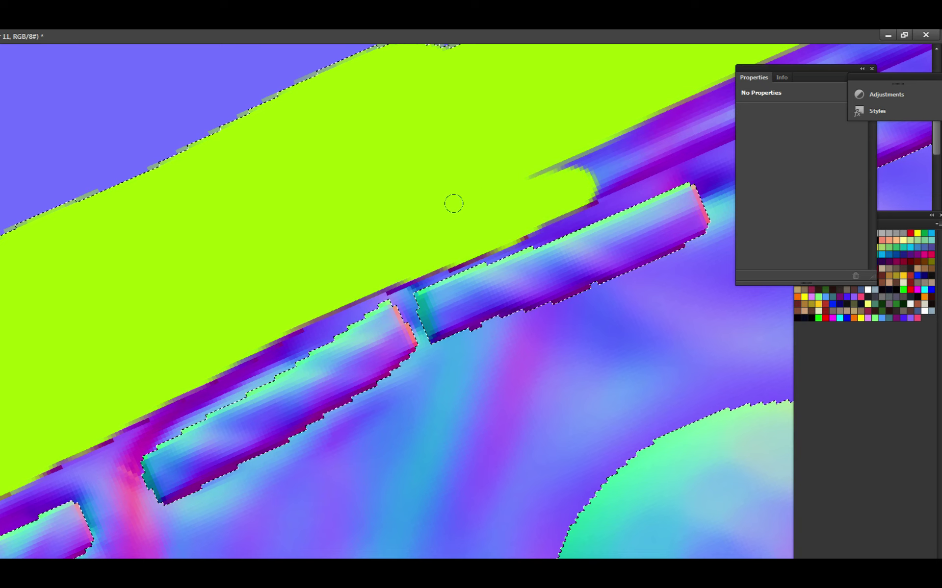
Carry the lime green further along the seam to the following stitch and save the document.
left_click(556, 188, "alt")
mouse_move(572, 181)
left_mouse_down()
mouse_move(391, 238)
mouse_move(377, 231)
mouse_move(503, 196)
mouse_move(588, 158)
left_mouse_up()
mouse_move(494, 174)
left_mouse_down()
mouse_move(474, 200)
mouse_move(366, 270)
left_mouse_up()
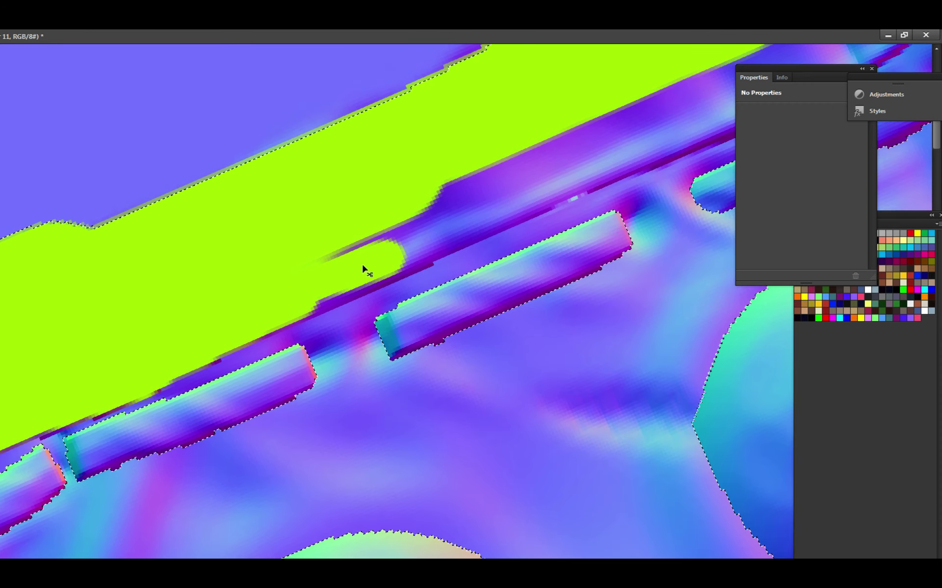
key("ctrl+s")
Paint the hem green above the last two stitches before the corner and save the document.
mouse_move(301, 287)
left_mouse_down()
mouse_move(457, 219)
mouse_move(431, 194)
mouse_move(501, 159)
mouse_move(473, 190)
mouse_move(341, 252)
left_mouse_up()
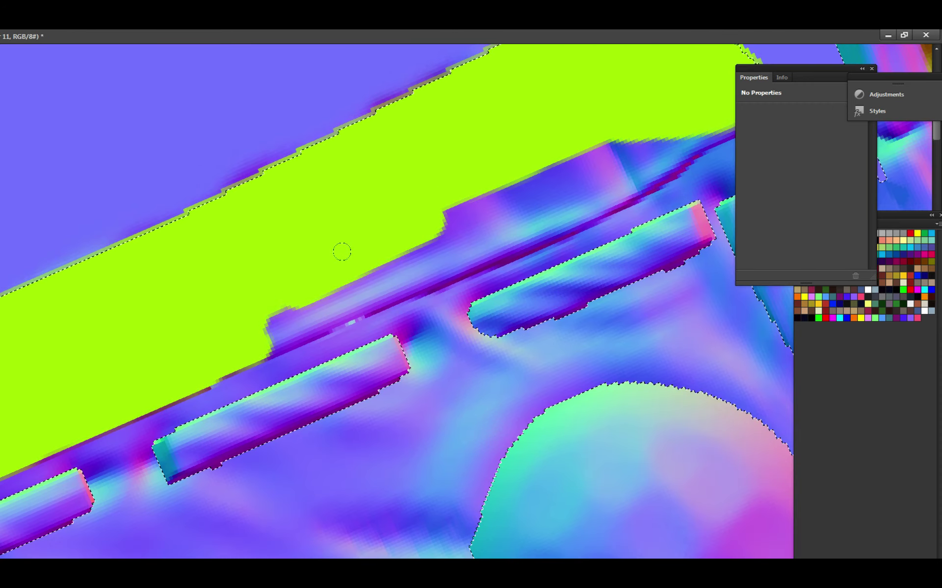
key("ctrl+d")
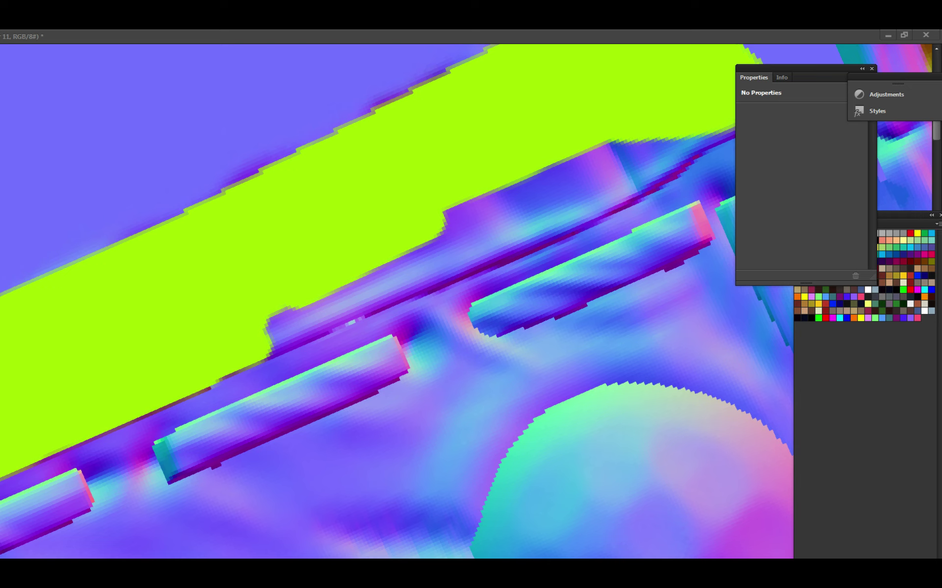
key("ctrl+shift+d")
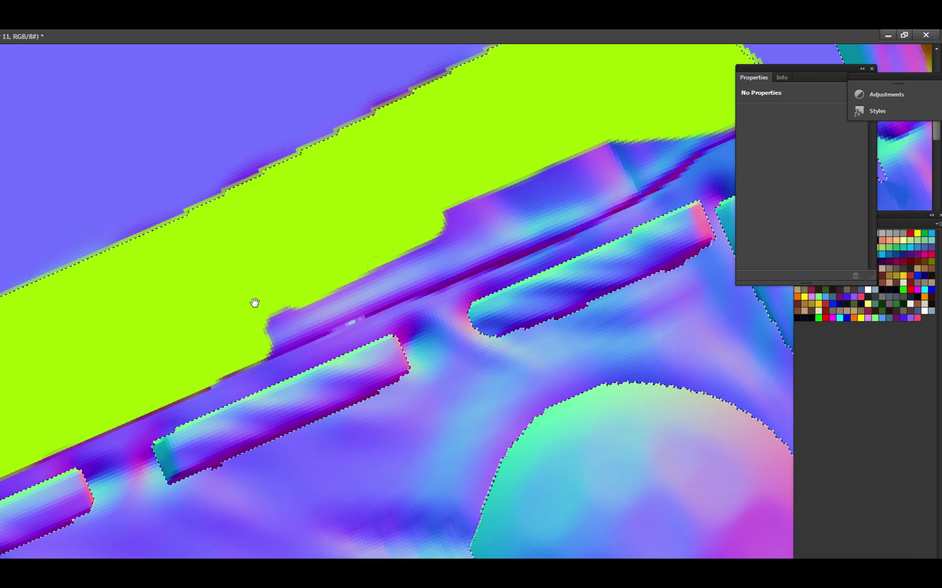
left_click_drag(252, 300, 409, 242)
mouse_move(393, 283)
left_mouse_down()
mouse_move(556, 212)
mouse_move(556, 202)
mouse_move(376, 281)
mouse_move(390, 259)
mouse_move(484, 204)
mouse_move(581, 169)
left_mouse_up()
key("ctrl+s")
left_click_drag(492, 238, 483, 233)
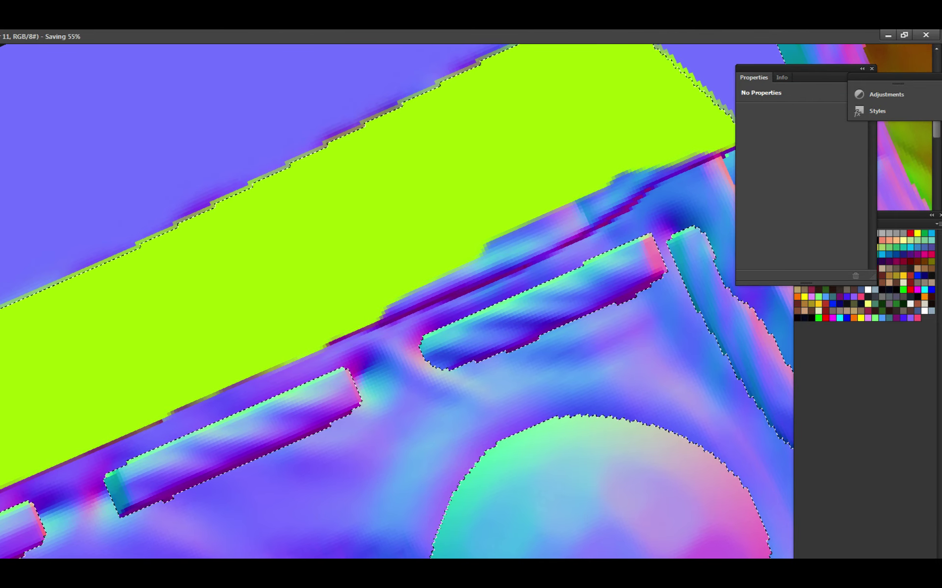
Cover the remaining hem strip above the last stitch in lime green up to the panel corner.
key("ctrl+Tab")
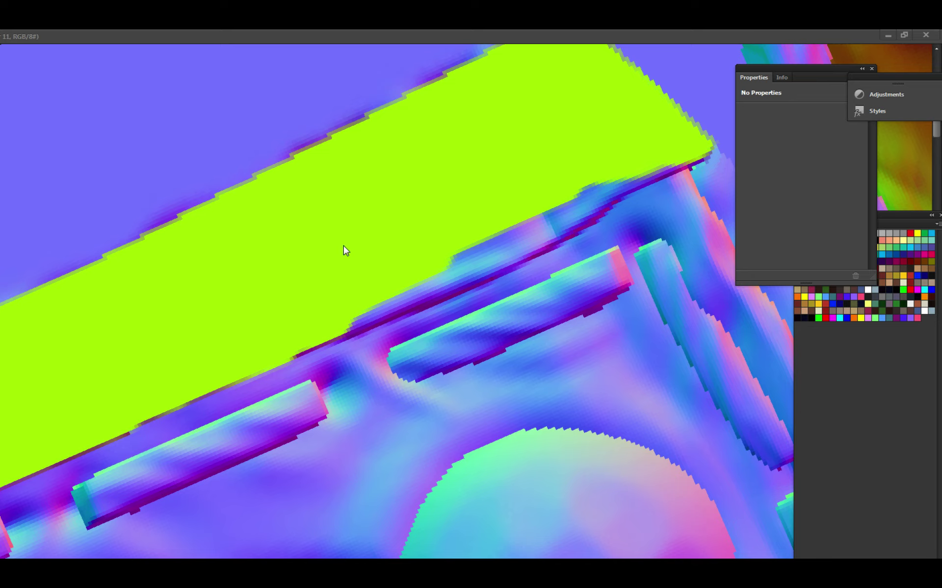
scroll(360, 252, "down", 1)
left_click(326, 273)
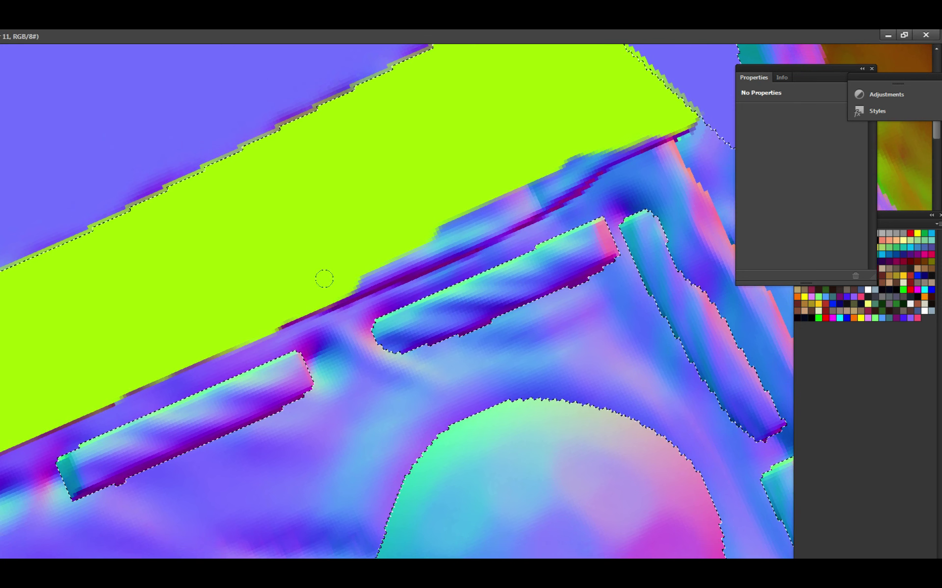
mouse_move(325, 279)
left_mouse_down()
mouse_move(262, 305)
mouse_move(522, 196)
mouse_move(588, 139)
mouse_move(682, 120)
mouse_move(593, 143)
mouse_move(466, 216)
mouse_move(539, 185)
mouse_move(580, 154)
mouse_move(570, 153)
left_mouse_up()
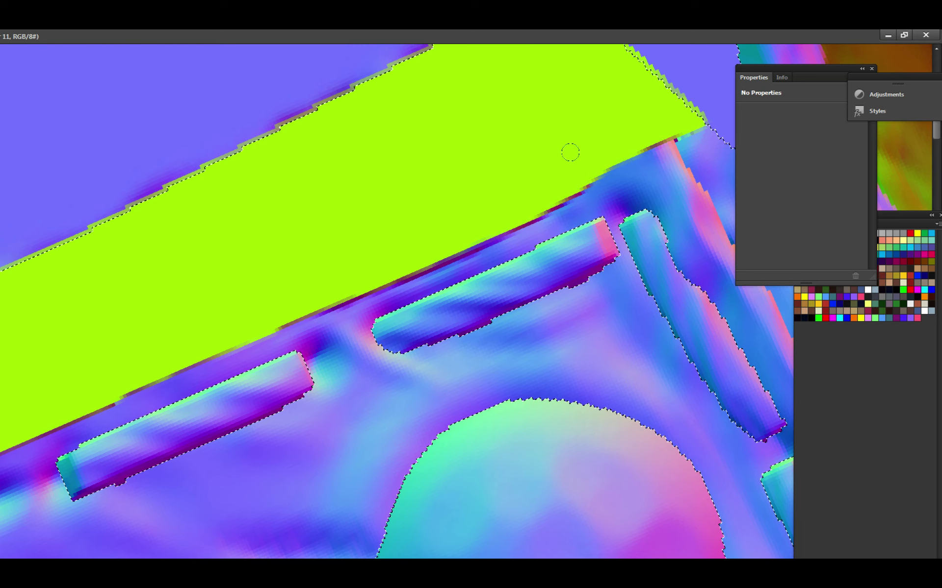
Rotate the canvas, touch up the green along the seam beside the last two stitches, and save.
key("r")
mouse_move(532, 122)
left_mouse_down()
mouse_move(373, 388)
mouse_move(362, 380)
mouse_move(388, 338)
mouse_move(279, 210)
mouse_move(280, 384)
mouse_move(389, 309)
left_mouse_up()
mouse_move(345, 336)
left_mouse_down()
mouse_move(454, 183)
mouse_move(414, 292)
left_mouse_up()
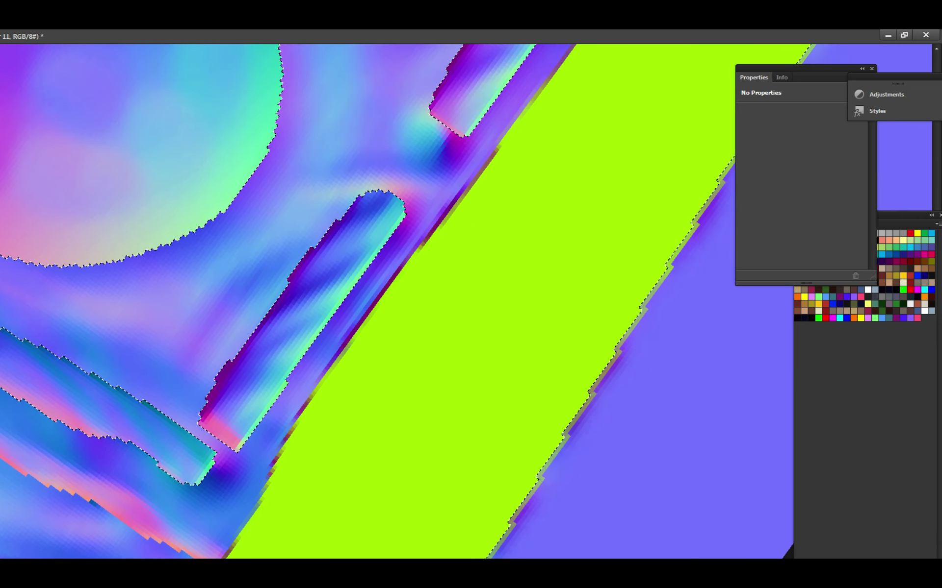
mouse_move(308, 433)
left_mouse_down()
mouse_move(387, 352)
mouse_move(458, 227)
mouse_move(404, 342)
left_mouse_up()
key("ctrl+s")
left_click_drag(452, 285, 525, 193)
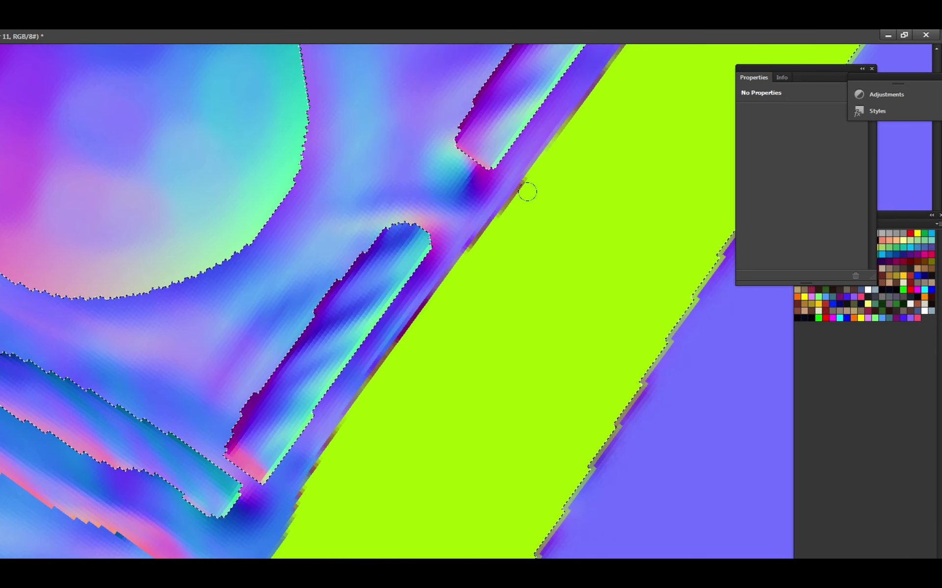
Examine the lime green hem along the seam to the panel corner, and the green areas across the whole map.
left_click(531, 231, "alt")
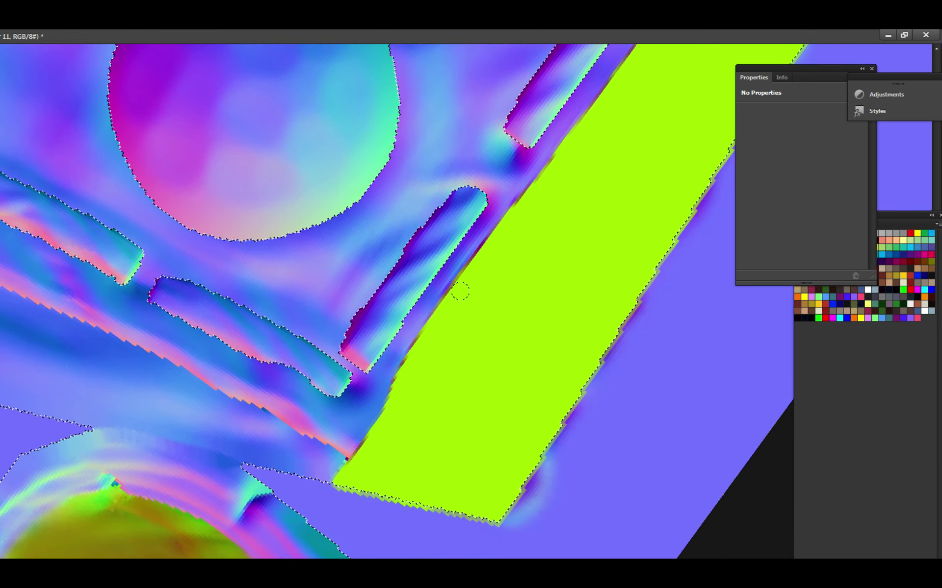
left_click(534, 244)
left_click(533, 244, "alt")
left_click(500, 275, "alt")
left_click(515, 270)
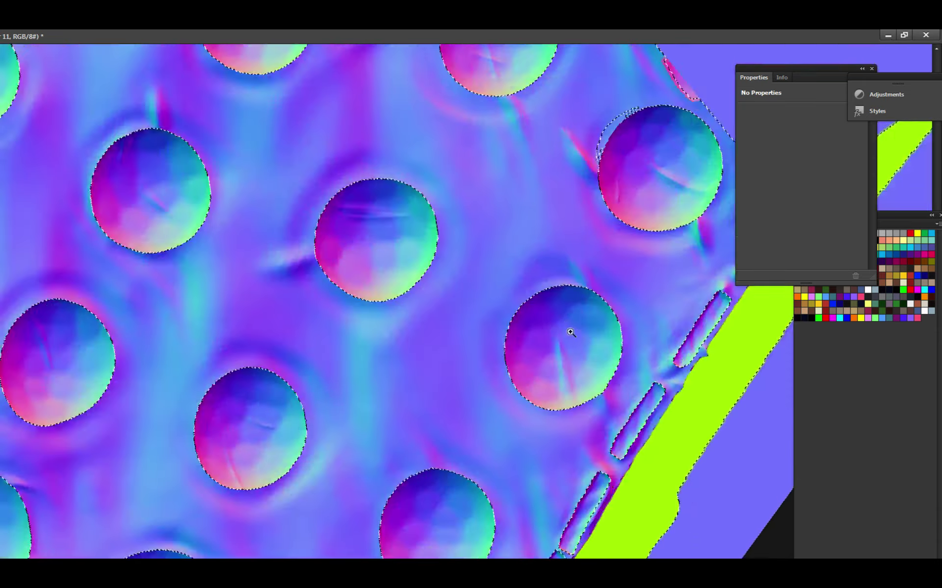
left_click_drag(567, 330, 415, 386)
left_click(515, 311, "alt")
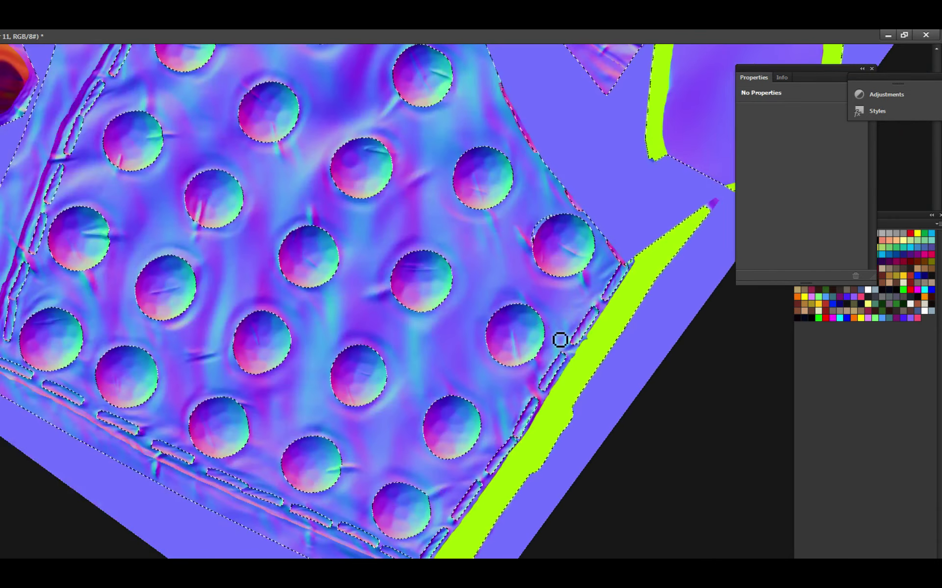
left_click(521, 372, "alt")
left_click(487, 515)
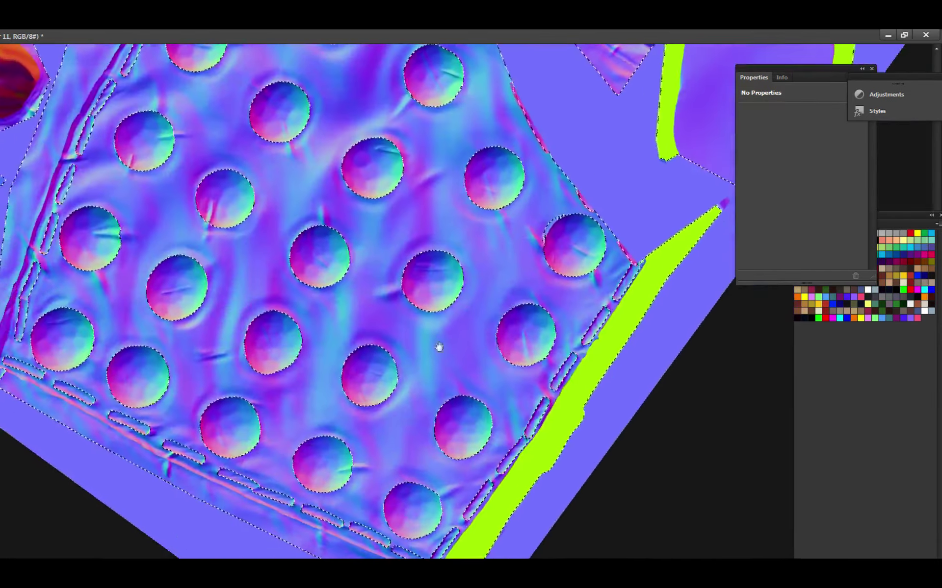
left_click(437, 346)
left_click(388, 552, "alt")
left_click(395, 383, "alt")
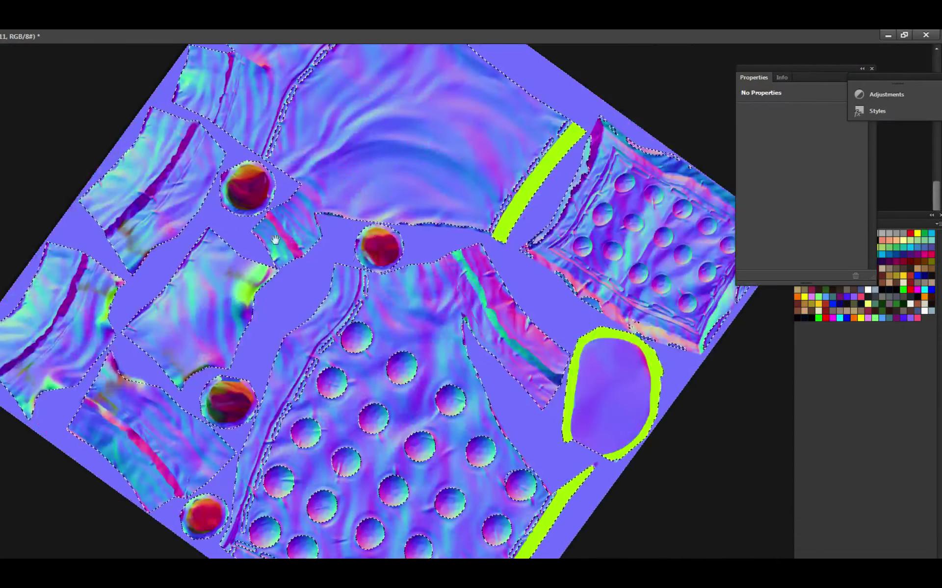
left_click(479, 427, "alt")
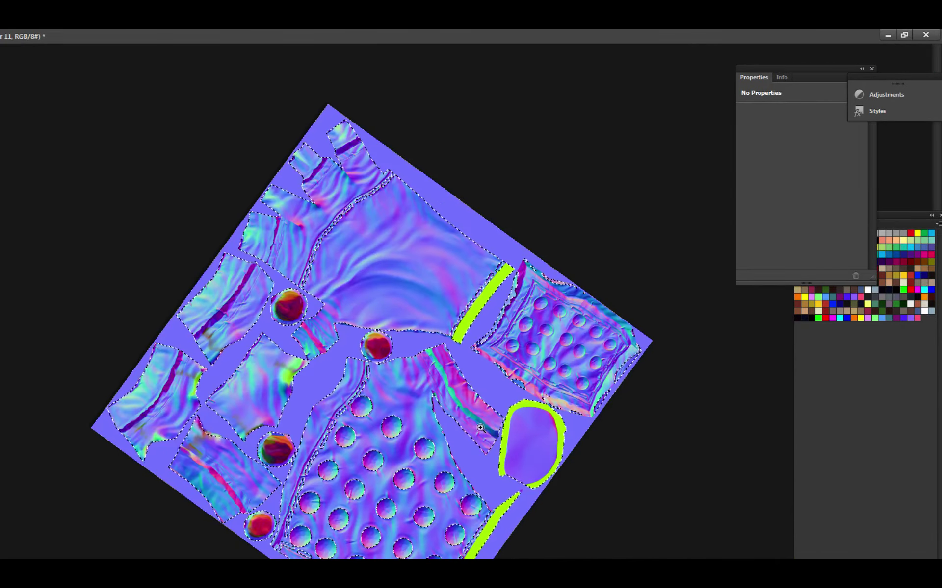
left_click(486, 429)
Hide the normal map overlay to show the flat colour map, and save the document.
key("ctrl+z")
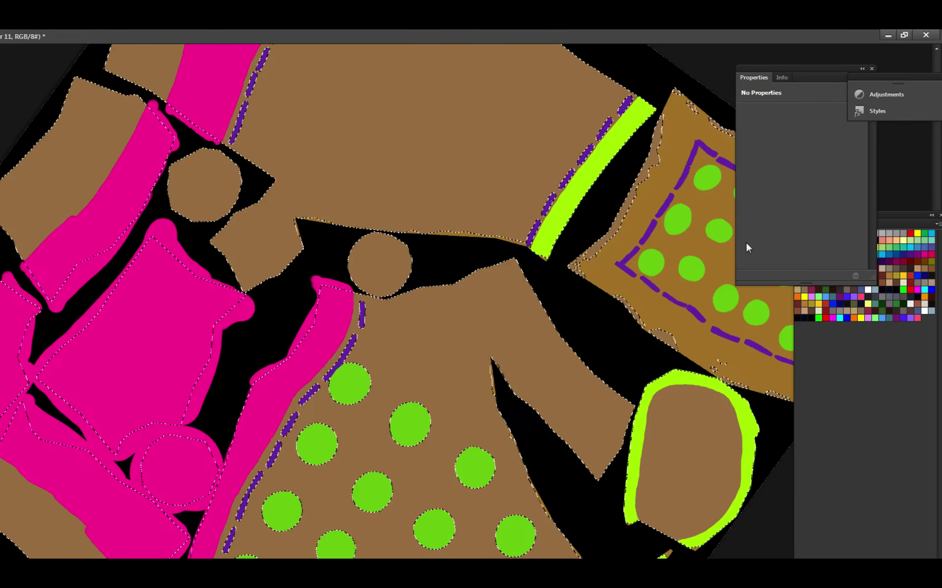
key("b")
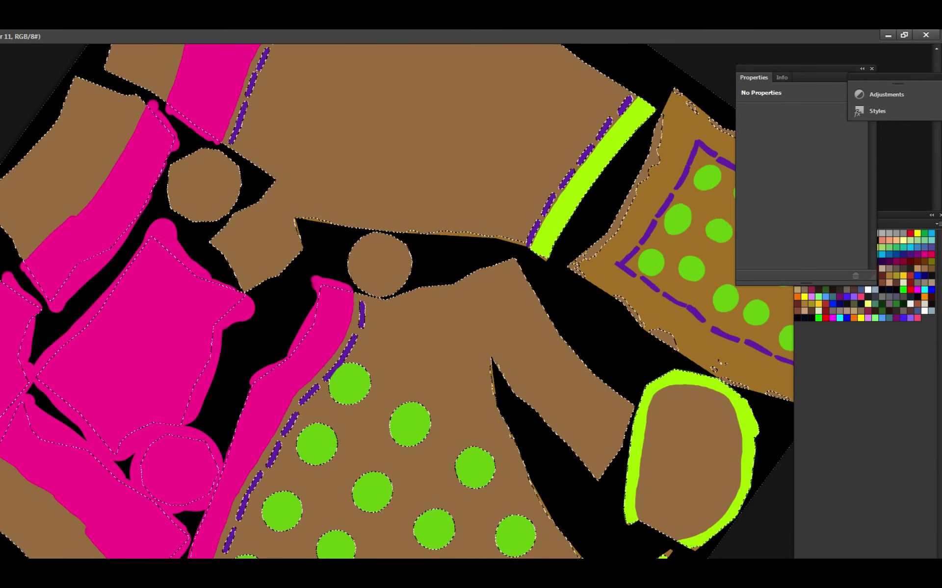
key("ctrl+d")
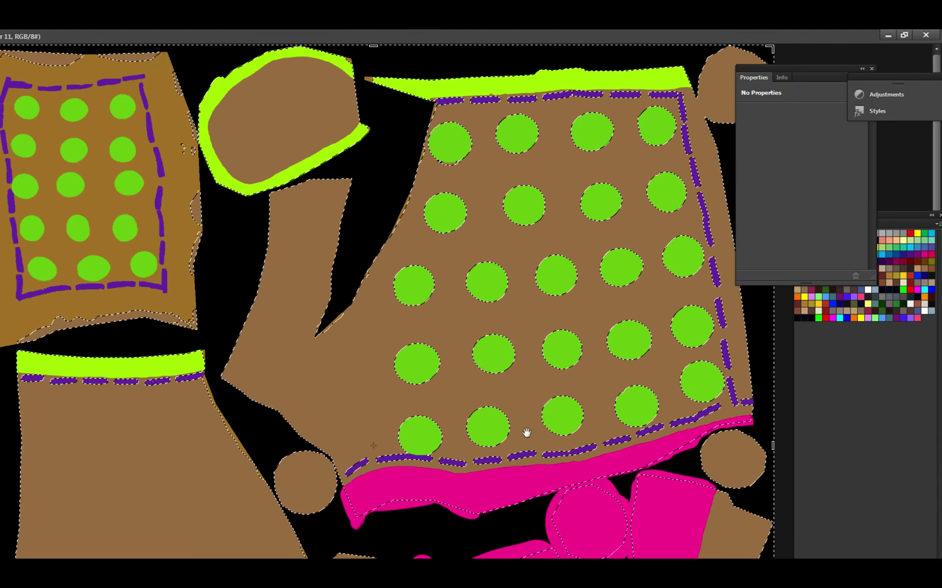
Clear the selection and show the normal map overlay over the smaller studded panel's upper hem.
left_click(194, 165)
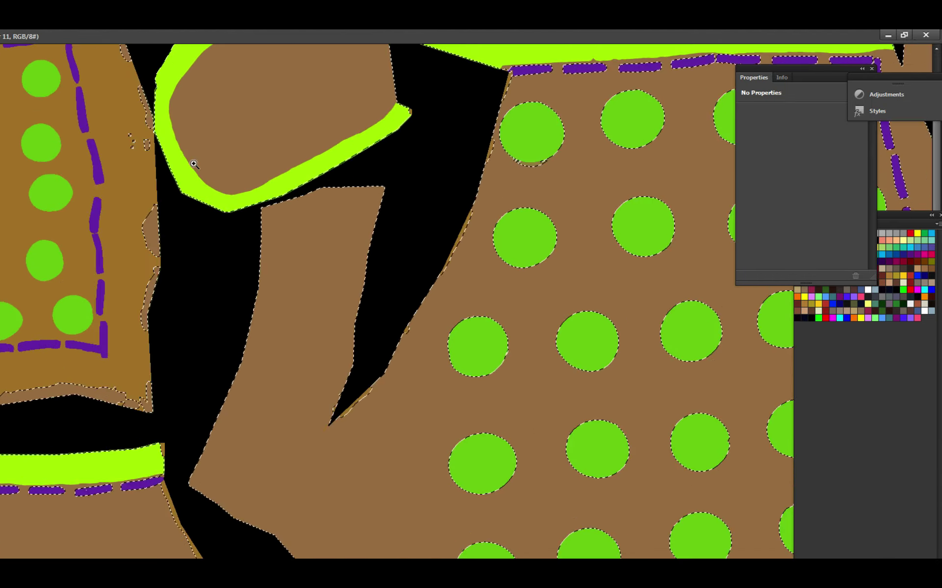
left_click(532, 420, "alt")
left_click(91, 149)
key("c")
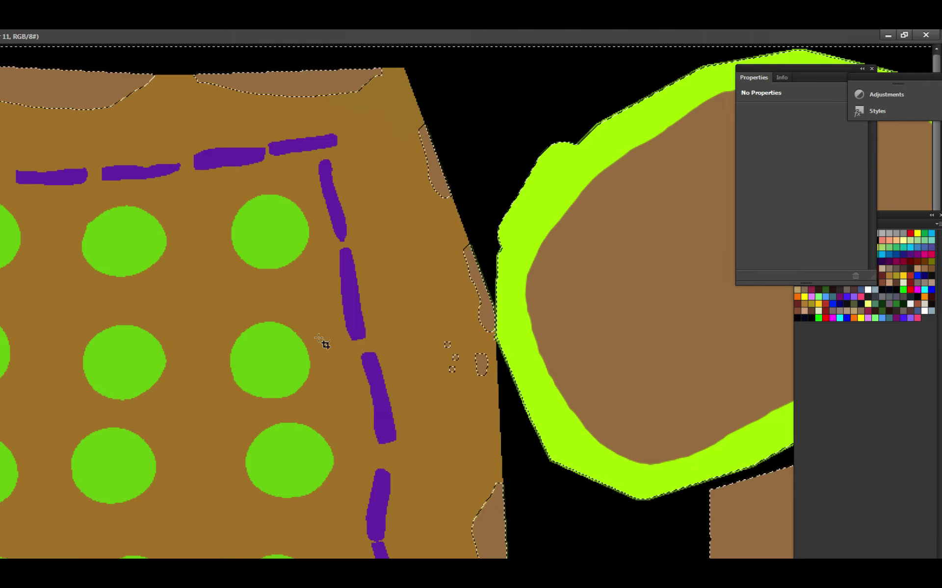
key("ctrl+0")
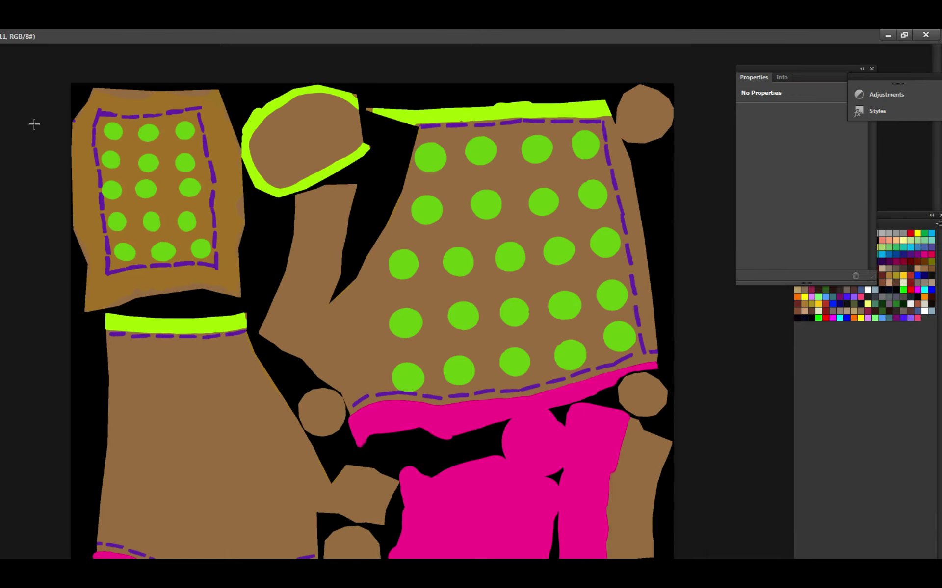
key("ctrl+plus")
scroll(80, 164, "up", 1)
key("ctrl+plus")
left_click_drag(25, 126, 73, 172)
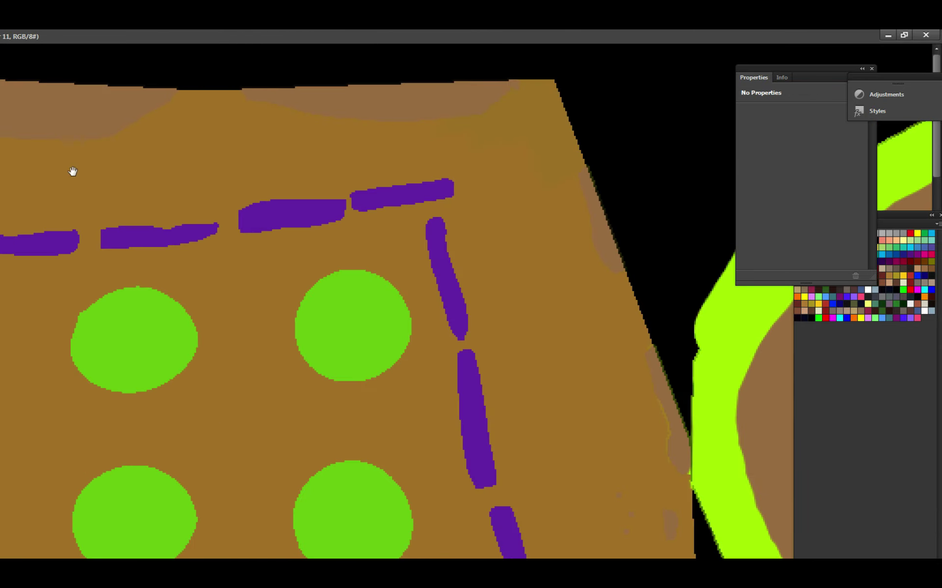
scroll(84, 177, "left", 3)
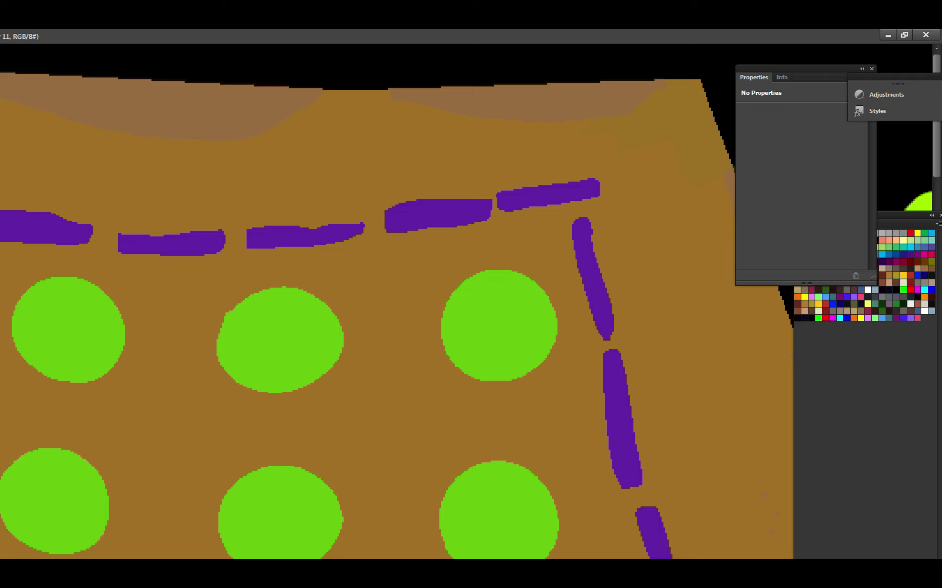
key("ctrl+comma")
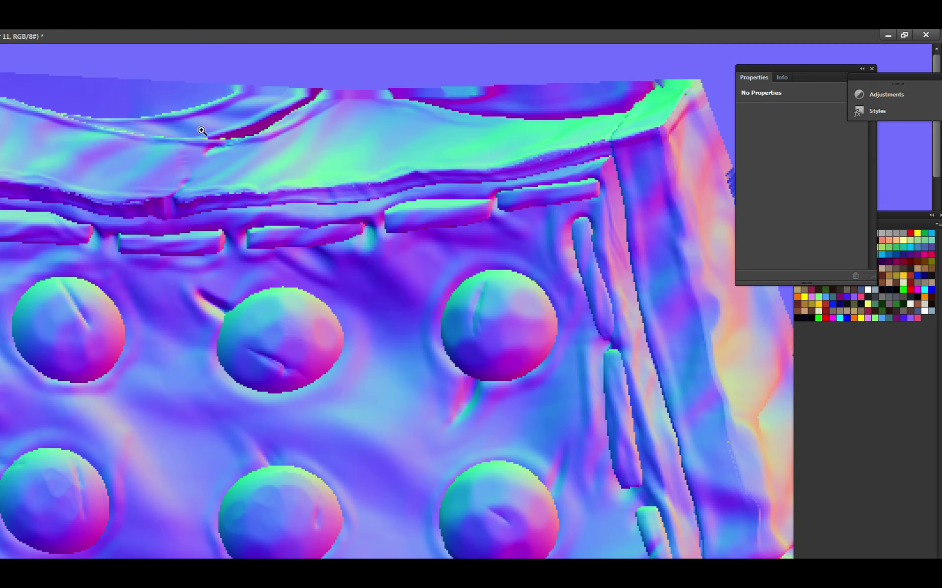
key("ctrl+plus")
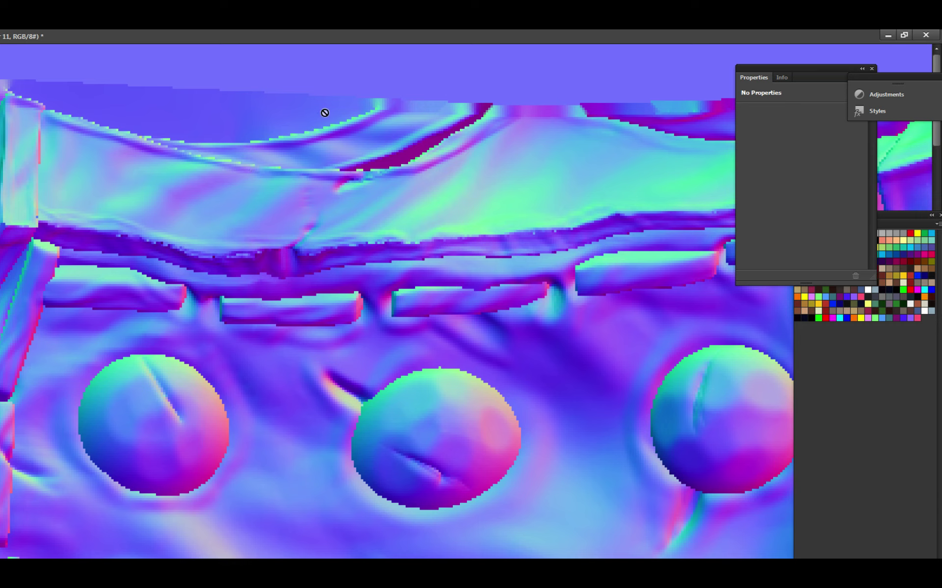
Paint a short lime green dab on the smaller panel's upper edge and show the UV wireframe overlay.
left_click(346, 118)
left_click(375, 294)
mouse_move(357, 134)
left_mouse_down()
mouse_move(404, 95)
mouse_move(379, 95)
mouse_move(357, 116)
left_mouse_up()
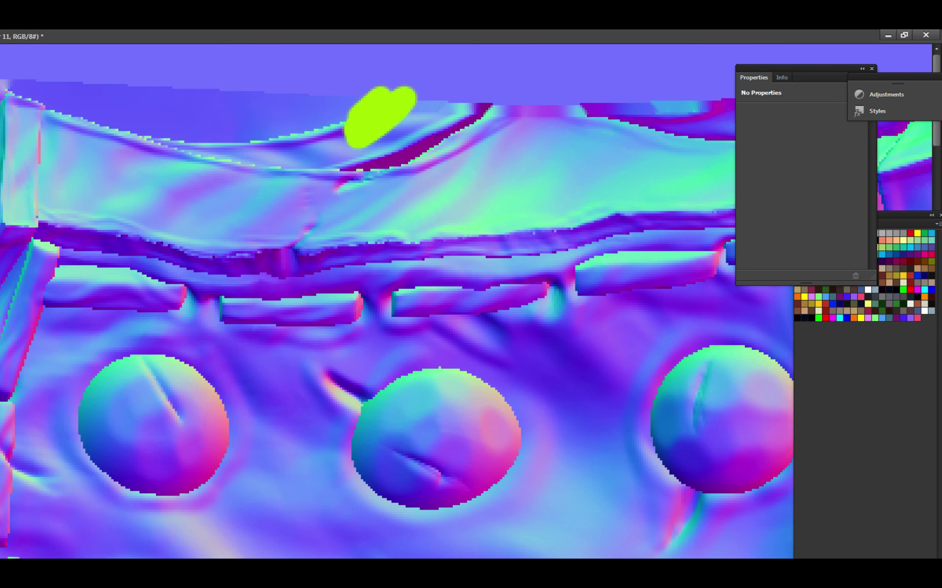
scroll(304, 128, "up", 2)
mouse_move(402, 175)
left_mouse_down()
mouse_move(407, 155)
mouse_move(344, 206)
mouse_move(466, 164)
left_mouse_up()
key("ctrl+z")
key("ctrl+minus")
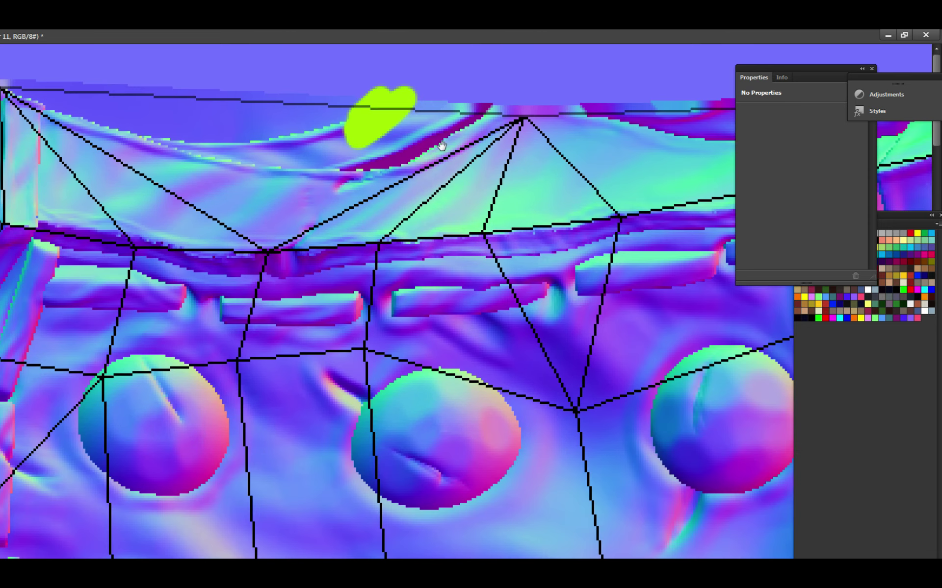
Hide the normal map overlay and try selecting the area around the green shapes on Layer 11.
left_click(343, 130, "alt")
left_click(374, 161, "alt")
left_click(402, 186, "alt")
left_click(432, 206, "alt")
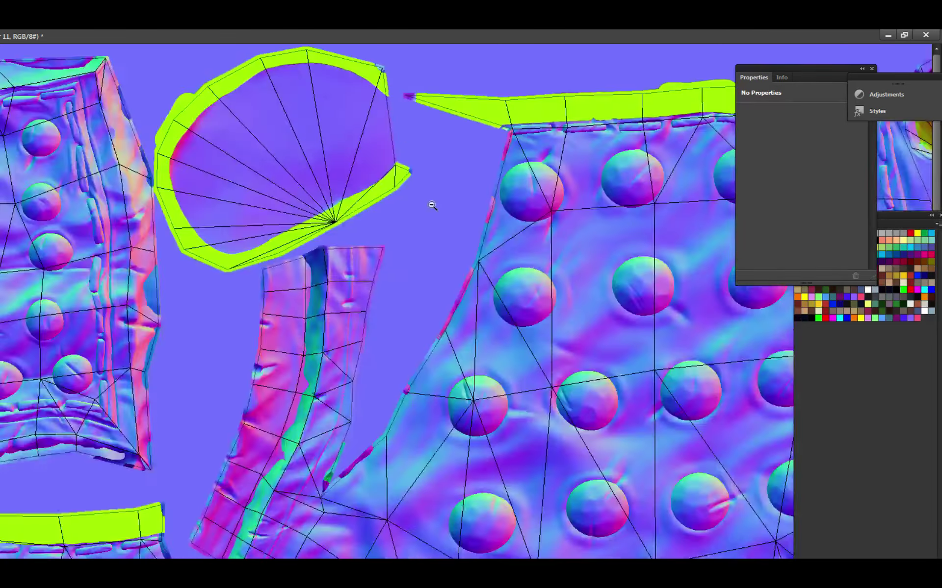
left_click(432, 206, "alt")
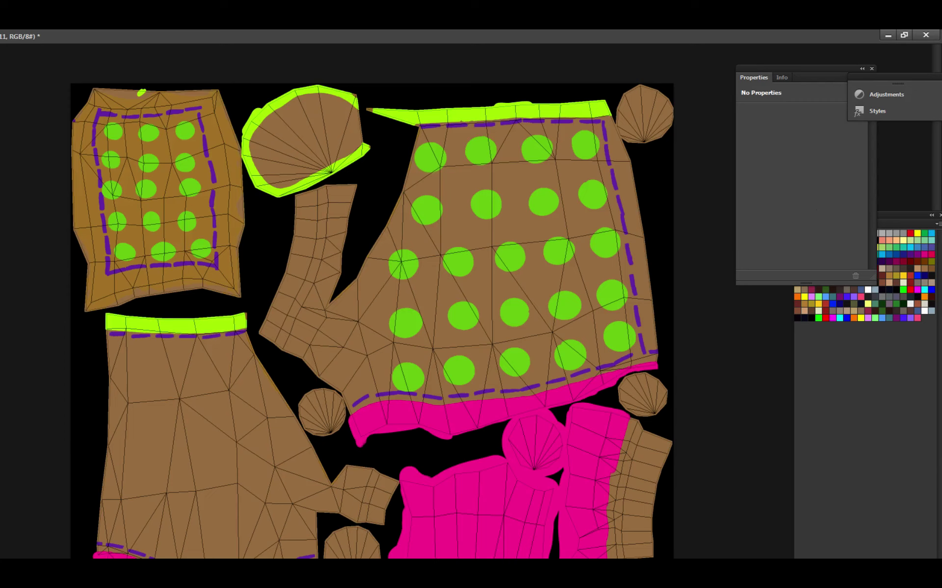
key("ctrl+shift+i")
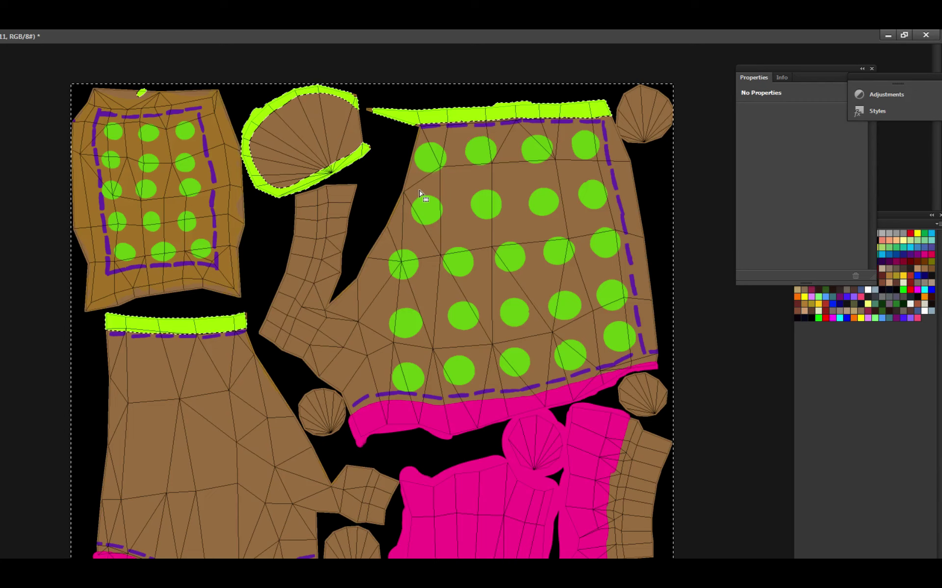
Select the brown fabric areas on Layer 10, return to Layer 11 and show the normal map overlay again.
key("alt+bracketleft")
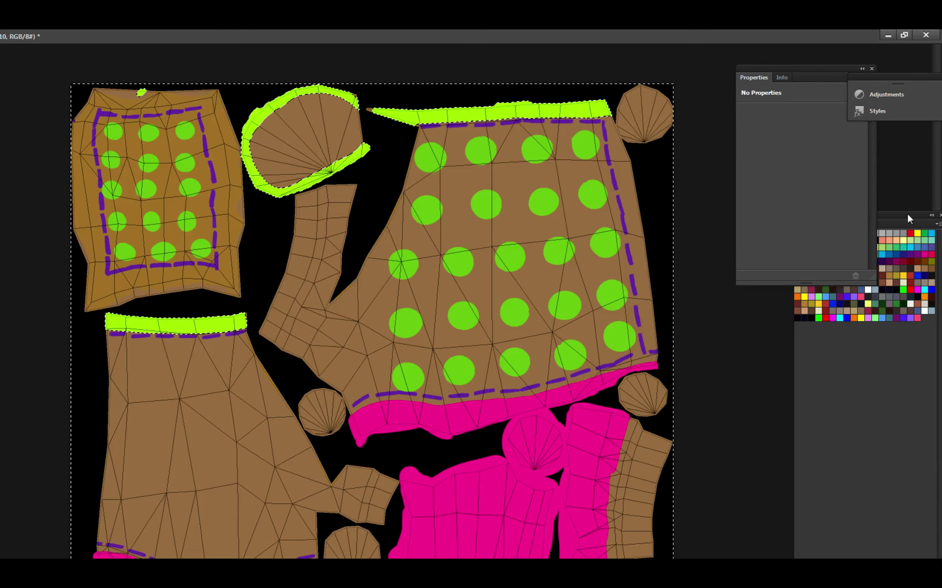
left_click(451, 194)
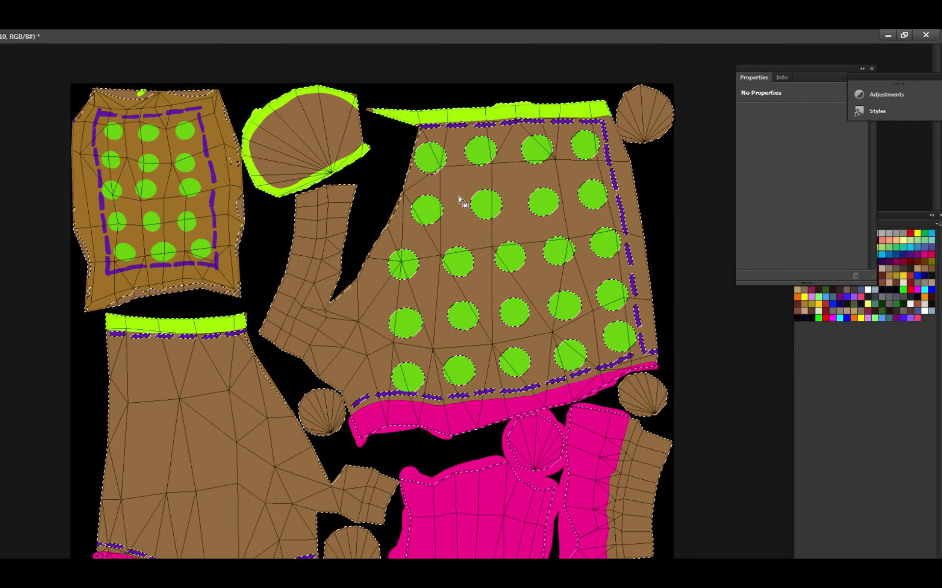
scroll(109, 90, "up", 5)
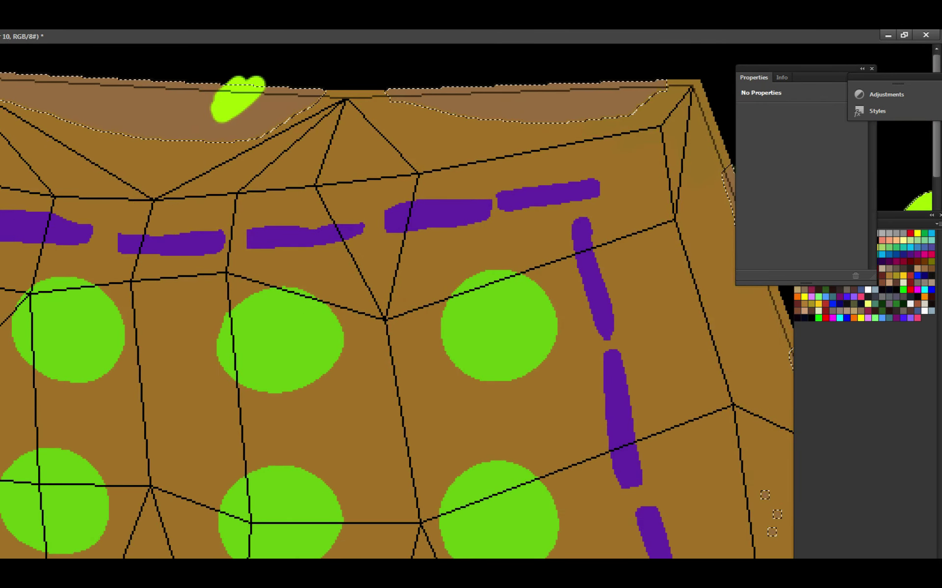
key("ctrl+v")
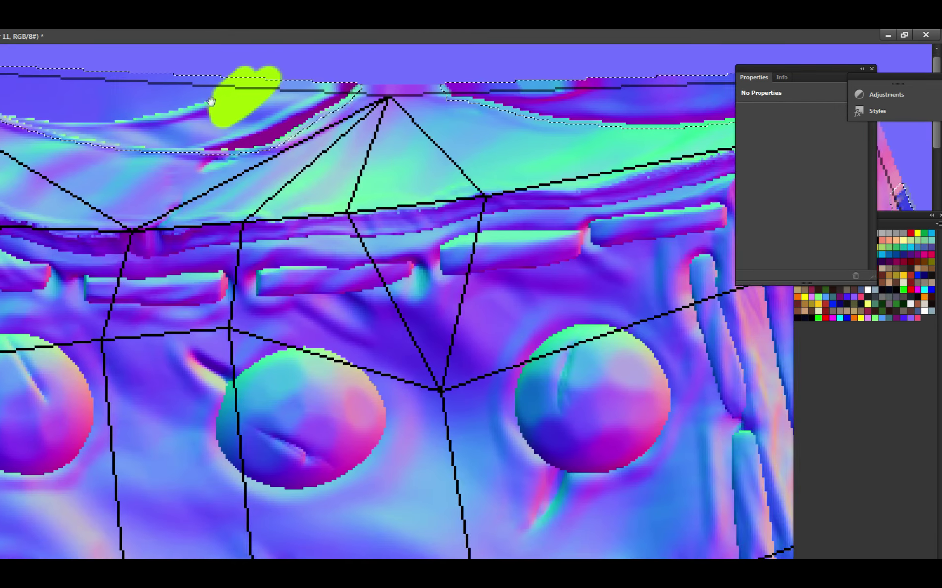
Paint the curved patch on the smaller panel's upper edge lime green inside the selection, up to its pointed right end.
scroll(73, 160, "up", 2)
mouse_move(294, 128)
left_mouse_down()
mouse_move(228, 140)
mouse_move(108, 134)
left_mouse_up()
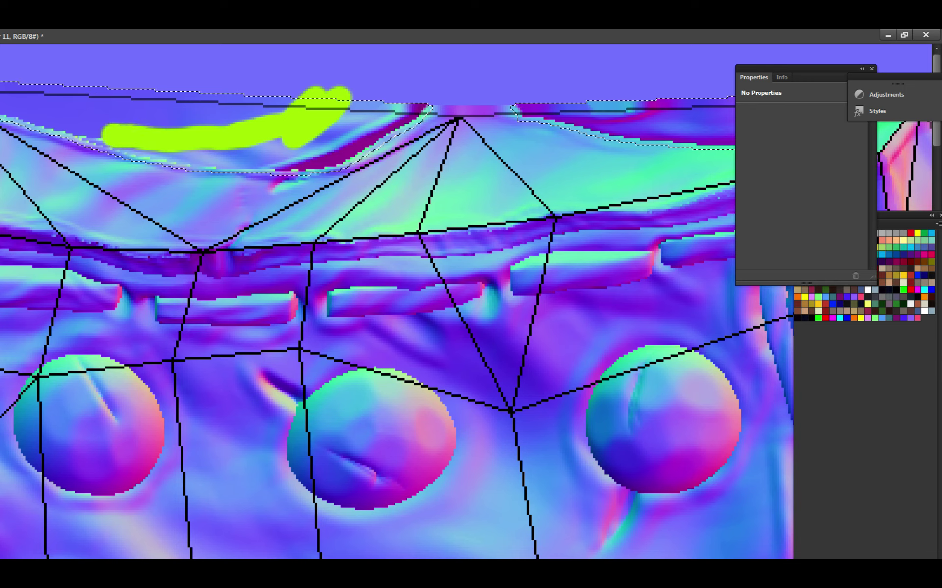
key("ctrl+comma")
key("ctrl+comma")
key("ctrl+comma")
key("ctrl+comma")
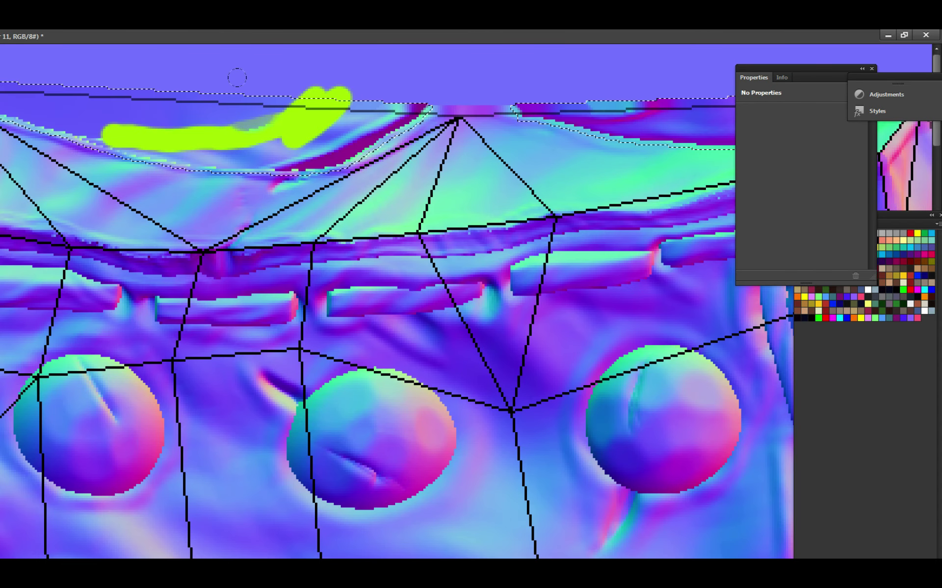
key("ctrl+plus")
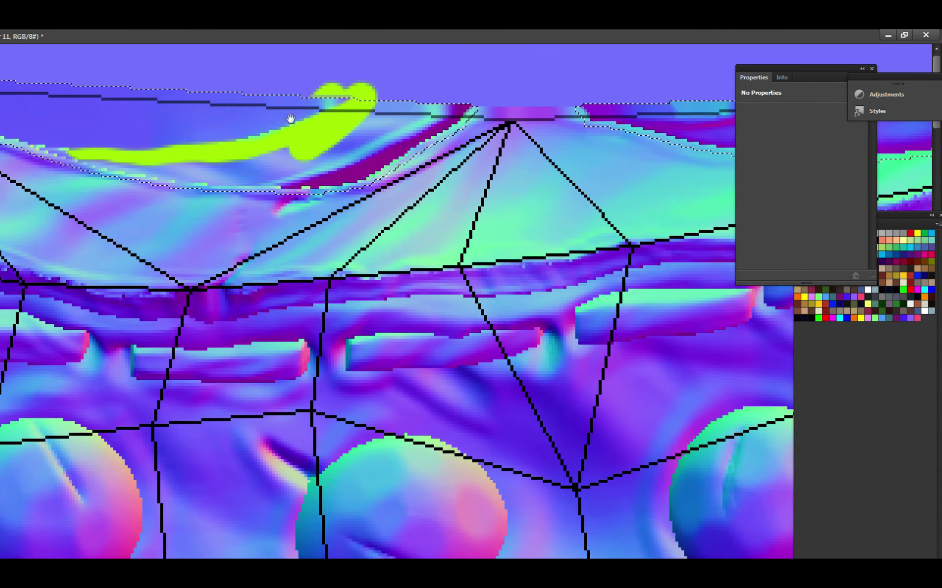
mouse_move(381, 120)
left_mouse_down()
mouse_move(421, 108)
mouse_move(434, 143)
mouse_move(311, 174)
mouse_move(228, 181)
mouse_move(265, 176)
mouse_move(304, 194)
mouse_move(273, 183)
mouse_move(407, 179)
mouse_move(491, 123)
mouse_move(508, 134)
mouse_move(395, 178)
mouse_move(426, 163)
mouse_move(483, 168)
left_mouse_up()
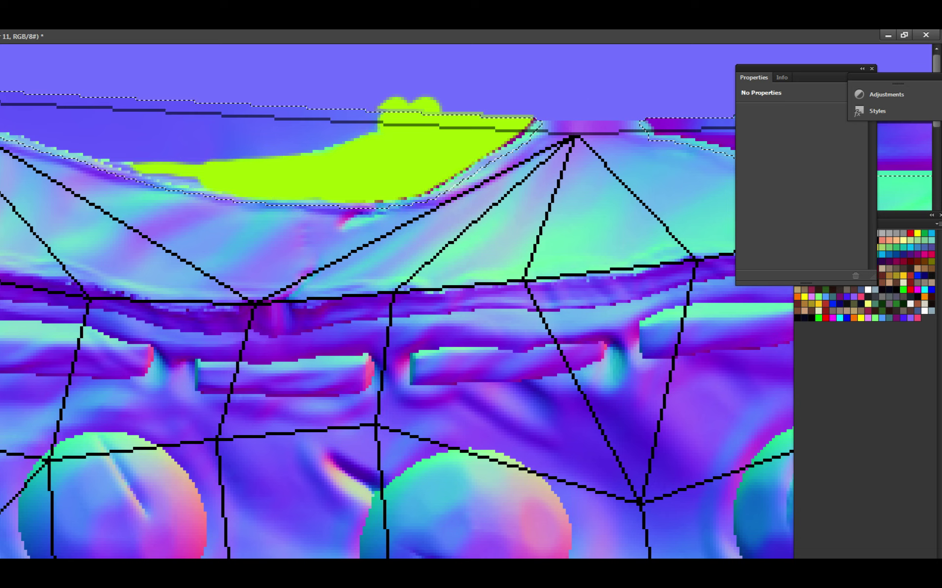
Extend the lime green leftward along the curved seam of the upper-edge patch, keeping it inside the selection.
key("ctrl+d")
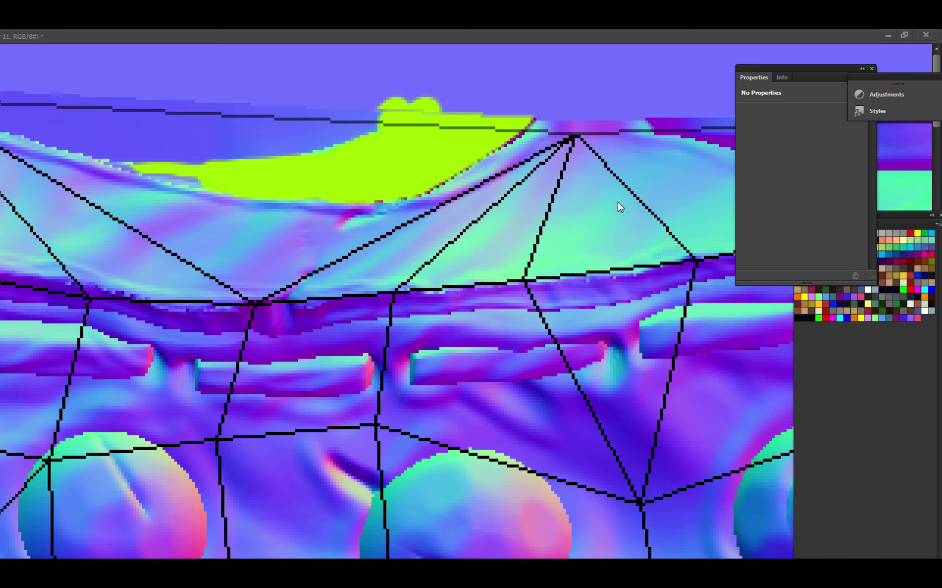
left_click(452, 177)
mouse_move(451, 177)
left_mouse_down()
mouse_move(484, 122)
mouse_move(573, 123)
mouse_move(559, 137)
left_mouse_up()
left_click(508, 119)
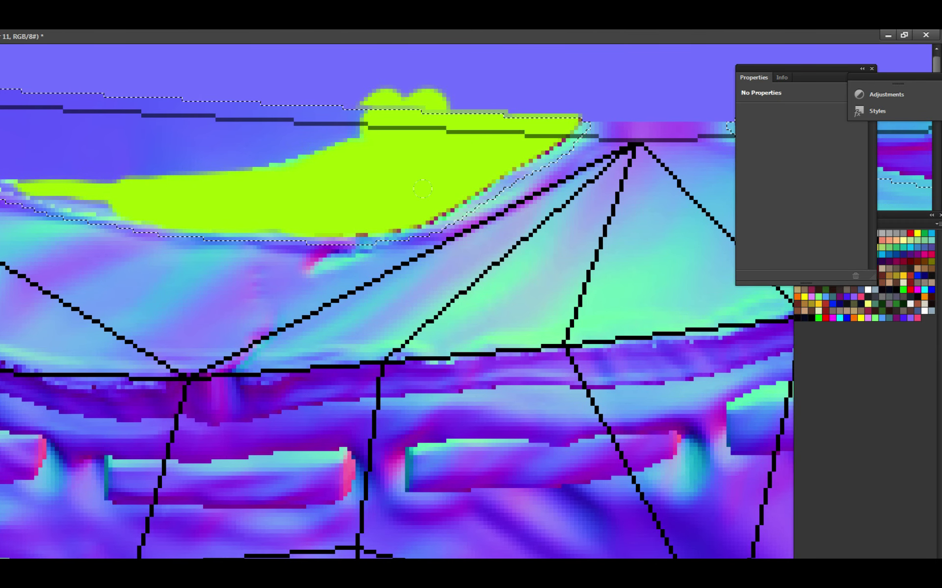
scroll(298, 195, "left", 5)
mouse_move(293, 198)
left_mouse_down()
mouse_move(162, 170)
mouse_move(149, 184)
mouse_move(297, 187)
left_mouse_up()
key("ctrl+alt+z")
key("ctrl+shift+z")
key("ctrl+alt+z")
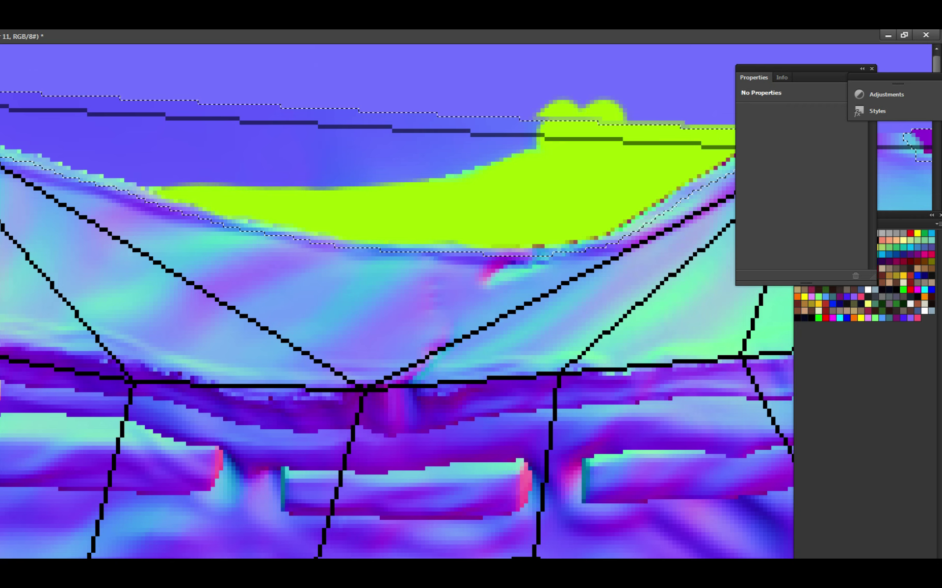
left_click_drag(444, 187, 406, 189)
left_click_drag(467, 176, 440, 185)
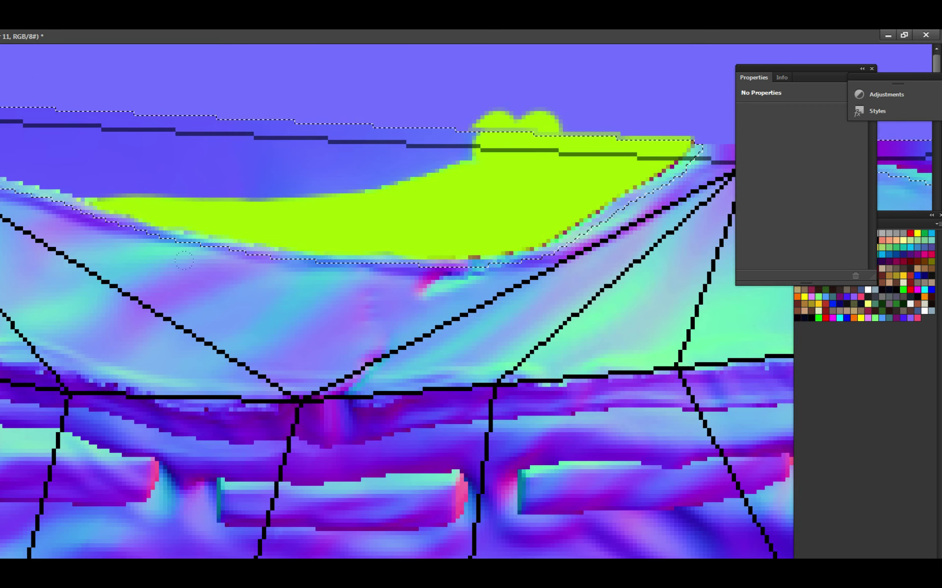
mouse_move(410, 266)
left_mouse_down()
mouse_move(337, 269)
mouse_move(387, 257)
left_mouse_up()
key("ctrl+z")
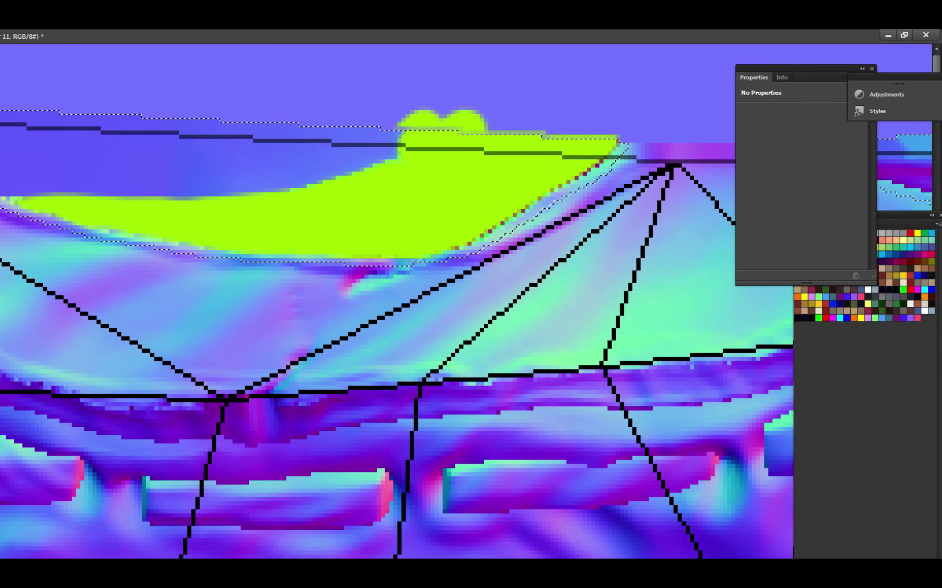
scroll(441, 216, "down", 6)
left_click_drag(476, 242, 424, 242)
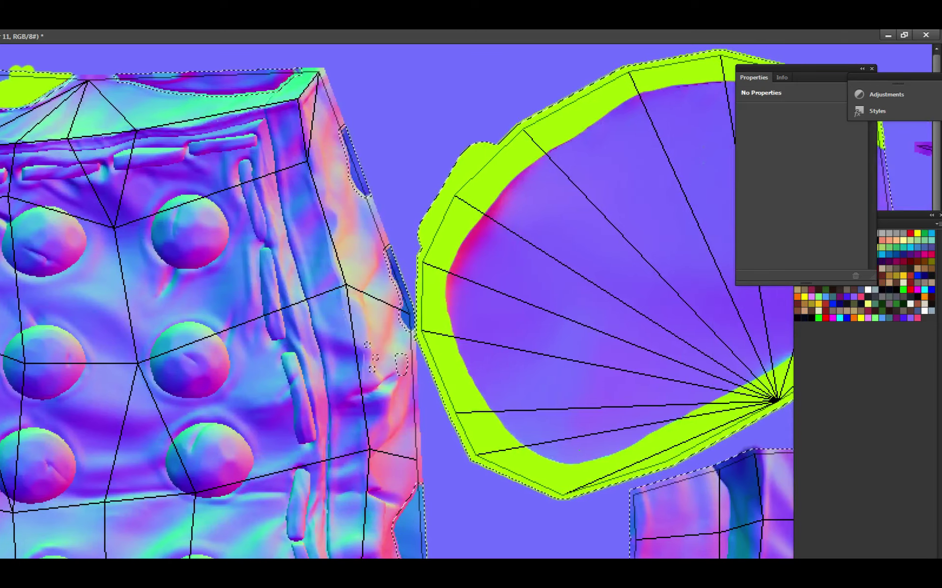
Hide the normal map and wireframe overlays and save the colour map.
key("ctrl+comma")
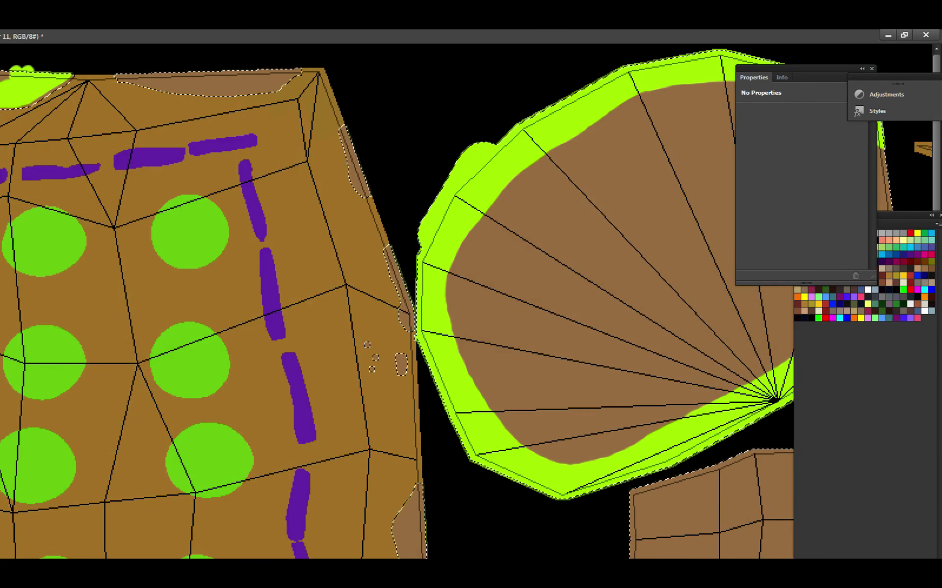
key("ctrl+comma")
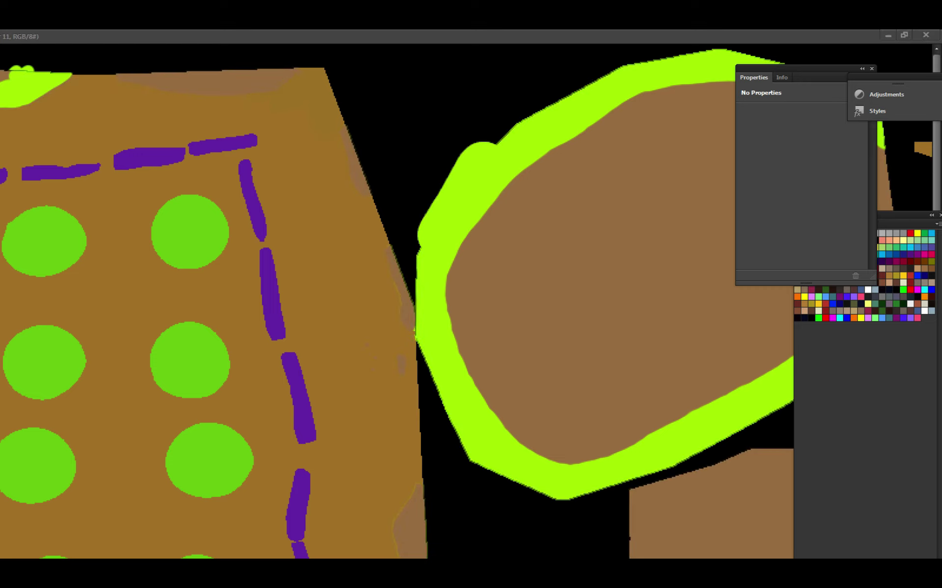
Show the normal map again and extend the lime green on the smaller panel's upper-edge patch leftward along its curved seam, smoothing its upper outline.
scroll(5, 101, "up", 3)
left_click_drag(4, 101, 438, 339)
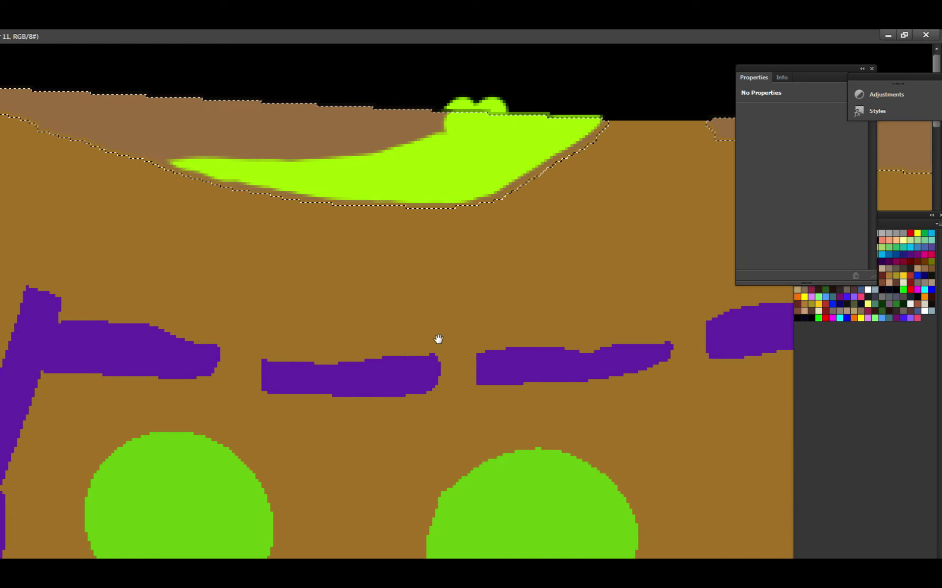
key("ctrl+comma")
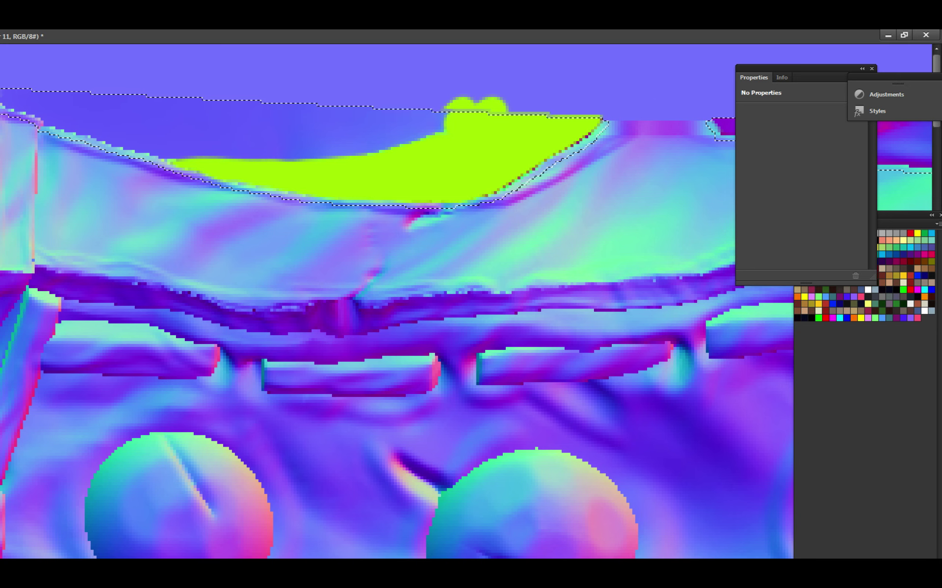
scroll(413, 101, "up", 2)
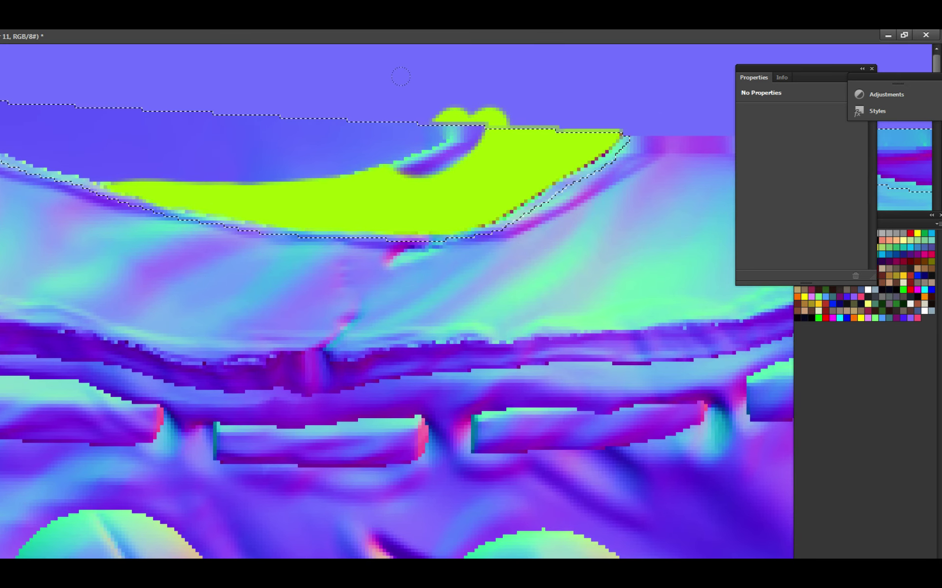
left_click_drag(412, 157, 456, 137)
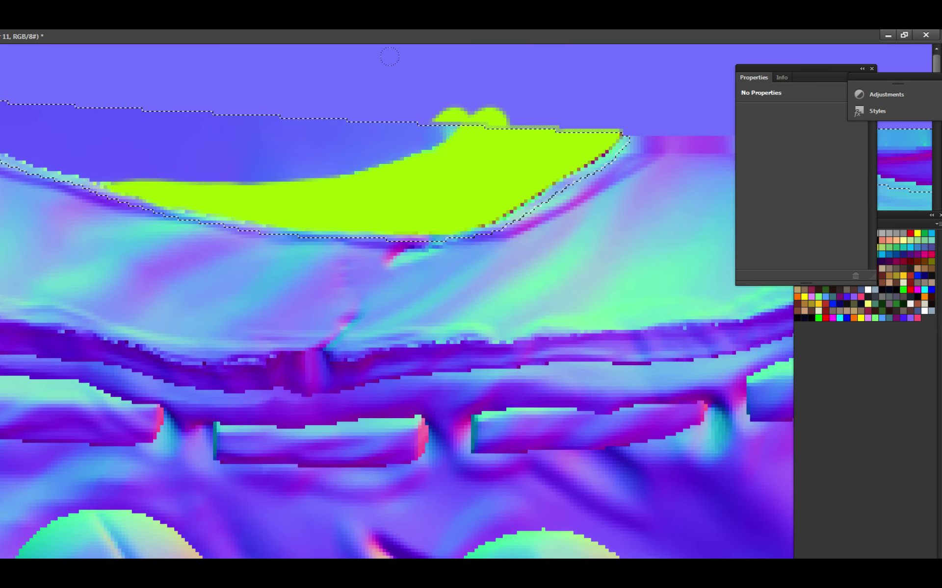
left_click_drag(119, 106, 300, 84)
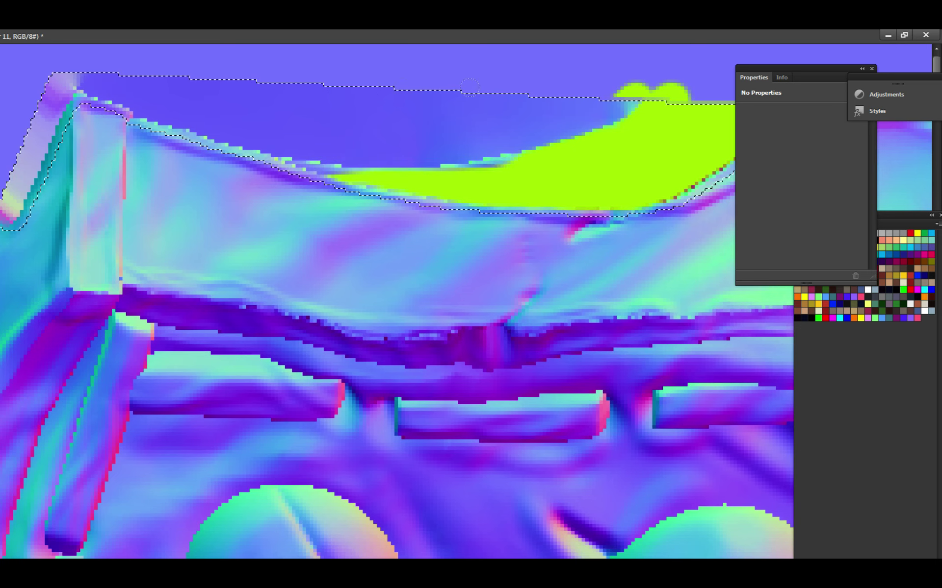
scroll(444, 141, "up", 2)
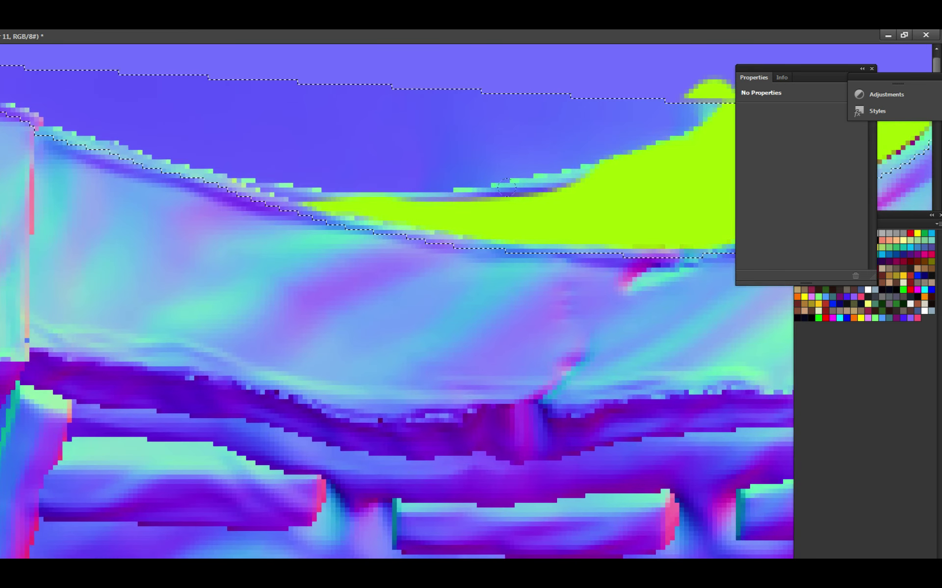
mouse_move(506, 186)
left_mouse_down()
mouse_move(576, 179)
mouse_move(496, 199)
mouse_move(589, 176)
mouse_move(435, 209)
mouse_move(415, 209)
mouse_move(463, 202)
mouse_move(278, 195)
mouse_move(311, 205)
mouse_move(251, 187)
mouse_move(364, 212)
mouse_move(334, 207)
mouse_move(382, 208)
mouse_move(325, 204)
mouse_move(473, 198)
left_mouse_up()
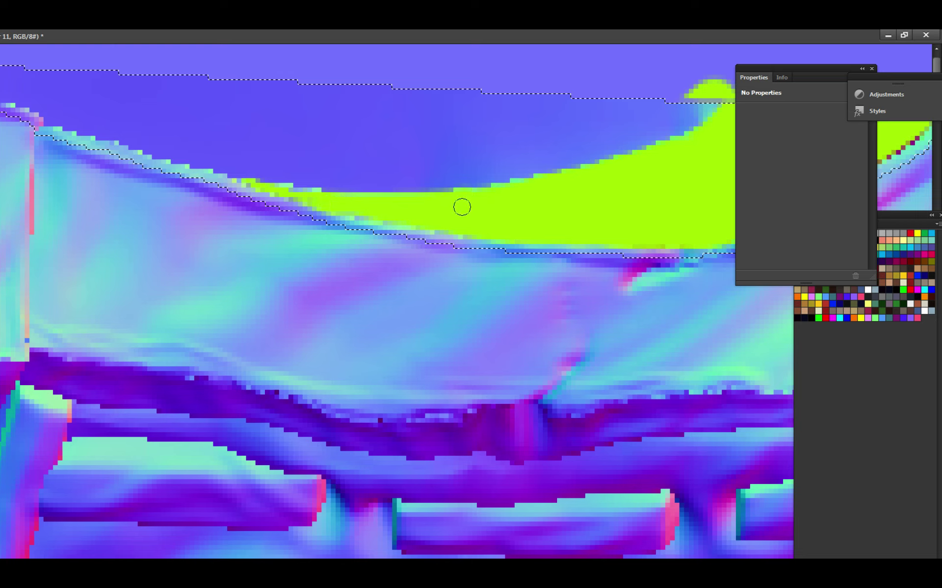
left_click_drag(437, 208, 411, 204)
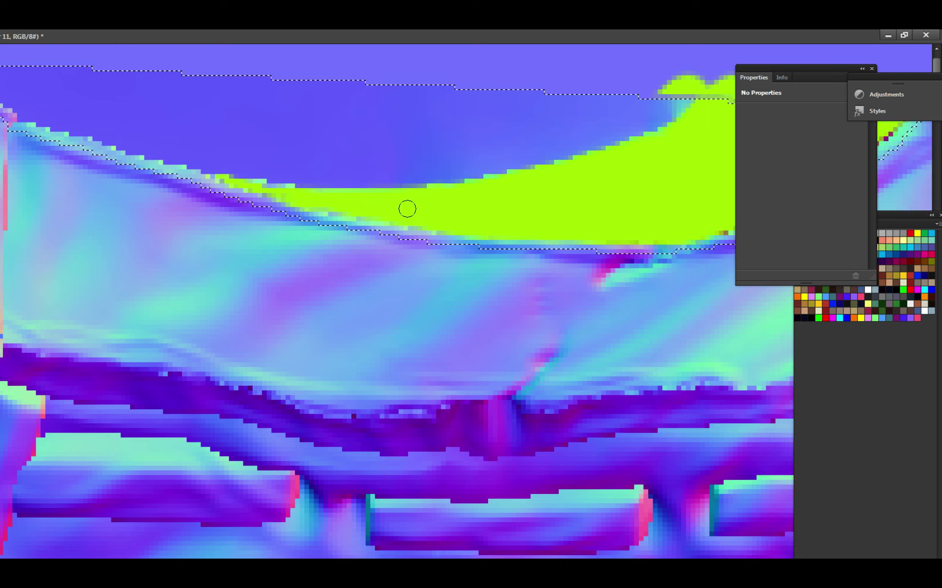
Hide the normal map overlay and save the colour map with the extended lime green patch.
left_click(543, 199, "alt")
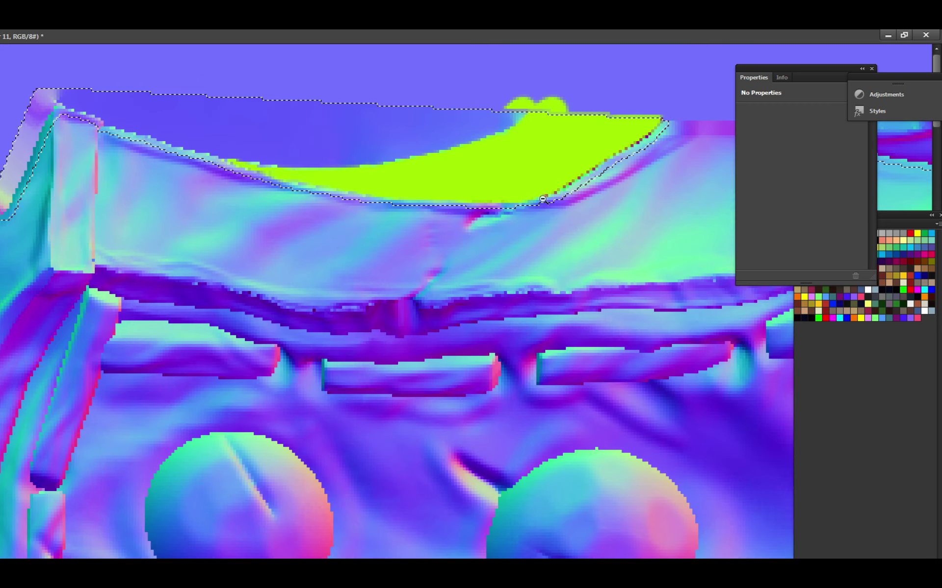
key("ctrl+Tab")
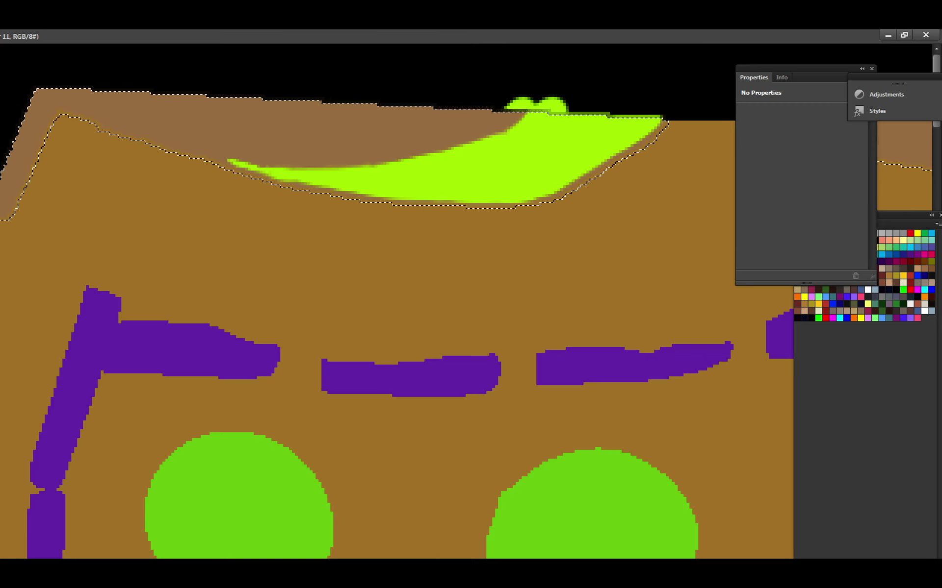
key("ctrl+d")
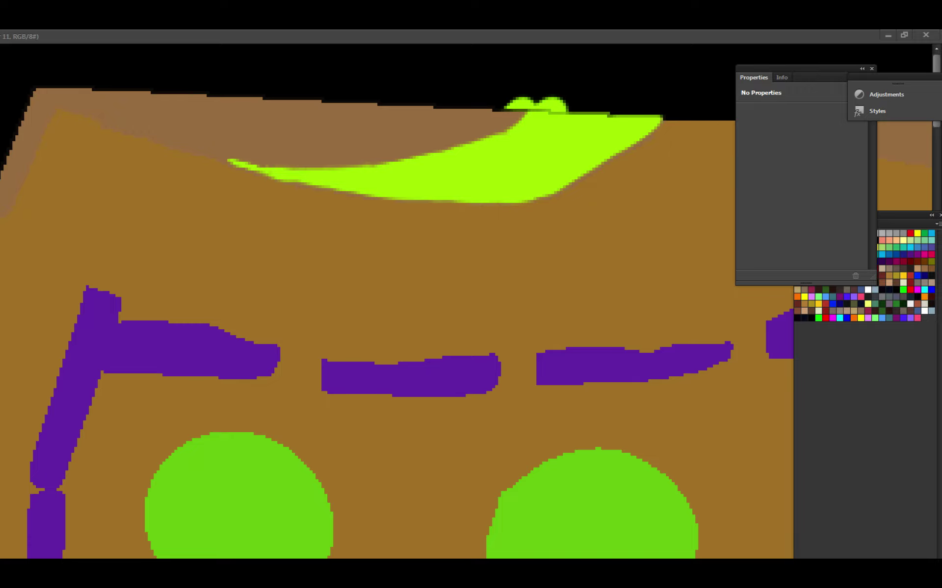
Switch to Layer 10, add a new layer for the next colour area and clear the selection.
left_click(489, 288, "alt")
left_click(490, 288, "alt")
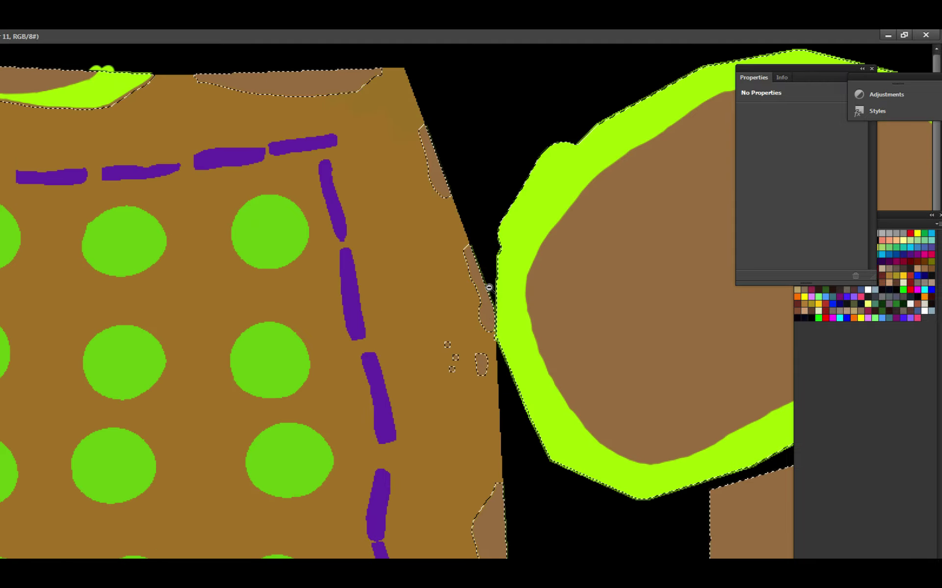
left_click(456, 336, "alt")
left_click(434, 253, "alt")
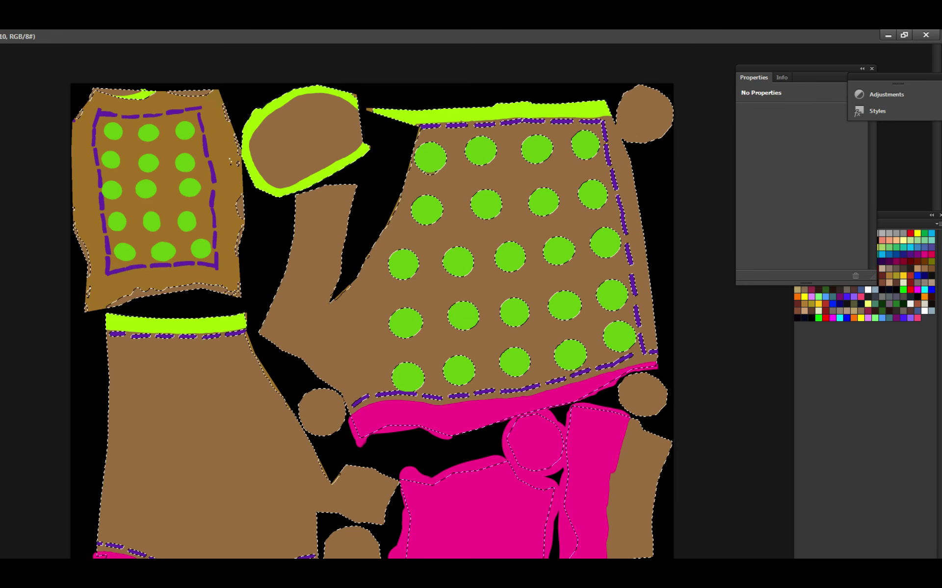
key("ctrl+j")
key("ctrl+d")
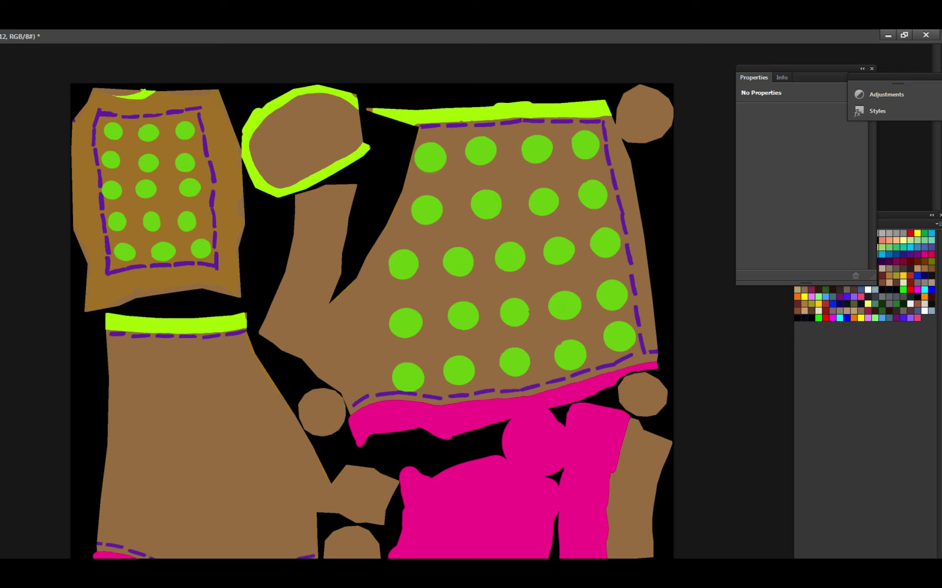
Show the wireframe and normal map overlays over the colour map around the brown cuffs and magenta pieces.
key("ctrl+v")
key("ctrl+plus")
left_click_drag(427, 420, 472, 370)
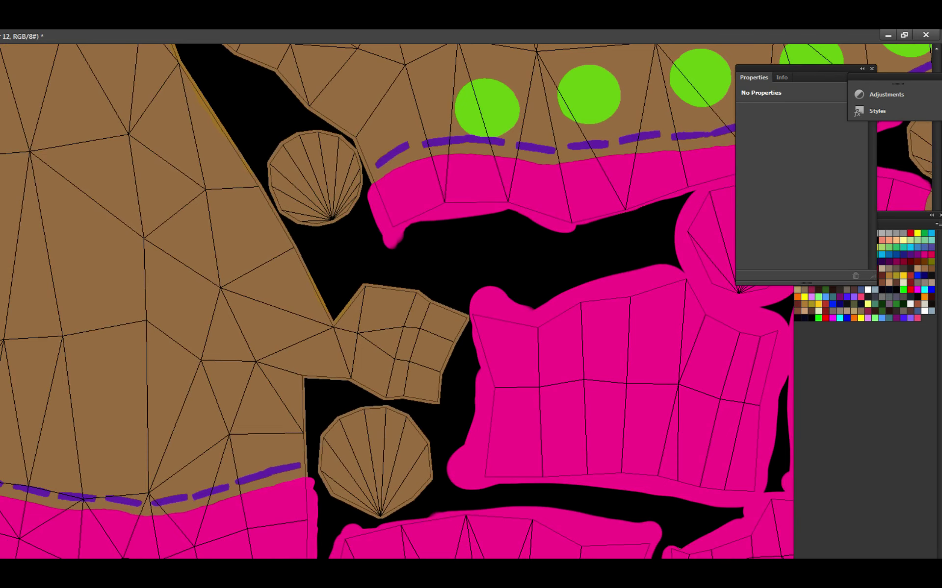
key("ctrl+v")
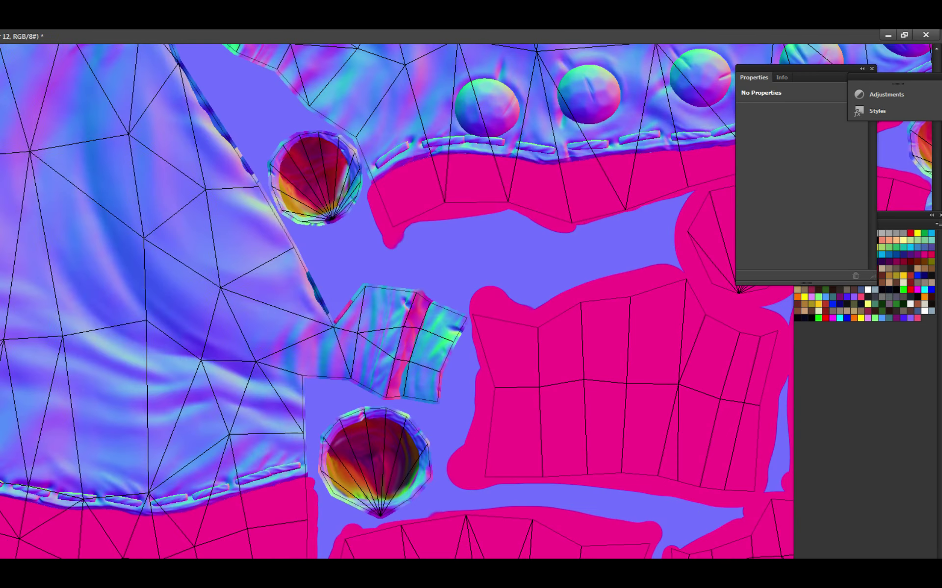
On the new layer, paint mint green below the dark seam of the lower middle piece and the adjoining large panel's lower right section.
key("ctrl+plus")
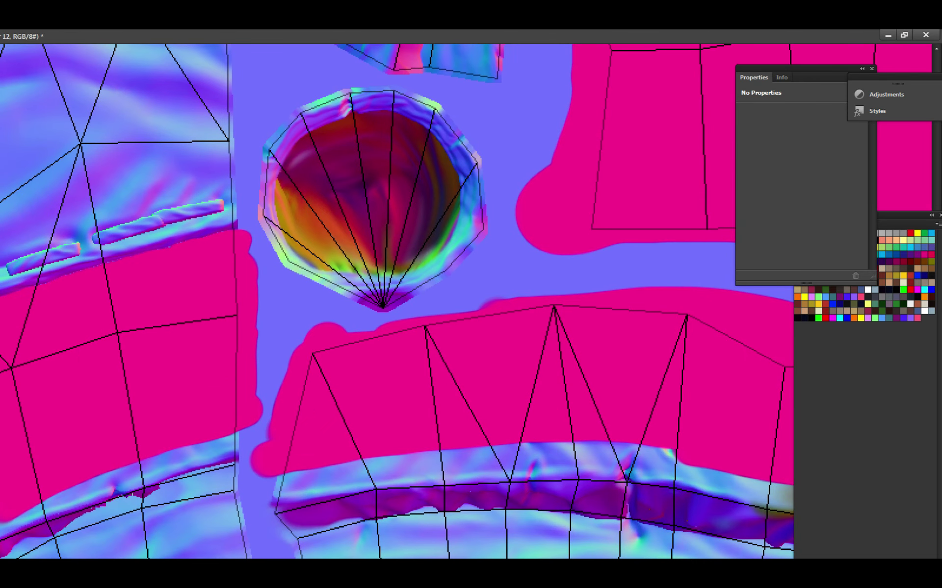
mouse_move(274, 536)
left_mouse_down()
mouse_move(383, 512)
mouse_move(510, 511)
left_mouse_up()
key("ctrl+minus")
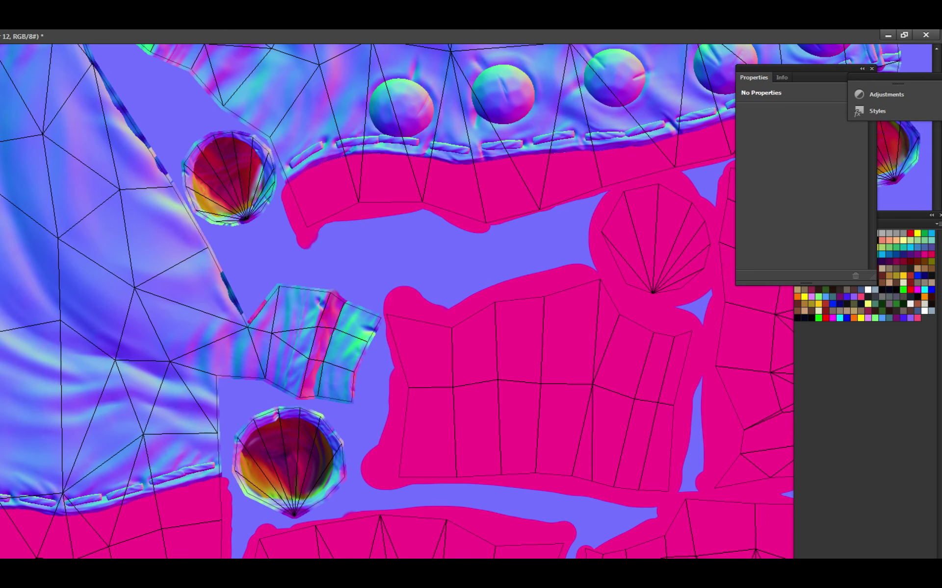
key("ctrl+plus")
key("ctrl+plus")
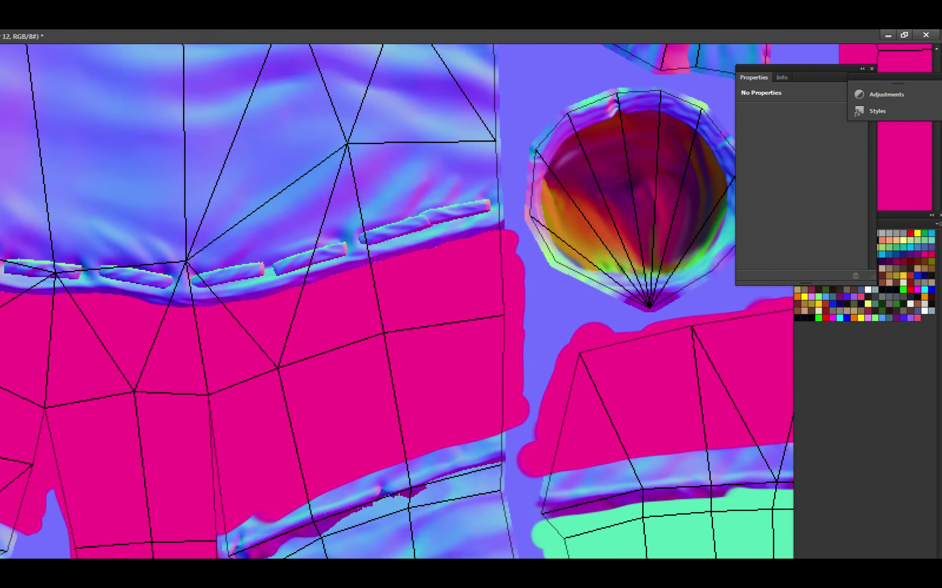
mouse_move(268, 557)
left_mouse_down()
mouse_move(407, 524)
mouse_move(461, 490)
mouse_move(473, 467)
mouse_move(431, 478)
mouse_move(490, 544)
mouse_move(519, 549)
left_mouse_up()
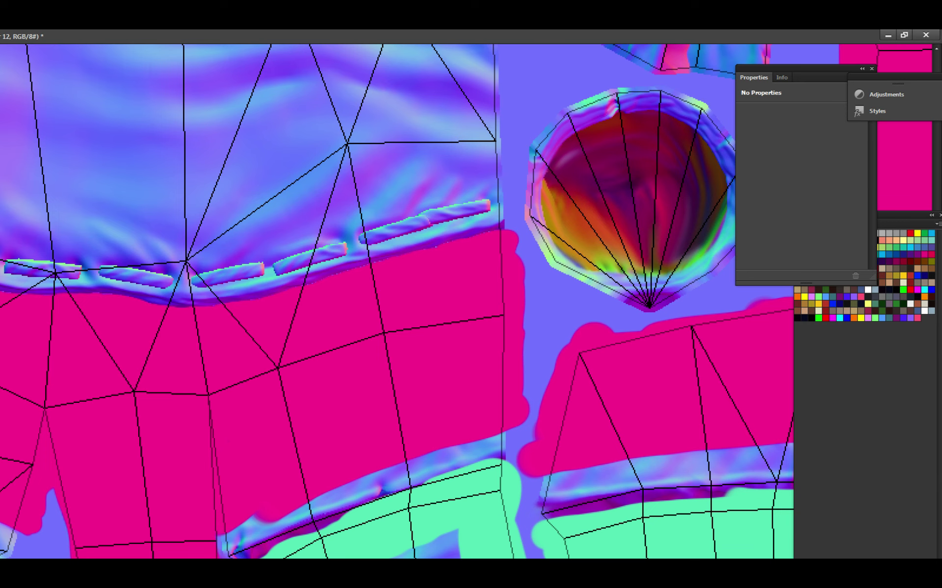
left_click_drag(395, 557, 452, 543)
Continue the mint green leftward below the dark seams of the next two lower pieces of the large panel.
scroll(397, 301, "left", 3)
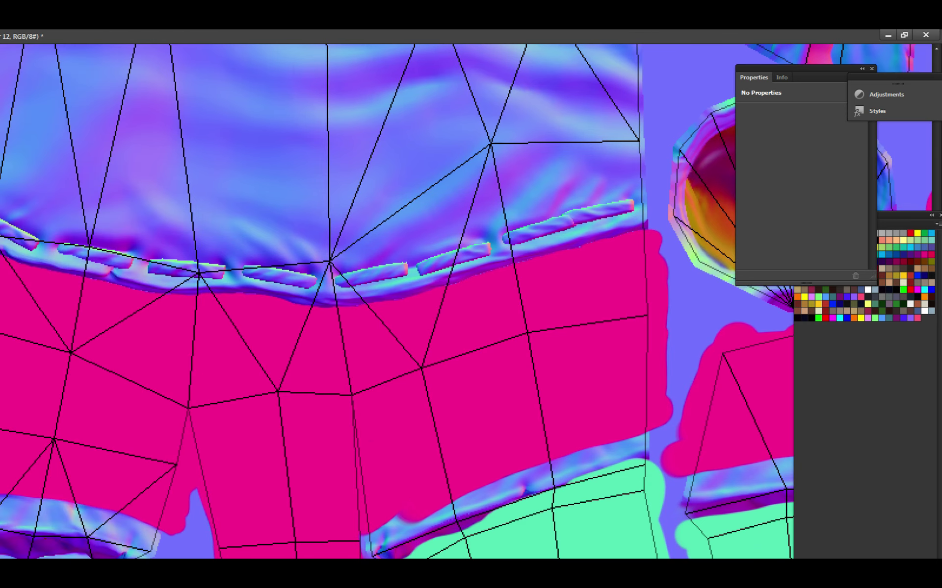
scroll(397, 302, "left", 3)
left_click_drag(95, 558, 269, 558)
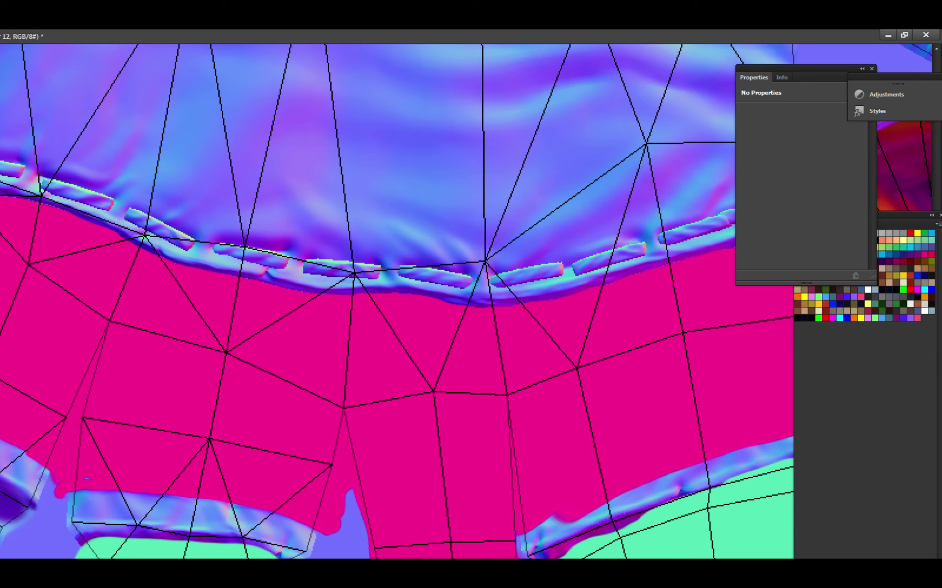
scroll(397, 301, "up", 1)
left_click_drag(10, 554, 20, 522)
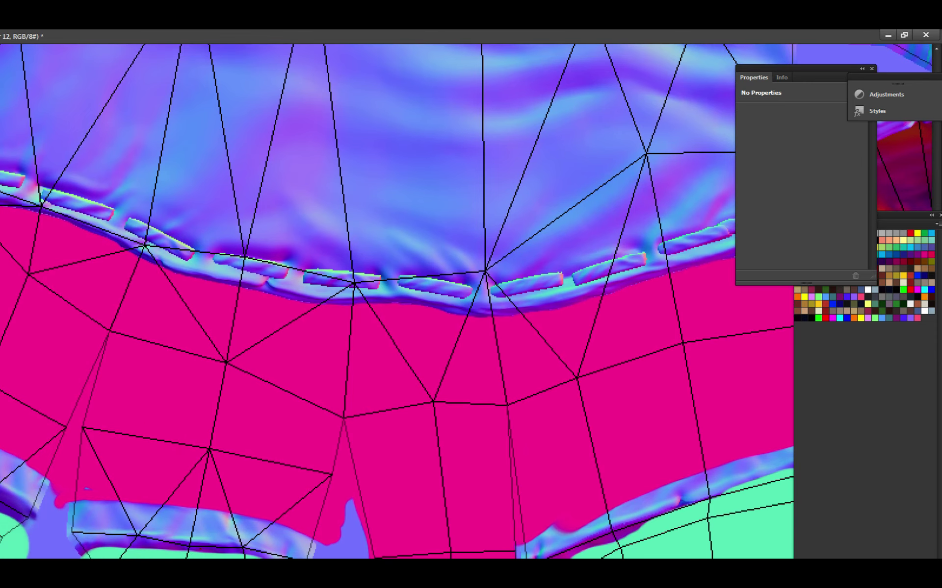
Hide the interface panels and paint the area below the dark seam of the lower right magenta piece mint green.
scroll(387, 526, "down", 3)
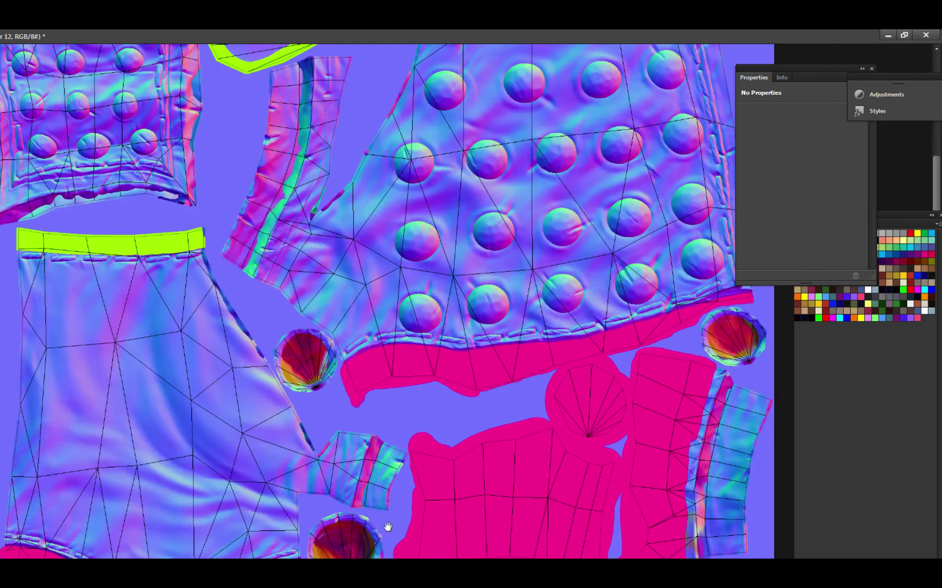
scroll(420, 531, "up", 3)
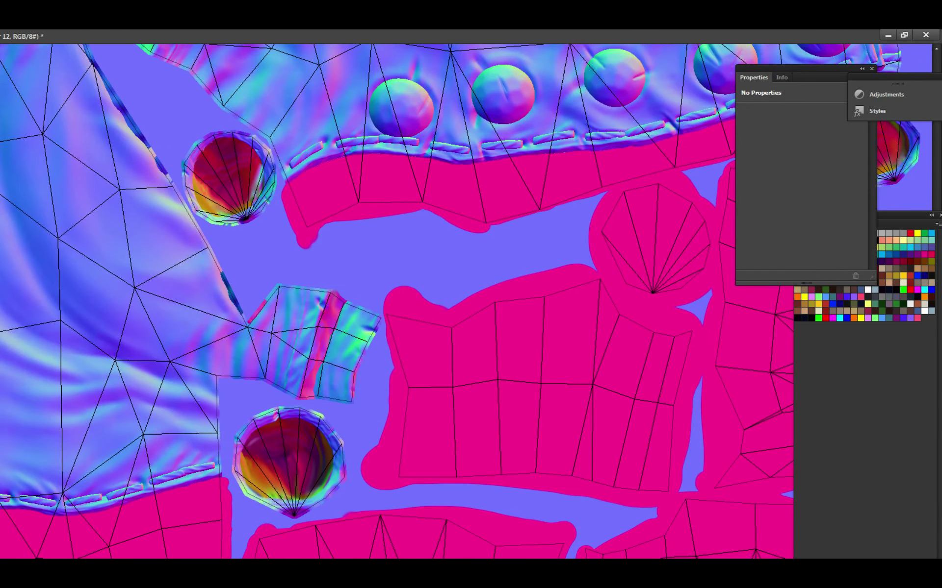
key("Tab")
scroll(470, 302, "down", 3)
scroll(470, 302, "up", 4)
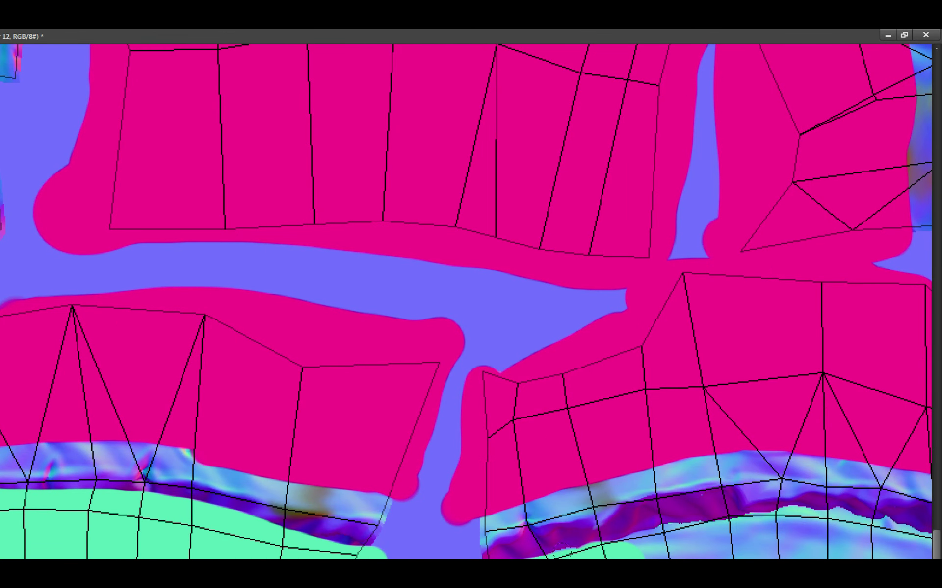
left_click_drag(765, 536, 523, 555)
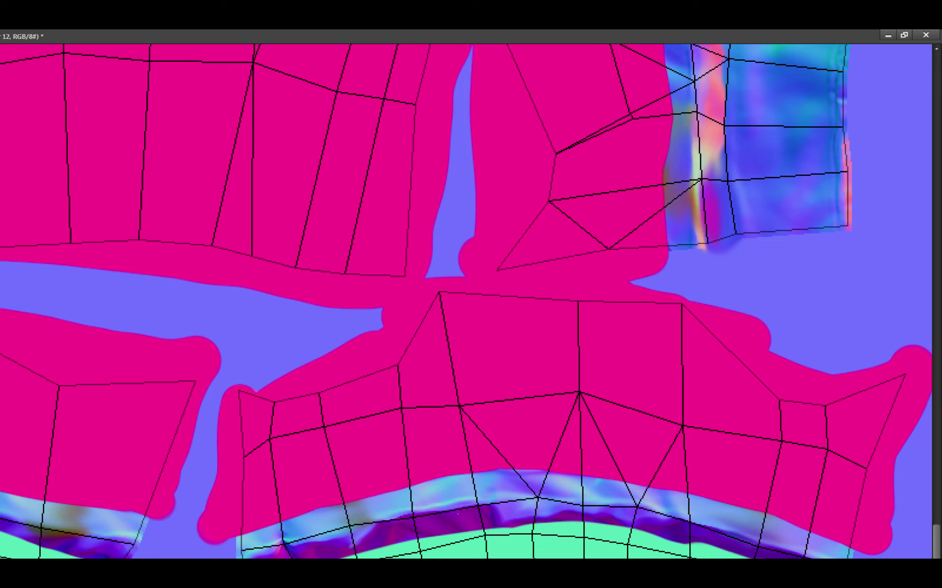
Paint the curved fabric strip at the texture's right edge, outside the dark seam of the magenta piece, mint green up to its upper end.
key("ctrl+minus")
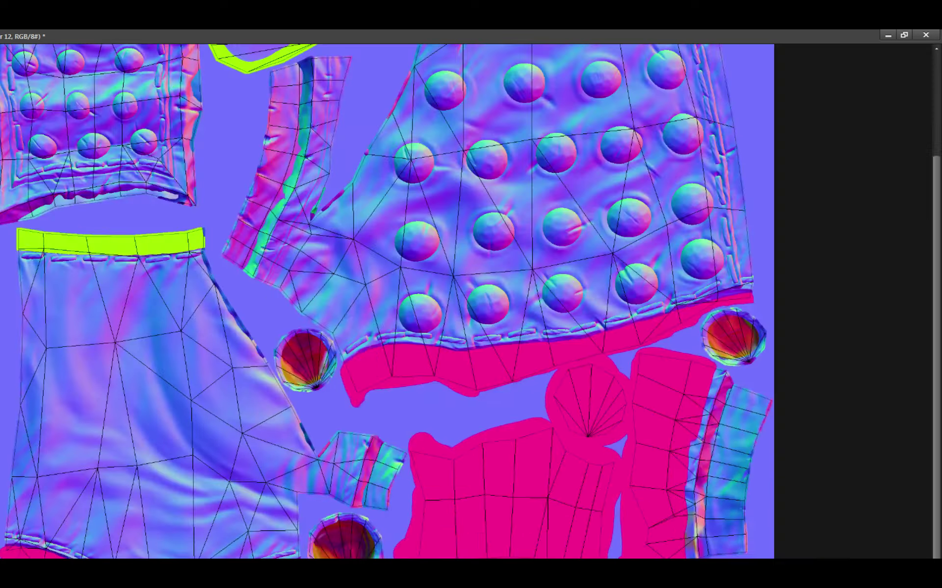
key("ctrl+plus")
key("ctrl+plus")
key("ctrl+plus")
left_click_drag(704, 473, 485, 389)
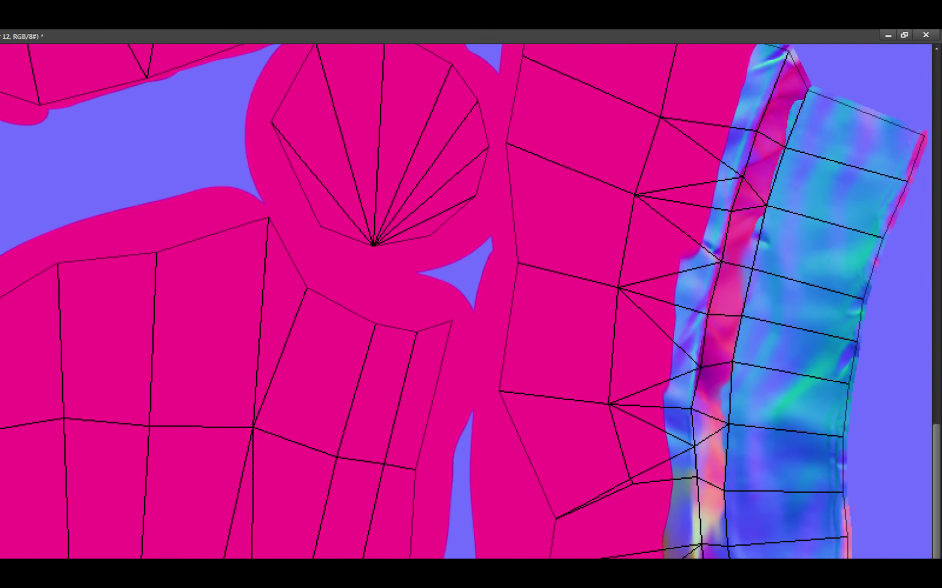
mouse_move(736, 554)
left_mouse_down()
mouse_move(738, 422)
mouse_move(780, 525)
mouse_move(822, 475)
mouse_move(829, 294)
mouse_move(770, 393)
left_mouse_up()
scroll(727, 437, "up", 3)
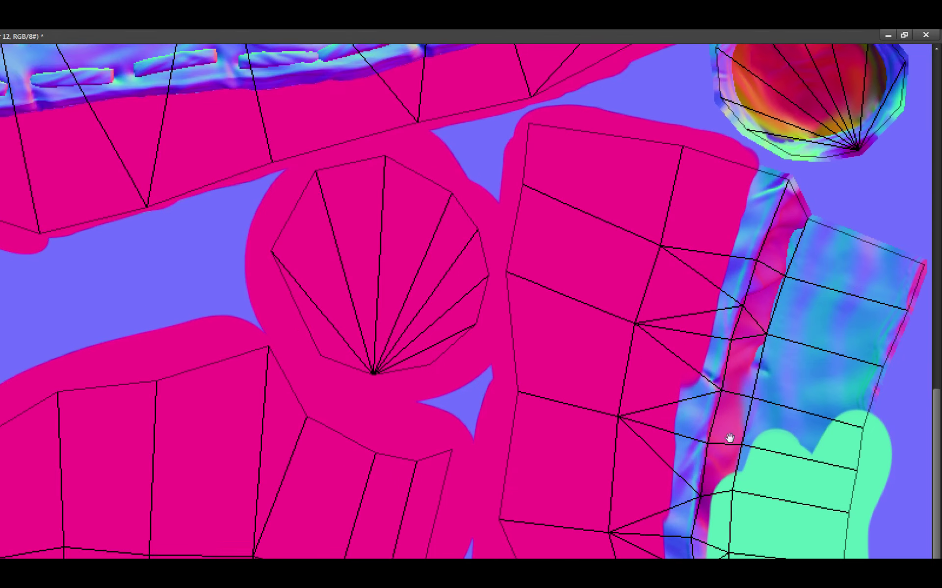
mouse_move(734, 427)
left_mouse_down()
mouse_move(766, 308)
mouse_move(800, 243)
mouse_move(794, 224)
mouse_move(781, 297)
mouse_move(878, 236)
mouse_move(822, 419)
mouse_move(759, 432)
mouse_move(852, 275)
mouse_move(893, 250)
mouse_move(890, 313)
mouse_move(837, 479)
left_mouse_up()
Paint the outer half of the curved sleeve strip beside the large studded panel mint green along its whole length, up to the seam.
scroll(811, 414, "down", 4)
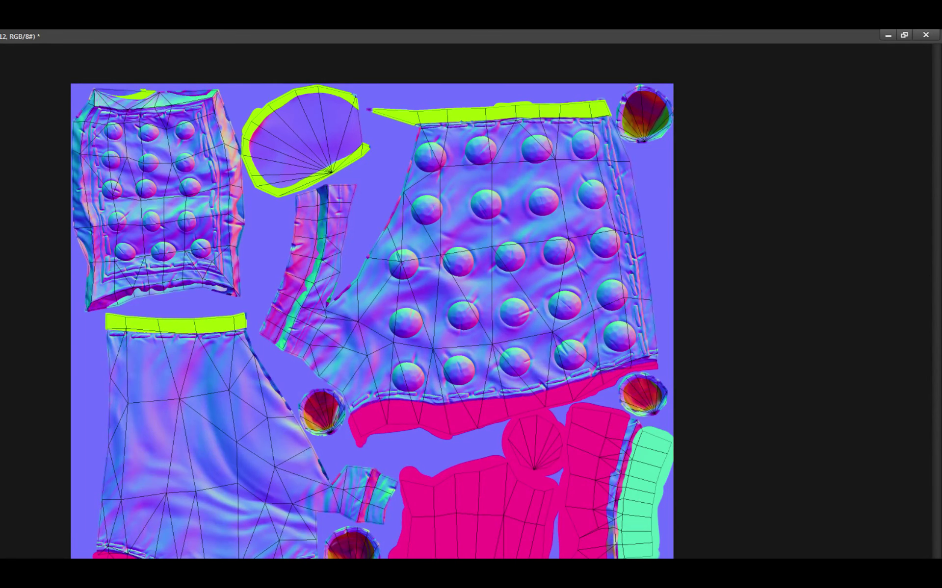
scroll(286, 313, "up", 4)
left_click_drag(237, 331, 313, 348)
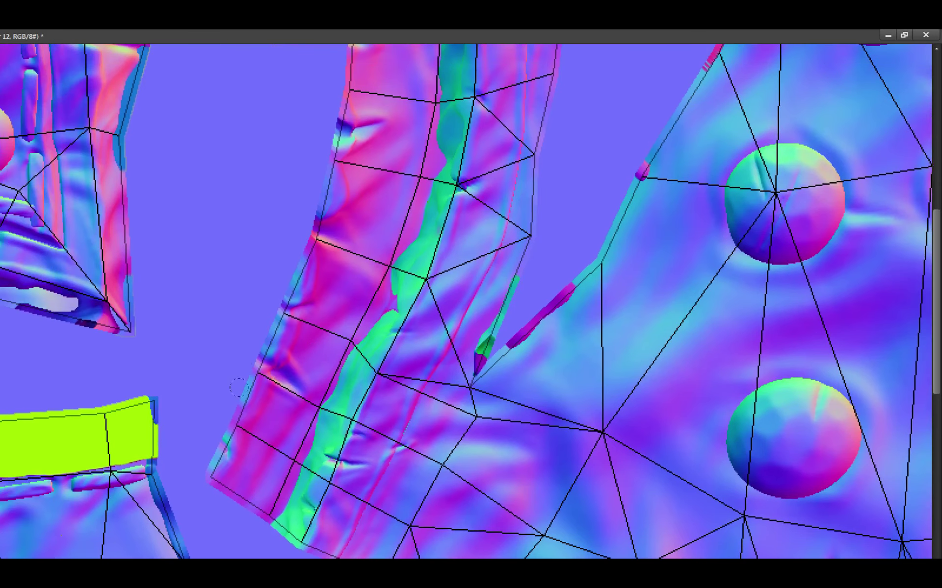
mouse_move(227, 396)
left_mouse_down()
mouse_move(216, 490)
mouse_move(261, 462)
mouse_move(255, 377)
mouse_move(308, 299)
mouse_move(328, 301)
mouse_move(332, 315)
mouse_move(389, 216)
mouse_move(370, 167)
mouse_move(362, 347)
mouse_move(357, 309)
mouse_move(368, 393)
mouse_move(389, 311)
mouse_move(399, 311)
mouse_move(398, 180)
mouse_move(390, 245)
left_mouse_up()
mouse_move(389, 245)
left_mouse_down()
mouse_move(378, 353)
mouse_move(314, 417)
mouse_move(319, 248)
mouse_move(368, 209)
mouse_move(420, 275)
mouse_move(365, 256)
left_mouse_up()
scroll(340, 497, "down", 6)
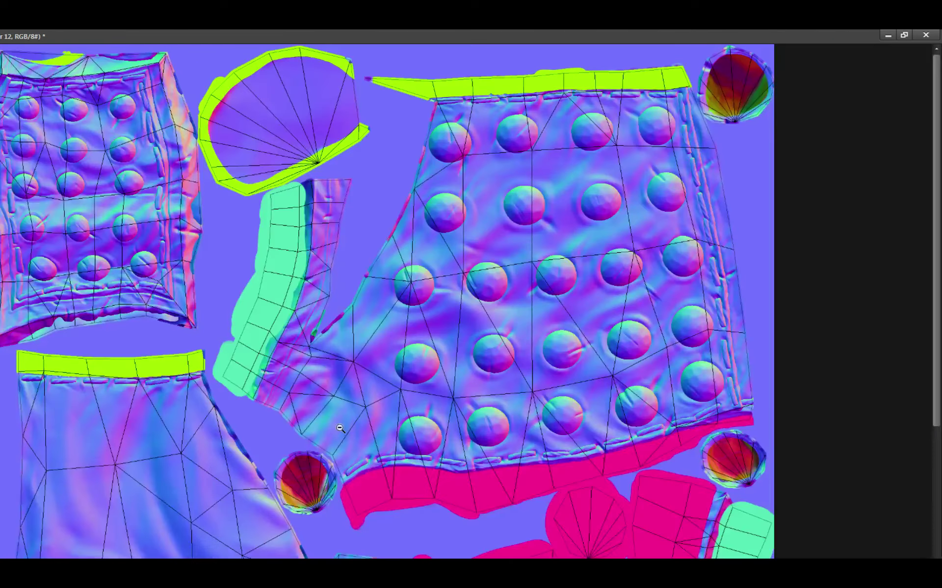
Show the interface panels again and hide the mint green colour layer.
scroll(343, 431, "up", 2)
scroll(343, 432, "down", 2)
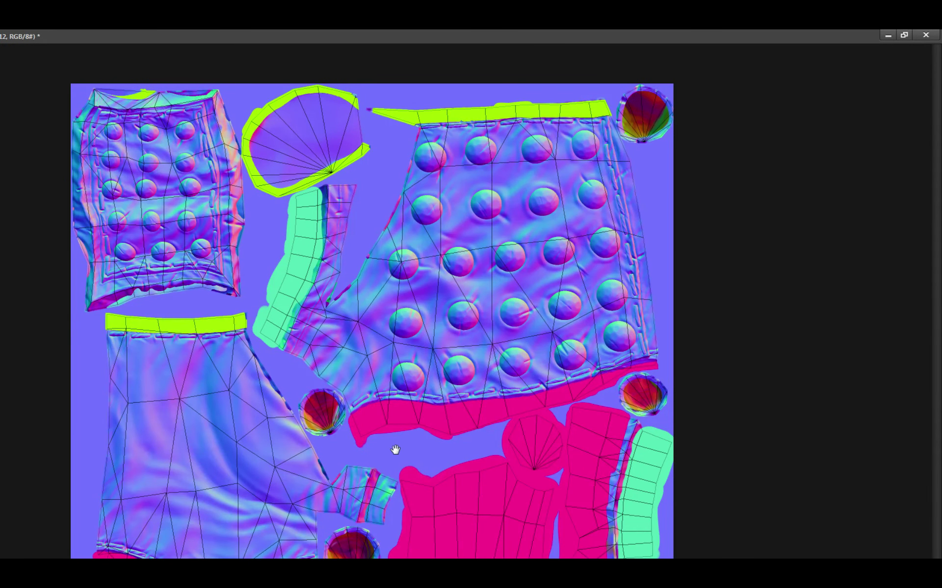
scroll(393, 448, "up", 2)
scroll(399, 452, "down", 2)
key("Tab")
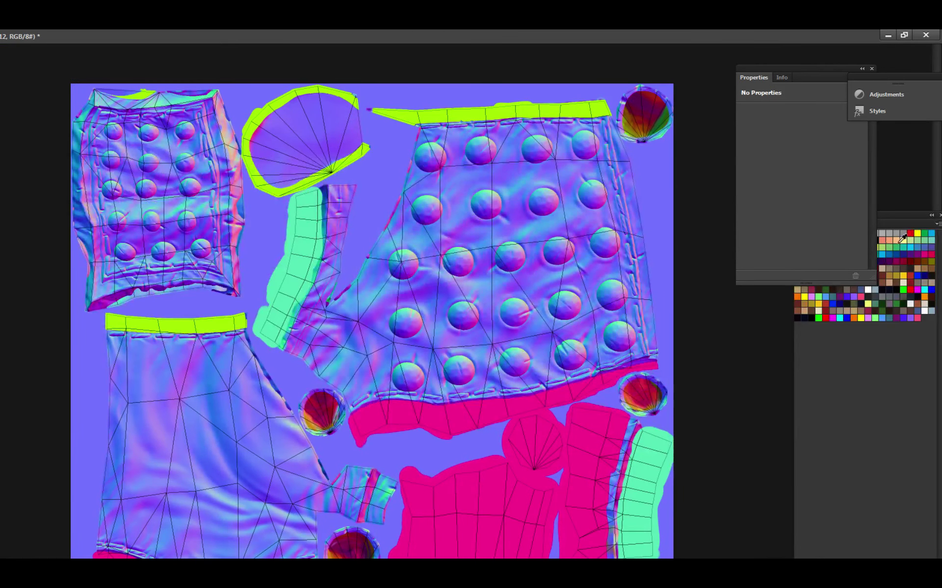
key("ctrl+comma")
key("ctrl+comma")
key("ctrl+comma")
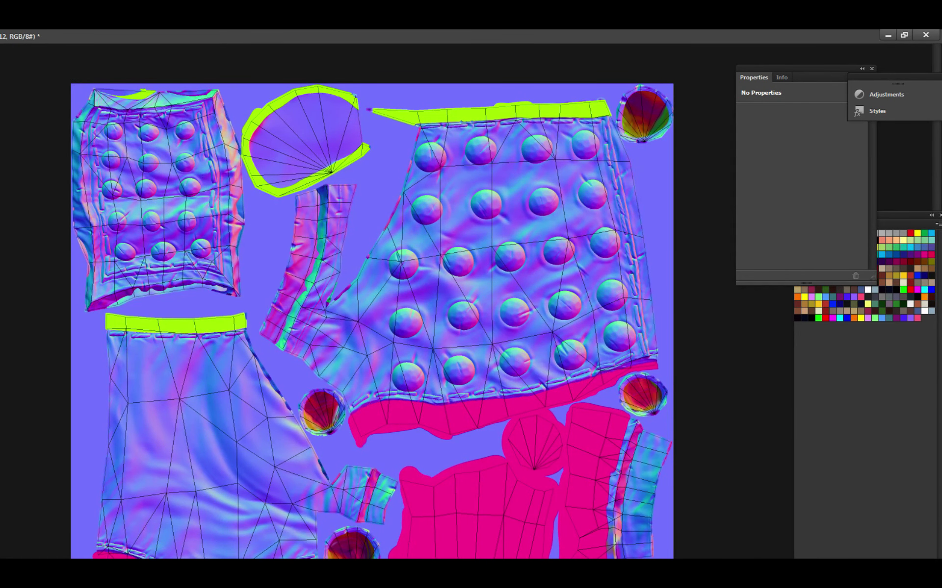
Select the layer below and hide the magenta colour layer.
key("alt+bracketleft")
key("ctrl+comma")
key("ctrl+comma")
key("ctrl+comma")
key("ctrl+comma")
key("ctrl+comma")
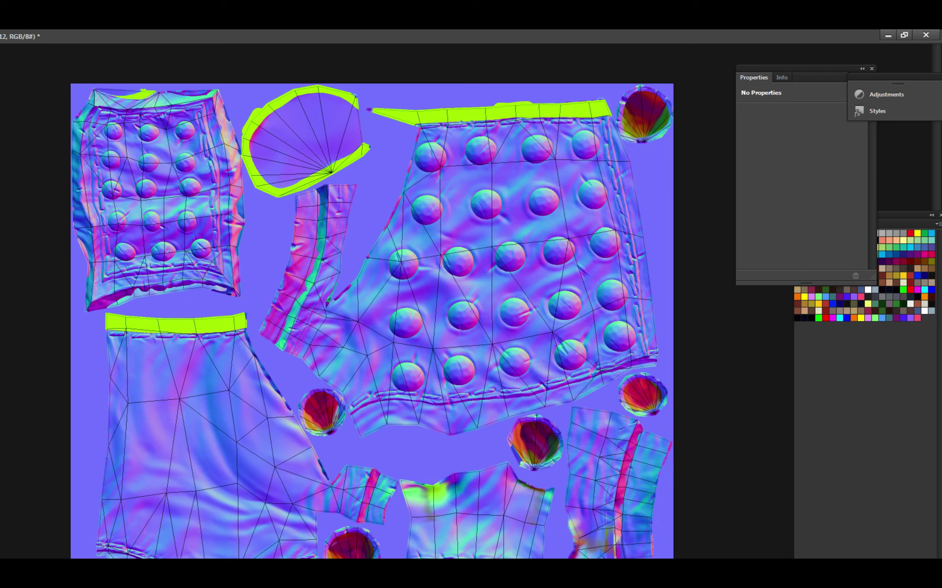
Hide the lime green hem layer so that only the normal map and its wireframe remain on display.
key("ctrl+comma")
key("ctrl+comma")
key("alt+bracketleft")
key("ctrl+comma")
key("ctrl+comma")
key("alt+bracketleft")
key("ctrl+comma")
key("ctrl+comma")
key("ctrl+comma")
key("ctrl+comma")
key("ctrl+comma")
key("alt+bracketleft")
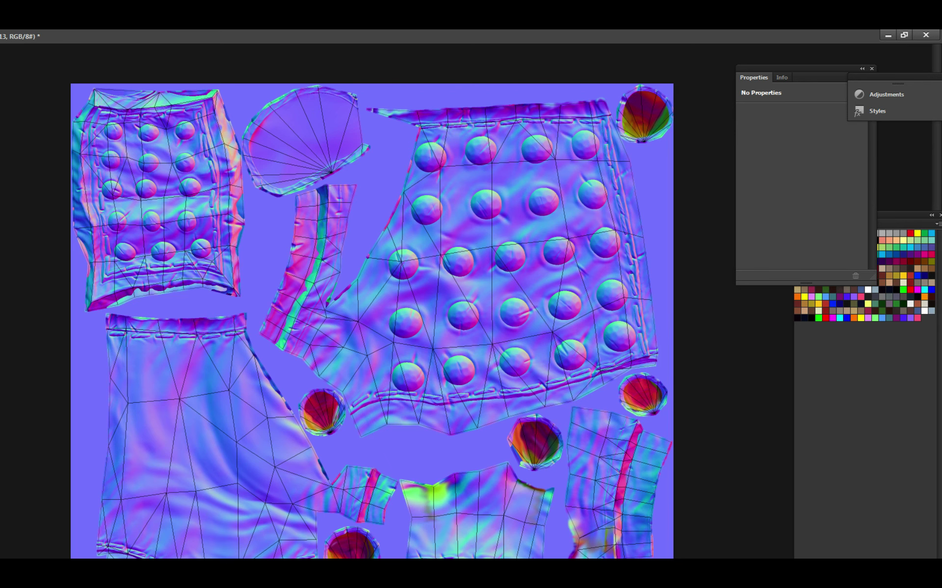
Start painting the lower hem band of the large panel's bottom pieces dark navy blue, beyond the thin stitch line.
scroll(357, 490, "up", 2)
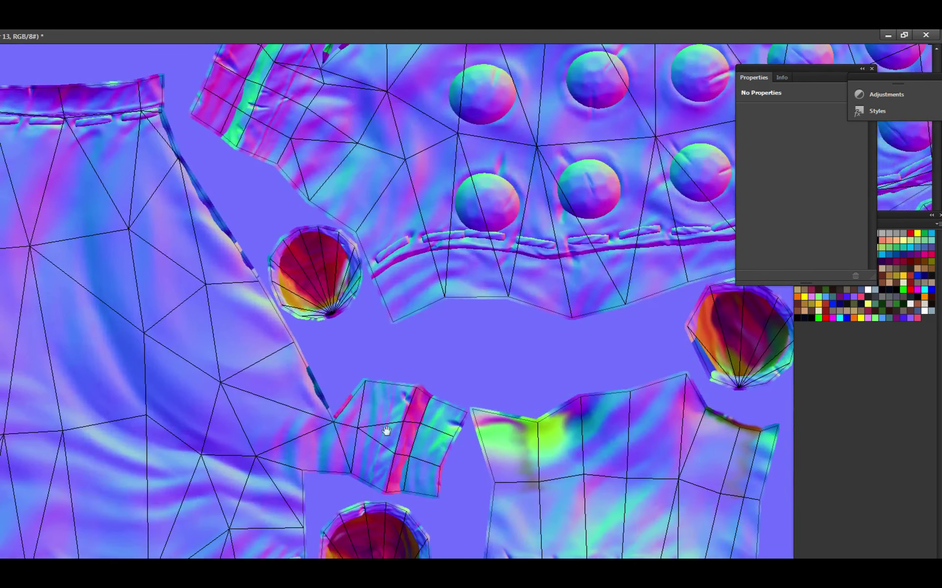
left_click_drag(355, 463, 368, 445)
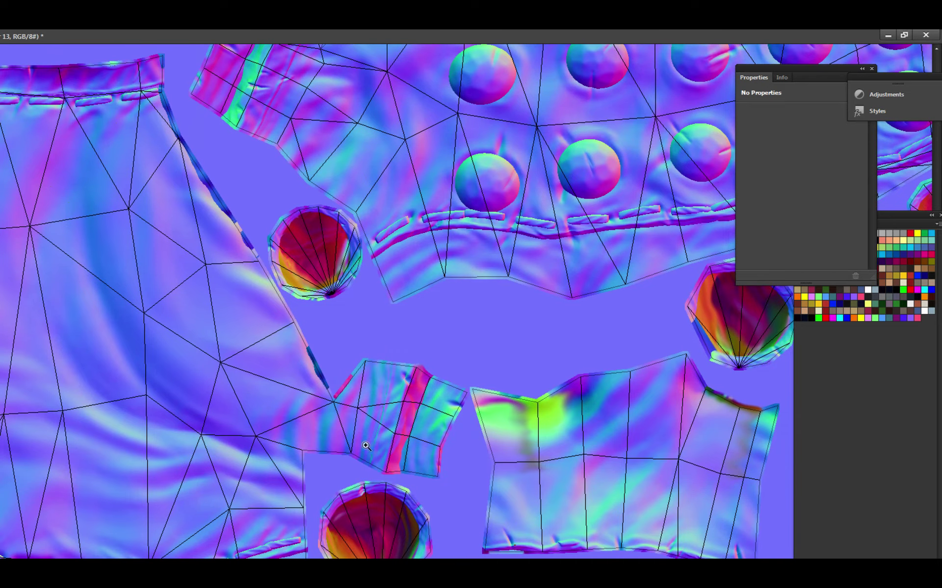
scroll(368, 445, "up", 2)
left_click_drag(408, 387, 294, 402)
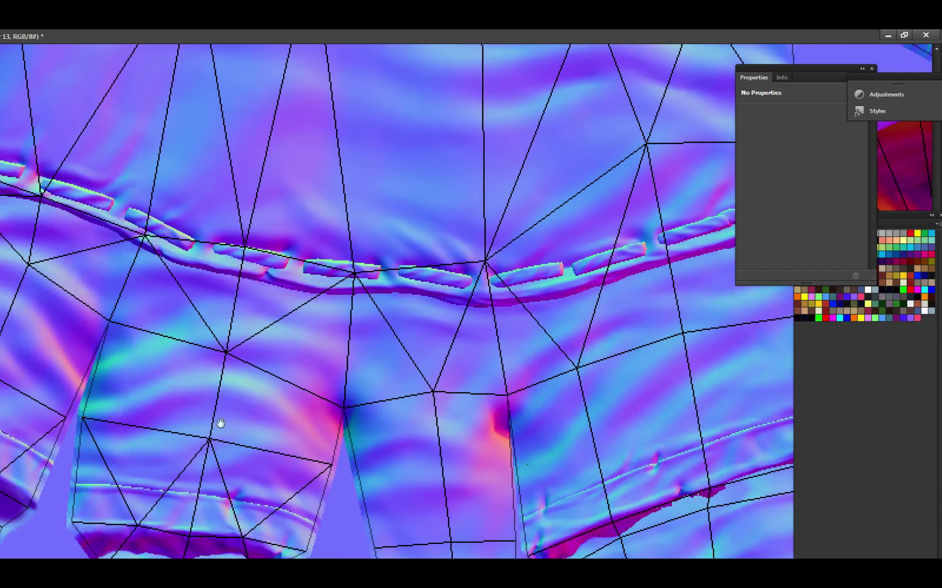
scroll(123, 459, "up", 2)
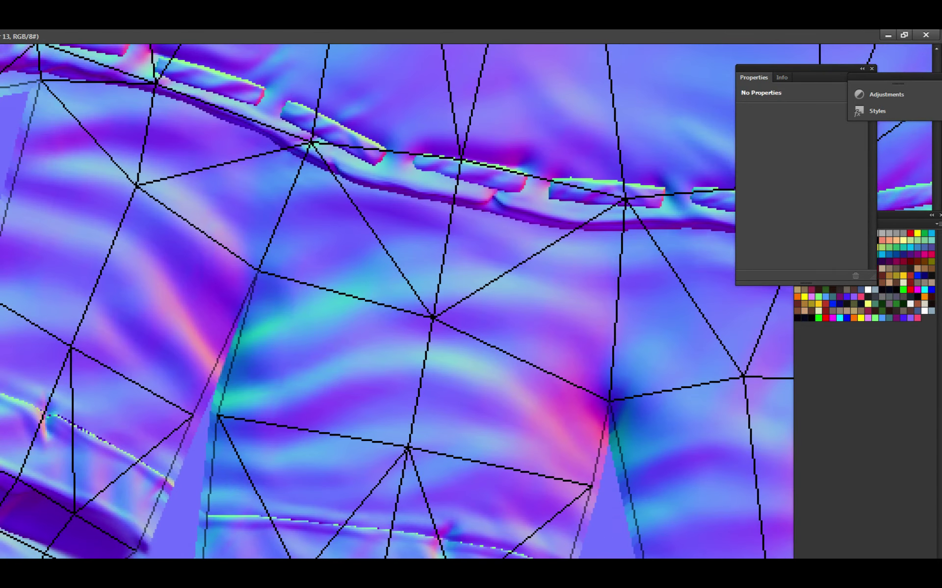
scroll(42, 458, "up", 1)
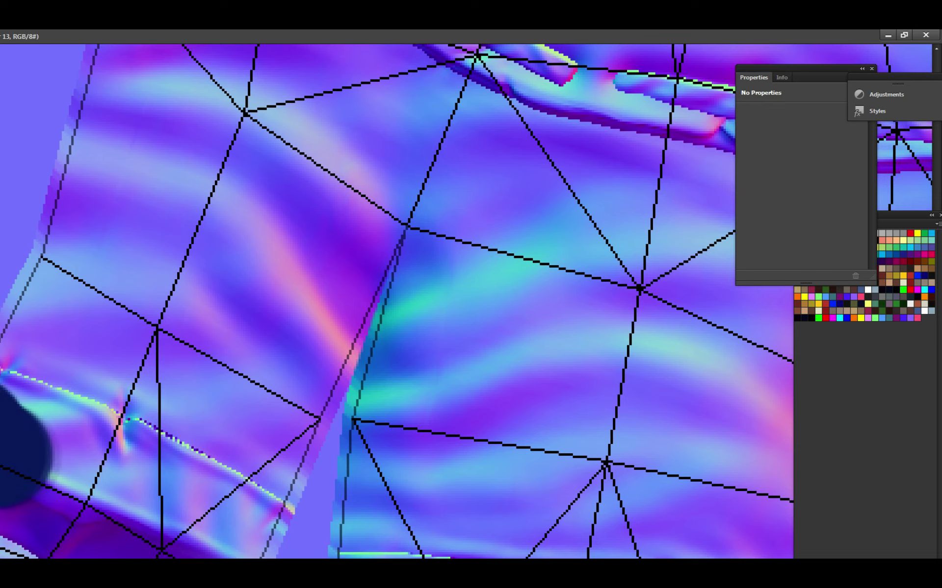
left_click_drag(0, 431, 10, 434)
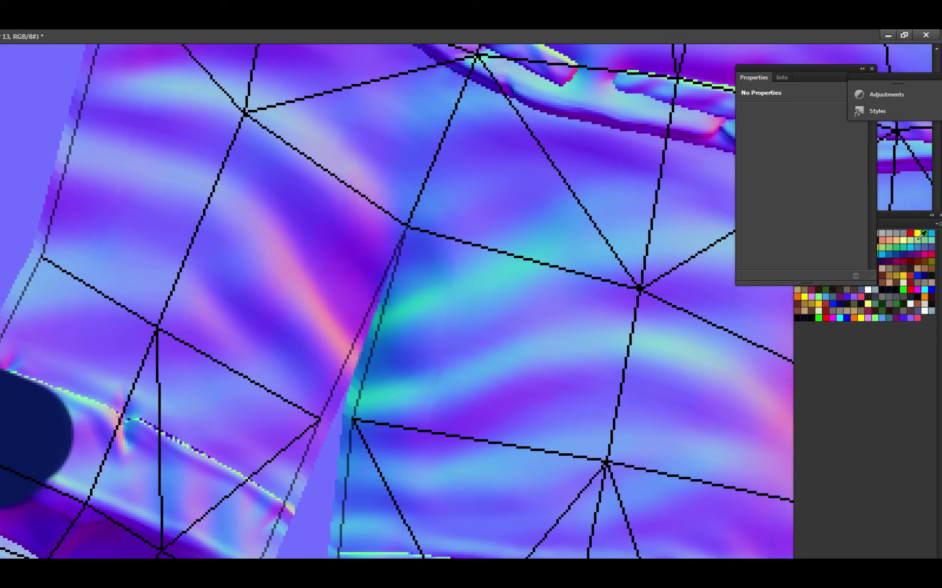
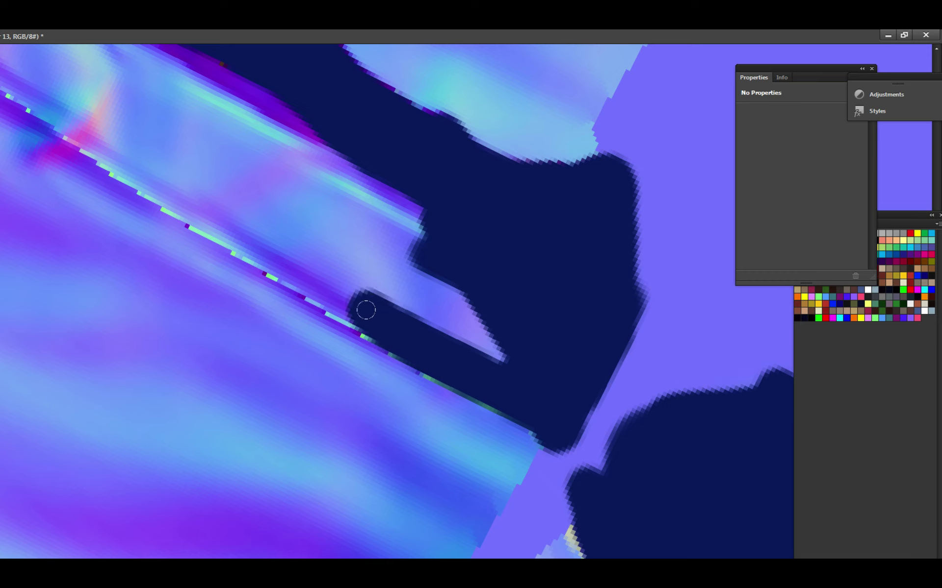
Fill the rest of this piece's hem band navy, between the stitch line and the purple edge, up to its far end.
left_click(397, 287, "ctrl+alt")
left_click(397, 287, "ctrl+alt")
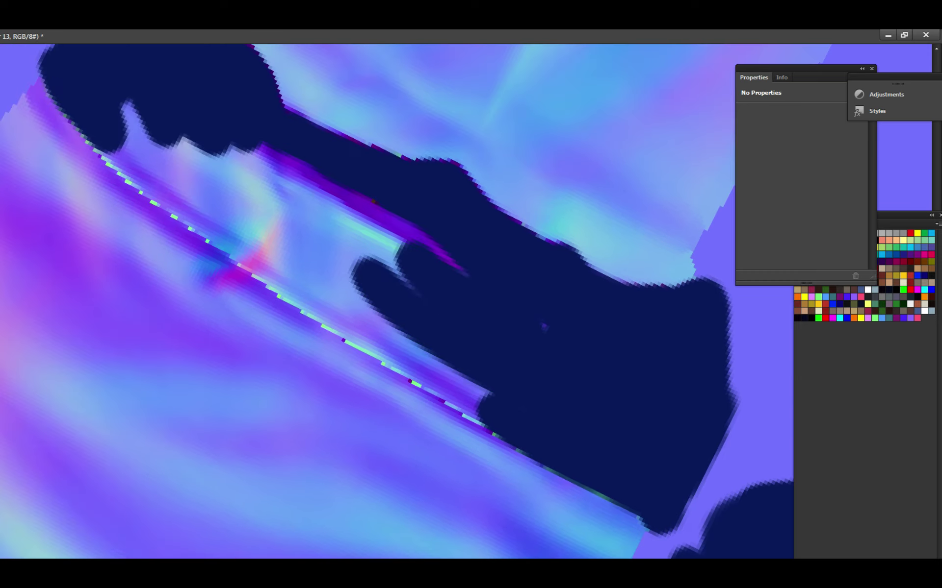
left_click_drag(417, 255, 507, 305)
mouse_move(333, 255)
left_mouse_down()
mouse_move(196, 137)
mouse_move(363, 284)
mouse_move(311, 240)
mouse_move(313, 265)
mouse_move(429, 187)
left_mouse_up()
mouse_move(344, 255)
left_mouse_down()
mouse_move(470, 338)
mouse_move(493, 311)
mouse_move(354, 235)
mouse_move(315, 174)
mouse_move(476, 275)
mouse_move(359, 212)
mouse_move(478, 289)
left_mouse_up()
scroll(429, 273, "left", 10)
scroll(428, 273, "up", 6)
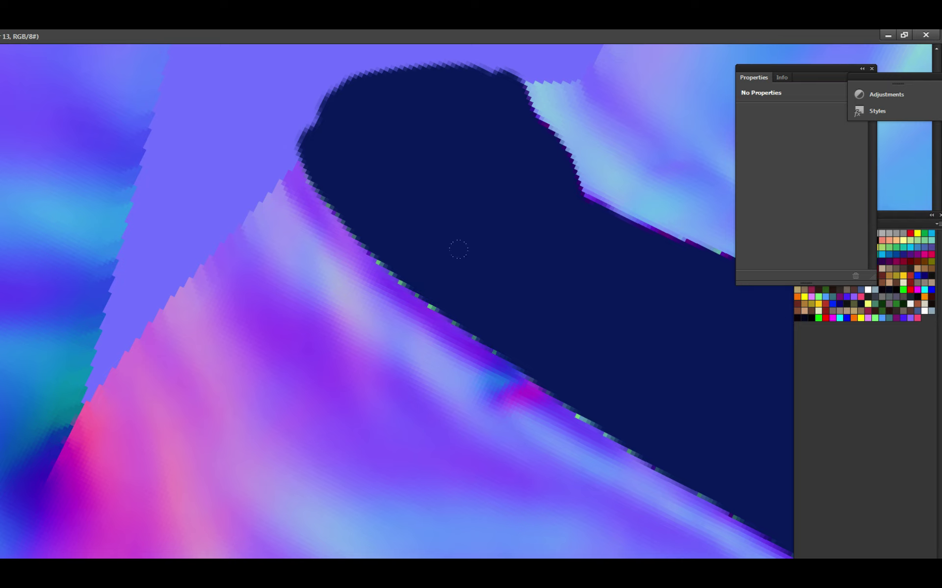
left_click_drag(542, 321, 591, 371)
left_click(440, 228, "alt")
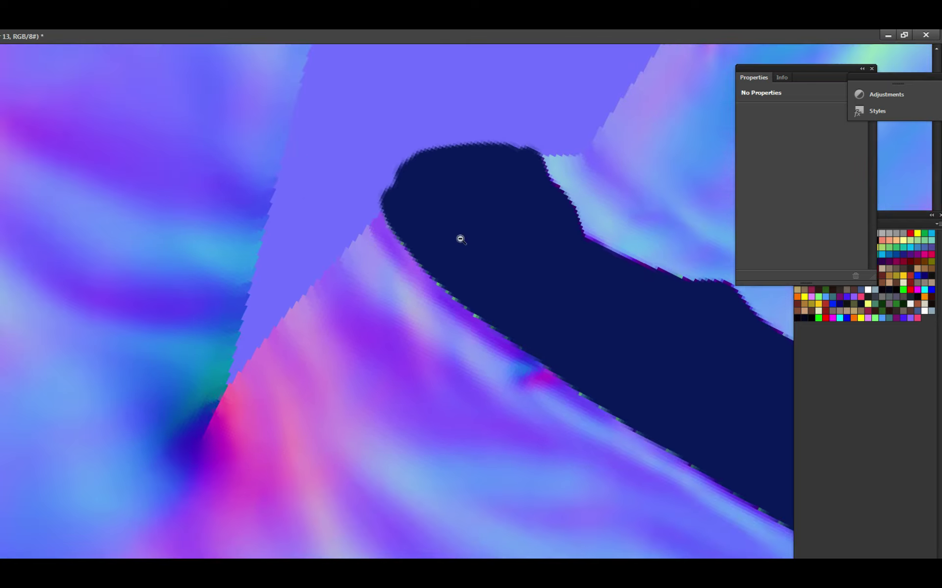
Paint the neighbouring piece's hem band navy from its outer end to just past the second crease, staying below the stitch line.
left_click(460, 235, "alt")
left_click_drag(557, 202, 557, 285)
left_click_drag(407, 278, 407, 279)
mouse_move(327, 260)
left_mouse_down()
mouse_move(276, 250)
mouse_move(342, 277)
mouse_move(258, 257)
left_mouse_up()
key("r")
left_click_drag(451, 146, 275, 405)
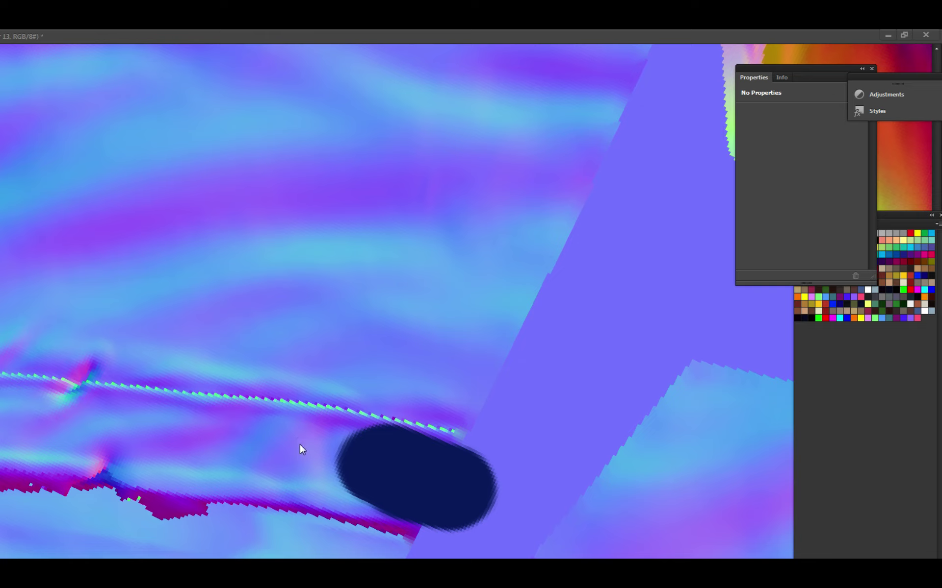
left_click_drag(302, 449, 455, 421)
left_click_drag(344, 387, 496, 431)
key("ctrl+z")
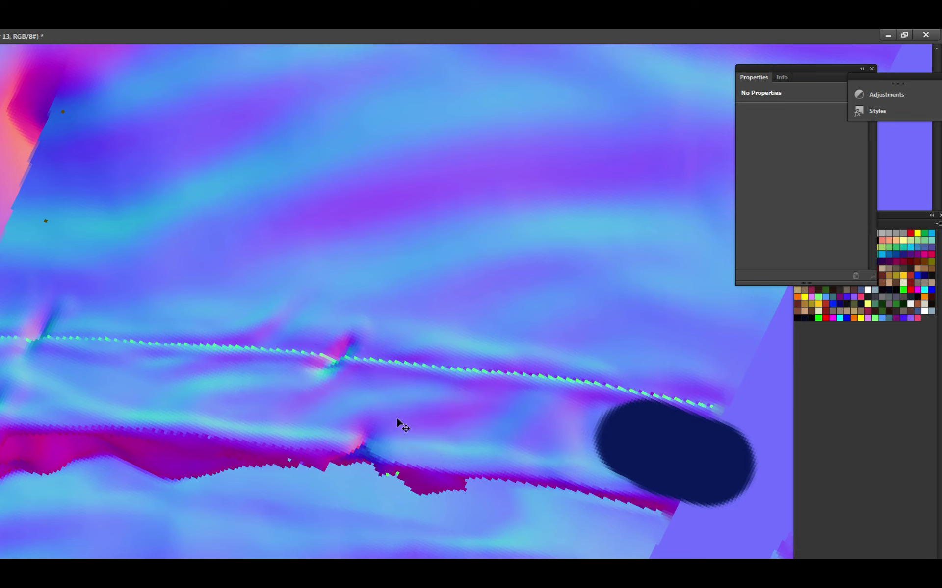
mouse_move(426, 420)
left_mouse_down()
mouse_move(302, 400)
mouse_move(593, 441)
mouse_move(441, 399)
mouse_move(494, 391)
left_mouse_up()
mouse_move(412, 305)
left_mouse_down()
mouse_move(414, 322)
mouse_move(530, 361)
mouse_move(372, 315)
mouse_move(637, 363)
left_mouse_up()
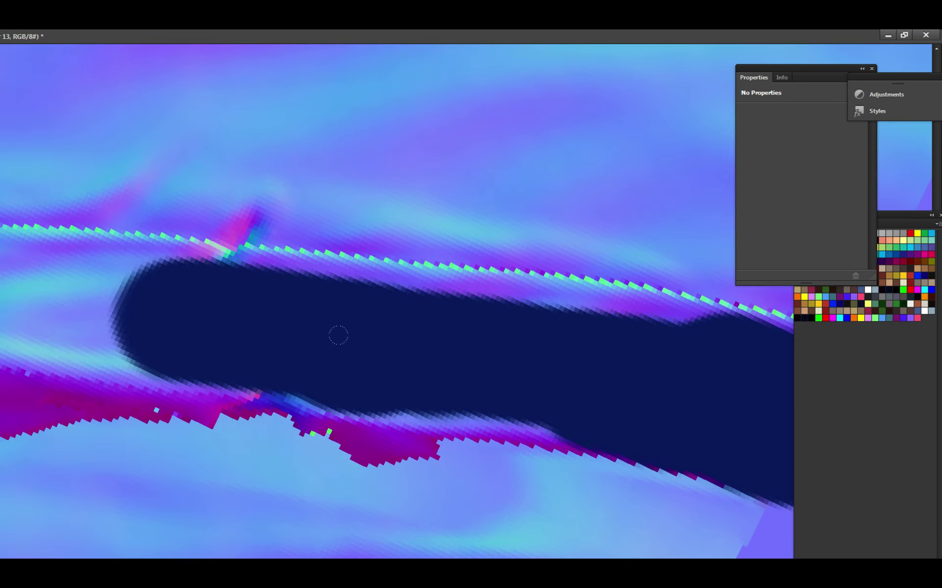
Extend the navy over the jagged purple edge below the hem band and save the document.
mouse_move(301, 389)
left_mouse_down()
mouse_move(287, 385)
mouse_move(316, 395)
left_mouse_up()
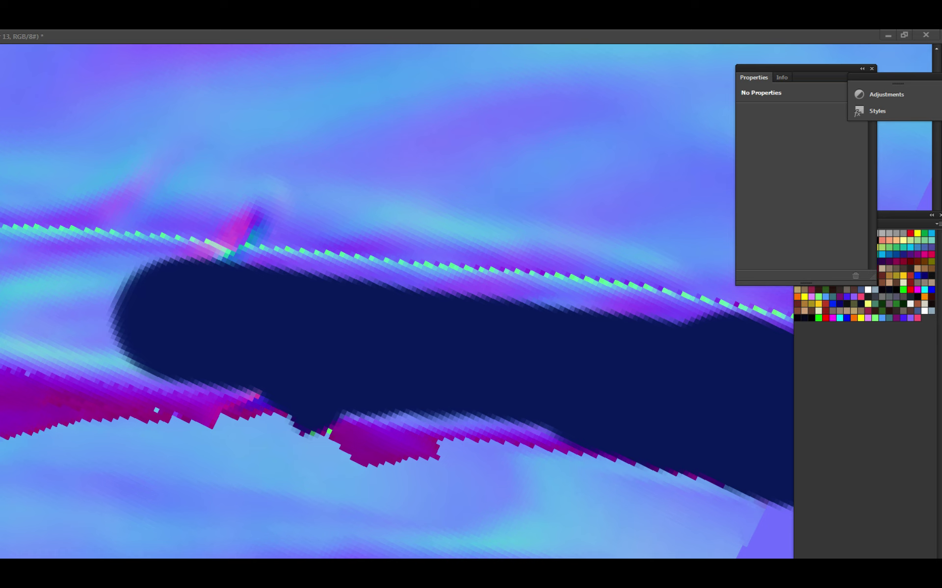
scroll(346, 402, "up", 1)
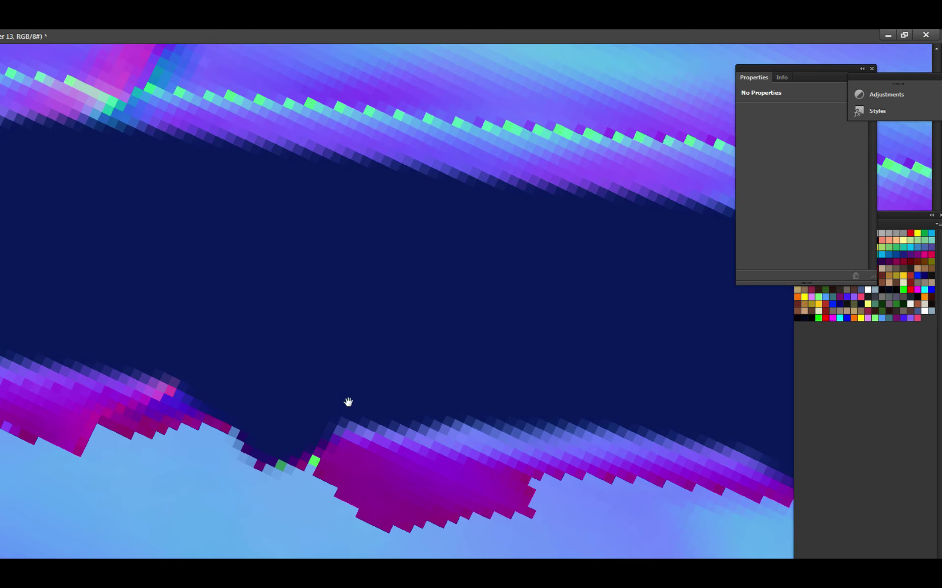
mouse_move(349, 401)
left_mouse_down()
mouse_move(315, 387)
mouse_move(321, 412)
mouse_move(363, 451)
mouse_move(462, 446)
mouse_move(395, 412)
left_mouse_up()
mouse_move(479, 408)
left_mouse_down()
mouse_move(446, 390)
mouse_move(418, 330)
mouse_move(381, 344)
mouse_move(480, 346)
mouse_move(599, 378)
mouse_move(513, 363)
mouse_move(501, 347)
mouse_move(584, 359)
left_mouse_up()
key("ctrl+s")
left_click_drag(584, 359, 511, 333)
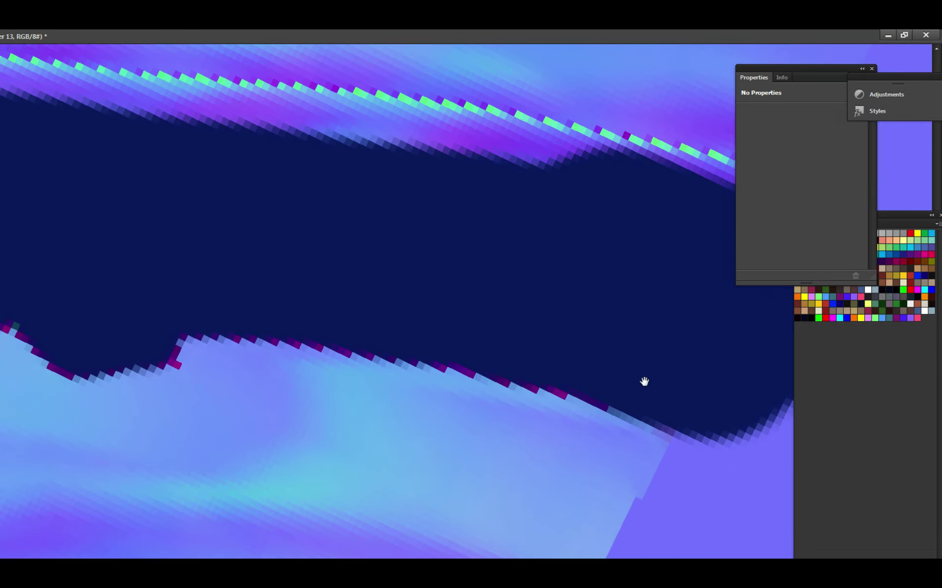
Touch up the navy along the notch in the hem band's jagged purple edge.
mouse_move(643, 382)
left_mouse_down()
mouse_move(575, 345)
mouse_move(574, 361)
mouse_move(396, 401)
mouse_move(408, 382)
mouse_move(464, 421)
mouse_move(471, 387)
left_mouse_up()
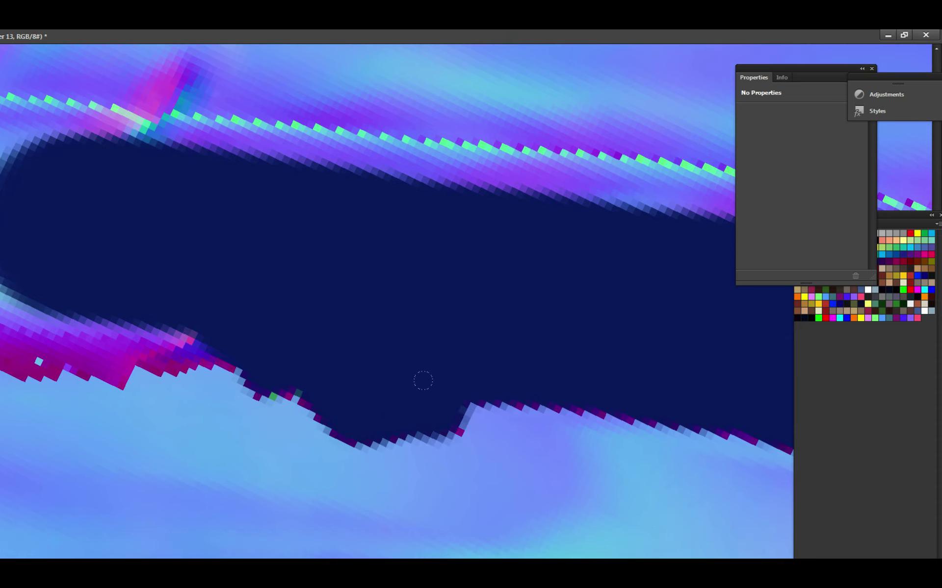
left_click_drag(395, 432, 449, 437)
left_click_drag(396, 393, 395, 387)
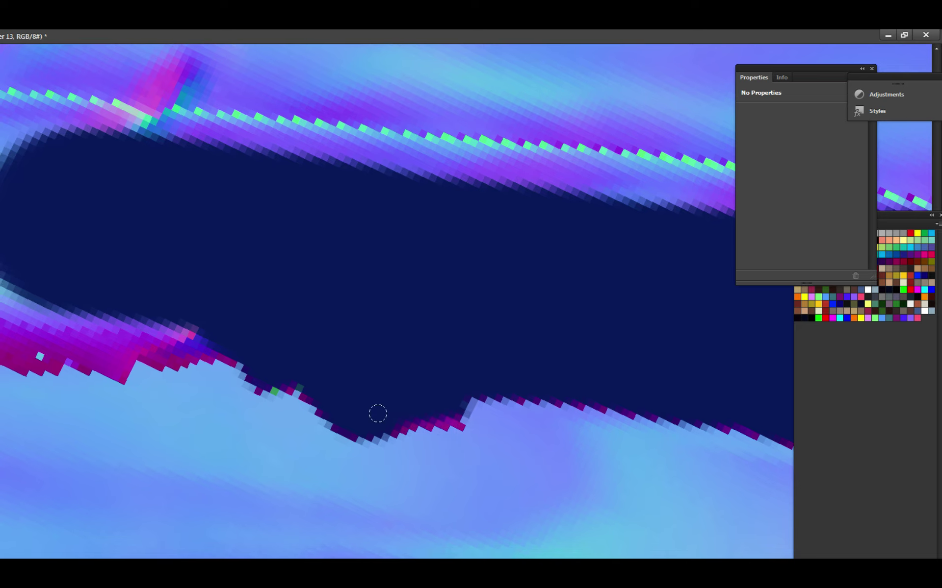
left_click_drag(395, 409, 442, 406)
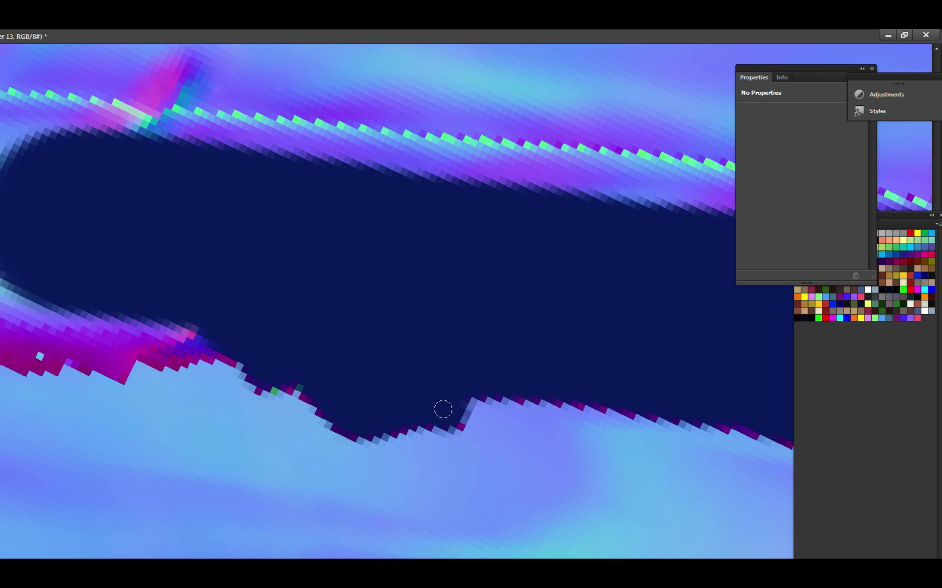
mouse_move(496, 393)
left_mouse_down()
mouse_move(464, 380)
mouse_move(466, 407)
mouse_move(424, 390)
mouse_move(446, 373)
left_mouse_up()
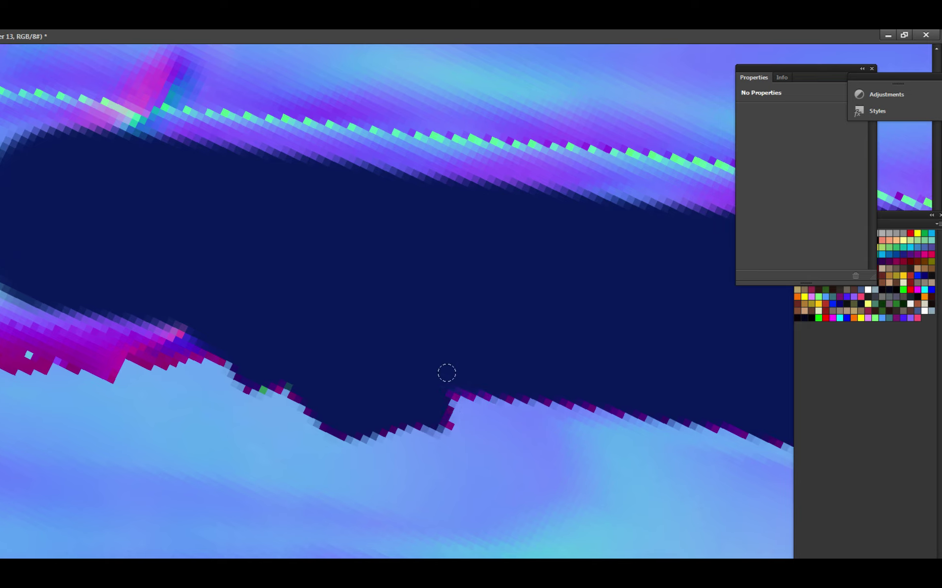
scroll(430, 344, "down", 2)
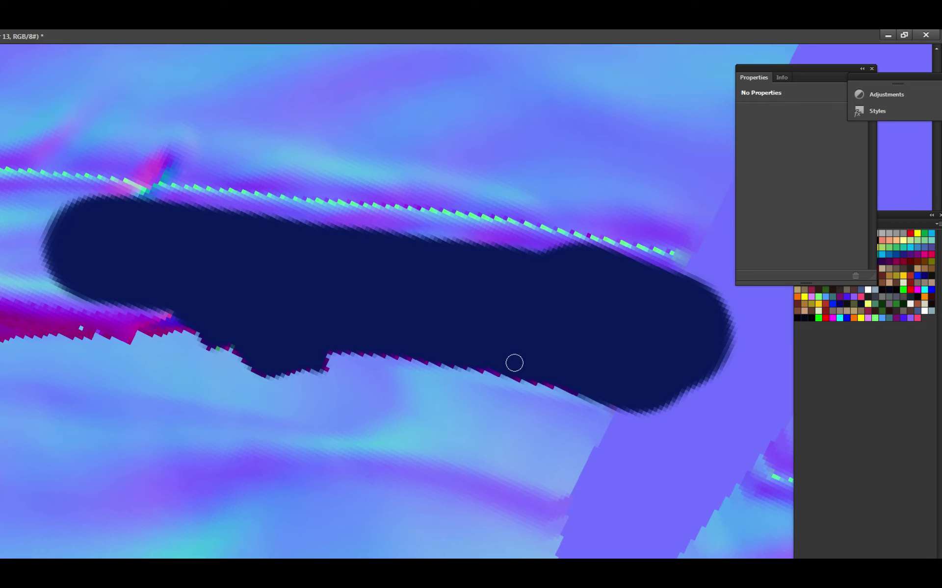
Paint navy around the hem band's opposite end and along the stitch line towards the filled part, with the wireframe displayed.
scroll(510, 368, "left", 8)
scroll(520, 375, "up", 1)
mouse_move(562, 374)
left_mouse_down()
mouse_move(525, 375)
mouse_move(577, 373)
mouse_move(513, 368)
mouse_move(502, 380)
mouse_move(473, 347)
mouse_move(429, 343)
left_mouse_up()
scroll(283, 318, "left", 7)
scroll(283, 319, "up", 1)
mouse_move(305, 385)
left_mouse_down()
mouse_move(295, 422)
mouse_move(317, 308)
left_mouse_up()
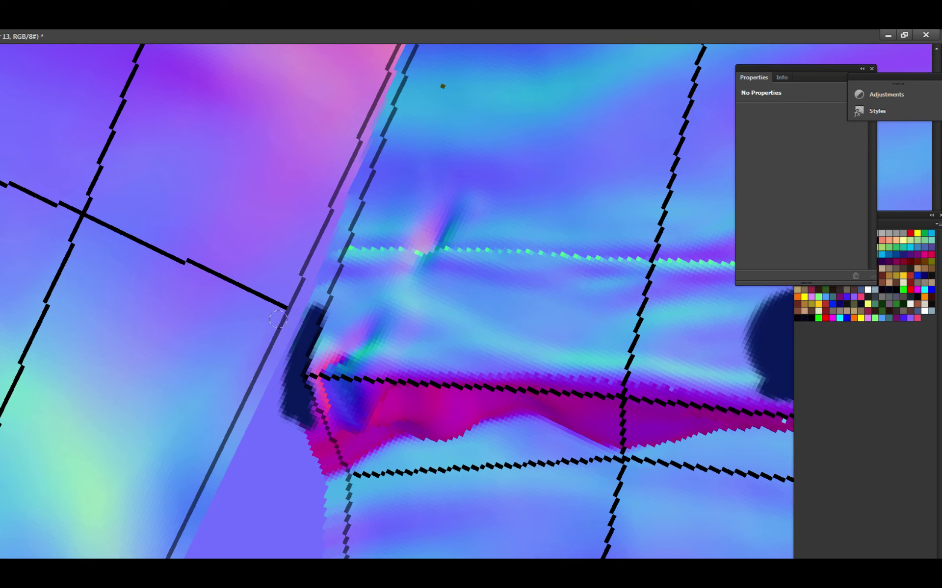
mouse_move(317, 308)
left_mouse_down()
mouse_move(332, 273)
mouse_move(352, 262)
mouse_move(551, 269)
mouse_move(527, 263)
mouse_move(561, 296)
mouse_move(391, 323)
mouse_move(424, 321)
left_mouse_up()
mouse_move(555, 185)
left_mouse_down()
mouse_move(532, 389)
mouse_move(388, 477)
mouse_move(259, 467)
mouse_move(420, 325)
mouse_move(439, 338)
mouse_move(482, 329)
left_mouse_up()
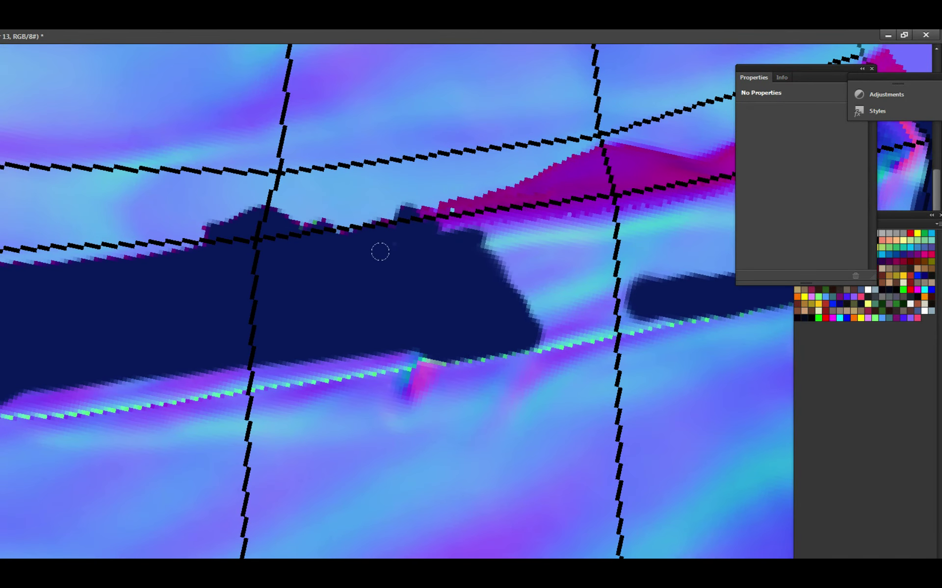
Fill the remaining gap of the hem band navy, from the stitch line over the purple edge to the side seam.
scroll(370, 254, "right", 4)
mouse_move(404, 314)
left_mouse_down()
mouse_move(439, 311)
mouse_move(411, 314)
mouse_move(579, 281)
left_mouse_up()
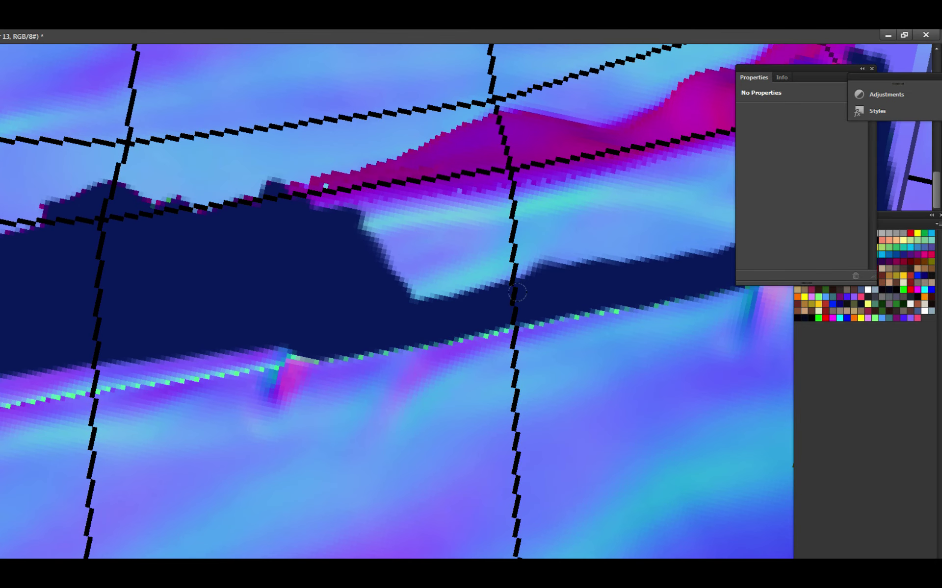
mouse_move(476, 296)
left_mouse_down()
mouse_move(510, 294)
mouse_move(496, 331)
mouse_move(380, 296)
mouse_move(263, 335)
mouse_move(204, 328)
mouse_move(302, 336)
mouse_move(444, 319)
mouse_move(326, 319)
mouse_move(284, 330)
mouse_move(415, 314)
mouse_move(542, 286)
mouse_move(324, 320)
mouse_move(553, 279)
mouse_move(481, 299)
mouse_move(548, 287)
left_mouse_up()
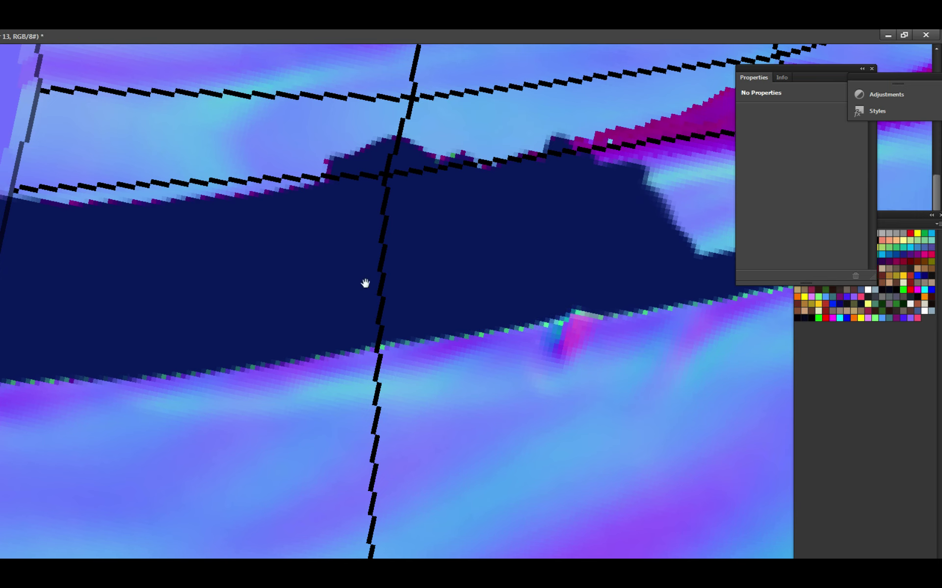
mouse_move(365, 284)
left_mouse_down()
mouse_move(590, 279)
mouse_move(486, 287)
left_mouse_up()
mouse_move(418, 274)
left_mouse_down()
mouse_move(505, 267)
mouse_move(579, 228)
mouse_move(565, 243)
mouse_move(454, 284)
mouse_move(490, 245)
mouse_move(442, 255)
mouse_move(485, 241)
mouse_move(564, 265)
mouse_move(593, 260)
mouse_move(407, 331)
mouse_move(401, 378)
mouse_move(458, 372)
mouse_move(481, 342)
mouse_move(299, 366)
left_mouse_up()
mouse_move(491, 338)
left_mouse_down()
mouse_move(380, 374)
mouse_move(599, 338)
mouse_move(487, 365)
mouse_move(598, 336)
mouse_move(630, 361)
left_mouse_up()
mouse_move(525, 310)
left_mouse_down()
mouse_move(449, 301)
mouse_move(513, 281)
mouse_move(548, 251)
mouse_move(599, 249)
mouse_move(583, 244)
mouse_move(677, 183)
mouse_move(659, 184)
mouse_move(613, 275)
mouse_move(571, 273)
mouse_move(599, 325)
mouse_move(681, 359)
mouse_move(616, 270)
mouse_move(643, 323)
mouse_move(691, 311)
mouse_move(681, 215)
mouse_move(711, 206)
left_mouse_up()
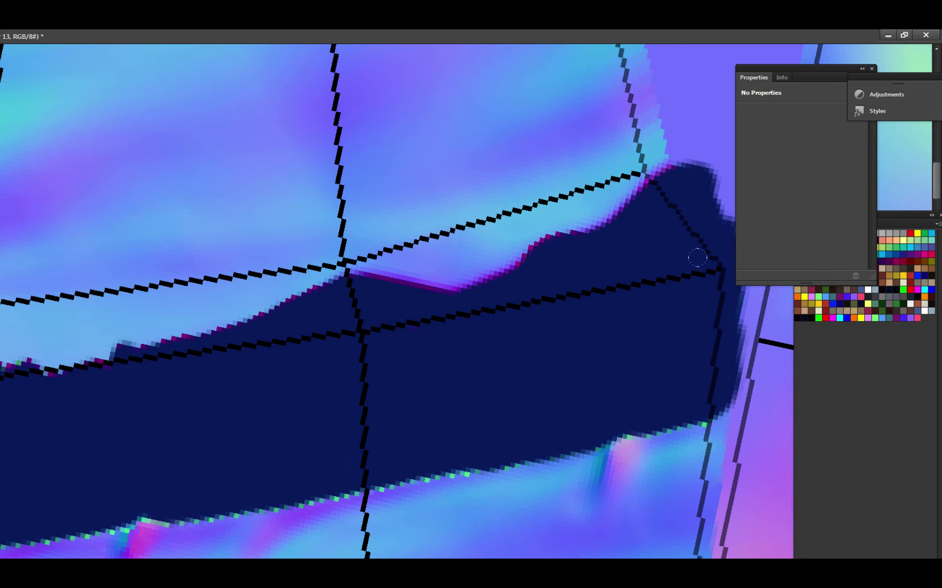
Examine the navy band's borders along the stitch line and the purple edge for unpainted pixels.
left_click_drag(670, 174, 476, 244)
key("r")
left_click_drag(595, 125, 399, 393)
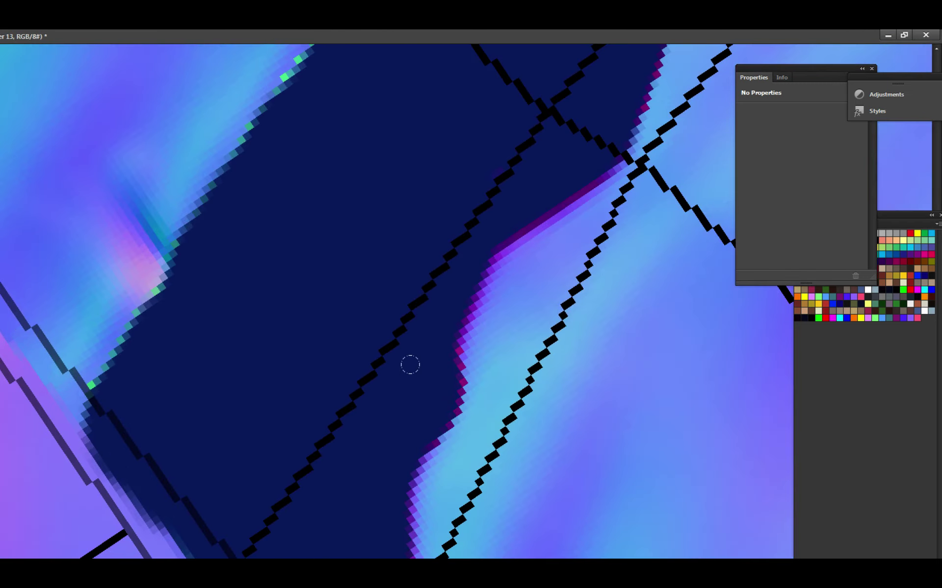
left_click_drag(495, 205, 438, 316)
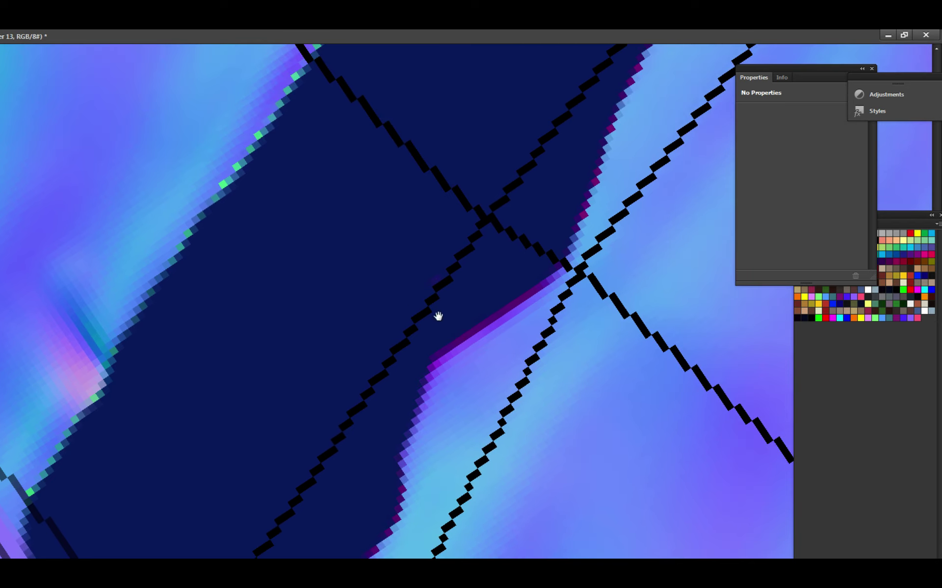
mouse_move(454, 265)
left_mouse_down()
mouse_move(393, 273)
mouse_move(382, 369)
mouse_move(329, 402)
mouse_move(395, 324)
left_mouse_up()
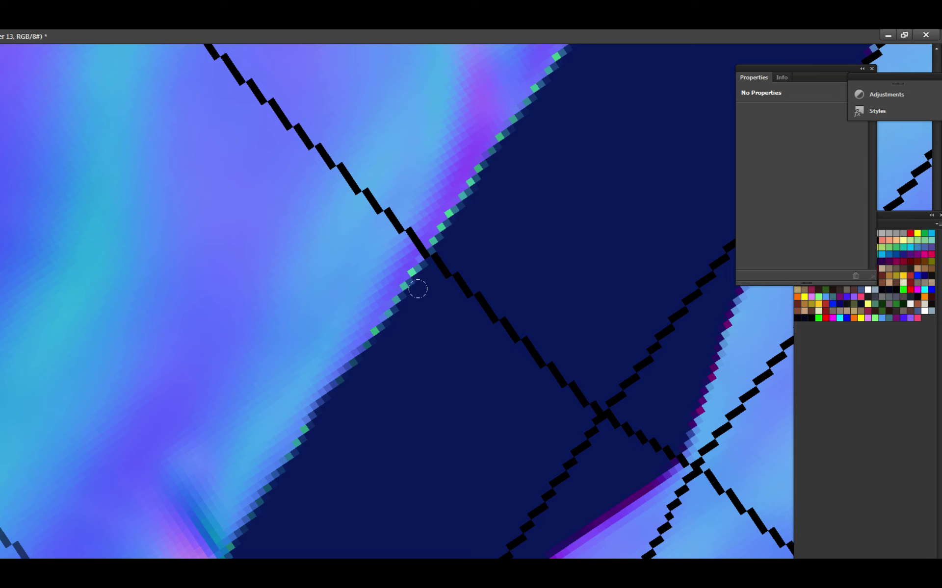
mouse_move(417, 289)
left_mouse_down()
mouse_move(461, 319)
mouse_move(423, 289)
mouse_move(466, 308)
mouse_move(425, 389)
left_mouse_up()
left_click_drag(505, 267, 470, 288)
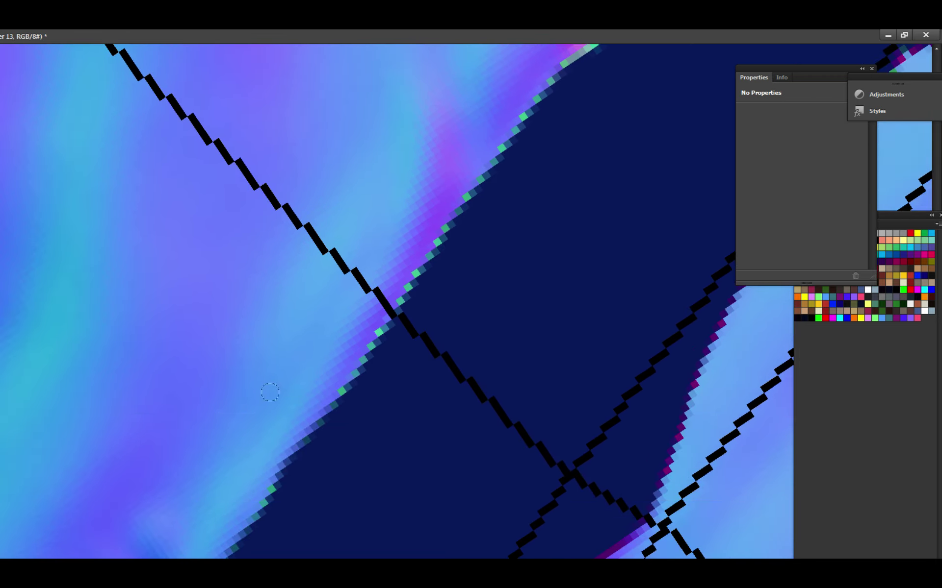
Examine the filled navy hem band along both borders and over its full length against the neighbouring pieces.
left_click_drag(284, 483, 373, 341)
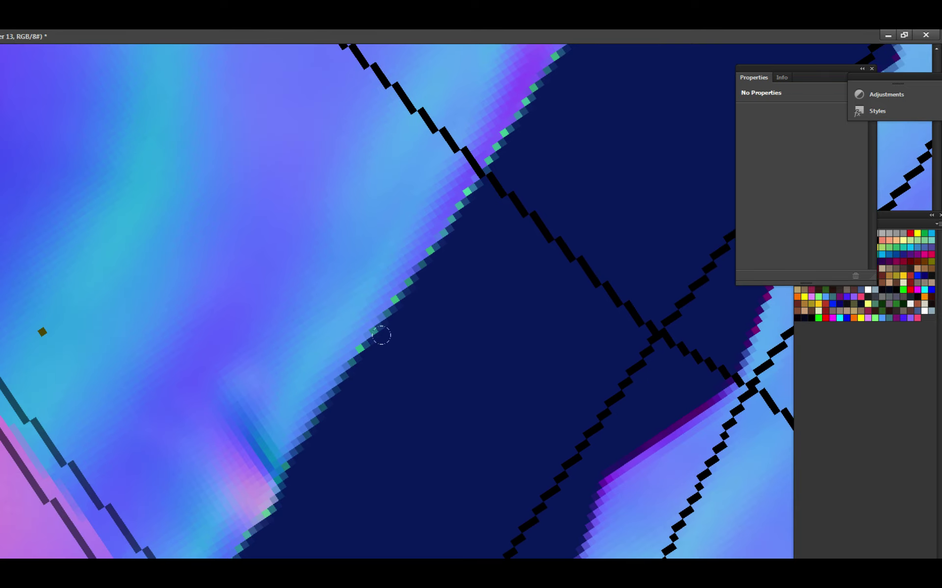
left_click(469, 312, "alt")
left_click(482, 336)
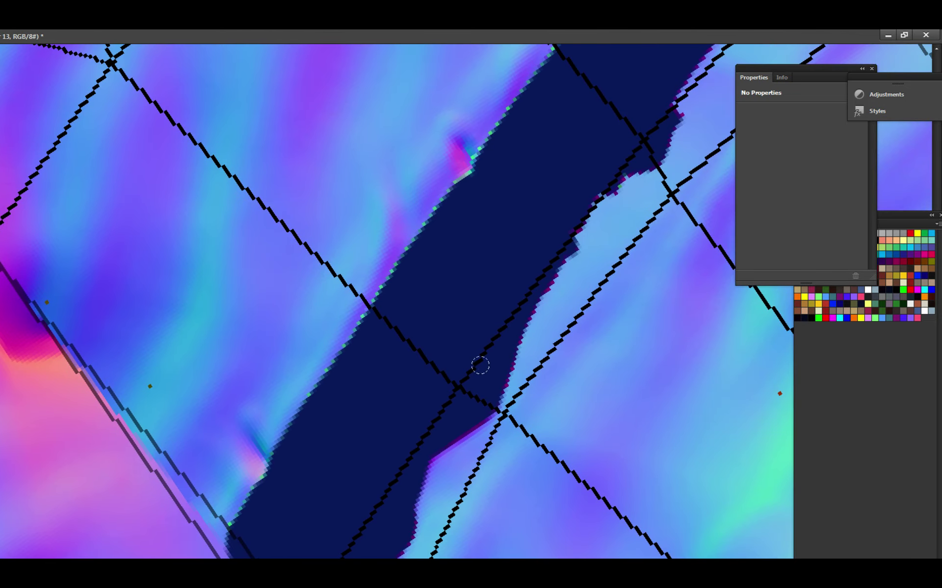
left_click_drag(523, 281, 480, 340)
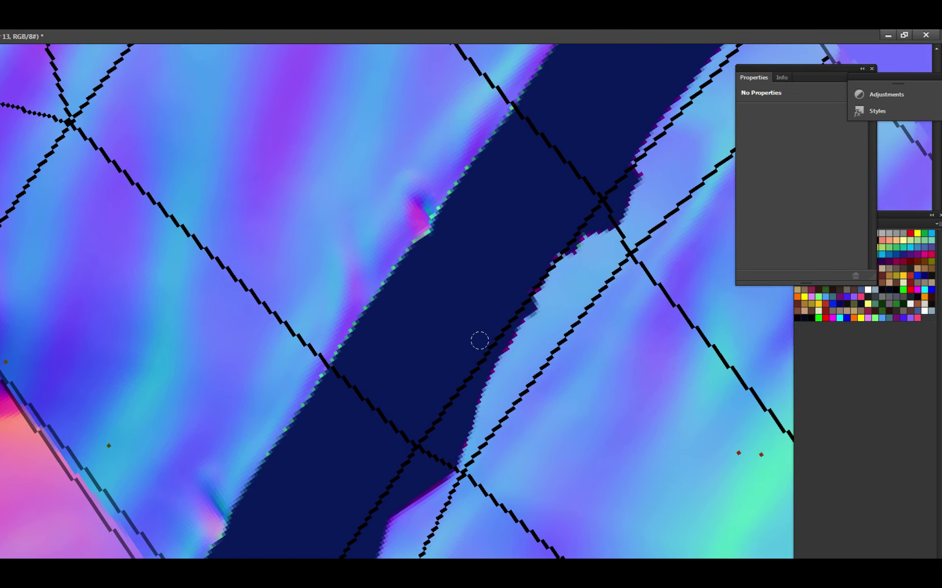
scroll(480, 340, "down", 3)
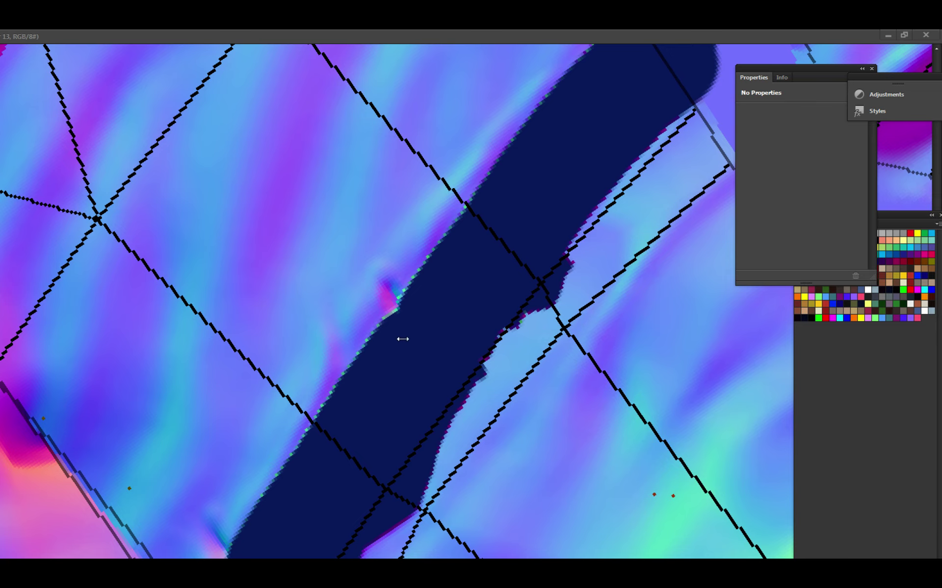
scroll(444, 345, "down", 2)
scroll(460, 345, "down", 1)
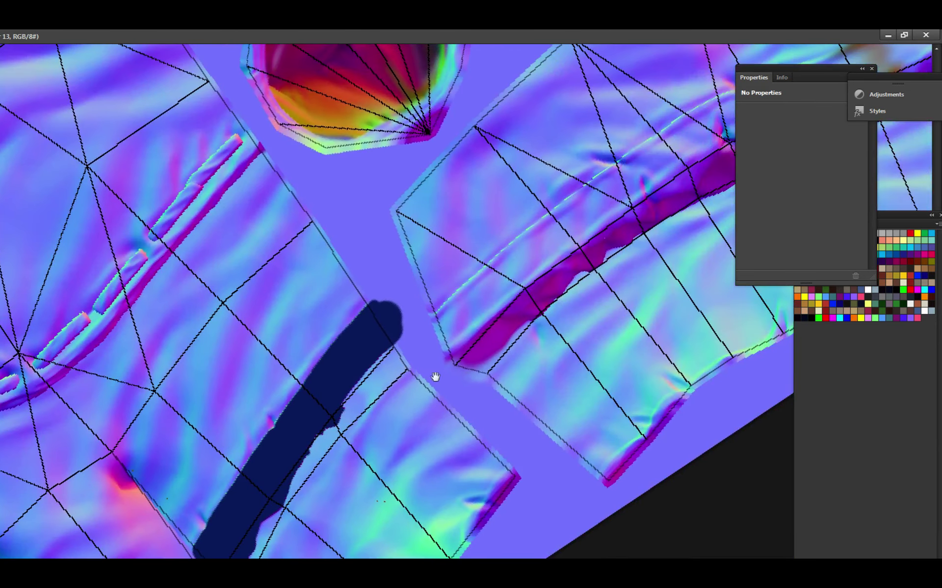
scroll(416, 378, "up", 5)
scroll(333, 438, "down", 3)
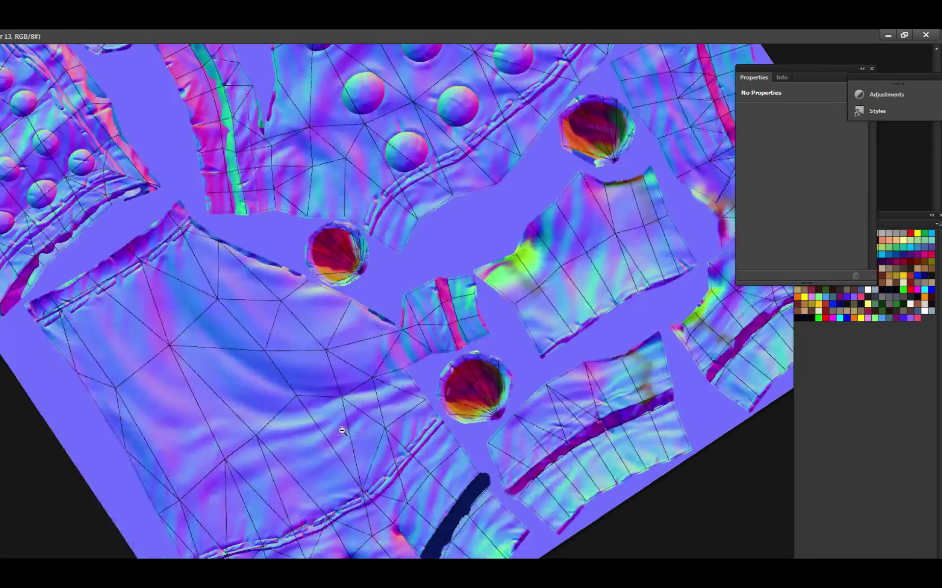
Paint a navy line along the inner edge of the magenta seam band on the piece beside the round caps.
scroll(558, 378, "down", 3)
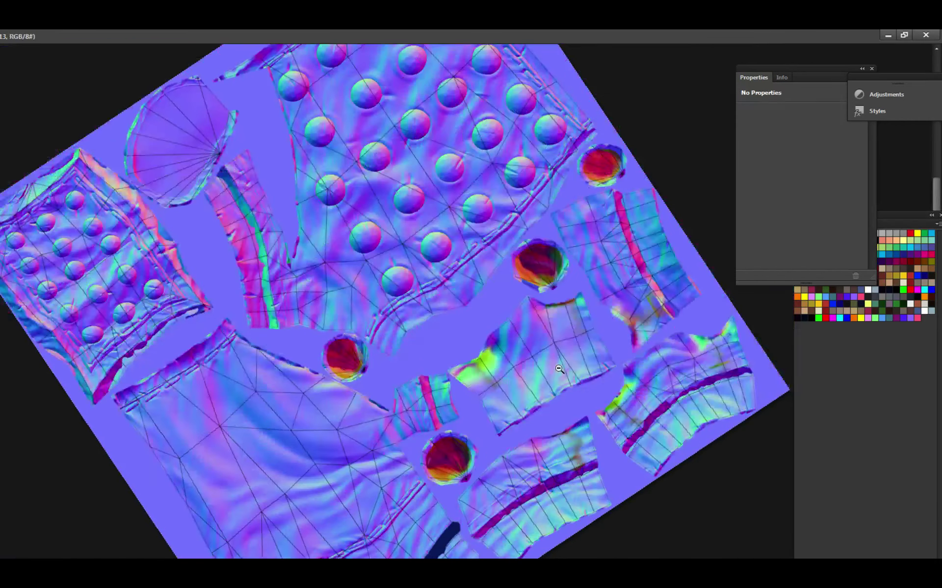
scroll(577, 371, "up", 4)
left_click_drag(579, 369, 545, 426)
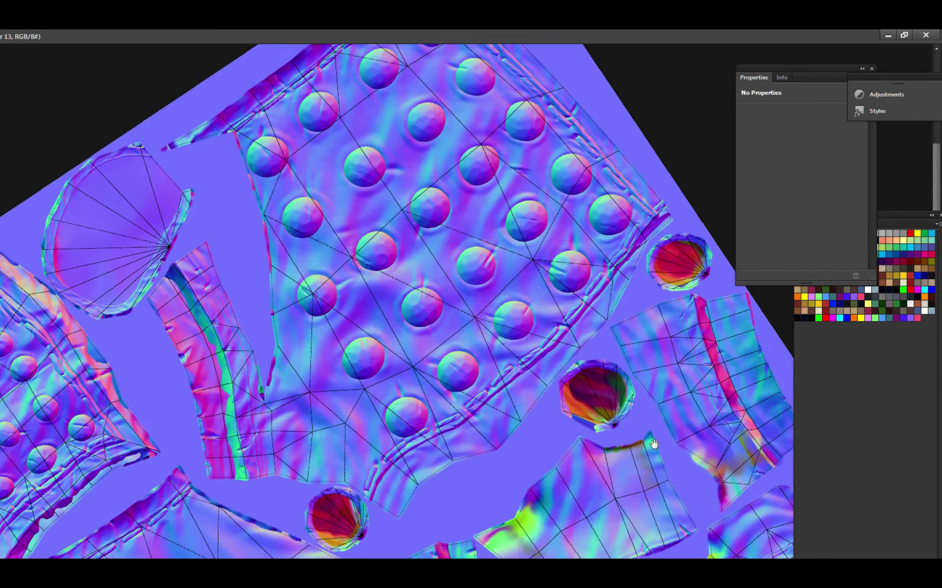
left_click_drag(653, 444, 654, 381)
scroll(660, 399, "up", 5)
scroll(580, 404, "up", 3)
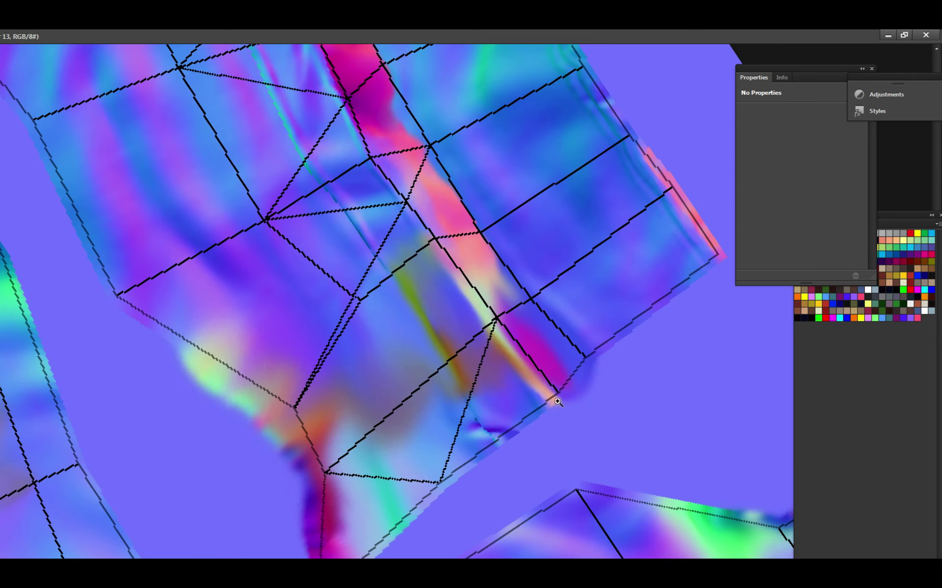
mouse_move(559, 449)
left_mouse_down()
mouse_move(493, 353)
mouse_move(528, 388)
mouse_move(431, 251)
mouse_move(431, 281)
mouse_move(411, 252)
left_mouse_up()
mouse_move(411, 253)
left_mouse_down()
mouse_move(482, 414)
mouse_move(409, 216)
left_mouse_up()
mouse_move(409, 215)
left_mouse_down()
mouse_move(479, 417)
mouse_move(437, 257)
mouse_move(434, 167)
left_mouse_up()
left_click(437, 234, "alt")
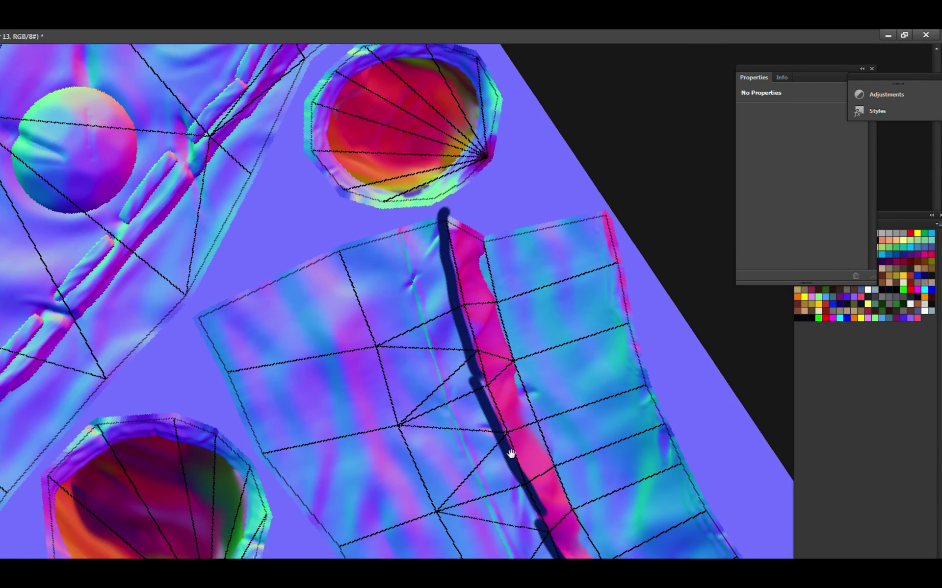
Paint a navy line along the edge of the purple seam band on the adjoining lower piece.
left_click_drag(552, 498, 393, 330)
left_click_drag(410, 554, 410, 498)
scroll(322, 483, "up", 3)
scroll(323, 483, "down", 3)
mouse_move(273, 487)
left_mouse_down()
mouse_move(374, 357)
mouse_move(495, 251)
left_mouse_up()
scroll(352, 383, "up", 3)
mouse_move(415, 418)
left_mouse_down()
mouse_move(516, 353)
mouse_move(596, 323)
left_mouse_up()
left_click_drag(588, 281, 588, 355)
left_click_drag(589, 395, 785, 338)
scroll(525, 417, "down", 3)
scroll(490, 357, "up", 3)
left_click_drag(371, 409, 397, 385)
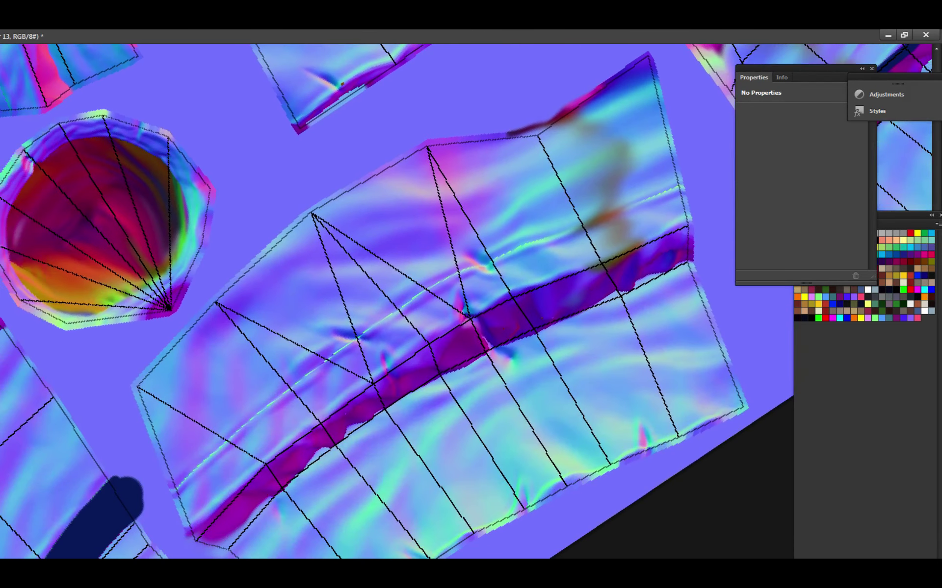
Paint a navy line along the upper edge of the next piece's purple band, from its narrow end to the opposite seam.
mouse_move(193, 539)
left_mouse_down()
mouse_move(511, 301)
mouse_move(706, 219)
left_mouse_up()
mouse_move(202, 484)
left_mouse_down()
mouse_move(312, 330)
mouse_move(245, 440)
mouse_move(313, 423)
left_mouse_up()
scroll(502, 317, "down", 2)
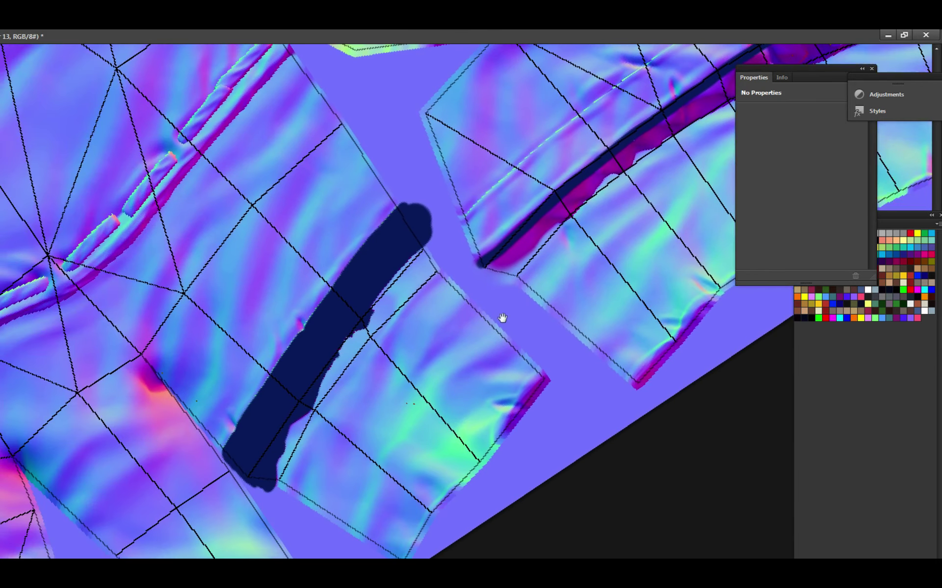
scroll(461, 358, "up", 4)
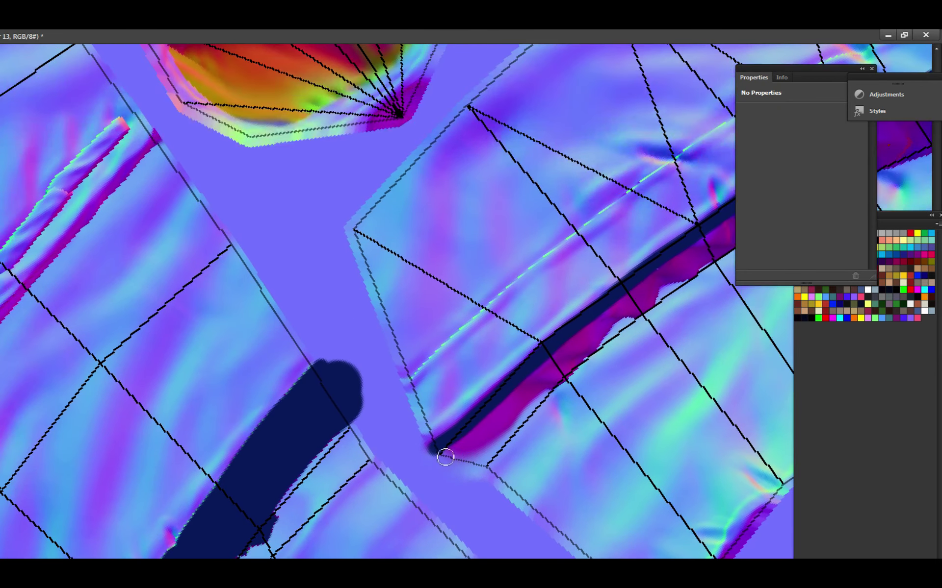
Outline the band's narrow end in navy up to the green stitch line and fill the enclosed corner, rotating the canvas to suit.
mouse_move(445, 457)
left_mouse_down()
mouse_move(408, 400)
mouse_move(423, 383)
left_mouse_up()
scroll(441, 373, "up", 2)
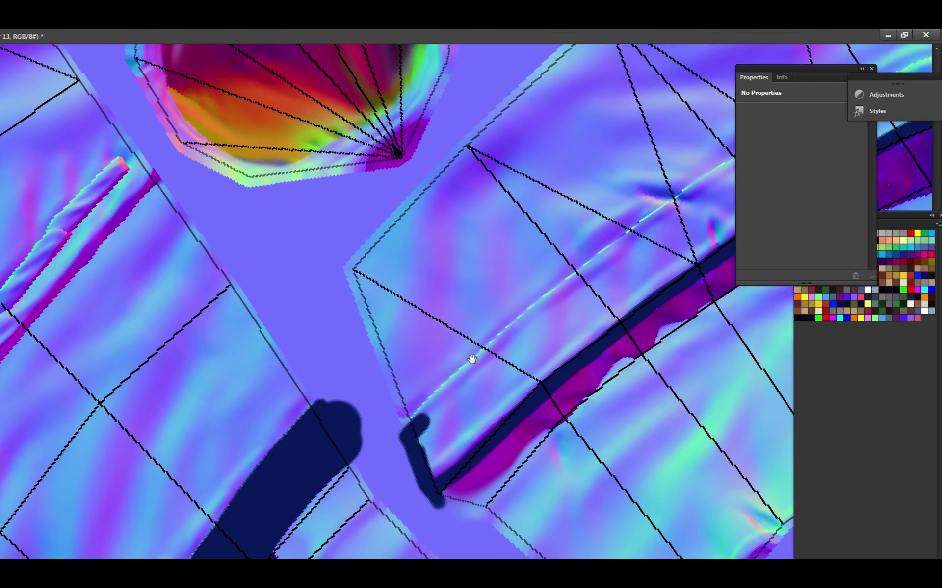
key("r")
left_click_drag(538, 316, 314, 245)
scroll(459, 358, "up", 2)
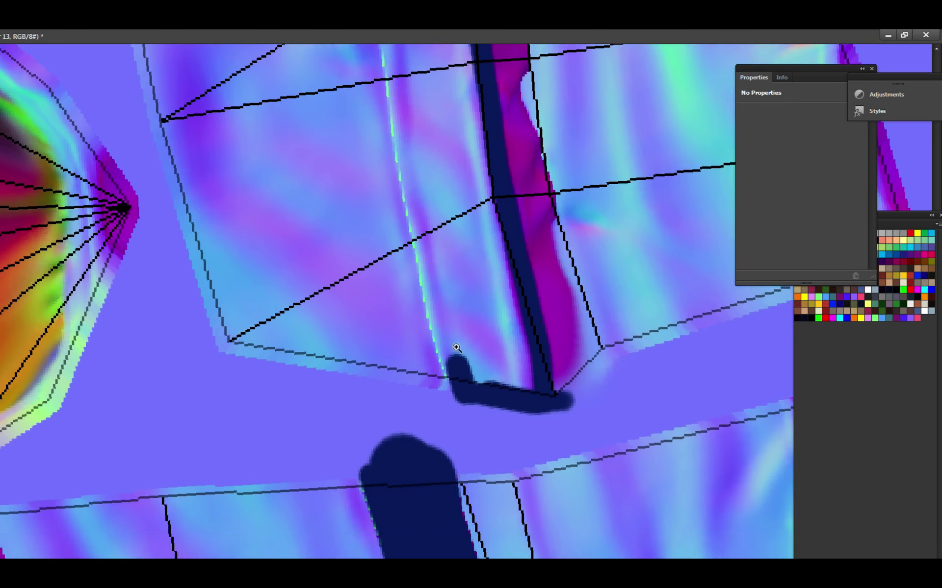
mouse_move(475, 414)
left_mouse_down()
mouse_move(454, 326)
mouse_move(514, 410)
mouse_move(523, 387)
left_mouse_up()
scroll(508, 375, "down", 2)
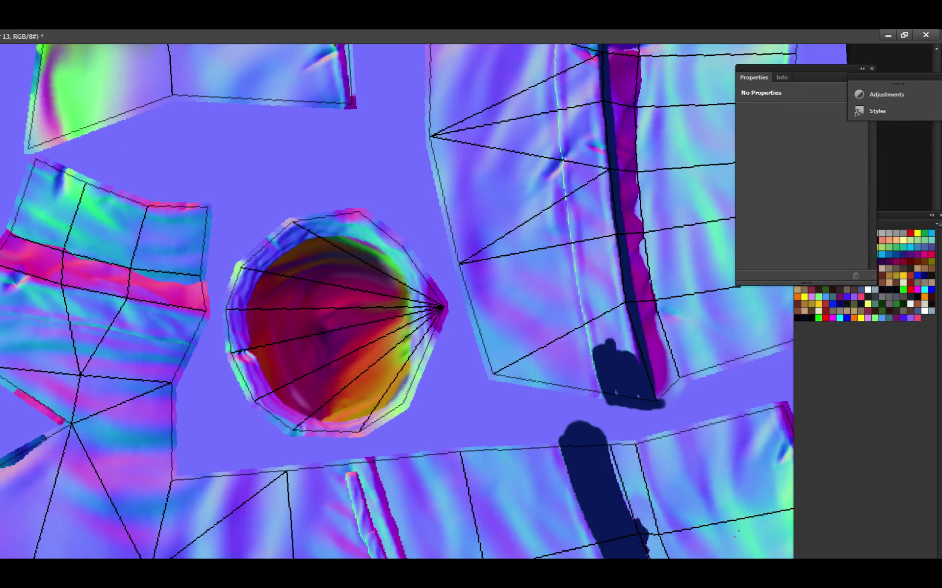
Hide the normal map and the wireframe to show the flat colour map, and save the document.
key("ctrl+comma")
key("ctrl+comma")
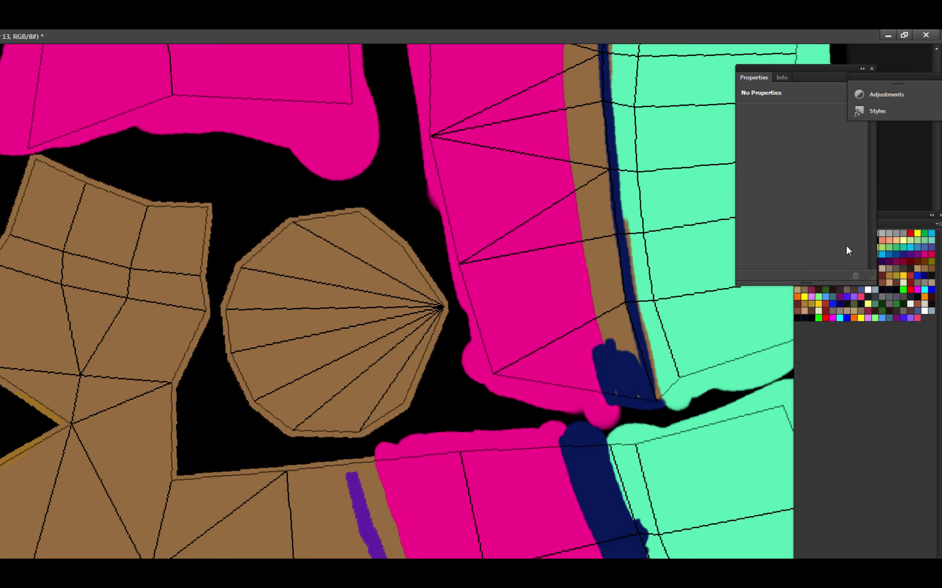
key("ctrl+comma")
key("ctrl+s")
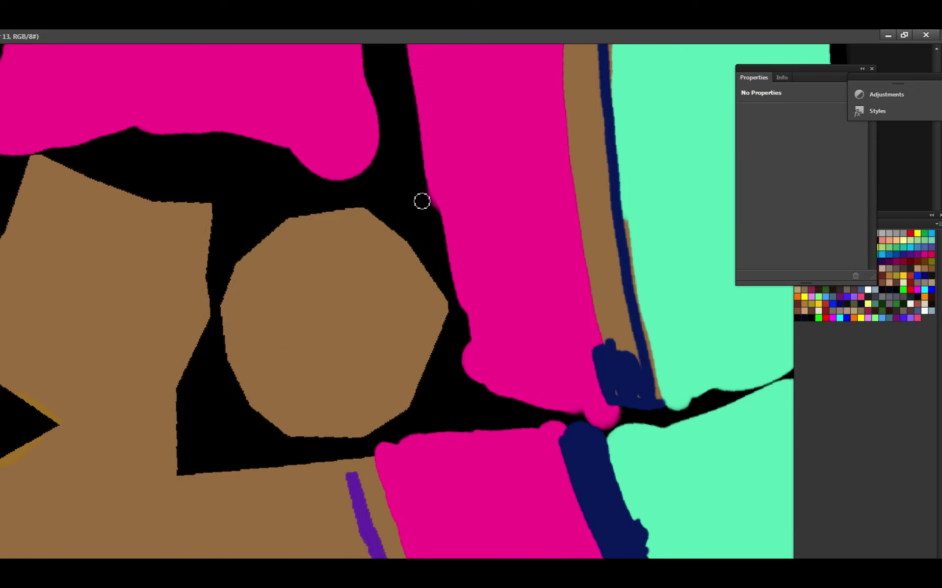
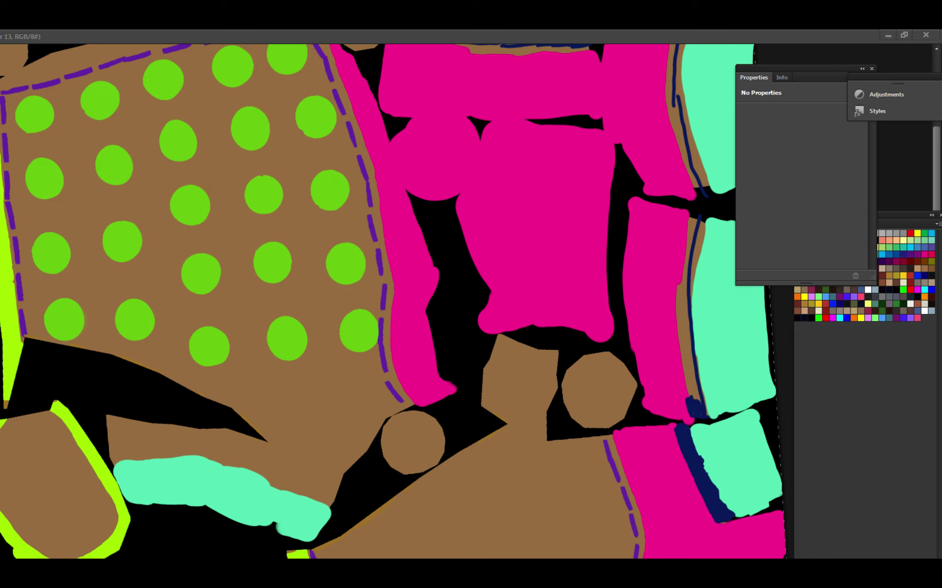
Show the wireframe, switch to Layer 12 and paint mint green across the upper and central part of the small round cap.
scroll(622, 420, "down", 3)
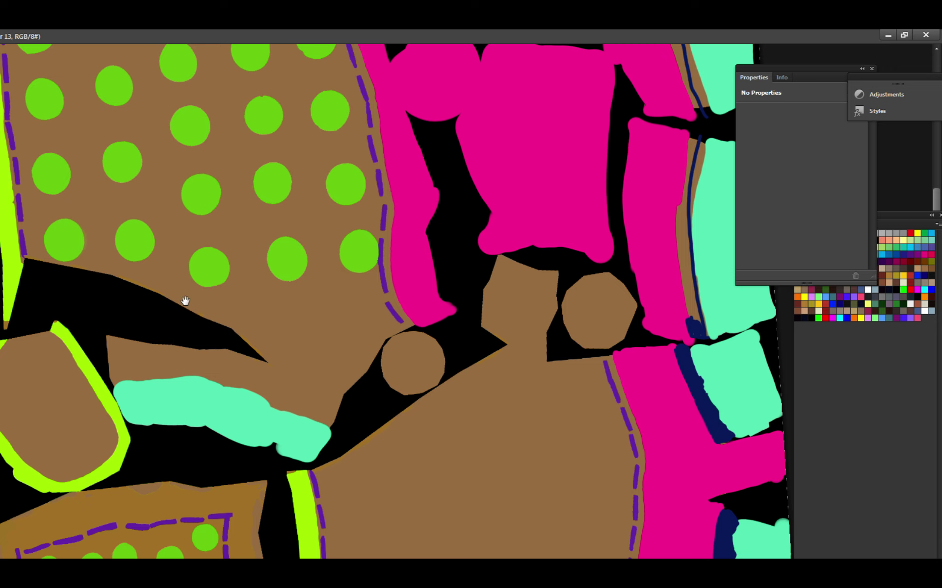
scroll(221, 314, "up", 4)
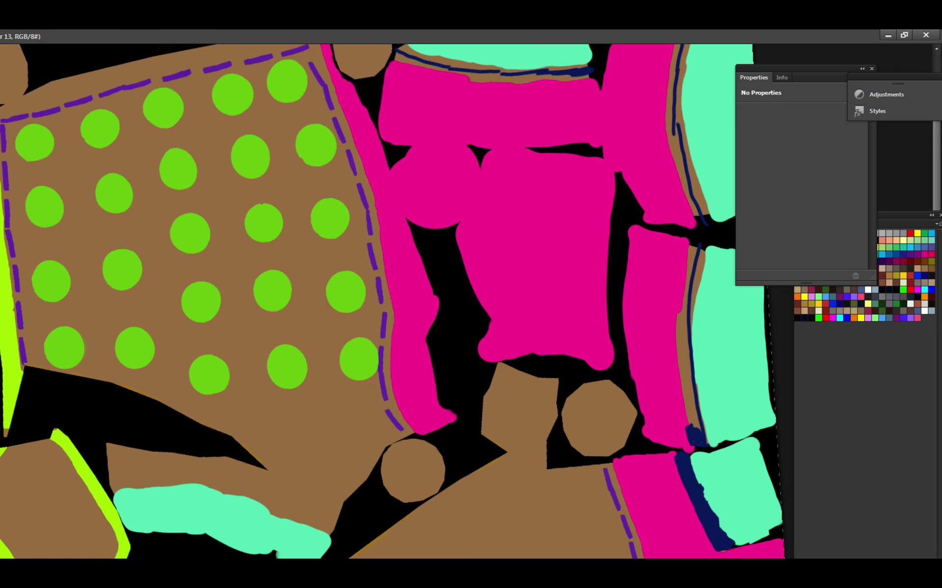
scroll(674, 375, "down", 4)
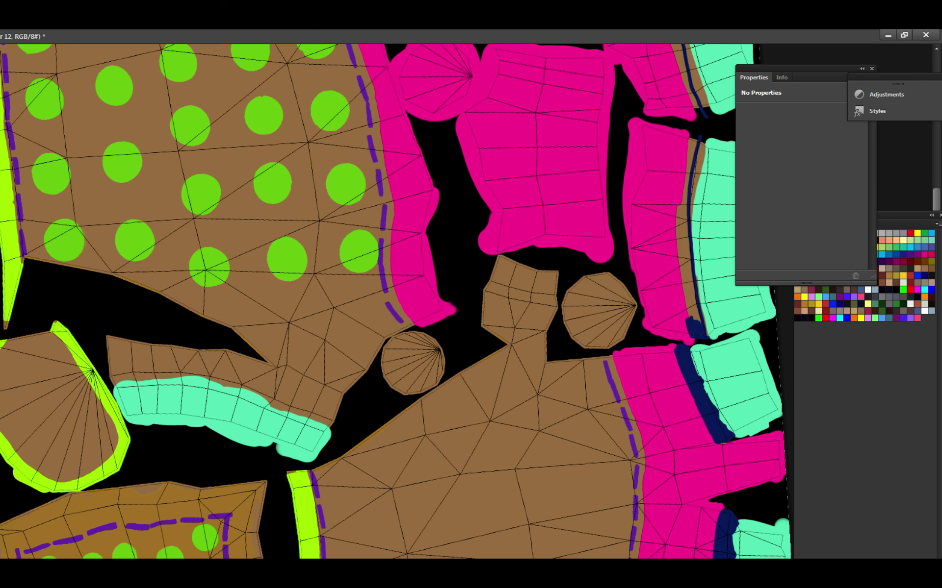
key("ctrl+v")
left_click(476, 337)
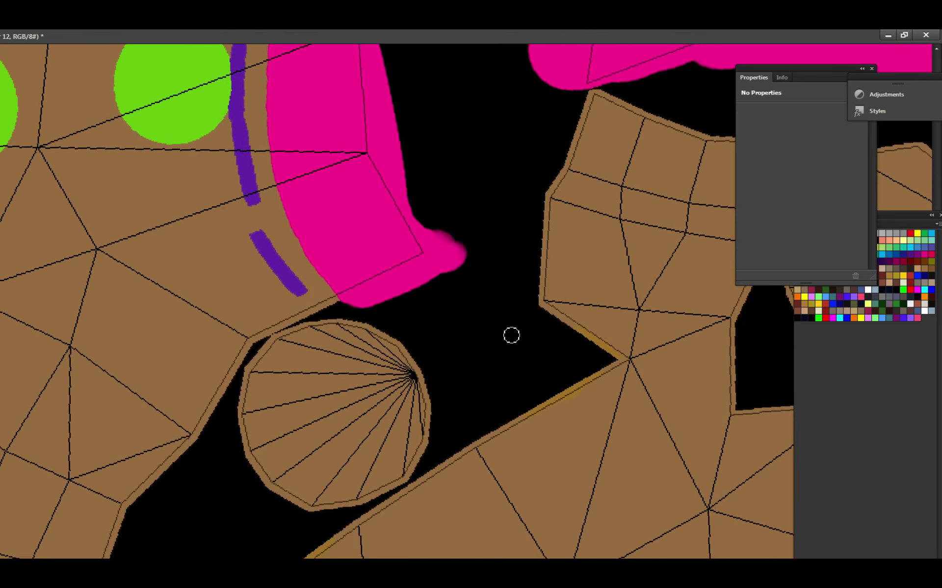
scroll(393, 365, "up", 2)
mouse_move(443, 346)
left_mouse_down()
mouse_move(427, 371)
mouse_move(398, 357)
mouse_move(505, 339)
mouse_move(403, 267)
mouse_move(297, 312)
mouse_move(284, 422)
mouse_move(294, 441)
left_mouse_up()
scroll(334, 418, "up", 1)
scroll(316, 389, "down", 1)
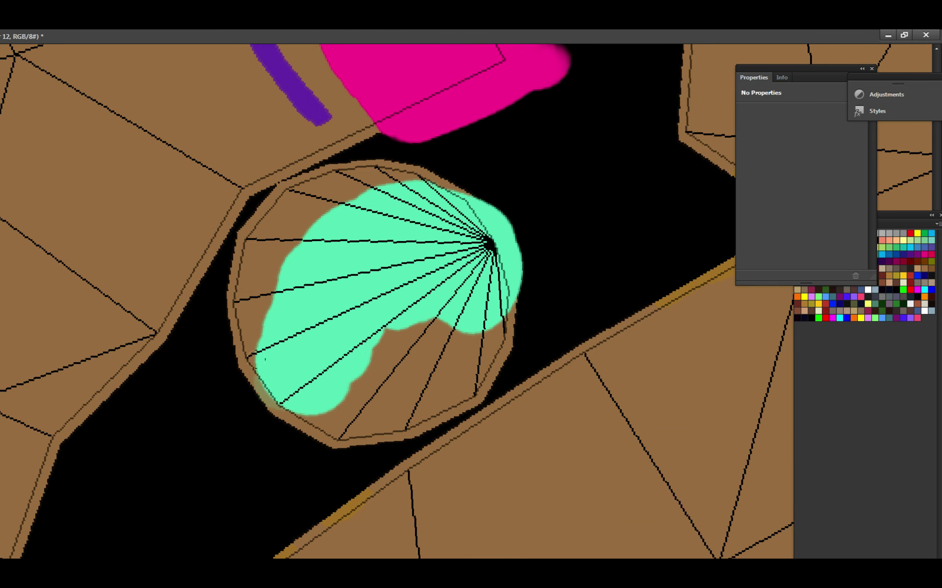
Fill the remaining brown areas around the small round cap's rim with mint green.
mouse_move(265, 359)
left_mouse_down()
mouse_move(387, 417)
mouse_move(433, 324)
mouse_move(417, 427)
mouse_move(426, 331)
mouse_move(510, 329)
mouse_move(491, 378)
mouse_move(441, 417)
left_mouse_up()
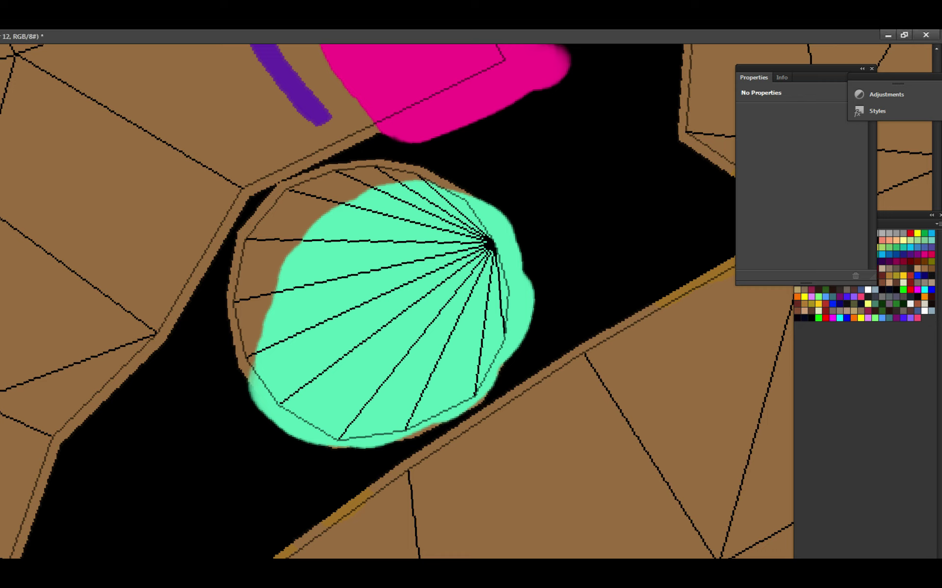
mouse_move(277, 296)
left_mouse_down()
mouse_move(253, 353)
mouse_move(230, 275)
mouse_move(282, 223)
mouse_move(292, 256)
left_mouse_up()
key("ctrl+s")
mouse_move(242, 284)
left_mouse_down()
mouse_move(265, 253)
mouse_move(358, 216)
mouse_move(318, 211)
mouse_move(515, 255)
left_mouse_up()
left_click_drag(459, 219, 353, 196)
Paint the larger round cap beside the small brown tab piece completely mint green.
key("ctrl+minus")
key("ctrl+minus")
key("ctrl+minus")
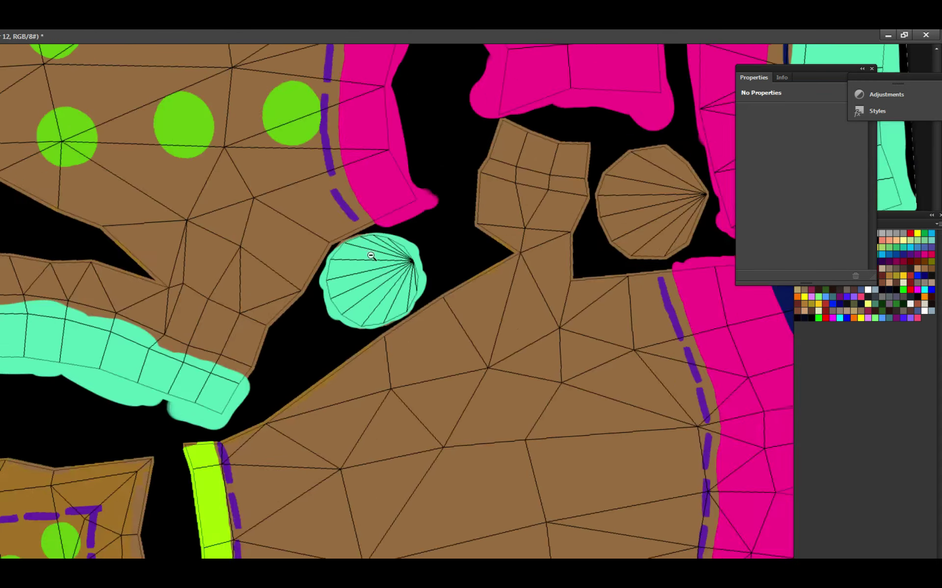
key("ctrl+plus")
key("ctrl+plus")
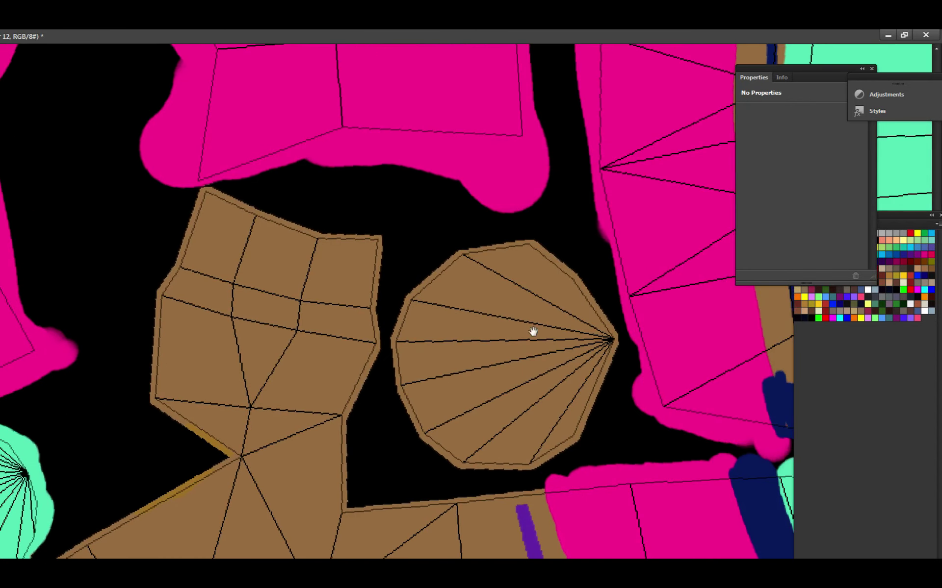
mouse_move(466, 365)
left_mouse_down()
mouse_move(414, 306)
mouse_move(392, 260)
mouse_move(490, 225)
mouse_move(510, 239)
mouse_move(527, 334)
mouse_move(459, 299)
mouse_move(490, 275)
mouse_move(373, 314)
mouse_move(392, 378)
mouse_move(435, 399)
mouse_move(451, 382)
mouse_move(396, 379)
mouse_move(461, 304)
mouse_move(559, 343)
mouse_move(425, 376)
left_mouse_up()
scroll(451, 383, "up", 2)
scroll(435, 372, "down", 5)
scroll(474, 351, "up", 1)
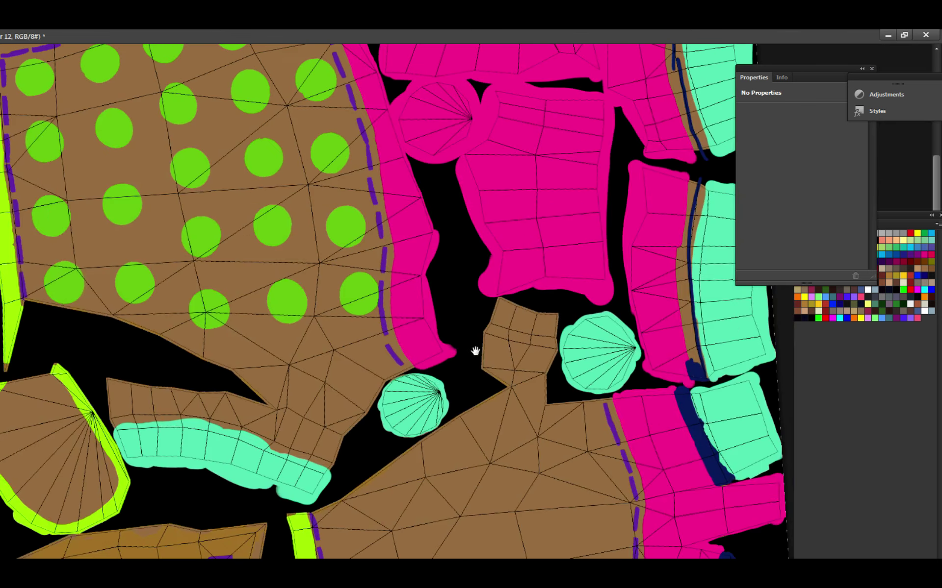
Paint the round cap between the dotted panel's upper corner and the mint cuff mint green.
left_click_drag(486, 258, 544, 431)
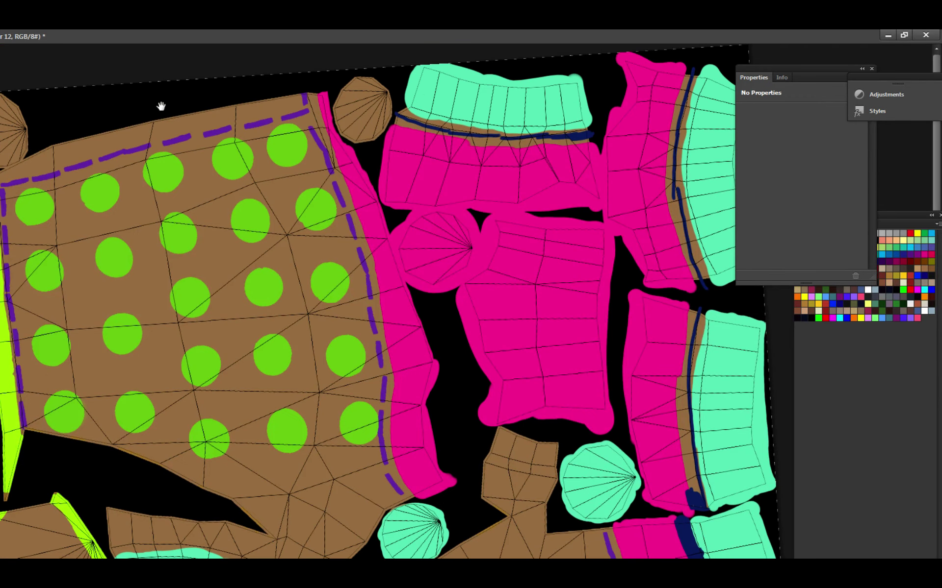
scroll(157, 113, "up", 3)
left_click_drag(584, 112, 269, 289)
mouse_move(600, 228)
left_mouse_down()
mouse_move(522, 234)
mouse_move(526, 210)
mouse_move(540, 230)
mouse_move(432, 196)
mouse_move(410, 238)
mouse_move(428, 283)
mouse_move(457, 317)
mouse_move(500, 337)
mouse_move(507, 256)
mouse_move(578, 231)
mouse_move(581, 196)
left_mouse_up()
scroll(319, 208, "down", 3)
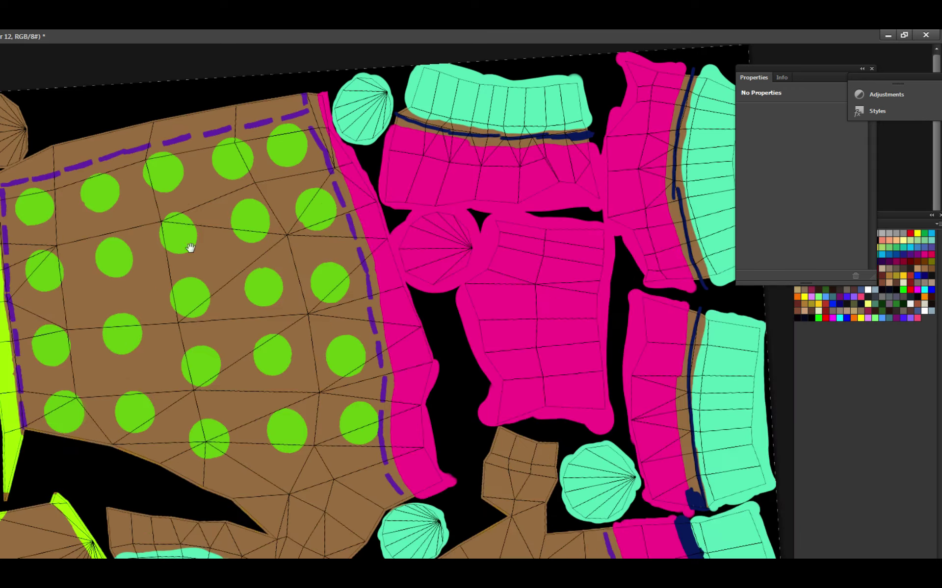
Paint the round cap at the texture's corner above the lime strip mint green out past its outline.
scroll(190, 248, "up", 5)
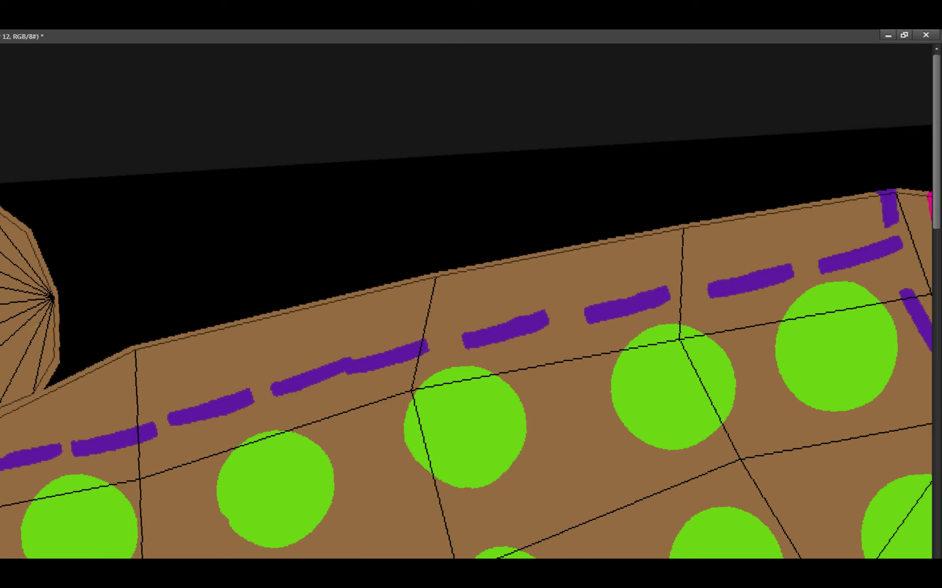
left_click_drag(3, 228, 6, 248)
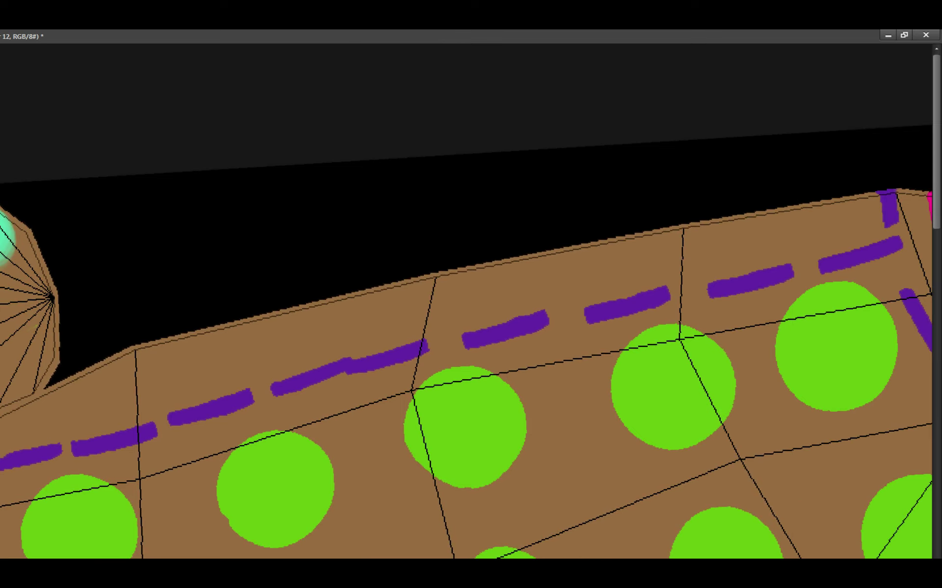
left_click_drag(3, 365, 3, 389)
mouse_move(4, 246)
left_mouse_down()
mouse_move(10, 211)
mouse_move(34, 264)
mouse_move(47, 353)
mouse_move(20, 387)
left_mouse_up()
scroll(98, 392, "up", 2)
mouse_move(78, 375)
left_mouse_down()
mouse_move(5, 404)
mouse_move(113, 353)
mouse_move(176, 304)
left_mouse_up()
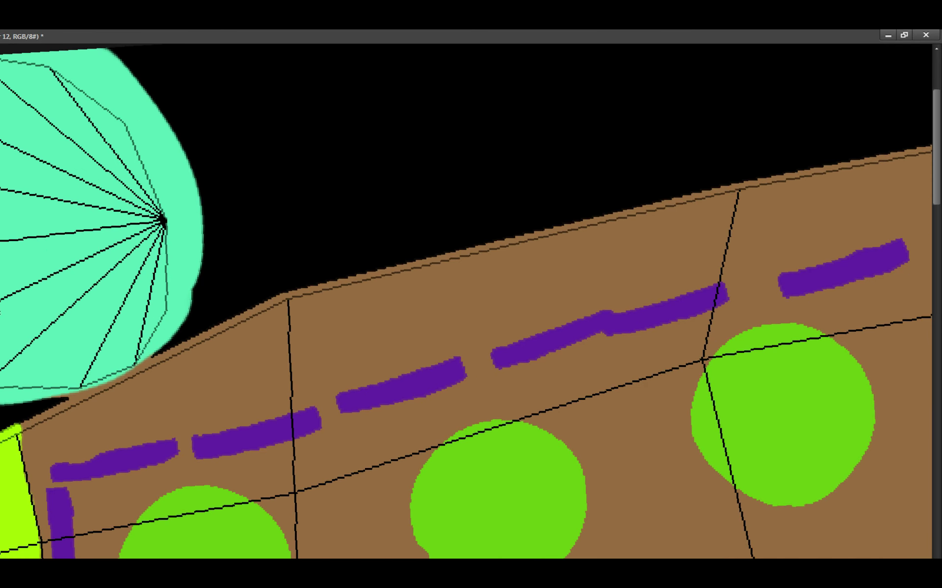
Show the panels again, hide the wireframe over the whole colour map, and save the document.
left_click(84, 288, "alt")
key("Tab")
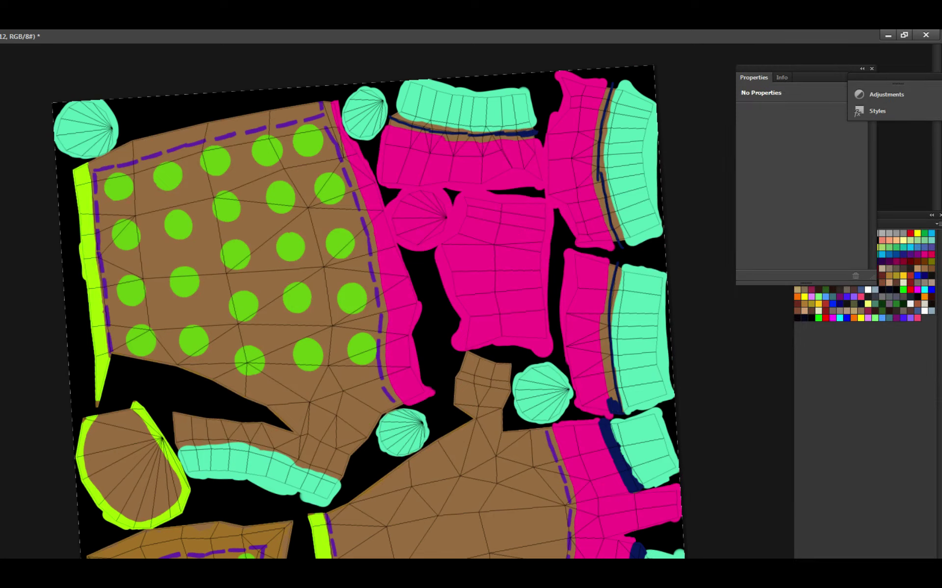
key("ctrl+comma")
key("ctrl+s")
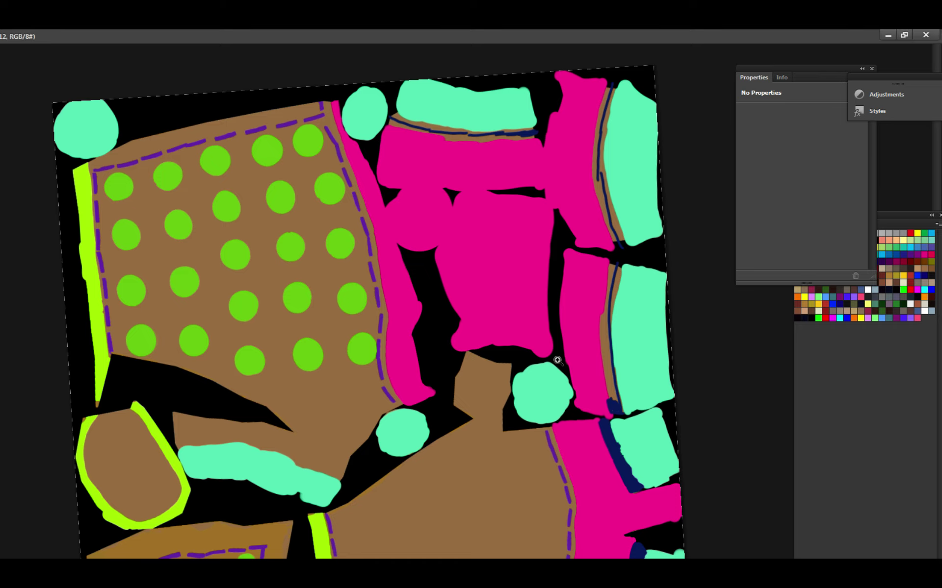
Sample the existing navy, add a new layer for it, and hide the brown base colour to reveal the normal map.
scroll(444, 330, "up", 2)
scroll(444, 331, "down", 1)
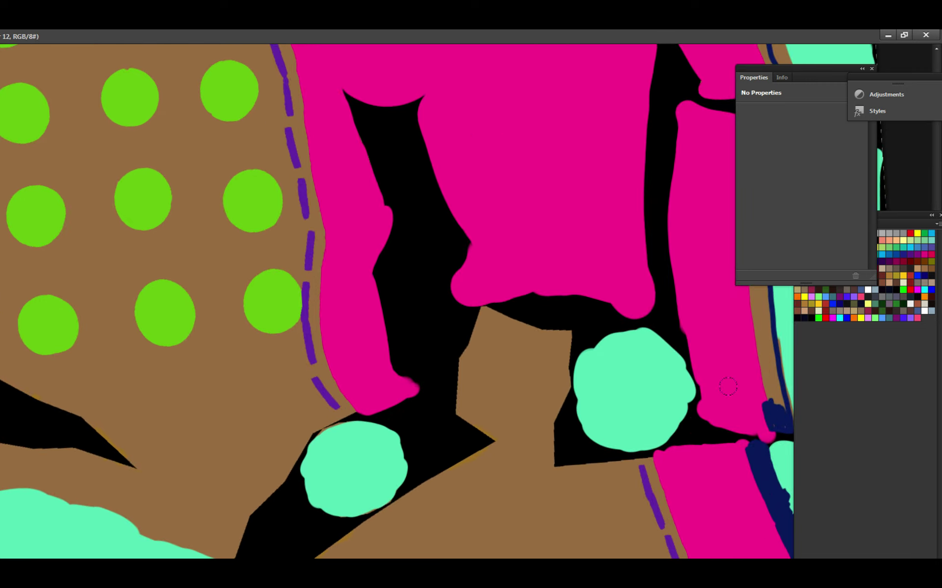
left_click(773, 408, "alt")
key("ctrl+shift+alt+n")
left_click_drag(666, 367, 662, 410)
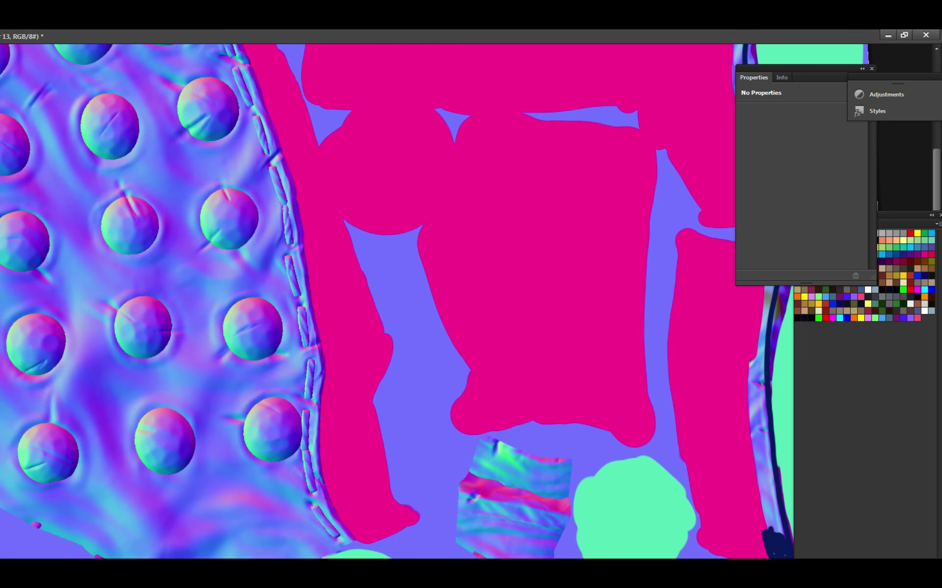
Hide the pink and mint green paint so the normal map of the upper pieces is uncovered around the navy outline.
scroll(641, 336, "down", 2)
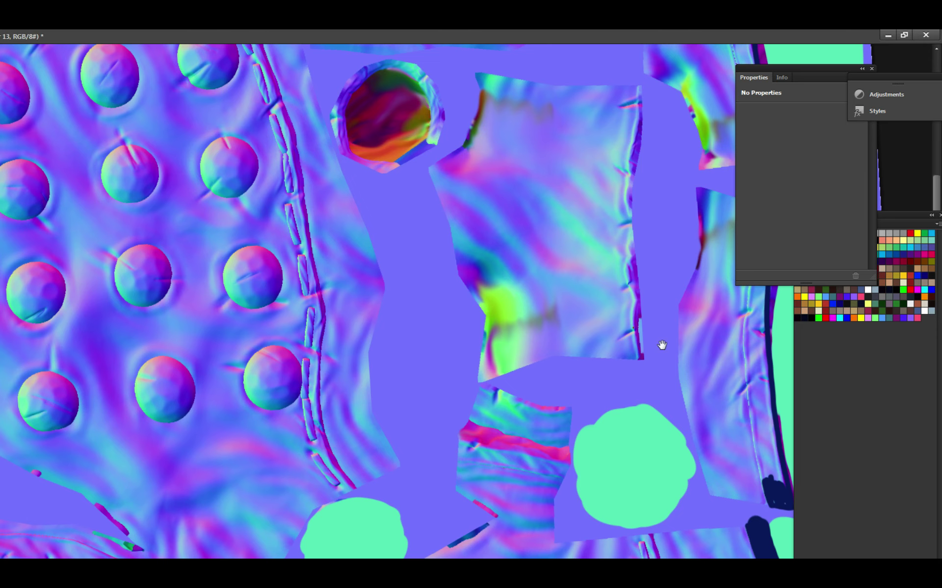
scroll(660, 343, "up", 8)
scroll(663, 400, "up", 1)
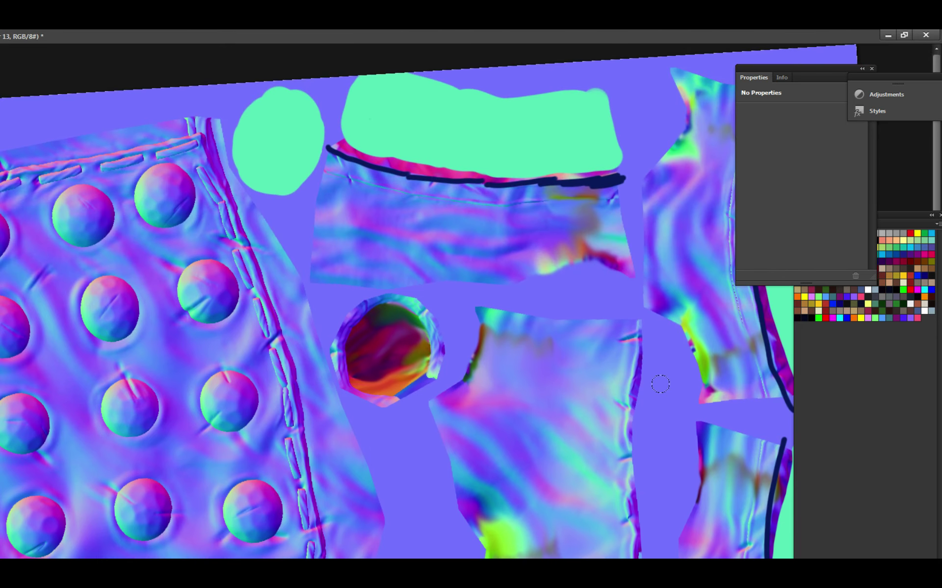
scroll(564, 186, "up", 1)
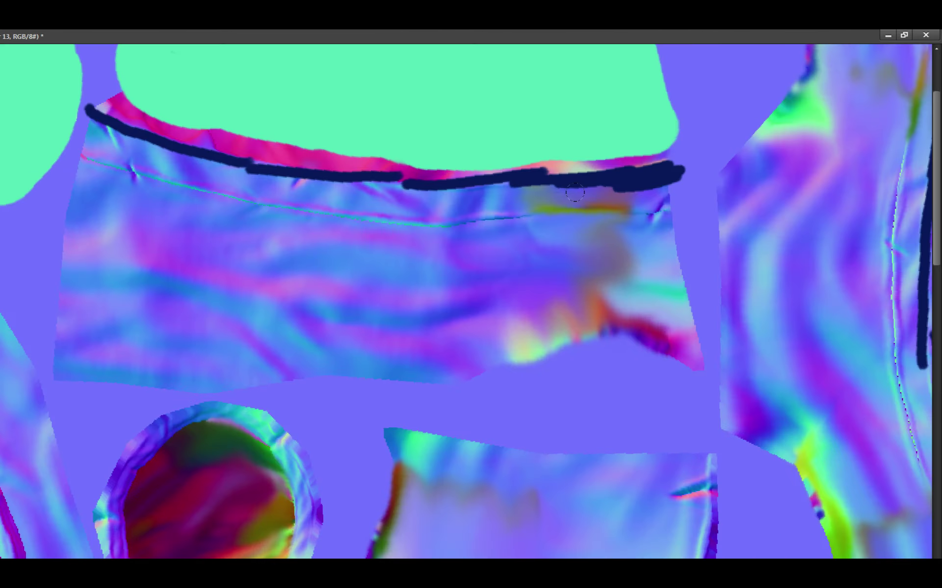
scroll(383, 290, "up", 5)
scroll(383, 290, "left", 6)
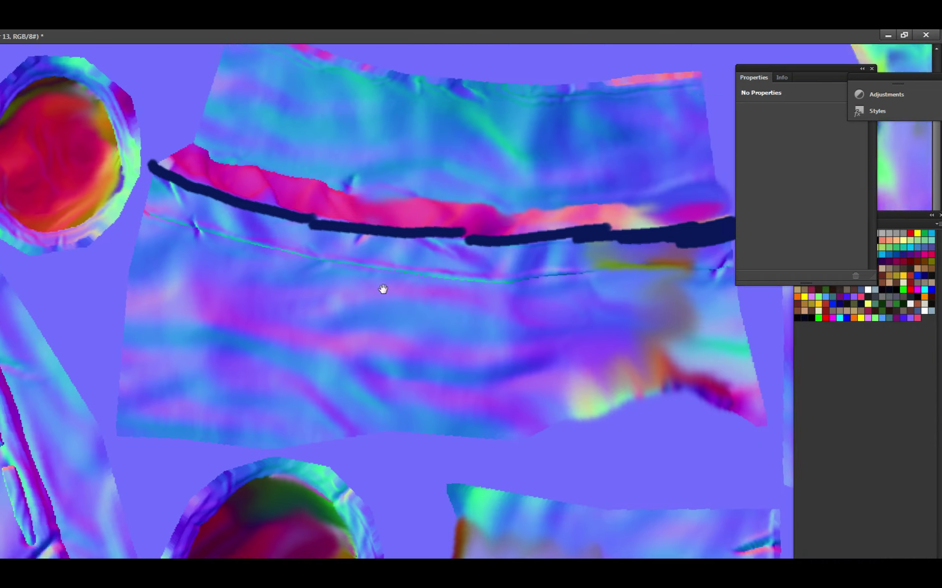
Paint a thick navy band along the upper piece's fold over the thin outline, from one side to the other.
scroll(328, 289, "up", 1)
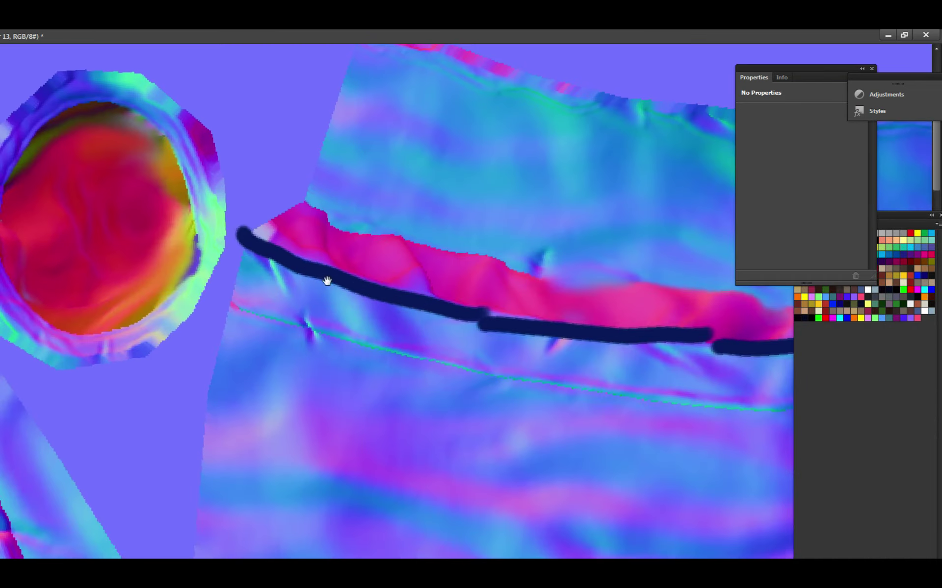
scroll(324, 236, "up", 1)
key("r")
mouse_move(322, 205)
left_mouse_down()
mouse_move(523, 374)
mouse_move(381, 498)
mouse_move(149, 467)
mouse_move(321, 347)
mouse_move(231, 326)
mouse_move(252, 332)
mouse_move(245, 344)
mouse_move(167, 345)
mouse_move(235, 319)
mouse_move(245, 407)
mouse_move(189, 353)
mouse_move(314, 343)
left_mouse_up()
mouse_move(355, 315)
left_mouse_down()
mouse_move(271, 357)
mouse_move(335, 284)
mouse_move(275, 336)
mouse_move(316, 314)
mouse_move(418, 320)
mouse_move(79, 224)
left_mouse_up()
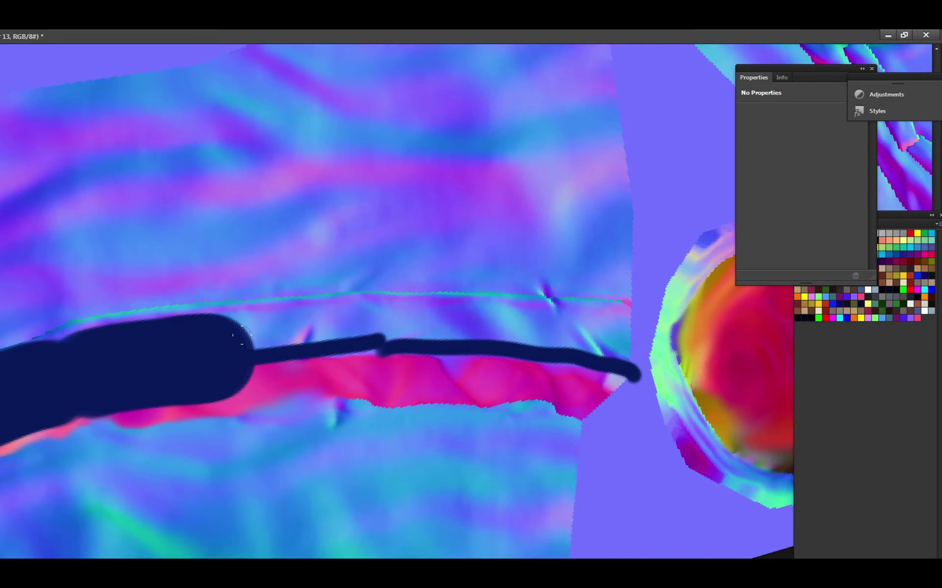
mouse_move(242, 335)
left_mouse_down()
mouse_move(452, 316)
mouse_move(282, 334)
mouse_move(414, 336)
mouse_move(442, 358)
mouse_move(375, 330)
mouse_move(413, 344)
mouse_move(378, 340)
mouse_move(408, 343)
mouse_move(417, 333)
mouse_move(339, 331)
mouse_move(382, 370)
mouse_move(396, 362)
mouse_move(260, 328)
left_mouse_up()
left_click(414, 344)
key("ctrl+s")
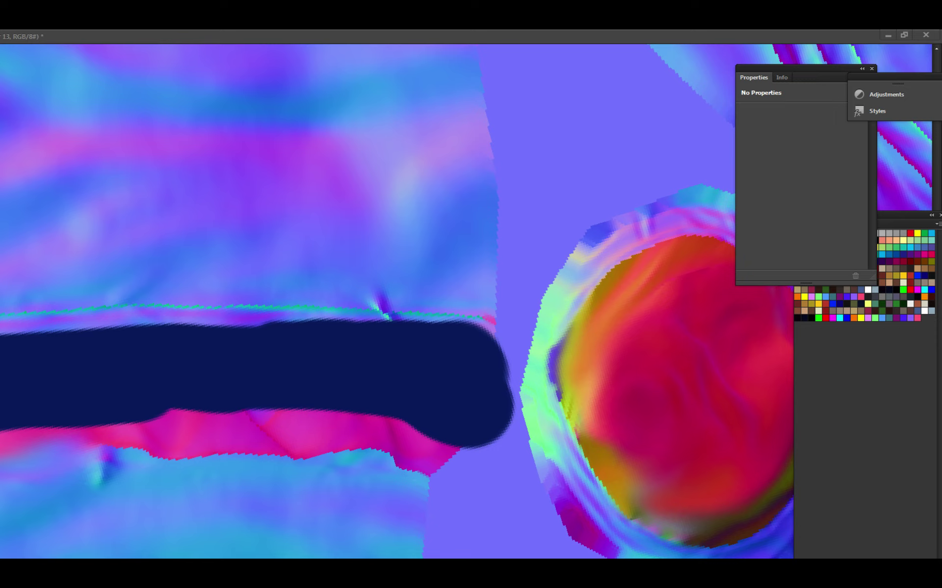
Extend the navy over the band's end corner beside the red round cap and save the document.
key("ctrl+s")
left_click_drag(361, 387, 398, 344)
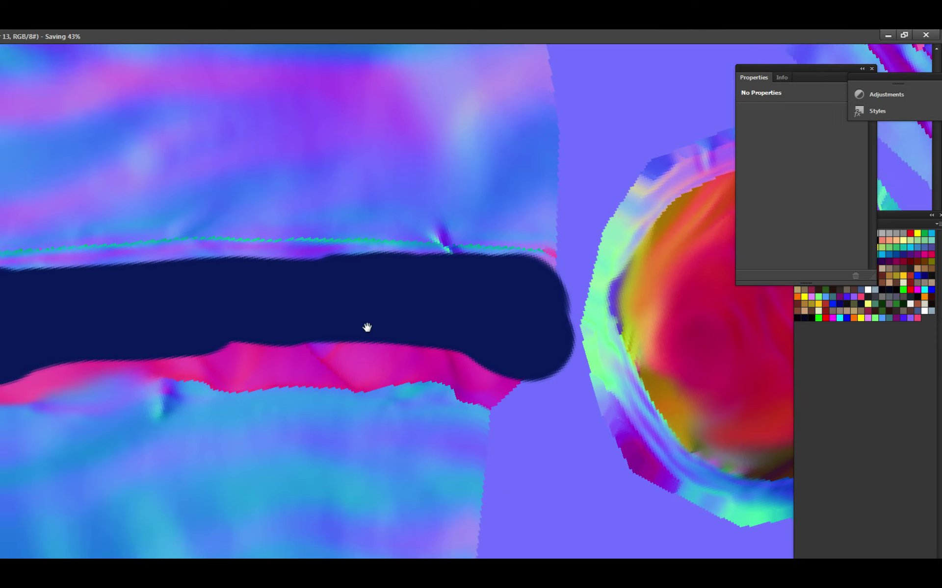
mouse_move(338, 318)
left_mouse_down()
mouse_move(519, 343)
mouse_move(506, 347)
mouse_move(490, 325)
mouse_move(495, 355)
mouse_move(448, 318)
mouse_move(478, 343)
left_mouse_up()
mouse_move(466, 312)
left_mouse_down()
mouse_move(494, 339)
mouse_move(502, 332)
left_mouse_up()
key("ctrl+s")
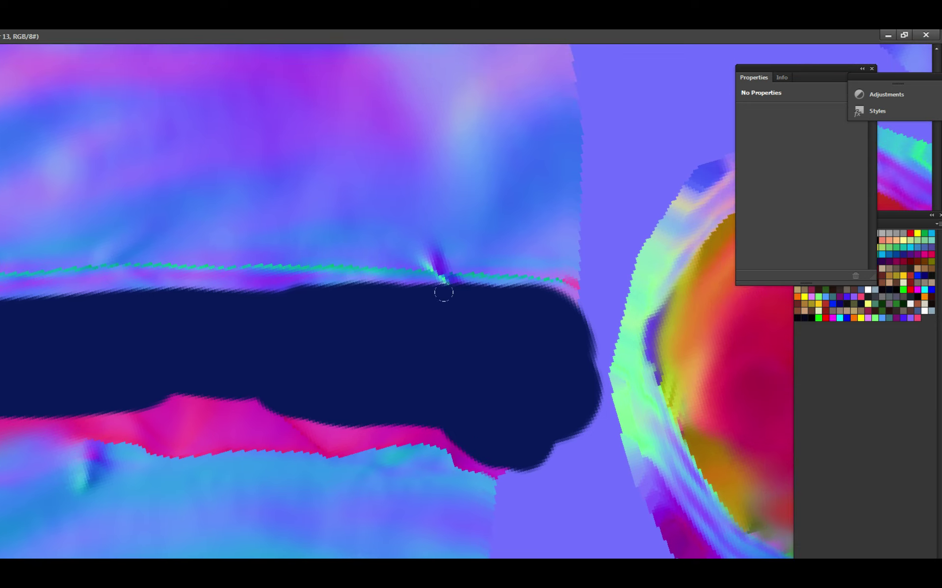
Widen the navy band up to the thin green seam line along the upper piece, saving the document during the work.
mouse_move(444, 293)
left_mouse_down()
mouse_move(529, 296)
mouse_move(511, 338)
mouse_move(437, 352)
mouse_move(492, 358)
left_mouse_up()
mouse_move(352, 345)
left_mouse_down()
mouse_move(431, 343)
mouse_move(344, 355)
mouse_move(354, 339)
left_mouse_up()
mouse_move(237, 381)
left_mouse_down()
mouse_move(177, 388)
mouse_move(185, 356)
mouse_move(204, 346)
mouse_move(319, 325)
mouse_move(246, 330)
mouse_move(345, 320)
mouse_move(349, 338)
mouse_move(328, 330)
mouse_move(283, 340)
mouse_move(507, 262)
mouse_move(544, 302)
left_mouse_up()
left_click_drag(471, 234, 472, 277)
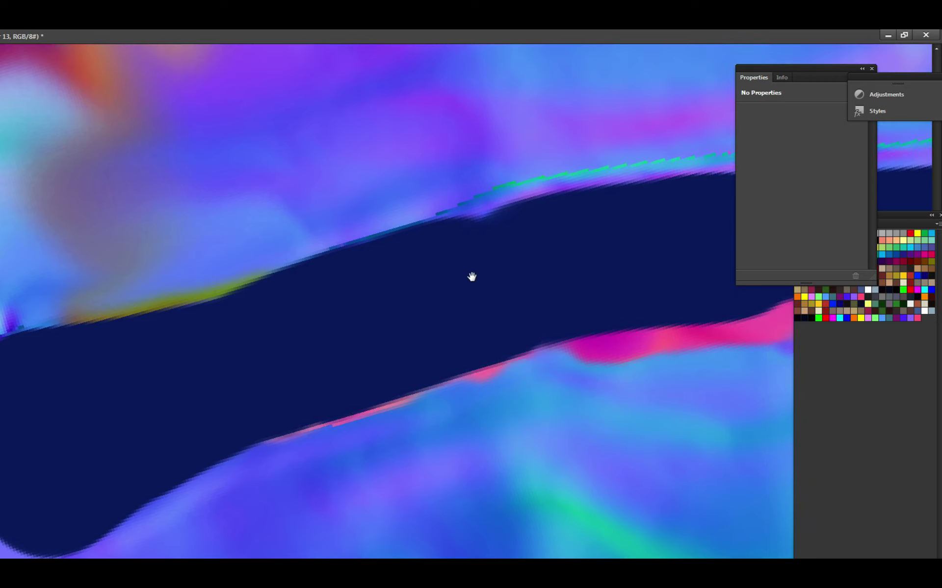
left_click_drag(511, 249, 417, 288)
key("ctrl+s")
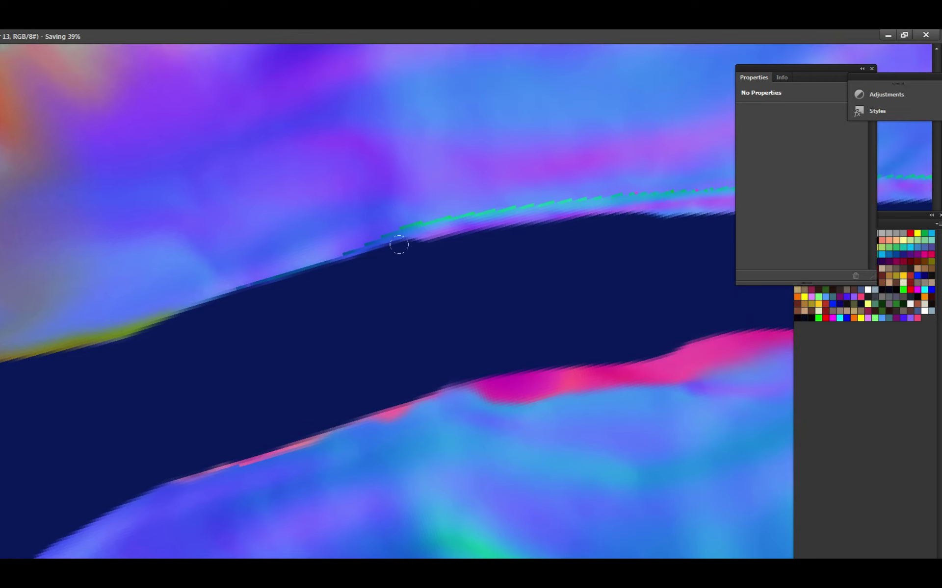
left_click_drag(399, 245, 544, 213)
left_click_drag(545, 213, 420, 278)
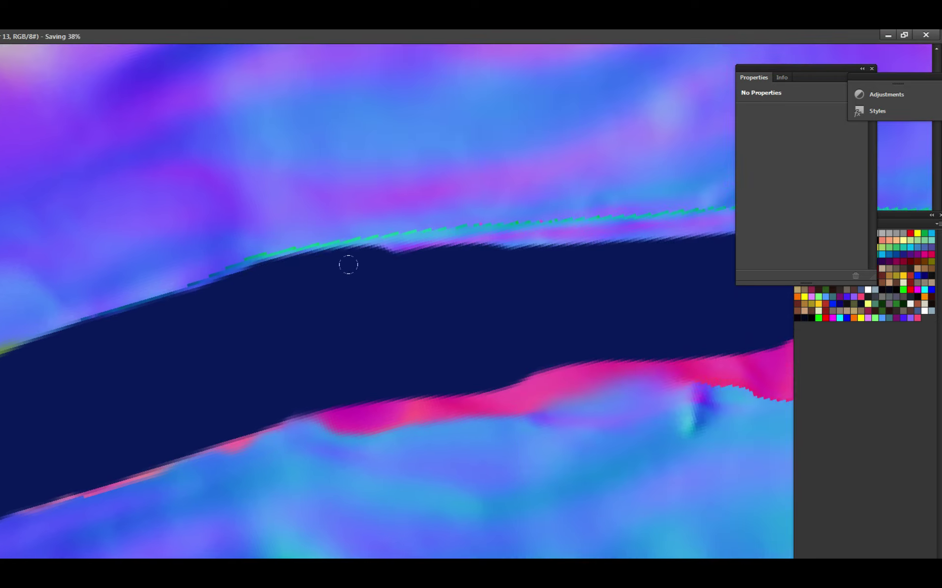
mouse_move(349, 265)
left_mouse_down()
mouse_move(414, 238)
mouse_move(521, 242)
mouse_move(255, 269)
mouse_move(490, 269)
mouse_move(328, 275)
mouse_move(522, 283)
mouse_move(574, 296)
mouse_move(372, 387)
mouse_move(311, 370)
mouse_move(415, 417)
left_mouse_up()
key("ctrl+s")
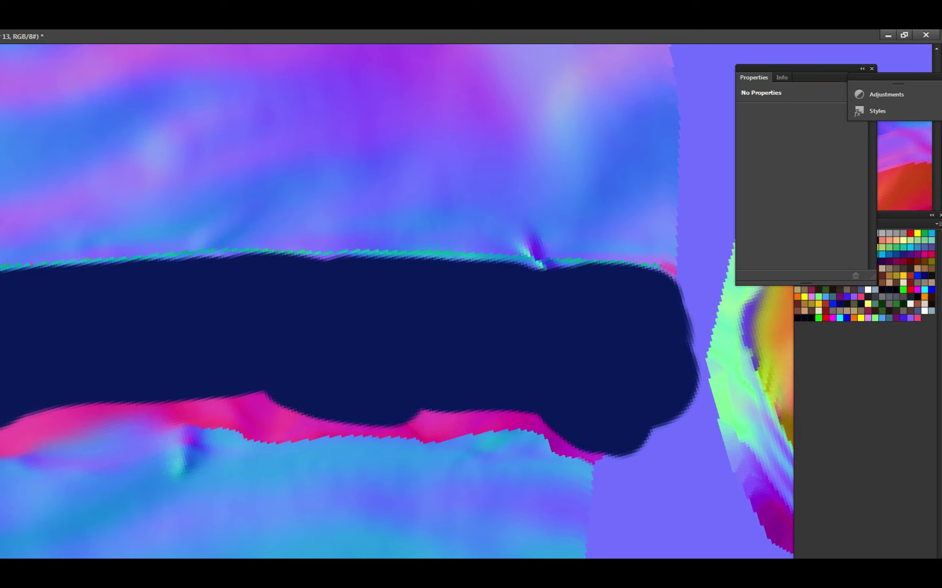
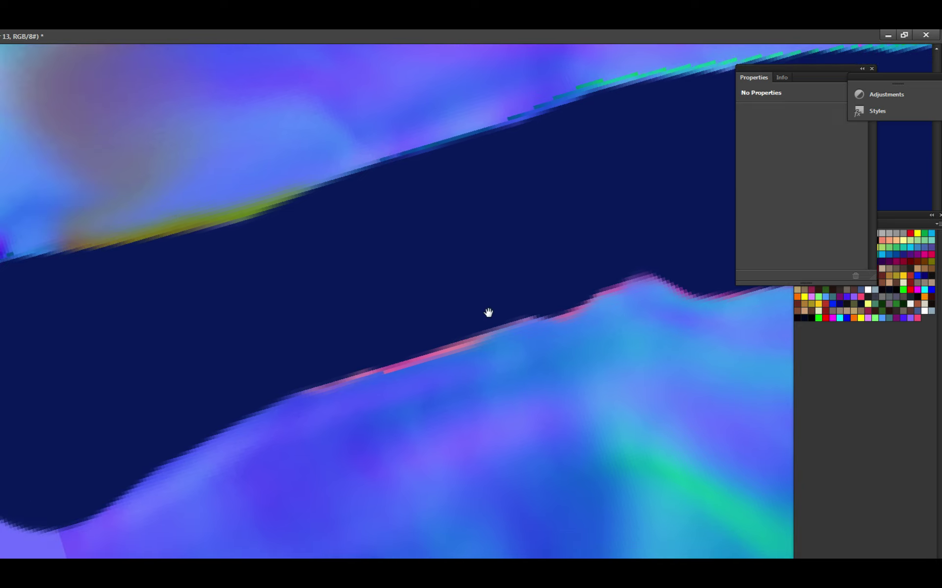
Touch up the navy band's edge along the remaining pink fold strip and save the document.
left_click_drag(464, 302, 572, 286)
mouse_move(437, 331)
left_mouse_down()
mouse_move(292, 363)
mouse_move(488, 312)
mouse_move(575, 304)
left_mouse_up()
scroll(575, 303, "up", 3)
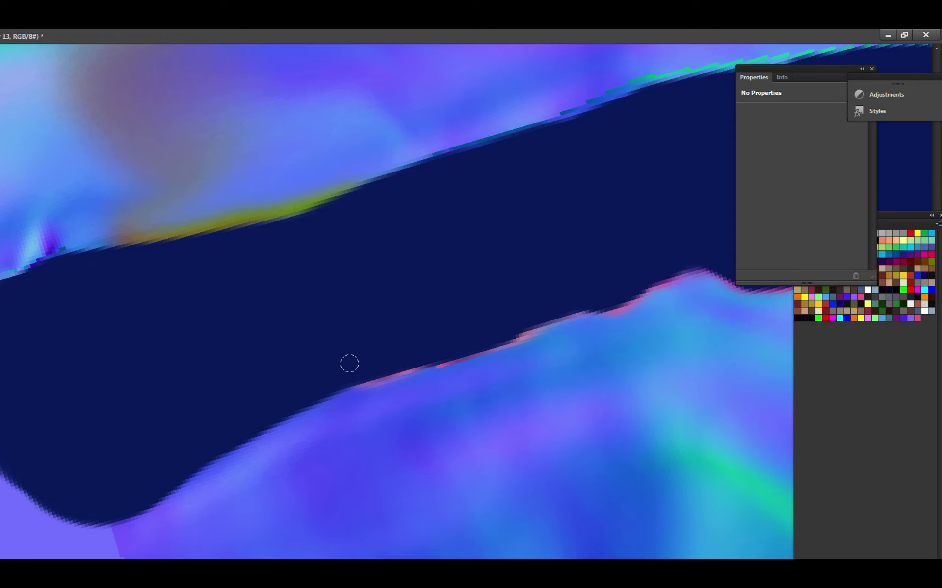
mouse_move(350, 363)
left_mouse_down()
mouse_move(482, 334)
mouse_move(524, 318)
mouse_move(435, 341)
mouse_move(529, 309)
left_mouse_up()
key("ctrl+z")
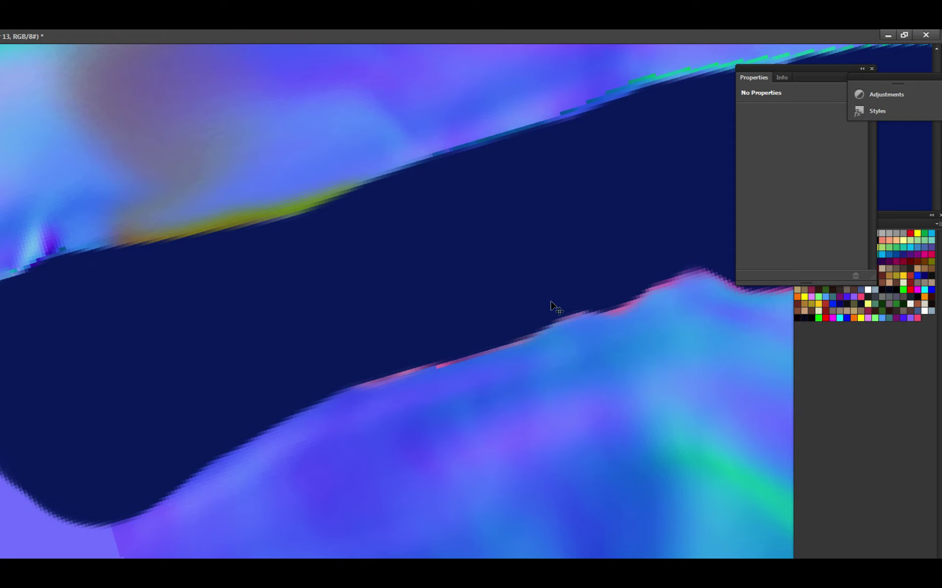
left_click_drag(653, 262, 496, 337)
key("ctrl+s")
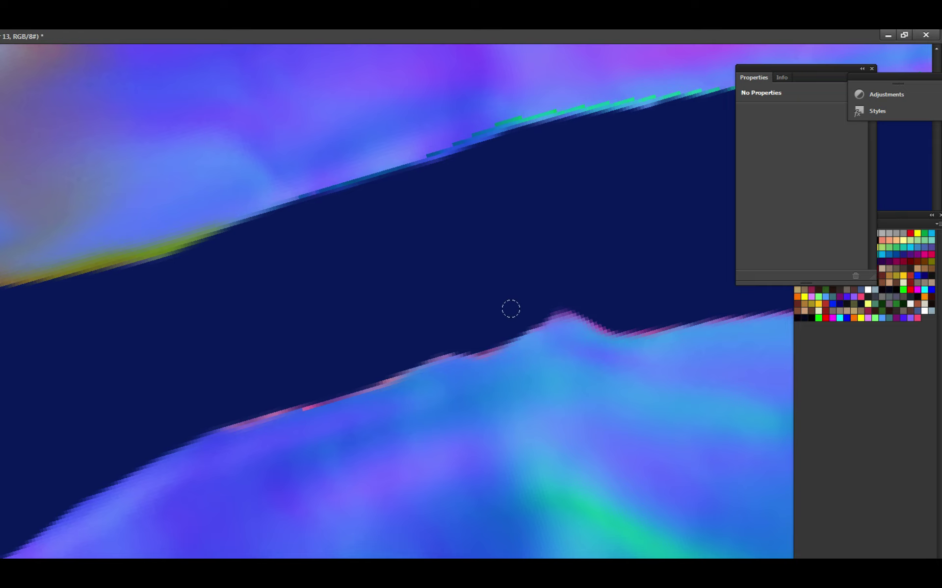
Check the navy band's edges along the upper piece and show the wireframe over the normal map.
mouse_move(510, 308)
left_mouse_down()
mouse_move(505, 301)
mouse_move(456, 323)
left_mouse_up()
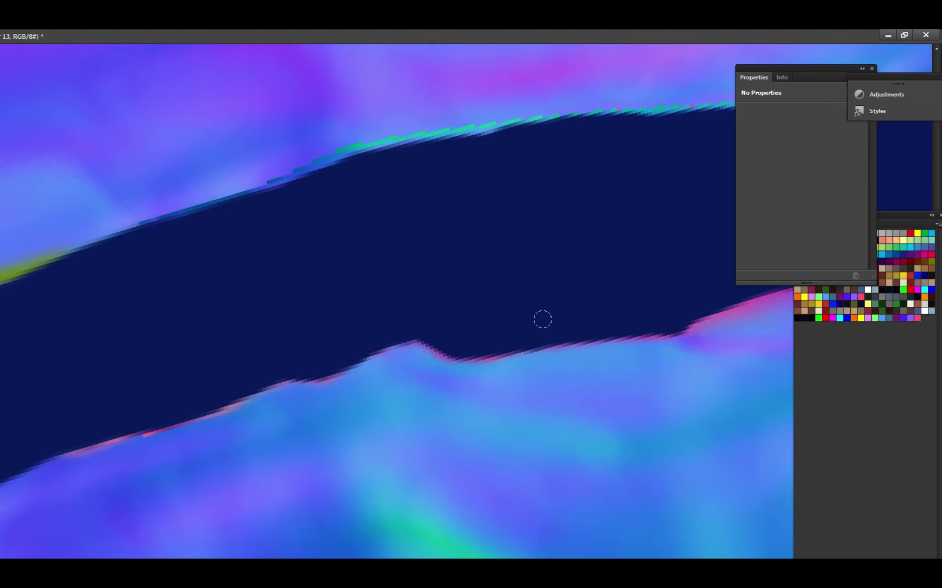
left_click_drag(543, 320, 420, 347)
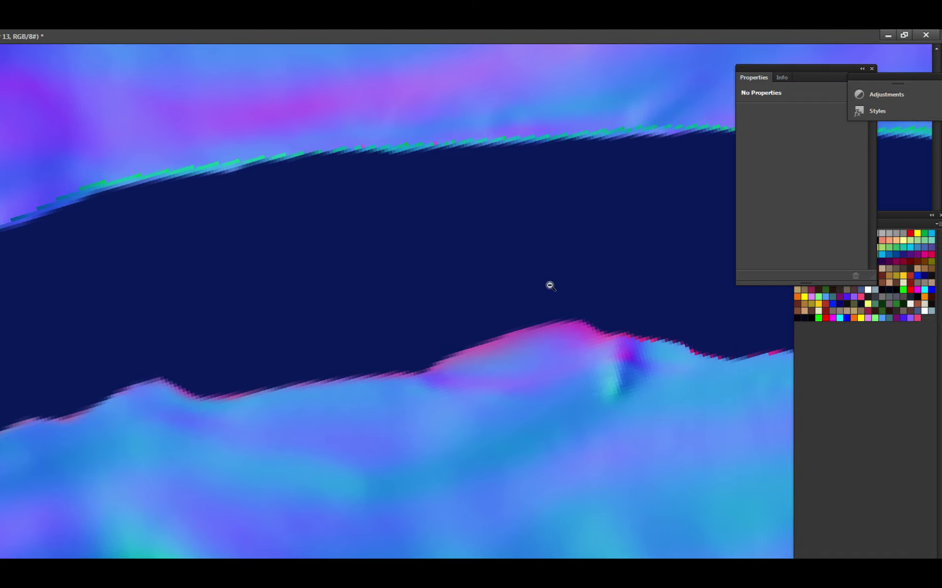
scroll(551, 286, "down", 5)
scroll(534, 320, "up", 5)
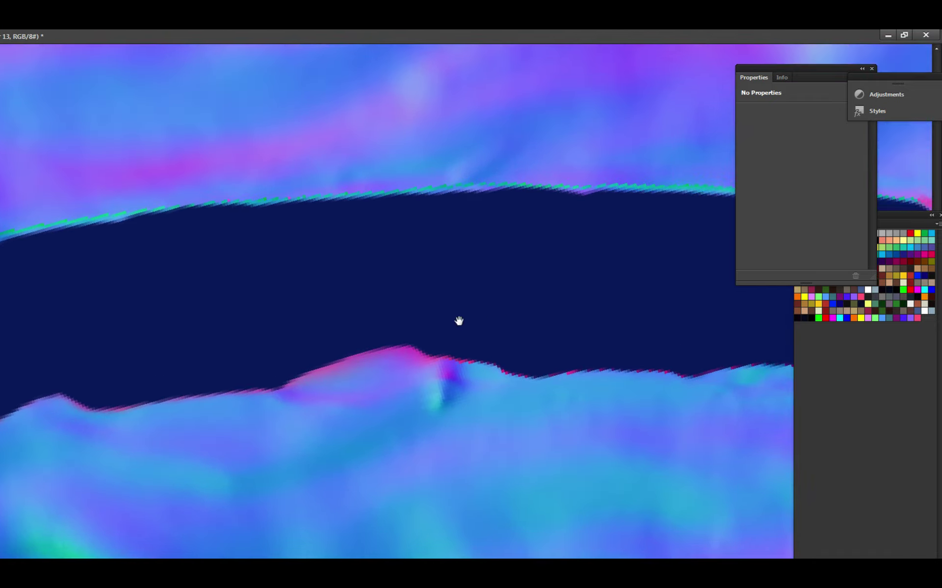
mouse_move(458, 322)
left_mouse_down()
mouse_move(475, 353)
mouse_move(505, 347)
mouse_move(478, 366)
left_mouse_up()
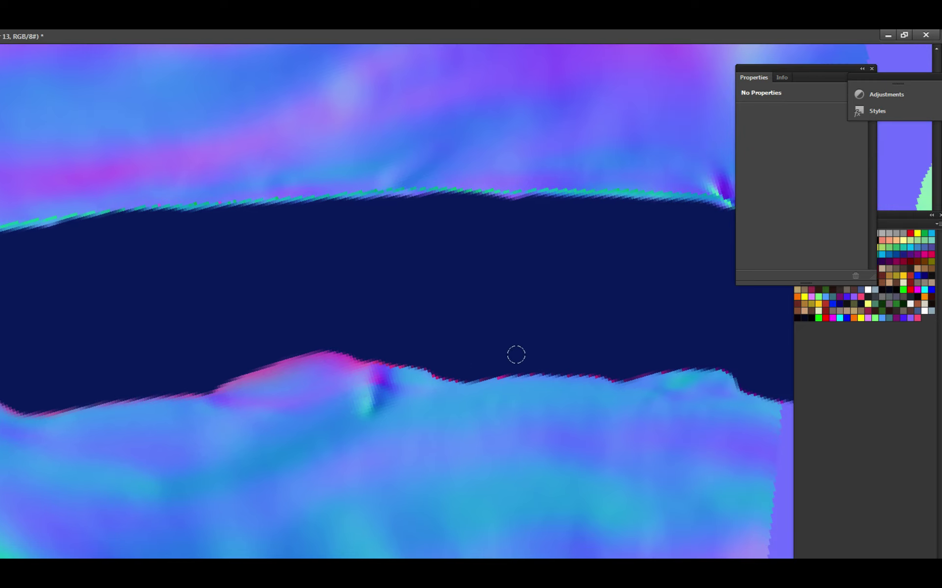
scroll(520, 343, "down", 4)
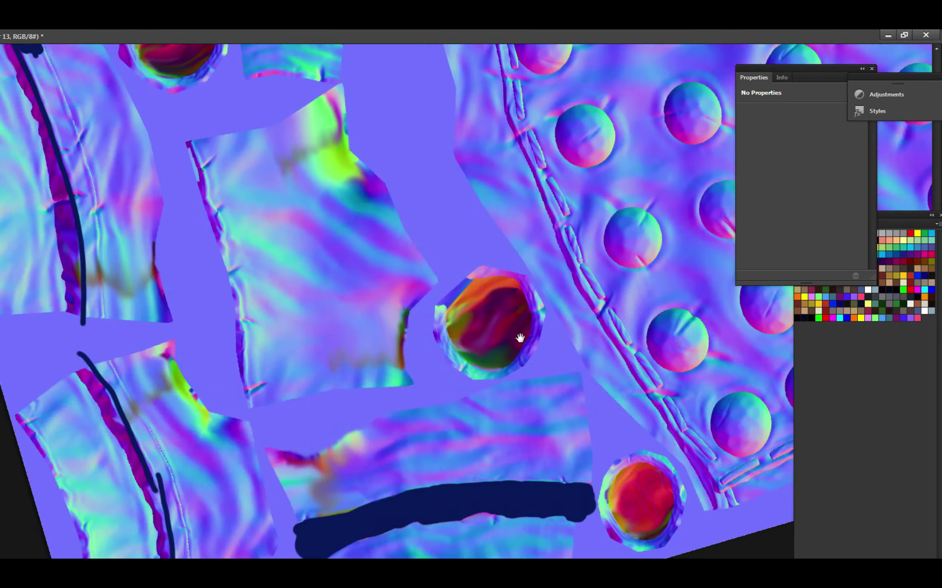
scroll(510, 338, "up", 4)
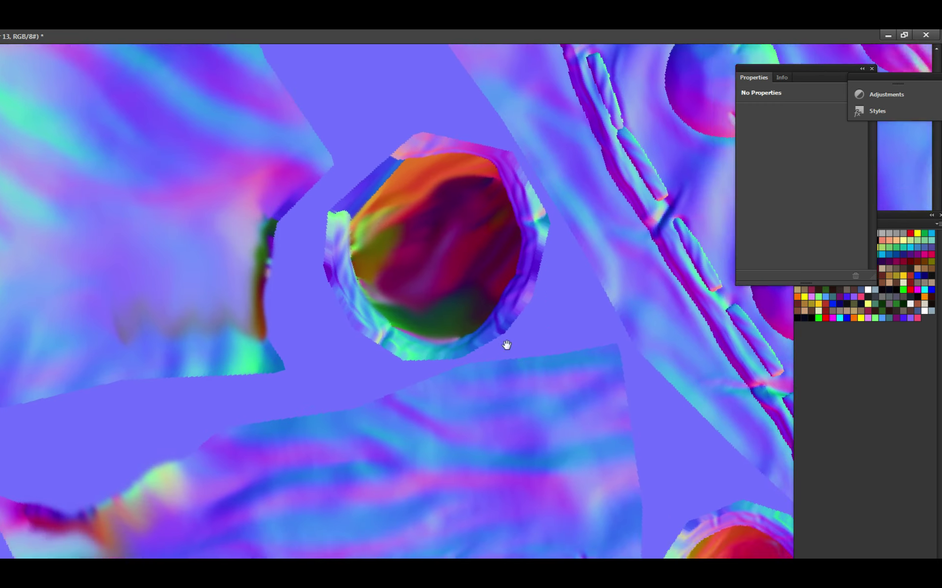
scroll(506, 345, "down", 2)
scroll(501, 357, "up", 3)
key("ctrl+comma")
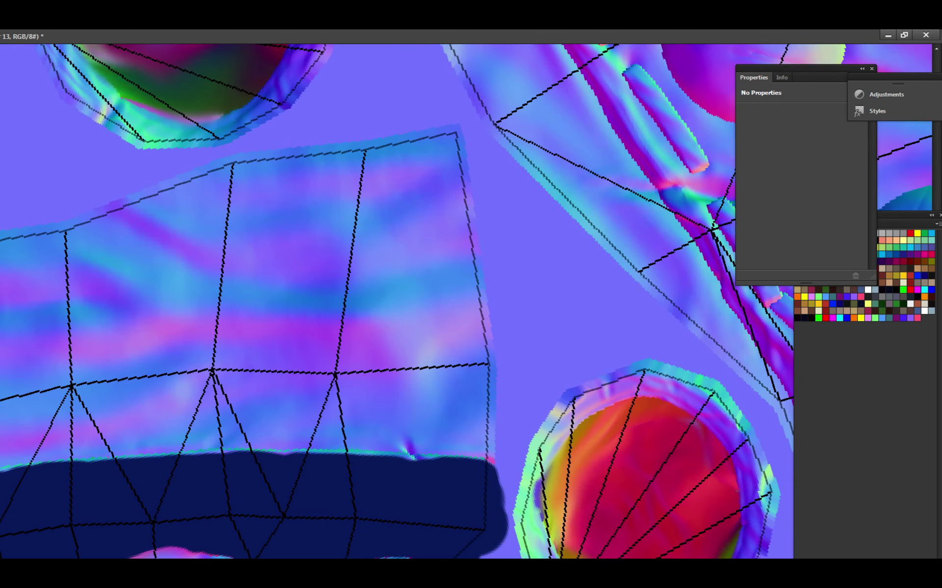
scroll(505, 427, "up", 2)
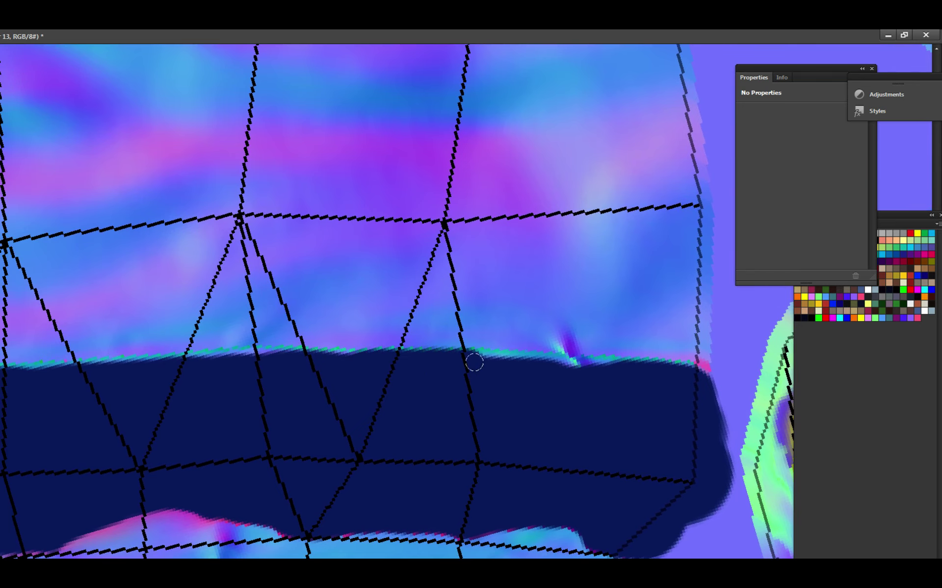
scroll(498, 309, "down", 1)
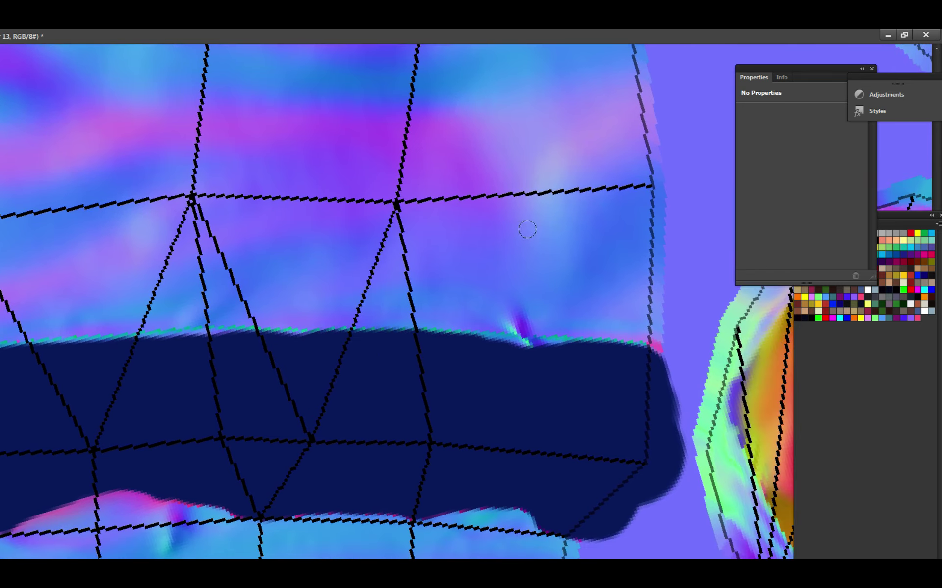
Rotate the canvas, fill the gaps between the navy band and the green seam line, and save the document.
key("r")
mouse_move(527, 229)
left_mouse_down()
mouse_move(574, 256)
mouse_move(351, 500)
mouse_move(196, 481)
mouse_move(157, 446)
mouse_move(330, 387)
left_mouse_up()
mouse_move(401, 394)
left_mouse_down()
mouse_move(537, 377)
mouse_move(491, 380)
left_mouse_up()
left_click_drag(566, 355, 367, 372)
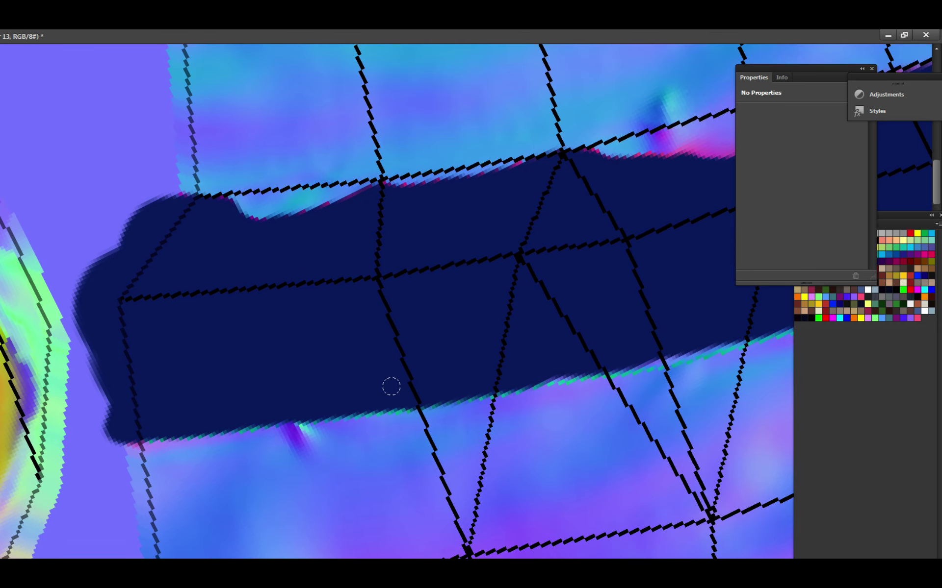
mouse_move(543, 360)
left_mouse_down()
mouse_move(417, 353)
mouse_move(567, 326)
mouse_move(455, 340)
left_mouse_up()
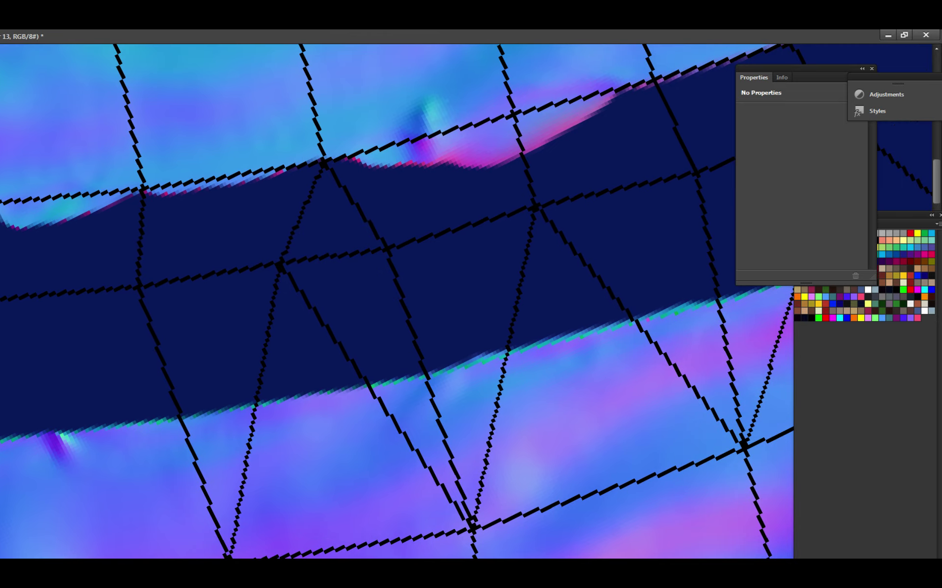
key("ctrl+s")
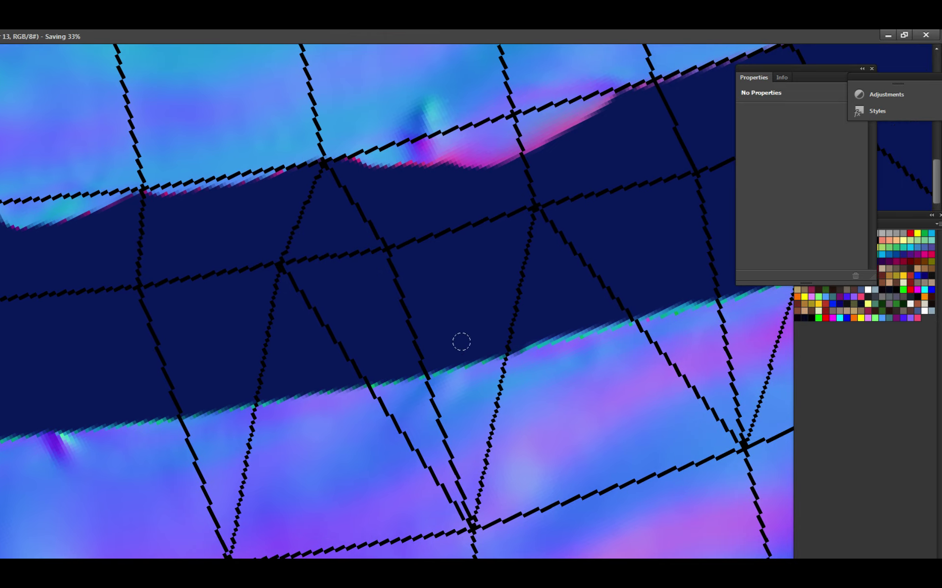
mouse_move(534, 325)
left_mouse_down()
mouse_move(478, 330)
mouse_move(414, 353)
mouse_move(506, 327)
mouse_move(502, 311)
mouse_move(479, 324)
mouse_move(507, 322)
mouse_move(627, 269)
mouse_move(403, 368)
mouse_move(579, 271)
mouse_move(434, 353)
left_mouse_up()
key("ctrl+s")
key("ctrl+s")
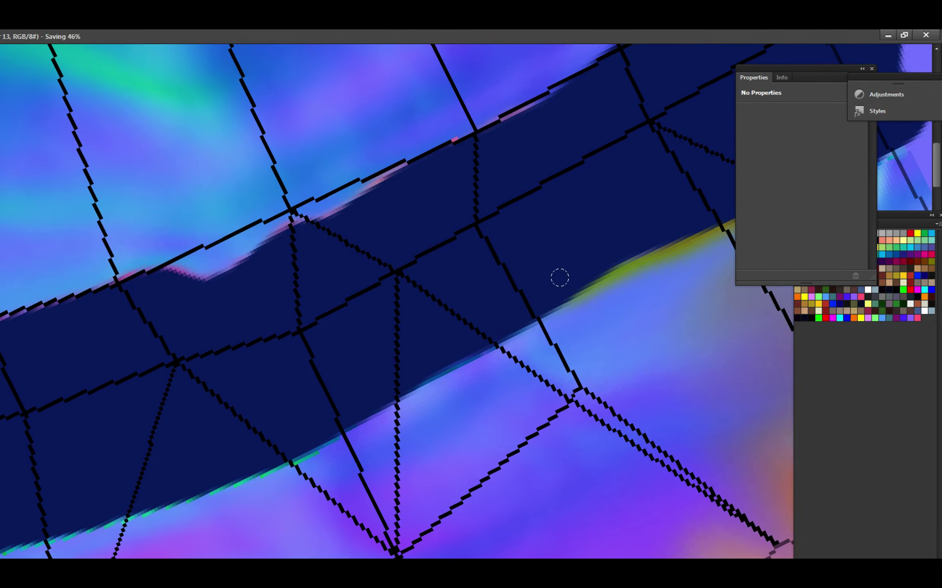
Touch up the navy edge along the olive-tinted seam stretch as far as the band's other end.
mouse_move(559, 278)
left_mouse_down()
mouse_move(396, 371)
mouse_move(475, 326)
left_mouse_up()
left_click_drag(591, 271, 590, 280)
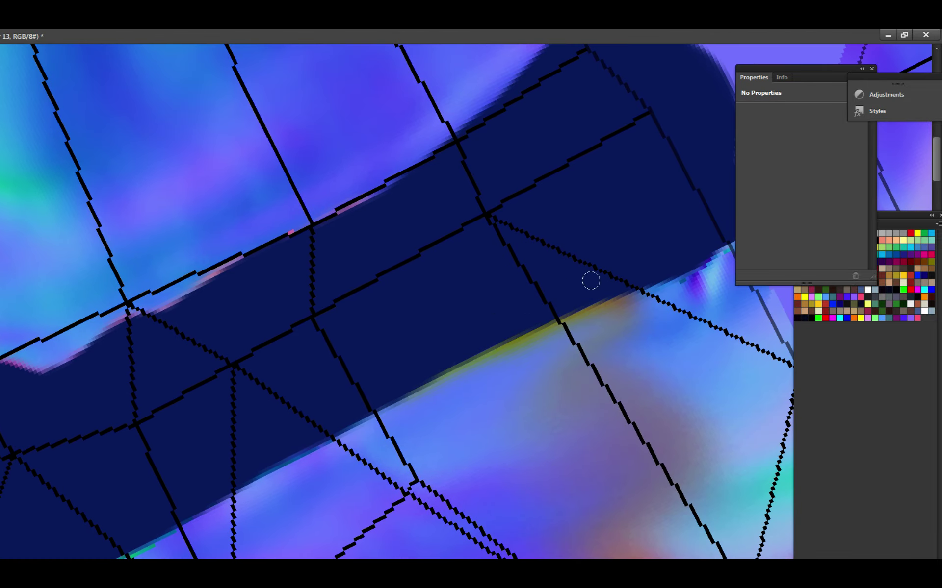
scroll(563, 273, "down", 3)
scroll(620, 263, "up", 3)
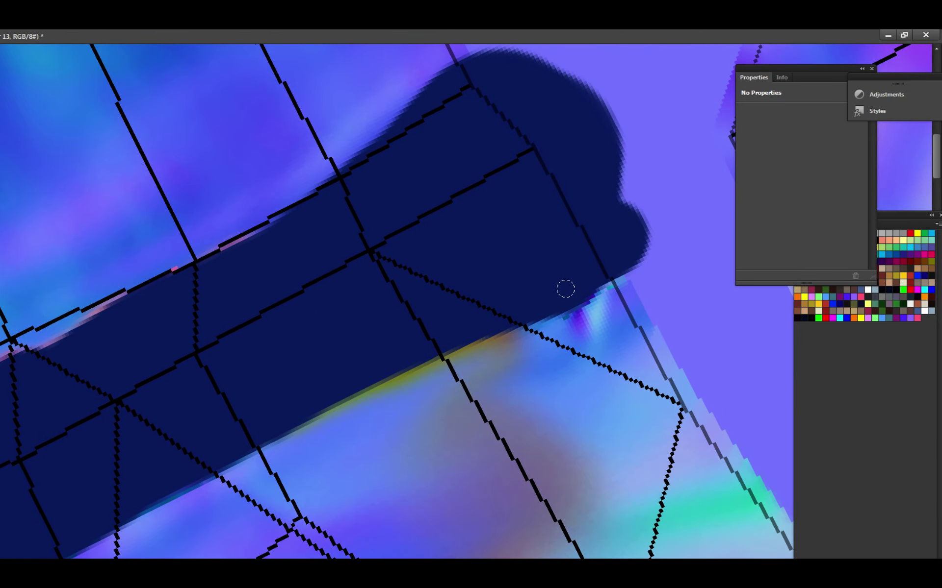
scroll(606, 261, "down", 4)
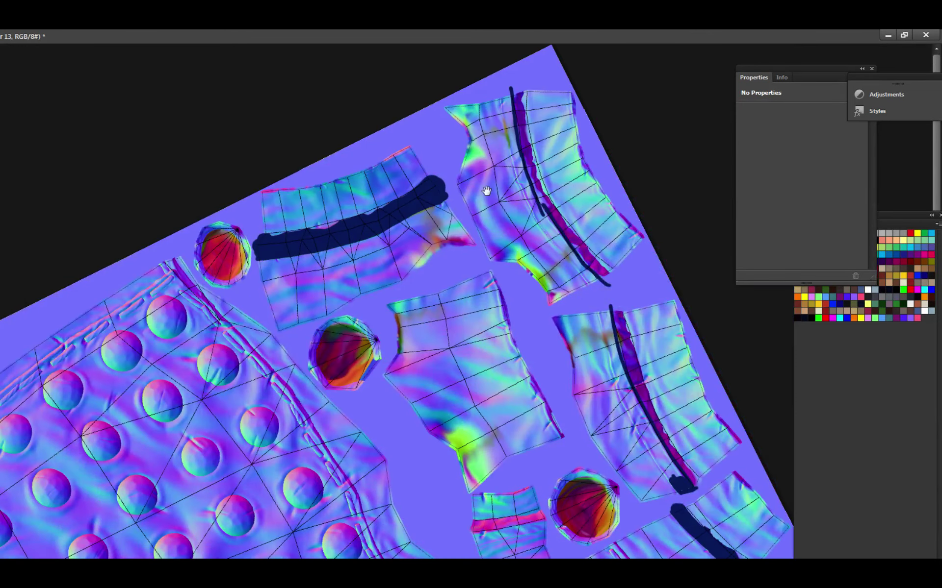
Fill the lower end of the unfilled piece's band with navy between the dotted seam and the magenta strip, and save the document.
scroll(564, 258, "up", 5)
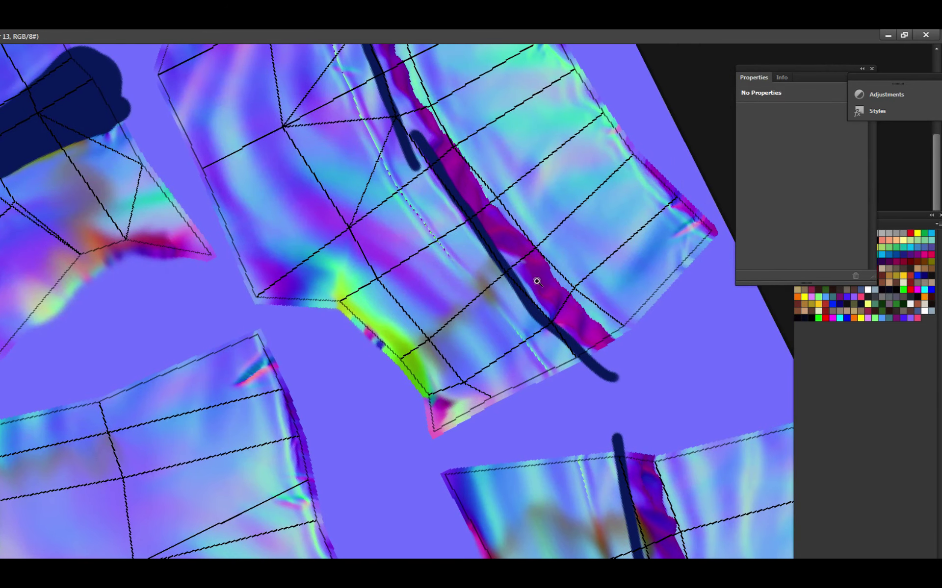
scroll(536, 281, "up", 2)
mouse_move(473, 341)
left_mouse_down()
mouse_move(520, 407)
mouse_move(579, 444)
mouse_move(564, 424)
left_mouse_up()
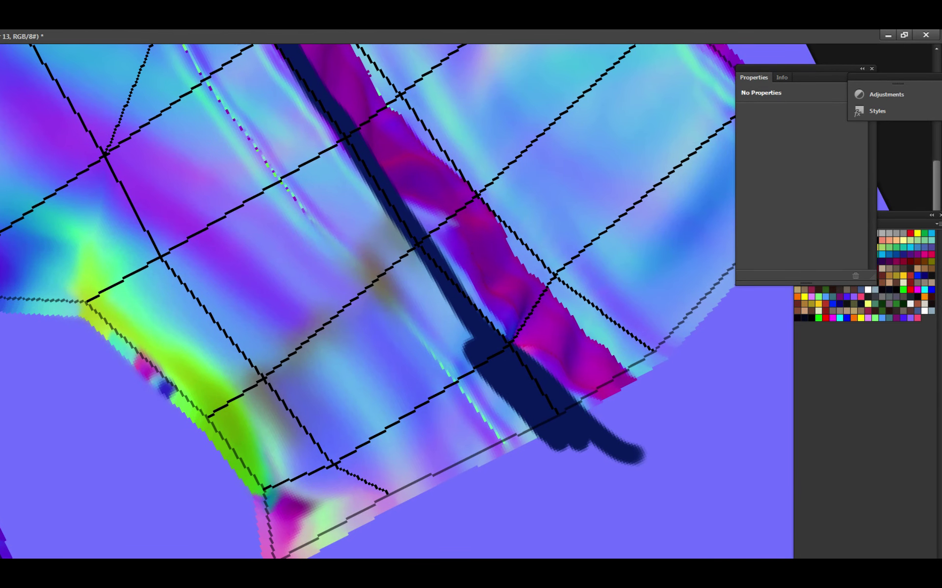
mouse_move(454, 343)
left_mouse_down()
mouse_move(520, 405)
mouse_move(504, 406)
mouse_move(579, 404)
mouse_move(583, 389)
mouse_move(535, 337)
mouse_move(463, 299)
mouse_move(521, 348)
mouse_move(504, 358)
mouse_move(515, 384)
left_mouse_up()
scroll(461, 328, "up", 1)
key("ctrl+s")
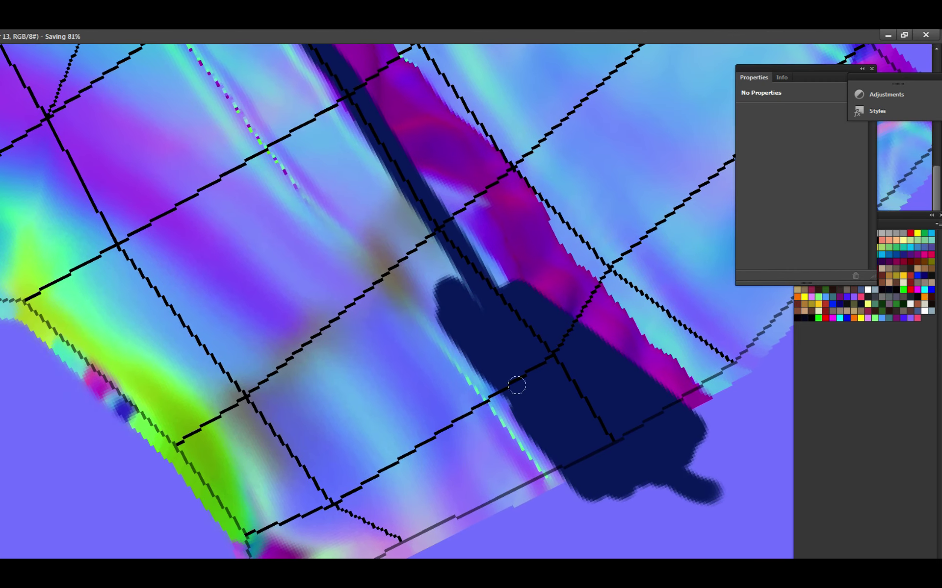
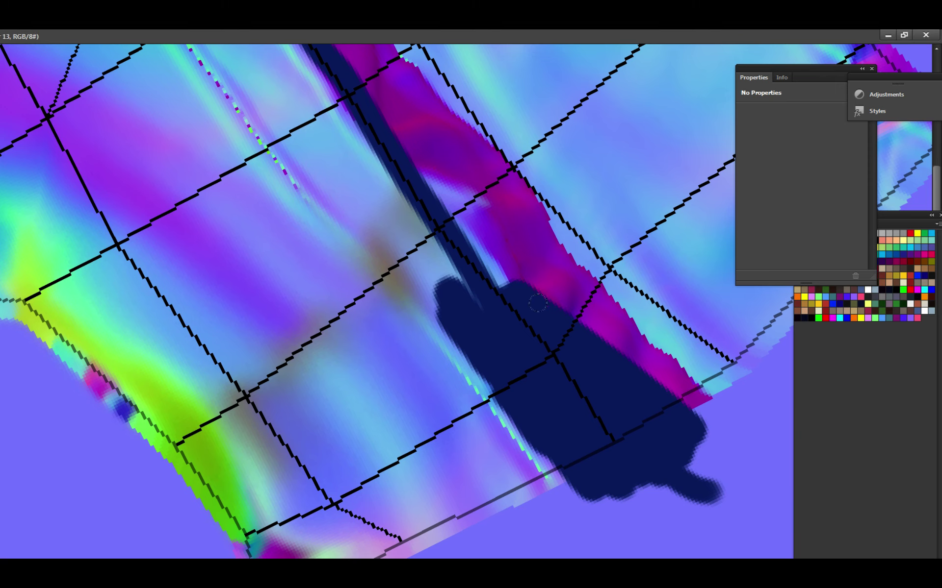
Extend the navy strokes from the filled lower end up along the dotted seam and save the document.
scroll(567, 368, "up", 2)
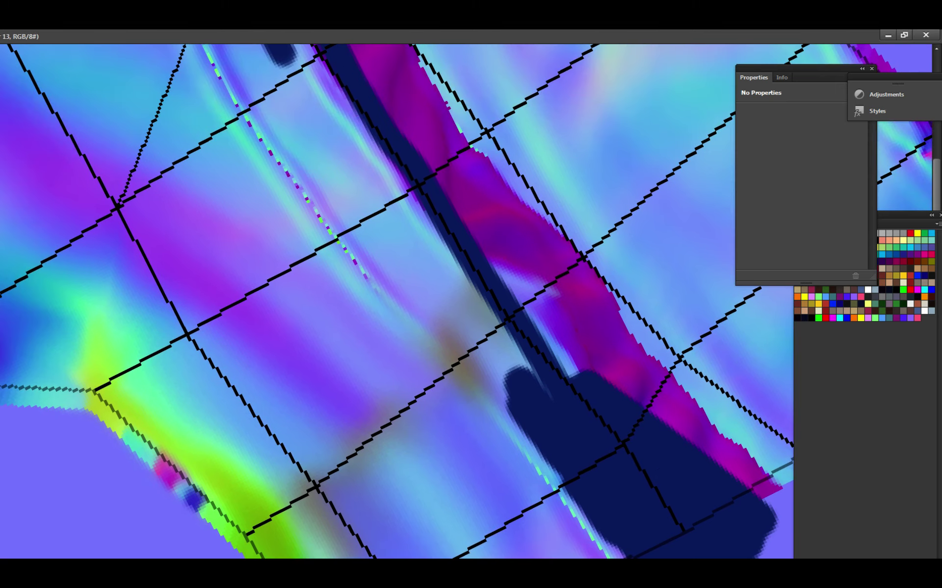
scroll(525, 363, "down", 3)
scroll(510, 377, "up", 2)
mouse_move(519, 386)
left_mouse_down()
mouse_move(500, 358)
mouse_move(527, 402)
mouse_move(484, 349)
left_mouse_up()
mouse_move(457, 311)
left_mouse_down()
mouse_move(500, 366)
mouse_move(449, 302)
mouse_move(502, 370)
mouse_move(432, 272)
mouse_move(419, 262)
mouse_move(479, 343)
mouse_move(400, 260)
mouse_move(462, 330)
mouse_move(466, 373)
mouse_move(455, 333)
mouse_move(424, 293)
left_mouse_up()
key("ctrl+s")
key("ctrl+s")
Undo the last stroke, repaint navy between the guide line and the dotted seam, and save the document.
key("ctrl+z")
left_click_drag(459, 365, 399, 260)
mouse_move(400, 260)
left_mouse_down()
mouse_move(475, 354)
mouse_move(425, 278)
mouse_move(456, 330)
left_mouse_up()
key("ctrl+s")
mouse_move(485, 369)
left_mouse_down()
mouse_move(387, 262)
mouse_move(426, 333)
mouse_move(453, 353)
mouse_move(448, 342)
mouse_move(520, 444)
mouse_move(441, 331)
mouse_move(458, 362)
mouse_move(431, 294)
mouse_move(462, 375)
mouse_move(441, 363)
left_mouse_up()
key("ctrl+s")
Paint the band's opposite end navy from the guide line to the dotted seam, overlapping the piece's upper border.
scroll(435, 305, "down", 2)
mouse_move(435, 305)
left_mouse_down()
mouse_move(436, 270)
mouse_move(465, 357)
left_mouse_up()
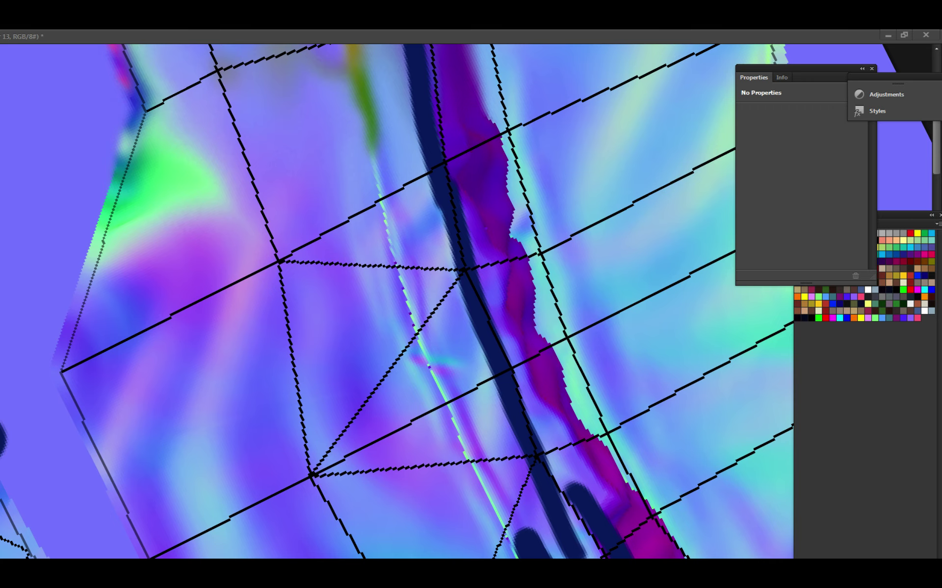
scroll(445, 275, "down", 3)
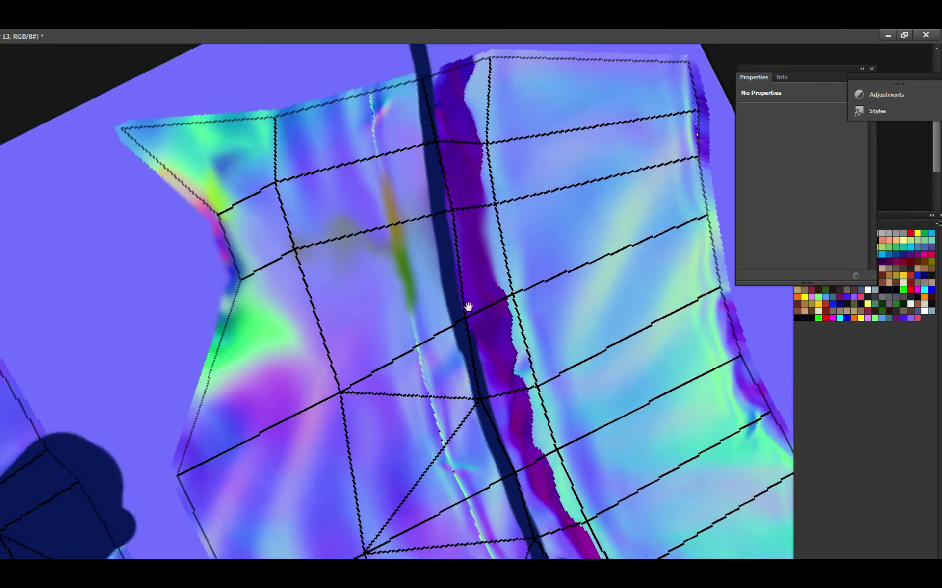
scroll(431, 222, "up", 2)
mouse_move(432, 222)
left_mouse_down()
mouse_move(435, 258)
mouse_move(451, 258)
mouse_move(470, 167)
mouse_move(424, 208)
mouse_move(414, 279)
left_mouse_up()
scroll(449, 265, "down", 2)
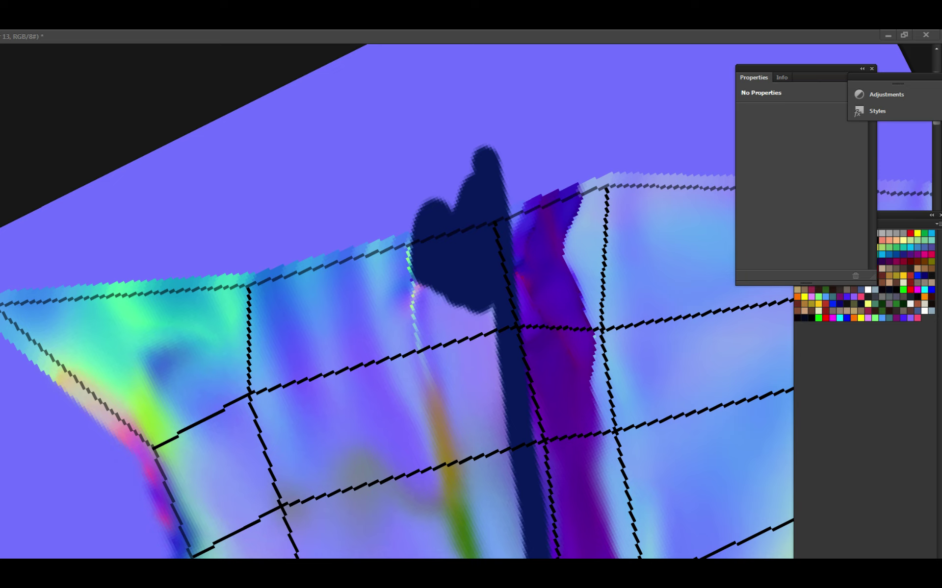
scroll(427, 259, "up", 1)
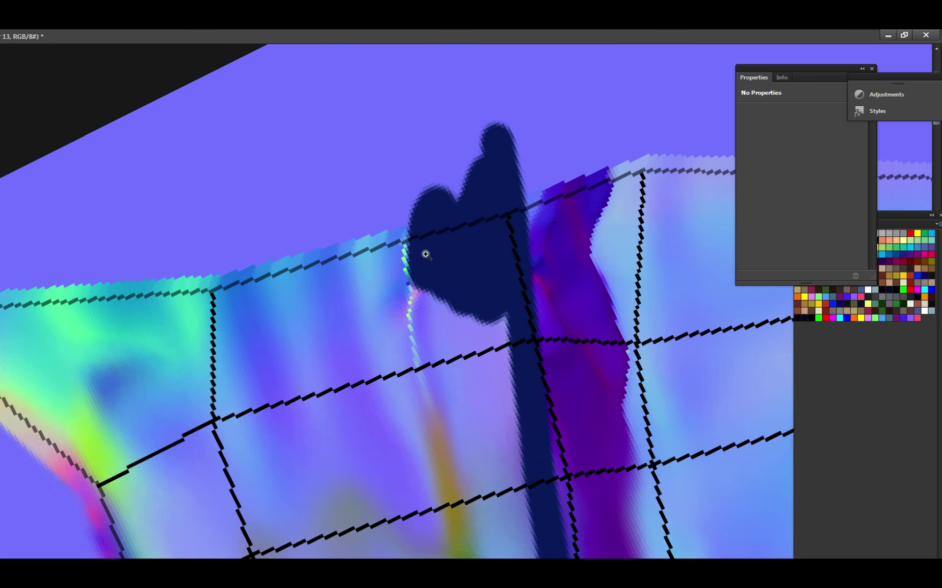
left_click_drag(421, 256, 416, 219)
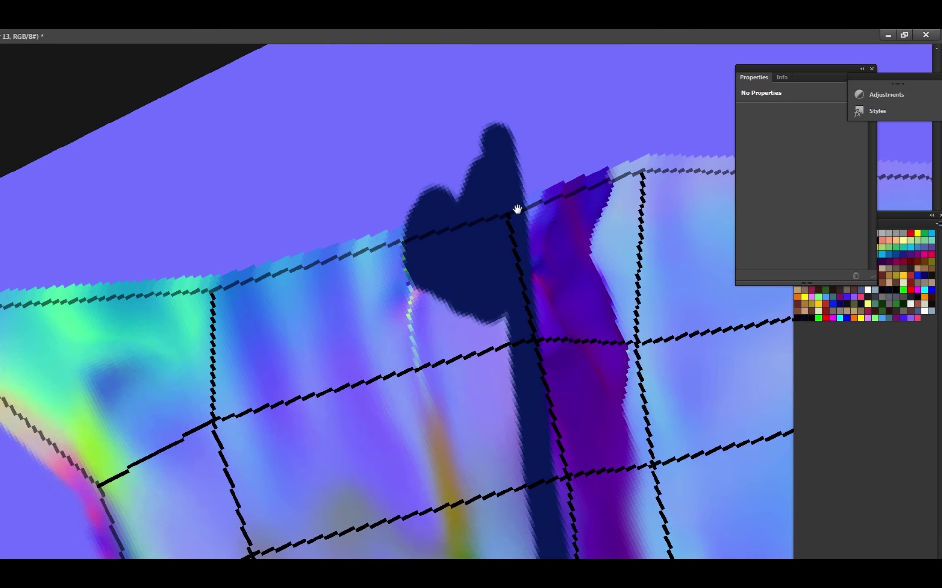
Rotate the canvas and paint navy along the guide line to narrow the gap in the band's middle.
left_click_drag(517, 210, 548, 188)
mouse_move(575, 152)
left_mouse_down()
mouse_move(368, 373)
mouse_move(420, 475)
mouse_move(443, 275)
mouse_move(431, 248)
mouse_move(638, 216)
mouse_move(619, 267)
mouse_move(559, 266)
mouse_move(595, 246)
mouse_move(538, 237)
mouse_move(552, 233)
mouse_move(480, 248)
mouse_move(448, 179)
left_mouse_up()
mouse_move(234, 352)
left_mouse_down()
mouse_move(279, 323)
mouse_move(225, 311)
mouse_move(349, 260)
mouse_move(378, 220)
mouse_move(289, 250)
left_mouse_up()
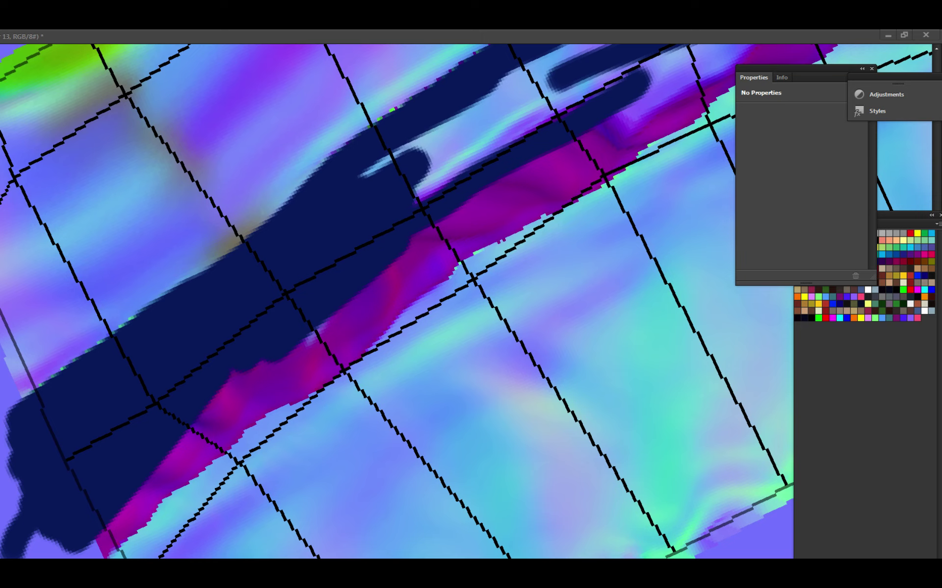
left_click_drag(427, 201, 515, 115)
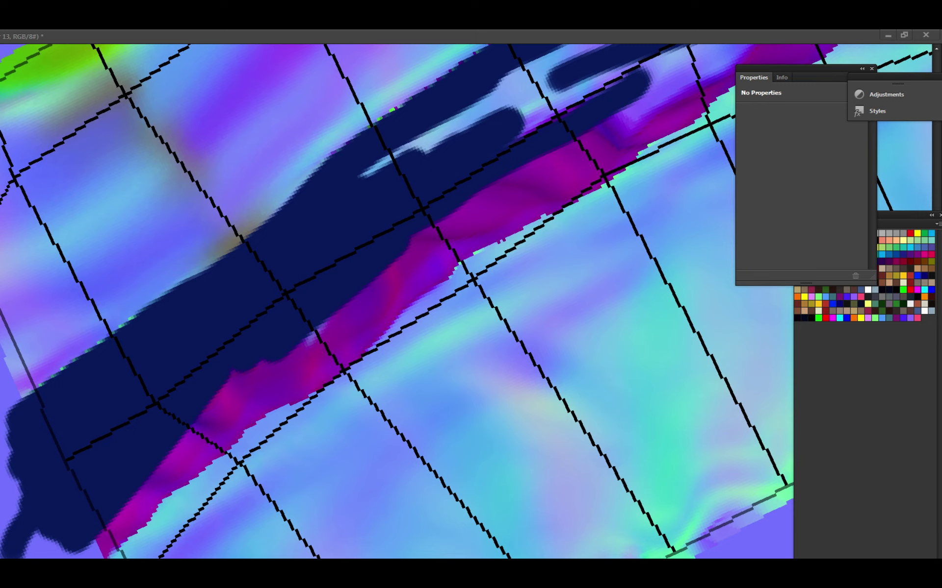
Close the gaps between the navy strokes up to the dotted seam along the band's middle and save the document.
key("ctrl+alt+z")
key("ctrl+alt+z")
key("ctrl+alt+z")
key("ctrl+alt+z")
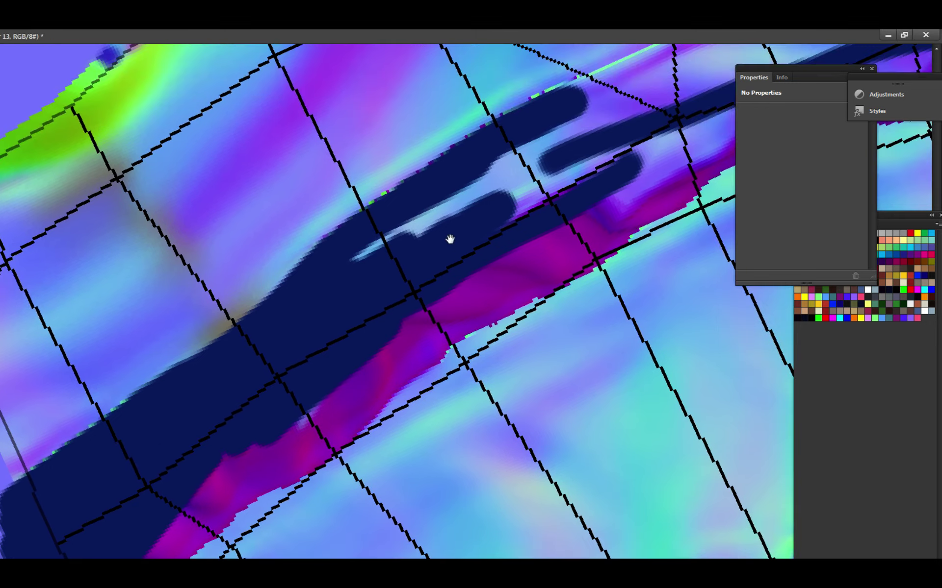
mouse_move(360, 268)
left_mouse_down()
mouse_move(490, 185)
mouse_move(553, 177)
mouse_move(496, 227)
left_mouse_up()
key("ctrl+alt+z")
key("ctrl+alt+z")
key("ctrl+s")
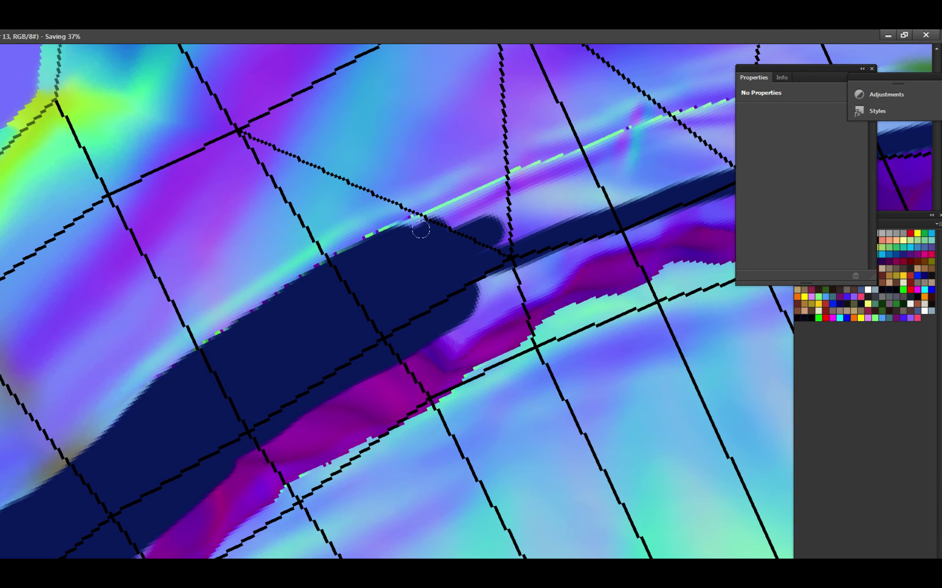
Cover the magenta strip with navy at the band's lower end, following its jagged outer edge, and save the document.
mouse_move(438, 219)
left_mouse_down()
mouse_move(546, 171)
mouse_move(518, 182)
mouse_move(475, 230)
mouse_move(410, 245)
mouse_move(418, 224)
mouse_move(405, 221)
mouse_move(489, 188)
mouse_move(432, 209)
mouse_move(486, 190)
mouse_move(483, 227)
mouse_move(468, 251)
mouse_move(502, 217)
mouse_move(383, 293)
mouse_move(366, 313)
mouse_move(378, 315)
mouse_move(380, 342)
mouse_move(394, 346)
mouse_move(418, 329)
mouse_move(412, 340)
mouse_move(511, 221)
mouse_move(452, 288)
mouse_move(467, 259)
mouse_move(441, 259)
left_mouse_up()
key("ctrl+s")
key("ctrl+s")
mouse_move(505, 228)
left_mouse_down()
mouse_move(497, 197)
mouse_move(439, 267)
mouse_move(431, 297)
mouse_move(522, 227)
mouse_move(500, 244)
mouse_move(542, 226)
mouse_move(523, 204)
left_mouse_up()
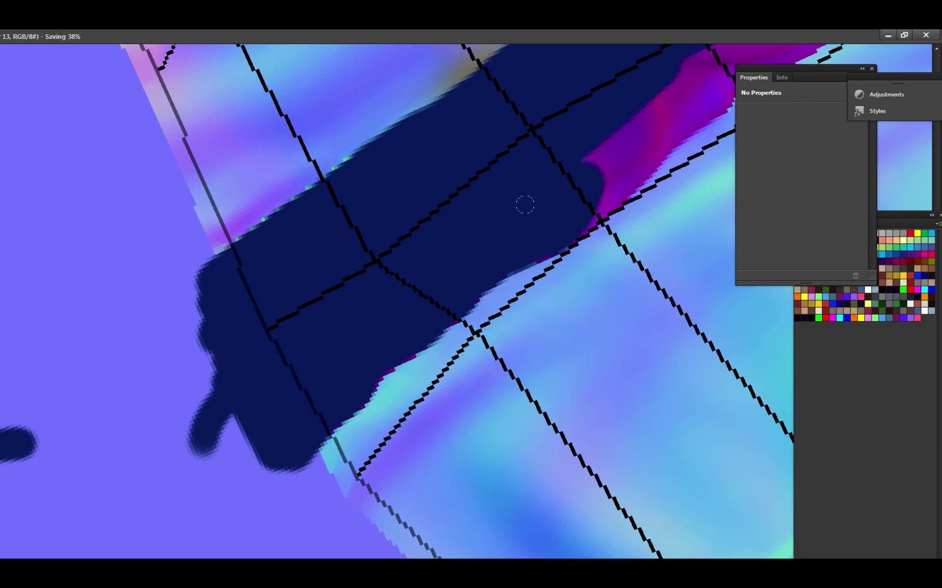
left_click_drag(603, 180, 454, 296)
Rotate the canvas until the band lies nearly level, continue covering the magenta strip with navy, and save the document.
left_click_drag(552, 139, 469, 357)
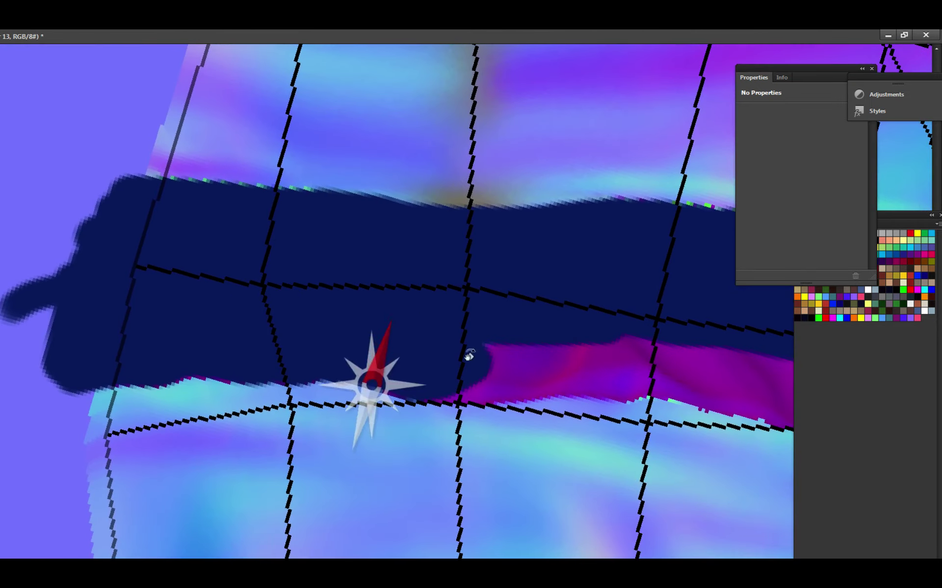
left_click(443, 282)
mouse_move(450, 286)
left_mouse_down()
mouse_move(478, 301)
mouse_move(391, 304)
left_mouse_up()
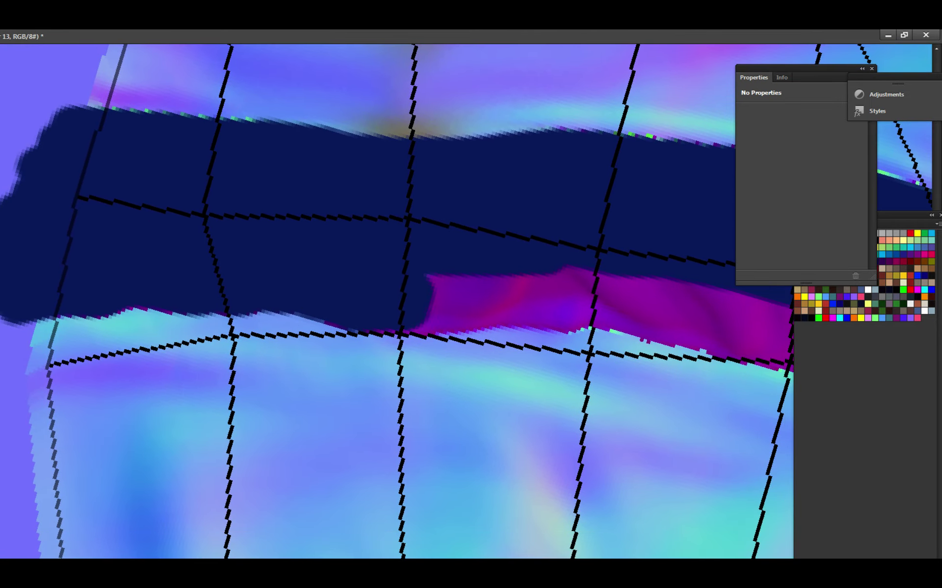
mouse_move(418, 305)
left_mouse_down()
mouse_move(445, 302)
mouse_move(391, 313)
mouse_move(436, 307)
mouse_move(392, 275)
mouse_move(495, 275)
mouse_move(345, 315)
mouse_move(415, 308)
mouse_move(445, 315)
mouse_move(395, 310)
mouse_move(448, 316)
mouse_move(391, 300)
mouse_move(354, 310)
mouse_move(436, 291)
mouse_move(420, 303)
mouse_move(427, 307)
mouse_move(336, 297)
mouse_move(427, 321)
mouse_move(397, 280)
mouse_move(377, 273)
mouse_move(457, 293)
mouse_move(421, 280)
mouse_move(431, 296)
mouse_move(500, 325)
mouse_move(480, 303)
mouse_move(434, 296)
mouse_move(499, 307)
mouse_move(583, 294)
left_mouse_up()
key("ctrl+s")
key("ctrl+z")
mouse_move(583, 288)
left_mouse_down()
mouse_move(528, 282)
mouse_move(479, 303)
left_mouse_up()
Carry the navy cover along the magenta strip's wavy border as far as the small blue notch, saving the document.
mouse_move(353, 259)
left_mouse_down()
mouse_move(351, 289)
mouse_move(408, 306)
mouse_move(442, 299)
mouse_move(428, 303)
mouse_move(519, 309)
mouse_move(557, 343)
left_mouse_up()
left_click_drag(555, 342, 429, 298)
mouse_move(375, 274)
left_mouse_down()
mouse_move(414, 298)
mouse_move(481, 307)
mouse_move(393, 268)
left_mouse_up()
key("ctrl+s")
mouse_move(464, 321)
left_mouse_down()
mouse_move(437, 293)
mouse_move(432, 299)
mouse_move(393, 278)
mouse_move(453, 324)
mouse_move(474, 305)
left_mouse_up()
left_click_drag(380, 299, 438, 353)
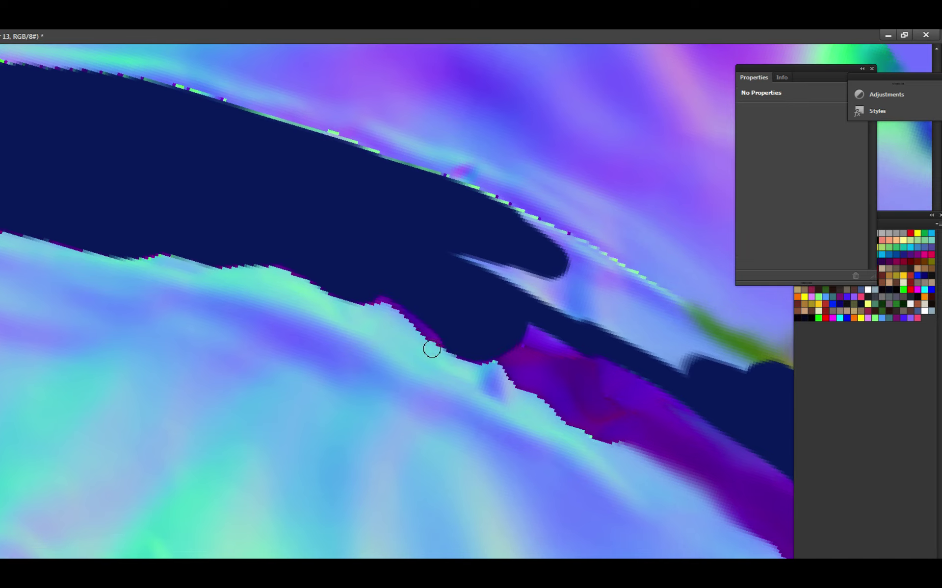
Touch up the jagged edge before the blue notch and fill the open wedge between the navy strokes.
left_click(422, 315)
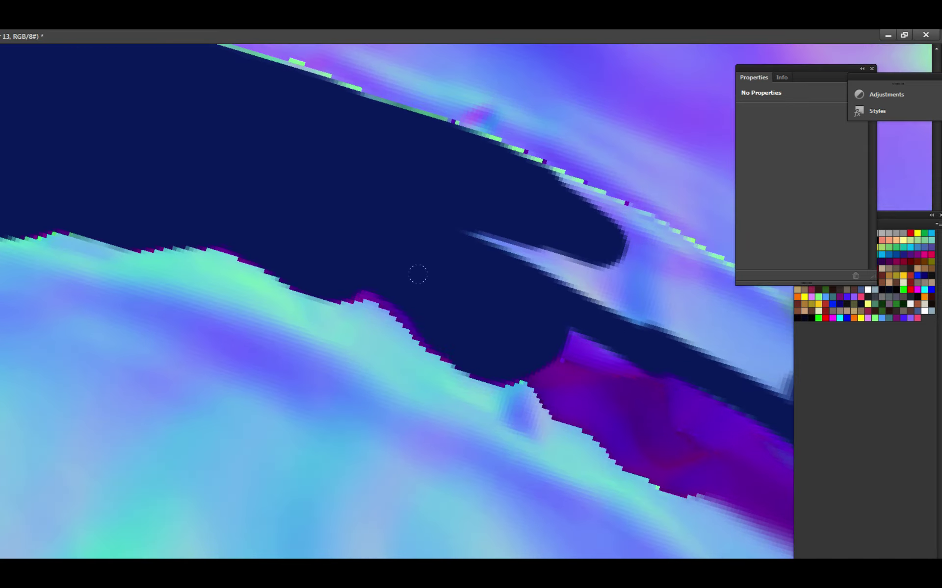
left_click_drag(389, 252, 478, 296)
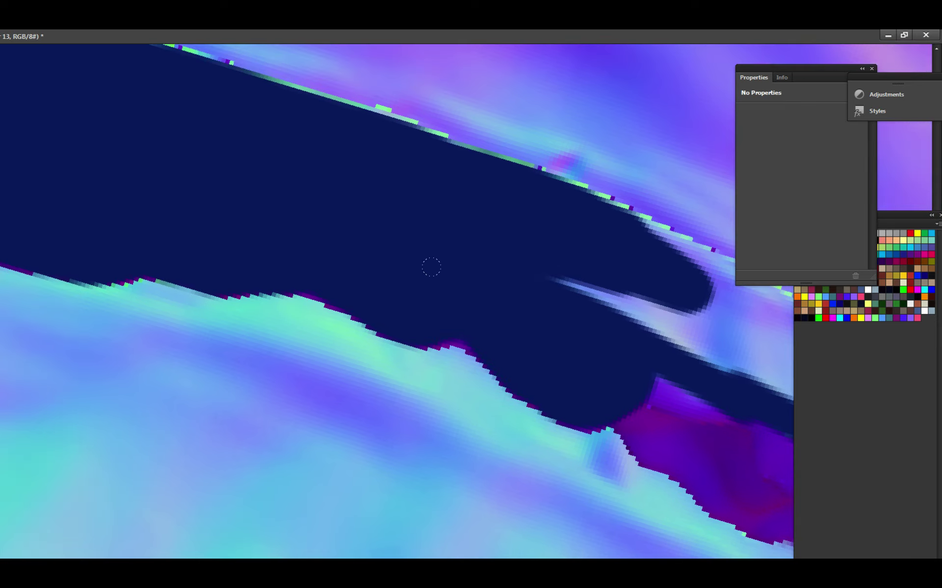
left_click(452, 282, "alt")
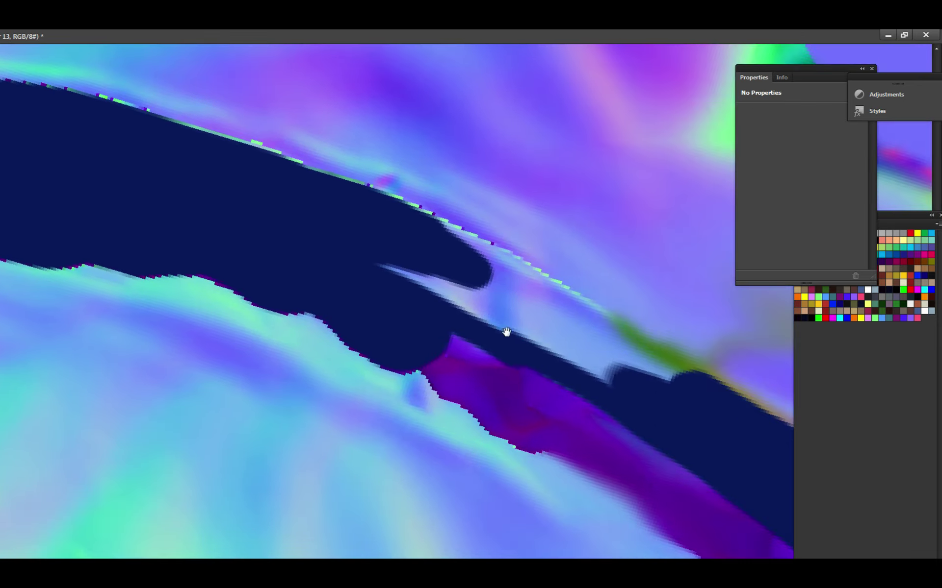
mouse_move(507, 332)
left_mouse_down()
mouse_move(416, 284)
mouse_move(476, 348)
mouse_move(441, 343)
mouse_move(417, 353)
left_mouse_up()
left_click(477, 348)
left_click(488, 334)
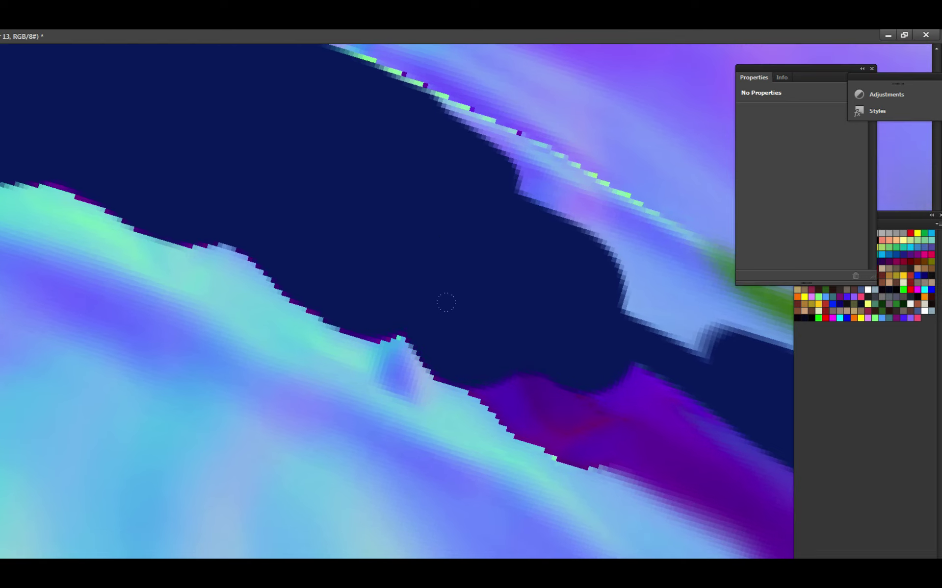
Refine the navy edge around the blue notch and extend it along the outer border of the remaining magenta strip.
left_click_drag(383, 264, 423, 281)
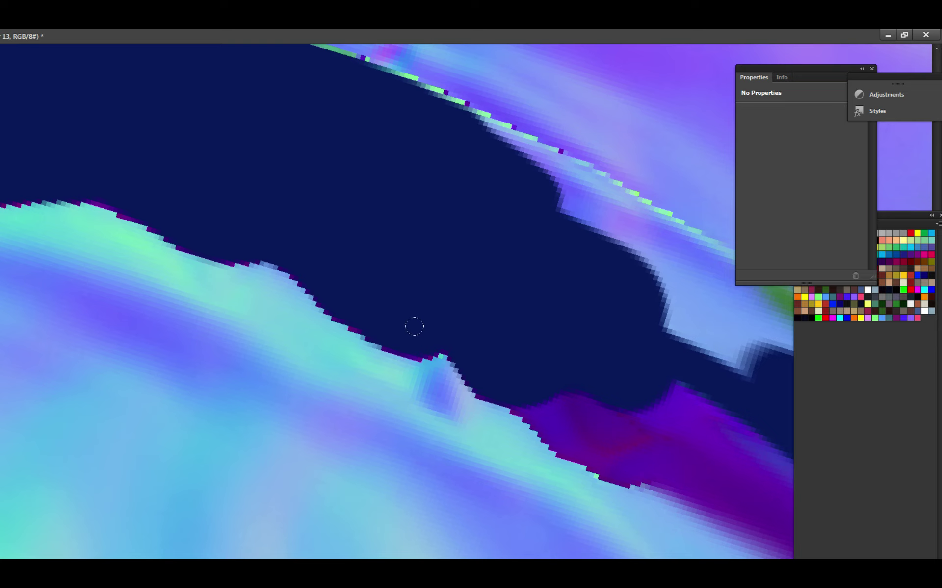
left_click(455, 332, "alt")
mouse_move(455, 333)
left_mouse_down()
mouse_move(395, 278)
mouse_move(459, 347)
mouse_move(433, 329)
left_mouse_up()
left_click_drag(485, 365, 496, 370)
left_click(526, 354, "alt")
mouse_move(418, 311)
left_mouse_down()
mouse_move(445, 270)
mouse_move(533, 344)
mouse_move(328, 248)
mouse_move(345, 272)
mouse_move(306, 270)
mouse_move(408, 325)
mouse_move(356, 296)
mouse_move(523, 418)
mouse_move(346, 311)
left_mouse_up()
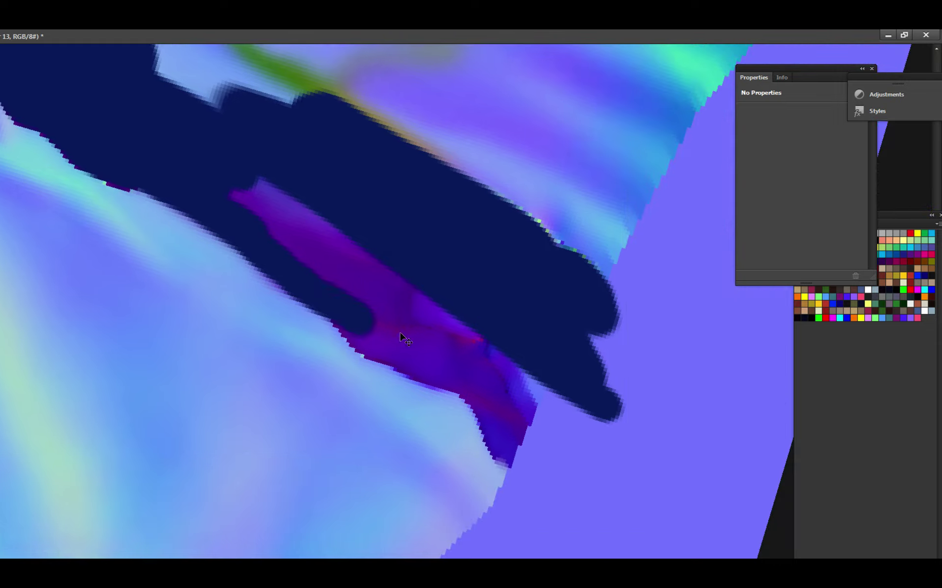
Save the document, outline the magenta strip's far end in navy and fill the enclosed magenta pocket.
key("ctrl+s")
mouse_move(387, 335)
left_mouse_down()
mouse_move(342, 312)
mouse_move(368, 340)
mouse_move(512, 412)
mouse_move(424, 345)
mouse_move(415, 361)
mouse_move(408, 353)
mouse_move(424, 383)
mouse_move(414, 363)
mouse_move(415, 374)
mouse_move(403, 339)
mouse_move(435, 368)
mouse_move(442, 305)
left_mouse_up()
left_click_drag(270, 184, 351, 275)
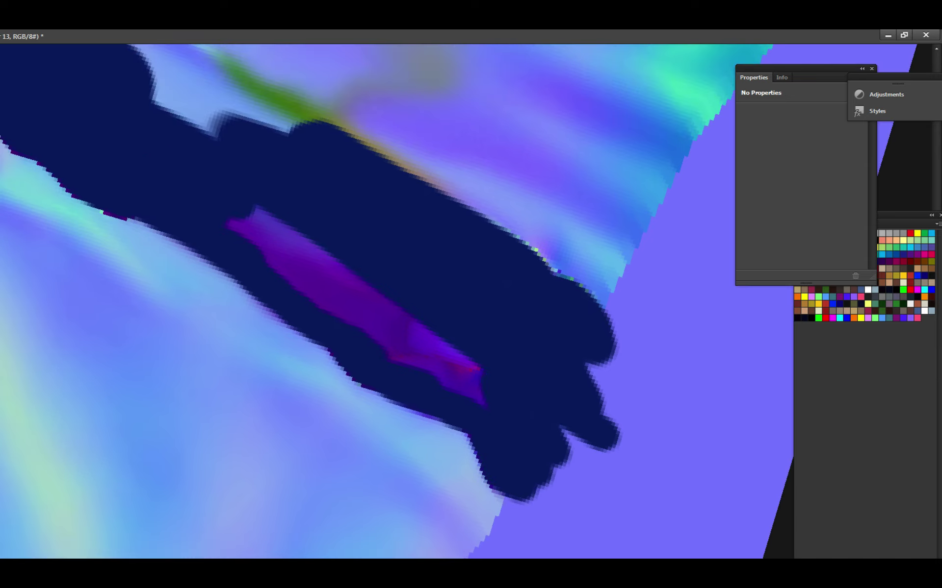
mouse_move(476, 388)
left_mouse_down()
mouse_move(289, 240)
mouse_move(254, 223)
mouse_move(385, 317)
left_mouse_up()
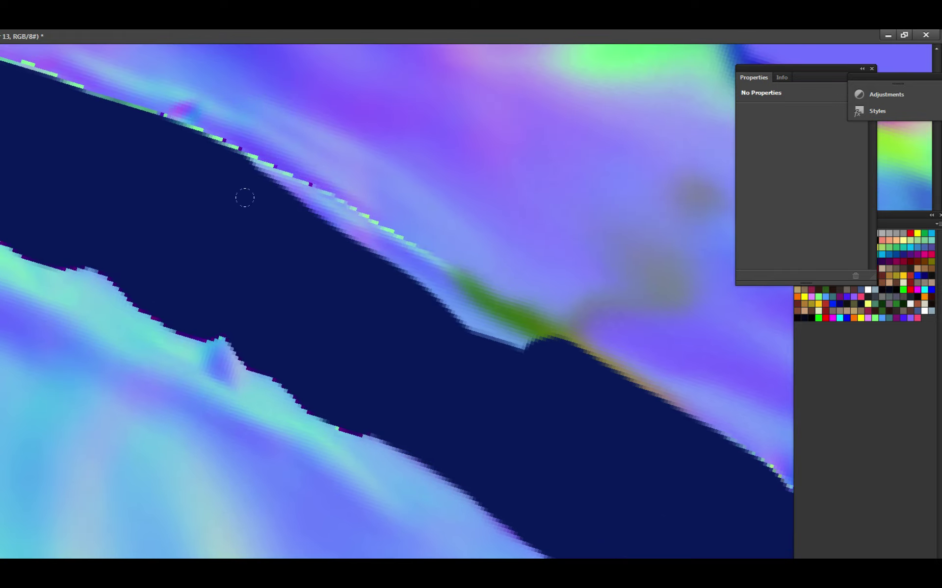
Paint the band's inner edge navy up to the dotted green seam, approaching the green patch, and save the document.
left_click_drag(296, 245, 384, 300)
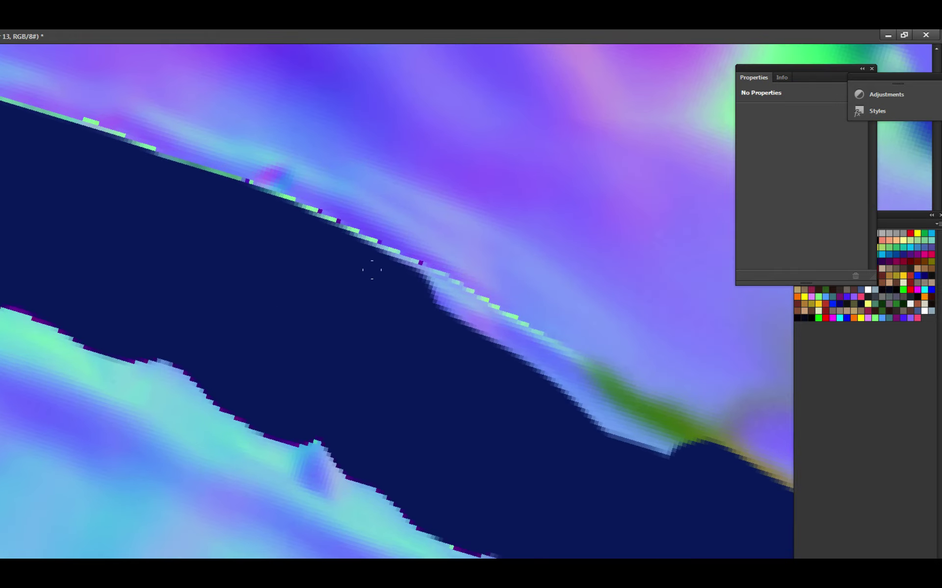
key("ctrl+s")
mouse_move(302, 233)
left_mouse_down()
mouse_move(399, 279)
mouse_move(384, 269)
mouse_move(494, 362)
left_mouse_up()
left_click_drag(494, 362, 354, 283)
key("ctrl+s")
mouse_move(407, 338)
left_mouse_down()
mouse_move(375, 273)
mouse_move(319, 238)
left_mouse_up()
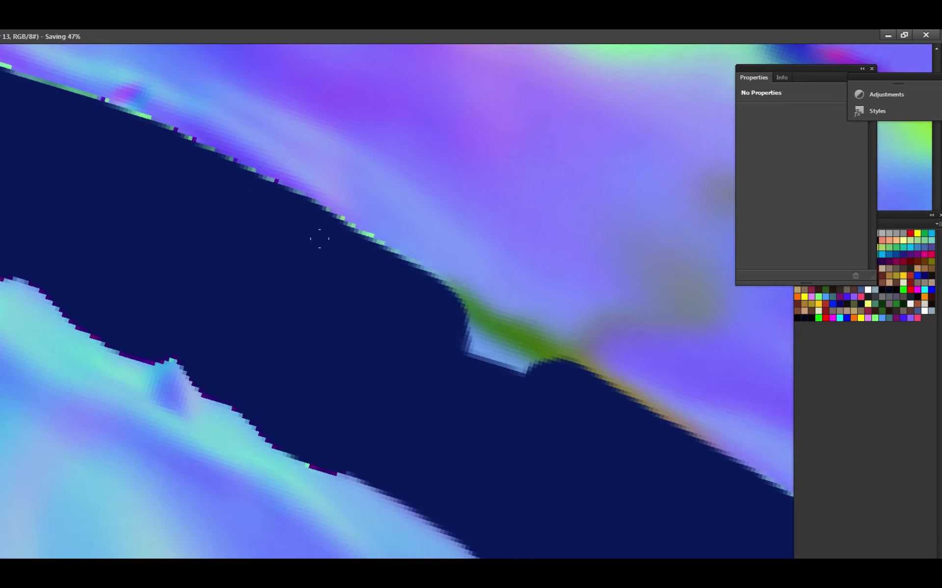
Fill the light blue pocket beside the green patch and smooth the navy edge along the seam.
left_click_drag(466, 314, 478, 353)
mouse_move(413, 302)
left_mouse_down()
mouse_move(372, 280)
mouse_move(496, 347)
mouse_move(340, 257)
mouse_move(459, 322)
left_mouse_up()
left_click_drag(325, 260, 406, 313)
left_click_drag(413, 275, 456, 294)
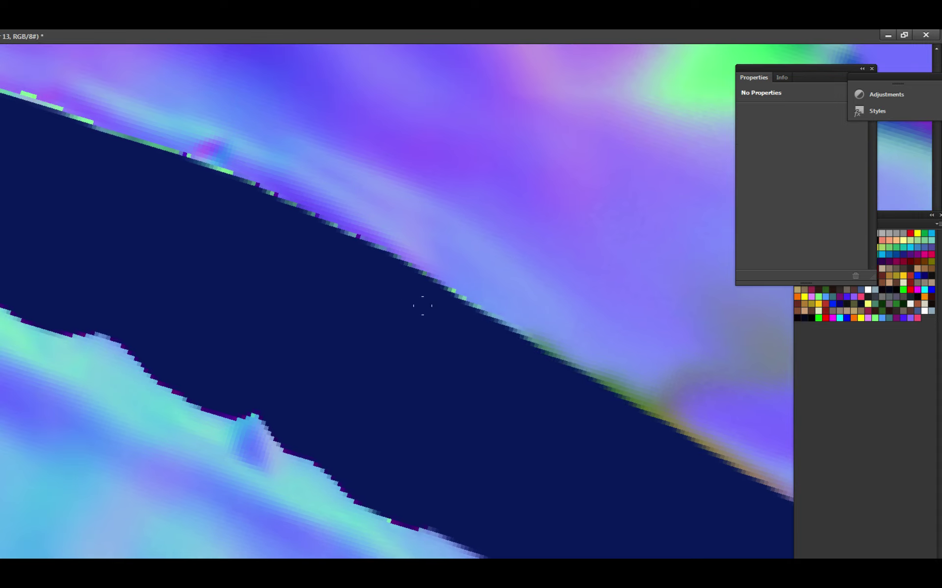
left_click_drag(228, 257, 406, 349)
left_click_drag(315, 258, 412, 314)
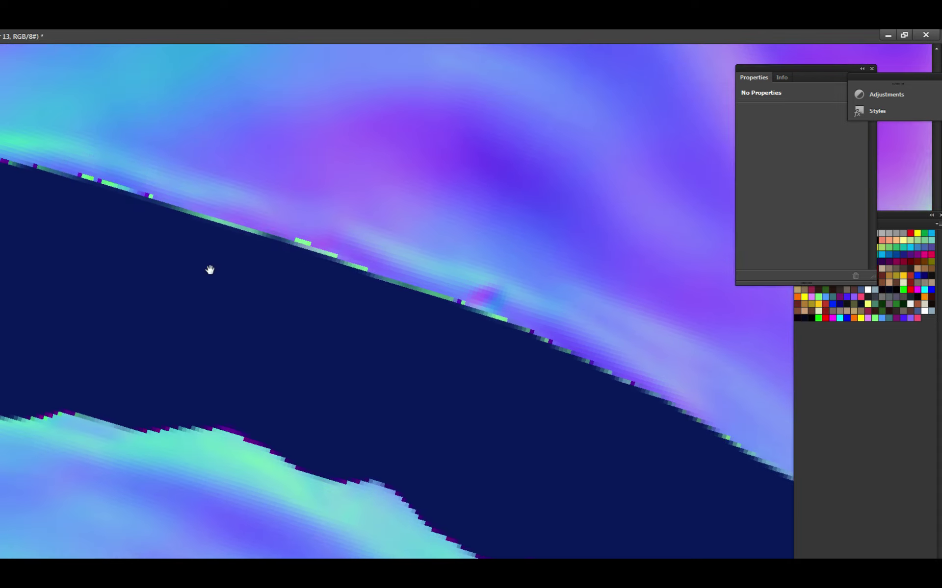
Move to the small piece with the pink fold strip, paint navy along its dotted seam, and save the document.
left_click_drag(219, 265, 410, 336)
left_click(395, 337, "ctrl+alt")
left_click(395, 337, "alt")
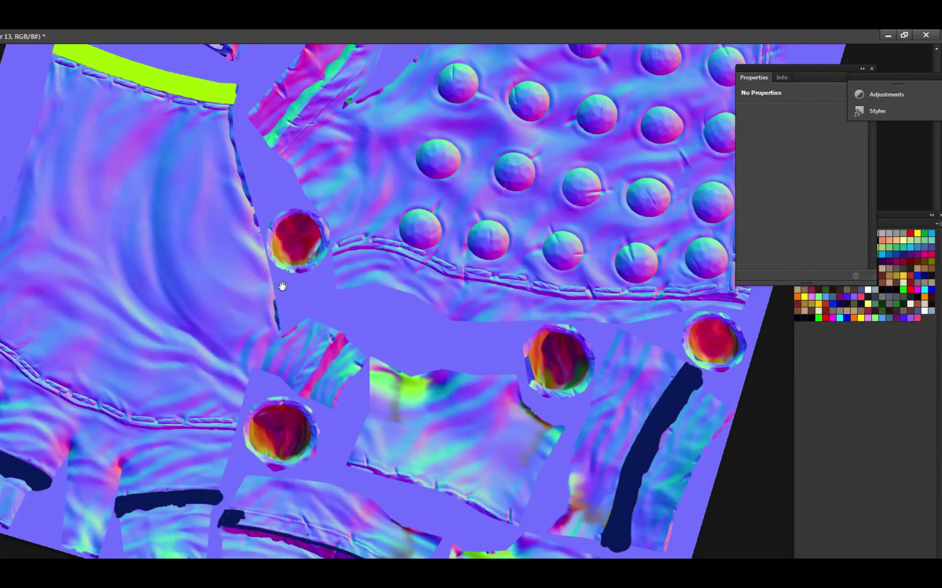
left_click(303, 428)
left_click(325, 345)
mouse_move(338, 314)
left_mouse_down()
mouse_move(366, 326)
mouse_move(411, 305)
mouse_move(405, 350)
mouse_move(356, 354)
mouse_move(384, 320)
mouse_move(384, 351)
mouse_move(348, 368)
mouse_move(371, 332)
mouse_move(416, 309)
mouse_move(433, 270)
mouse_move(459, 249)
left_mouse_up()
left_click(410, 319, "ctrl")
left_click(347, 369, "ctrl")
mouse_move(459, 249)
left_mouse_down()
mouse_move(426, 327)
mouse_move(434, 277)
mouse_move(438, 338)
mouse_move(420, 271)
mouse_move(431, 252)
mouse_move(431, 311)
mouse_move(434, 277)
mouse_move(380, 332)
mouse_move(452, 221)
mouse_move(445, 304)
left_mouse_up()
key("ctrl+s")
key("ctrl+s")
Extend the navy line along the dotted green seam past the upper border of the pink-striped piece.
mouse_move(406, 308)
left_mouse_down()
mouse_move(377, 359)
mouse_move(432, 252)
left_mouse_up()
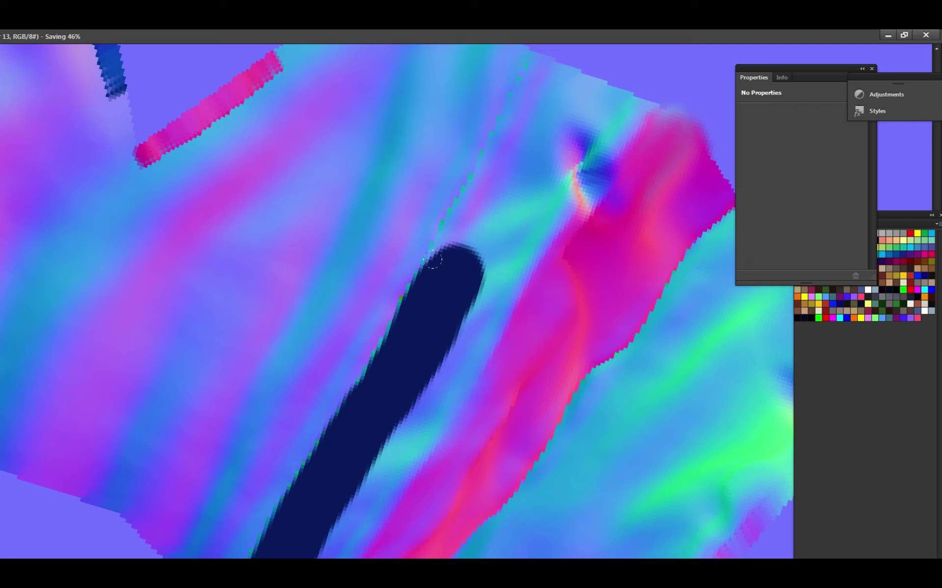
mouse_move(430, 349)
left_mouse_down()
mouse_move(417, 304)
mouse_move(397, 340)
mouse_move(454, 343)
mouse_move(471, 269)
mouse_move(432, 338)
mouse_move(448, 263)
mouse_move(480, 221)
mouse_move(498, 219)
mouse_move(447, 268)
mouse_move(417, 319)
mouse_move(422, 304)
mouse_move(410, 416)
left_mouse_up()
left_click(426, 365, "alt")
left_click(426, 366, "alt")
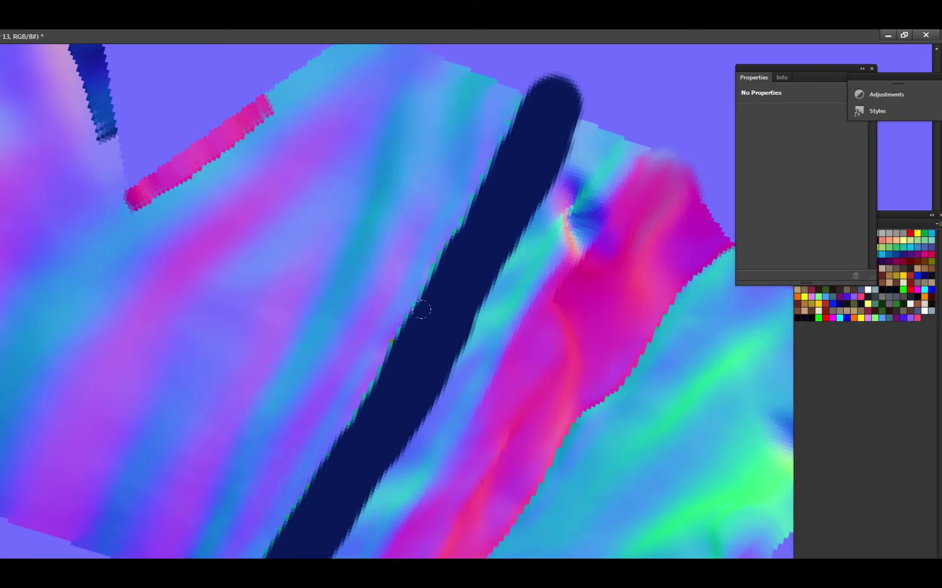
left_click_drag(446, 269, 432, 294)
Extend the navy band to the piece's lower end and cover the end corner beside the pink strip.
scroll(431, 294, "down", 3)
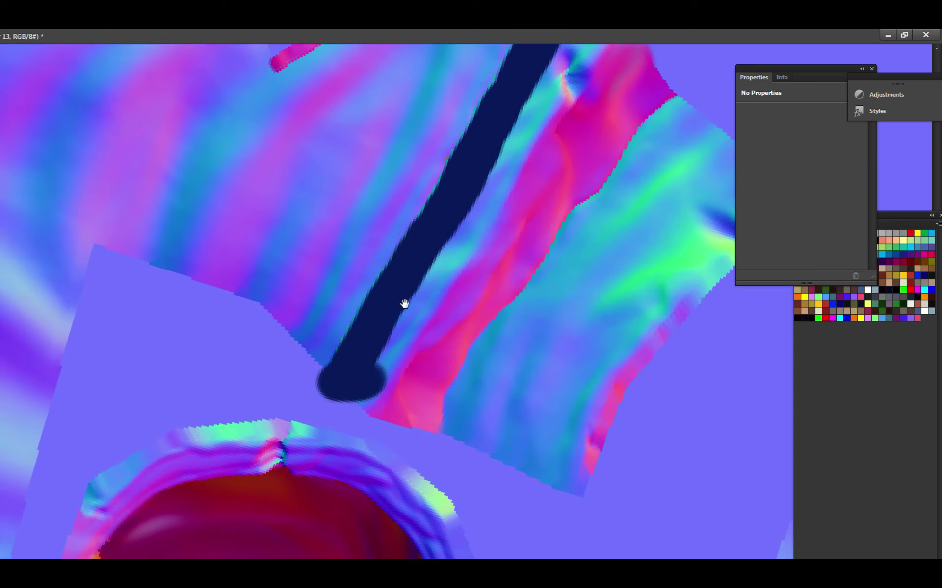
scroll(368, 404, "up", 3)
mouse_move(397, 415)
left_mouse_down()
mouse_move(331, 367)
mouse_move(412, 417)
mouse_move(367, 319)
left_mouse_up()
left_click_drag(447, 309, 356, 252)
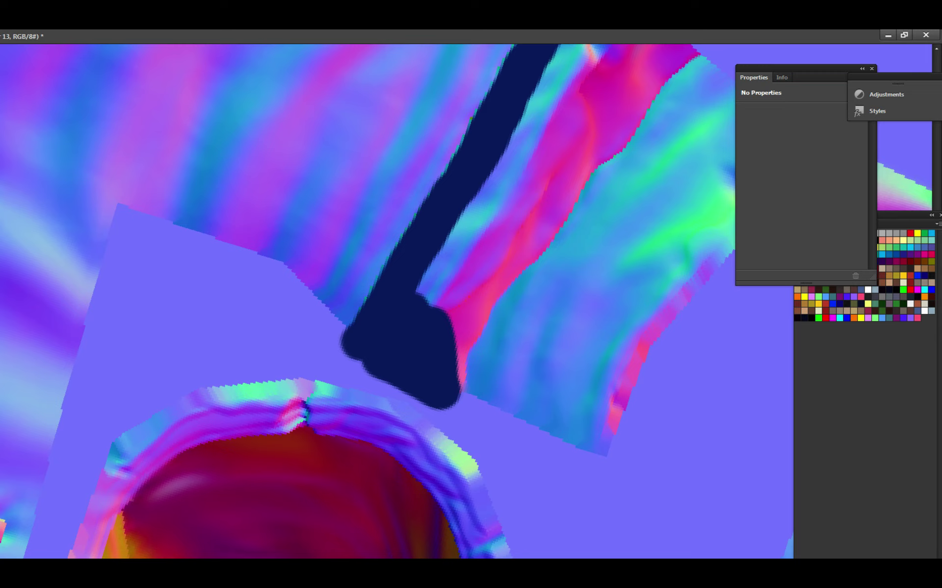
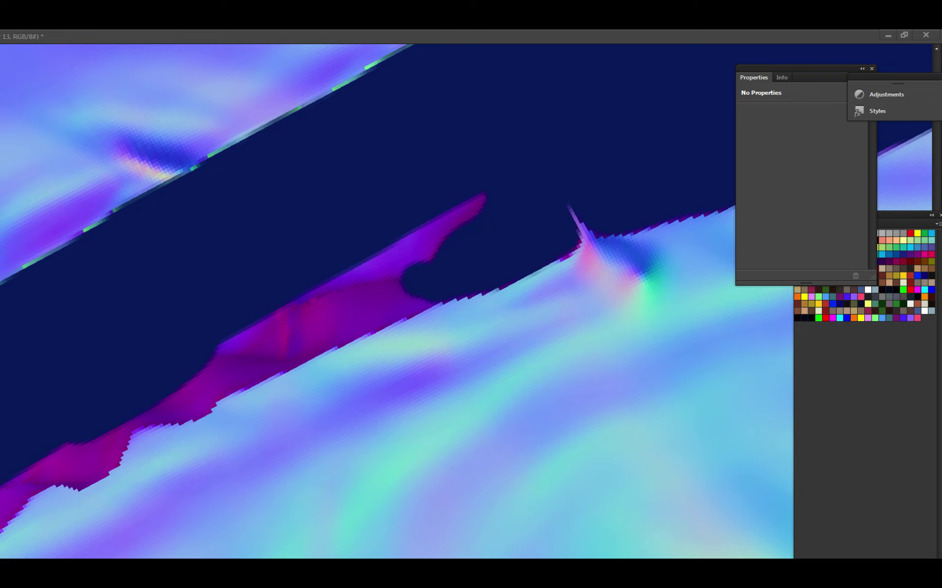
Paint navy over the narrow part of the magenta patch along the jagged light blue edge and save the document.
scroll(286, 283, "right", 8)
scroll(287, 284, "up", 4)
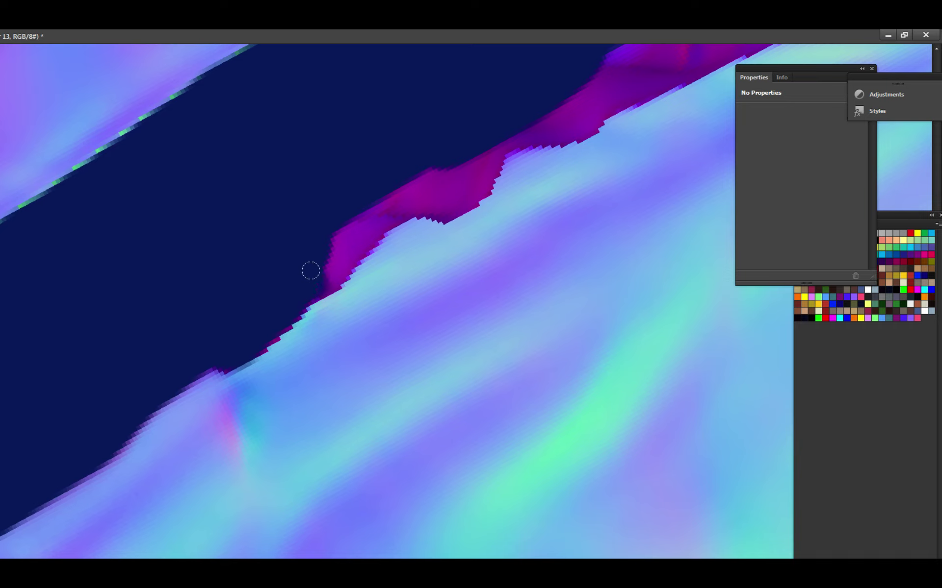
mouse_move(311, 270)
left_mouse_down()
mouse_move(355, 221)
mouse_move(404, 197)
left_mouse_up()
mouse_move(404, 197)
left_mouse_down()
mouse_move(330, 246)
mouse_move(353, 237)
mouse_move(340, 247)
left_mouse_up()
mouse_move(273, 294)
left_mouse_down()
mouse_move(315, 300)
mouse_move(336, 284)
mouse_move(347, 246)
mouse_move(220, 190)
left_mouse_up()
key("ctrl+s")
mouse_move(299, 307)
left_mouse_down()
mouse_move(274, 283)
mouse_move(265, 290)
mouse_move(323, 289)
left_mouse_up()
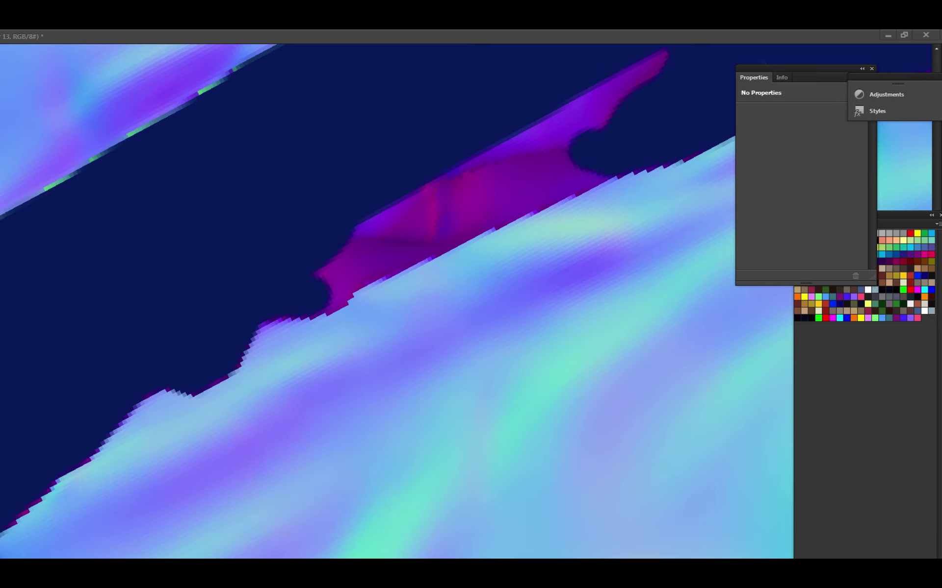
Fill the rest of the magenta patch navy up to the light blue edge and the band's upper side.
key("ctrl+z")
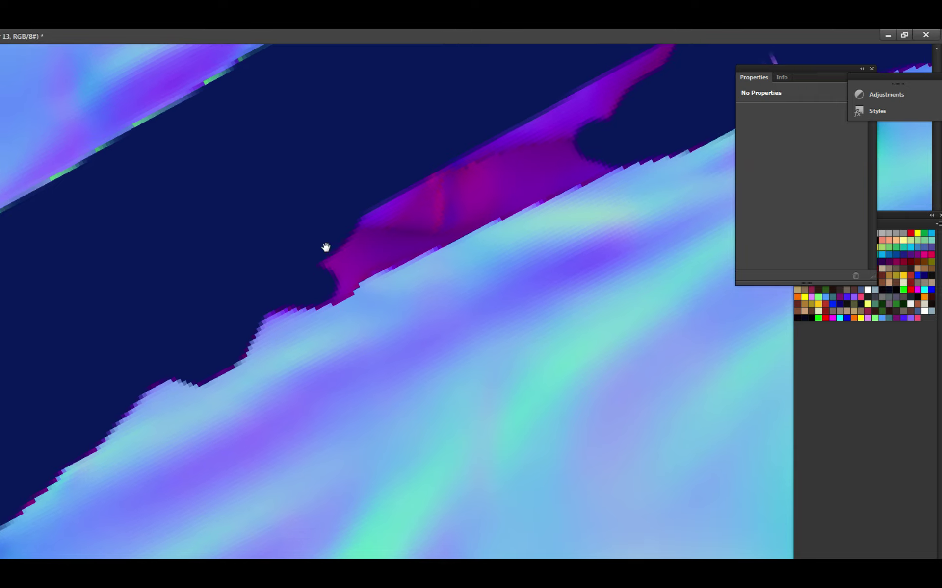
mouse_move(343, 277)
left_mouse_down()
mouse_move(386, 231)
mouse_move(379, 238)
mouse_move(544, 169)
left_mouse_up()
mouse_move(558, 160)
left_mouse_down()
mouse_move(448, 208)
mouse_move(543, 165)
mouse_move(573, 122)
mouse_move(462, 151)
mouse_move(253, 266)
mouse_move(474, 134)
left_mouse_up()
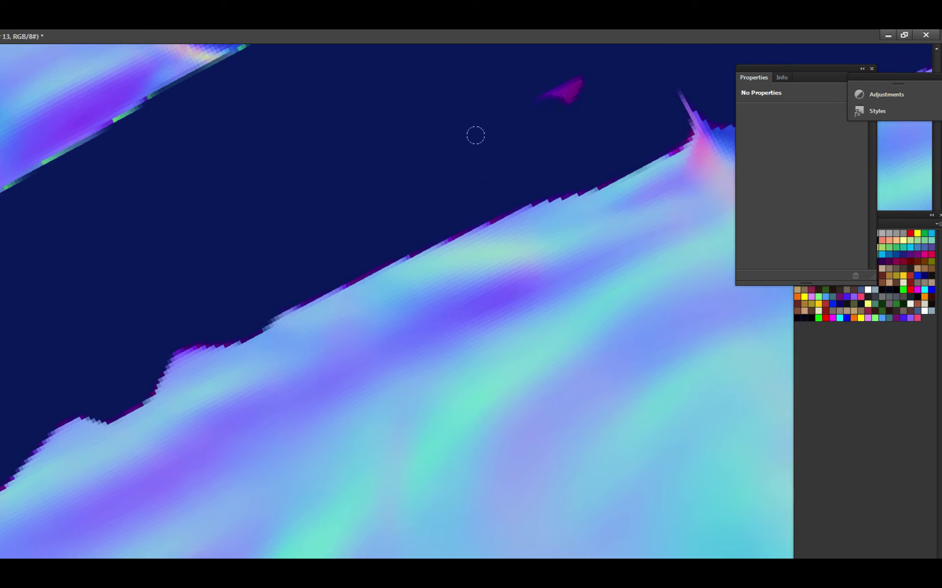
mouse_move(554, 109)
left_mouse_down()
mouse_move(443, 194)
mouse_move(414, 186)
left_mouse_up()
Move to the long strip with the green fold and block in its lower end with navy between the fold and the pink seam.
left_click(405, 221, "alt")
left_click(405, 221, "alt")
left_click(410, 219, "alt")
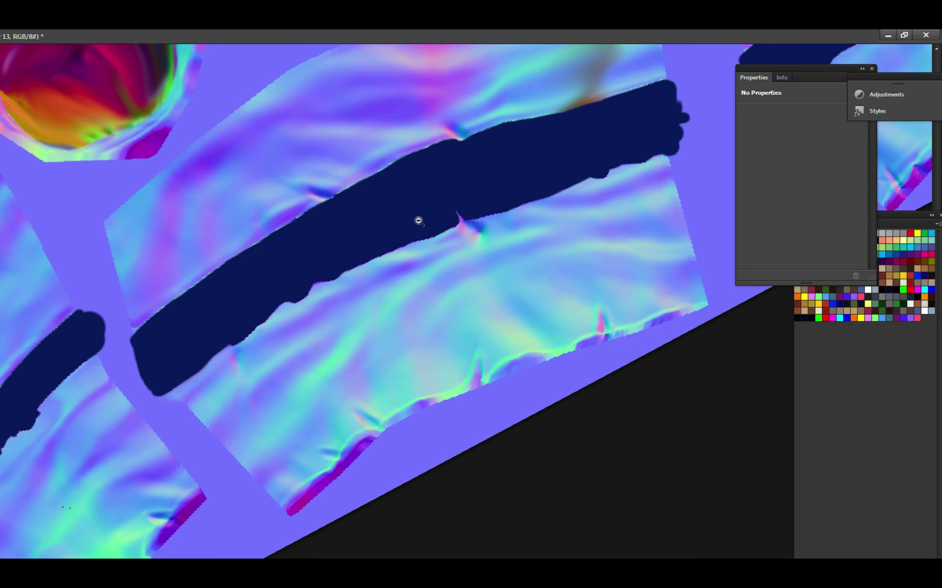
left_click(426, 224, "alt")
left_click(427, 225, "alt")
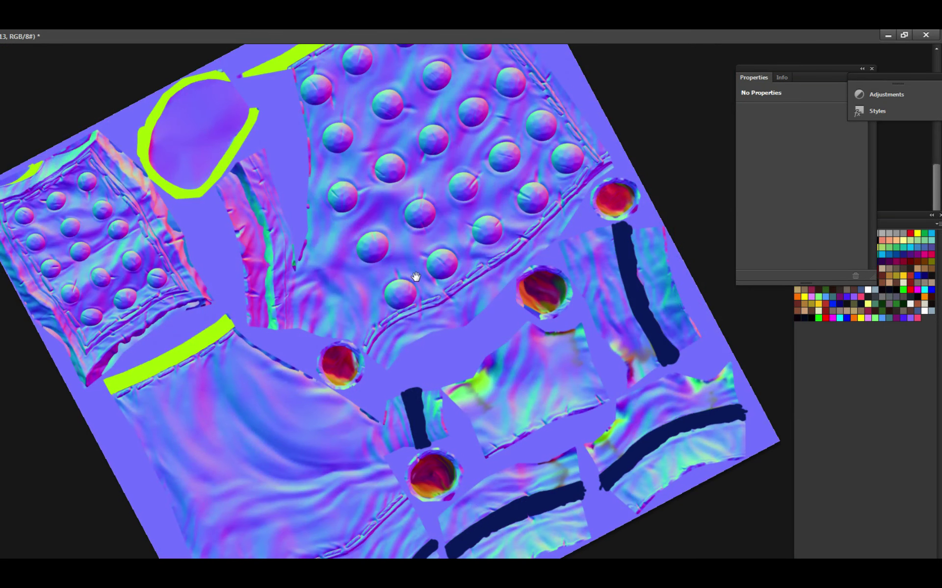
left_click(253, 285, "ctrl")
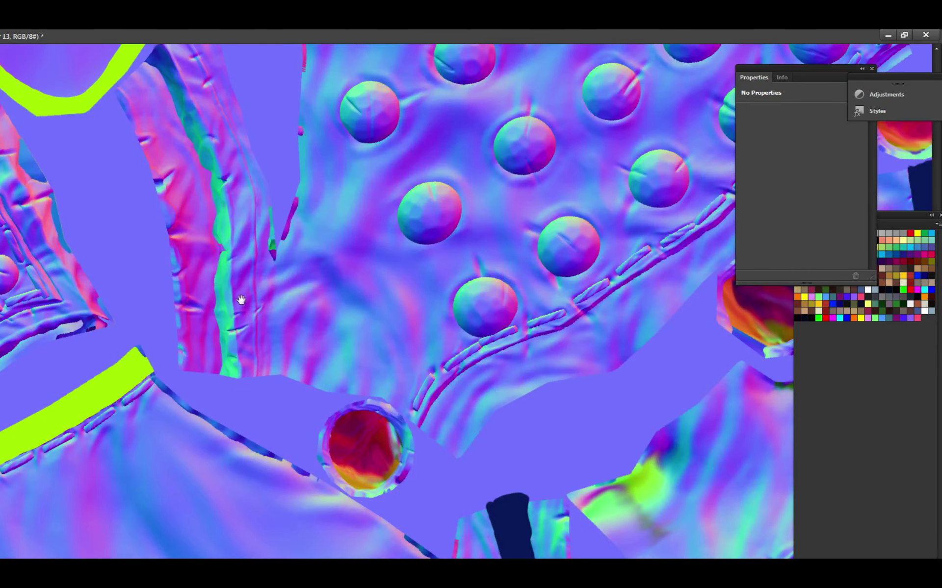
left_click(245, 297, "ctrl")
left_click(275, 309, "ctrl")
left_click(321, 328, "ctrl")
mouse_move(354, 354)
left_mouse_down()
mouse_move(359, 400)
mouse_move(373, 321)
mouse_move(370, 374)
mouse_move(379, 348)
mouse_move(362, 347)
mouse_move(347, 392)
mouse_move(365, 200)
mouse_move(346, 189)
mouse_move(381, 280)
mouse_move(399, 403)
mouse_move(395, 170)
left_mouse_up()
scroll(305, 235, "down", 2)
scroll(370, 299, "down", 1)
scroll(395, 170, "up", 6)
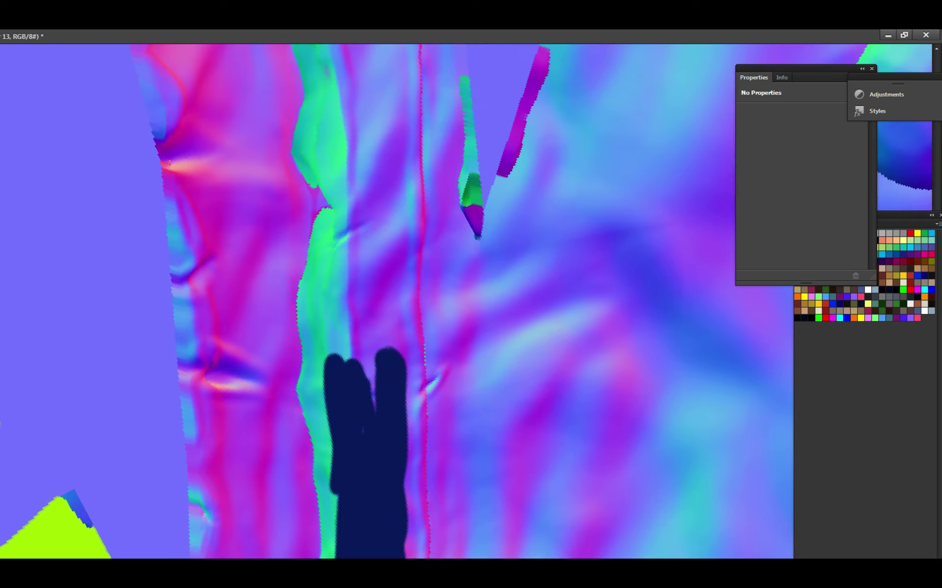
Extend a thin navy line upward from the block, following the right side of the green fold.
mouse_move(368, 412)
left_mouse_down()
mouse_move(355, 405)
mouse_move(357, 141)
left_mouse_up()
scroll(358, 141, "up", 4)
left_click_drag(385, 365, 367, 147)
scroll(368, 200, "up", 2)
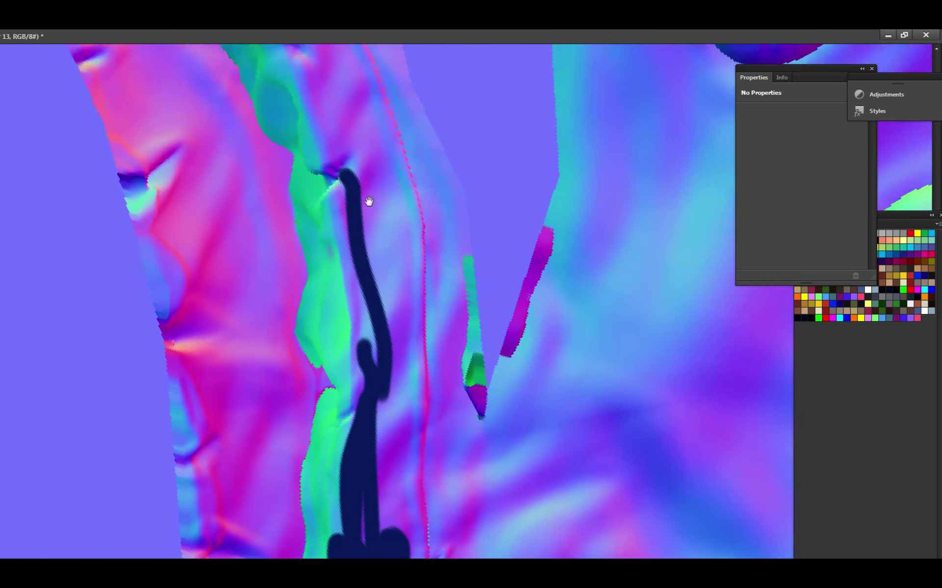
scroll(382, 320, "up", 3)
left_click_drag(382, 320, 319, 237)
scroll(320, 237, "up", 3)
Paint thick navy strokes over the upper end of the strip beside the dark blue fold and save the document.
scroll(367, 354, "up", 3)
mouse_move(367, 355)
left_mouse_down()
mouse_move(252, 161)
mouse_move(304, 261)
mouse_move(329, 265)
mouse_move(310, 221)
mouse_move(267, 208)
mouse_move(354, 355)
left_mouse_up()
scroll(355, 355, "down", 3)
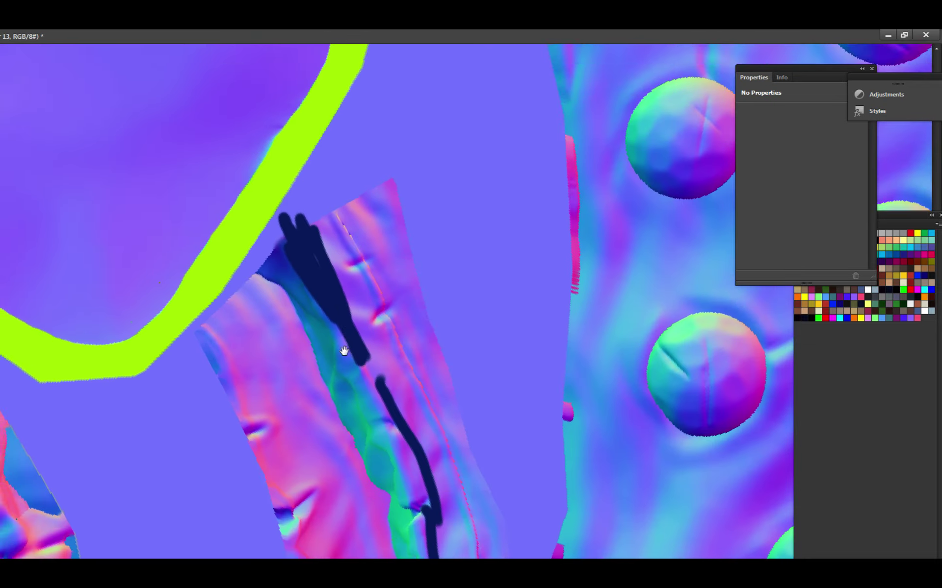
scroll(343, 358, "up", 6)
key("ctrl+s")
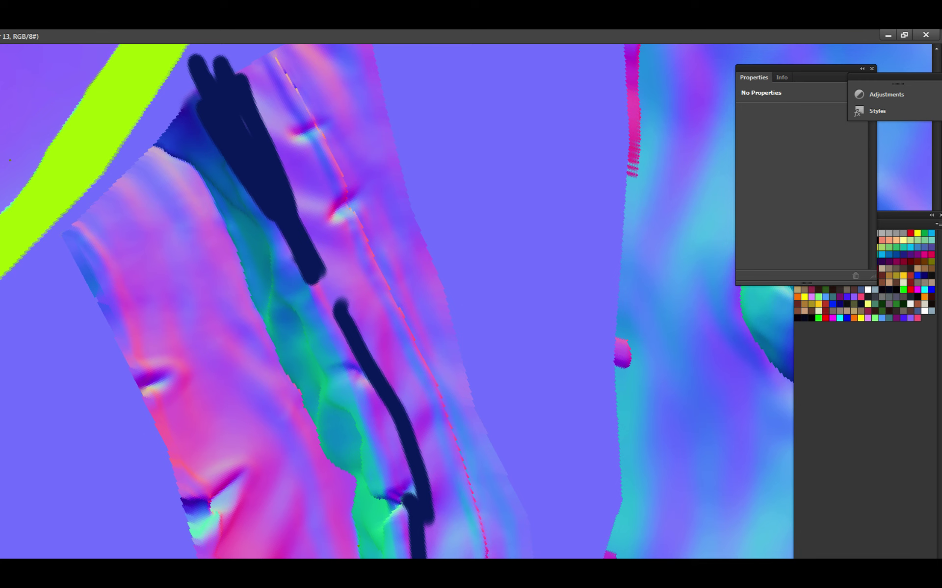
left_click(318, 280)
Check the flat colour map with the normal map hidden, then compare the painted areas against the normal map.
scroll(319, 280, "down", 3)
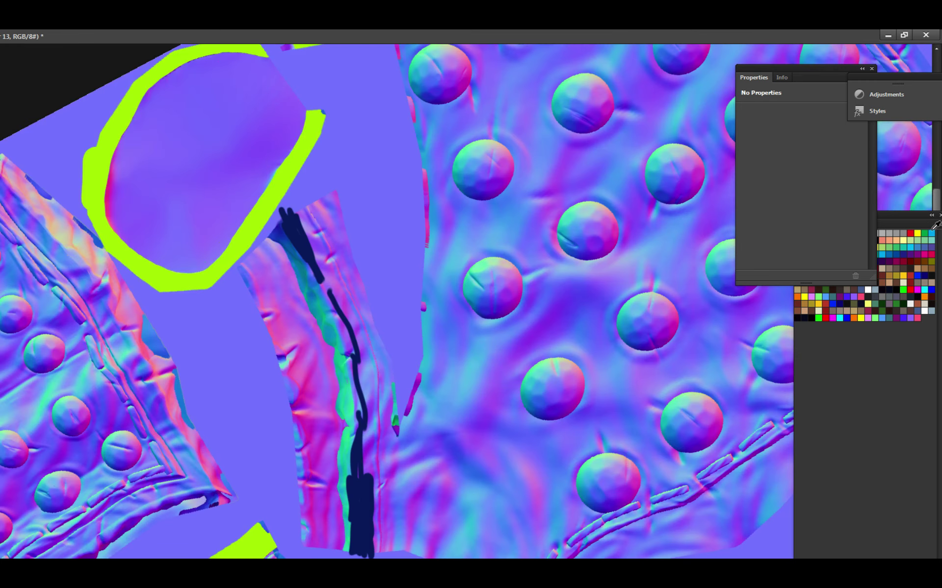
left_click_drag(589, 552, 787, 439)
left_click_drag(255, 245, 314, 545)
key("ctrl+Tab")
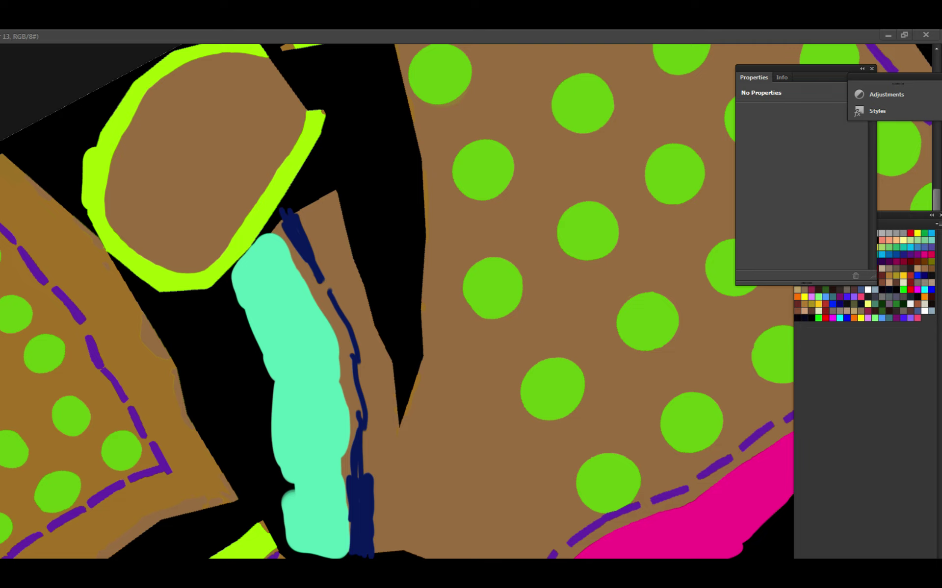
key("ctrl+0")
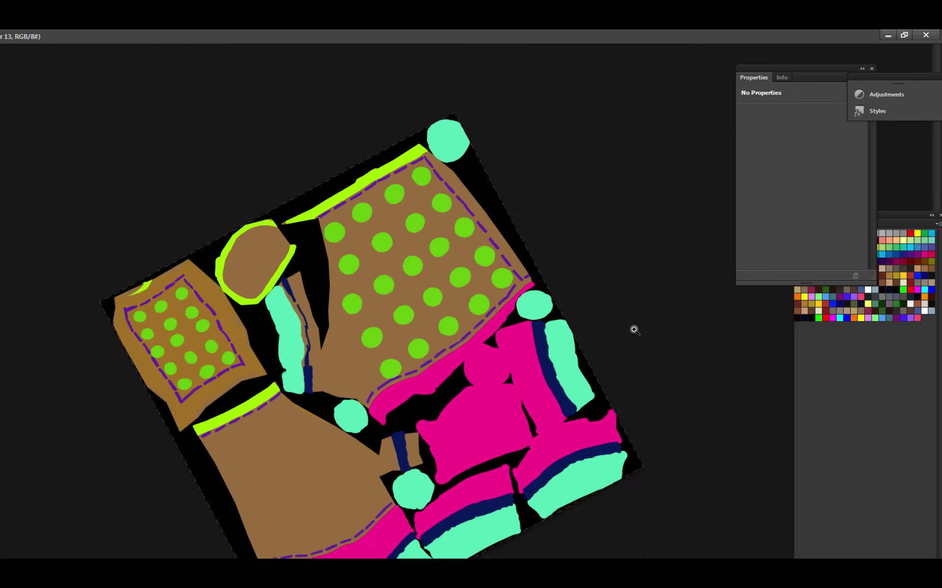
key("ctrl+plus")
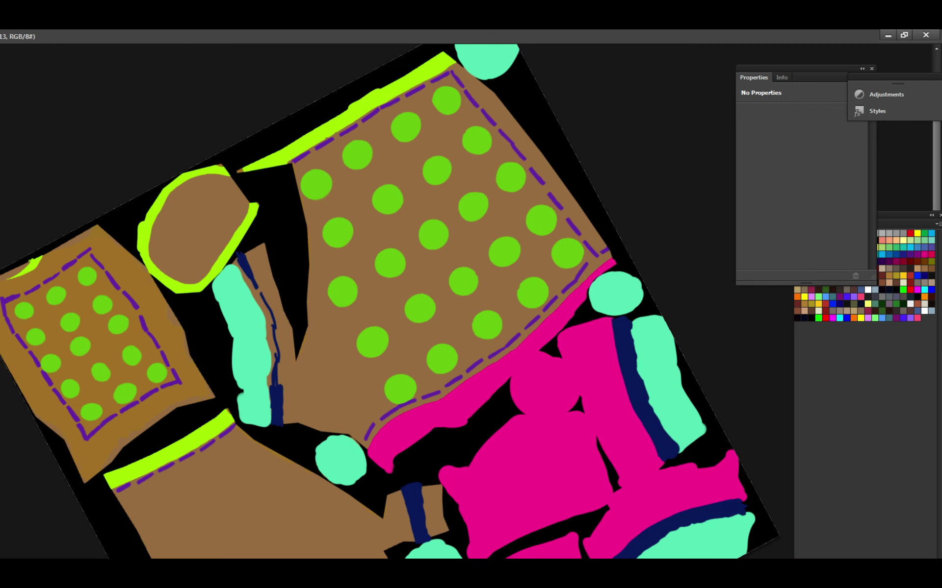
key("ctrl+comma")
key("ctrl+plus")
key("ctrl+plus")
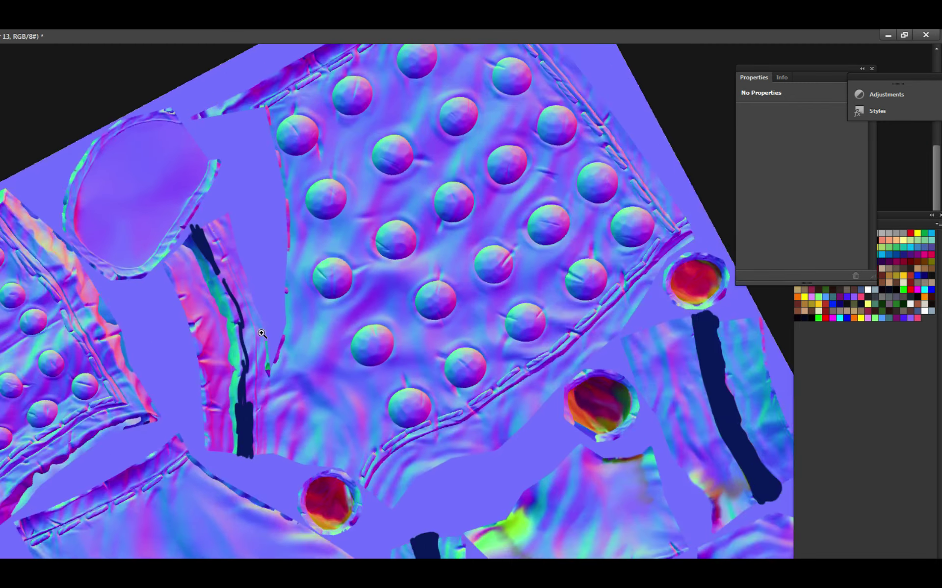
key("ctrl+minus")
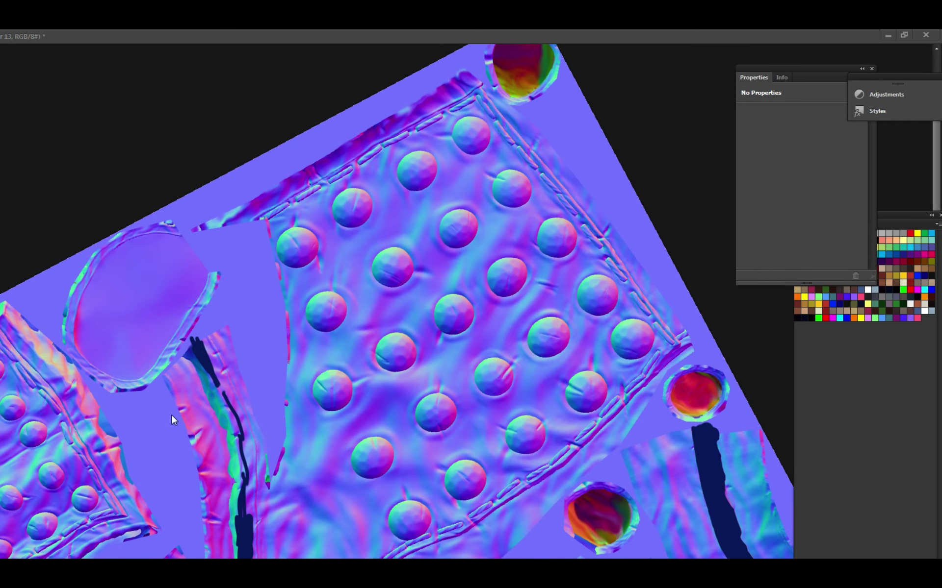
Fill the green fold at the strip's lower end navy out to its dotted outer edge and save the document.
scroll(167, 421, "up", 5)
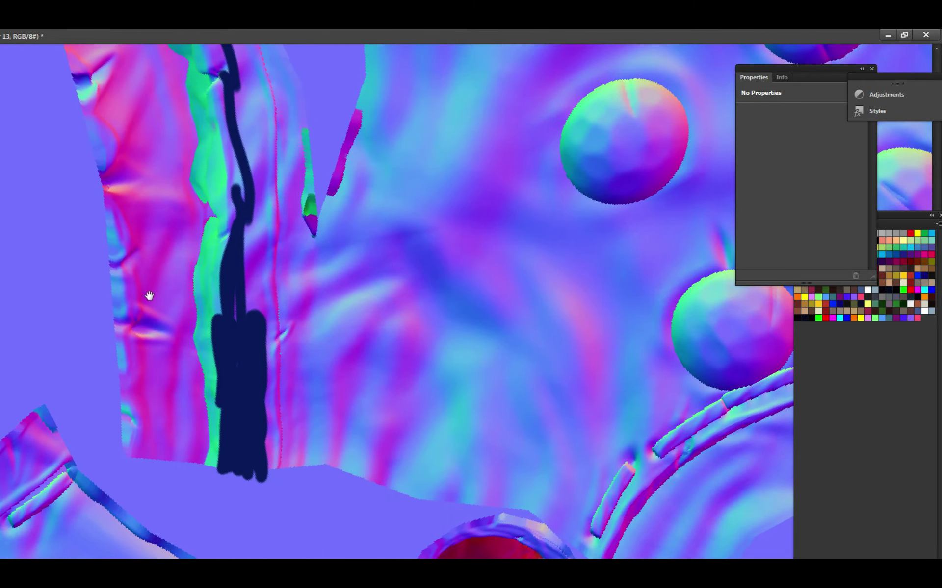
mouse_move(245, 364)
left_mouse_down()
mouse_move(241, 304)
mouse_move(273, 294)
mouse_move(273, 319)
mouse_move(255, 346)
mouse_move(292, 259)
mouse_move(279, 330)
mouse_move(309, 311)
mouse_move(316, 368)
mouse_move(319, 233)
mouse_move(357, 303)
left_mouse_up()
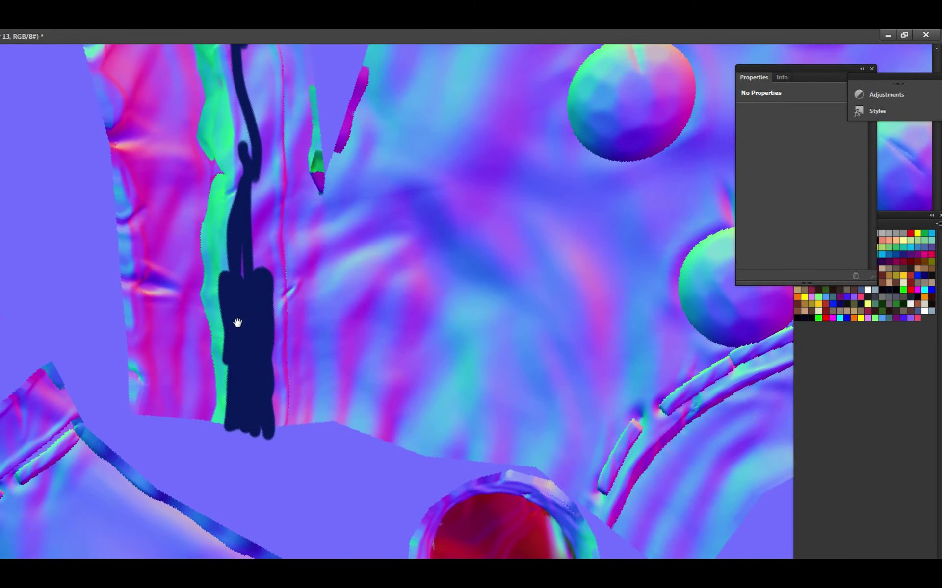
left_click(264, 331, "ctrl")
left_click(264, 332, "ctrl")
key("ctrl+s")
mouse_move(343, 338)
left_mouse_down()
mouse_move(339, 289)
mouse_move(341, 357)
mouse_move(339, 247)
mouse_move(341, 292)
mouse_move(333, 250)
mouse_move(337, 307)
mouse_move(338, 273)
mouse_move(355, 287)
left_mouse_up()
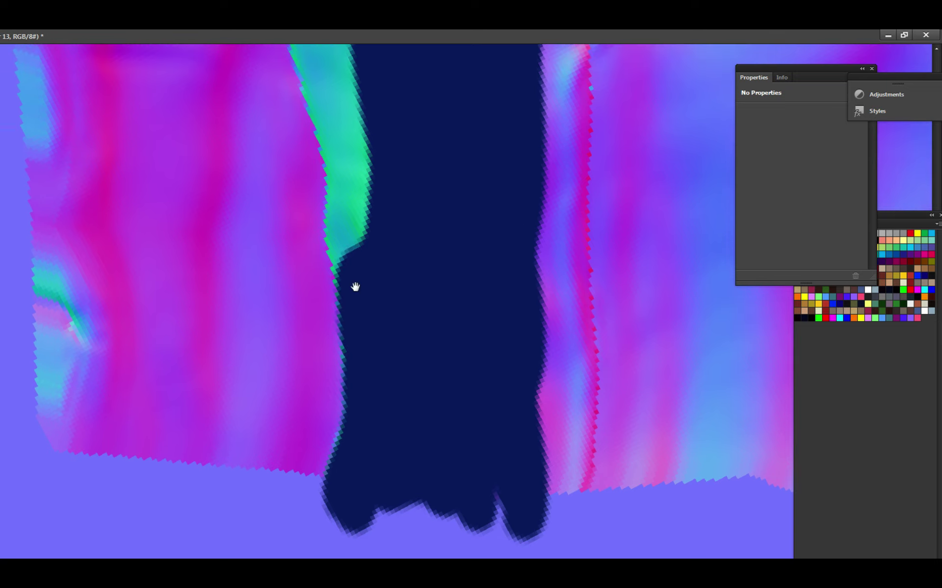
Continue the navy fill up the fold's outer edge, covering the green beside the navy block, and save the document.
mouse_move(356, 330)
left_mouse_down()
mouse_move(336, 319)
mouse_move(339, 361)
mouse_move(331, 265)
mouse_move(383, 315)
mouse_move(357, 284)
mouse_move(373, 264)
mouse_move(372, 243)
mouse_move(392, 295)
mouse_move(427, 302)
mouse_move(388, 319)
mouse_move(384, 259)
mouse_move(372, 275)
mouse_move(406, 258)
mouse_move(387, 221)
left_mouse_up()
left_click(359, 331)
key("ctrl+s")
scroll(387, 221, "up", 2)
key("ctrl+s")
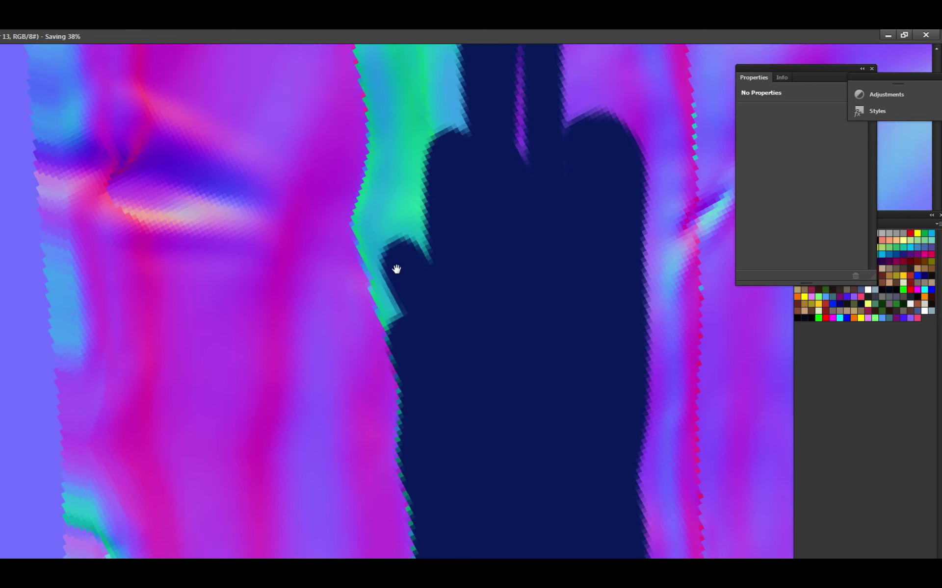
mouse_move(414, 318)
left_mouse_down()
mouse_move(380, 242)
mouse_move(393, 298)
mouse_move(368, 232)
mouse_move(382, 181)
mouse_move(381, 233)
mouse_move(429, 214)
mouse_move(387, 291)
mouse_move(379, 268)
mouse_move(375, 301)
mouse_move(390, 336)
left_mouse_up()
scroll(416, 243, "up", 3)
key("ctrl+s")
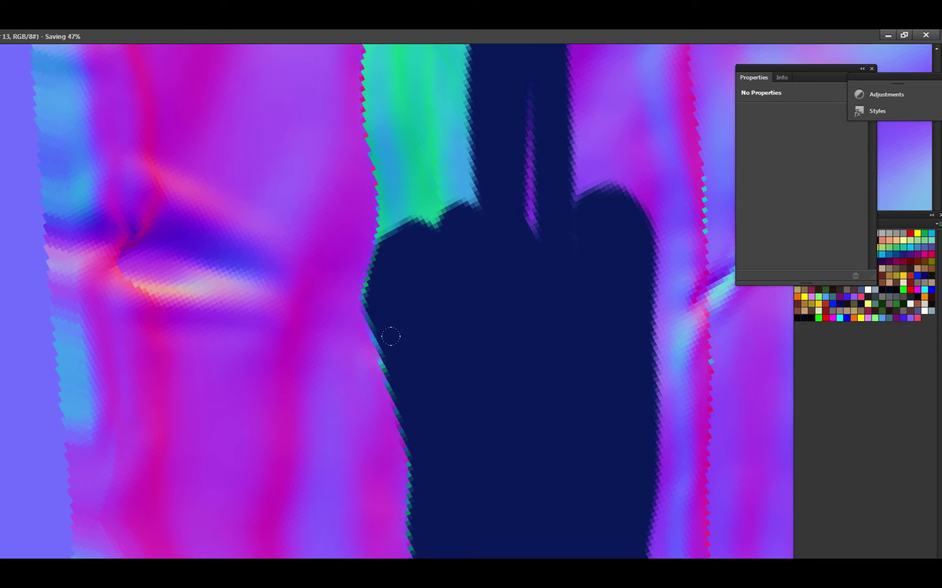
Paint navy farther up the green fold and close the gap between its outer edge and the thin navy line.
scroll(431, 309, "down", 4)
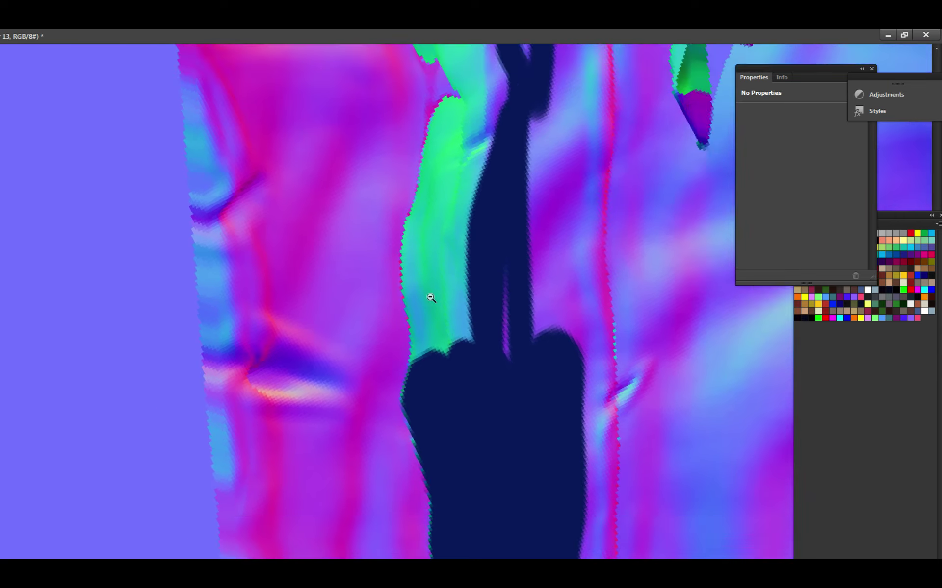
scroll(431, 297, "up", 2)
mouse_move(437, 360)
left_mouse_down()
mouse_move(410, 346)
mouse_move(412, 387)
mouse_move(399, 222)
mouse_move(412, 181)
mouse_move(467, 350)
mouse_move(471, 233)
left_mouse_up()
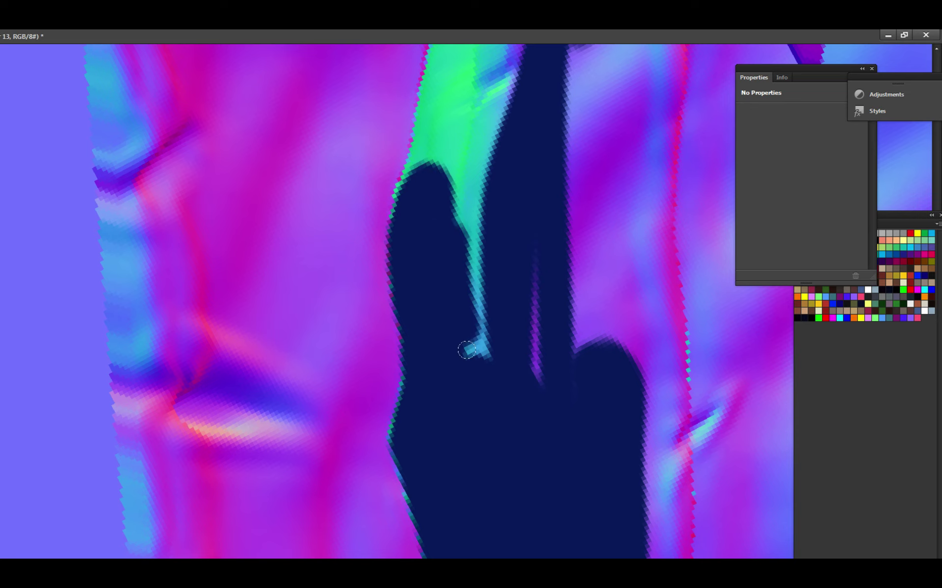
scroll(451, 250, "up", 3)
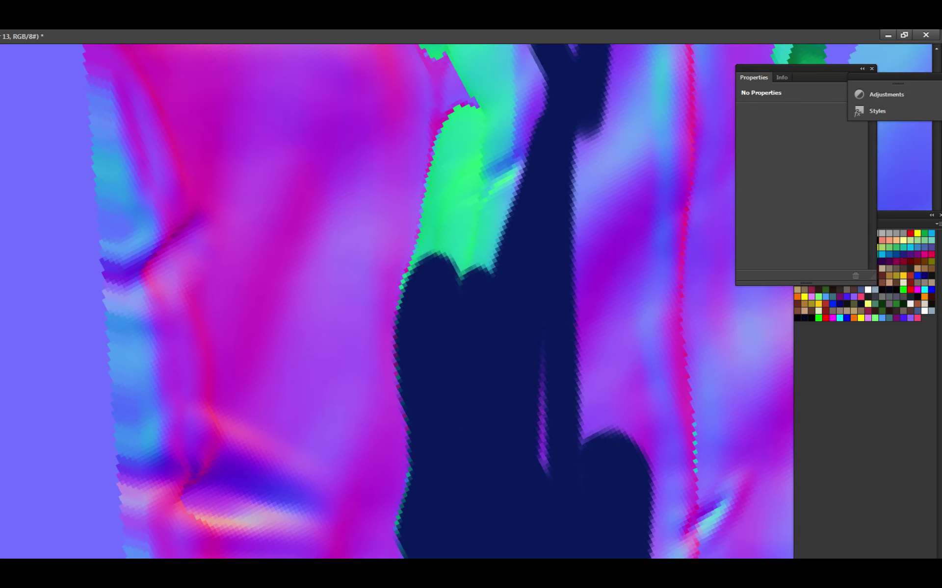
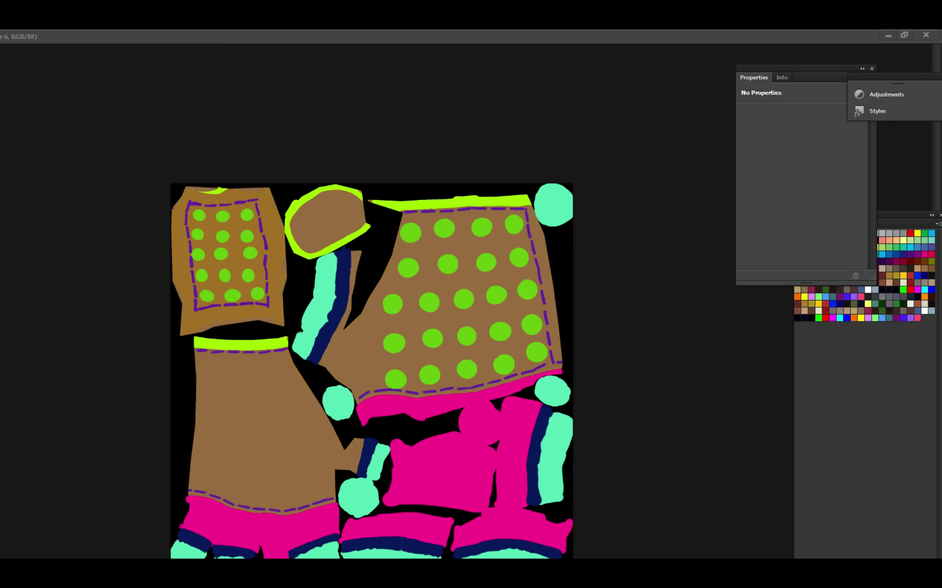
Inspect the painted colour map up close and as a whole.
key("z")
left_click(563, 320)
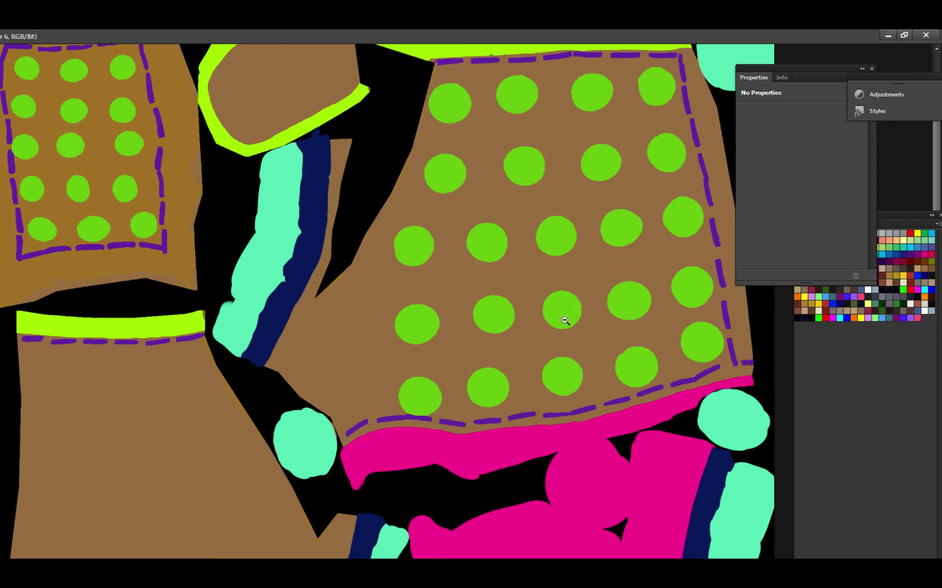
left_click(563, 320, "alt")
left_click(563, 320)
key("ctrl+minus")
key("ctrl+minus")
key("ctrl+minus")
key("v")
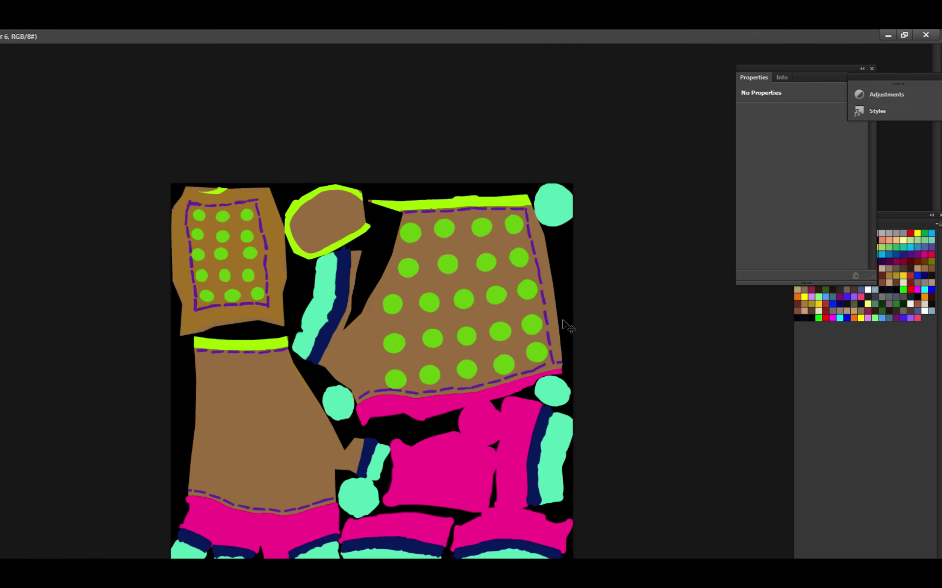
Restore the colour map document to a floating window, reposition it at 50% zoom, and activate the Magic Wand on Layer 10.
left_click(905, 35)
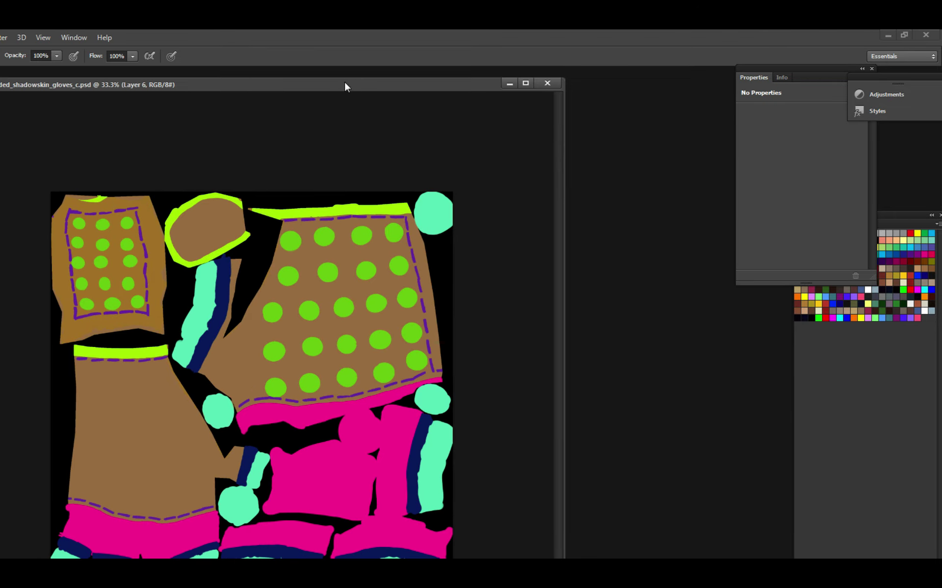
left_click_drag(344, 87, 441, 126)
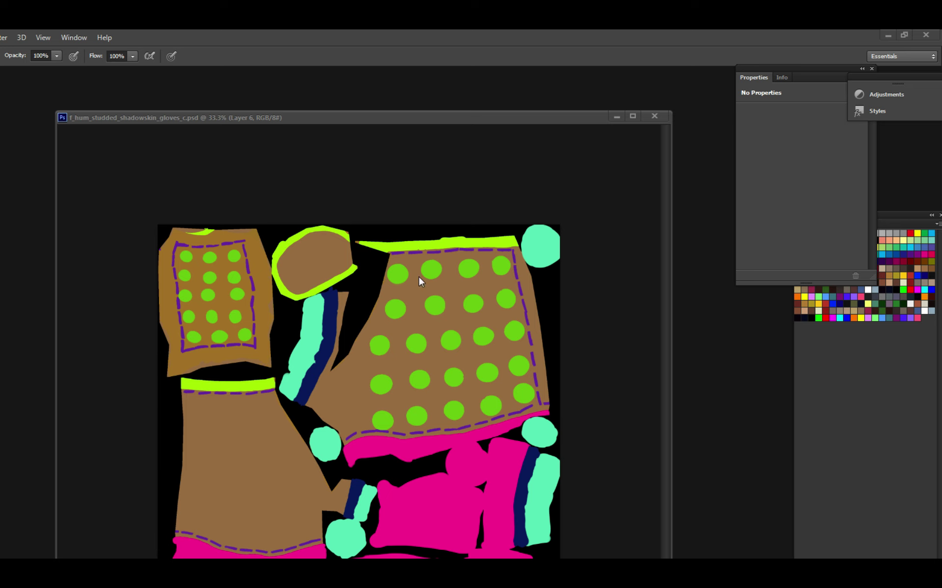
left_click(324, 200, "ctrl")
left_click(470, 247, "alt")
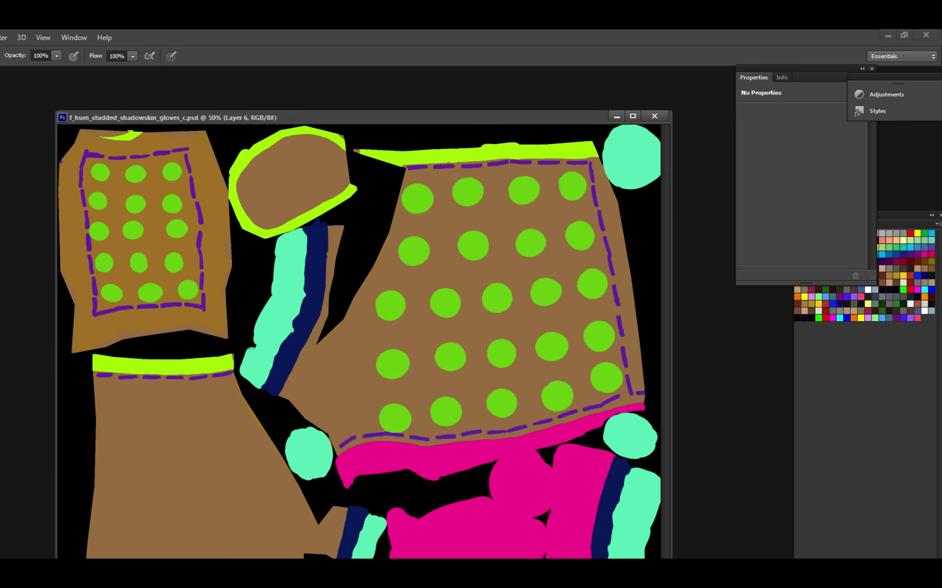
key("w")
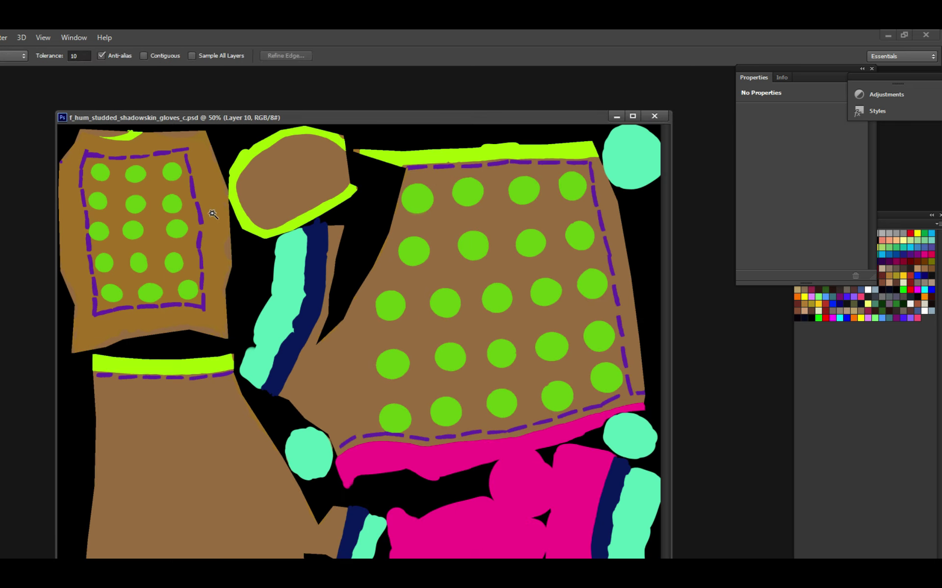
Select the brown area of the smaller studded panel by colour and make Layer 14 active with the normal map visible.
left_click(214, 196)
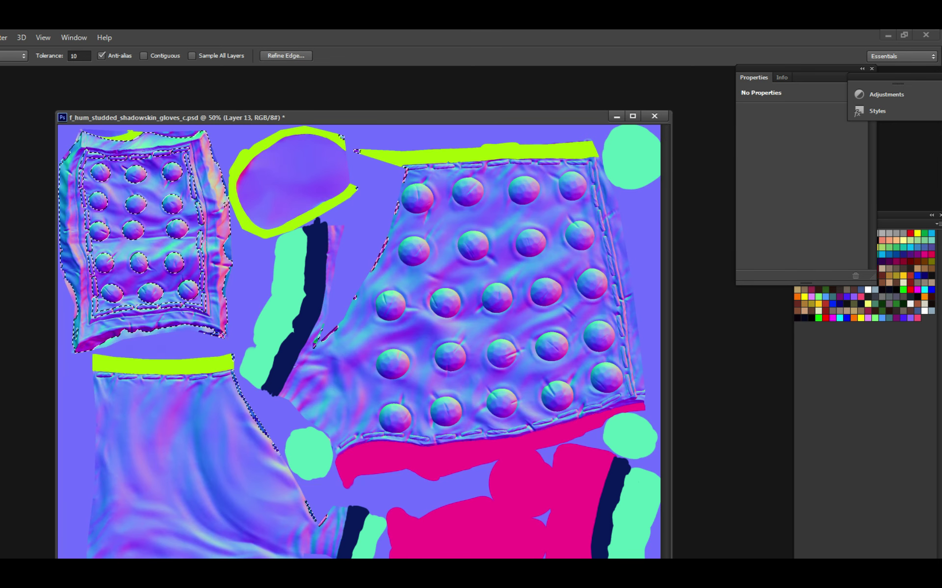
key("alt+bracketright")
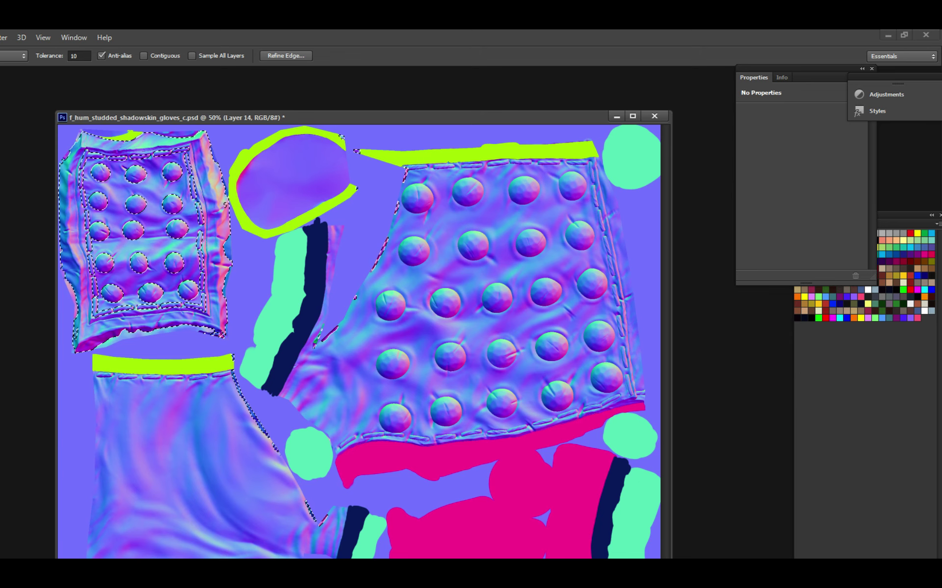
key("i")
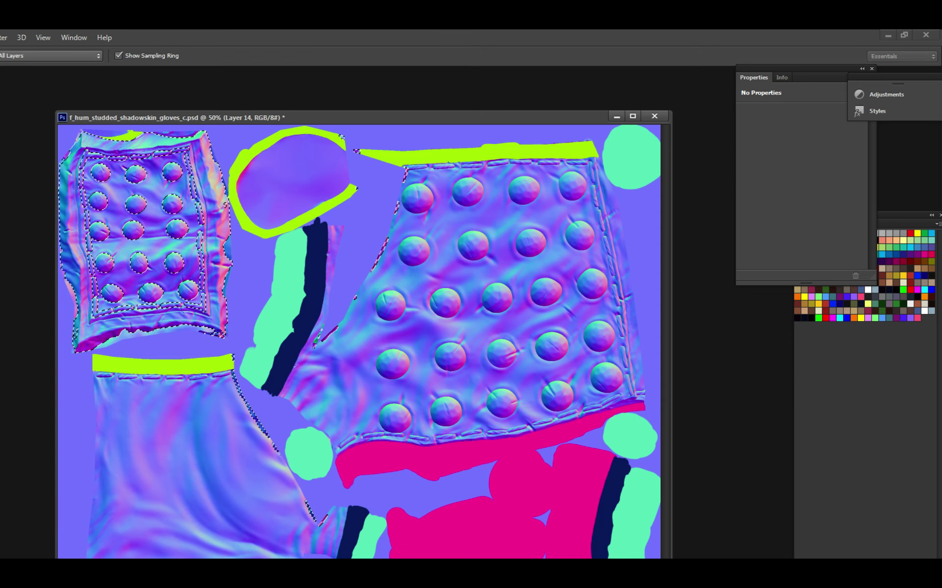
key("w")
Paint red over the small studded panel's upper outer corner within the selection, checking the fill with the selection temporarily removed.
scroll(105, 273, "up", 3)
scroll(412, 320, "up", 5)
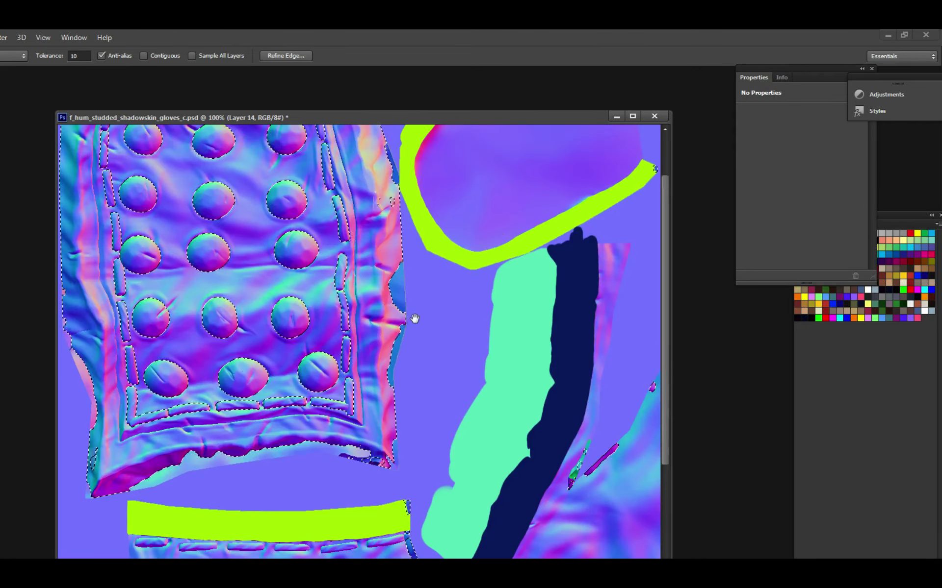
scroll(415, 319, "down", 3)
scroll(421, 304, "up", 5)
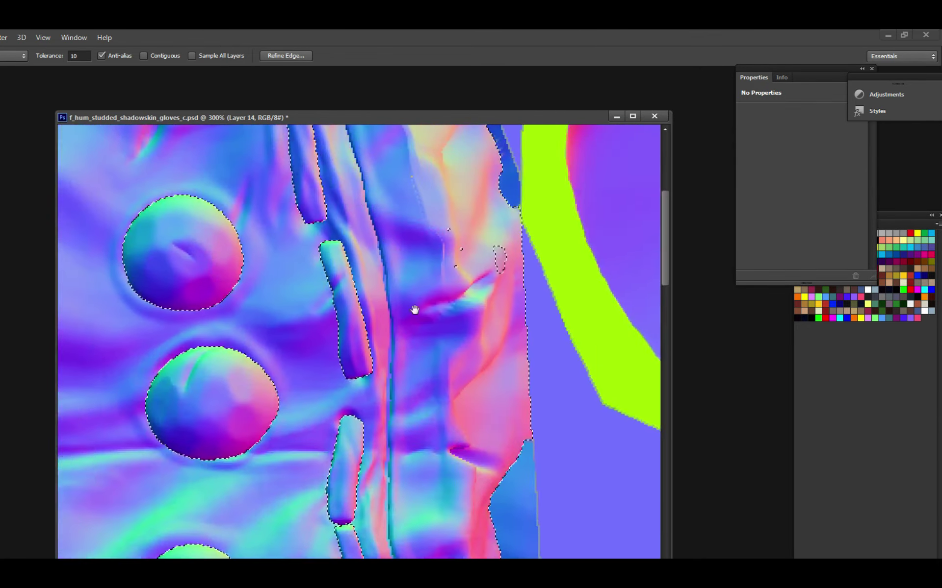
mouse_move(444, 291)
left_mouse_down()
mouse_move(477, 307)
mouse_move(498, 230)
mouse_move(508, 297)
mouse_move(497, 297)
mouse_move(485, 215)
mouse_move(515, 196)
mouse_move(539, 231)
left_mouse_up()
key("ctrl+z")
key("b")
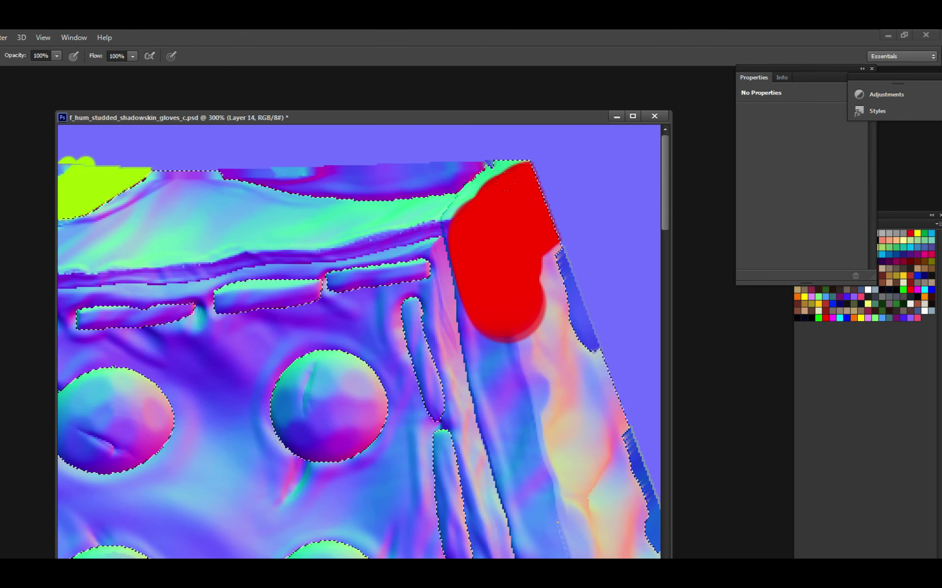
key("ctrl+d")
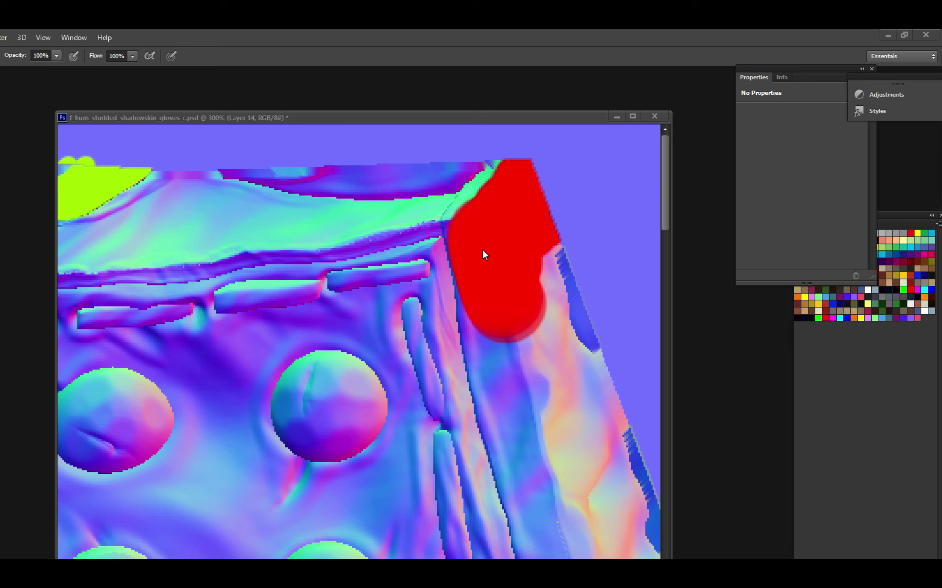
key("ctrl+shift+d")
Extend the red fill down from the upper corner and along the corner's diagonal seam, and save the document.
mouse_move(555, 245)
left_mouse_down()
mouse_move(543, 348)
mouse_move(563, 361)
left_mouse_up()
scroll(540, 343, "up", 1)
mouse_move(551, 327)
left_mouse_down()
mouse_move(492, 291)
mouse_move(485, 372)
left_mouse_up()
mouse_move(512, 272)
left_mouse_down()
mouse_move(546, 353)
mouse_move(578, 370)
left_mouse_up()
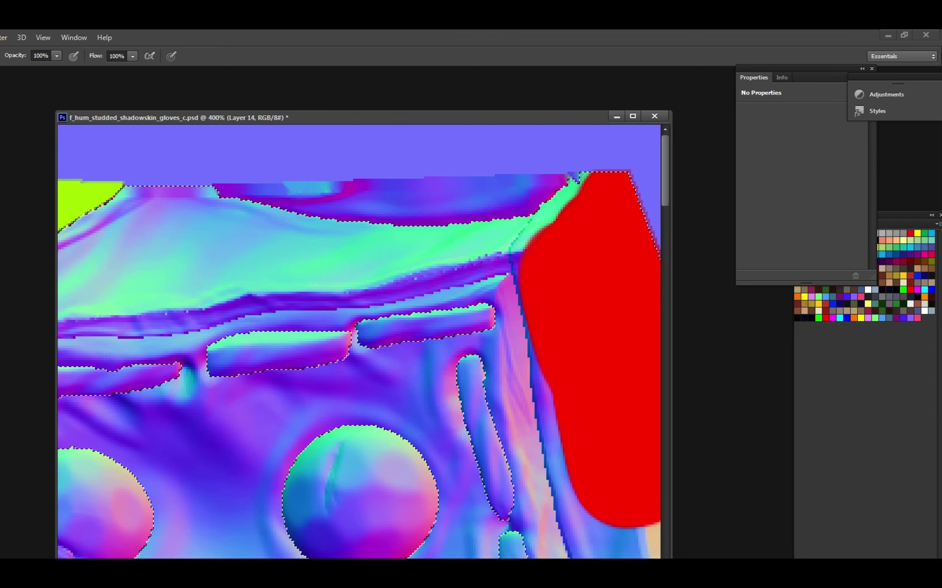
left_click_drag(517, 248, 581, 195)
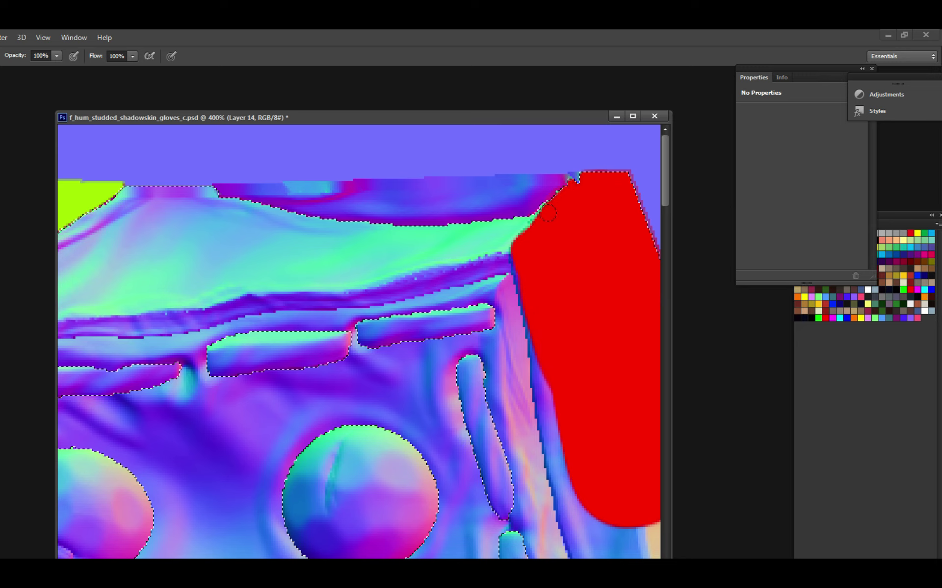
left_click_drag(524, 245, 536, 224)
key("ctrl+s")
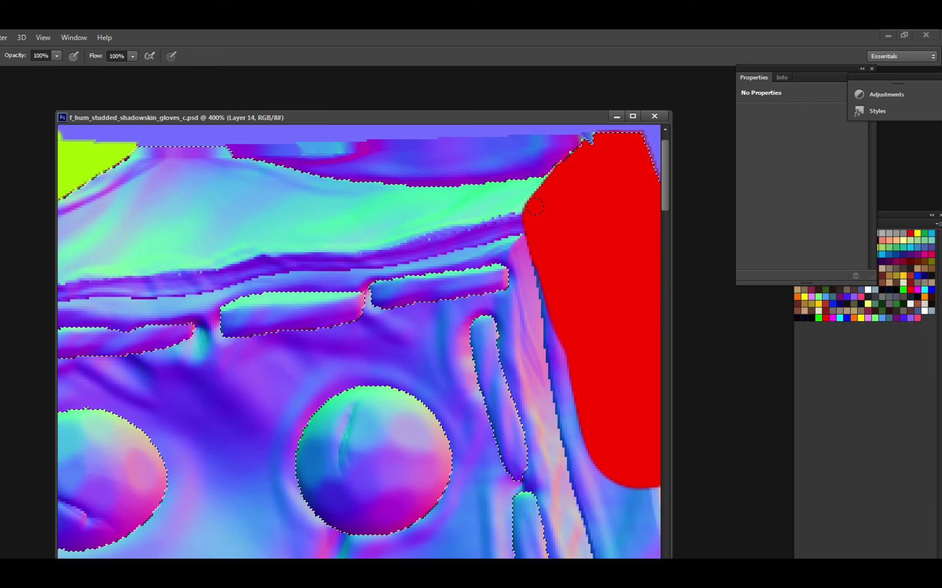
Paint red down the panel's outer border alongside the stitching to about mid-height, and save the document.
left_click(557, 252, "alt")
scroll(519, 231, "down", 2)
left_click(530, 288, "ctrl")
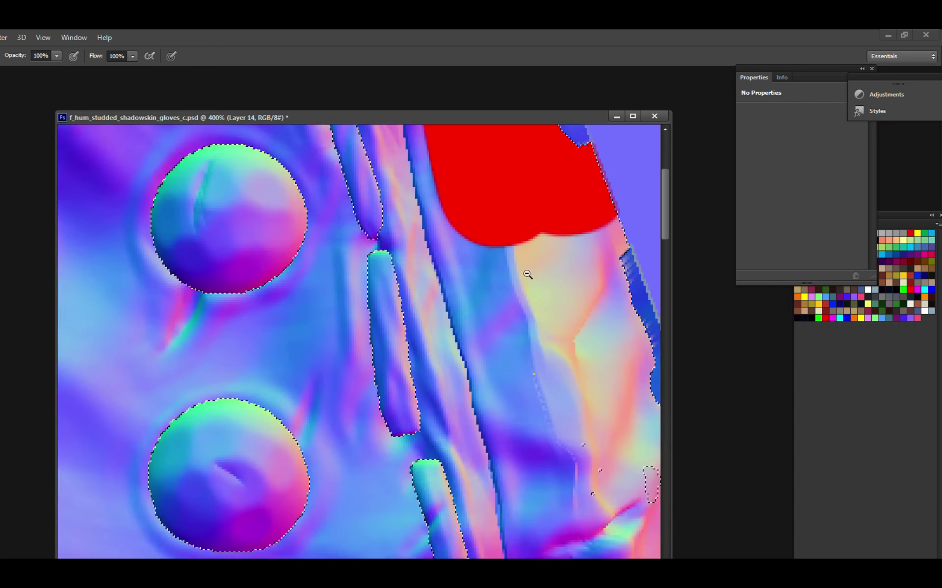
left_click(527, 275, "alt")
mouse_move(522, 344)
left_mouse_down()
mouse_move(536, 263)
mouse_move(552, 308)
mouse_move(518, 291)
mouse_move(520, 265)
mouse_move(490, 196)
mouse_move(492, 279)
mouse_move(525, 274)
mouse_move(536, 307)
mouse_move(534, 260)
left_mouse_up()
mouse_move(534, 259)
left_mouse_down()
mouse_move(539, 294)
mouse_move(583, 314)
mouse_move(579, 343)
mouse_move(515, 353)
mouse_move(527, 336)
mouse_move(499, 294)
mouse_move(491, 196)
left_mouse_up()
scroll(528, 337, "up", 2)
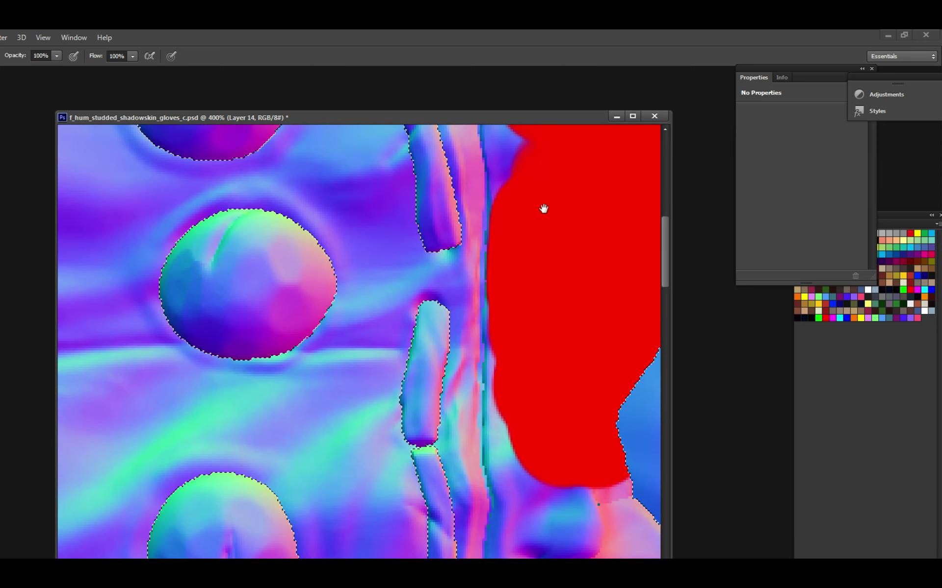
scroll(542, 206, "up", 4)
key("ctrl+s")
Close the gap between the red fill and the seam line along the border's upper half, and save the document.
left_click_drag(517, 260, 494, 196)
scroll(548, 252, "up", 6)
mouse_move(512, 353)
left_mouse_down()
mouse_move(522, 269)
mouse_move(517, 319)
mouse_move(521, 273)
mouse_move(507, 253)
mouse_move(497, 195)
mouse_move(557, 320)
left_mouse_up()
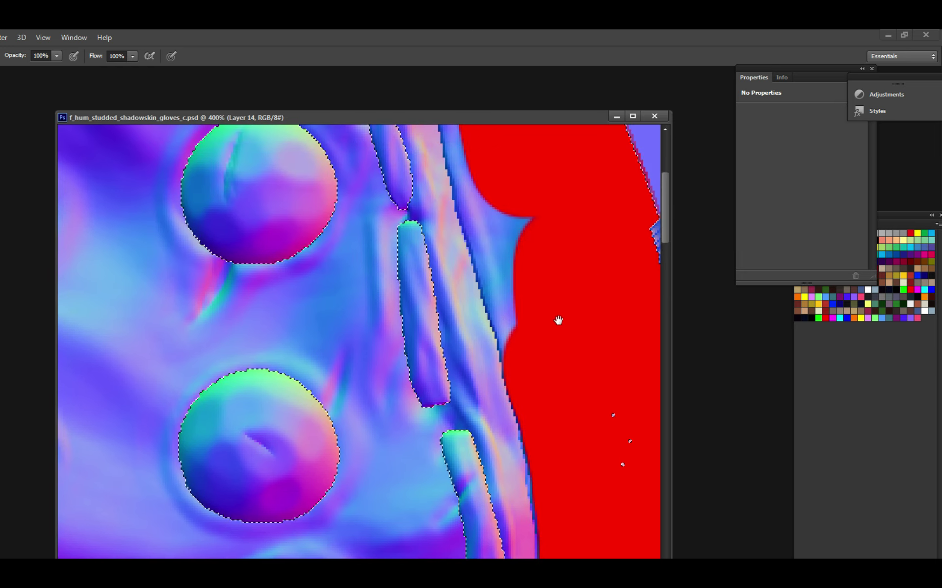
mouse_move(510, 267)
left_mouse_down()
mouse_move(503, 356)
mouse_move(506, 255)
mouse_move(483, 196)
mouse_move(532, 306)
mouse_move(505, 363)
mouse_move(512, 392)
left_mouse_up()
key("ctrl+s")
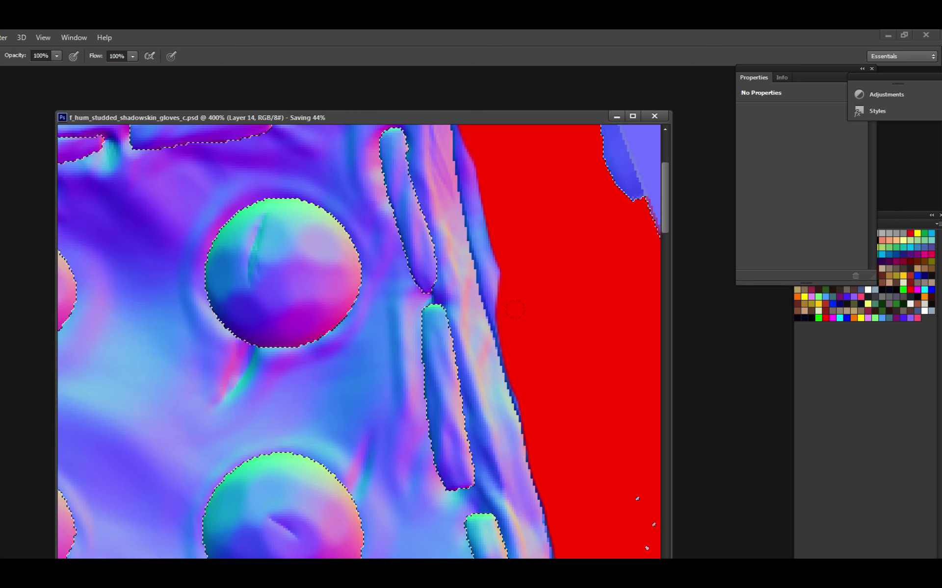
Refine the red edge along the seam line up to the panel's upper corner.
scroll(557, 345, "up", 4)
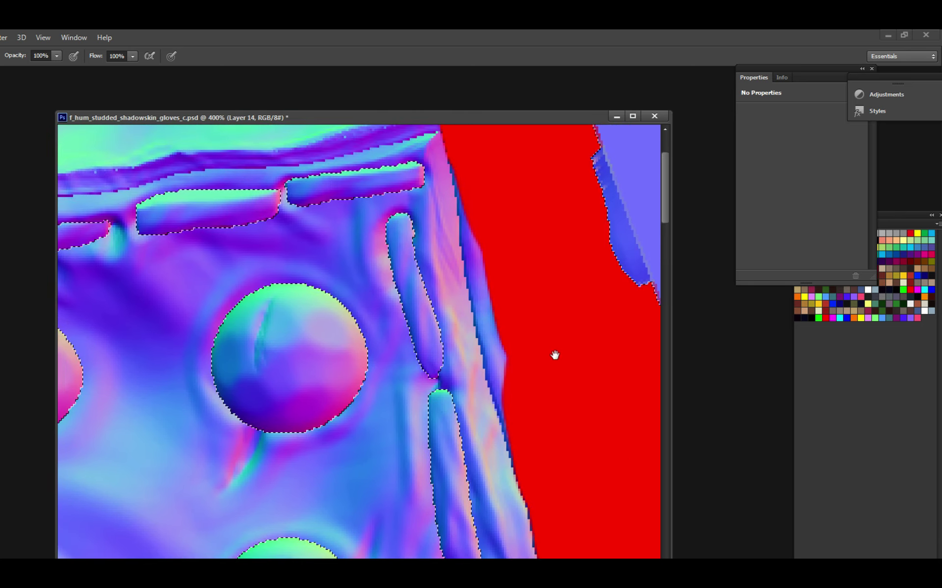
mouse_move(498, 415)
left_mouse_down()
mouse_move(495, 313)
mouse_move(463, 242)
left_mouse_up()
scroll(495, 314, "down", 1)
scroll(488, 326, "up", 2)
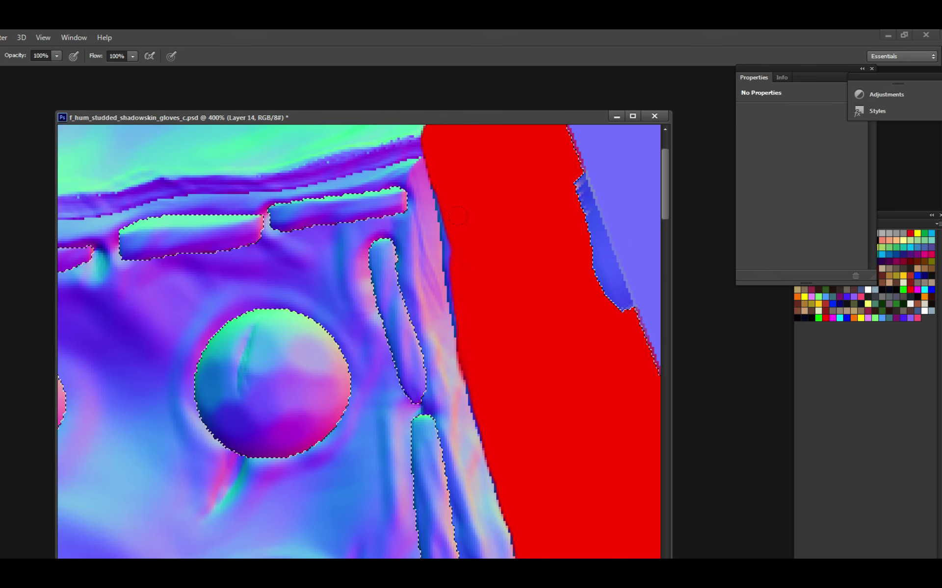
left_click_drag(454, 188, 481, 248)
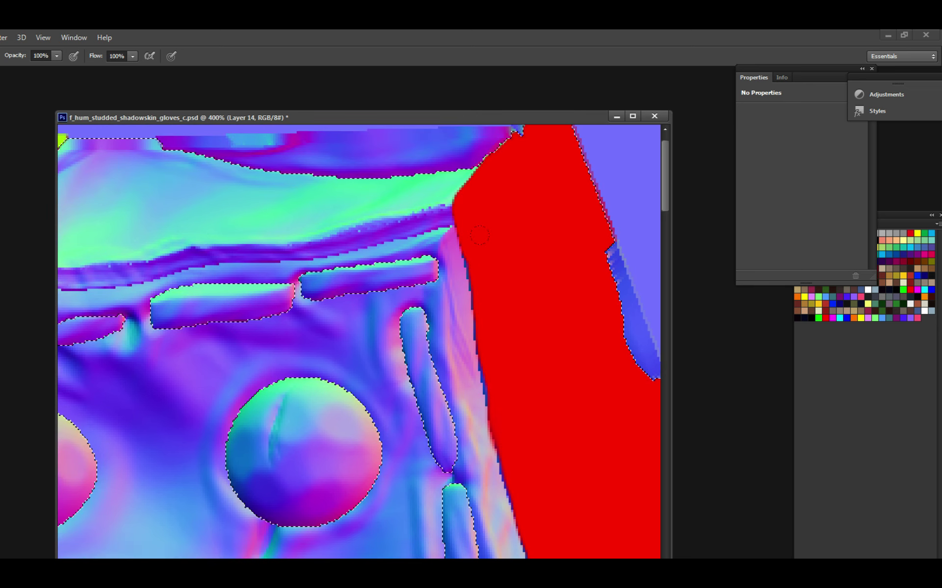
scroll(525, 269, "down", 3)
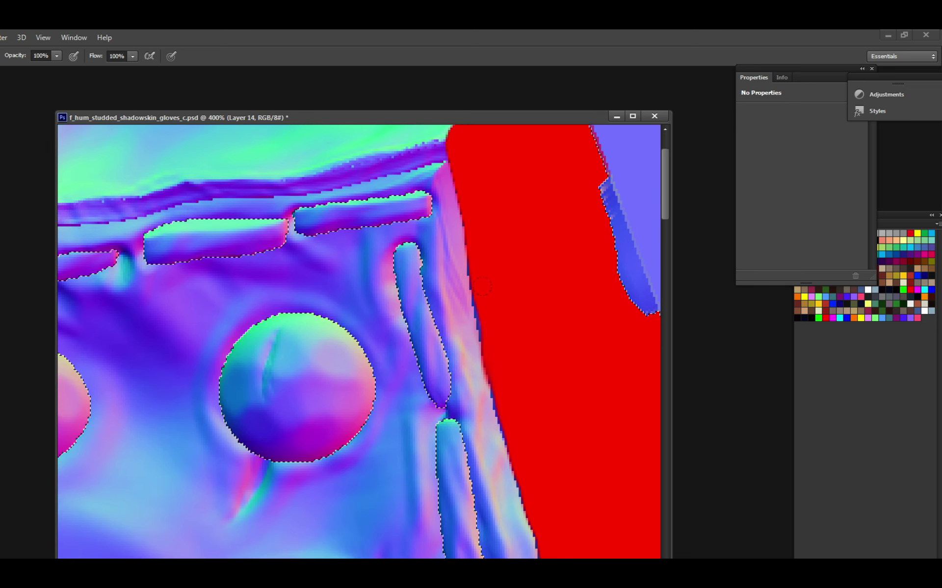
Touch up the red edge with the Eraser and Brush, following the seam line from the first stitches down to mid-height.
key("e")
scroll(447, 353, "down", 1)
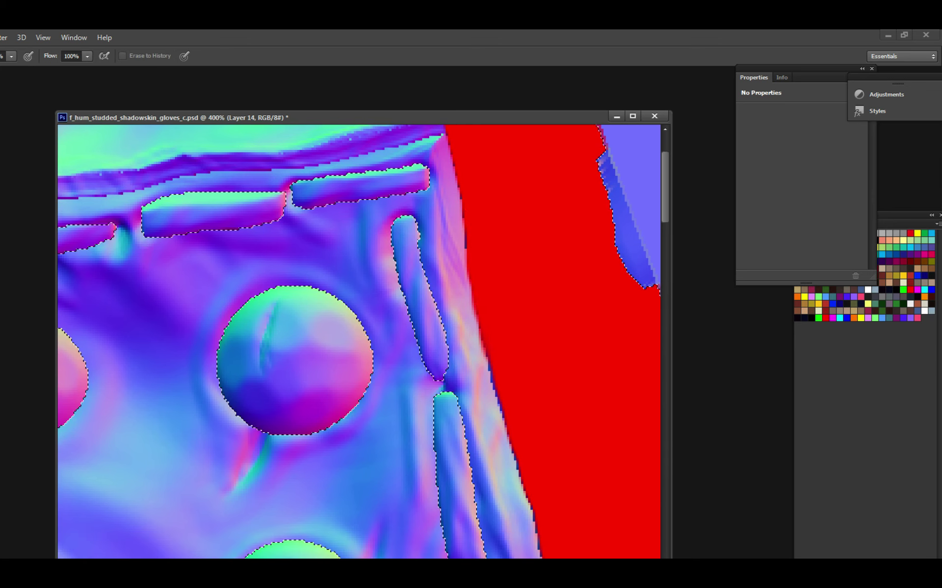
key("b")
scroll(490, 260, "down", 1)
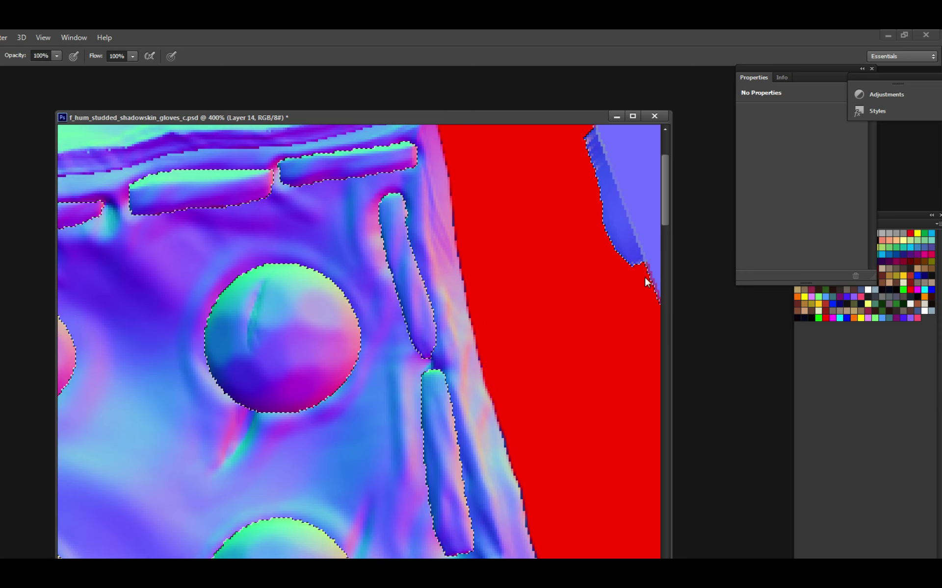
left_click_drag(533, 357, 506, 266)
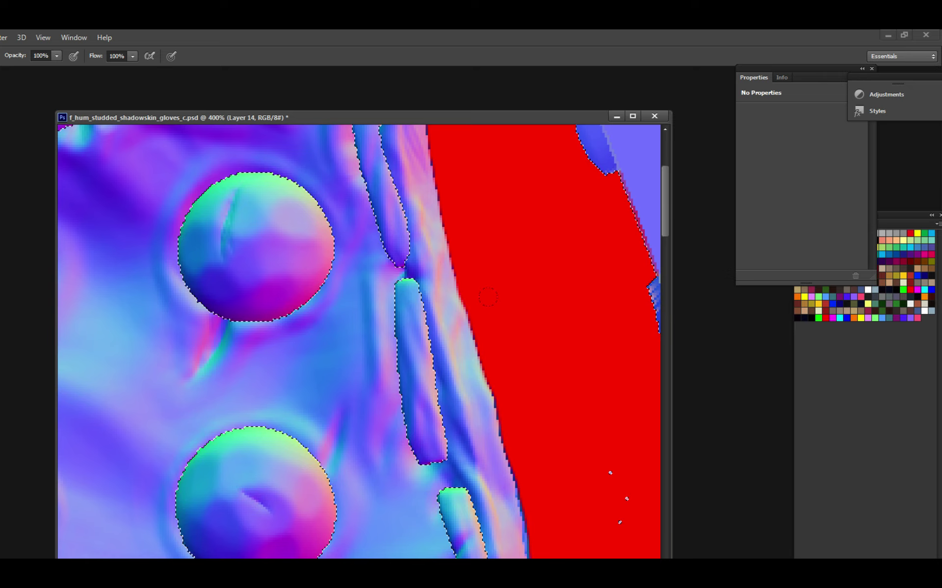
left_click_drag(508, 348, 483, 230)
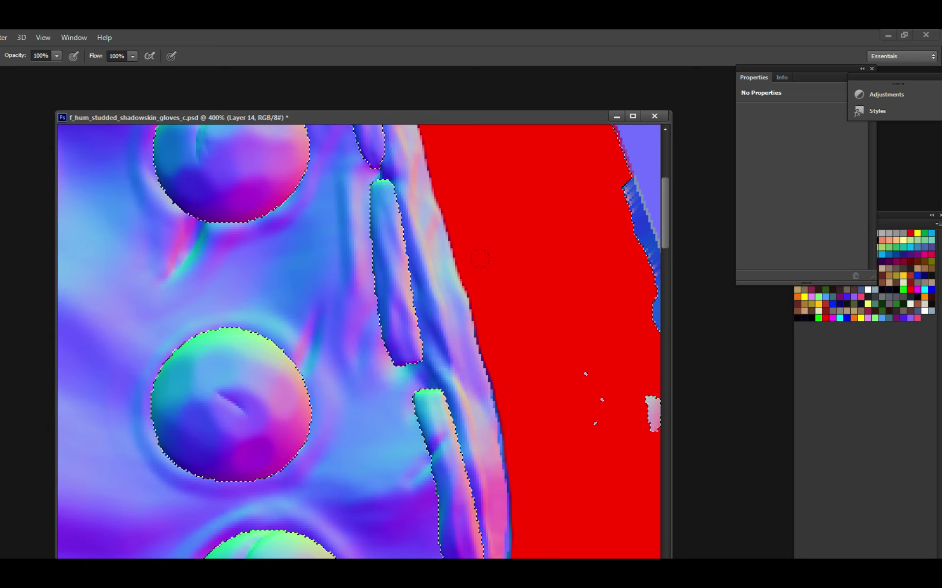
left_click_drag(549, 352, 528, 269)
left_click_drag(539, 520, 532, 332)
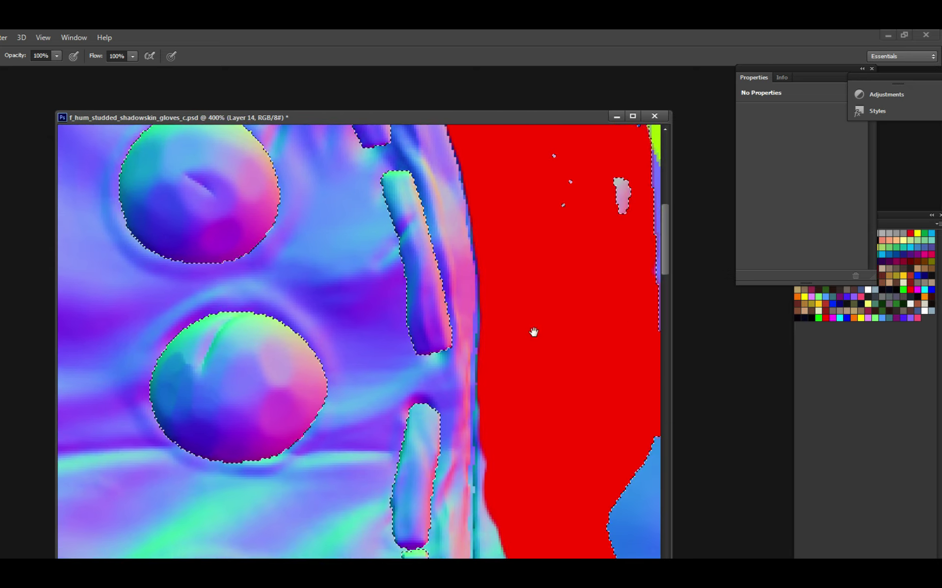
Paint red down the lower half of the outer border and around the lower corner into the bottom border.
left_click_drag(532, 382, 512, 222)
mouse_move(540, 304)
left_mouse_down()
mouse_move(564, 442)
mouse_move(618, 373)
mouse_move(577, 416)
left_mouse_up()
key("ctrl+minus")
mouse_move(466, 278)
left_mouse_down()
mouse_move(506, 368)
mouse_move(510, 491)
left_mouse_up()
mouse_move(514, 406)
left_mouse_down()
mouse_move(512, 265)
mouse_move(505, 515)
mouse_move(436, 488)
mouse_move(471, 442)
mouse_move(338, 419)
left_mouse_up()
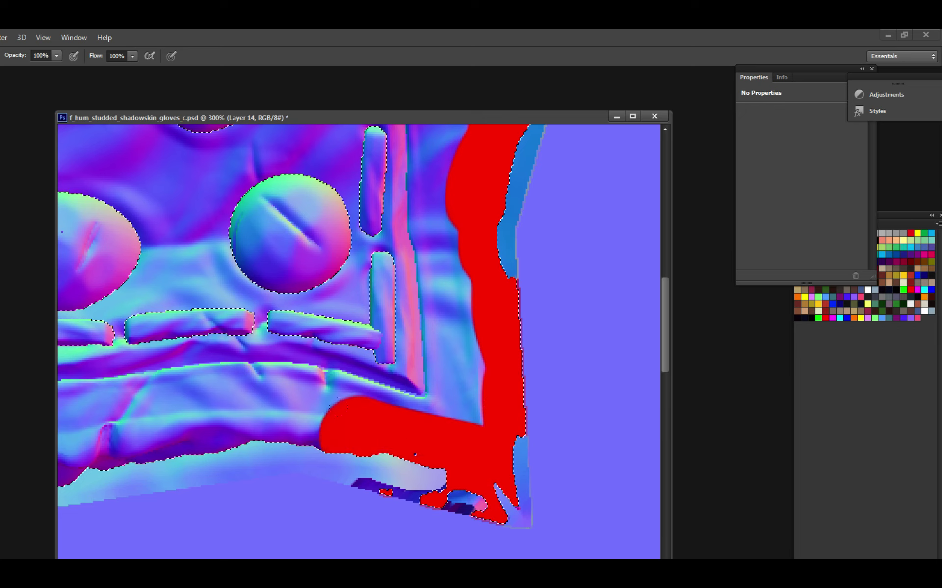
Fill the inside of the lower corner with red up to the seam line, check it without the selection, and save.
mouse_move(399, 417)
left_mouse_down()
mouse_move(326, 294)
mouse_move(477, 383)
mouse_move(427, 373)
mouse_move(452, 339)
mouse_move(441, 285)
left_mouse_up()
key("ctrl+plus")
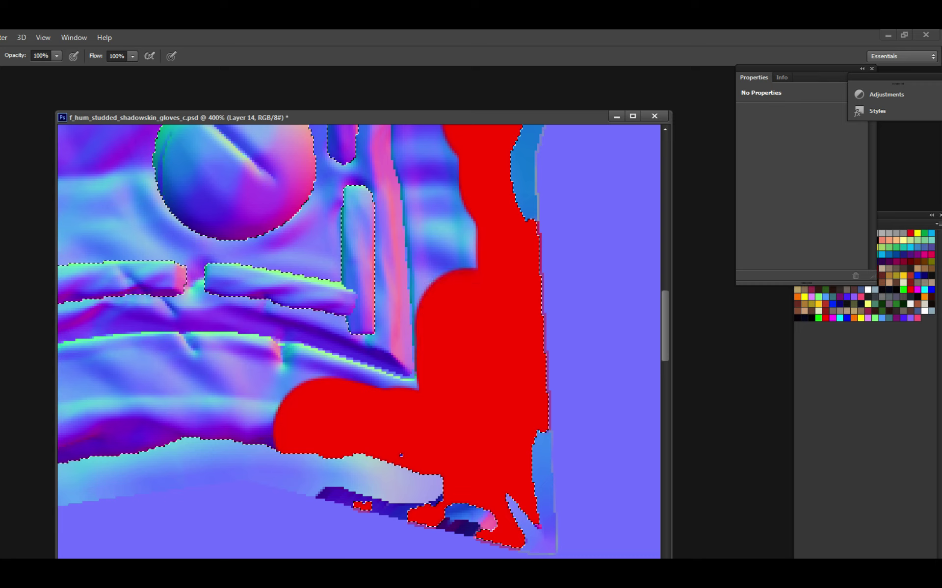
key("ctrl+d")
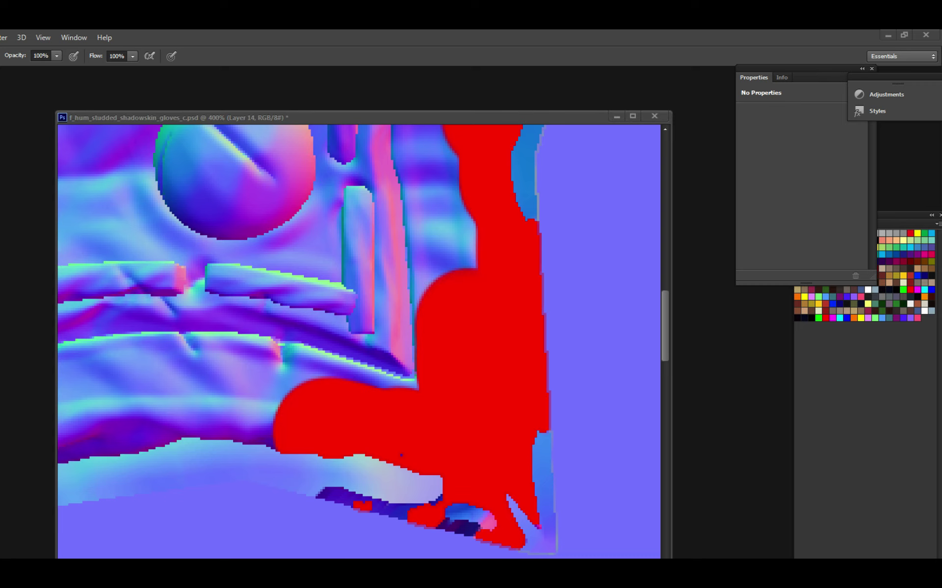
key("ctrl+shift+d")
key("ctrl+plus")
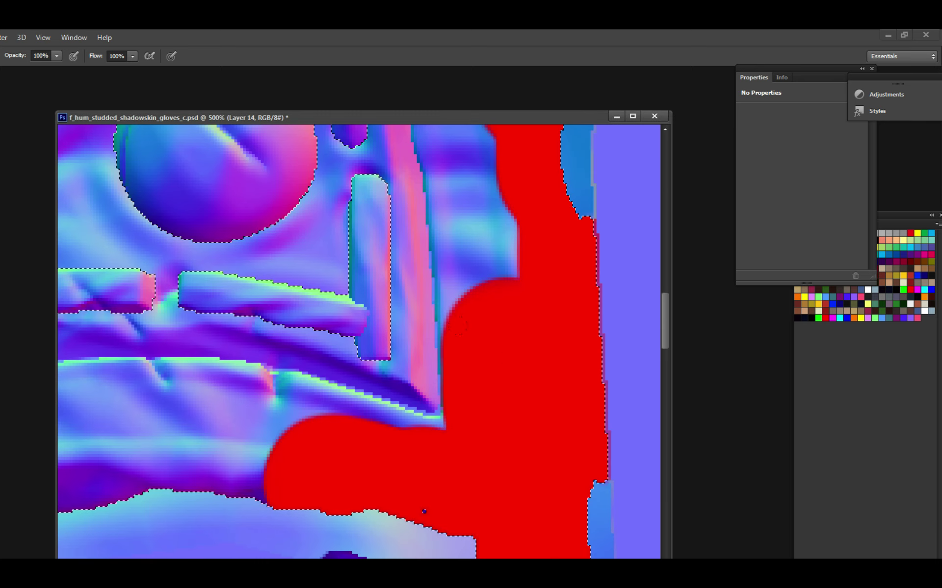
mouse_move(490, 338)
left_mouse_down()
mouse_move(471, 274)
mouse_move(445, 247)
mouse_move(444, 220)
left_mouse_up()
scroll(444, 220, "up", 5)
key("ctrl+s")
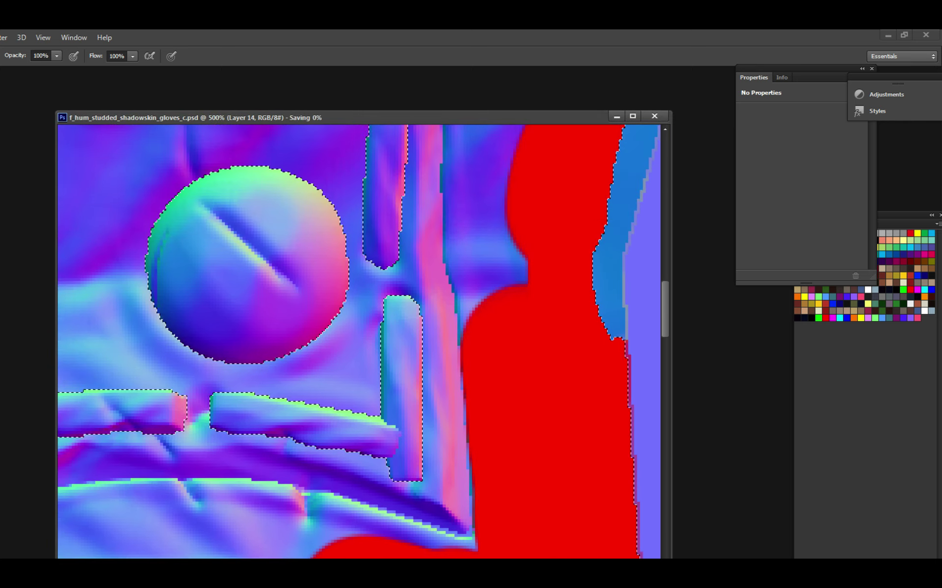
Paint red against the seam line upward from the lower corner, past the lowest stud, and save the document.
mouse_move(469, 281)
left_mouse_down()
mouse_move(495, 211)
mouse_move(507, 260)
left_mouse_up()
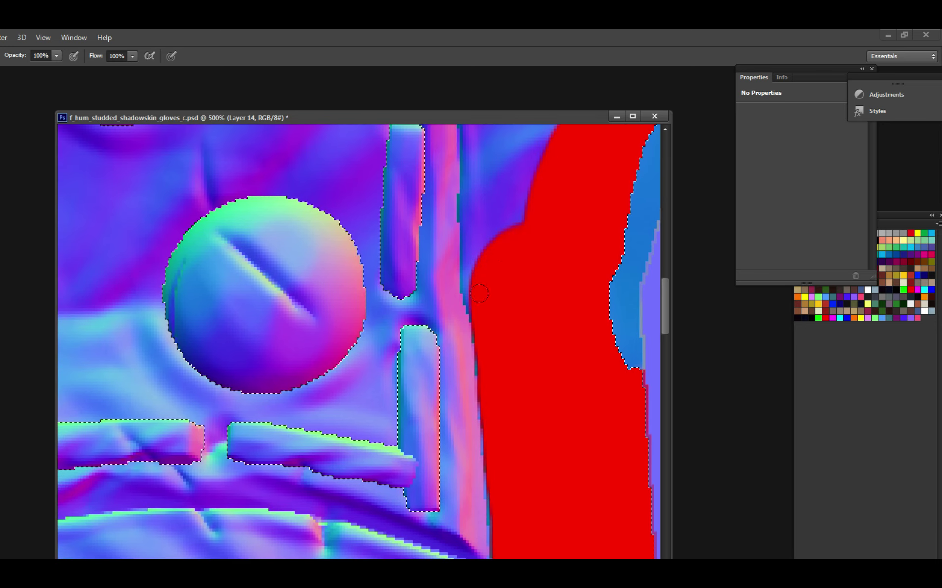
mouse_move(472, 285)
left_mouse_down()
mouse_move(470, 253)
mouse_move(520, 174)
mouse_move(545, 343)
mouse_move(553, 273)
mouse_move(515, 368)
left_mouse_up()
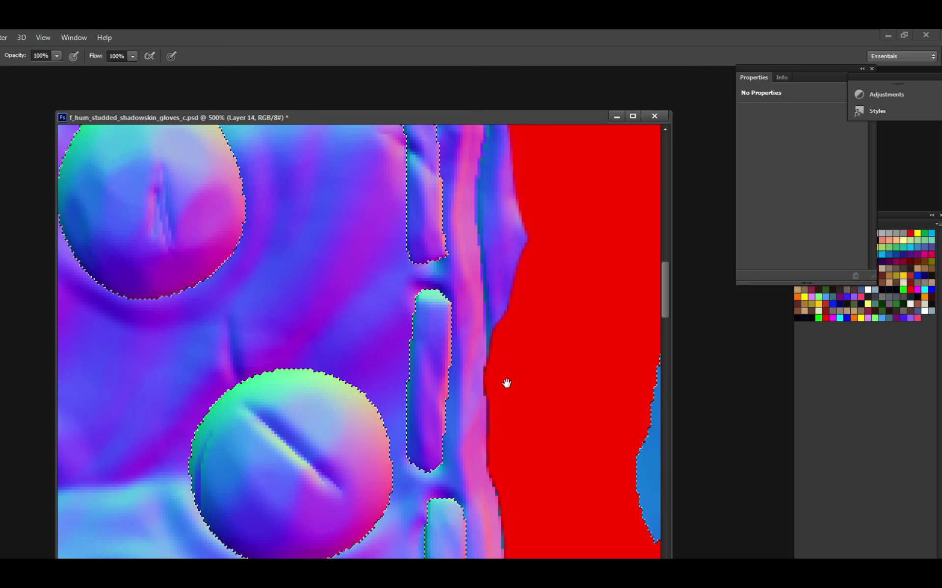
mouse_move(507, 384)
left_mouse_down()
mouse_move(520, 387)
mouse_move(500, 348)
mouse_move(470, 457)
left_mouse_up()
mouse_move(510, 363)
left_mouse_down()
mouse_move(498, 221)
mouse_move(483, 255)
left_mouse_up()
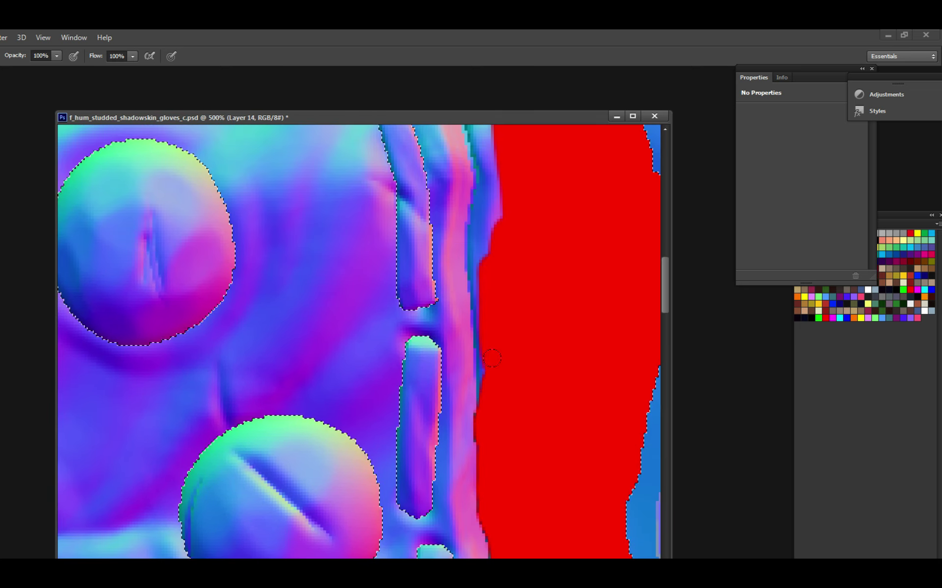
key("ctrl+plus")
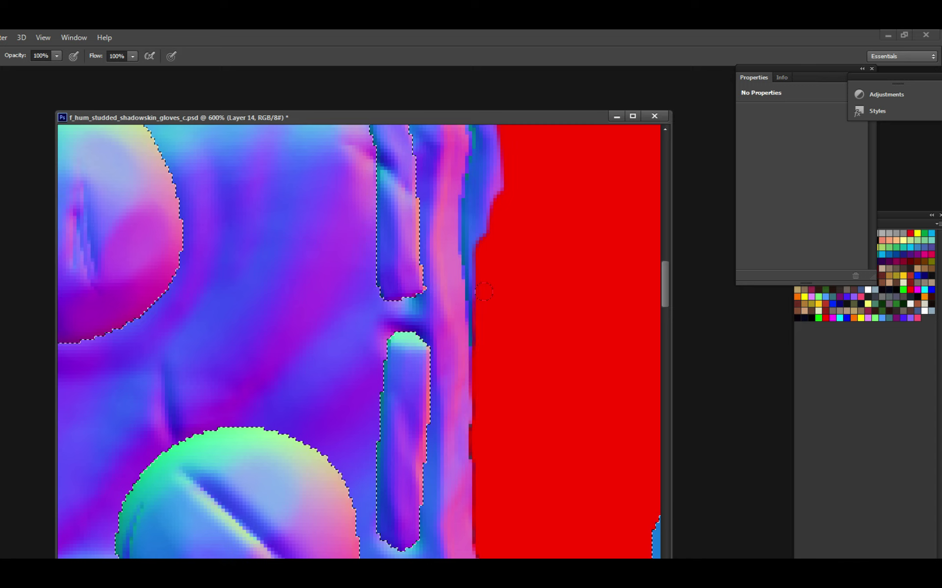
scroll(366, 269, "up", 2)
key("ctrl+s")
Continue the red edge up the seam line to the border's mid-height stitches, closing the remaining gap, and save.
scroll(500, 326, "up", 1)
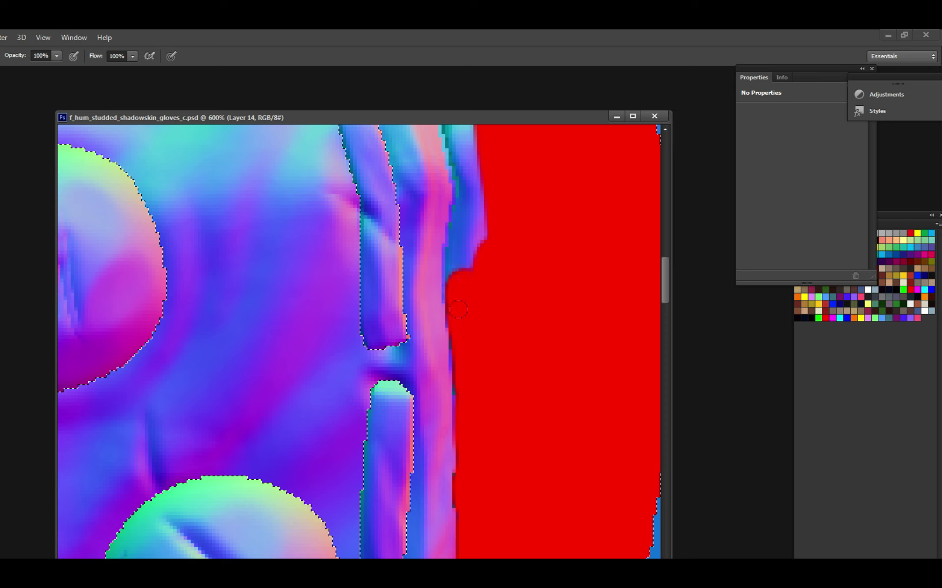
left_click_drag(458, 309, 470, 211)
scroll(471, 336, "up", 2)
left_click_drag(471, 336, 463, 293)
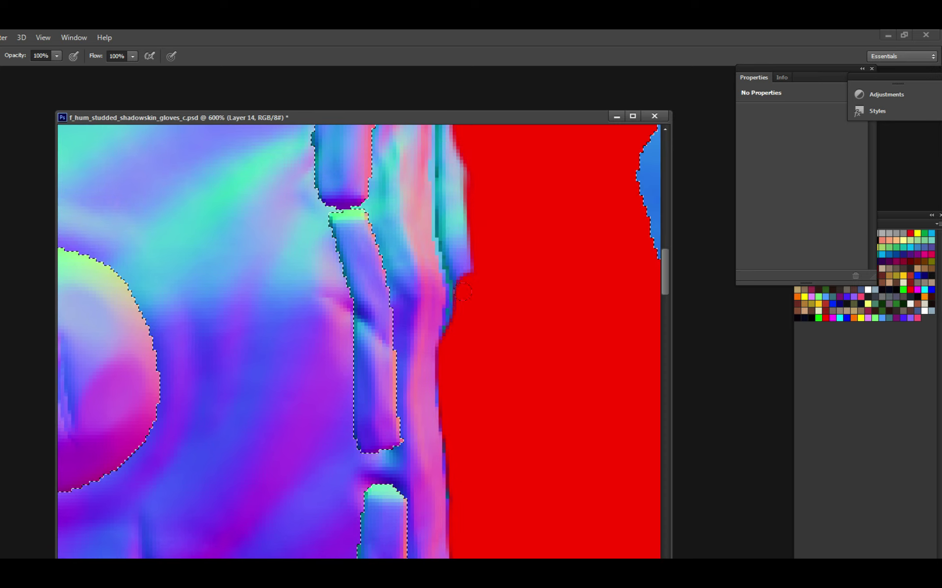
scroll(471, 343, "up", 3)
left_click_drag(469, 358, 457, 352)
left_click_drag(467, 256, 470, 326)
key("ctrl+s")
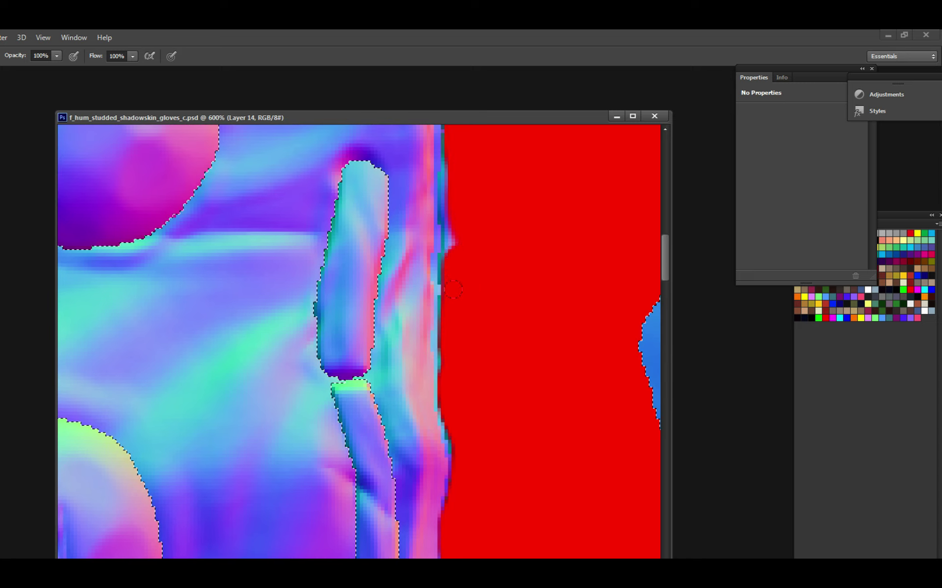
Paint red along the small panel's bottom border, following its outer edge and filling the opposite lower corner.
scroll(453, 289, "up", 5)
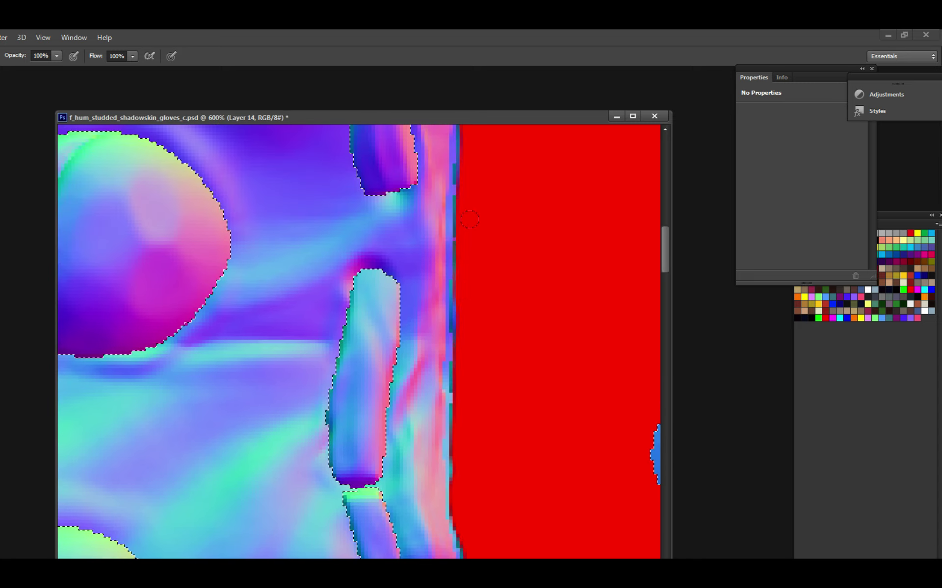
scroll(469, 219, "down", 5)
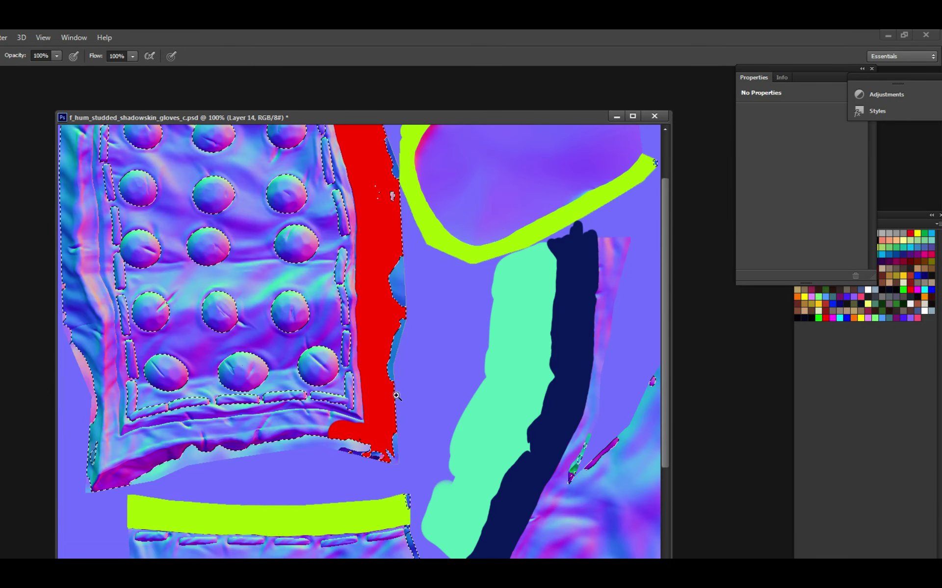
scroll(397, 396, "up", 2)
mouse_move(328, 423)
left_mouse_down()
mouse_move(535, 411)
mouse_move(491, 397)
mouse_move(304, 415)
mouse_move(375, 391)
mouse_move(414, 362)
left_mouse_up()
mouse_move(471, 354)
left_mouse_down()
mouse_move(312, 356)
mouse_move(357, 342)
mouse_move(373, 361)
mouse_move(269, 433)
left_mouse_up()
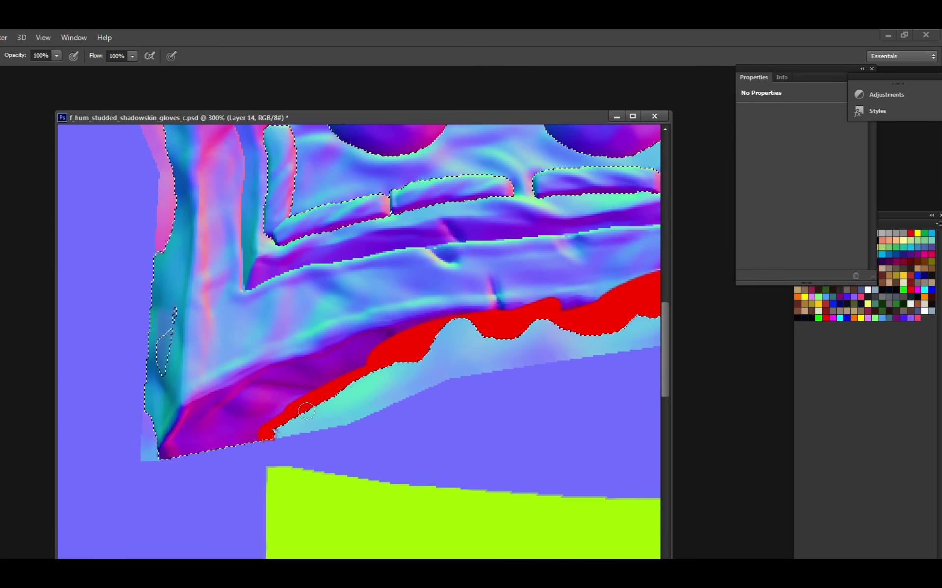
left_click_drag(219, 451, 163, 413)
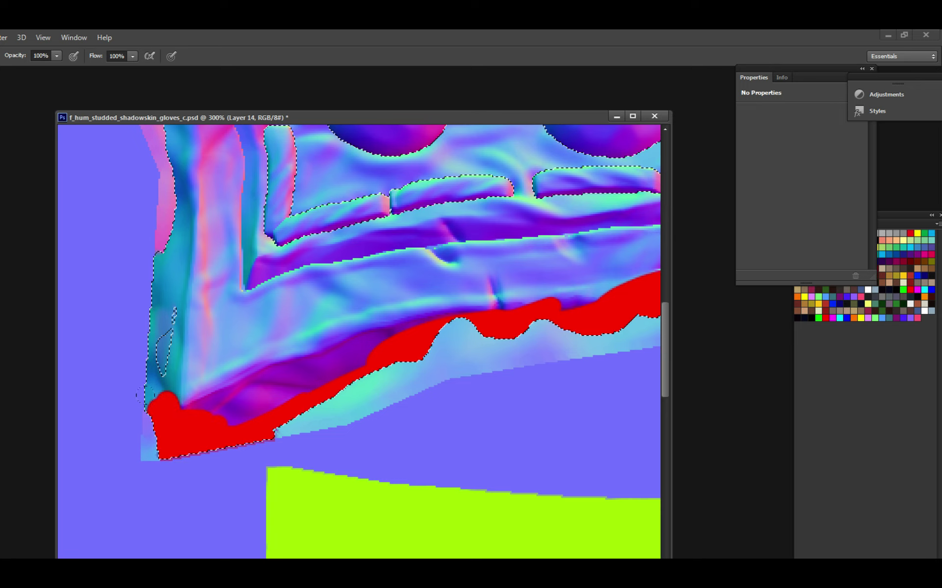
mouse_move(145, 394)
left_mouse_down()
mouse_move(137, 299)
mouse_move(277, 356)
mouse_move(378, 314)
left_mouse_up()
Hide the normal map to examine the red bottom border against the base colours.
key("ctrl+minus")
key("ctrl+comma")
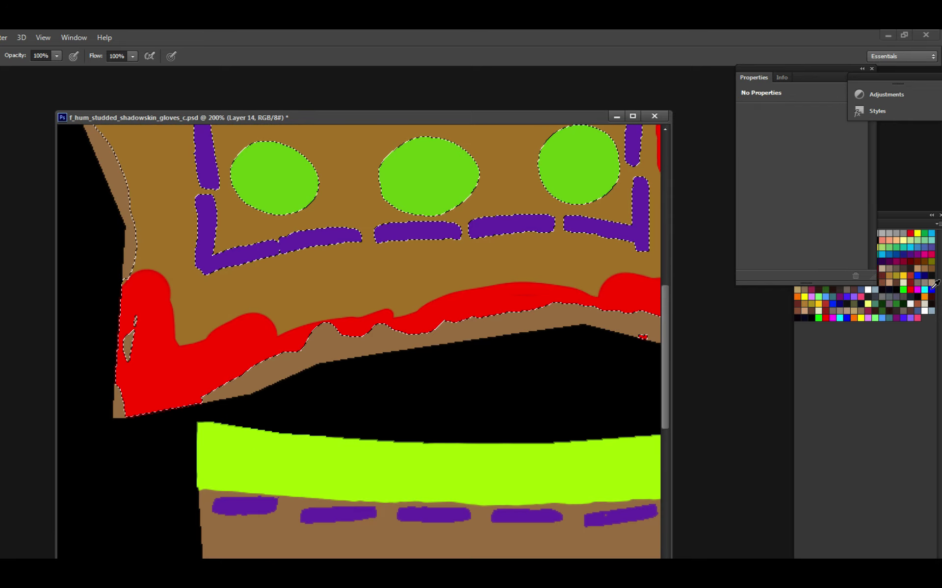
scroll(403, 339, "up", 3)
scroll(481, 379, "up", 1)
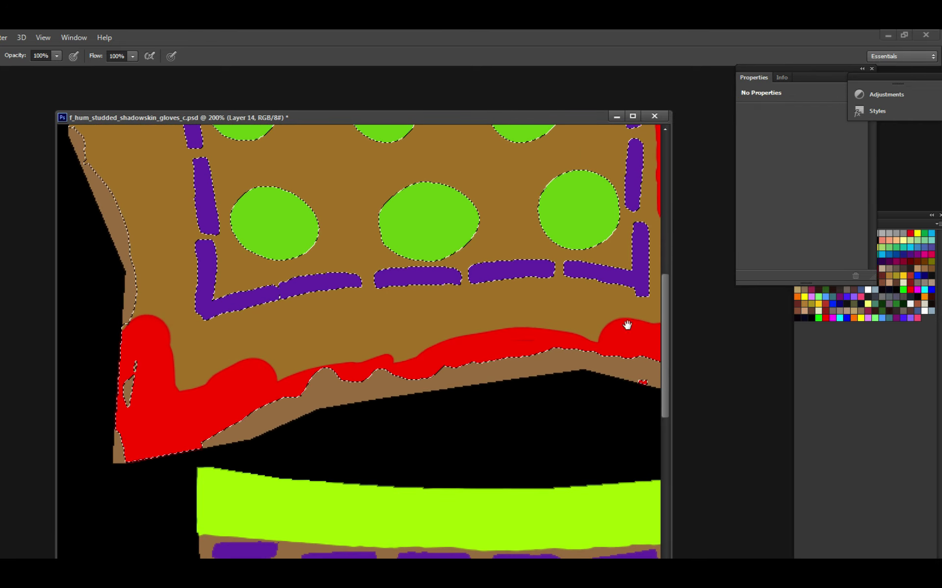
key("Delete")
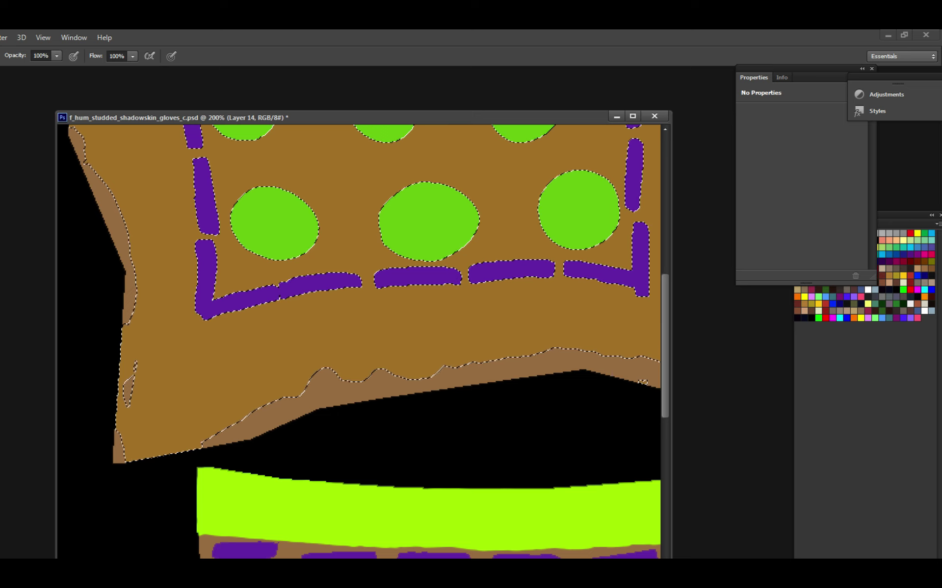
key("ctrl+z")
key("ctrl+z")
key("ctrl+z")
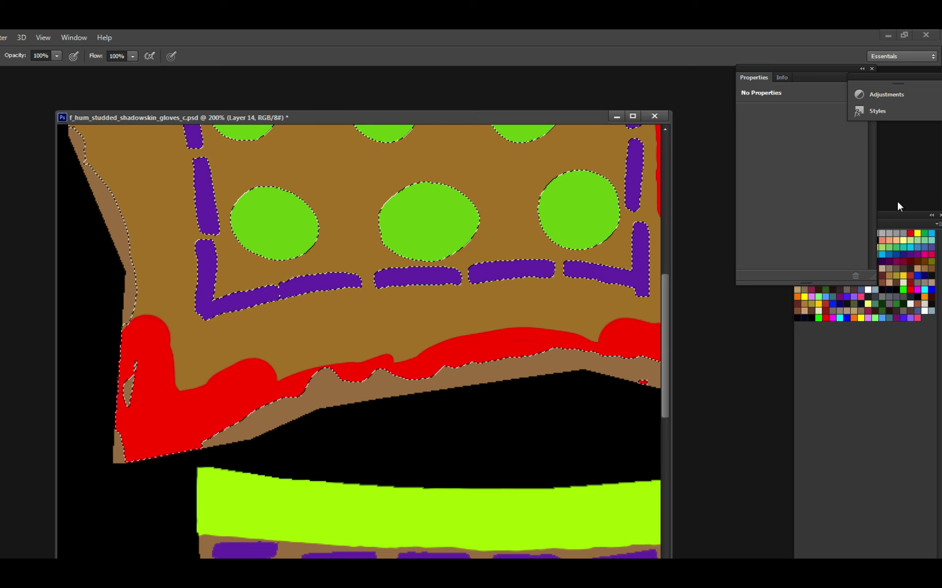
Save the document, and check the red border without the selection outline and from a wider view.
key("ctrl+s")
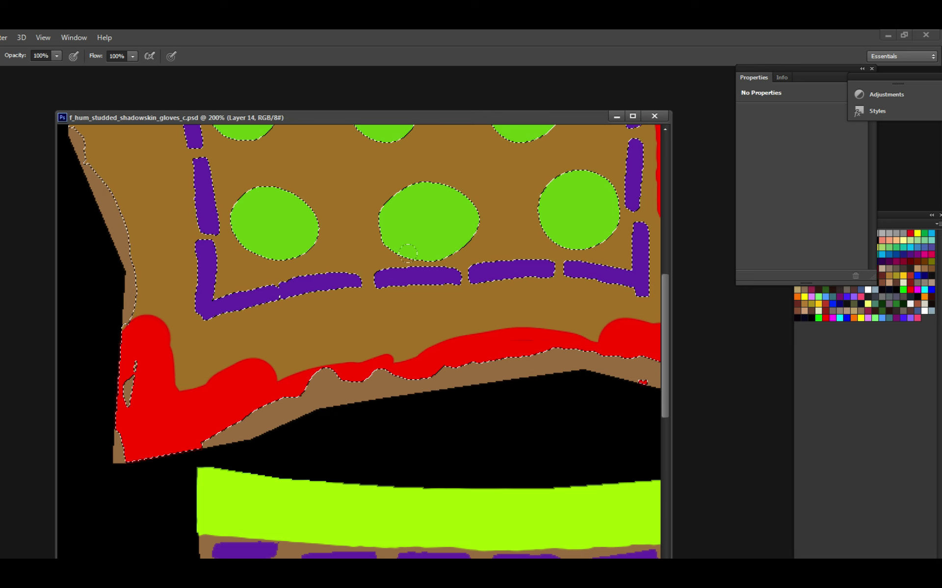
key("ctrl+d")
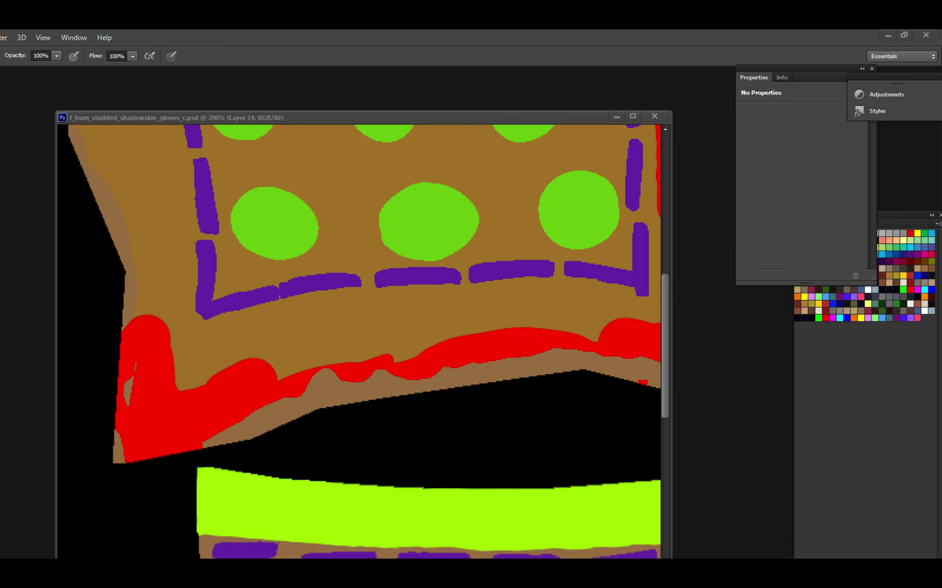
key("ctrl+minus")
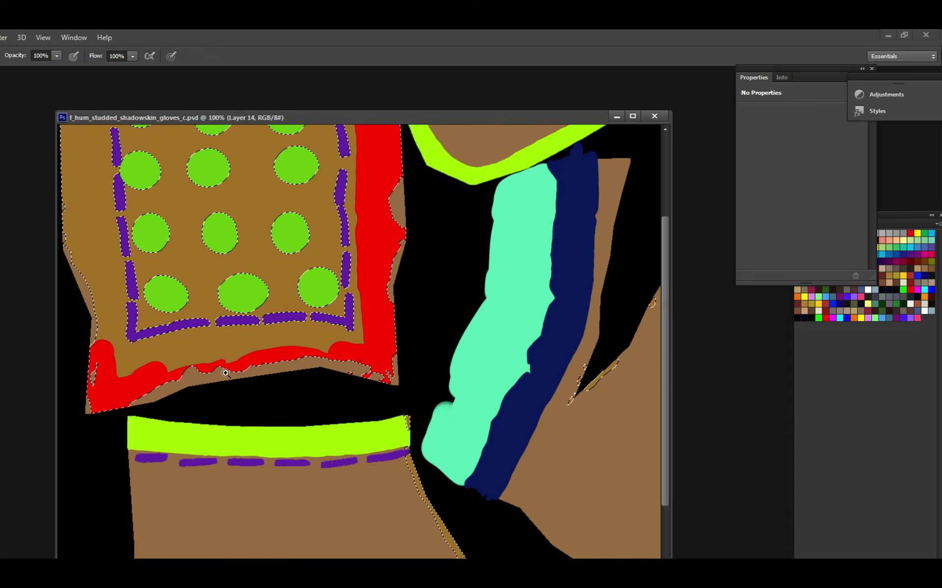
key("ctrl+d")
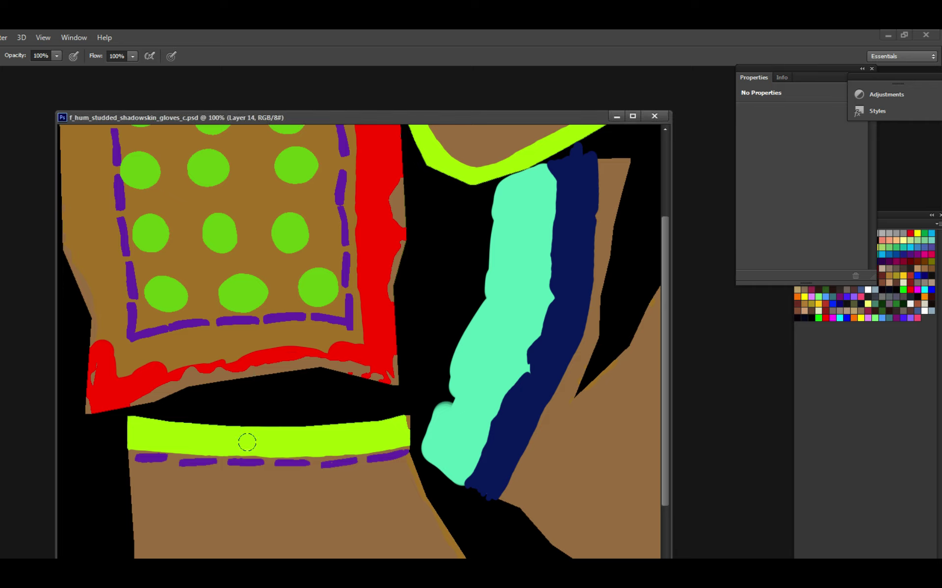
scroll(248, 441, "up", 1)
scroll(185, 407, "up", 1)
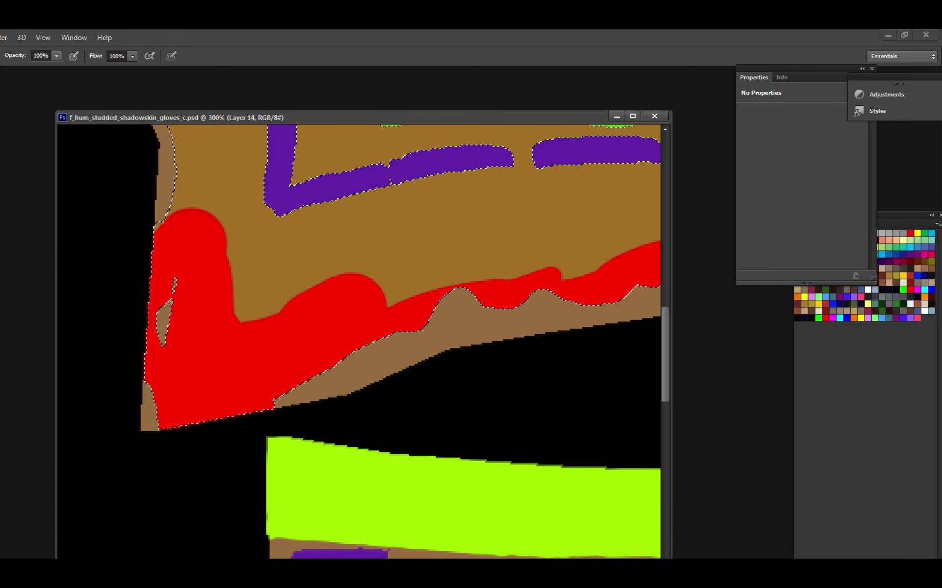
Show the normal map again, add the unselected gaps in the newly painted corner to the selection, and fill them with red.
key("ctrl+comma")
scroll(204, 304, "up", 1)
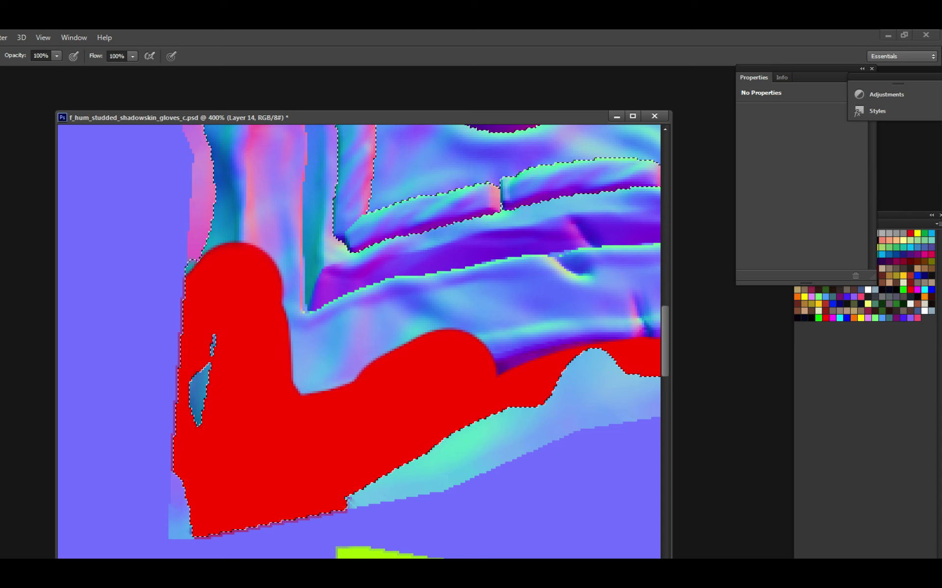
key("l")
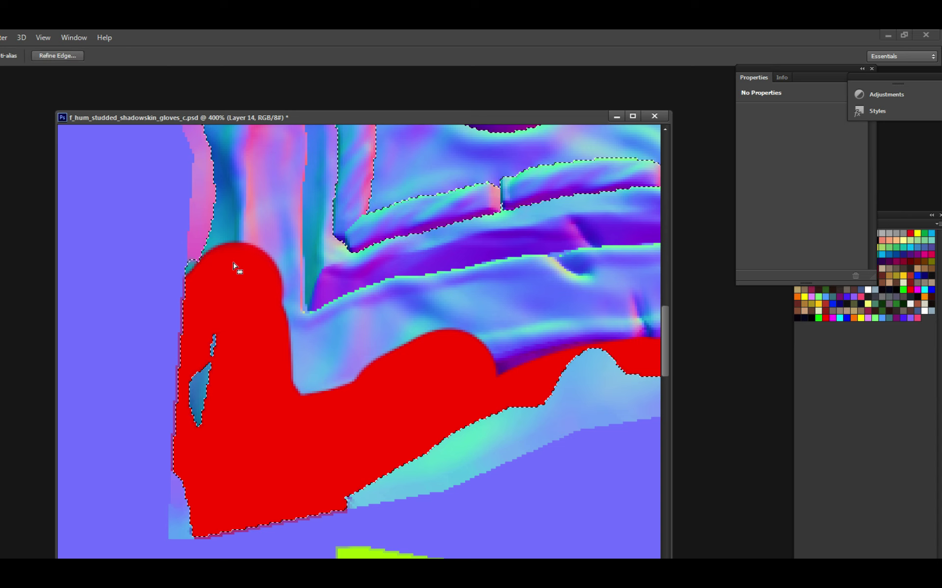
key("ctrl+plus")
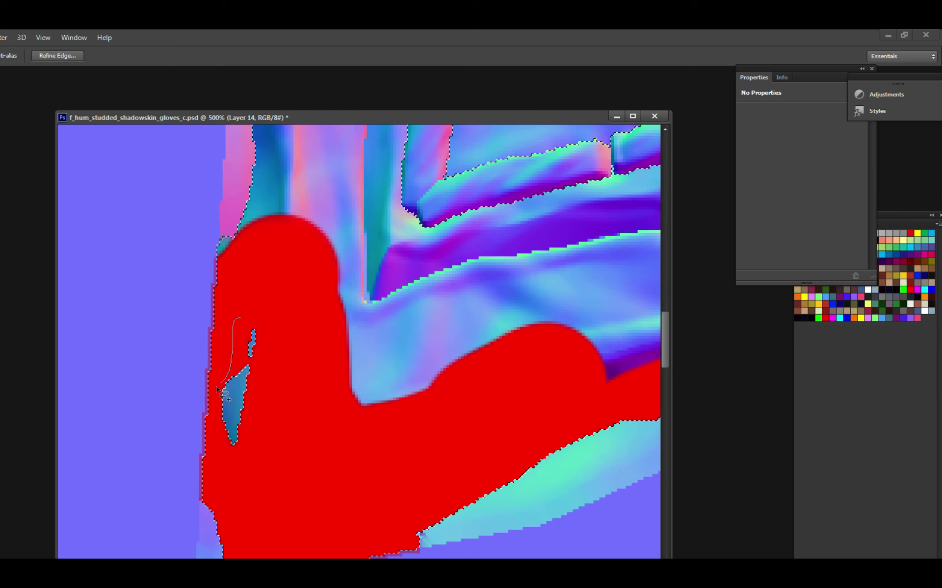
mouse_move(276, 416)
left_mouse_down()
mouse_move(255, 333)
mouse_move(233, 439)
left_mouse_up()
key("b")
left_click_drag(358, 408, 274, 428)
Fill the rest of the bottom border with red between its outer edge and the seam line, from corner to corner.
mouse_move(275, 343)
left_mouse_down()
mouse_move(588, 316)
mouse_move(599, 323)
left_mouse_up()
mouse_move(473, 330)
left_mouse_down()
mouse_move(333, 381)
mouse_move(262, 395)
left_mouse_up()
left_click_drag(353, 377, 549, 361)
mouse_move(467, 376)
left_mouse_down()
mouse_move(441, 382)
mouse_move(483, 427)
left_mouse_up()
left_click_drag(339, 392, 525, 379)
mouse_move(206, 338)
left_mouse_down()
mouse_move(222, 387)
mouse_move(549, 393)
mouse_move(584, 407)
left_mouse_up()
mouse_move(533, 420)
left_mouse_down()
mouse_move(330, 427)
mouse_move(545, 387)
left_mouse_up()
left_click_drag(514, 441, 311, 419)
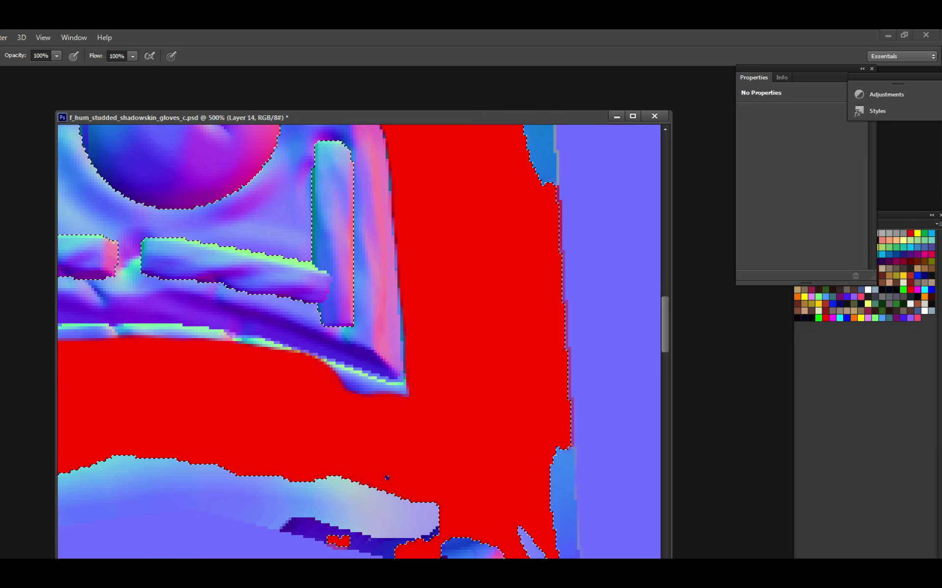
Add the stray unpainted speck in the bottom border to the selection and cover it with red.
key("l")
key("ctrl+plus")
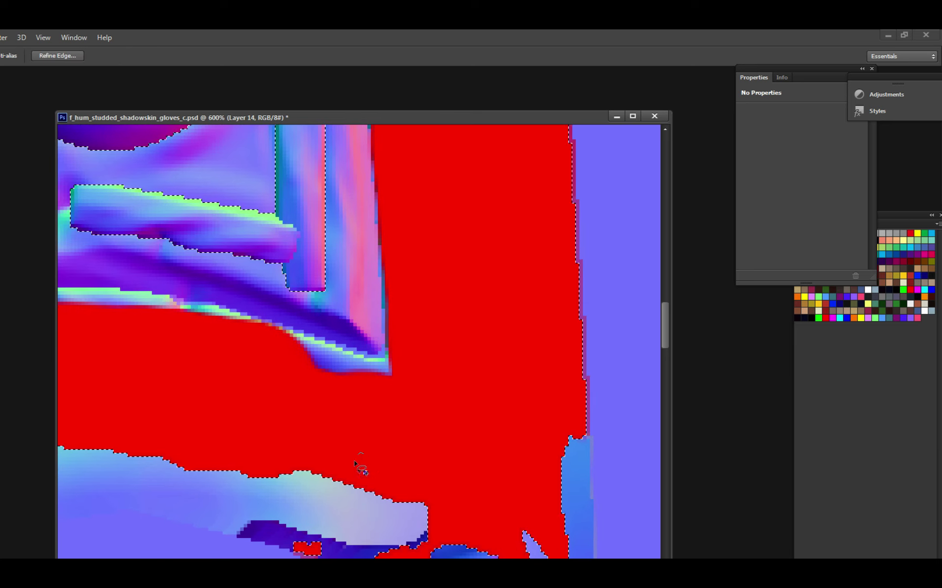
key("b")
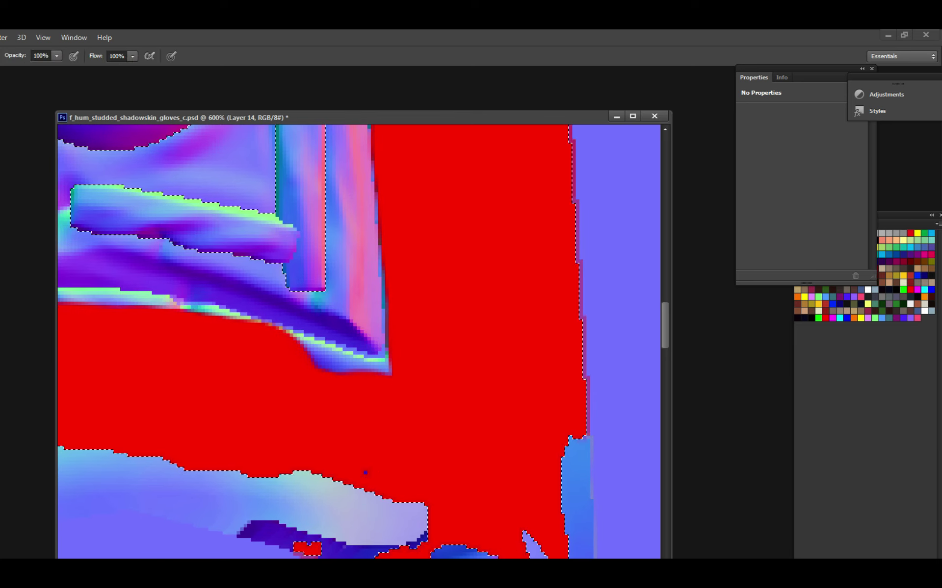
scroll(384, 435, "down", 1)
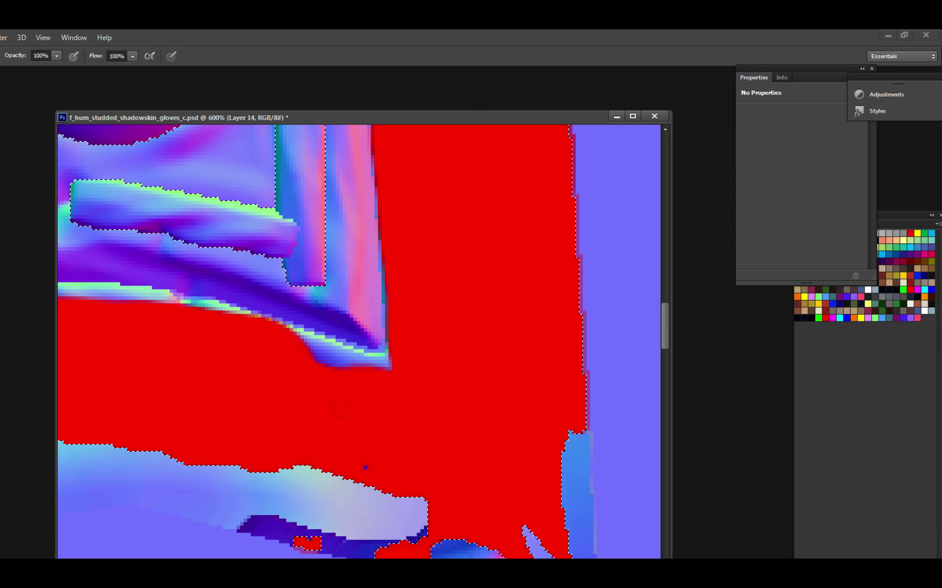
Paint red tight against the bottom seam line from the seam corner past the first gap between the stitches.
key("ctrl+plus")
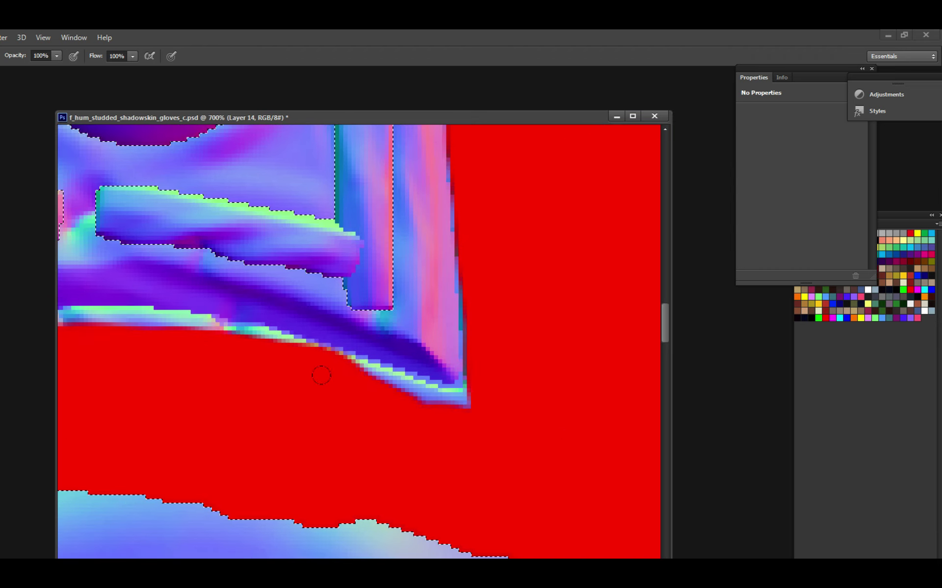
left_click_drag(439, 407, 460, 403)
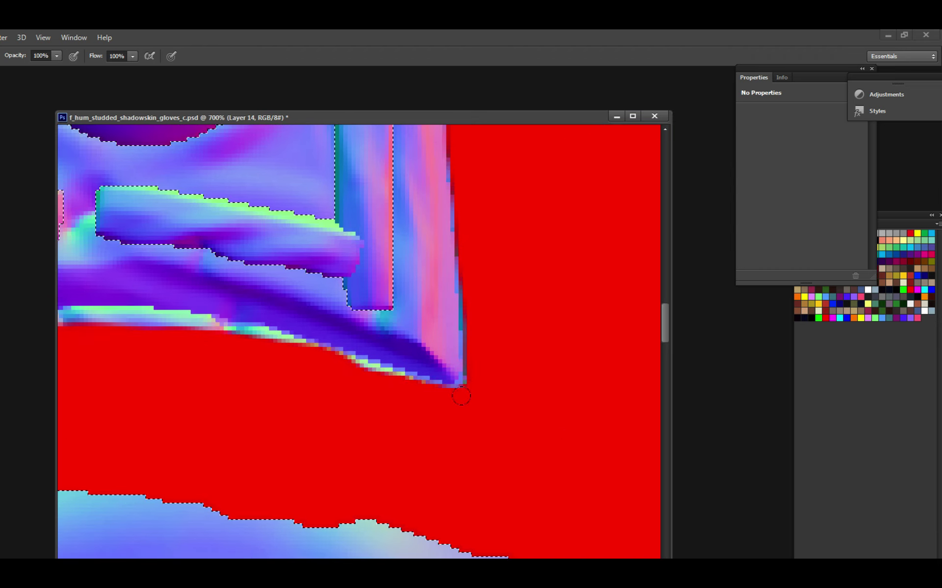
scroll(461, 397, "up", 2)
scroll(461, 397, "left", 3)
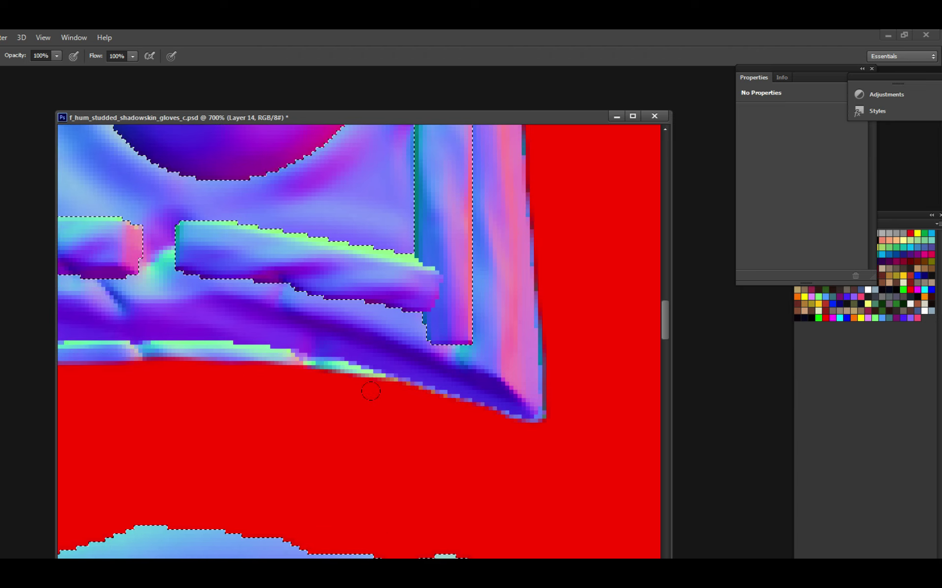
mouse_move(370, 391)
left_mouse_down()
mouse_move(294, 365)
mouse_move(177, 358)
left_mouse_up()
mouse_move(127, 390)
left_mouse_down()
mouse_move(375, 394)
mouse_move(250, 361)
mouse_move(501, 351)
left_mouse_up()
left_click_drag(456, 320, 339, 351)
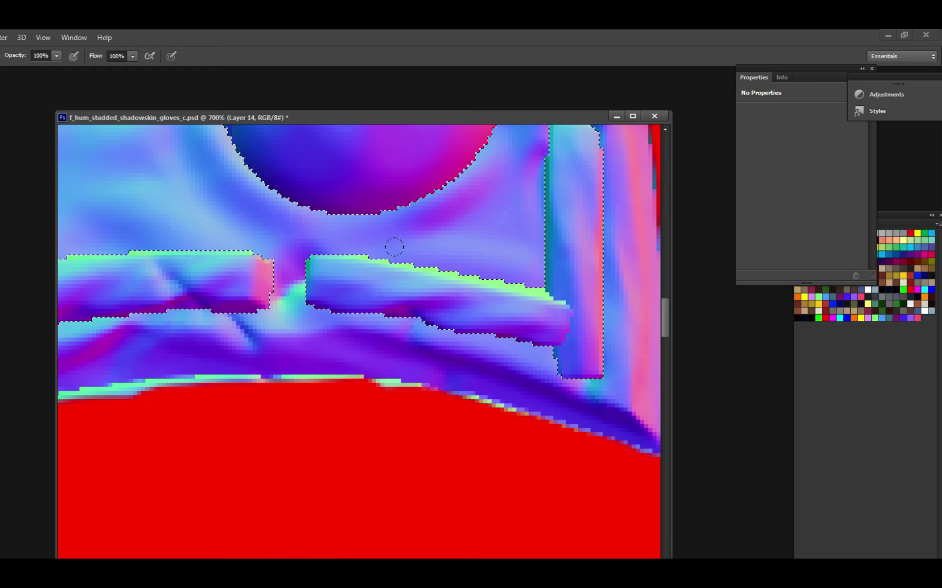
Rotate the canvas and continue the red edge along the bottom seam line, covering the pale rim beyond the first stitch gap.
key("r")
left_click_drag(475, 238, 357, 360)
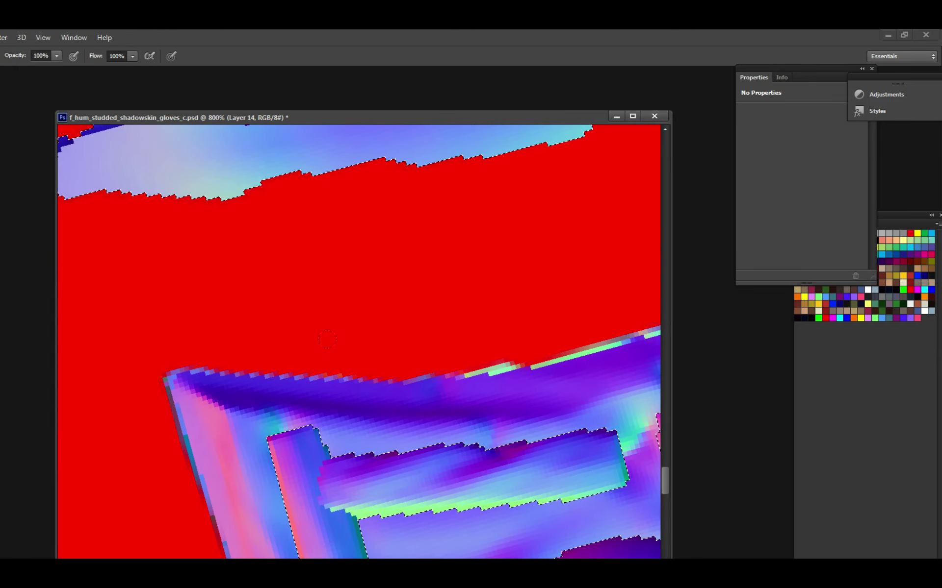
scroll(327, 339, "right", 3)
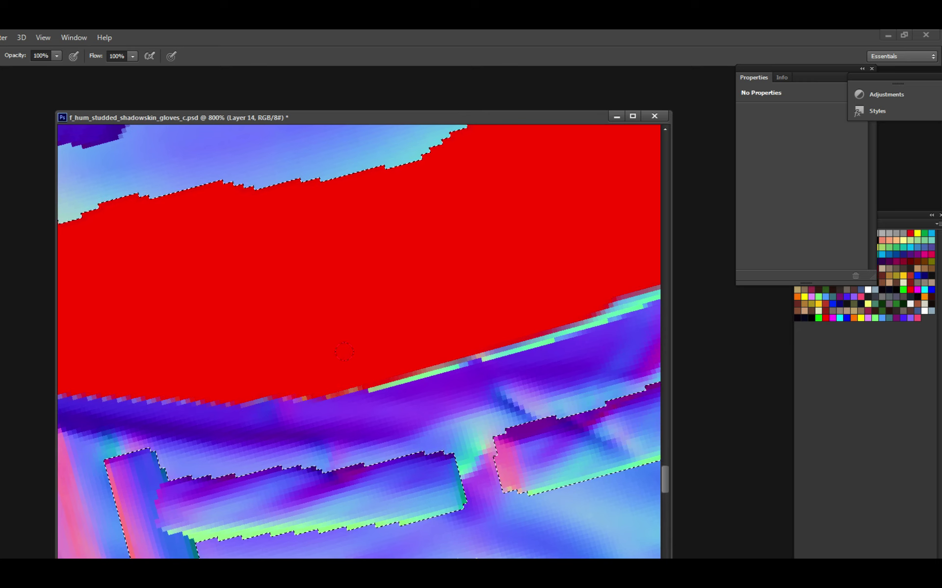
mouse_move(345, 351)
left_mouse_down()
mouse_move(458, 366)
mouse_move(481, 358)
left_mouse_up()
scroll(386, 353, "right", 3)
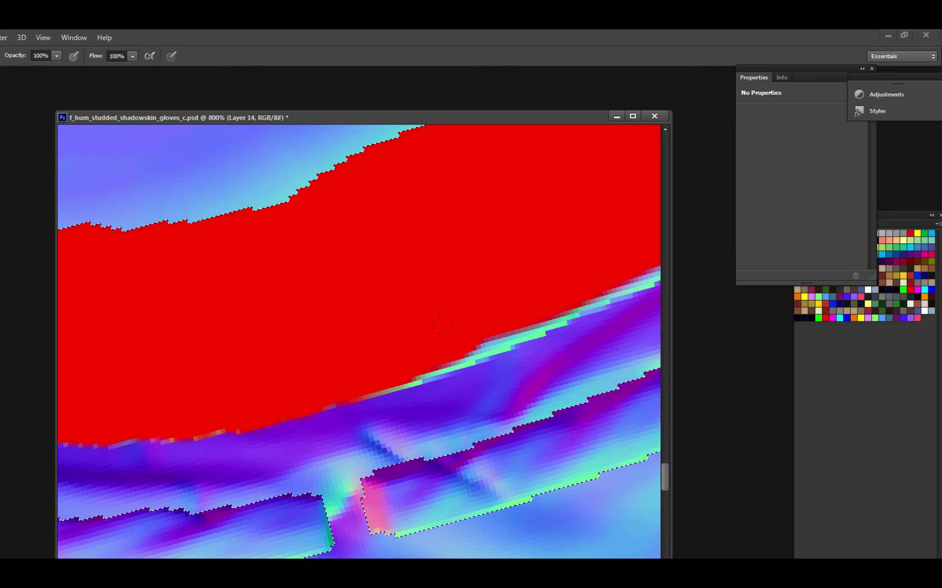
mouse_move(442, 325)
left_mouse_down()
mouse_move(481, 360)
mouse_move(432, 332)
left_mouse_up()
scroll(491, 317, "left", 3)
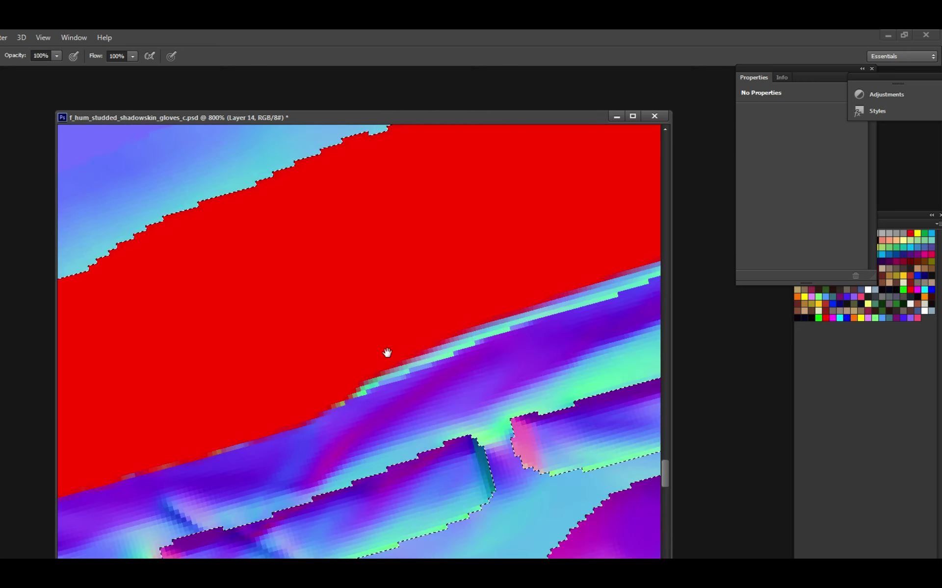
Extend the red edge along the bottom seam line past the middle stitches, closing the small notch in it.
mouse_move(387, 353)
left_mouse_down()
mouse_move(441, 363)
mouse_move(471, 343)
mouse_move(427, 317)
left_mouse_up()
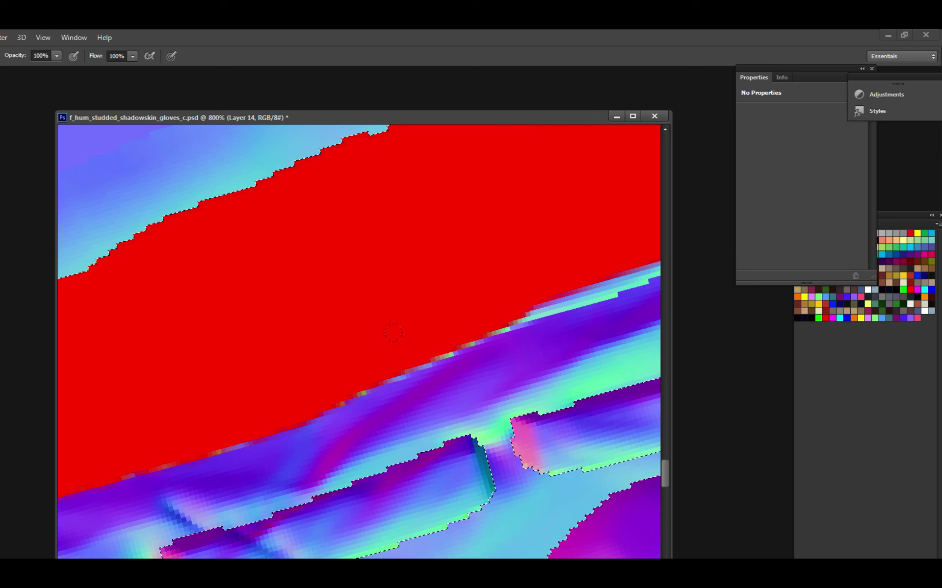
mouse_move(487, 305)
left_mouse_down()
mouse_move(325, 365)
mouse_move(382, 373)
mouse_move(451, 346)
mouse_move(373, 337)
mouse_move(483, 348)
left_mouse_up()
scroll(496, 298, "left", 4)
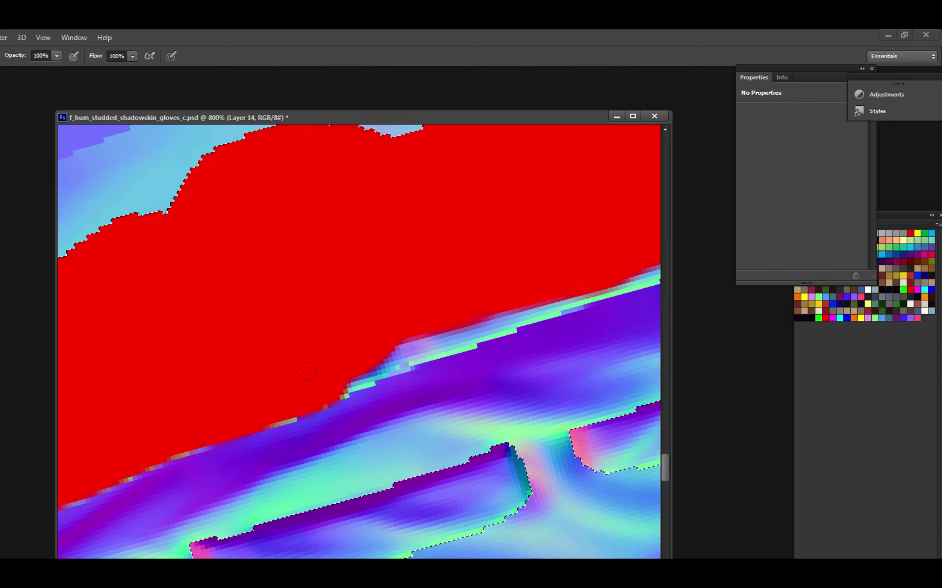
mouse_move(344, 392)
left_mouse_down()
mouse_move(412, 353)
mouse_move(389, 328)
mouse_move(500, 318)
mouse_move(491, 293)
left_mouse_up()
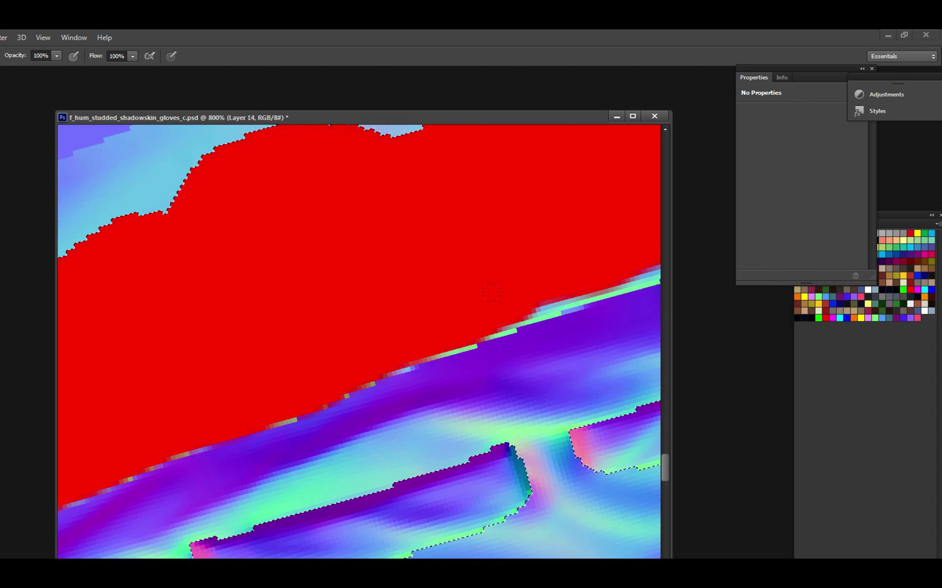
key("alt+Tab")
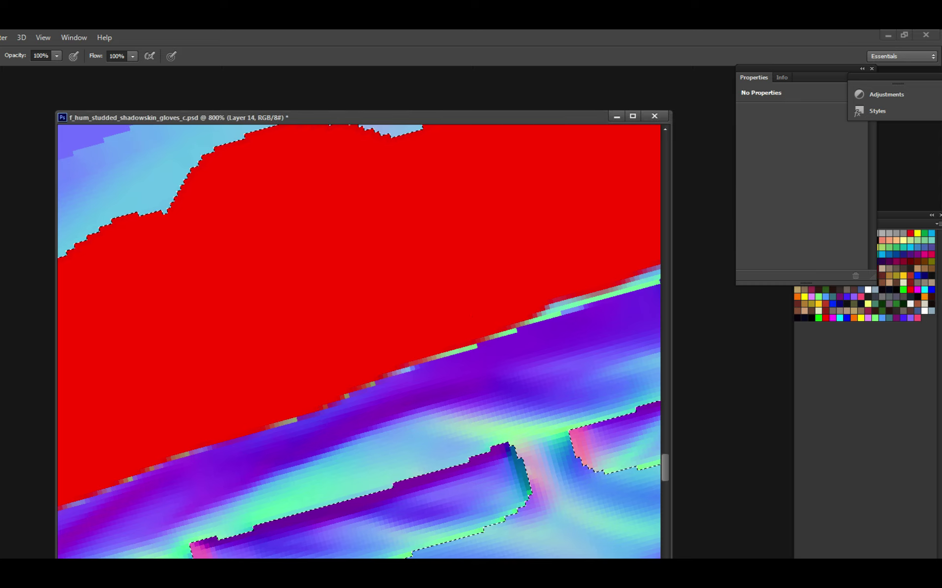
Continue the red edge along the seam line toward the crease before the far corner, and save the document.
scroll(496, 296, "right", 2)
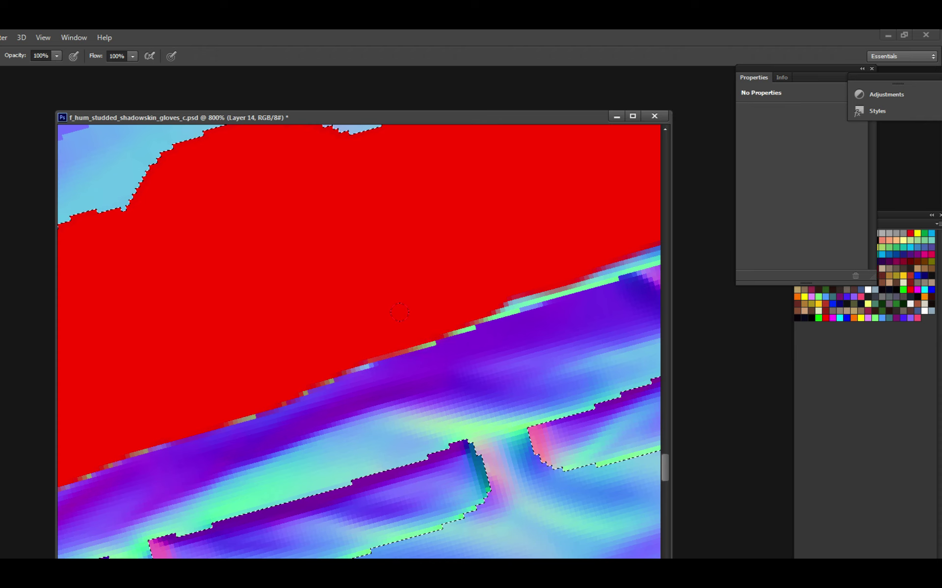
left_click_drag(400, 312, 491, 276)
left_click_drag(542, 256, 382, 337)
key("ctrl+s")
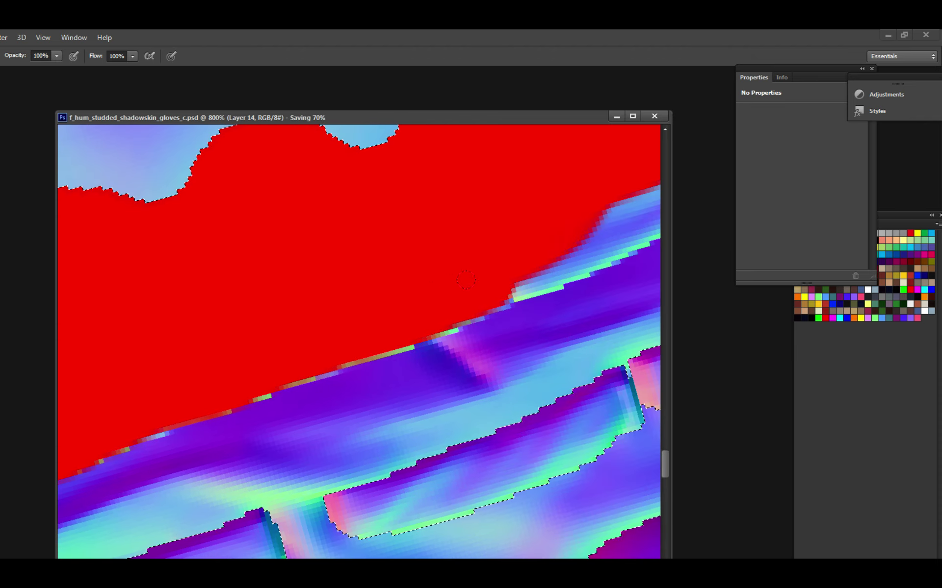
Finish the red edge along the last stretch of the bottom seam line up to the far seam corner, and save.
left_click_drag(466, 280, 373, 296)
mouse_move(439, 307)
left_mouse_down()
mouse_move(449, 307)
mouse_move(427, 312)
mouse_move(377, 297)
mouse_move(422, 295)
mouse_move(496, 253)
mouse_move(527, 231)
mouse_move(543, 202)
mouse_move(390, 322)
mouse_move(402, 360)
mouse_move(351, 348)
mouse_move(409, 320)
left_mouse_up()
mouse_move(478, 292)
left_mouse_down()
mouse_move(513, 284)
mouse_move(529, 267)
mouse_move(381, 358)
mouse_move(446, 326)
mouse_move(520, 260)
left_mouse_up()
key("ctrl+s")
left_click(531, 285, "alt")
left_click(531, 285, "alt")
scroll(424, 310, "down", 2)
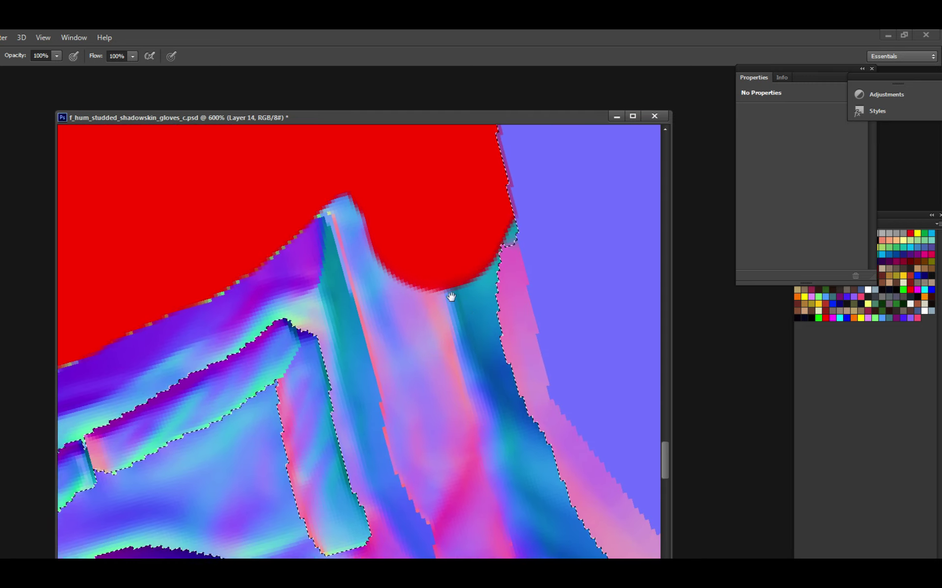
Fill the upper half of the panel's side border roughly in red, from the far seam corner down along the outer edge.
left_click_drag(472, 338, 456, 179)
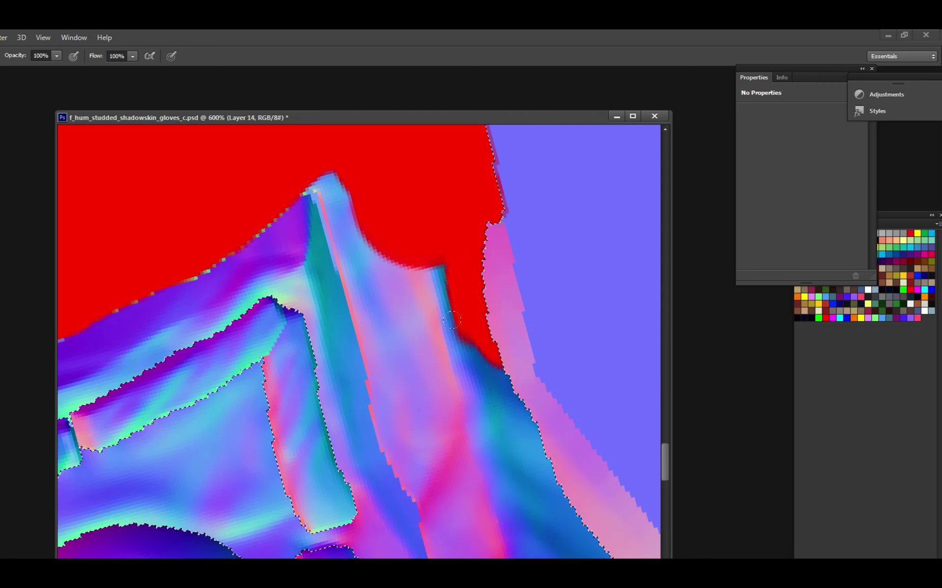
mouse_move(437, 271)
left_mouse_down()
mouse_move(466, 378)
mouse_move(446, 417)
mouse_move(429, 384)
left_mouse_up()
scroll(464, 429, "down", 3)
left_click_drag(465, 429, 332, 235)
mouse_move(368, 309)
left_mouse_down()
mouse_move(424, 456)
mouse_move(394, 418)
mouse_move(414, 417)
mouse_move(397, 300)
mouse_move(388, 305)
mouse_move(342, 236)
mouse_move(334, 290)
mouse_move(490, 485)
mouse_move(505, 392)
mouse_move(466, 469)
left_mouse_up()
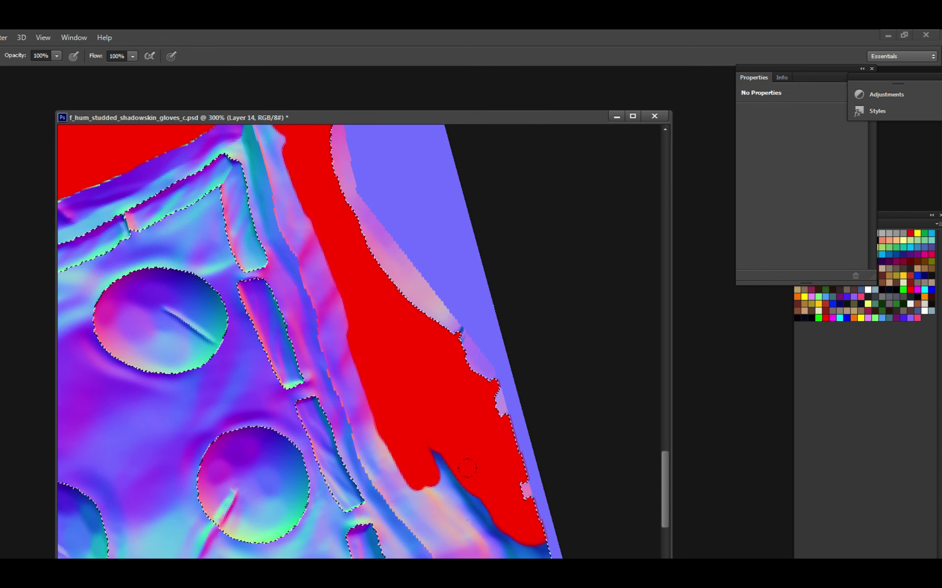
key("ctrl+minus")
mouse_move(471, 353)
left_mouse_down()
mouse_move(515, 432)
mouse_move(495, 326)
left_mouse_up()
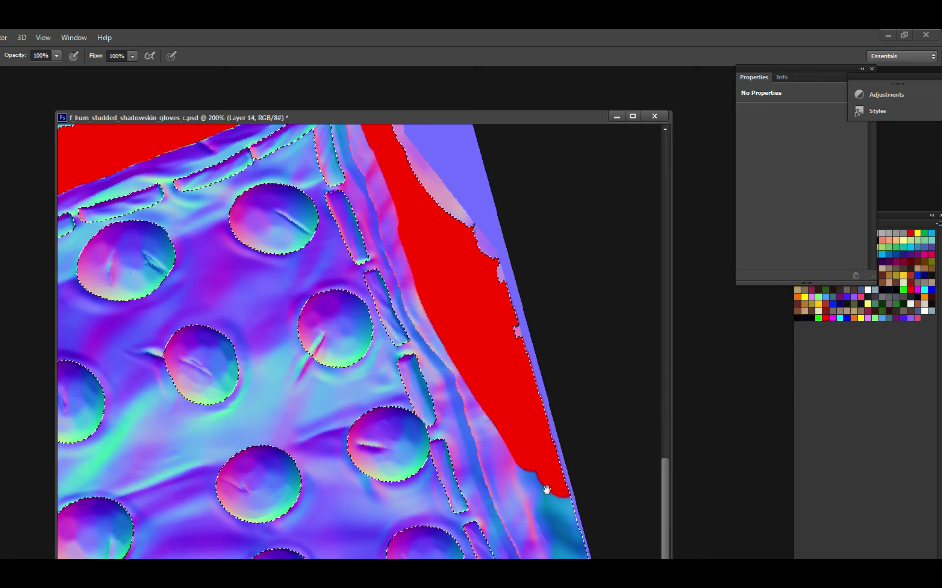
Paint the lower corner of the side border red, following the straight edge of the adjoining pale end strip.
left_click_drag(546, 489, 484, 351)
key("ctrl+plus")
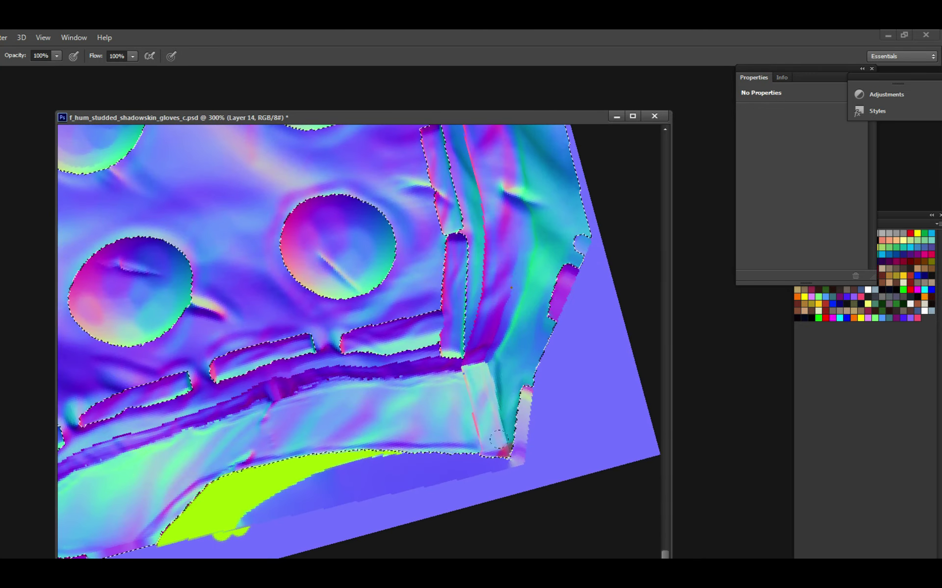
left_click_drag(497, 438, 534, 279)
key("ctrl+plus")
key("ctrl+plus")
left_click_drag(507, 353, 401, 263)
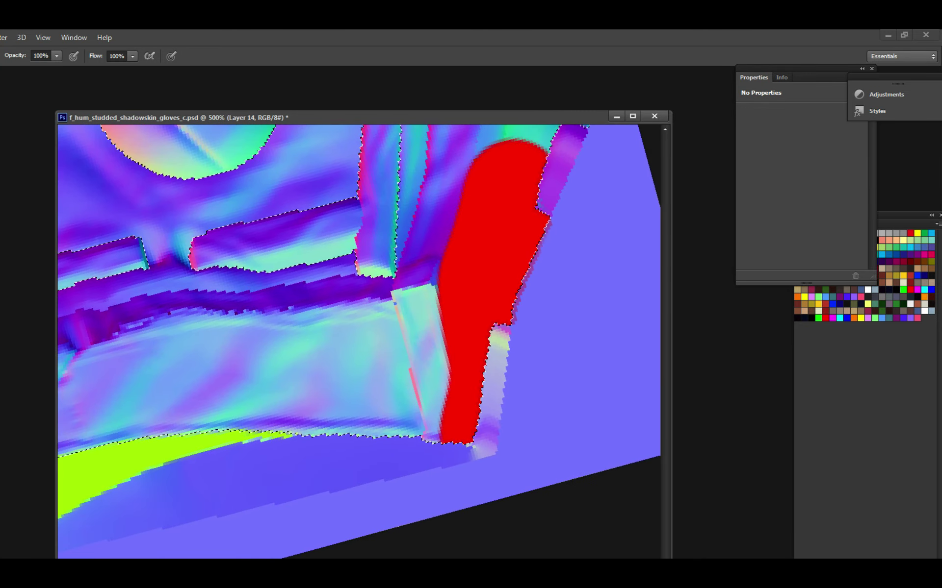
mouse_move(439, 431)
left_mouse_down()
mouse_move(426, 275)
mouse_move(444, 376)
mouse_move(438, 407)
left_mouse_up()
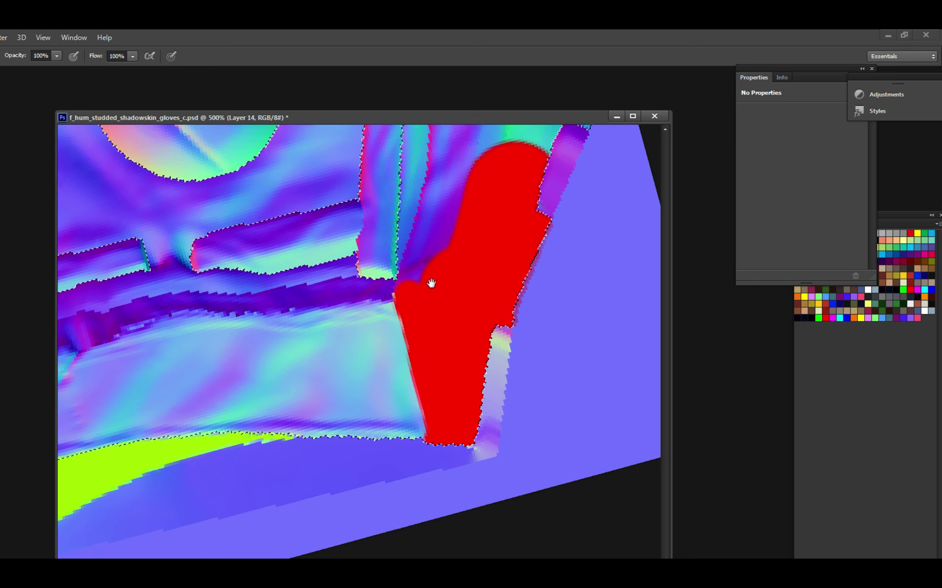
Extend the red from the lower corner up the side border, around the small outer notches and beside the last two stitches.
key("ctrl+plus")
mouse_move(431, 279)
left_mouse_down()
mouse_move(444, 379)
mouse_move(466, 282)
left_mouse_up()
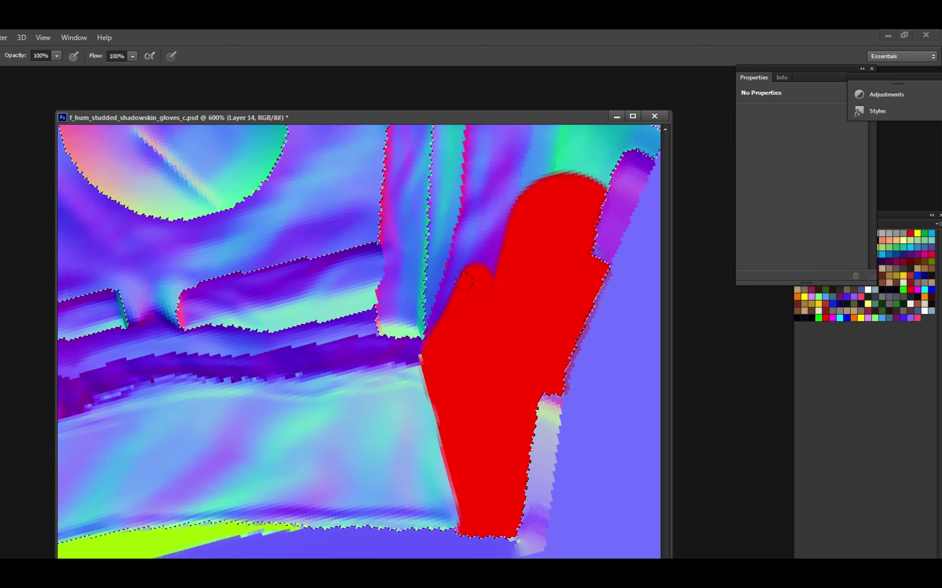
mouse_move(468, 240)
left_mouse_down()
mouse_move(458, 329)
mouse_move(473, 277)
mouse_move(515, 240)
mouse_move(554, 252)
left_mouse_up()
left_click_drag(605, 221, 504, 348)
left_click_drag(436, 365, 480, 294)
mouse_move(470, 357)
left_mouse_down()
mouse_move(540, 295)
mouse_move(549, 235)
mouse_move(488, 246)
left_mouse_up()
left_click_drag(503, 386, 548, 479)
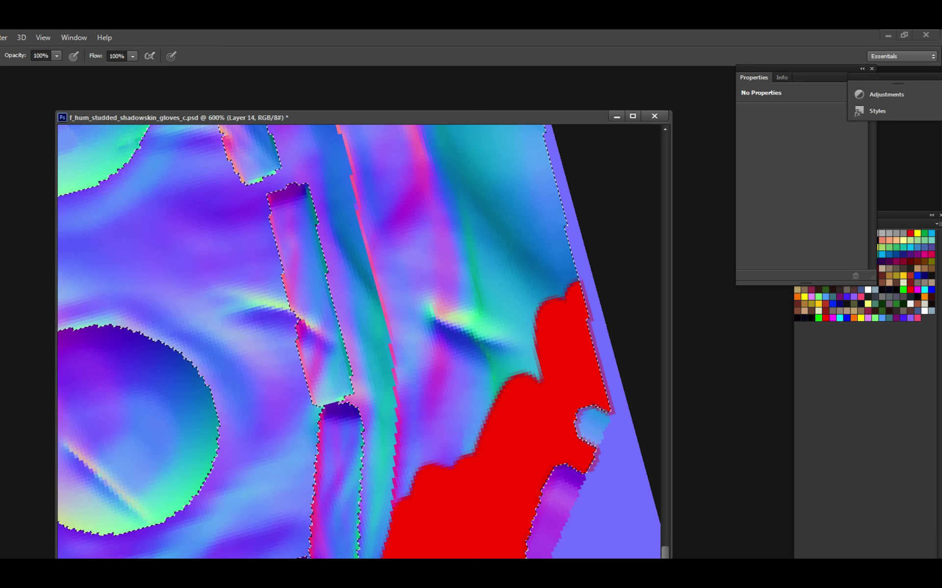
mouse_move(486, 367)
left_mouse_down()
mouse_move(485, 201)
mouse_move(529, 252)
mouse_move(546, 408)
mouse_move(505, 132)
mouse_move(511, 227)
mouse_move(565, 458)
left_mouse_up()
Fill the remaining middle stretch of the side border in red to join both painted parts, and save the document.
key("ctrl+minus")
left_click_drag(554, 466, 549, 343)
left_click_drag(519, 221, 476, 490)
mouse_move(414, 259)
left_mouse_down()
mouse_move(392, 206)
mouse_move(387, 304)
left_mouse_up()
key("ctrl+plus")
mouse_move(531, 412)
left_mouse_down()
mouse_move(511, 332)
mouse_move(263, 265)
left_mouse_up()
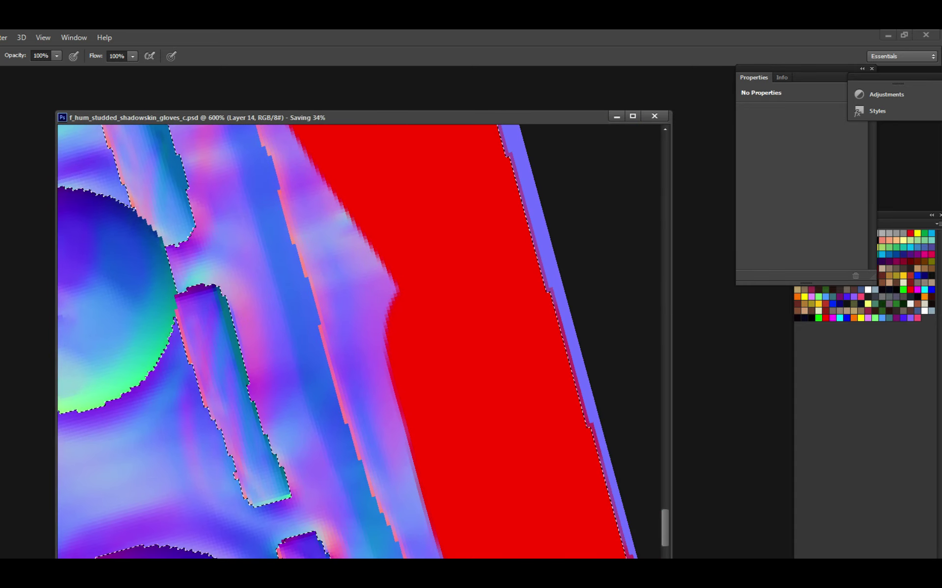
Bring the red edge closer to the inner seam line along the lower side border, beside the lowest stitch.
left_click_drag(393, 353, 343, 246)
mouse_move(343, 294)
left_mouse_down()
mouse_move(373, 466)
mouse_move(387, 324)
mouse_move(363, 412)
mouse_move(426, 461)
mouse_move(383, 329)
mouse_move(525, 505)
mouse_move(471, 530)
left_mouse_up()
mouse_move(300, 374)
left_mouse_down()
mouse_move(301, 288)
mouse_move(368, 340)
left_mouse_up()
key("e")
key("b")
mouse_move(382, 292)
left_mouse_down()
mouse_move(392, 344)
mouse_move(425, 367)
mouse_move(431, 246)
left_mouse_up()
mouse_move(441, 353)
left_mouse_down()
mouse_move(442, 393)
mouse_move(387, 426)
mouse_move(429, 330)
left_mouse_up()
scroll(410, 458, "up", 1)
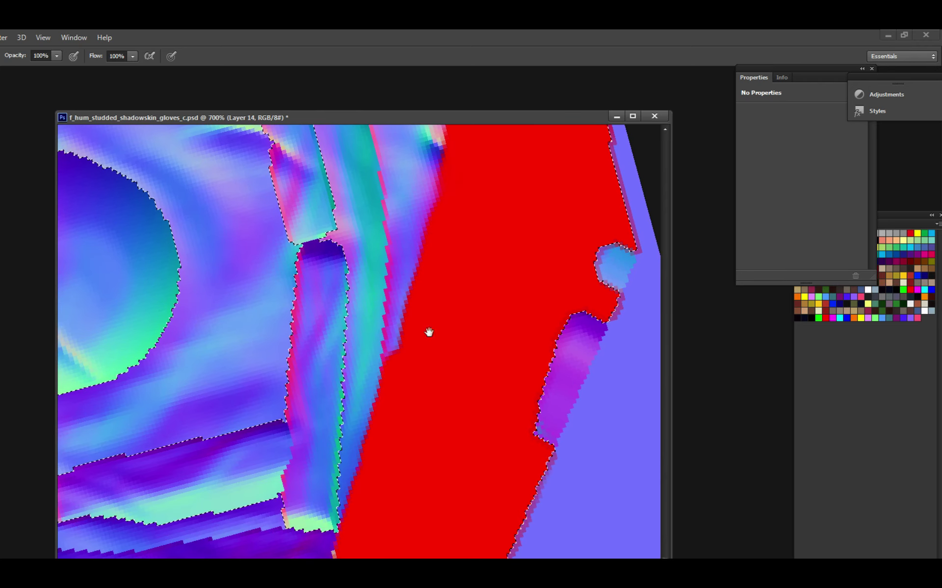
Continue the red edge along the side seam line past the gap between the two lowest stitches, and save.
left_click_drag(400, 250, 421, 177)
mouse_move(454, 205)
left_mouse_down()
mouse_move(474, 342)
mouse_move(417, 157)
mouse_move(443, 300)
mouse_move(354, 201)
left_mouse_up()
scroll(444, 301, "up", 1)
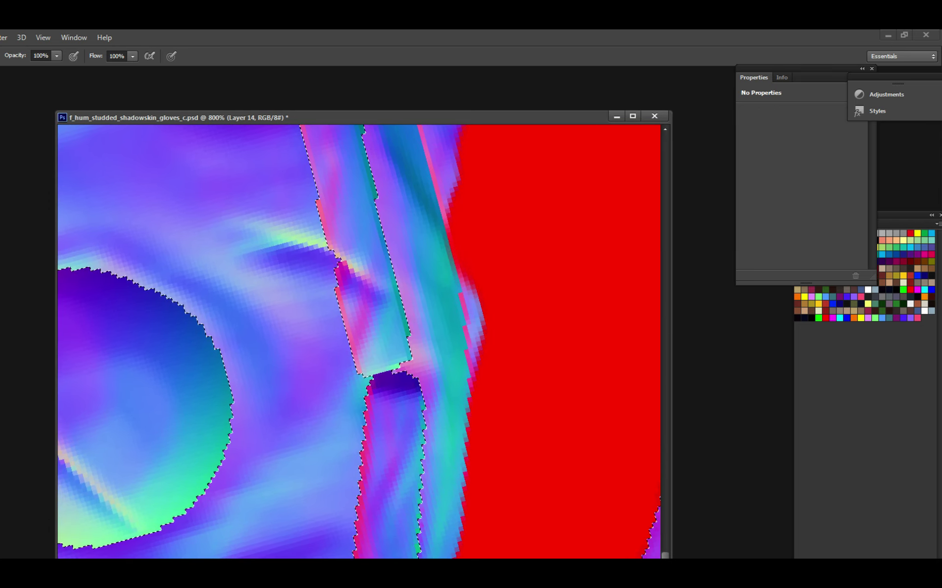
mouse_move(473, 319)
left_mouse_down()
mouse_move(479, 347)
mouse_move(467, 267)
left_mouse_up()
scroll(463, 239, "down", 1)
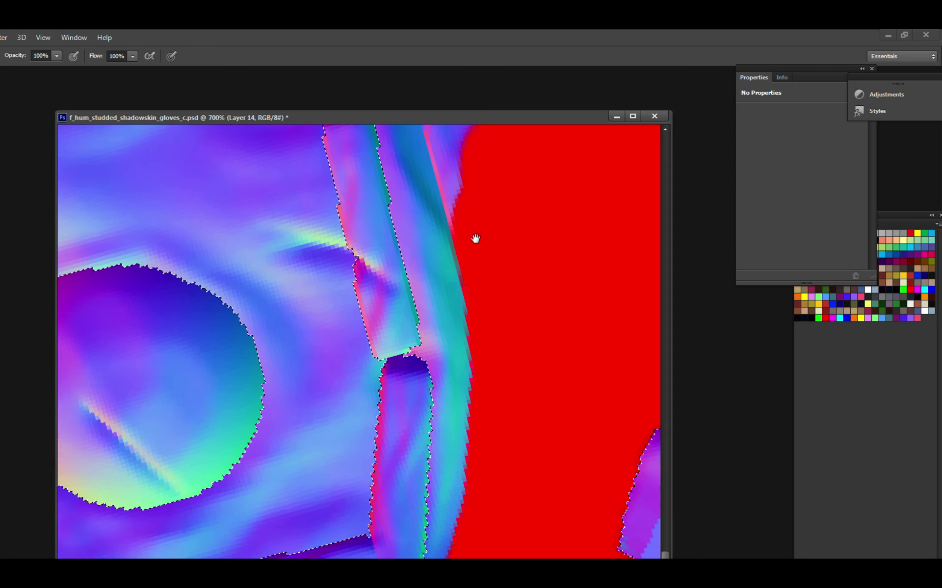
scroll(476, 238, "up", 3)
mouse_move(449, 313)
left_mouse_down()
mouse_move(444, 382)
mouse_move(469, 255)
mouse_move(442, 221)
left_mouse_up()
mouse_move(442, 221)
left_mouse_down()
mouse_move(480, 277)
mouse_move(483, 364)
left_mouse_up()
key("ctrl+s")
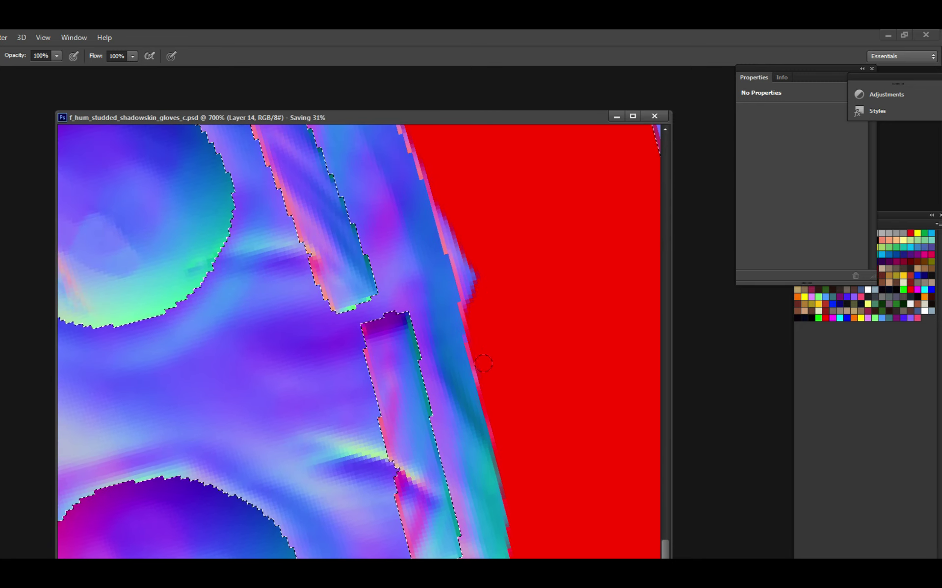
Extend the red edge up the side seam line past the third and fourth stitches from the lower corner, and save.
mouse_move(473, 329)
left_mouse_down()
mouse_move(447, 204)
mouse_move(490, 304)
mouse_move(482, 338)
mouse_move(459, 240)
mouse_move(473, 245)
mouse_move(529, 355)
left_mouse_up()
left_click_drag(490, 314, 507, 324)
left_click_drag(469, 260, 511, 327)
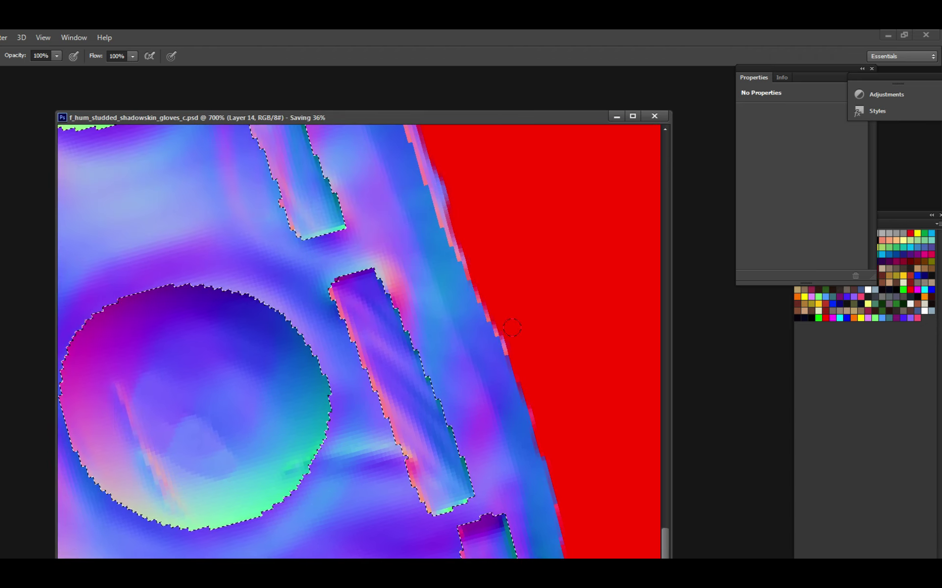
left_click_drag(480, 265, 440, 192)
left_click_drag(440, 191, 506, 319)
mouse_move(472, 257)
left_mouse_down()
mouse_move(501, 320)
mouse_move(509, 382)
mouse_move(456, 264)
mouse_move(447, 191)
left_mouse_up()
mouse_move(449, 231)
left_mouse_down()
mouse_move(464, 249)
mouse_move(473, 385)
mouse_move(510, 282)
mouse_move(469, 331)
mouse_move(451, 260)
left_mouse_up()
key("ctrl+s")
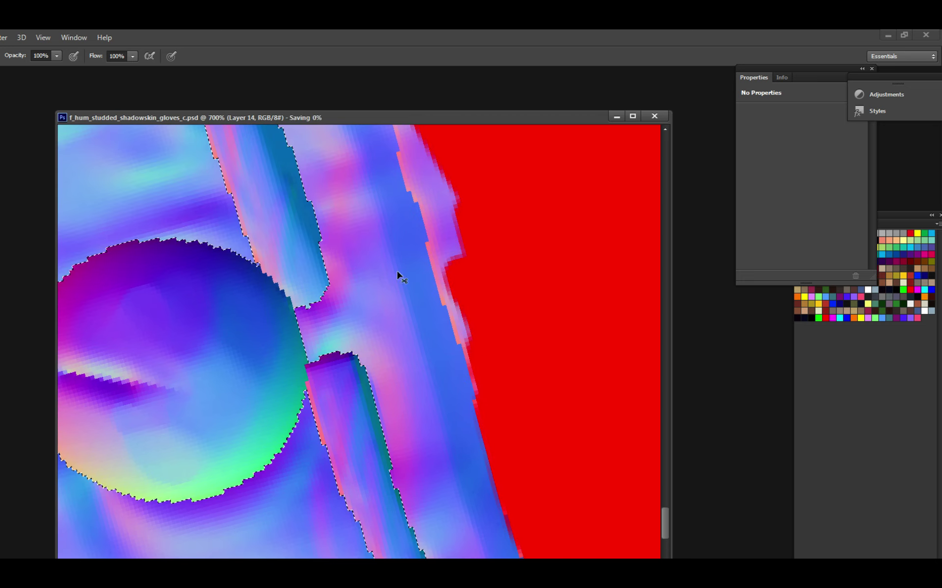
Cover the pale rim along the side seam line beside the stud that touches the stitching, and save the document.
left_click_drag(397, 274, 399, 278)
left_click_drag(469, 346, 467, 316)
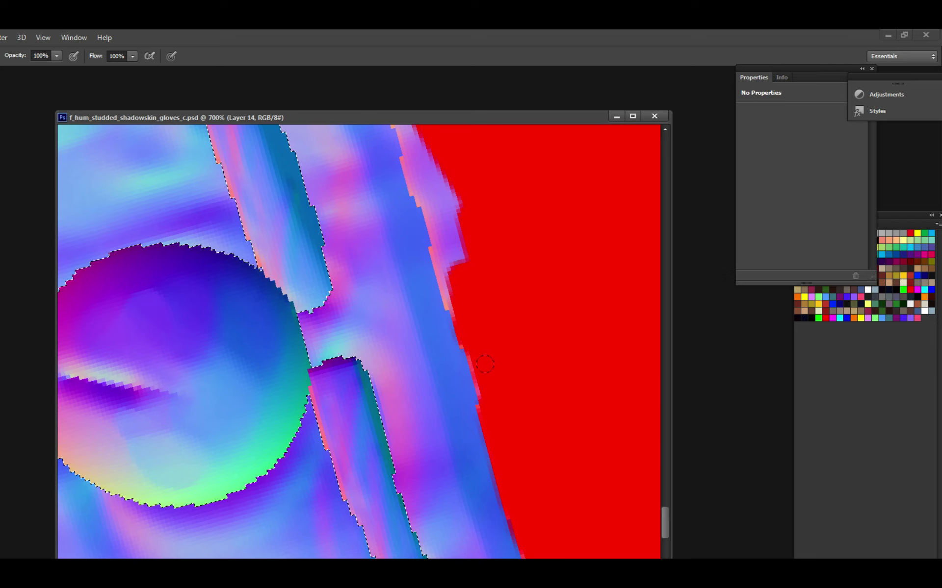
mouse_move(456, 269)
left_mouse_down()
mouse_move(446, 209)
mouse_move(478, 338)
mouse_move(432, 245)
left_mouse_up()
key("ctrl+s")
mouse_move(456, 338)
left_mouse_down()
mouse_move(441, 265)
mouse_move(442, 291)
left_mouse_up()
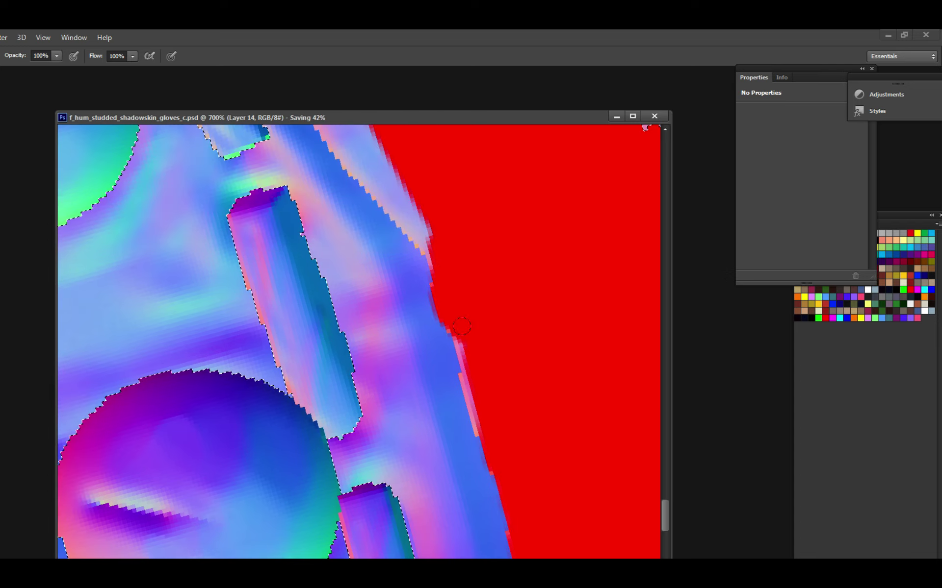
mouse_move(473, 363)
left_mouse_down()
mouse_move(468, 398)
mouse_move(469, 381)
left_mouse_up()
left_click_drag(450, 281, 487, 407)
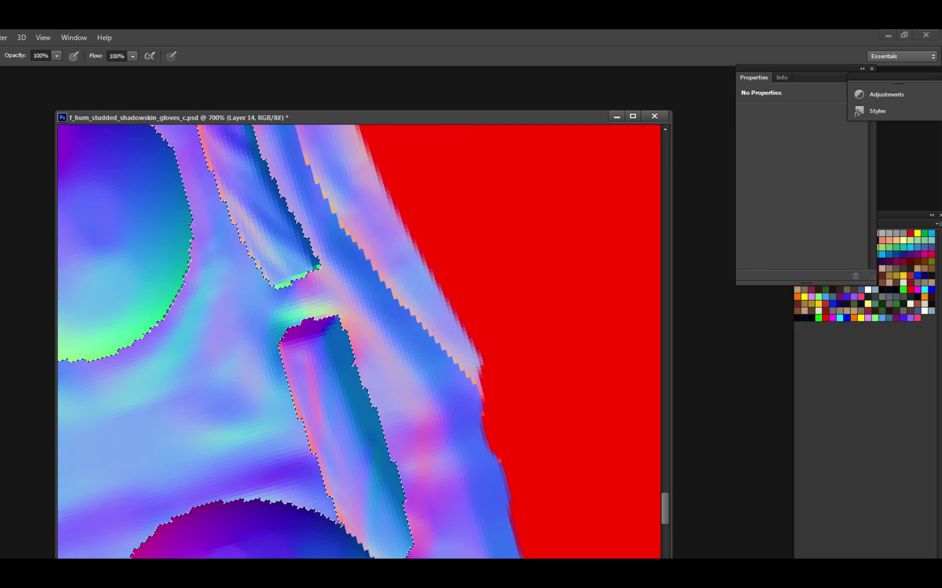
Continue the red edge up the bend of the side seam line to the second stitch gap below the upper corner, and save.
left_click_drag(436, 309, 499, 373)
left_click_drag(505, 409, 441, 314)
mouse_move(471, 372)
left_mouse_down()
mouse_move(502, 390)
mouse_move(441, 346)
mouse_move(448, 332)
mouse_move(417, 265)
mouse_move(394, 244)
mouse_move(473, 358)
mouse_move(422, 245)
mouse_move(427, 314)
mouse_move(420, 251)
mouse_move(431, 230)
mouse_move(483, 312)
mouse_move(439, 201)
mouse_move(461, 298)
mouse_move(496, 372)
mouse_move(442, 206)
mouse_move(459, 363)
mouse_move(479, 381)
mouse_move(458, 357)
mouse_move(417, 223)
mouse_move(429, 274)
left_mouse_up()
key("ctrl+s")
left_click_drag(418, 225, 450, 210)
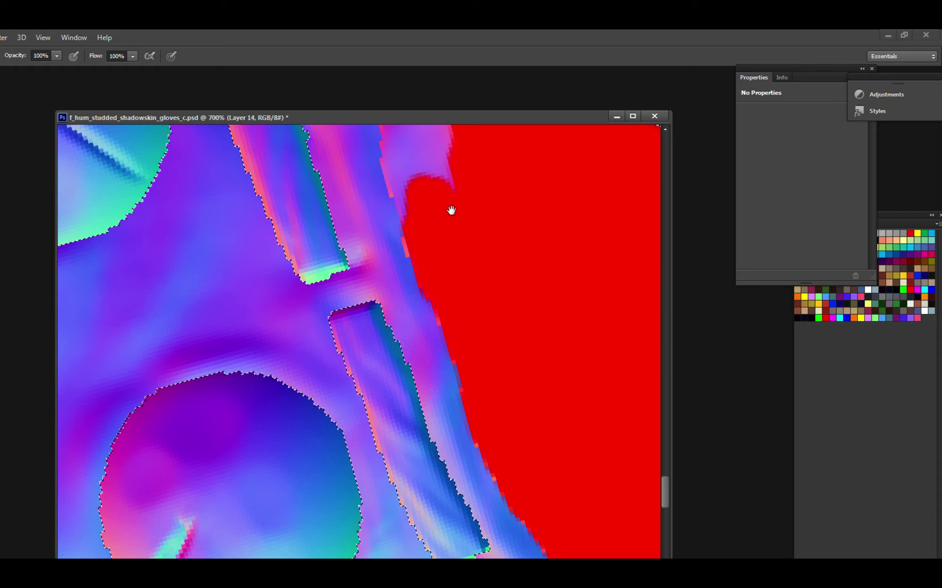
Paint the red edge around the tip of the upper seam corner and down its outer flank, and save the document.
scroll(450, 210, "down", 2)
mouse_move(450, 325)
left_mouse_down()
mouse_move(470, 340)
mouse_move(484, 307)
mouse_move(509, 410)
mouse_move(439, 221)
left_mouse_up()
scroll(484, 307, "down", 2)
scroll(439, 221, "up", 1)
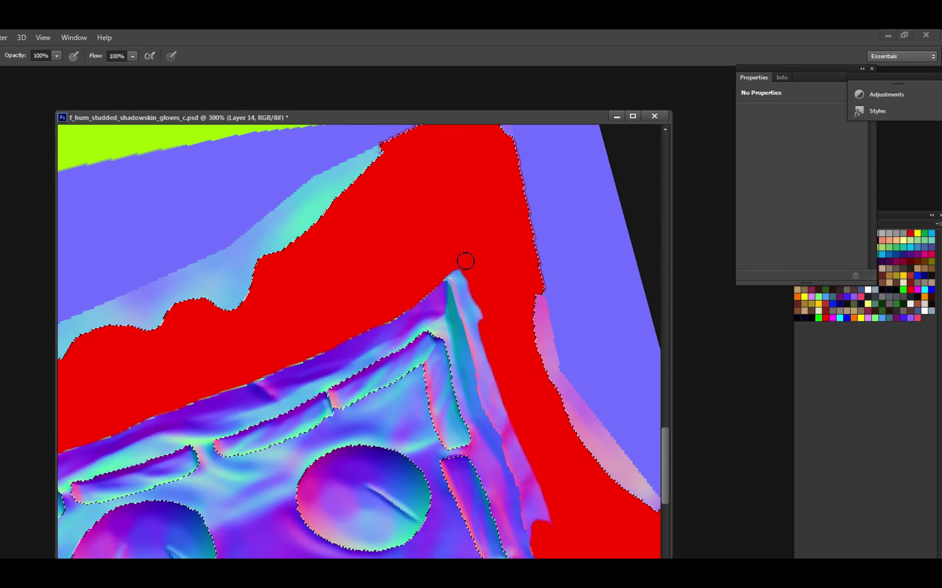
scroll(441, 273, "up", 2)
left_click_drag(463, 277, 487, 296)
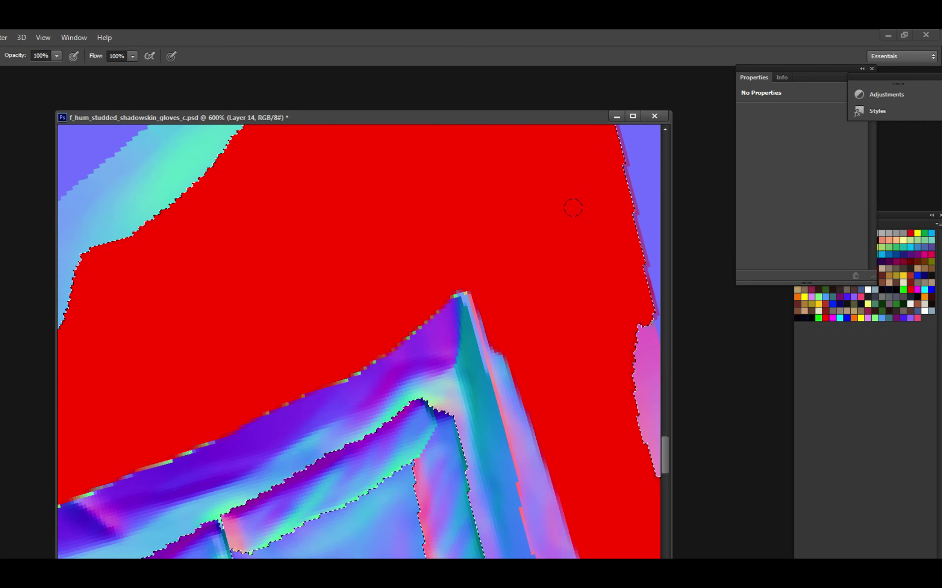
scroll(573, 208, "down", 3)
key("ctrl+s")
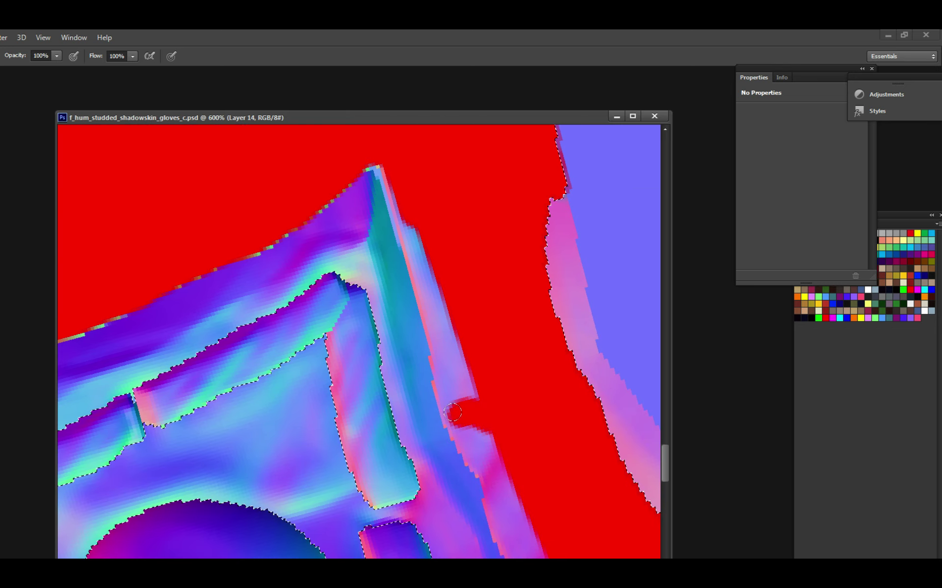
Cover the pale strip outside the seam line just below the upper corner in red, beside the first stitch.
mouse_move(453, 413)
left_mouse_down()
mouse_move(447, 380)
mouse_move(471, 390)
mouse_move(417, 231)
left_mouse_up()
mouse_move(421, 252)
left_mouse_down()
mouse_move(458, 336)
mouse_move(467, 320)
left_mouse_up()
mouse_move(435, 287)
left_mouse_down()
mouse_move(466, 363)
mouse_move(447, 322)
left_mouse_up()
left_click_drag(441, 262, 460, 313)
left_click_drag(459, 363, 453, 301)
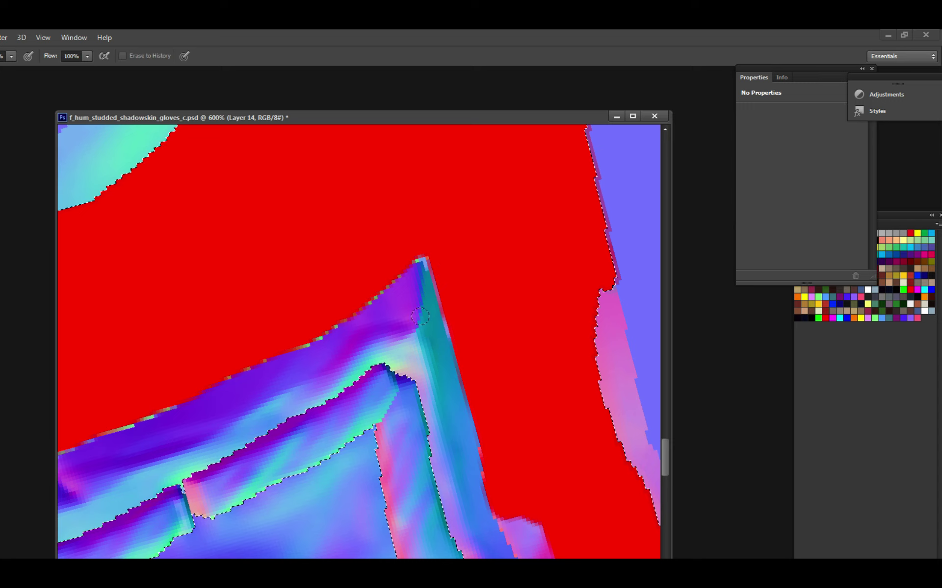
left_click_drag(486, 381, 480, 365)
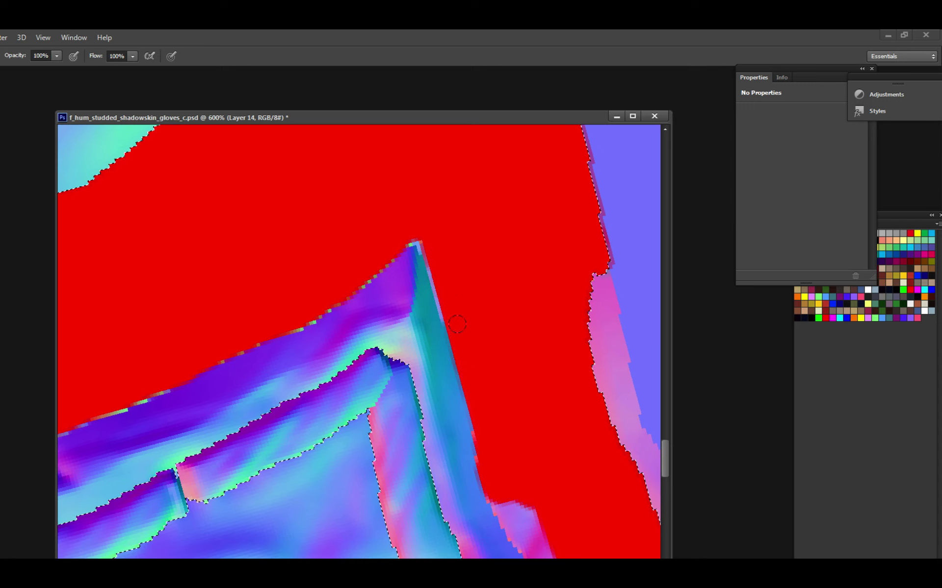
left_click_drag(432, 222, 479, 257)
Fill the last uncovered pink patch outside the seam line beside the second stitch in red, saving the document along the way.
scroll(463, 253, "down", 3)
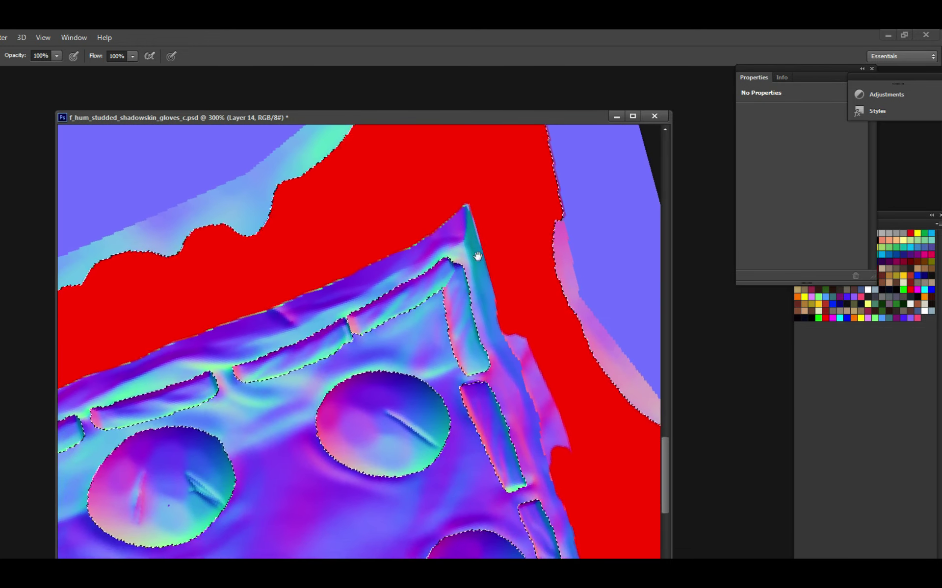
scroll(477, 330, "up", 3)
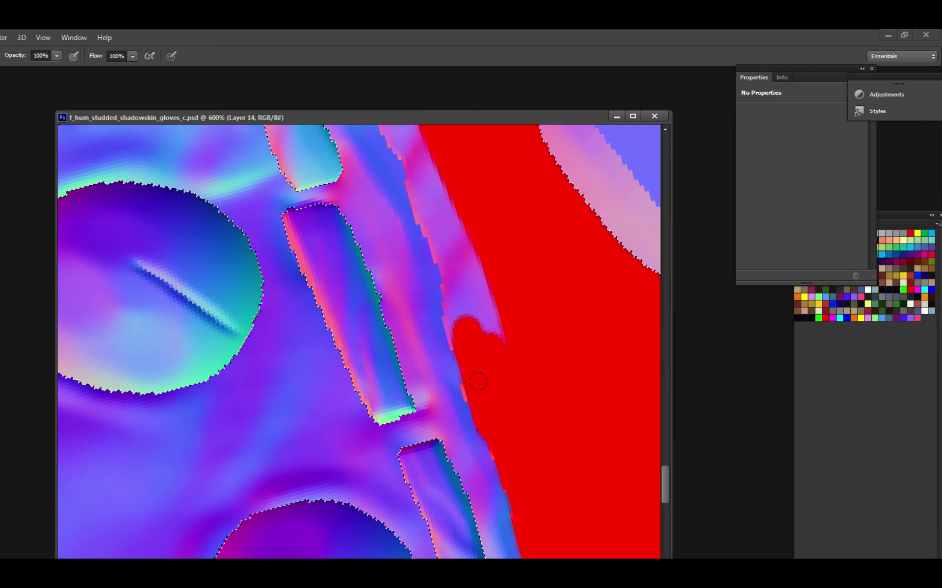
mouse_move(460, 338)
left_mouse_down()
mouse_move(445, 310)
mouse_move(469, 267)
left_mouse_up()
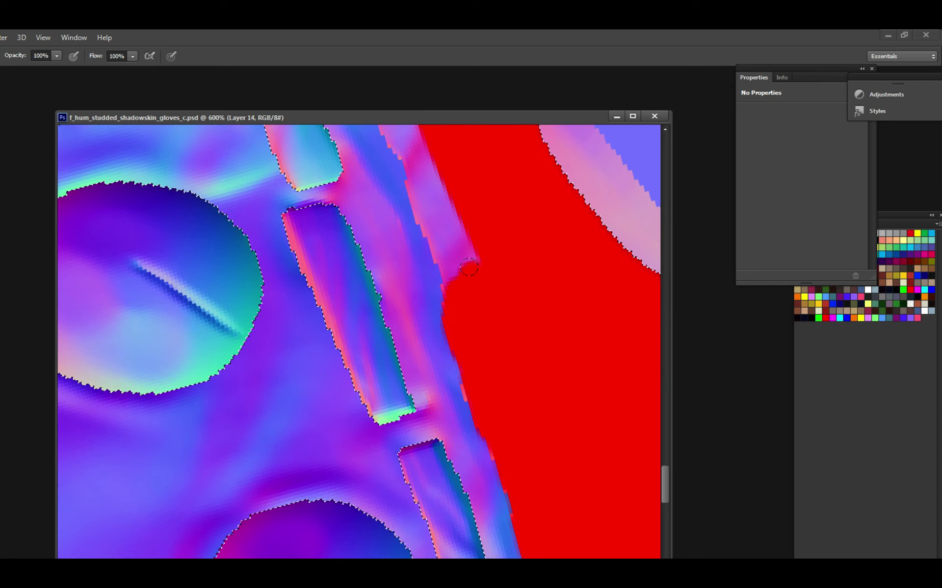
left_click(460, 272, "alt")
scroll(463, 249, "up", 2)
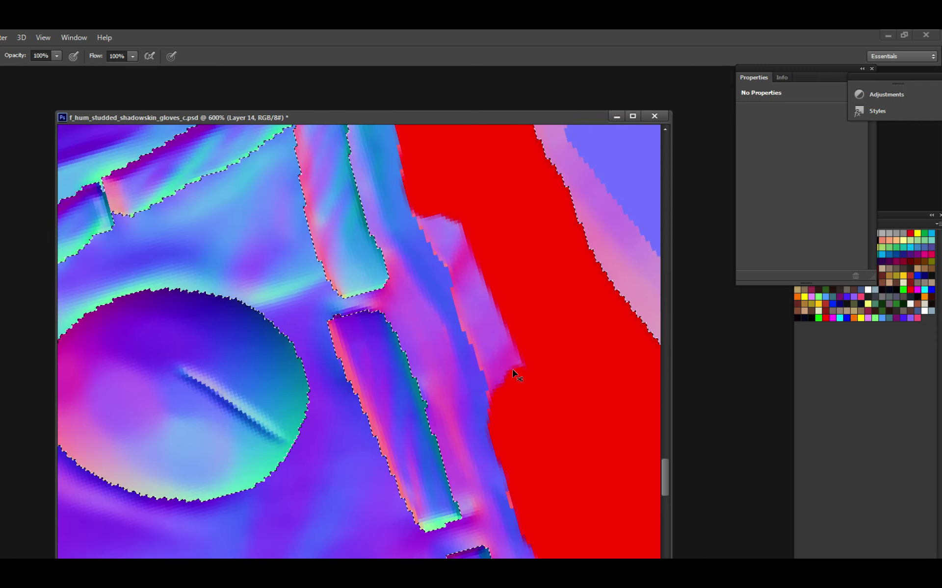
key("ctrl+s")
left_click_drag(481, 281, 491, 340)
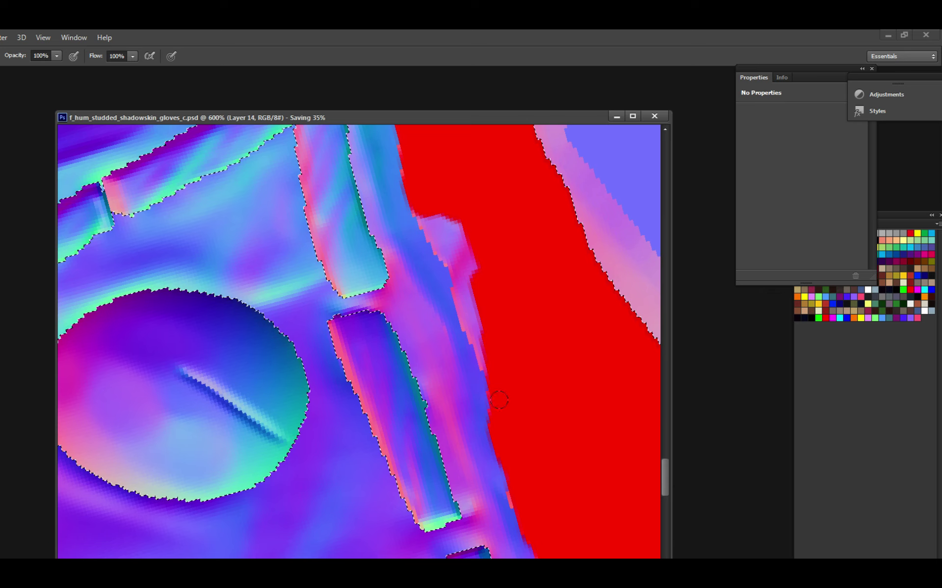
mouse_move(499, 400)
left_mouse_down()
mouse_move(470, 290)
mouse_move(504, 395)
left_mouse_up()
mouse_move(485, 353)
left_mouse_down()
mouse_move(454, 301)
mouse_move(444, 304)
mouse_move(465, 318)
left_mouse_up()
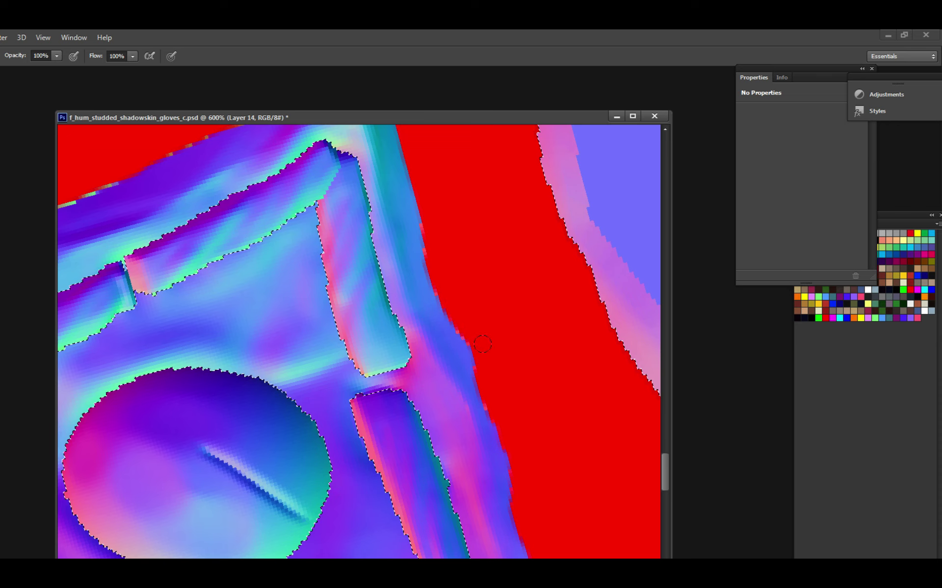
Check the red border along the seam line, hide the normal map to show the flat colours, and save the document.
scroll(494, 380, "down", 5)
scroll(494, 374, "up", 5)
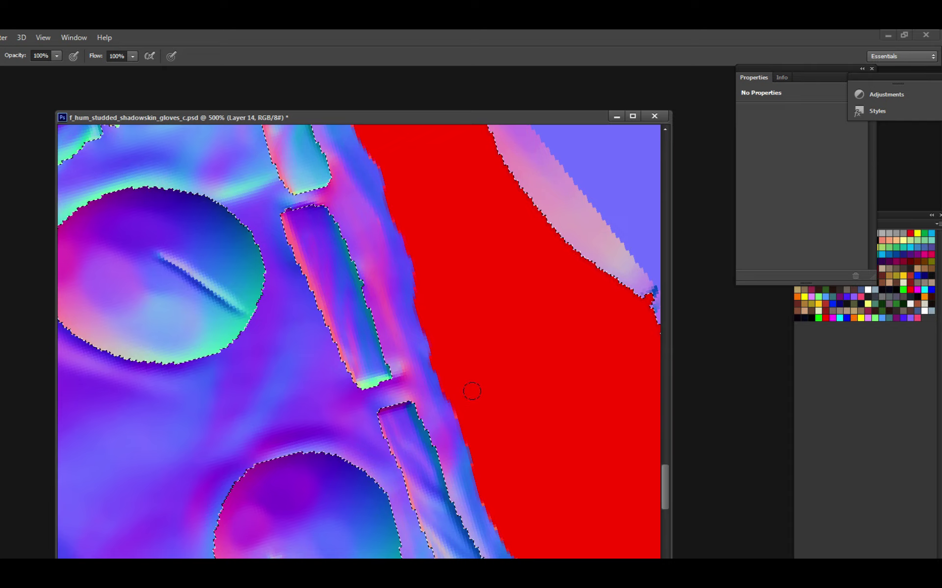
scroll(488, 418, "down", 3)
scroll(466, 351, "up", 3)
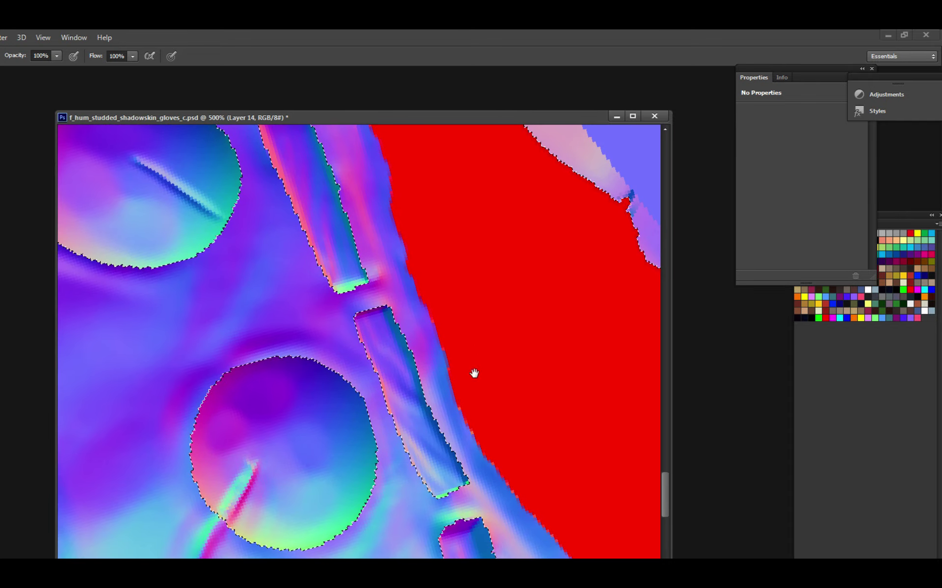
scroll(479, 377, "down", 5)
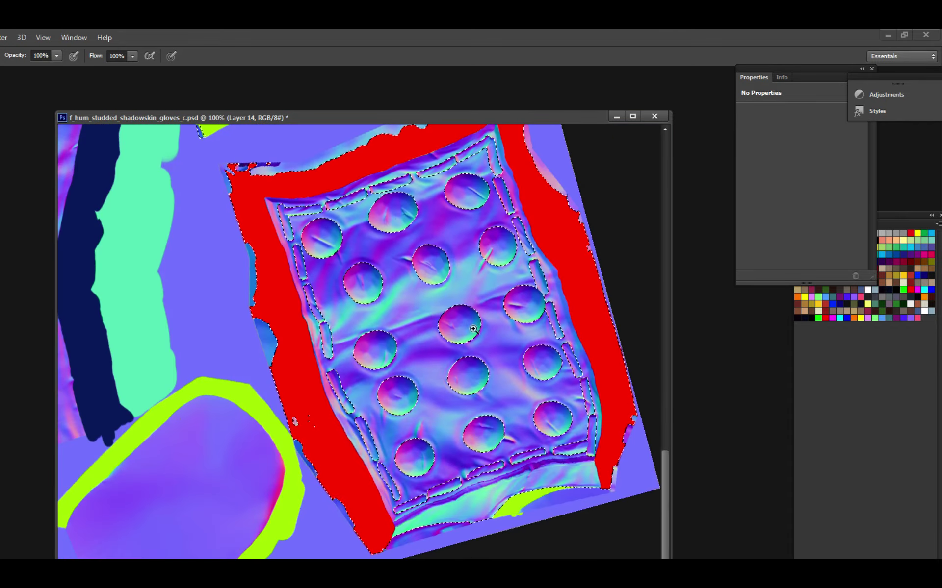
scroll(314, 415, "up", 2)
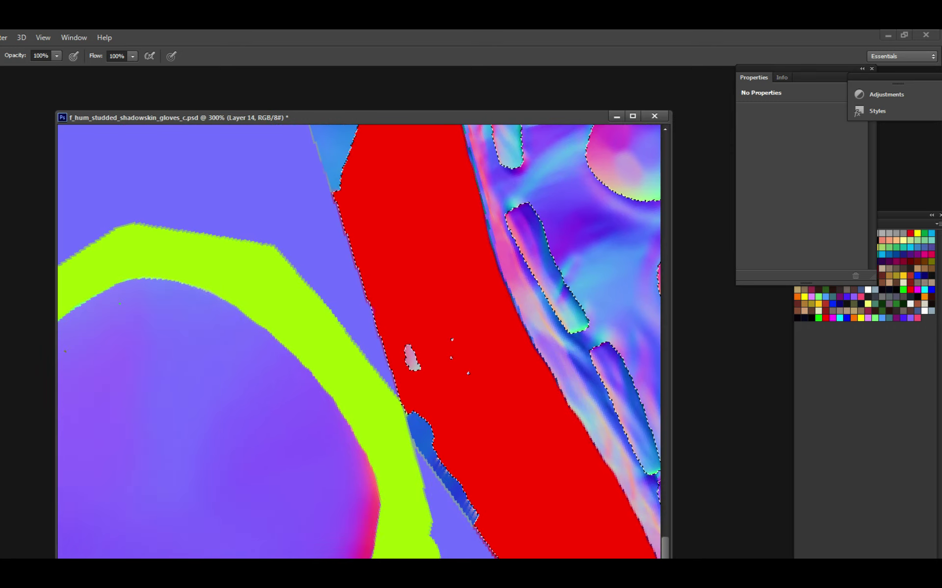
key("w")
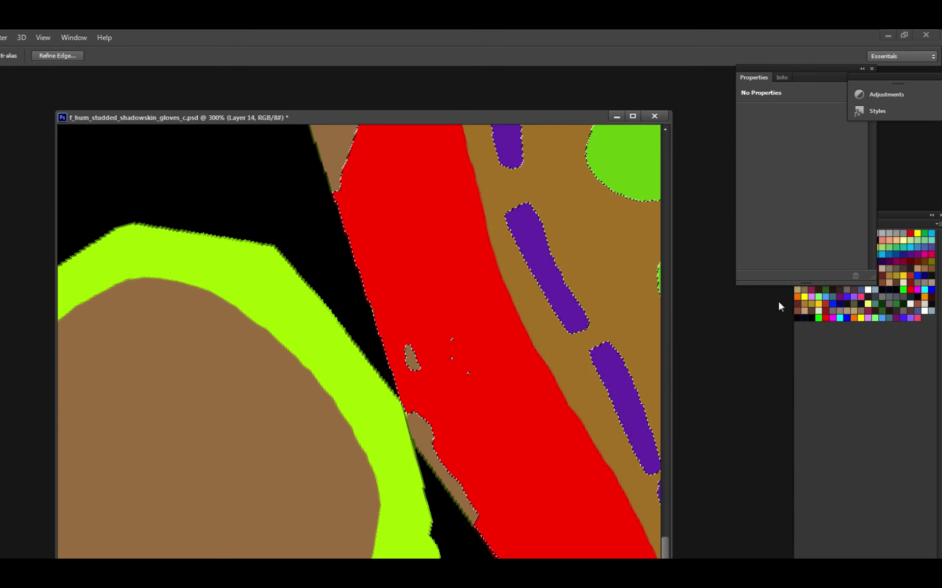
key("ctrl+s")
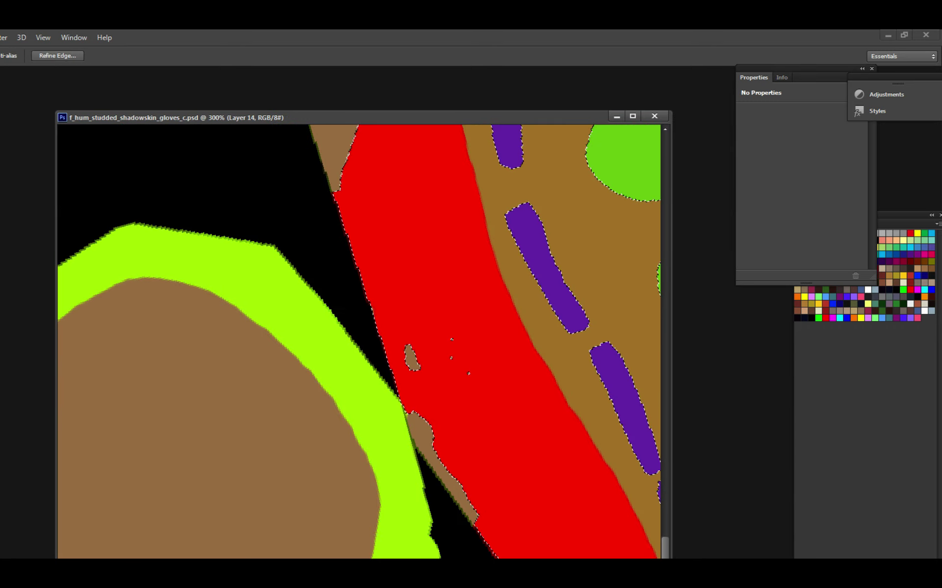
key("alt+Tab")
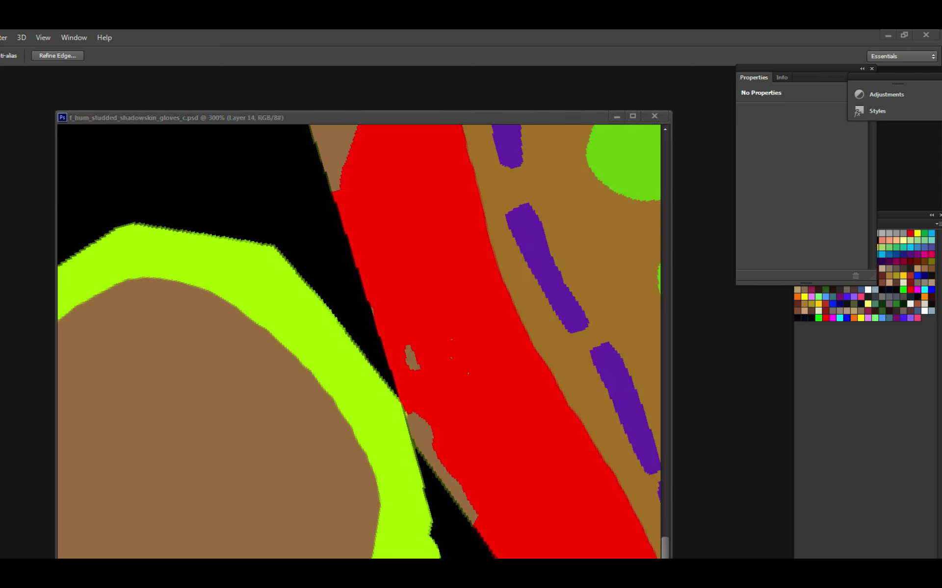
Add the uncovered brown patch and specks inside the red border to the selection, paint them red, and save the document.
left_click(468, 399)
scroll(451, 360, "up", 1)
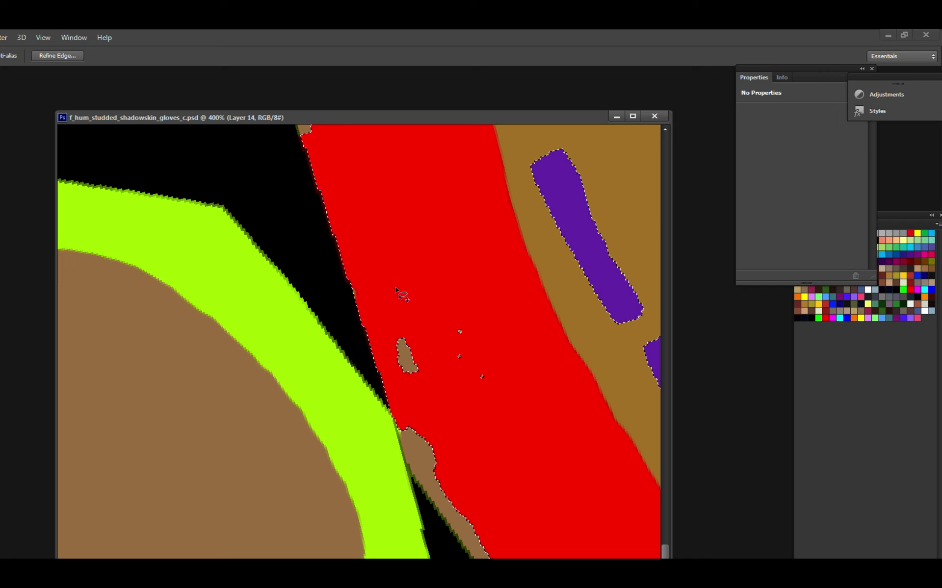
left_click_drag(400, 288, 533, 387)
key("b")
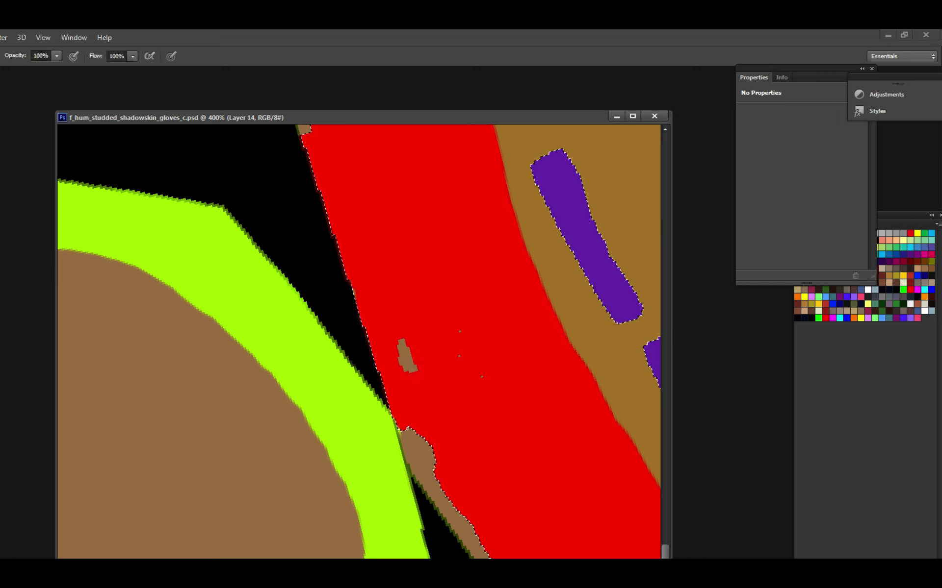
left_click(407, 341)
left_click_drag(407, 342, 406, 369)
left_click_drag(466, 372, 403, 391)
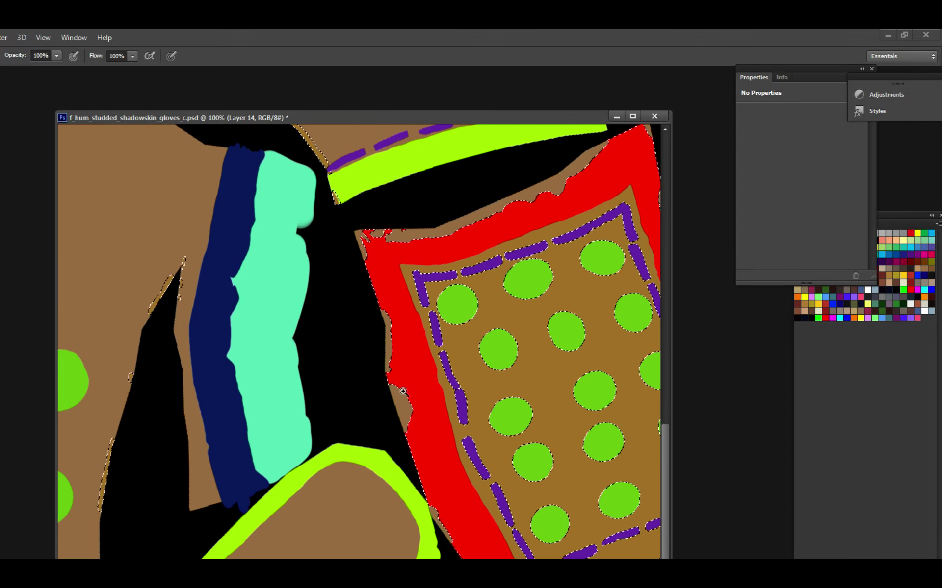
left_click(403, 392)
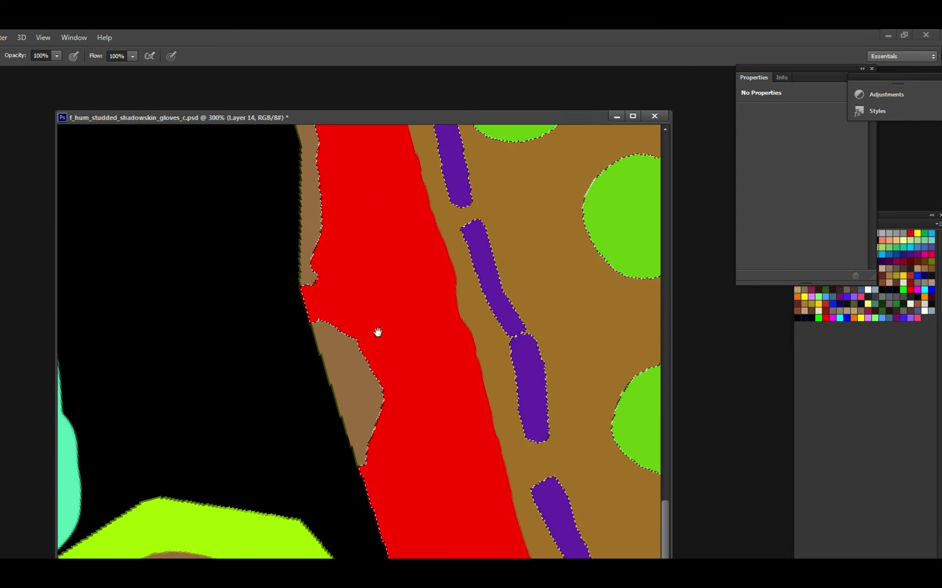
left_click(368, 346, "alt")
left_click_drag(431, 336, 404, 353)
key("ctrl+s")
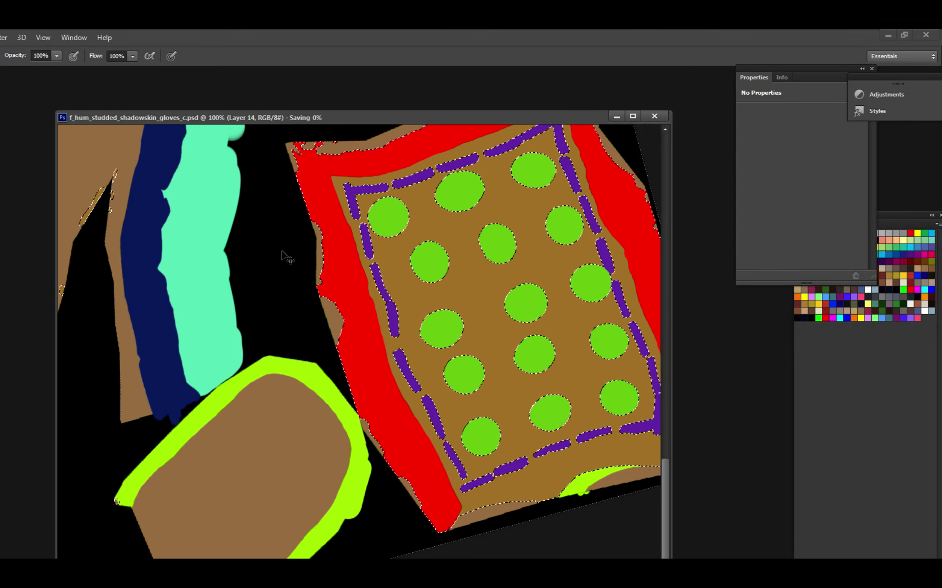
key("alt+Tab")
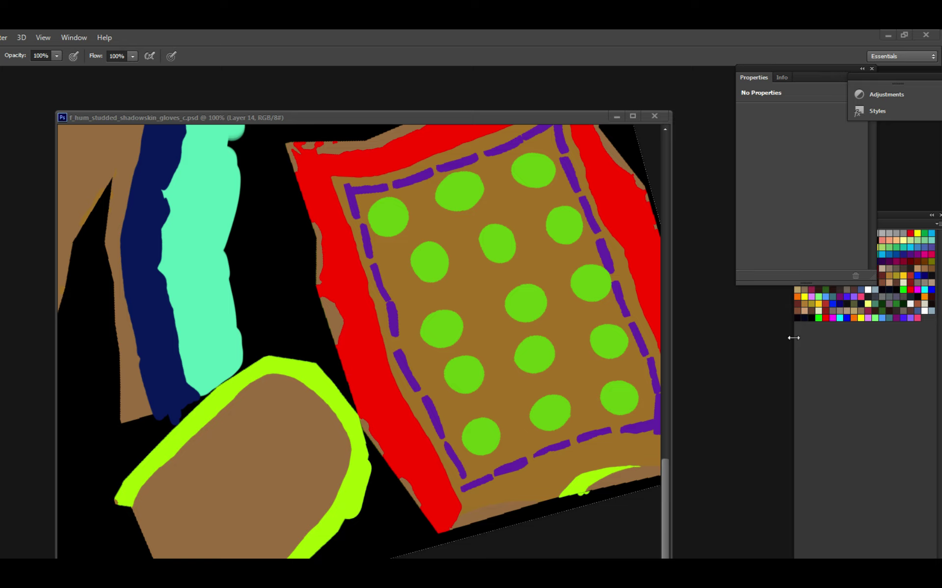
Paint the ochre slivers along the large studded panel's right edge red, from the notch tip down to the stitched hem corner.
key("ctrl+minus")
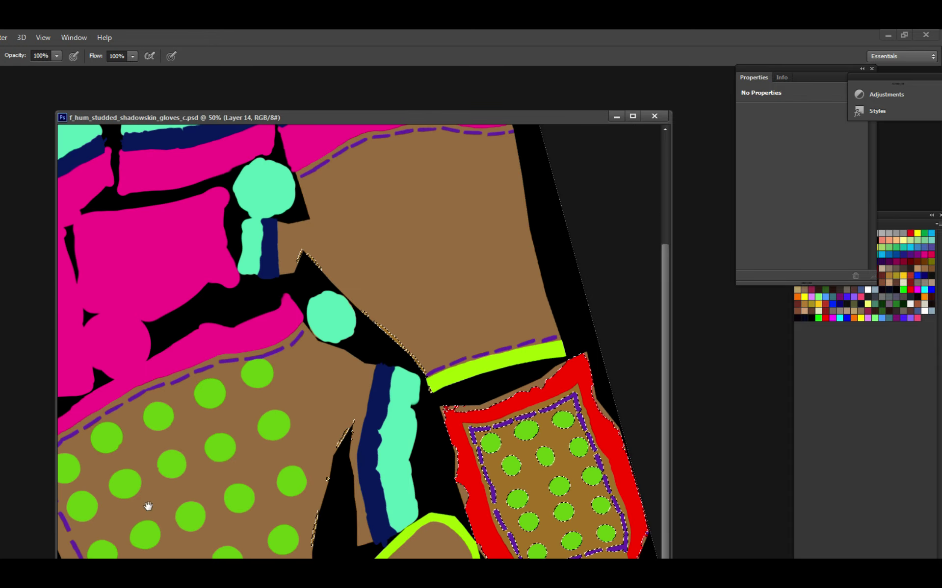
key("ctrl+plus")
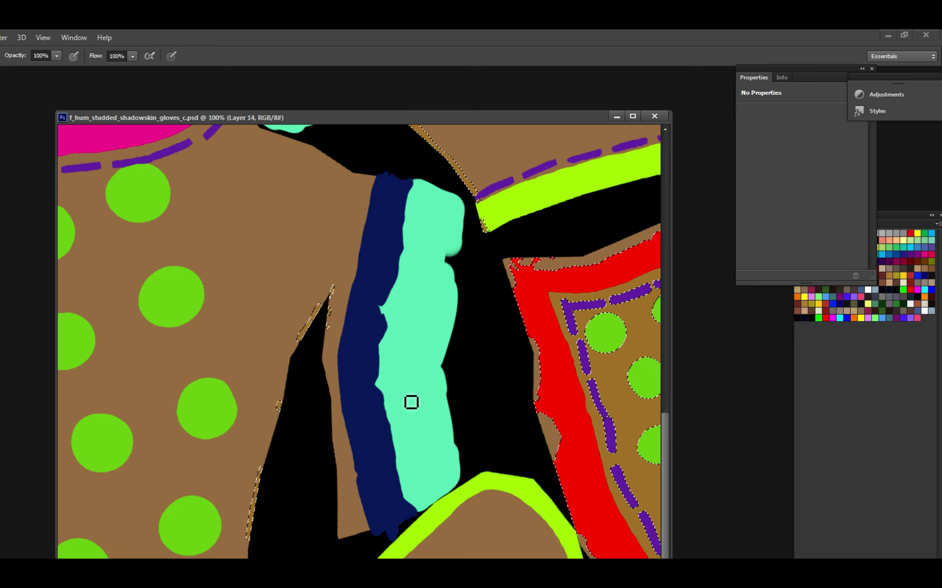
left_click(312, 357)
mouse_move(292, 336)
left_mouse_down()
mouse_move(311, 277)
mouse_move(350, 286)
left_mouse_up()
mouse_move(319, 461)
left_mouse_down()
mouse_move(267, 356)
mouse_move(322, 195)
left_mouse_up()
left_click(238, 283)
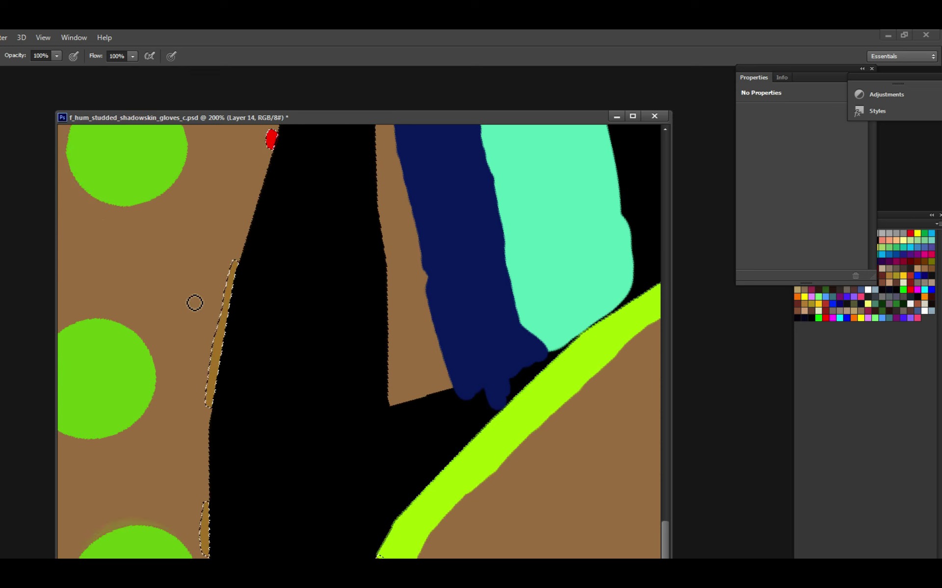
left_click_drag(234, 263, 208, 406)
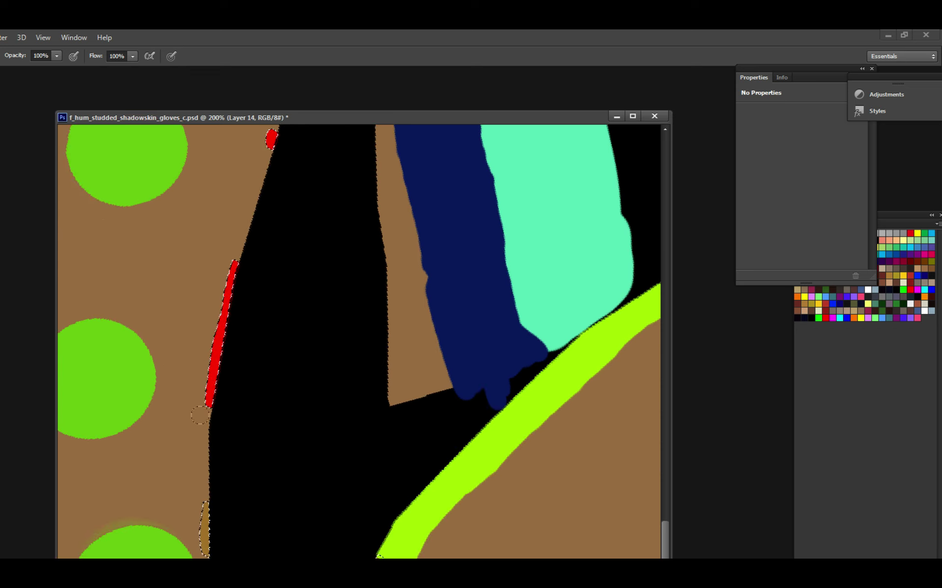
left_click_drag(212, 499, 290, 254)
left_click_drag(294, 449, 273, 434)
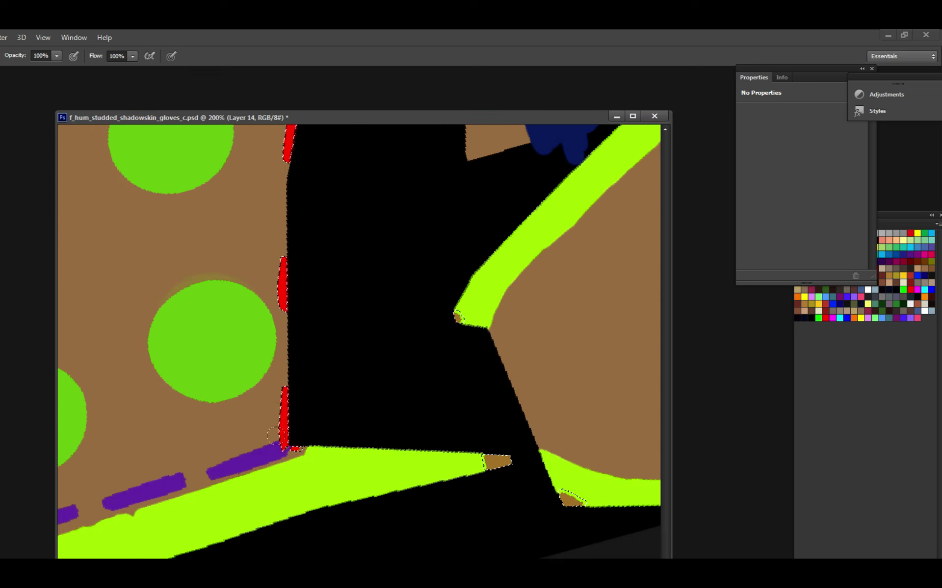
Save the document and clear the selection.
key("ctrl+minus")
key("ctrl+minus")
key("ctrl+minus")
scroll(319, 405, "up", 5)
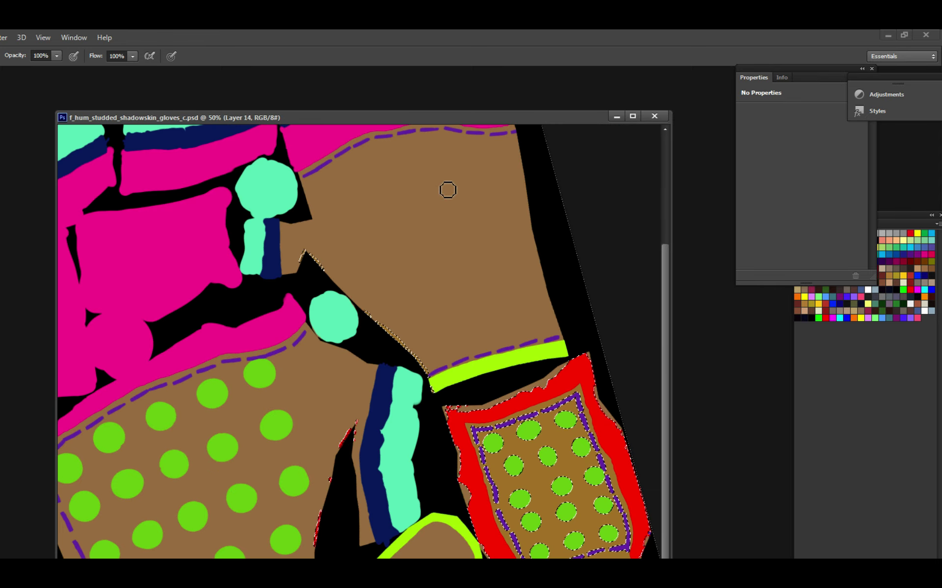
key("ctrl+d")
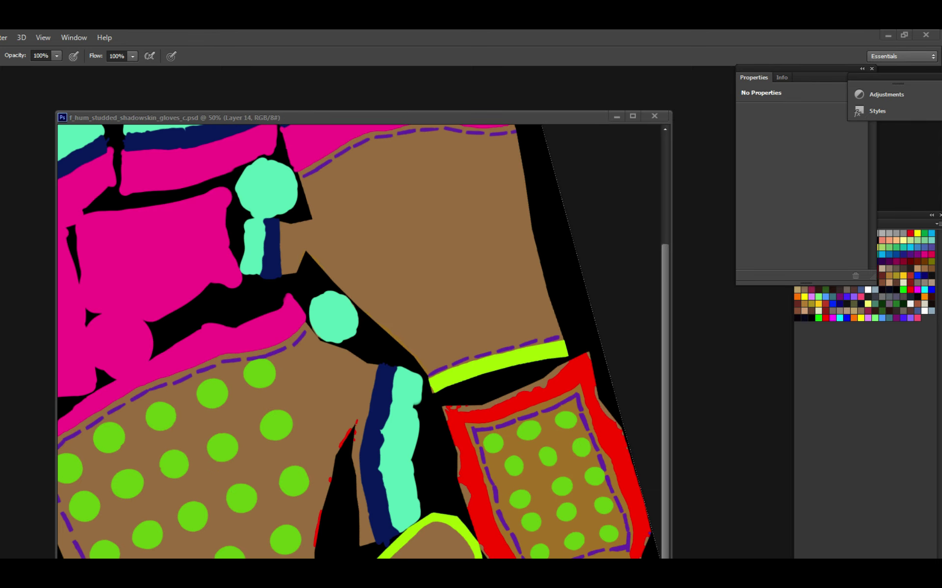